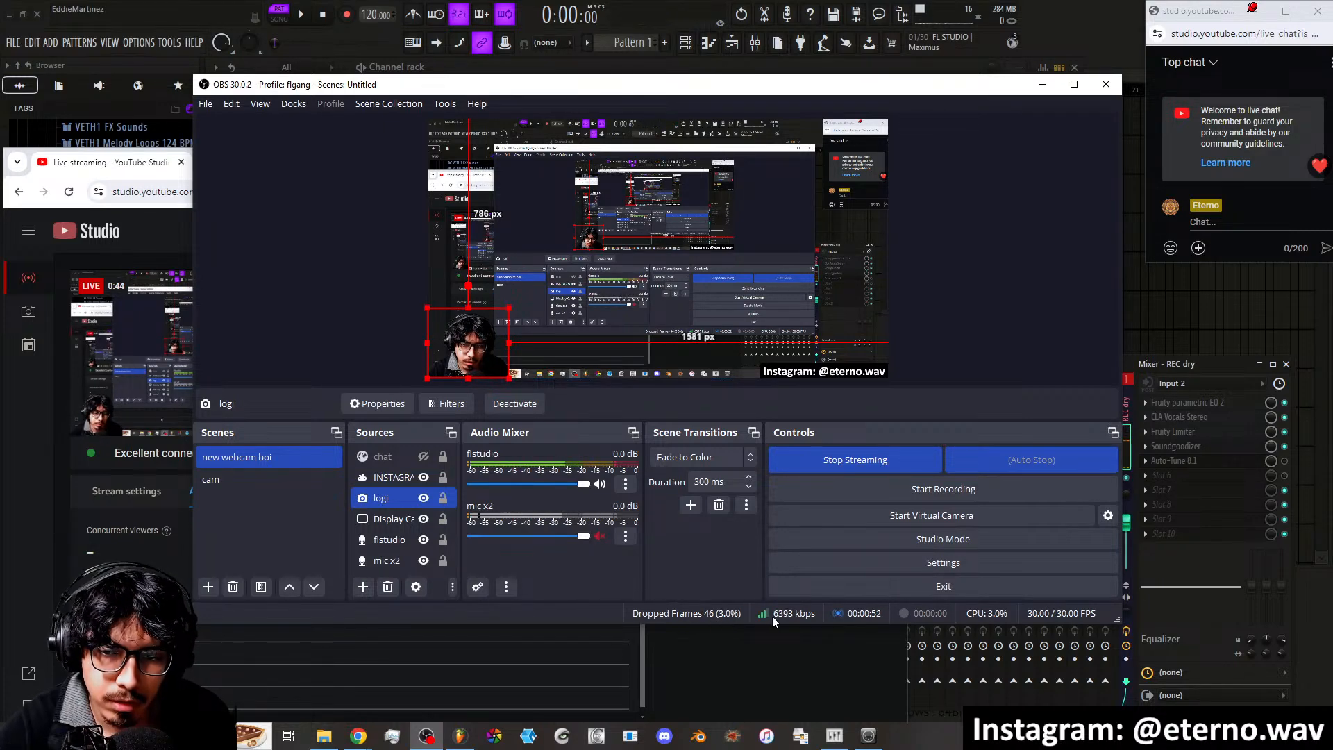
Lower the streaming output bitrate to 4200 Kbps in the OBS settings and apply the change
click(907, 562)
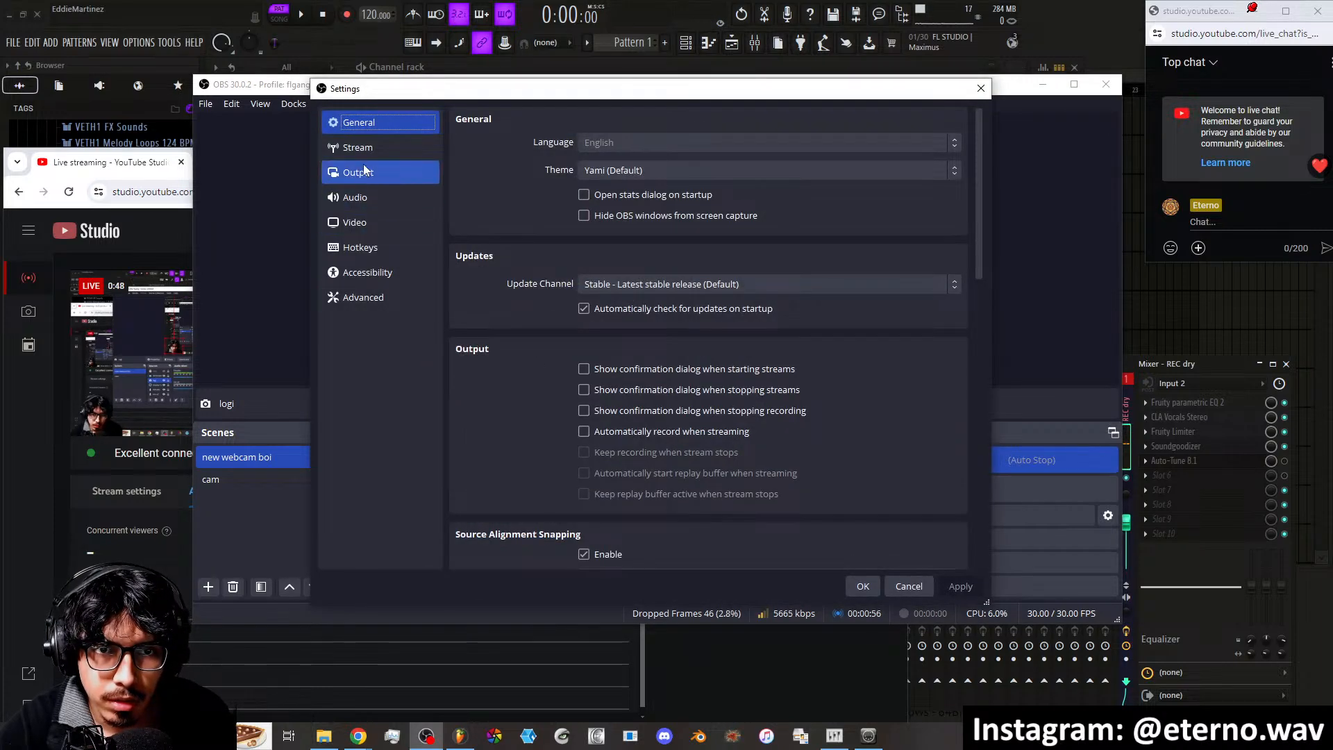
click(364, 154)
click(373, 171)
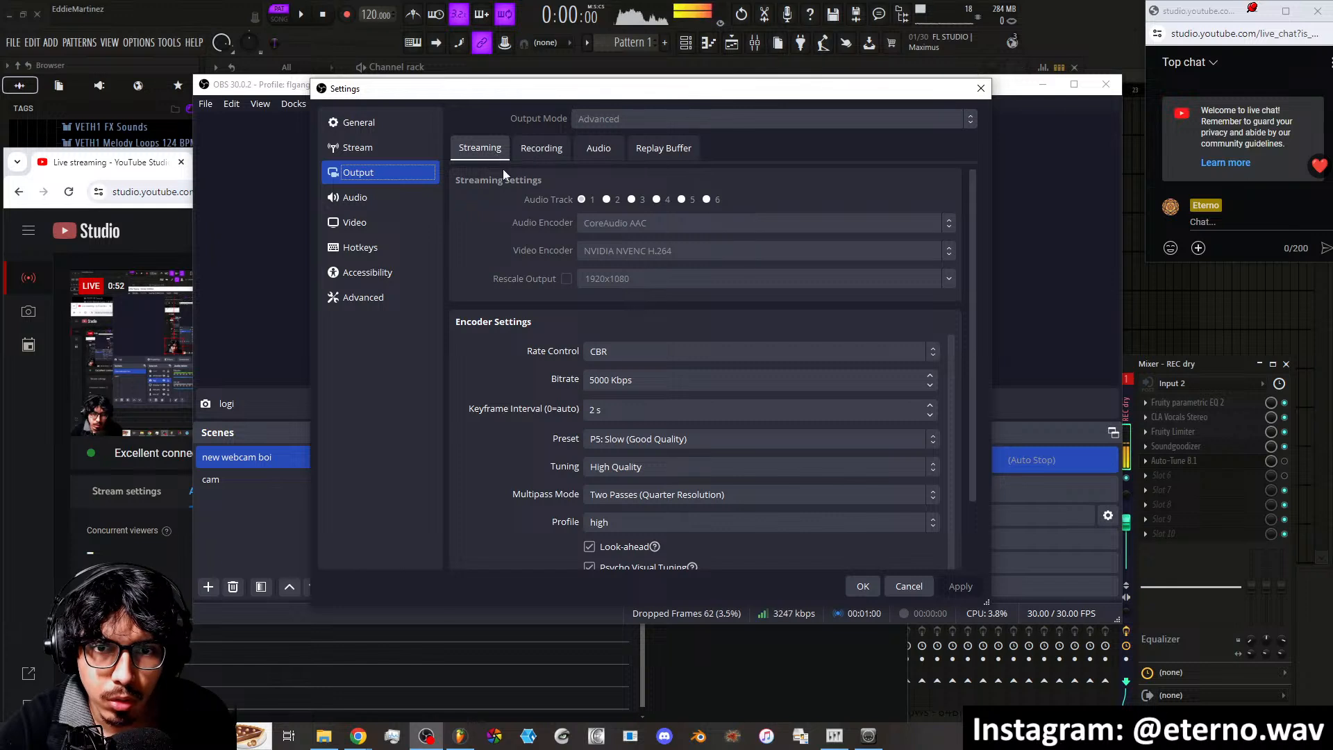
double_click(929, 385)
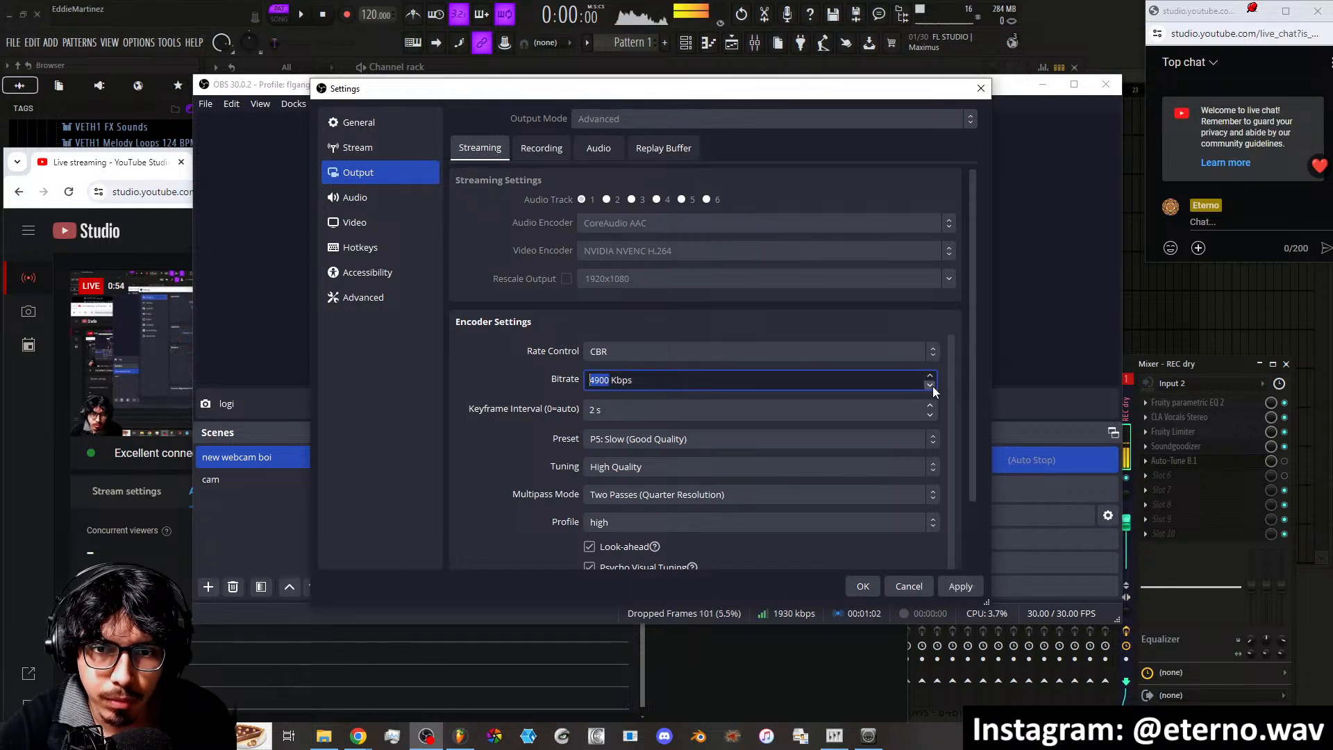
click(933, 389)
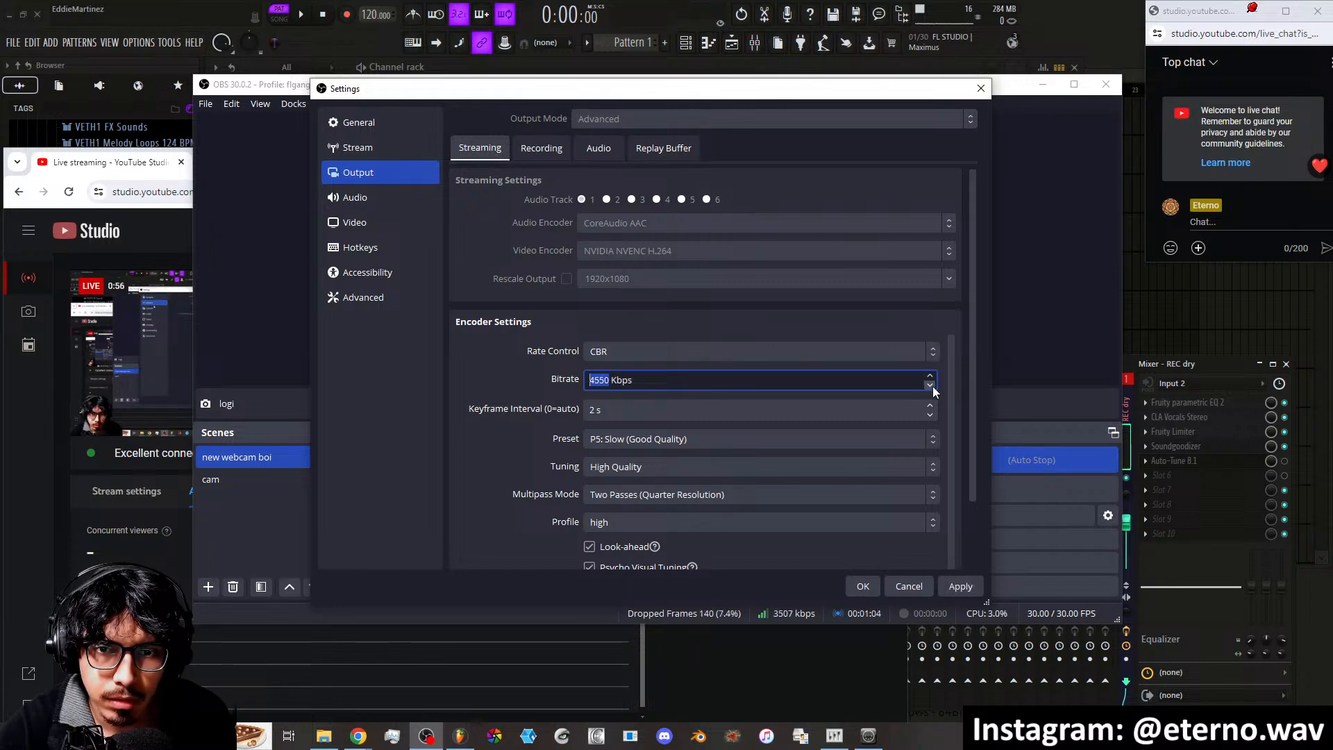
click(933, 387)
click(933, 387)
click(933, 388)
click(932, 387)
click(932, 388)
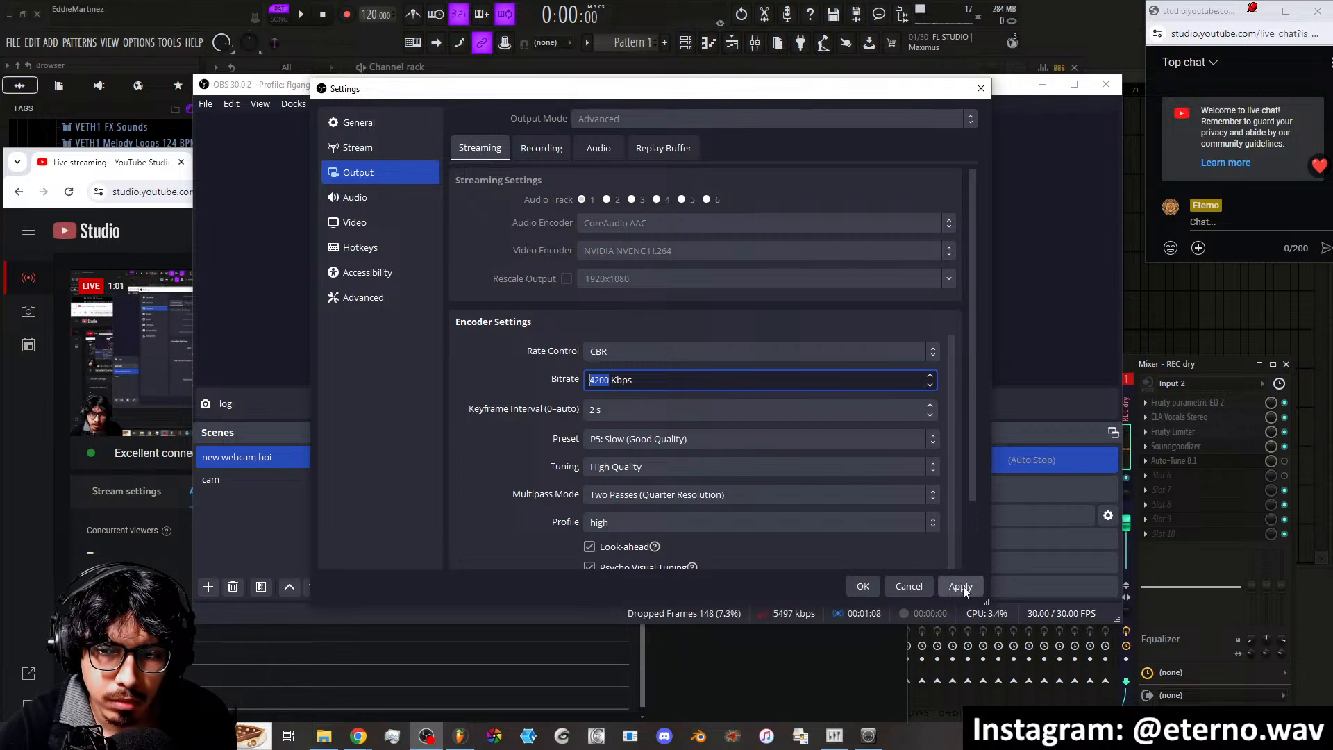
click(963, 587)
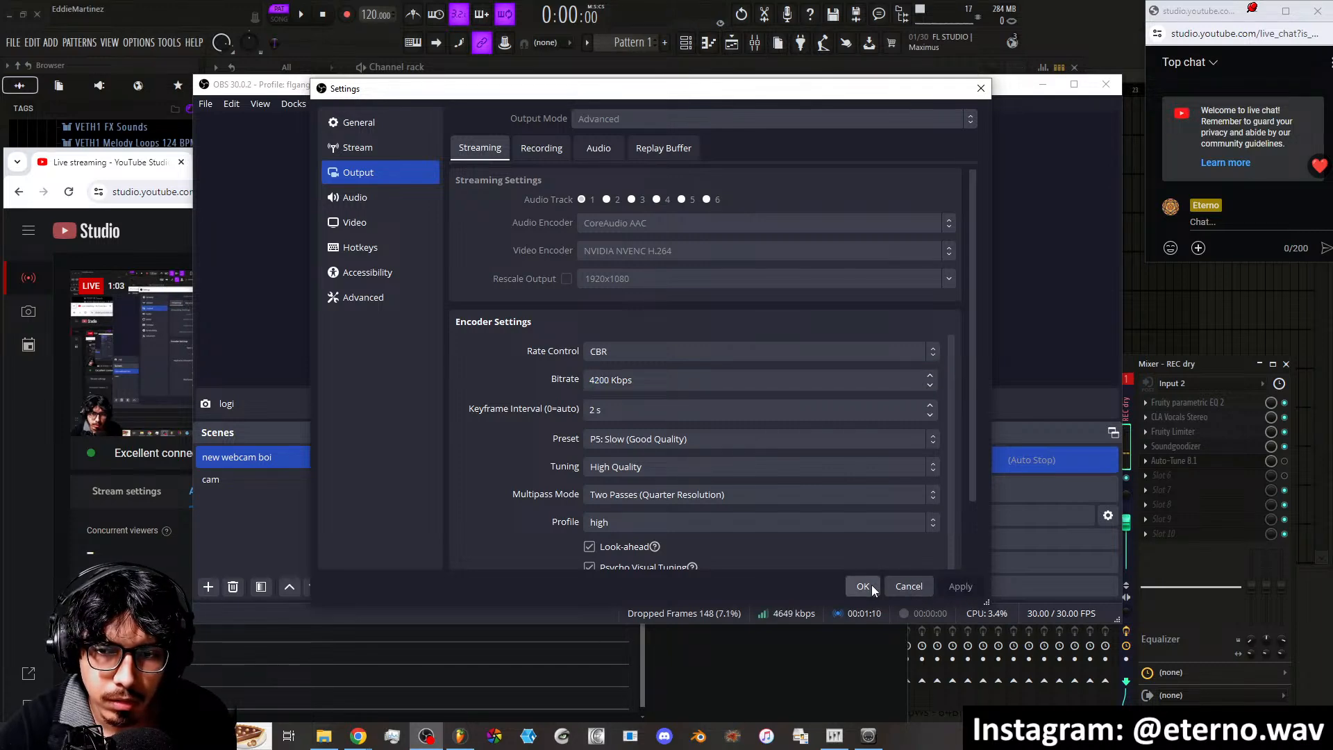
click(863, 586)
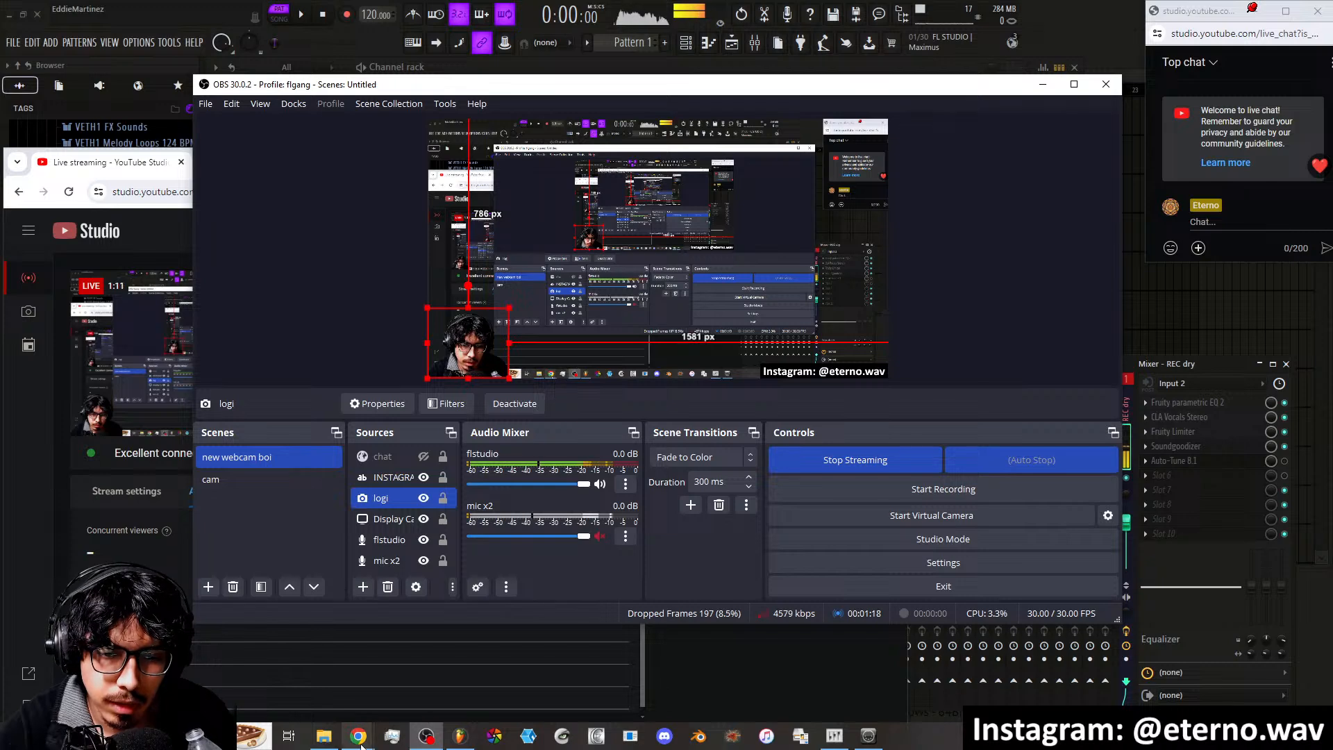
Check the live stream's connection status in YouTube Studio, and return to OBS
mouse_move(361, 745)
click(349, 690)
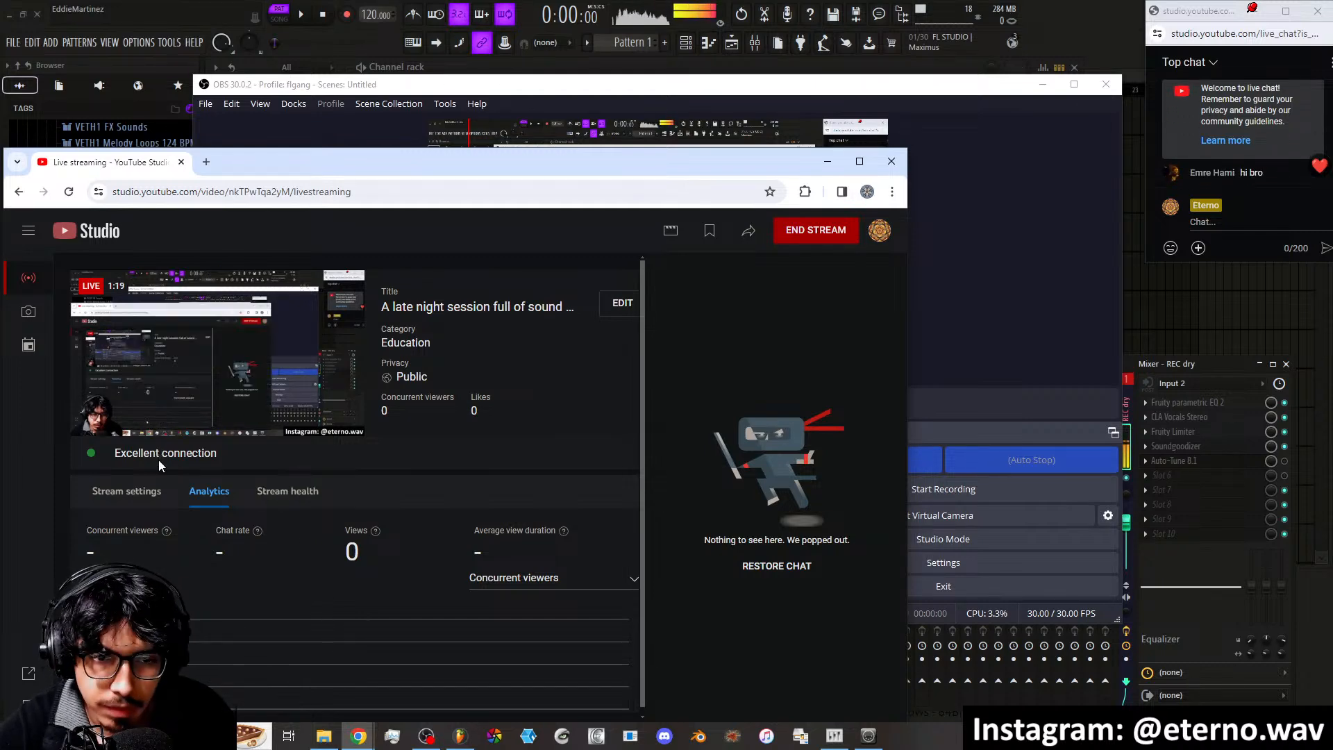
click(965, 414)
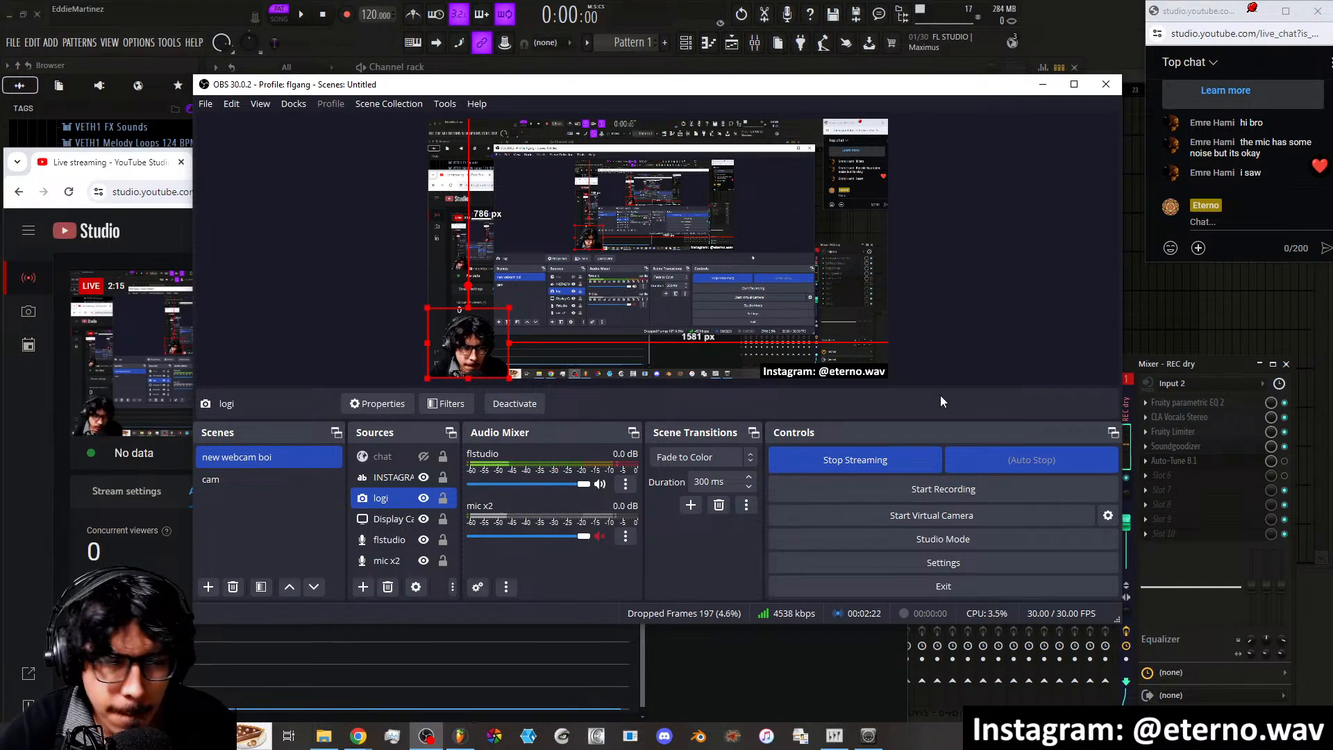
Minimize OBS and bring FL Studio to the front, rechecking the stream in OBS along the way
click(1038, 88)
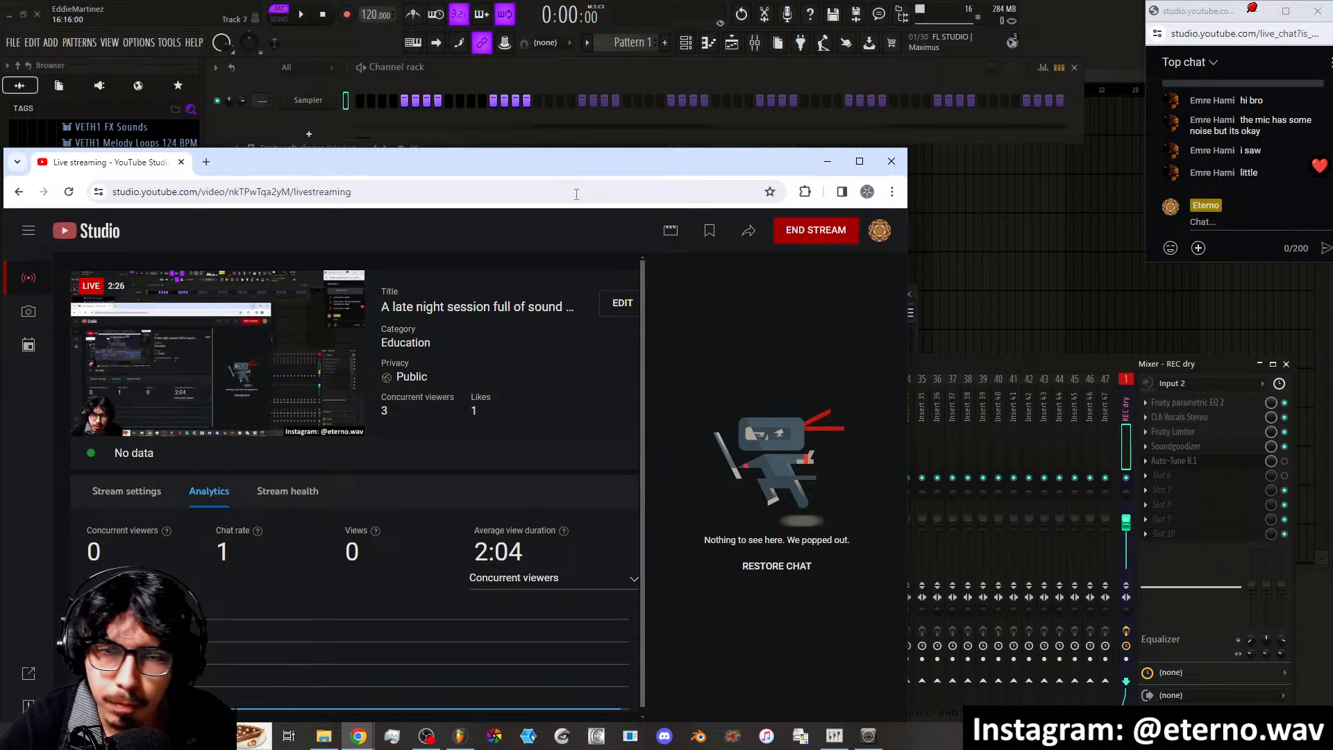
click(941, 439)
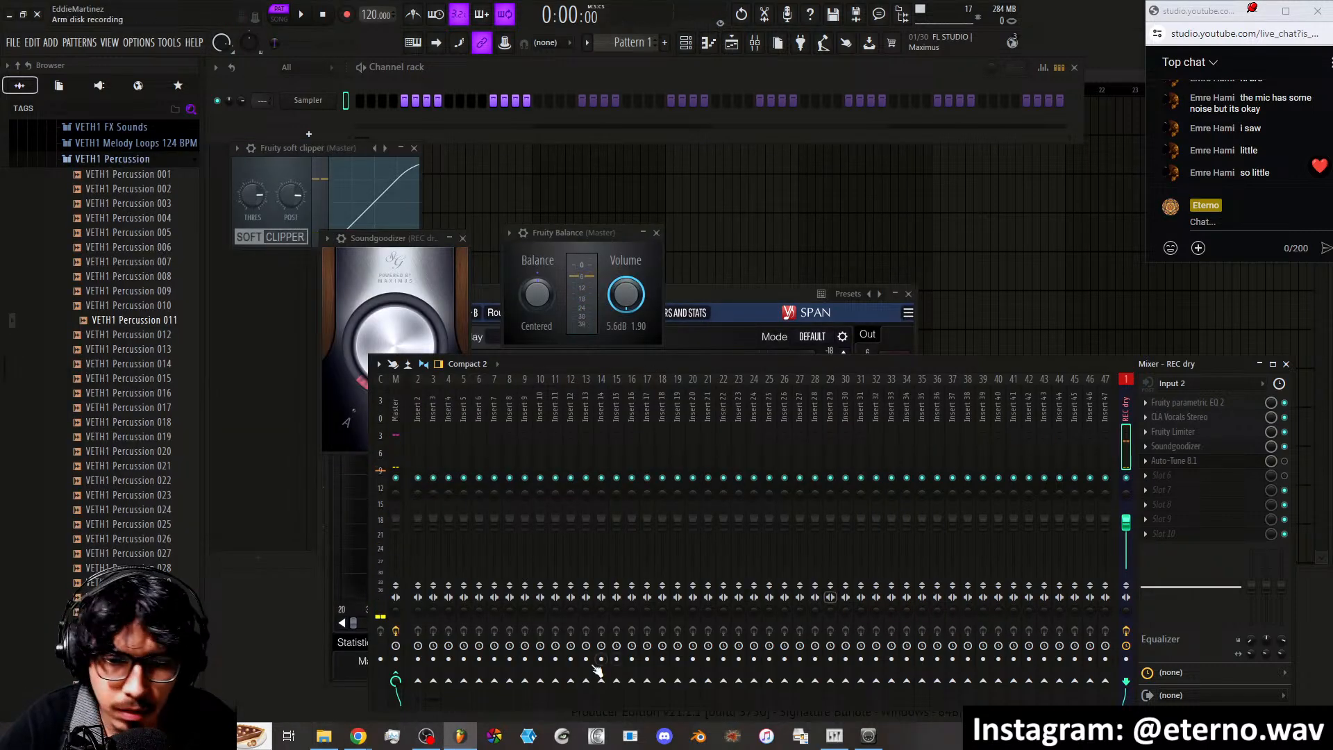
click(425, 736)
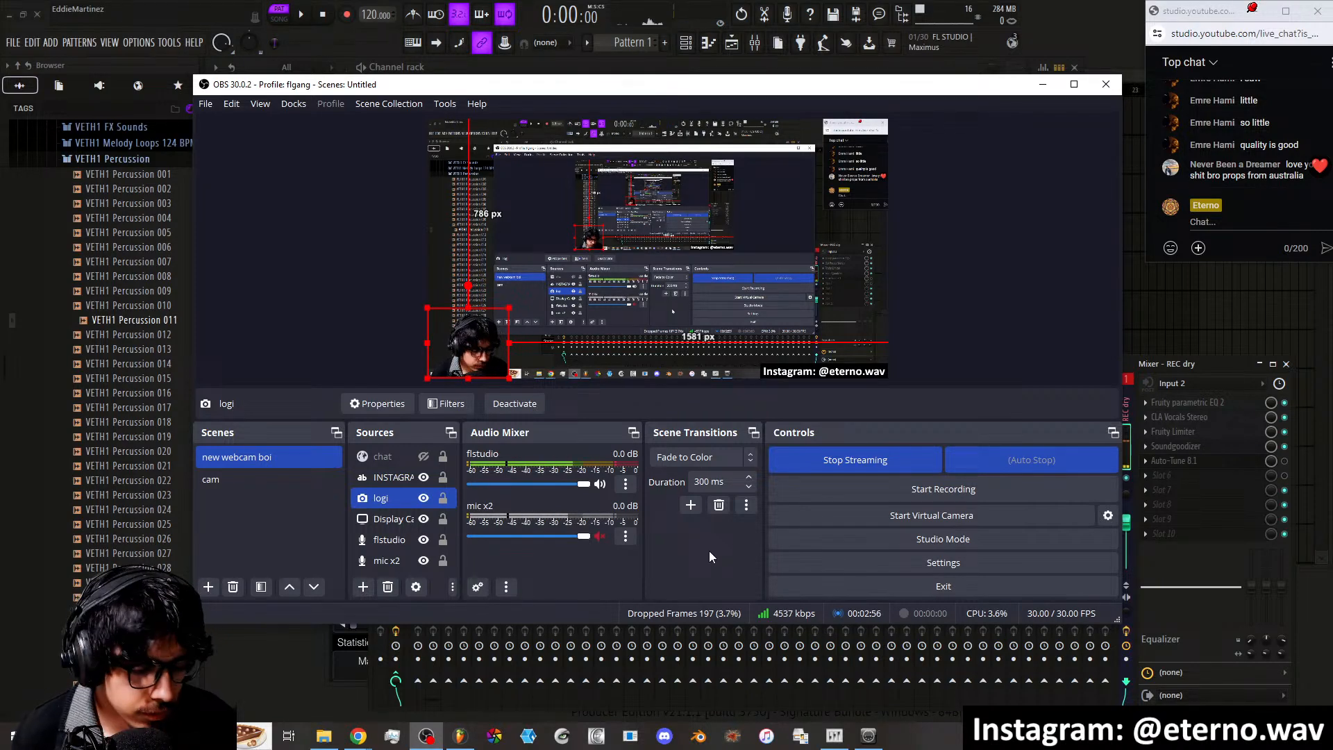
click(1035, 87)
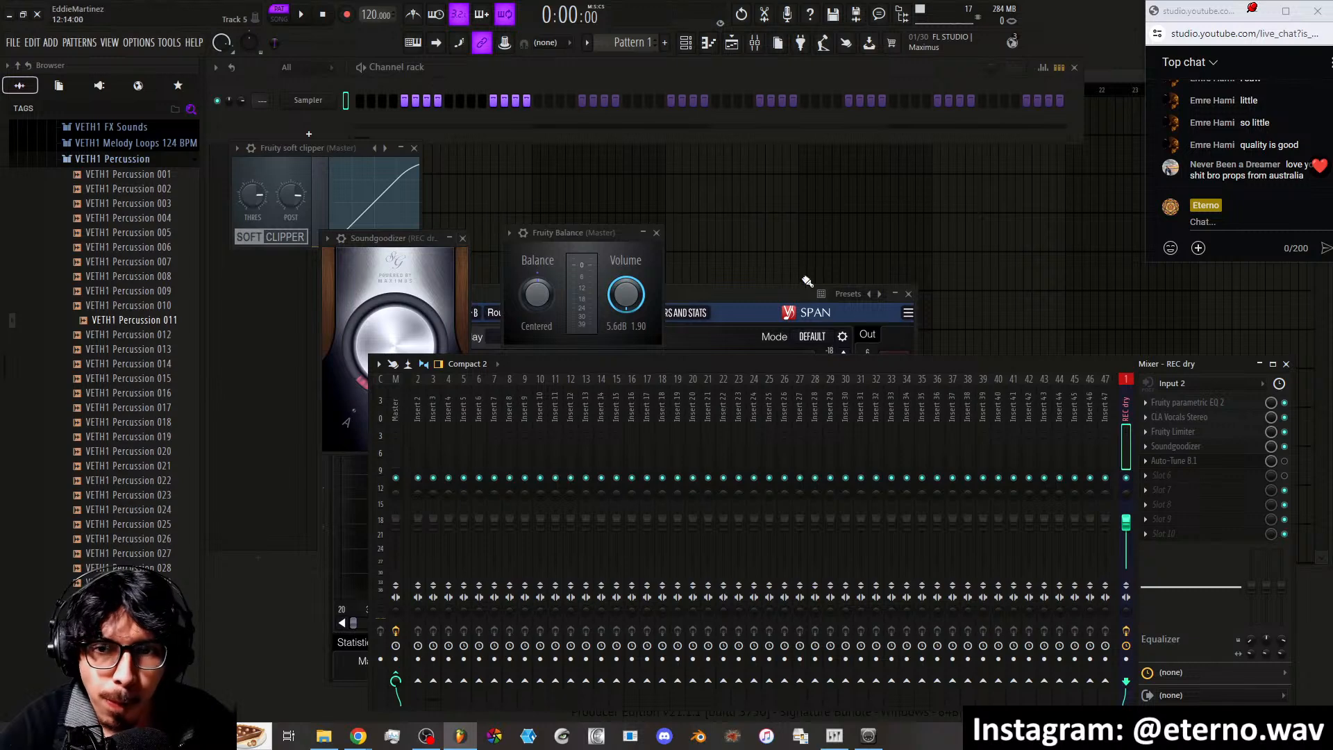
Close the SPAN, Fruity Balance, Soundgoodizer and Fruity soft clipper windows and collapse the VETH1 Percussion folder
click(908, 294)
click(656, 233)
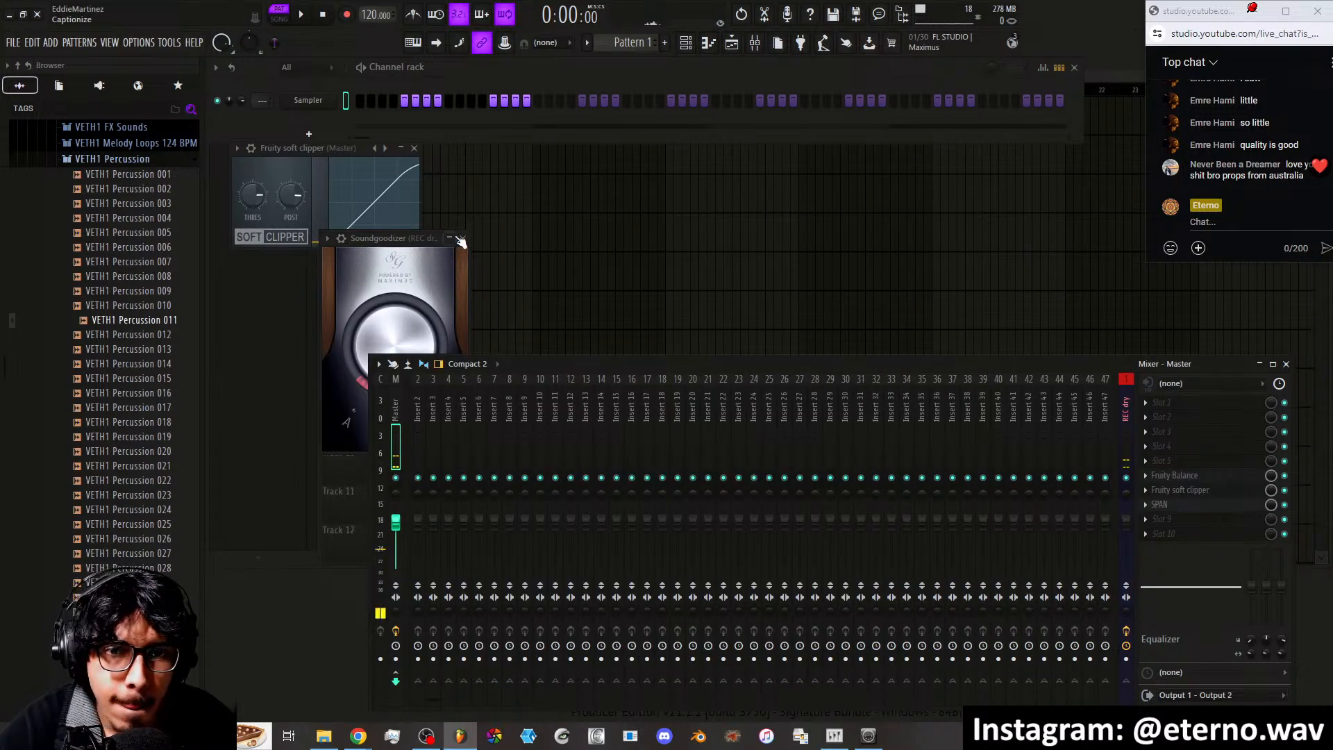
click(460, 238)
click(414, 148)
click(117, 191)
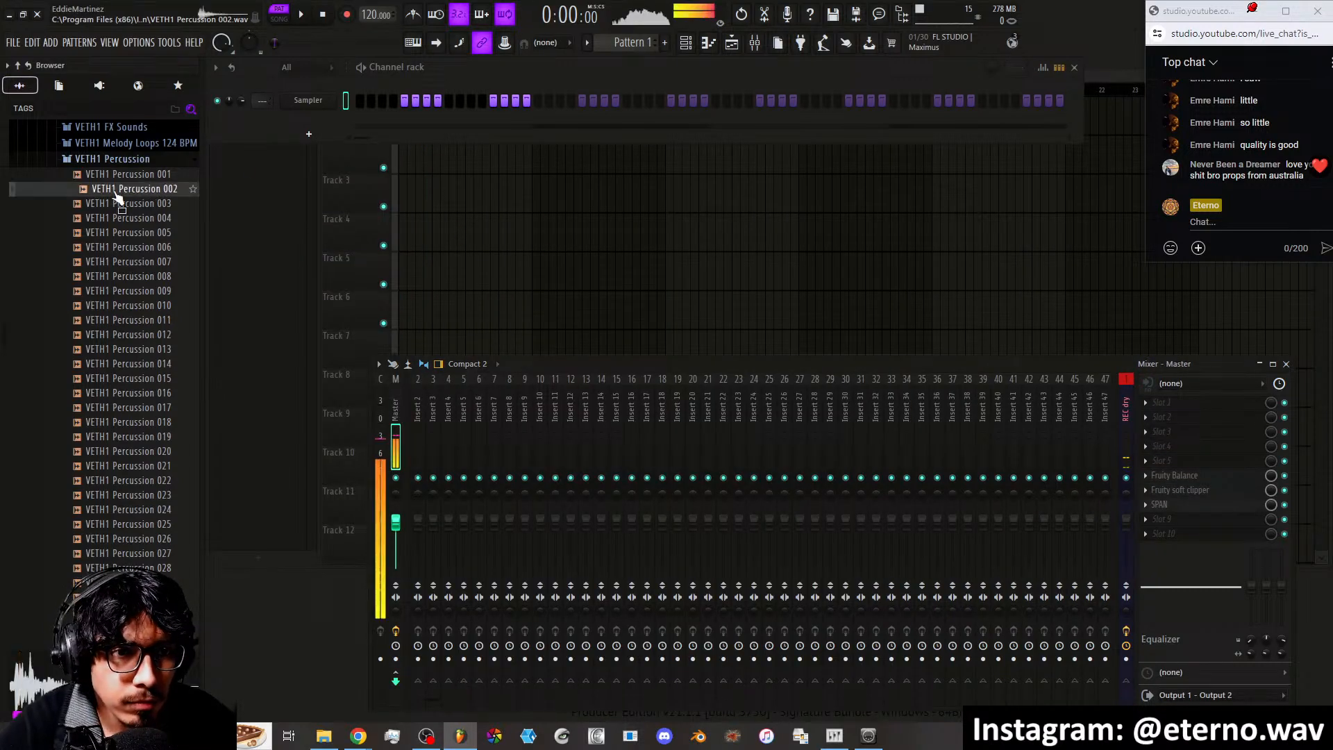
click(112, 158)
Insert a 3x Osc instrument above the Sampler channel in the channel rack
right_click(326, 100)
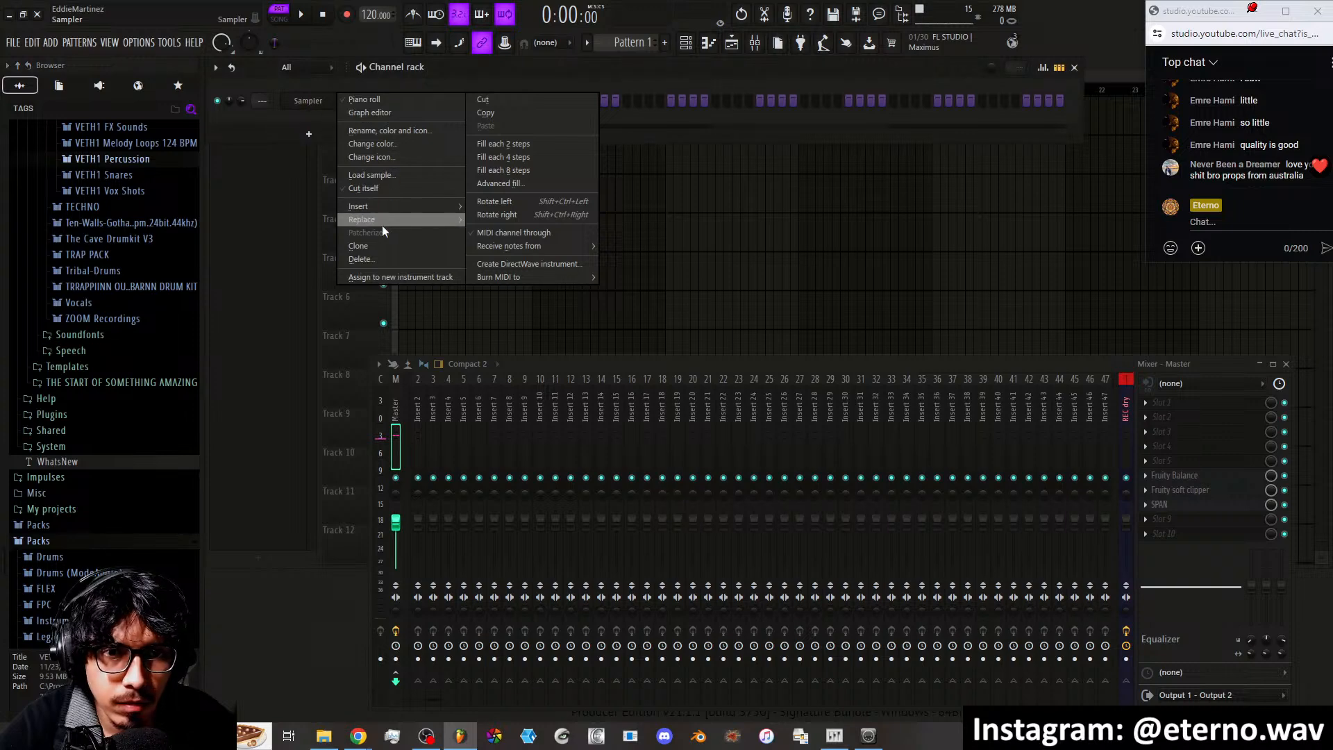
mouse_move(383, 210)
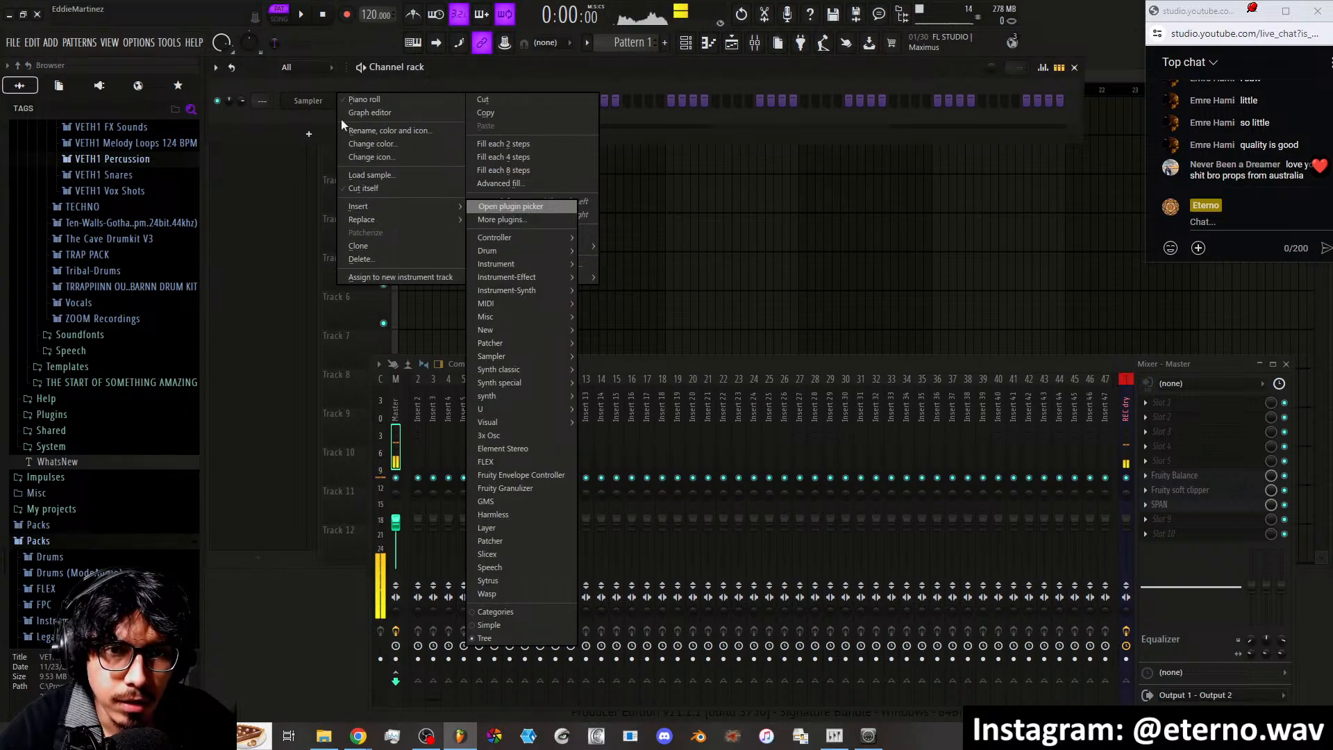
click(346, 85)
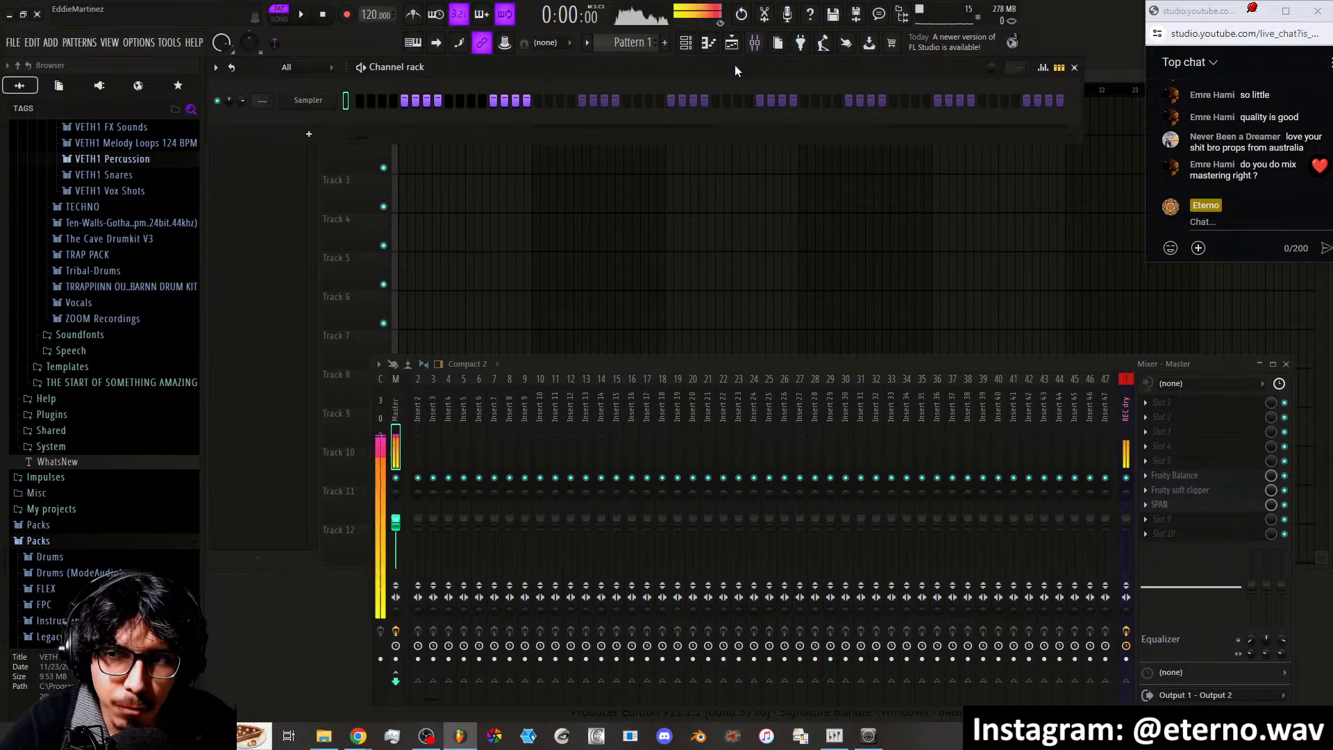
right_click(312, 102)
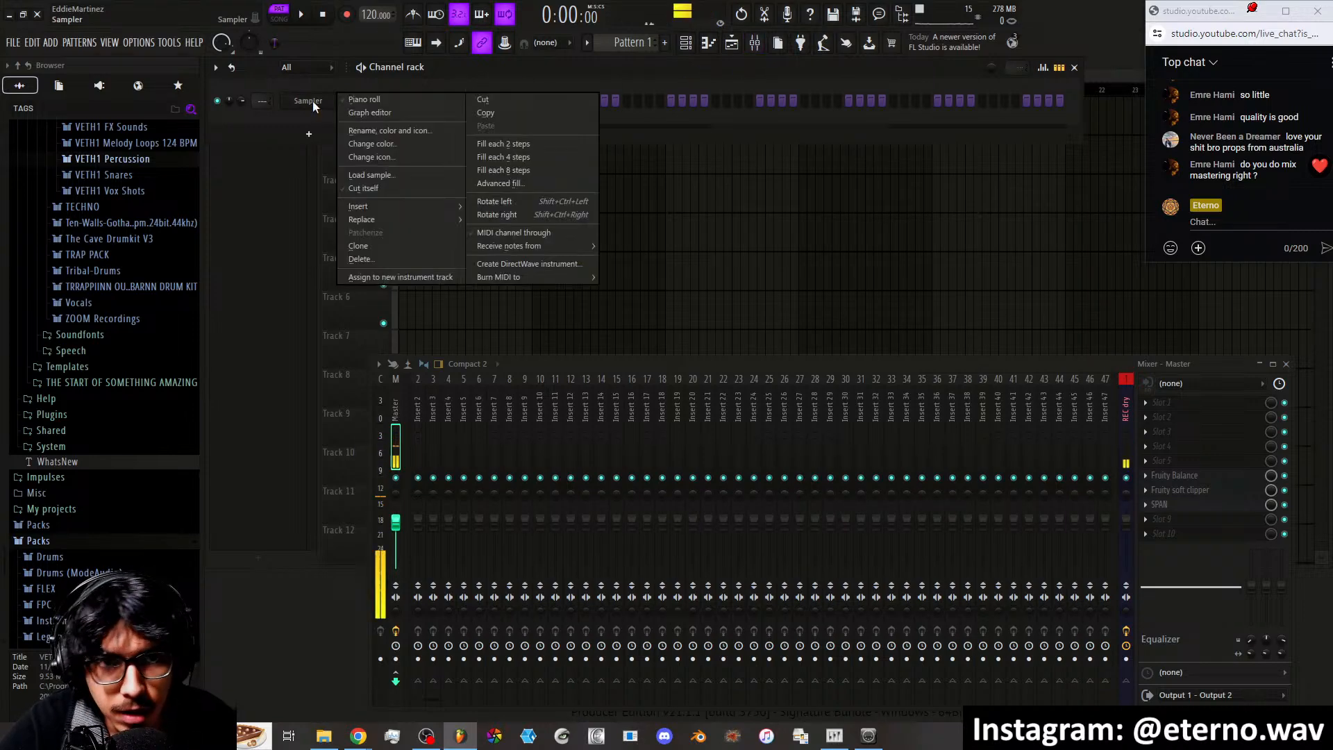
mouse_move(389, 206)
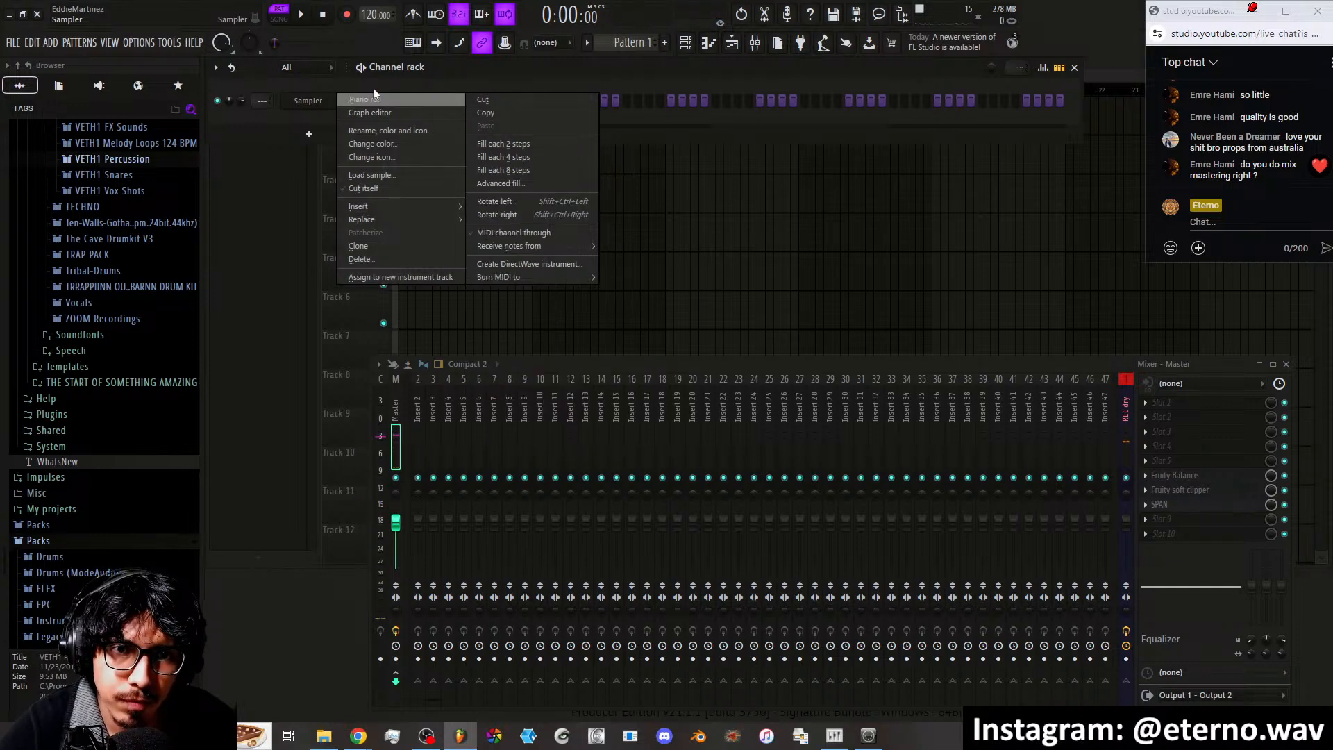
click(323, 115)
right_click(321, 115)
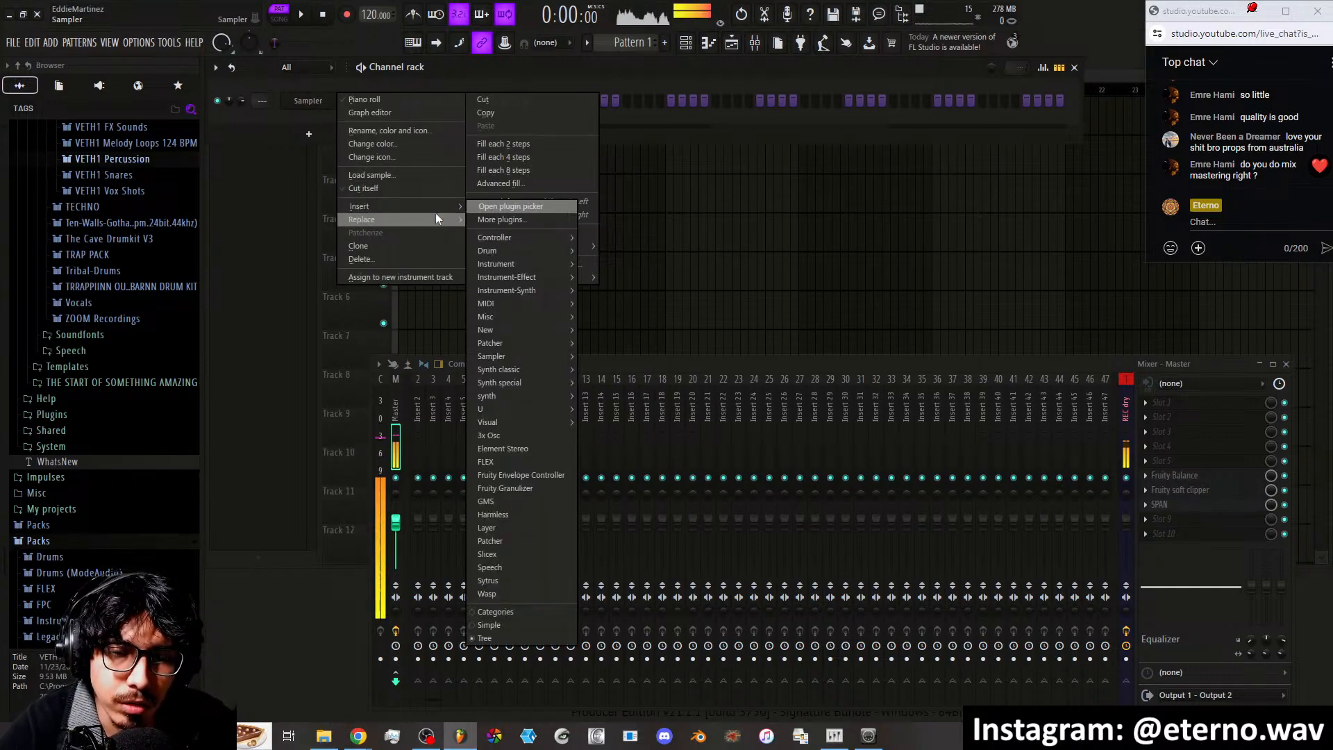
click(538, 432)
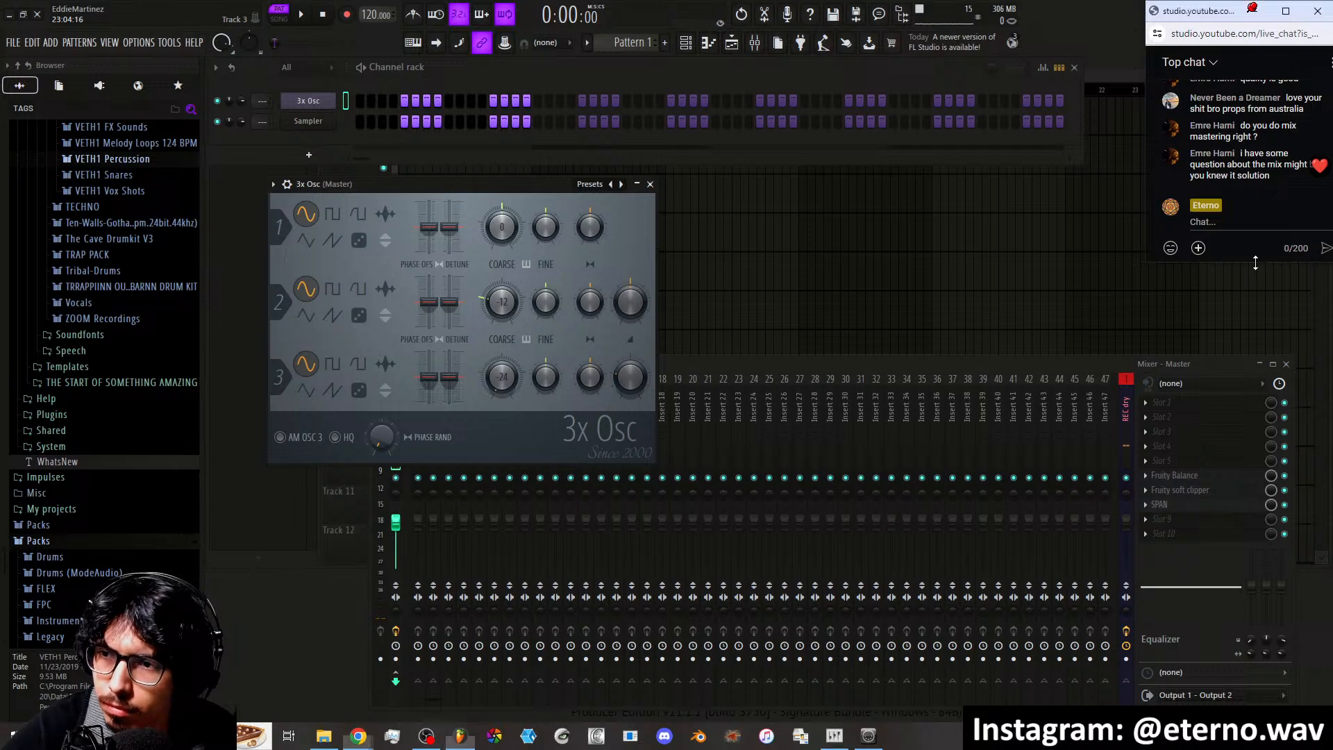
Make the popped-out YouTube live chat window slightly taller and wider
mouse_move(1256, 263)
mouse_down()
mouse_move(1256, 333)
mouse_move(1256, 287)
mouse_up()
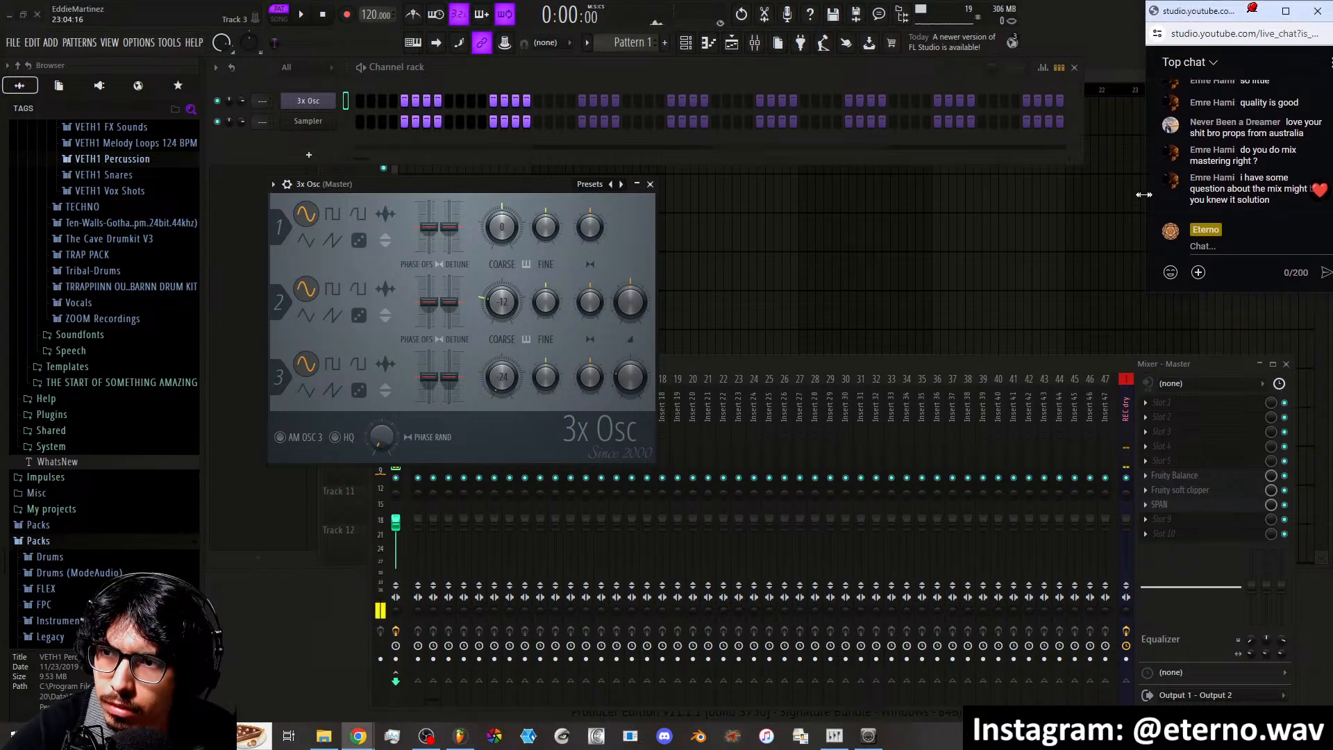
drag(1143, 195, 1073, 196)
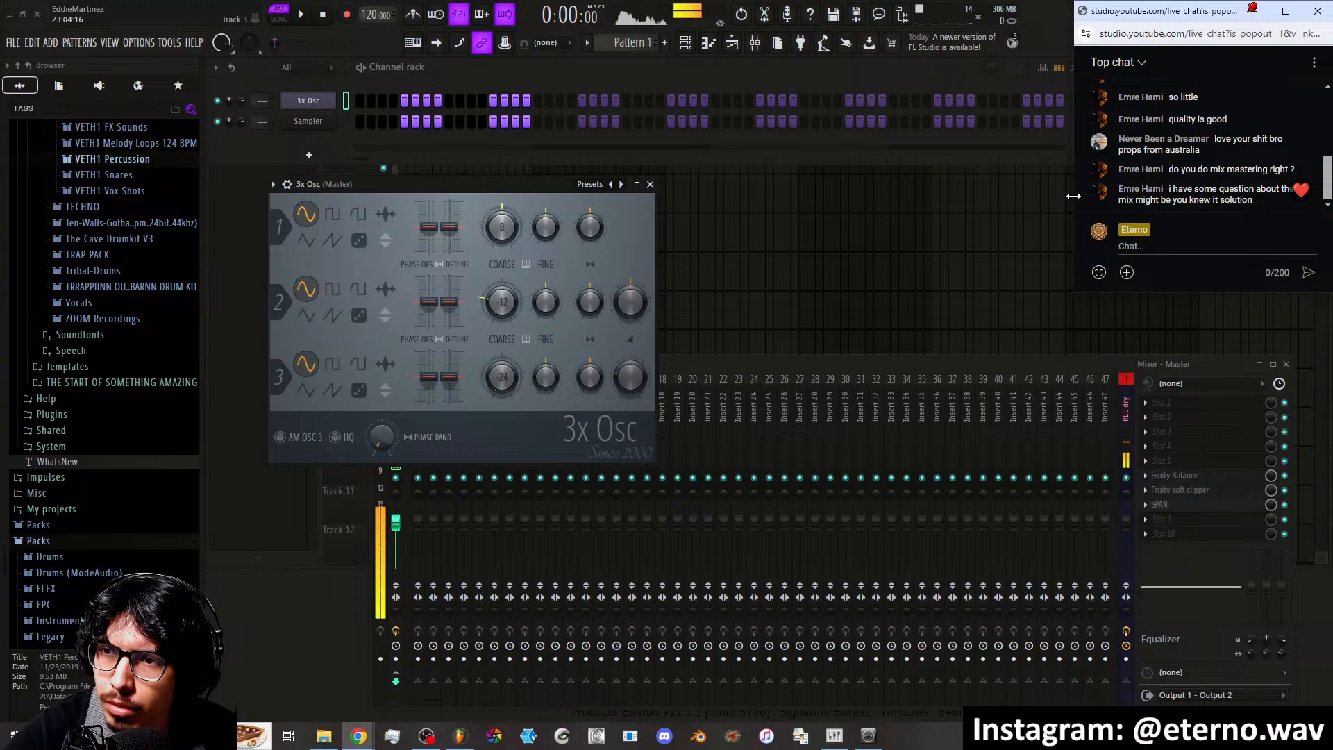
drag(1073, 196, 1123, 199)
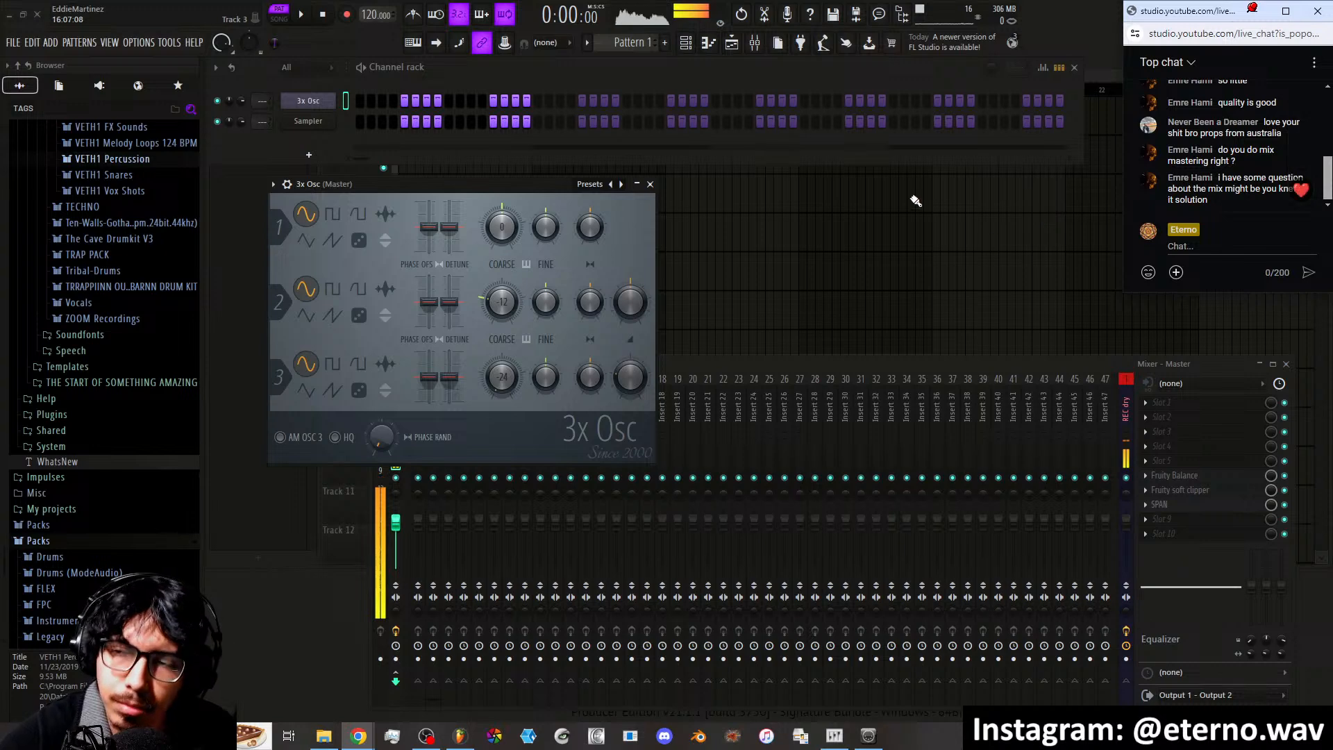
Close the 3x Osc window and delete its channel from the channel rack
click(650, 185)
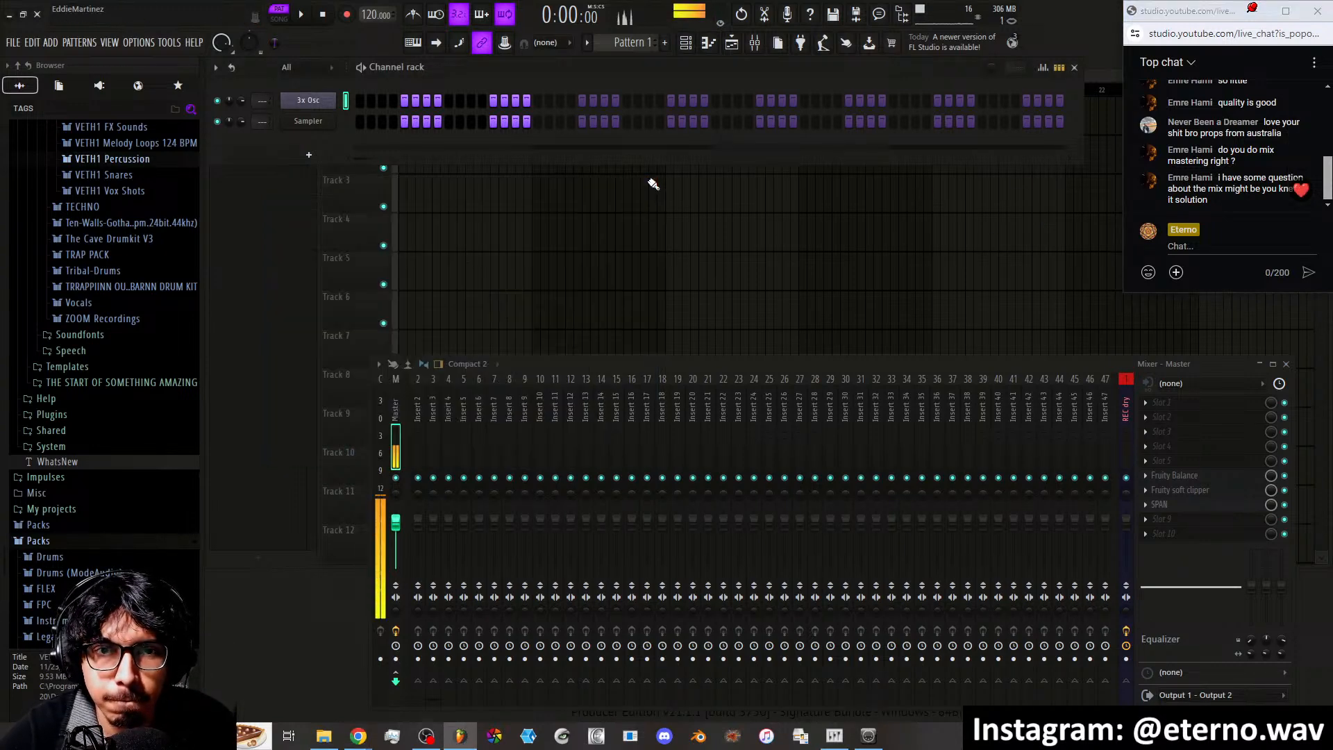
right_click(307, 100)
click(347, 258)
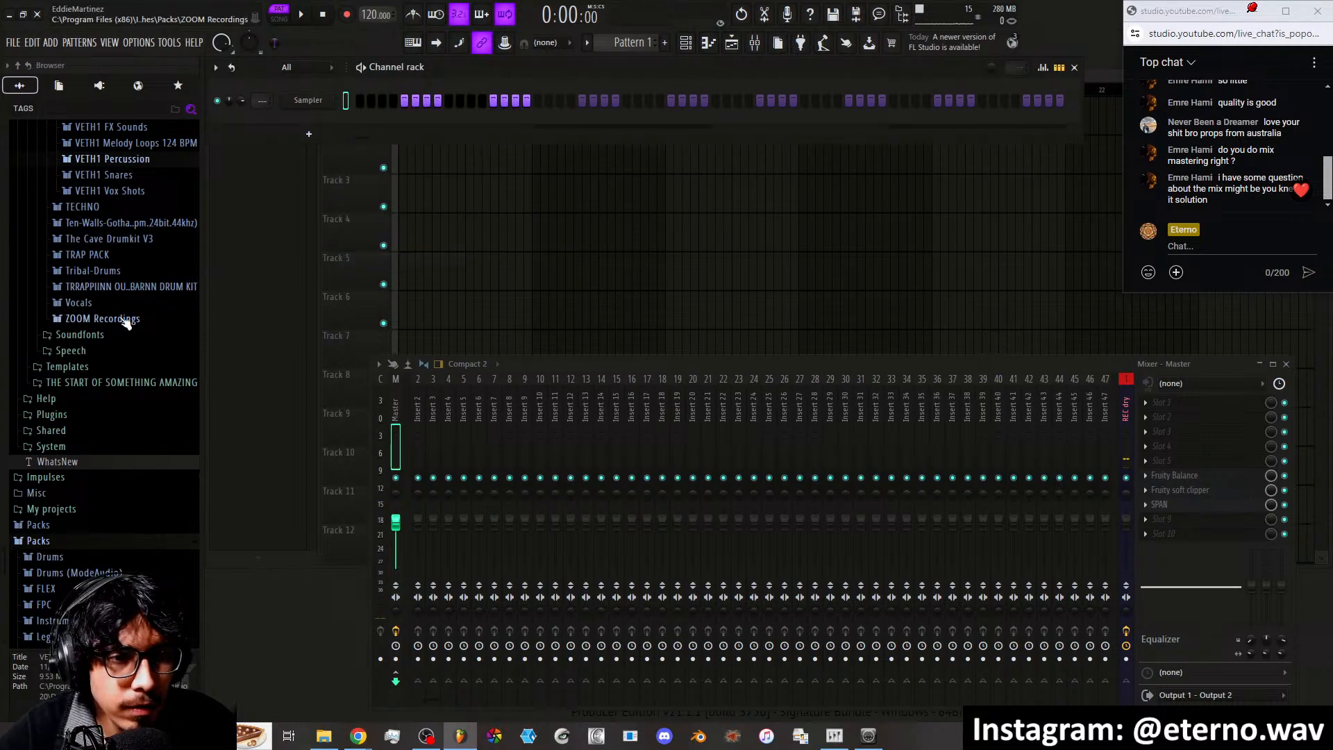
Browse the sample packs and open the VETH1 Bassdrums folder inside Tech_House_
scroll(119, 467, up, 5)
scroll(119, 467, up, 2)
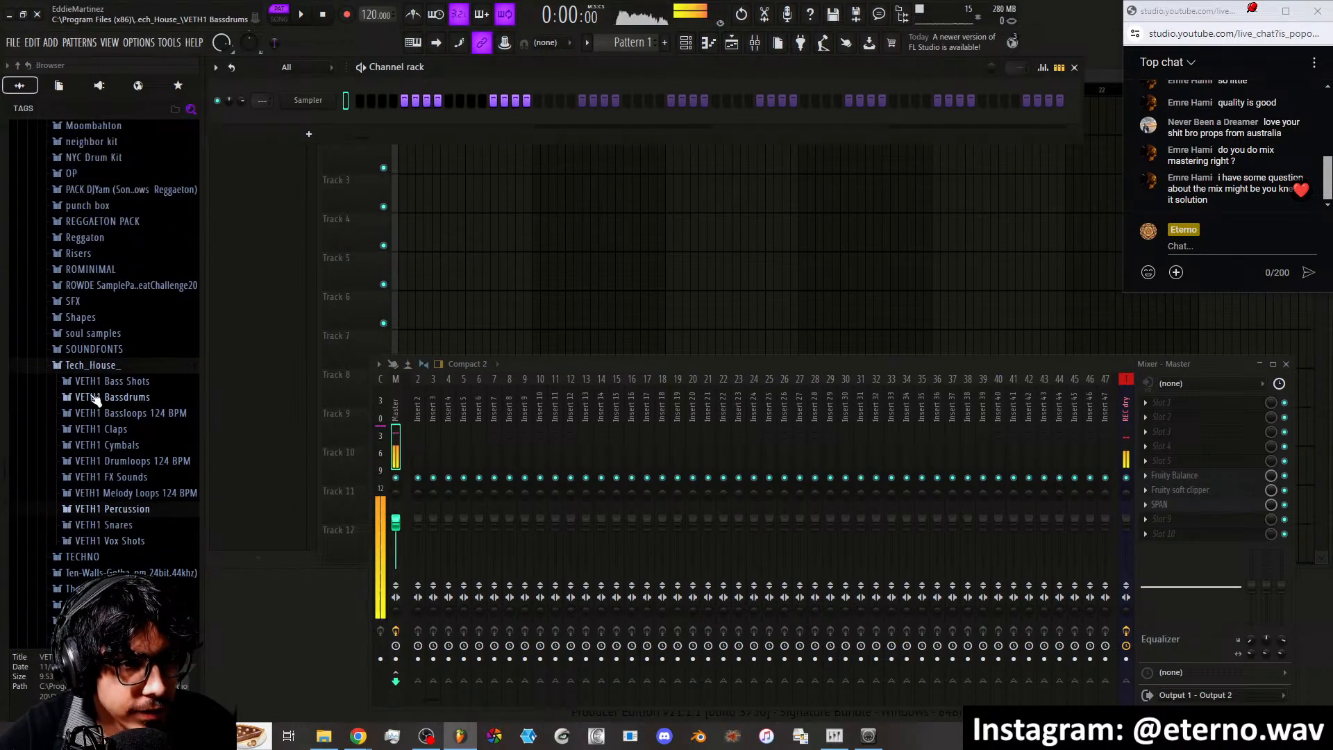
click(98, 356)
scroll(131, 426, up, 4)
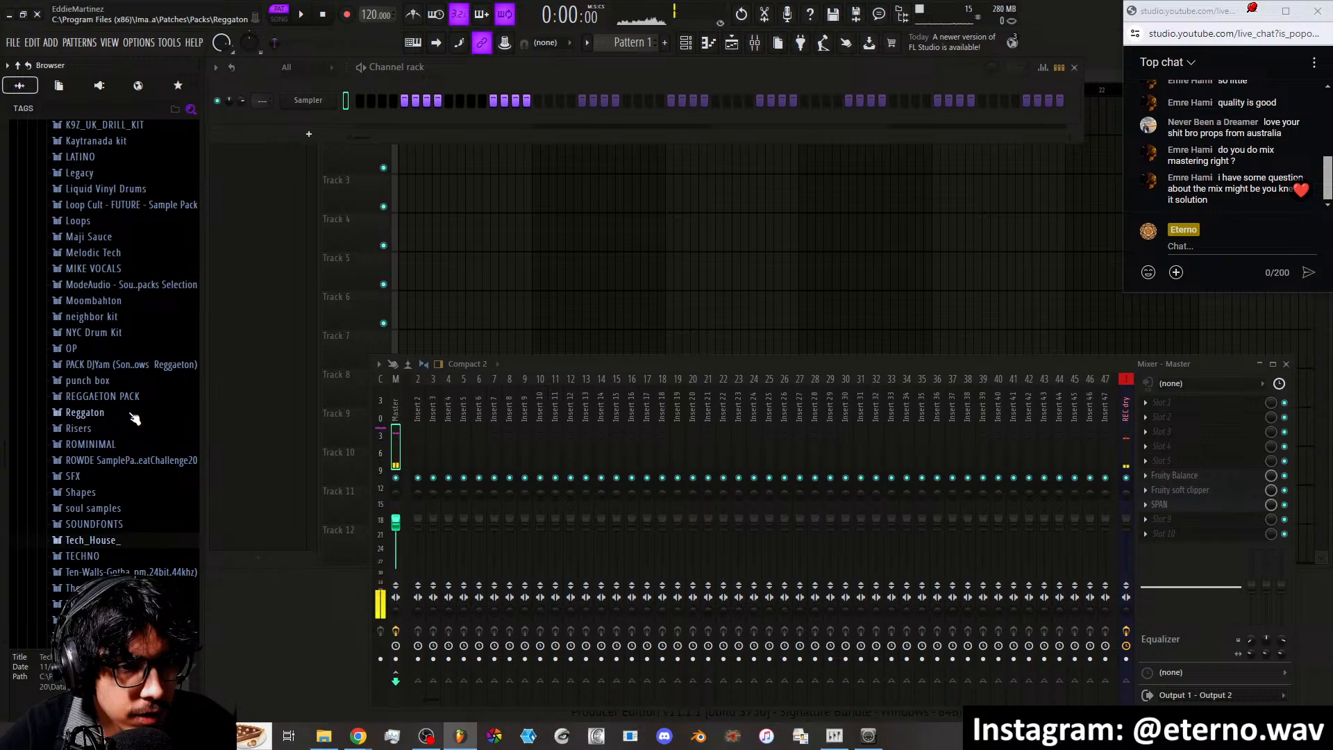
scroll(134, 421, down, 2)
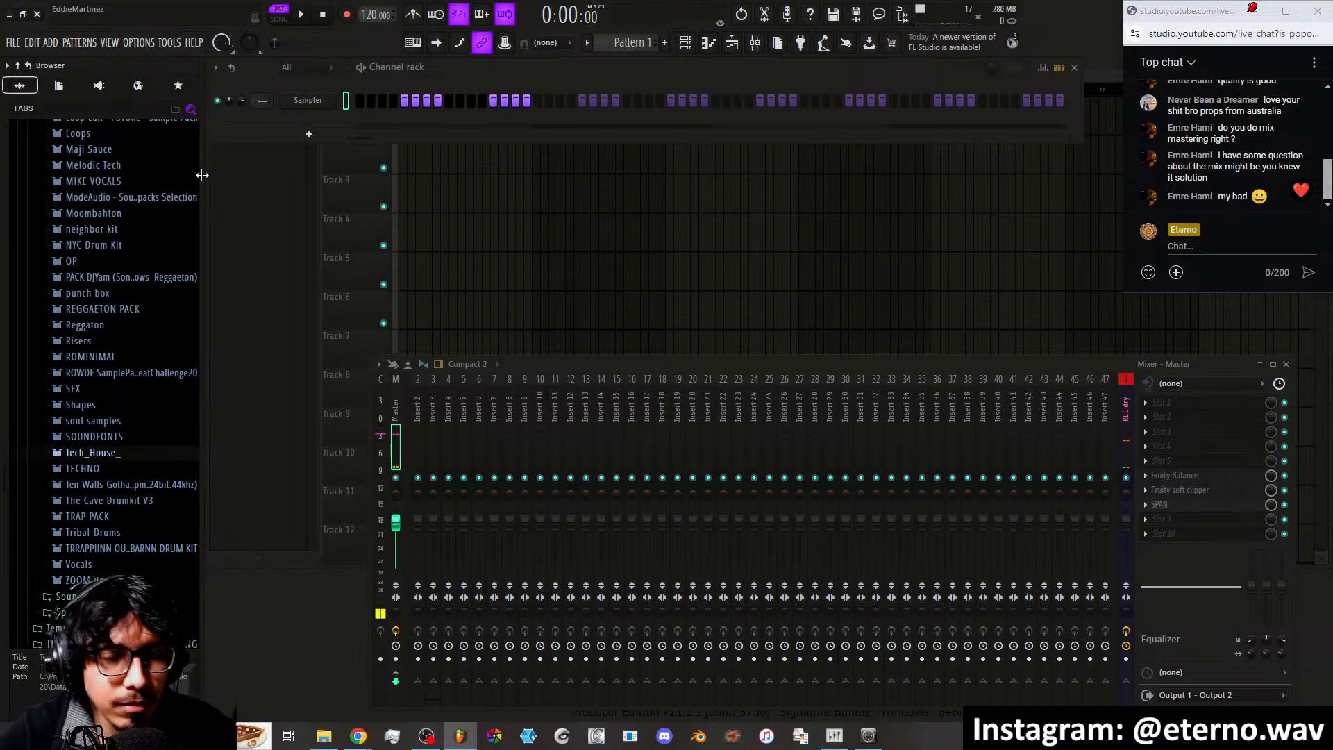
click(109, 453)
click(123, 482)
Audition VETH1 Bassdrum samples 020 to 022 and mark VETH1 Bassdrum 022 as a favorite
click(133, 450)
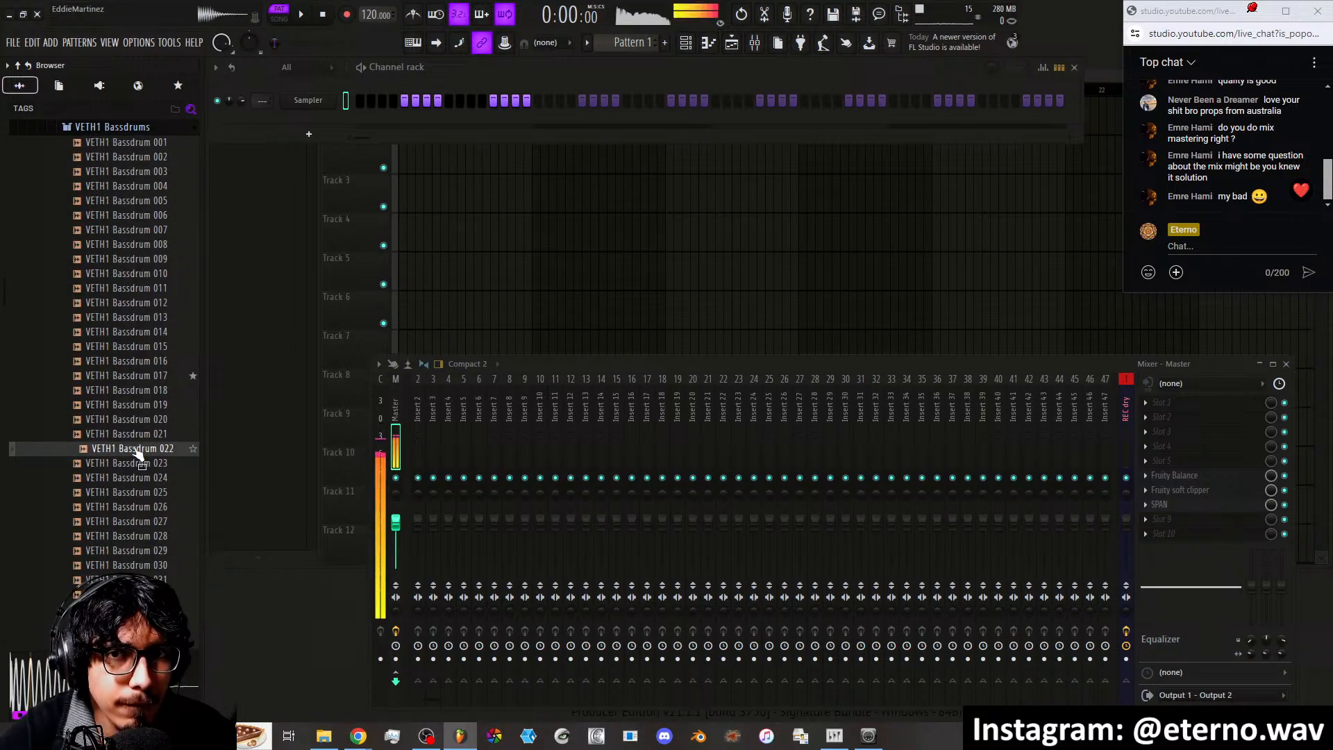
click(138, 419)
click(142, 448)
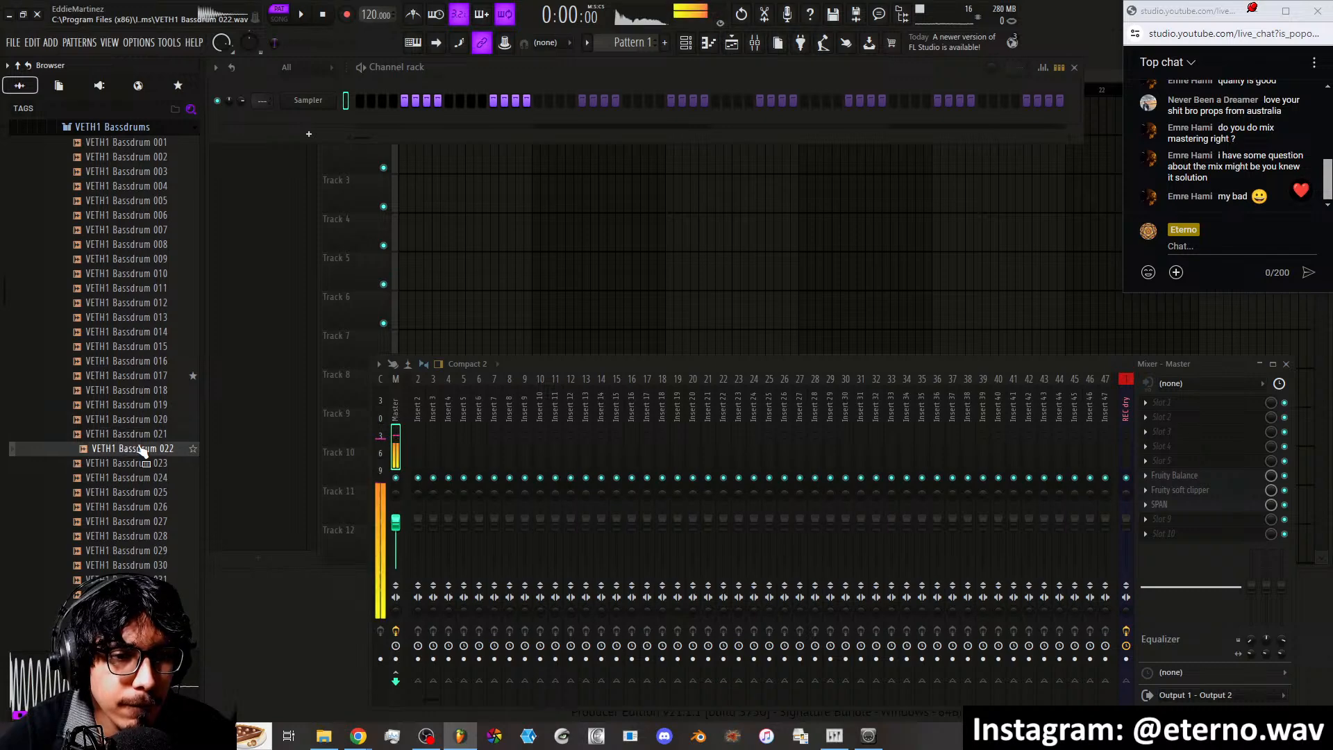
click(142, 419)
click(151, 434)
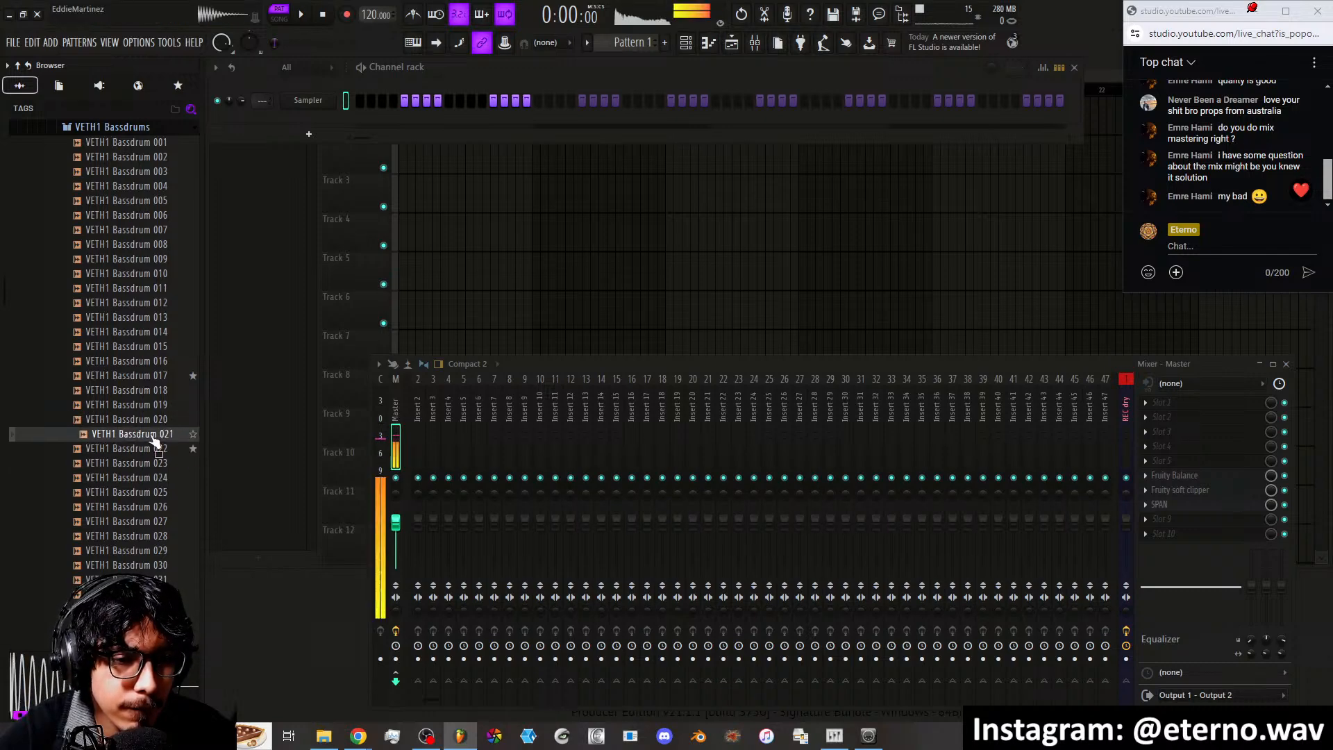
Audition VETH1 Bassdrum samples 023 to 030 one after another
click(148, 461)
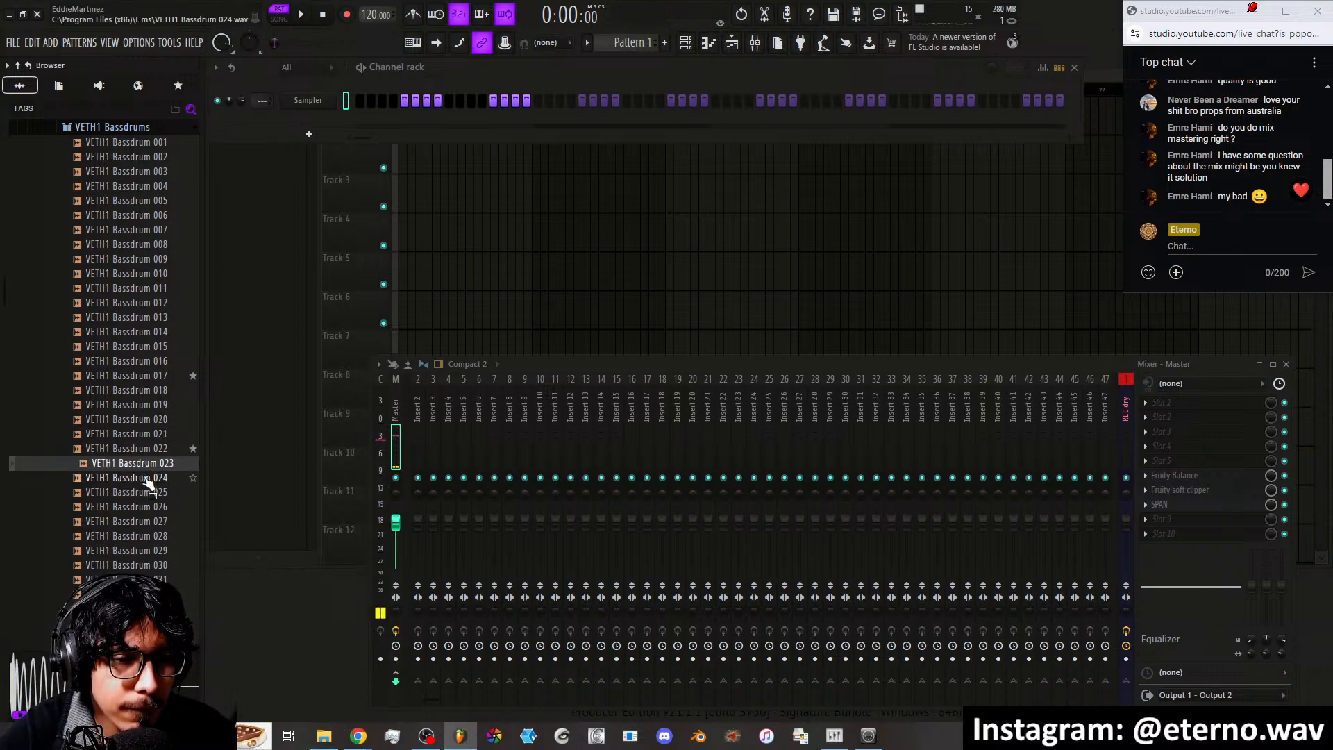
click(145, 478)
click(143, 492)
click(141, 508)
click(142, 522)
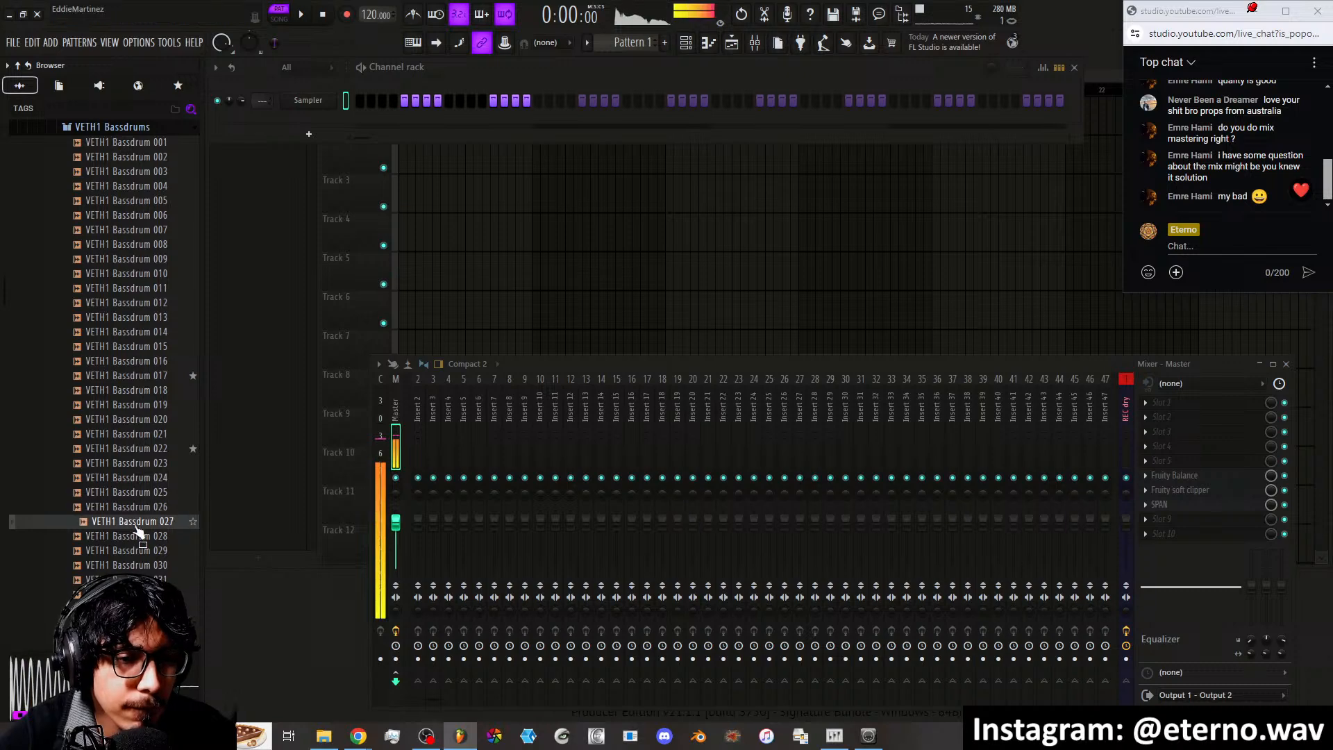
click(139, 536)
click(137, 550)
click(133, 565)
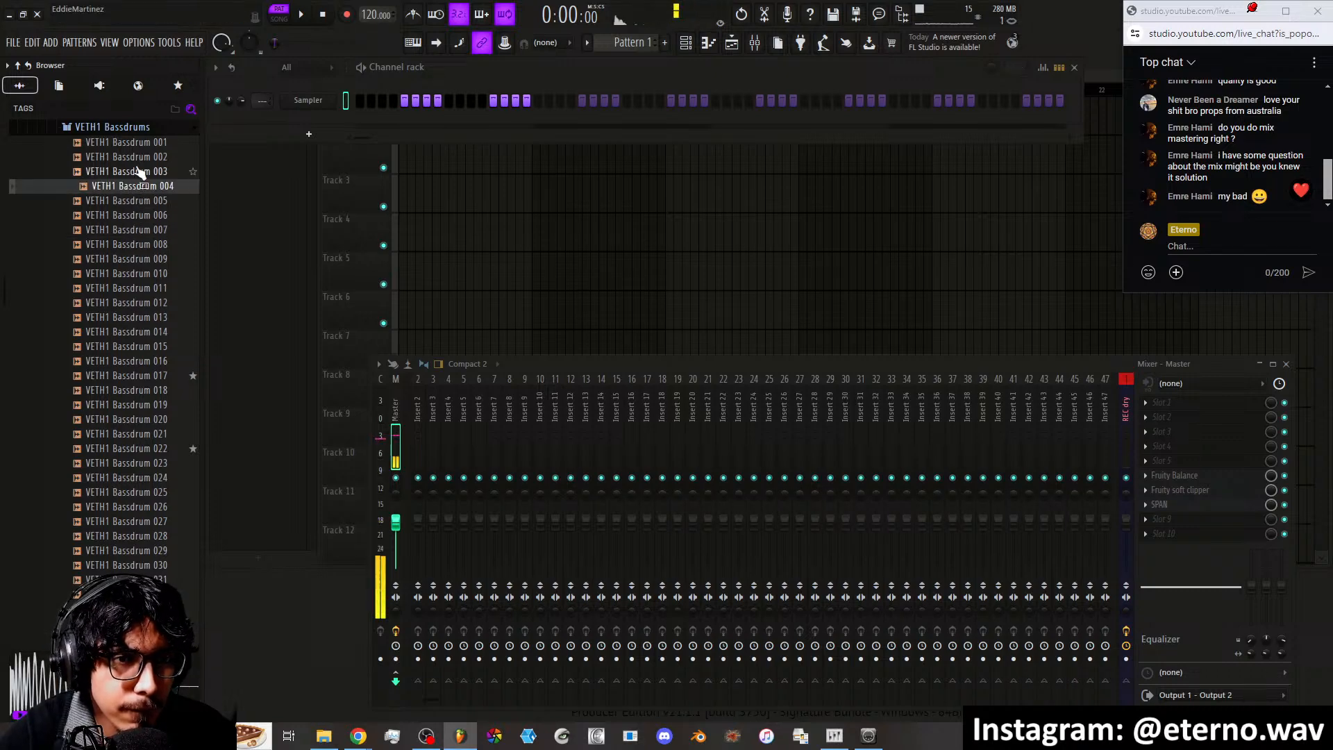
Audition the VETH1 Bassdrum samples again from 002 to 023 and mark VETH1 Bassdrum 011 as a favorite
drag(133, 157, 157, 369)
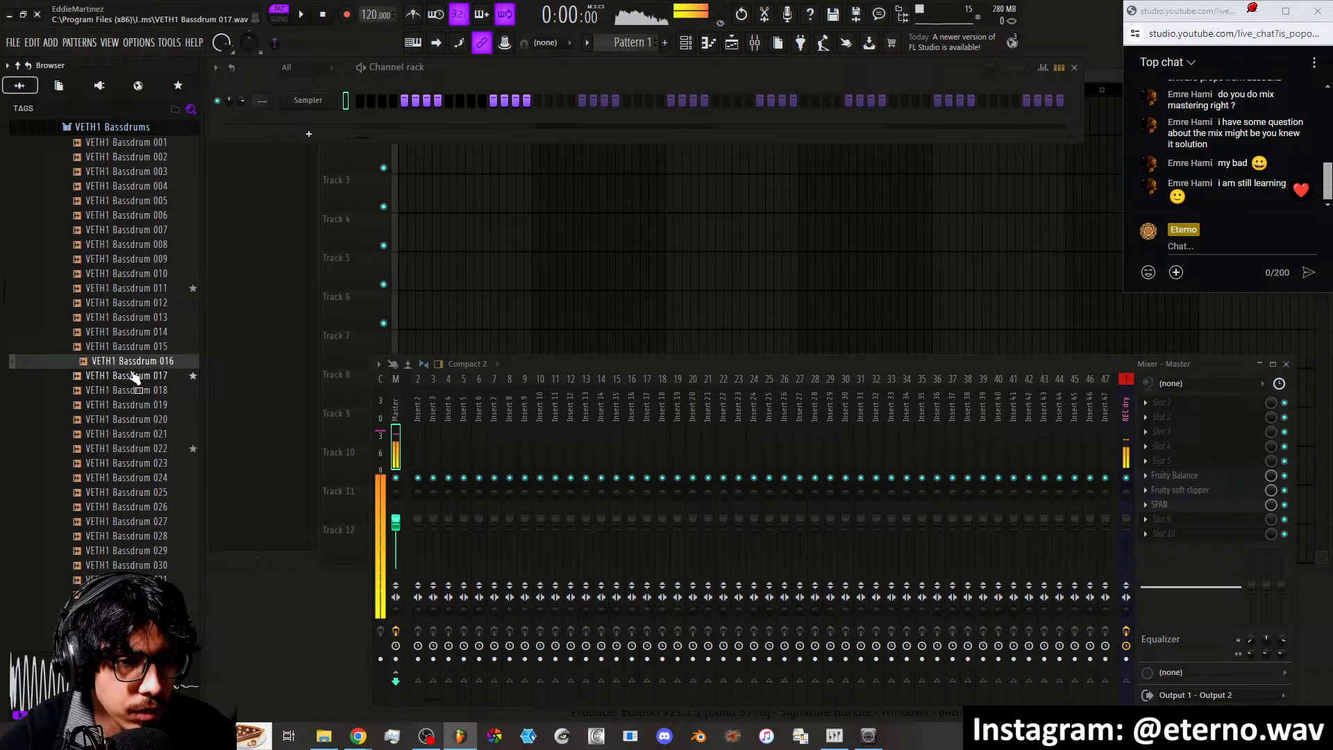
click(133, 376)
click(134, 391)
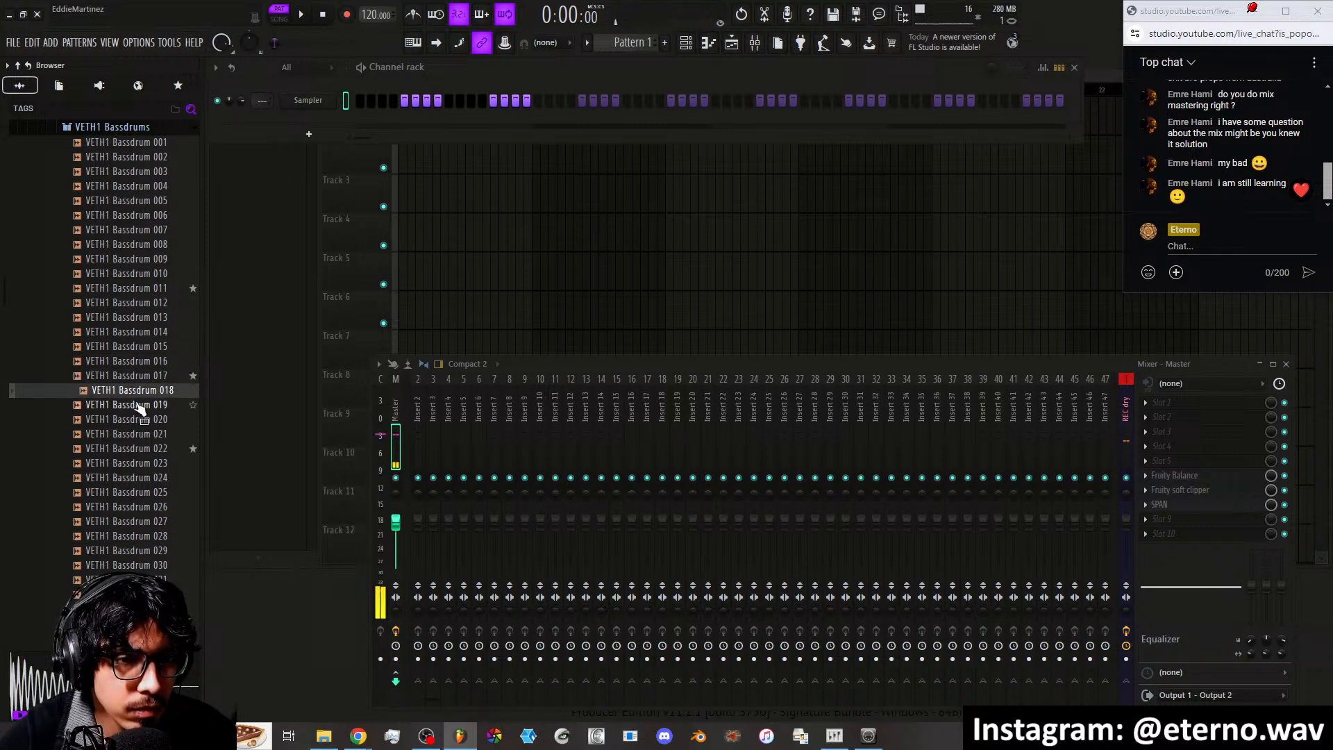
click(139, 405)
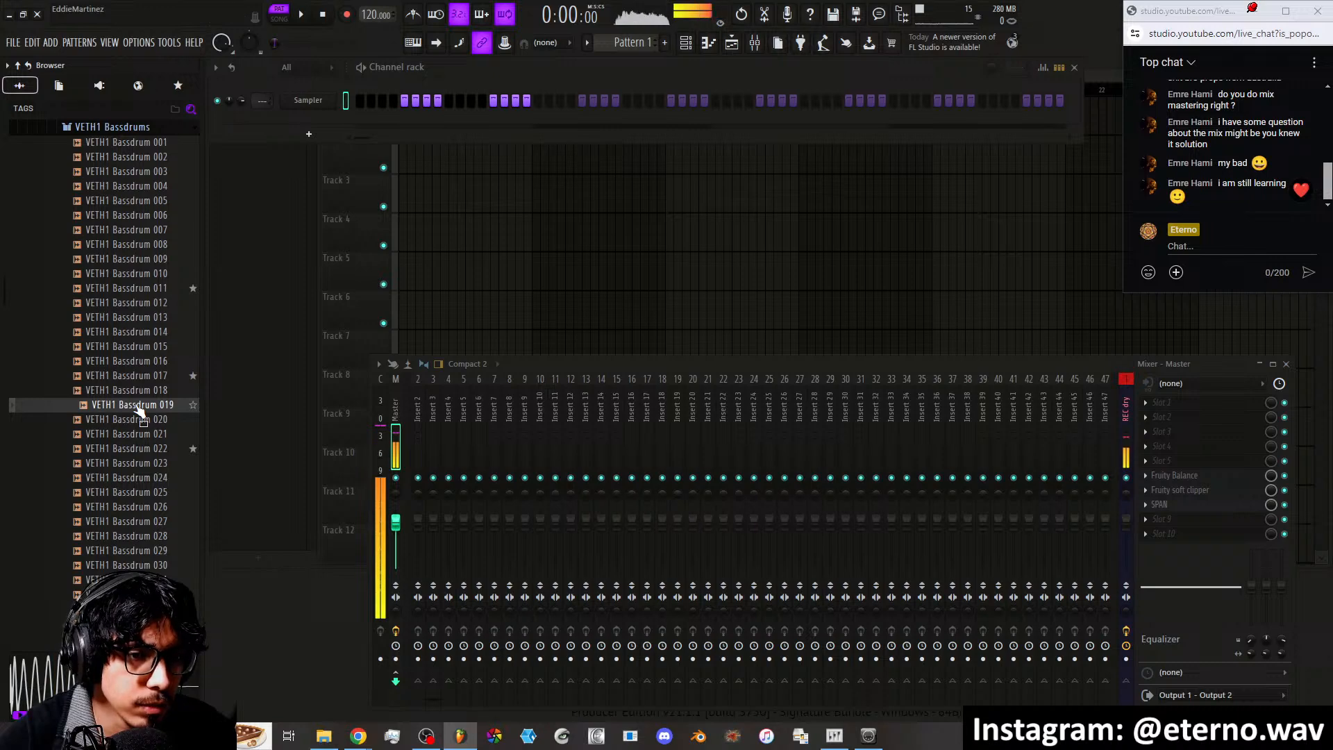
click(135, 420)
click(133, 434)
click(135, 449)
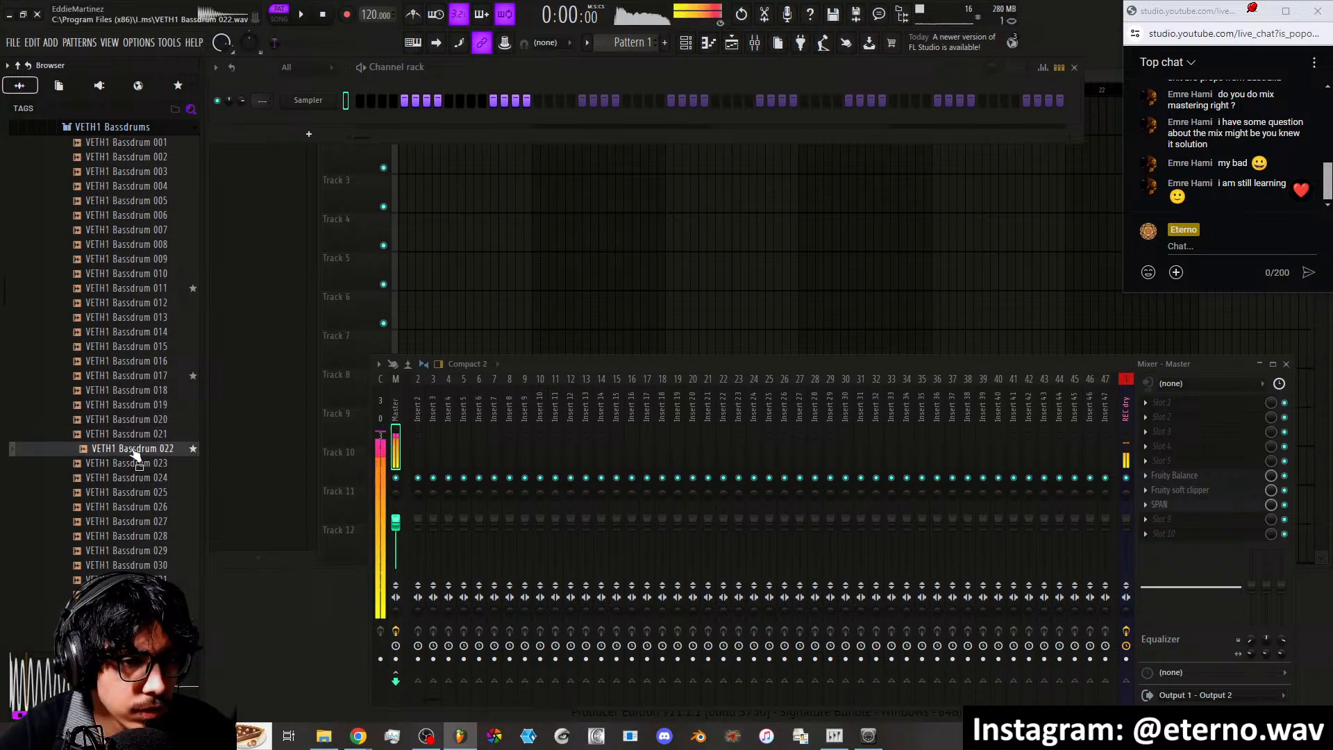
click(138, 461)
click(138, 451)
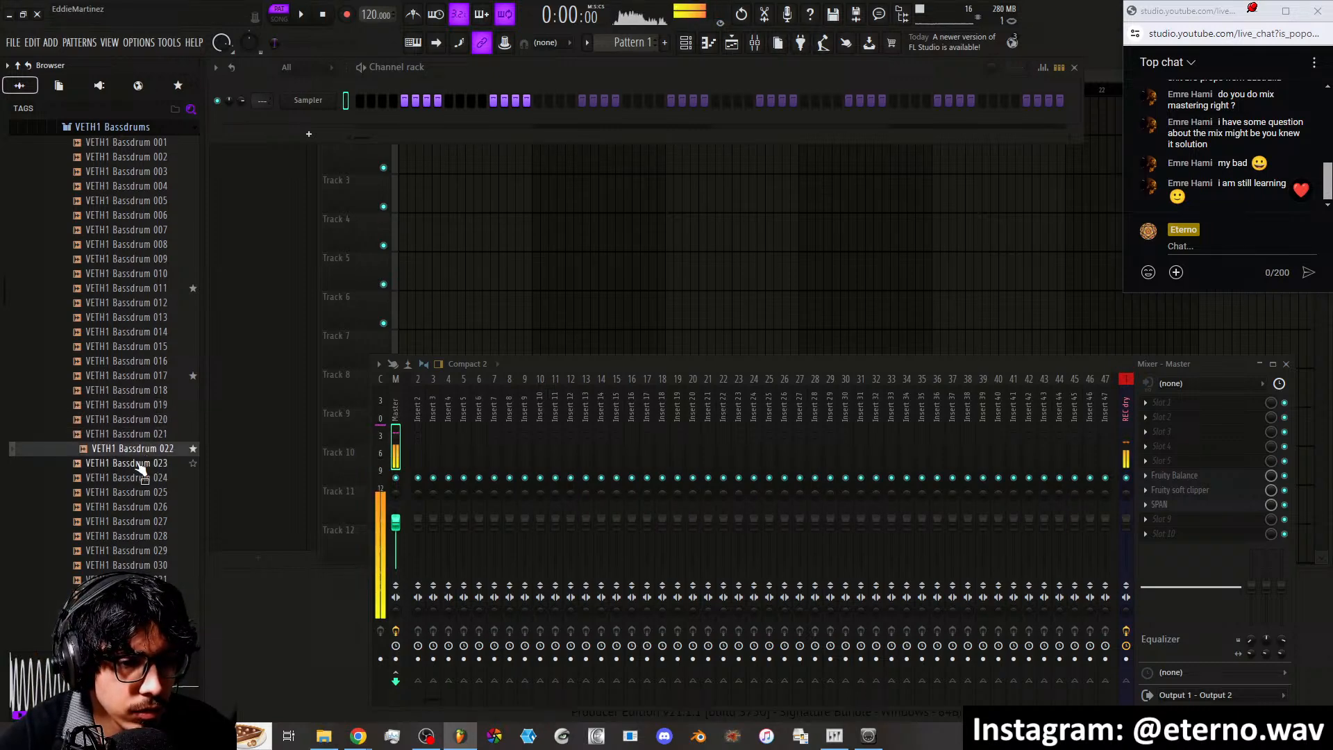
Audition VETH1 Bassdrum samples 023 to 027 again
click(140, 465)
click(138, 477)
click(136, 492)
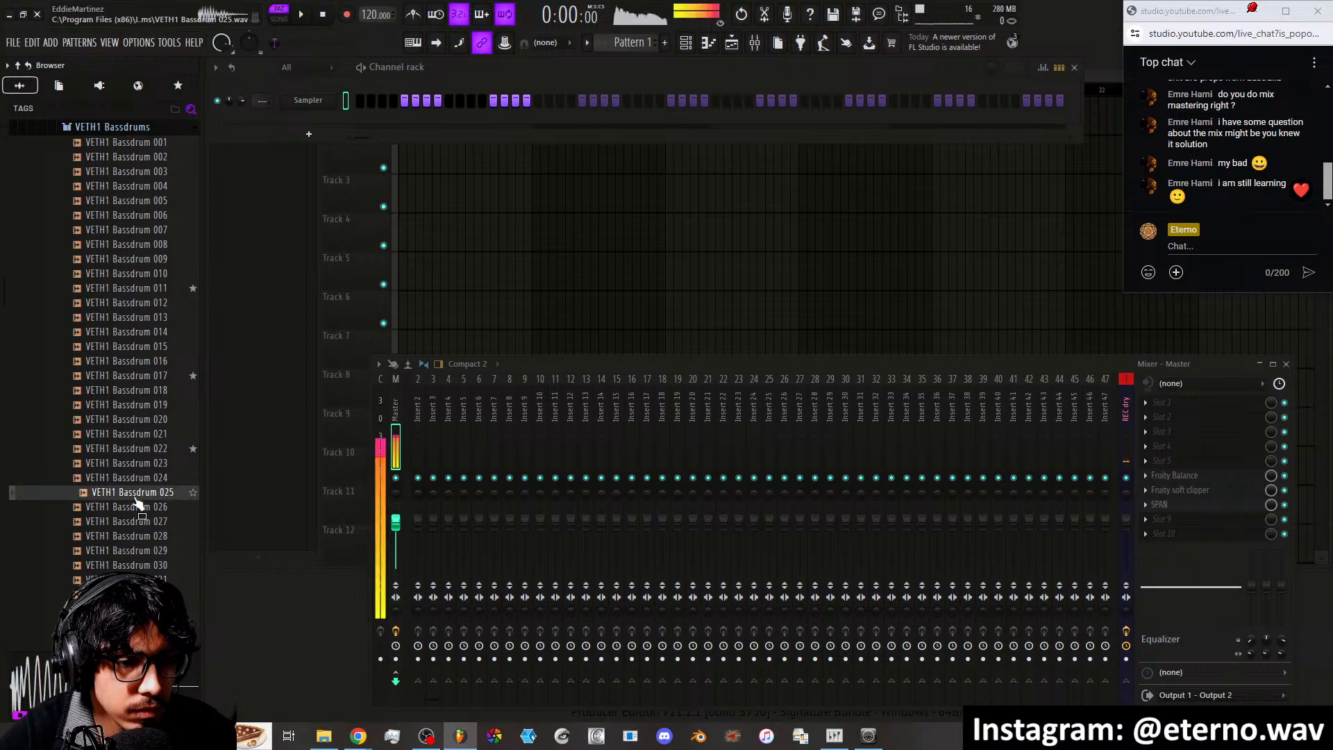
click(136, 507)
click(135, 522)
Audition several VETH1 Bassdrum samples between 029 and 035
scroll(135, 535, down, 4)
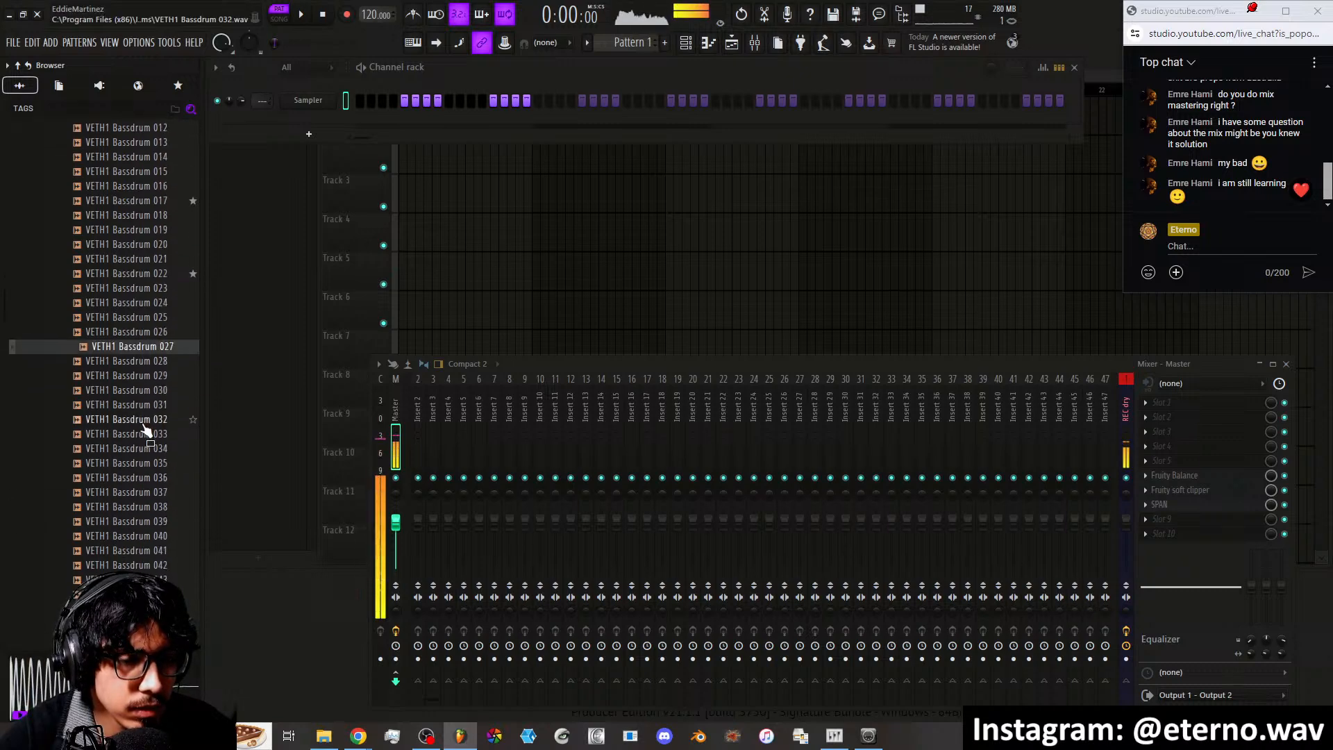
click(148, 378)
click(152, 390)
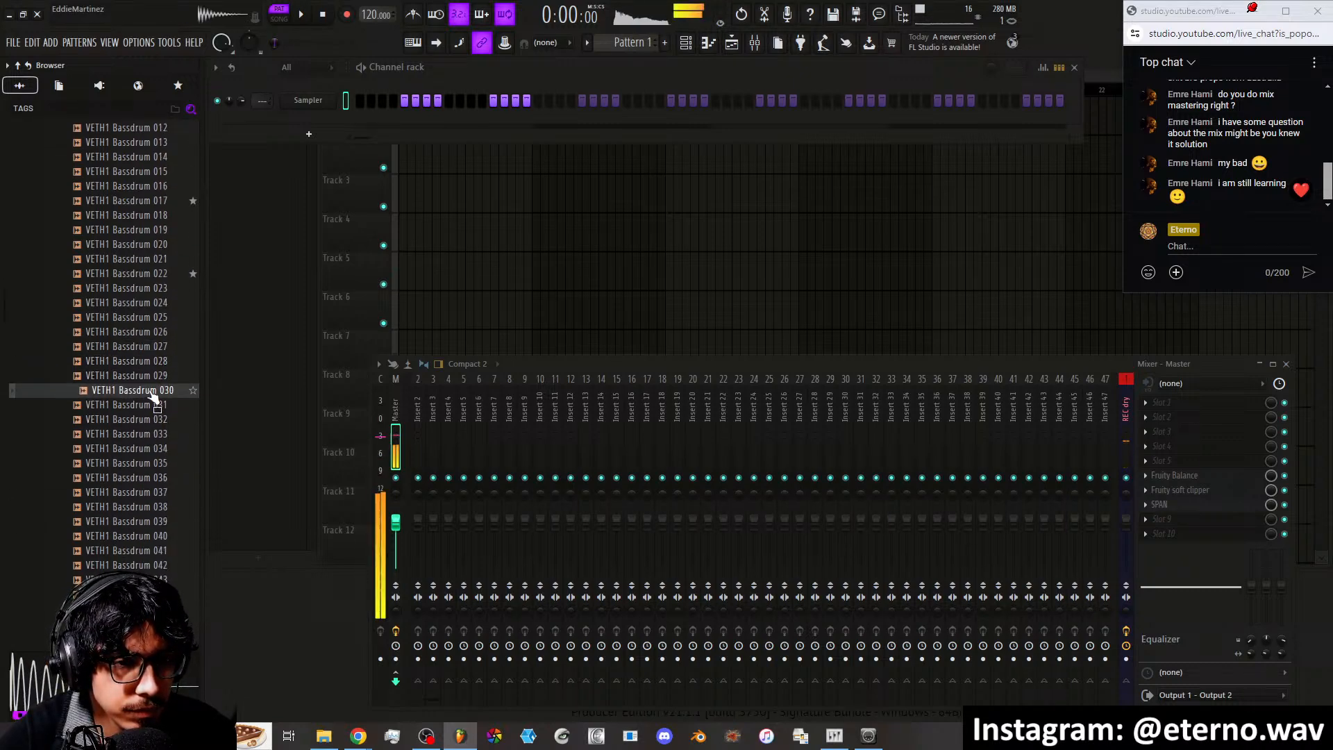
click(149, 405)
click(149, 436)
Audition a selection of VETH1 Bassdrum samples between 044 and 054
scroll(148, 437, down, 6)
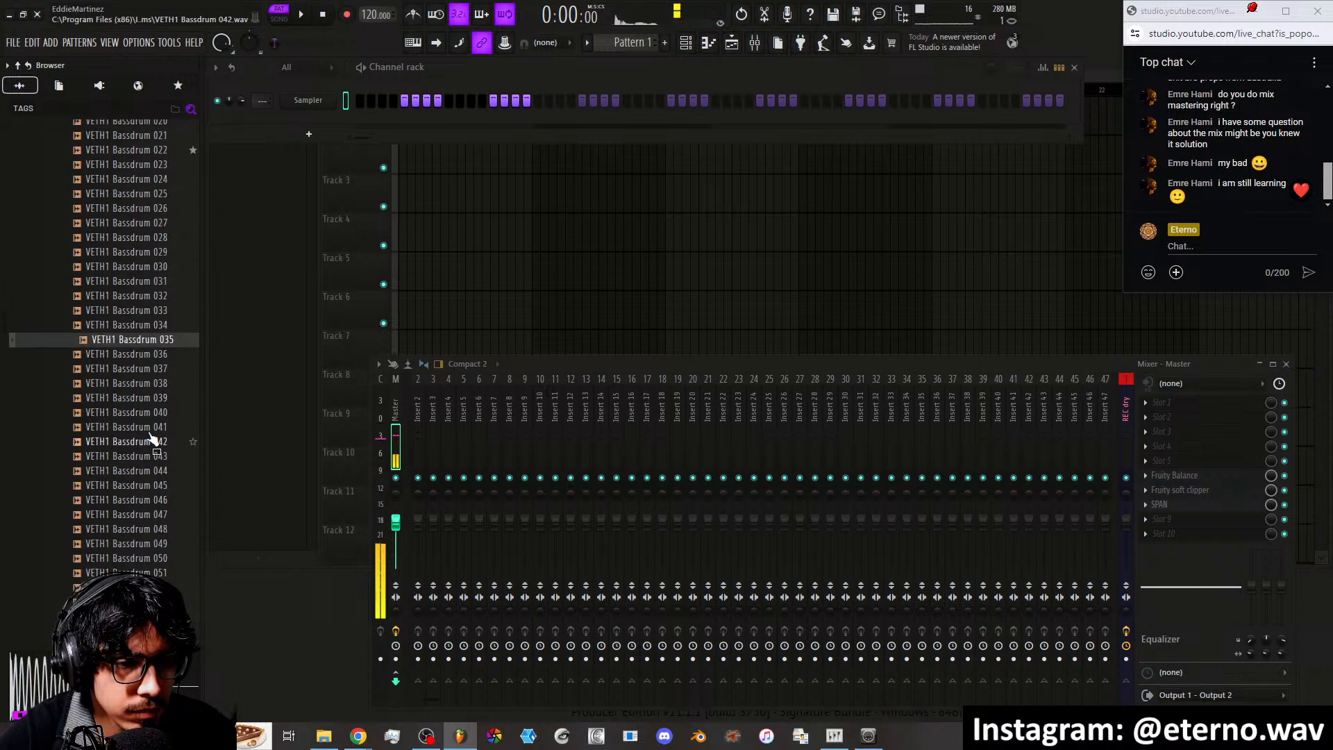
click(148, 347)
click(152, 333)
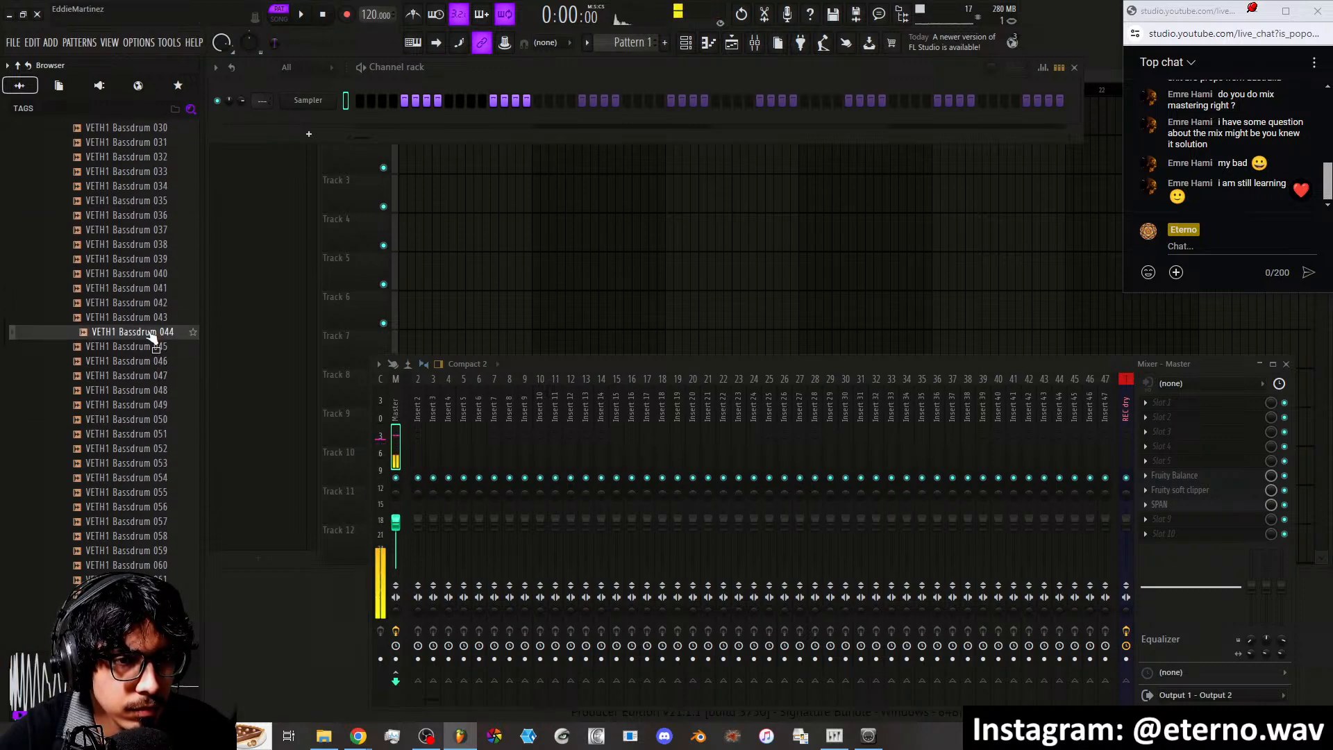
click(141, 389)
click(142, 405)
click(143, 449)
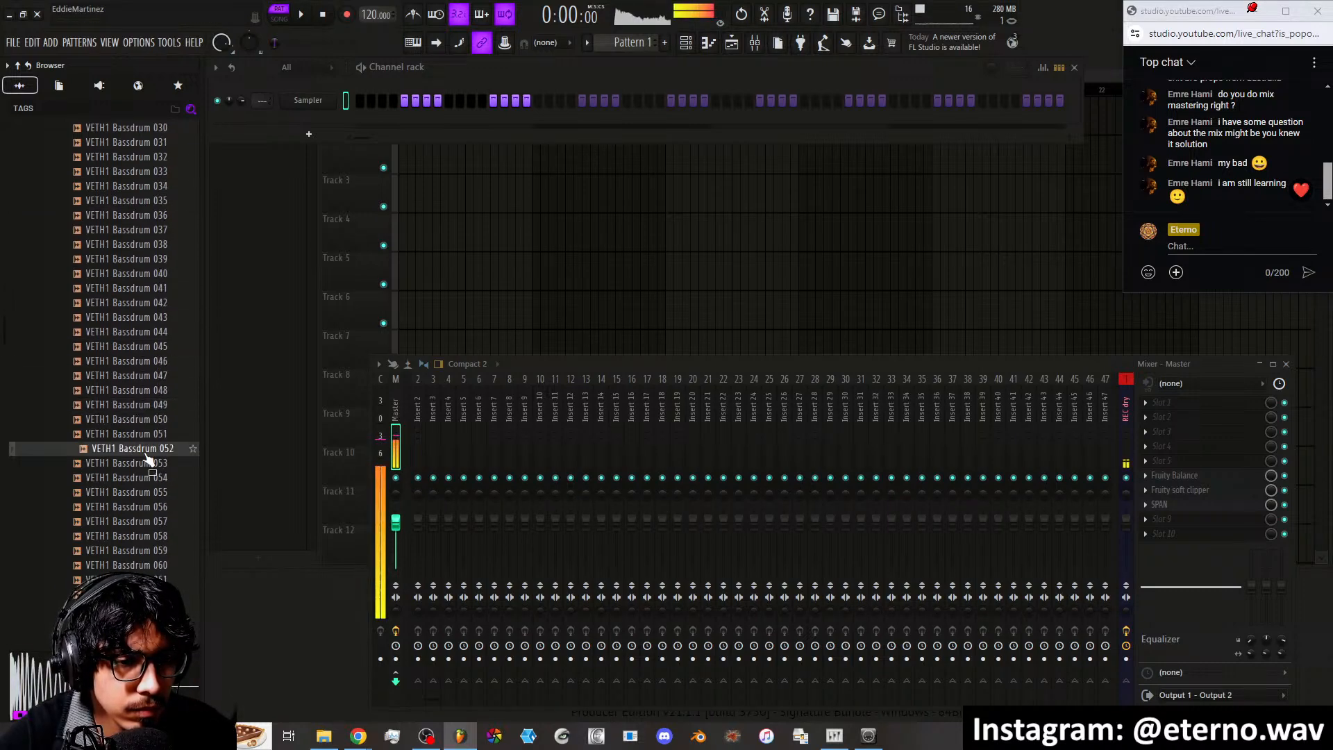
click(148, 479)
Audition VETH1 Bassdrum samples 059, 061, 063 and 065
scroll(149, 486, down, 4)
click(143, 378)
click(143, 413)
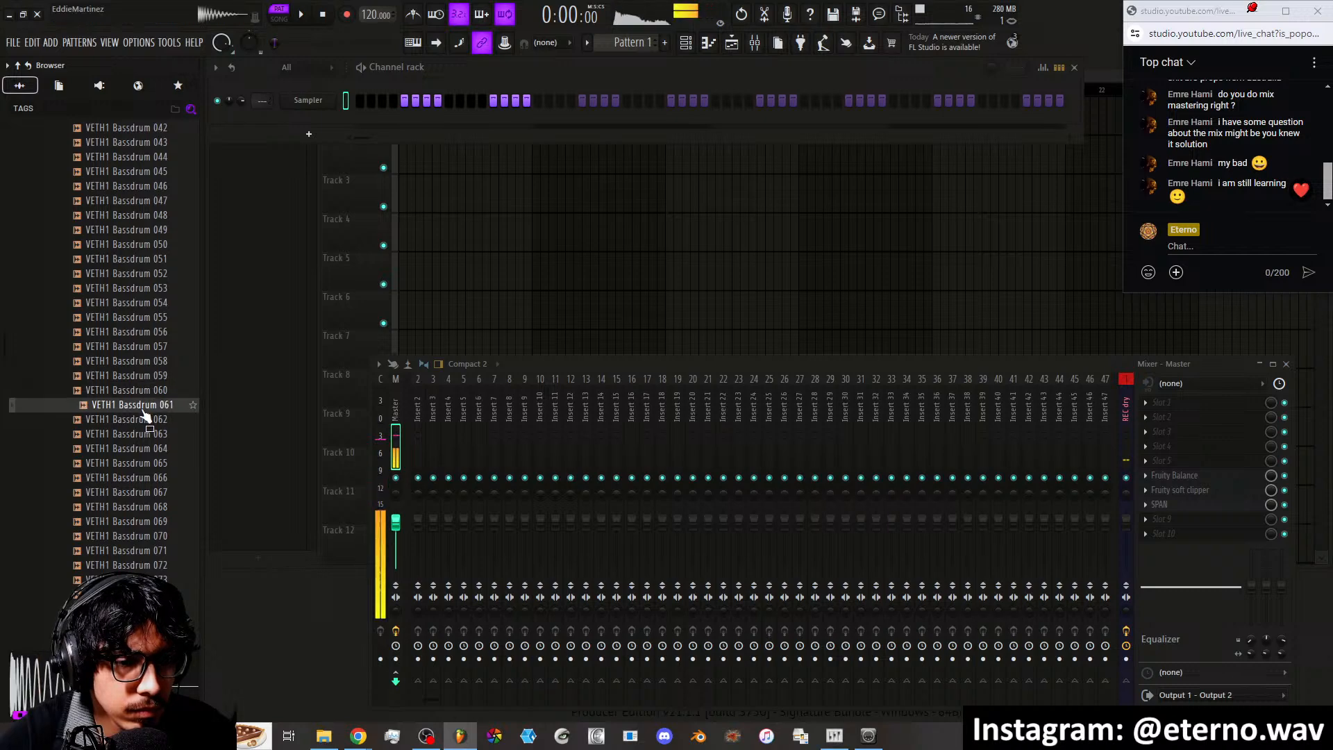
click(144, 434)
click(142, 463)
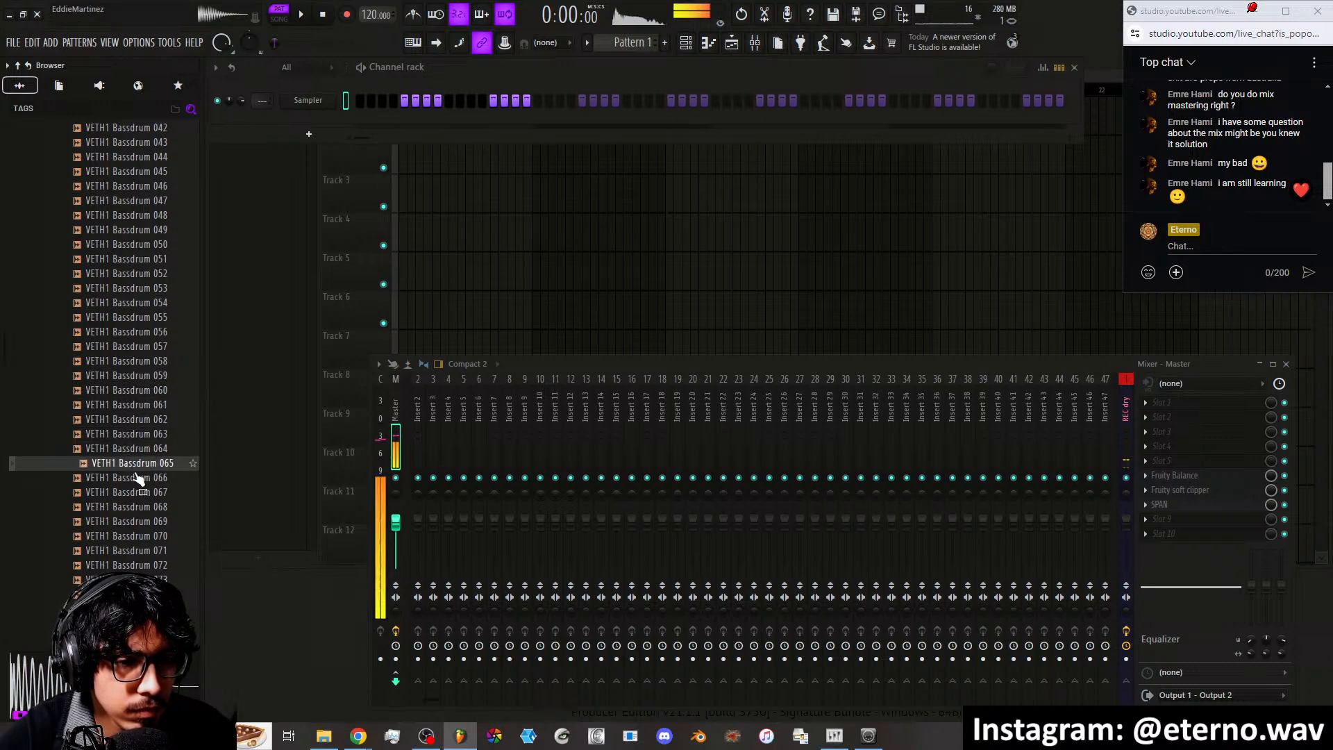
Compare the VETH1 Bassdrum samples around 066 to 071 and mark VETH1 Bassdrum 067 as a favorite
scroll(136, 458, down, 4)
click(137, 384)
click(142, 352)
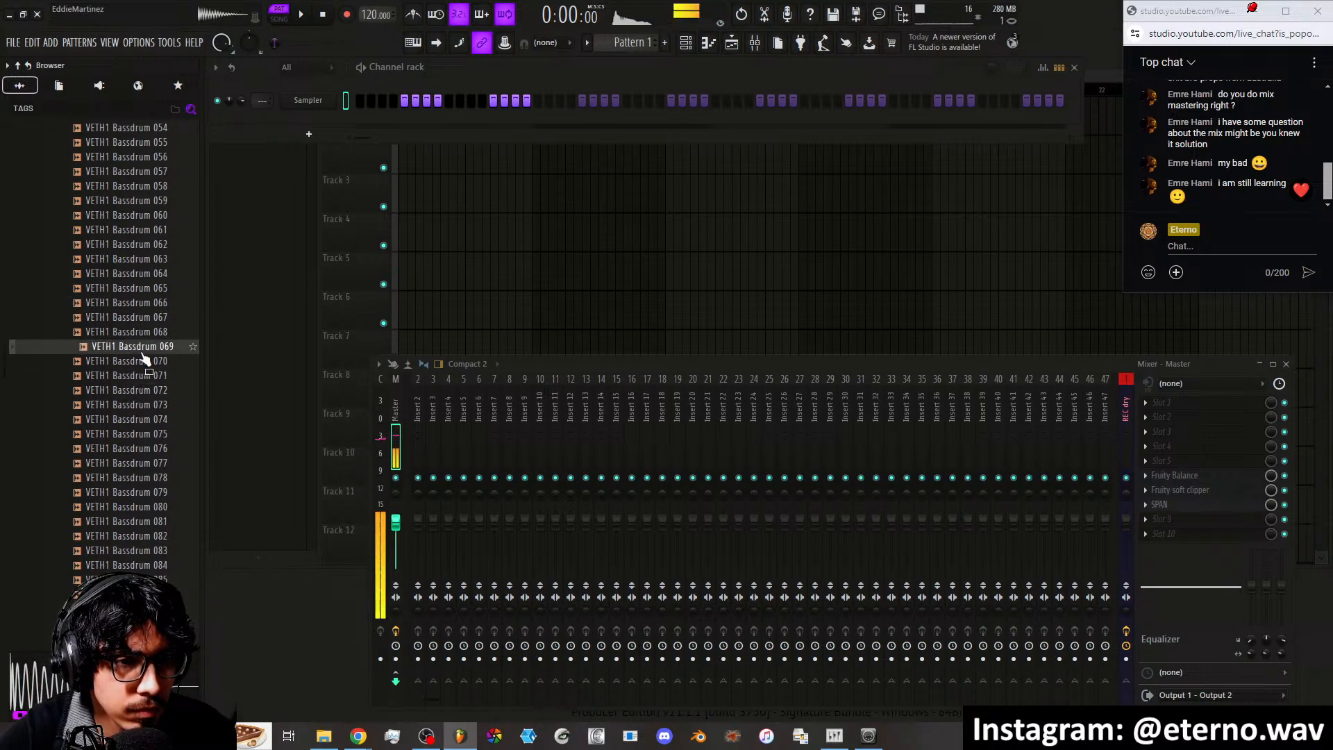
click(143, 337)
click(145, 322)
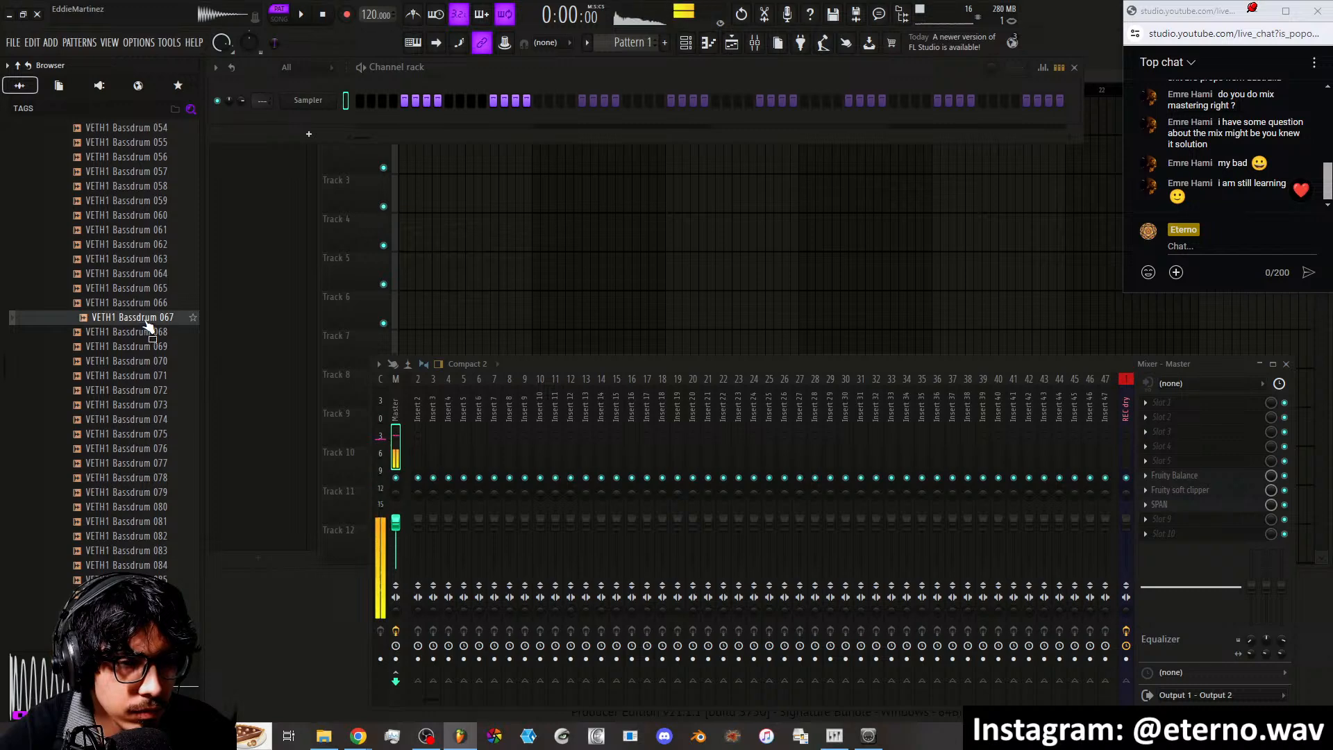
click(144, 309)
click(144, 315)
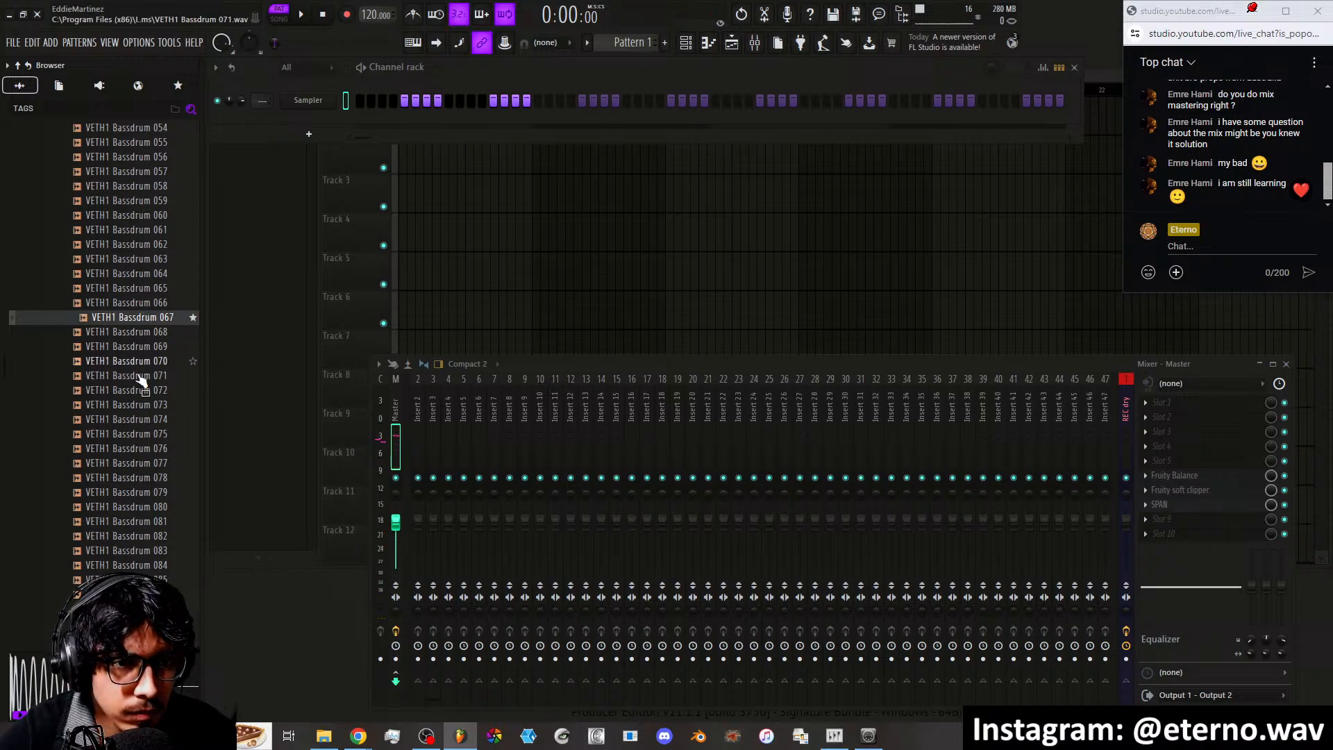
Audition VETH1 Bassdrum samples 071, 075, 077 and 079
click(138, 377)
click(140, 434)
click(143, 462)
click(143, 490)
Audition VETH1 Bassdrum samples 081, 083, 085 and 086, then replay 085
scroll(143, 445, down, 2)
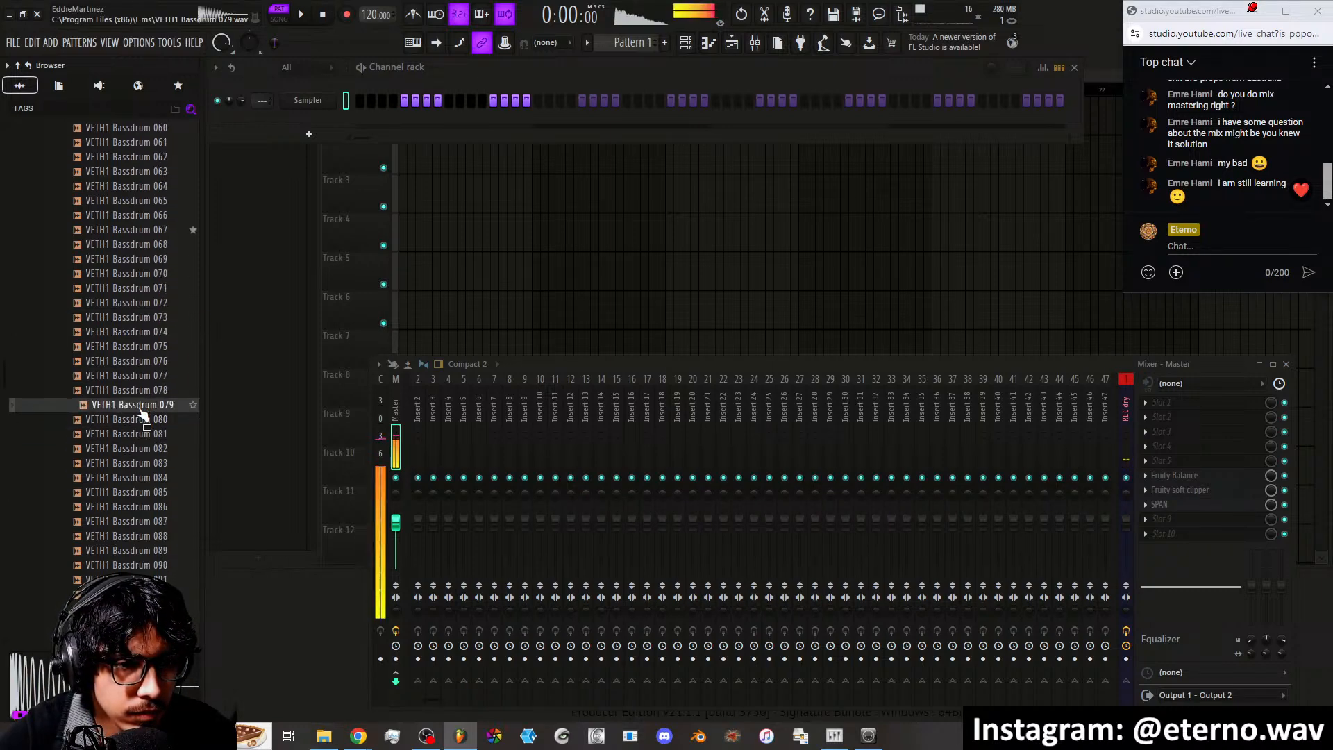
click(142, 433)
click(143, 463)
click(143, 493)
click(144, 506)
key(Up)
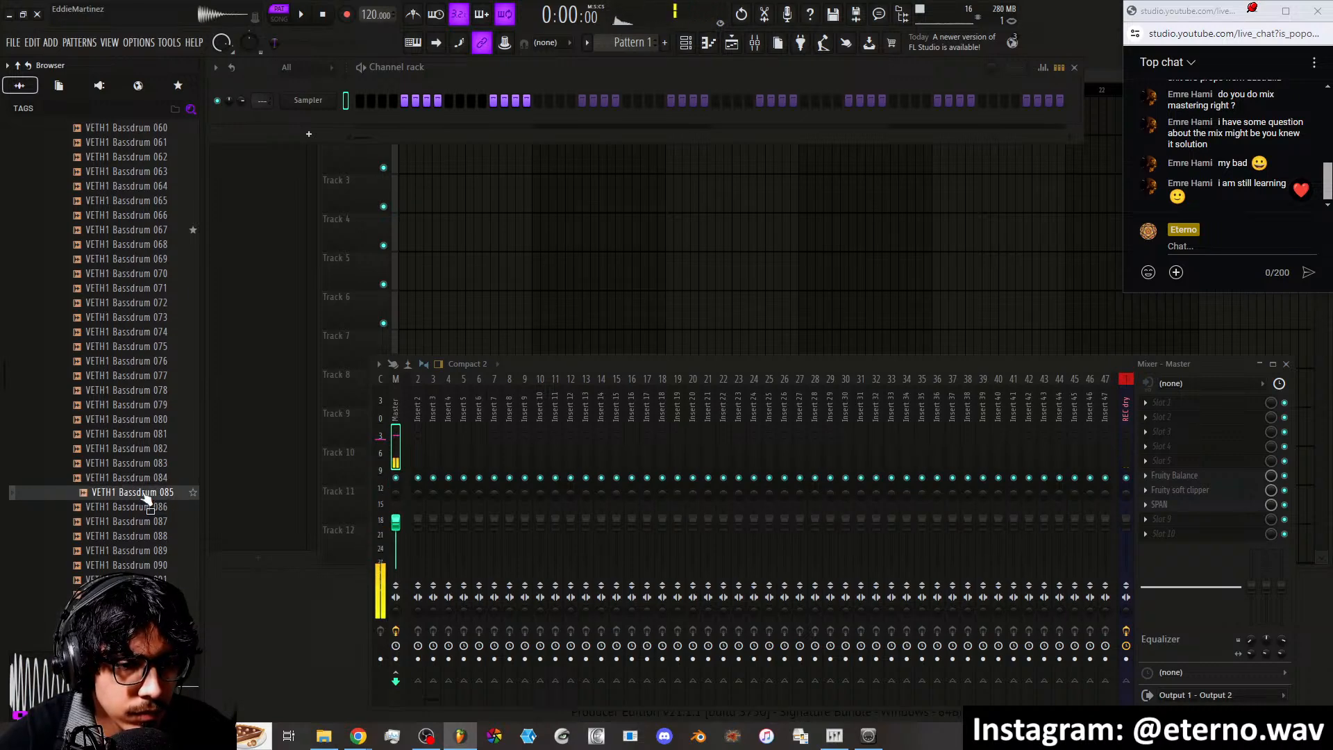
Audition VETH1 Bassdrum samples 094 to 098, followed by 101 and 104
scroll(144, 486, down, 4)
click(142, 451)
key(Down)
key(Down)
key(Down)
key(Down)
key(Down)
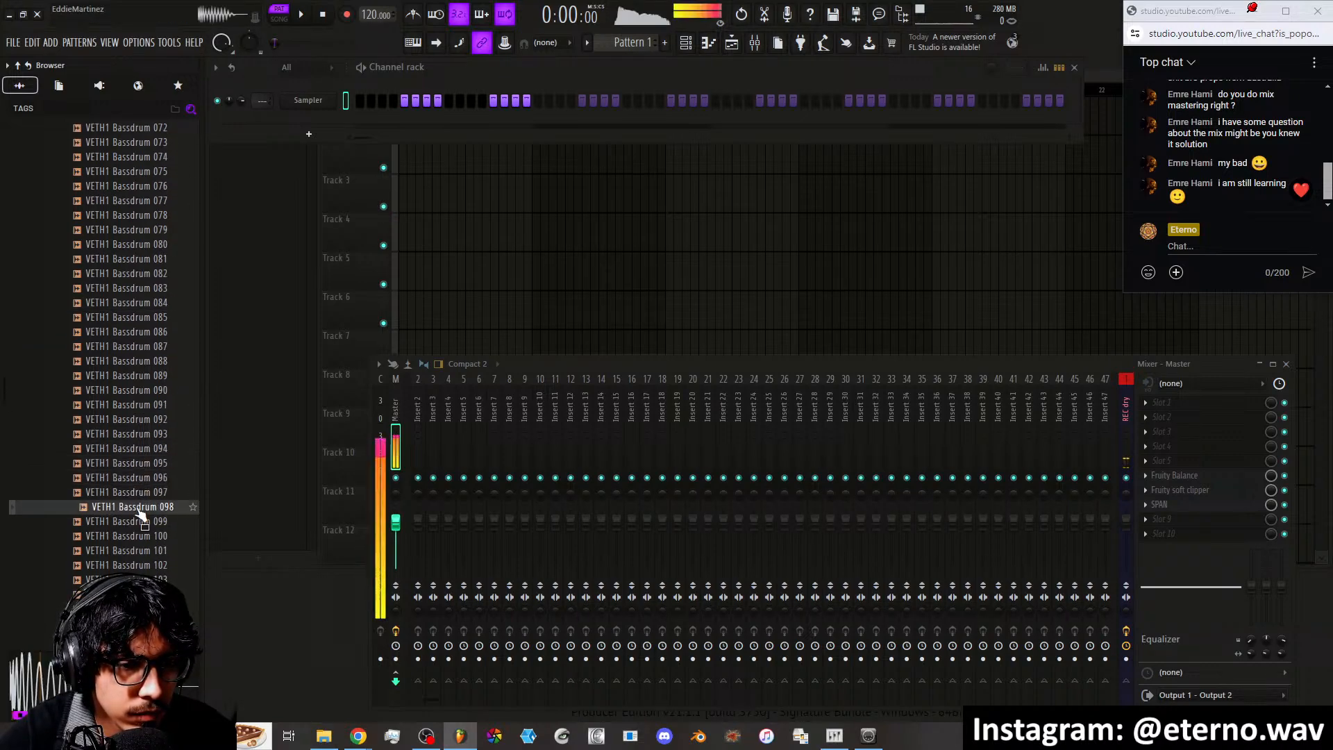
scroll(141, 473, down, 2)
click(139, 467)
click(134, 506)
Audition VETH1 Bassdrum samples 113 back to 110 and mark VETH1 Bassdrum 110 as a favorite
scroll(131, 451, down, 4)
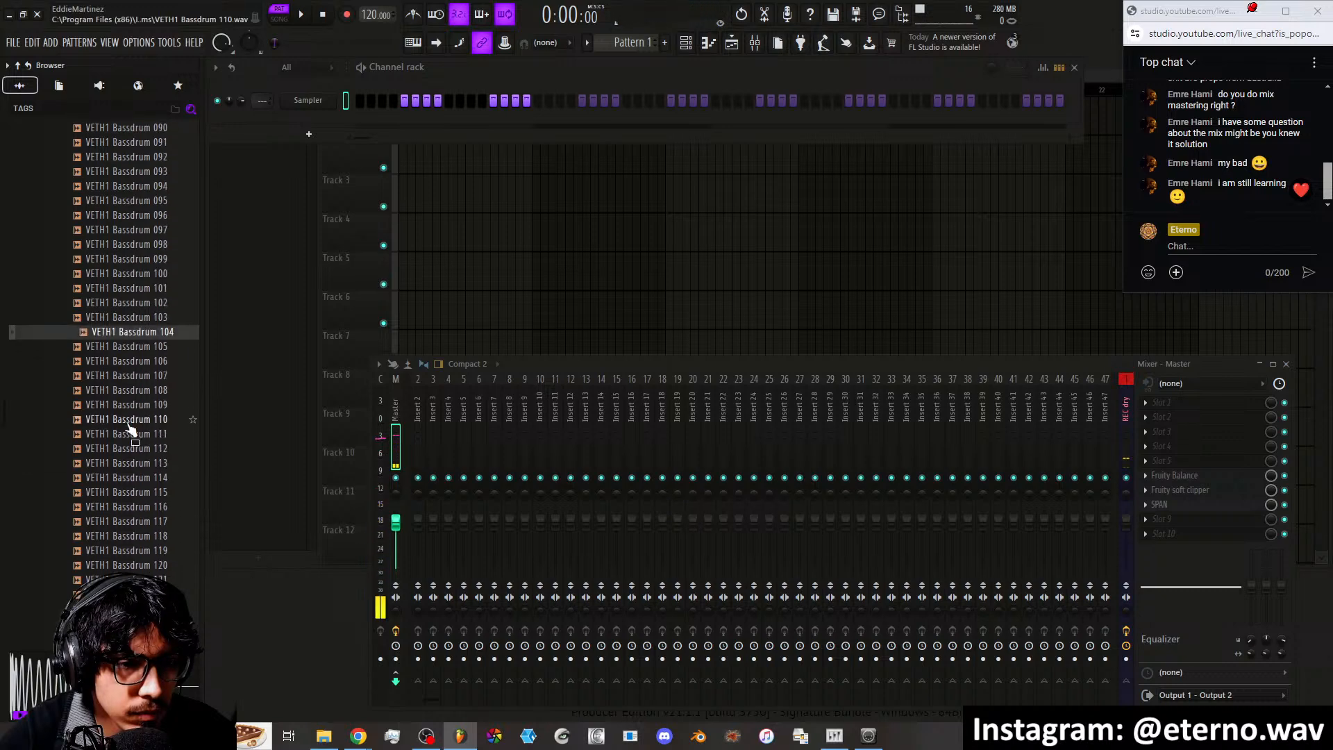
click(134, 461)
click(135, 448)
click(138, 434)
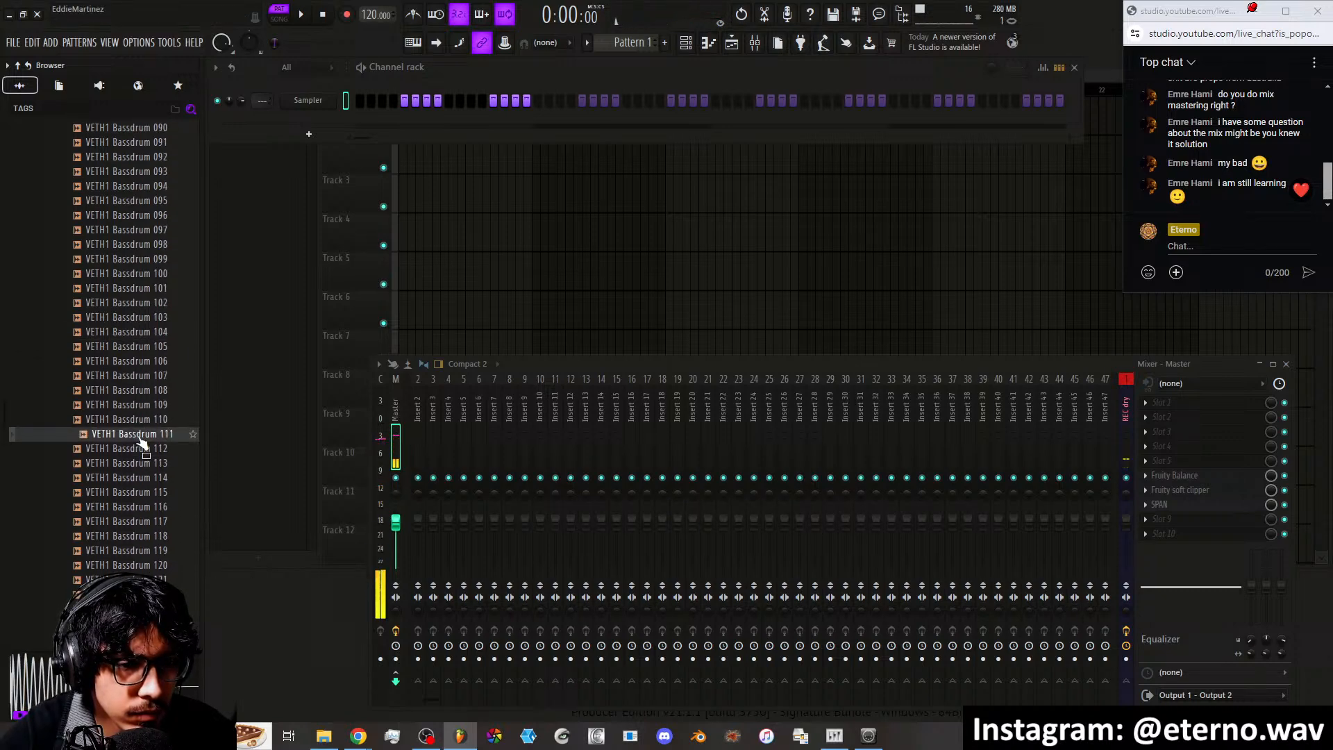
click(141, 421)
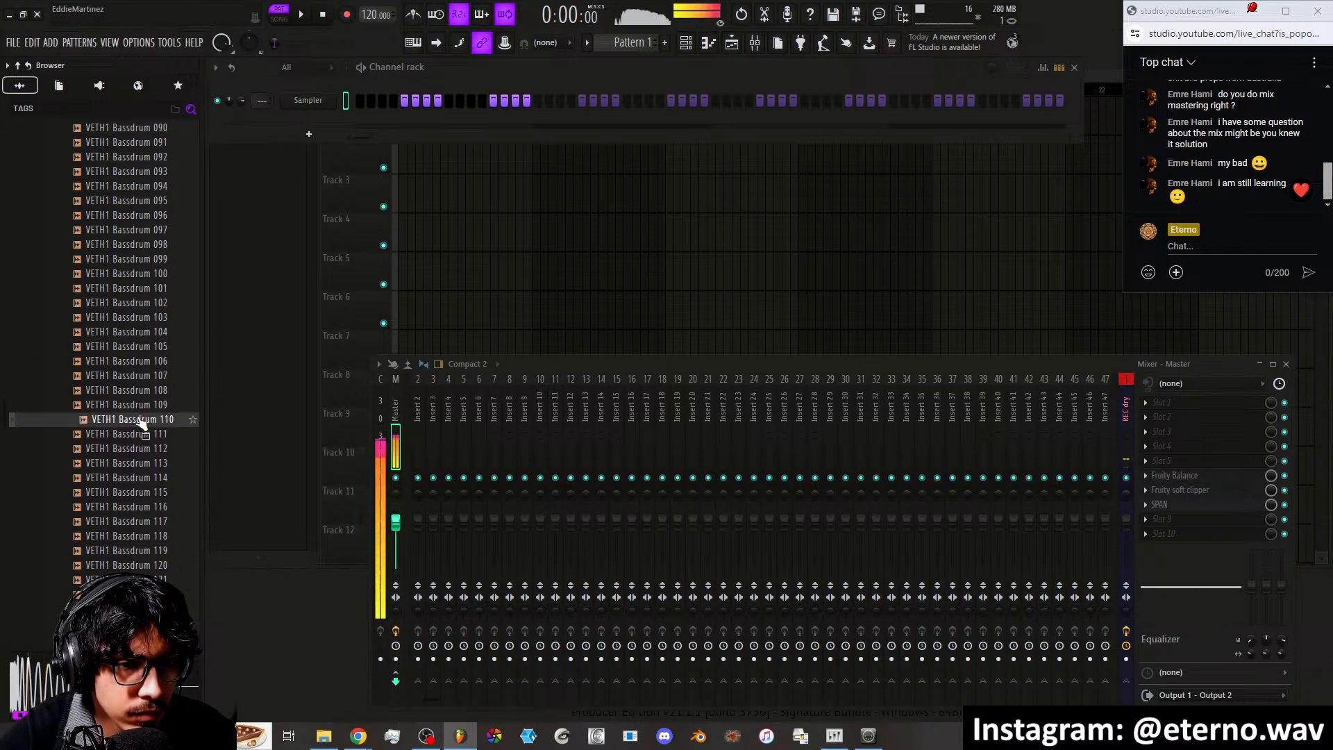
click(193, 419)
Audition VETH1 Bassdrum samples 113, 115, 117 and 119
click(139, 463)
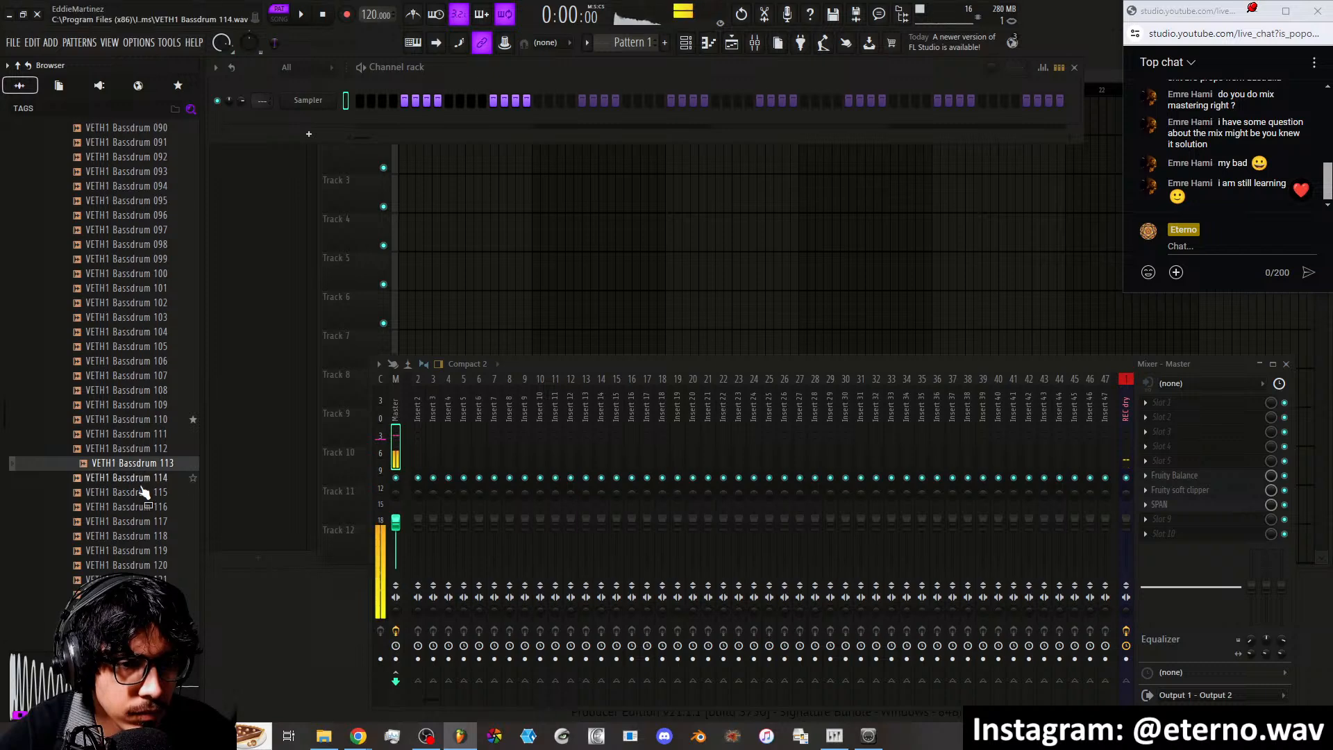
click(141, 492)
click(141, 521)
click(138, 550)
Replay the favorite kicks VETH1 Bassdrum 011, 017, 022 and 067 to compare them
scroll(132, 452, up, 20)
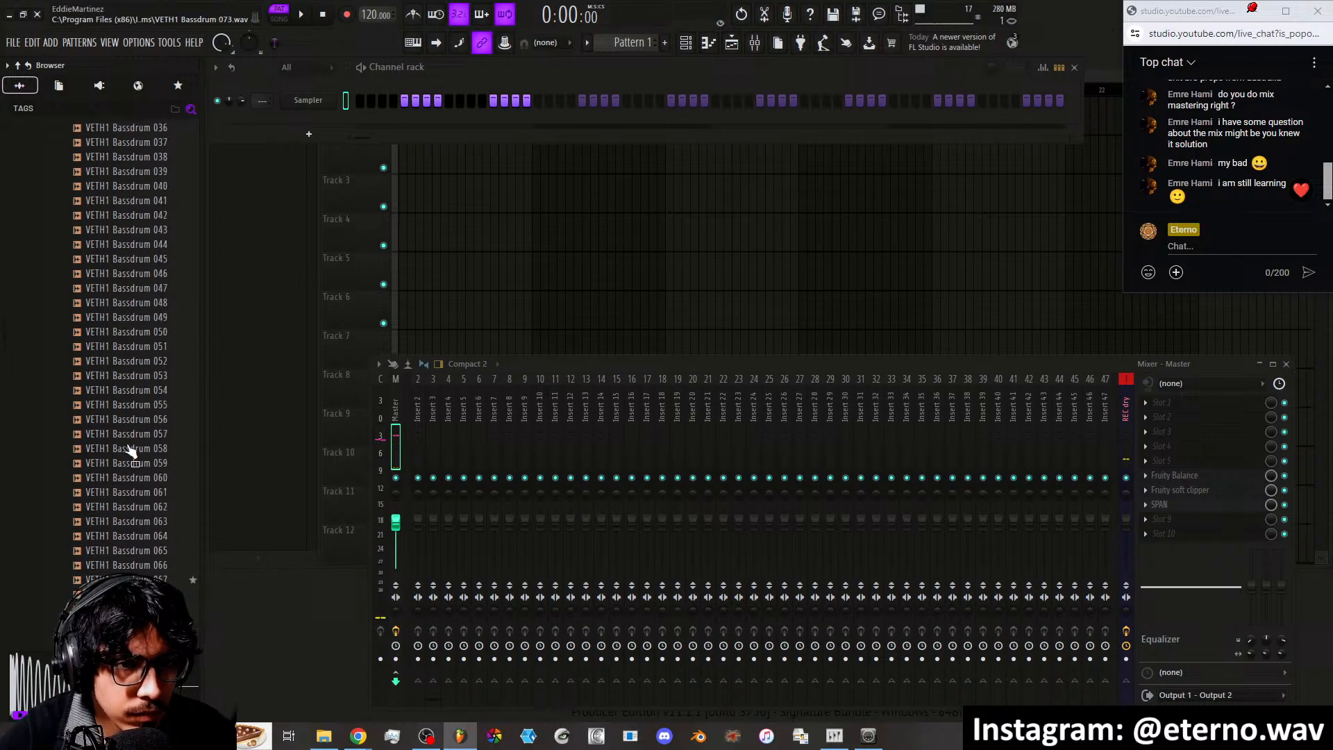
scroll(133, 446, down, 2)
scroll(125, 386, down, 4)
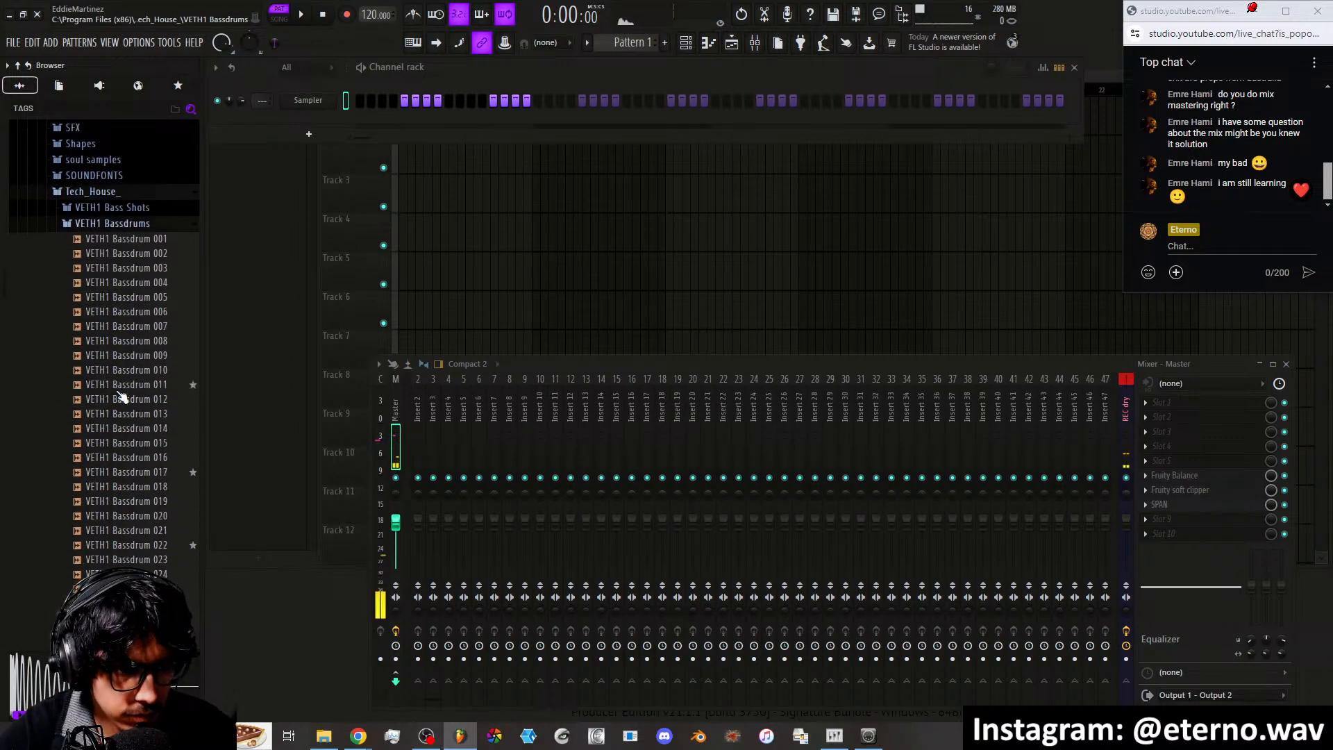
click(132, 378)
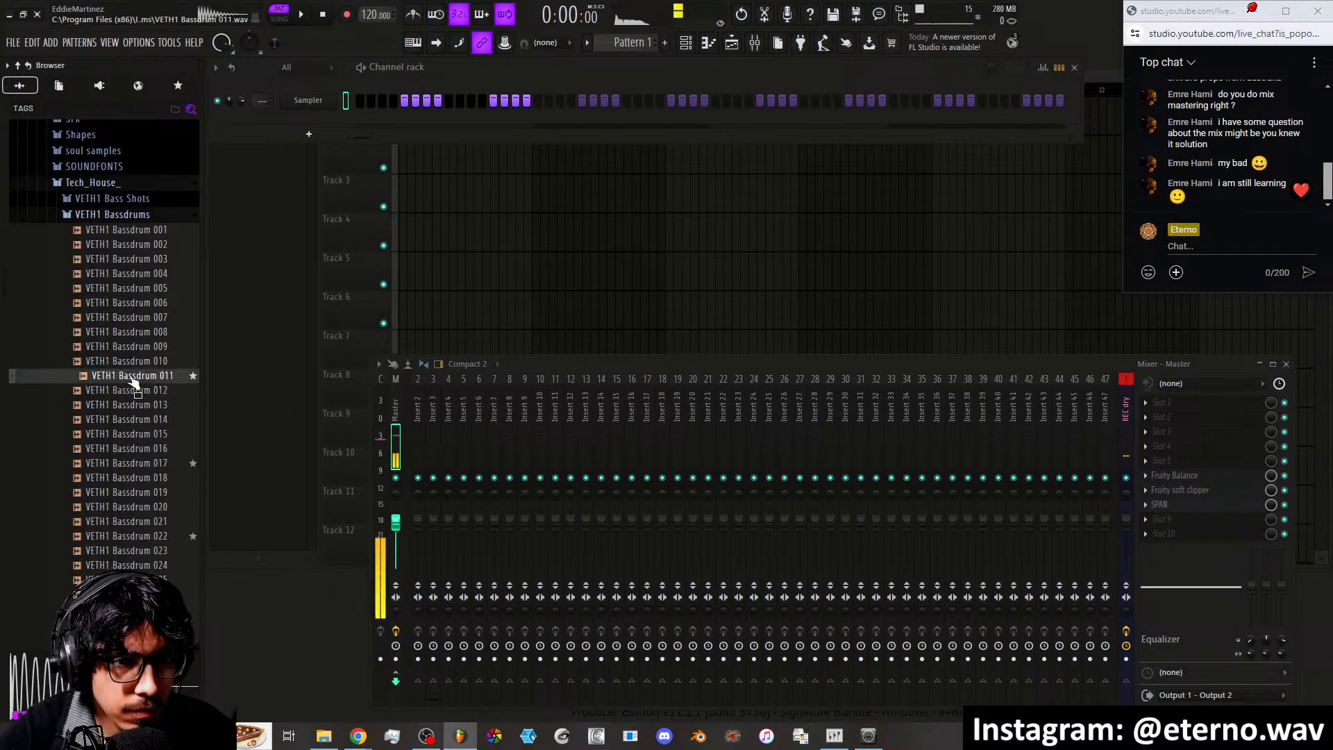
click(136, 463)
click(137, 537)
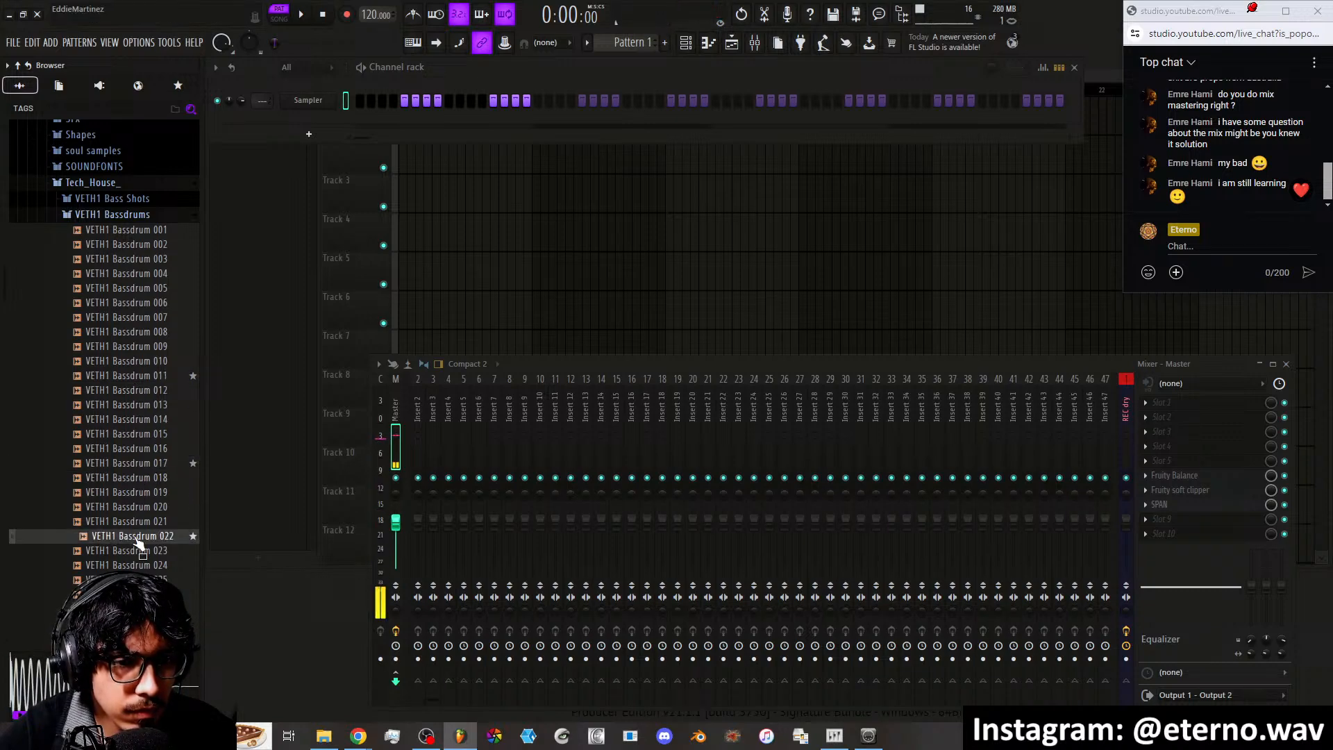
scroll(128, 500, down, 16)
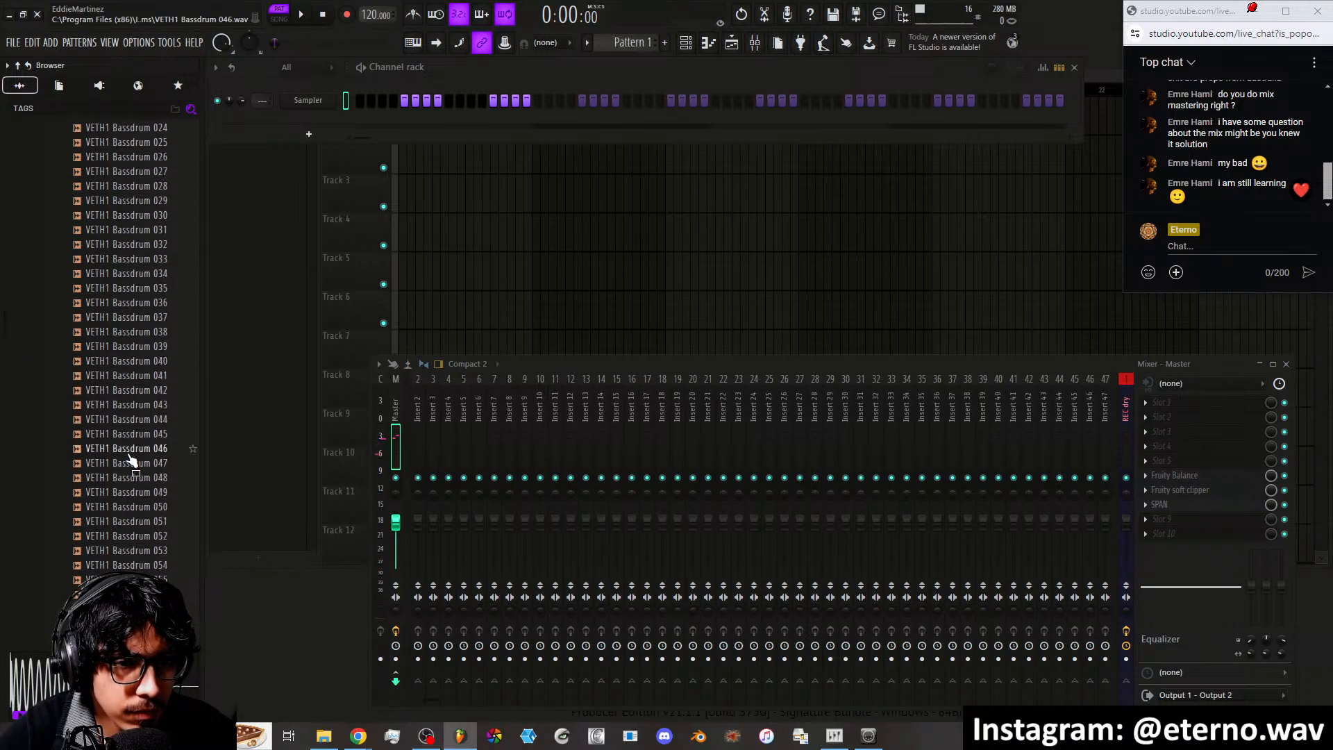
click(128, 450)
click(136, 493)
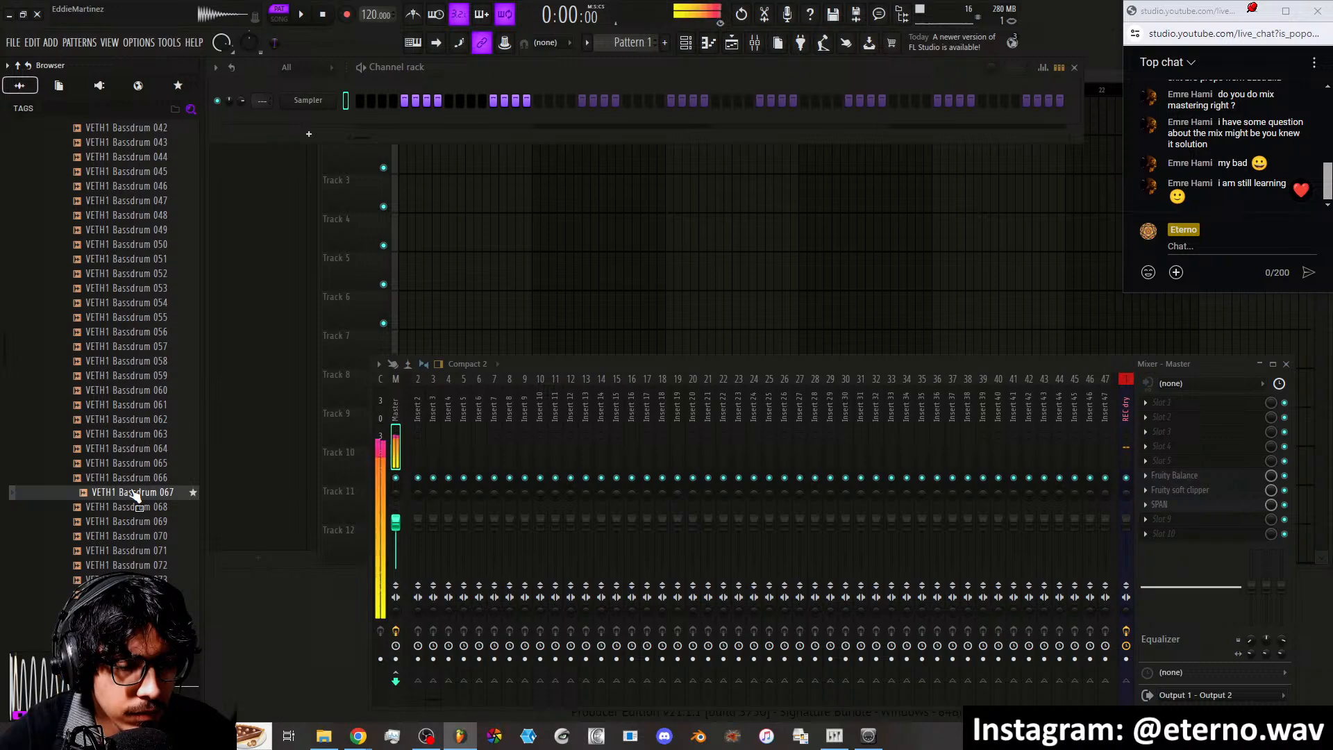
Load VETH1 Bassdrum 067 into the Sampler channel and play it back on every fourth step of Pattern 1
drag(136, 493, 315, 103)
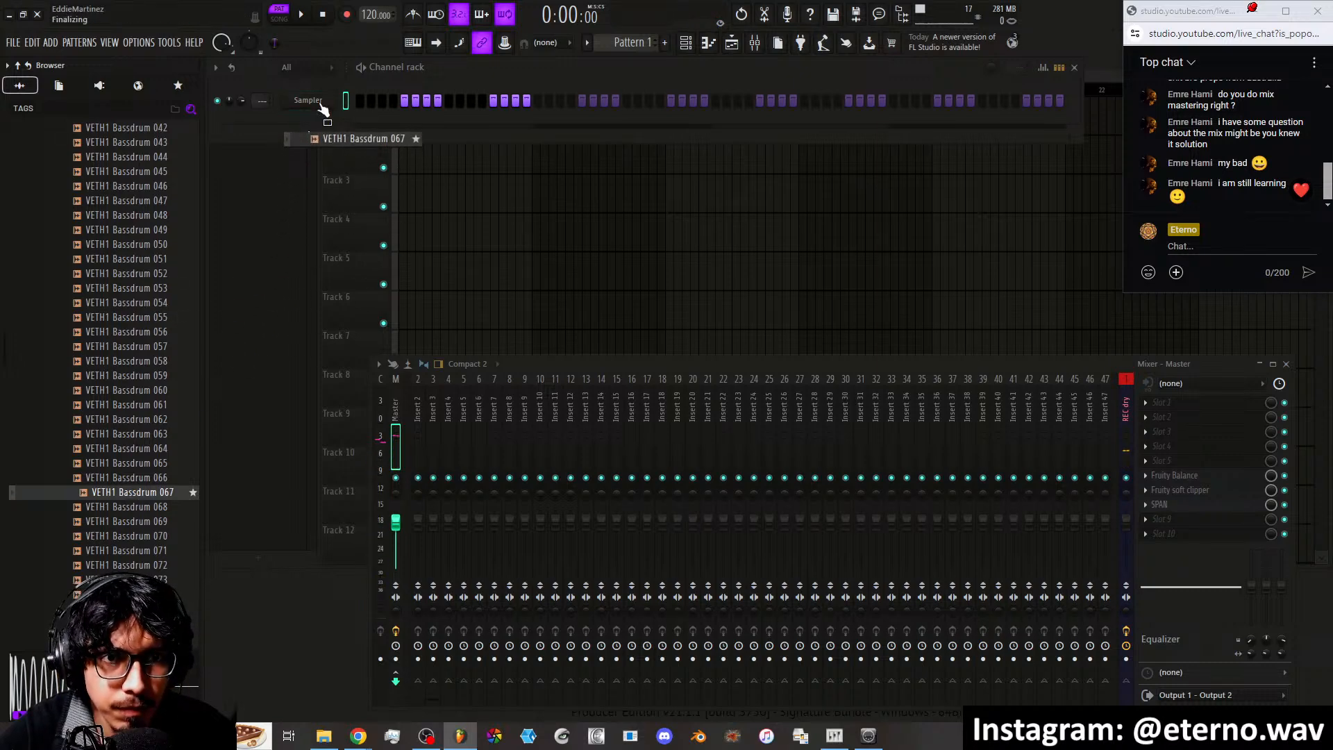
right_click(316, 103)
click(518, 157)
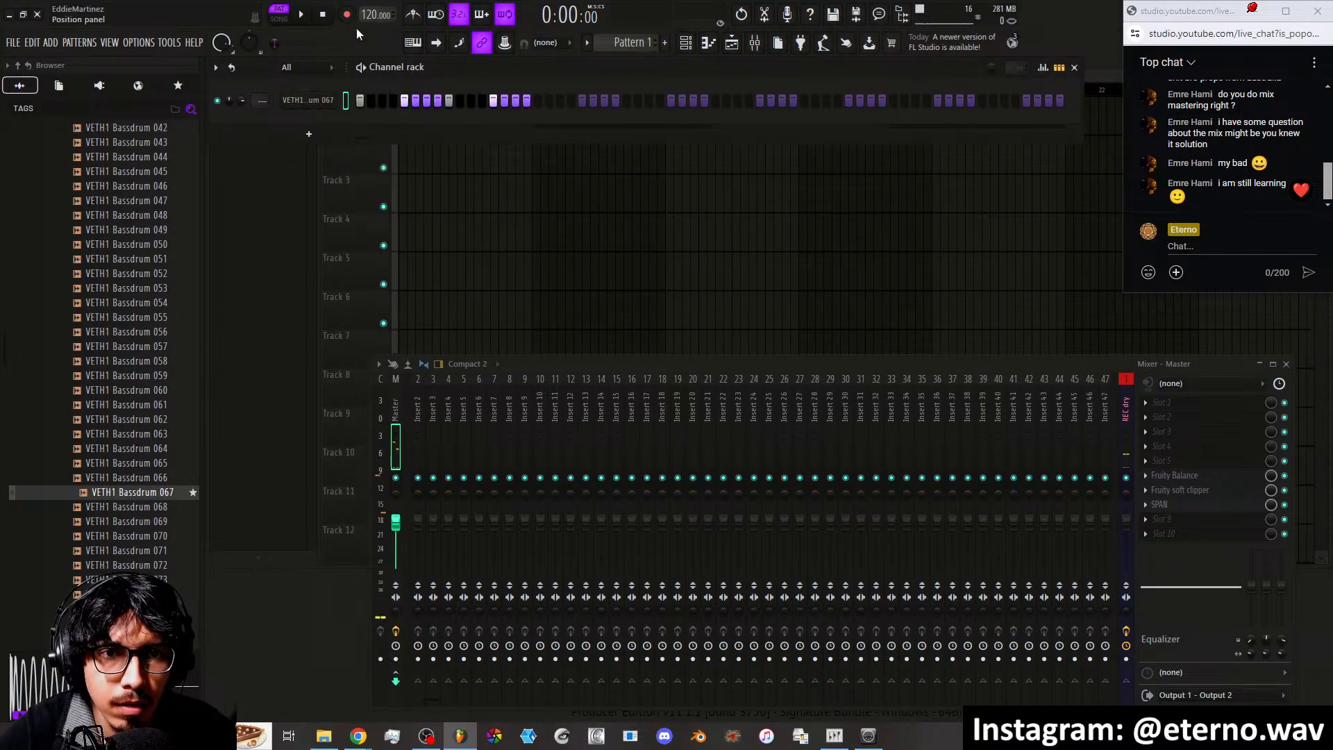
click(304, 19)
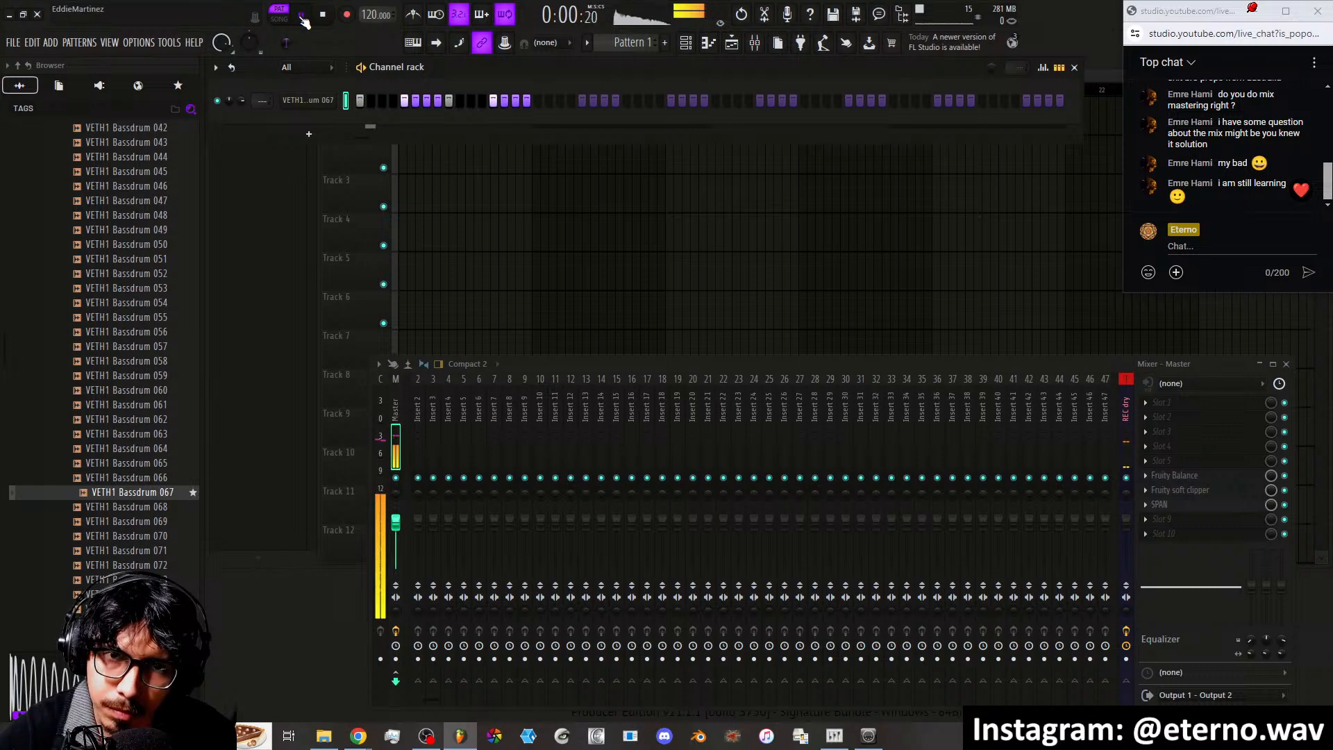
Set the tempo to 114 BPM and lay Pattern 1 across bars 1 to 8 of Track 1 for song-mode playback
drag(368, 14, 368, 23)
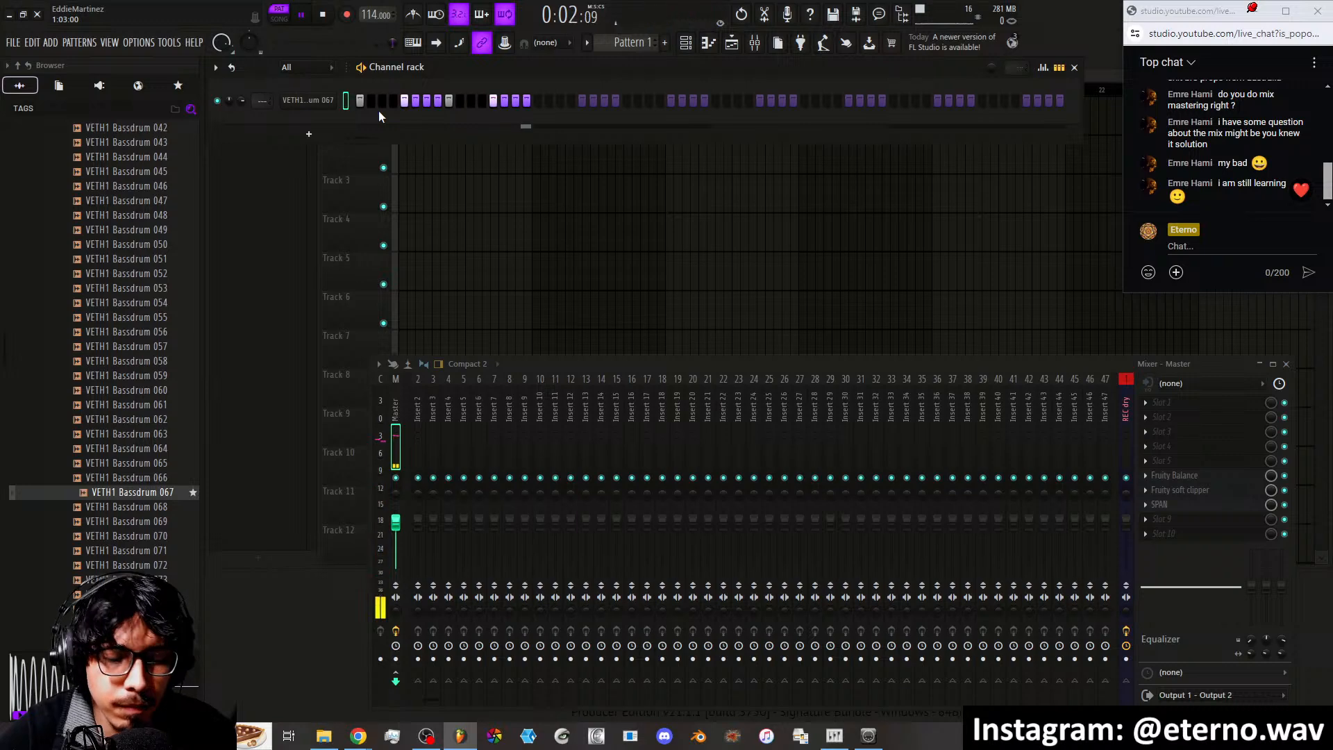
click(376, 152)
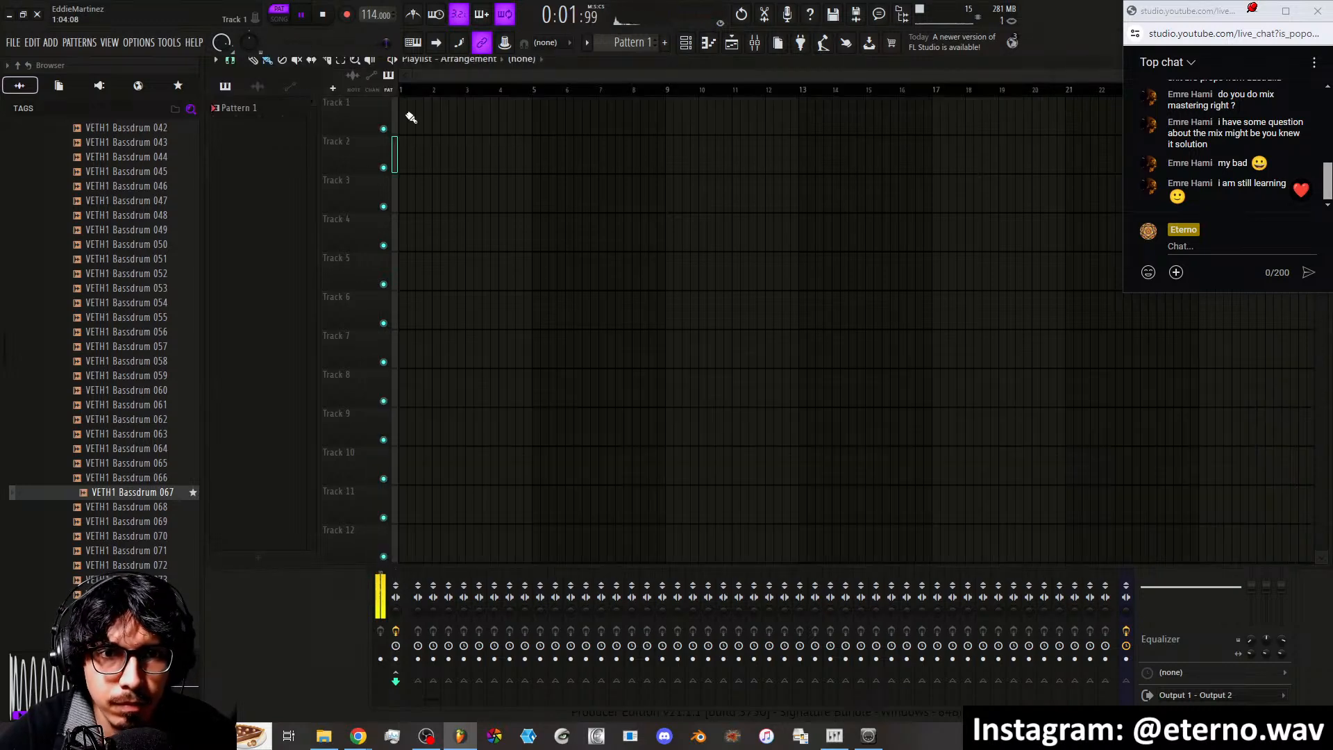
mouse_move(407, 118)
mouse_down()
mouse_move(649, 122)
mouse_move(401, 91)
mouse_up()
click(279, 19)
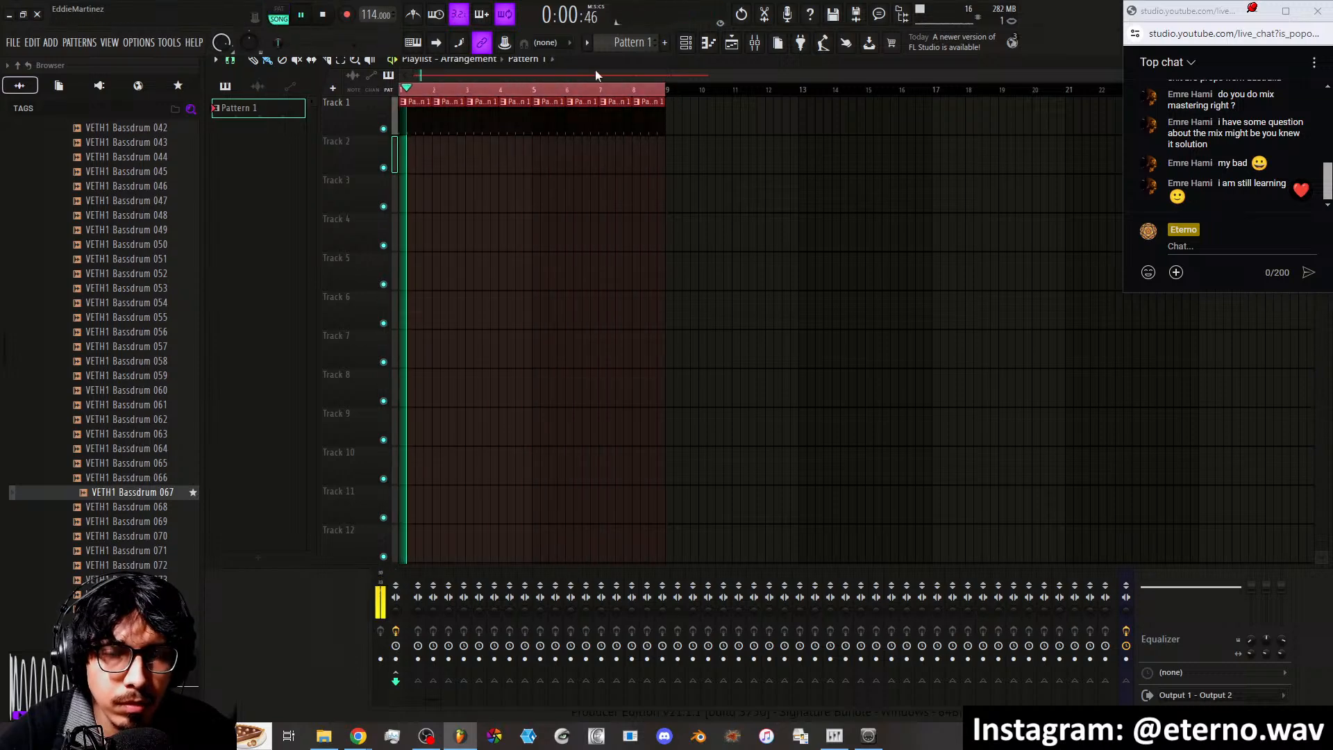
Insert a 3x Osc channel above the kick channel in the channel rack
click(685, 42)
right_click(319, 106)
mouse_move(364, 206)
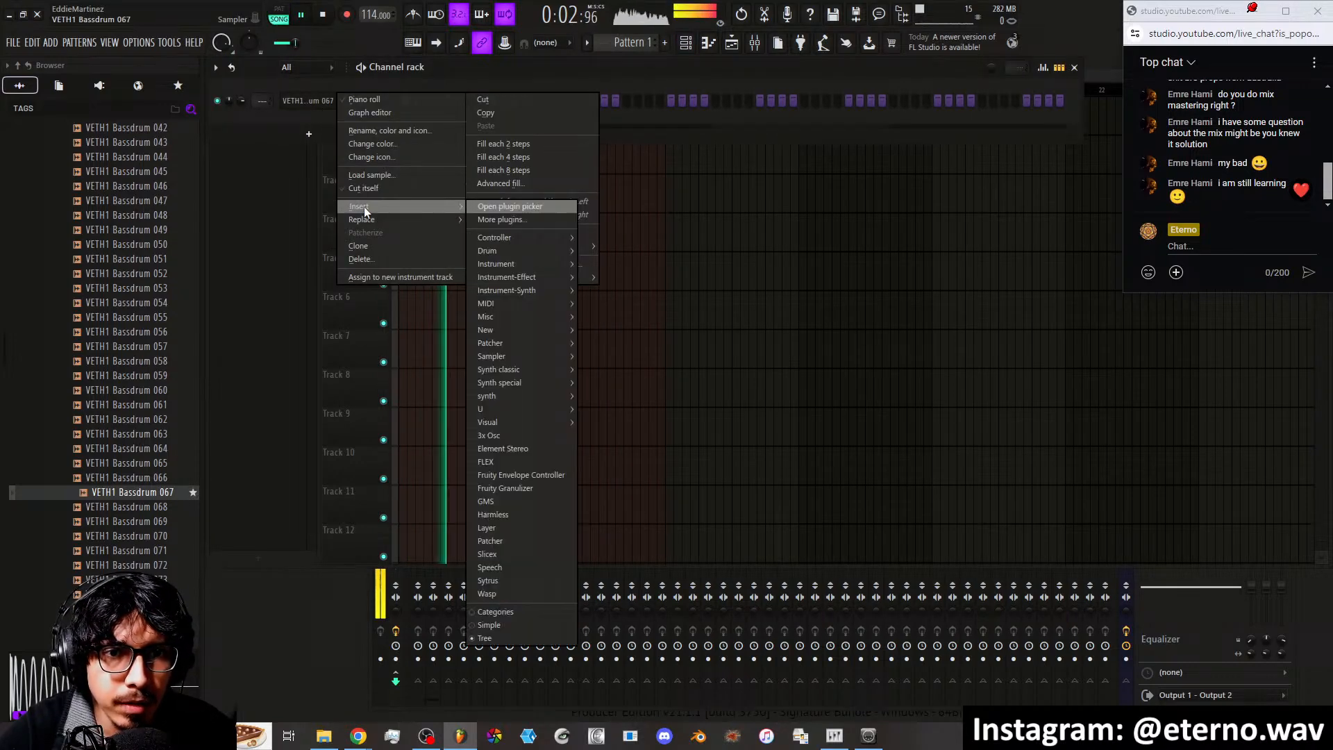
mouse_move(513, 290)
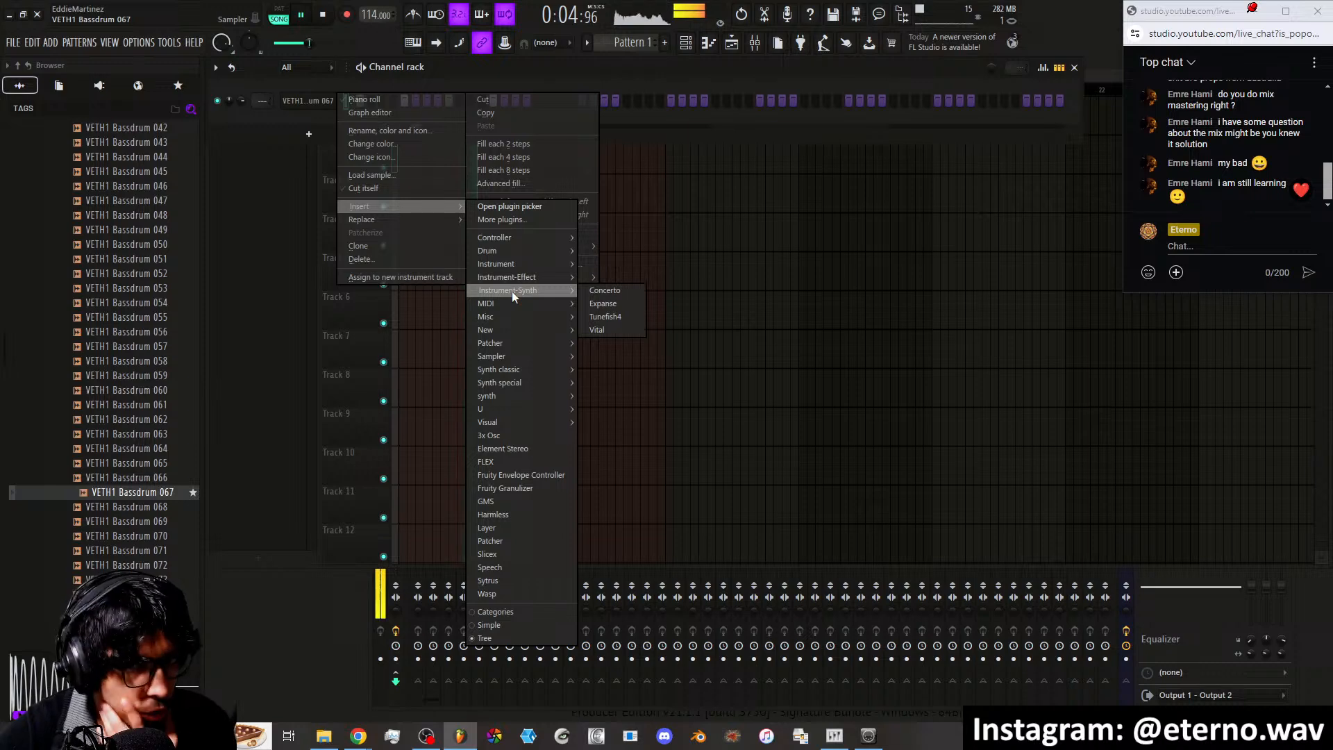
click(511, 436)
drag(474, 200, 550, 185)
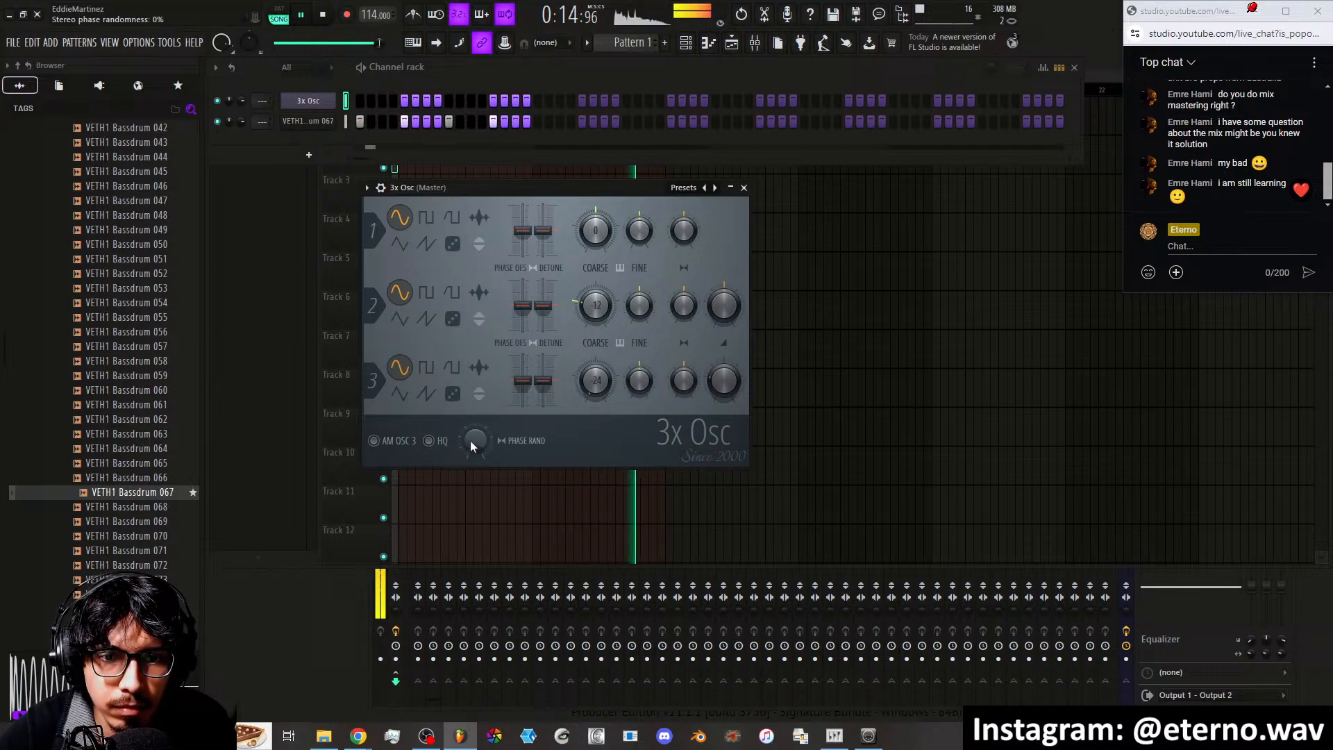
Raise the 3x Osc's phase randomness, set oscillator 1's coarse pitch to -12, and stop playback
drag(471, 440, 470, 379)
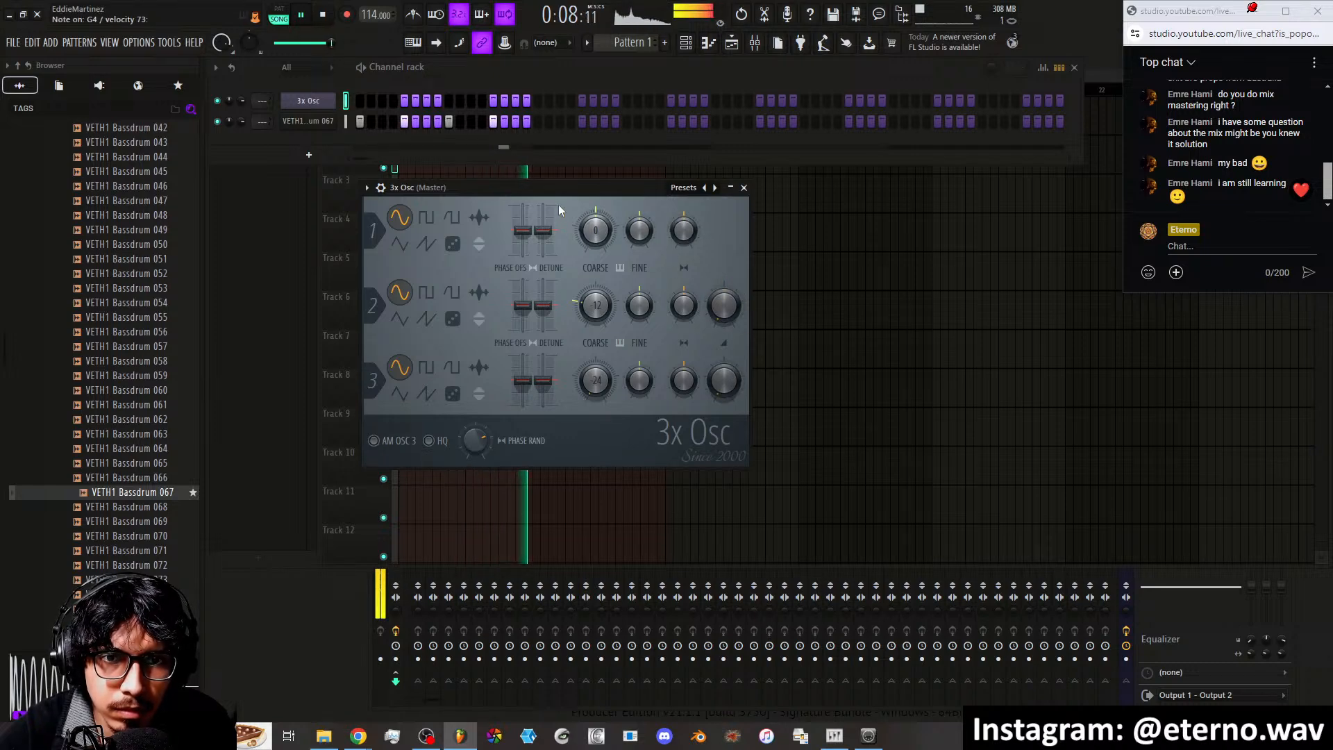
click(323, 16)
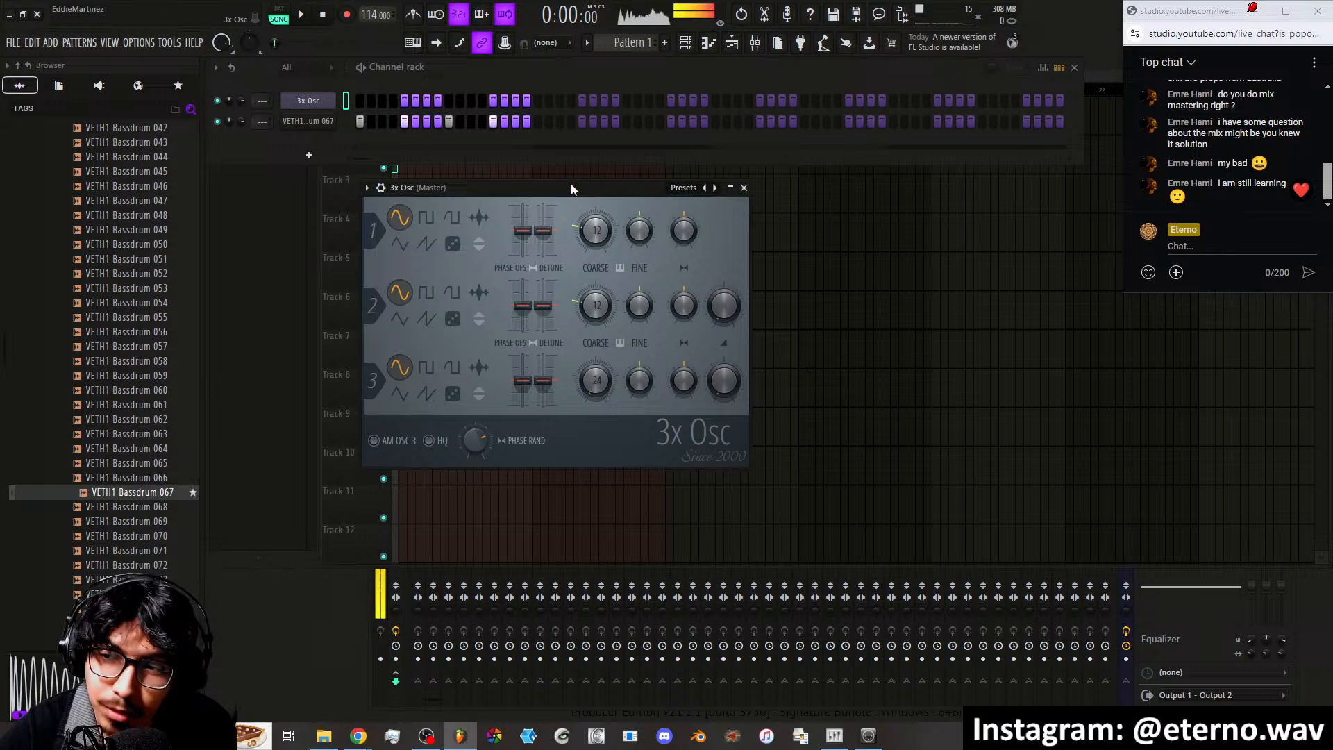
click(763, 175)
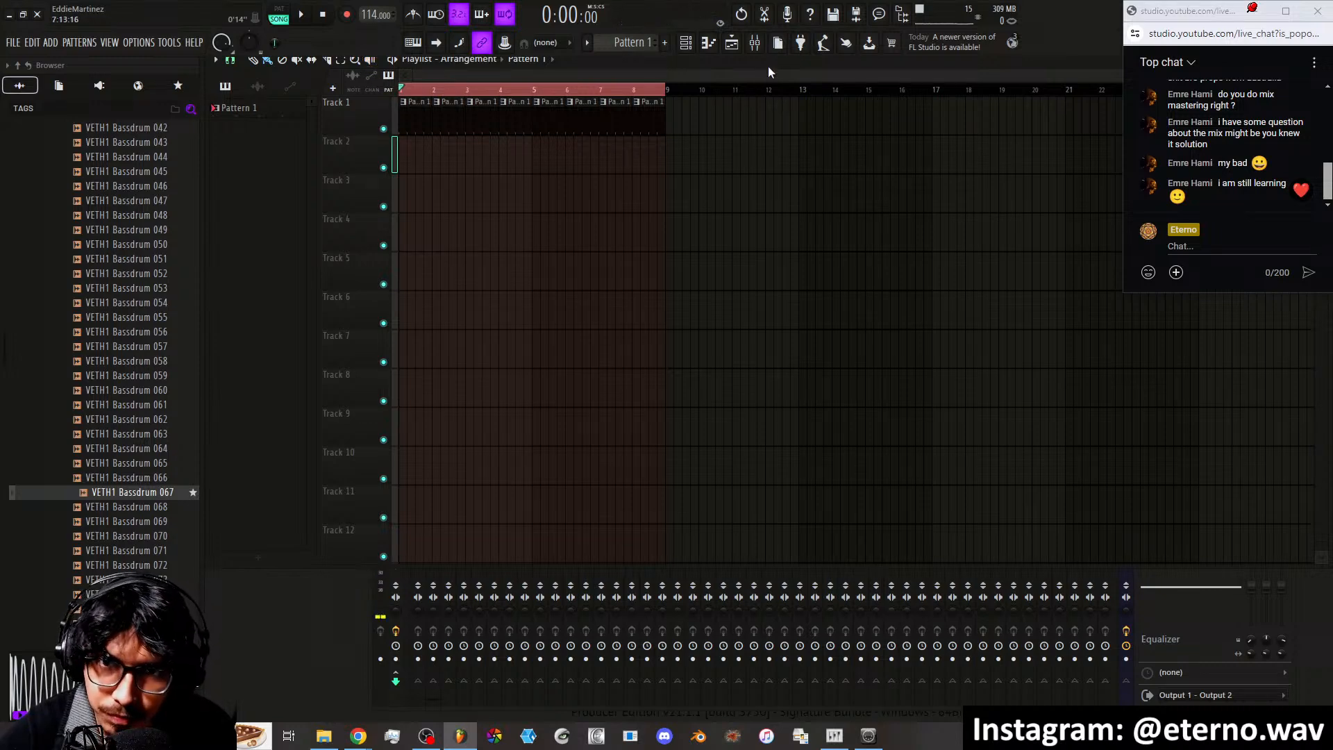
Insert an empty Sampler channel above the VETH1 Bassdrum 067 channel
click(685, 42)
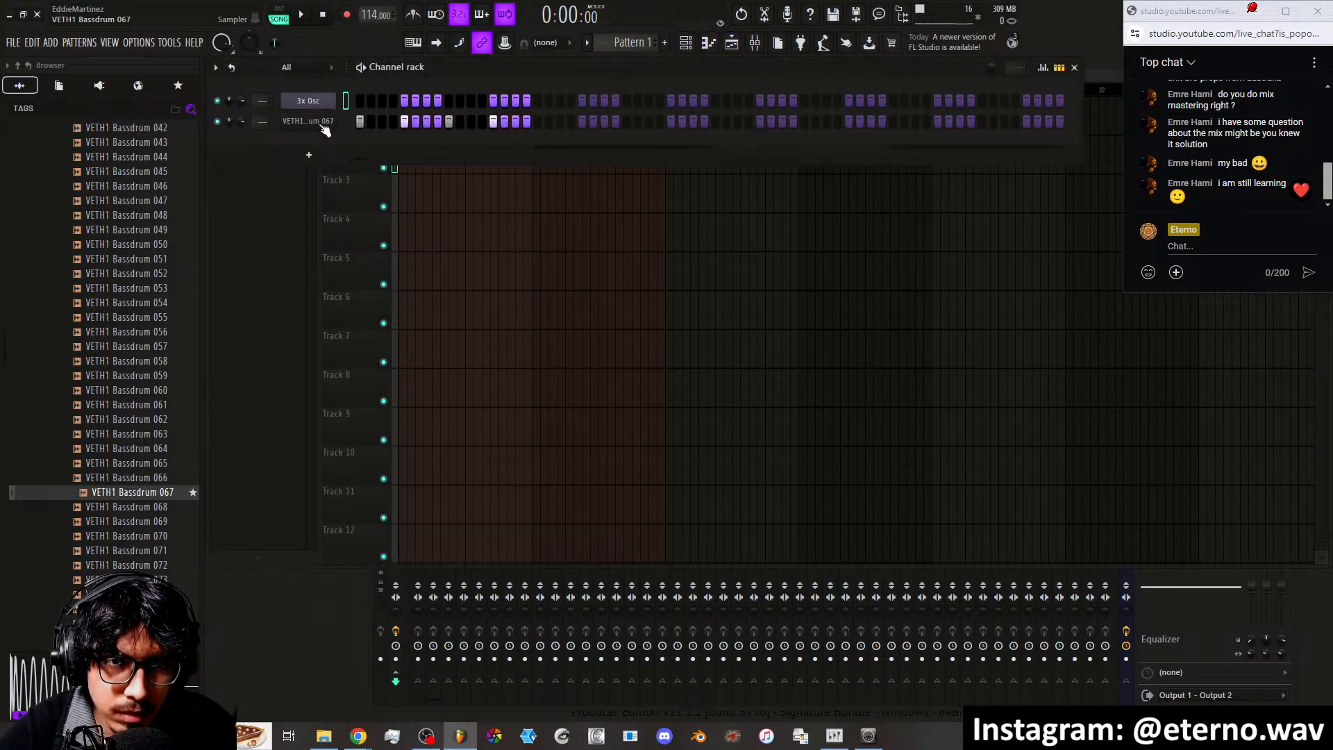
right_click(326, 123)
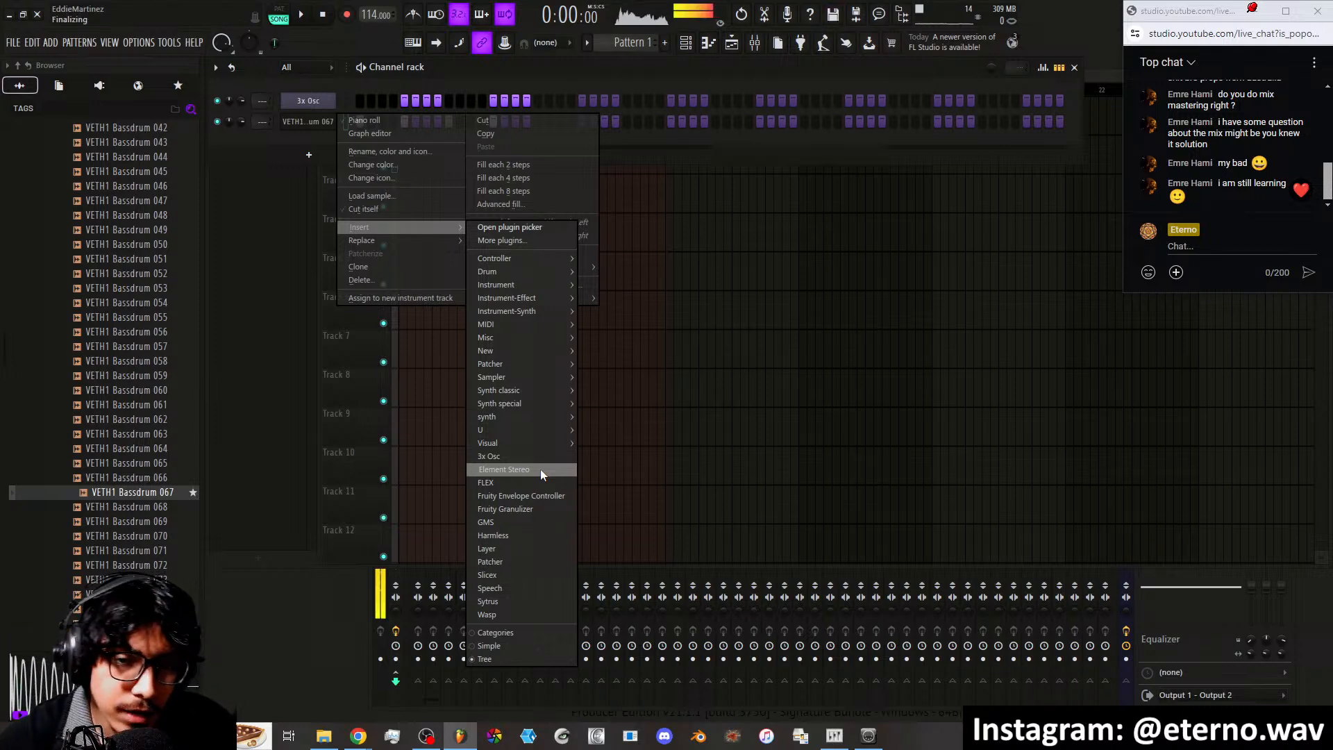
click(323, 115)
right_click(317, 121)
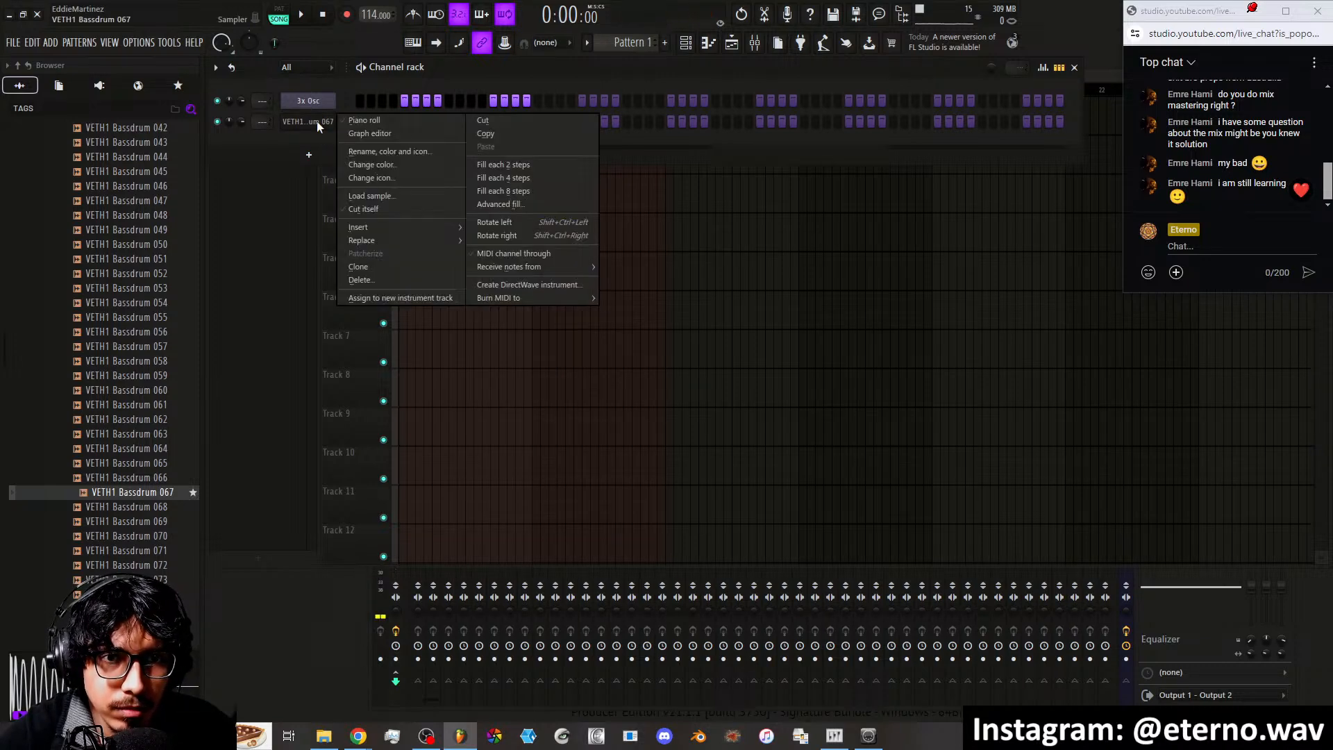
mouse_move(374, 239)
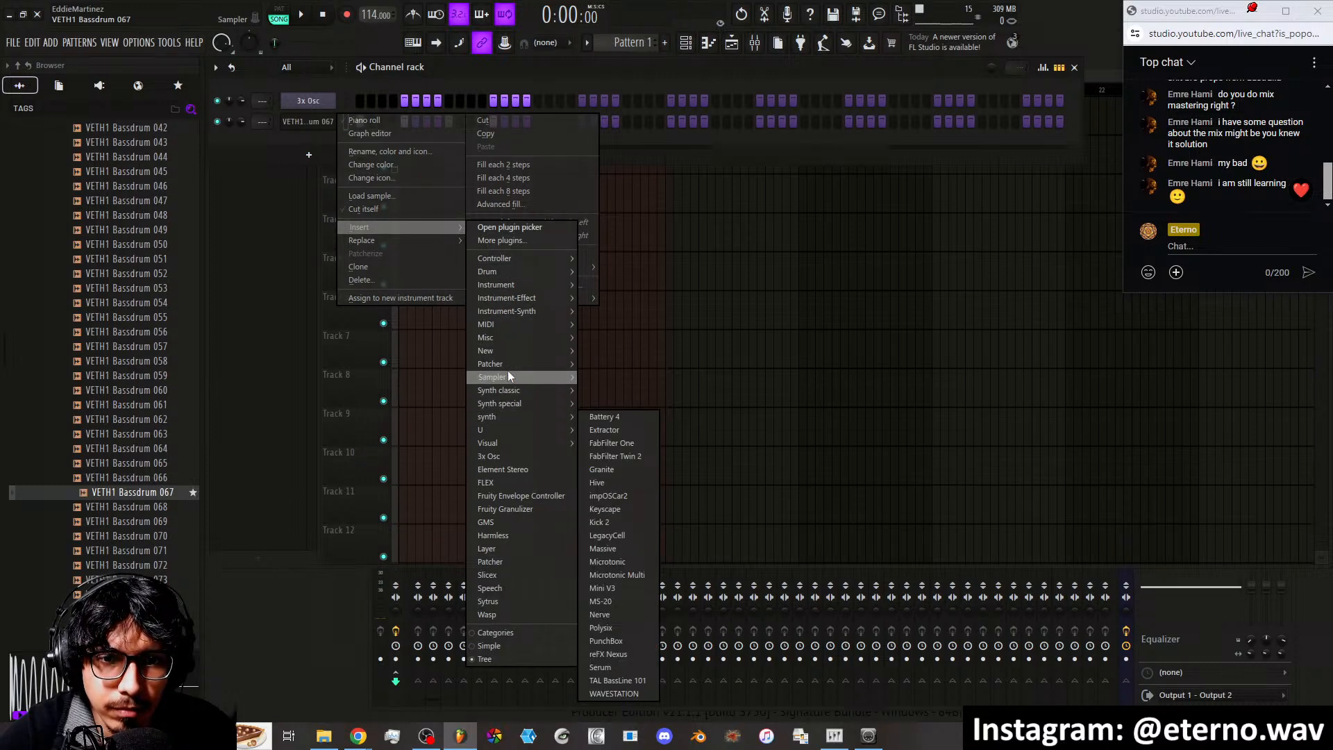
mouse_move(508, 377)
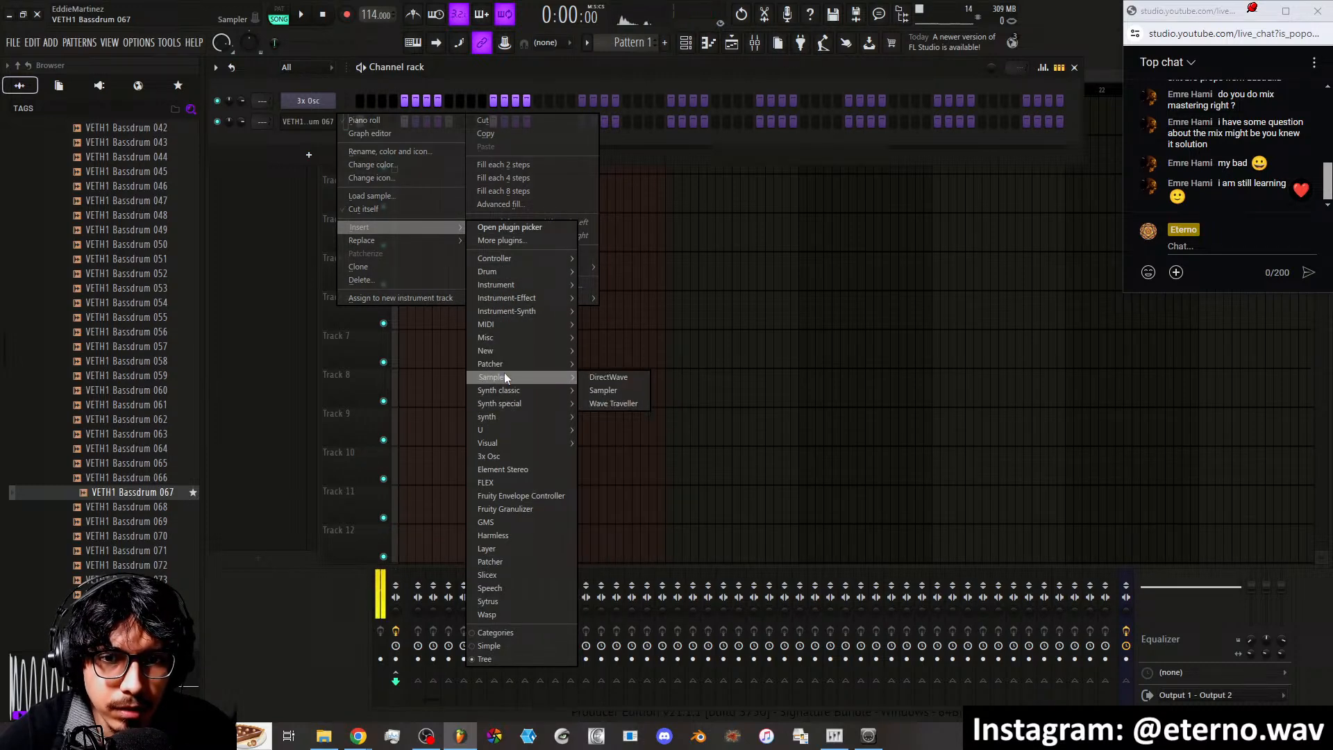
click(602, 390)
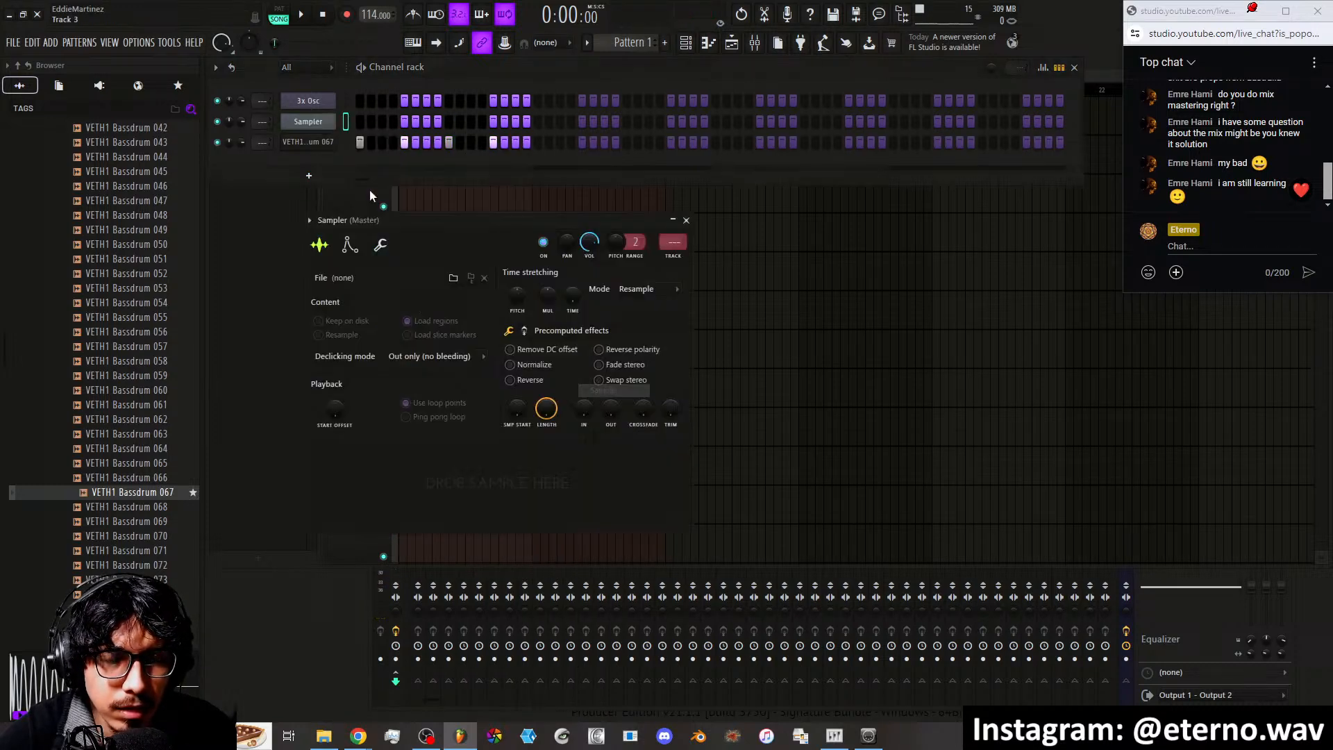
Open the Sampler channel in the piano roll and bring up its list of chord and scale stamps
right_click(326, 124)
click(405, 122)
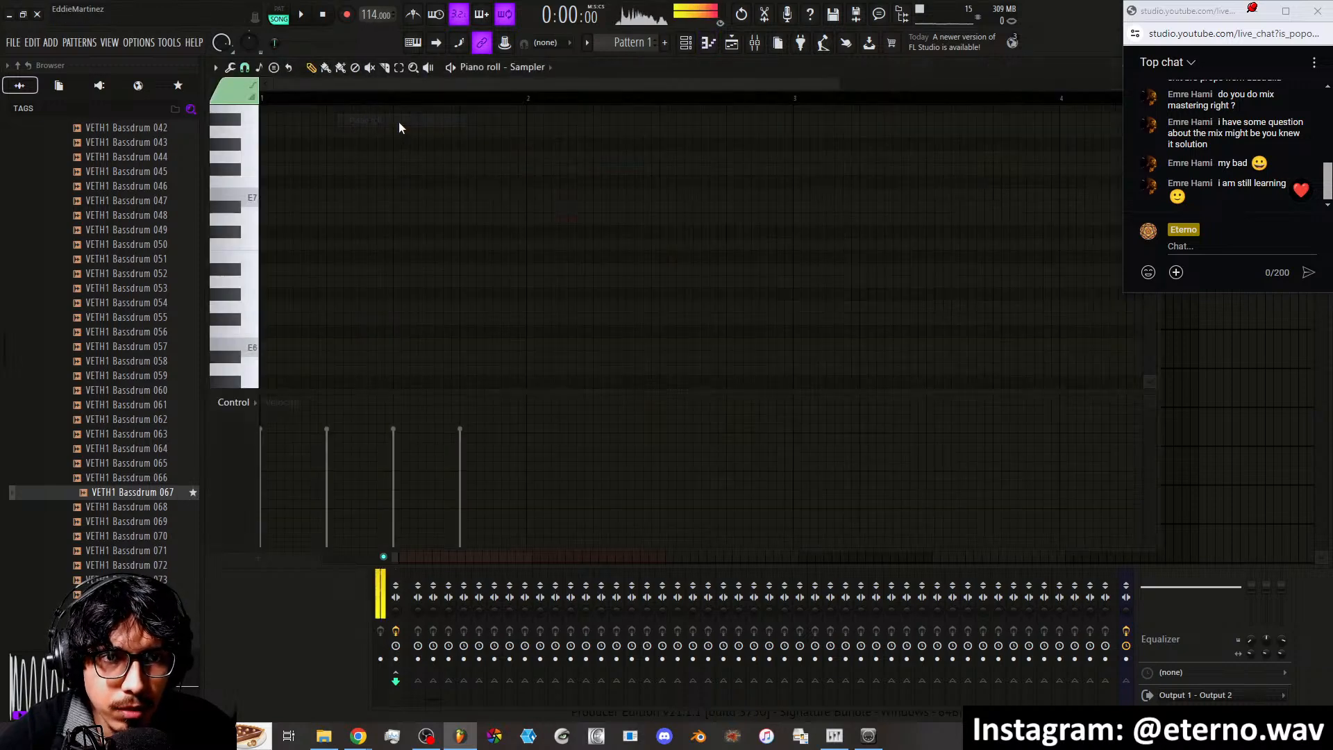
click(232, 68)
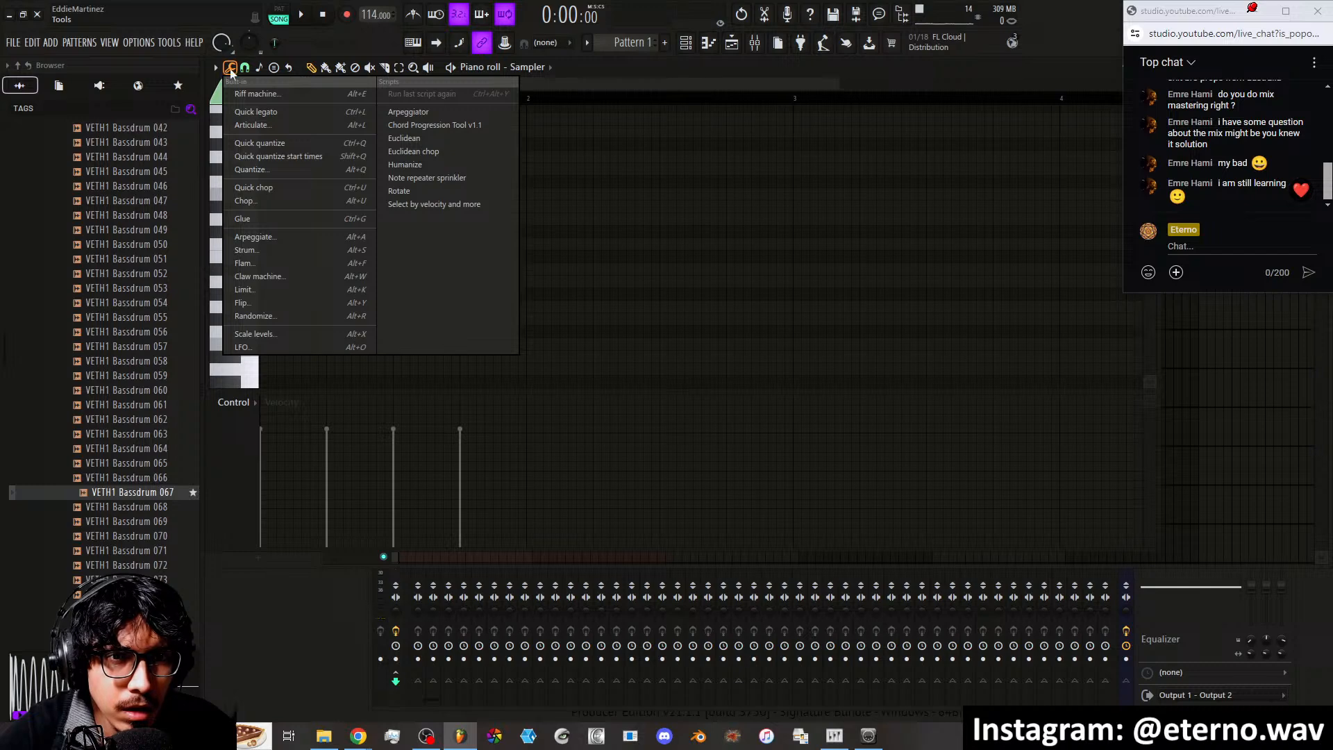
click(245, 68)
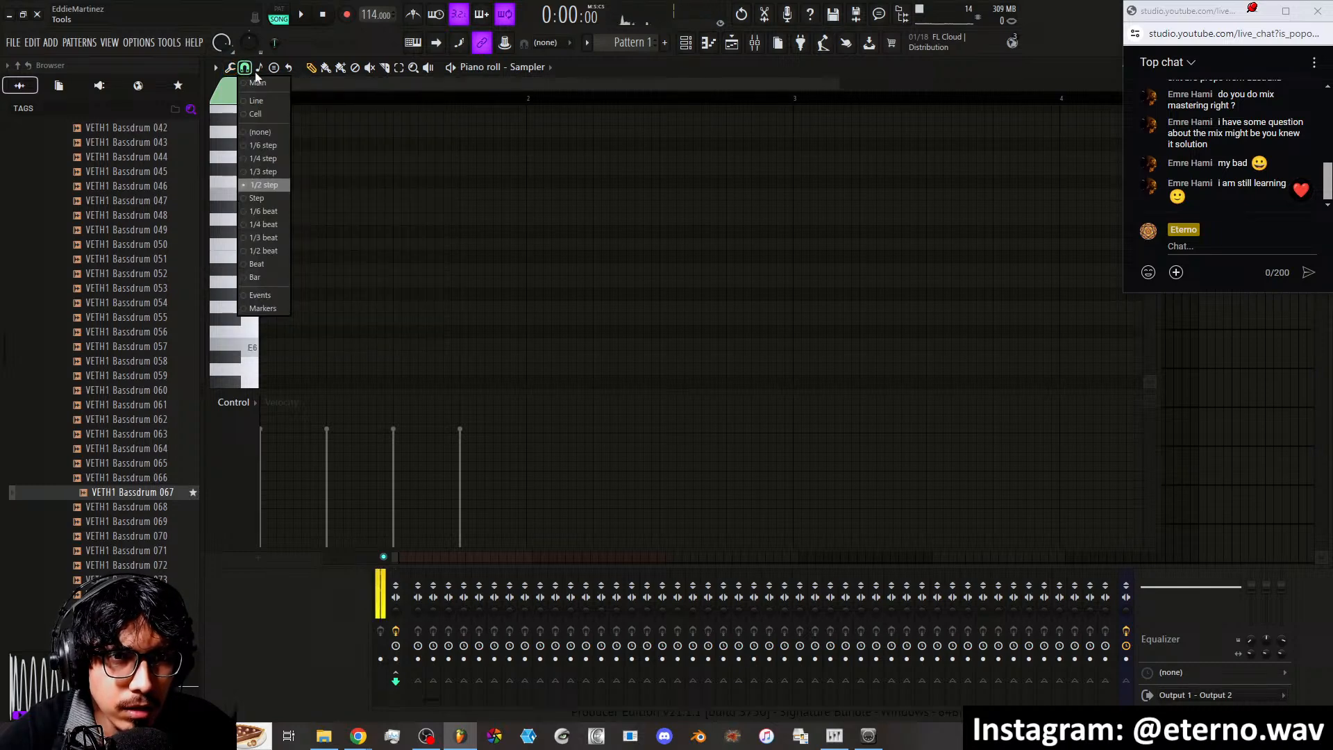
click(262, 69)
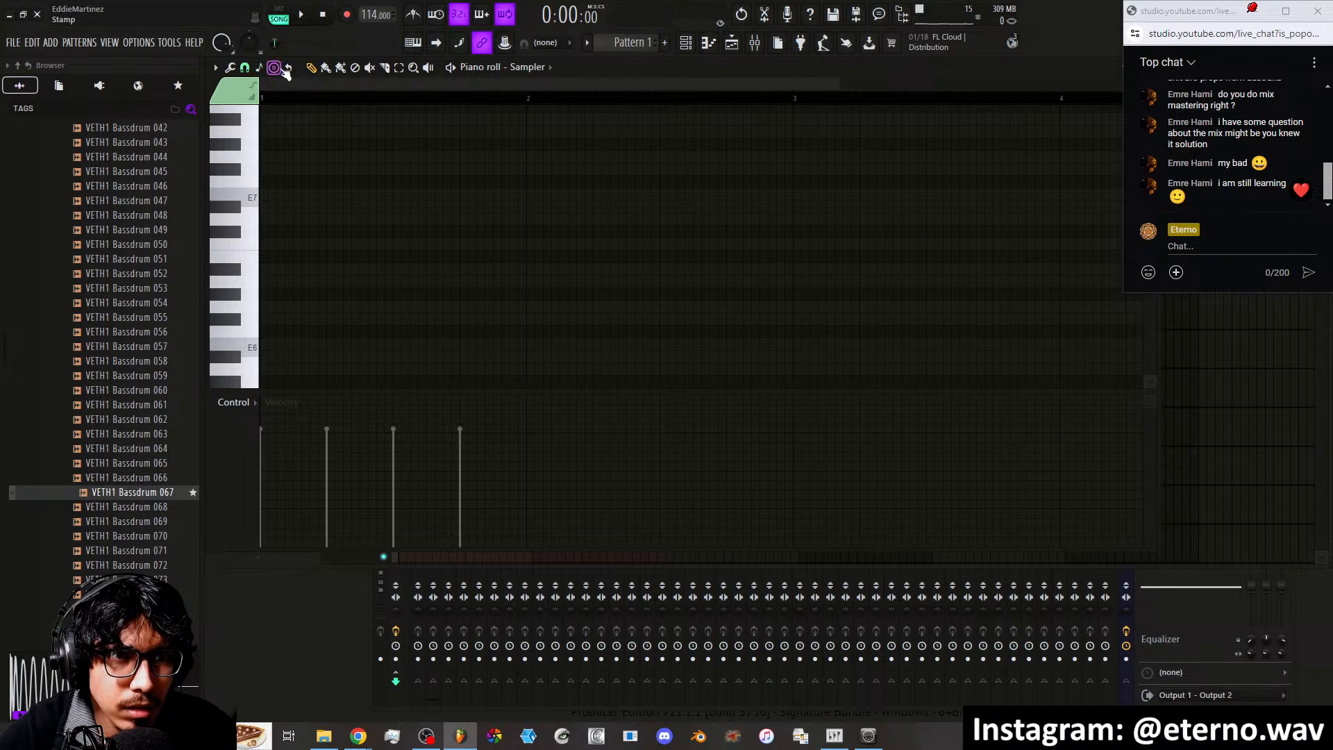
click(275, 68)
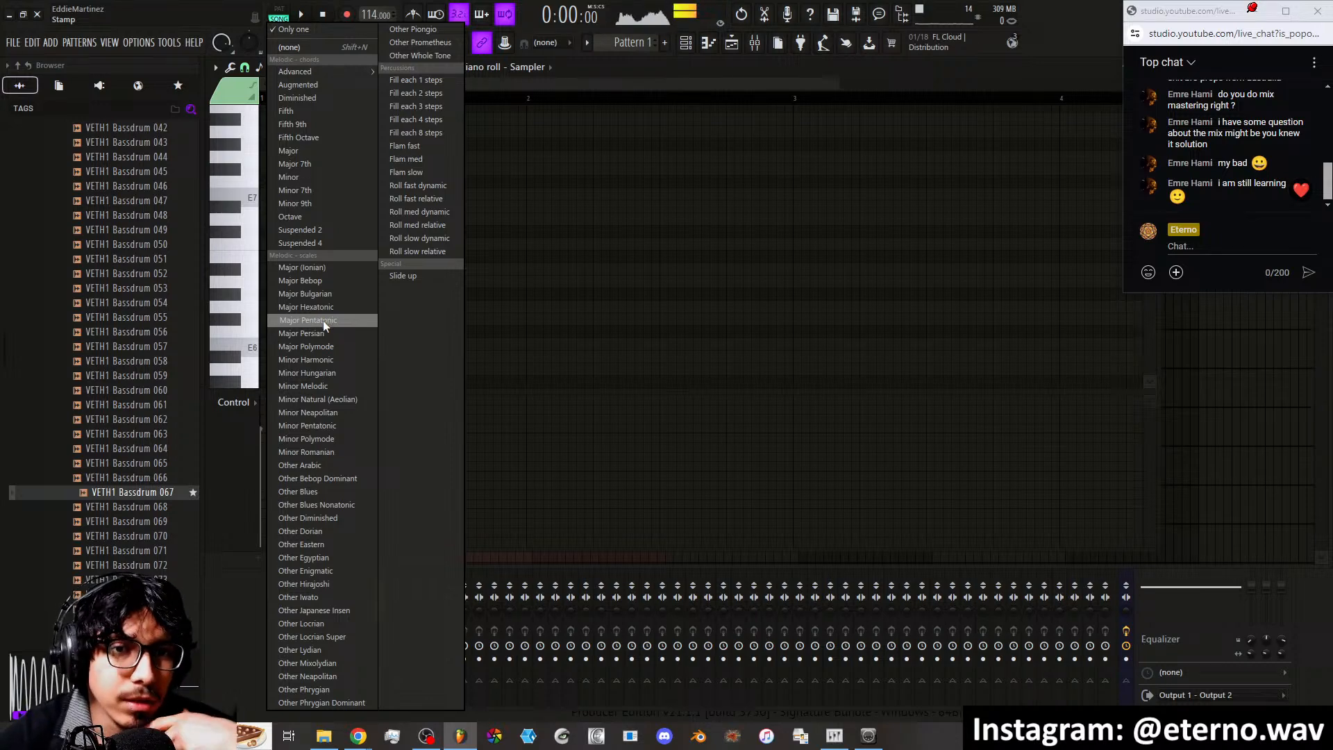
Stamp the Other Egyptian scale from G6 at the start of bar 1, stretch it to six steps and audition its notes
click(302, 556)
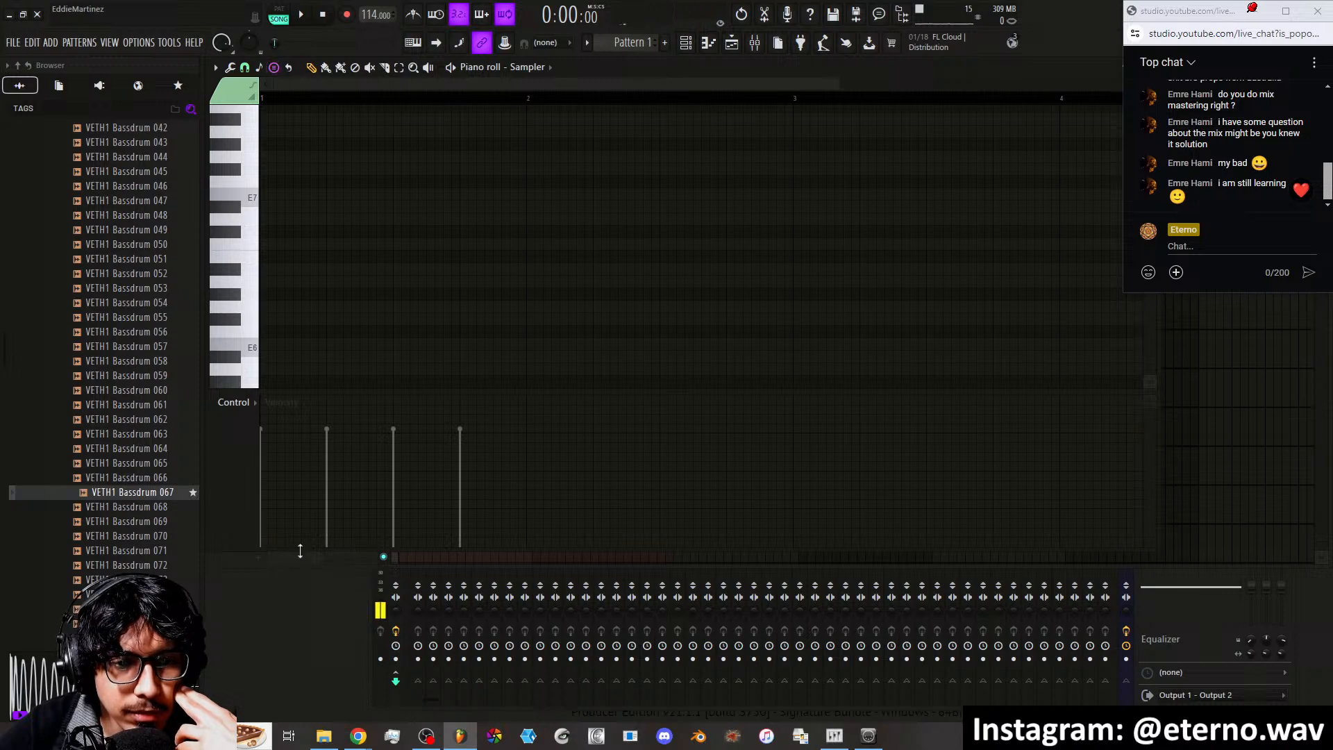
scroll(274, 286, down, 2)
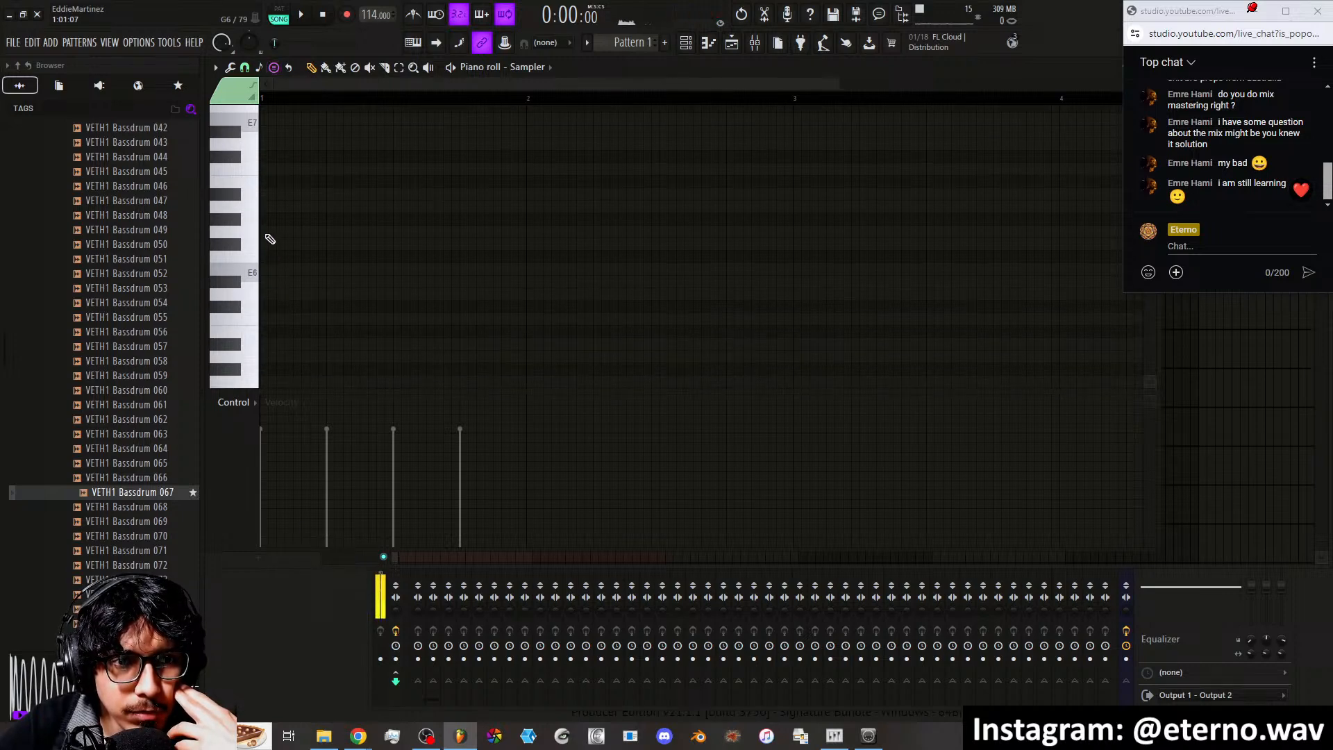
click(268, 233)
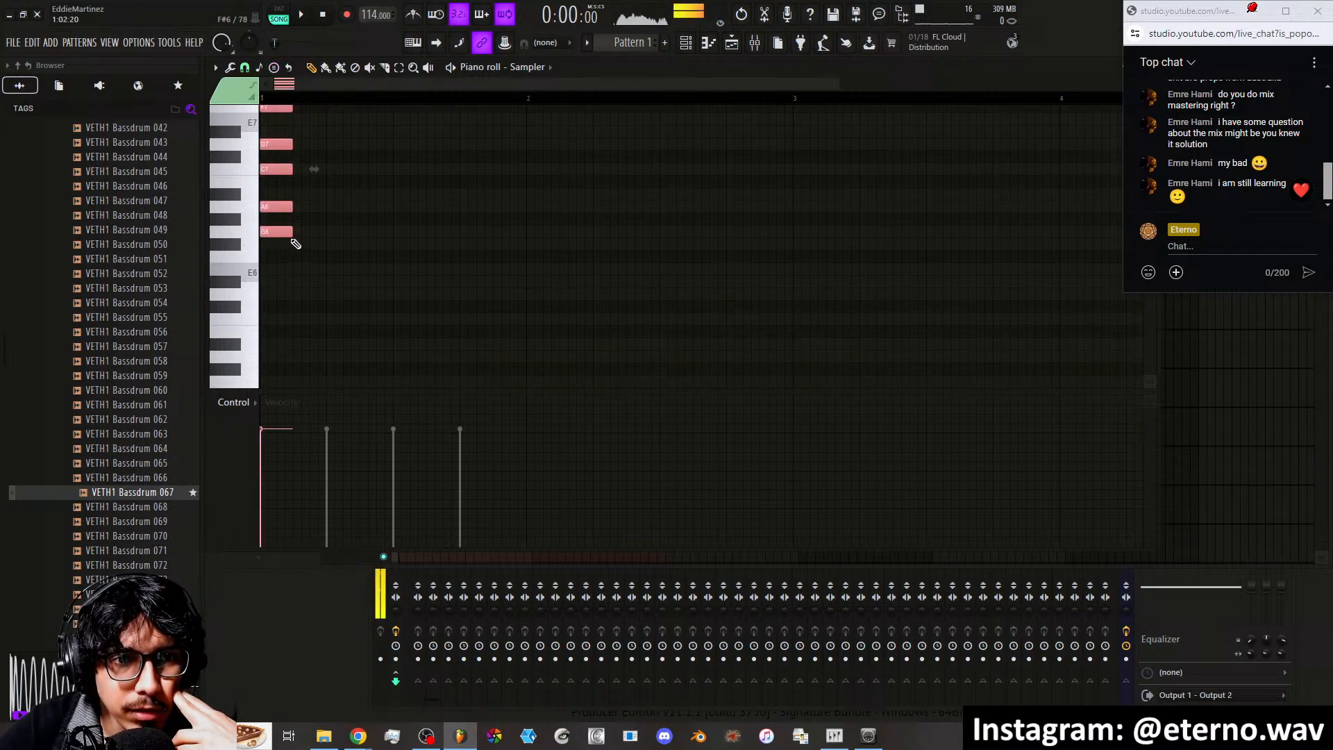
drag(291, 233, 361, 309)
scroll(366, 316, up, 5)
scroll(366, 316, down, 2)
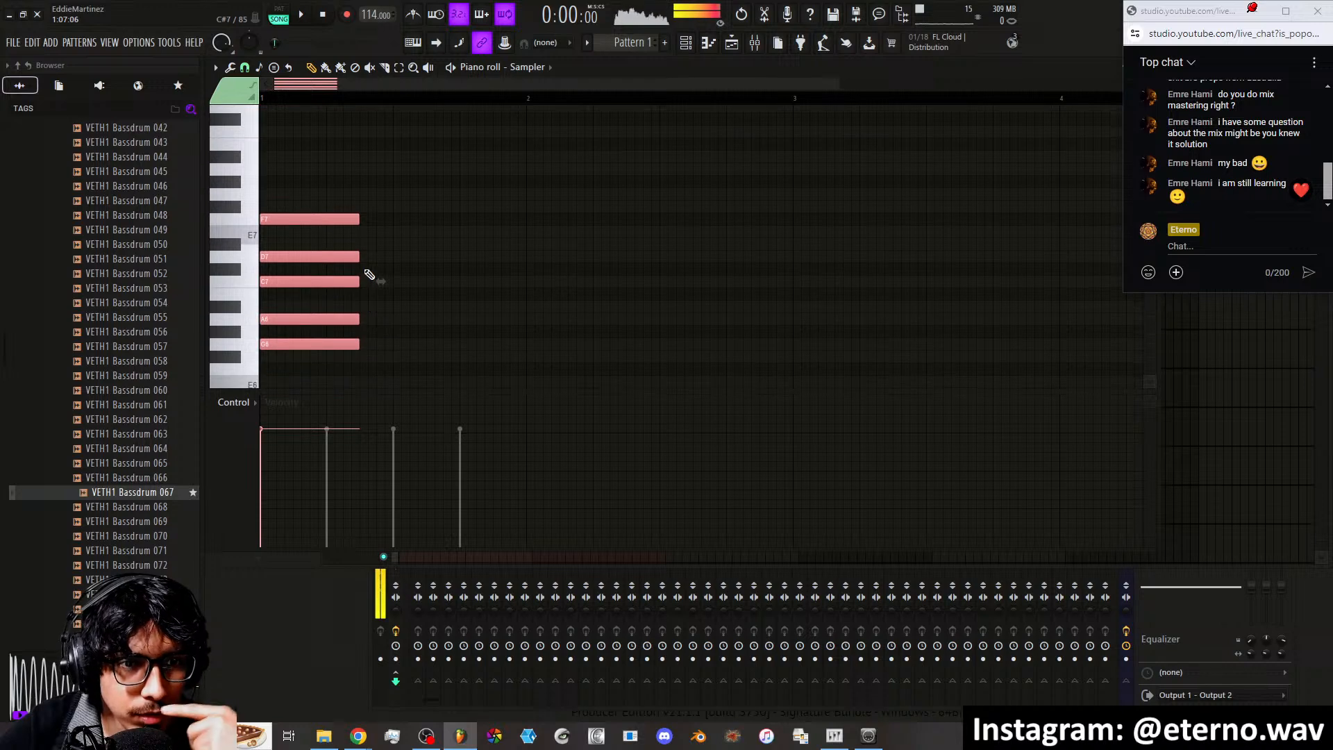
click(280, 284)
click(274, 258)
click(271, 223)
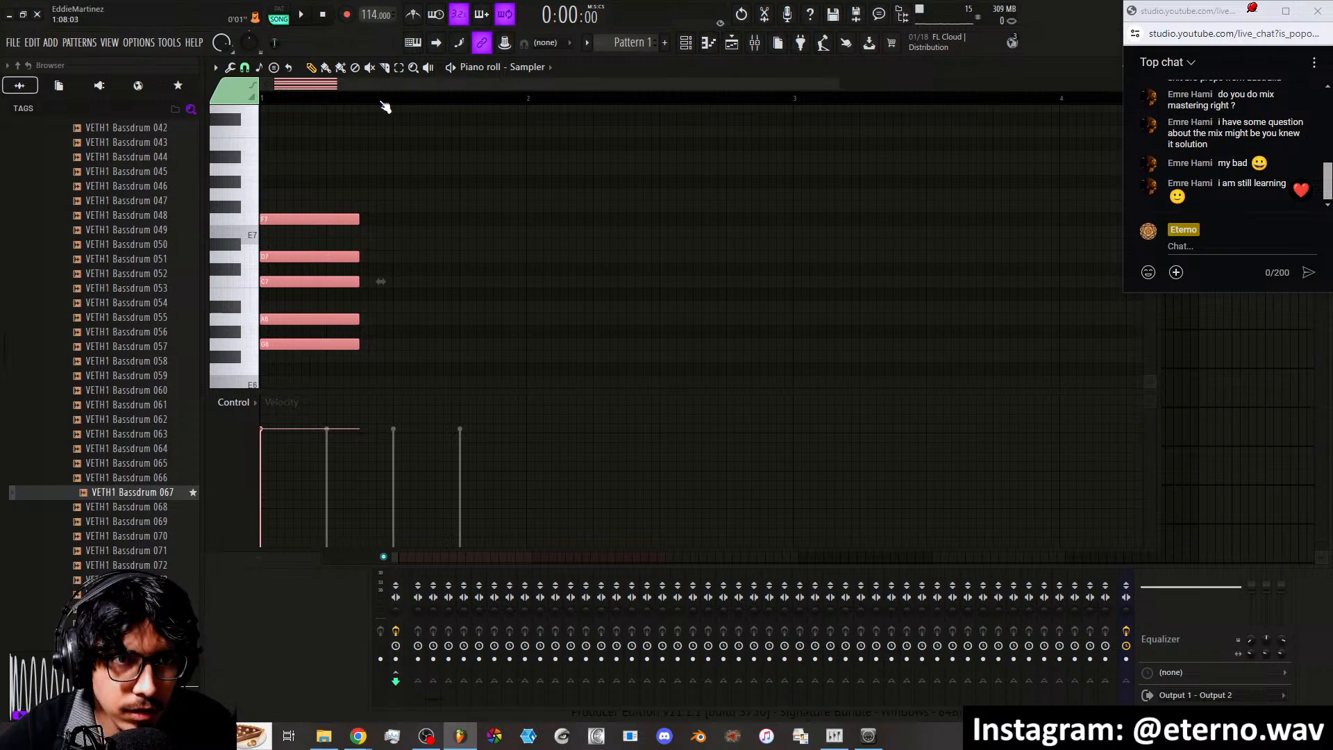
click(323, 319)
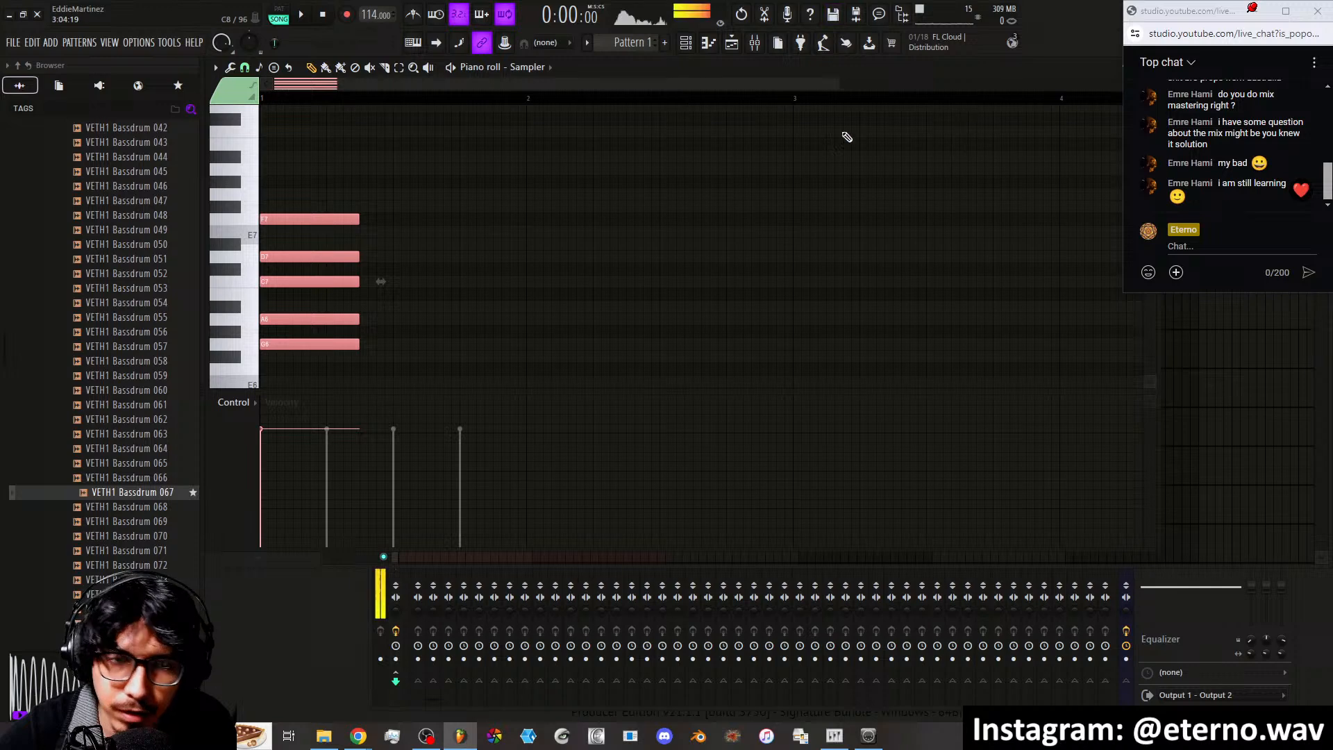
Delete all five stamped scale notes from the Sampler's piano roll
right_click(281, 345)
right_click(287, 320)
right_click(291, 281)
right_click(292, 256)
right_click(295, 219)
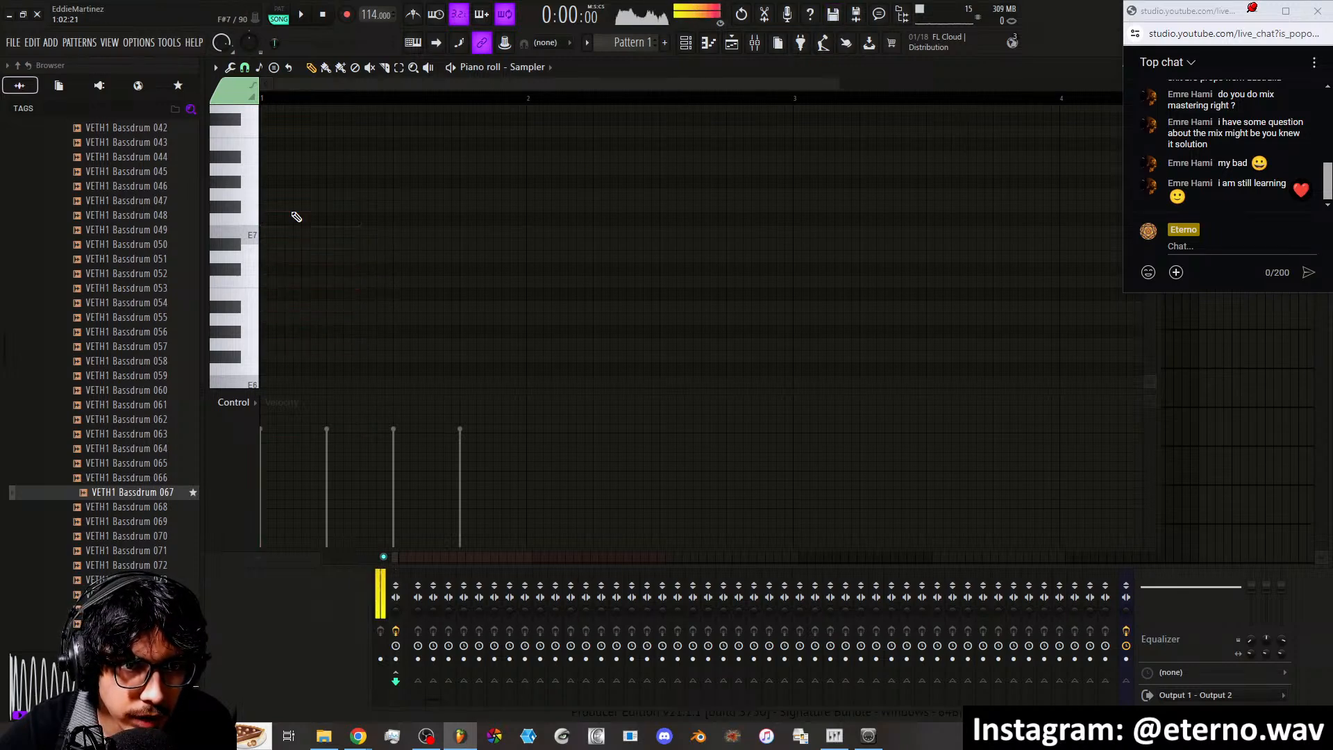
Stamp the Other Egyptian scale from F6 at the start of bar 1 and transpose its notes up two semitones to G6
click(274, 68)
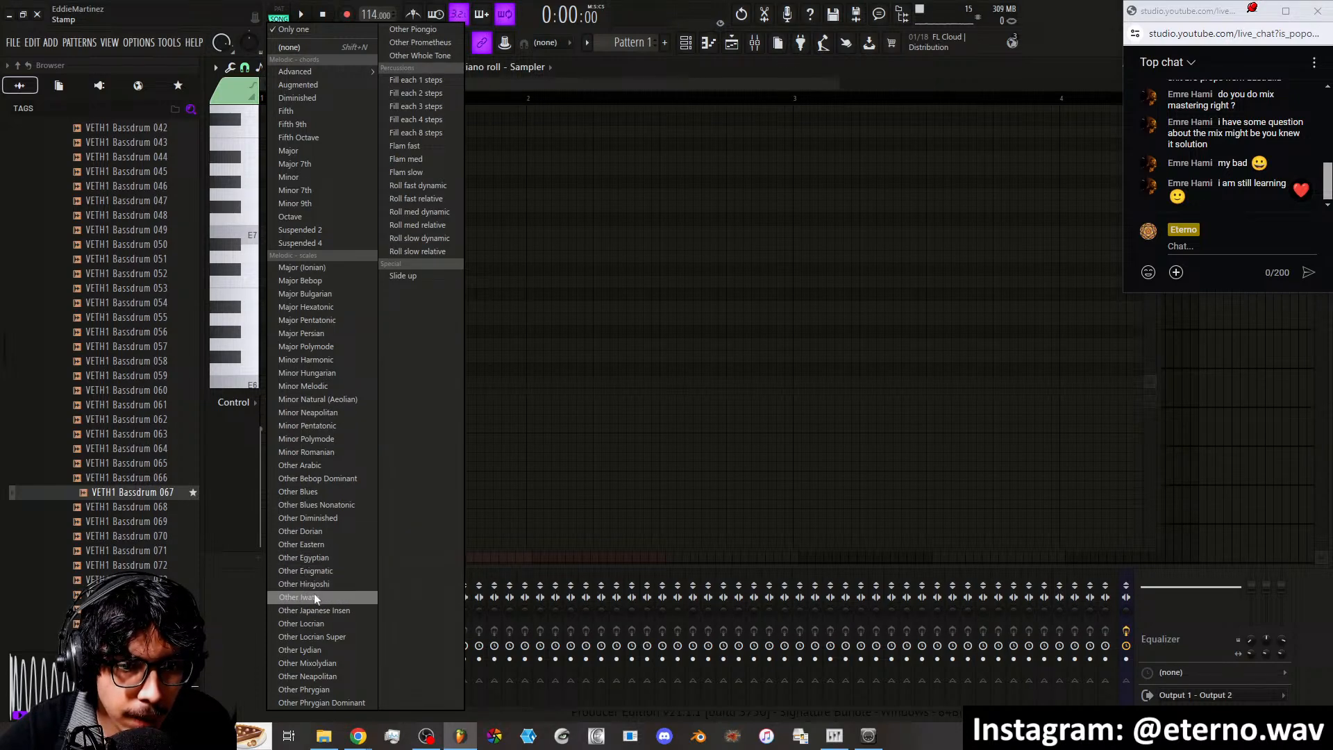
click(326, 558)
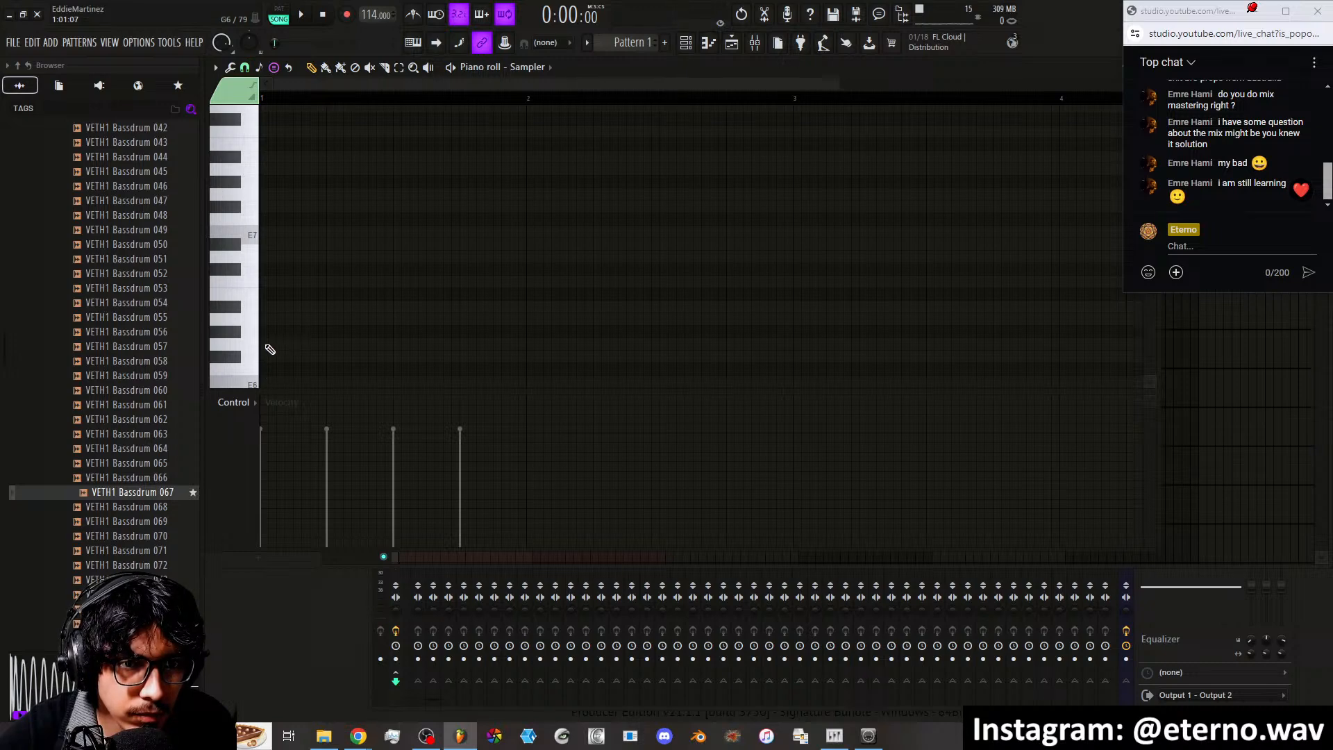
click(262, 369)
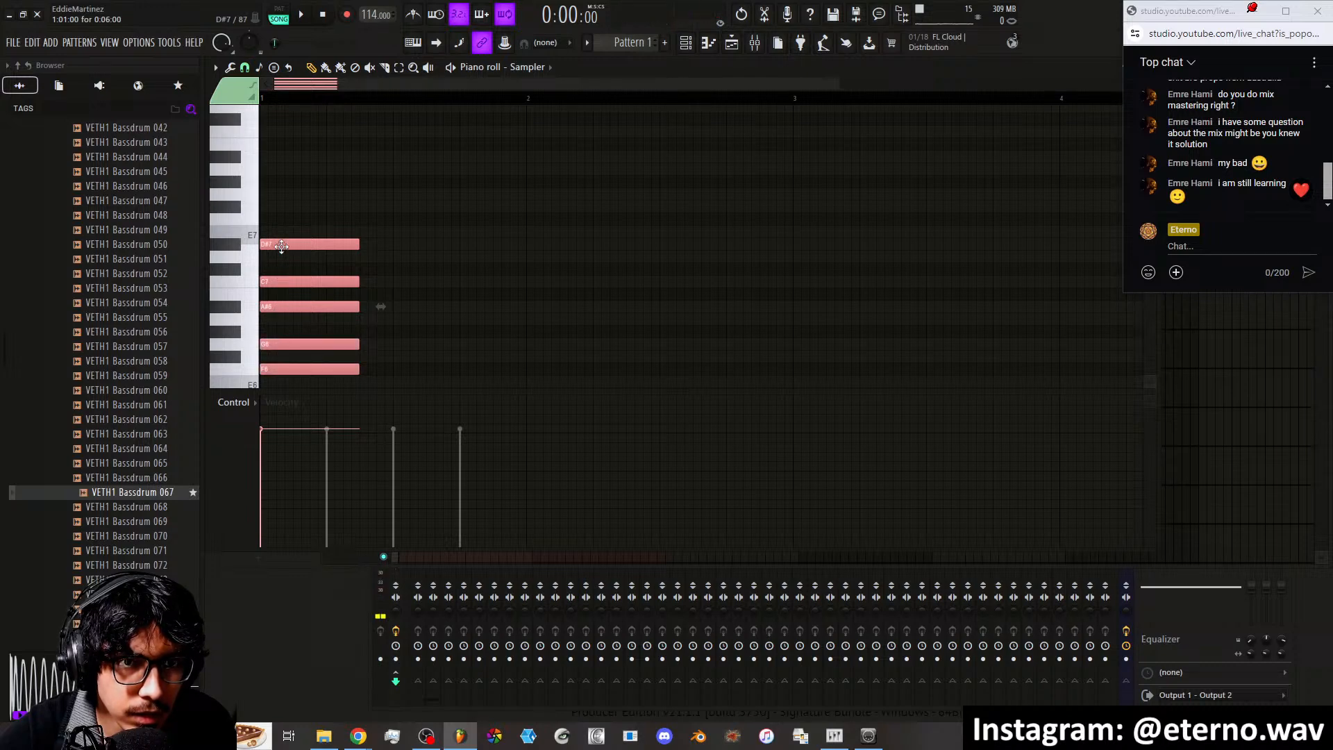
scroll(417, 298, down, 2)
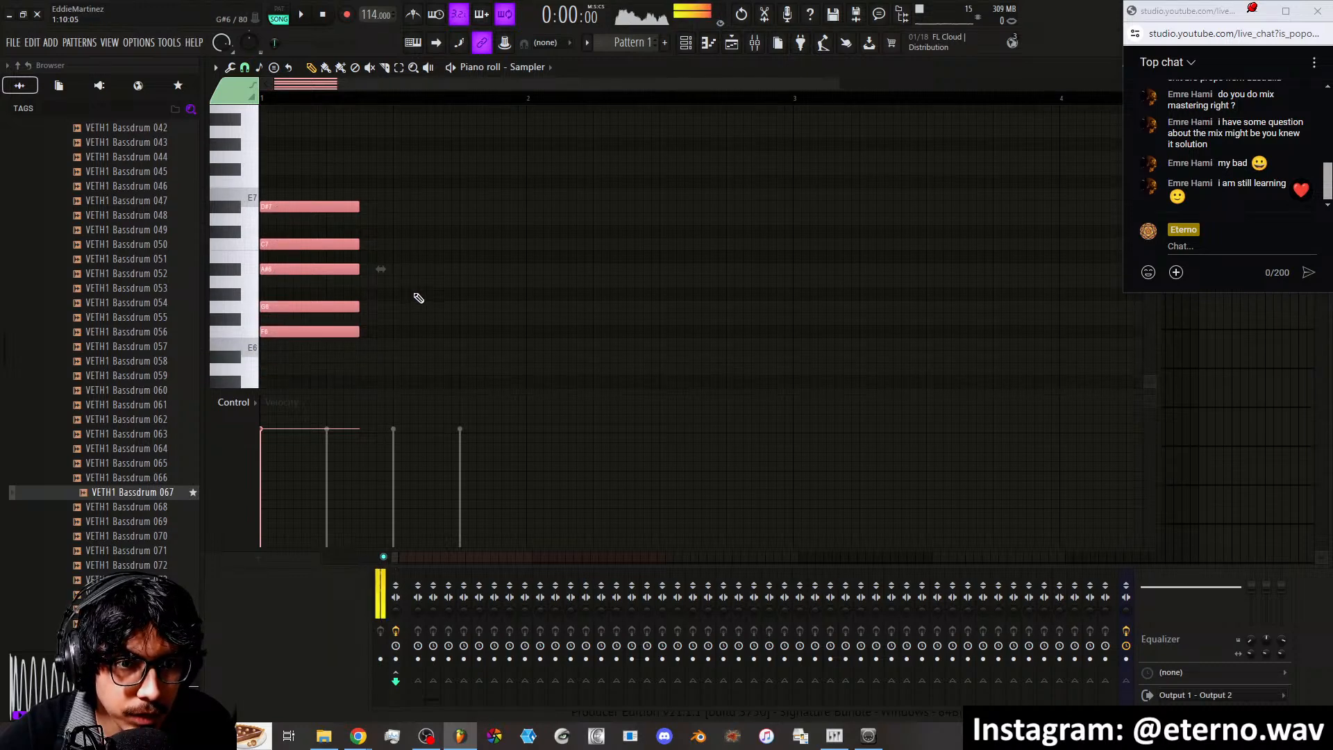
double_click(602, 64)
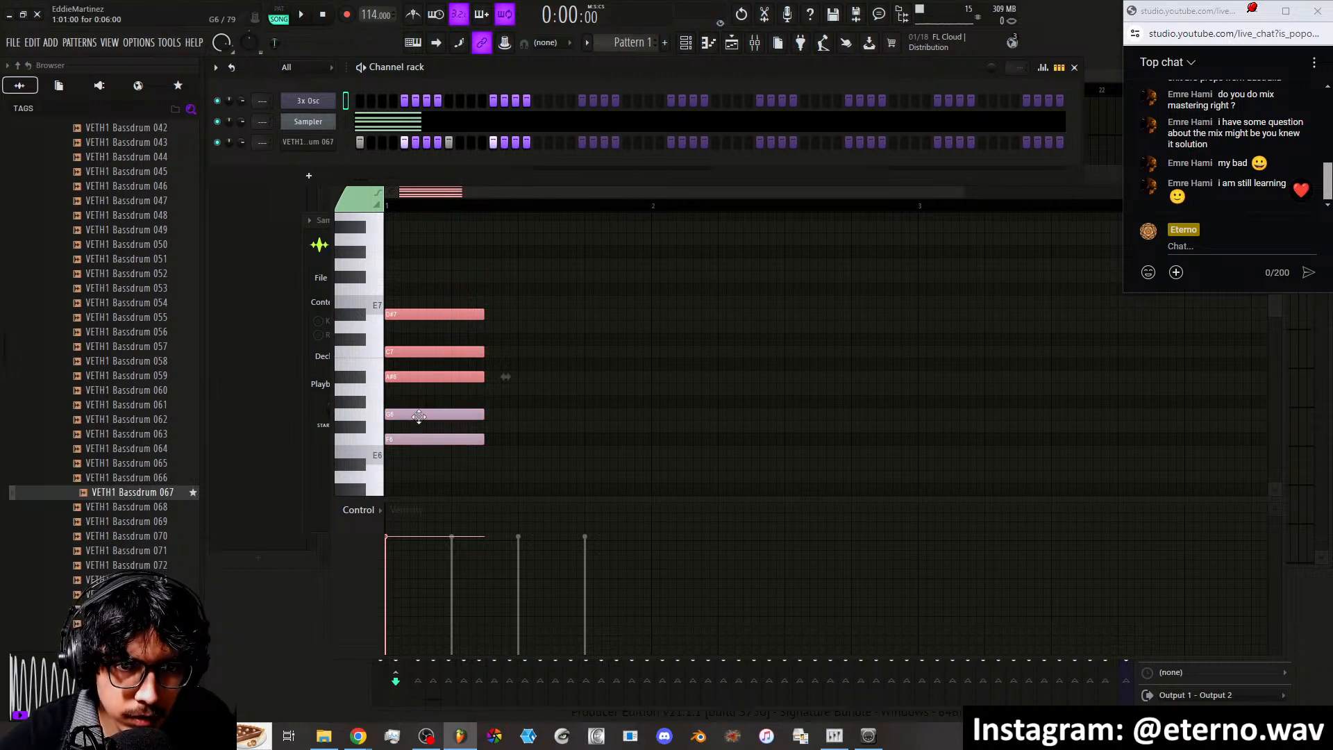
drag(419, 416, 415, 386)
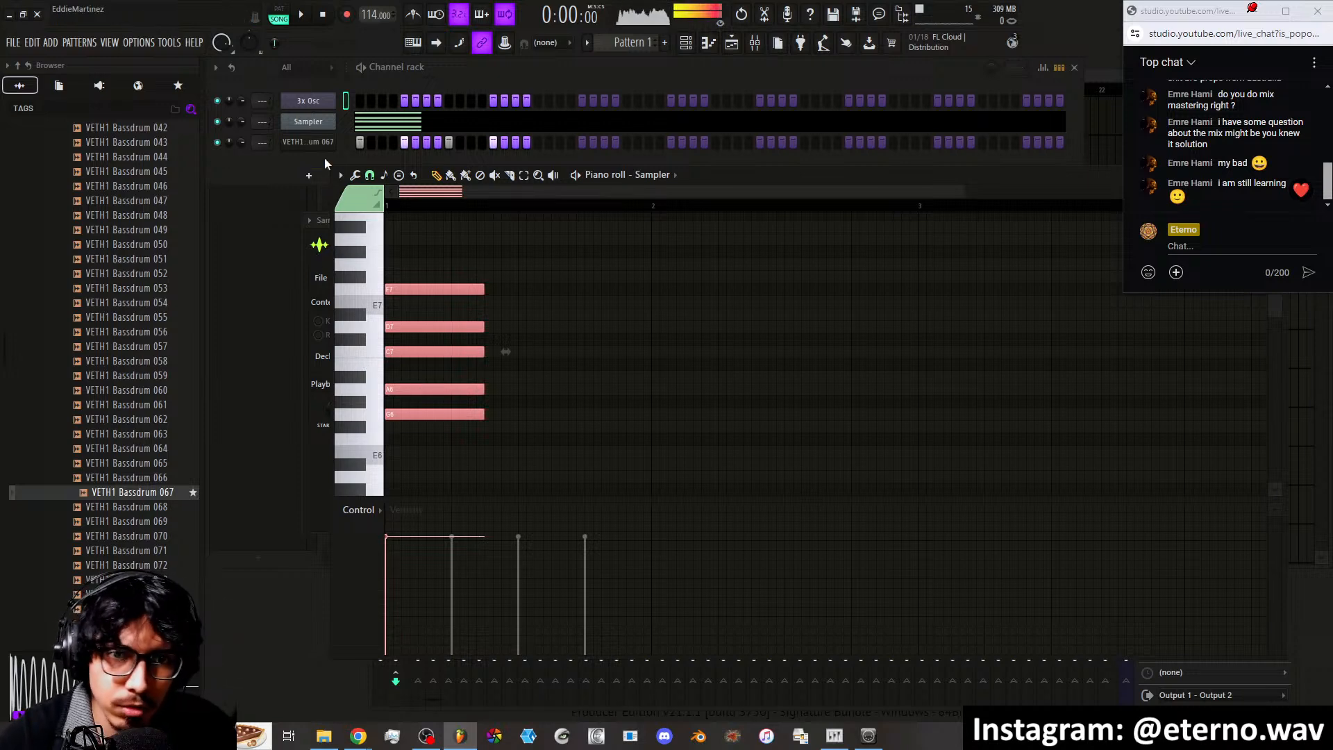
Rename the Sampler channel to "g egyptian scale"
click(301, 165)
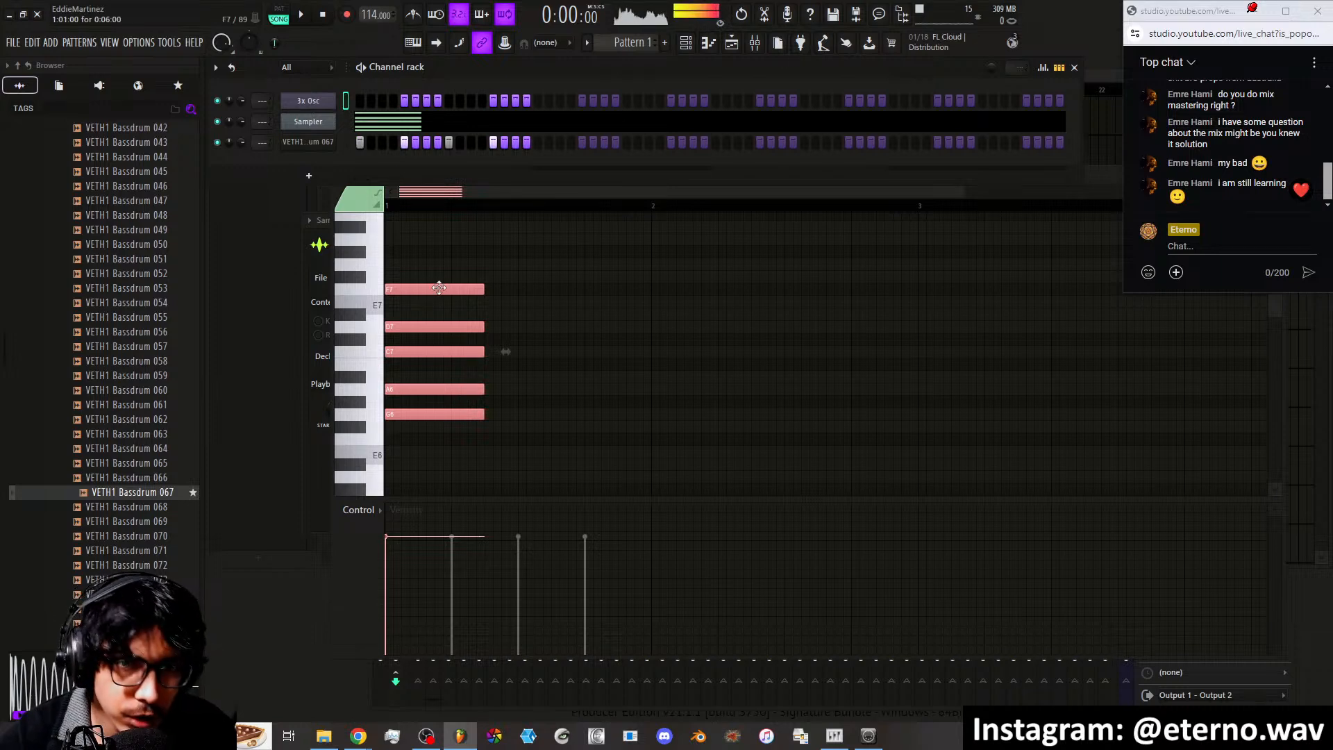
shift+click(321, 125)
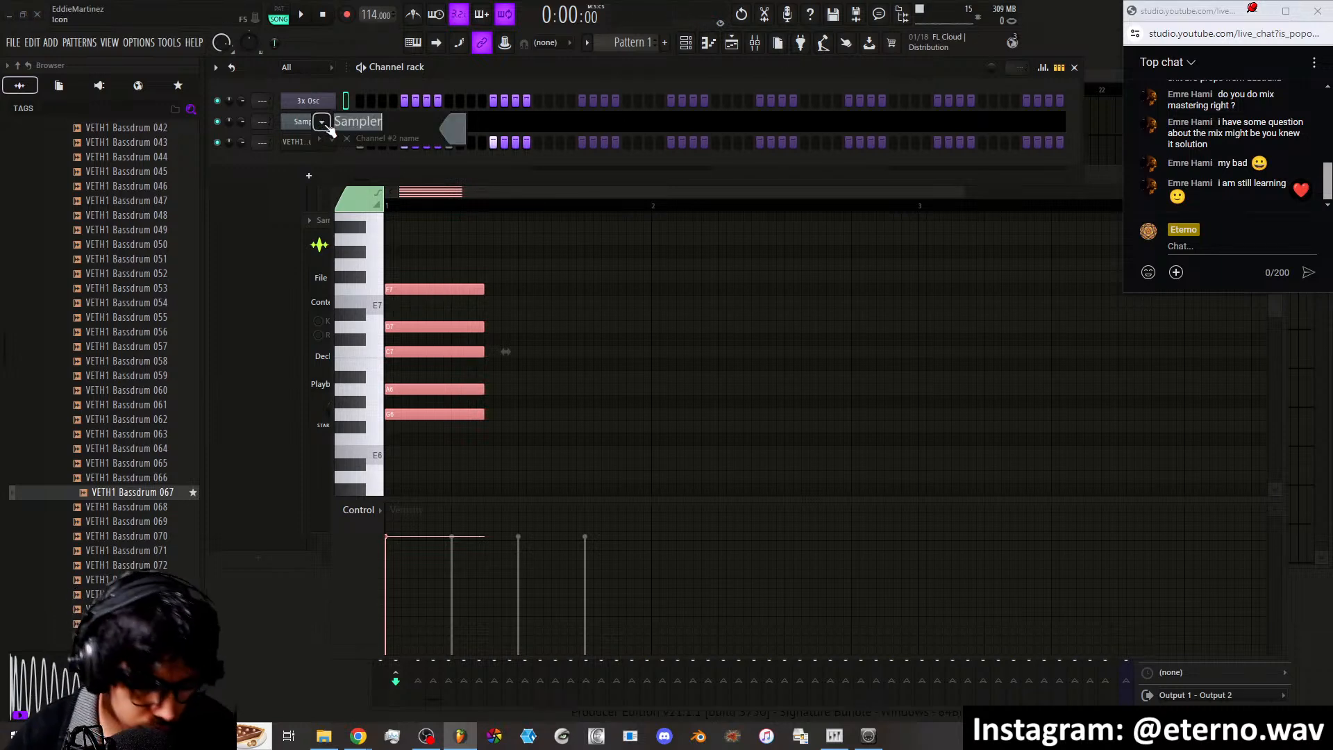
text(g egyp)
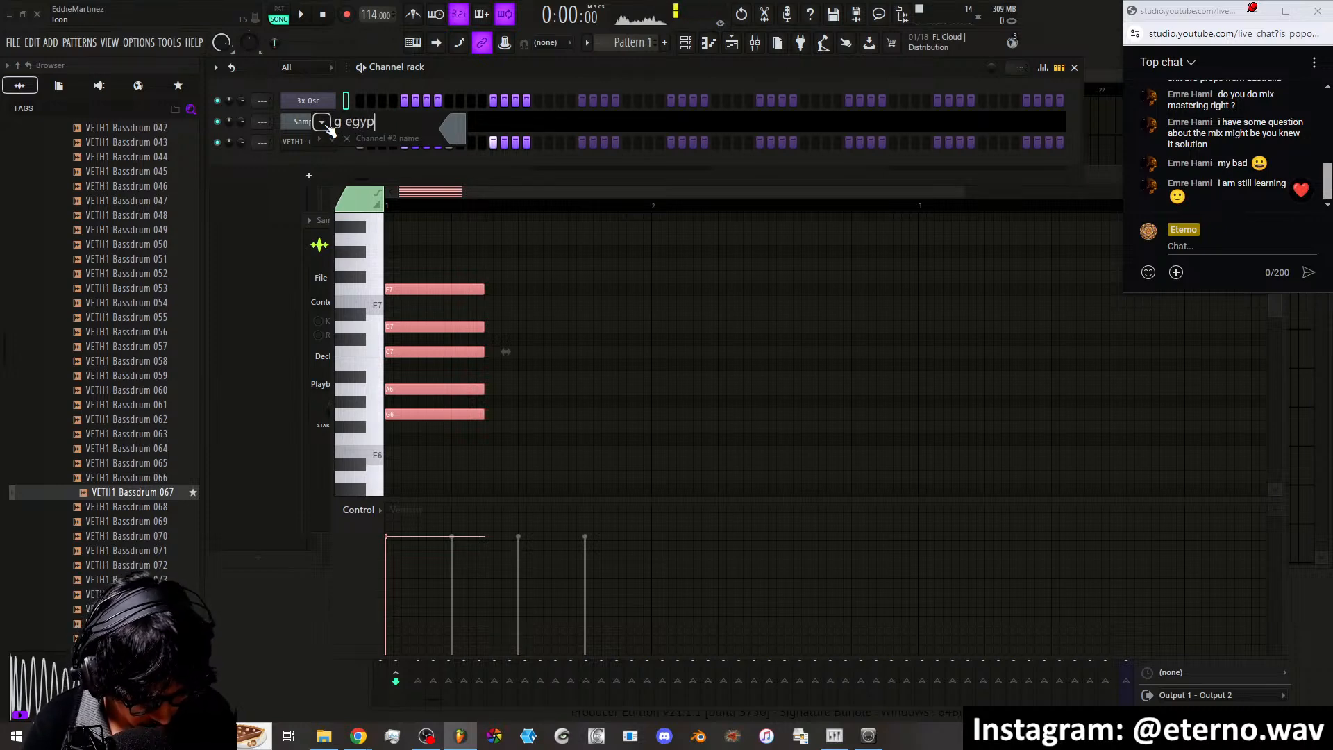
text(tian scale)
key(Return)
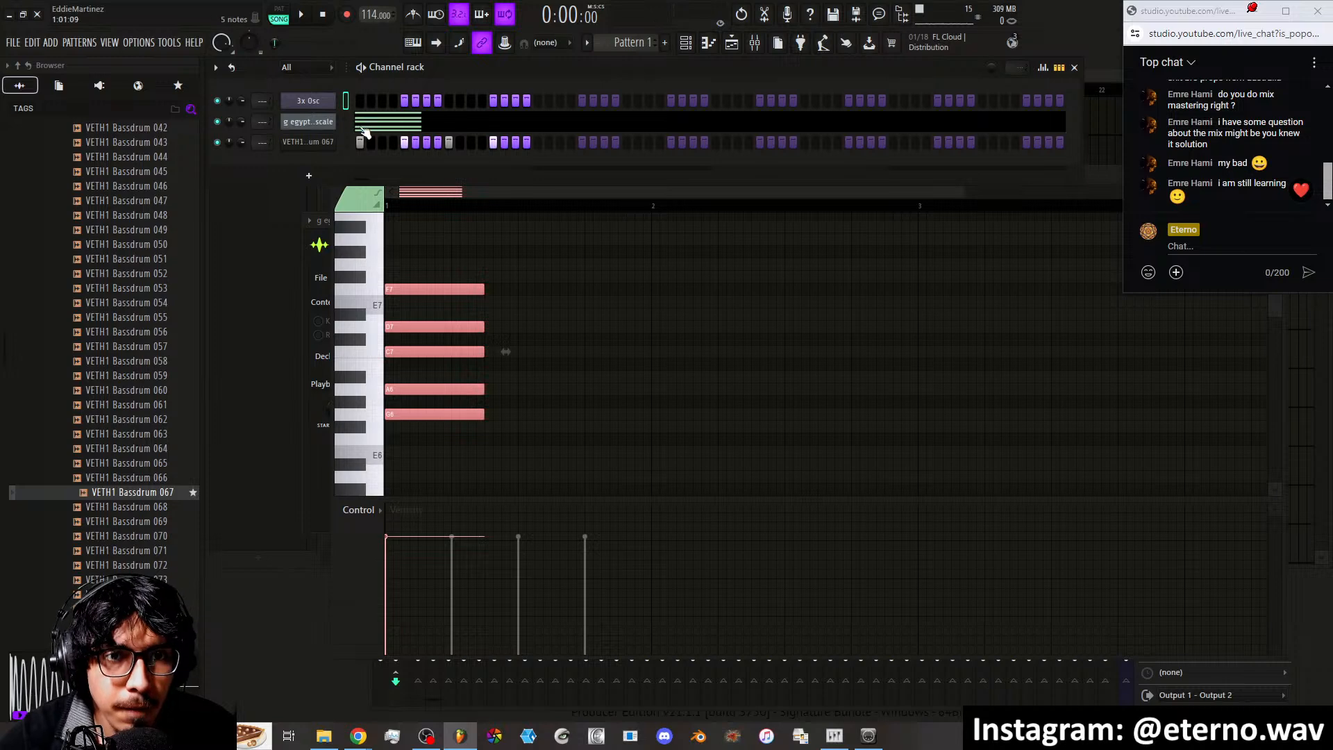
Bring up the g egyptian scale notes in the piano roll and open the 3x Osc instrument window beside them
click(390, 125)
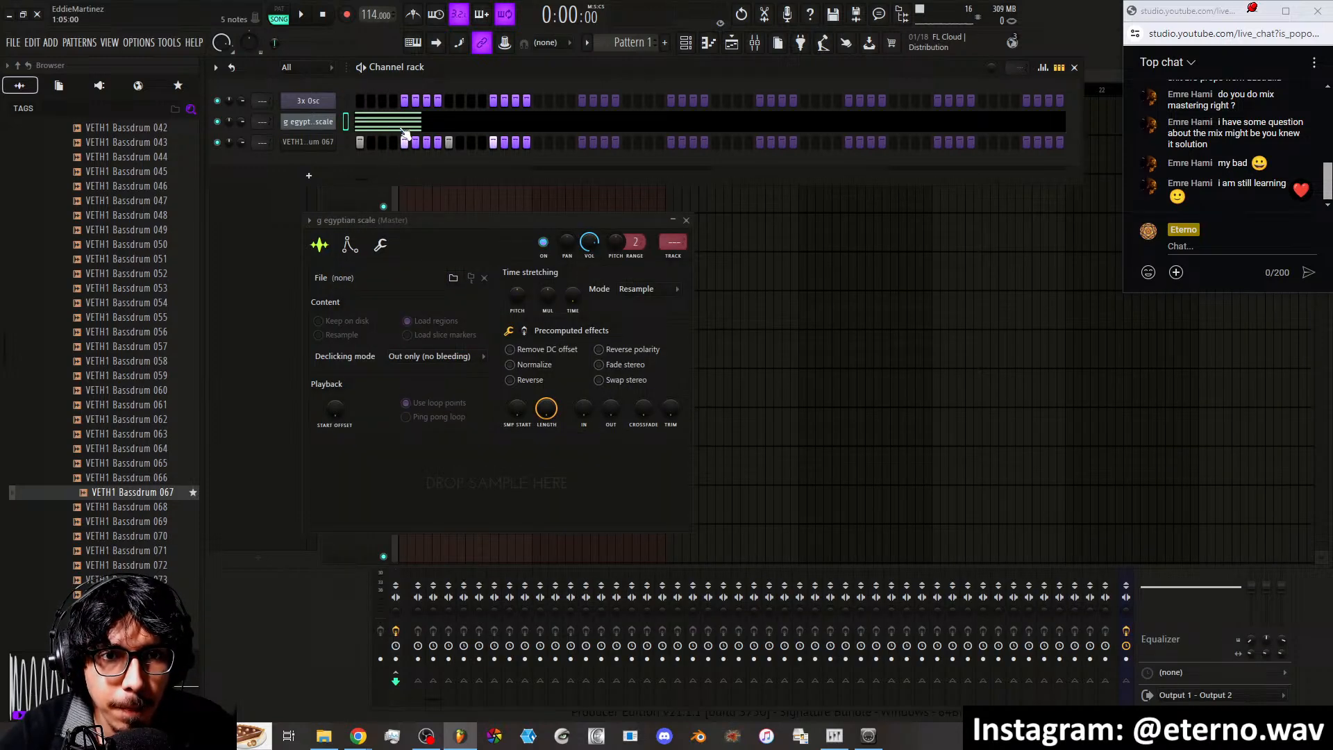
click(405, 132)
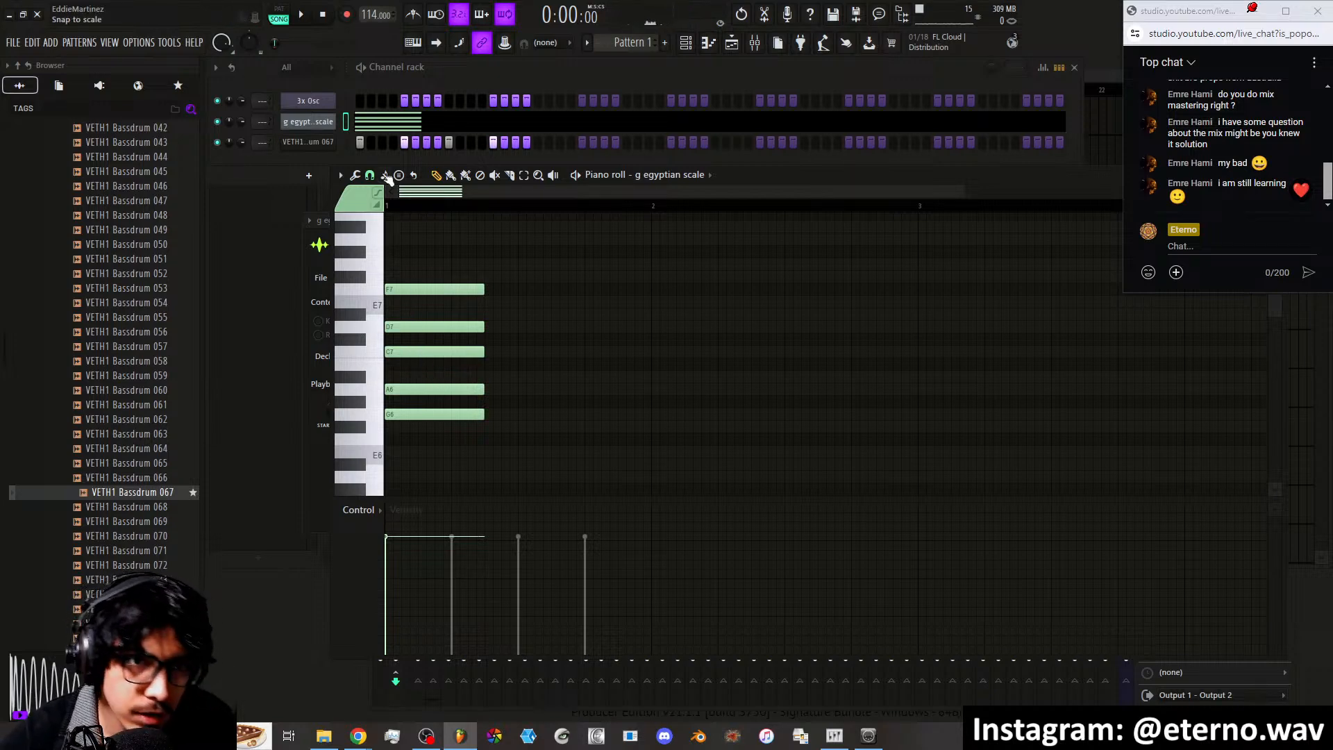
click(346, 102)
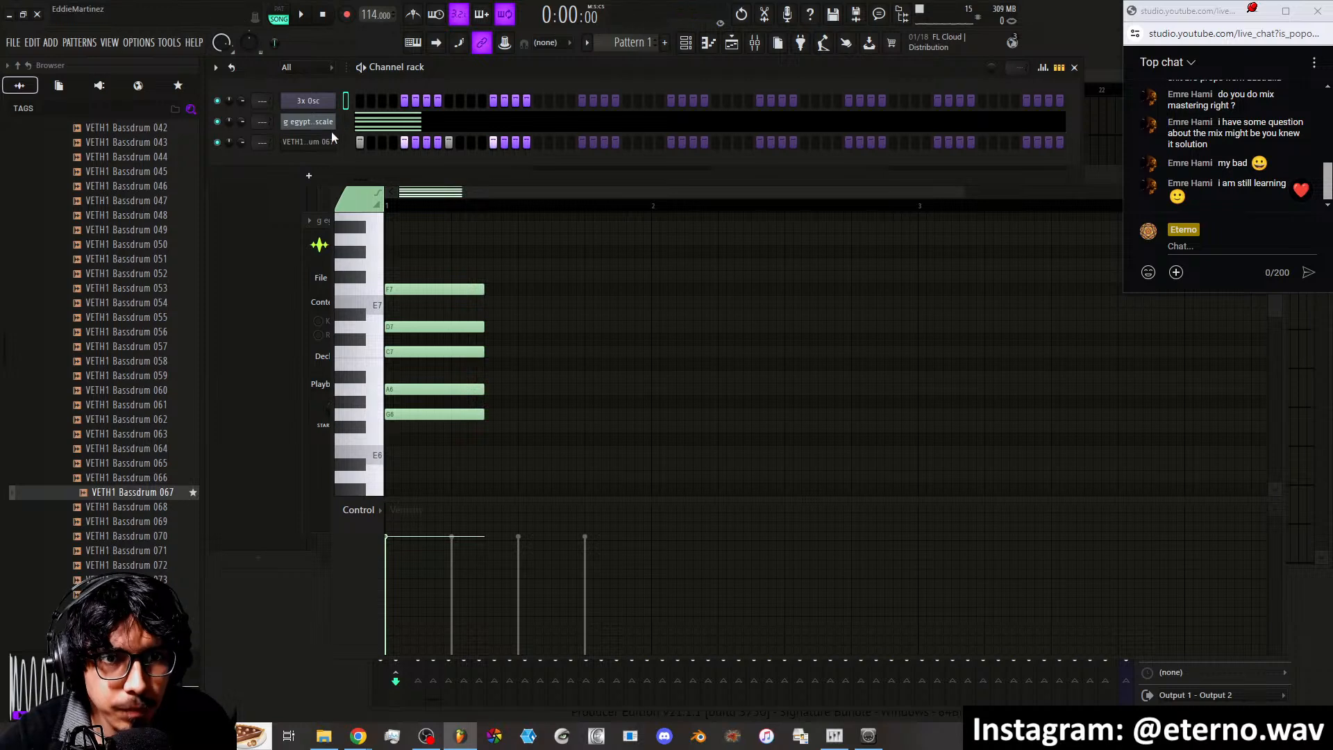
click(321, 121)
click(325, 110)
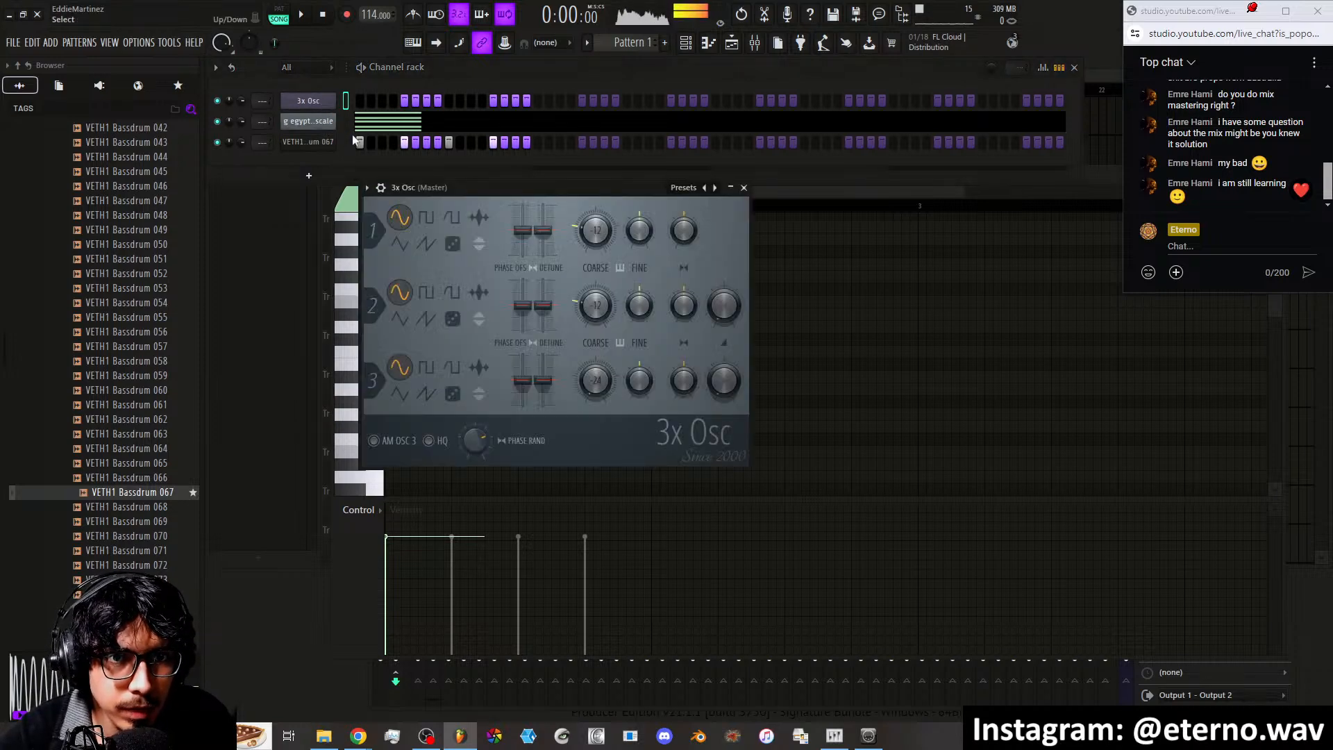
drag(485, 193, 598, 168)
Set oscillator 1 to a triangle wave and oscillator 2 to a saw at about 16% mix with slight positive stereo detune
click(508, 225)
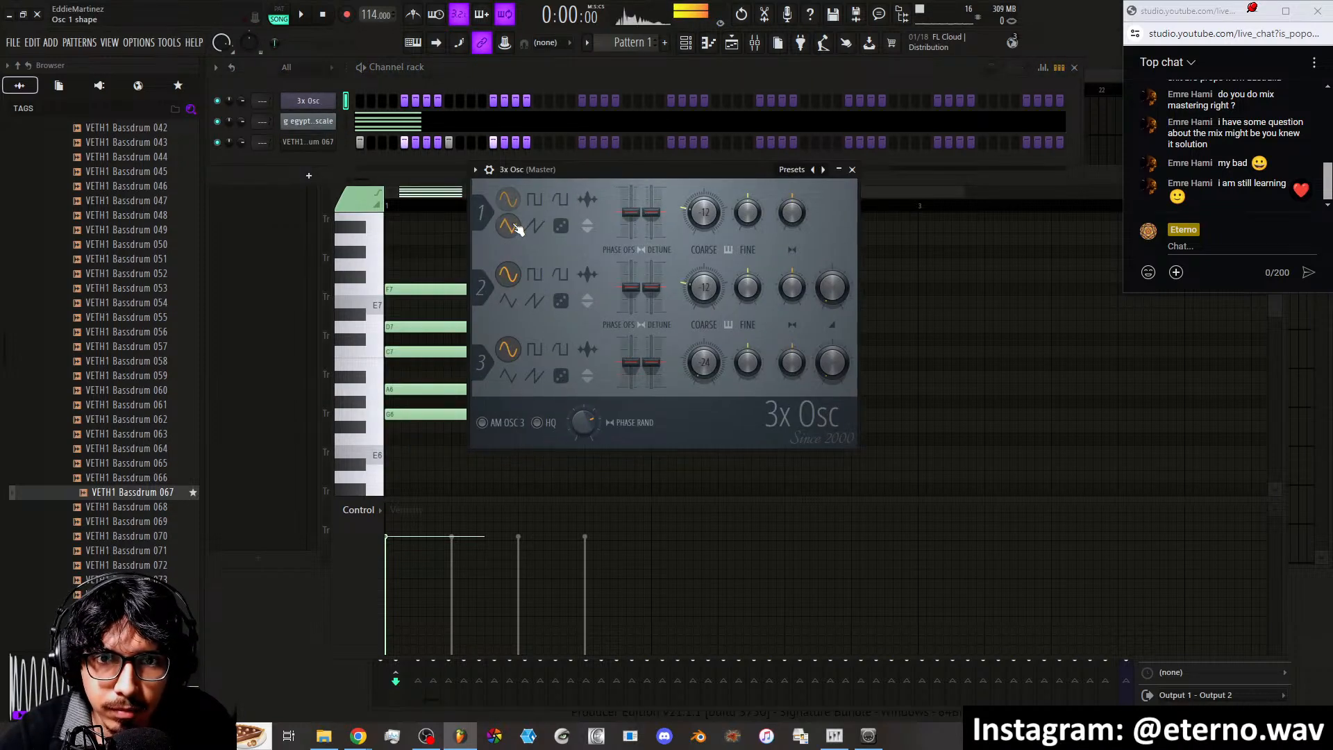
drag(703, 217, 703, 224)
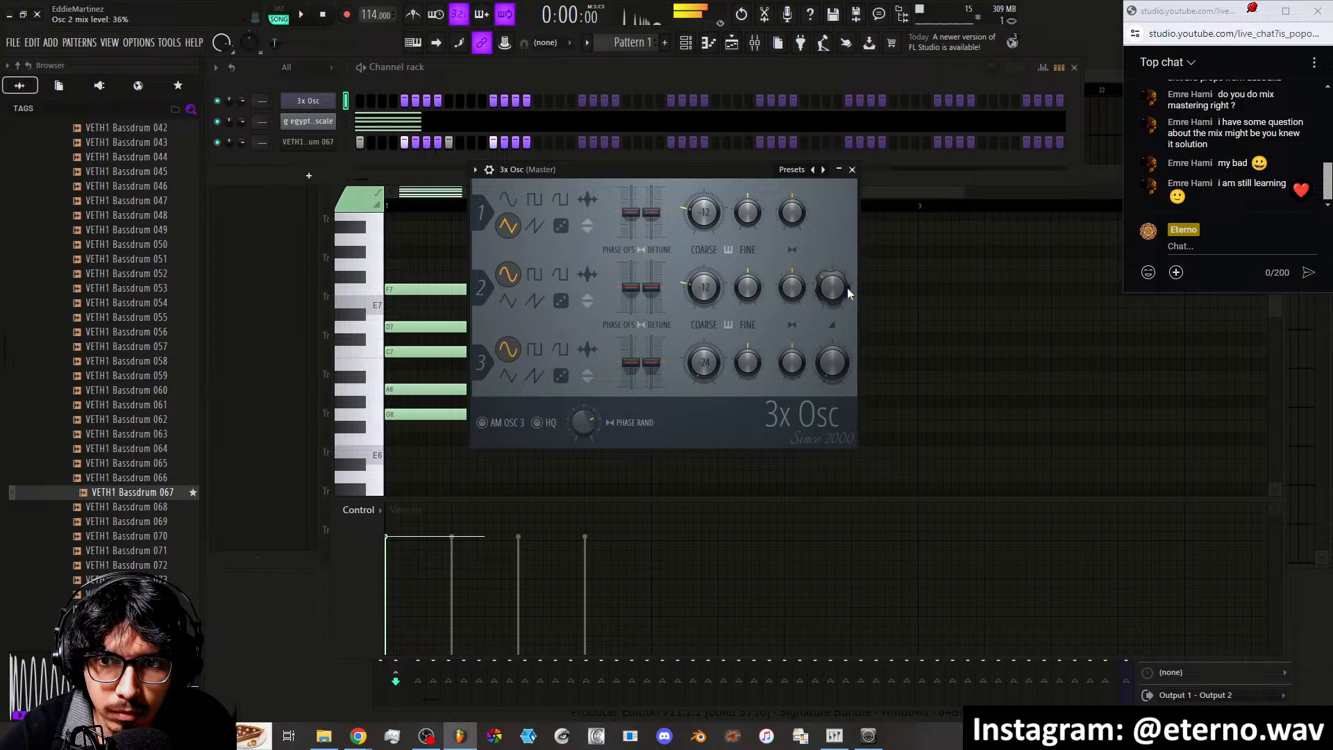
click(534, 300)
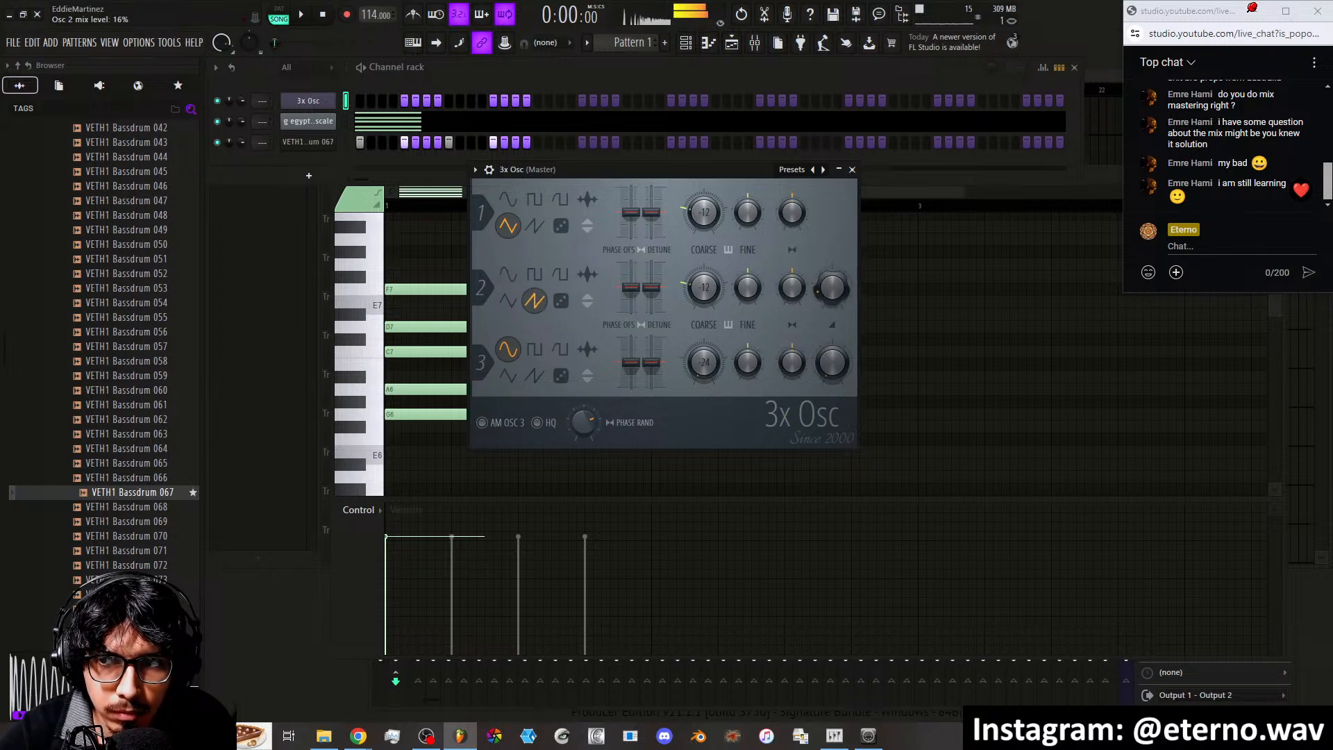
drag(831, 288, 832, 283)
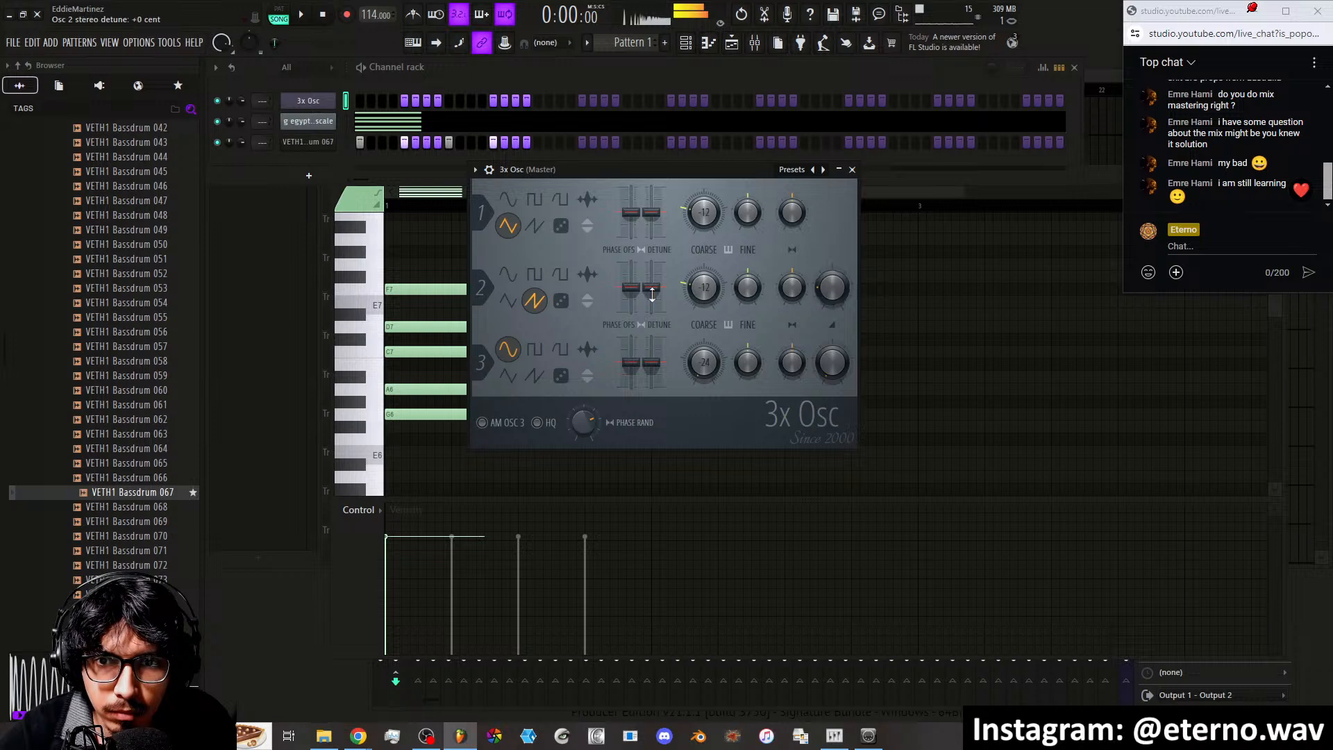
drag(703, 287, 651, 286)
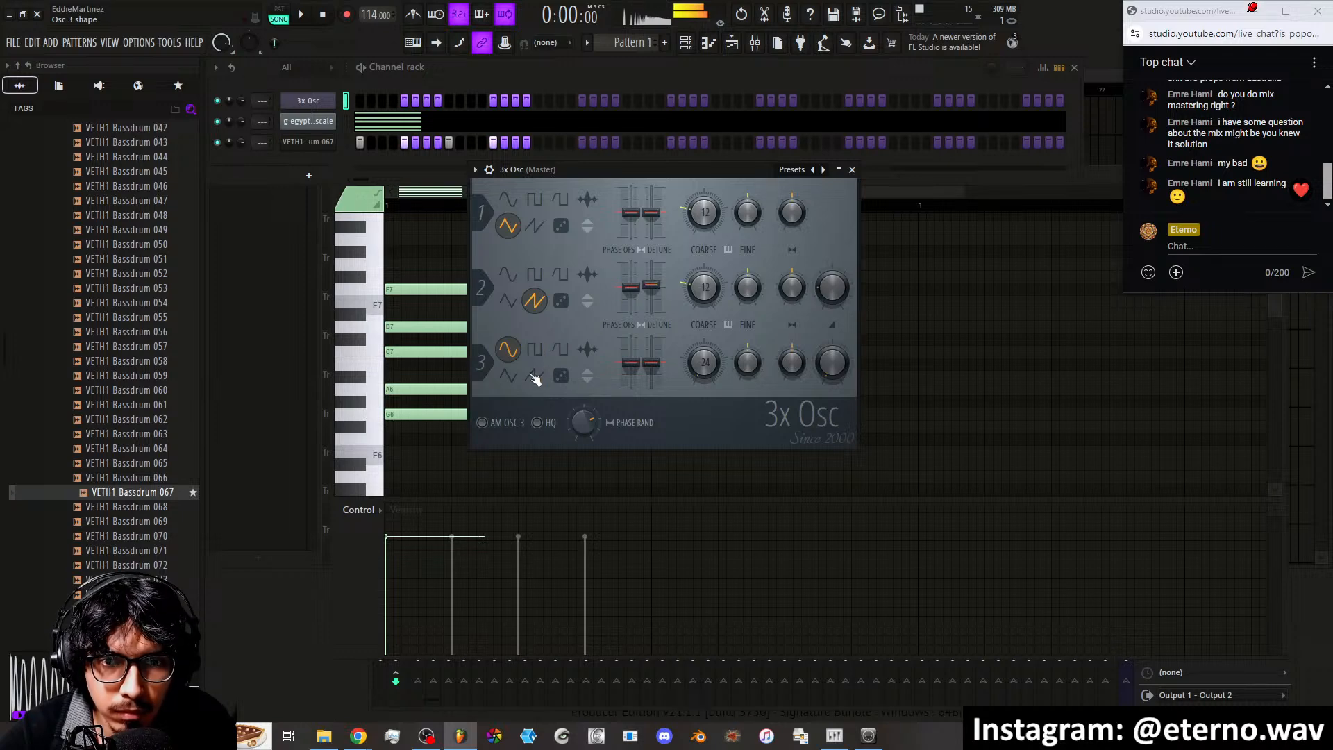
Give oscillator 3 the rounded waveform beside the square, a mix level of about 20% and slight negative stereo detune
click(560, 351)
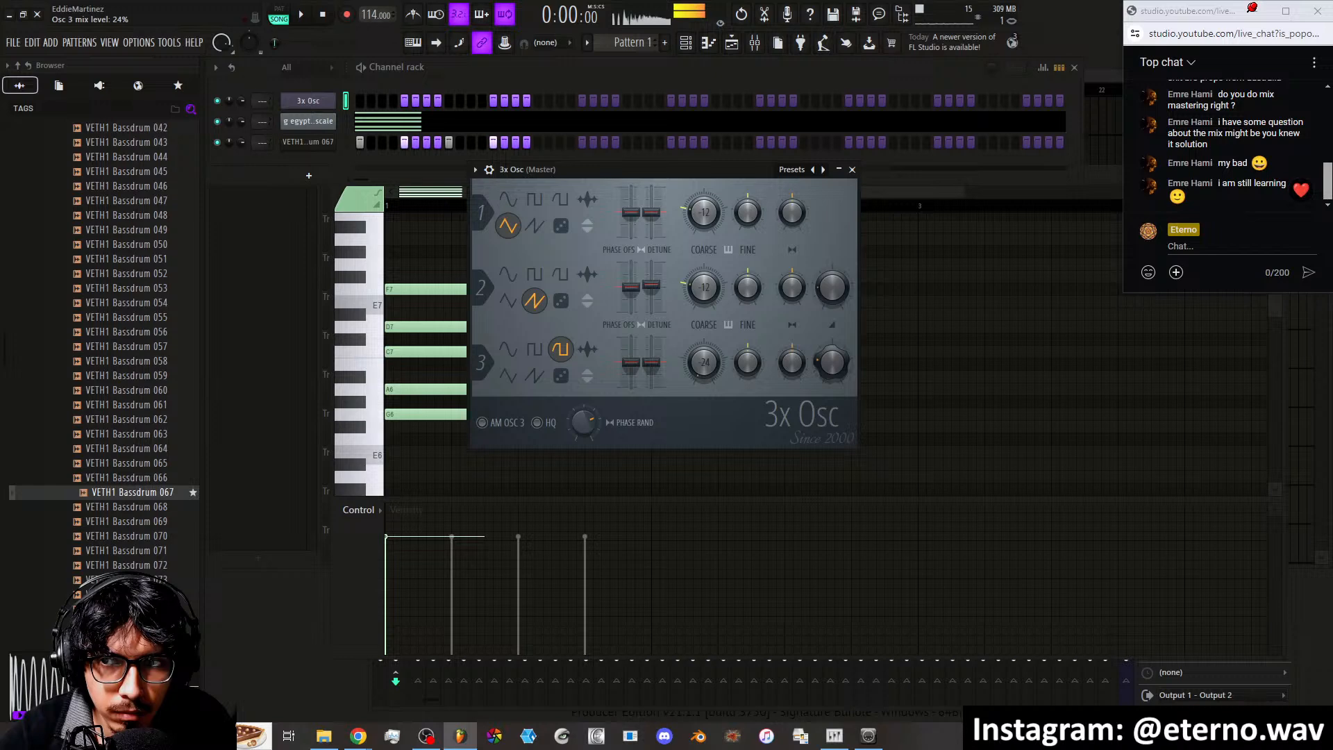
drag(832, 361, 833, 389)
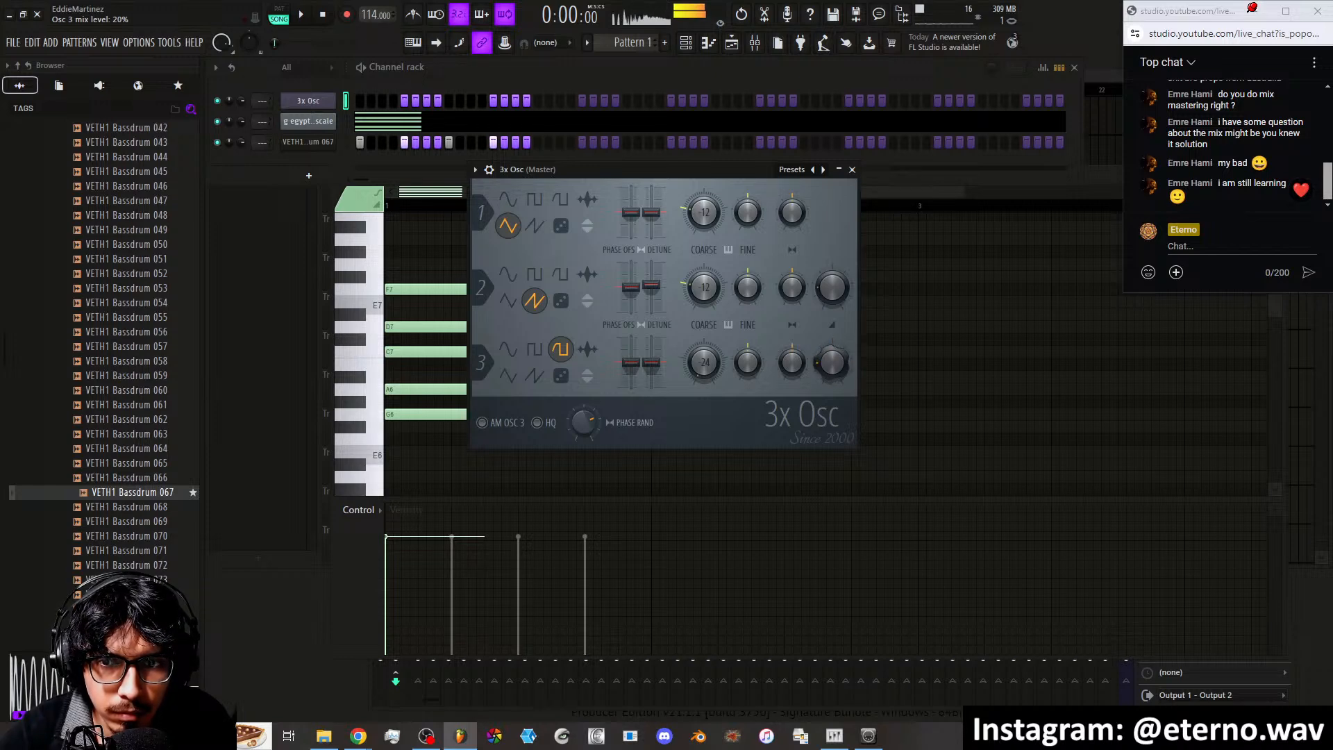
drag(653, 363, 653, 367)
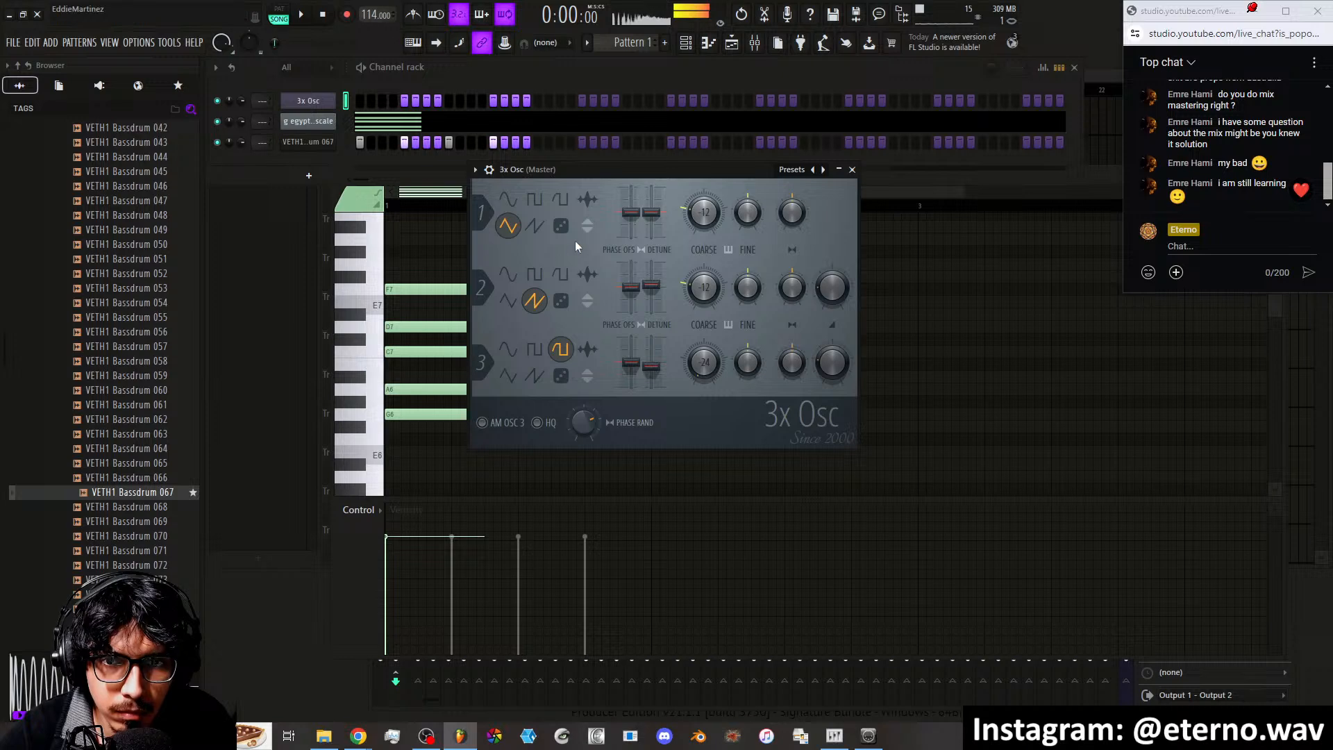
Enable the 3x Osc volume envelope and shape a pluck with no attack or hold, a short decay and about 38% sustain
click(492, 171)
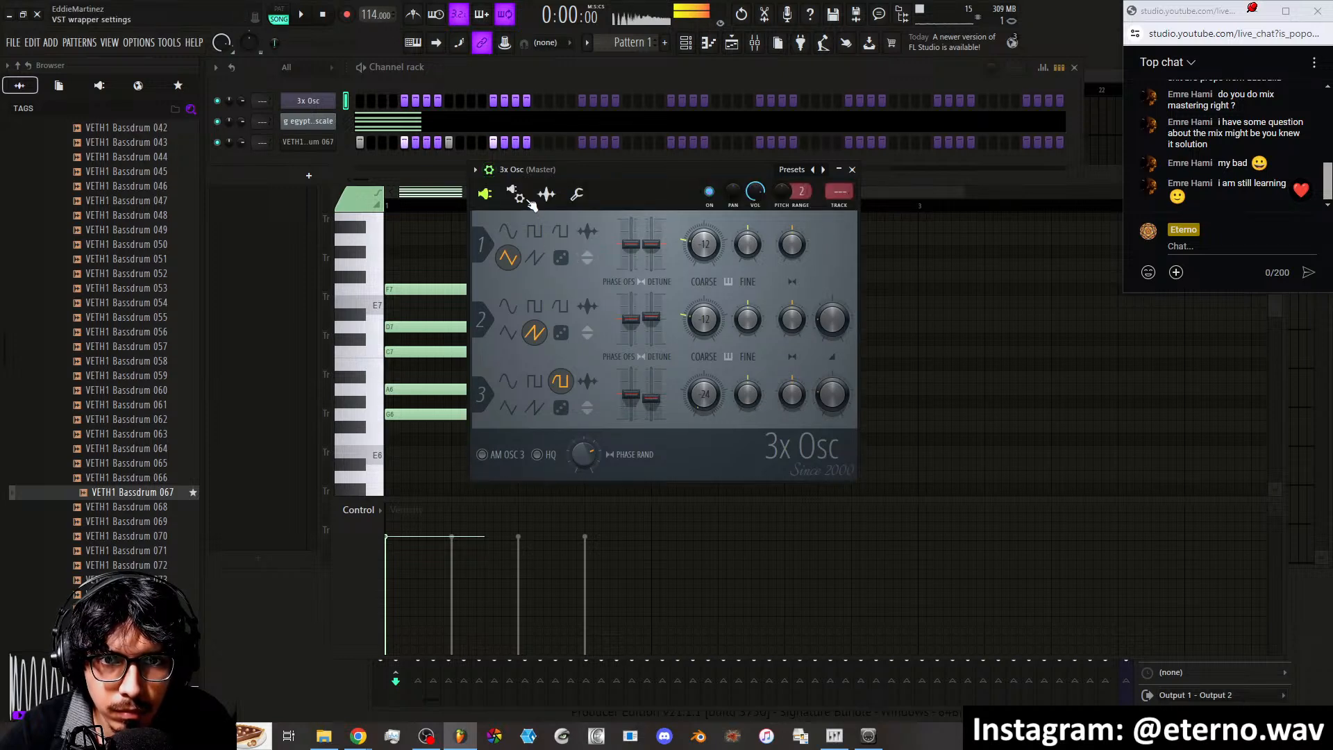
click(577, 195)
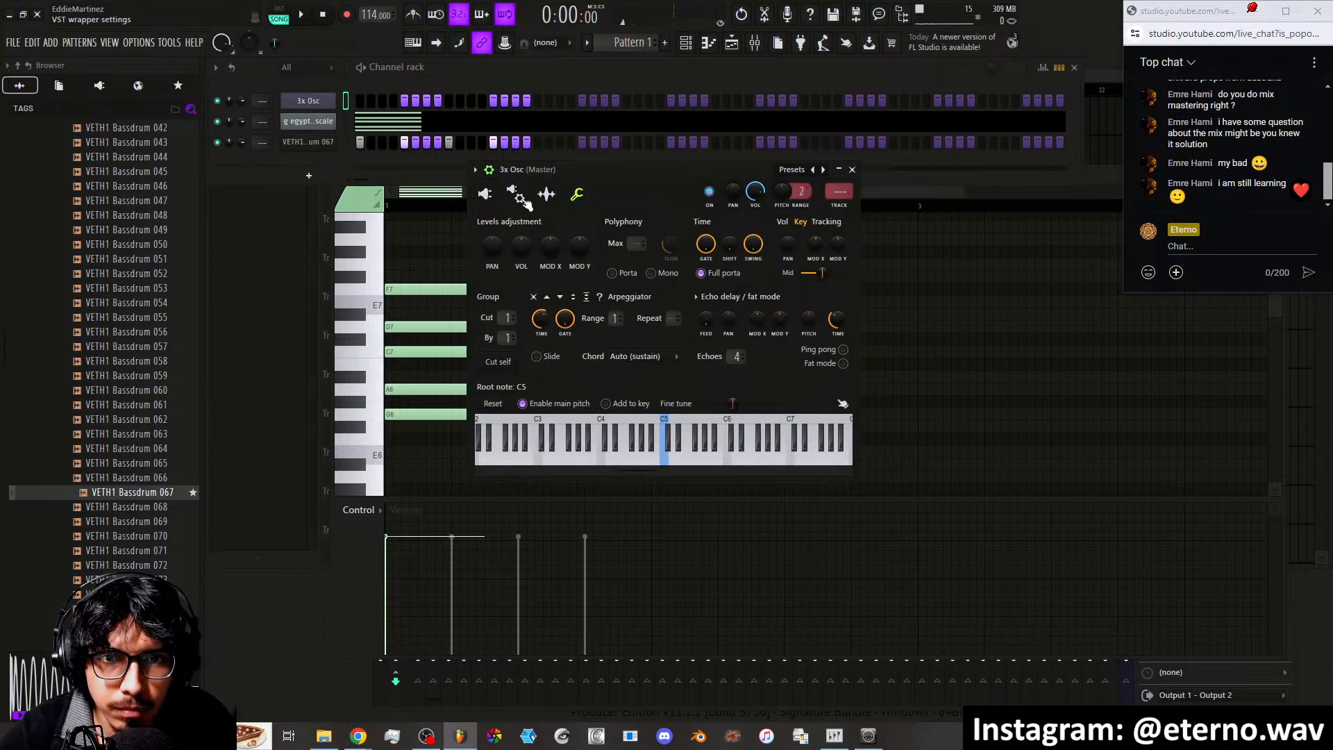
click(516, 195)
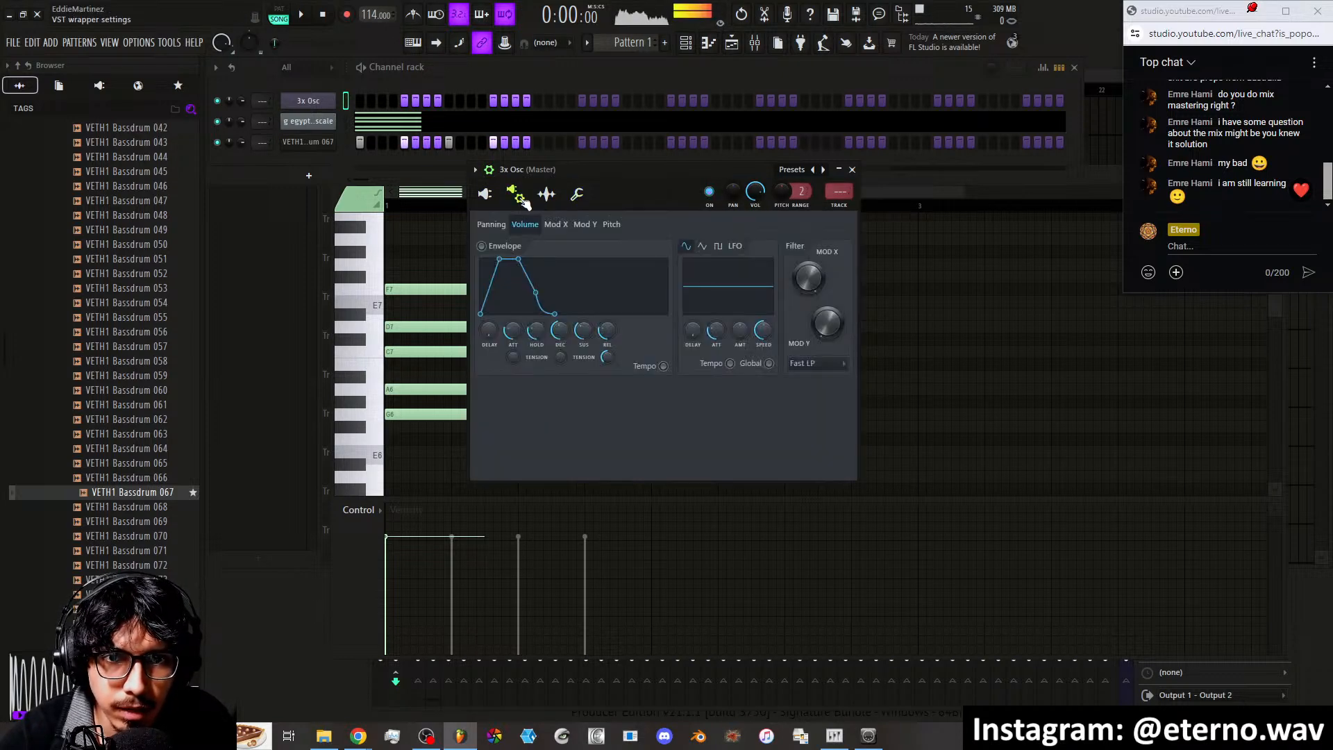
click(482, 246)
drag(513, 331, 560, 357)
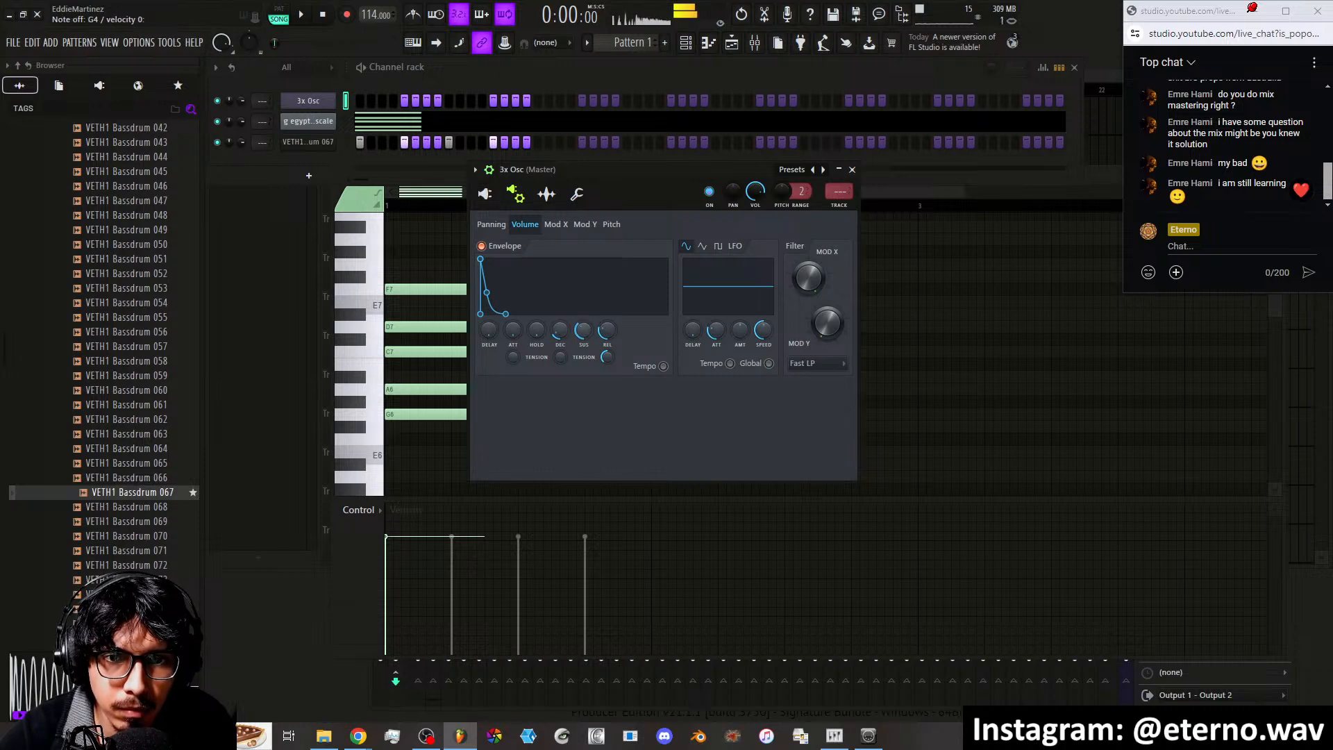
drag(581, 339, 602, 327)
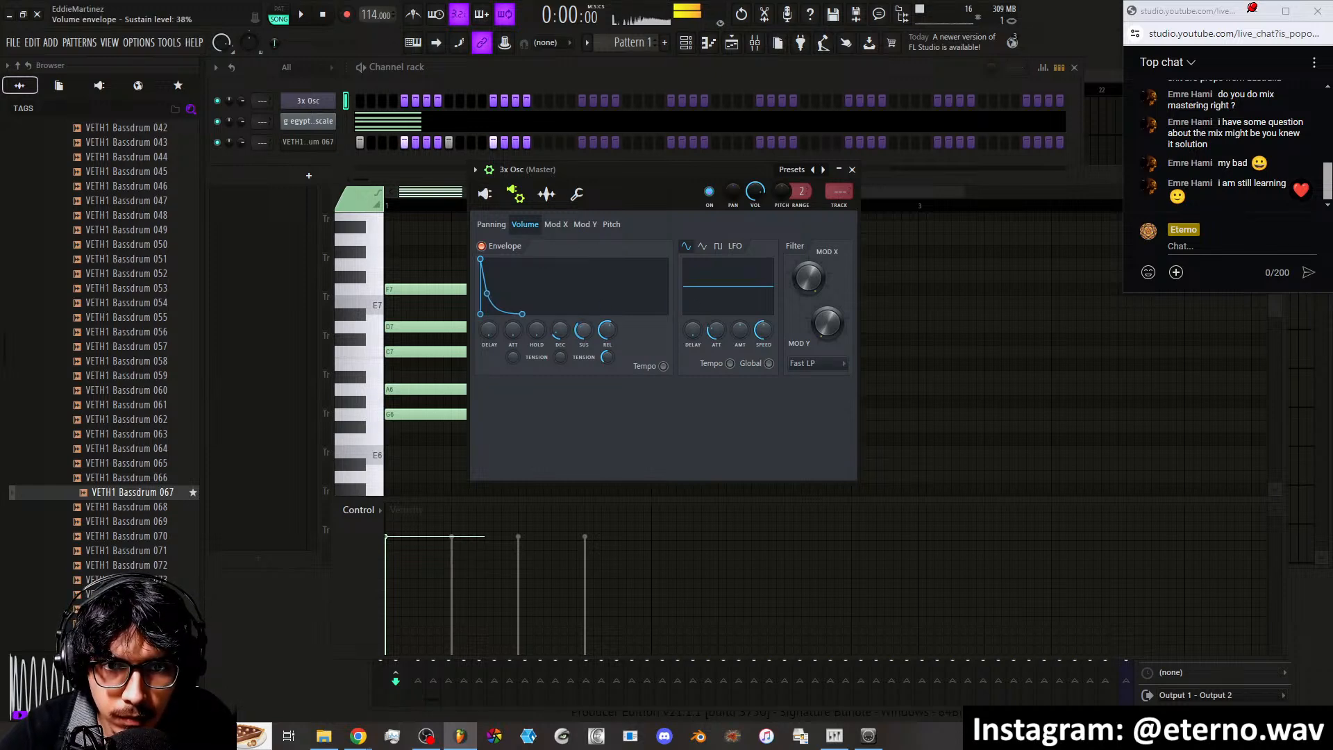
drag(561, 333, 604, 337)
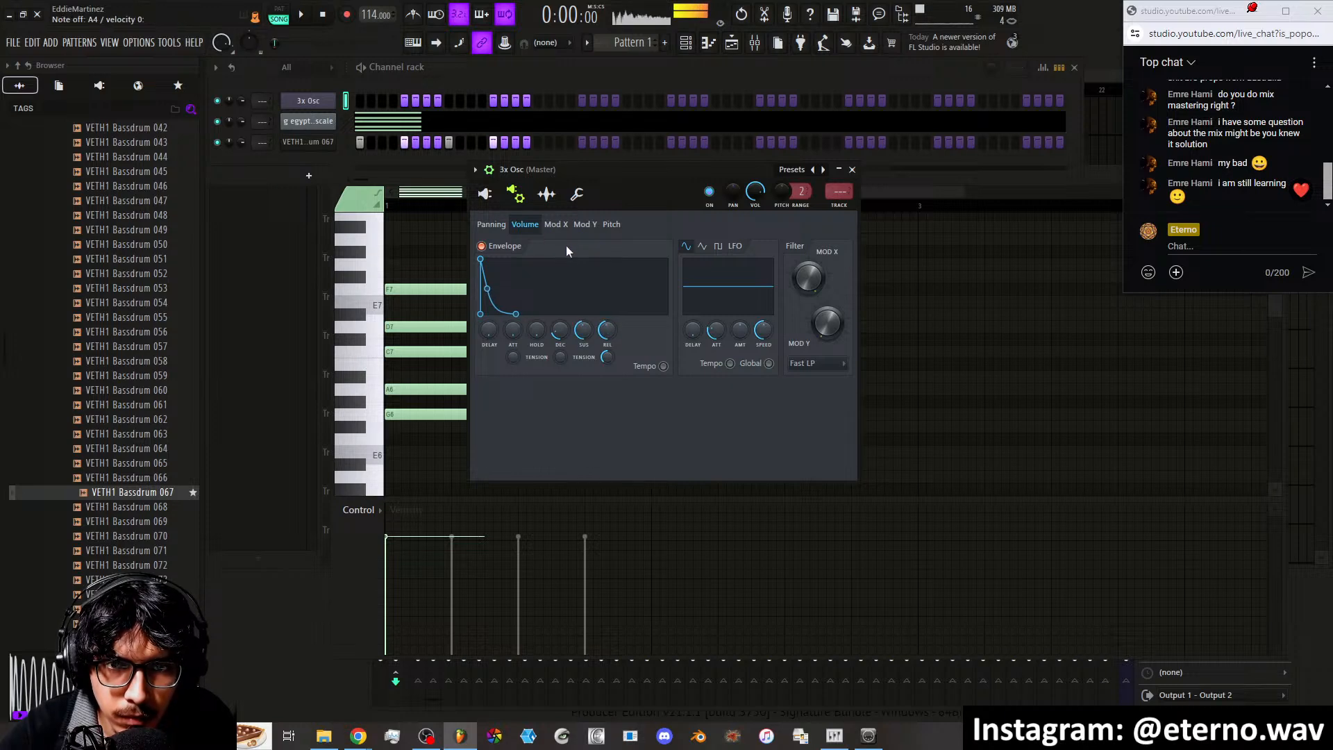
Enable the filter cutoff envelope at 100% modulation amount, with no attack or hold and a short decay
click(556, 225)
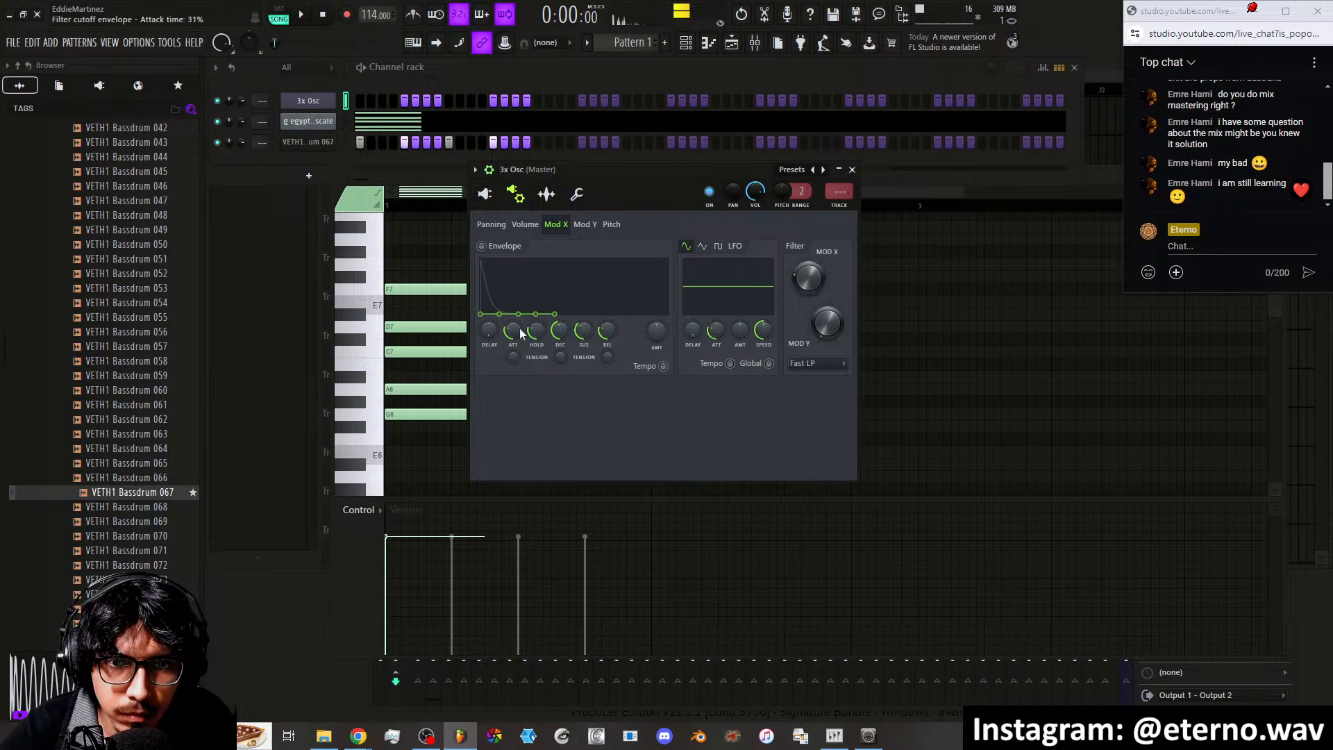
drag(656, 332, 656, 291)
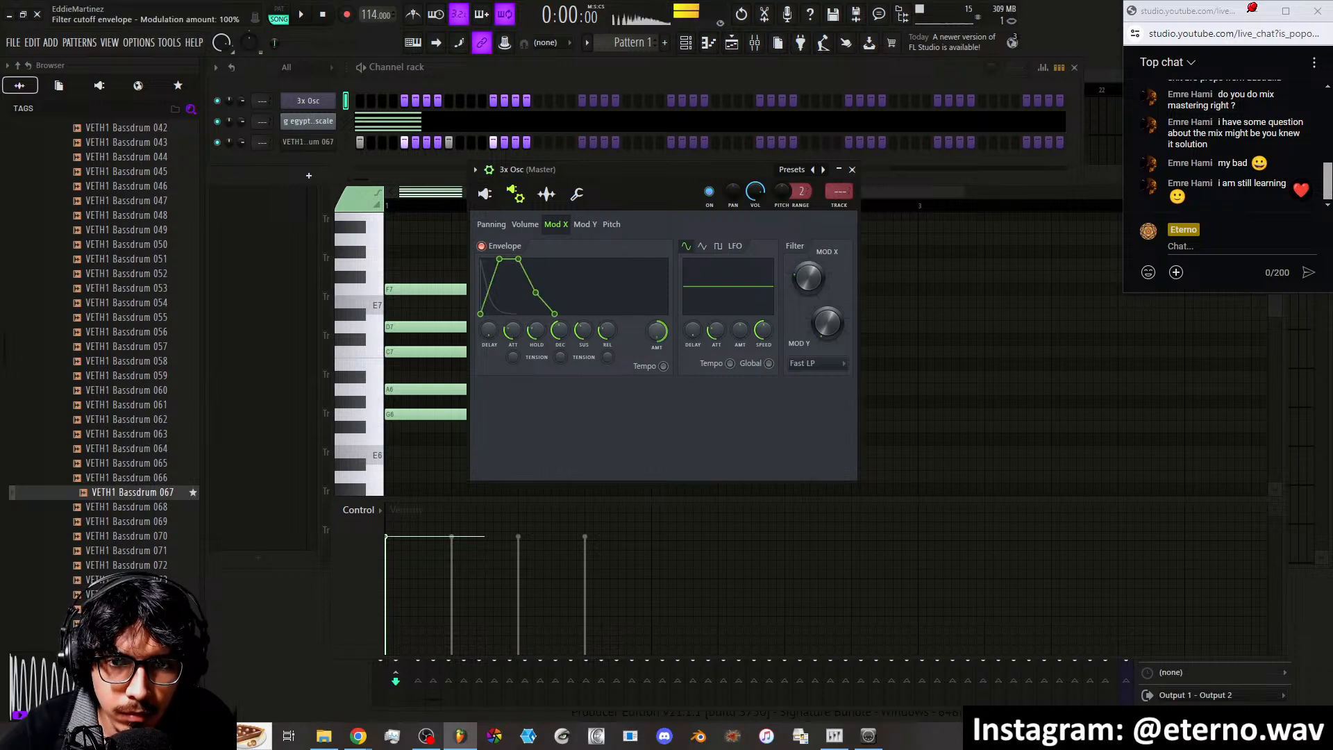
drag(512, 331, 607, 325)
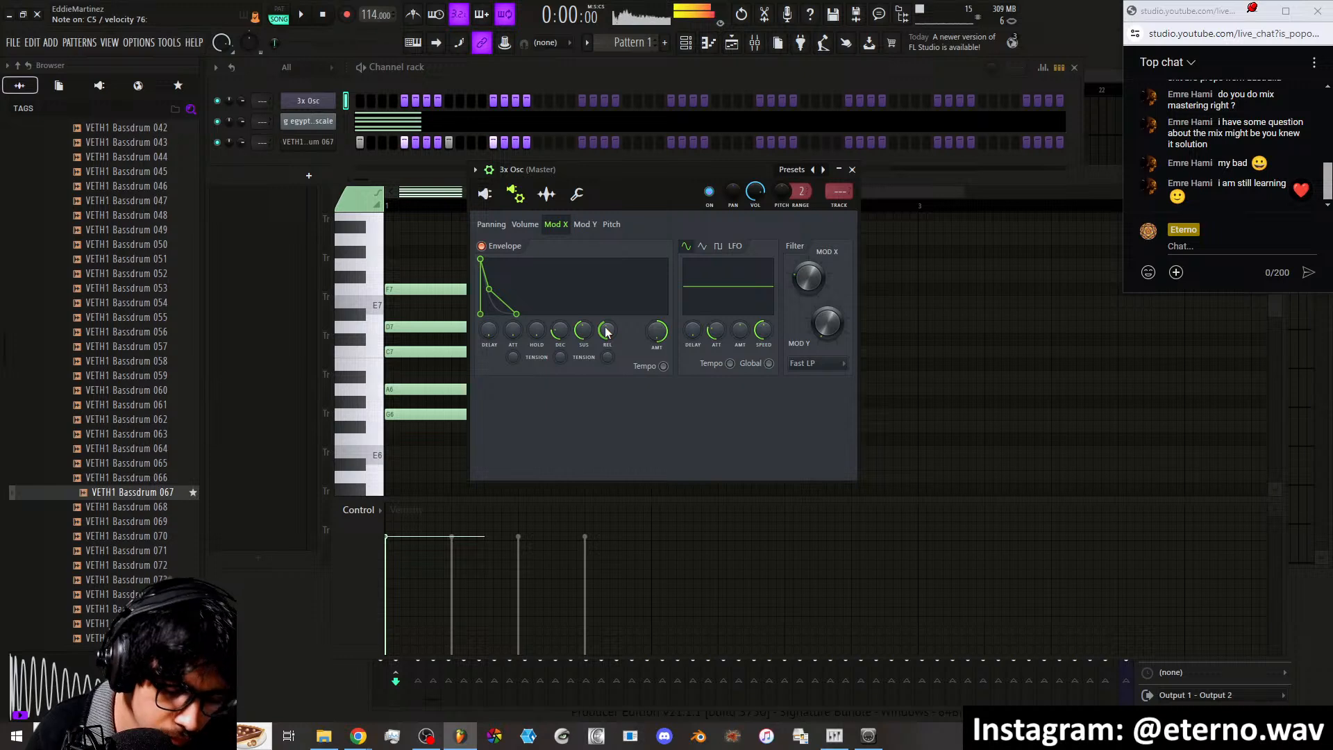
Shorten the filter cutoff envelope's decay to about 17% and lower its sustain level
mouse_move(560, 331)
mouse_down()
mouse_move(559, 309)
mouse_move(560, 334)
mouse_up()
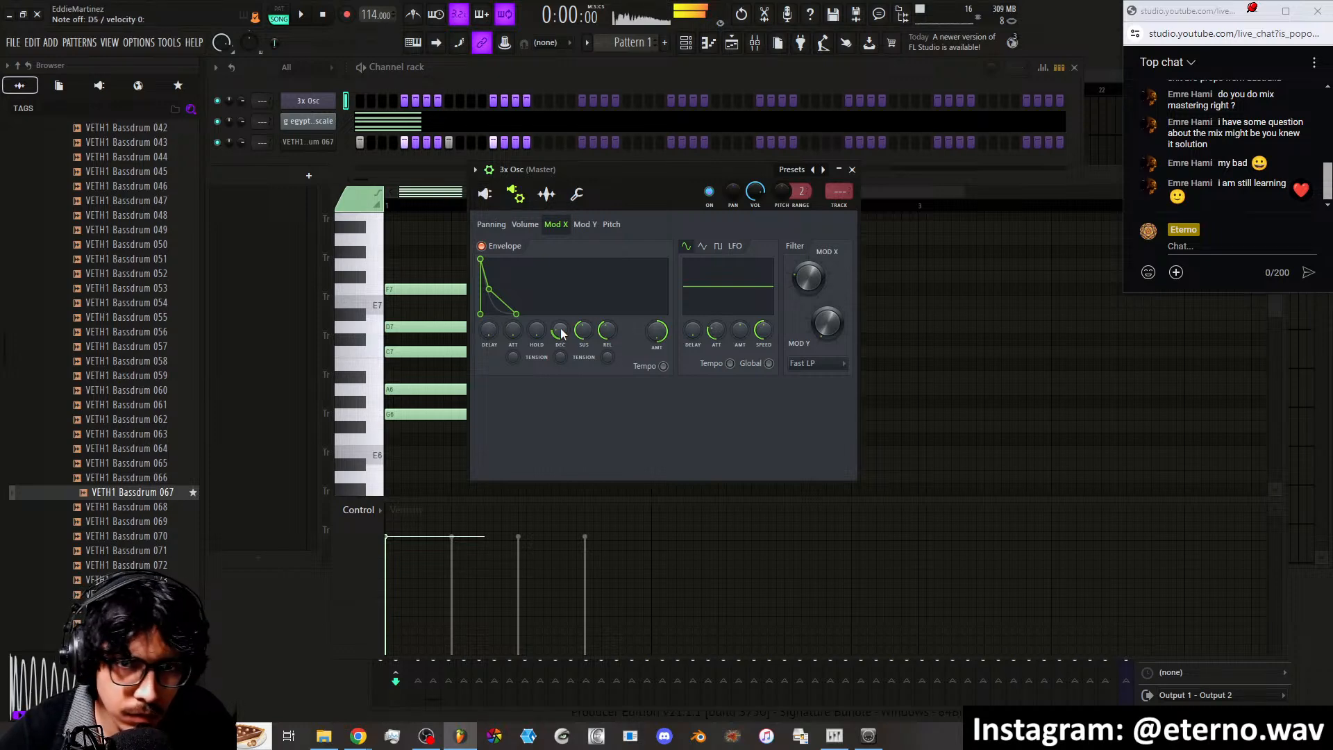
drag(561, 330, 561, 332)
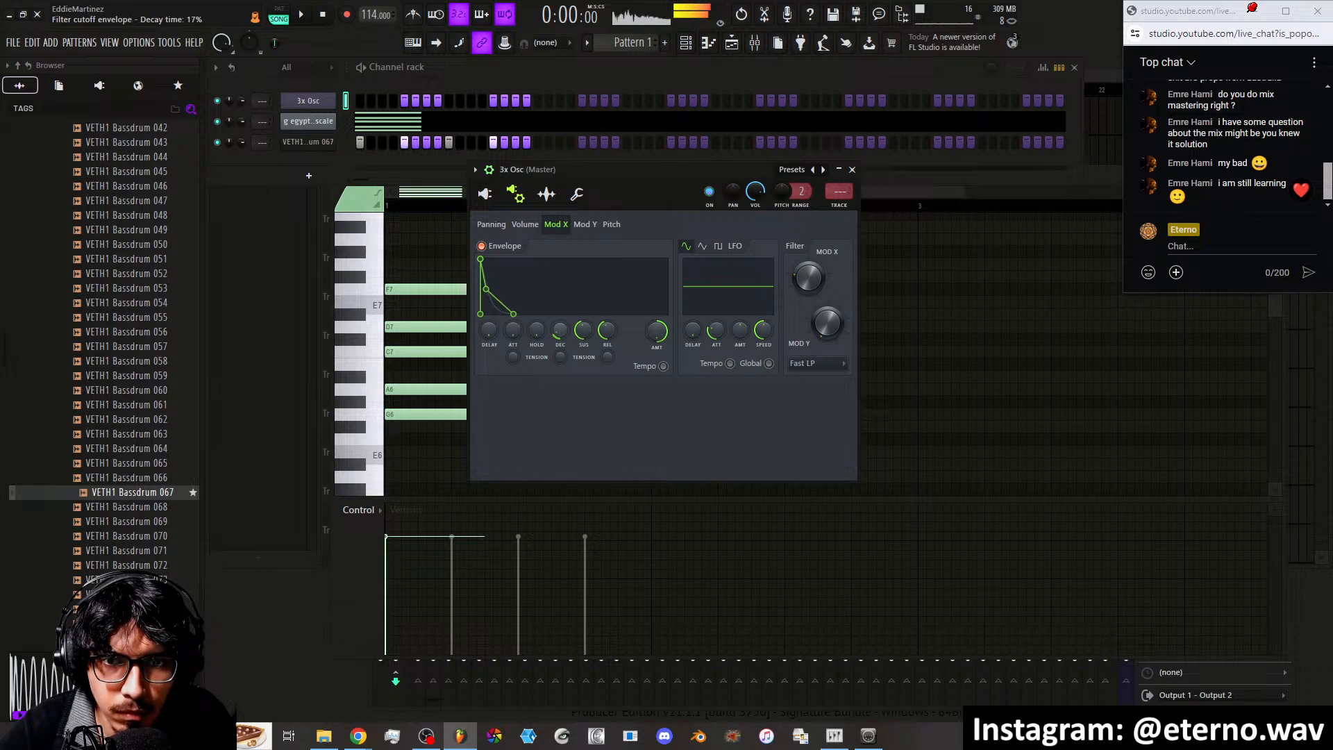
drag(486, 289, 488, 301)
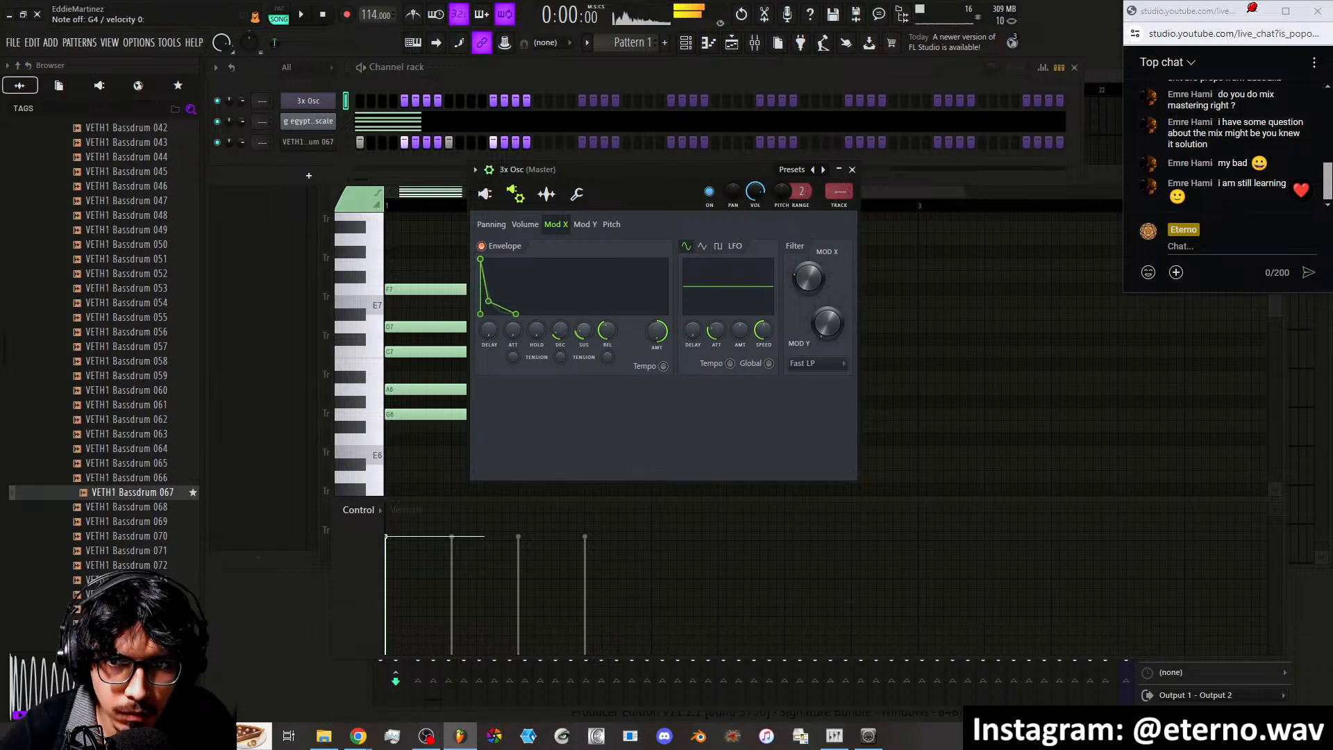
Lengthen the volume envelope's decay slightly and change the filter type to LPx2
drag(568, 334, 561, 317)
click(525, 224)
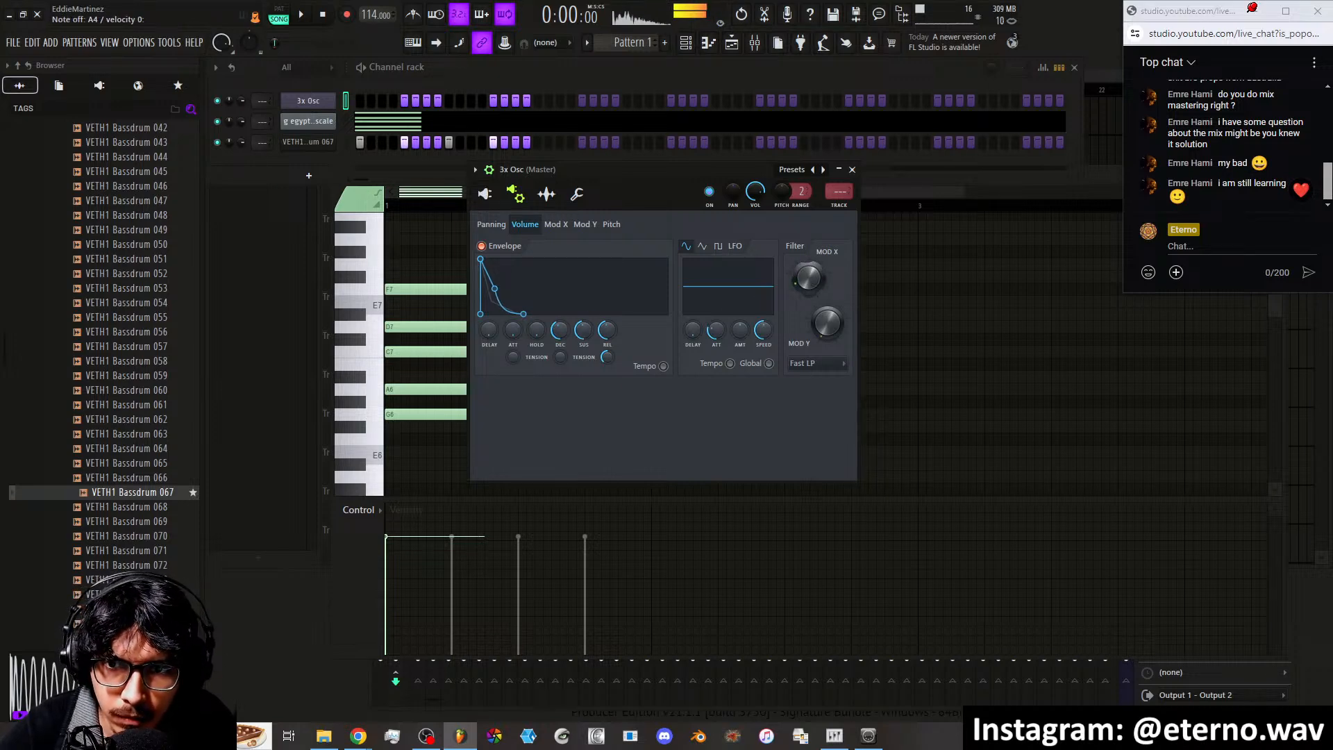
click(829, 366)
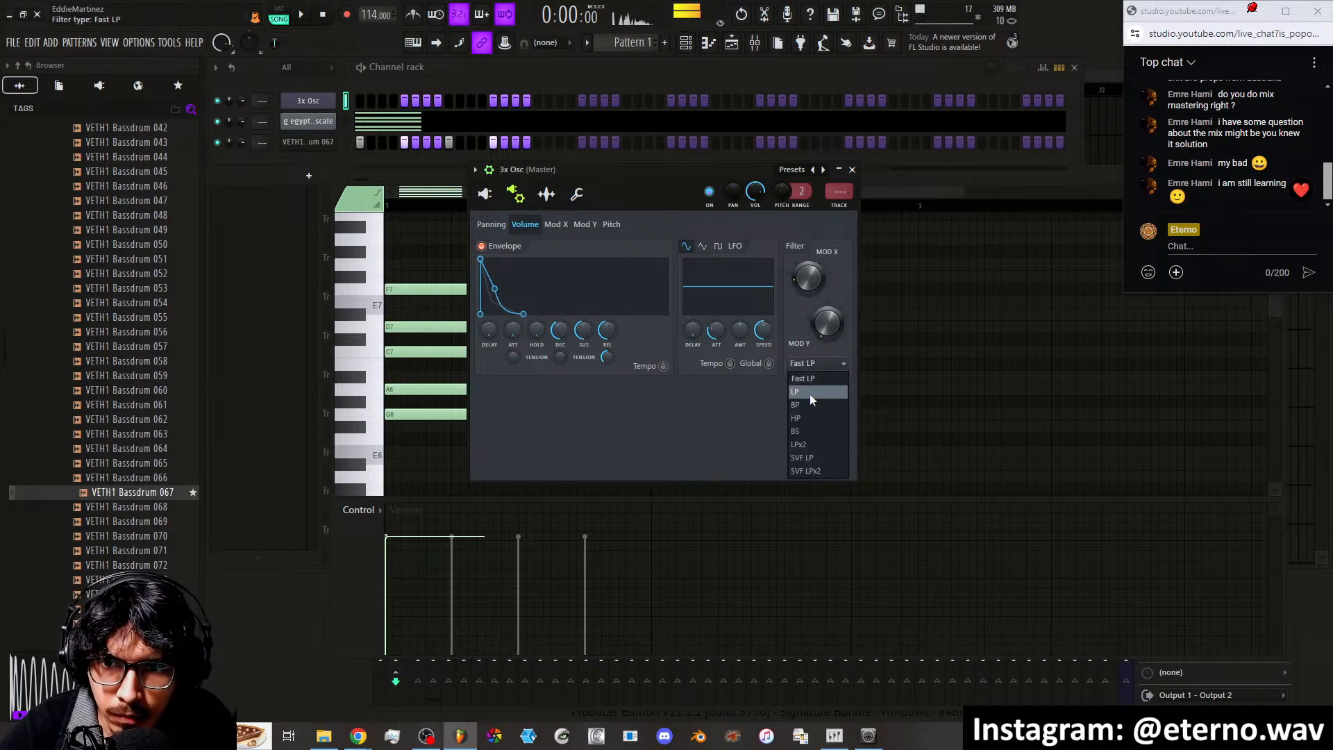
click(800, 445)
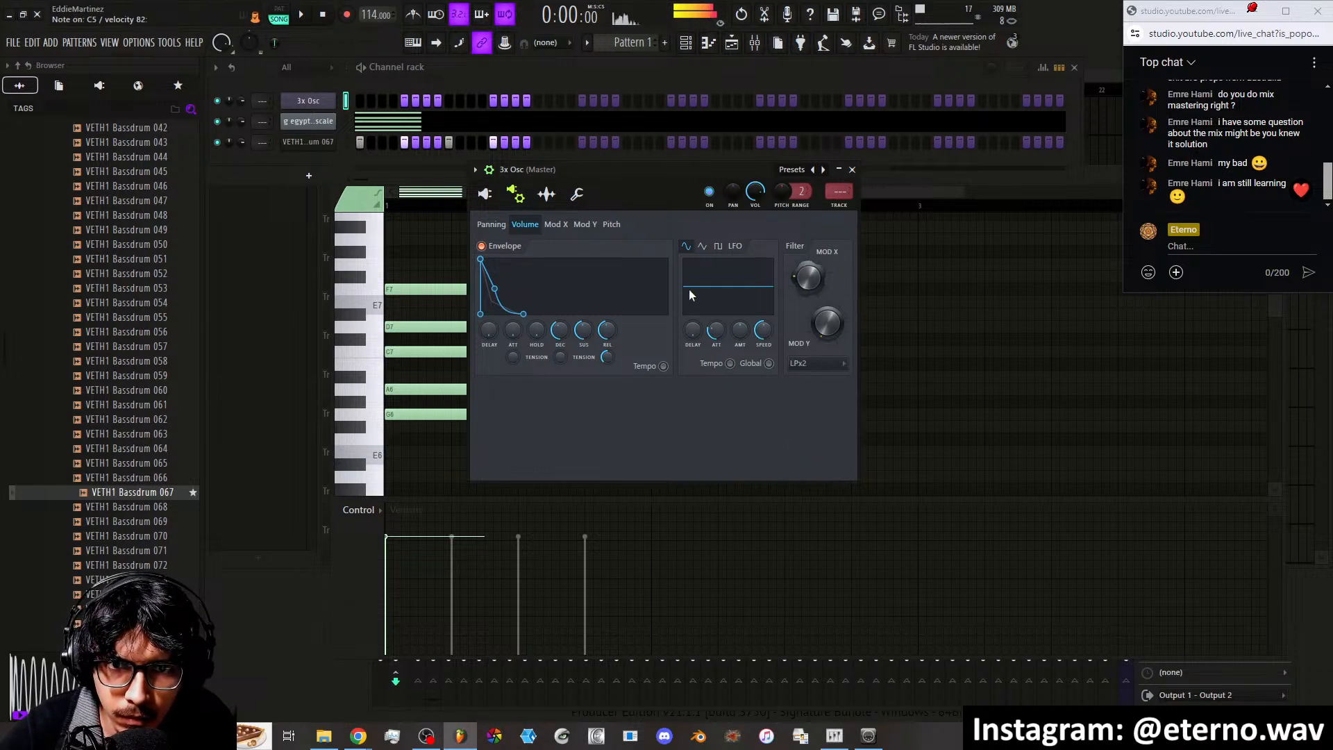
Readjust the filter cutoff envelope's decay, and fine-tune oscillator 2's mix level
click(556, 224)
drag(559, 330, 560, 344)
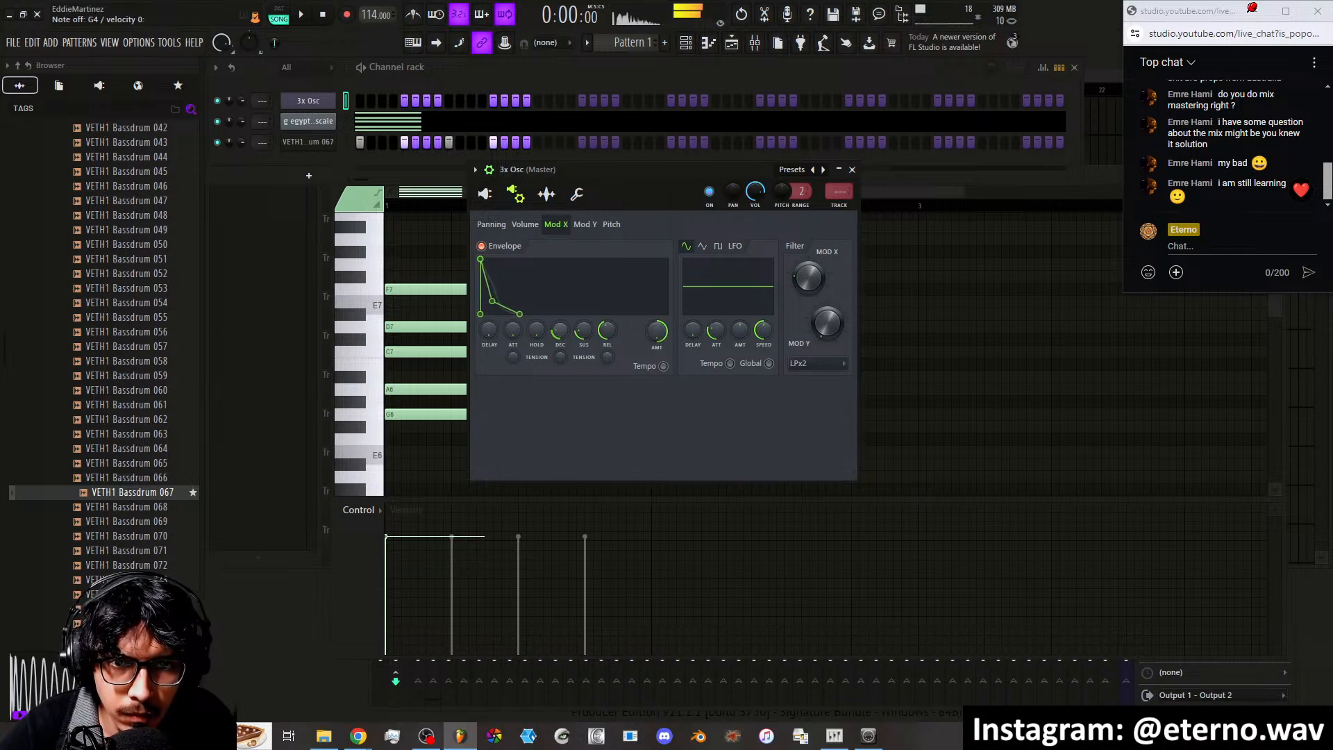
click(499, 227)
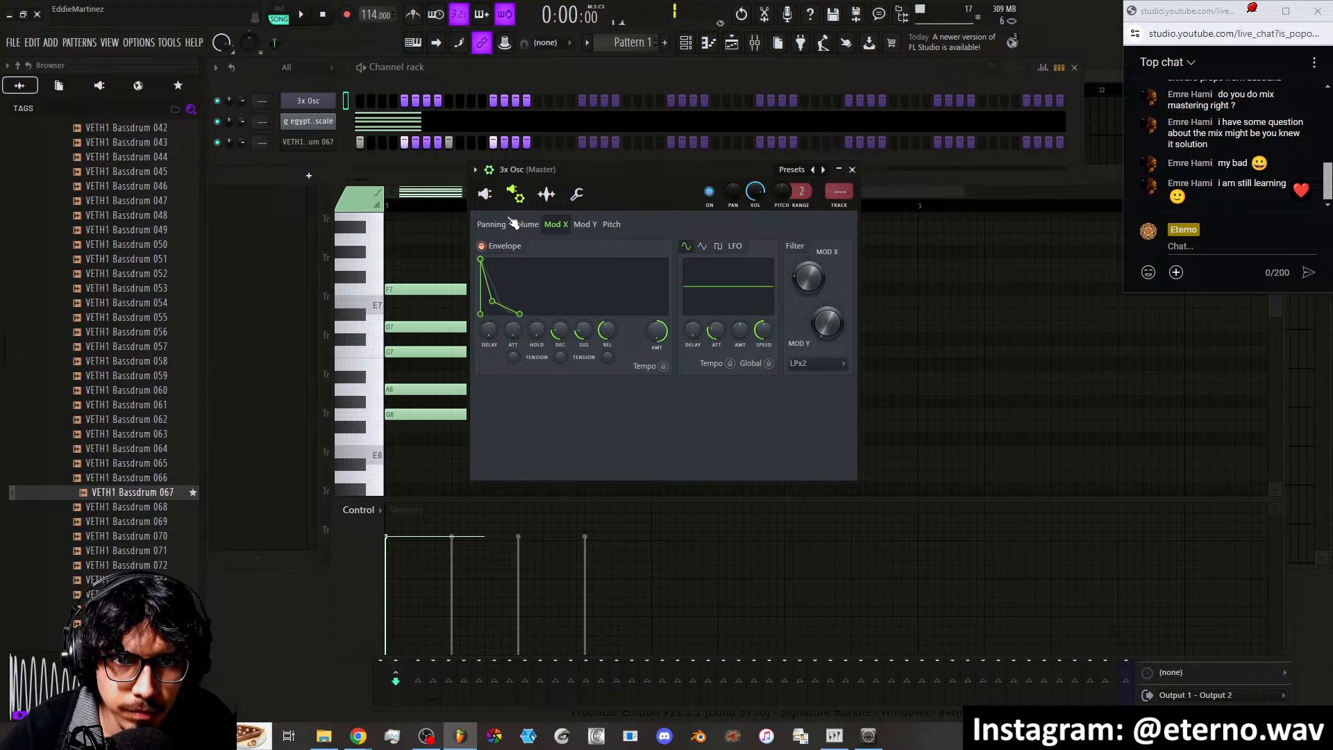
click(484, 193)
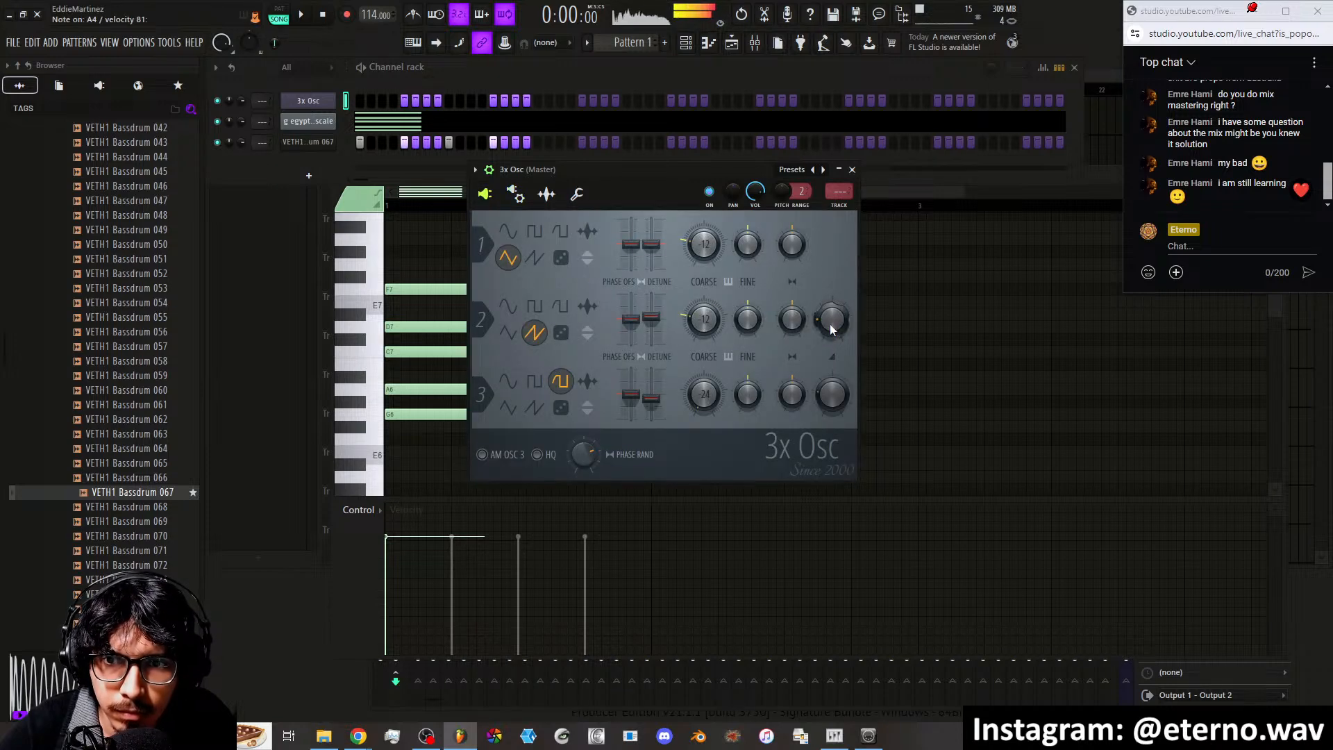
mouse_move(830, 324)
mouse_down()
mouse_move(831, 295)
mouse_move(831, 333)
mouse_up()
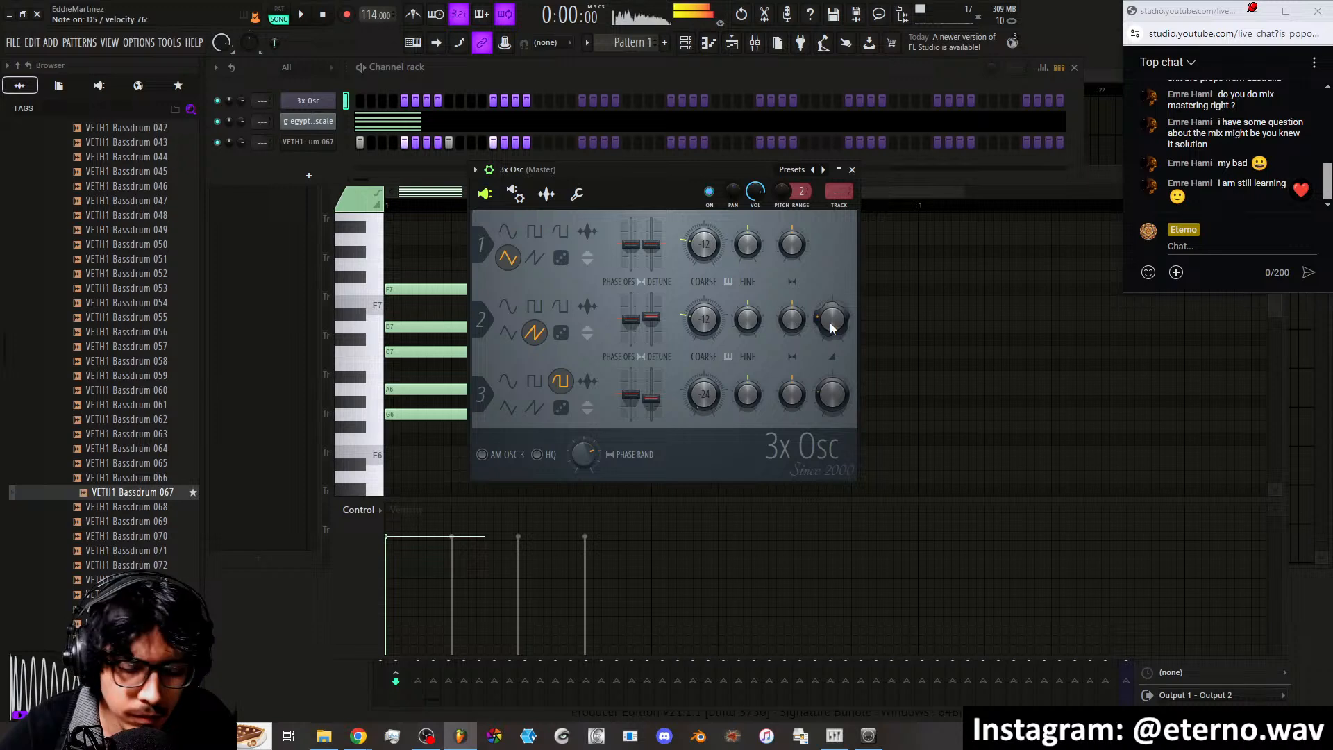
Fine-tune oscillator 3's mix level and the phase randomness in 3x Osc, and close the synth
mouse_move(840, 393)
mouse_down()
mouse_move(840, 417)
mouse_move(833, 361)
mouse_move(833, 406)
mouse_up()
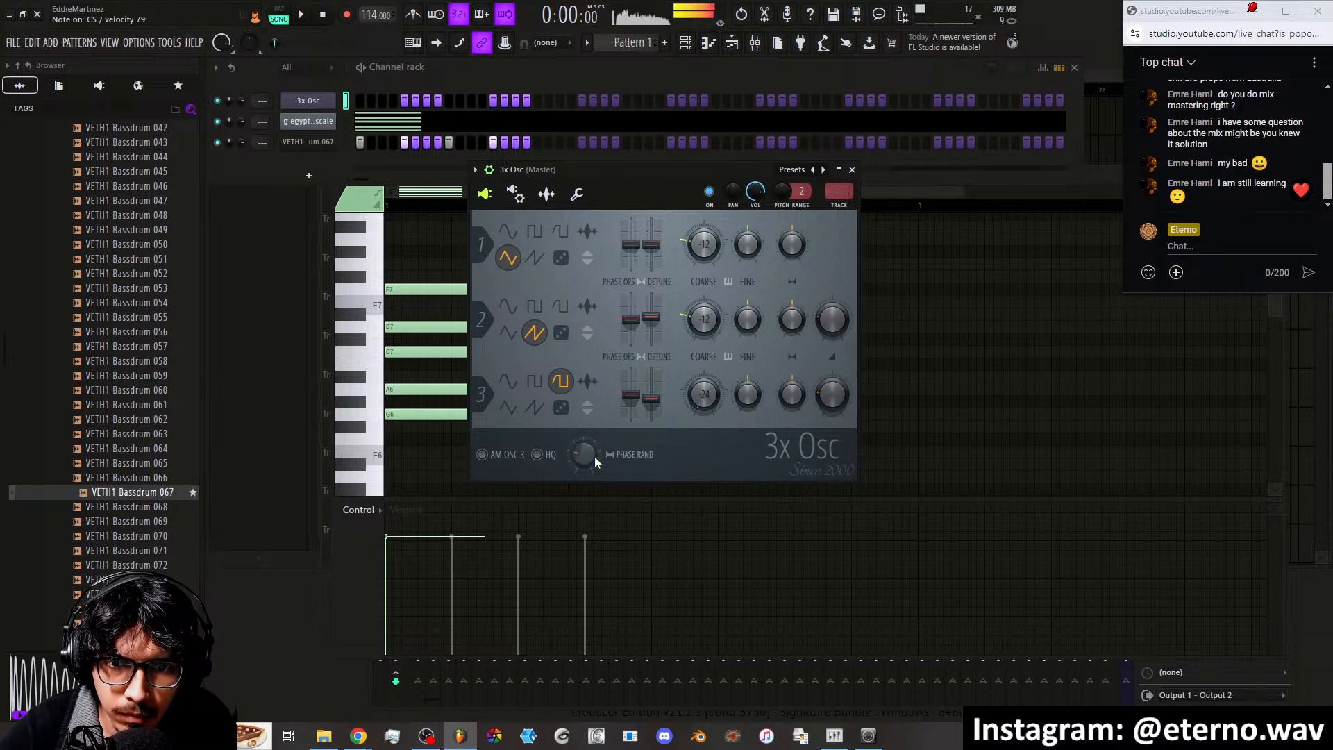
drag(594, 456, 594, 430)
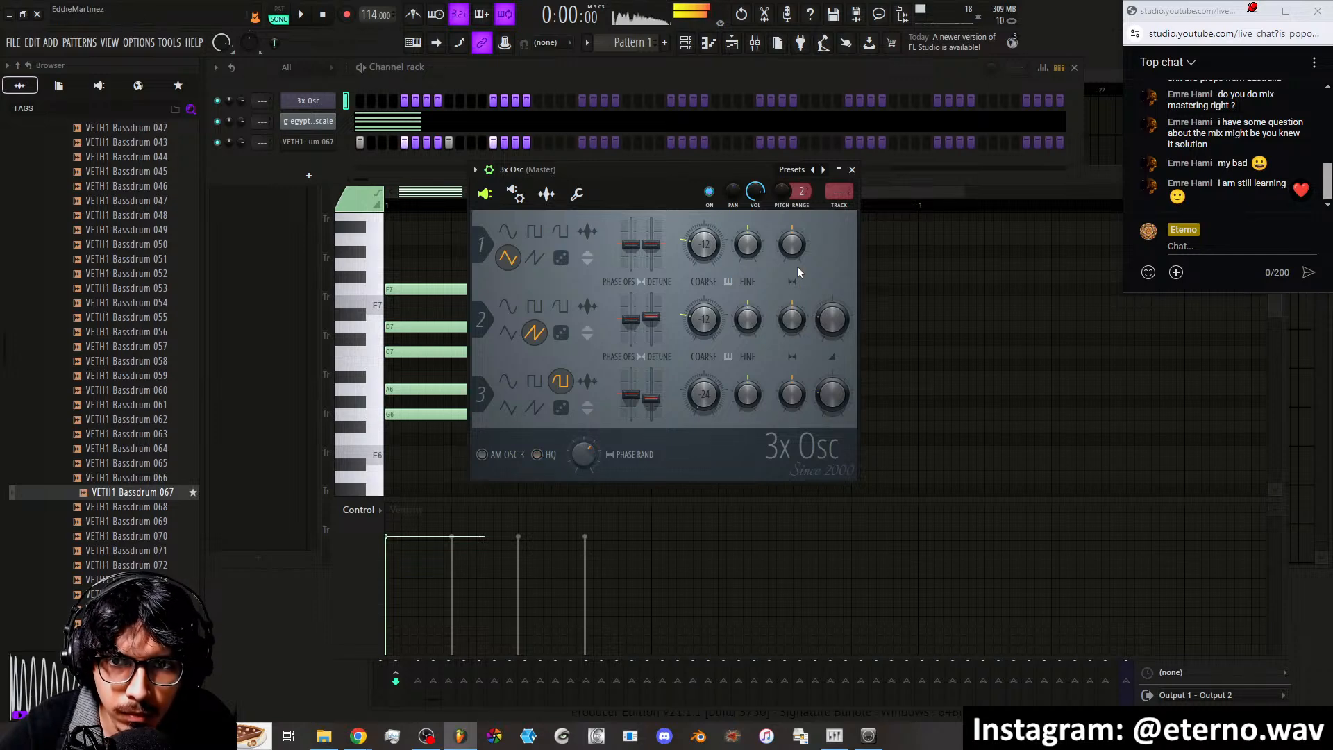
click(852, 169)
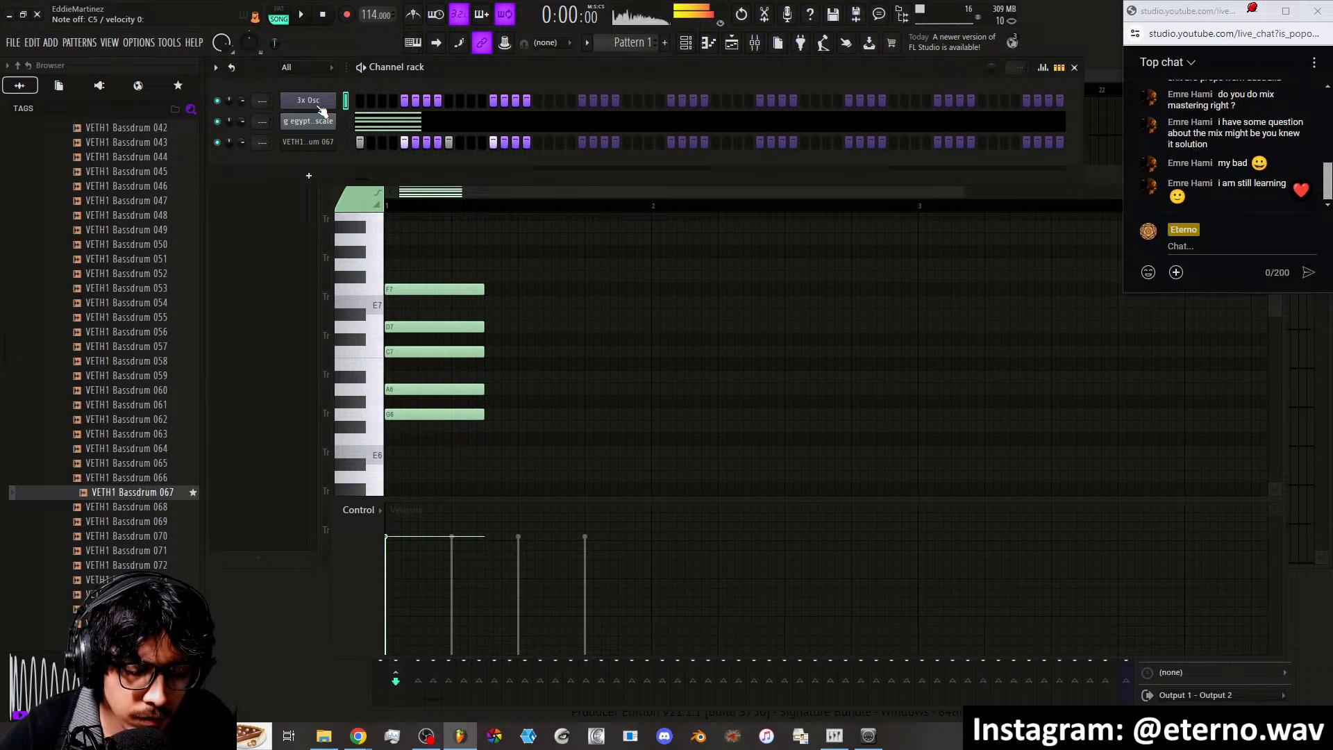
Rename the 3x Osc channel to 3xosc and route it to mixer insert 20
click(767, 45)
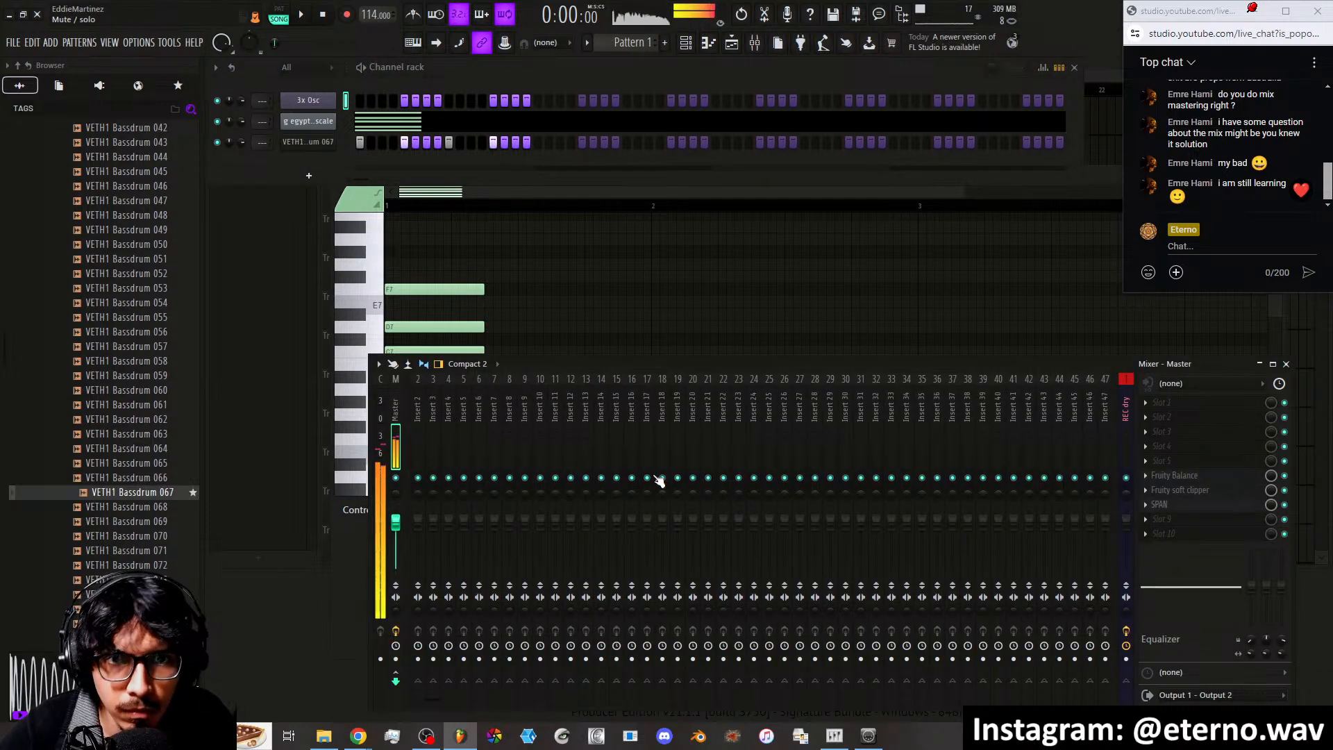
middle_click(317, 101)
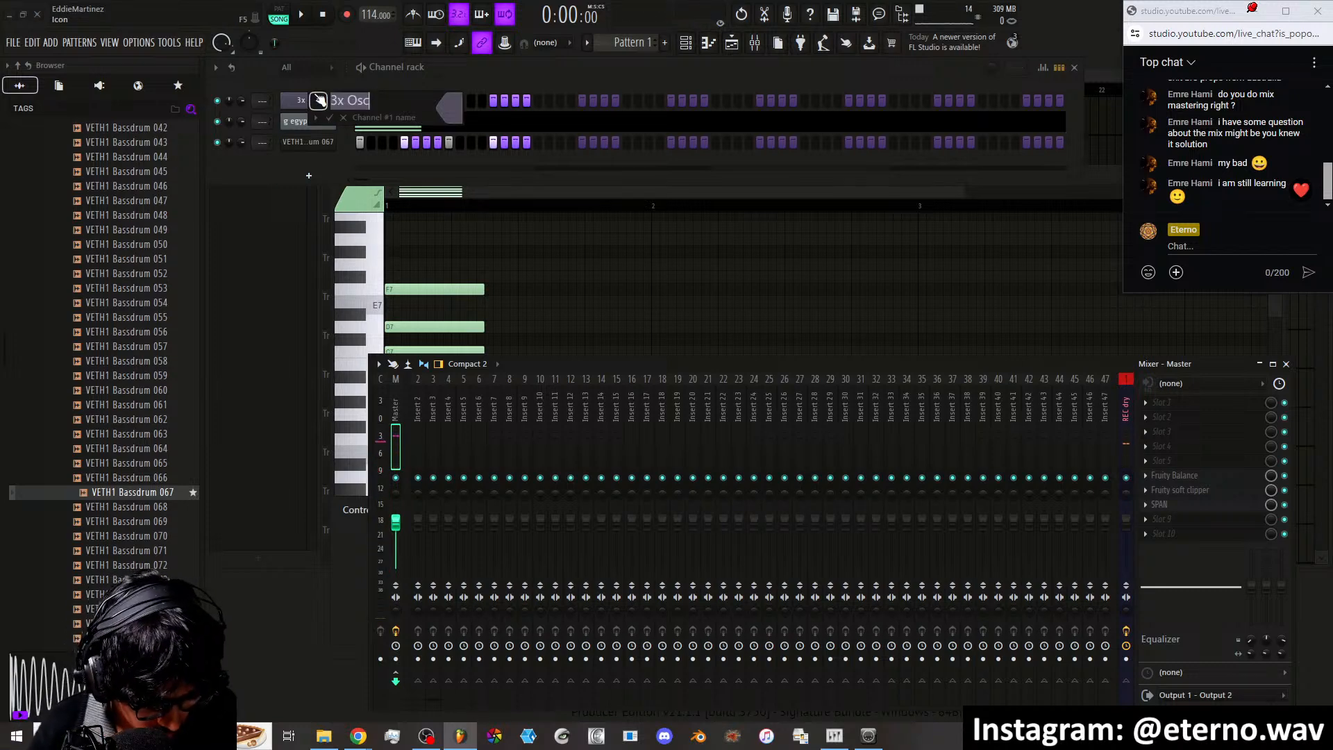
text(3xosc)
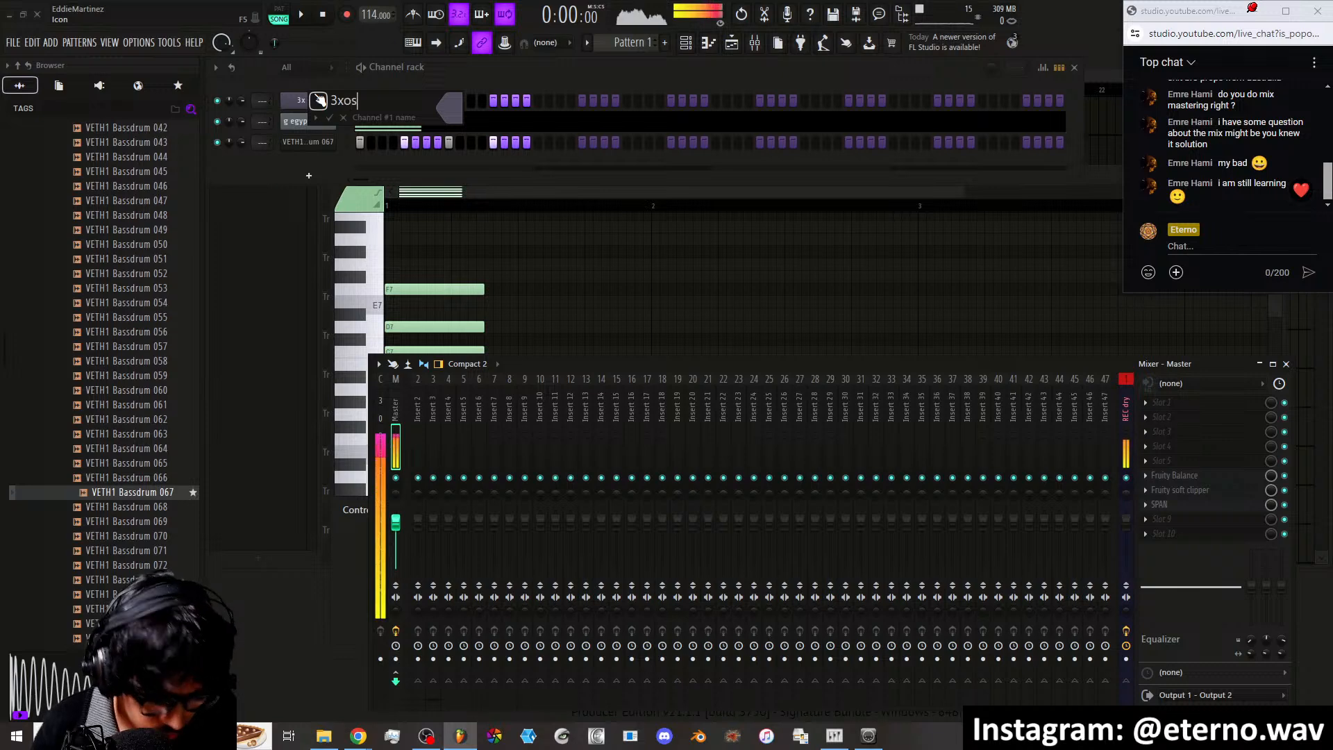
key(Return)
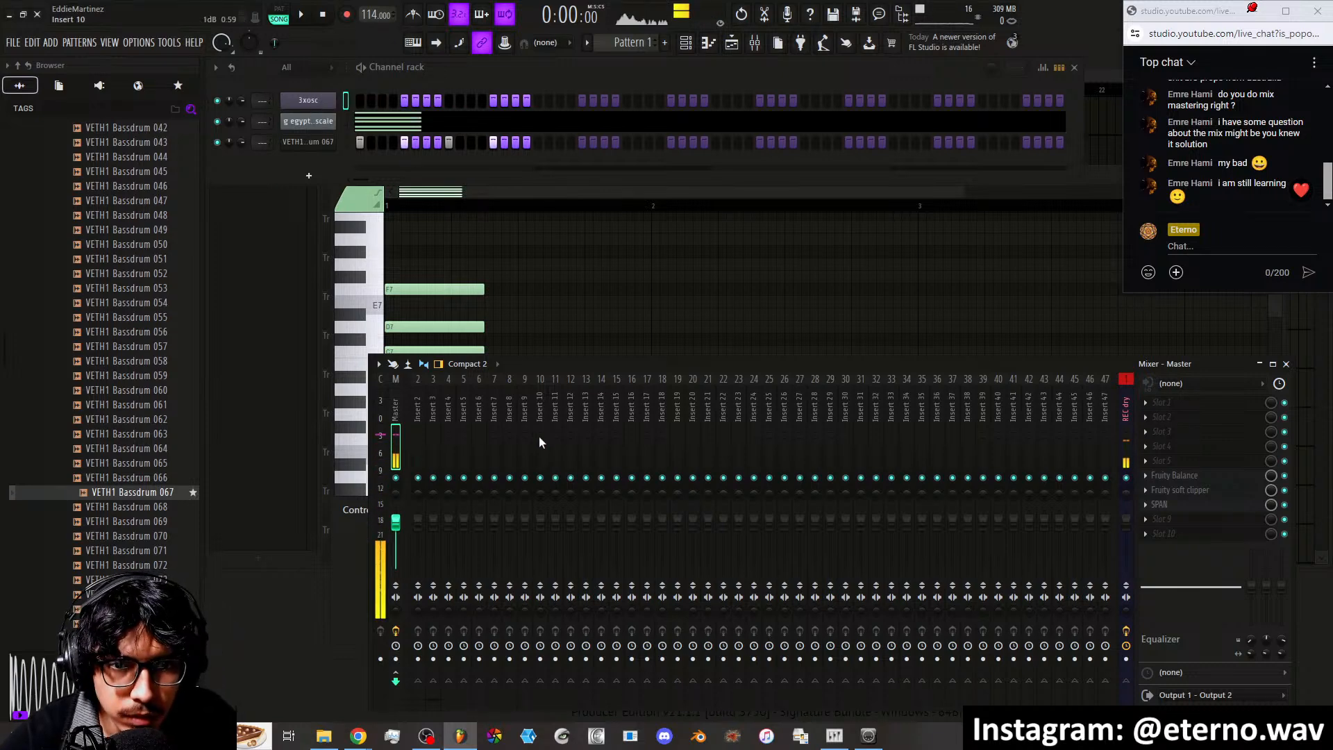
right_click(690, 439)
click(863, 463)
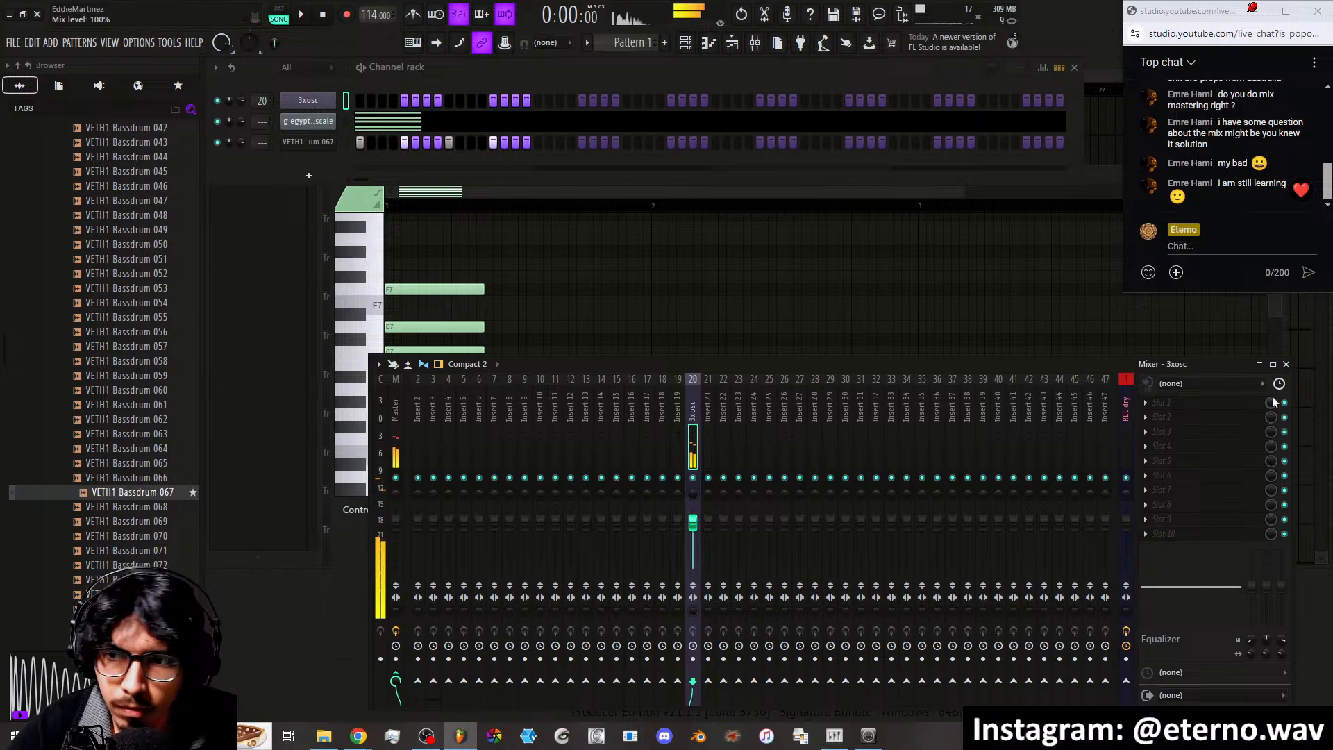
Load the SFeed effect into slot 2 of the 3xosc mixer insert and move its window aside
click(1199, 426)
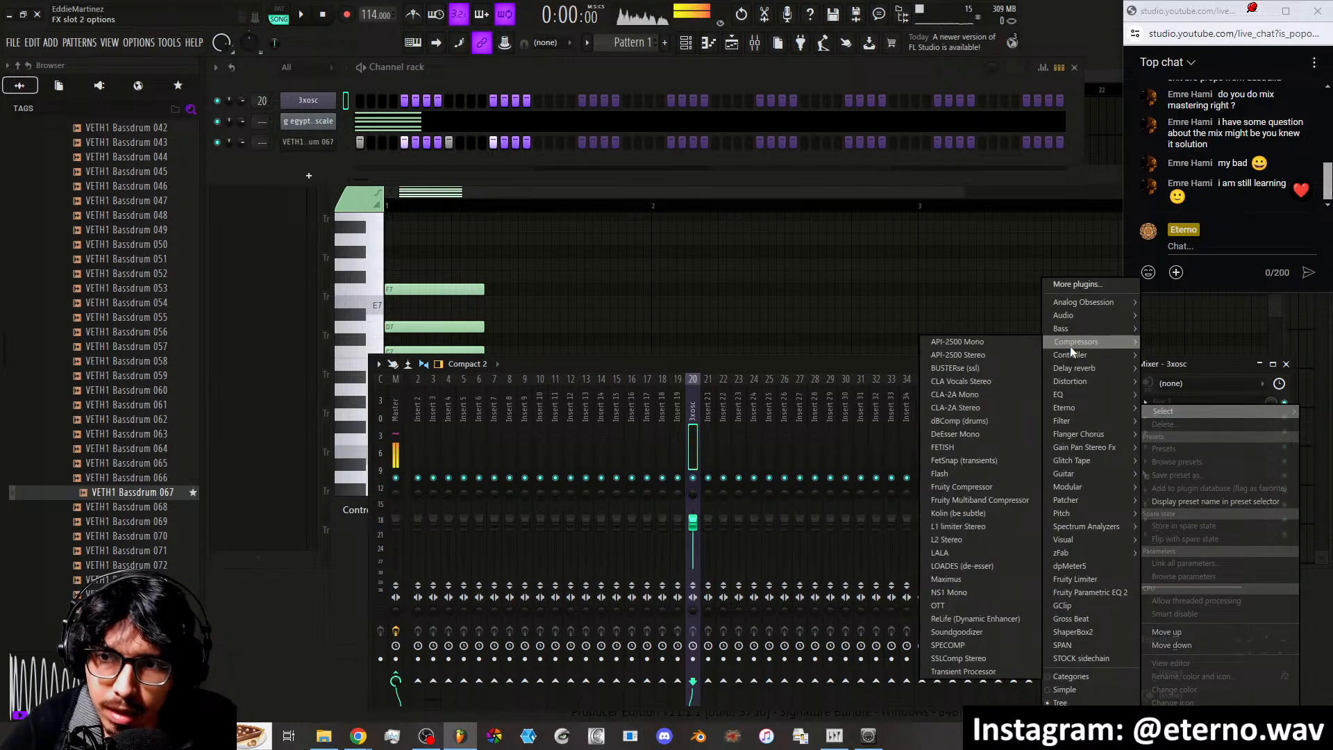
mouse_move(1087, 409)
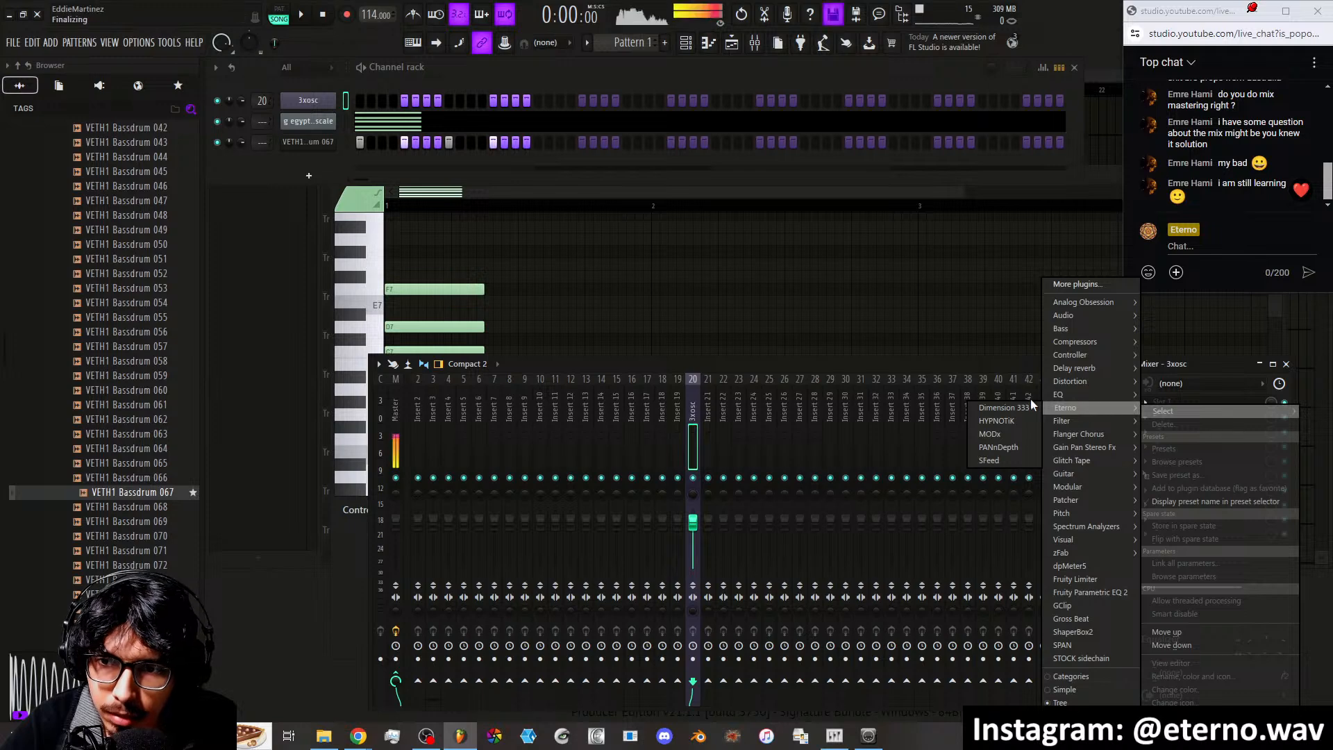
click(1007, 458)
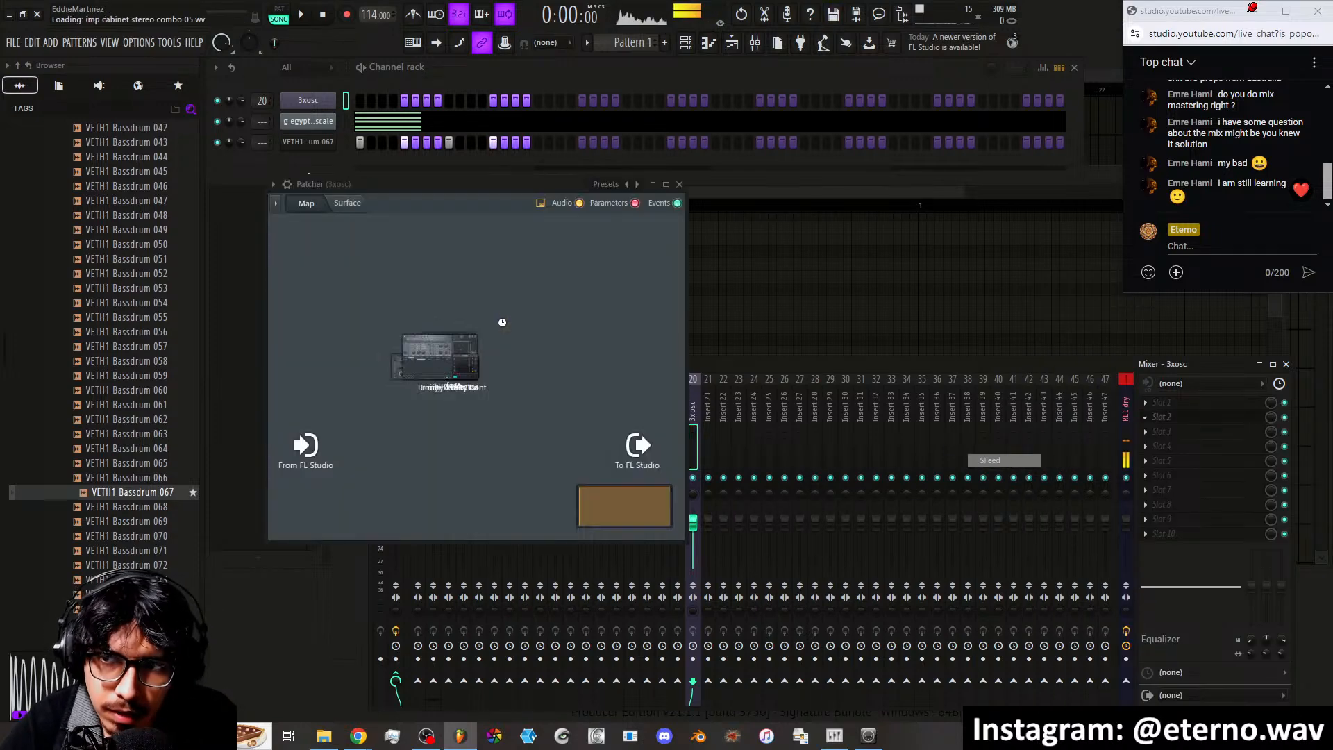
drag(435, 201, 730, 241)
Lower SFeed's feedback and cutoff filters, raise the flanger position, set a low saturation and reduce the wet level
drag(920, 428, 920, 444)
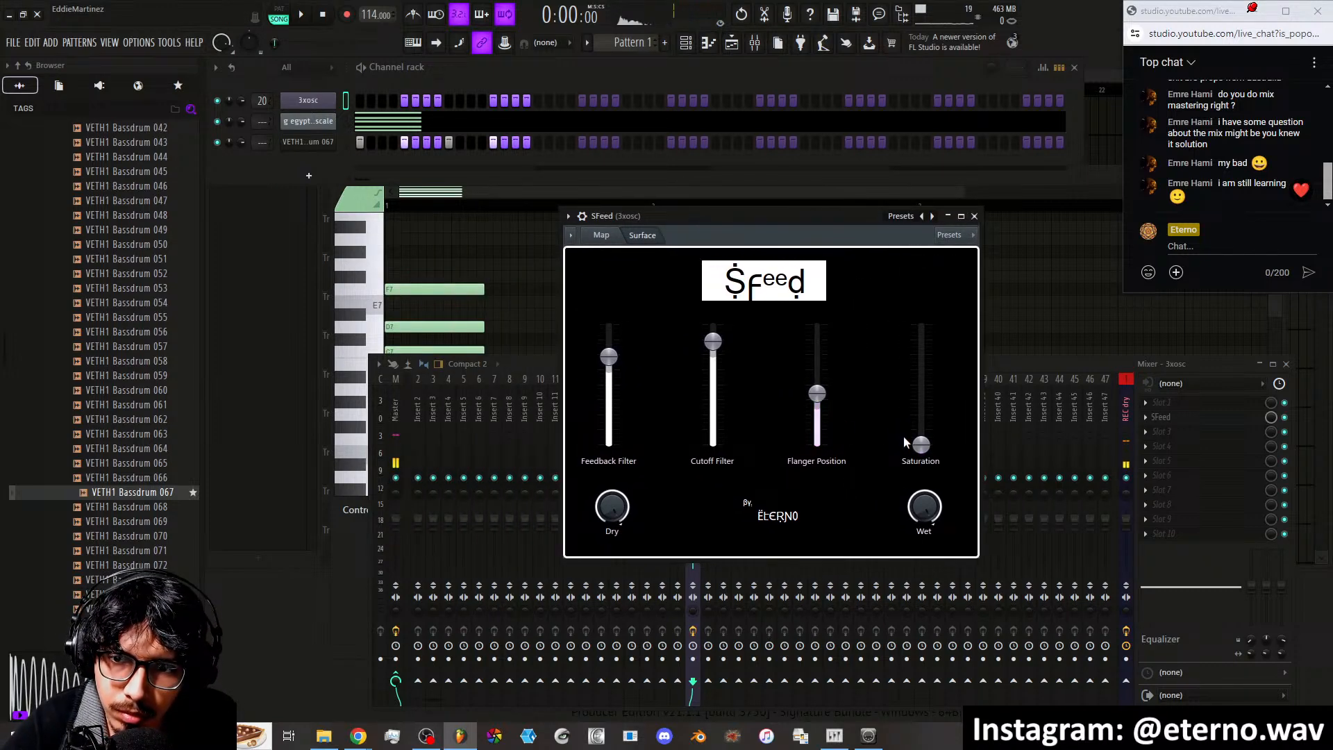
mouse_move(713, 340)
mouse_down()
mouse_move(713, 364)
mouse_move(713, 324)
mouse_up()
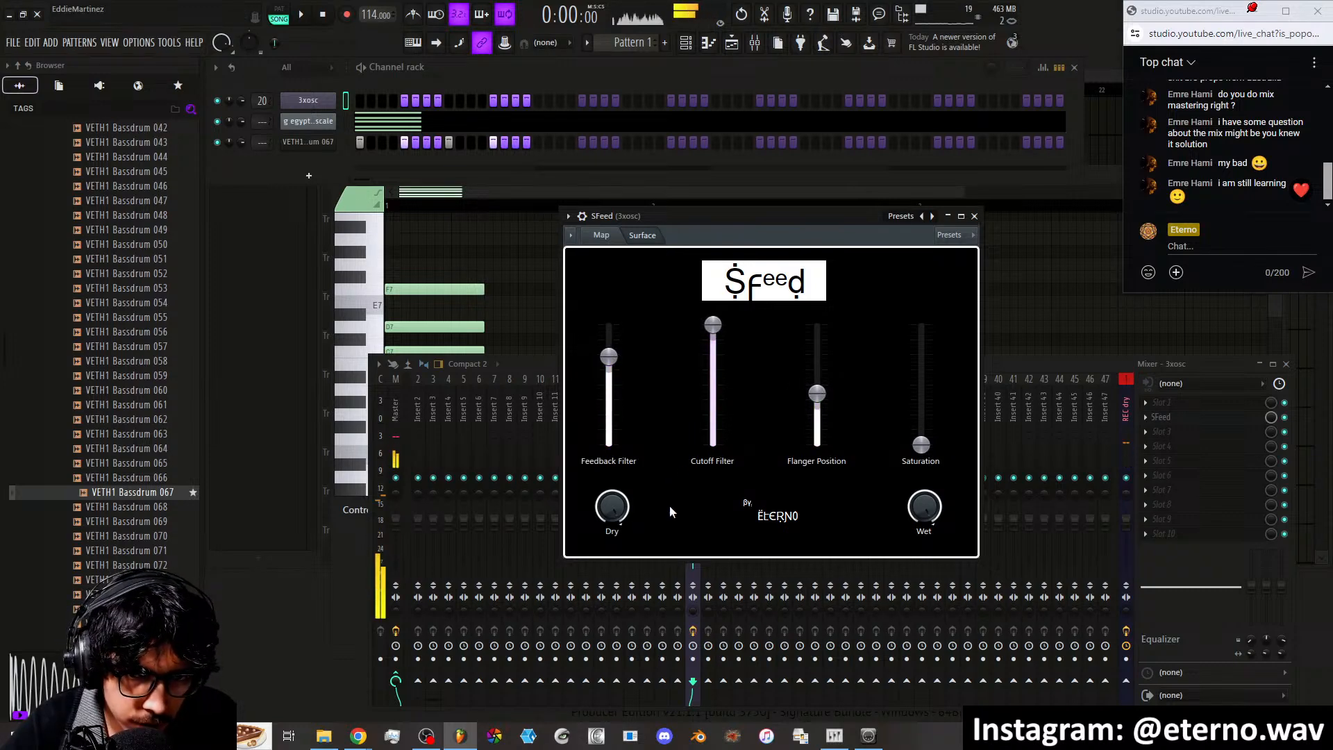
drag(611, 356, 610, 410)
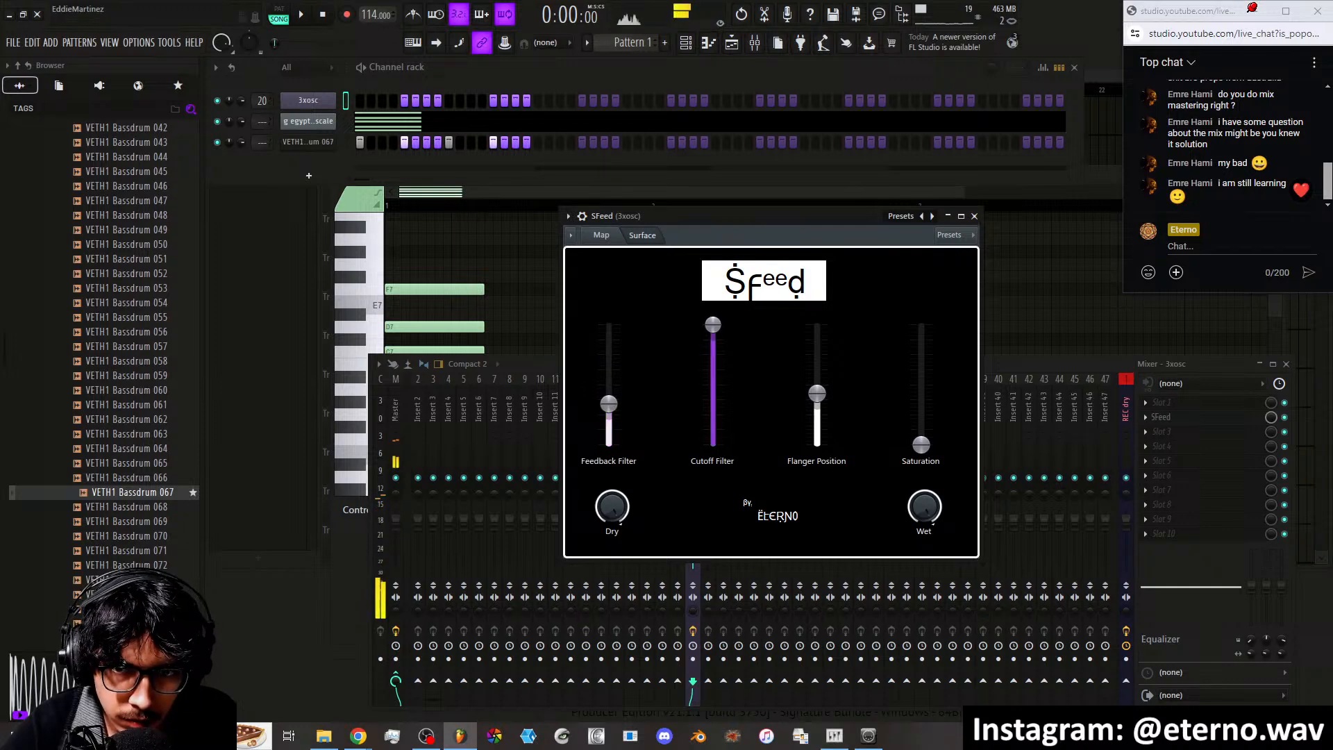
drag(713, 325, 714, 409)
drag(817, 393, 831, 363)
drag(922, 445, 929, 426)
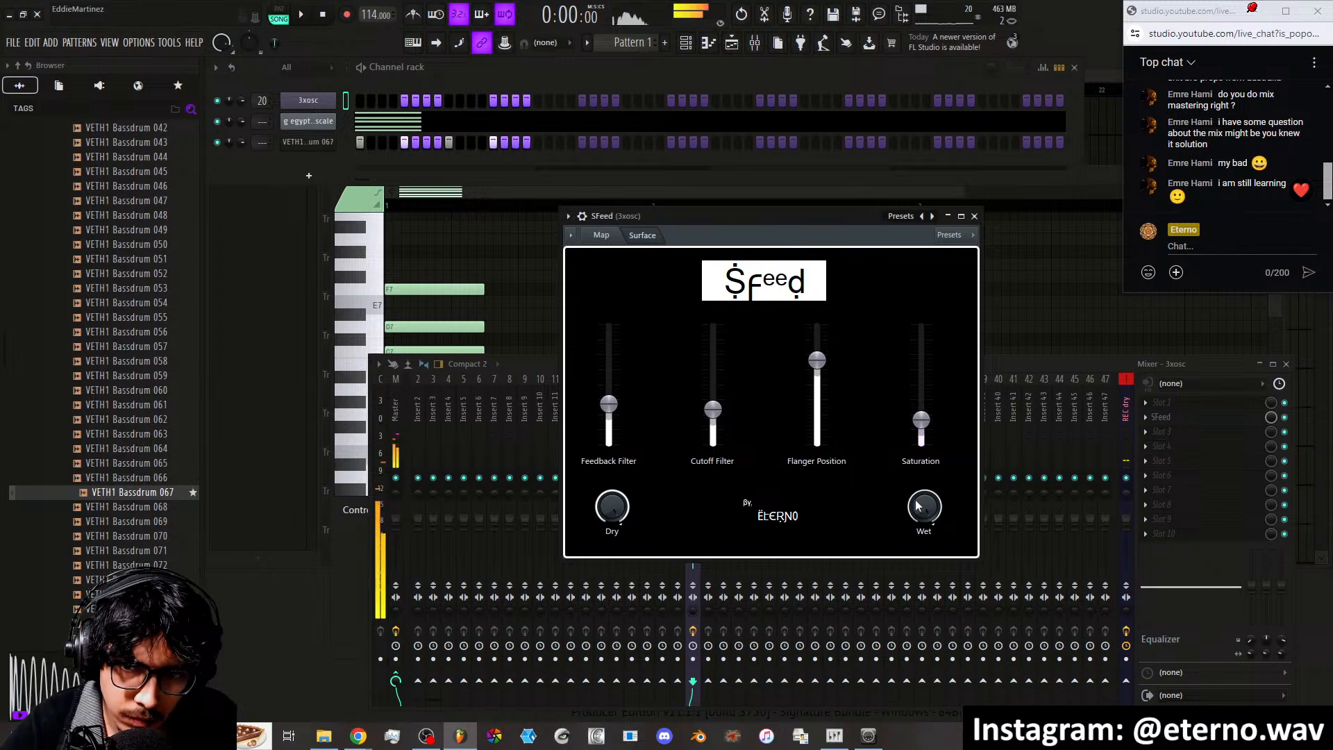
drag(920, 506, 920, 504)
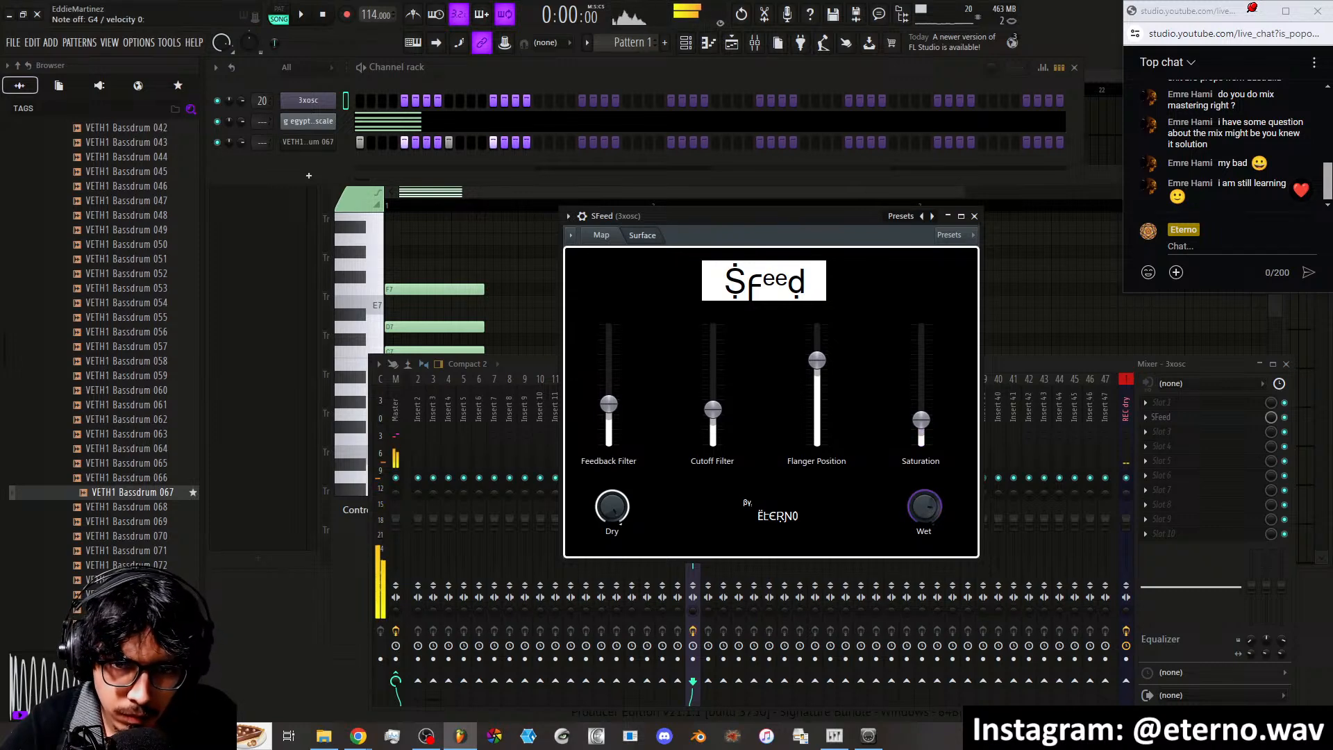
Bring SFeed's cutoff filter near minimum, lower the feedback filter slightly, and set saturation and flanger position to about half
drag(817, 360, 818, 414)
drag(713, 410, 713, 441)
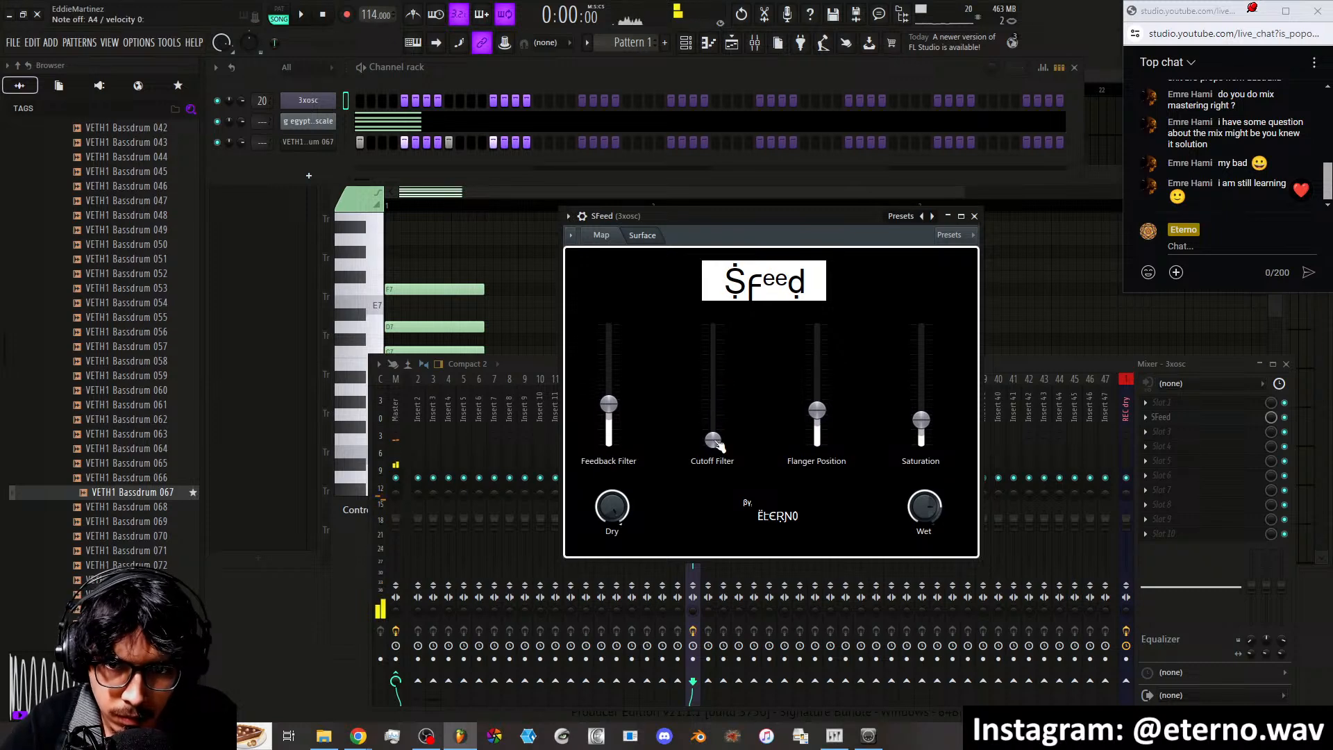
mouse_move(609, 403)
mouse_down()
mouse_move(609, 348)
mouse_move(609, 411)
mouse_up()
drag(926, 430, 922, 380)
drag(817, 411, 818, 389)
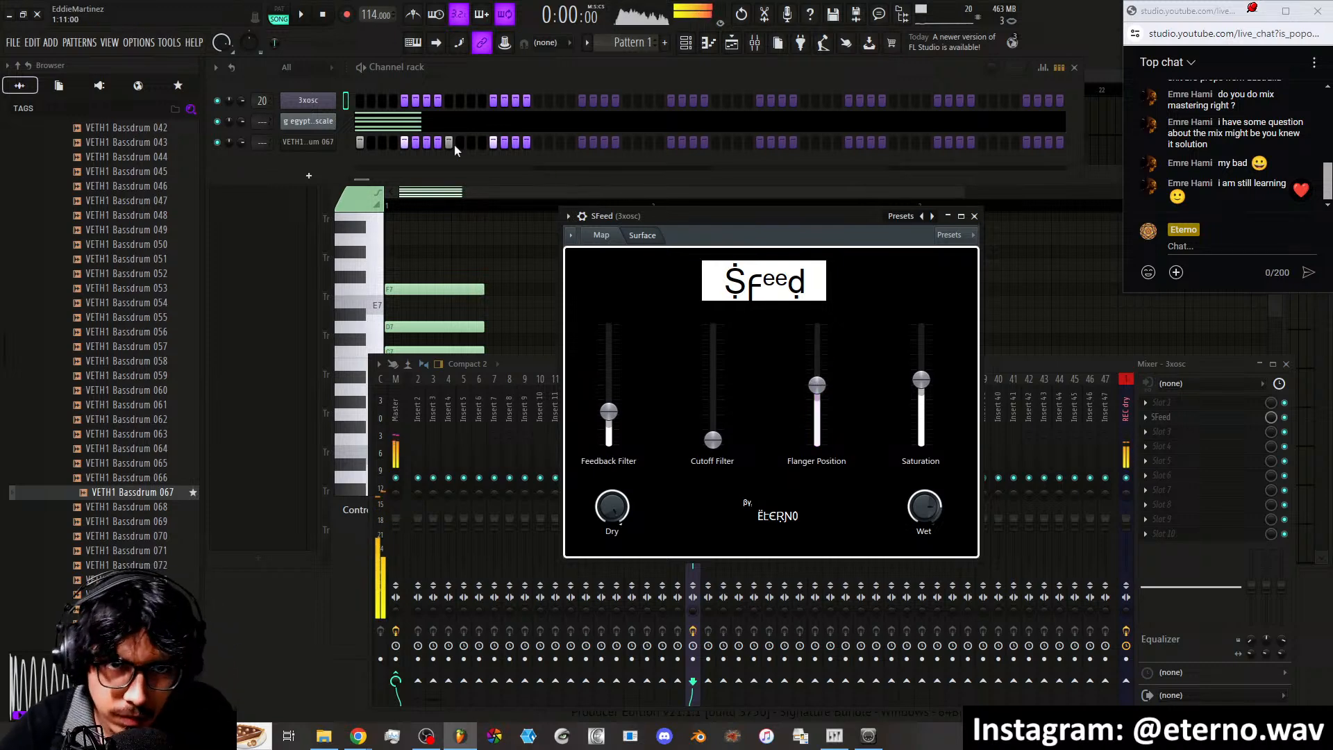
Add a short attack to the 3xosc filter cutoff envelope and reduce SFeed's saturation to a low level
click(323, 102)
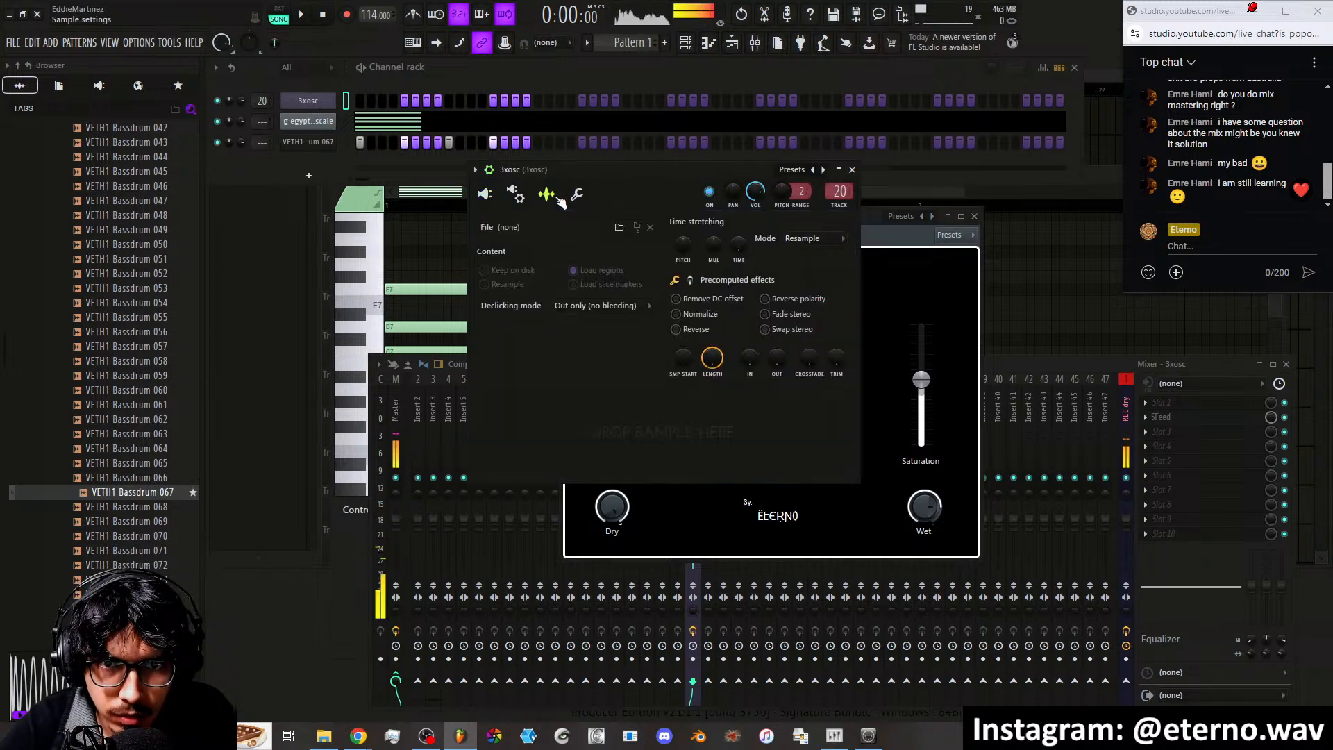
click(577, 193)
click(515, 193)
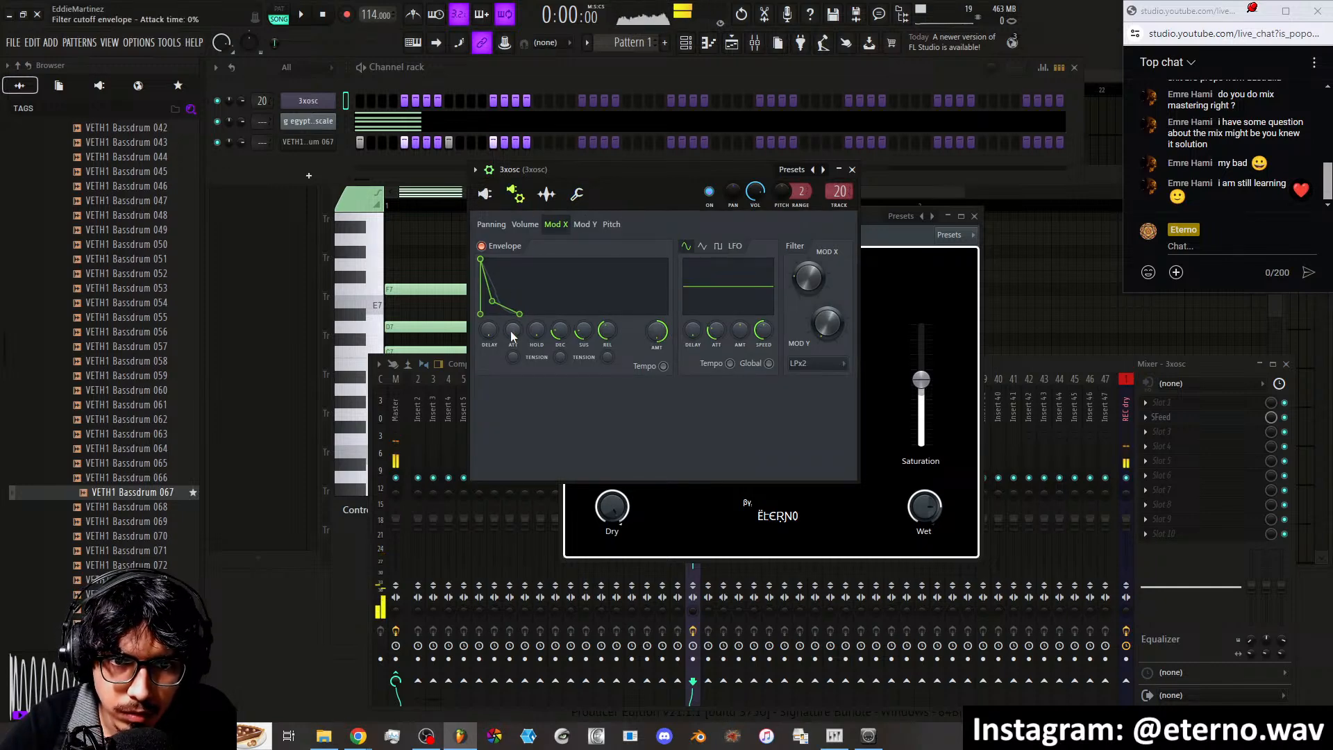
drag(511, 332, 511, 310)
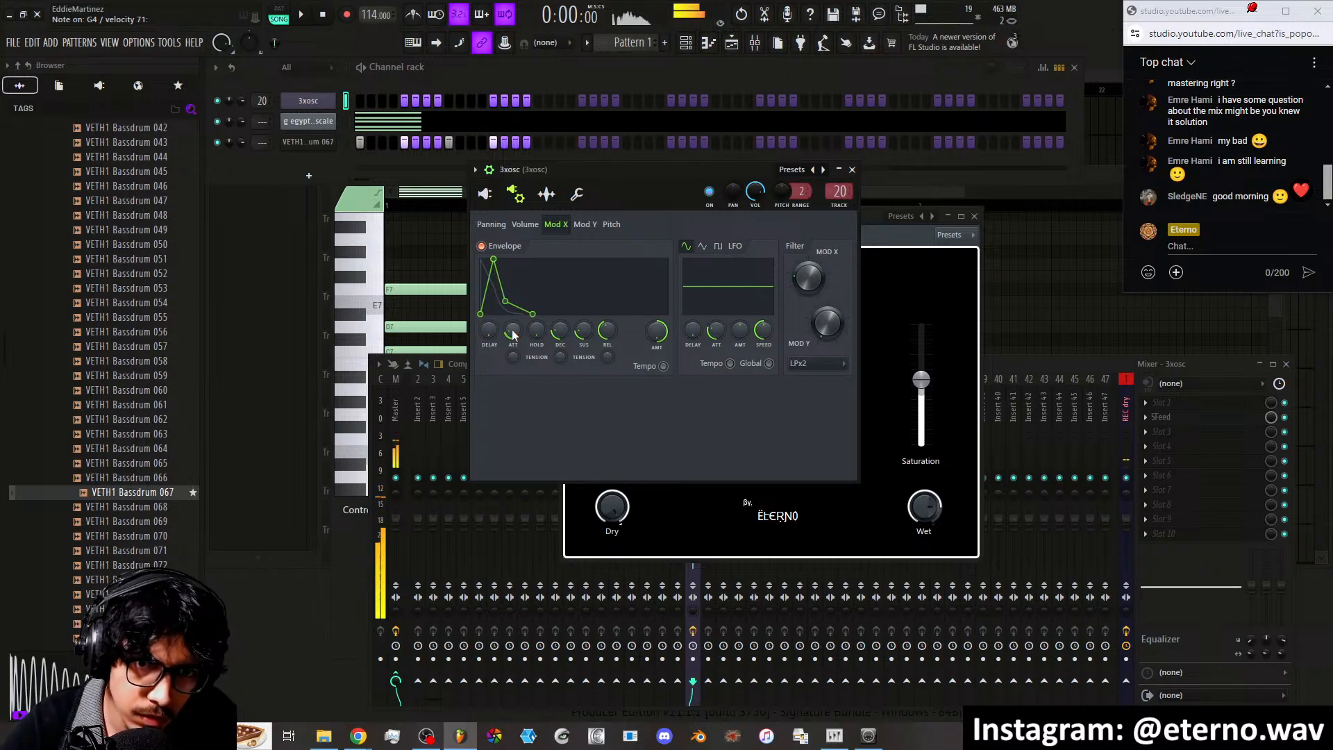
click(851, 169)
drag(921, 380, 926, 418)
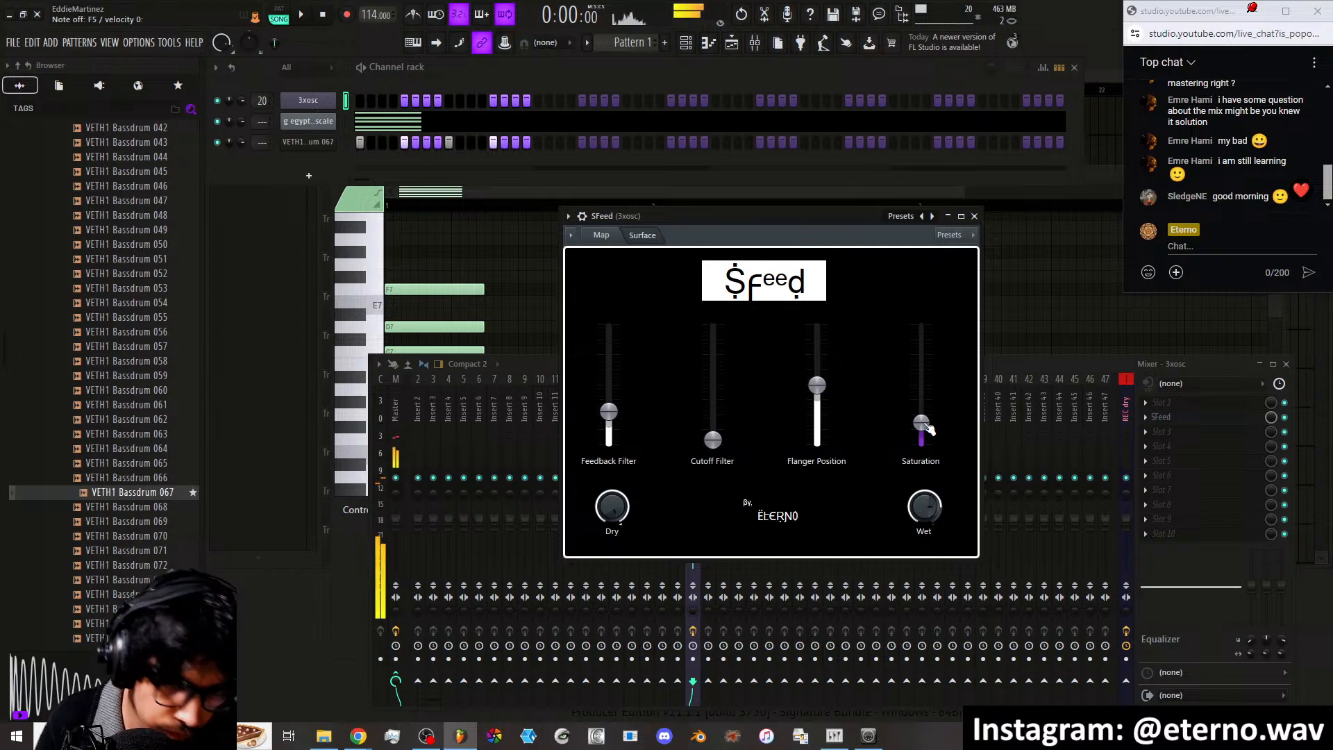
click(496, 187)
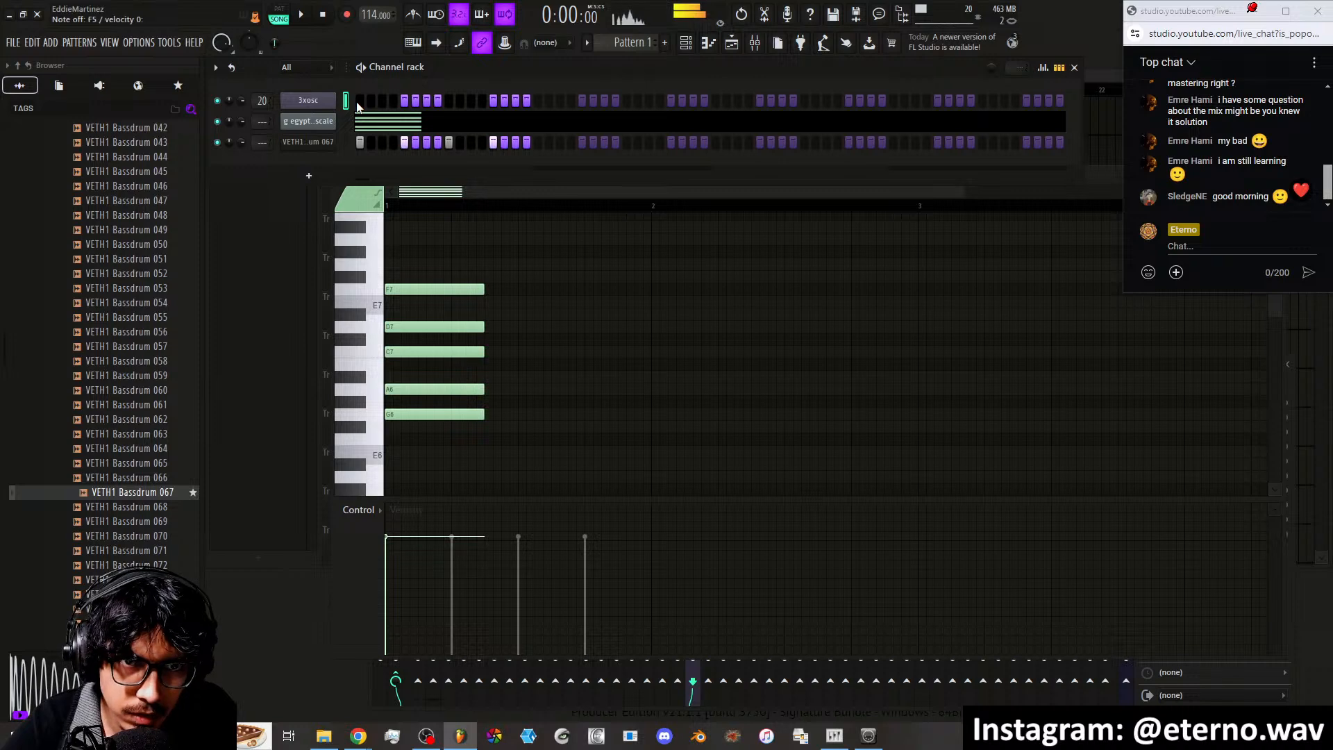
right_click(335, 99)
click(362, 100)
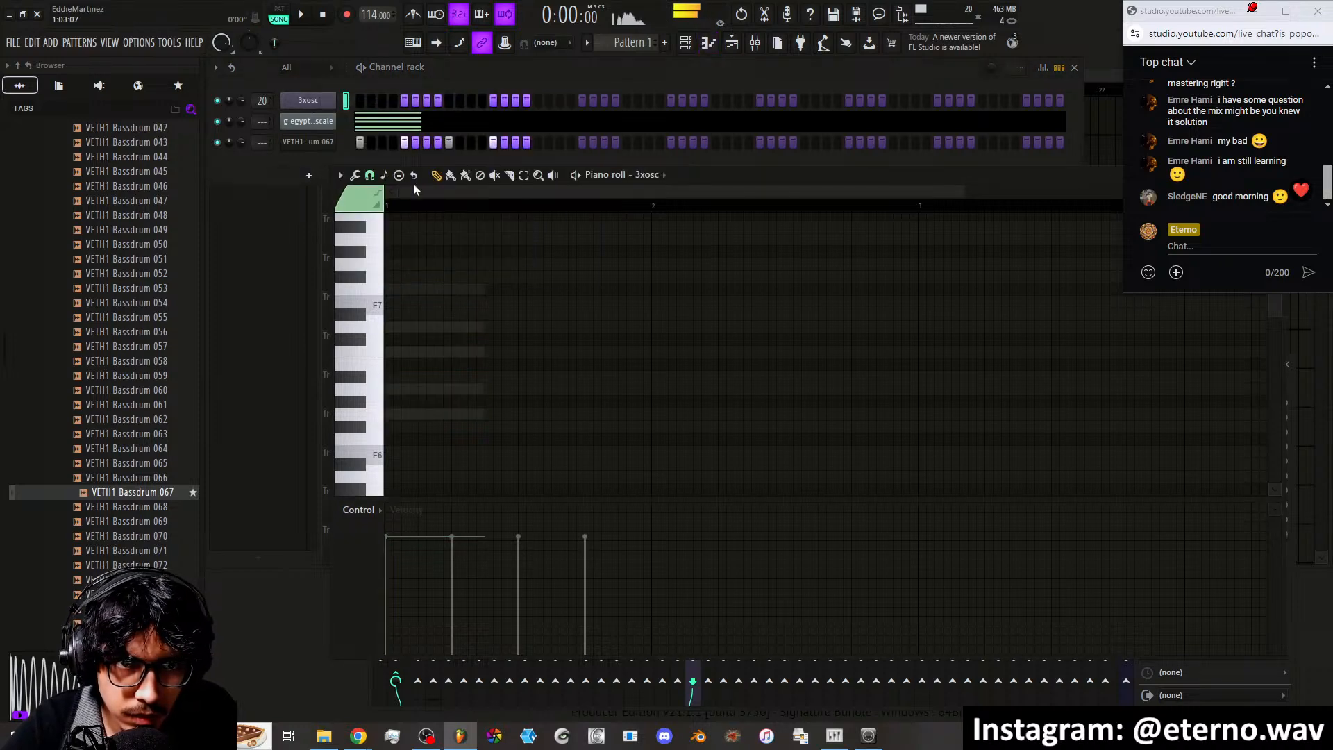
right_click(322, 98)
click(368, 101)
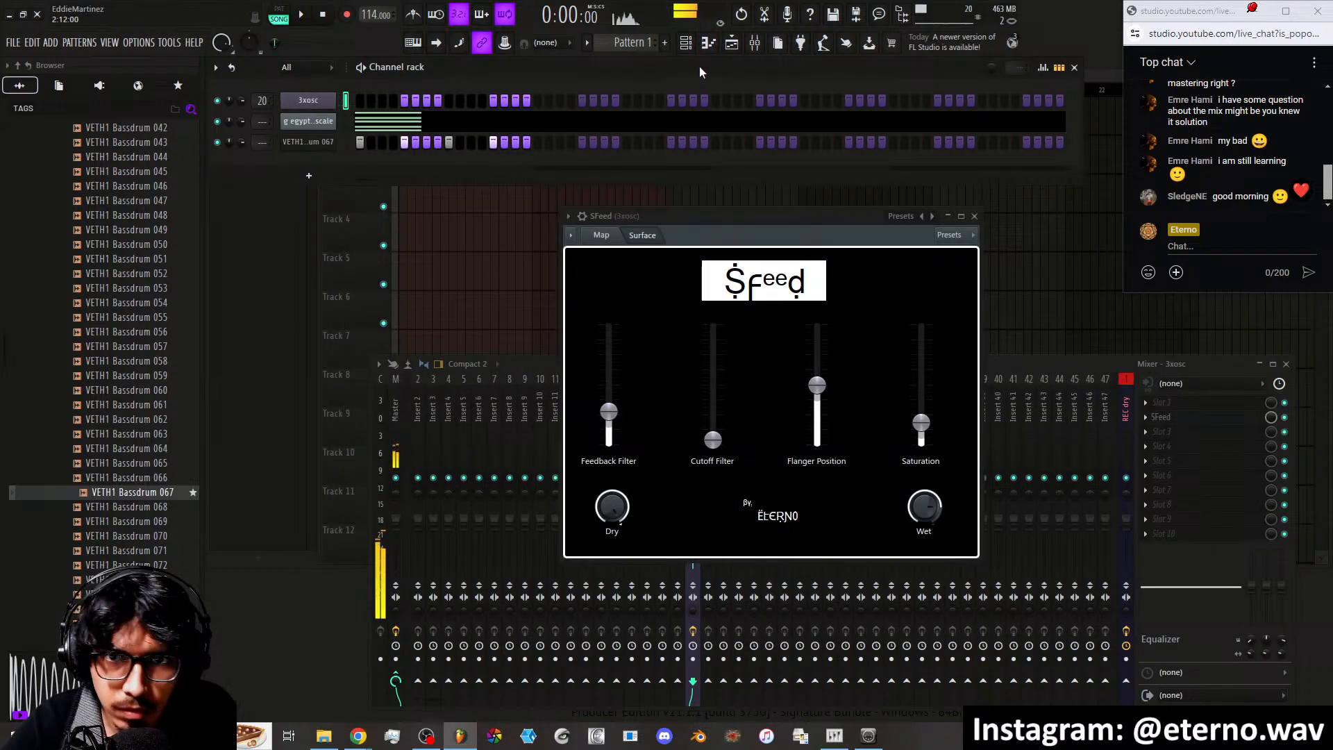
Switch to Pattern 2 and place F5 and G4 notes at the start of the 3xosc piano roll
scroll(619, 43, up, 1)
click(732, 42)
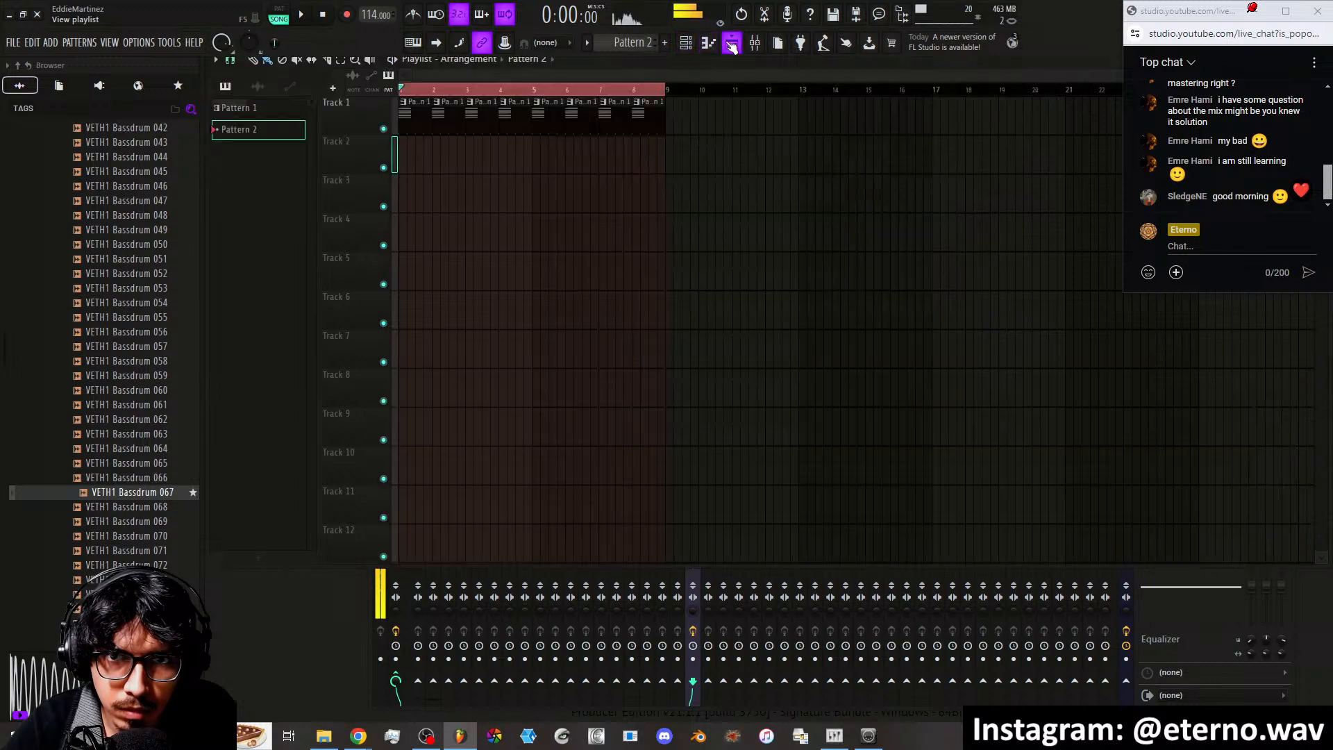
key(F6)
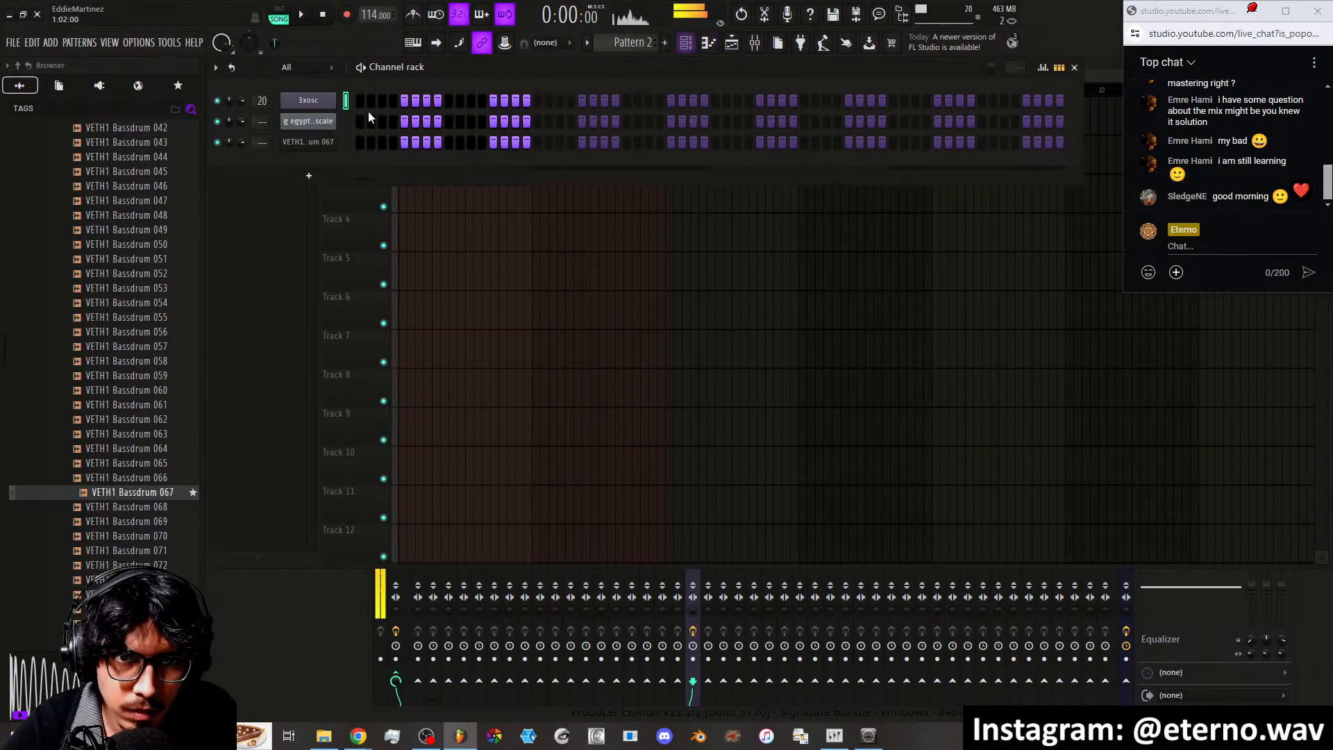
right_click(325, 100)
click(360, 100)
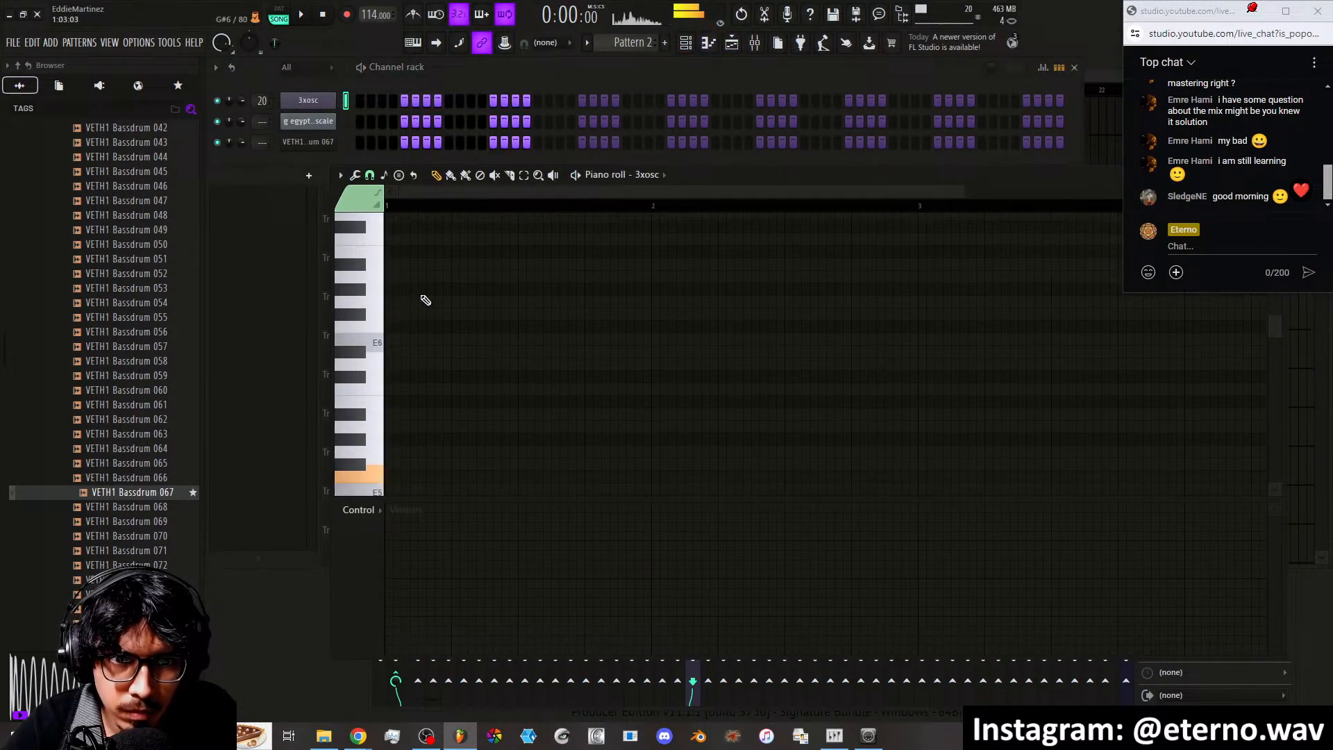
scroll(407, 365, down, 1)
click(402, 290)
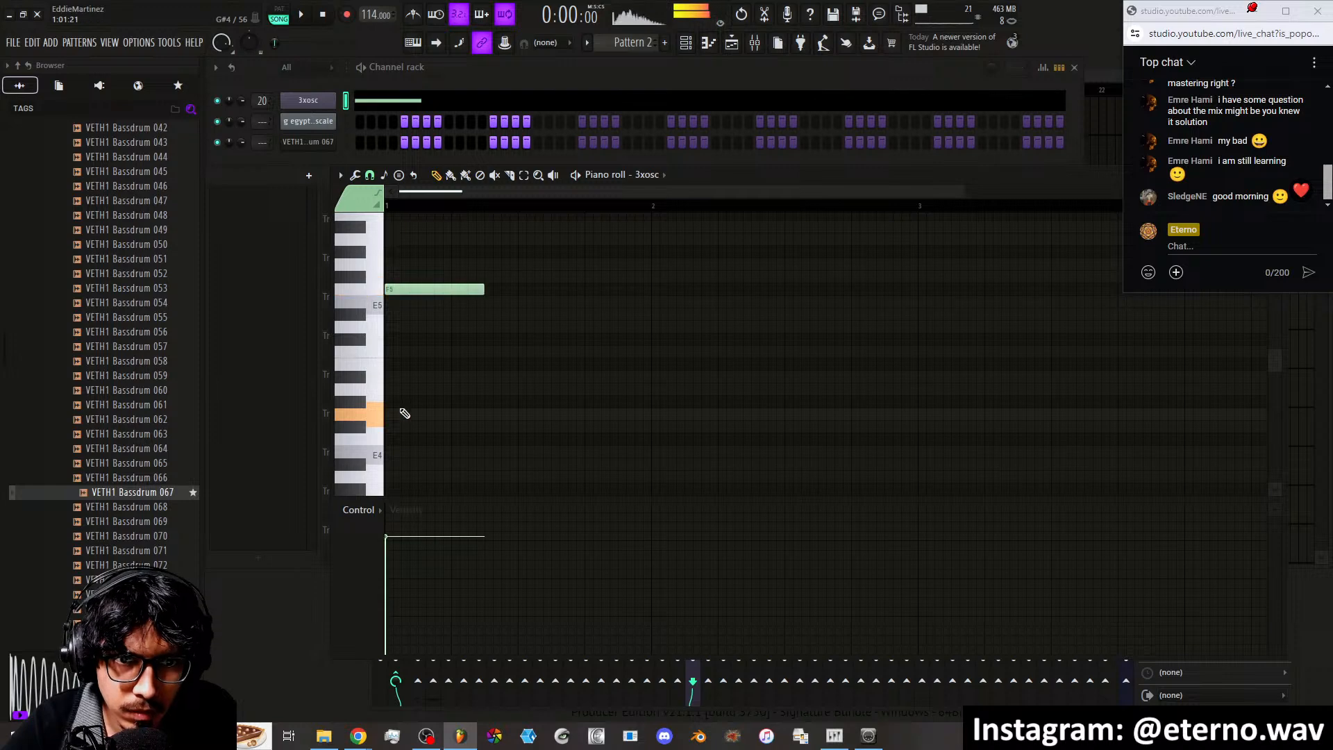
click(402, 414)
Lower the velocities of the G4 and F5 notes and lengthen both notes to two bars
drag(459, 371, 386, 428)
drag(395, 559, 389, 593)
click(413, 288)
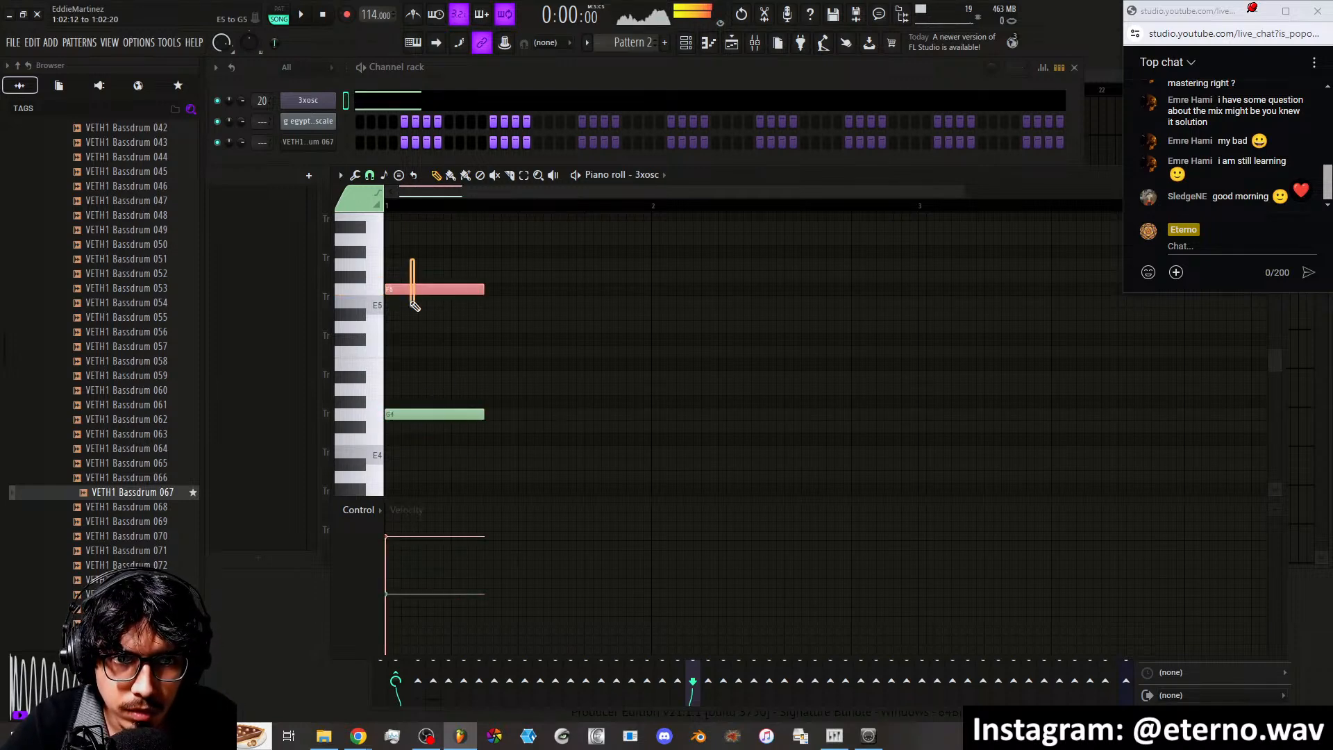
click(396, 567)
key(ctrl+a)
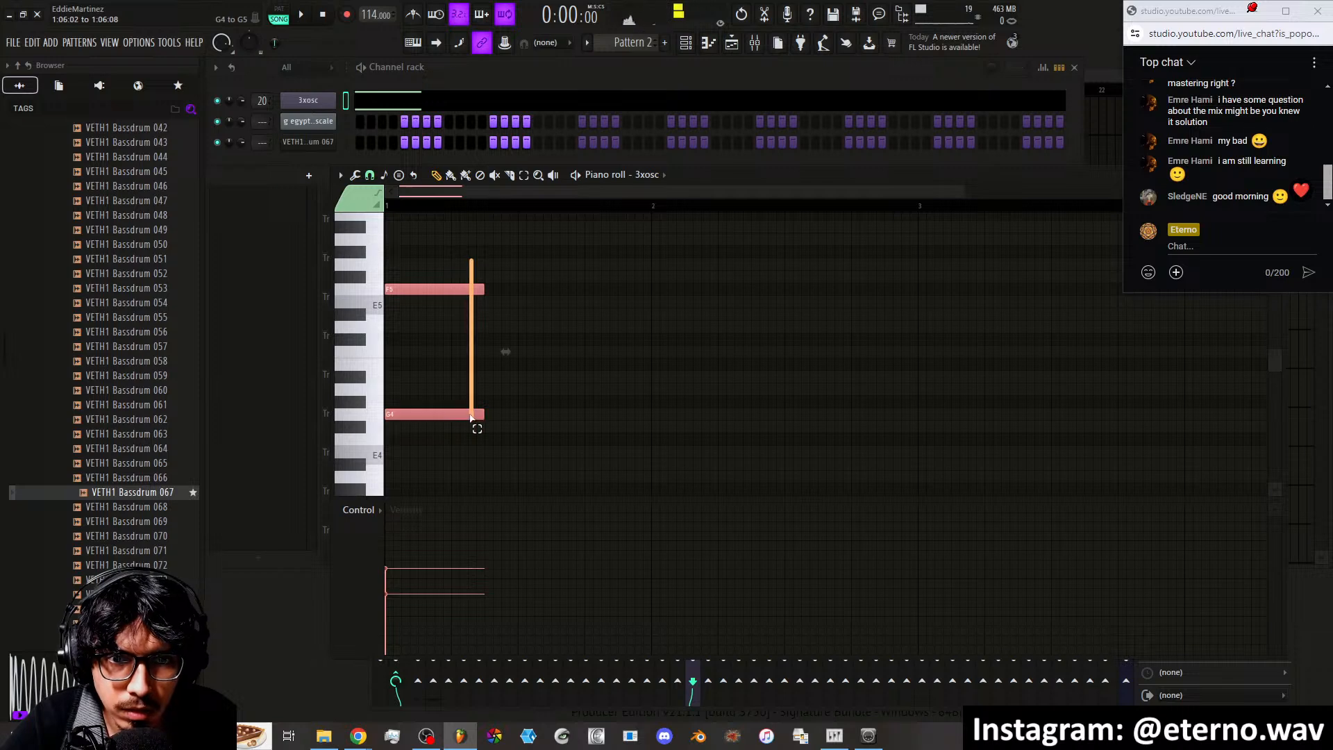
drag(484, 414, 923, 410)
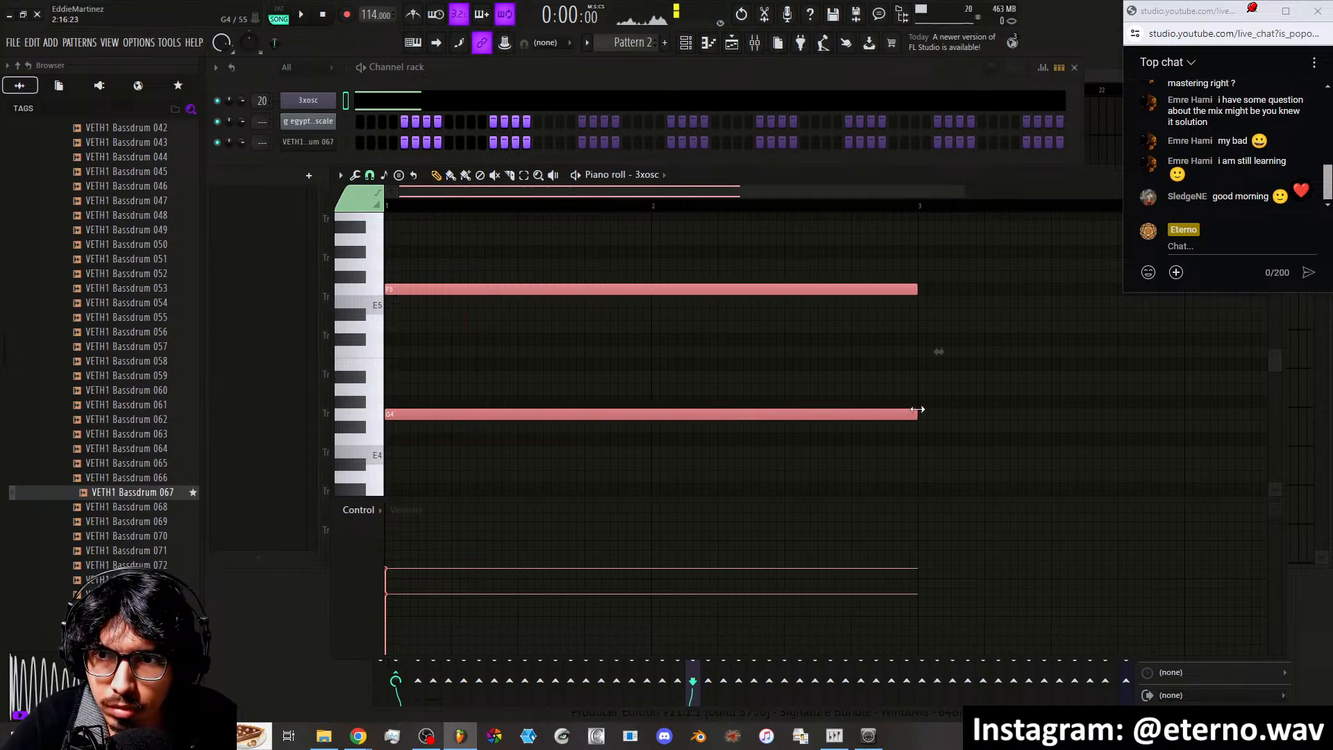
Place Pattern 2 on Track 2 at bar 1, play the arrangement, and extend the clip through bar 8
click(686, 42)
click(418, 159)
drag(417, 158, 391, 161)
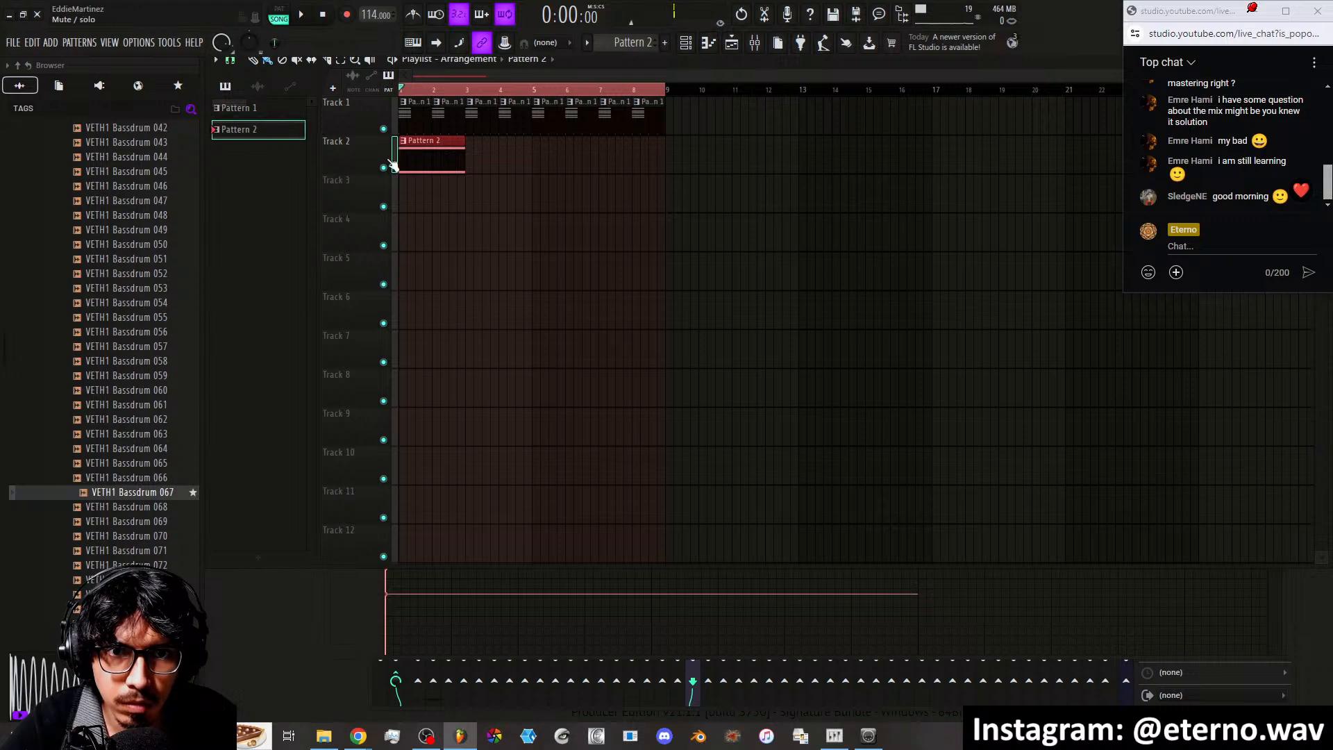
key(space)
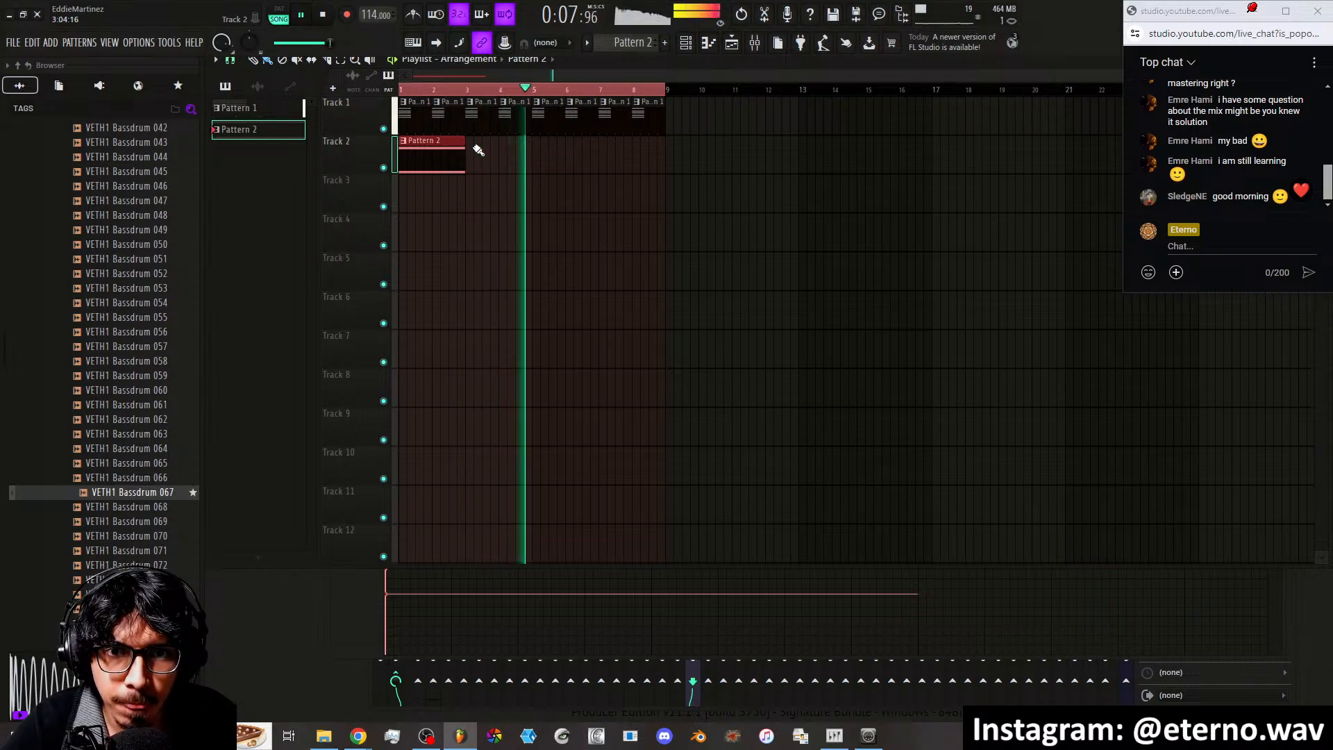
drag(467, 145, 669, 146)
key(space)
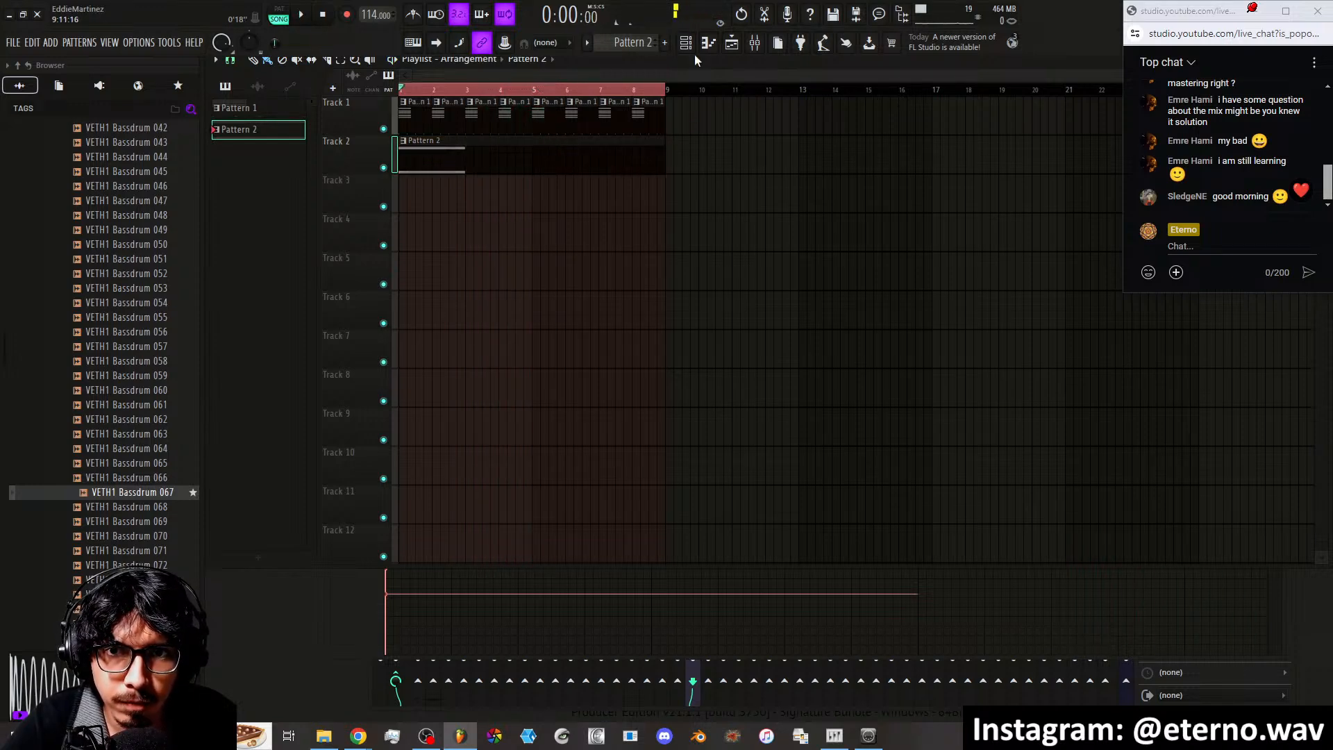
Delete all the notes from the 3xosc piano roll in Pattern 2
key(space)
click(687, 46)
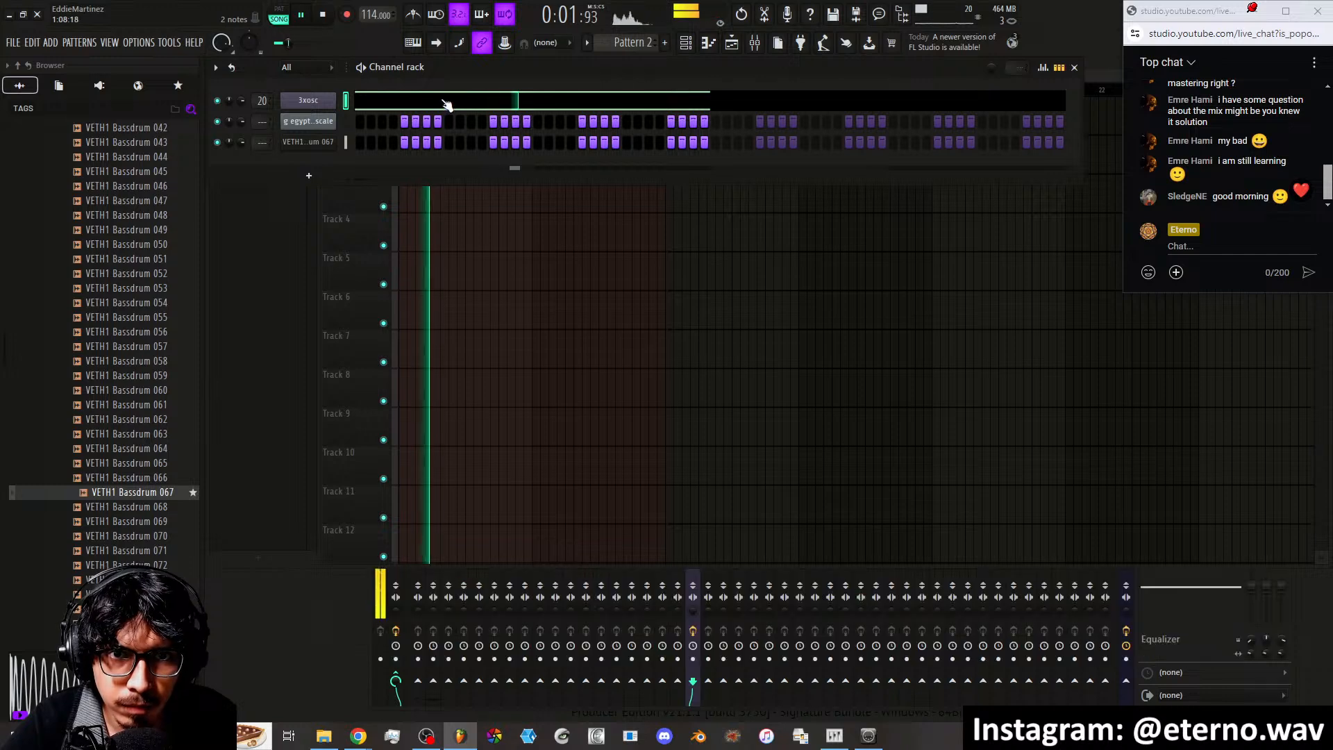
click(434, 106)
key(space)
key(ctrl+a)
key(Delete)
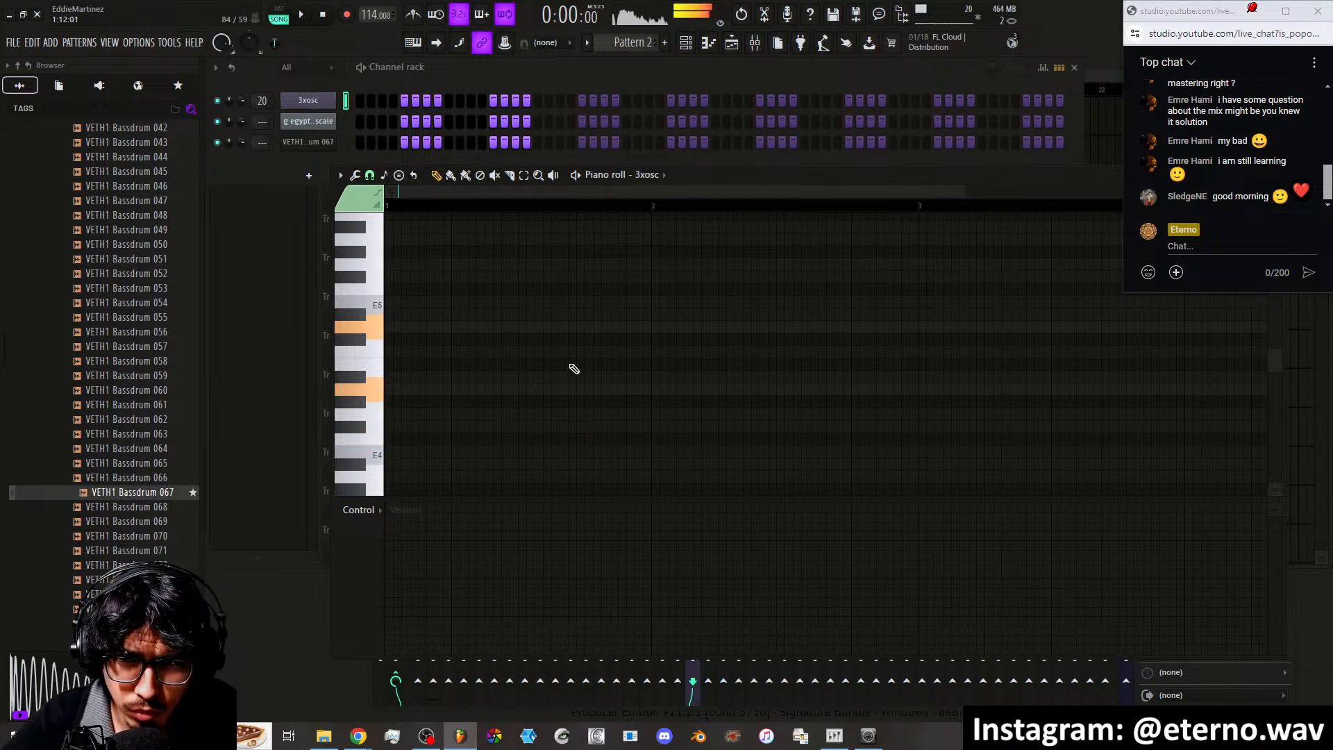
Try the A4 note at bar 7 on G4, delete the short G4 note at the end, and return the first one to A4
scroll(472, 264, down, 3)
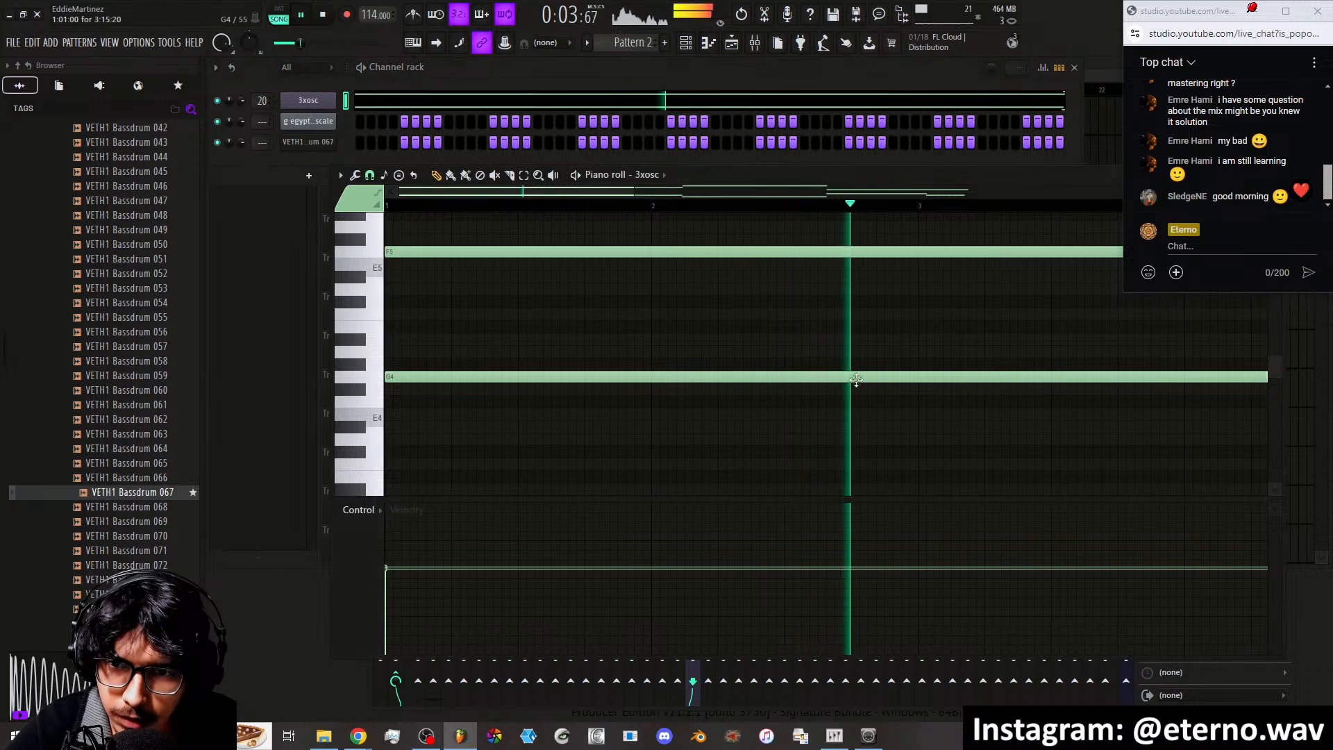
scroll(750, 273, up, 3)
scroll(693, 198, down, 3)
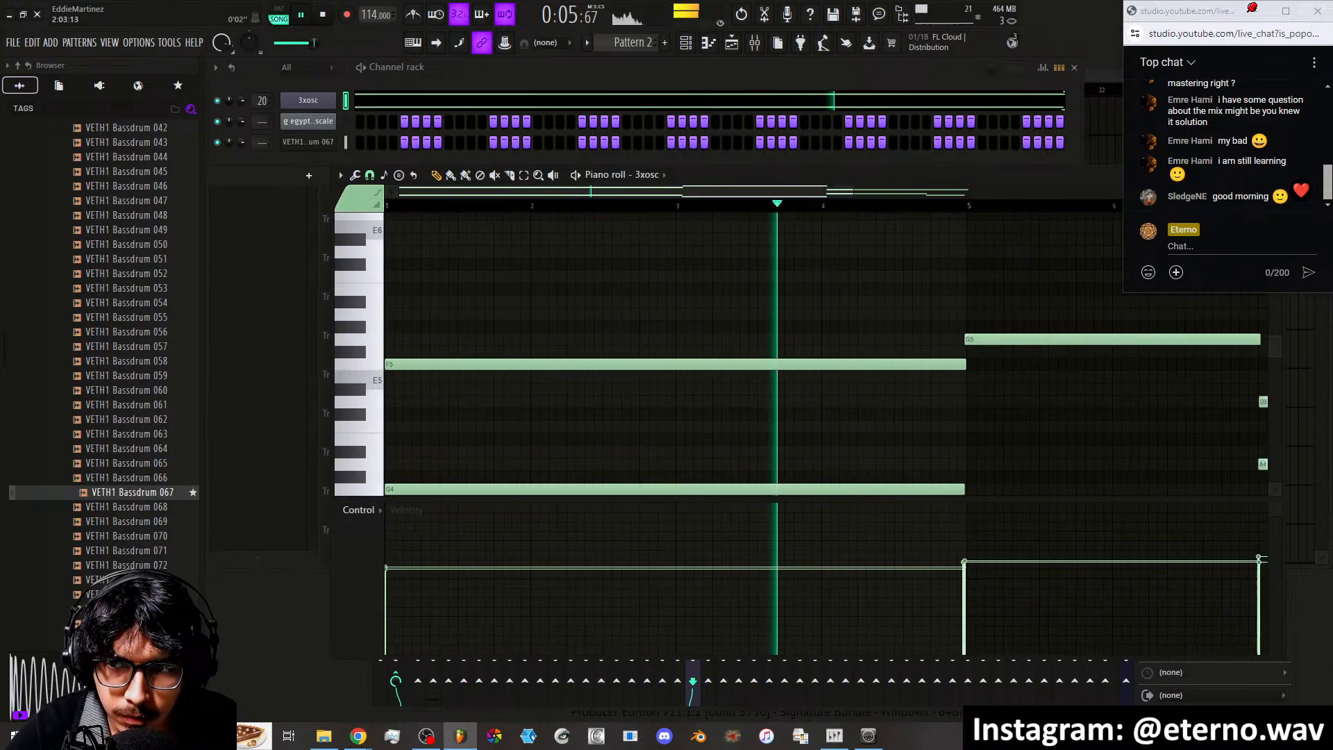
scroll(729, 243, down, 3)
scroll(794, 336, down, 3)
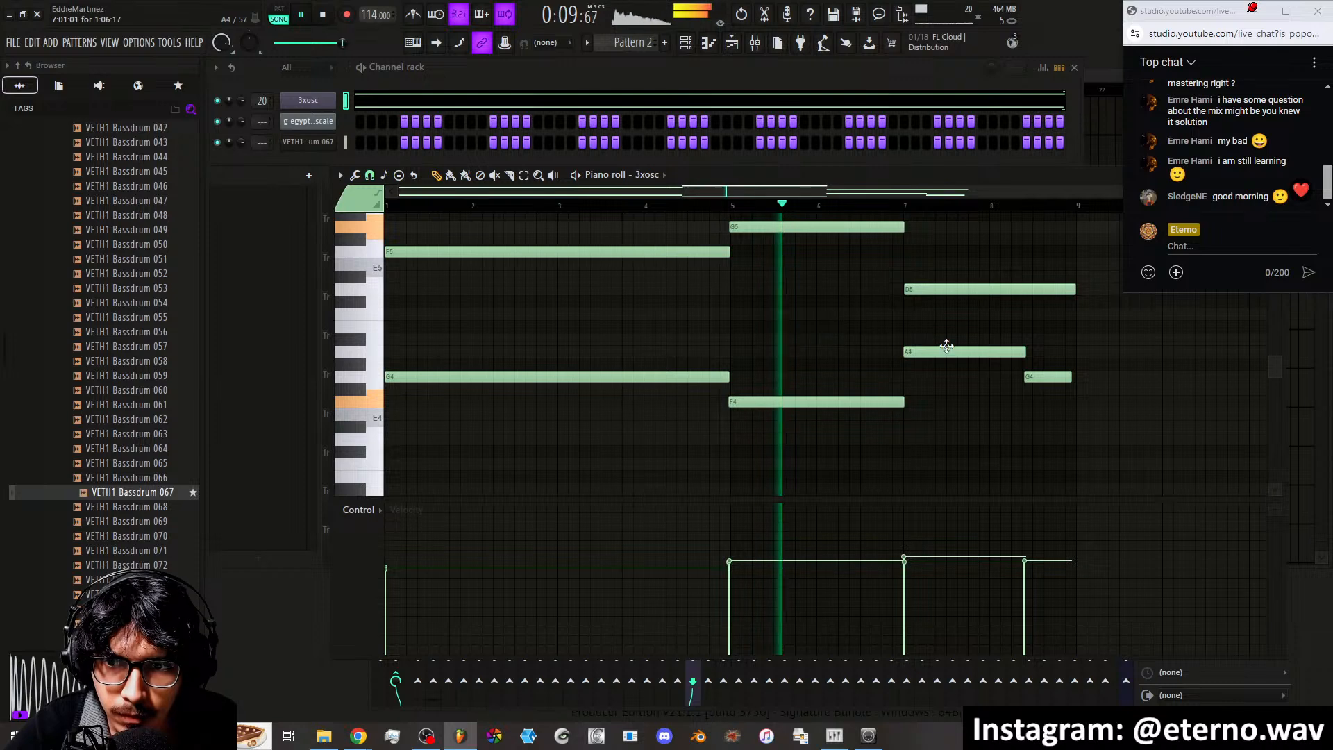
drag(947, 347, 953, 377)
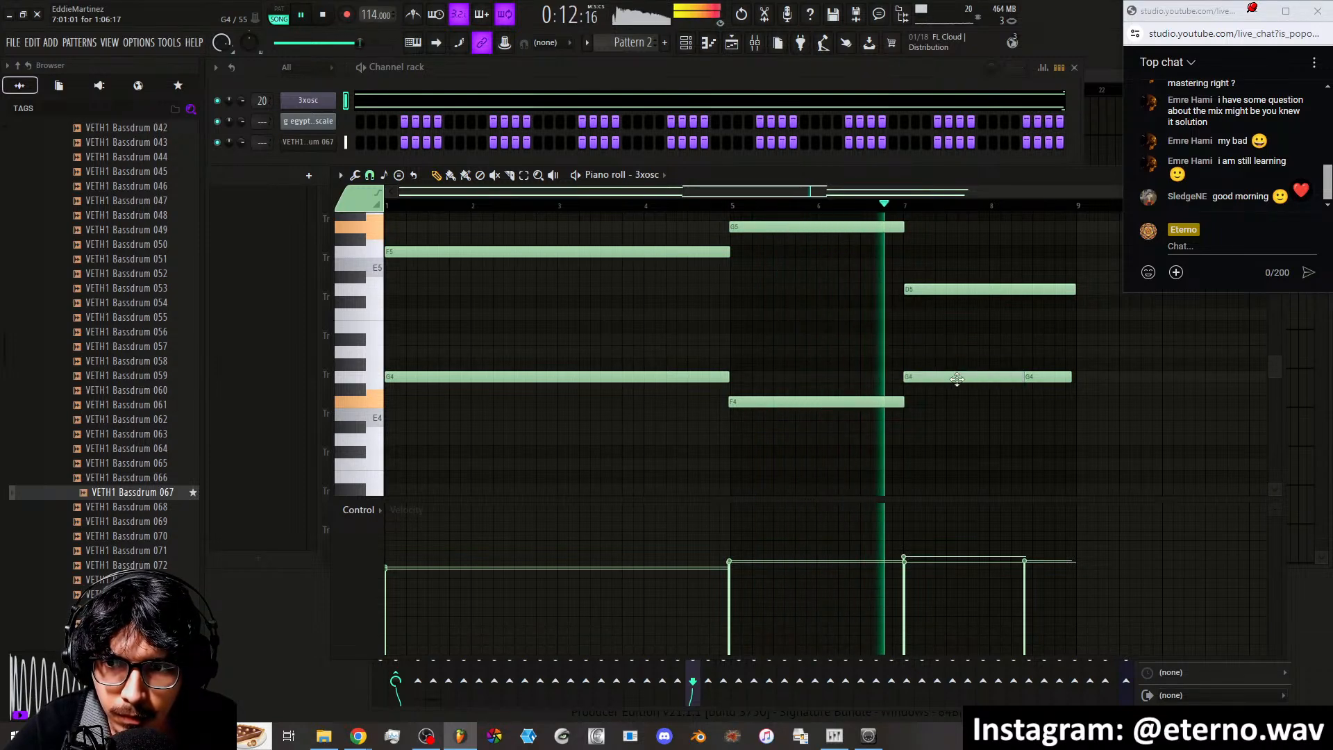
right_click(1042, 375)
drag(981, 372, 981, 346)
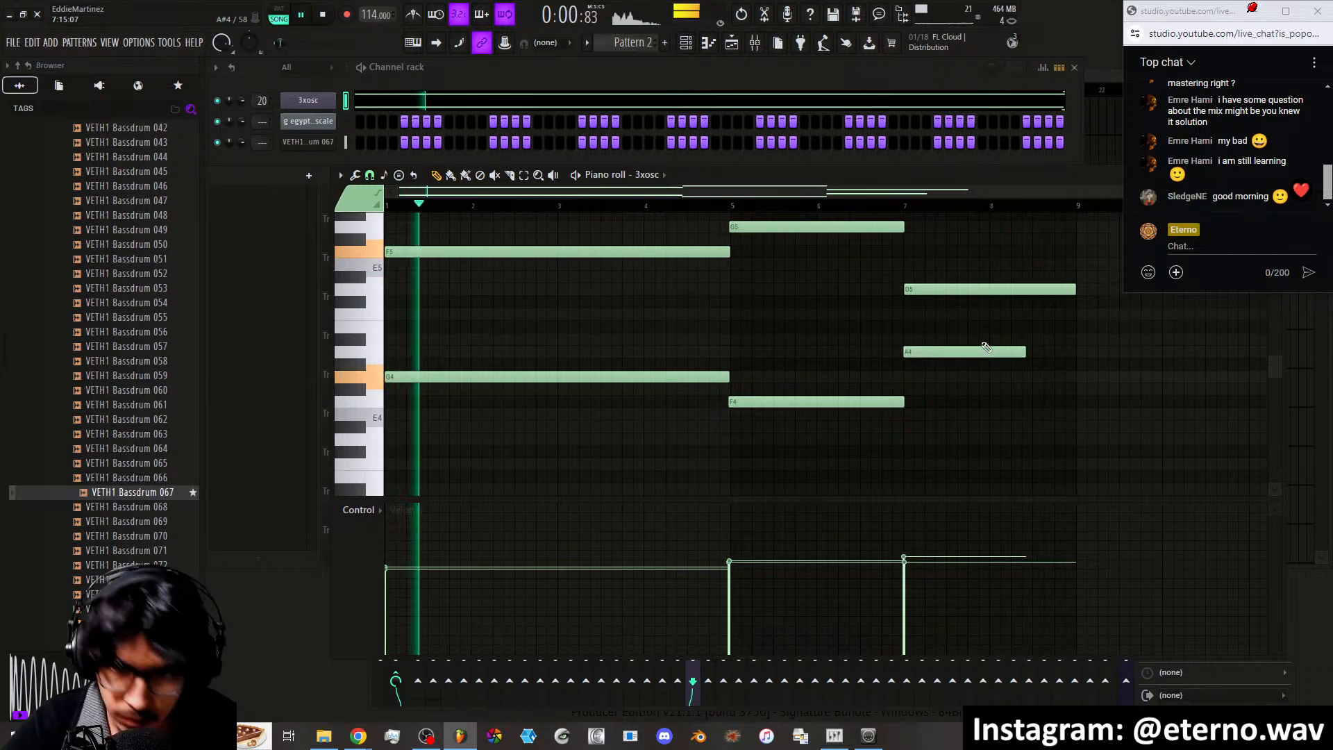
Try C5 over G4 as the last chord and audition it from bar 7
key(space)
click(889, 207)
key(space)
key(space)
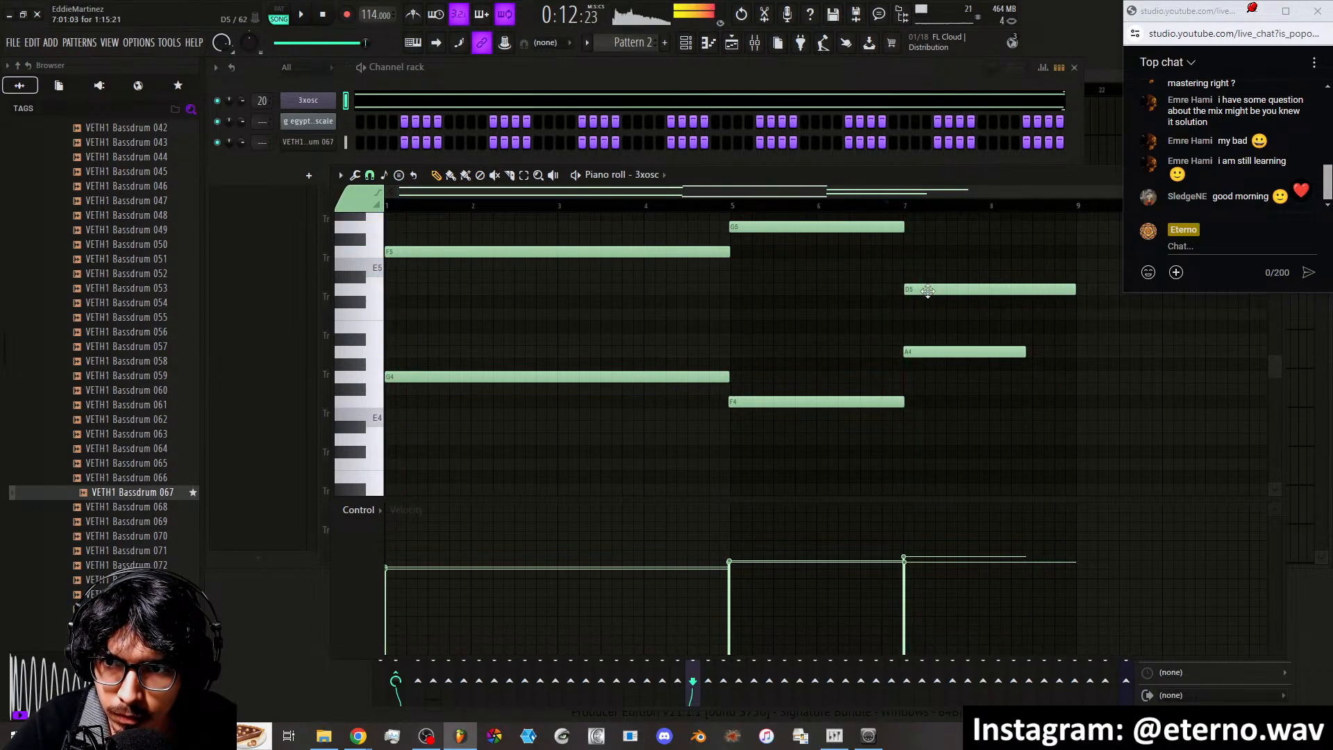
drag(927, 290, 923, 374)
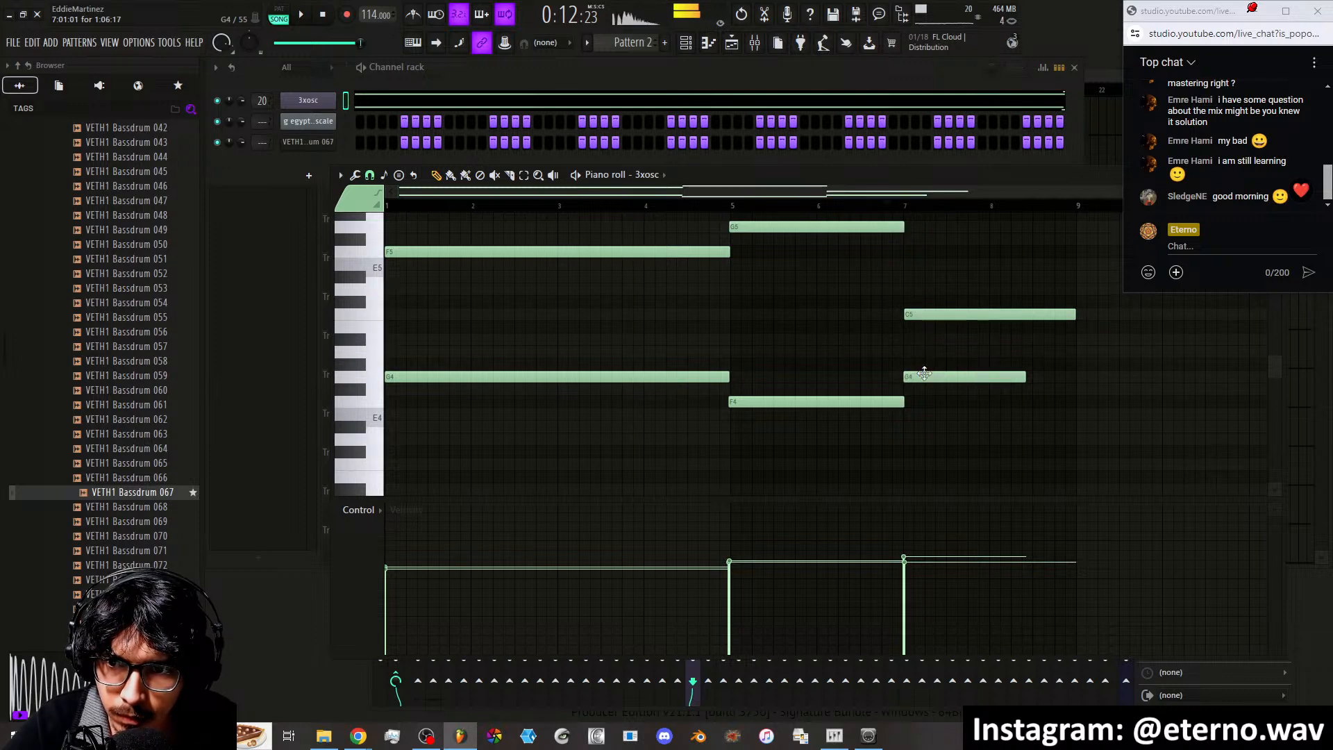
key(space)
key(space)
Try F5 over A4 as the last chord and audition each note change from bar 7
drag(931, 314, 934, 251)
key(space)
key(space)
mouse_move(931, 374)
mouse_down()
mouse_move(932, 335)
mouse_move(932, 351)
mouse_up()
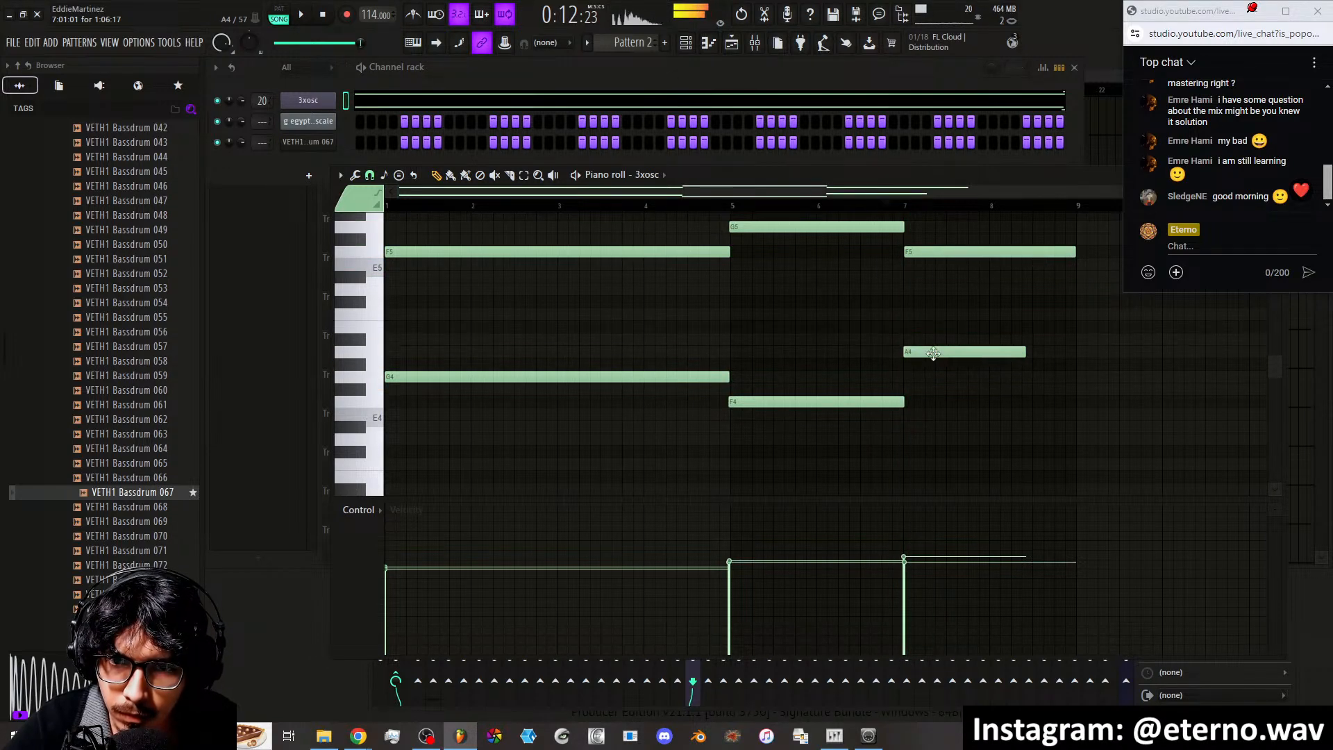
key(space)
key(space)
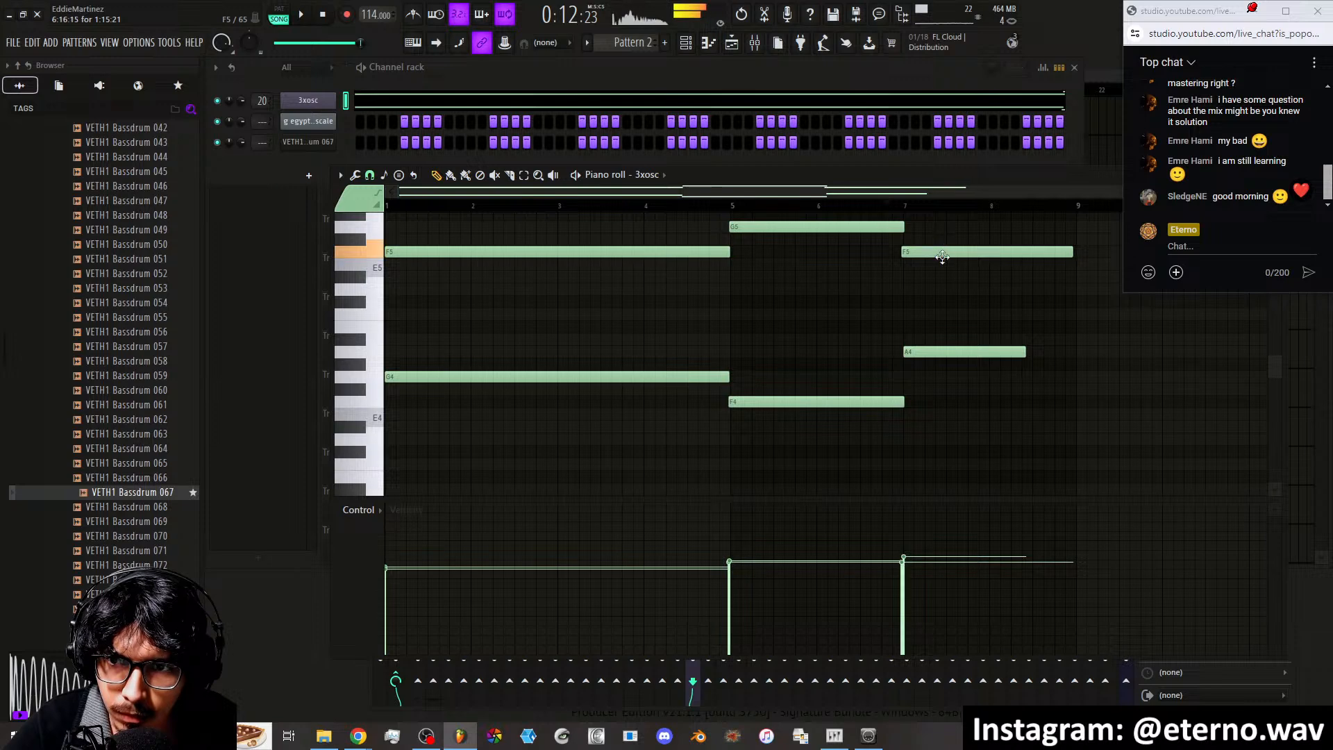
Set the last chord at bar 7 to D5 over G4, extend the G4 to the end of bar 8, and play it
drag(942, 256, 945, 293)
key(space)
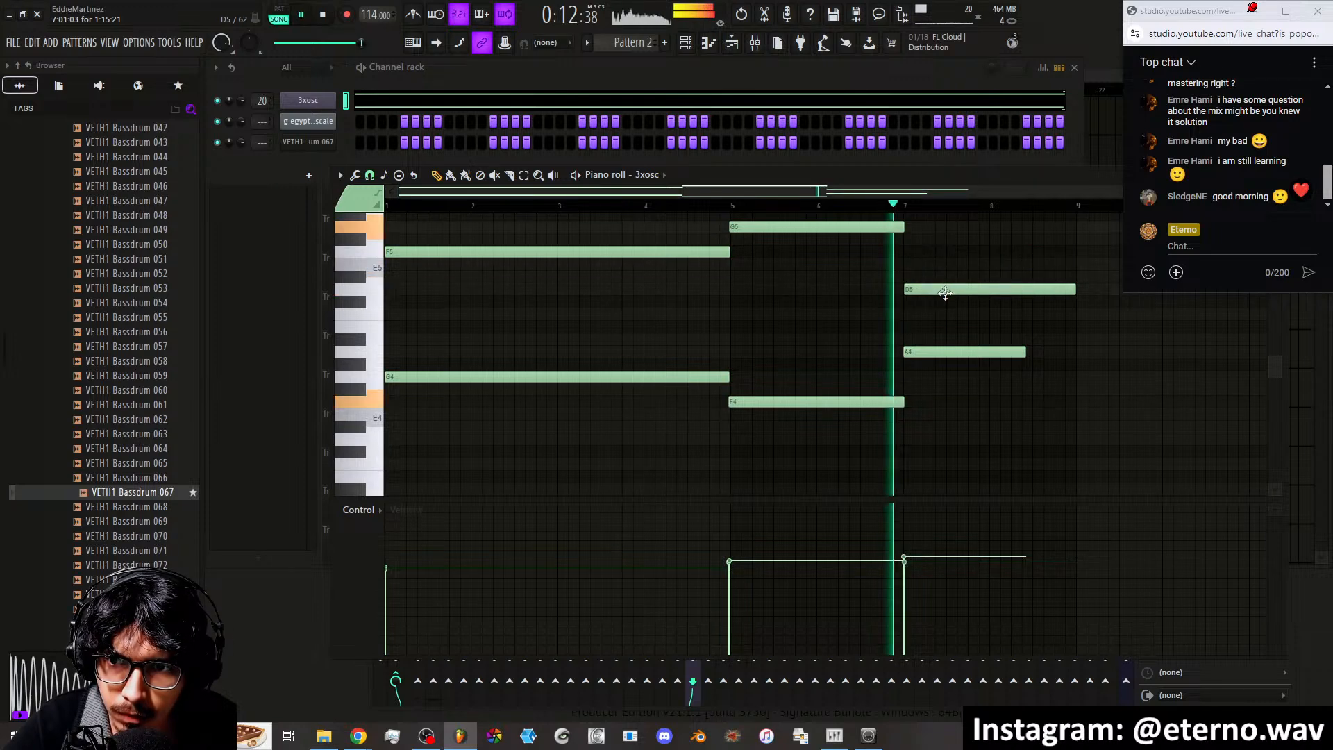
key(space)
click(952, 353)
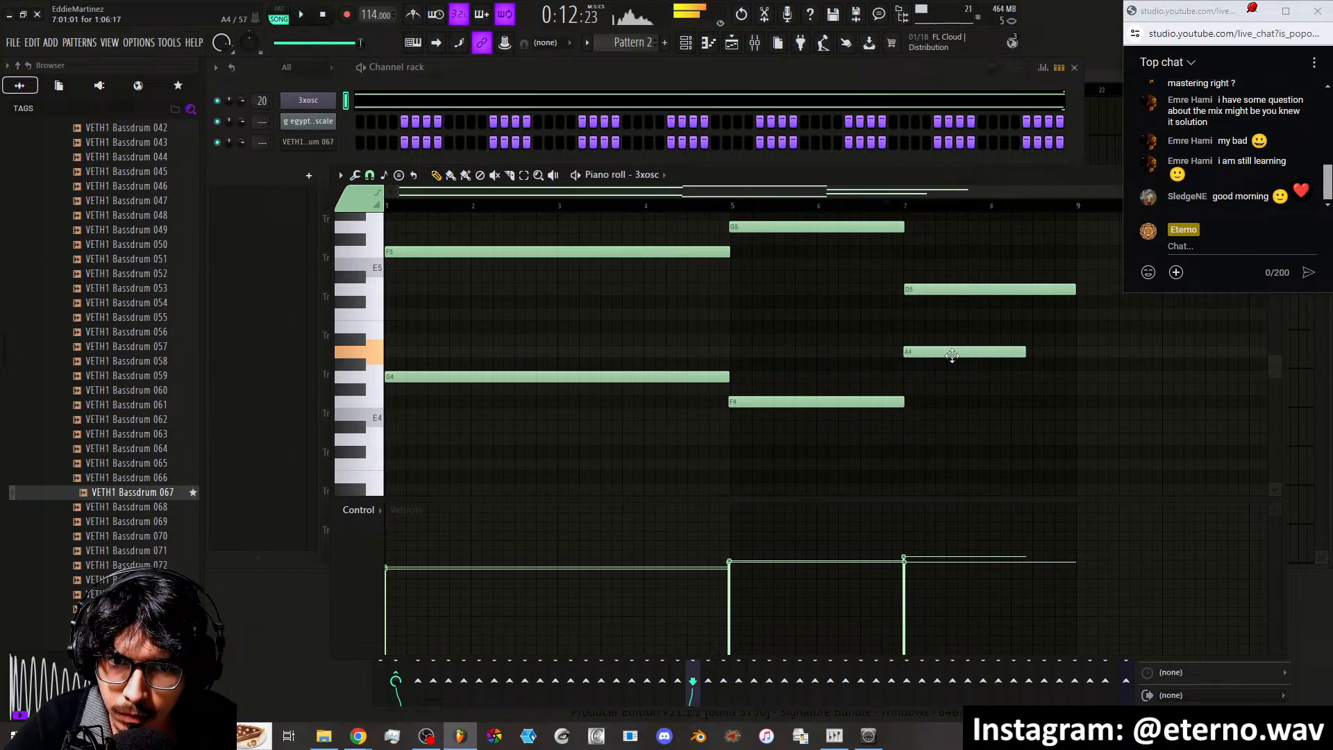
drag(955, 340, 1076, 378)
key(space)
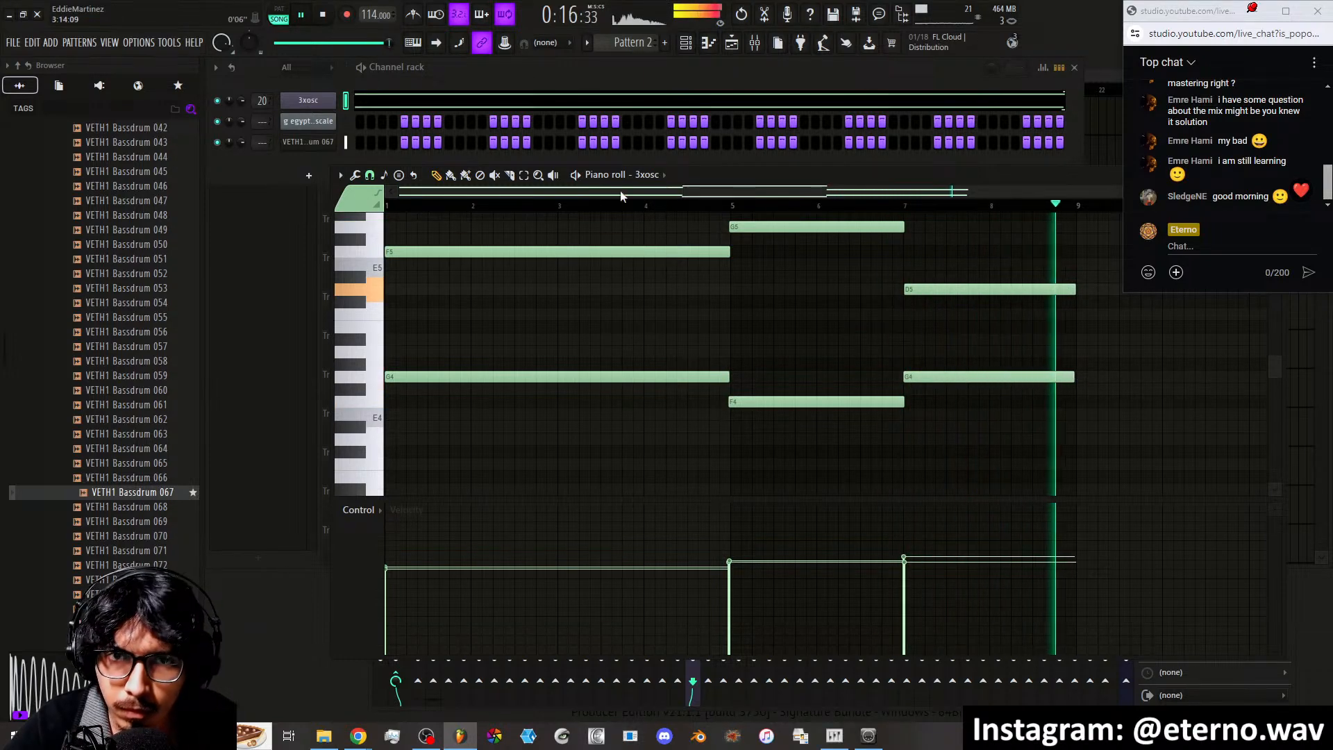
Lengthen the attack of the 3xosc filter cutoff envelope slightly during playback
click(310, 104)
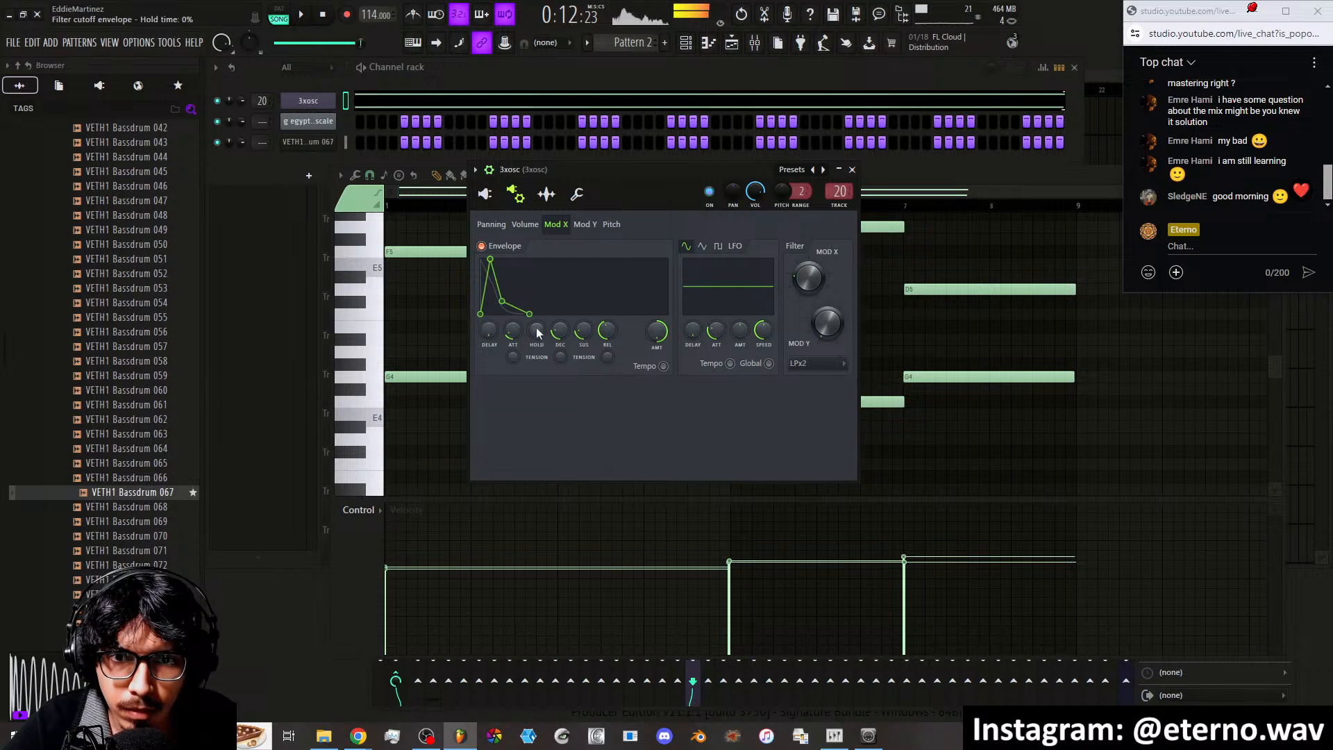
key(space)
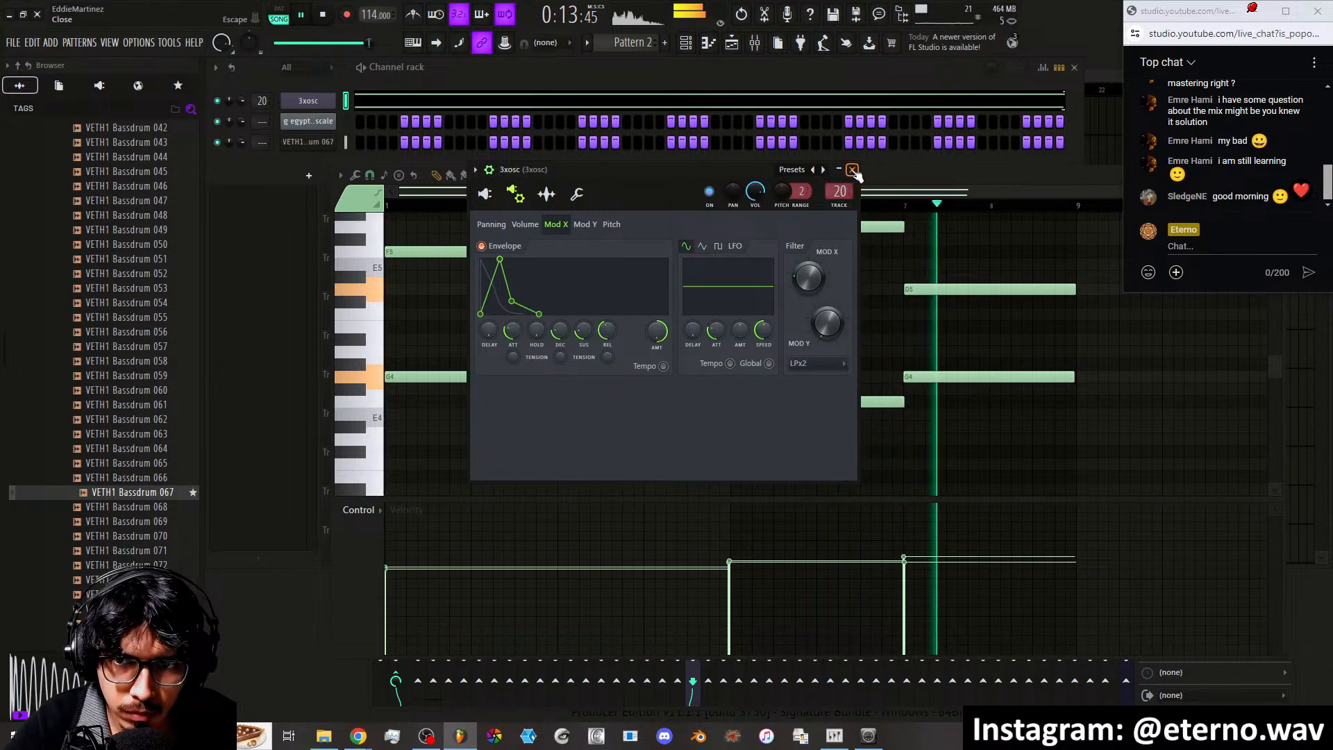
click(852, 170)
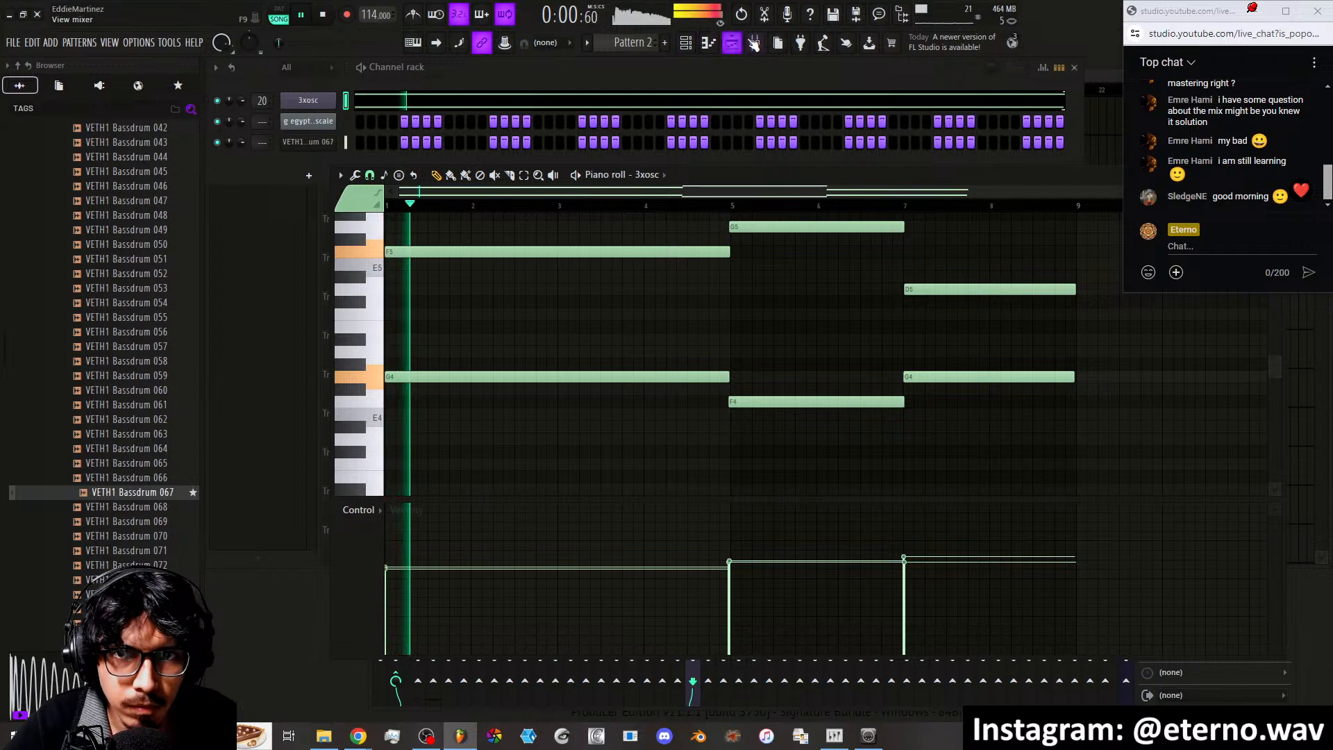
Open SFeed on the 3xosc mixer track, lower its feedback filter and flanger position, and raise its cutoff filter and saturation slightly
click(757, 45)
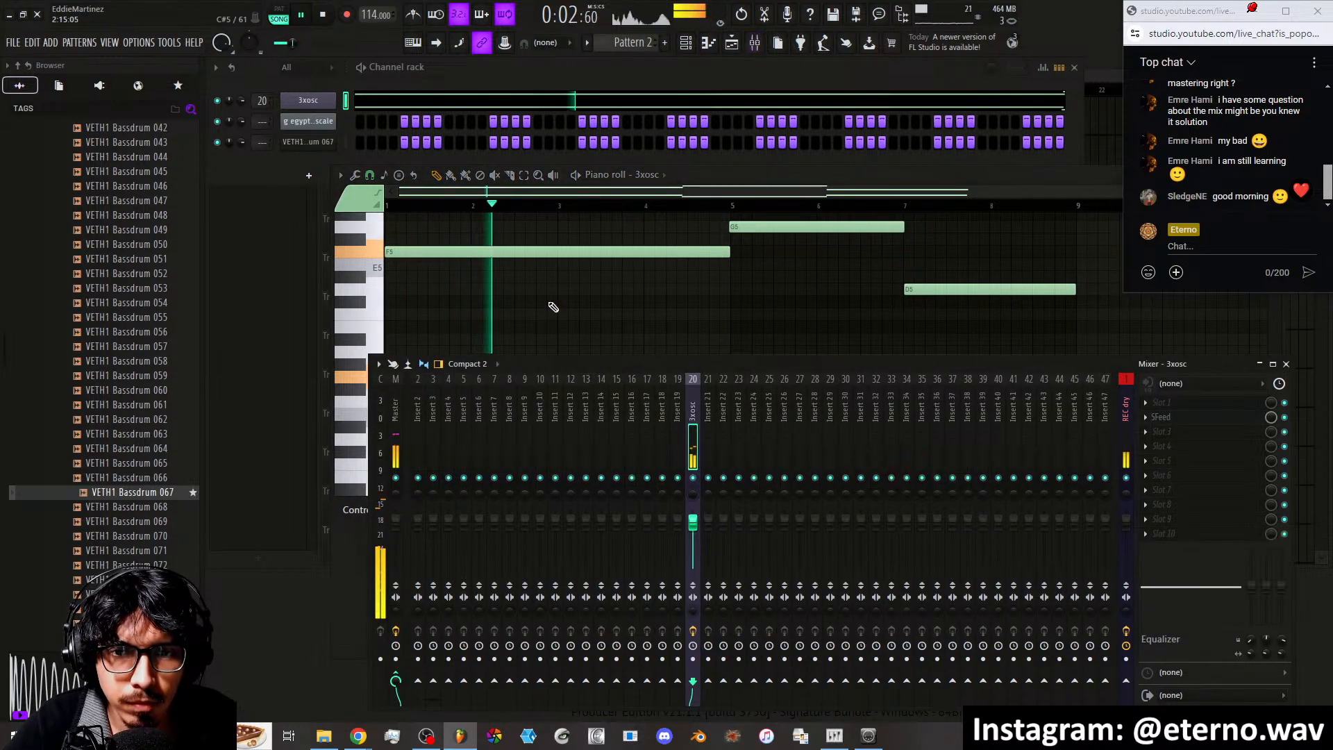
click(1224, 421)
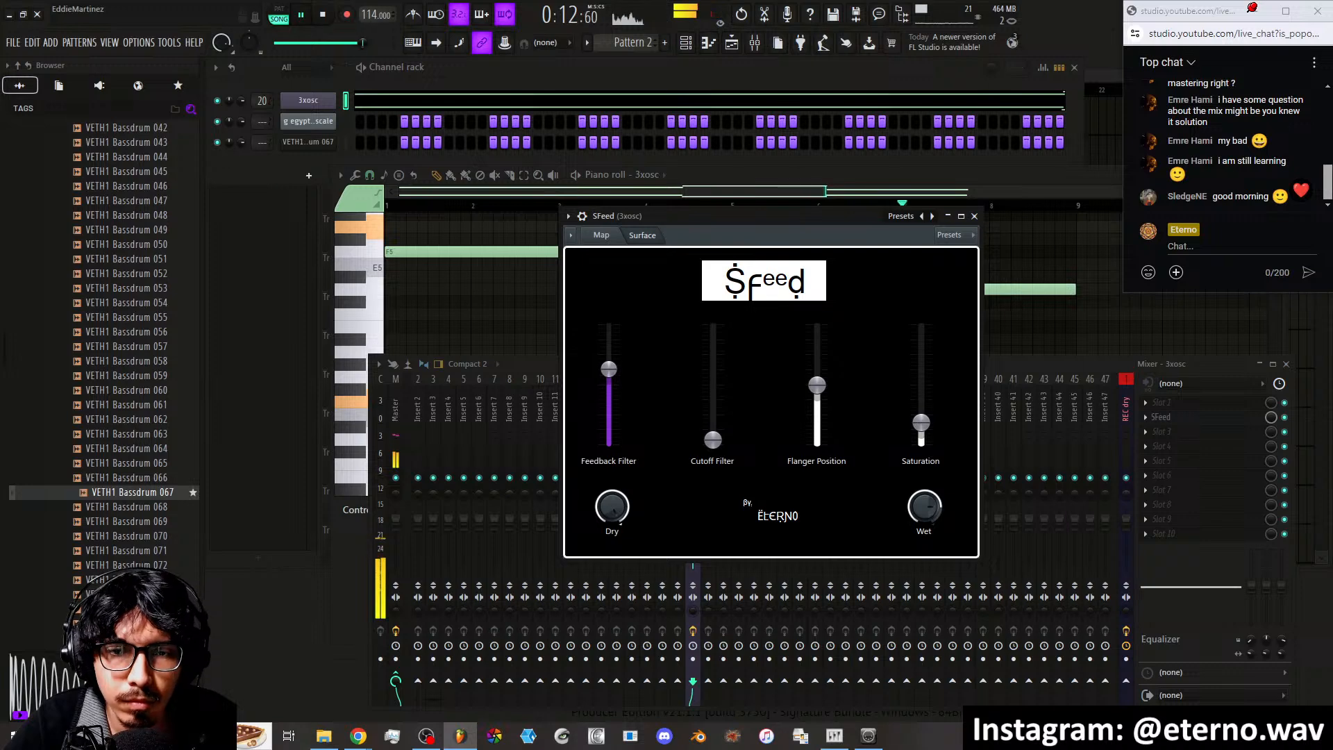
drag(608, 369, 609, 384)
mouse_move(713, 439)
mouse_down()
mouse_move(714, 383)
mouse_move(713, 417)
mouse_up()
drag(817, 384, 820, 403)
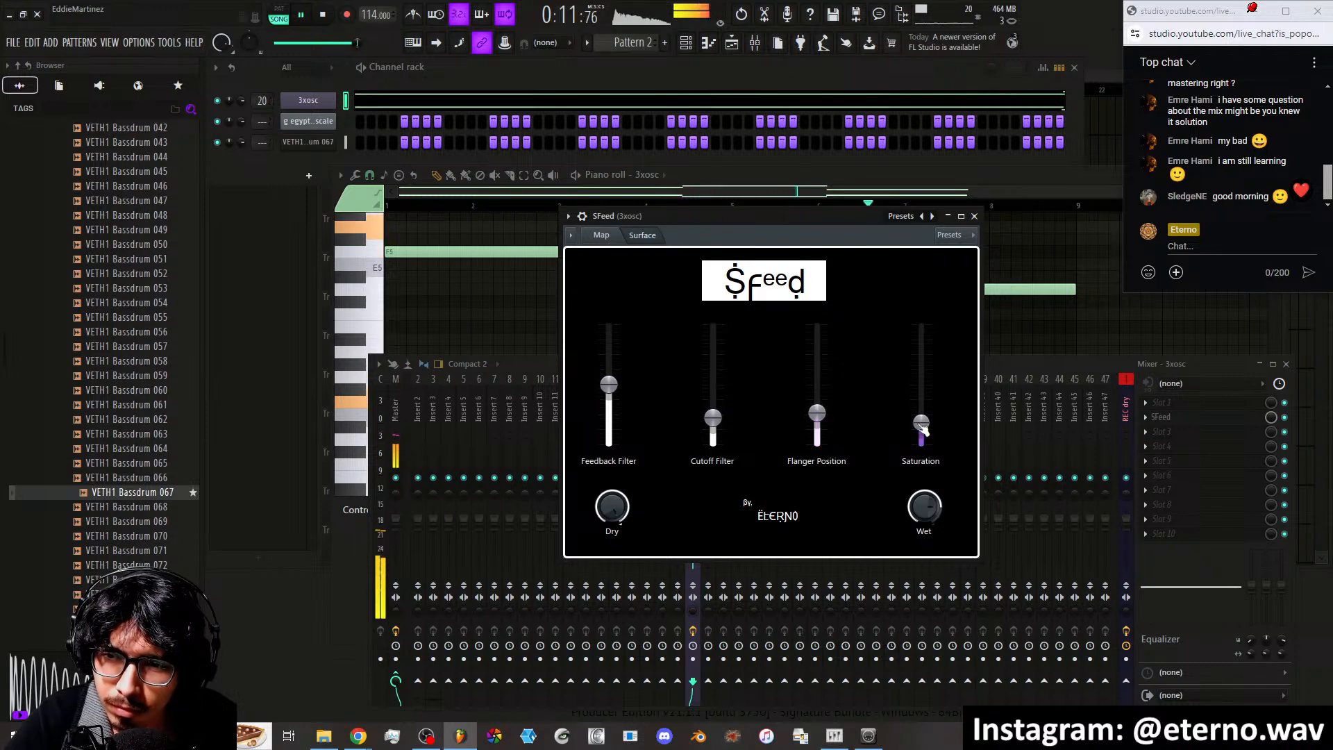
drag(922, 418, 922, 413)
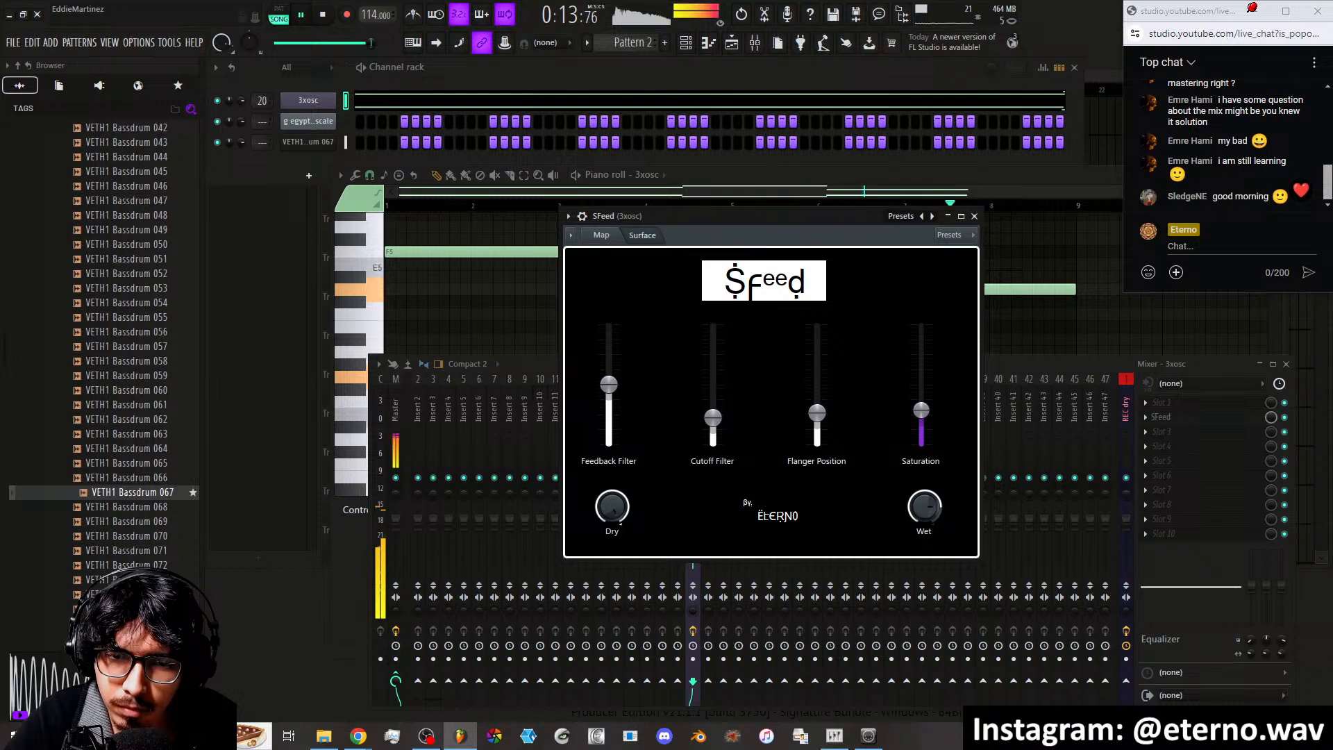
Bring SFeed's cutoff filter back down near its minimum, raise the flanger position, and lower the feedback filter further
click(714, 420)
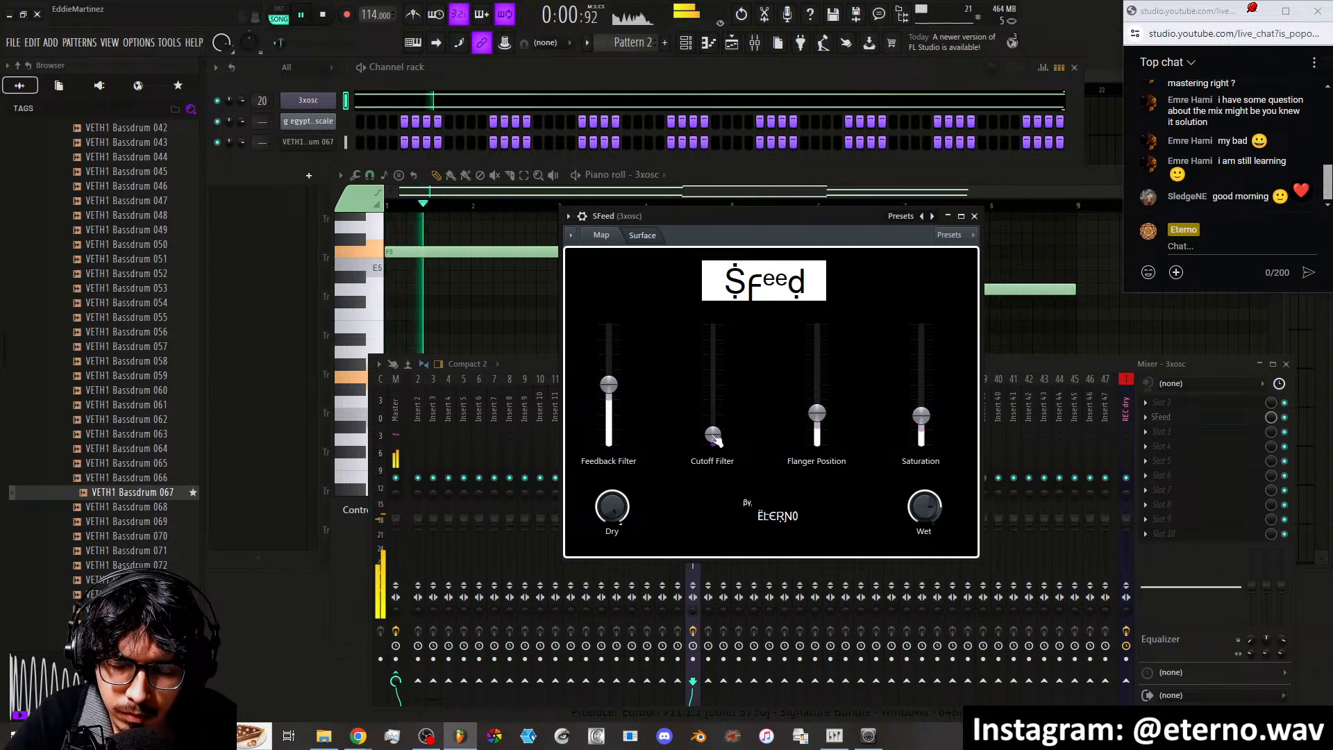
drag(817, 414, 817, 393)
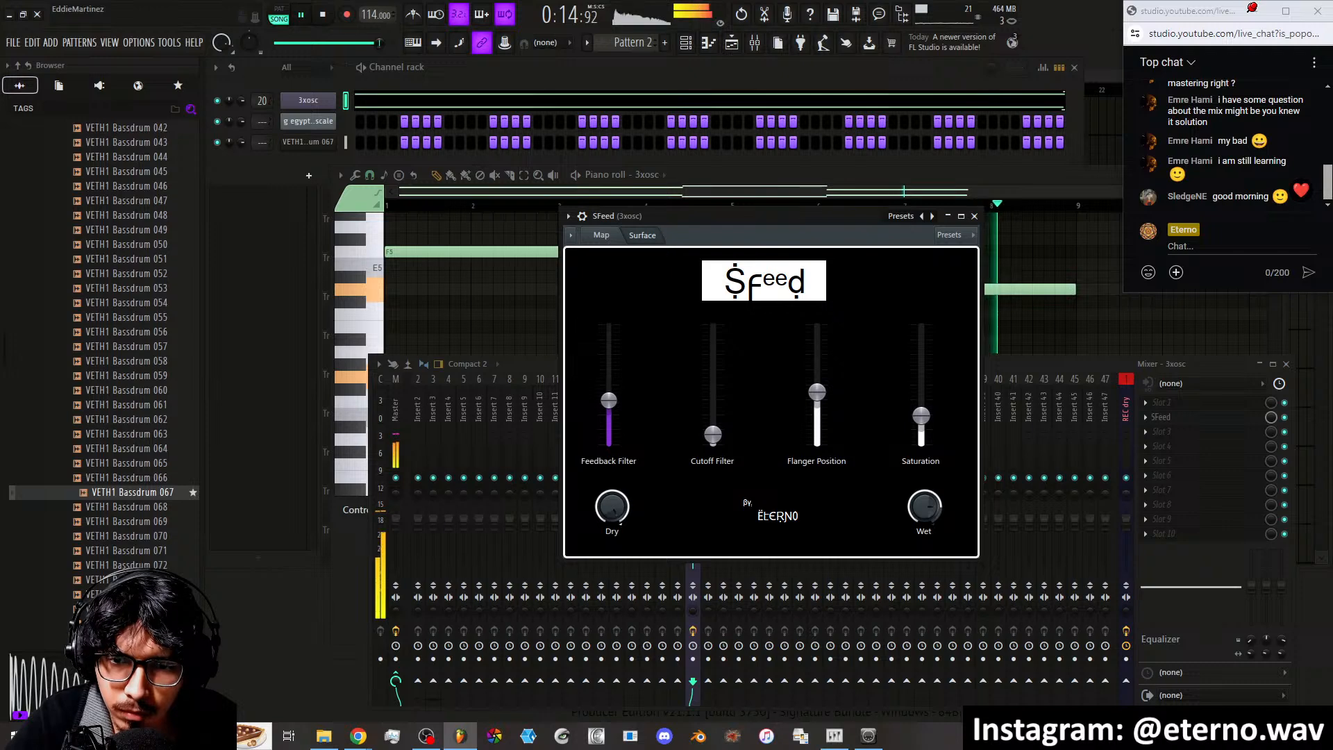
click(975, 216)
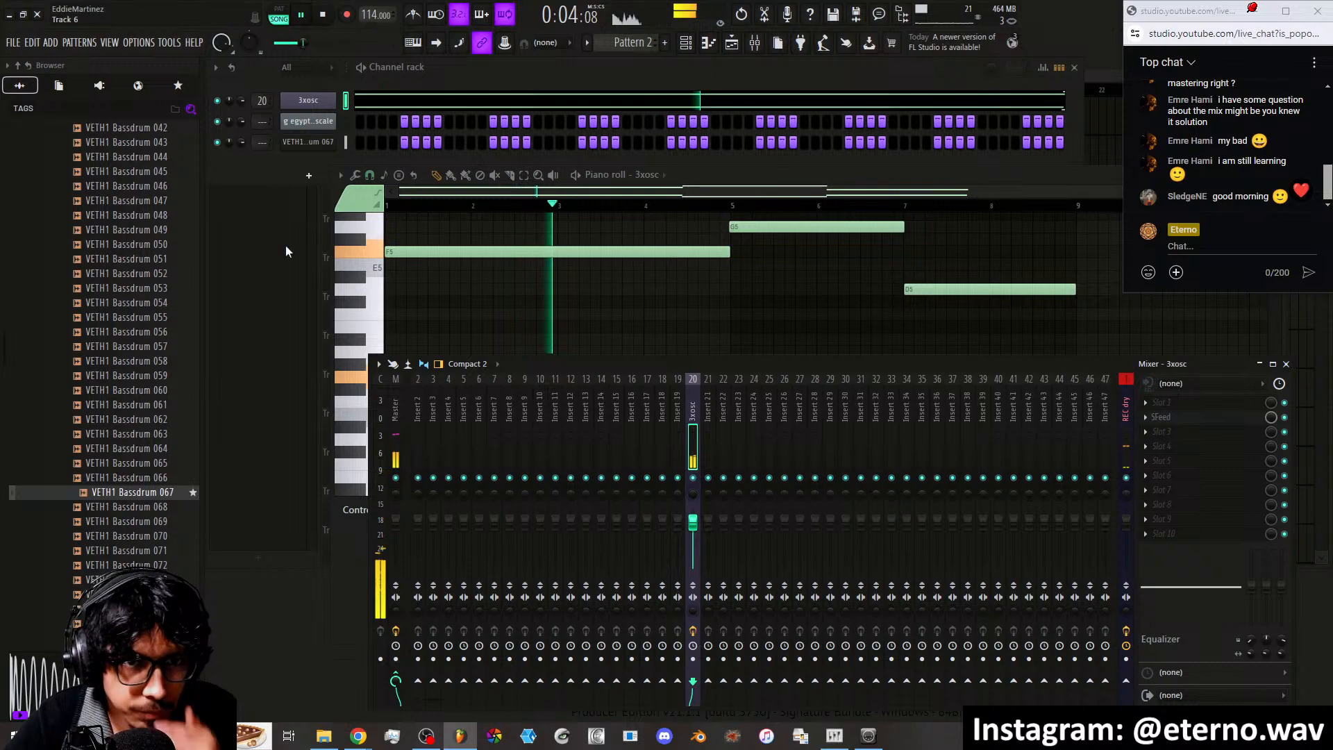
Route the VETH1 Bassdrum 067 channel to mixer insert 2
click(345, 142)
right_click(418, 427)
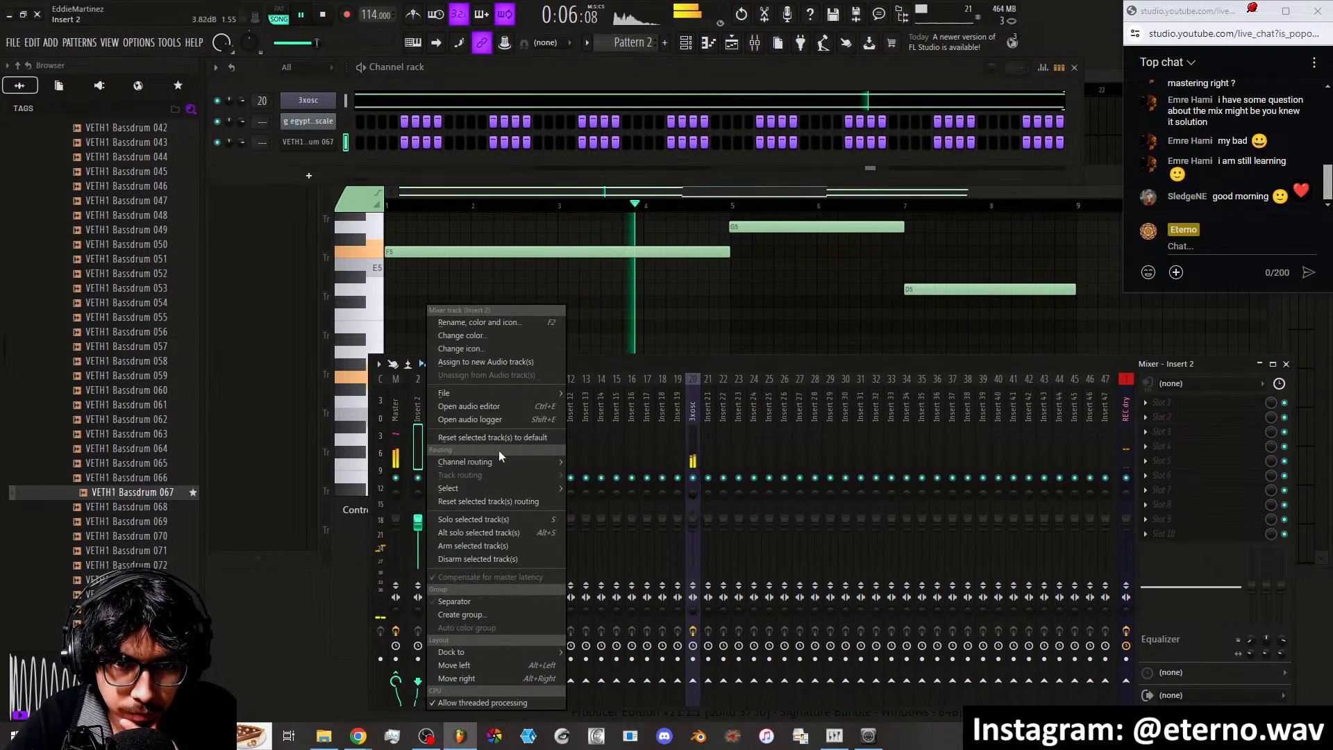
click(588, 458)
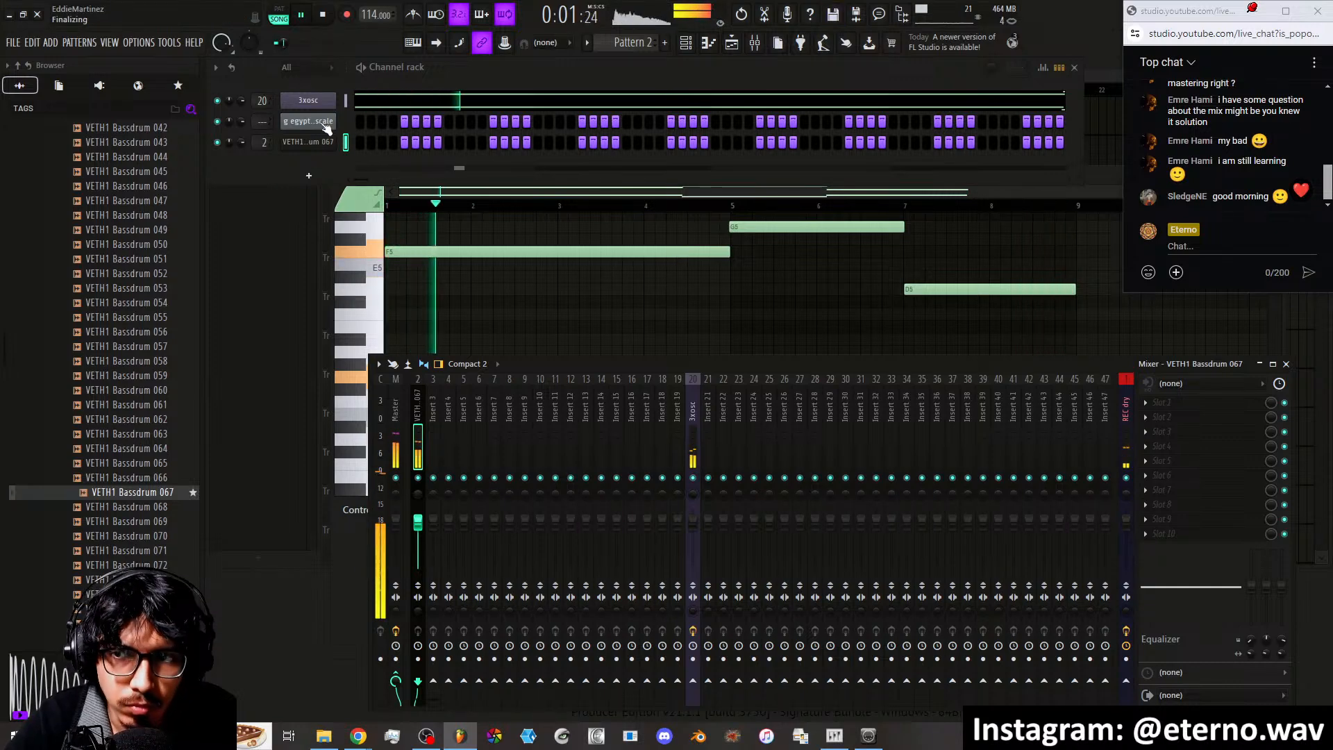
Insert a new 3x Osc channel at the 3xosc channel and move its plugin window clear of the channel rack
right_click(307, 103)
mouse_move(393, 211)
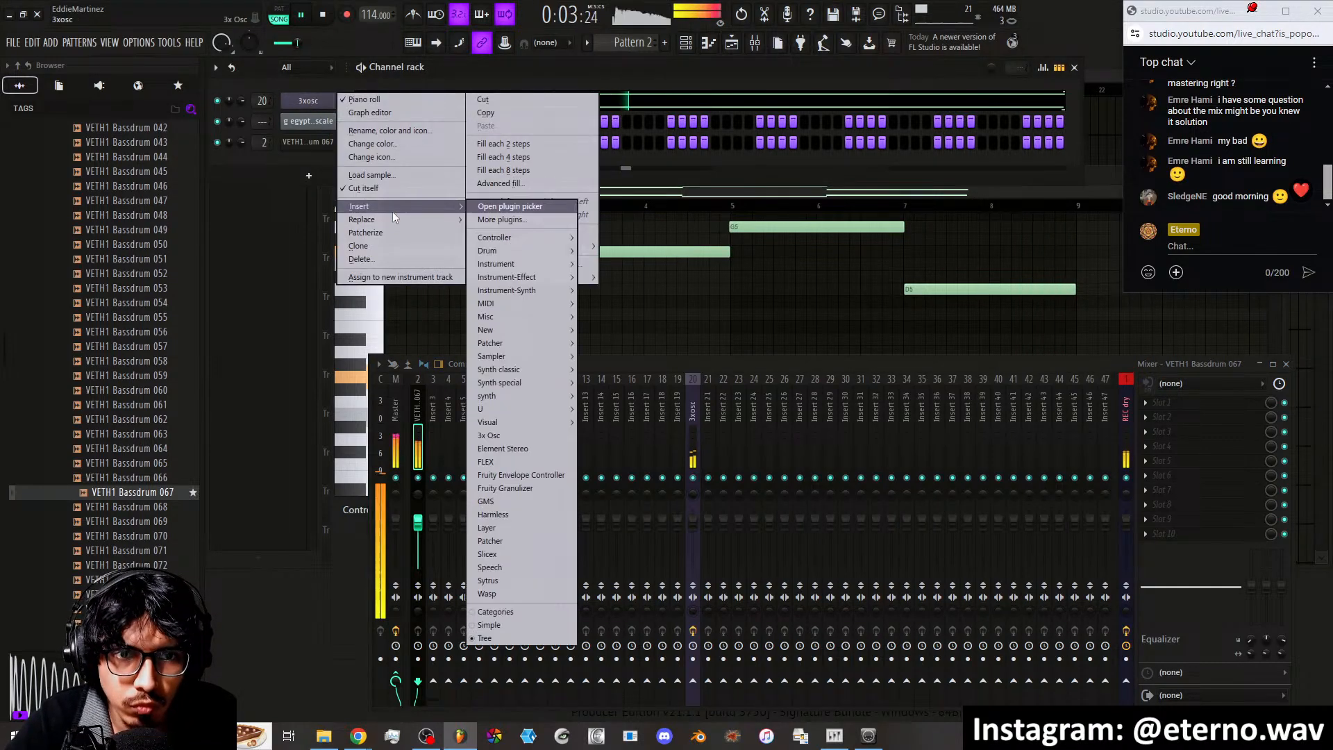
mouse_move(520, 410)
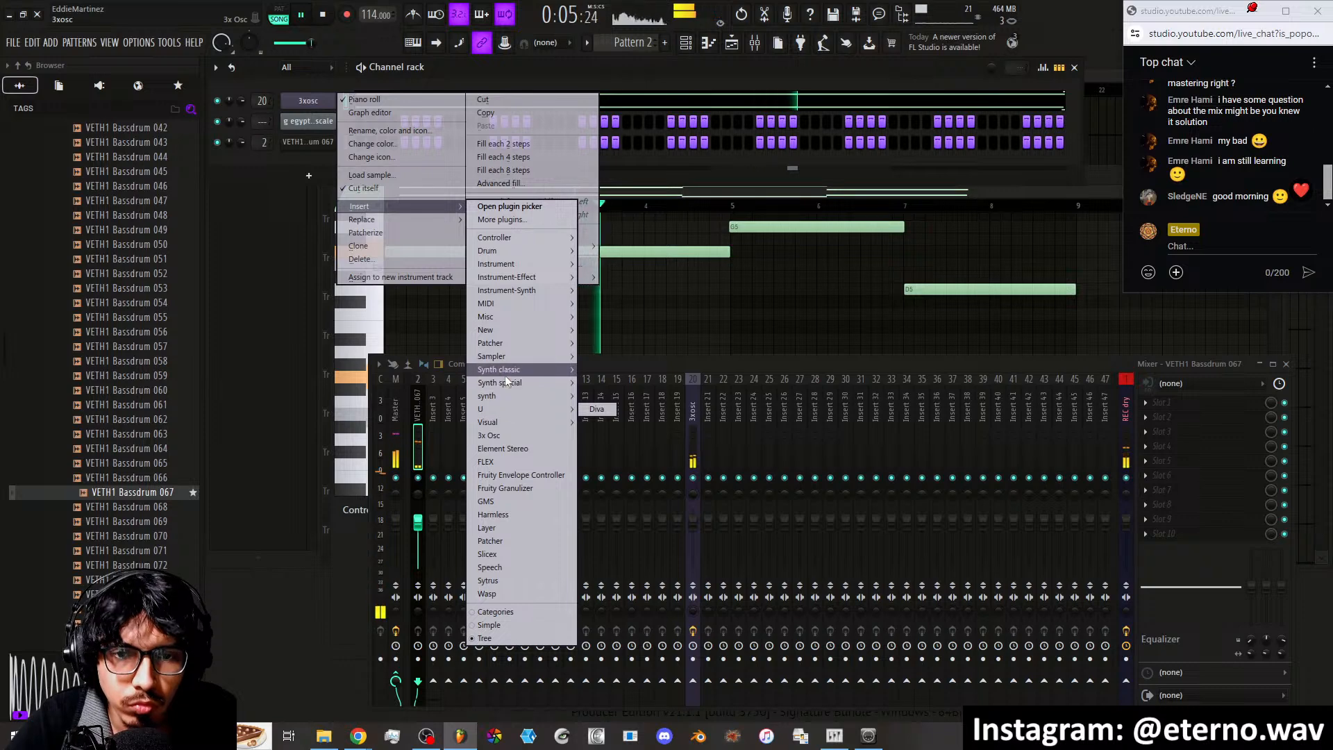
click(515, 433)
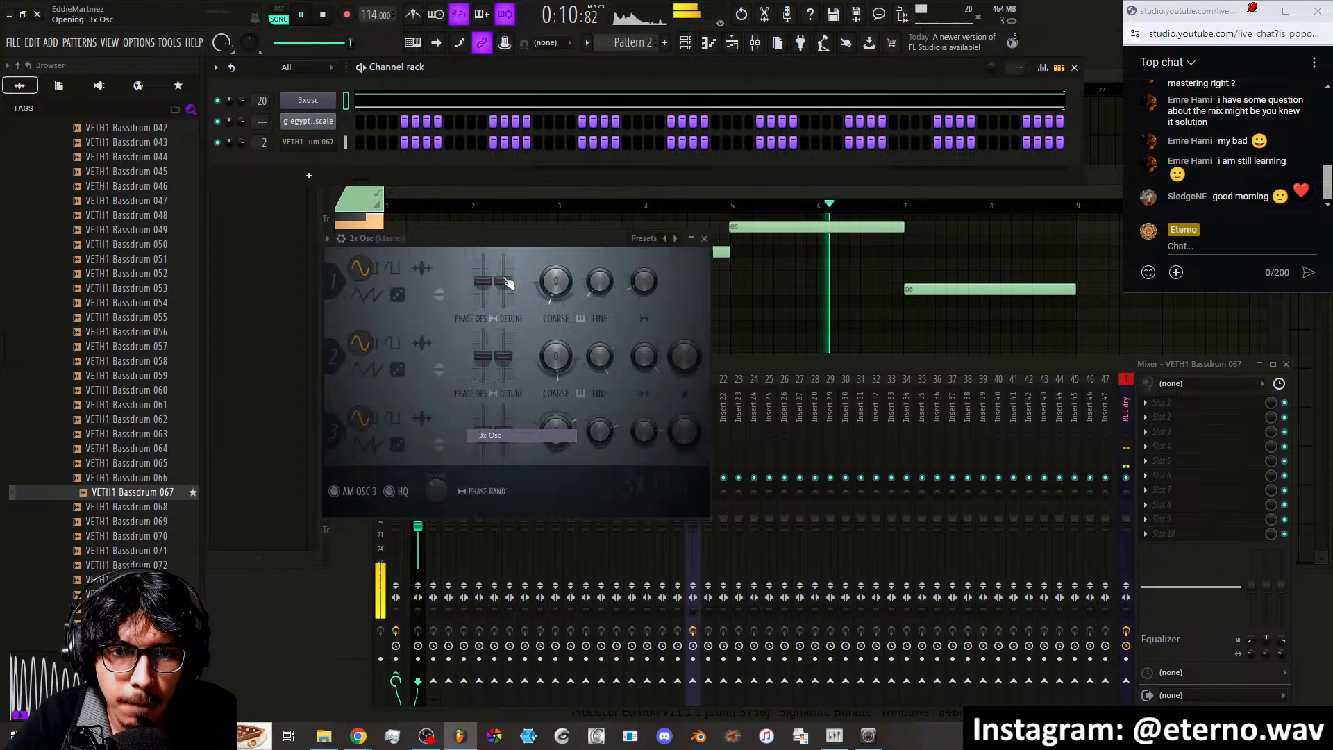
drag(614, 239, 680, 188)
Rename the original 3xosc channel as chords
shift+click(324, 125)
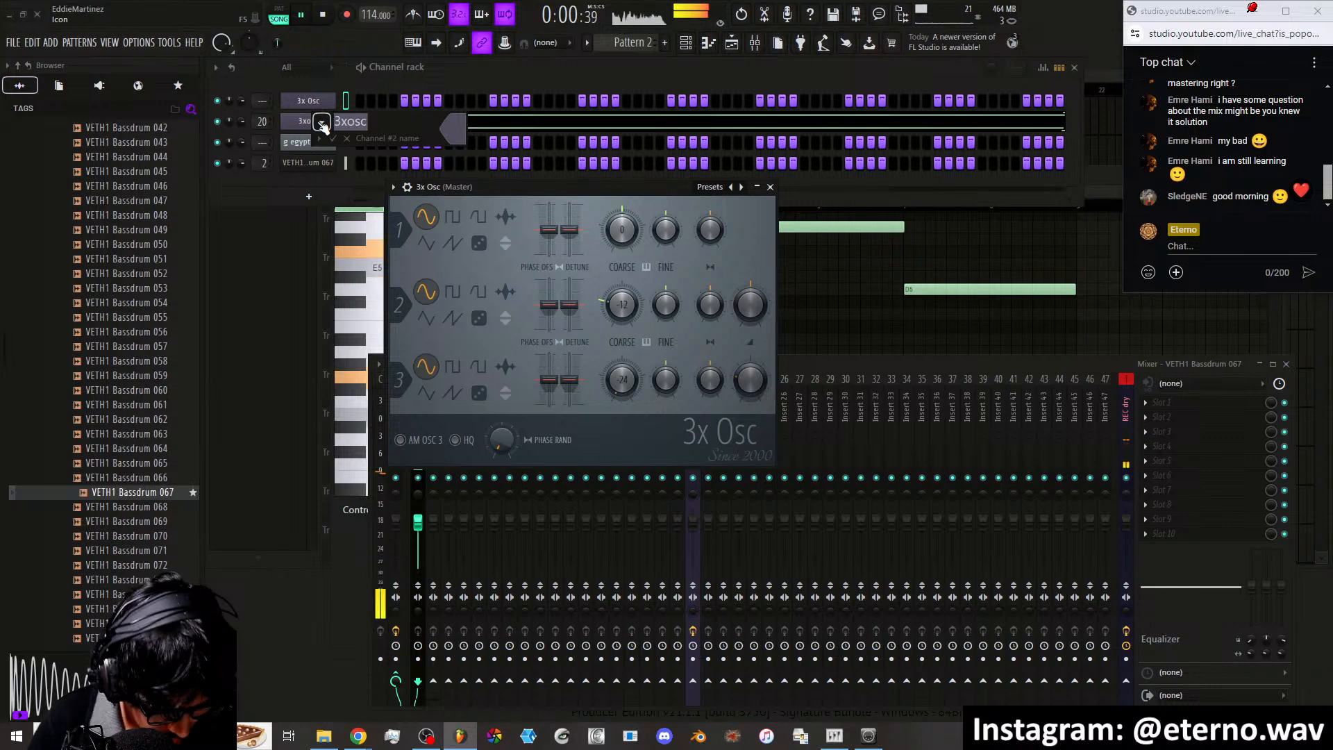
text(chords)
key(Return)
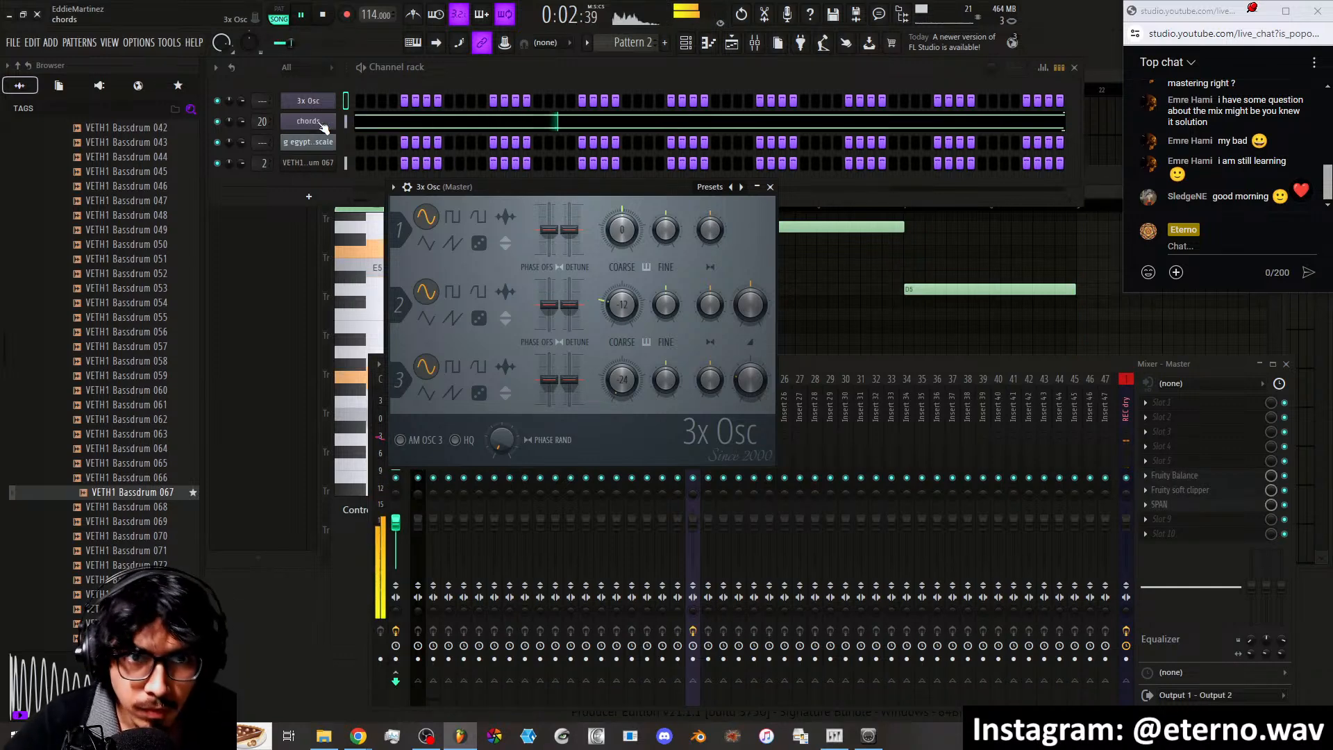
Save the chords channel's 3x Osc sound as a preset named slow rise chords and close the plugin window
click(323, 124)
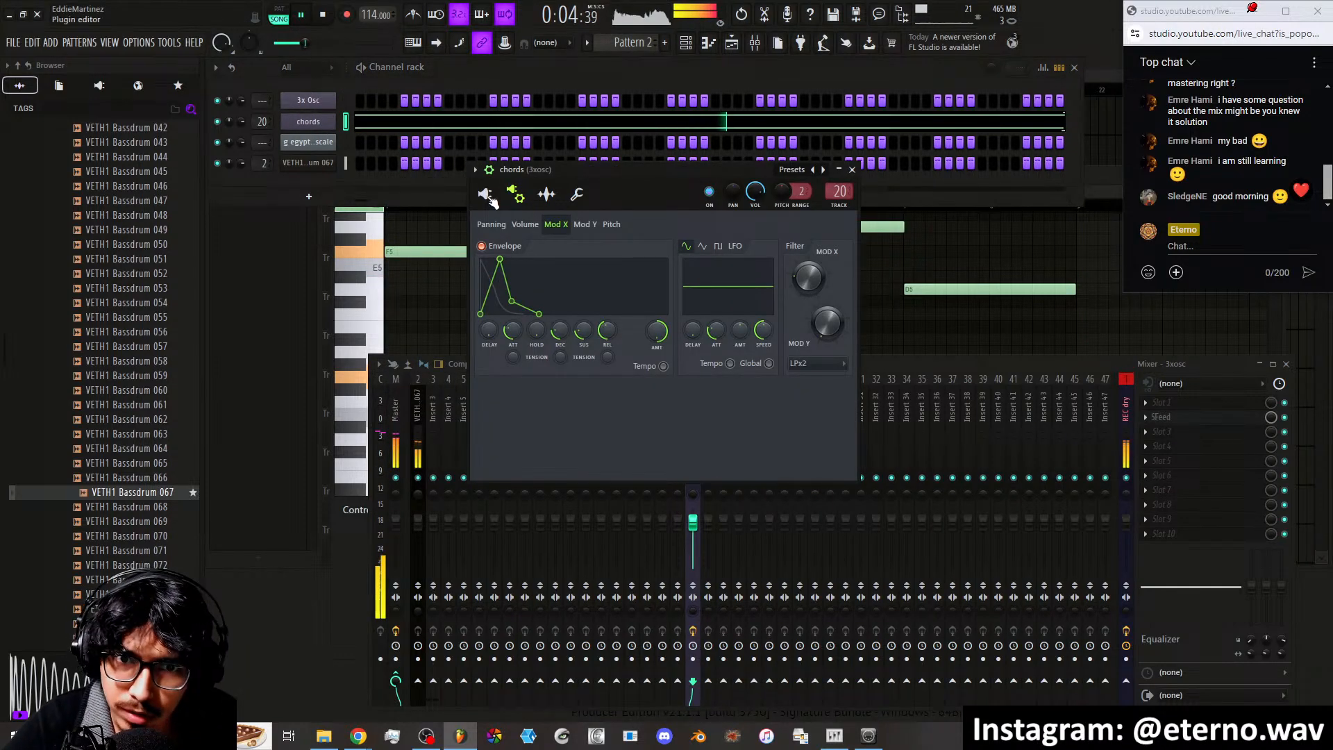
click(486, 195)
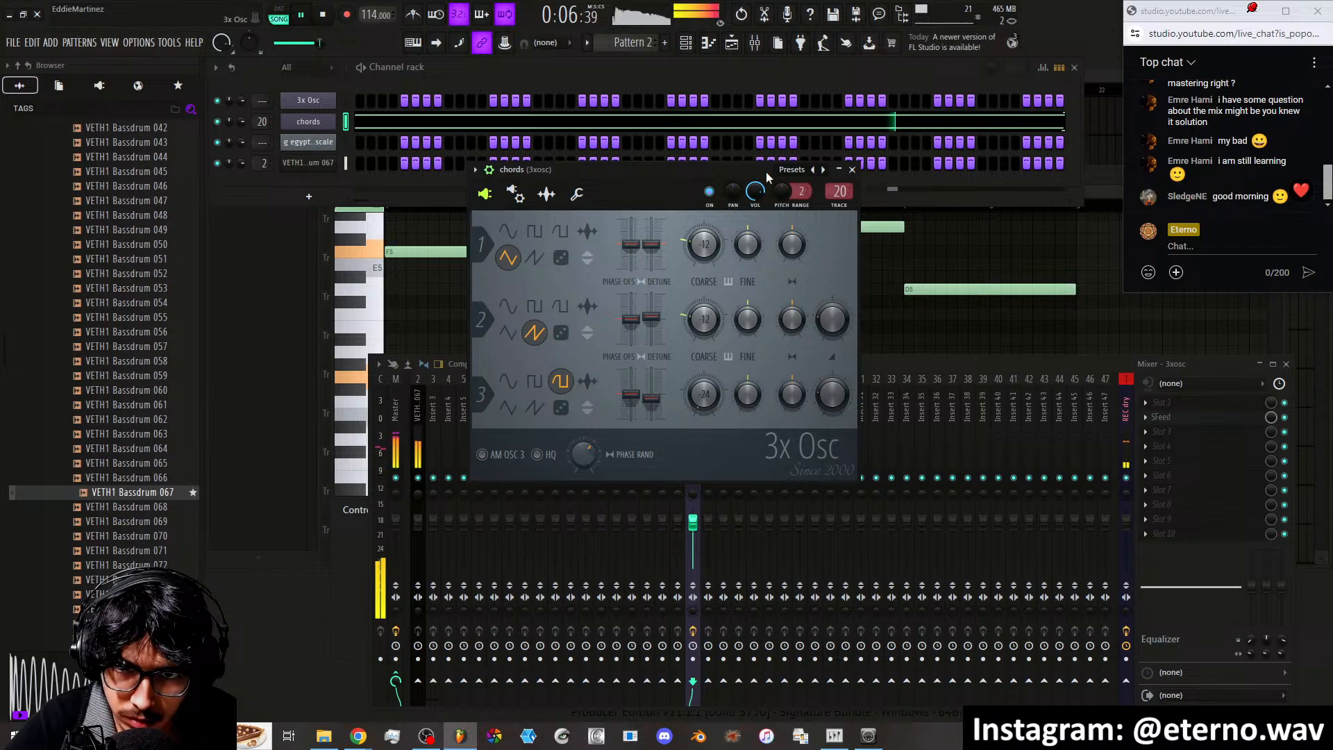
click(475, 169)
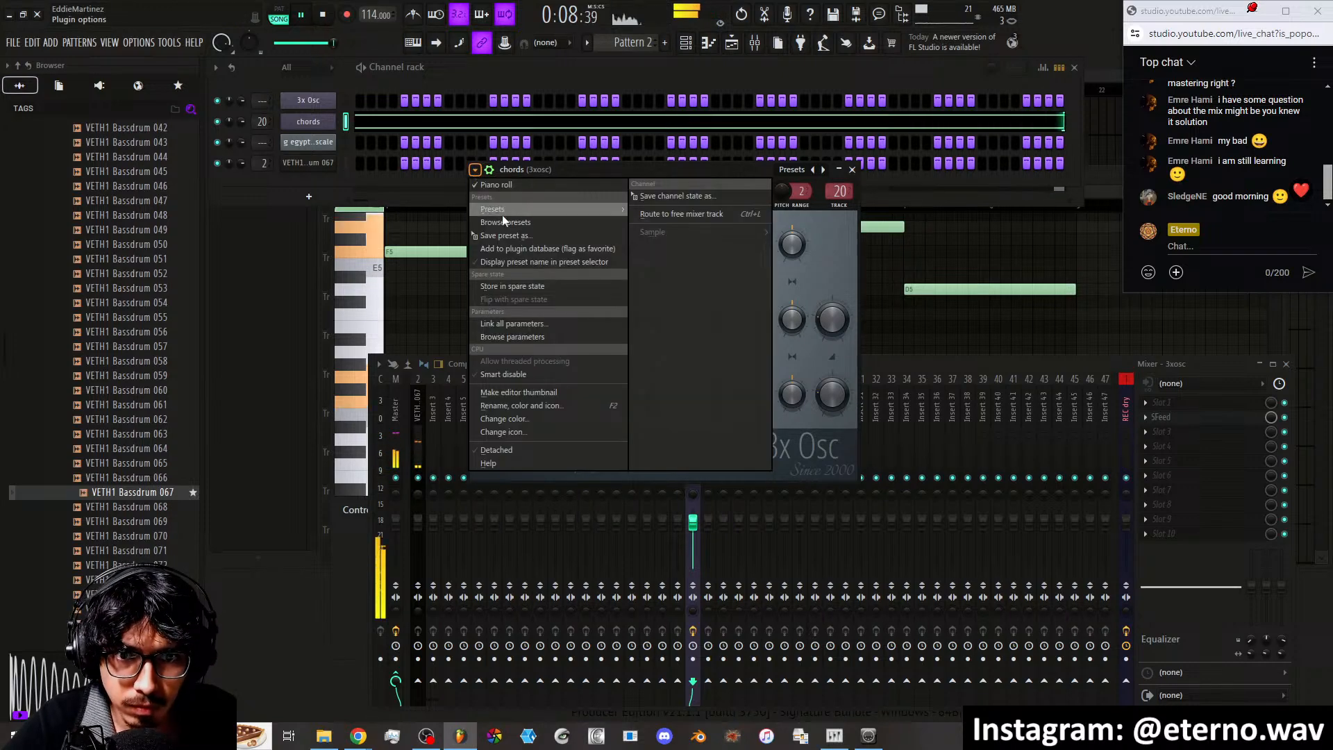
click(504, 236)
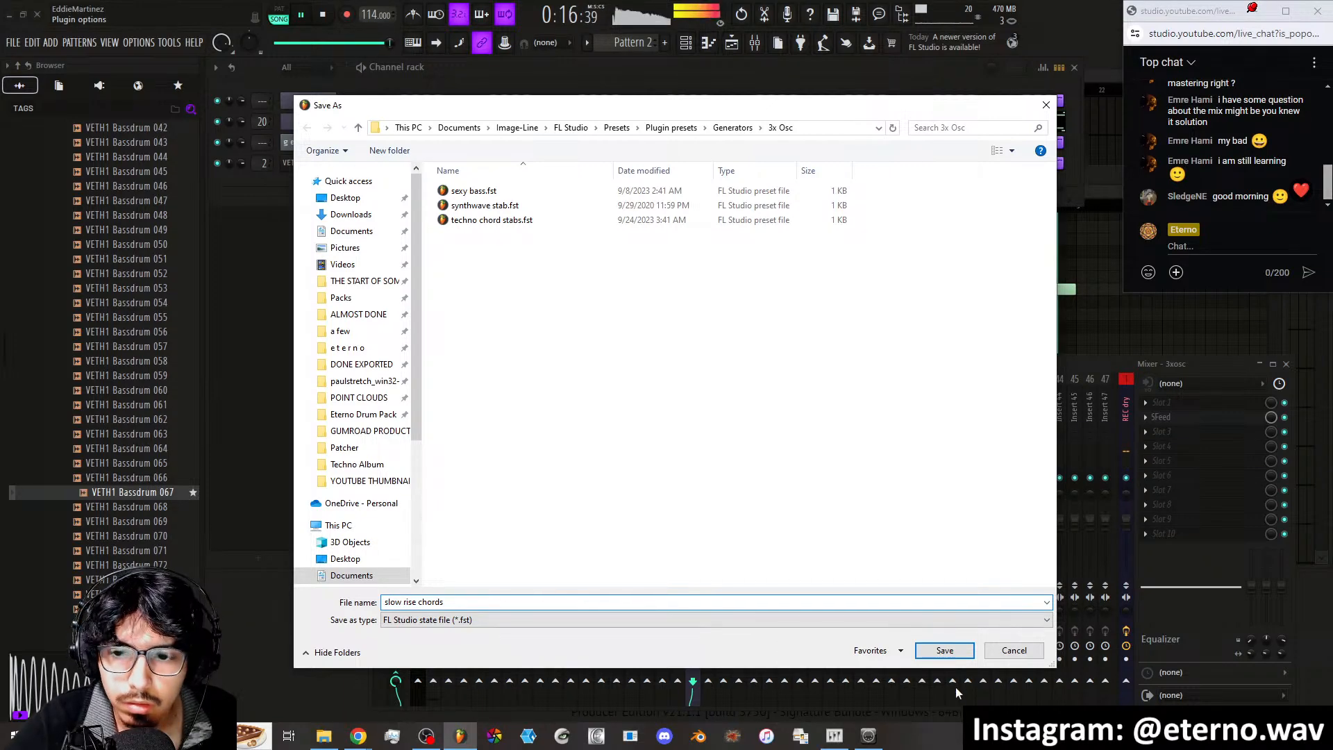
key(Return)
click(854, 179)
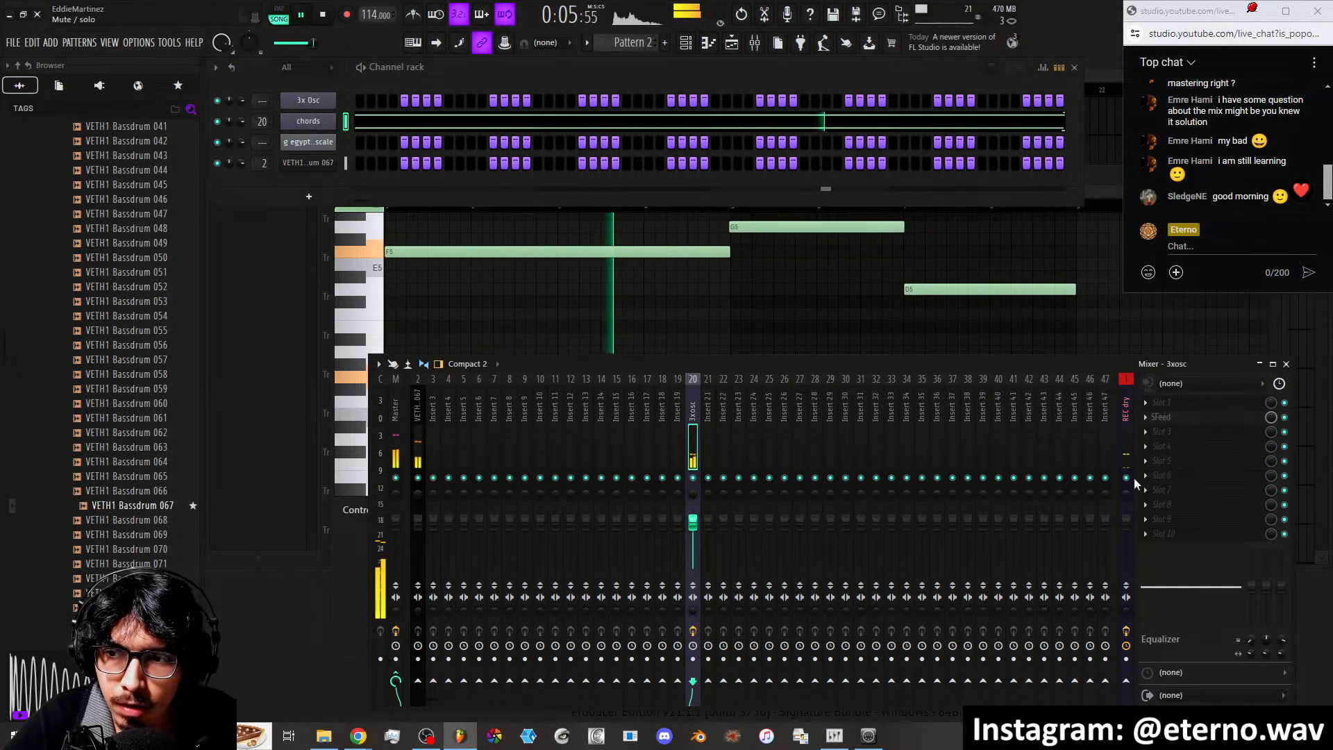
Load ShaperBox2 into slot 7 of mixer insert 20 and set its volume mix to 88%
click(1154, 490)
click(1072, 632)
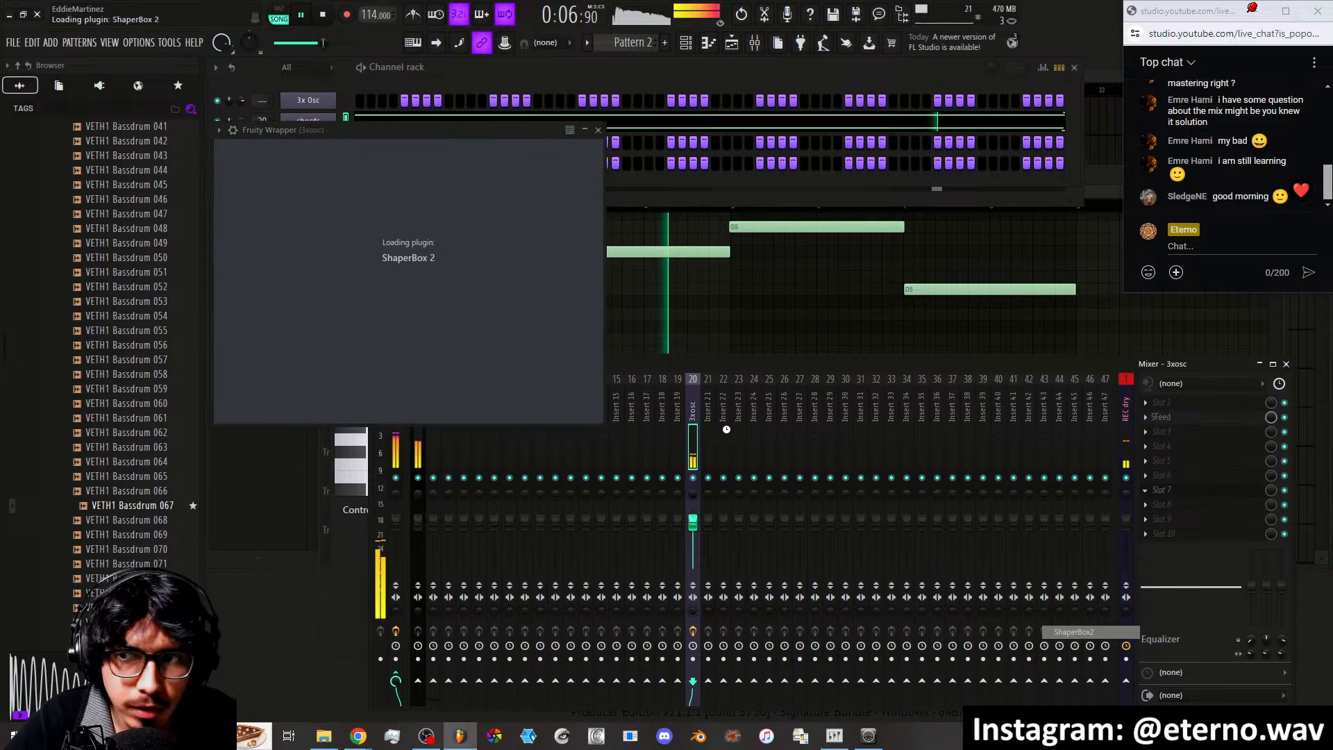
click(720, 281)
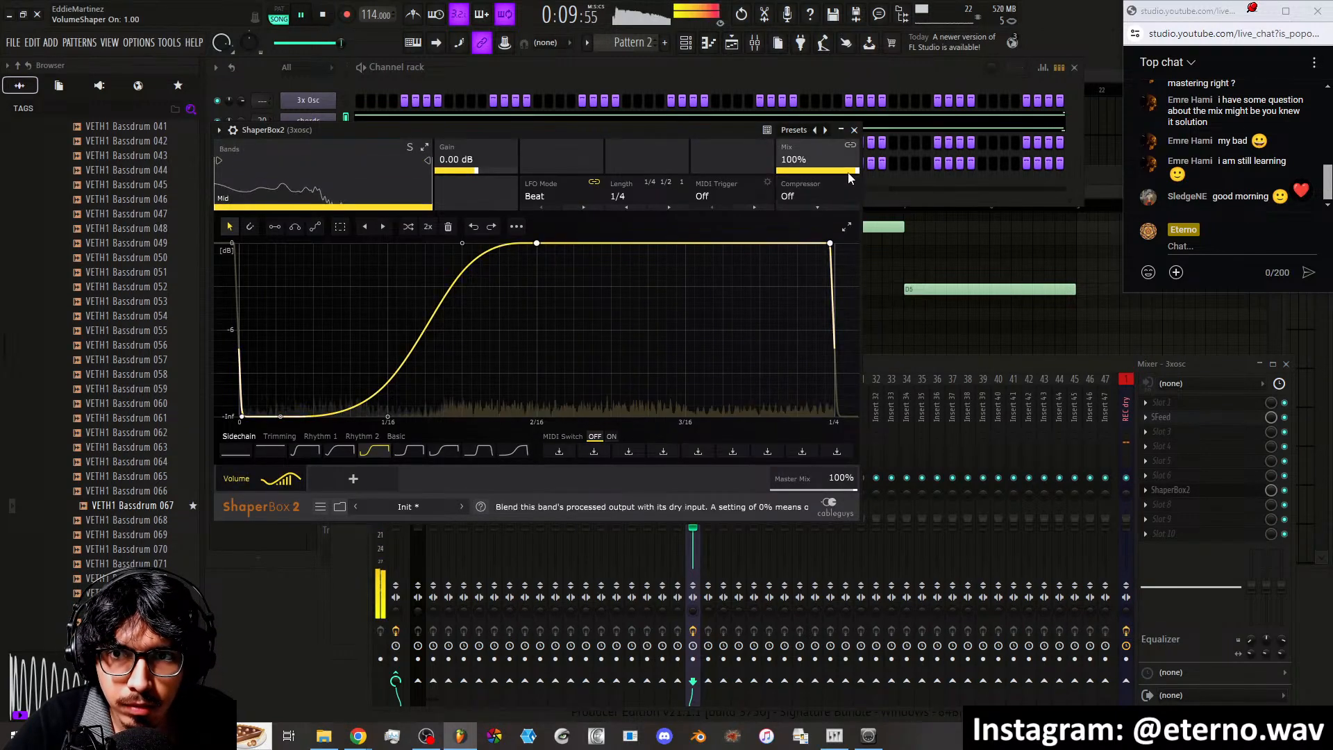
drag(850, 171, 847, 171)
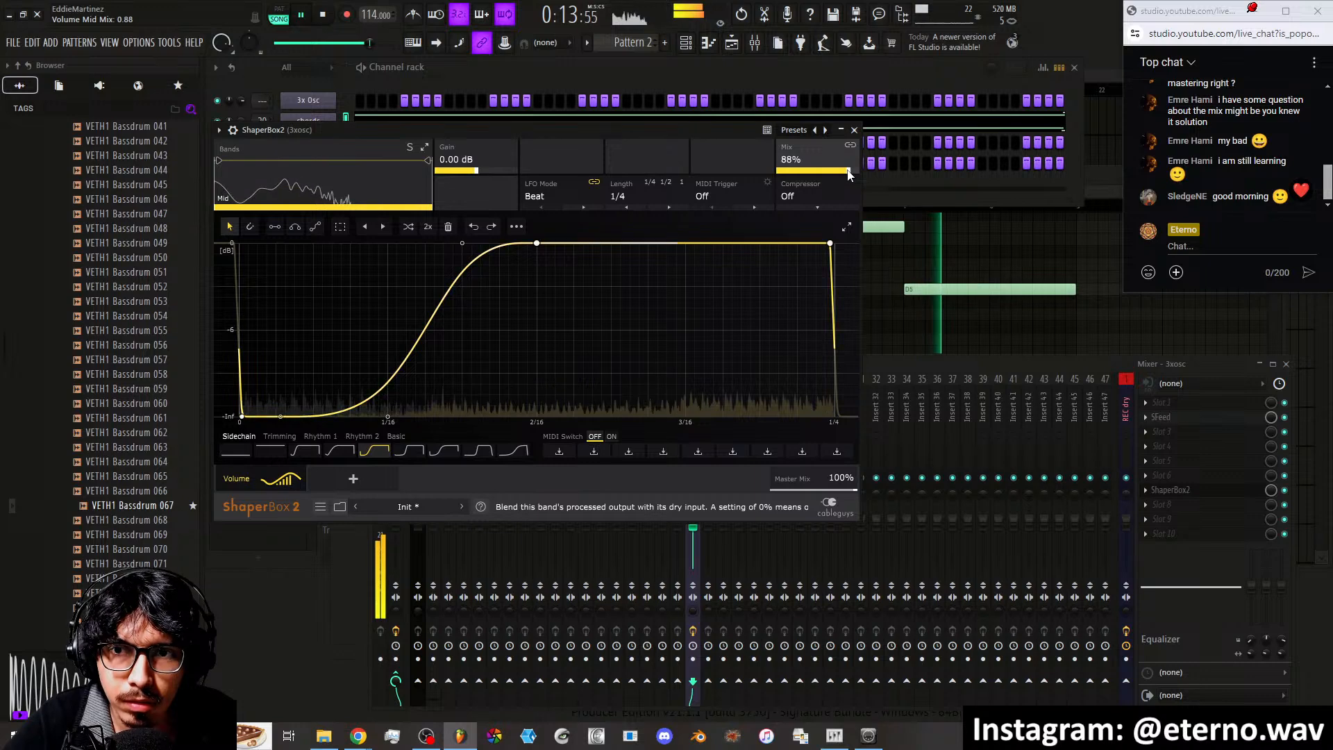
click(854, 130)
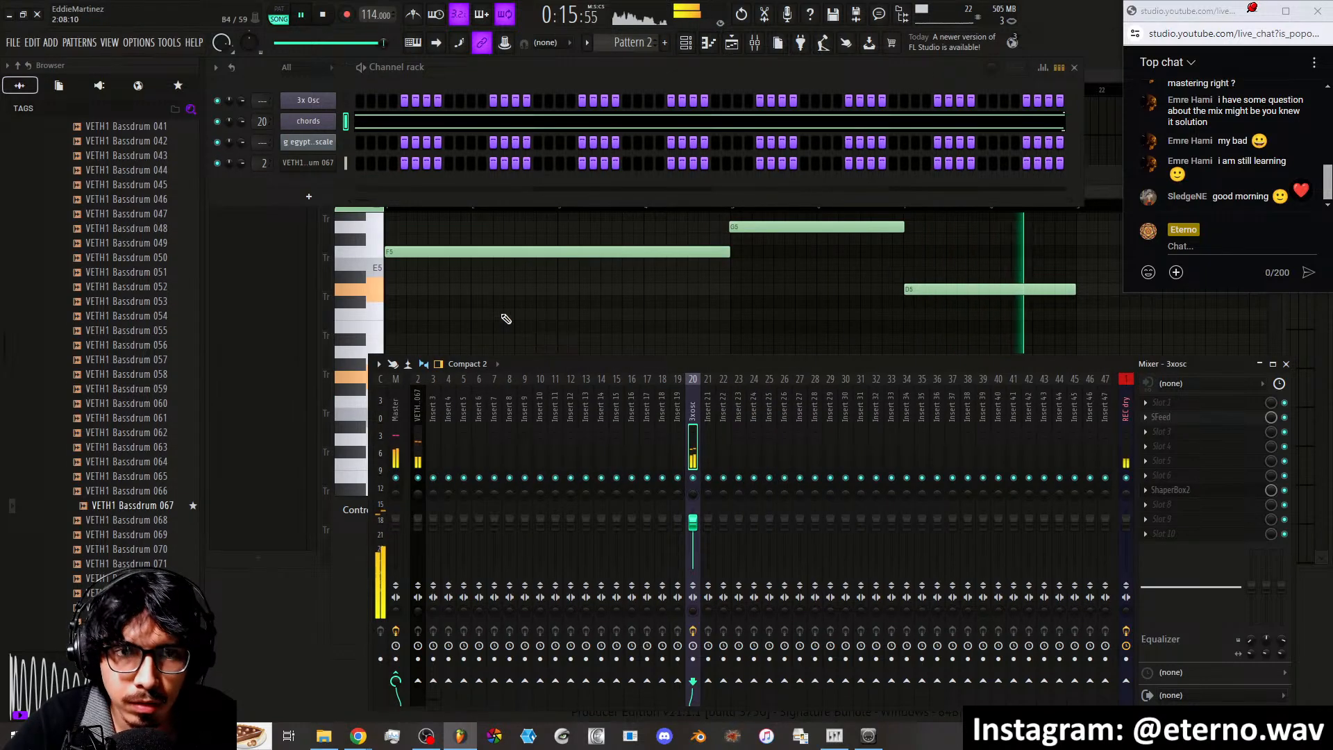
Rename mixer insert 20 as chords
double_click(692, 410)
text(chords)
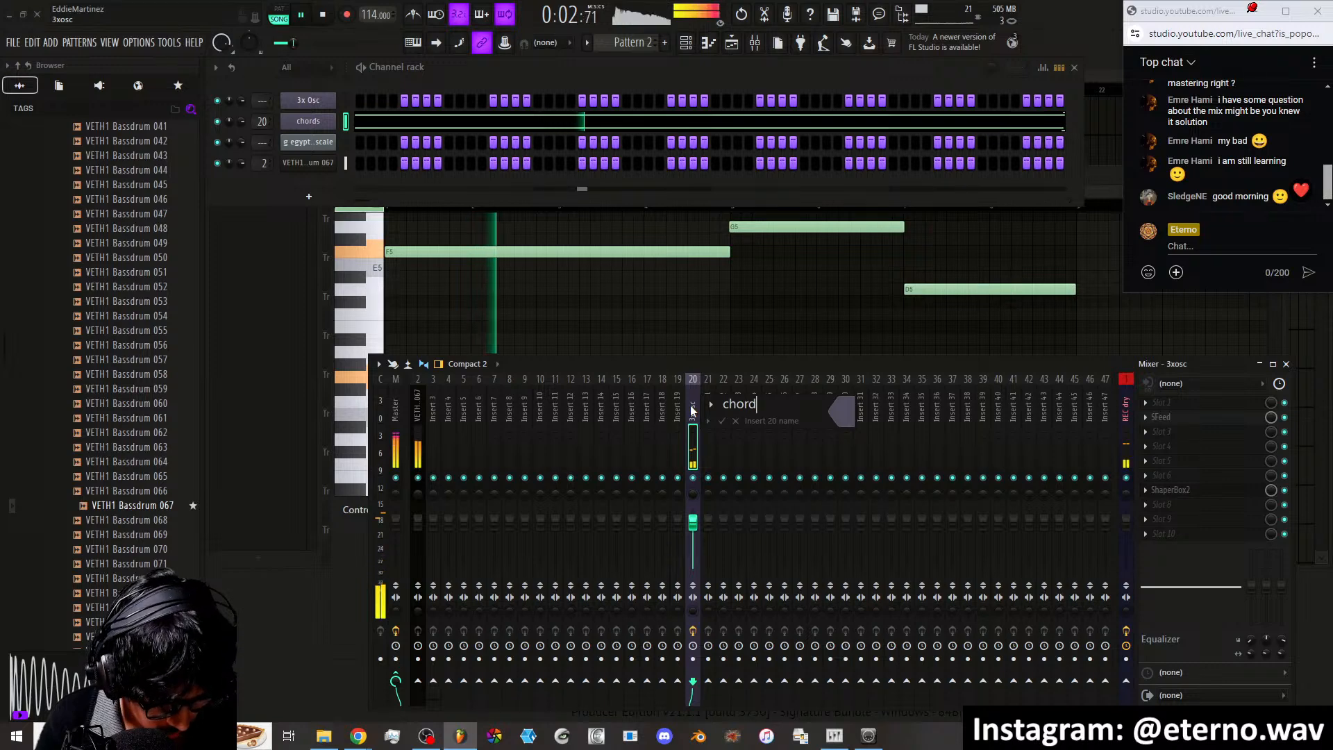
key(Return)
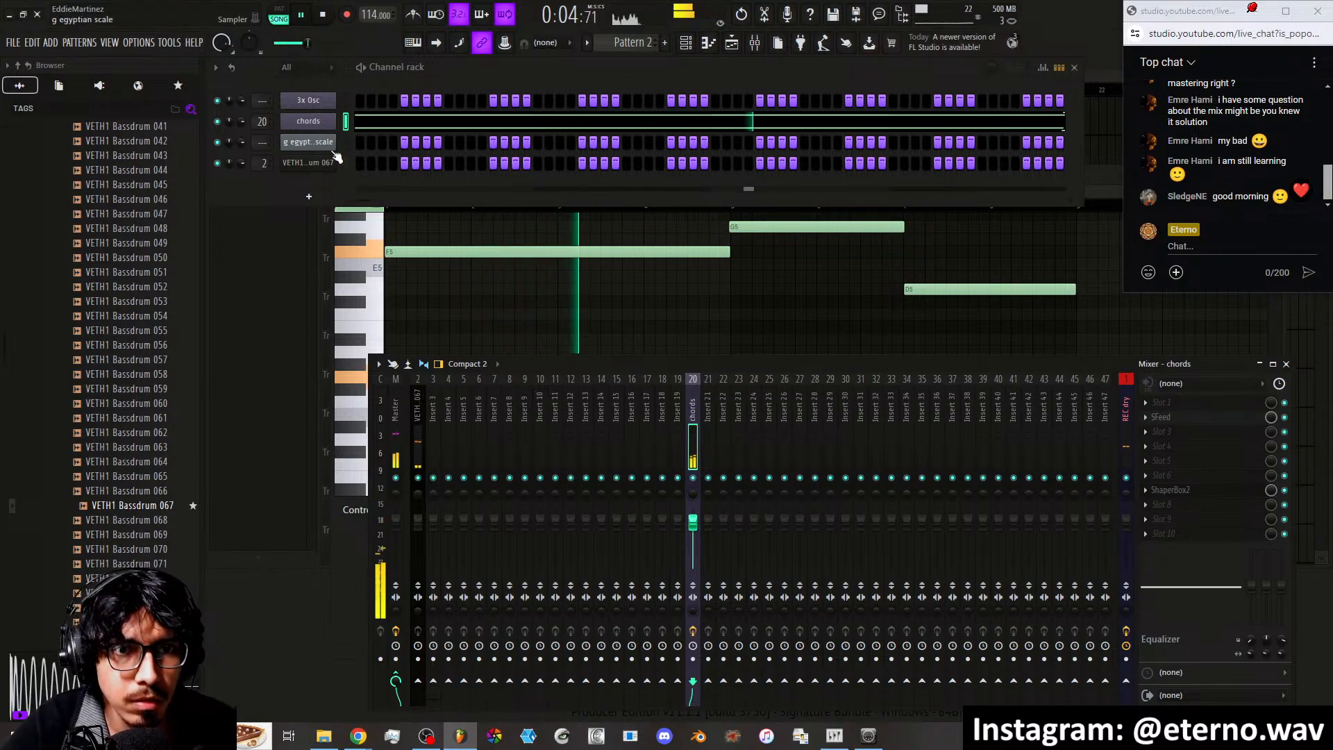
Rename the new 3x Osc channel as bass
key(F2)
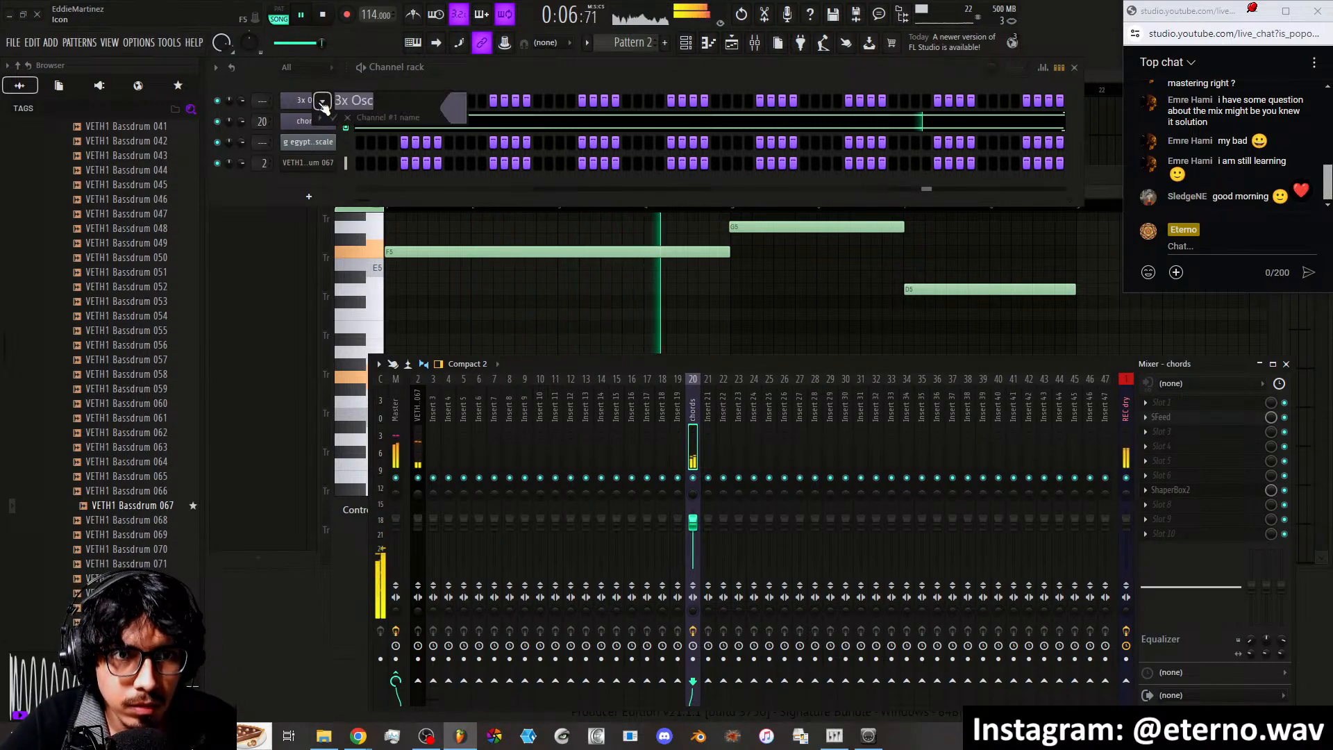
text(bass)
key(Return)
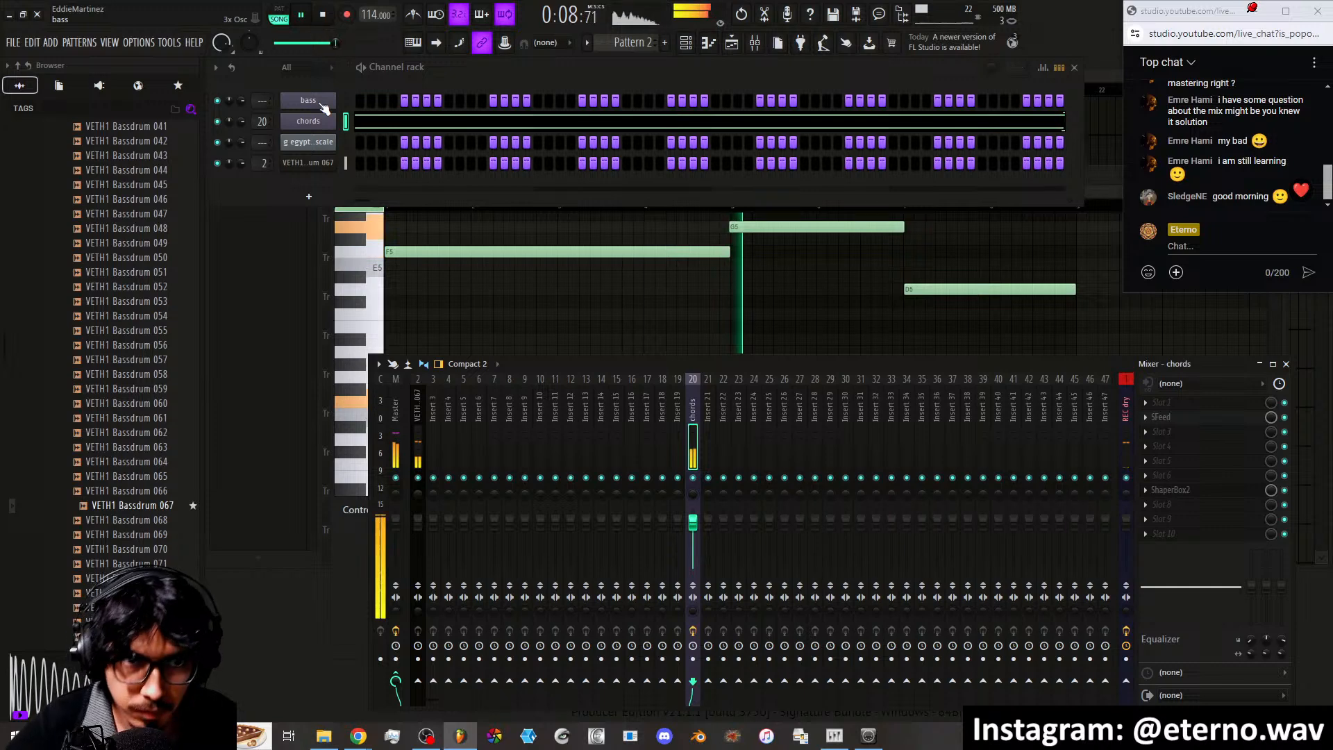
On the bass synth, turn down oscillator 3's mix level, set oscillator 1's coarse pitch to -24 with a sine wave, and give oscillator 2 a triangle wave
click(325, 108)
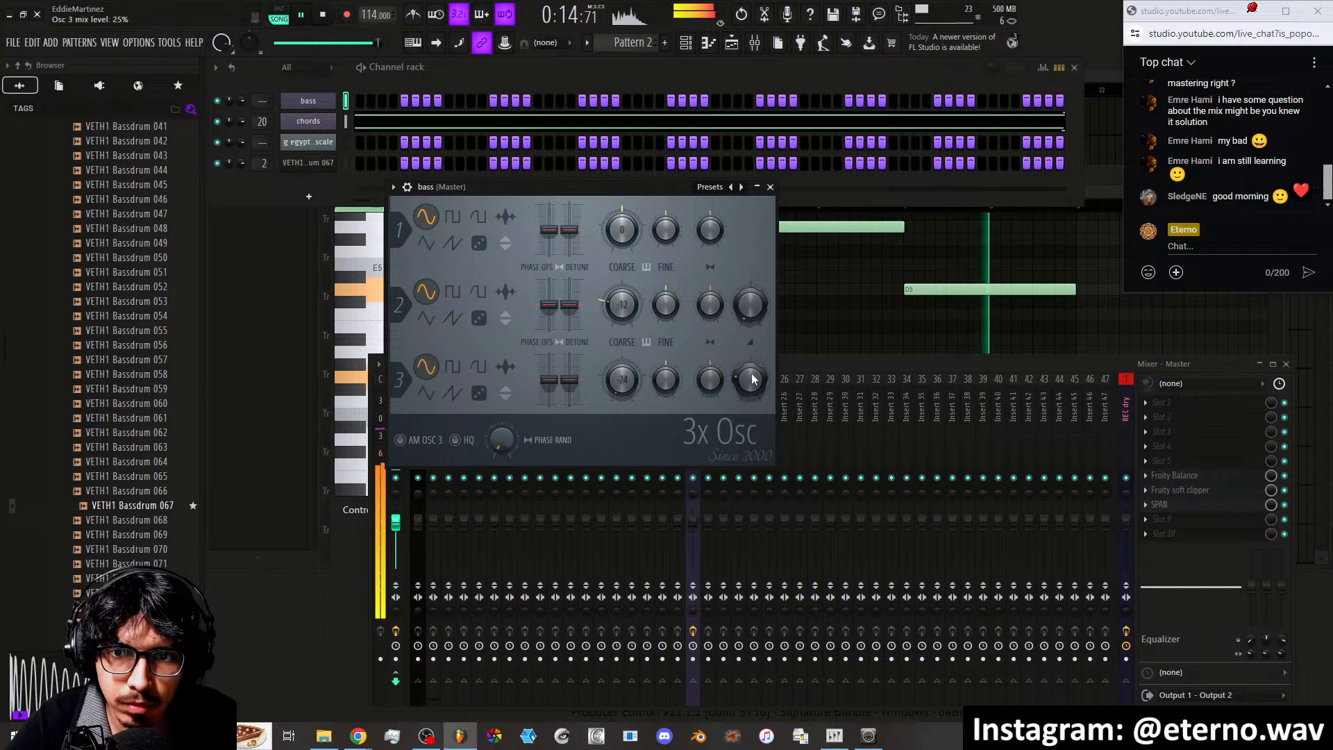
drag(751, 378, 752, 434)
drag(622, 229, 622, 313)
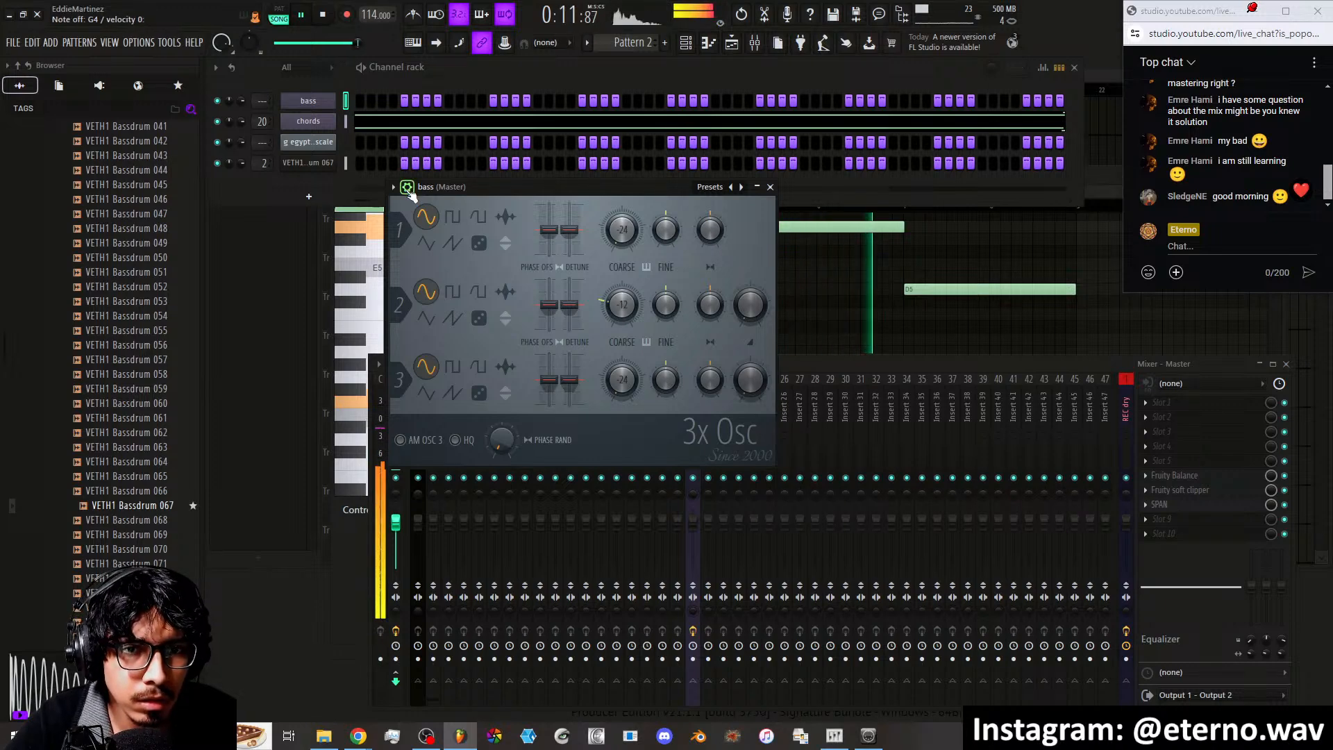
click(452, 242)
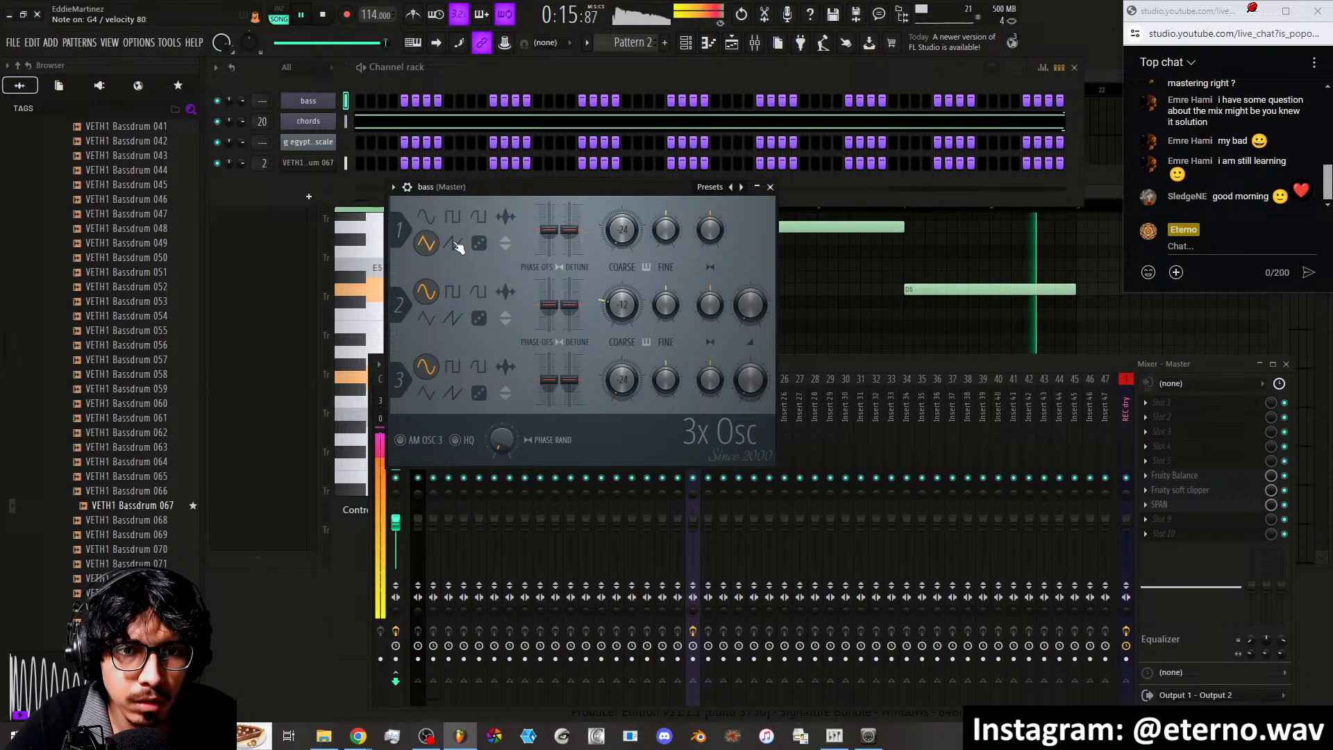
click(430, 218)
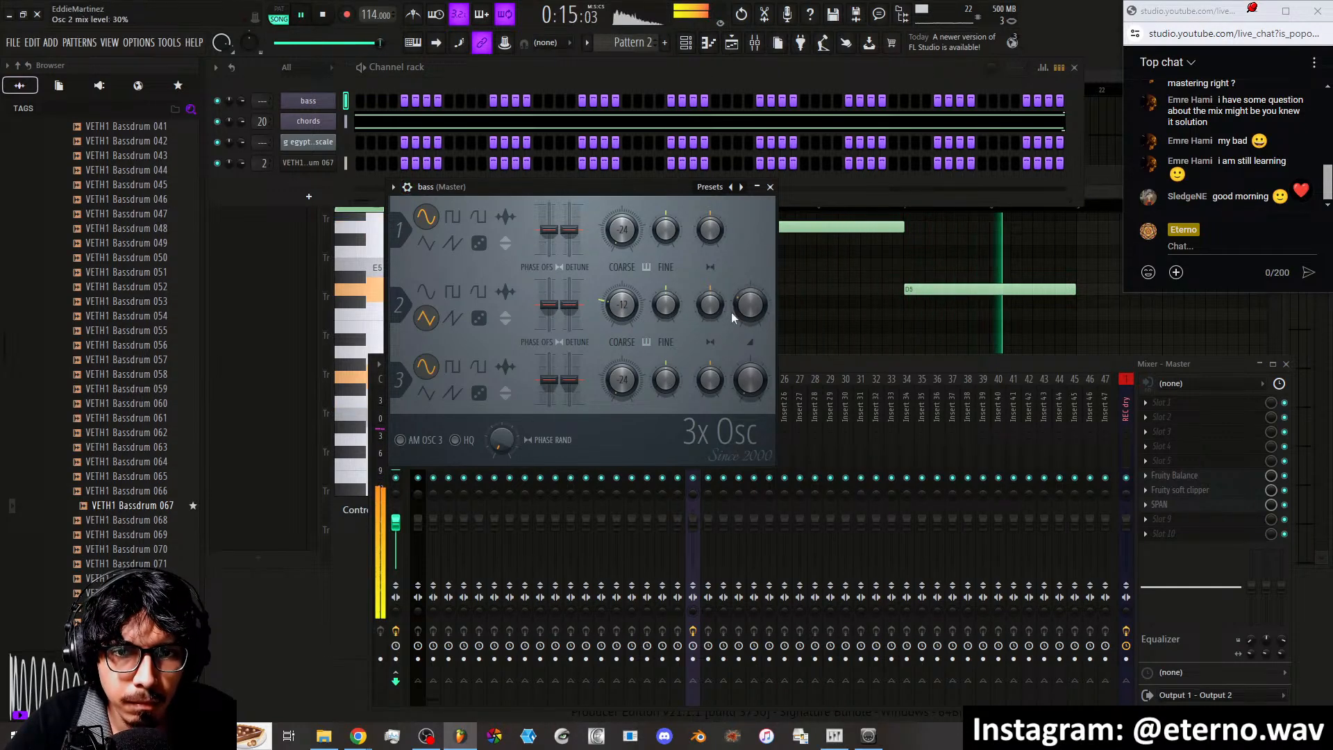
Enable the bass channel's volume envelope and shape it into a short pluck with no attack or hold and a brief decay
click(407, 187)
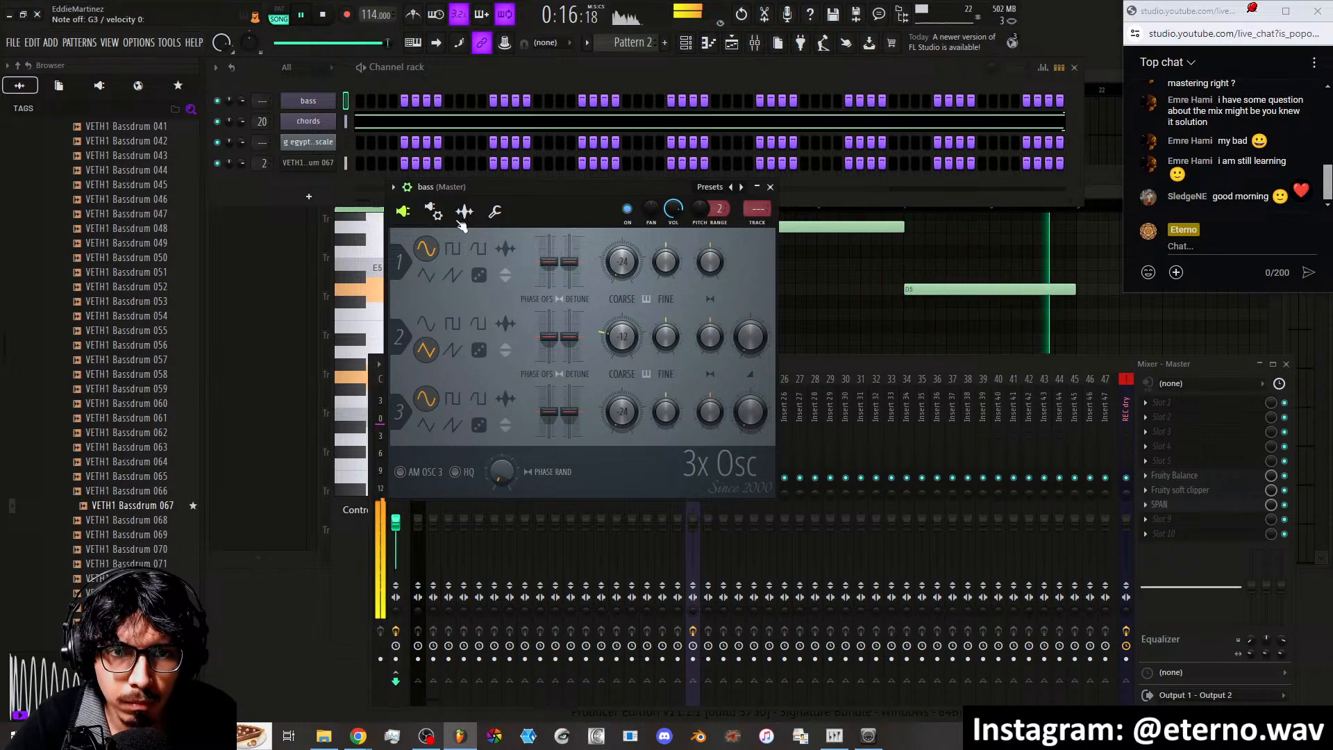
click(433, 211)
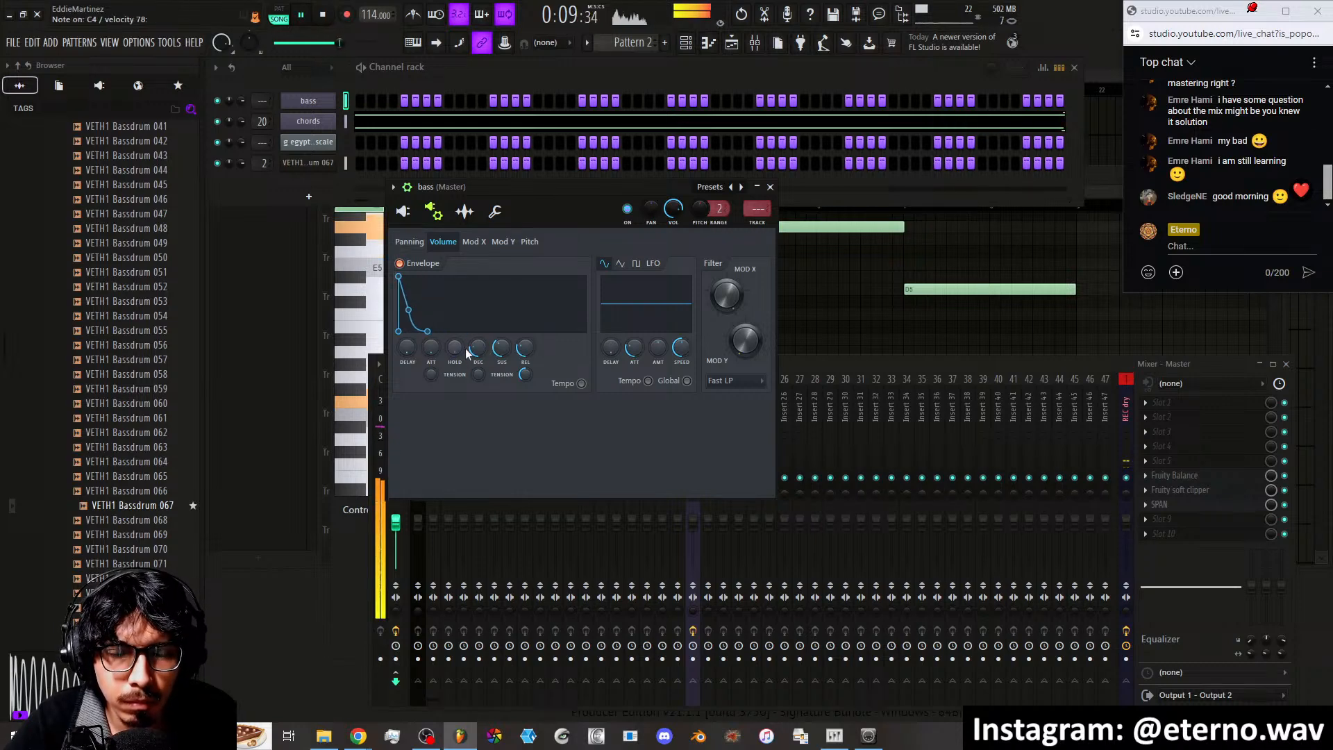
scroll(495, 351, down, 3)
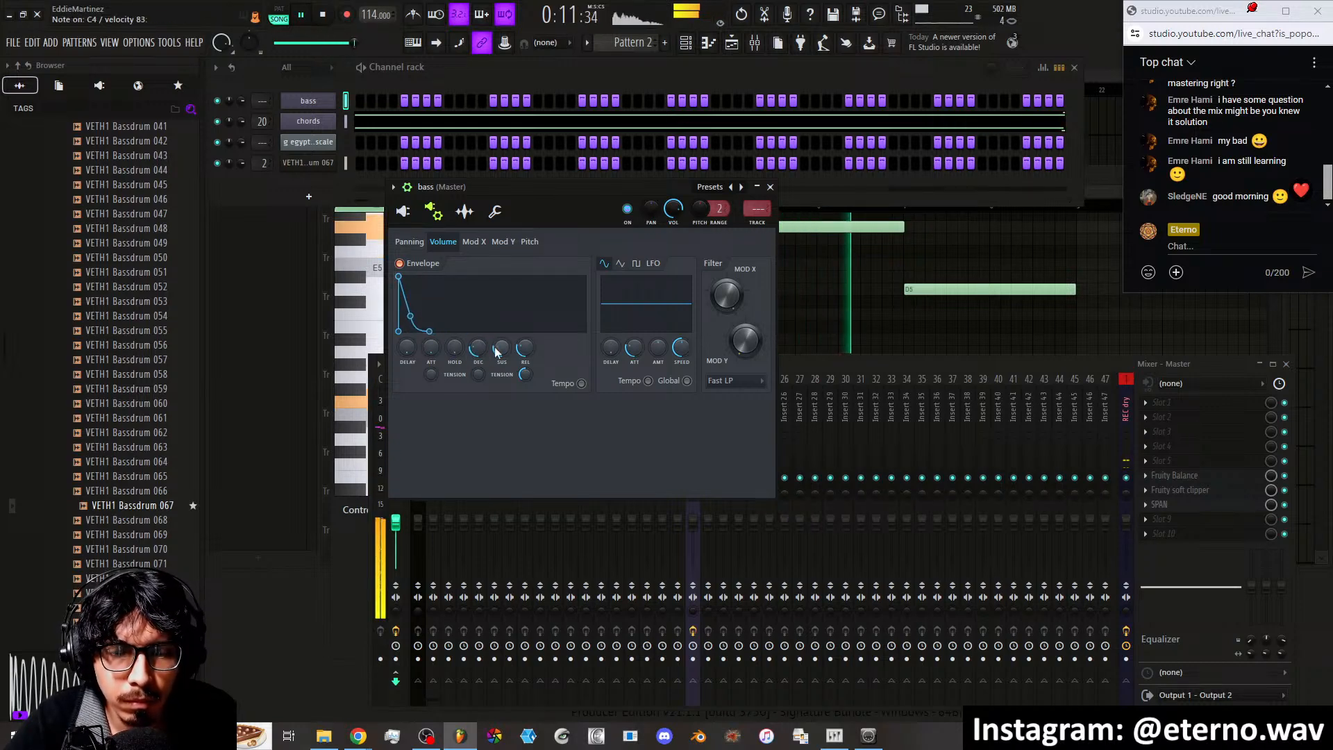
drag(476, 351, 476, 338)
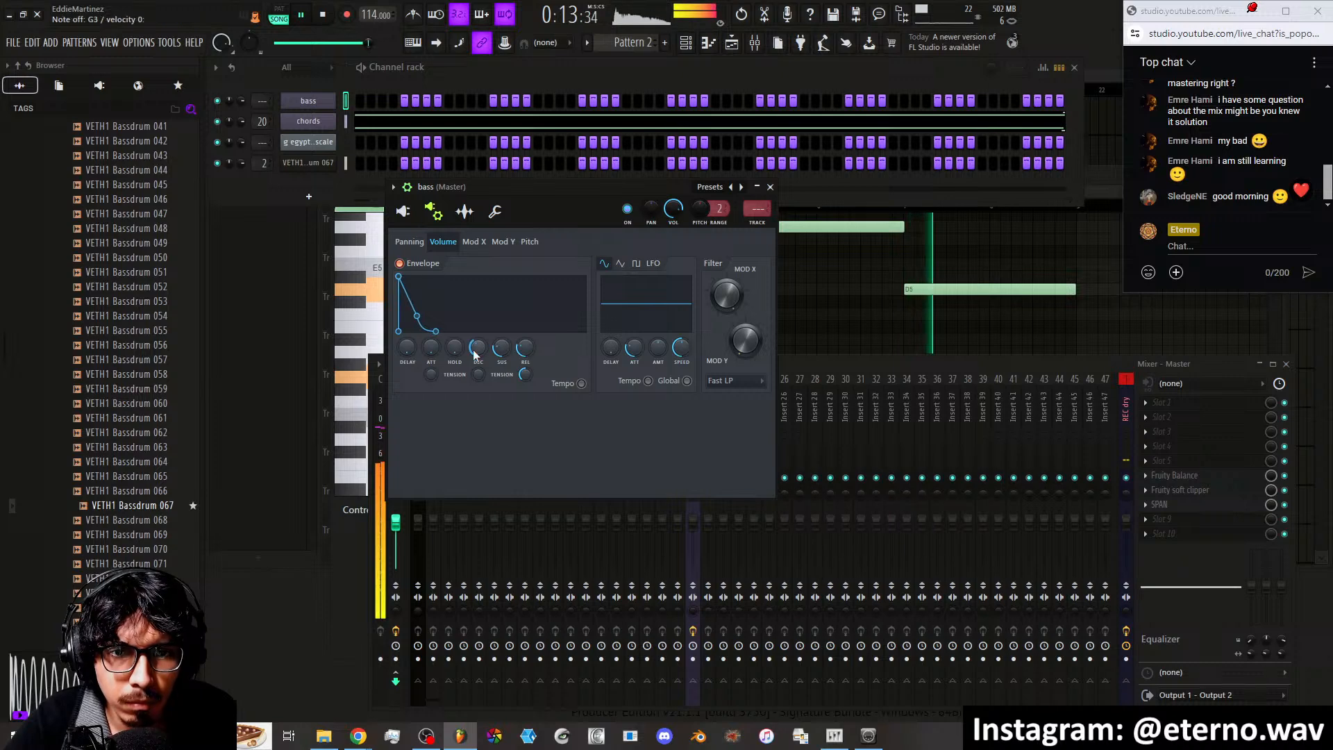
Enable the bass's Mod X envelope at a high amount with no attack or hold, short decay and low sustain, using the LPx2 filter
click(475, 242)
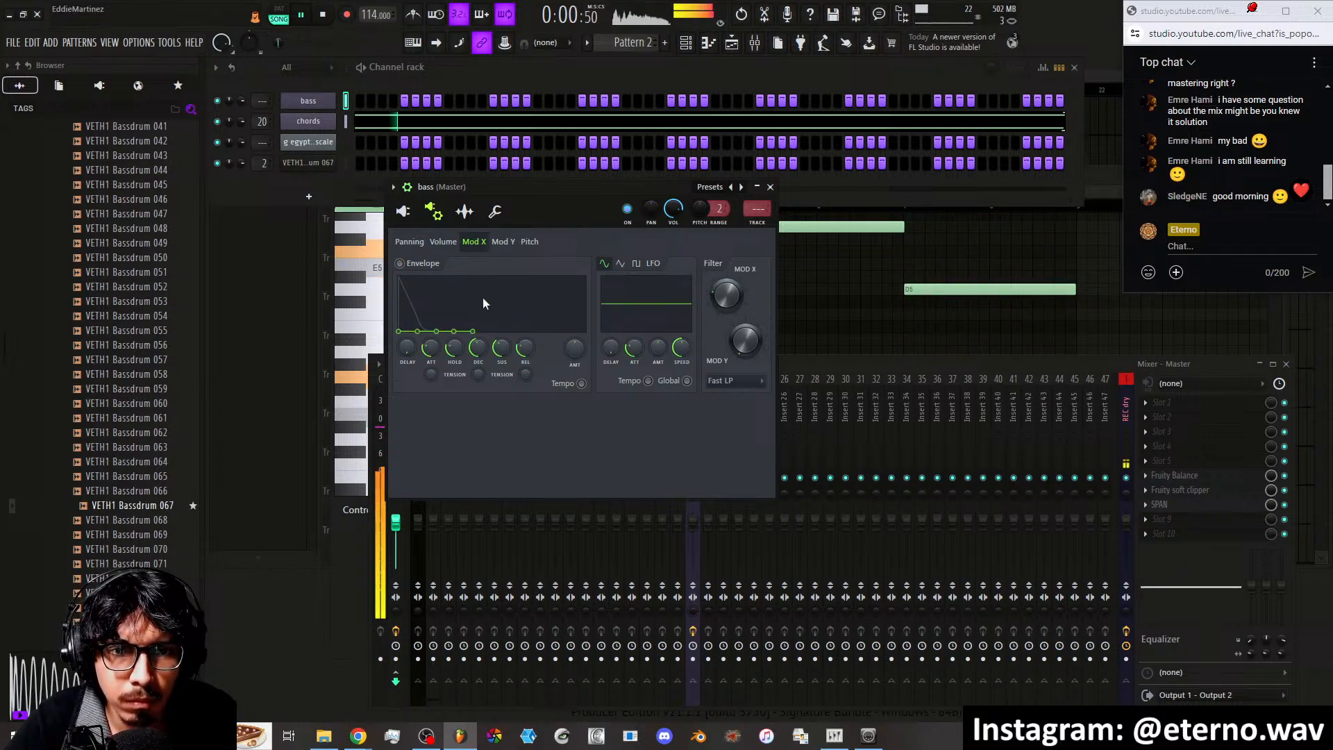
drag(573, 355, 573, 356)
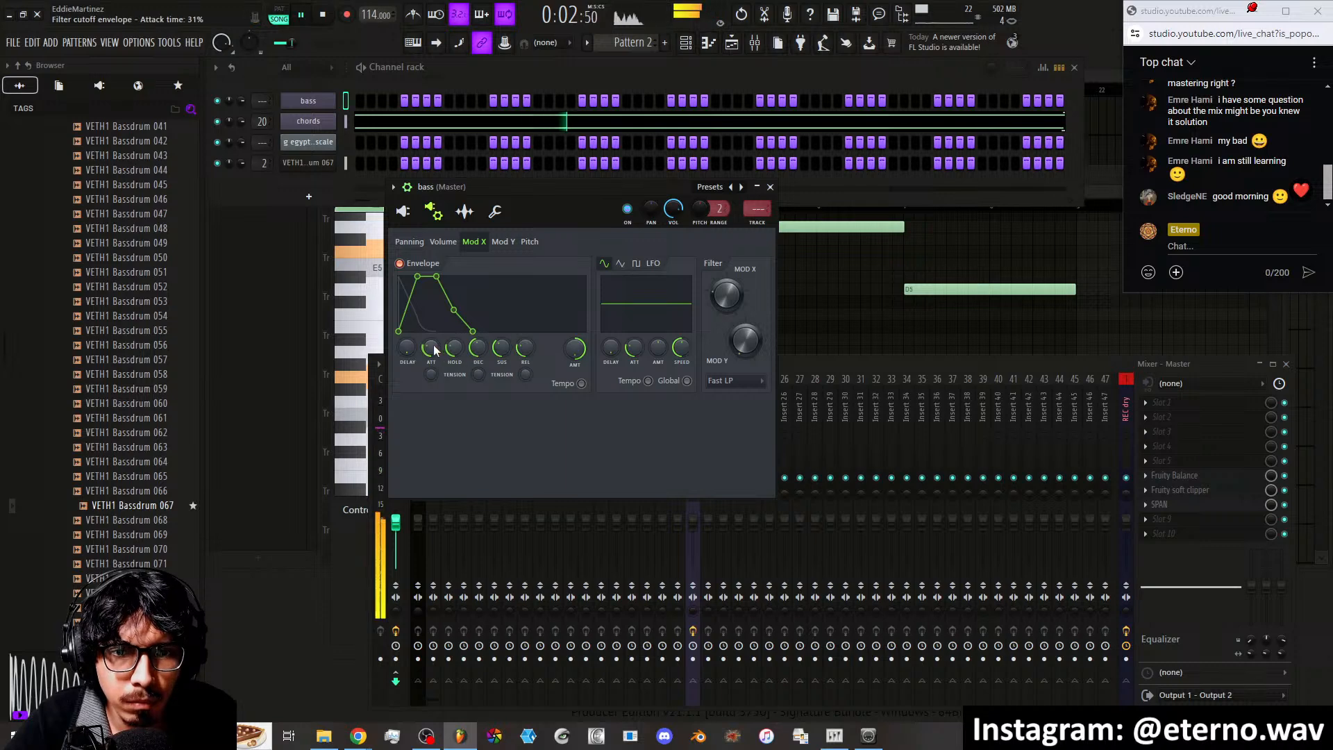
drag(435, 350, 447, 352)
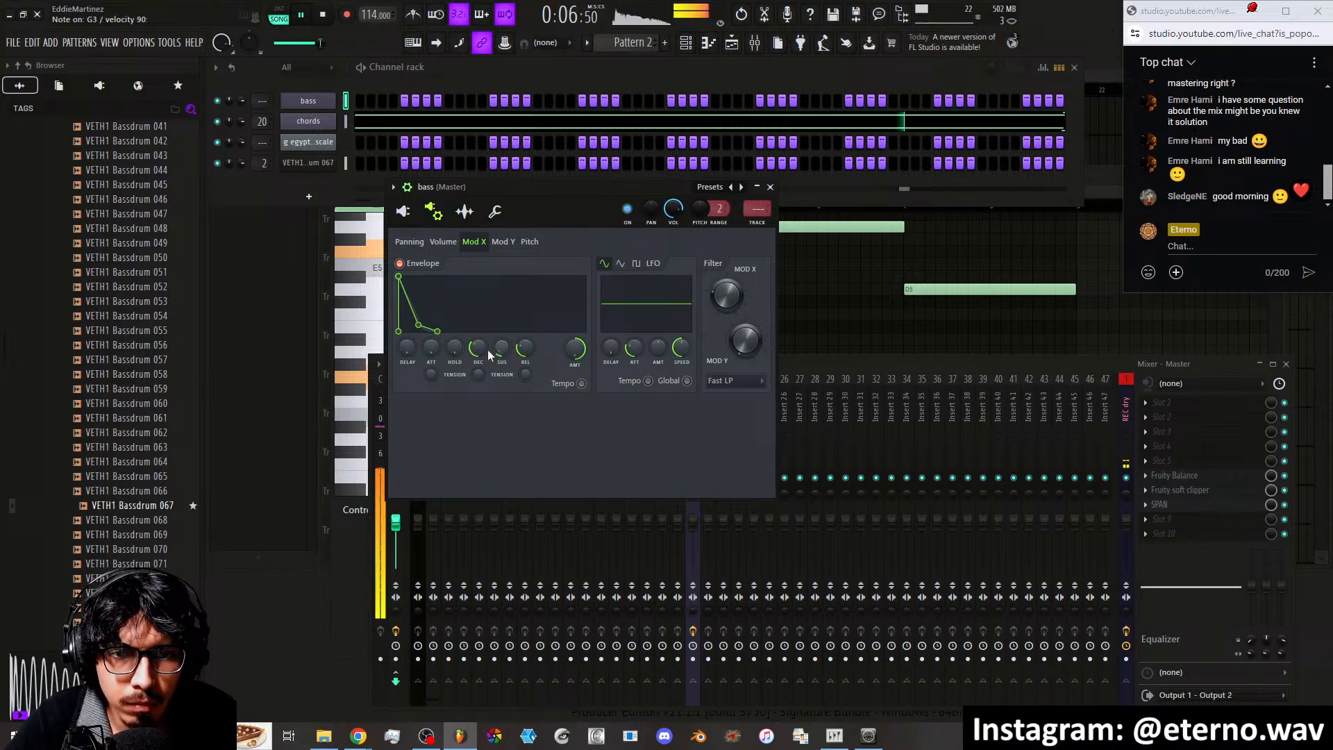
drag(485, 349, 481, 352)
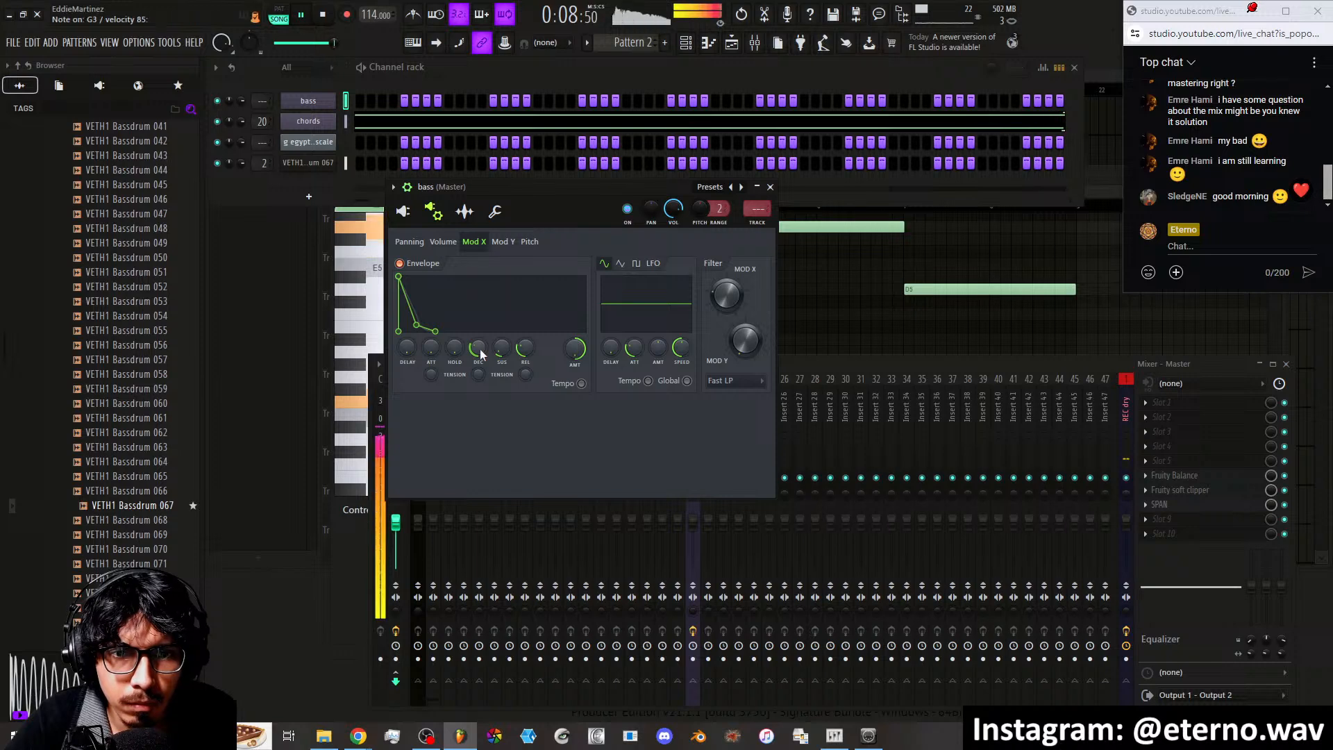
click(743, 387)
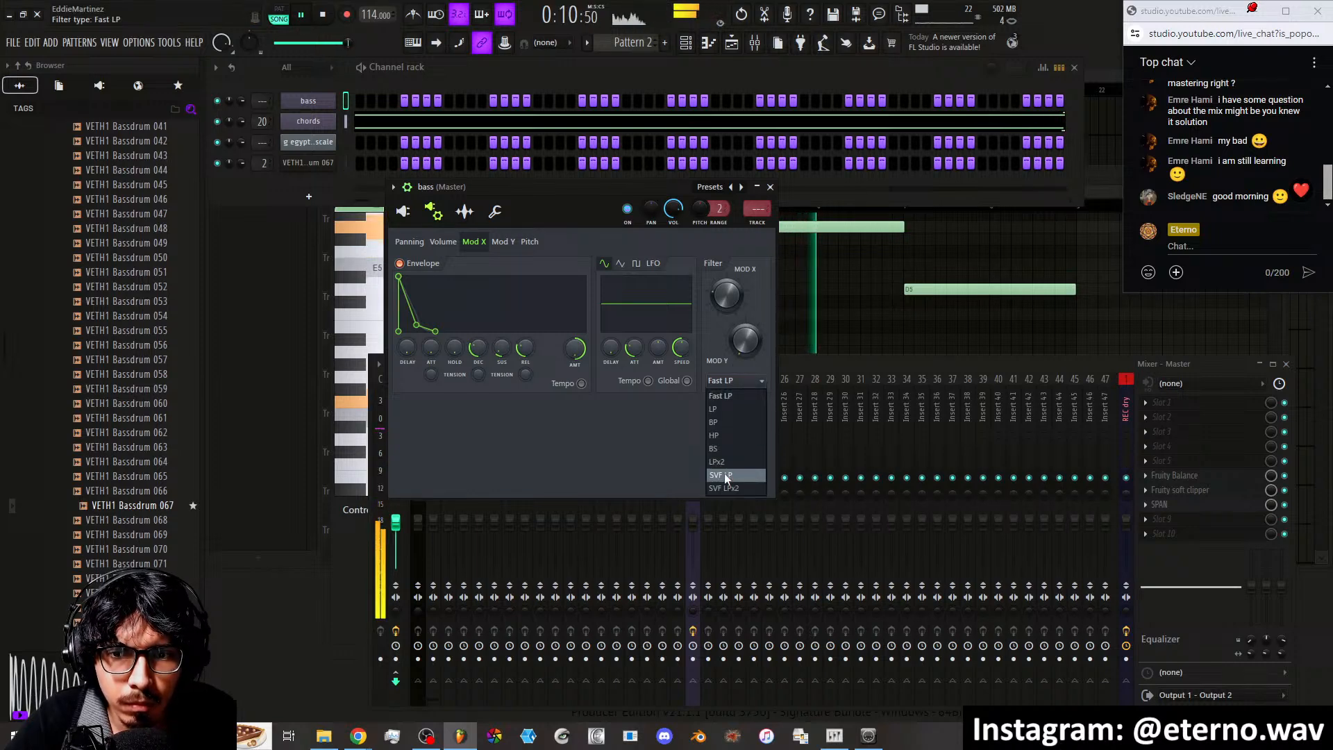
click(727, 458)
Audition bass waveforms, keeping sine on oscillator 1 and sawtooth on oscillators 2 and 3, and set oscillator 3's coarse pitch to 0
click(403, 212)
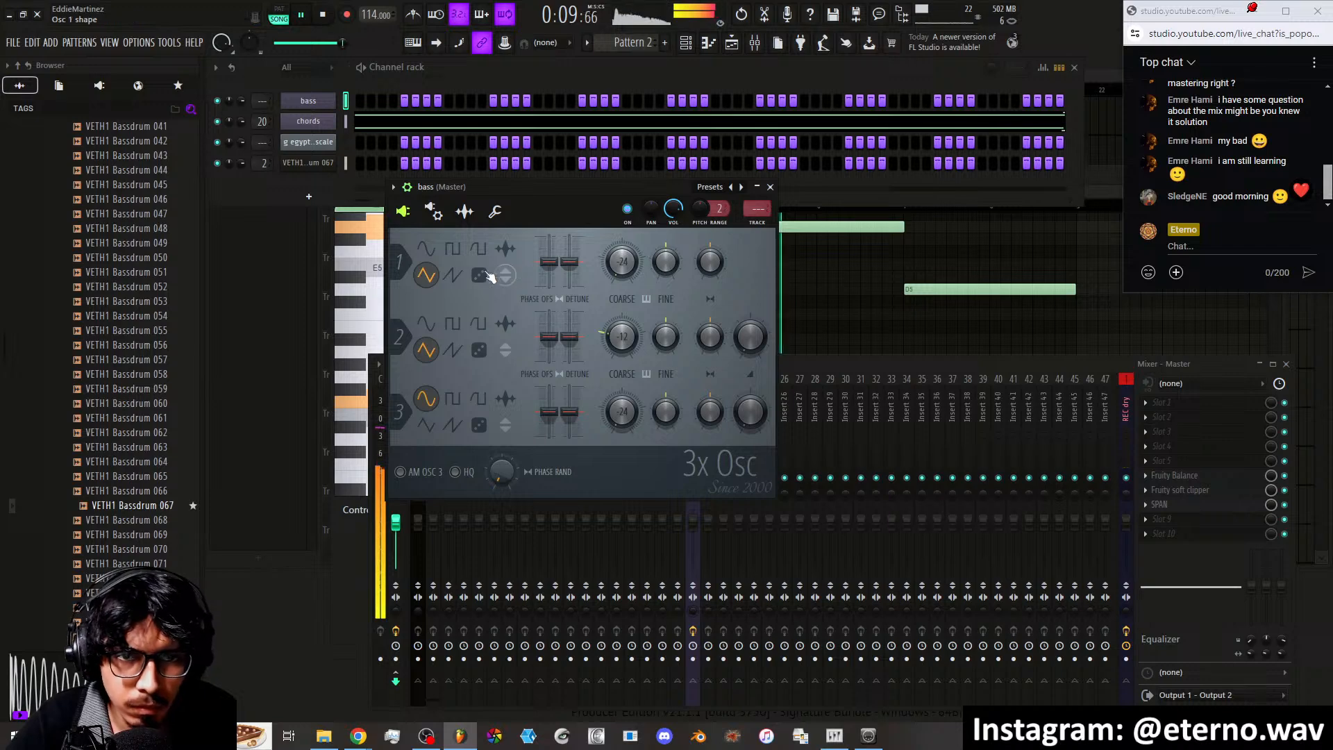
click(452, 276)
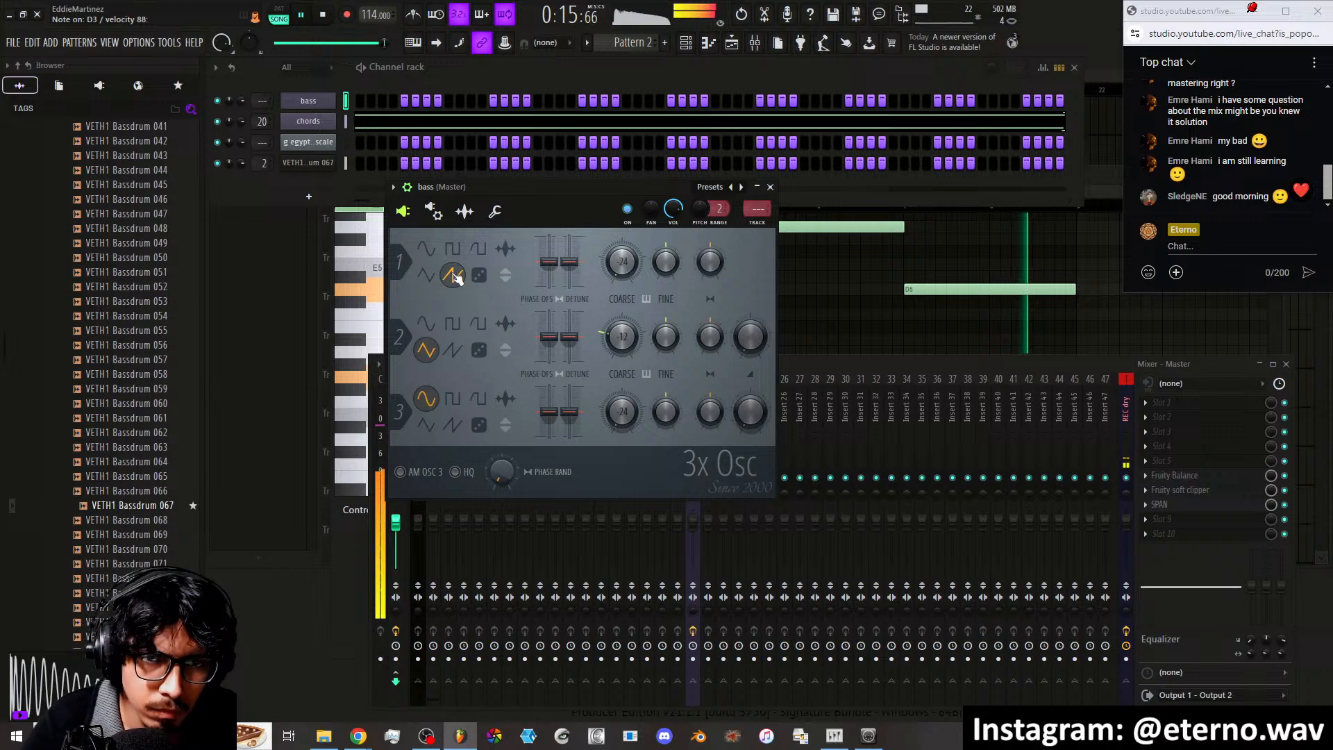
click(426, 248)
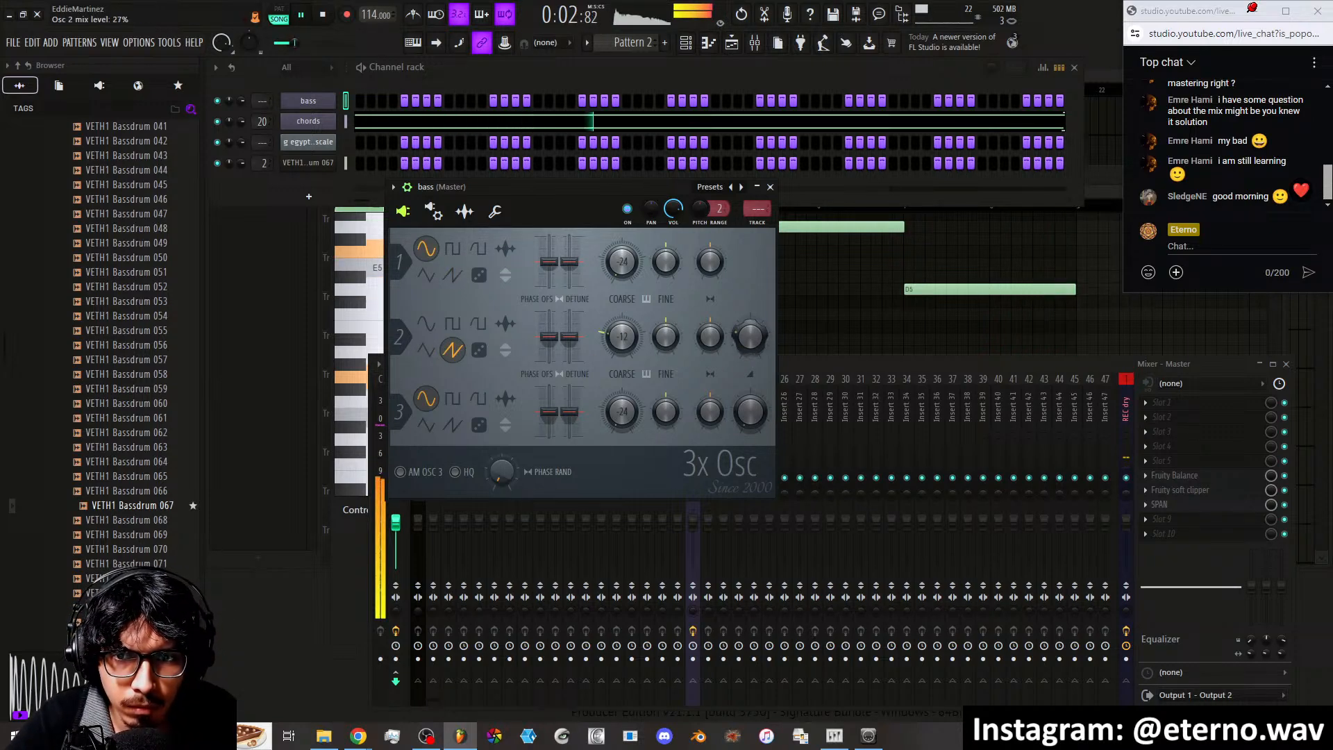
click(453, 323)
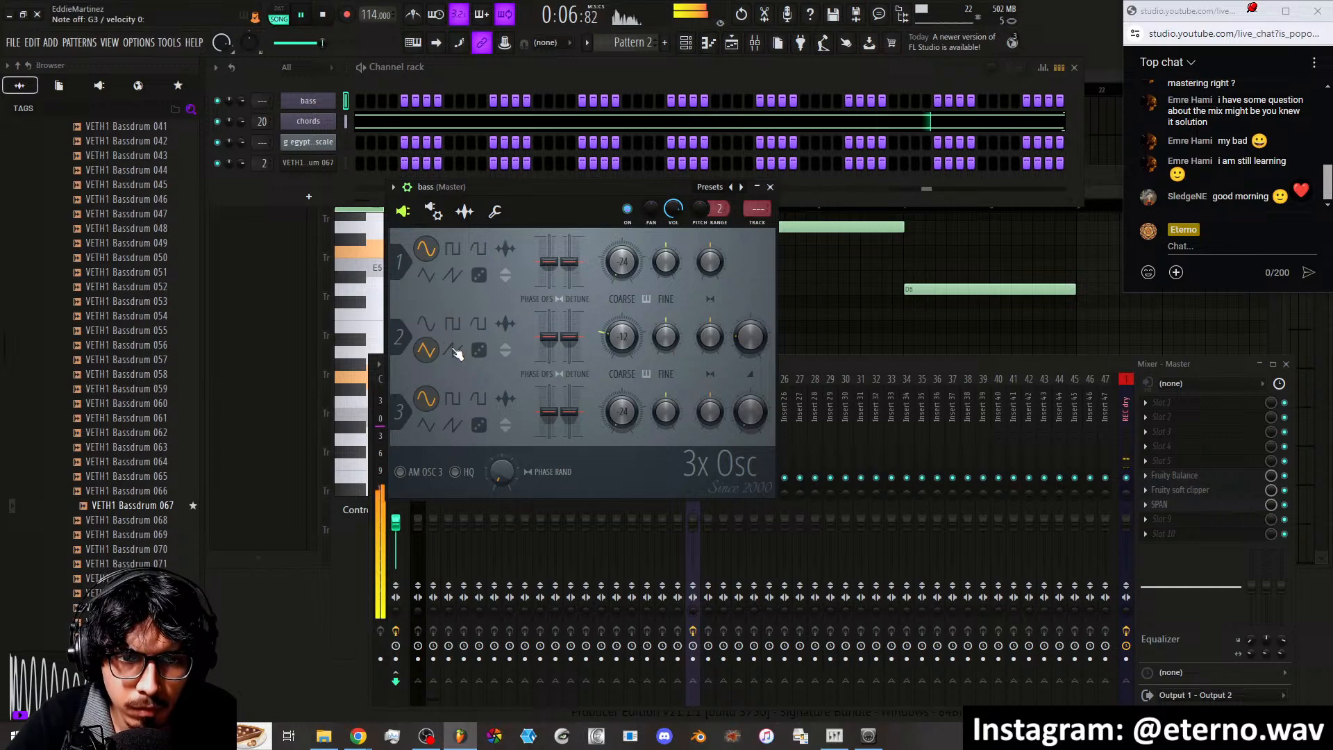
click(429, 351)
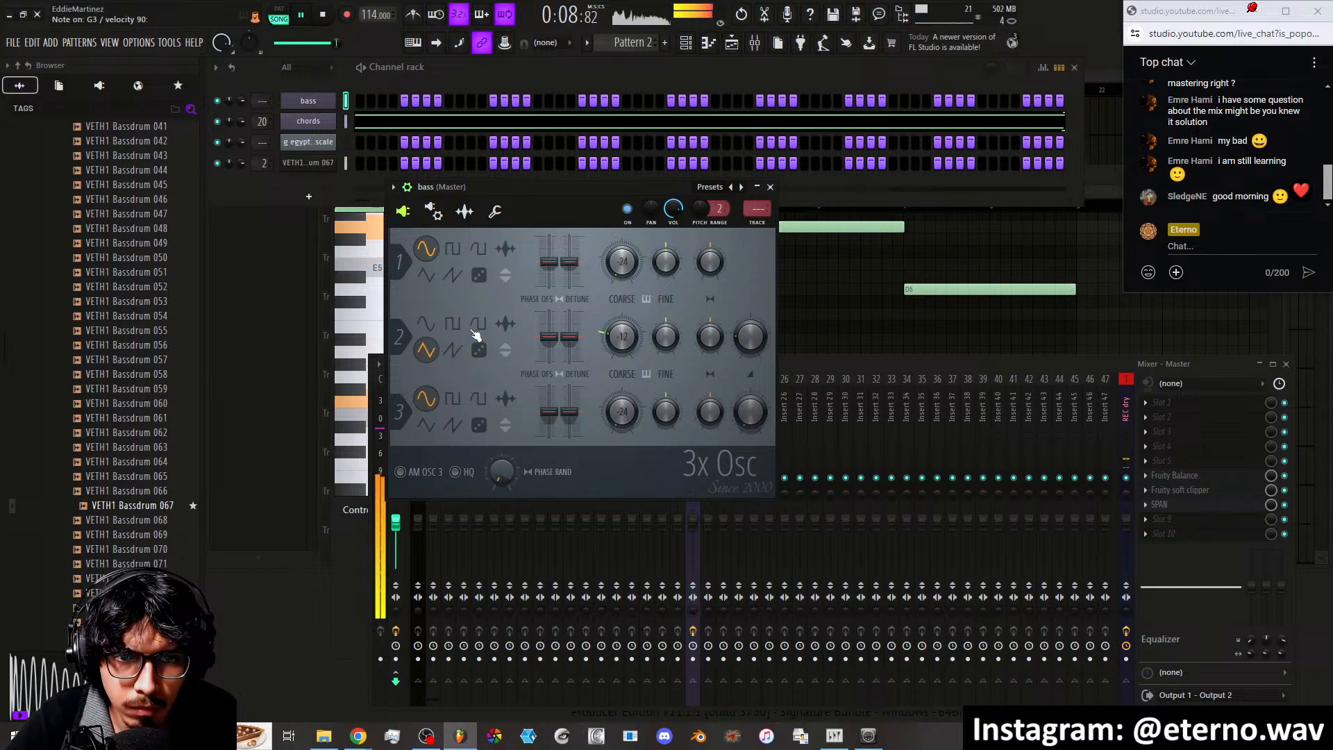
click(436, 355)
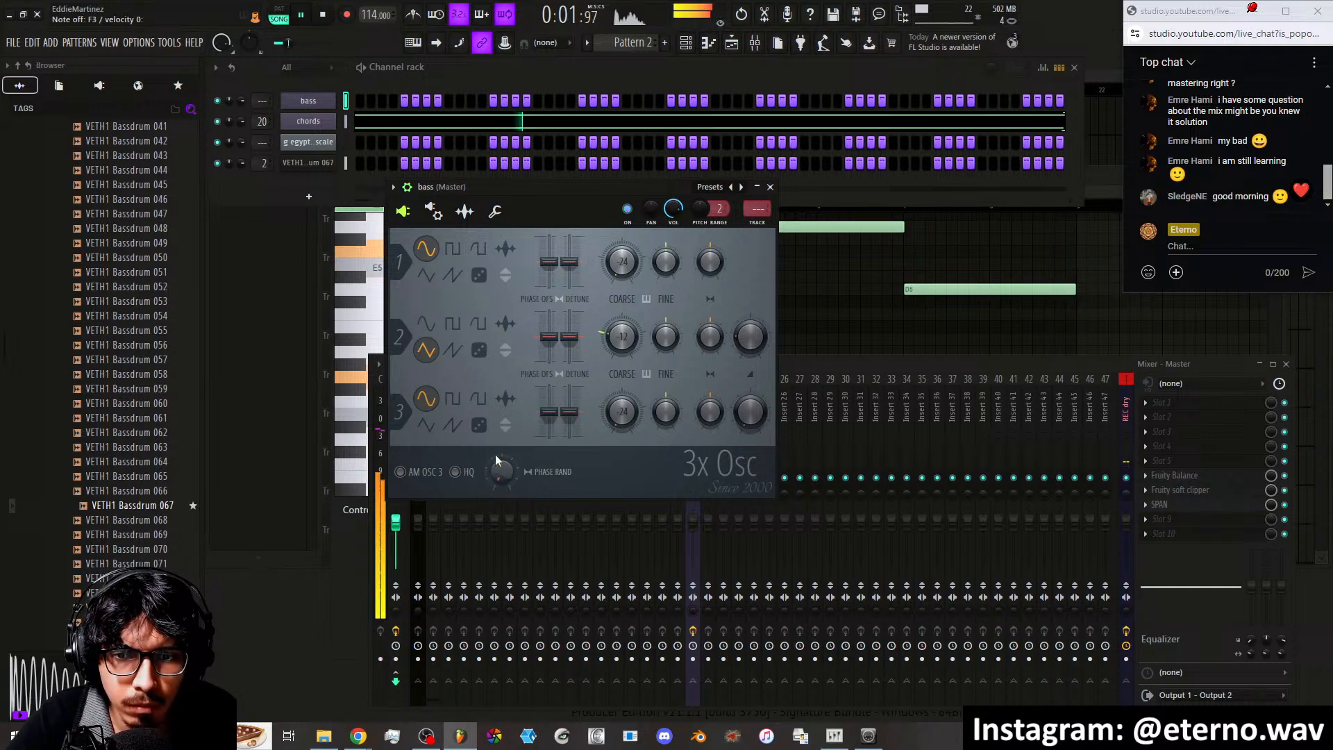
click(428, 425)
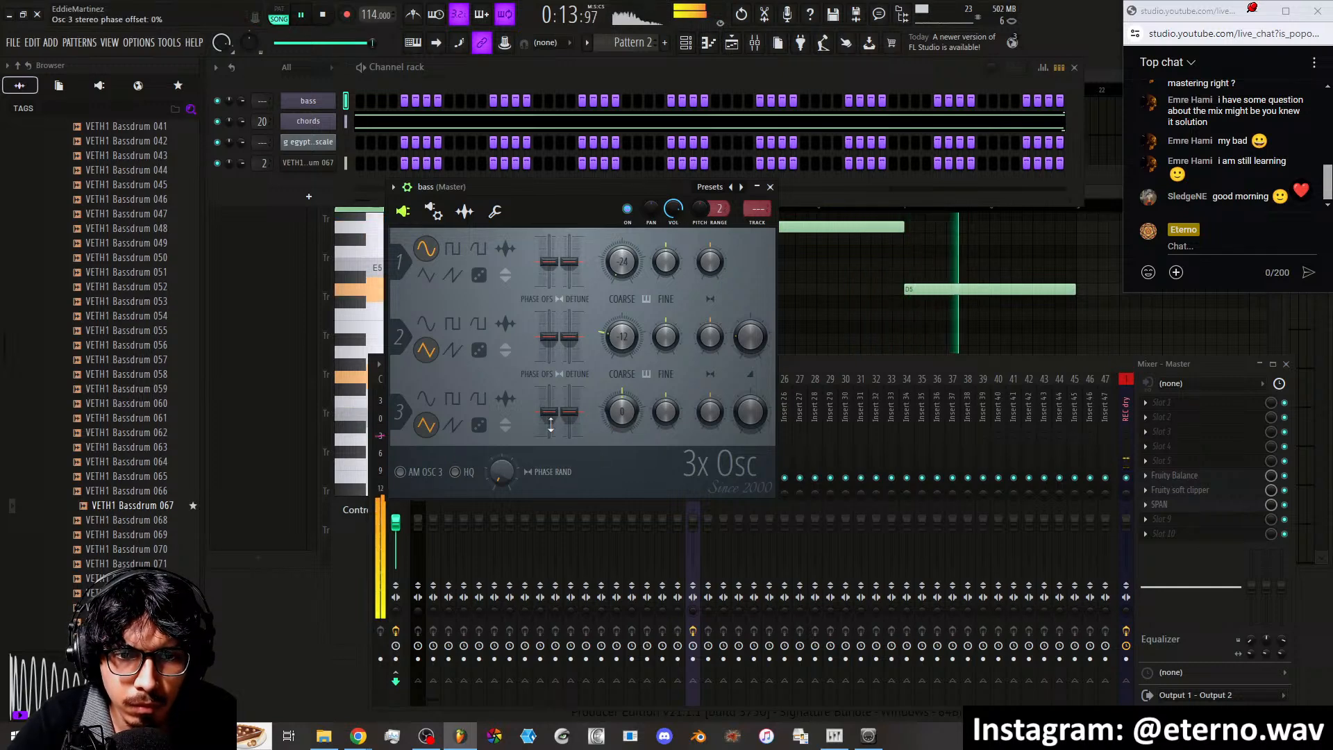
drag(750, 413, 750, 406)
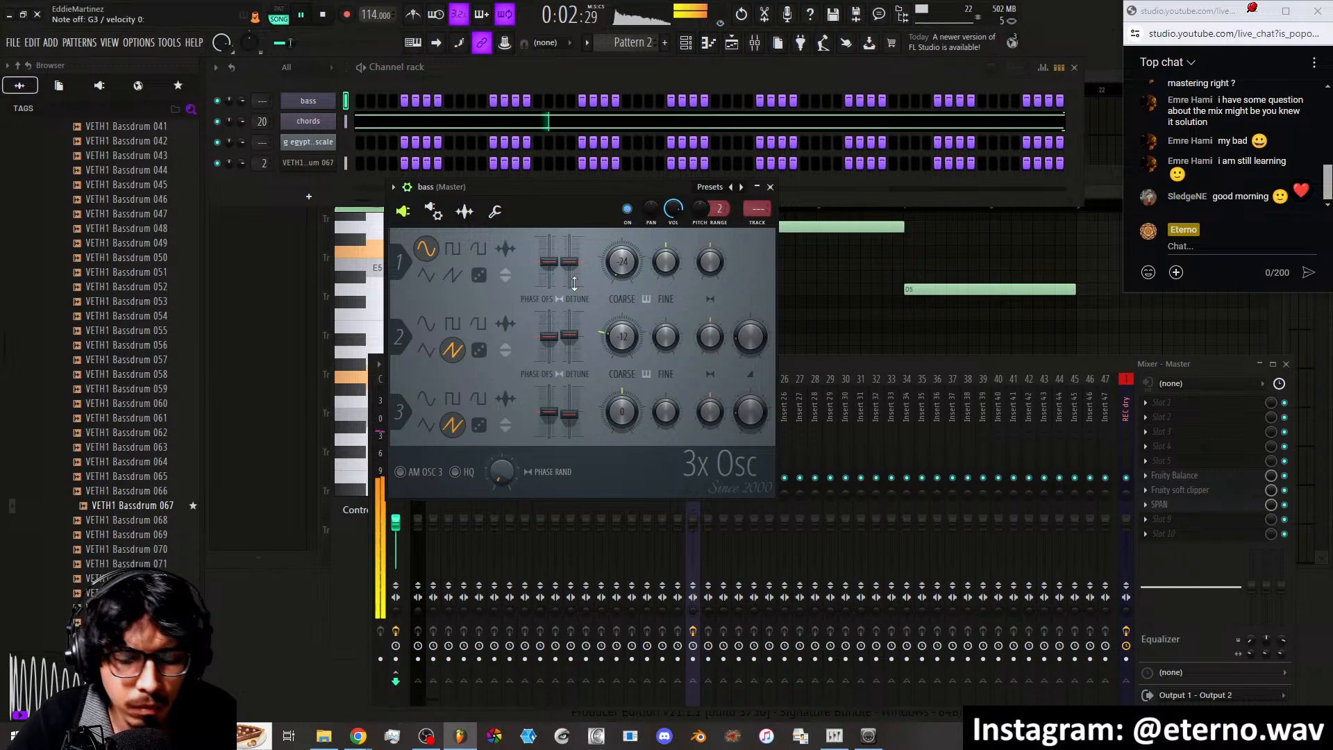
Shorten the decay of the bass synth's Mod X filter envelope slightly and close the synth
click(434, 213)
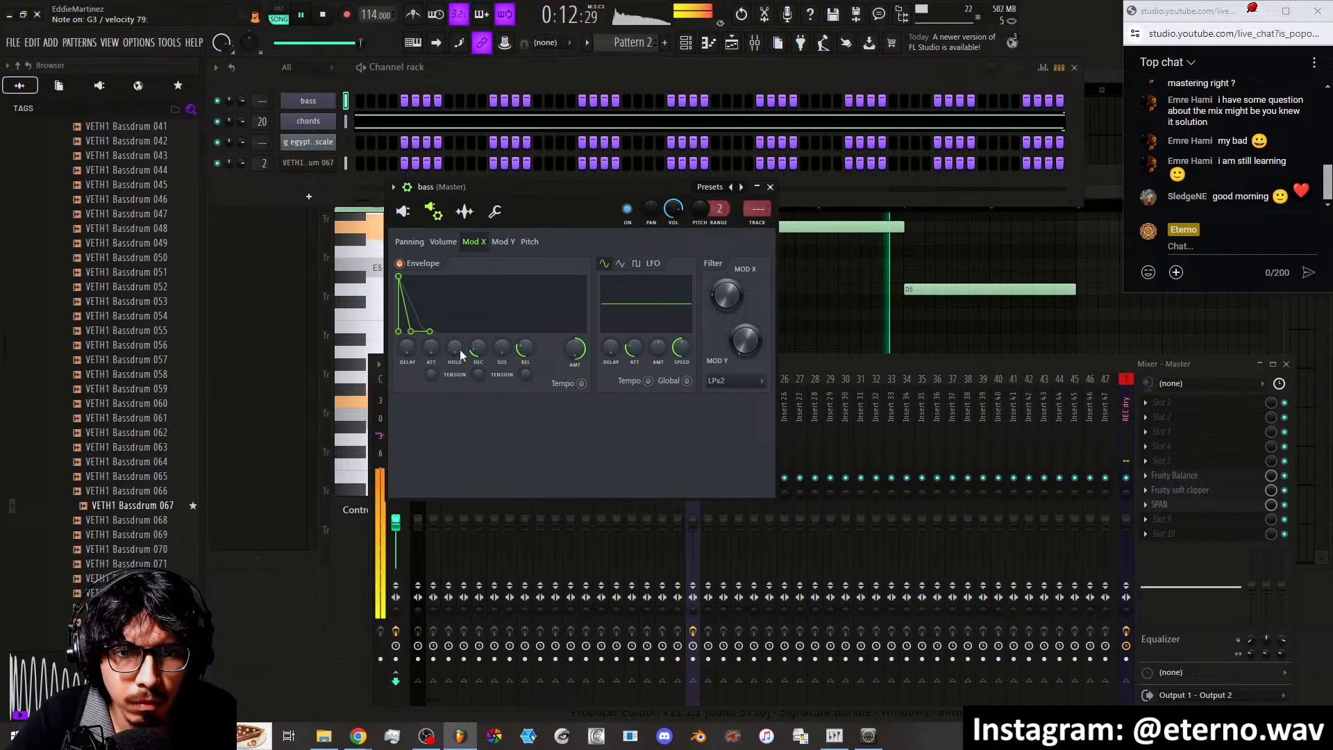
drag(458, 349, 478, 341)
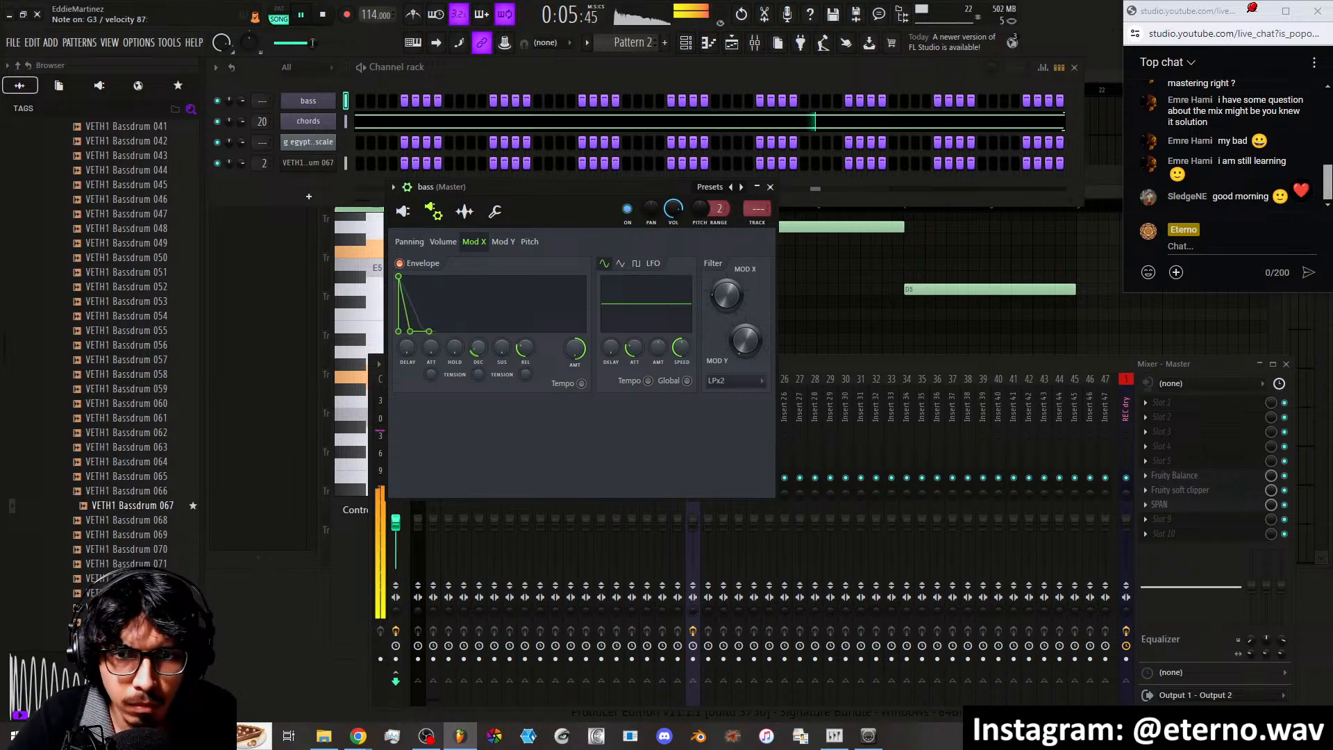
click(406, 213)
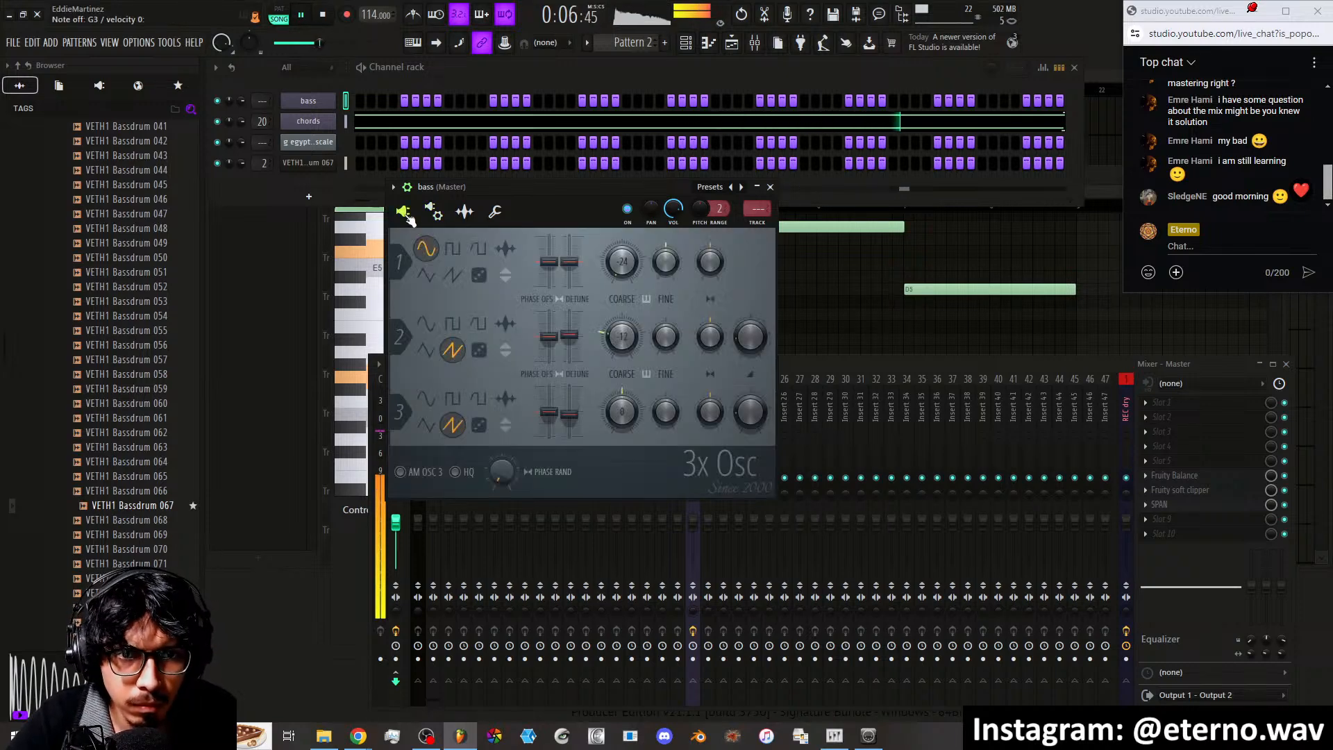
click(770, 187)
Route the bass channel to mixer insert 23 and load Soundgoodizer in its first effect slot with the amount turned down low
right_click(738, 430)
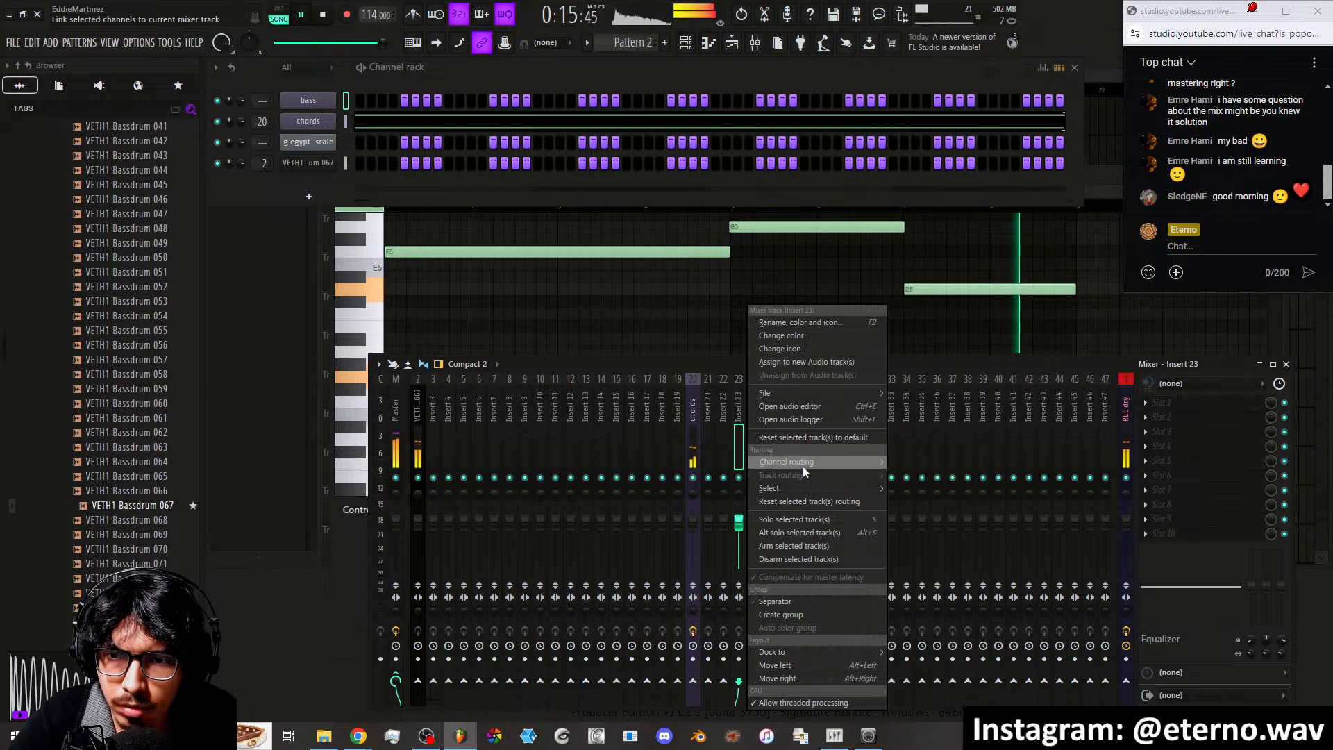
click(915, 463)
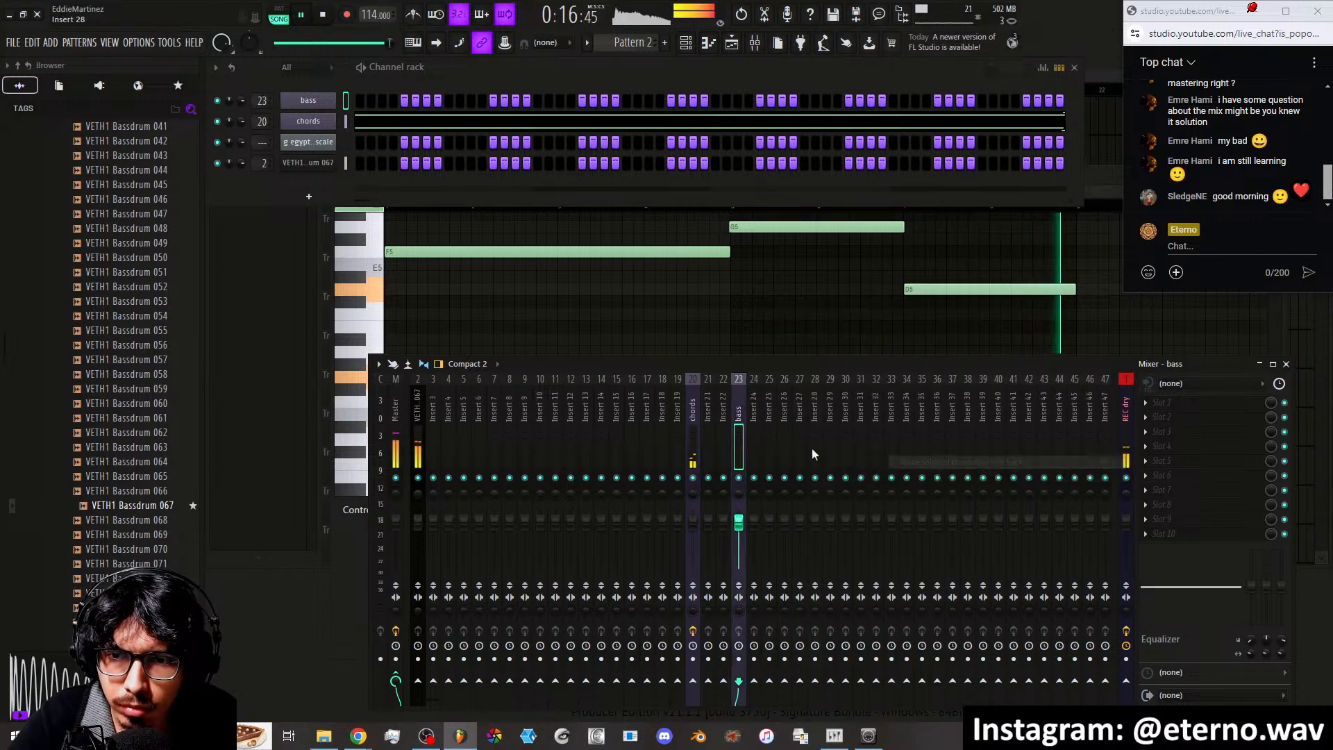
click(1152, 402)
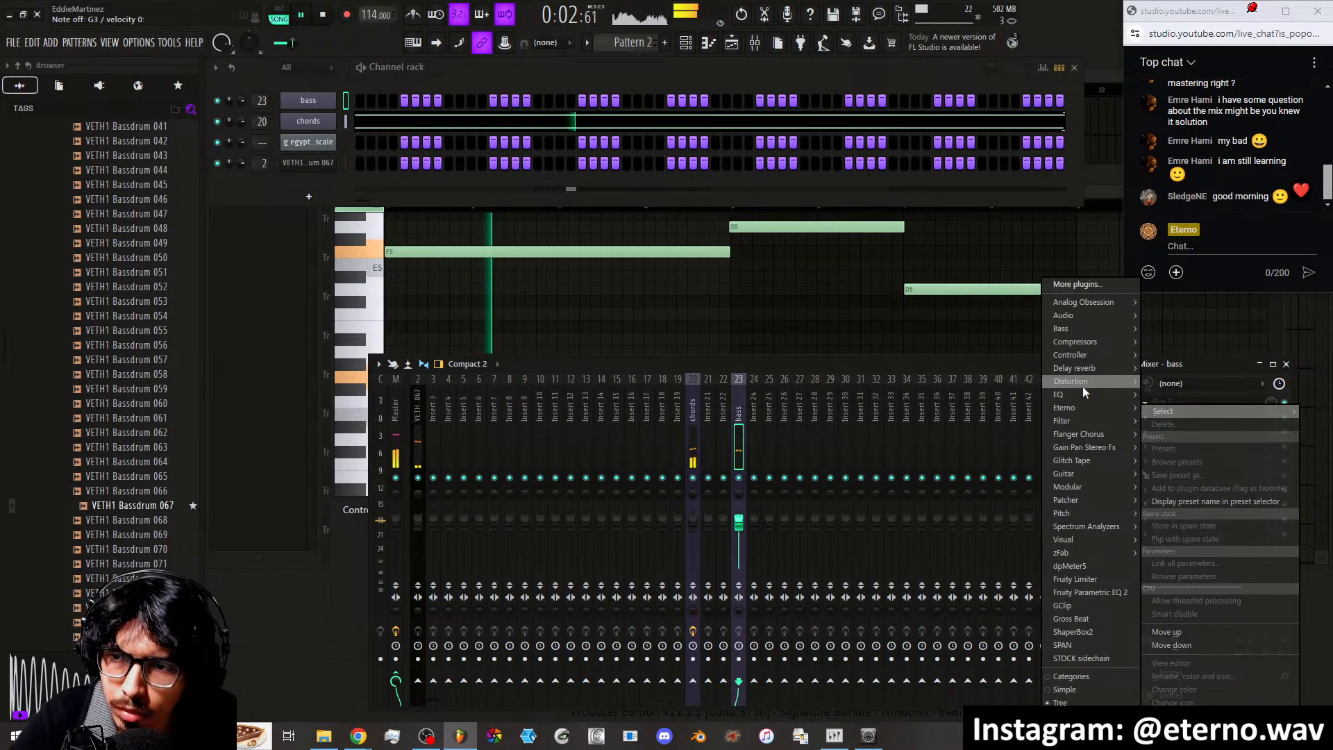
mouse_move(1081, 386)
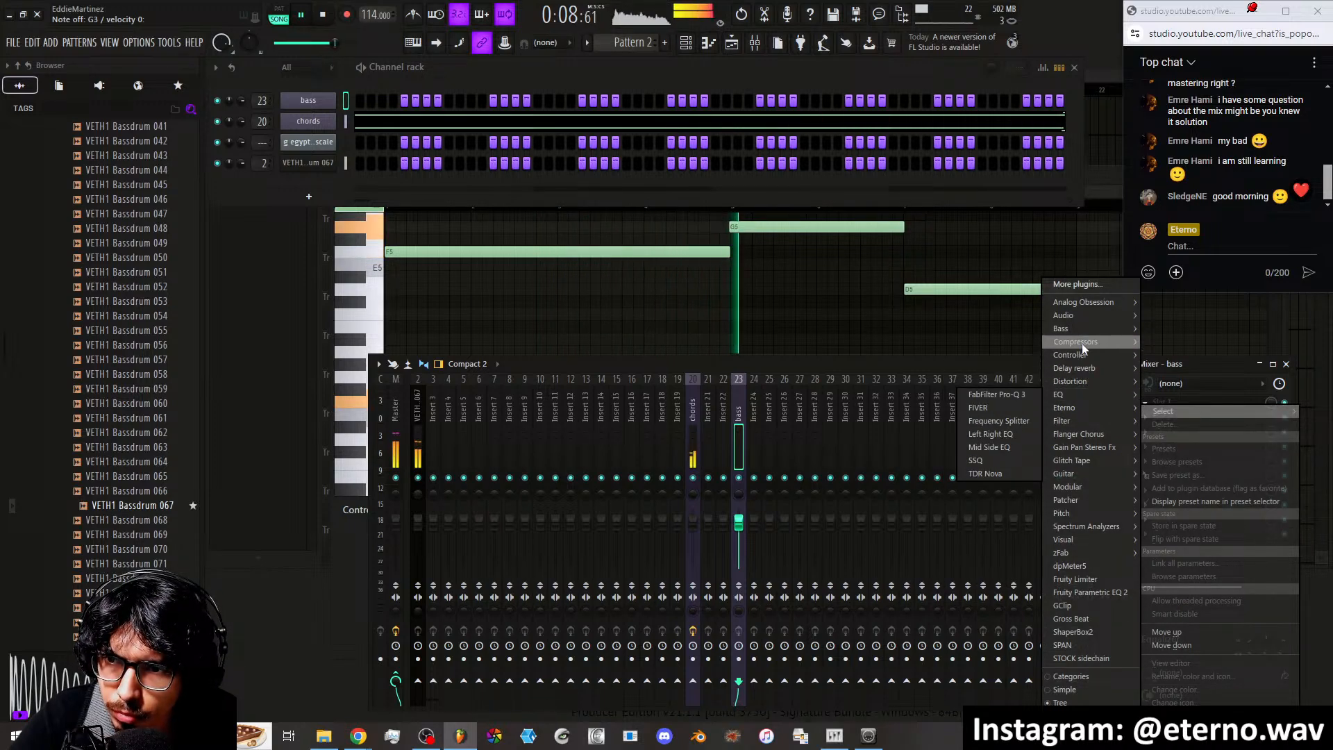
mouse_move(1081, 343)
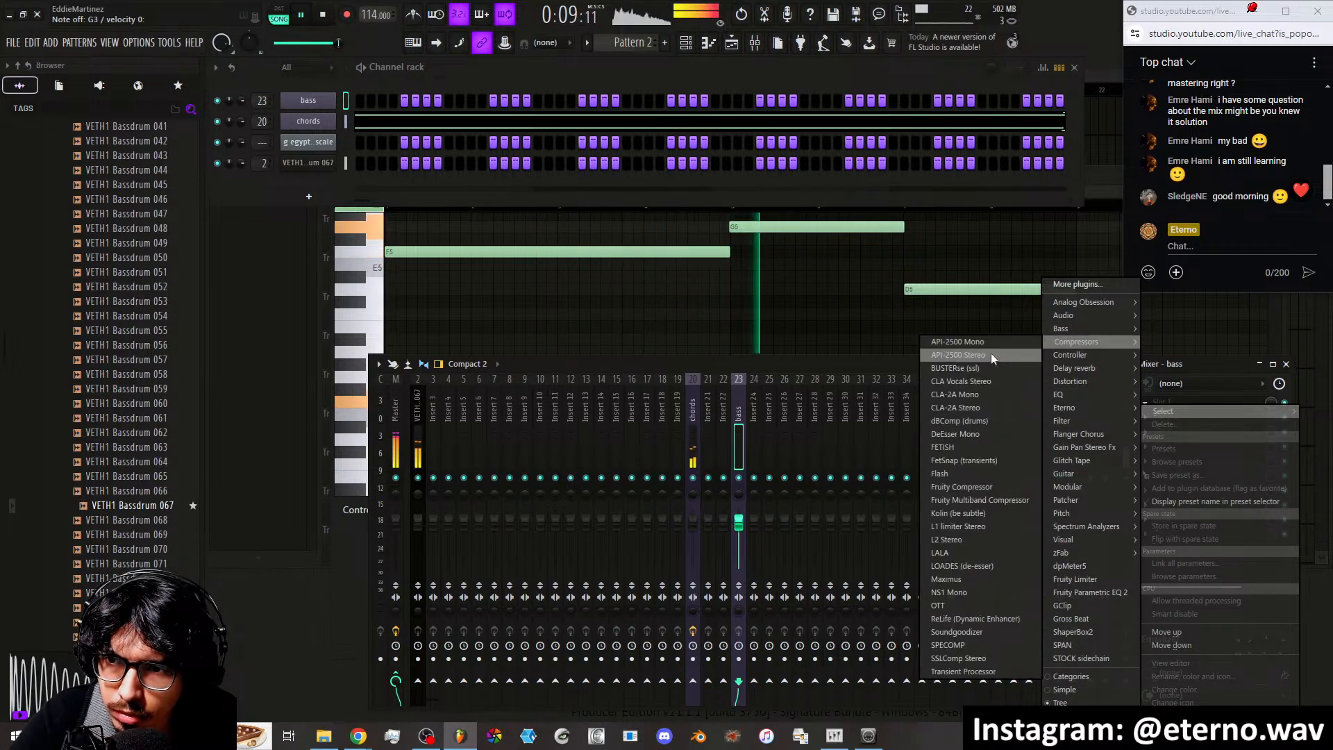
click(963, 632)
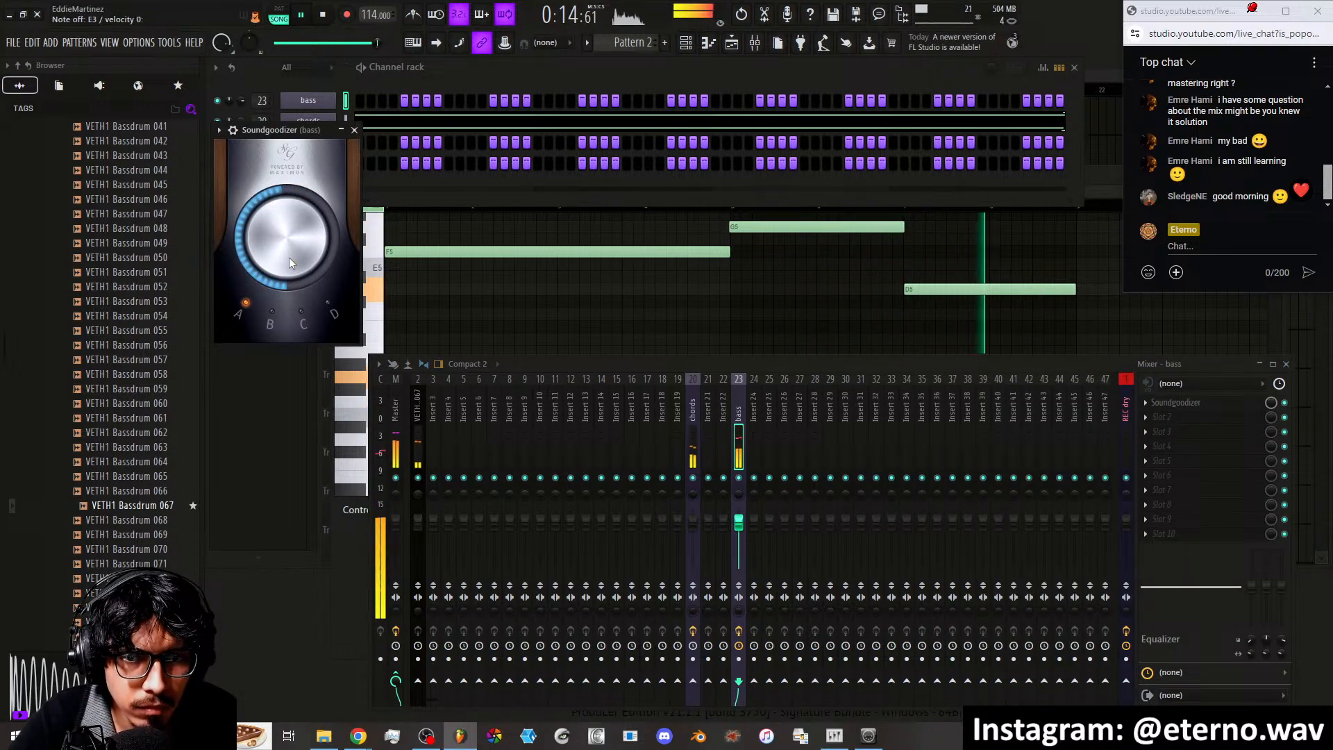
drag(288, 256, 288, 222)
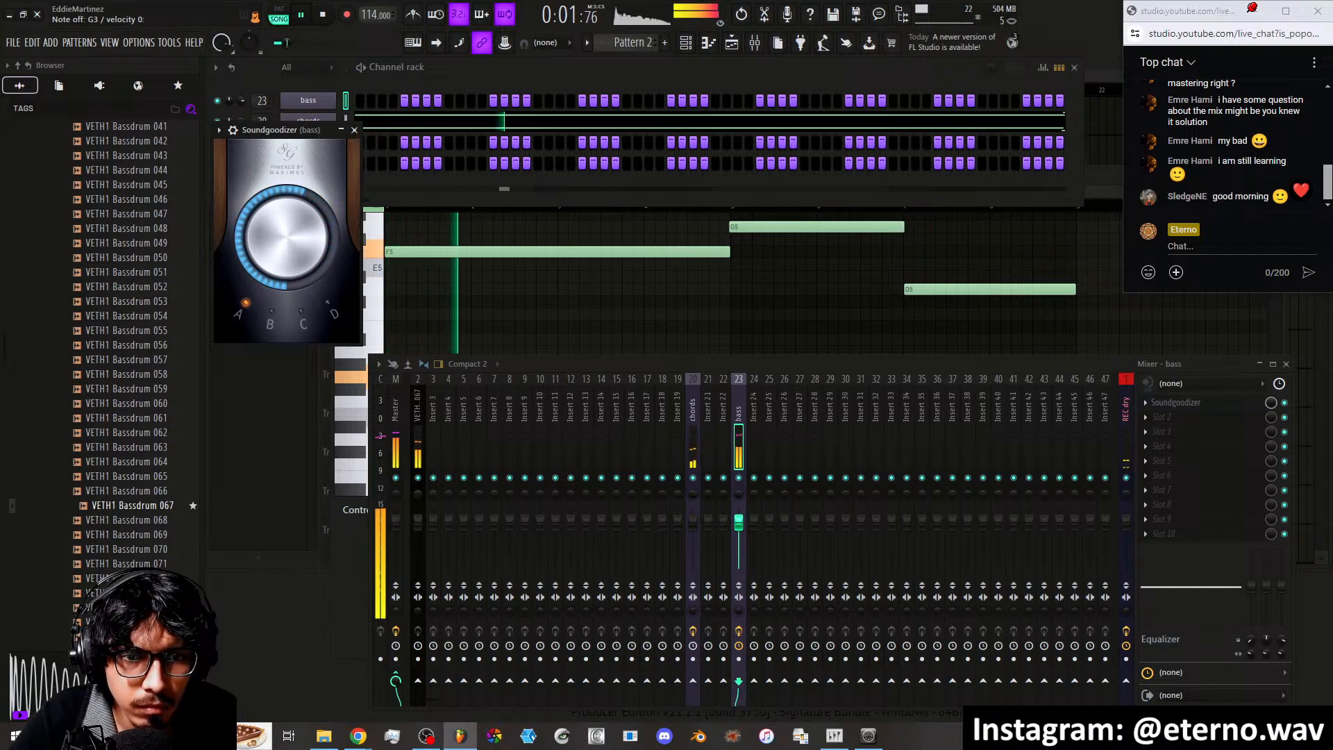
drag(288, 222, 287, 257)
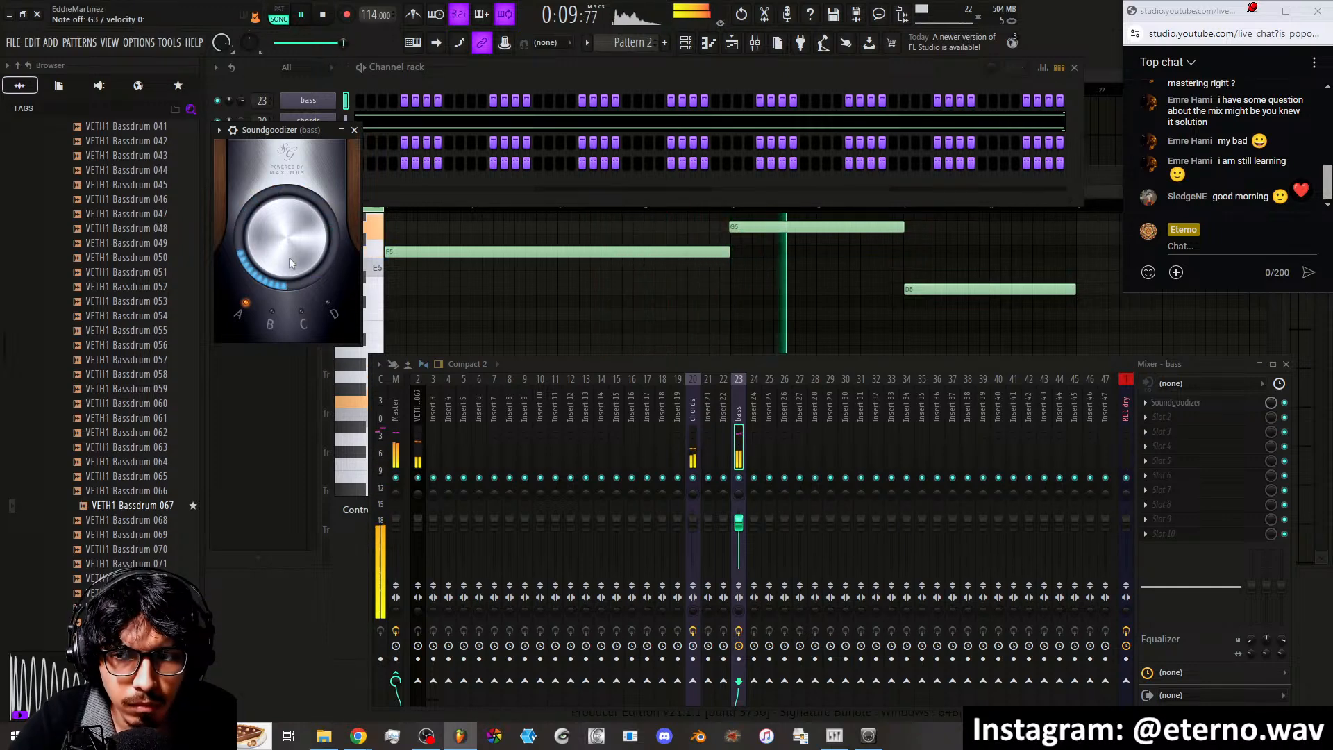
Add Fruity WaveShaper to the bass track with its lower curve point raised slightly, and place it before Soundgoodizer
click(1183, 430)
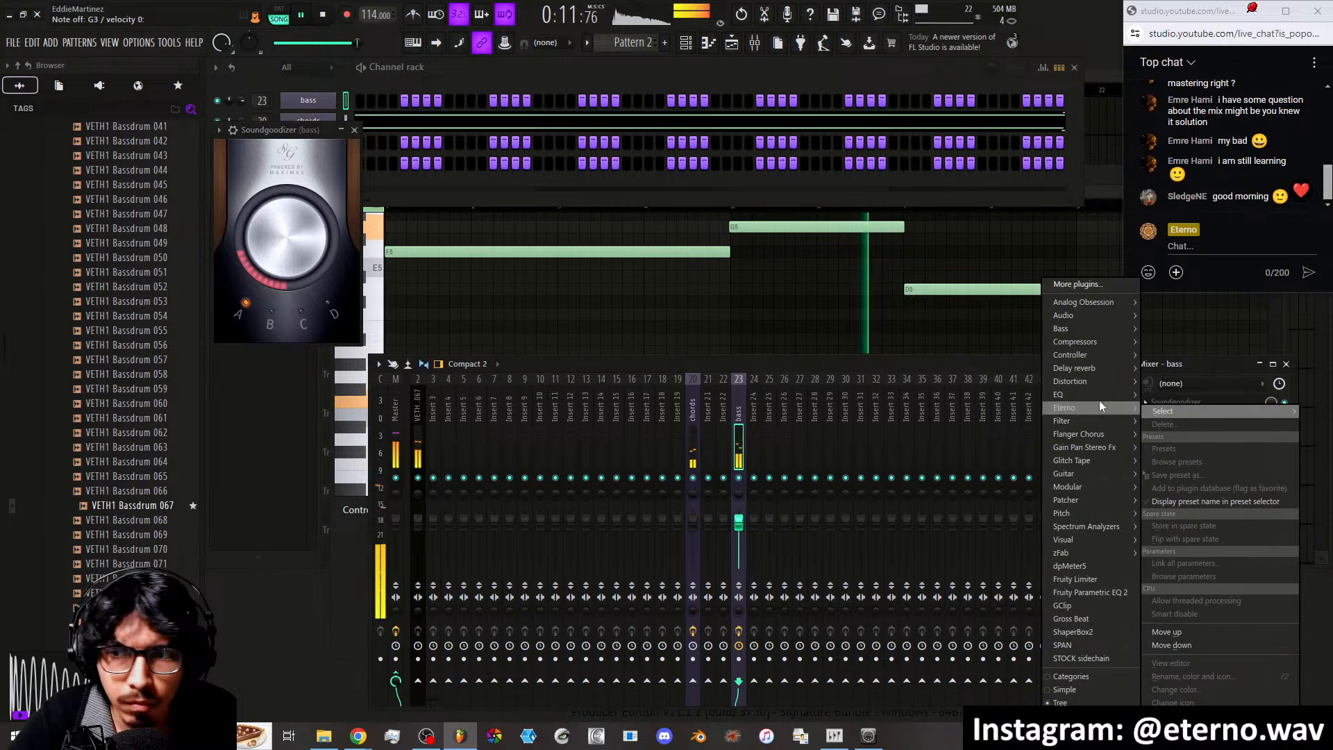
click(986, 474)
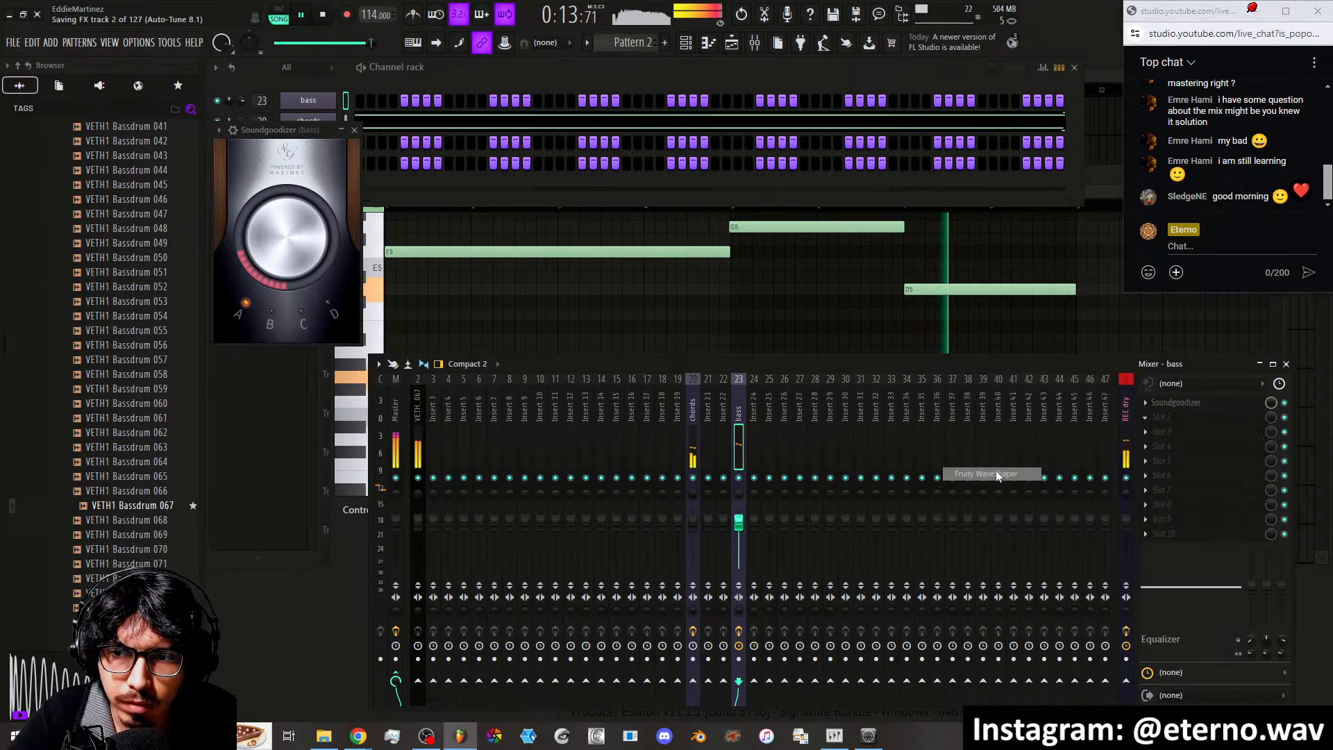
mouse_move(256, 339)
mouse_down()
mouse_move(307, 303)
mouse_move(266, 220)
mouse_move(261, 243)
mouse_move(291, 309)
mouse_move(289, 336)
mouse_move(268, 318)
mouse_move(266, 330)
mouse_up()
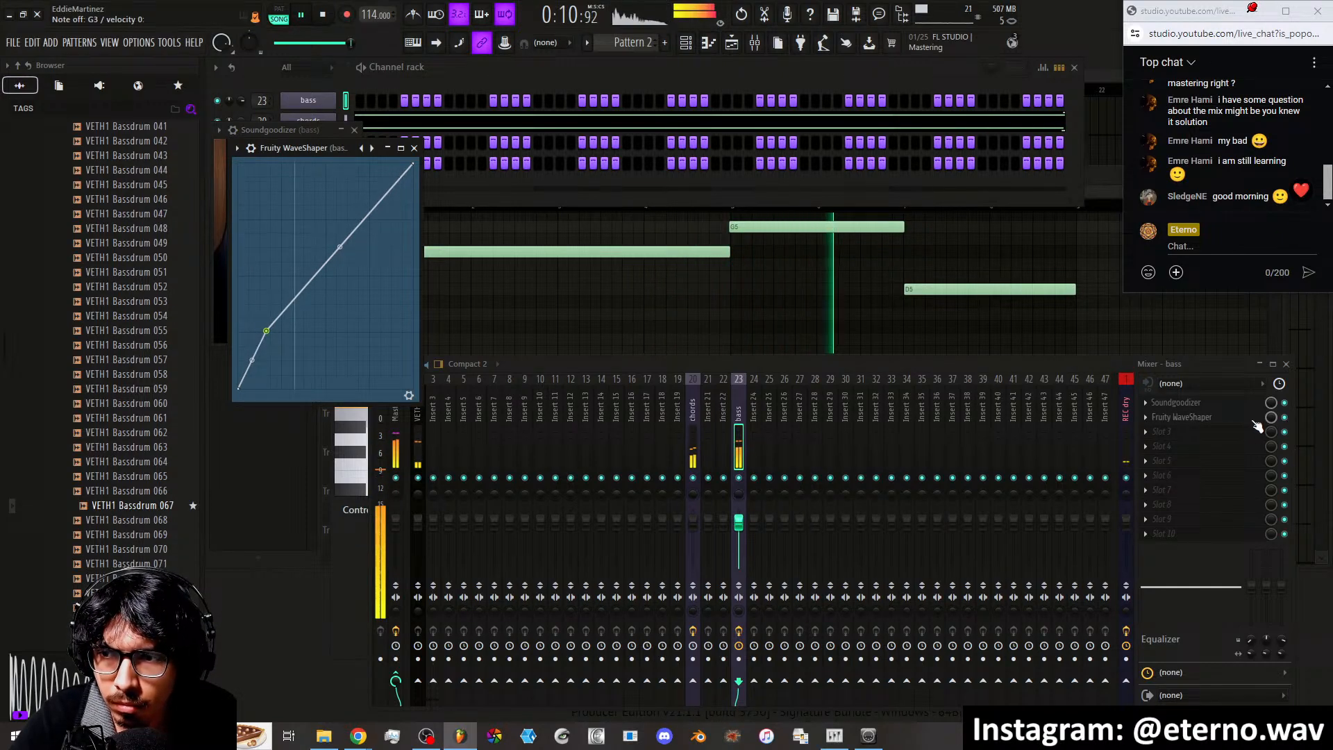
drag(1255, 421, 1252, 410)
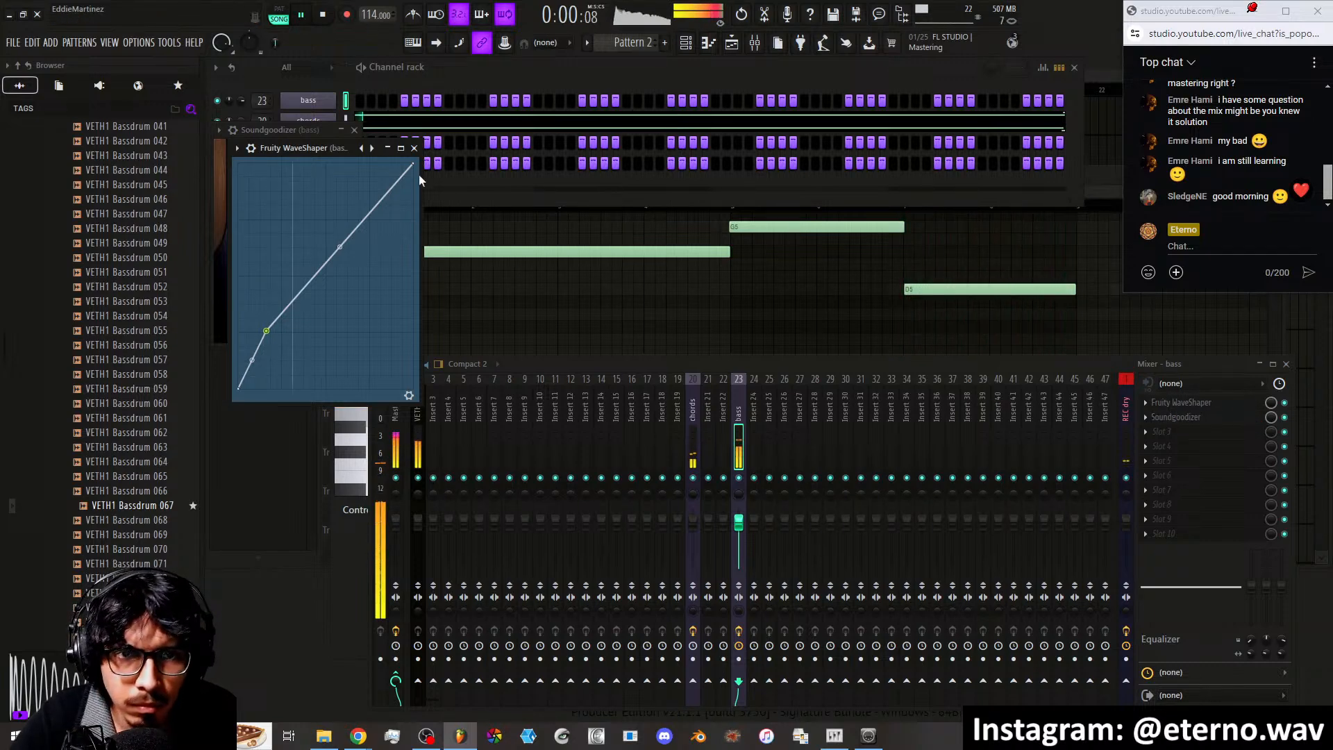
click(414, 148)
click(355, 130)
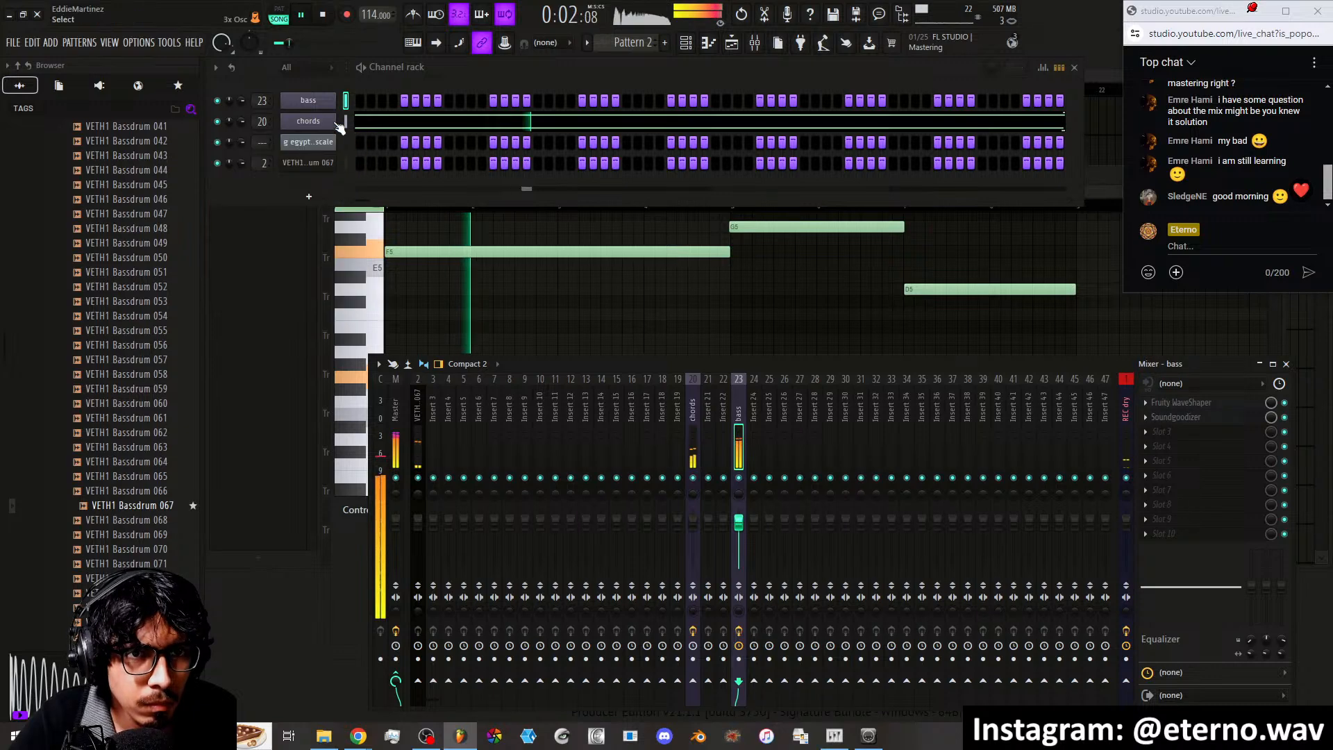
Remove the release from the bass's Mod X envelope and reduce its modulation amount to about 71%
click(314, 102)
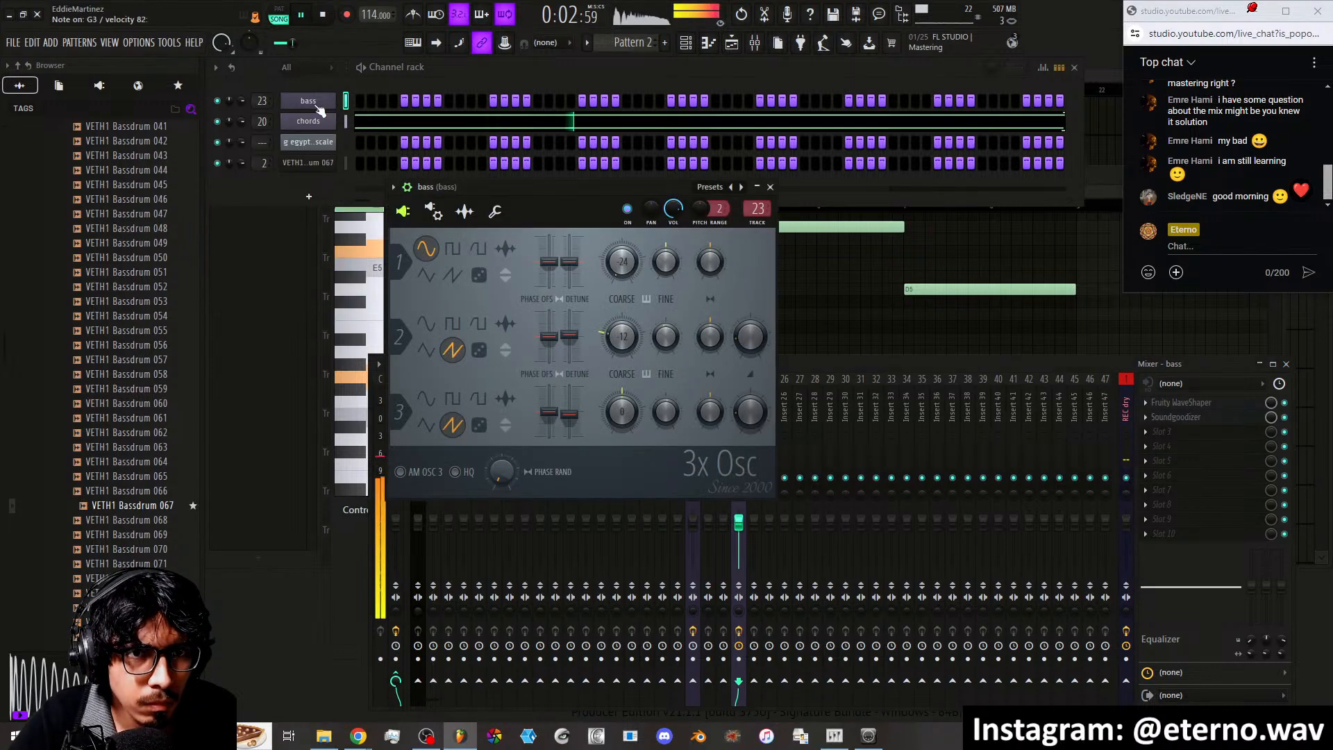
click(431, 214)
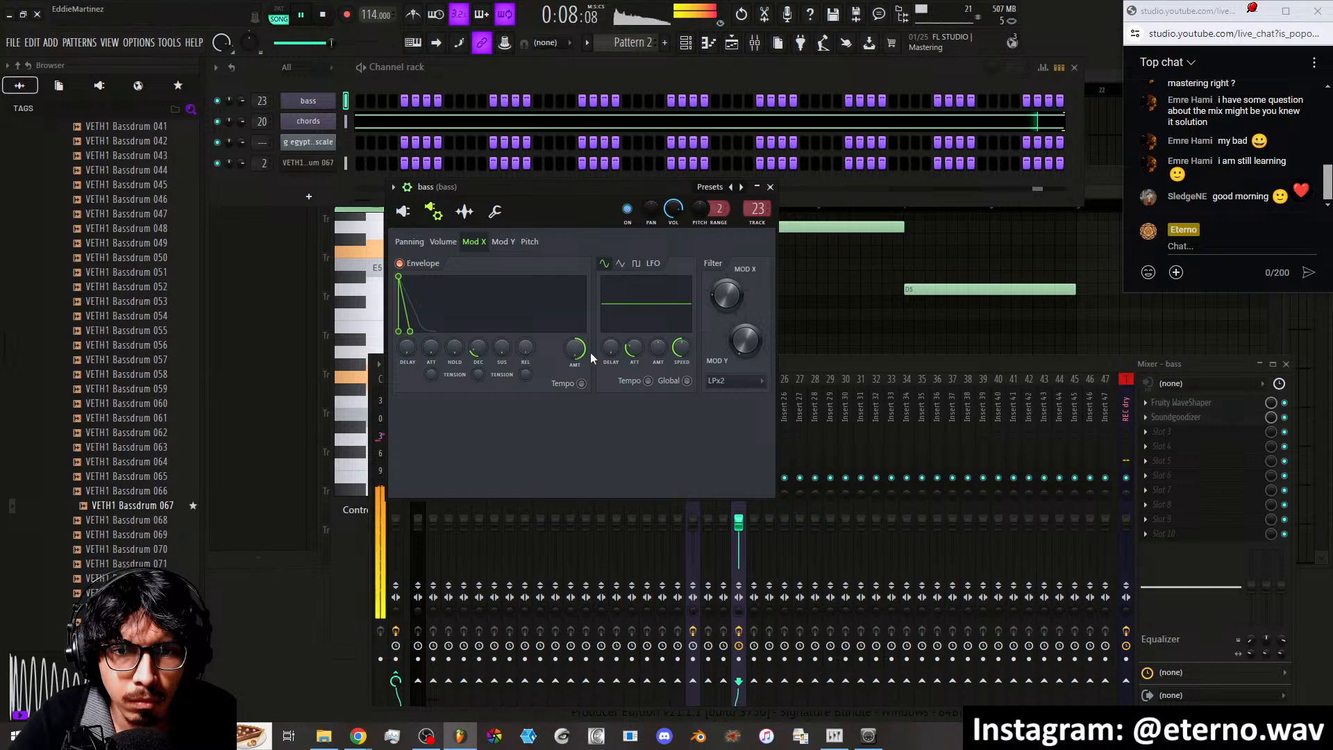
mouse_move(592, 357)
mouse_down()
mouse_move(592, 375)
mouse_move(581, 341)
mouse_up()
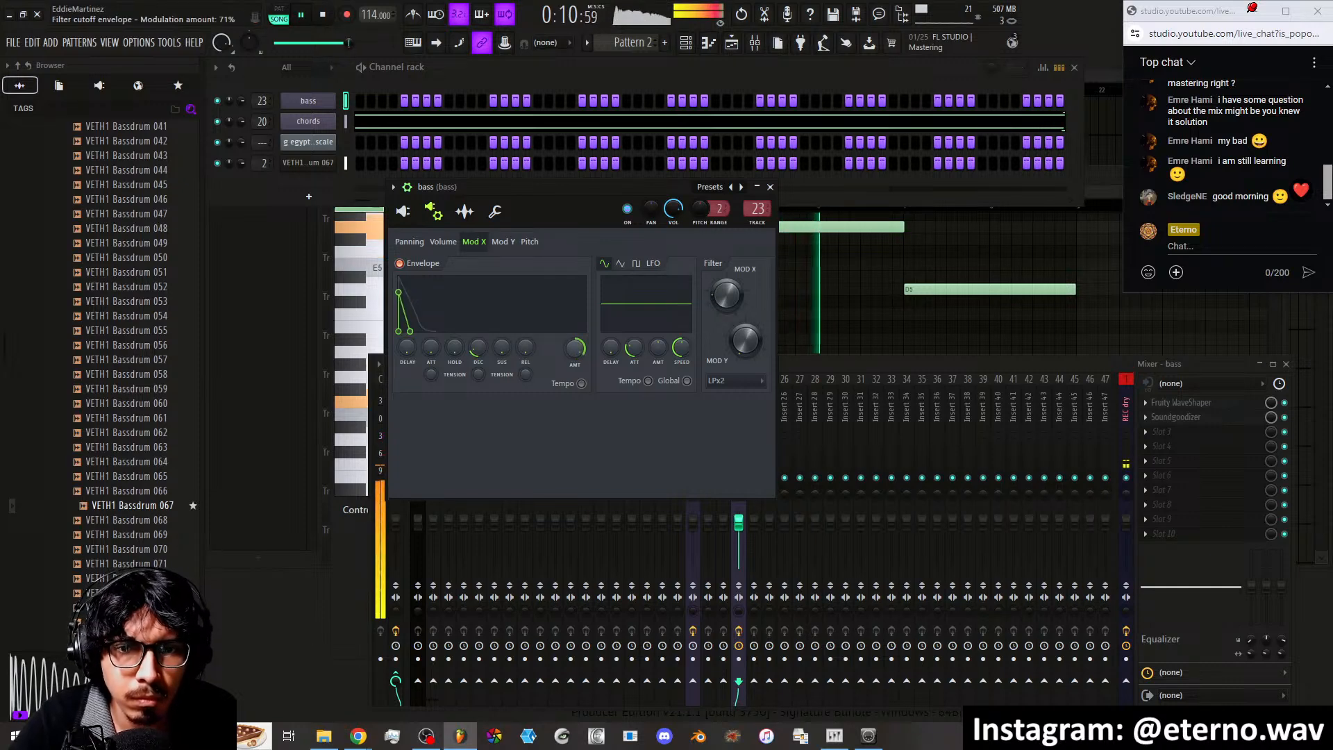
Reduce the bass track's Soundgoodizer amount and lower the Fruity WaveShaper curve point for a straighter, gentler curve
click(1284, 403)
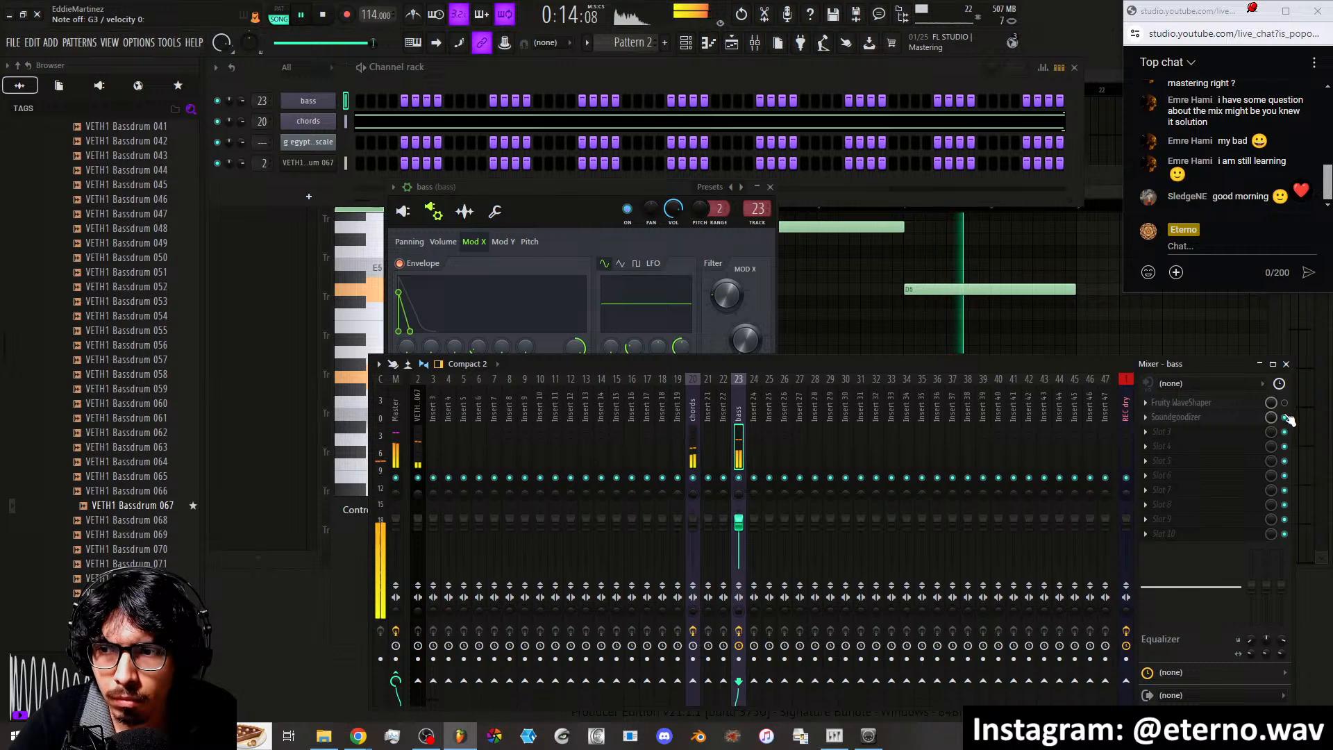
click(1218, 419)
drag(287, 239, 286, 294)
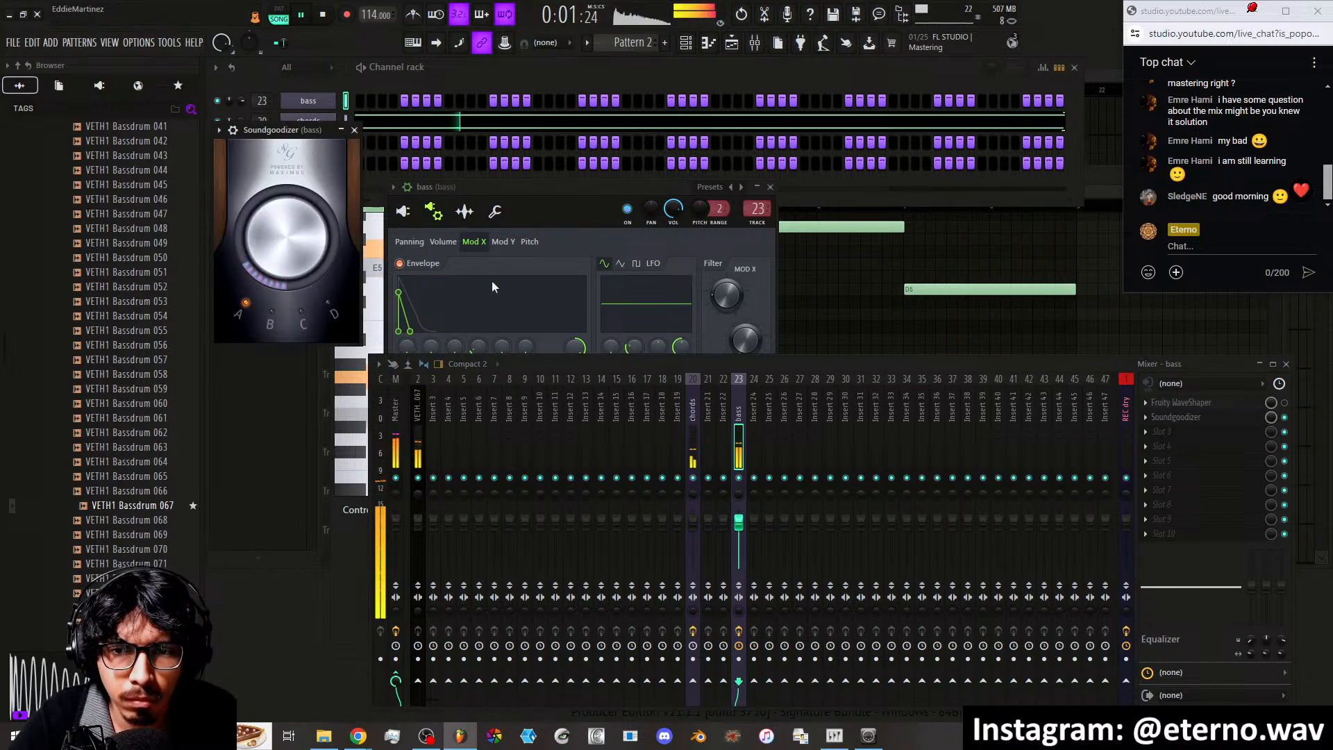
click(1215, 403)
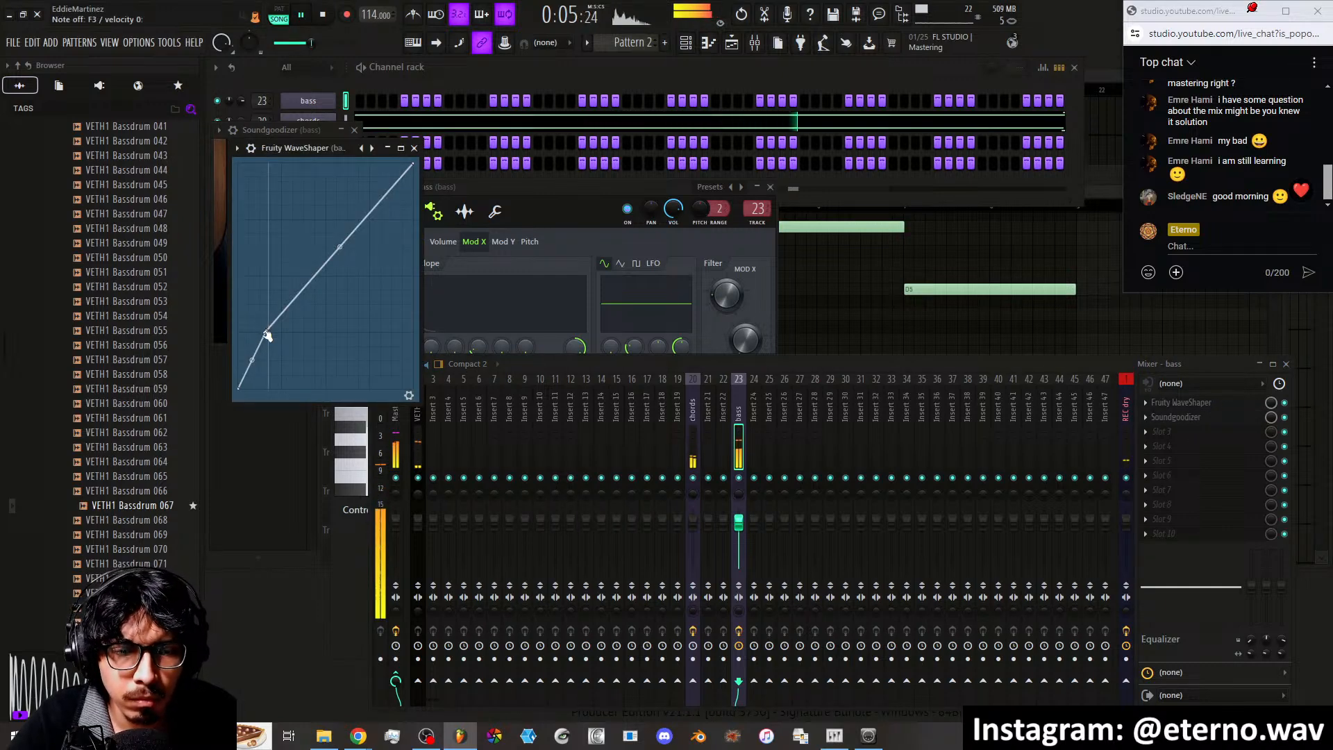
drag(265, 347, 268, 347)
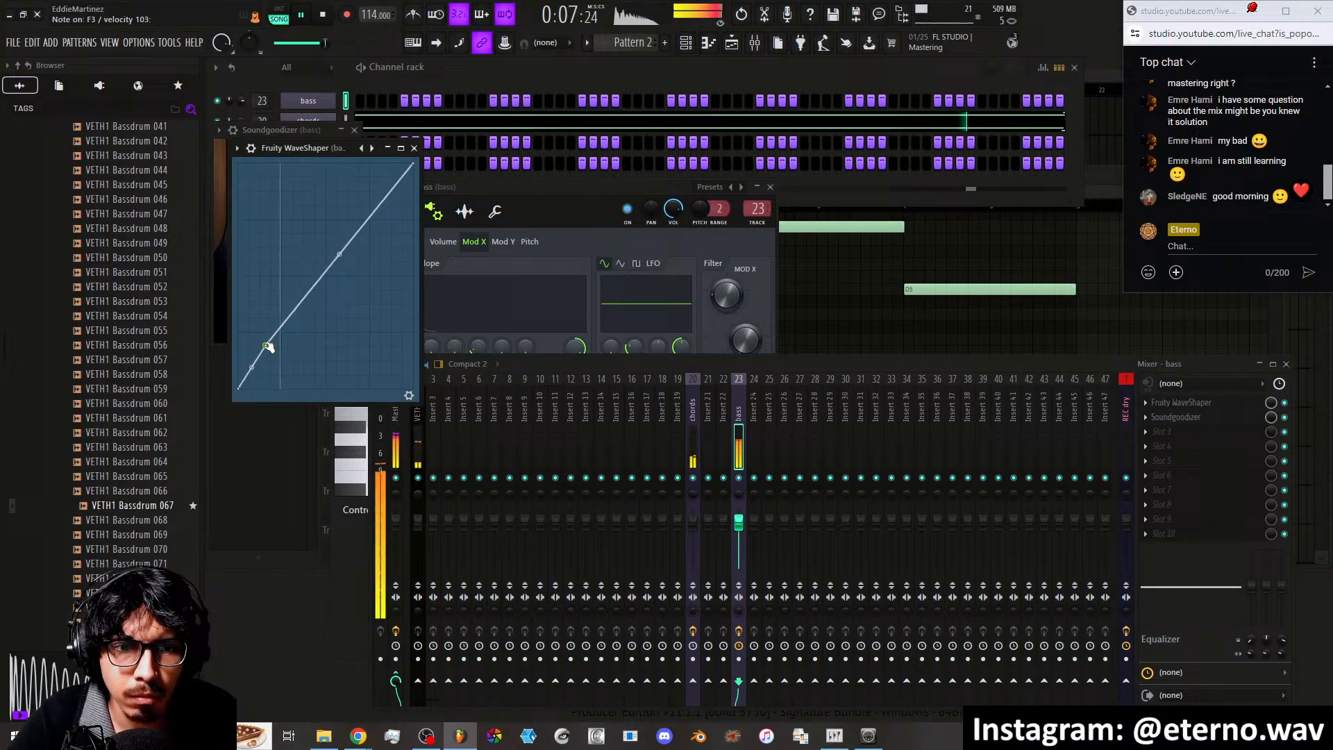
Lower the bass's Mod X envelope amount a little further and lengthen its decay slightly
click(550, 198)
click(403, 211)
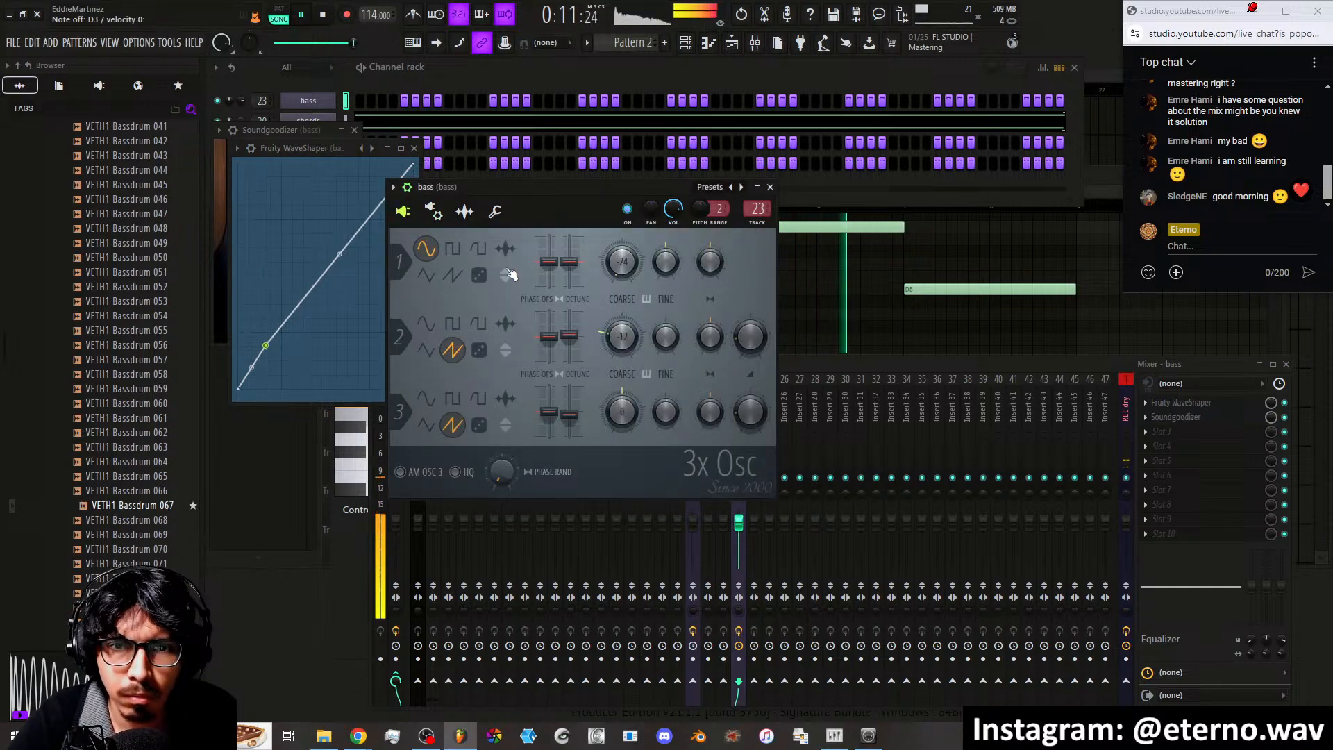
click(467, 213)
click(434, 212)
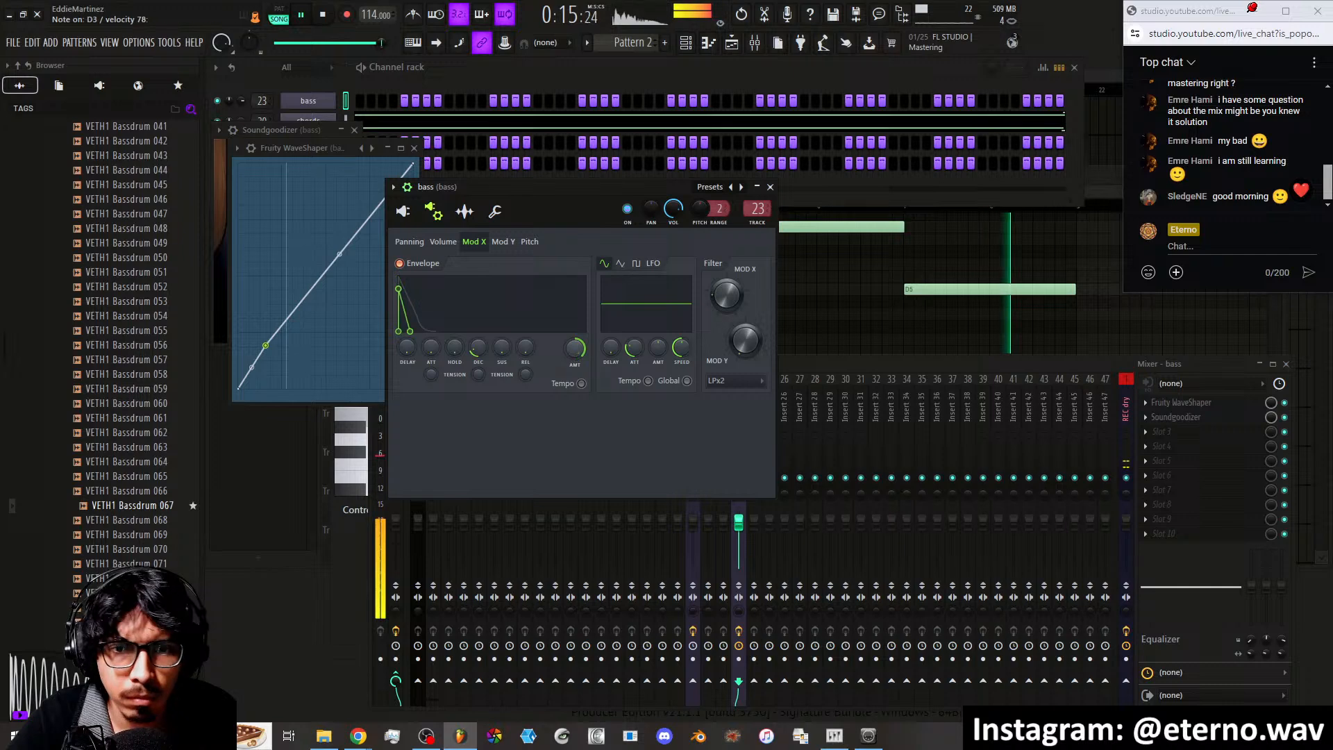
drag(575, 348, 575, 356)
drag(479, 349, 479, 334)
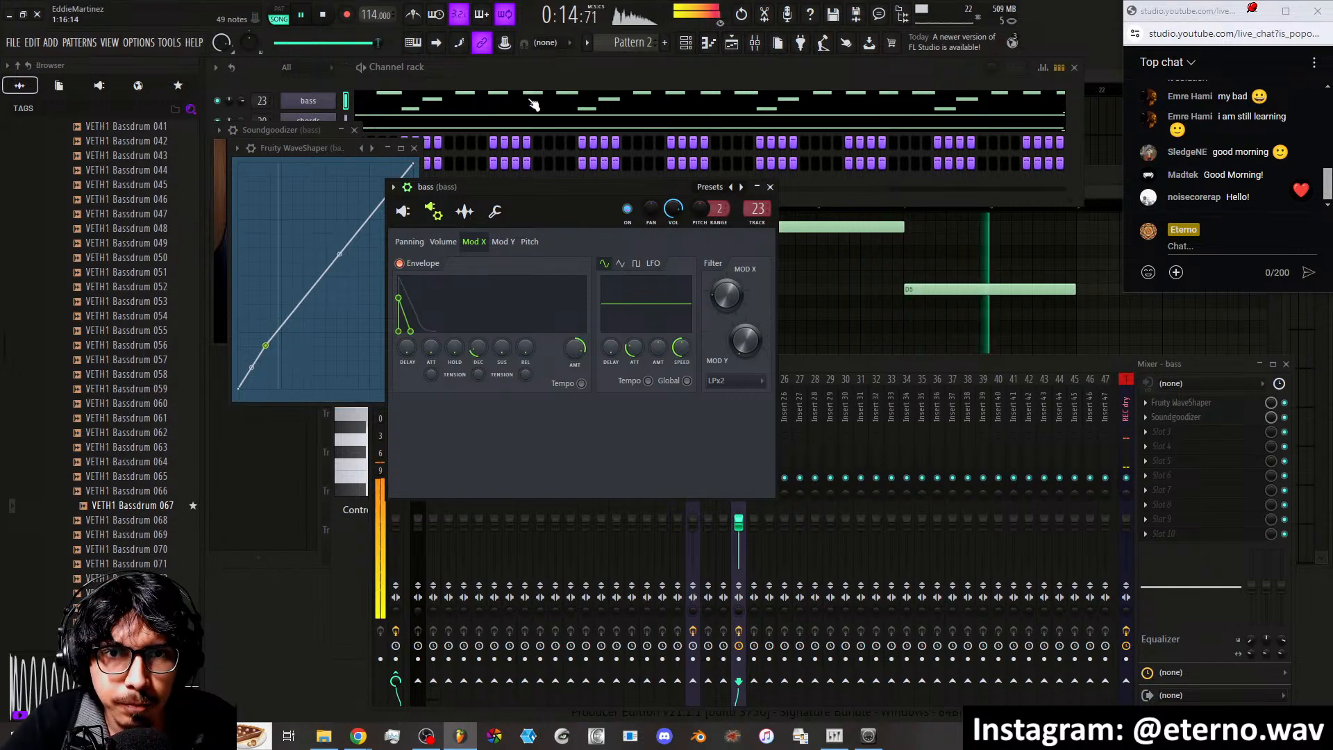
Quantize the bass notes in the piano roll at full start time strength, using the Leave duration option
click(527, 77)
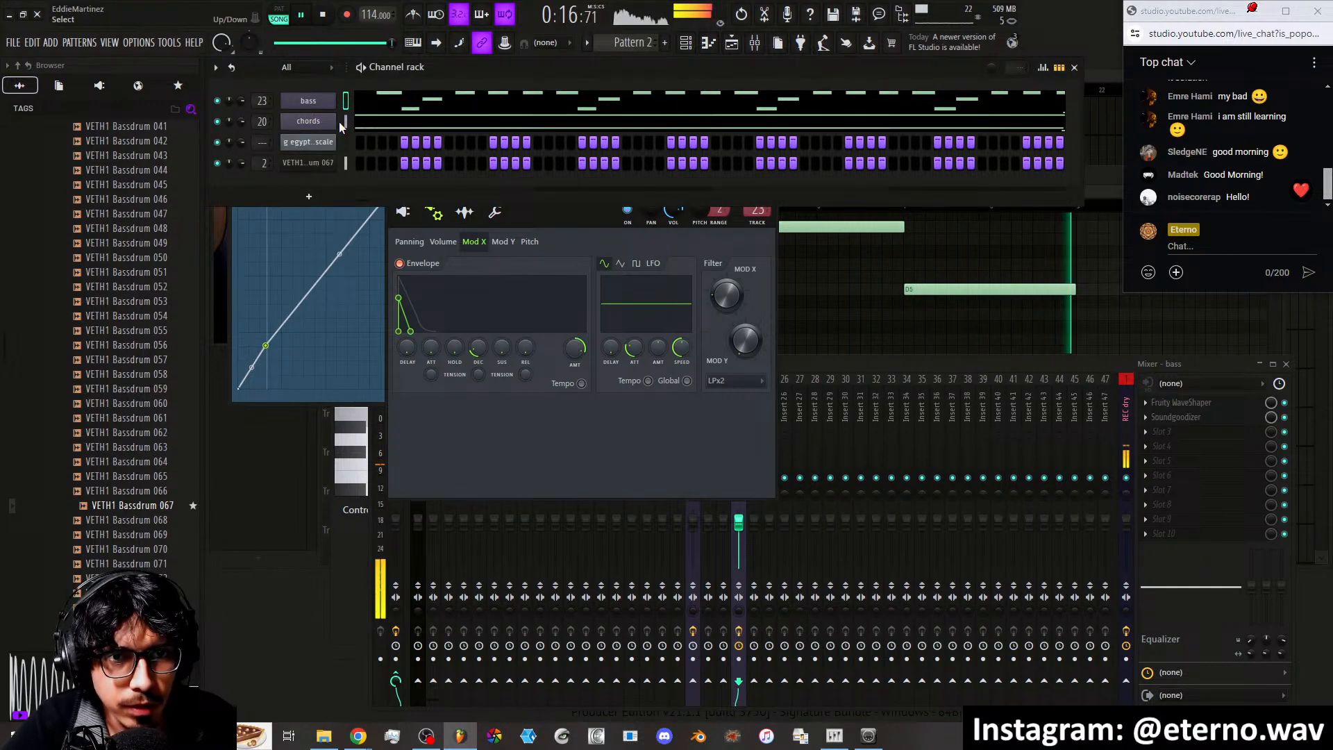
click(384, 100)
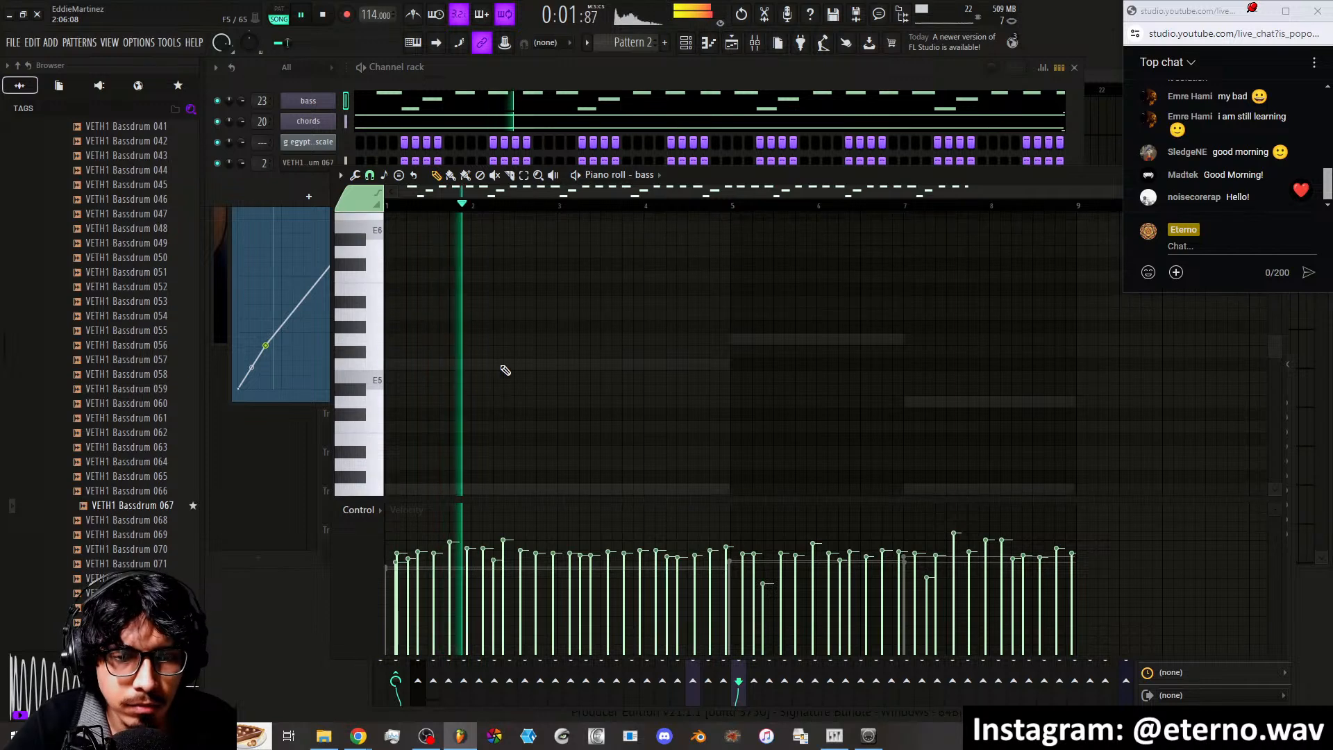
scroll(499, 356, down, 3)
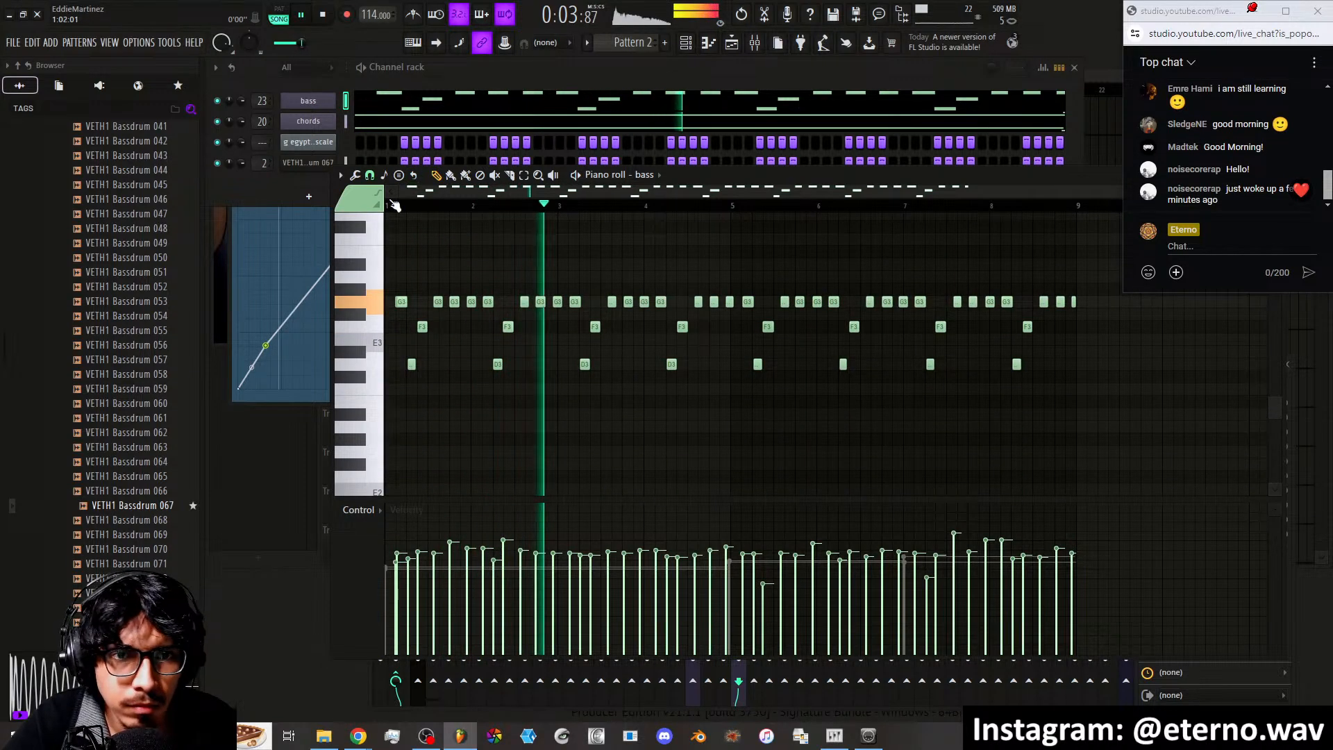
click(365, 176)
click(377, 277)
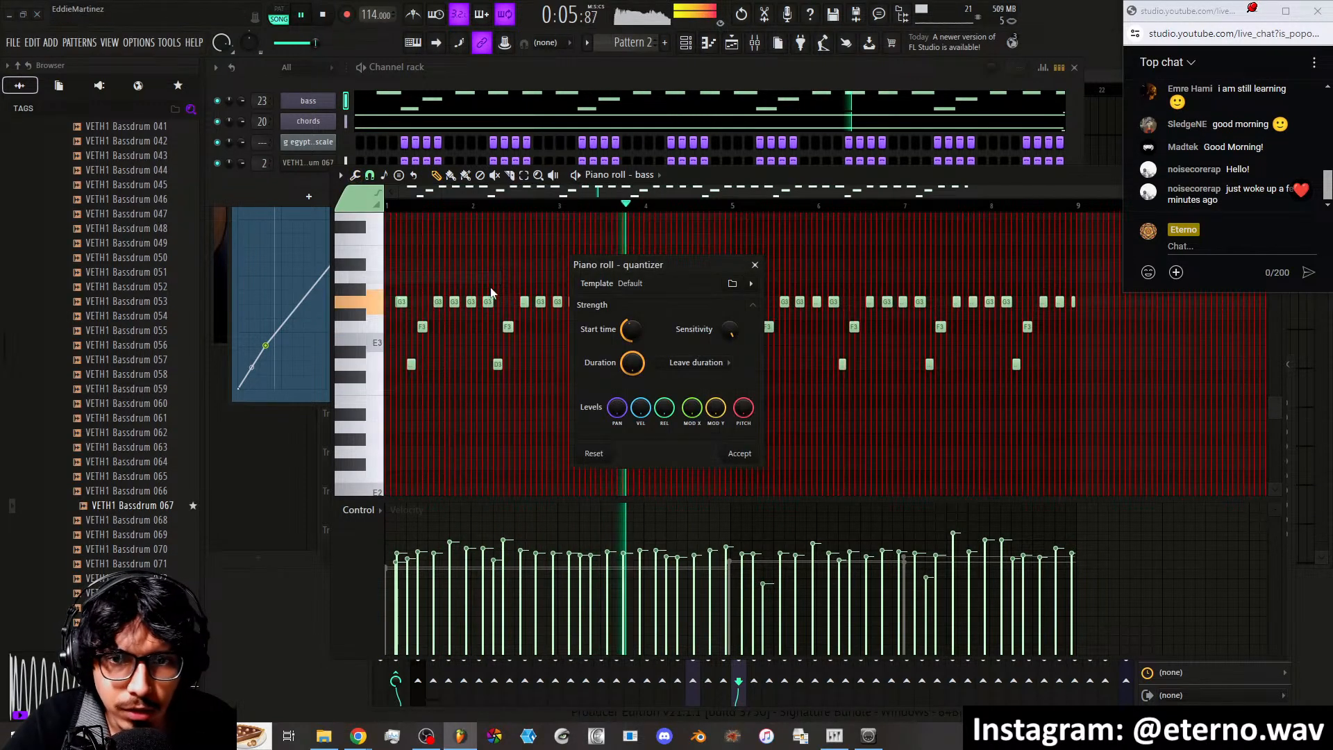
drag(639, 327, 639, 300)
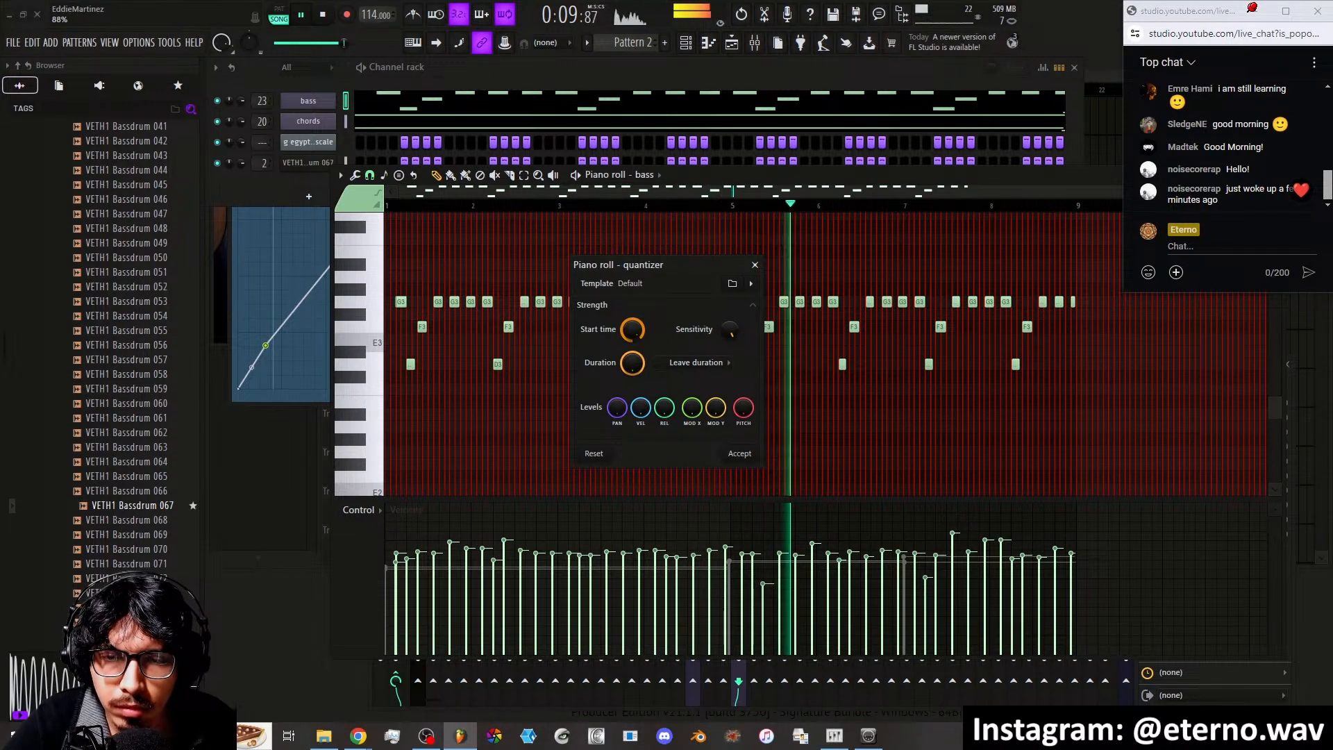
drag(640, 327, 640, 316)
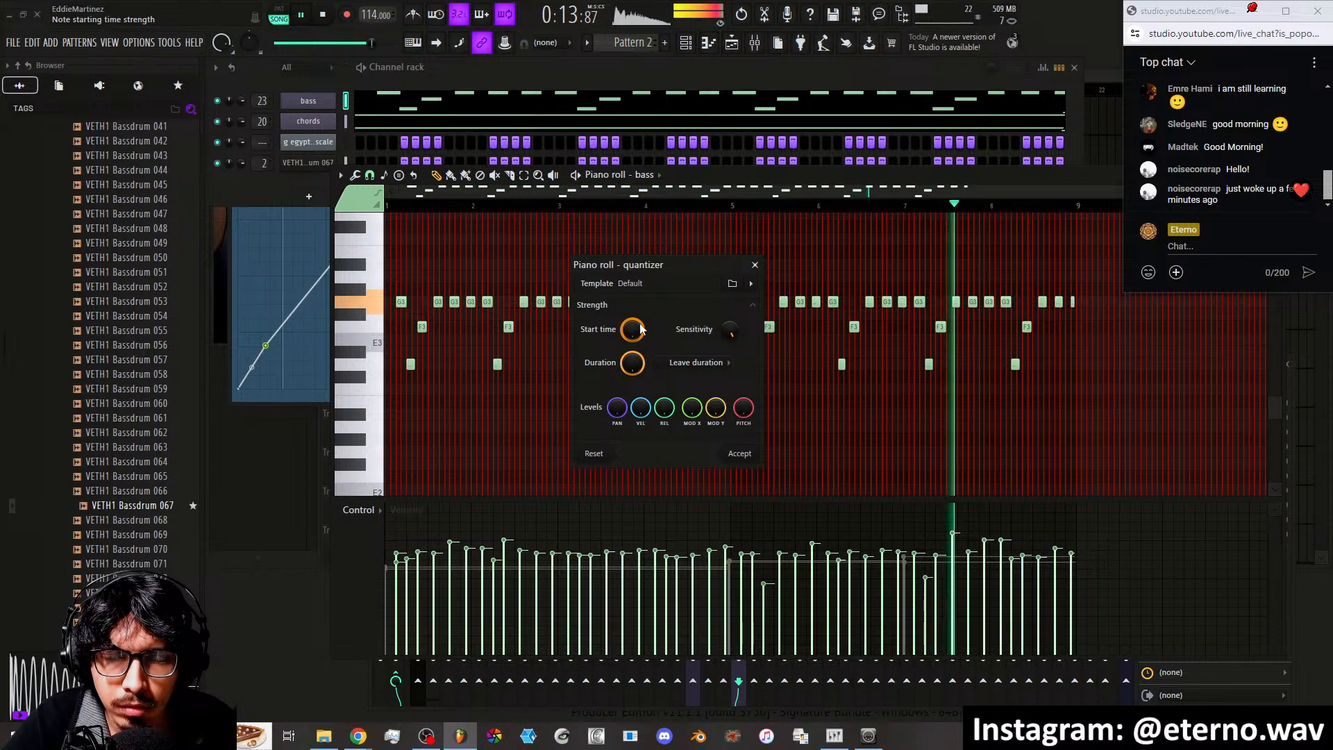
click(738, 454)
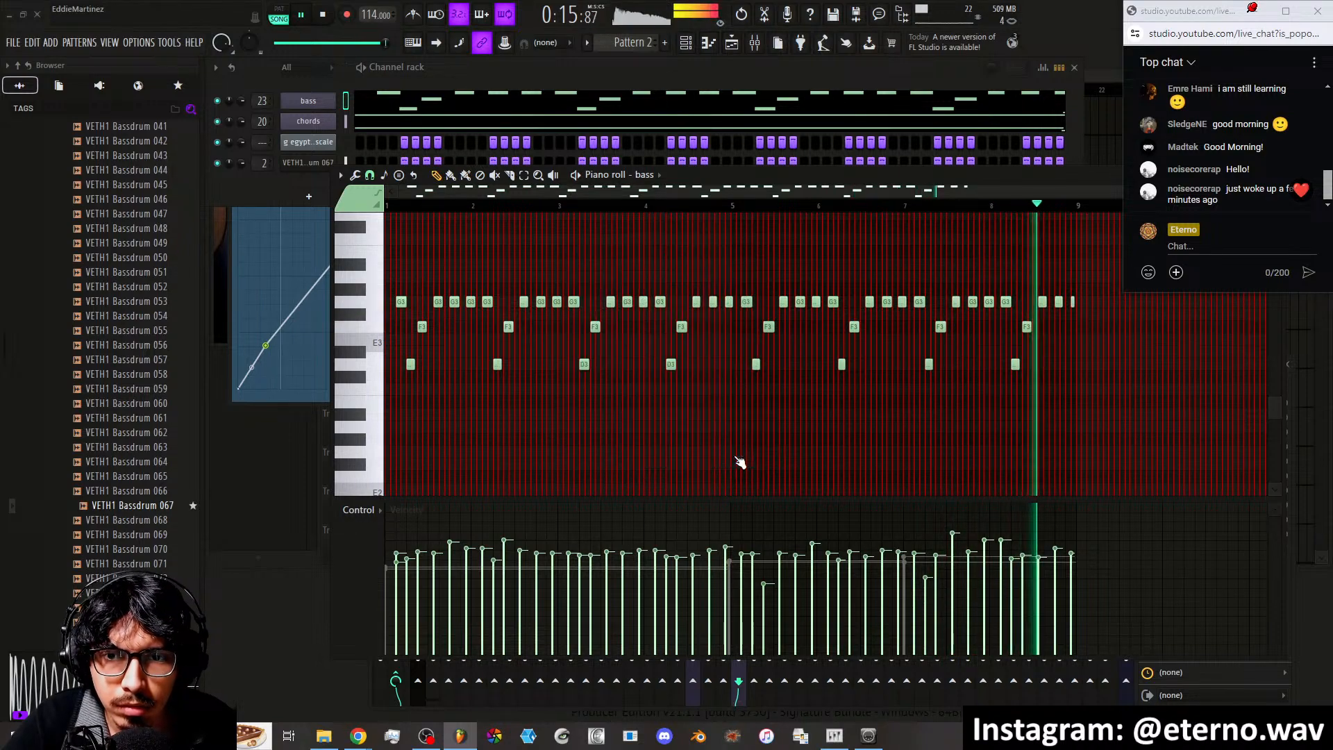
Add ShaperBox2 to slot 6 of the bass mixer track for volume sidechaining and reduce its Mix to 82%
click(803, 43)
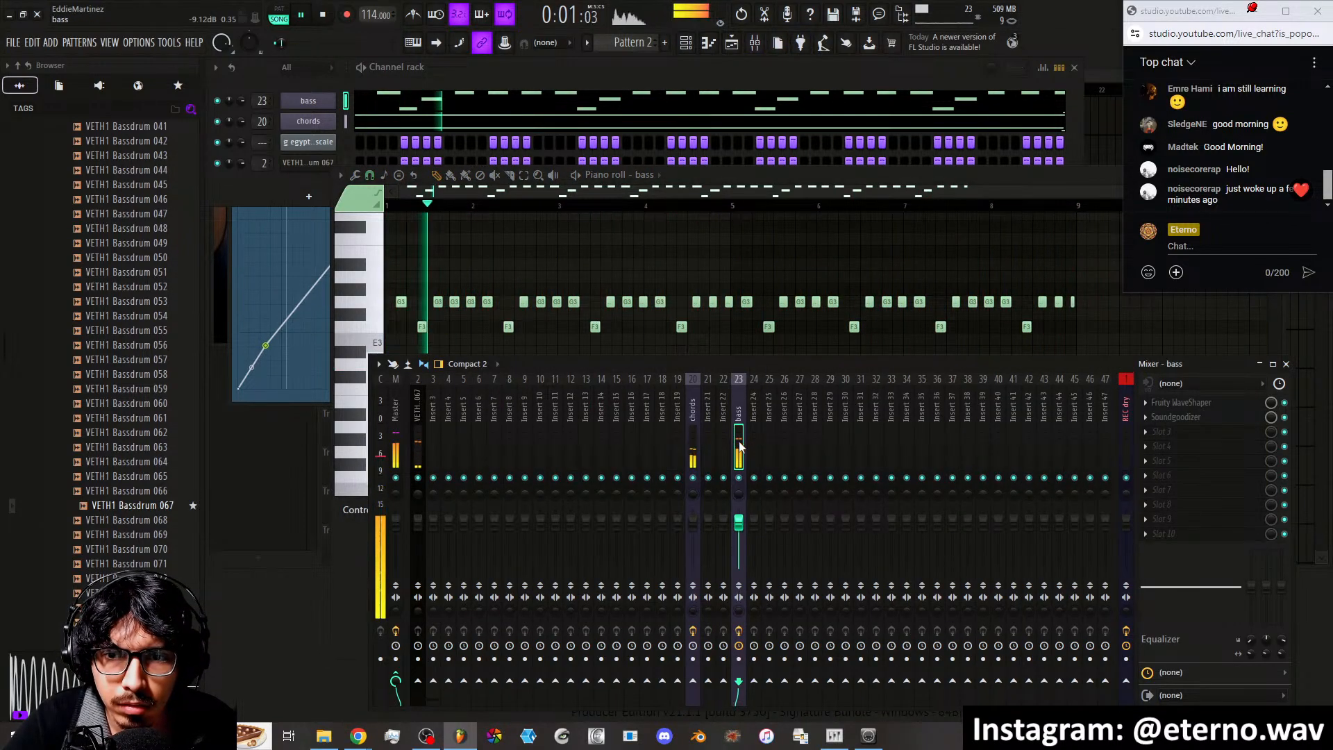
click(1156, 475)
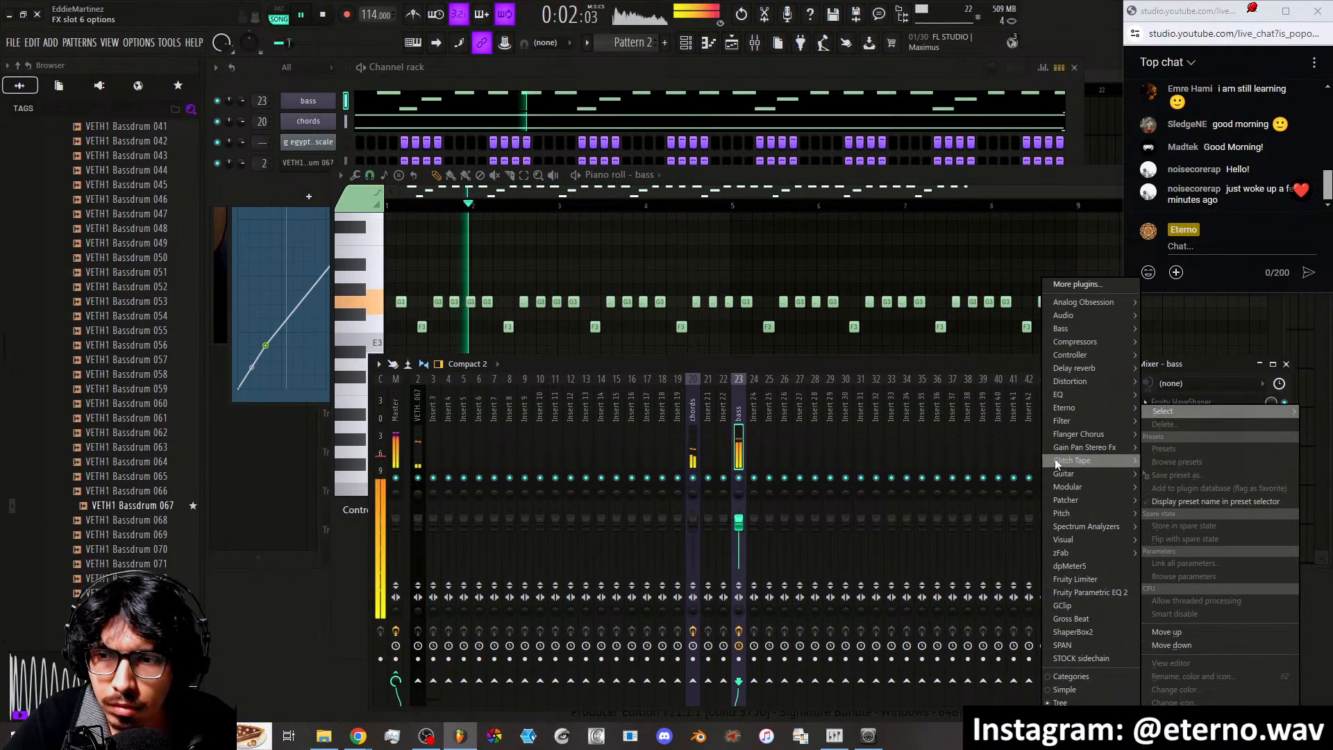
click(1082, 632)
click(824, 375)
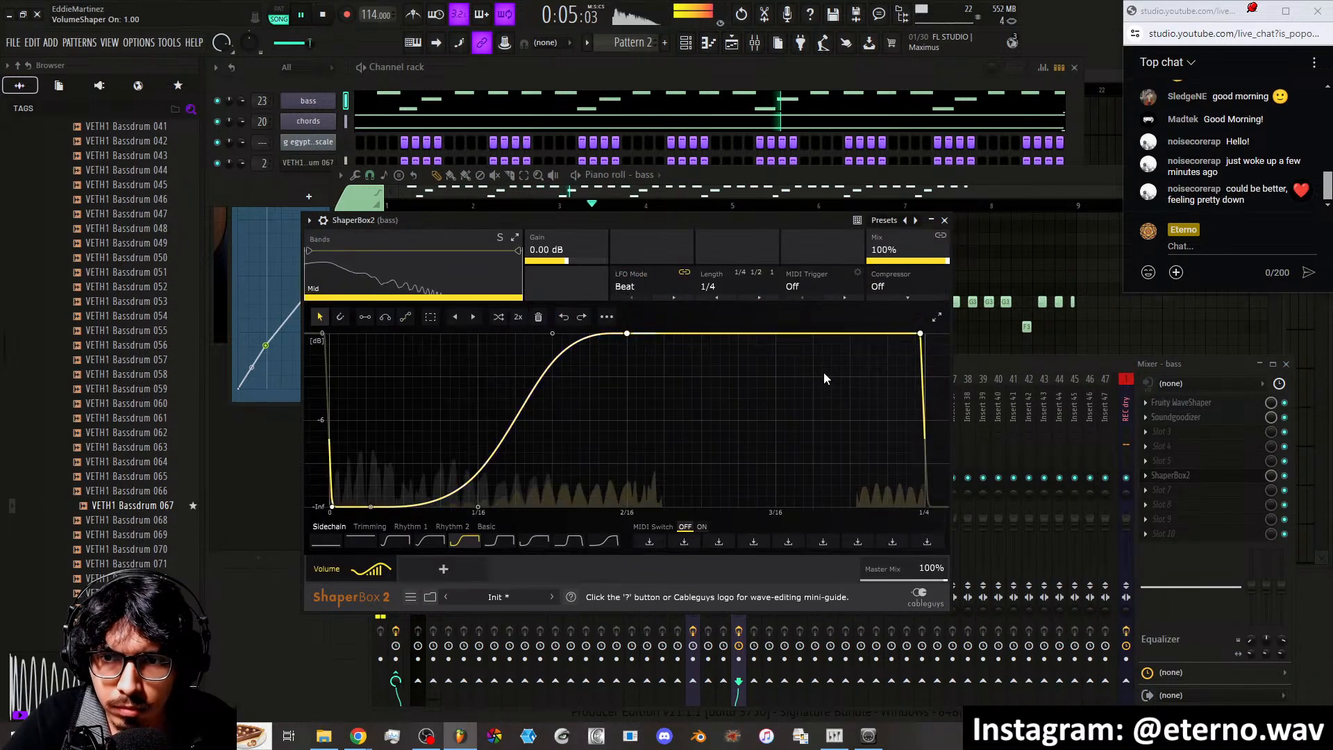
drag(926, 263, 926, 277)
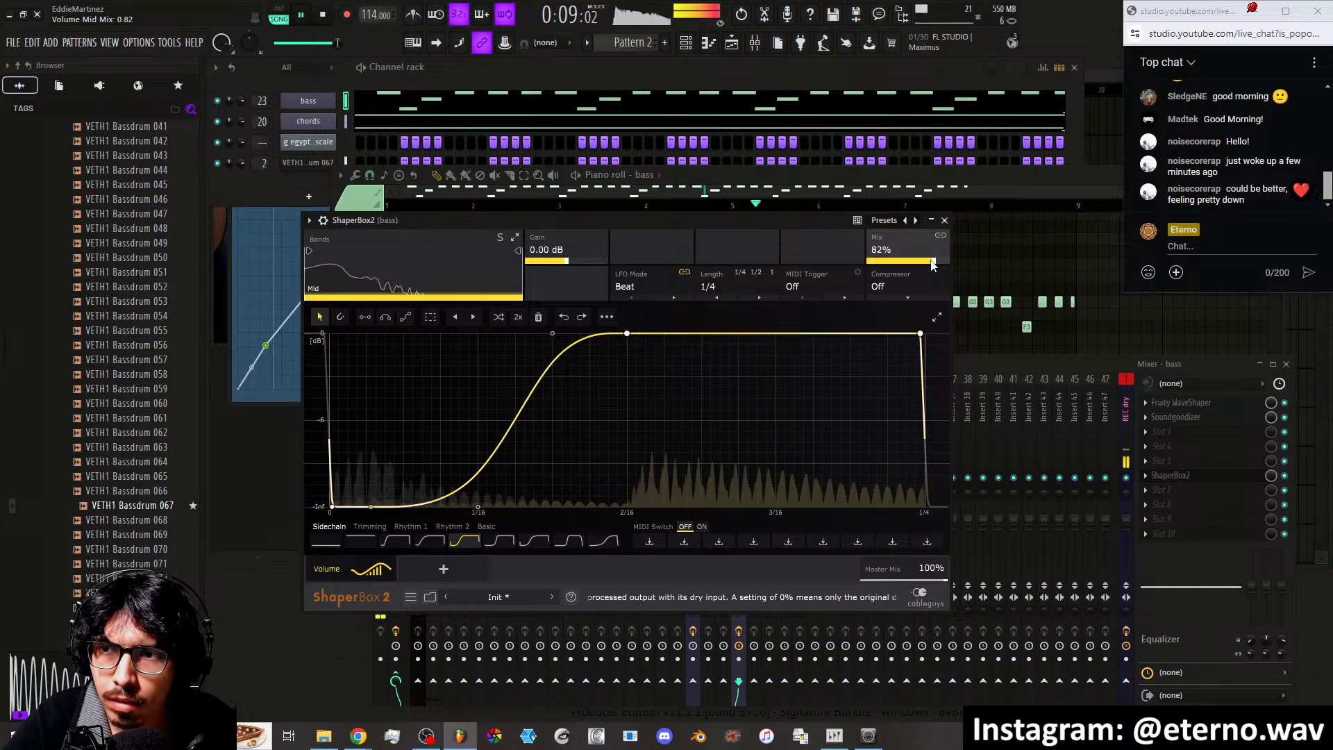
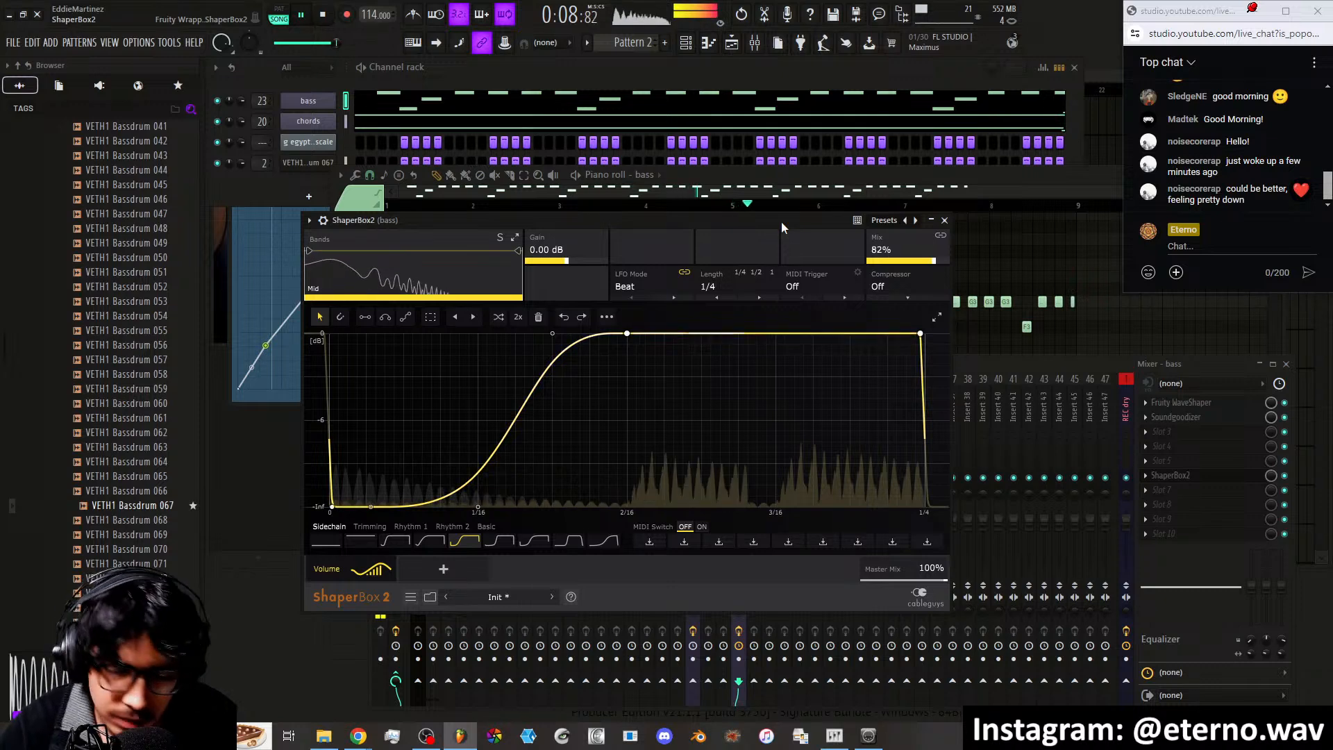
drag(781, 222, 857, 245)
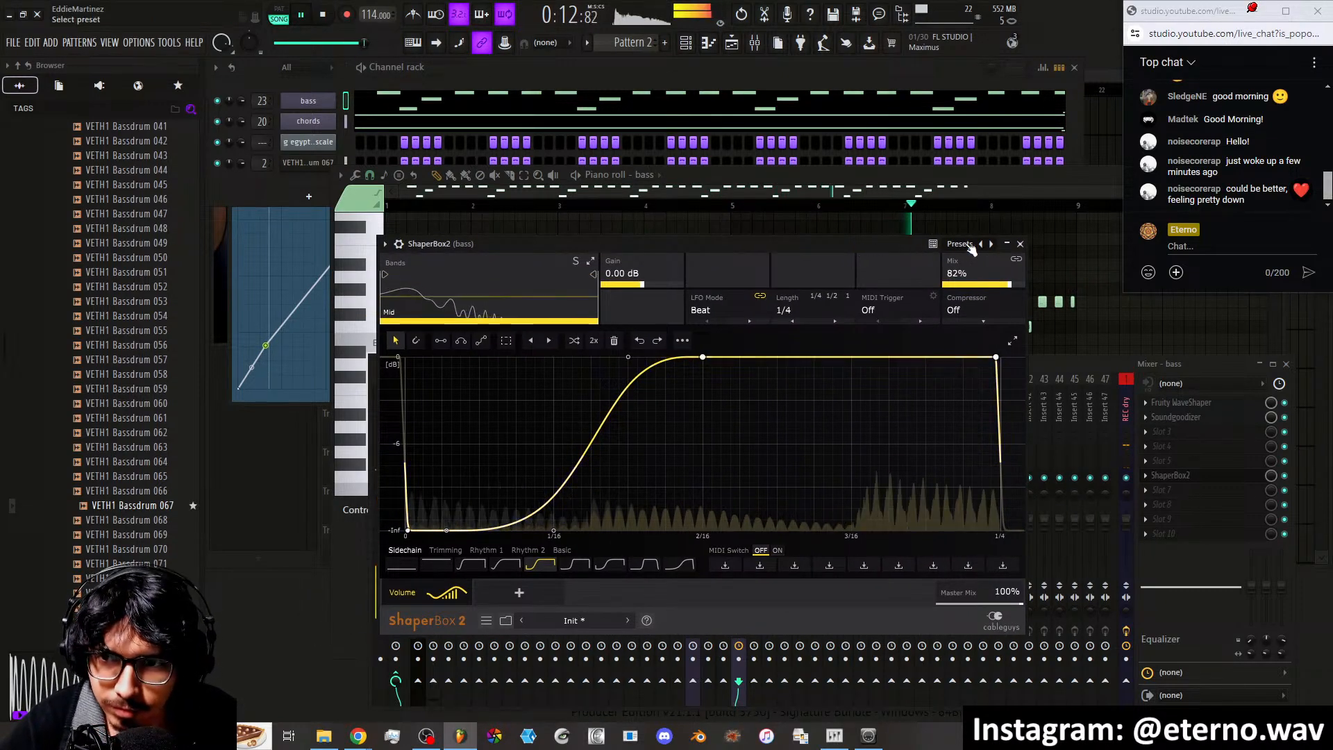
click(1019, 245)
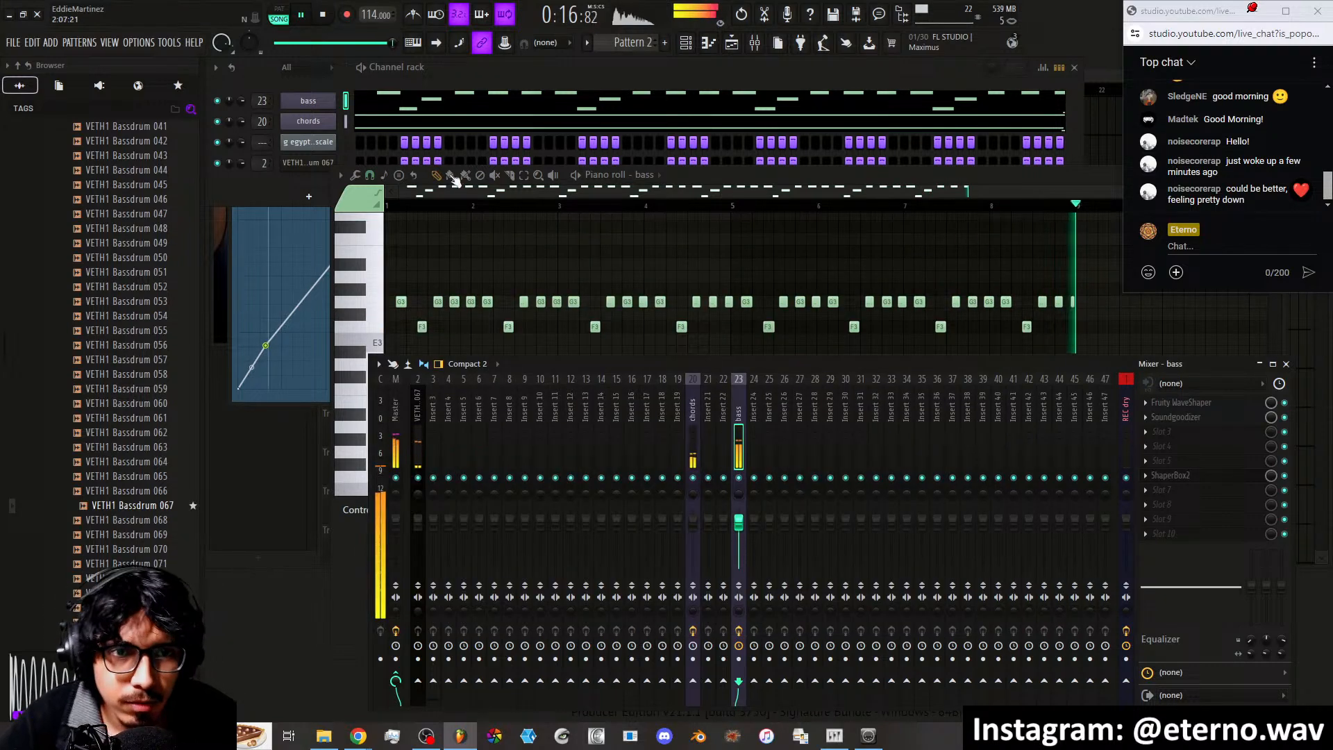
Review the instrument settings of the bass, the kick sampler and the chords one after another
click(323, 102)
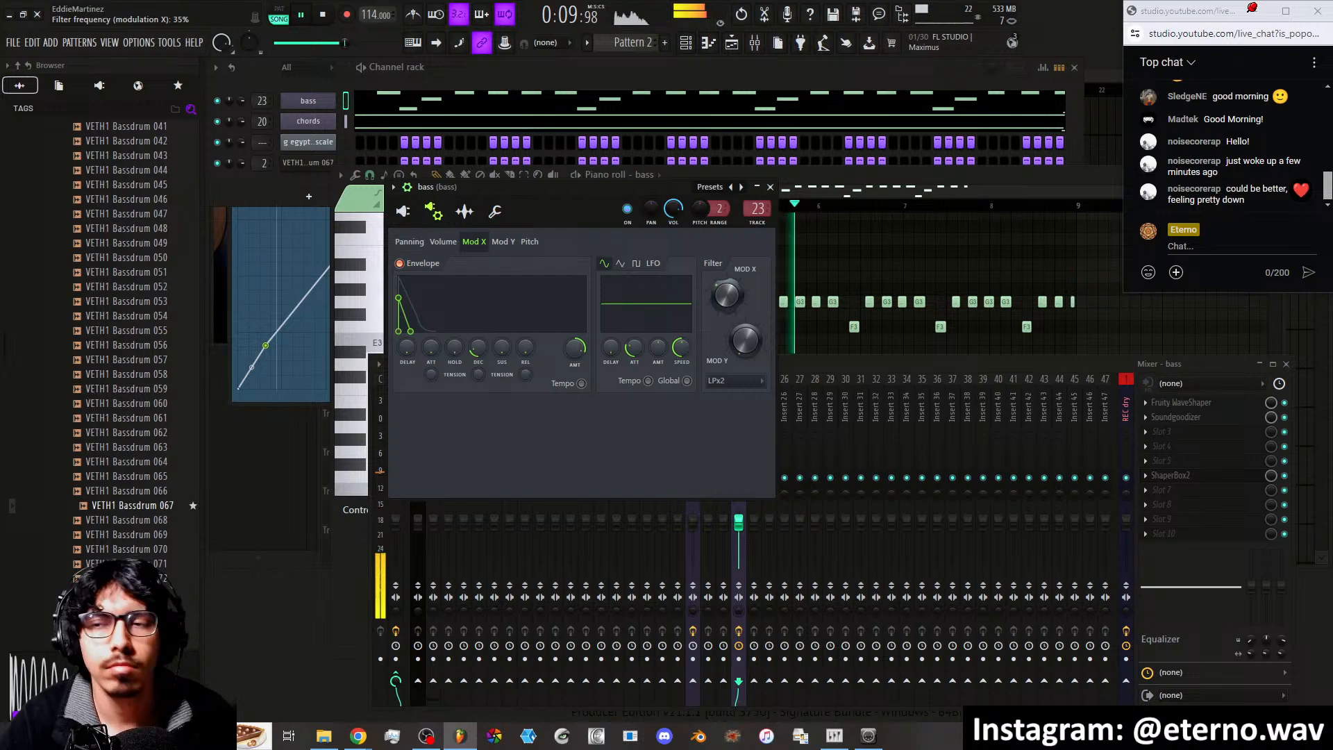
click(403, 211)
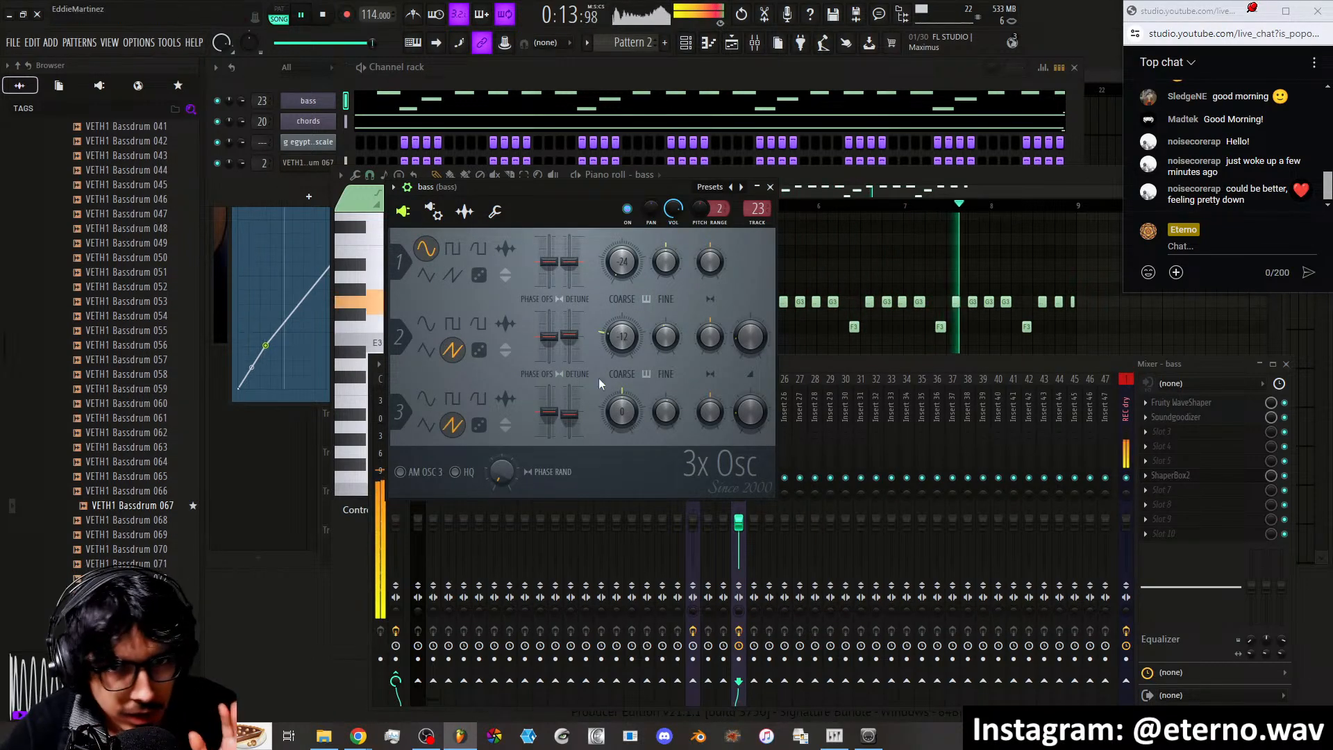
click(770, 186)
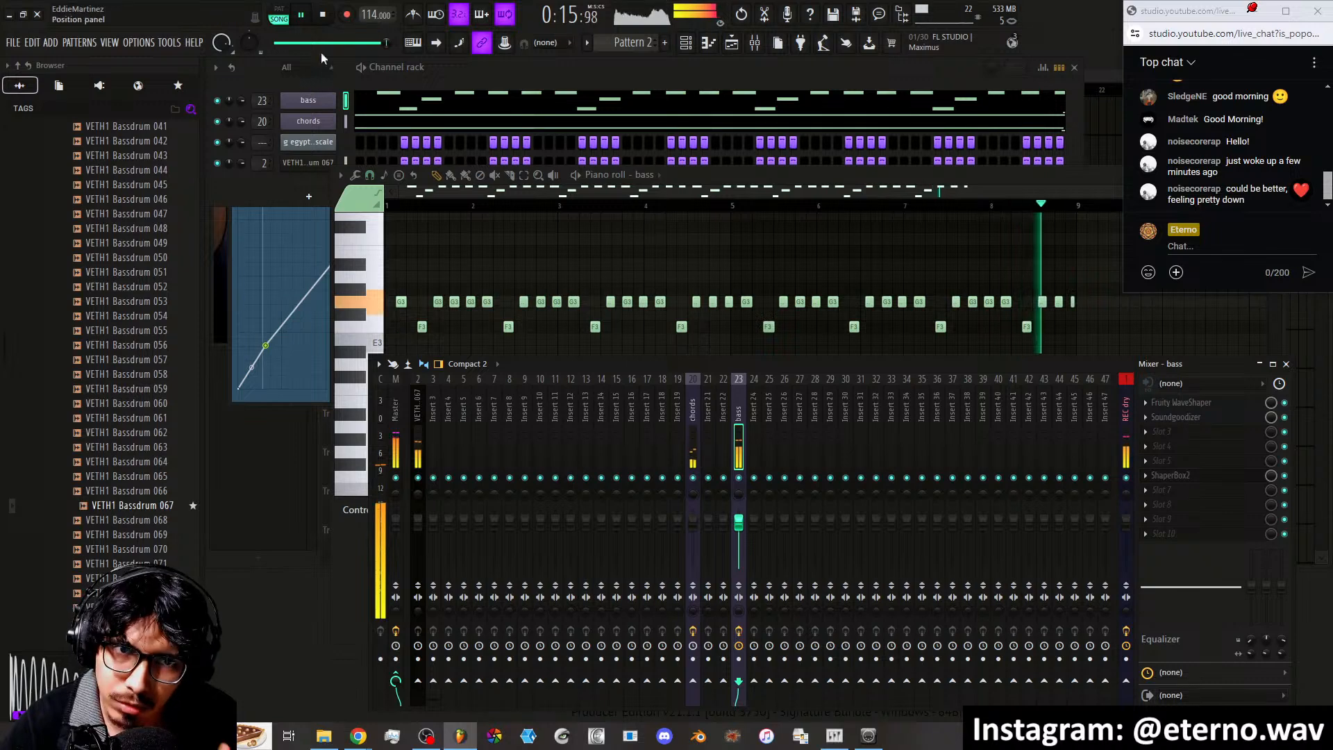
click(323, 163)
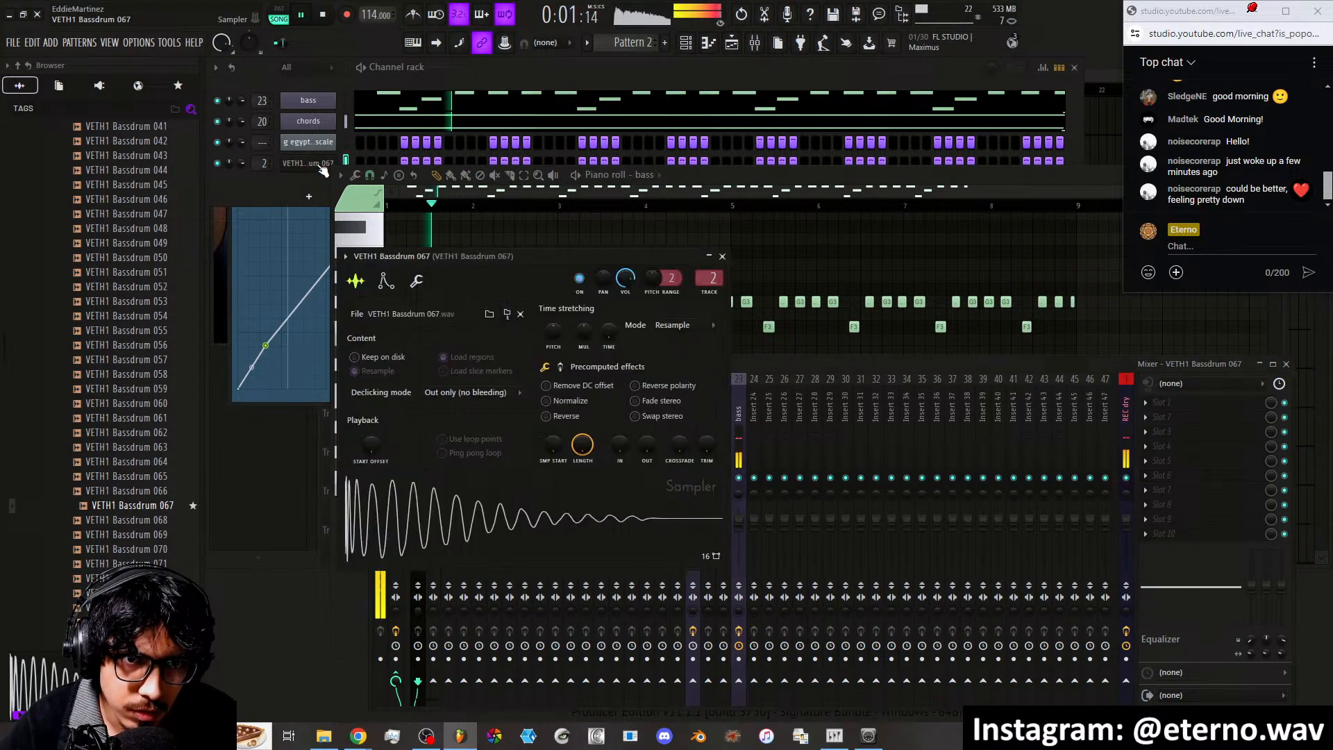
click(323, 164)
click(322, 125)
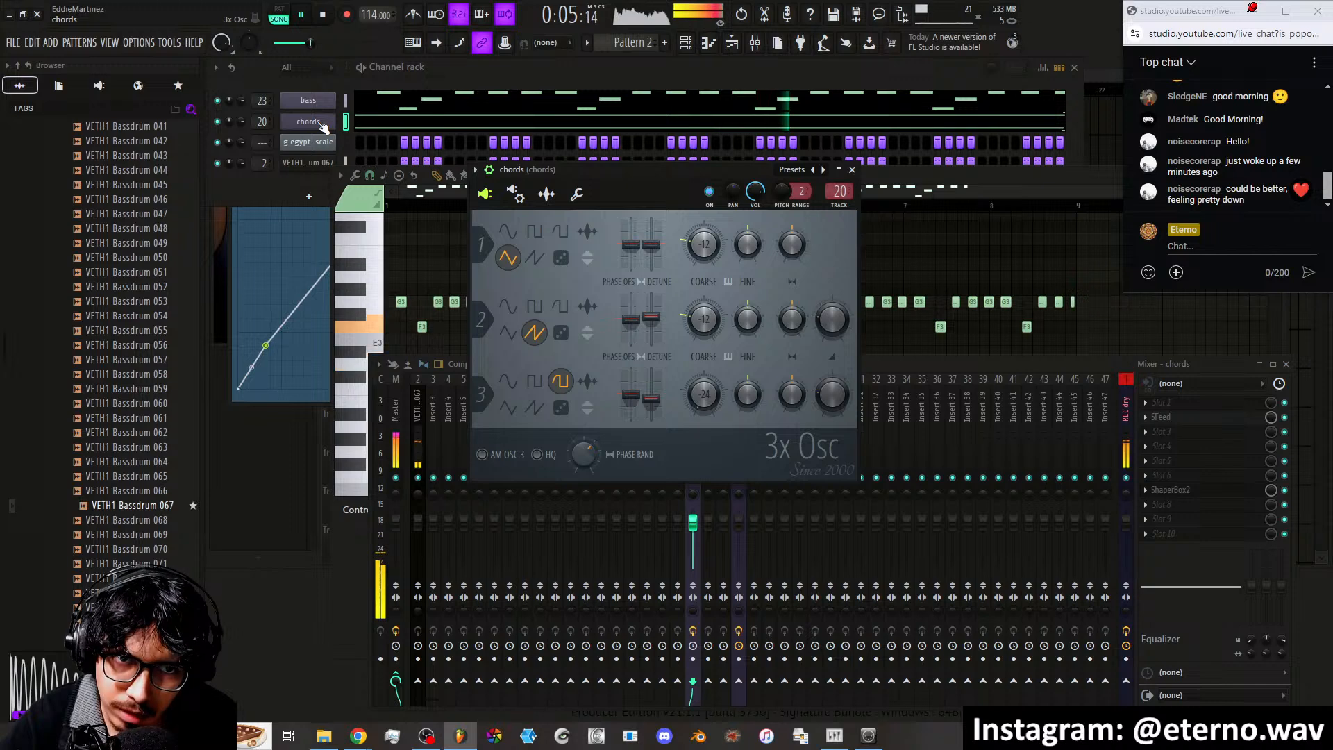
click(322, 123)
click(322, 102)
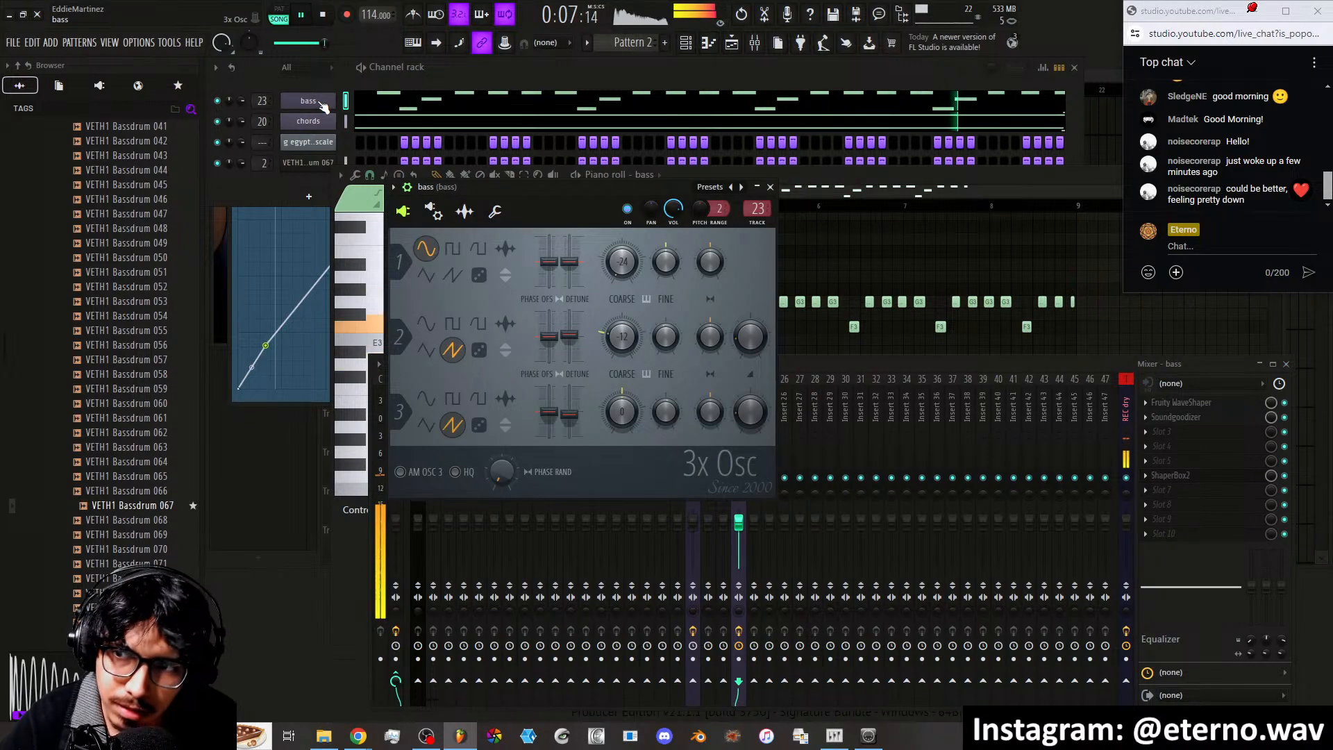
click(324, 103)
Inspect the SFeed effect on the chords mixer track and the Fruity WaveShaper and Soundgoodizer on the bass track
click(691, 417)
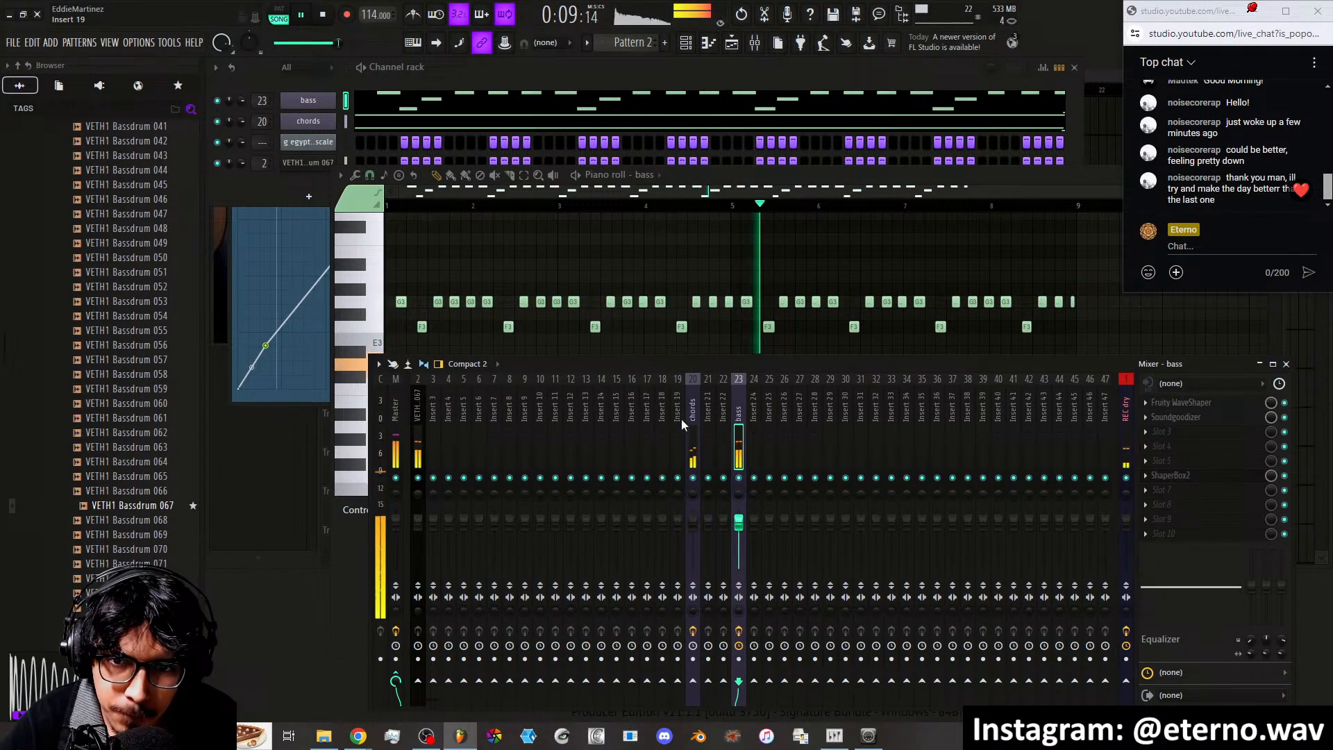
click(1197, 418)
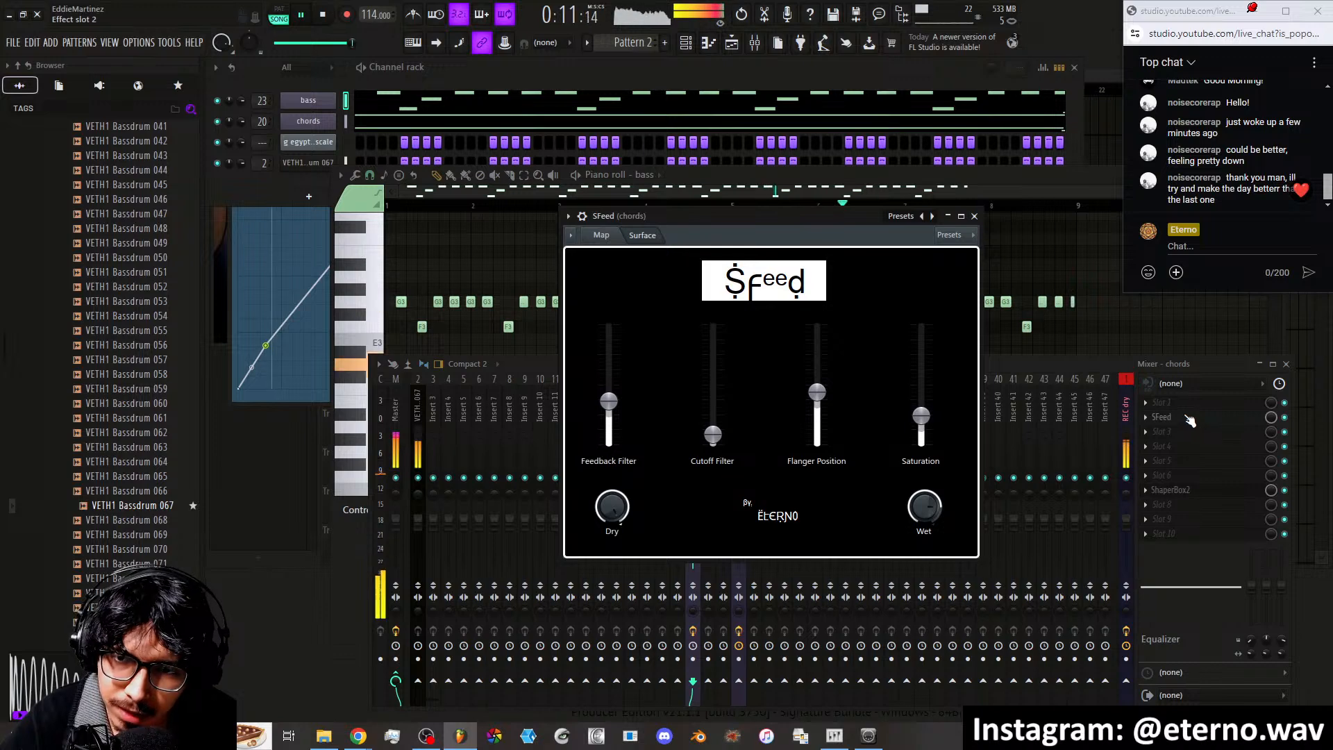
drag(794, 218, 731, 235)
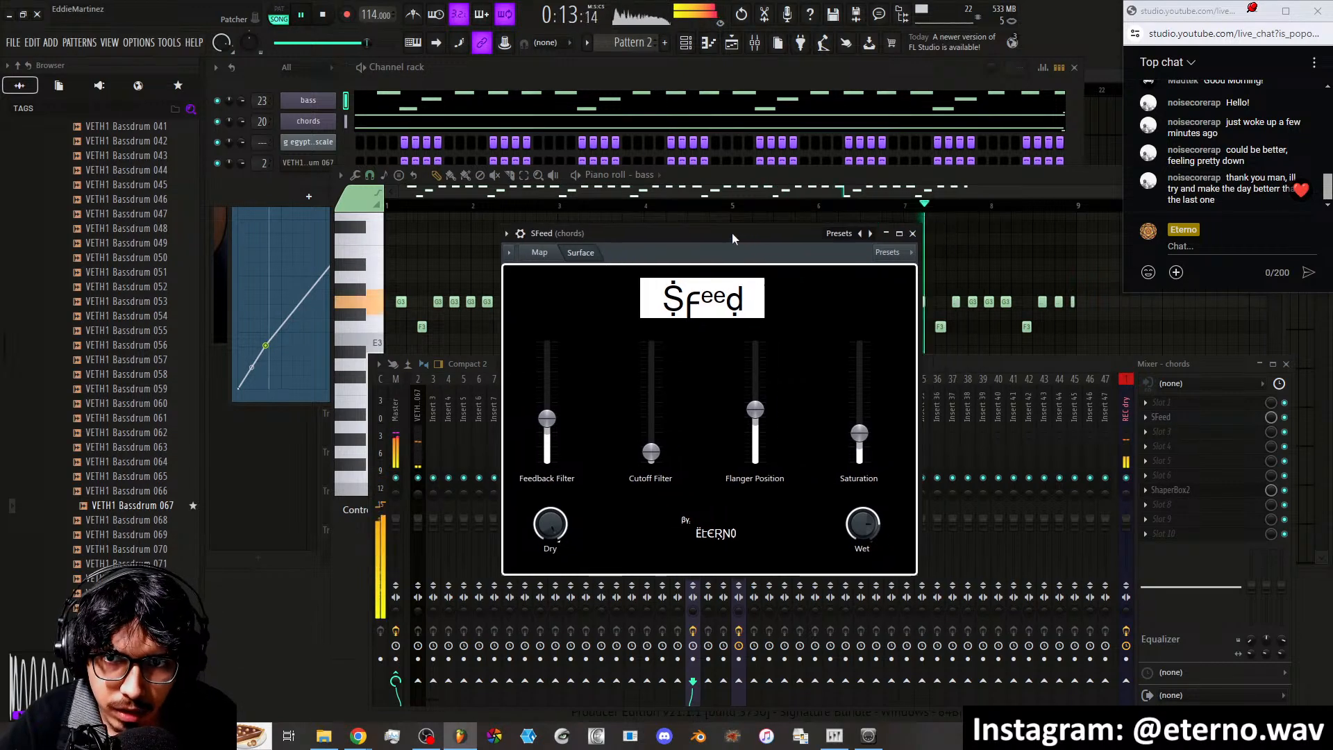
click(912, 233)
click(739, 438)
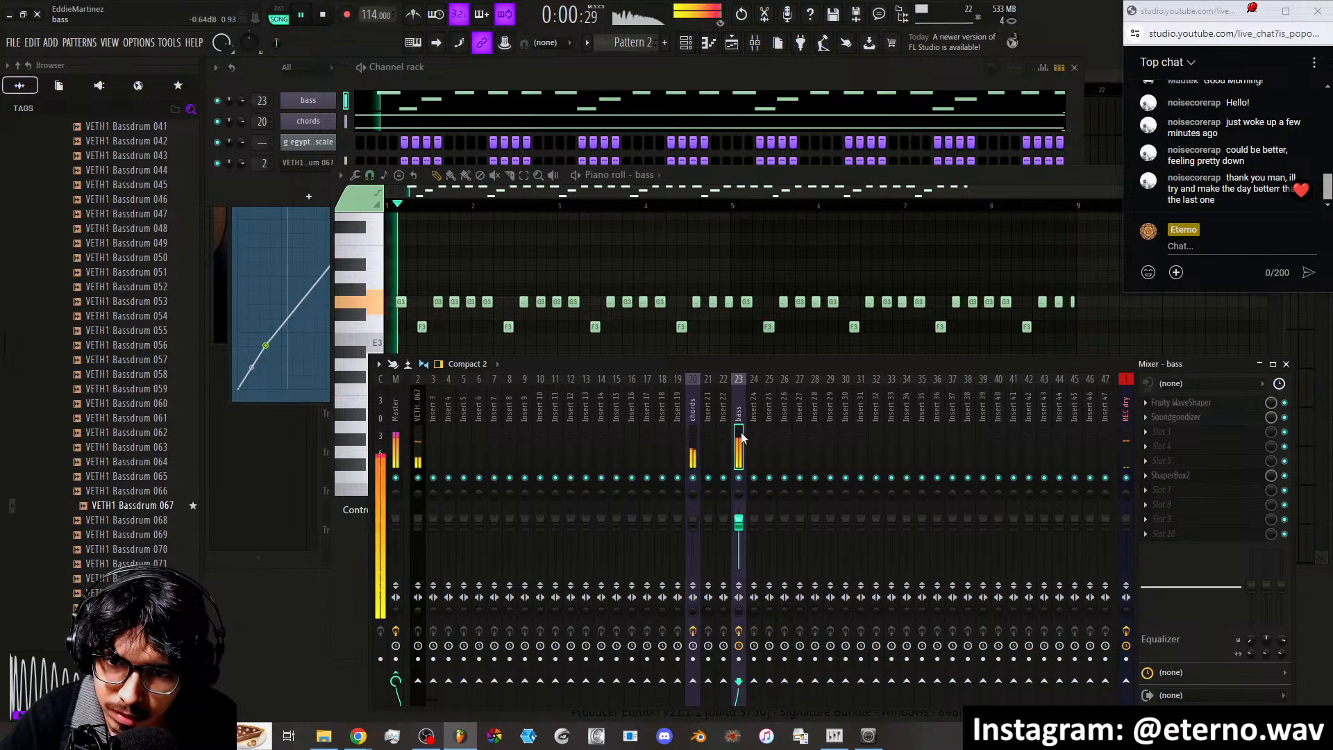
click(1186, 406)
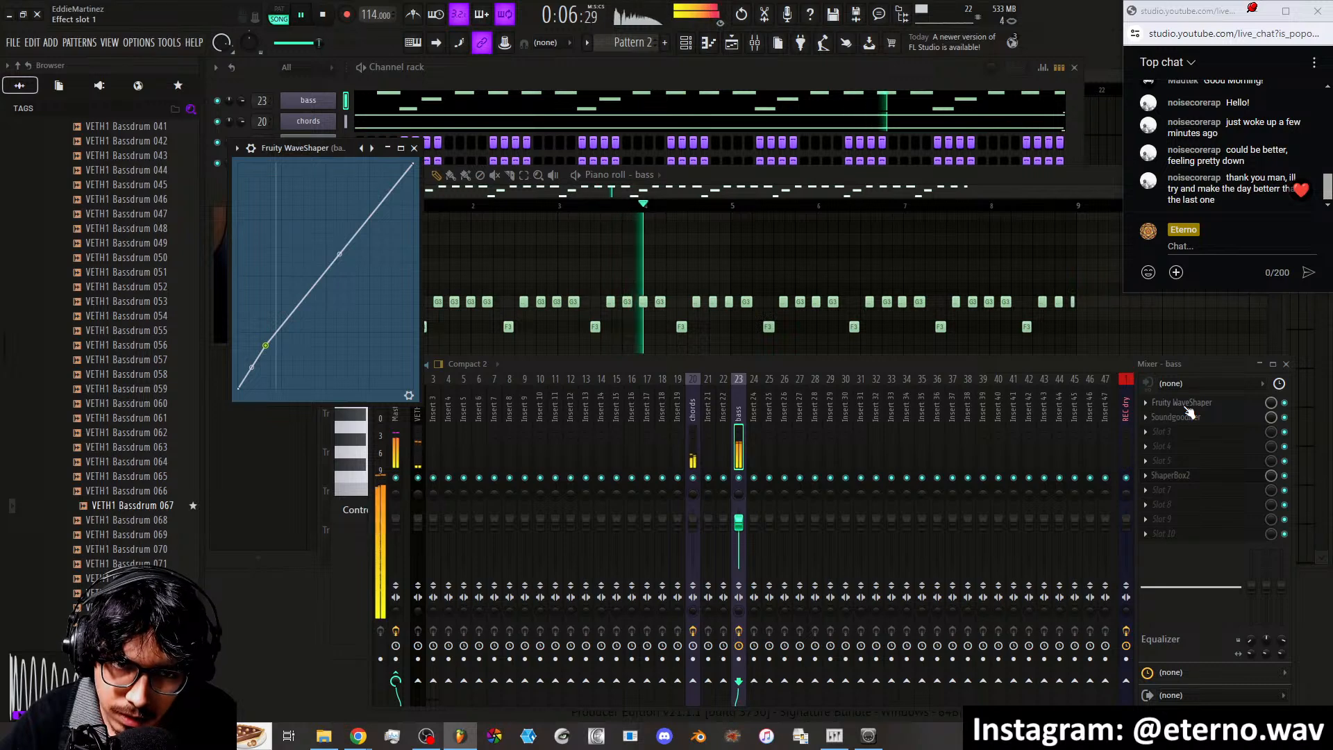
click(1180, 417)
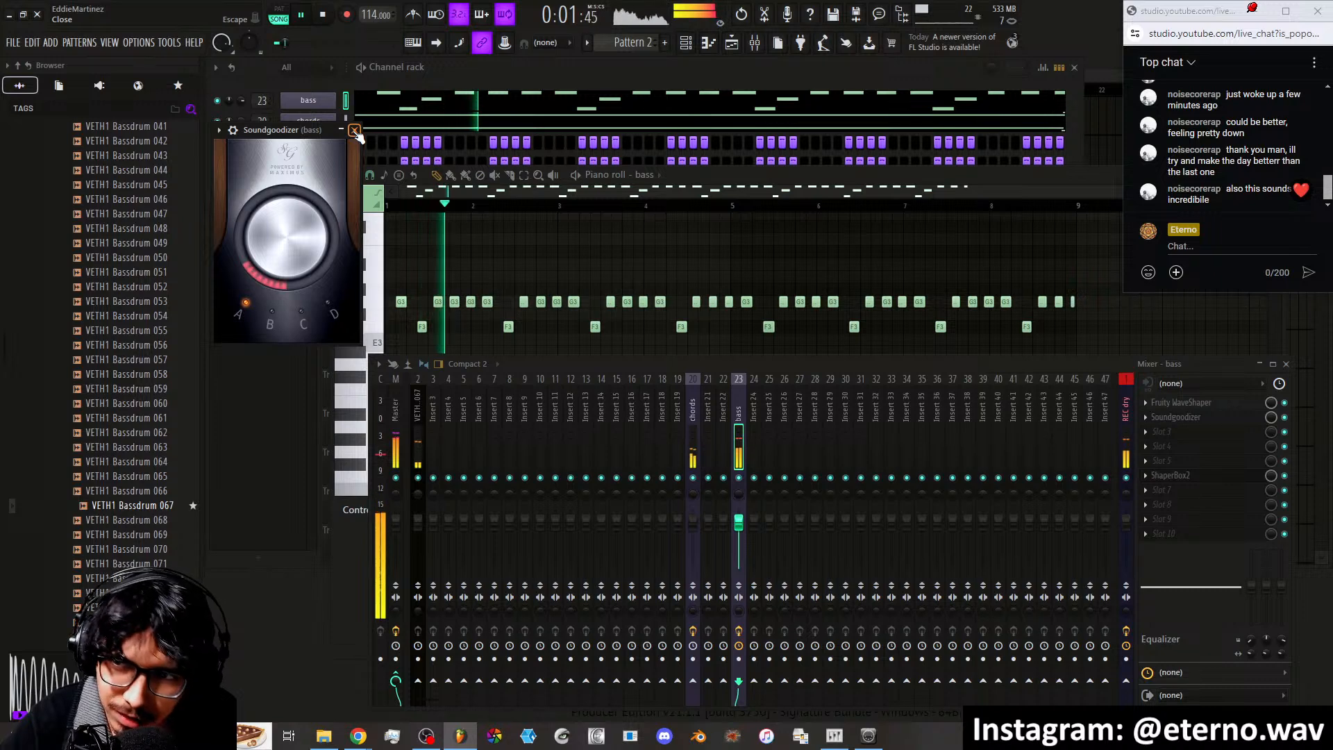
click(354, 131)
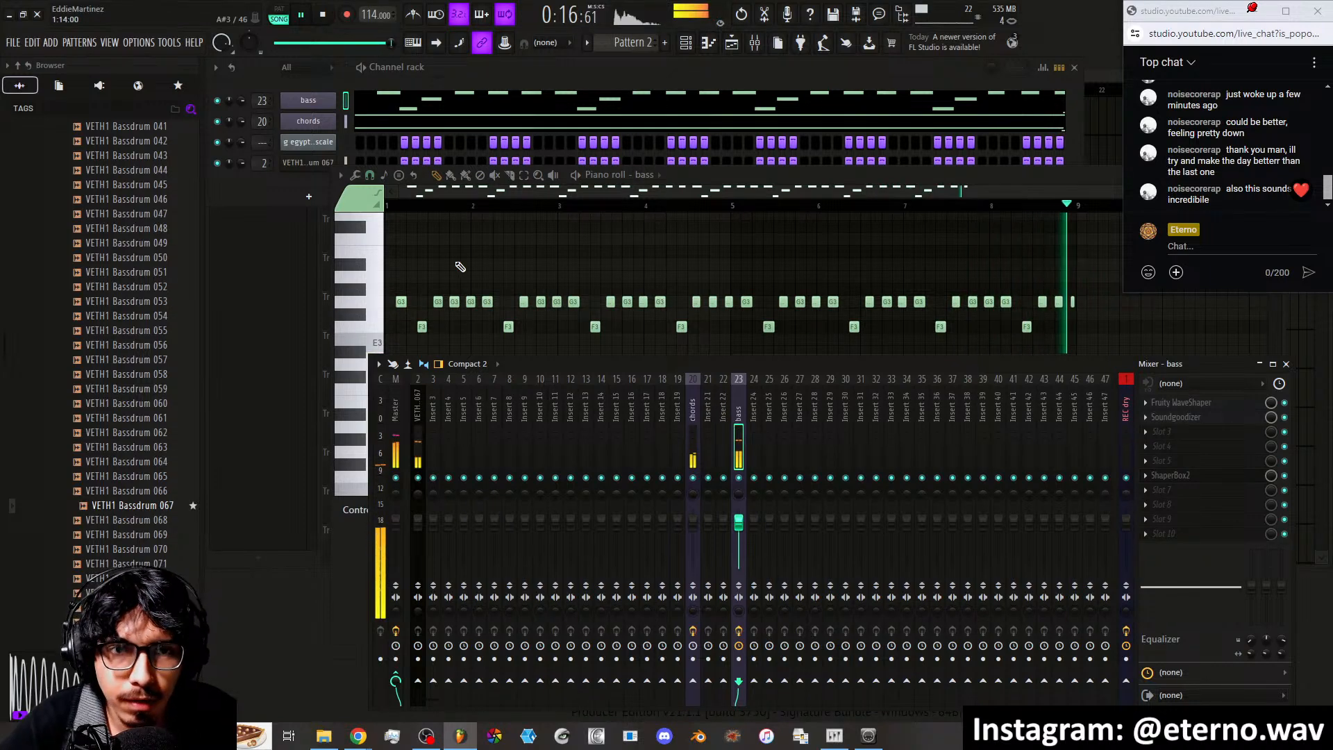
Lengthen the bass's volume envelope decay slightly, and review its Mod X envelope and oscillator settings
click(327, 103)
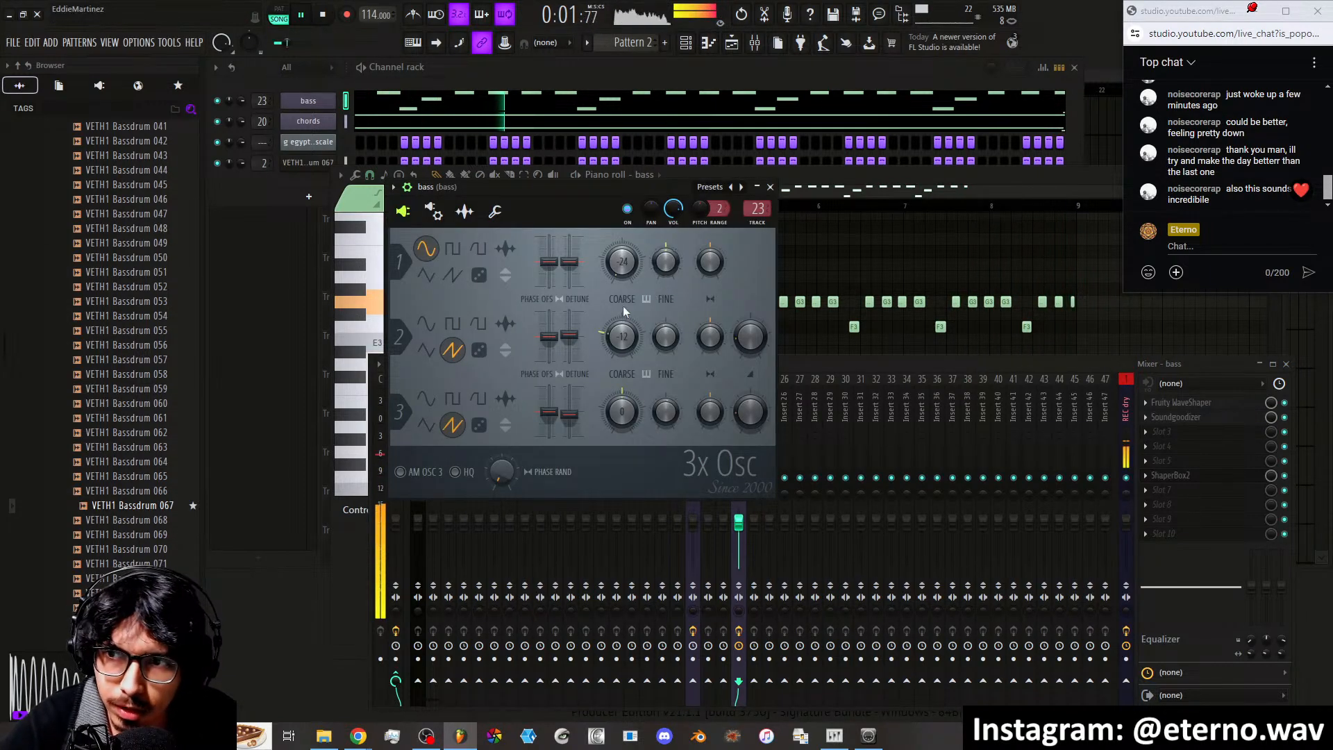
click(495, 213)
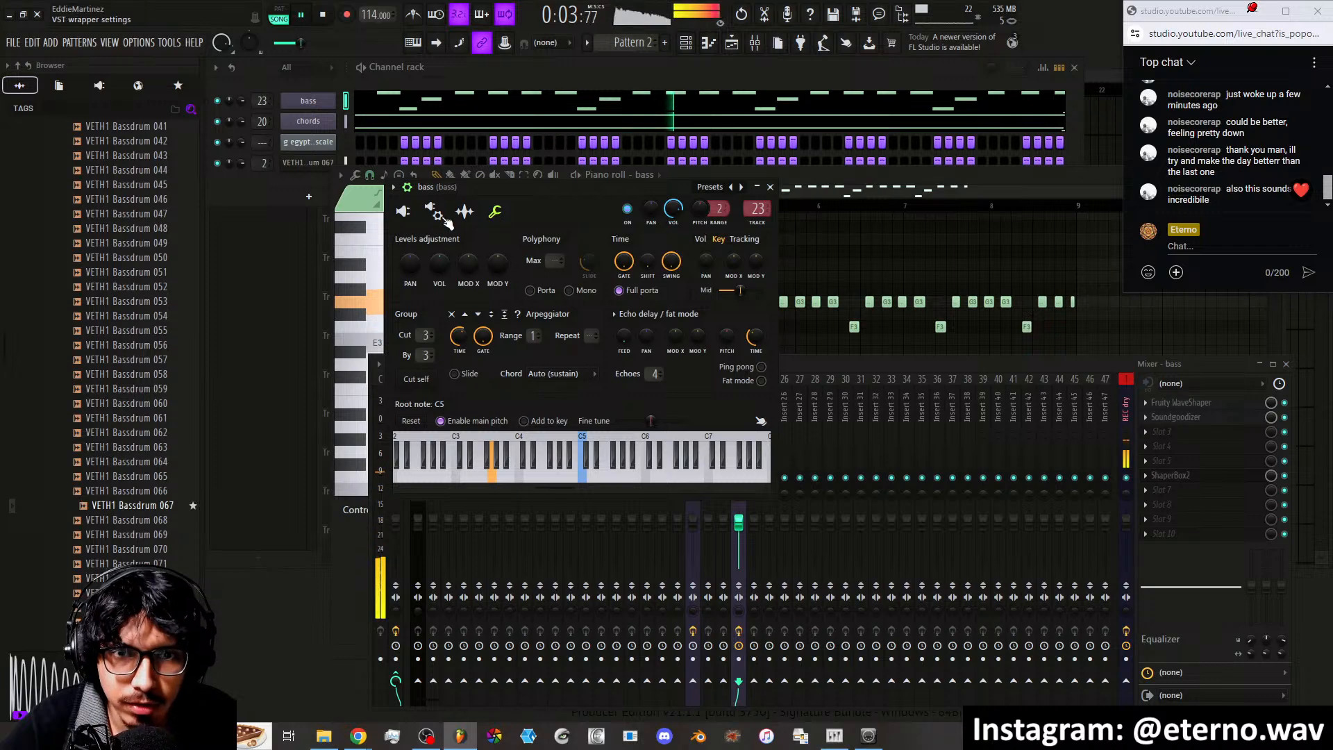
click(435, 214)
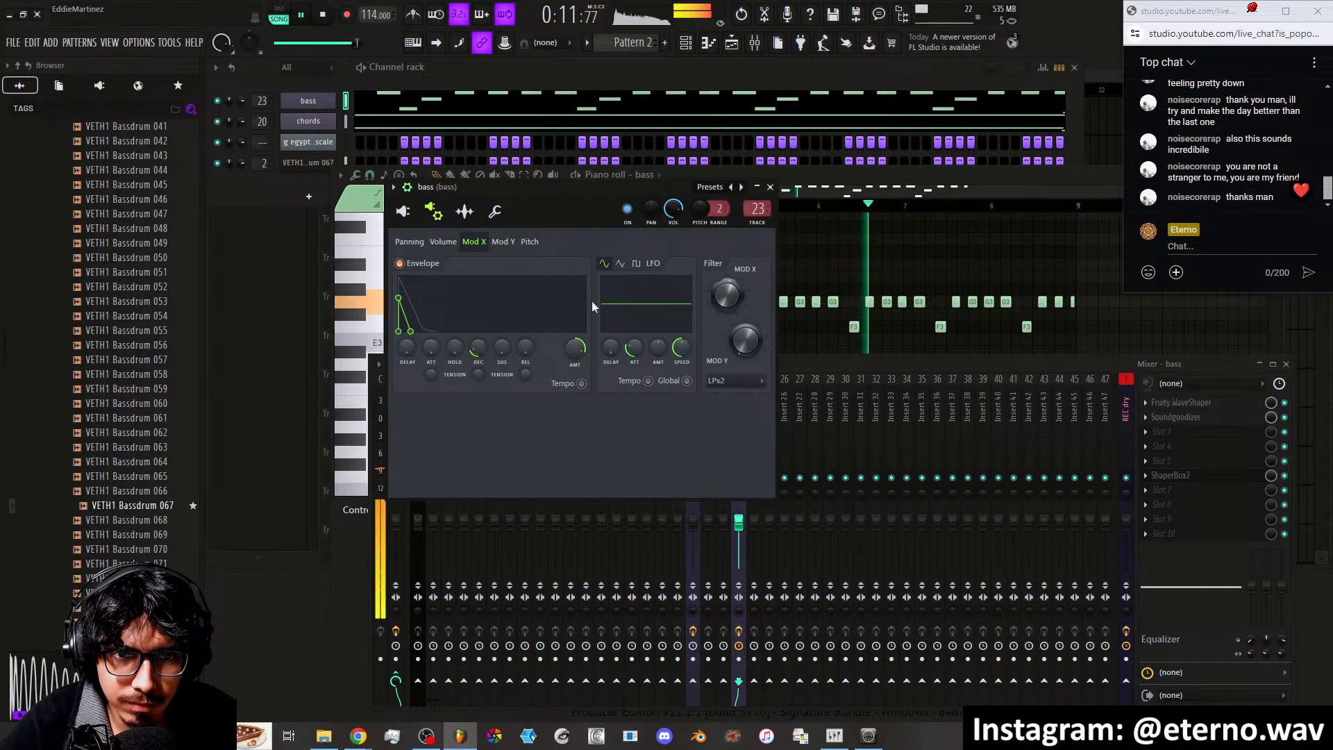
click(448, 243)
mouse_move(477, 350)
mouse_down()
mouse_move(476, 336)
mouse_move(501, 340)
mouse_move(482, 348)
mouse_up()
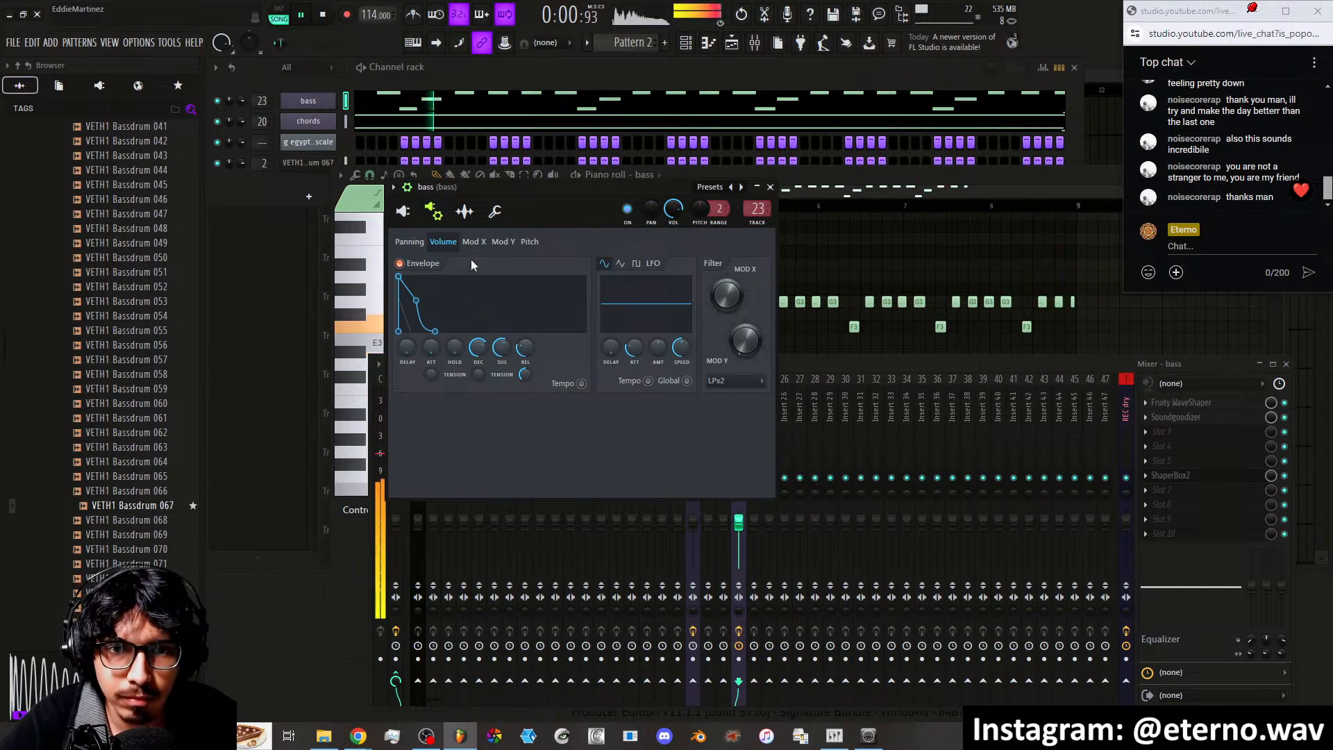
click(478, 242)
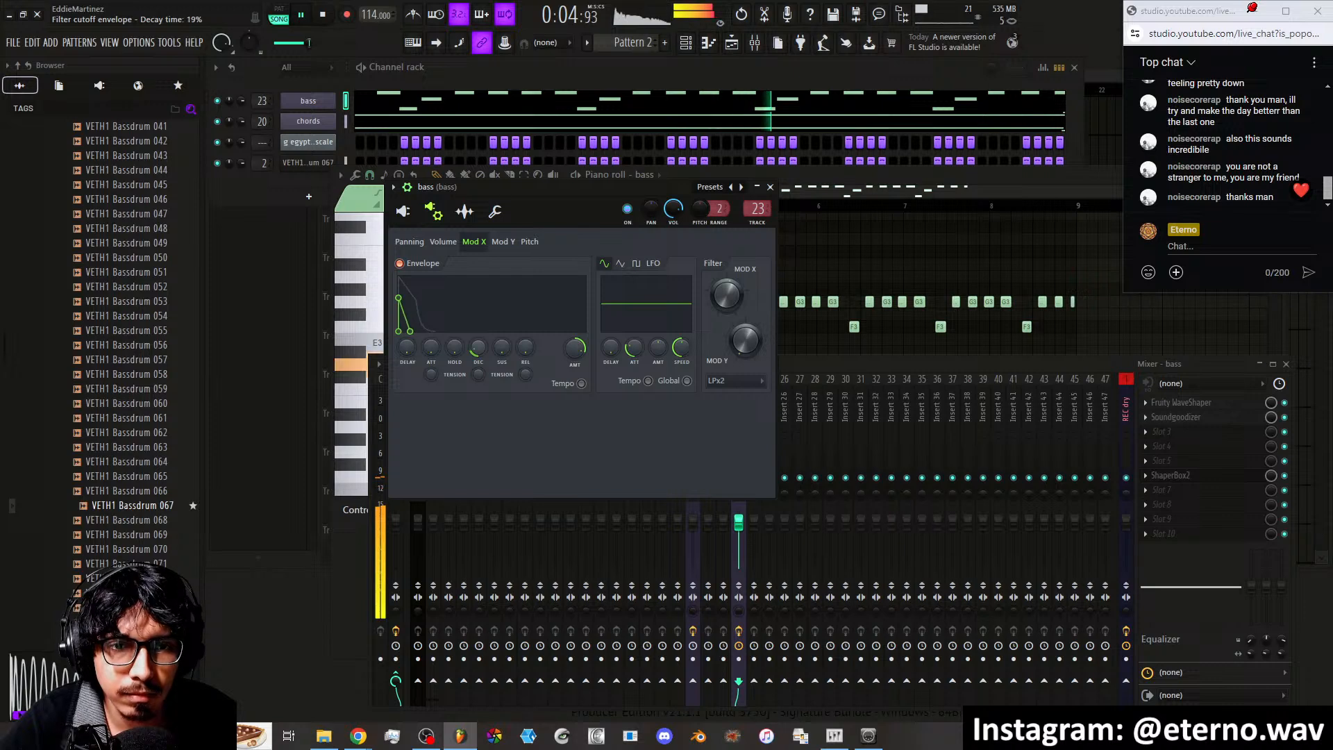
click(403, 212)
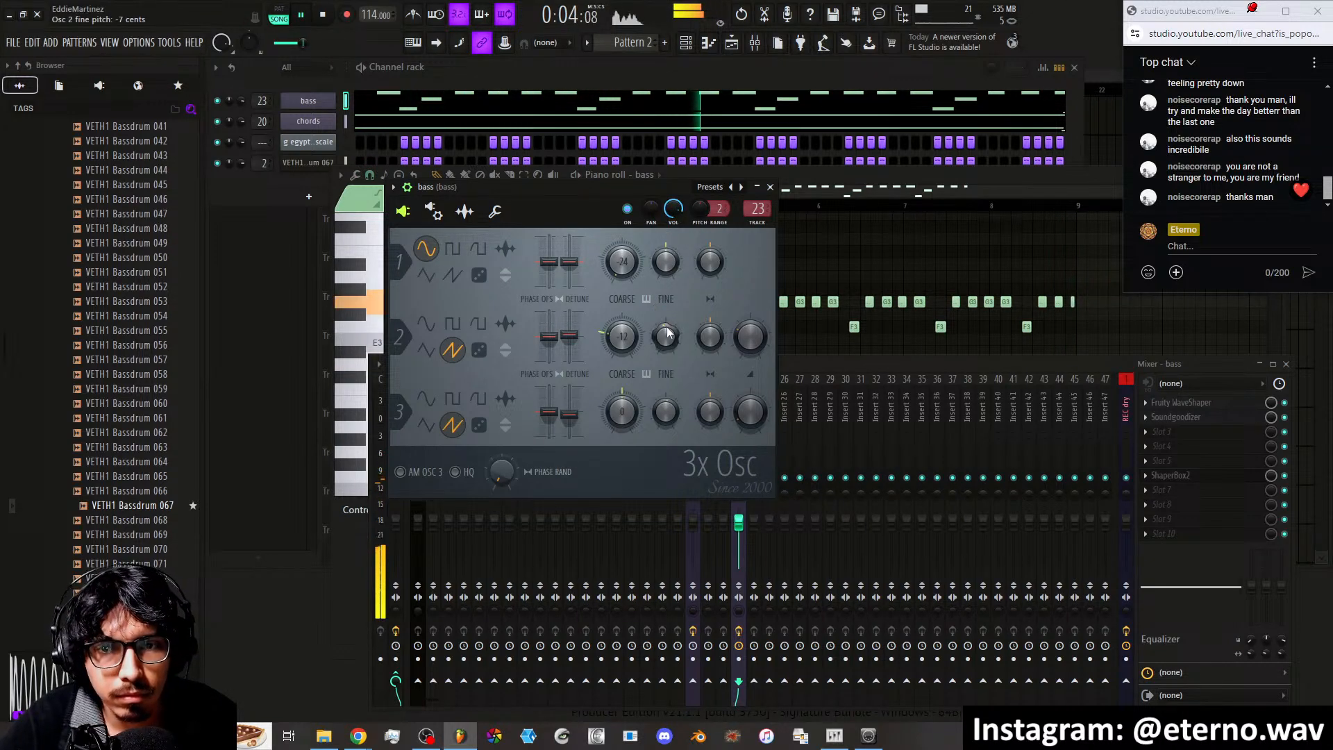
click(434, 212)
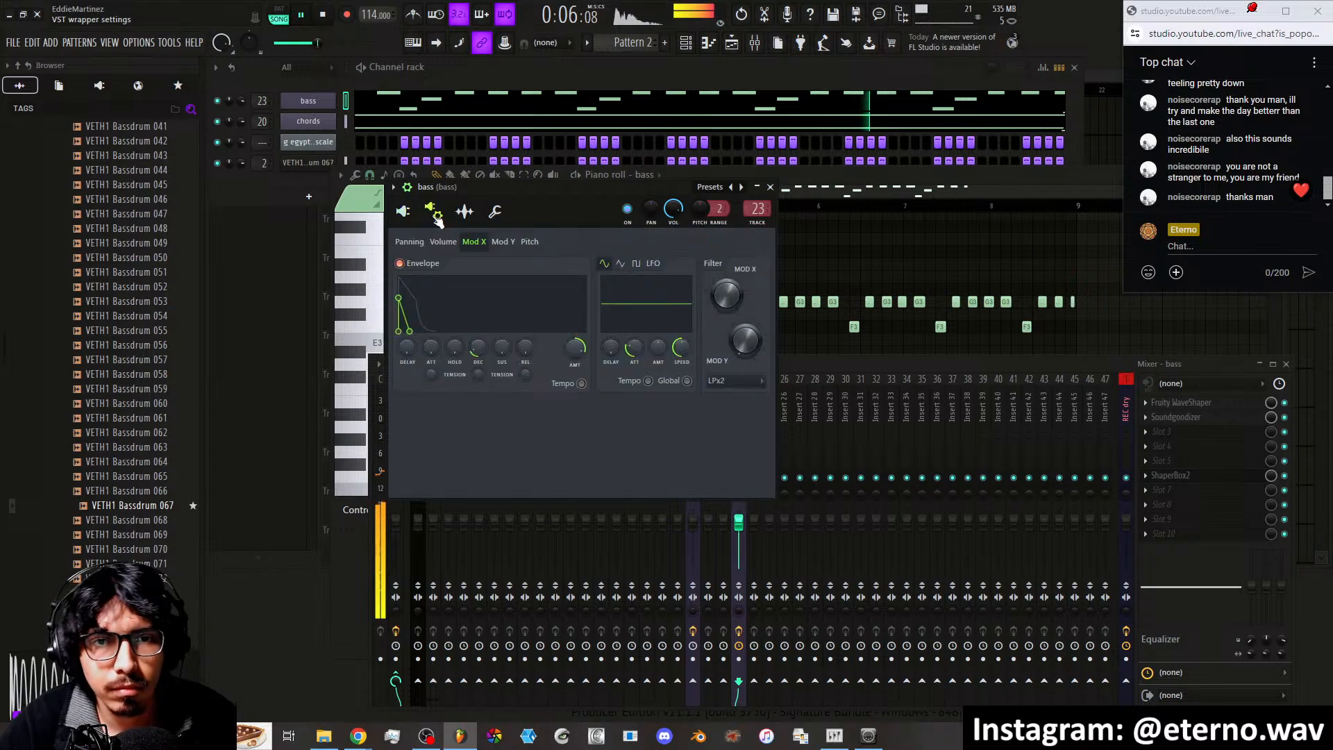
click(770, 187)
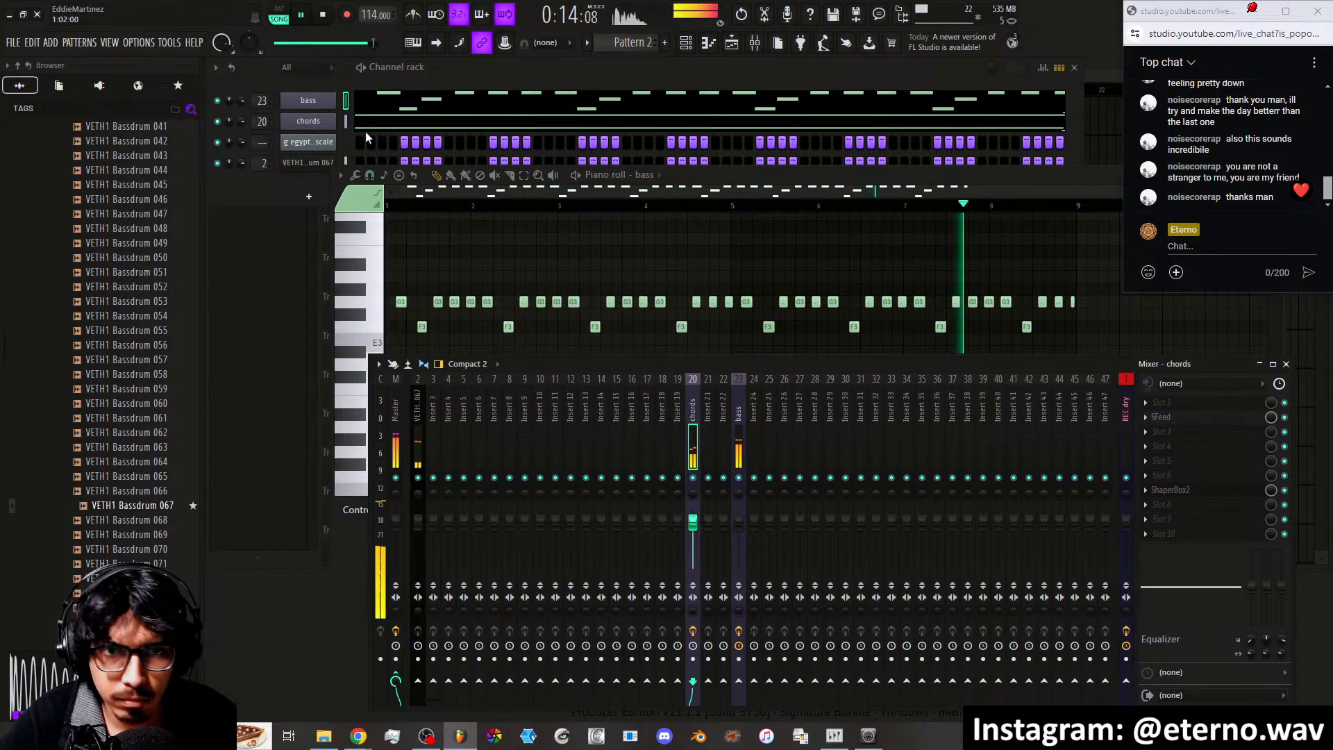
Lower the modulation amount of the chords' Mod X envelope to 80%
click(308, 121)
click(577, 195)
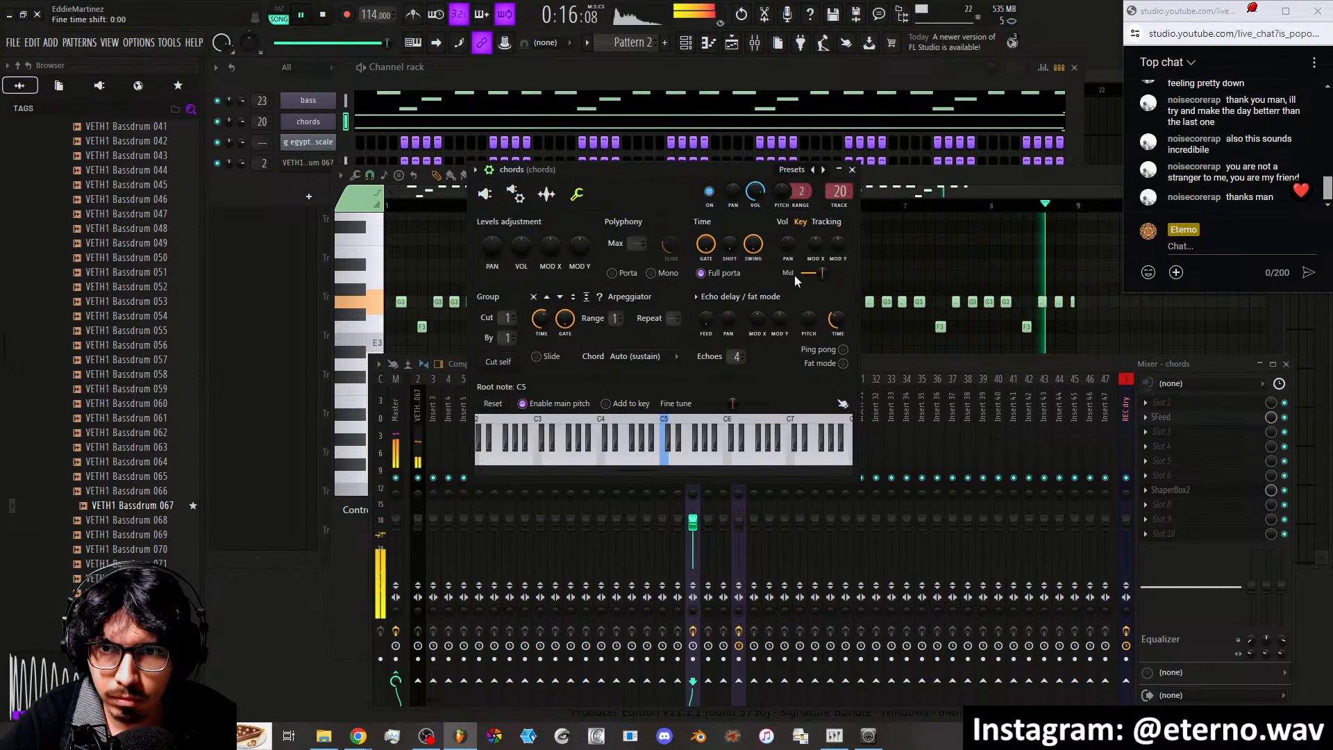
click(518, 195)
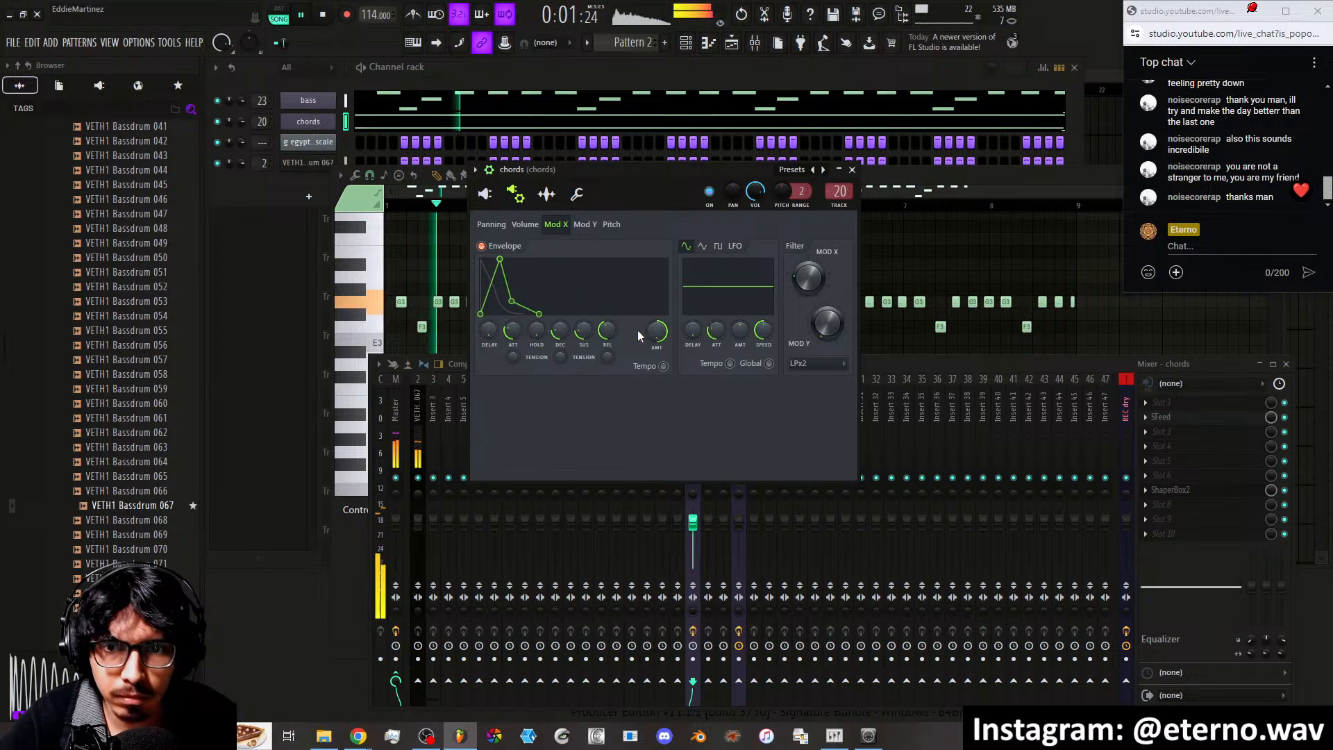
drag(656, 331, 656, 339)
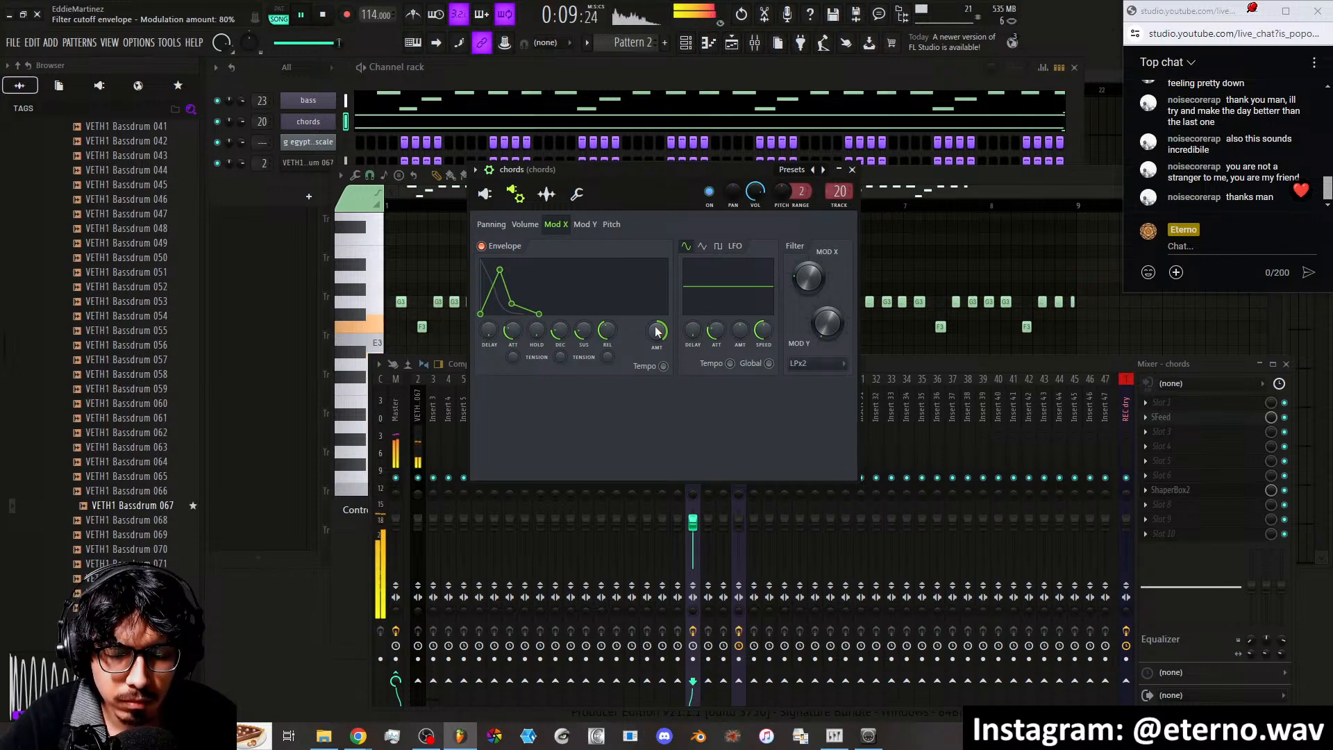
Set the bass filter's Mod X frequency to about 20%
click(319, 102)
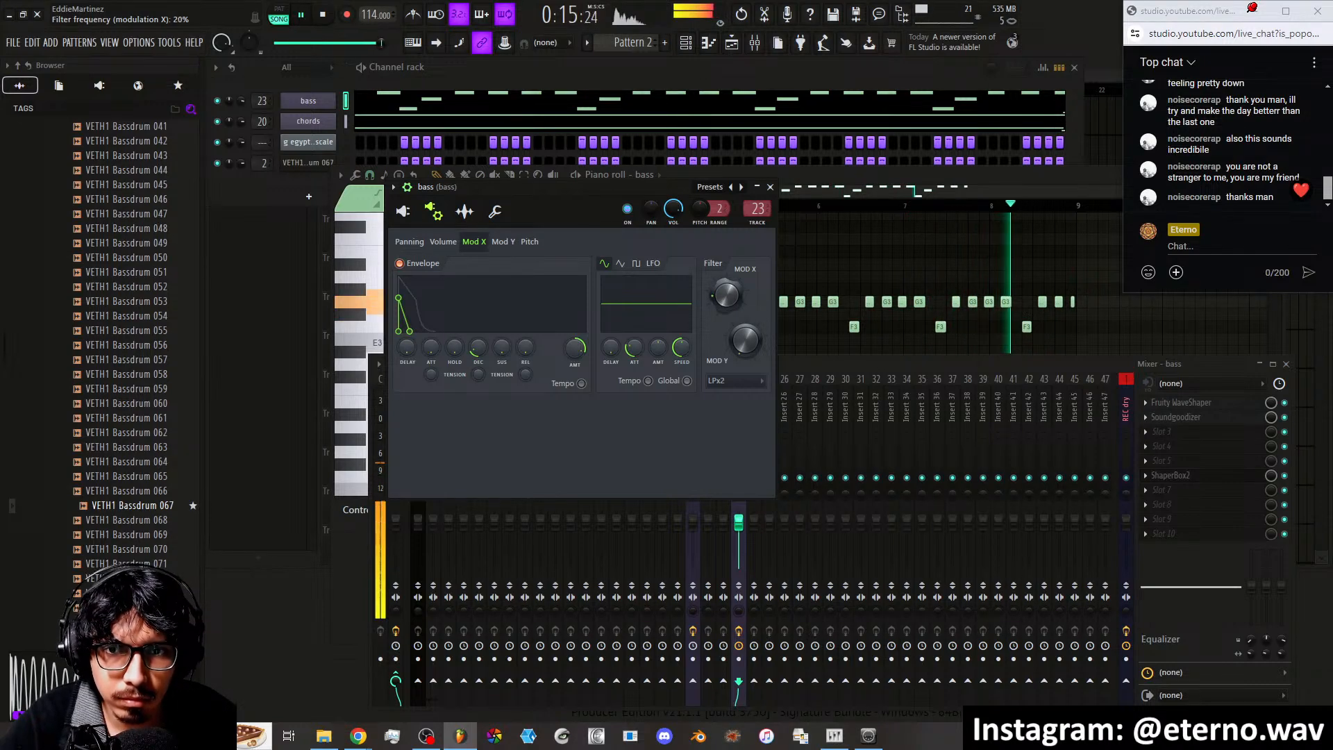
click(770, 187)
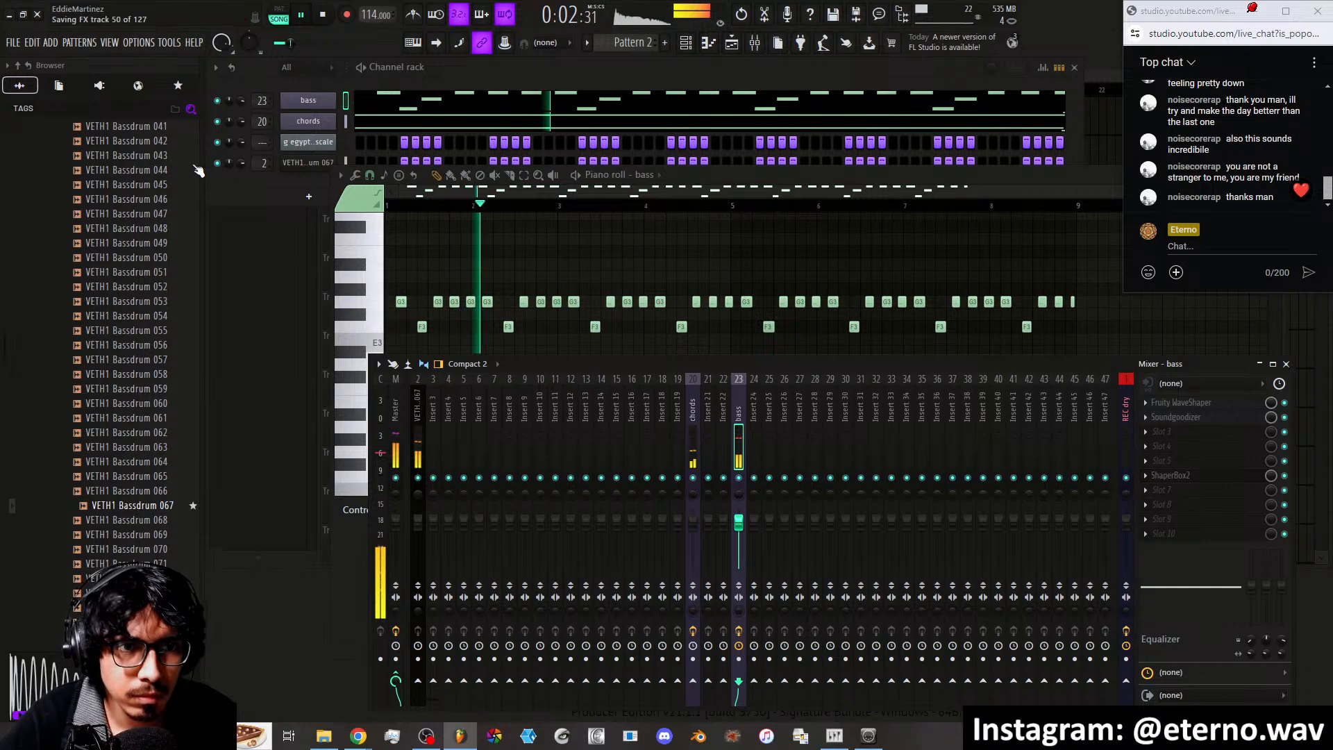
Collapse the VETH1 Bassdrums folder in the sample browser to list the other Tech_House_ sample folders
scroll(139, 386, up, 8)
scroll(139, 384, up, 10)
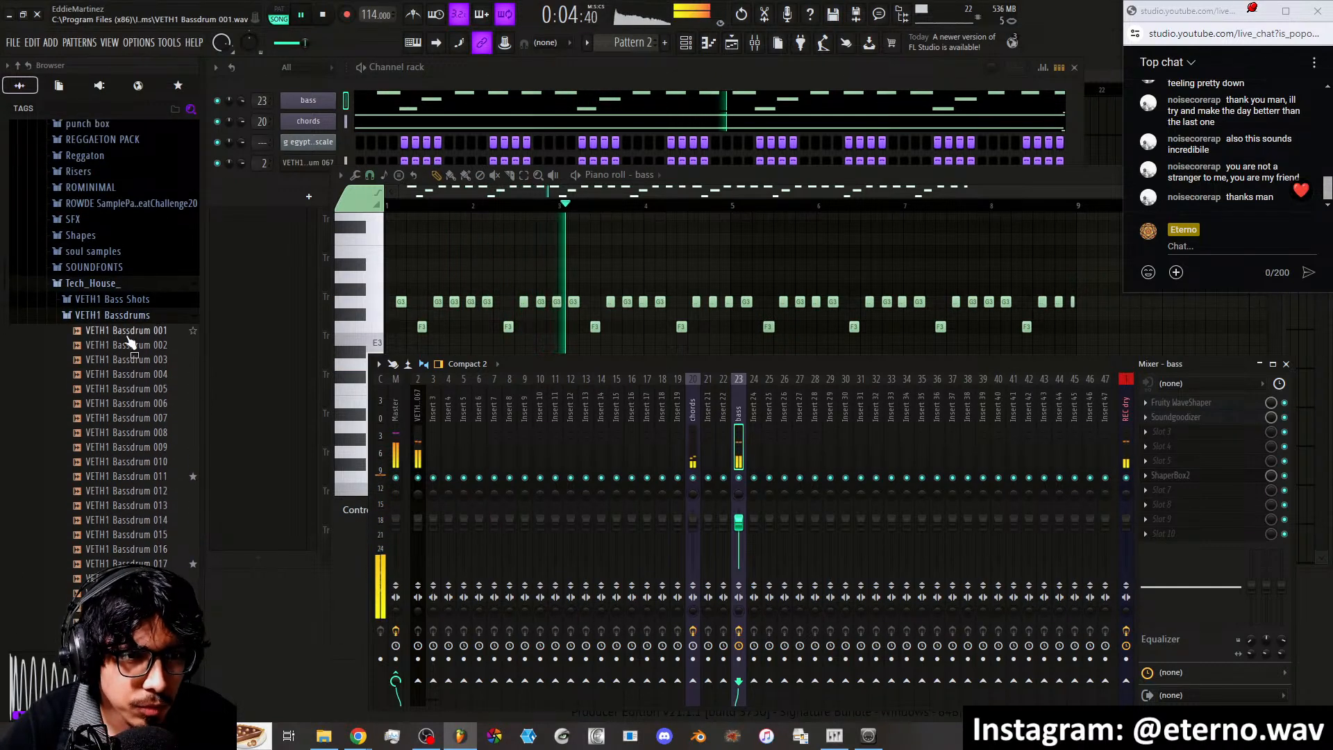
click(130, 316)
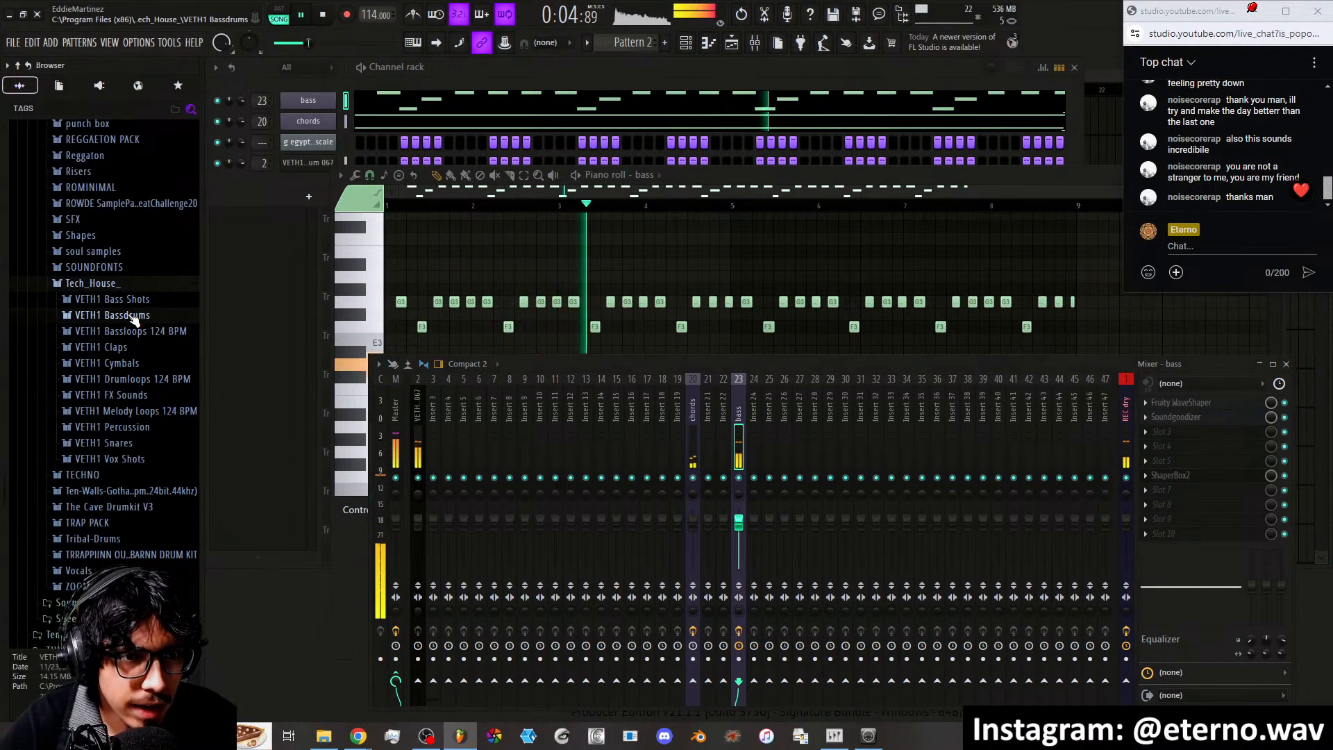
Audition closed hi-hats from the VETH1 Cymbals folder and add VETH1 Closed Hihat 010 to the channel rack
click(128, 363)
click(135, 389)
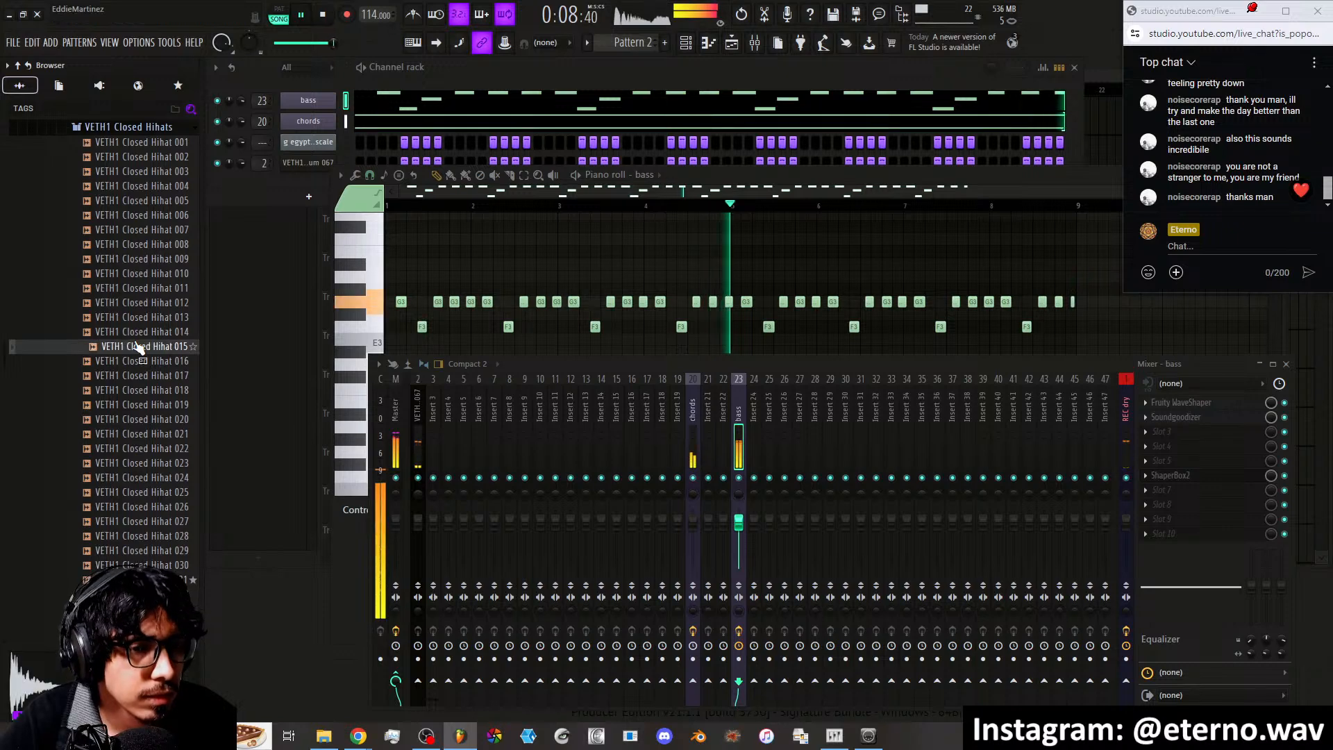
click(139, 349)
click(141, 331)
click(142, 317)
click(145, 302)
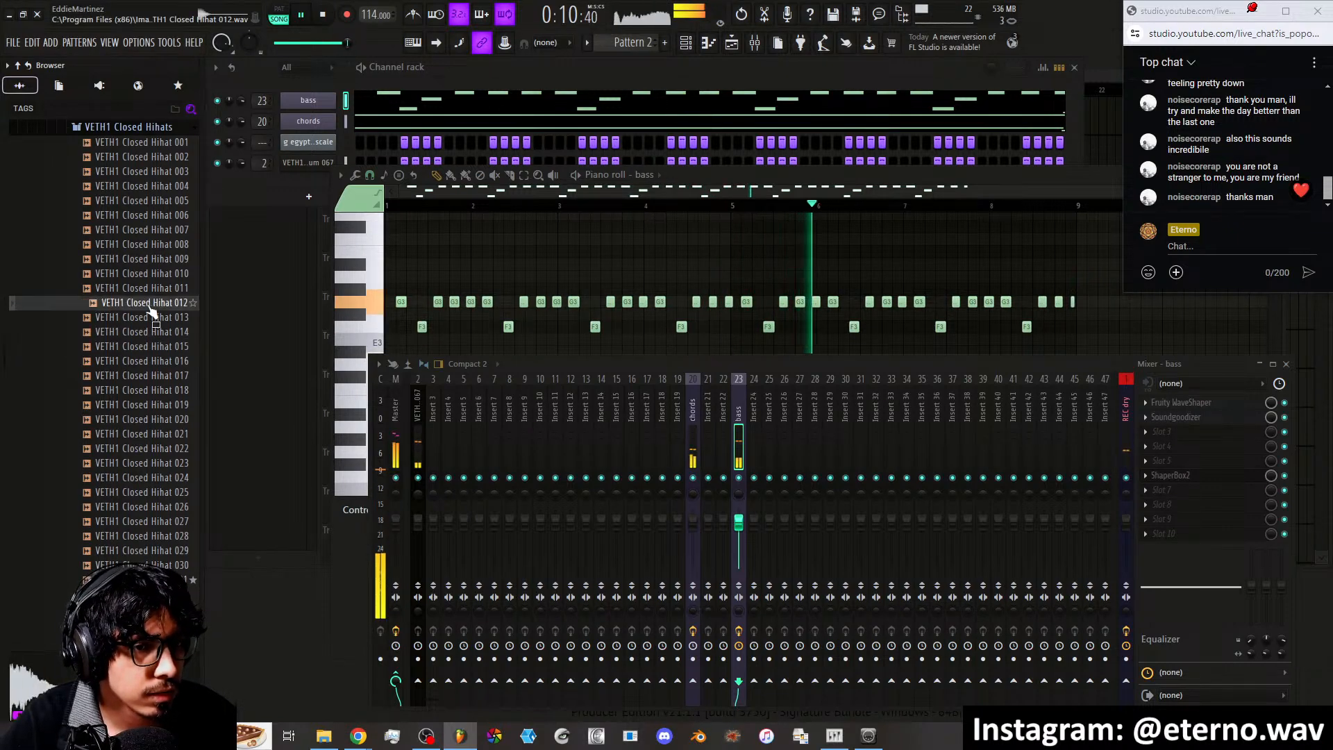
click(147, 287)
click(152, 273)
drag(151, 274, 365, 185)
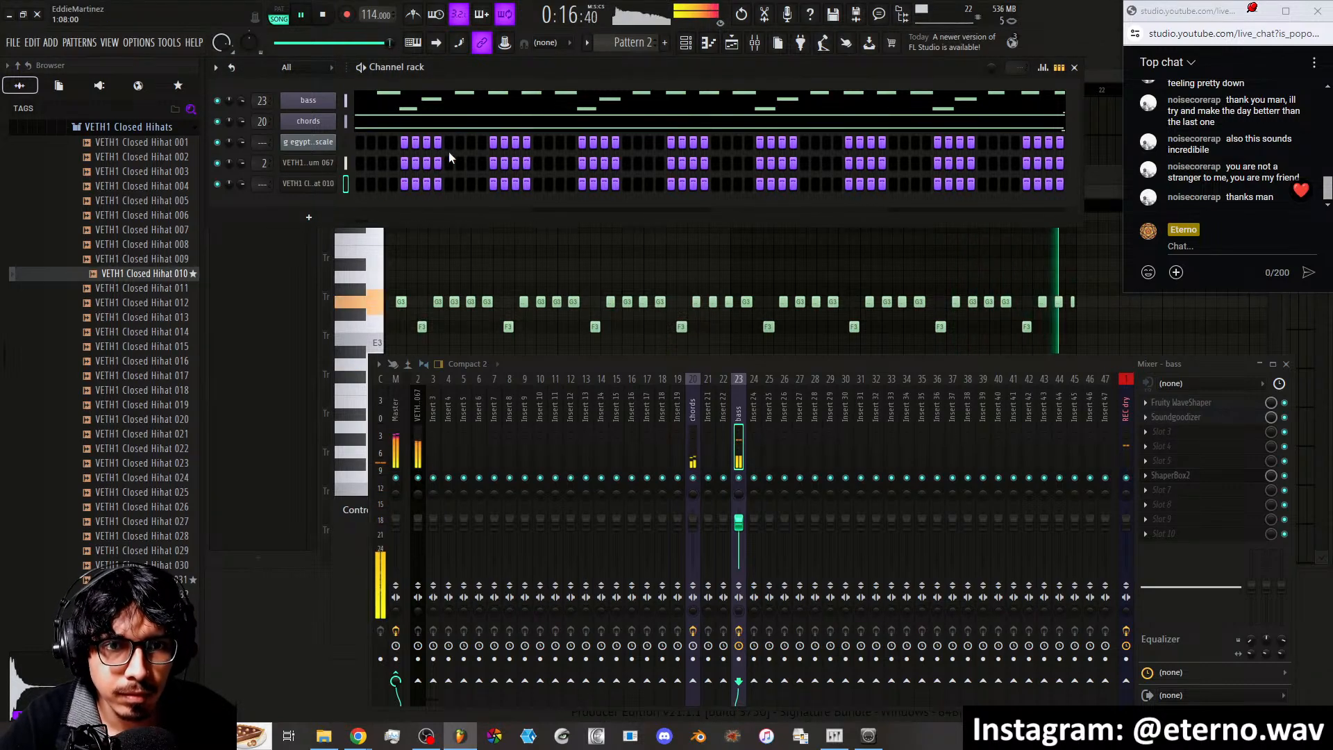
In Pattern 1, place Closed Hihat 010 on steps 3, 7, 11 and 15 and lower its channel volume
click(632, 43)
click(633, 47)
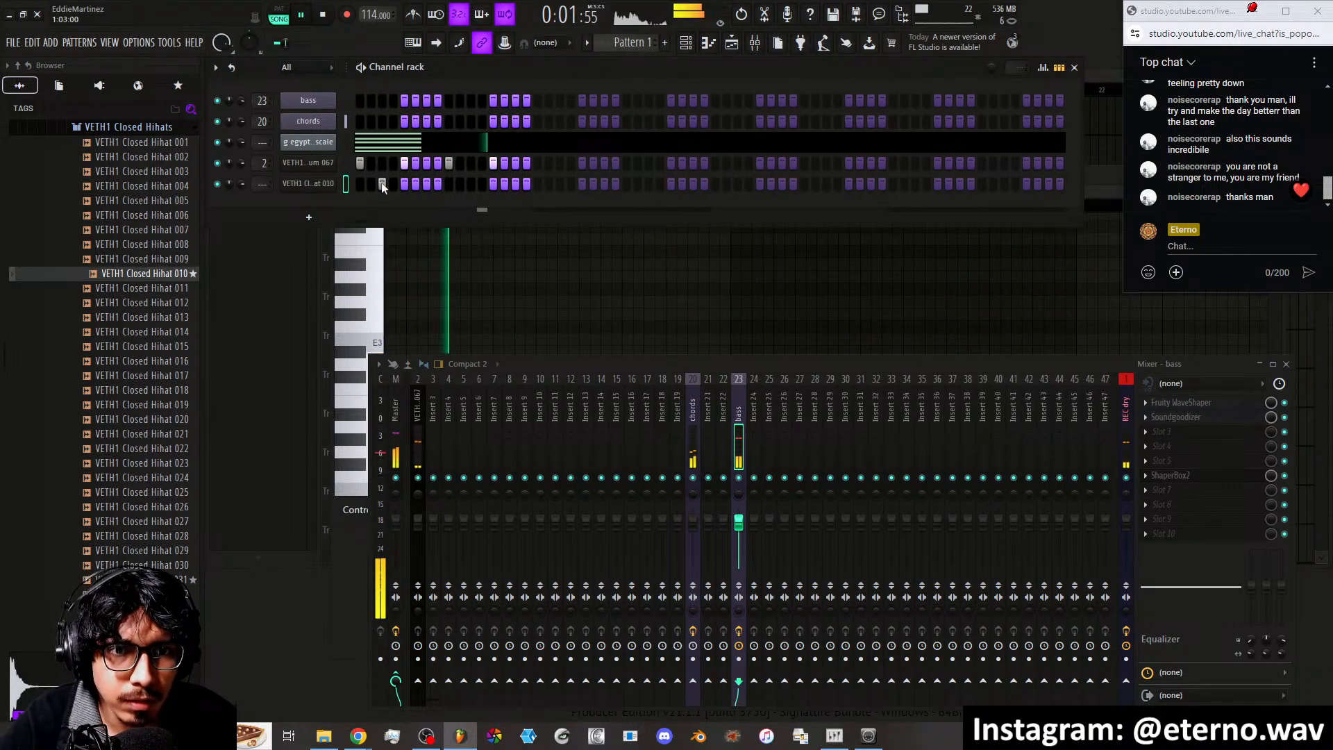
click(471, 183)
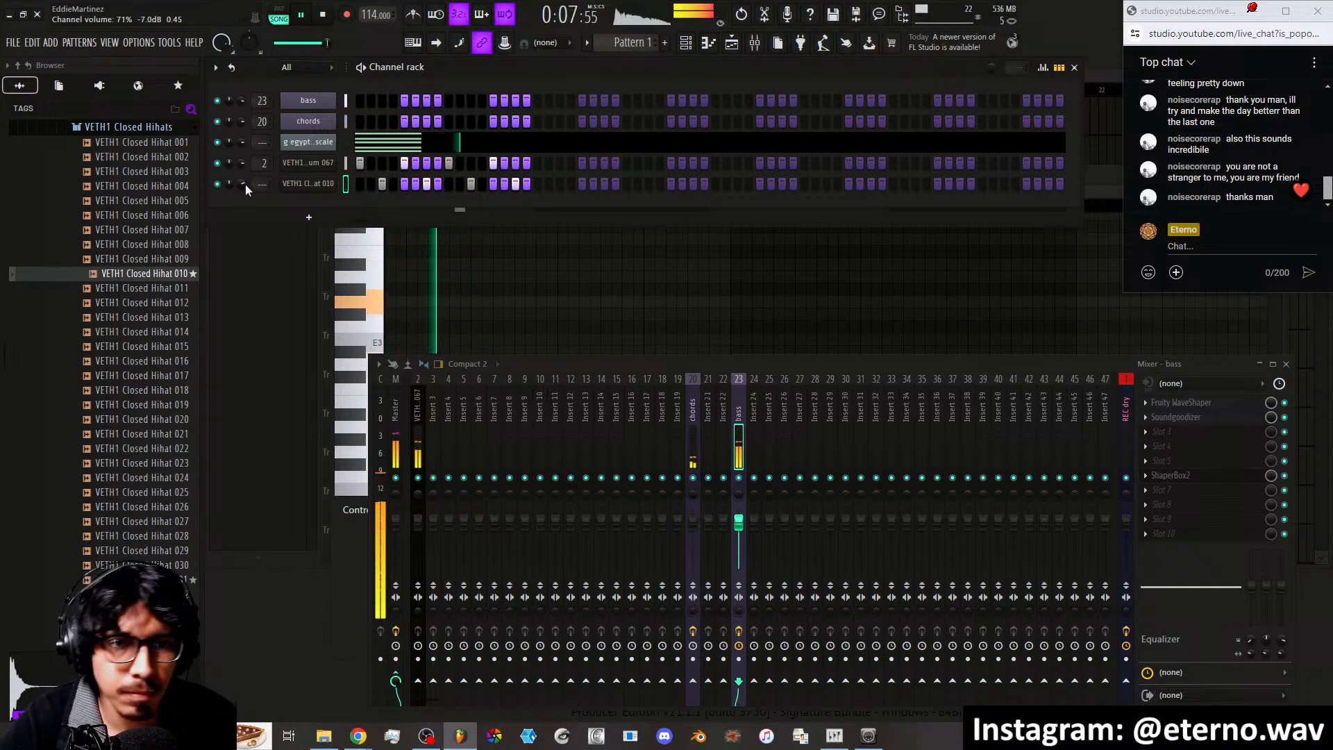
scroll(142, 333, up, 3)
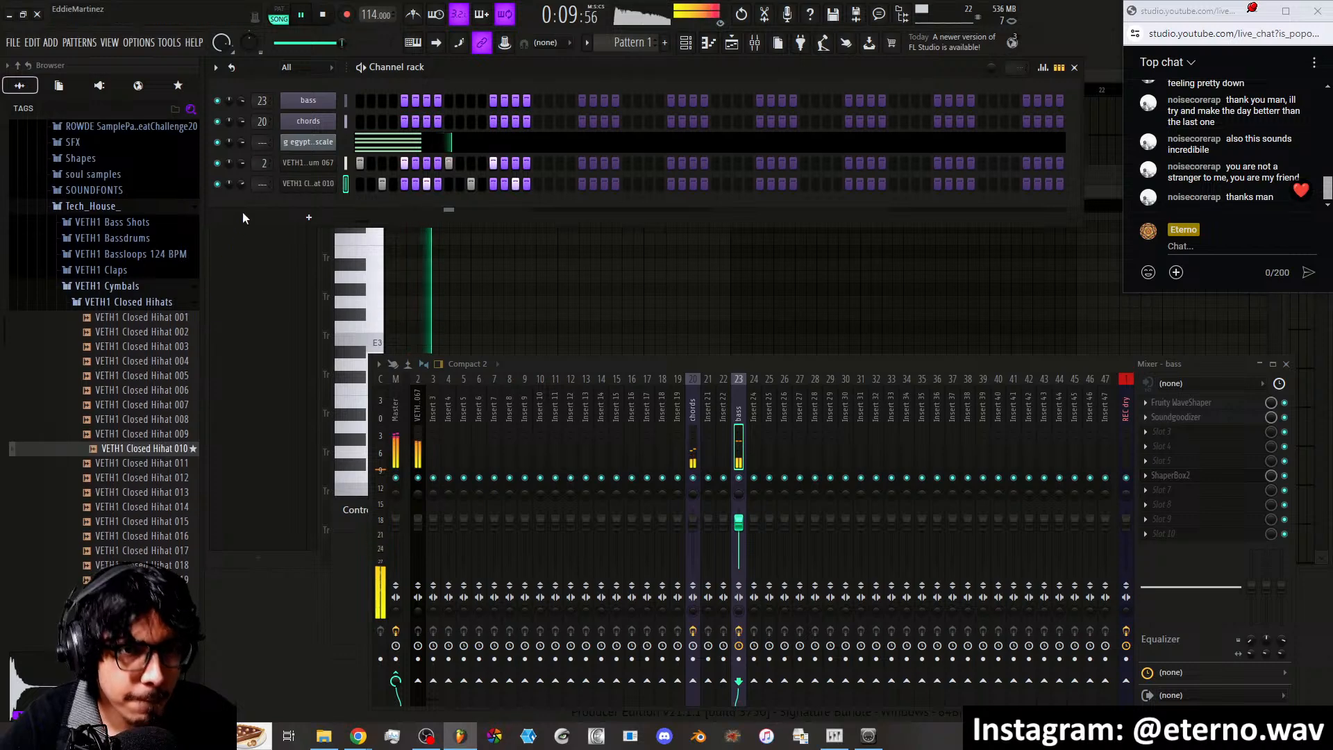
drag(242, 183, 242, 208)
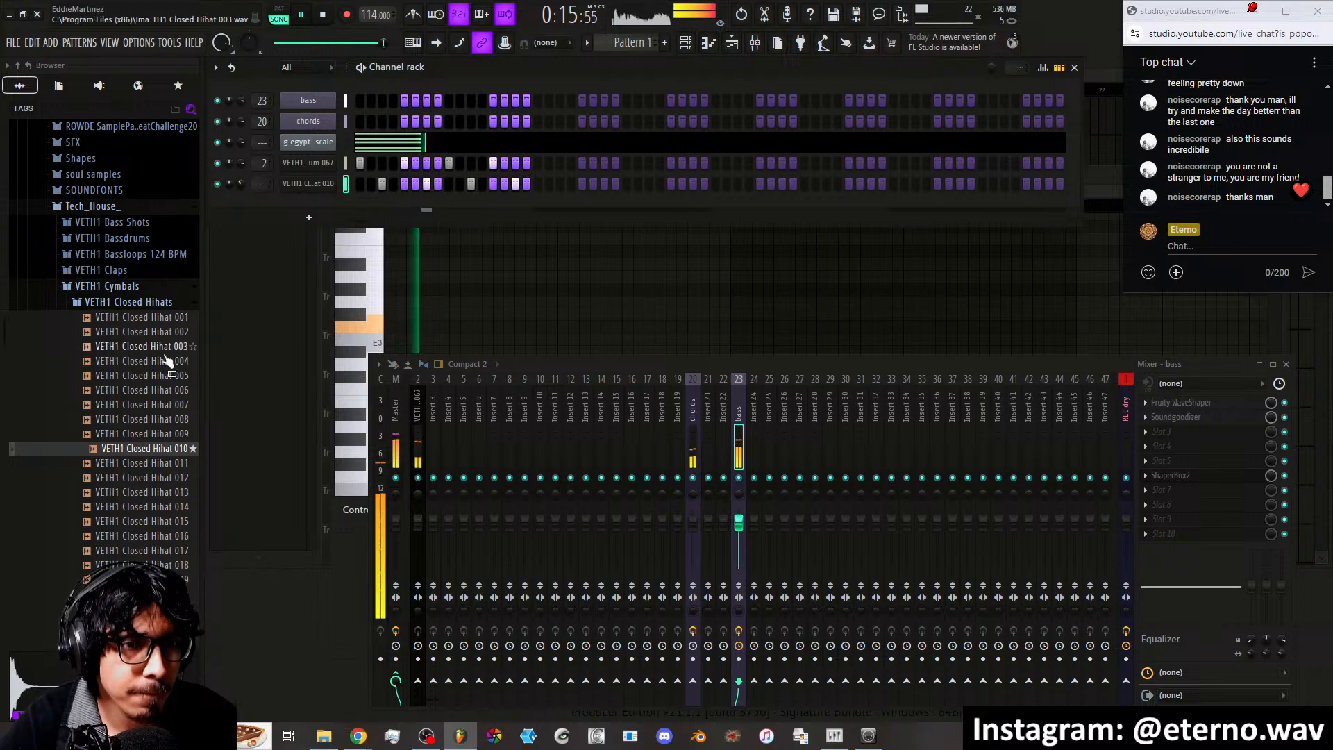
Audition alternative closed hi-hats from VETH1 Closed Hihat 006 through 046 against the playing loop
click(161, 391)
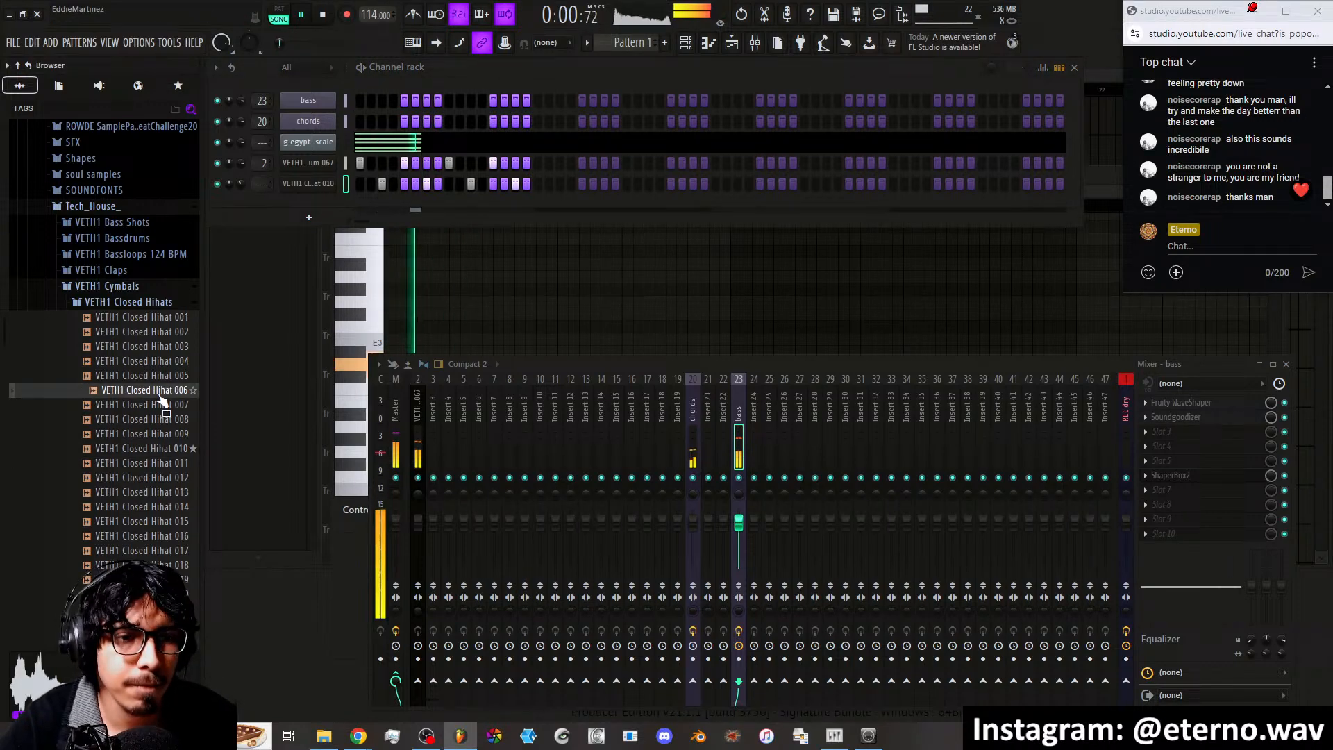
click(154, 421)
click(138, 493)
click(147, 537)
scroll(149, 469, down, 4)
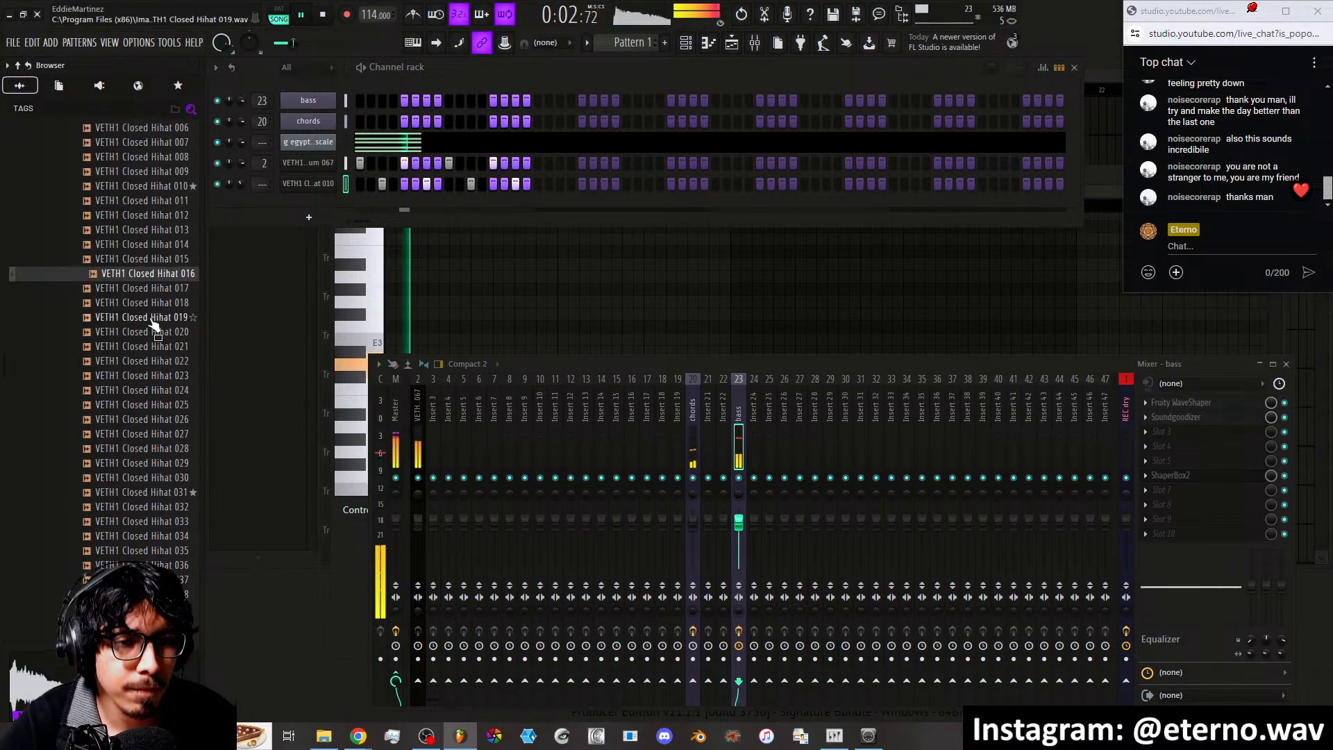
click(156, 290)
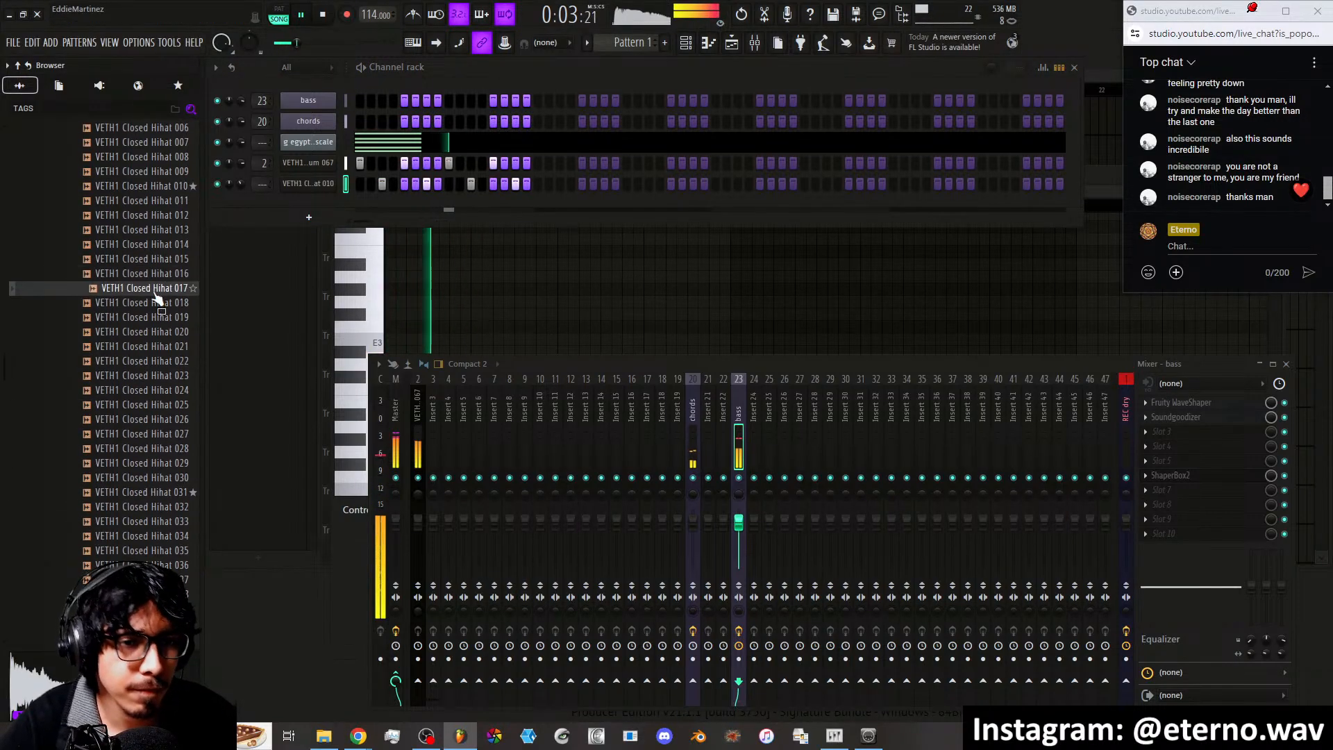
click(145, 349)
click(146, 376)
click(149, 390)
click(152, 422)
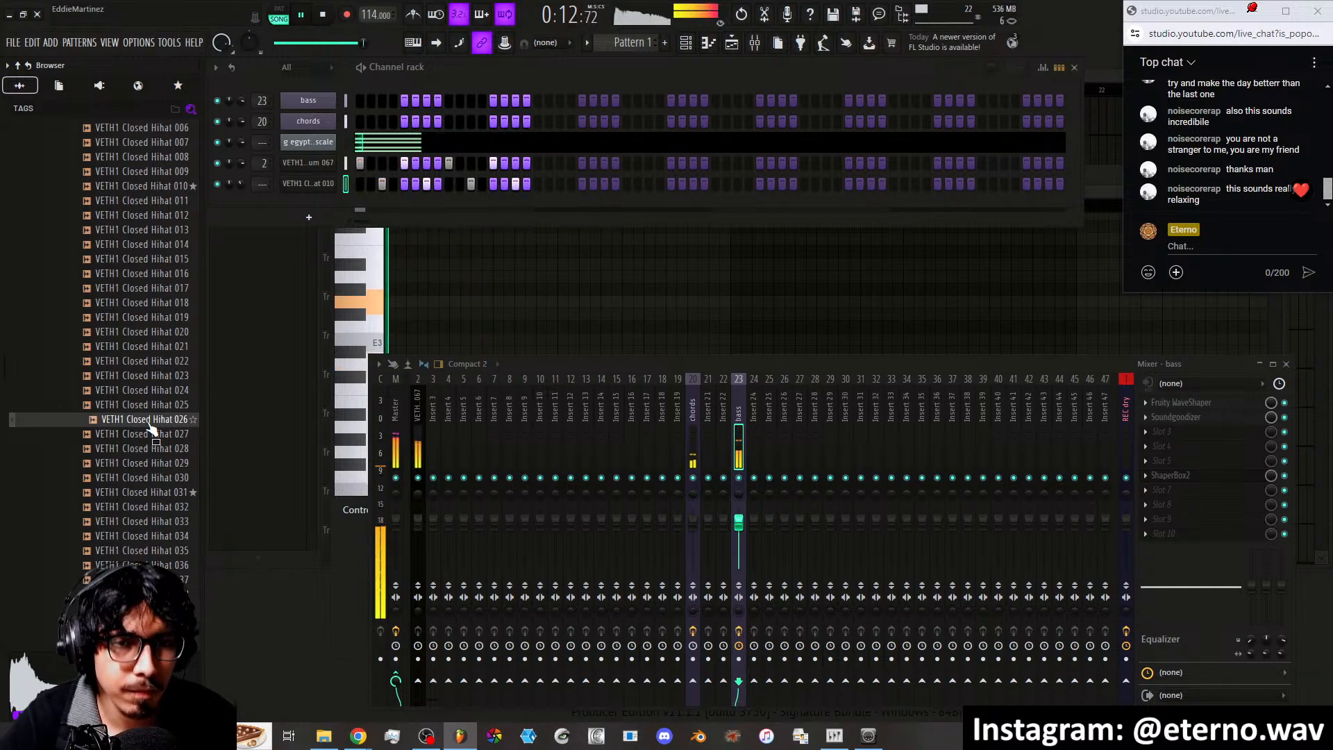
click(152, 464)
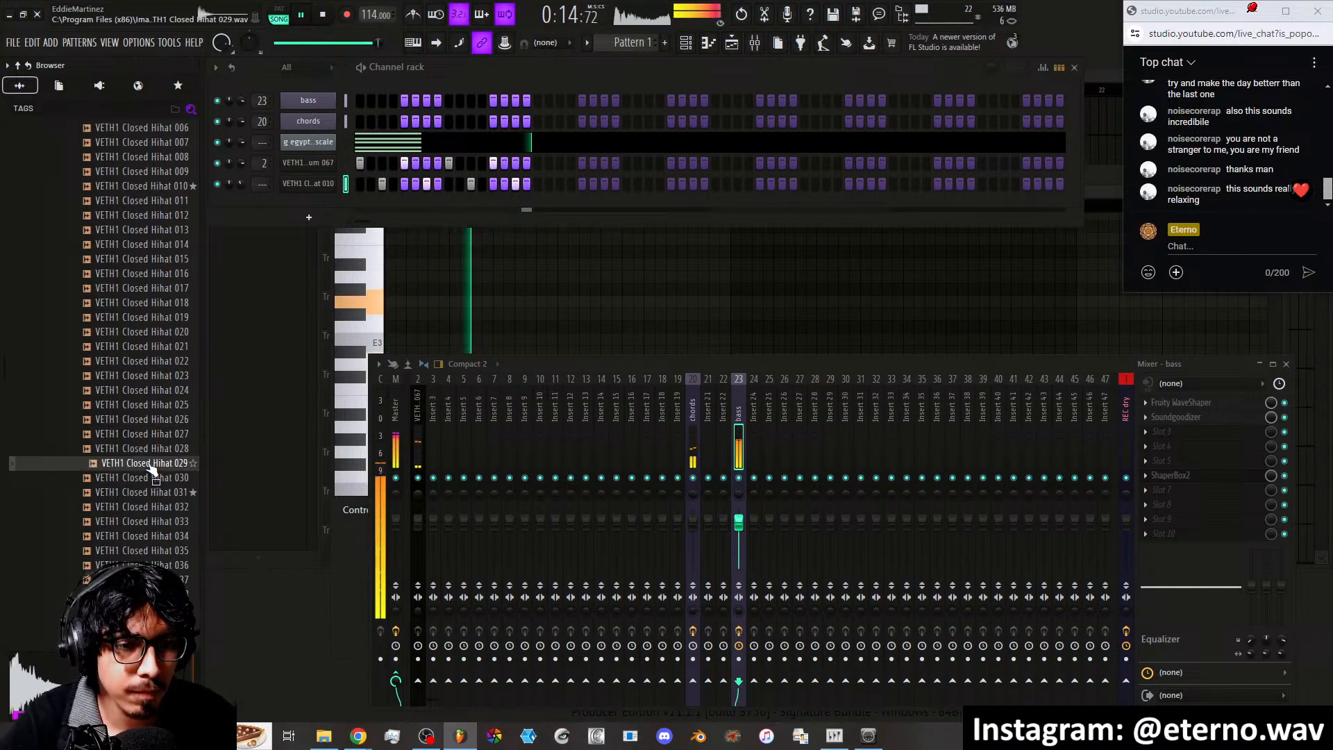
scroll(155, 444, down, 4)
click(154, 316)
click(150, 346)
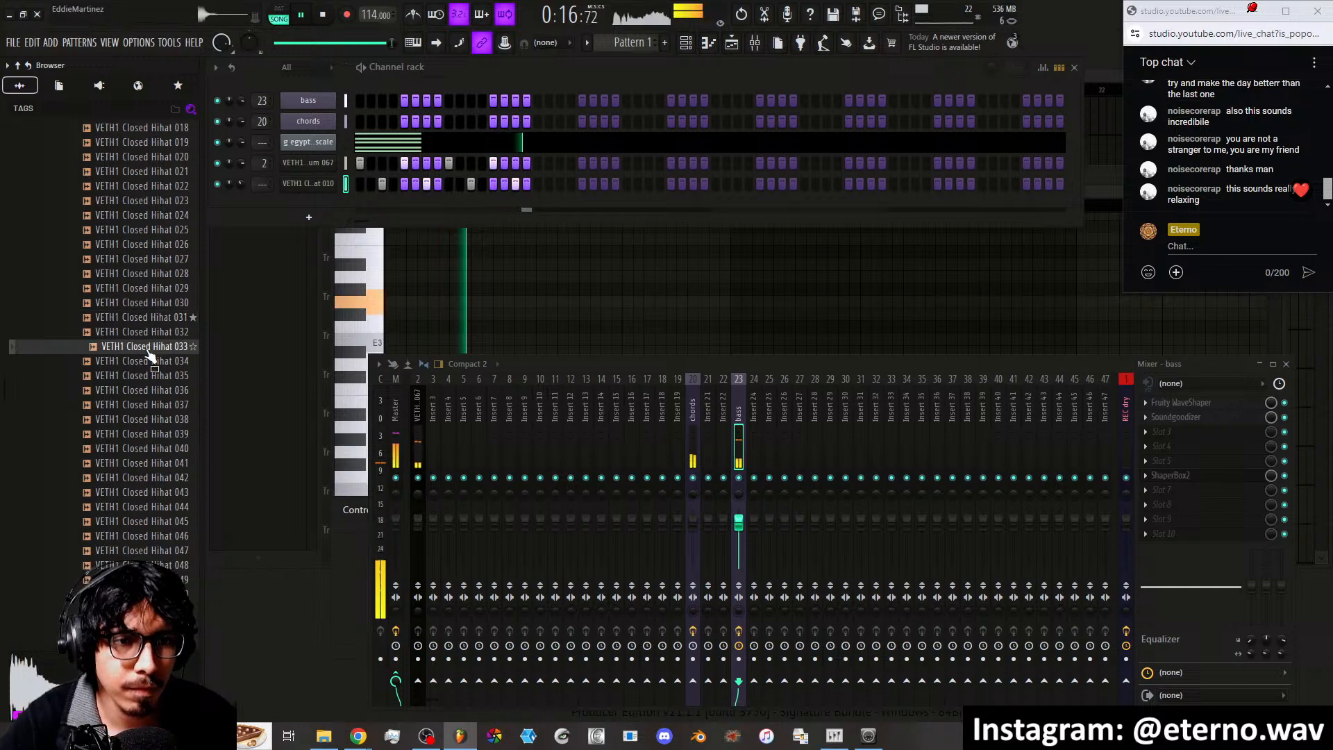
click(148, 390)
click(147, 405)
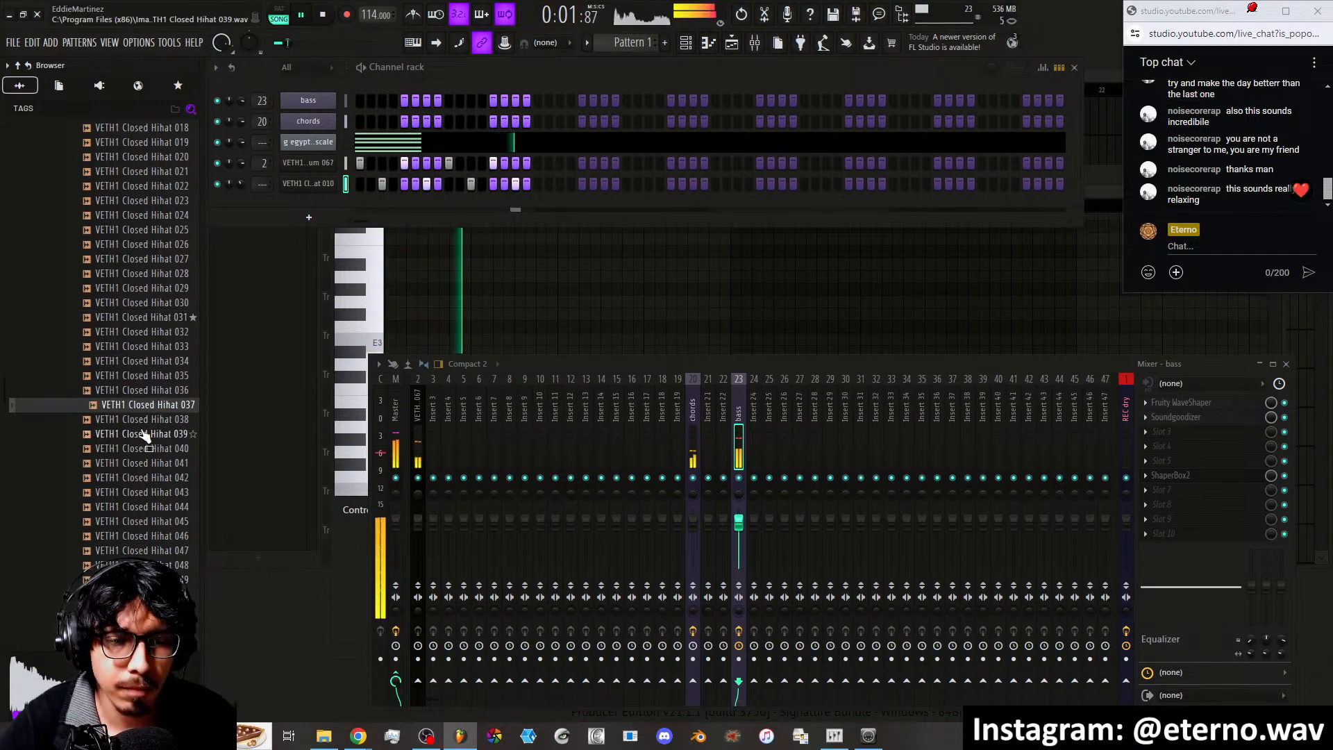
click(143, 435)
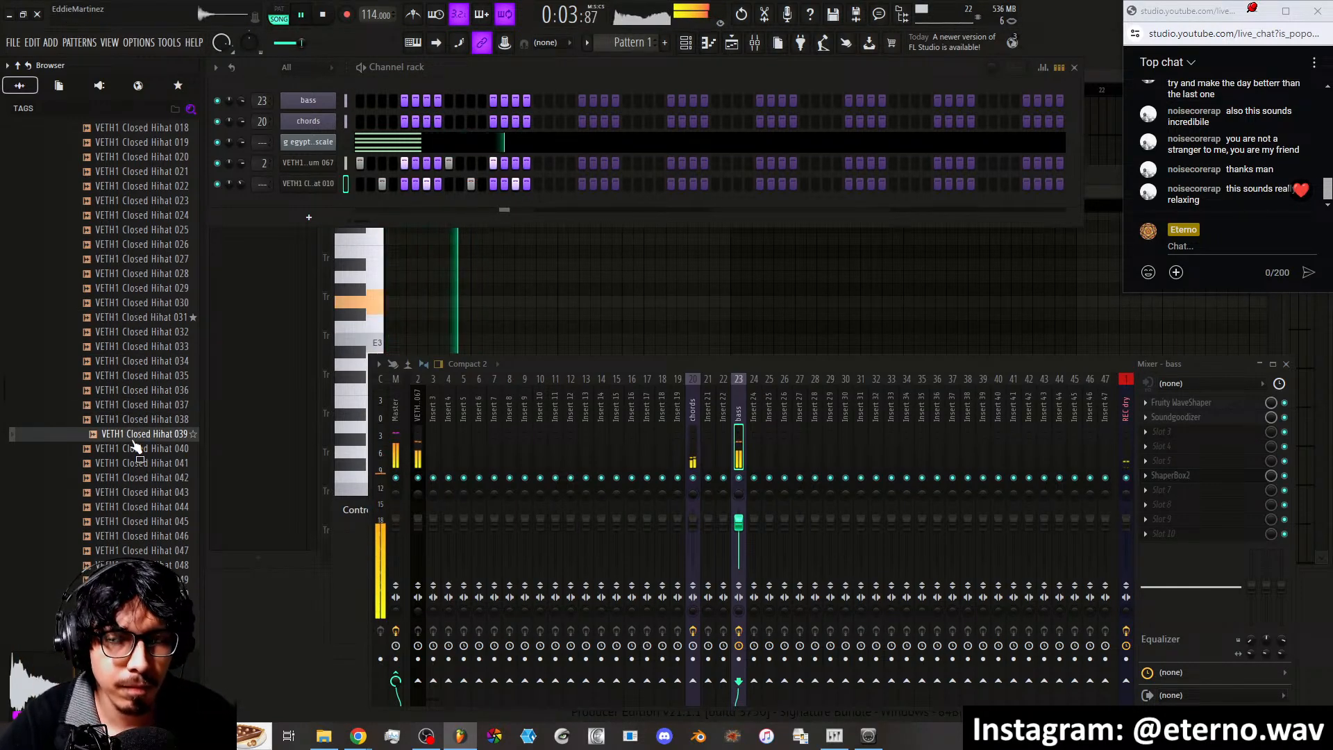
click(135, 462)
click(137, 478)
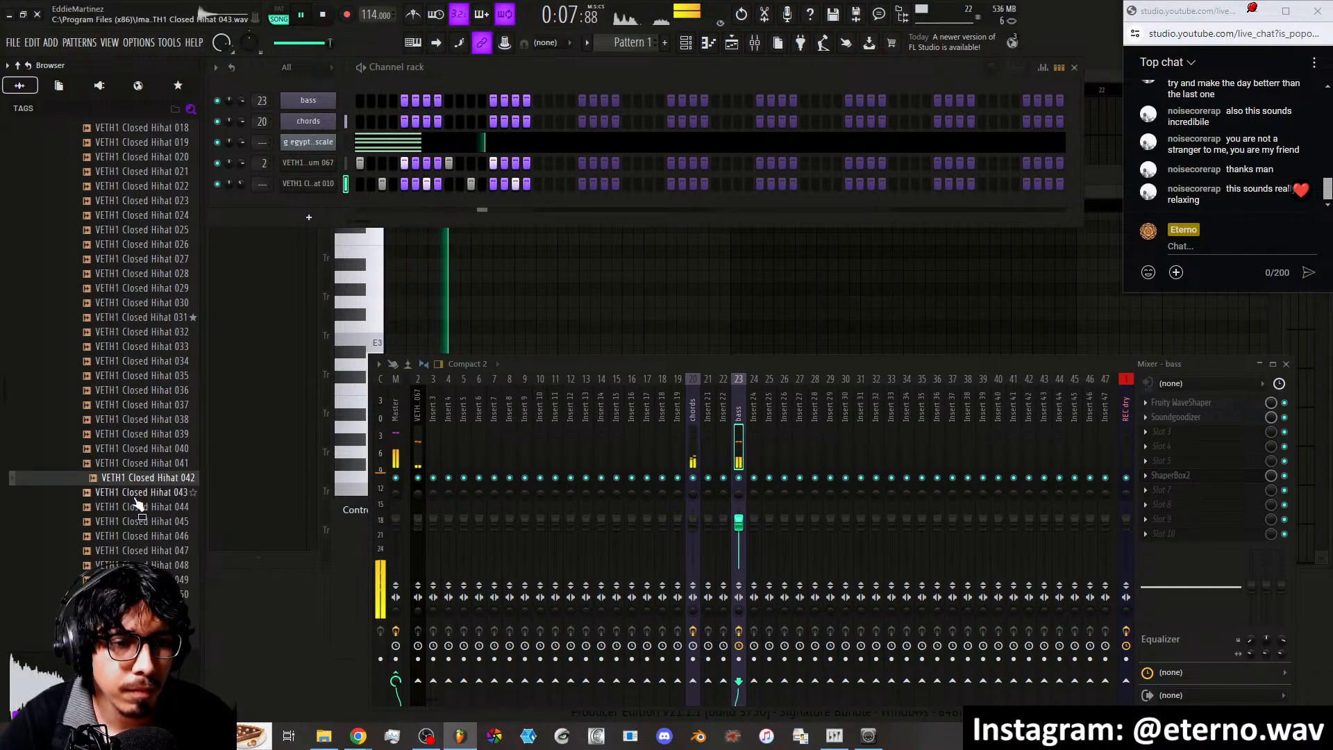
scroll(139, 451, down, 4)
click(144, 362)
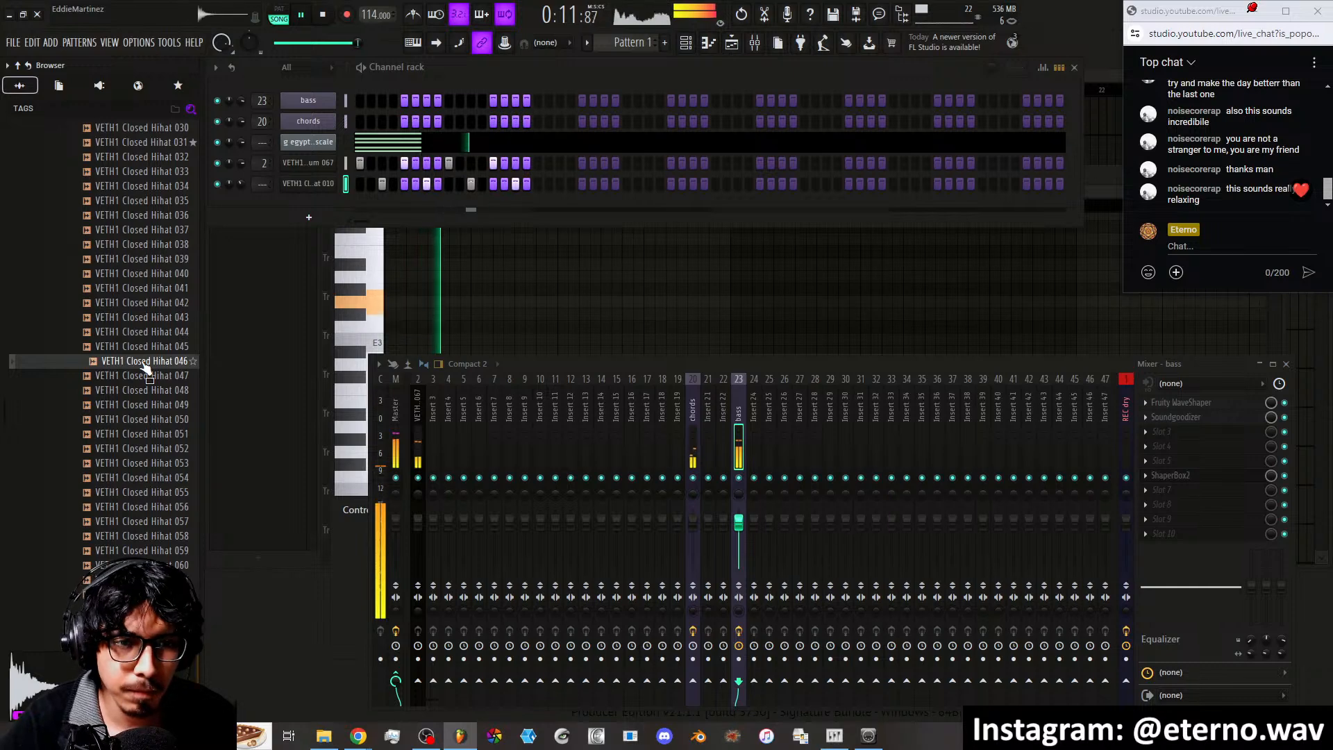
Audition samples in the VETH1 Claps folder and add VETH1 Clap 009 -21ms as a channel with hits on steps 5 and 13
scroll(147, 351, up, 2)
scroll(159, 288, up, 14)
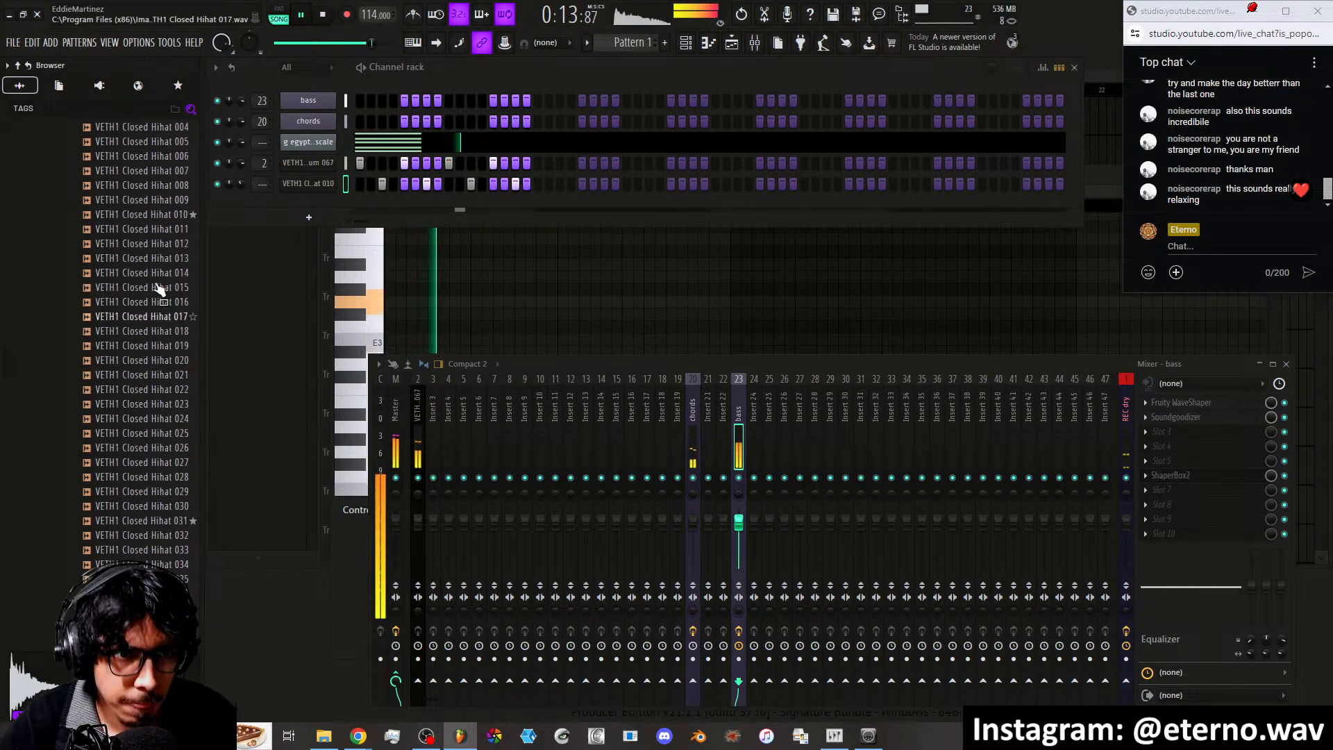
click(130, 376)
click(130, 361)
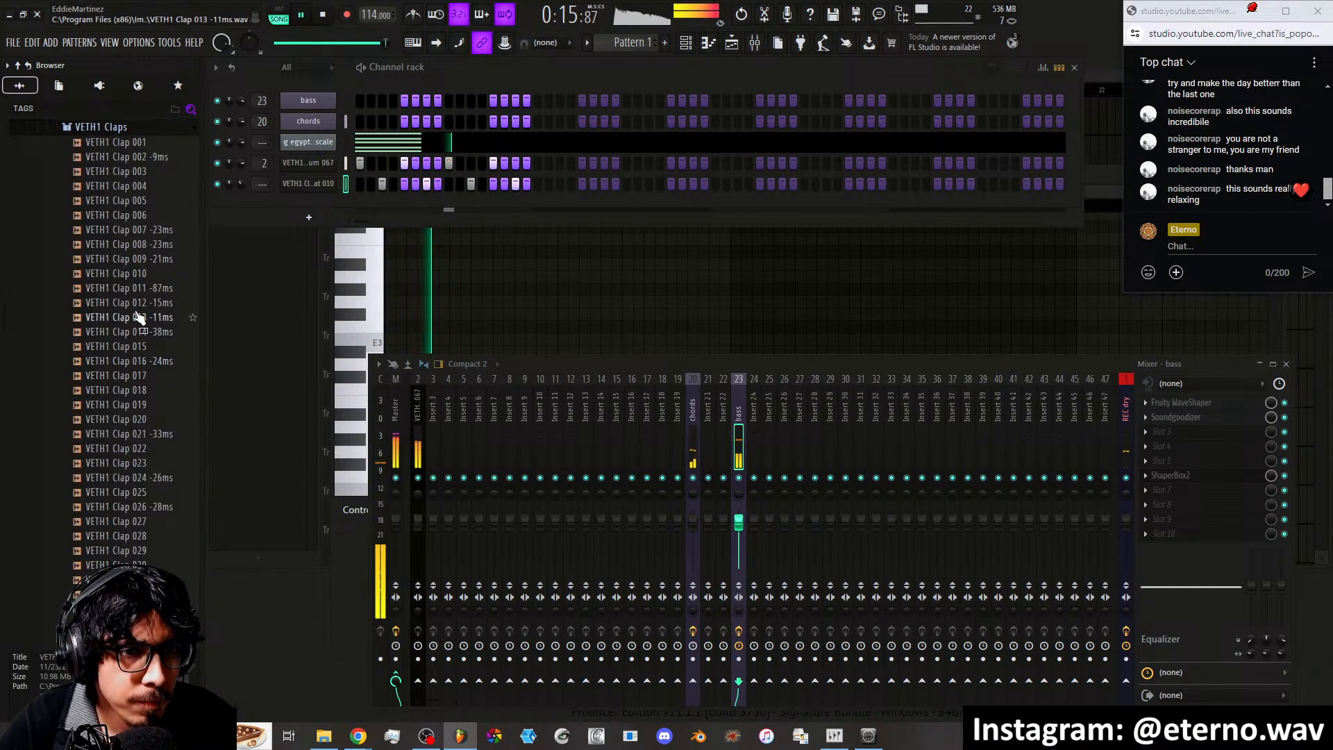
click(139, 275)
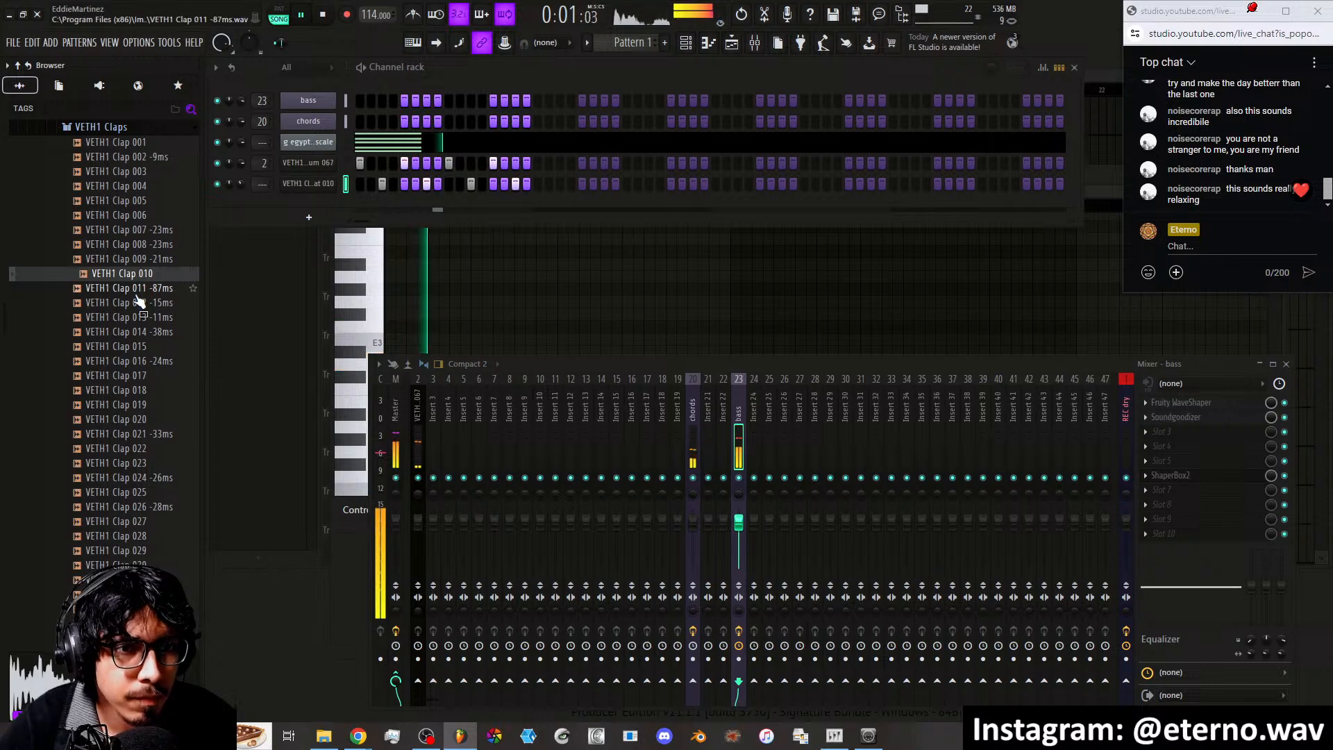
click(139, 287)
click(146, 260)
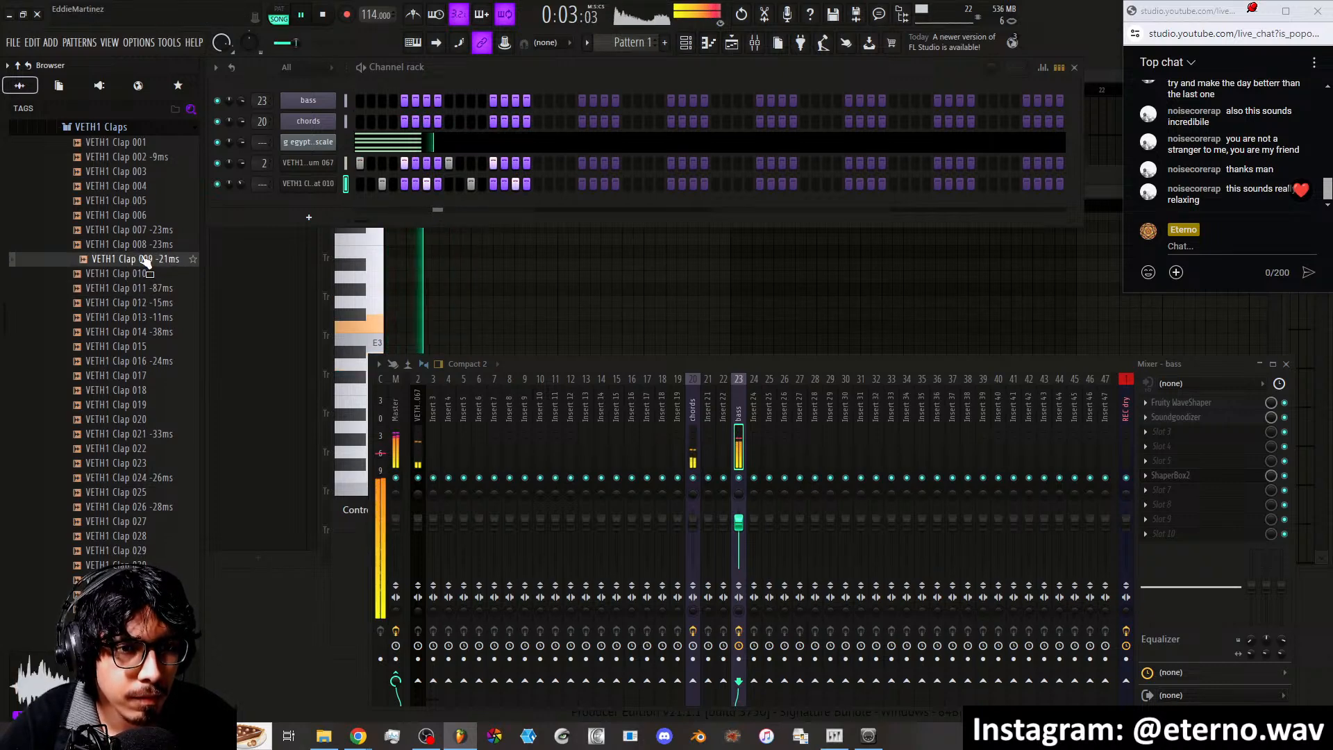
drag(146, 259, 393, 201)
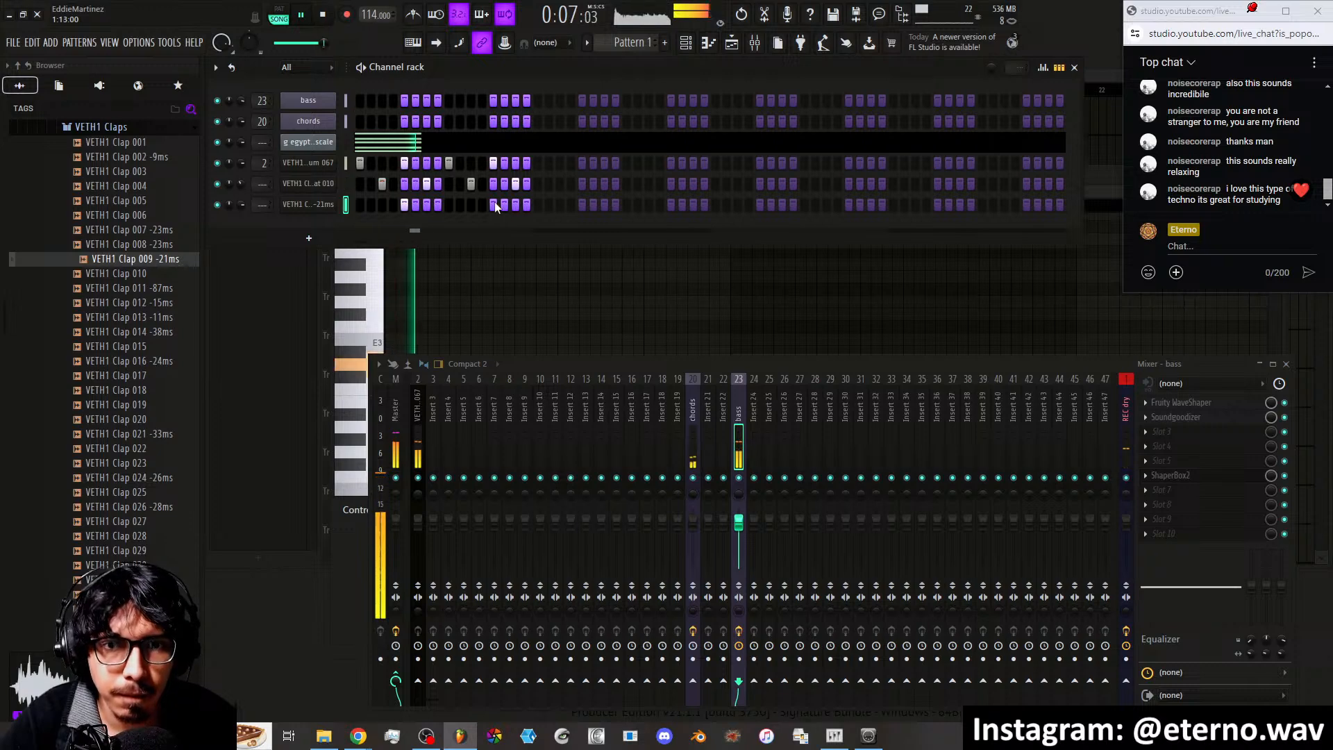
Set the clap sample's start offset to 1% and its quick fade out to 100% in the sampler
click(318, 206)
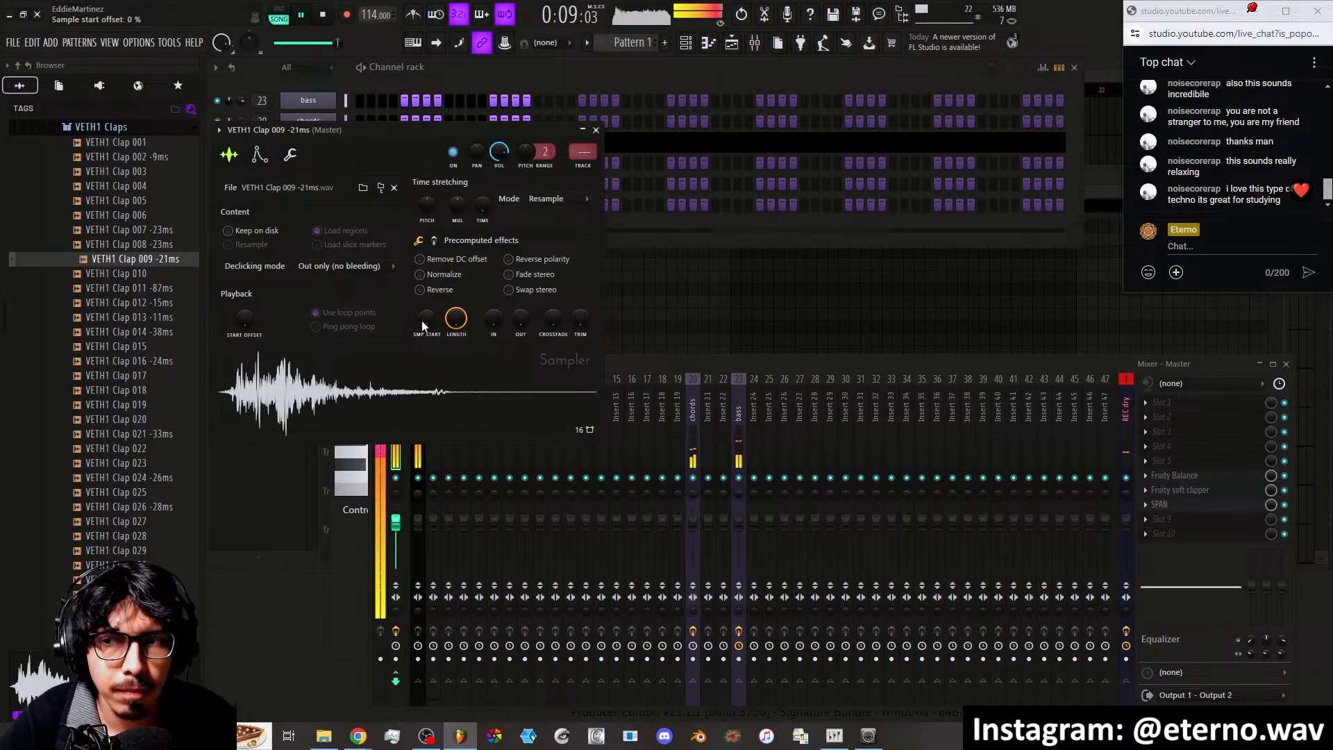
scroll(520, 319, up, 5)
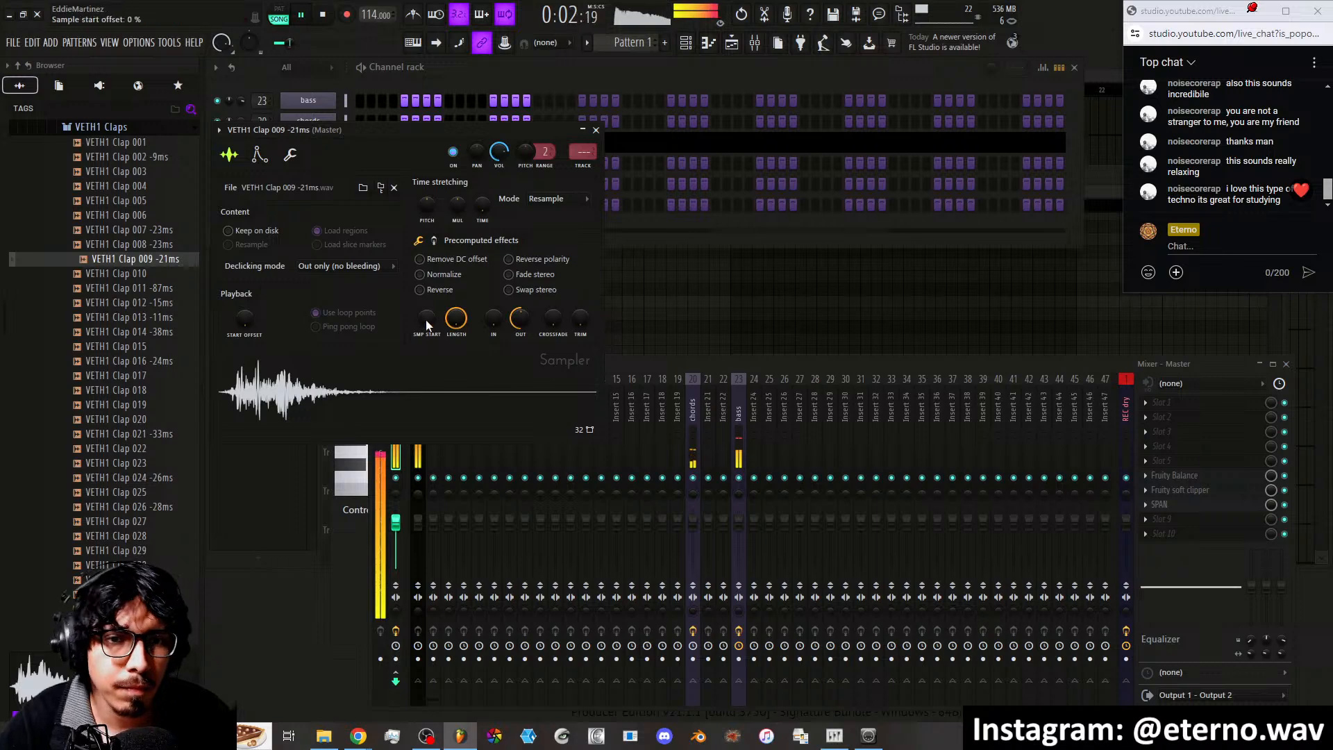
drag(427, 319, 425, 307)
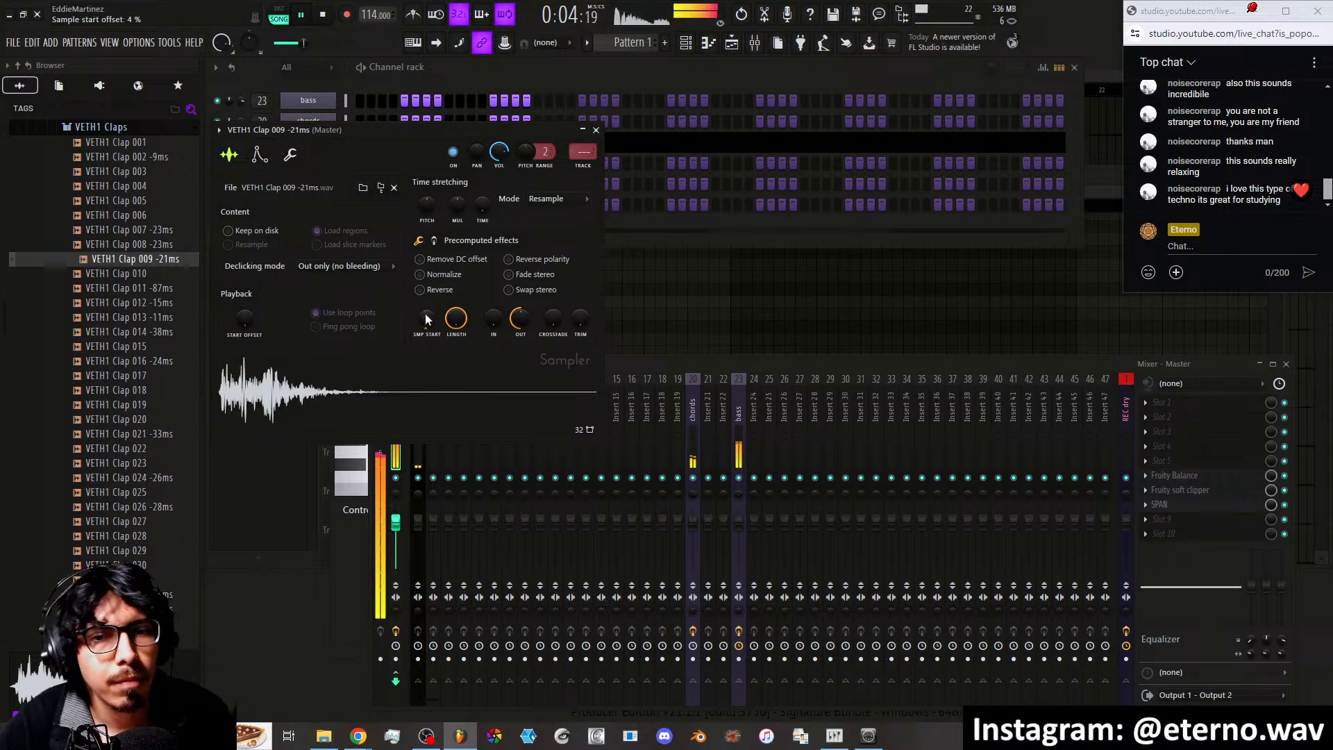
scroll(425, 314, down, 2)
scroll(425, 313, down, 2)
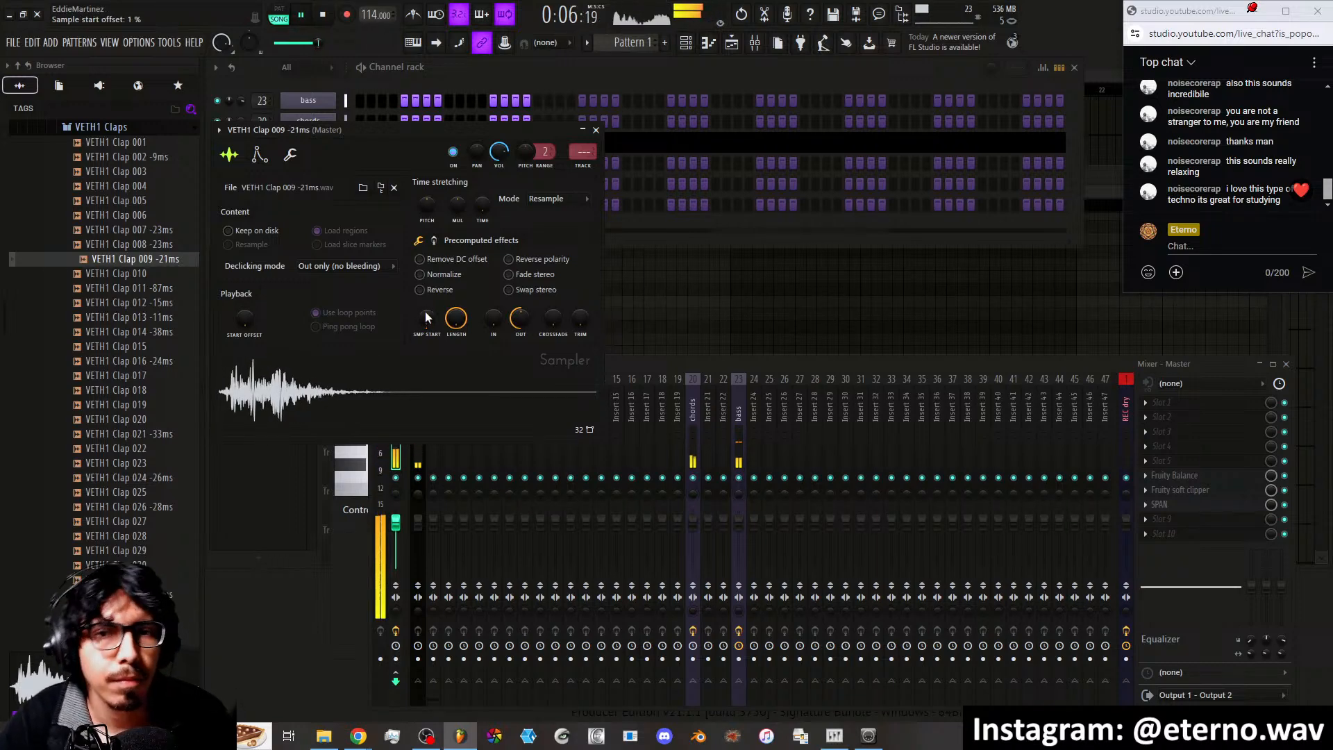
click(596, 129)
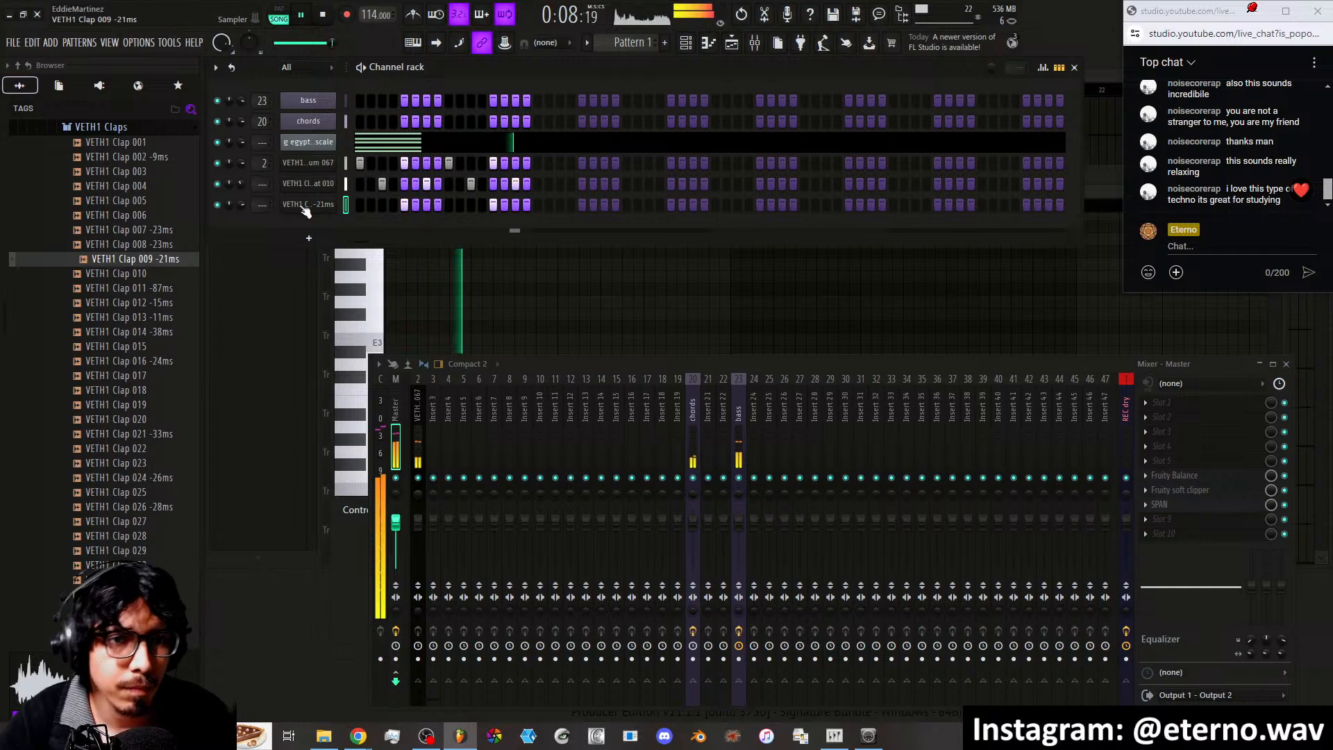
click(326, 205)
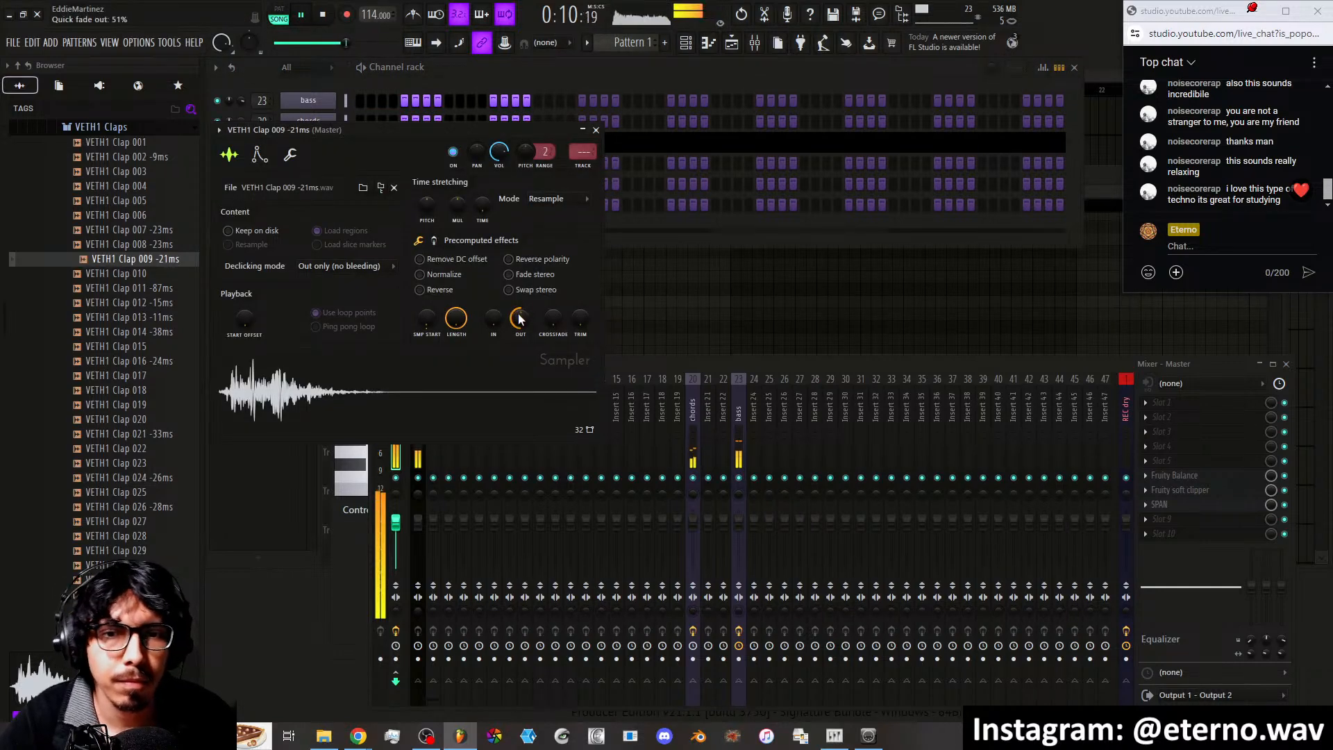
drag(520, 318, 516, 304)
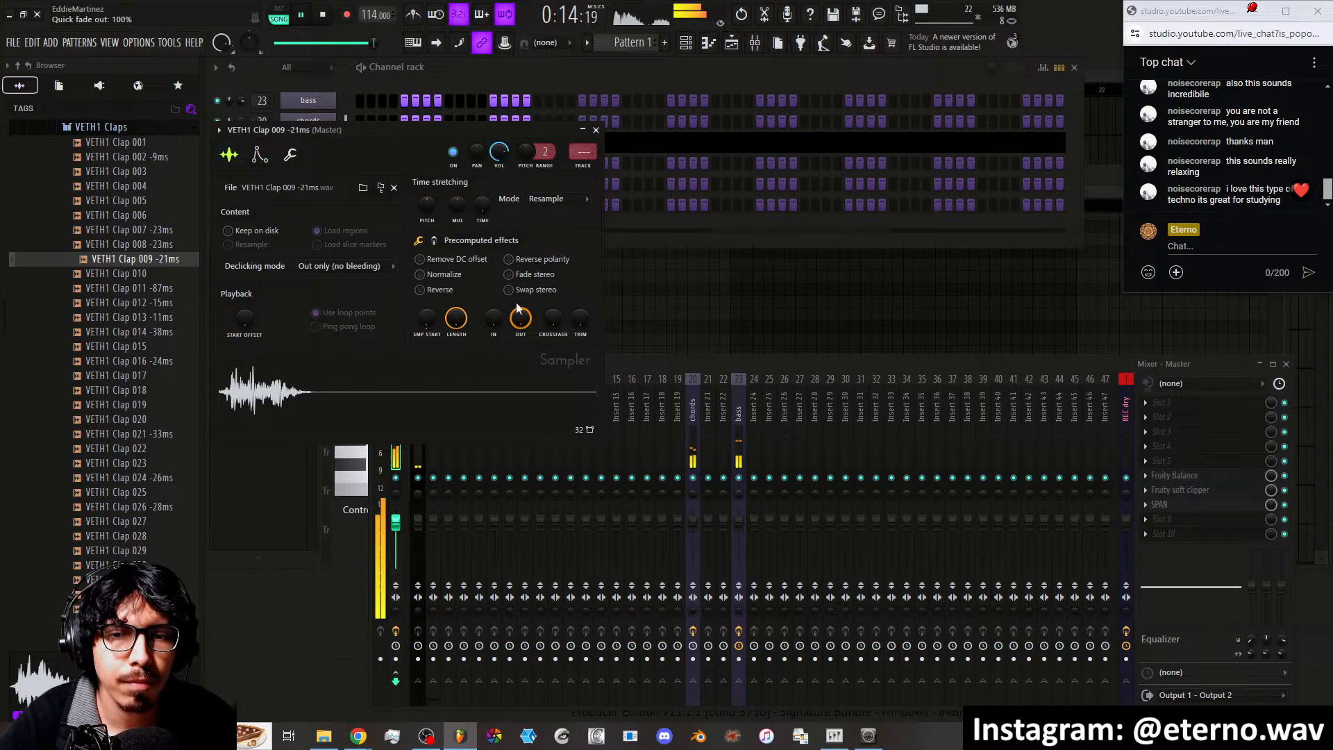
Try VETH1 Clap 012 -15ms in the clap channel with quick fade out at 0% and the sample start reset
click(132, 302)
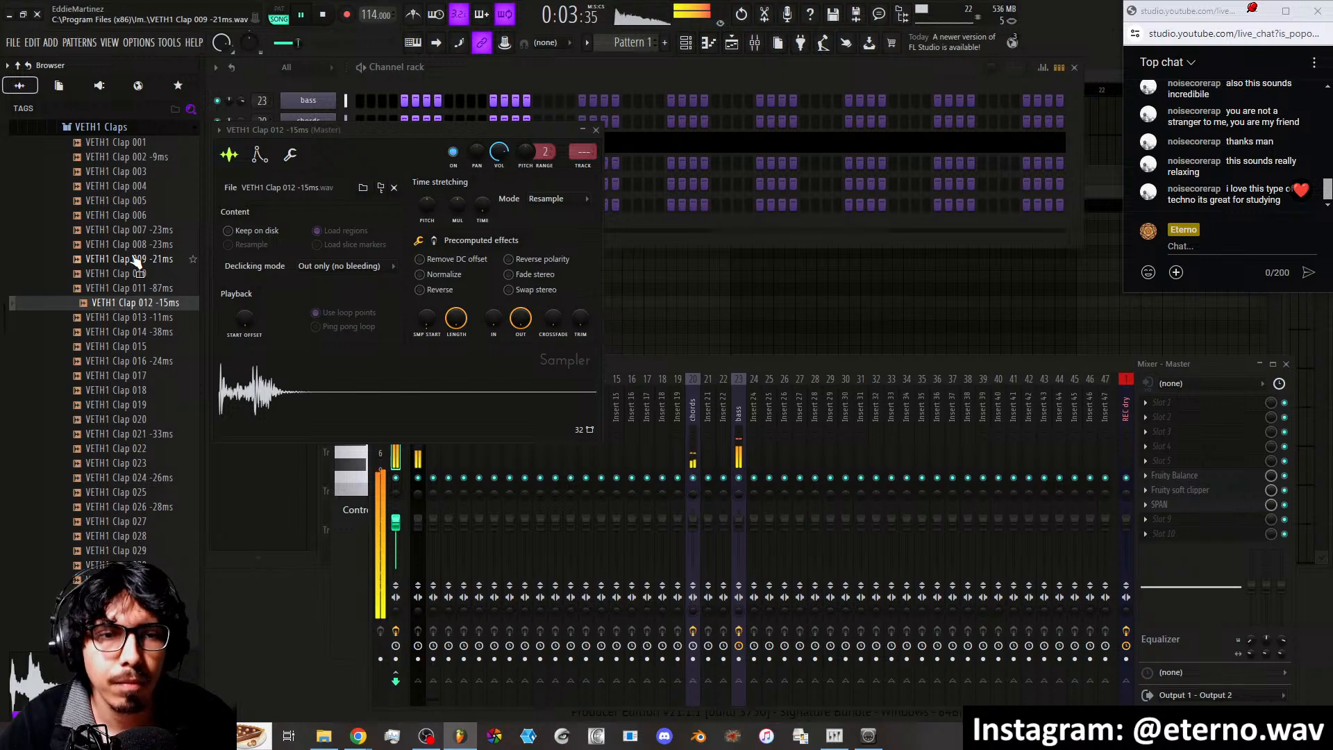
drag(521, 318, 523, 317)
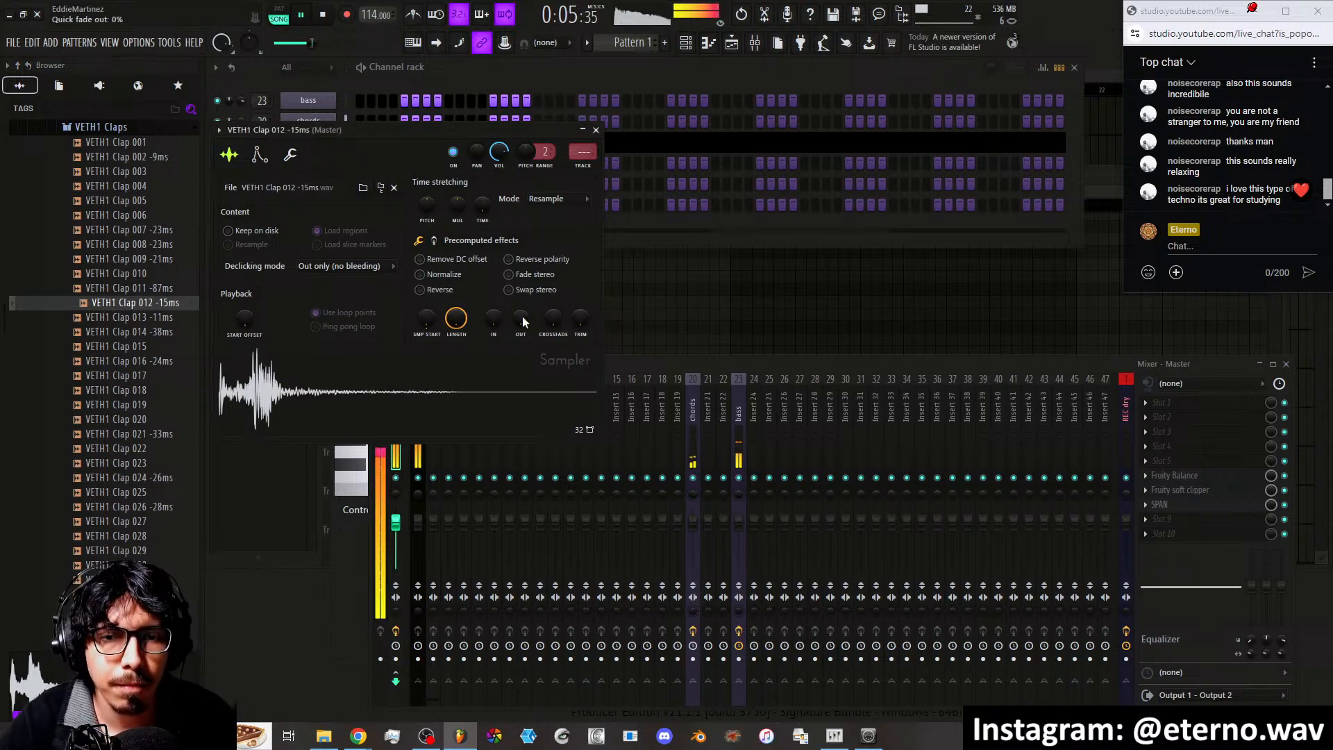
drag(422, 314, 427, 317)
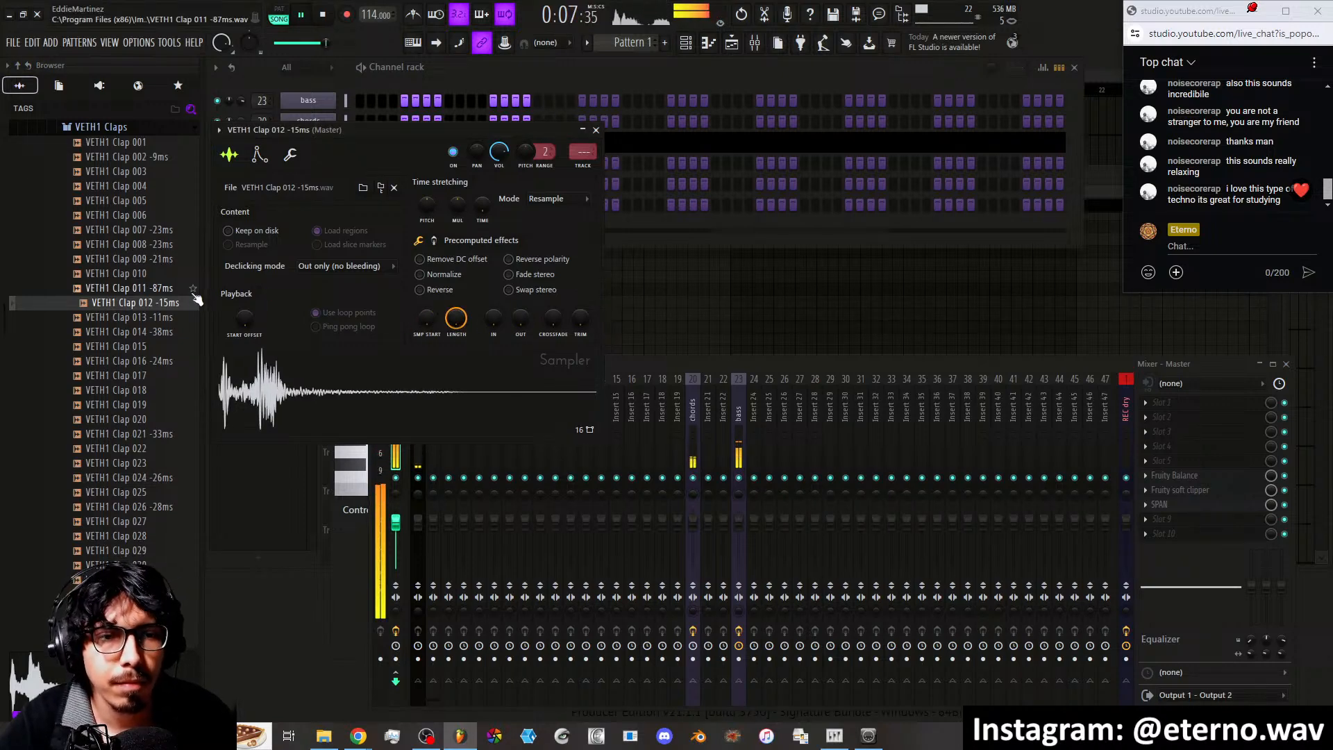
Compare claps 012, 007 and 011 in the clap channel and load VETH1 Clap 009 -21ms into it
click(158, 262)
click(159, 303)
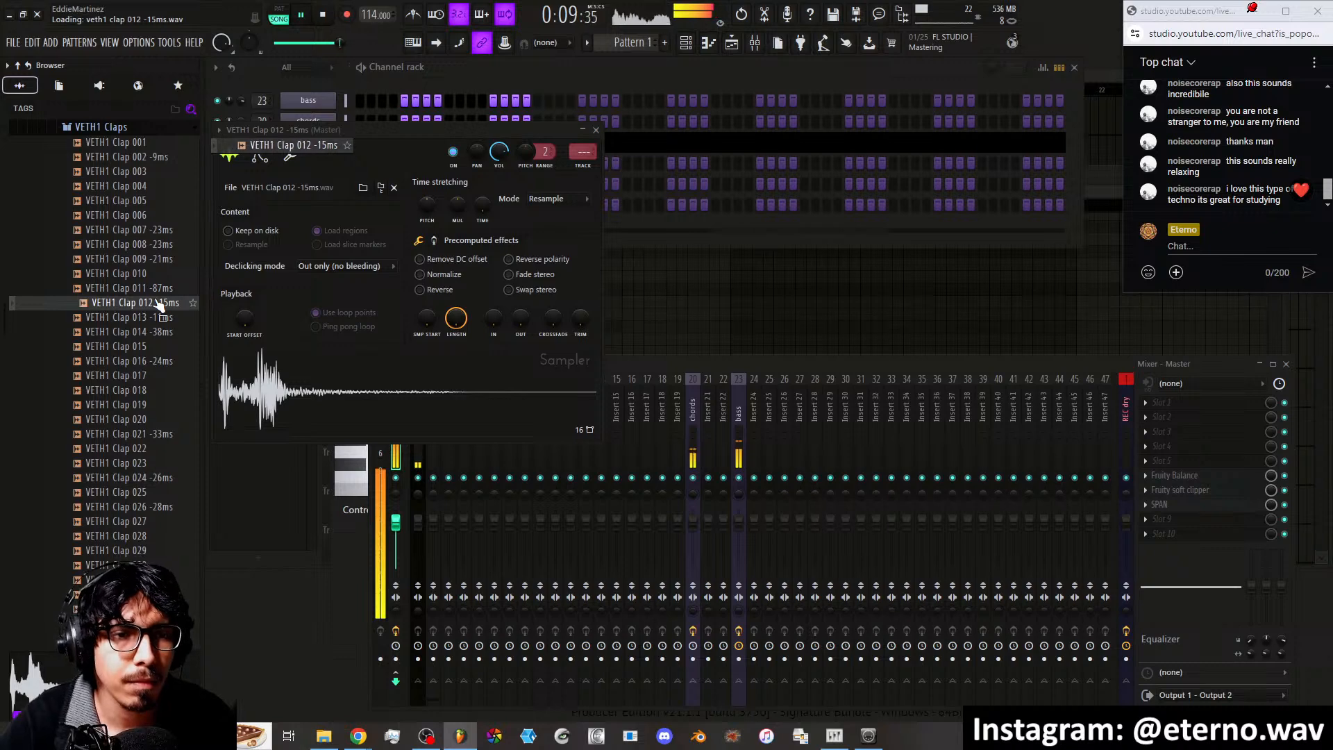
click(153, 232)
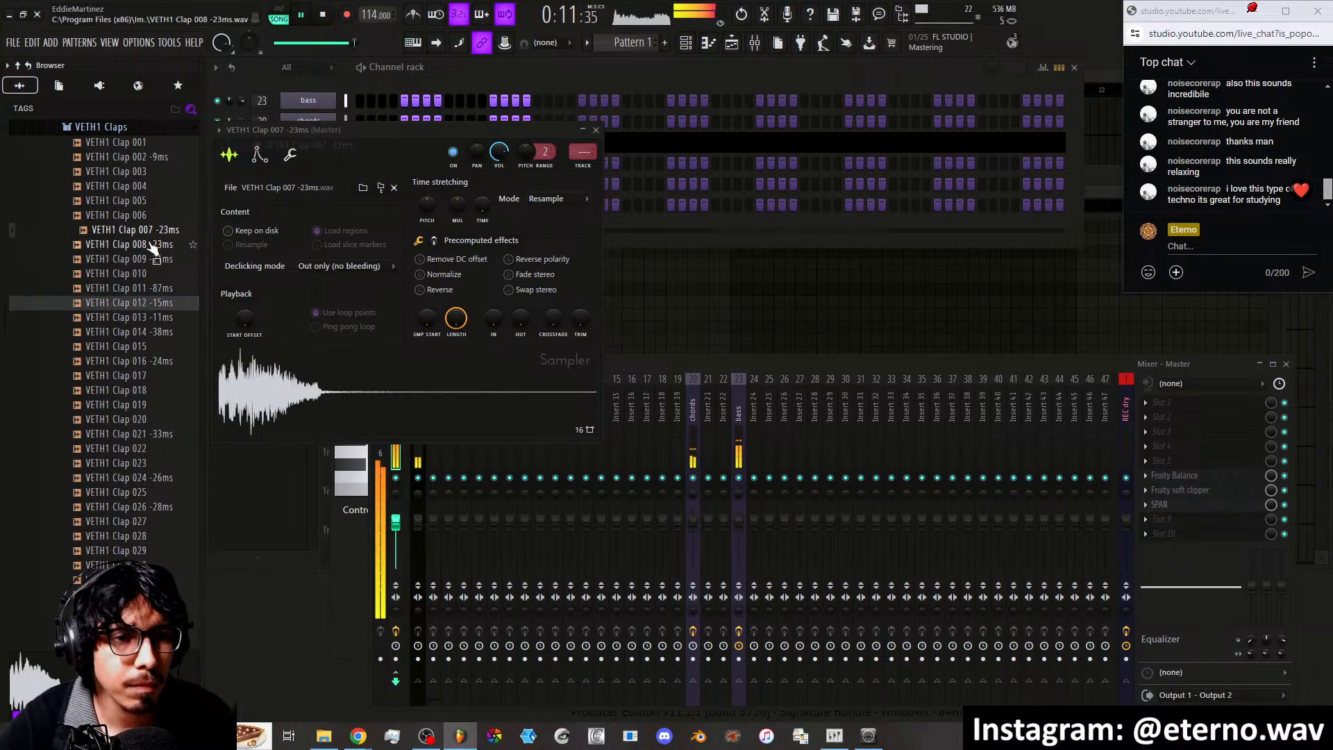
click(149, 289)
click(147, 260)
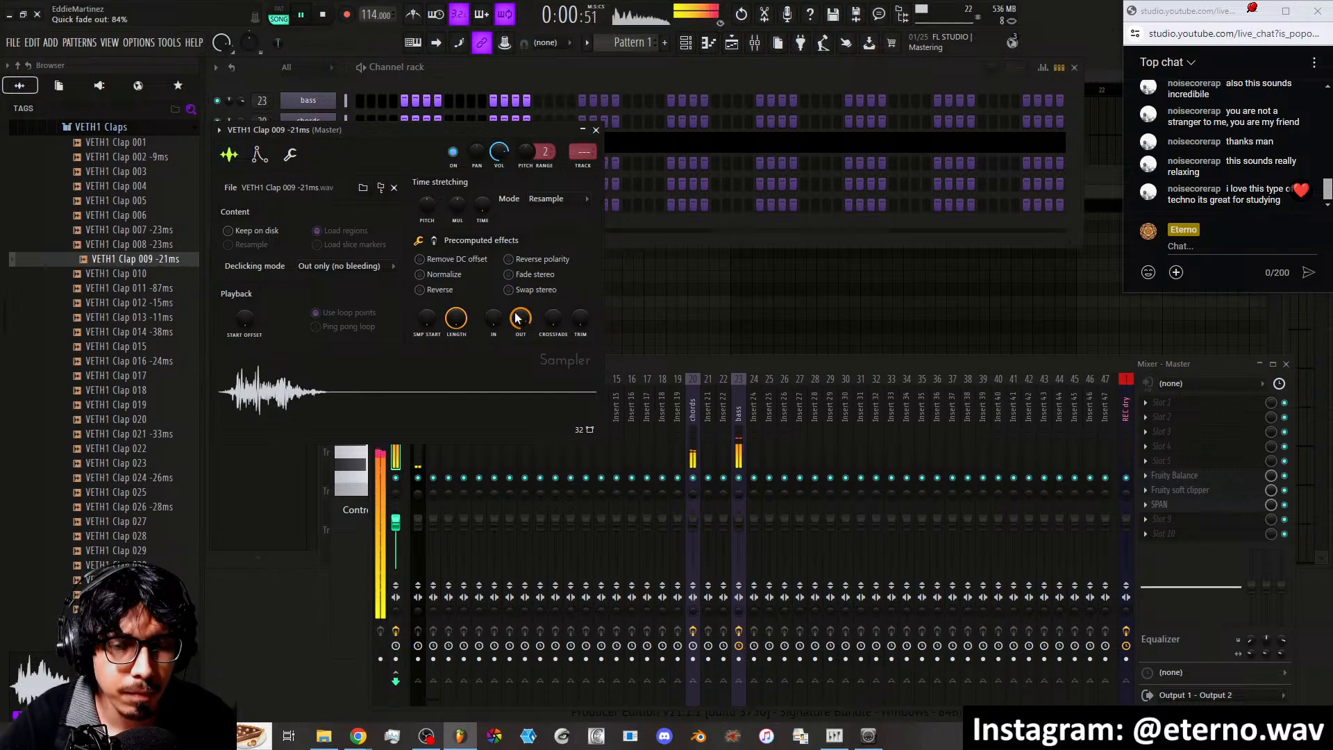
Close the clap's sampler window and collapse the Tech_House_ sample pack in the browser
click(596, 131)
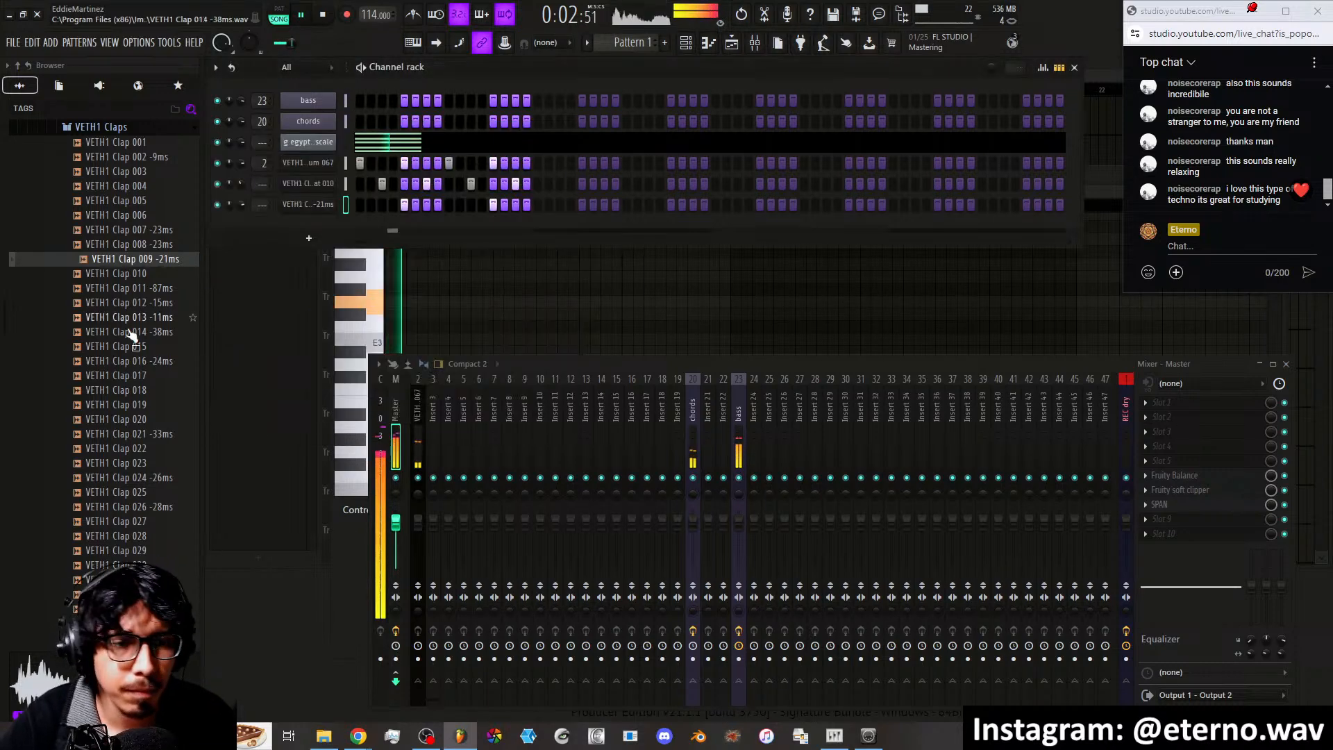
scroll(111, 347, up, 6)
click(104, 327)
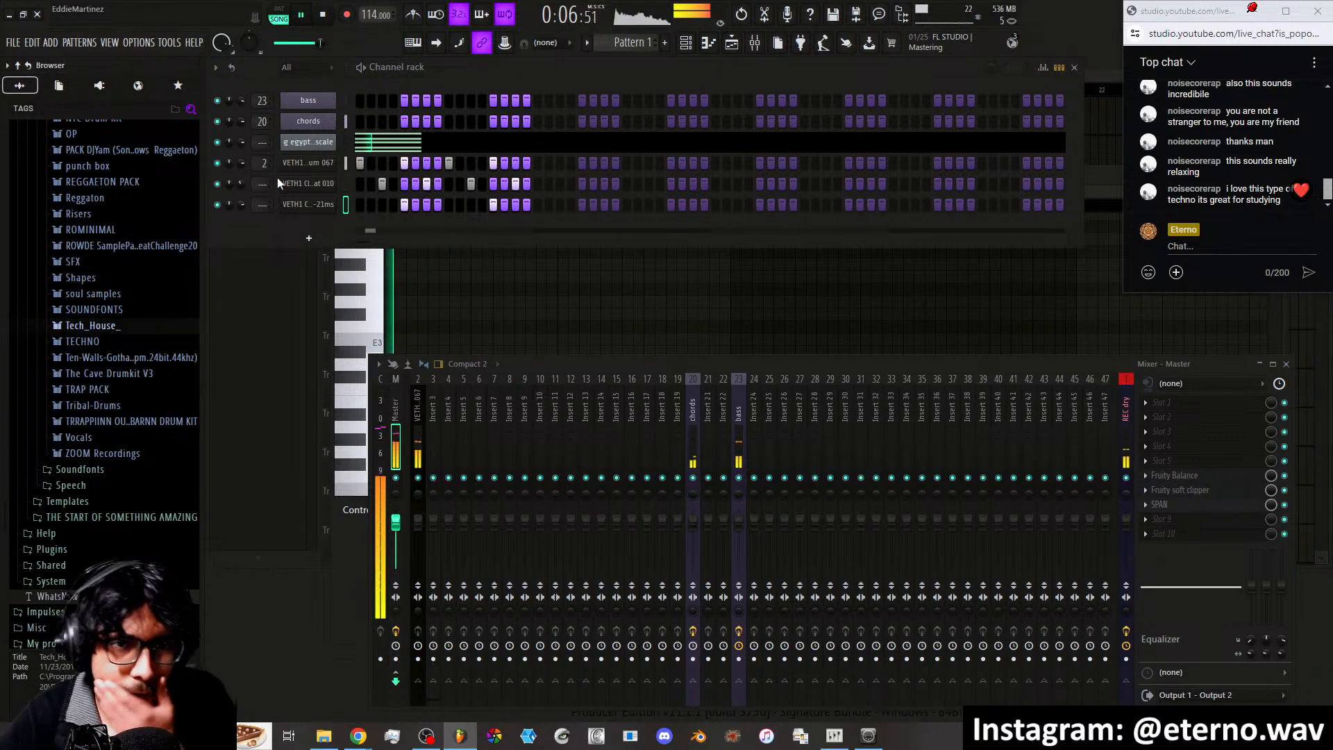
Select the closed hi-hat and clap channels together and route them to consecutive mixer tracks starting from Insert 3
click(345, 183)
right_click(345, 204)
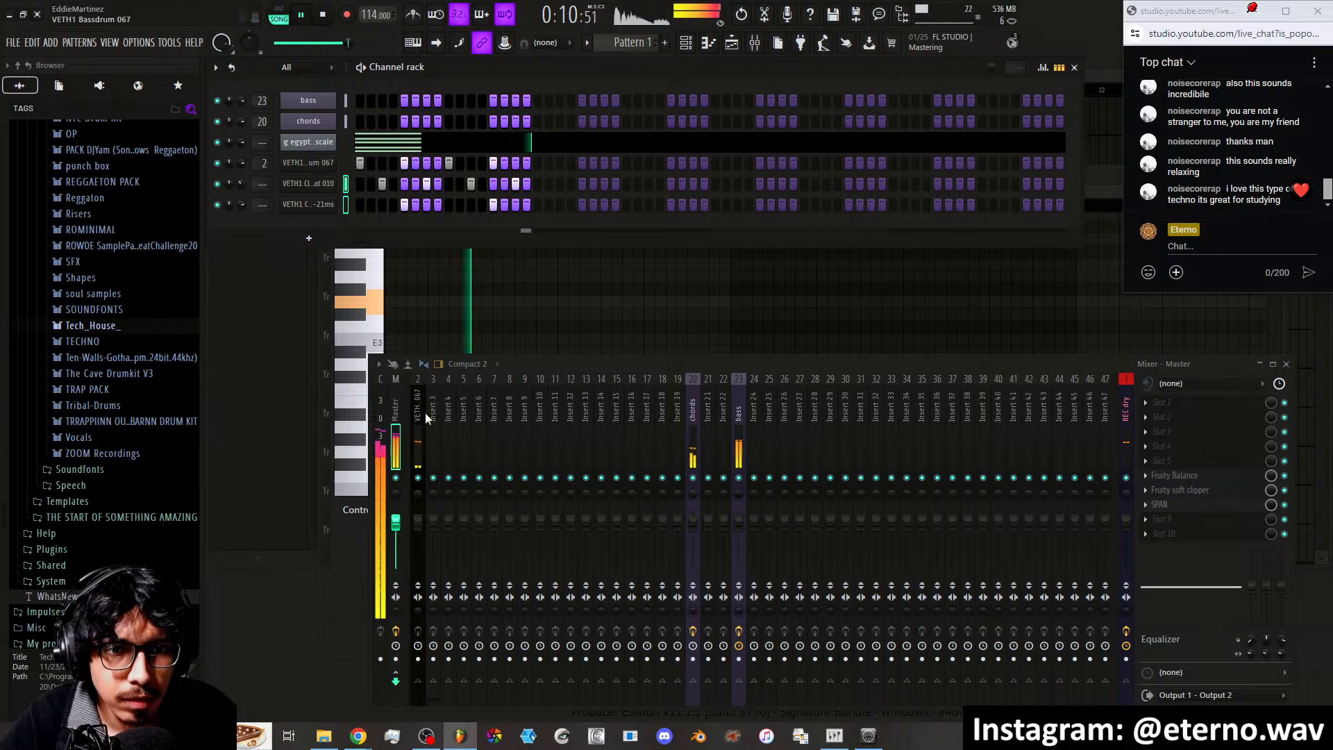
right_click(435, 434)
mouse_move(577, 463)
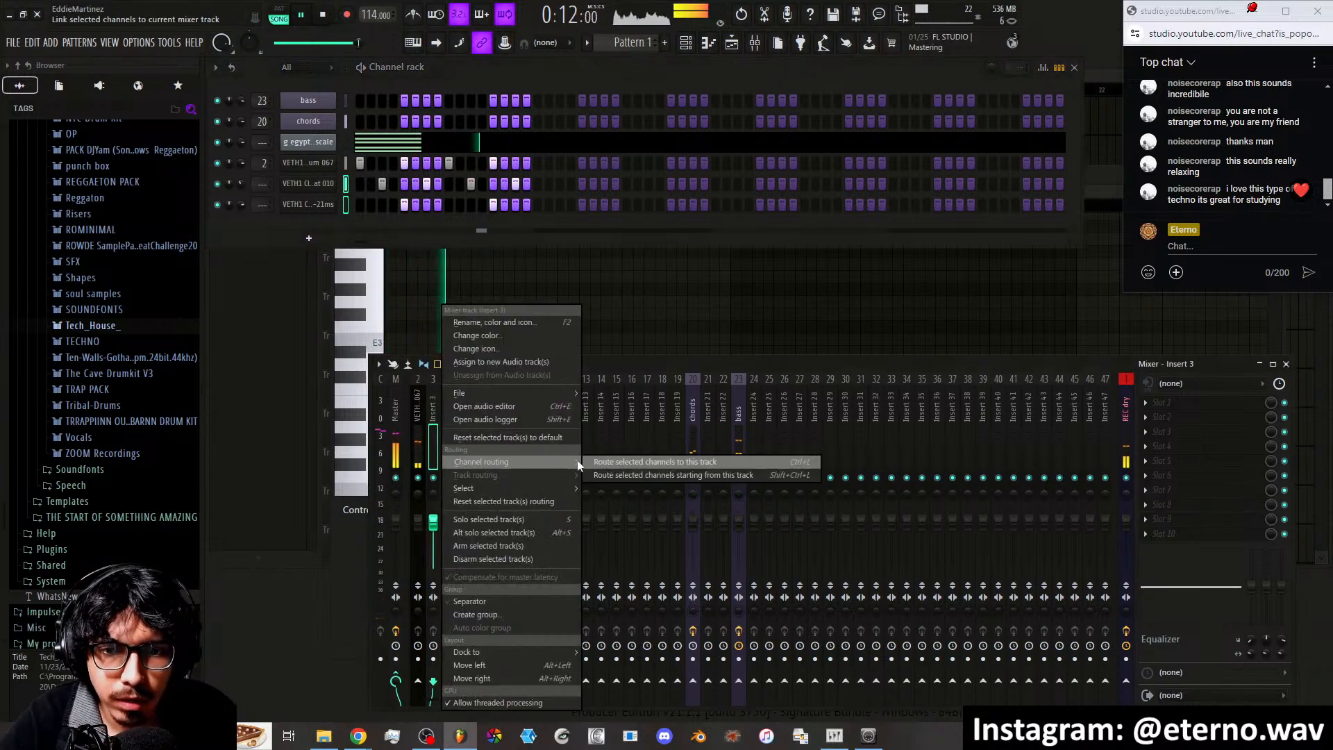
click(615, 473)
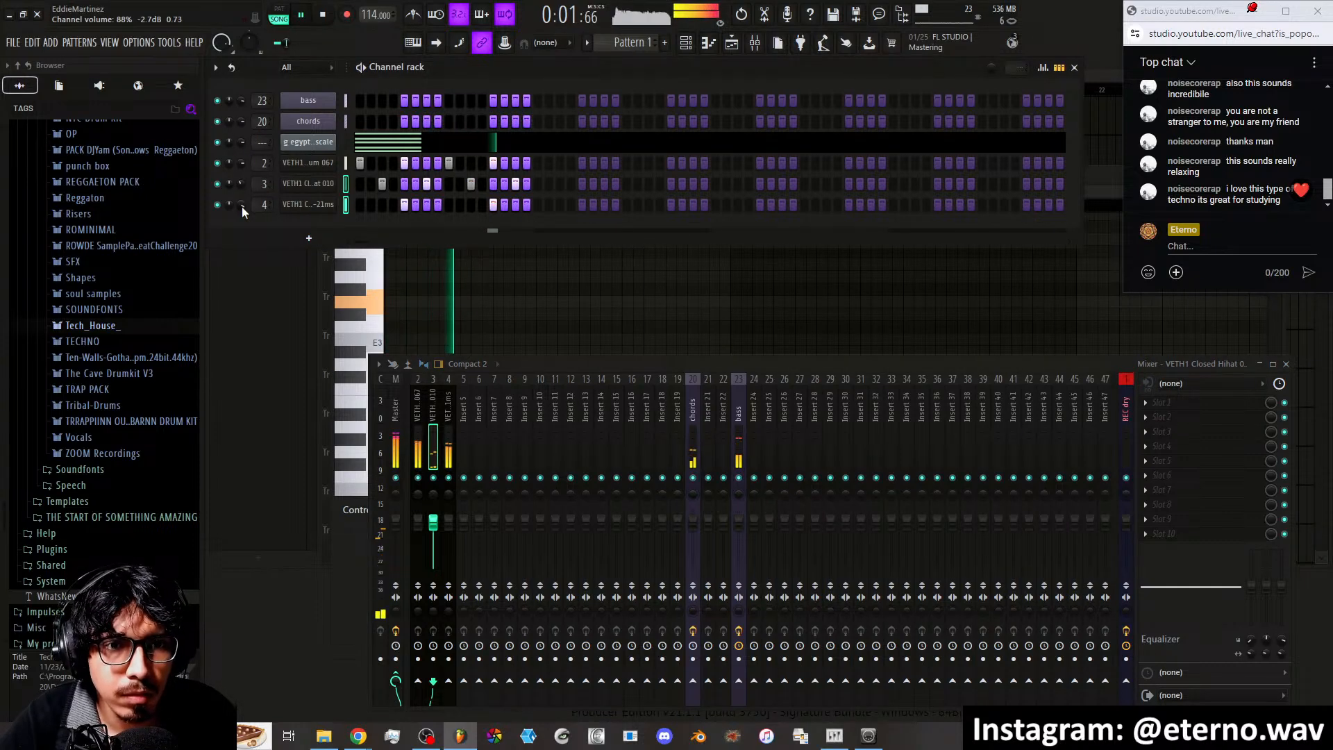
Move the clap's sample start slightly forward to cut the silent lead-in, and set its channel volume to about 80%
click(307, 206)
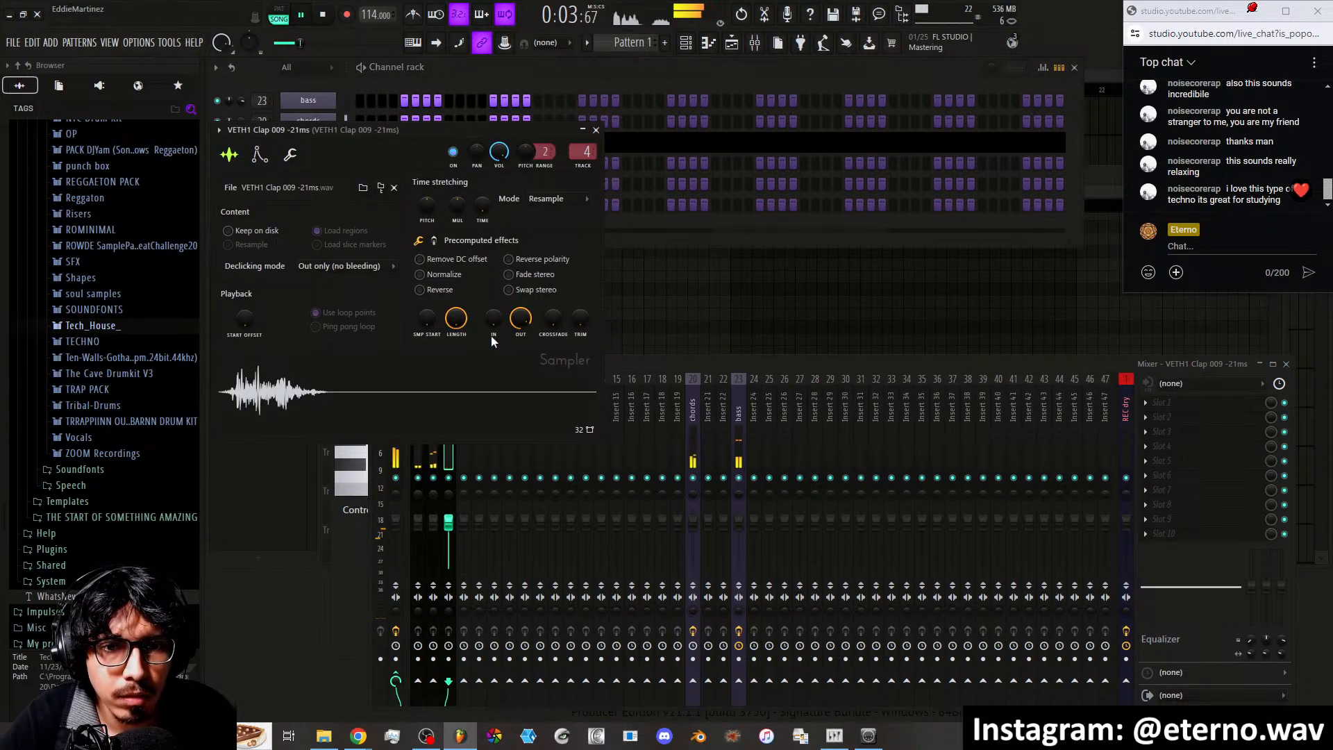
drag(427, 318, 429, 312)
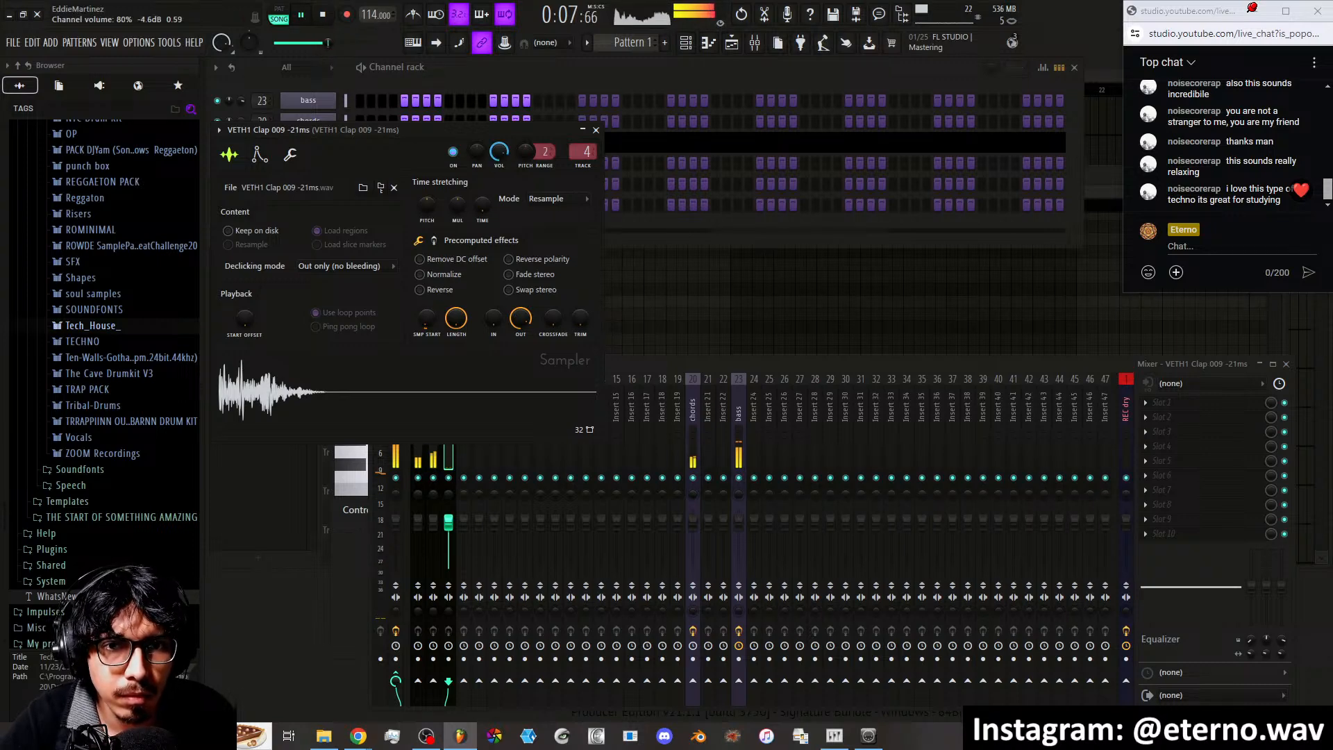
click(595, 130)
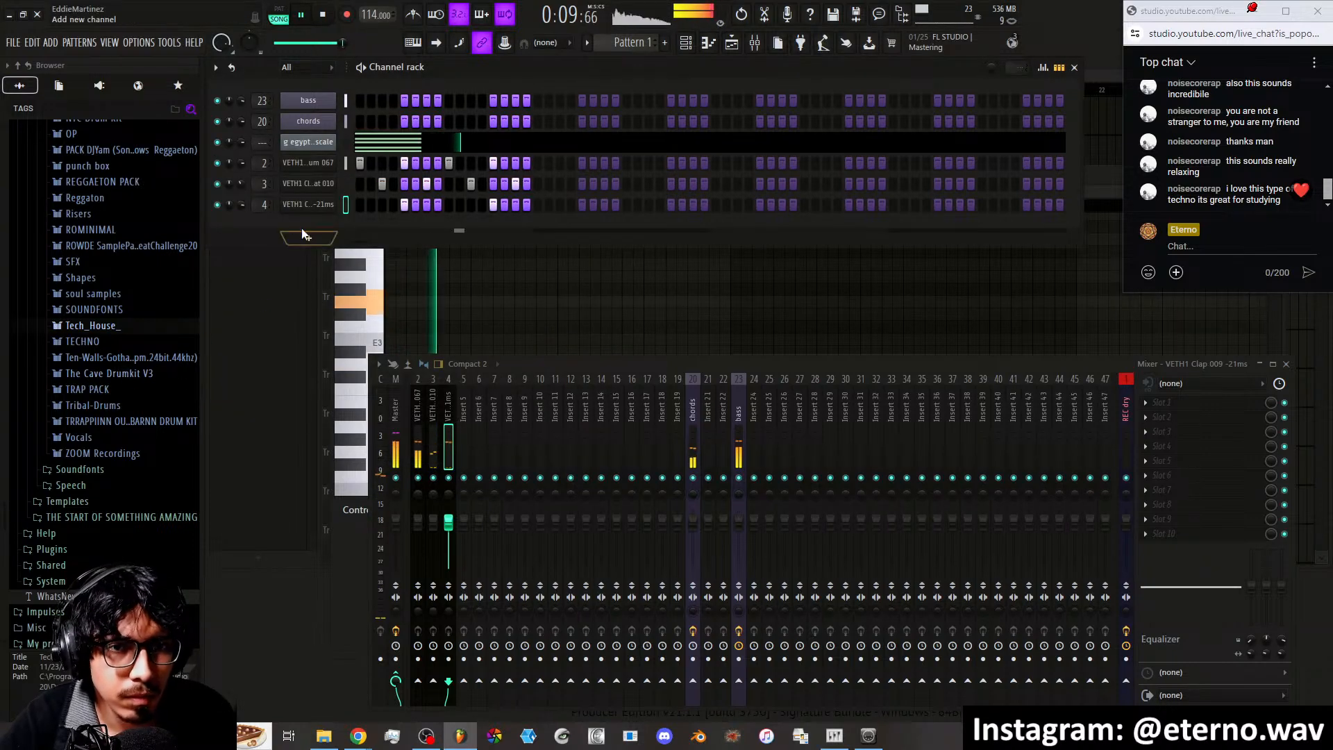
Browse the sample packs listed above Tech_House_ in the browser
scroll(119, 355, up, 4)
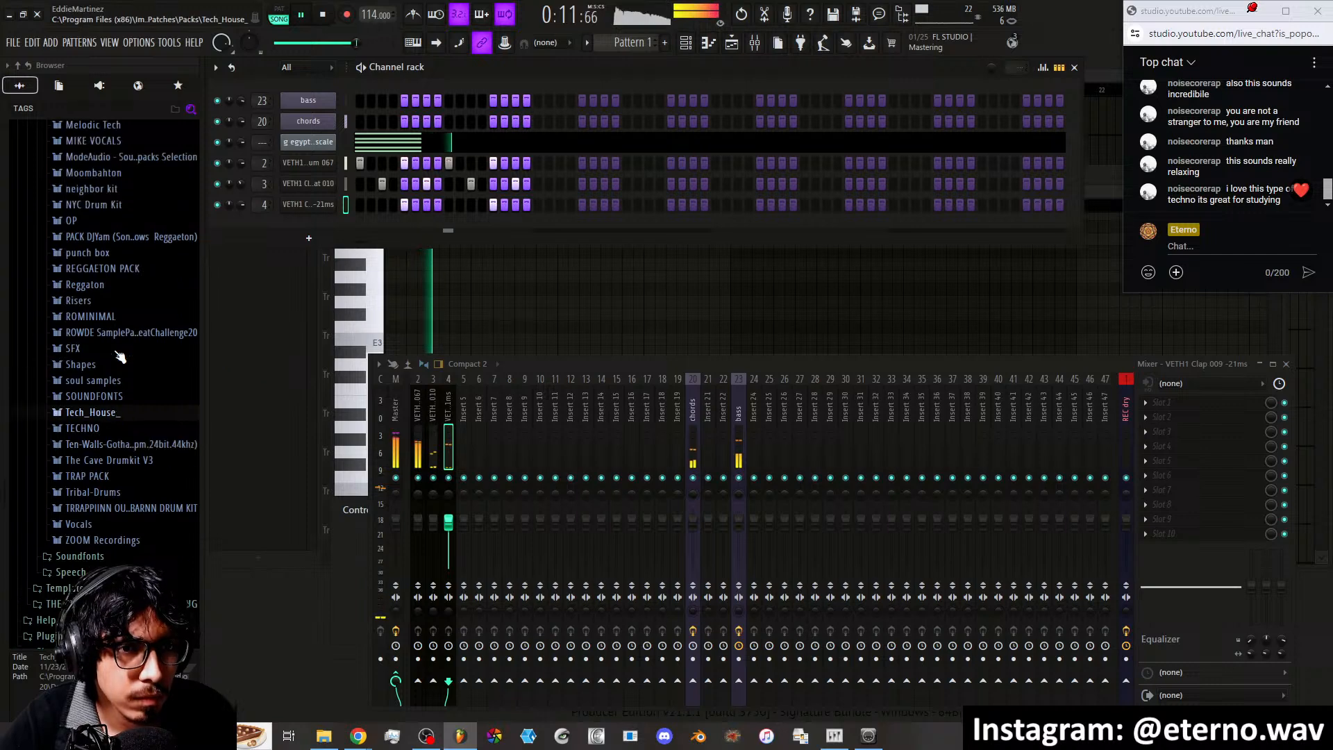
scroll(119, 356, up, 1)
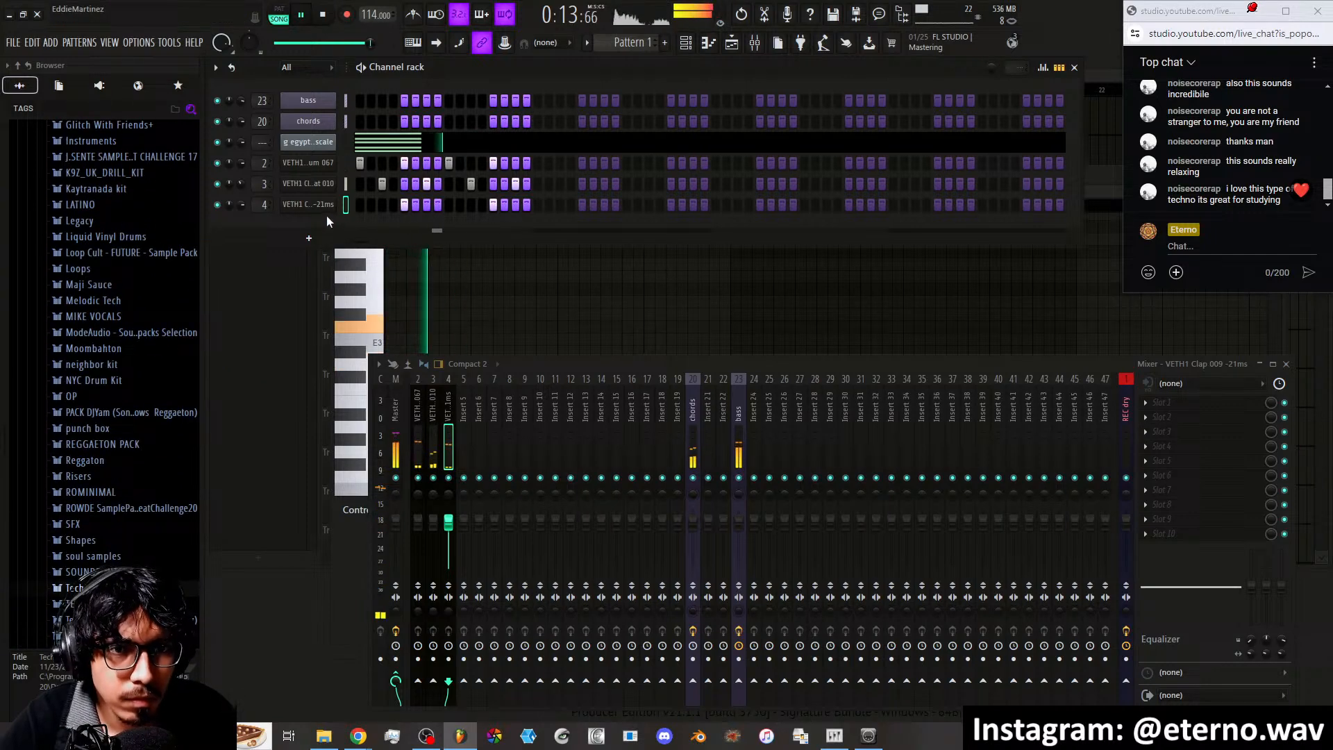
right_click(310, 208)
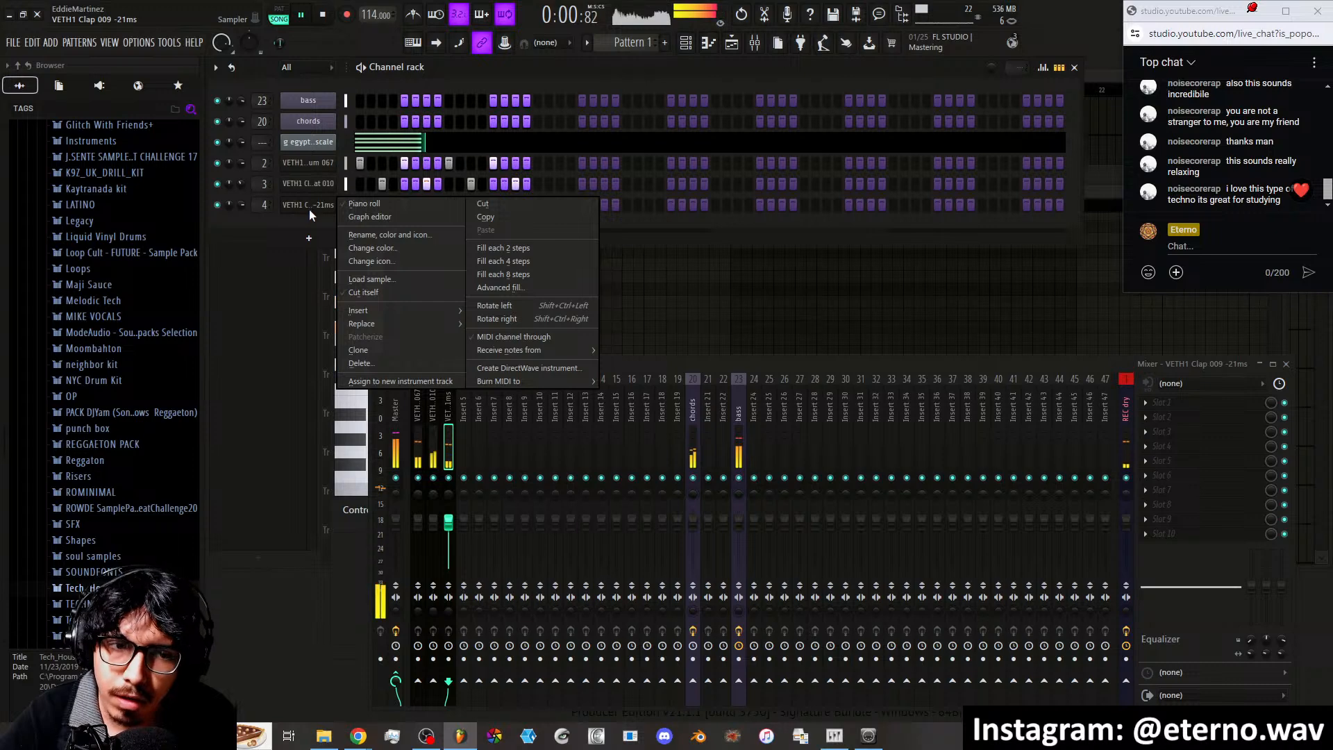
mouse_move(366, 310)
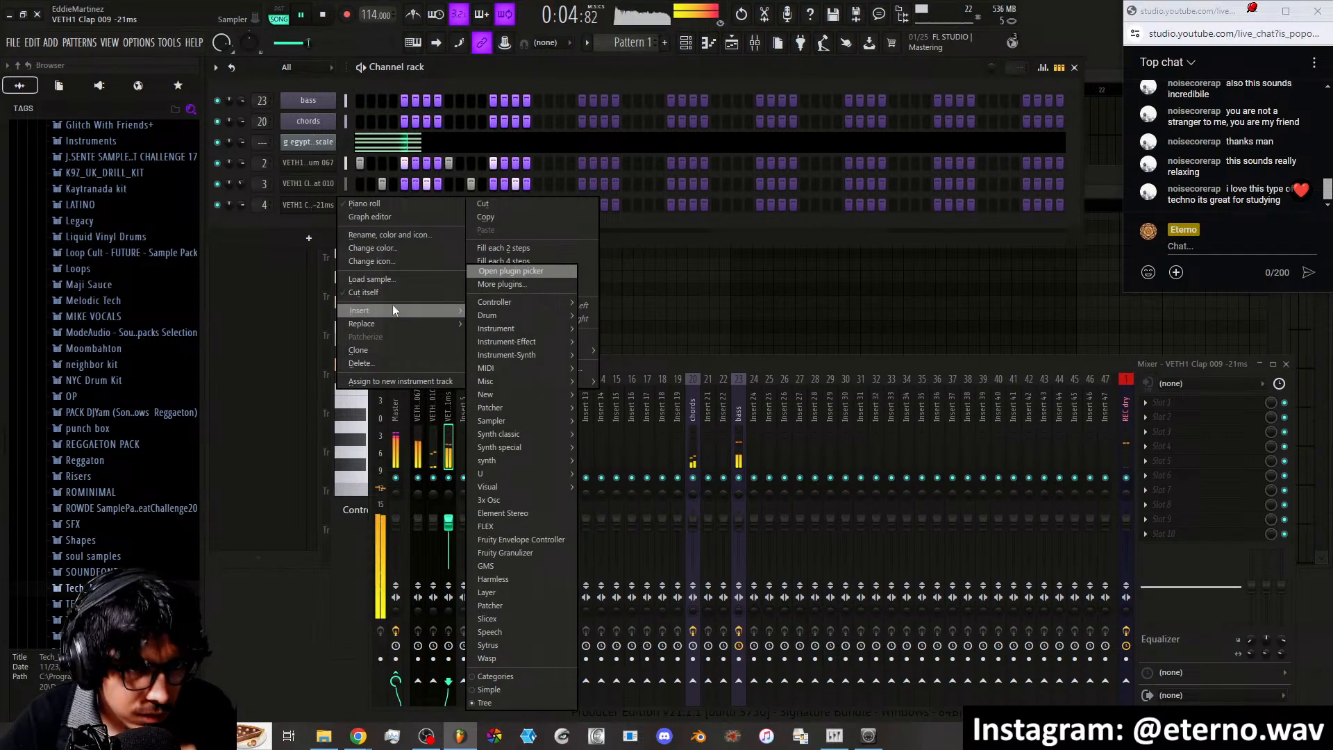
click(300, 217)
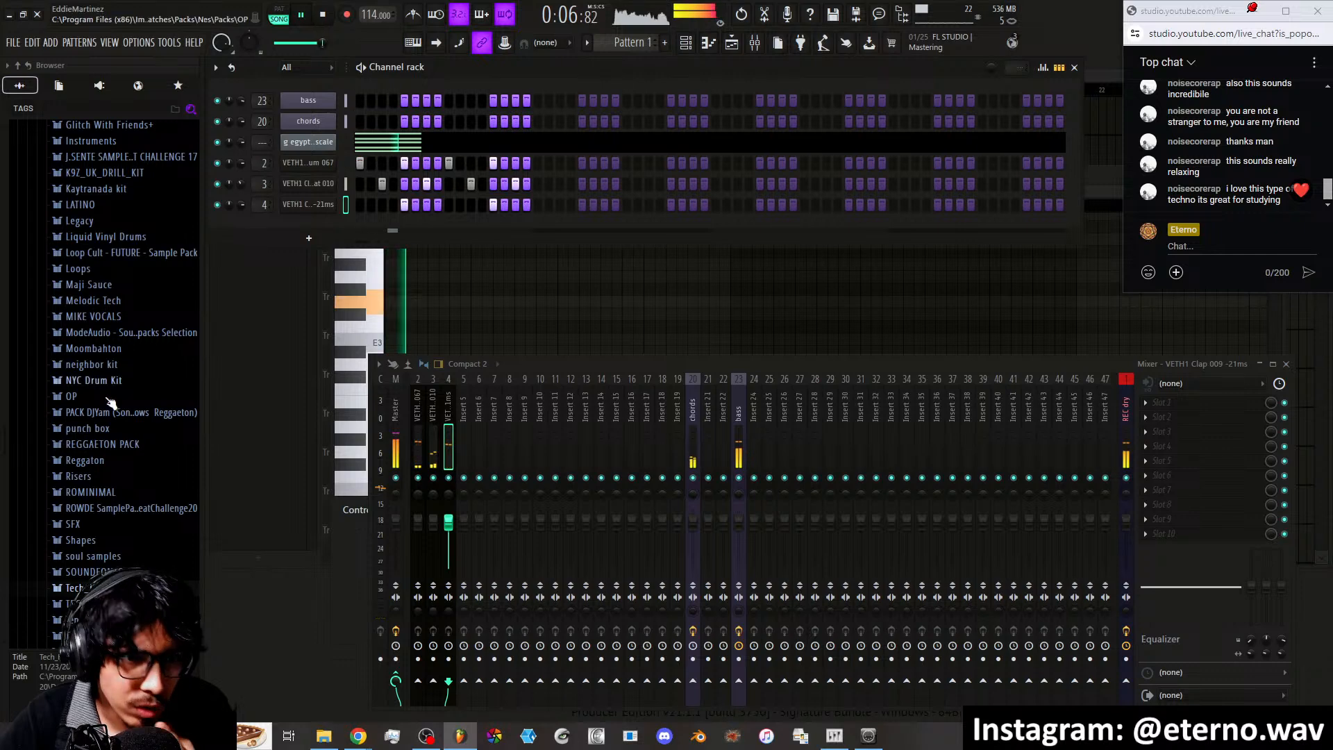
Open the VETH1 Percussion folder inside the Tech_House_ sample pack
scroll(118, 486, down, 3)
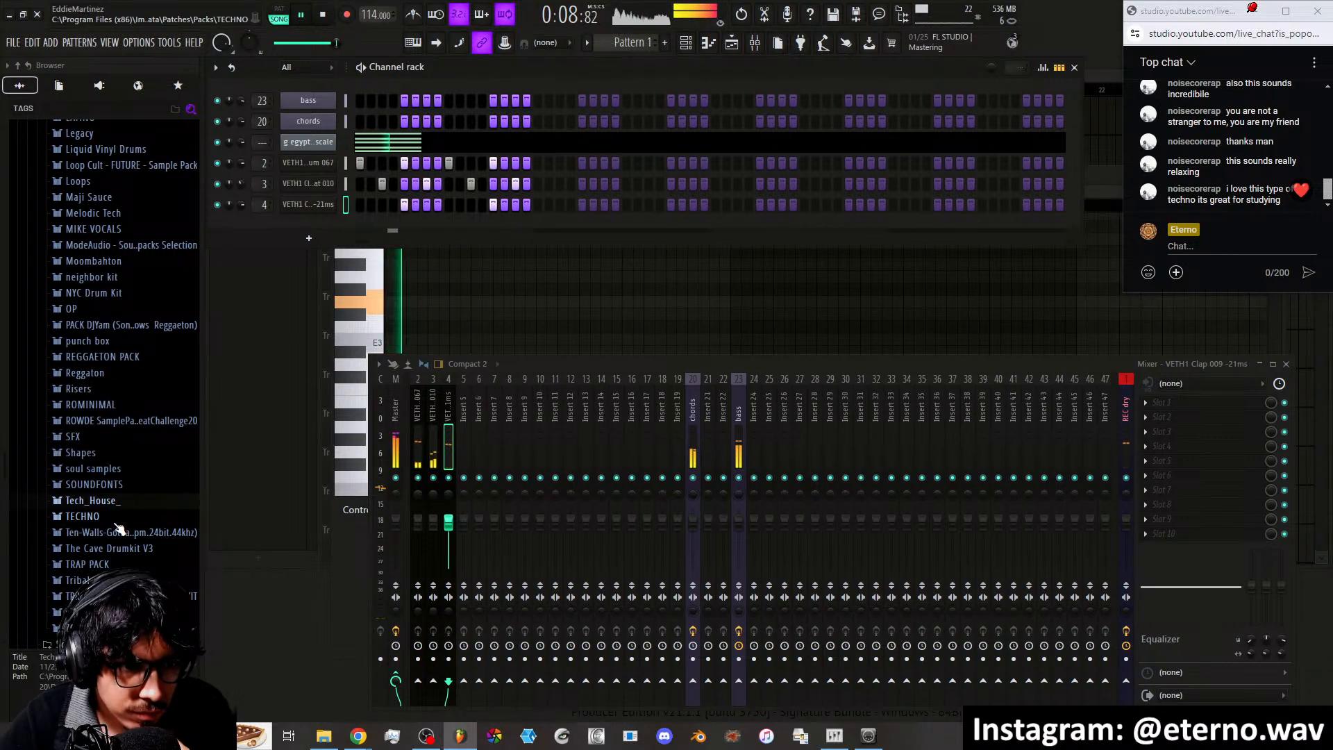
click(113, 505)
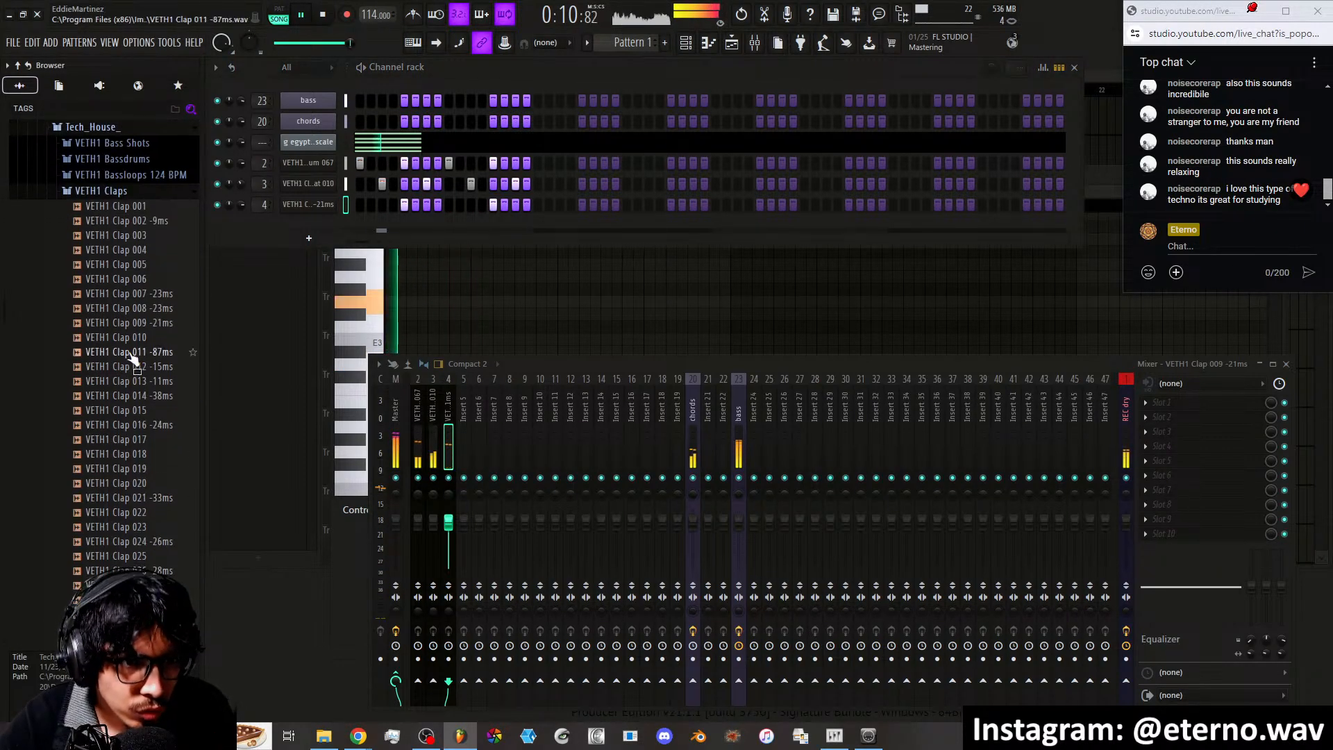
click(101, 190)
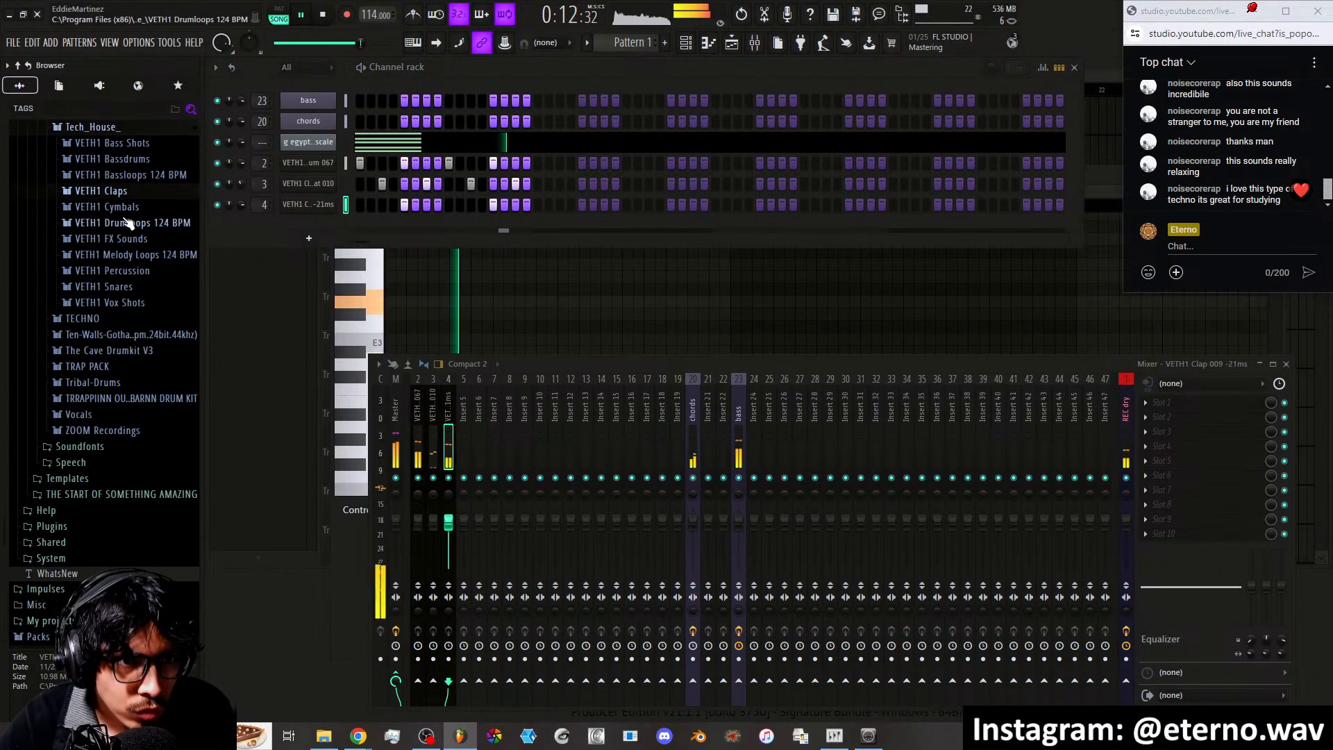
click(137, 277)
Audition percussion samples and add VETH1 Percussion 011 as a new channel with its first 16 steps filled
click(137, 287)
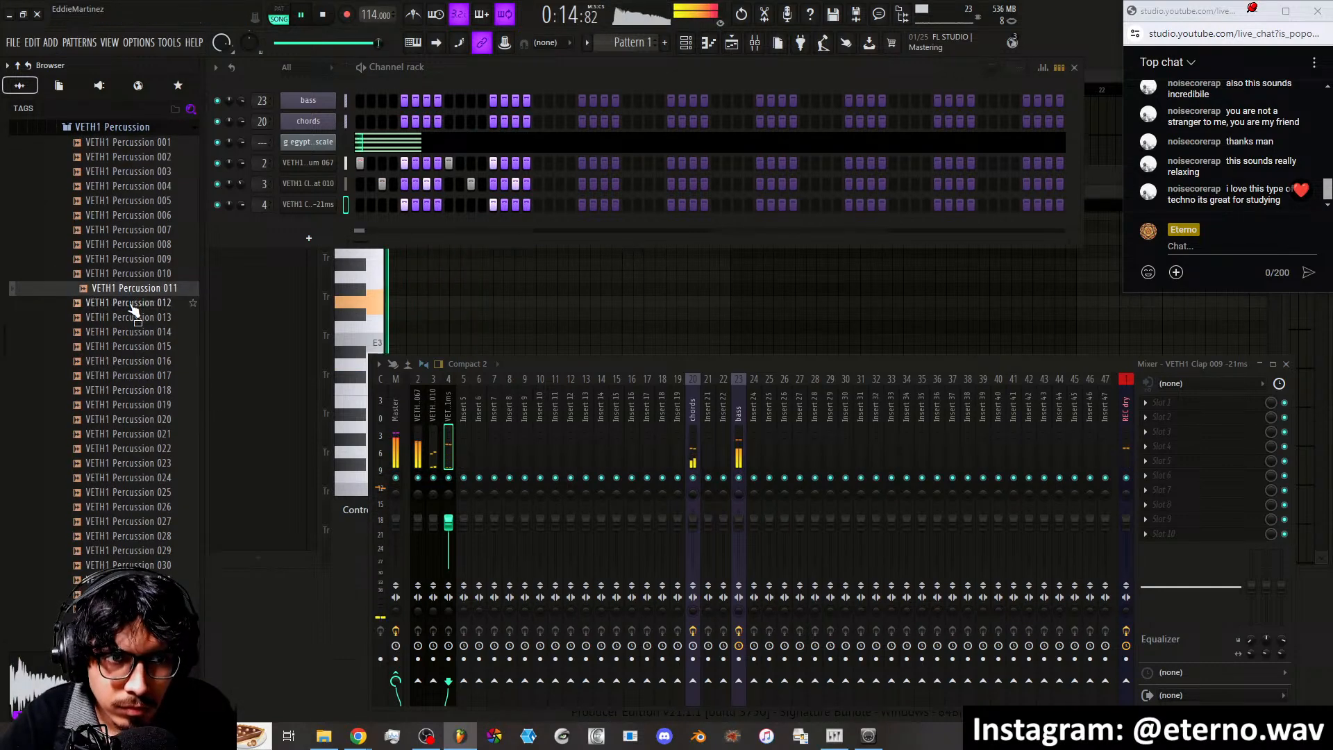
click(132, 348)
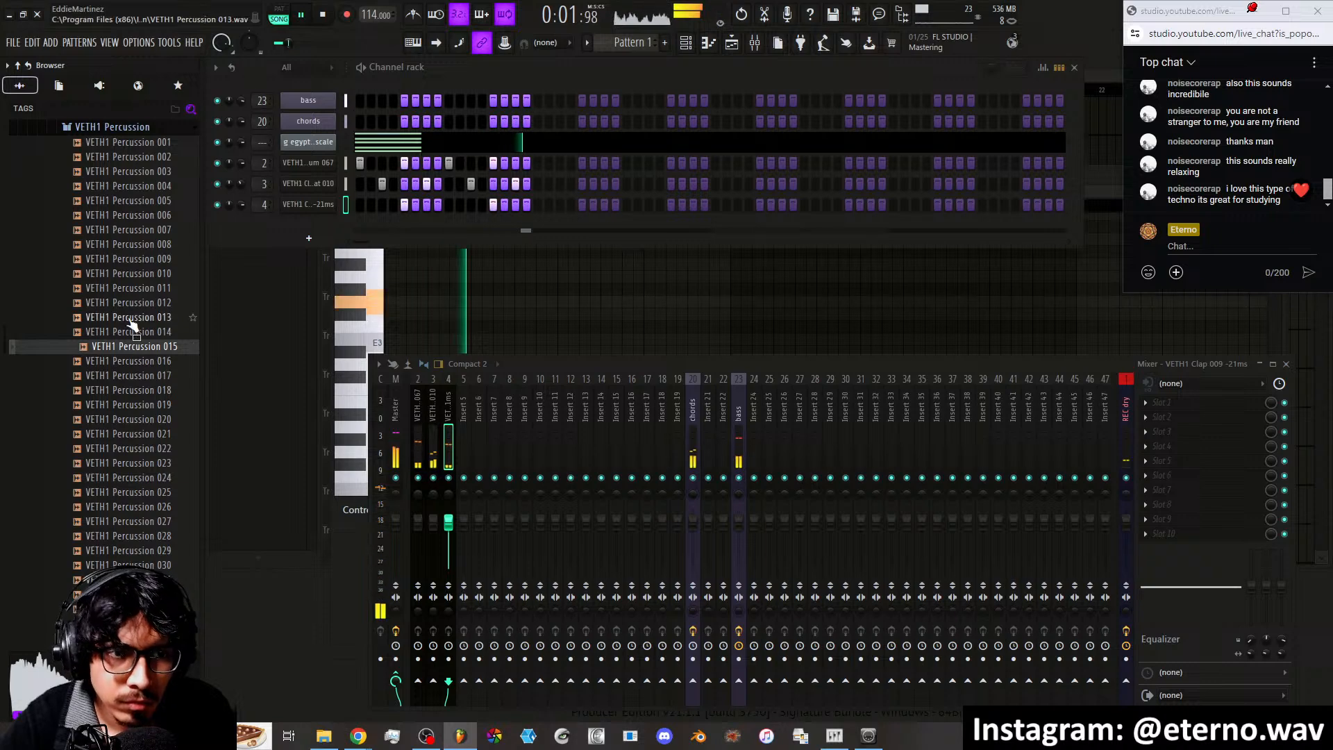
click(129, 289)
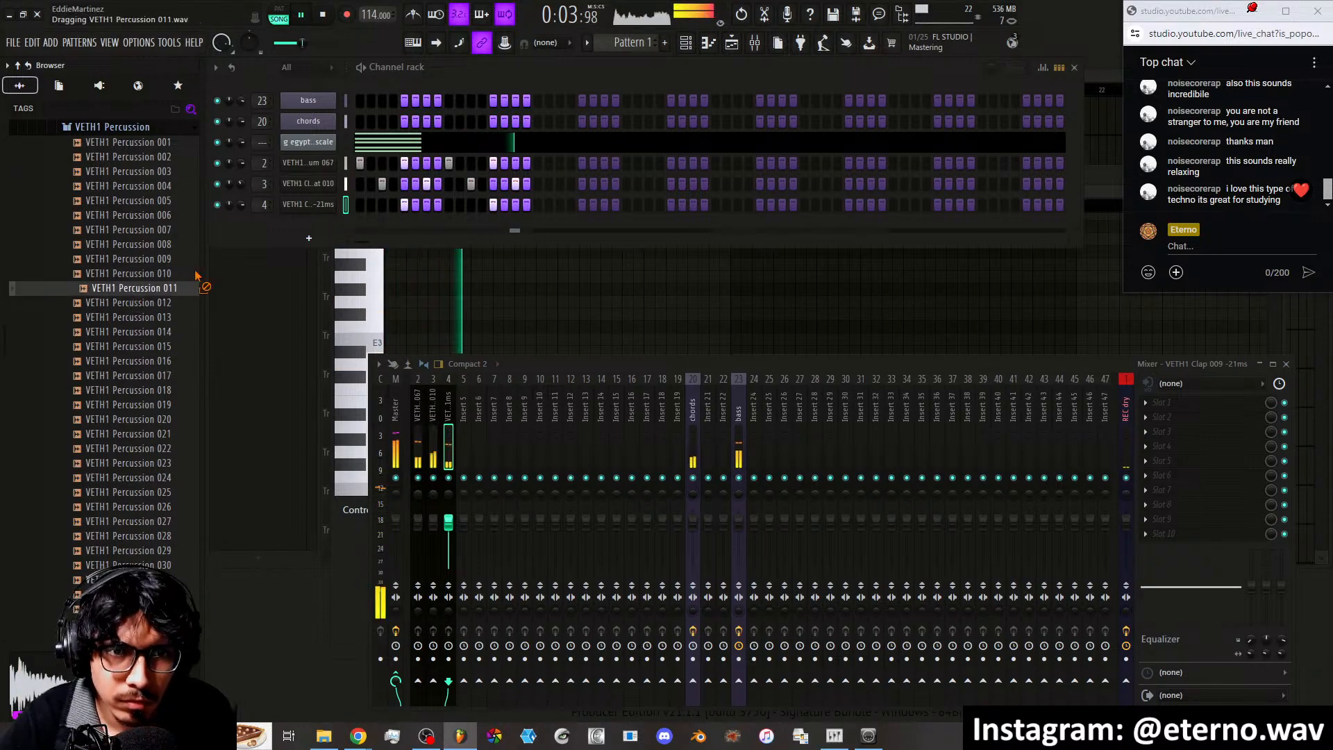
mouse_move(132, 288)
mouse_down()
mouse_move(290, 225)
mouse_move(528, 225)
mouse_up()
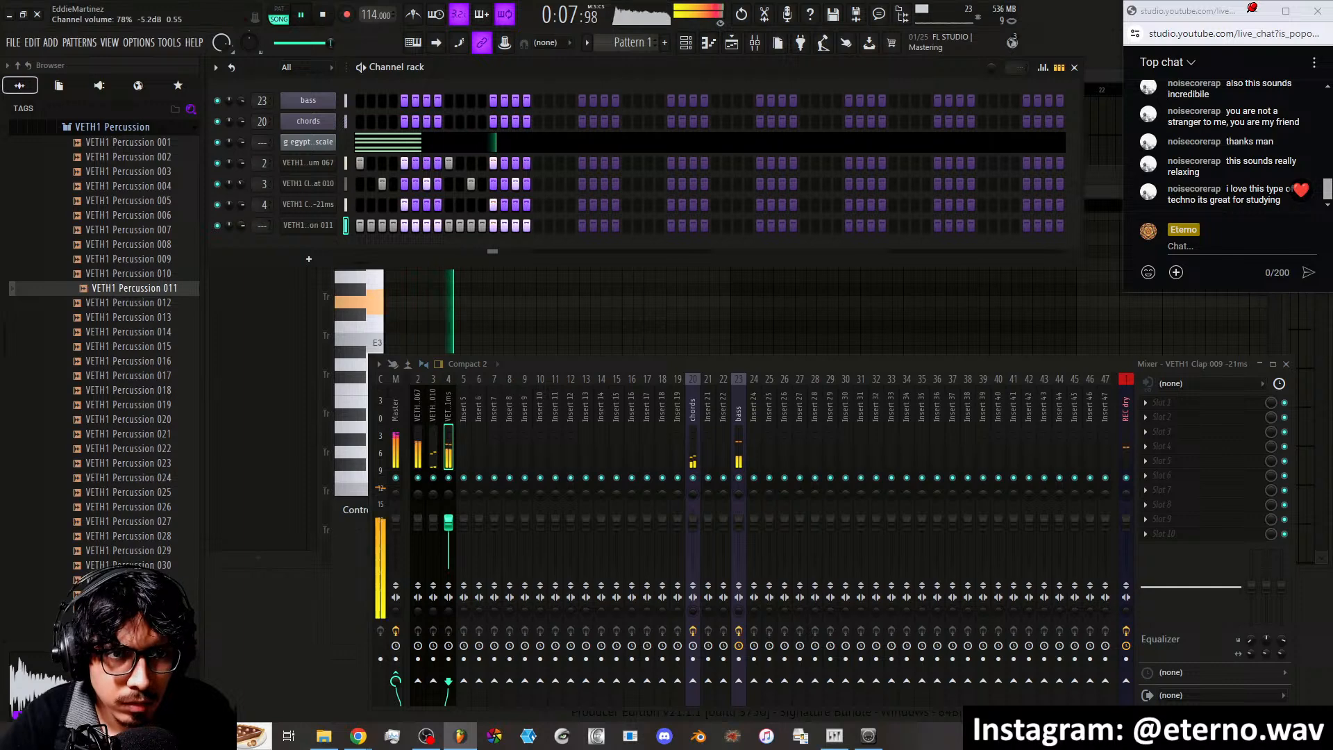
Open the VETH1 Percussion 011 channel's sample in the pitch corrector and bring its detected note into view
click(304, 224)
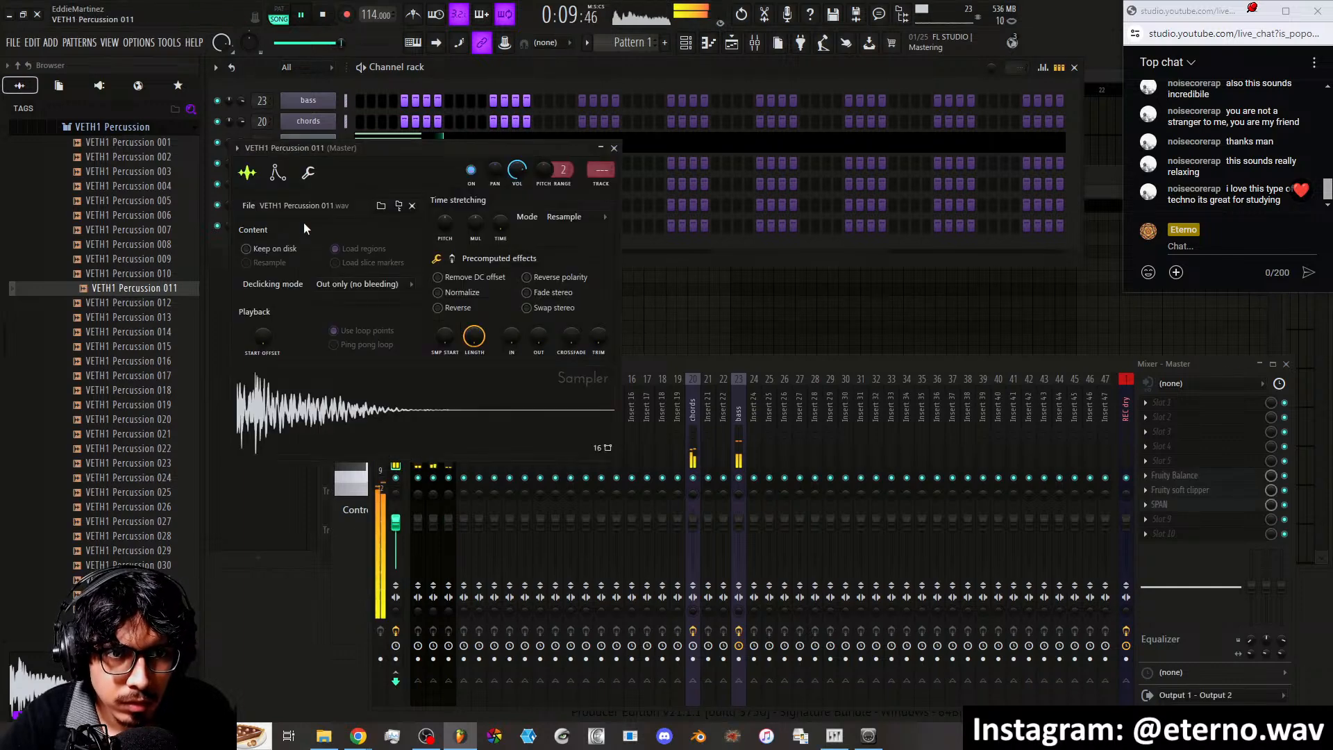
right_click(356, 381)
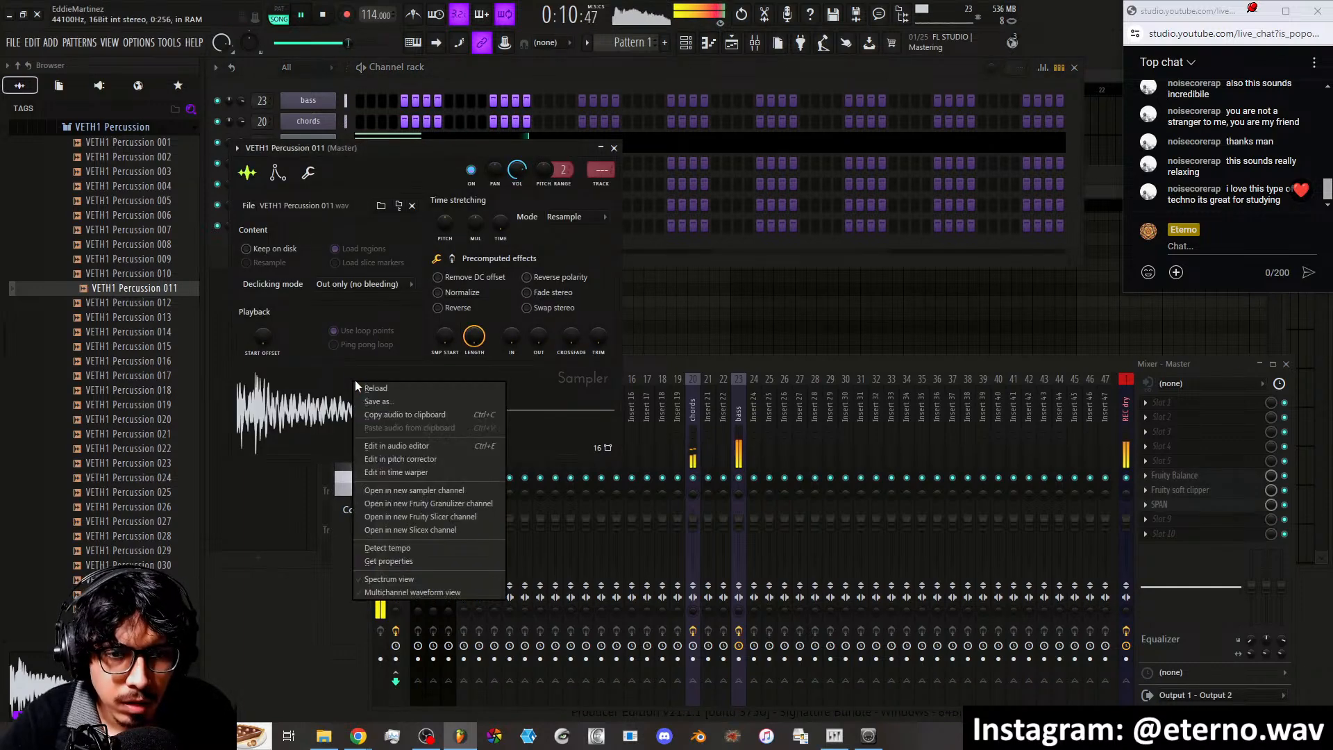
click(415, 459)
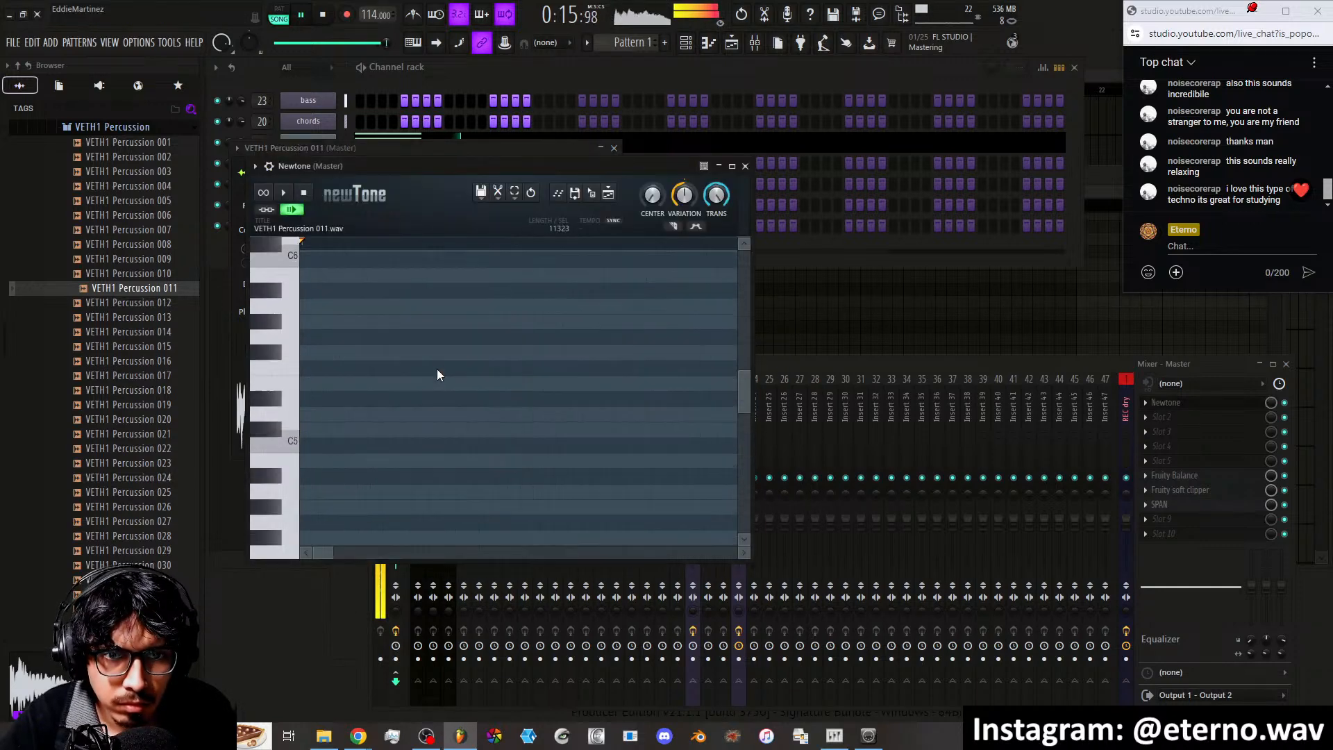
drag(472, 167, 688, 141)
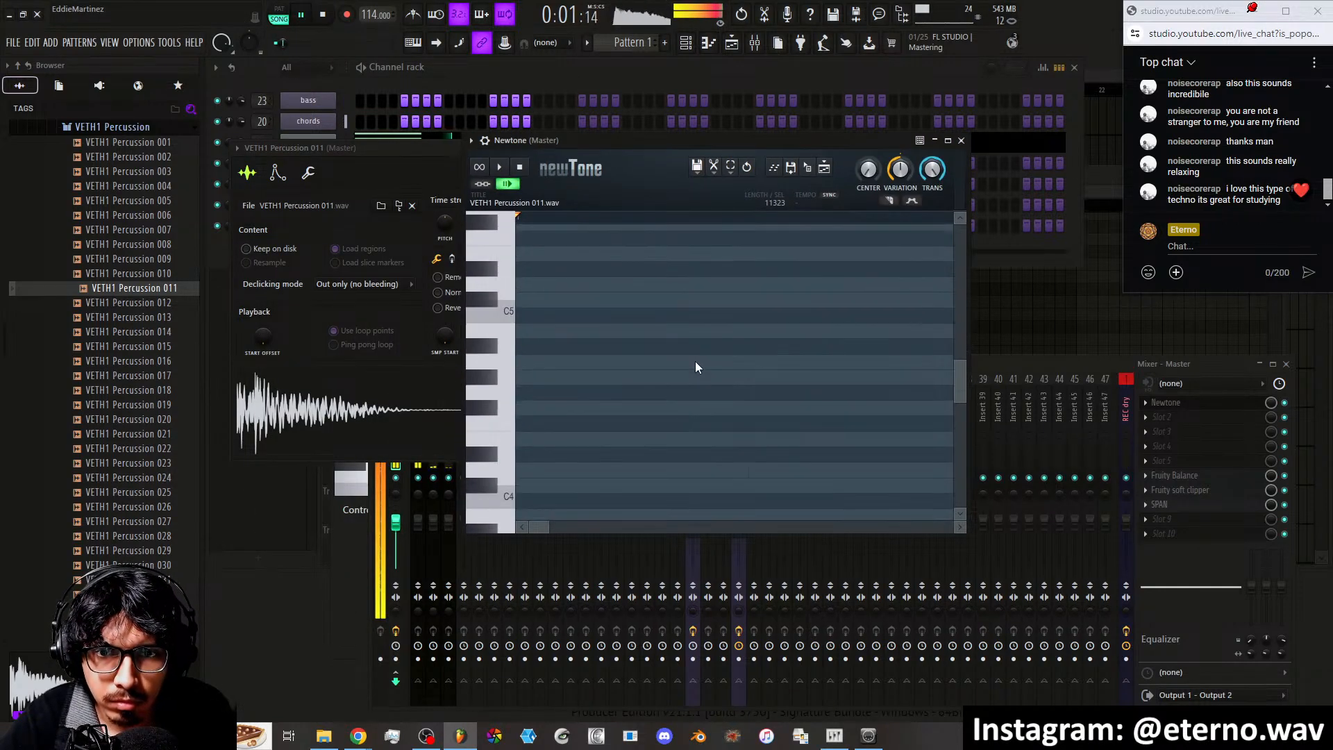
scroll(695, 340, up, 5)
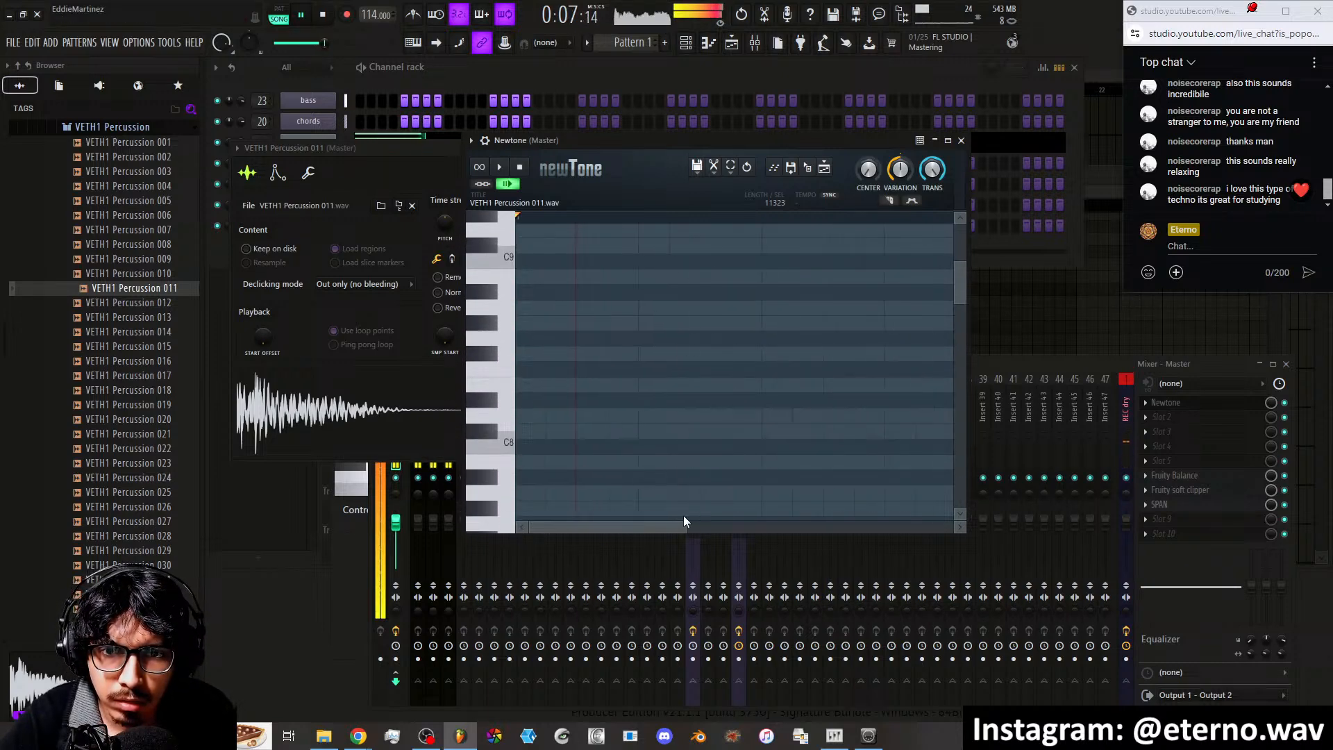
scroll(594, 439, down, 8)
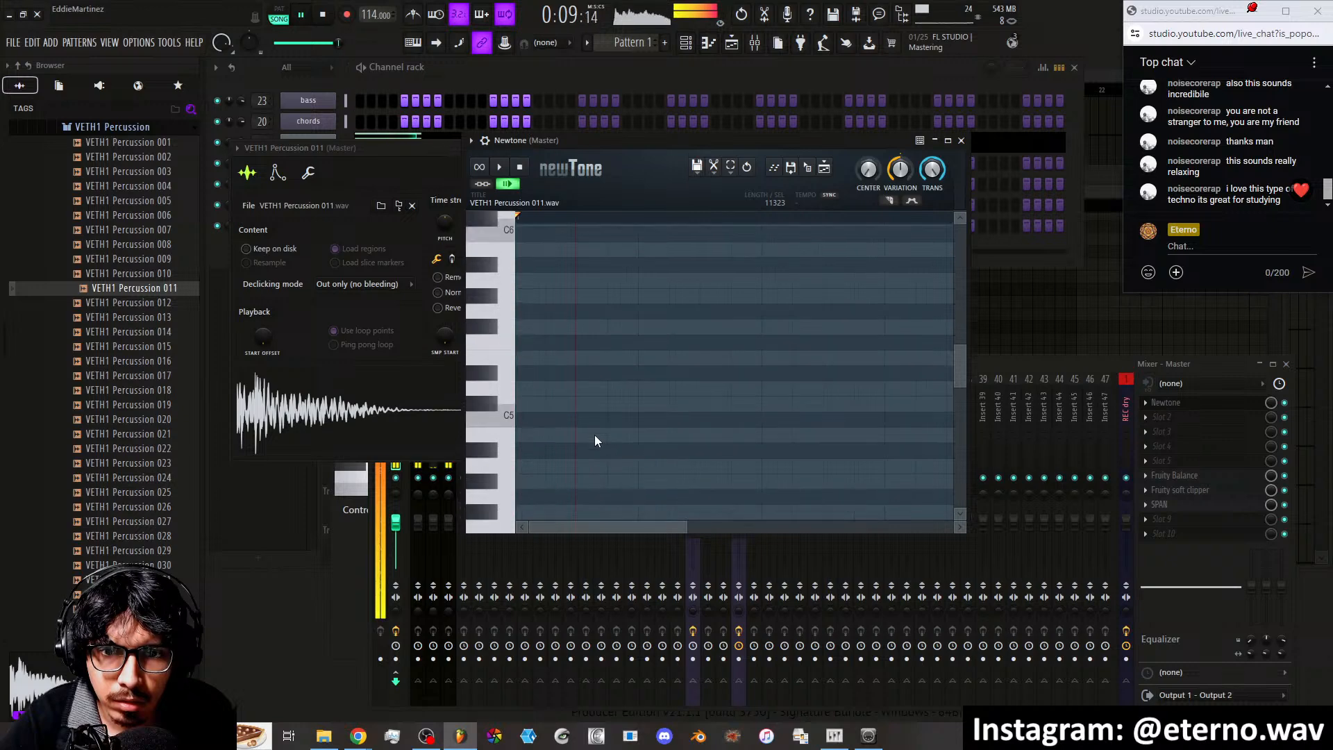
scroll(594, 434, down, 4)
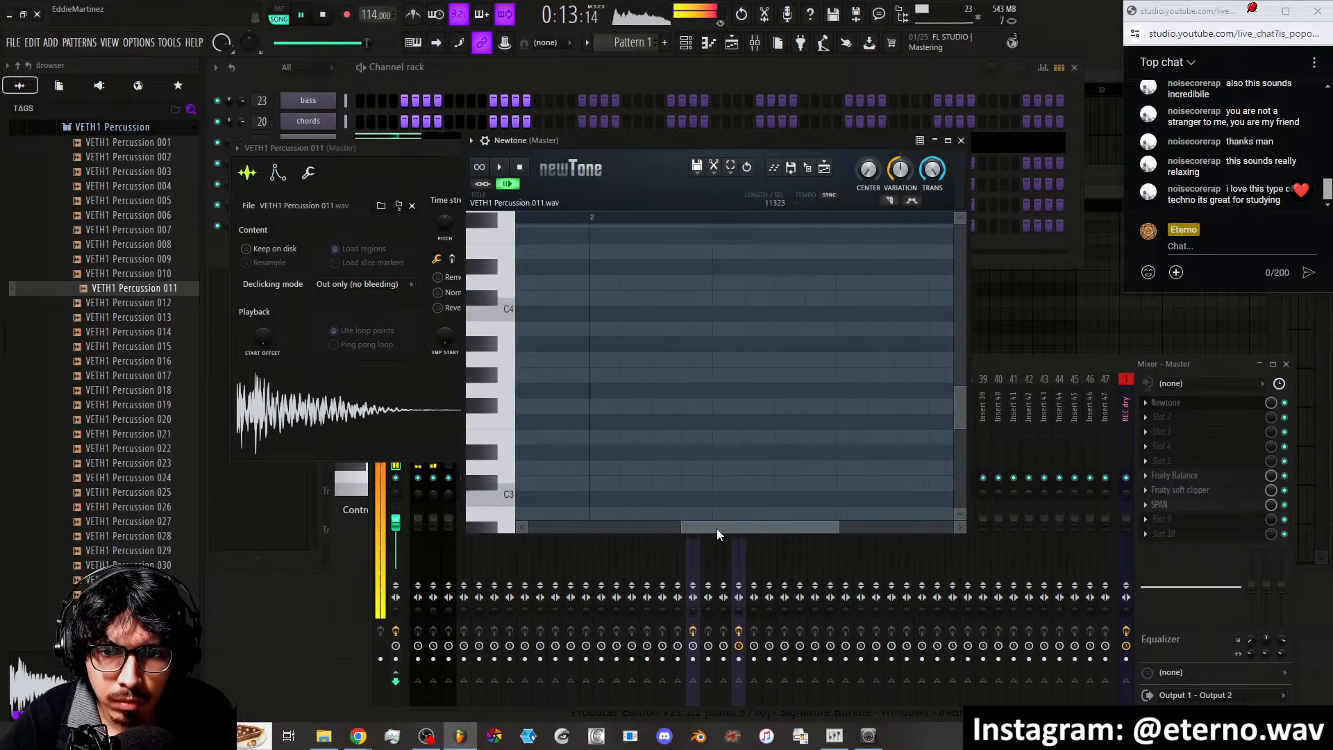
drag(686, 525, 555, 524)
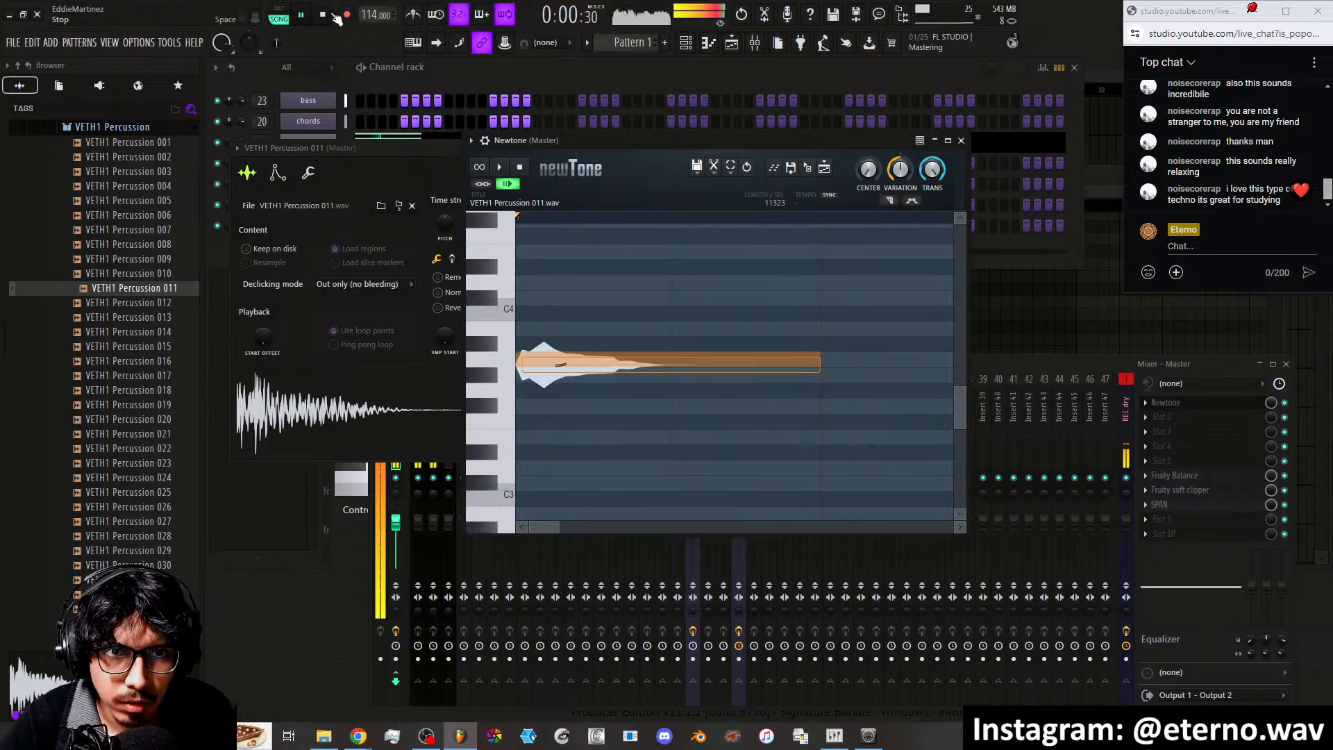
Turn the note's pitch centering up fully in Newtone and move the note, including its short opening fragment, down to G3
click(505, 167)
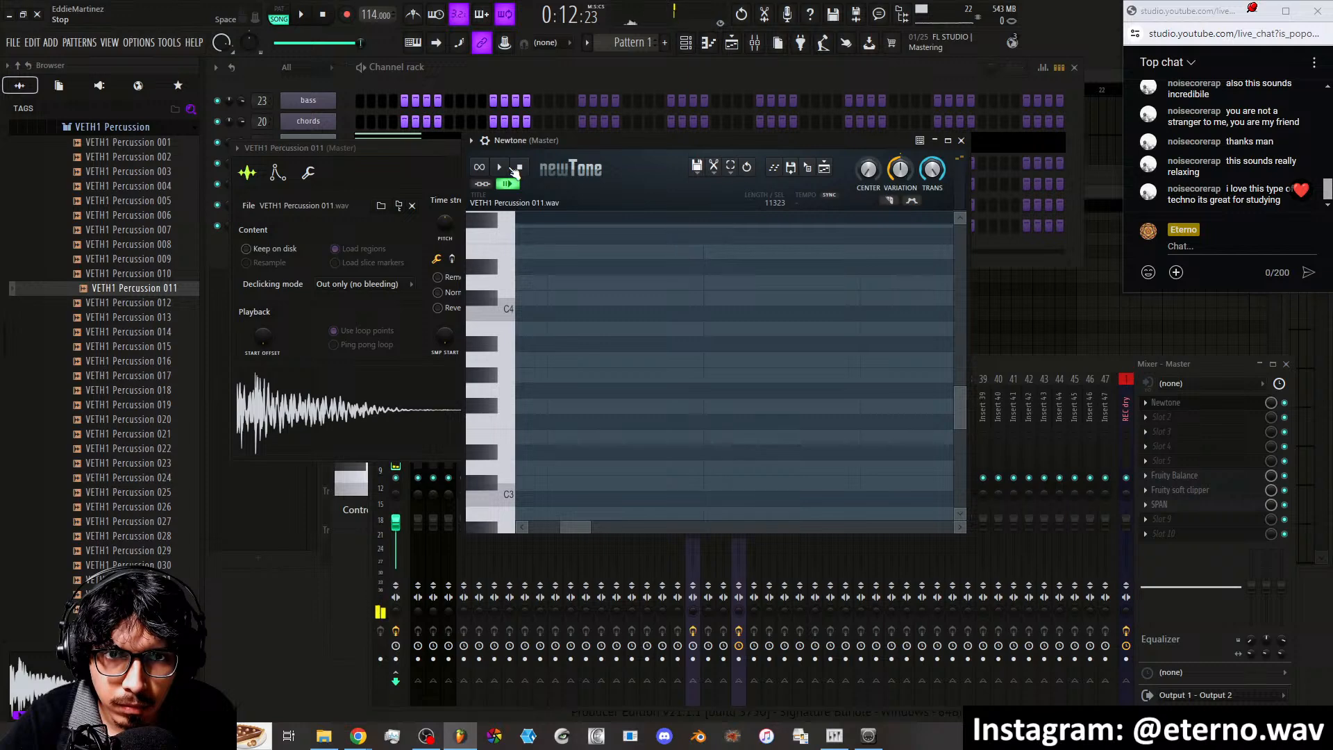
click(518, 168)
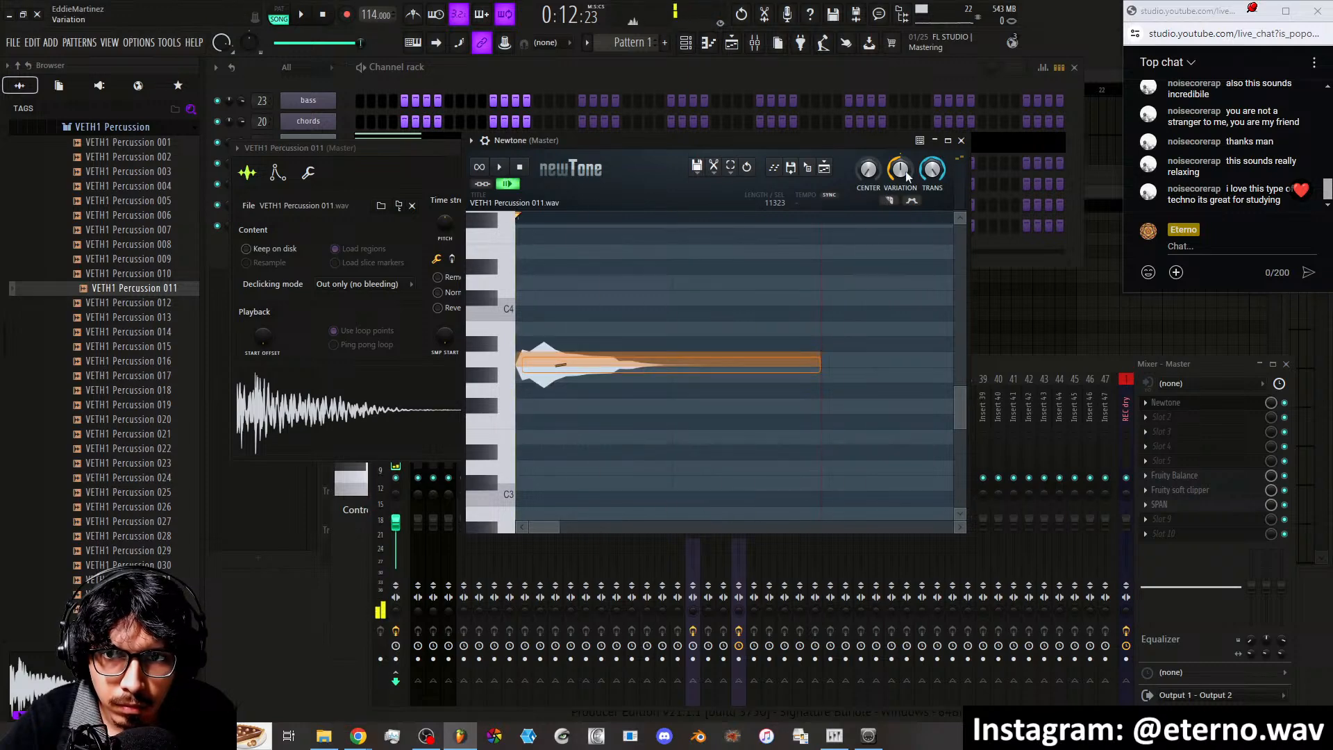
drag(868, 179, 868, 160)
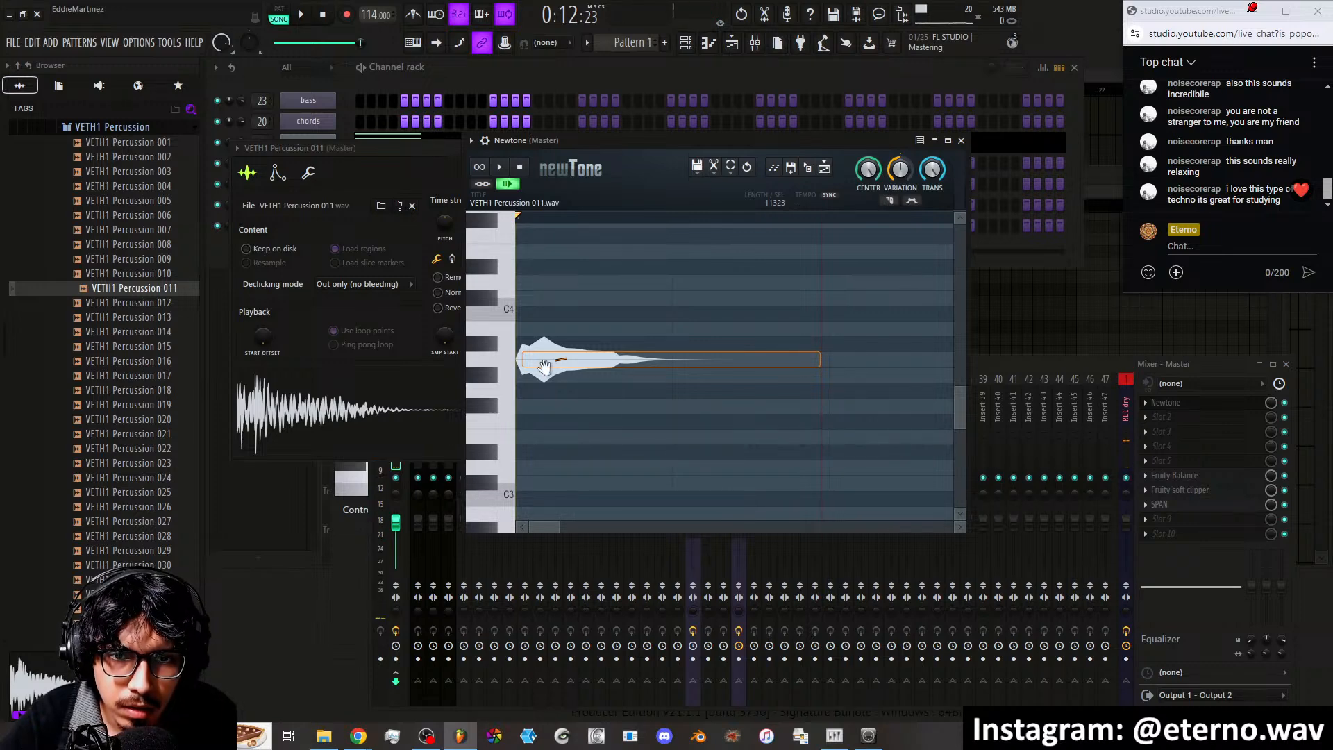
double_click(551, 360)
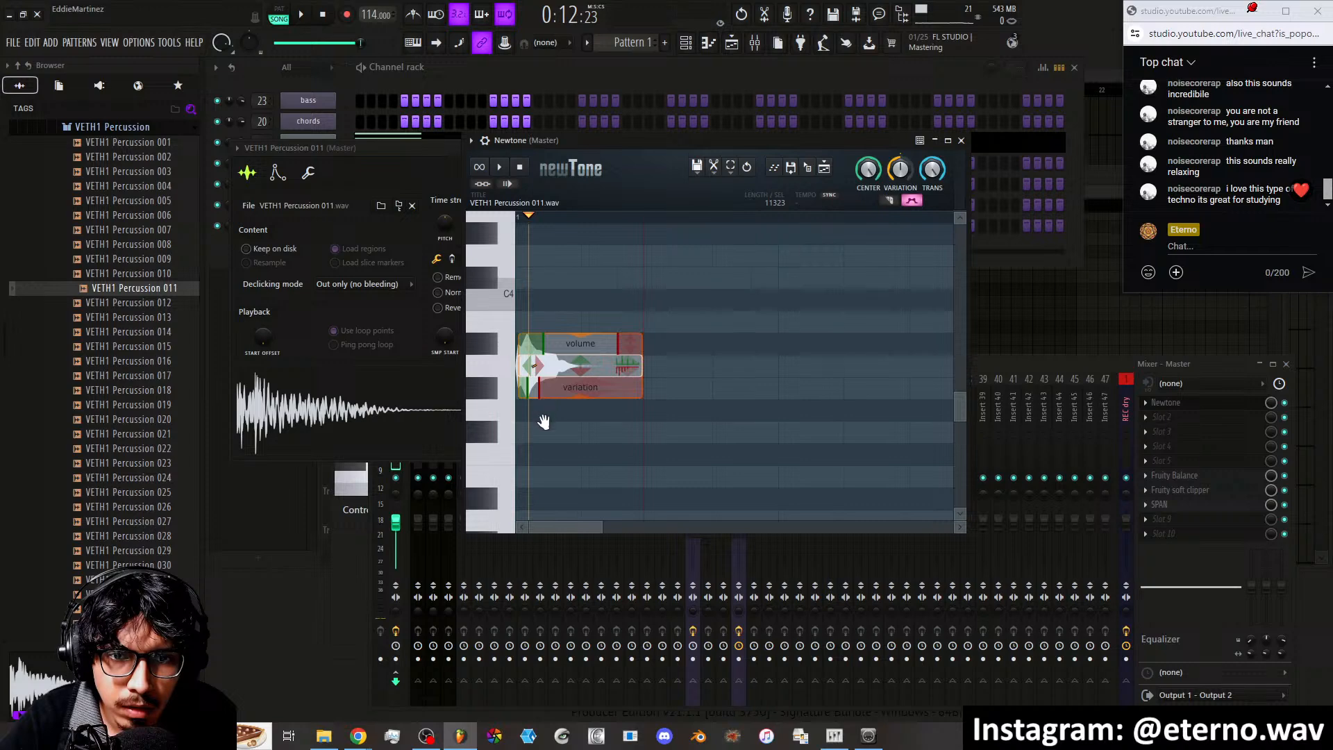
drag(581, 362, 579, 403)
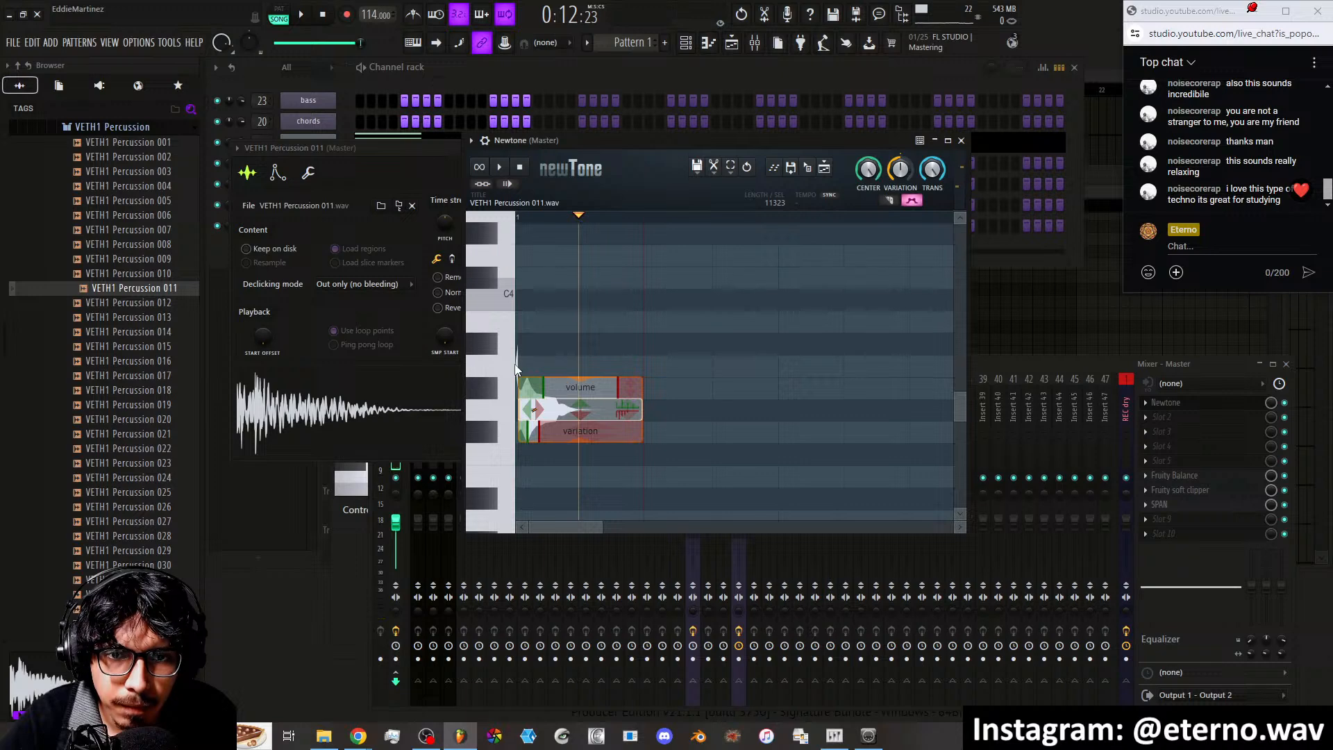
drag(517, 365, 517, 406)
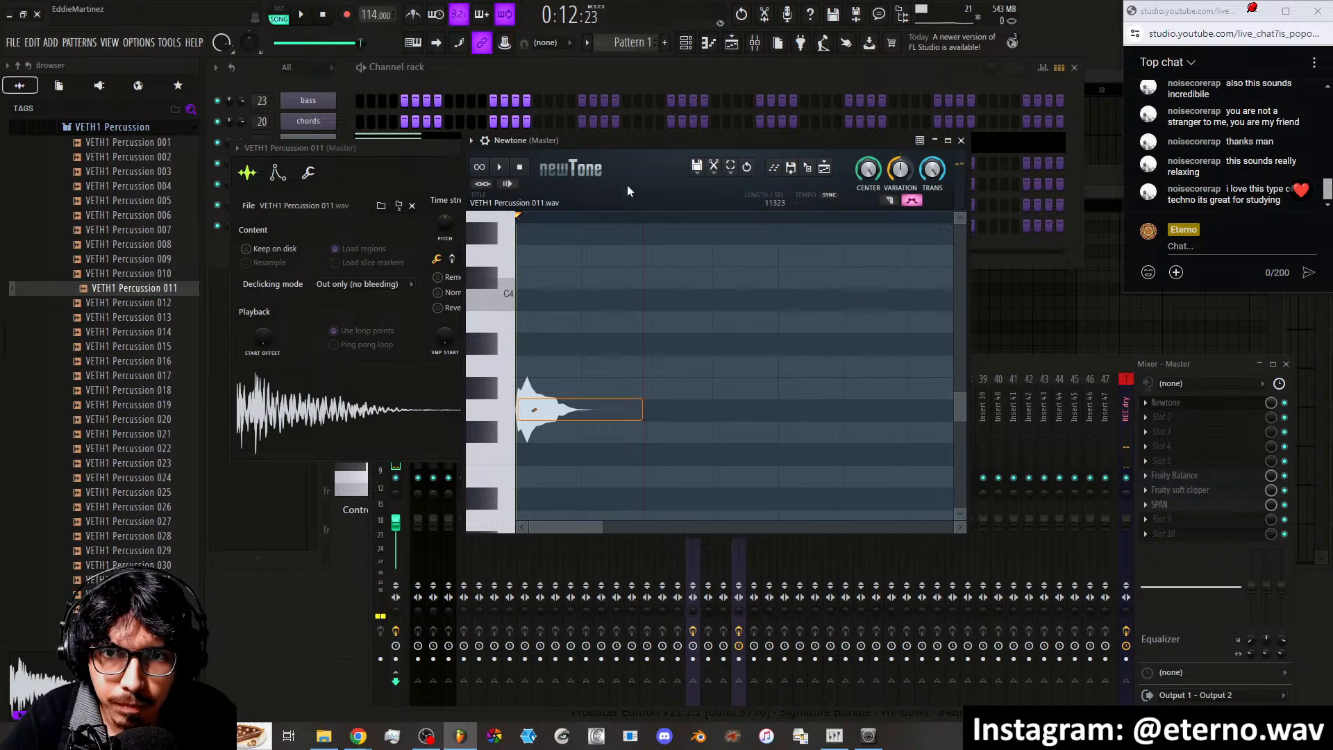
Transfer the edited audio from Newtone into the percussion channel's sampler and delete Newtone from the master track's first effect slot
click(627, 303)
drag(812, 168, 382, 407)
click(1146, 405)
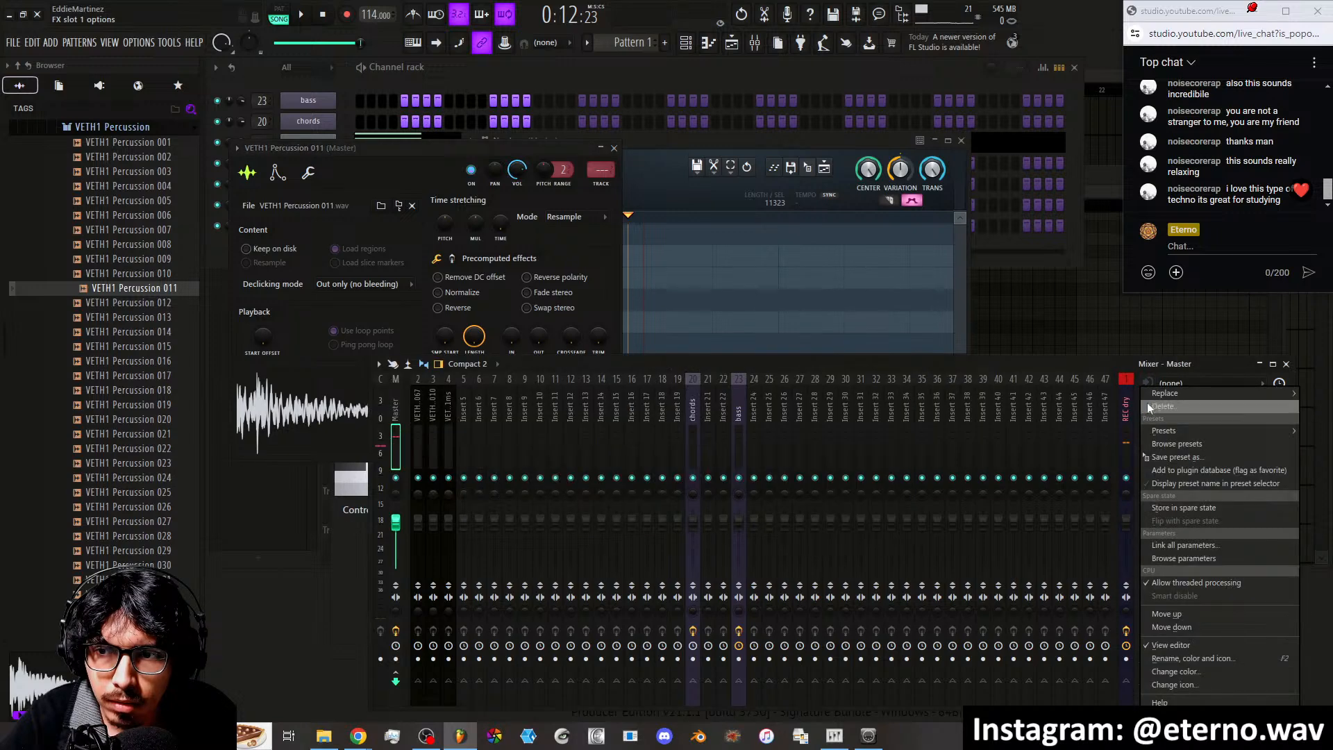
click(1169, 408)
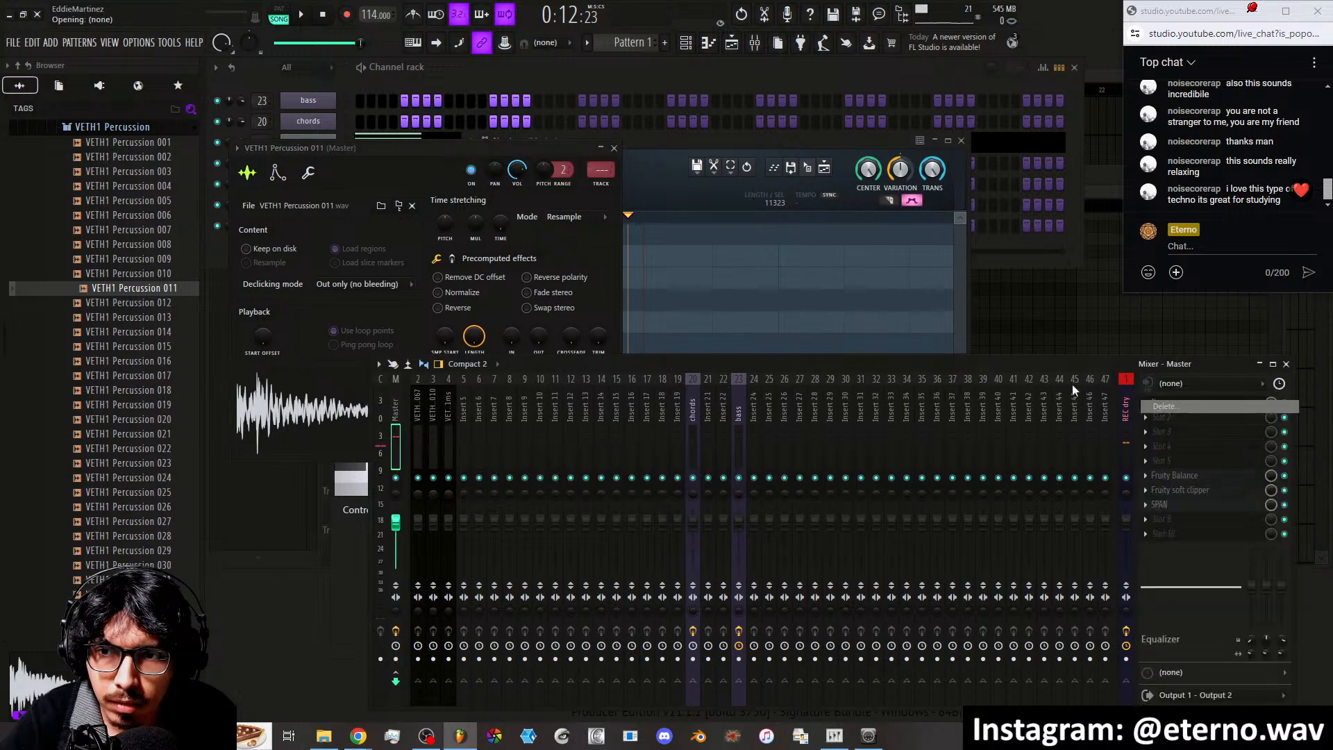
Play the song and check the VETH1 Percussion 011 channel's sampler settings and miscellaneous functions
click(300, 16)
drag(406, 149, 654, 162)
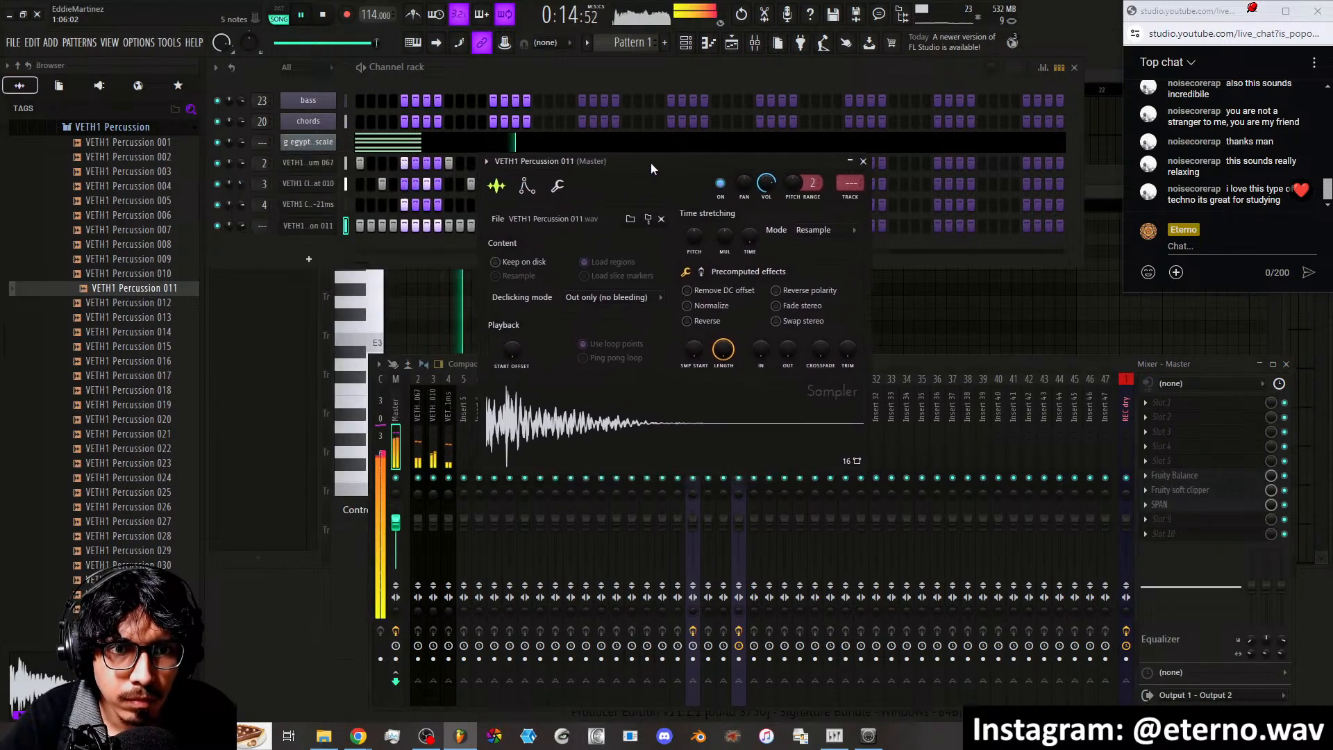
click(865, 162)
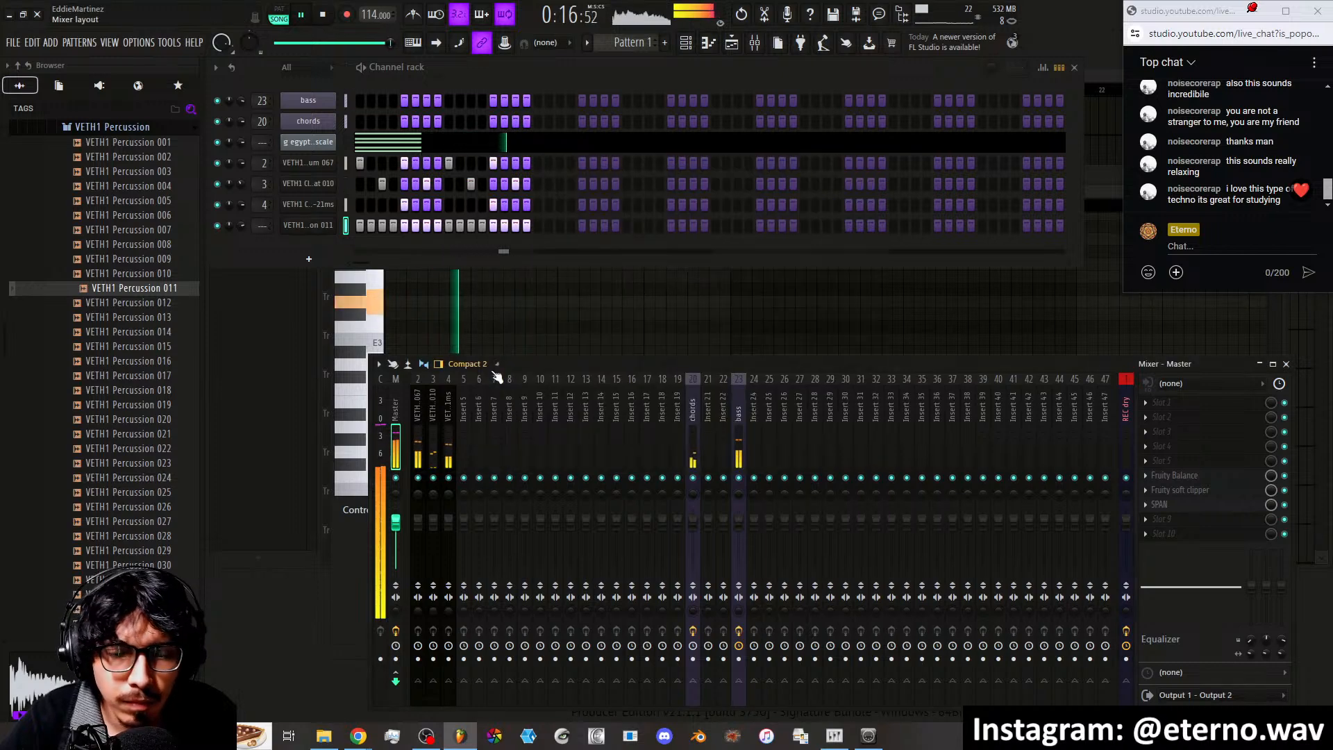
click(308, 225)
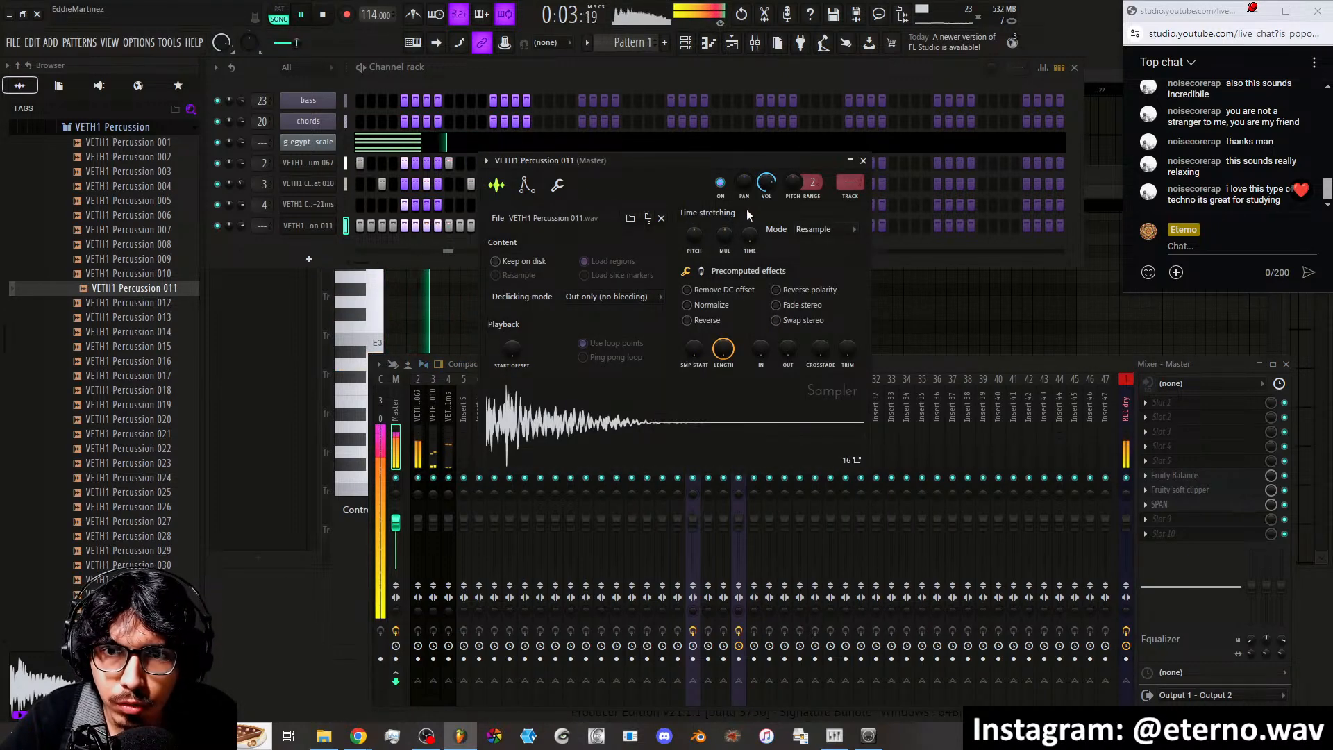
click(557, 185)
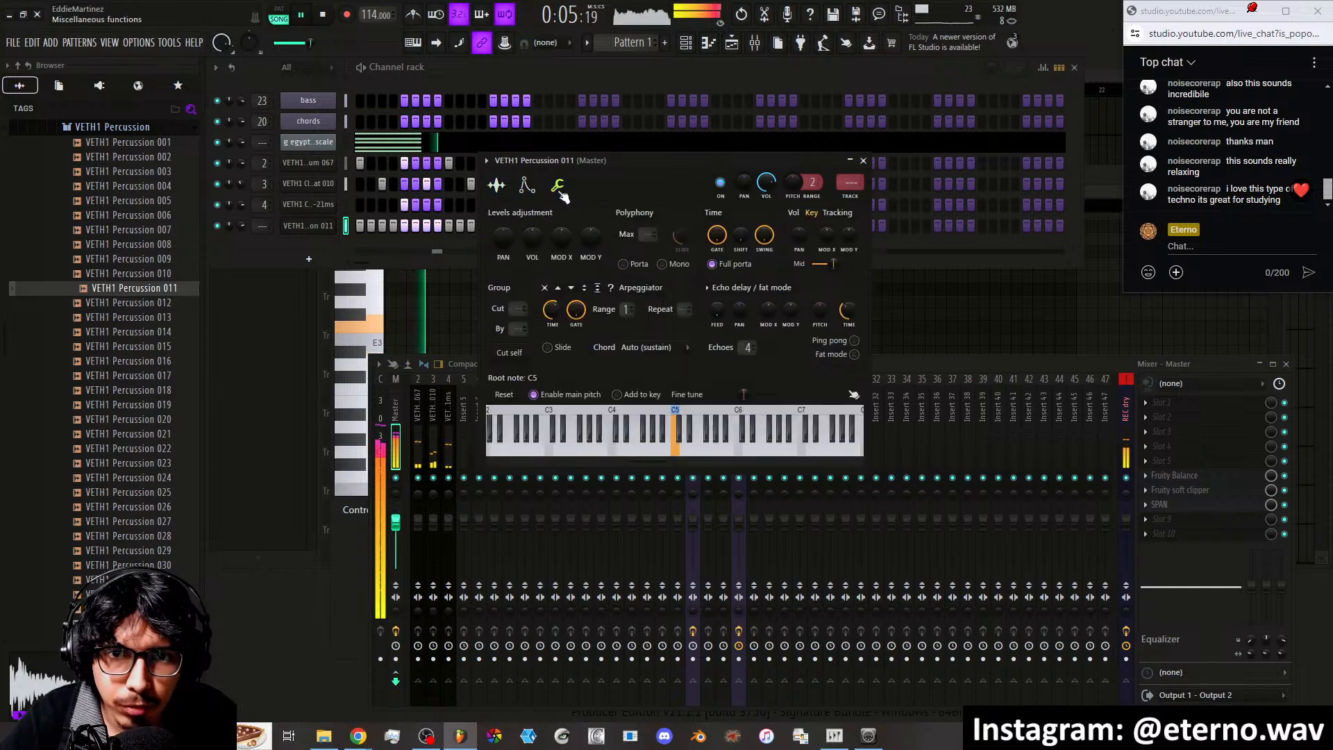
click(863, 161)
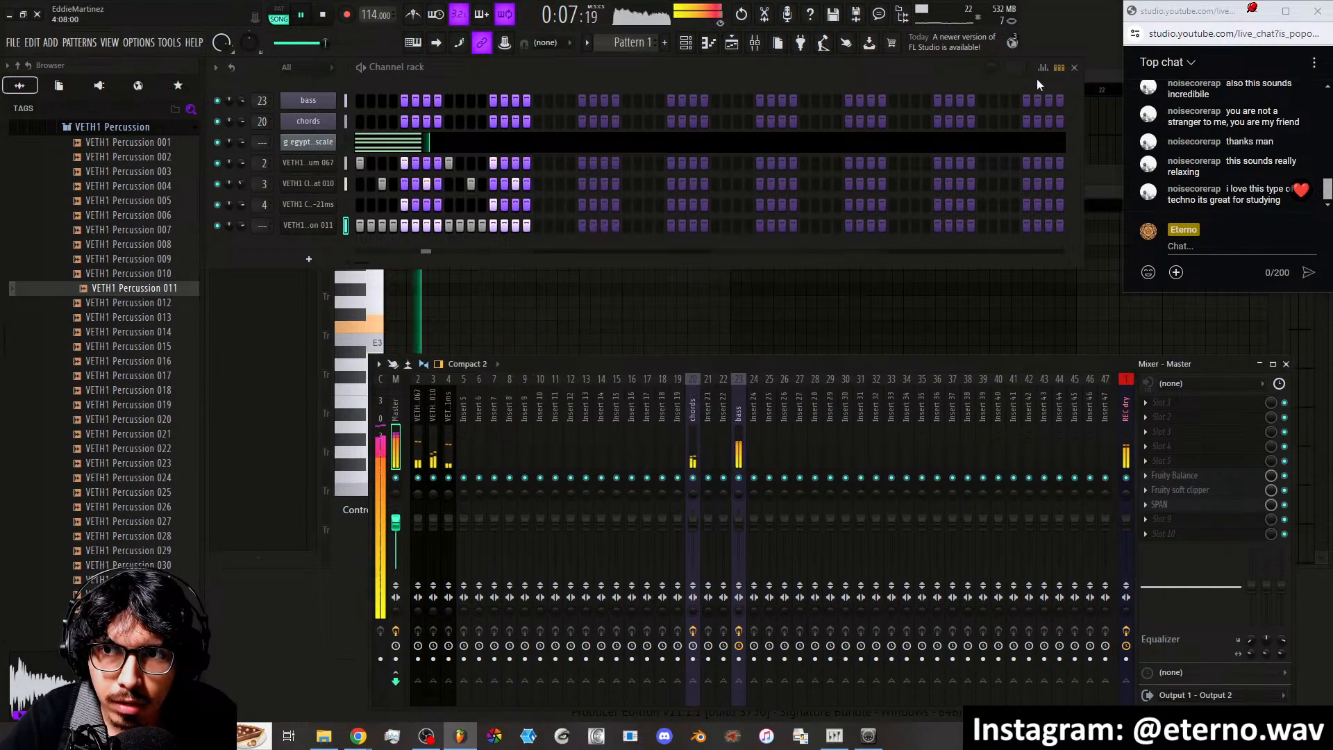
Lower the velocities of steps 1, 5, 9 and 13 on the VETH1 Percussion 011 channel to about 30 to 50%
click(1043, 68)
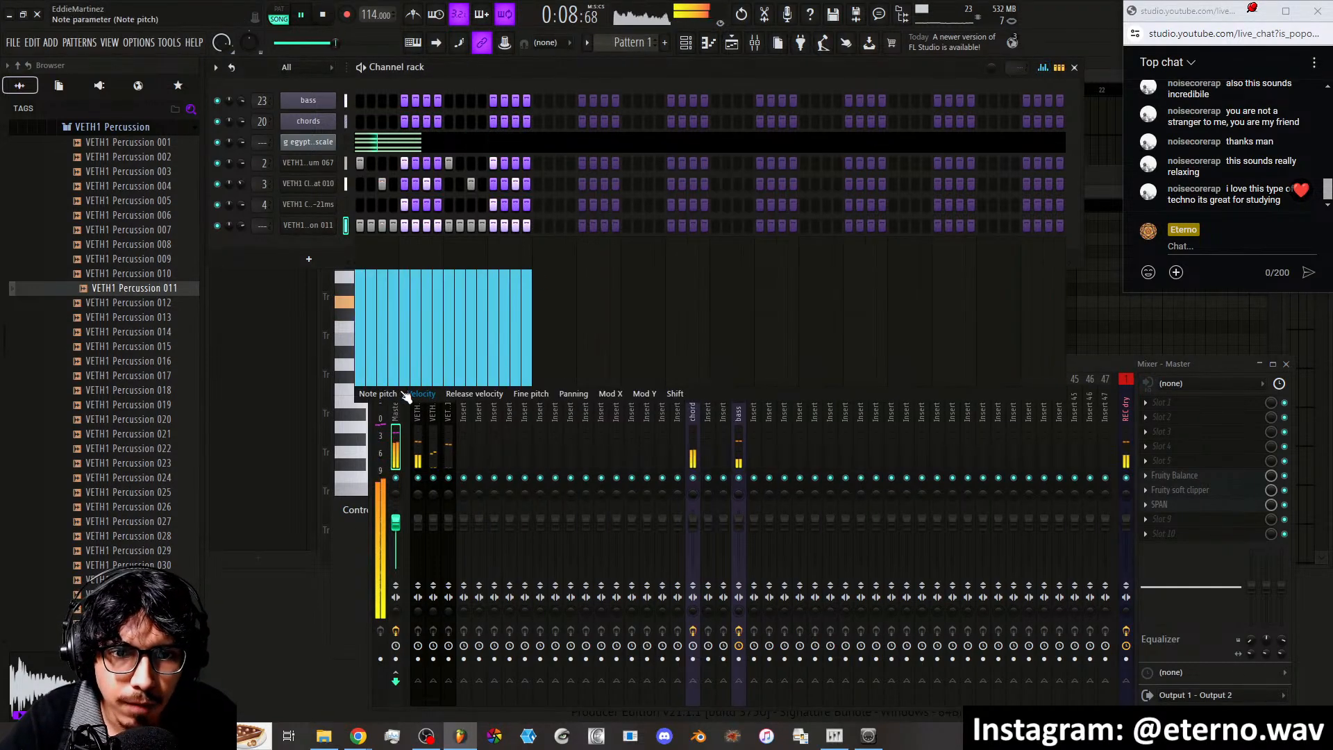
click(359, 325)
click(406, 351)
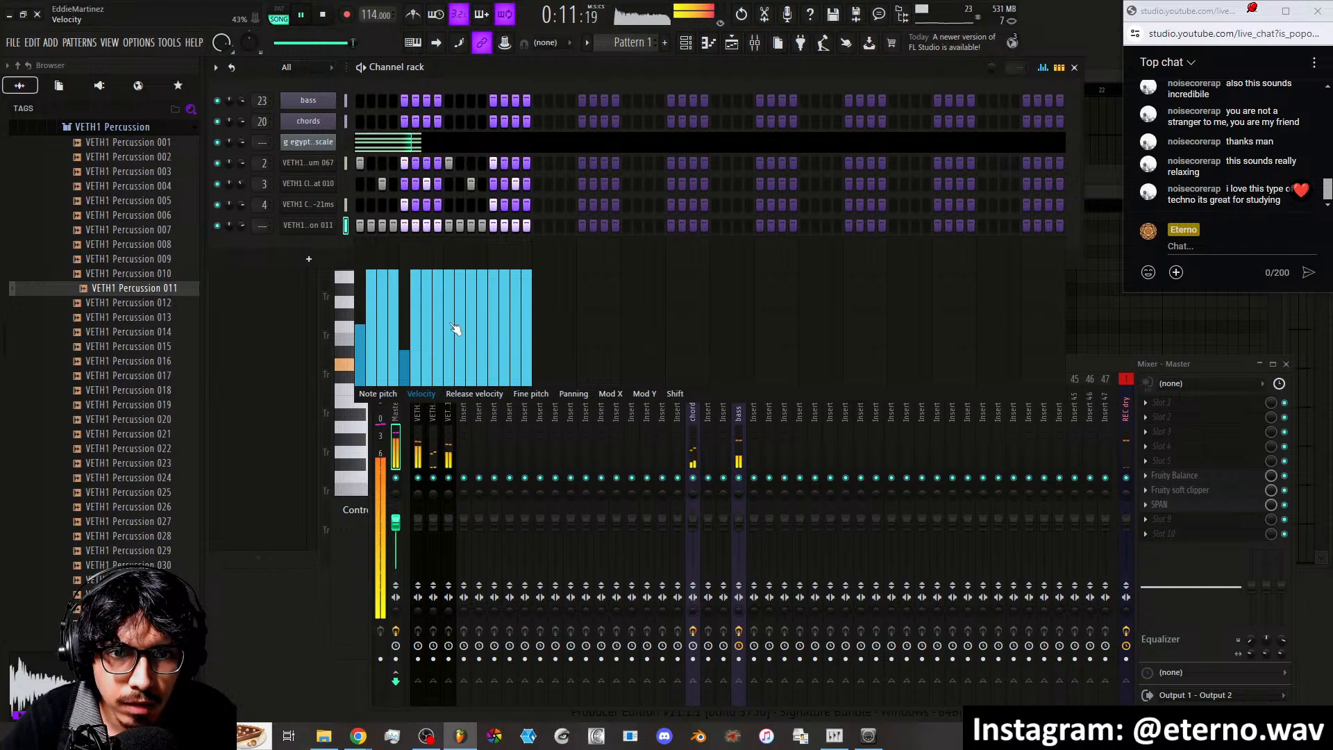
click(449, 324)
click(494, 335)
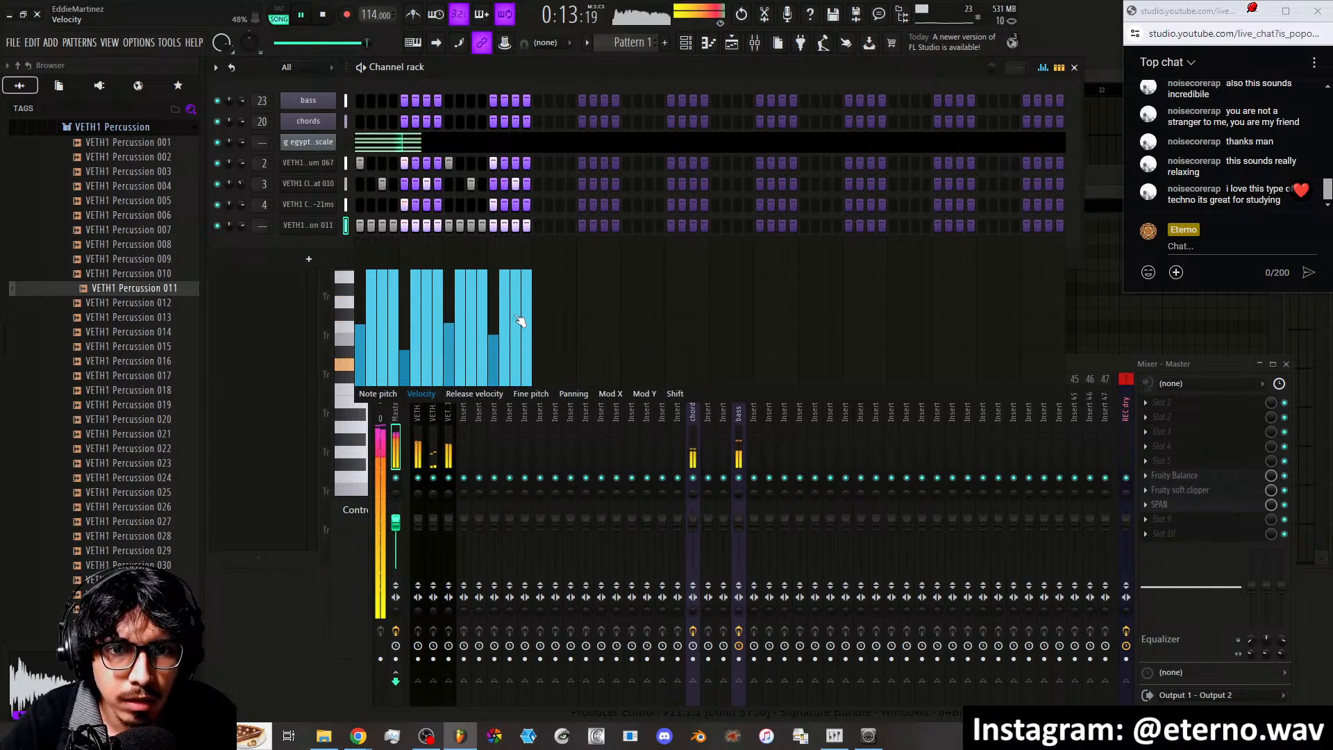
Lower the velocities of the remaining VETH1 Percussion 011 steps to varied levels of about 60 to 90%
click(518, 305)
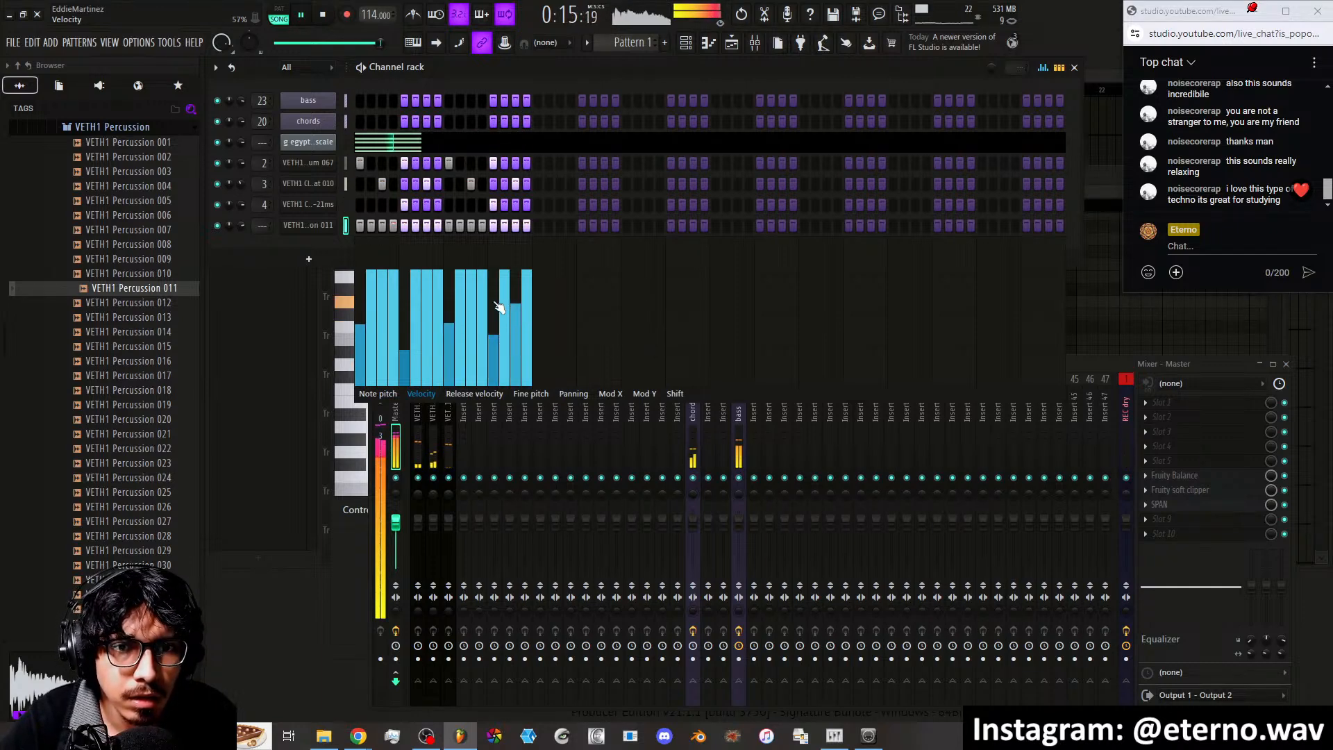
click(430, 306)
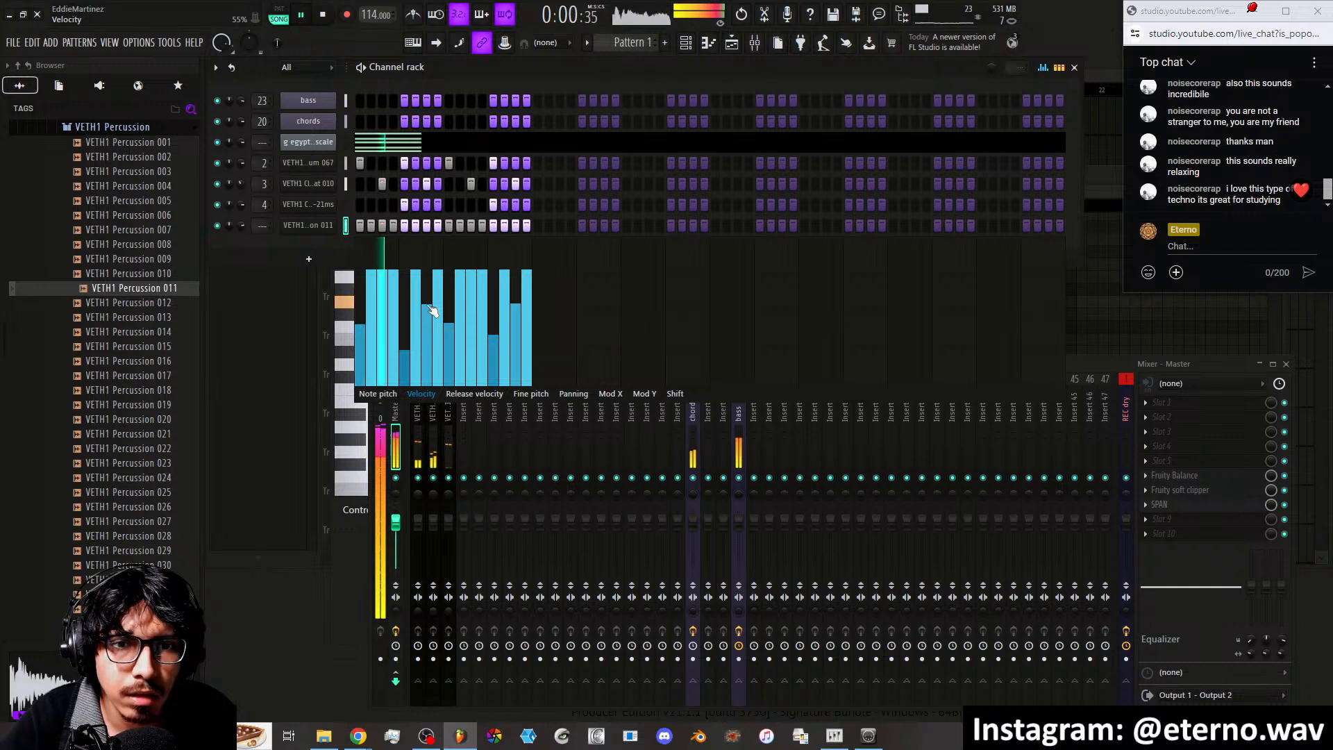
click(383, 289)
click(395, 316)
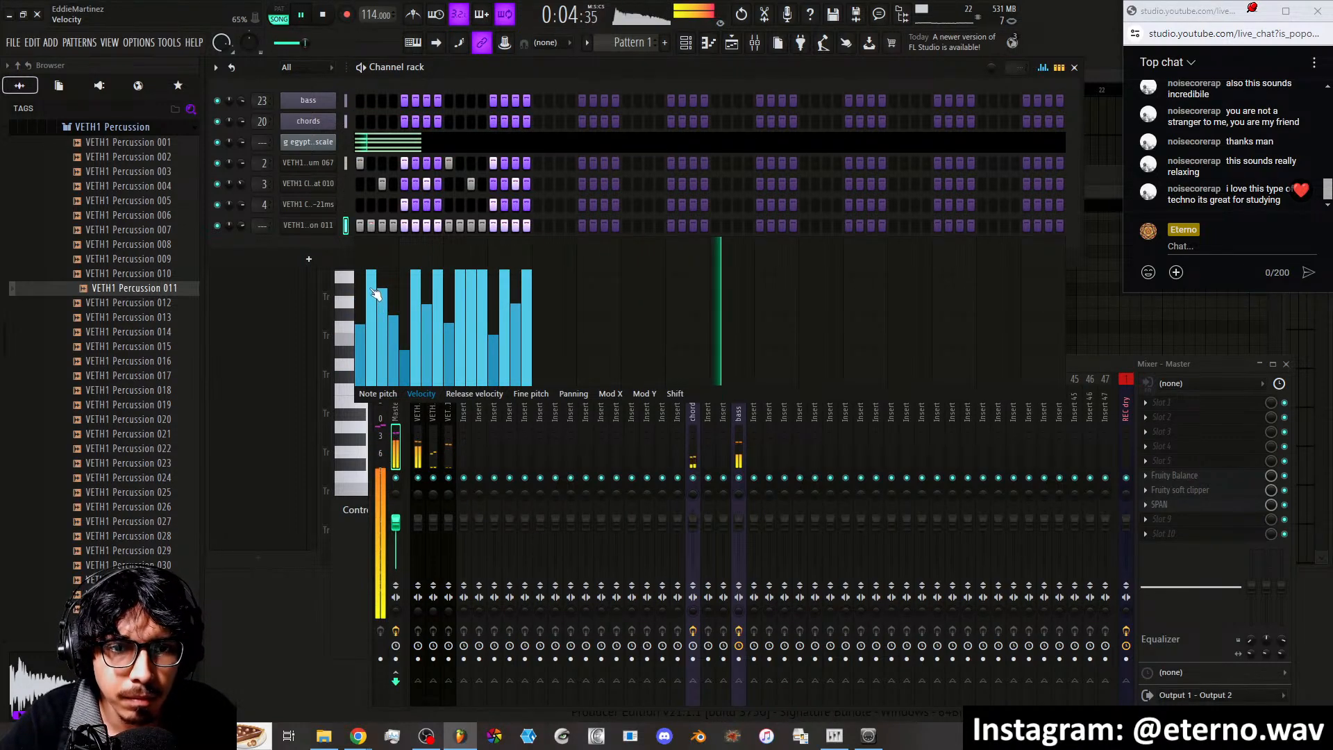
click(372, 282)
click(417, 287)
click(437, 289)
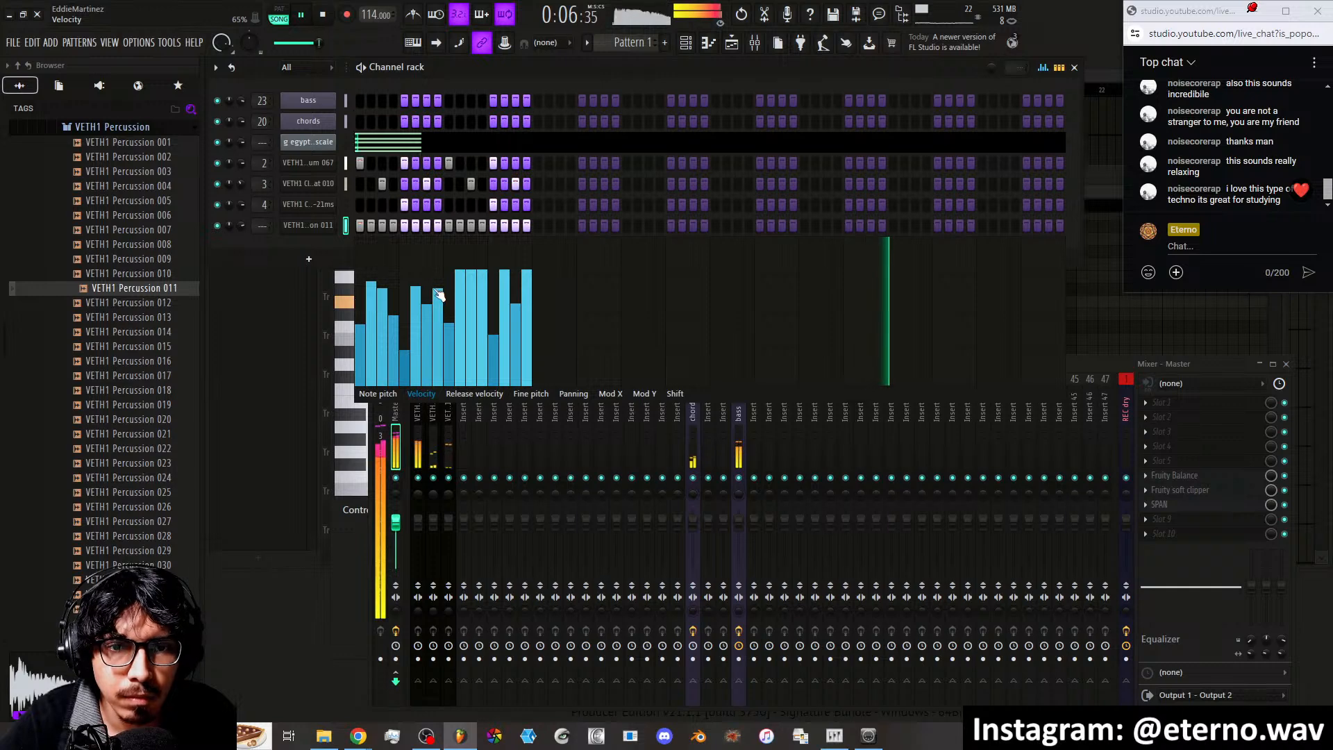
click(459, 303)
click(471, 283)
click(483, 307)
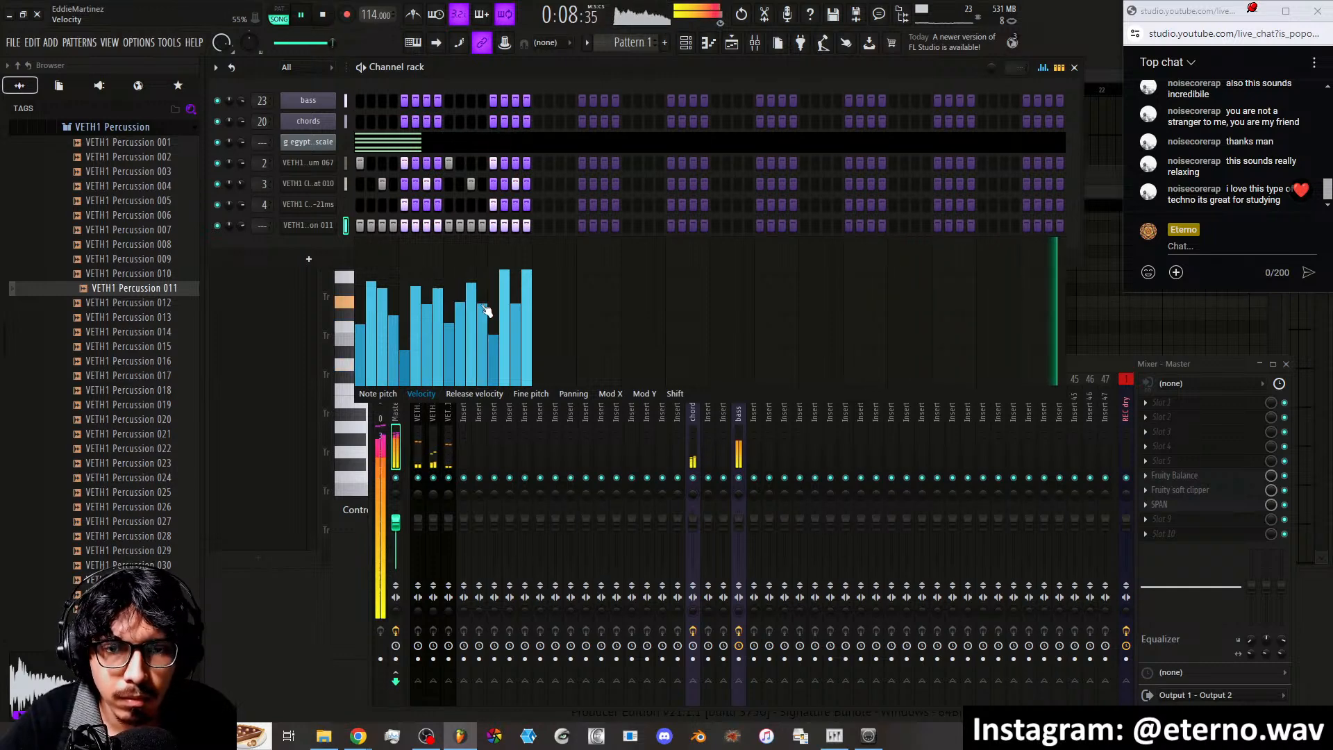
click(505, 291)
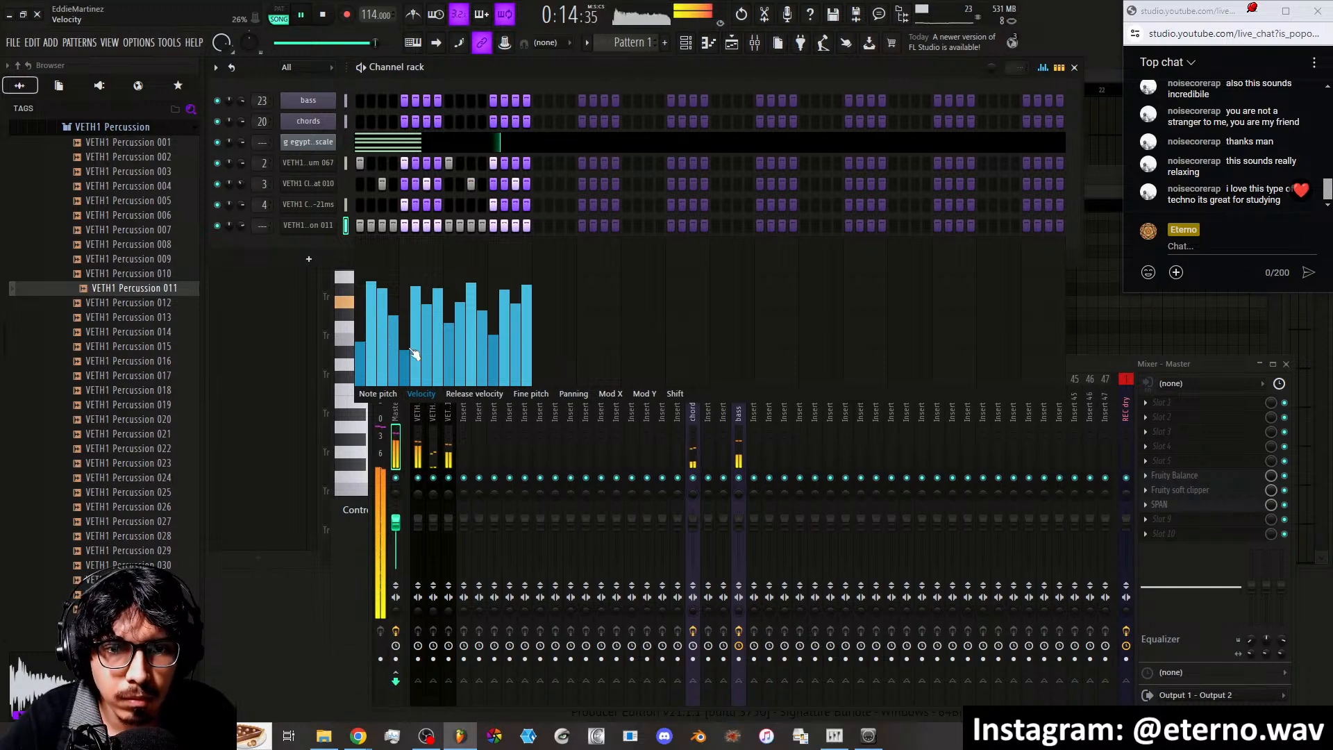
Set the filter type to LPx2 in the VETH1 Percussion 011 channel's envelope settings and close the channel window
click(309, 225)
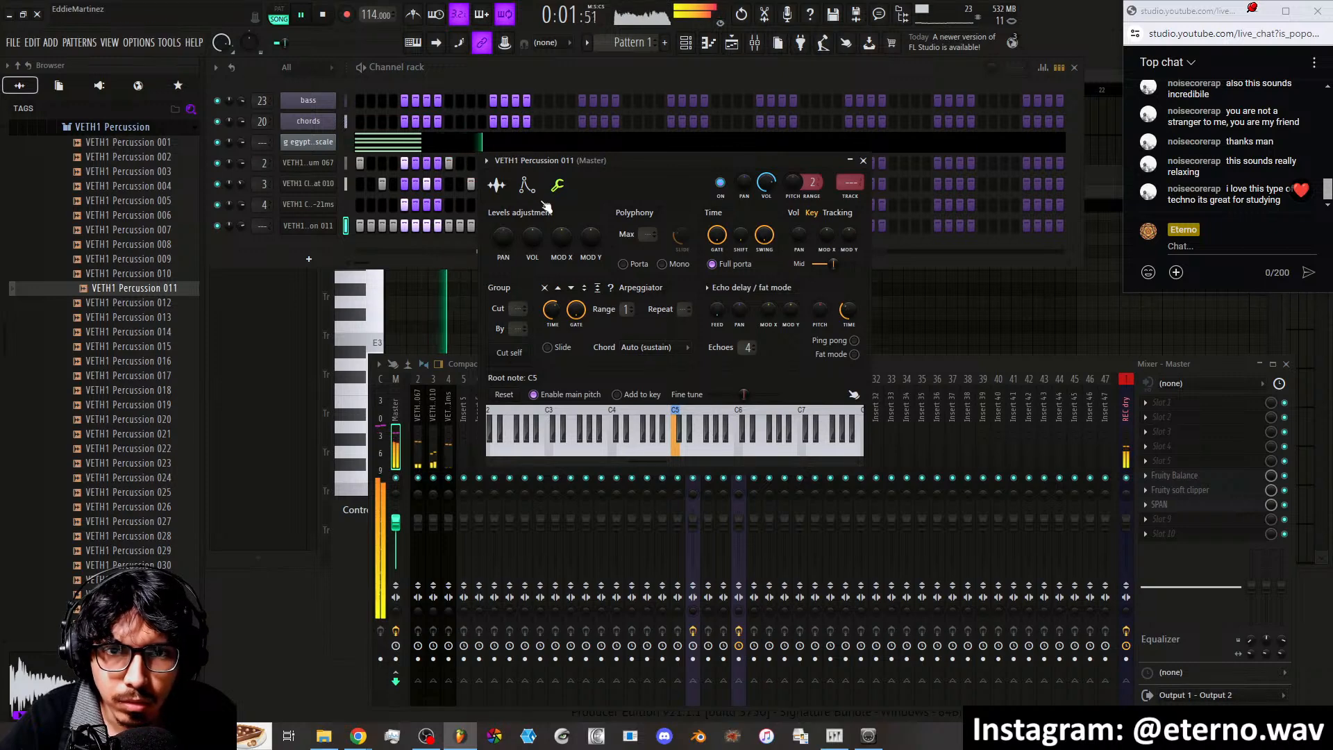
click(528, 186)
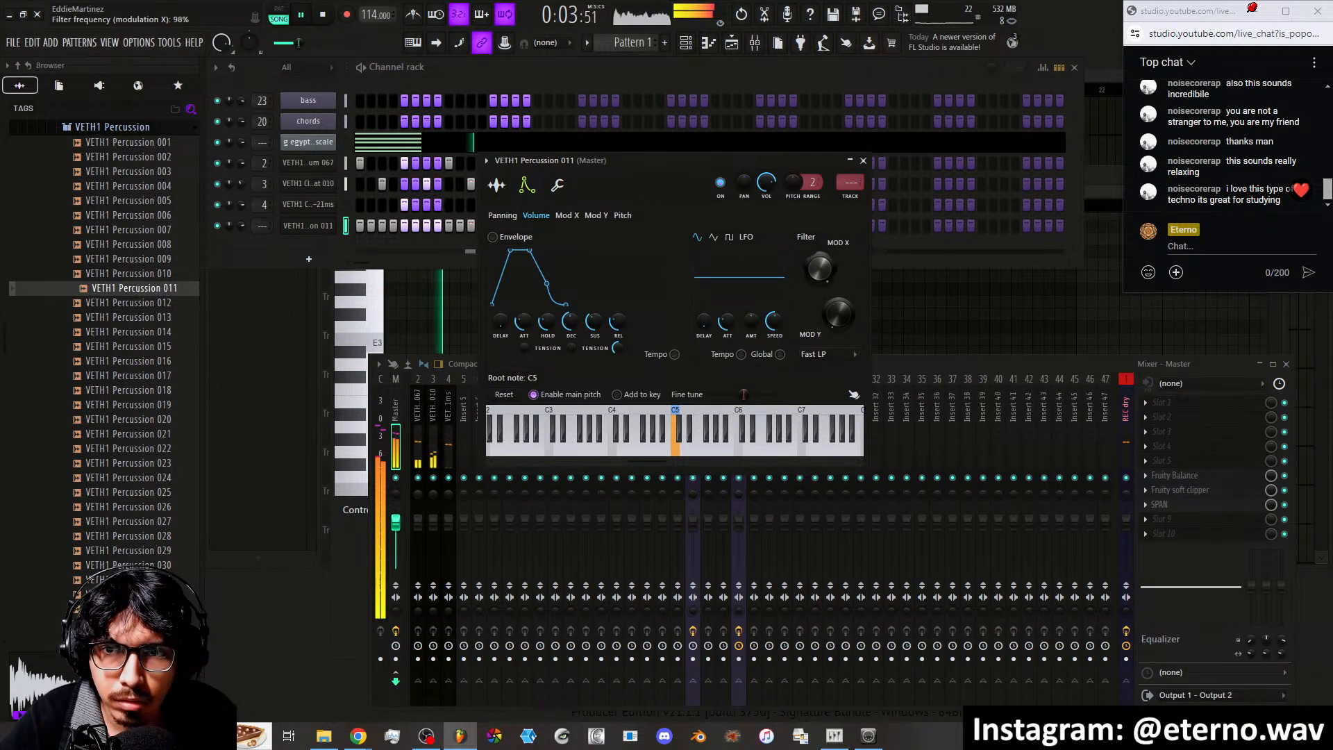
click(822, 355)
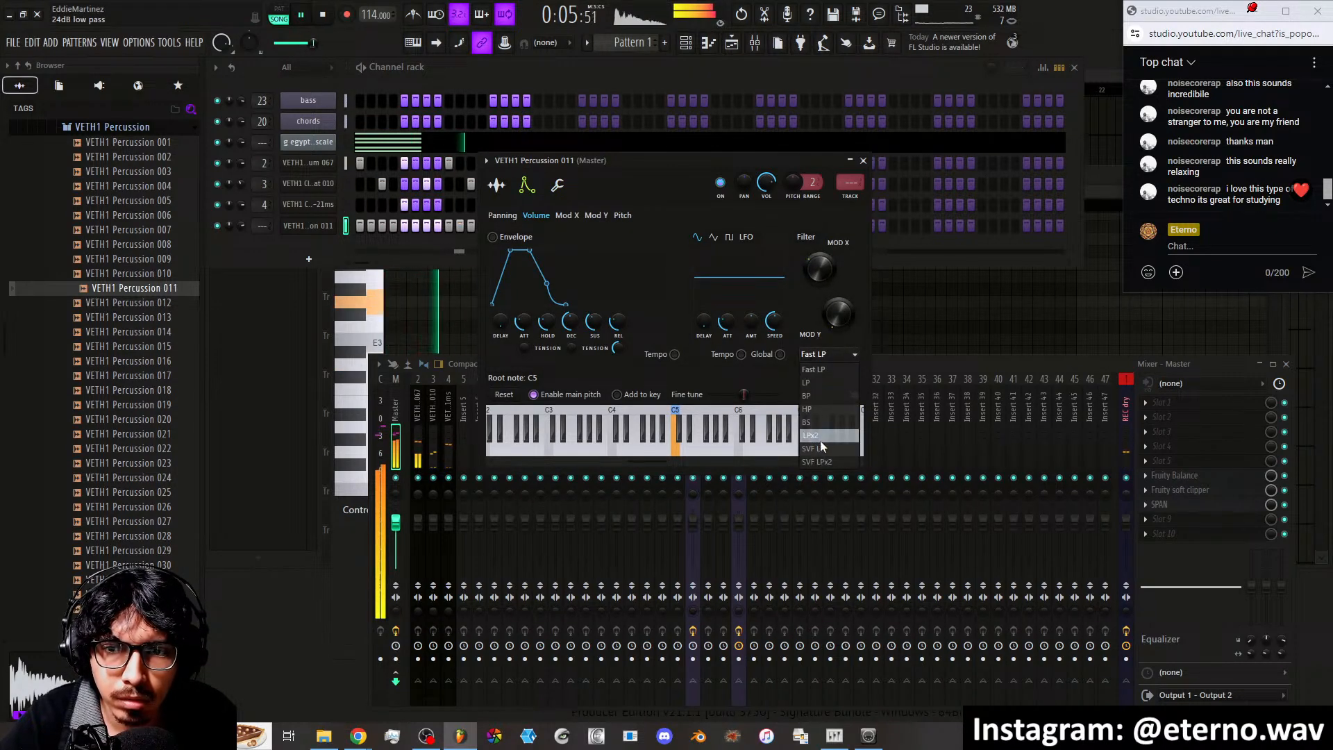
click(820, 440)
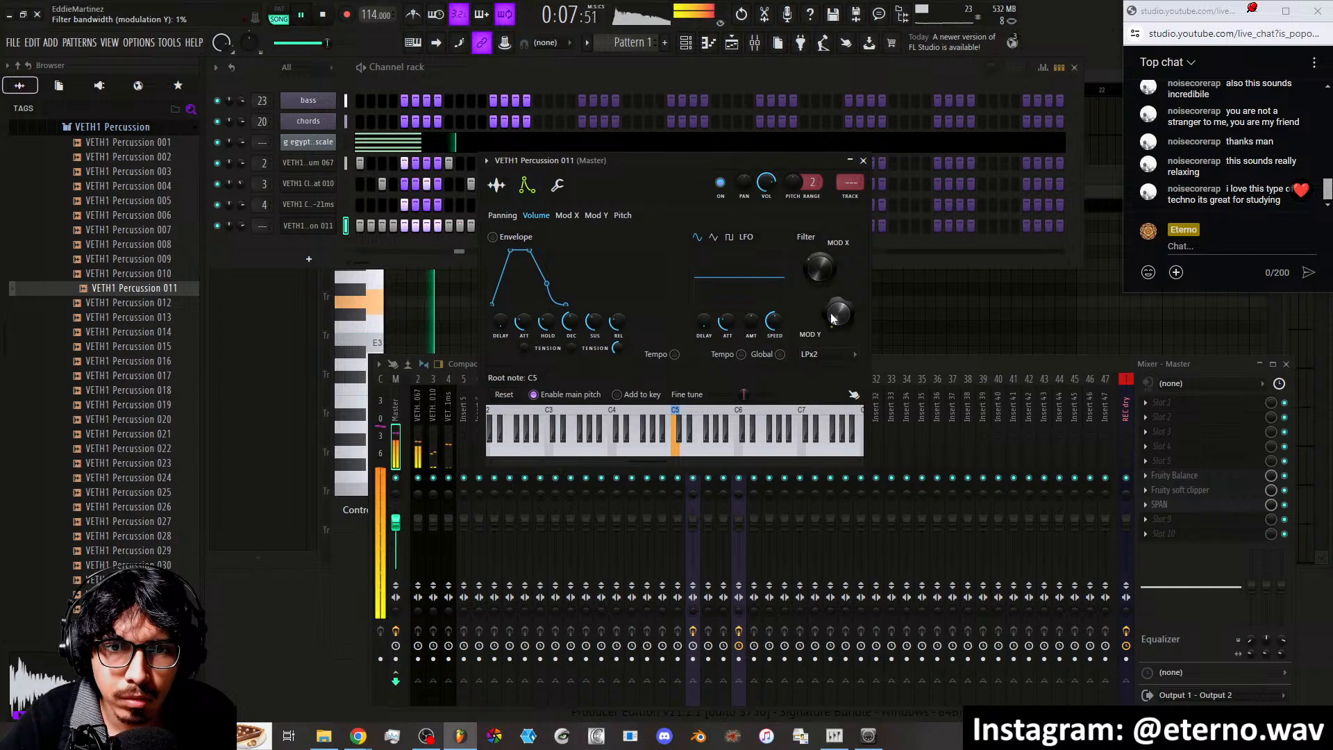
click(863, 161)
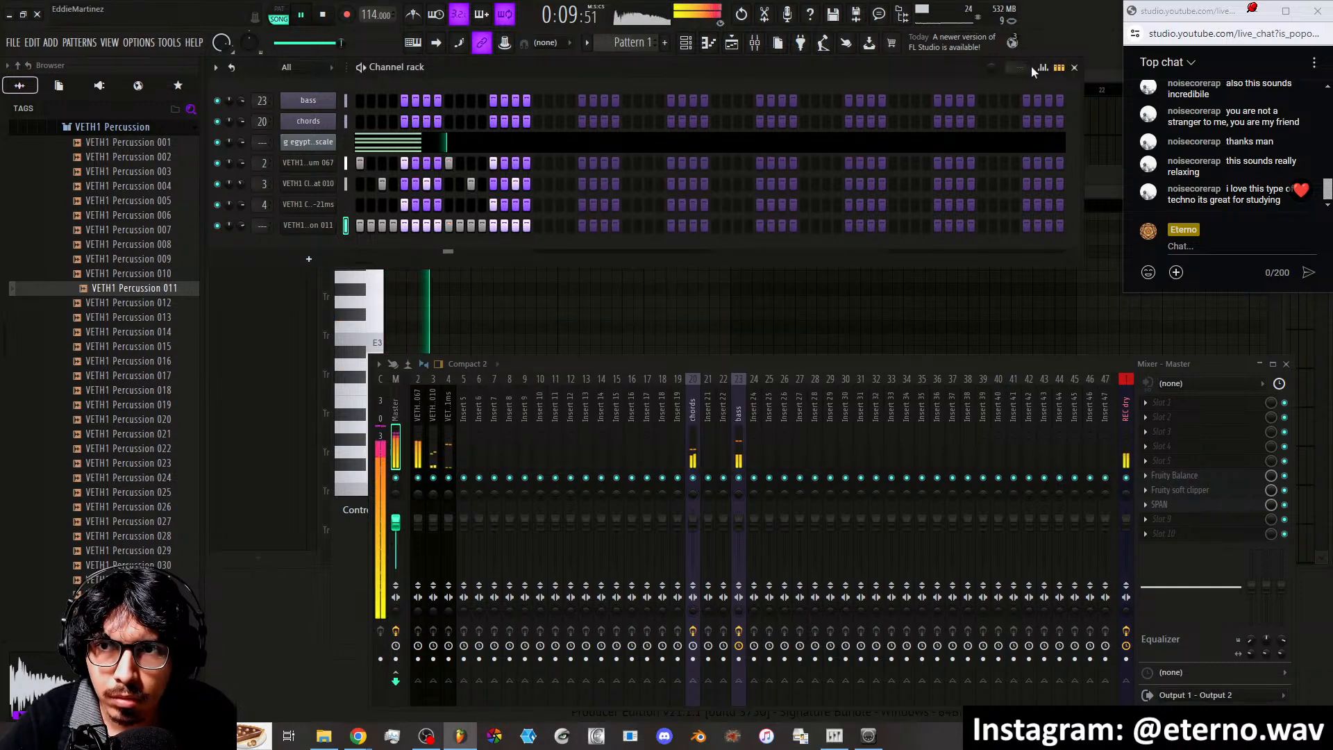
Draw varied positive and negative Mod X and Mod Y values across the 16 steps of the VETH1 Percussion 011 channel
click(615, 395)
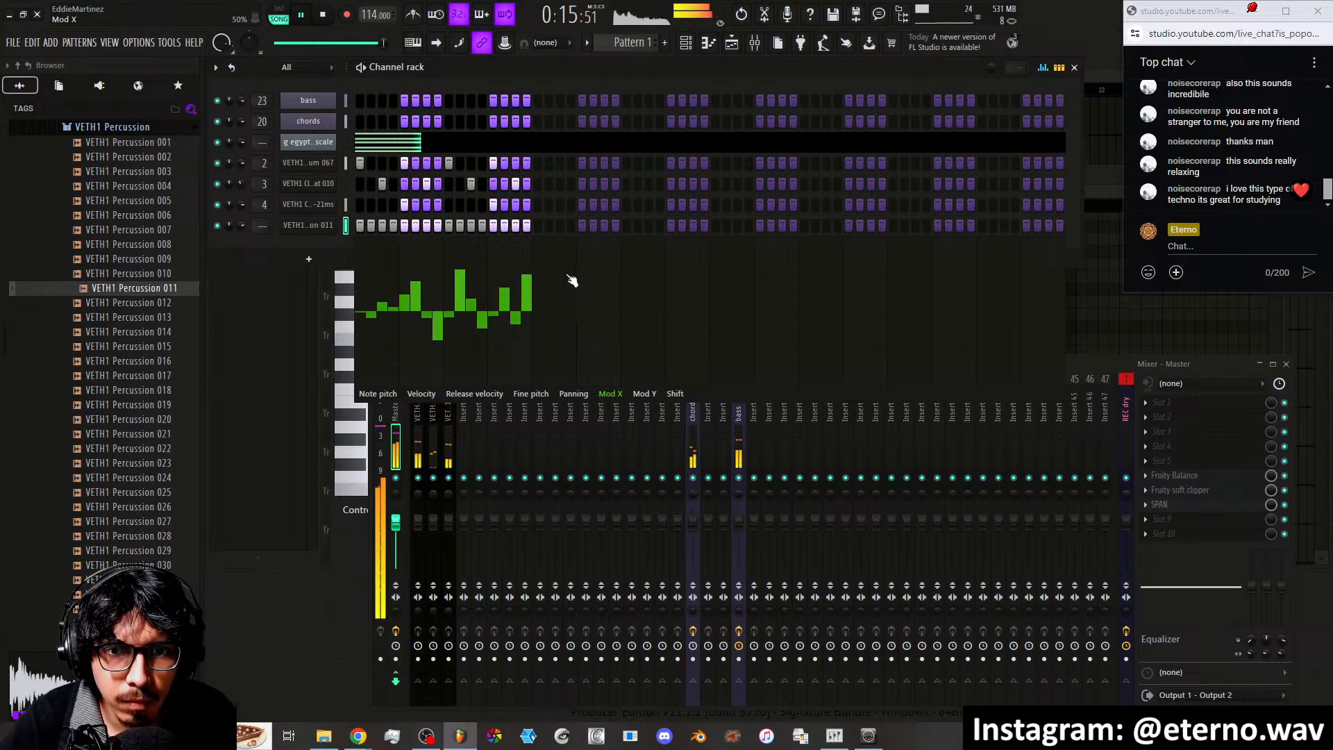
drag(529, 299, 529, 306)
click(393, 265)
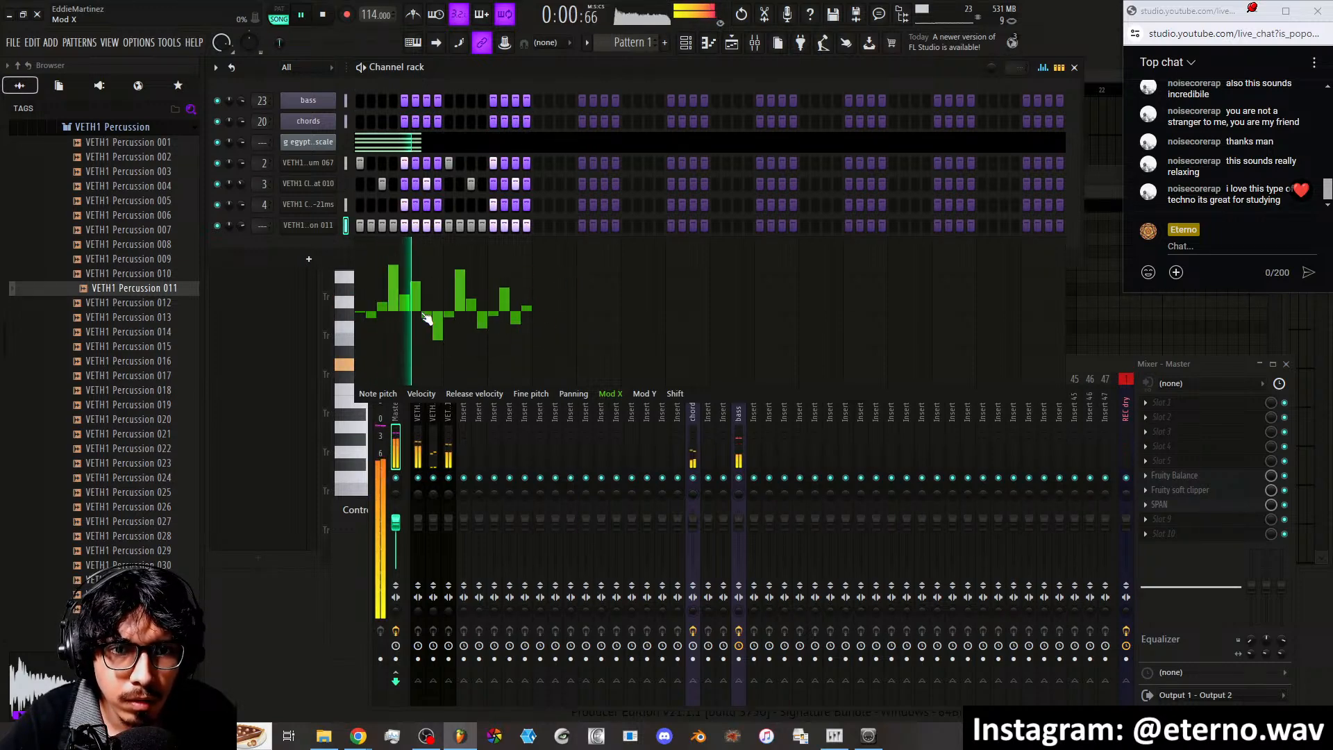
click(644, 394)
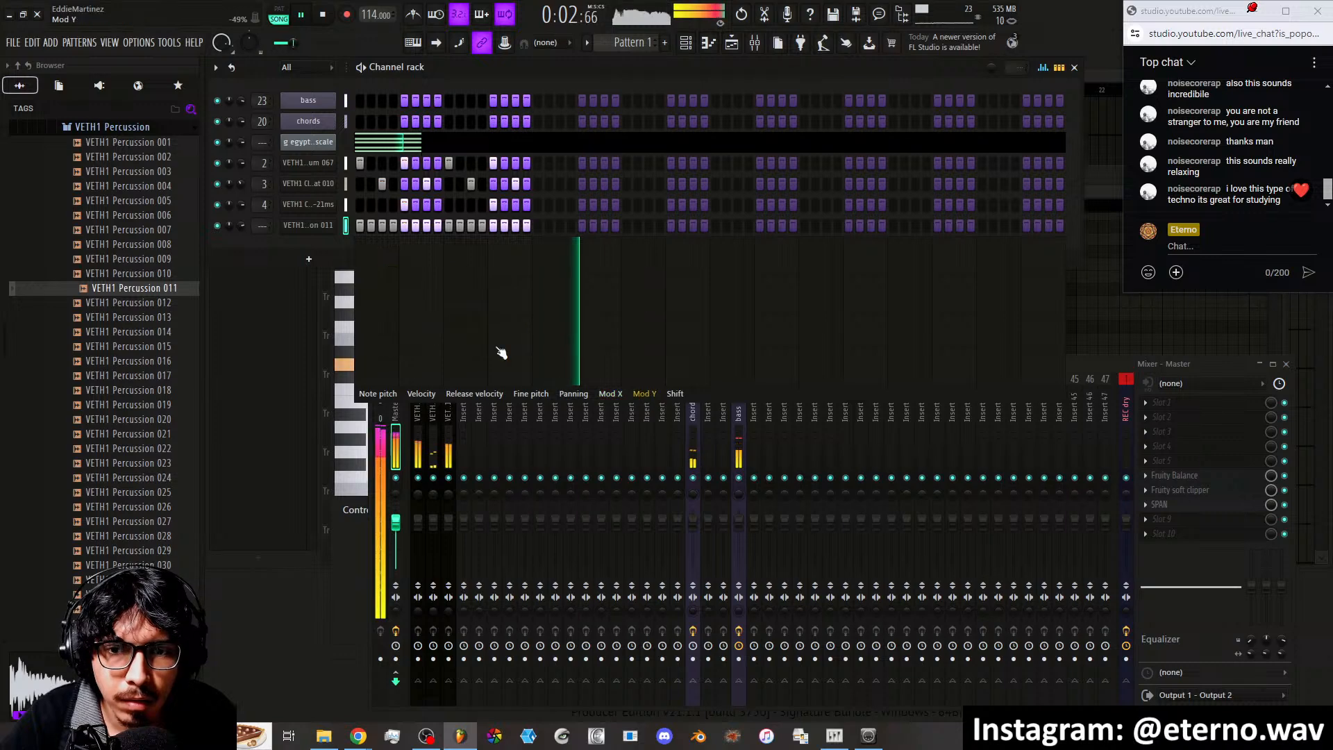
mouse_move(368, 298)
mouse_down()
mouse_move(512, 336)
mouse_move(518, 315)
mouse_move(552, 331)
mouse_up()
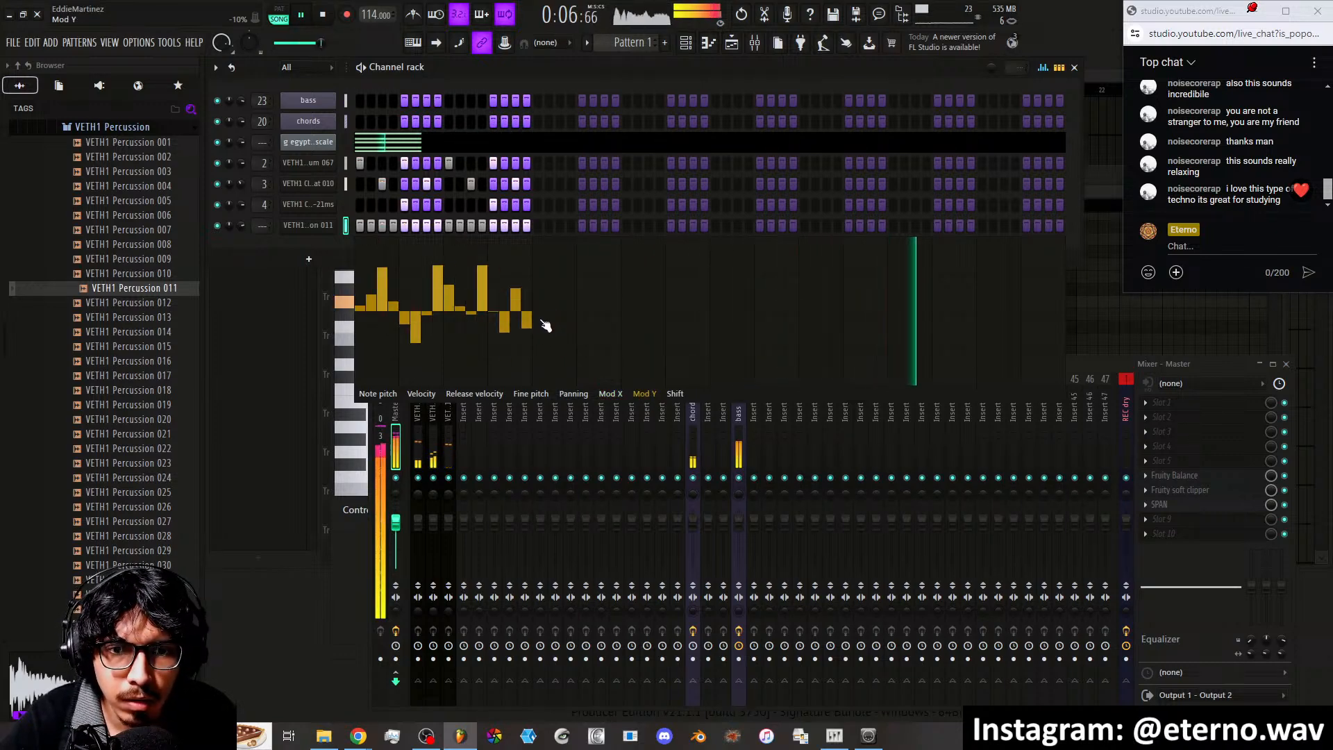
Redraw the percussion channel's Mod X values, raising steps 4 and 15 most and lowering step 7 most
click(612, 395)
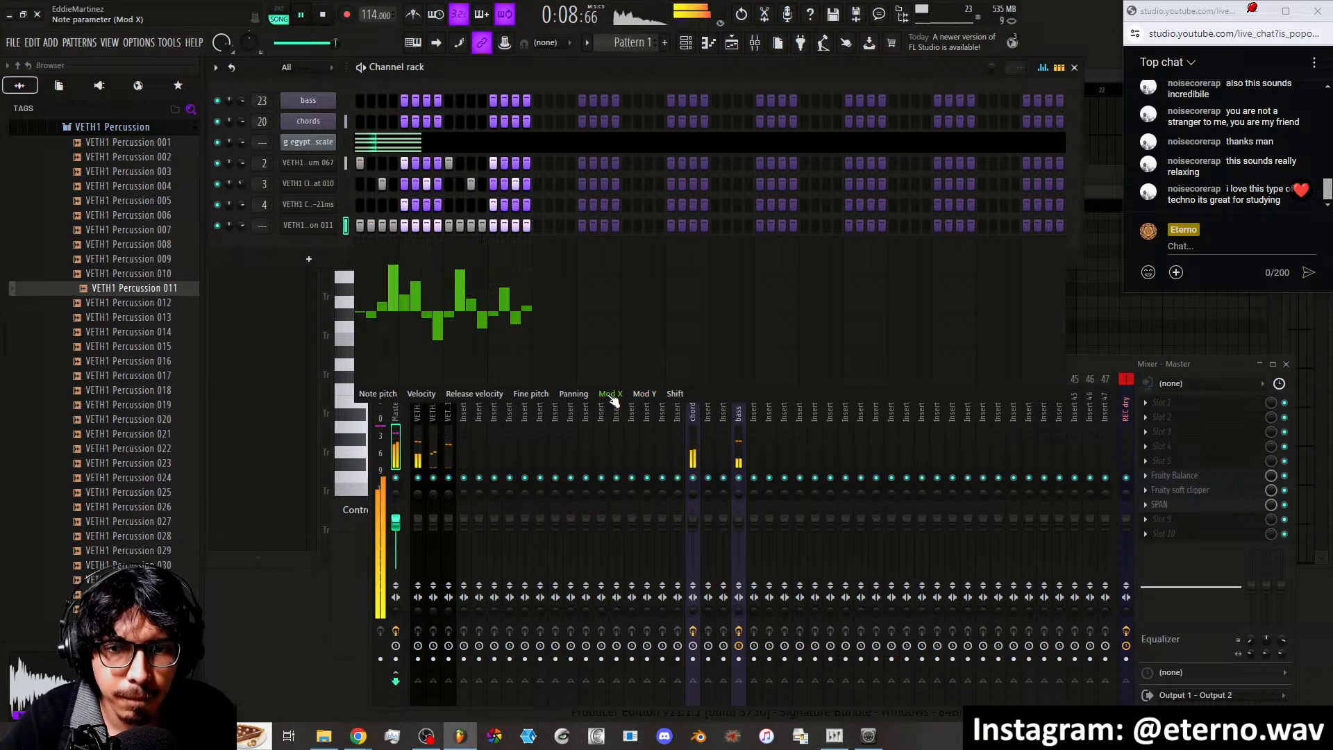
mouse_move(405, 255)
mouse_down()
mouse_move(489, 363)
mouse_move(441, 326)
mouse_move(526, 306)
mouse_move(432, 303)
mouse_up()
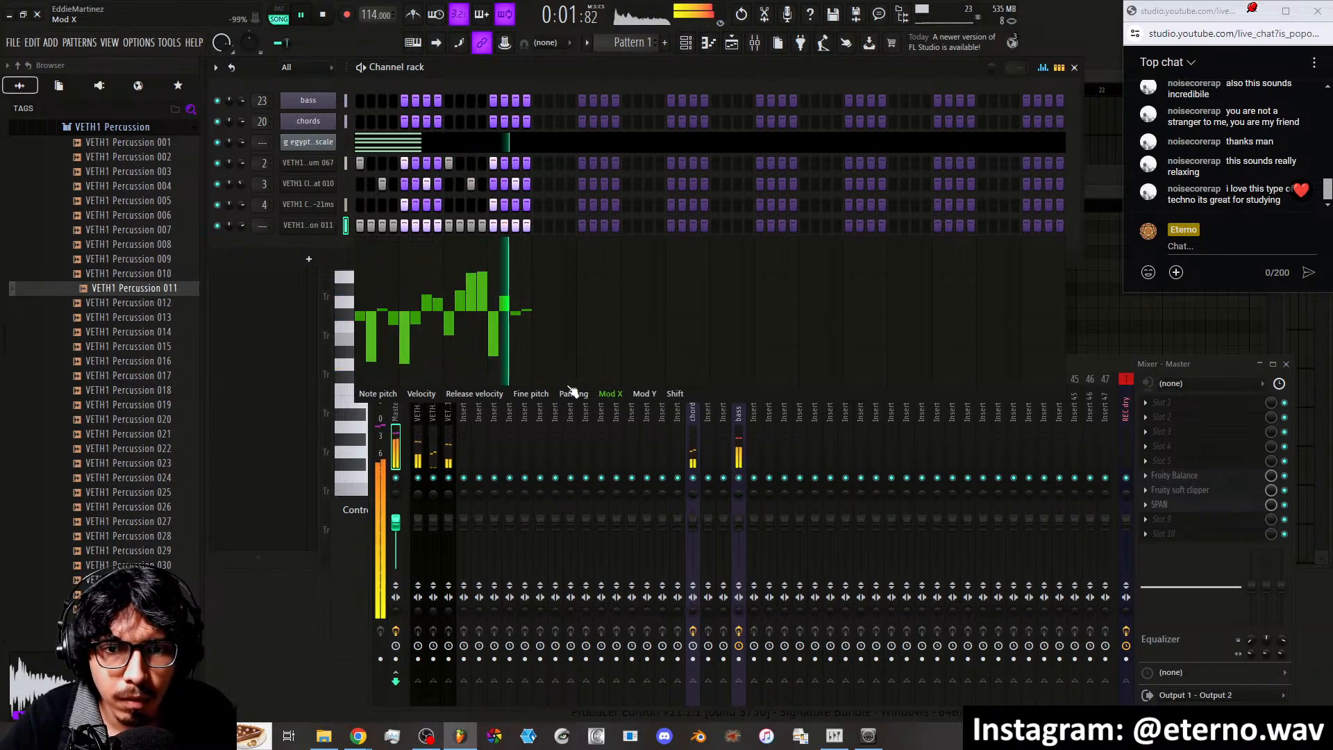
drag(360, 313, 518, 328)
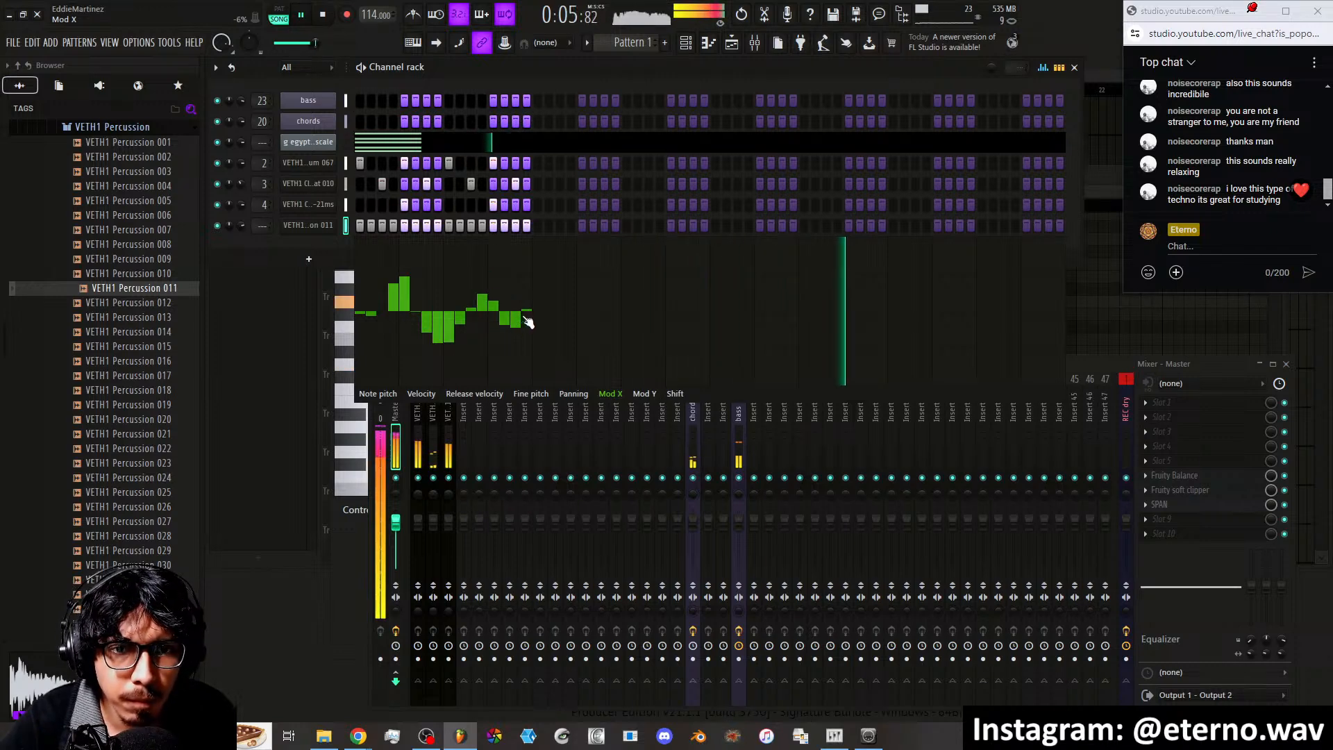
mouse_move(461, 313)
mouse_down()
mouse_move(439, 303)
mouse_move(496, 314)
mouse_up()
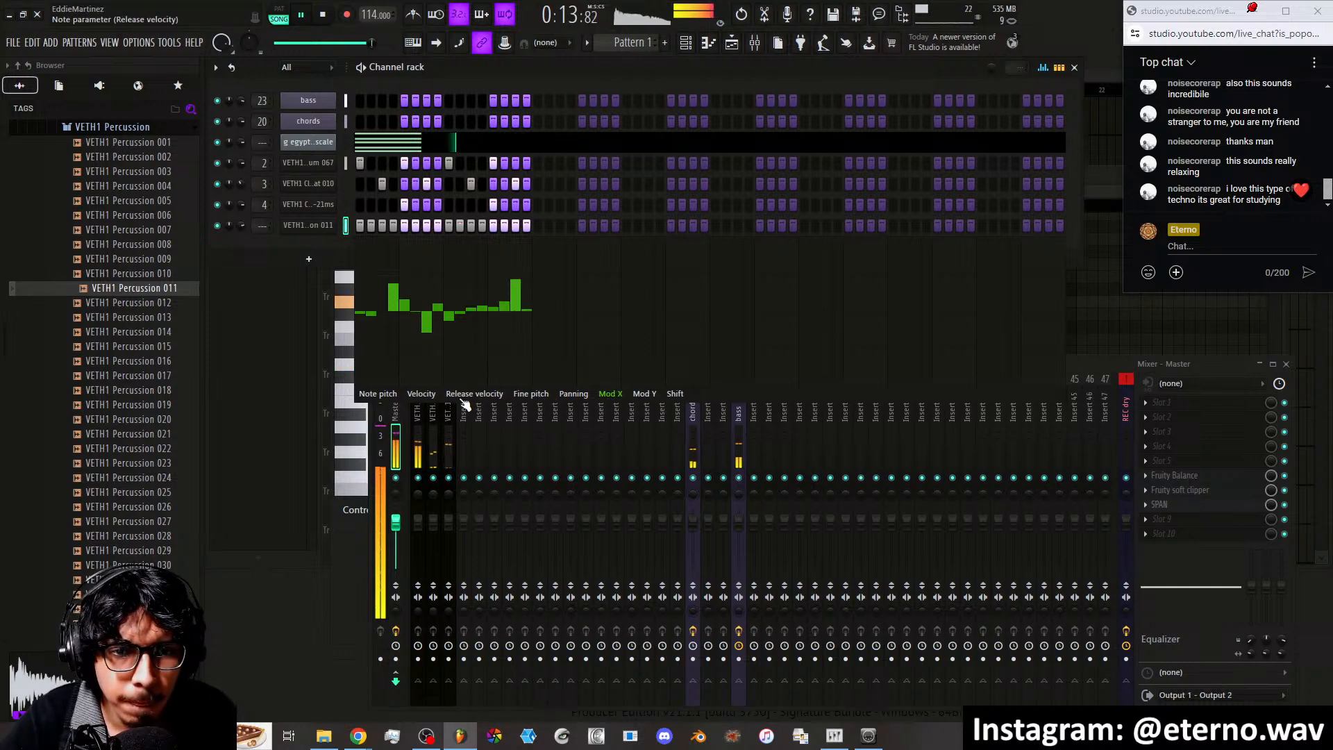
Set the VETH1 Percussion 011 sampler's root note to G4
click(540, 398)
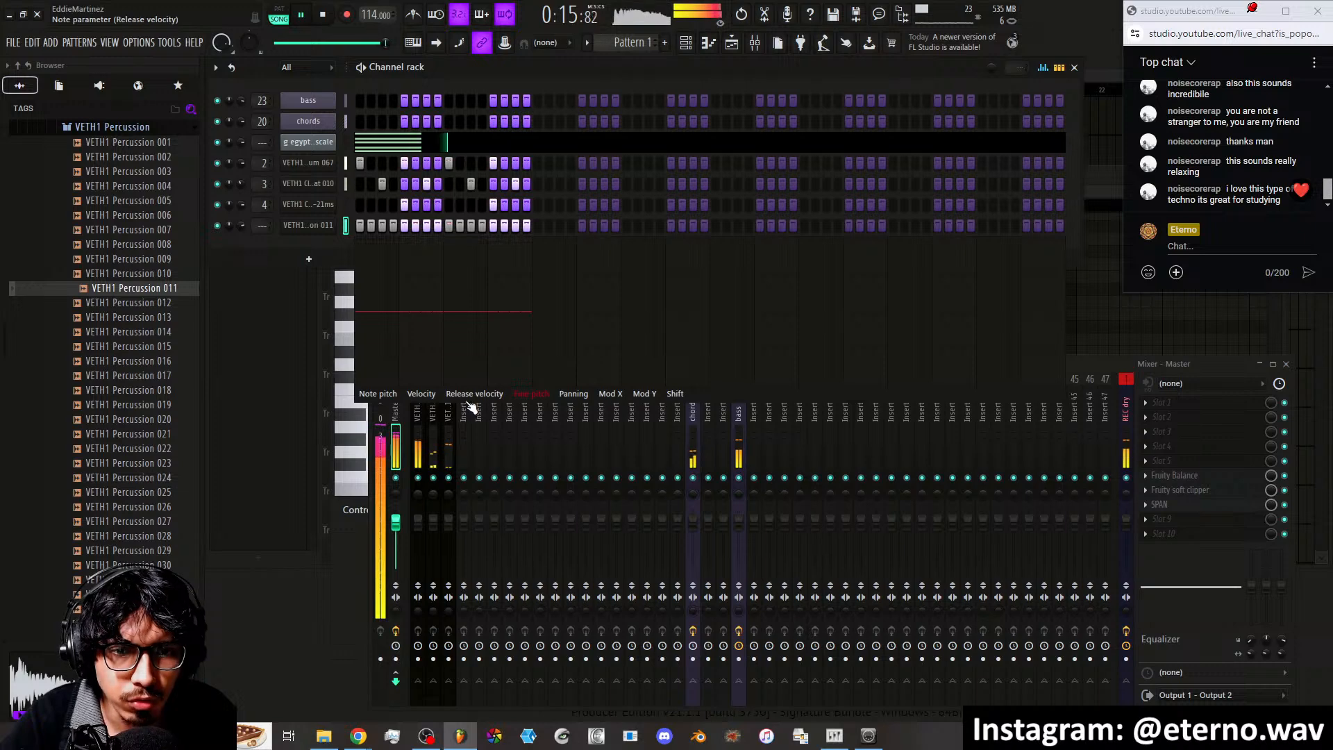
click(380, 394)
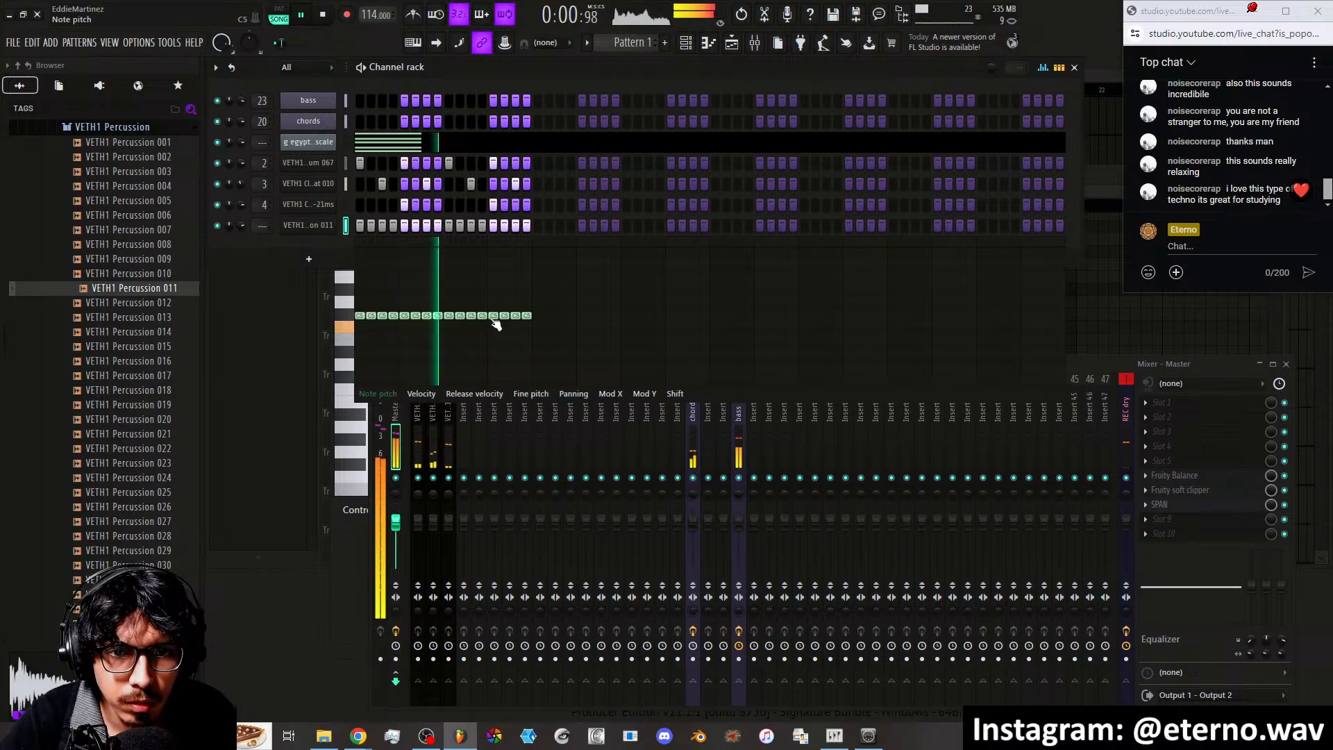
click(314, 227)
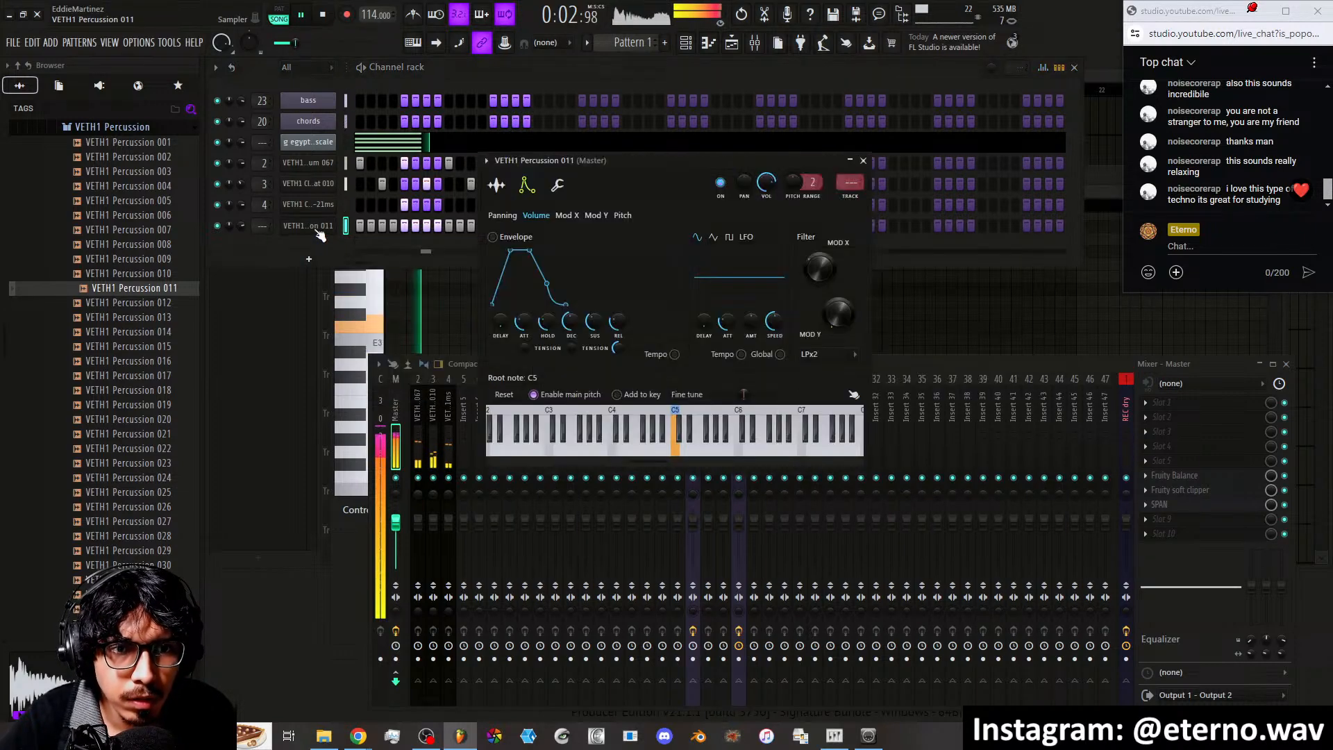
click(497, 185)
click(557, 185)
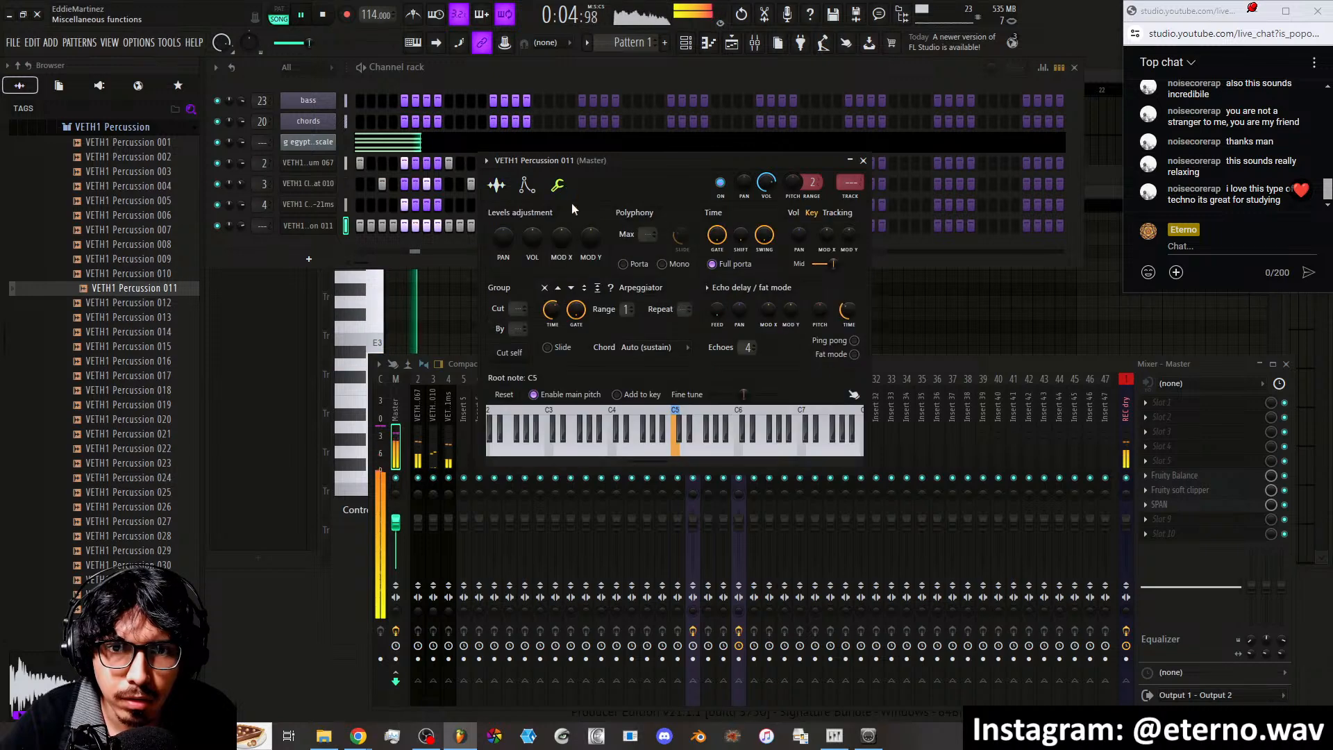
right_click(648, 424)
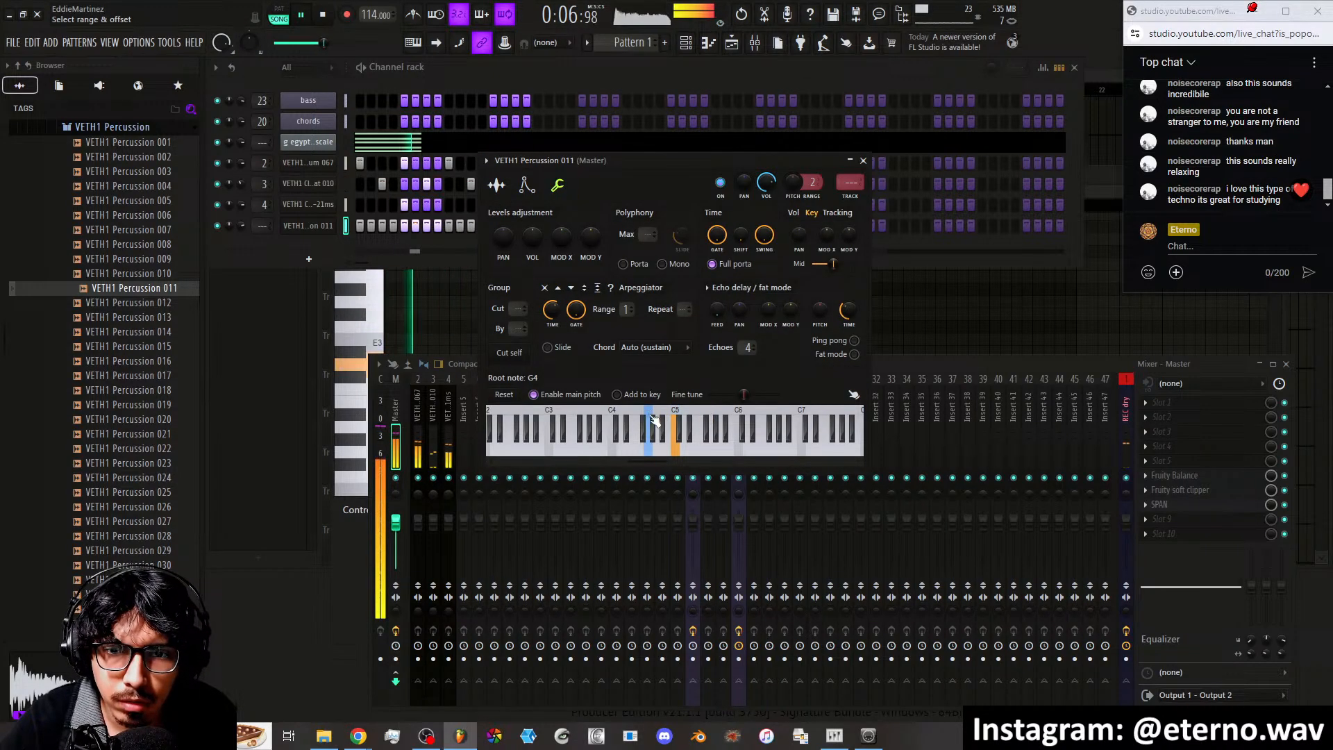
View the VETH1 Percussion 011 channel's notes in the piano roll, move the window aside and close it
click(361, 241)
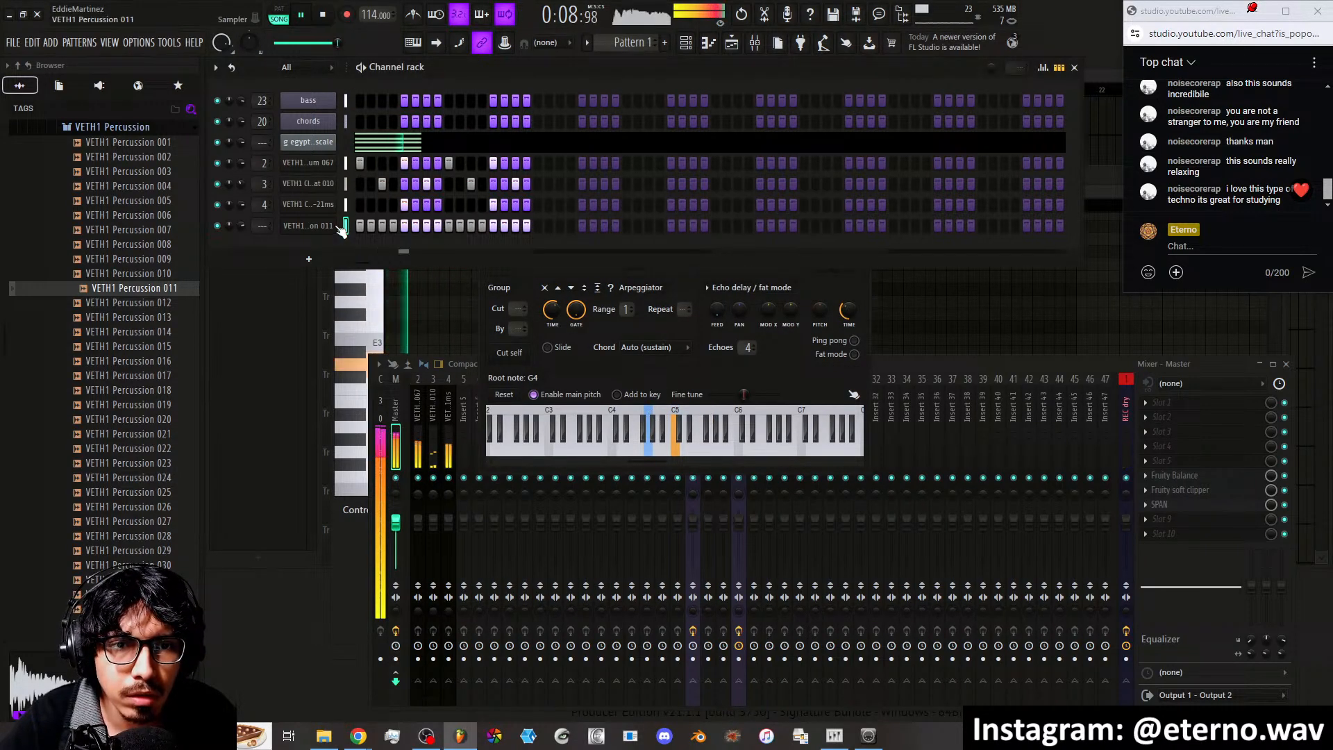
right_click(348, 226)
click(361, 224)
scroll(476, 387, up, 5)
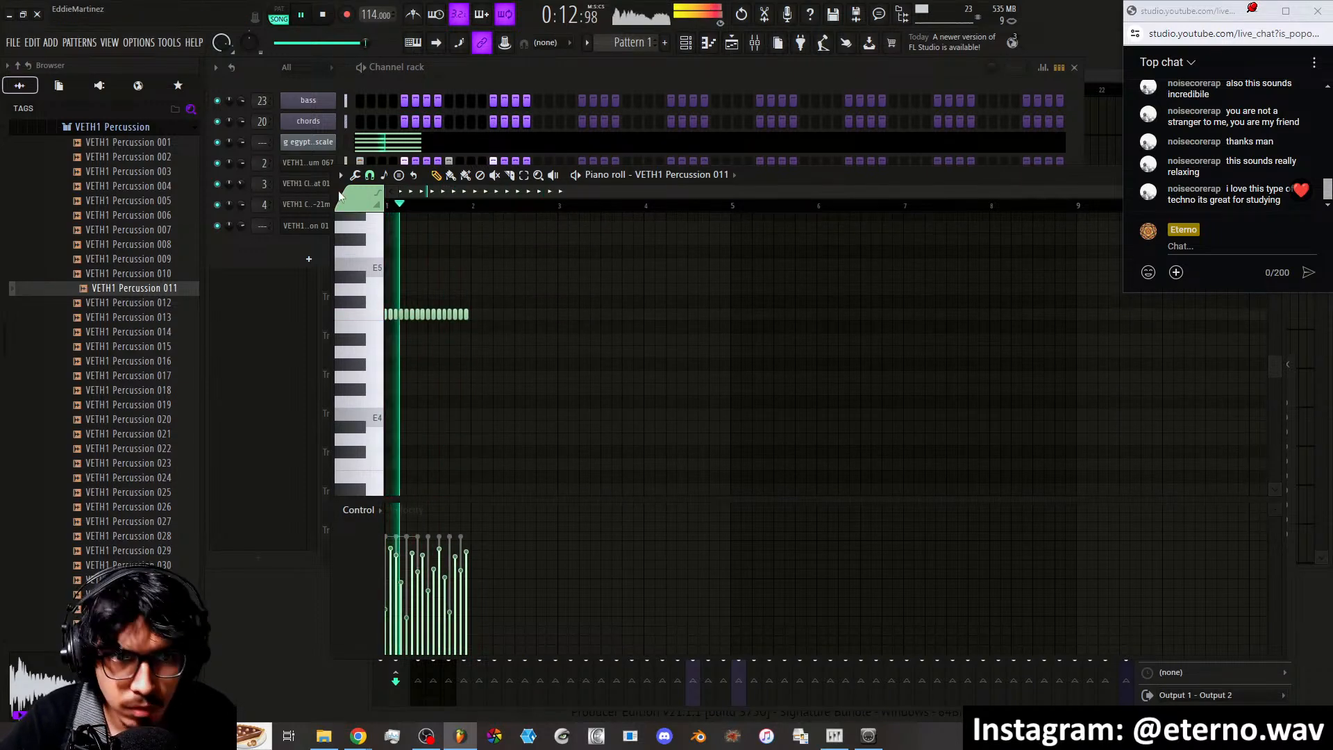
drag(1056, 175, 860, 185)
click(1076, 184)
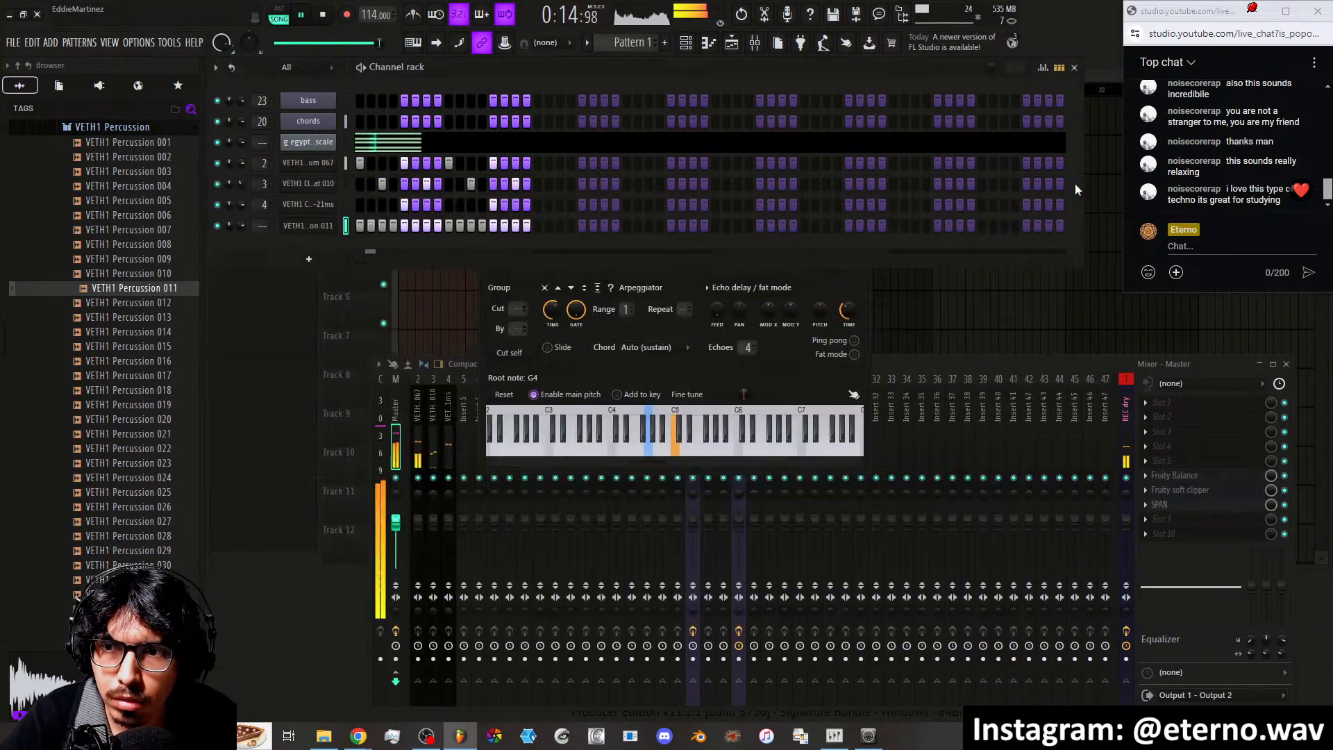
click(1042, 67)
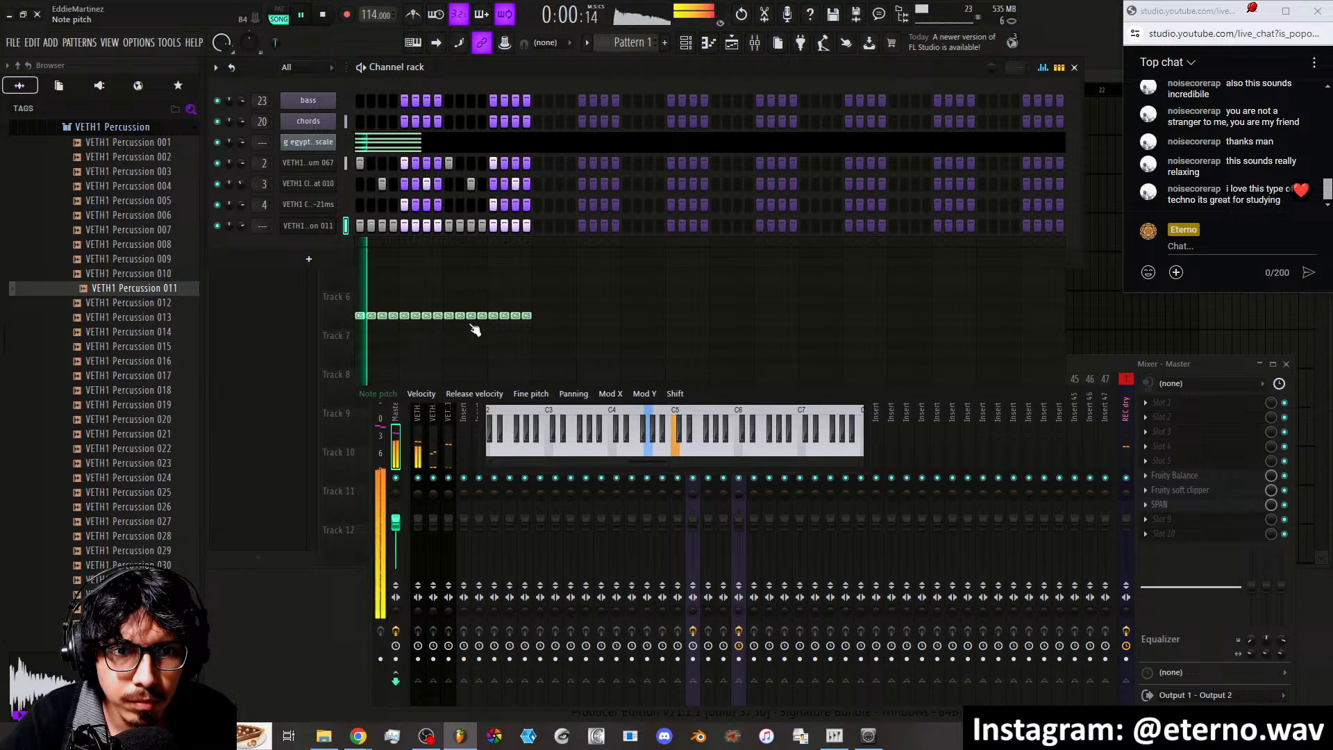
click(548, 305)
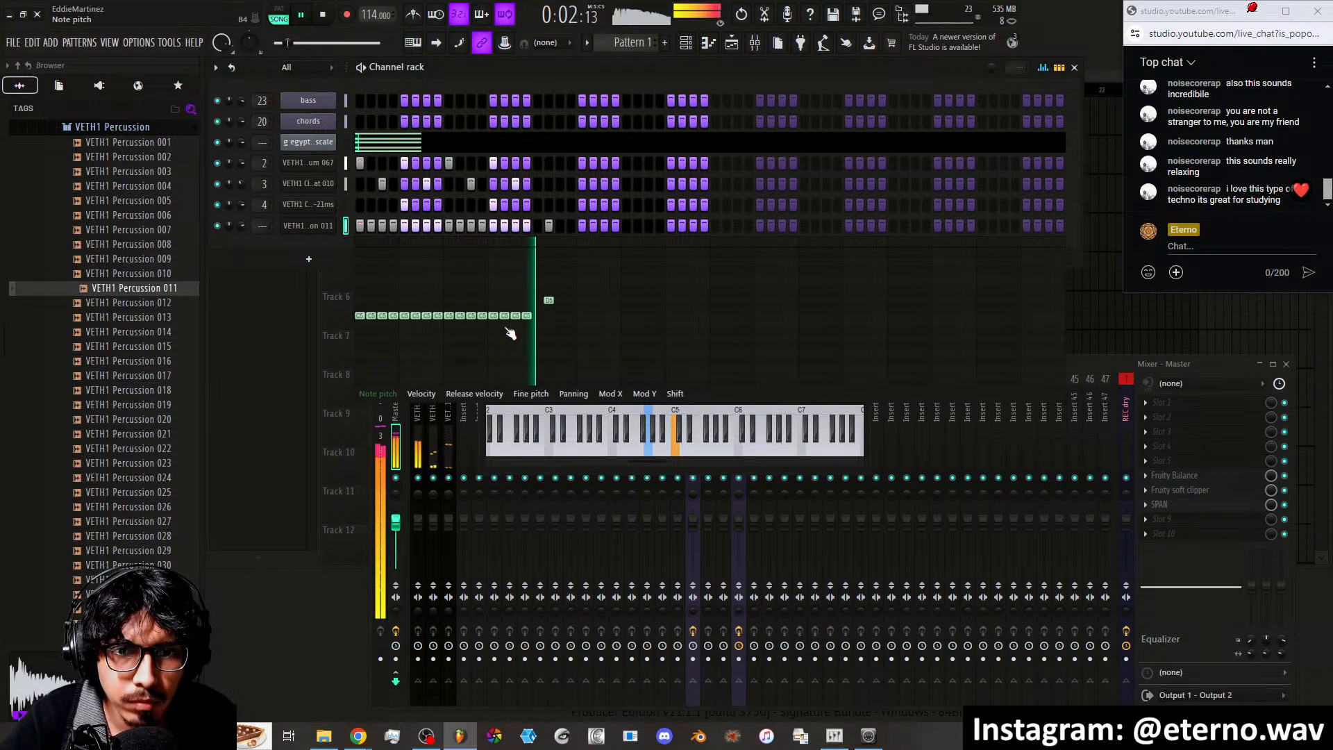
key(ctrl+z)
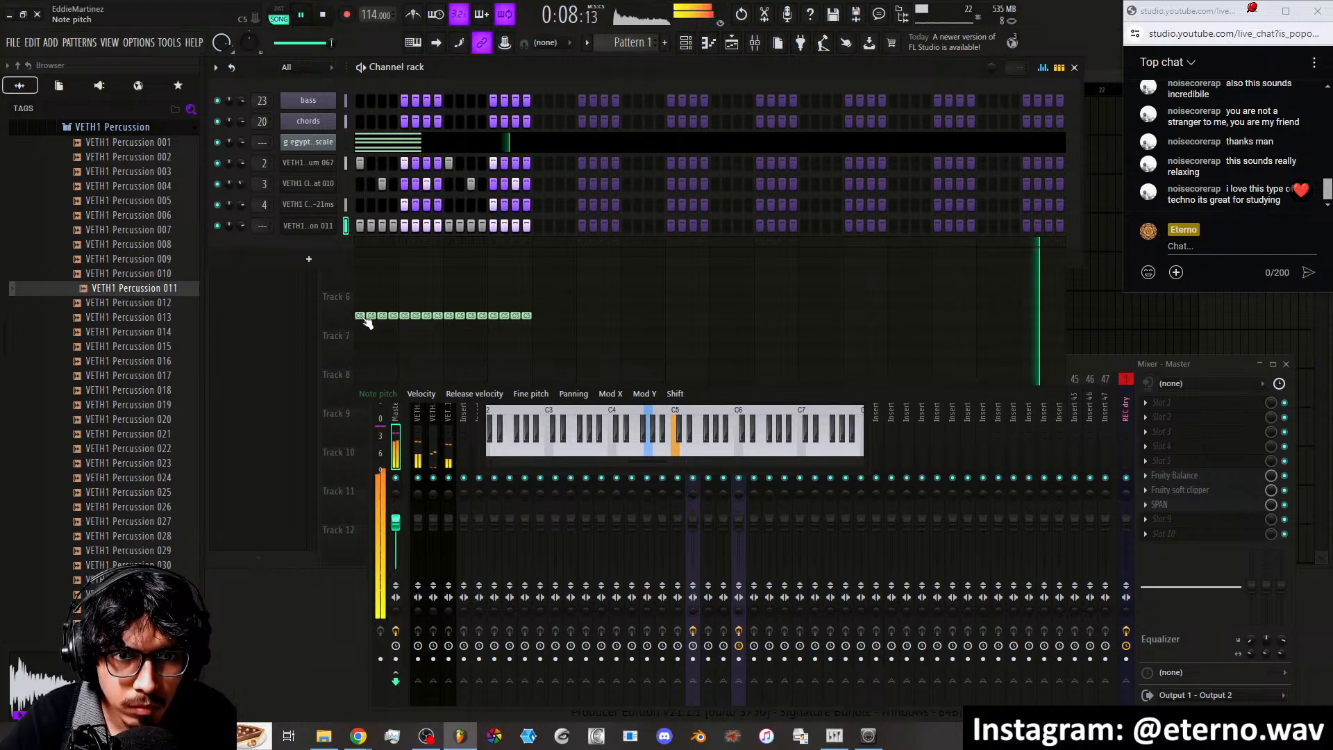
Return the channel selection to VETH1 Percussion 011 and save the project
key(Down)
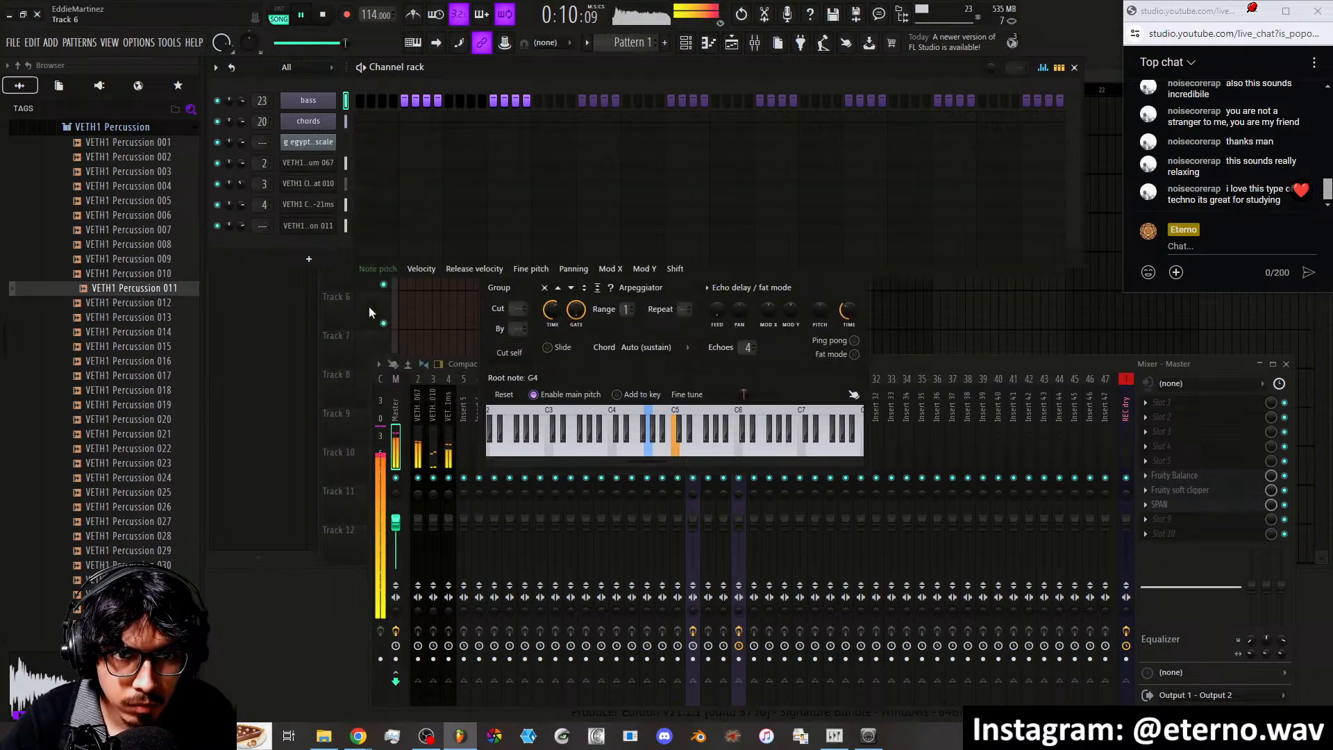
key(Up)
key(ctrl+s)
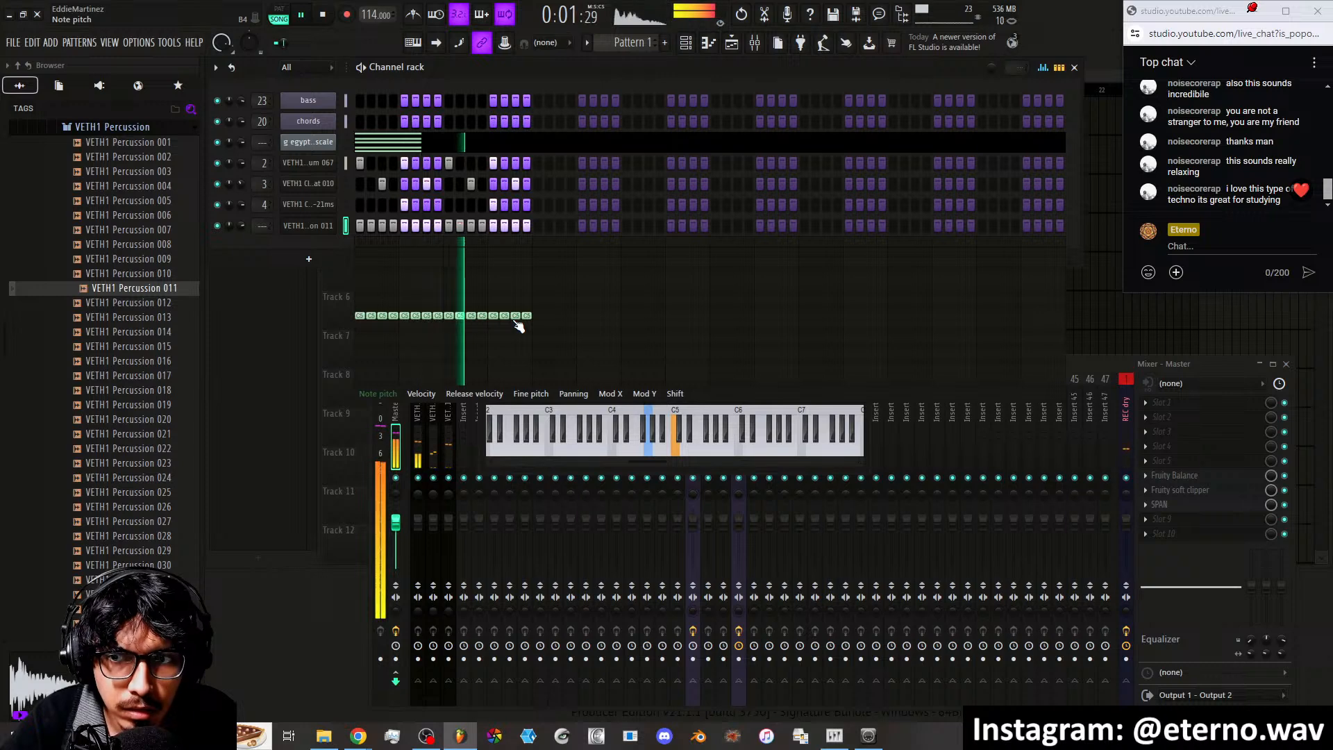
Transpose all VETH1 Percussion 011 notes in the piano roll down five semitones to G4
right_click(336, 223)
click(348, 225)
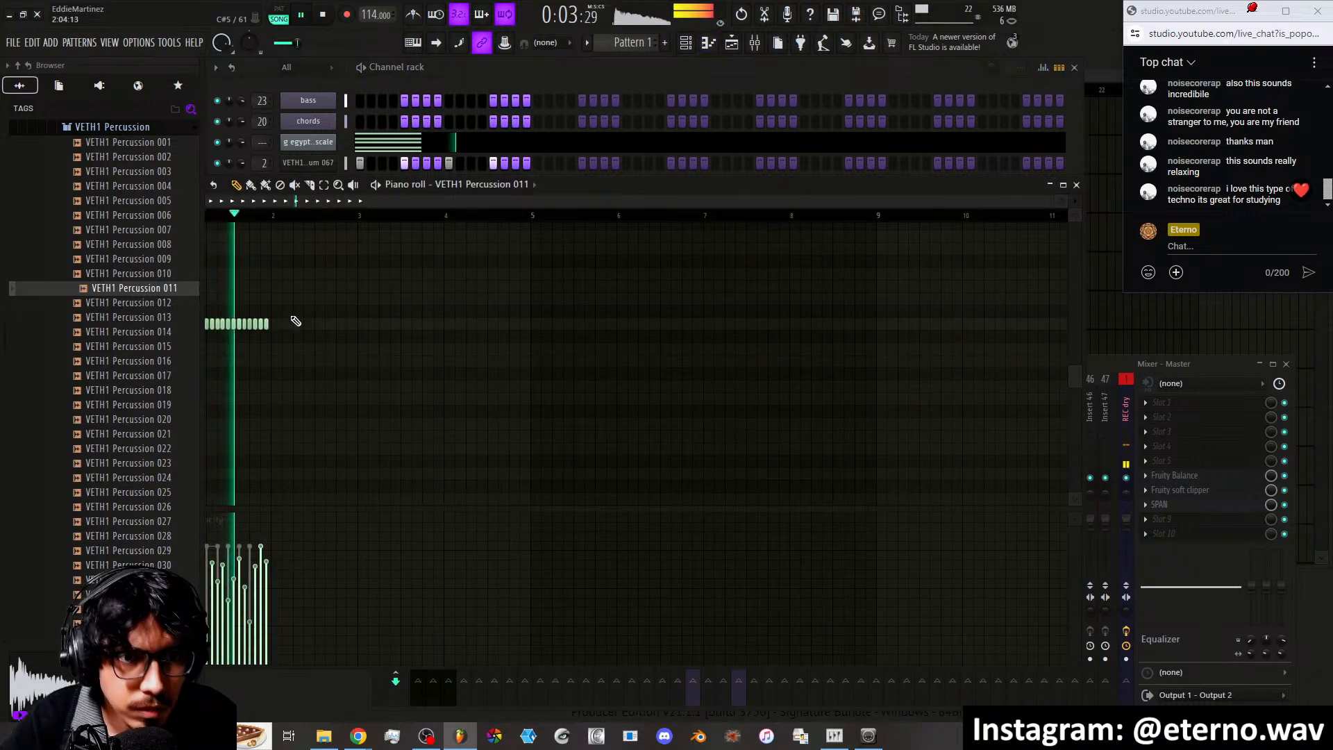
drag(296, 320, 205, 365)
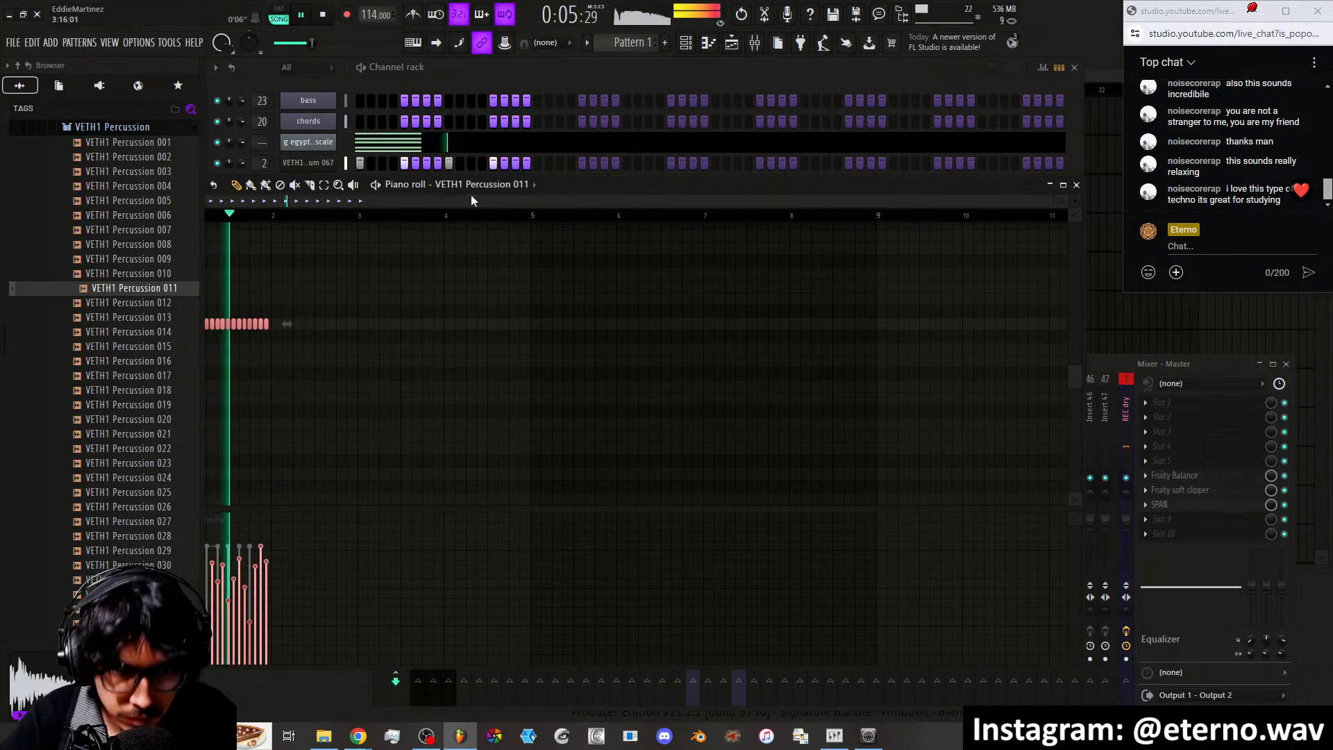
drag(517, 197, 644, 172)
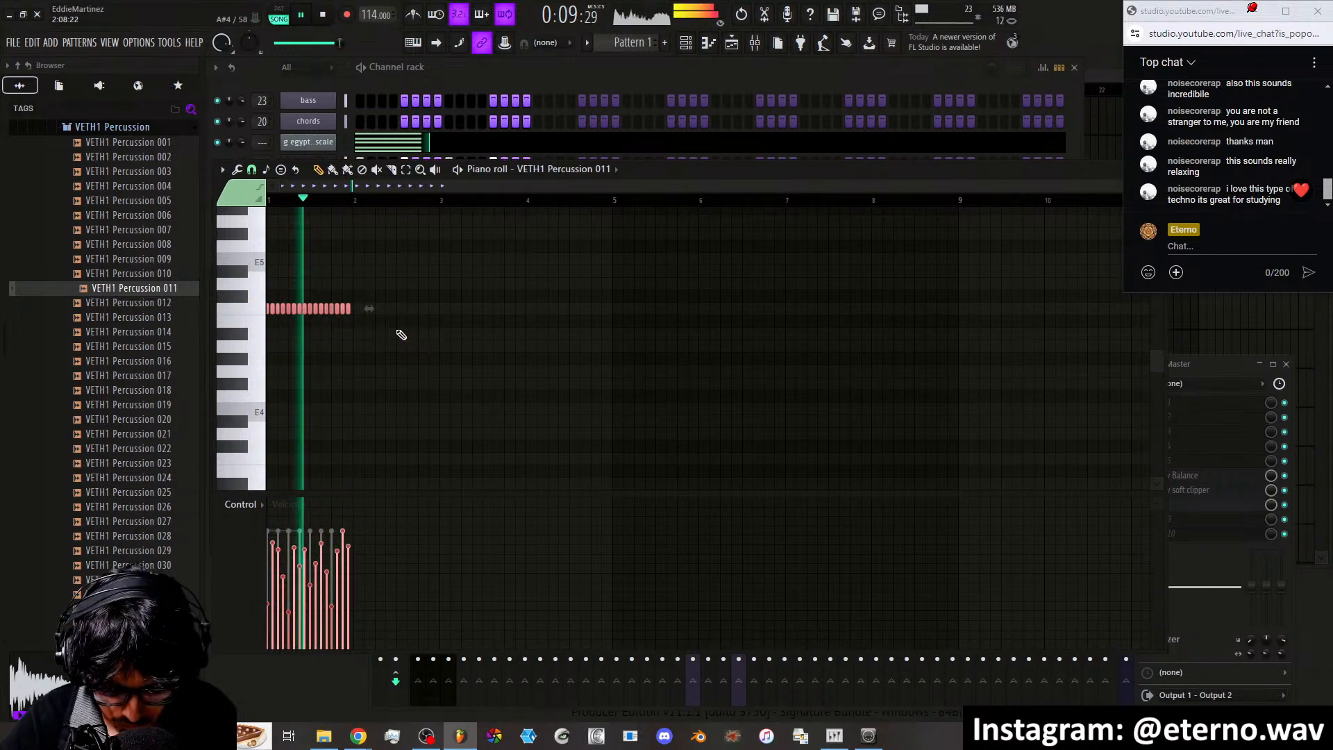
key(shift+Down)
key(shift+Down)
key(shift+Down)
key(shift+Down)
key(shift+Down)
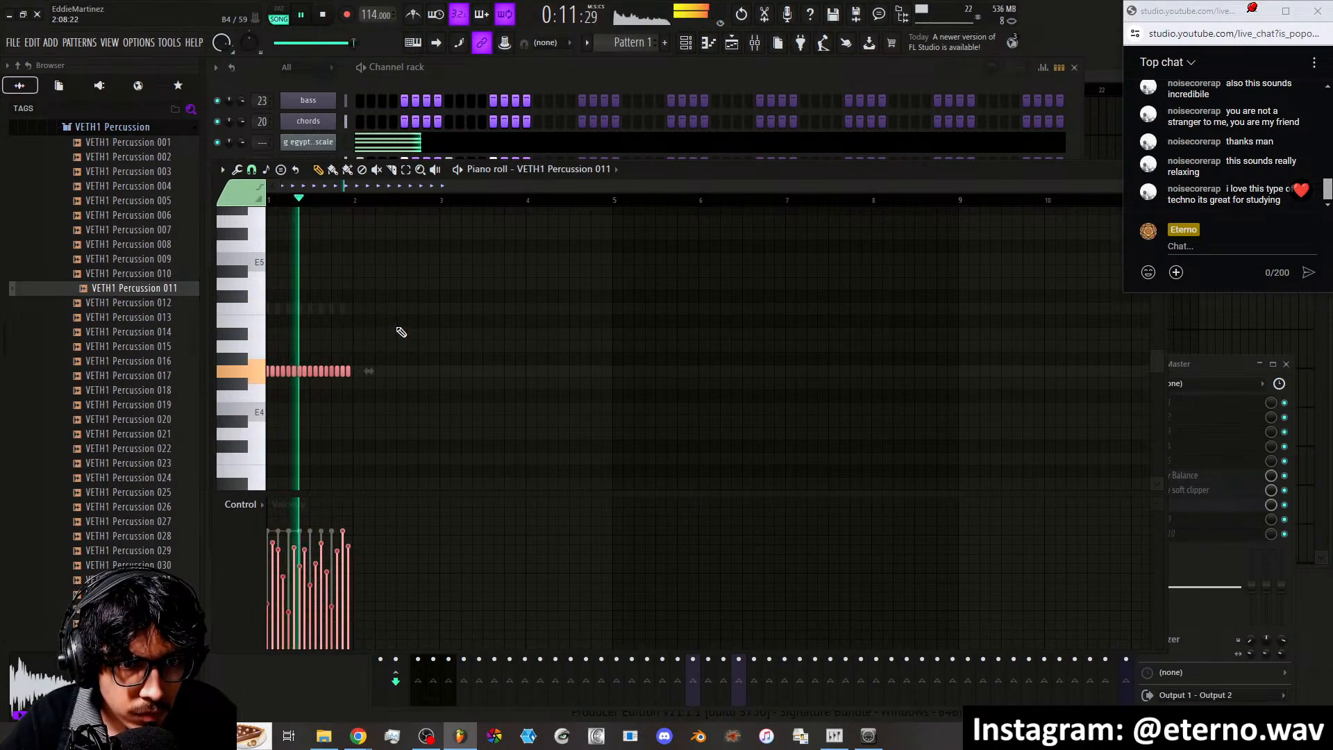
Vary the percussion channel's note pitches in the graph editor: steps 3 and 9 to F4, steps 6, 11 and 15 to C5
click(437, 79)
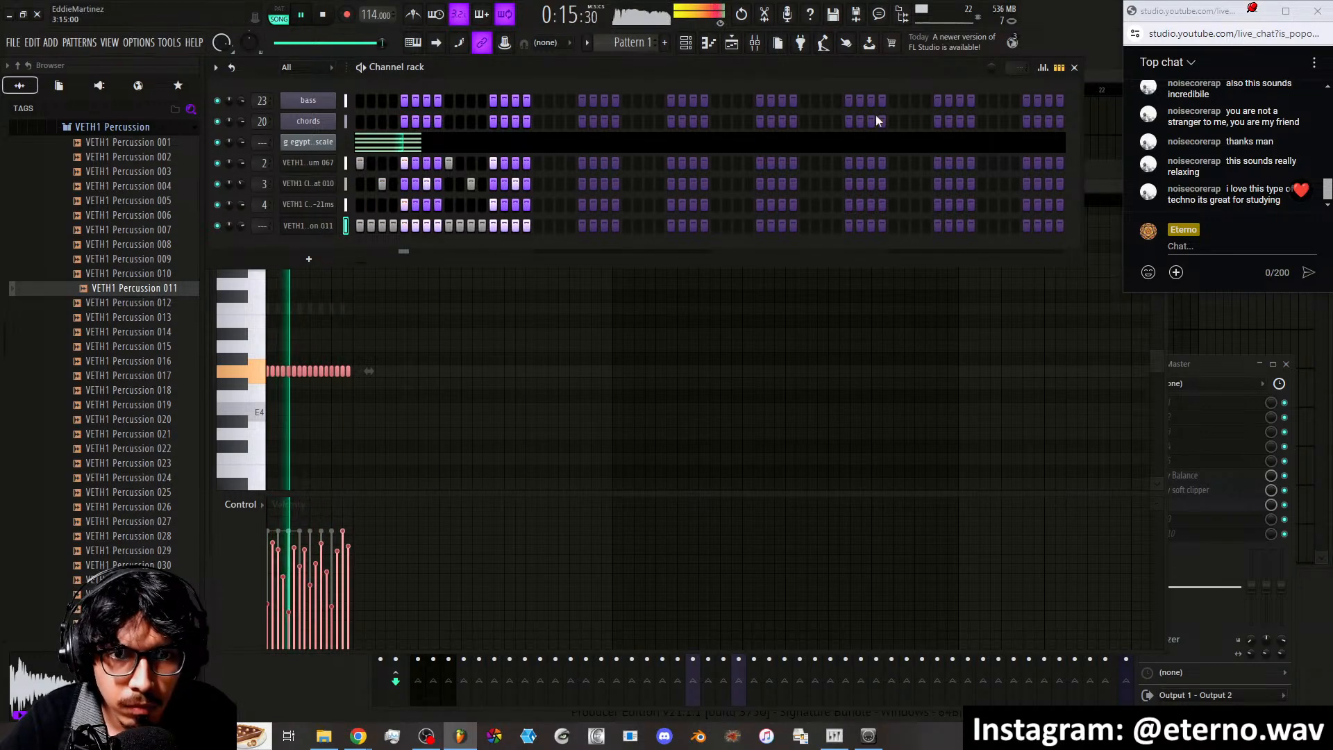
click(1043, 69)
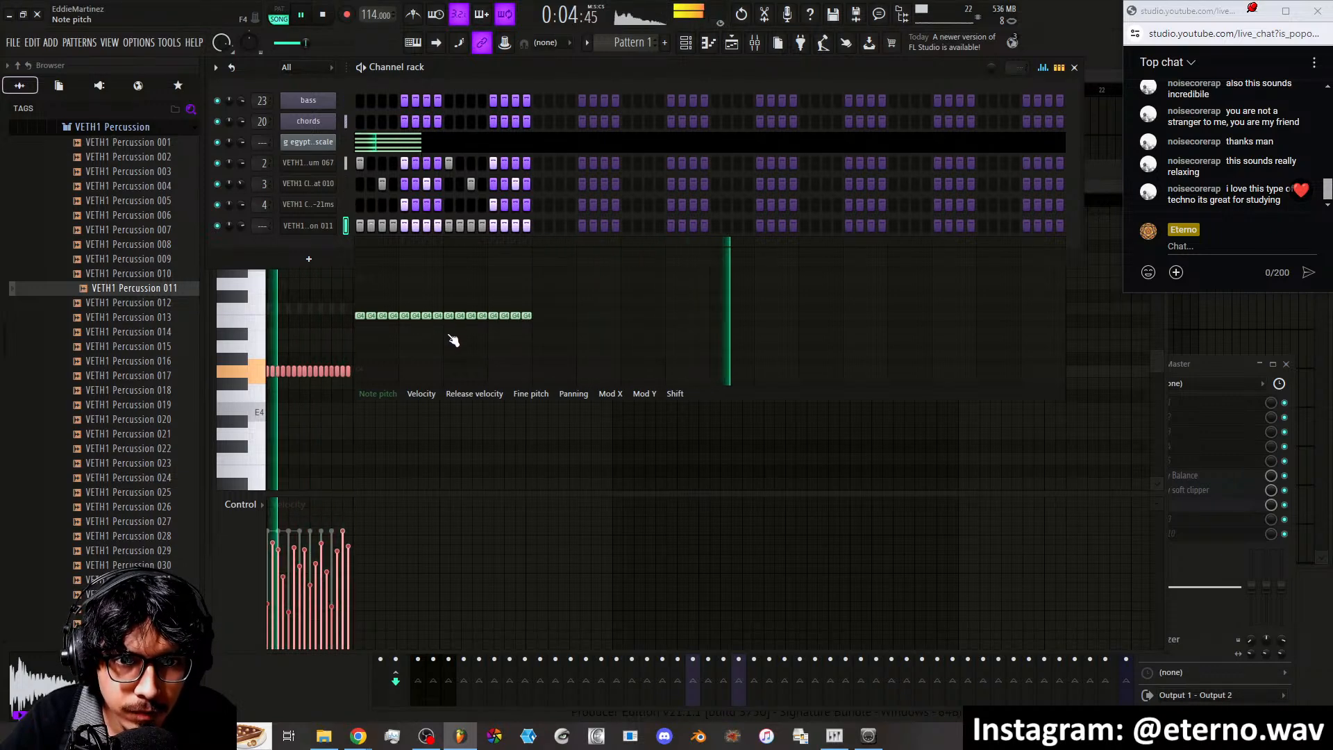
drag(449, 316, 450, 332)
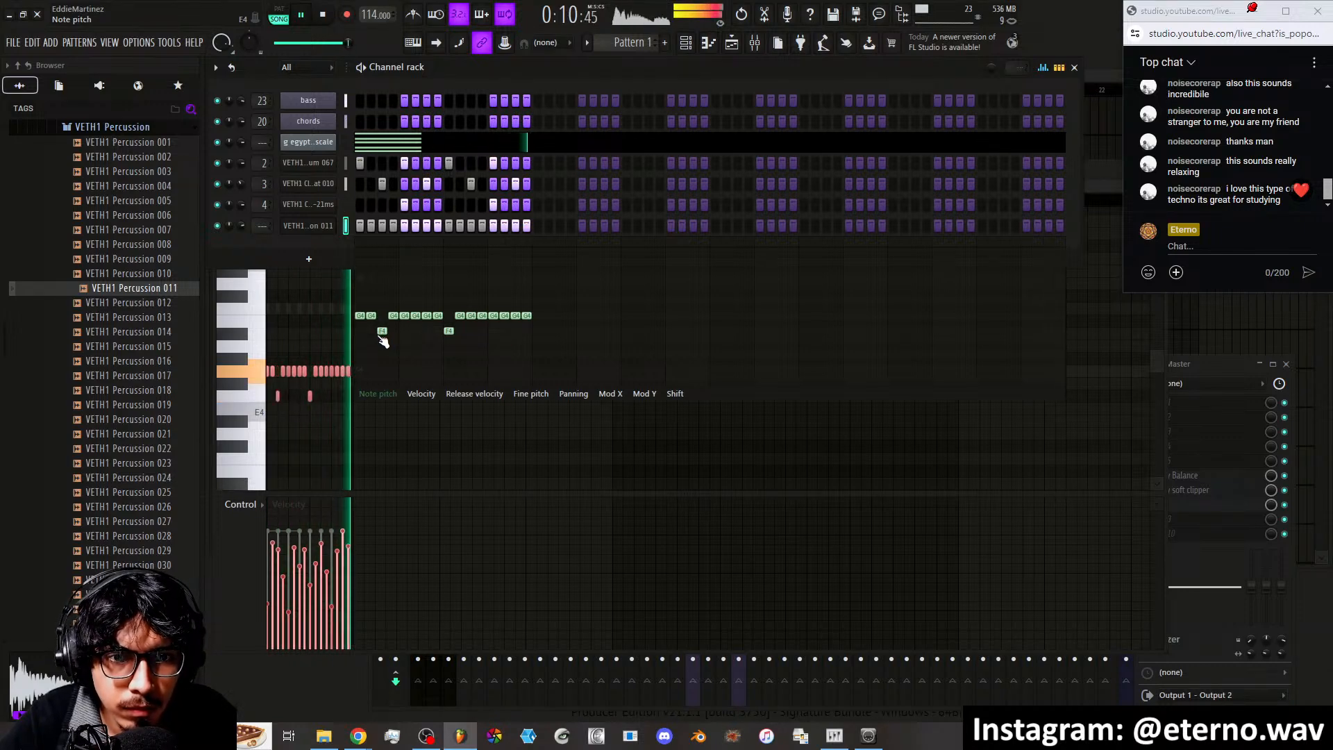
drag(516, 315, 519, 298)
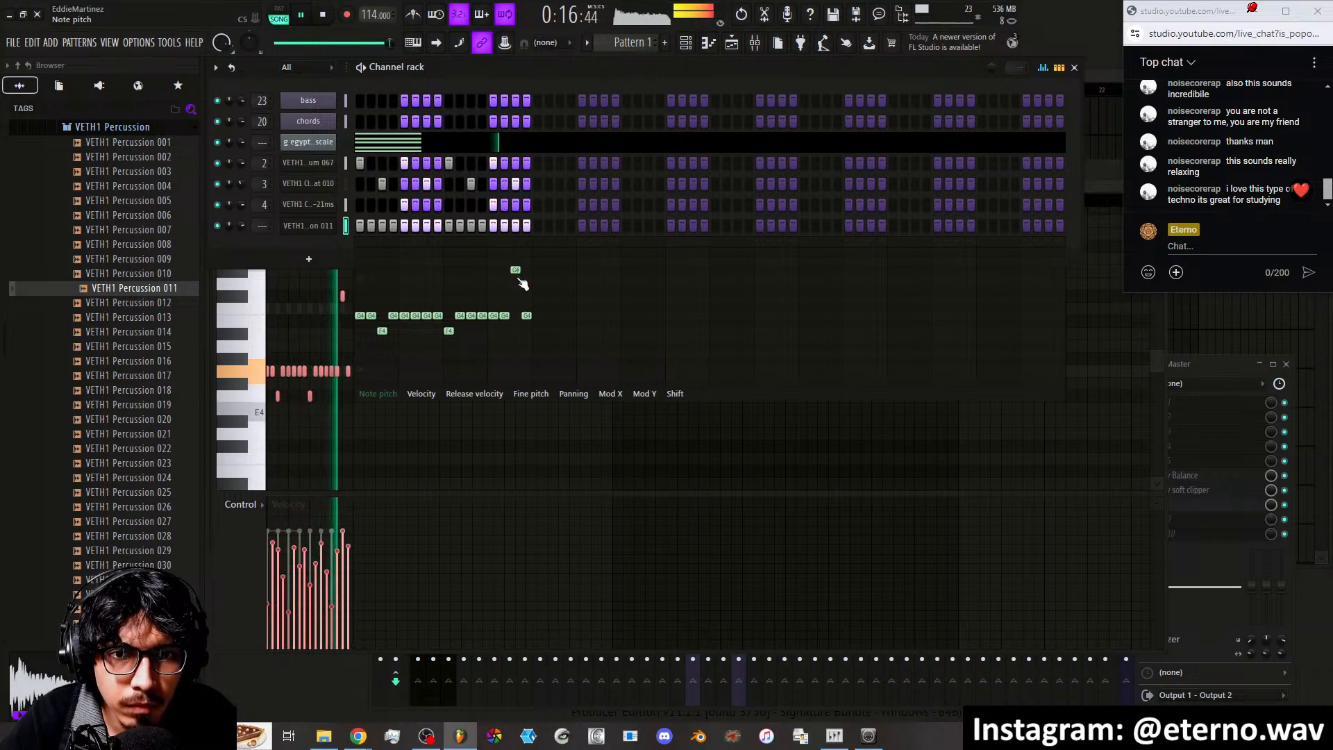
click(518, 278)
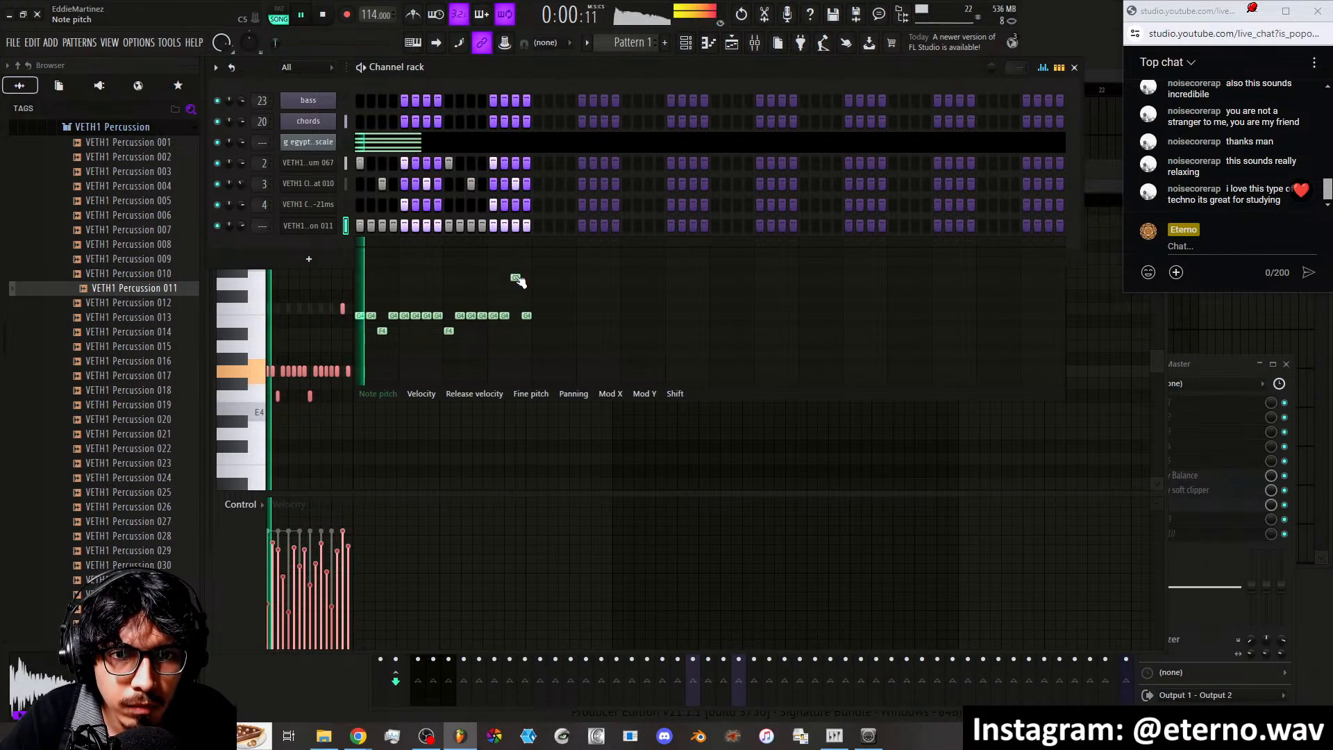
click(475, 278)
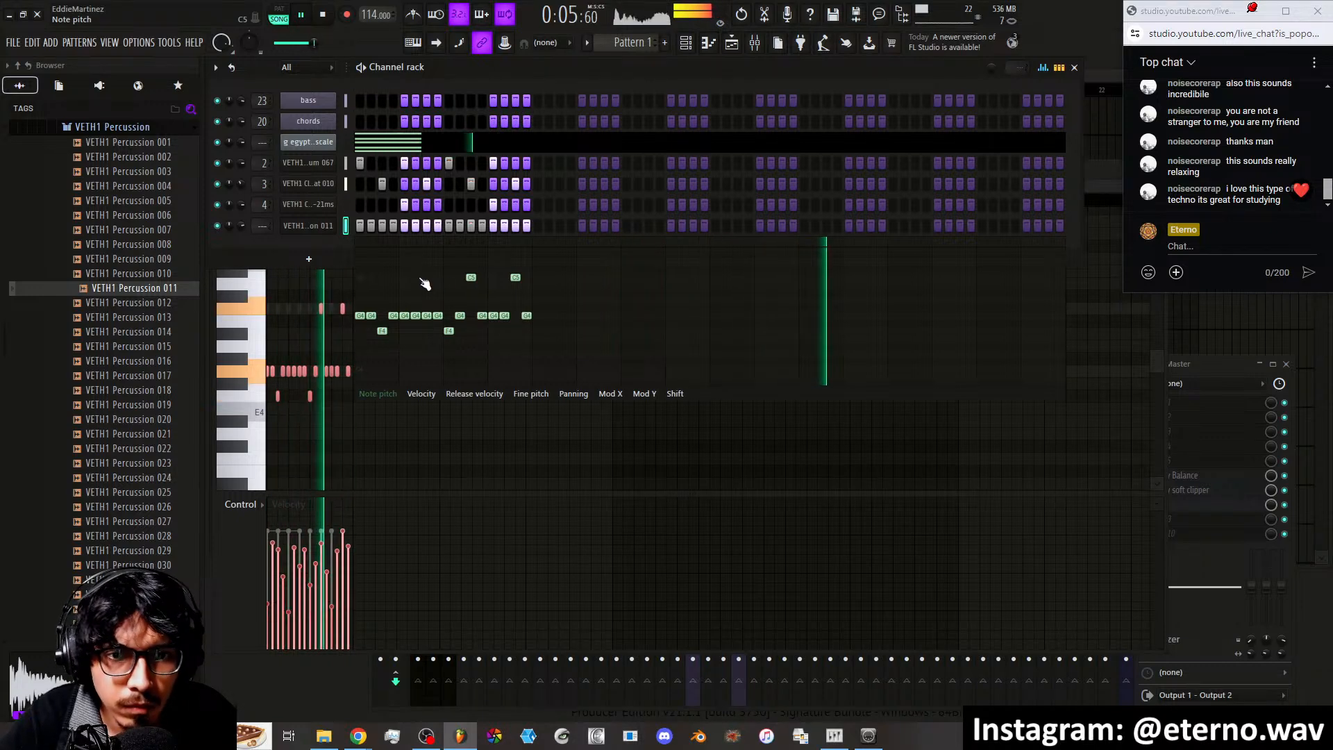
click(421, 279)
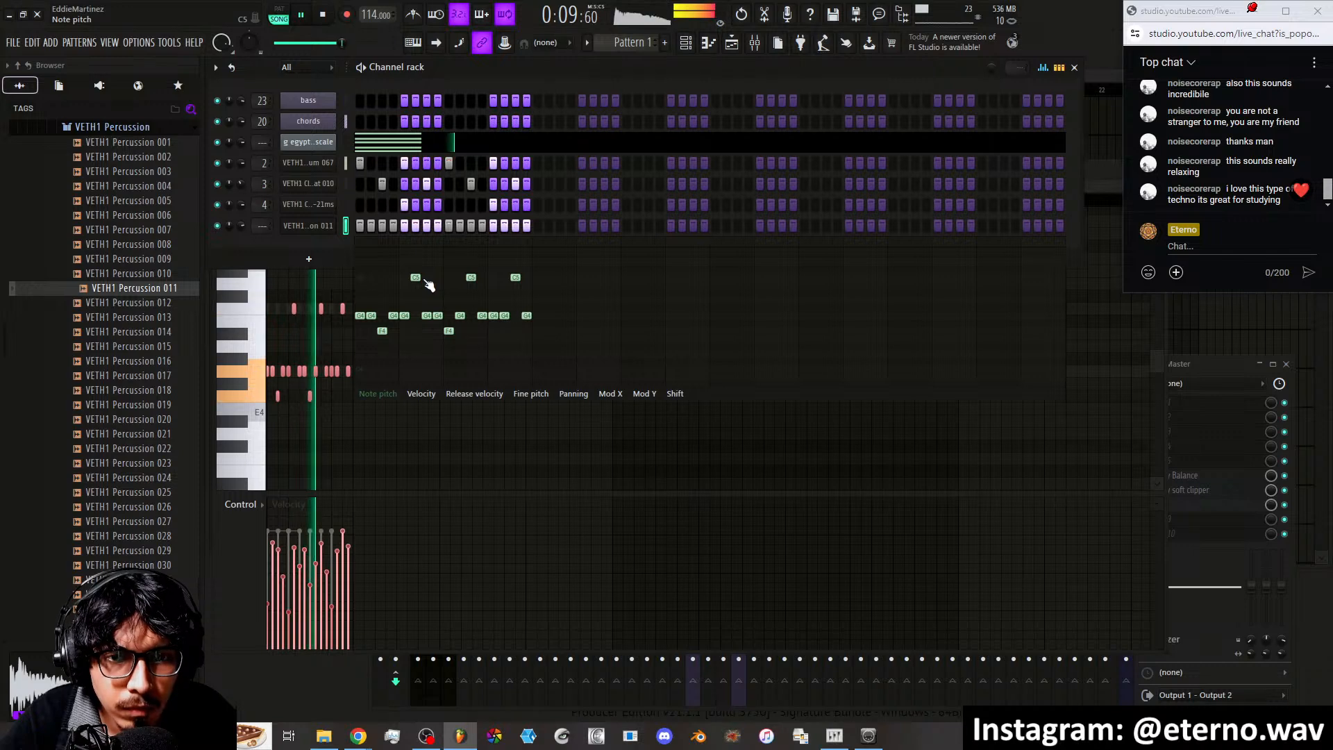
Set the VETH1 Percussion 011 sampler's time-stretching mode to Stretch, keeping the time multiplier at 100%
click(320, 227)
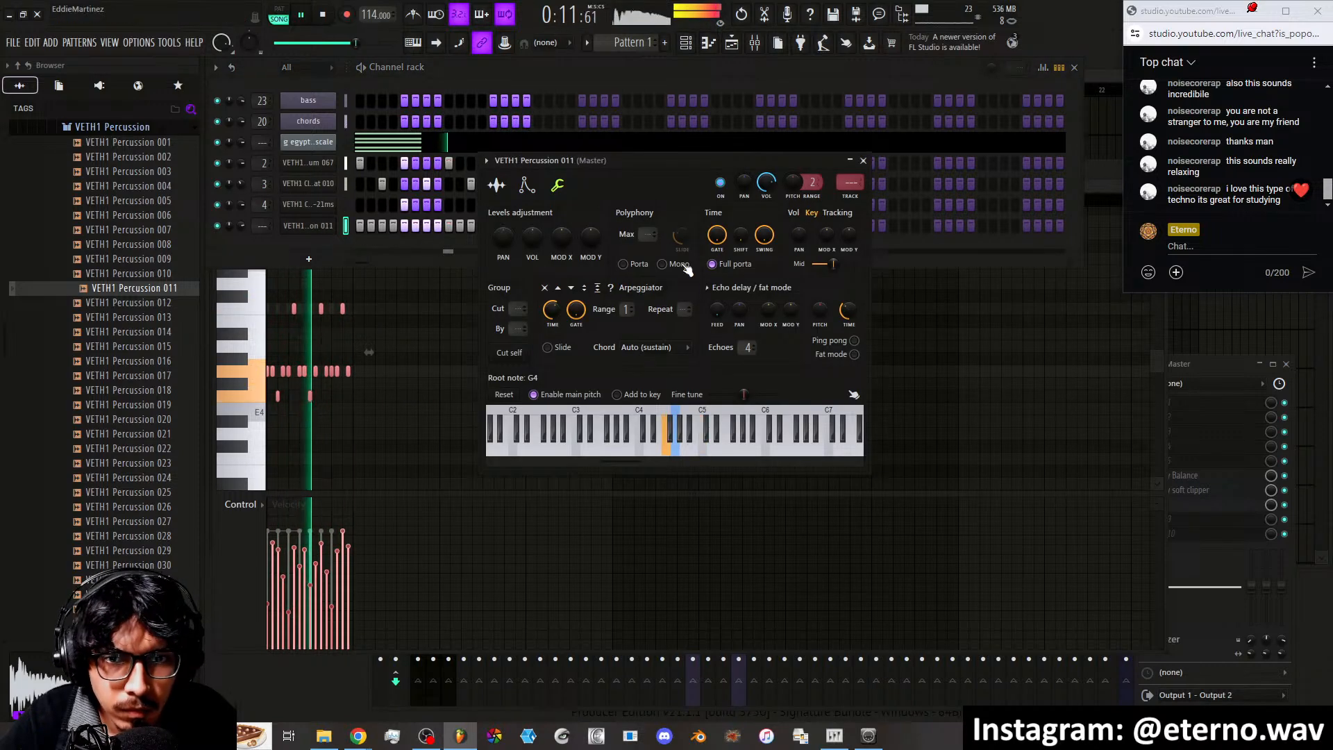
click(816, 230)
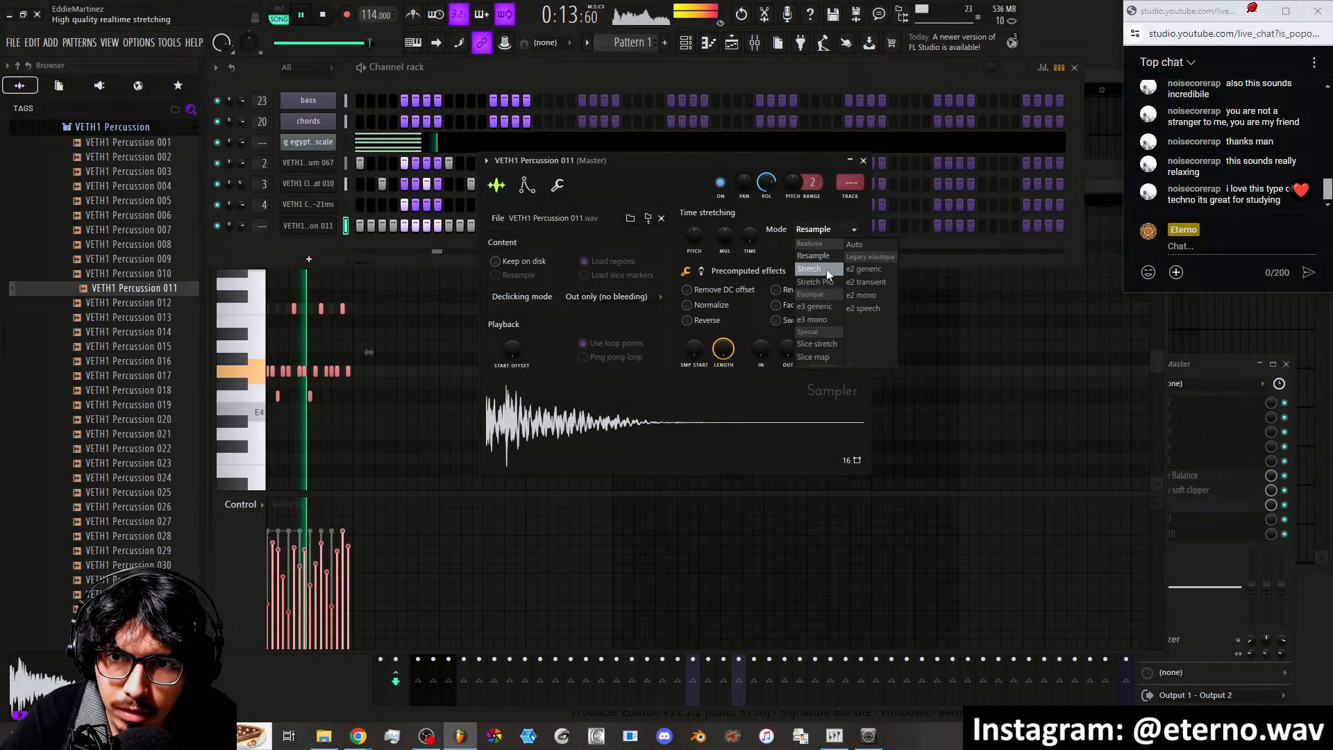
click(826, 269)
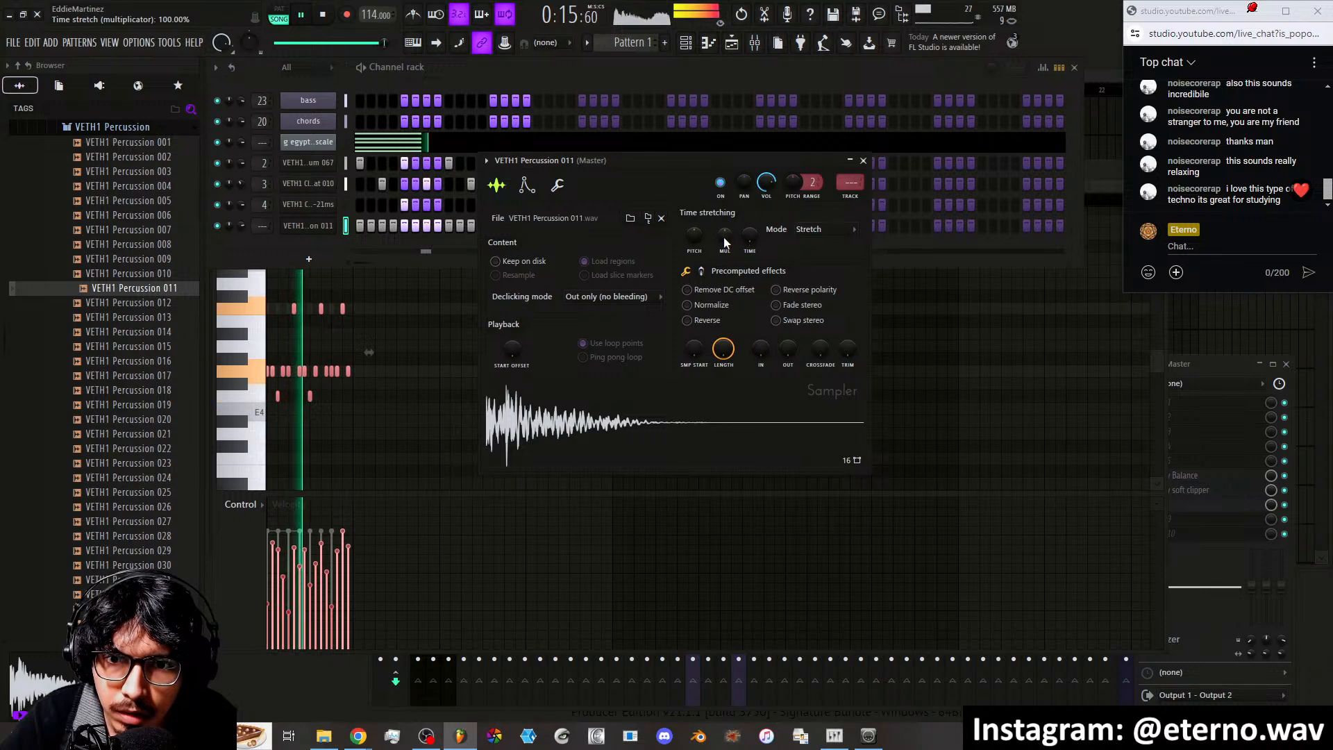
drag(726, 243, 726, 236)
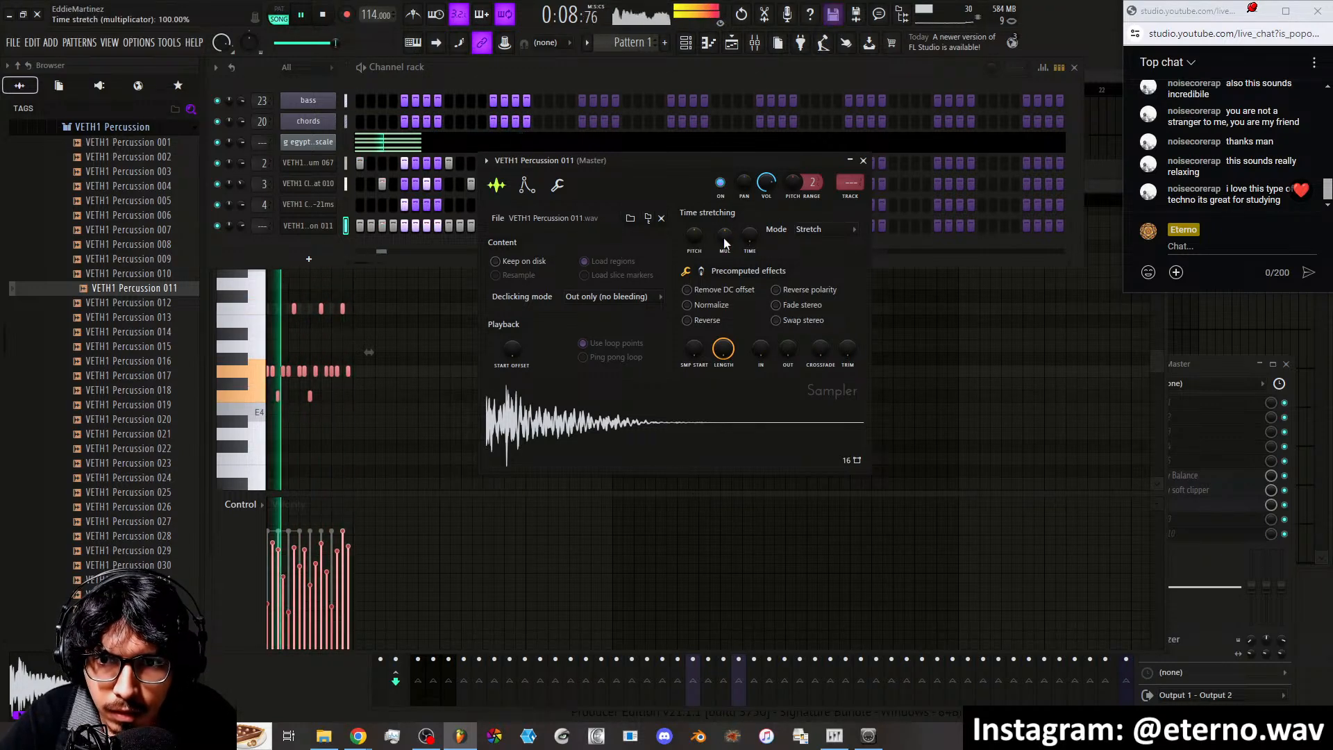
click(863, 160)
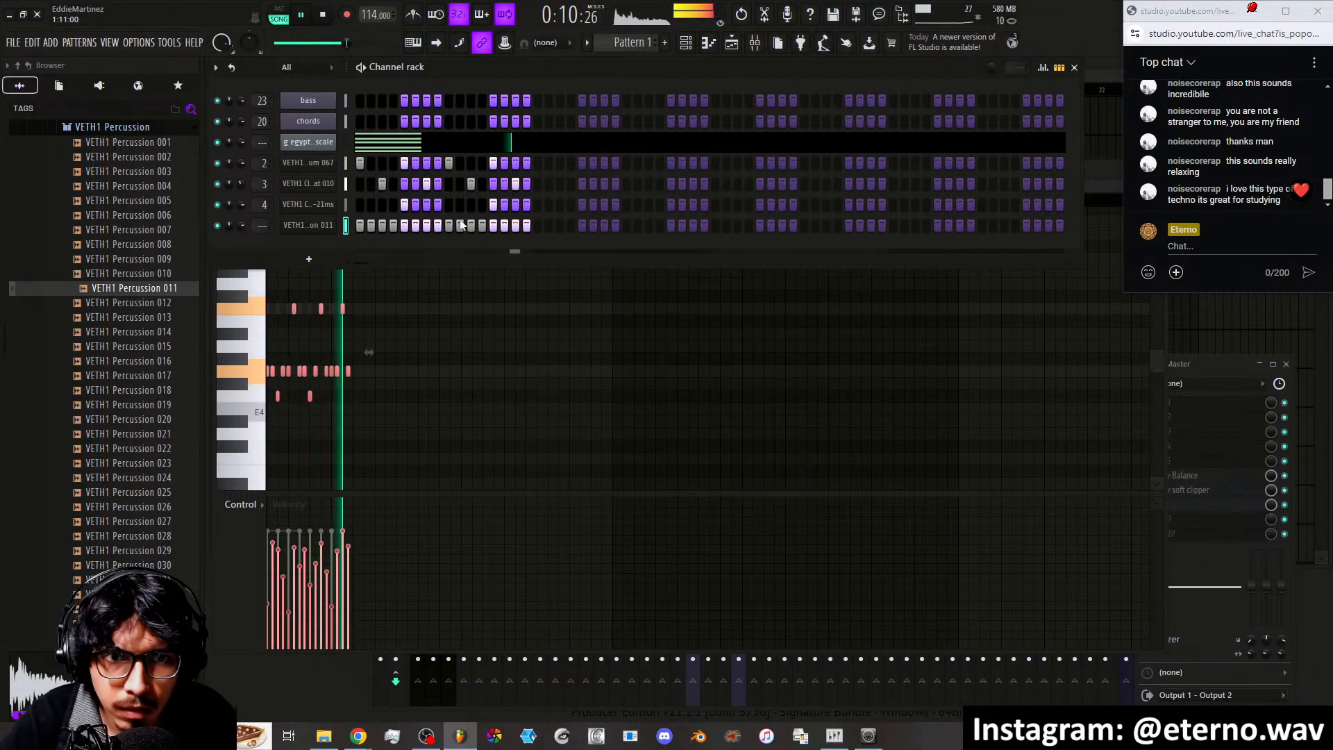
Lower the percussion sampler's filter Mod X cutoff to about 15% and fine-tune its Mod Y resonance
click(326, 226)
click(526, 186)
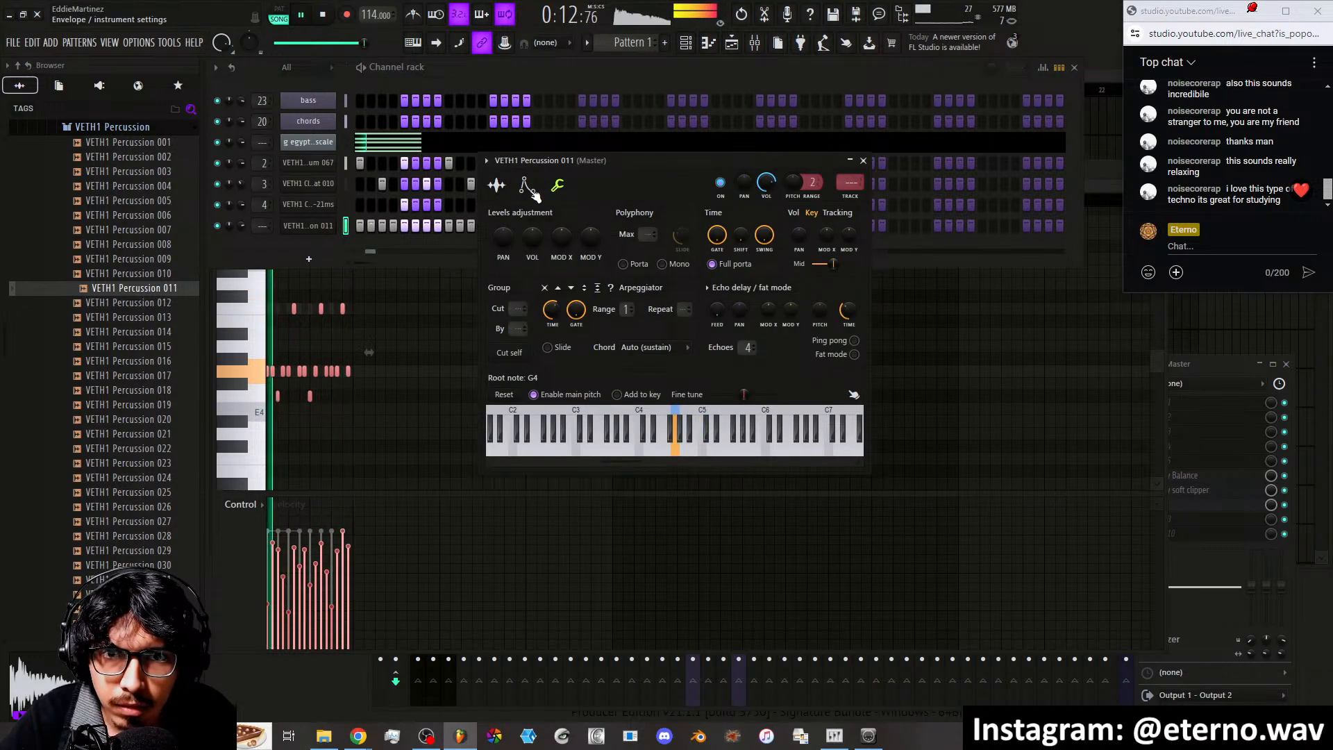
click(497, 186)
click(525, 186)
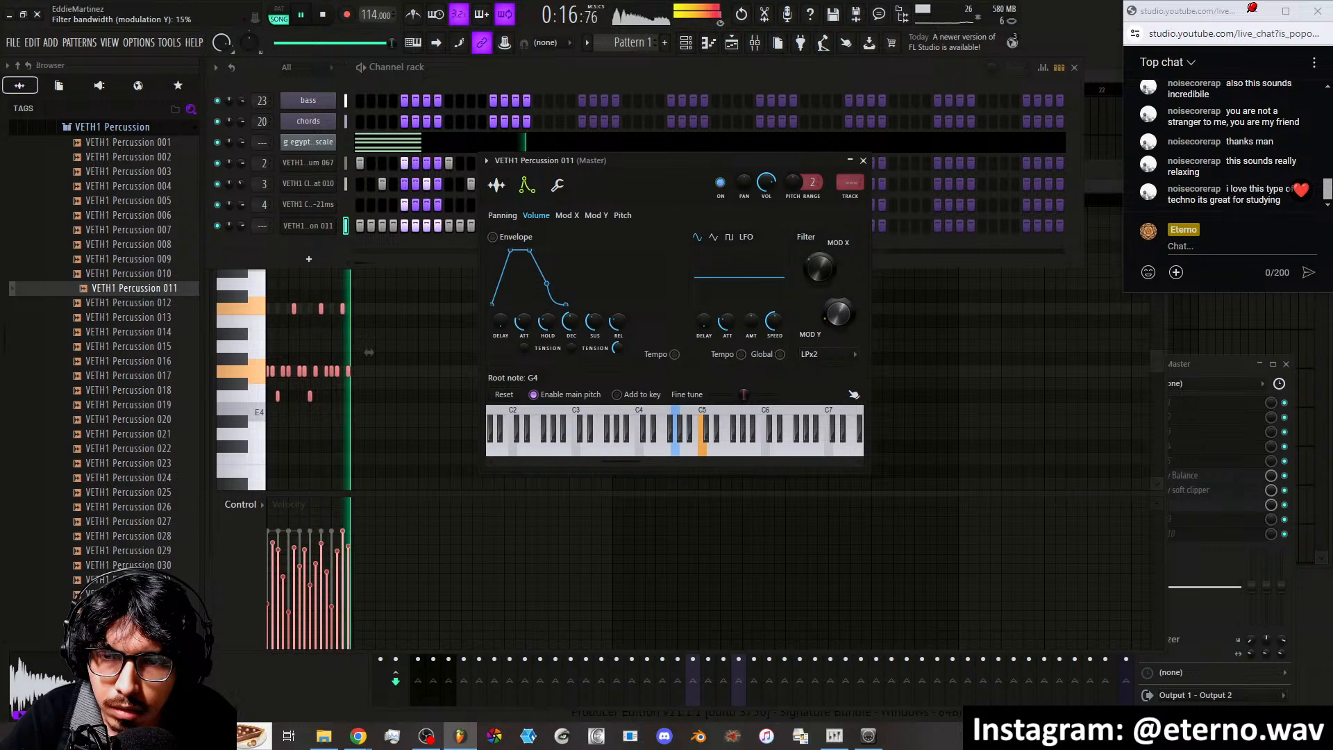
drag(839, 313, 838, 311)
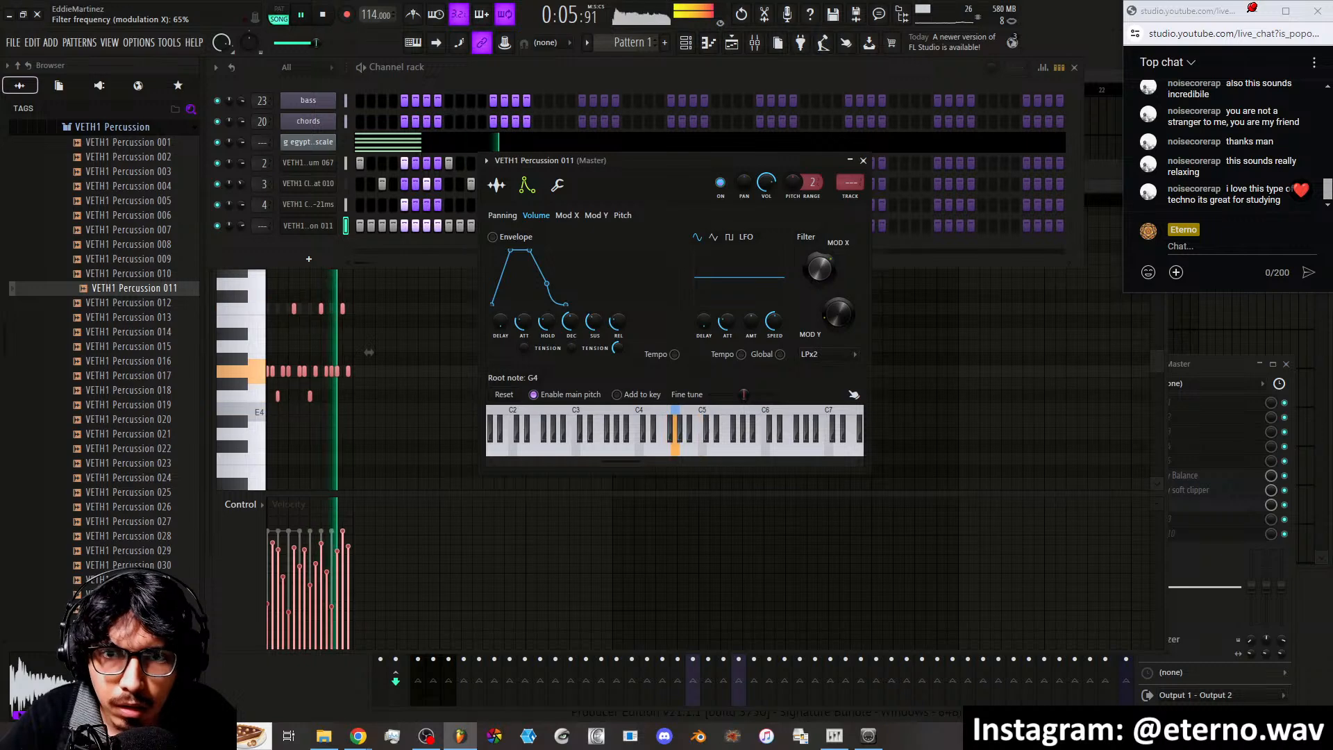
drag(812, 276, 812, 274)
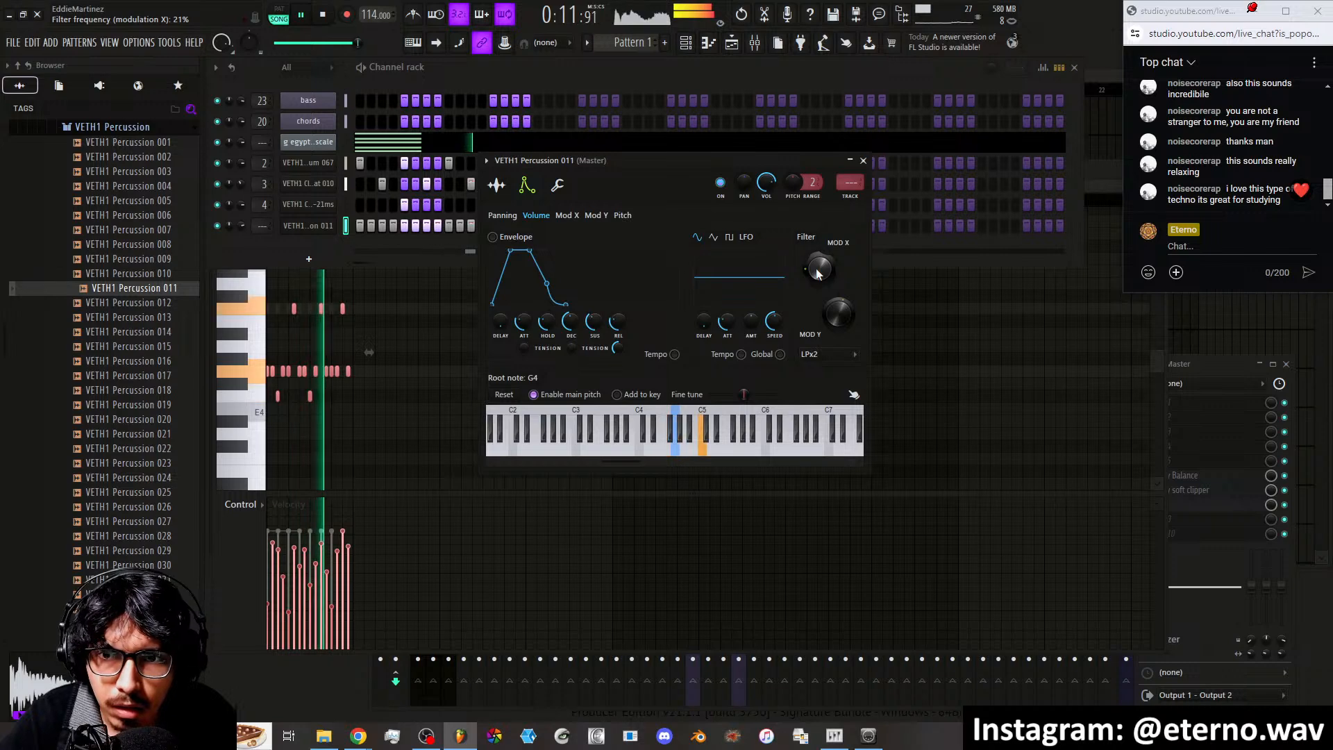
drag(818, 272, 817, 279)
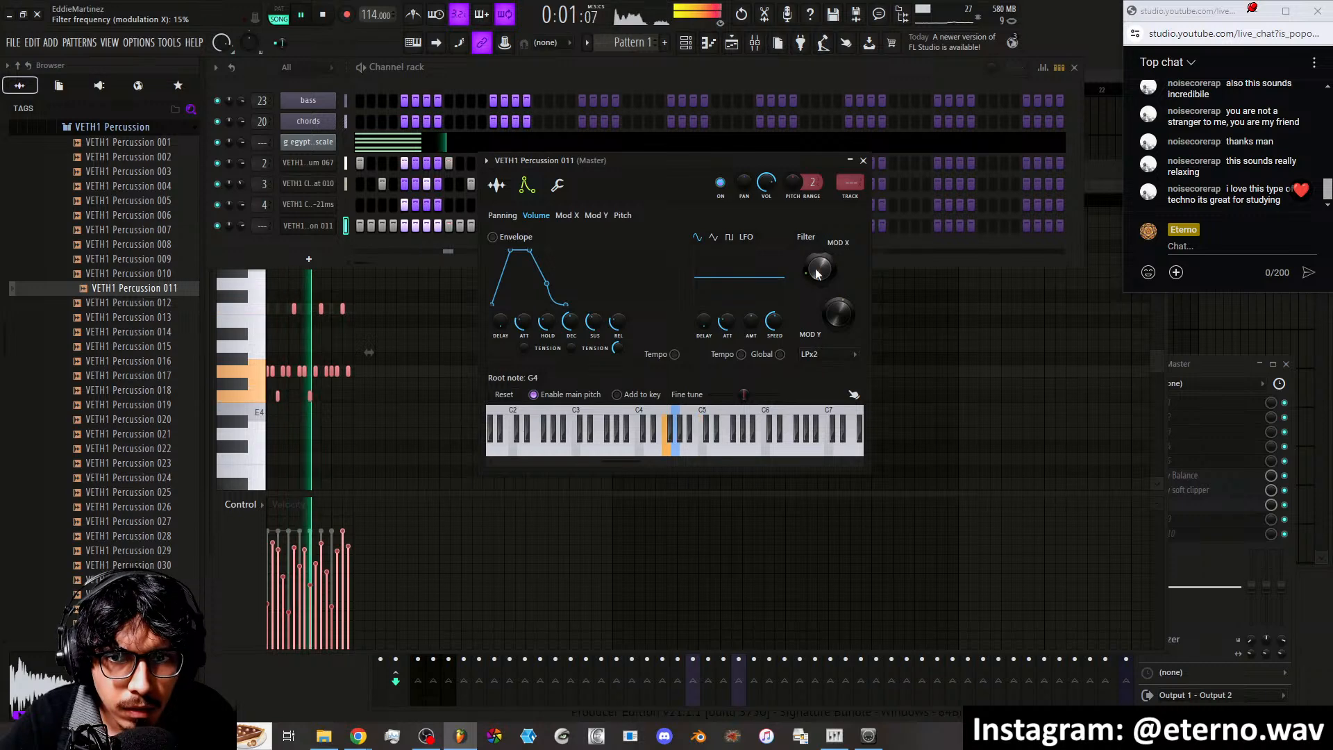
drag(838, 312, 838, 316)
mouse_move(819, 270)
mouse_down()
mouse_move(818, 259)
mouse_move(817, 272)
mouse_up()
click(863, 160)
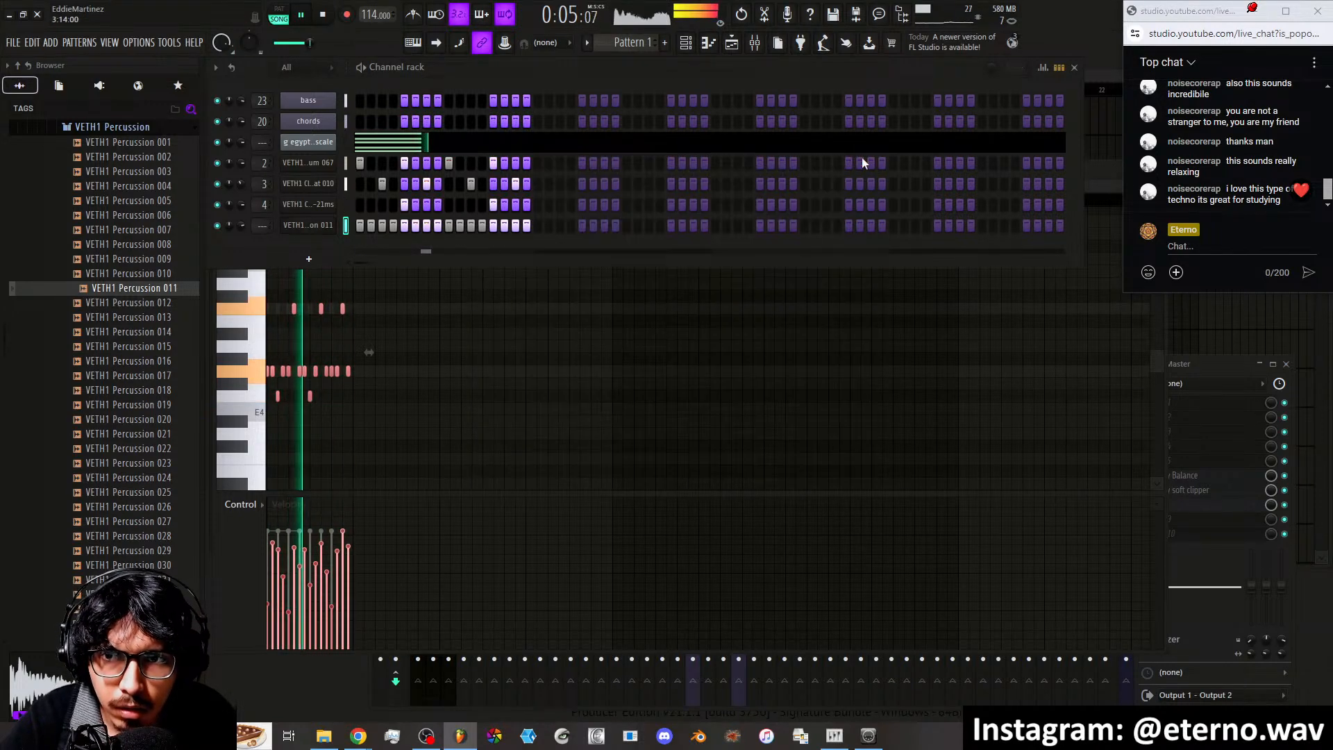
Show the mixer and route the VETH1 Percussion 011 channel to mixer insert 15
click(758, 43)
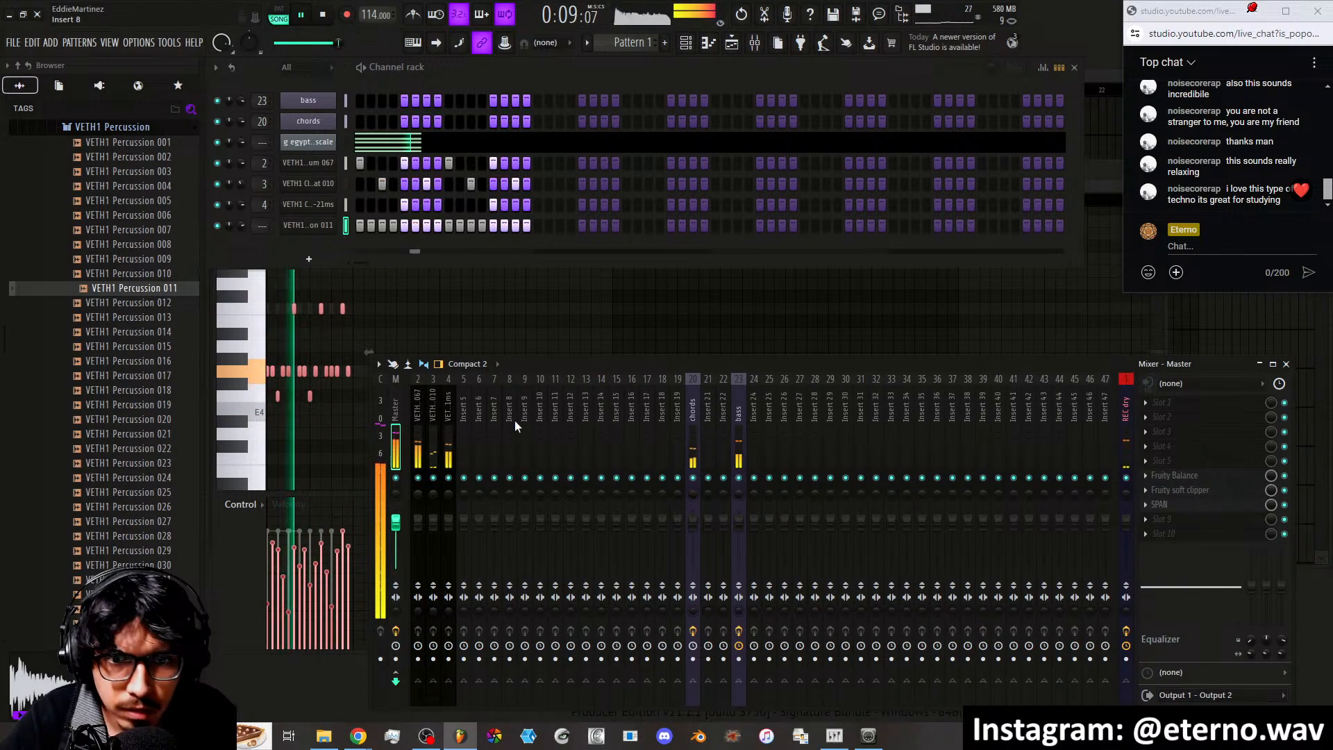
right_click(470, 421)
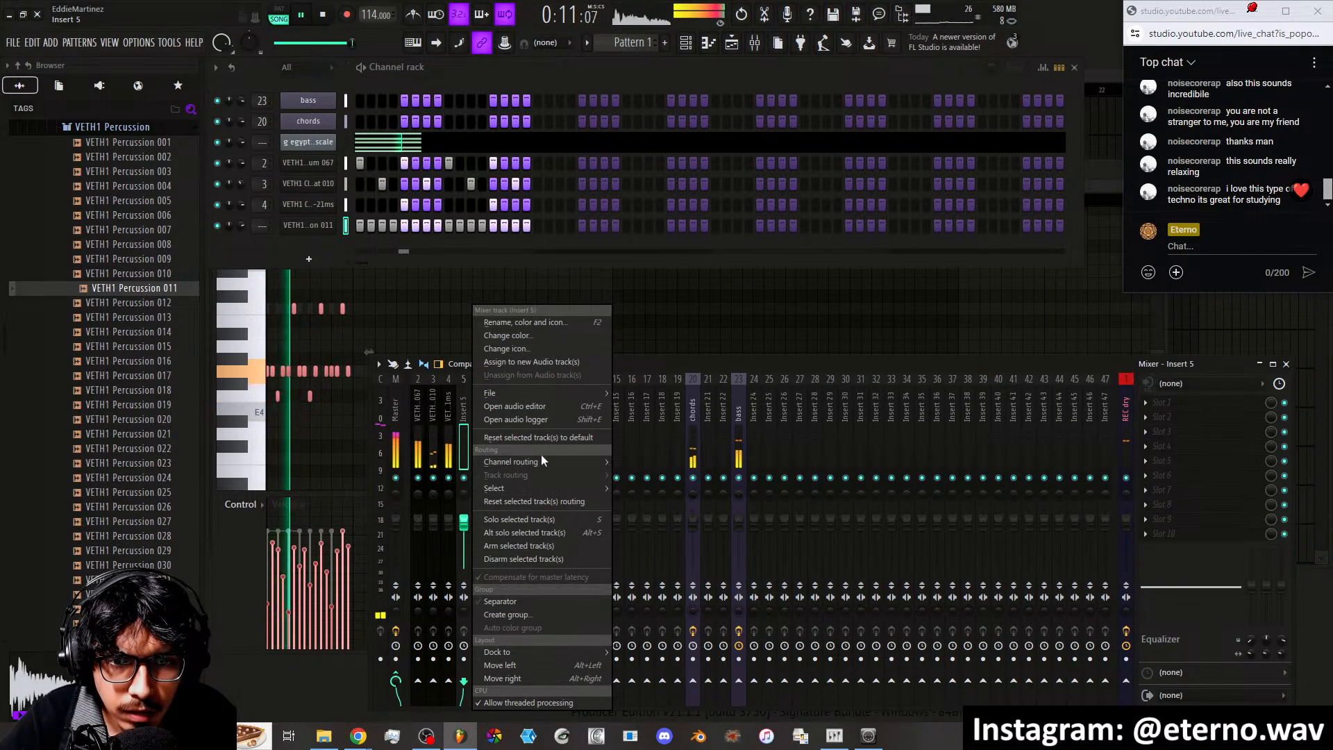
click(457, 399)
right_click(616, 417)
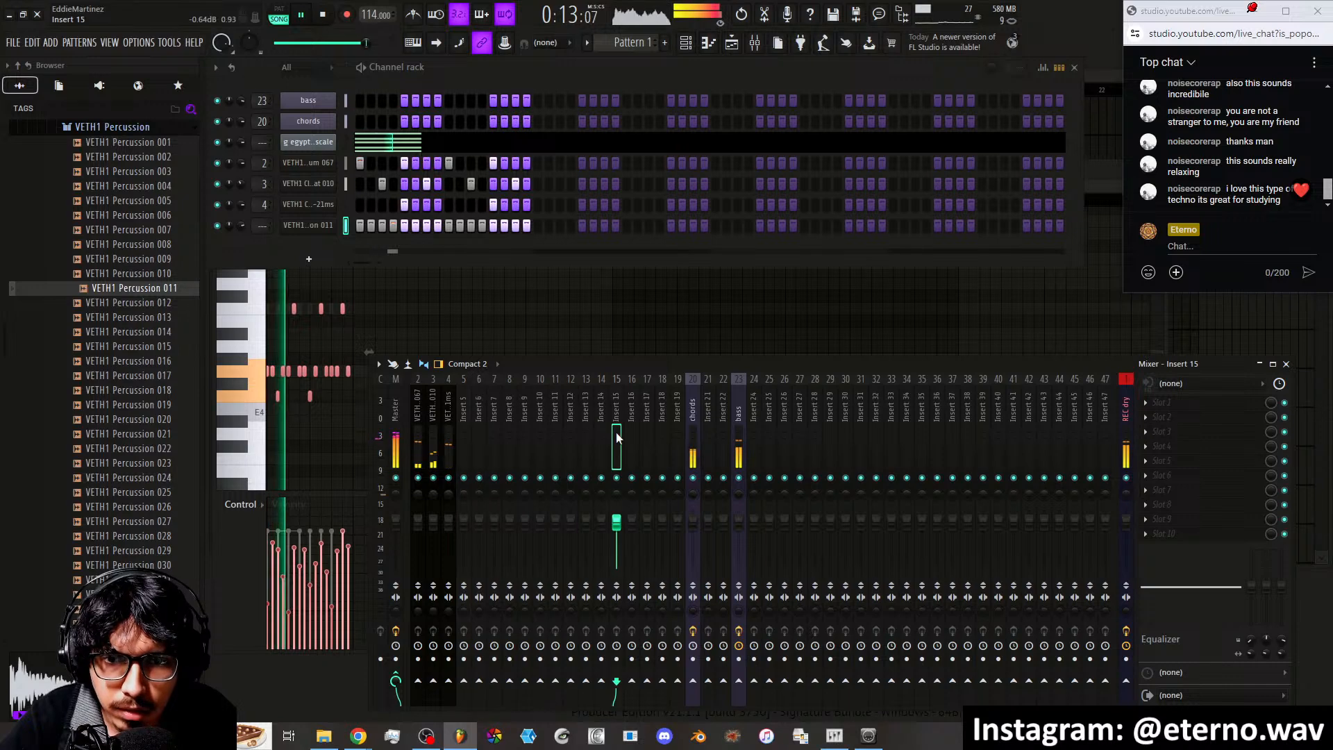
mouse_move(673, 463)
click(783, 464)
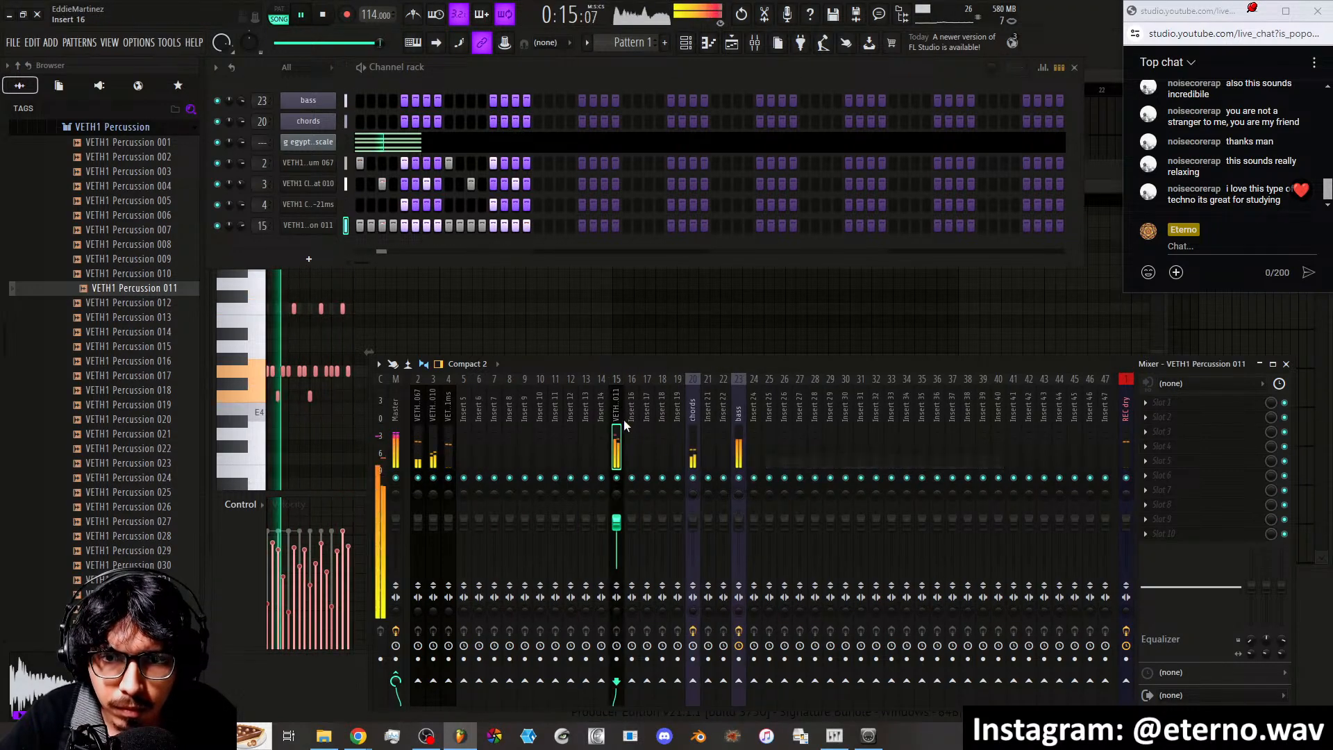
Load the HYPNOTiK effect into the first slot of the VETH1 Percussion 011 mixer track
click(1163, 409)
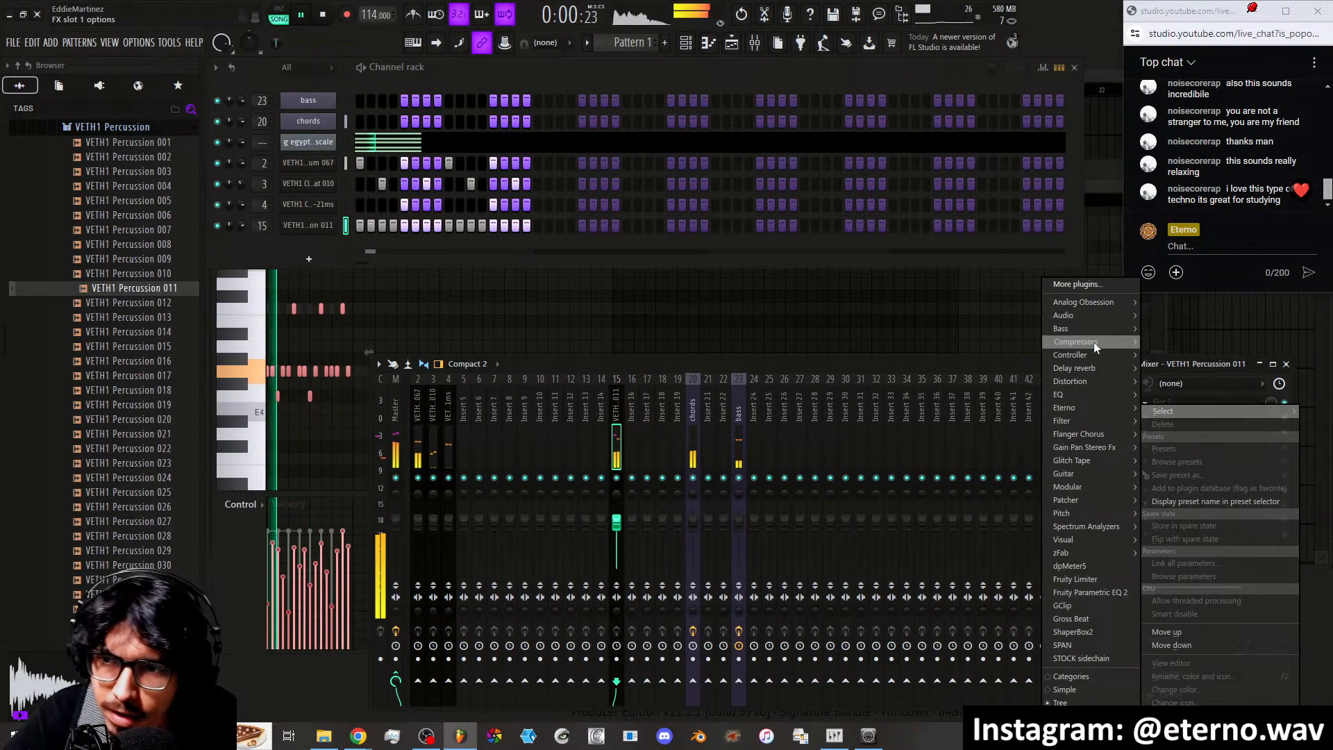
mouse_move(1084, 421)
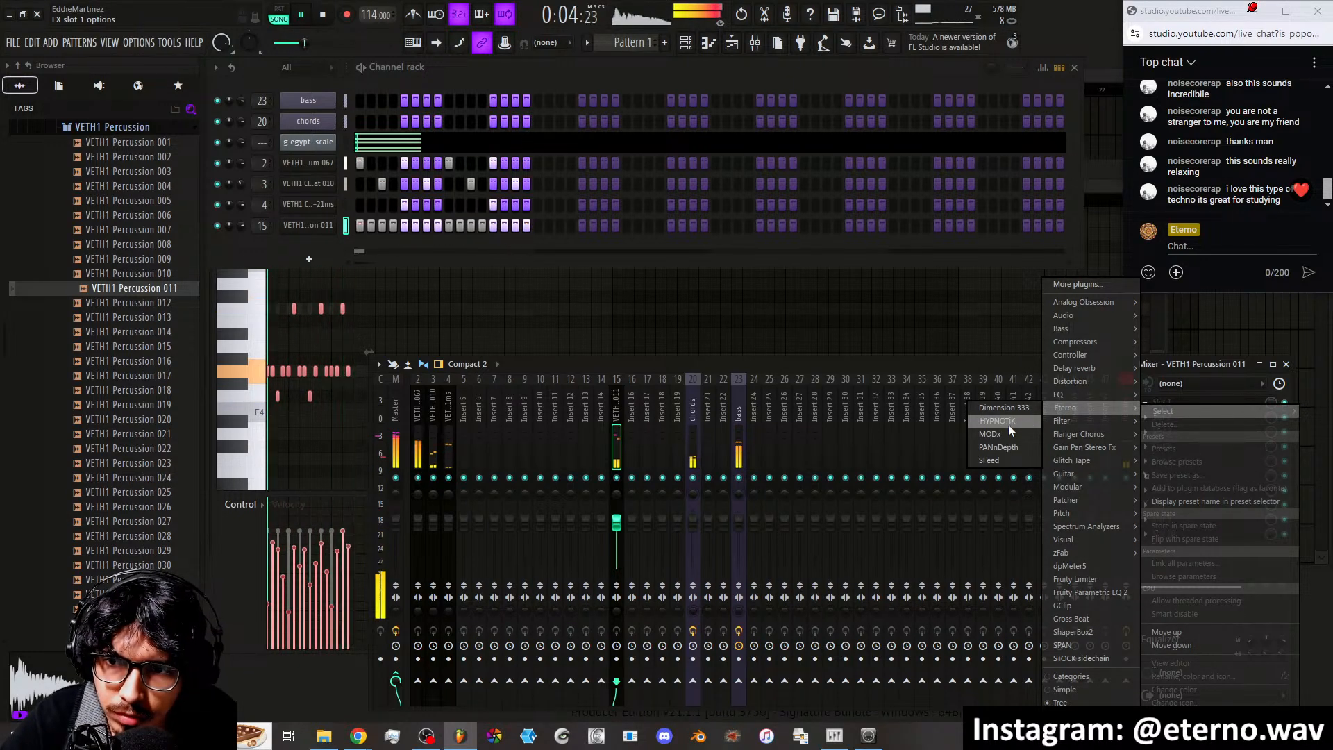
click(1008, 424)
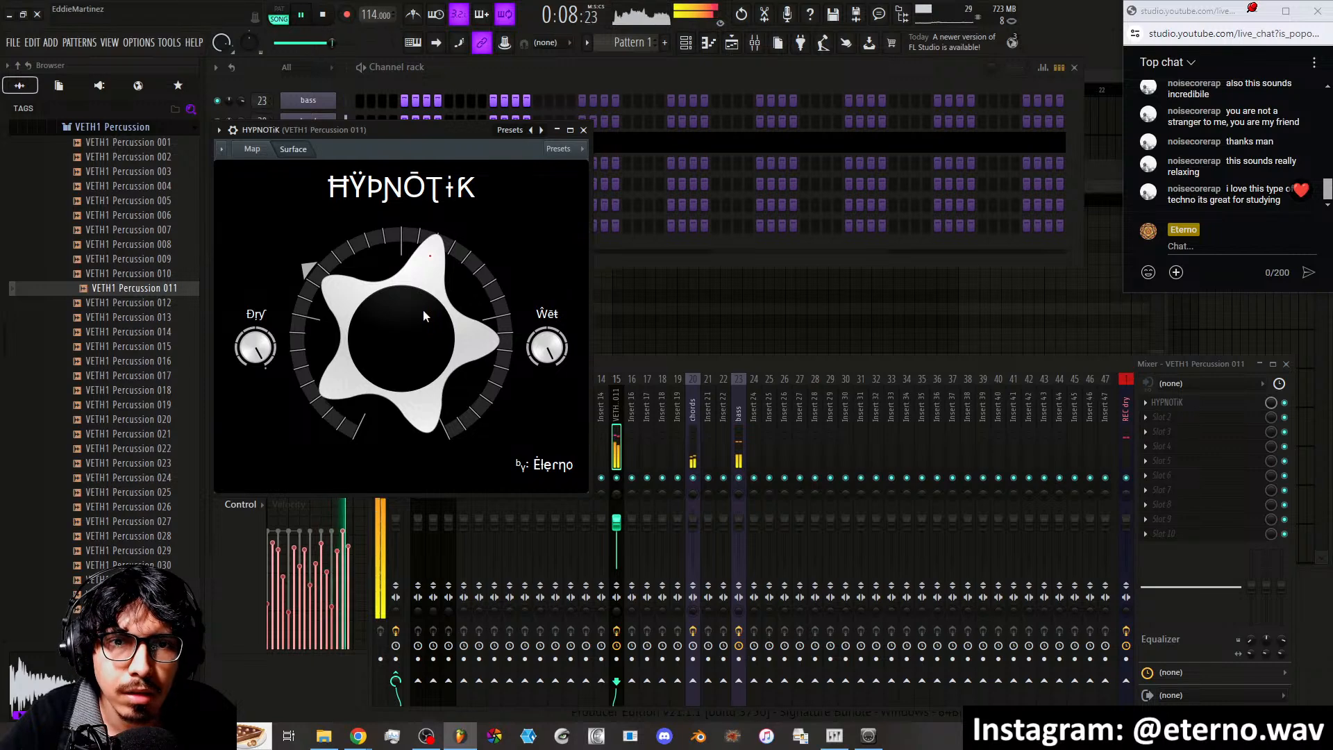
Turn HYPNOTiK's central dial down to about ten o'clock, reduce its Dry and Wet levels, and close the plugin
drag(423, 311, 423, 359)
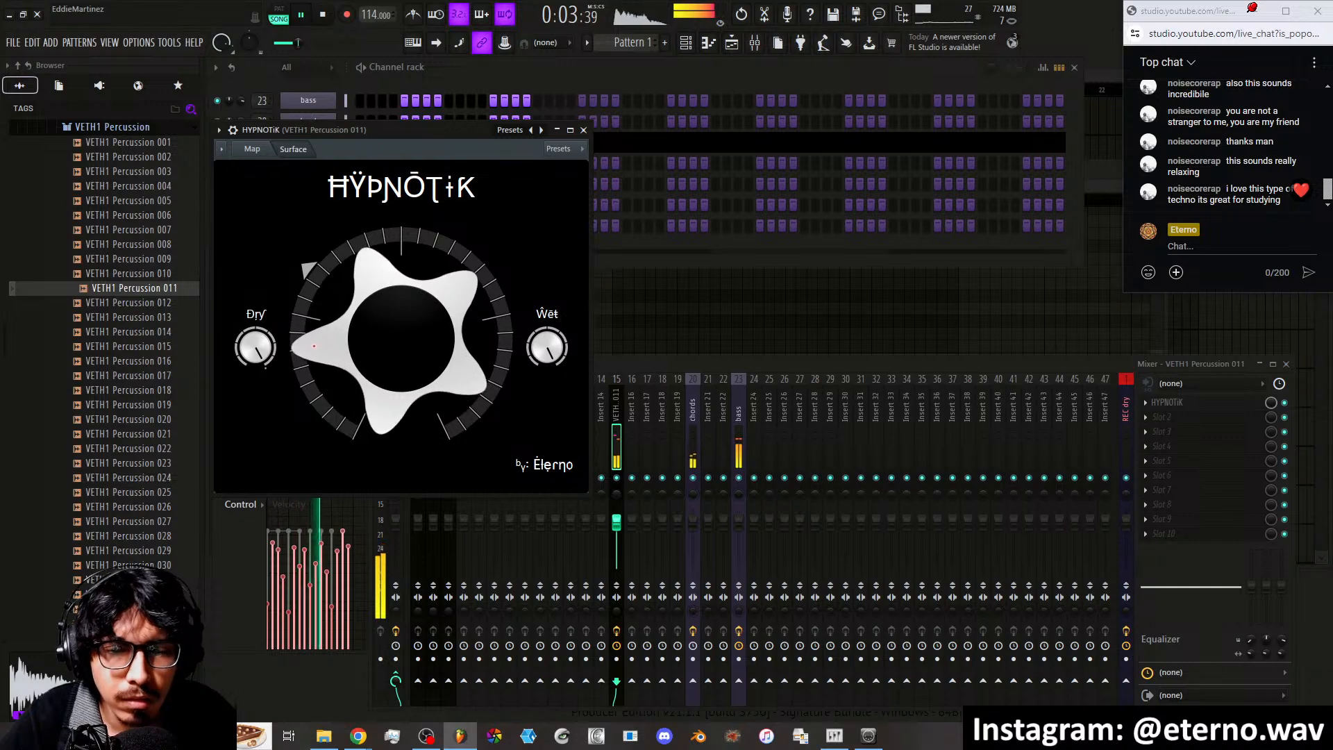
drag(274, 357, 273, 356)
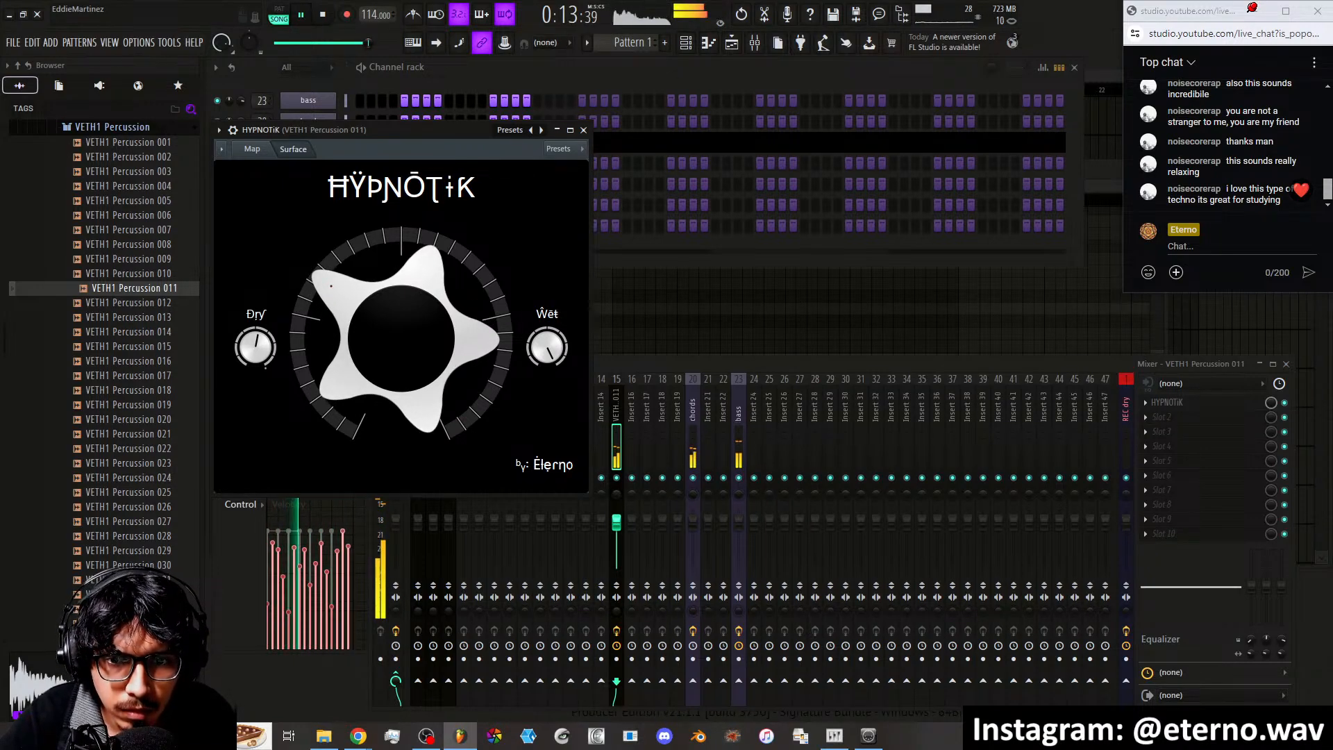
drag(260, 350, 260, 353)
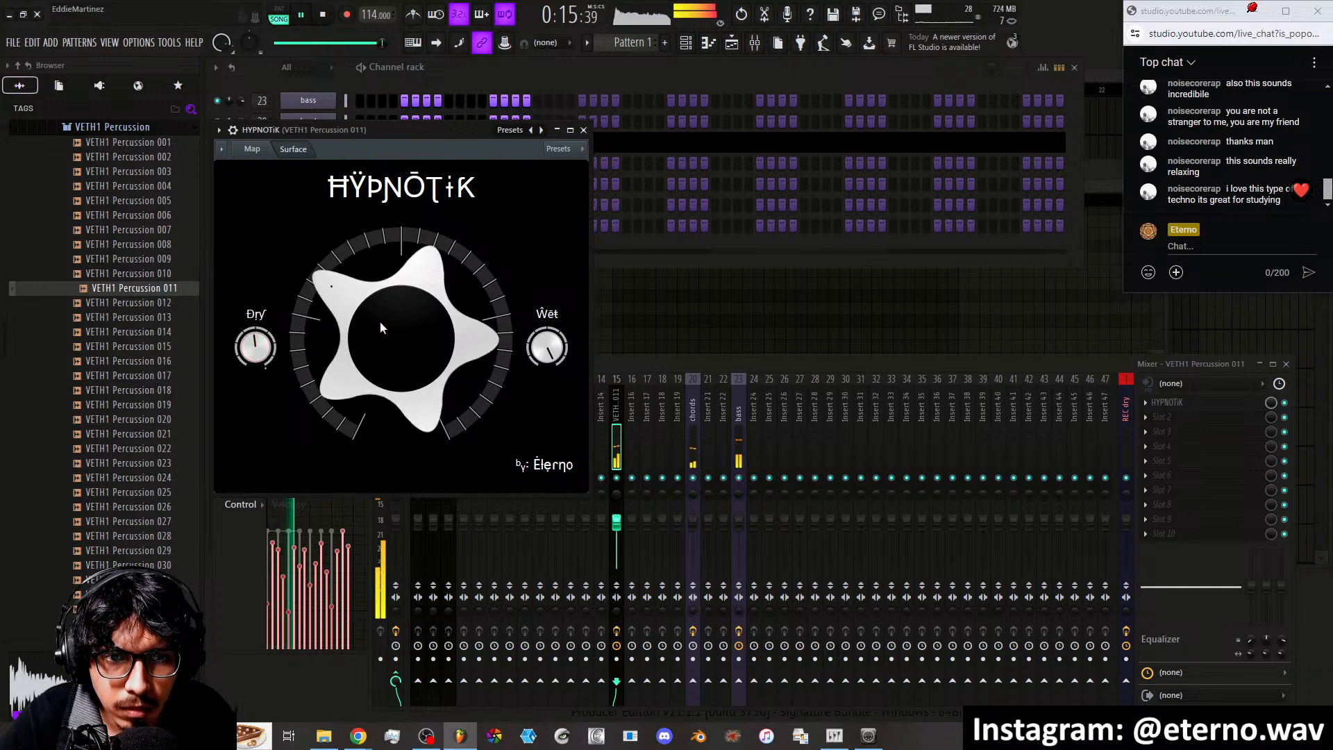
drag(381, 327, 381, 325)
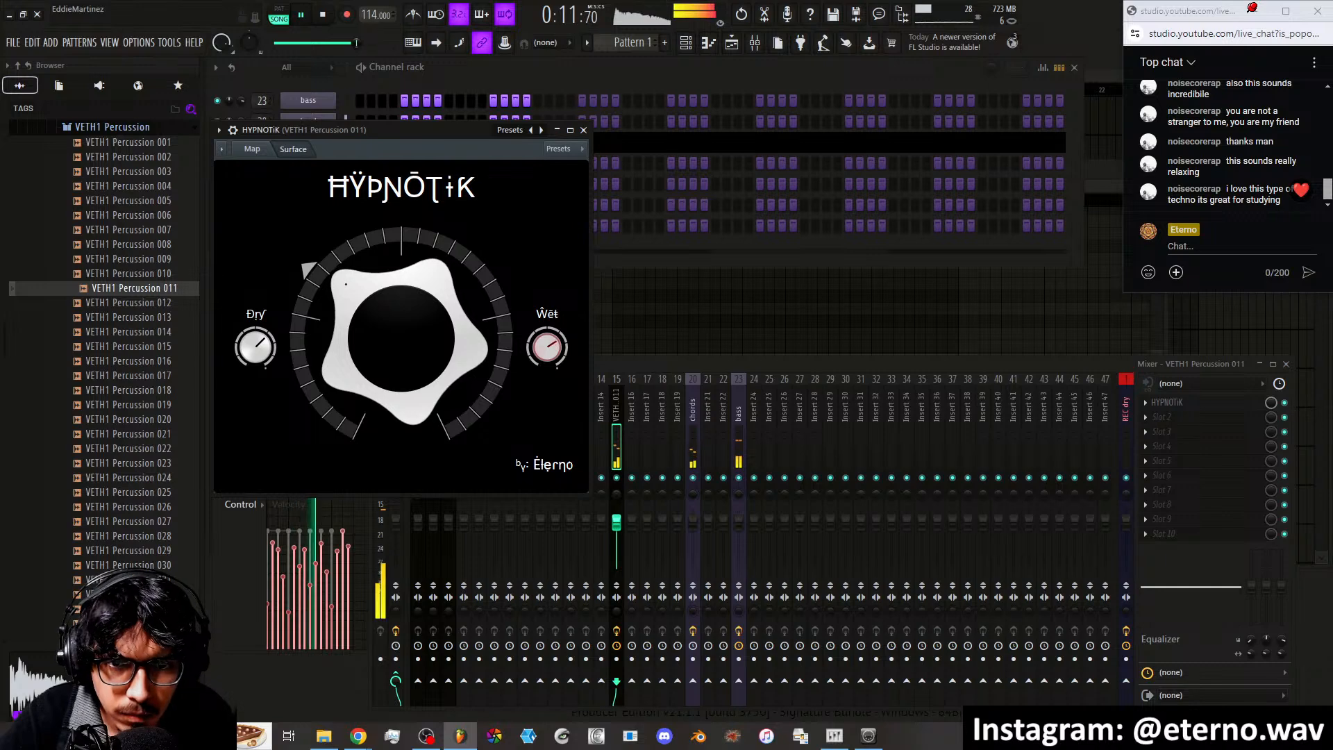
click(583, 131)
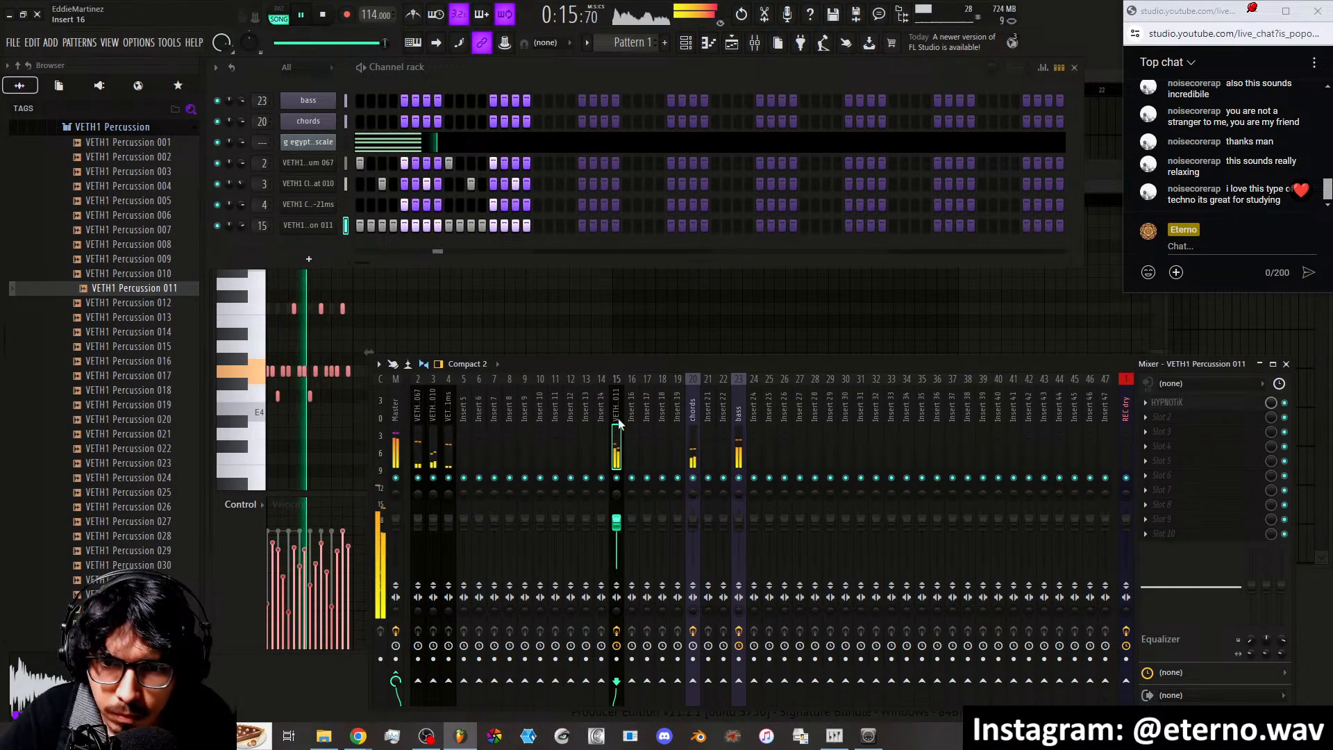
Mute the channel ending in 067 and slightly lower the VETH1 Percussion 011 mixer fader
click(224, 159)
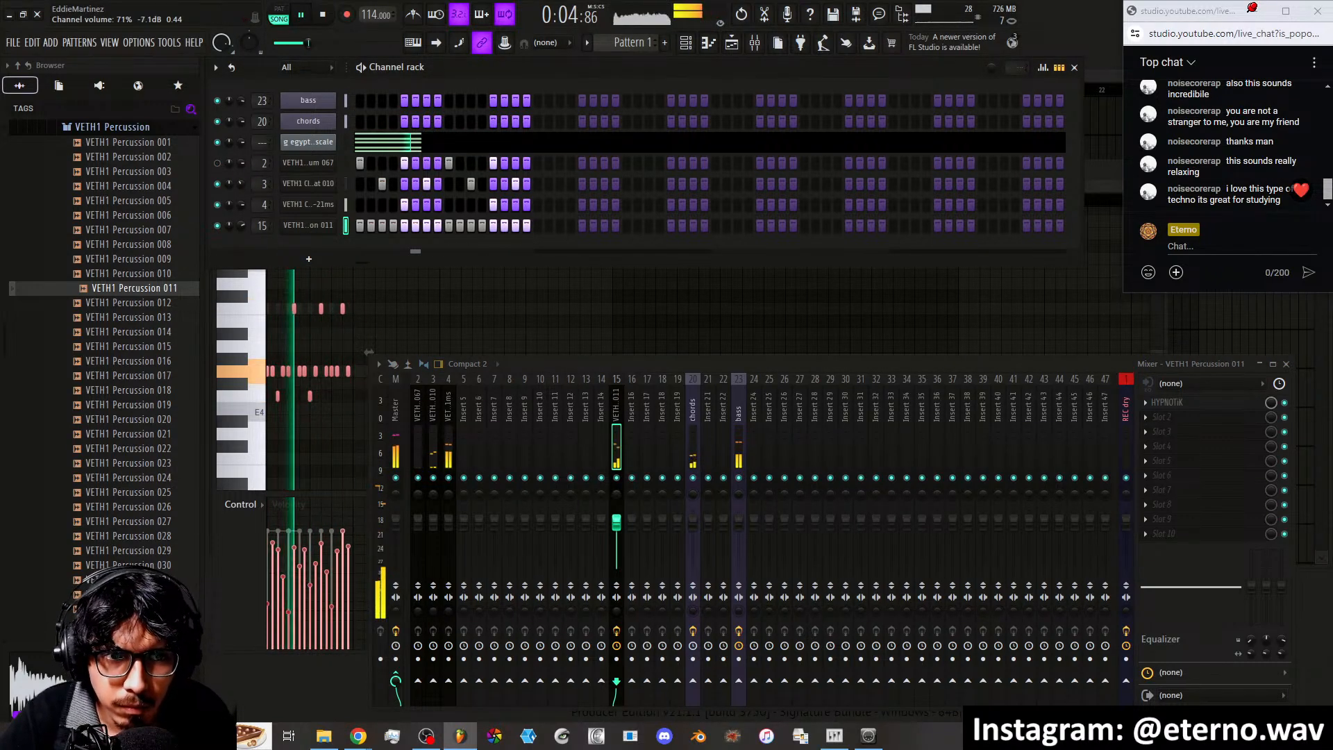
drag(623, 524, 622, 527)
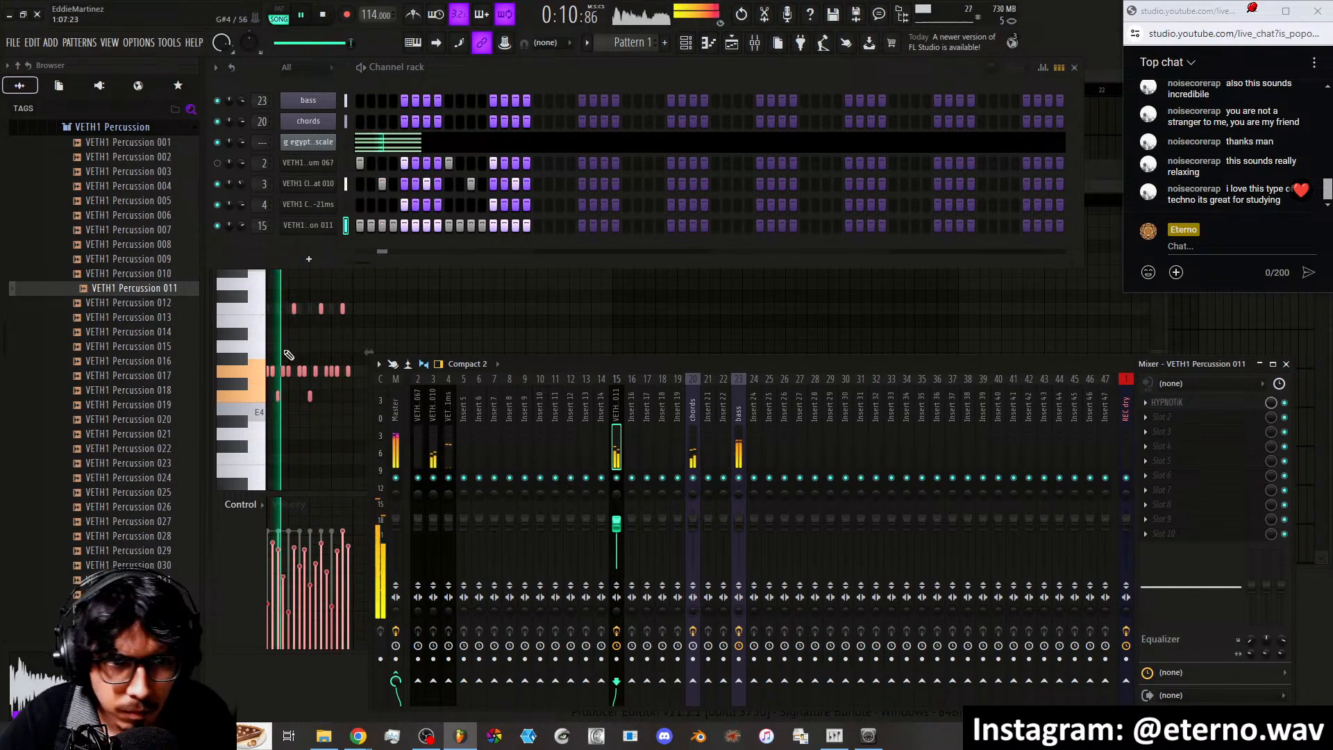
Audition percussion samples, add VETH1 Percussion 016 as a new sampler channel, and route it to mixer insert 16
click(128, 229)
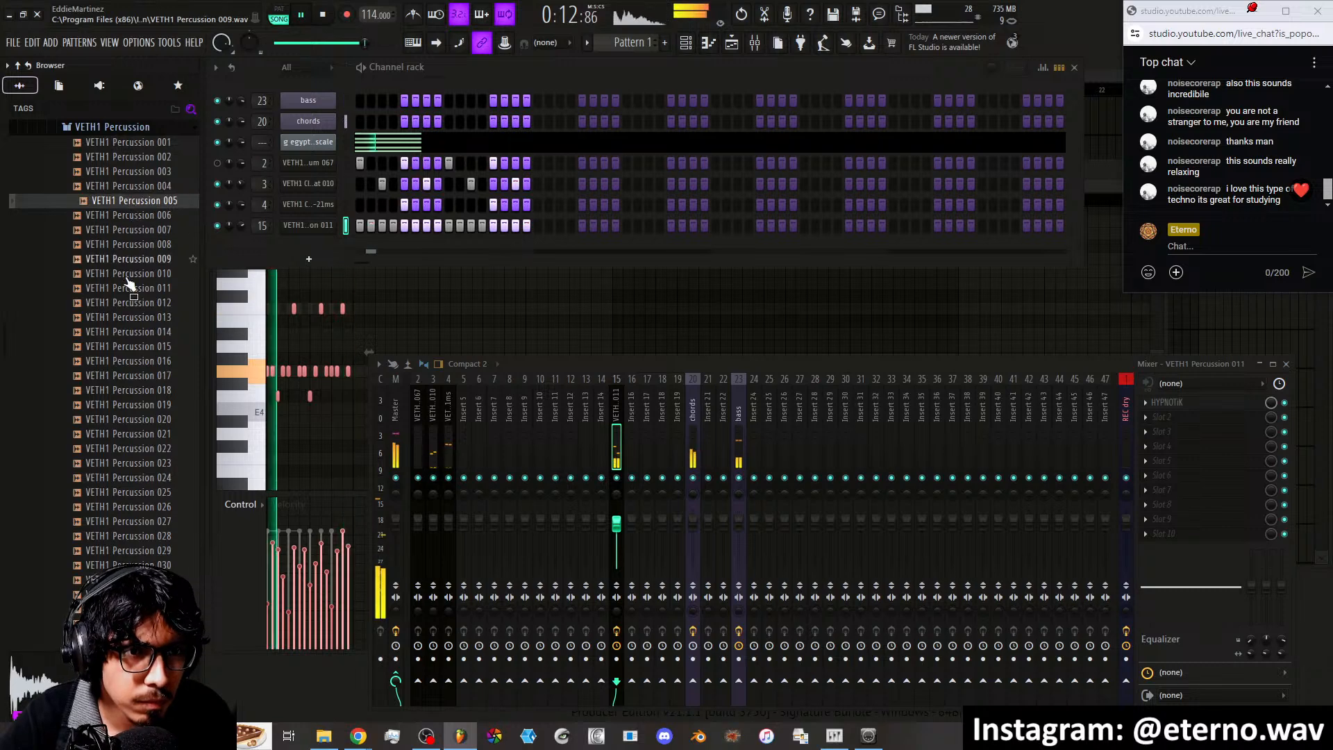
click(128, 360)
scroll(139, 410, up, 2)
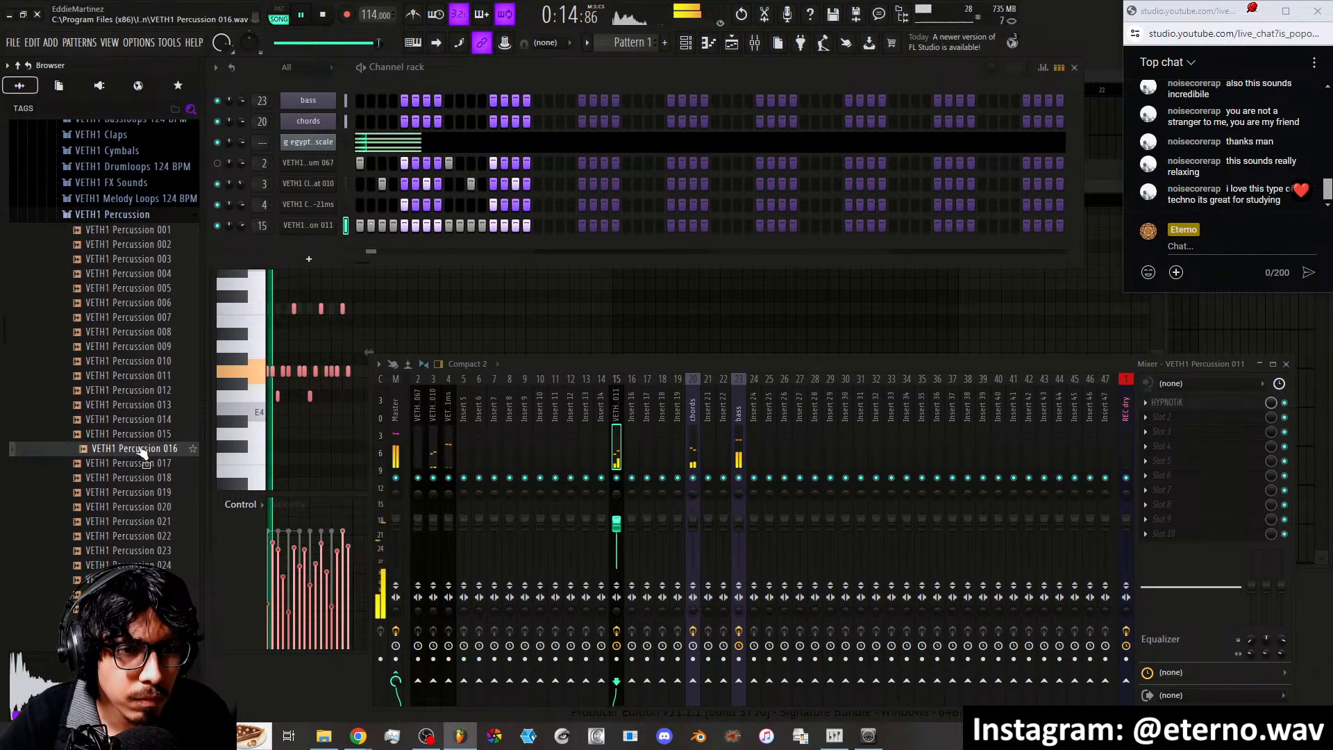
drag(139, 447, 306, 245)
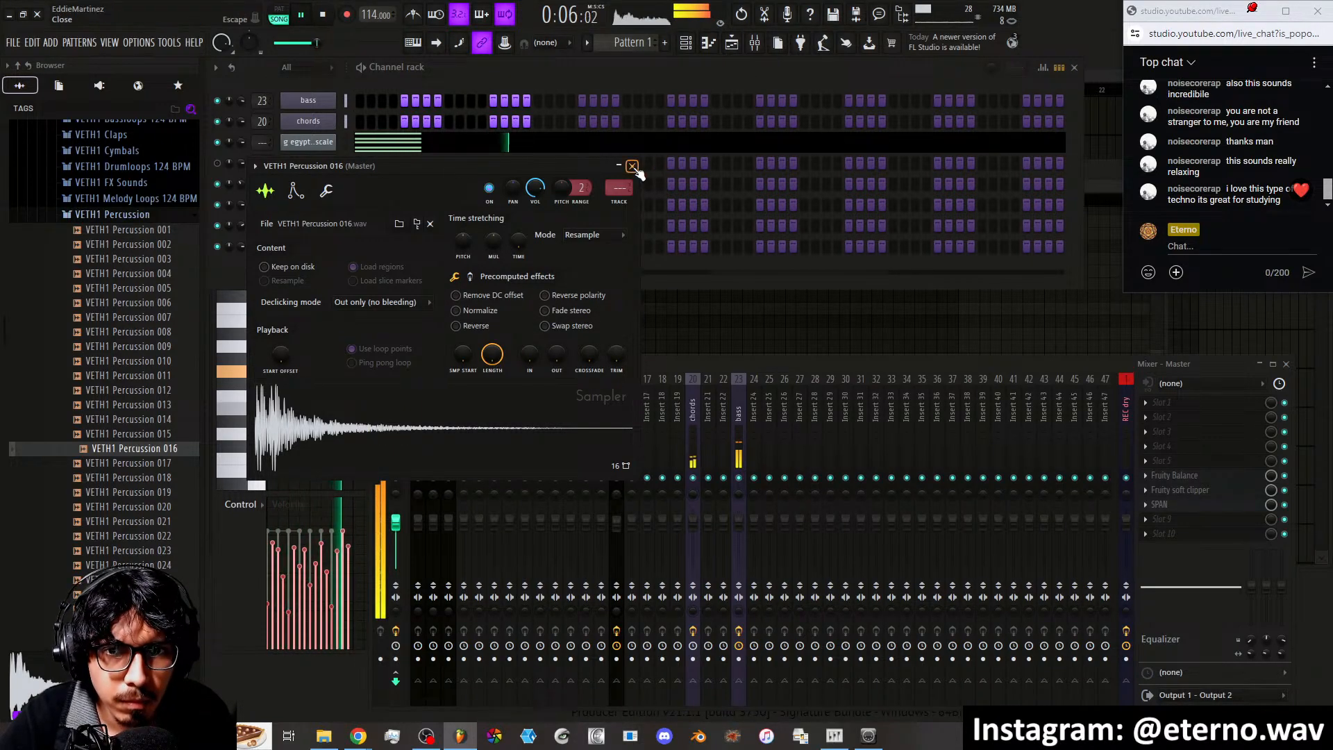
click(631, 167)
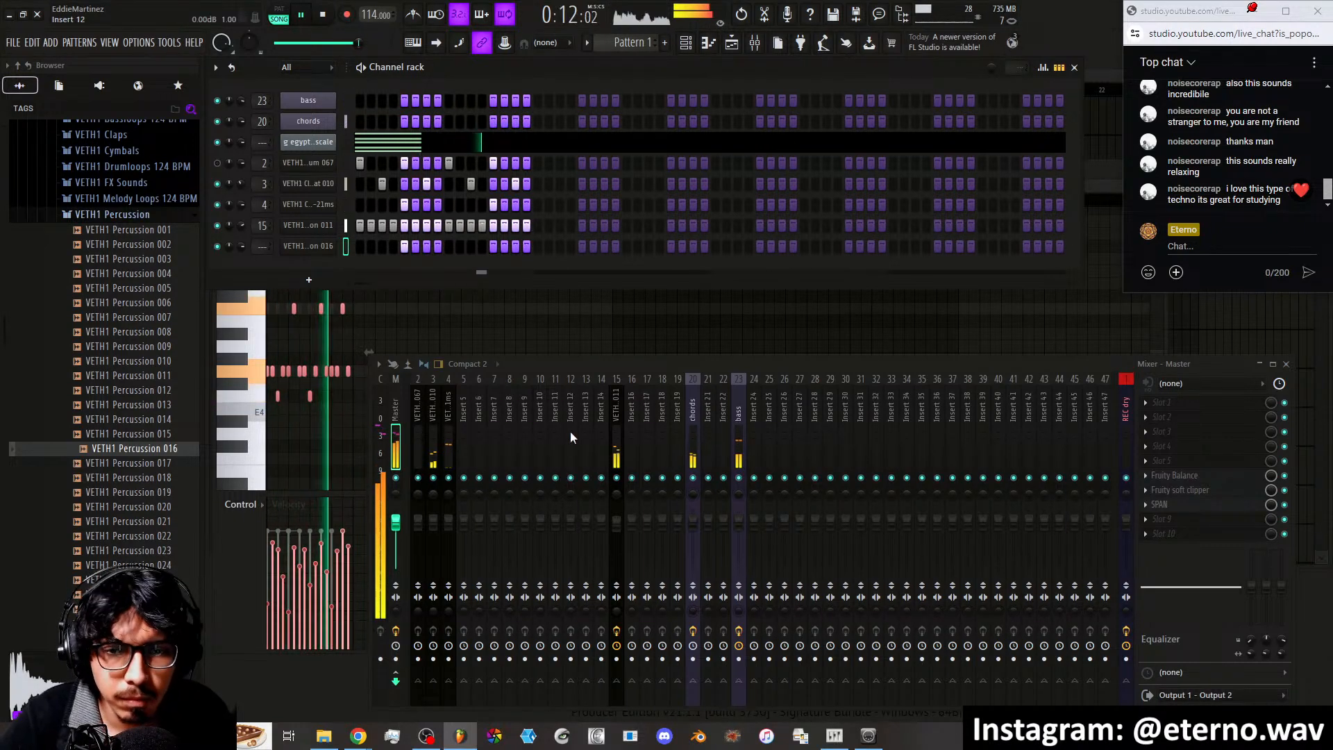
right_click(631, 429)
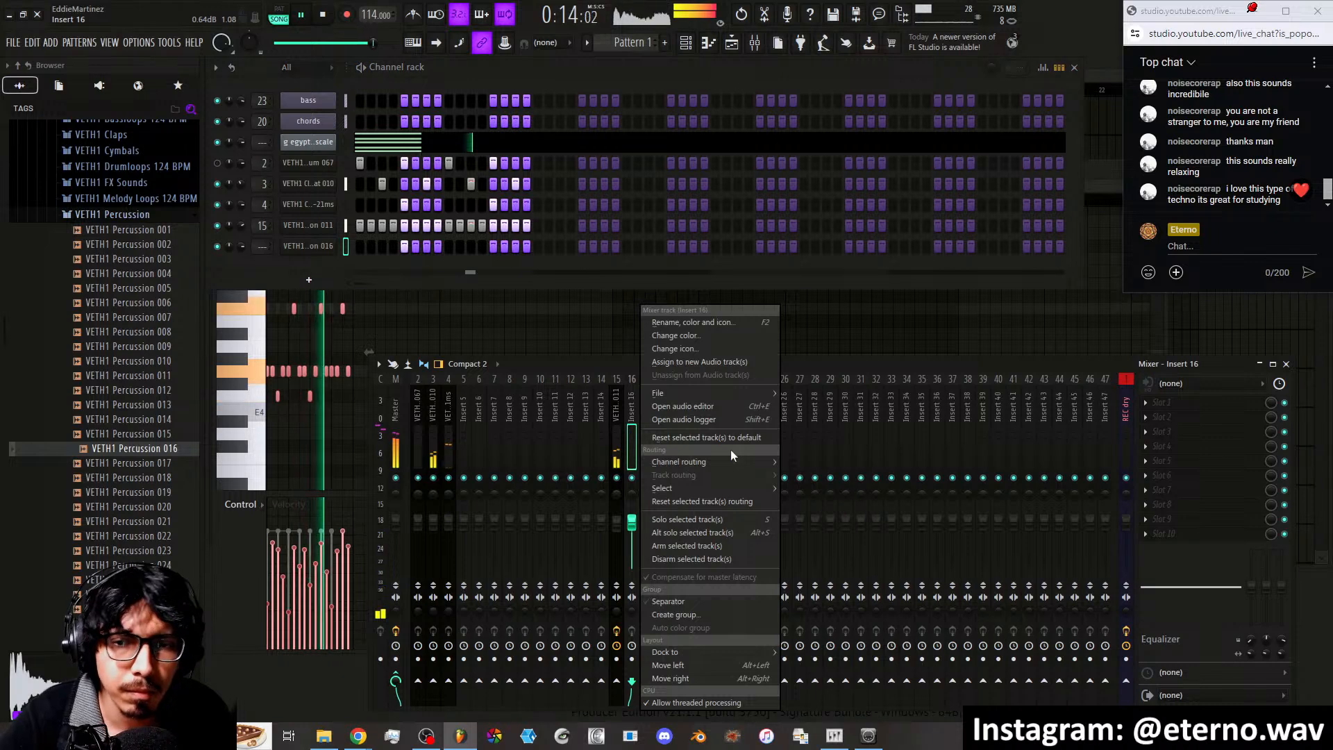
click(804, 461)
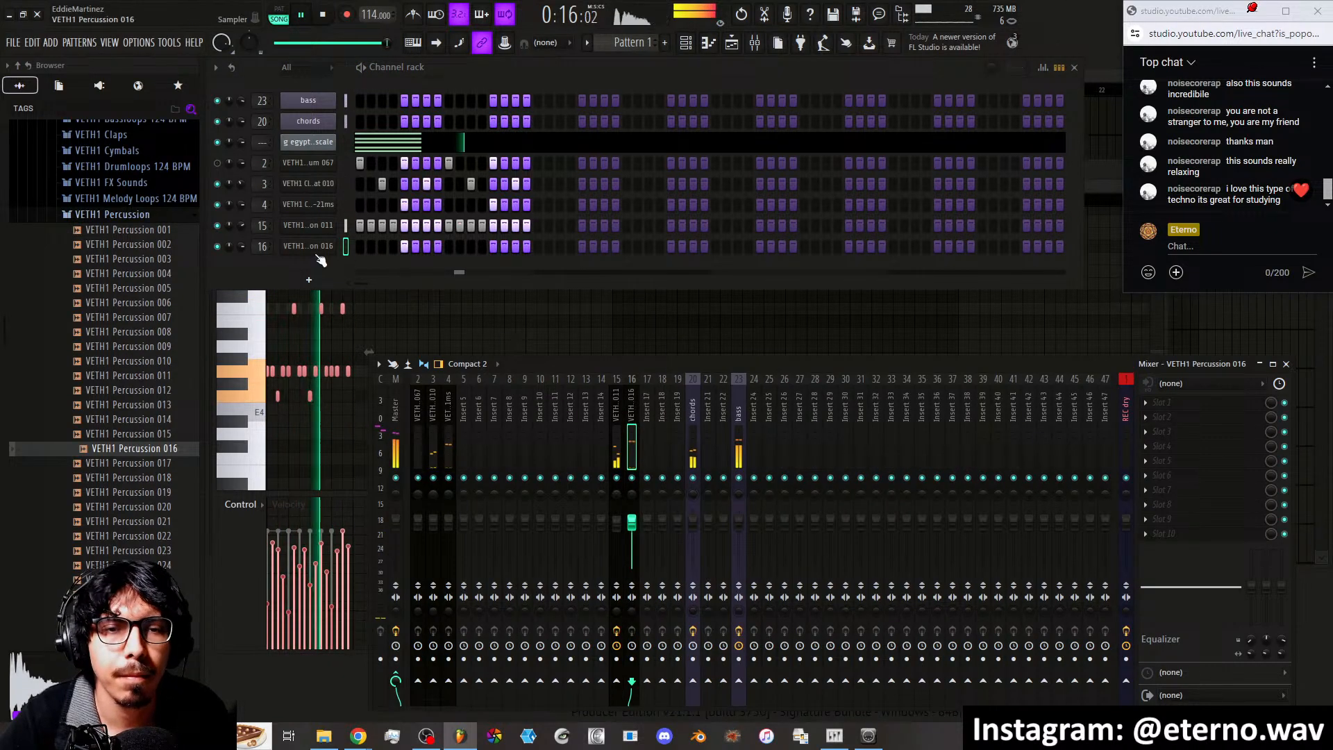
Open the VETH1 Percussion 016 sample in the Newtone pitch corrector and set Center to 100%
click(311, 251)
right_click(388, 390)
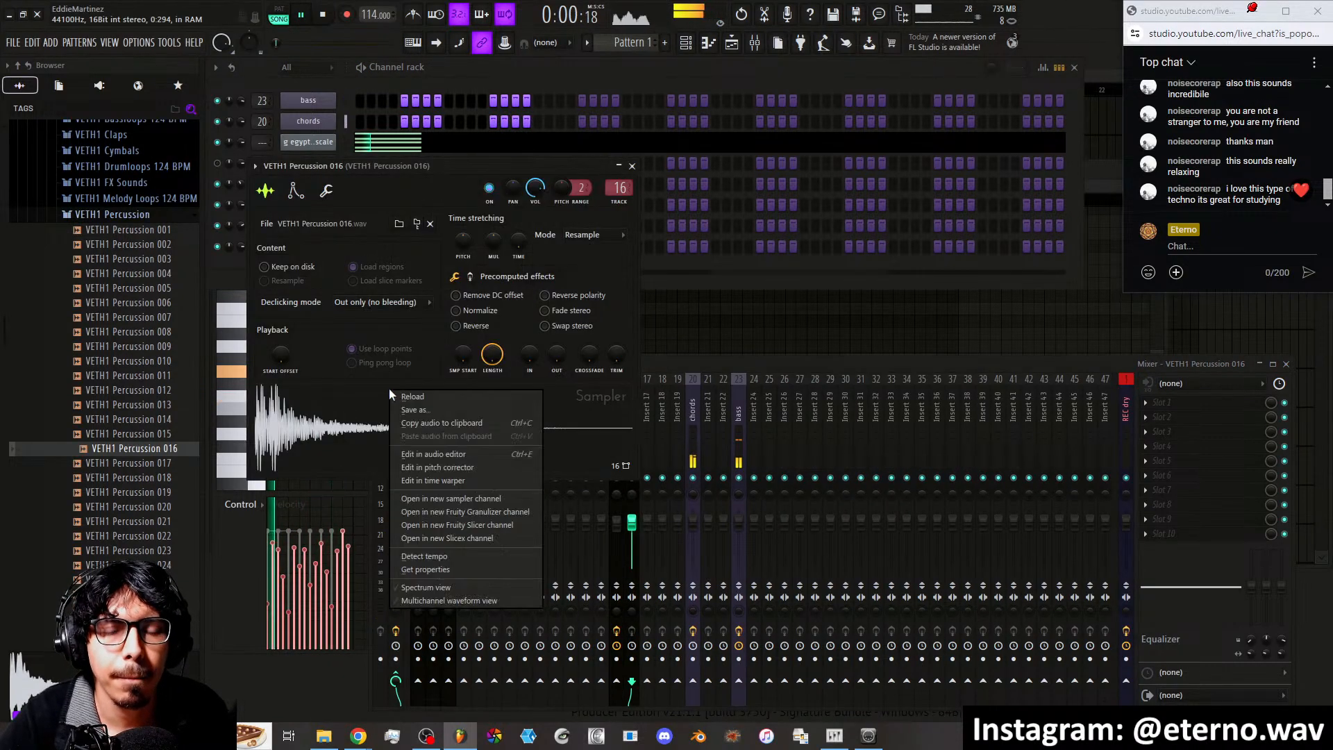
click(456, 465)
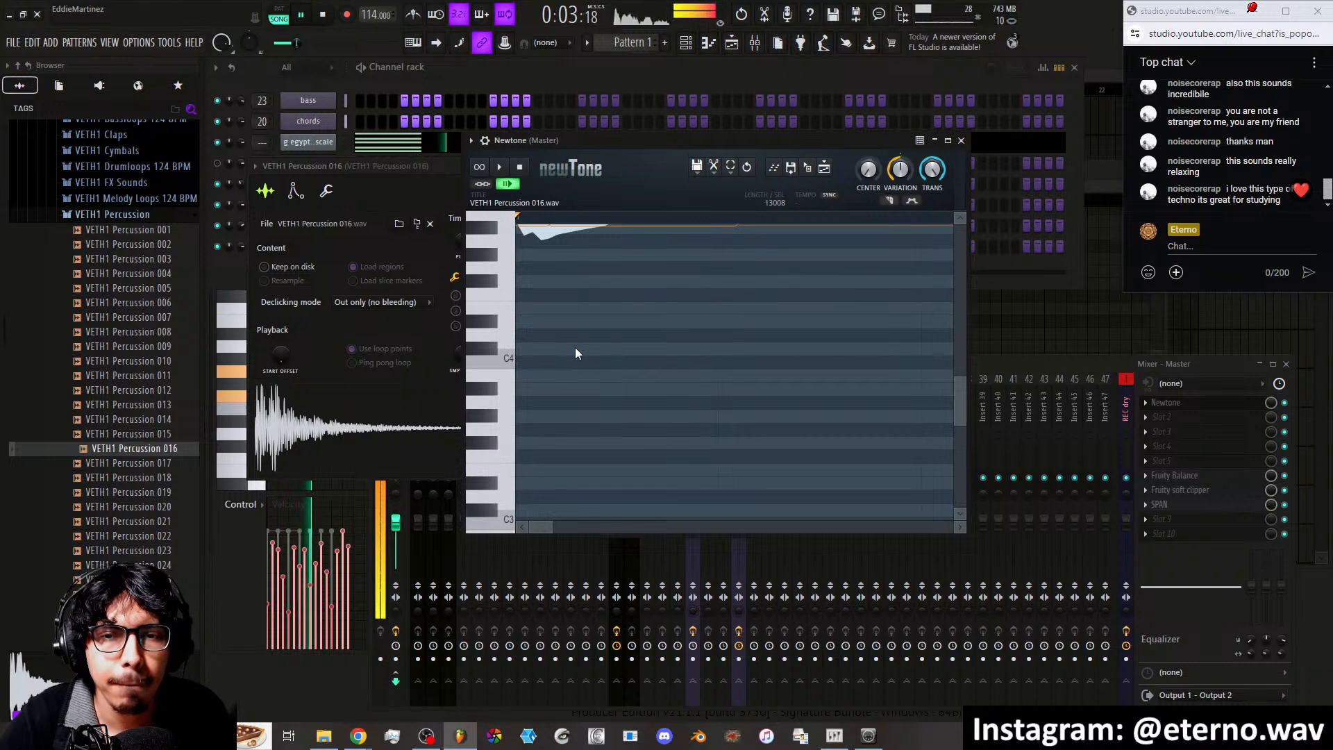
scroll(573, 353, up, 2)
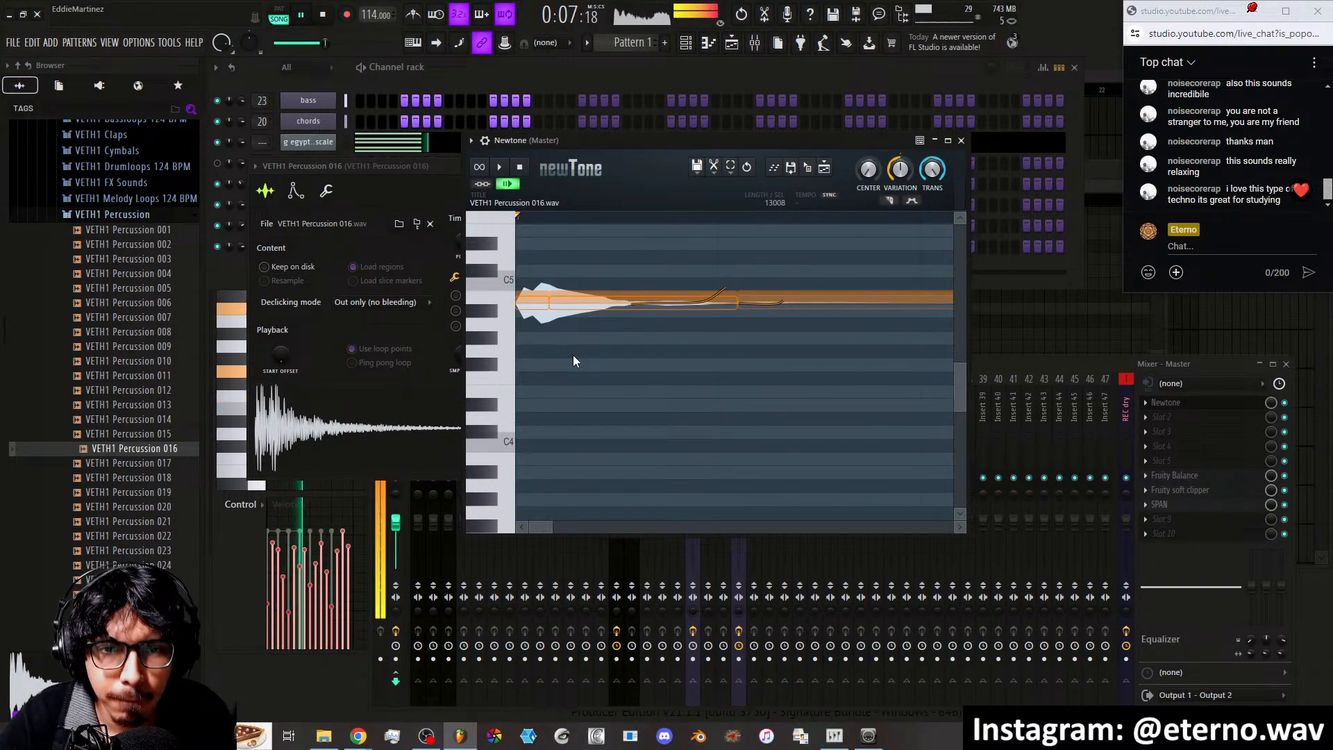
drag(867, 170, 867, 139)
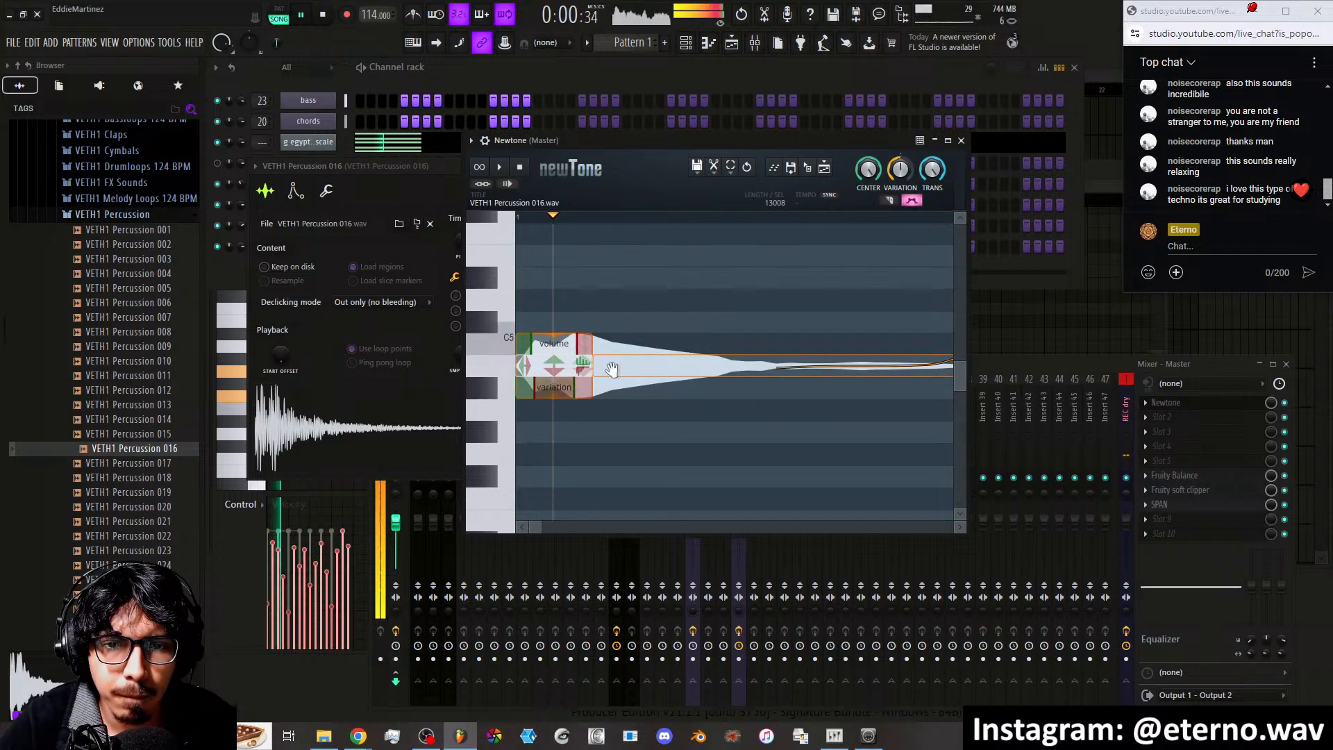
Shift all three Newtone segments of the percussion sample up one semitone to C5
scroll(612, 369, down, 4)
drag(526, 366, 523, 349)
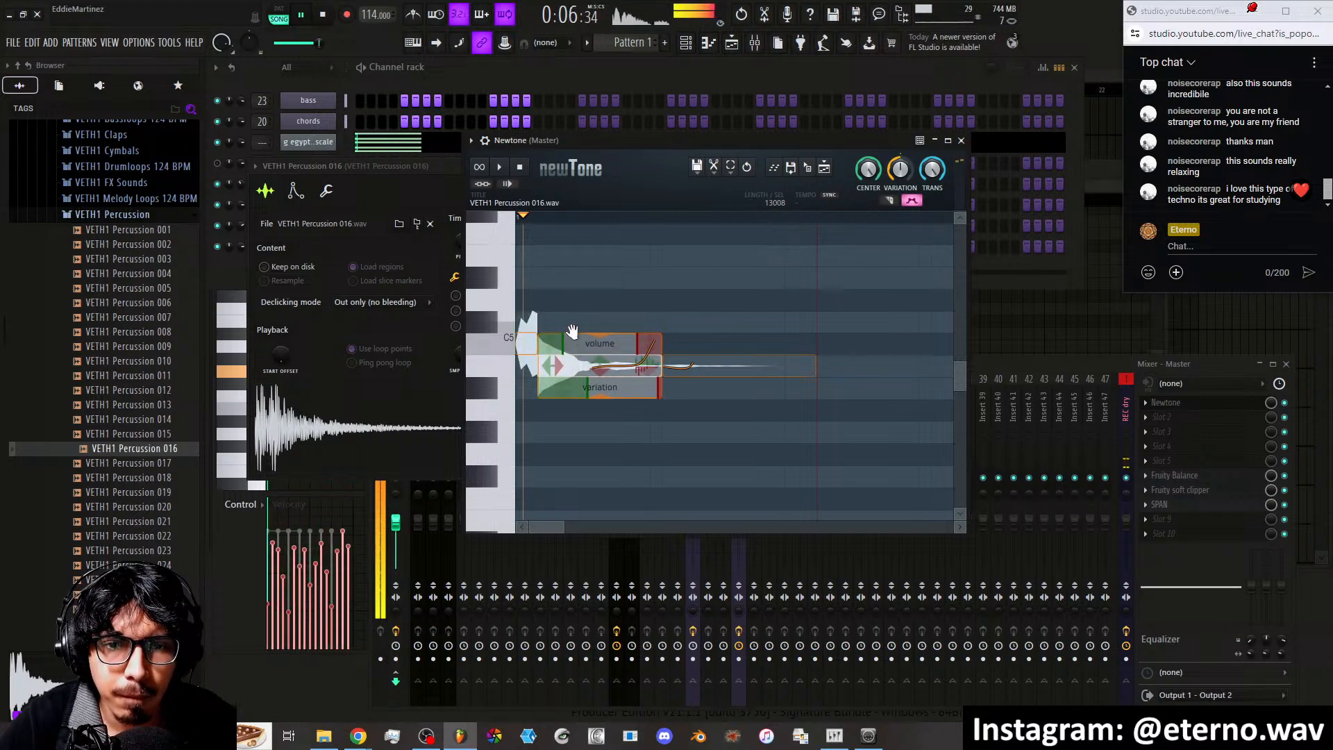
drag(593, 366, 595, 343)
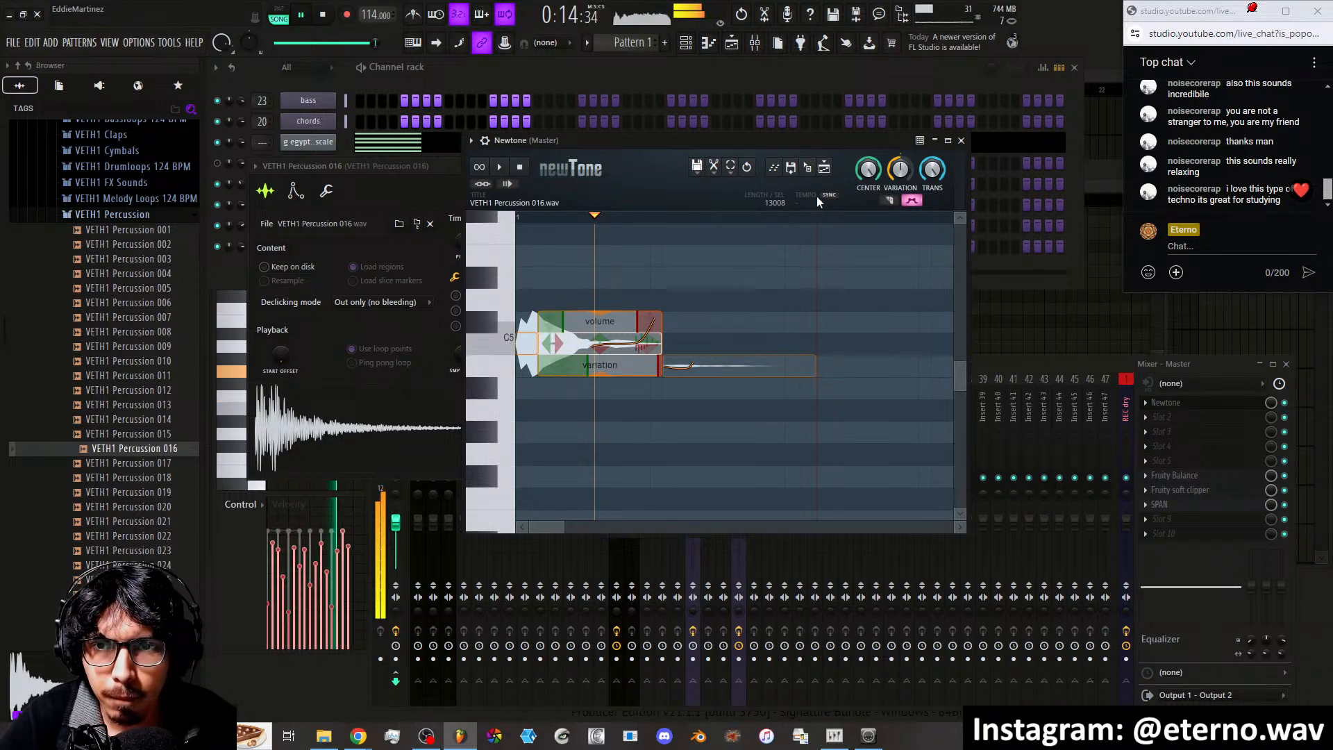
mouse_move(865, 172)
mouse_down()
mouse_move(865, 201)
mouse_move(865, 173)
mouse_up()
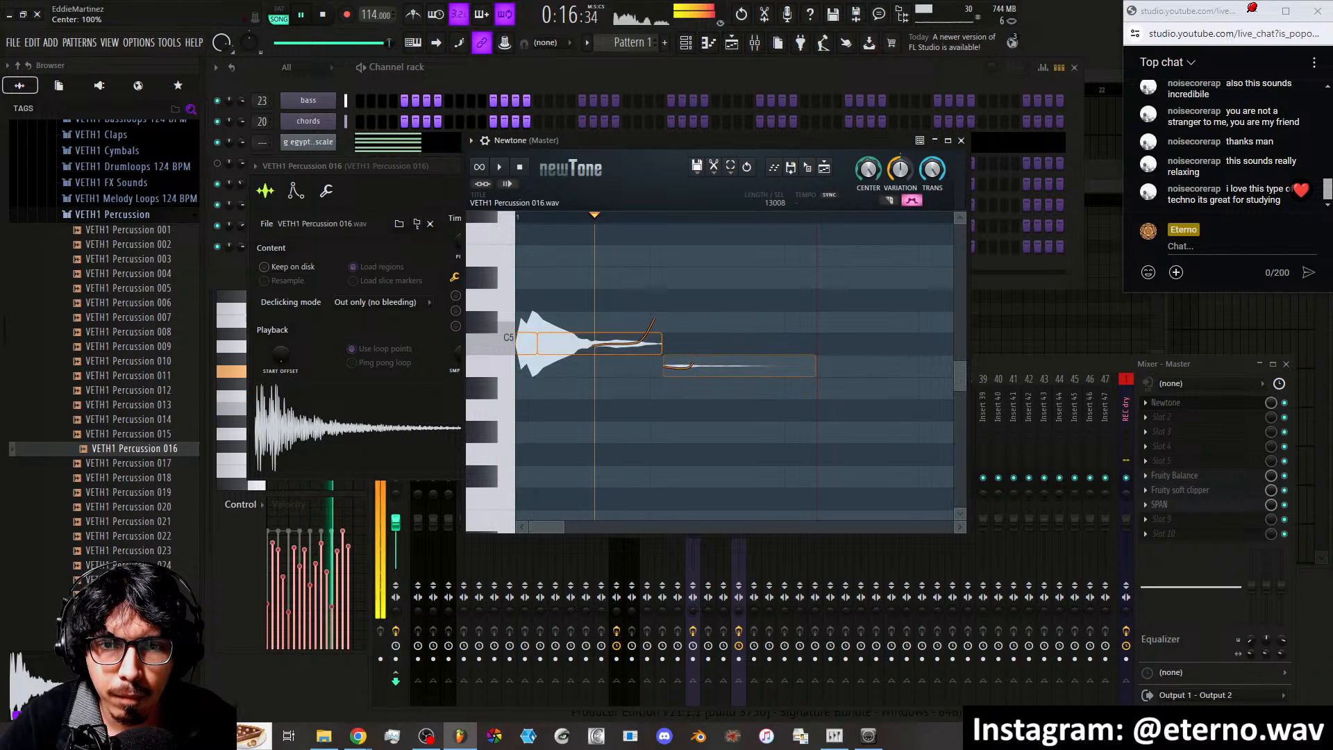
mouse_move(700, 367)
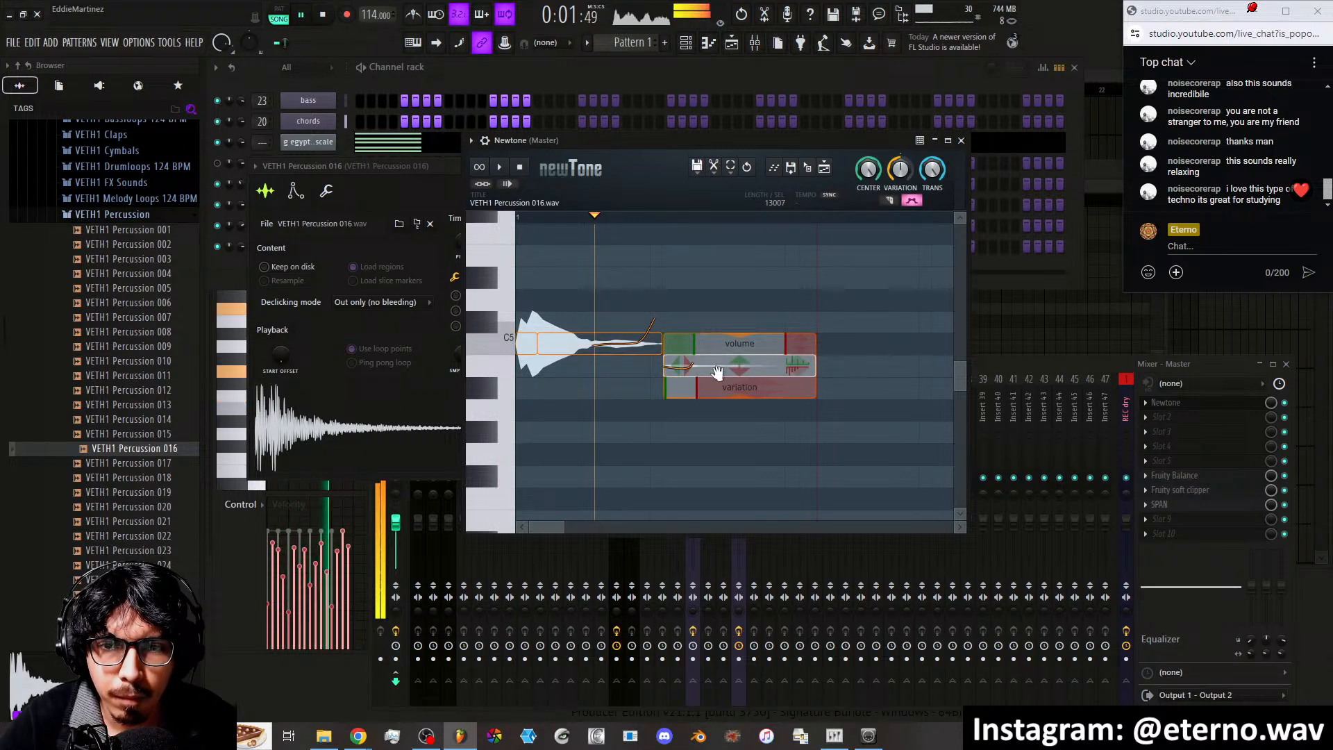
drag(729, 363, 729, 352)
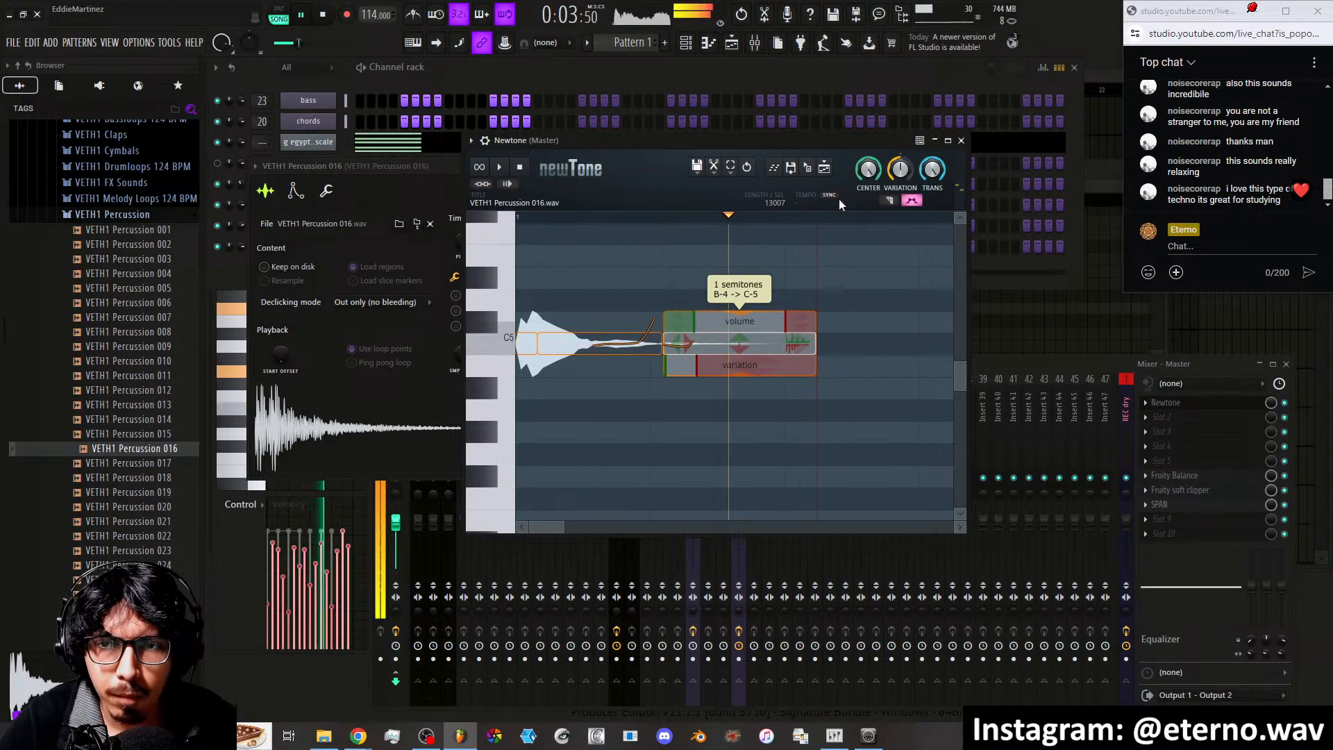
Move the Percussion 016 sampler window aside, review its miscellaneous functions, and close the window
click(418, 394)
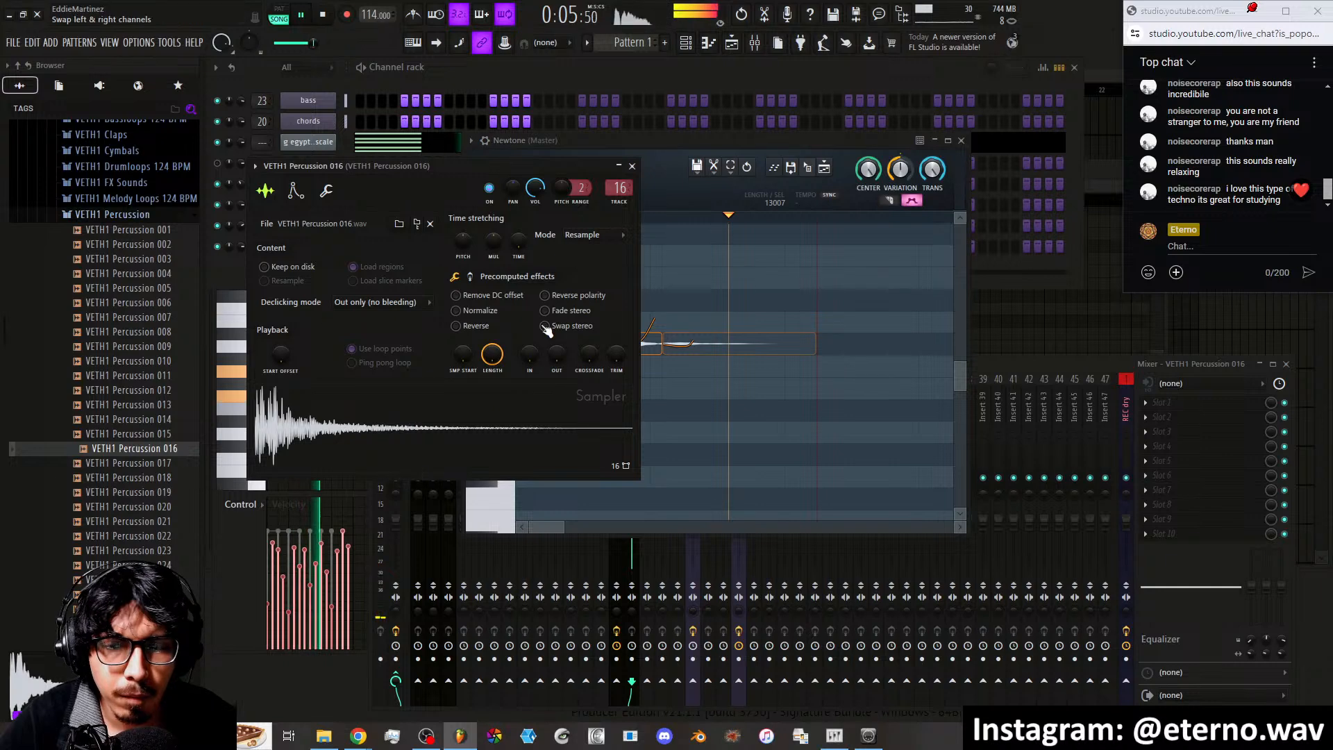
drag(571, 166, 822, 230)
click(704, 238)
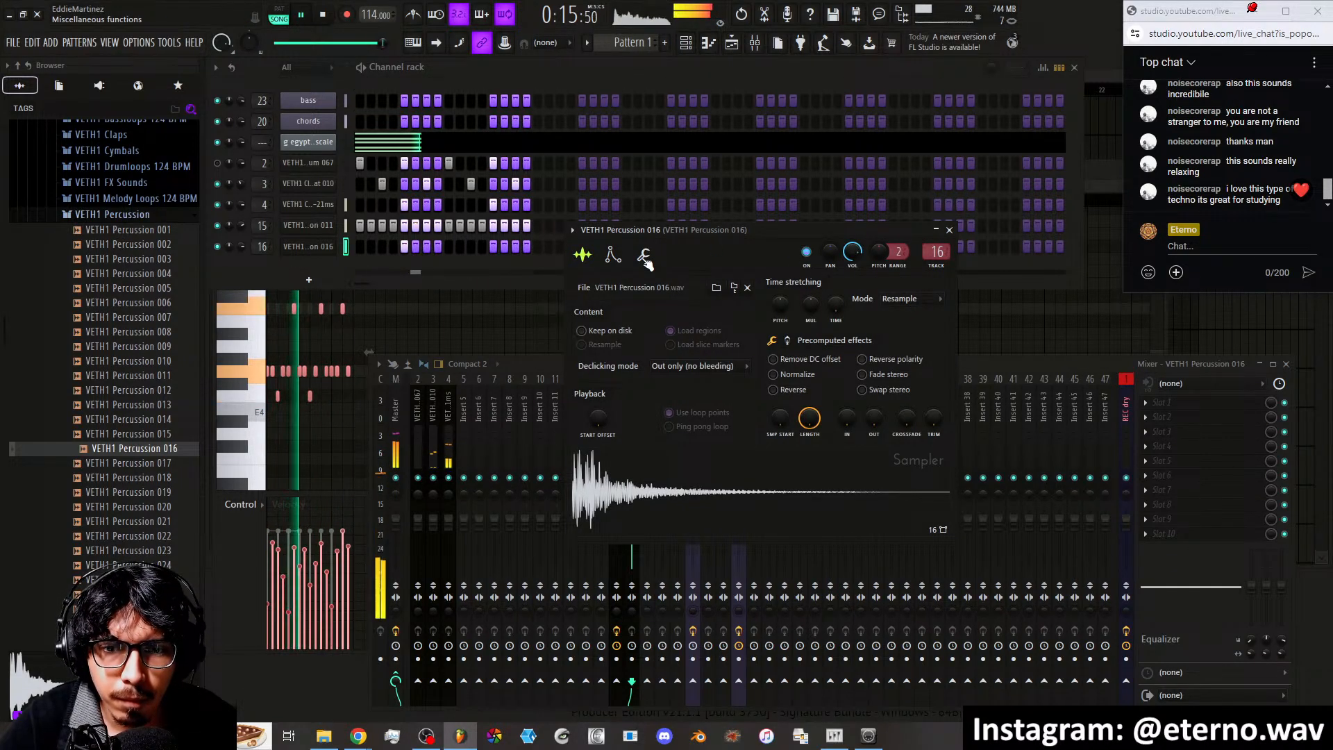
click(645, 255)
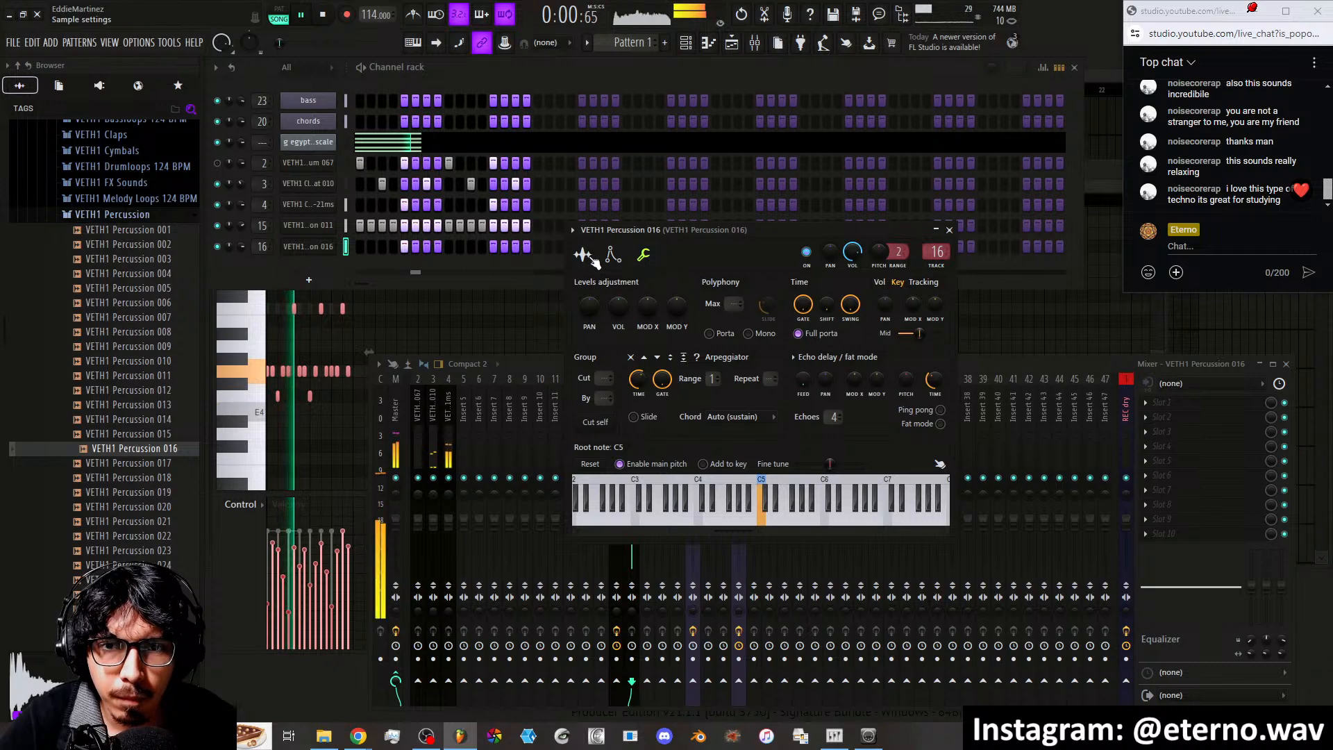
click(582, 255)
click(949, 229)
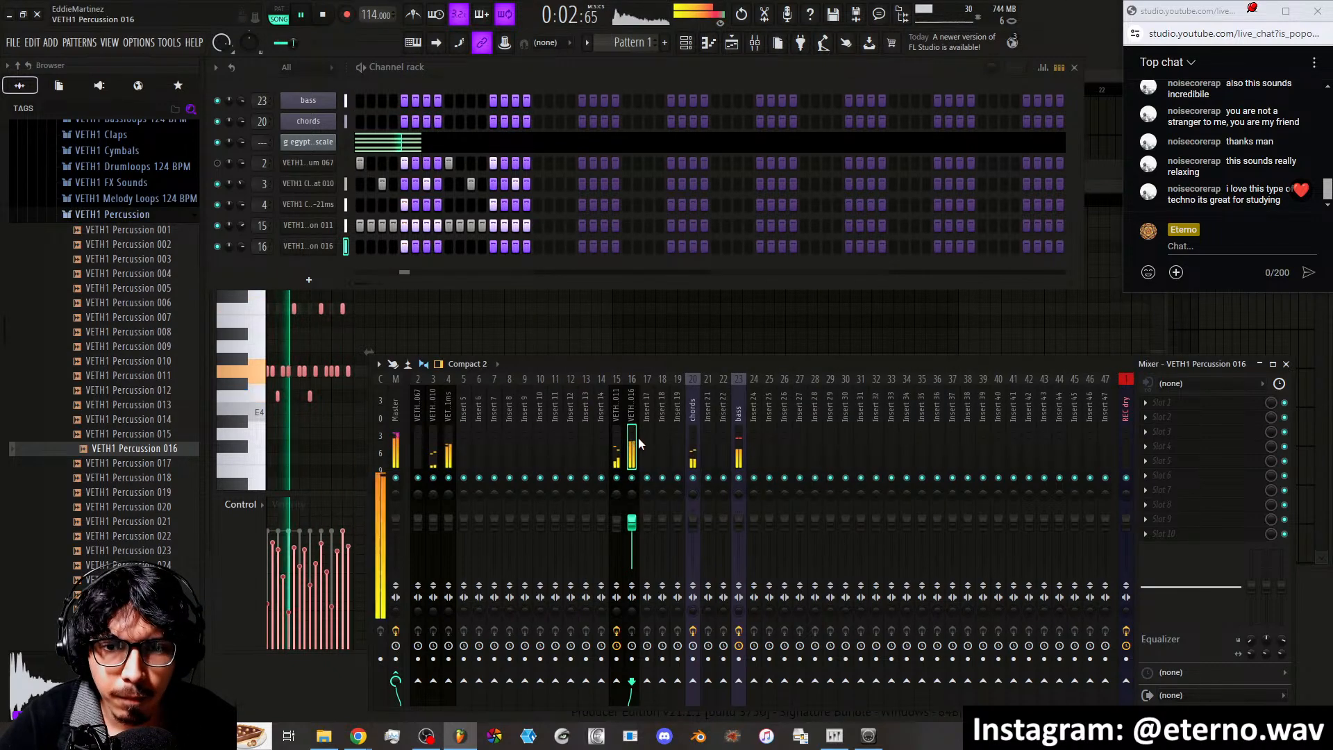
Load the Eterno MODx effect into slot 2 of the VETH1 Percussion 016 mixer track, accepting its newer-version preset
click(1181, 417)
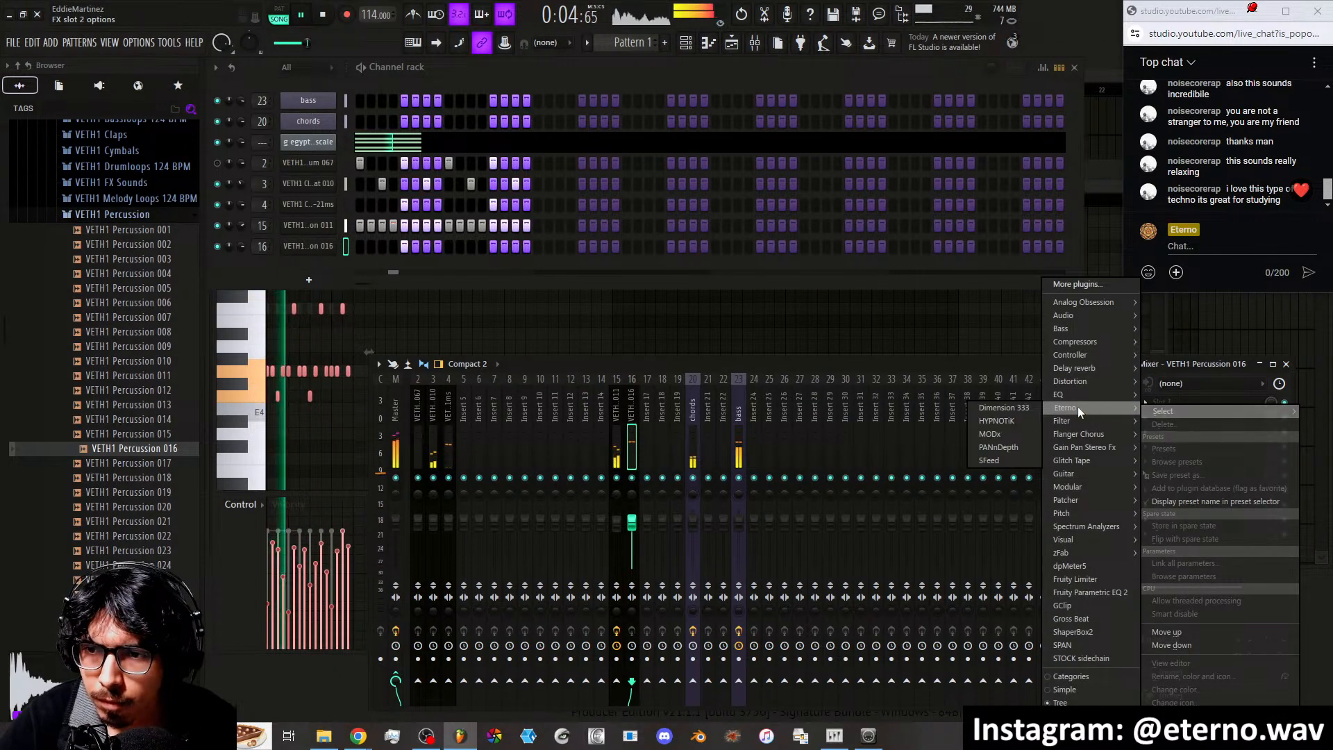
mouse_move(1078, 407)
click(1001, 434)
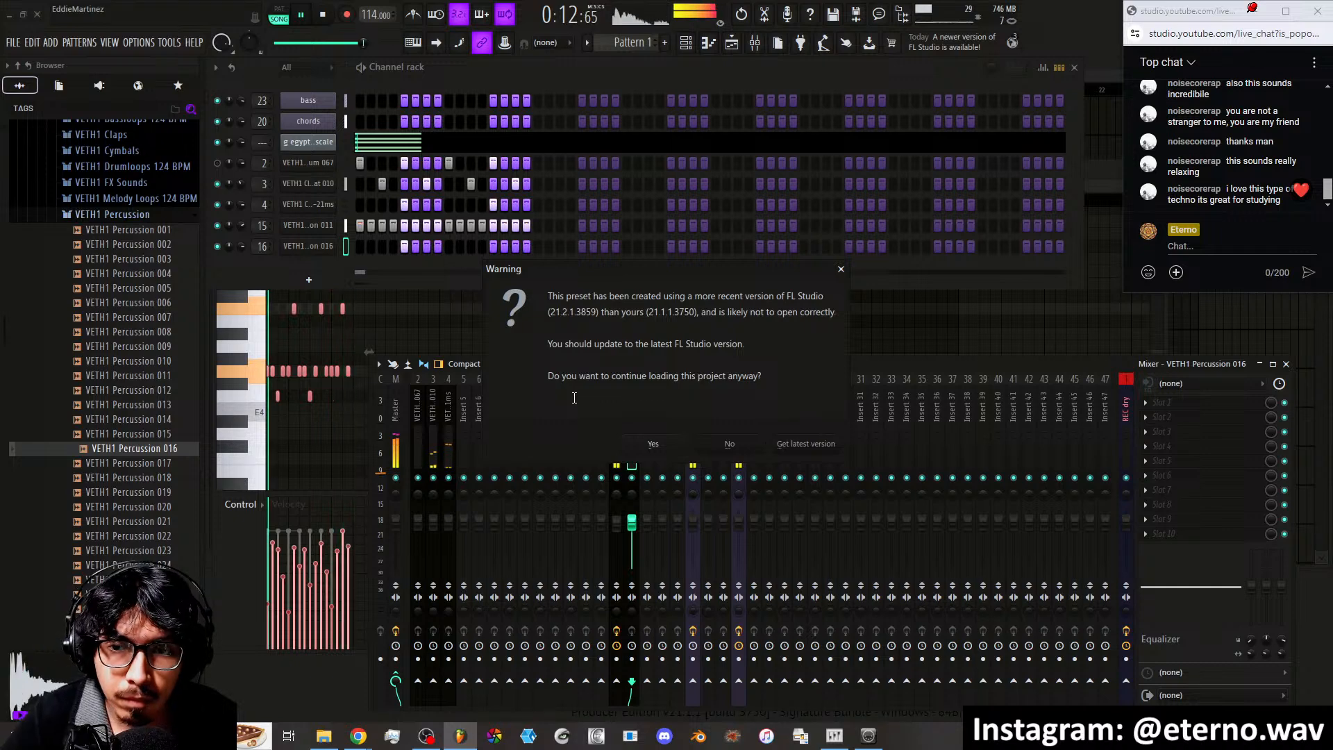
click(657, 444)
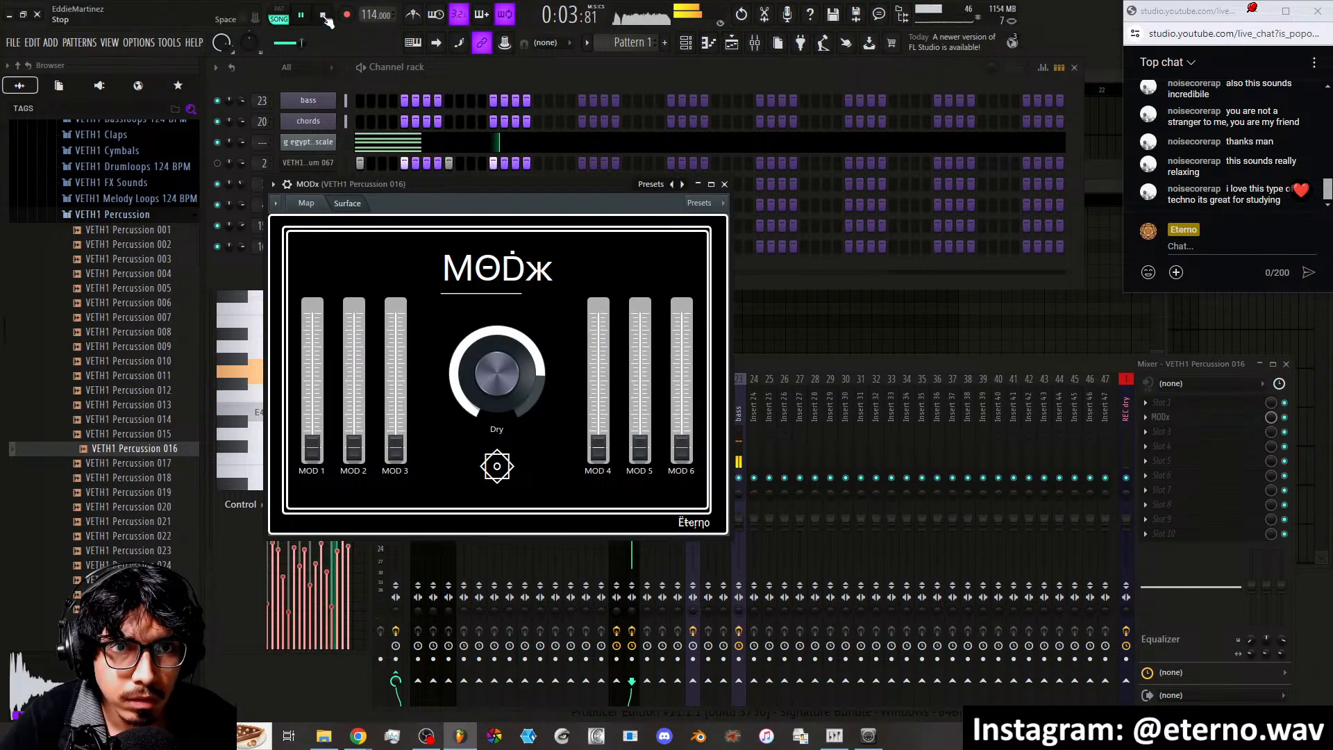
Examine MODx's internal effect map in a widened window, reopening the mixer and plugin, and return to the control surface
click(314, 204)
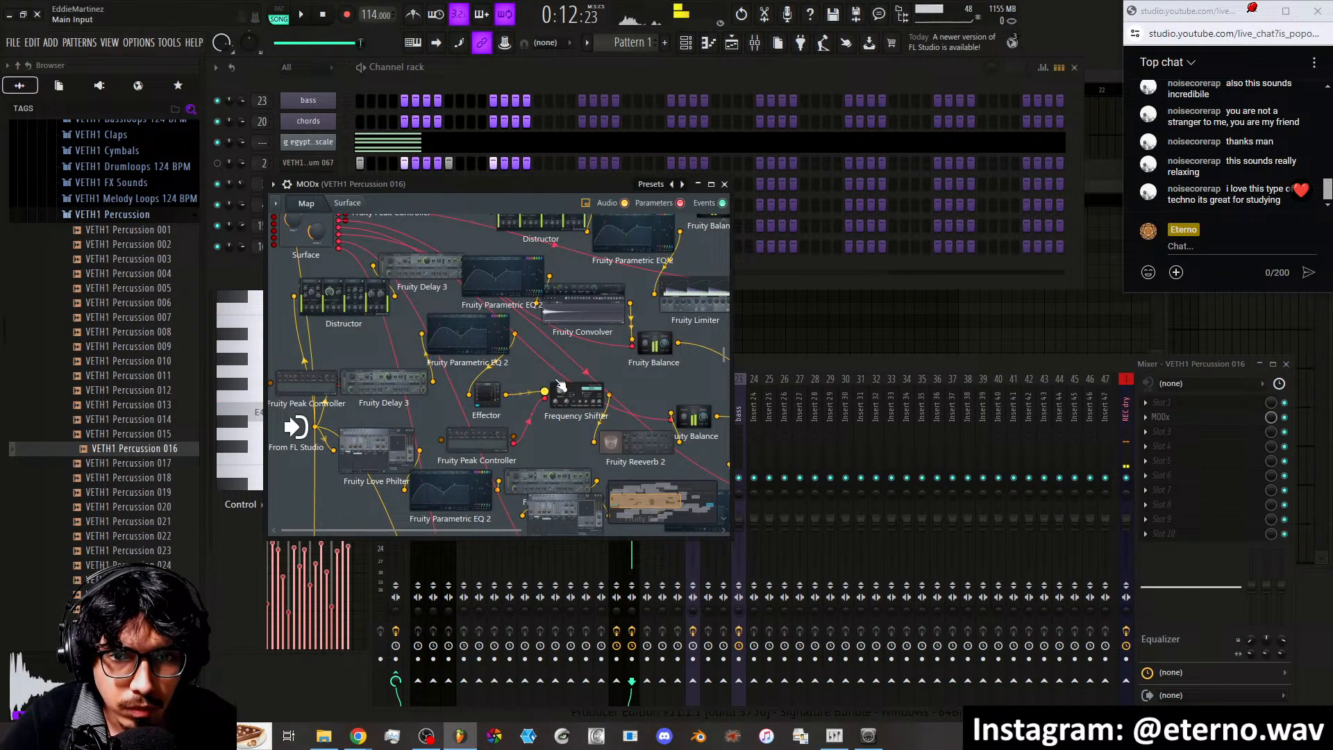
drag(732, 371, 829, 372)
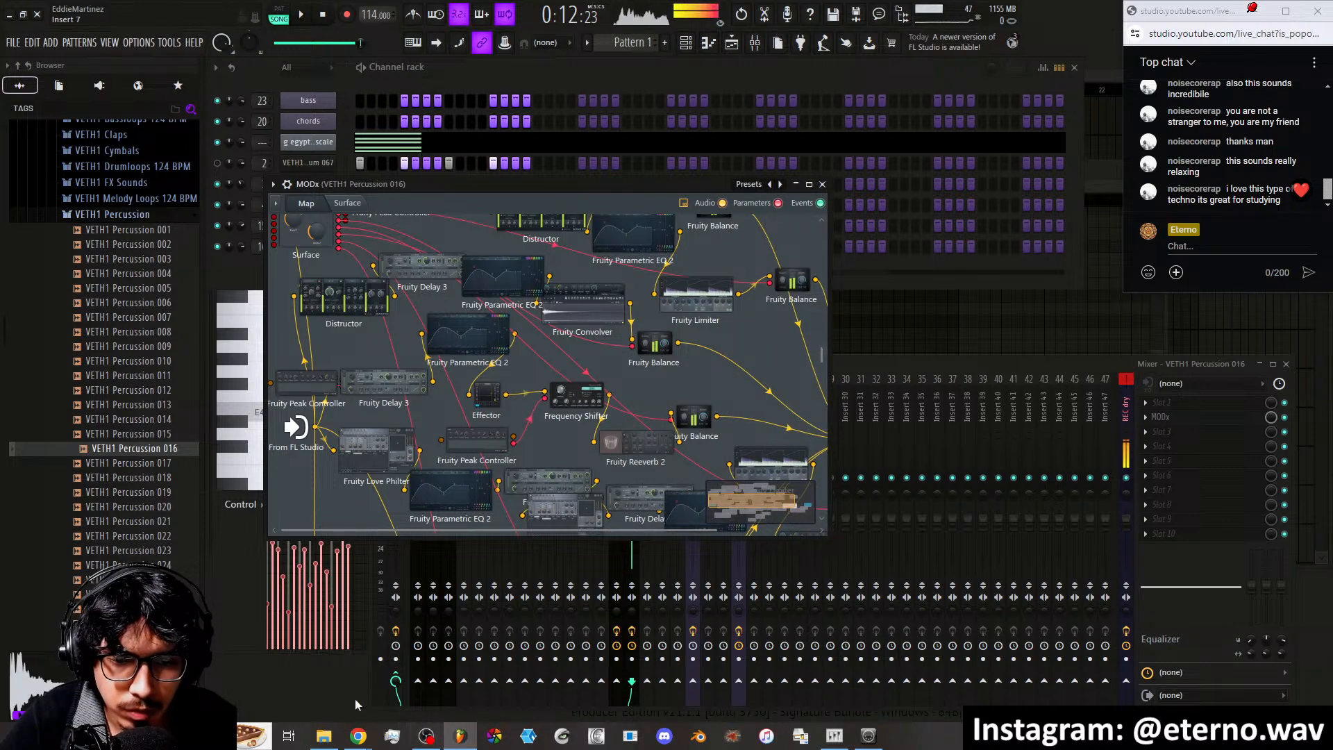
key(F6)
click(1286, 363)
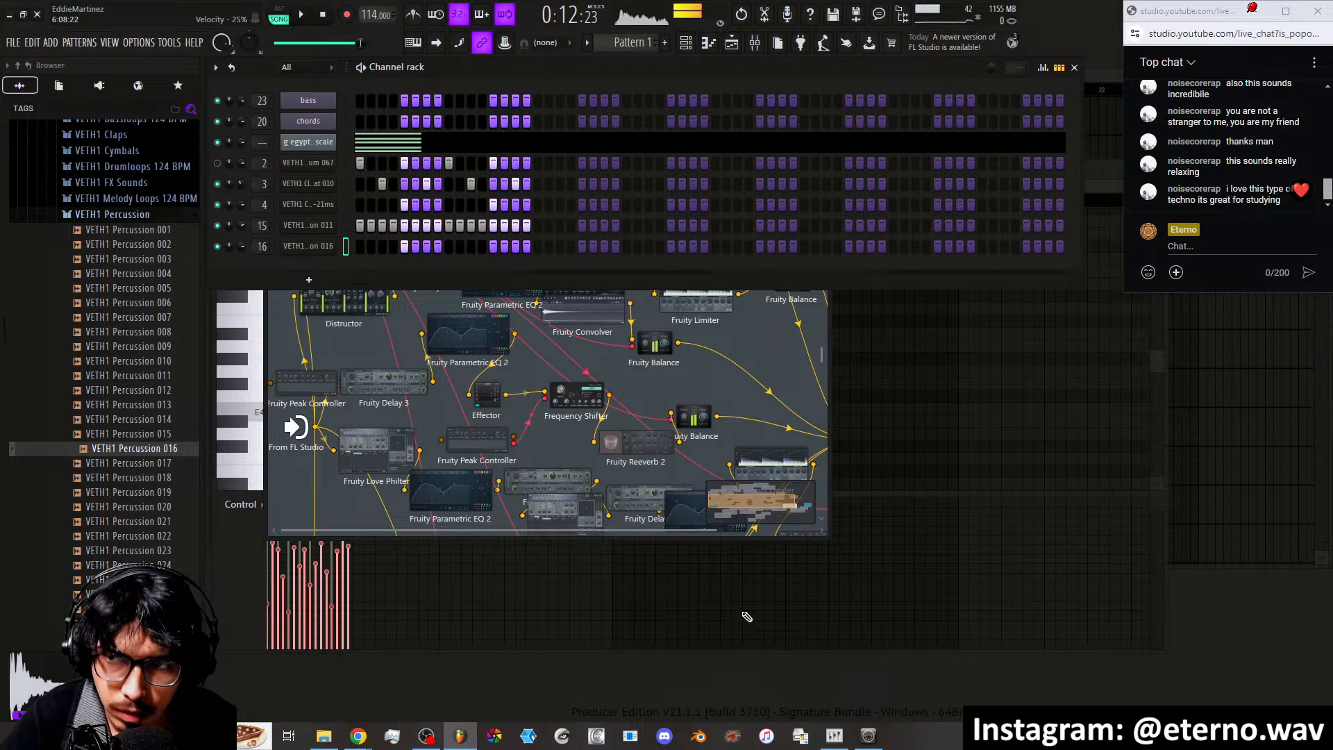
click(758, 43)
click(1183, 422)
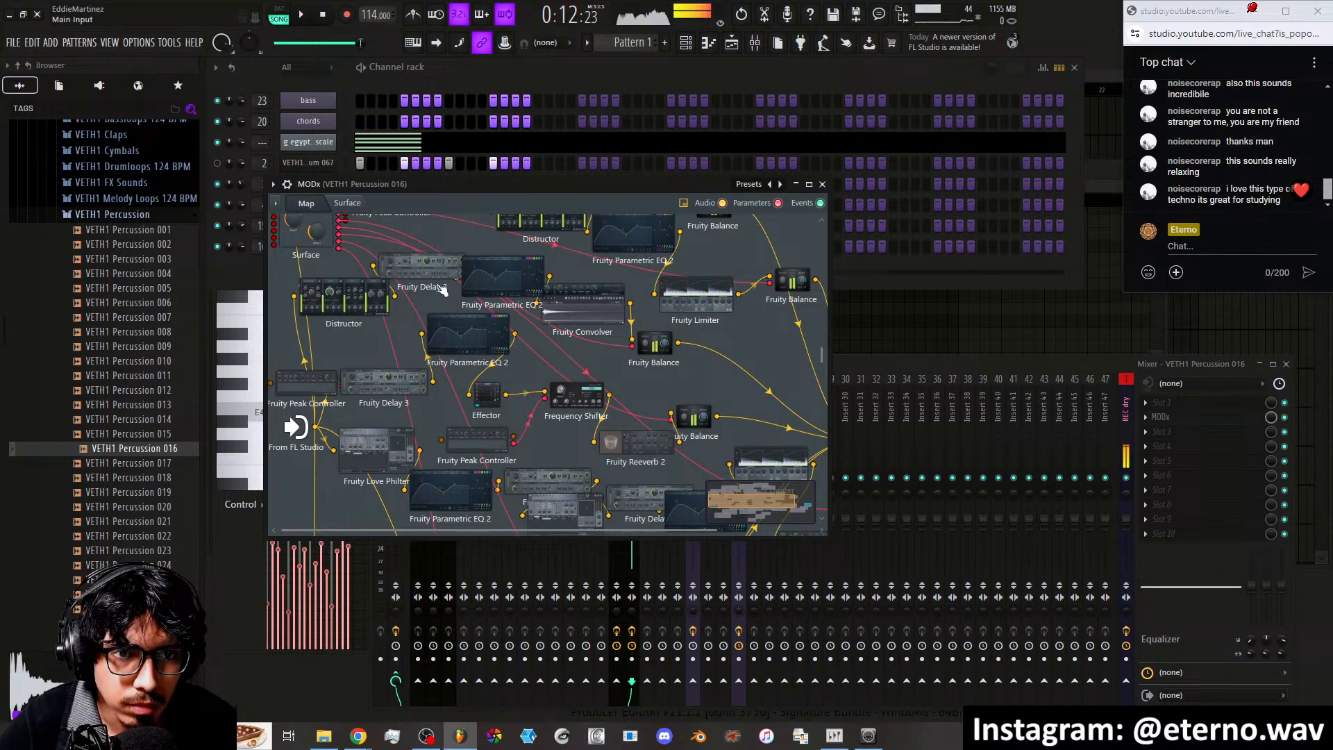
click(347, 204)
During playback, raise MODx's MOD 1 and MOD 4 to roughly a quarter, MOD 3, 5 and 6 slightly, and close the plugin
key(space)
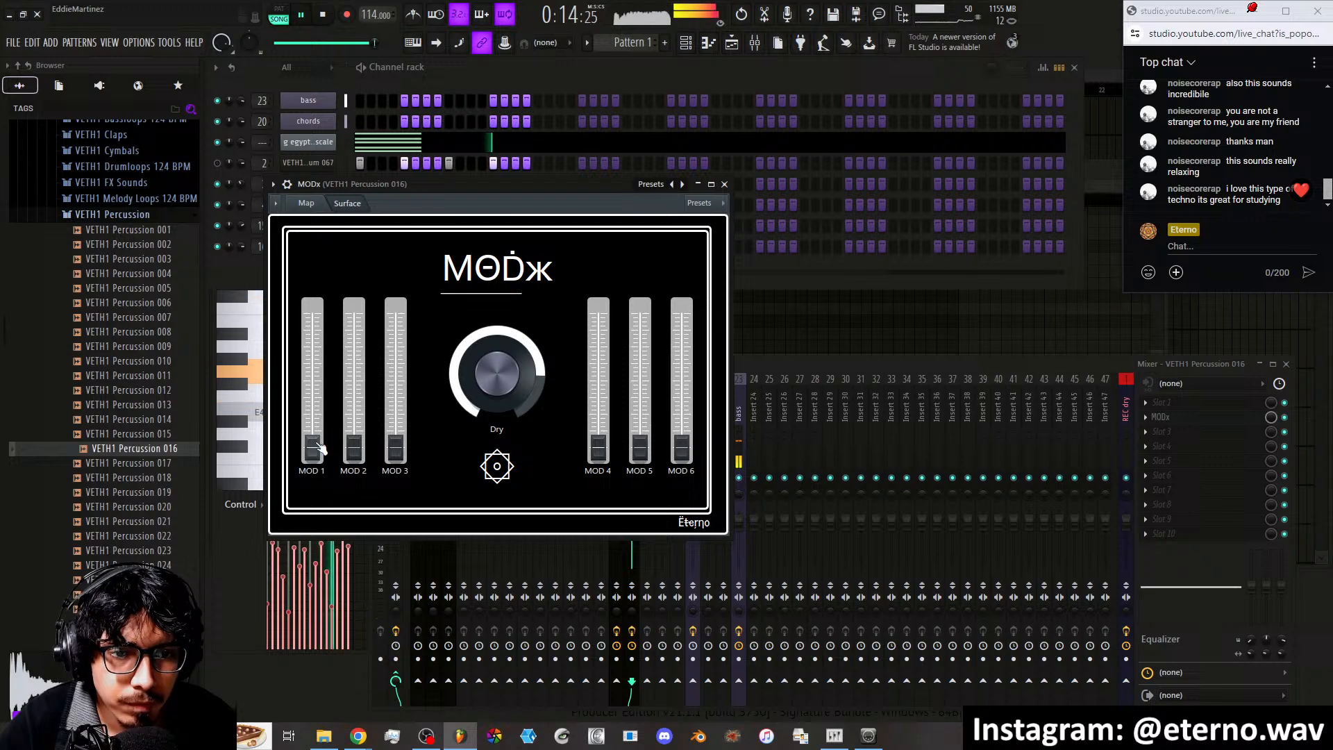
drag(321, 449, 397, 423)
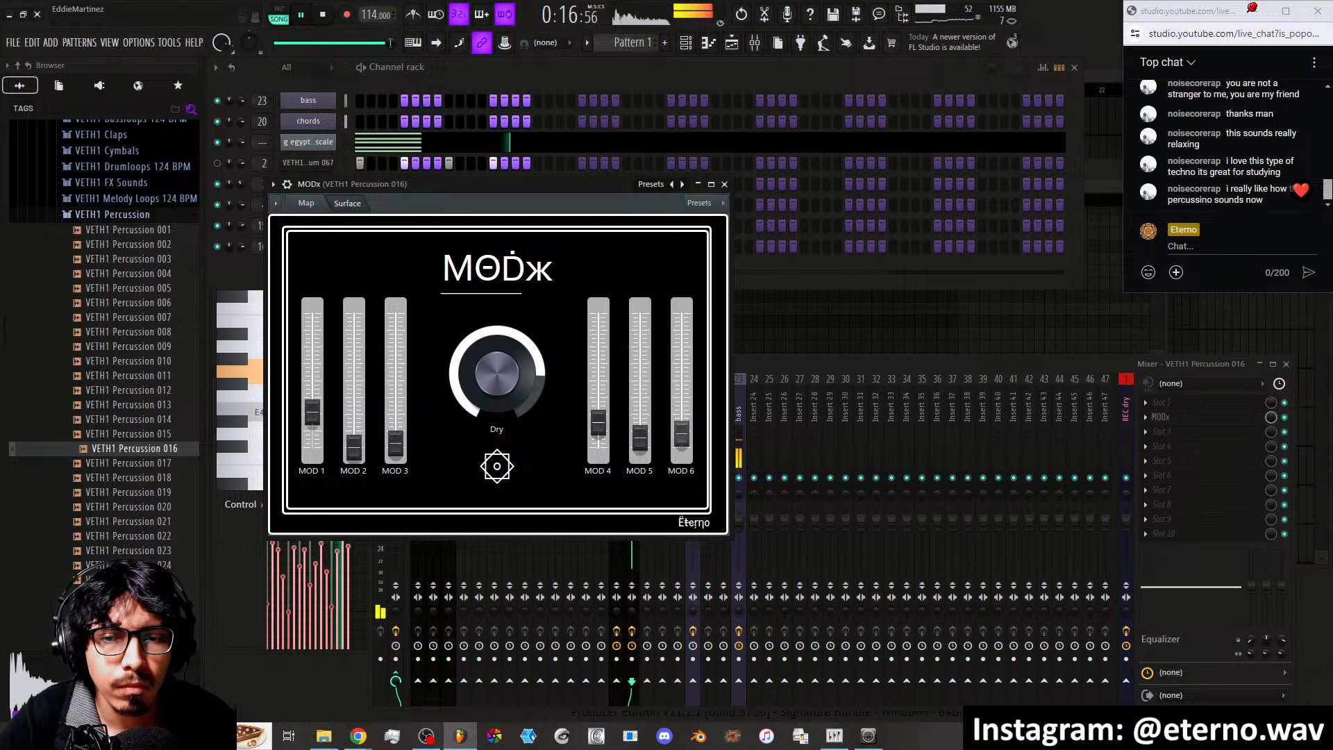
click(725, 184)
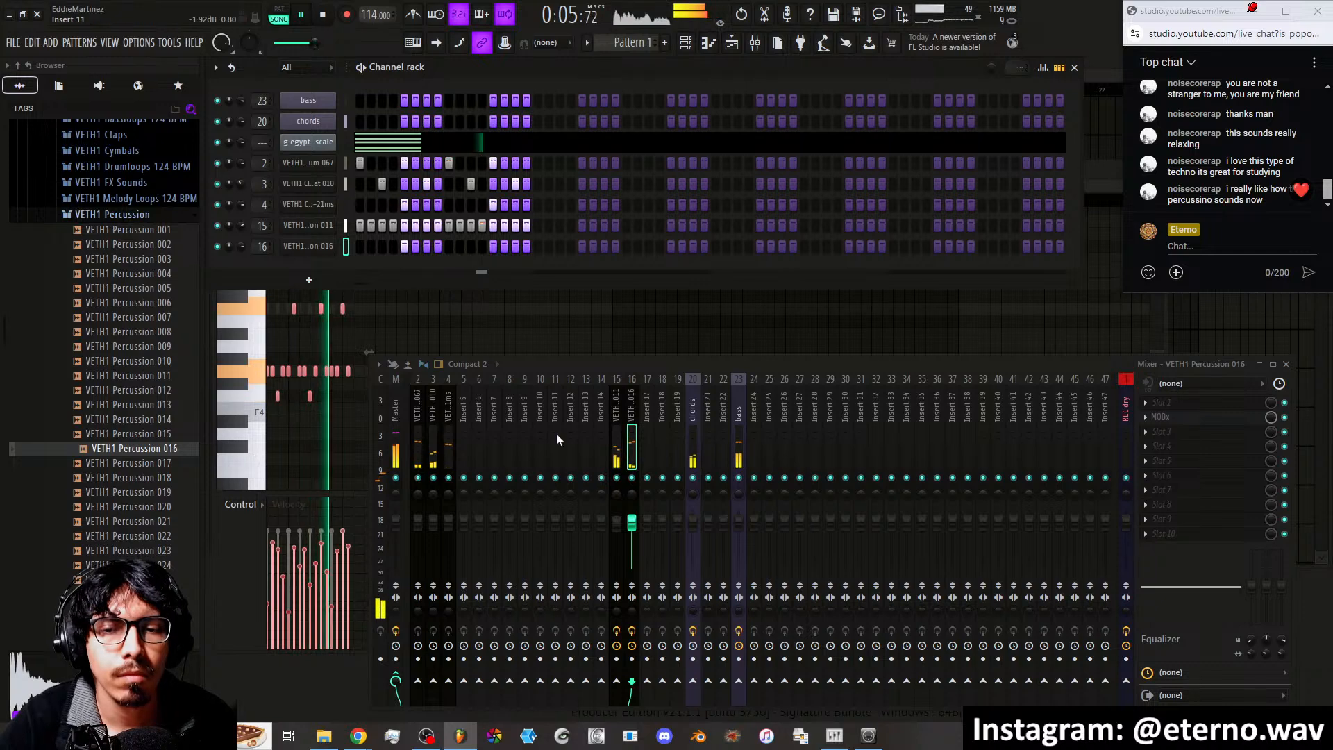
Reopen MODx on the VETH1 Percussion 016 track and look through the effect chains in its map
click(1181, 418)
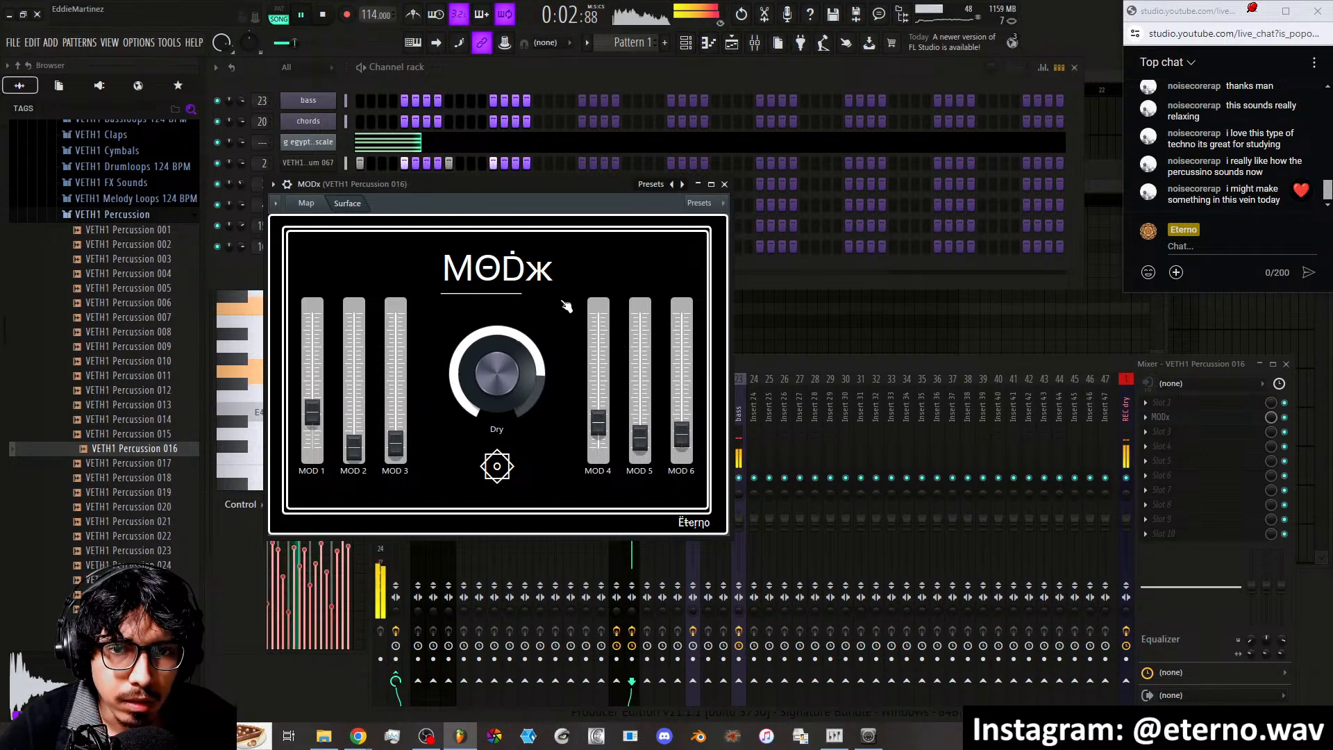
click(309, 204)
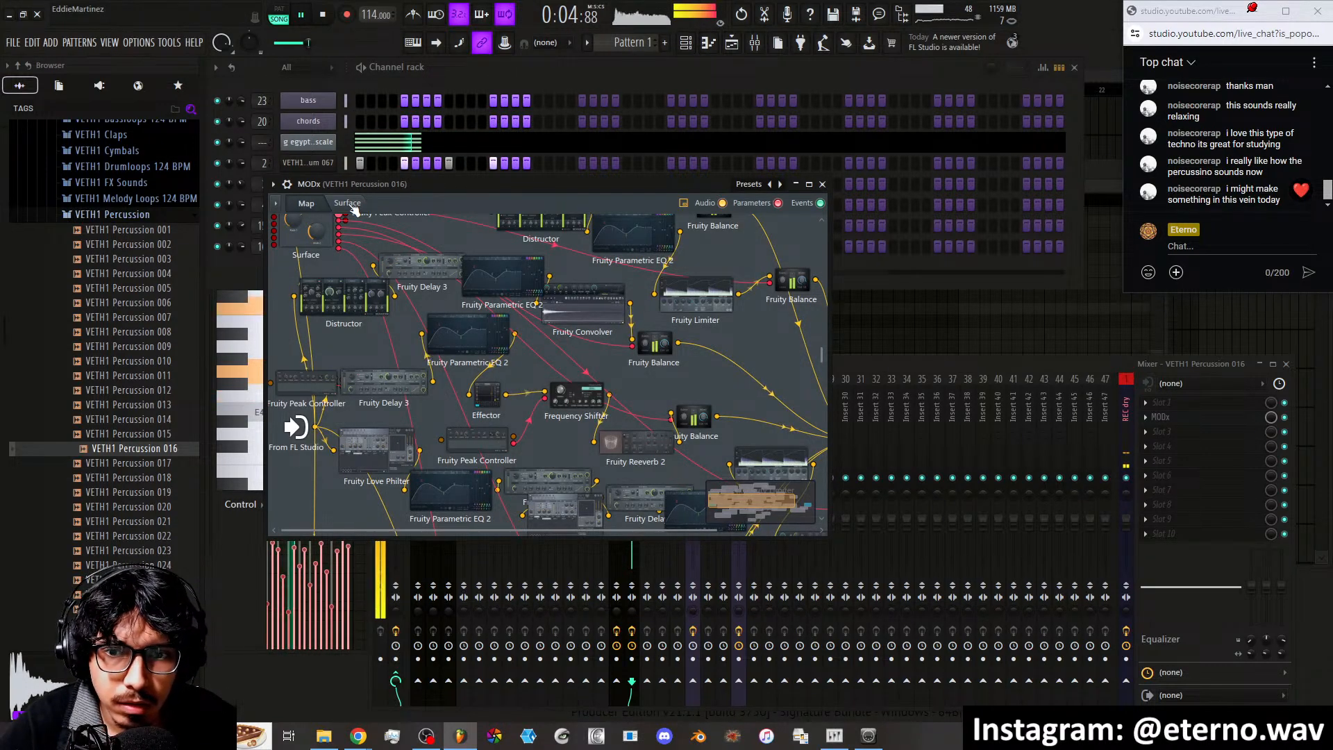
scroll(729, 387, down, 3)
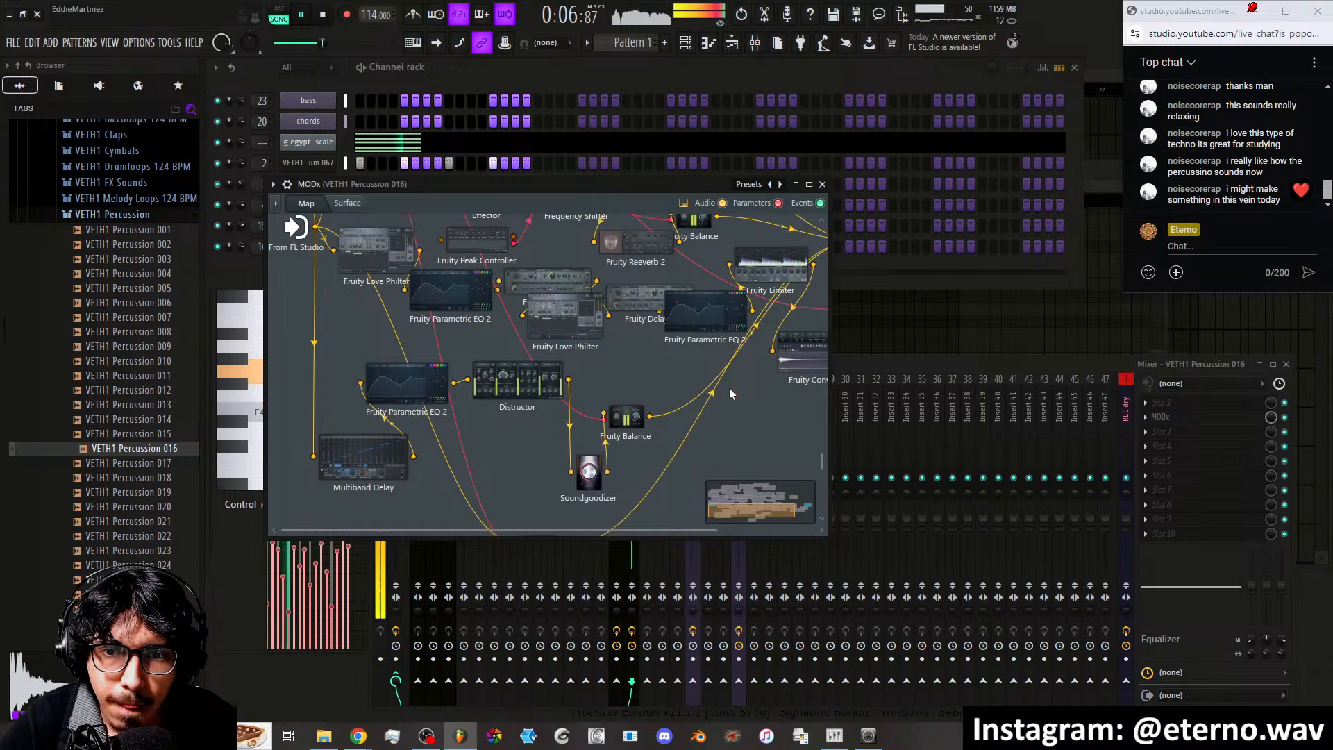
scroll(735, 414, up, 3)
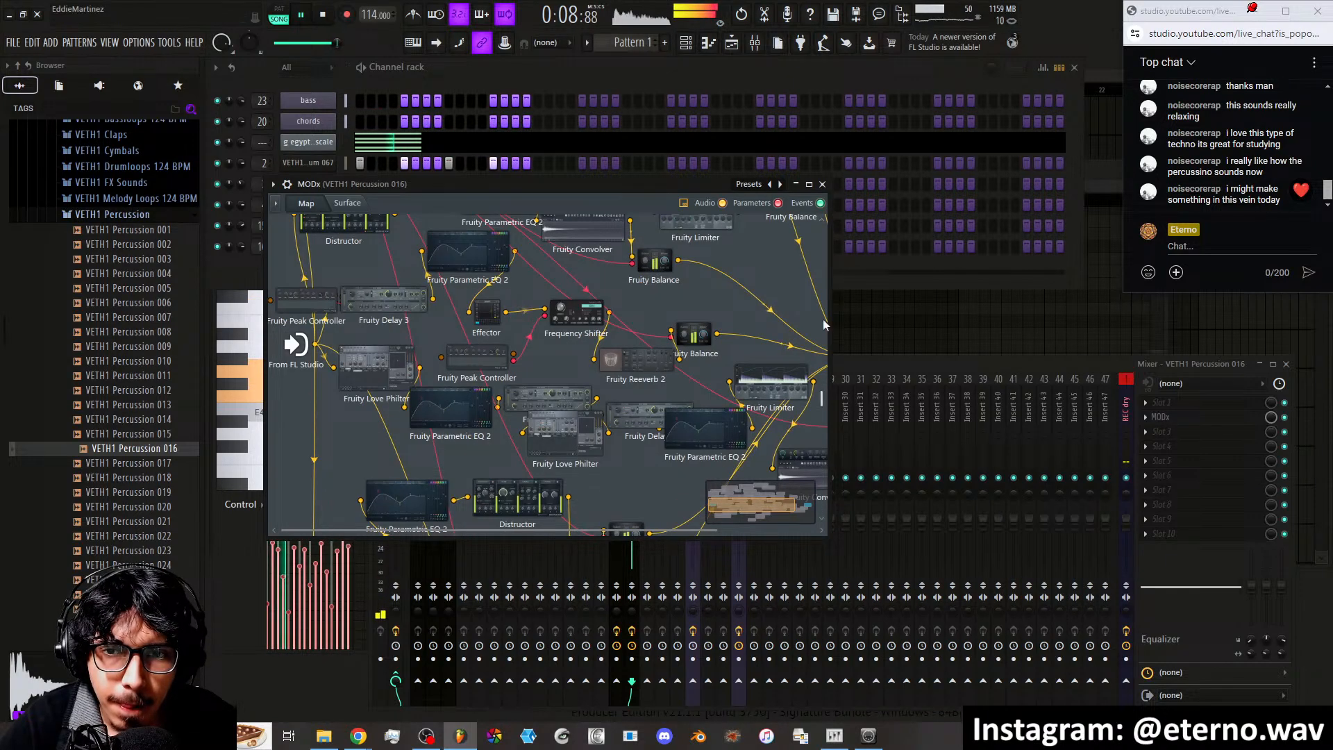
Widen the MODx window and spread out the map's To FL Studio output, lower Fruity Balance and Fruity Convolver modules near the output
drag(830, 325, 1012, 326)
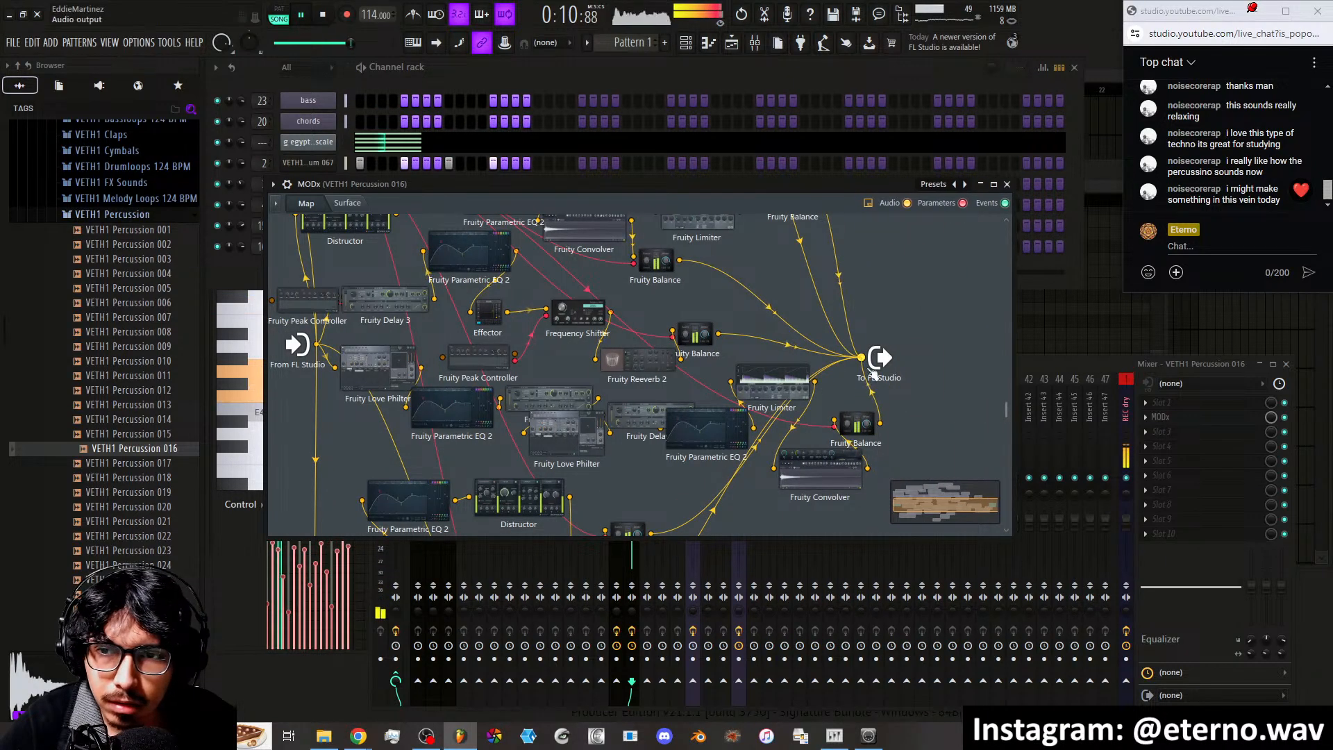
drag(863, 358, 935, 325)
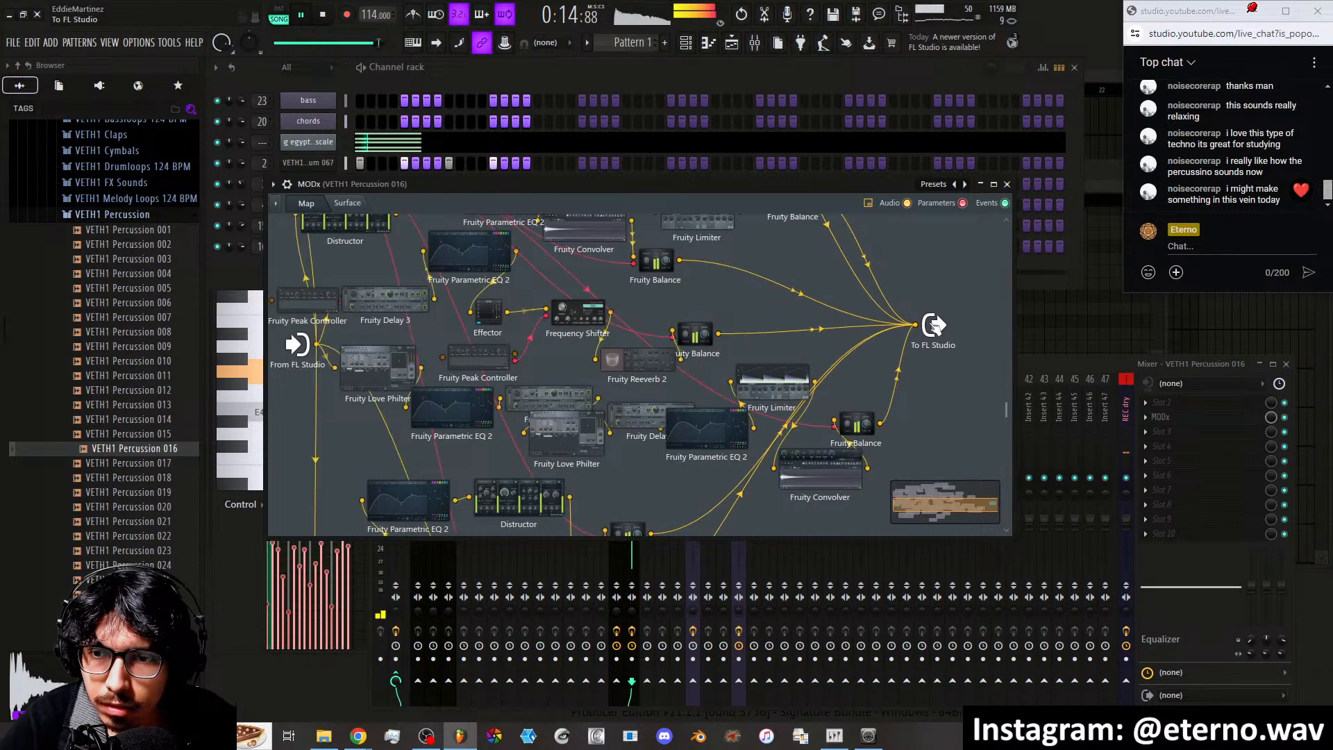
drag(857, 423, 892, 405)
drag(832, 470, 847, 327)
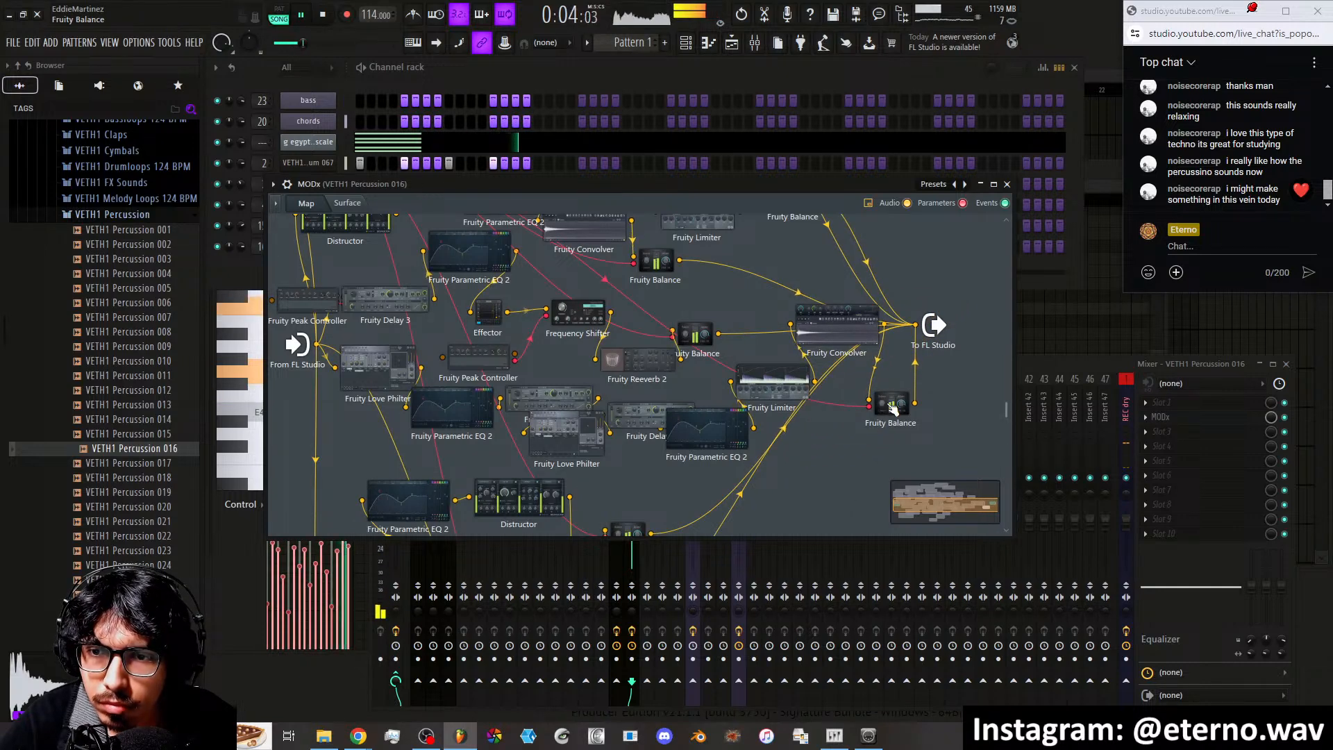
drag(893, 409, 875, 415)
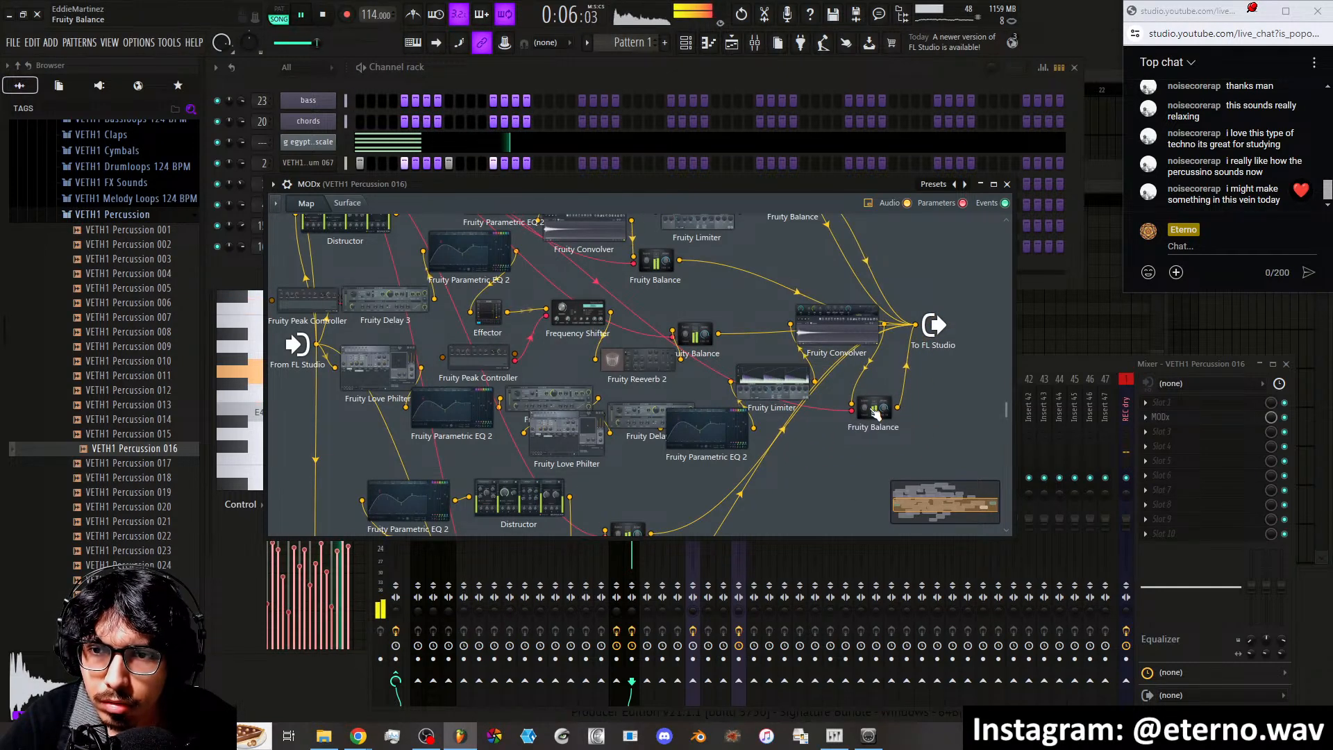
Examine the effect chains across the whole MODx map, following their routing to the output
scroll(824, 443, down, 3)
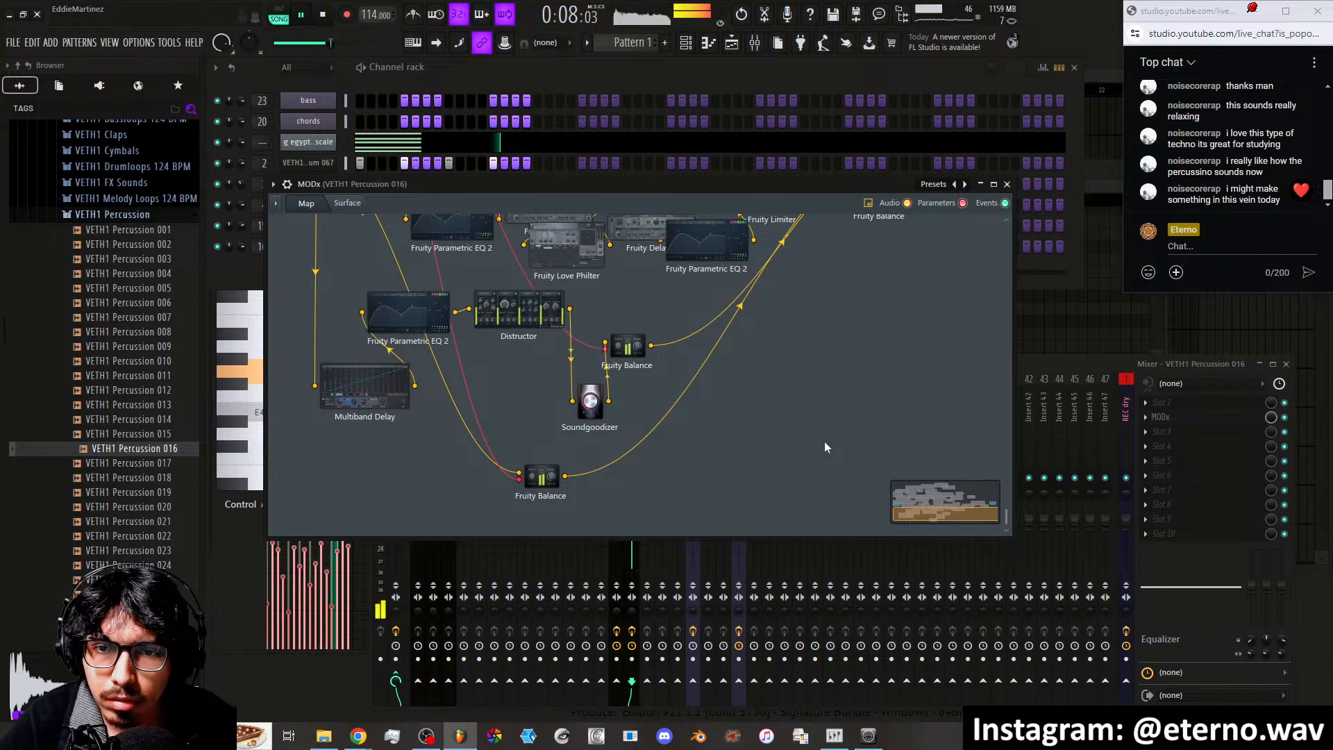
scroll(823, 440, up, 3)
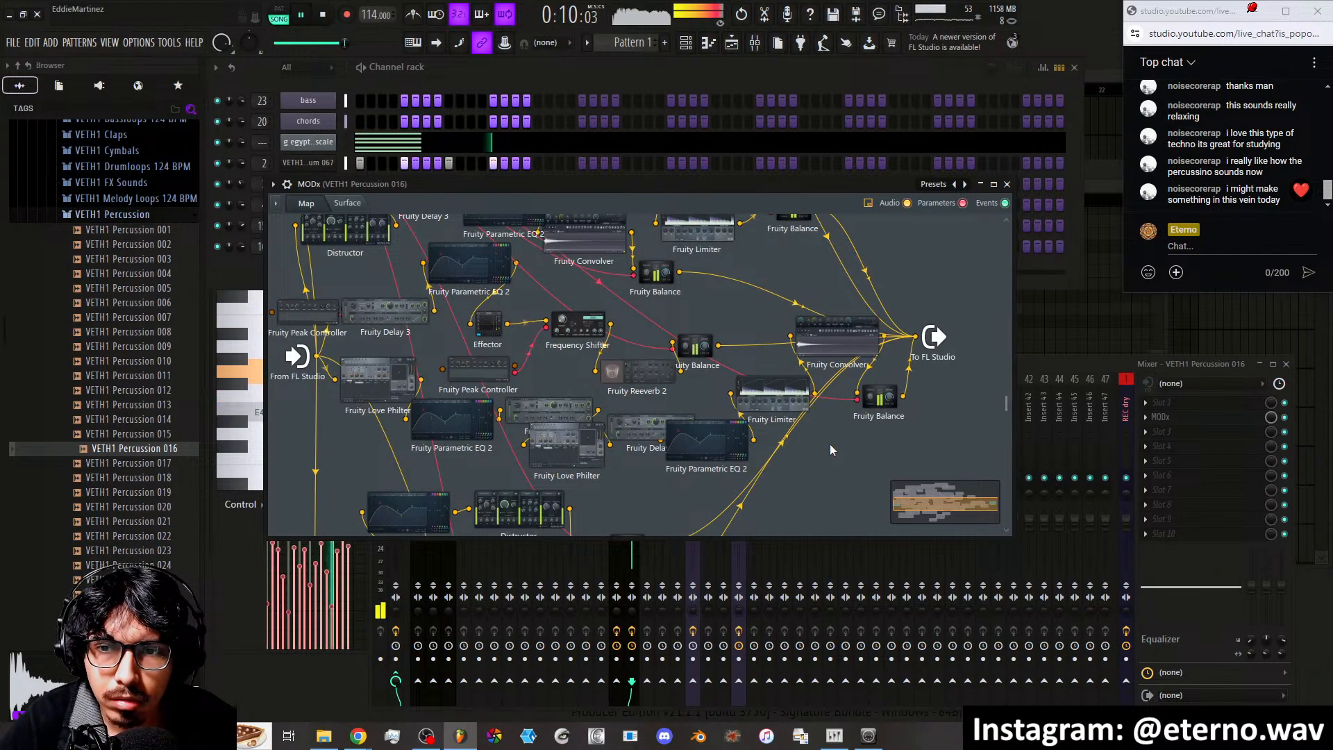
scroll(835, 448, up, 3)
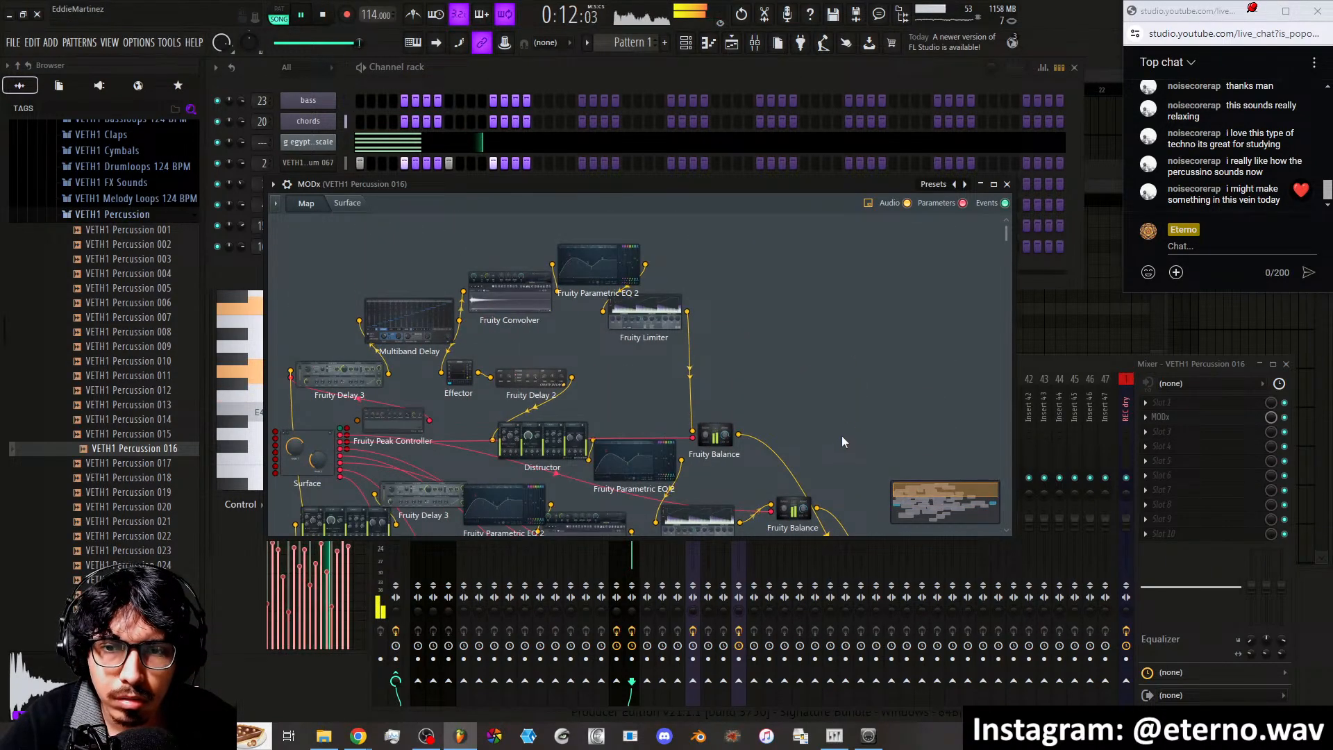
scroll(841, 442, down, 4)
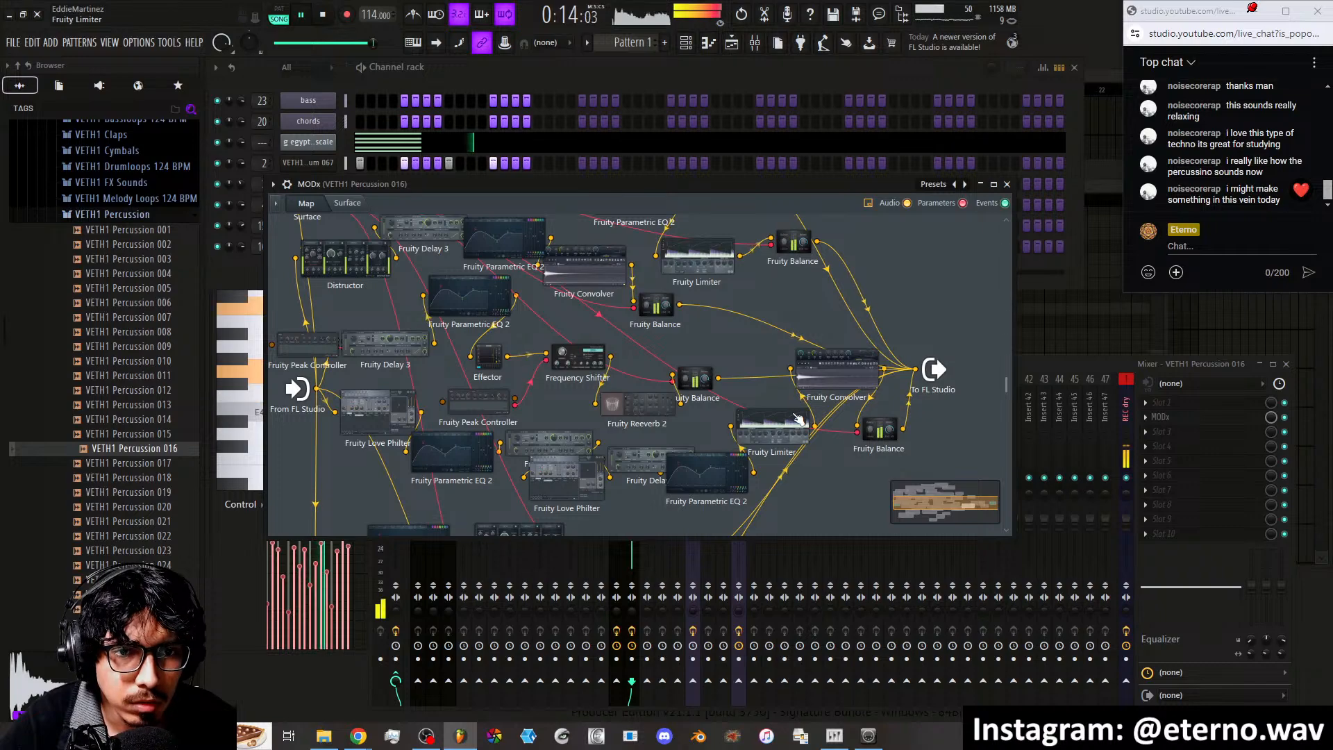
scroll(797, 416, up, 4)
scroll(791, 414, down, 4)
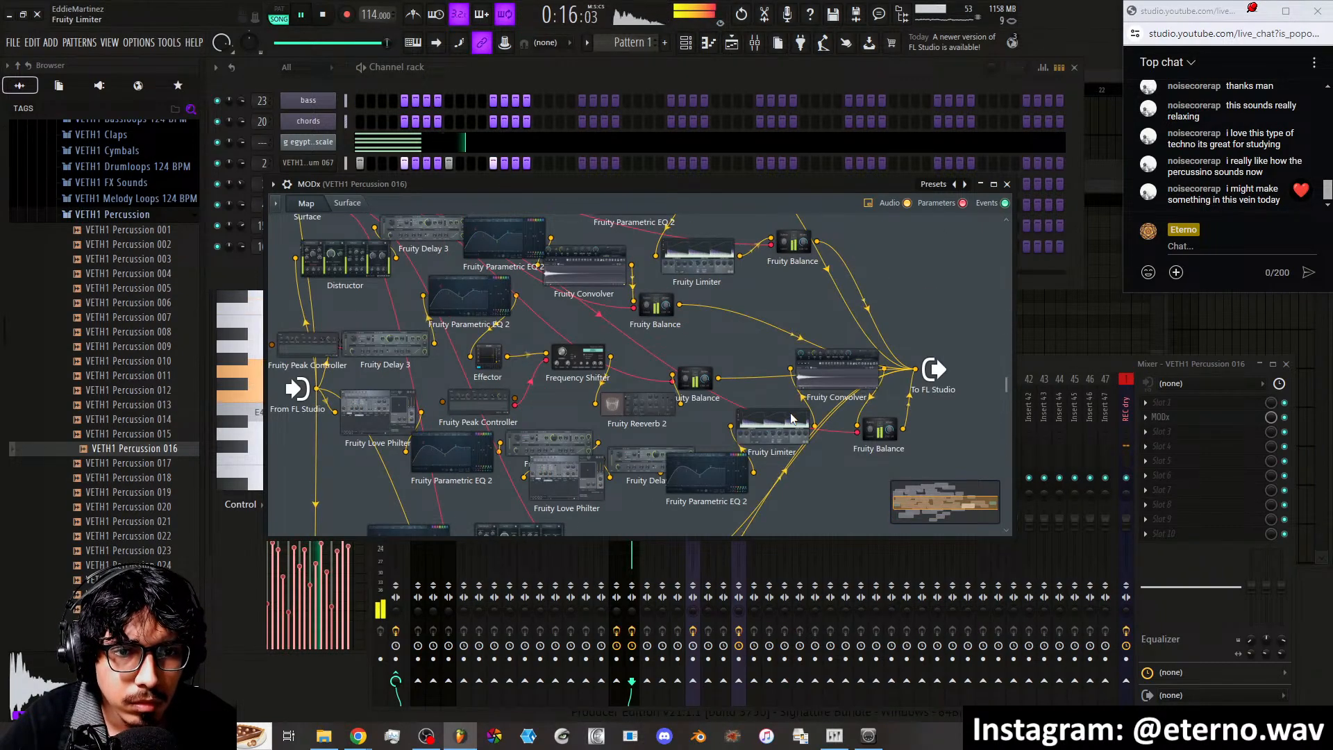
scroll(792, 417, up, 1)
scroll(791, 417, up, 1)
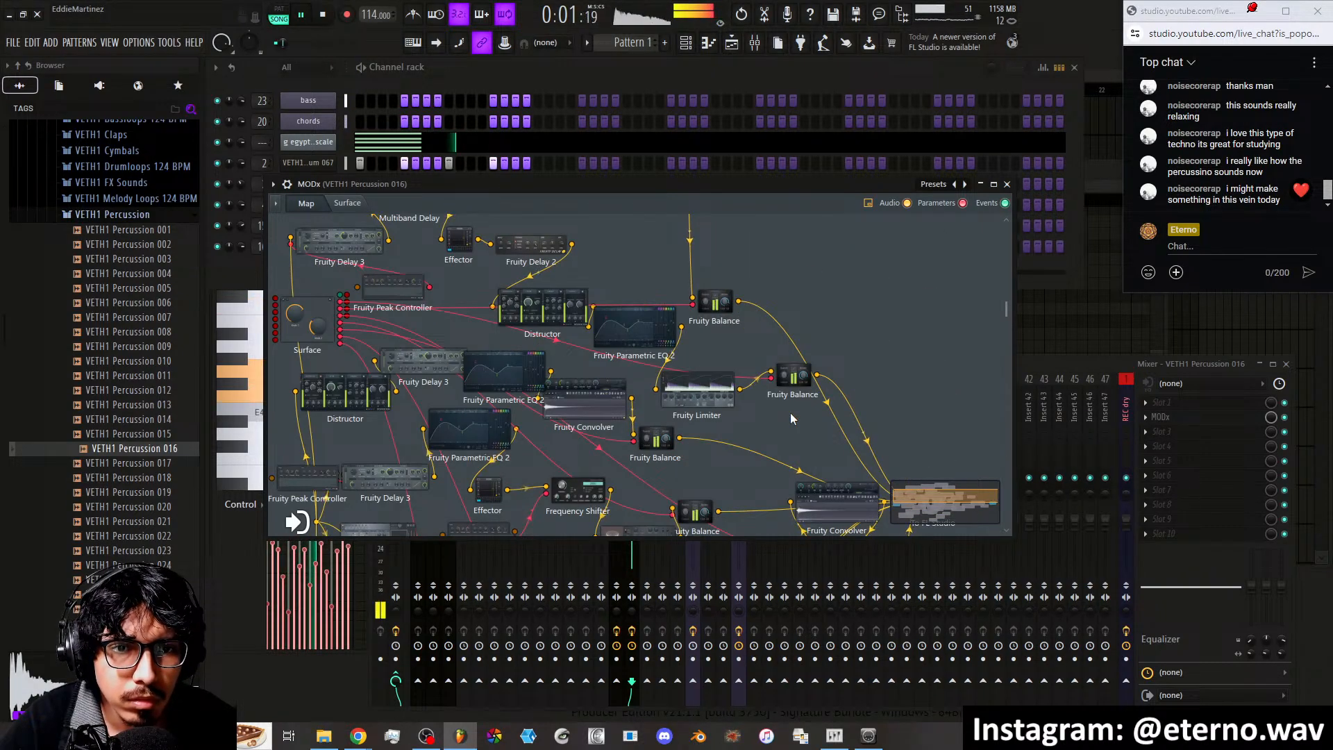
Move the lowest Fruity Balance module in the MODx map away from the Soundgoodizer chain, toward the output, and close the plugin
scroll(790, 412, down, 2)
scroll(454, 471, down, 2)
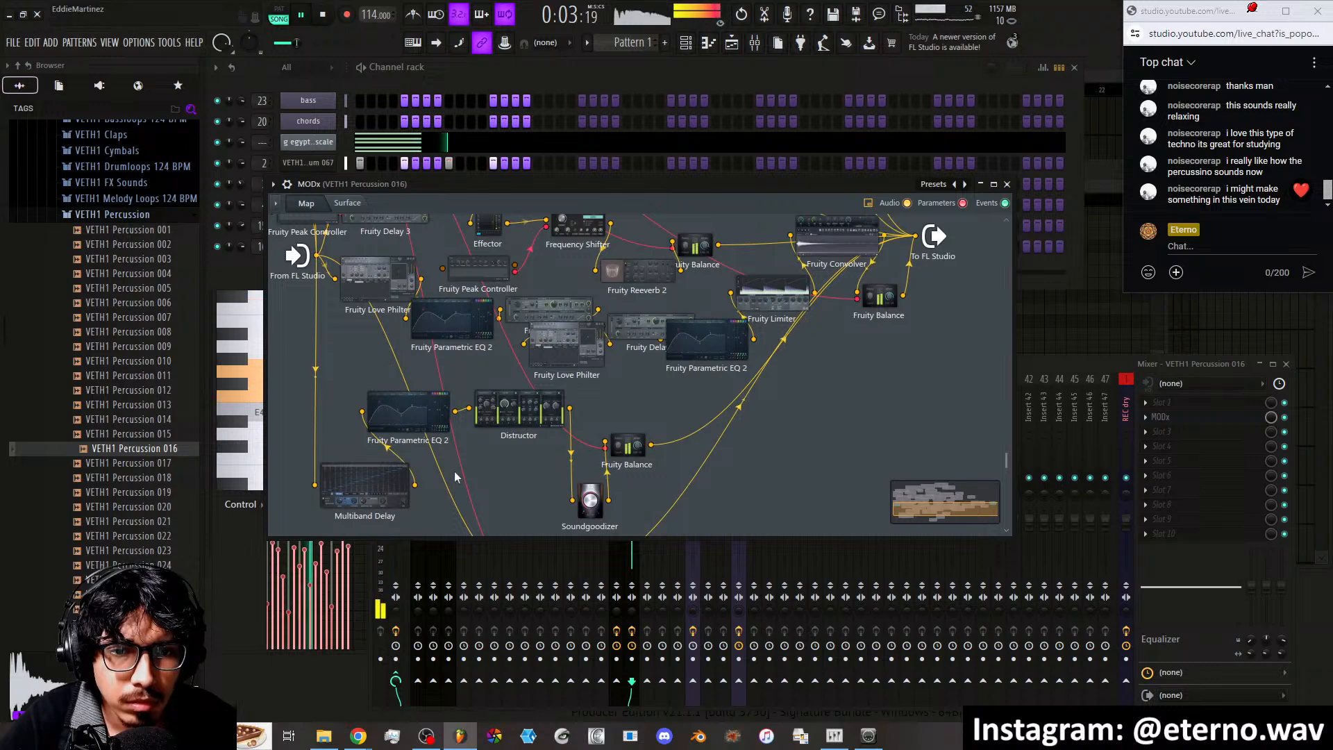
scroll(454, 471, down, 1)
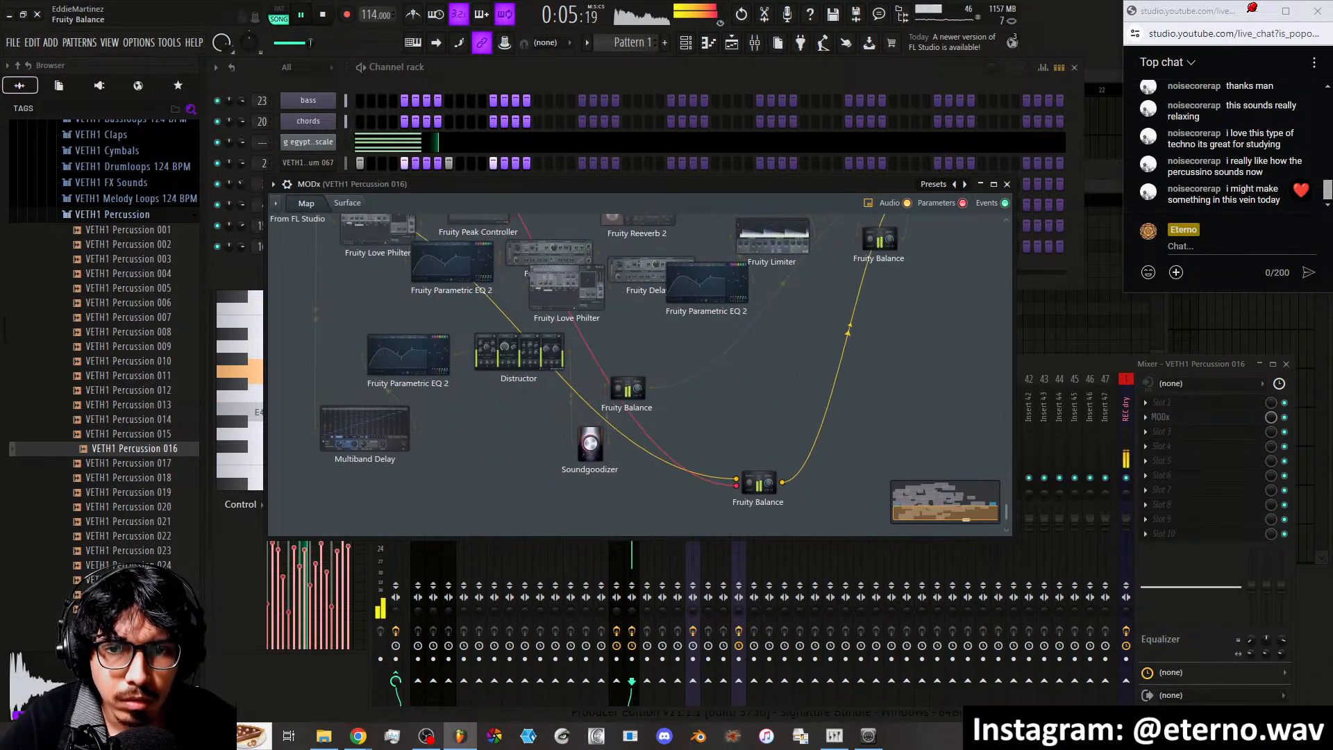
scroll(800, 464, up, 3)
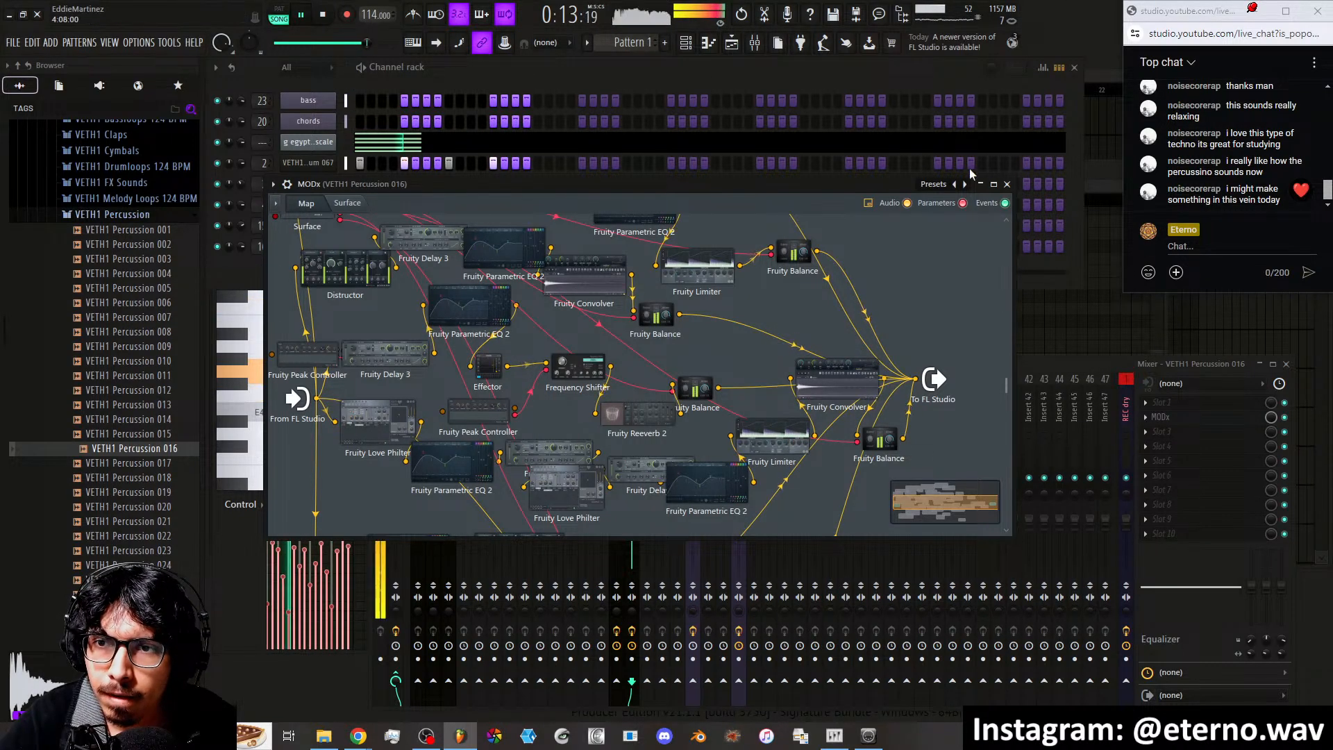
click(1007, 184)
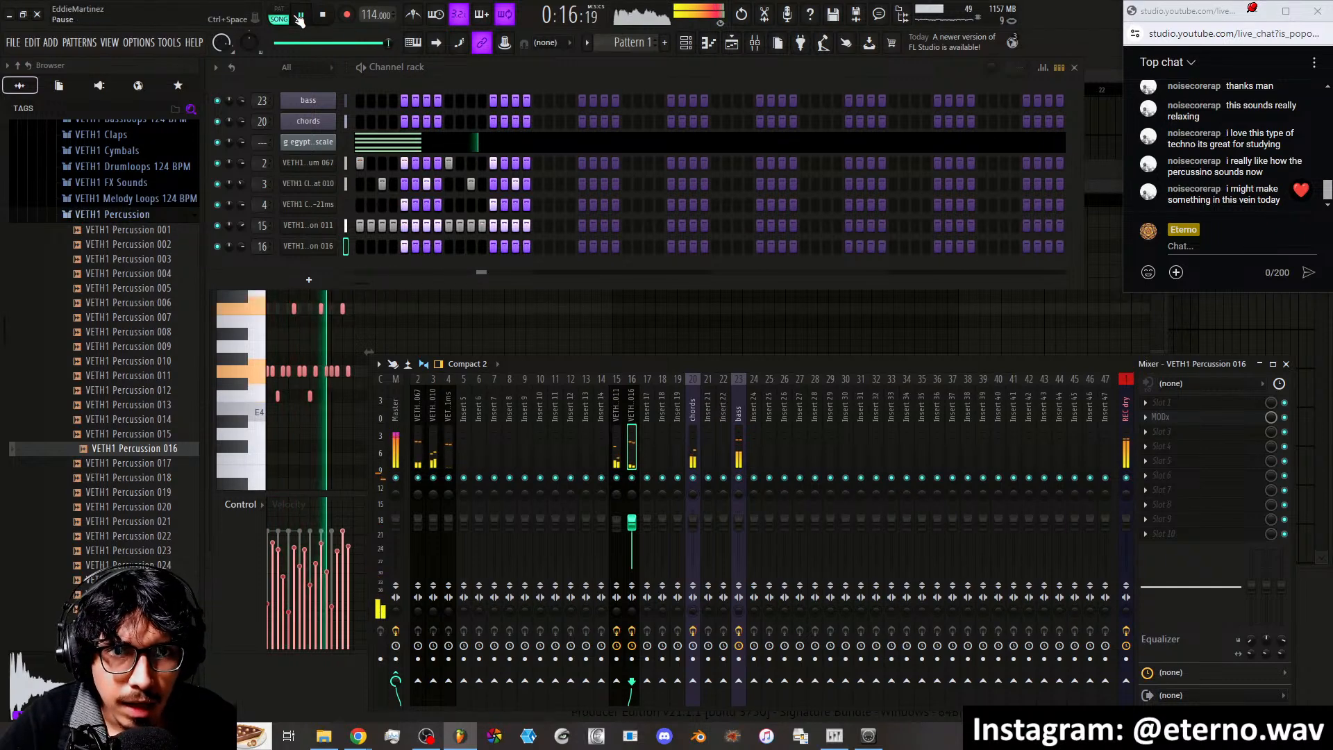
Restart playback and mute the mixer's Bassdrum 067, track 3, Percussion 011, Percussion 016, bass and chords tracks
click(327, 14)
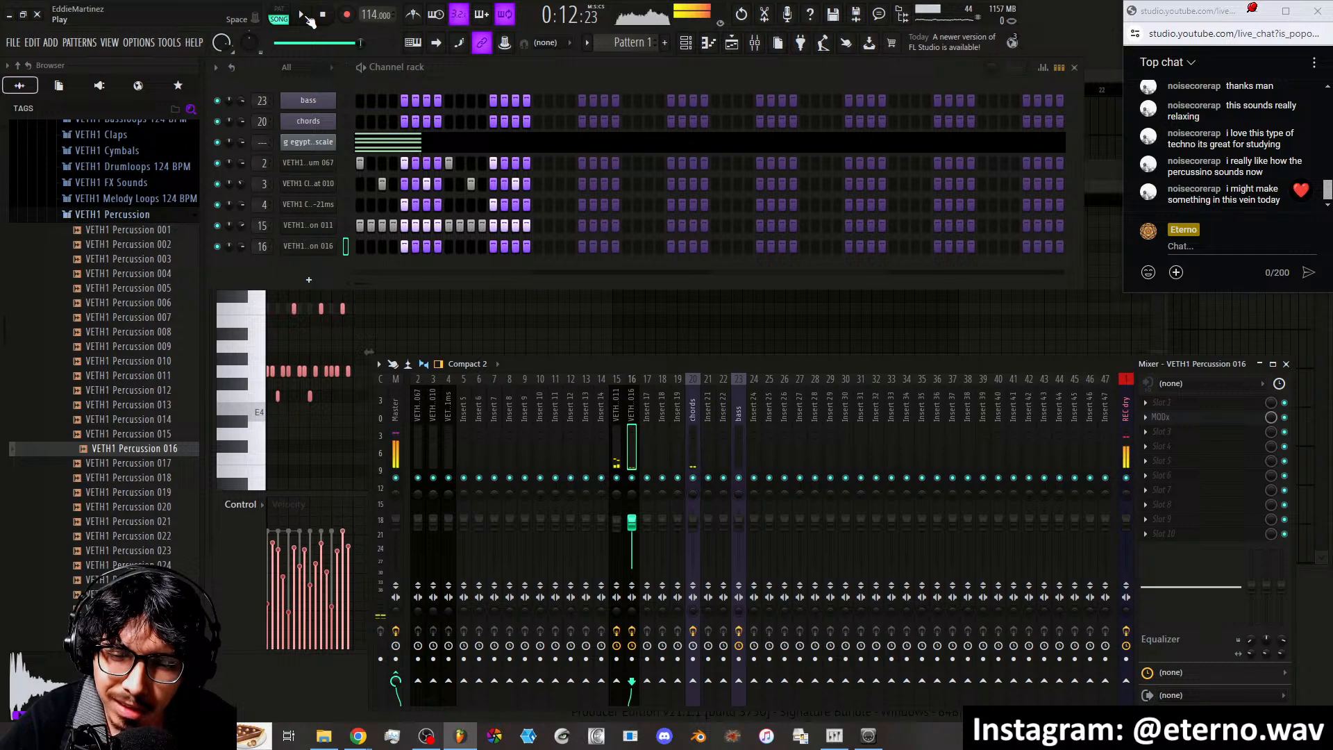
click(303, 15)
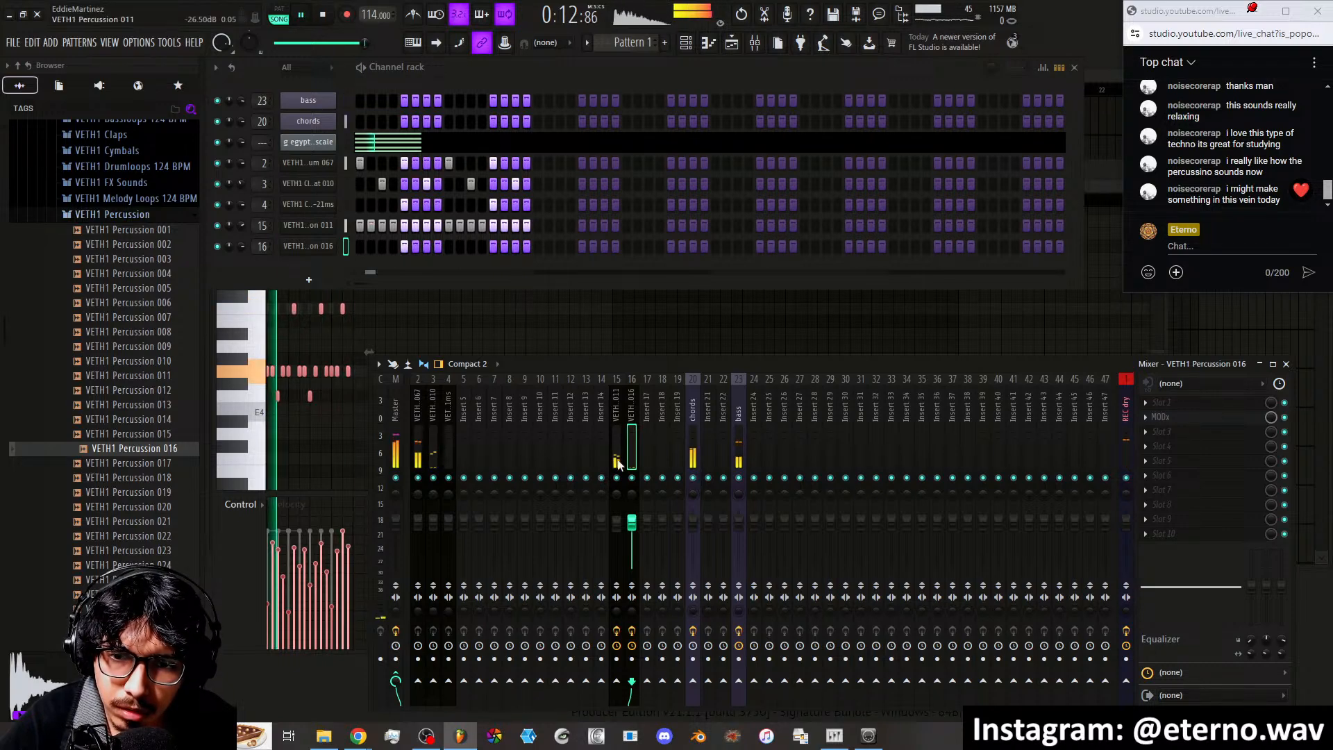
click(418, 478)
click(434, 477)
click(617, 478)
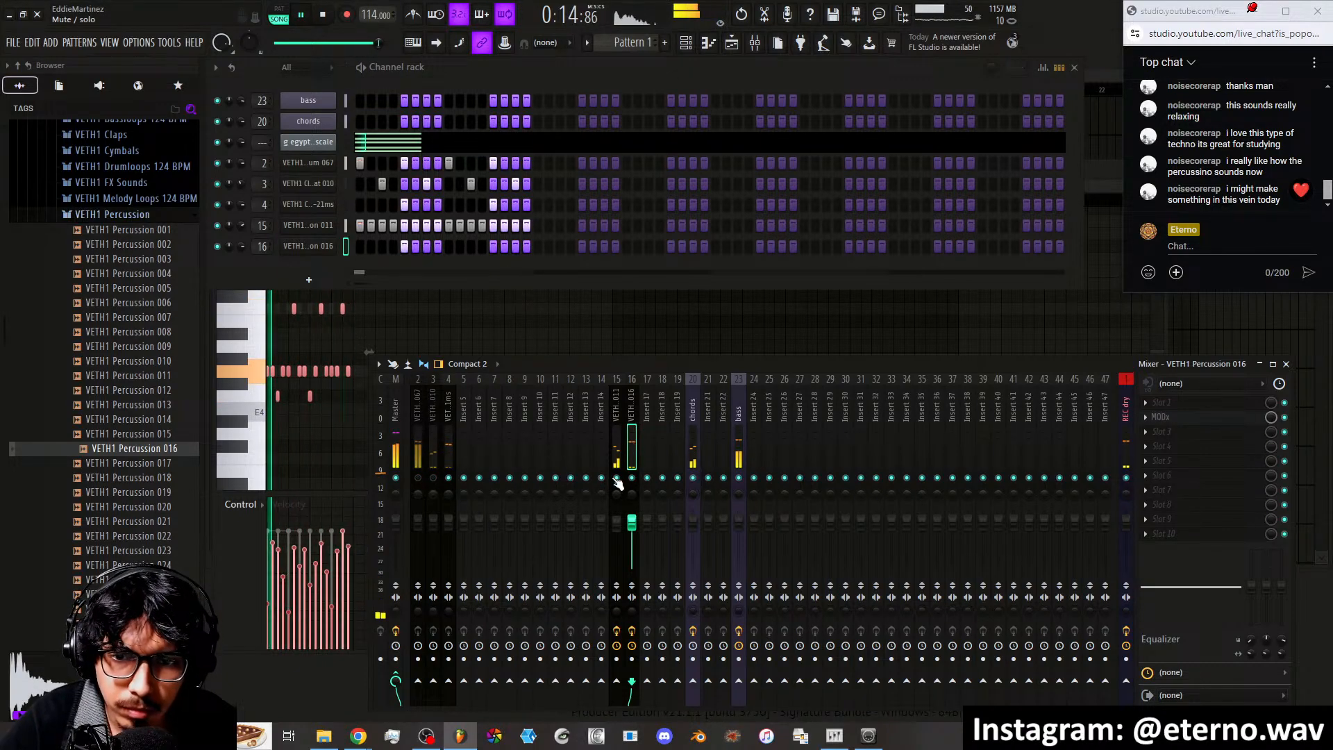
click(631, 477)
click(738, 477)
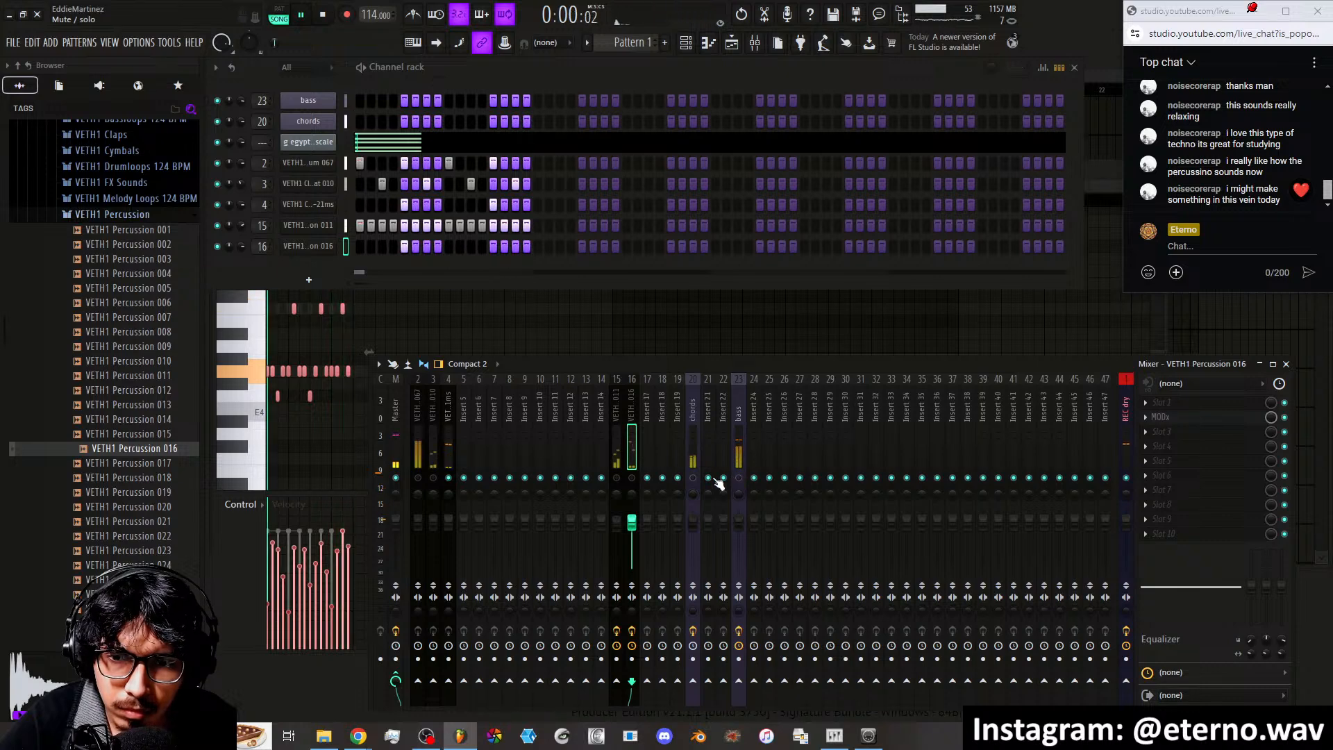
click(693, 478)
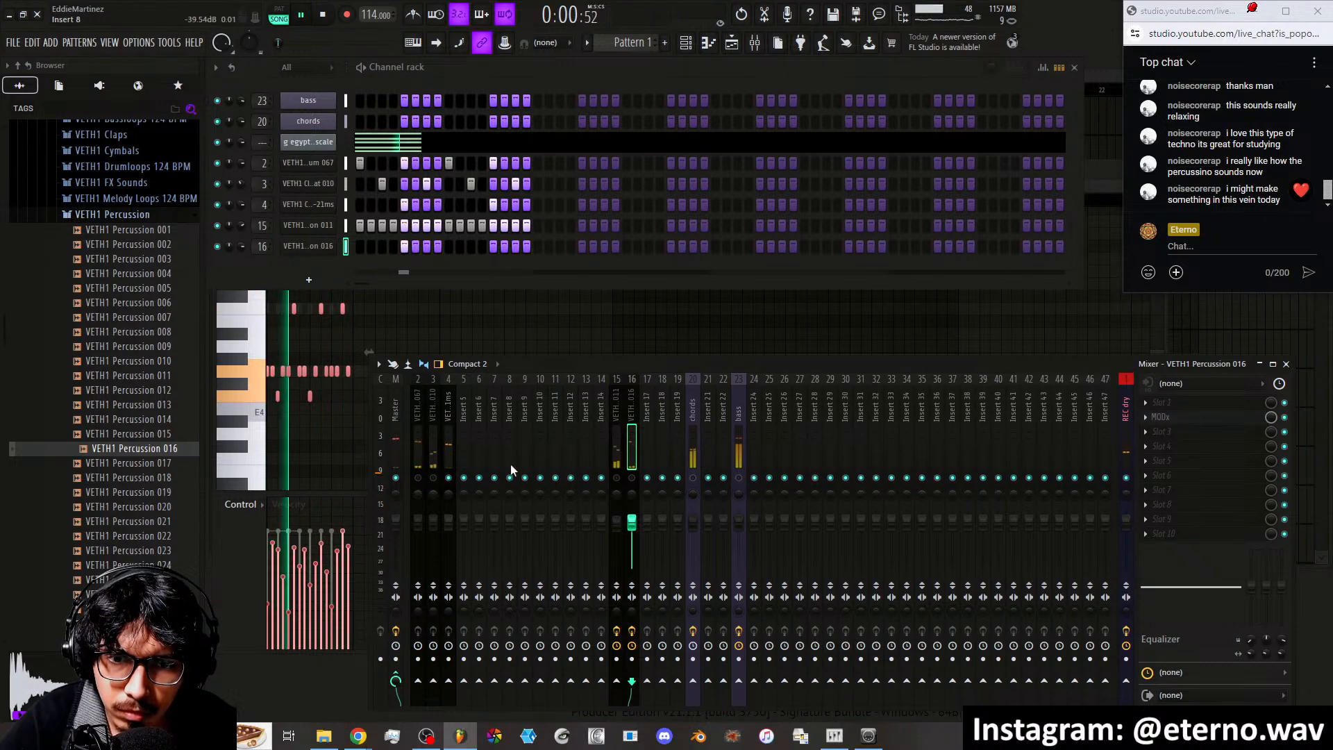
Audition mixer tracks 4, 3 and 2 by toggling their mutes, and inspect the Bassdrum 067 and Master tracks
click(449, 477)
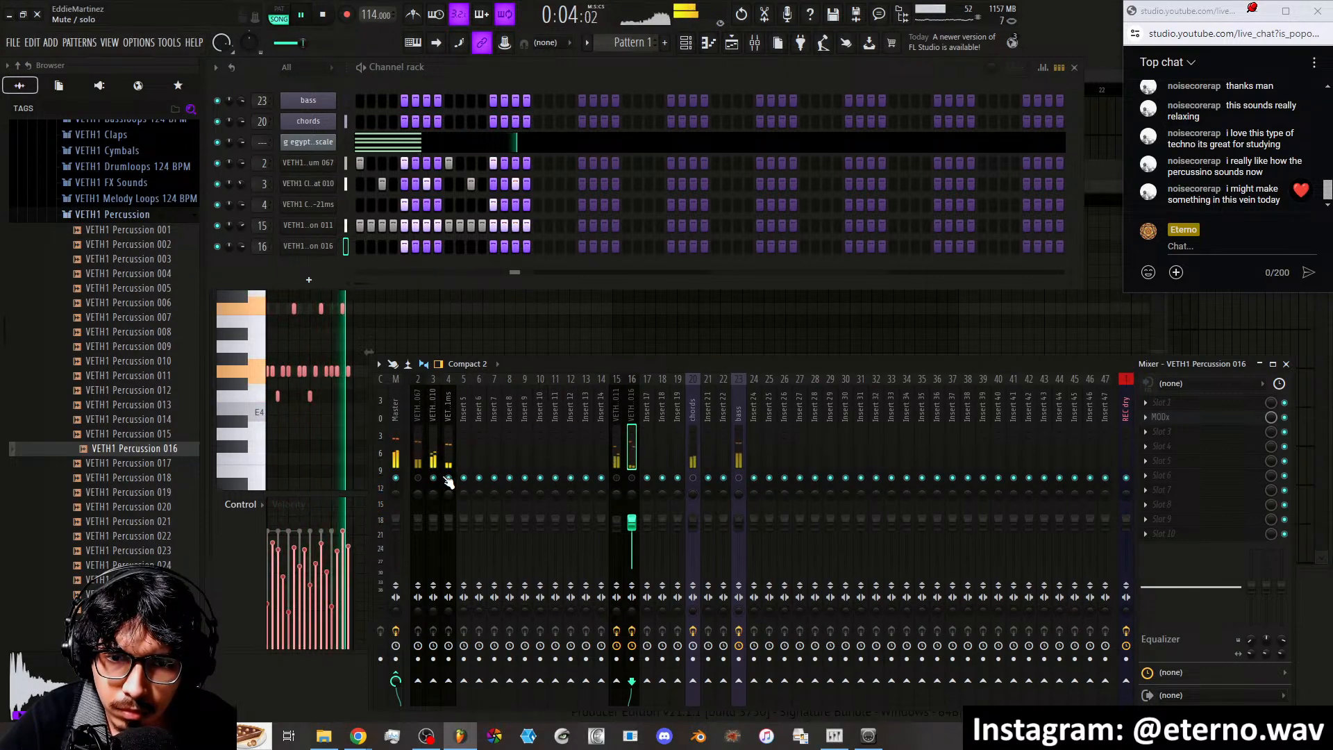
click(449, 477)
click(434, 478)
click(434, 478)
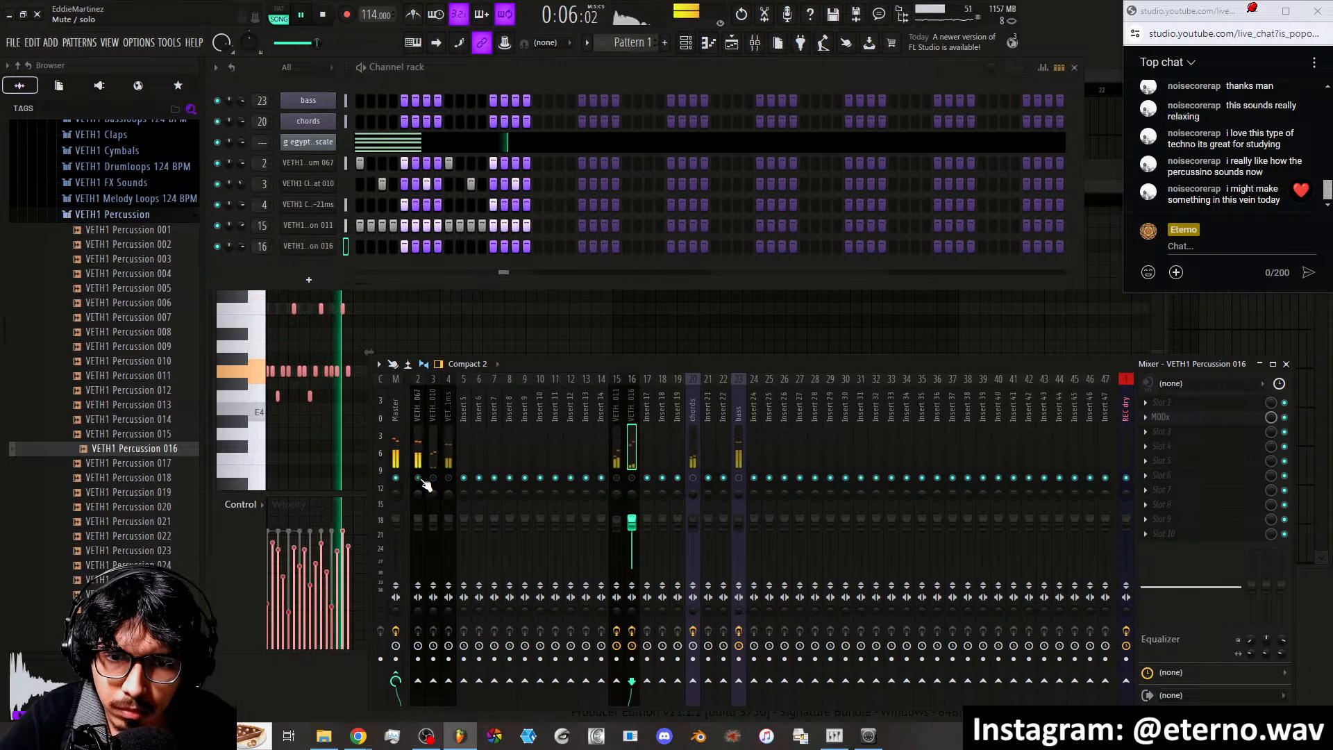
click(418, 477)
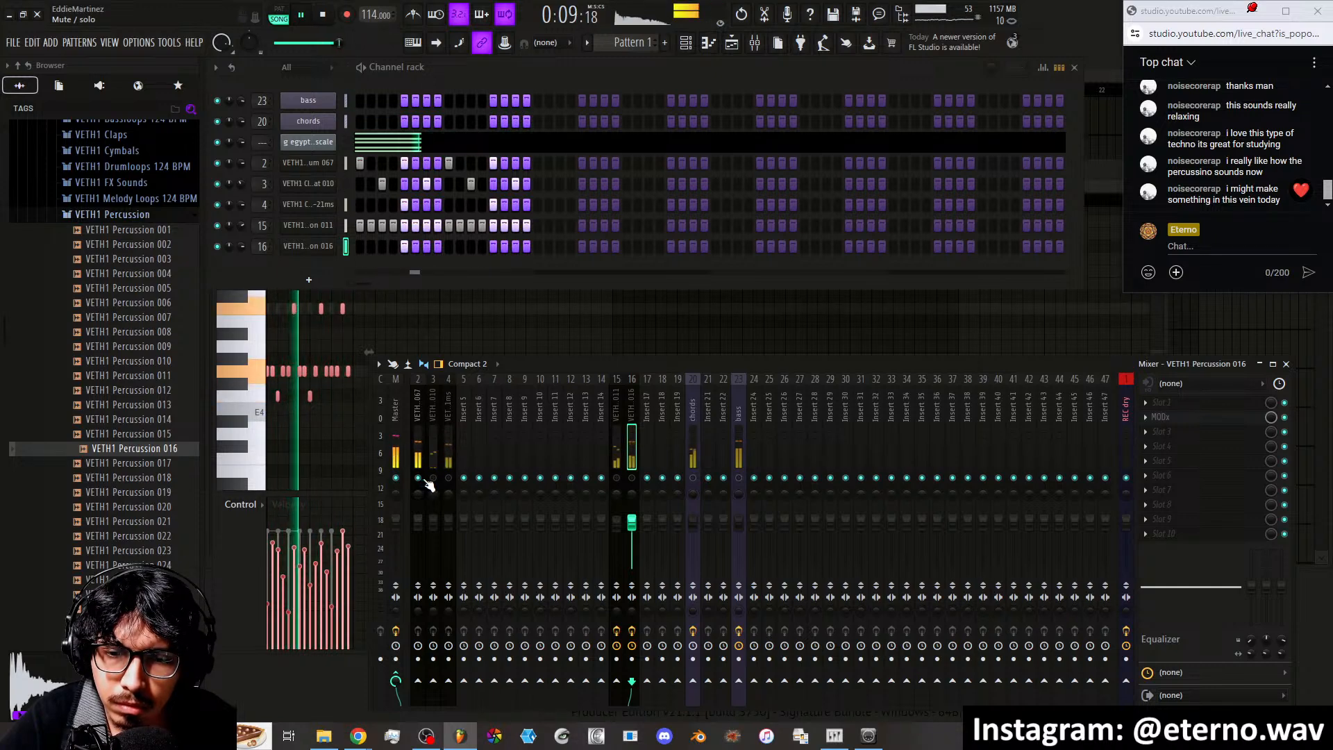
click(417, 448)
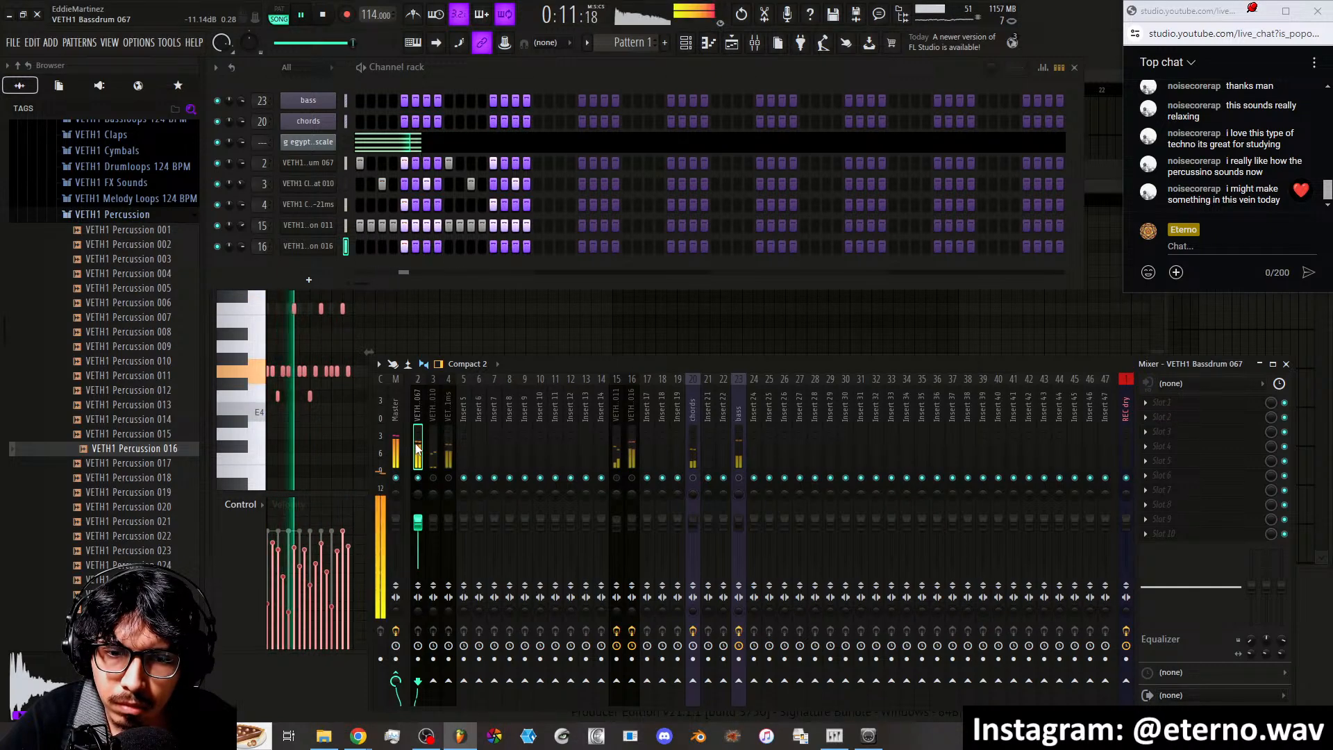
click(399, 419)
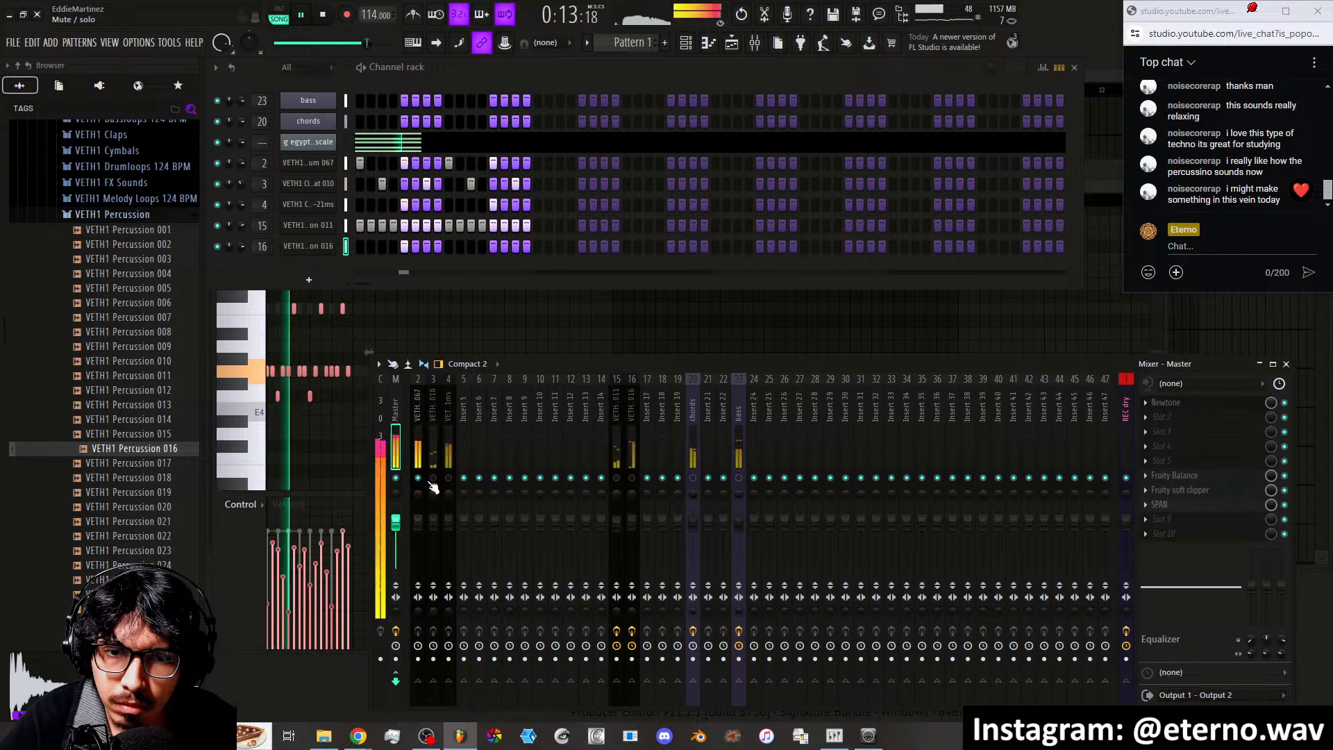
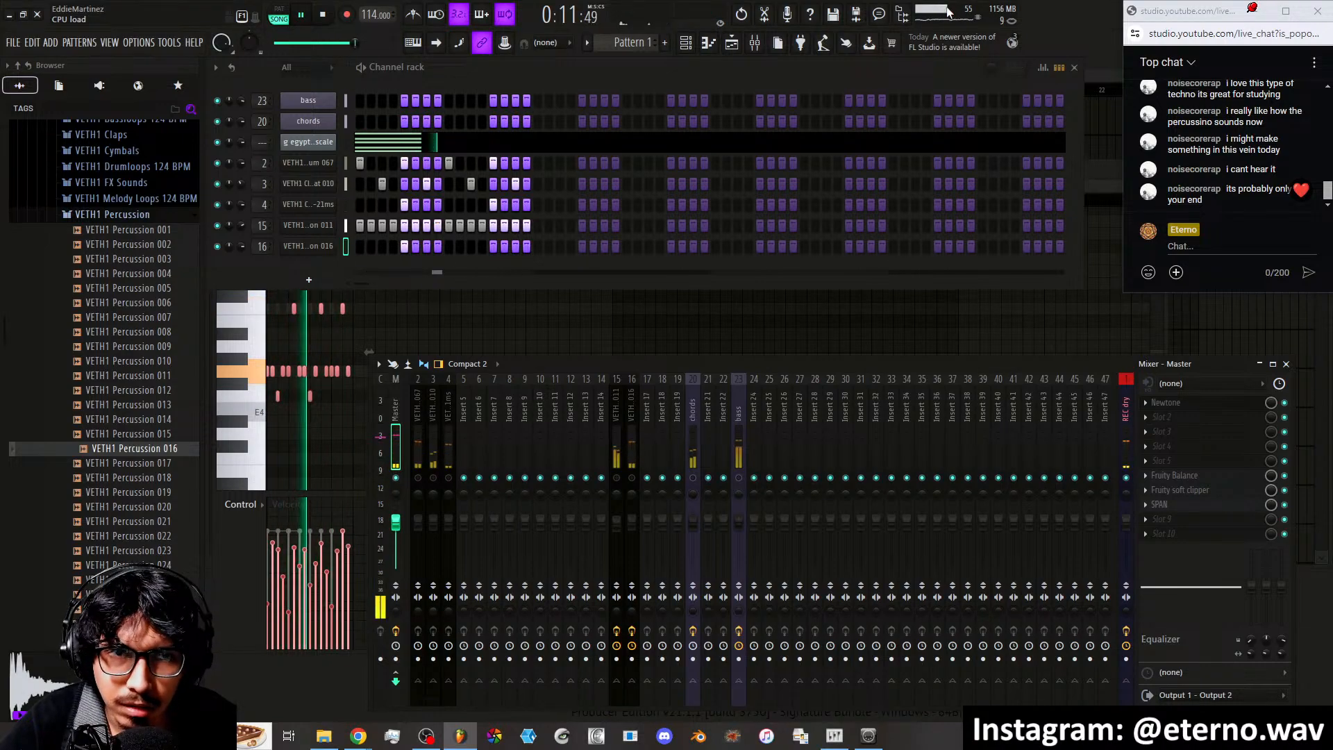
Check the stream status in OBS and in YouTube Studio, and return to FL Studio
click(427, 735)
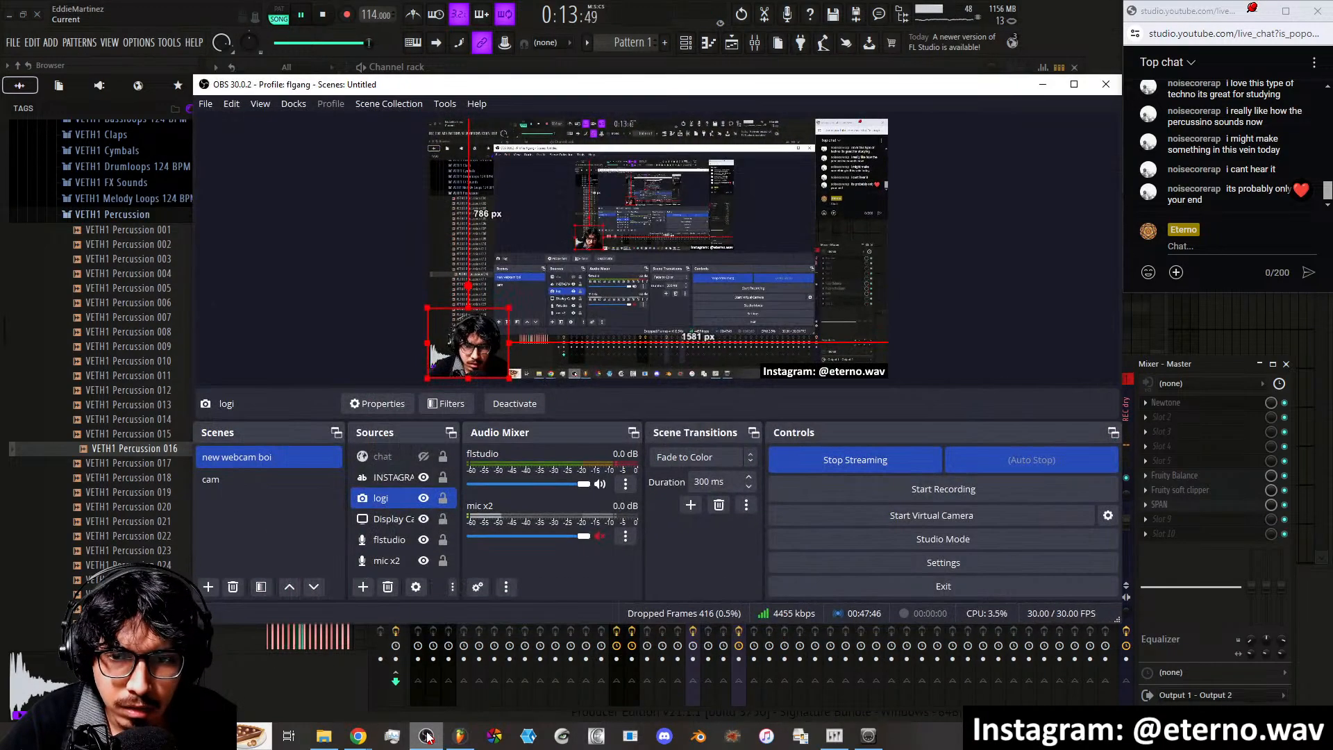
click(426, 736)
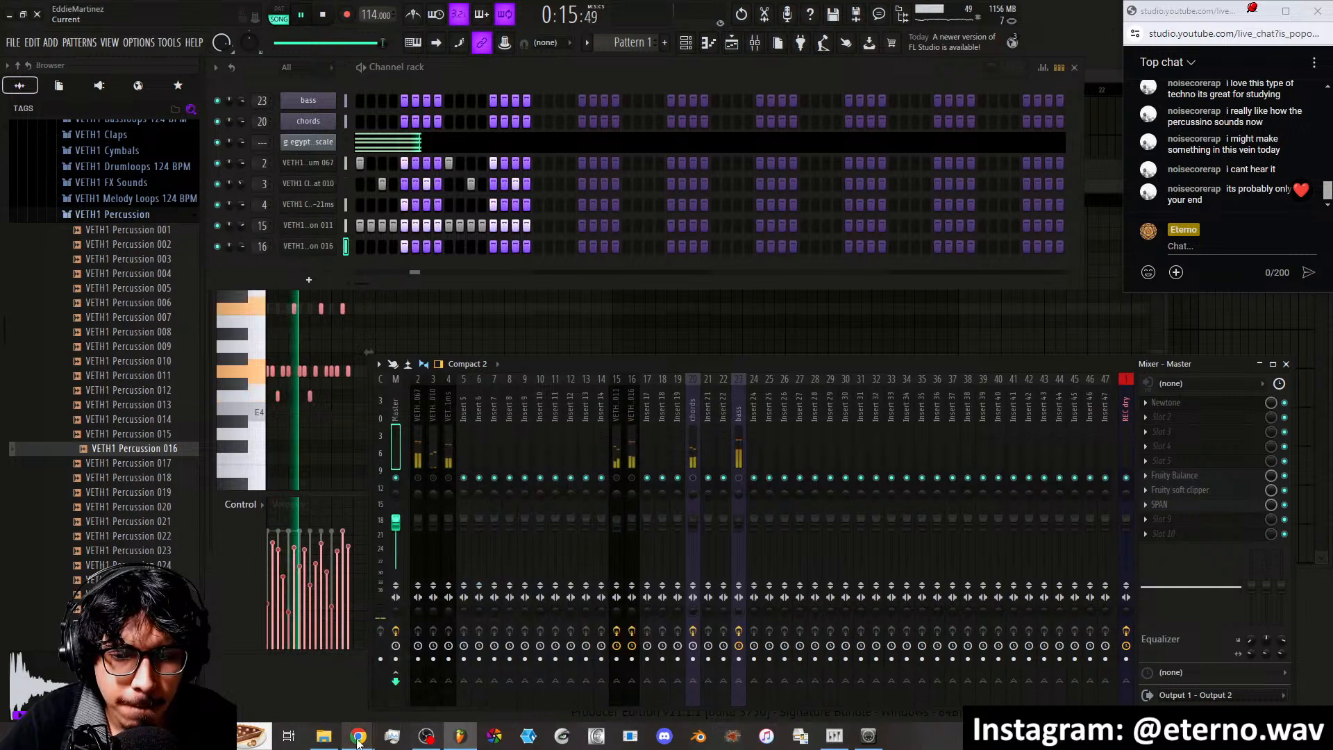
click(356, 715)
click(359, 737)
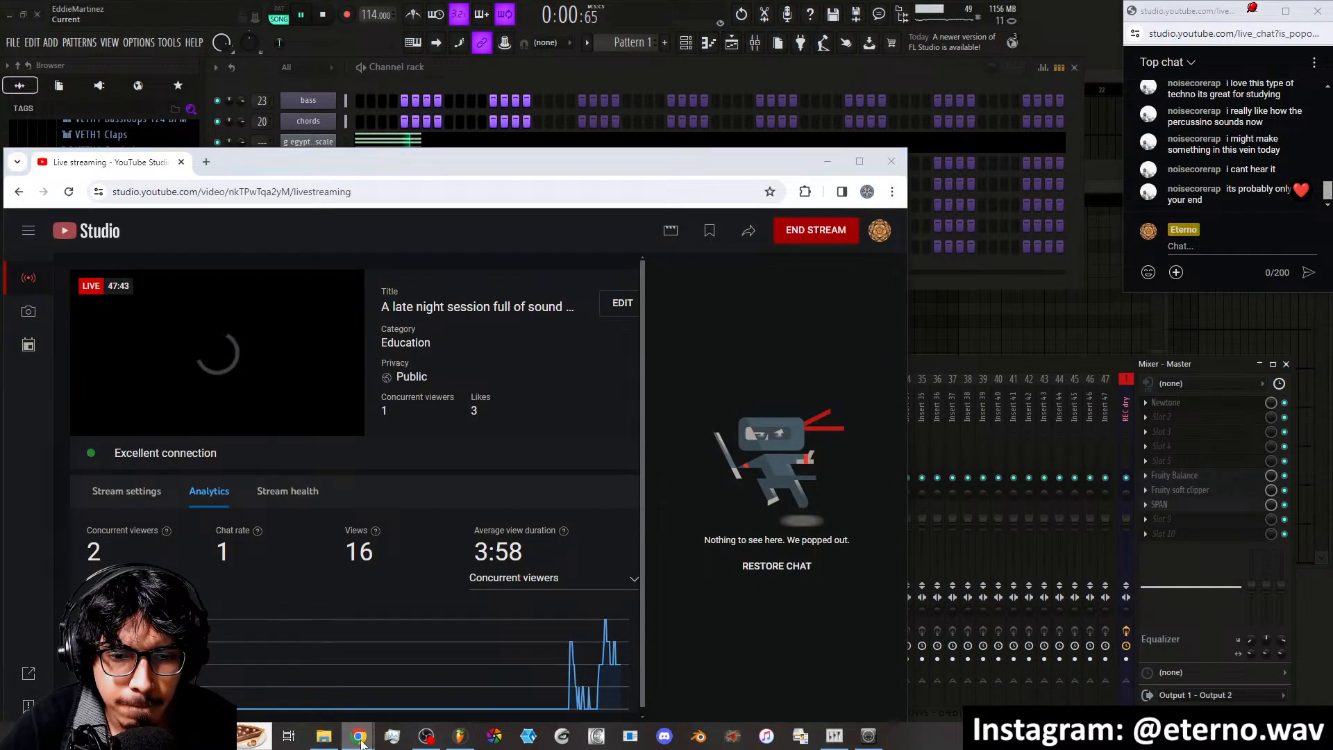
click(359, 710)
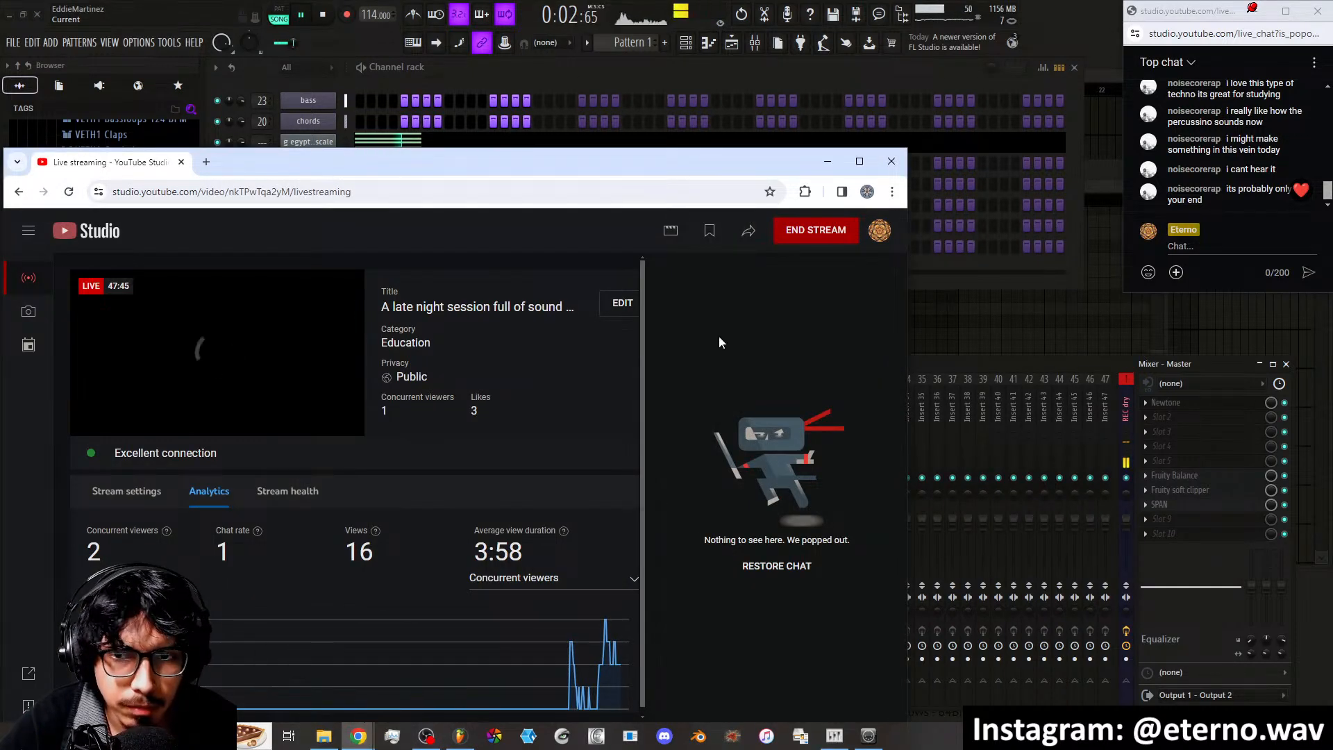
click(829, 160)
Compare running processes in Task Manager sorted by CPU and by memory usage, and close it
key(ctrl+shift+Escape)
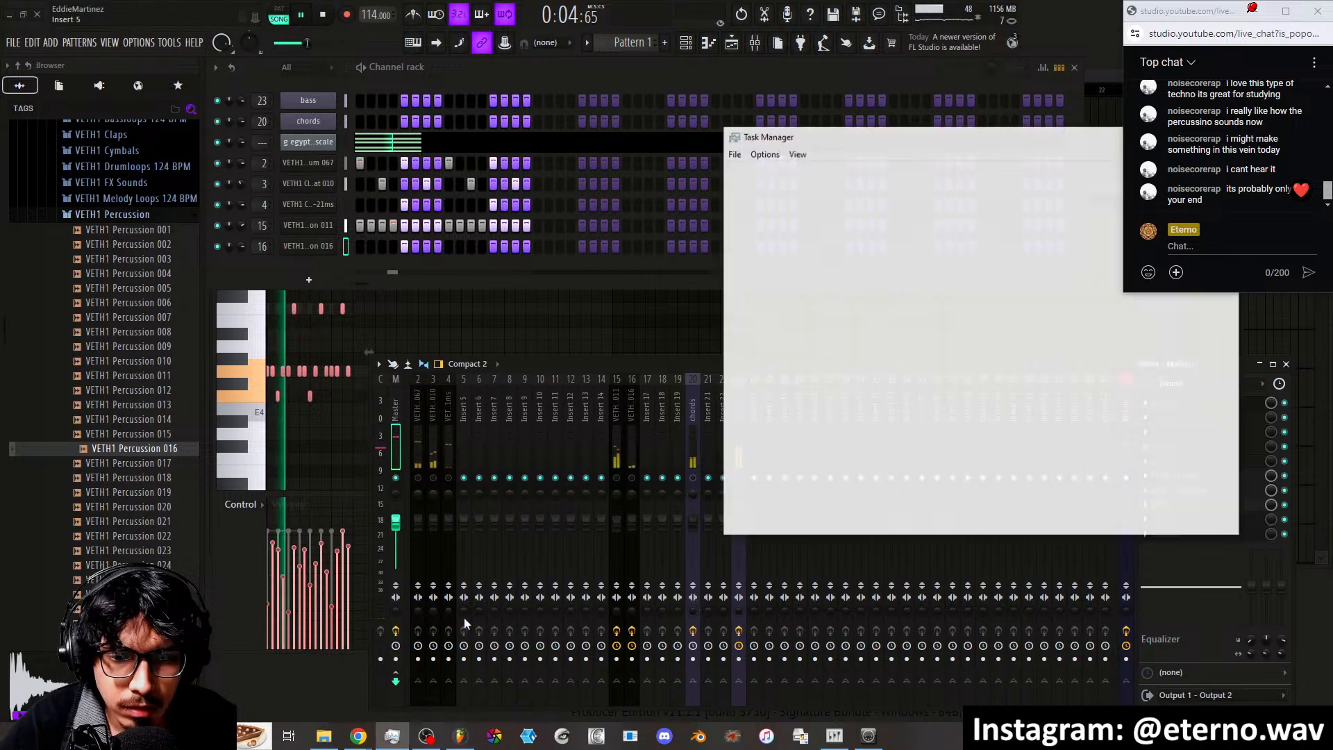
drag(896, 142, 645, 188)
click(656, 250)
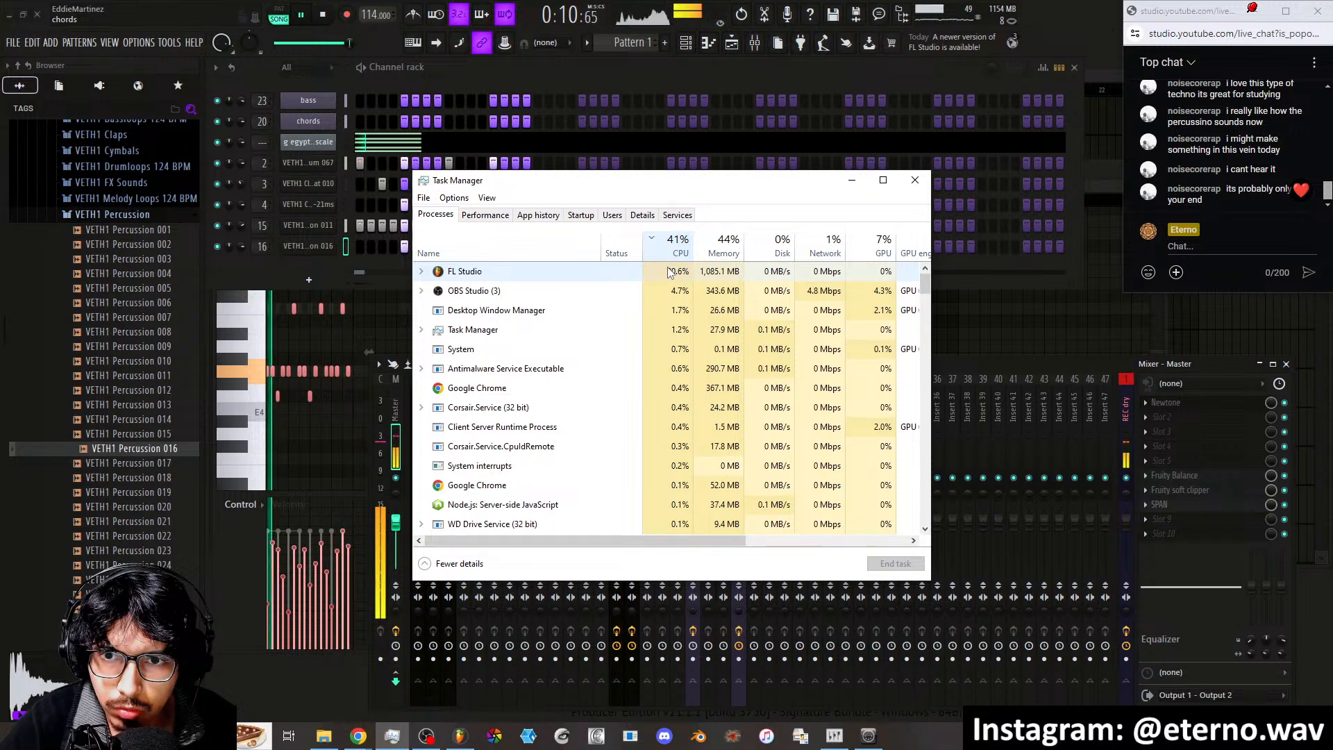
click(723, 247)
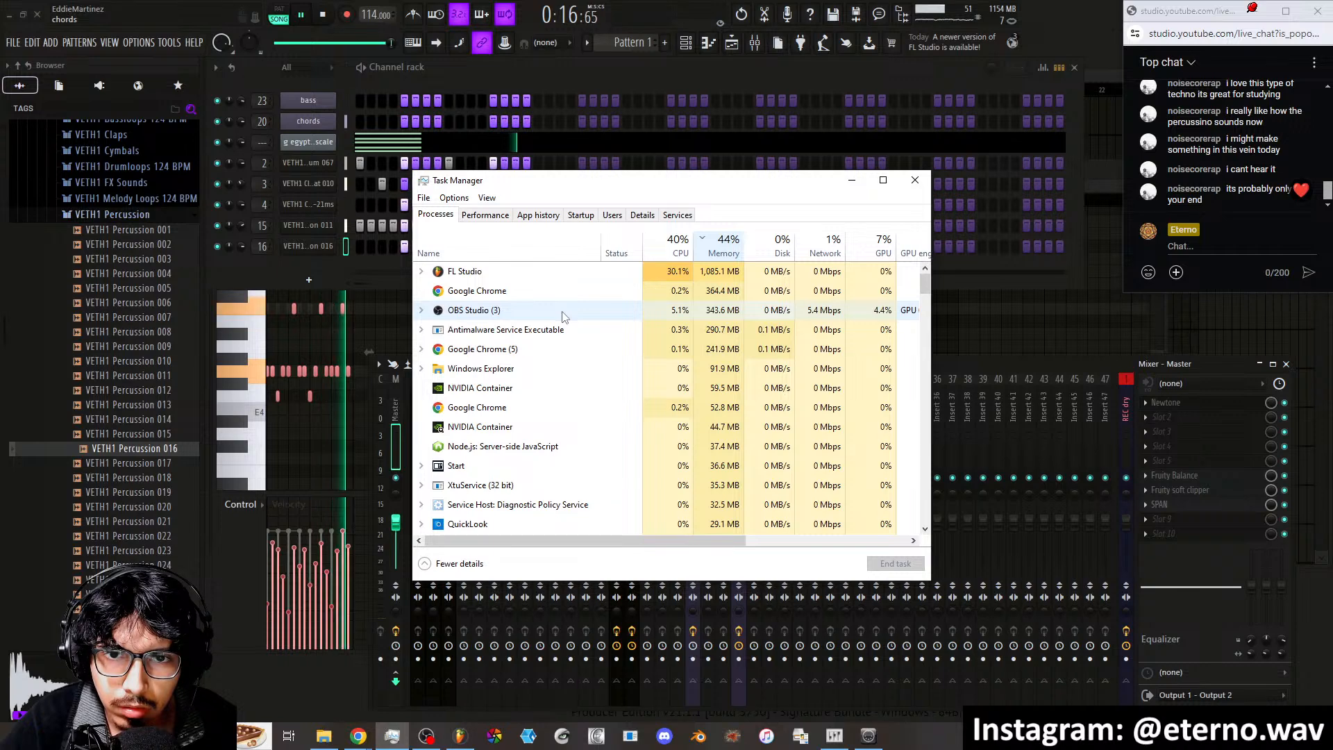
click(914, 182)
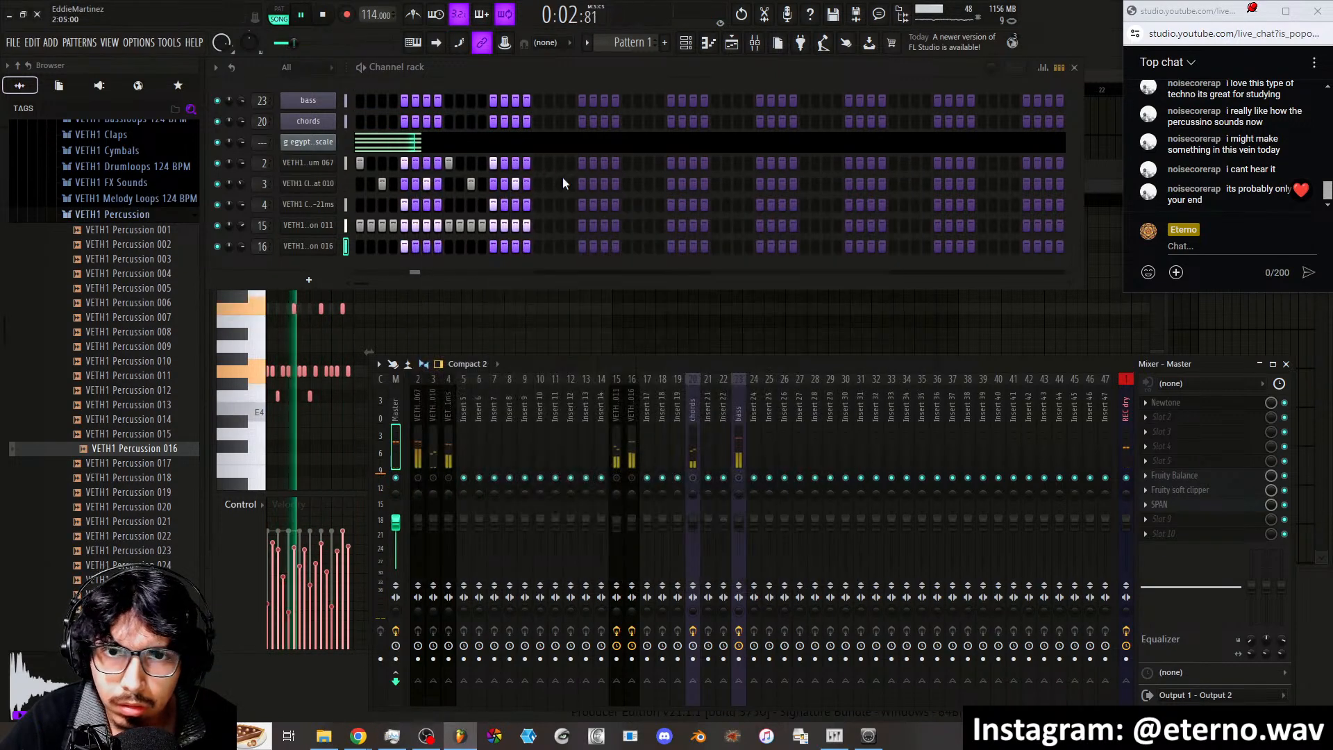
Examine each plugin's processing load in the plugin performance monitor, with its window widened and readings frozen, and close it
click(127, 43)
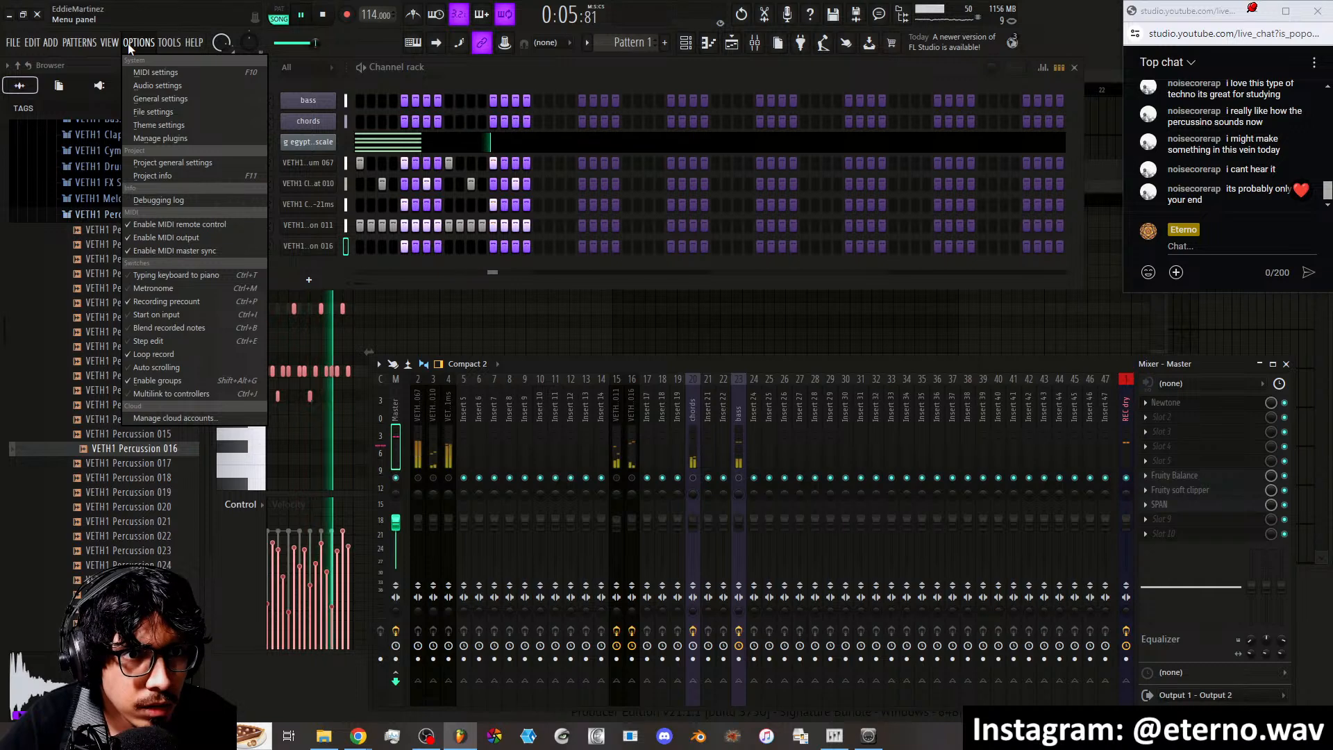
mouse_move(114, 47)
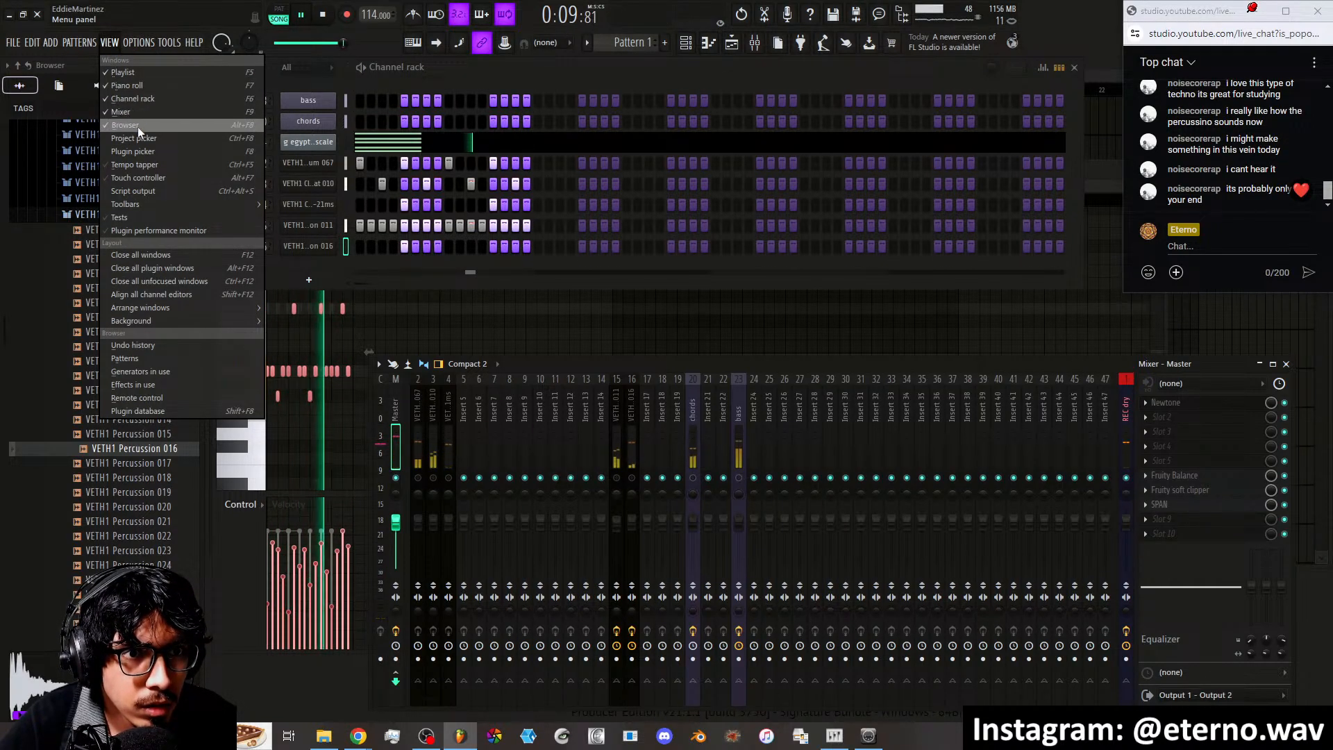
click(148, 230)
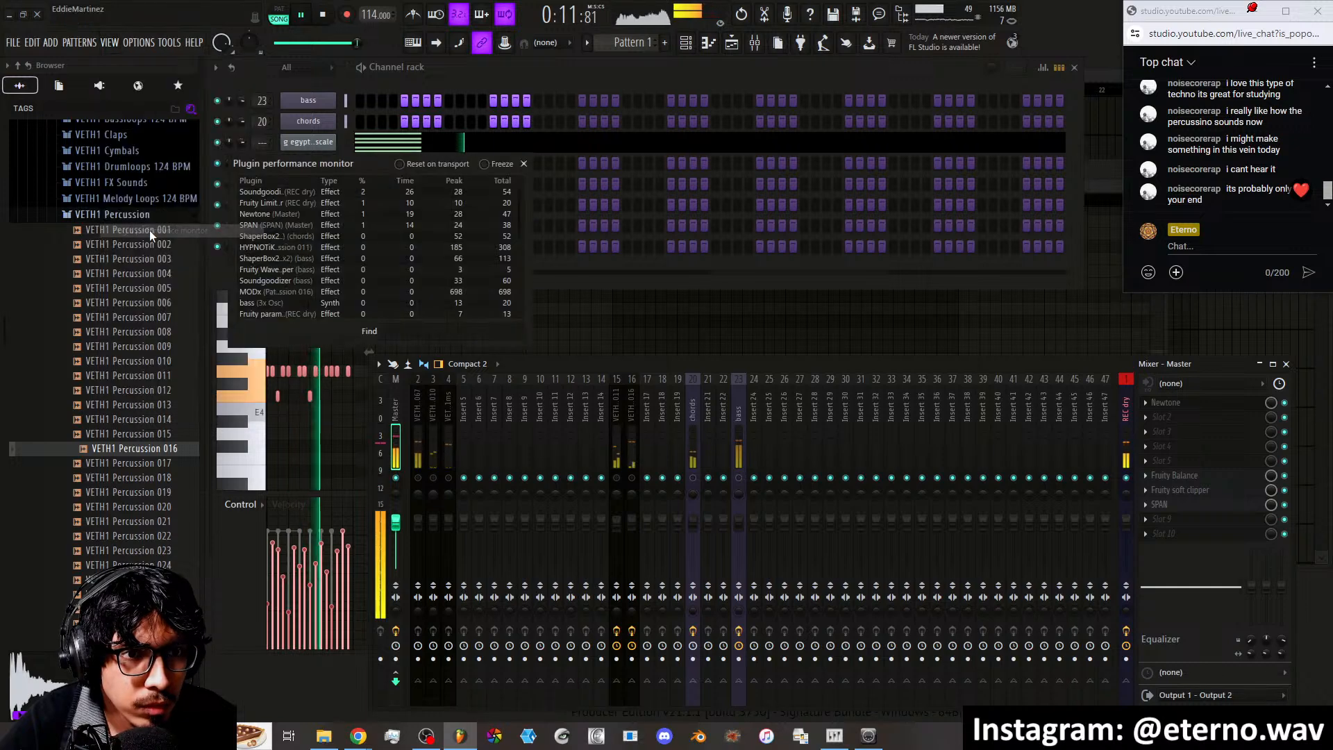
drag(365, 164, 533, 204)
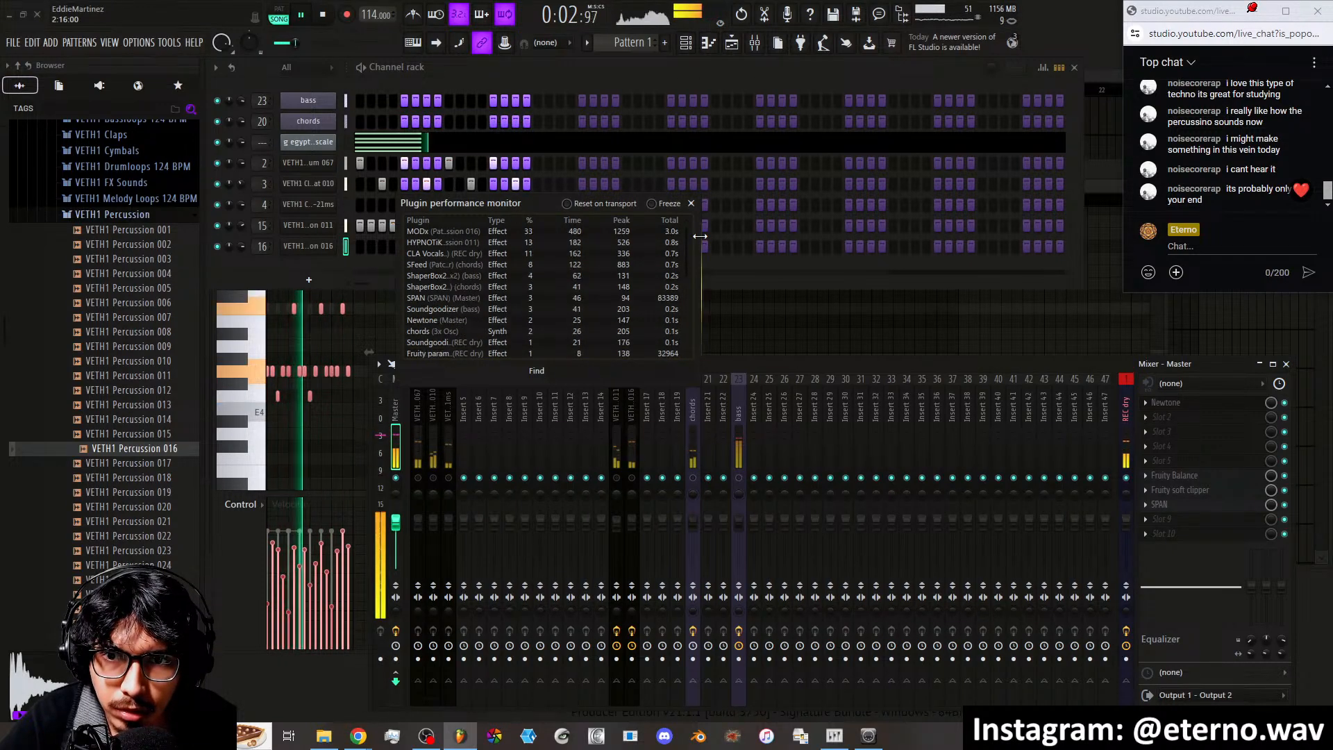
drag(695, 238, 813, 239)
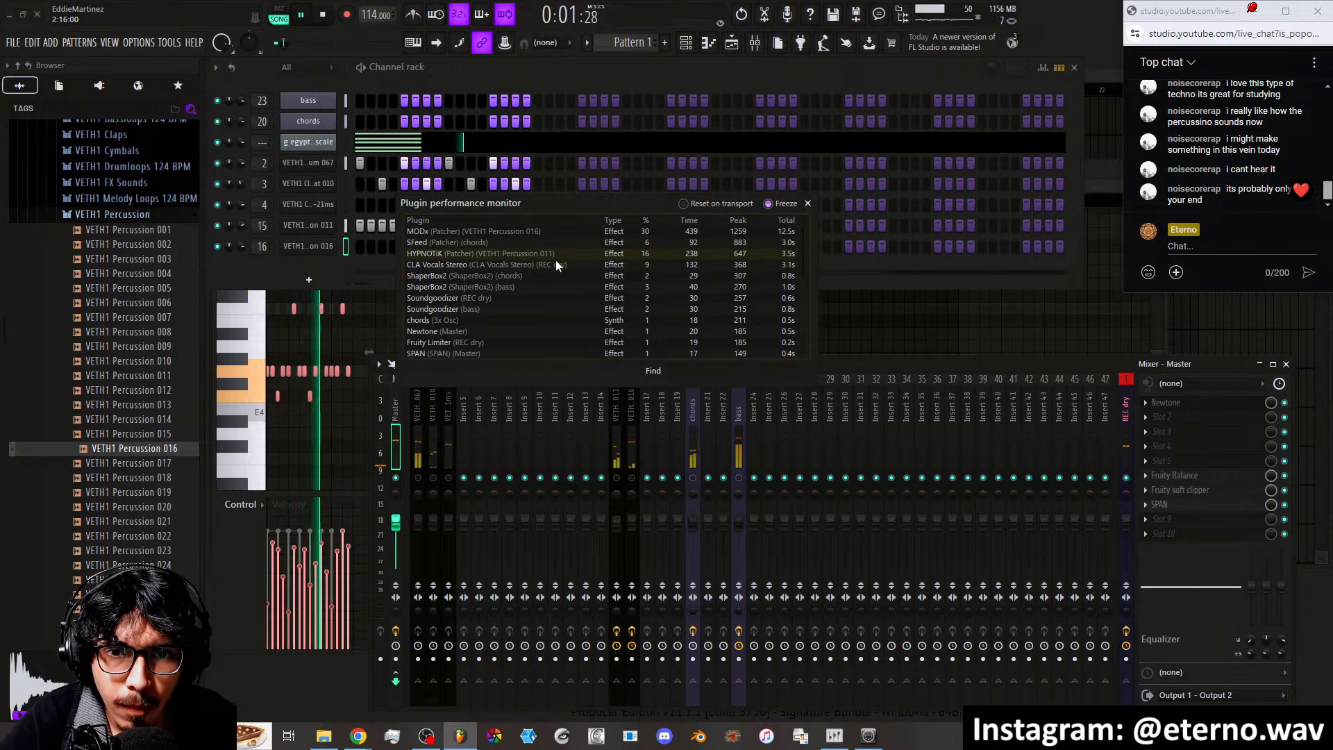
click(806, 203)
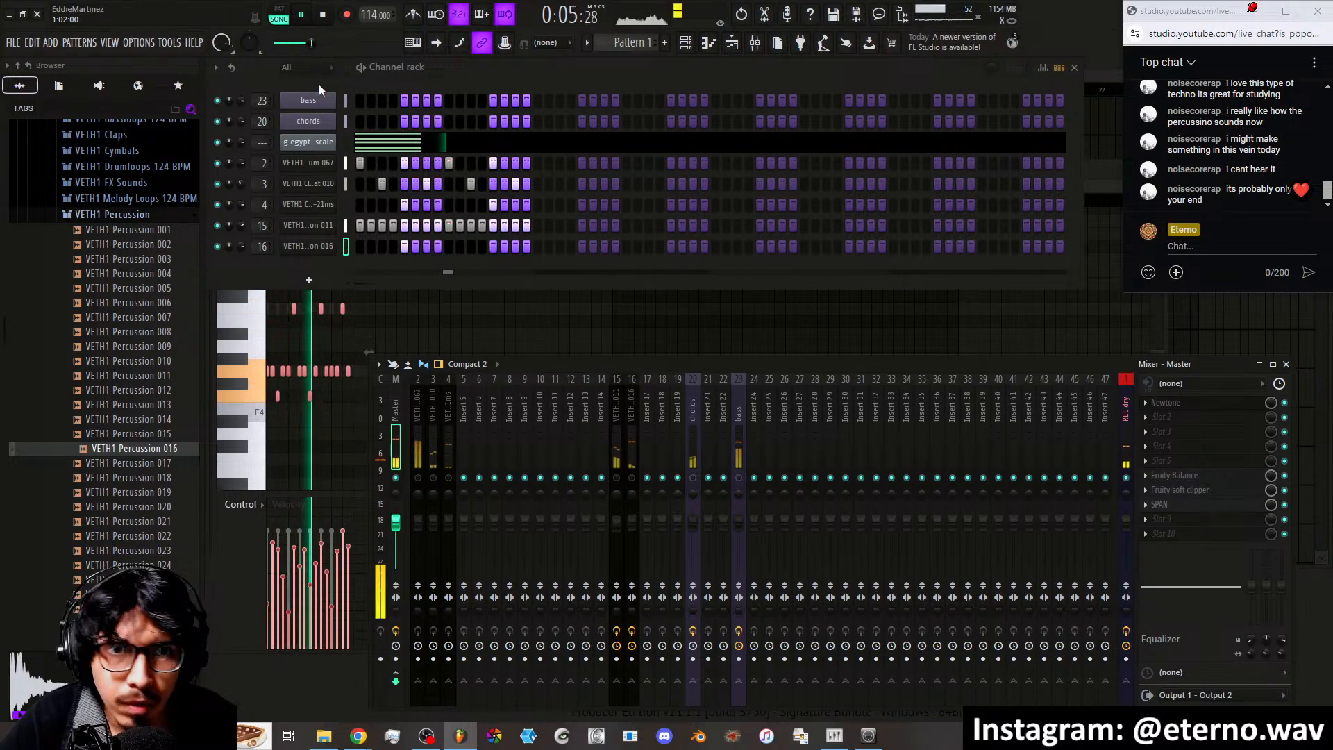
Set the Scarlett 2i2 buffer size to 256 through the audio settings' ASIO panel, and close the settings
click(142, 43)
click(169, 88)
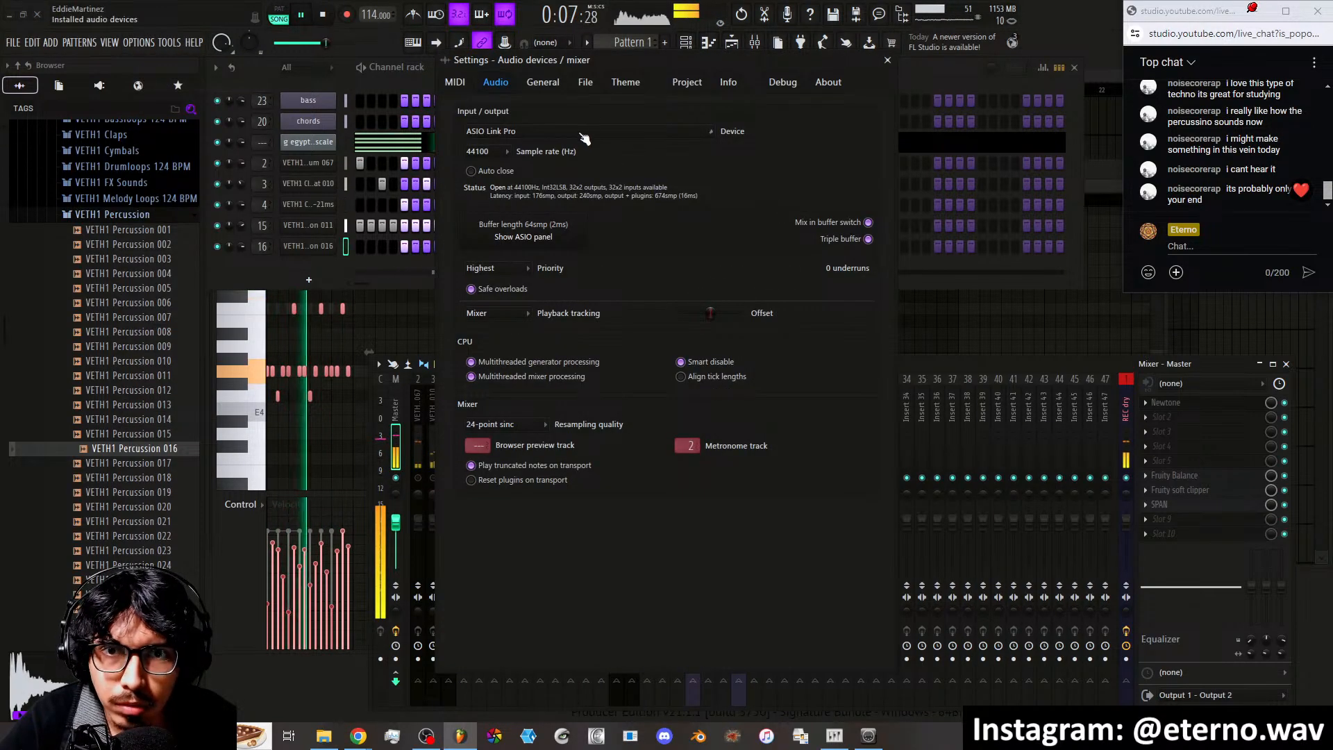
click(563, 240)
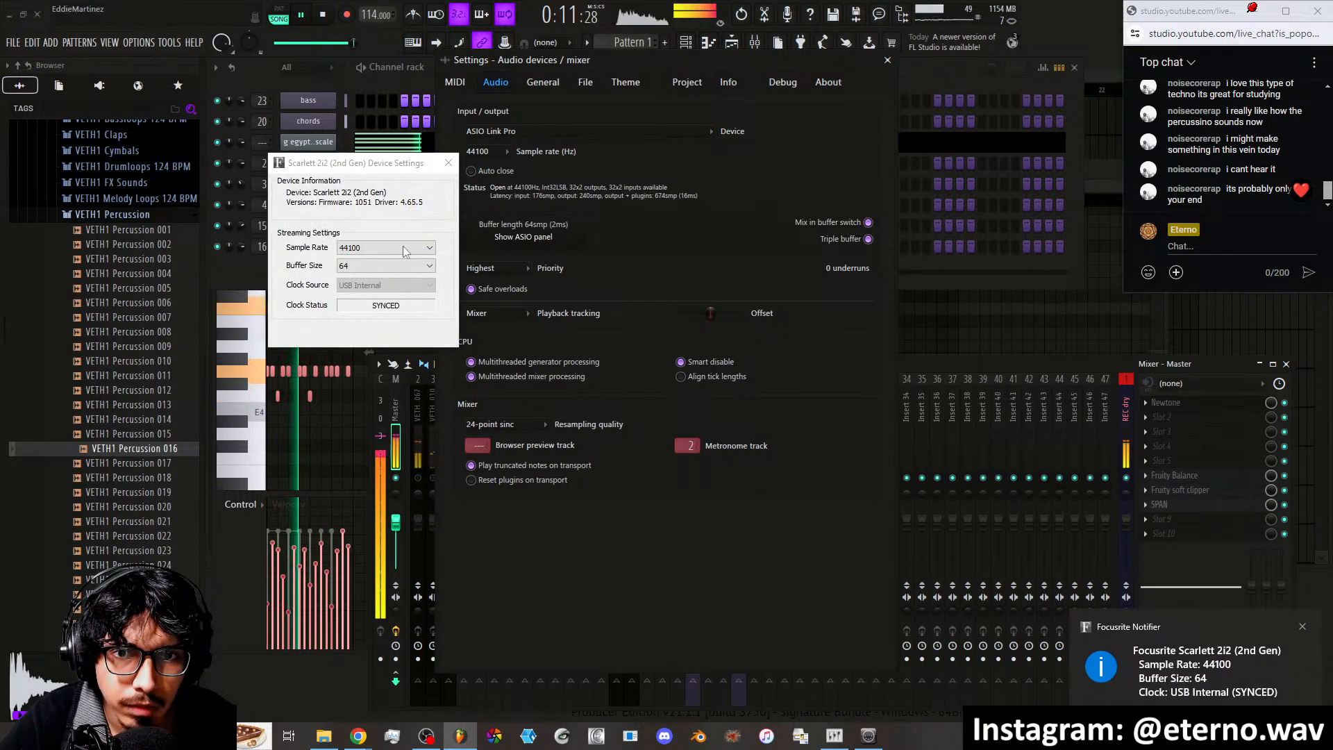
click(379, 266)
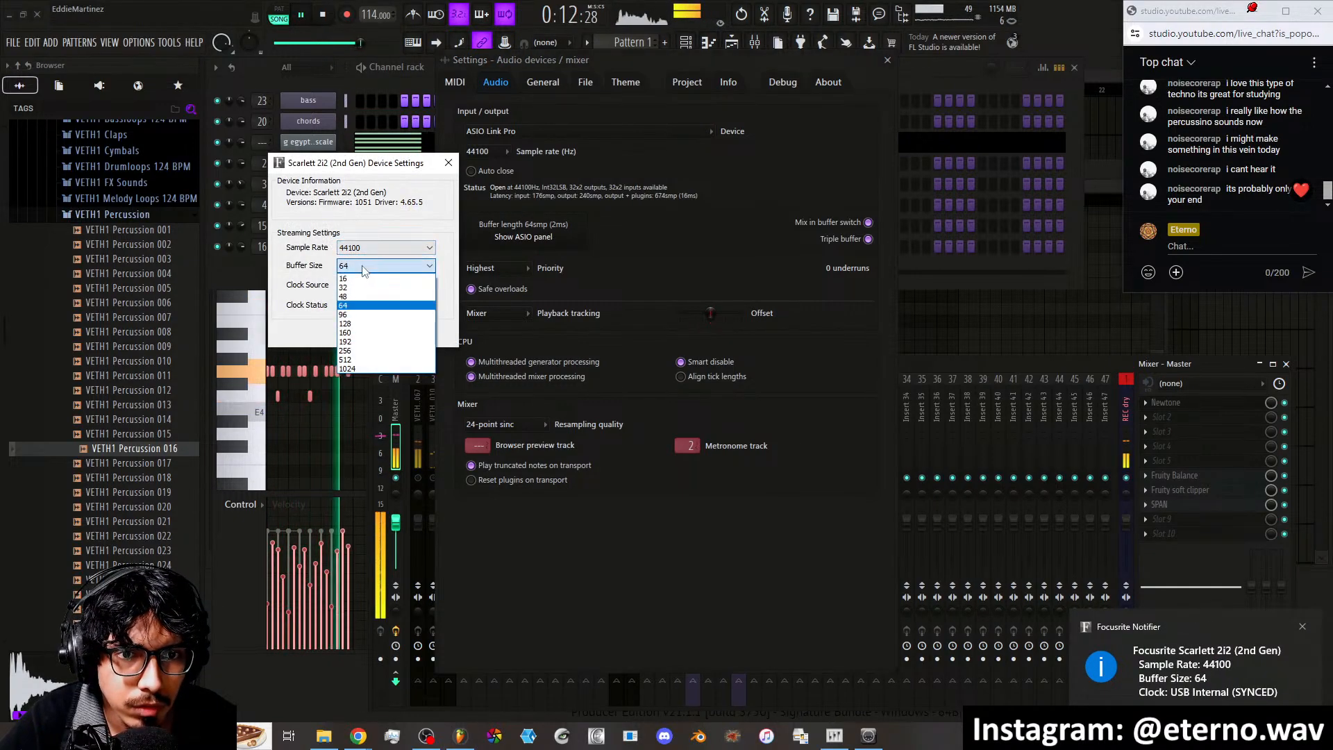
click(354, 350)
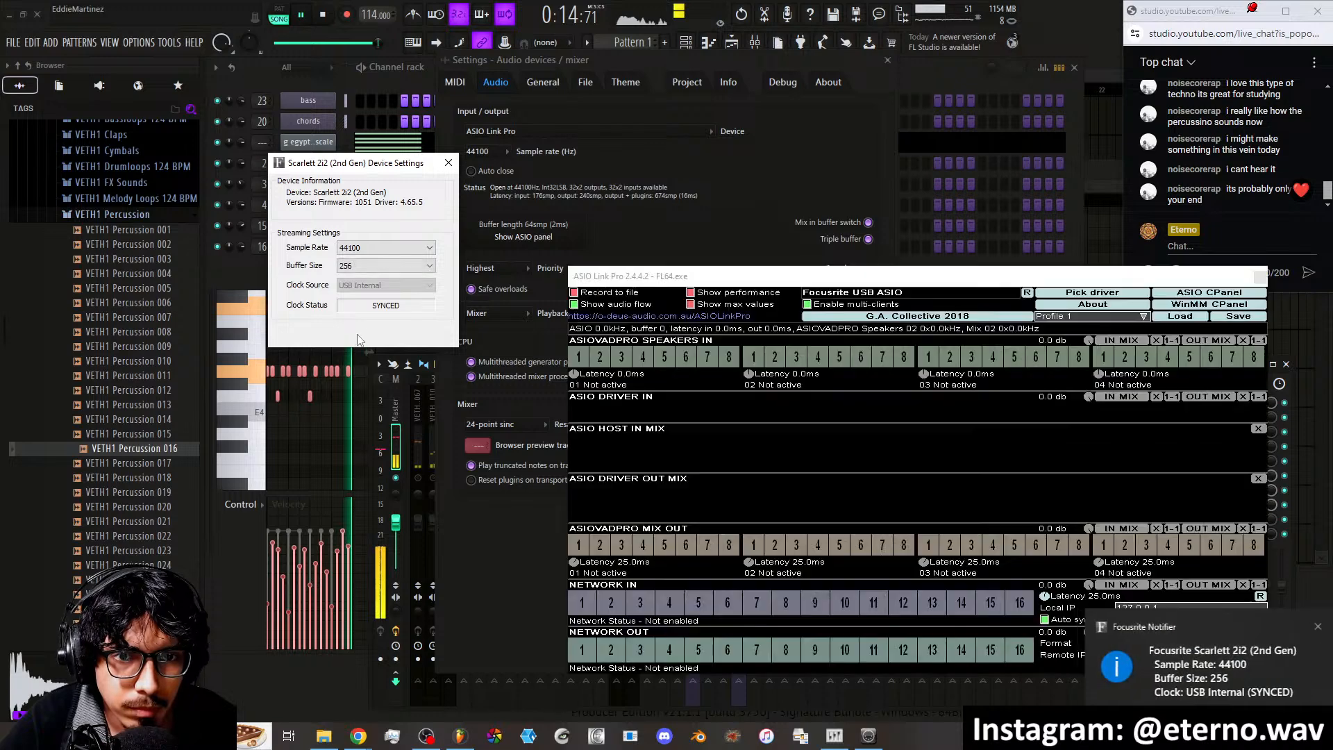
click(1259, 277)
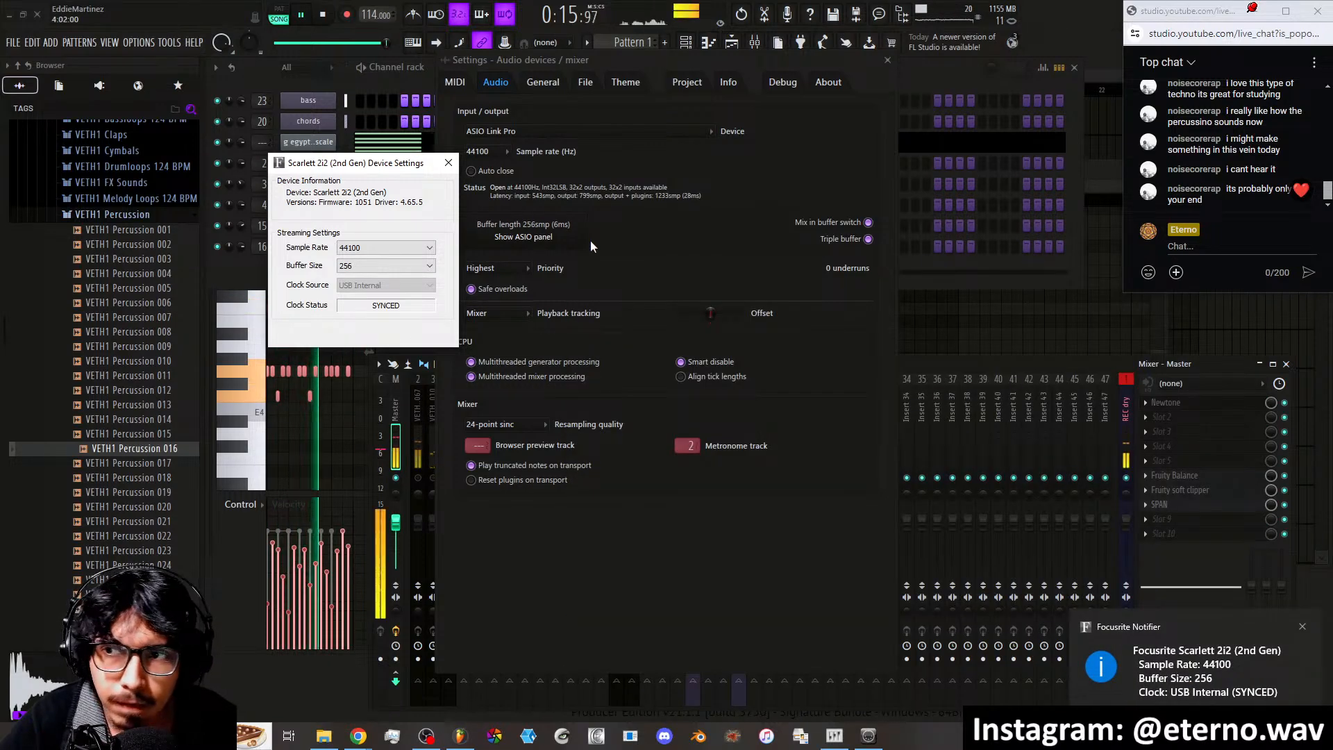
click(887, 60)
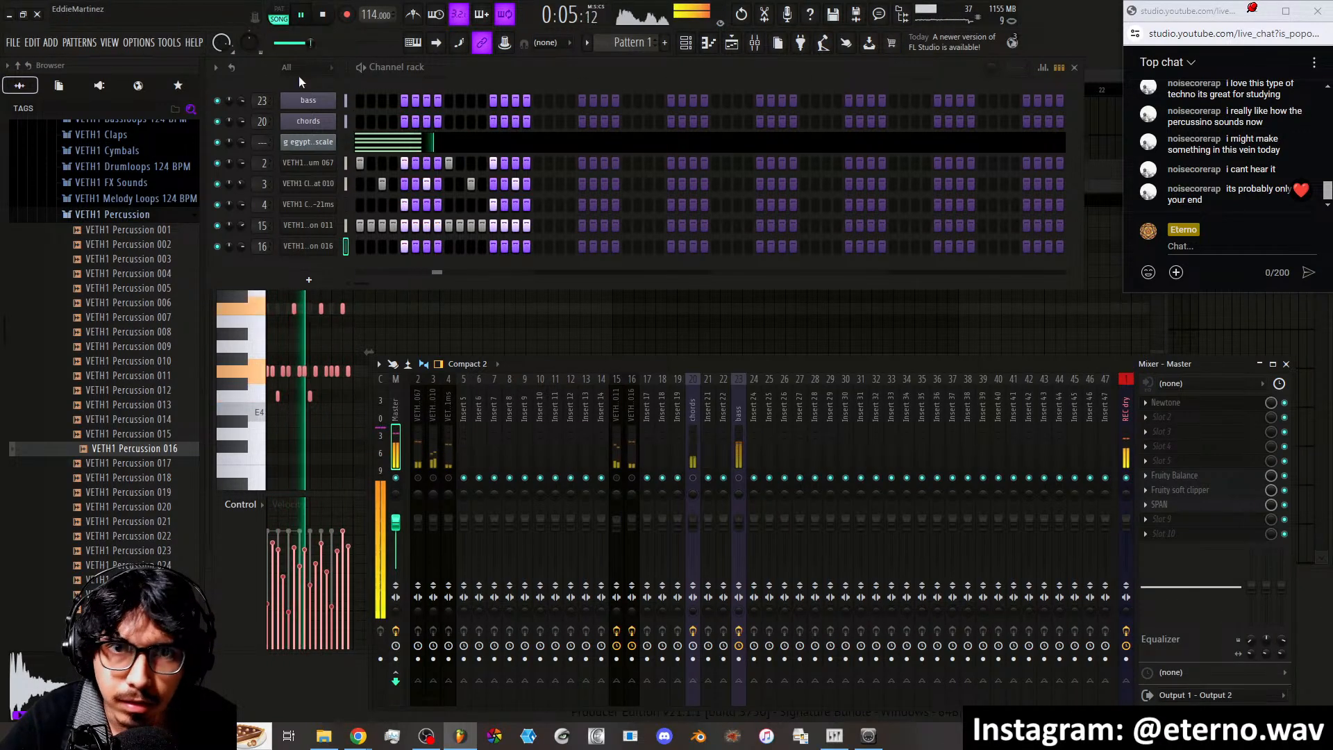
Restart playback and audition the Percussion 011, chords and bass mixer tracks one after another
click(322, 15)
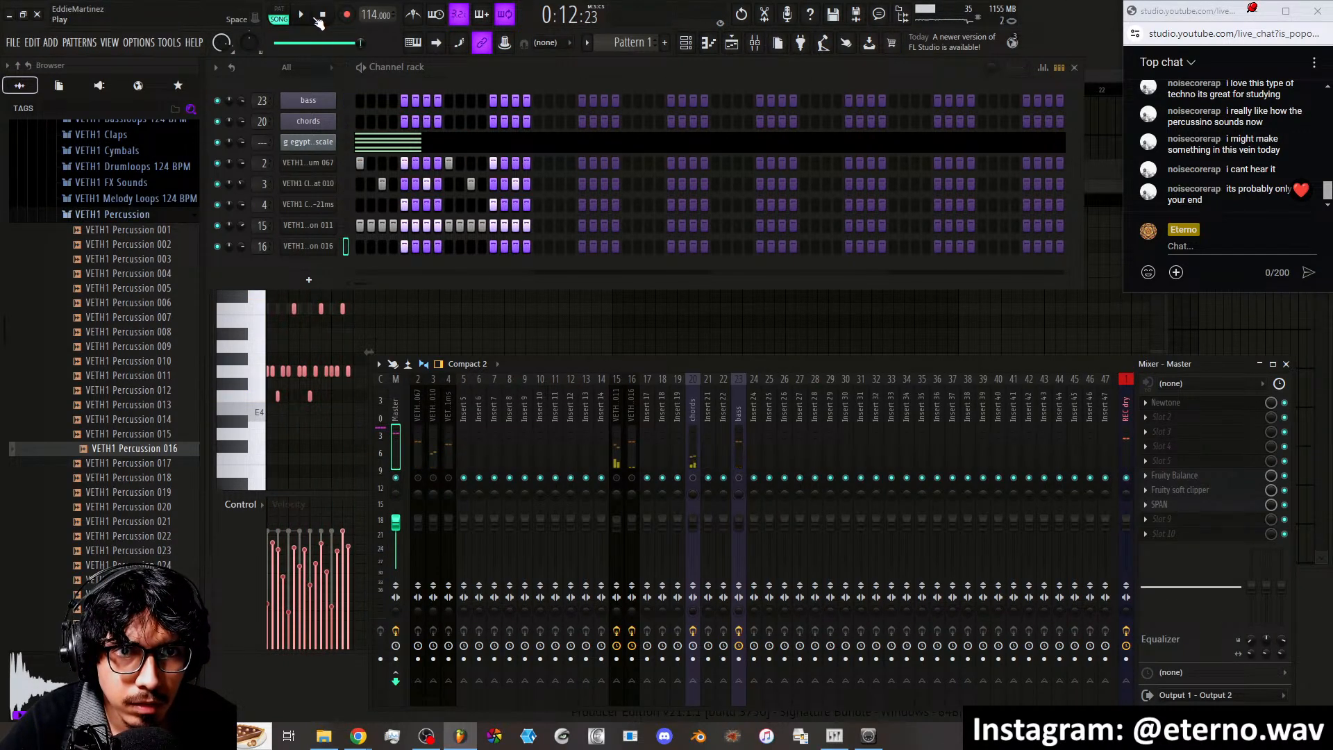
click(301, 15)
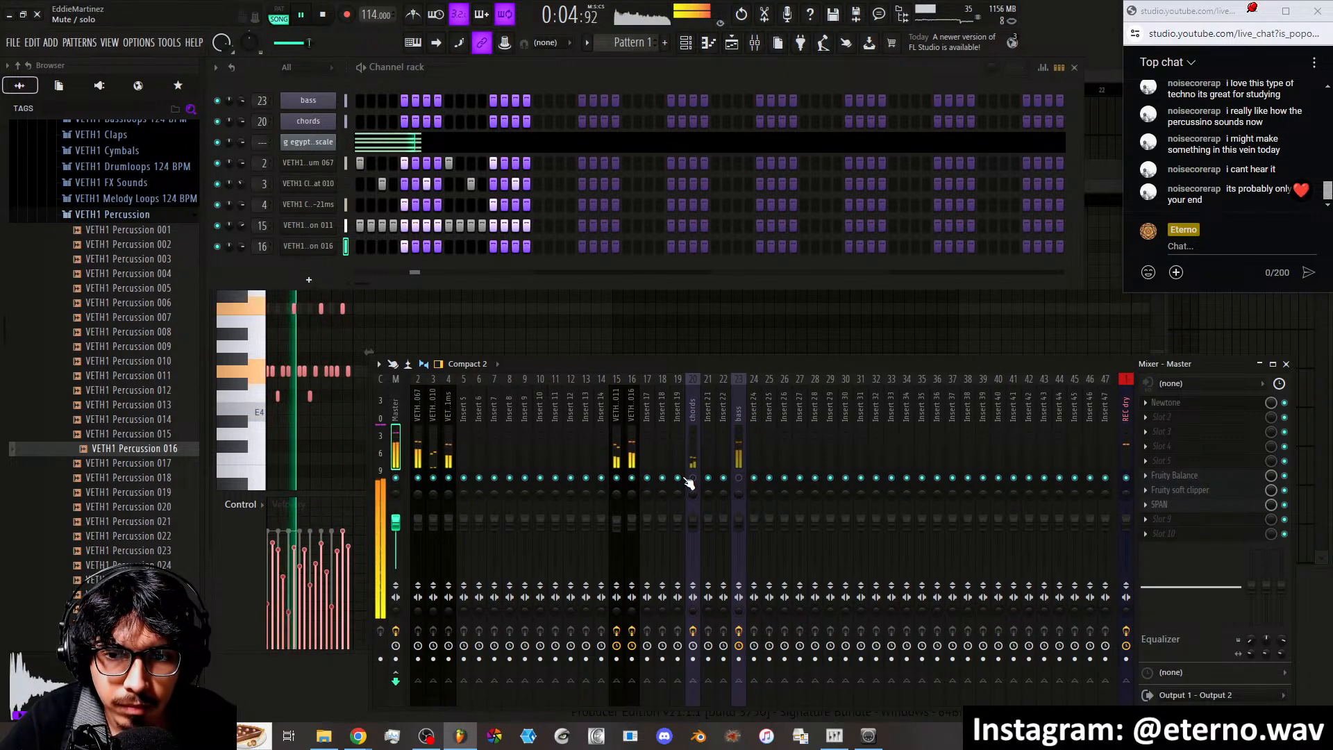
click(617, 460)
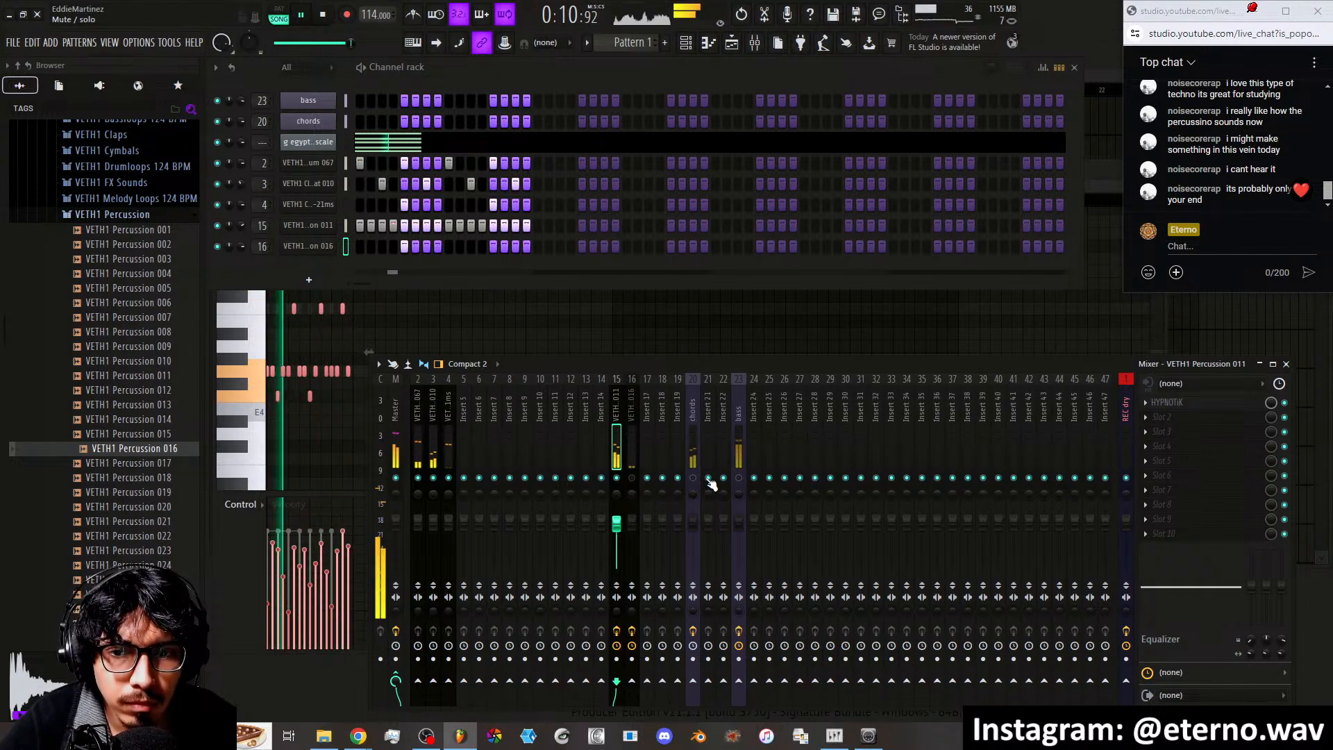
click(694, 462)
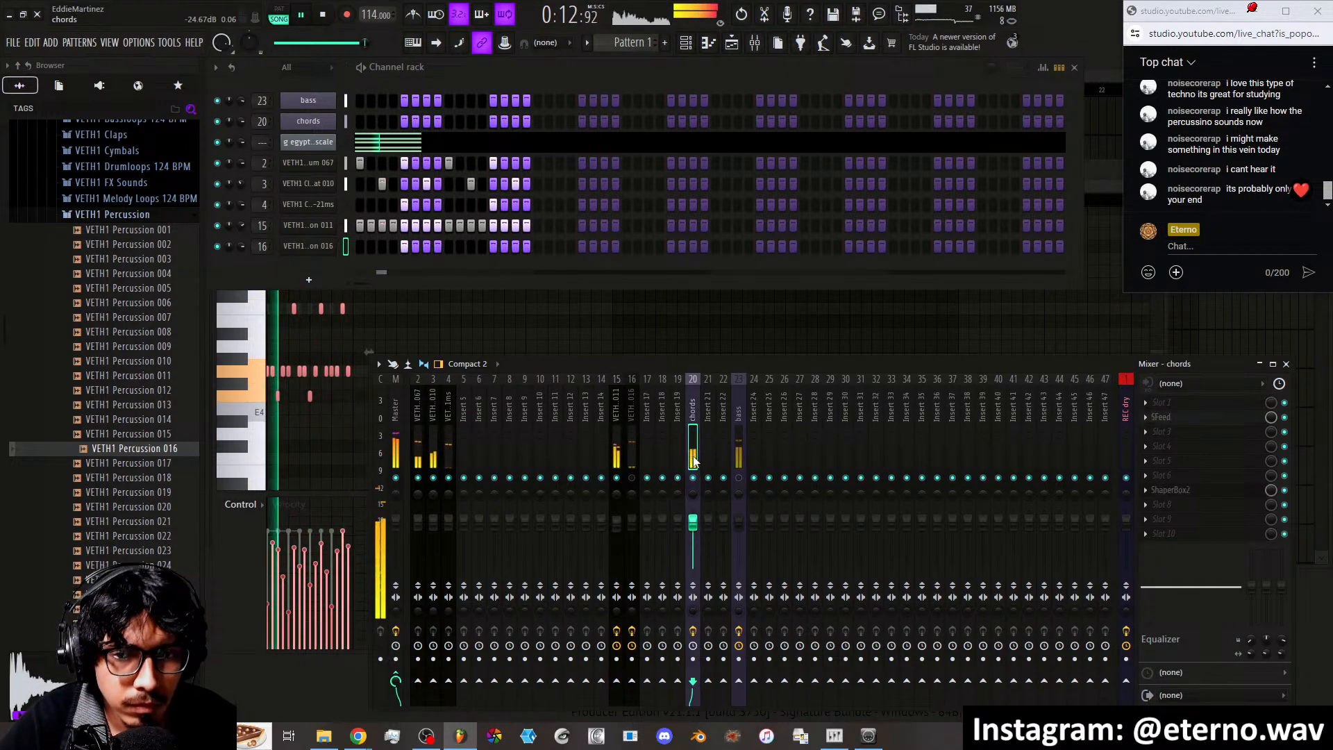
click(739, 460)
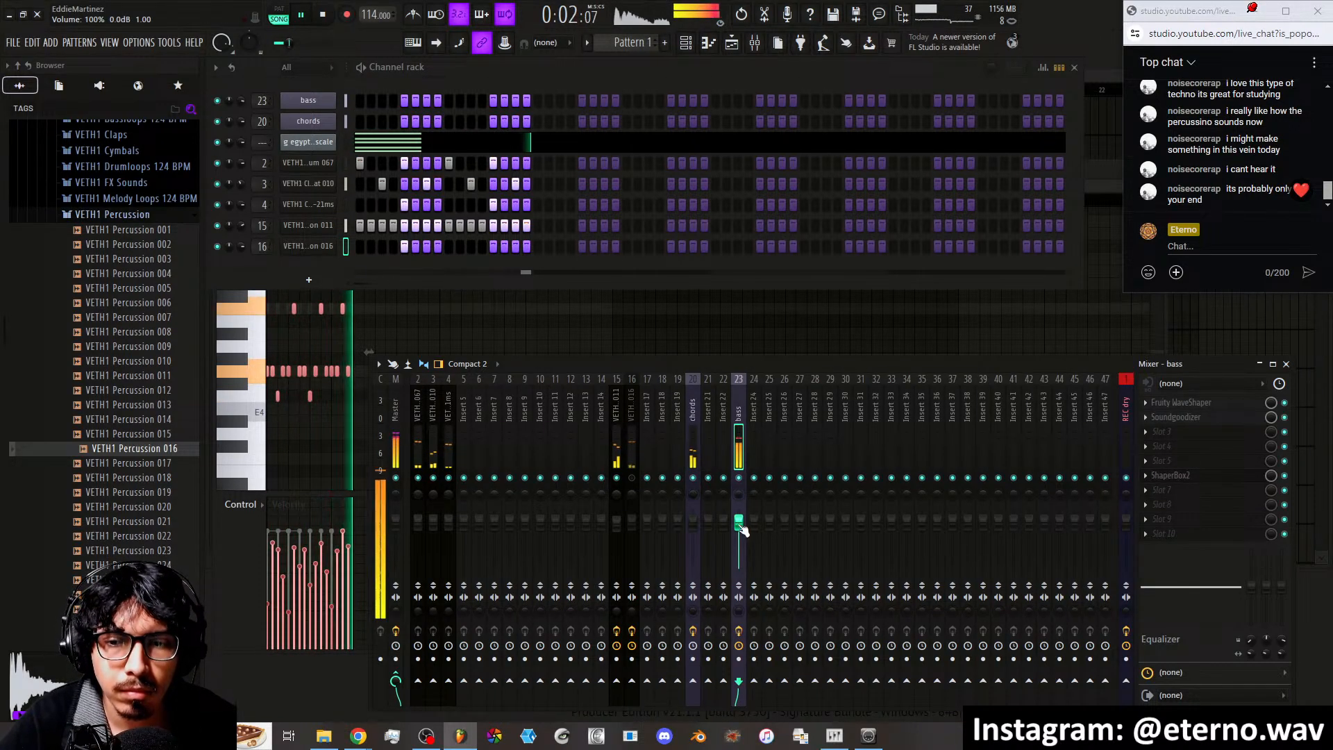
Inspect Soundgoodizer and Fruity WaveShaper on the bass track, and reset the track's volume fader to its default
click(1160, 418)
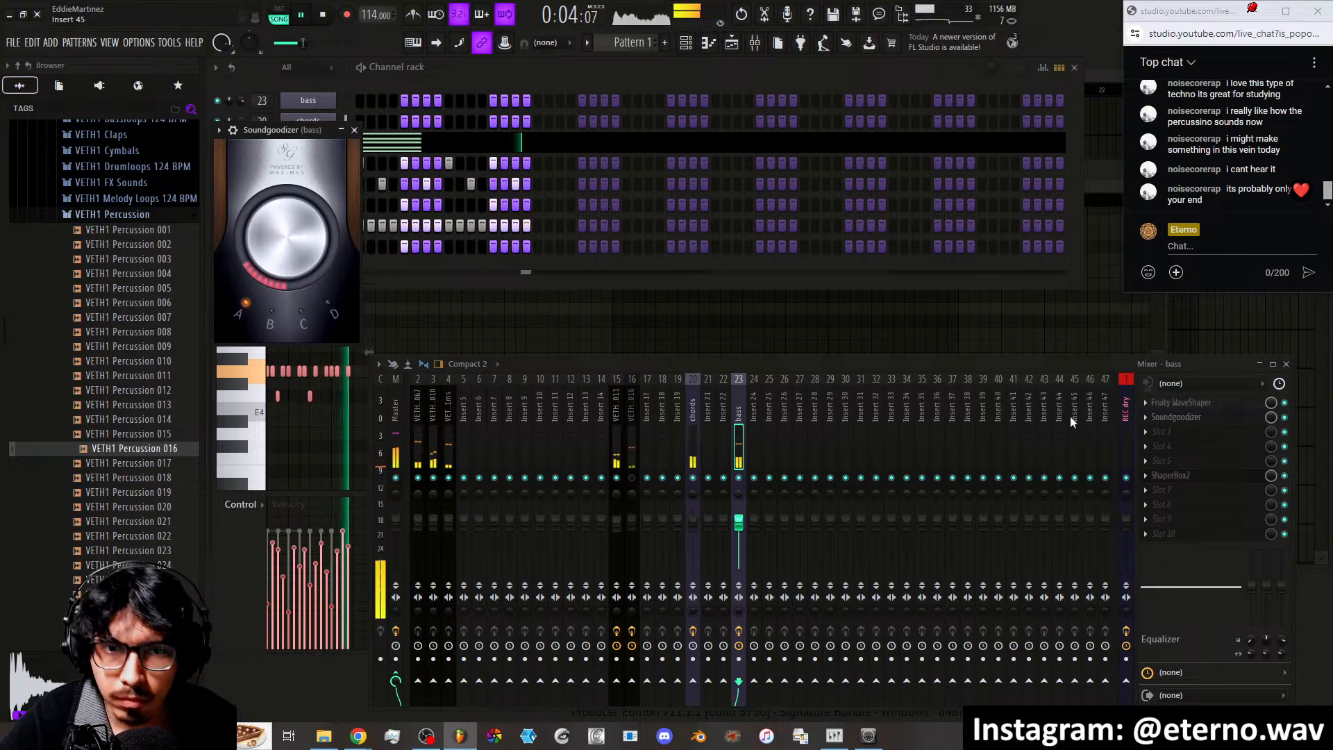
click(1198, 406)
click(1199, 406)
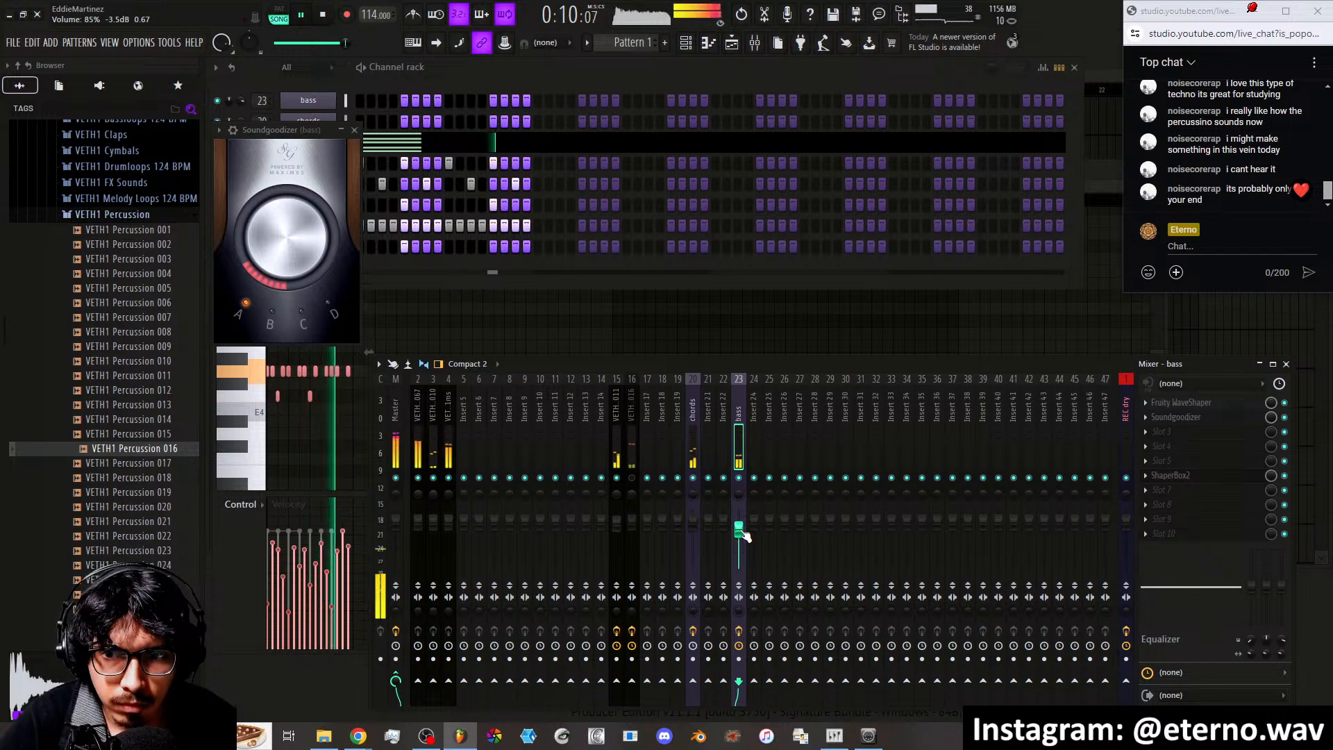
right_click(740, 527)
click(756, 493)
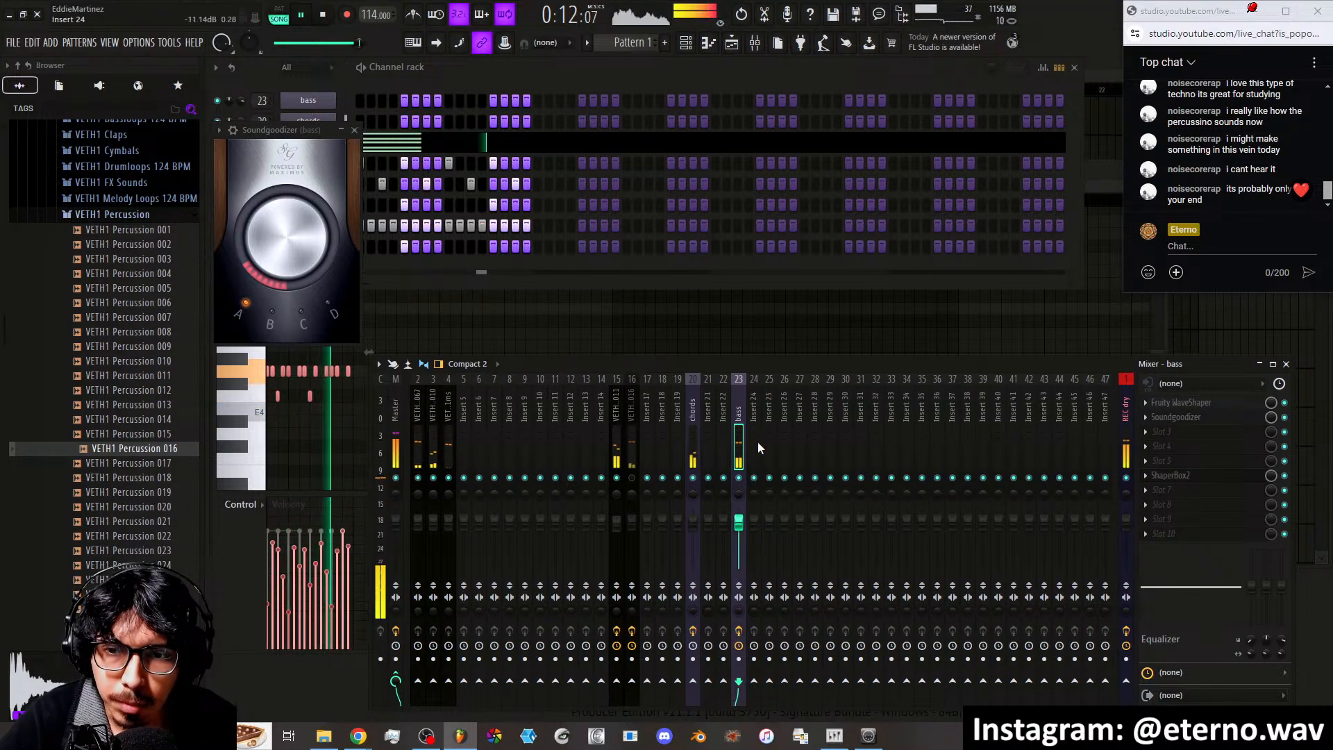
Add Fruity Limiter to slot 3 of the bass track and switch it to compressor mode
click(1161, 431)
mouse_move(1089, 303)
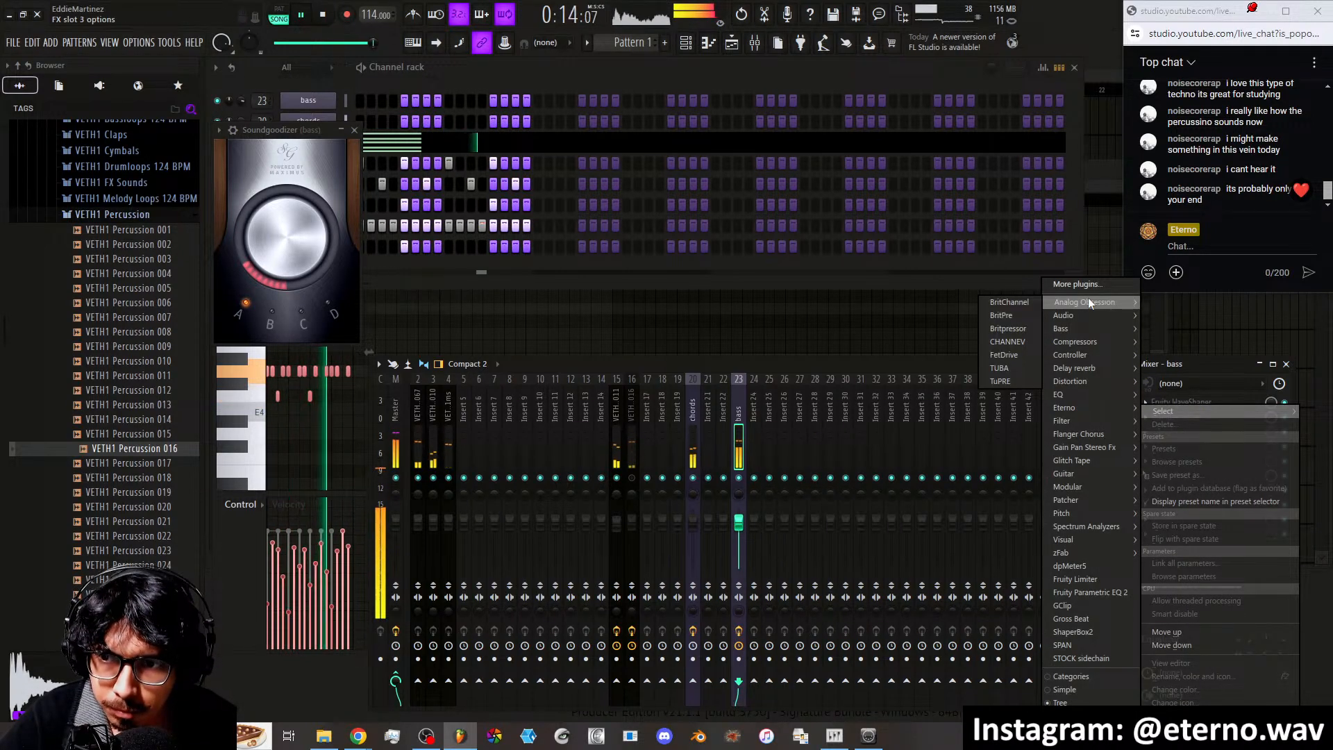
click(1078, 580)
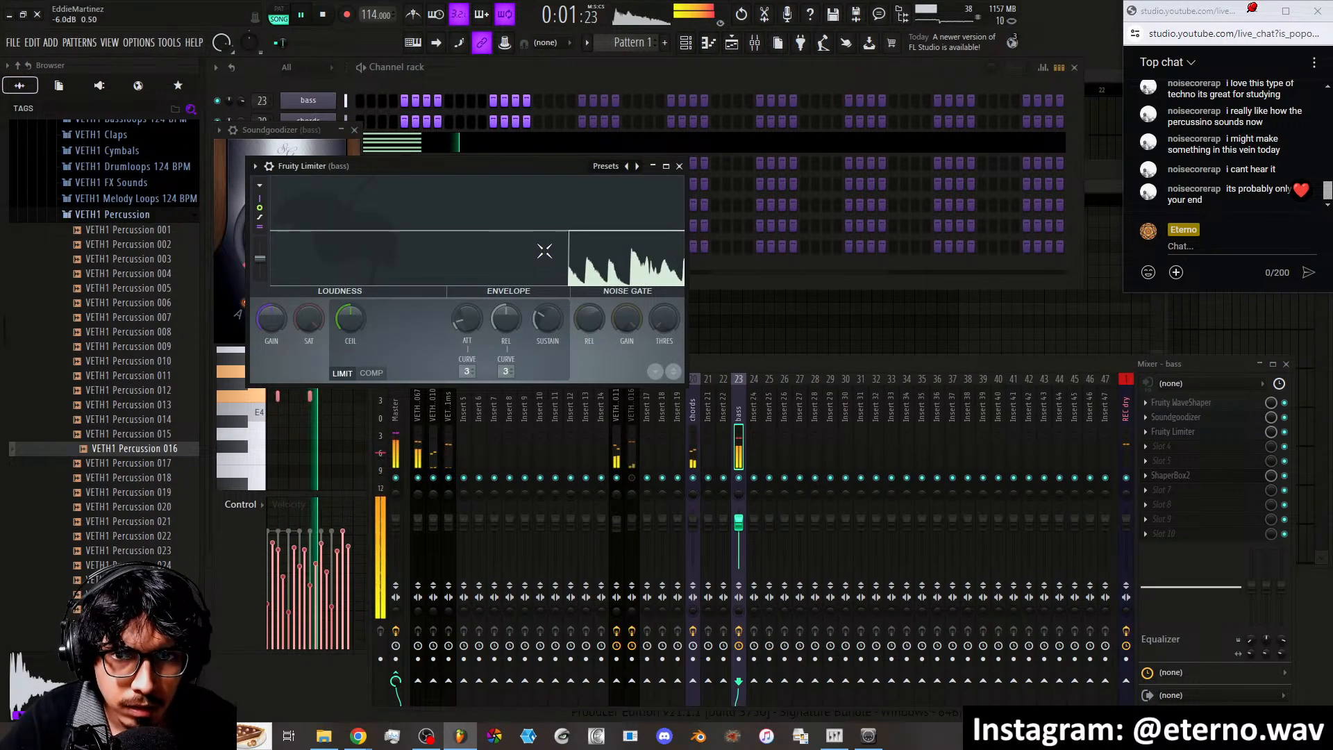
click(370, 372)
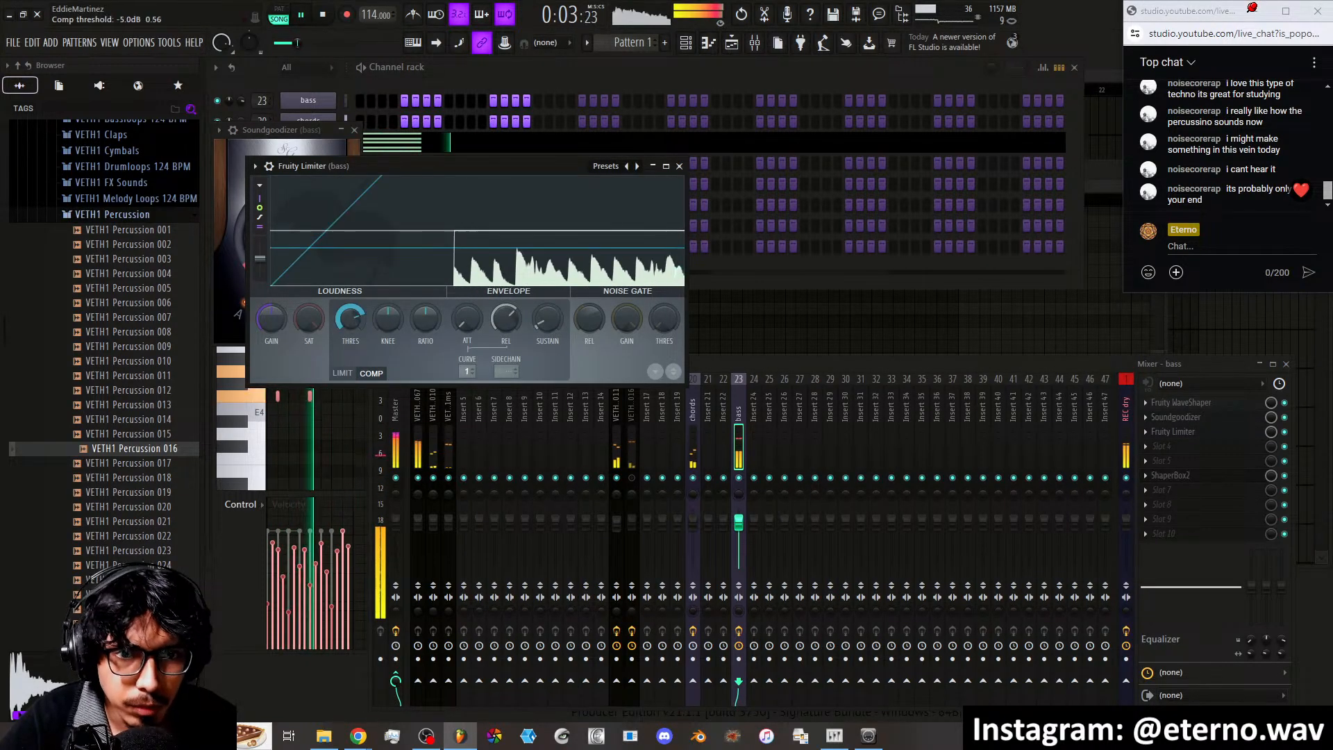
Compress the bass with a knee of about 29%, ratio 1.6:1, threshold about -14.6 dB and gain about 3.8 dB, and close Fruity Limiter
drag(388, 327, 424, 309)
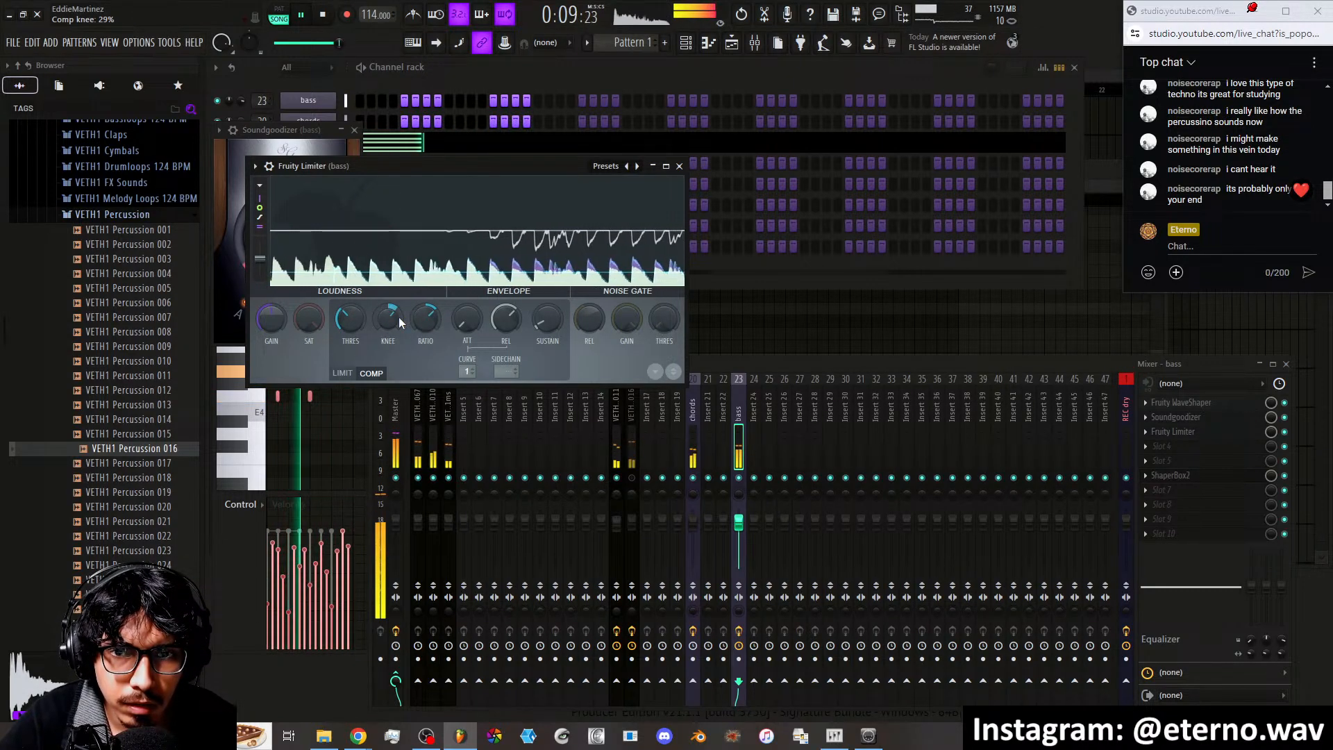
drag(425, 318, 425, 326)
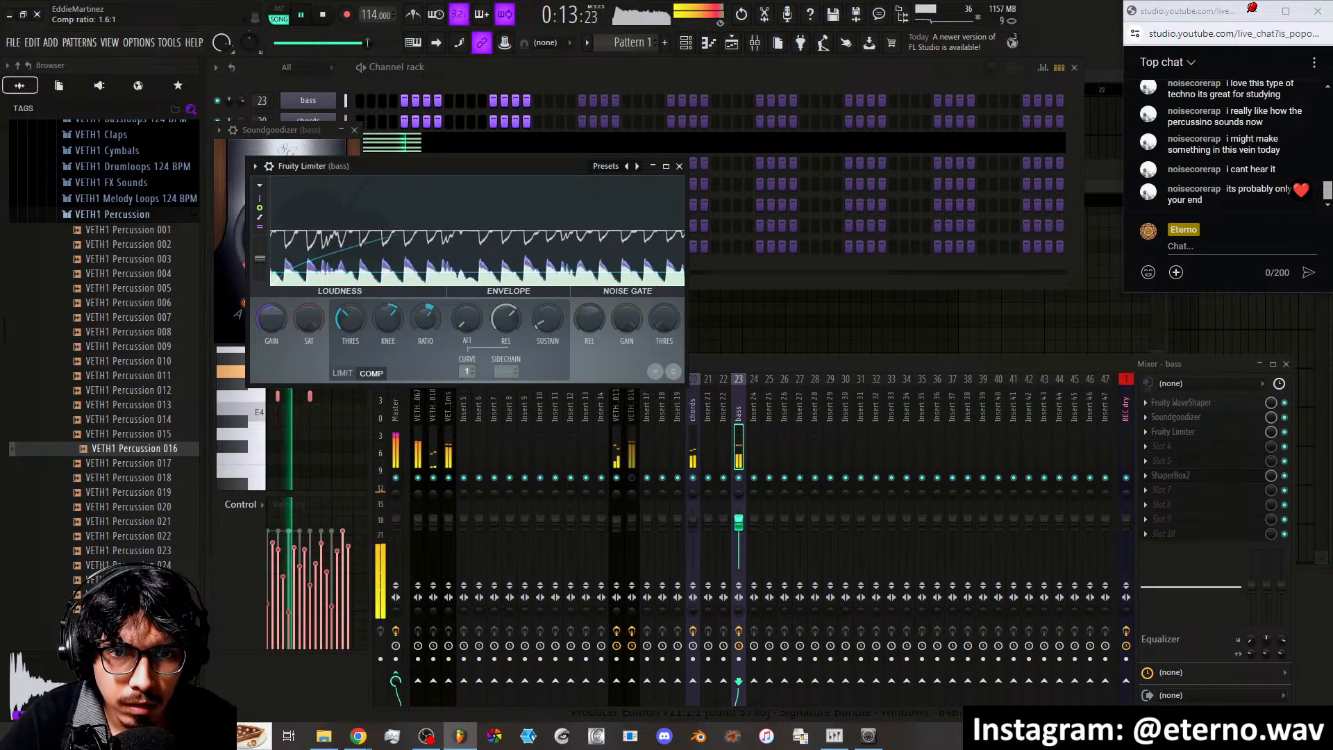
drag(350, 318, 350, 309)
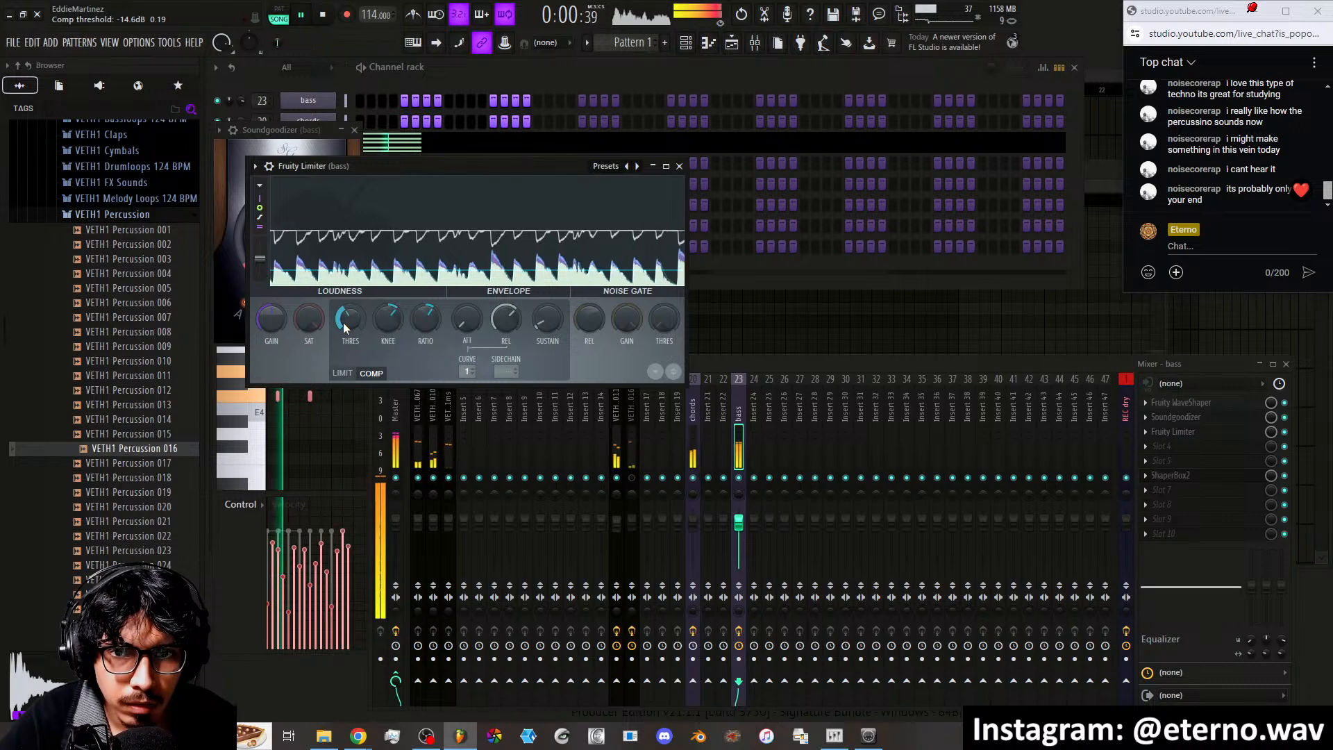
drag(280, 322, 277, 324)
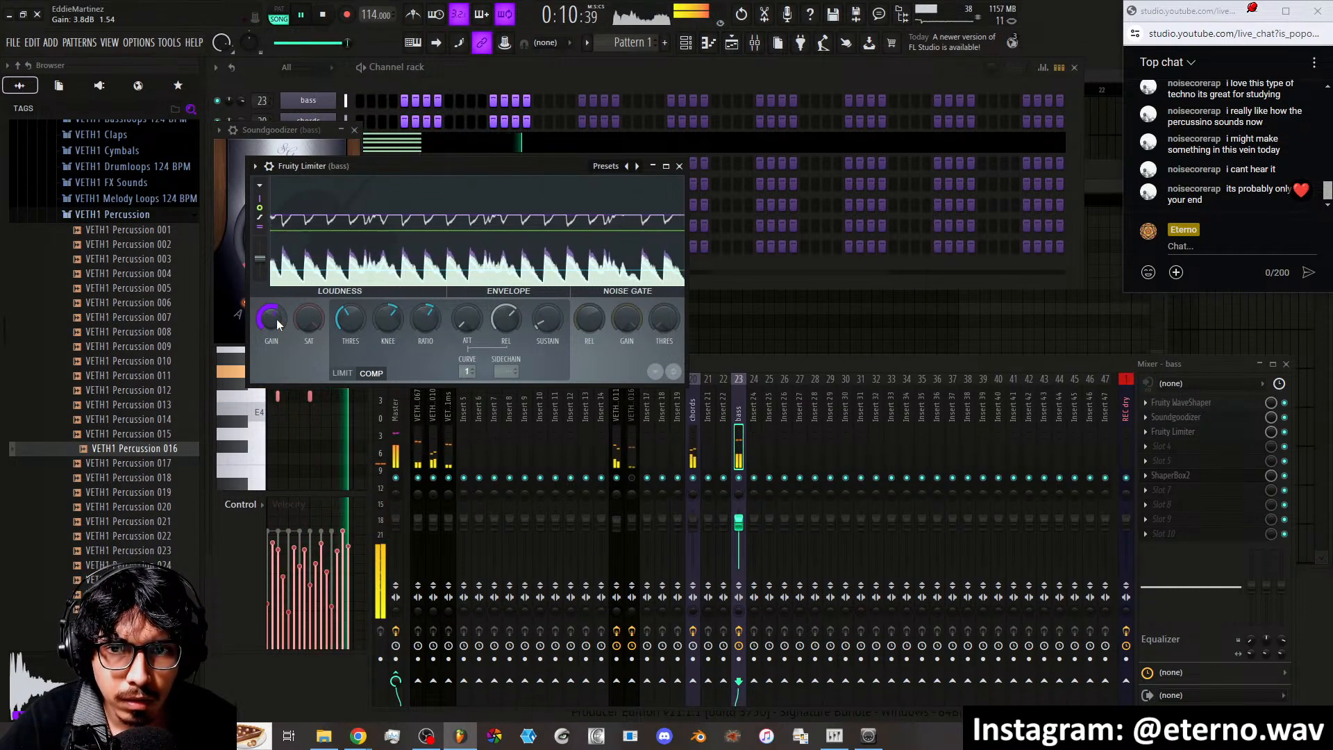
click(679, 166)
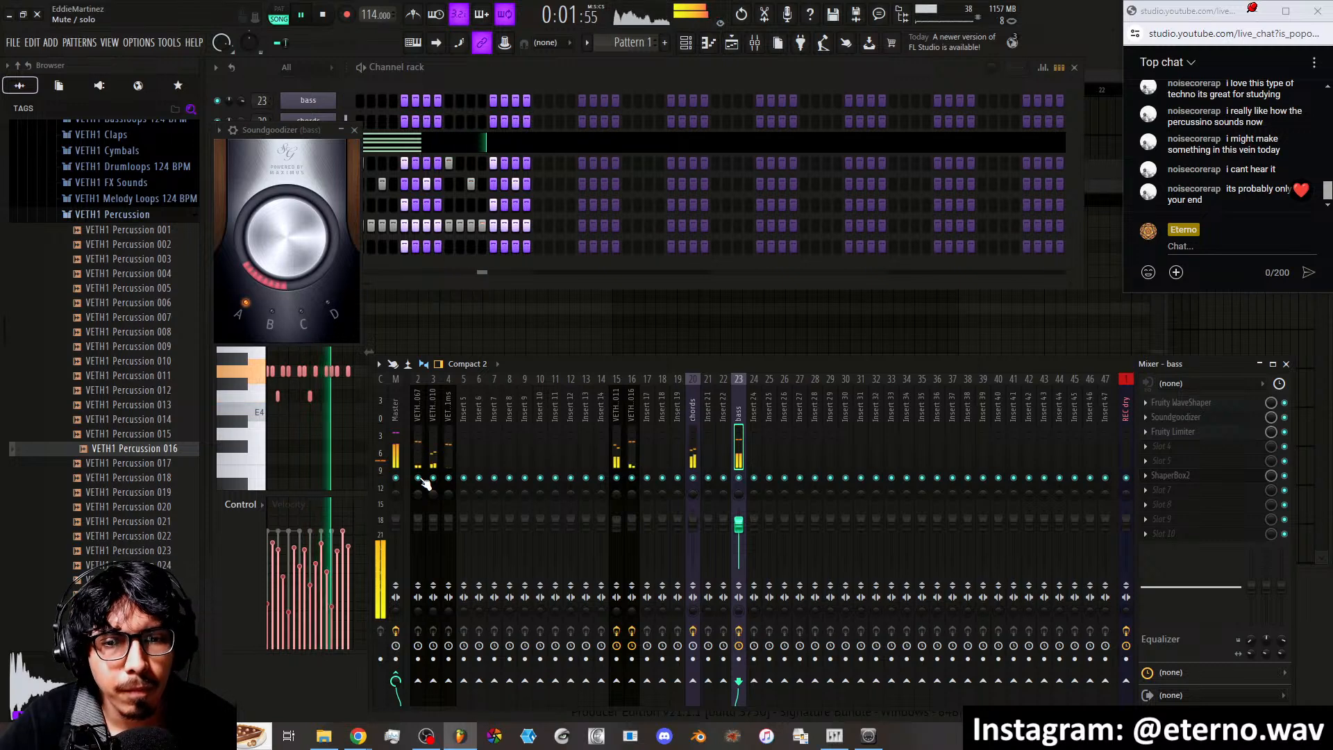
Lower the Percussion 016 track's volume slightly, reduce the Dry amount in its MODx effect, and close the open plugin windows
click(633, 444)
drag(637, 532, 637, 534)
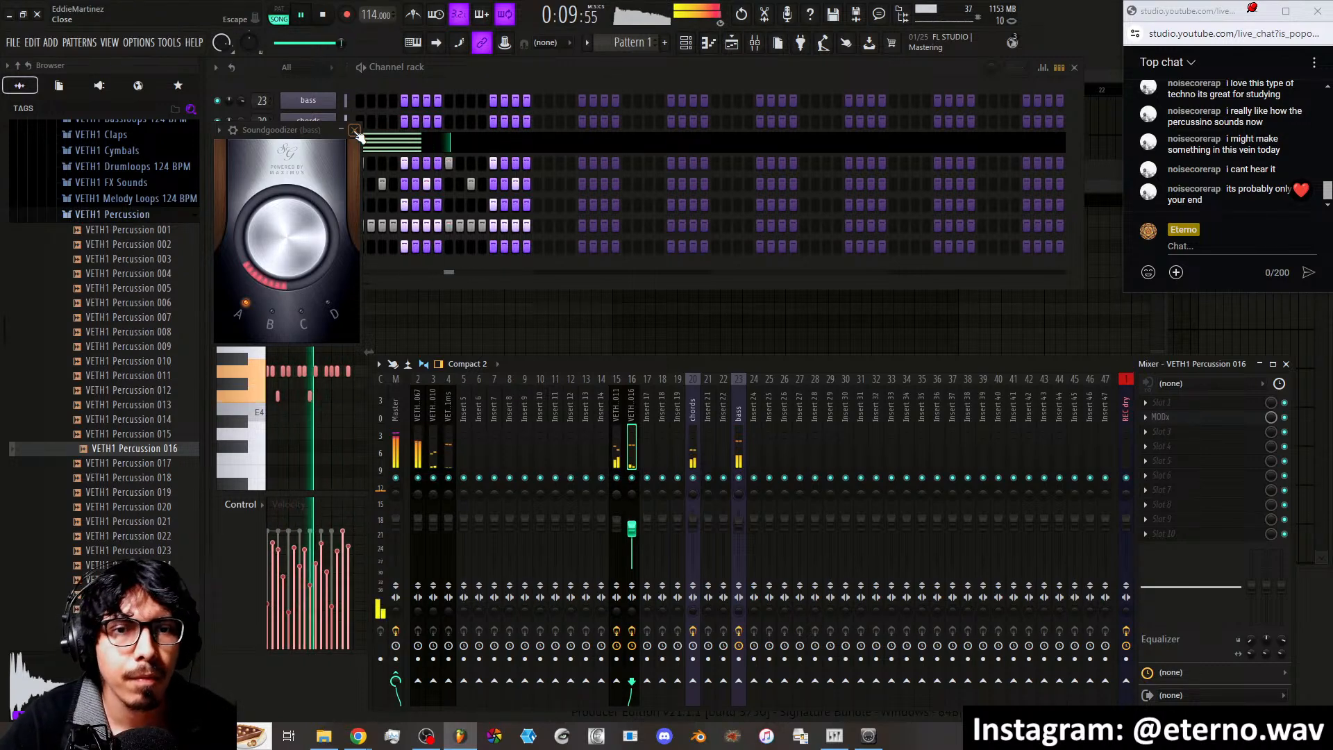
click(1204, 418)
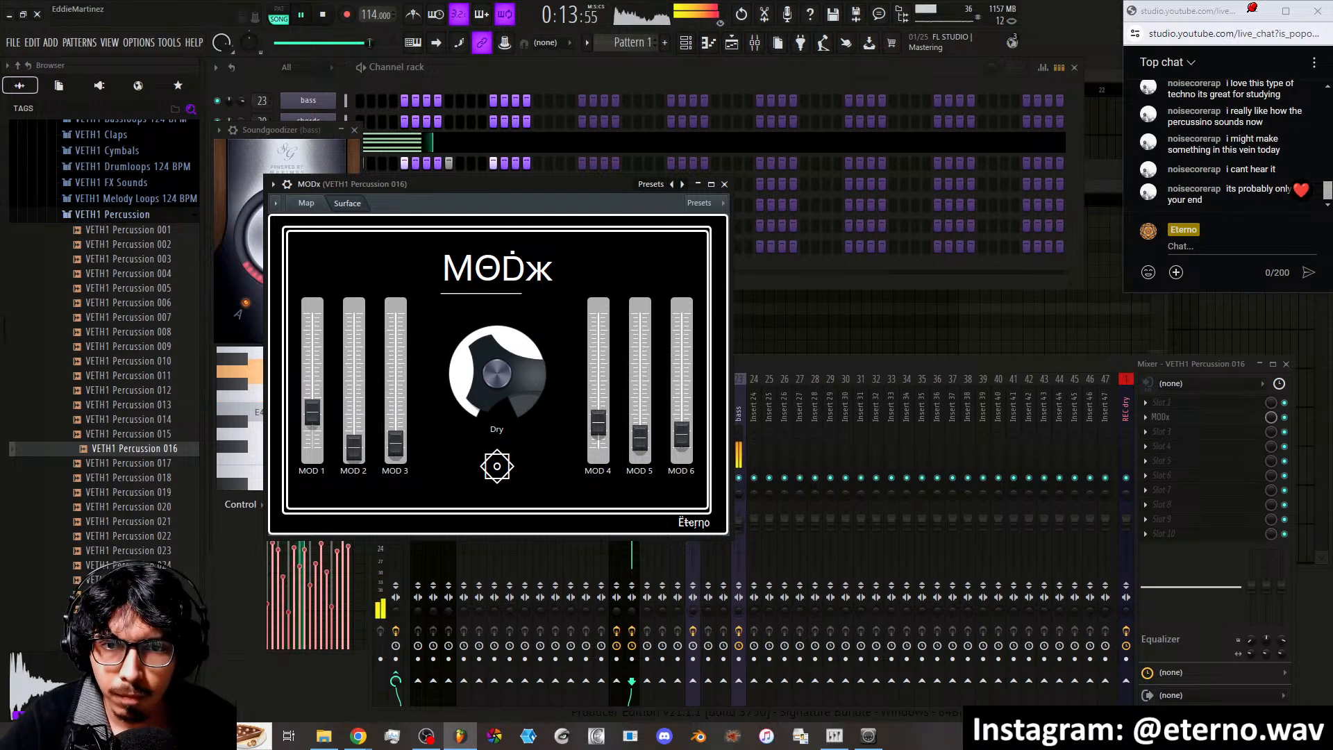
drag(488, 352, 488, 377)
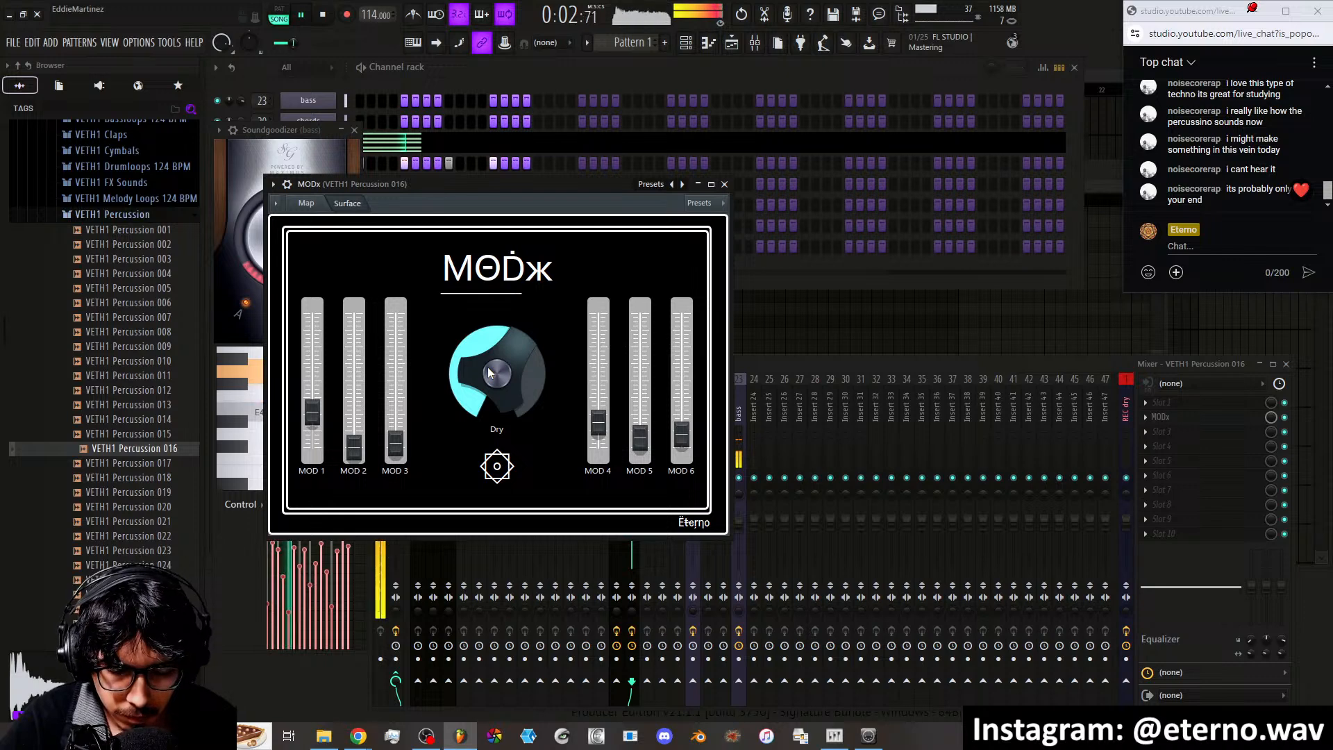
click(724, 184)
click(355, 130)
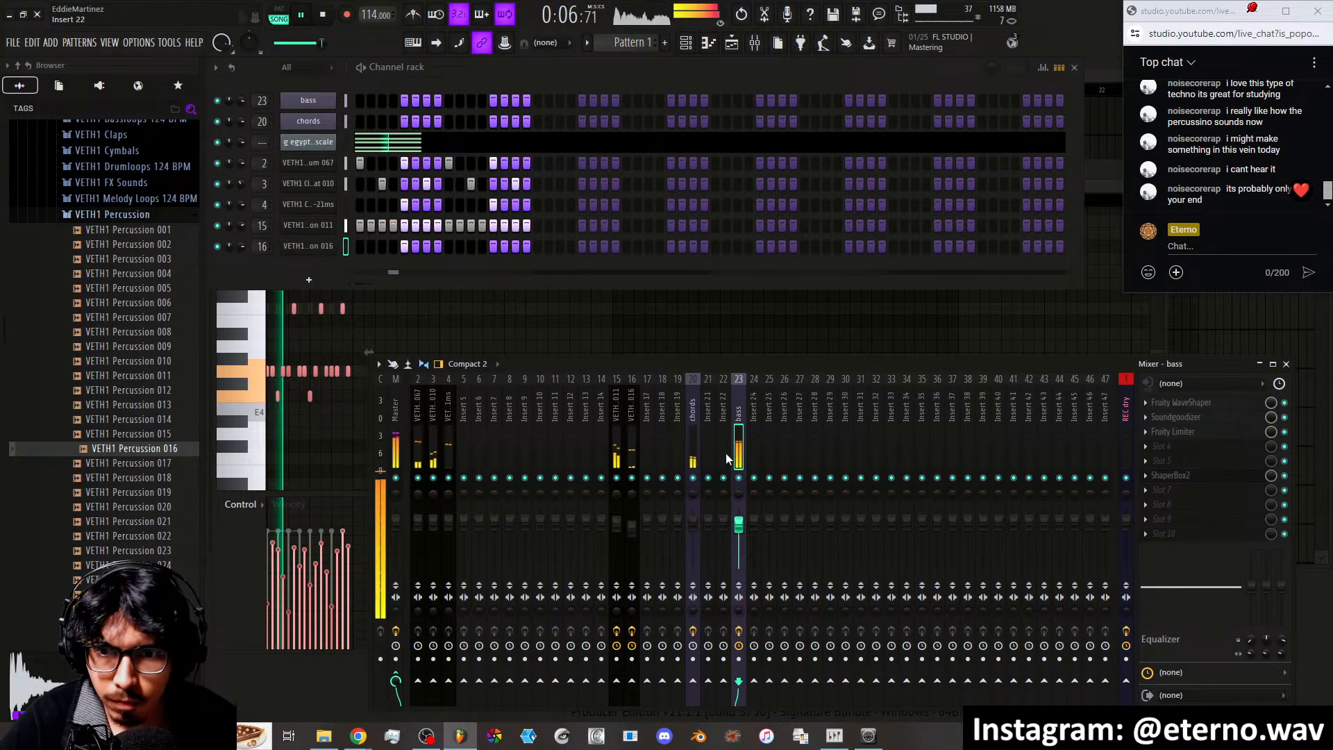
Check the HYPNOTiK effect on the Percussion 011 mixer track and close it
click(616, 426)
click(1176, 403)
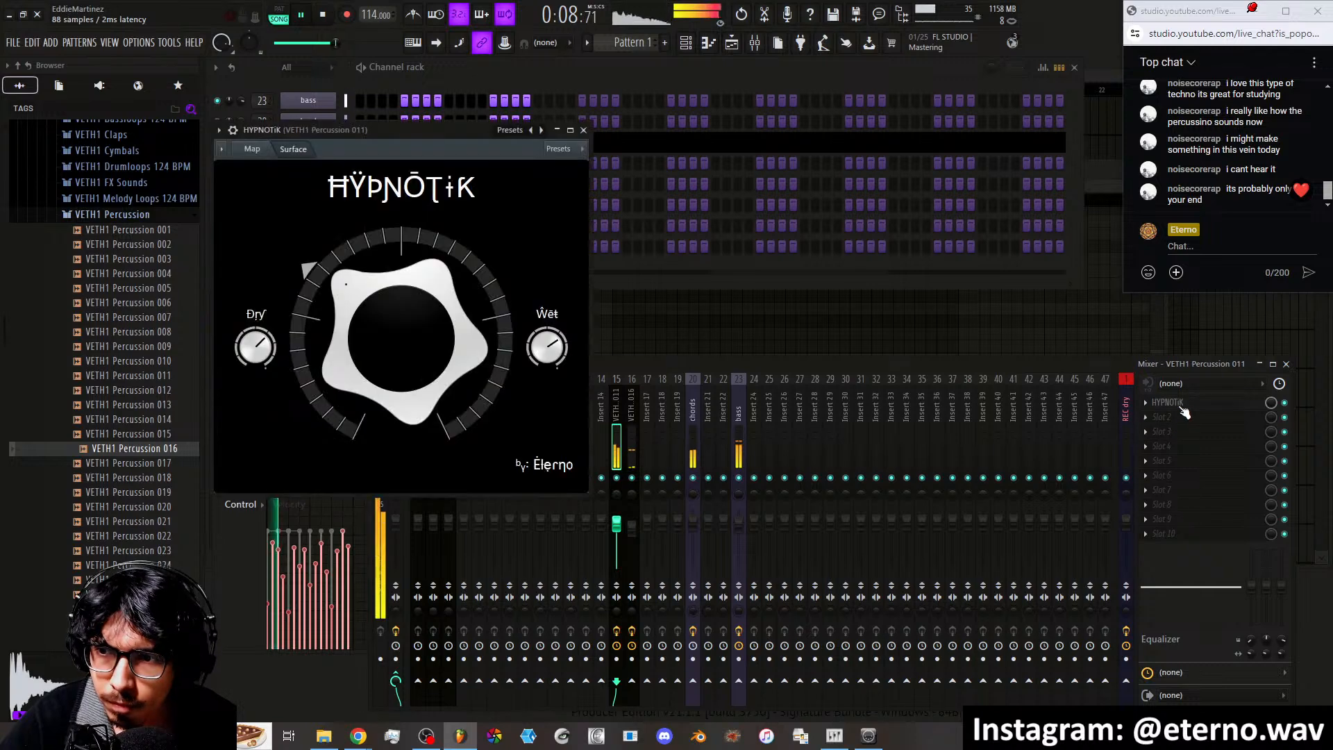
click(1172, 402)
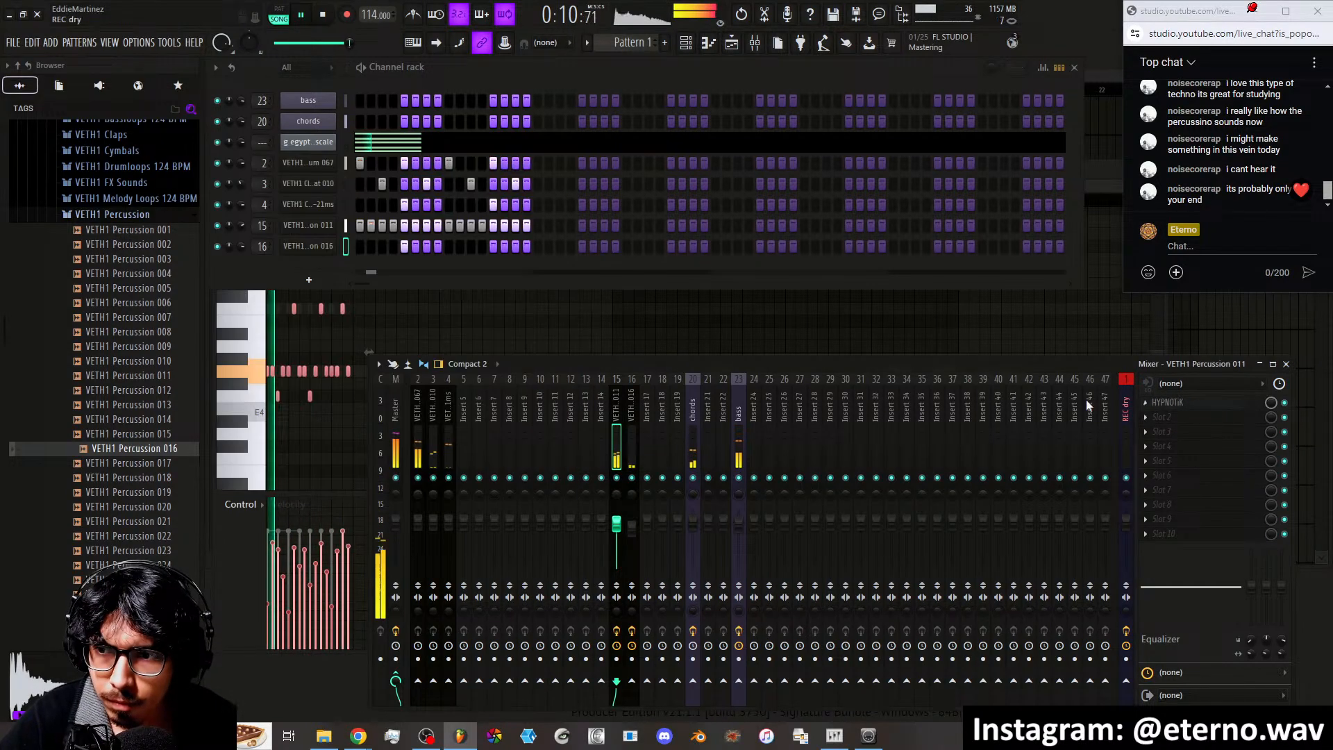
Lower MOD 1 close to its minimum in the MODx effect on the Percussion 016 track, and close the plugin
click(633, 419)
click(1188, 418)
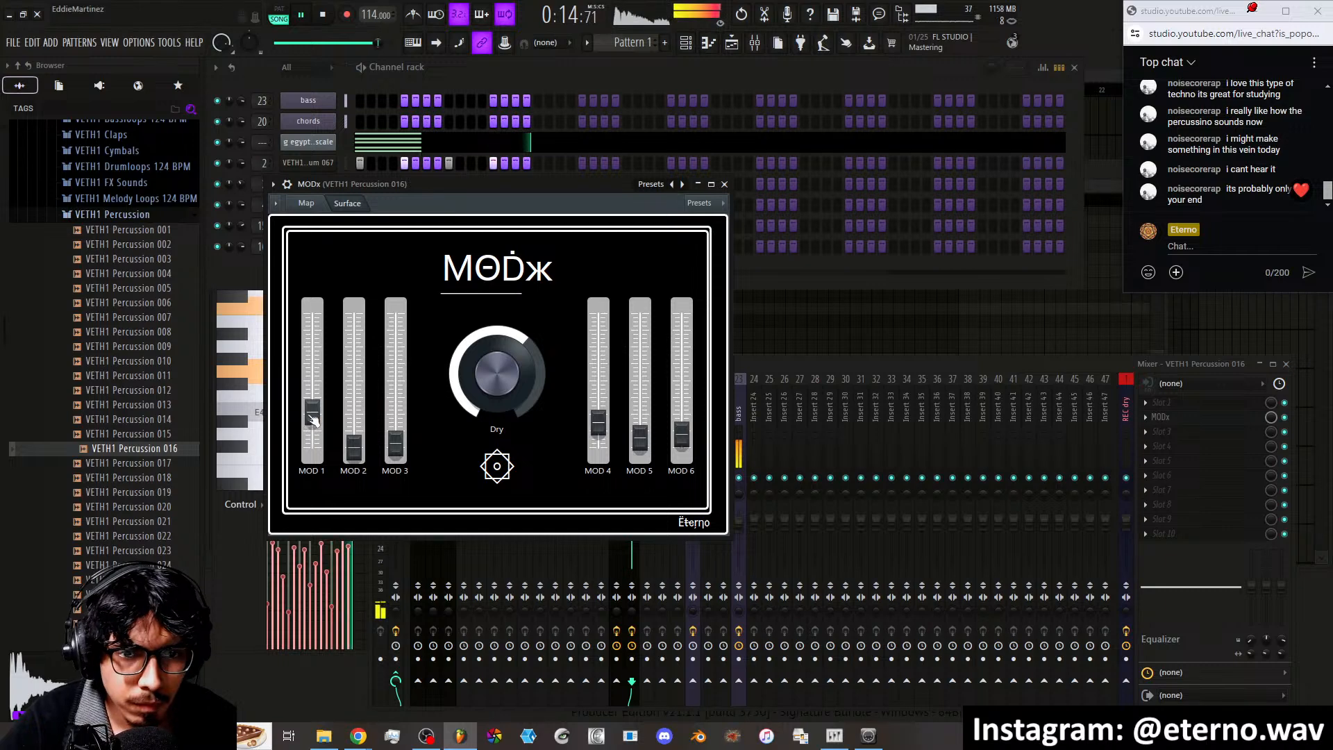
drag(312, 414, 314, 445)
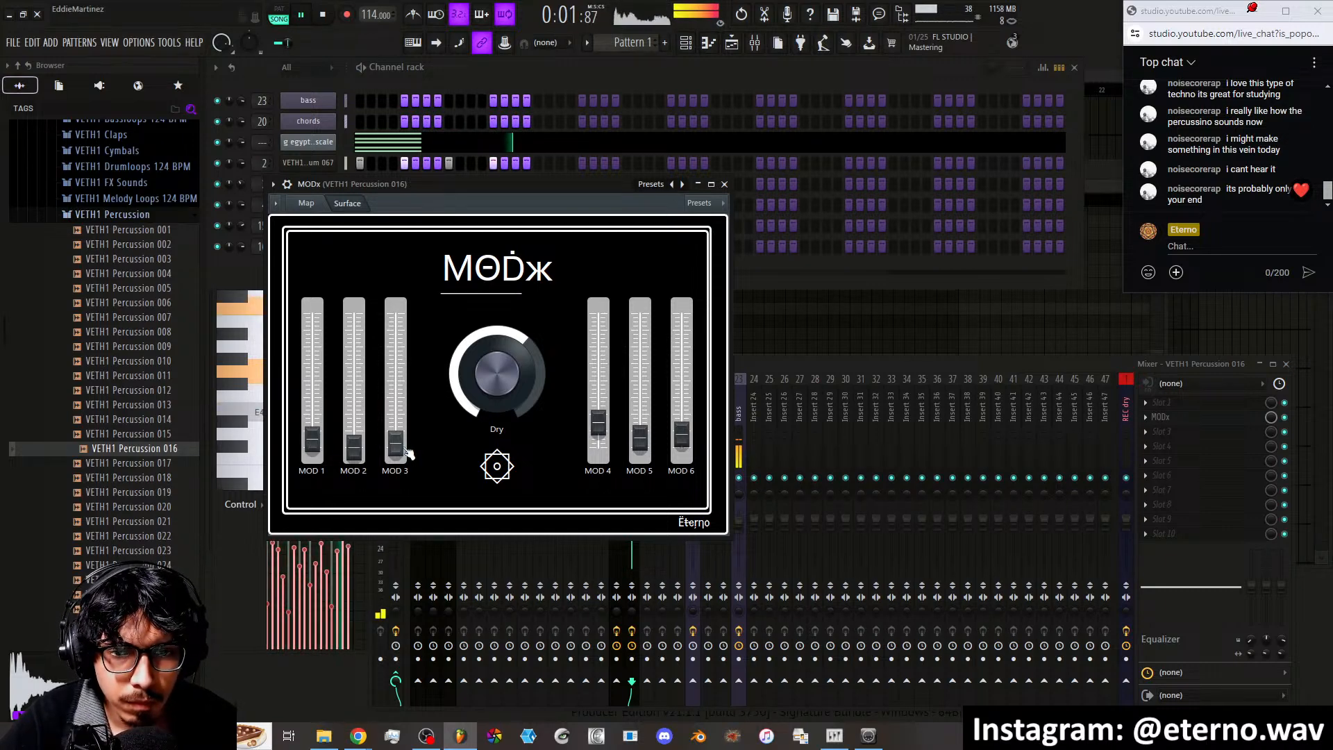
click(726, 185)
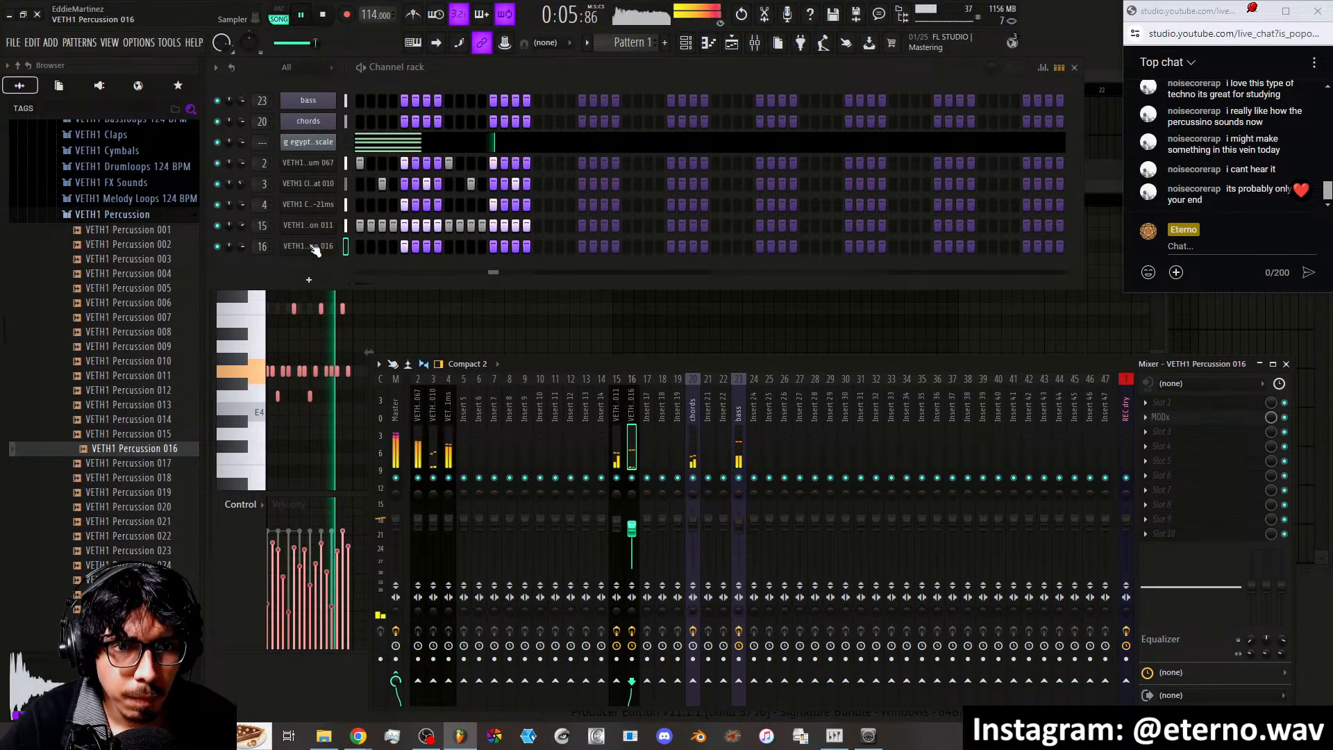
Insert a Sytrus synthesizer channel above the Percussion 016 channel
right_click(336, 244)
mouse_move(363, 351)
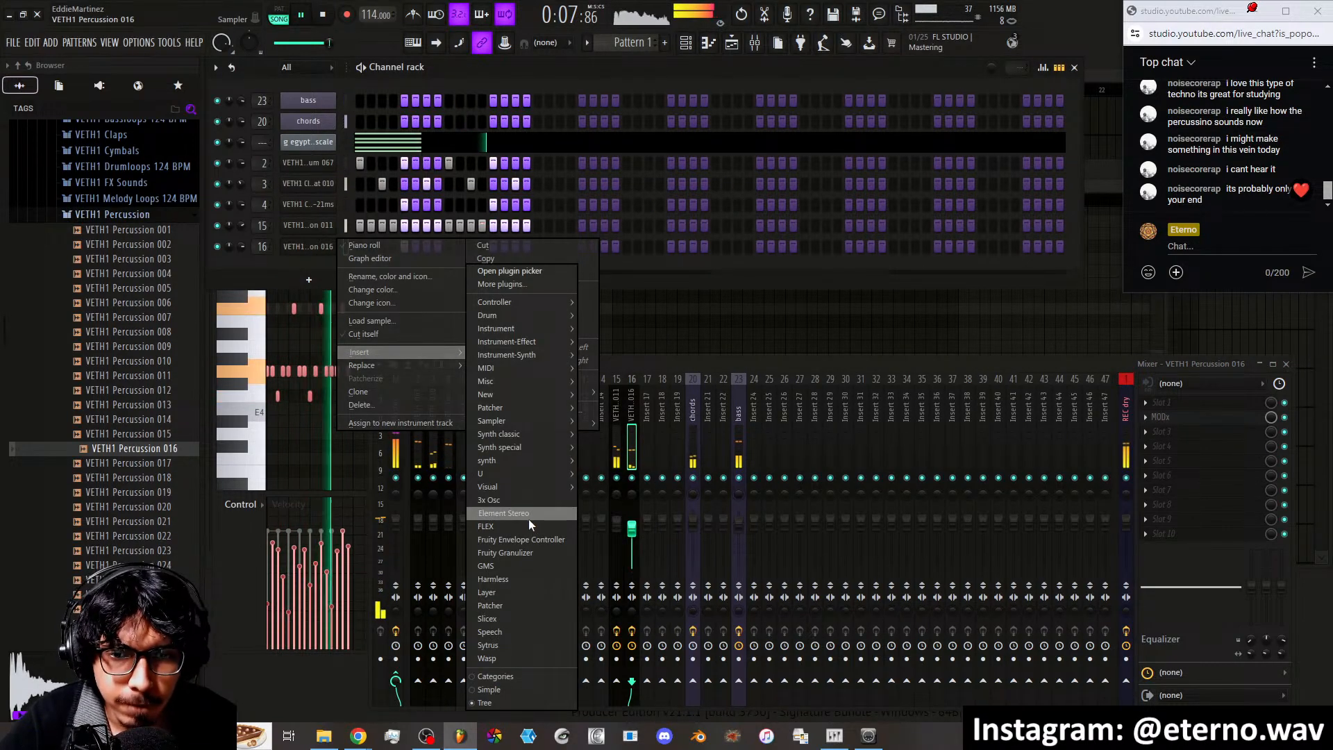
mouse_move(528, 381)
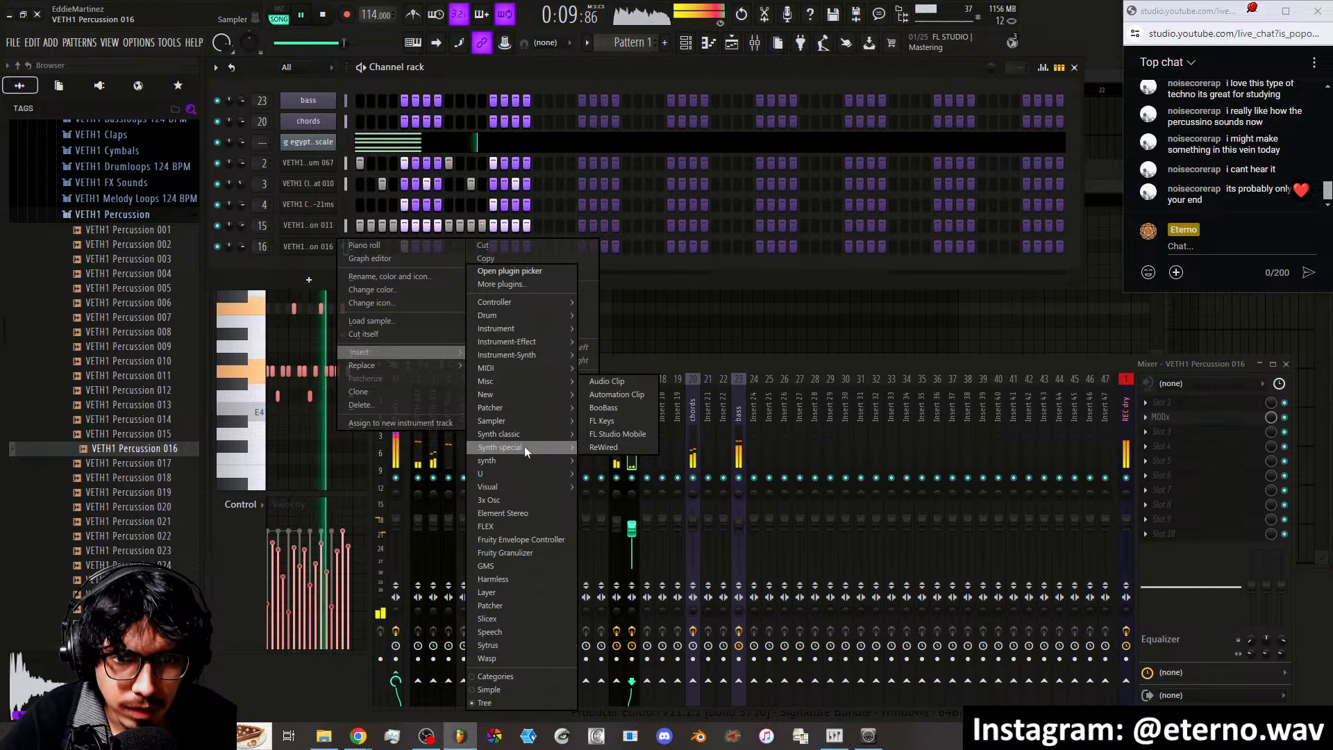
mouse_move(521, 458)
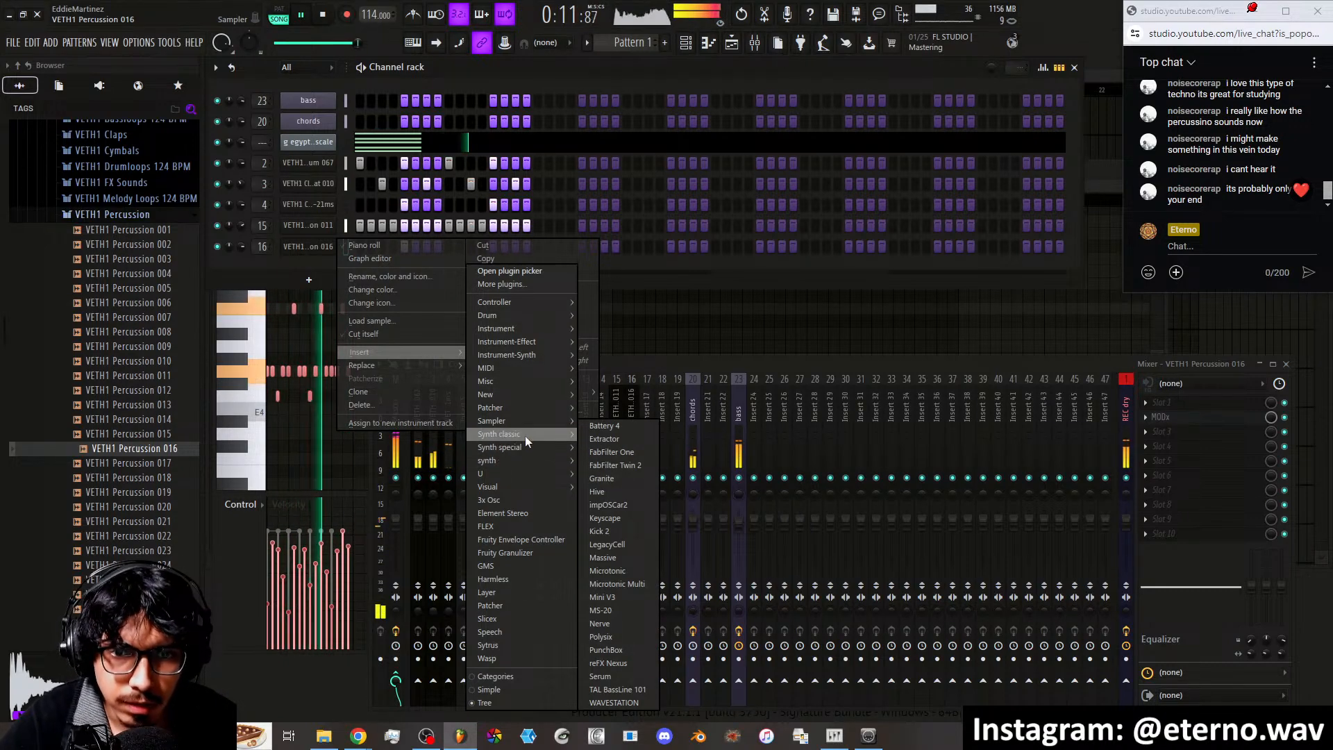
mouse_move(526, 434)
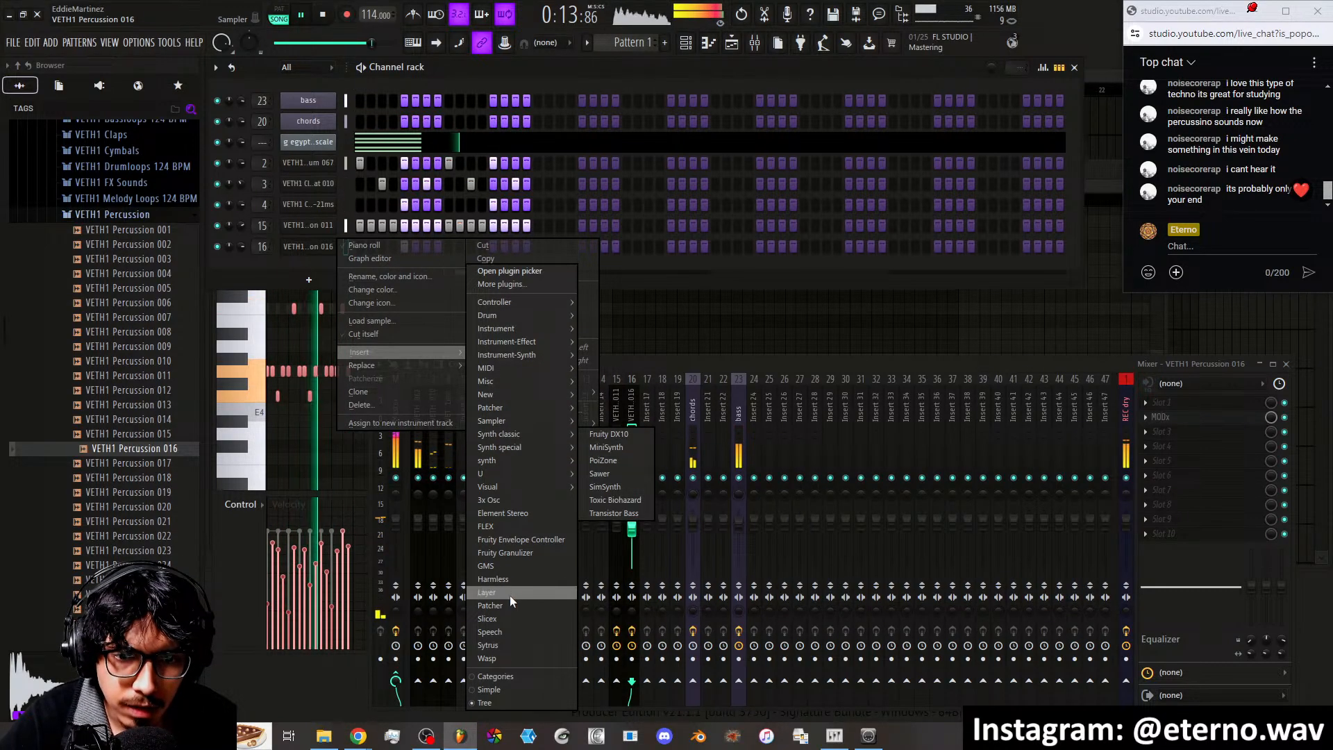
click(501, 647)
Reposition the Sytrus window and load the Default preset
click(557, 464)
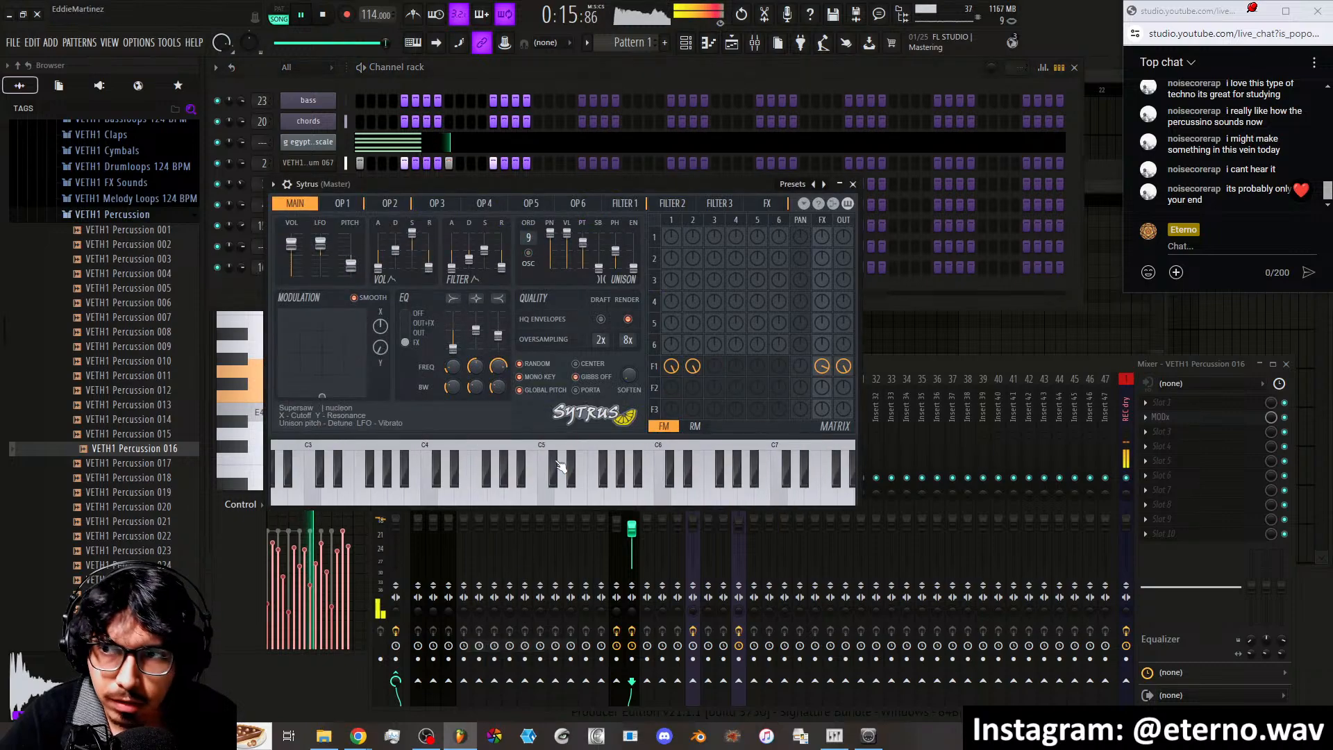
drag(612, 185, 704, 182)
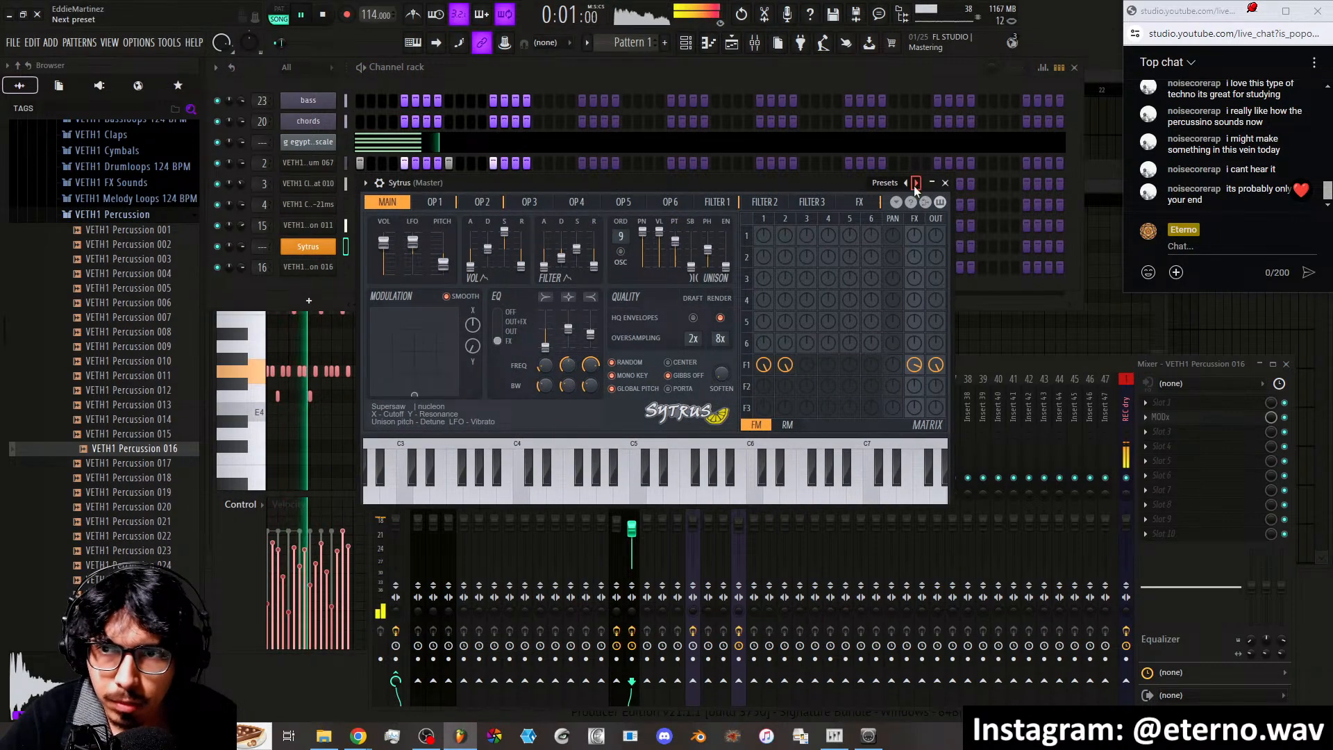
click(915, 184)
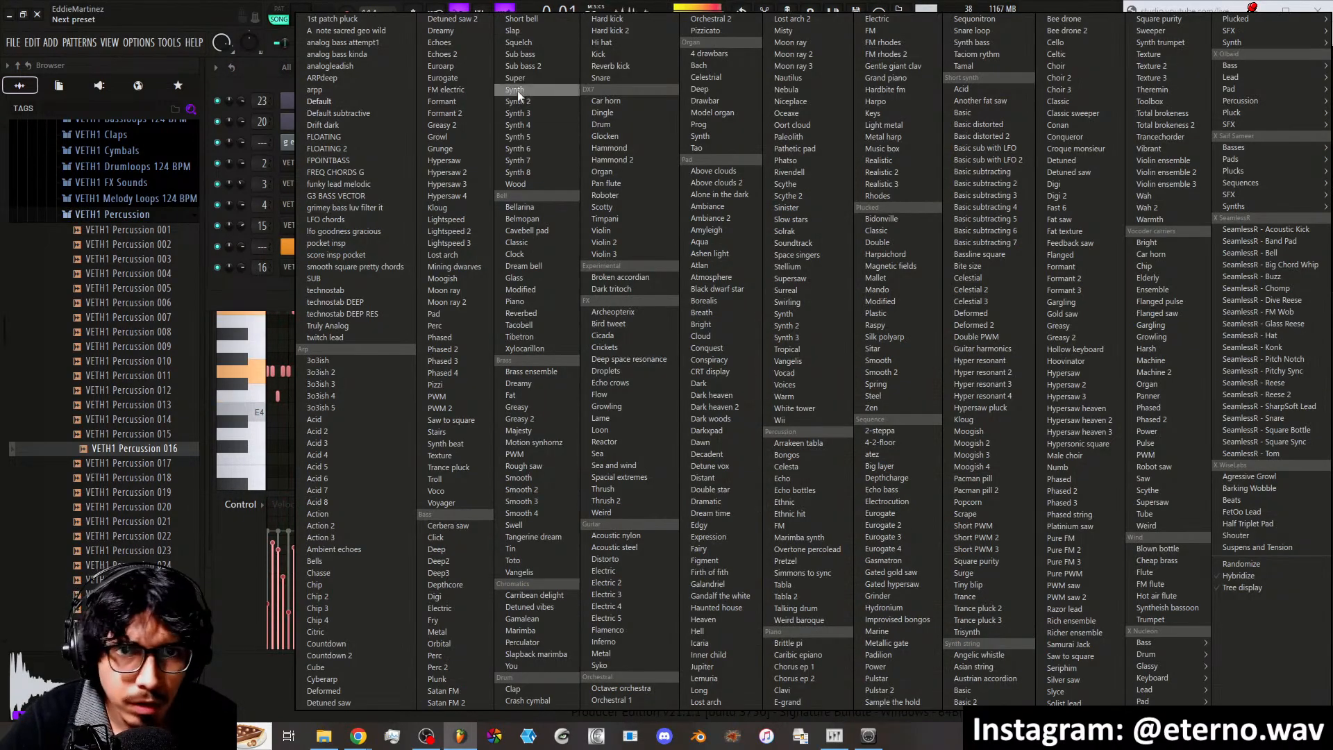
click(336, 103)
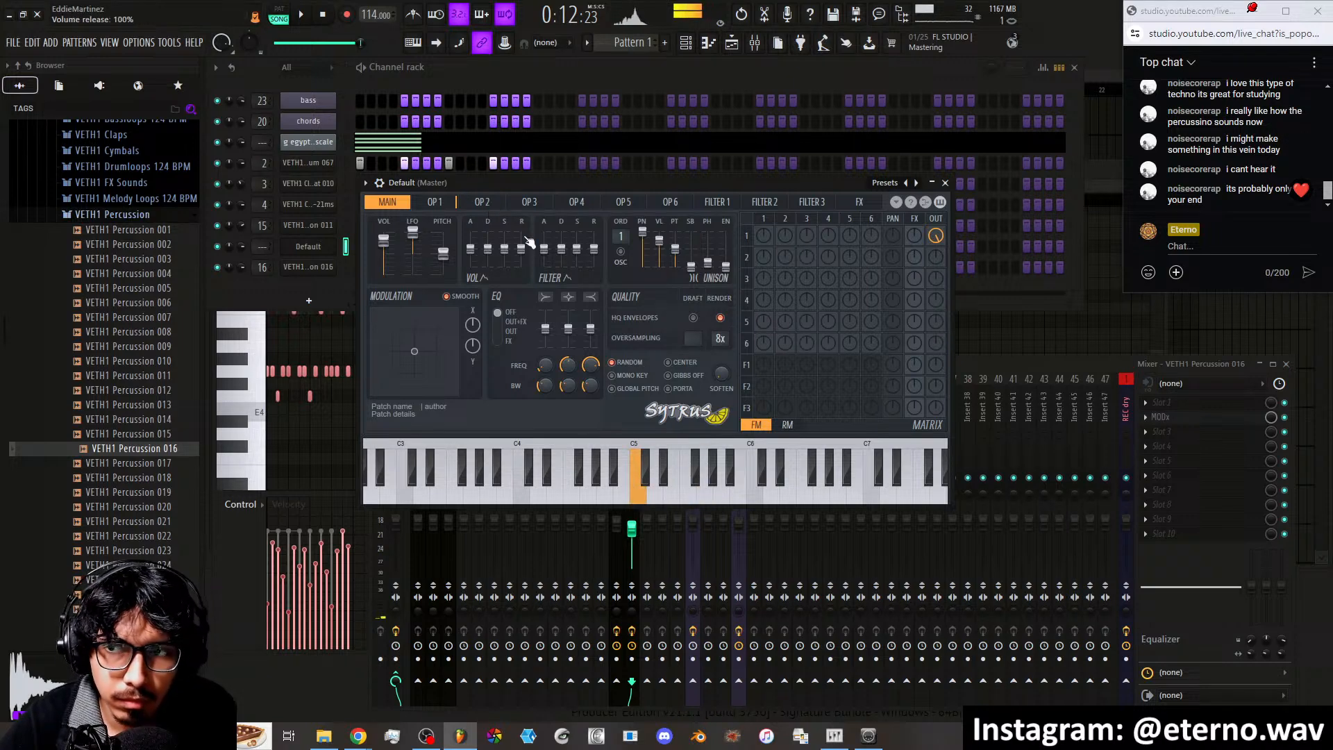
Reshape Sytrus operator 1's waveform into an asymmetric curve using its shape and sine shaper settings
click(434, 201)
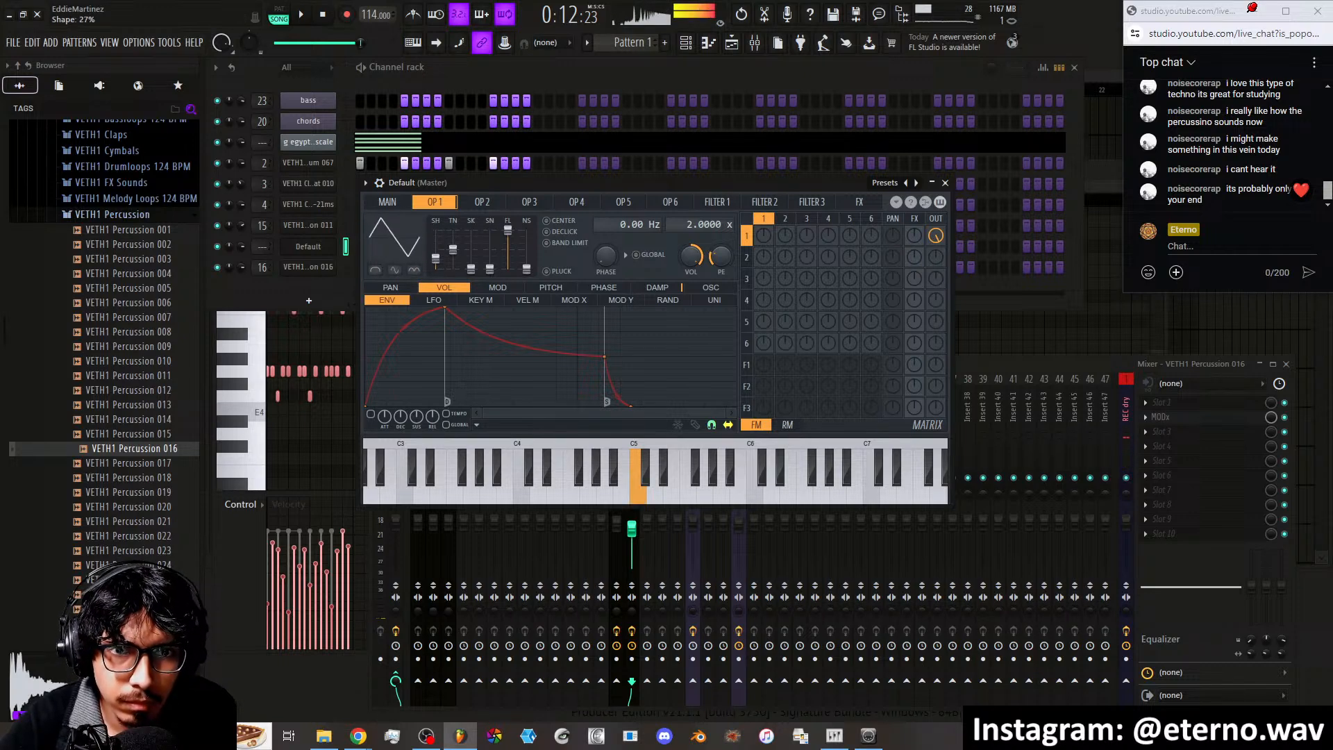
drag(436, 258, 440, 273)
click(387, 202)
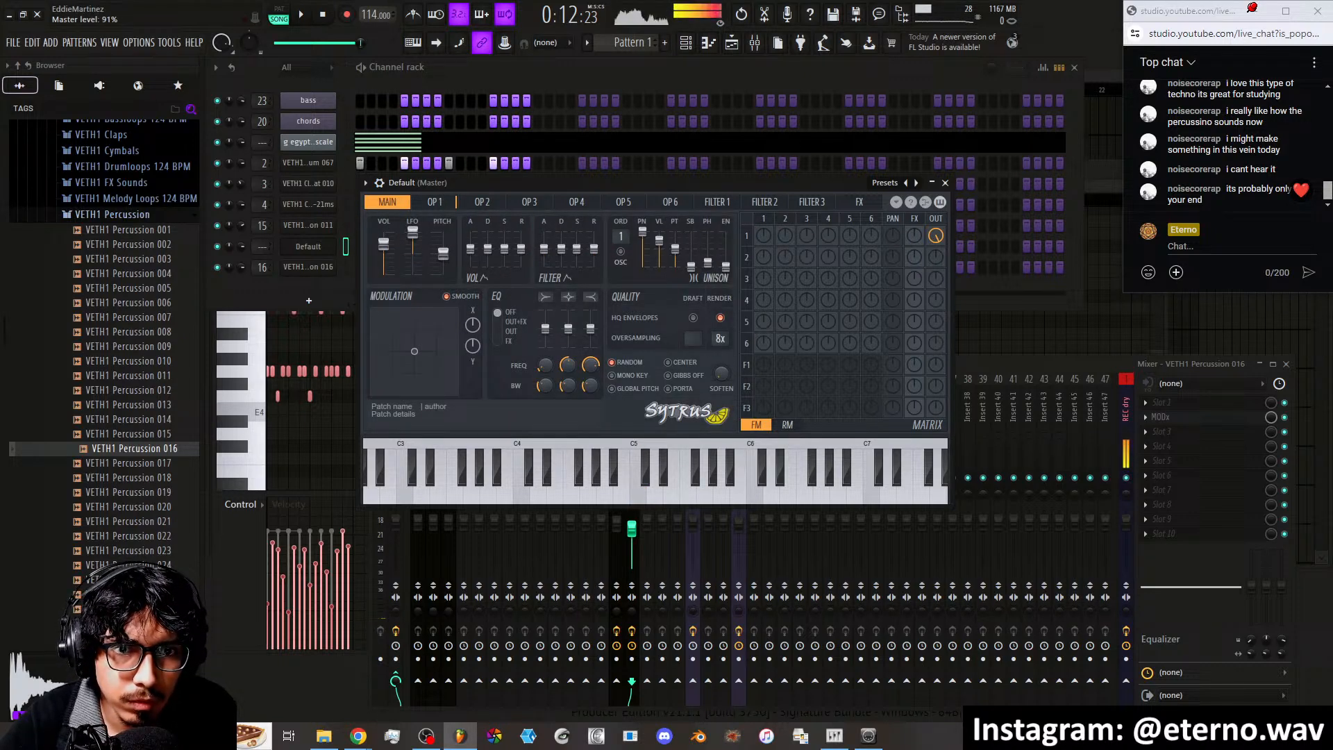
click(431, 202)
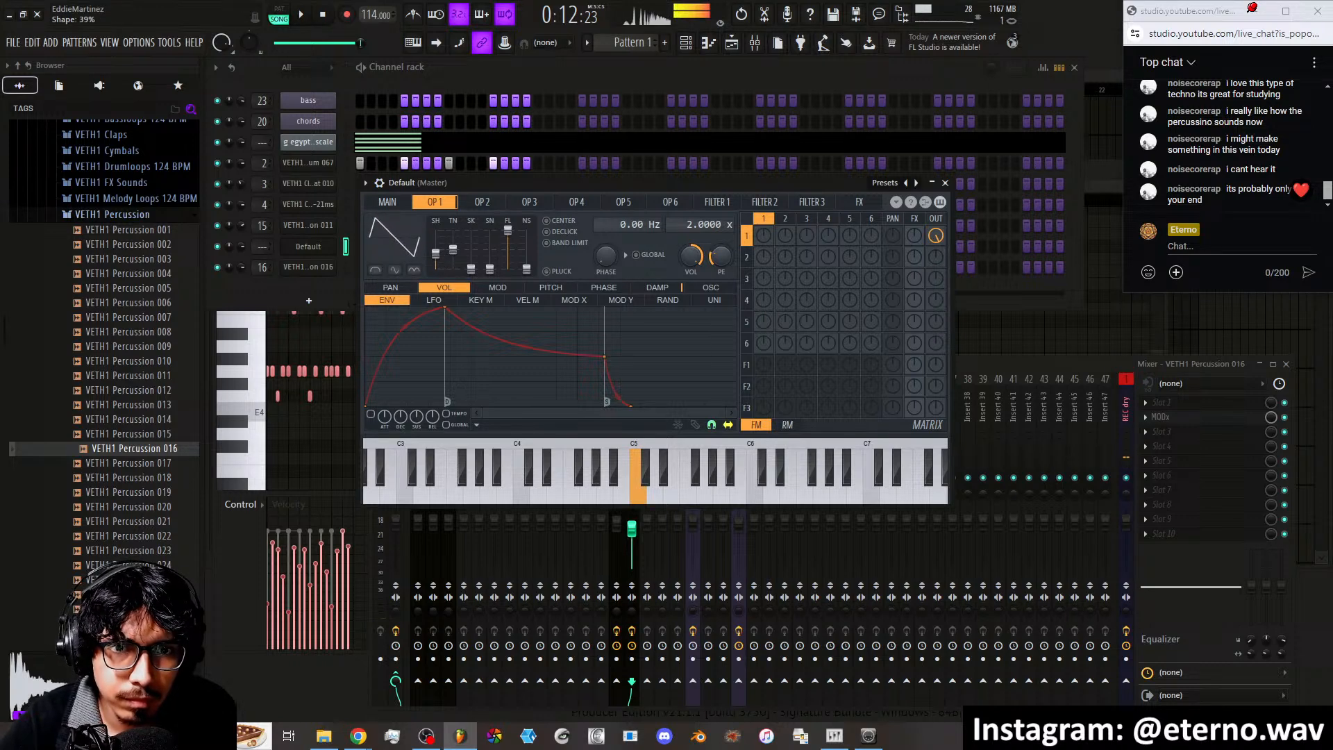
drag(436, 256, 435, 256)
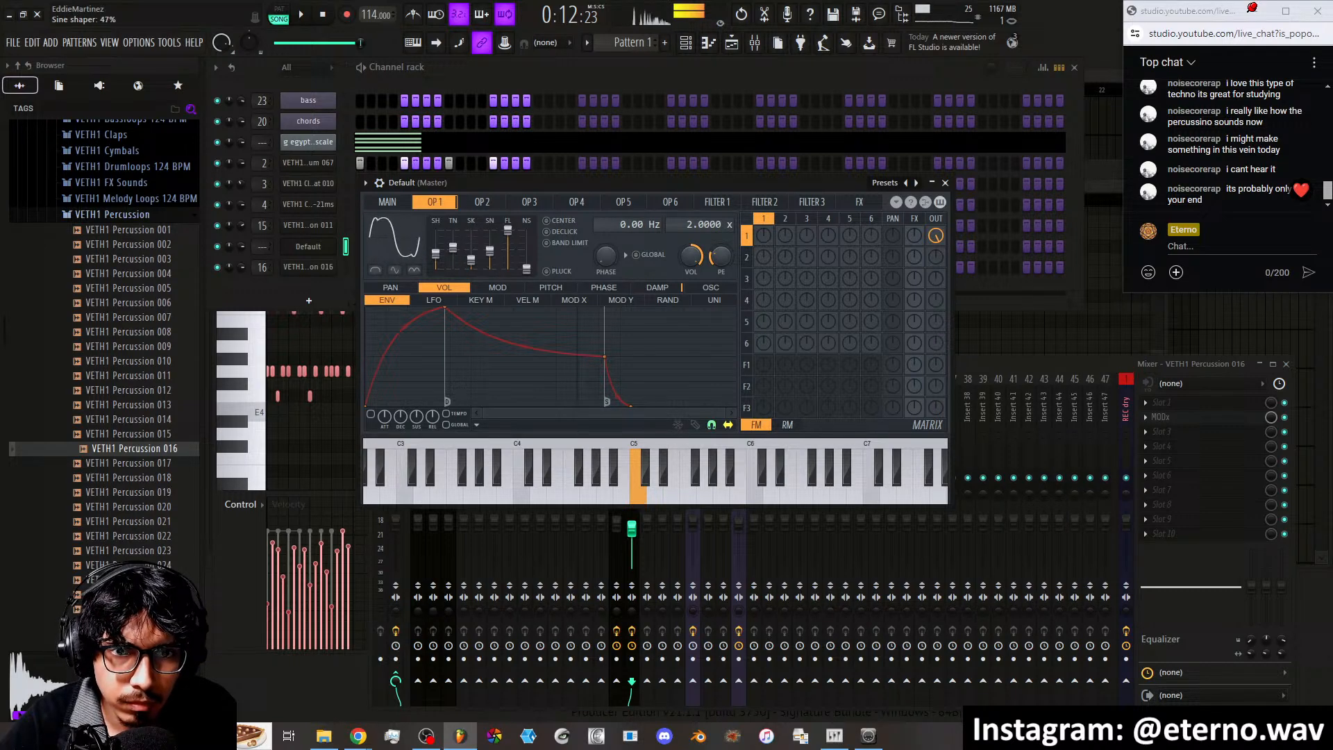
drag(490, 236, 490, 268)
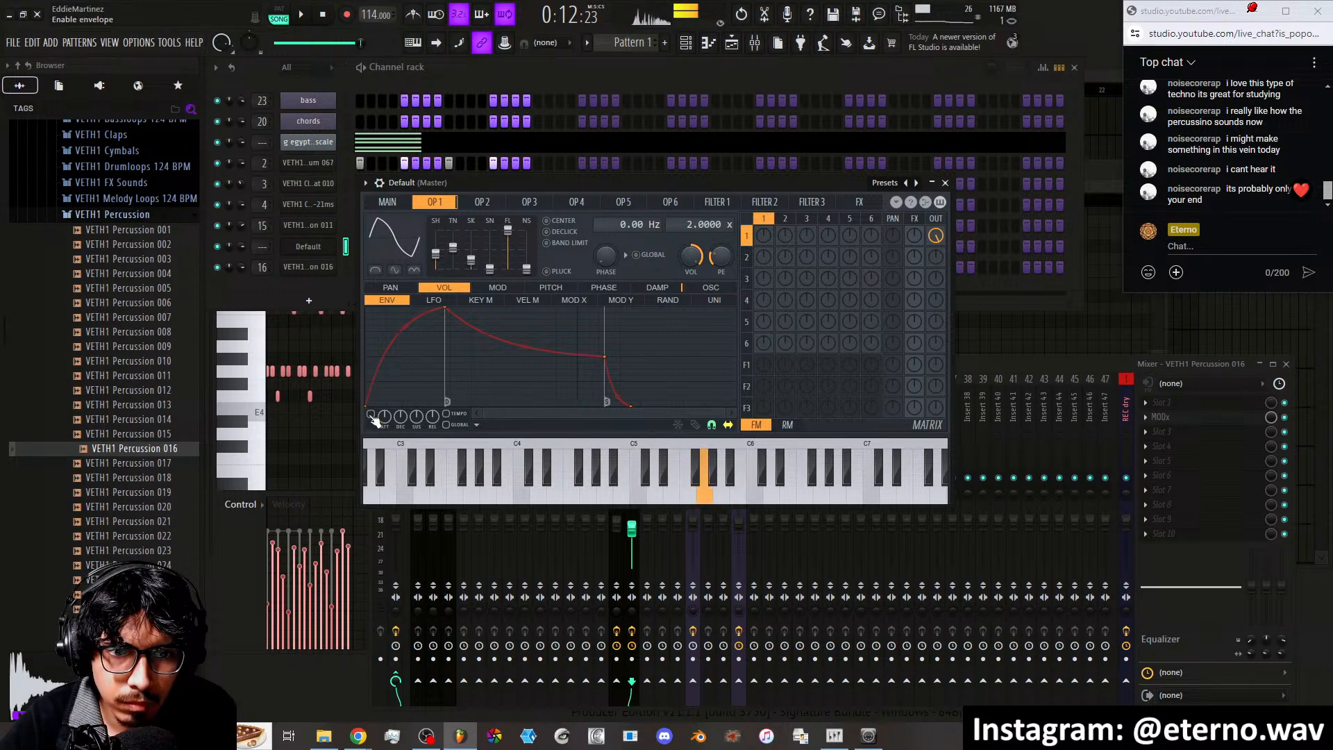
Enable operator 1's volume envelope, remove its attack, and lower its sustain with a shorter decay
drag(445, 309, 402, 363)
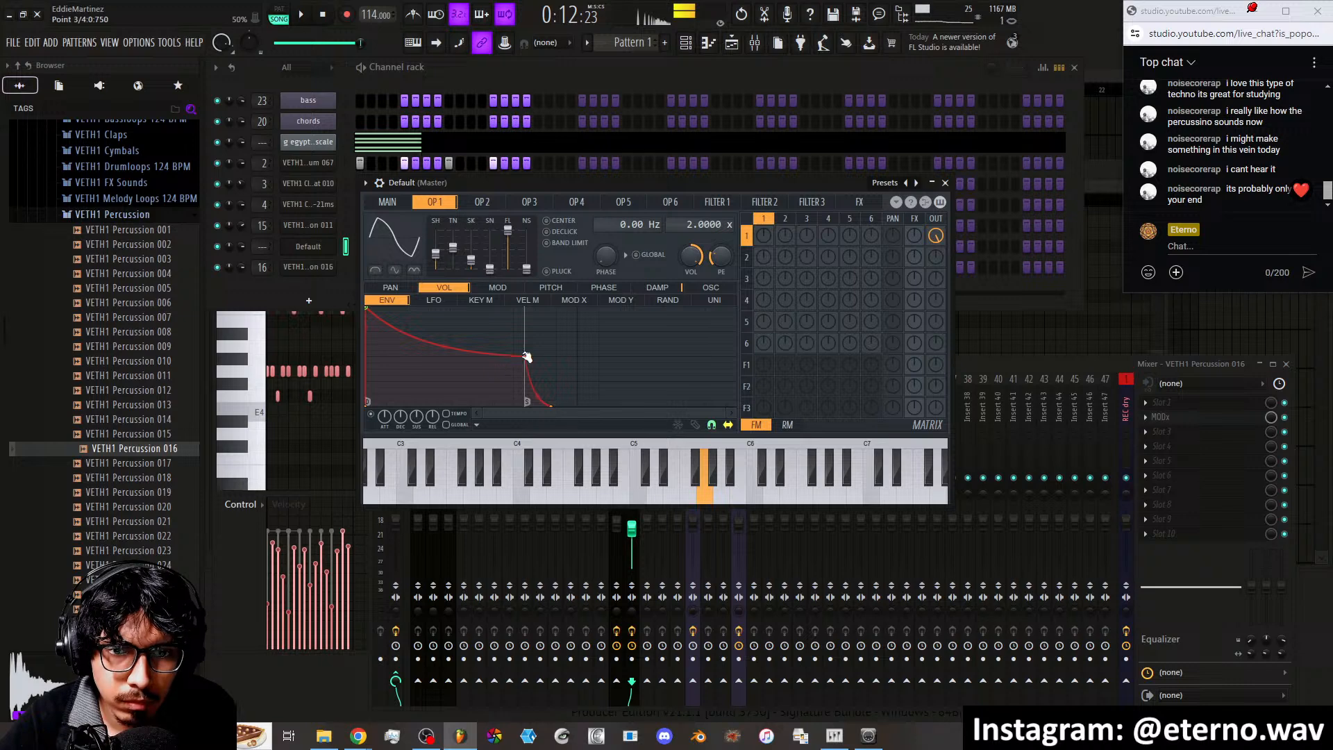
drag(526, 357, 500, 390)
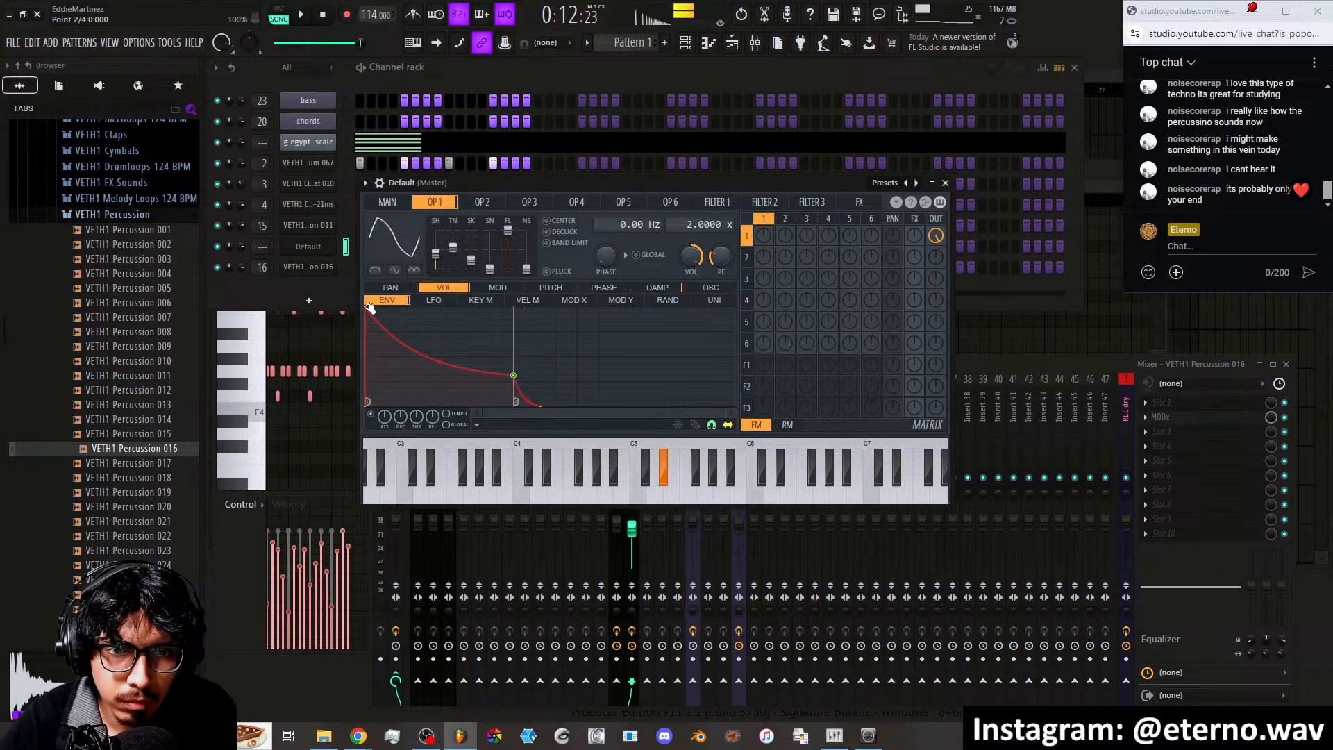
mouse_move(370, 310)
mouse_down()
mouse_move(387, 309)
mouse_move(367, 310)
mouse_up()
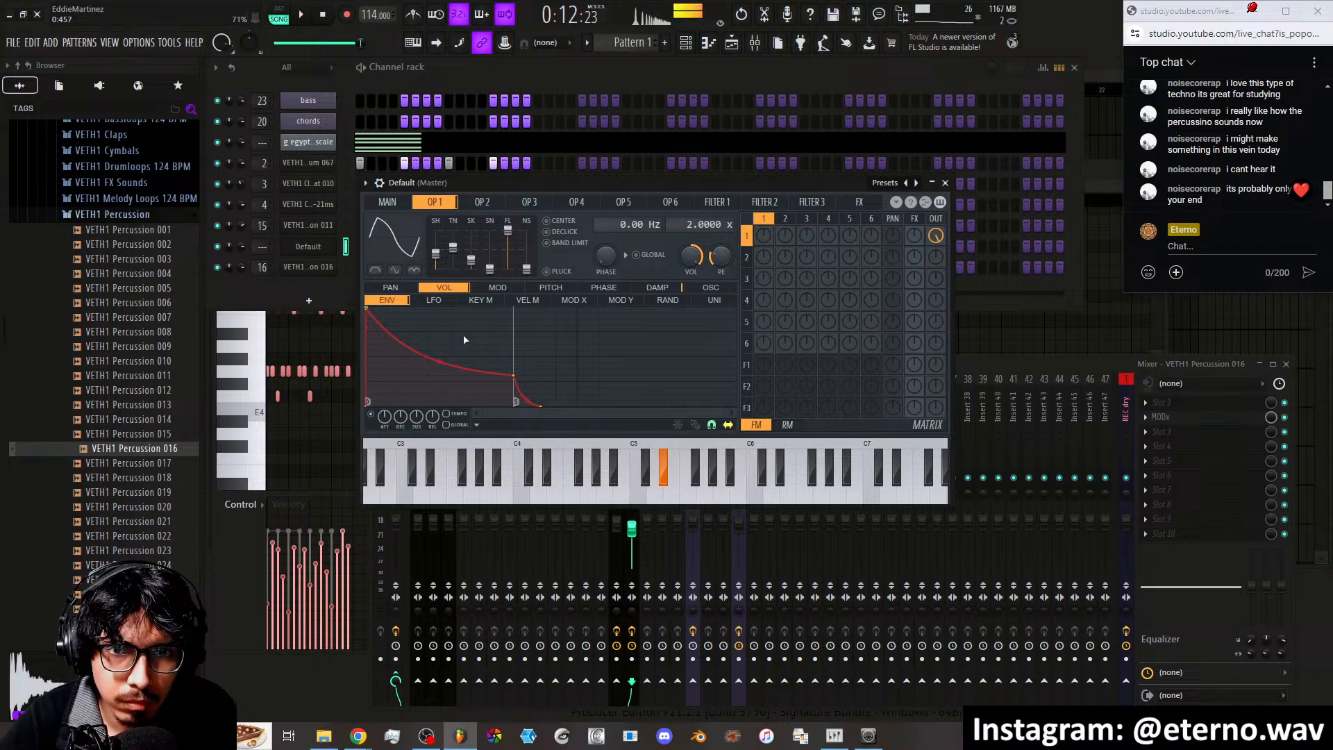
Modulate operator 2 with operator 1, and route both operators through filter 1 to the output with the cutoff at about 36%
click(496, 210)
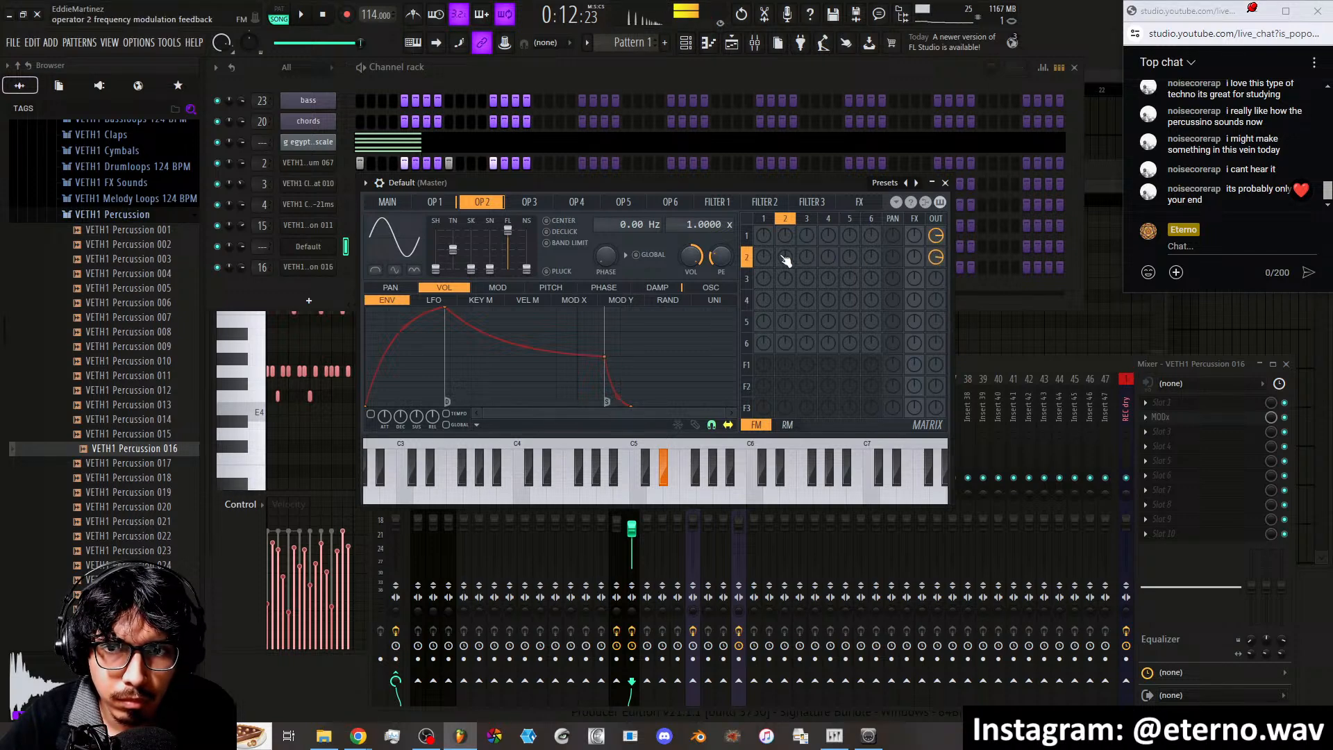
drag(786, 258, 786, 244)
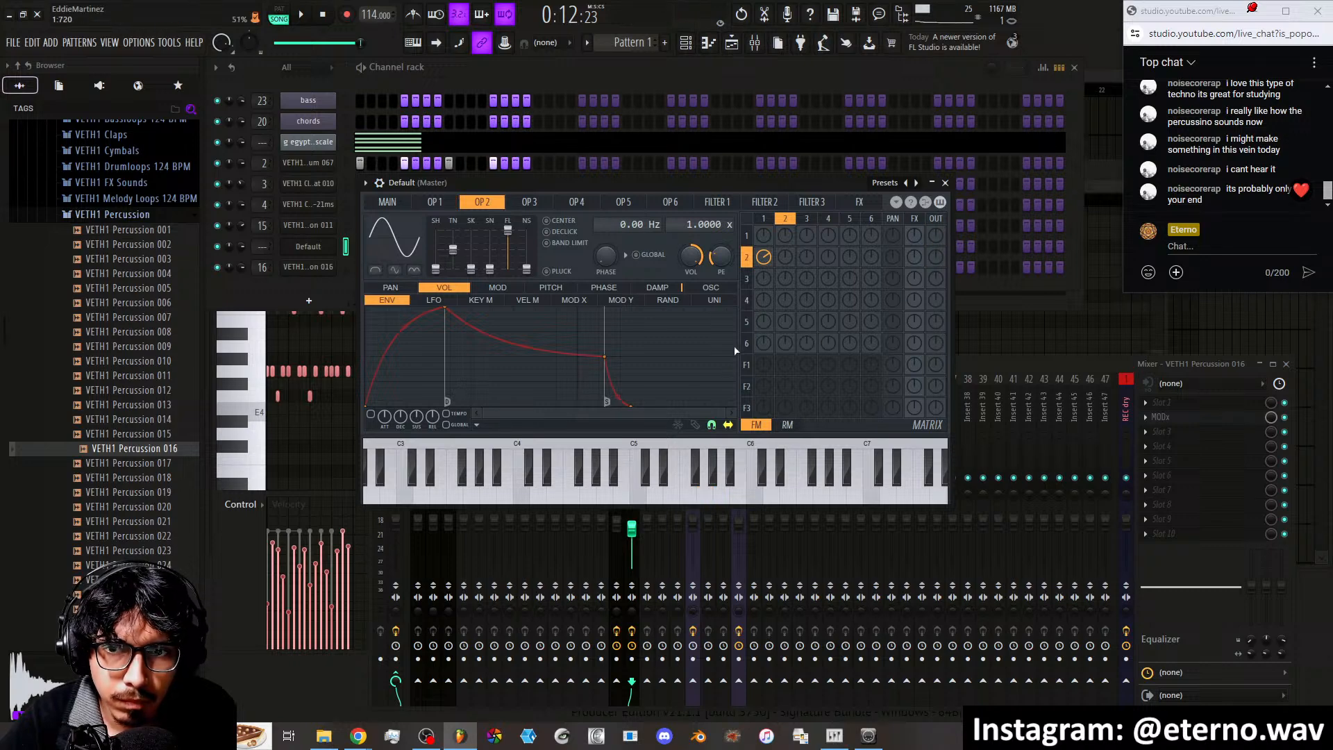
drag(934, 378, 935, 371)
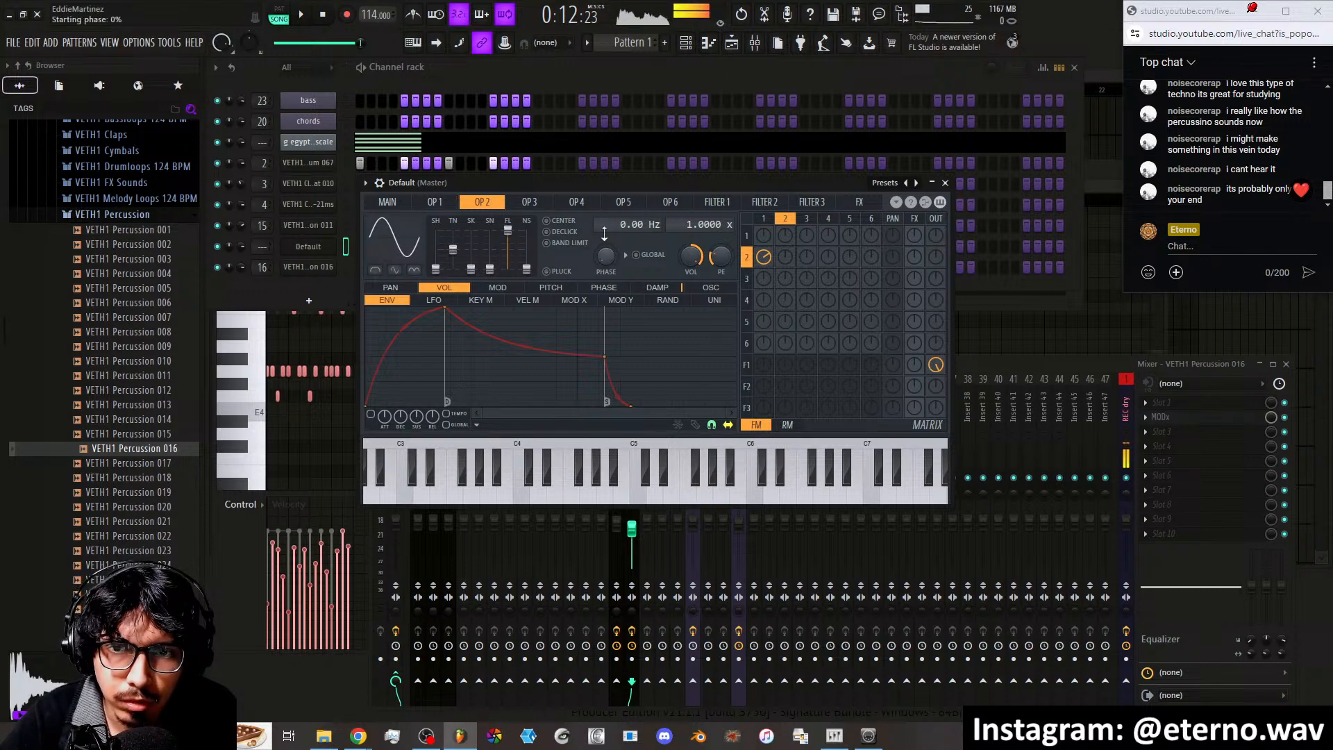
click(711, 203)
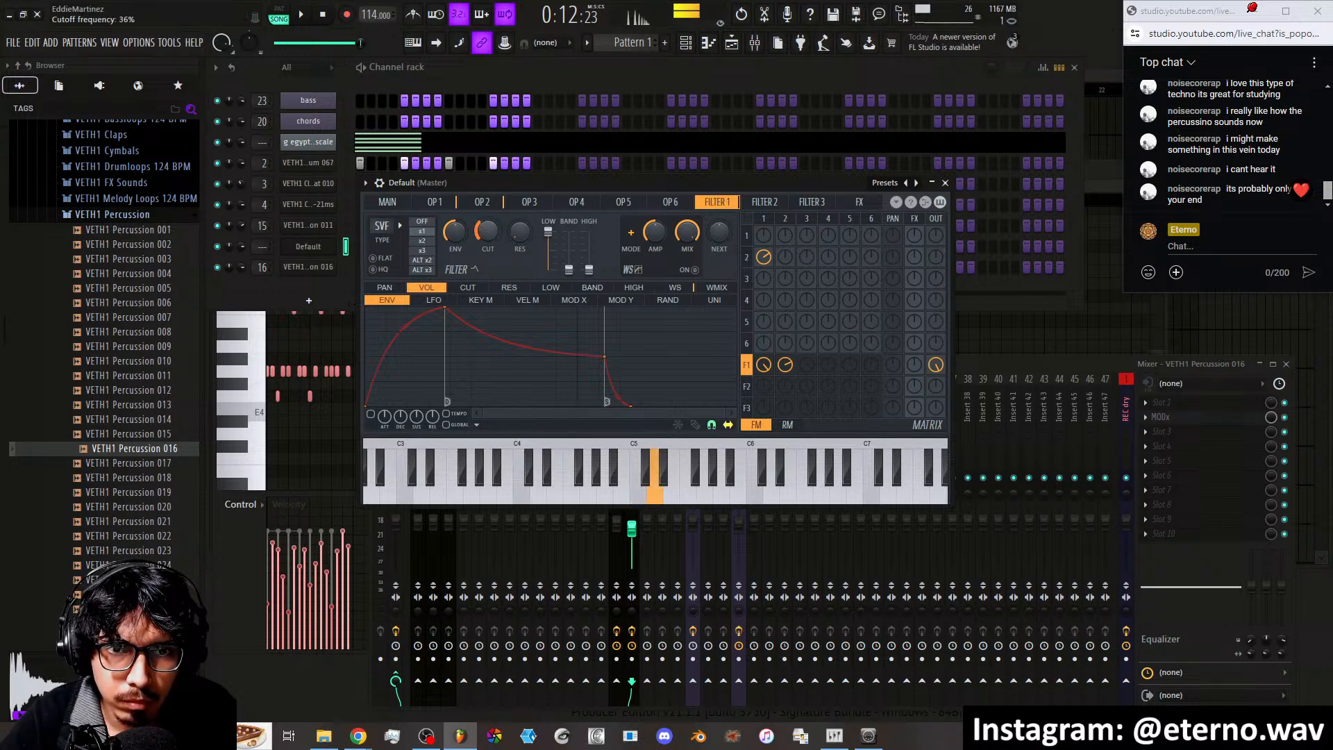
Give operator 2 a square waveform with a phase offset, and enable its volume envelope with a shorter attack
click(448, 203)
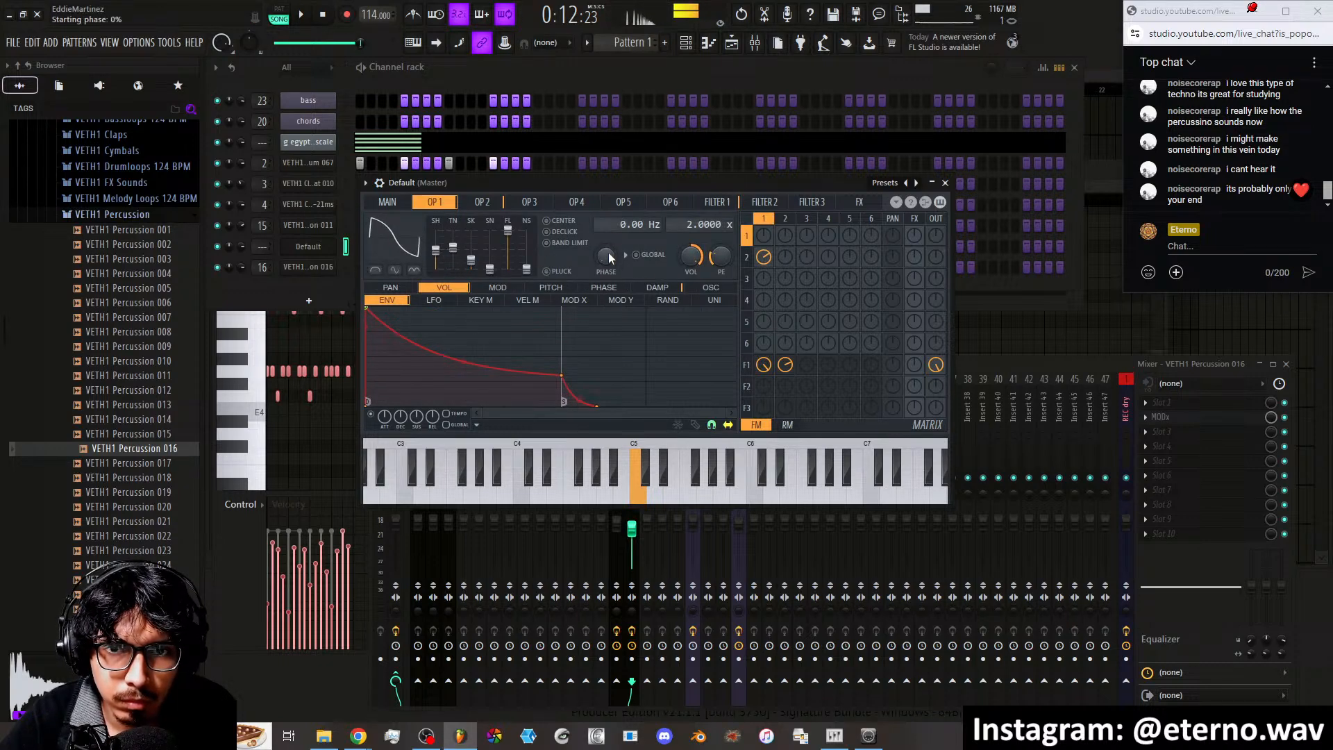
click(482, 203)
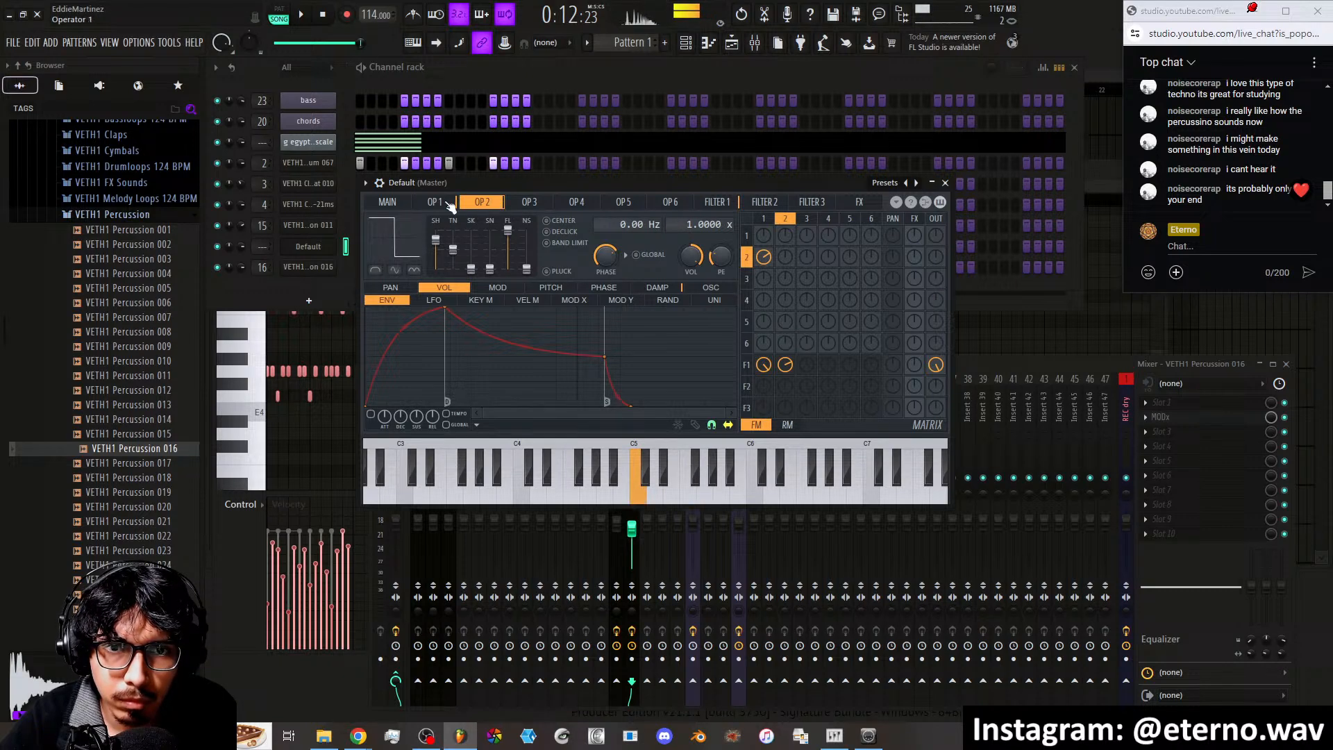
click(450, 206)
click(482, 202)
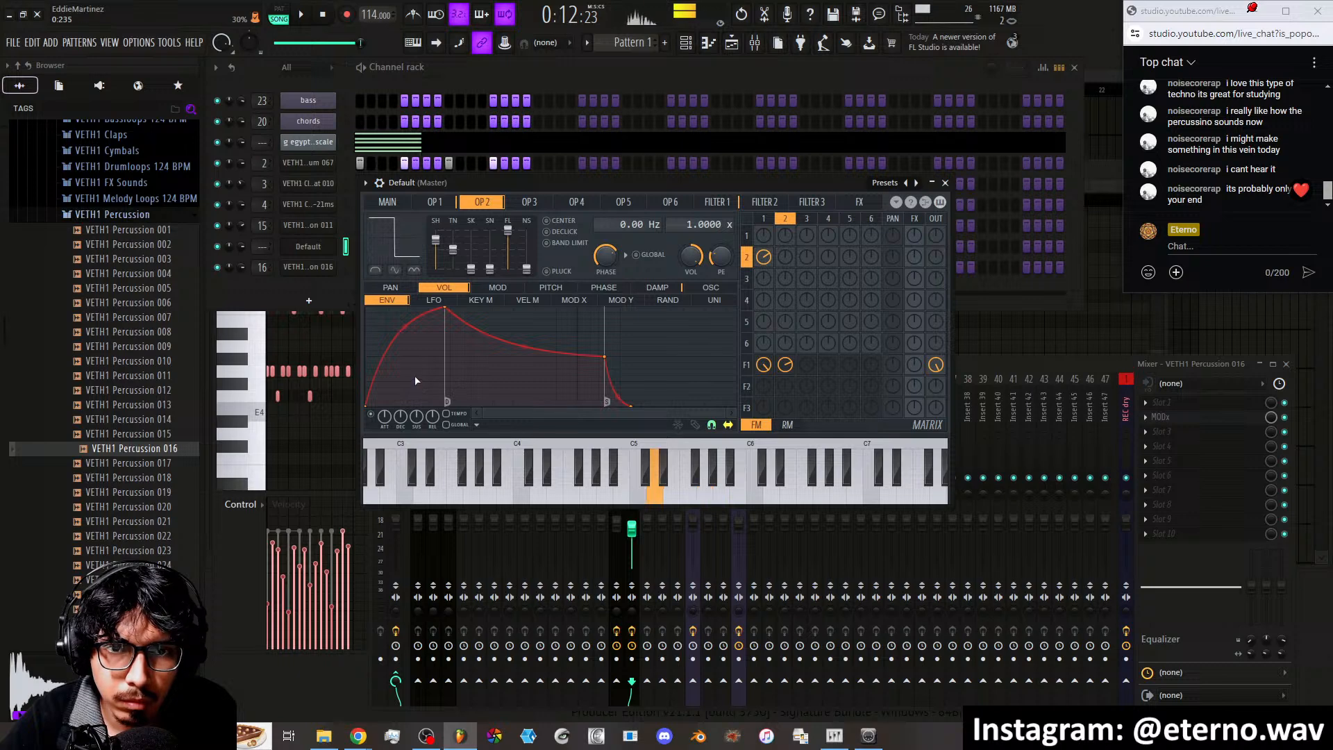
drag(444, 315, 387, 308)
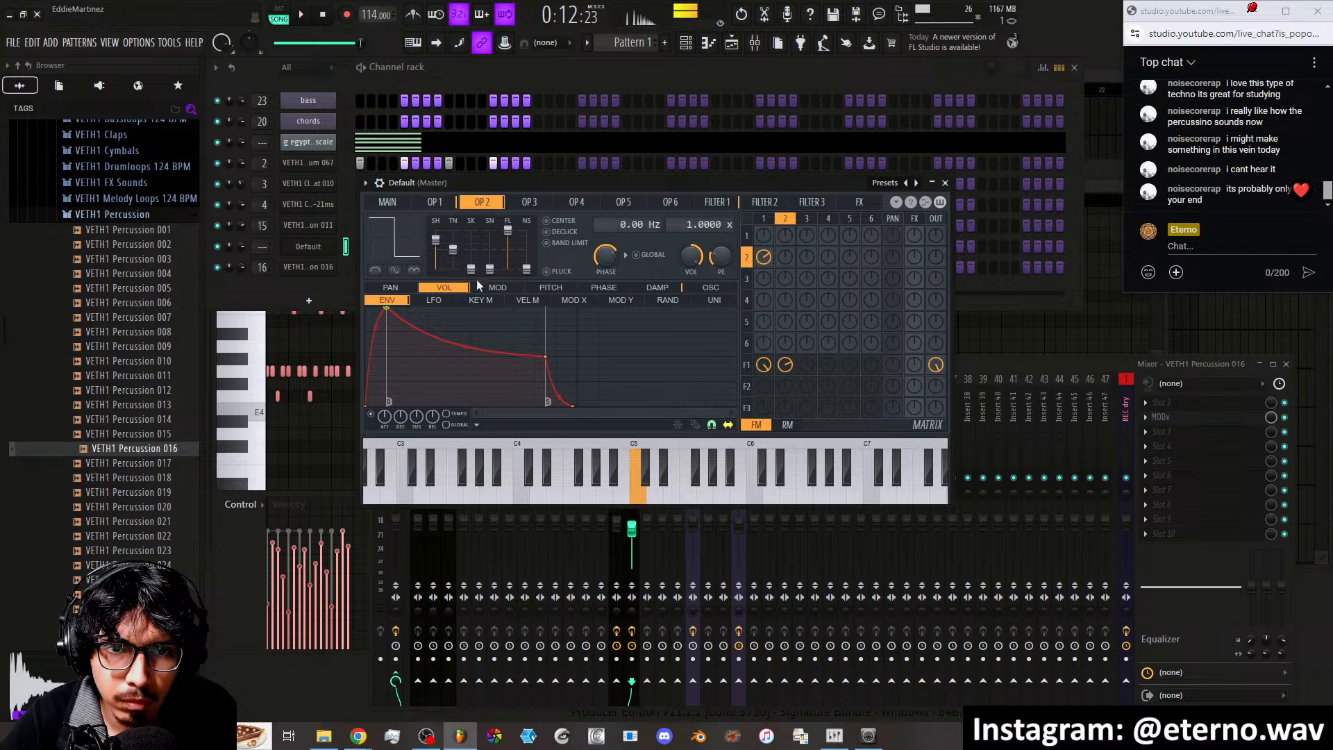
Adjust operator 2's level into filter 1, send filter 1 to the effects at about 41%, and review the filter and effects settings
click(402, 289)
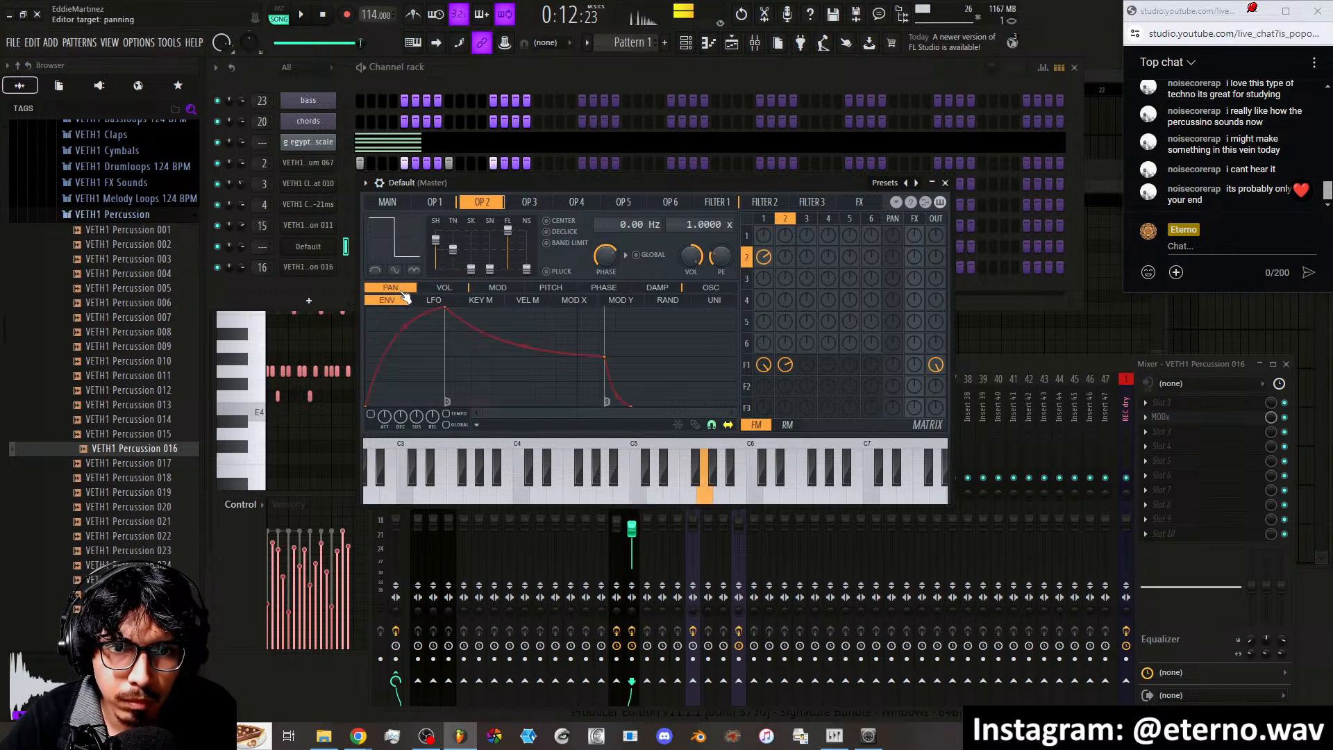
click(450, 202)
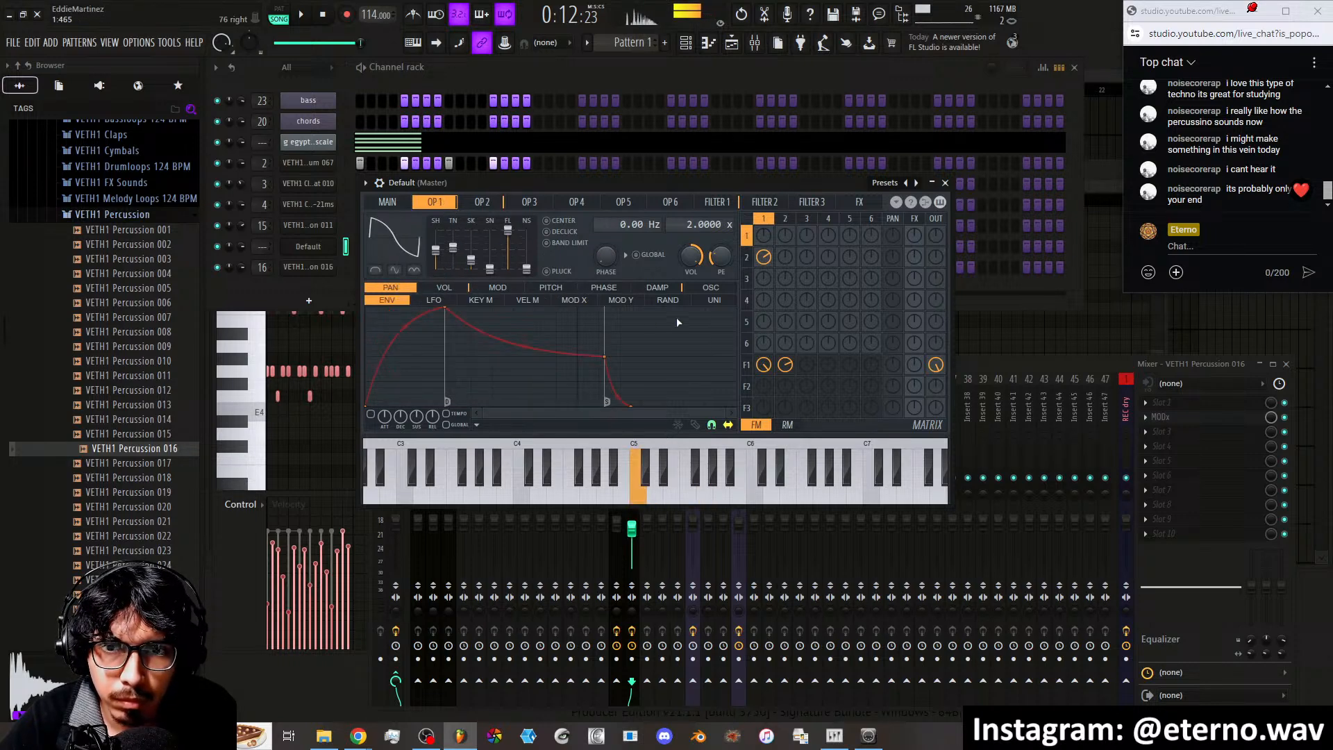
drag(787, 366, 787, 351)
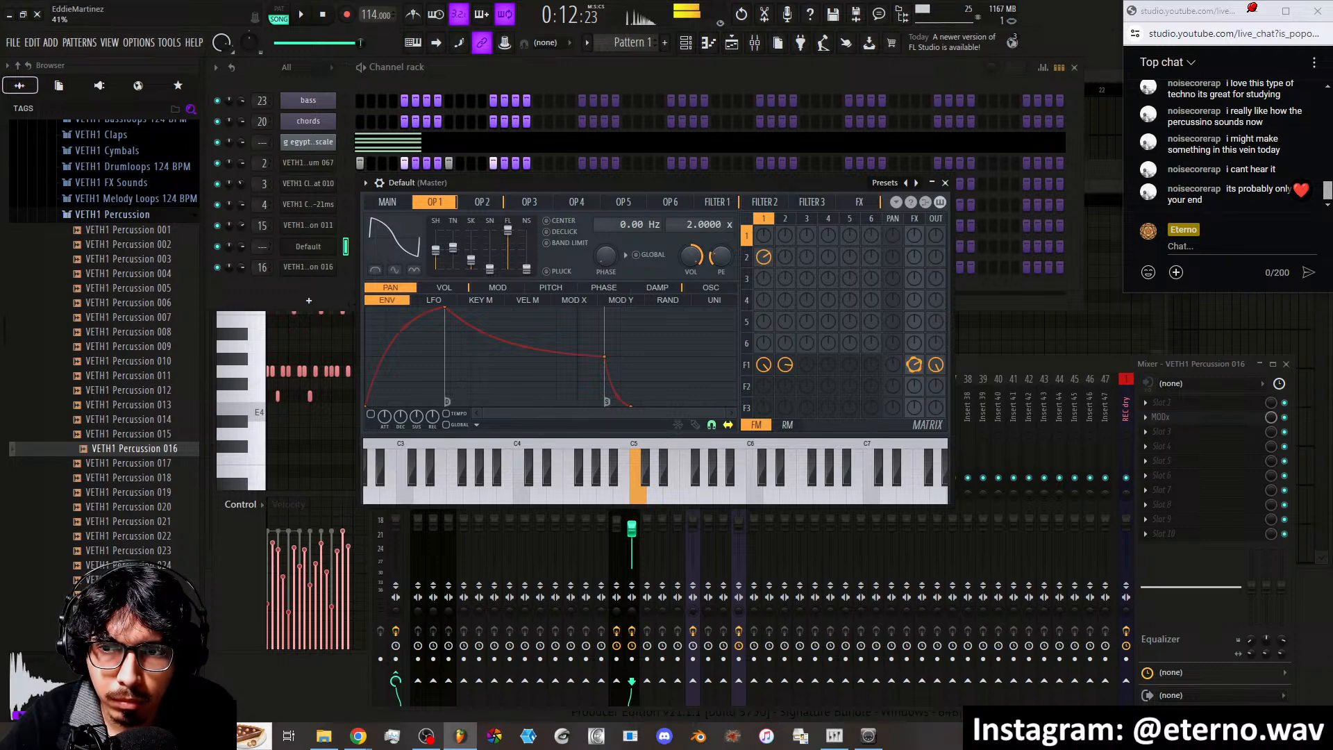
click(731, 205)
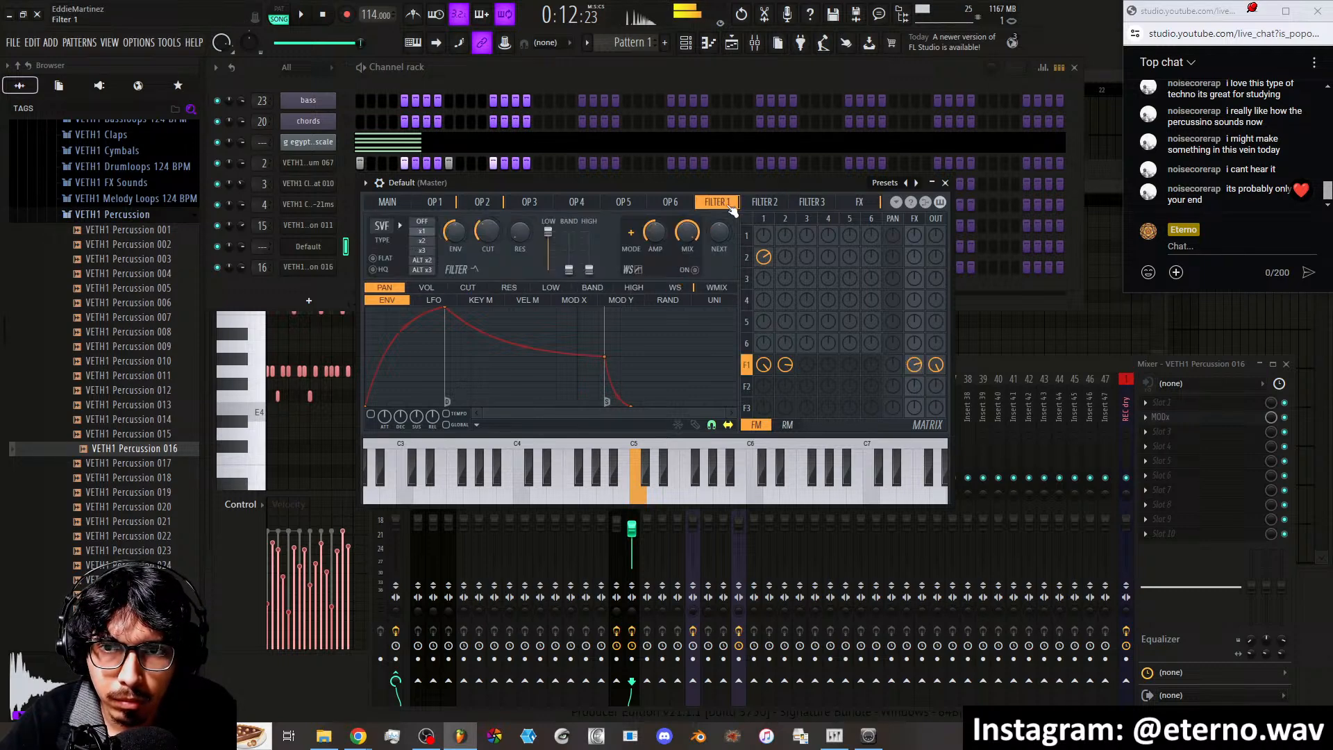
click(862, 203)
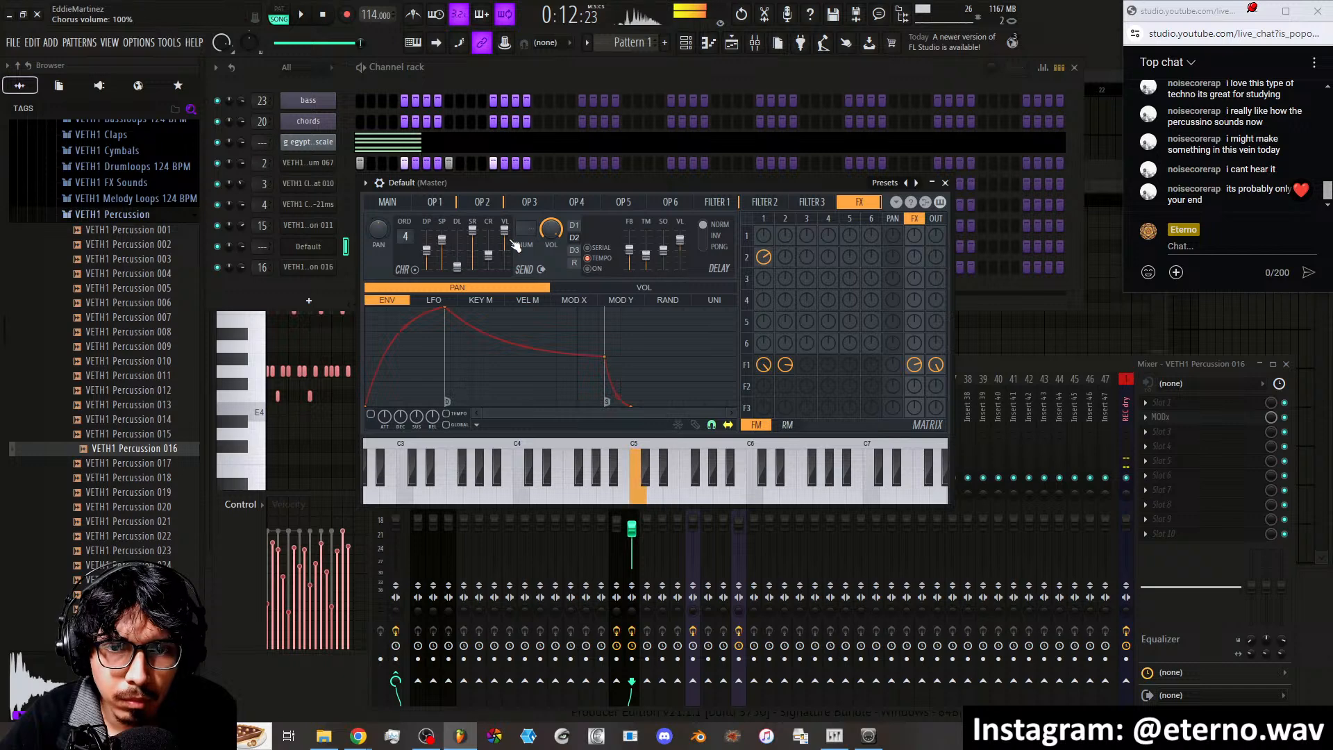
click(389, 202)
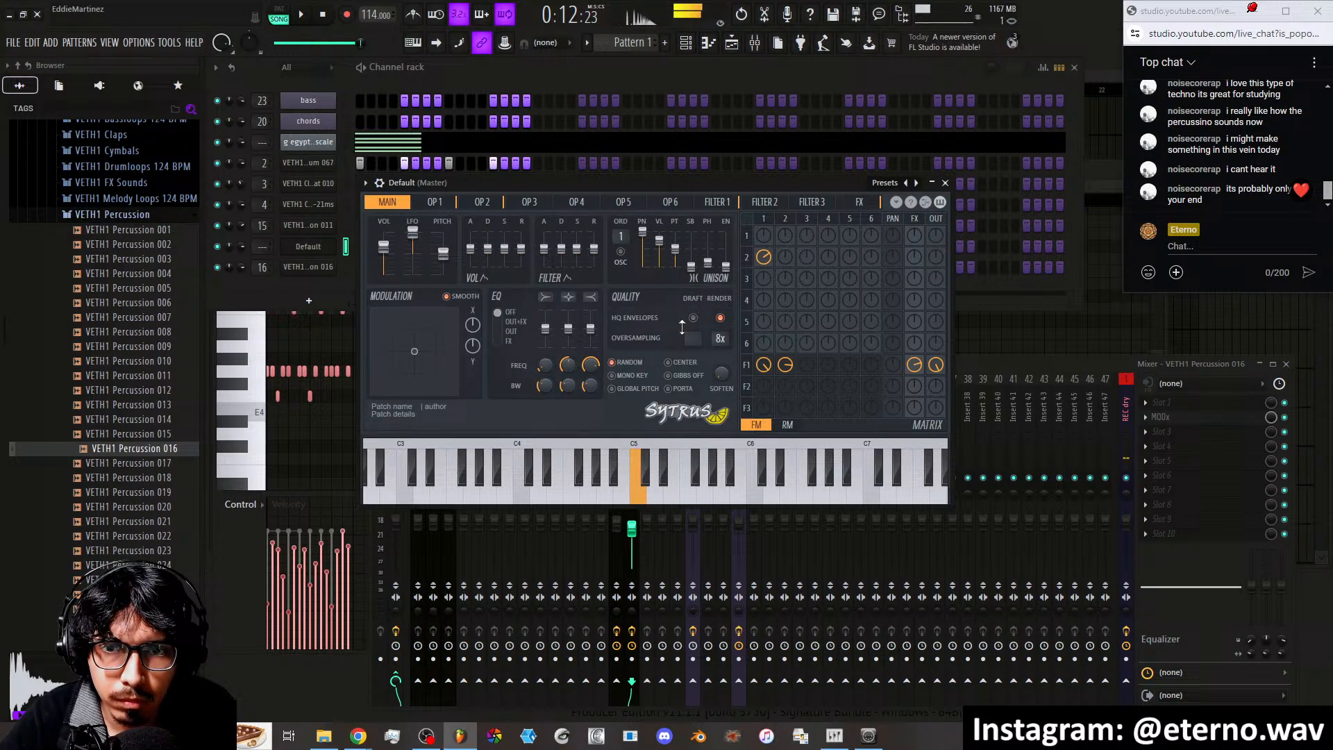
Enable delay 1 in ping-pong mode with higher volume and shorter time, reset its stereo time offset, and set feedback to about 86%
click(623, 252)
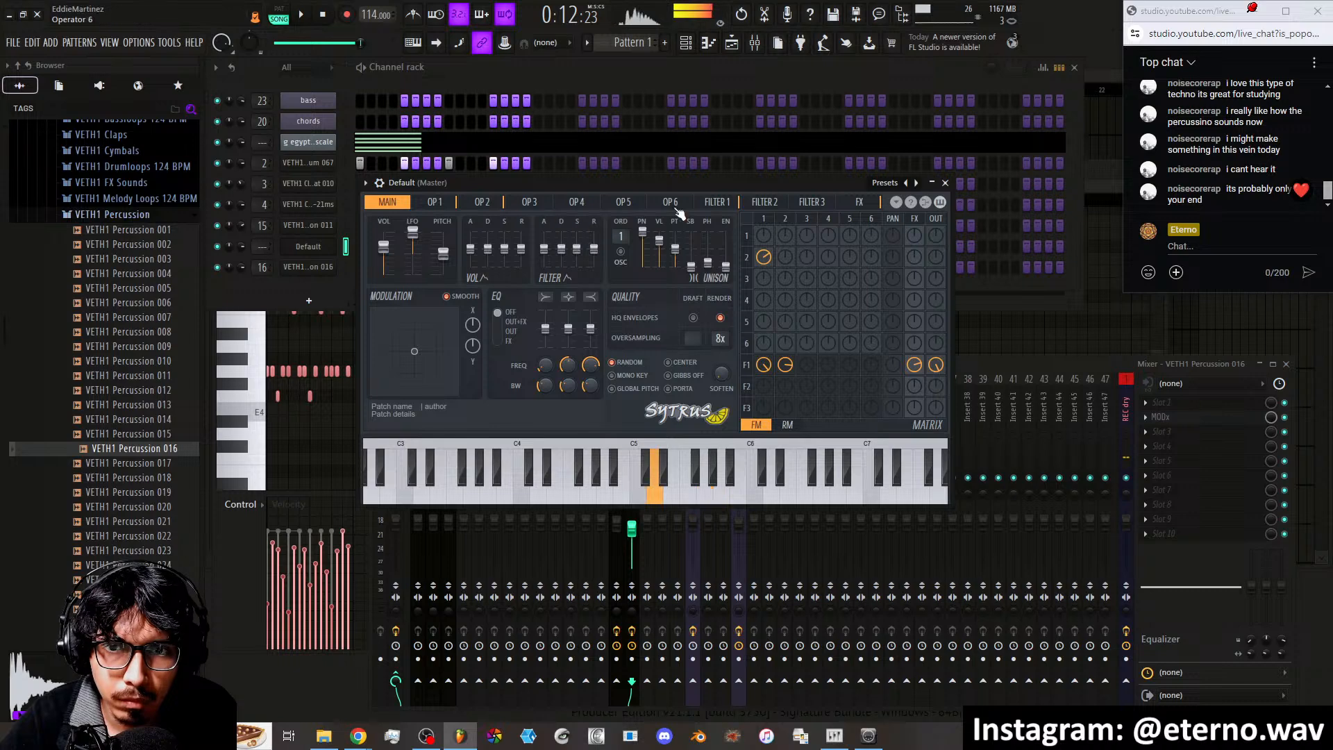
click(670, 202)
click(857, 202)
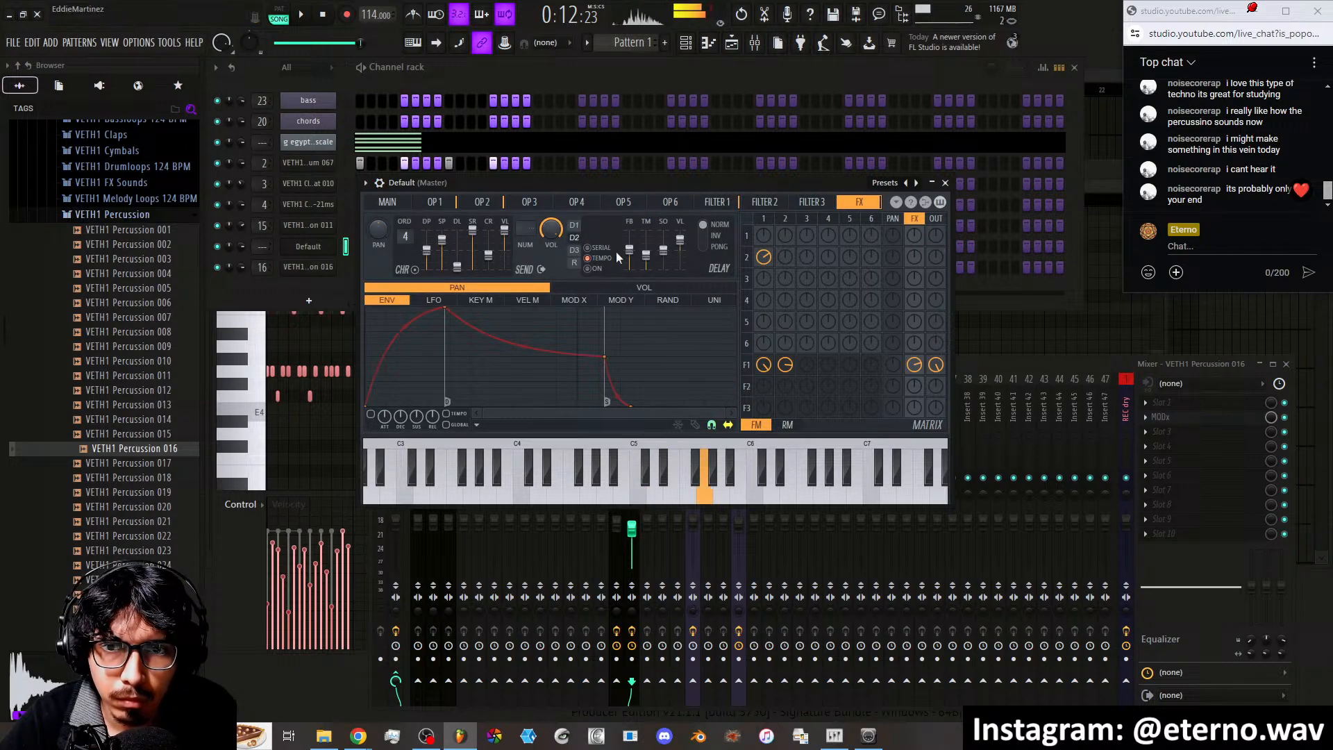
click(575, 263)
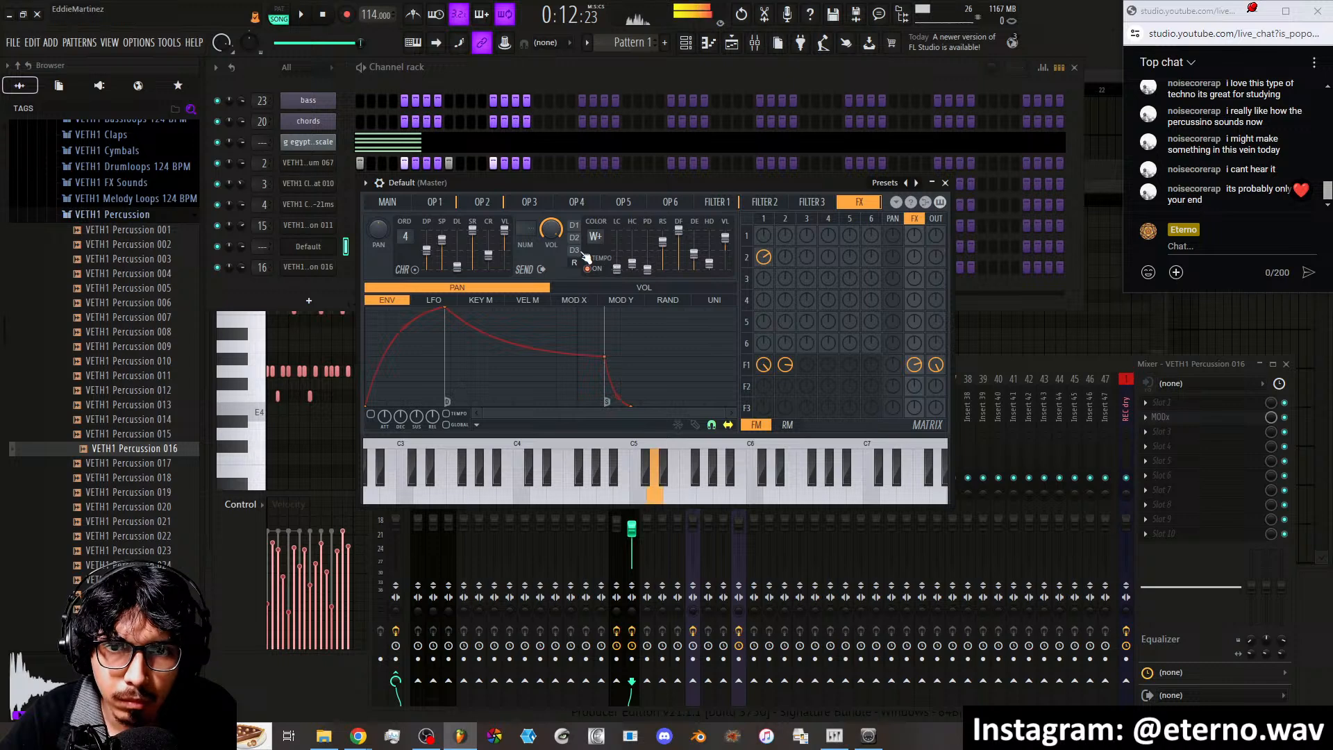
click(574, 229)
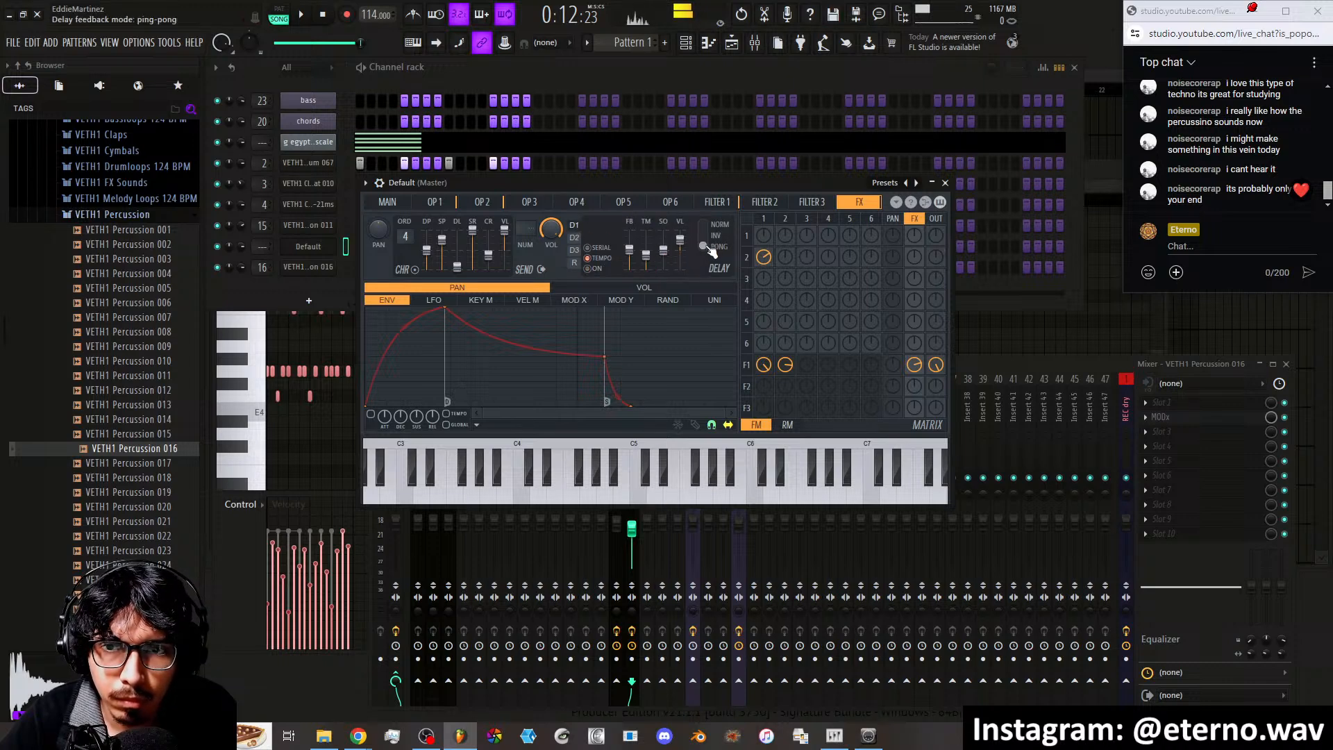
drag(679, 241, 631, 250)
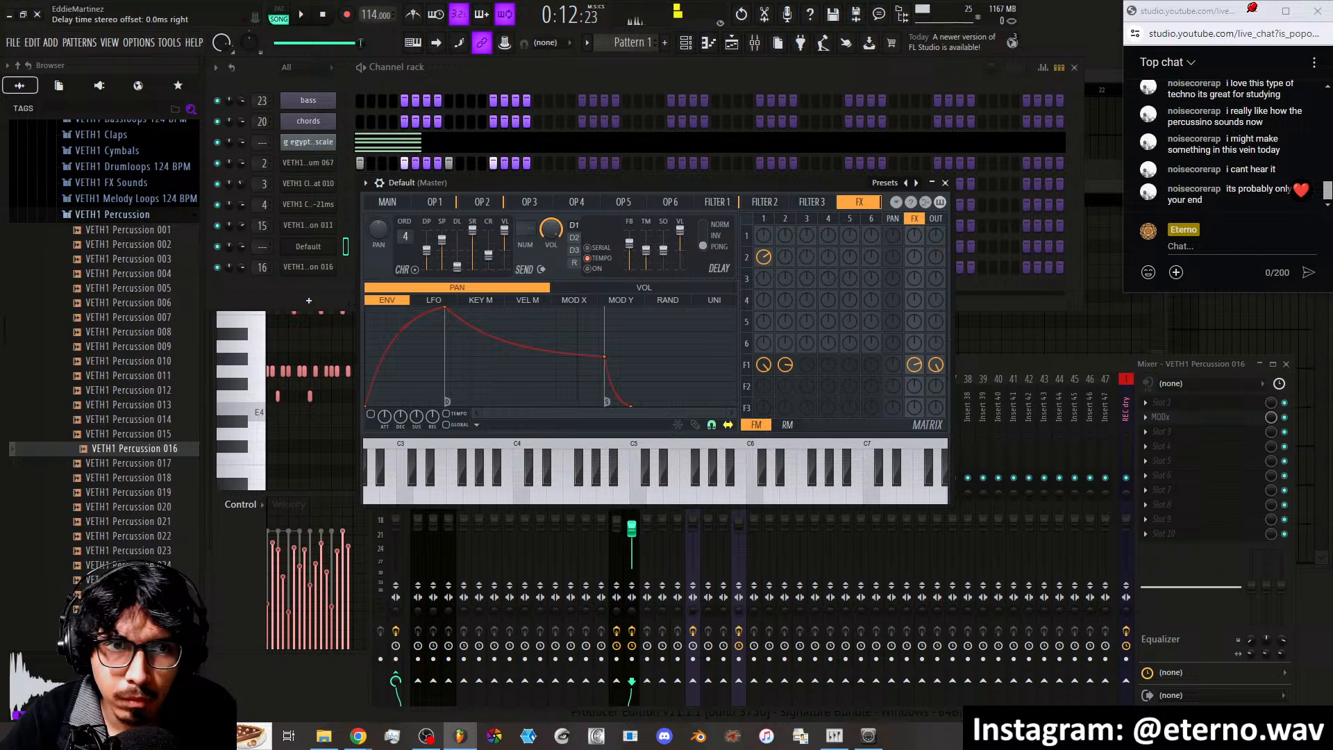
right_click(667, 245)
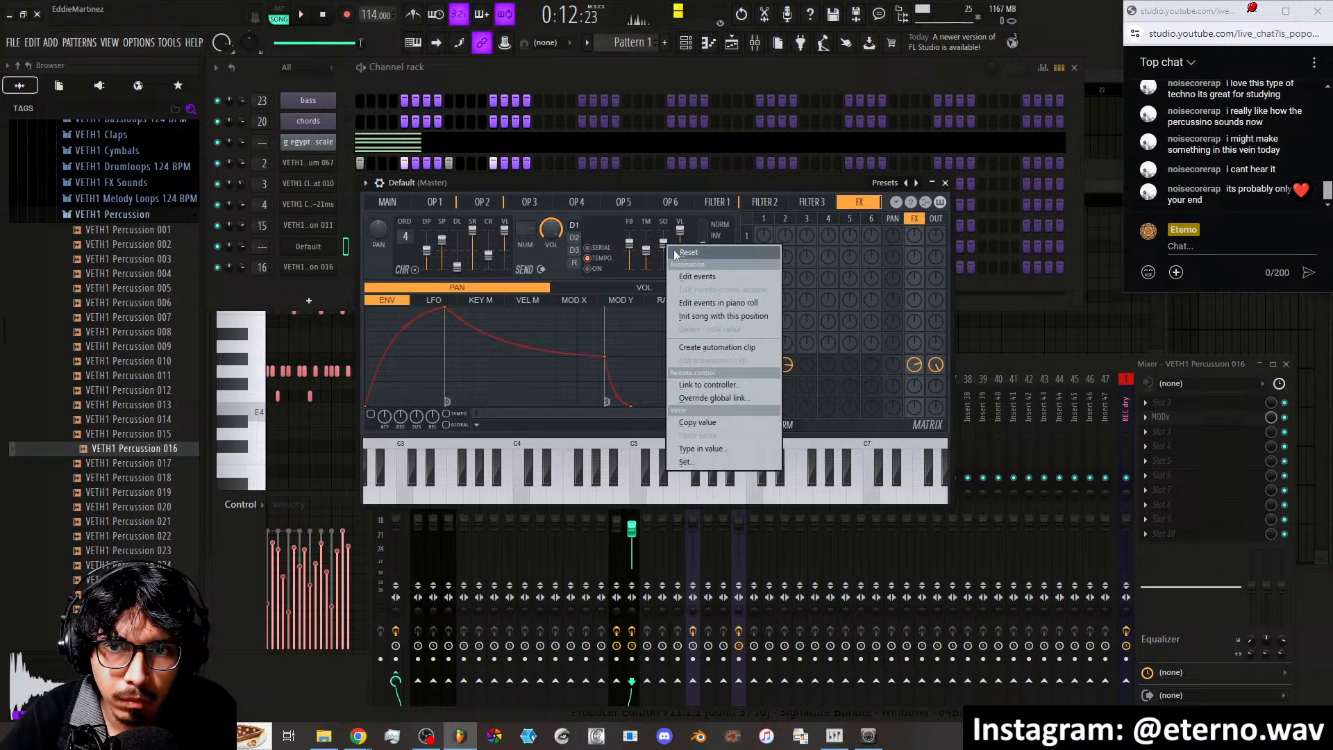
click(680, 252)
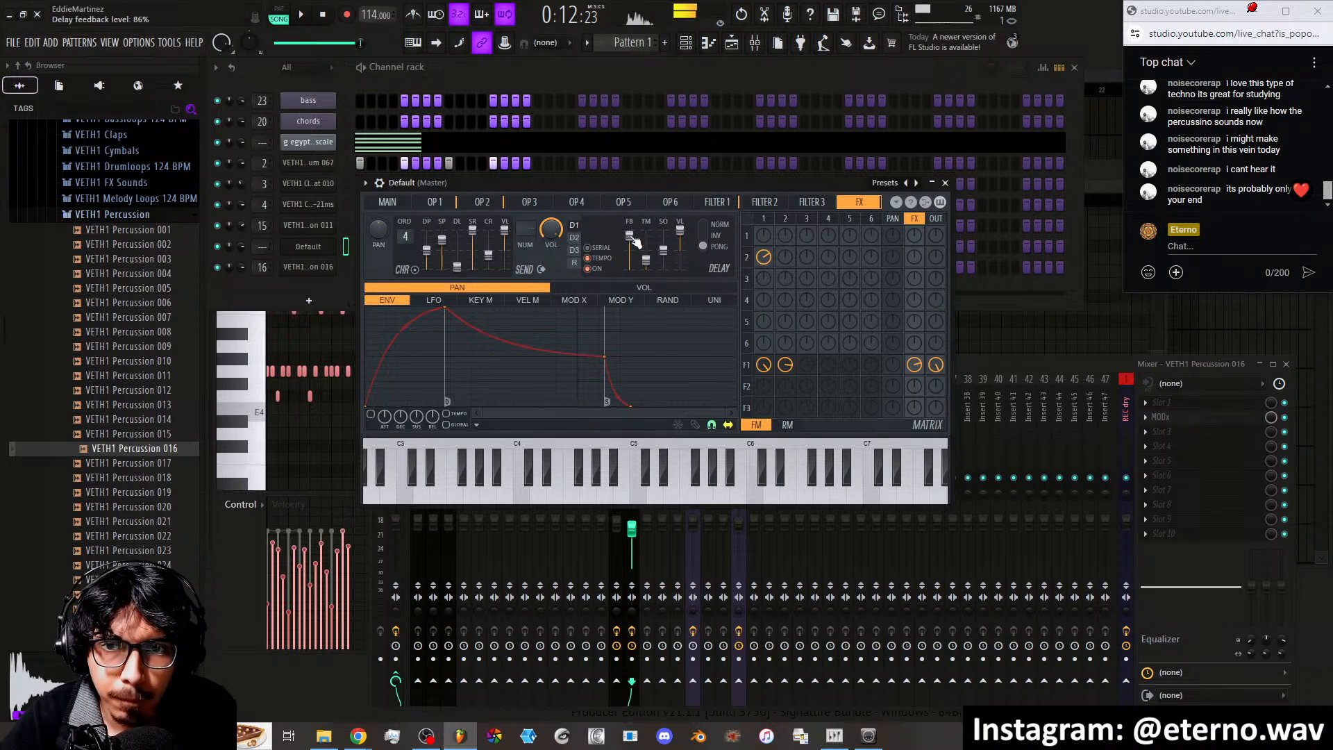
Shape filter 1's volume envelope with no attack, a short decay and a near-zero sustain
click(718, 202)
click(426, 287)
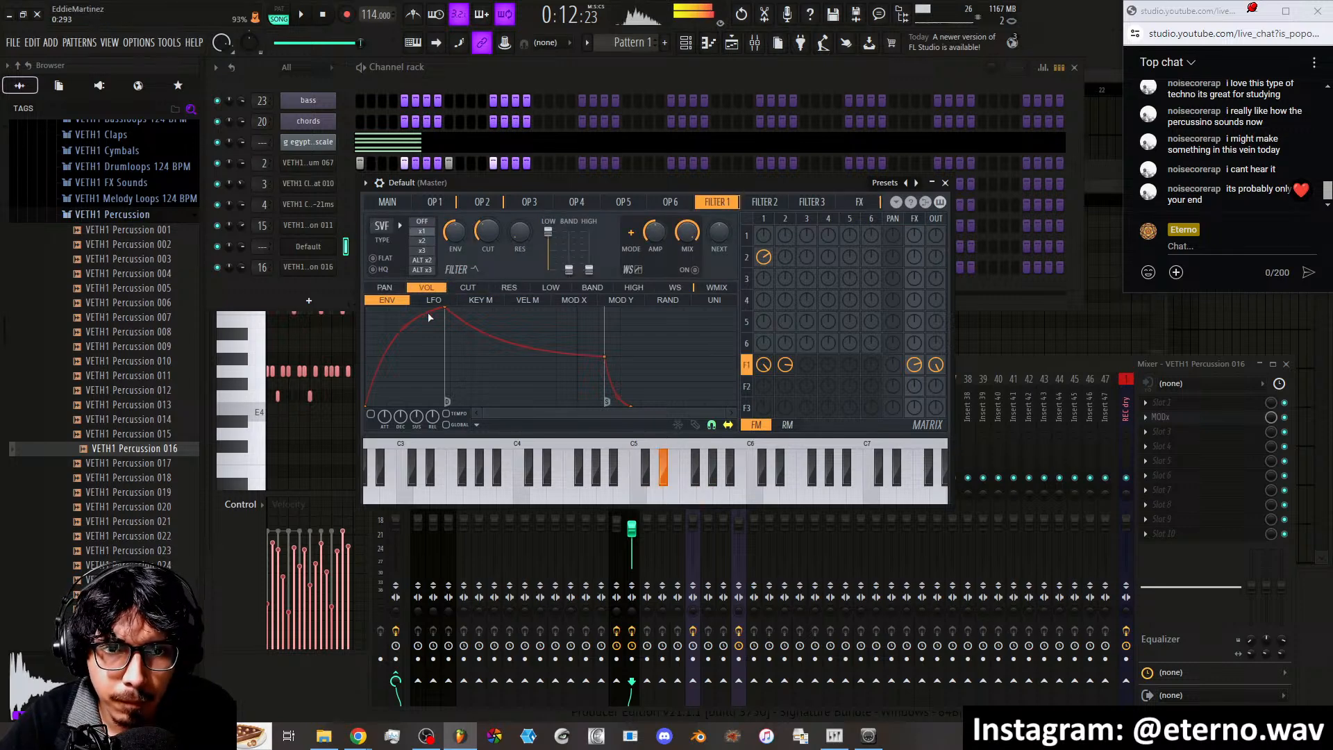
drag(445, 308, 367, 309)
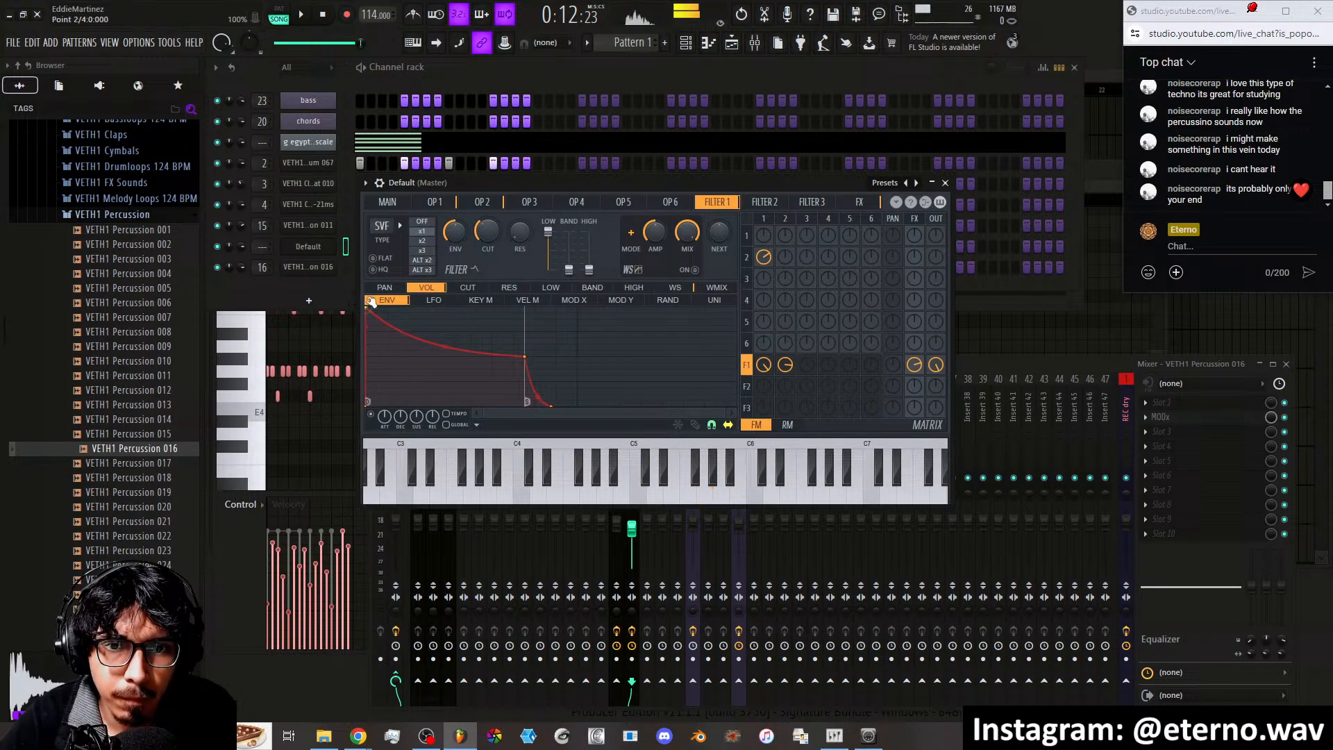
drag(537, 359, 389, 354)
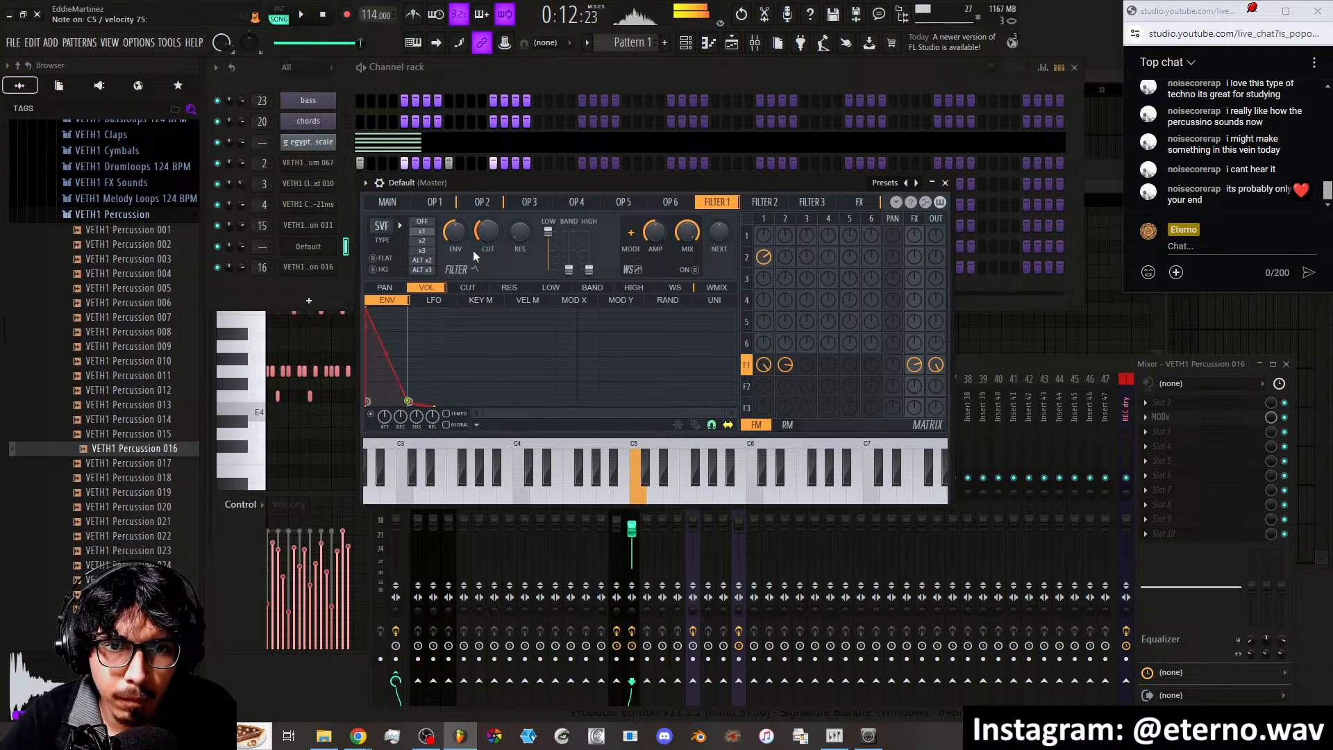
Remove the attack from filter 1's cutoff envelope and shorten its decay
click(469, 288)
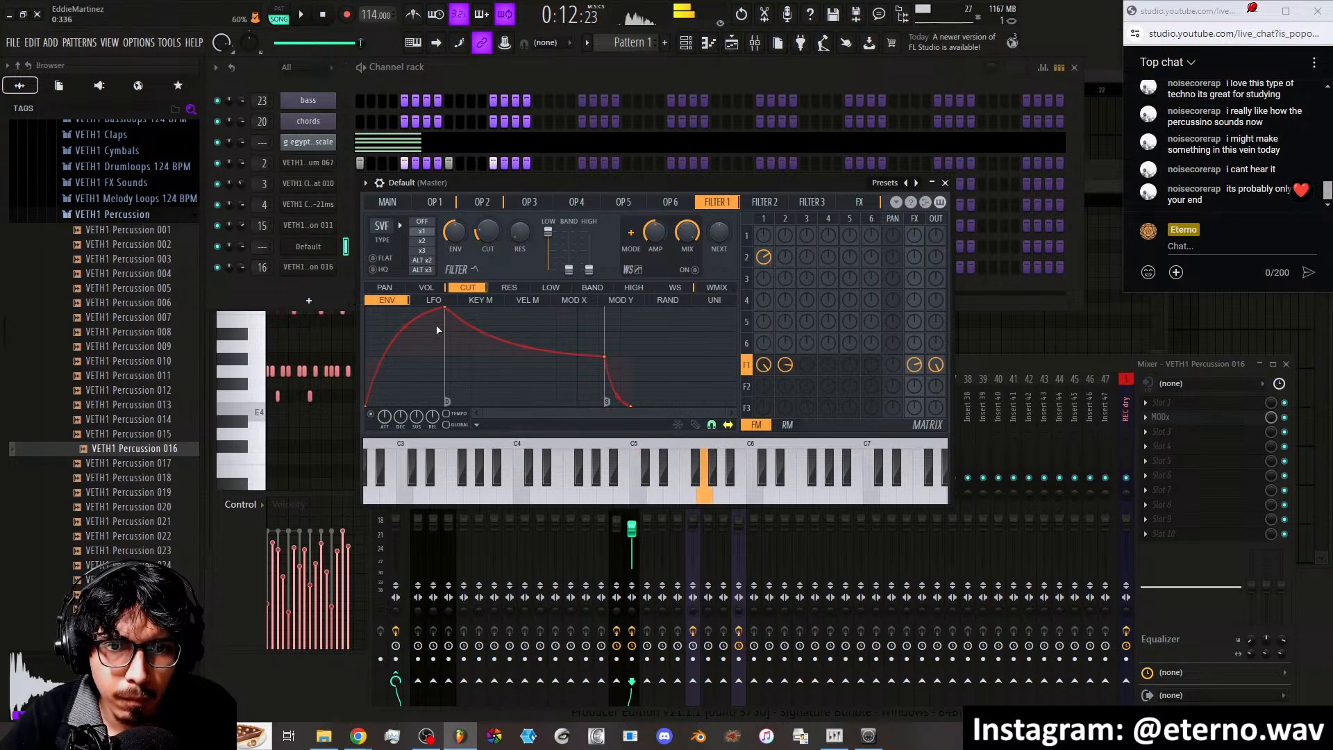
drag(445, 308, 358, 288)
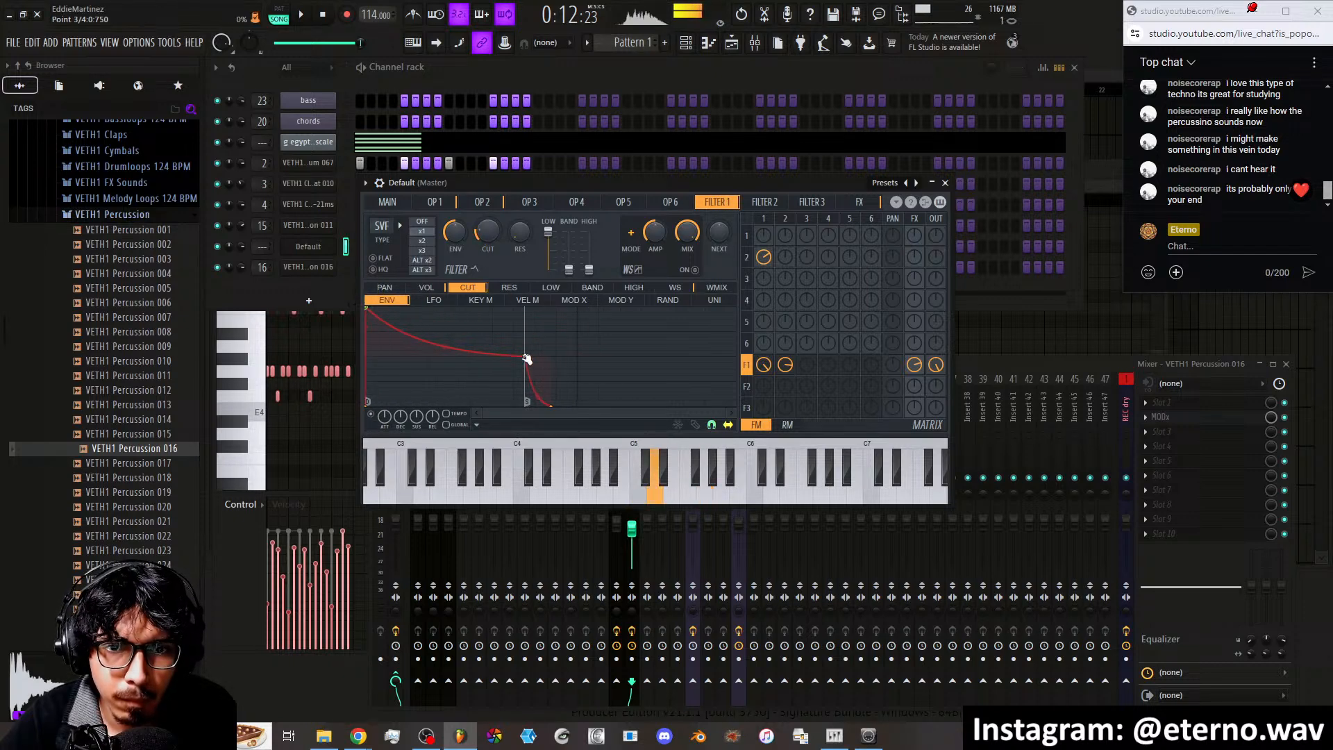
drag(526, 358, 425, 369)
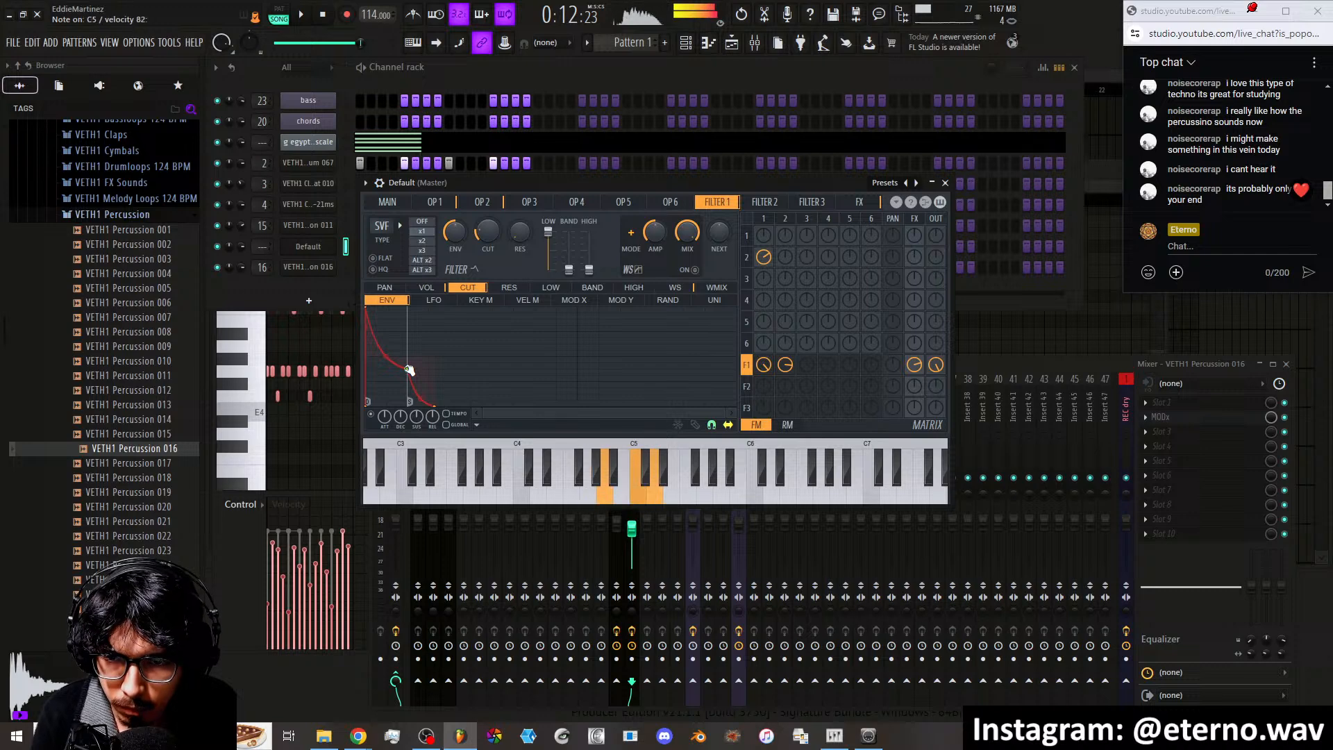
Set the master level to about 81%, and give filter 1's cutoff envelope a longer decay and higher sustain
click(387, 202)
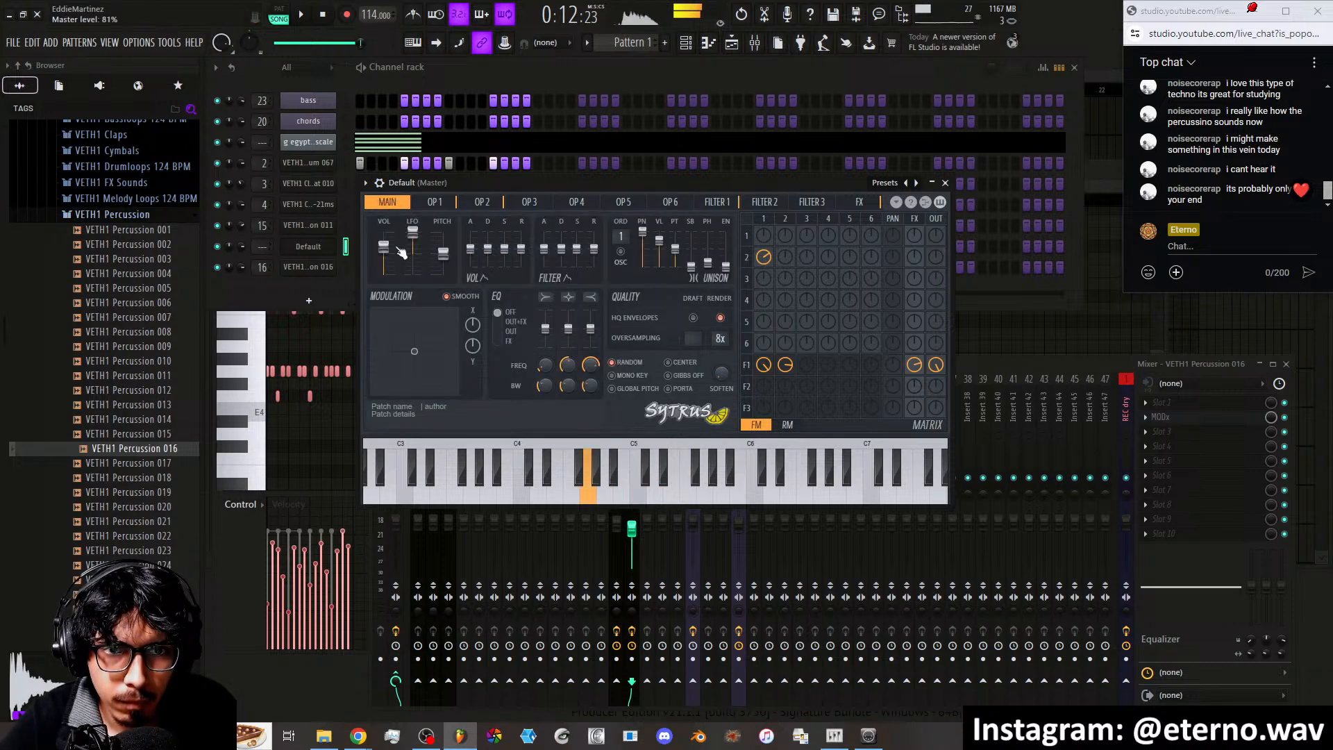
click(450, 206)
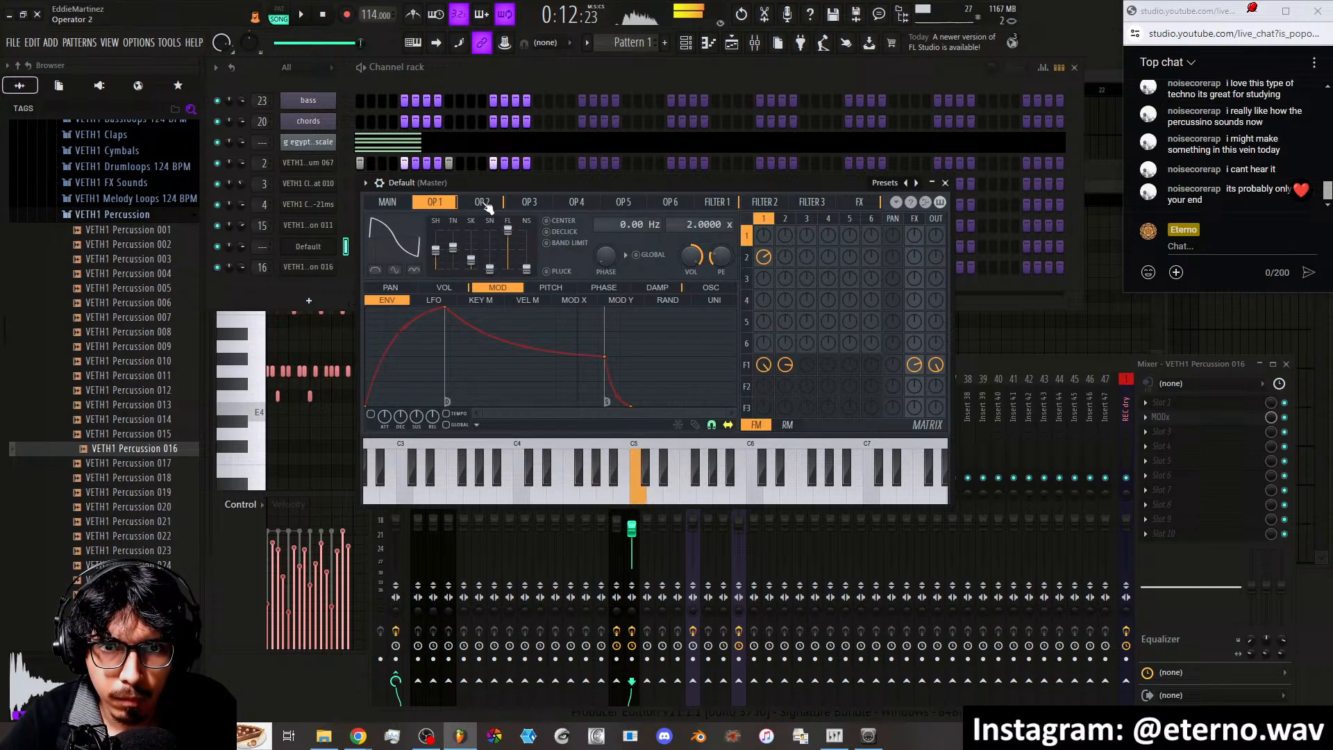
click(725, 206)
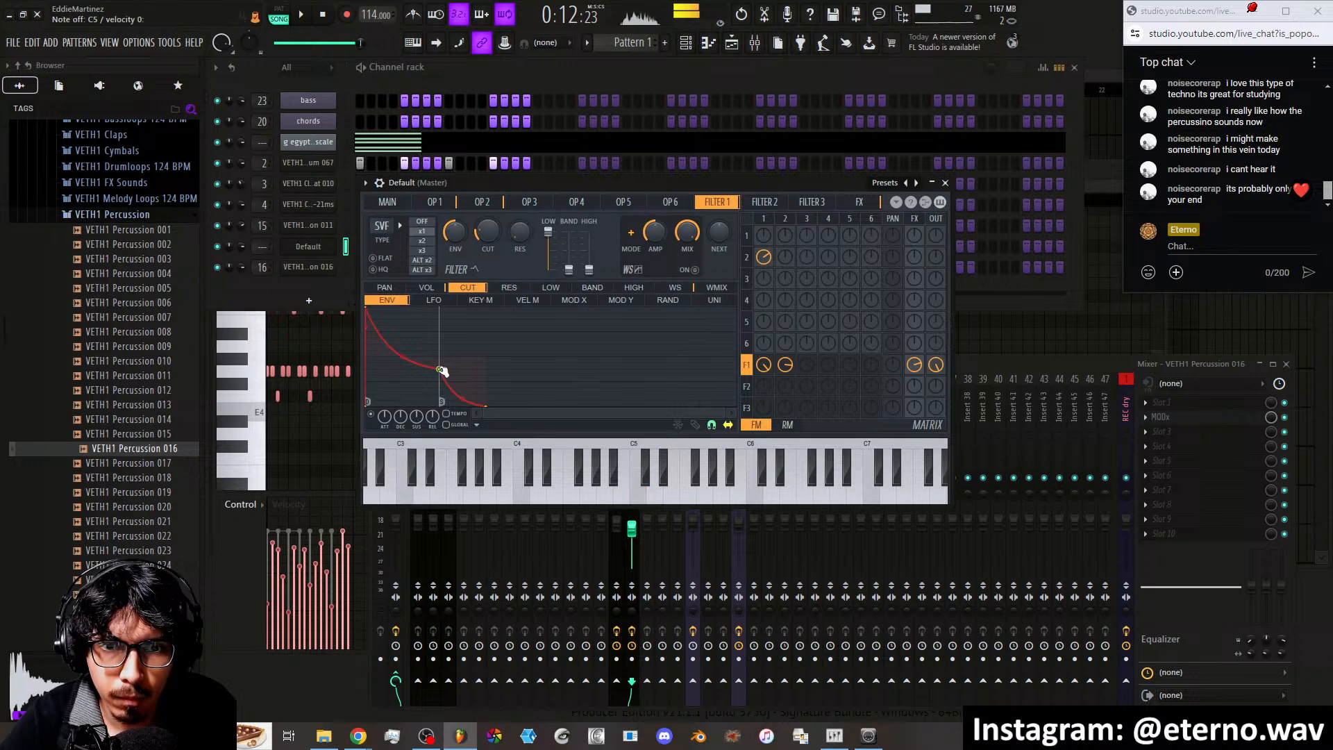
mouse_move(439, 369)
mouse_down()
mouse_move(476, 332)
mouse_move(439, 345)
mouse_up()
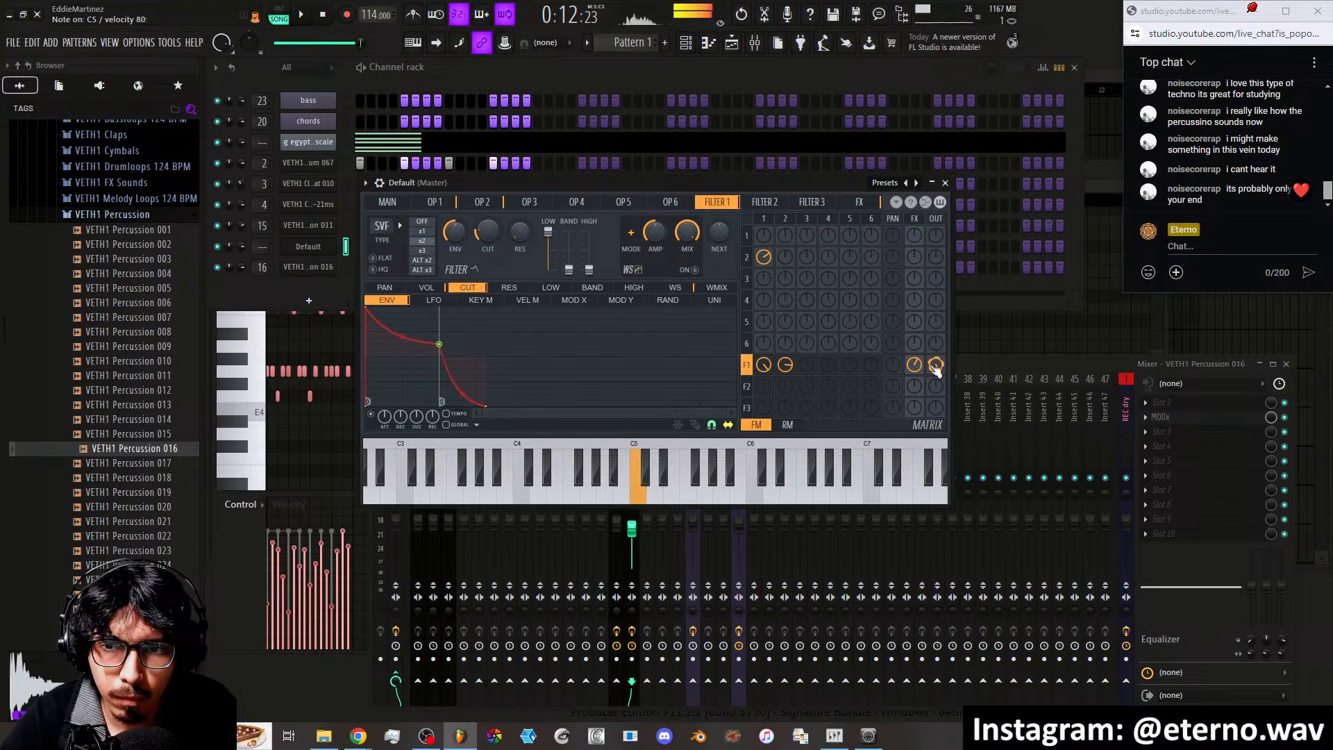
Increase operator 1's modulation of operator 2 in the matrix, and try sending both operators directly to the output
mouse_move(765, 260)
mouse_down()
mouse_move(766, 240)
mouse_move(769, 269)
mouse_up()
drag(936, 257, 936, 251)
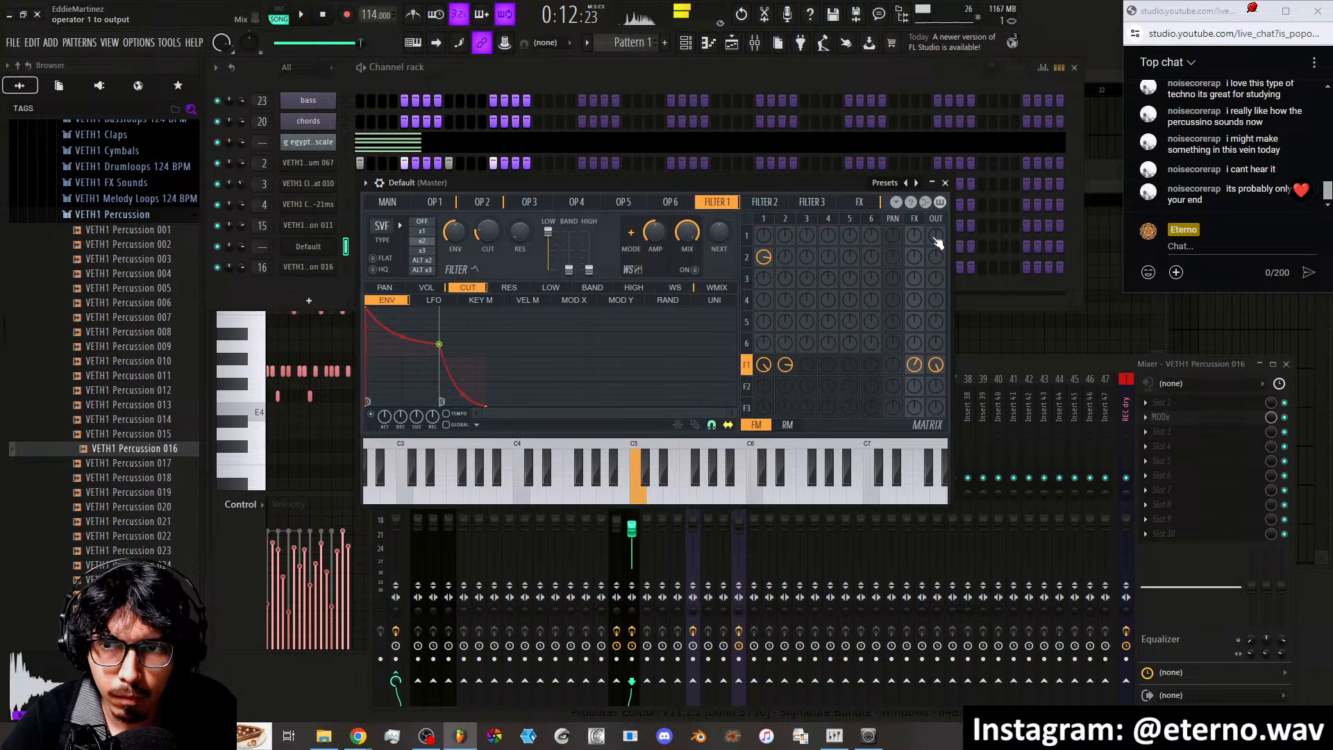
drag(936, 234, 937, 241)
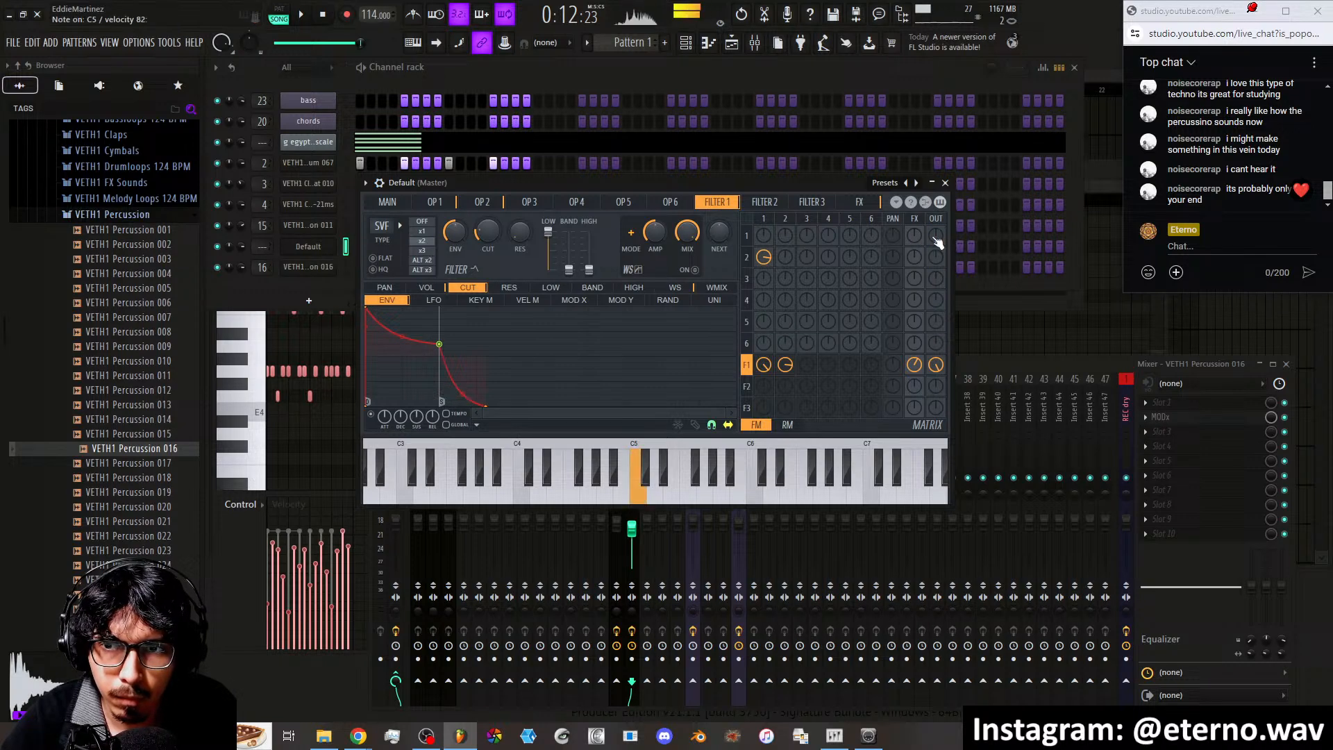
Try lowering the synth's master pitch, including a setting of -4 semitones
click(534, 206)
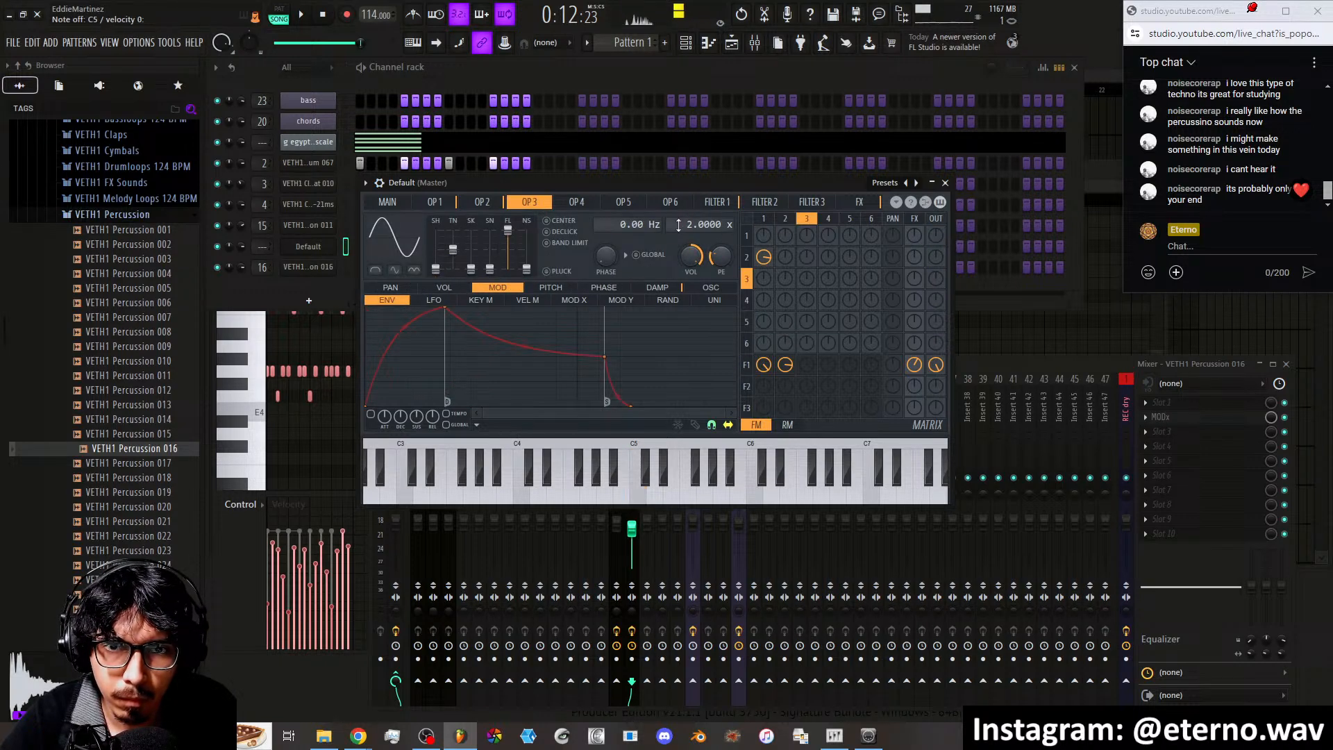
click(386, 202)
drag(442, 251, 442, 262)
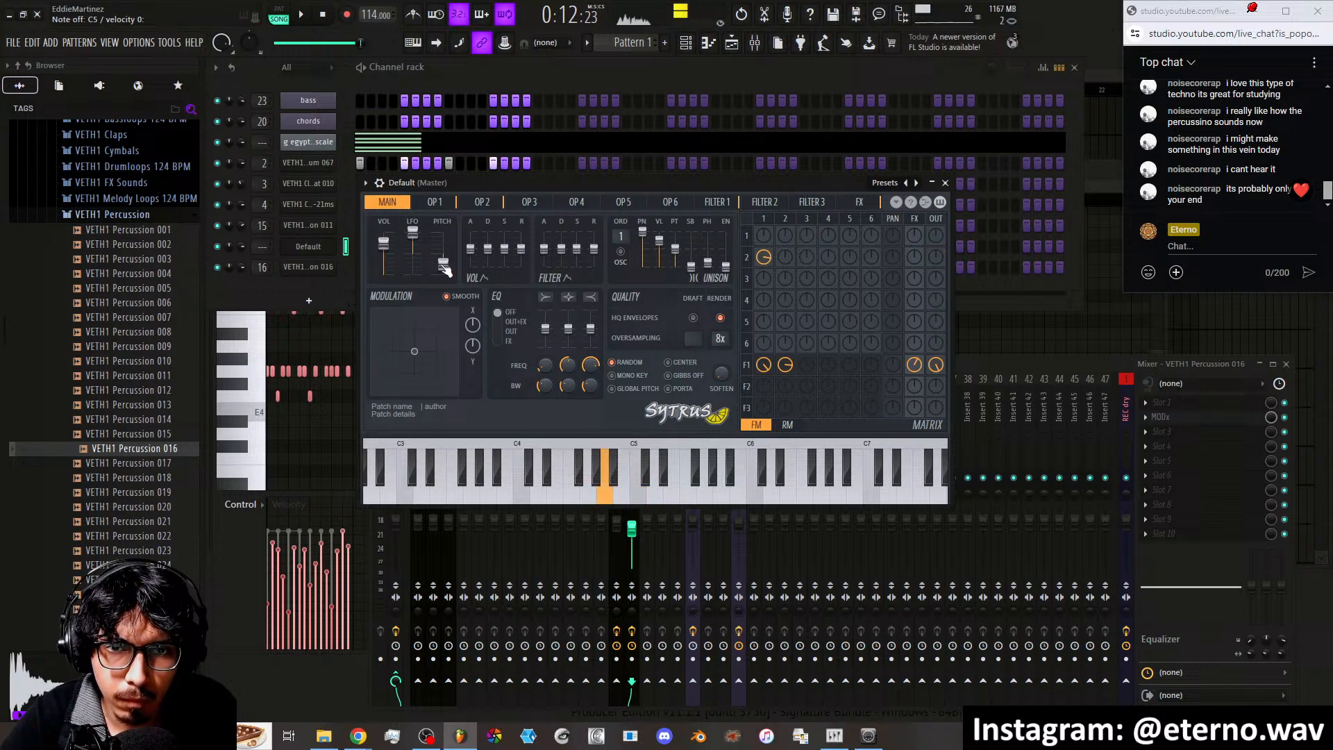
drag(445, 267, 442, 257)
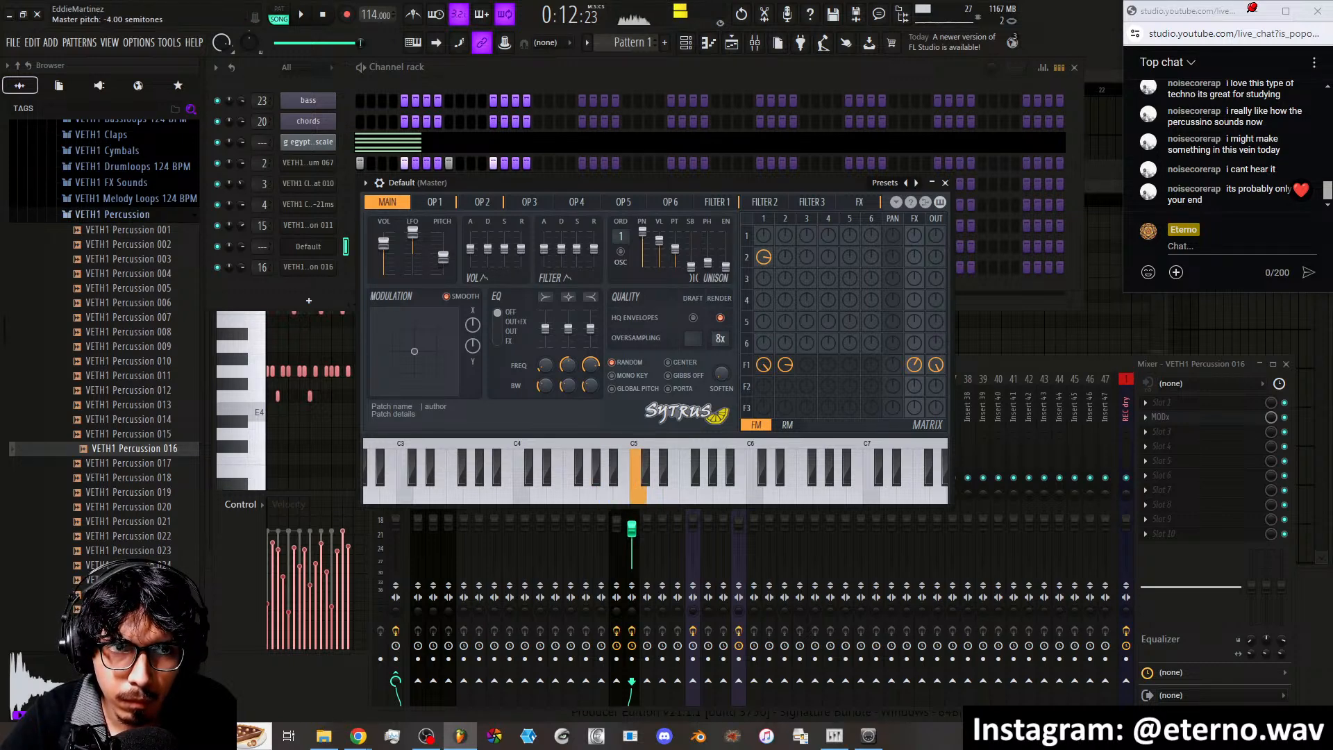
Tilt operator 1's random pitch mapping slightly upward, and reduce its pitch envelope amount to zero after trying the maximum
click(436, 203)
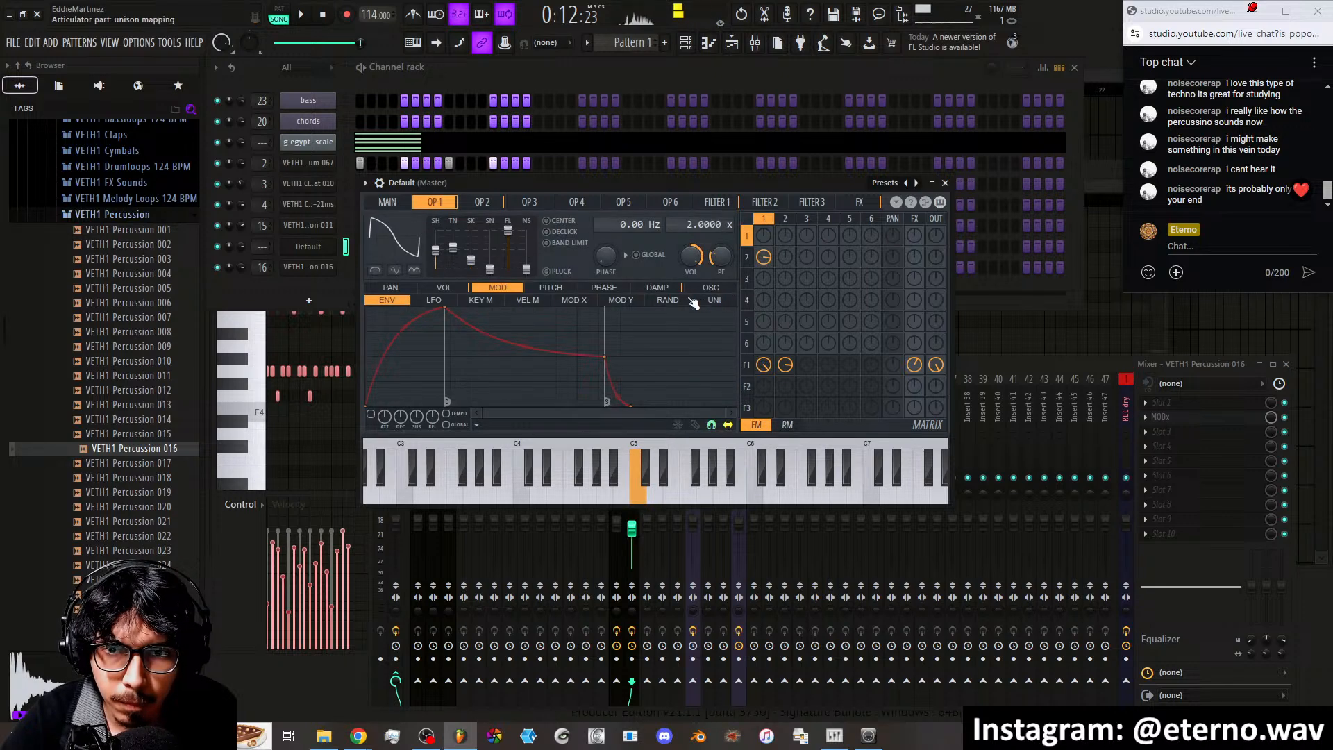
click(668, 300)
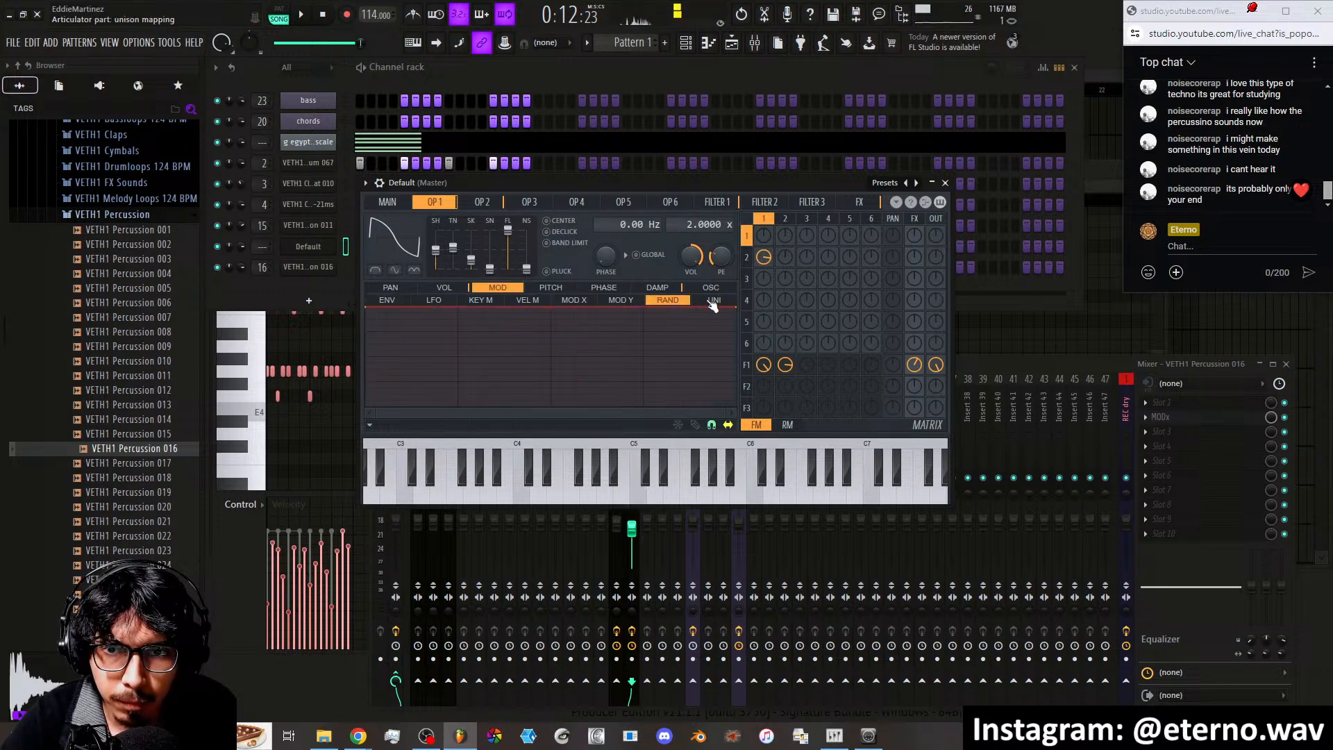
click(551, 288)
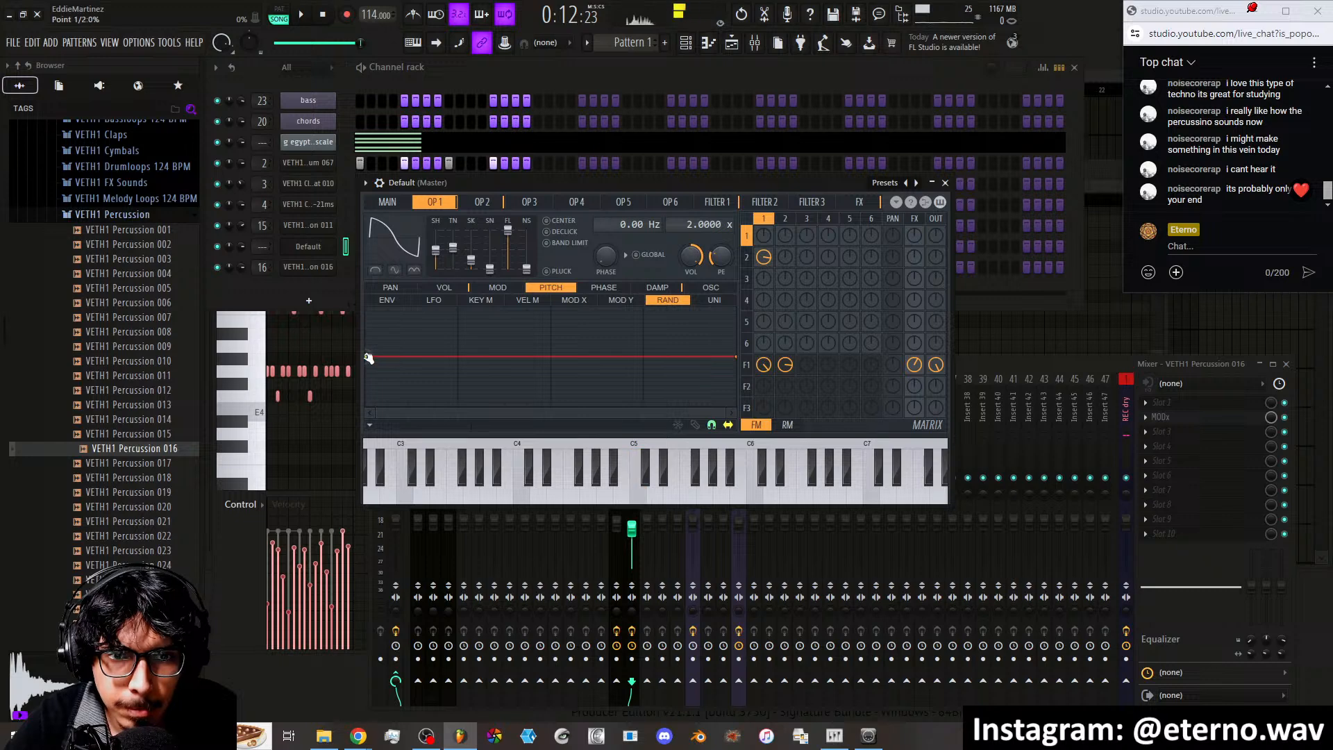
drag(368, 358, 369, 362)
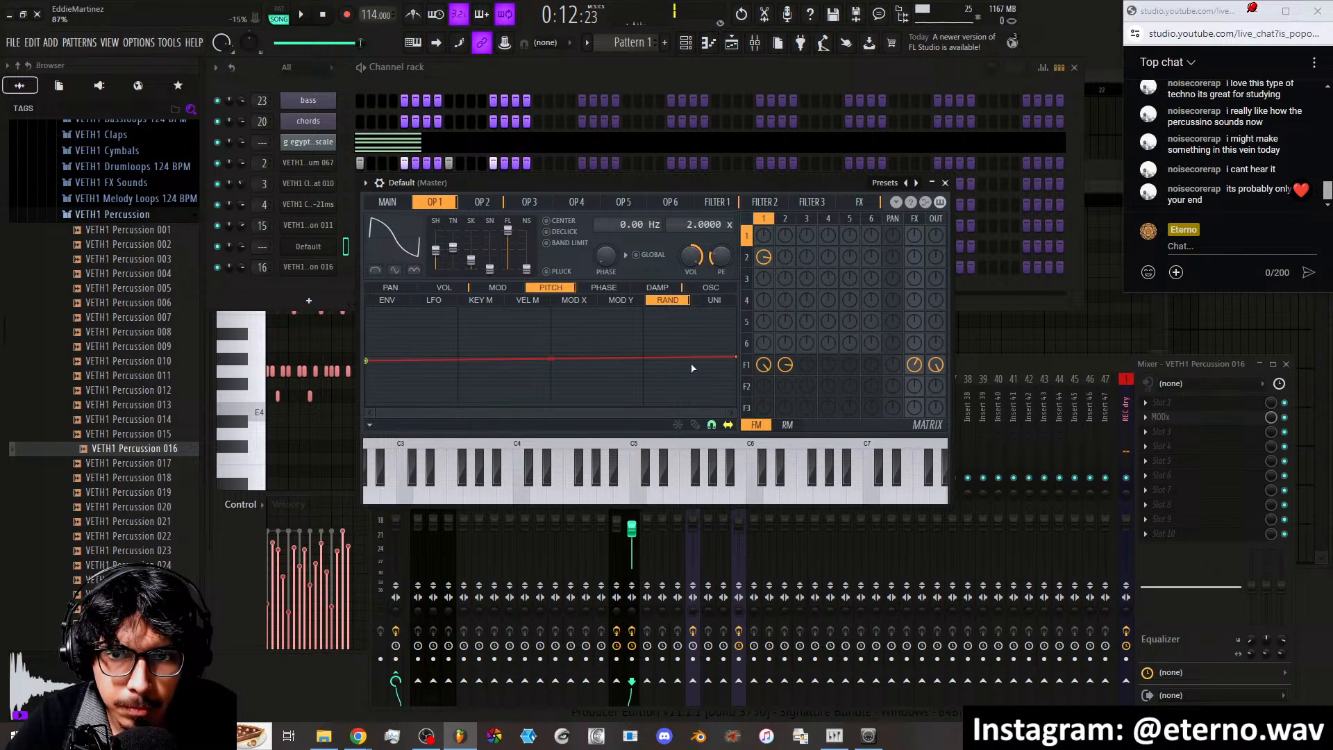
drag(736, 356, 739, 352)
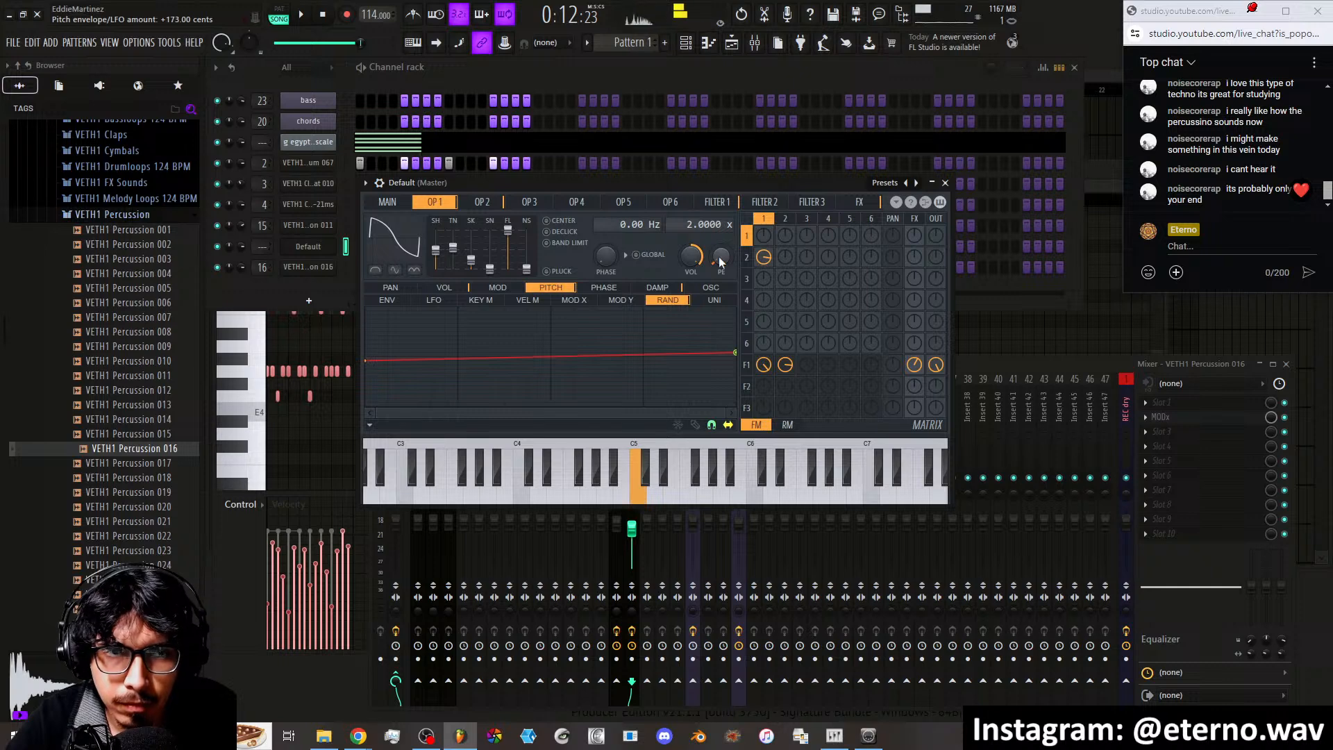
scroll(718, 256, up, 10)
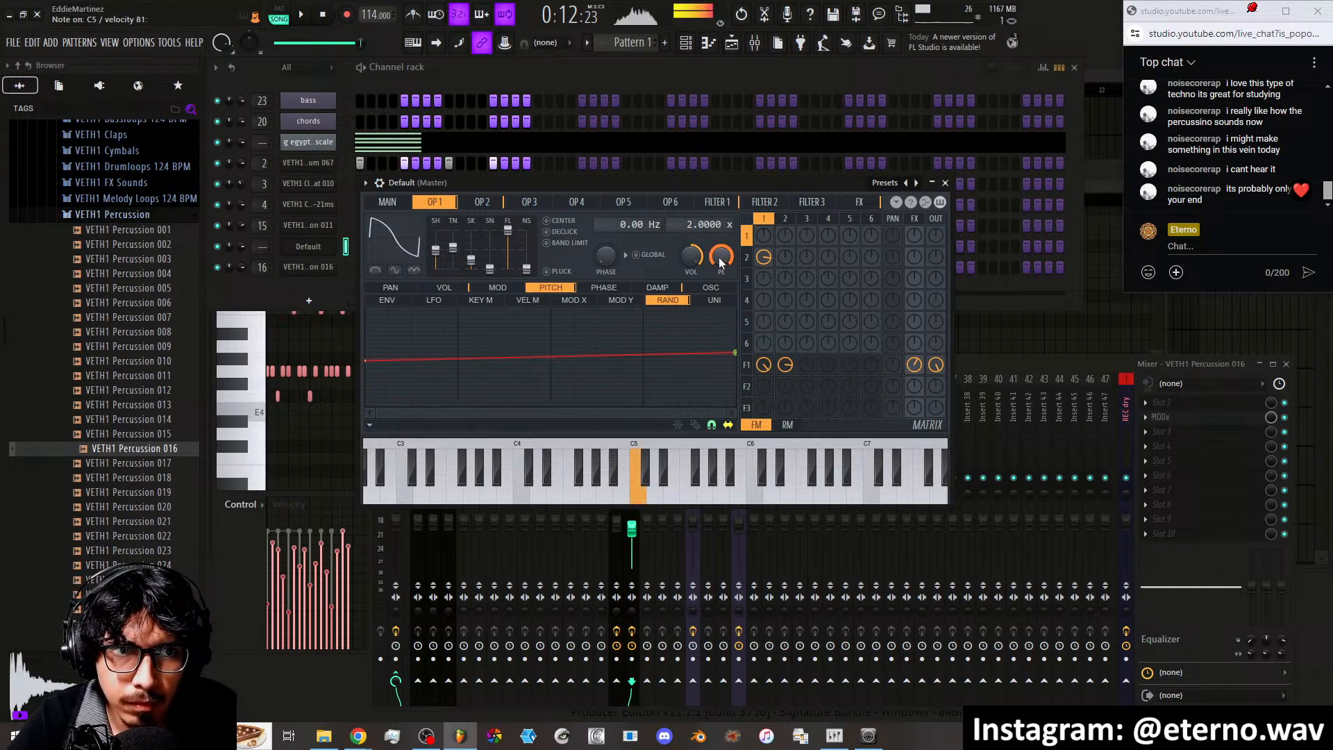
scroll(721, 261, down, 10)
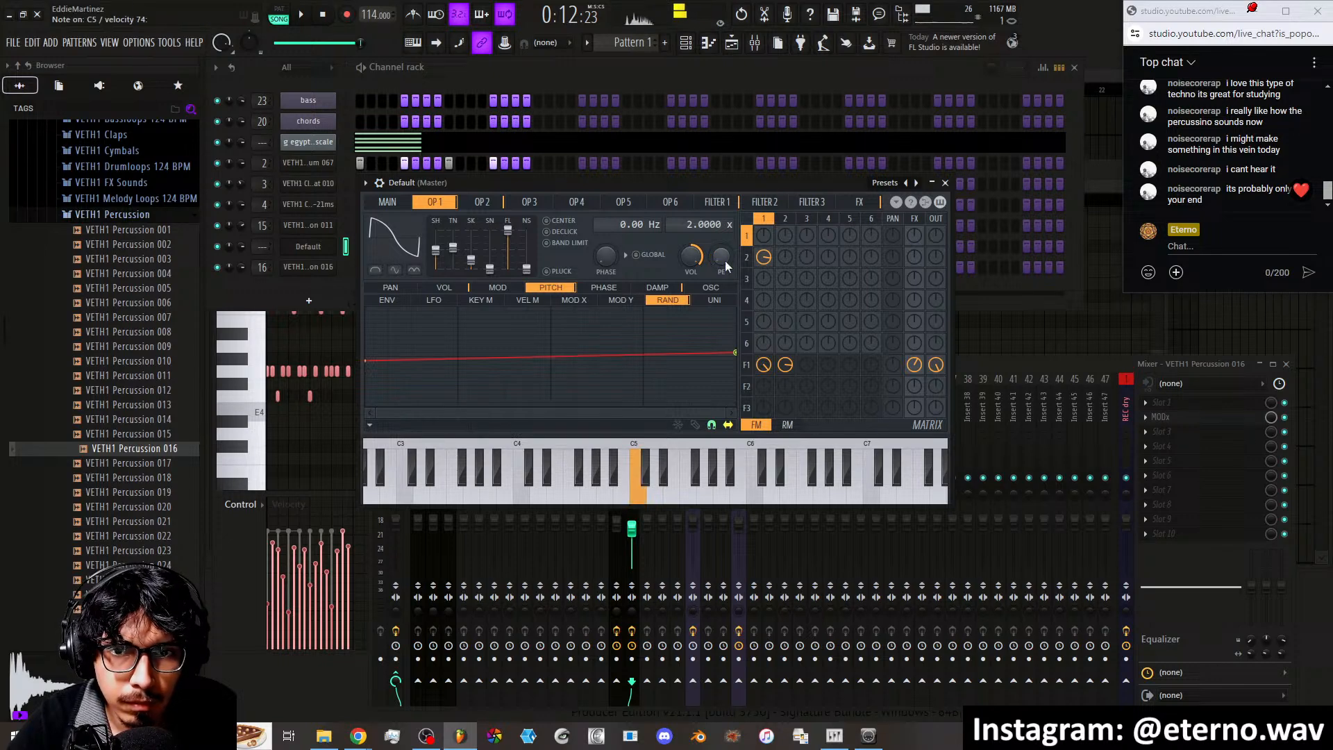
Give operator 2 a more saw-like waveform and operator 1 a square waveform, and remove filter 1's effects send
click(486, 203)
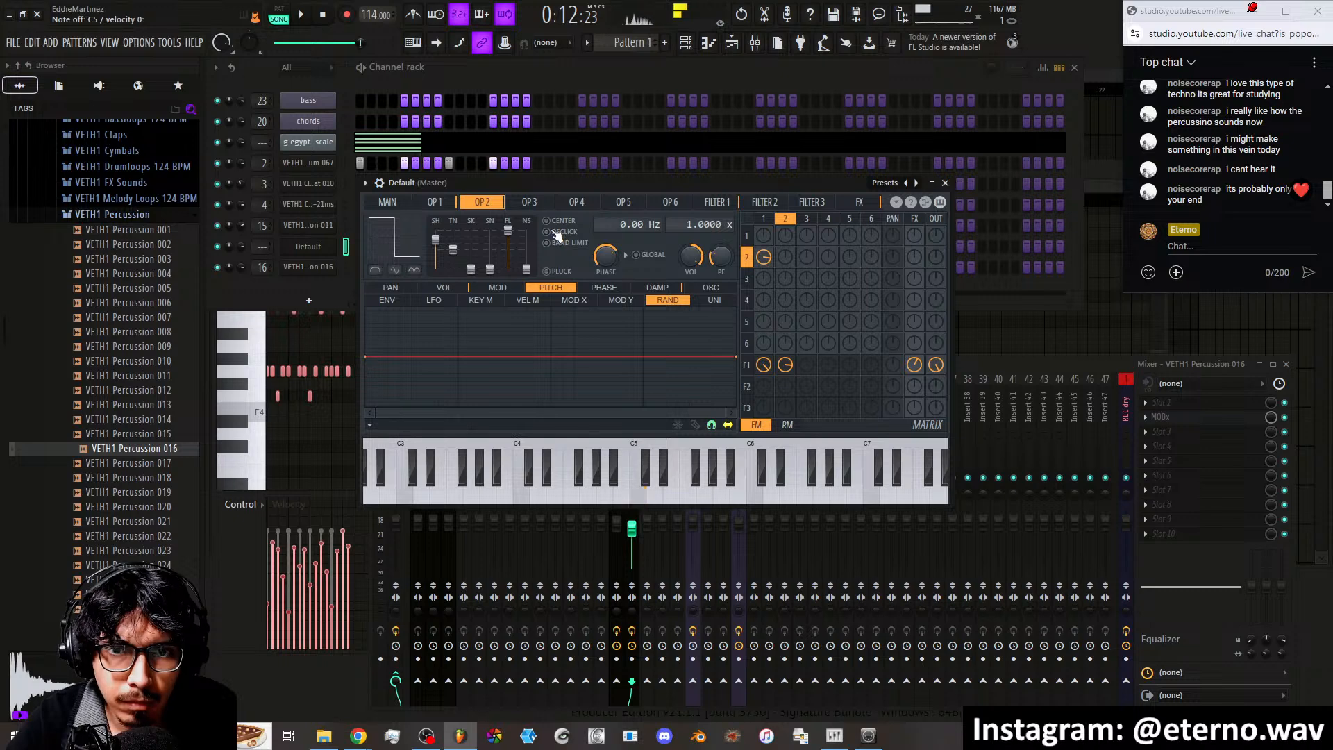
drag(436, 240, 435, 247)
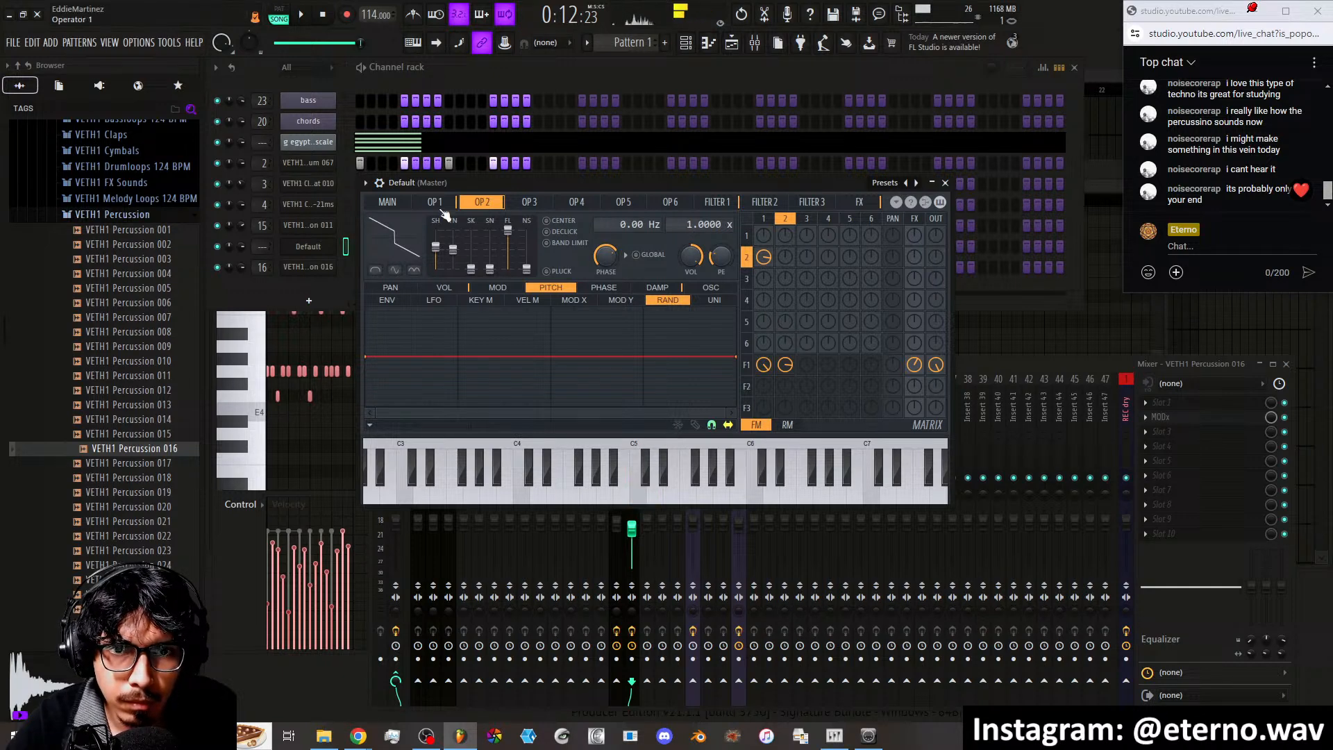
click(441, 207)
mouse_move(436, 259)
mouse_down()
mouse_move(435, 235)
mouse_move(435, 259)
mouse_up()
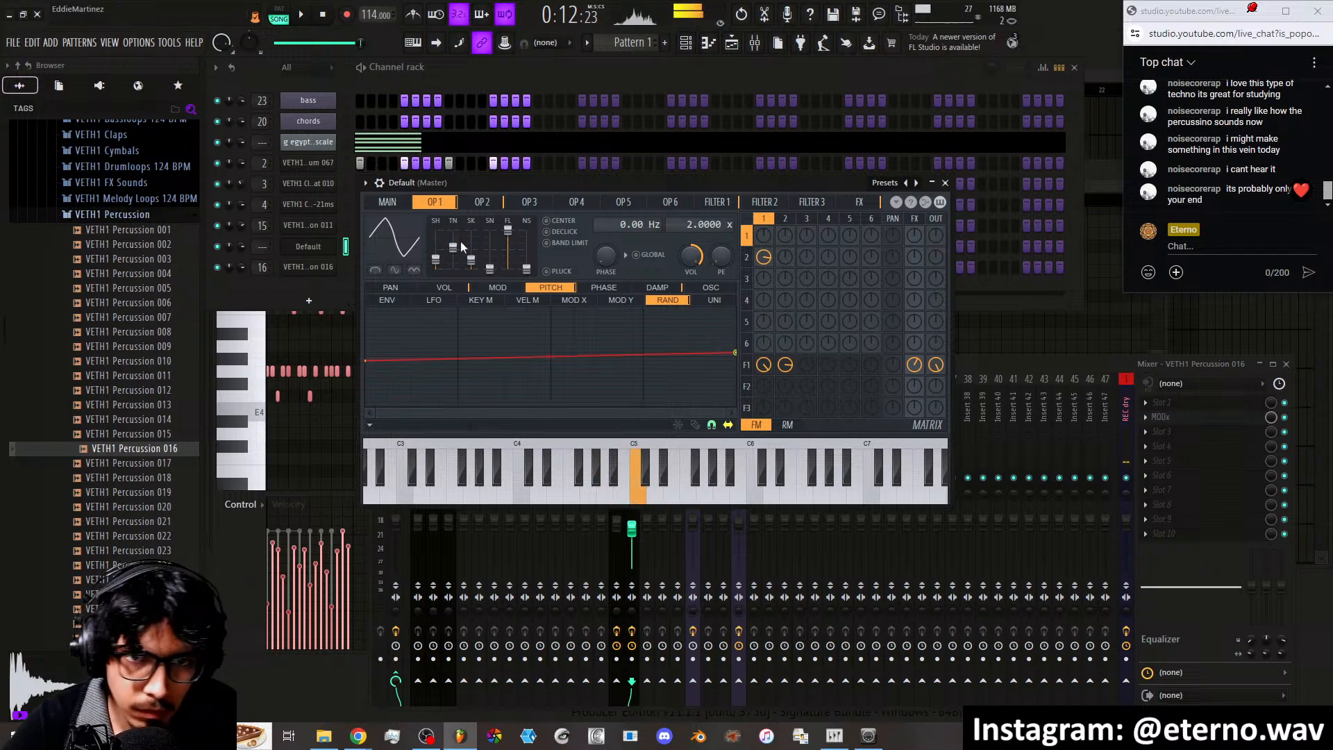
drag(436, 259, 435, 238)
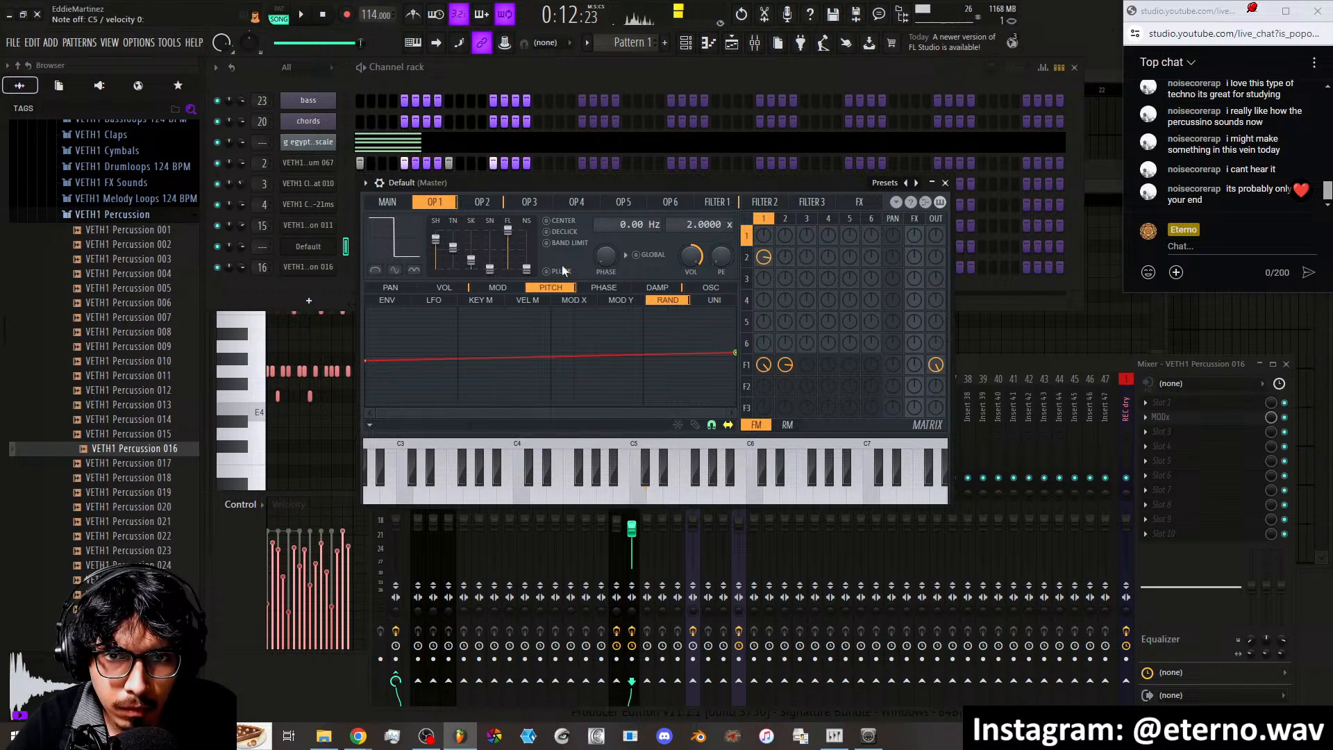
Set filter 1's cutoff frequency to about 39%
click(391, 204)
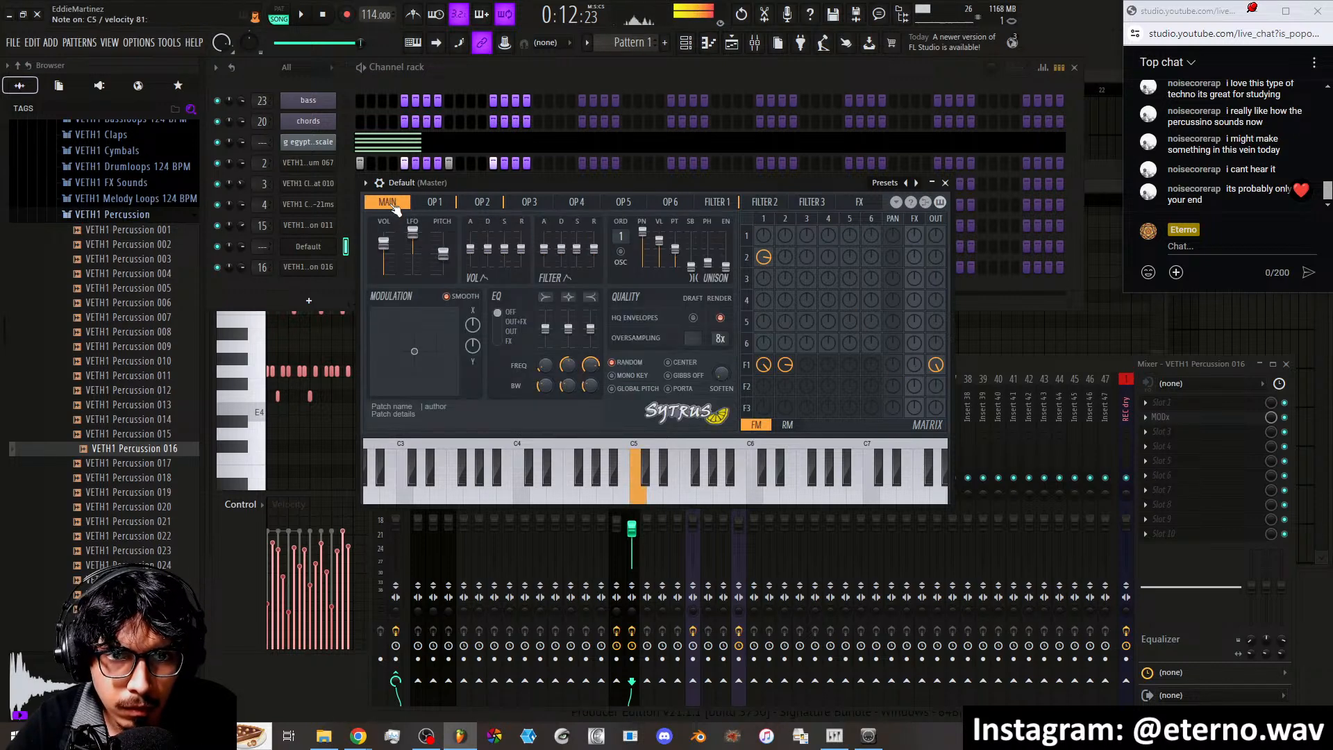
click(736, 205)
mouse_move(488, 235)
mouse_down()
mouse_move(488, 208)
mouse_move(488, 236)
mouse_up()
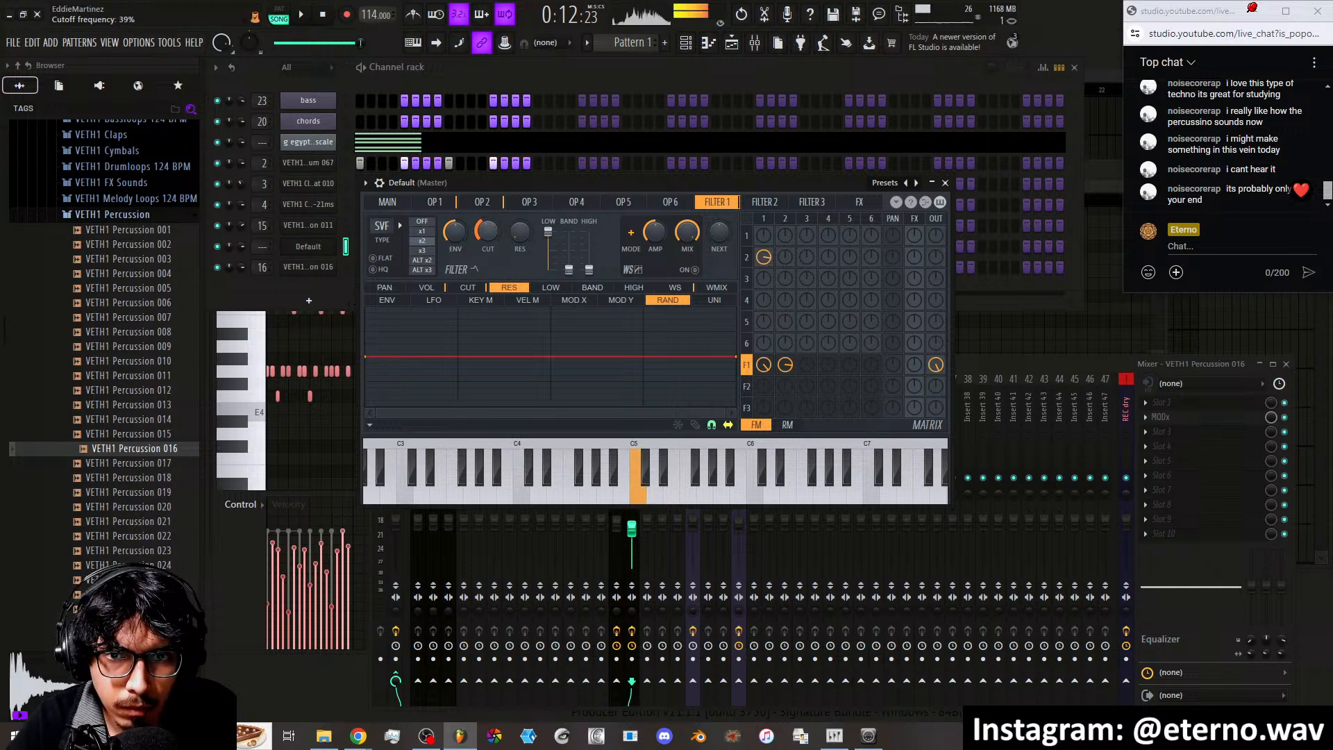
Shorten filter 1's cutoff envelope to a quick decay with a high sustain level
click(467, 287)
click(387, 299)
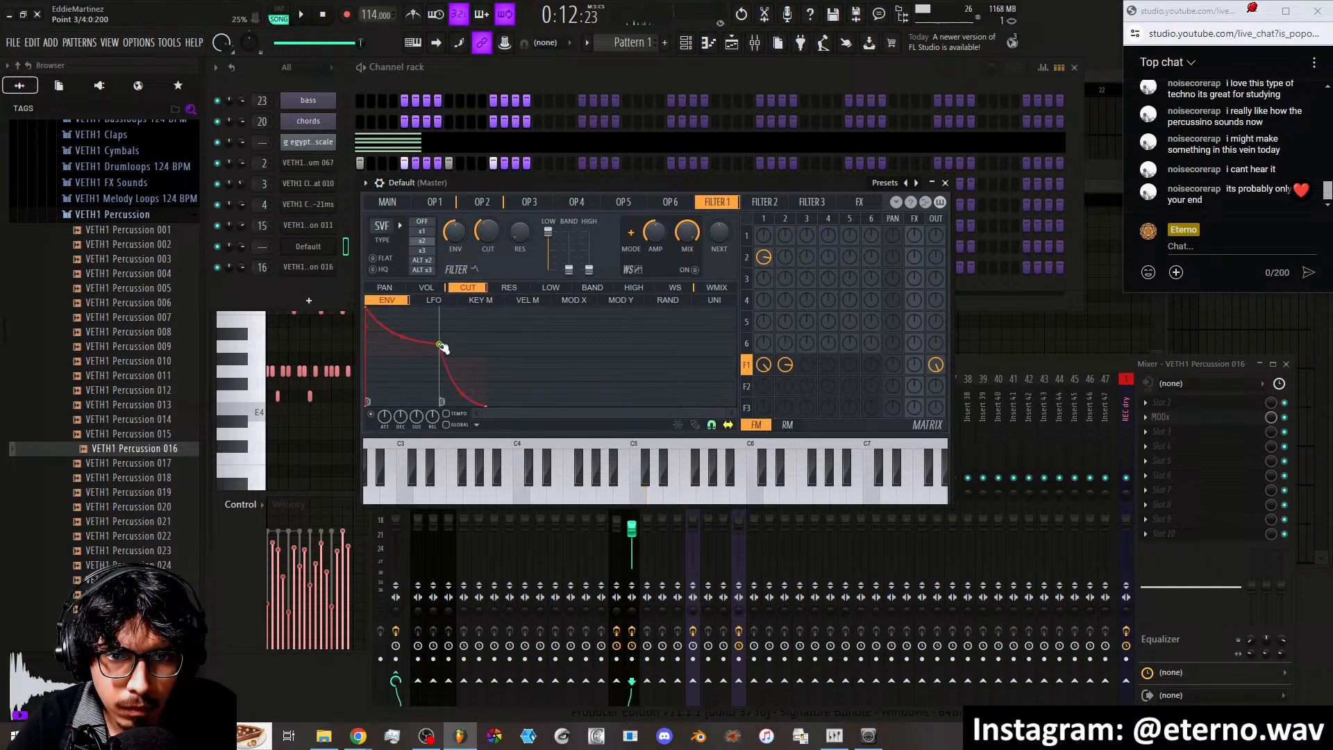
drag(441, 314, 346, 295)
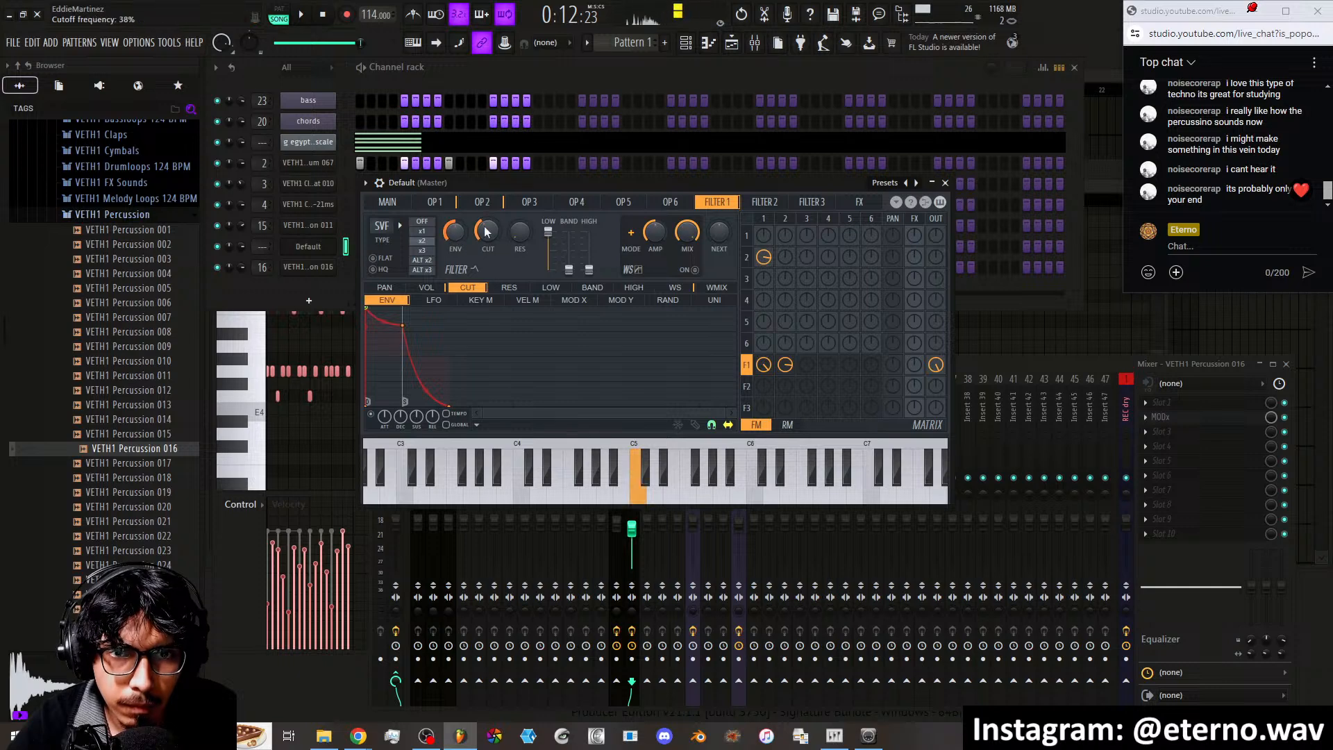
Try a higher cutoff on filter 1, and set the filter to x1 mode with the envelope amount at maximum
drag(486, 230, 486, 194)
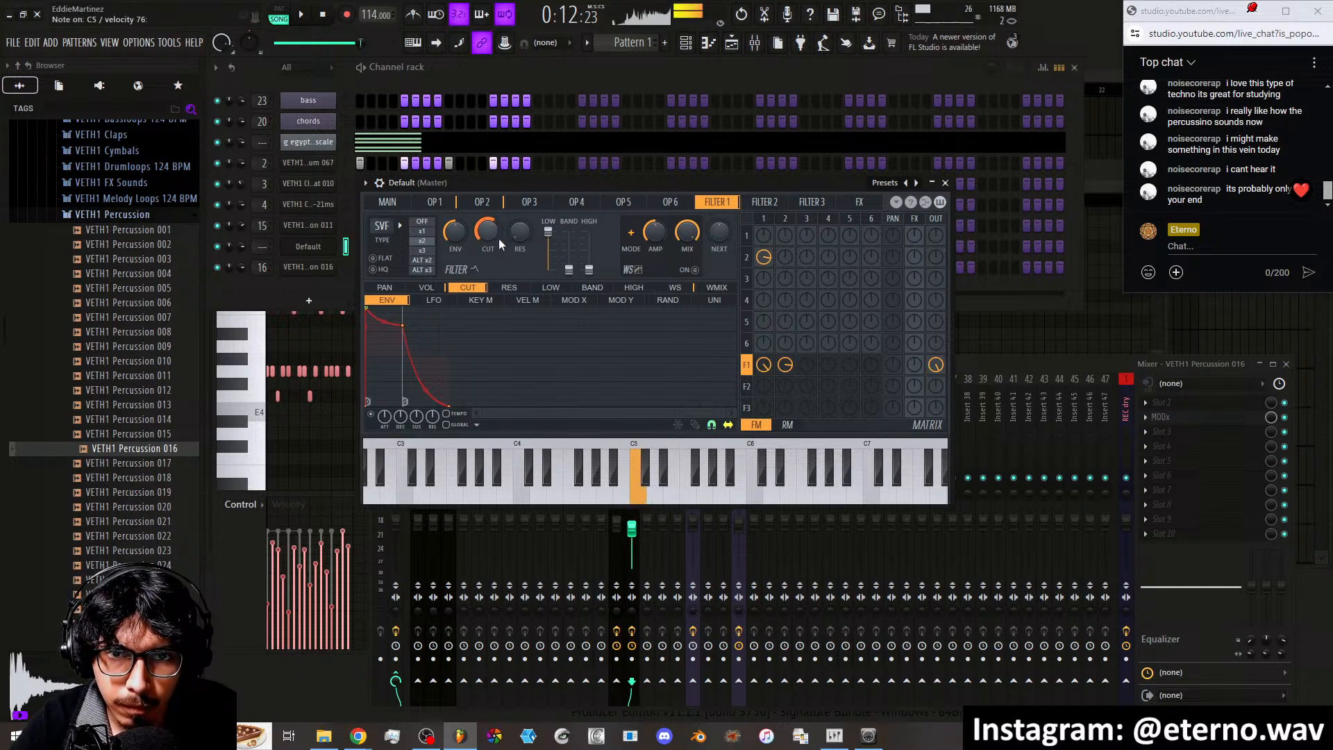
click(422, 233)
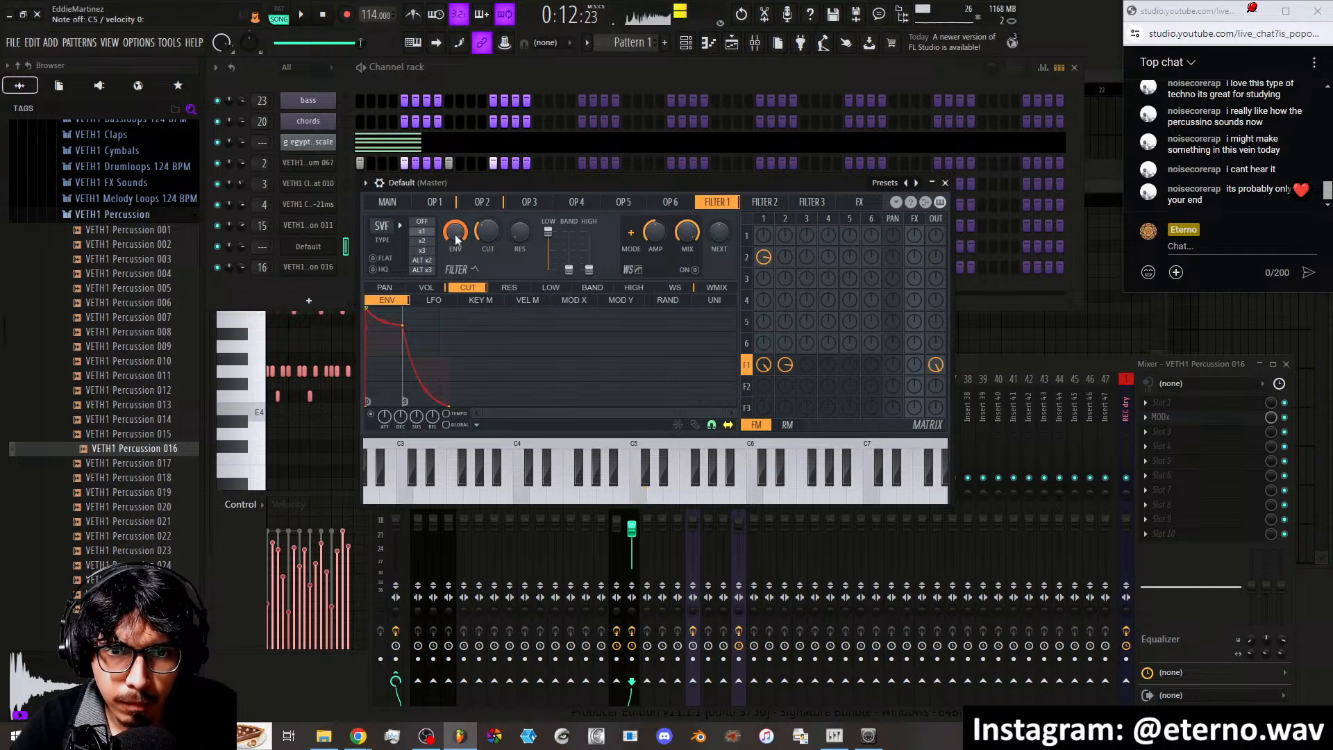
drag(457, 239, 456, 226)
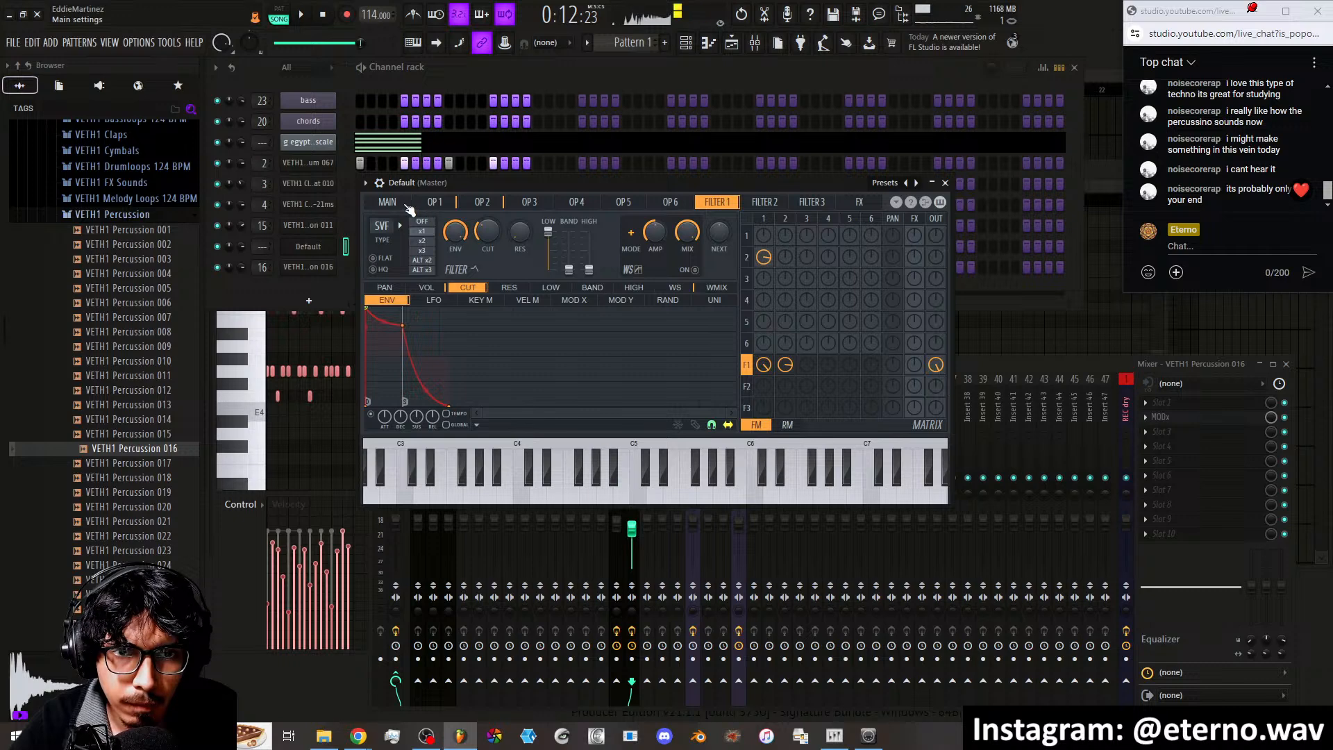
Lengthen the decay of filter 1's cutoff envelope down to a low sustain, and set the cutoff frequency to about 16%
click(406, 205)
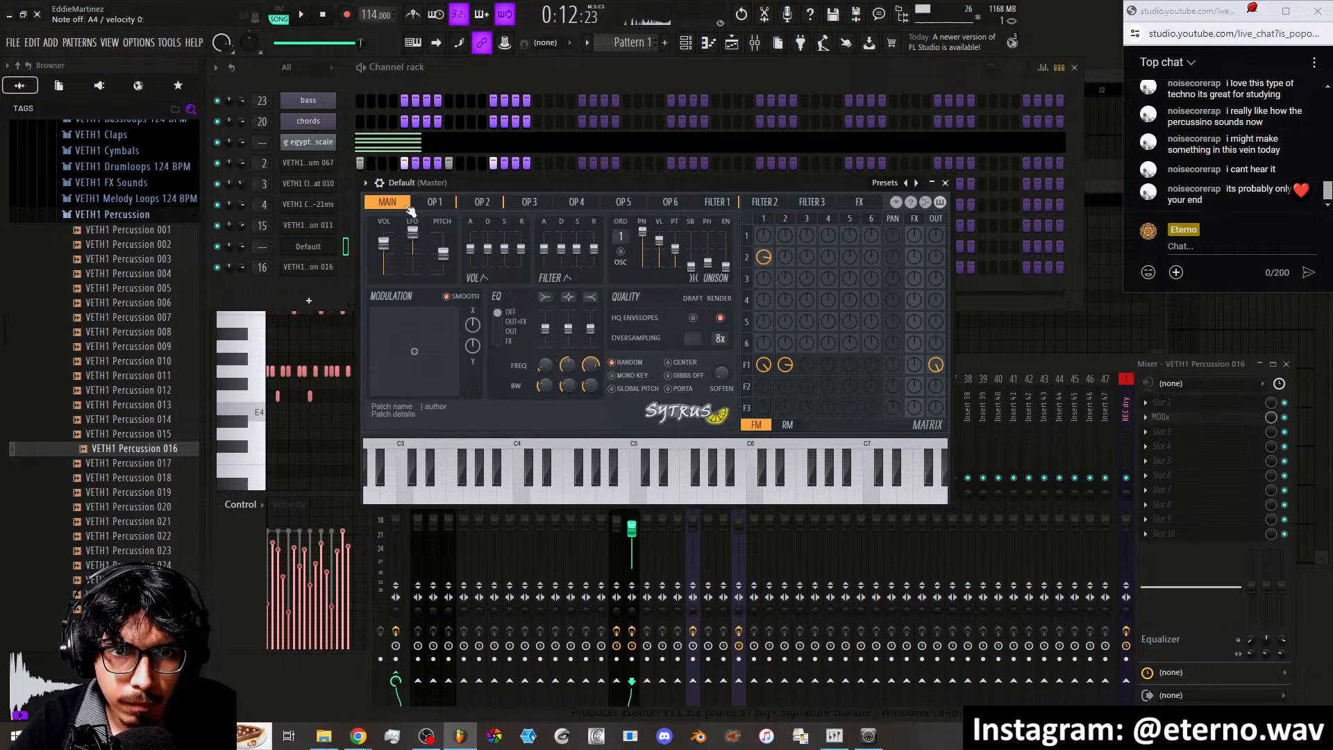
click(444, 203)
click(480, 203)
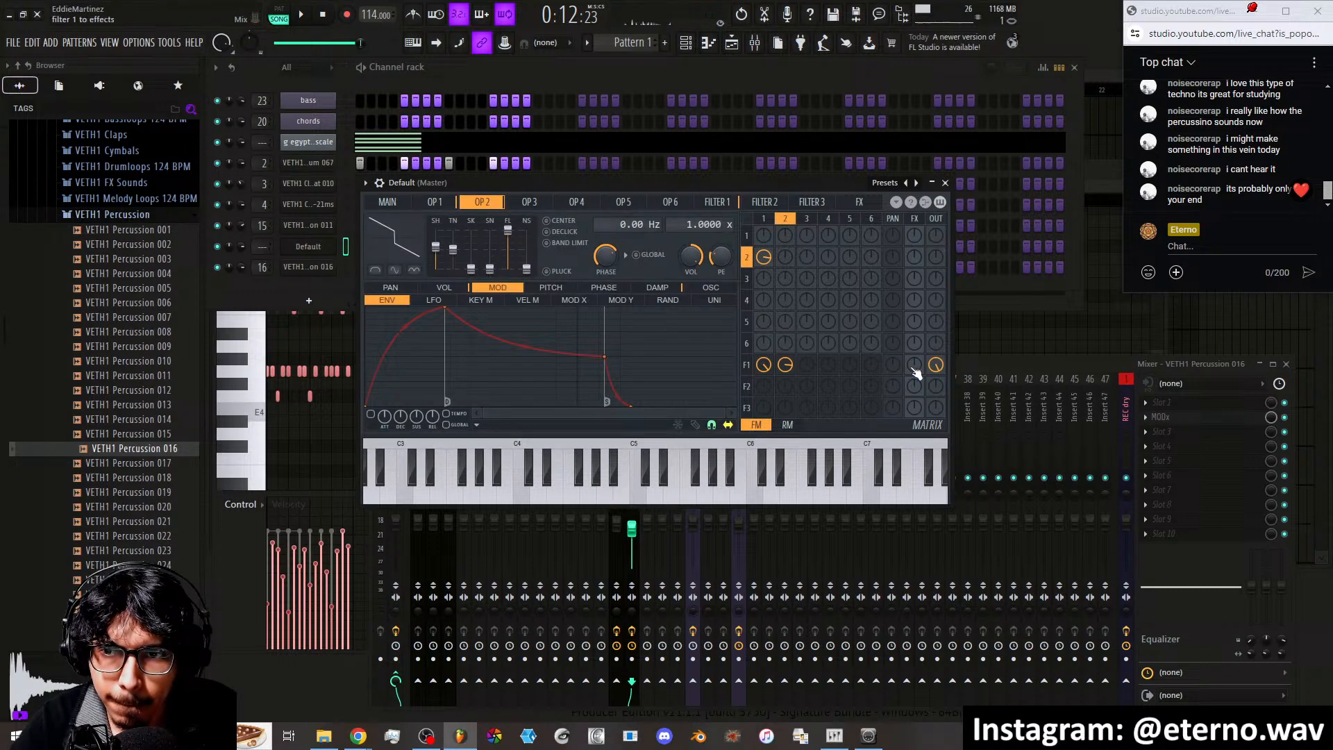
click(716, 202)
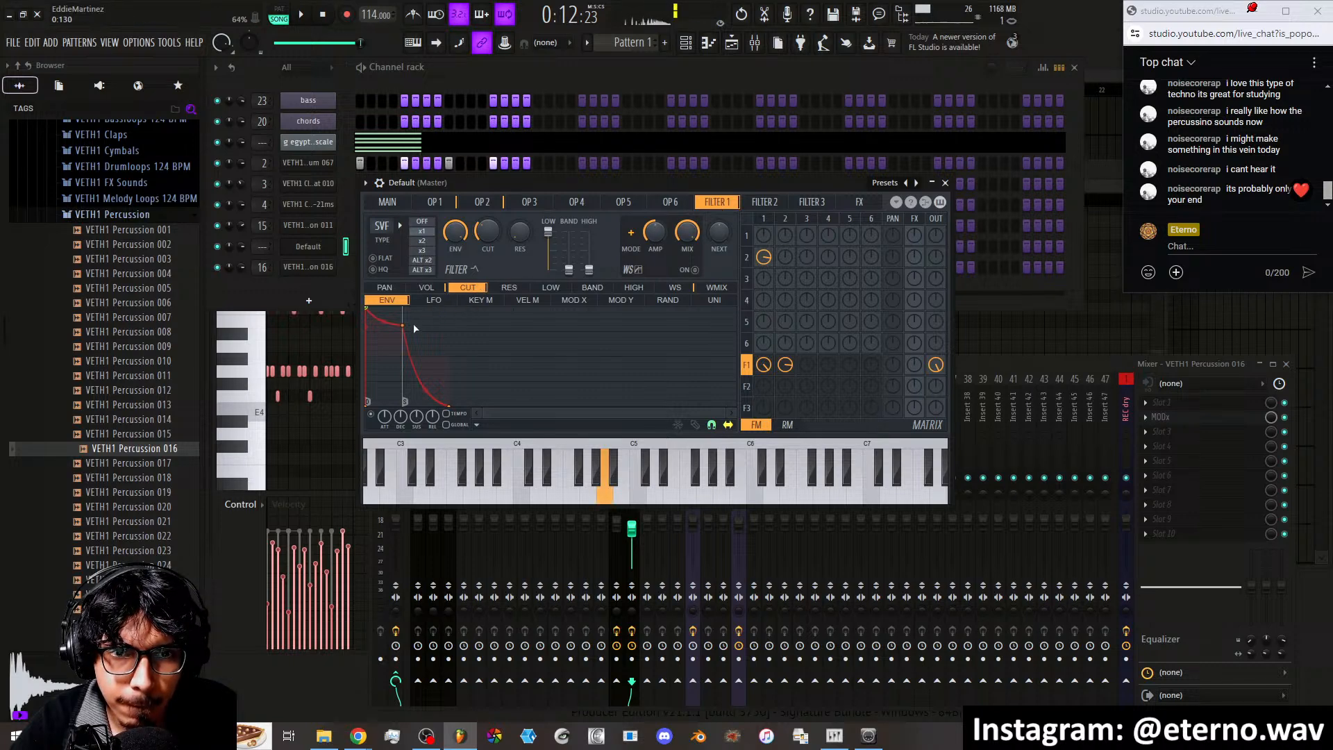
drag(402, 324, 402, 356)
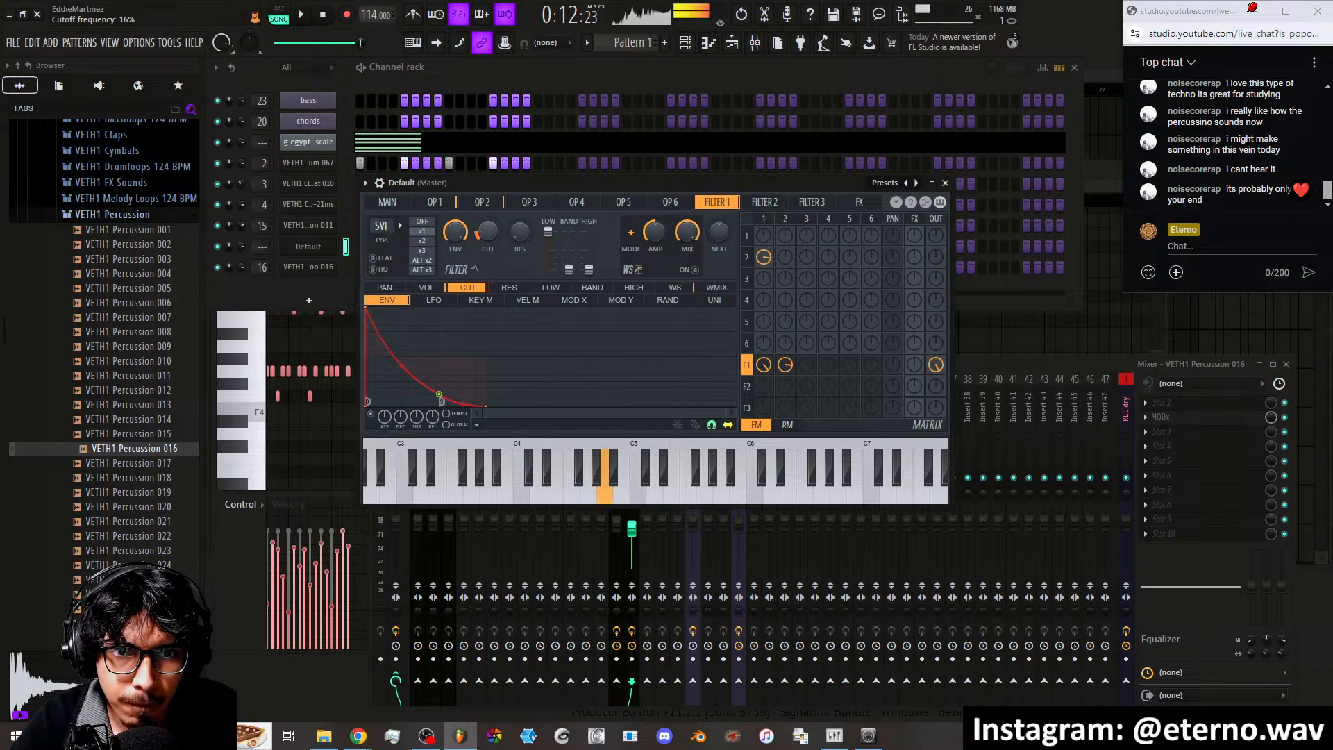
Lower the start of operator 2's random pitch mapping slightly, and reduce its pitch envelope amount to zero
click(451, 202)
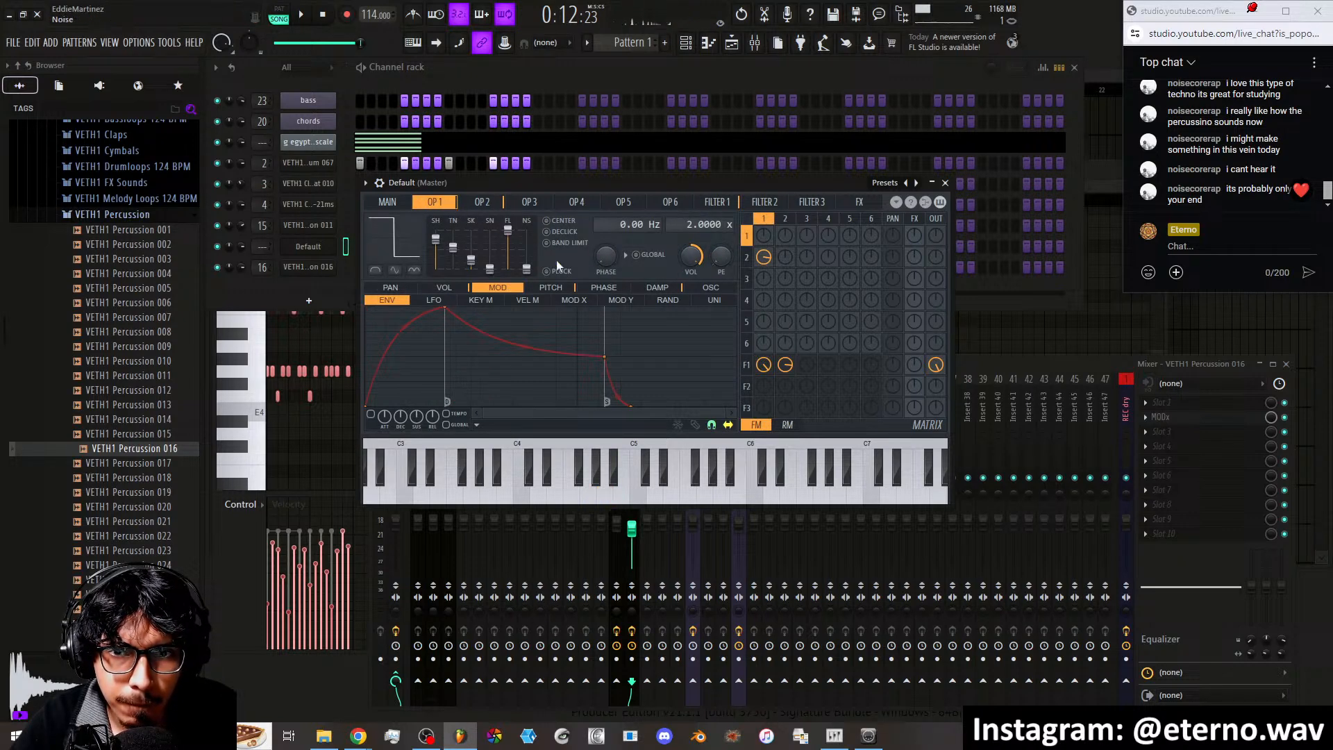
click(667, 300)
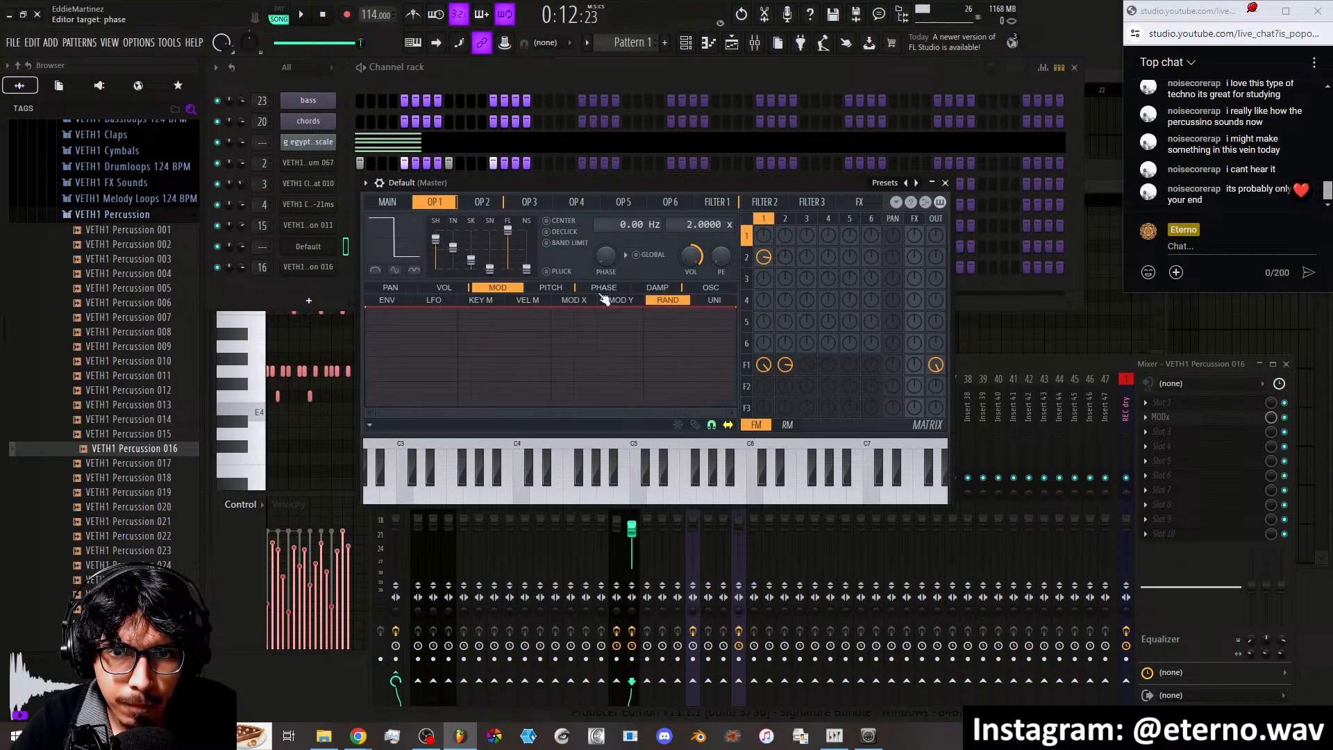
click(552, 287)
click(495, 204)
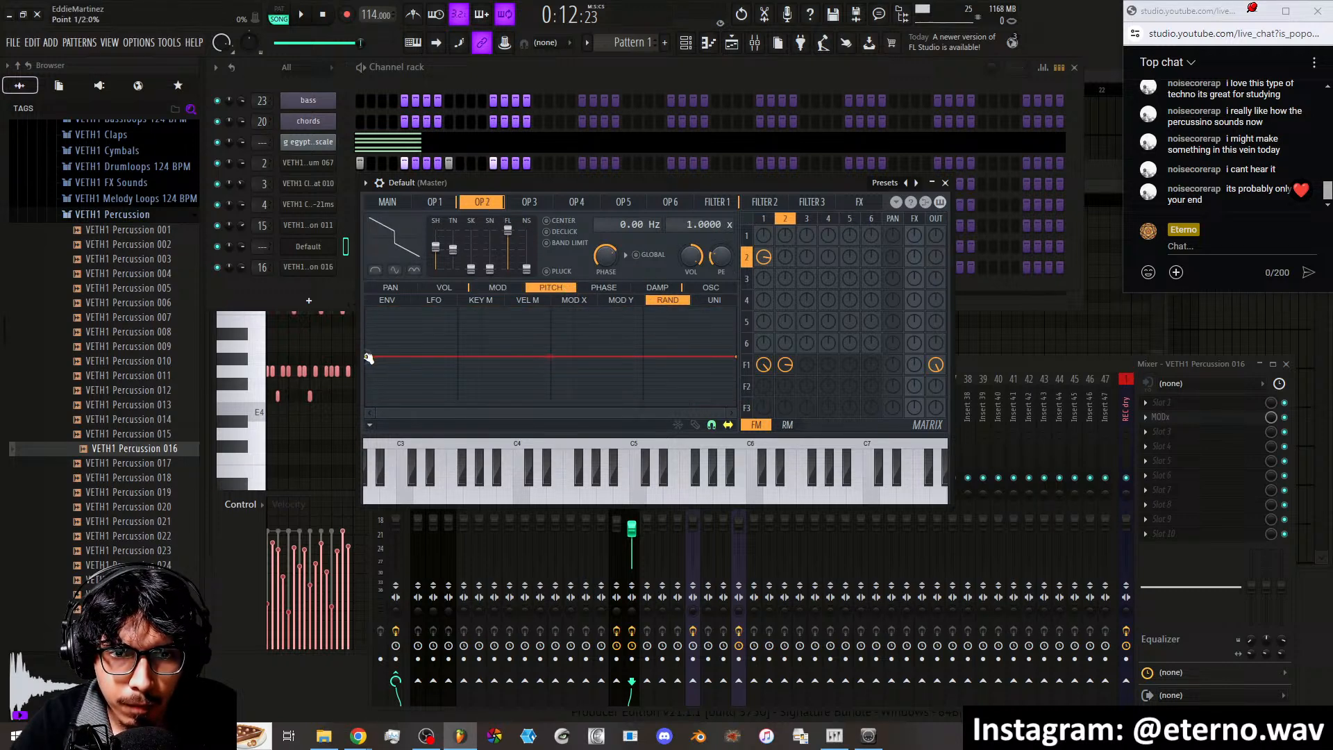
drag(366, 356, 366, 360)
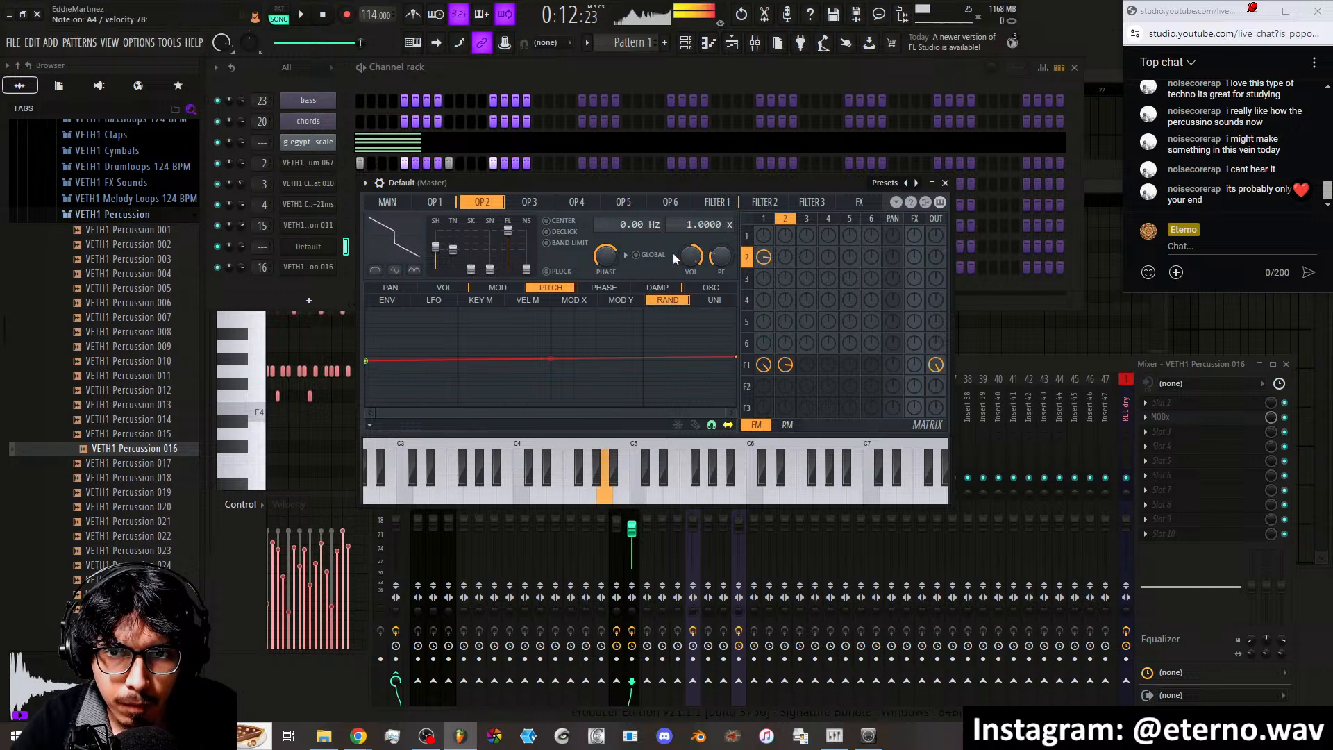
drag(721, 256, 721, 288)
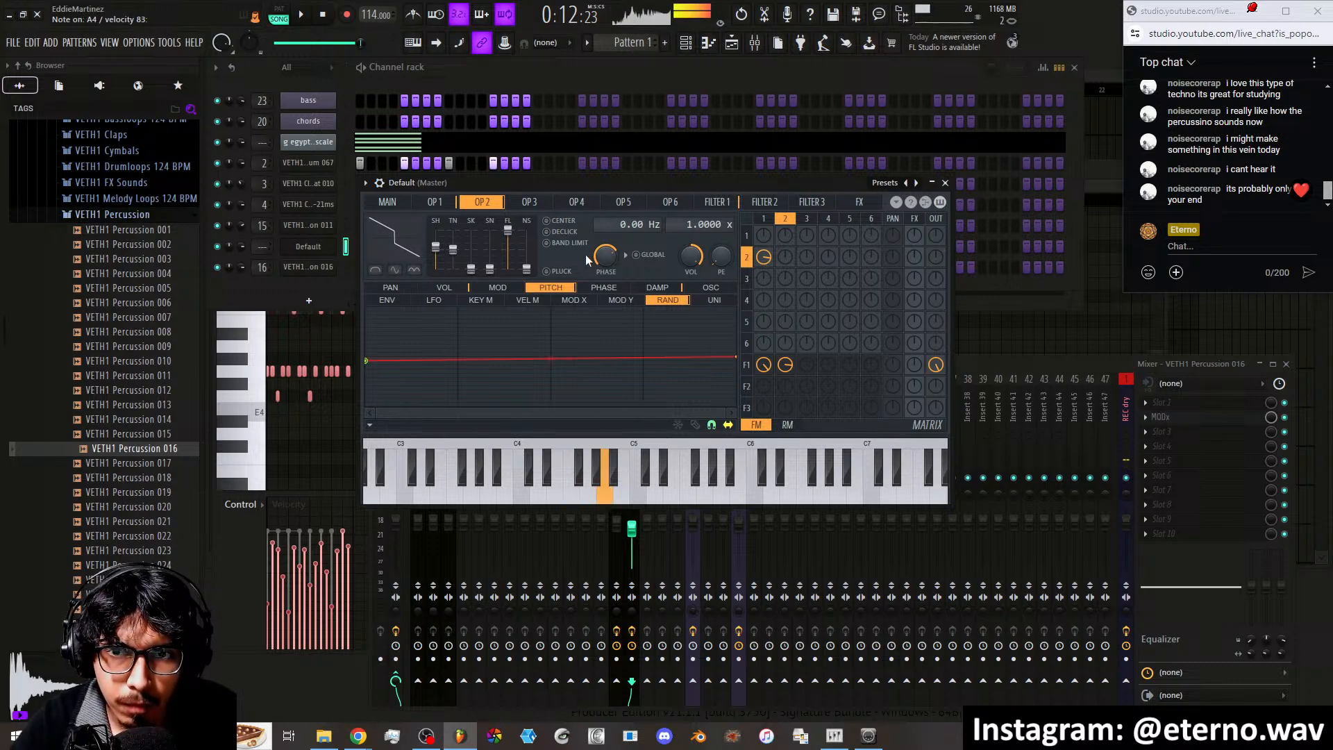
Remove operator 2's frequency modulation of operator 1, and try adding frequency modulation feedback to operator 2
mouse_move(453, 249)
mouse_down()
mouse_move(452, 229)
mouse_move(452, 249)
mouse_move(471, 240)
mouse_move(470, 265)
mouse_up()
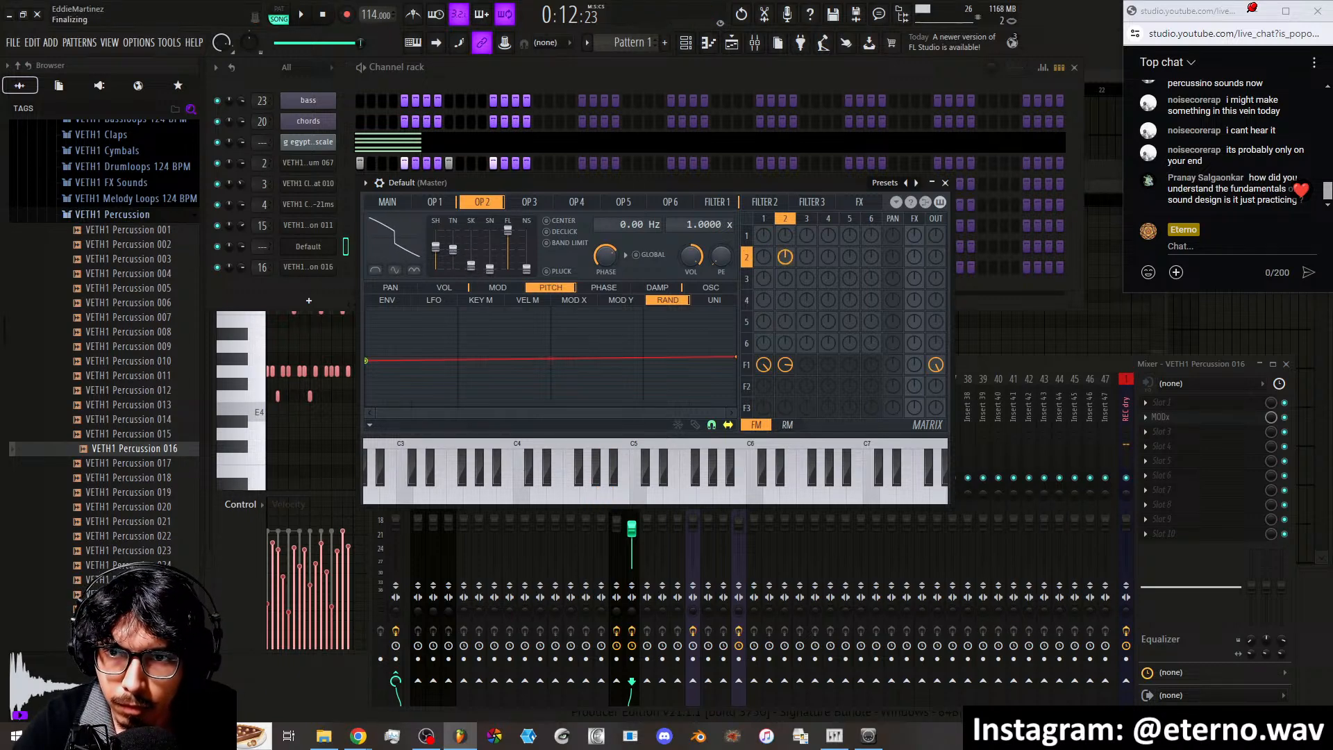
drag(786, 257, 785, 251)
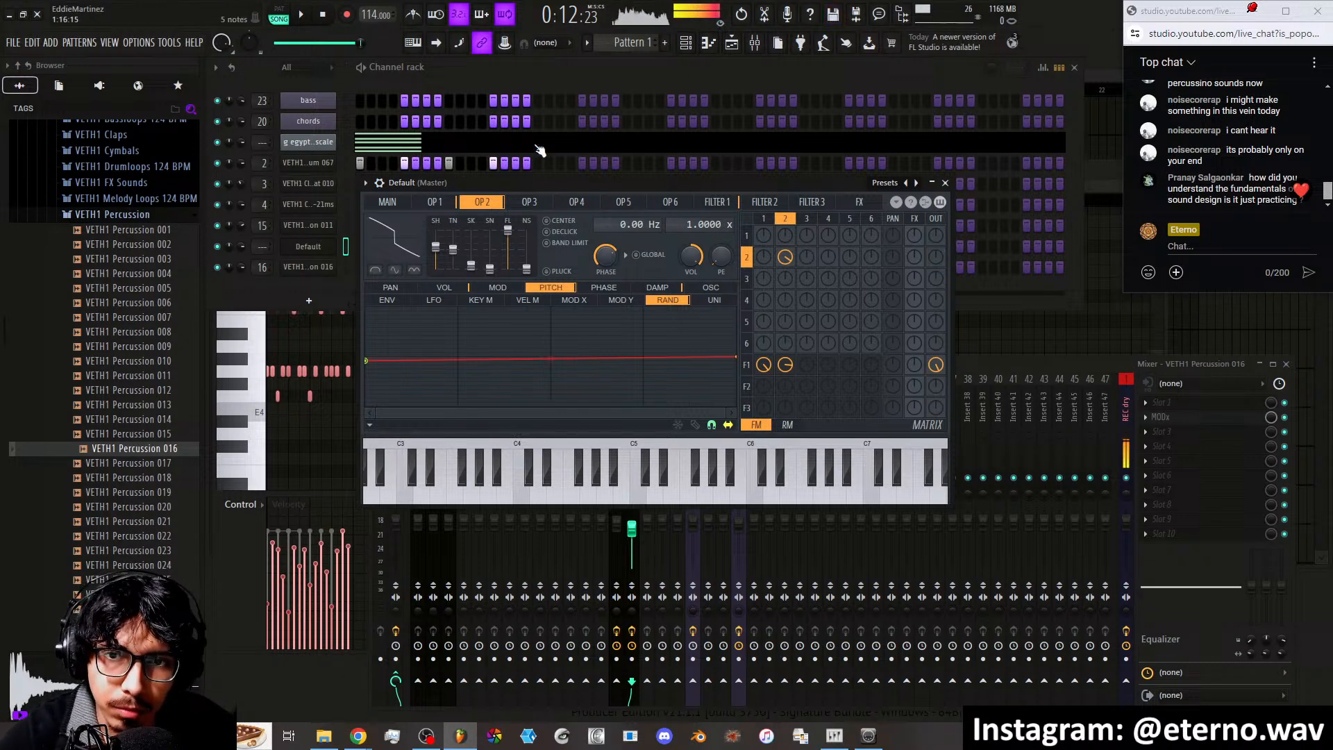
drag(672, 184, 752, 212)
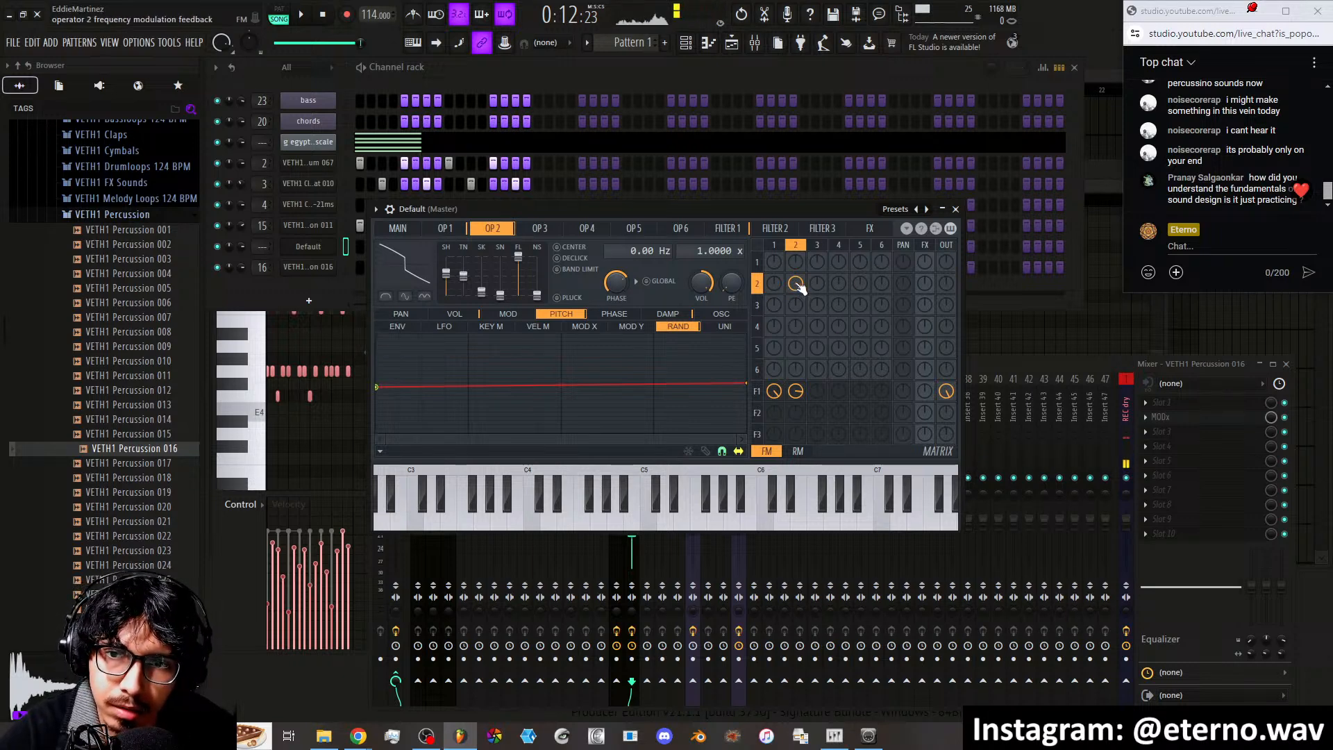
drag(797, 284, 797, 291)
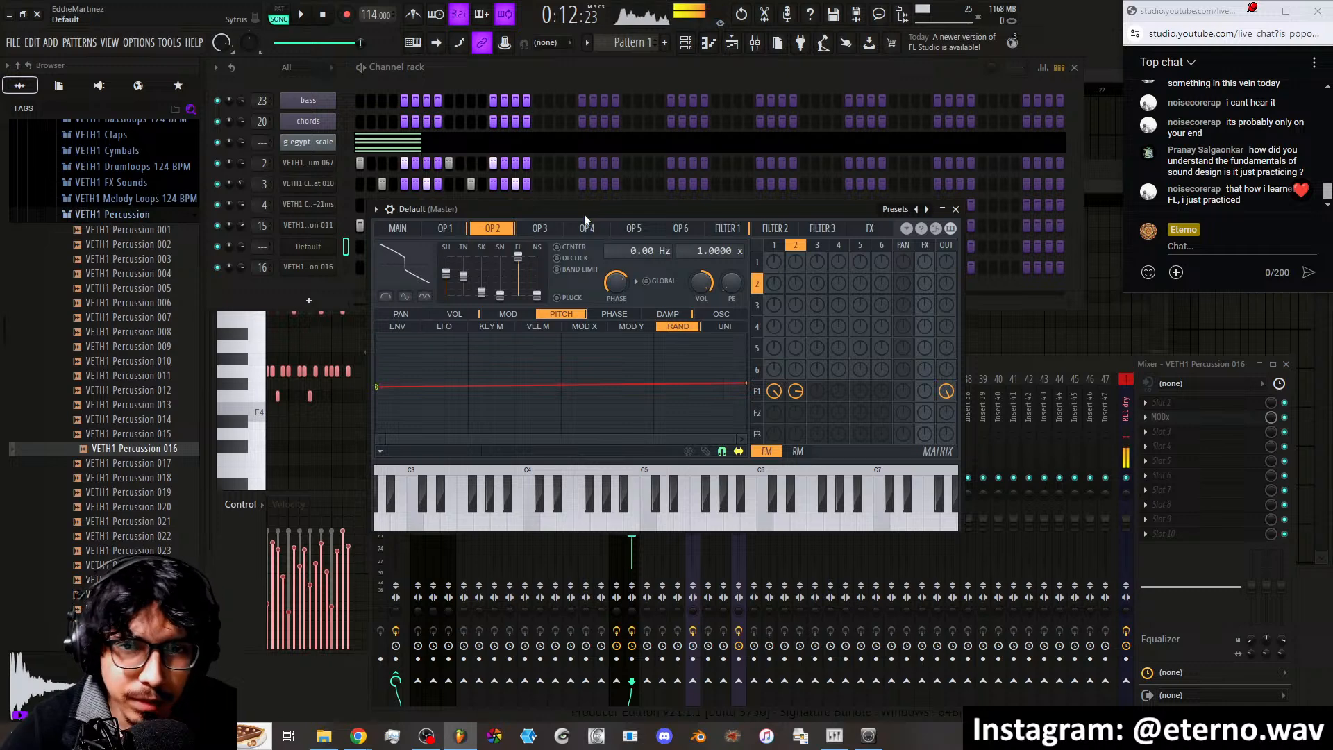
Reposition the synth window and play the beat briefly to hear it as a reference for the new sound
drag(584, 214, 606, 236)
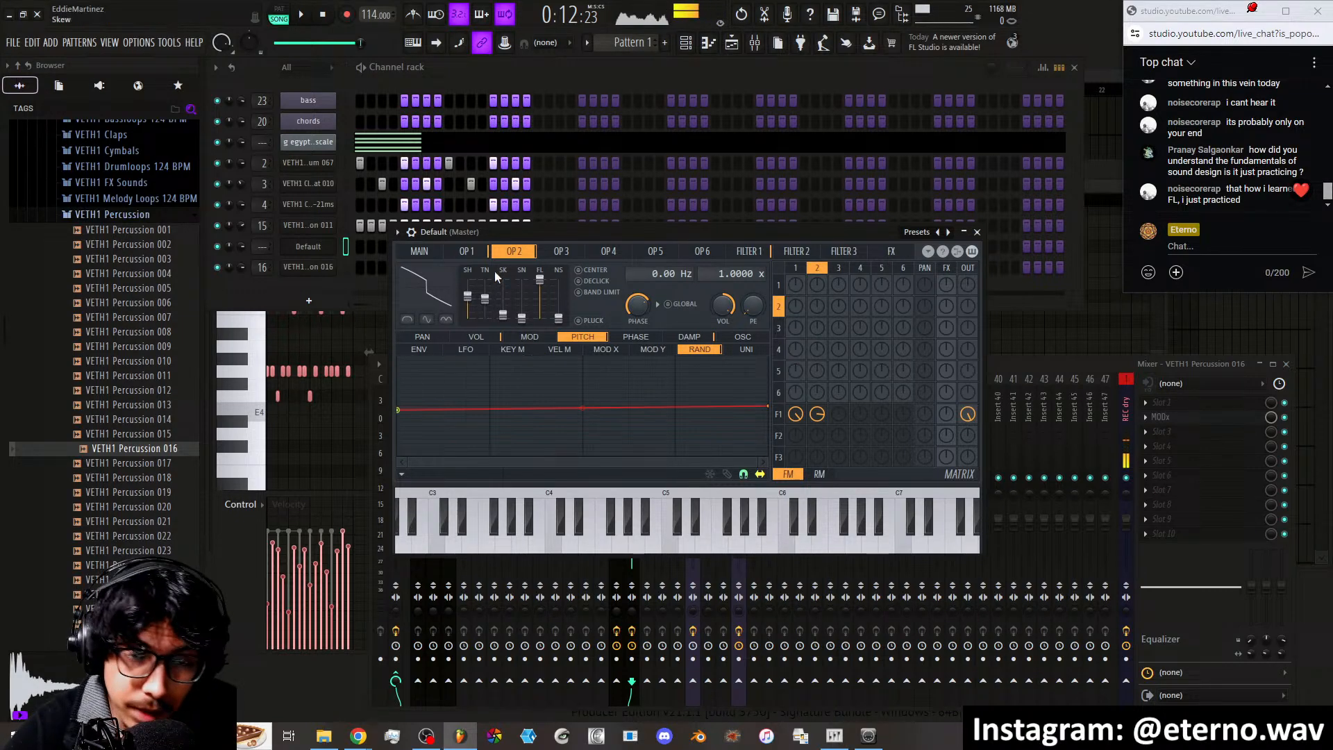
click(305, 17)
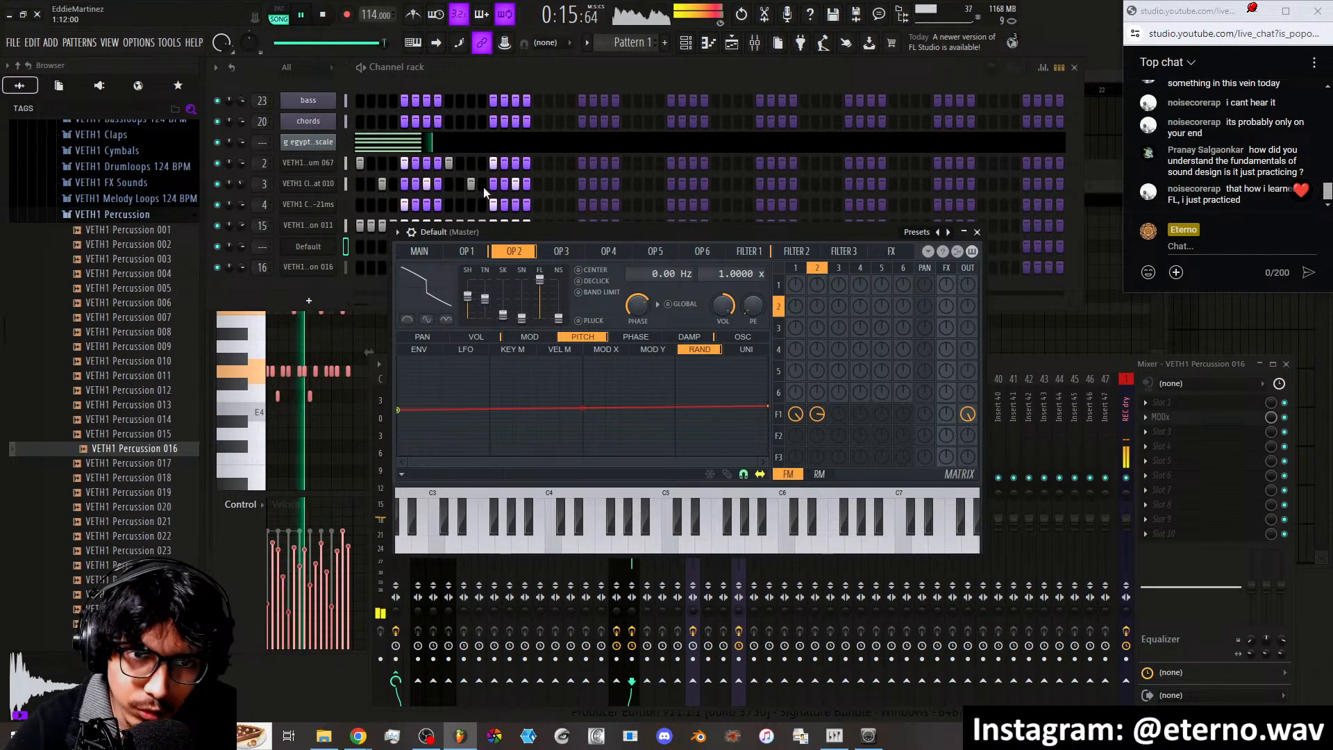
drag(519, 241, 509, 232)
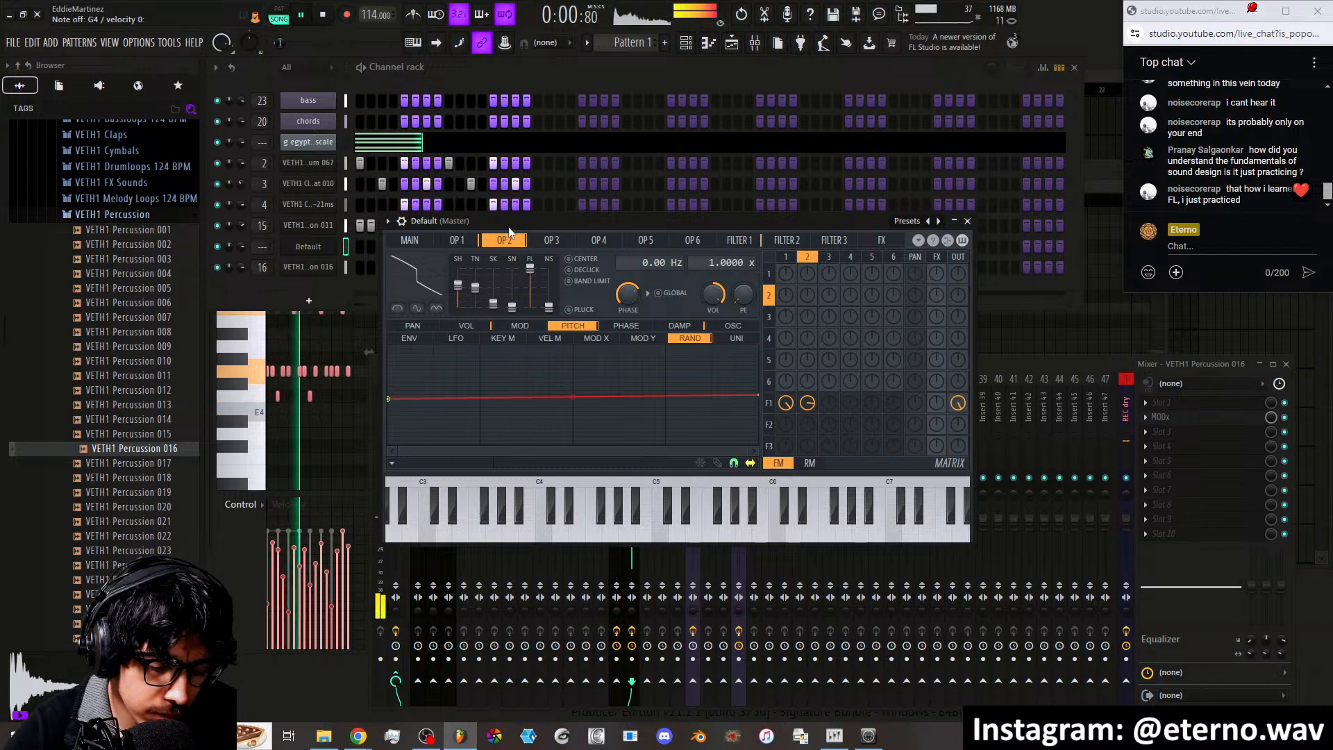
key(space)
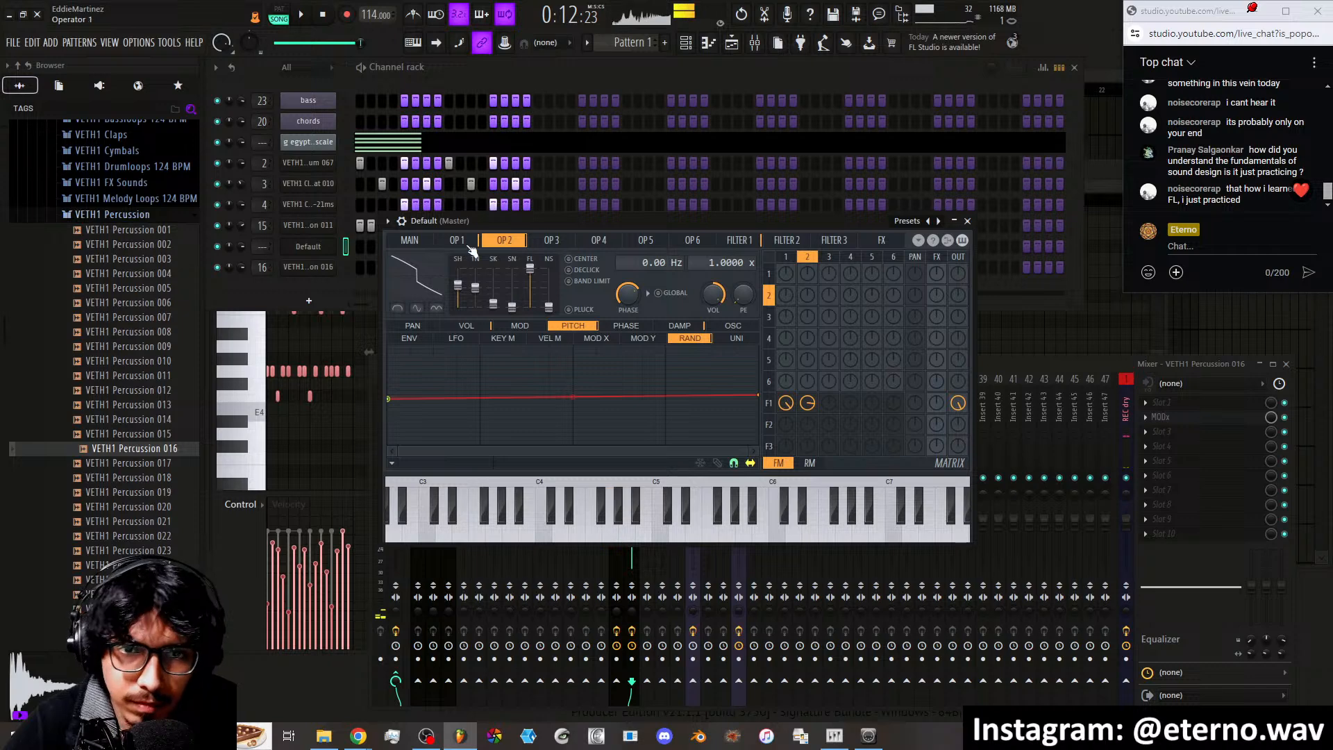
Enable filter 1's waveshaper with a gentler shaping curve, and raise the filter's send to the next filter
click(410, 241)
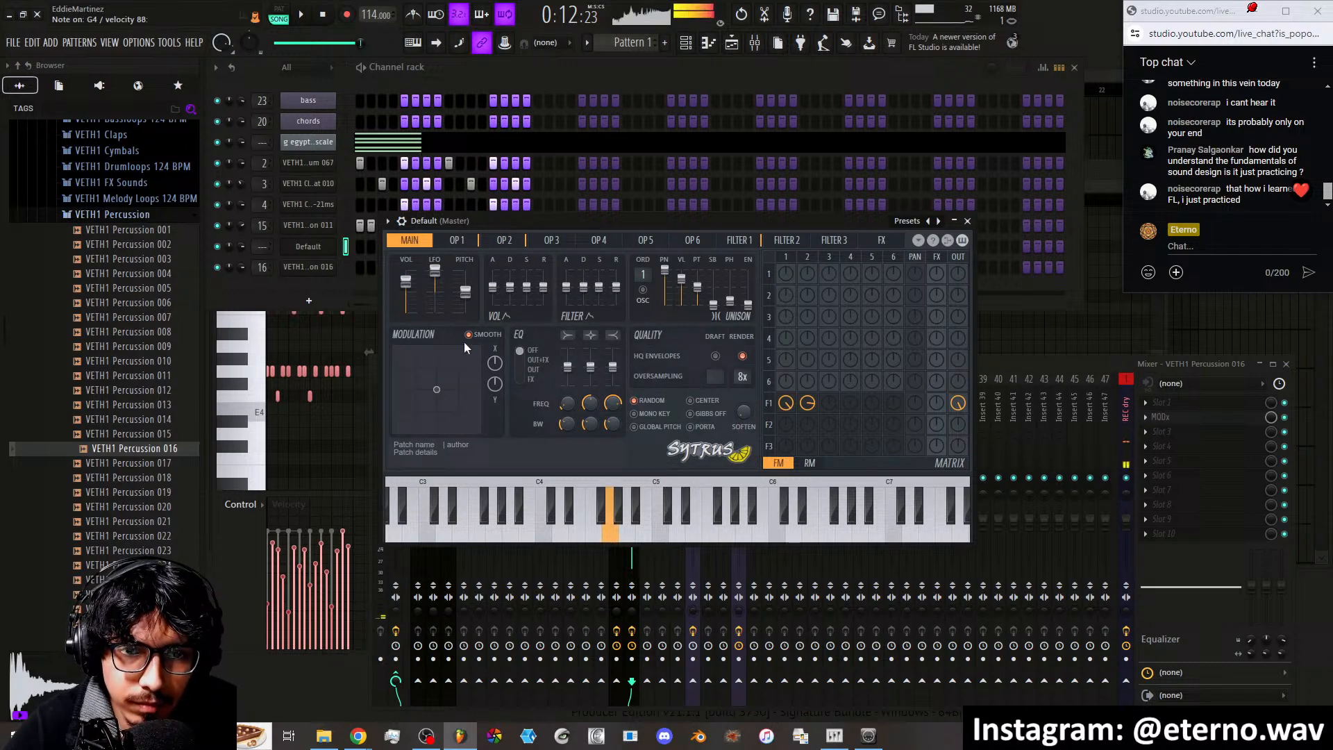
mouse_move(937, 402)
mouse_down()
mouse_move(936, 346)
mouse_move(937, 403)
mouse_up()
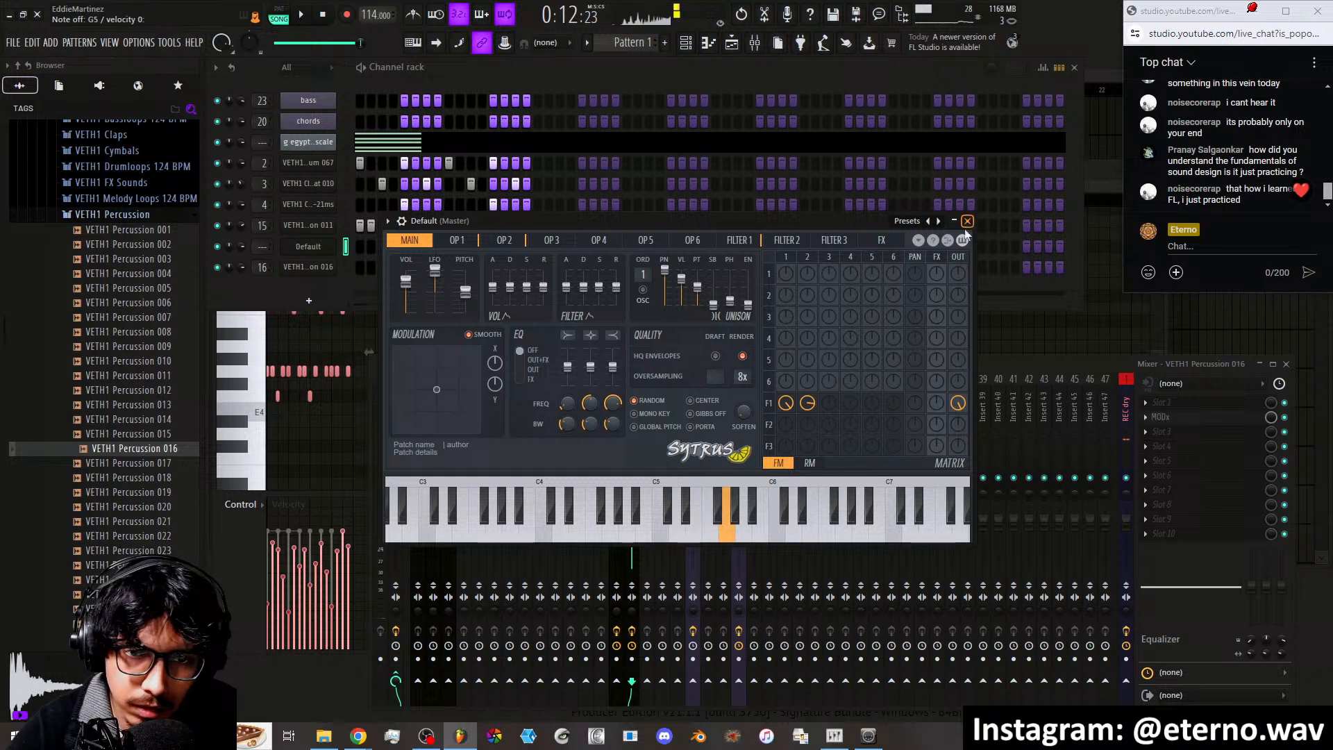
click(735, 241)
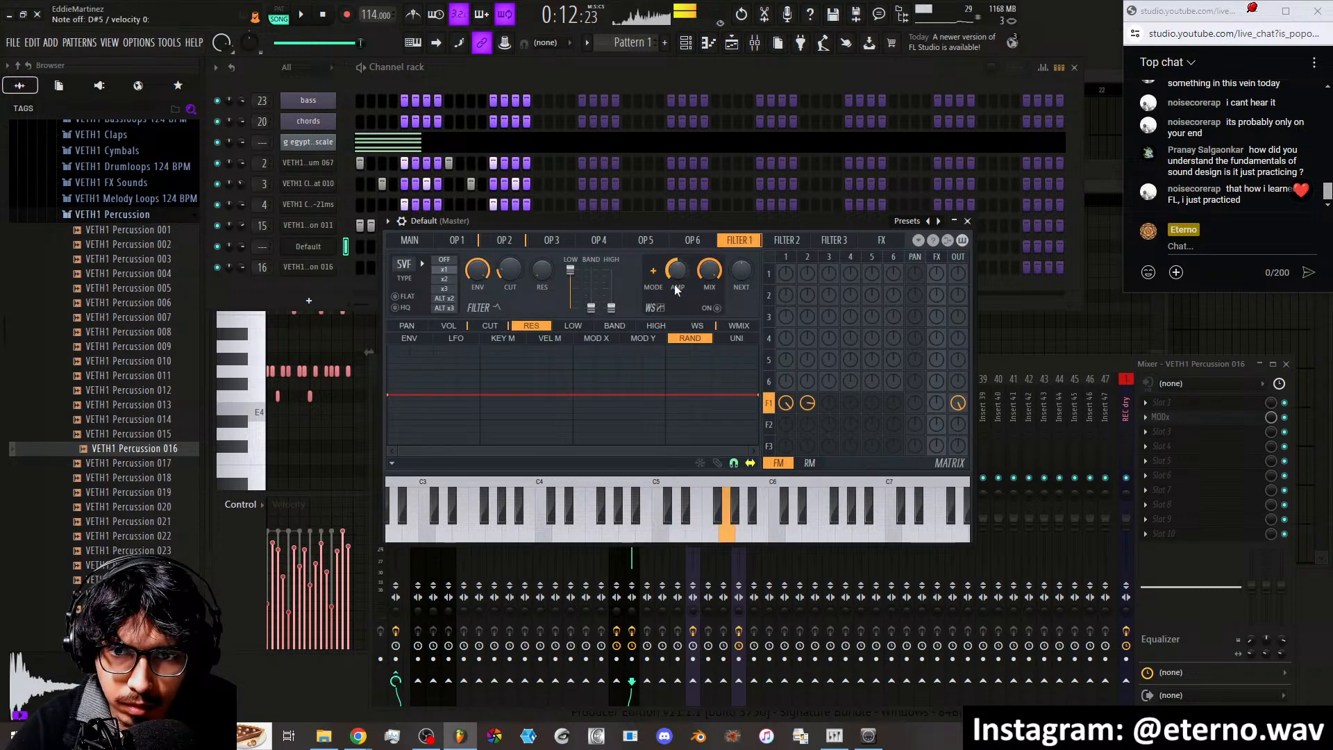
click(457, 240)
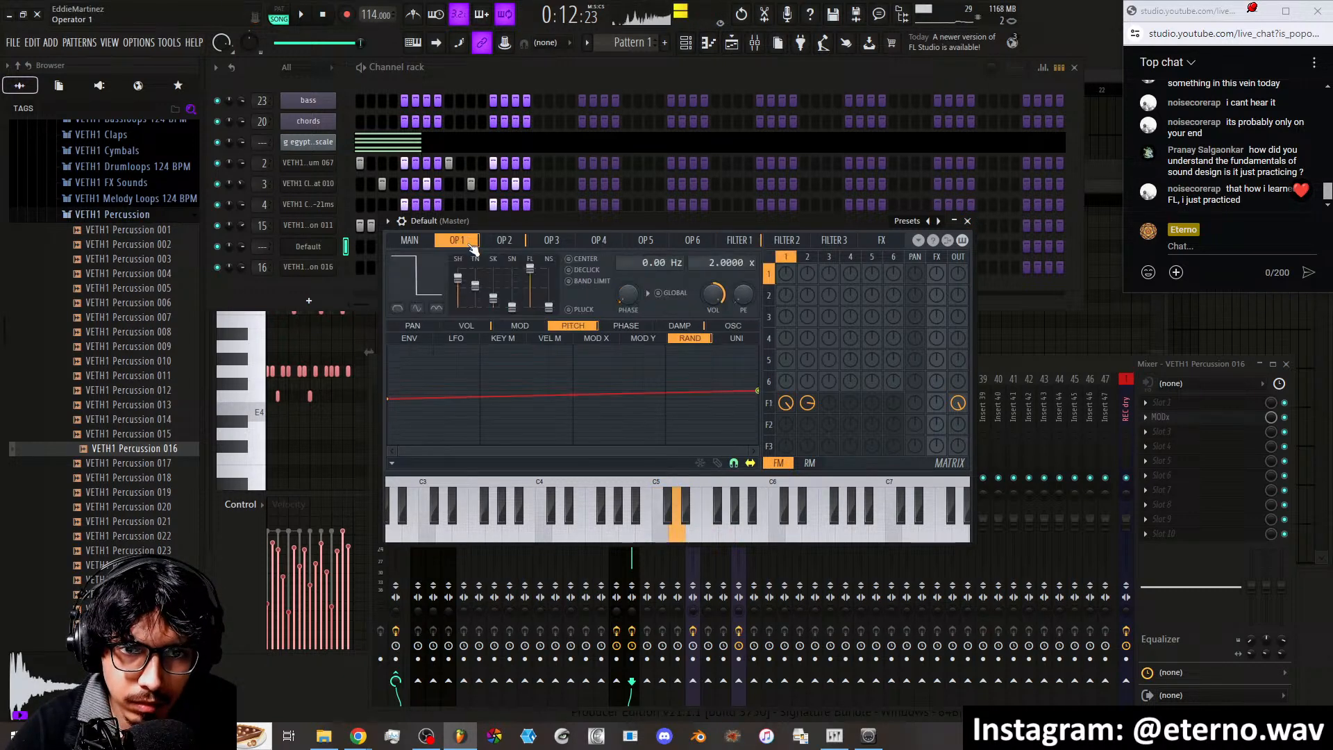
click(740, 241)
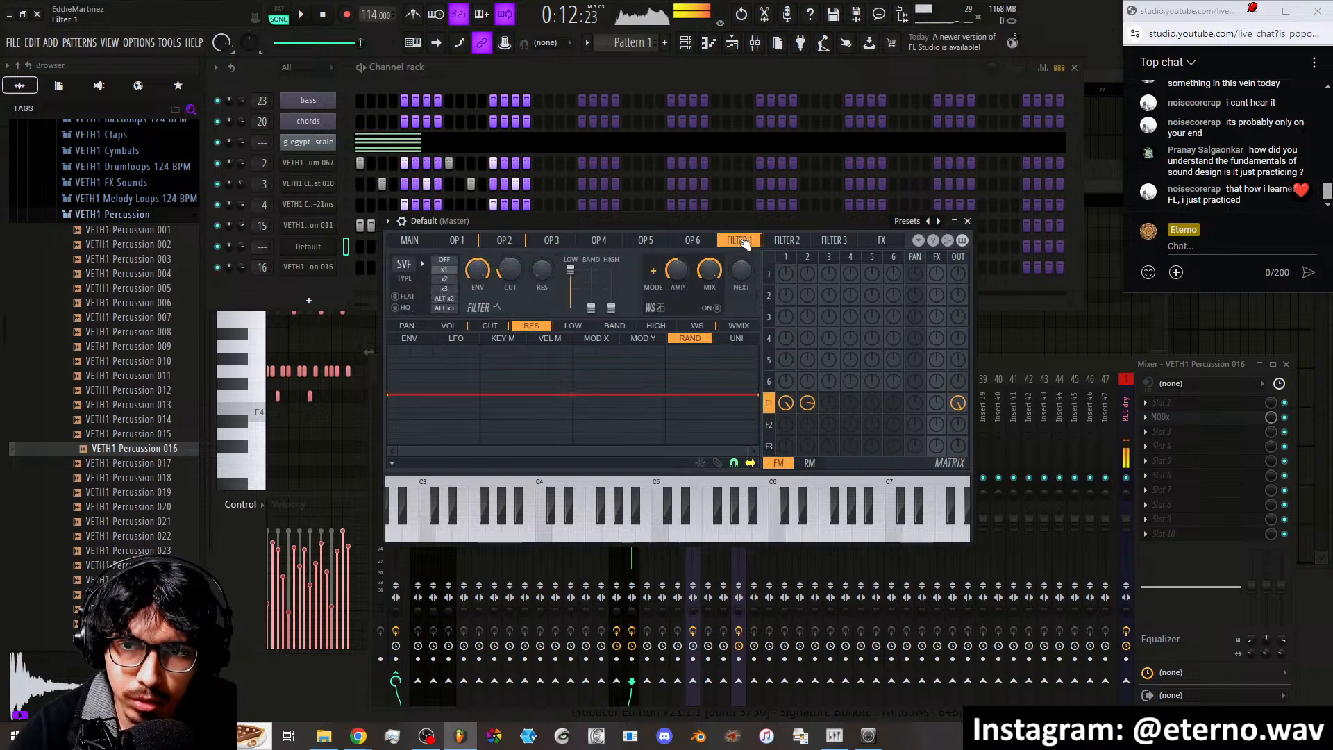
click(711, 309)
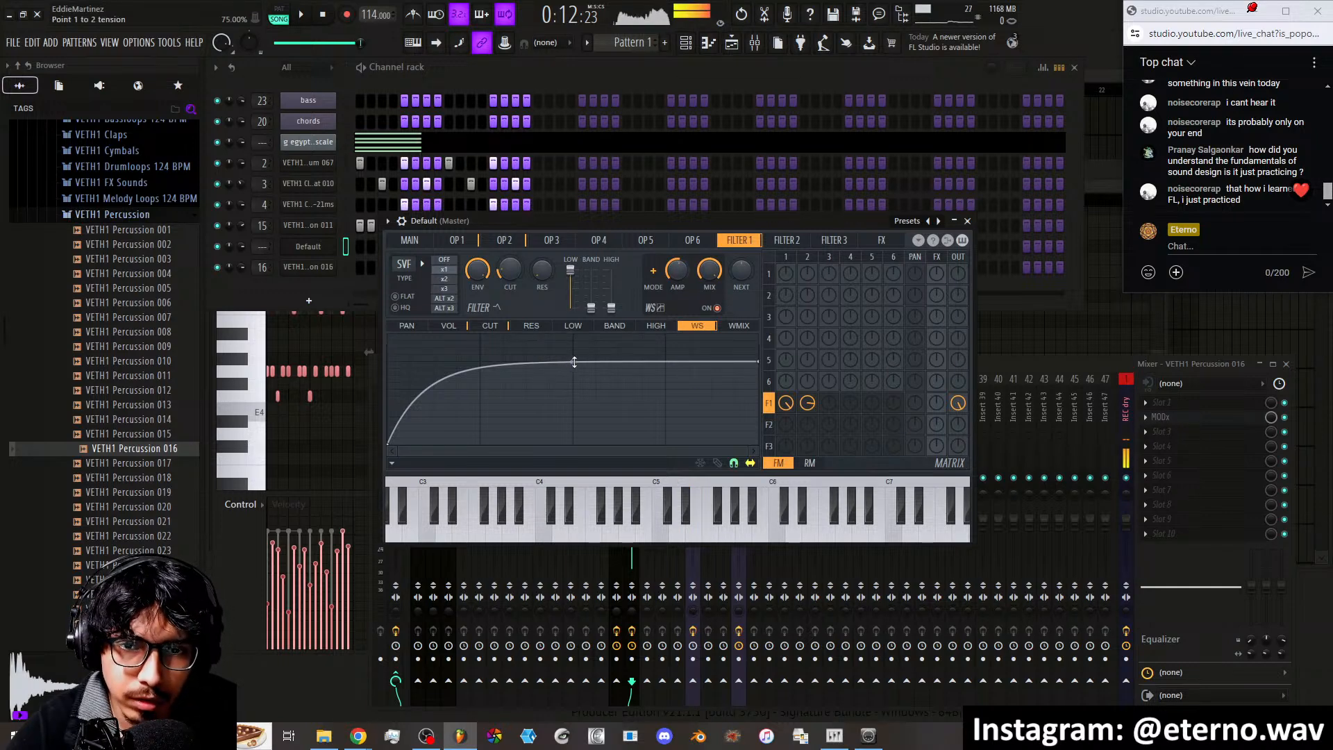
mouse_move(572, 362)
mouse_down()
mouse_move(572, 413)
mouse_move(572, 362)
mouse_move(572, 386)
mouse_up()
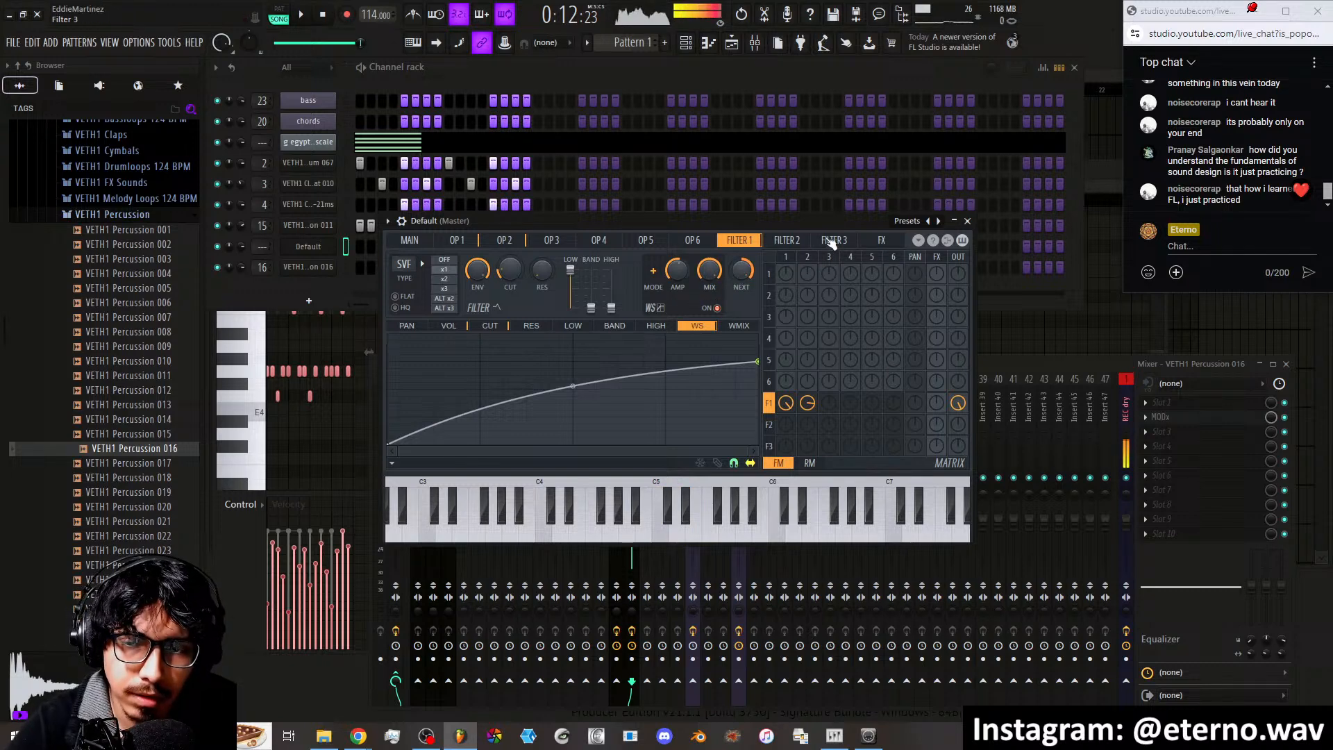
Lower filter 2's cutoff and route filter 2 to the output in place of filter 1
click(788, 242)
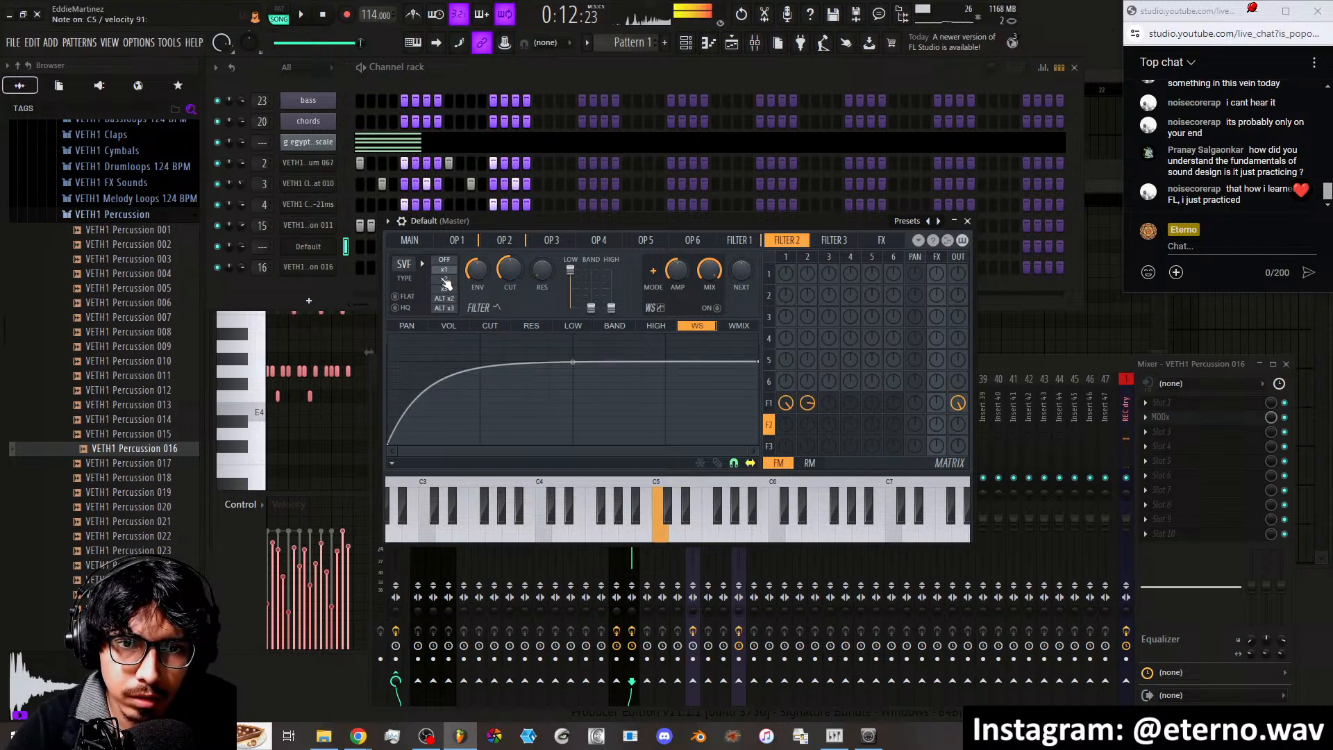
drag(510, 270, 511, 319)
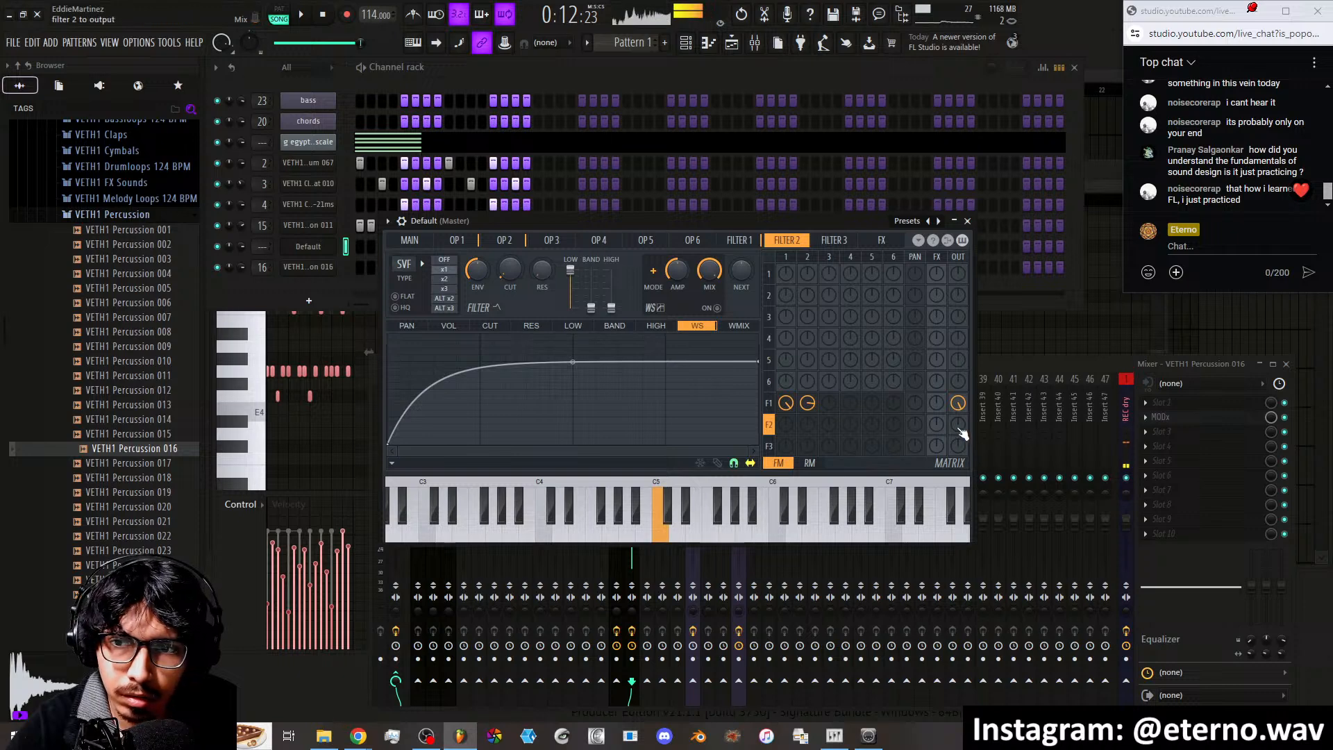
drag(958, 426, 959, 396)
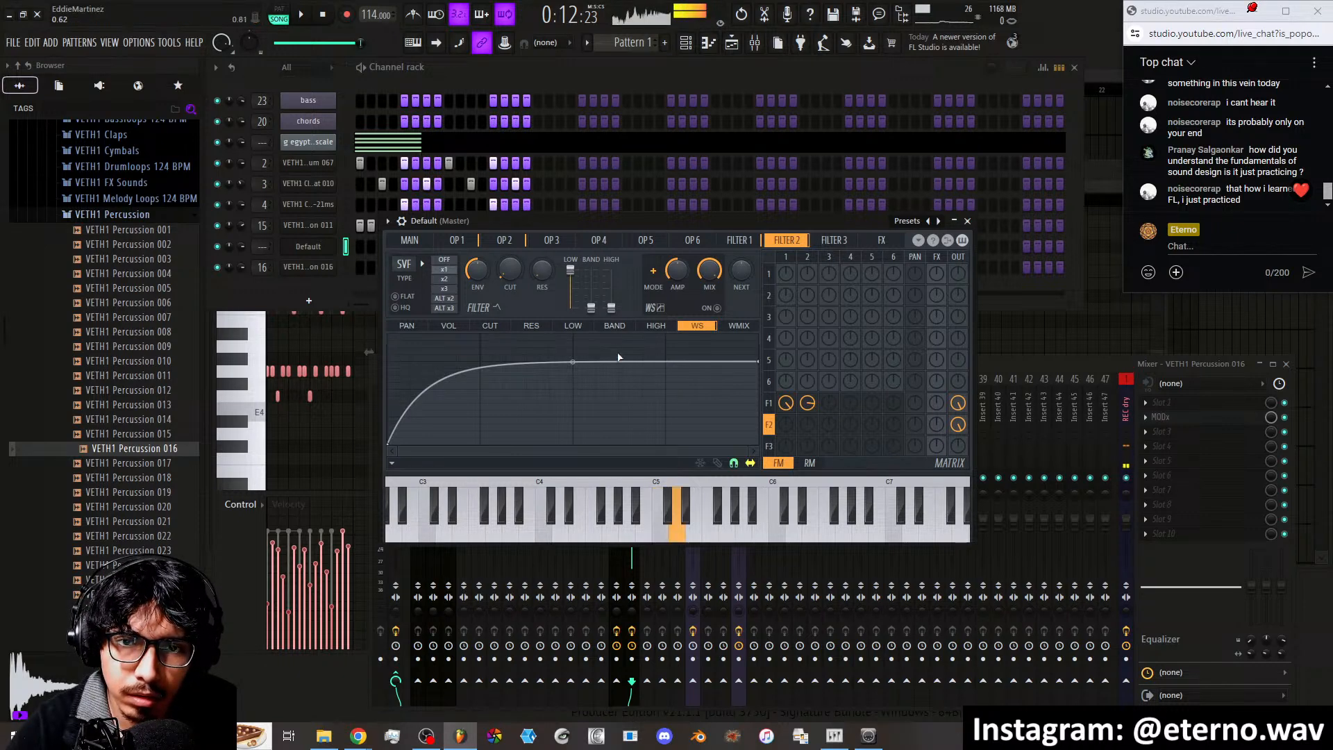
right_click(960, 402)
right_click(960, 401)
right_click(960, 401)
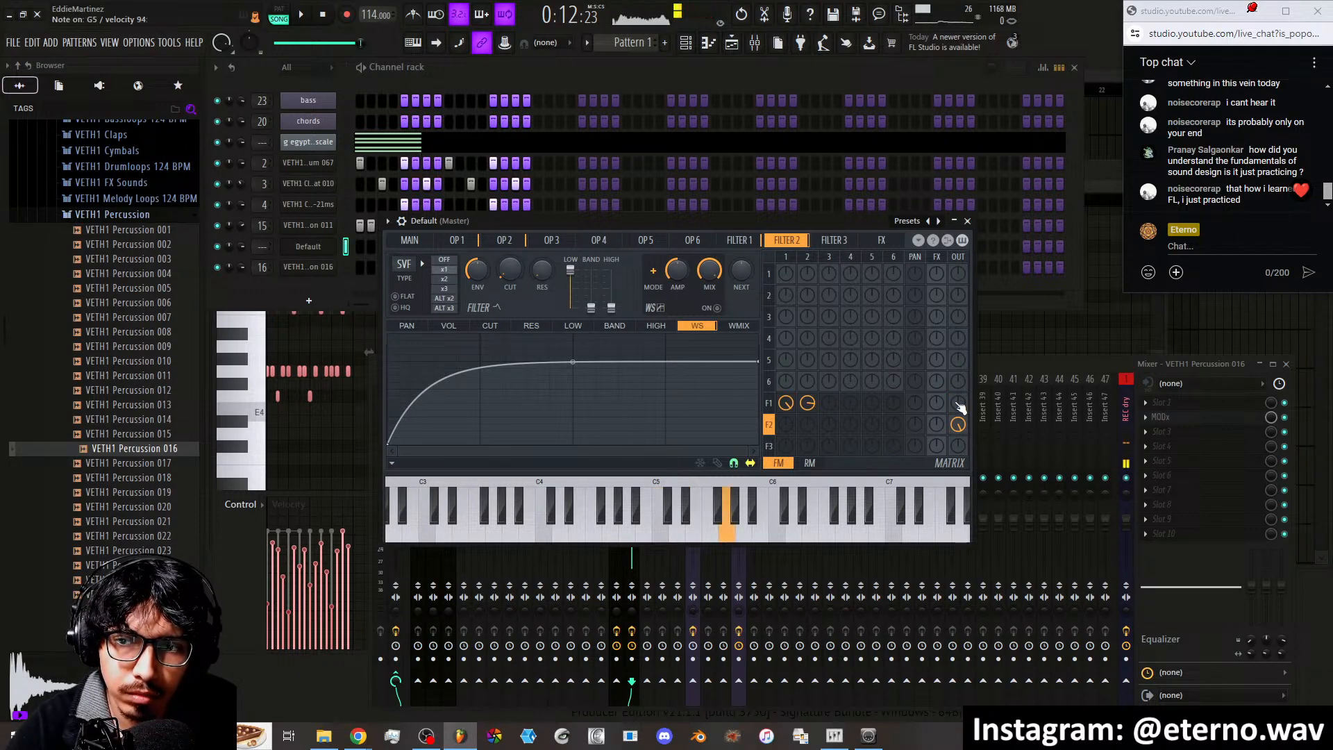
Raise filter 2's cutoff and open its cutoff envelope
drag(510, 268, 511, 218)
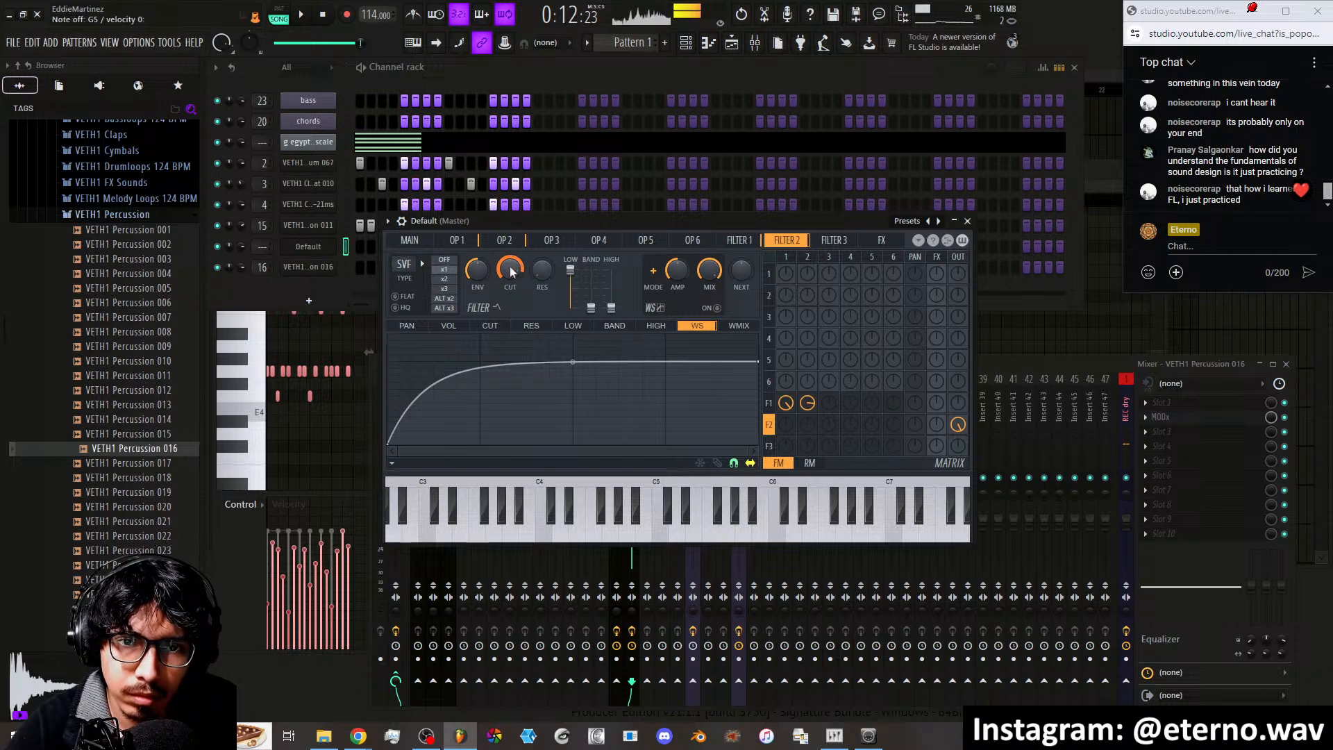
click(490, 326)
click(410, 338)
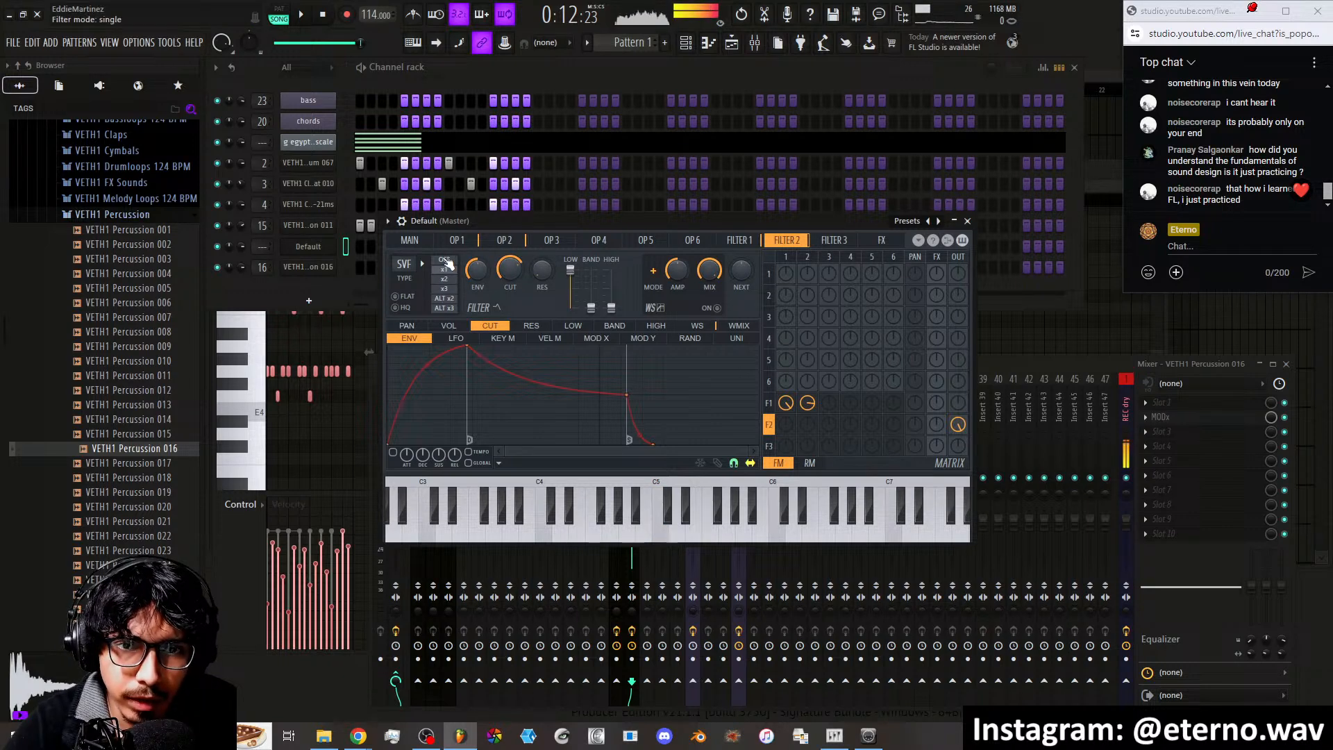
Switch filter 2 to the LS type, and route filter 1 to the output in place of filter 2
click(411, 264)
click(444, 386)
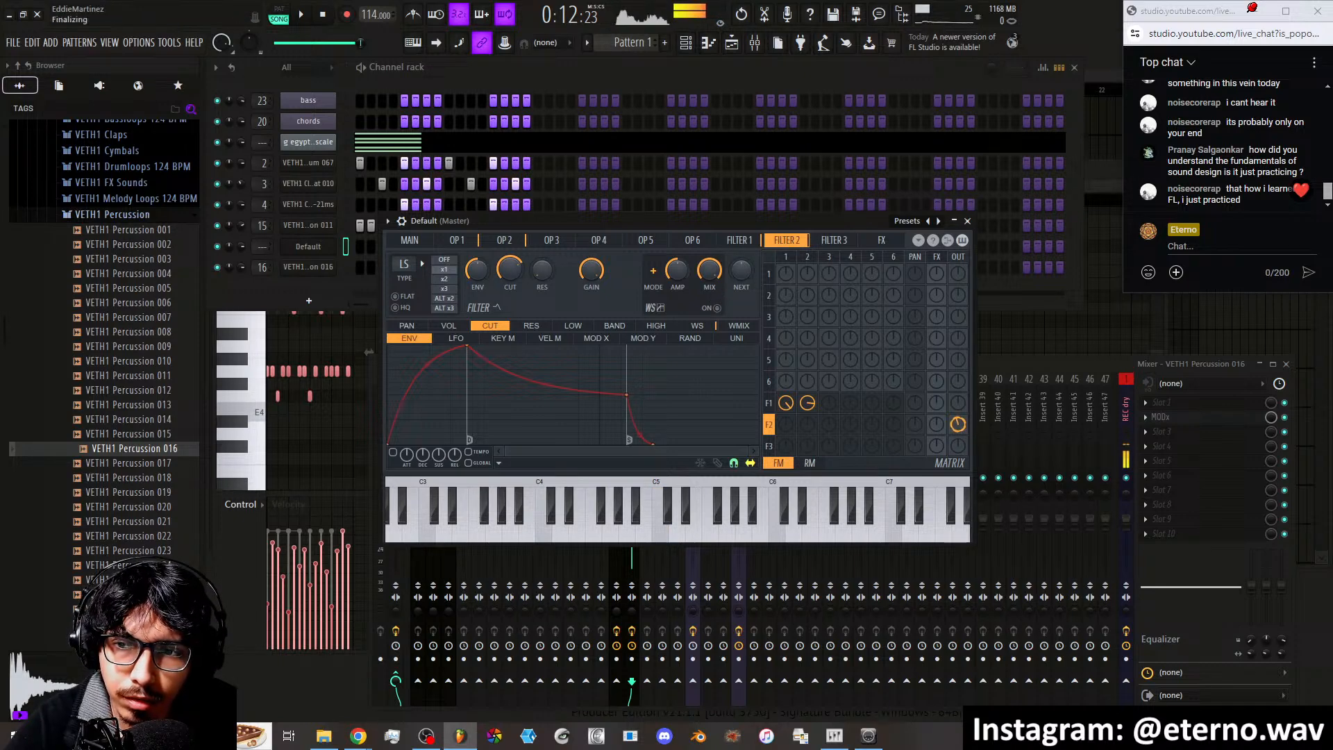
click(959, 403)
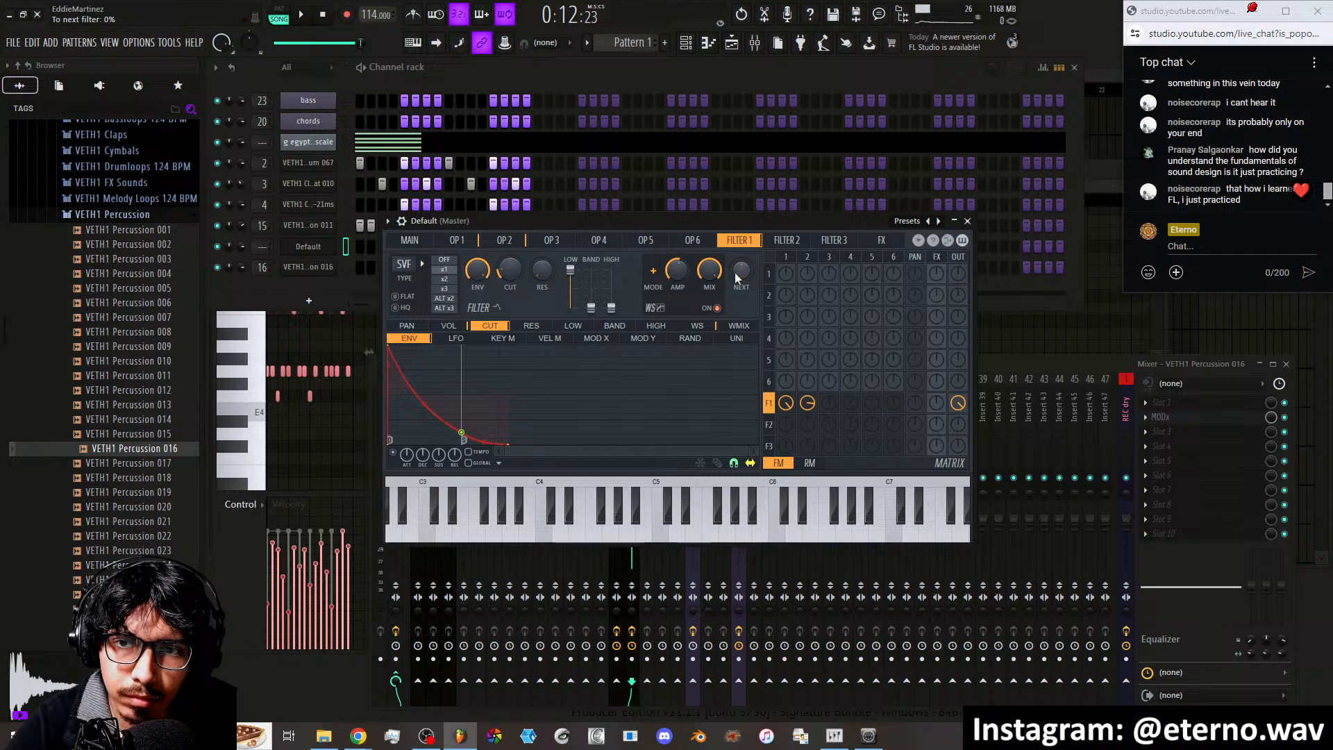
Fine-tune filter 1's cutoff and map modulation X to the cutoff with a rising curve
mouse_move(510, 271)
mouse_down()
mouse_move(510, 247)
mouse_move(510, 276)
mouse_up()
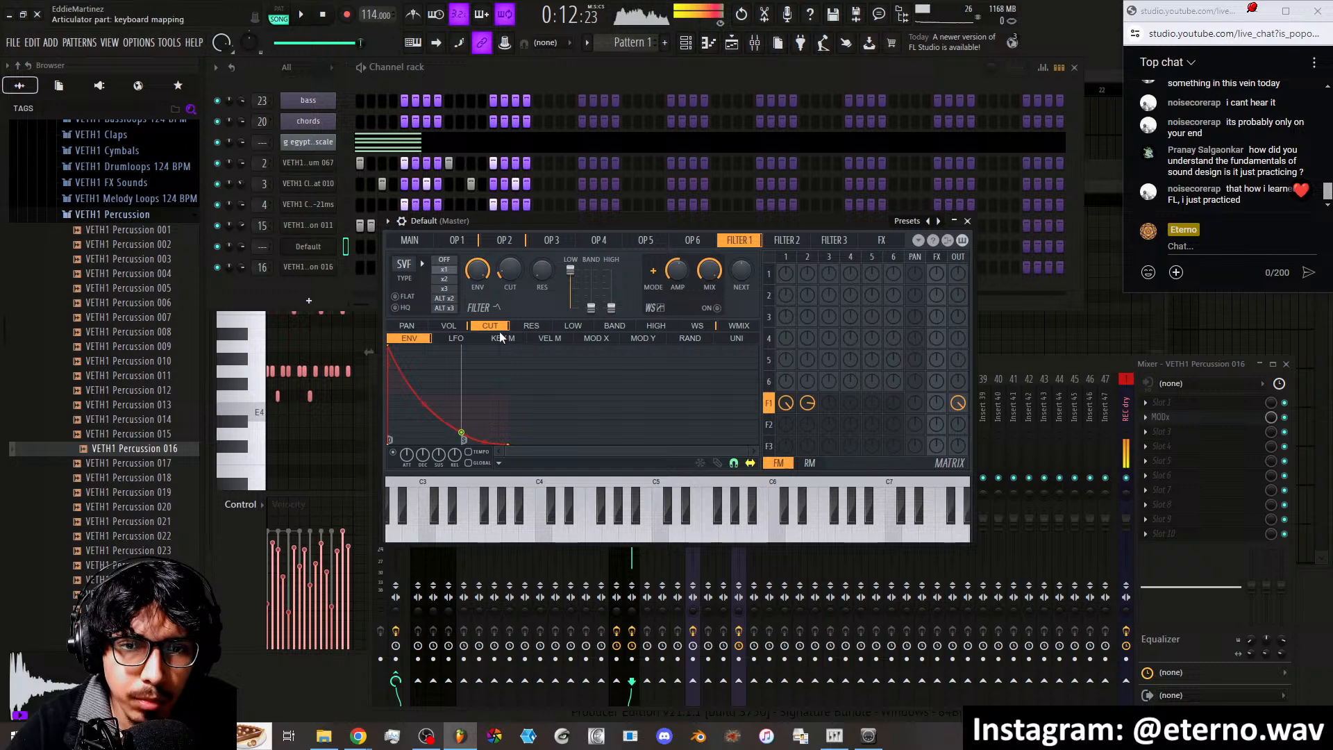
mouse_move(510, 267)
mouse_down()
mouse_move(510, 247)
mouse_move(495, 274)
mouse_move(511, 277)
mouse_up()
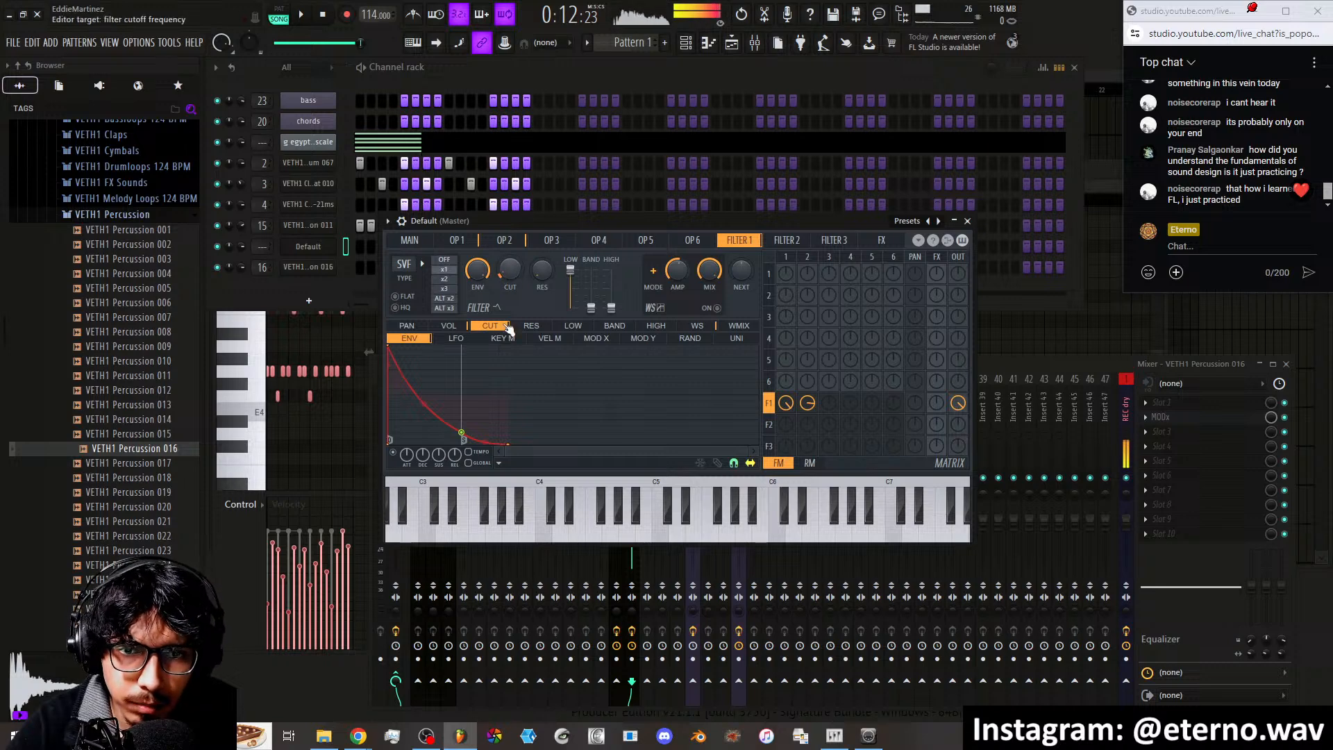
click(595, 339)
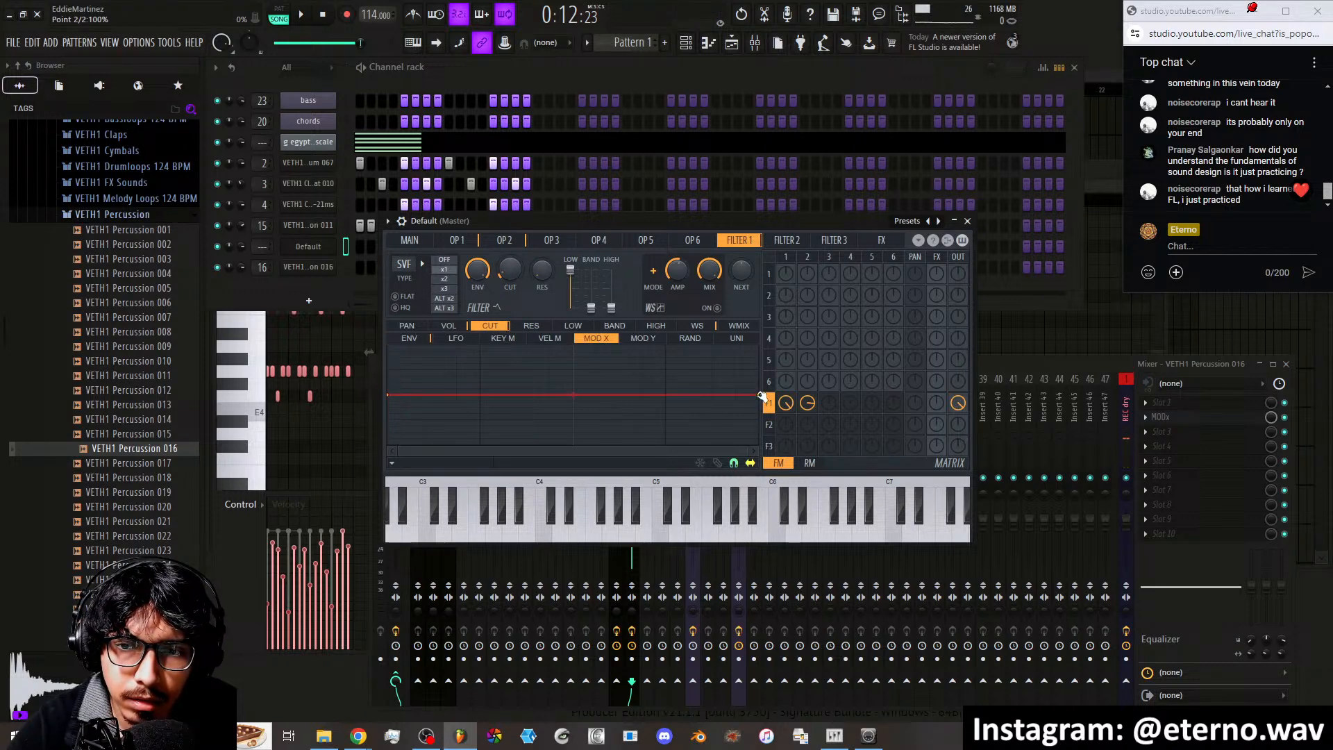
drag(761, 397, 778, 318)
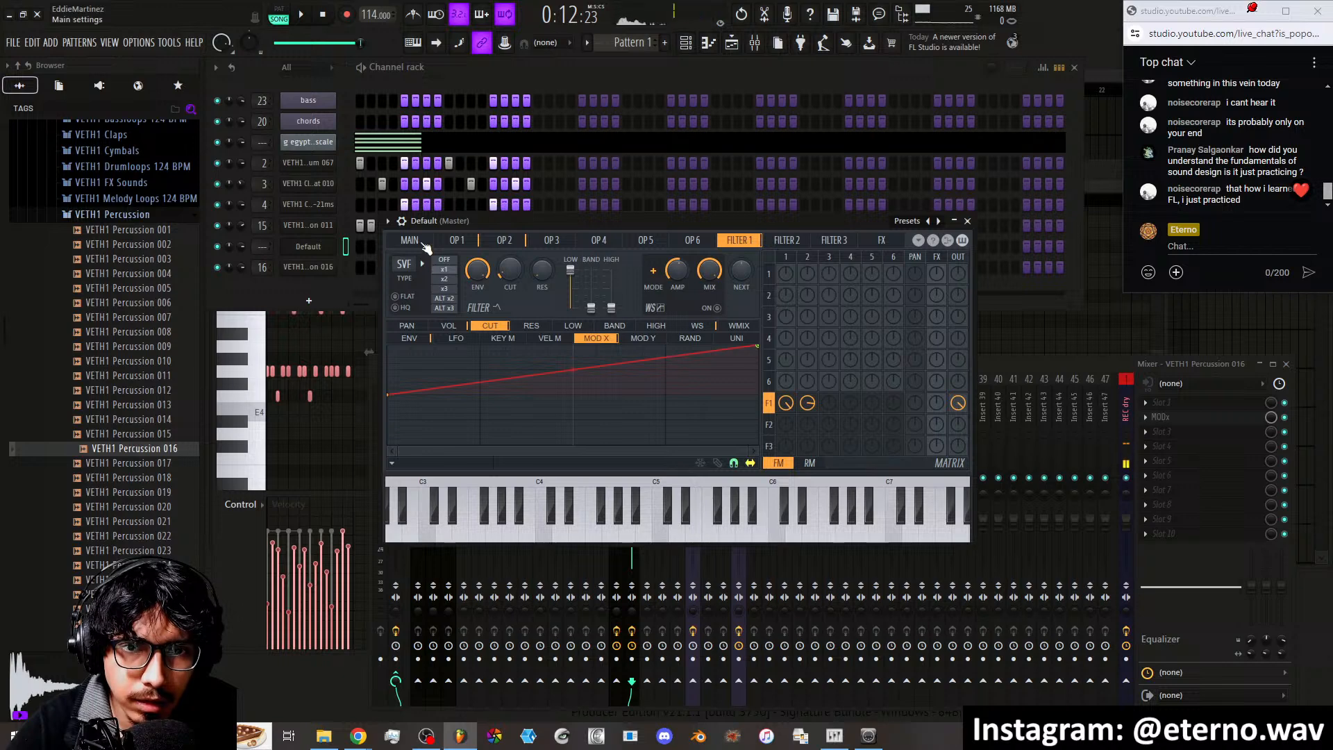
Lower the start of filter 1's cutoff modulation X curve to the minimum, and sweep modulation X to audition it
click(410, 241)
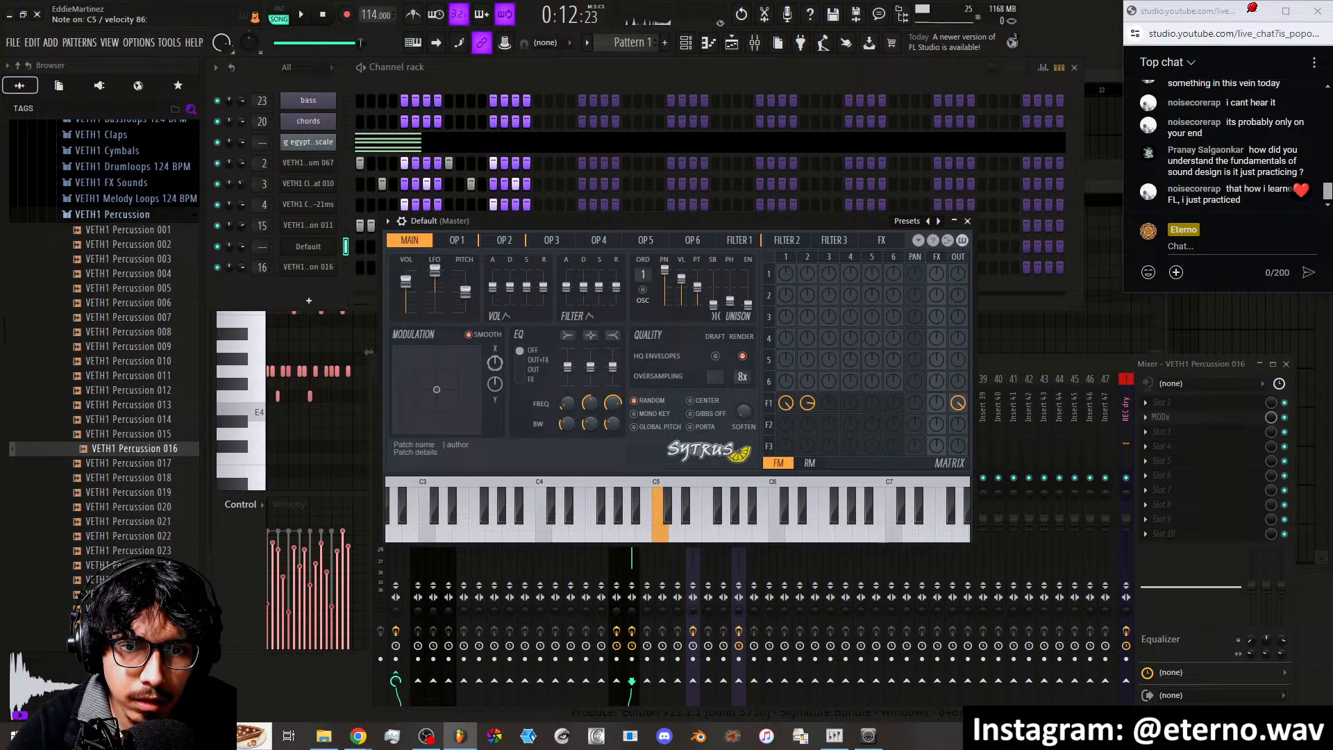
drag(495, 363, 495, 414)
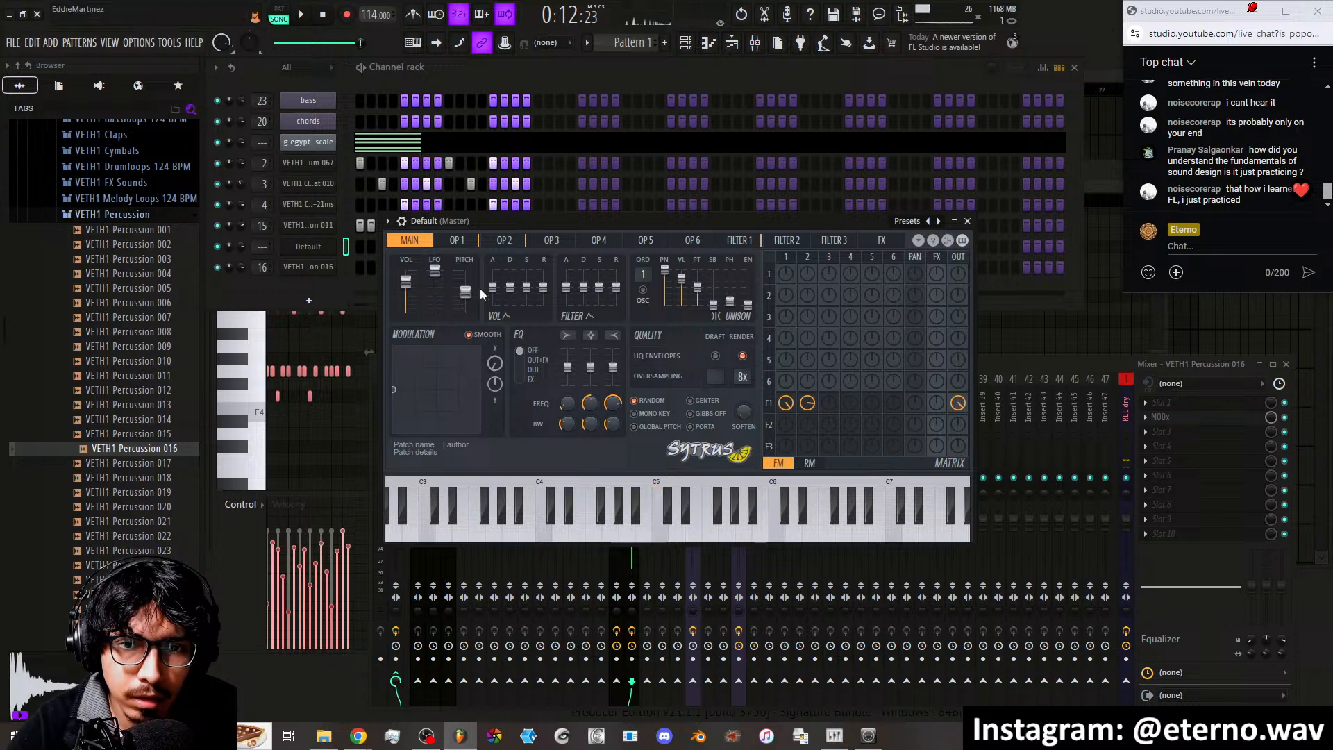
click(740, 240)
drag(392, 398, 367, 482)
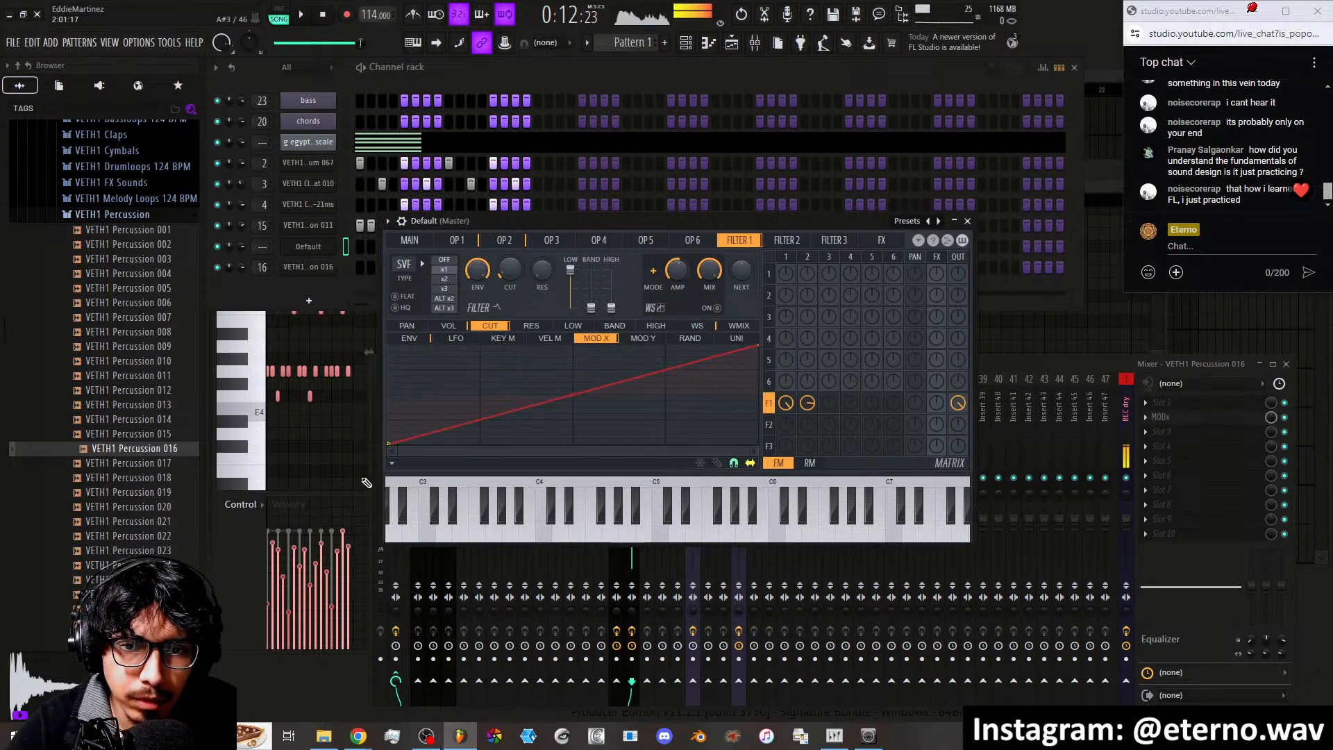
click(413, 241)
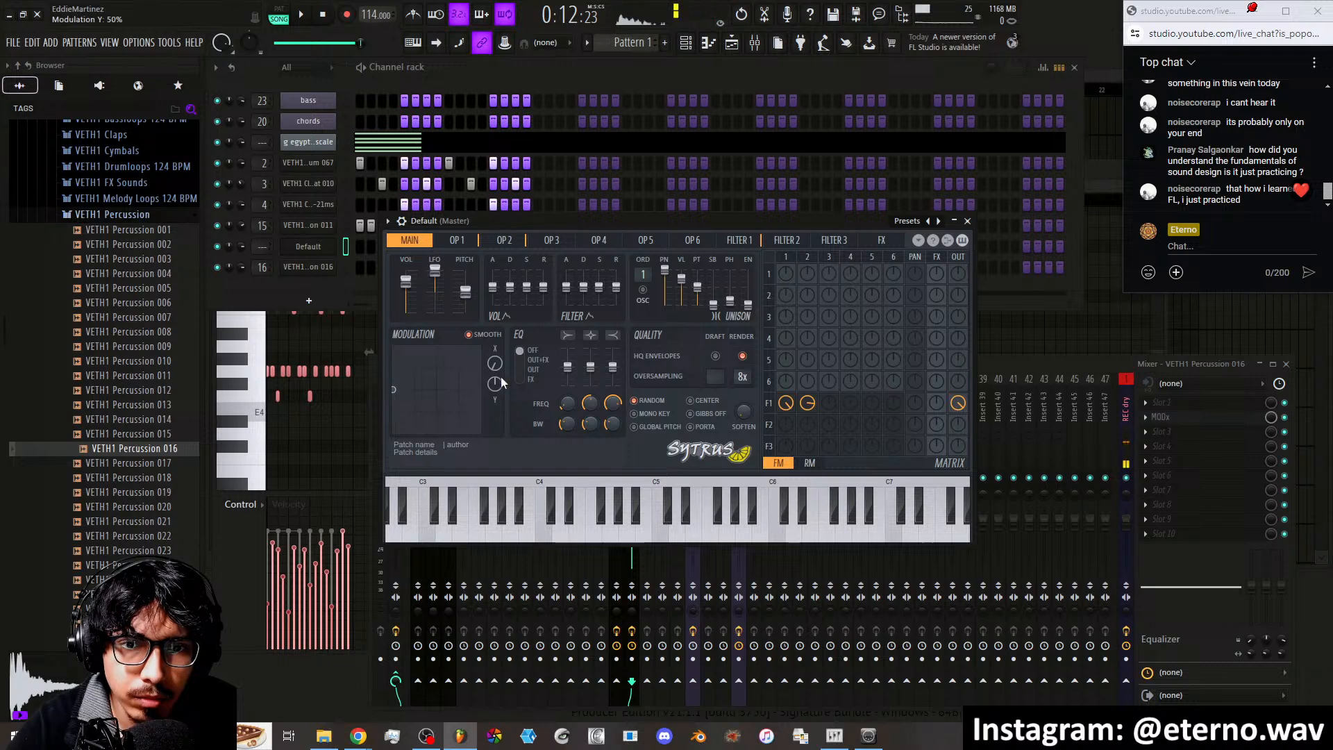
mouse_move(494, 362)
mouse_down()
mouse_move(494, 339)
mouse_move(494, 404)
mouse_move(501, 340)
mouse_up()
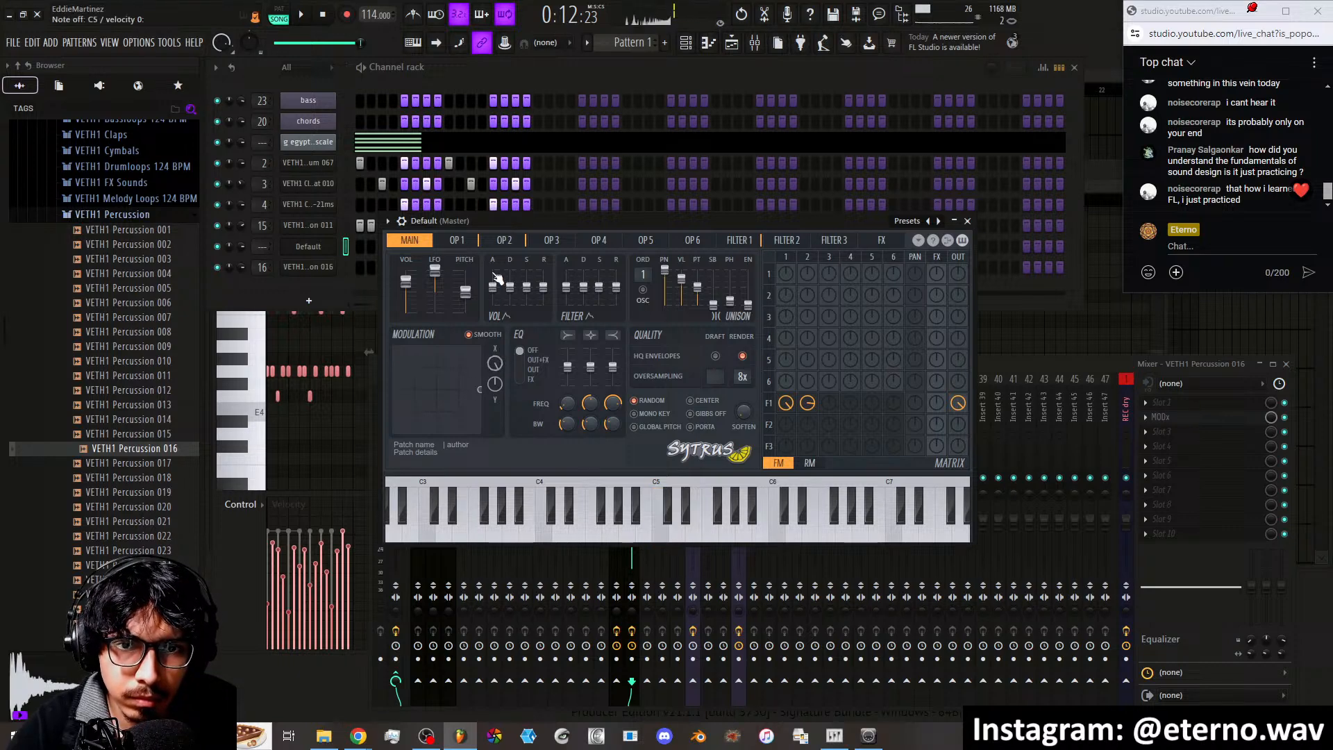
Try mapping modulation Y to filter 1's volume with a curve falling to the minimum
click(494, 242)
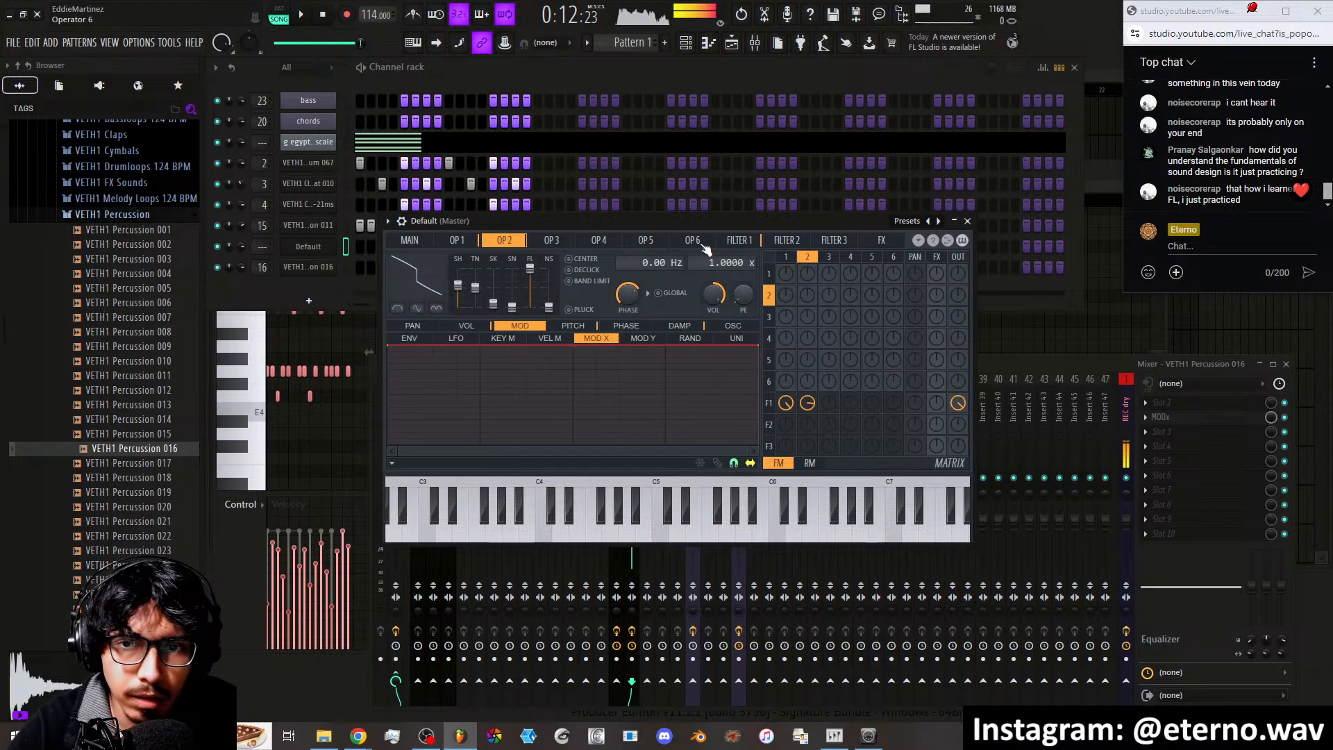
click(740, 241)
click(453, 329)
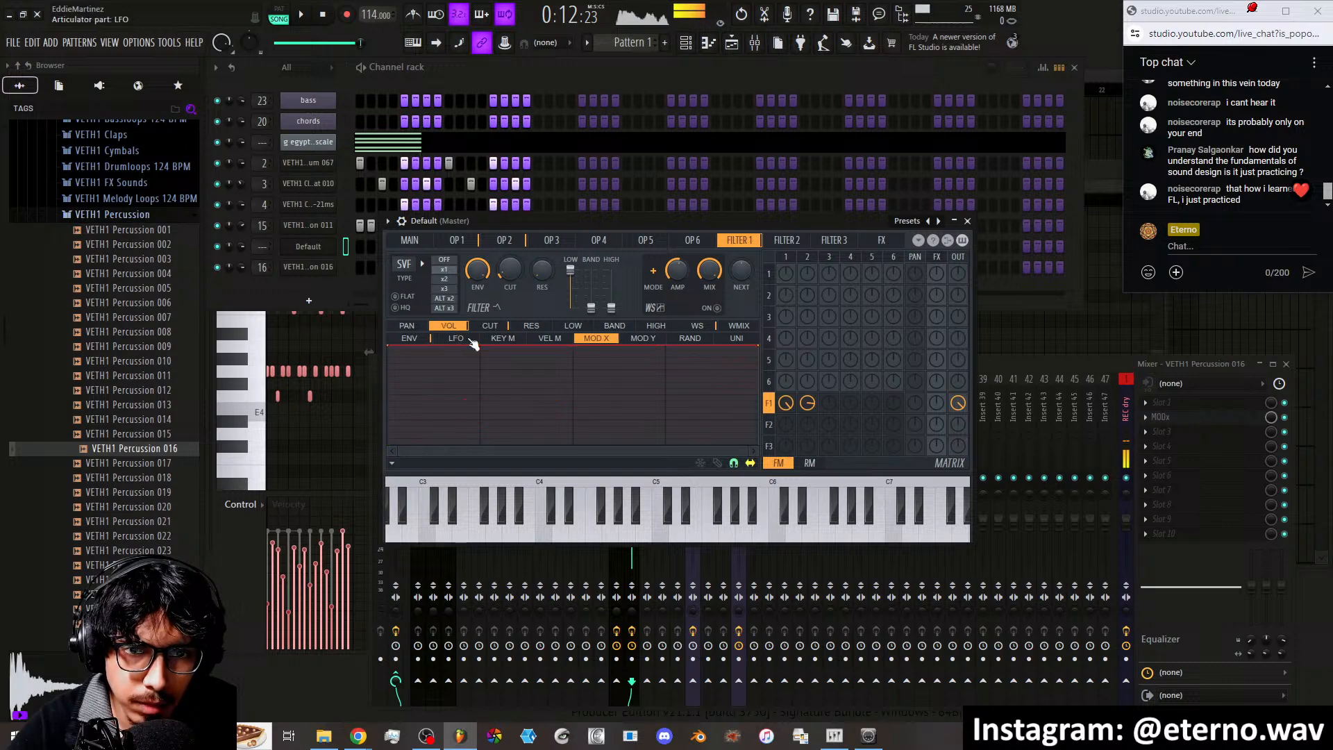
click(426, 339)
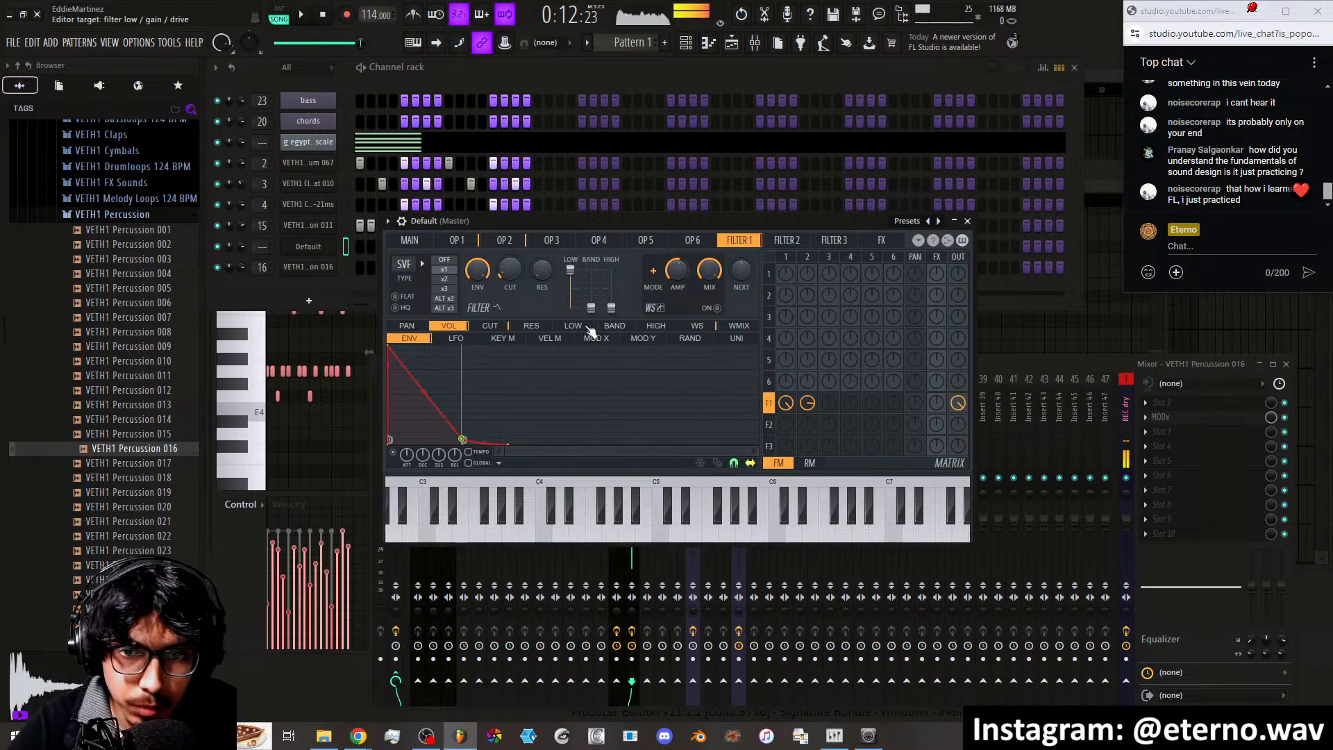
click(640, 338)
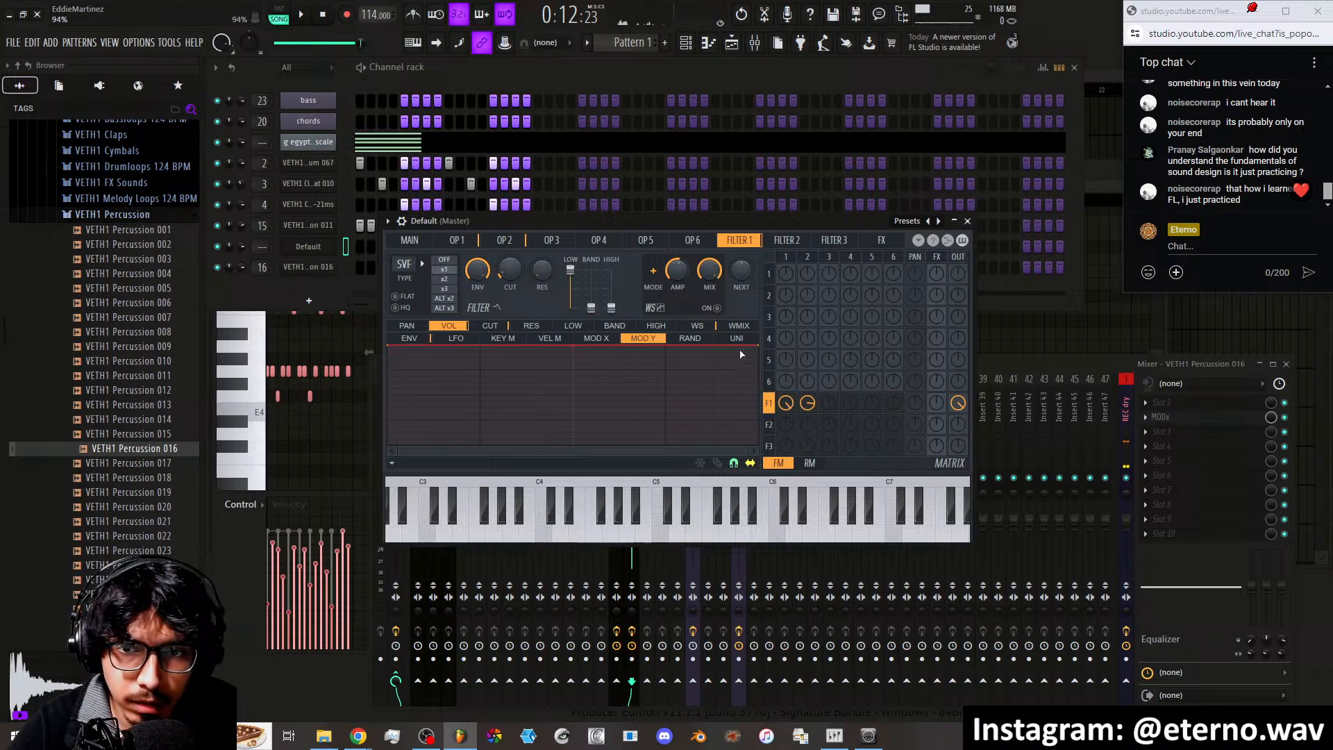
drag(757, 346, 757, 442)
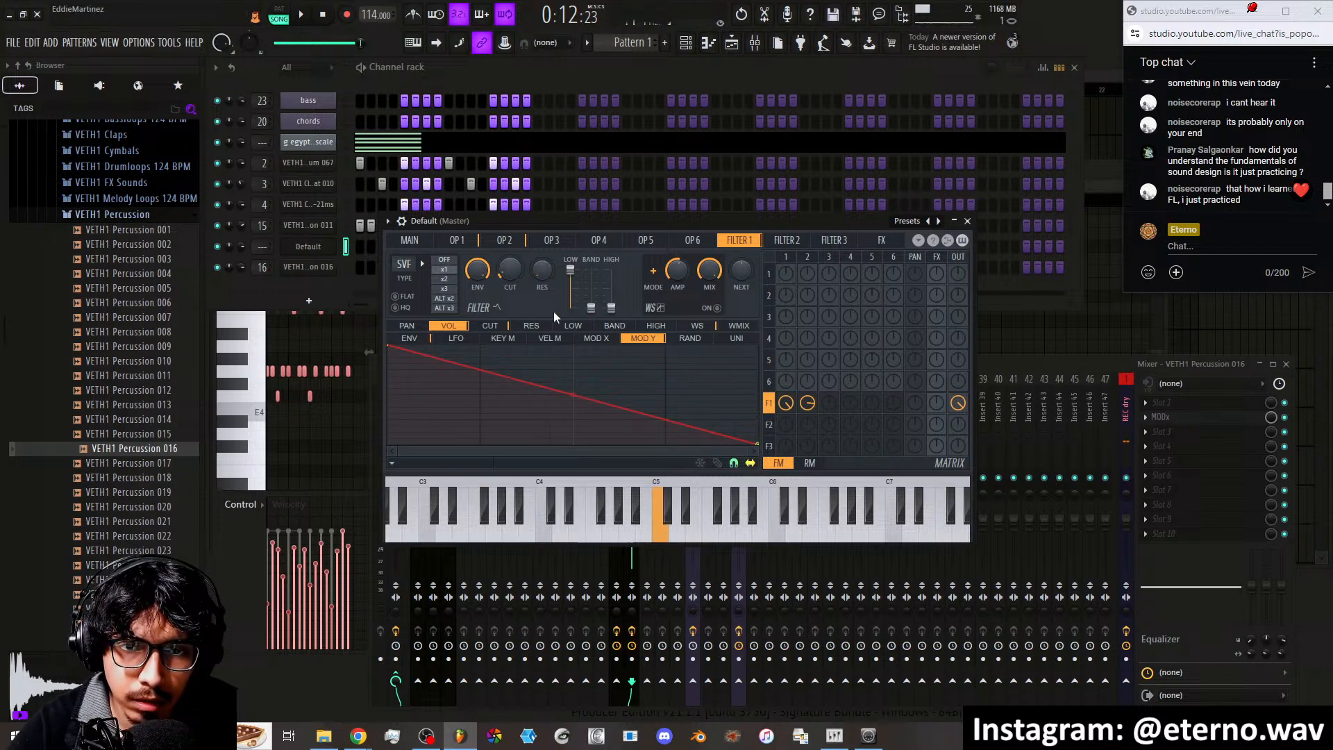
Sweep modulation Y to audition it, and flatten filter 1's volume modulation Y curve back to the maximum
click(410, 239)
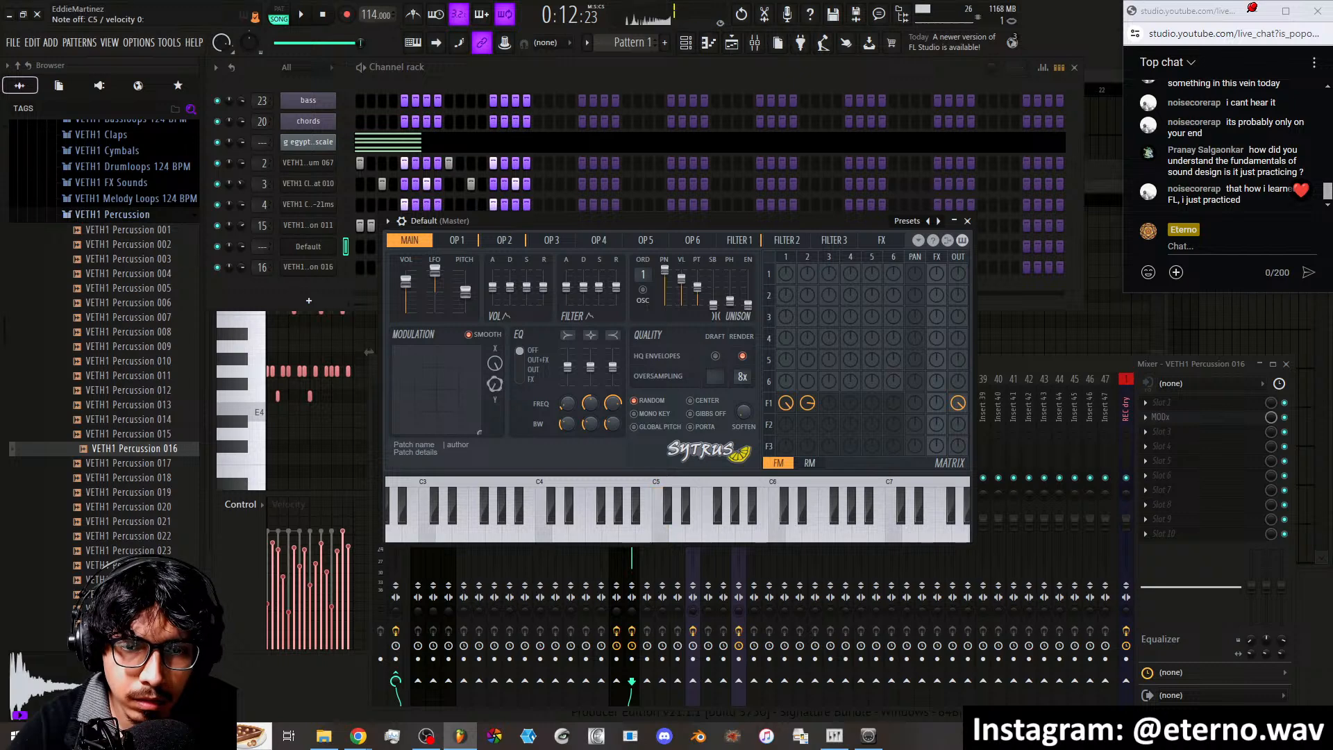
mouse_move(495, 384)
mouse_down()
mouse_move(495, 337)
mouse_move(438, 396)
mouse_move(416, 376)
mouse_move(480, 377)
mouse_up()
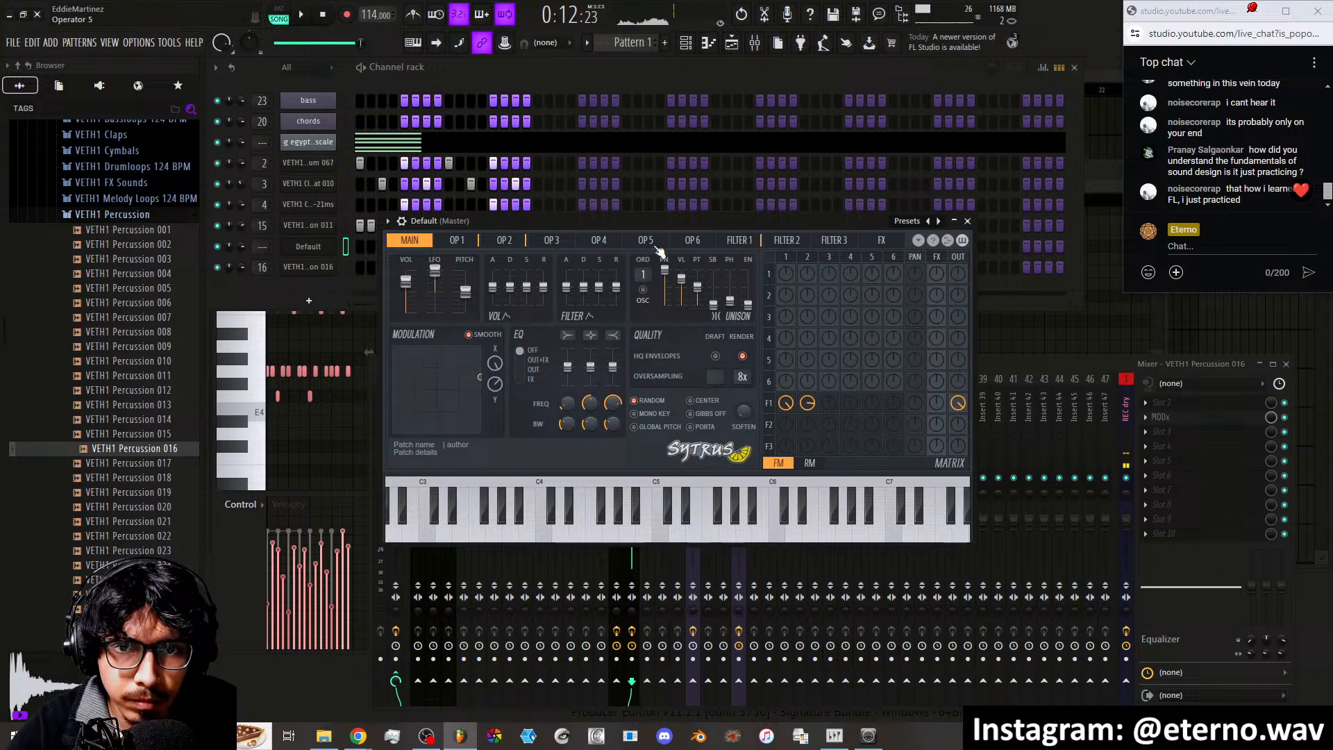
click(739, 240)
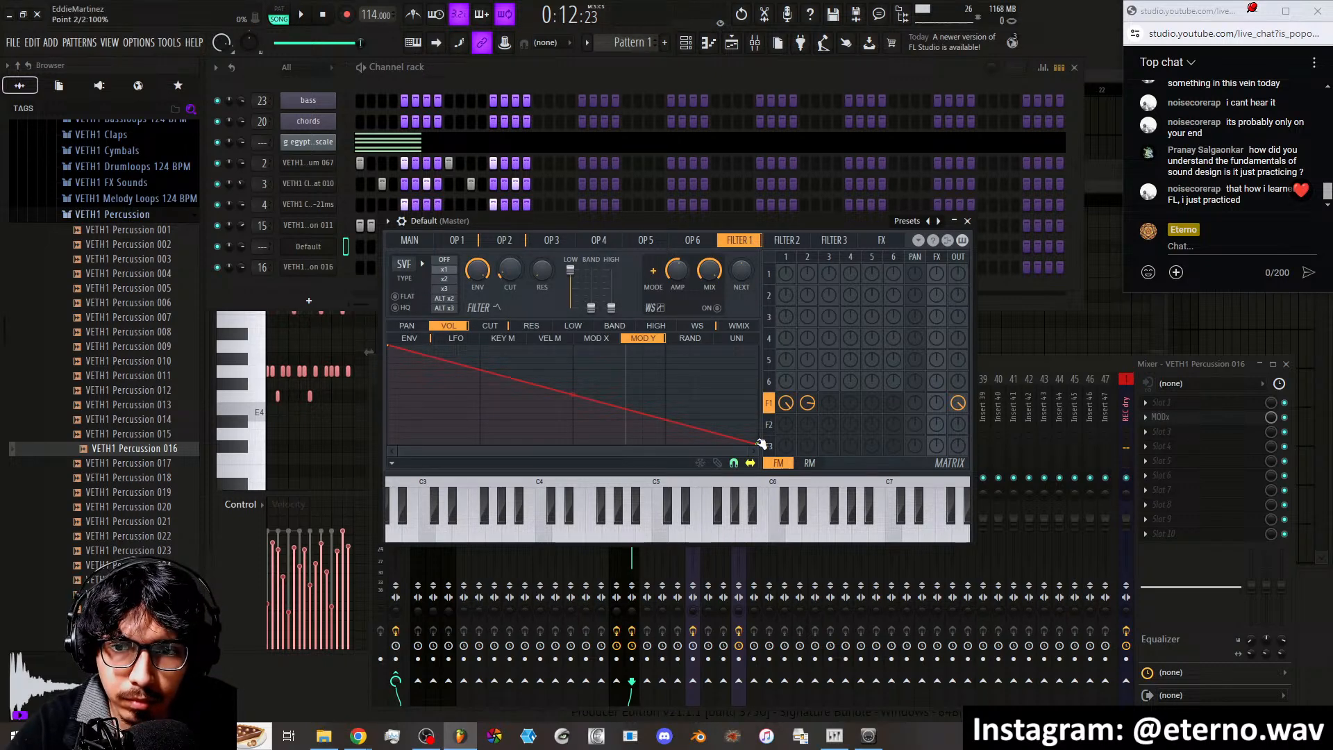
drag(761, 443, 758, 345)
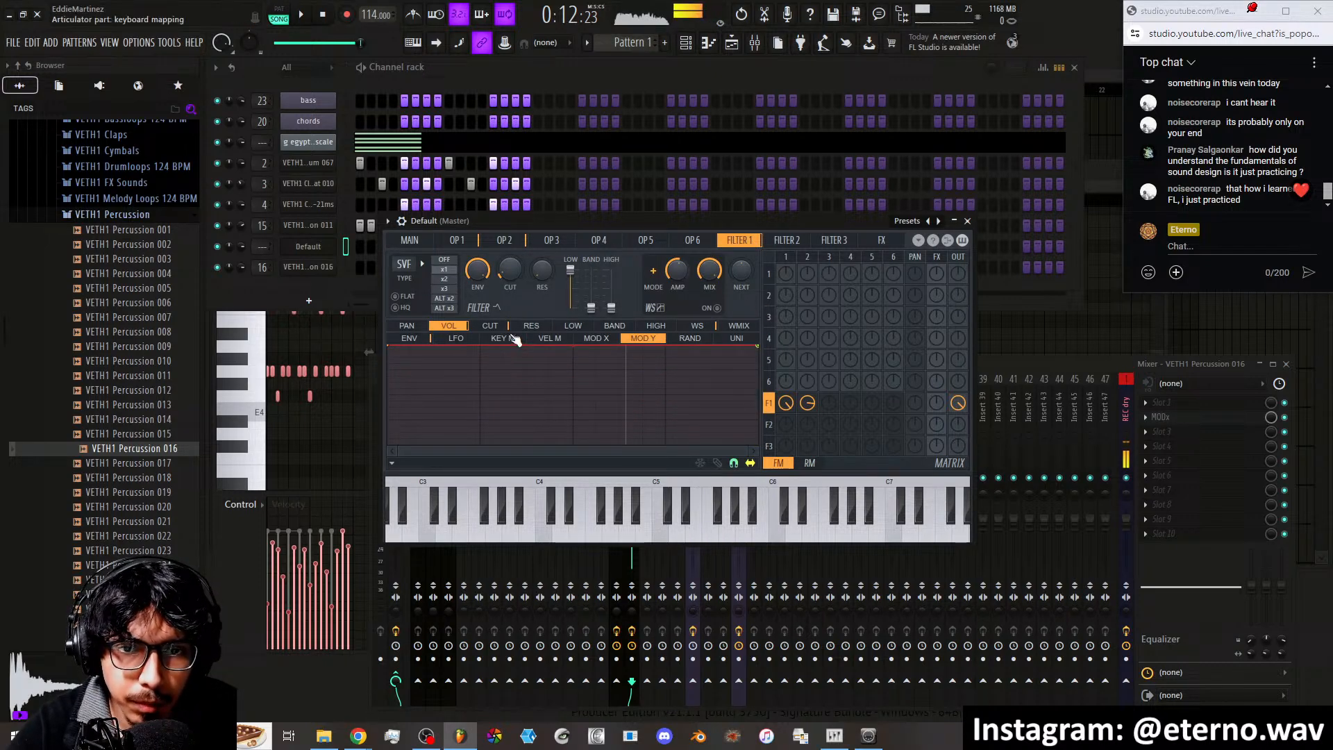
Map modulation Y to filter 1's band level with a falling curve, and move the modulation XY point to audition it
click(531, 327)
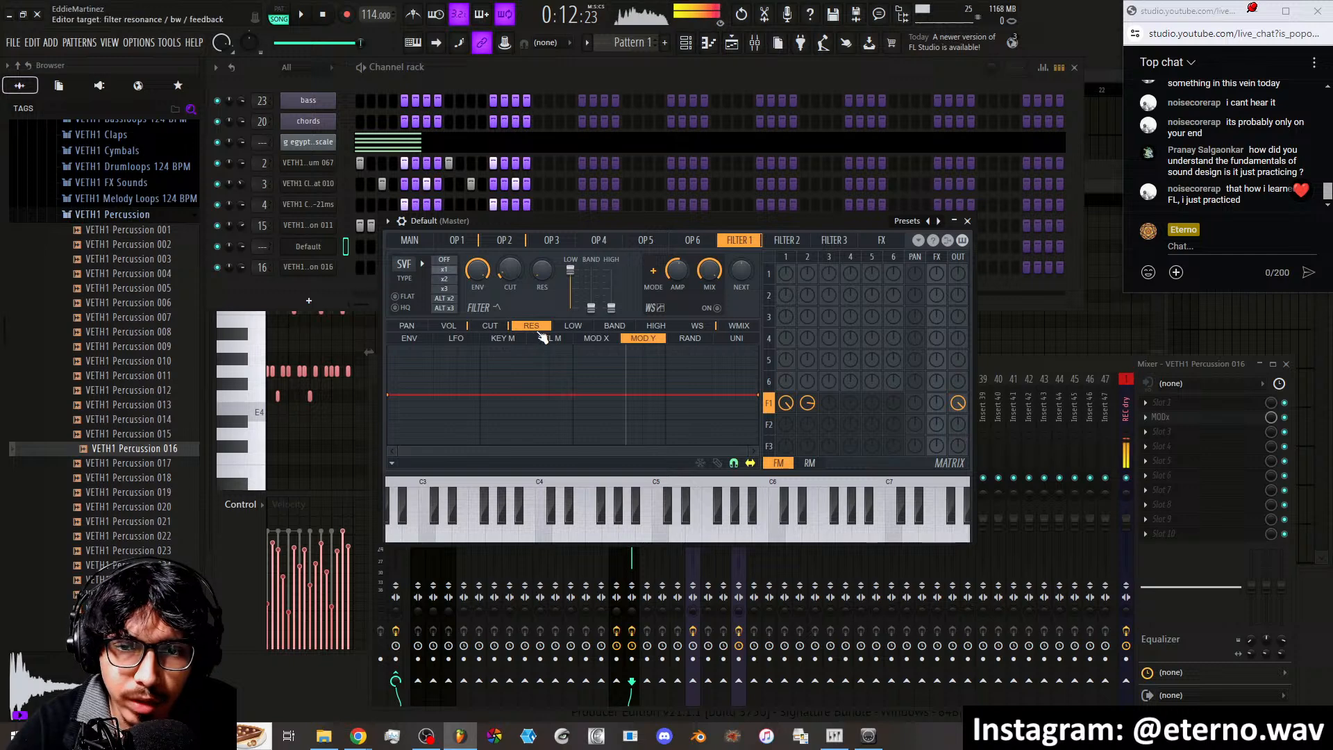
click(616, 327)
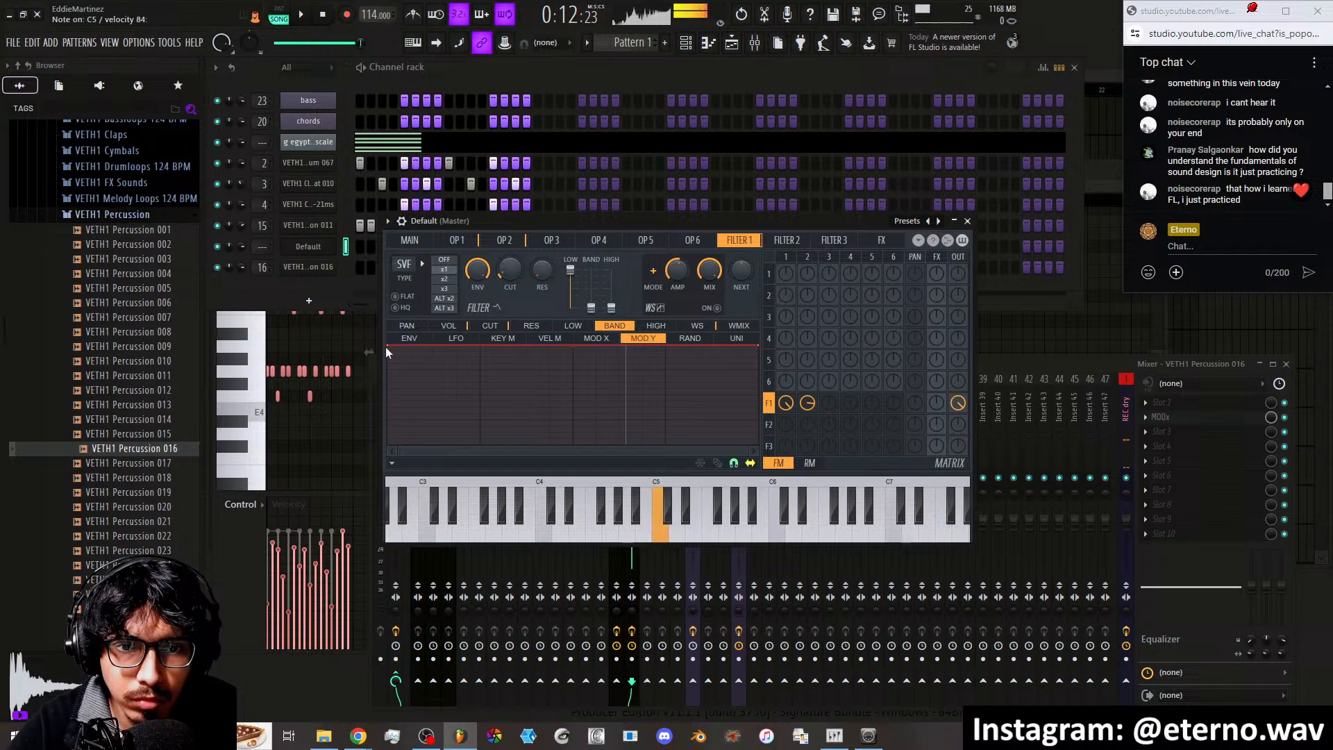
drag(762, 346, 758, 443)
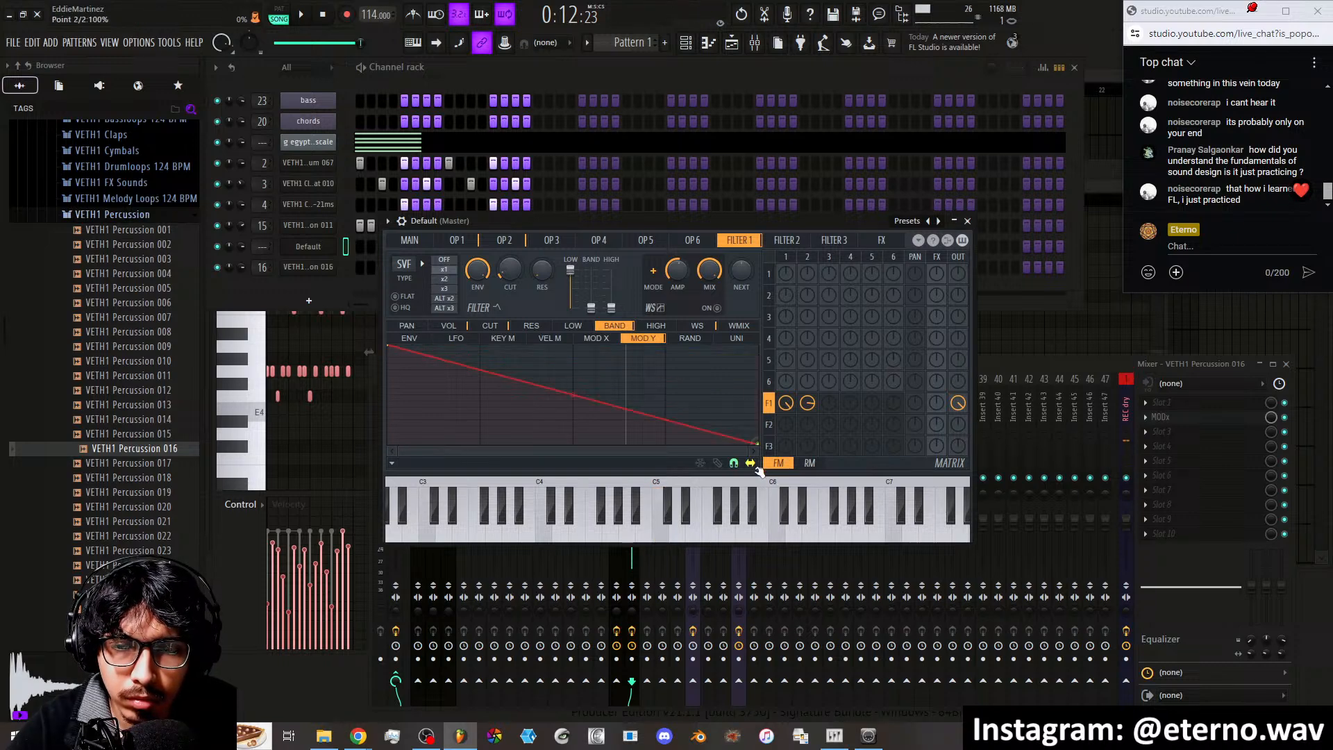
click(432, 243)
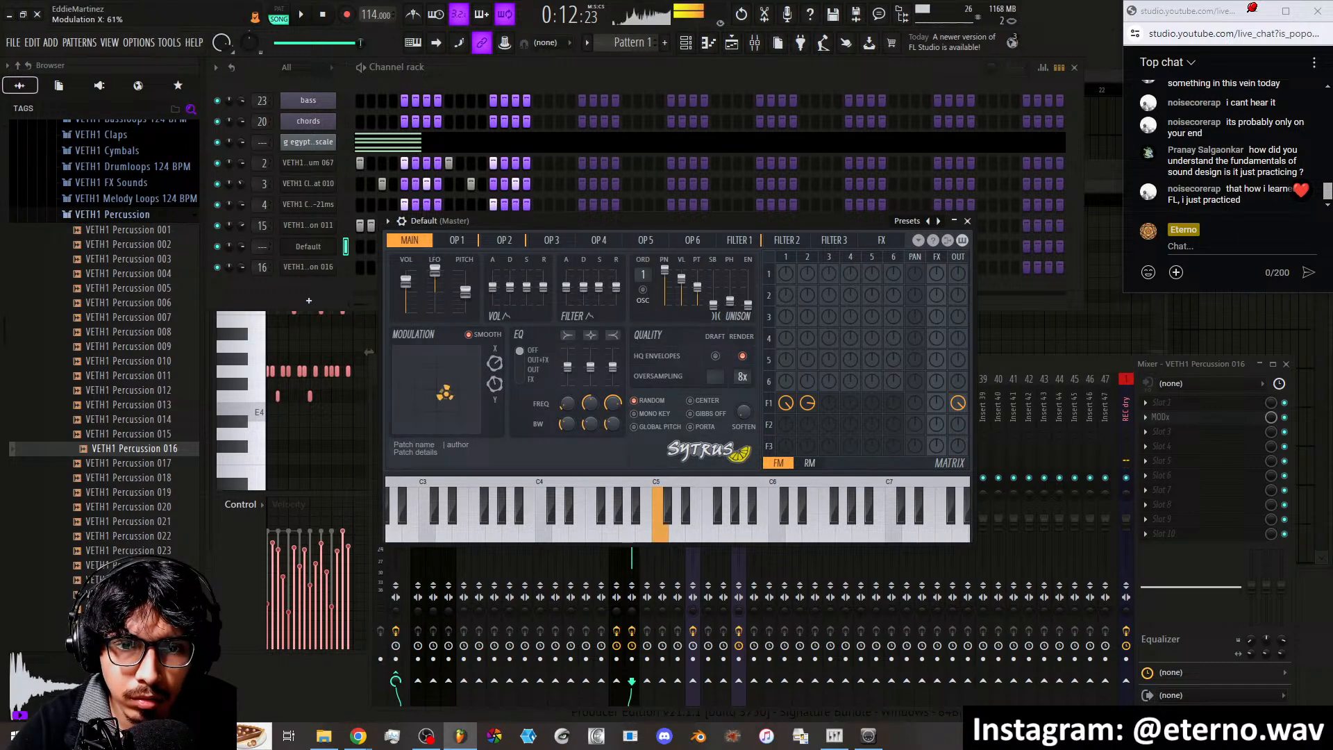
drag(412, 380, 459, 368)
Lengthen the decay and raise the sustain level of filter 1's volume envelope
click(504, 240)
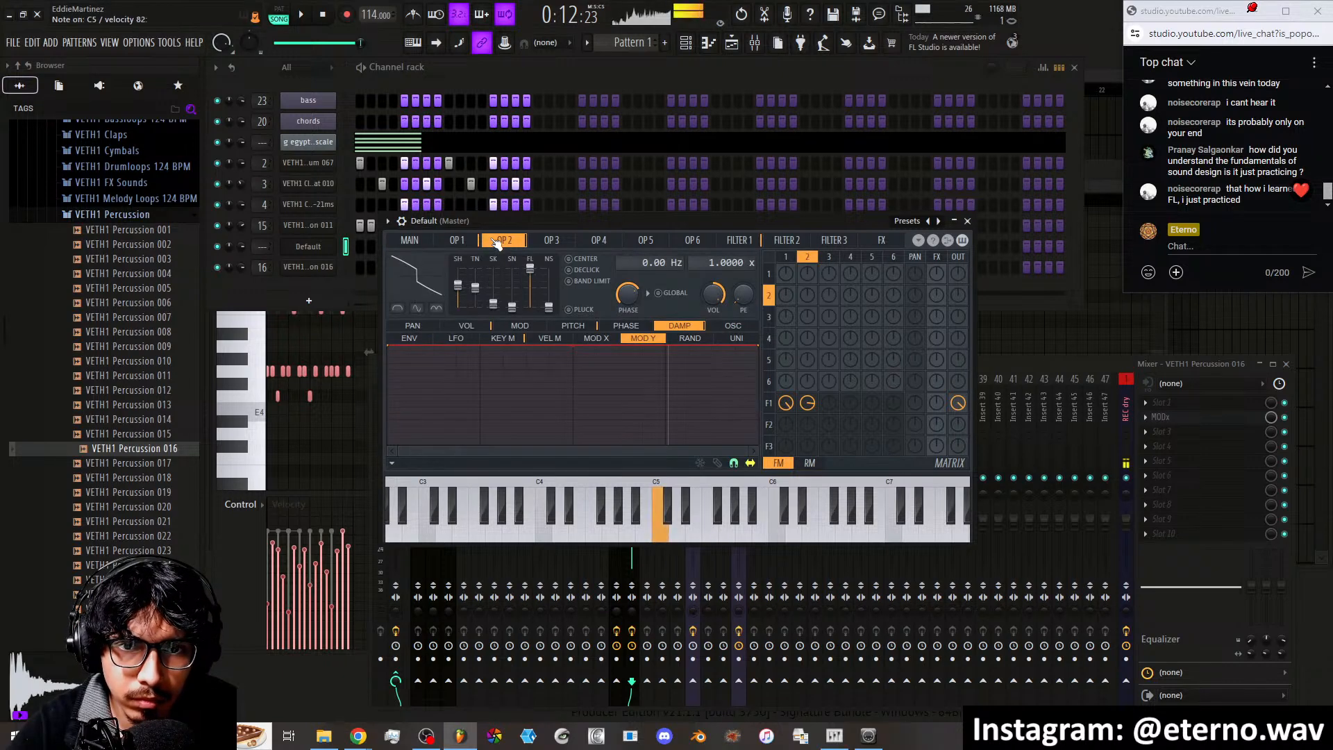
click(738, 241)
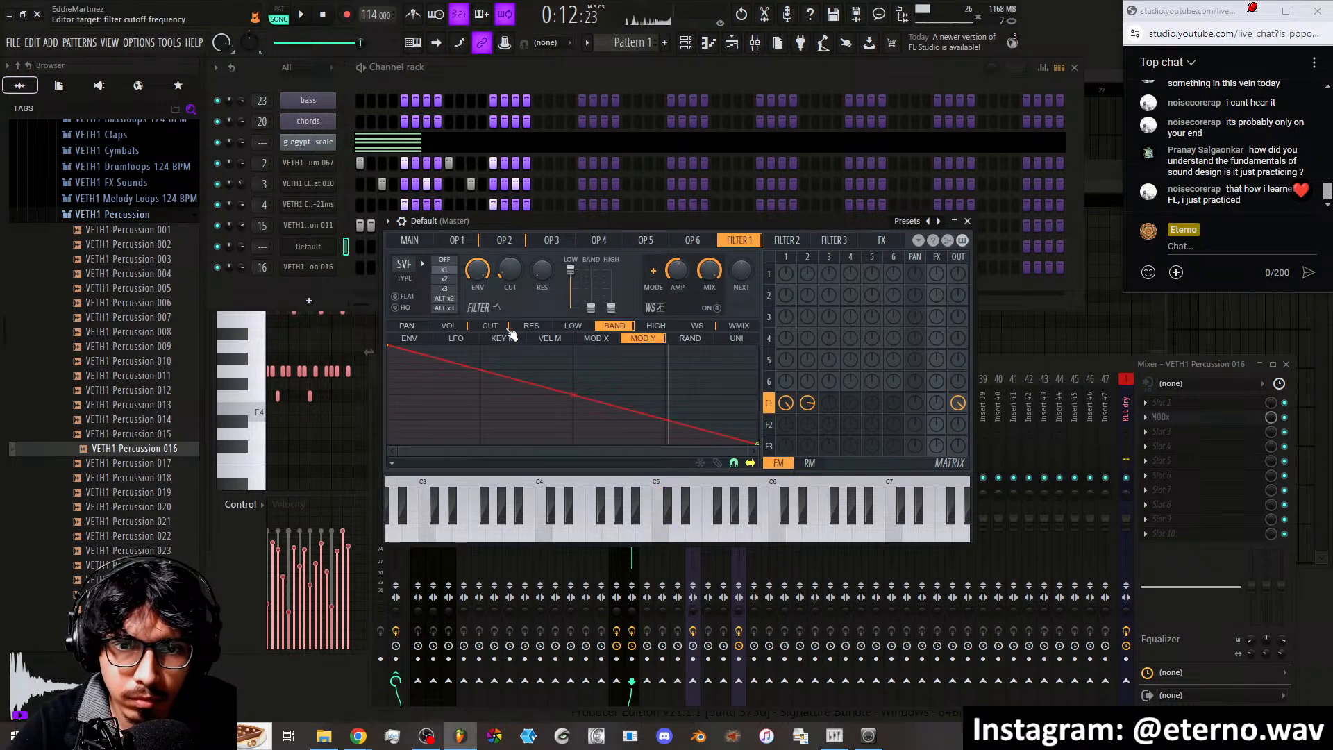
click(449, 326)
click(419, 340)
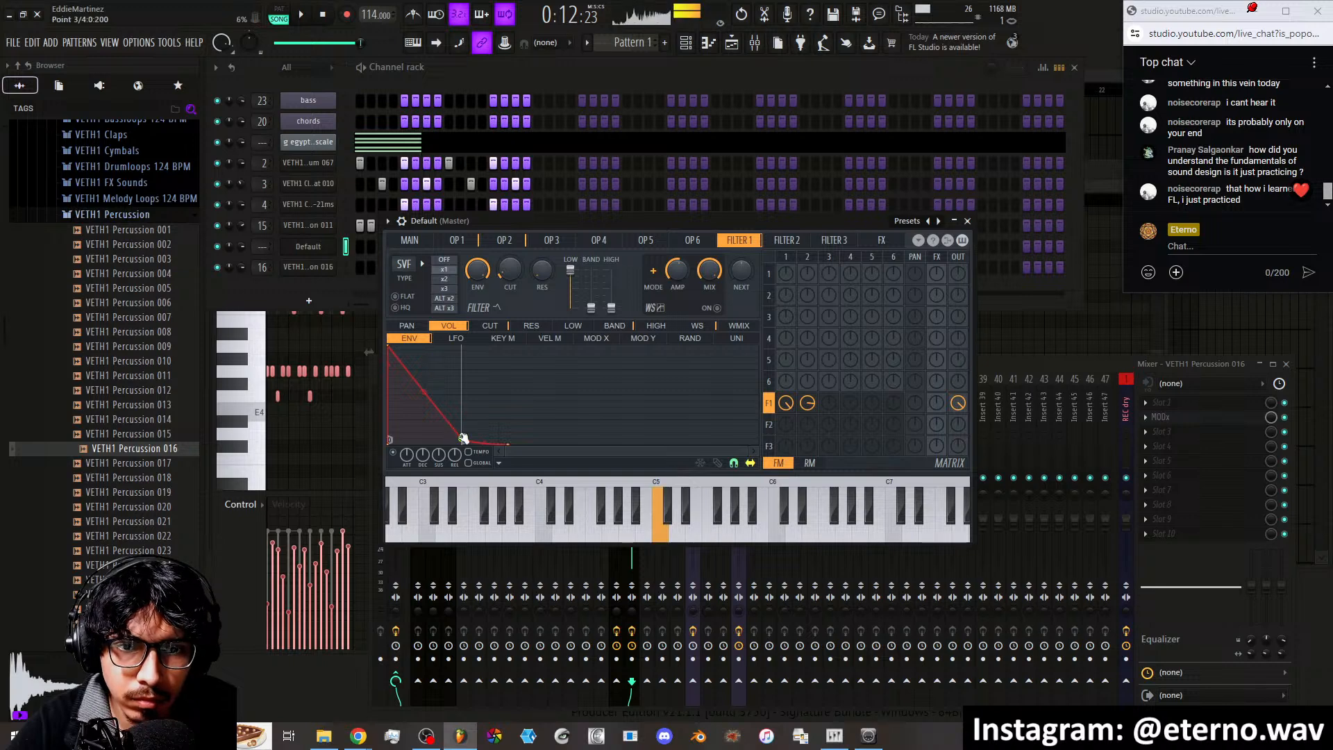
drag(463, 440, 575, 386)
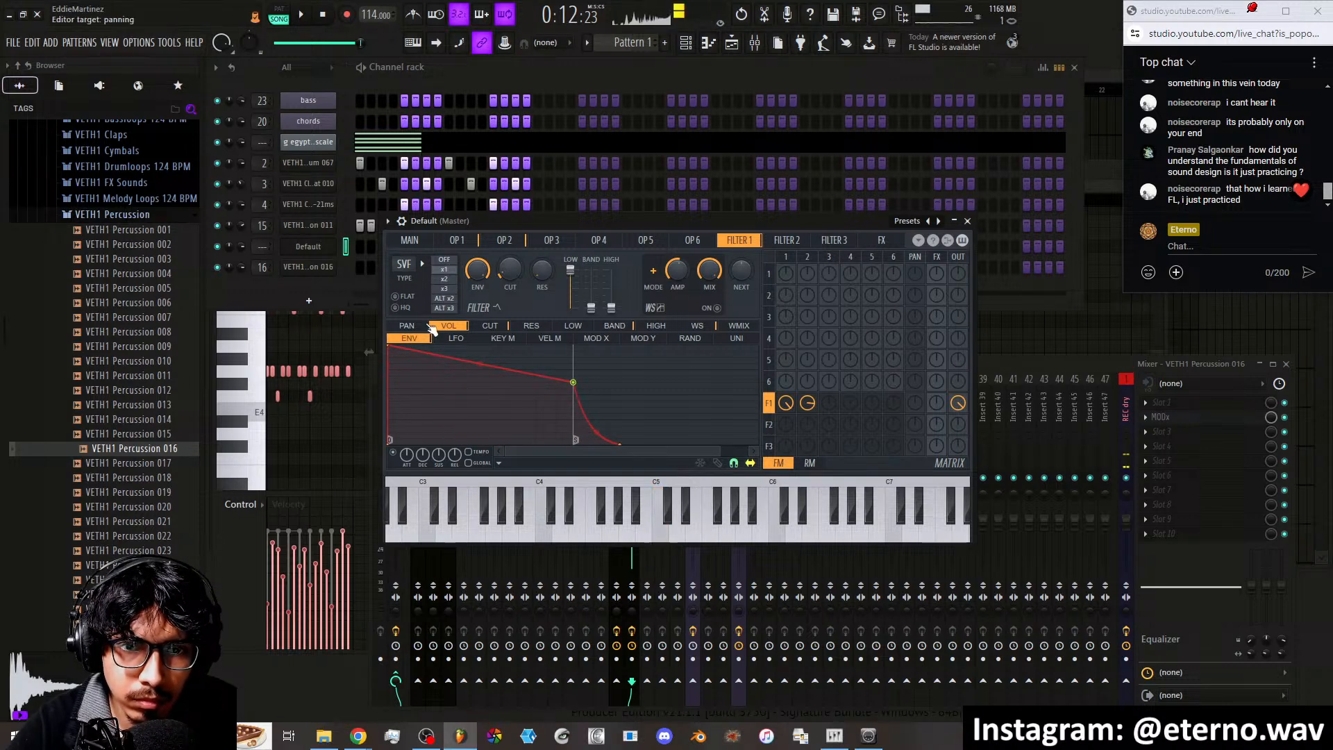
Raise the sustain level in the operators' volume envelopes, working through operators 1 and 2
click(458, 241)
drag(583, 414, 601, 372)
click(505, 241)
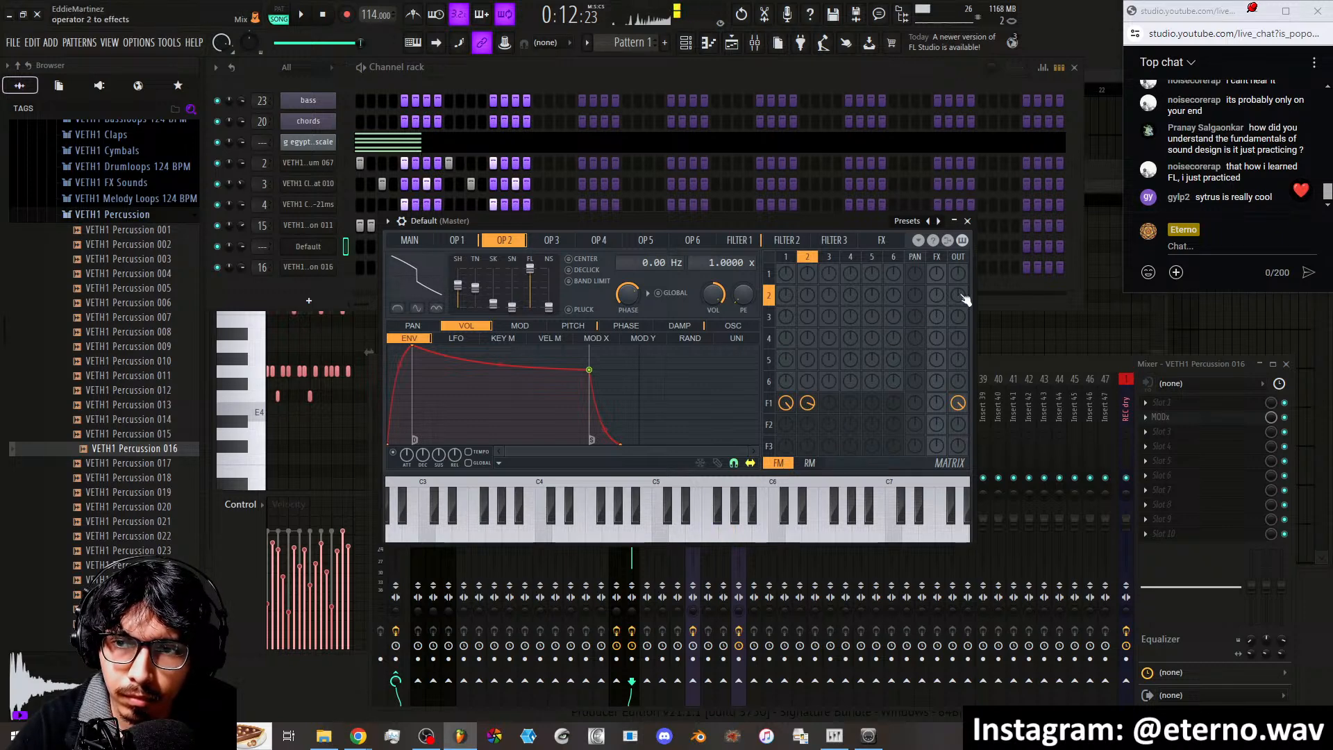
mouse_move(962, 296)
mouse_down()
mouse_move(962, 236)
mouse_move(962, 299)
mouse_up()
Keep filter 1's volume envelope starting at full level, and raise the sustain of its cutoff envelope
click(734, 240)
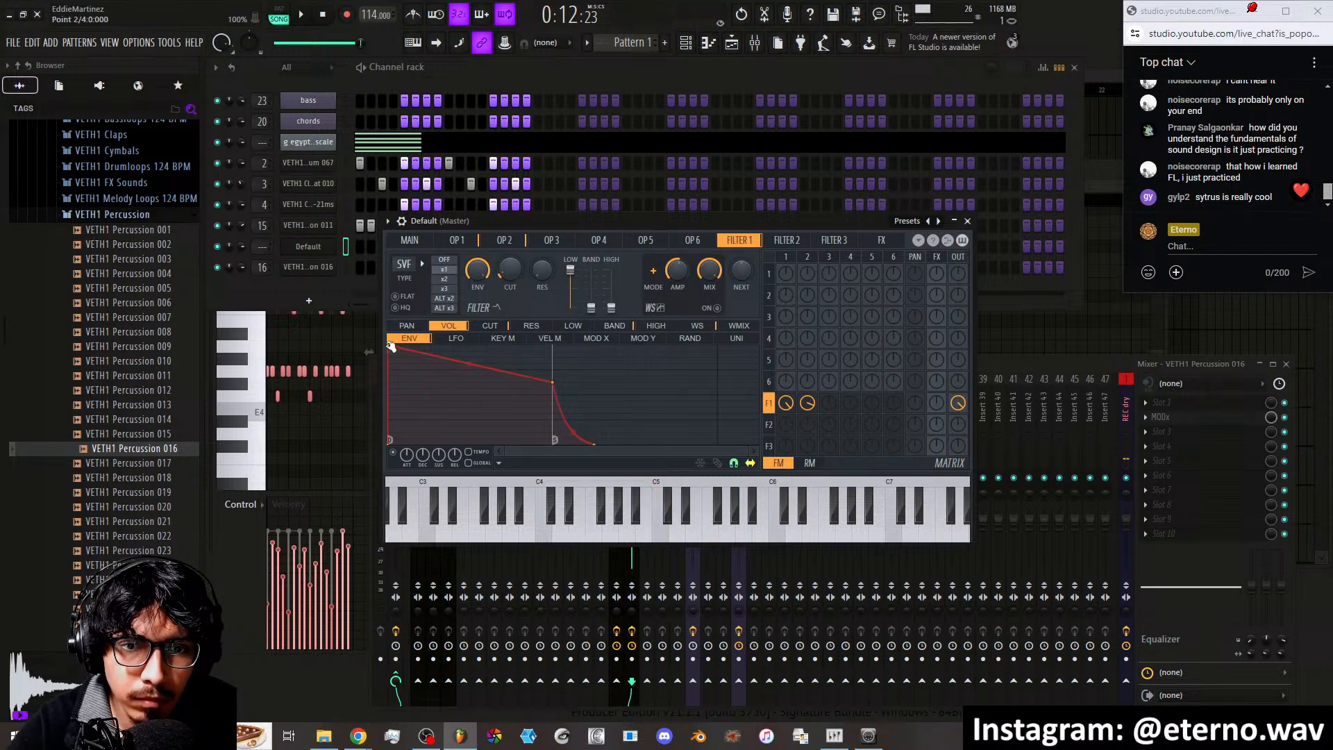
mouse_move(390, 347)
mouse_down()
mouse_move(451, 347)
mouse_move(381, 336)
mouse_up()
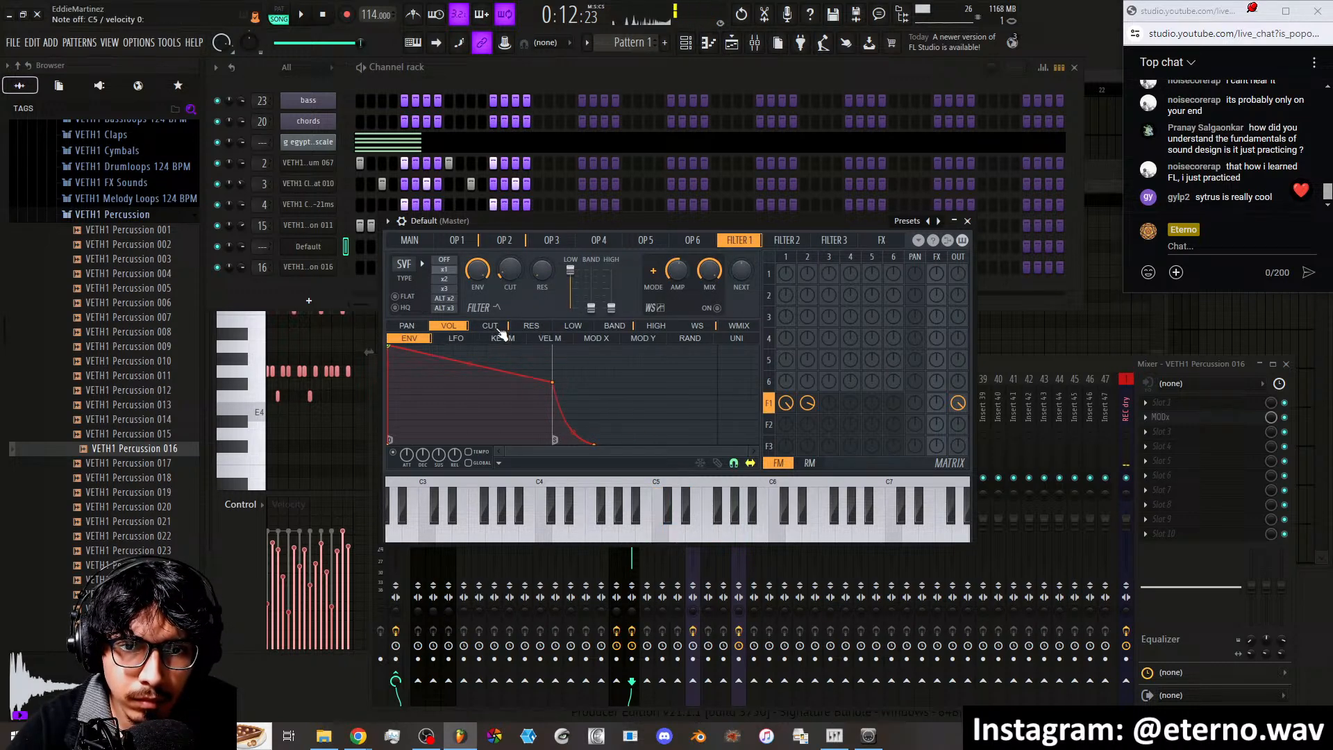
click(497, 328)
drag(463, 435, 429, 396)
click(415, 241)
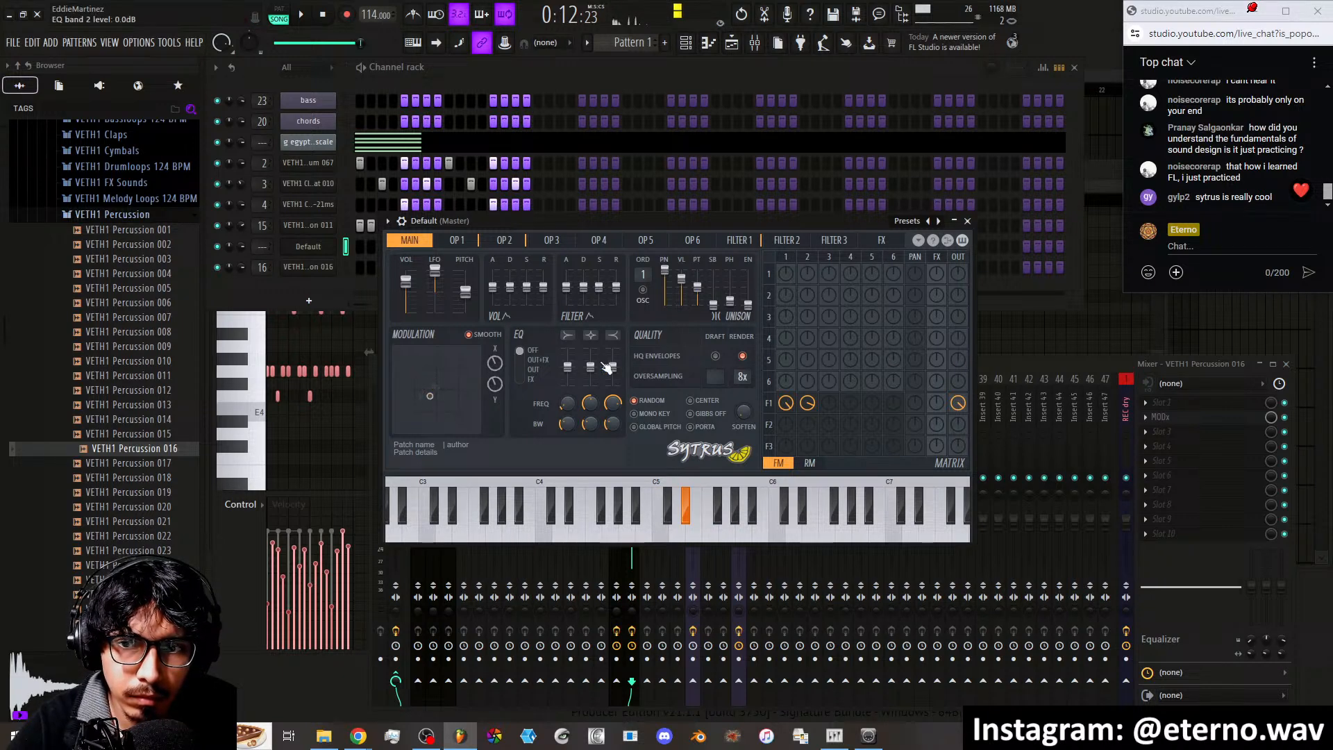
Readjust filter 1's cutoff envelope with a higher sustain, and lower its volume envelope's sustain to the minimum
click(739, 240)
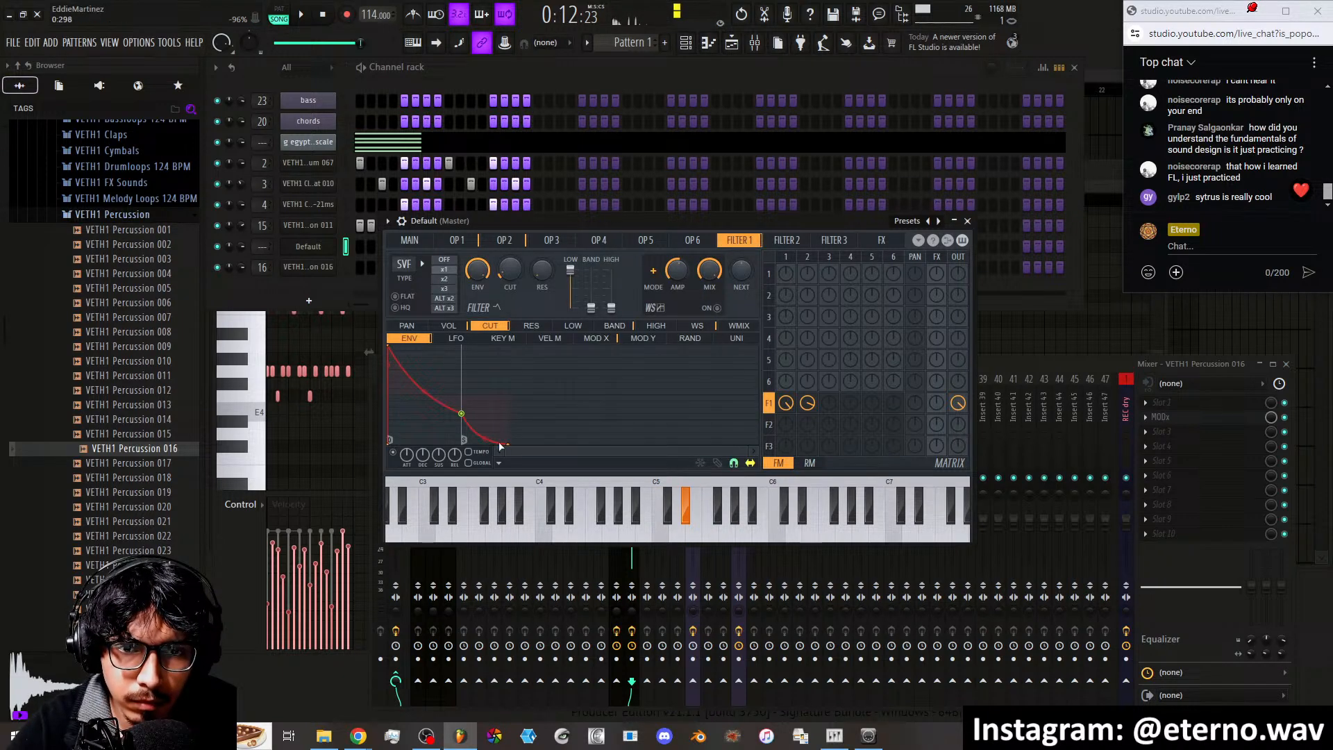
drag(461, 415, 463, 444)
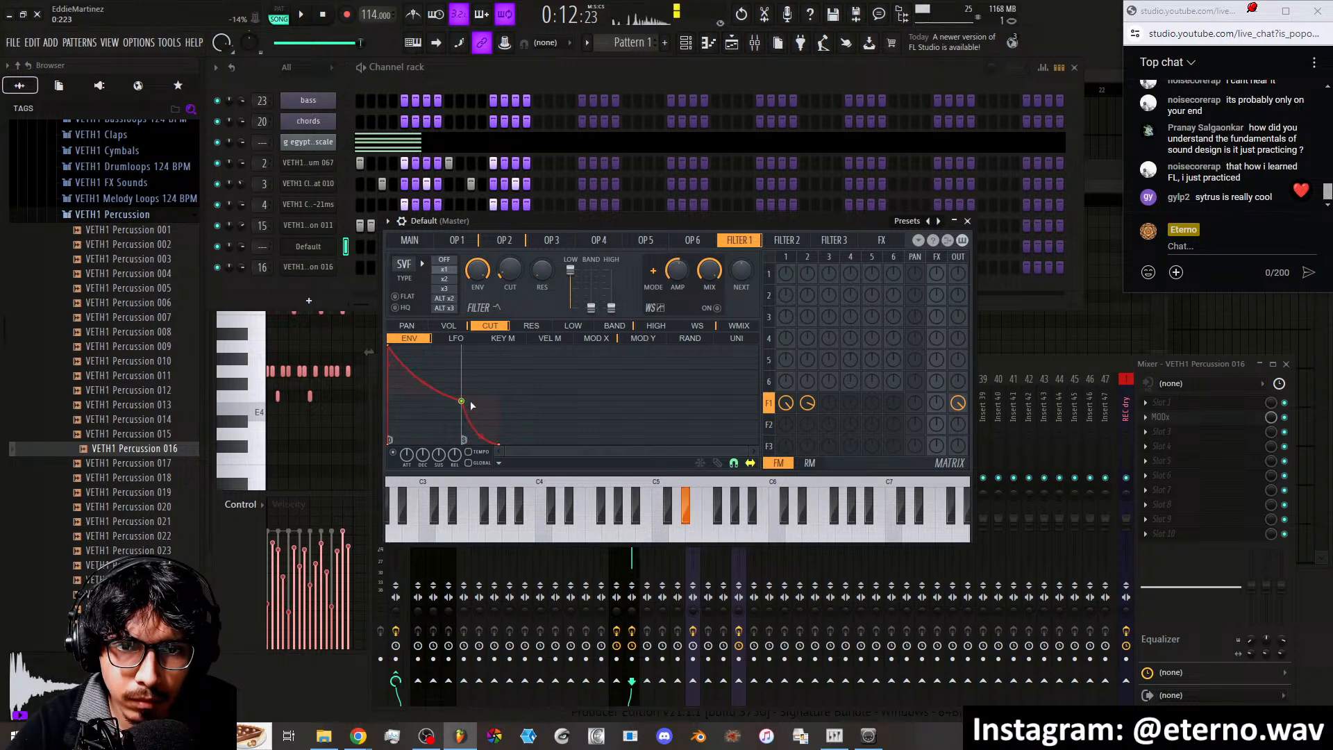
click(450, 326)
drag(555, 385, 545, 449)
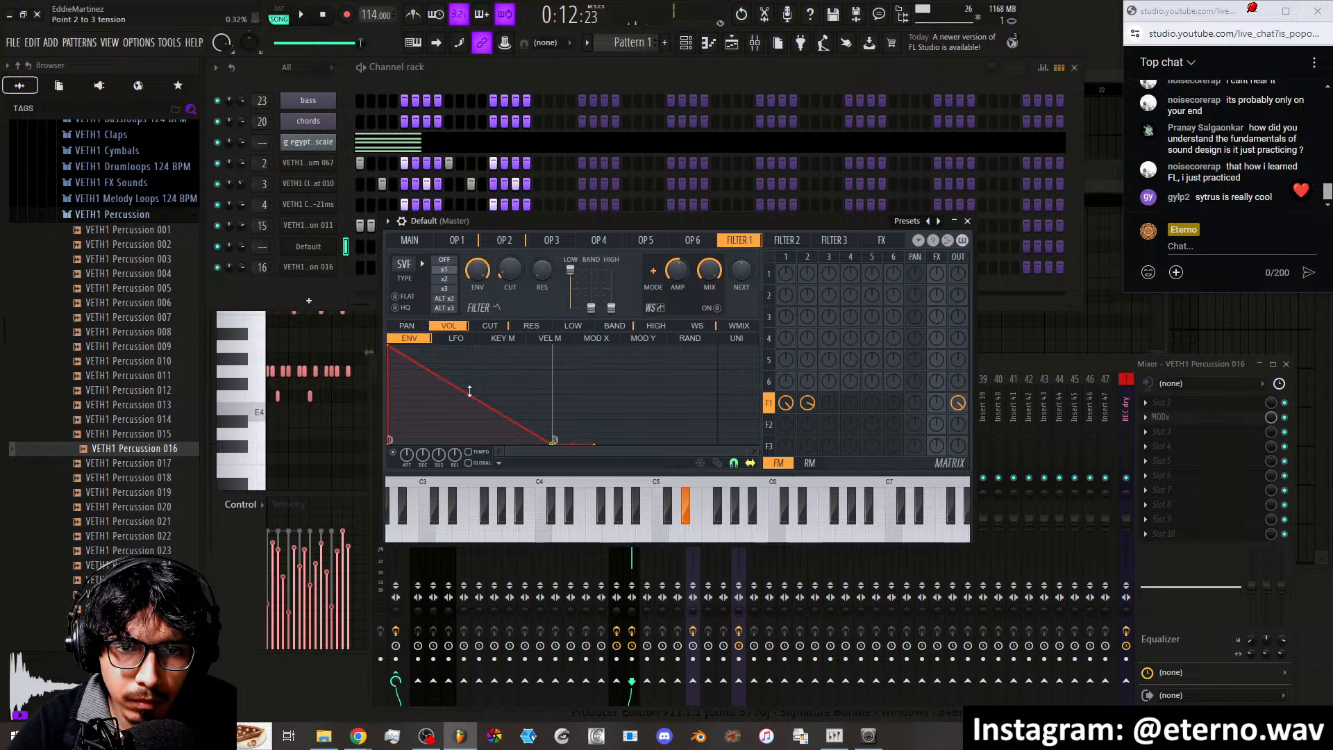
Bend the decay segment of filter 1's volume envelope slightly upward into a convex curve, and close the synth
drag(470, 391, 470, 378)
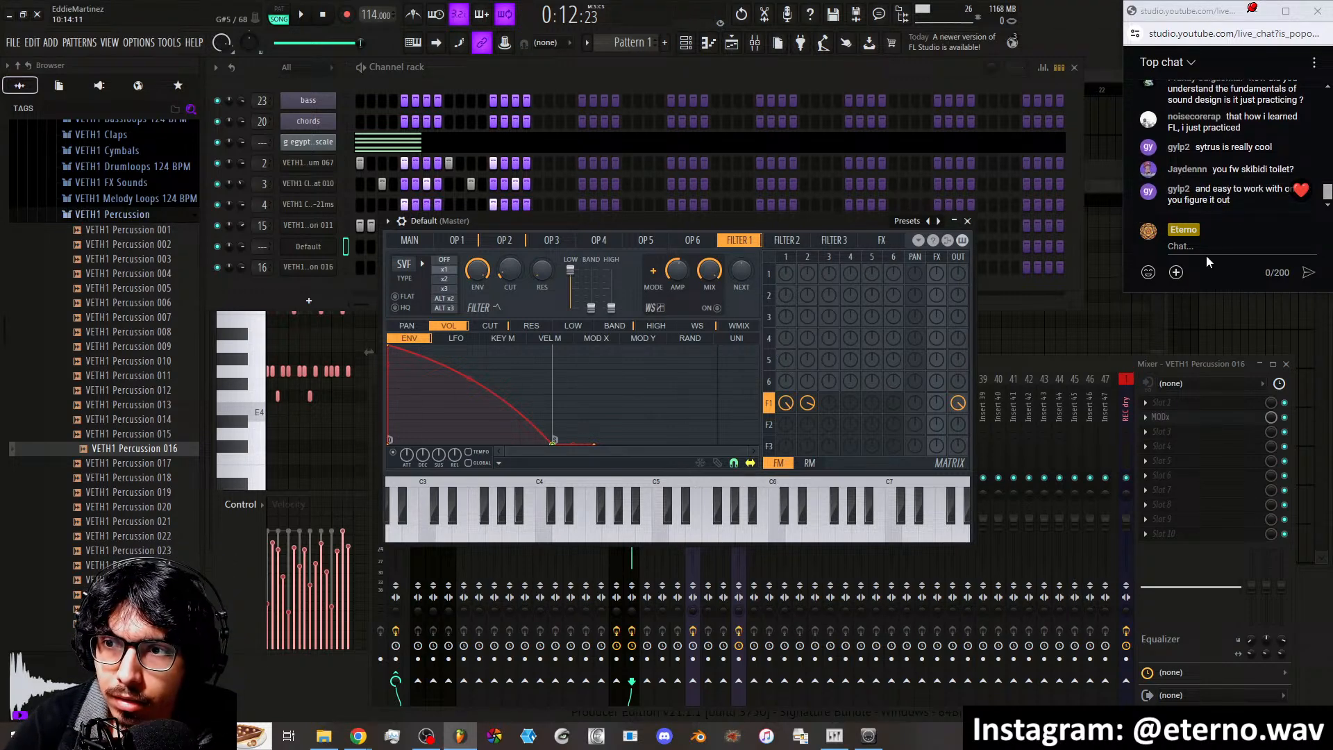
click(967, 221)
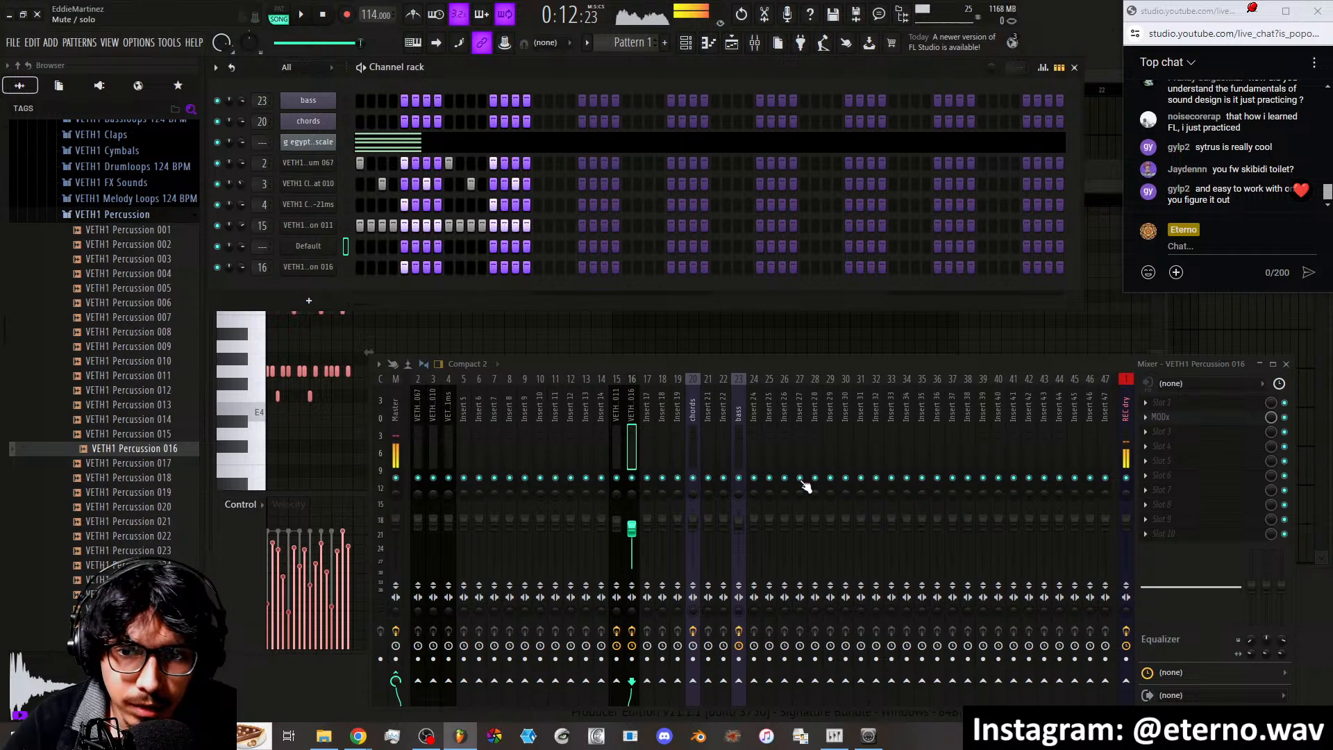
Route the selected synth channel to mixer insert 25 and load the SFeed effect on that track
right_click(770, 431)
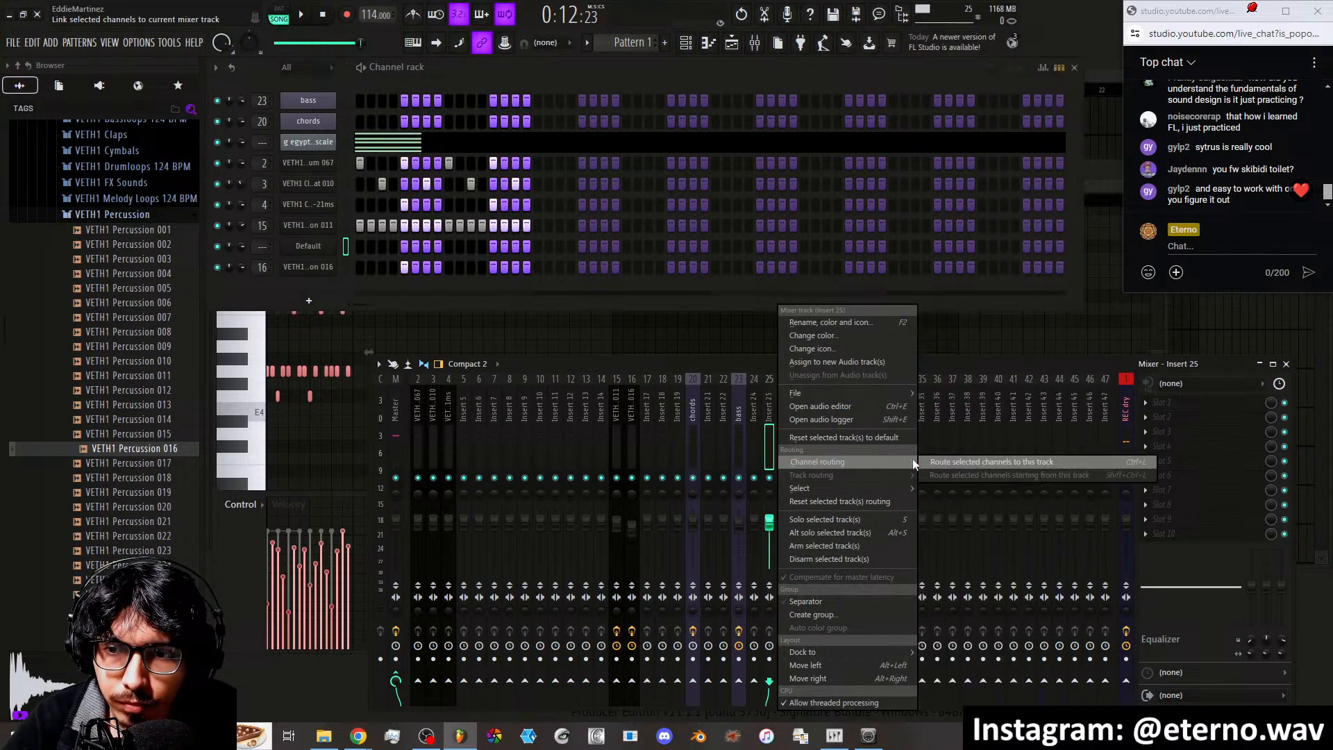
click(927, 462)
click(1156, 403)
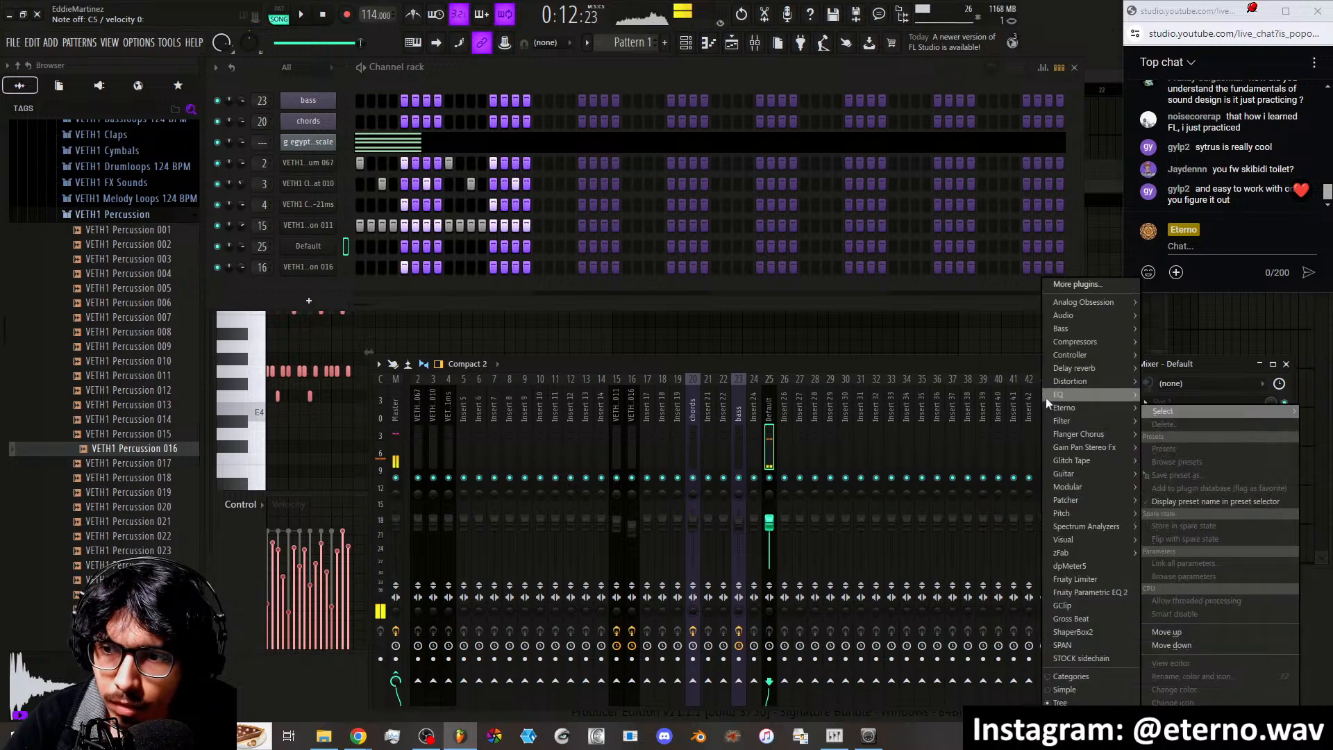
mouse_move(1083, 394)
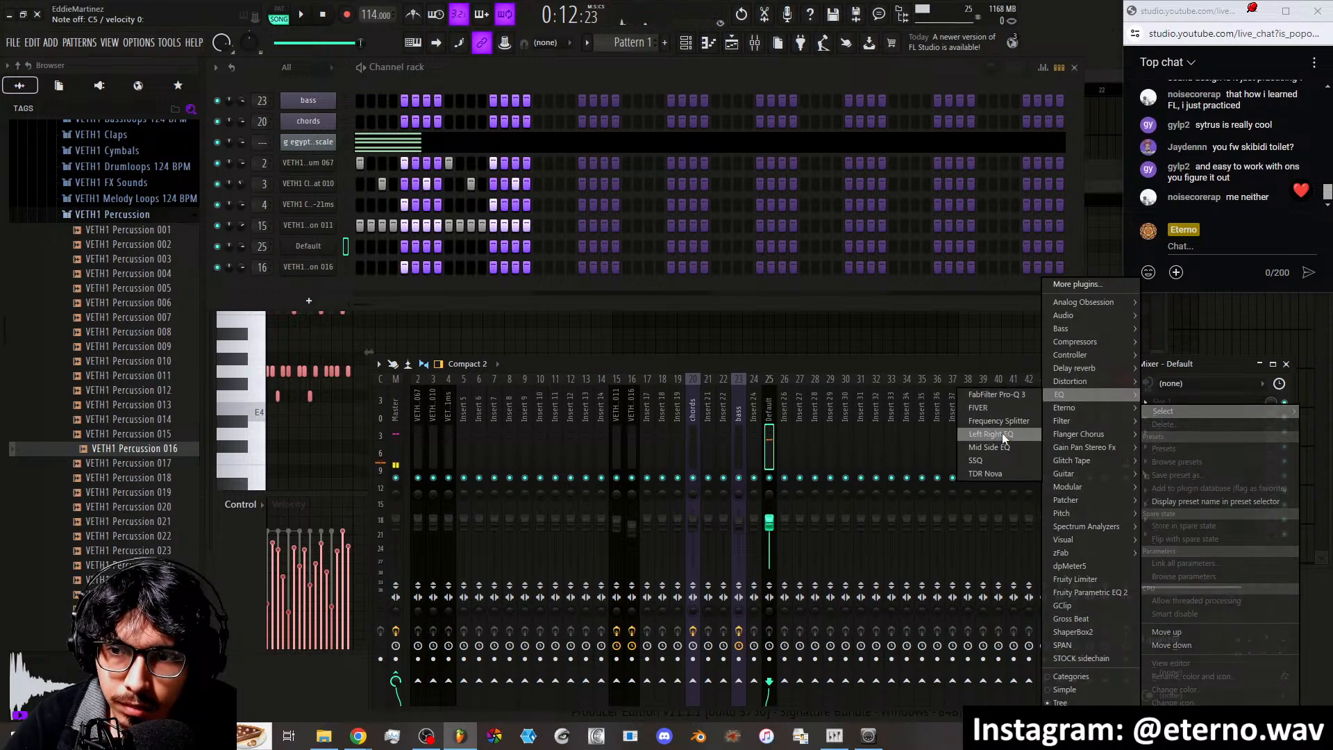
click(1006, 456)
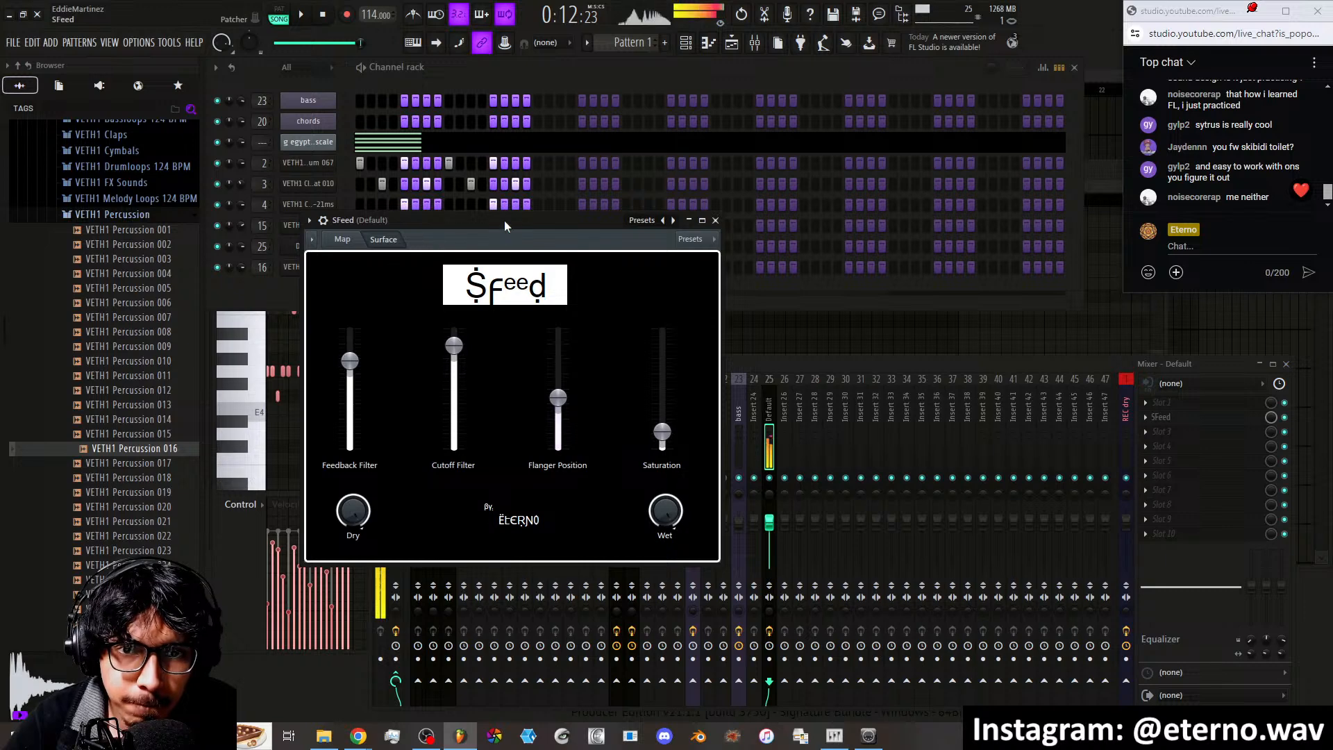
Lower SFeed's Feedback Filter and Cutoff Filter to around the middle of their ranges
drag(504, 220, 675, 235)
drag(520, 375, 519, 401)
drag(624, 360, 624, 409)
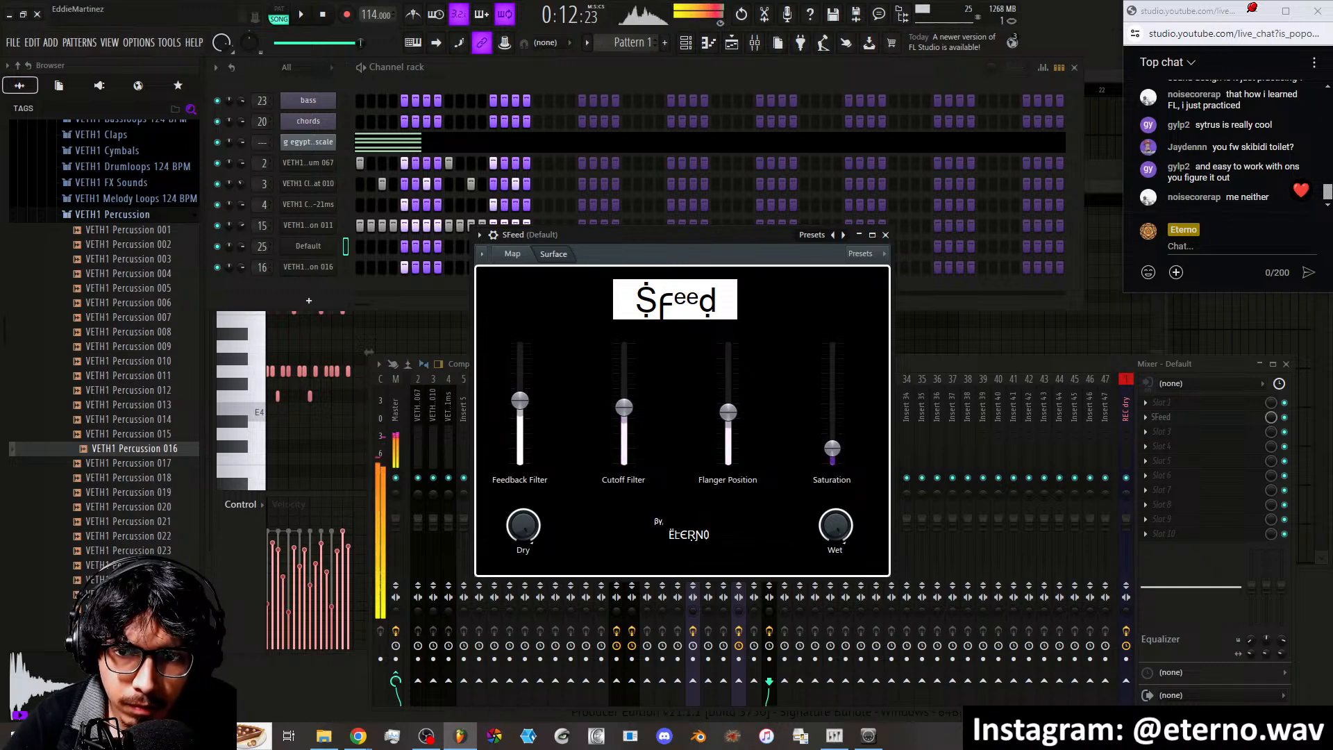
Try out all four SFeed sliders, ending with Feedback Filter and Saturation low, Cutoff Filter near maximum and Flanger Position high
drag(832, 448, 832, 464)
drag(728, 411, 731, 374)
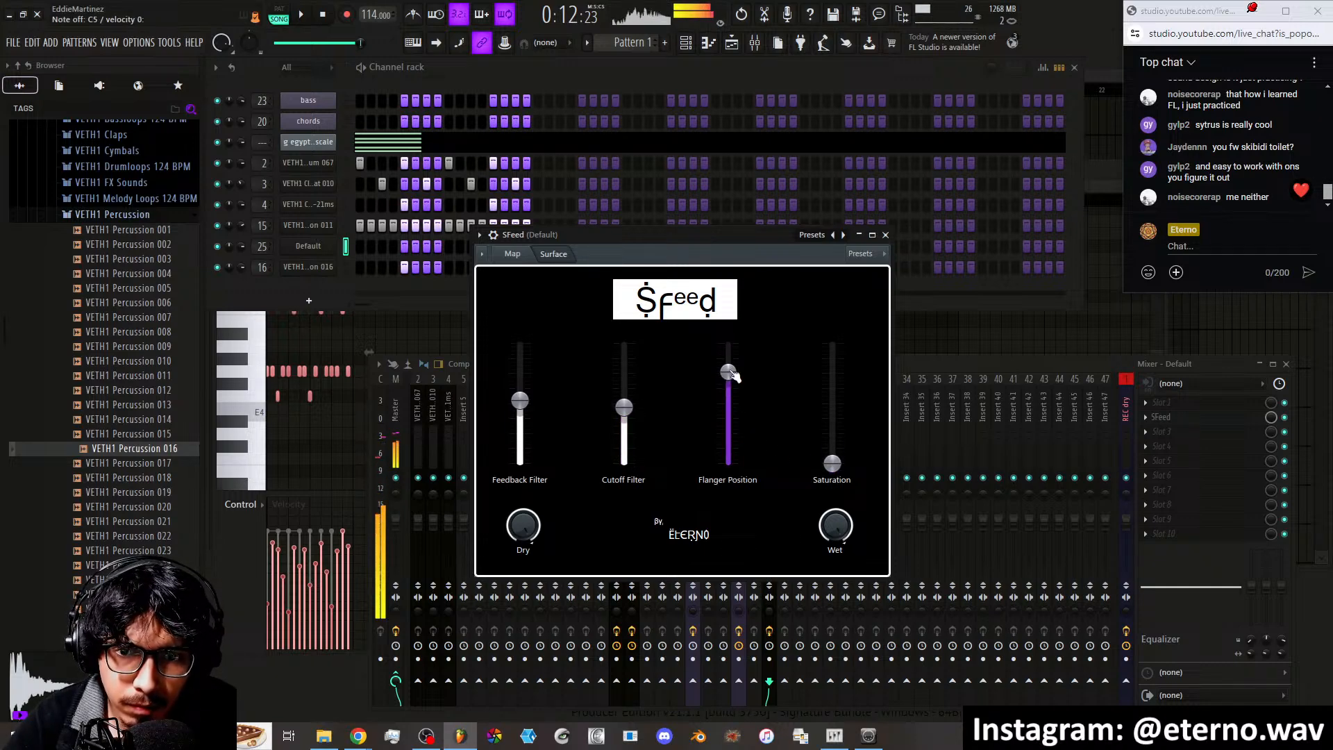
drag(520, 400, 520, 438)
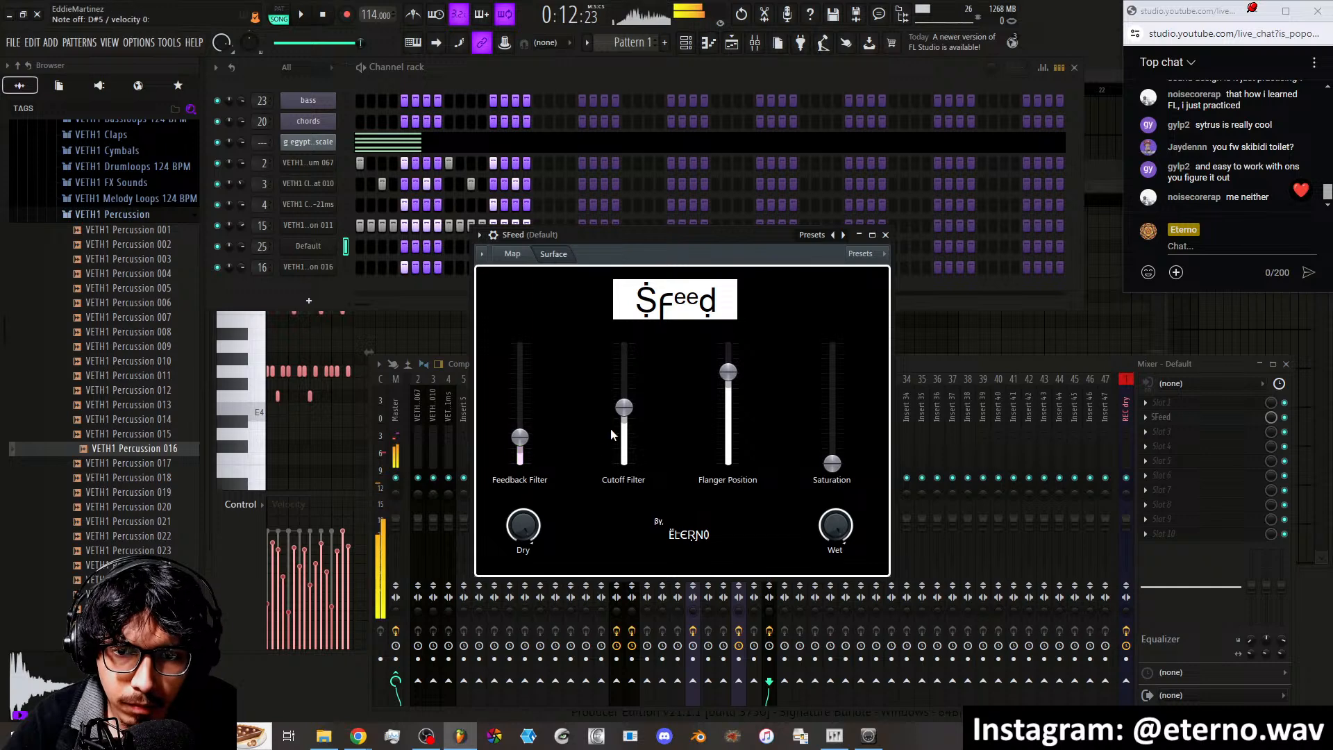
drag(625, 406, 624, 453)
drag(520, 436, 520, 364)
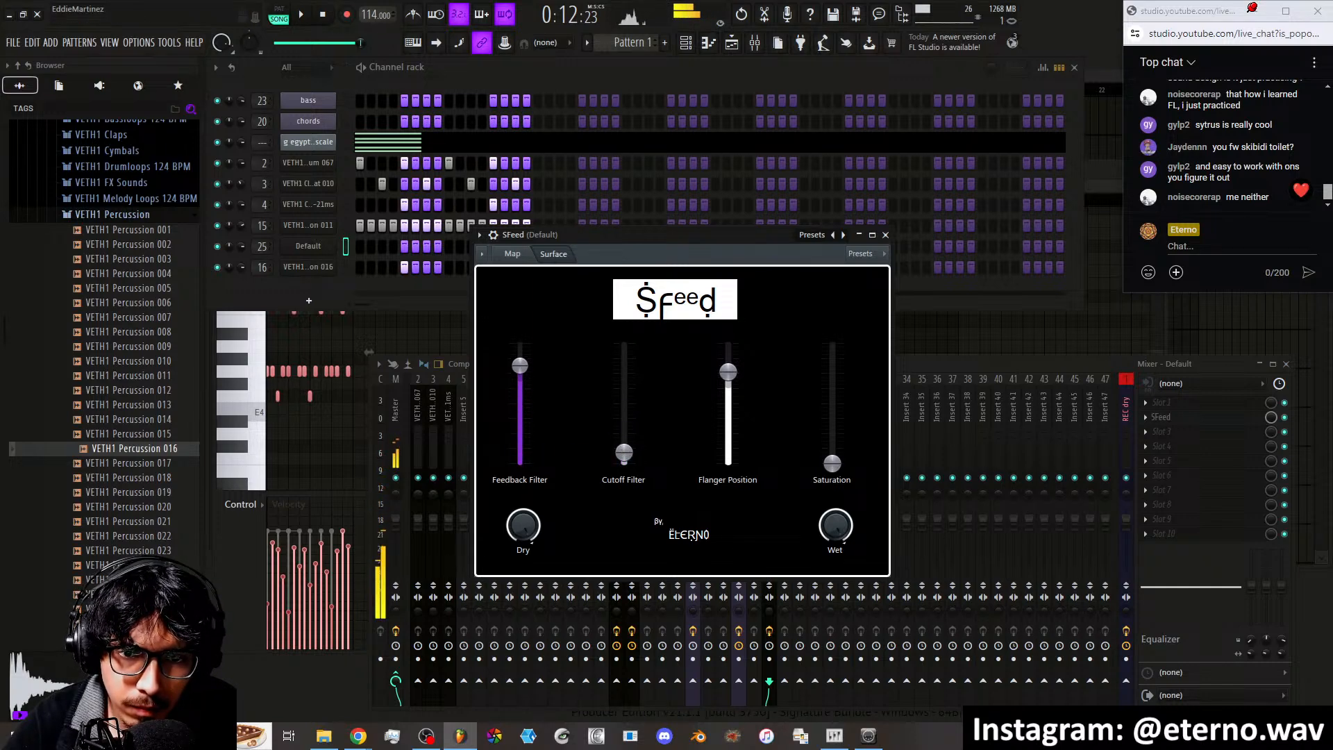
drag(728, 372, 728, 436)
drag(832, 463, 833, 390)
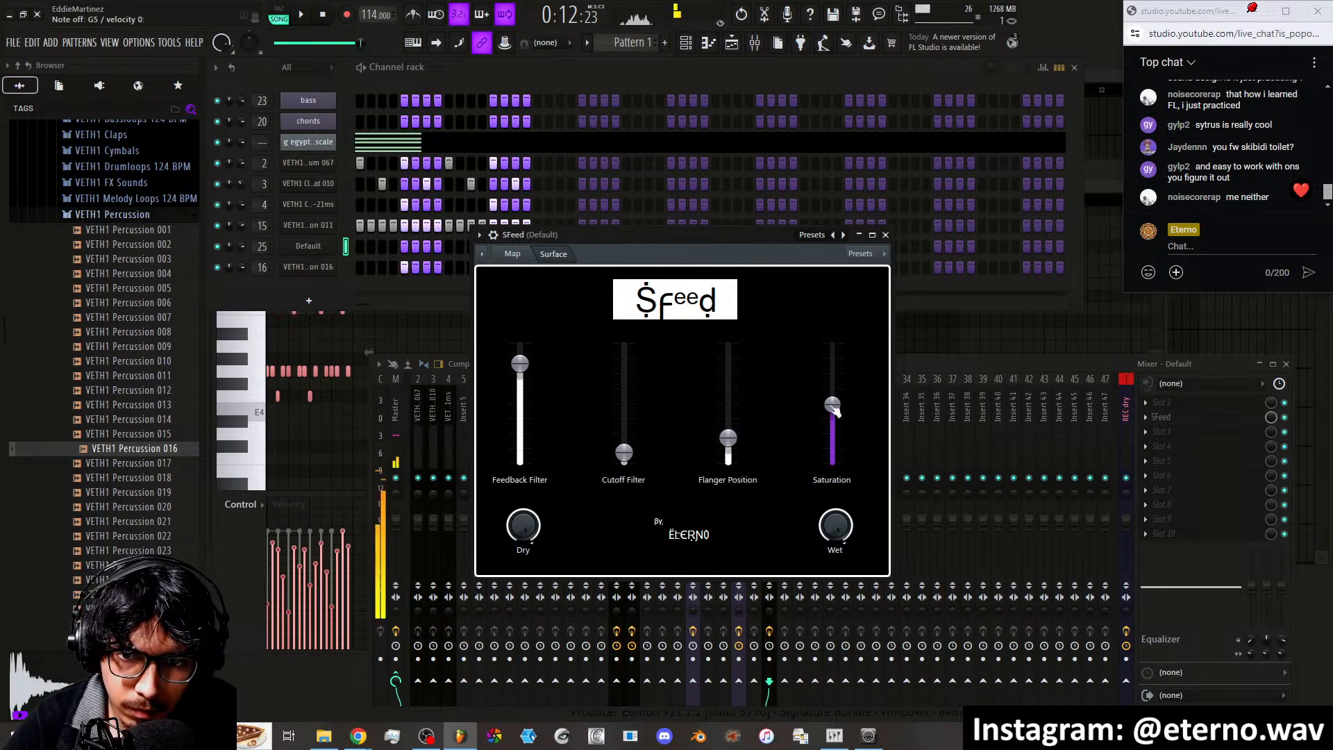
drag(624, 453, 624, 352)
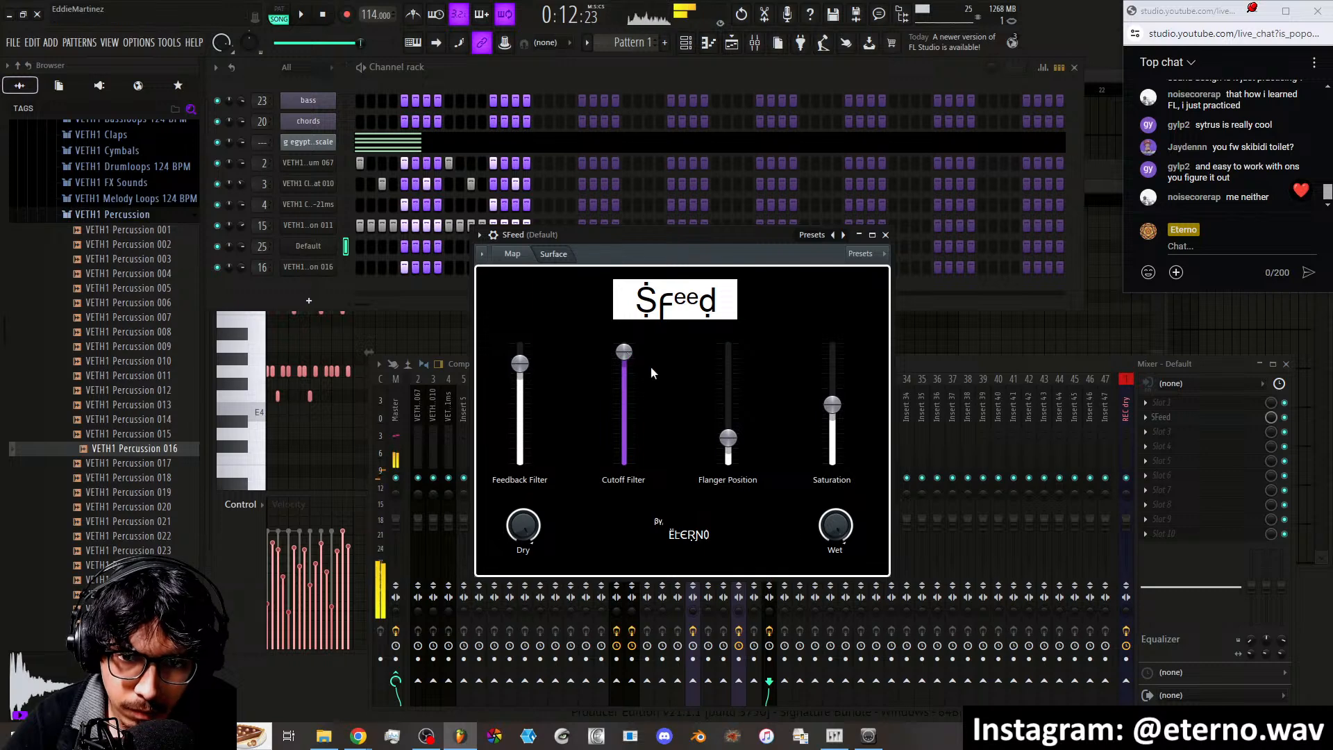
drag(727, 438, 728, 369)
drag(520, 363, 521, 435)
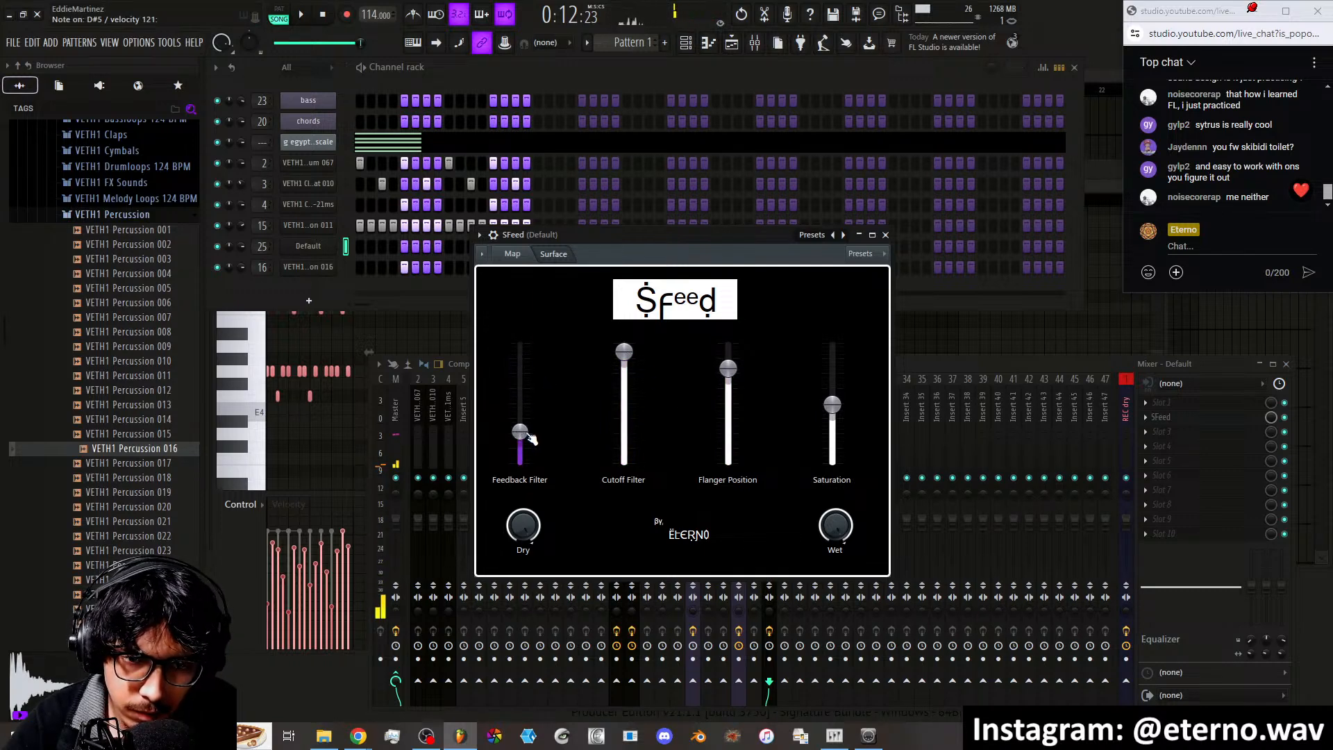
drag(832, 404, 837, 441)
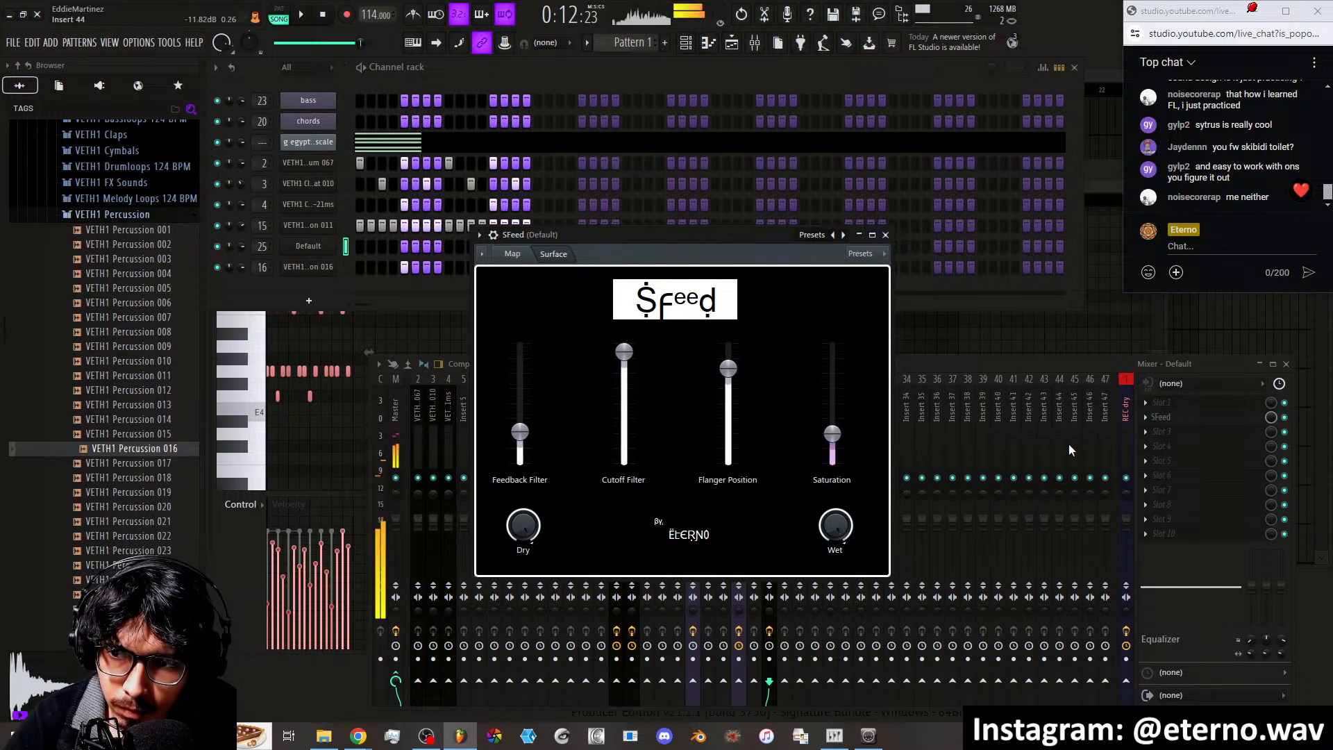
Load Eterno's Dimension 333 into effect slot 3 of the Default insert and move its window up over the channel rack
click(1186, 439)
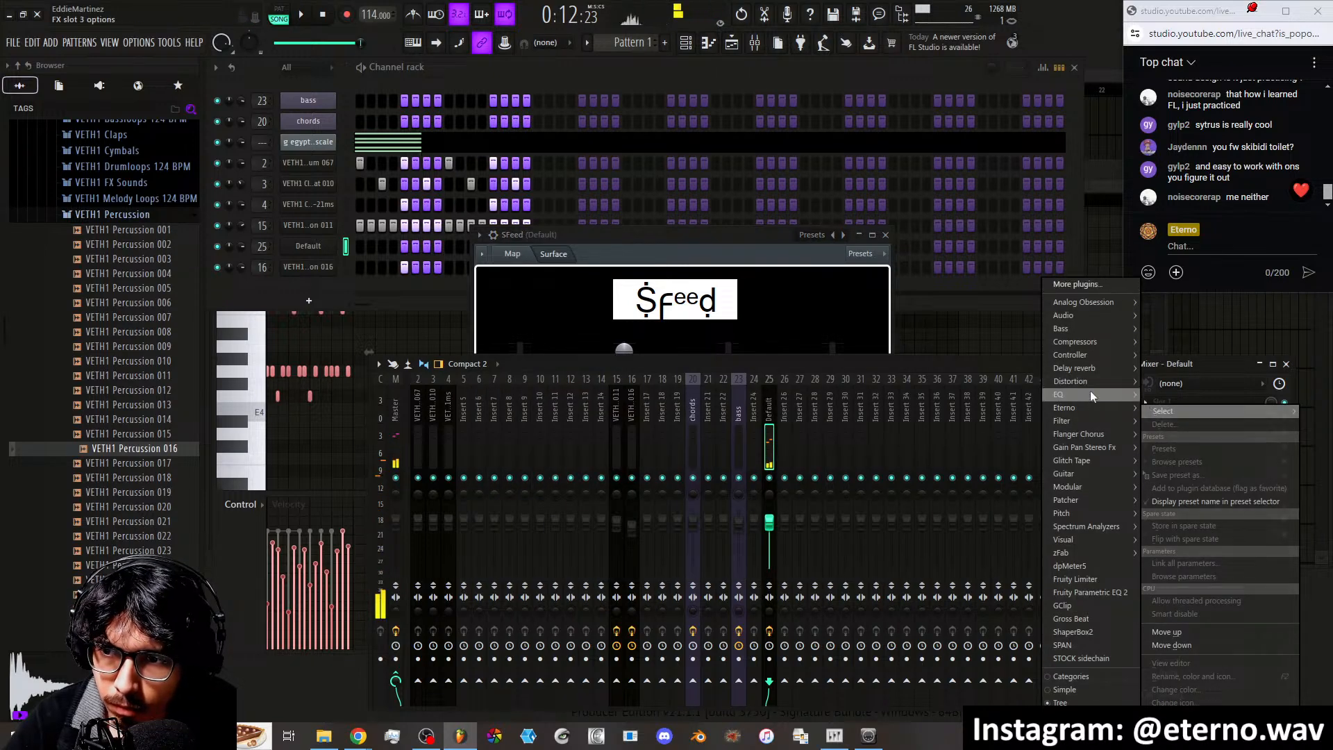
mouse_move(1084, 407)
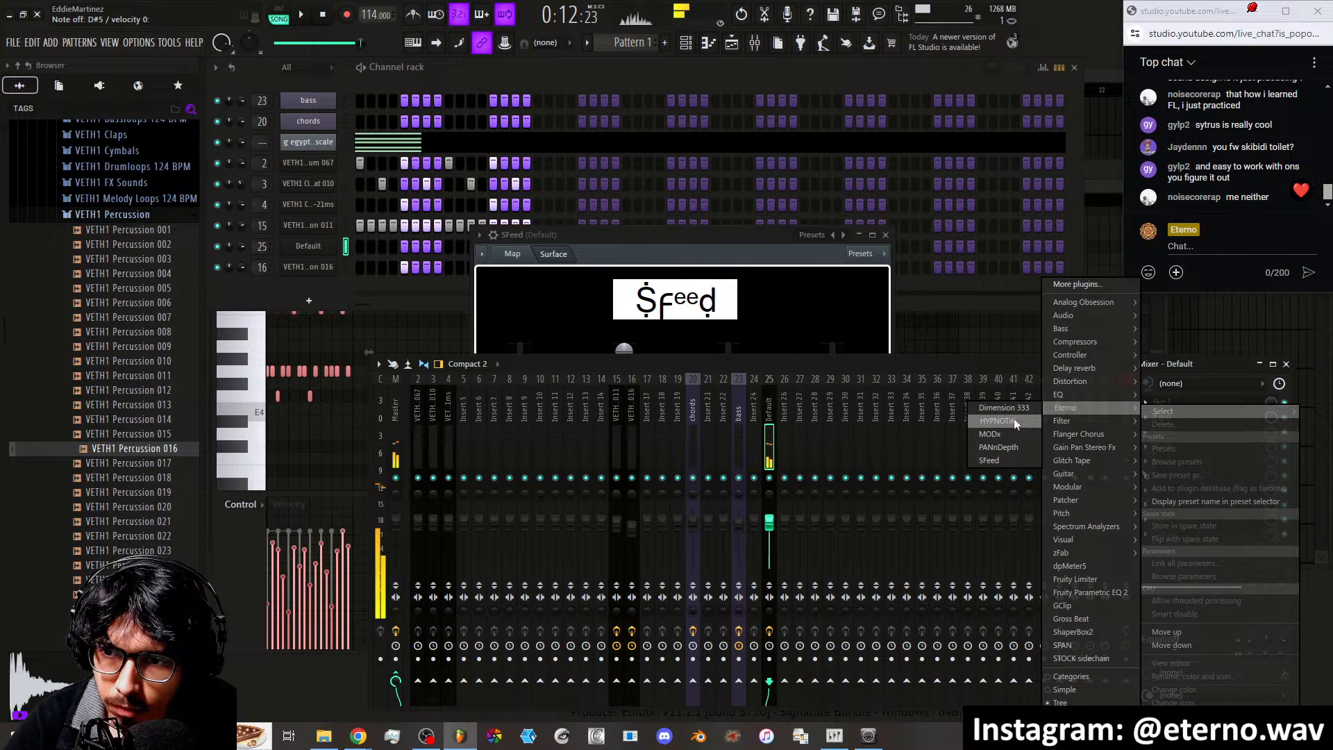
click(1011, 408)
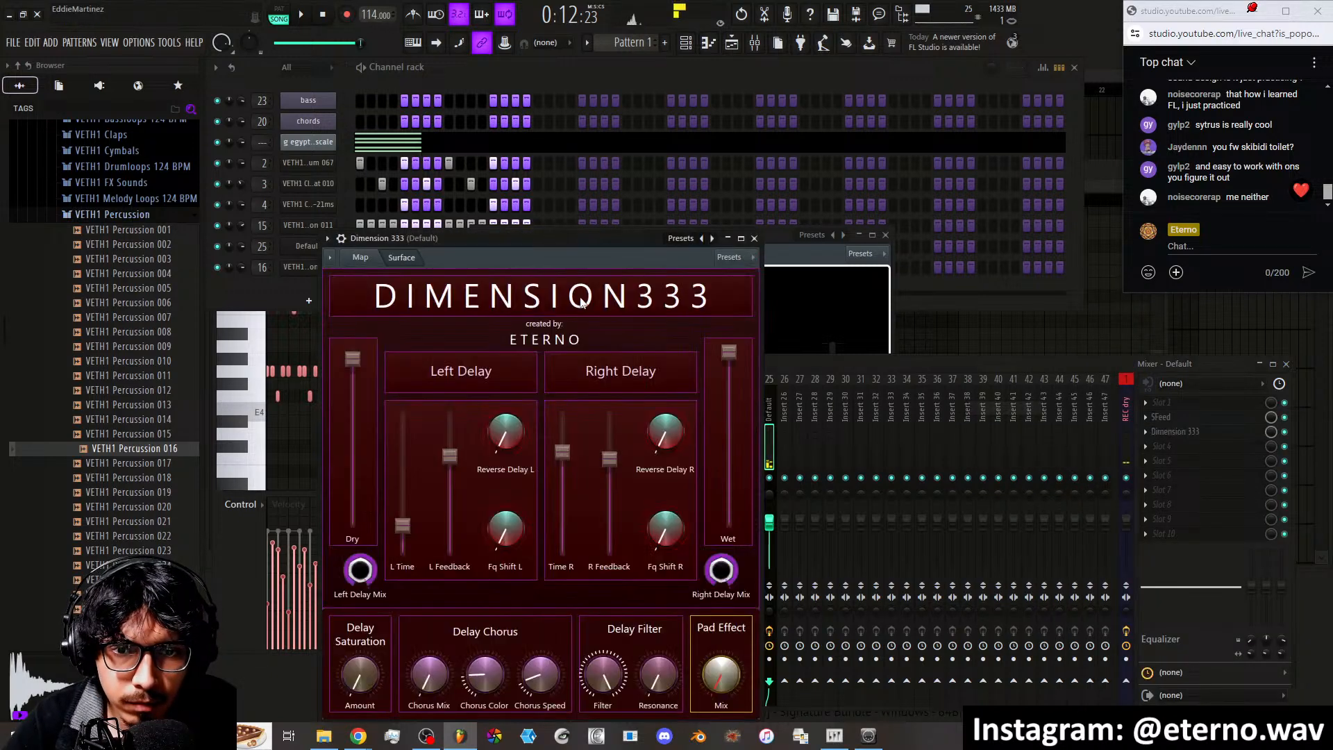
drag(549, 251, 606, 139)
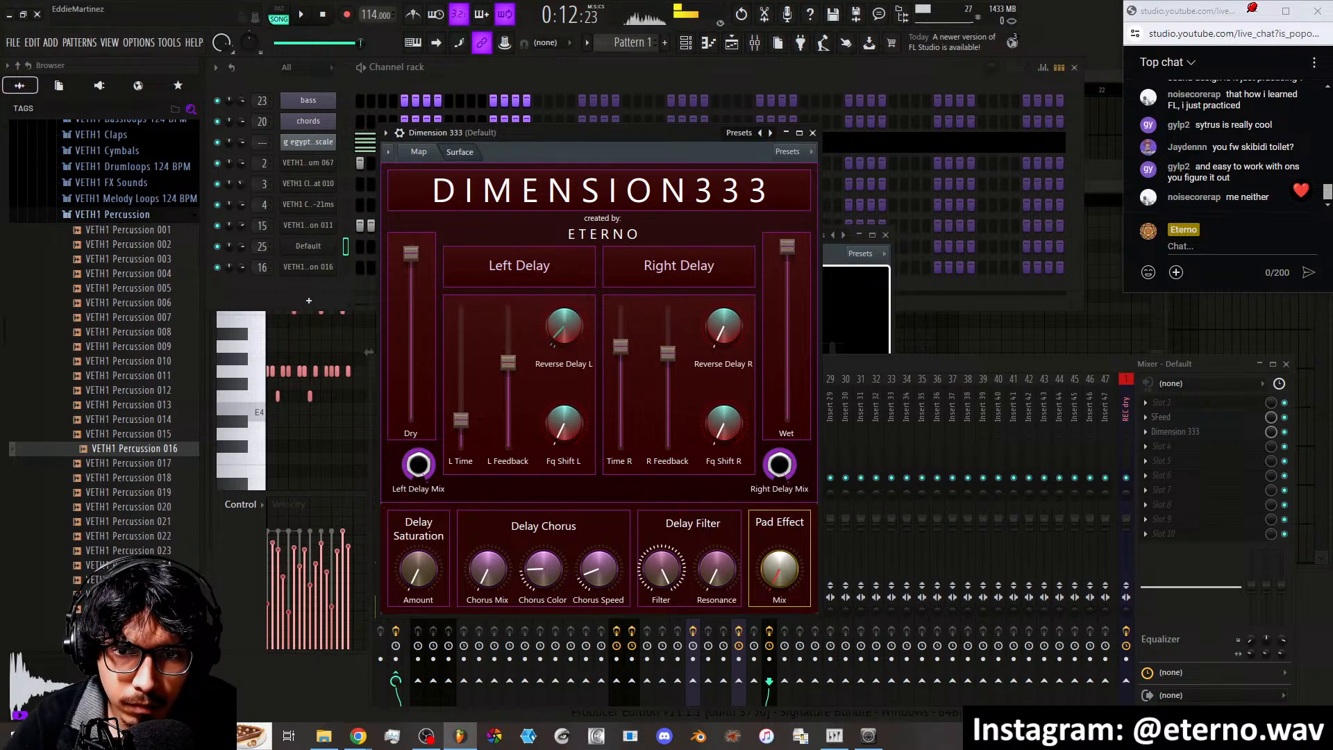
Play the song and tune Dimension 333 by lowering R Feedback and raising Delay Saturation, Chorus Mix, Chorus Color and both Reverse Delays
click(313, 19)
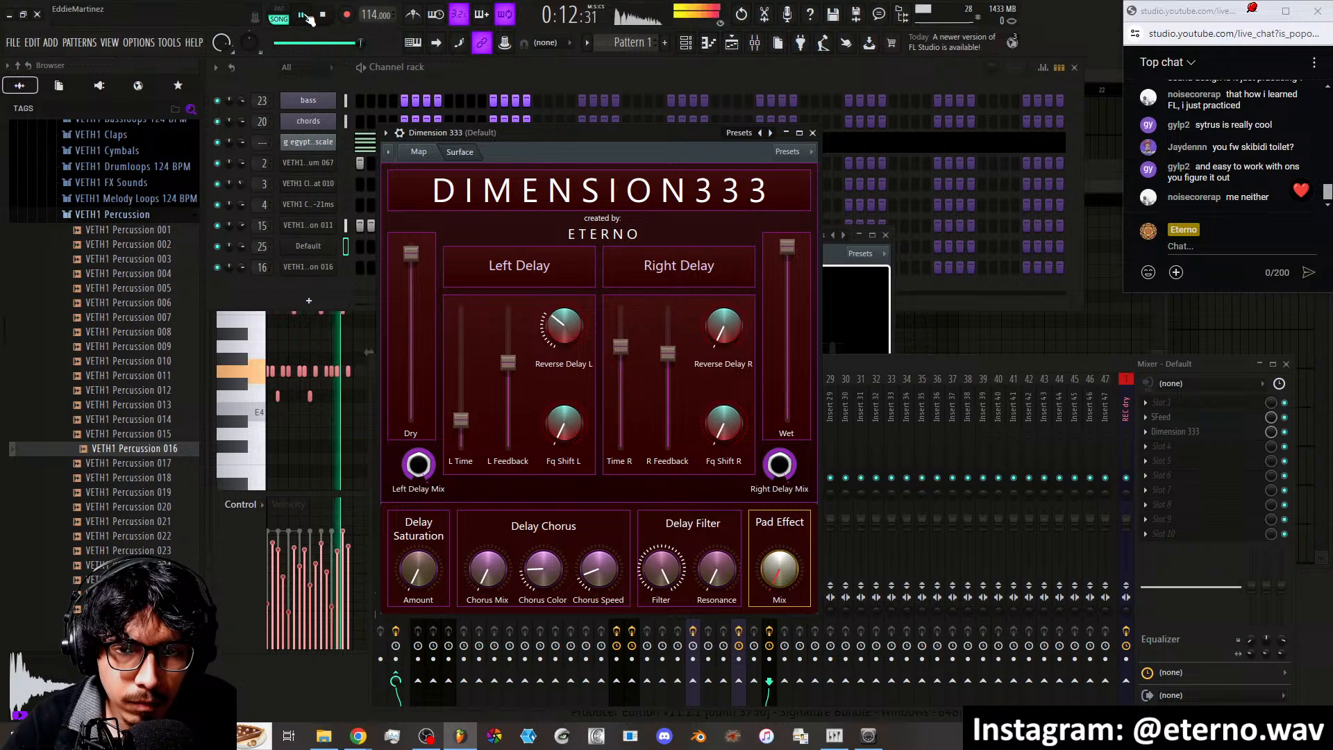
drag(668, 352, 671, 386)
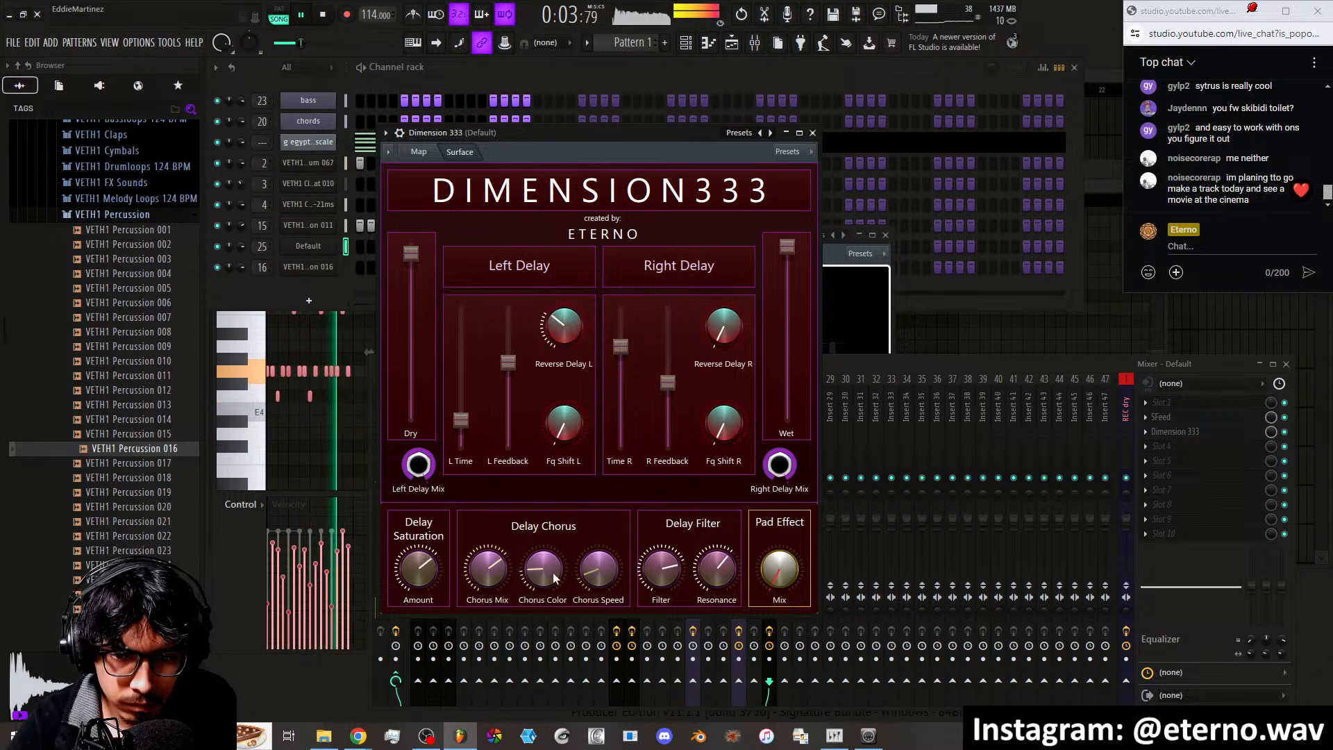
drag(555, 578, 556, 555)
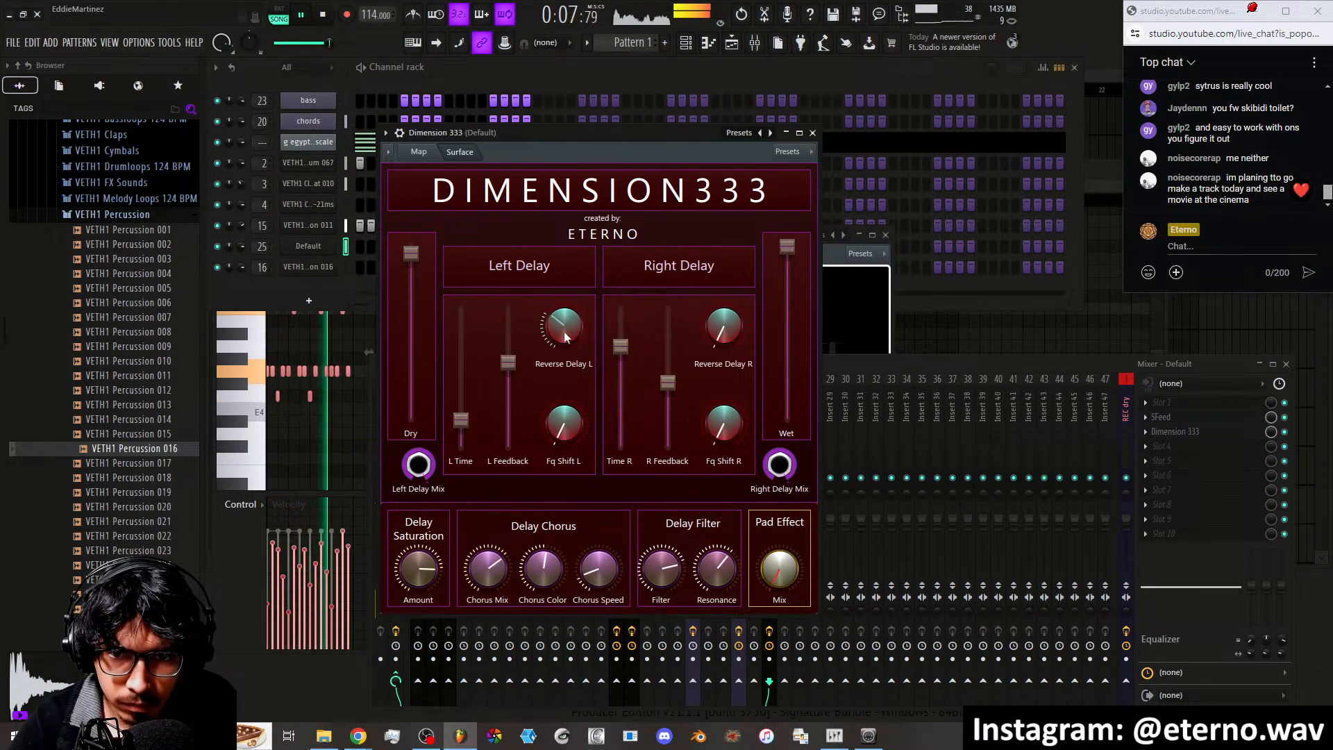
drag(563, 331, 564, 305)
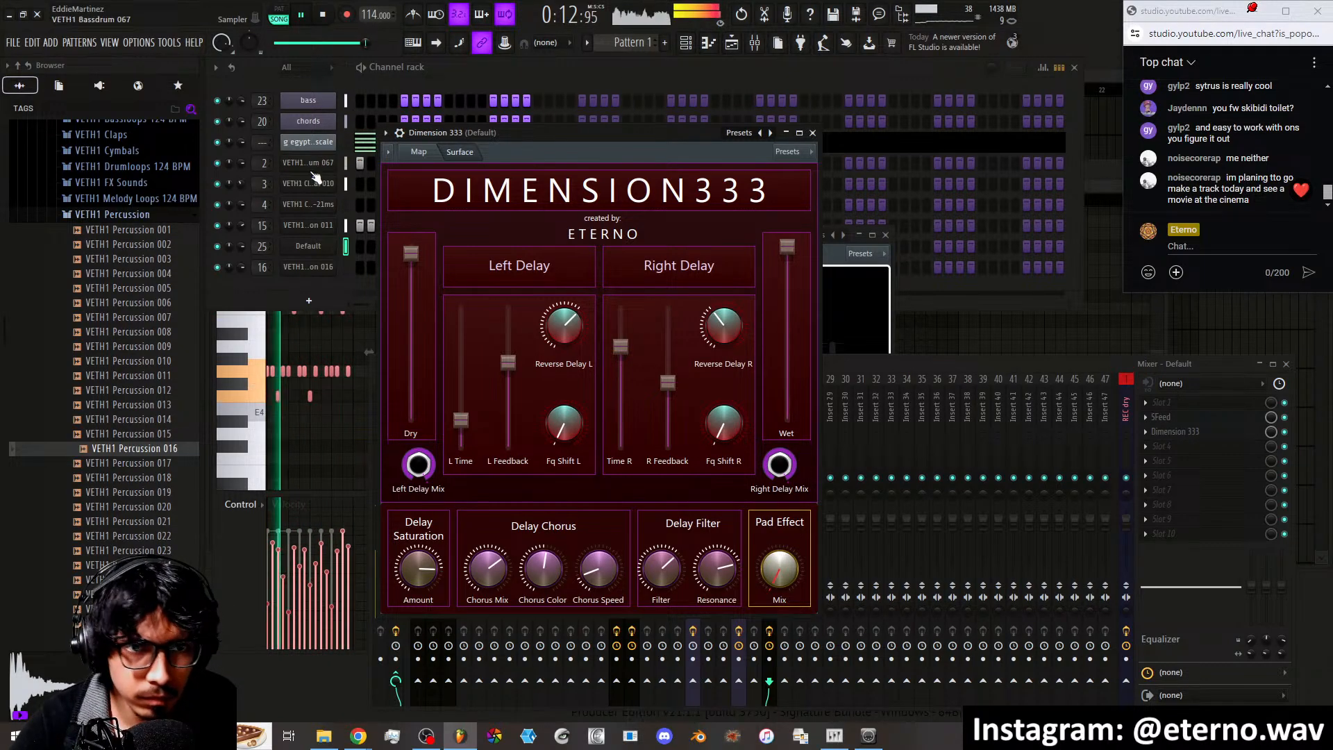
Open the Default channel's Sytrus main page and shift its modulation point to about 36% X
click(308, 246)
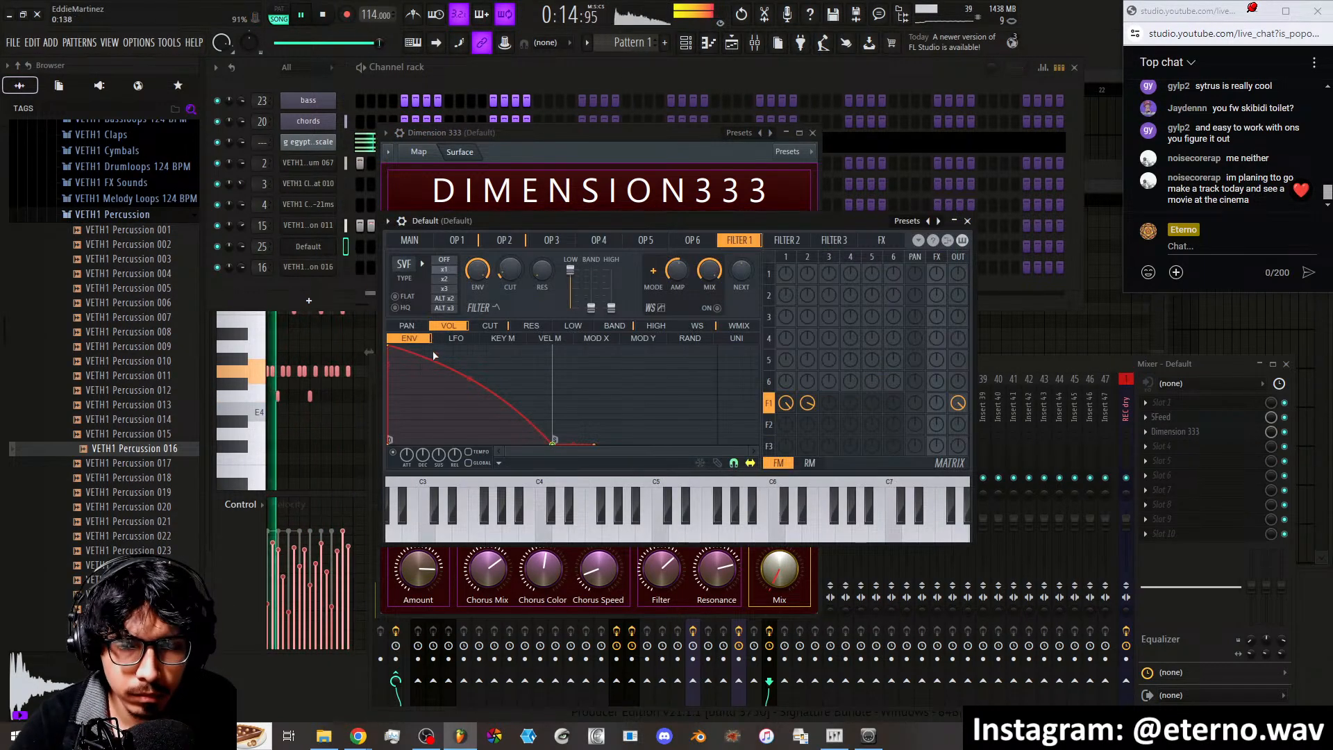
click(410, 239)
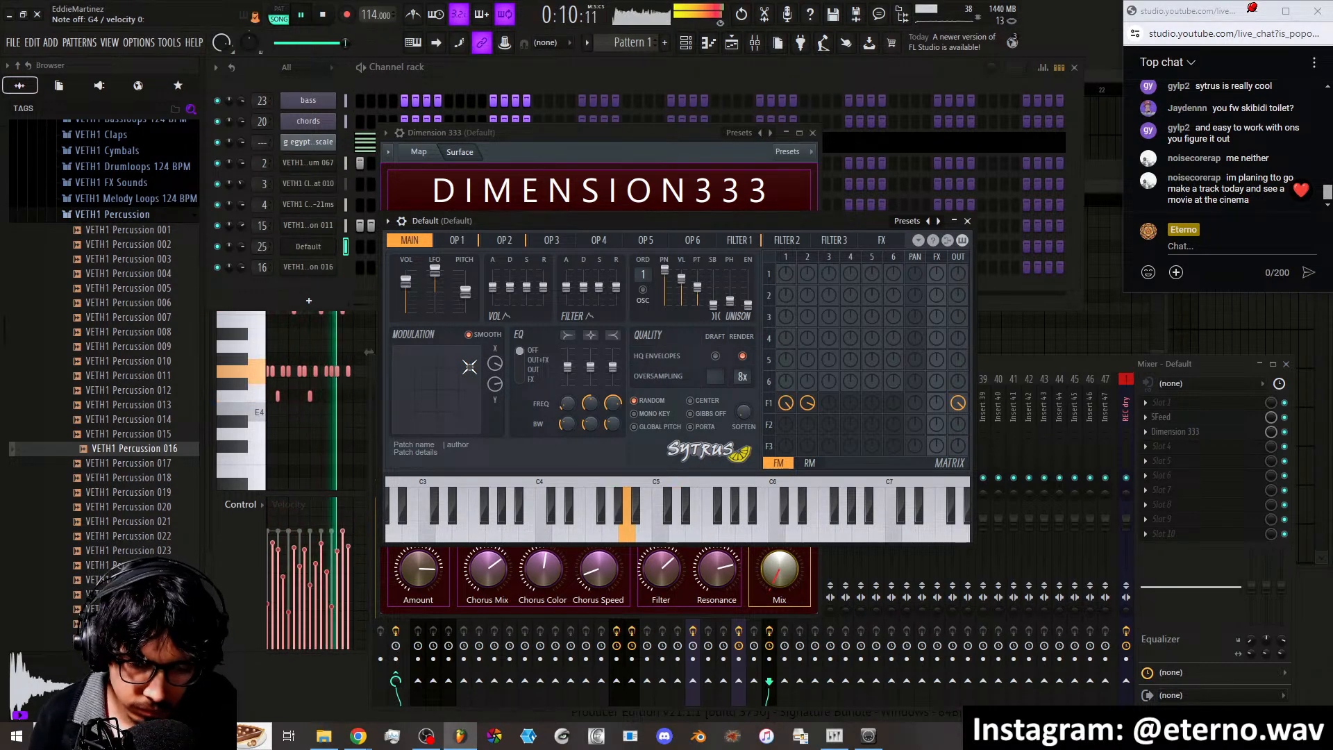
drag(469, 367, 425, 362)
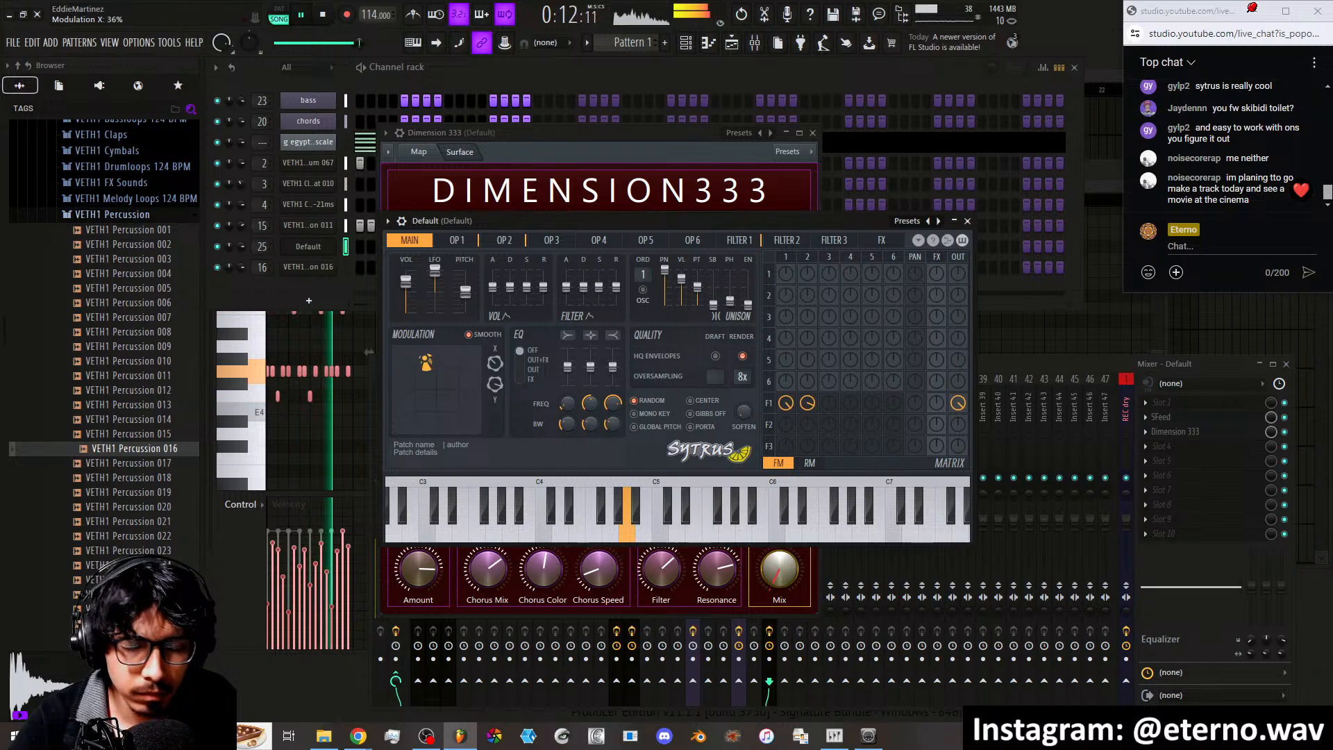
Load ShaperBox2 into effect slot 7 of the Default insert and set its volume Mix to 83%
click(1015, 366)
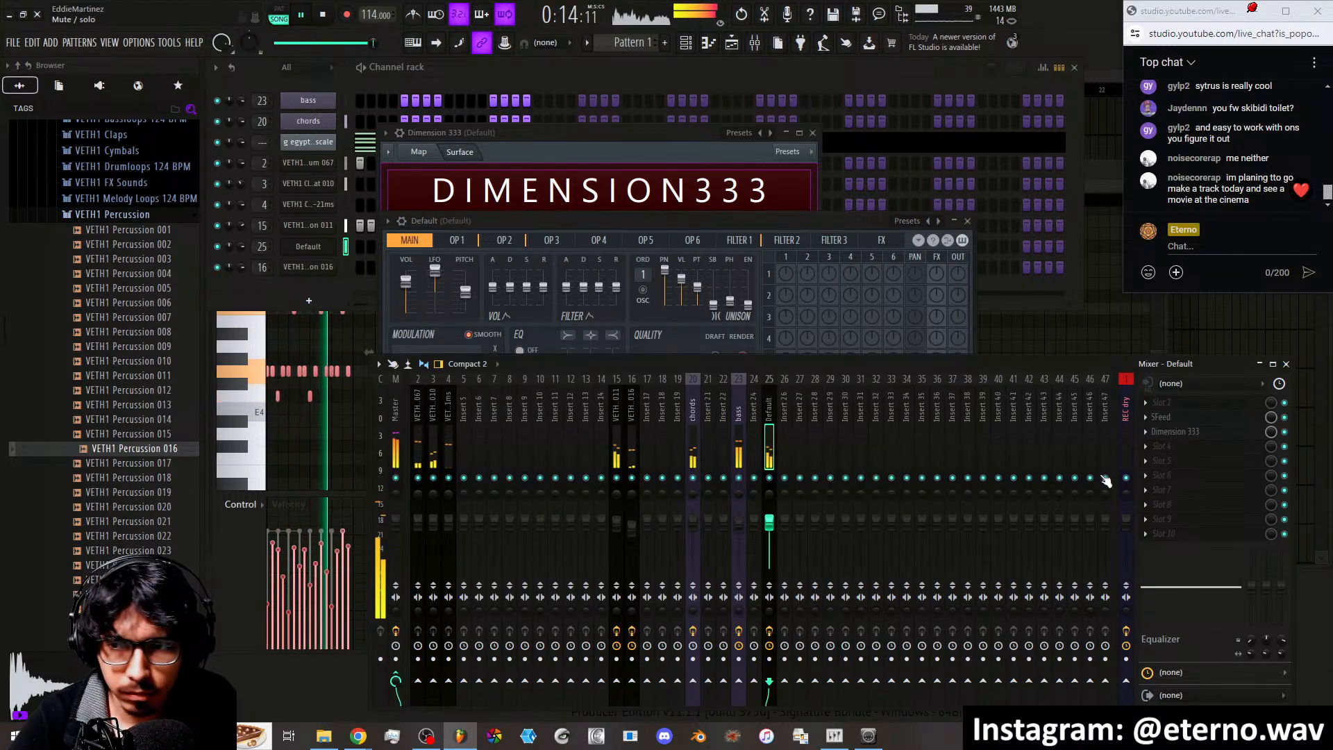
click(1158, 489)
click(1093, 632)
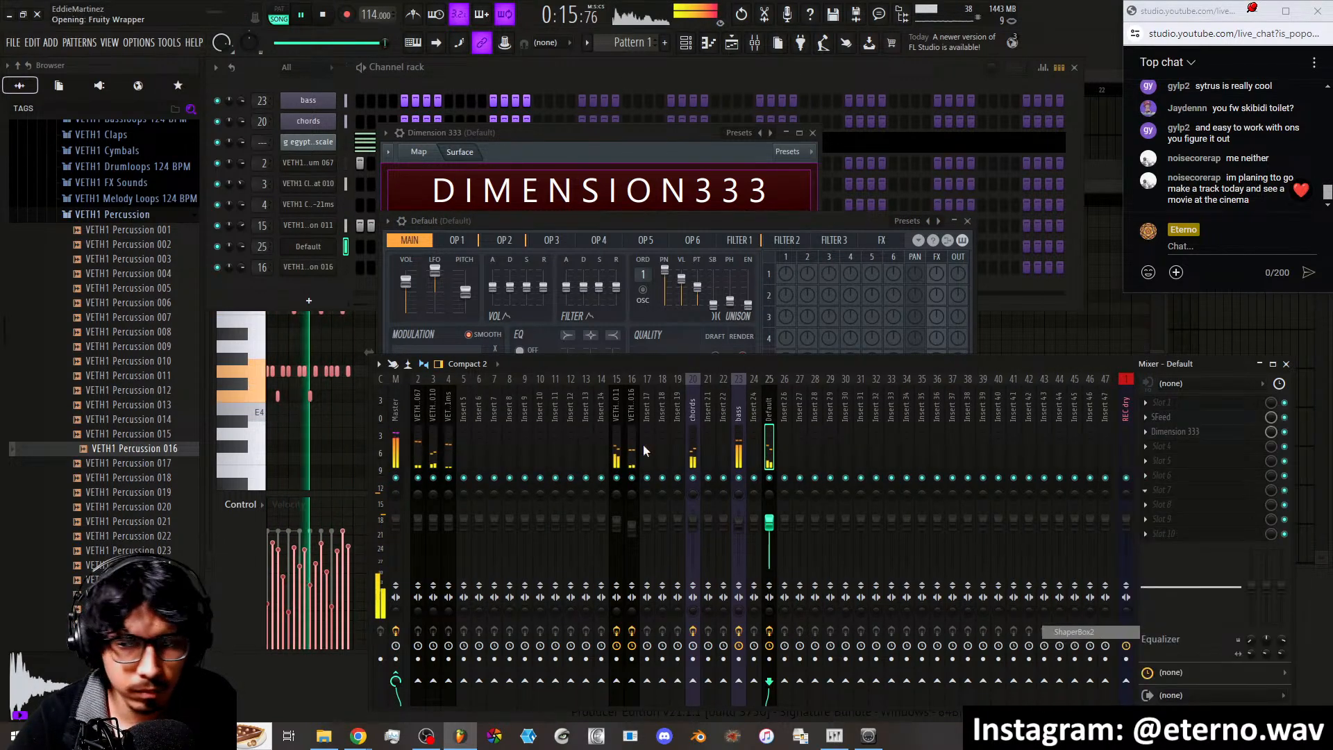
click(762, 312)
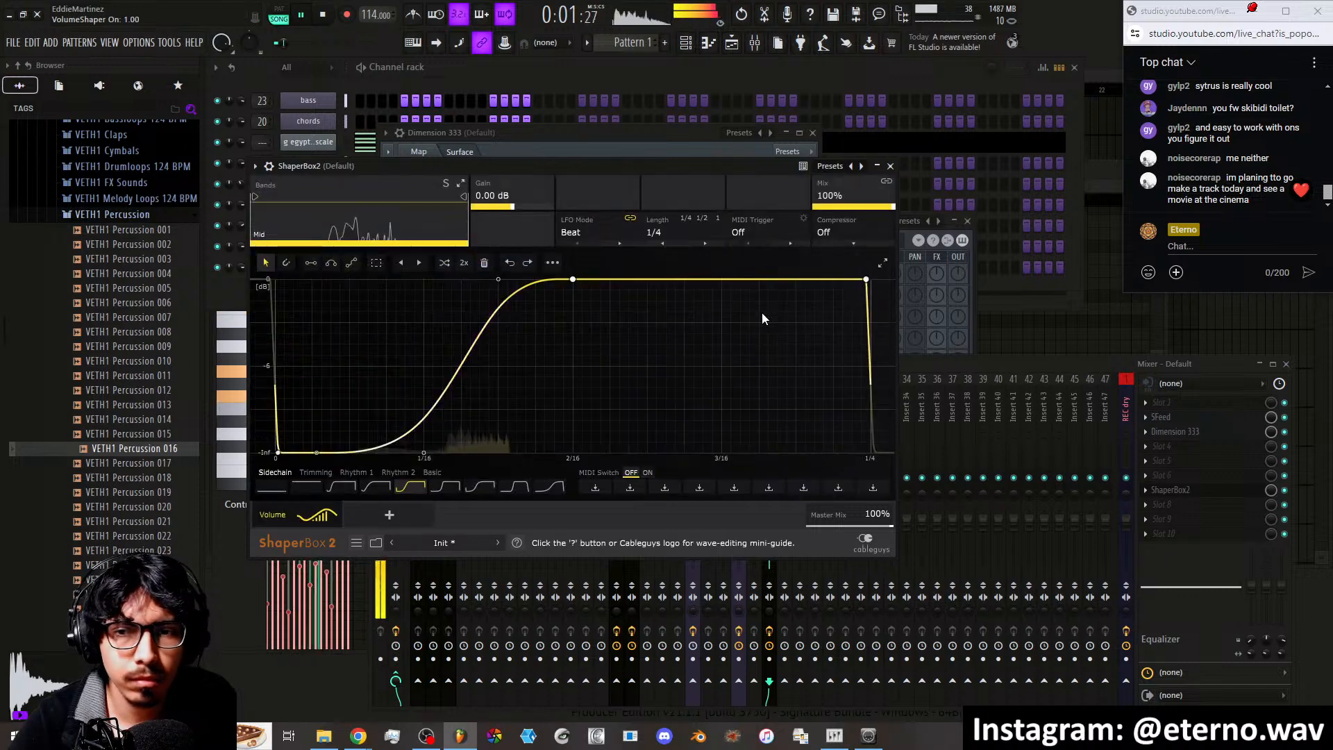
drag(847, 197, 880, 209)
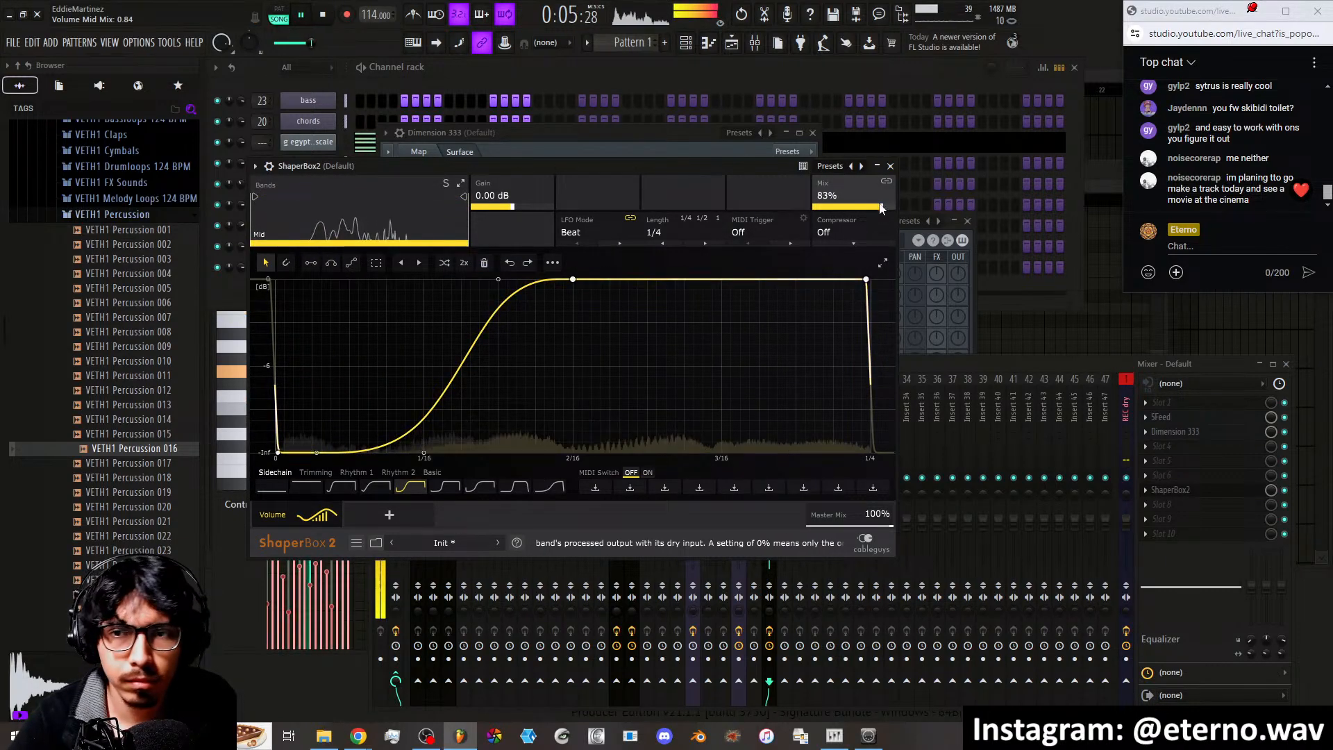
Readjust SFeed with Feedback Filter and Flanger Position near maximum, Cutoff Filter low and Saturation around the middle
click(1194, 418)
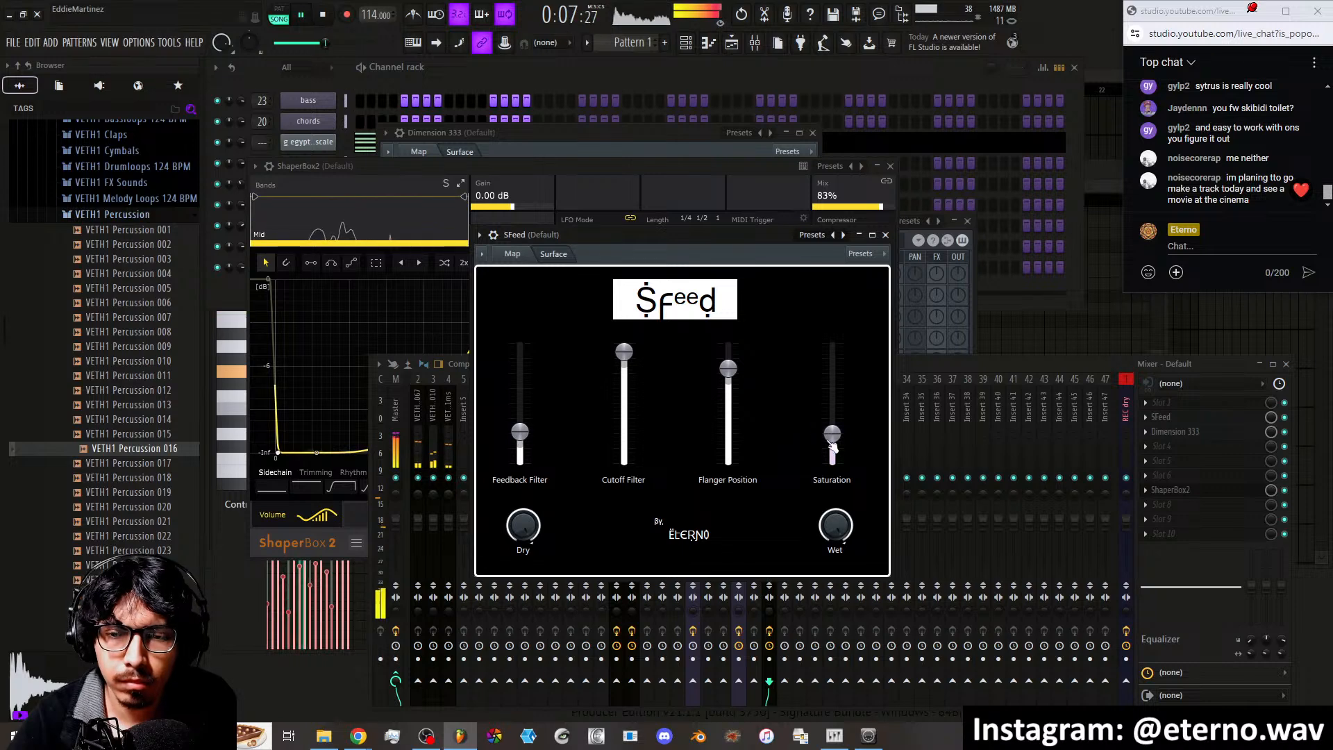
drag(833, 446, 833, 416)
drag(727, 368, 728, 398)
click(624, 354)
drag(624, 384, 626, 395)
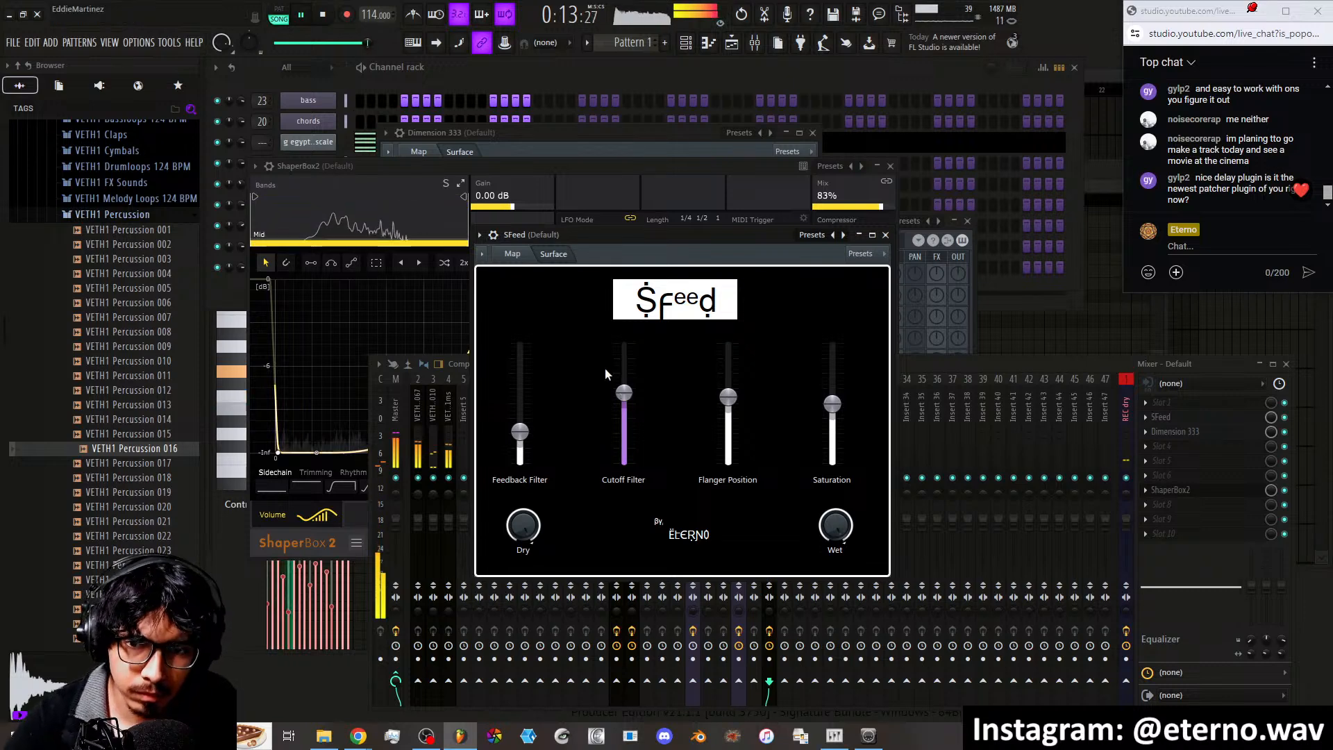
click(521, 432)
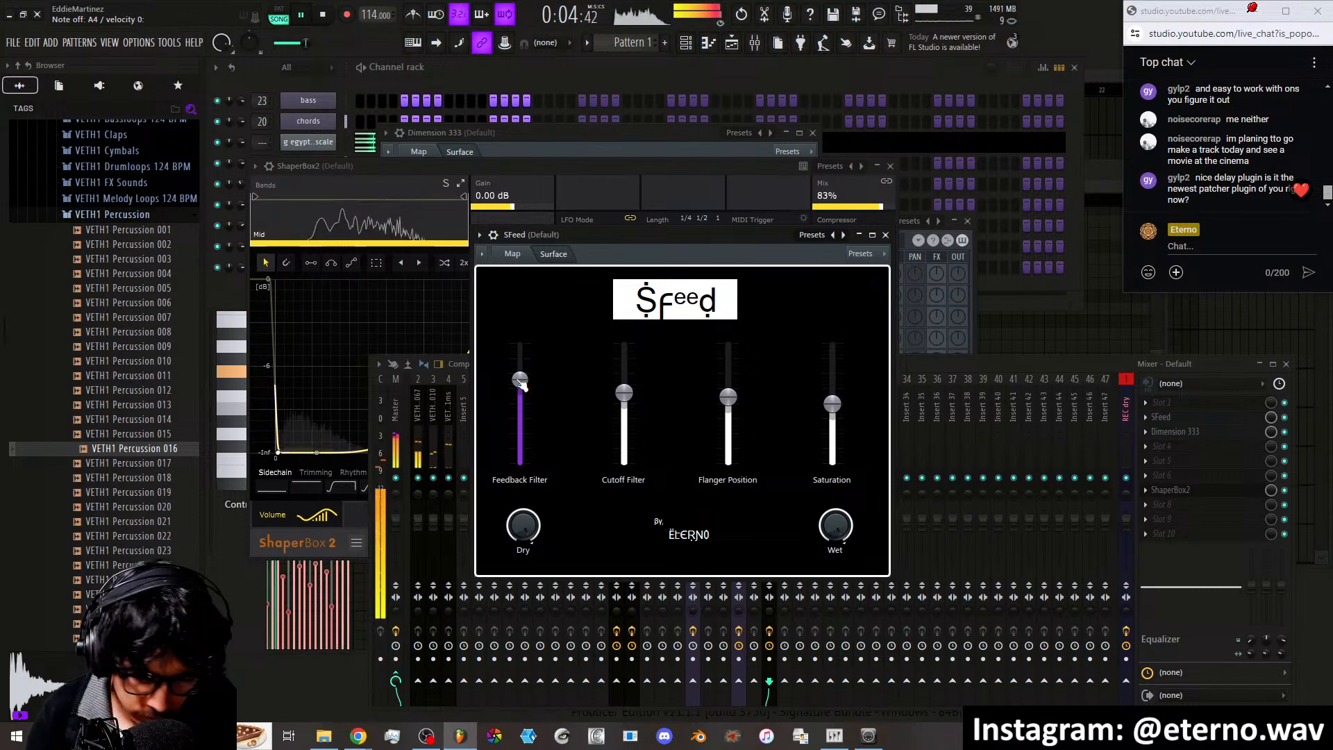
drag(520, 379, 520, 353)
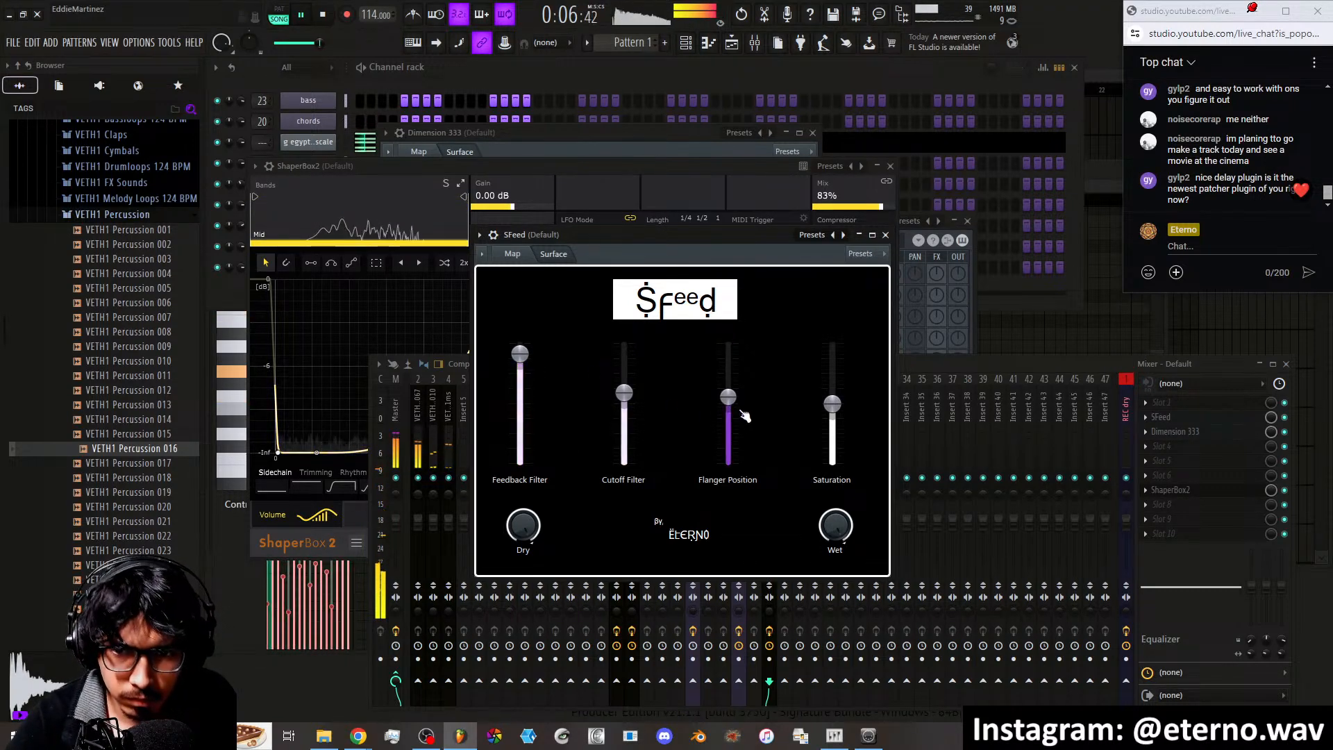
drag(741, 419, 728, 360)
drag(624, 393, 624, 445)
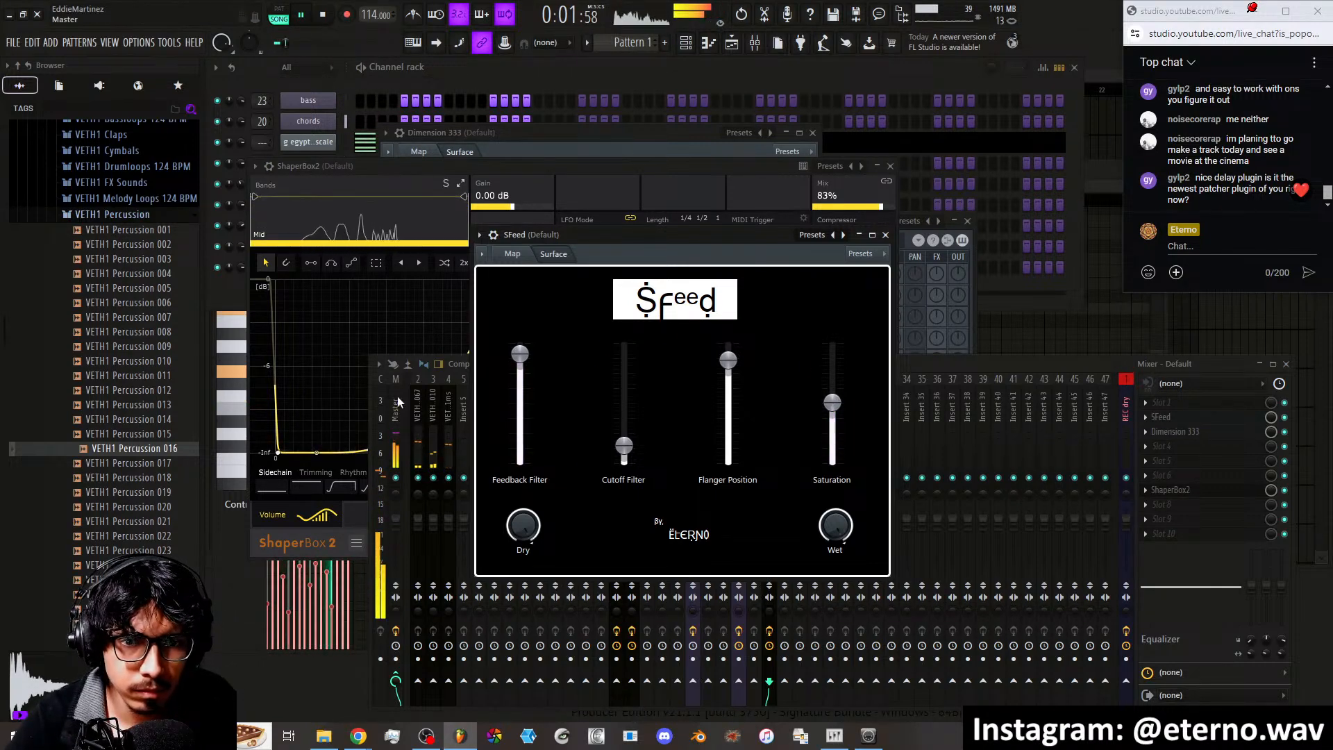
Move SFeed aside, close the Dimension 333, ShaperBox2 and Sytrus windows, and stop playback
drag(638, 239, 745, 355)
click(1222, 436)
click(1221, 435)
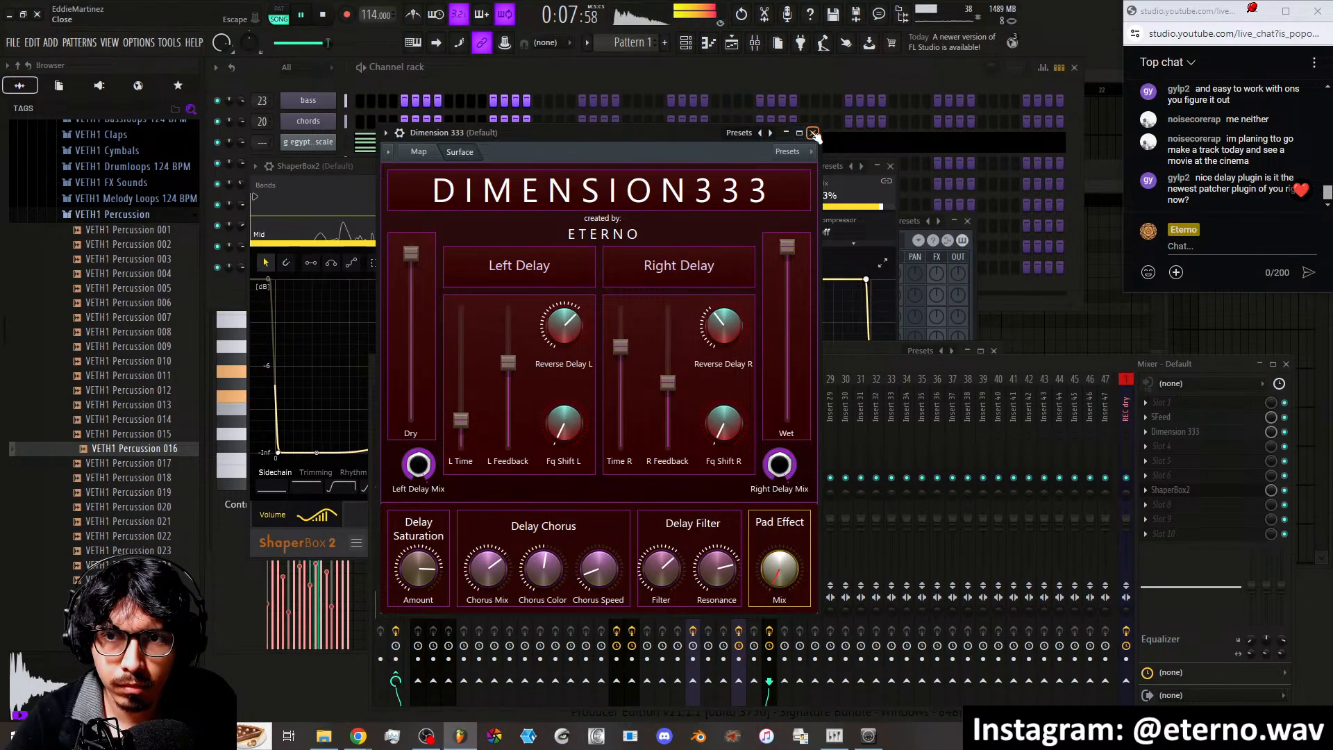
click(813, 132)
click(890, 166)
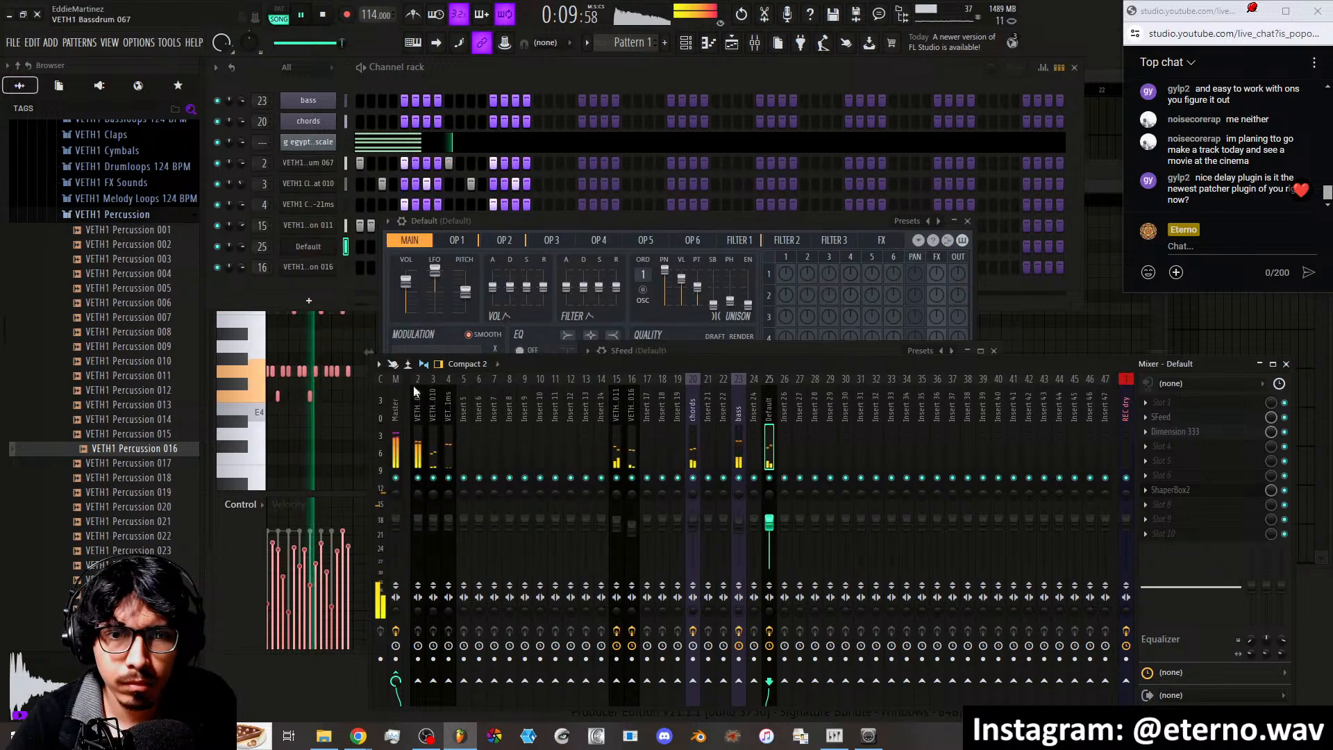
click(484, 221)
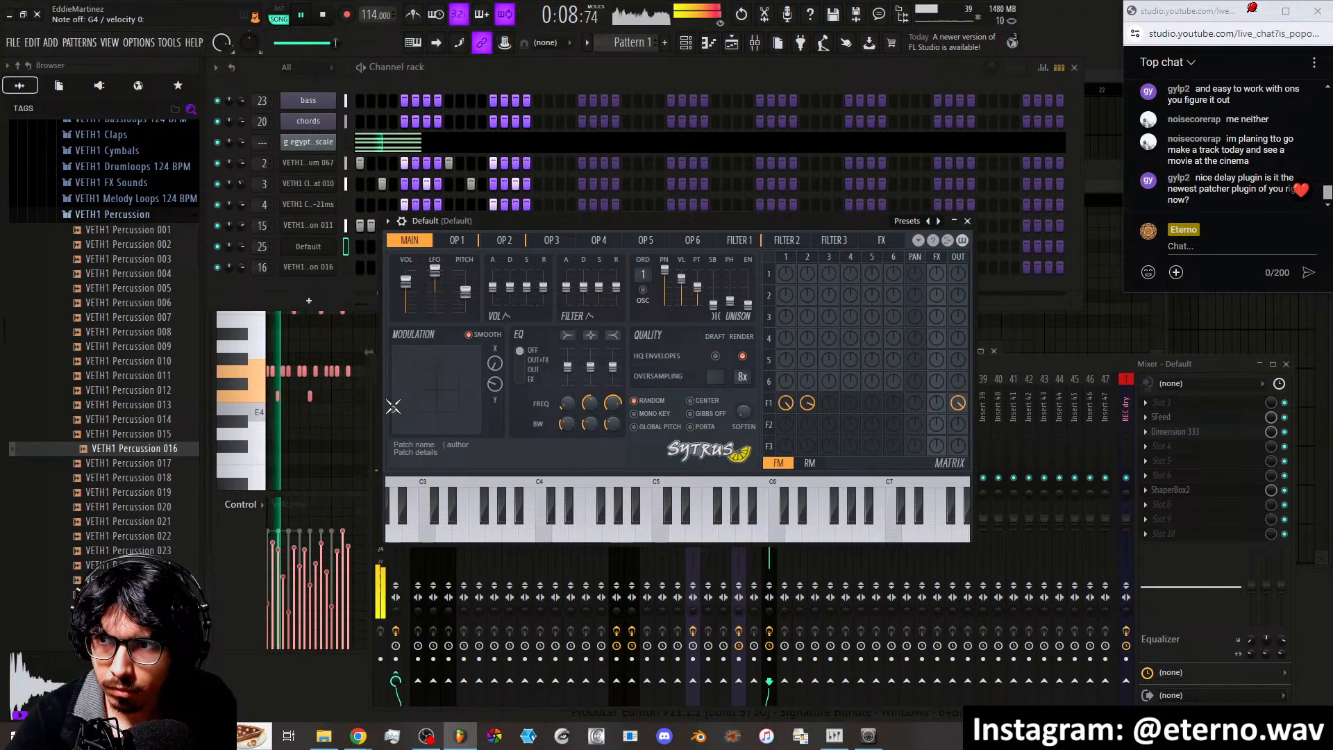
click(967, 220)
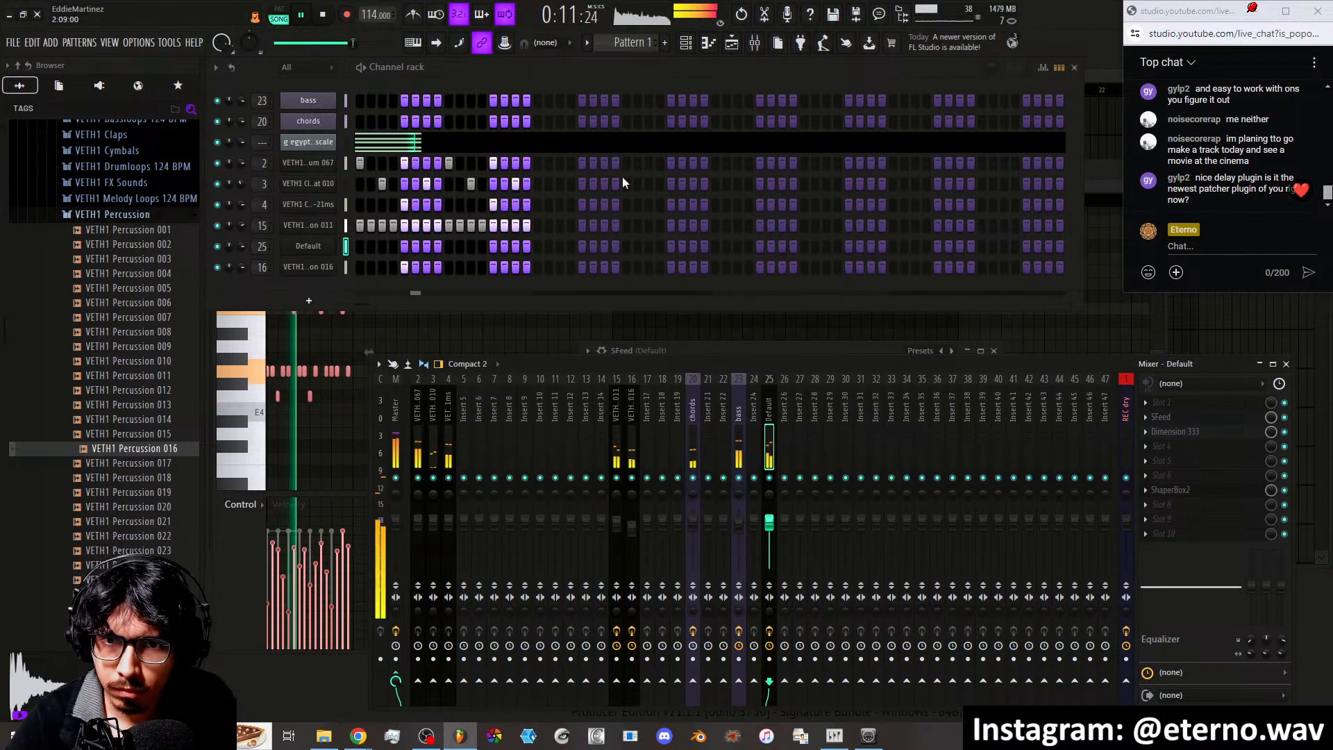
click(324, 16)
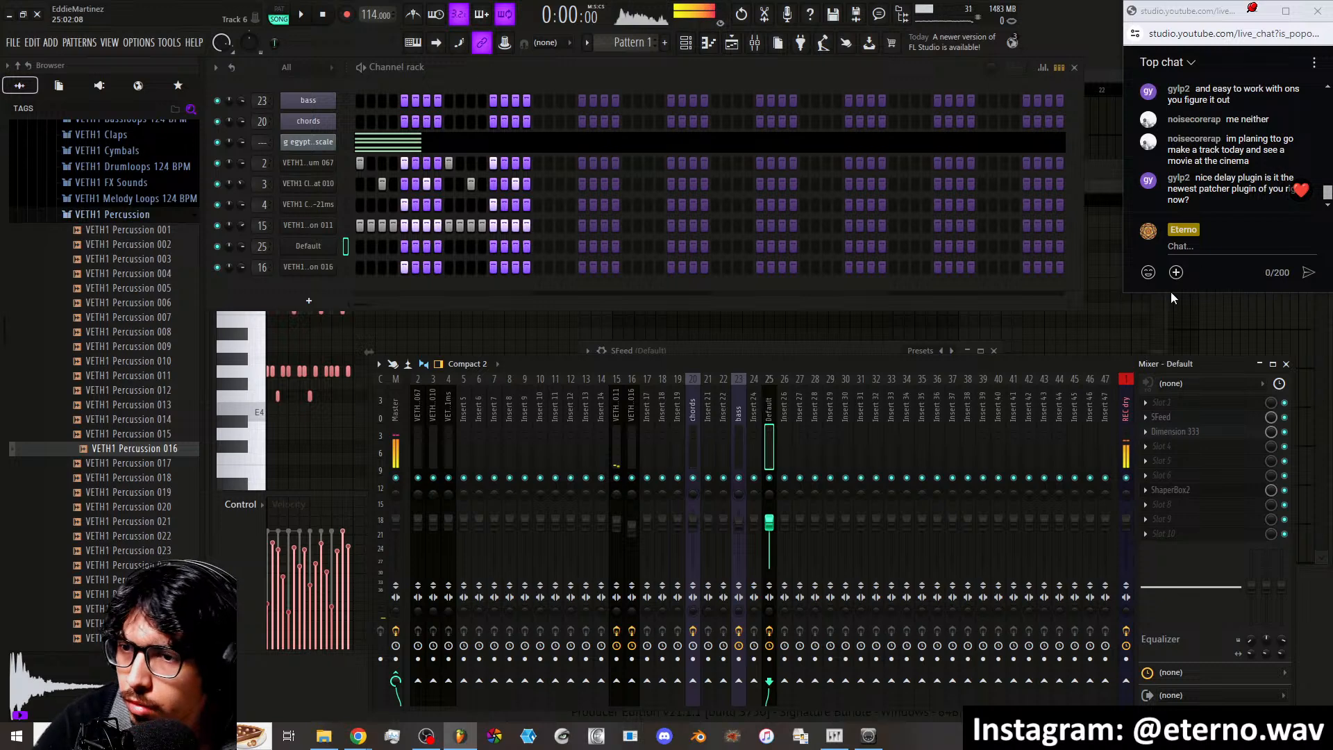
Widen the live chat window slightly, then bring SFeed to the front and move it up over the channel rack
mouse_move(1126, 272)
mouse_down()
mouse_move(1020, 261)
mouse_move(1114, 261)
mouse_up()
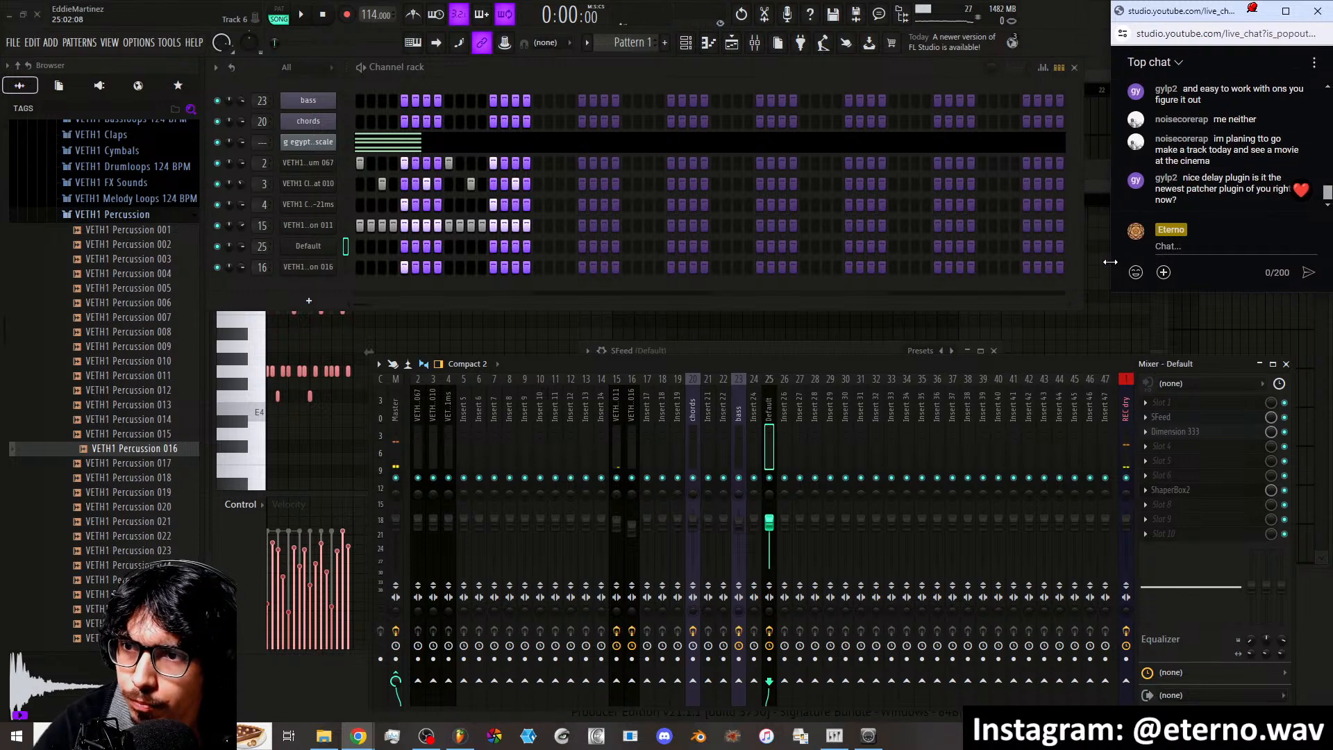
click(1193, 422)
drag(786, 353, 738, 265)
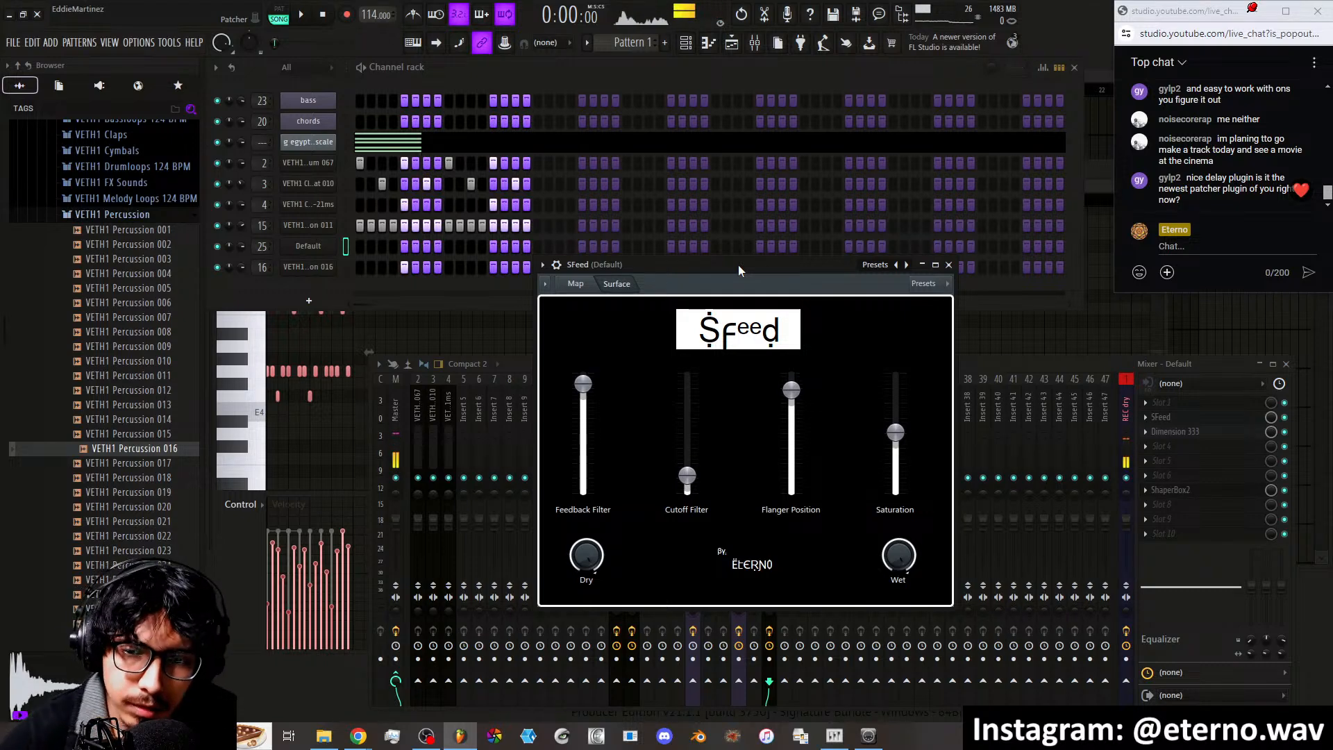
drag(731, 264, 735, 217)
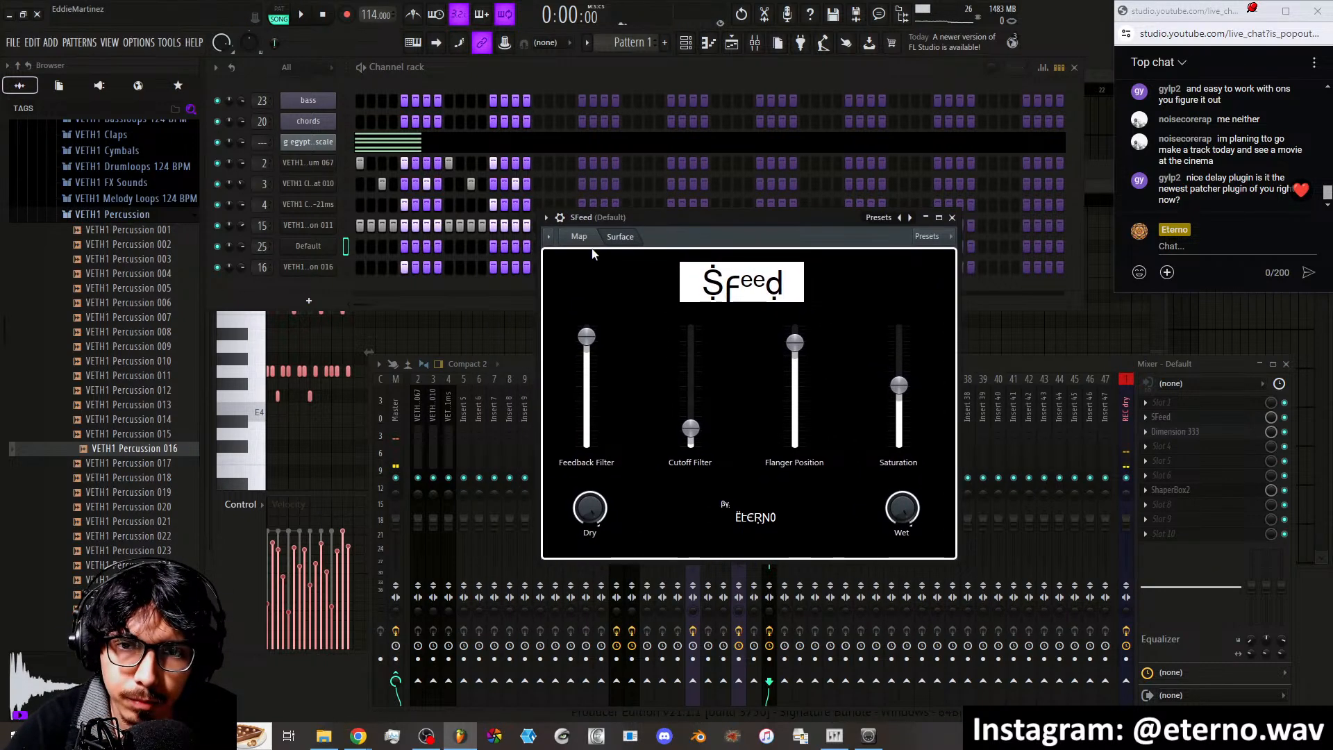
Examine SFeed's patch map in an enlarged window, return to its control surface, and close the plugin
click(579, 237)
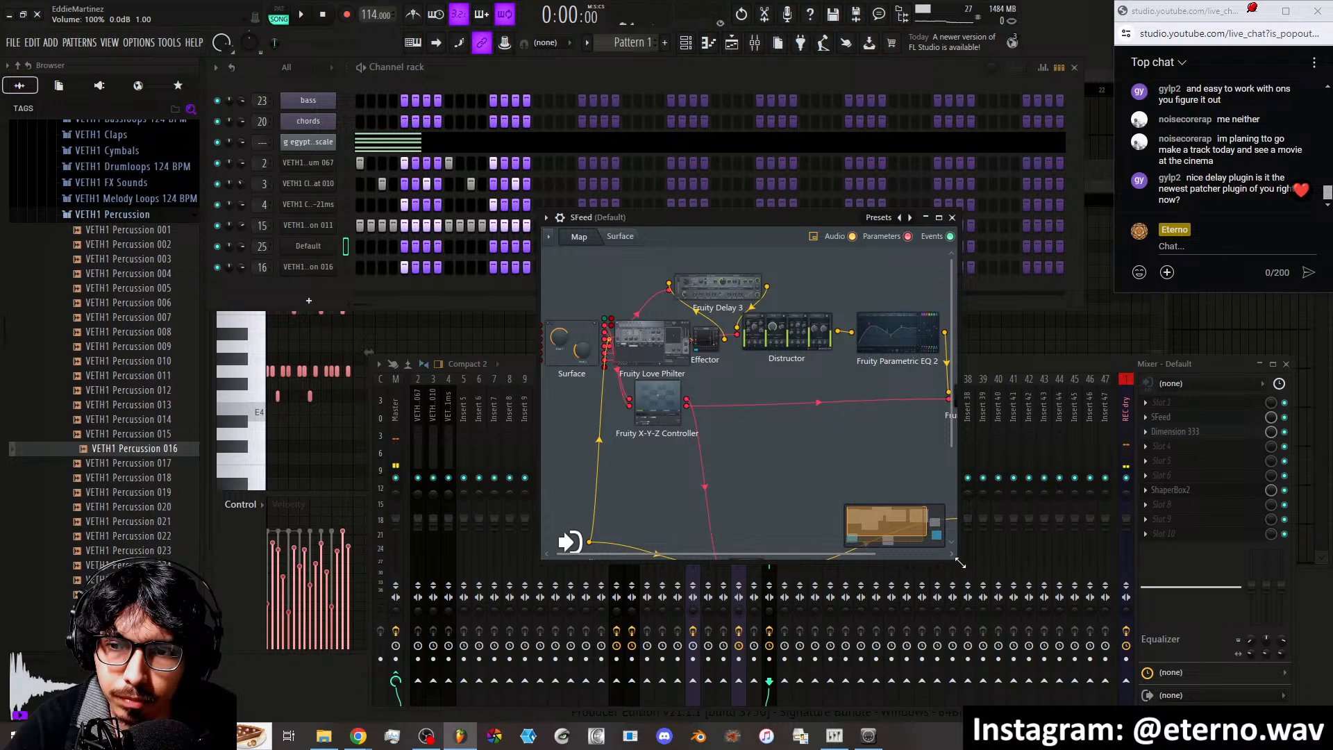
drag(956, 558, 1057, 617)
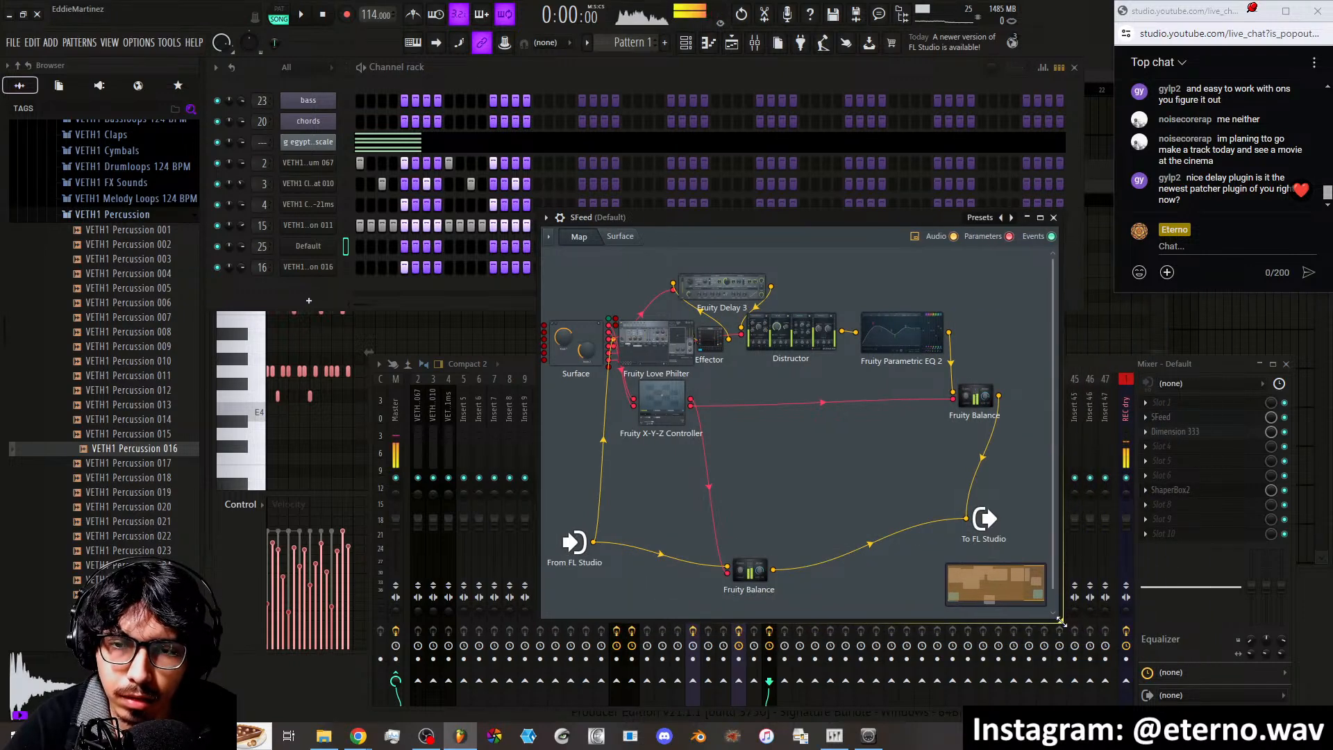
click(621, 237)
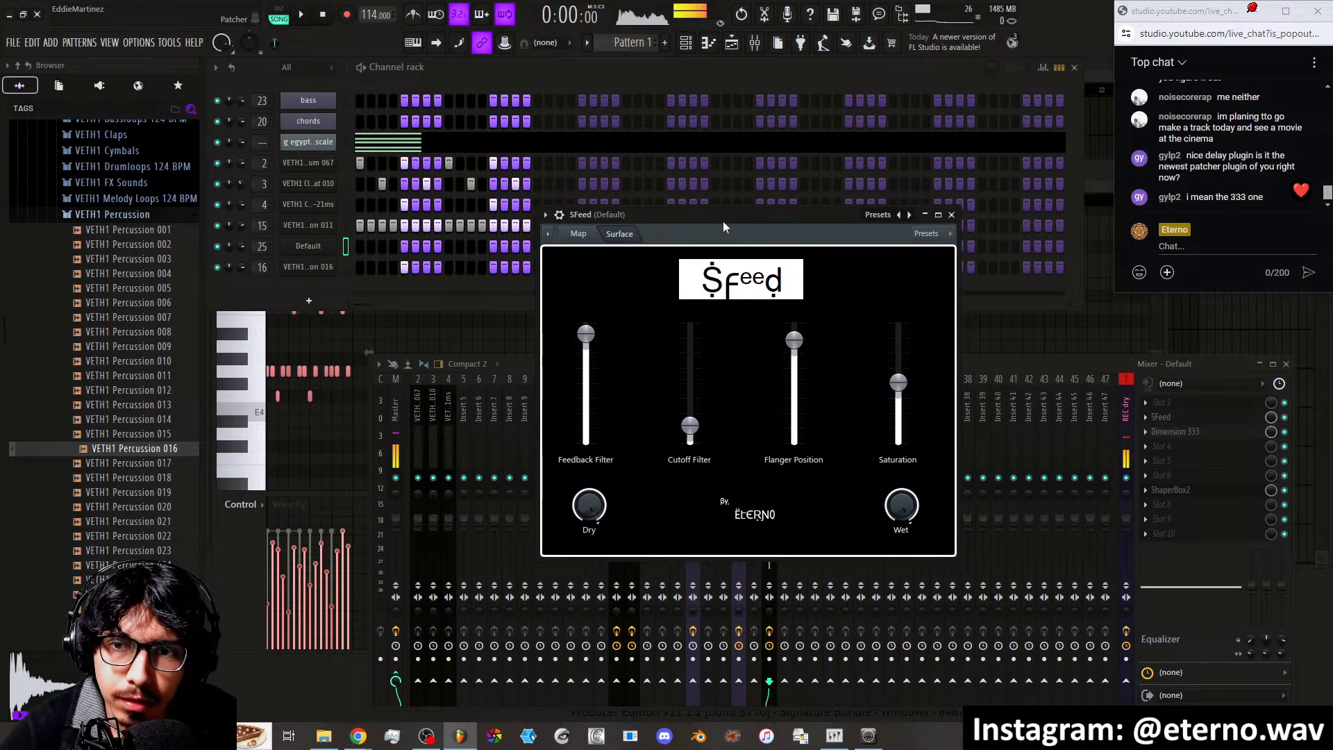
drag(723, 221, 702, 198)
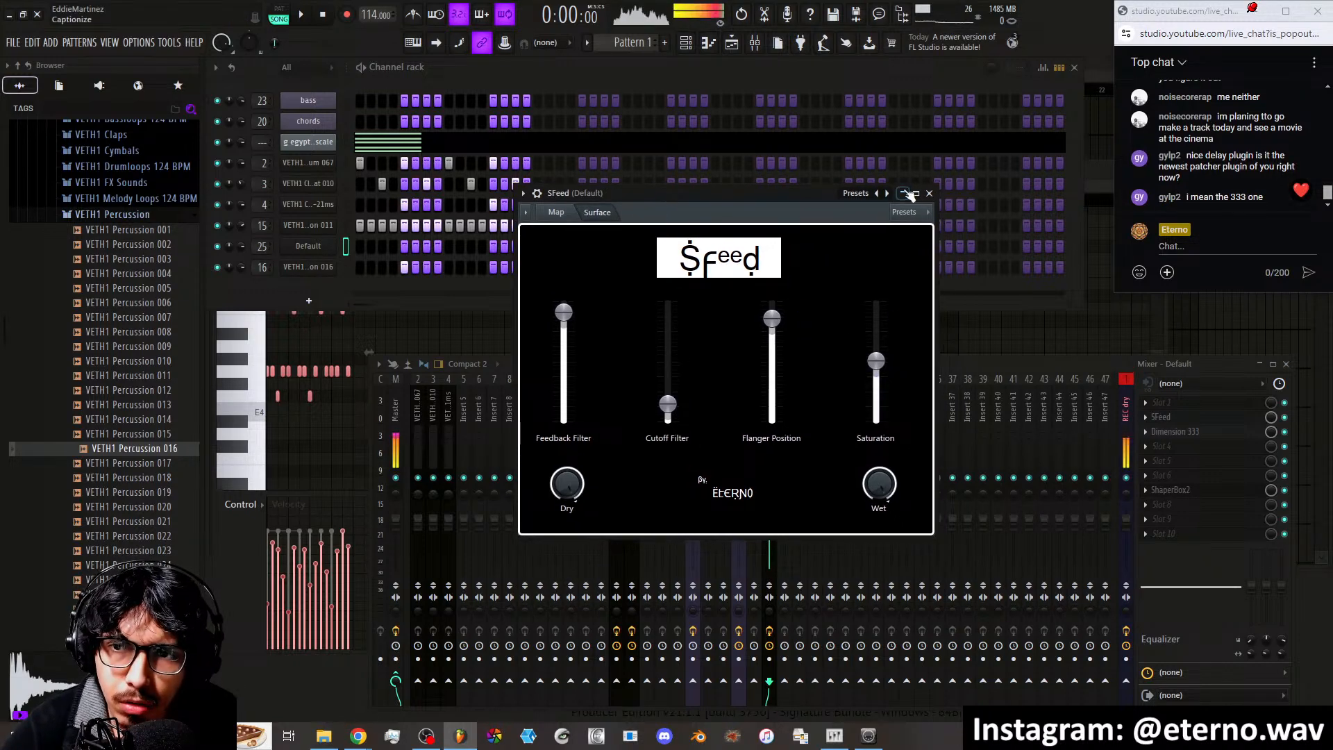
click(928, 193)
Show Dimension 333 from the Default insert's effect slots, move its window, and bring up SFeed briefly for comparison
click(1196, 432)
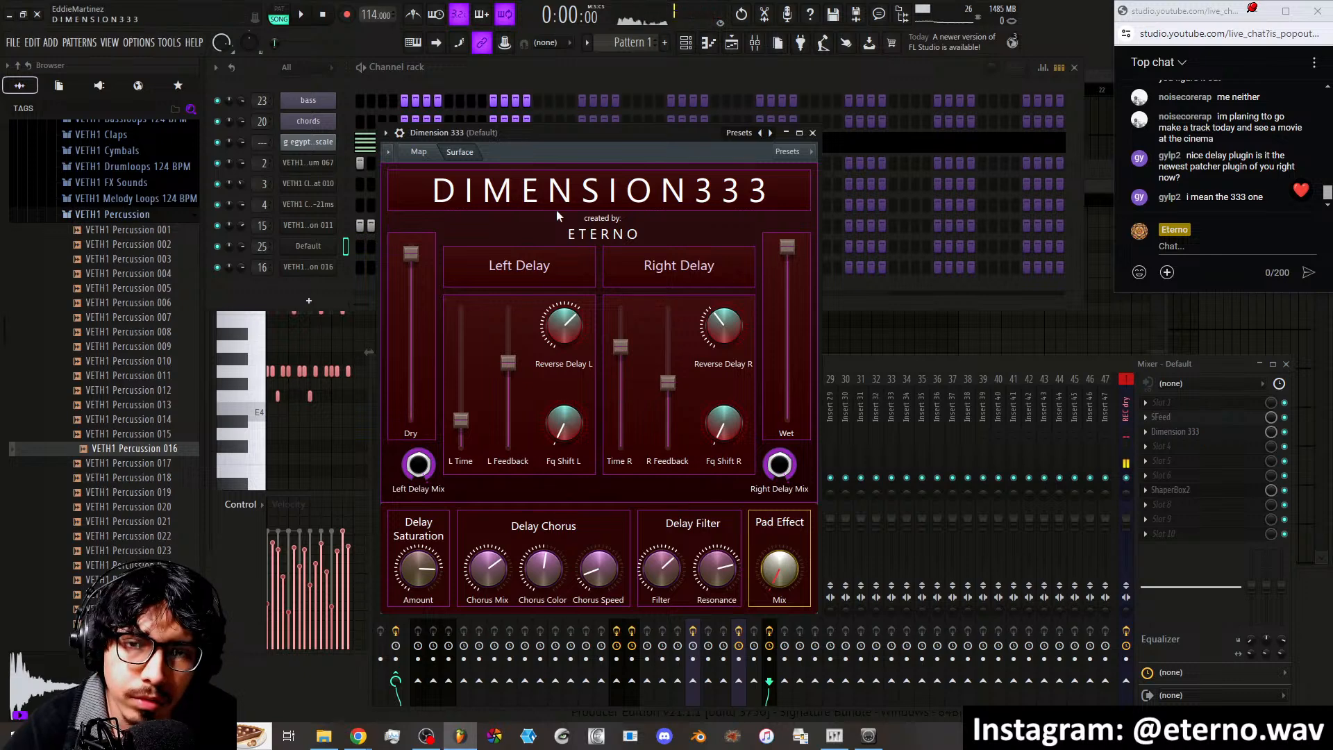
drag(561, 135, 756, 120)
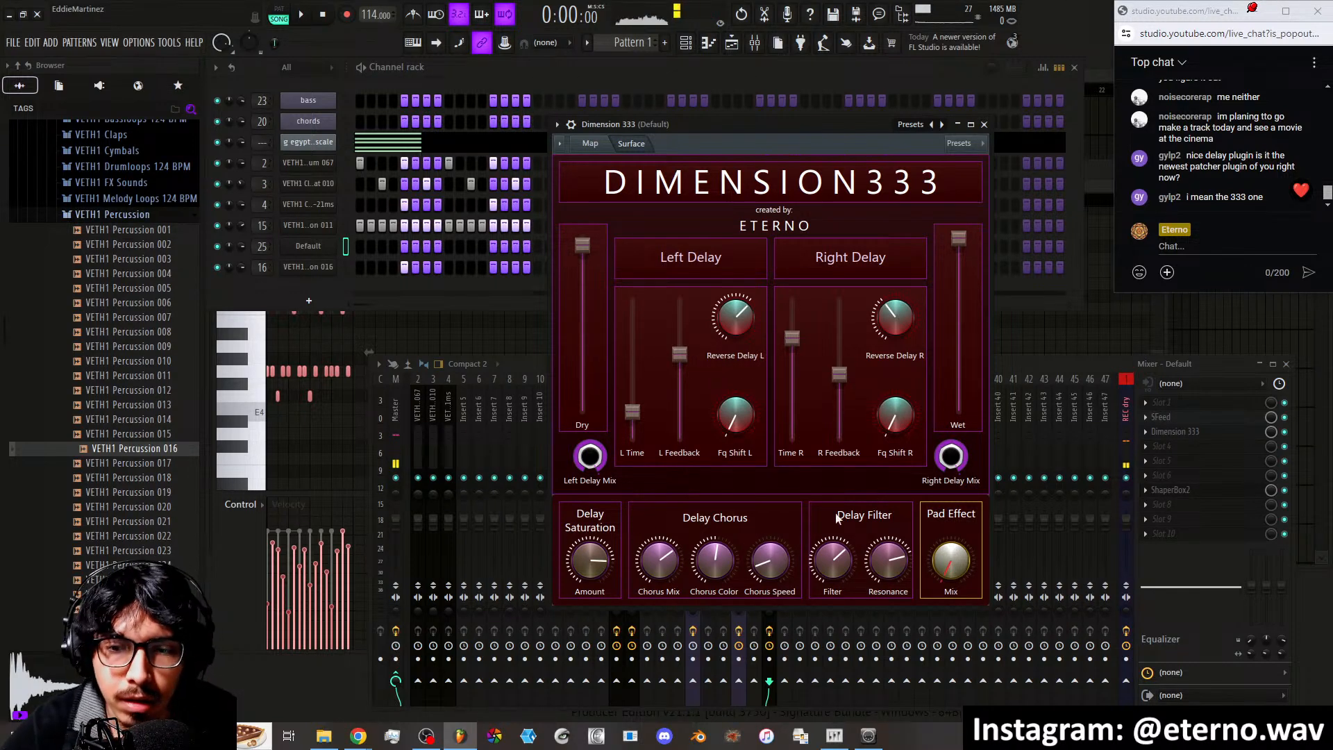
click(1177, 419)
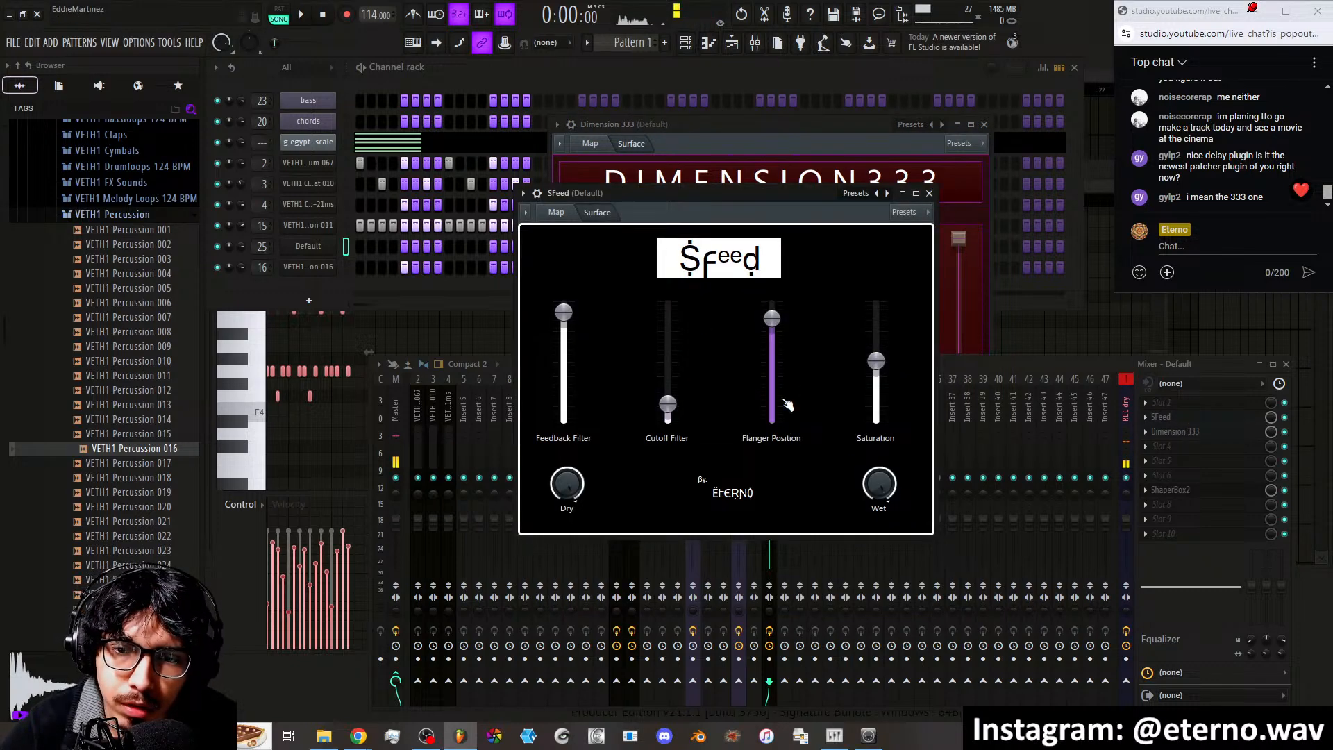
click(927, 194)
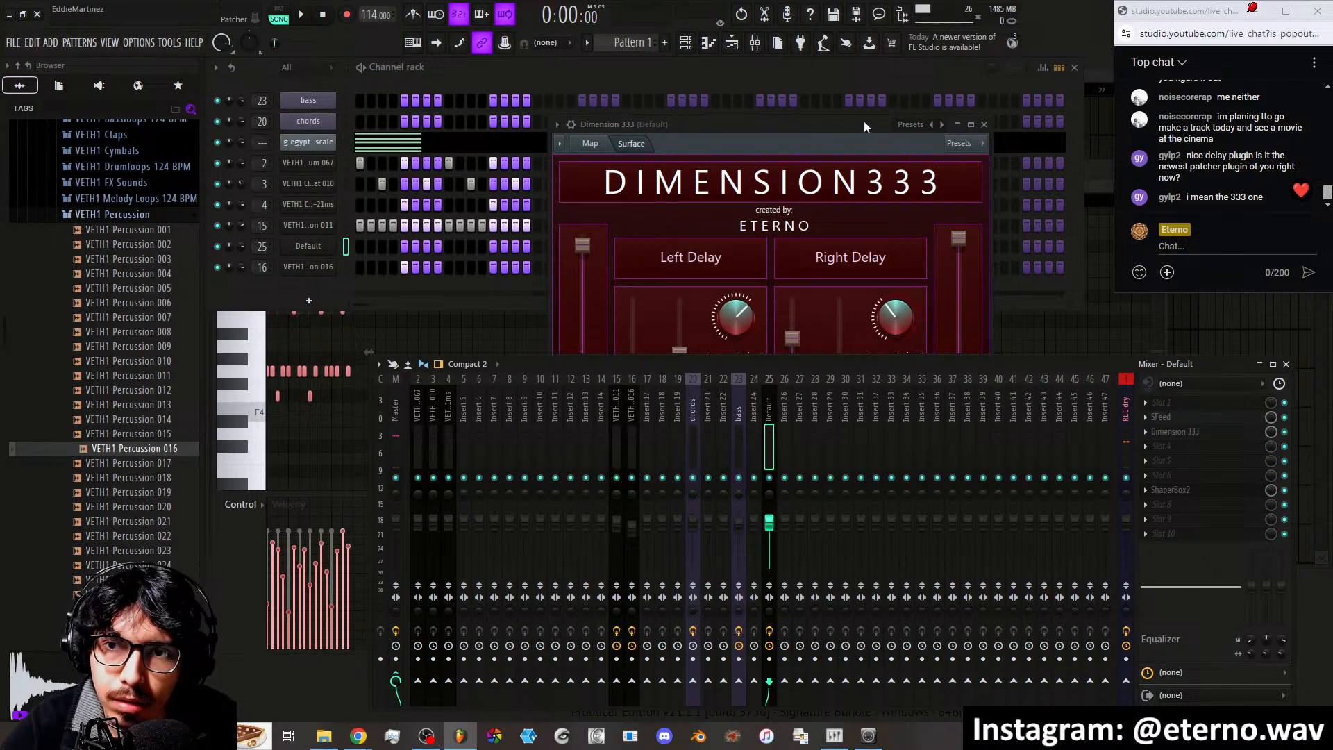
drag(864, 122, 840, 116)
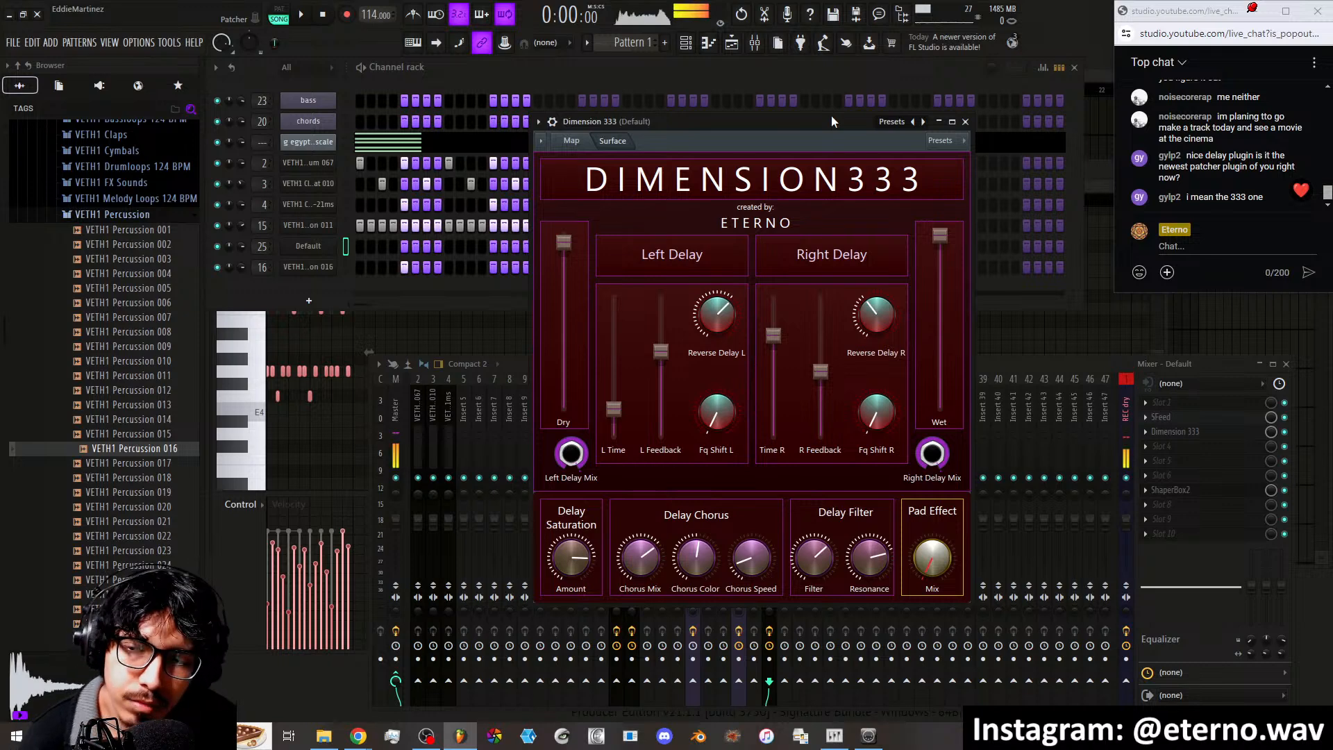
click(1180, 432)
click(1181, 432)
click(1186, 418)
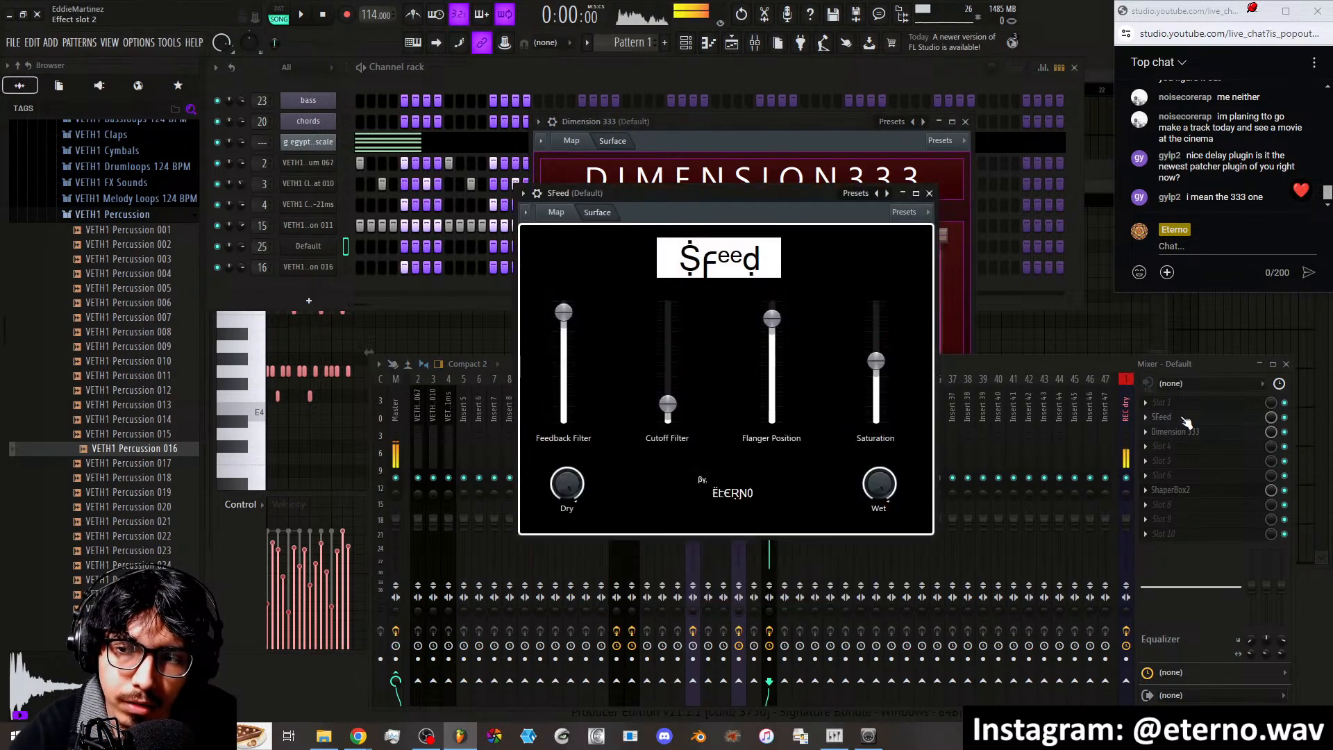
click(1185, 419)
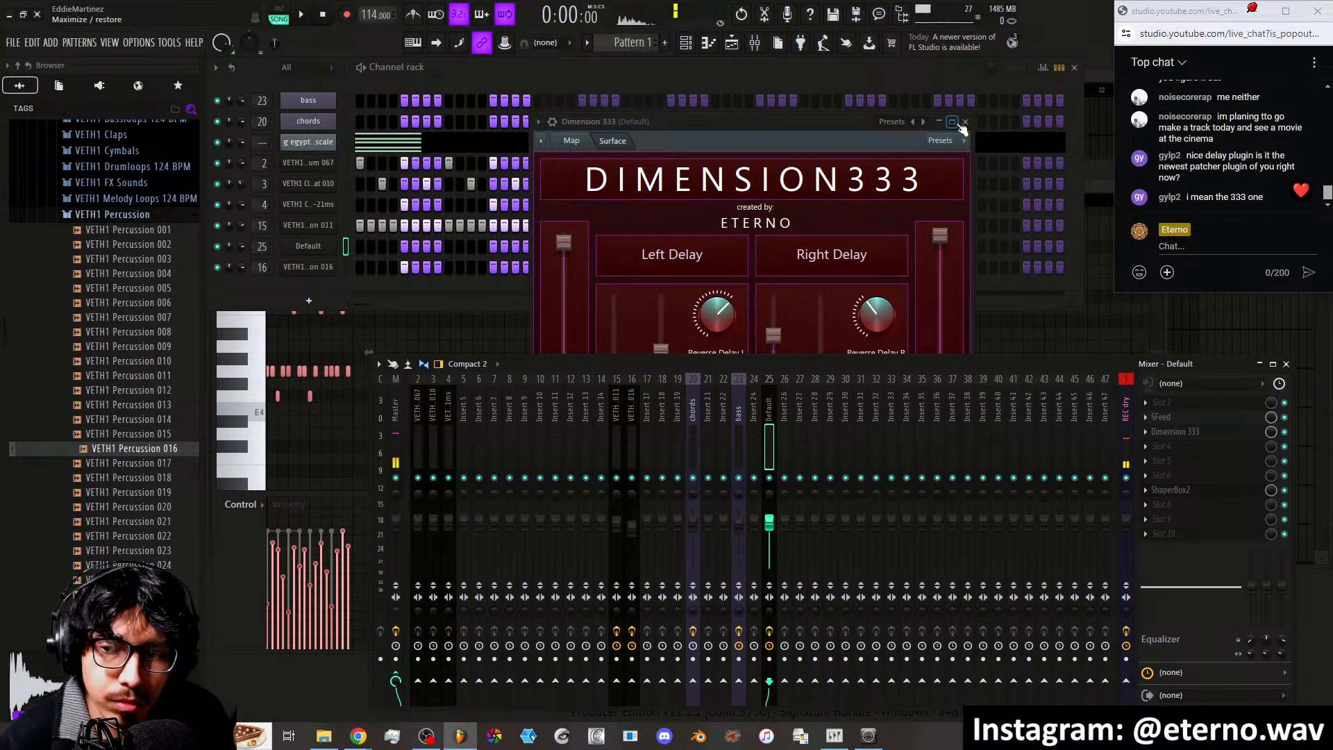
Inspect Dimension 333's patch map, return to its control surface, and close the plugin
drag(747, 120, 709, 126)
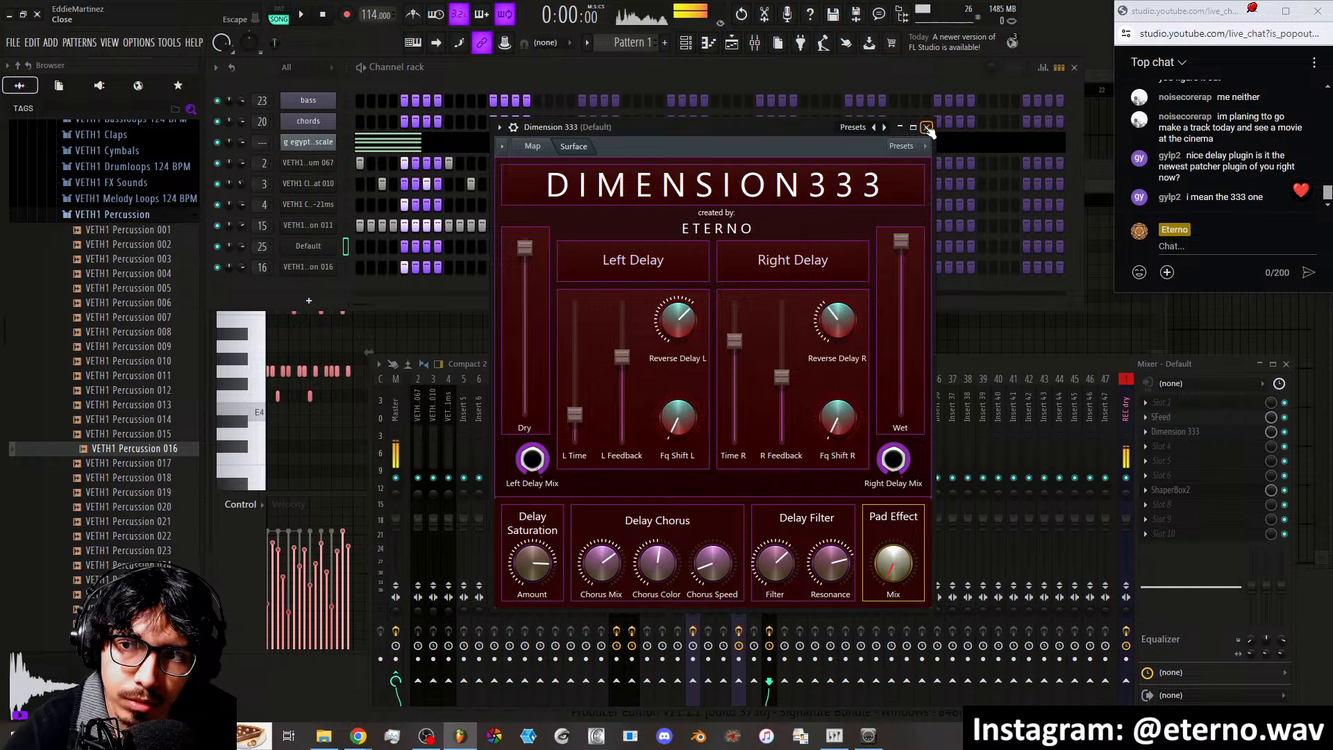
click(533, 146)
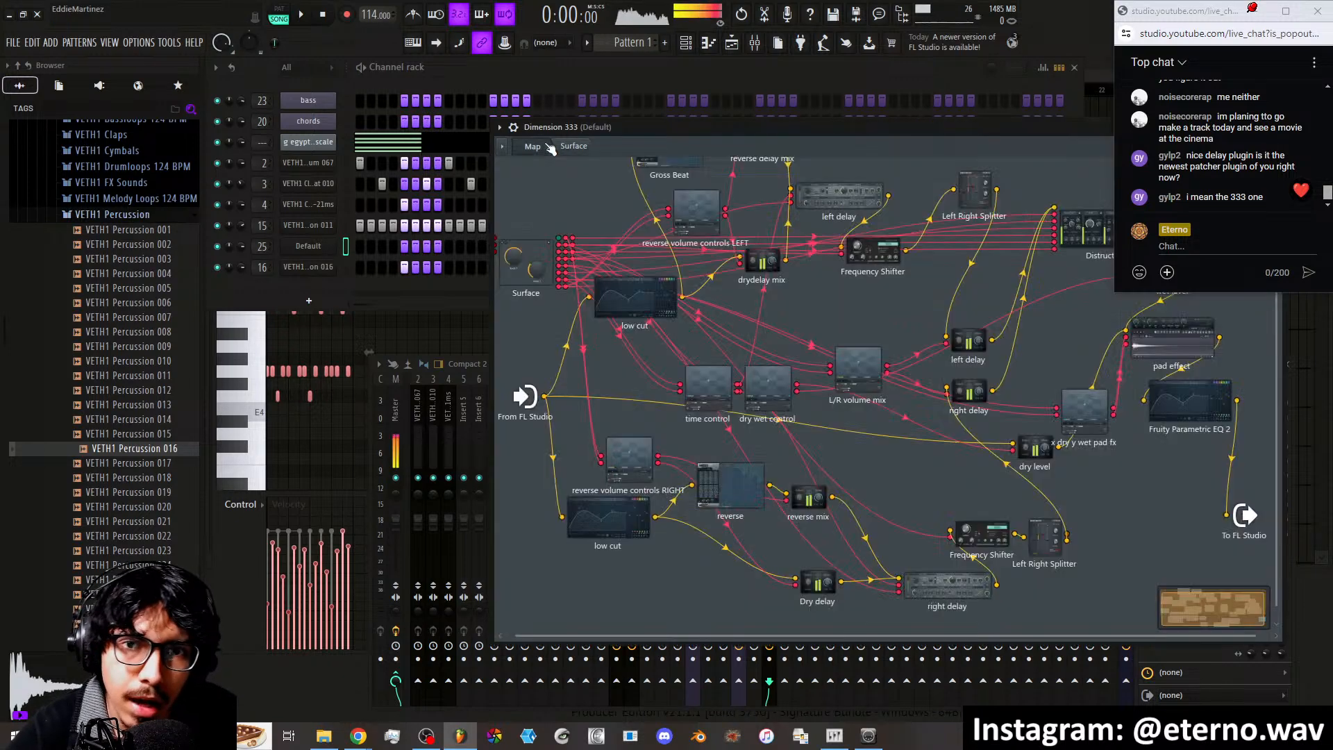
click(574, 146)
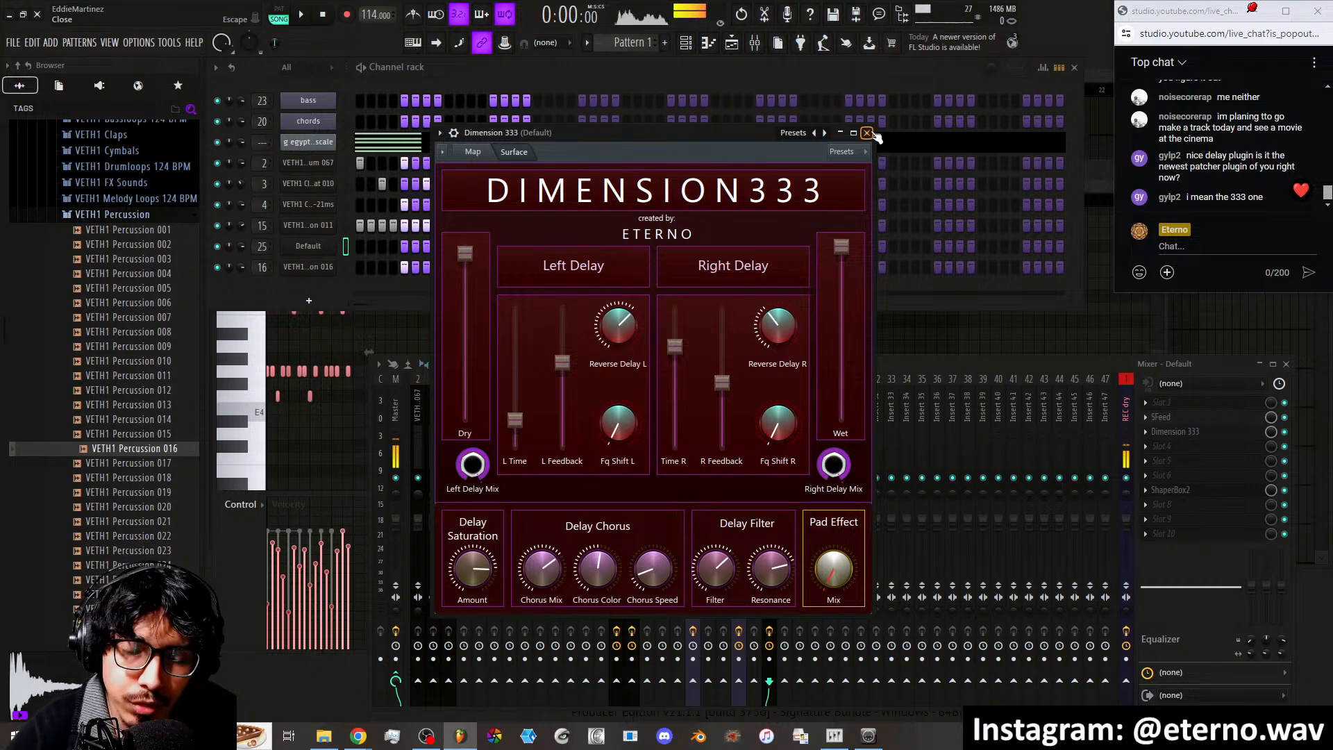
click(867, 133)
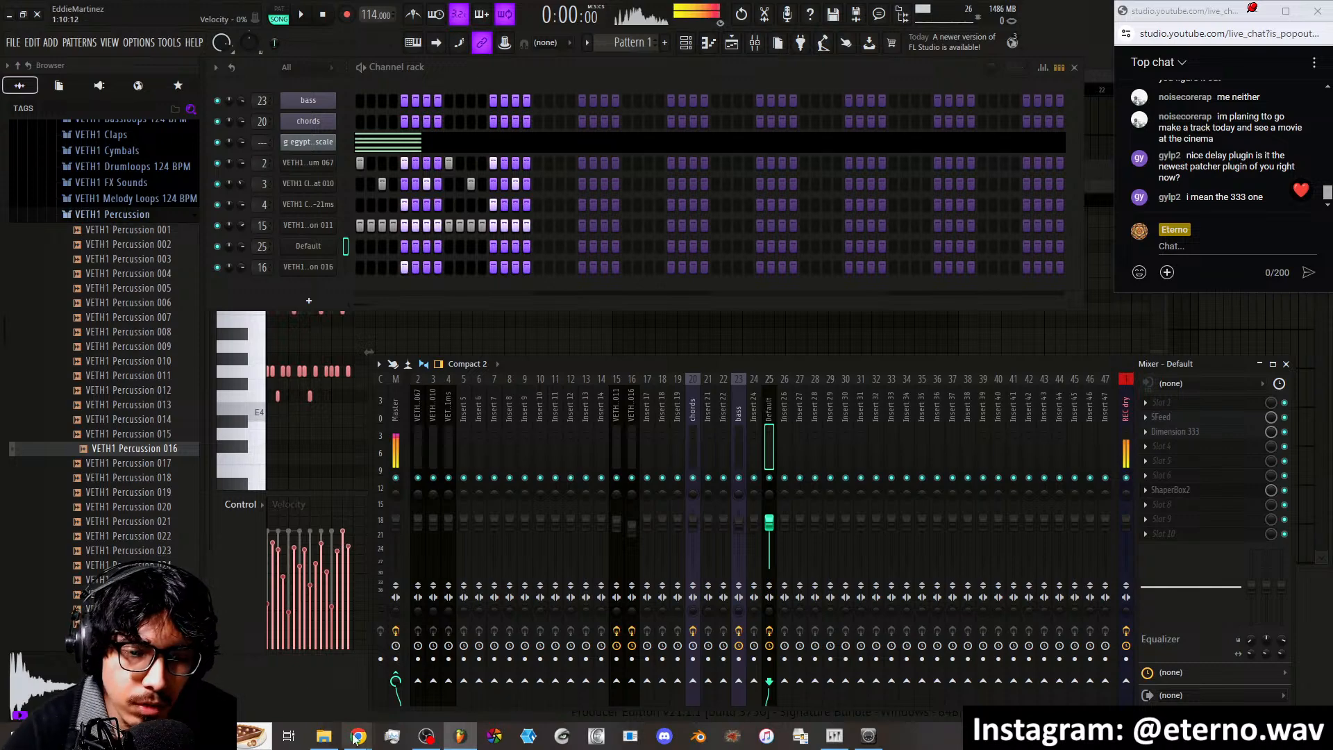
Switch to the Chrome window with YouTube Studio and open the Gumroad dashboard in a new tab
mouse_move(361, 737)
click(335, 679)
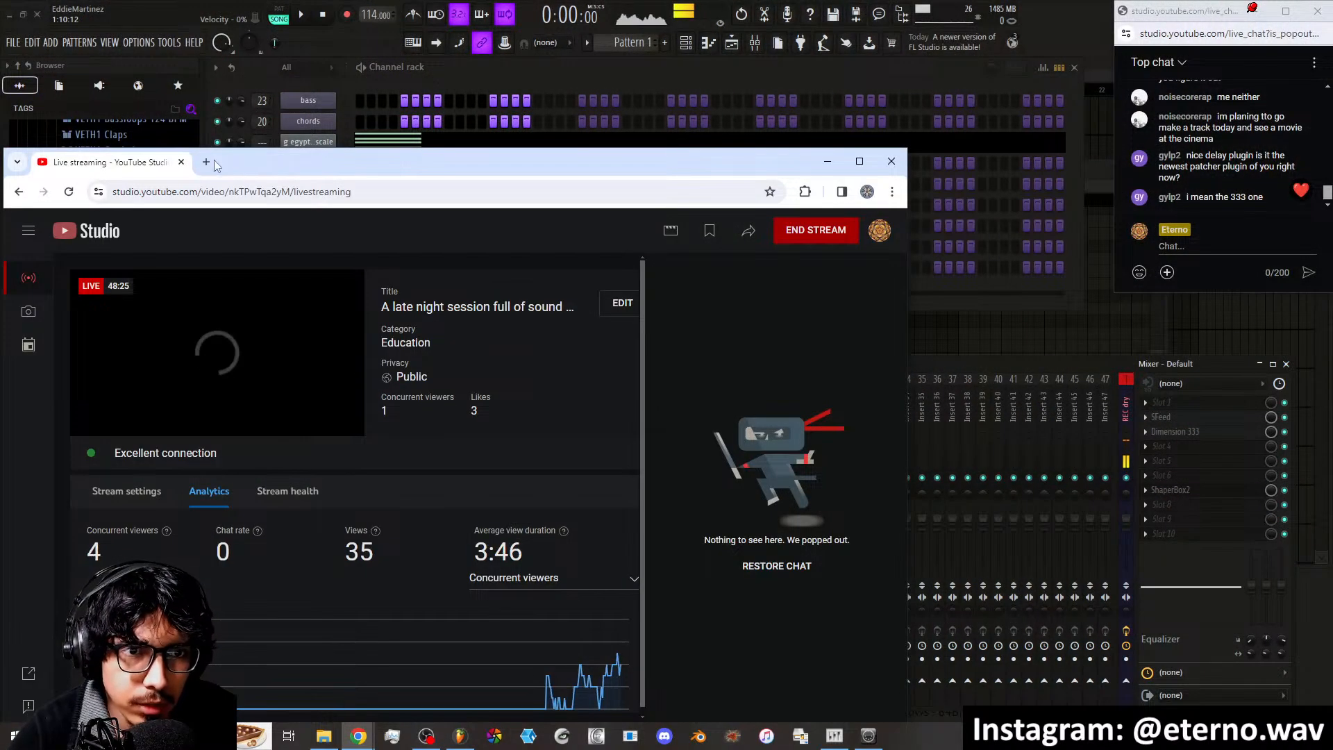
key(ctrl+t)
drag(424, 161, 481, 114)
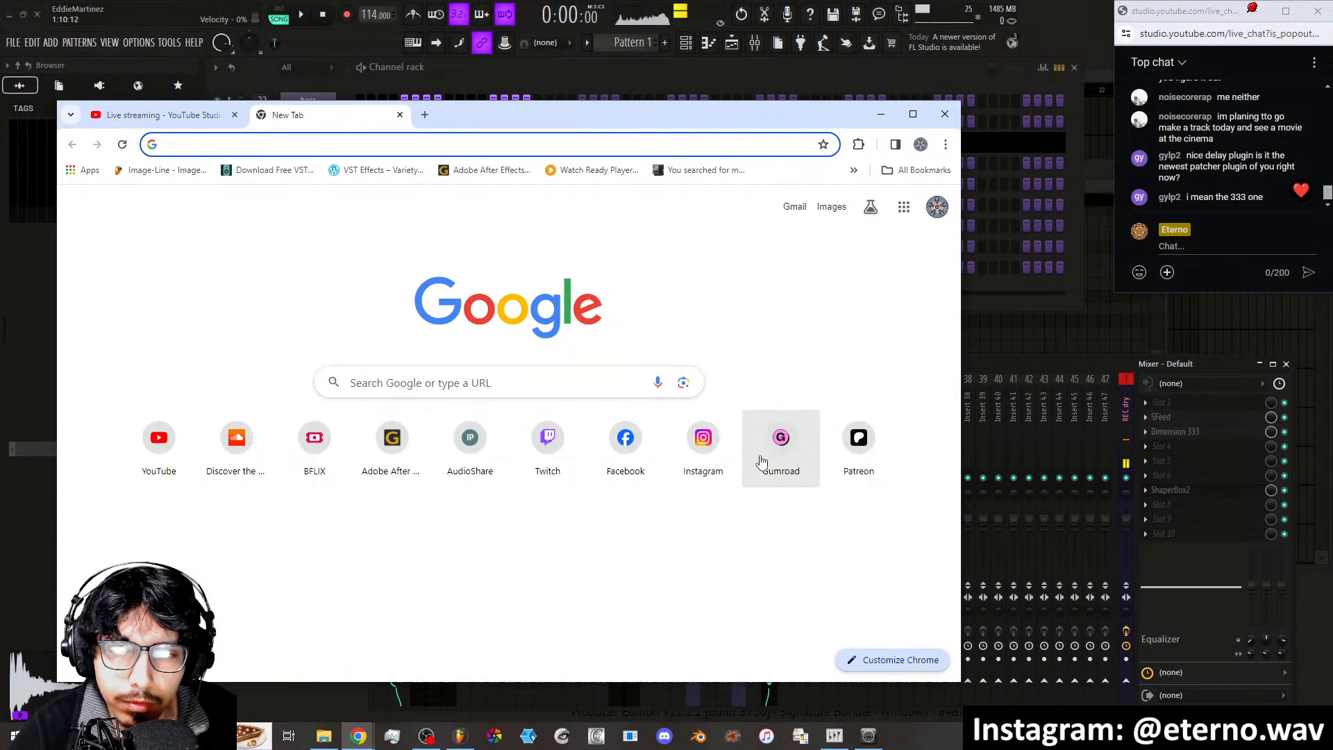
click(776, 463)
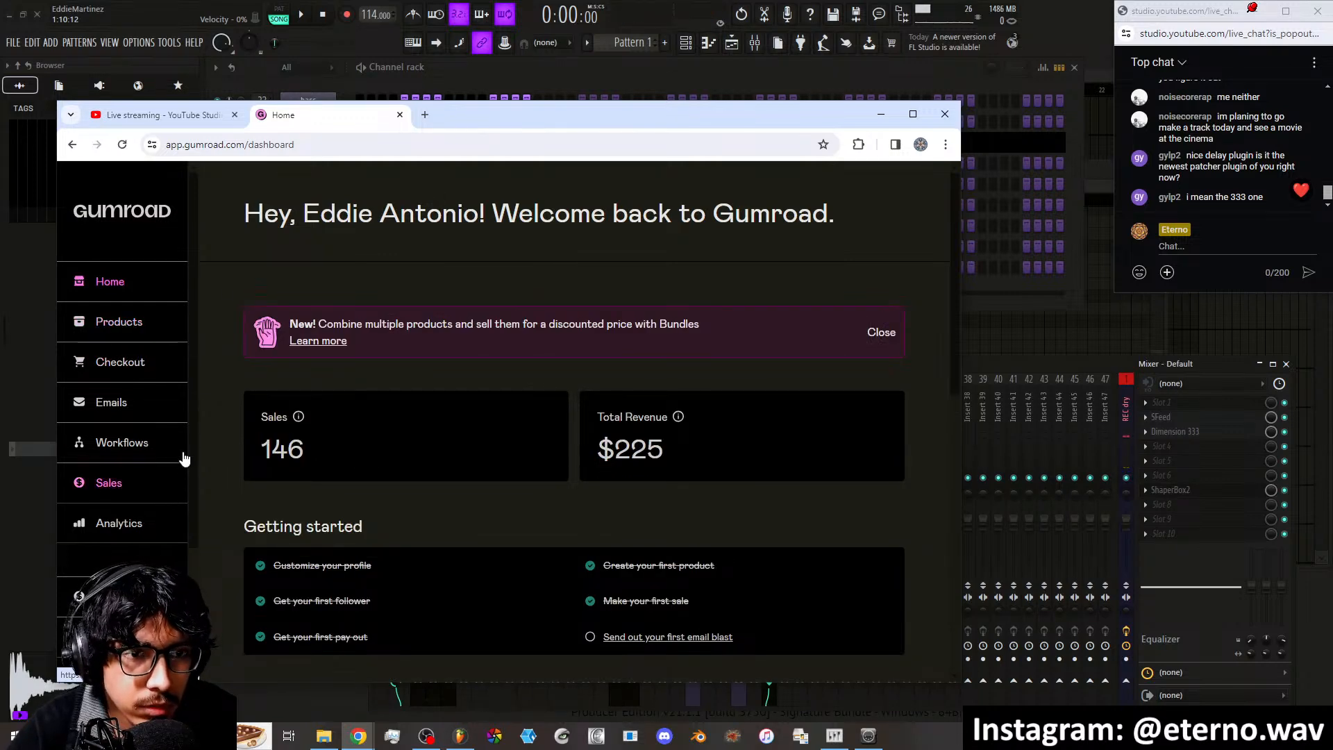
double_click(281, 144)
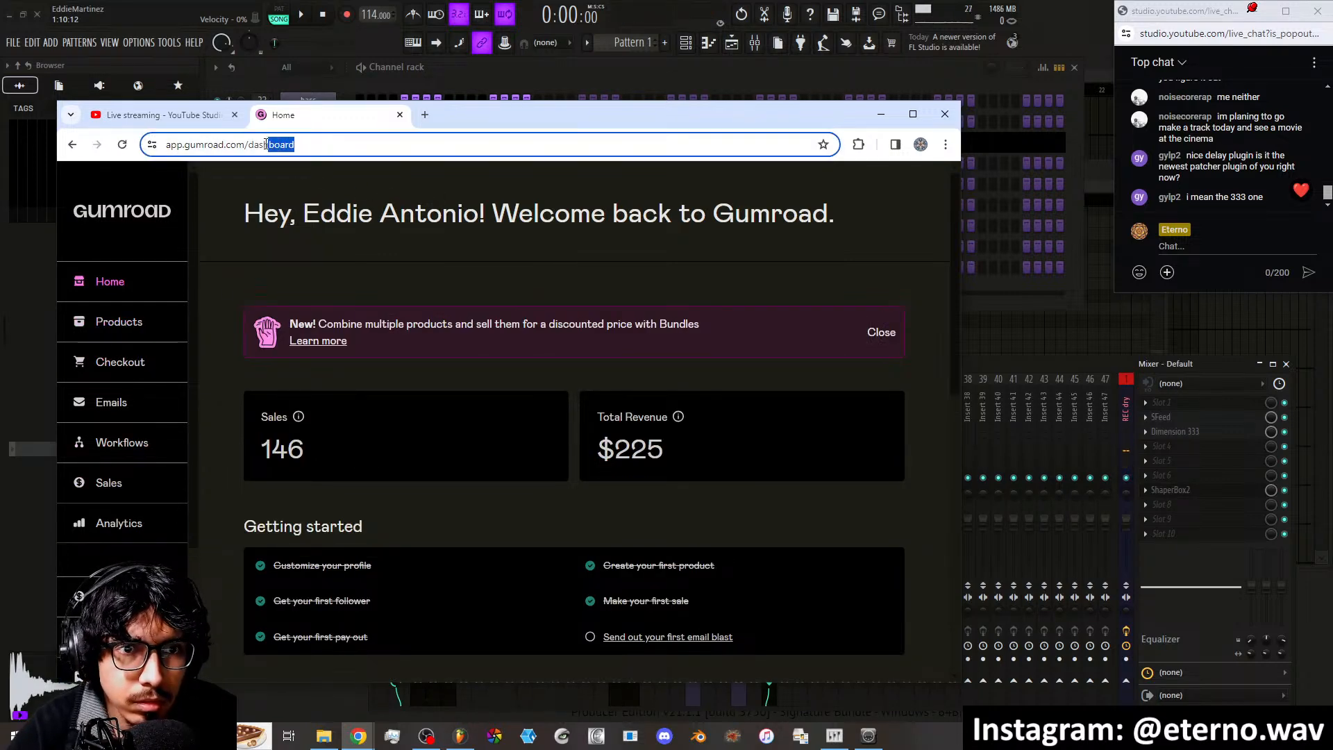
click(257, 245)
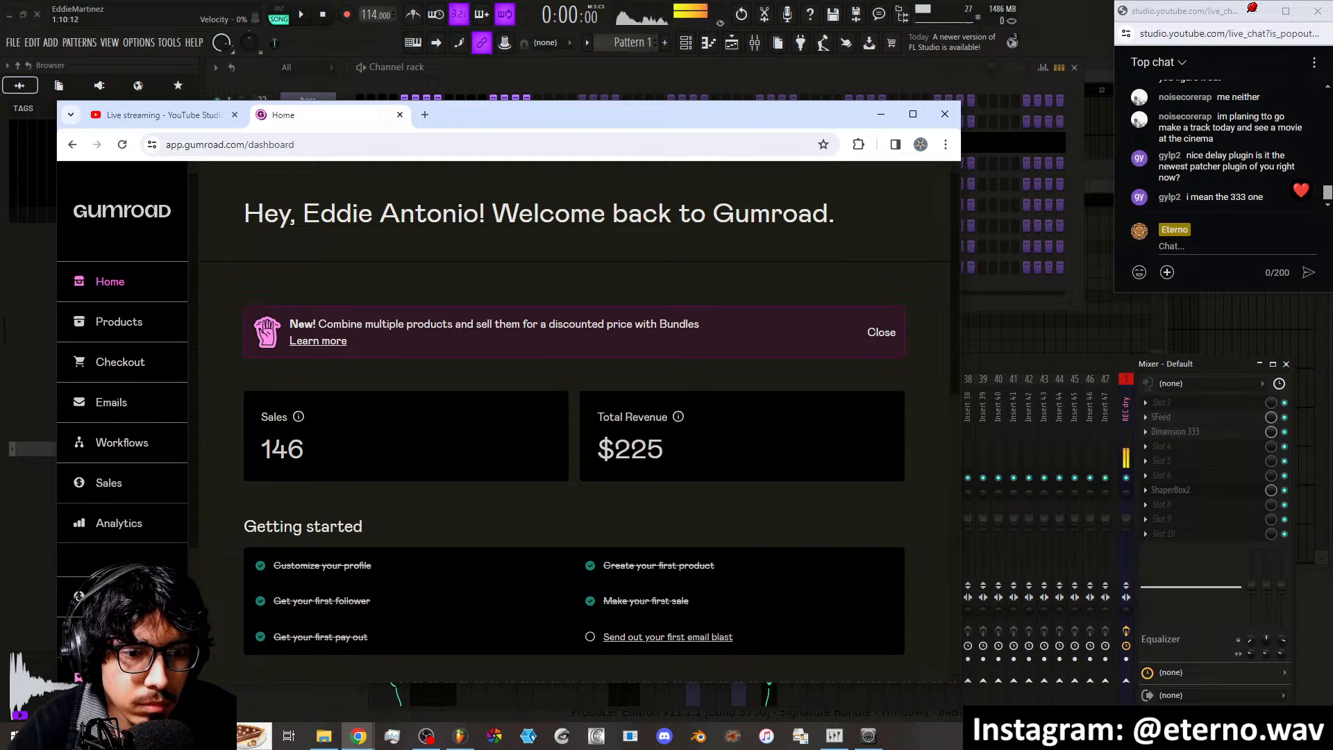
Open the public Gumroad profile page from the dashboard and maximize the browser window
drag(527, 115, 580, 72)
scroll(208, 486, down, 3)
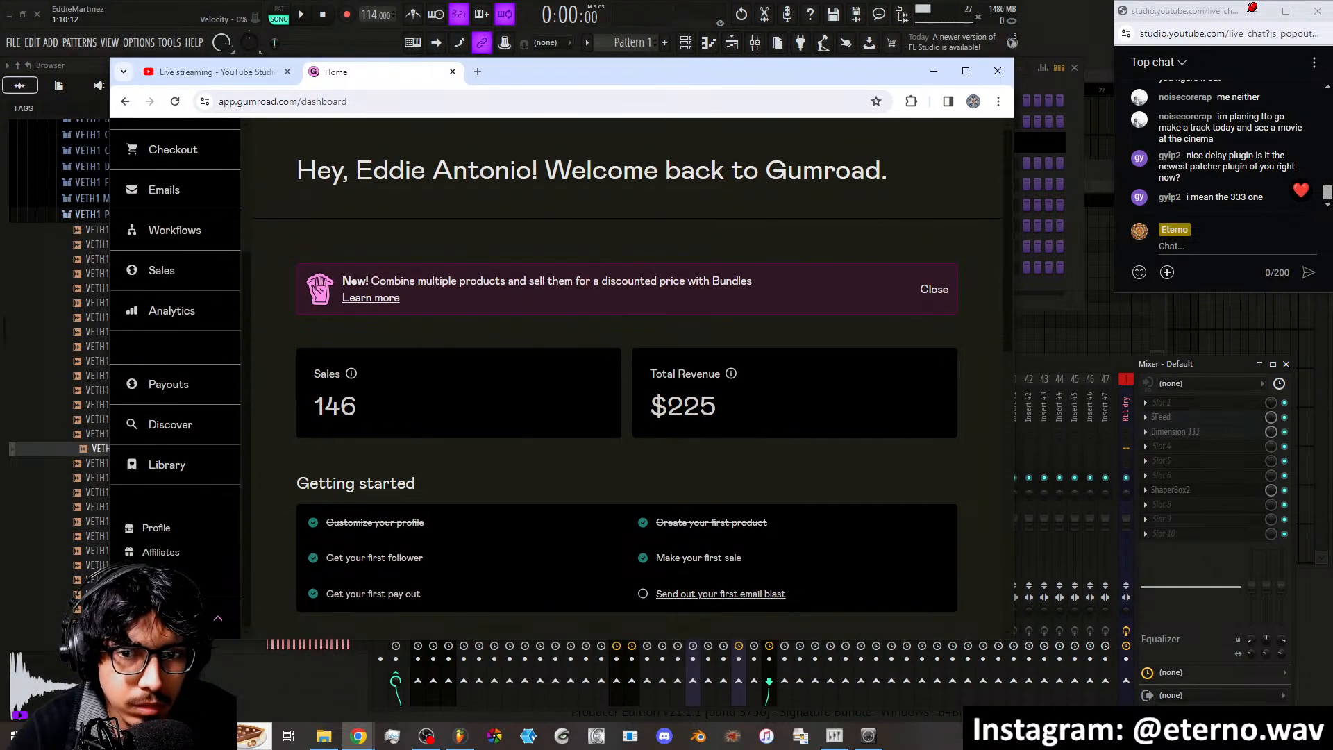
click(169, 531)
scroll(494, 290, down, 2)
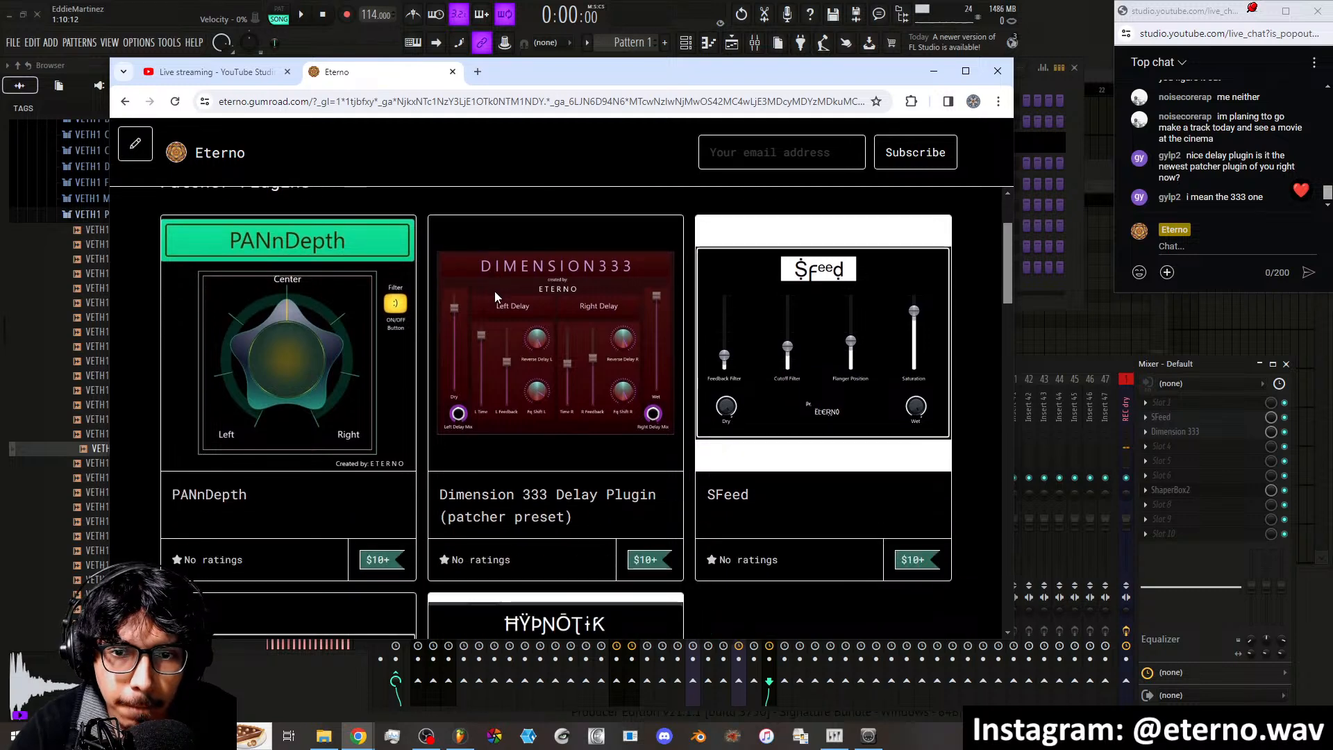
scroll(576, 288, up, 2)
click(965, 71)
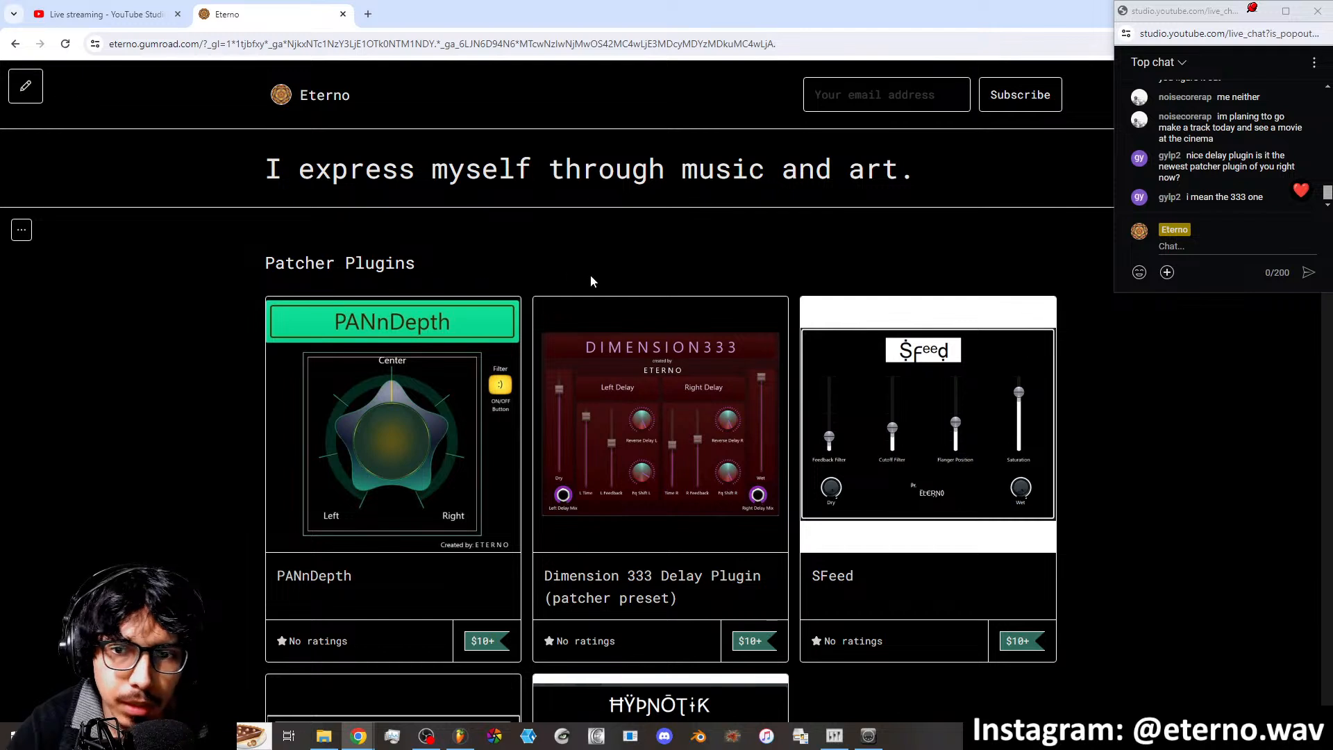
Look through the Patcher Plugins section of the Gumroad page, including PANnDepth, Dimension 333, SFeed, MODx and HYPNOTiK
scroll(590, 274, down, 3)
scroll(885, 361, down, 2)
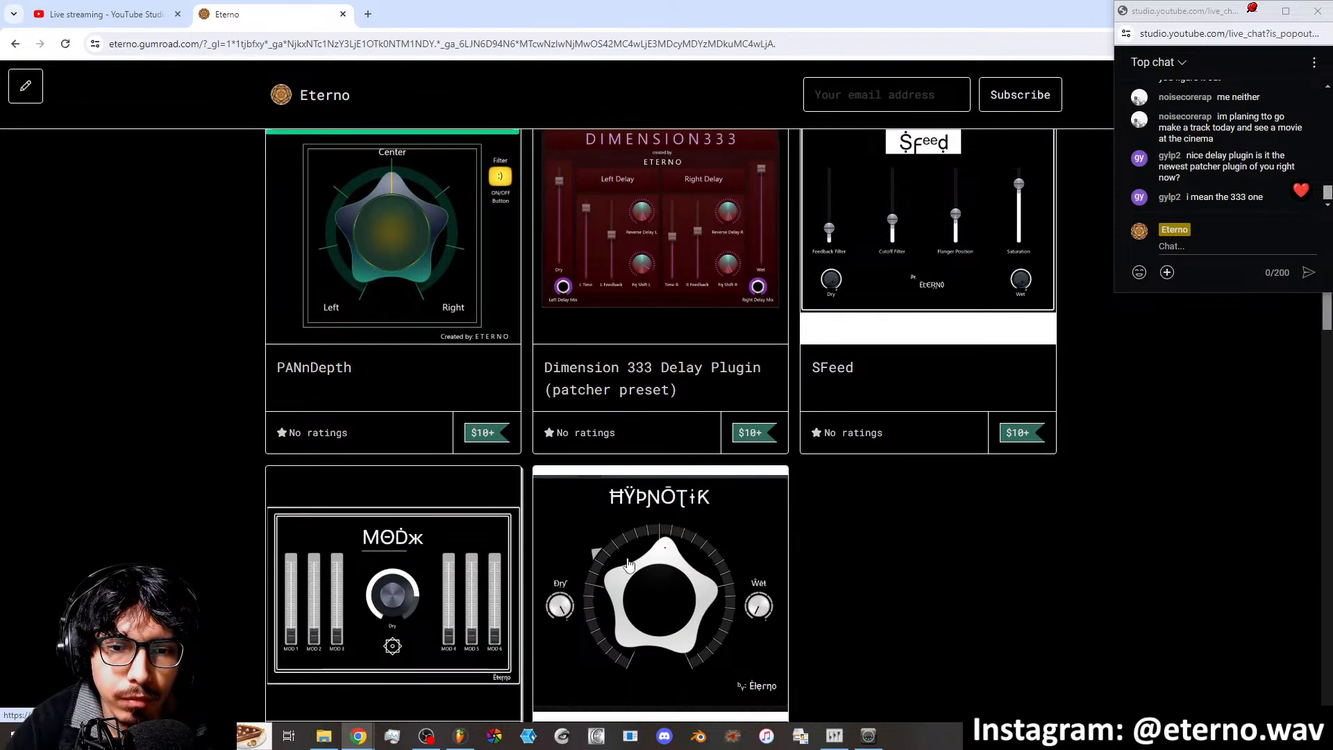
scroll(658, 565, down, 1)
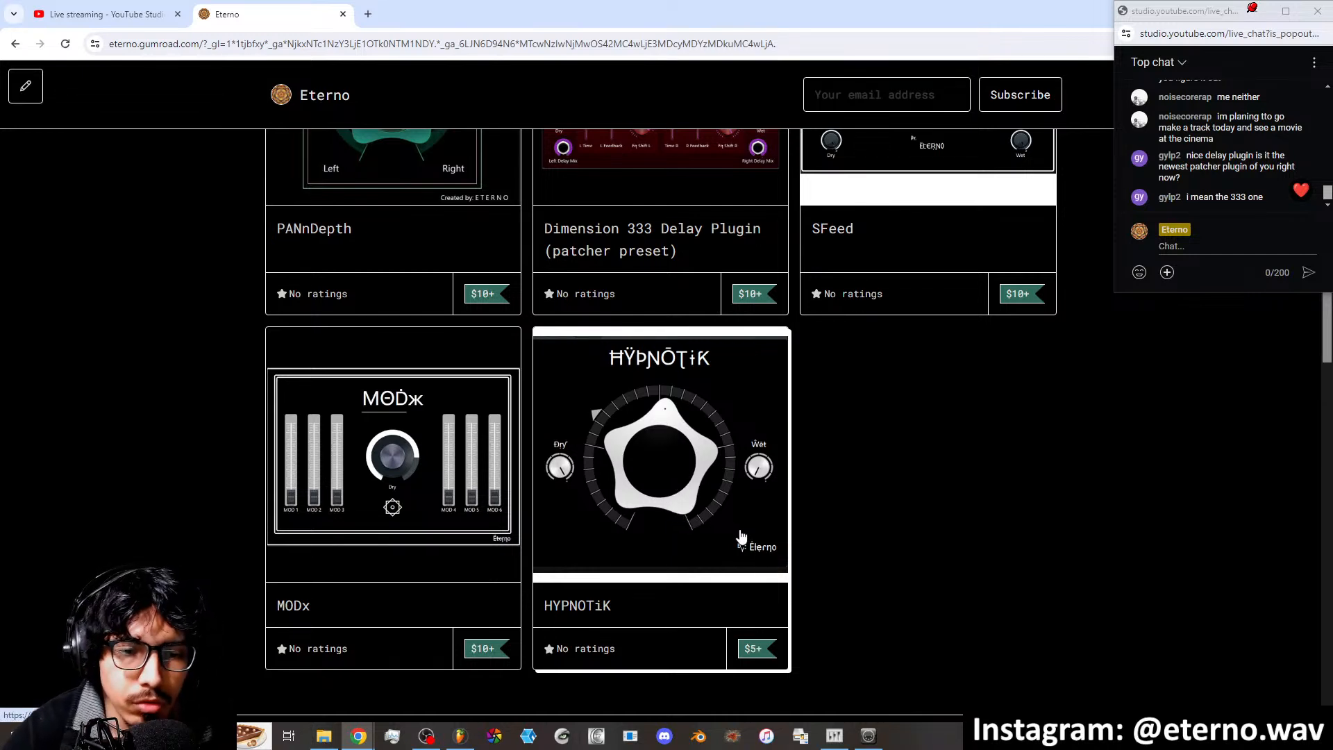
scroll(742, 537, up, 1)
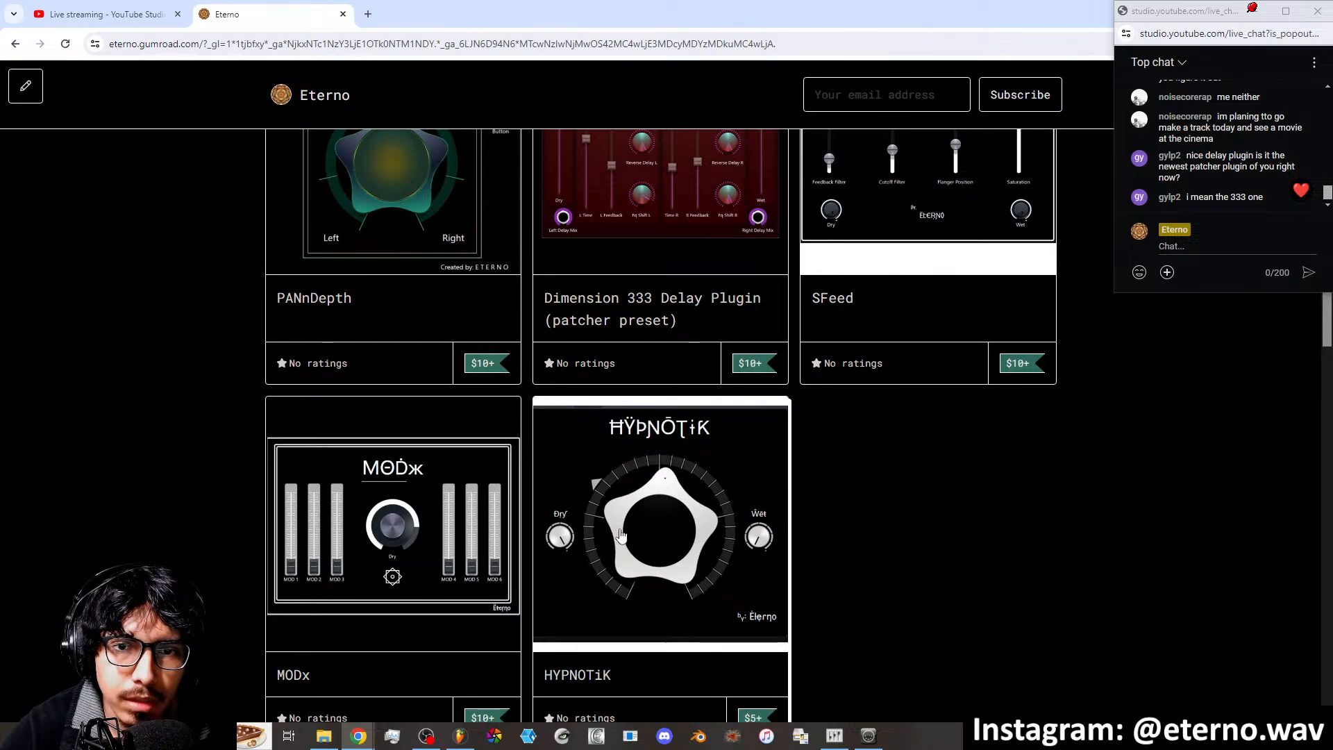
scroll(611, 523, up, 2)
scroll(843, 521, down, 3)
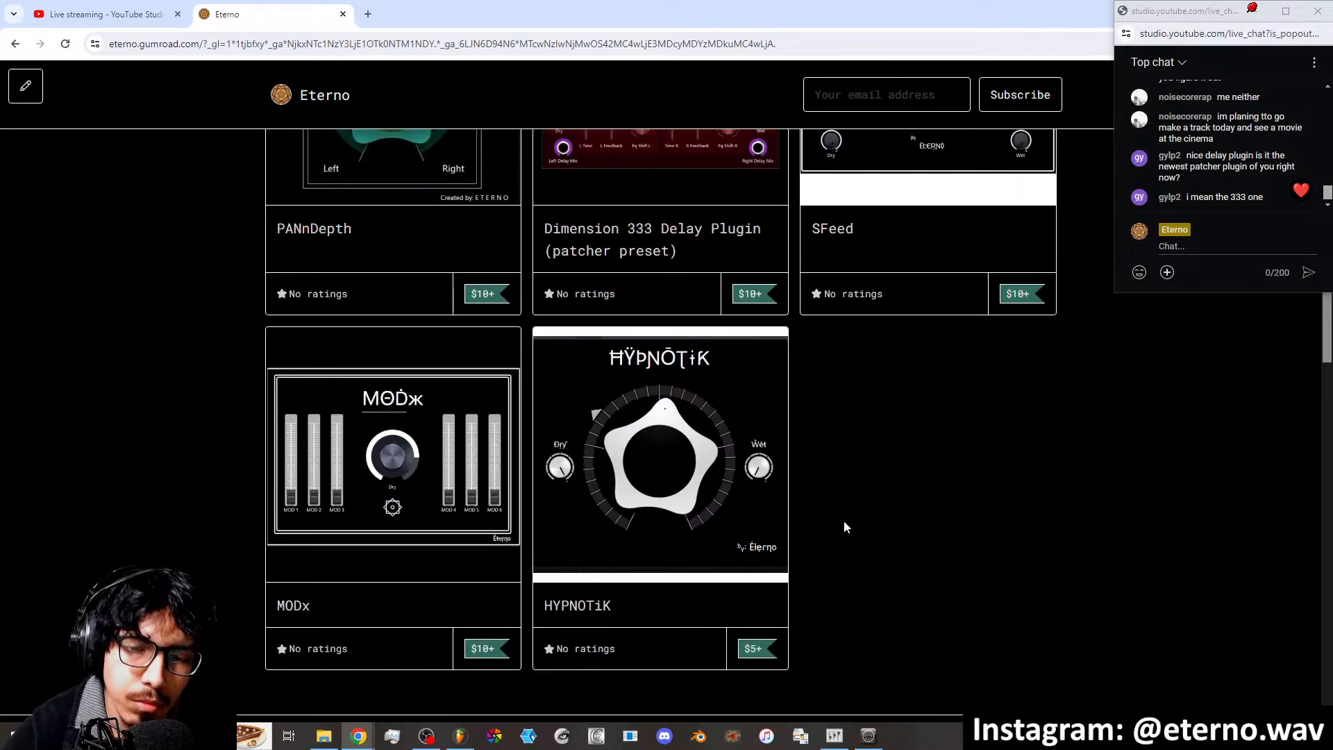
scroll(844, 522, down, 3)
scroll(845, 522, up, 2)
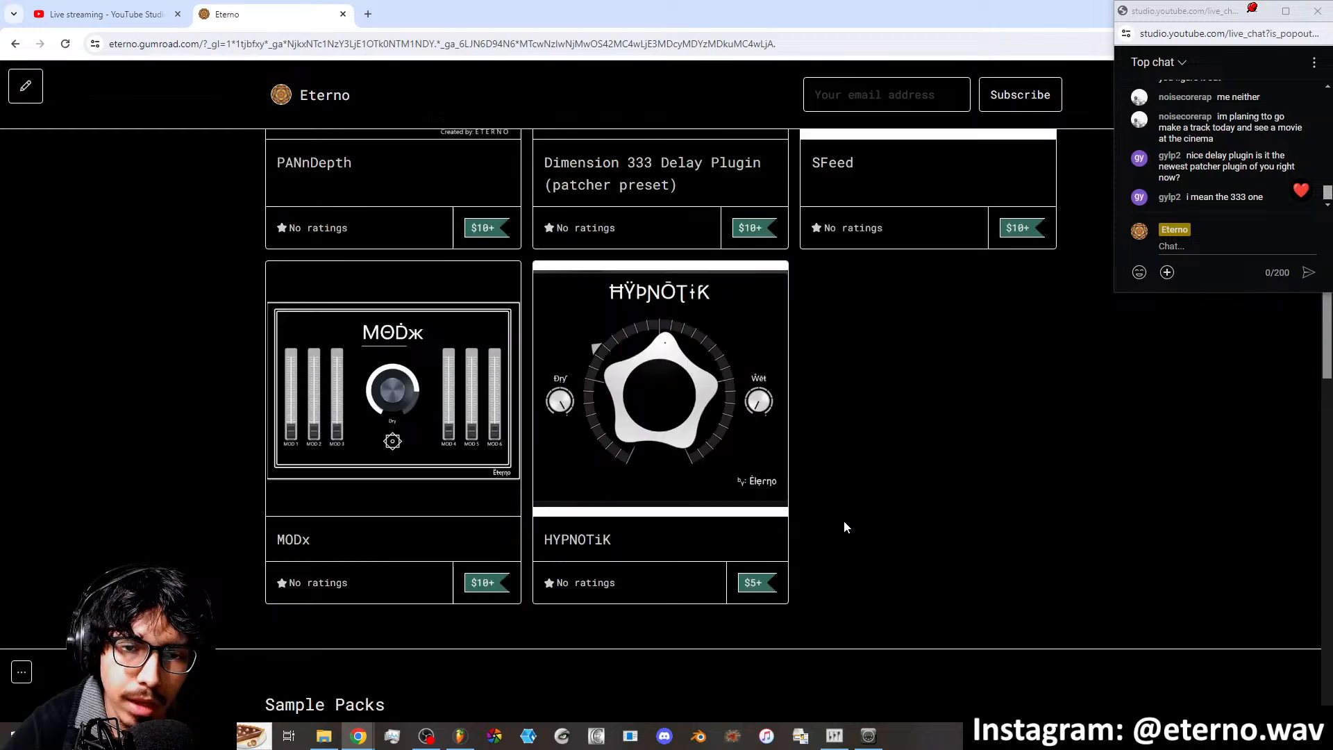
scroll(844, 527, up, 3)
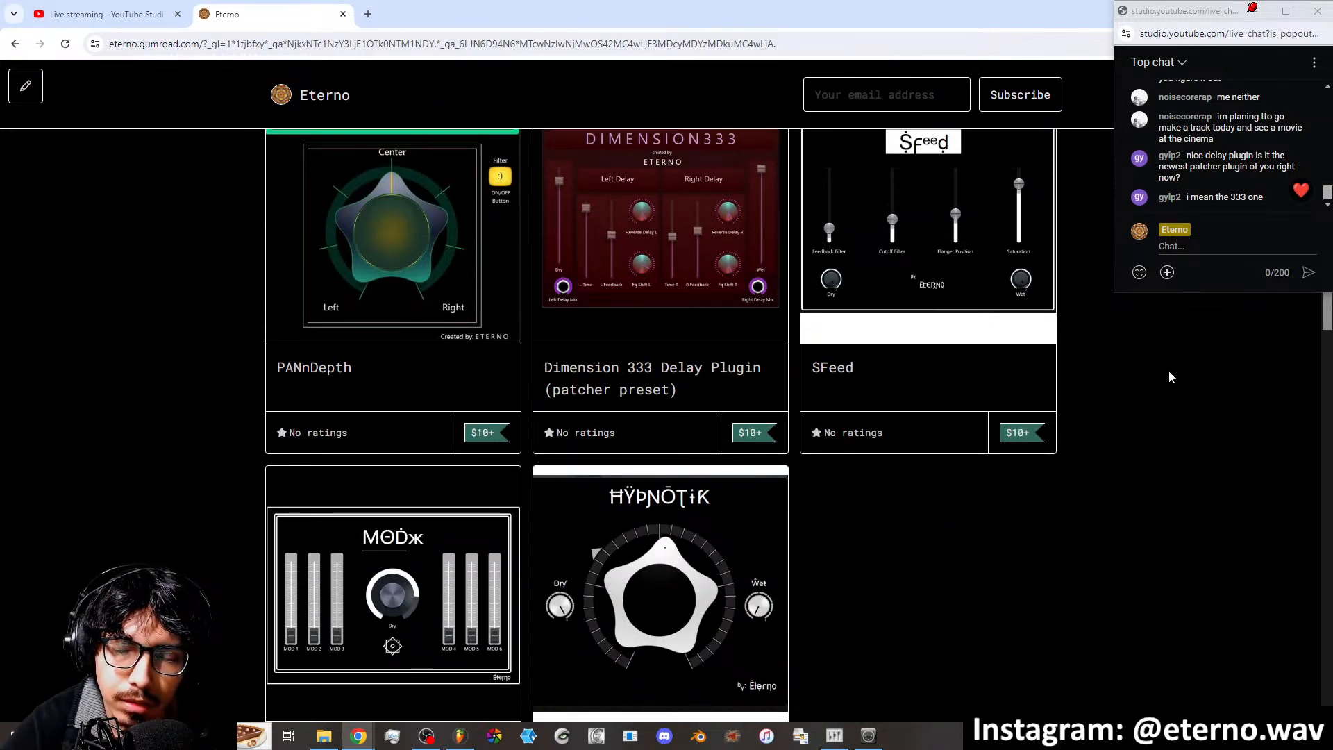
scroll(1158, 503, down, 4)
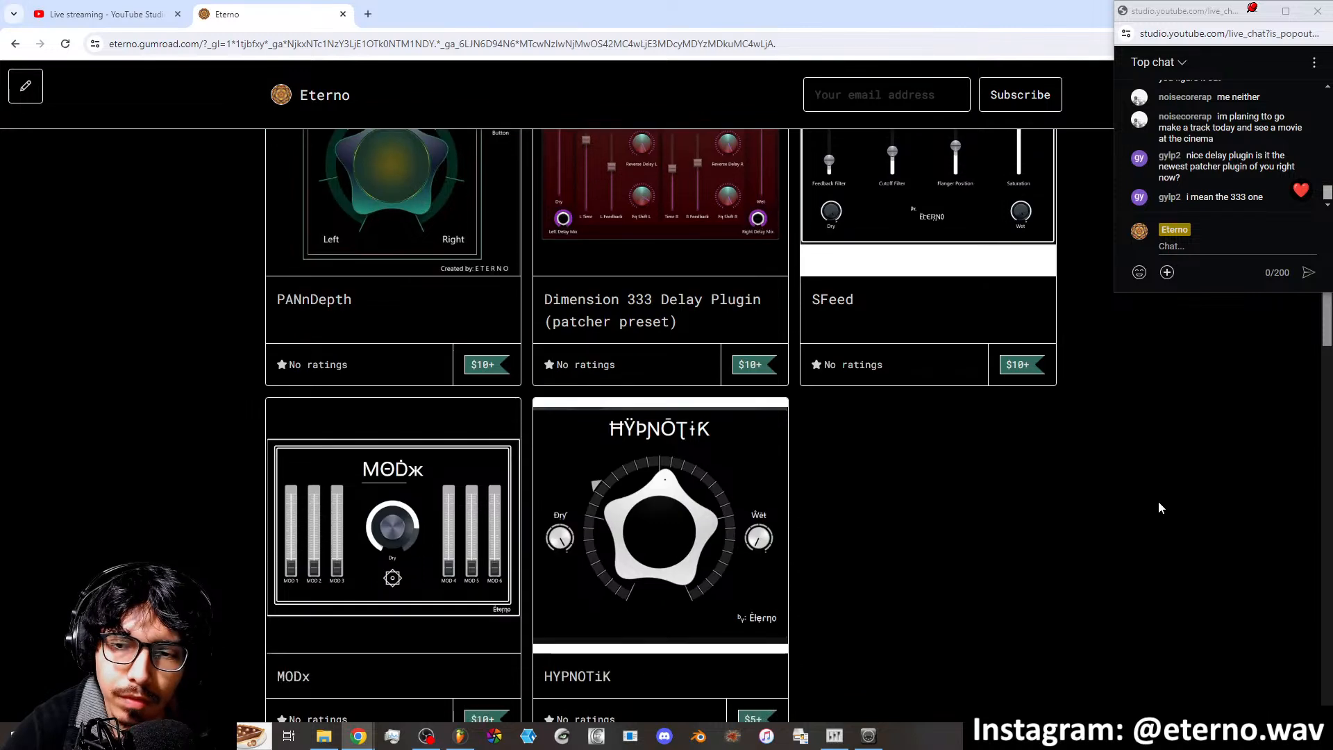
Browse the Sample Packs and Preset Packs sections, viewing the Techno Drum Kit and Eterno Vital Preset Pack
scroll(1159, 502, down, 4)
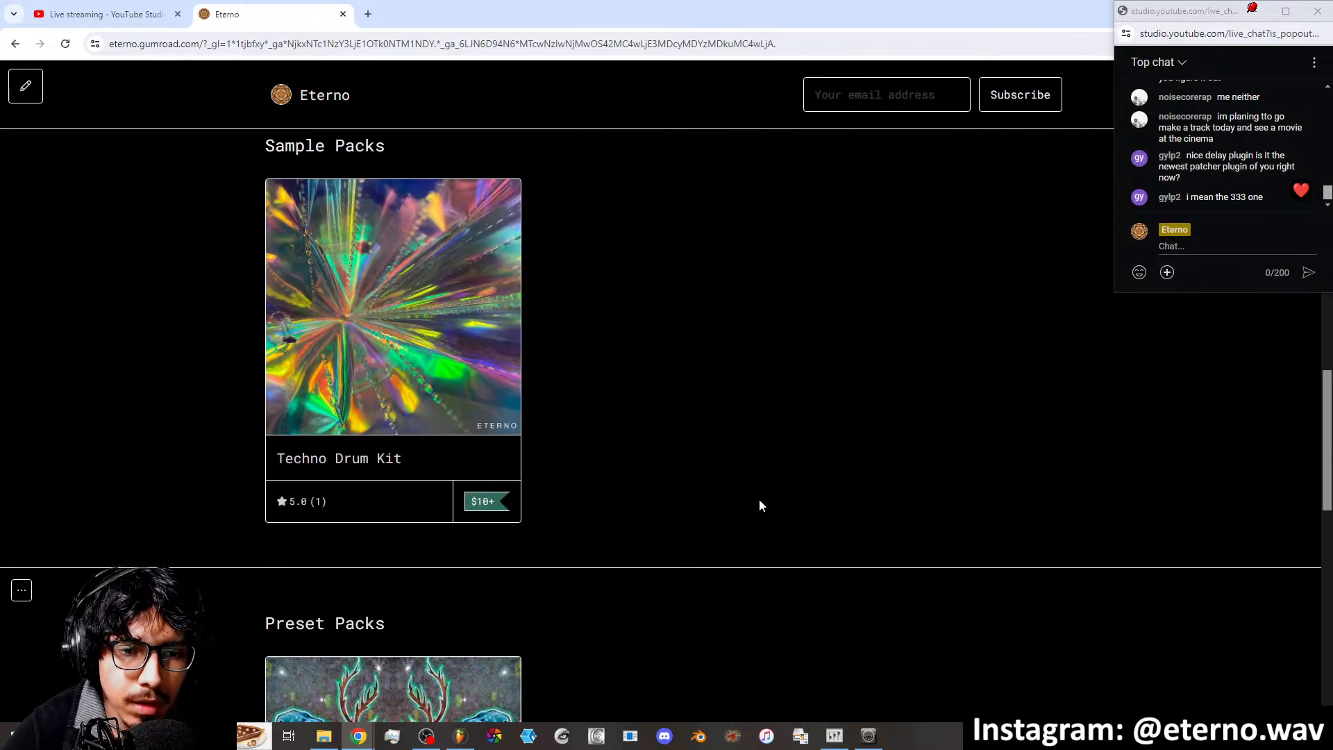
scroll(280, 358, down, 2)
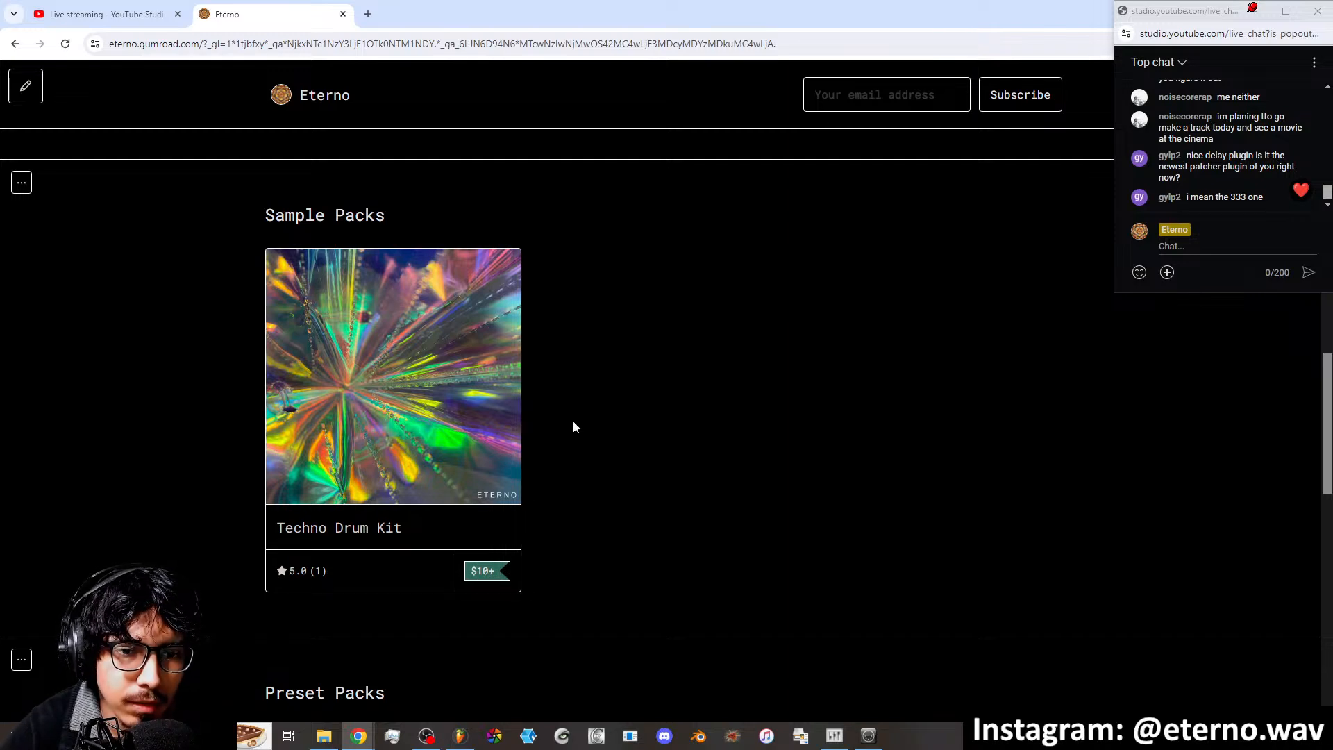
scroll(543, 418, down, 1)
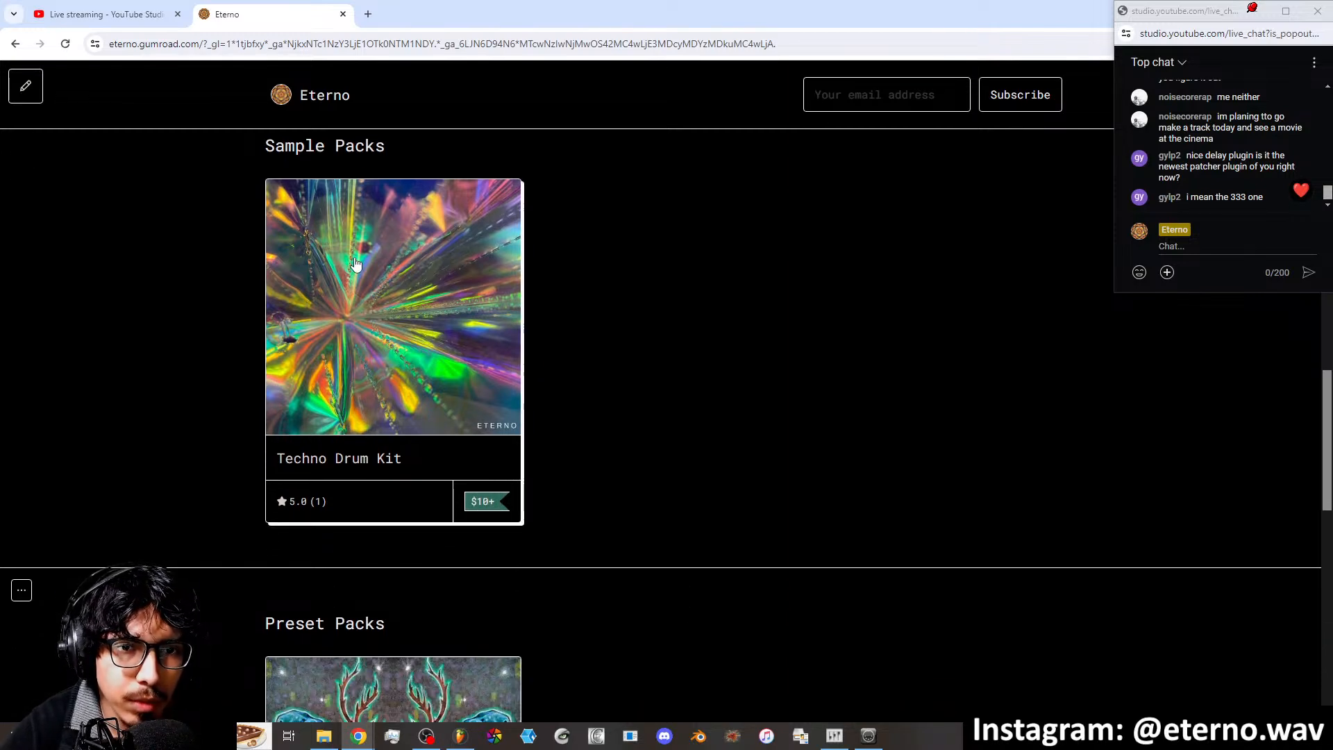
scroll(359, 305, down, 5)
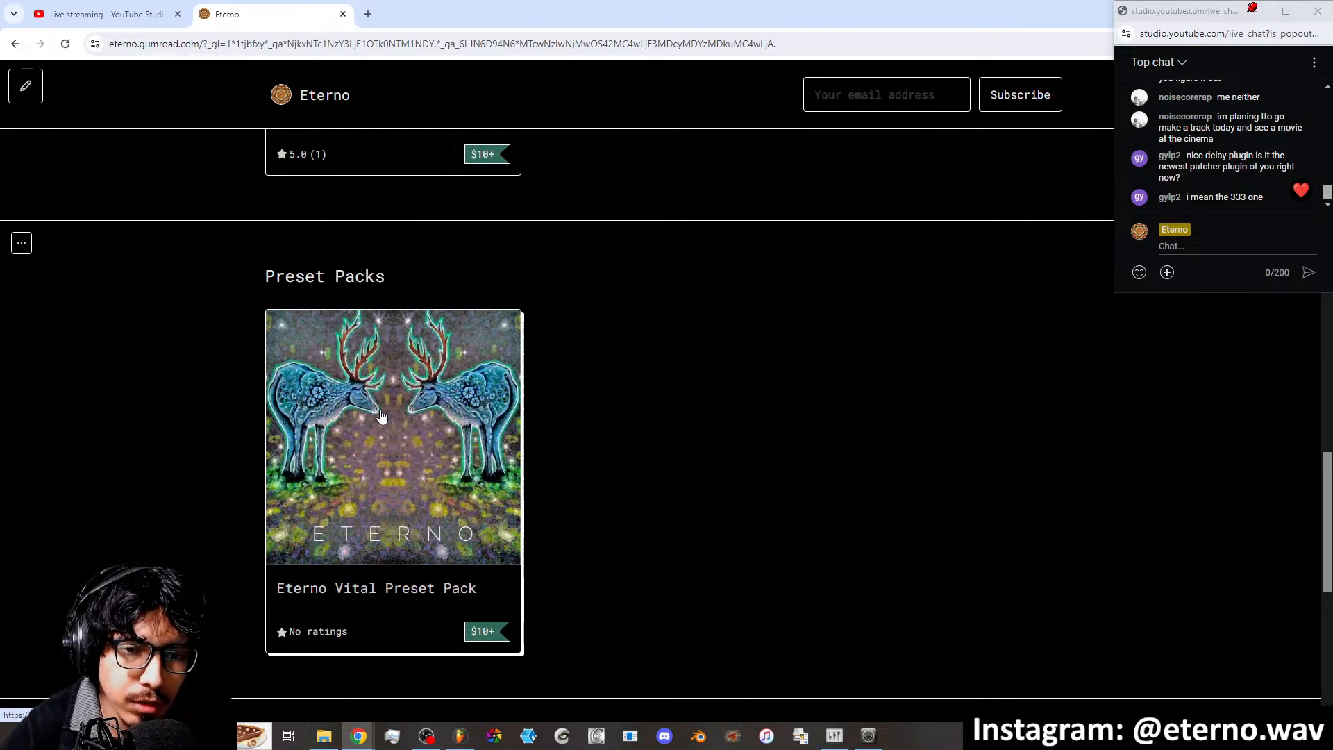
scroll(413, 404, down, 1)
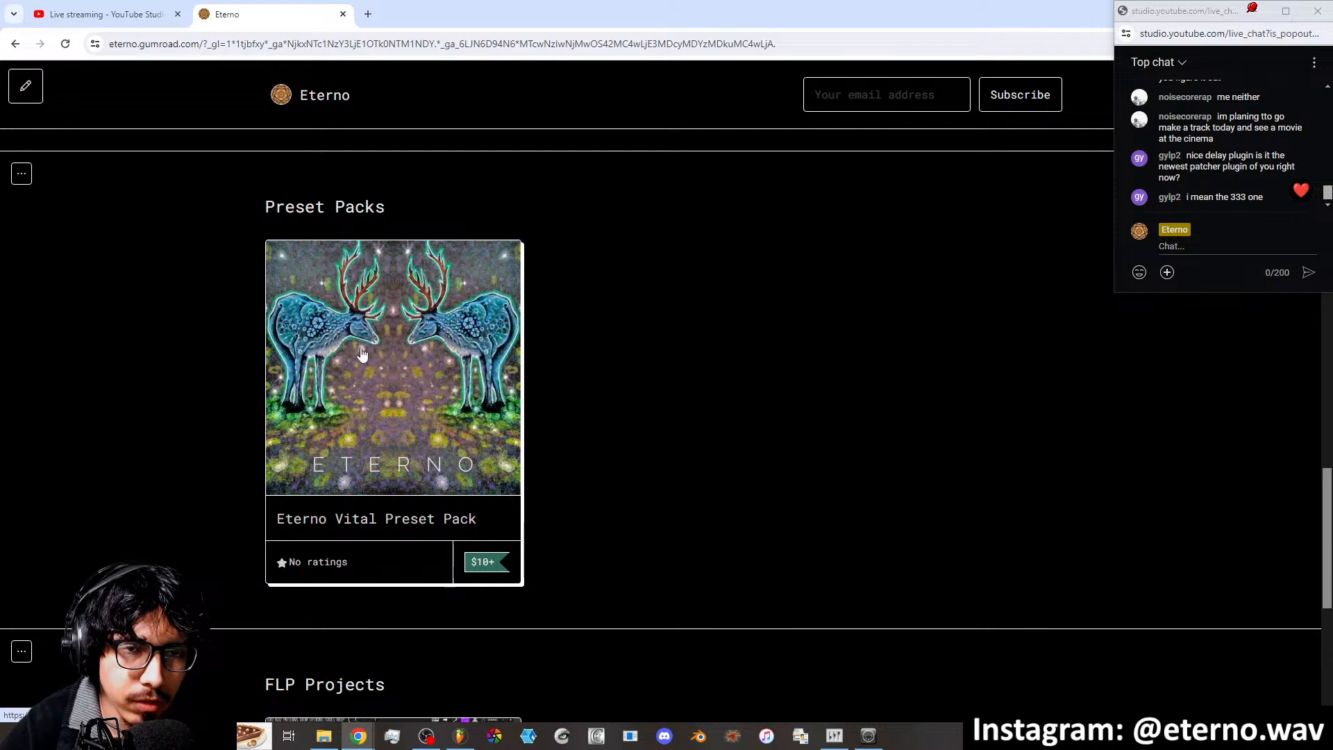
View the Free Techno FLP in the FLP Projects section and revisit the Patcher Plugins section of the Gumroad page
scroll(374, 371, down, 6)
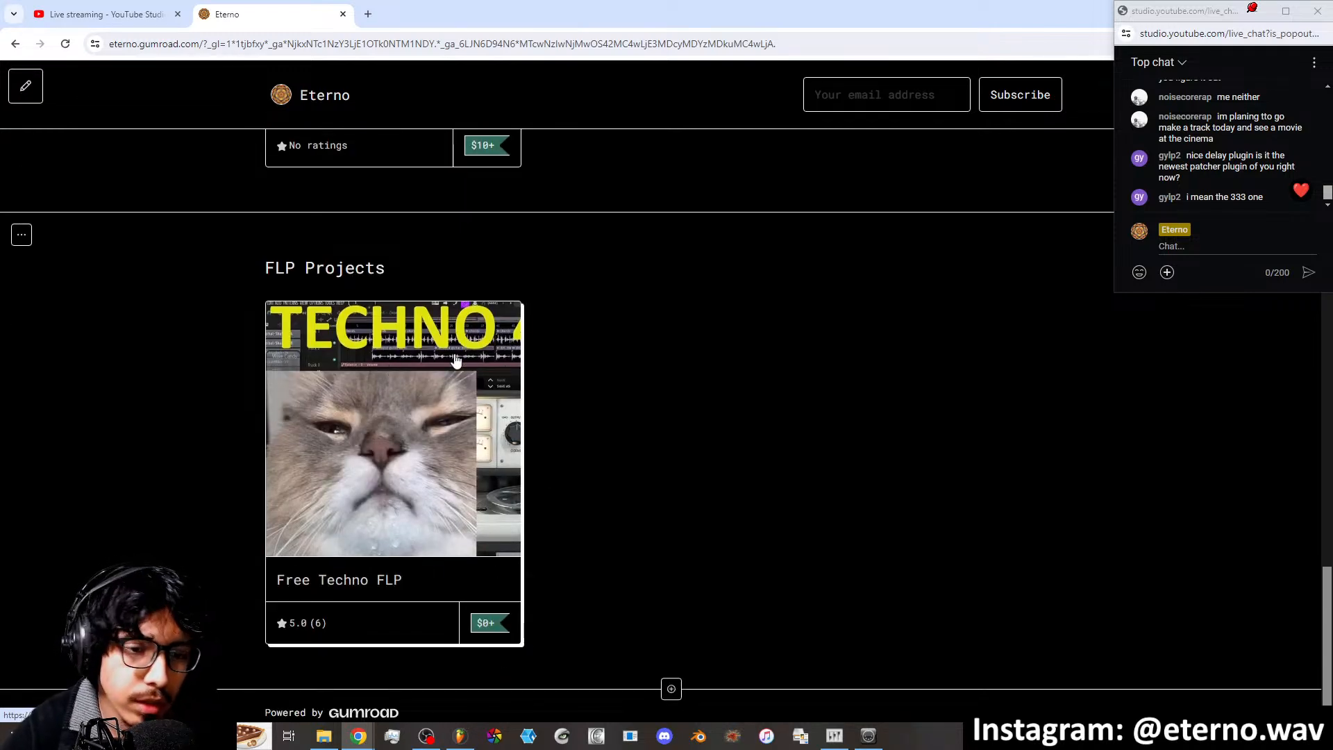
scroll(402, 461, down, 1)
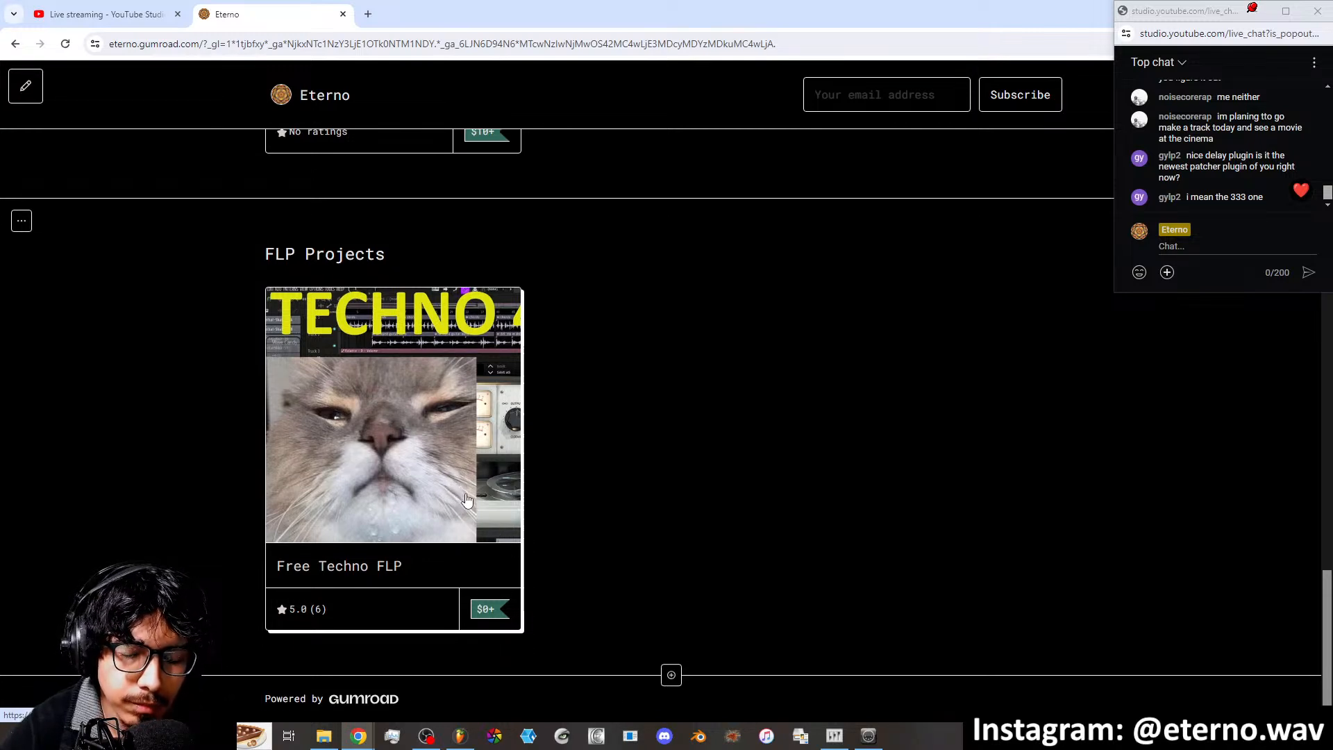
scroll(466, 486, up, 20)
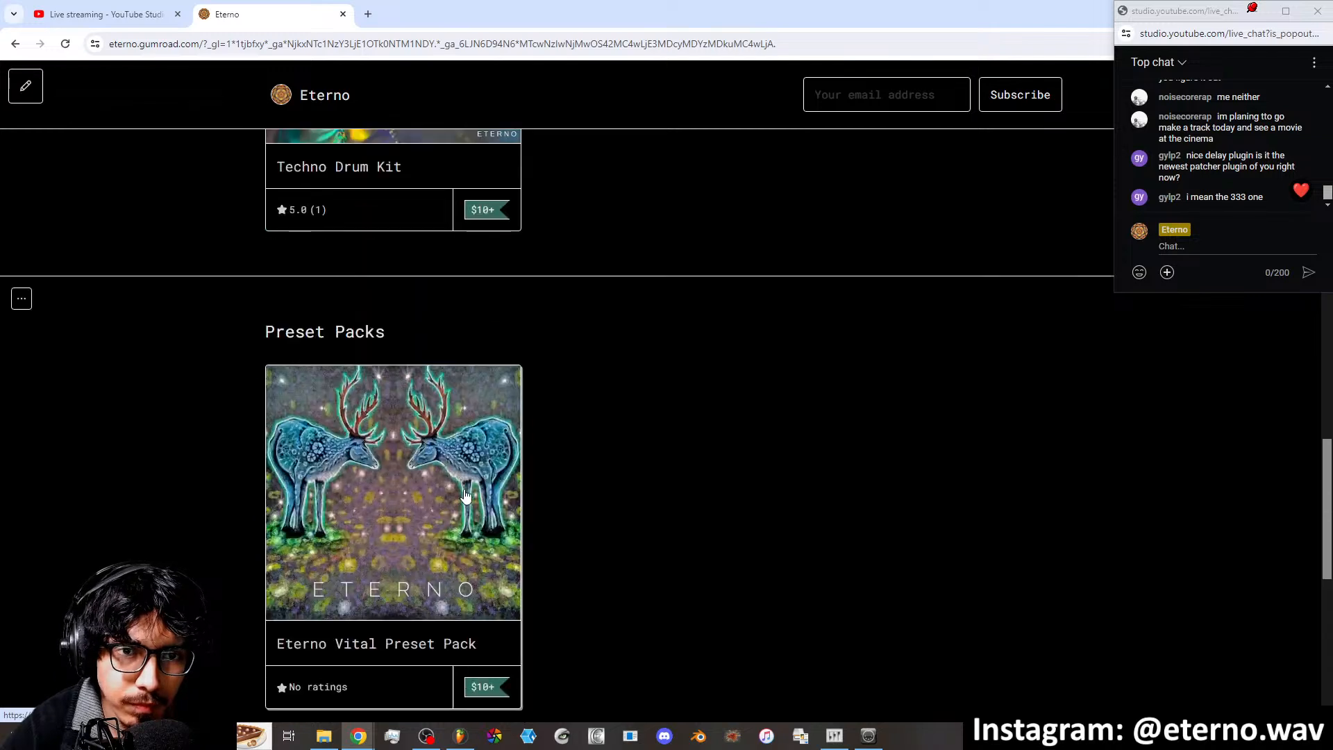
scroll(464, 471, up, 5)
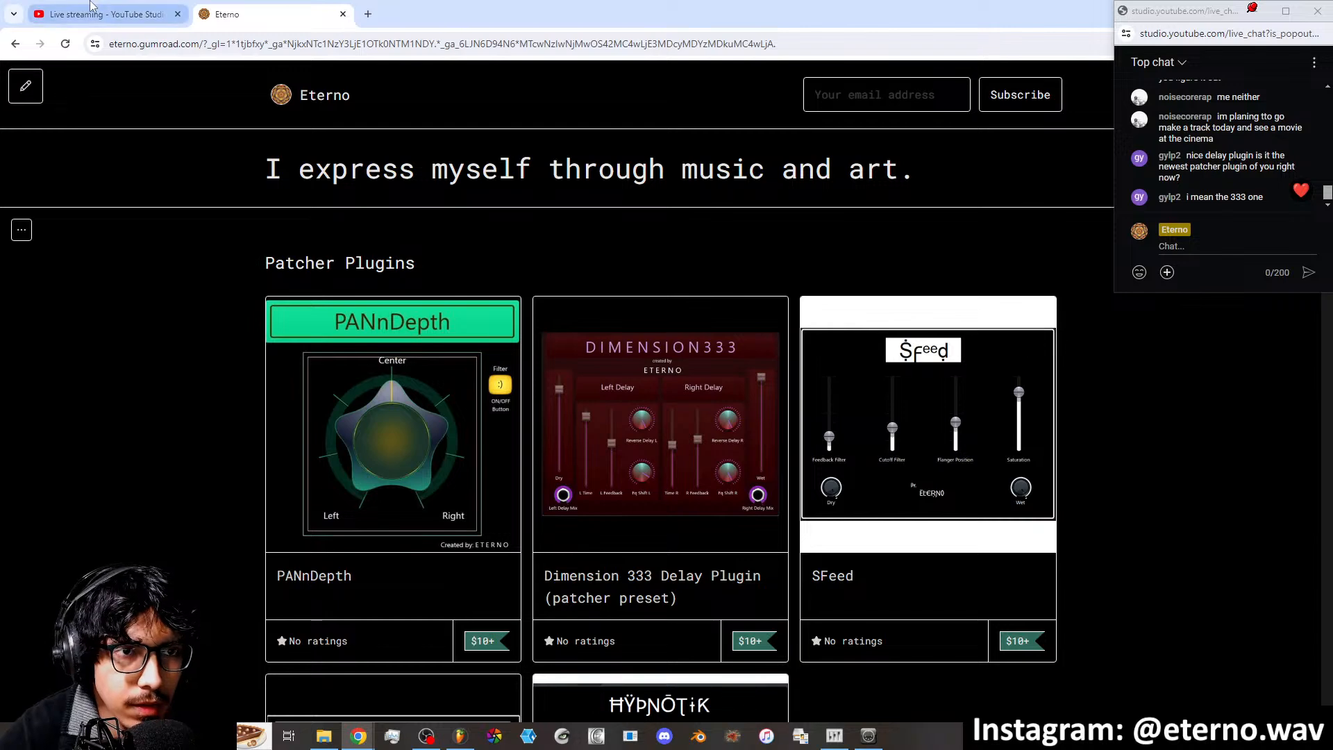
click(107, 14)
click(310, 16)
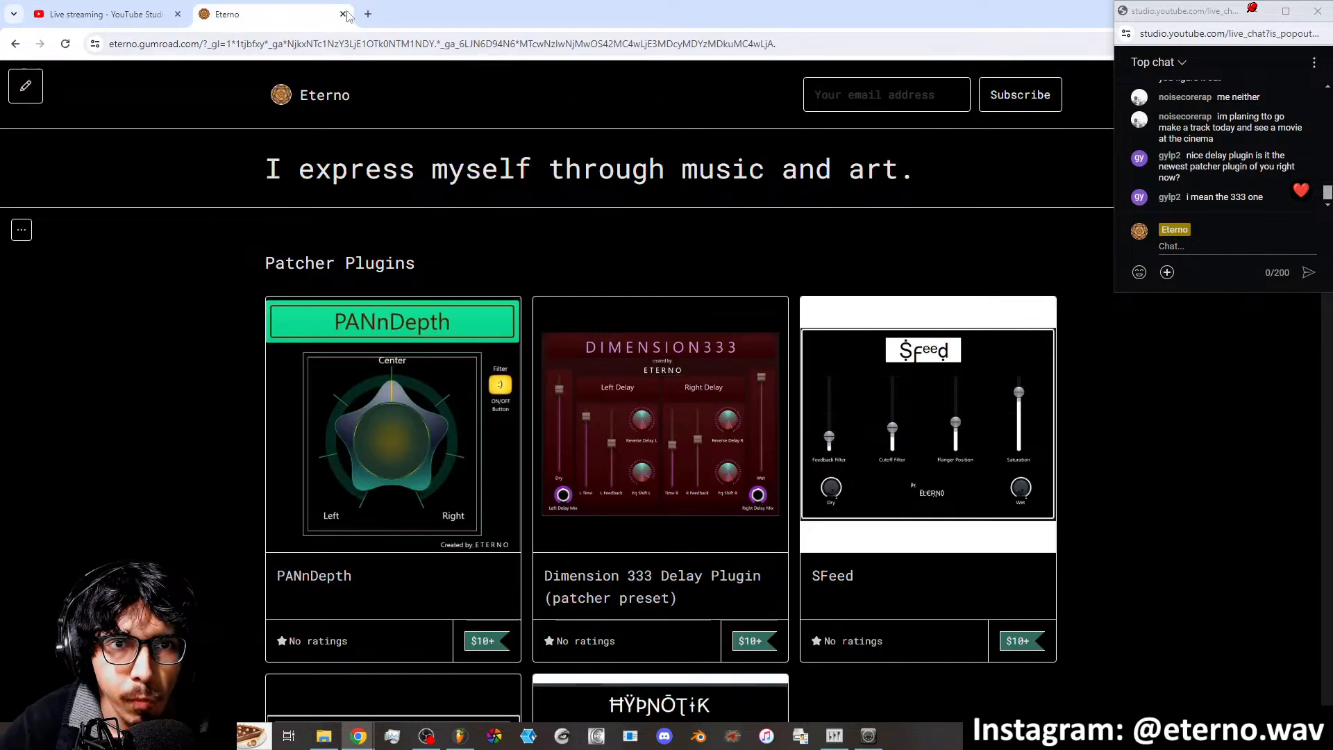
scroll(416, 359, down, 1)
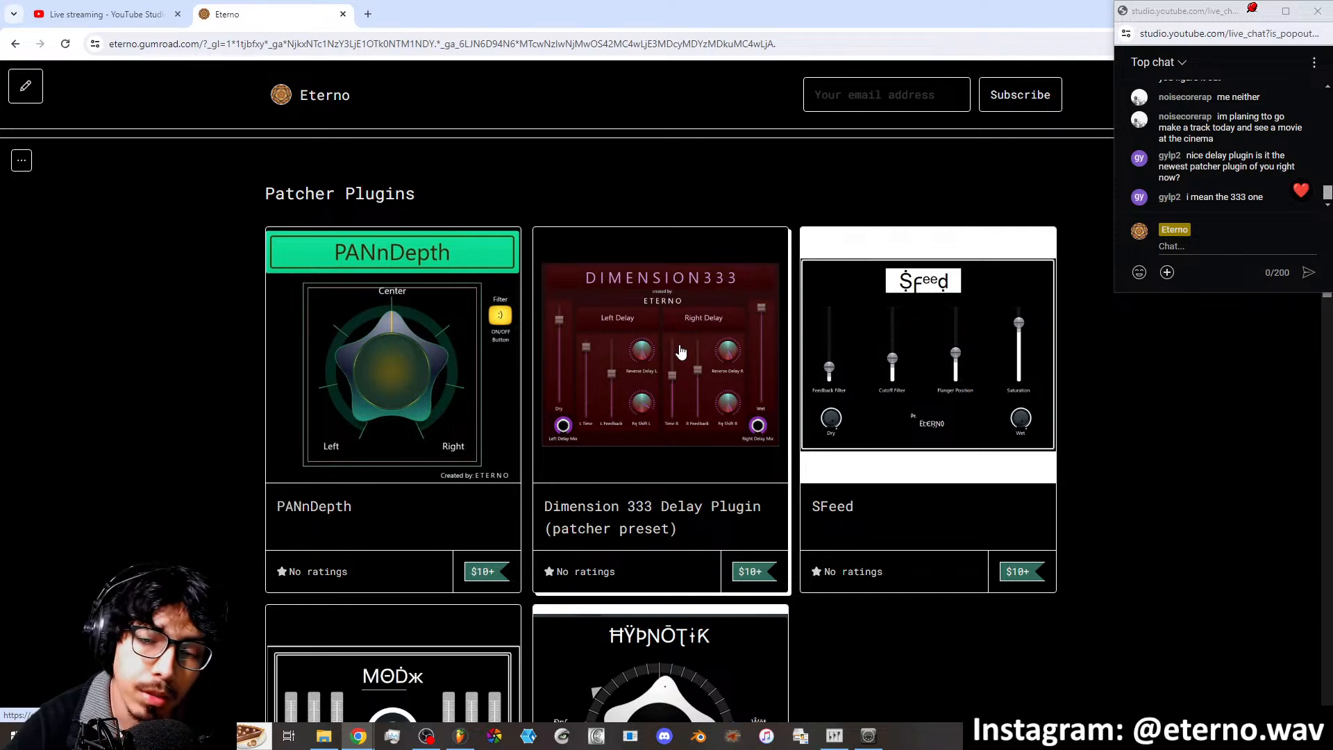
scroll(676, 349, down, 1)
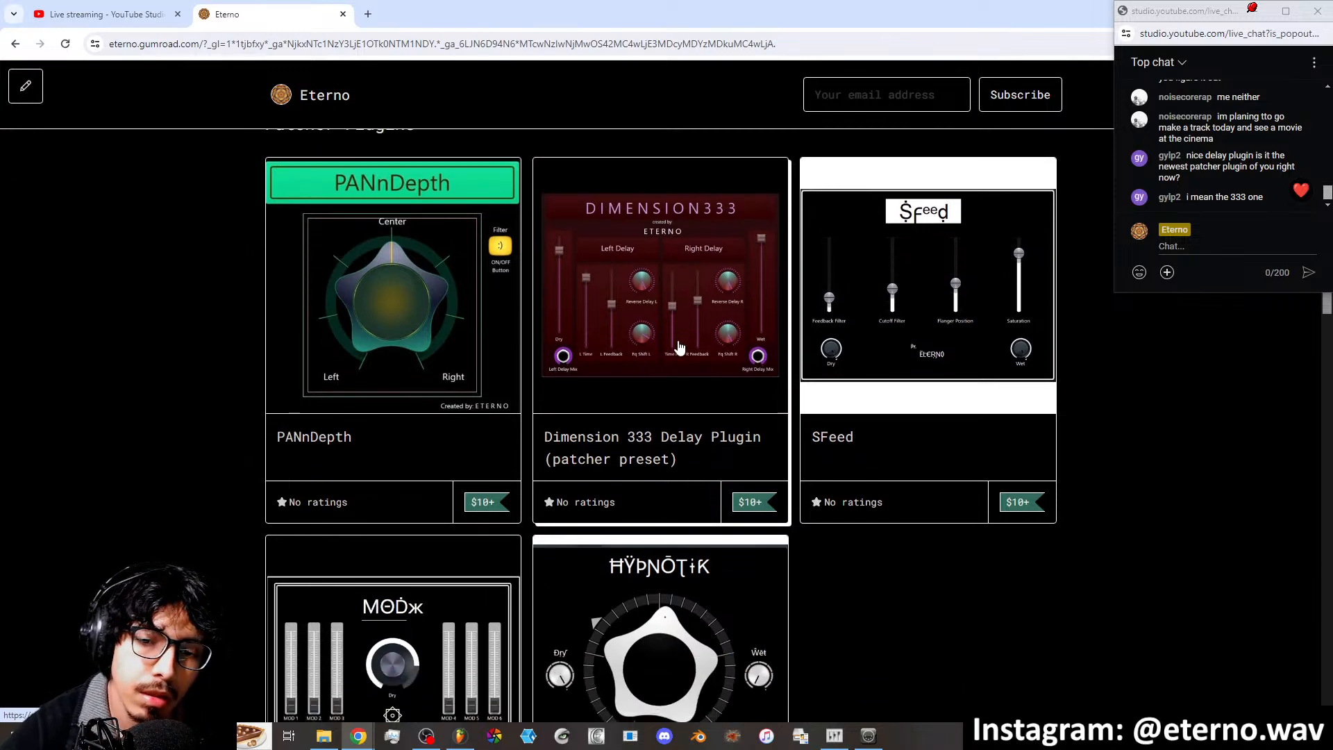
Close the Gumroad tab and move the browser out of the way to return to FL Studio
click(343, 14)
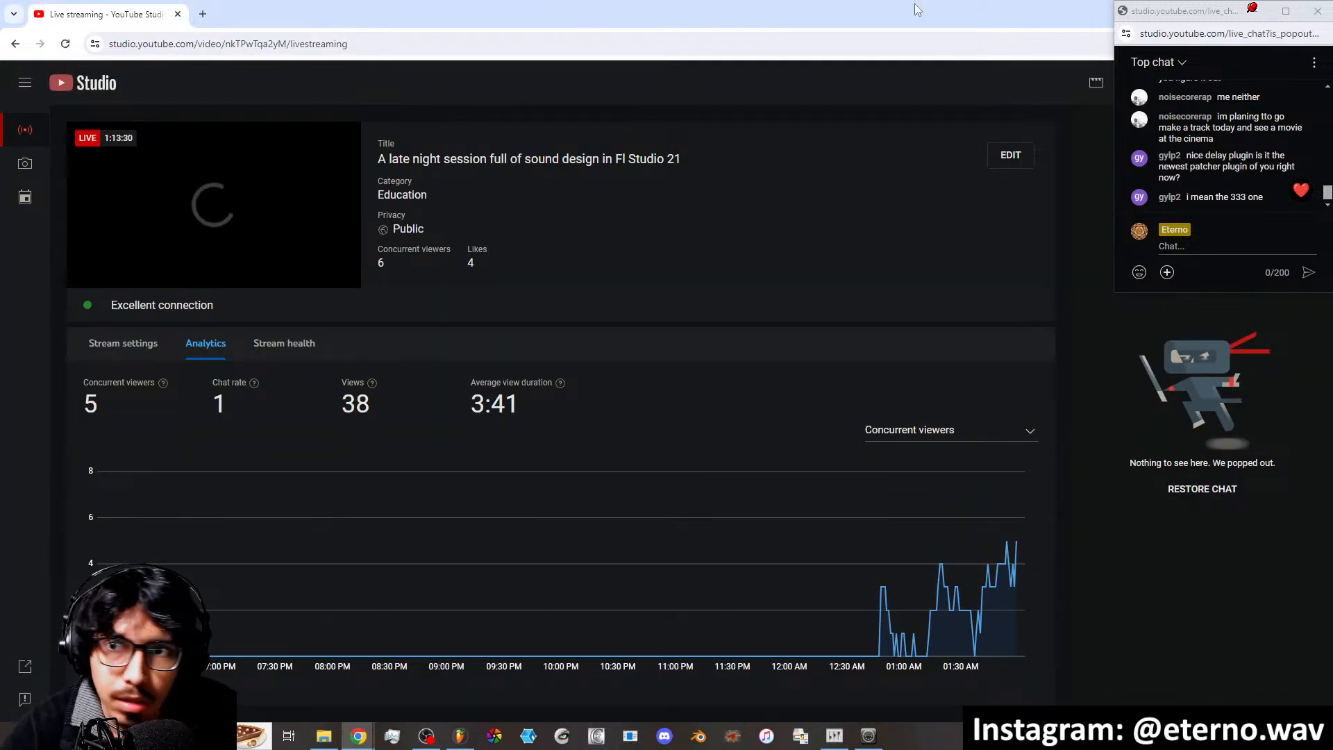
drag(694, 14, 697, 104)
click(995, 105)
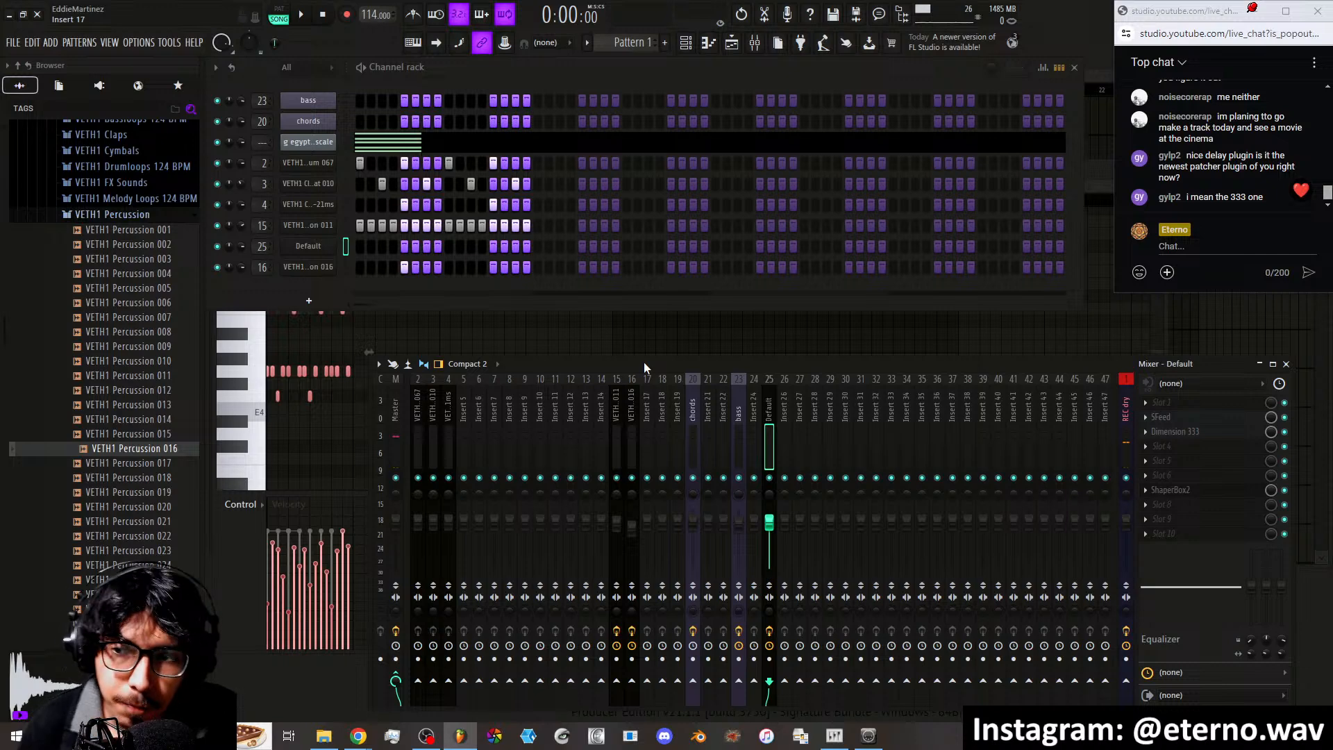
Open the HYPNOTiK plugin on the VETH1 Percussion 011 mixer track and reposition its window
click(617, 420)
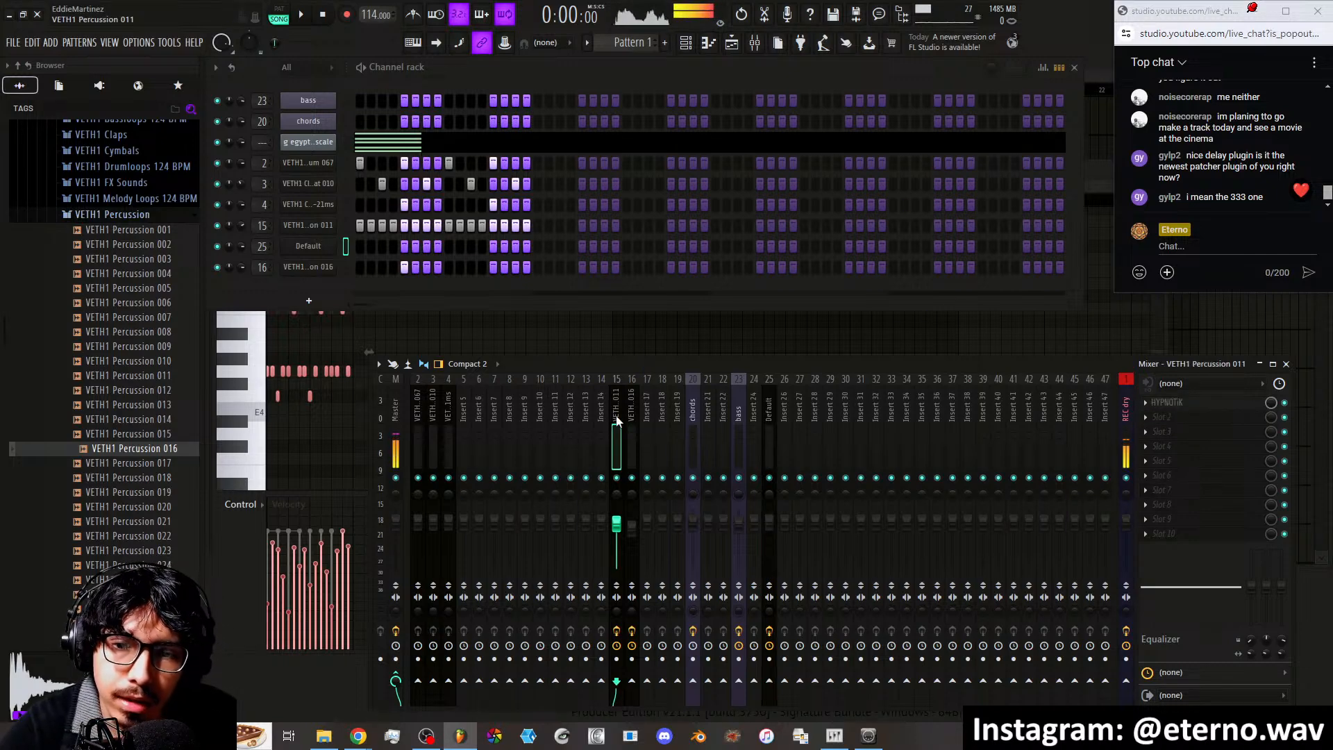
click(1159, 402)
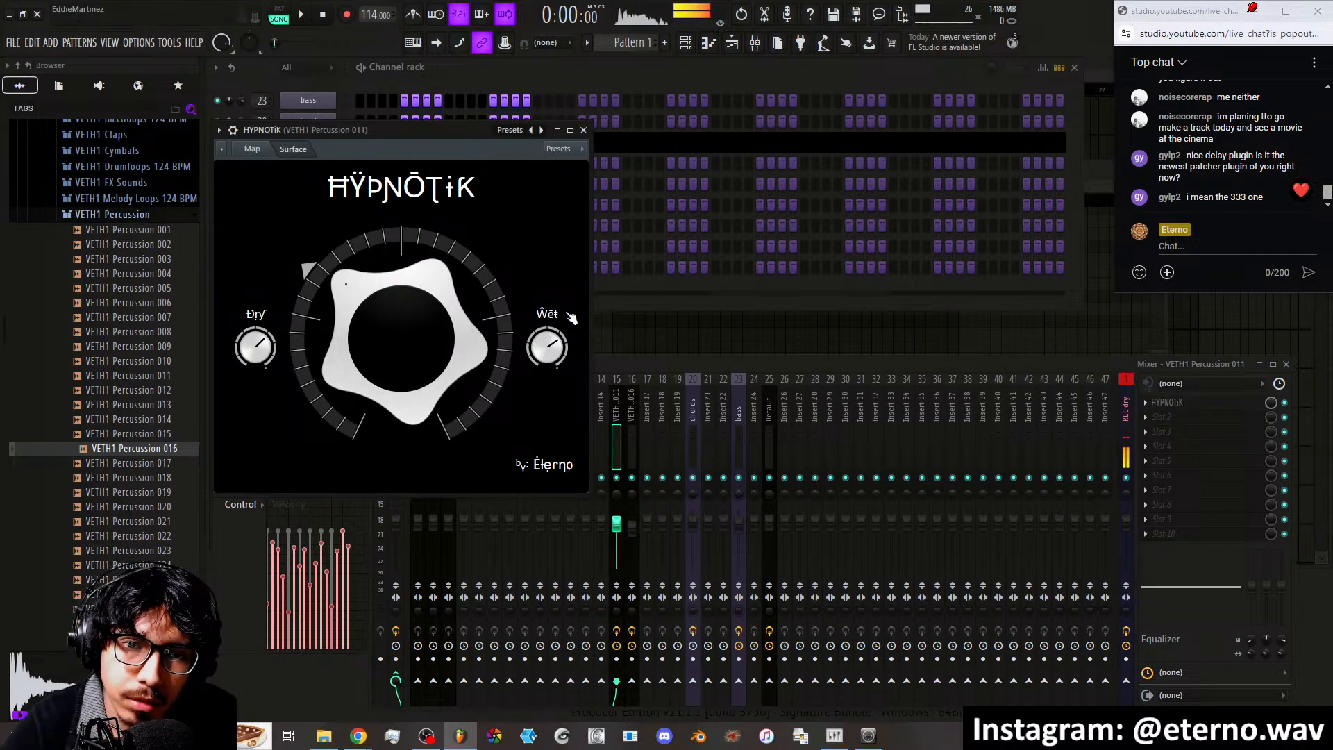
drag(397, 132, 468, 137)
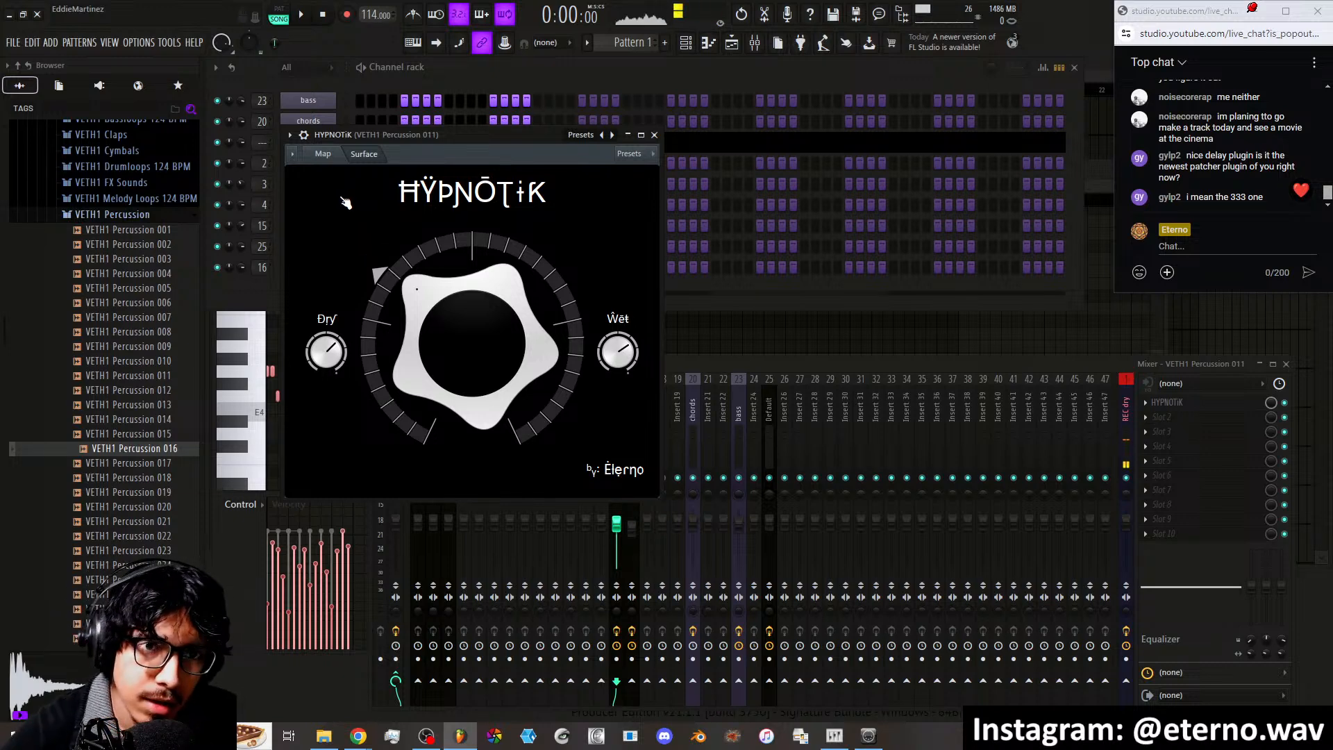
Inspect HYPNOTiK's effect routing map and its Distructor module, and return to the plugin's control surface
click(324, 154)
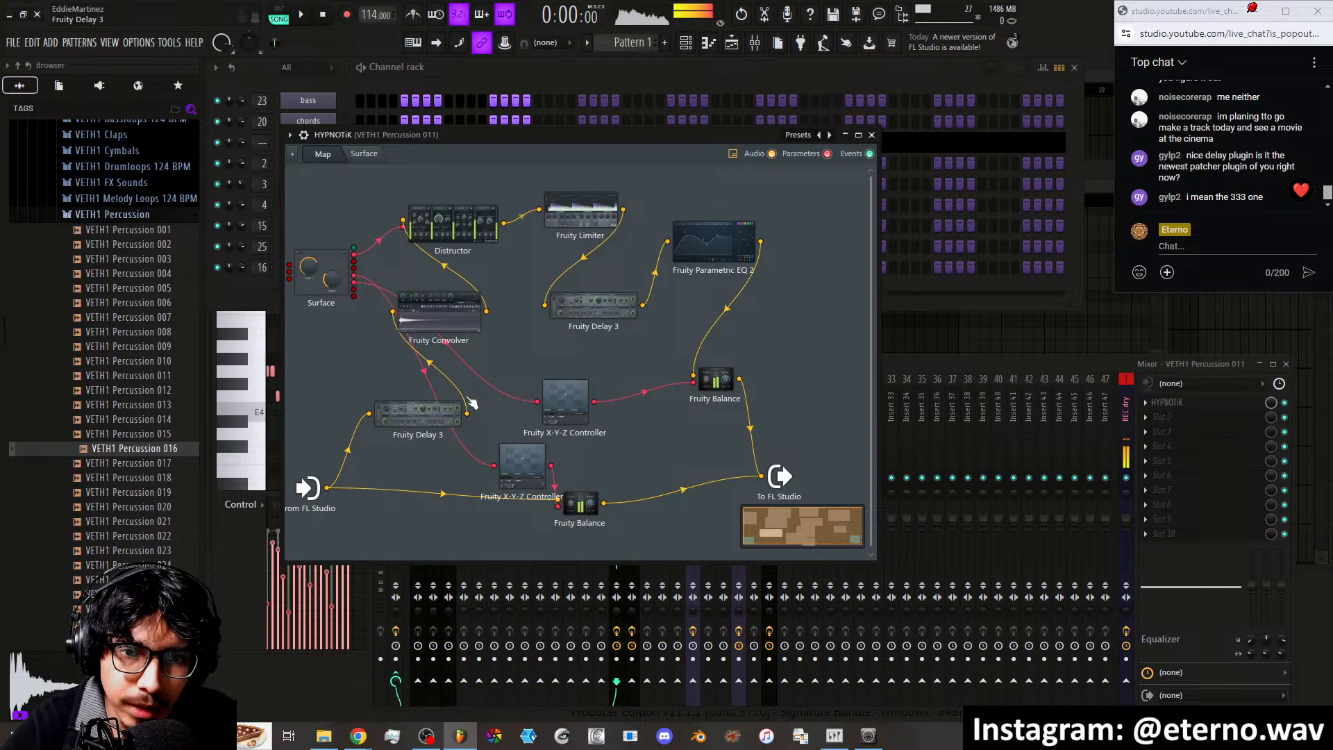
click(461, 231)
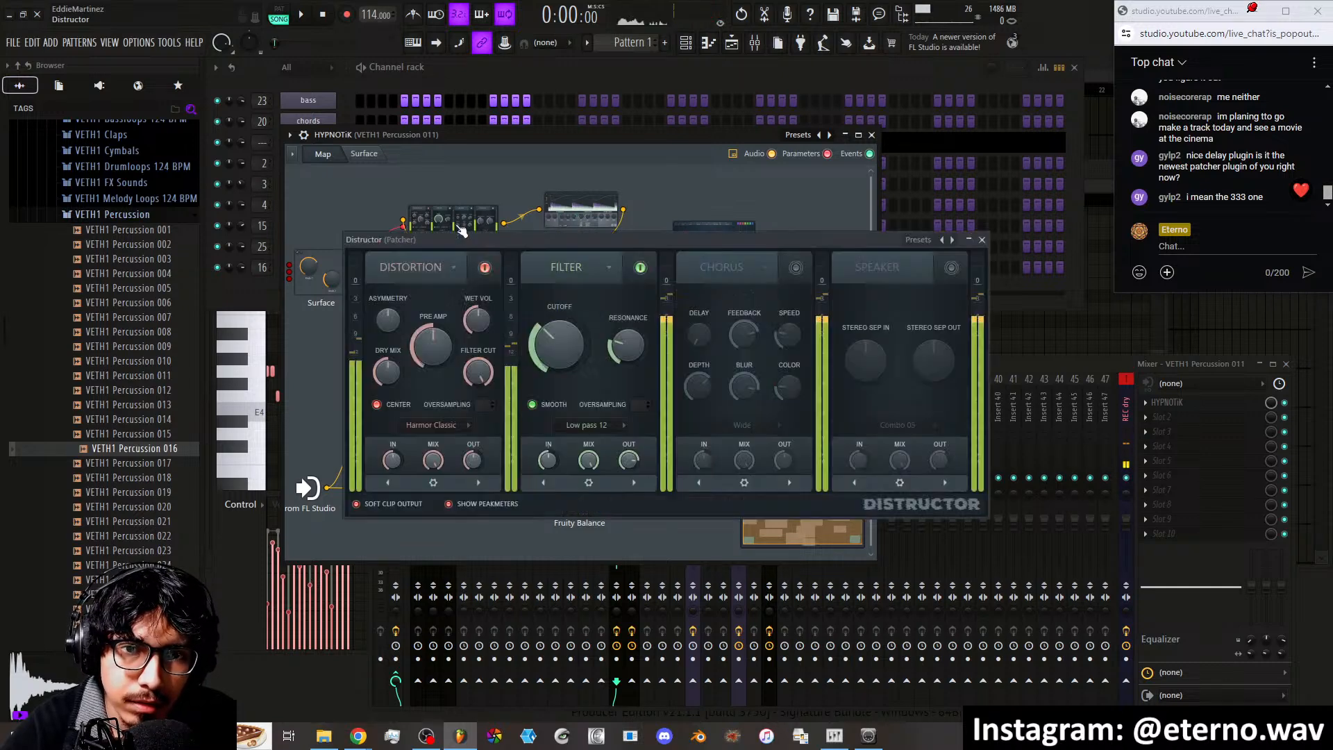
drag(565, 239, 513, 229)
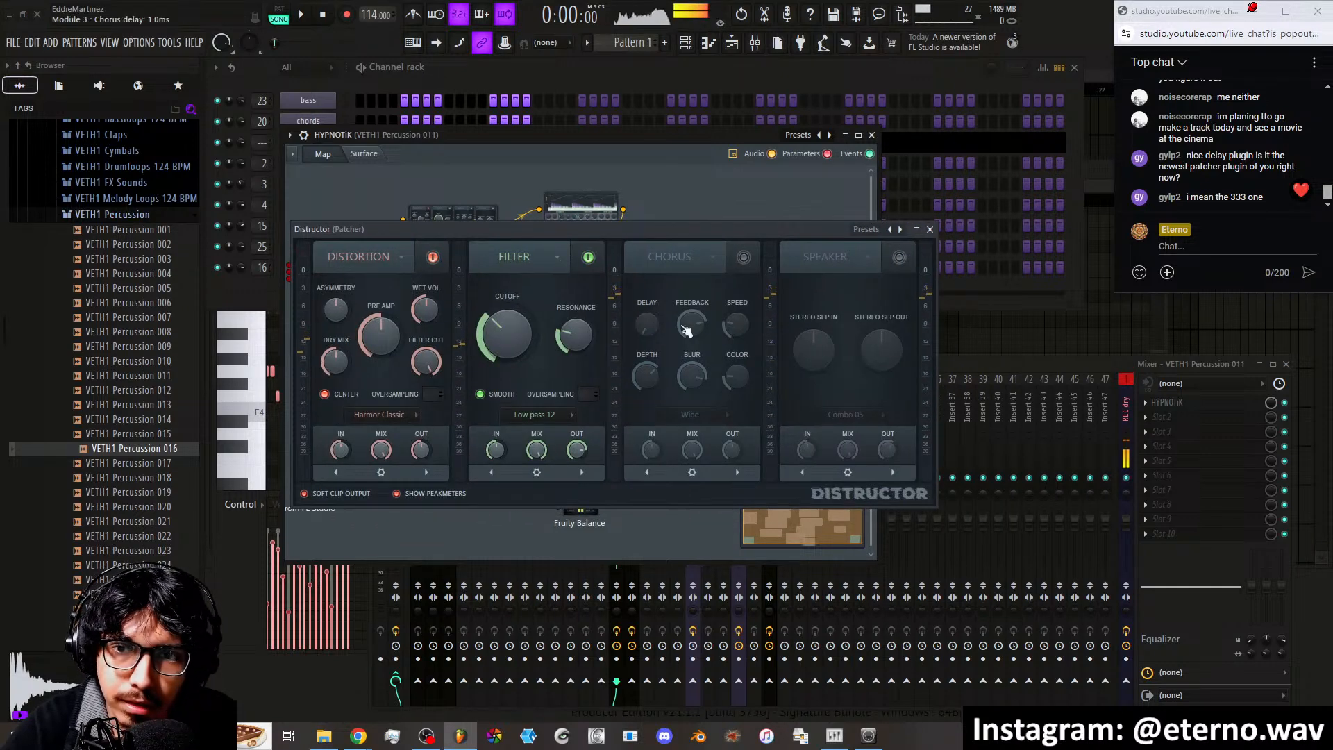
click(930, 229)
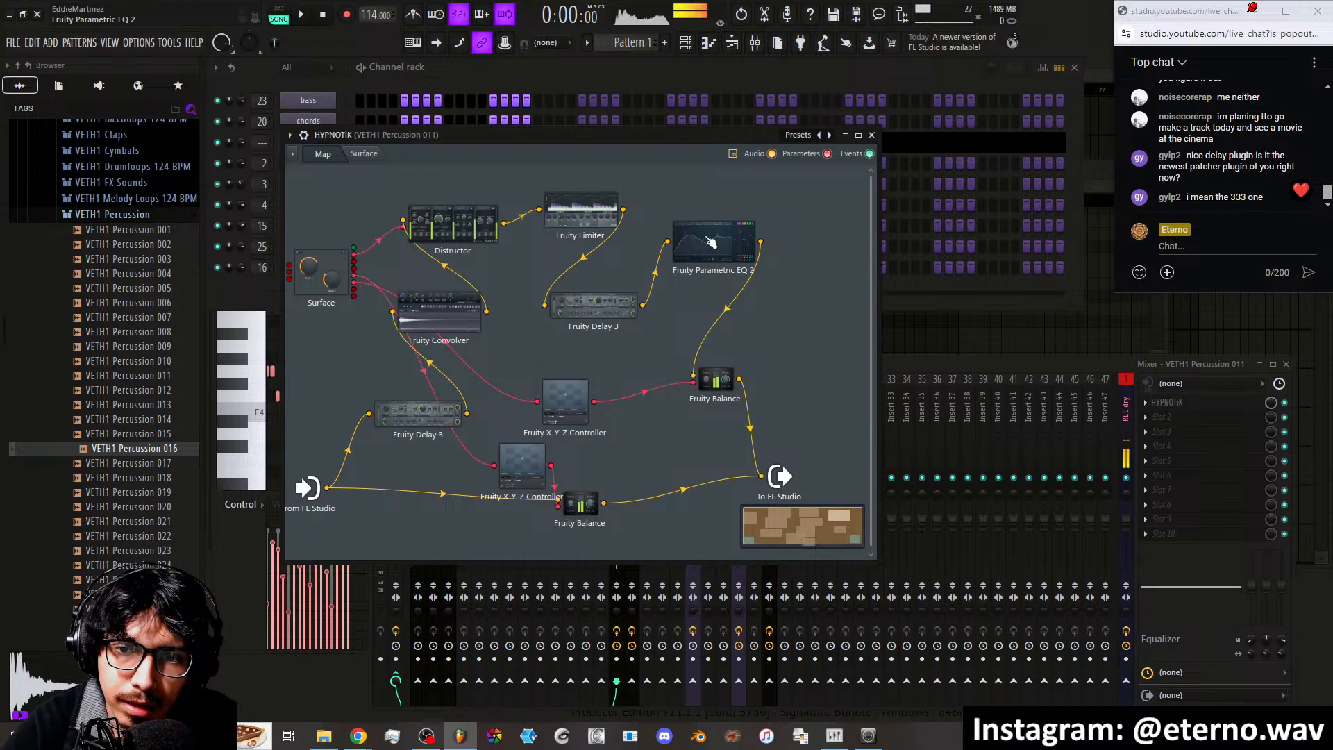
click(364, 153)
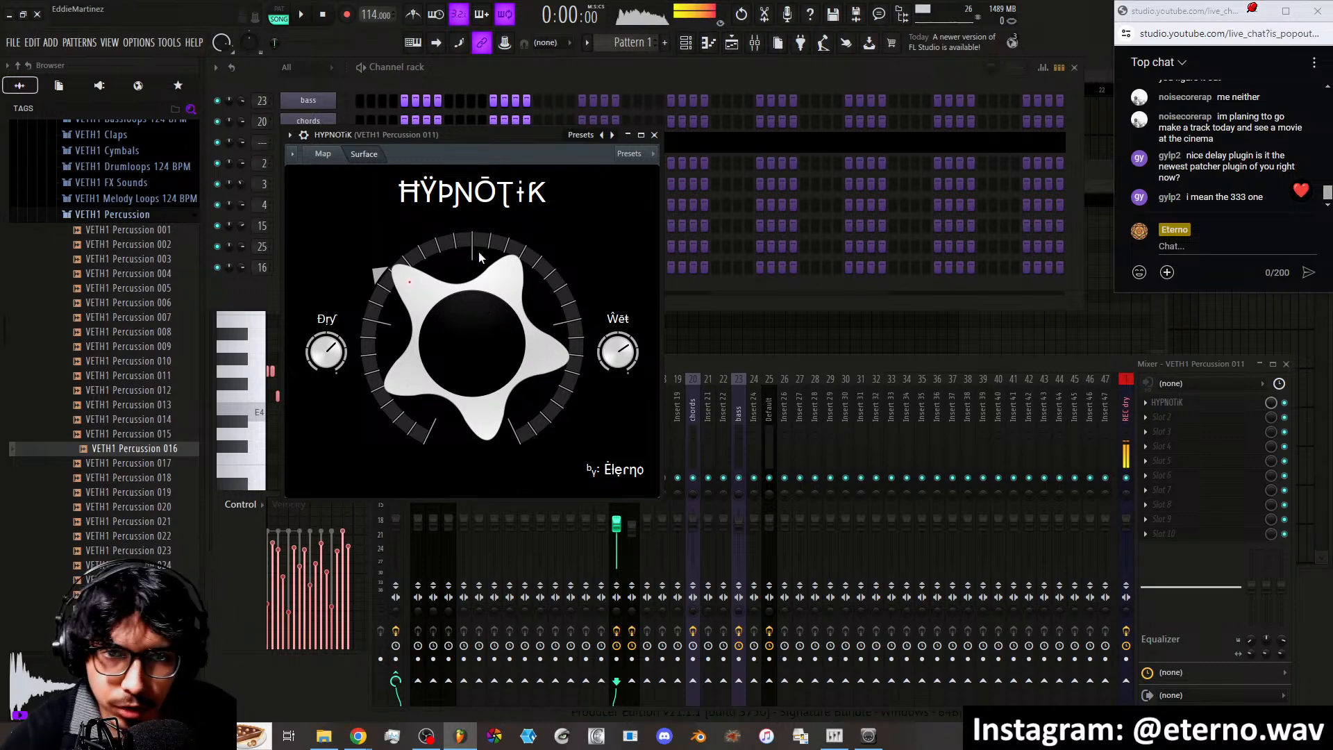
Play the song to demonstrate HYPNOTiK on the percussion, stop playback, and close the plugin after a last look
key(space)
click(707, 363)
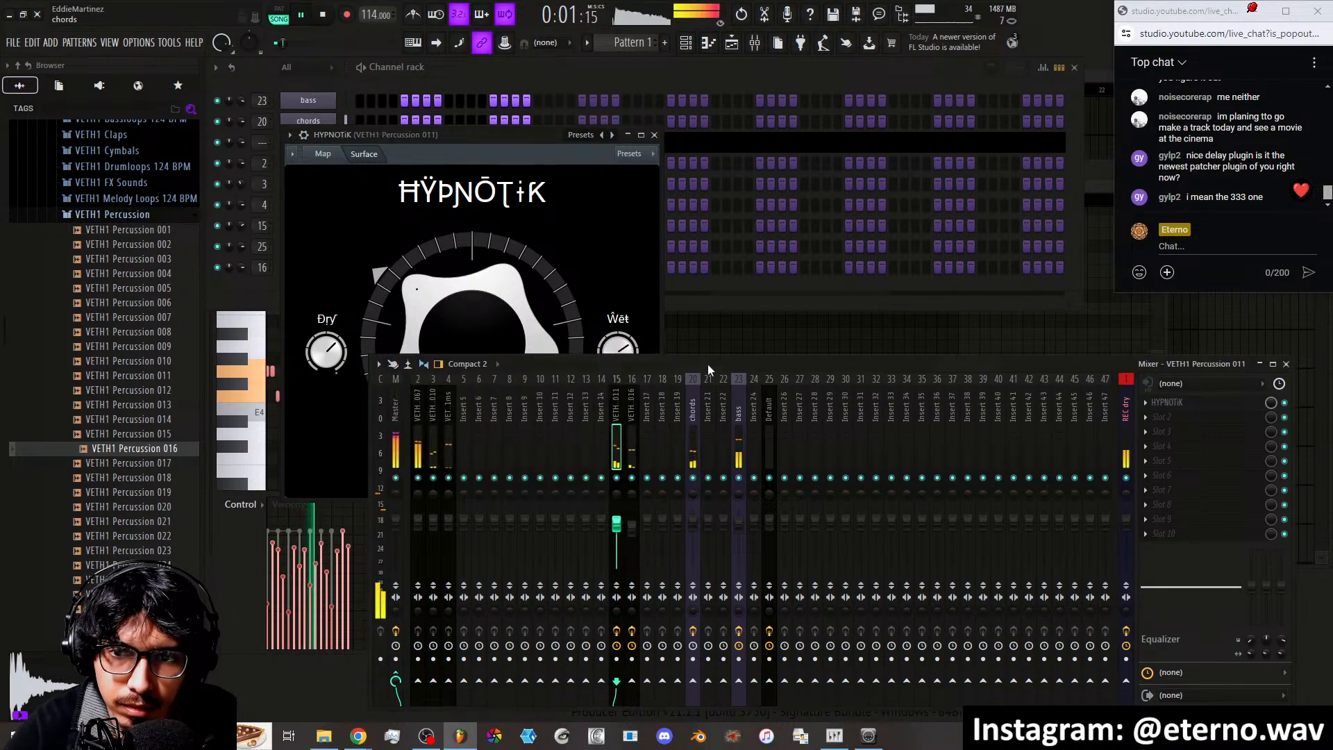
mouse_move(473, 314)
mouse_down()
mouse_move(472, 190)
mouse_move(472, 314)
mouse_up()
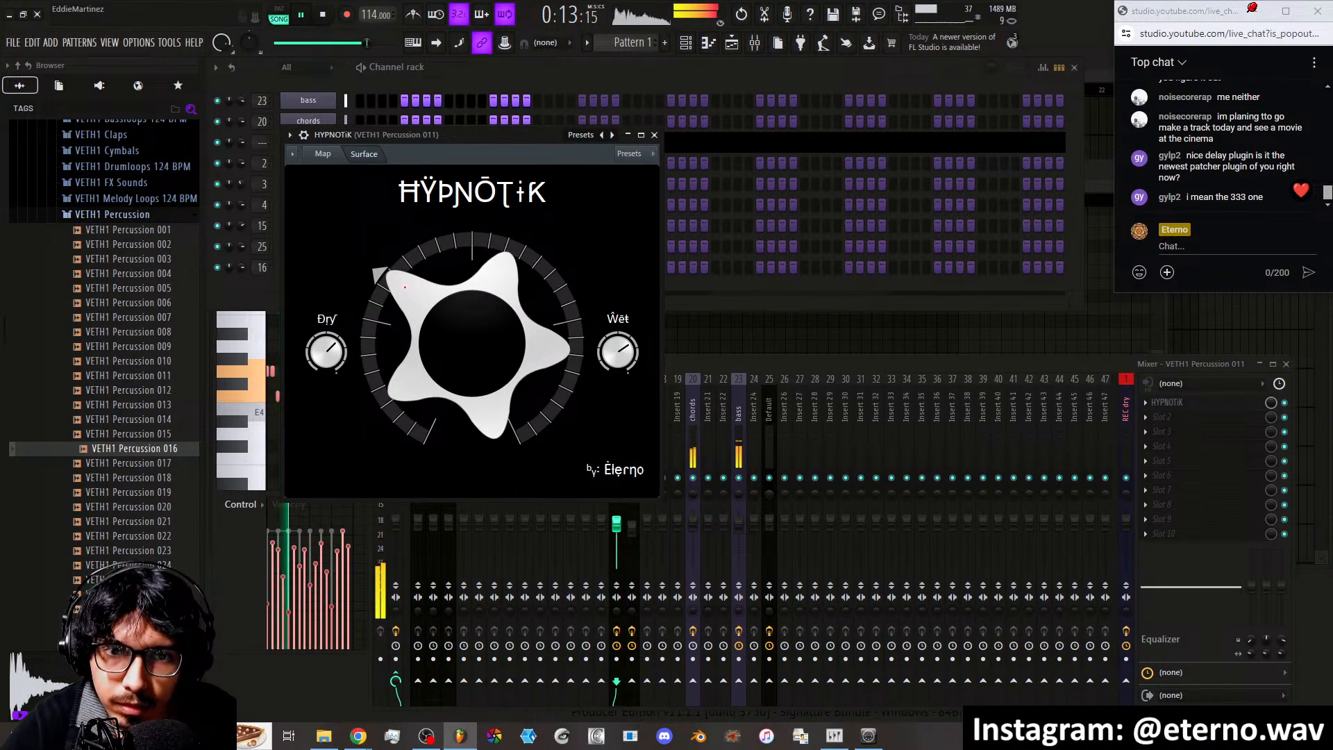
click(654, 134)
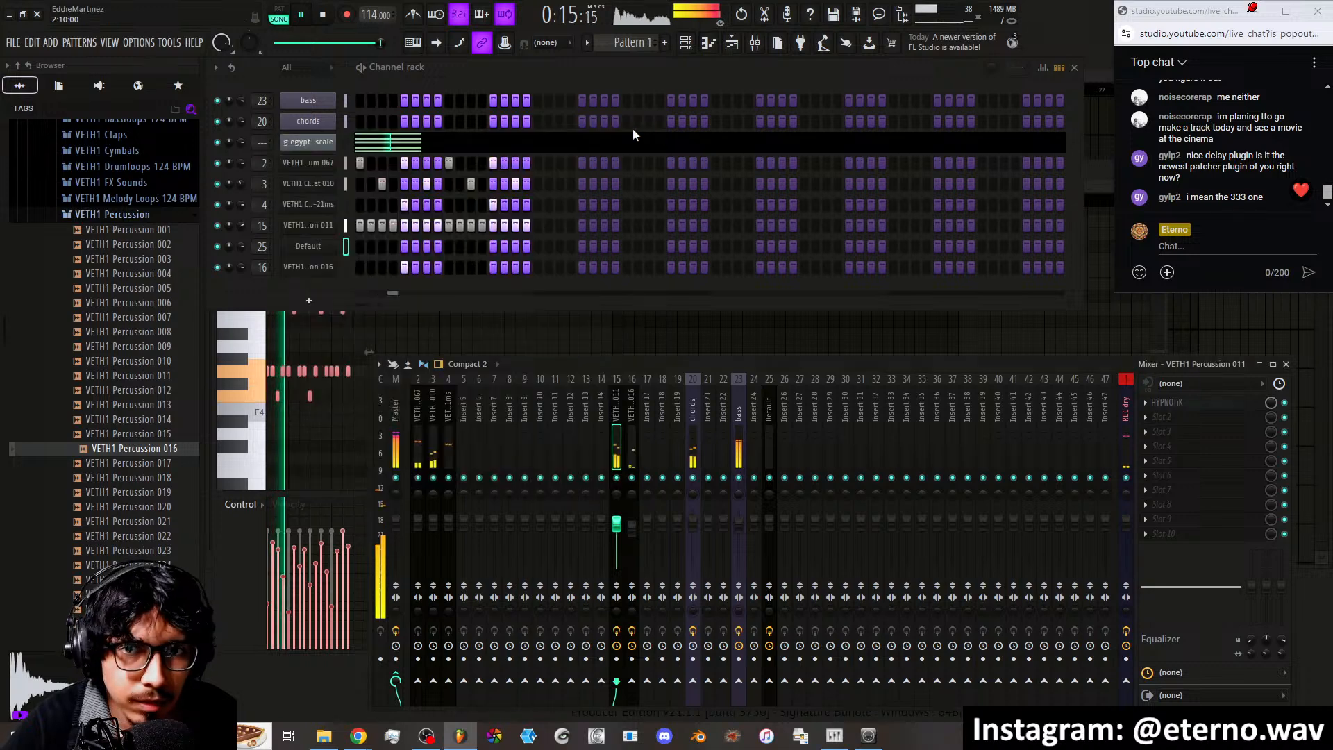
click(329, 17)
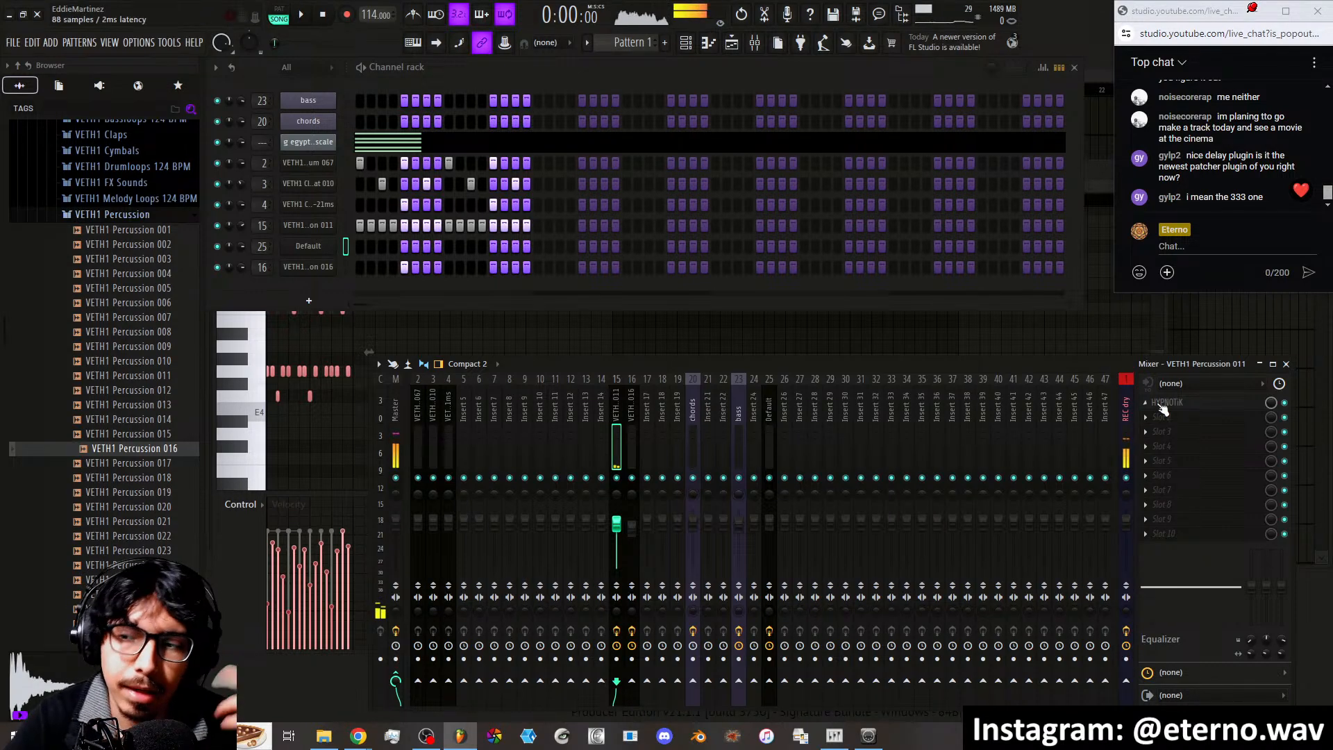
click(1201, 408)
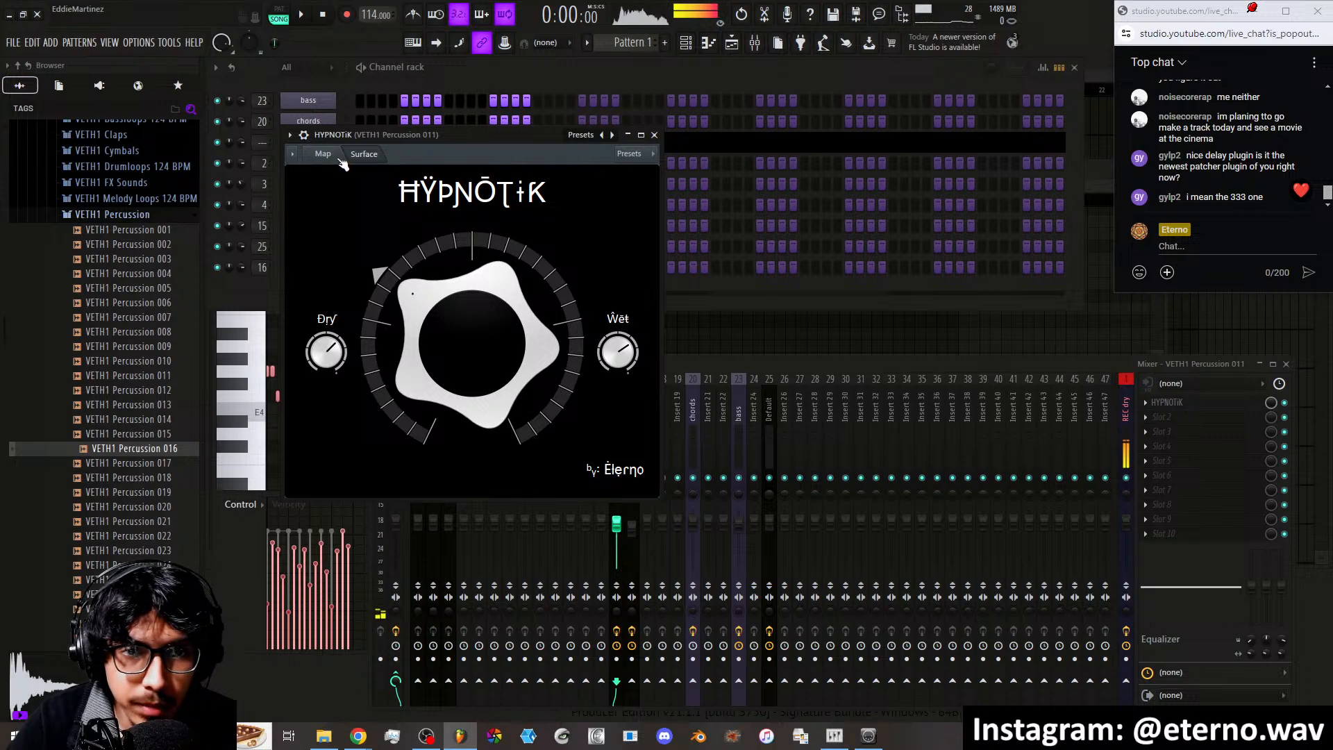
click(654, 134)
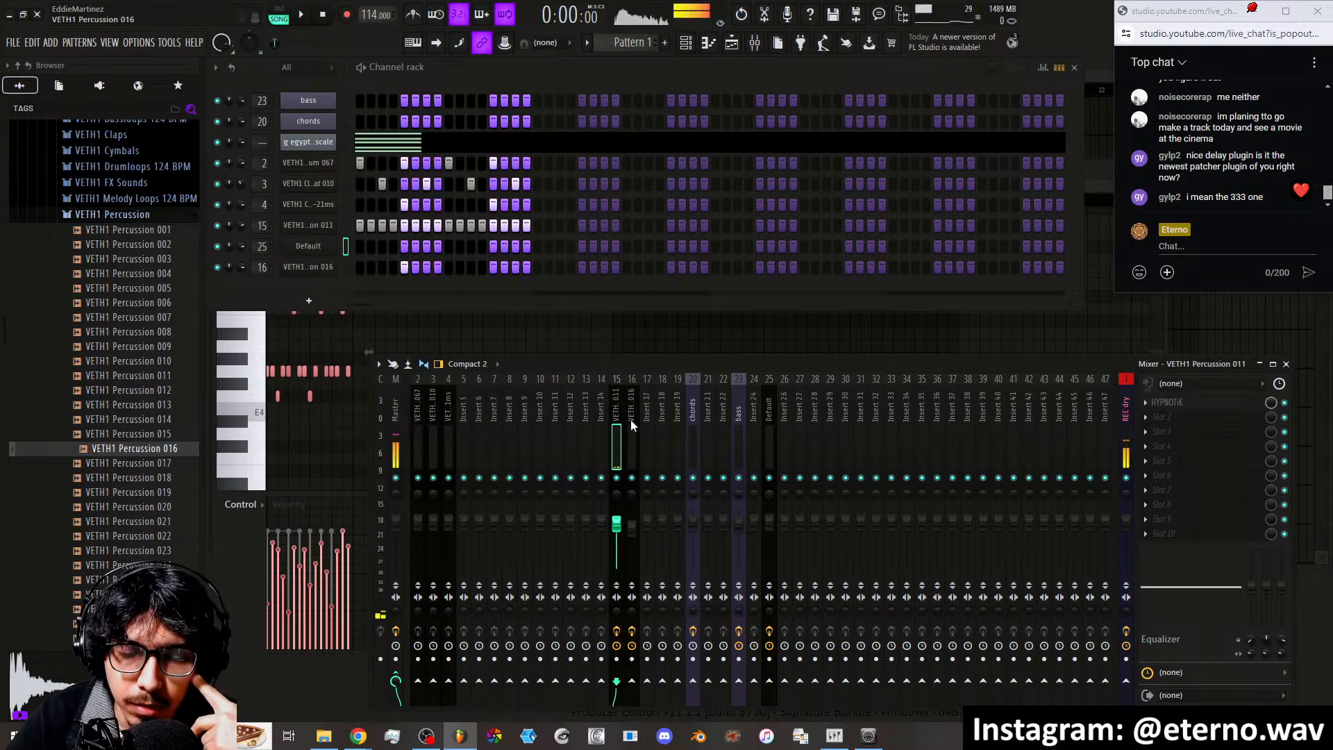
Open MODx on the VETH1 Percussion 016 mixer track, examine its control surface and effect routing map, and close it
click(1173, 416)
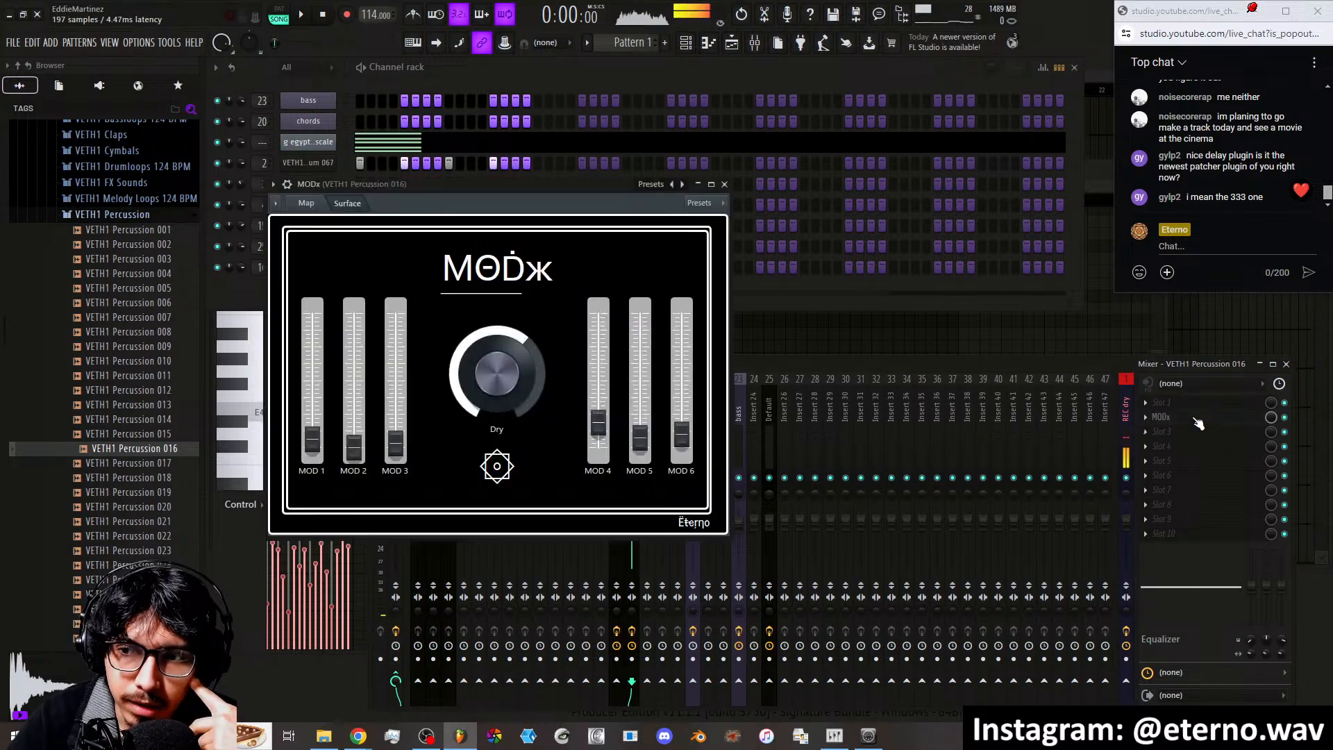
drag(514, 184, 665, 178)
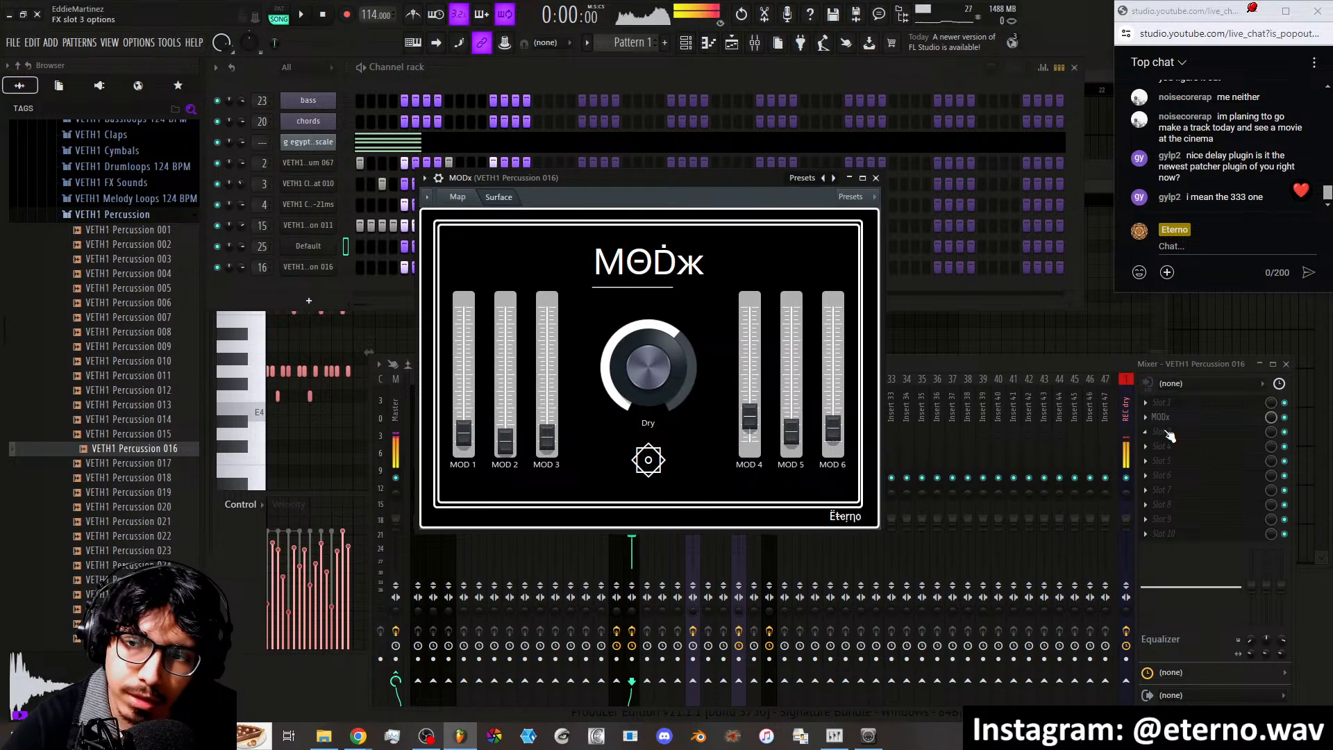
click(1043, 361)
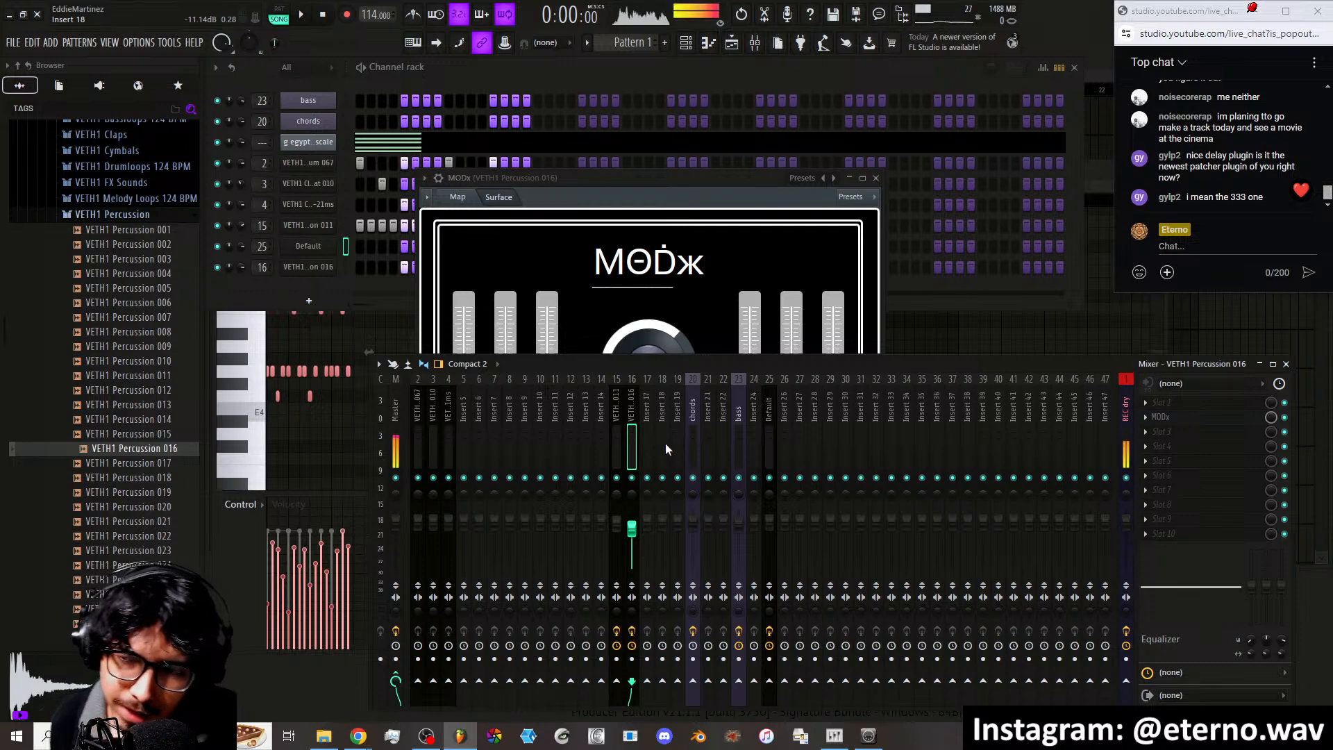
click(564, 178)
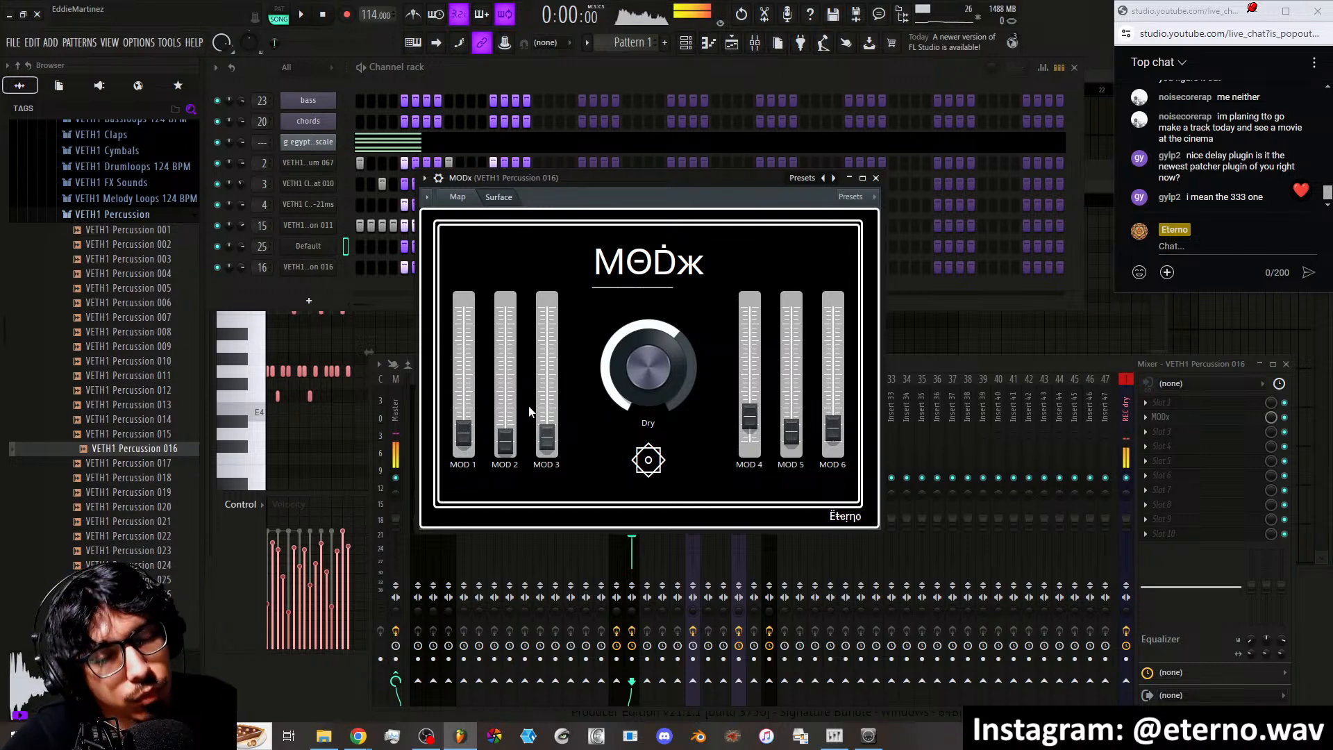
click(465, 203)
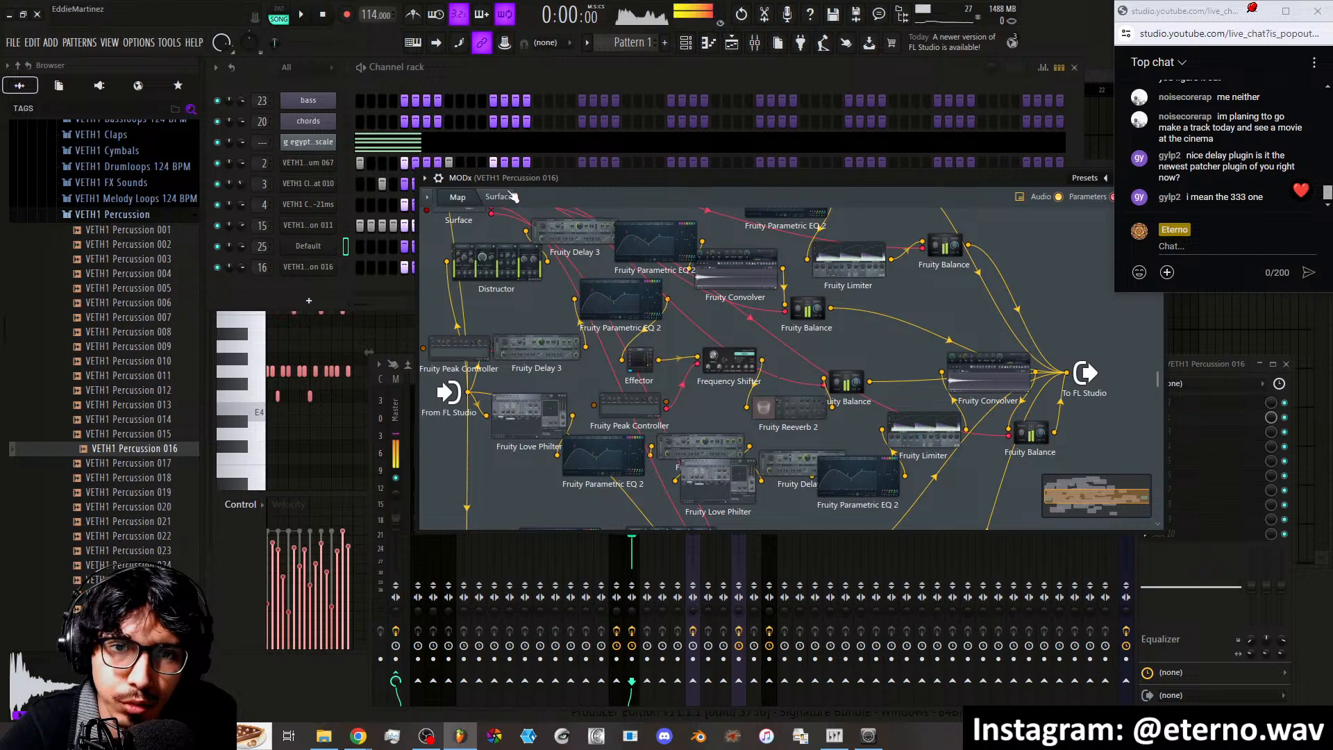
click(498, 196)
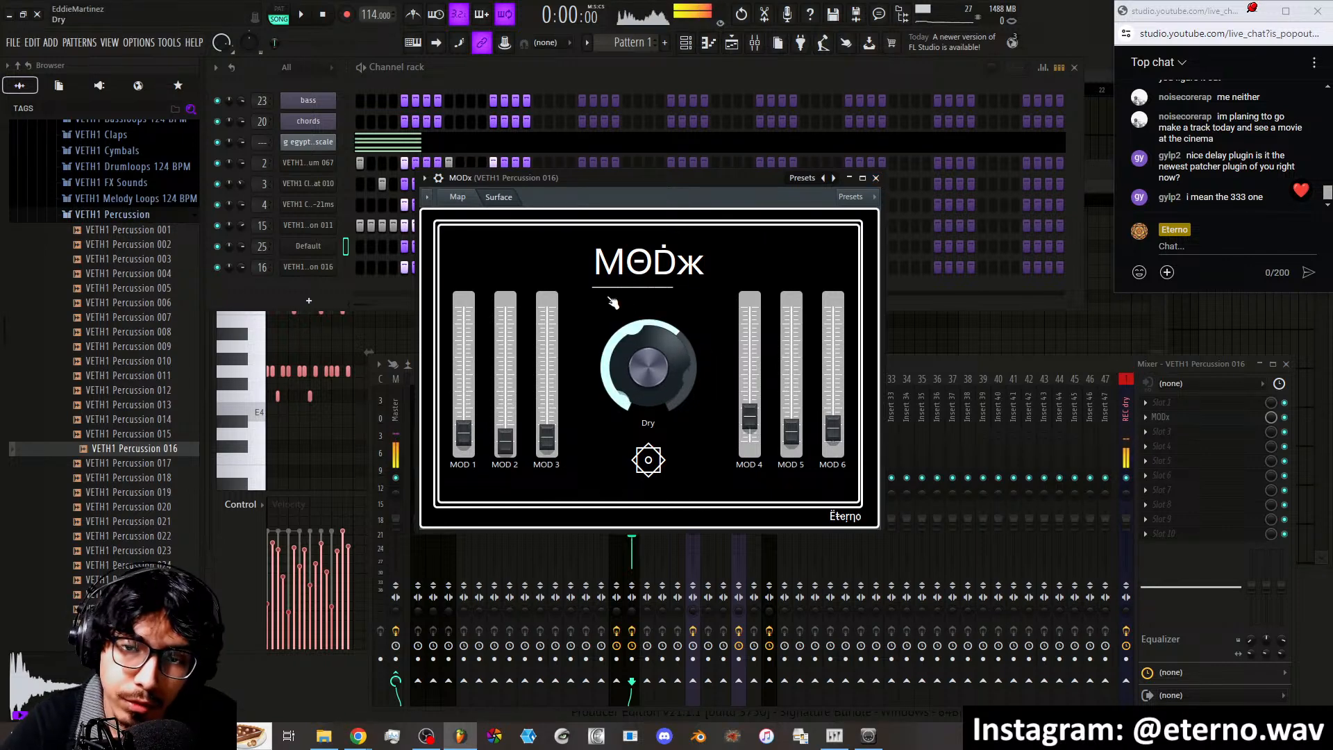
click(877, 178)
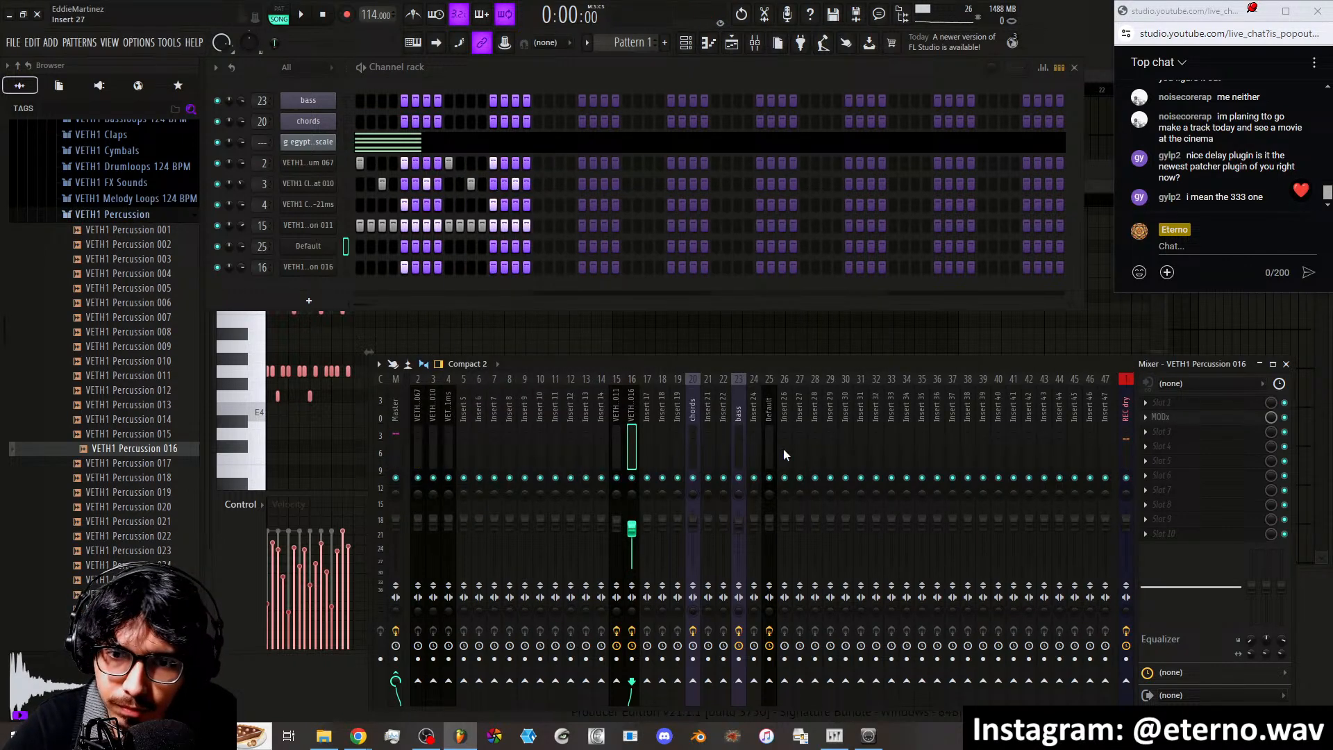
Open Dimension 333 on the Default mixer track, show its delay and frequency shift controls, and start song playback
click(769, 426)
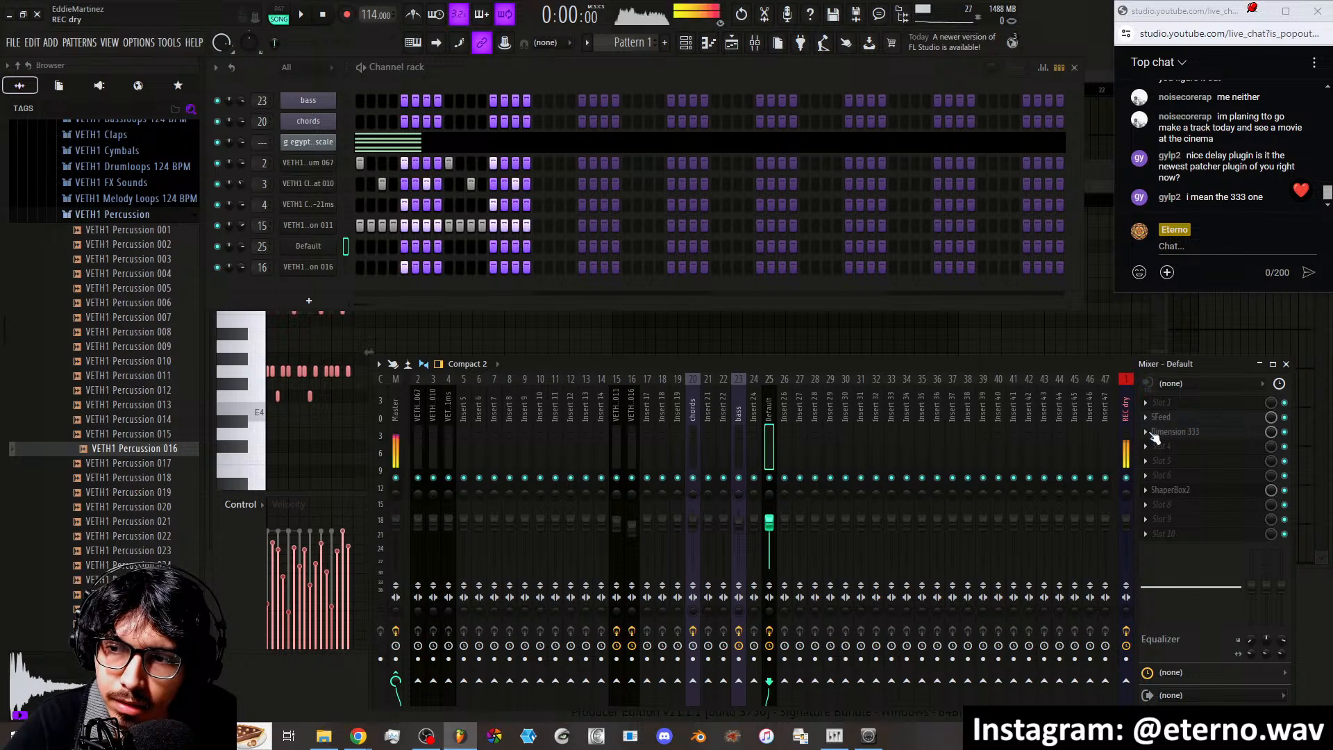
click(1175, 431)
drag(682, 132, 626, 128)
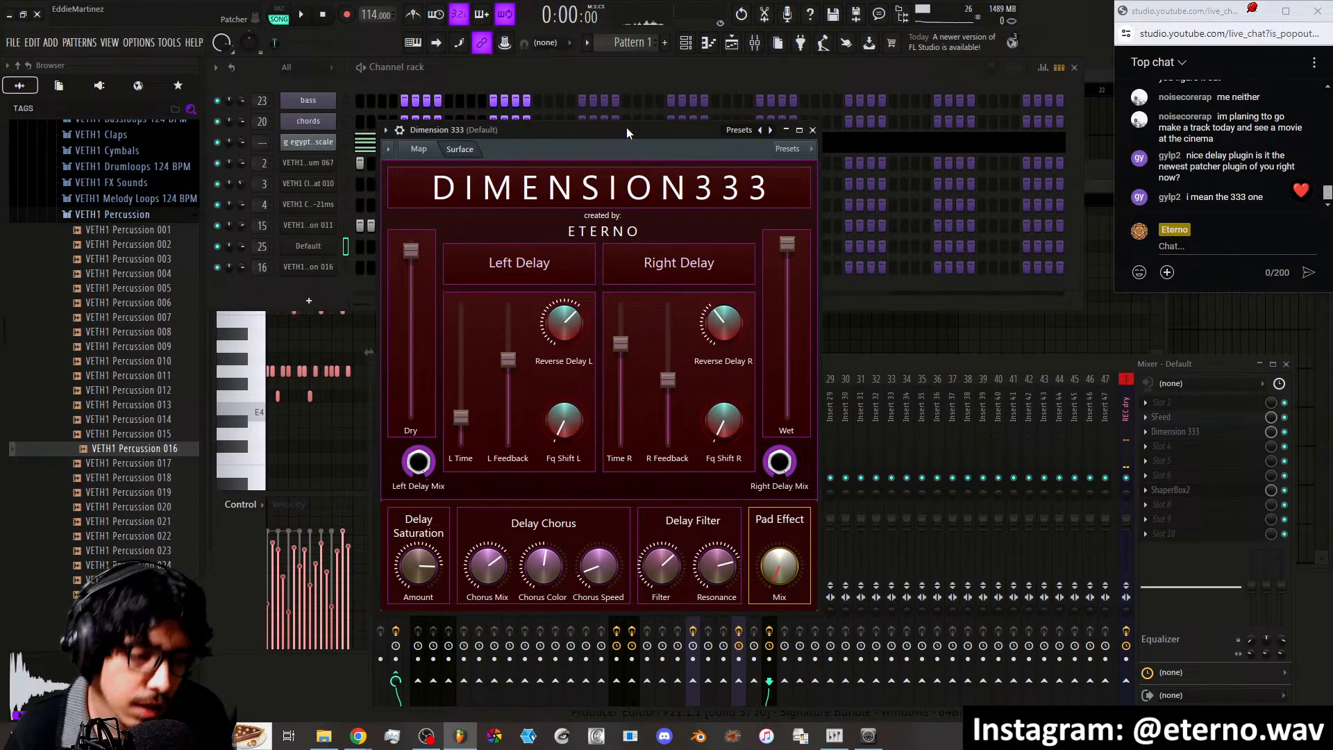
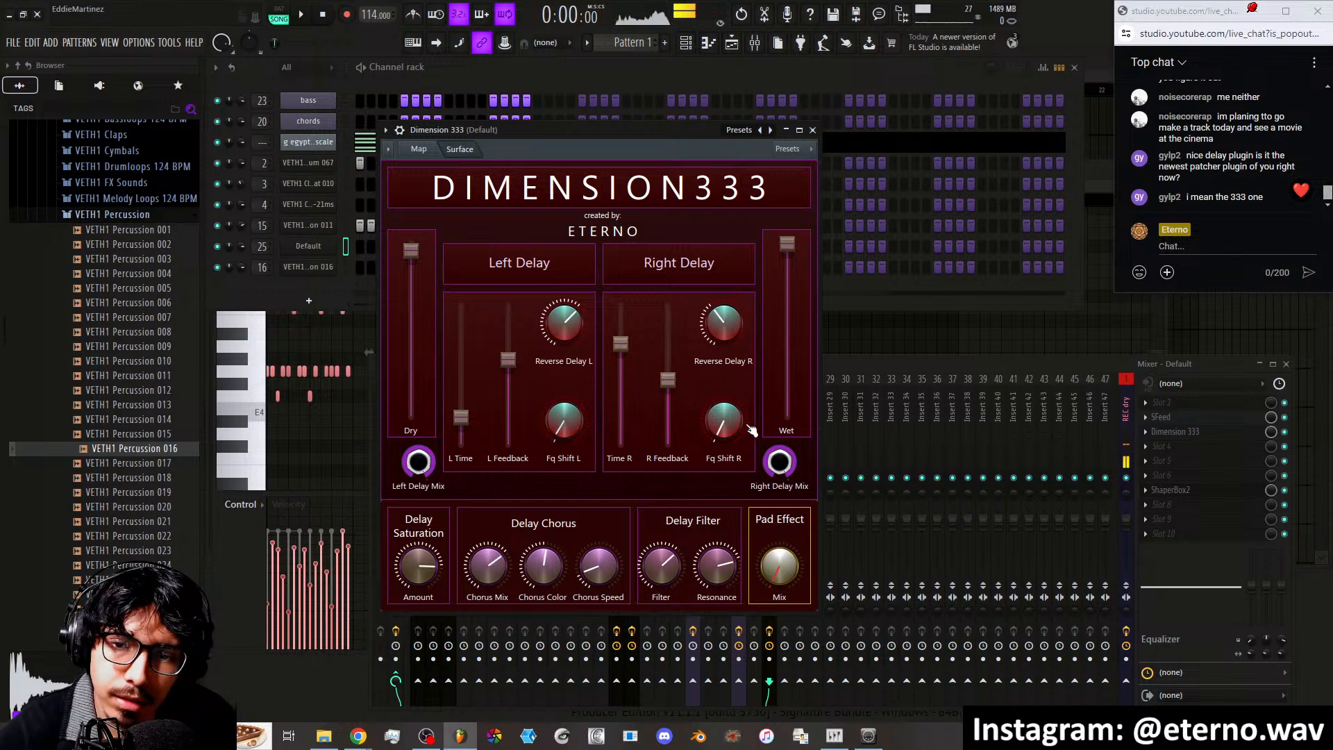
drag(547, 431, 547, 397)
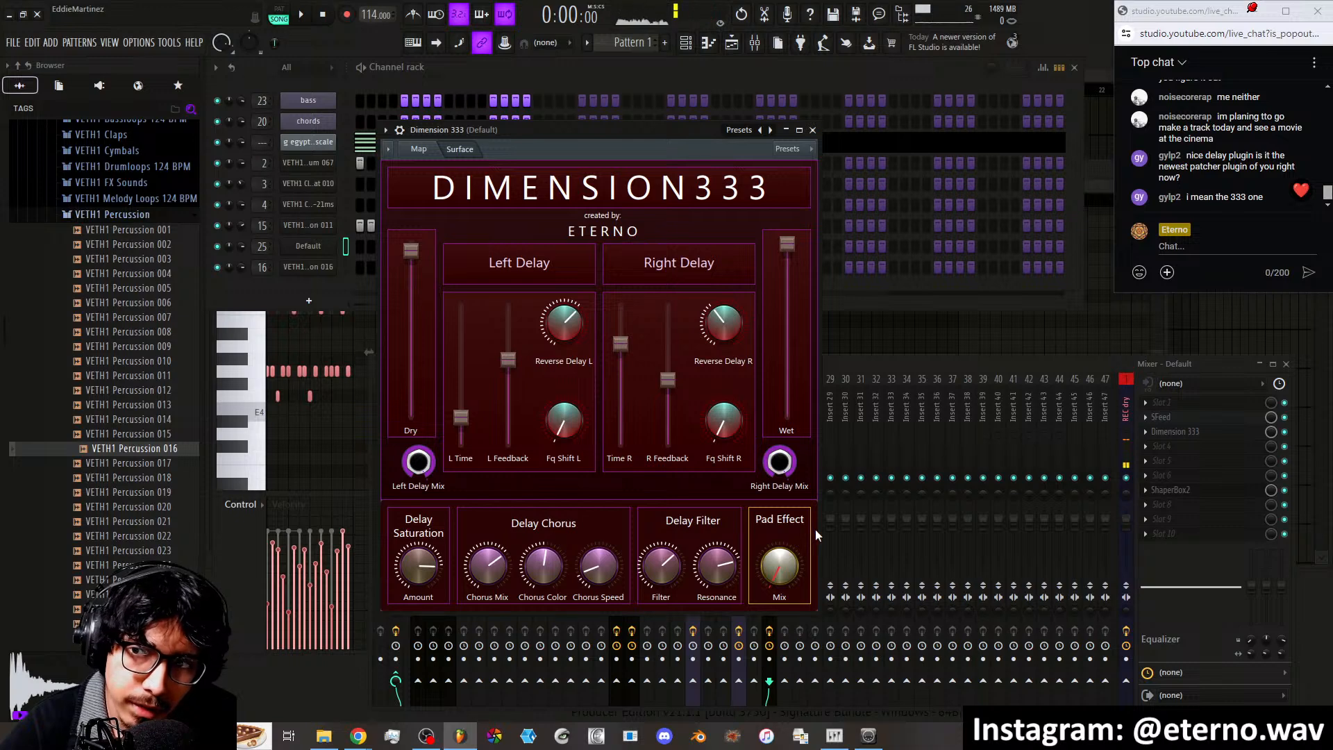
click(301, 14)
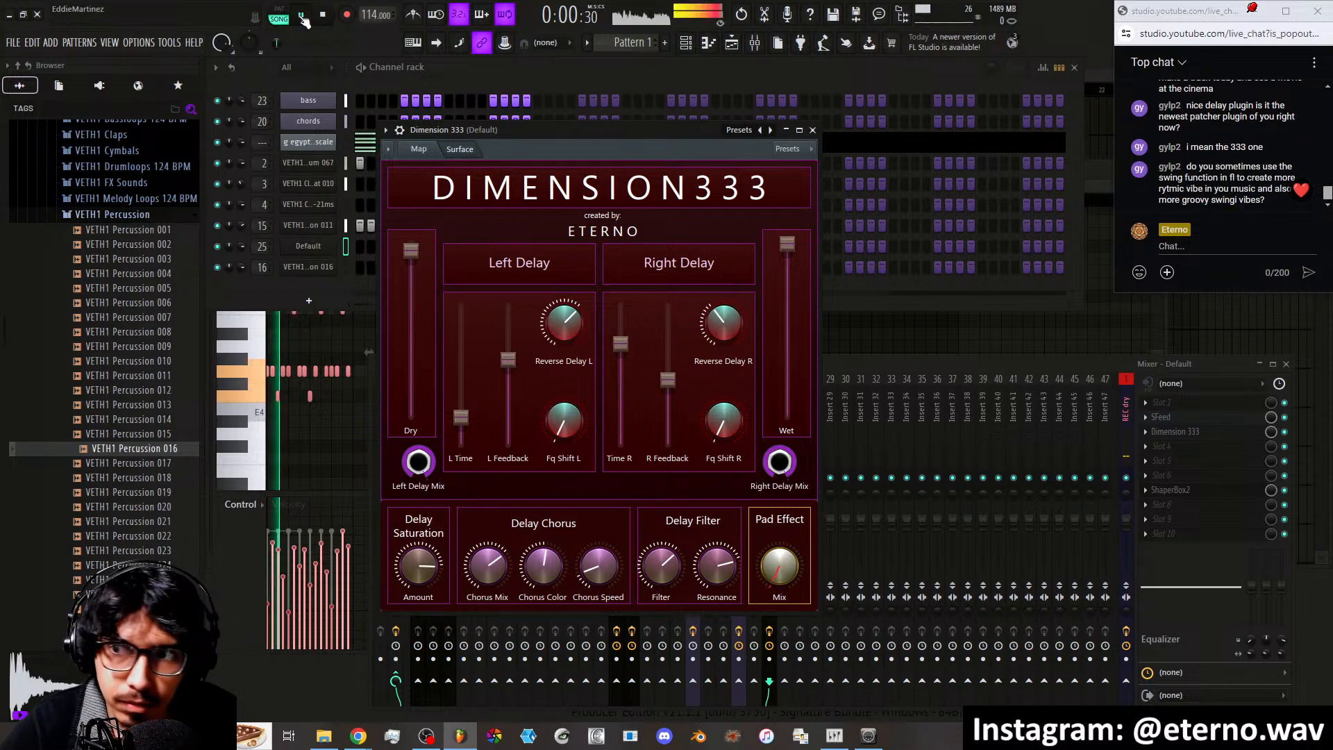
Raise Dimension 333's Pad Effect mix during song playback to demonstrate it on the Default track, and stop playback
click(886, 382)
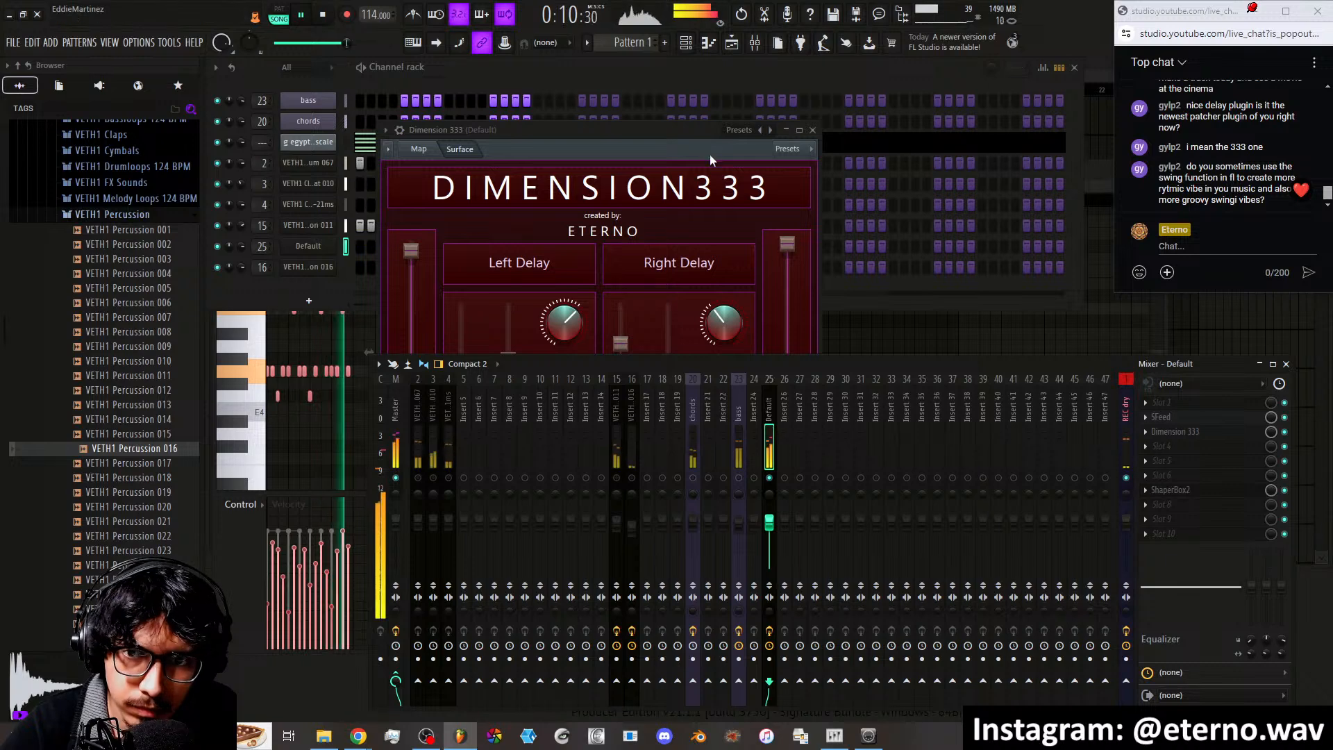
click(698, 134)
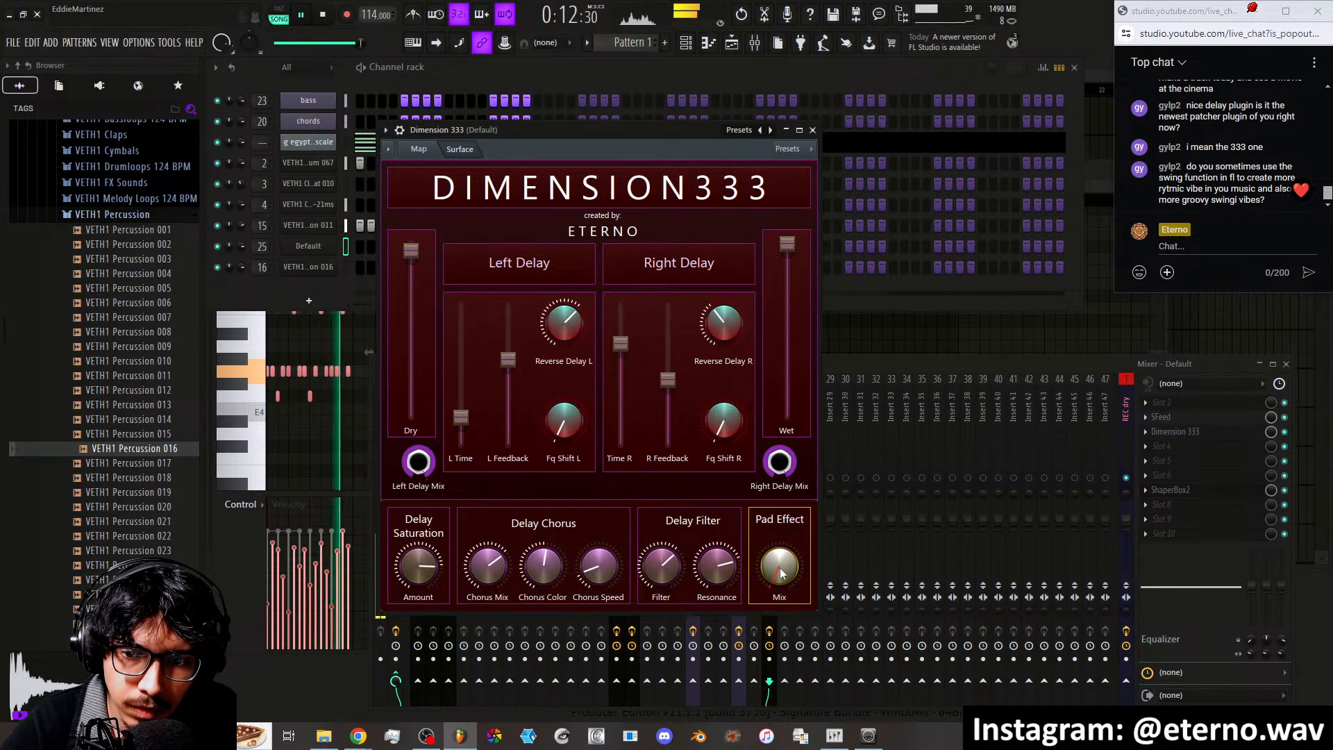
drag(780, 574, 781, 519)
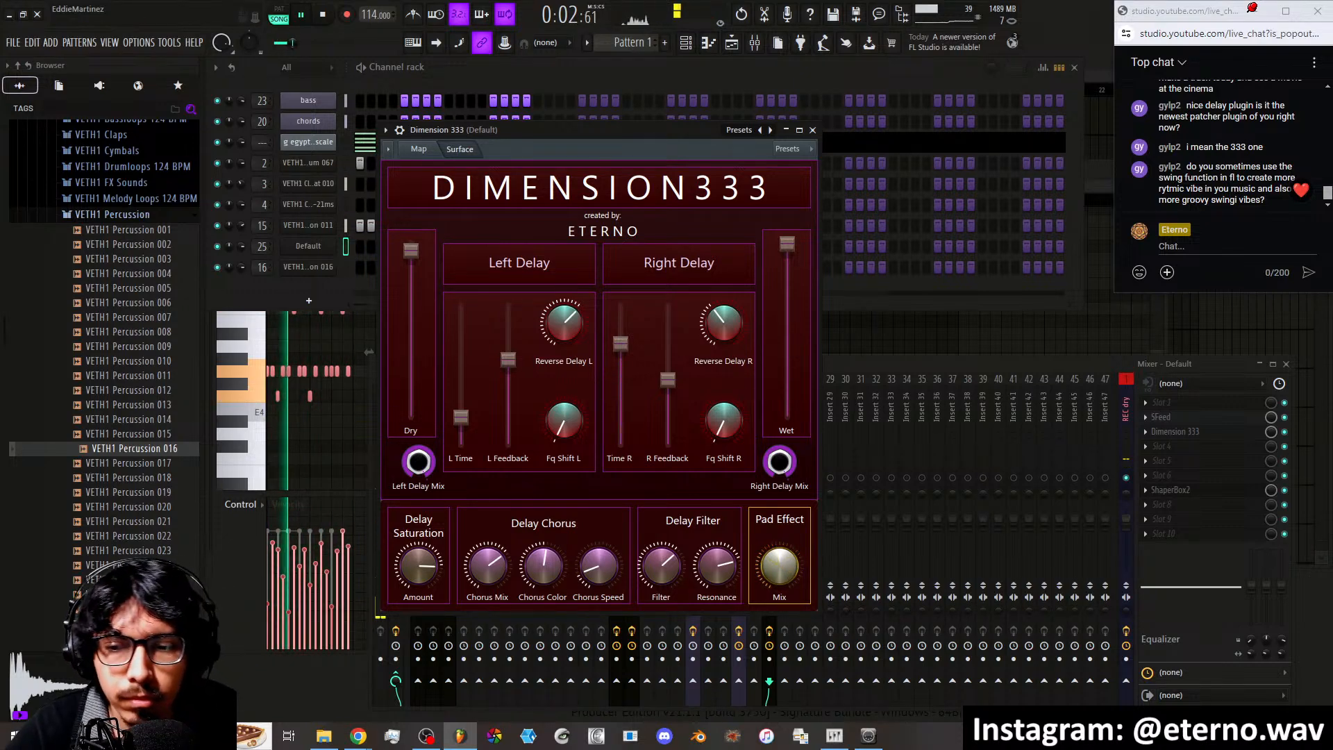
click(322, 14)
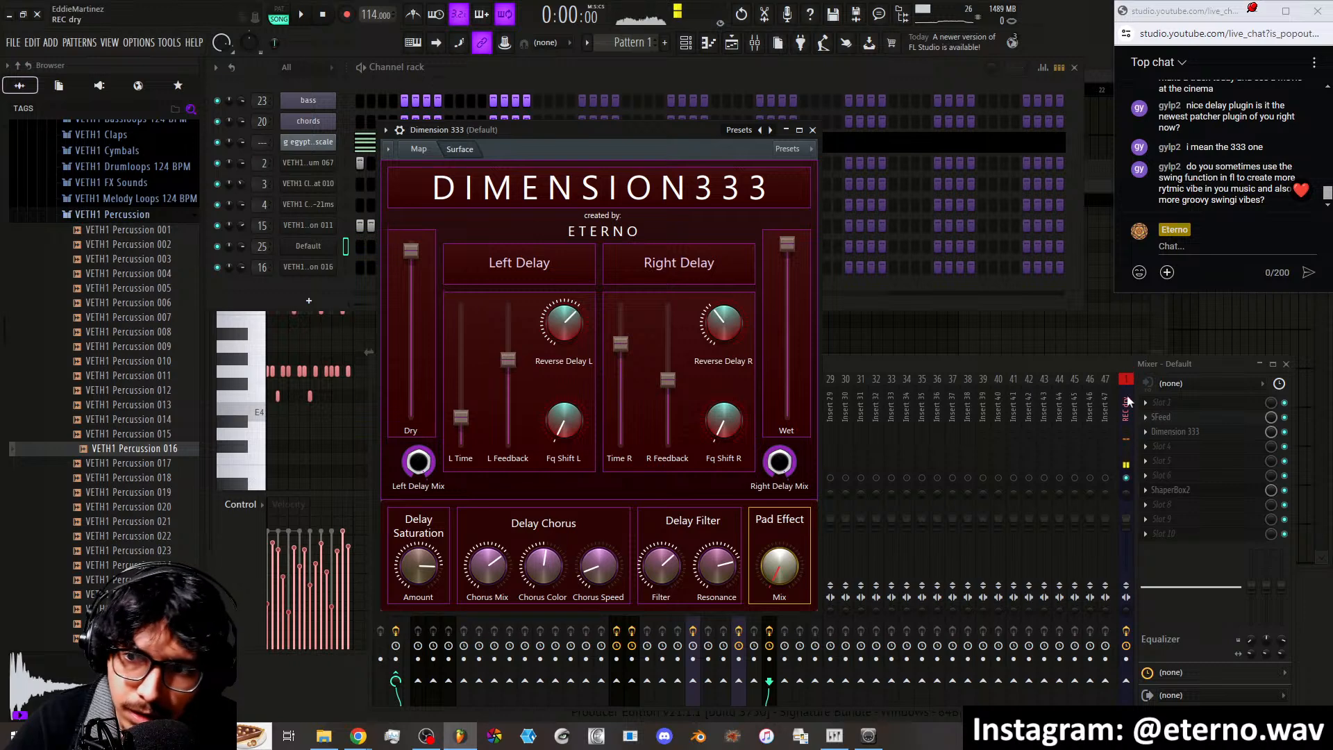
Look over SFeed's routing map and control surface, close the plugin windows, and unsolo the Default mixer track
click(1161, 417)
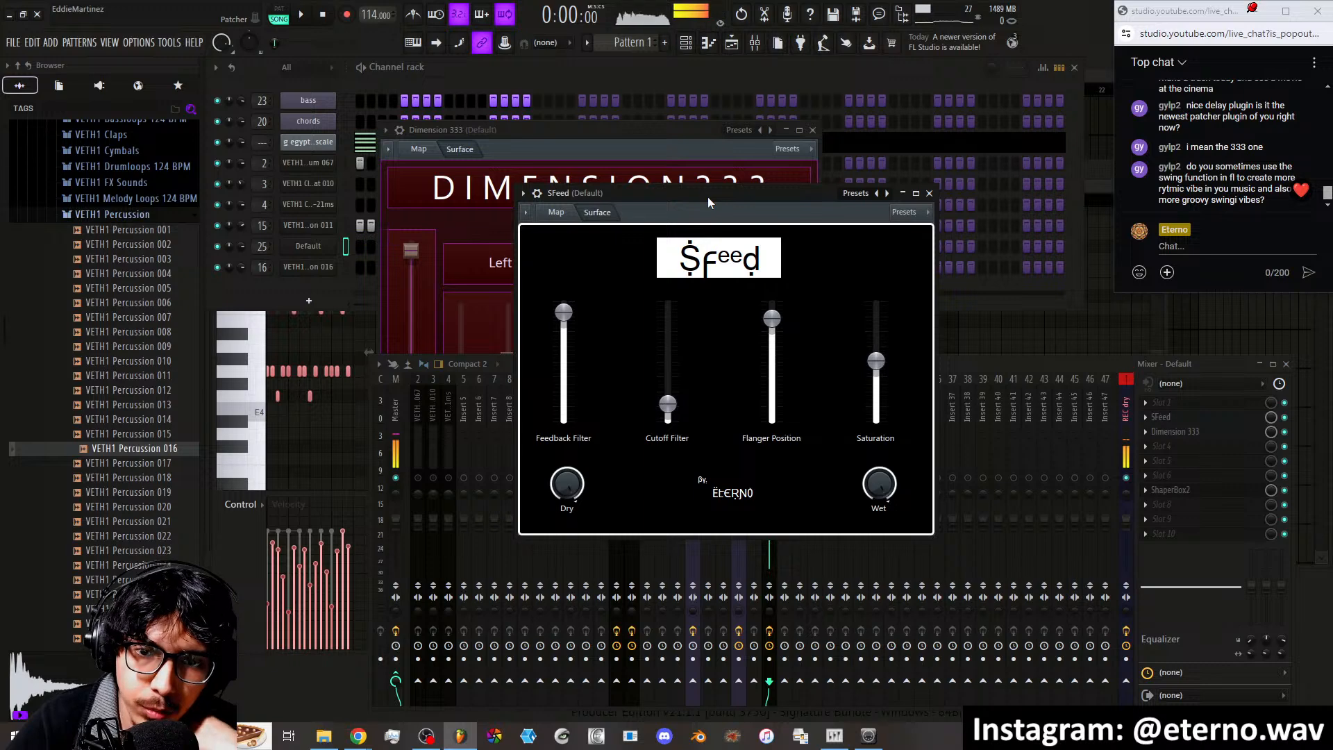
click(556, 212)
click(597, 211)
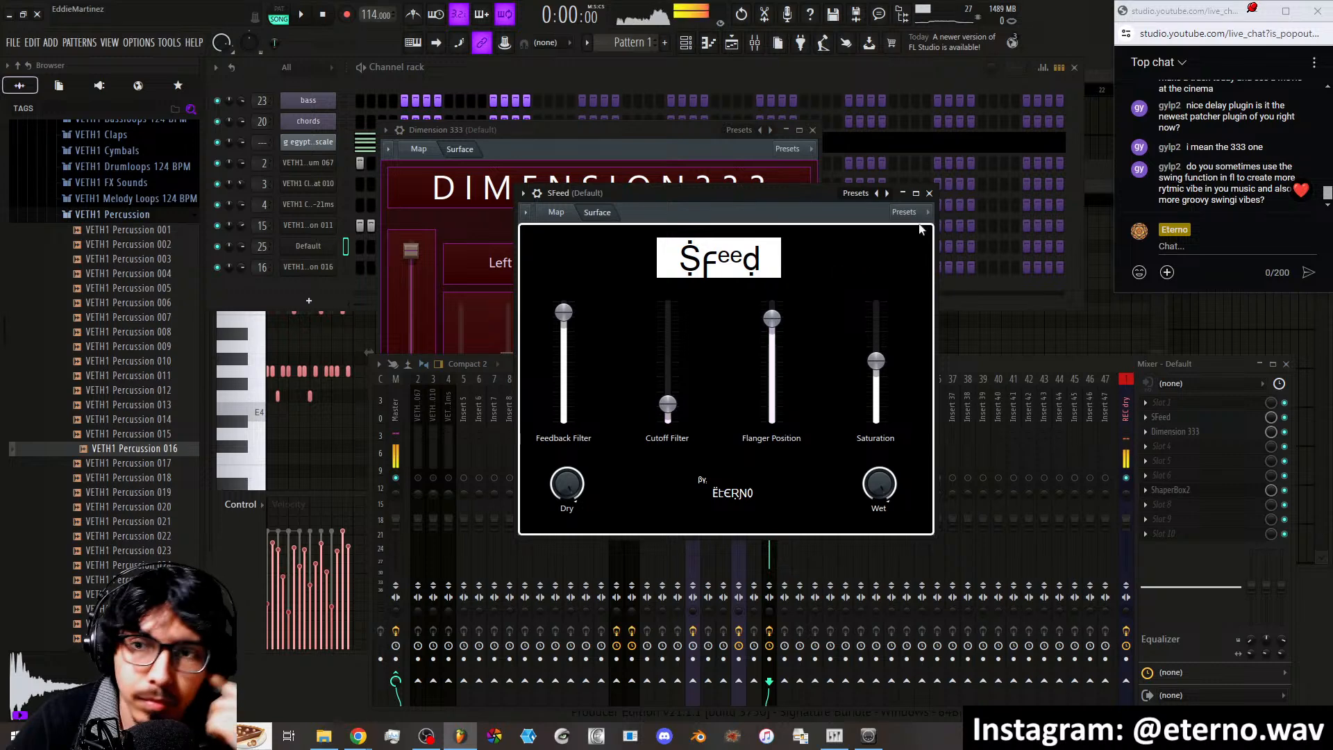
click(930, 194)
key(Escape)
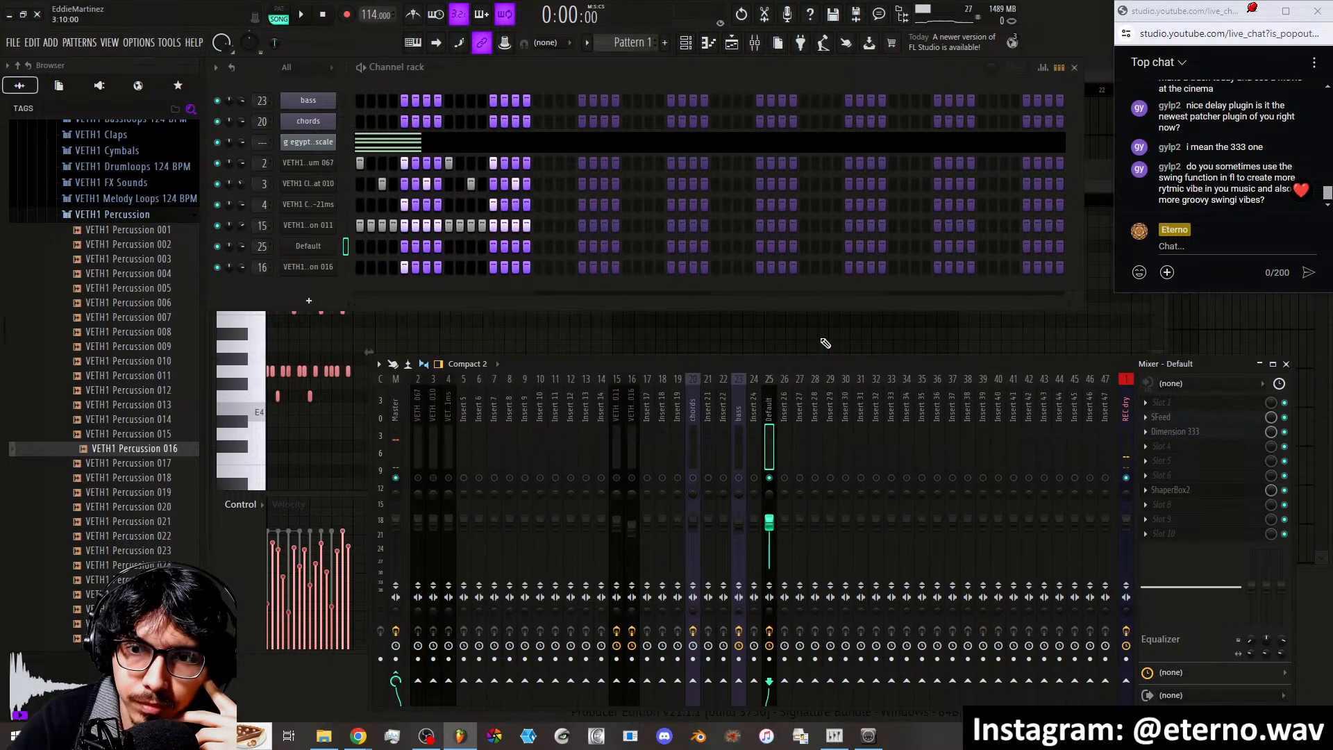
right_click(770, 478)
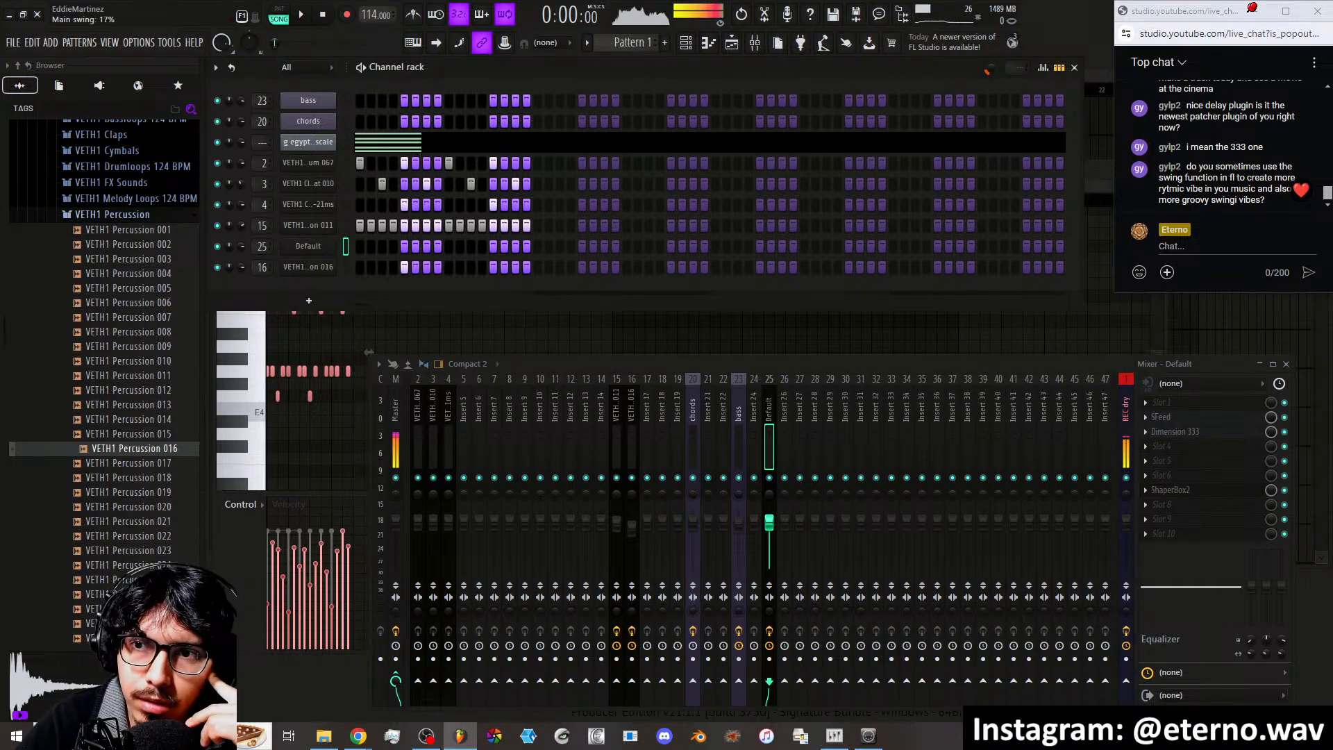
Raise the channel rack's main swing to 23% as a demonstration, and reset it
mouse_move(990, 68)
mouse_down()
mouse_move(990, 48)
mouse_move(989, 66)
mouse_up()
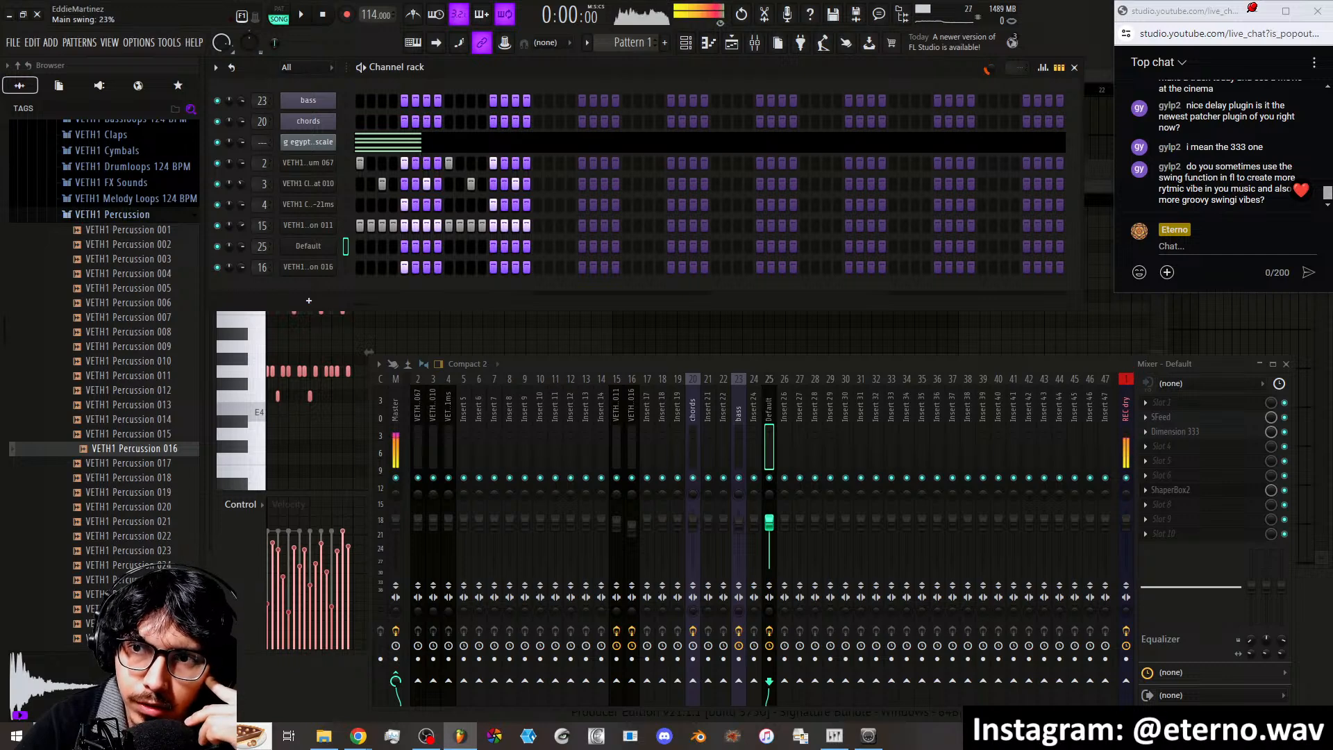
right_click(989, 69)
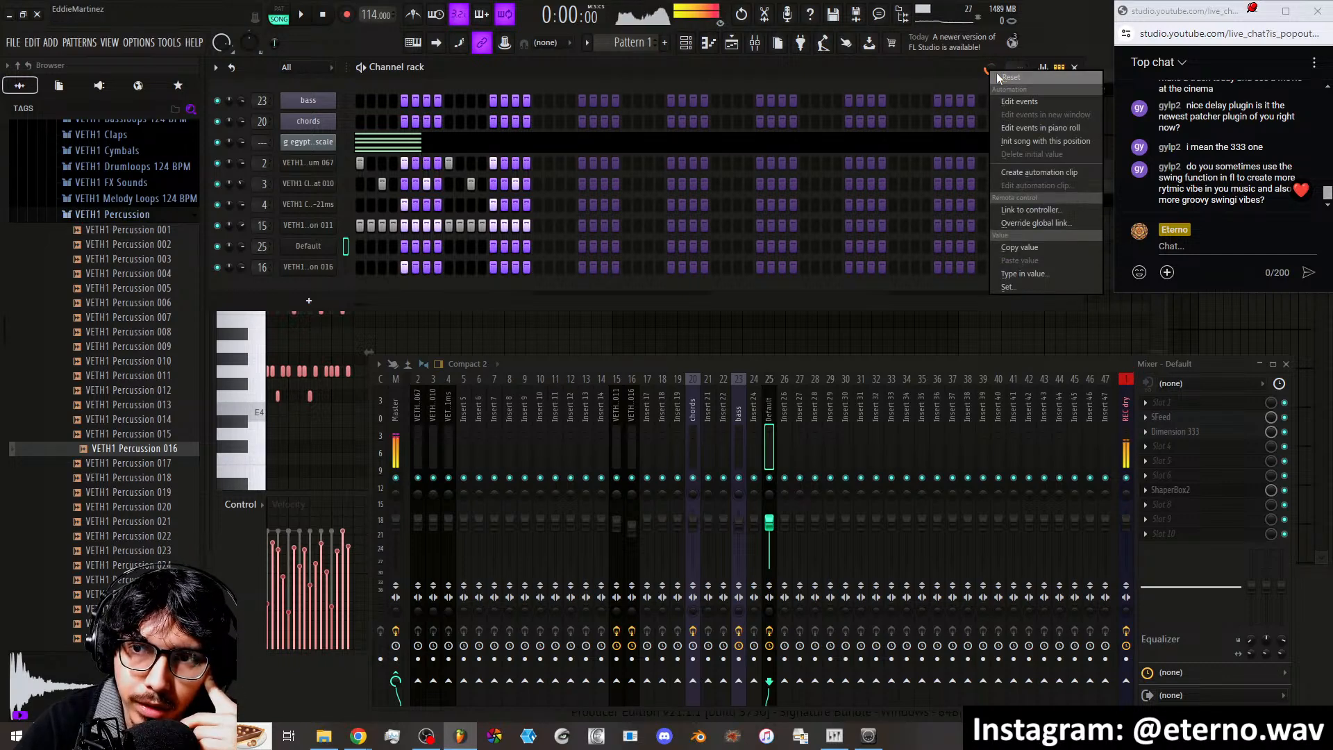
click(997, 72)
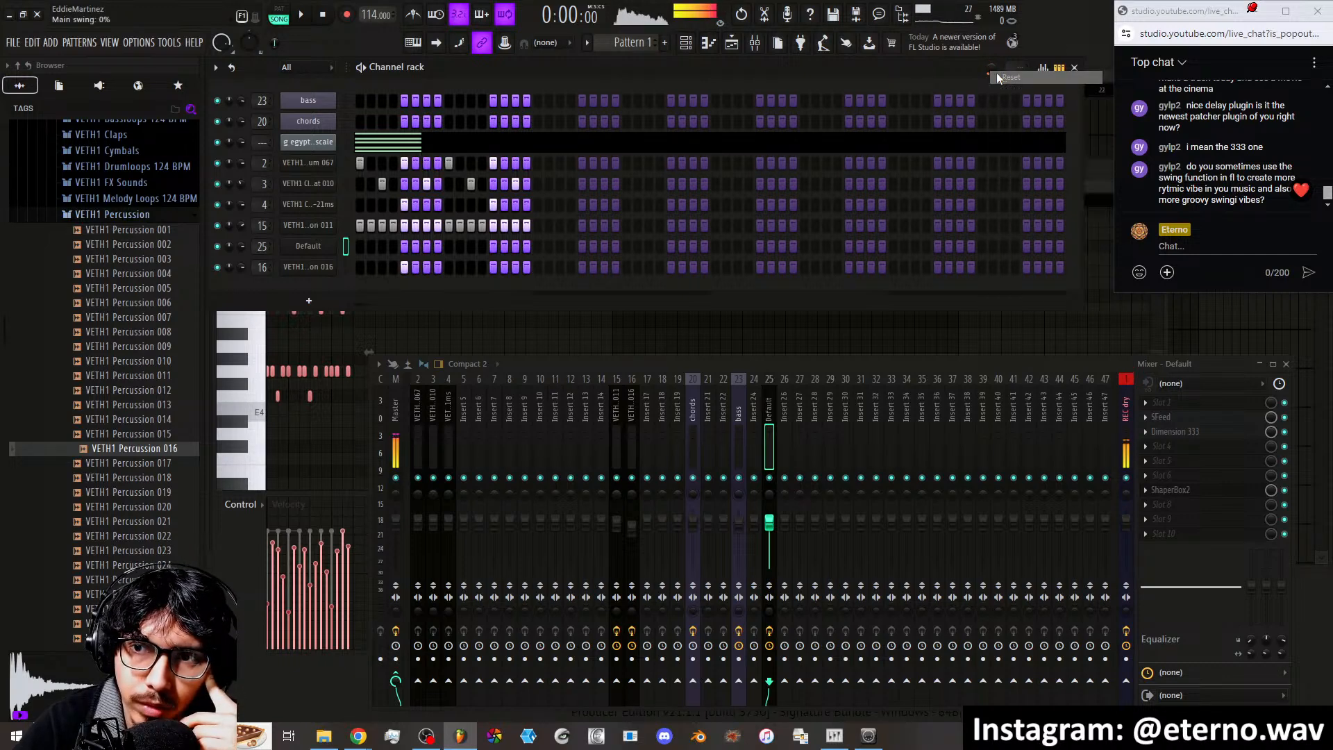
Show the time shift and swing mix settings of the VETH1 Percussion 011 channel, and close its settings window
click(314, 229)
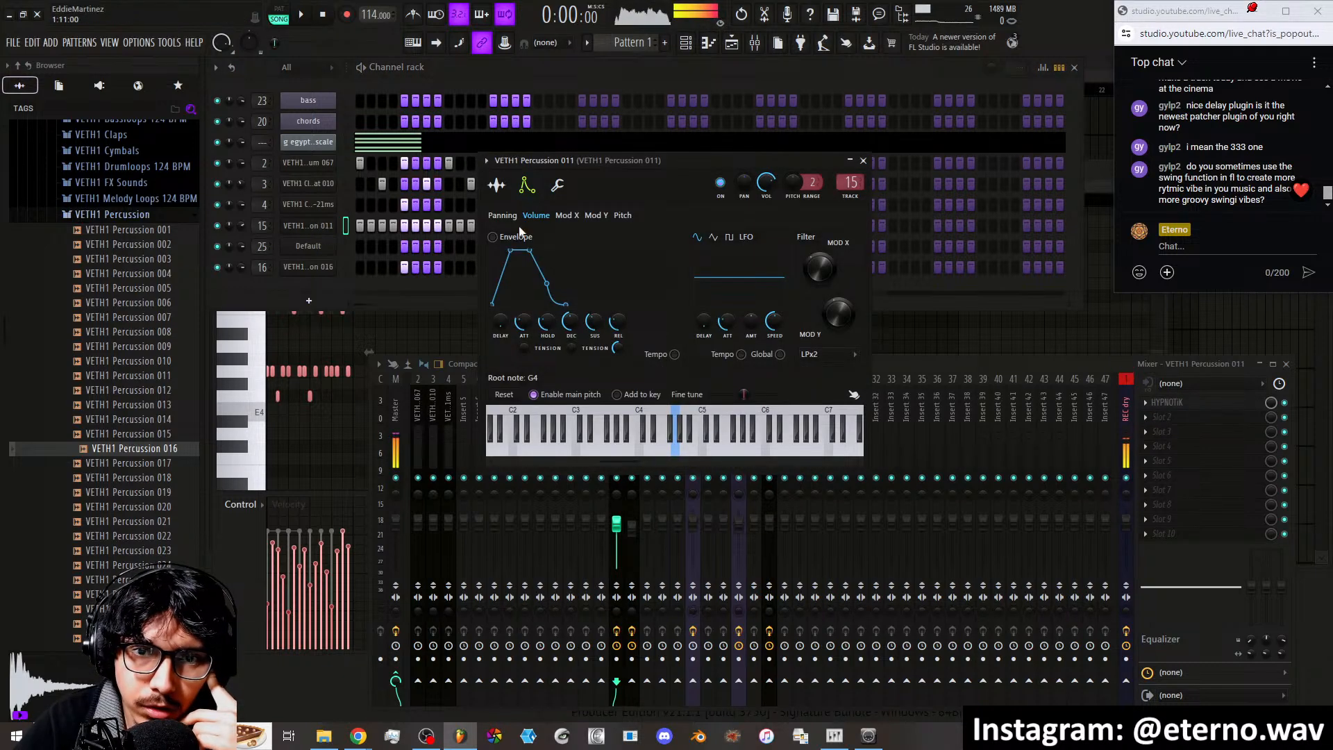
click(562, 186)
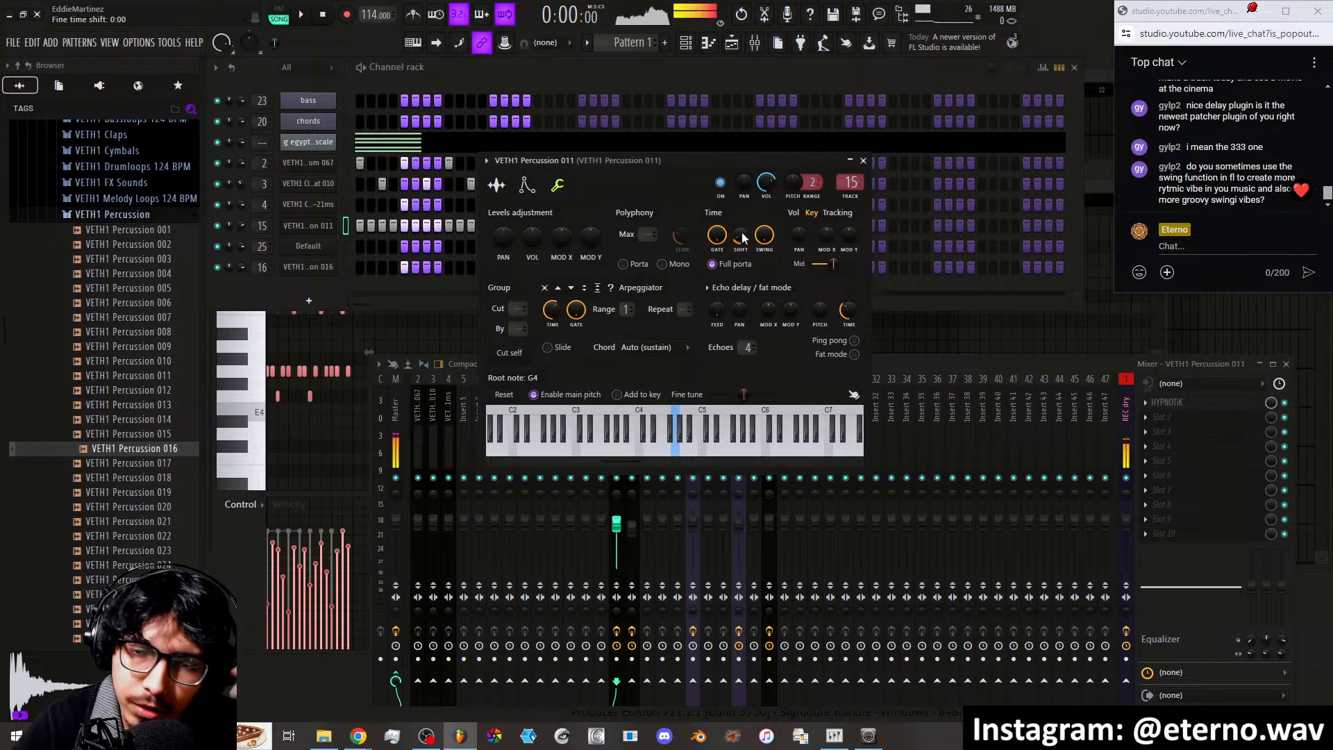
drag(743, 238, 742, 231)
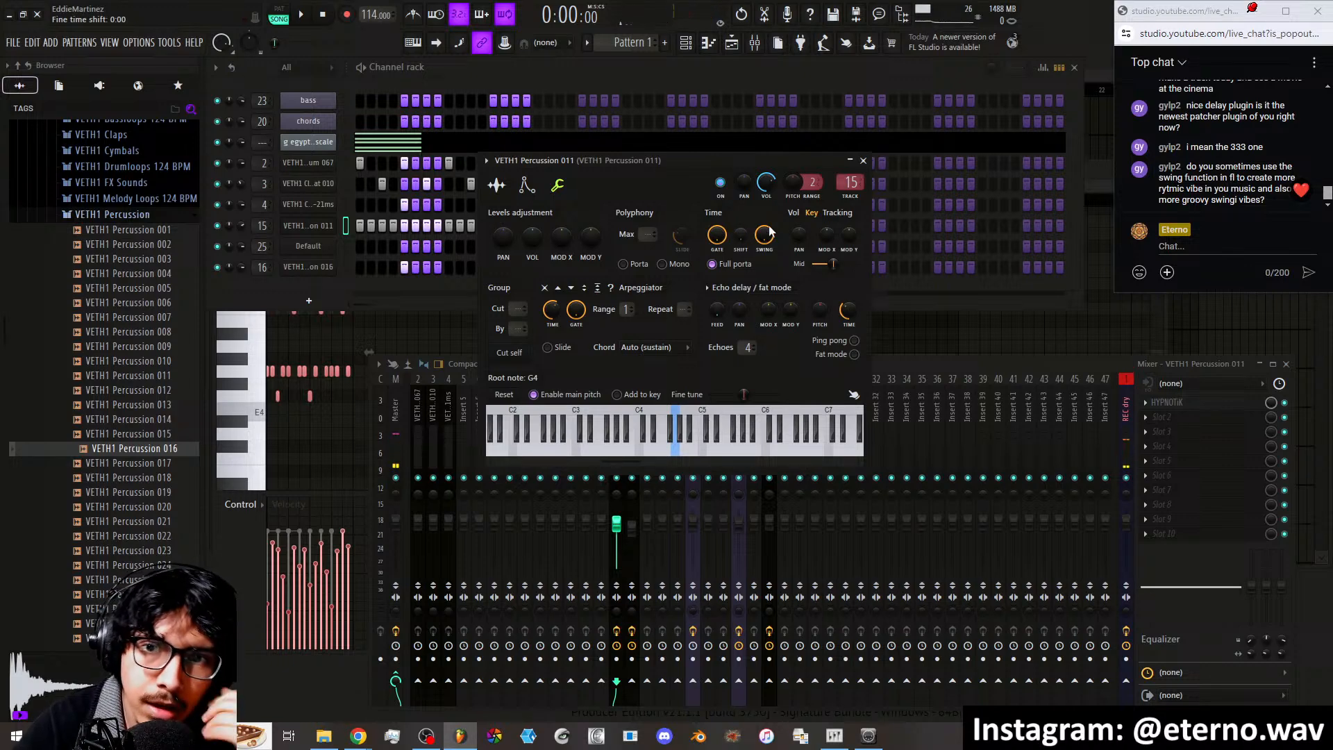
click(863, 160)
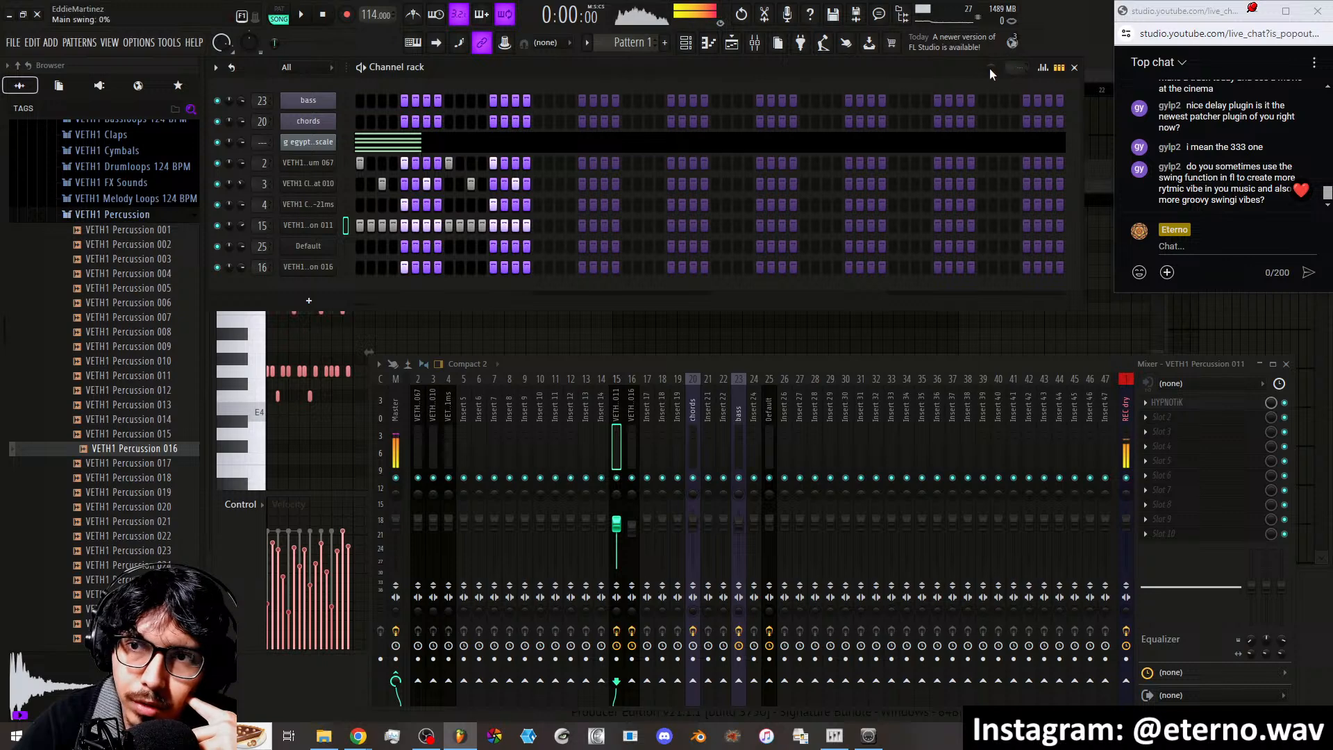
click(321, 223)
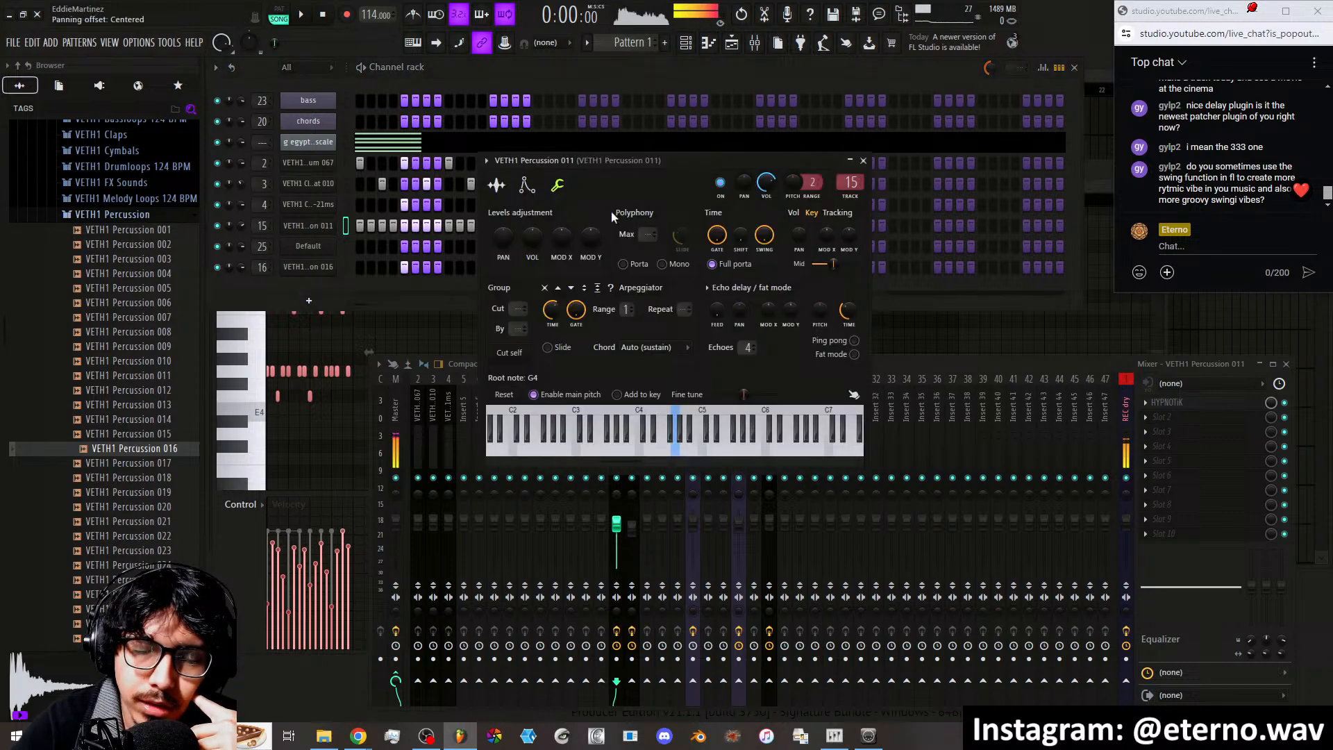
drag(761, 240, 761, 291)
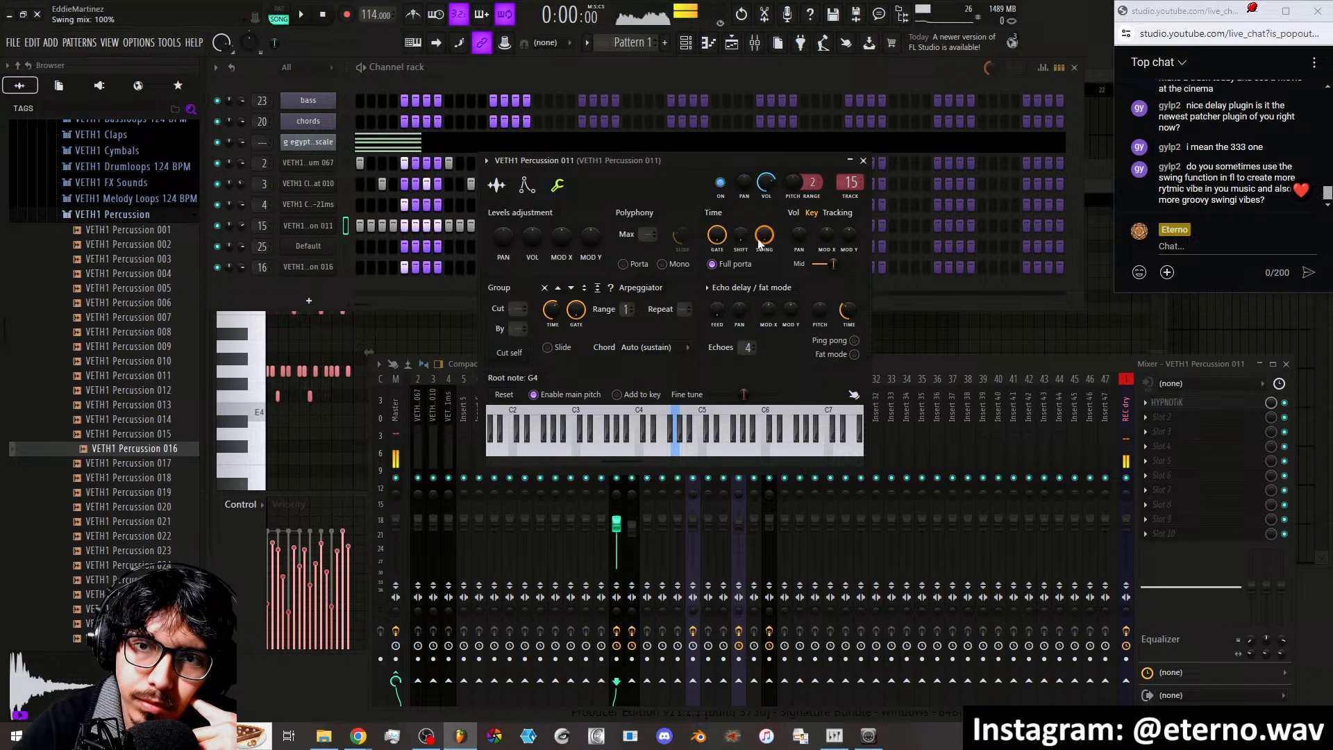
click(863, 160)
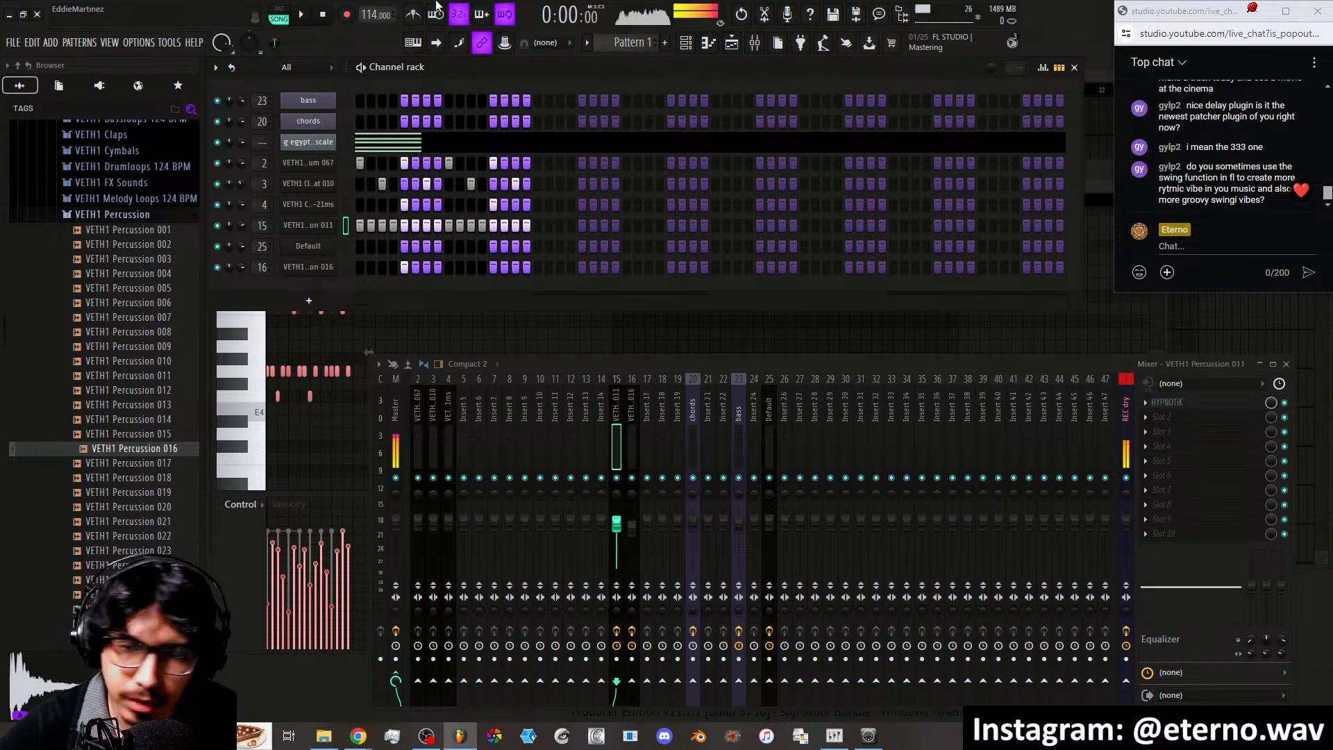
Start song playback, open SFeed on the Default mixer track, and save the project
click(303, 26)
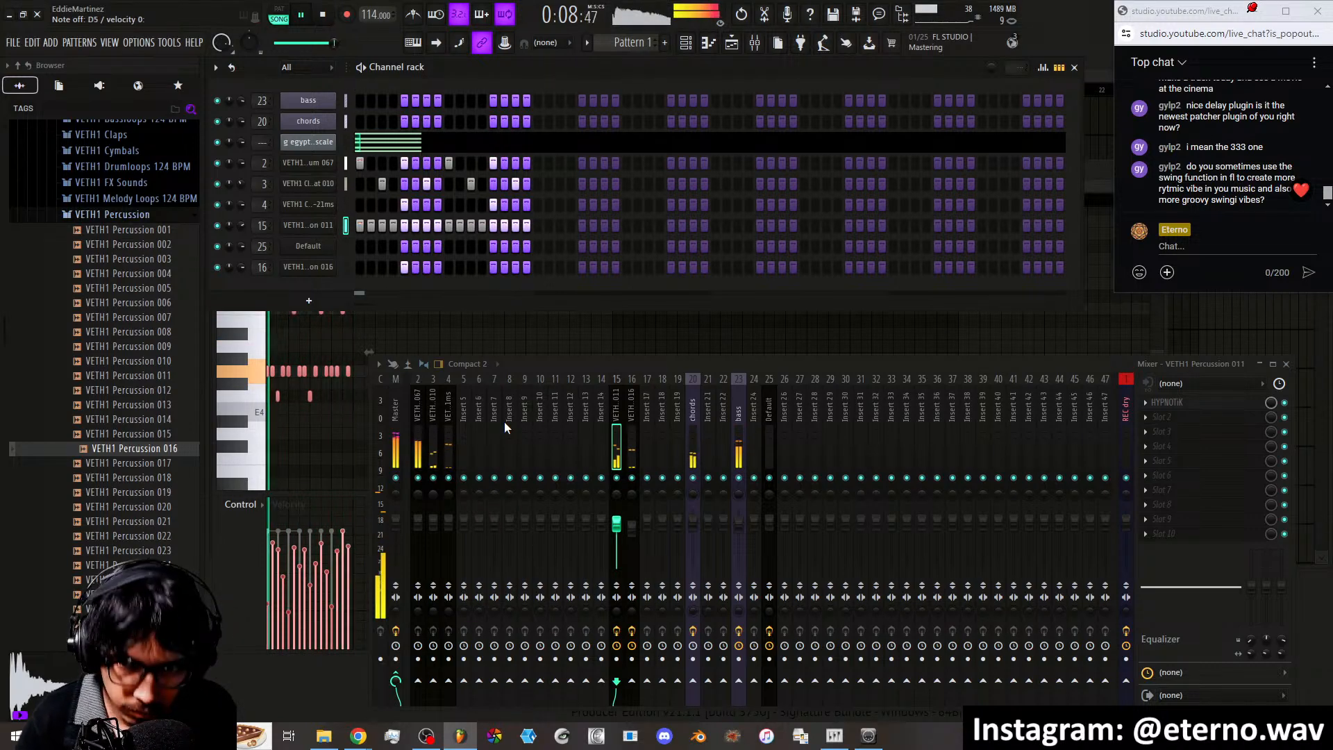
click(772, 439)
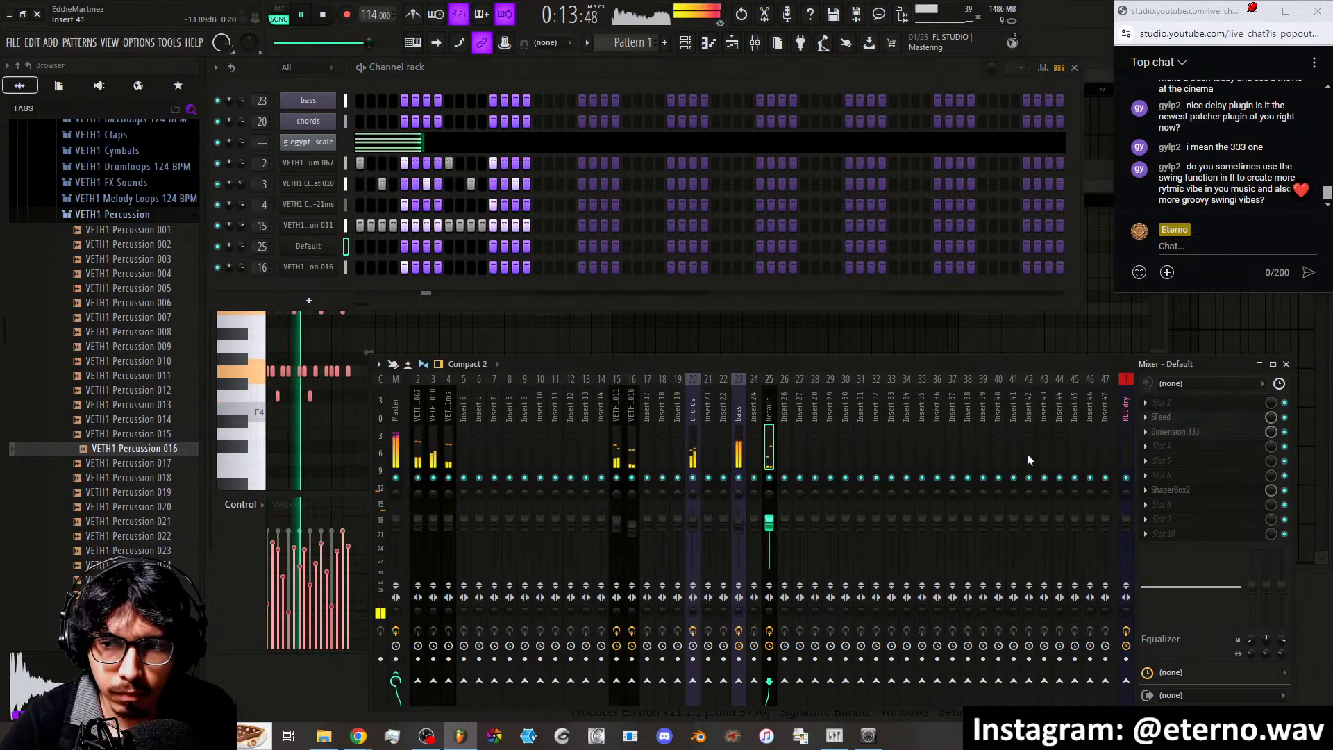
click(1193, 417)
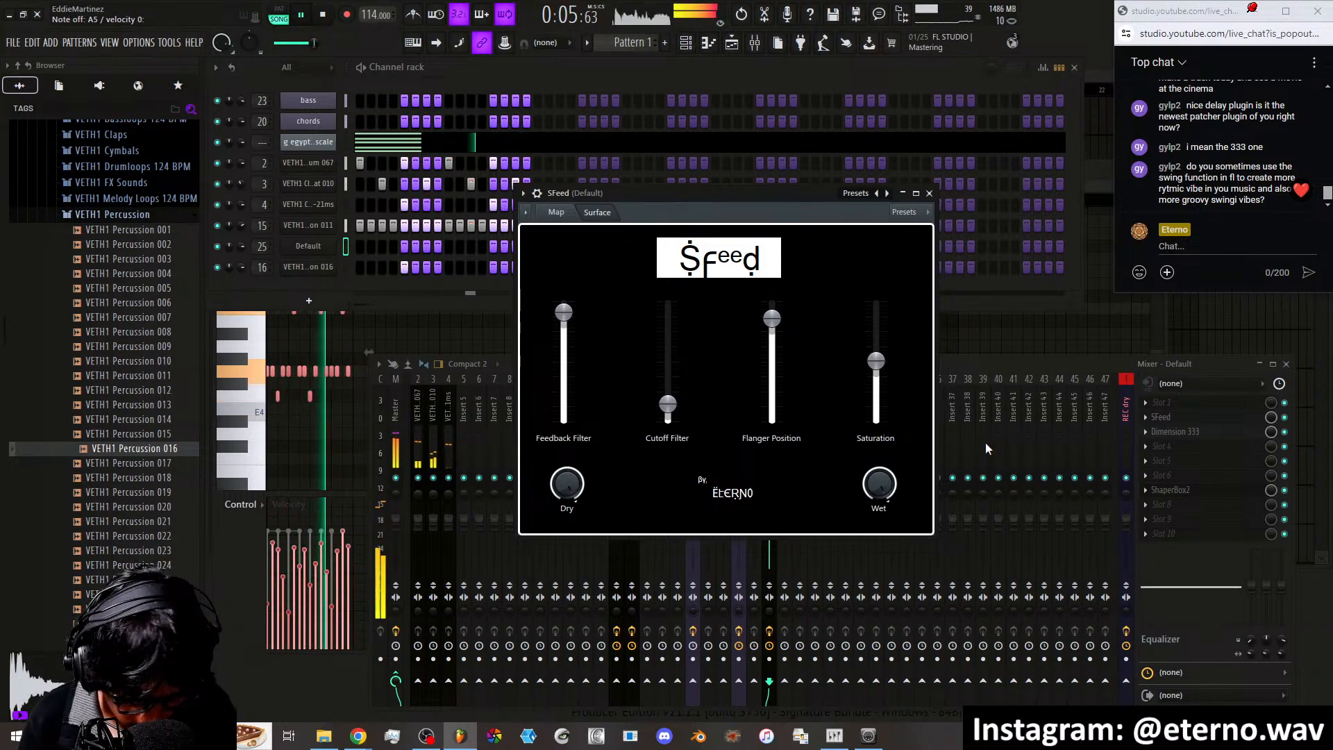
key(ctrl+s)
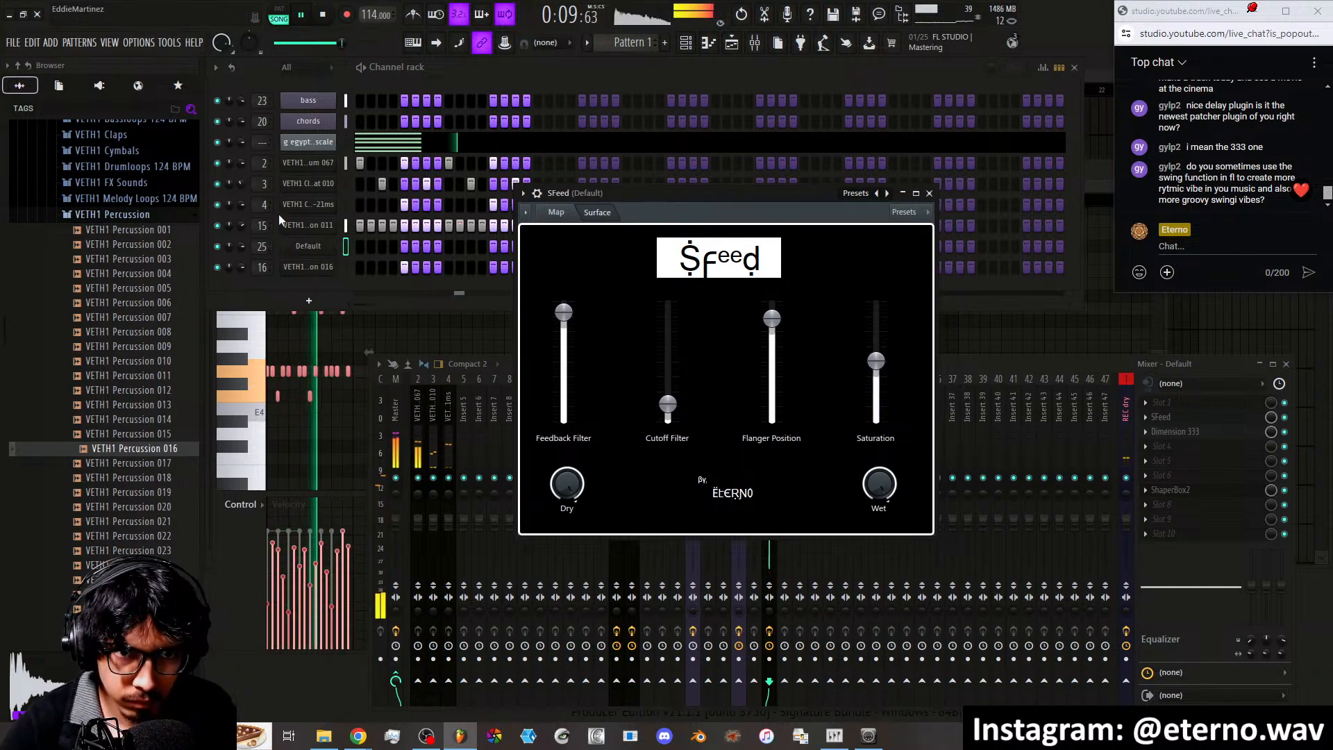
Move the Default Sytrus modulation point up and to the right, and lower SFeed's Saturation, Flanger Position and Feedback Filter
click(310, 248)
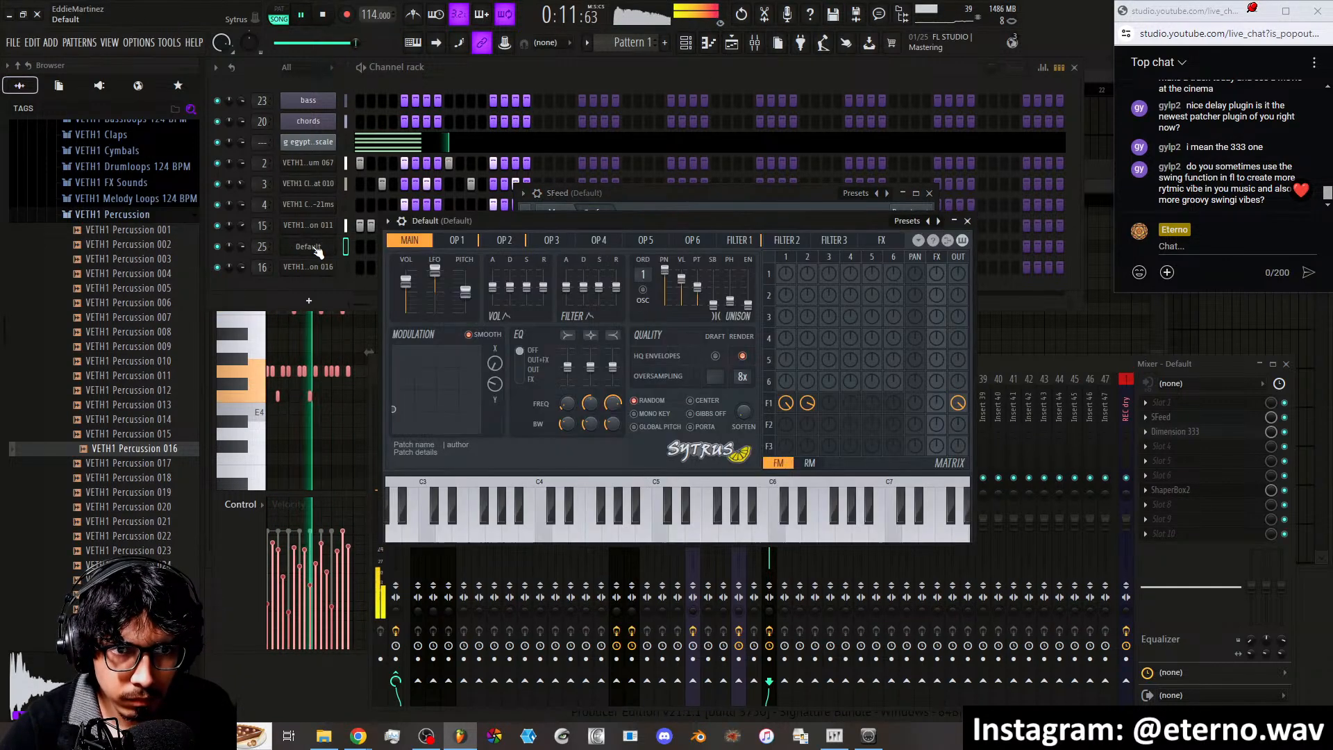
drag(395, 408, 458, 373)
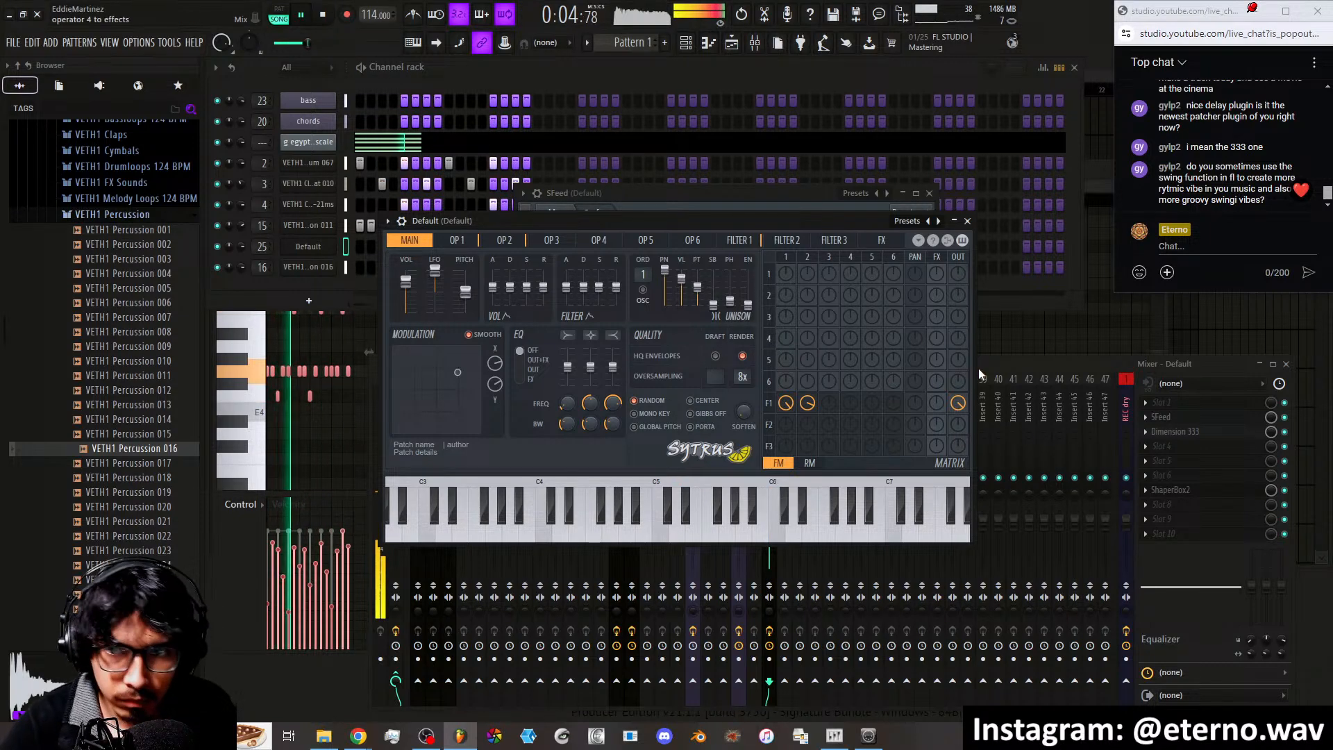
click(1162, 416)
drag(876, 361, 876, 403)
drag(772, 318, 771, 365)
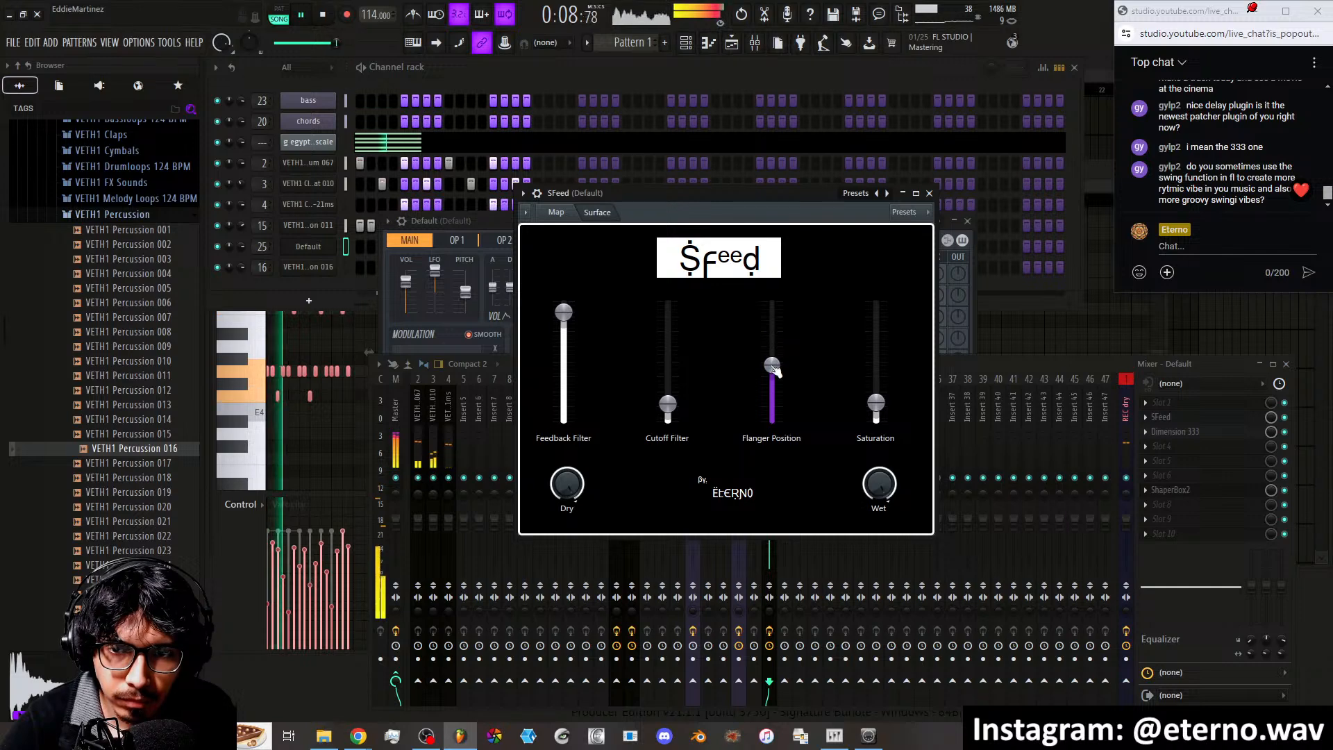
drag(563, 313, 564, 345)
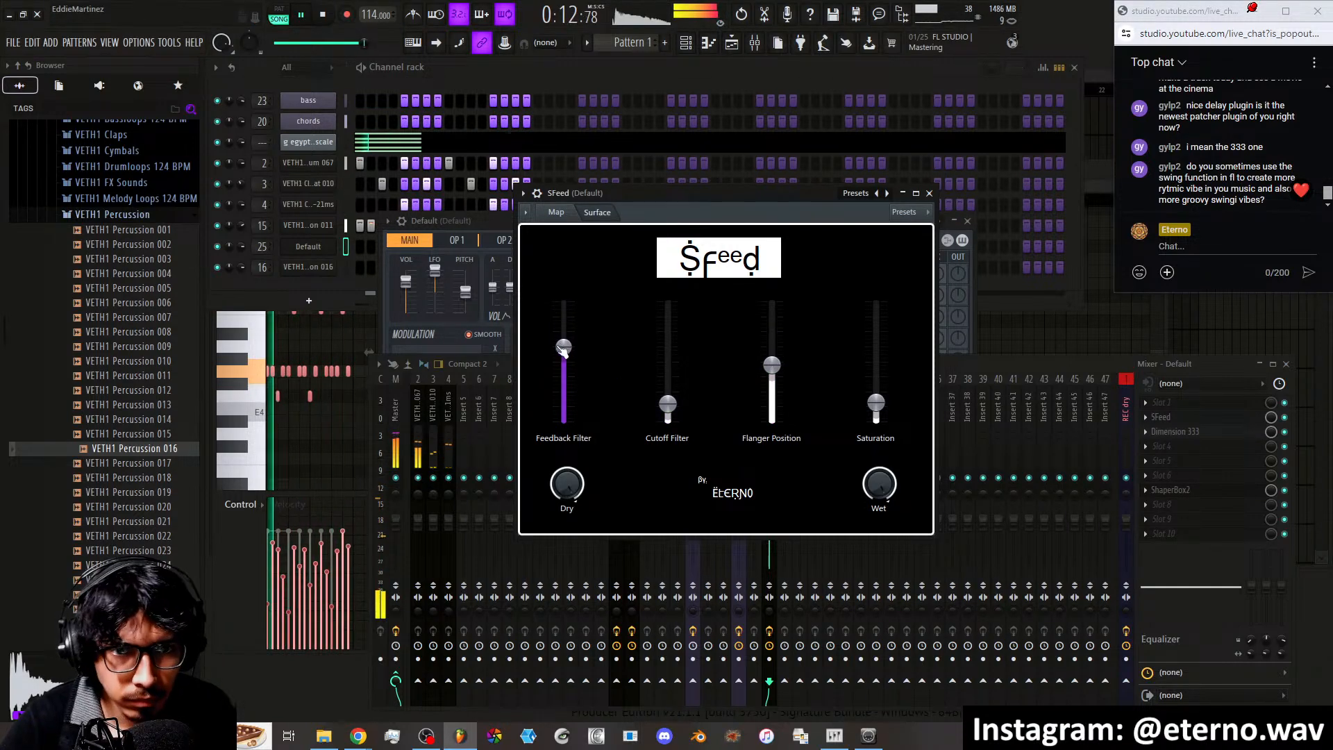
Shift the Default Sytrus modulation point further up and to the right, and lower the master pitch
click(469, 222)
click(458, 240)
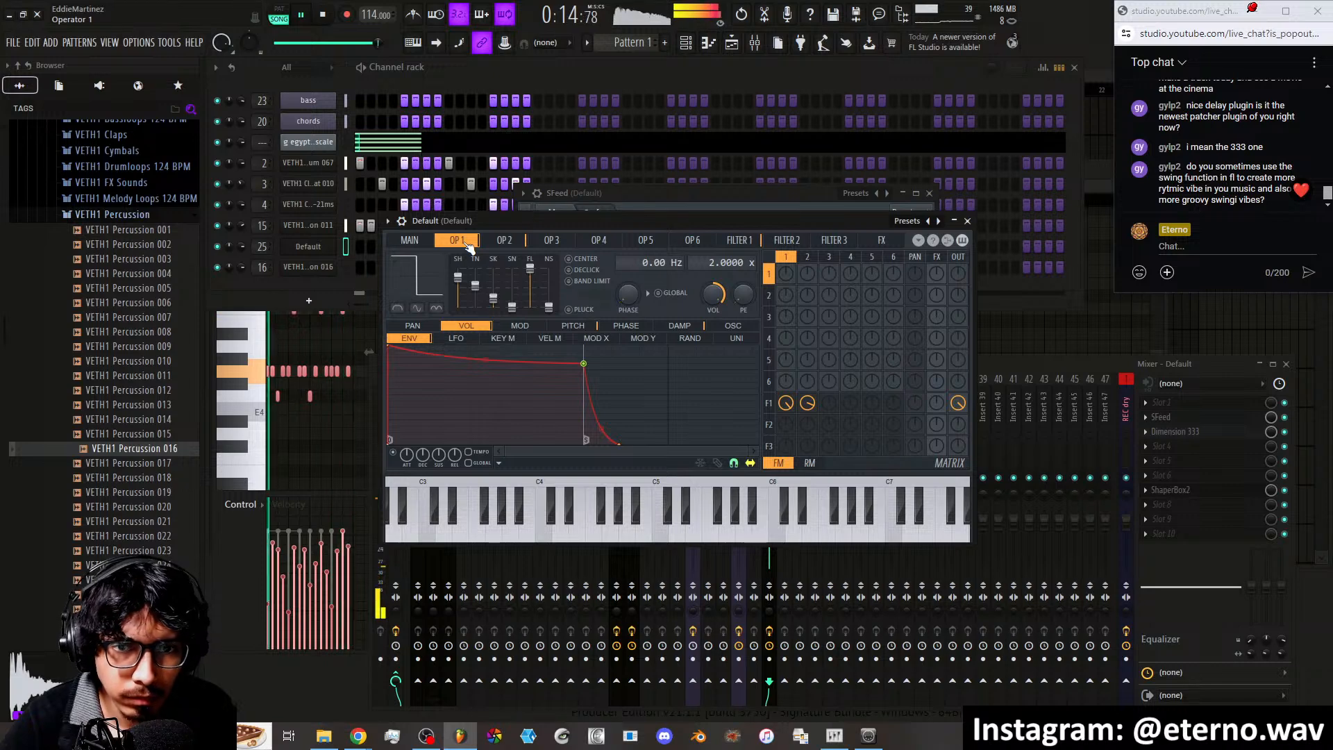
click(410, 239)
mouse_move(457, 372)
mouse_down()
mouse_move(423, 375)
mouse_move(486, 357)
mouse_move(464, 374)
mouse_move(471, 362)
mouse_up()
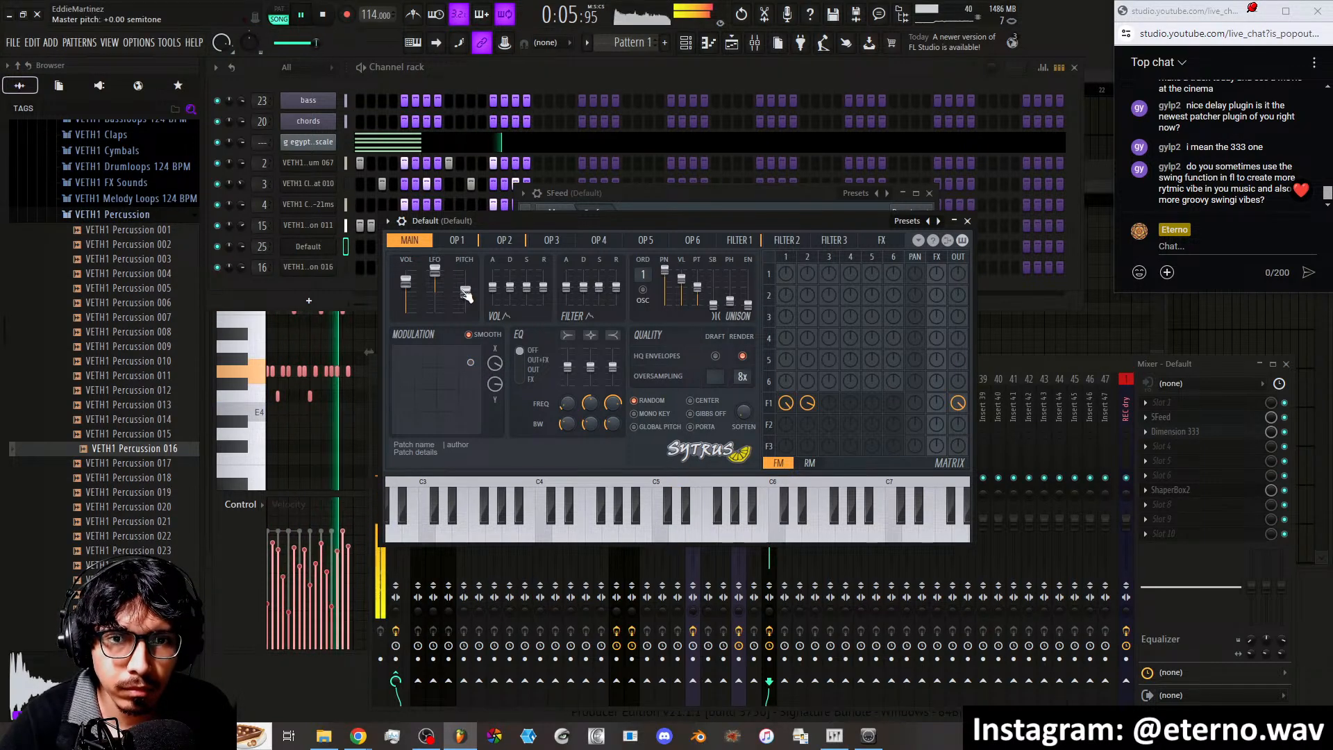
drag(465, 291, 465, 299)
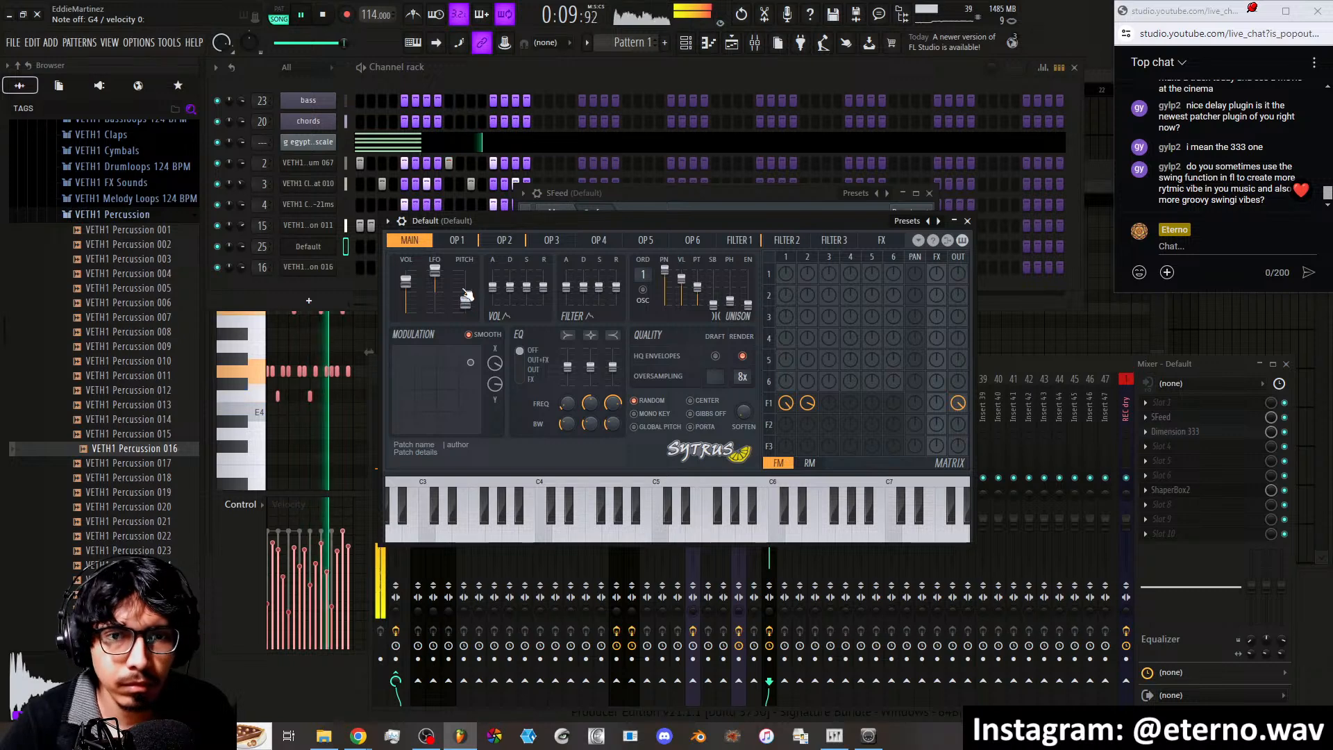
Lower the sustain point of Sytrus operator 1's volume envelope and bend Filter 1's volume envelope decay downward
click(459, 241)
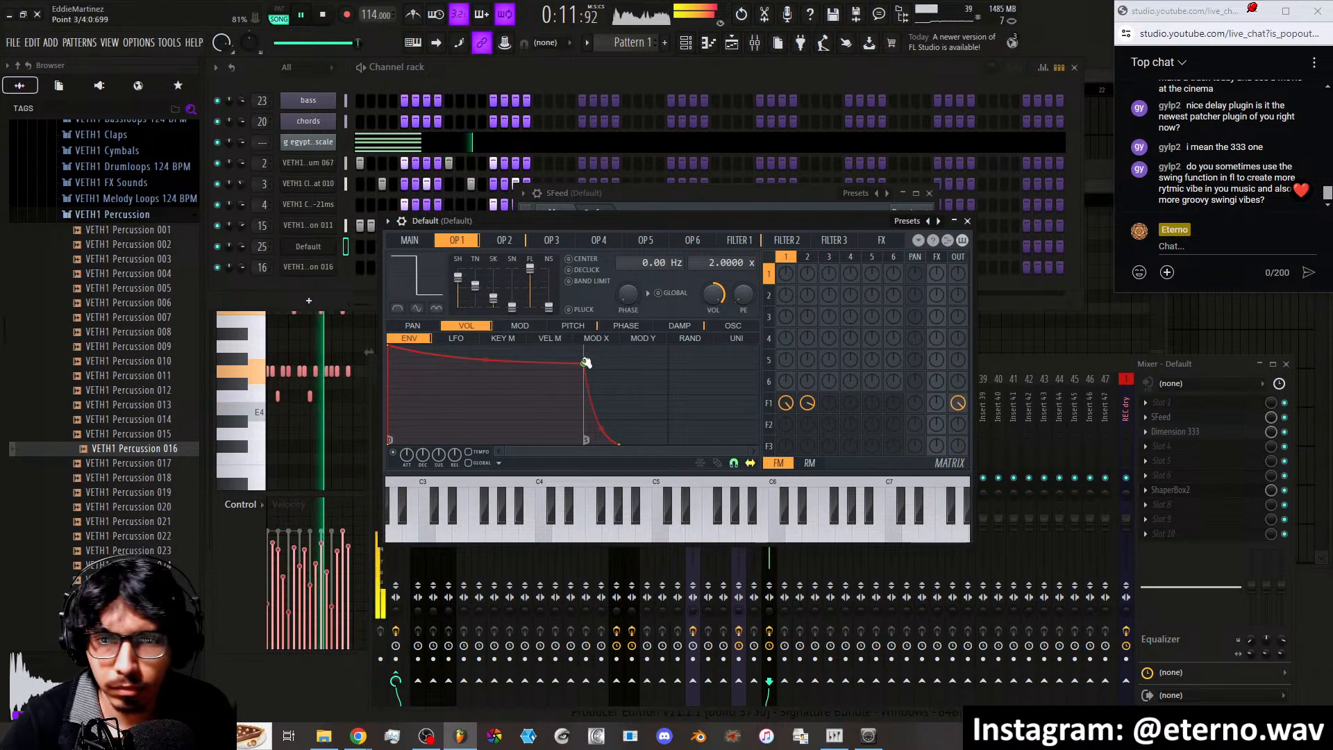
drag(583, 363, 566, 397)
click(506, 242)
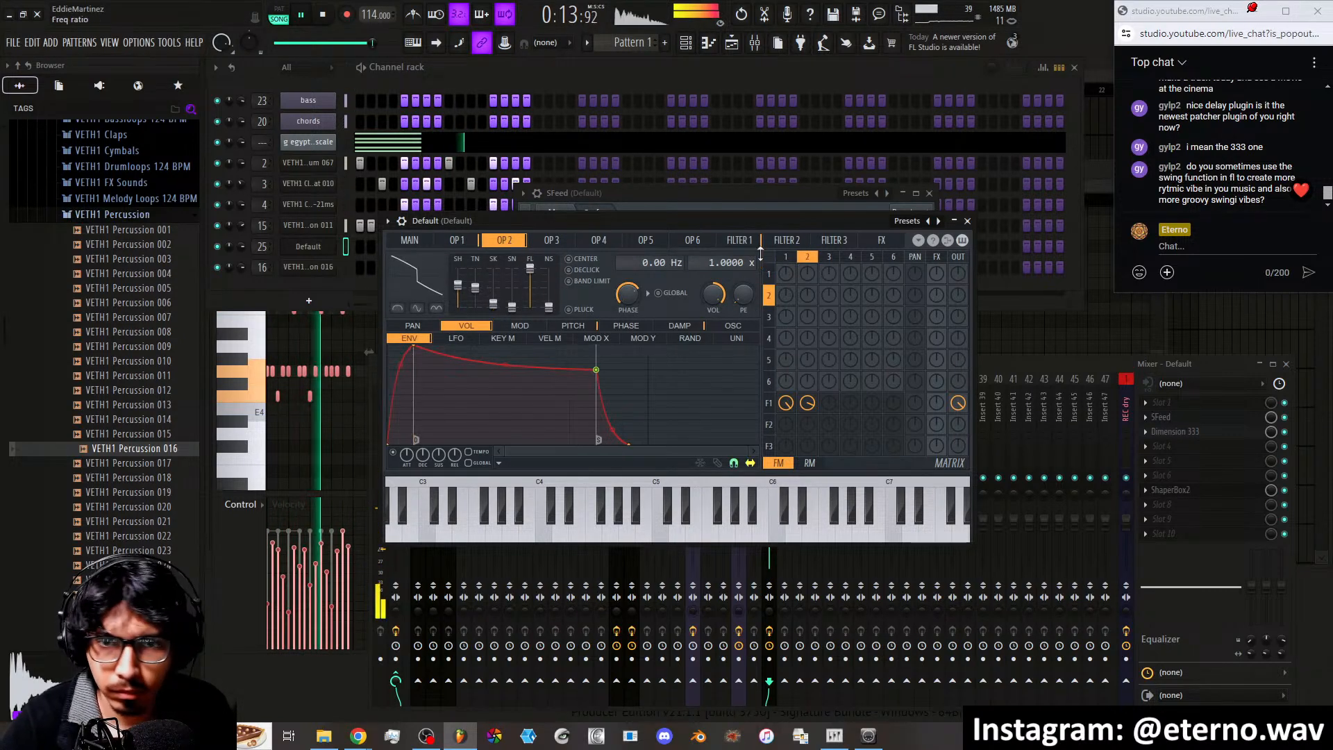
click(745, 242)
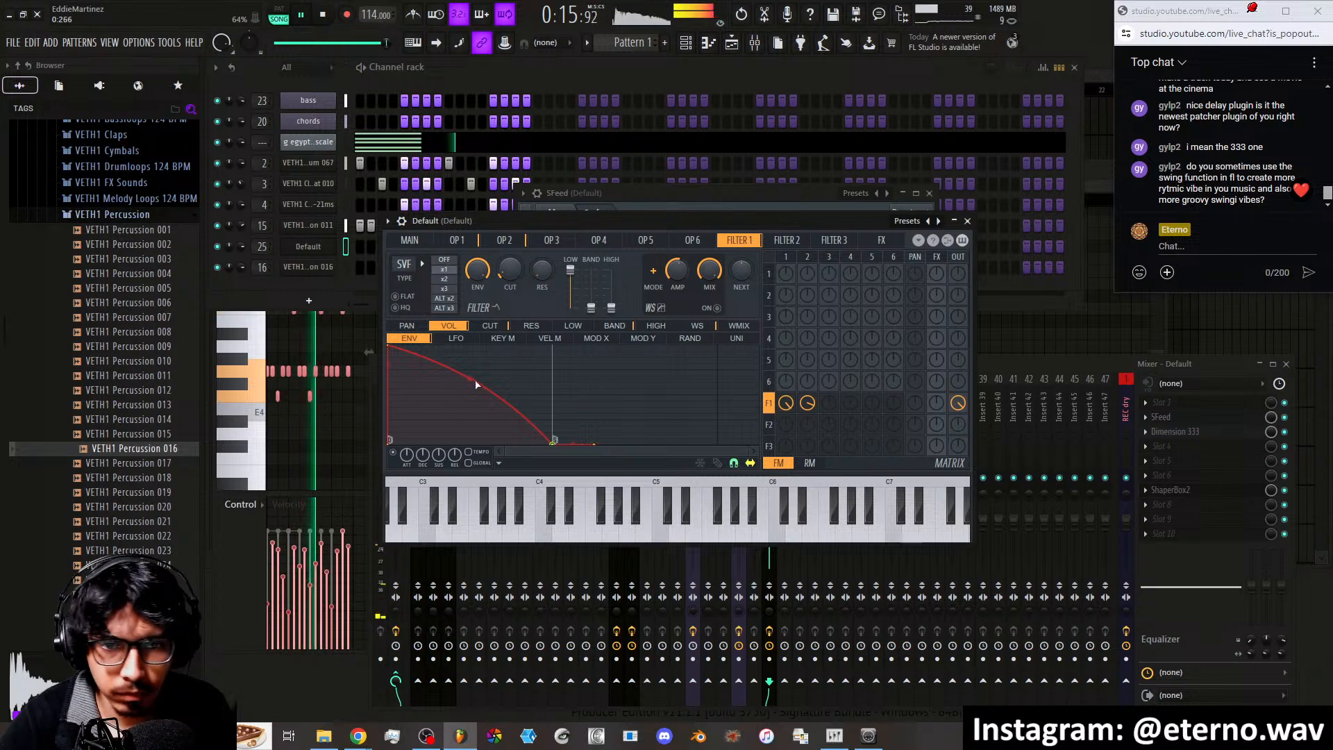
drag(476, 384, 471, 424)
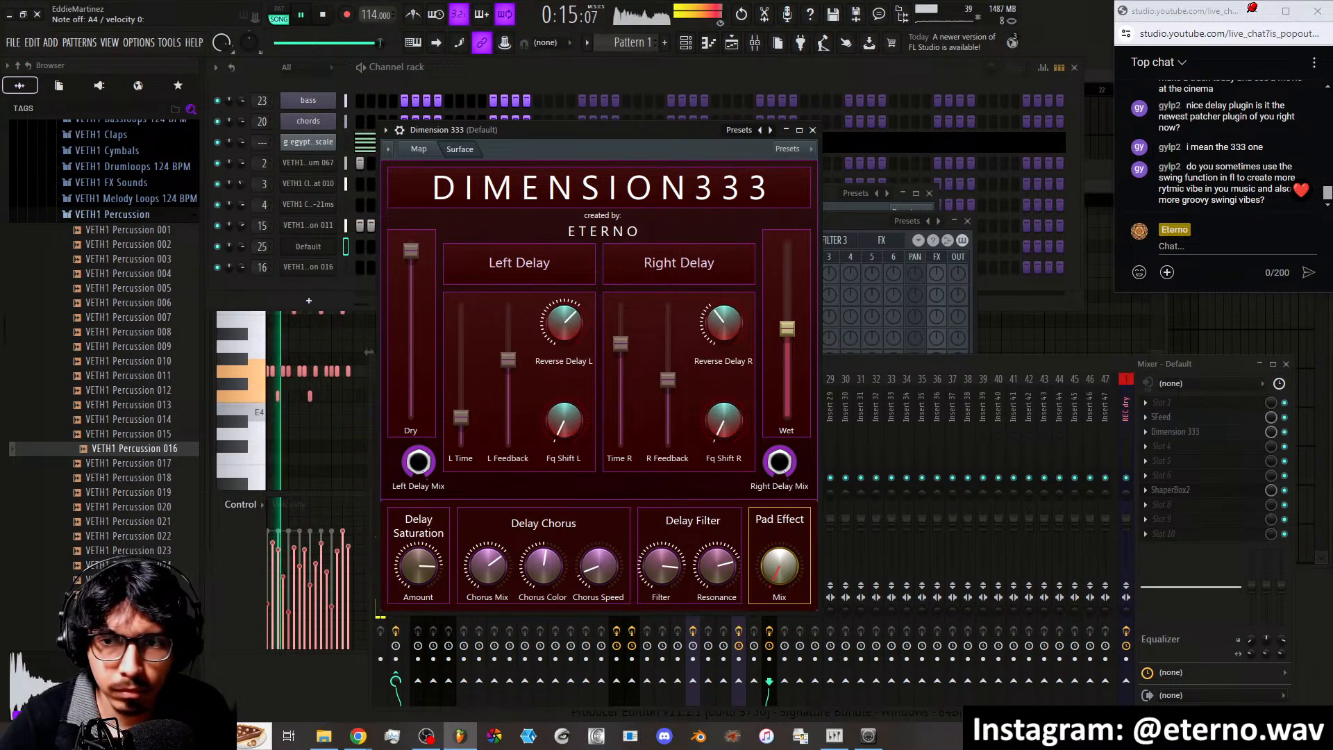
Open SFeed from the Default mixer track and move the Default Sytrus modulation point down and to the left
click(1161, 417)
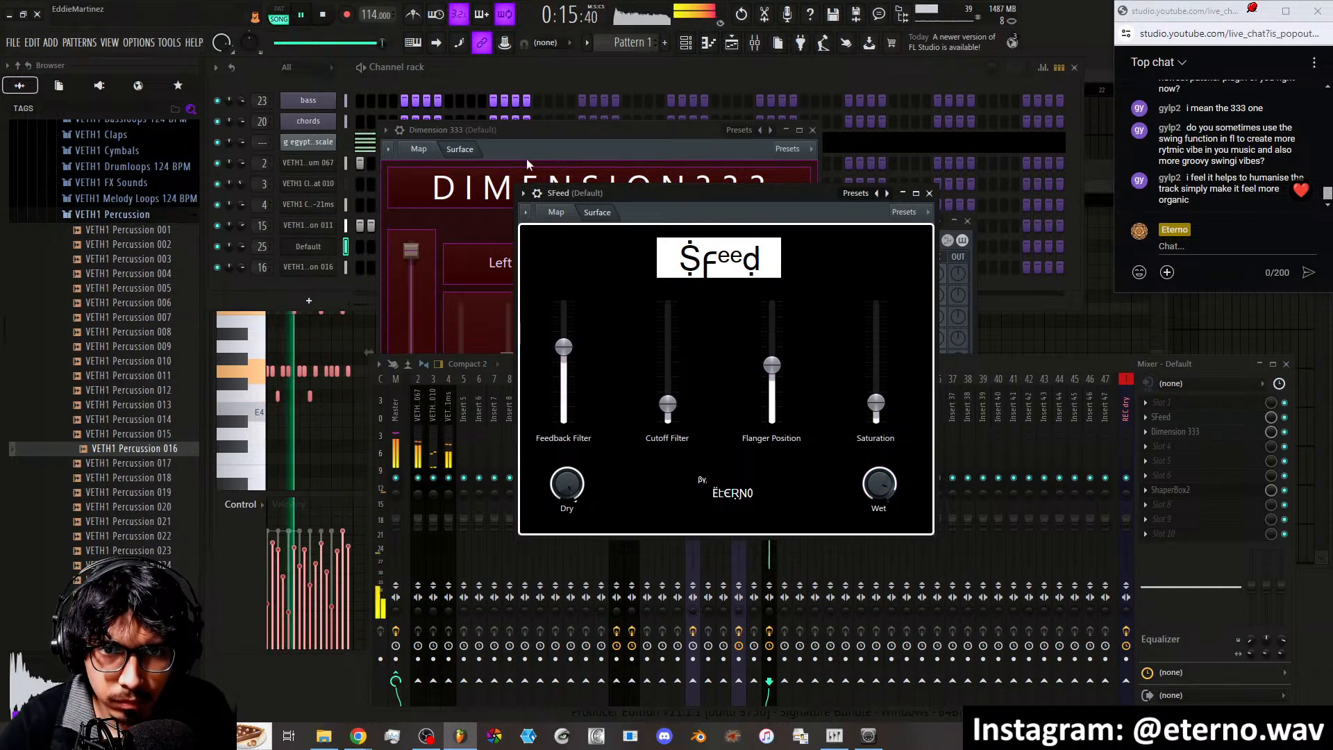
click(972, 243)
click(410, 241)
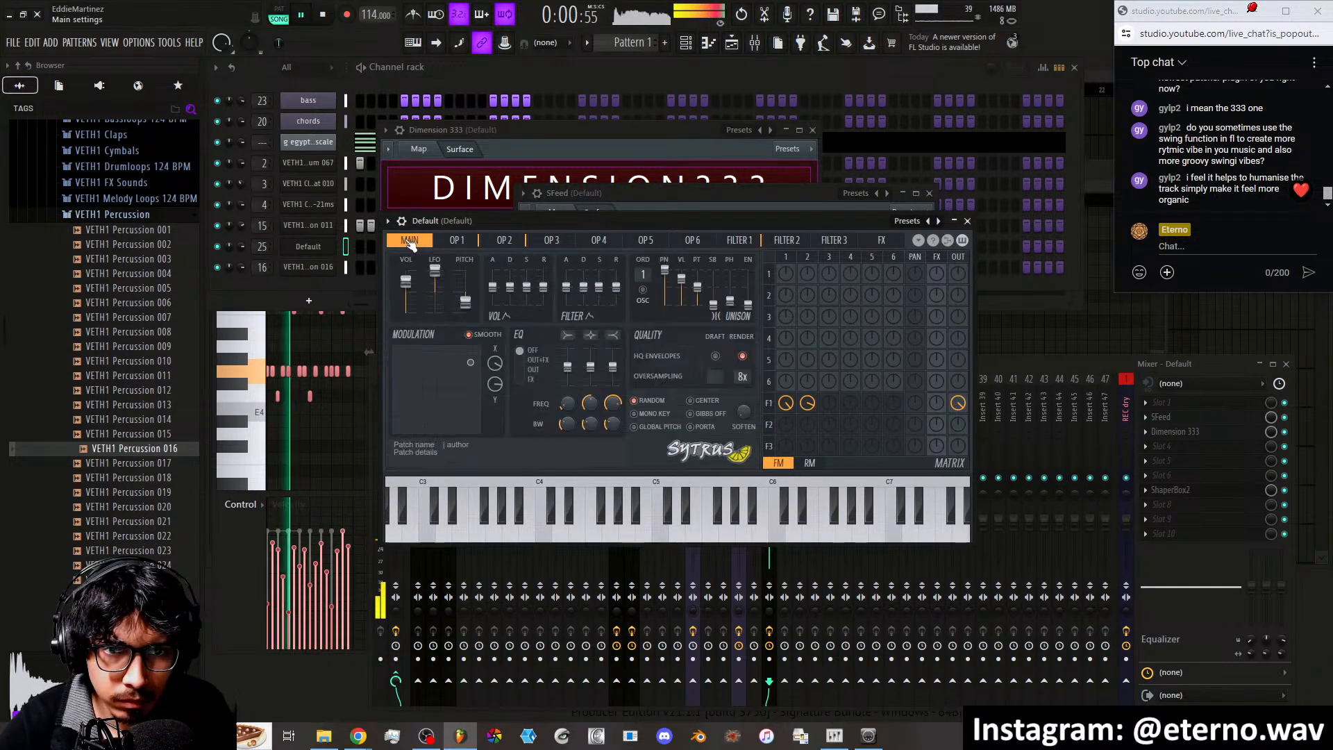
drag(465, 367, 422, 401)
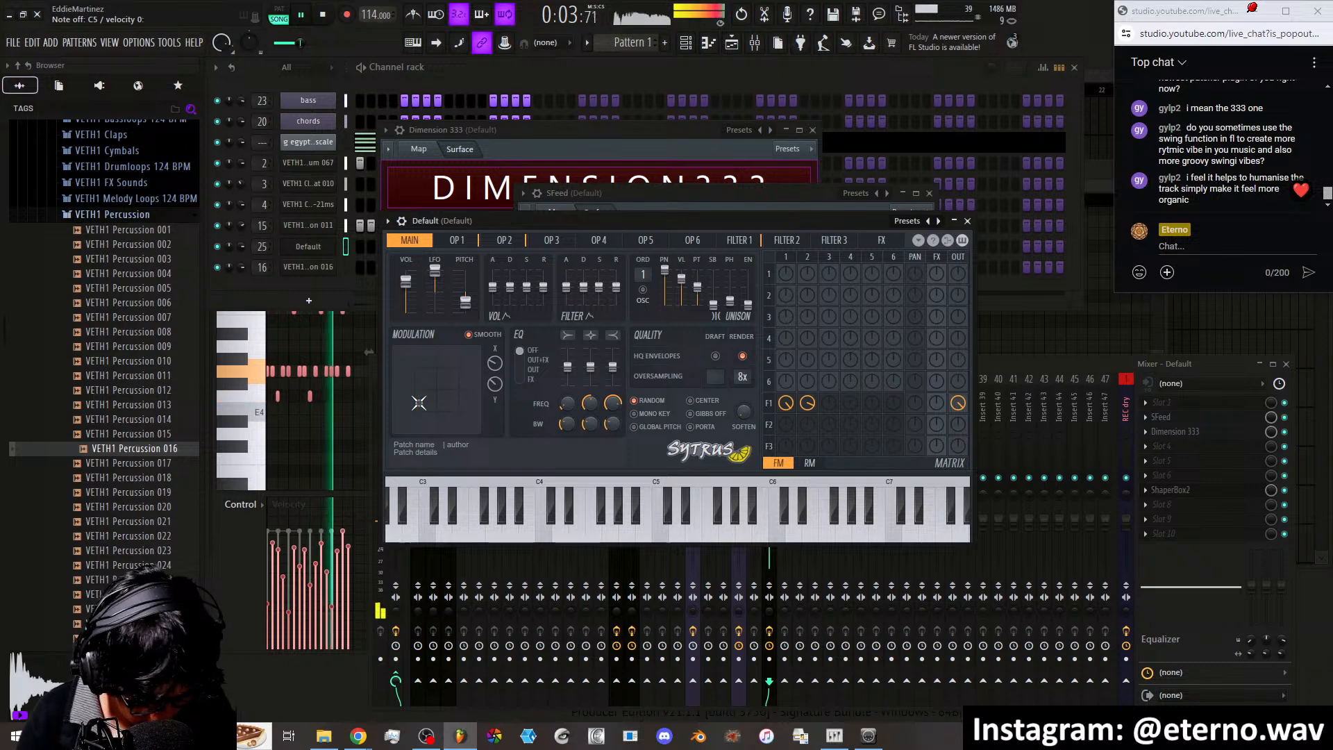
Switch to Pattern 2 and record a short Default melody of D5, A4 and C5 notes over the playing song
click(577, 68)
click(631, 43)
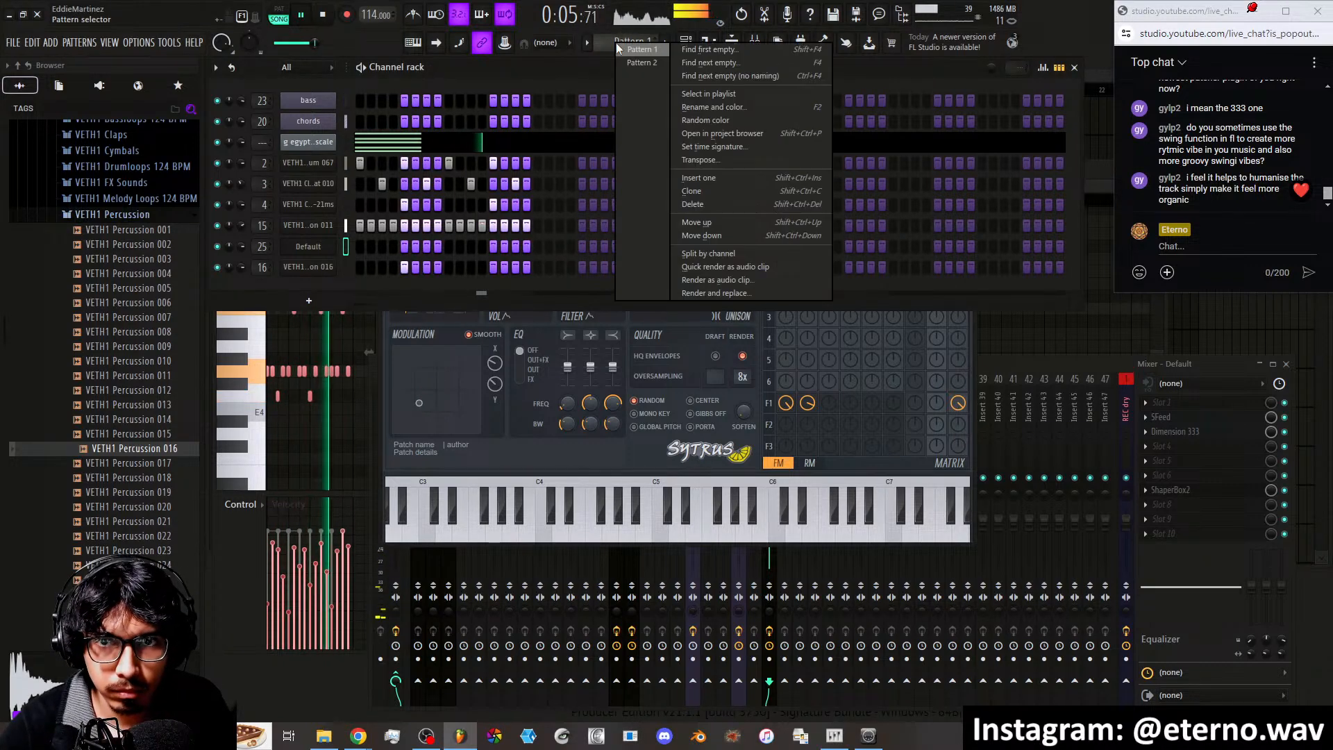
click(641, 61)
click(350, 16)
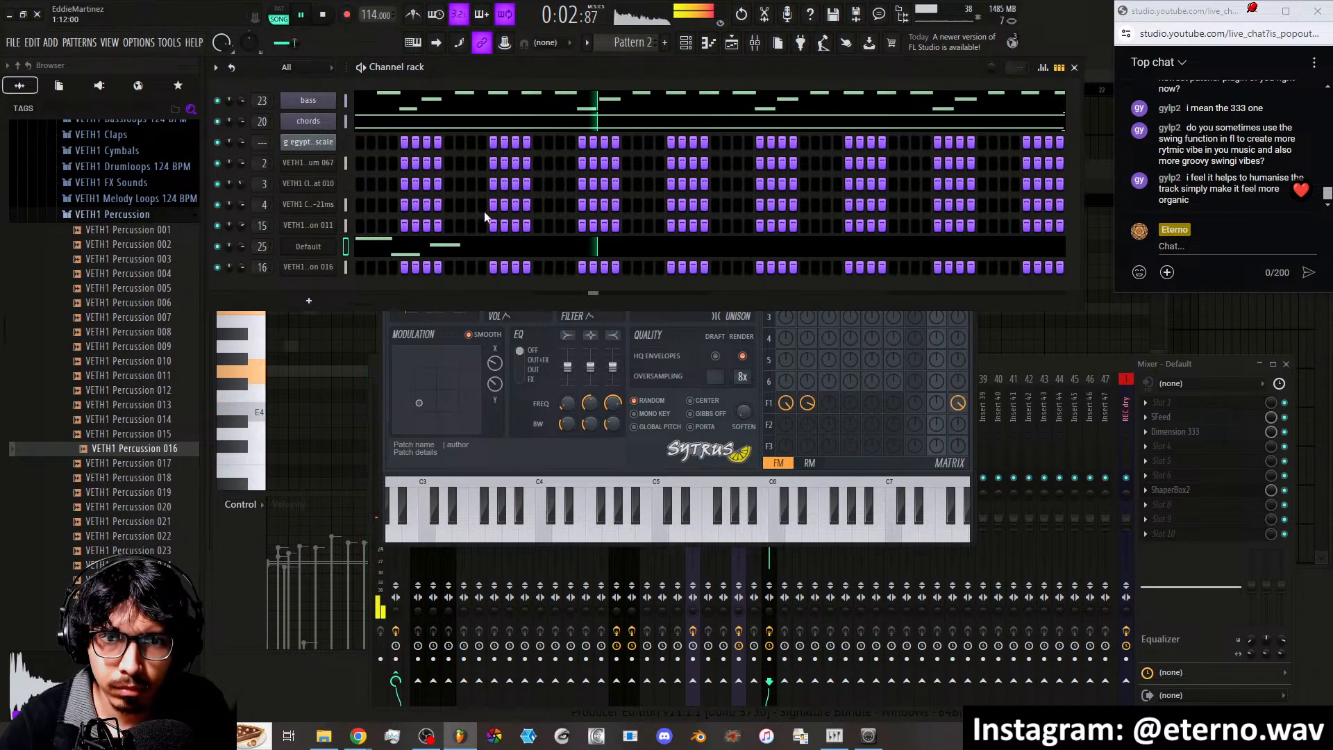
Delete the C5 note in bar 1 of the Default melody, return to the channel rack and stop playback
click(488, 252)
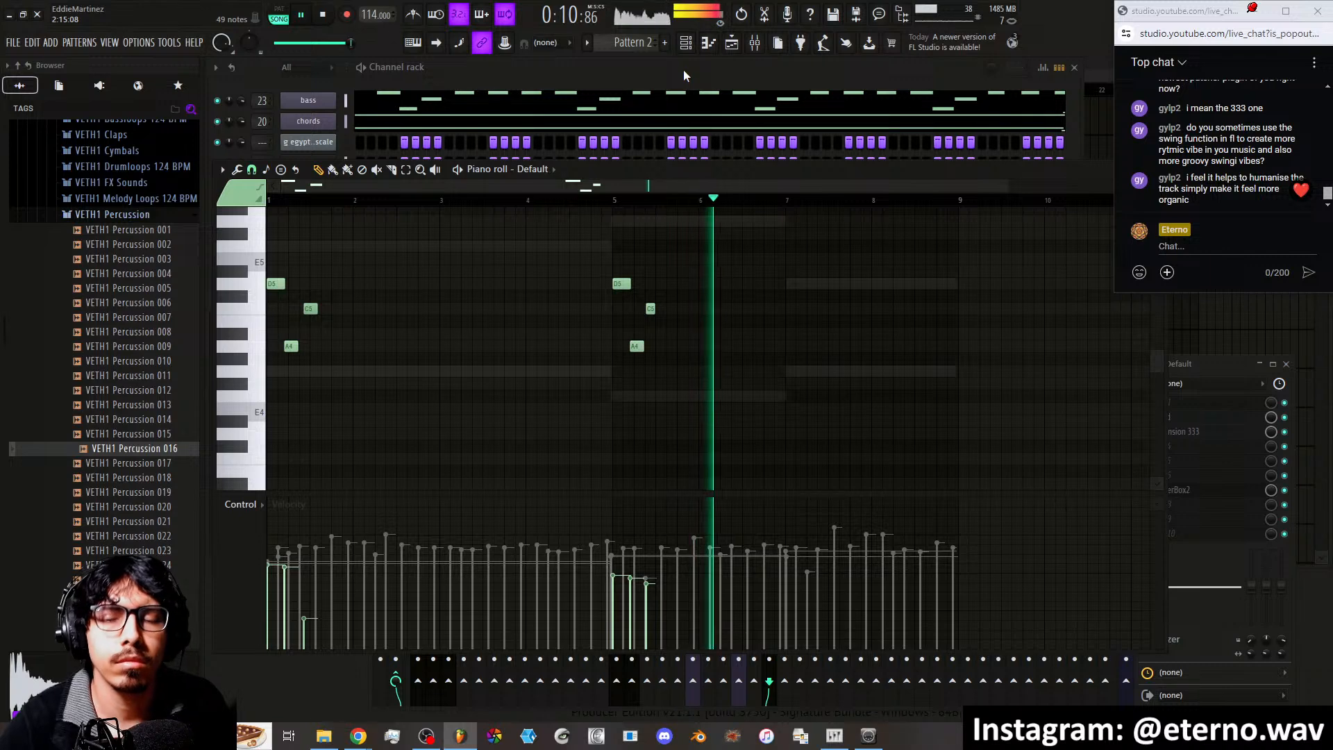
click(527, 69)
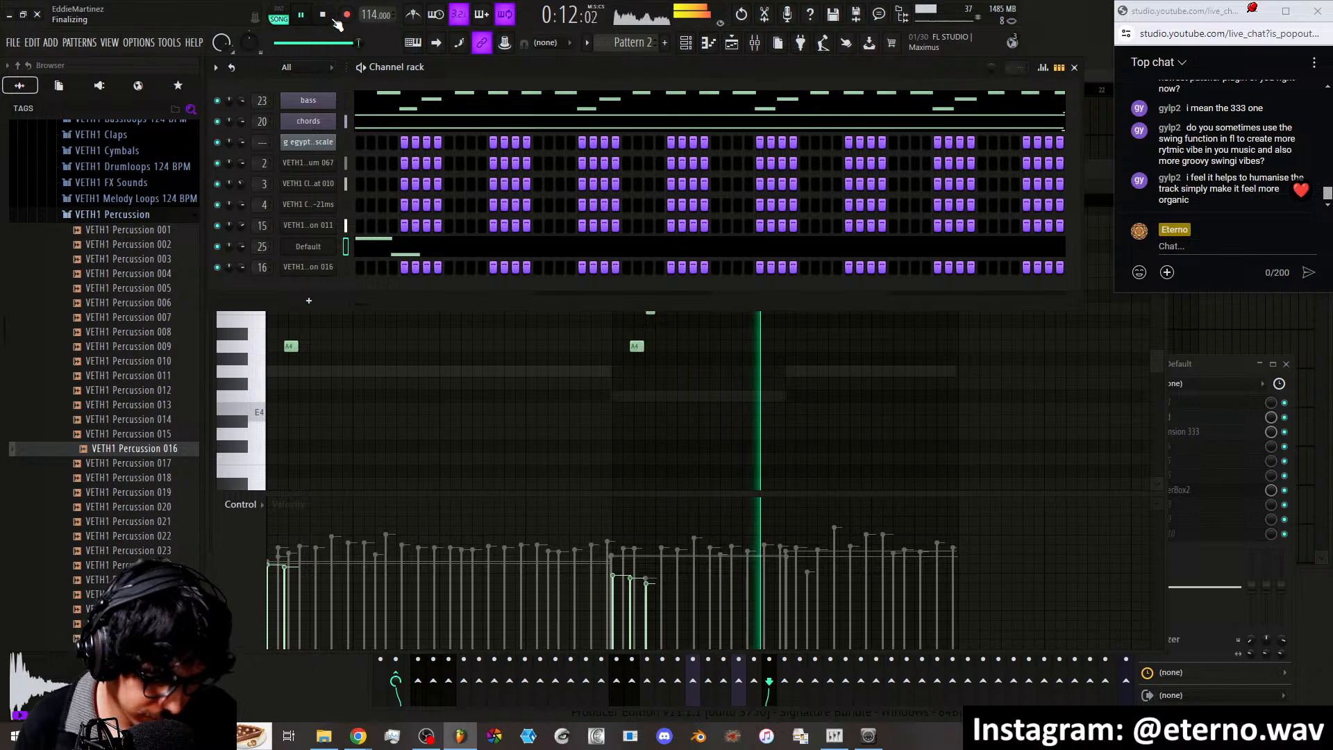
key(space)
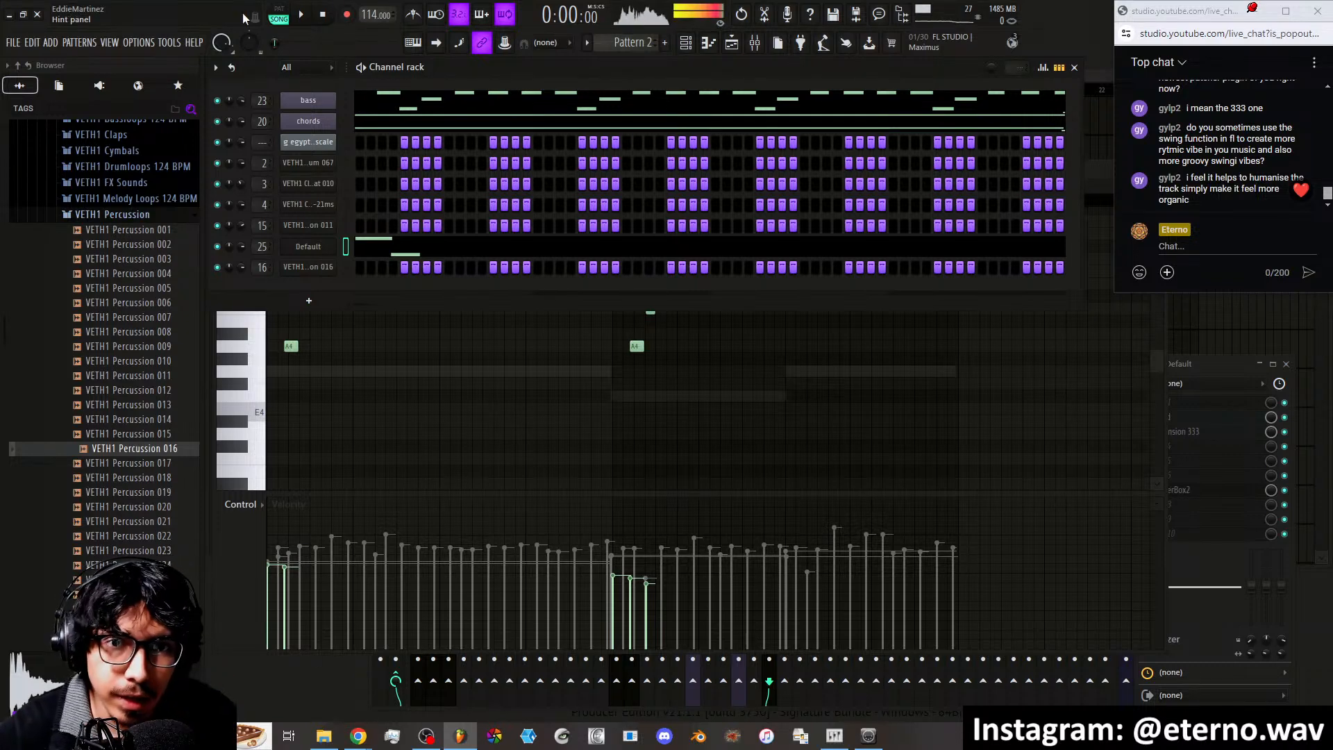
Examine the pitch and timing of the bass and chords notes of Pattern 2 in the piano roll
click(461, 105)
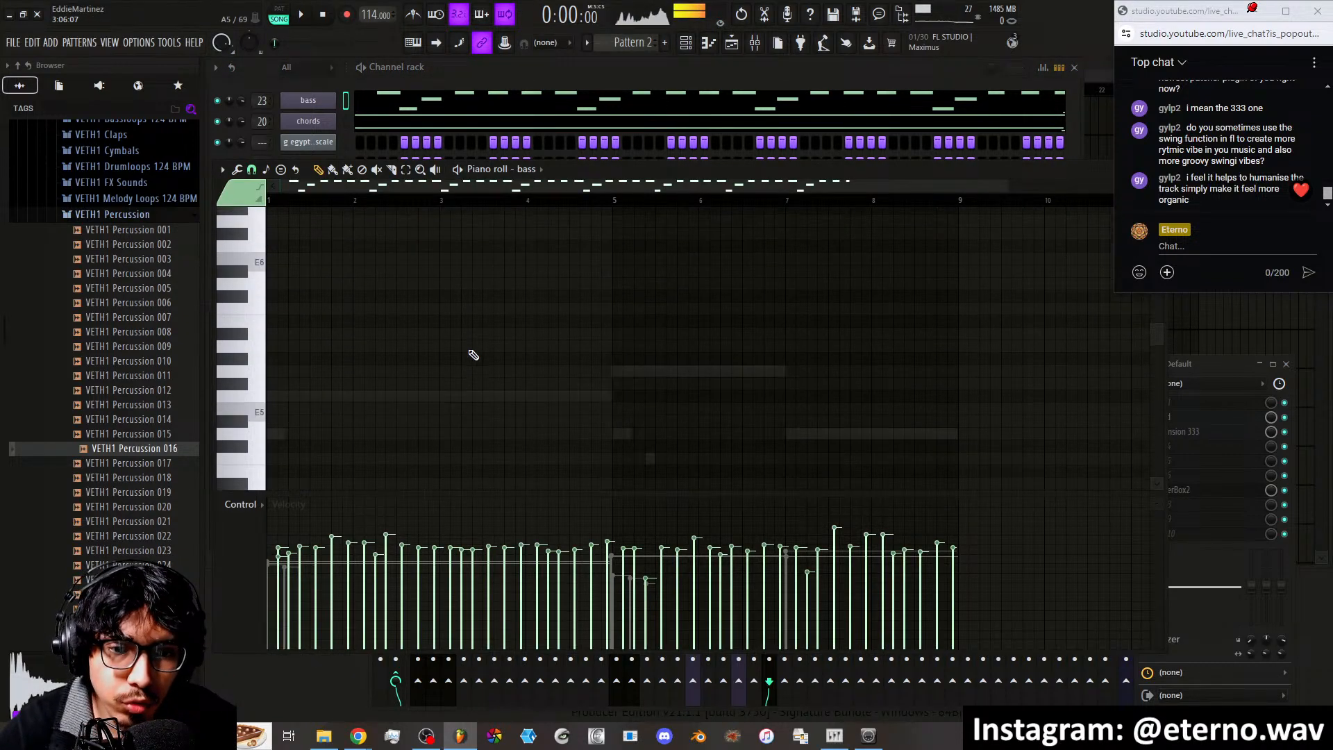
scroll(474, 348, up, 10)
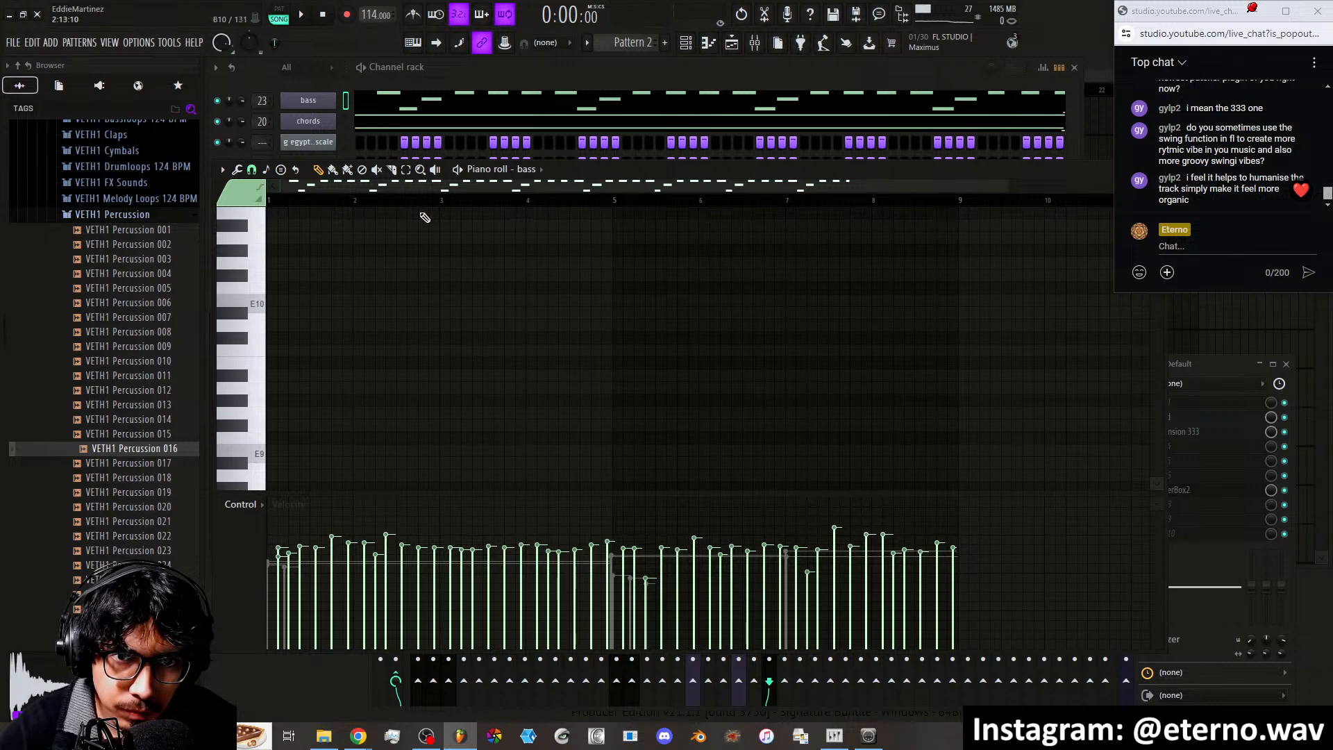
click(377, 122)
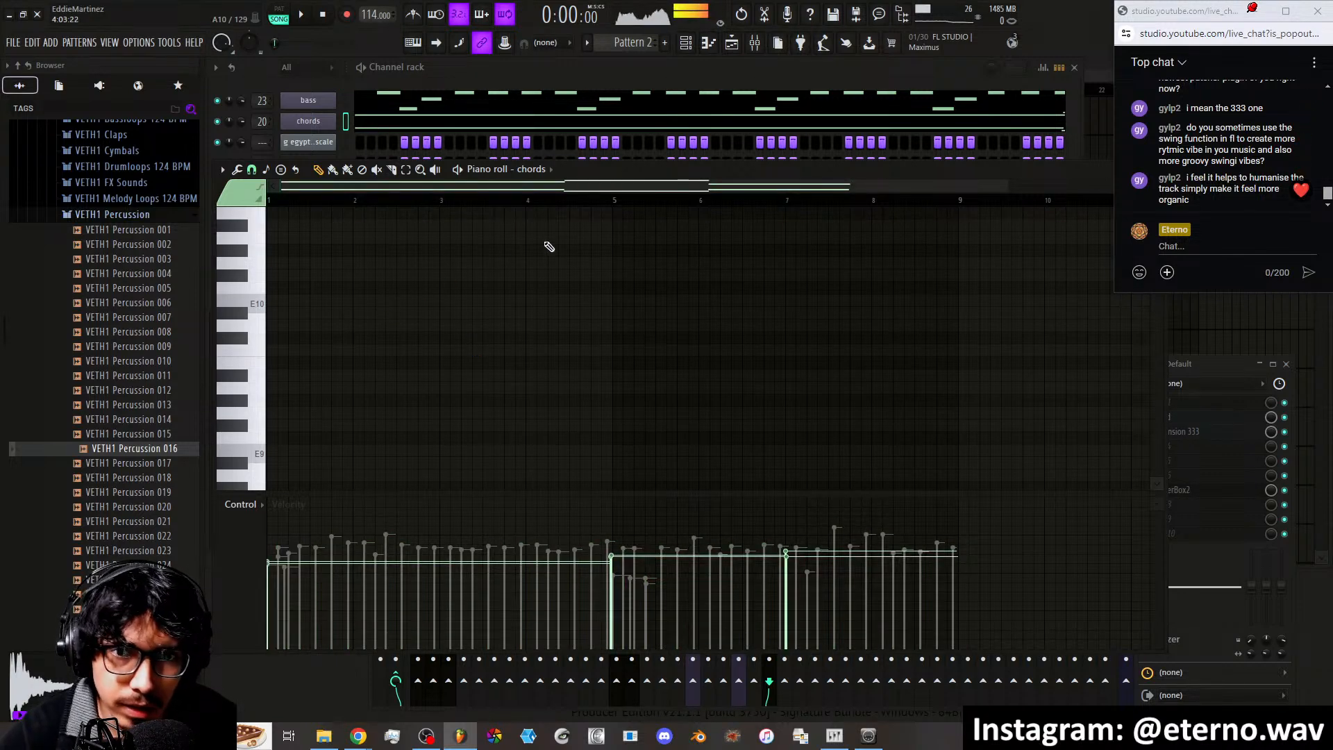
scroll(476, 381, down, 10)
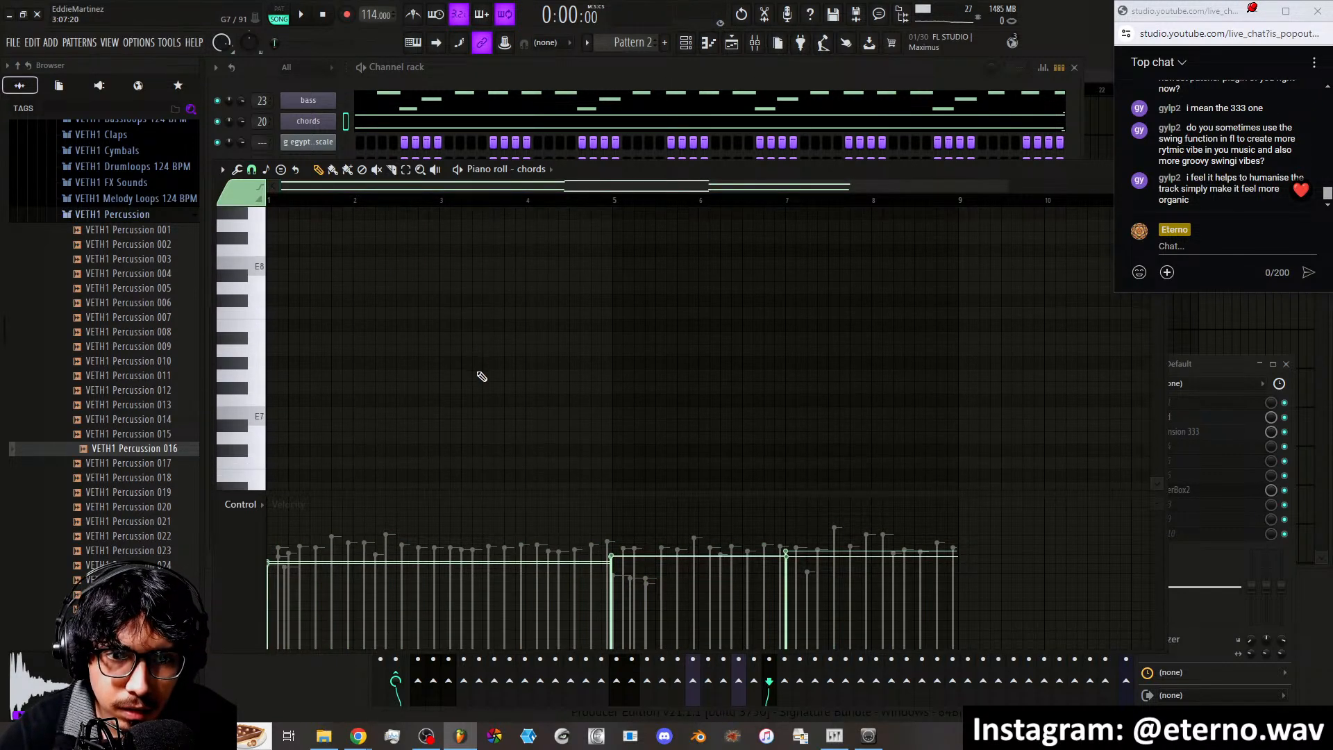
scroll(474, 364, down, 3)
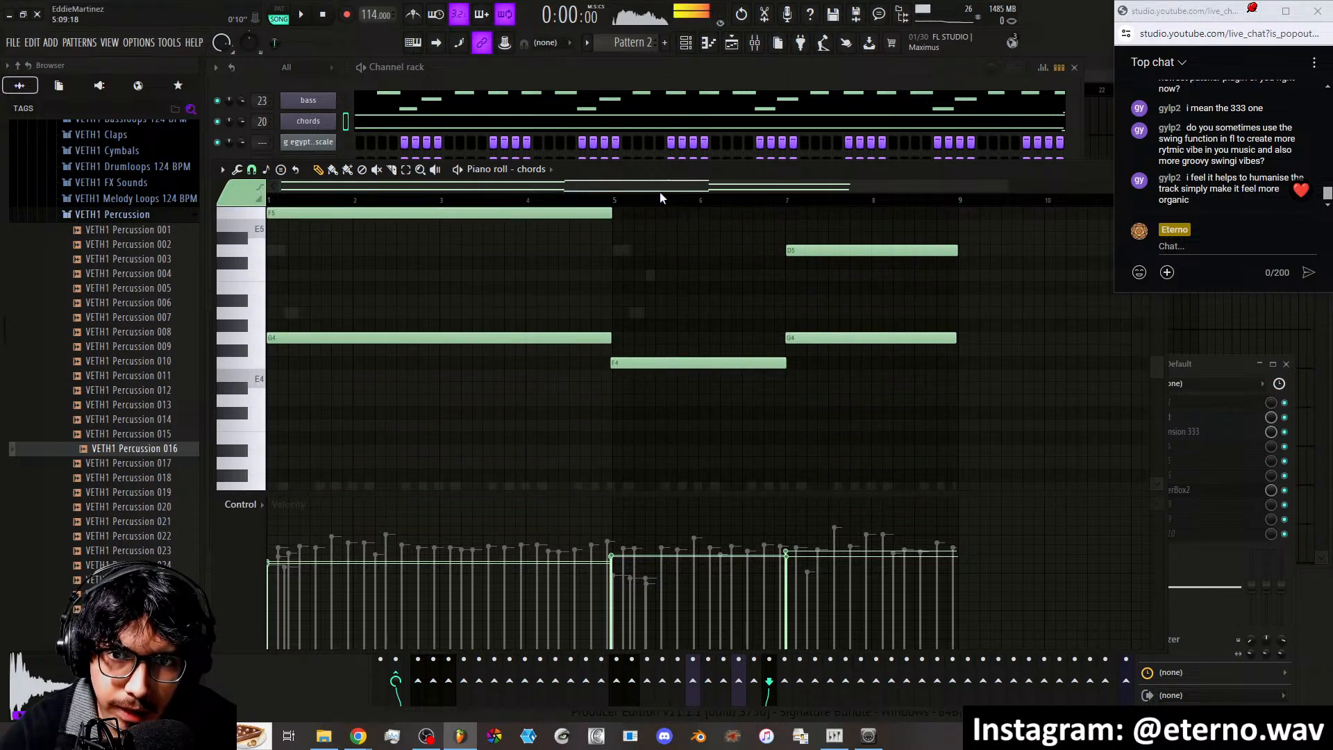
scroll(660, 192, up, 3)
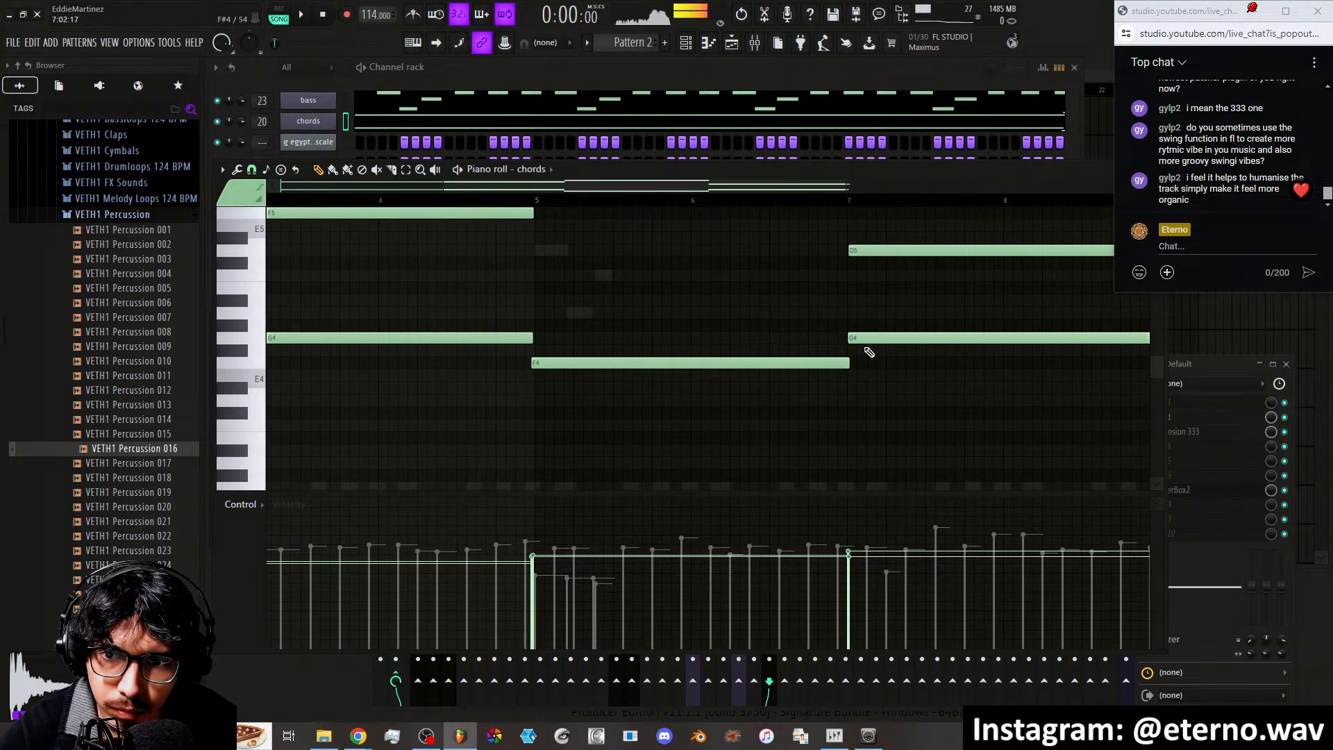
scroll(586, 348, up, 3)
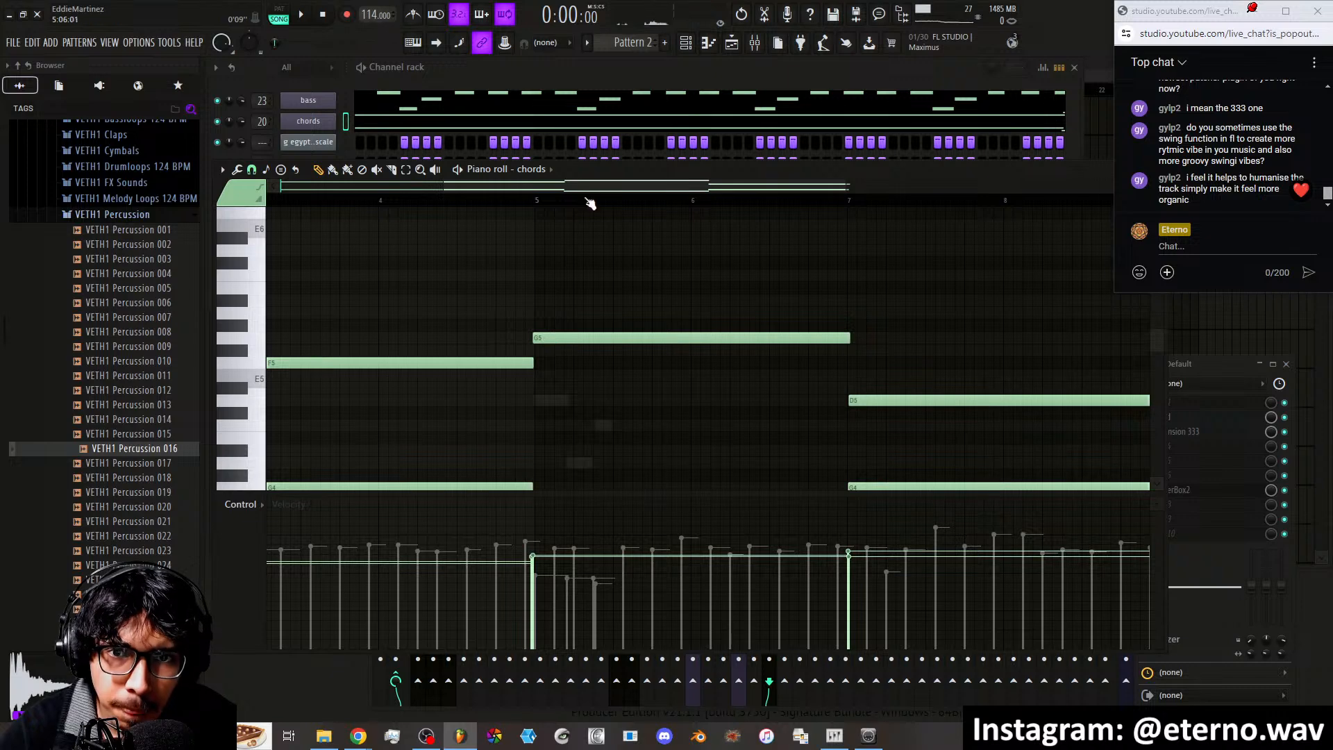
drag(534, 190, 353, 191)
scroll(353, 191, down, 3)
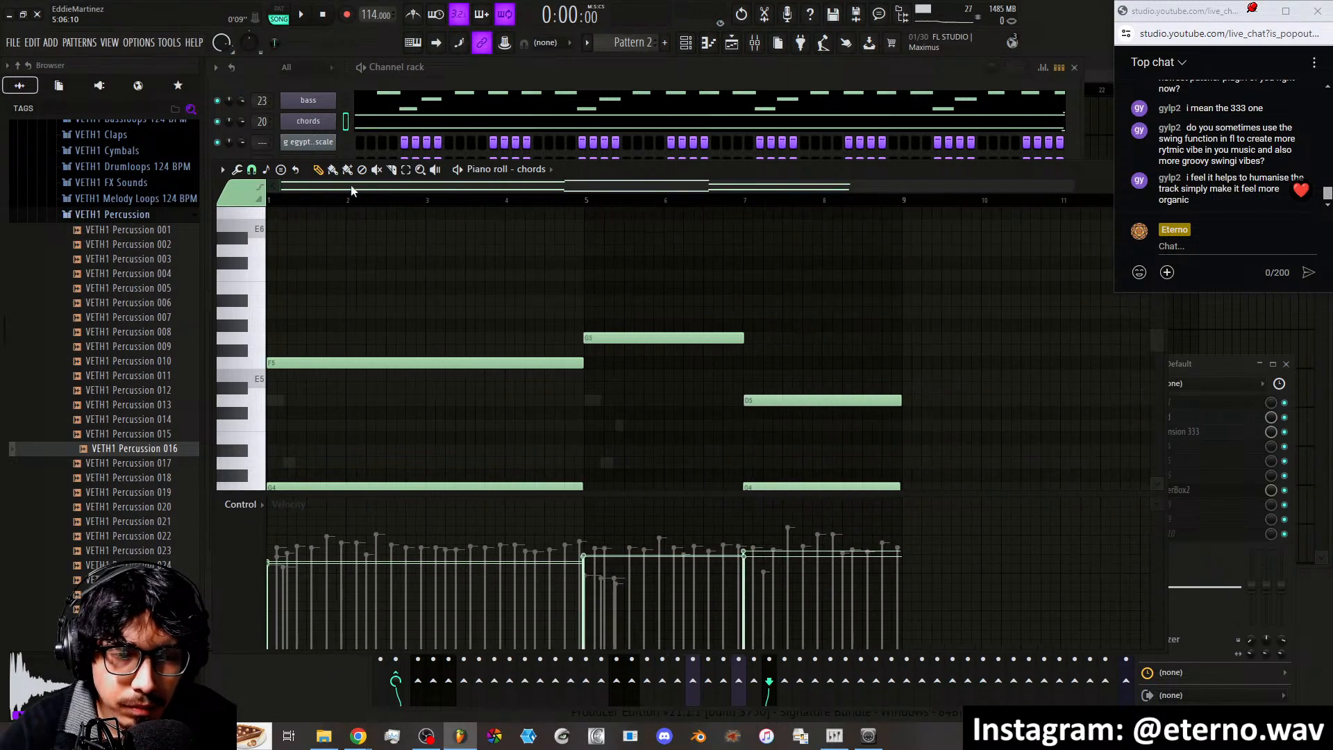
click(340, 86)
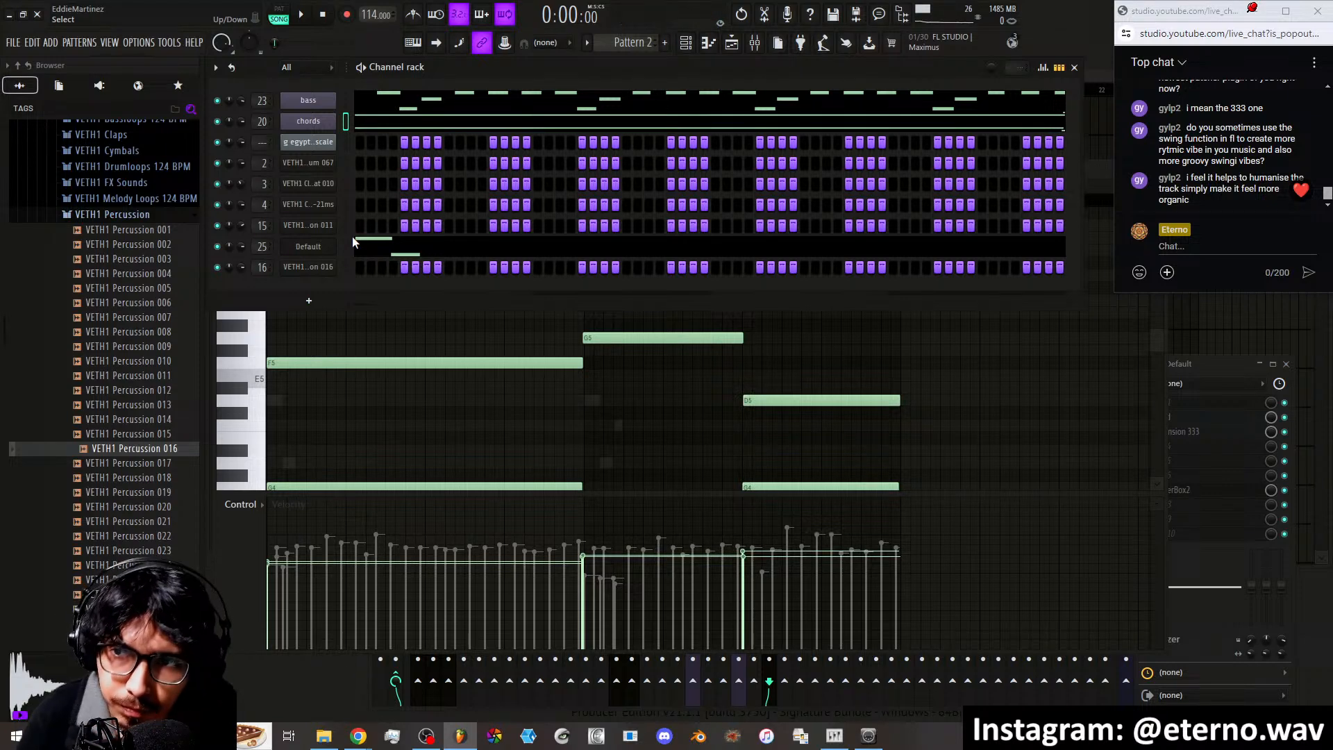
Play the song while checking the Default melody in the piano roll, and collapse the VETH1 Percussion sample folder
key(space)
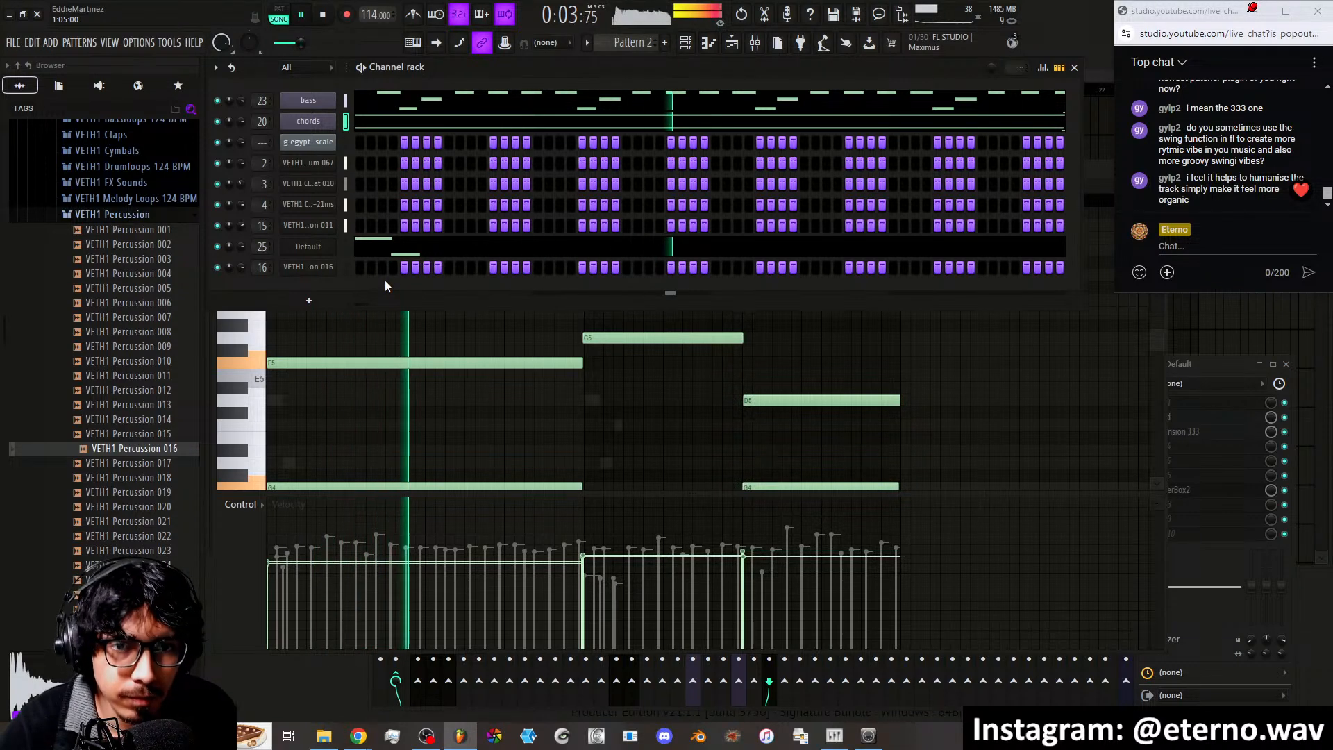
click(431, 248)
scroll(649, 389, down, 3)
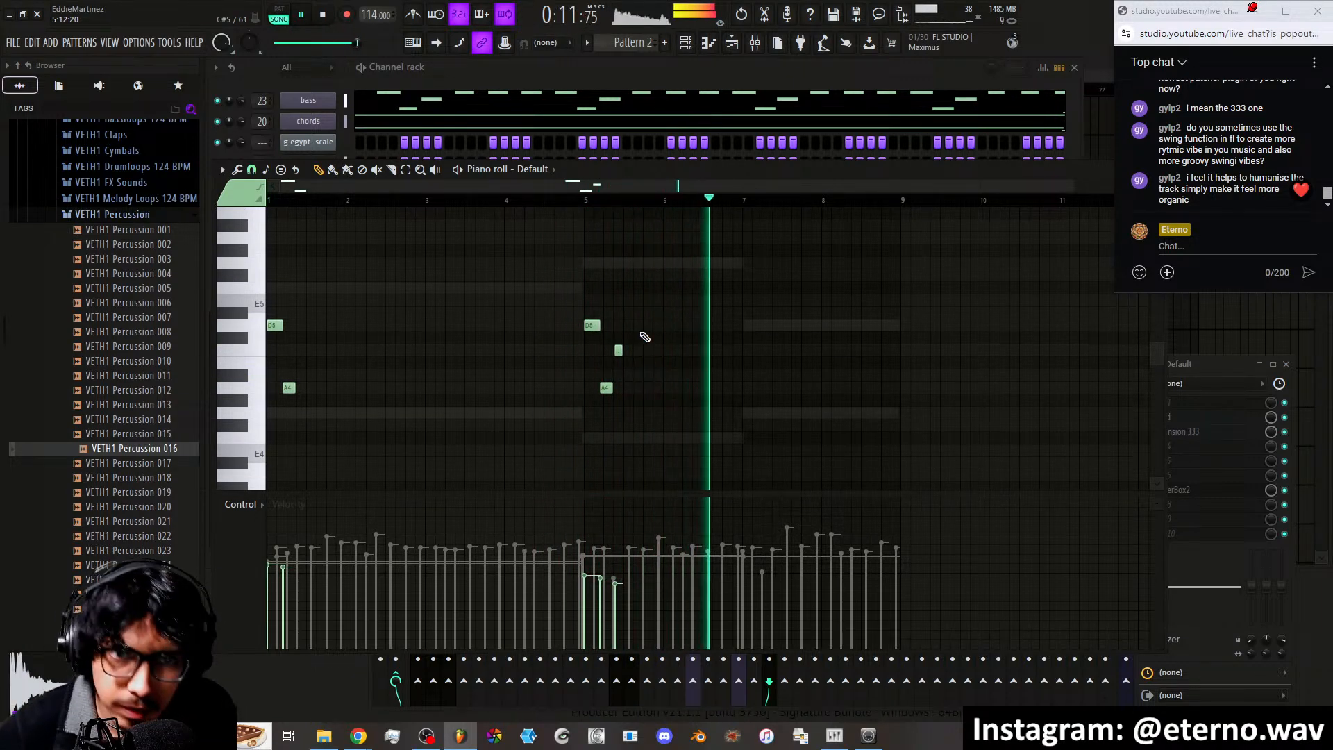
click(511, 66)
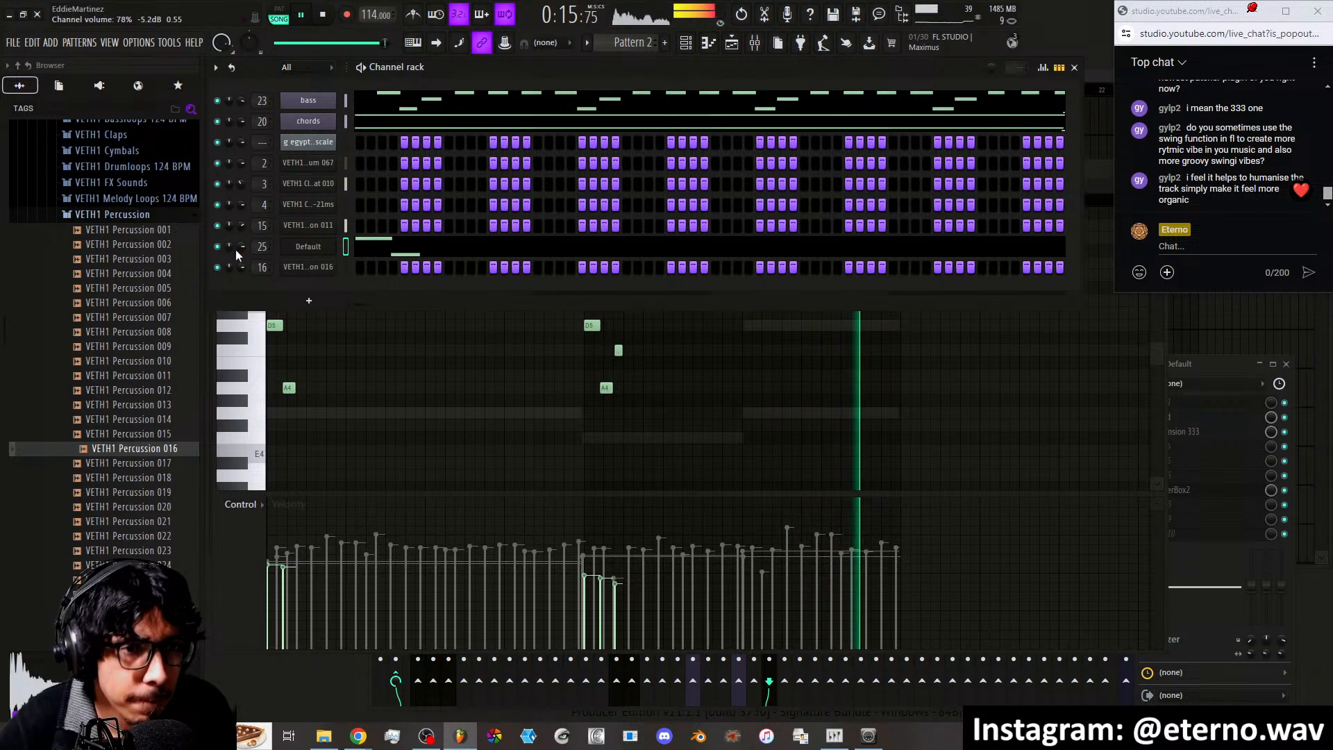
click(149, 216)
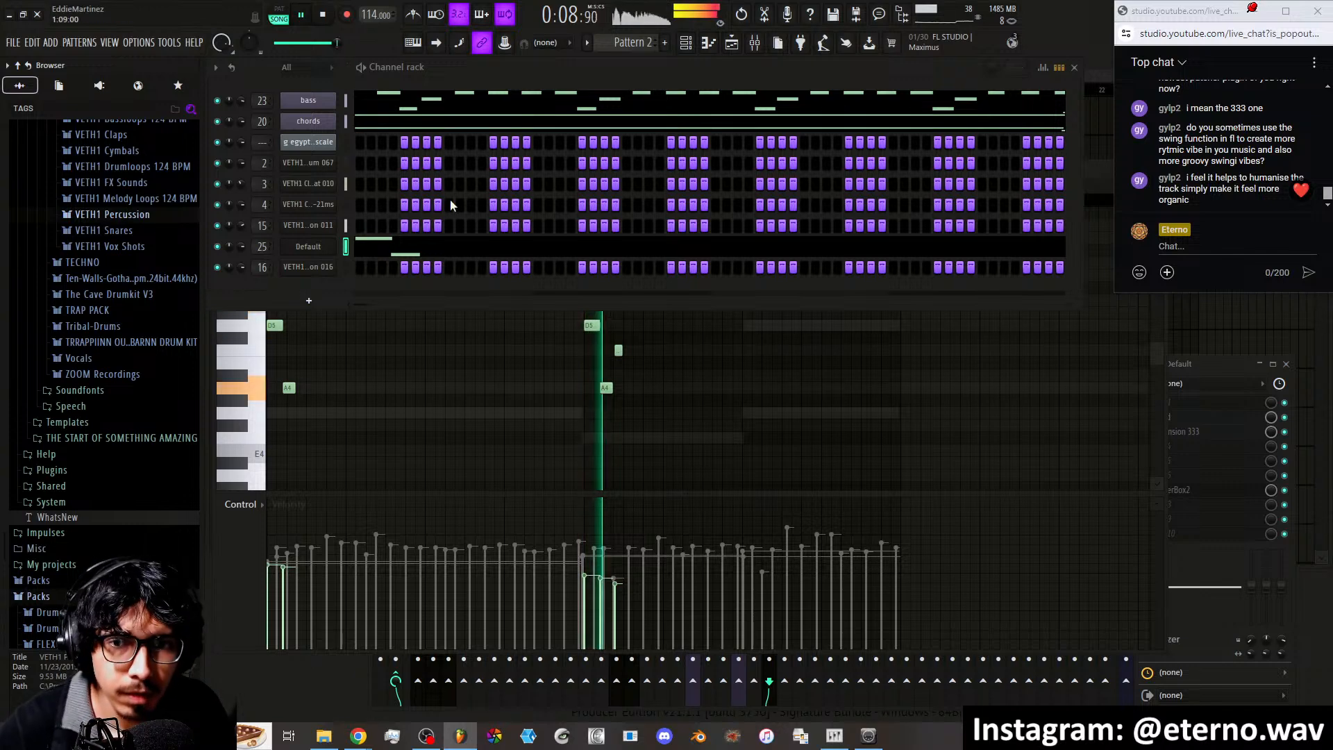
Arm the REC dry mixer track for audio recording and show the playlist
click(1227, 363)
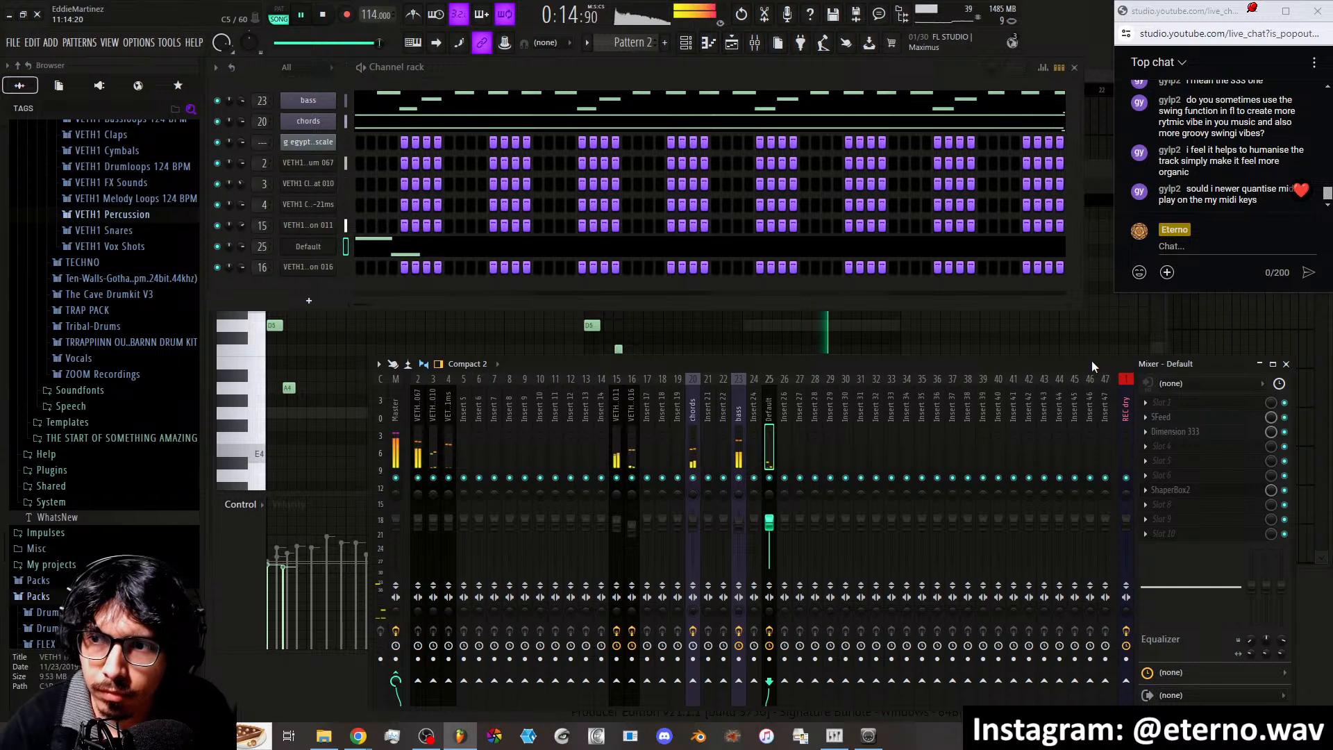
click(1126, 426)
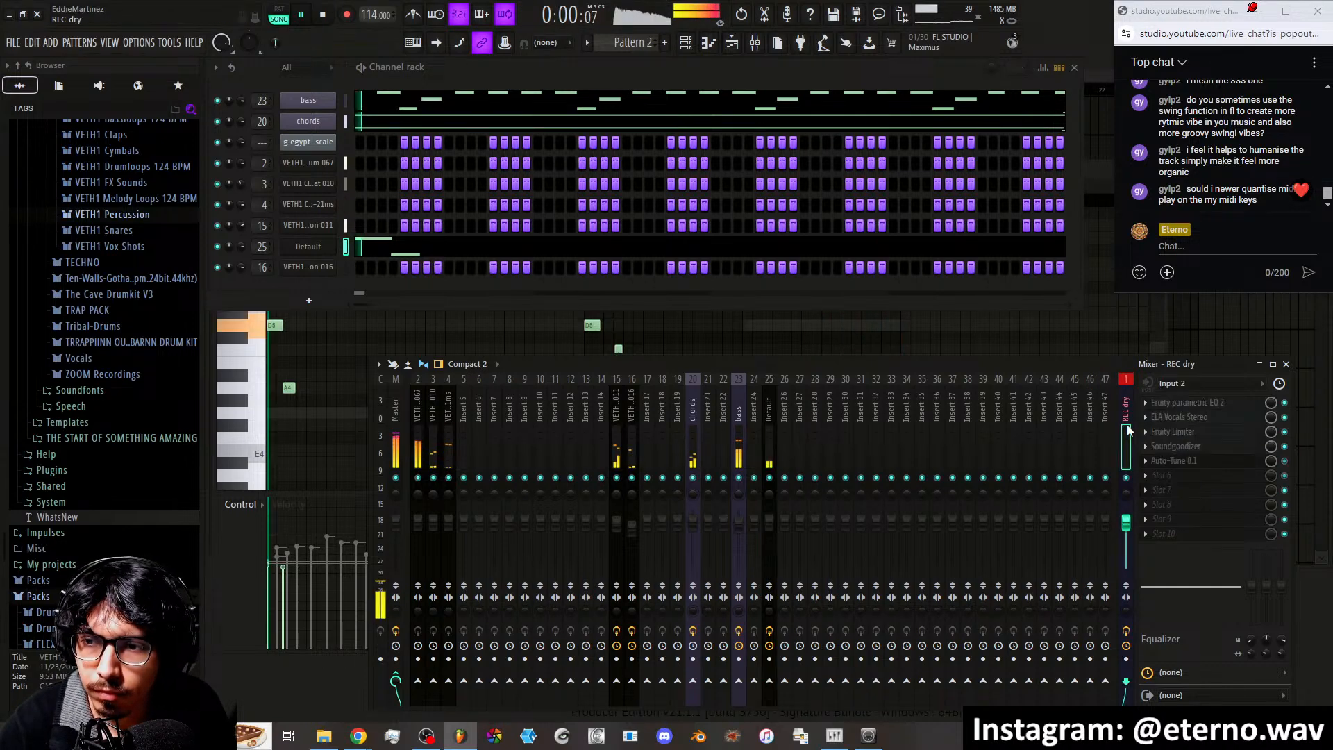
click(1126, 659)
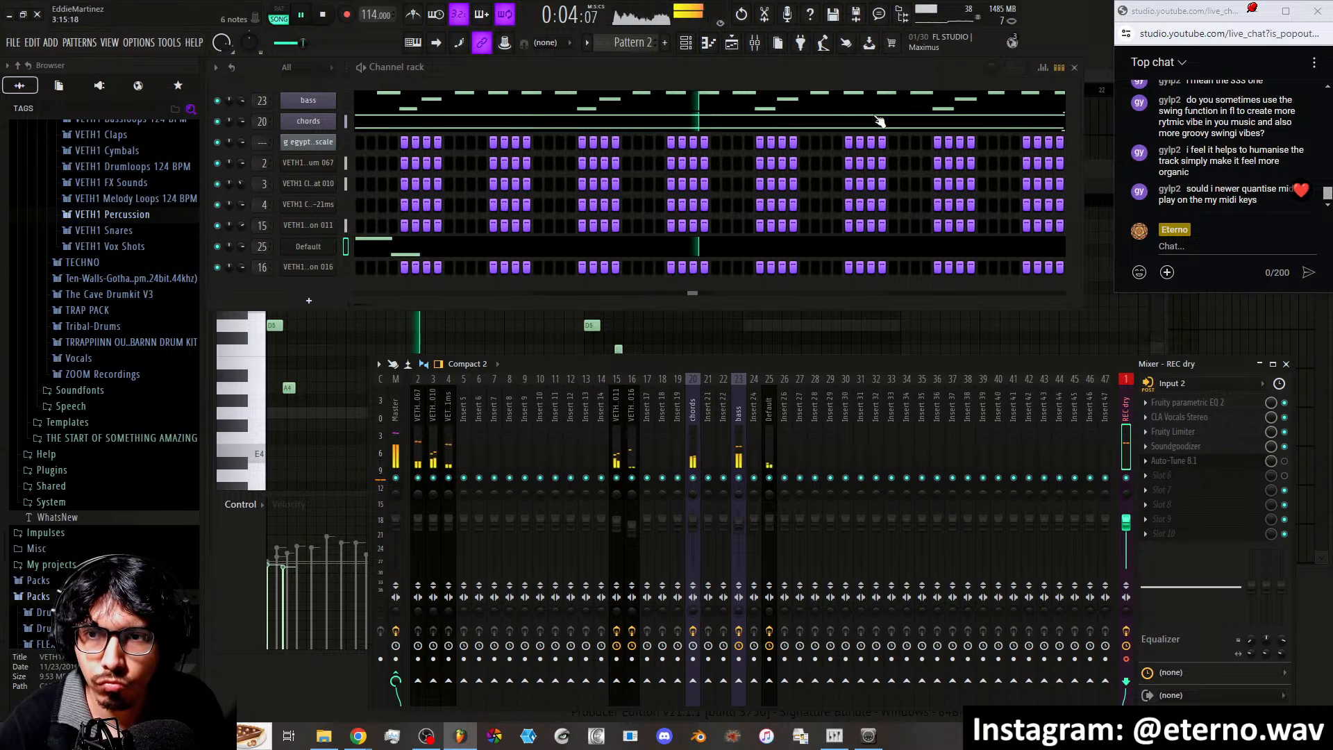
click(755, 43)
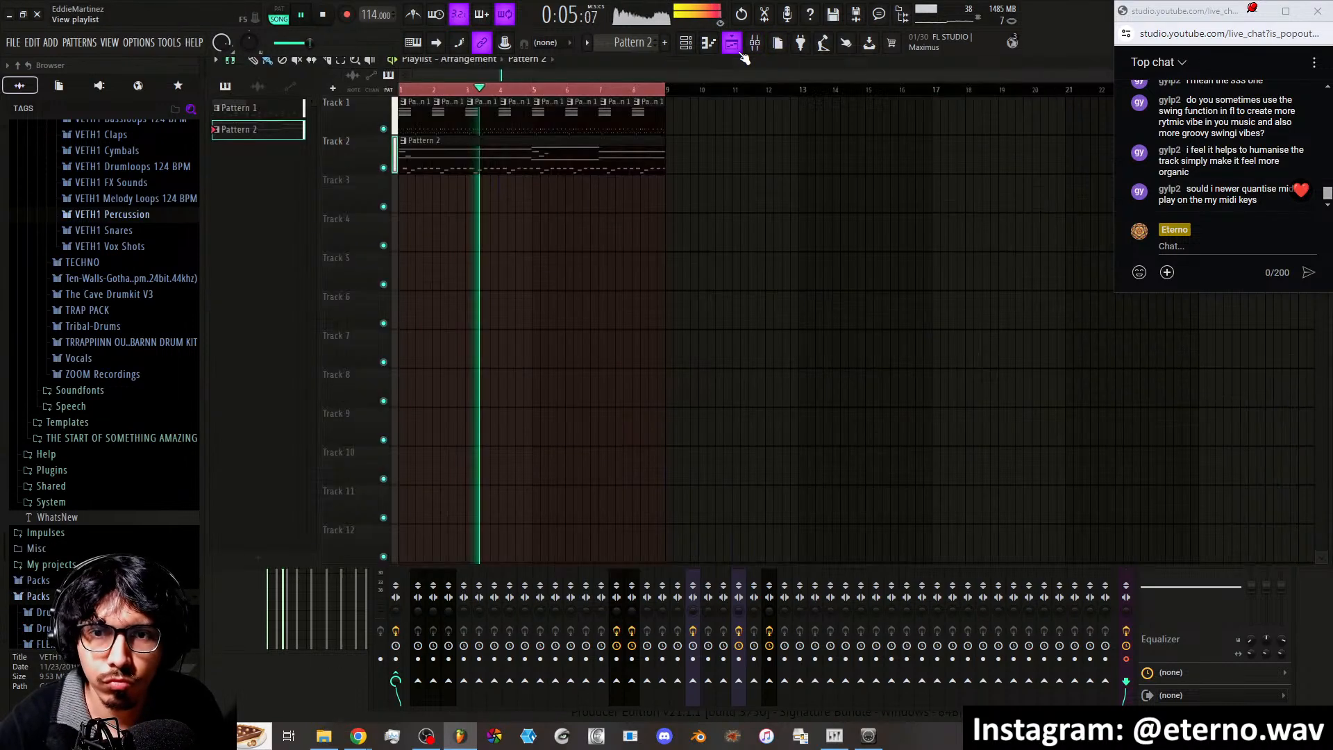
Check the recording options and record an audio take from REC dry onto Track 3 over the eight-bar loop
right_click(347, 14)
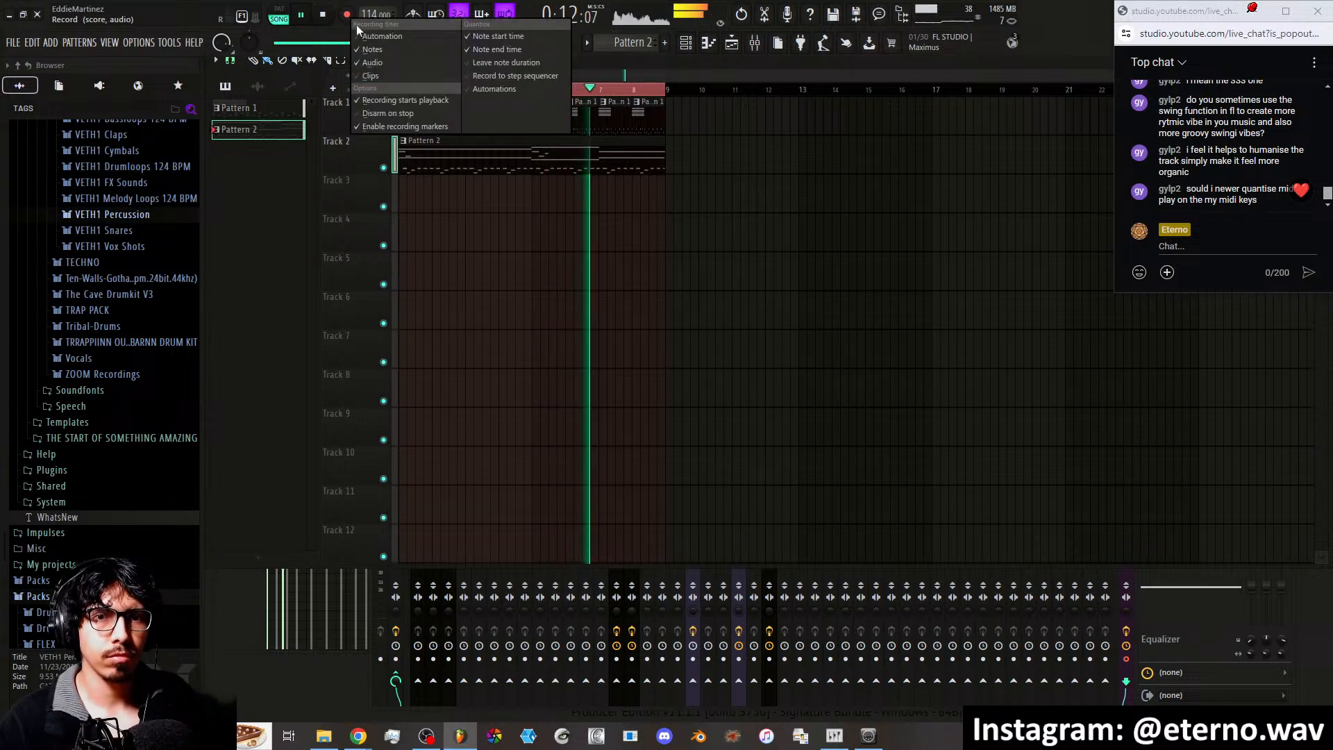
click(350, 17)
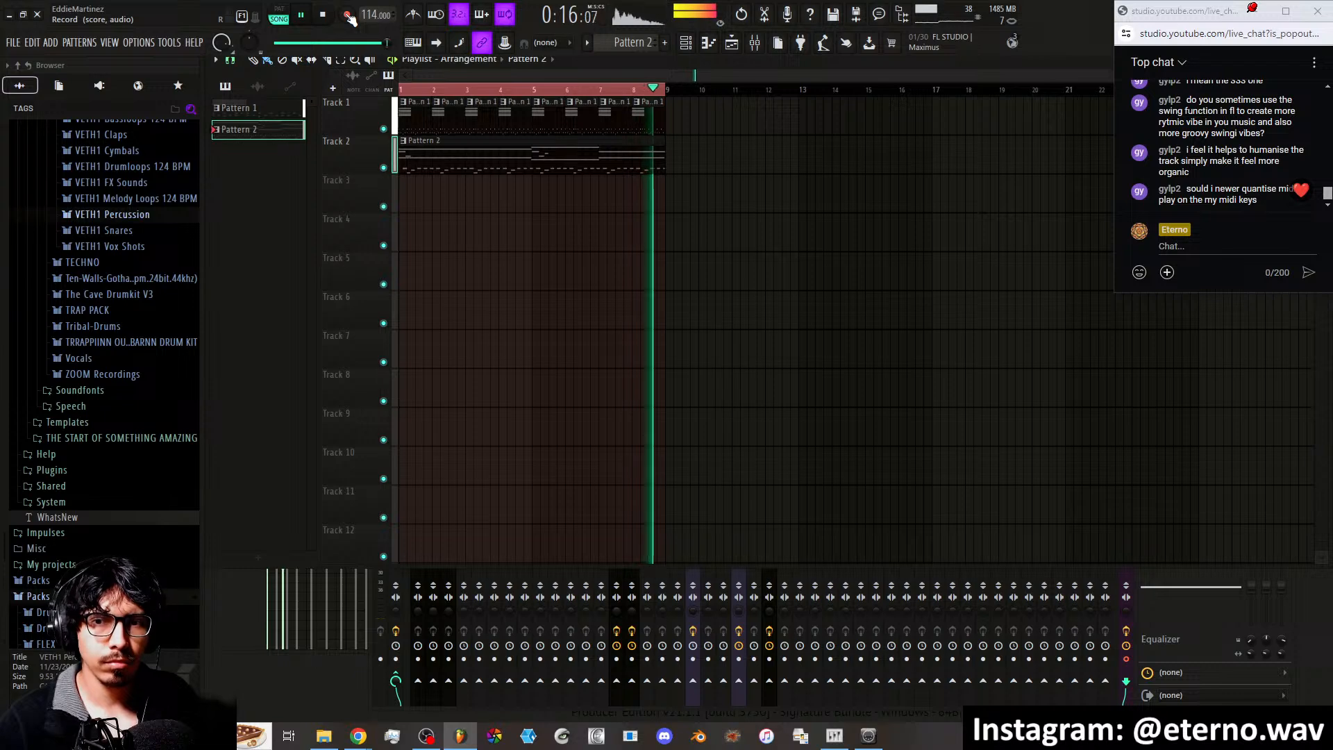
click(348, 16)
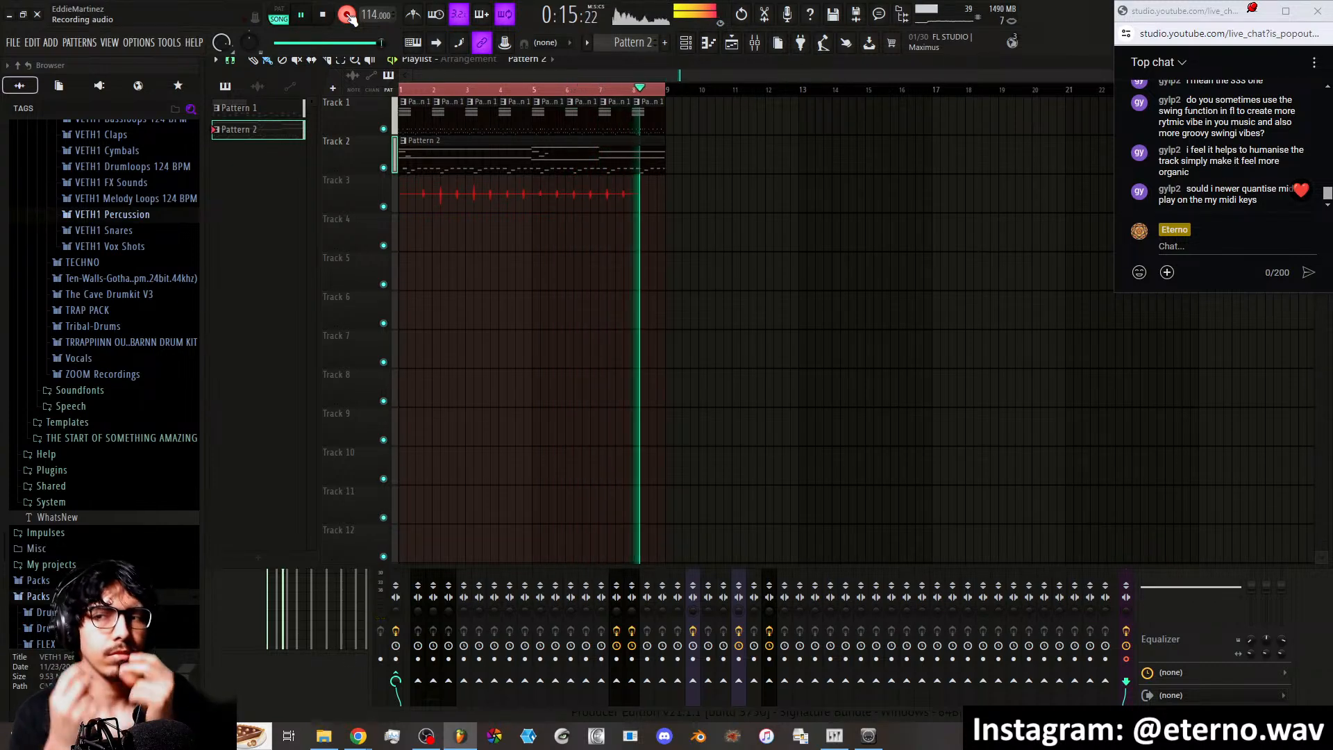
key(space)
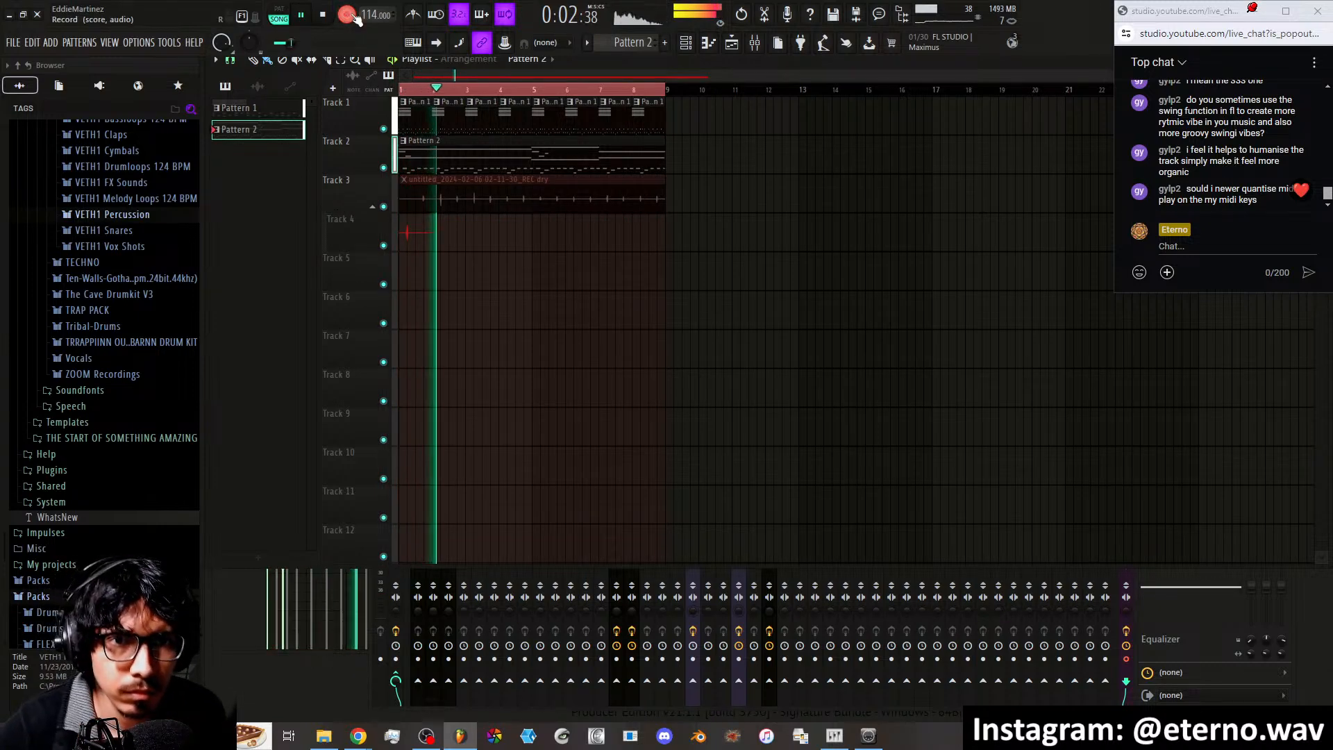
Delete the second recorded REC dry audio clip, removing the short leftover take from Track 4
click(257, 86)
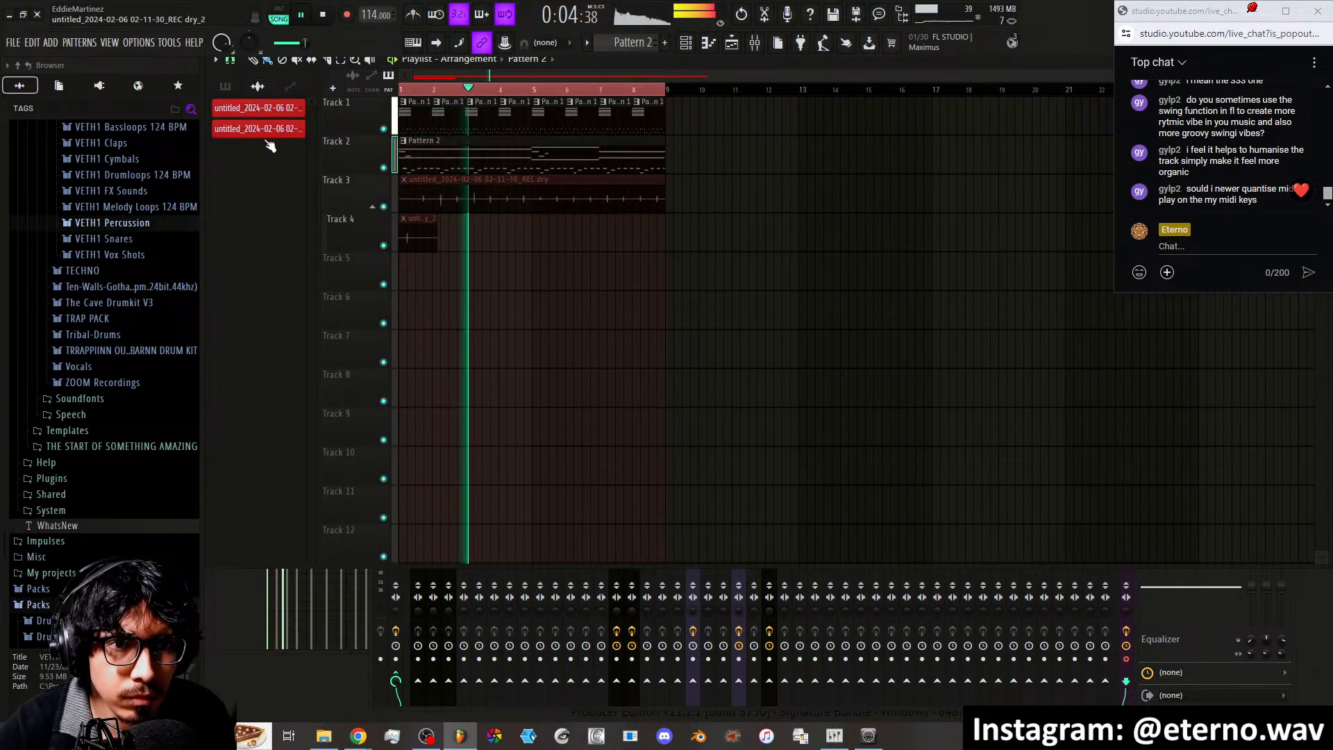
right_click(264, 130)
click(318, 289)
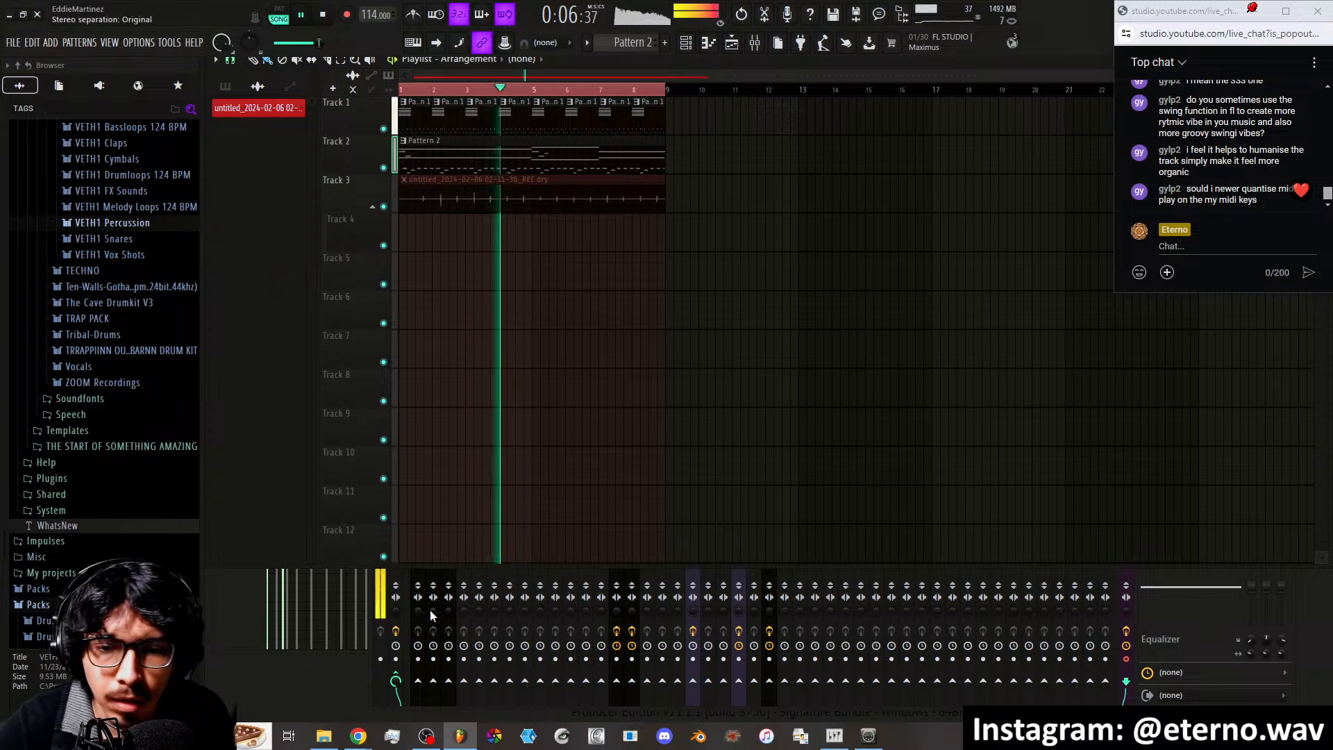
Disarm the REC dry mixer track and restart song playback with the channel rack shown
click(386, 594)
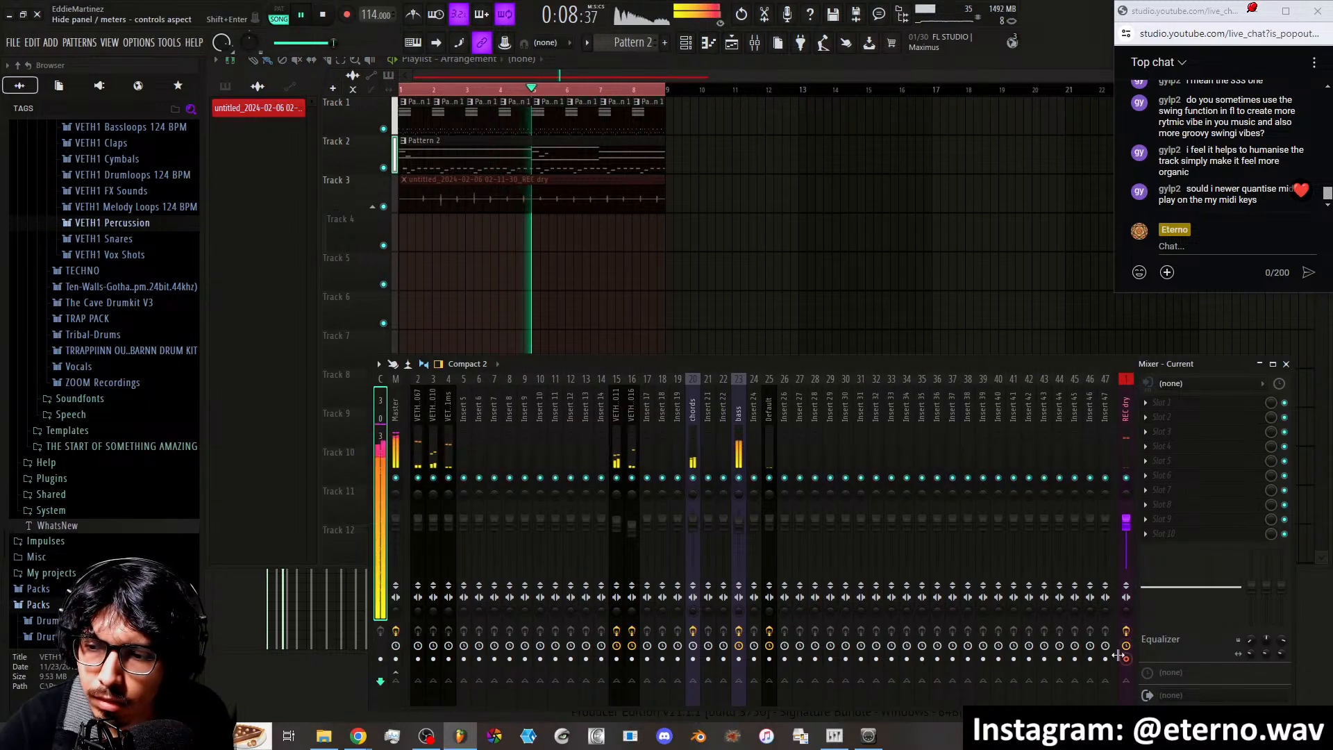
click(324, 14)
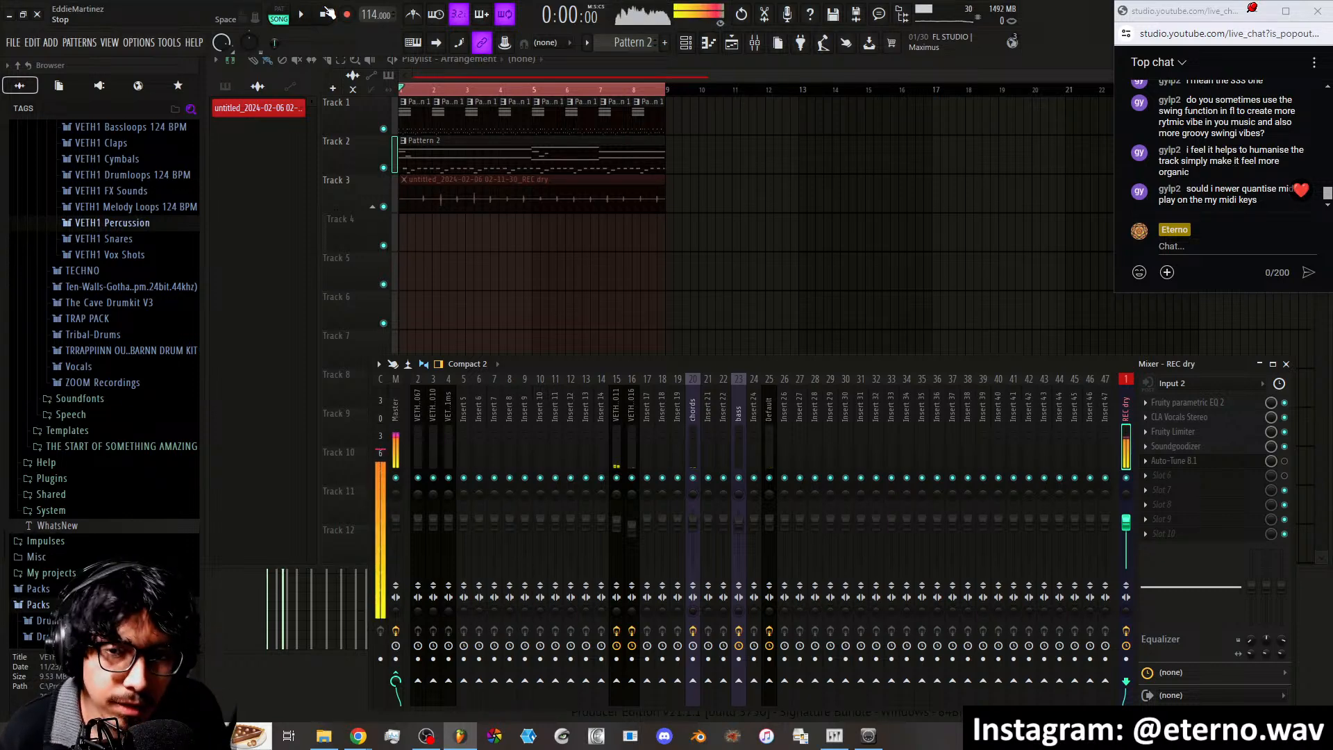
click(686, 43)
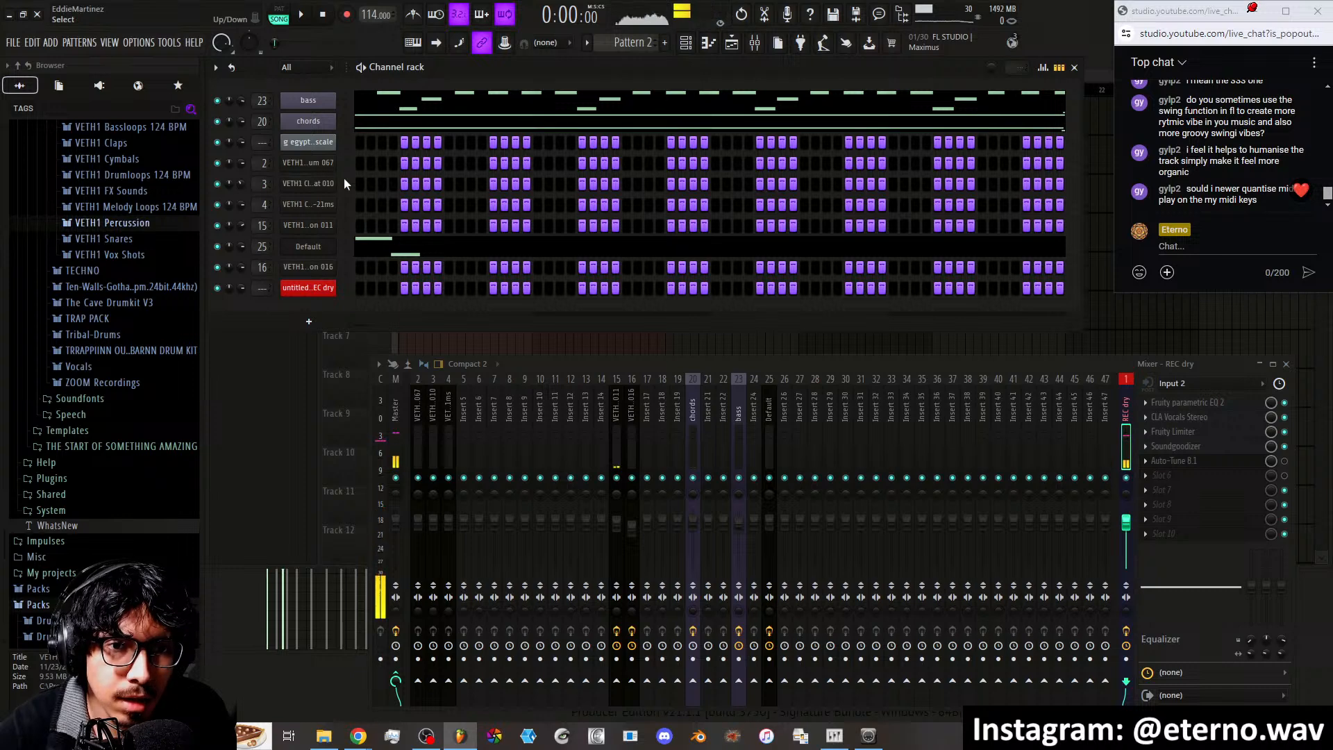
key(space)
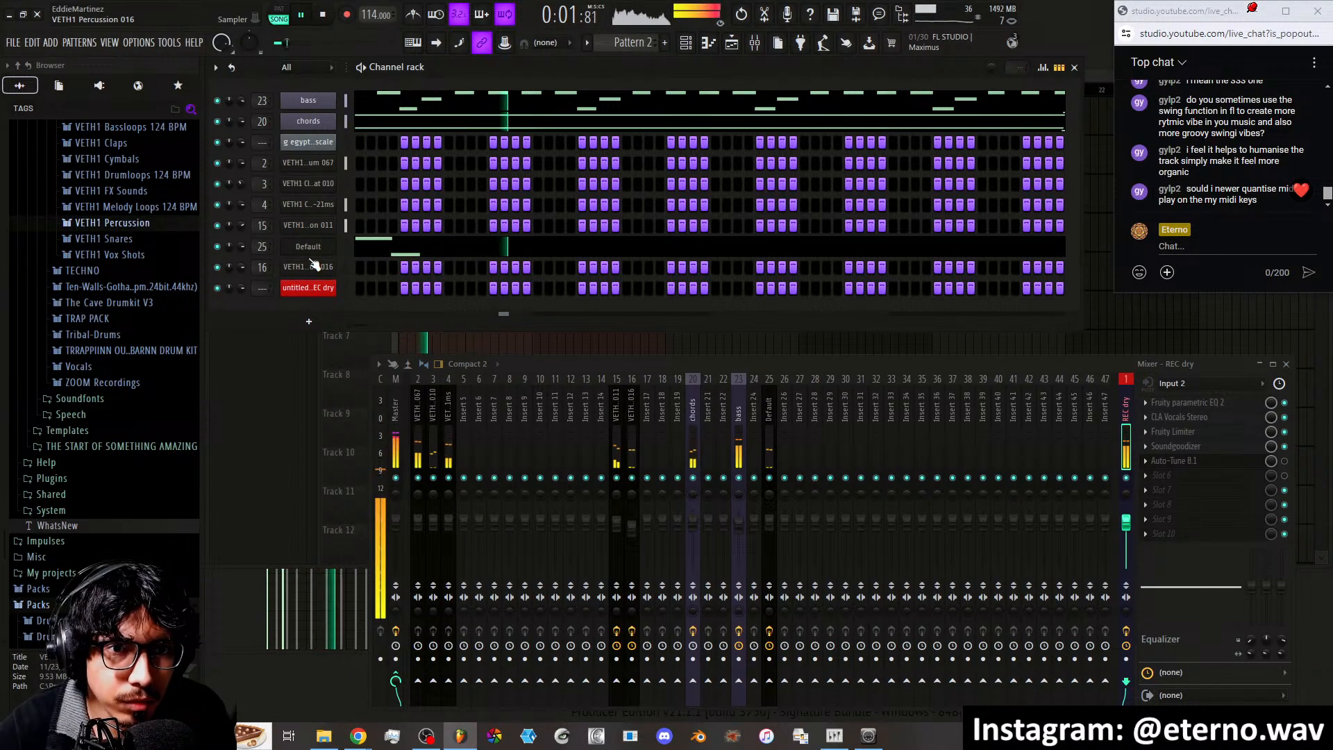
Insert a Fruity DX10 synth channel and record a short melody on it into Pattern 2
right_click(316, 297)
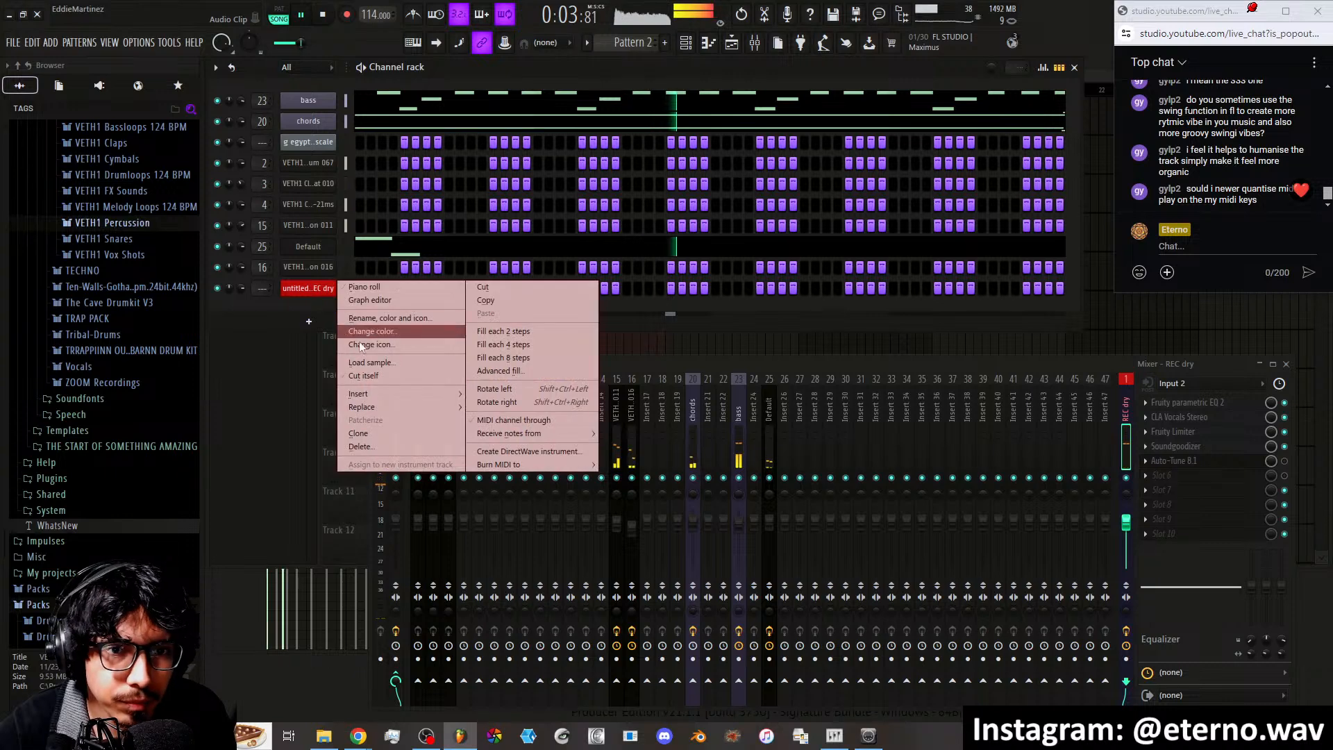
mouse_move(386, 394)
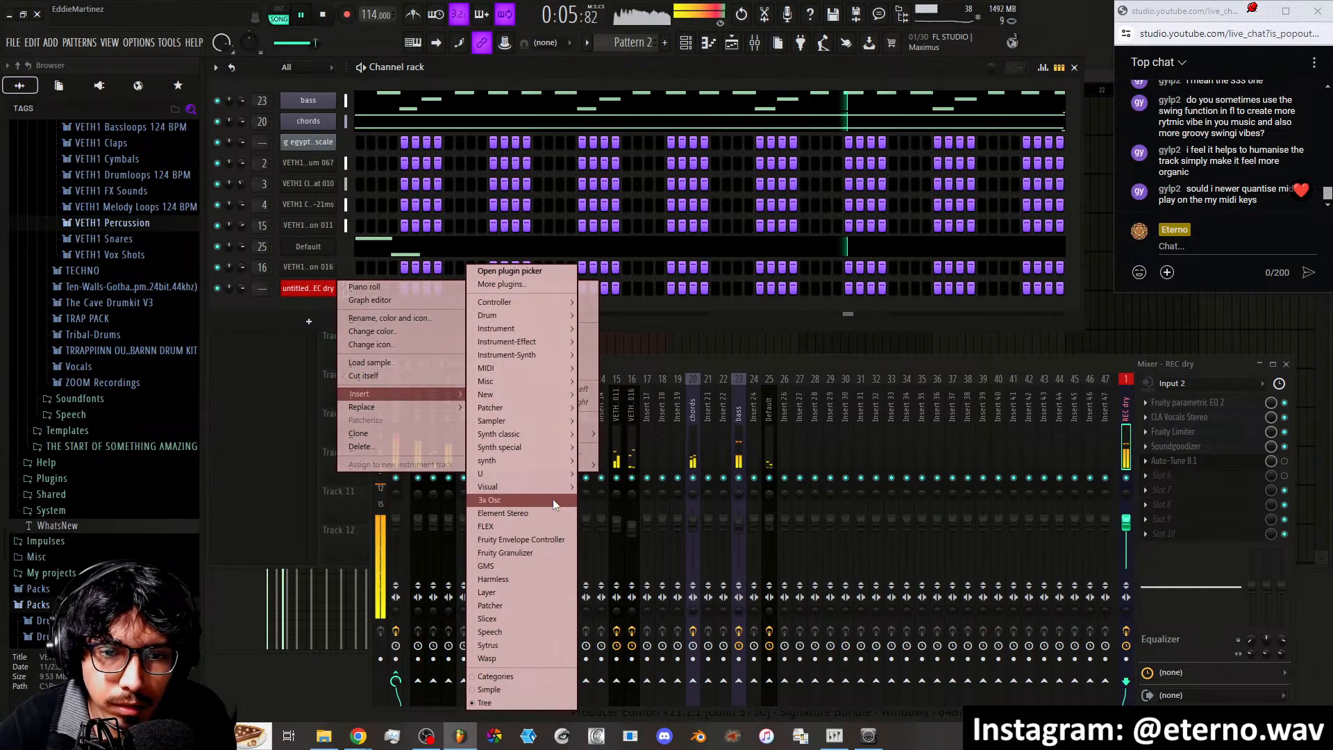
mouse_move(552, 431)
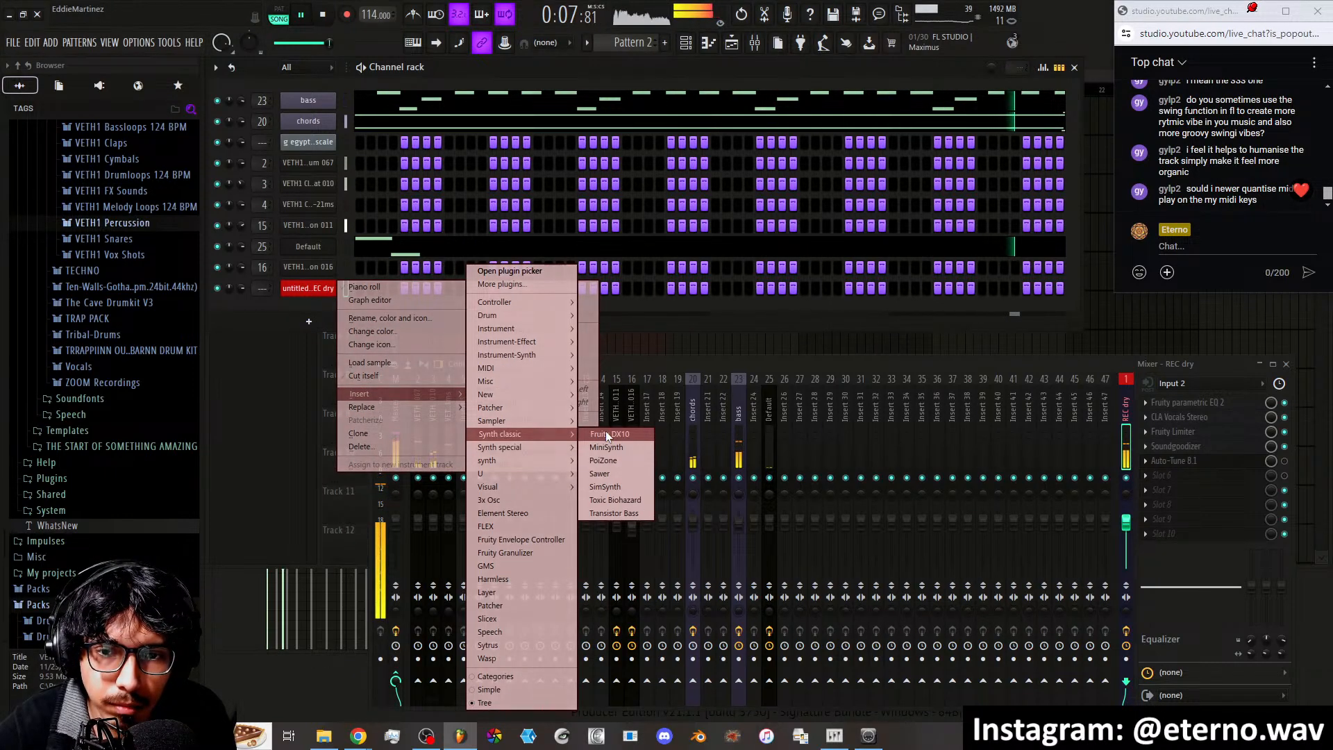
click(606, 430)
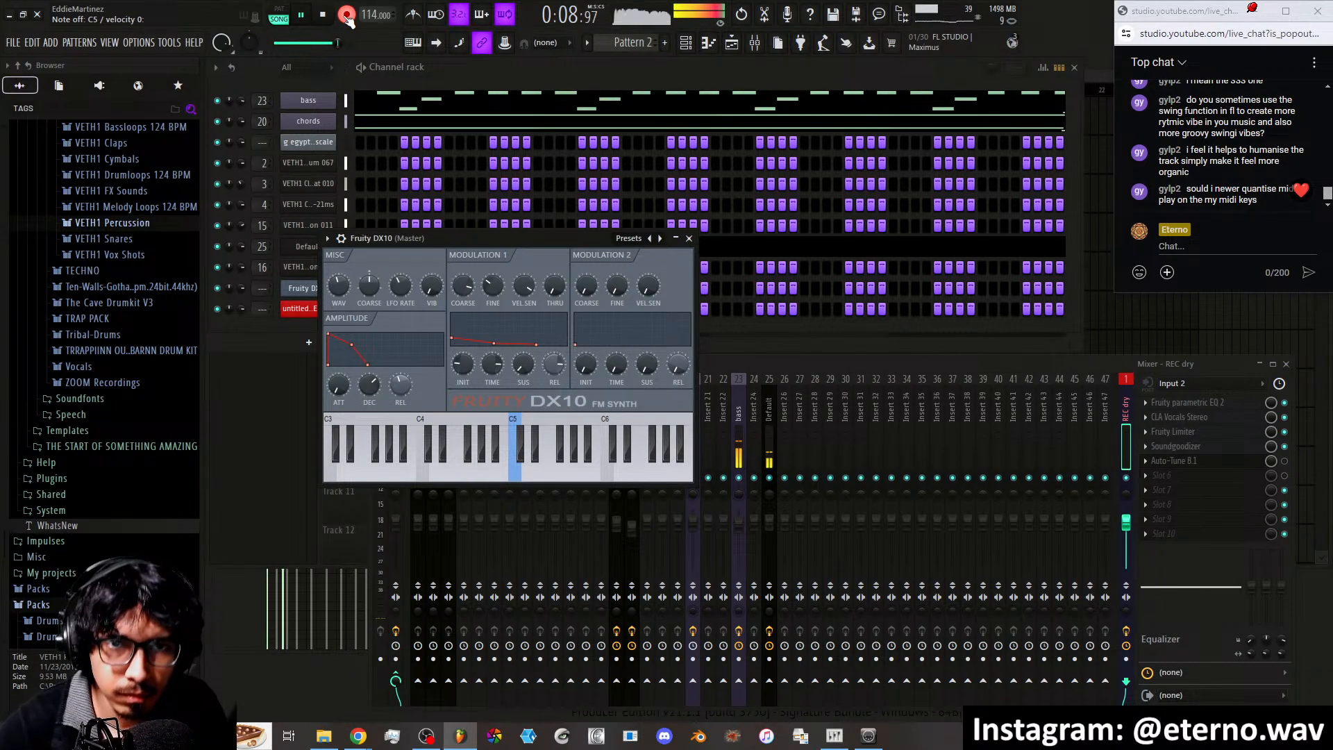
click(525, 74)
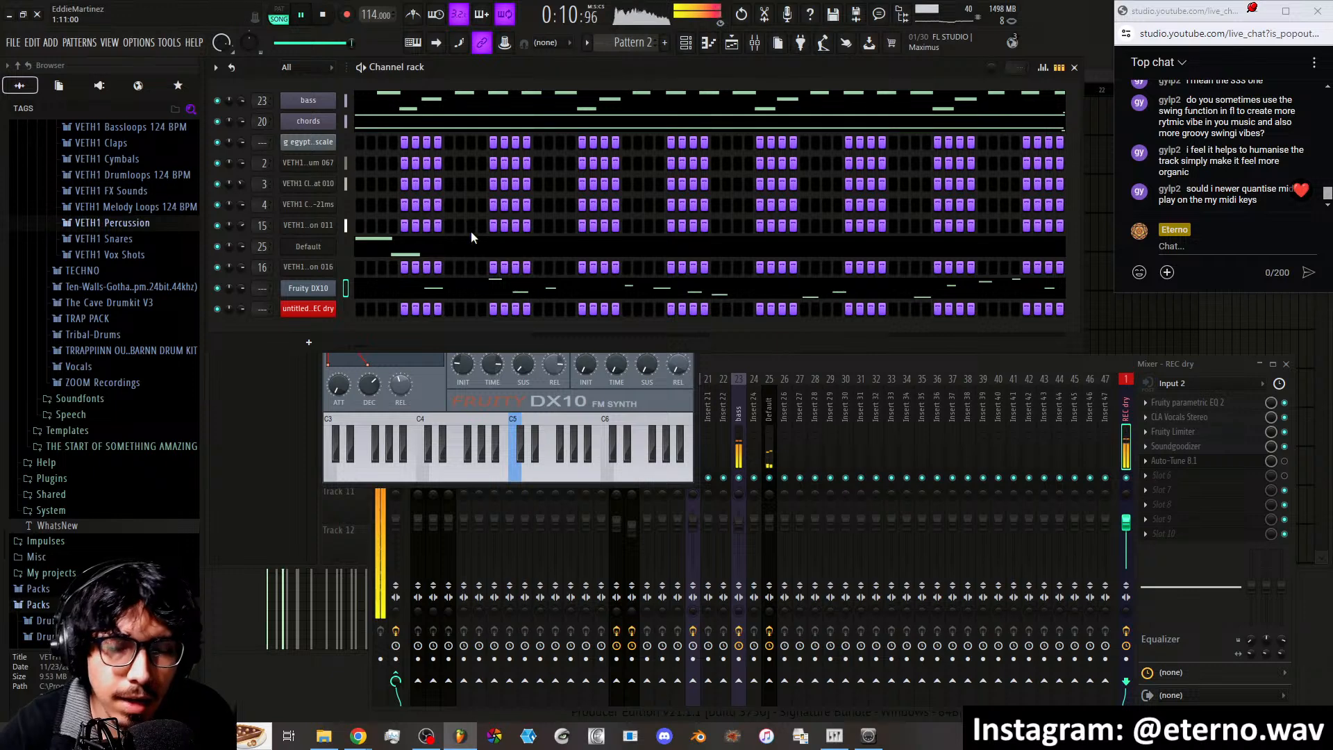
Shorten the playlist's loop selection to the first four bars and bring back the channel rack
click(733, 44)
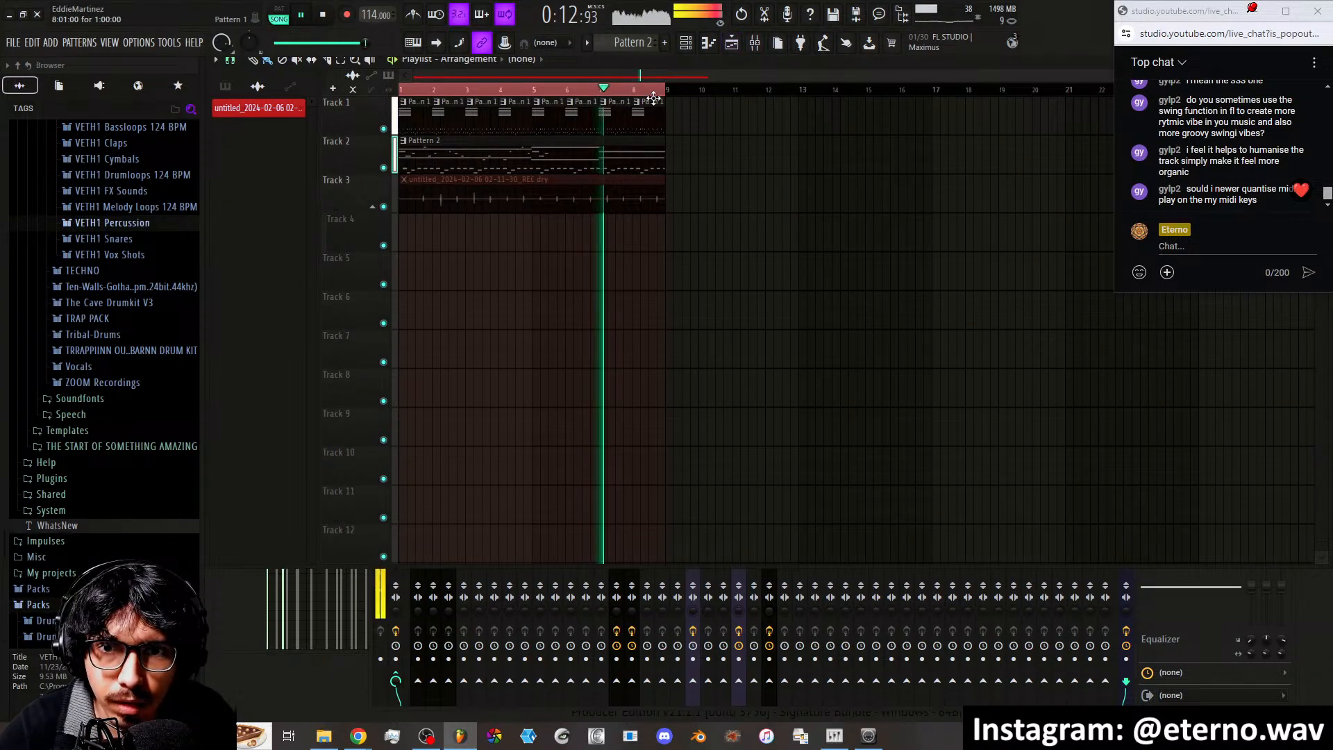
drag(664, 90, 534, 91)
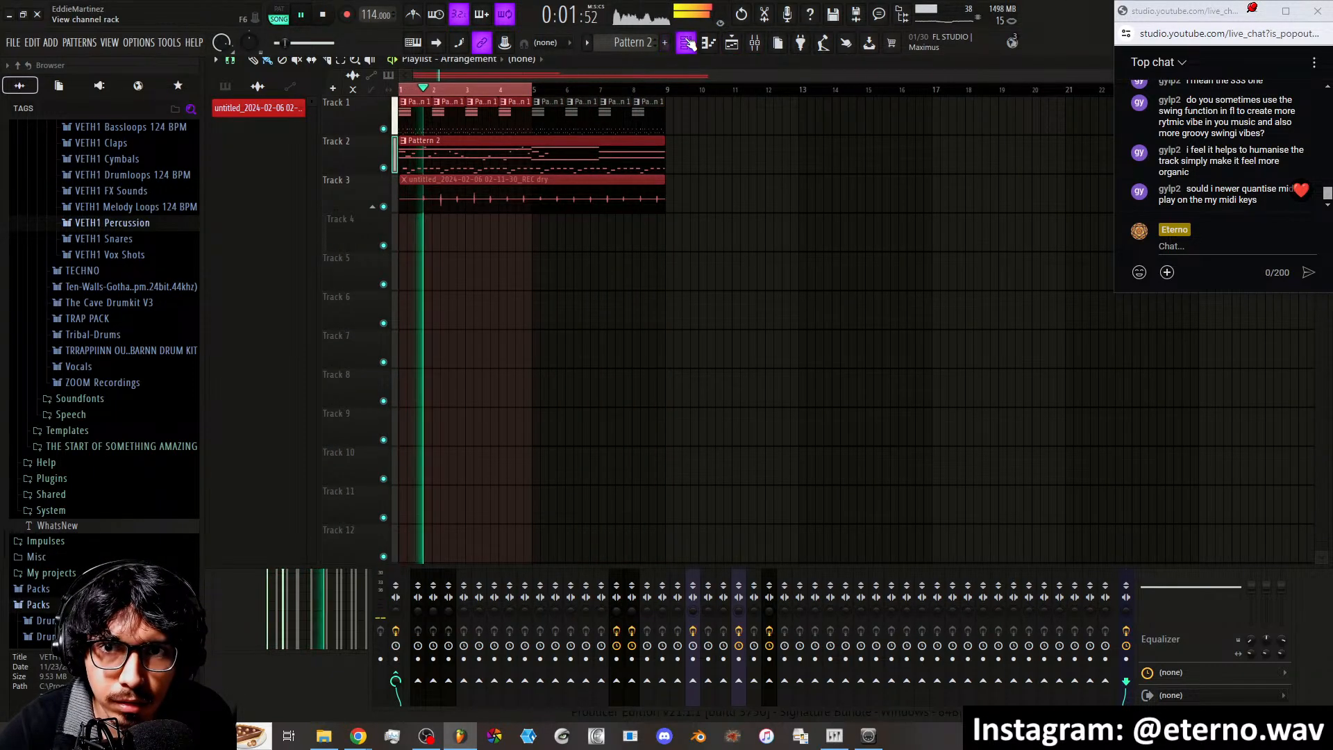
key(F6)
Open the Fruity DX10 notes in the piano roll, stop playback and bring up the quantizer
click(394, 294)
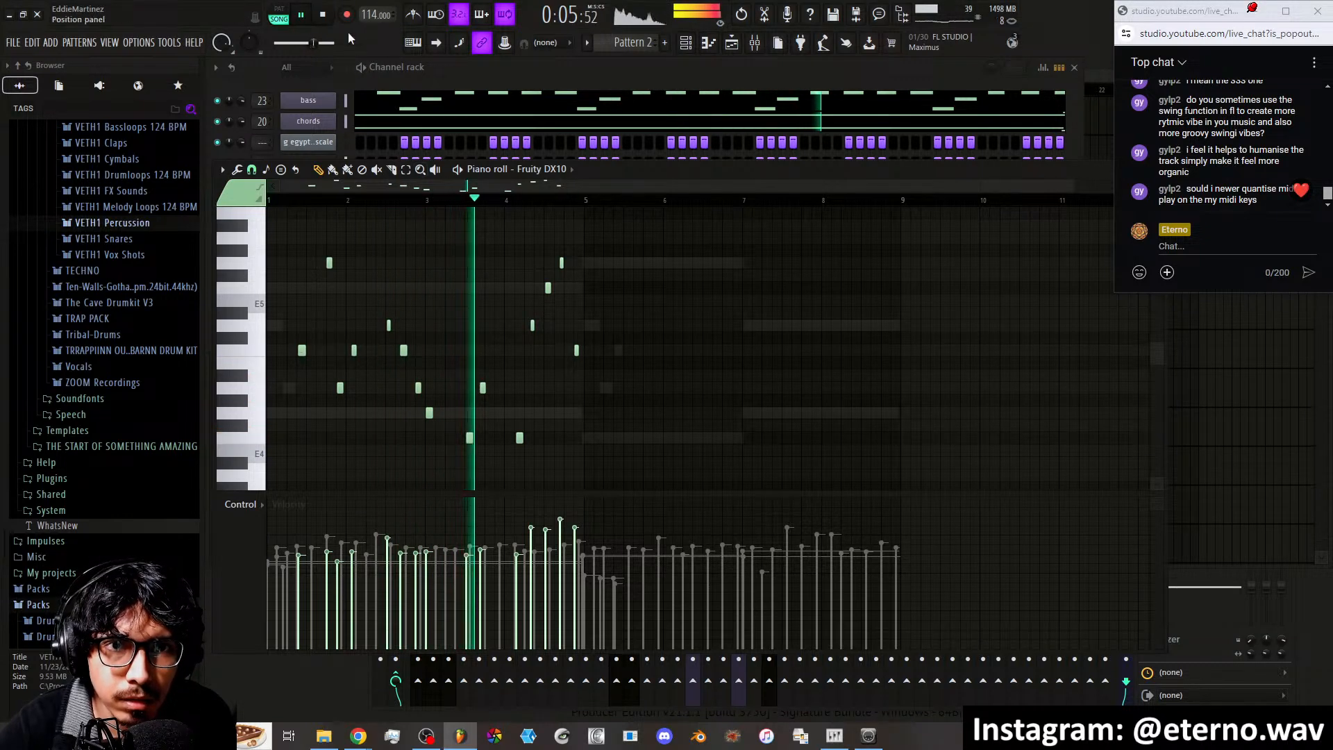
key(space)
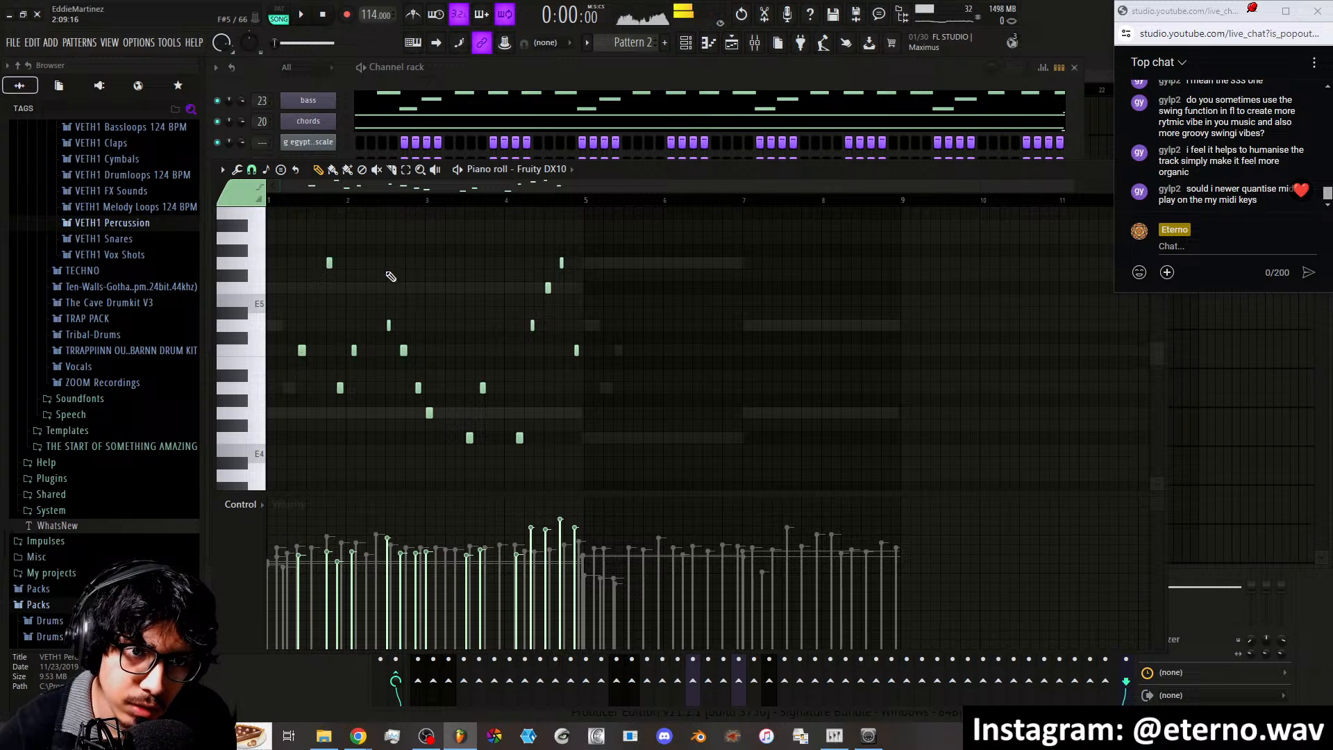
click(237, 170)
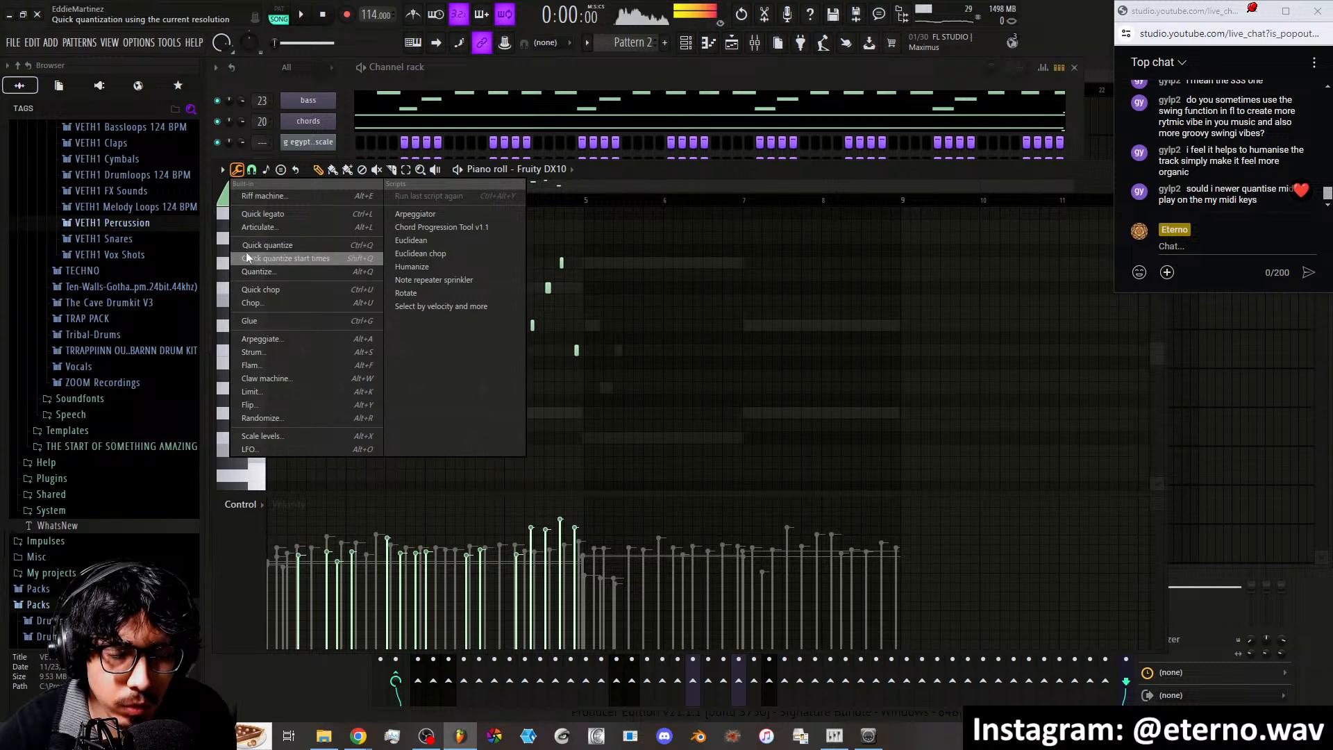
click(261, 273)
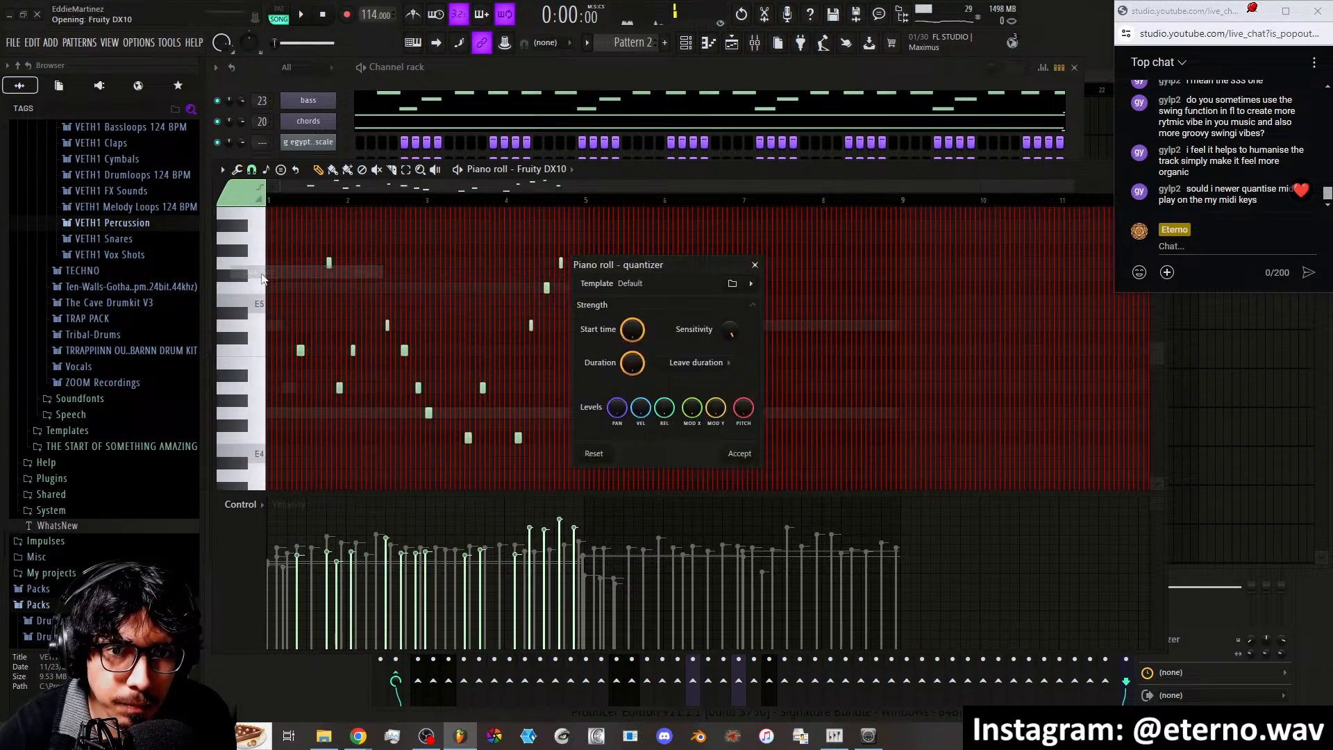
Try different start time strengths and sensitivity in the quantizer, and close it without applying
drag(642, 262, 745, 241)
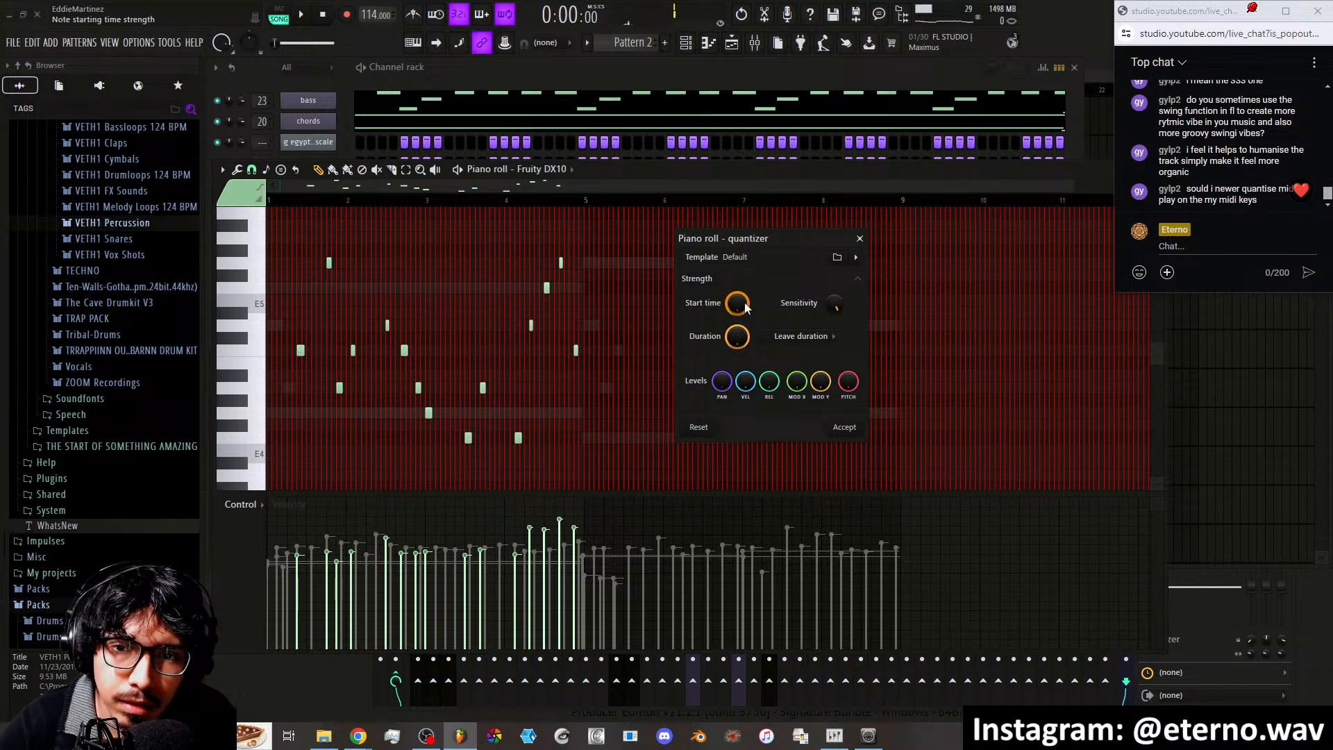
drag(747, 307, 746, 377)
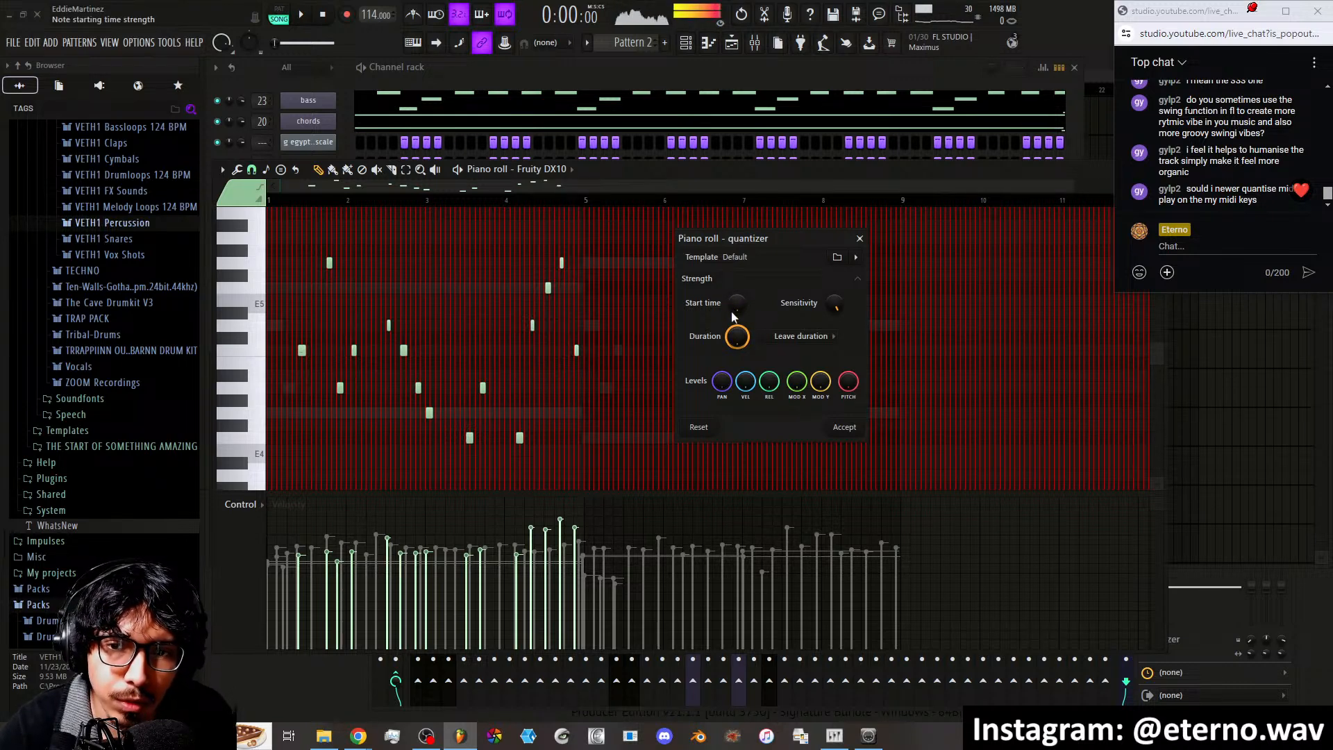
drag(740, 304, 741, 235)
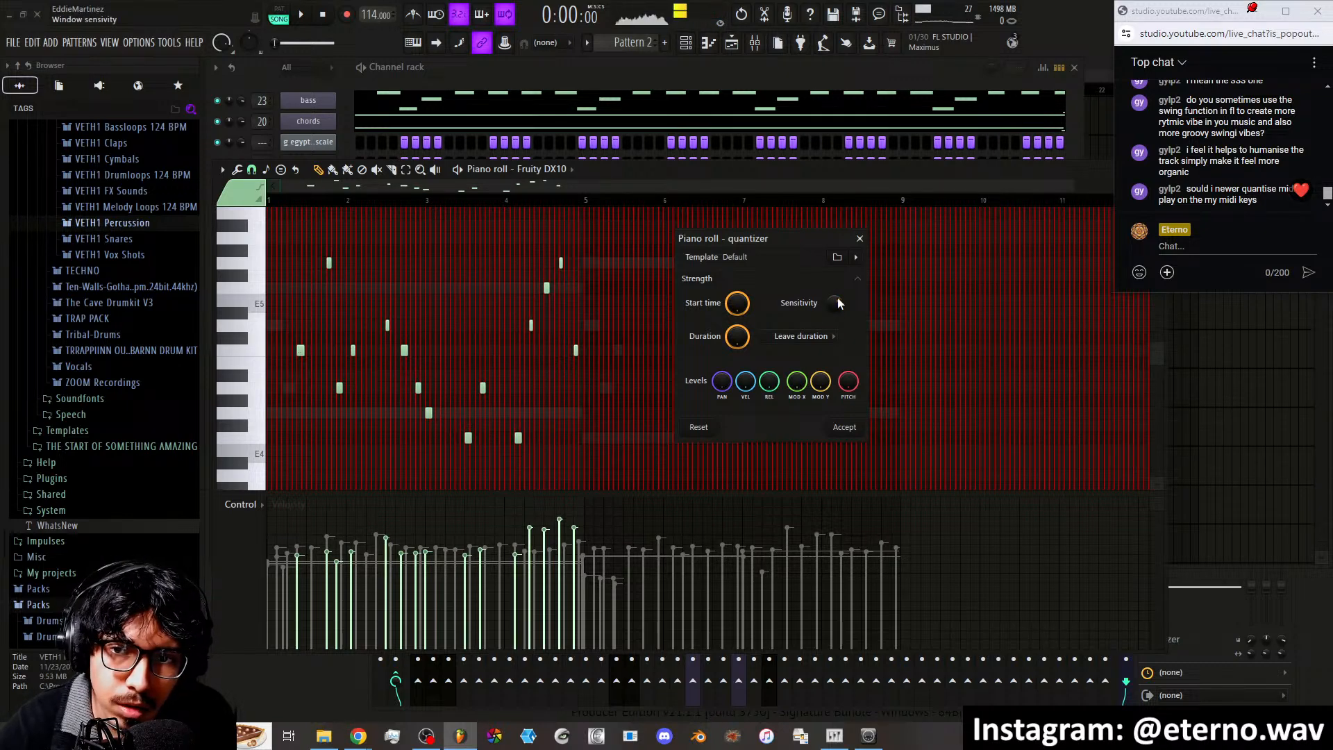
drag(737, 303, 737, 278)
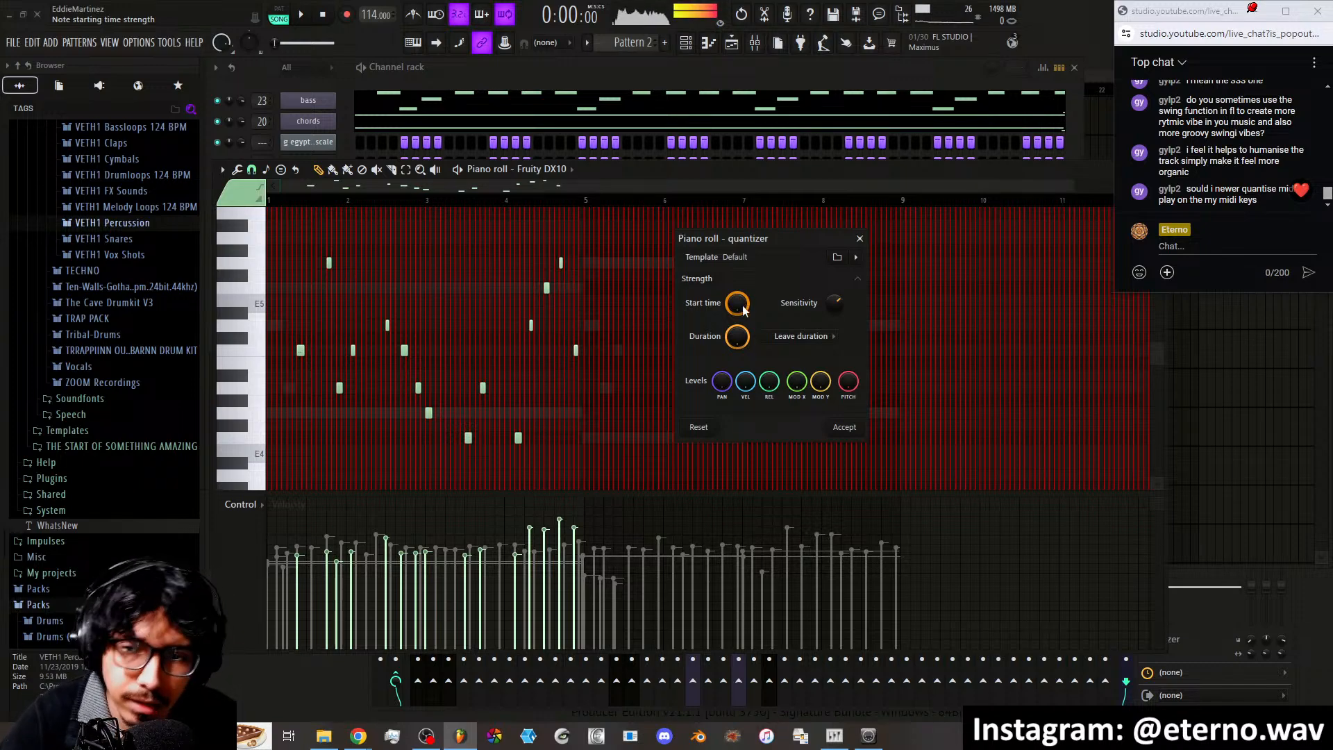
click(860, 239)
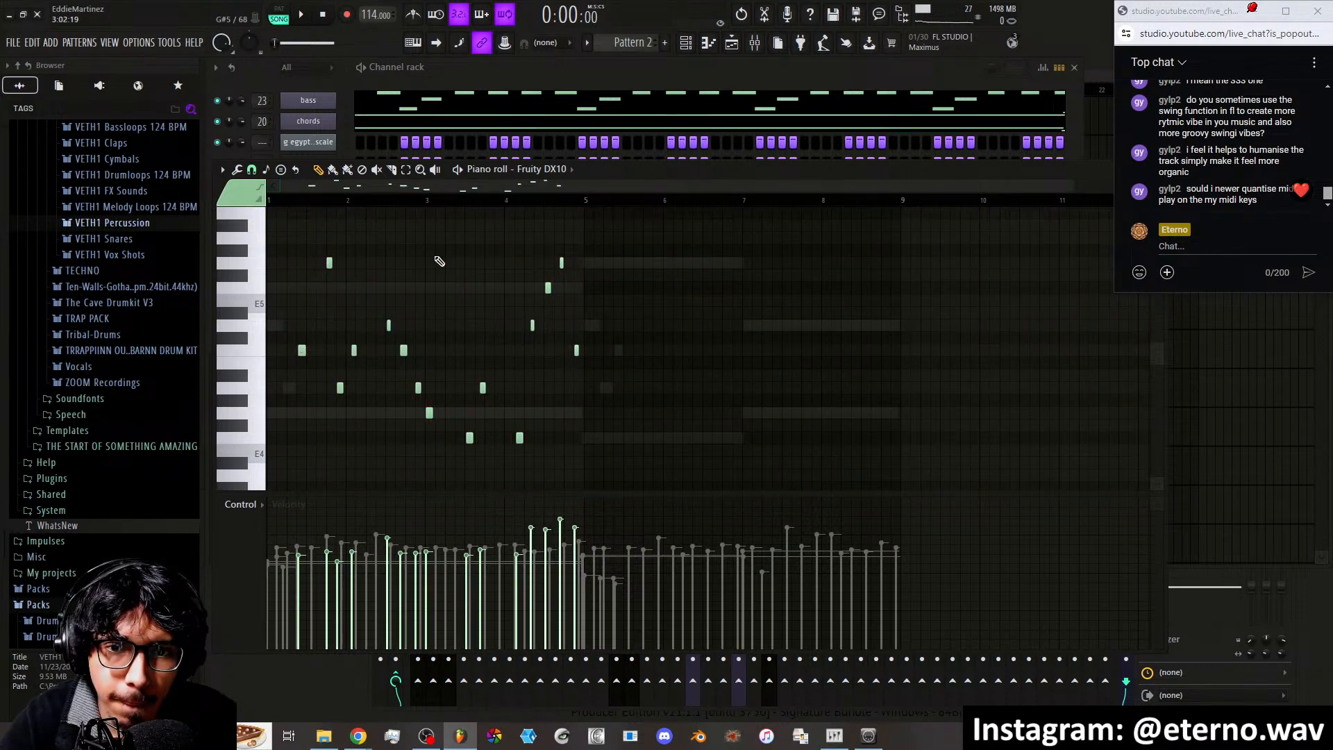
Delete the Fruity DX10 channel from the channel rack
click(332, 85)
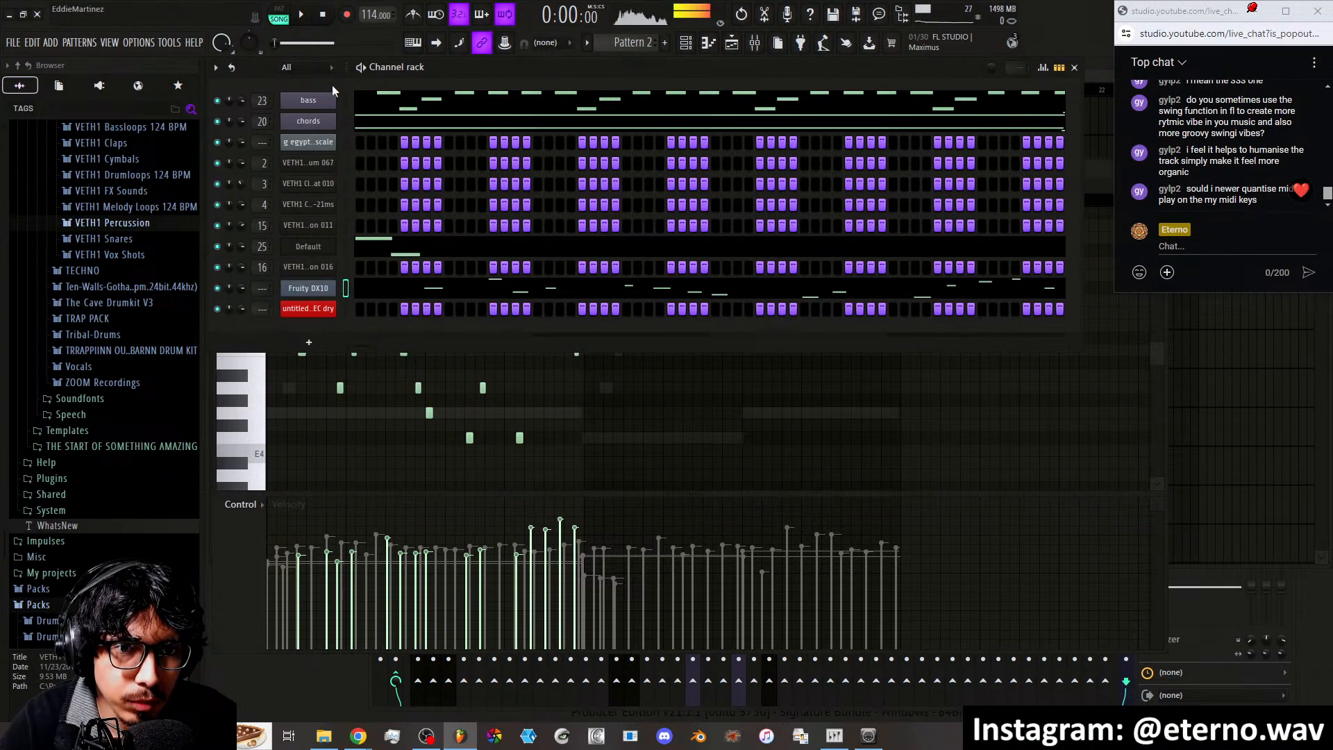
right_click(309, 289)
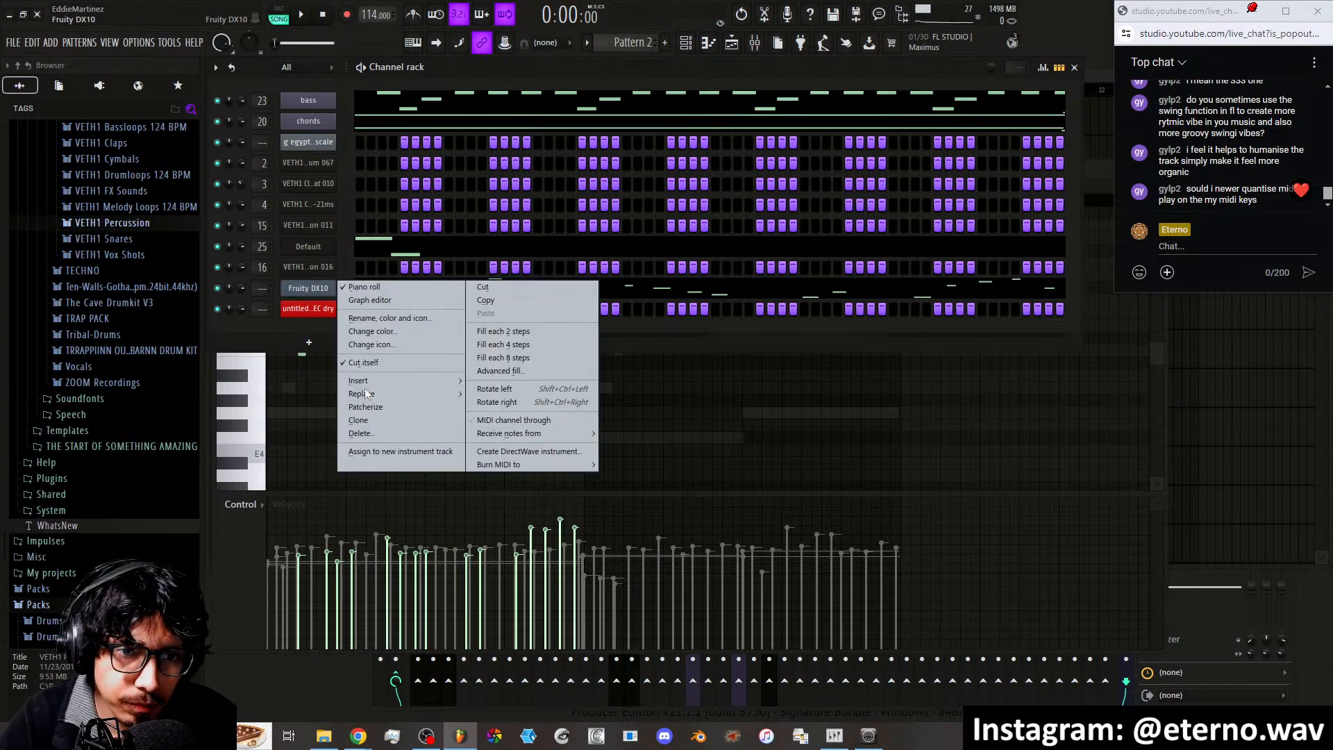
click(360, 433)
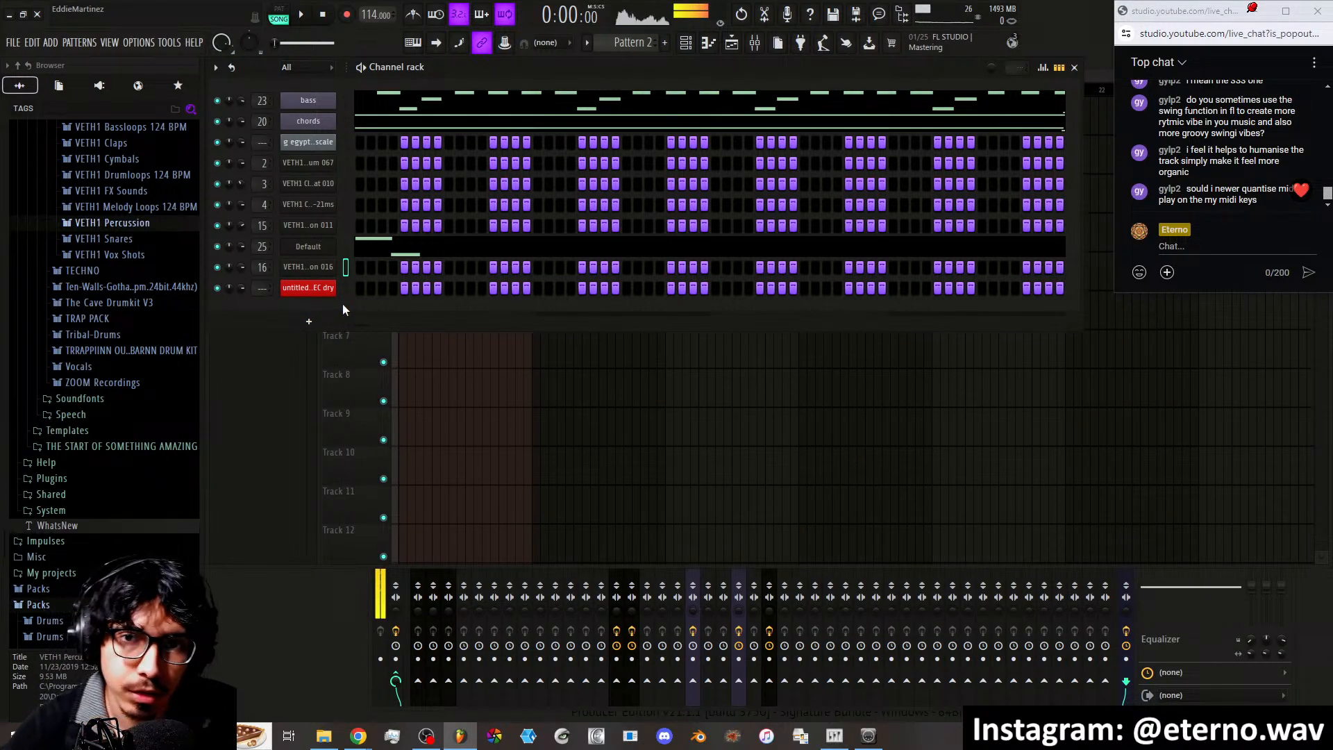
Show the mixer, select the Default track and look over its Sytrus synth settings
click(755, 43)
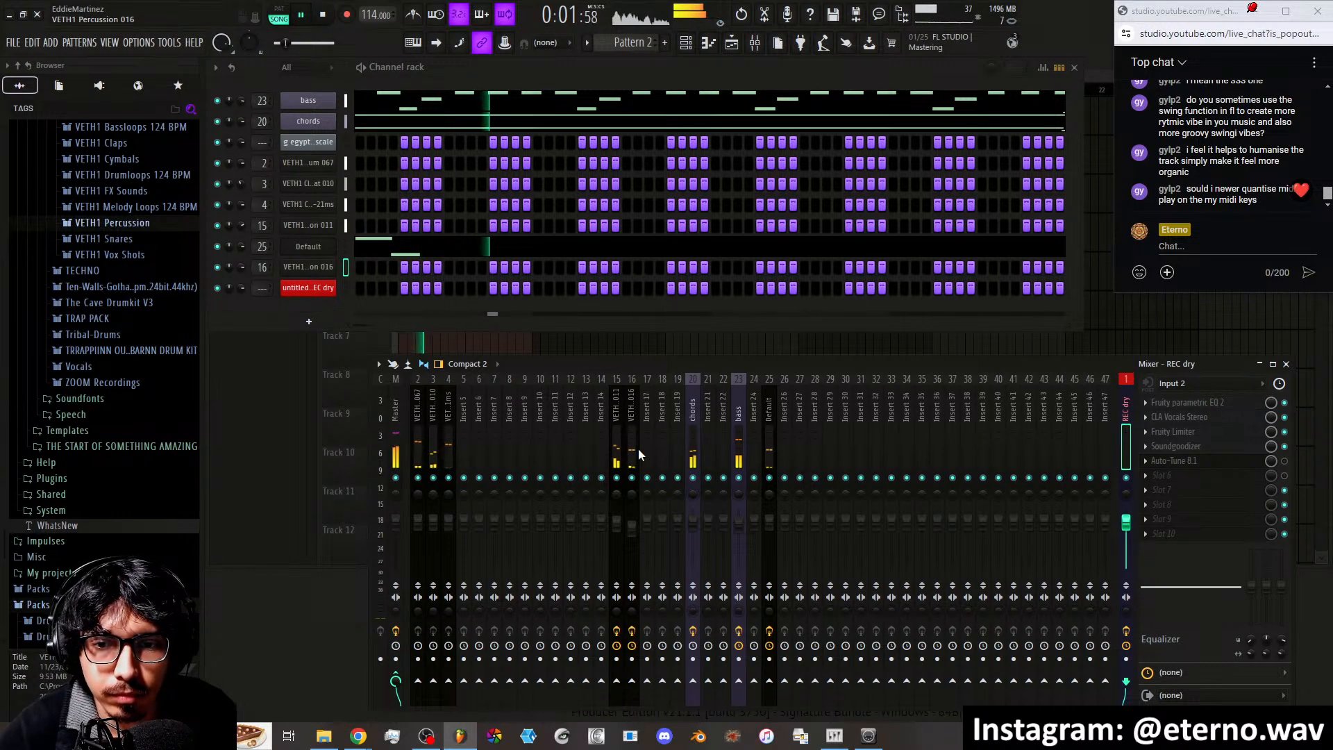
click(769, 458)
click(331, 250)
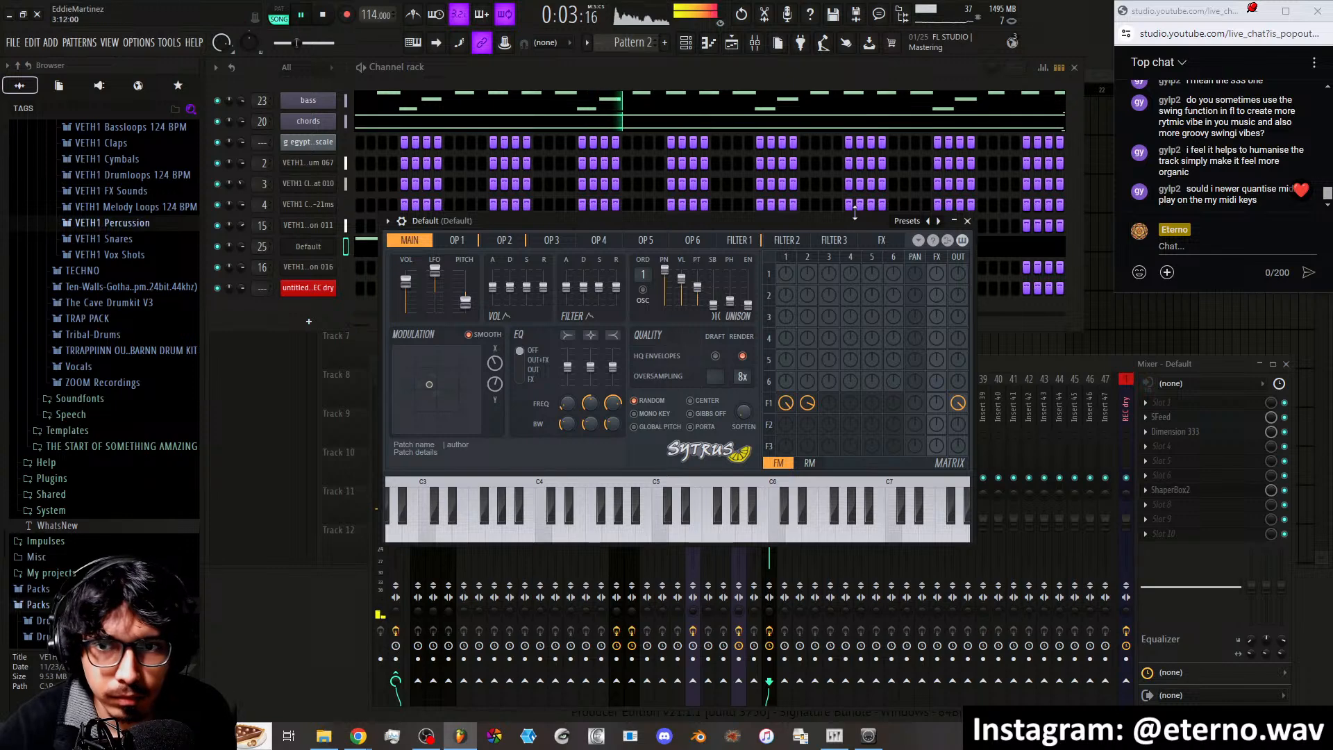
click(968, 220)
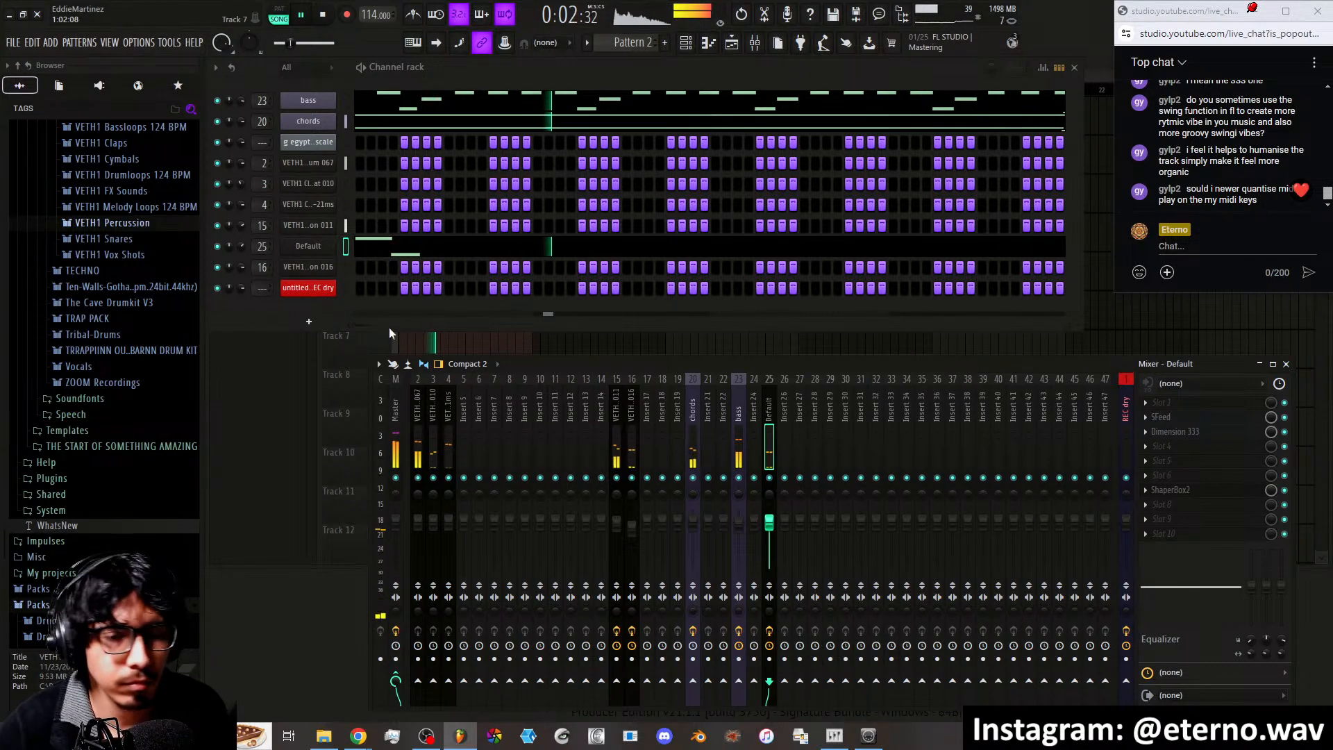
Show the playlist and rename the recorded REC dry audio clip as "snaps recorded"
right_click(306, 291)
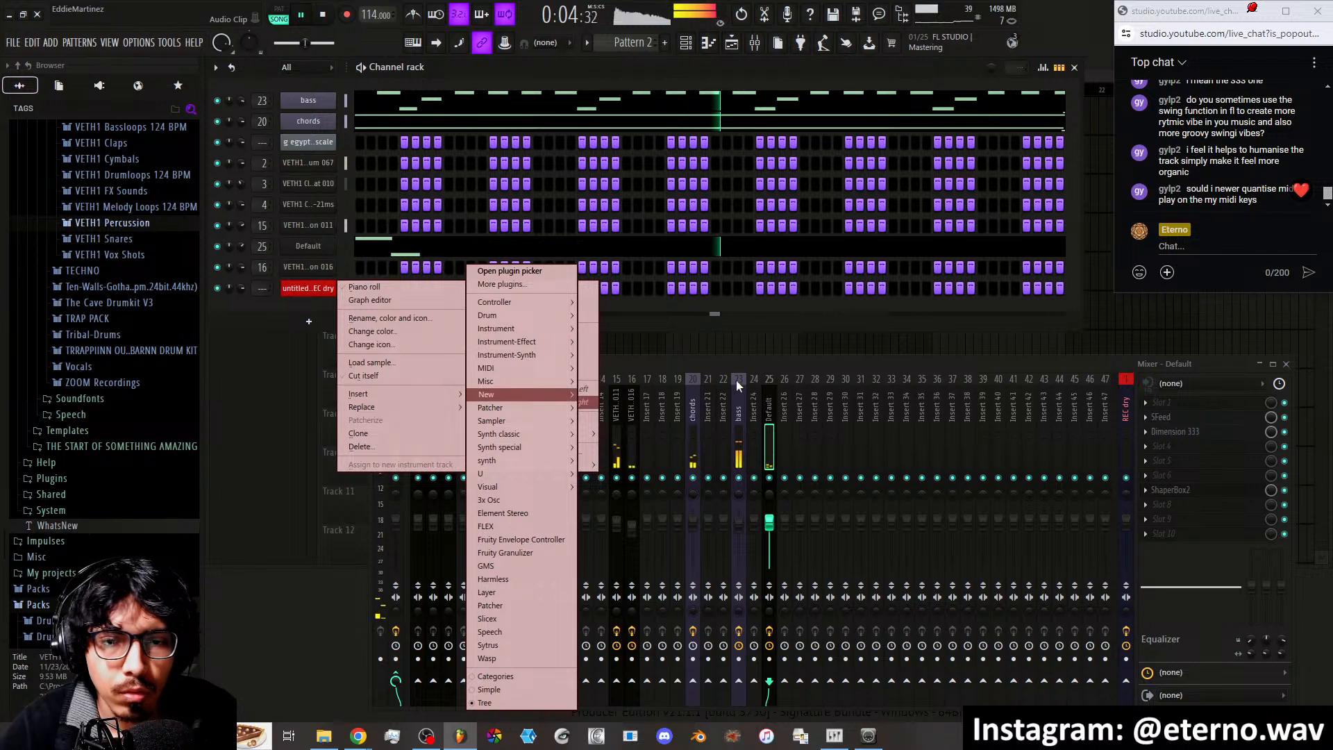
click(741, 364)
click(343, 340)
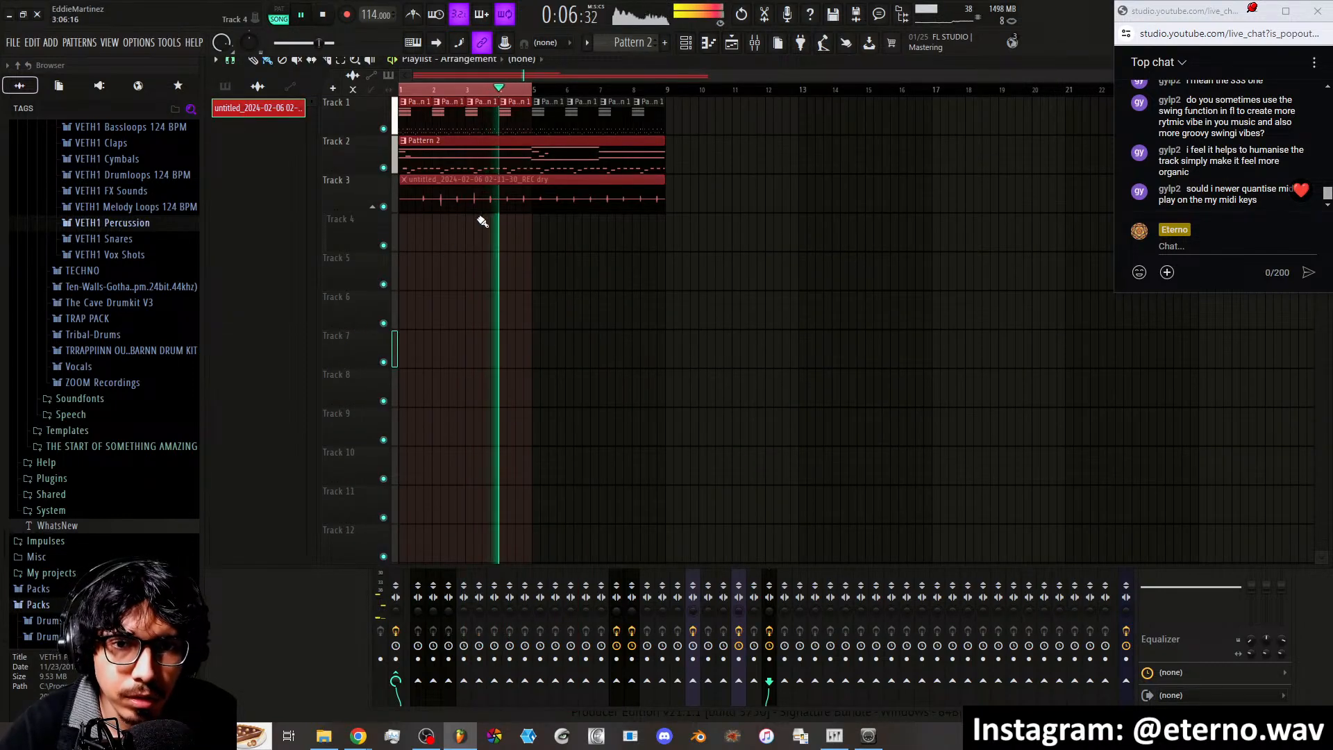
middle_click(259, 112)
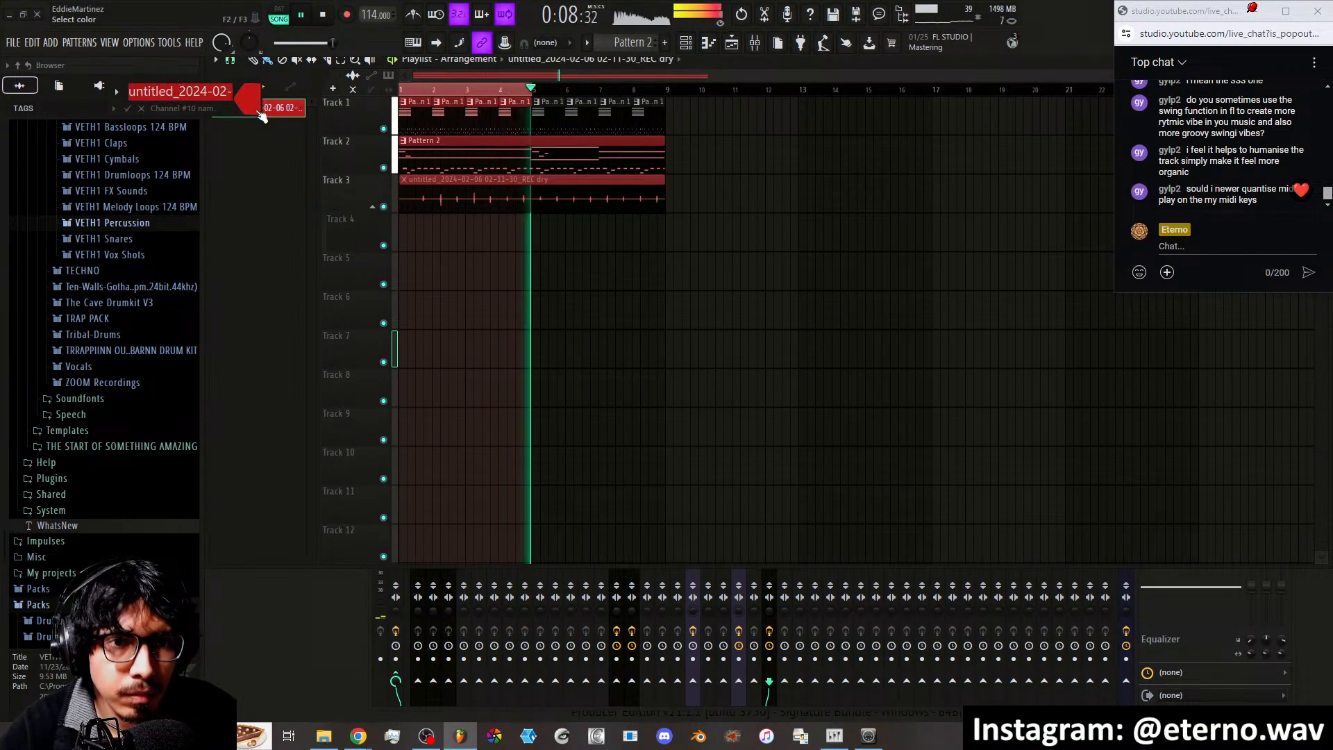
text(sna)
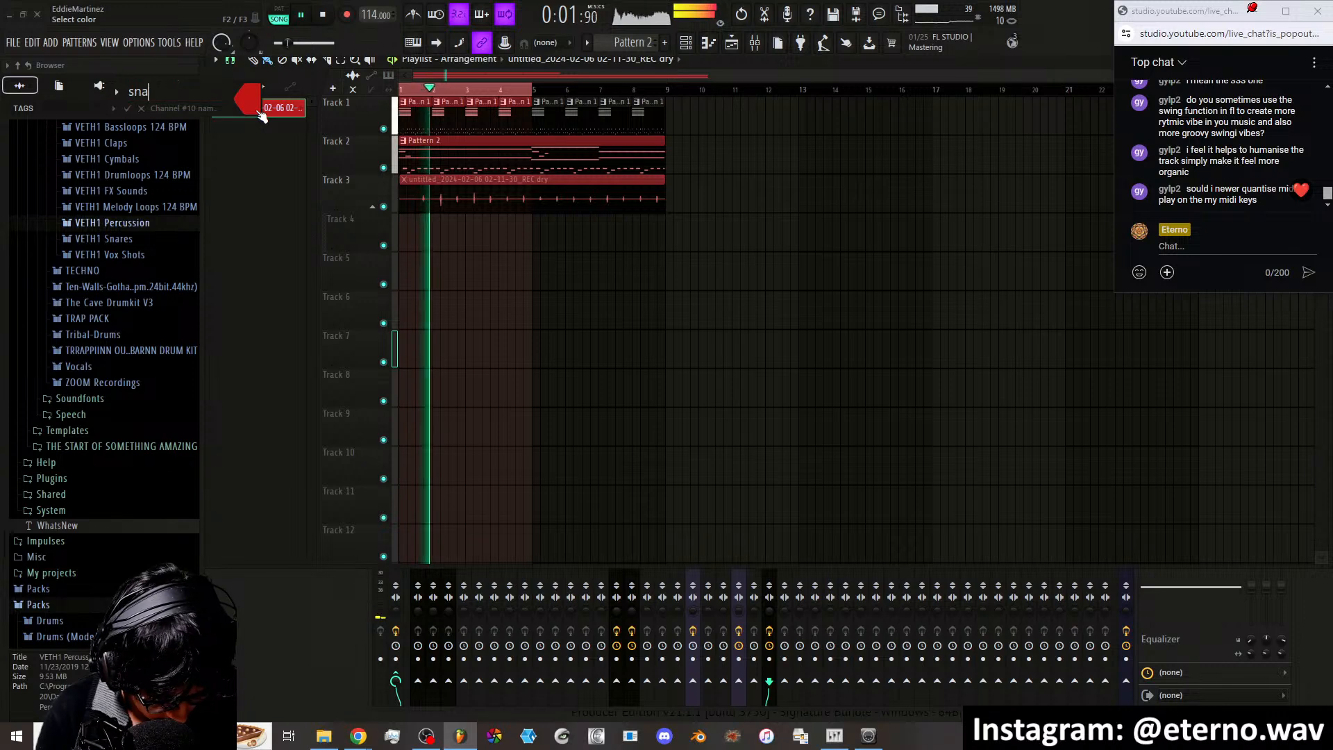
text(ps recorded)
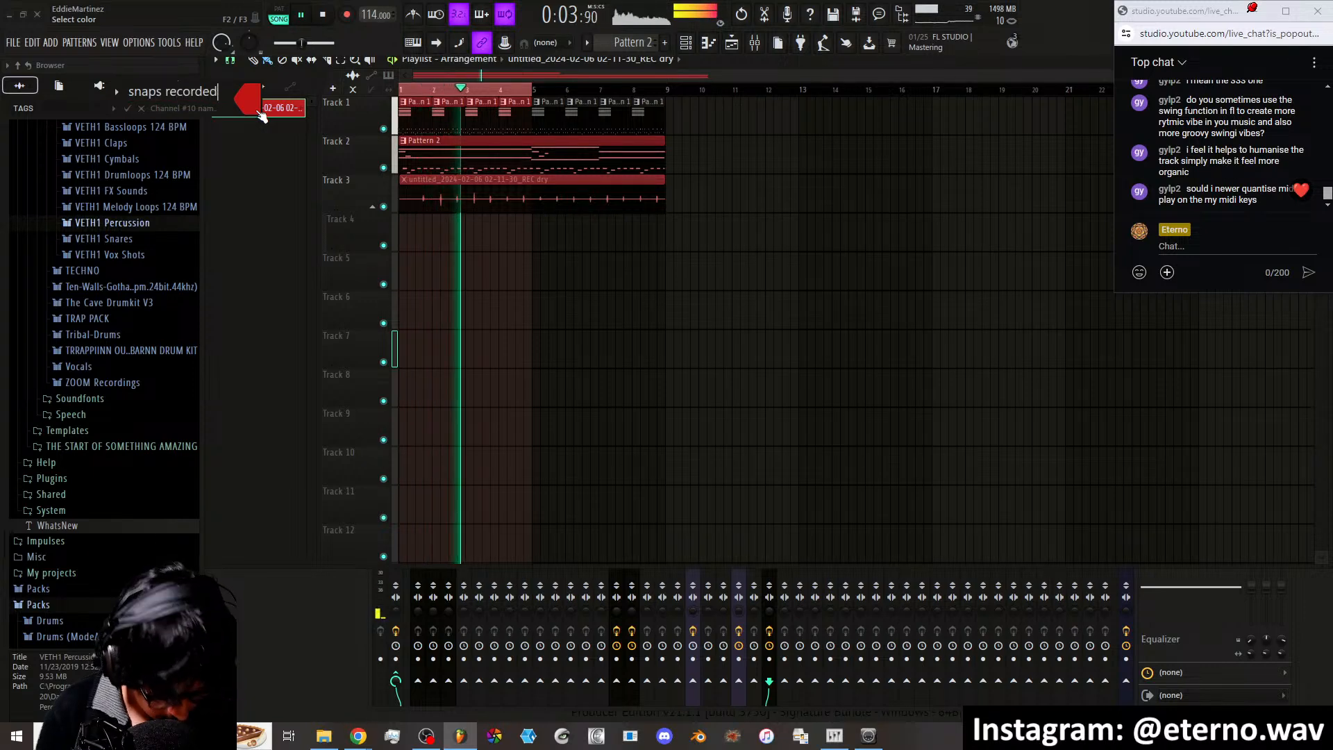
key(Return)
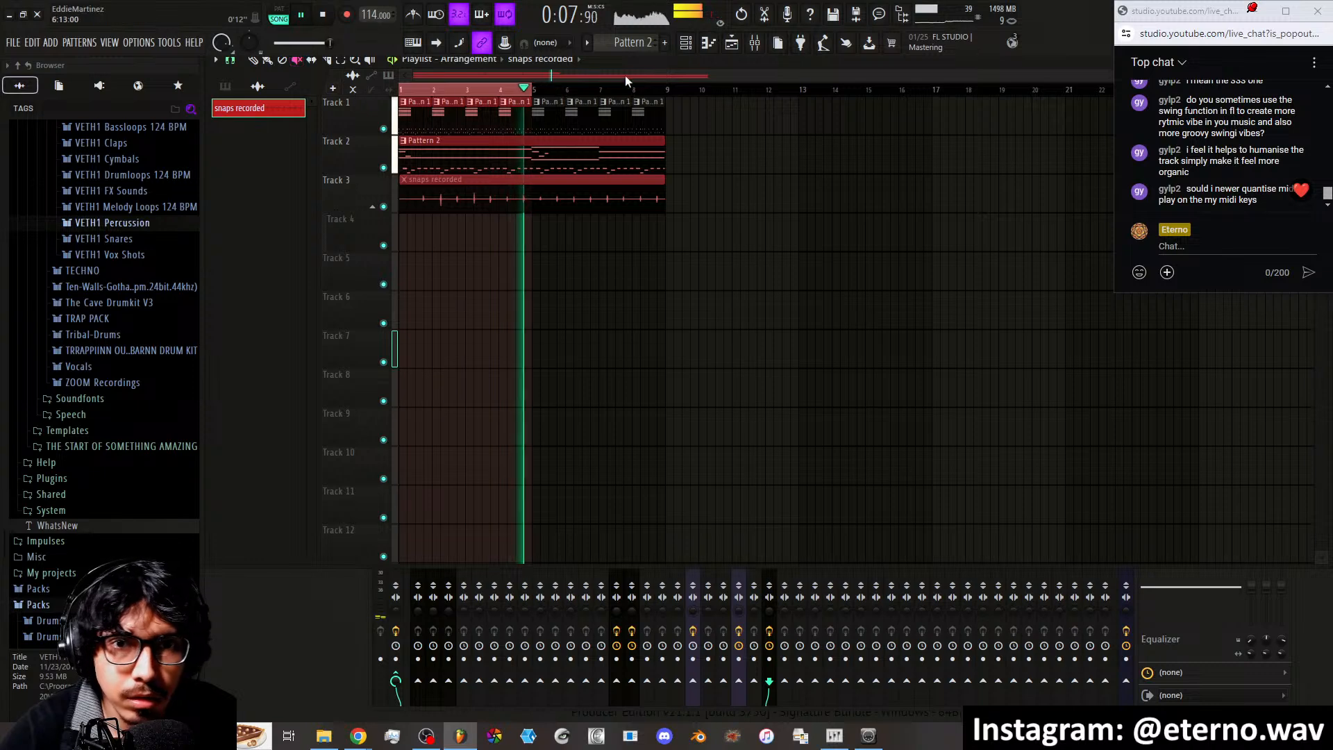
Move the playlist window slightly down so its title bar and tools are fully visible
double_click(697, 61)
double_click(693, 65)
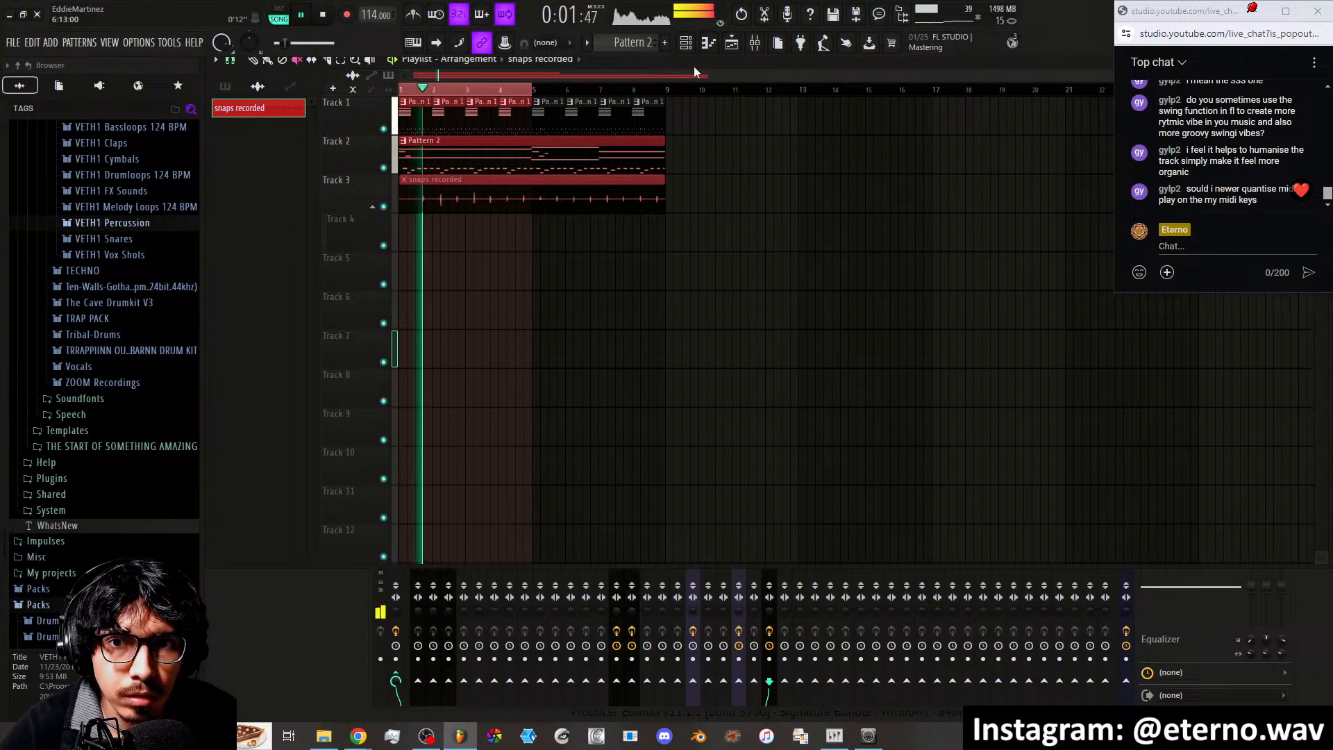
drag(696, 63, 697, 75)
Trim the start of the snaps recorded clip on Track 3 to halfway through bar 1
click(500, 200)
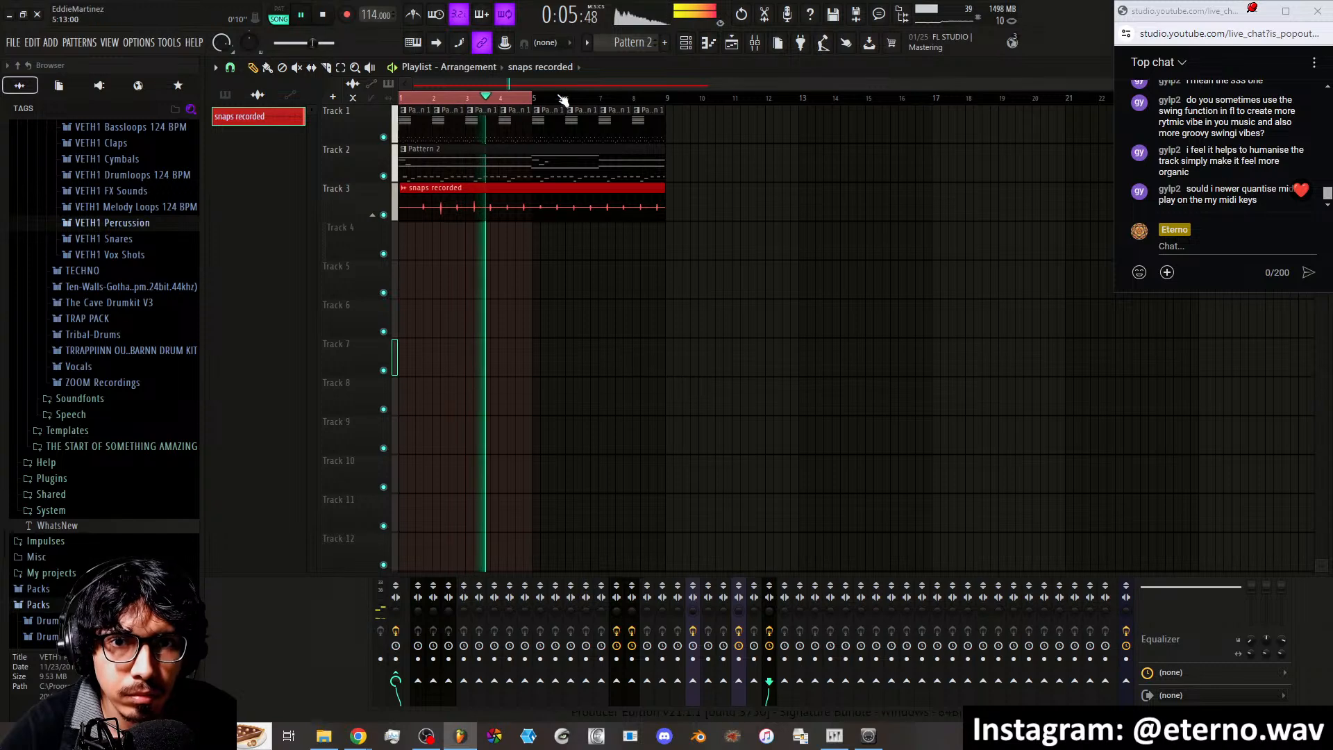
scroll(558, 98, up, 3)
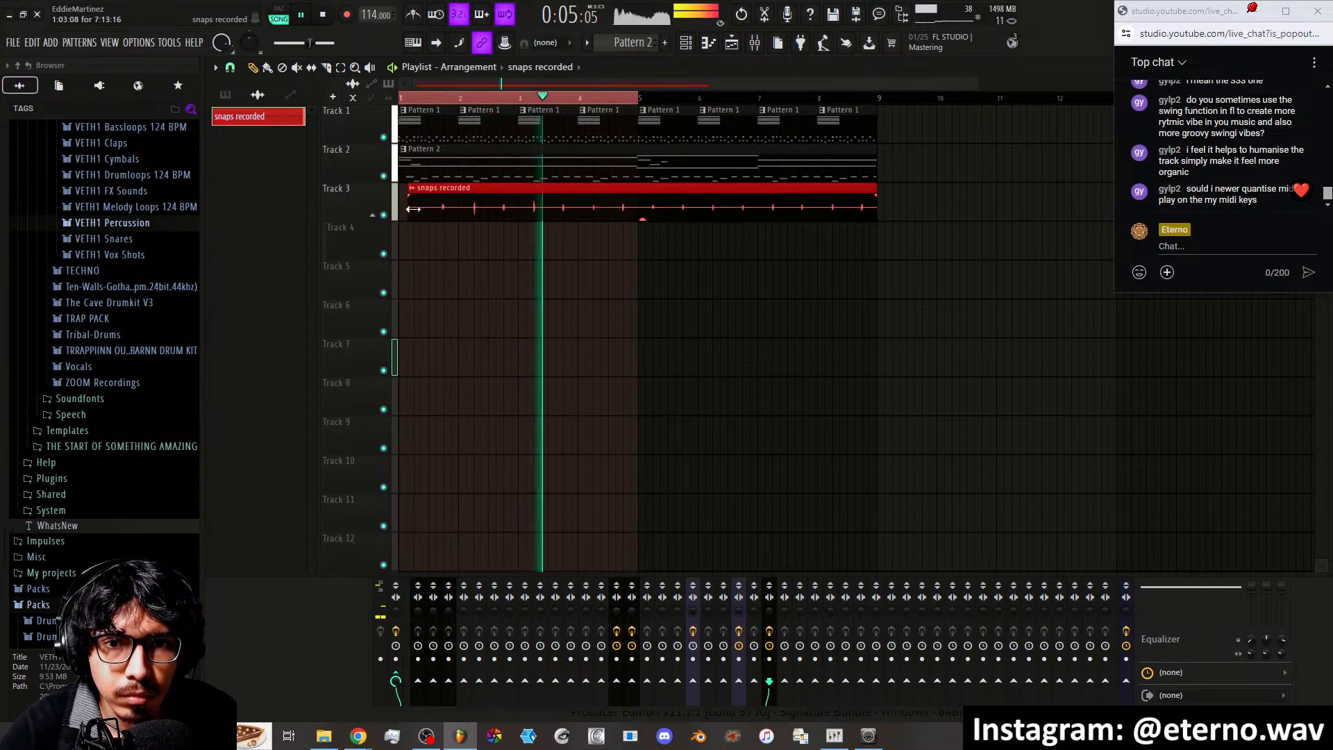
mouse_move(401, 209)
mouse_down()
mouse_move(463, 211)
mouse_move(403, 209)
mouse_up()
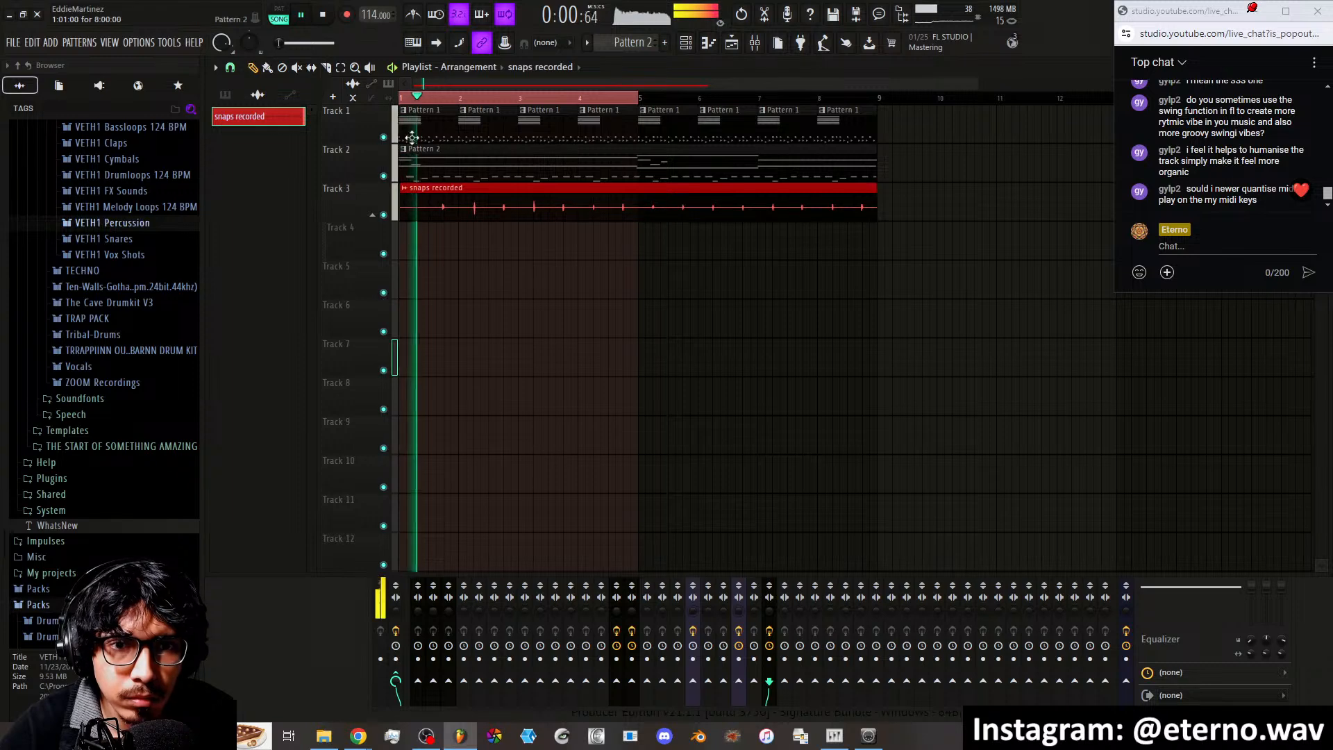
scroll(461, 90, up, 3)
scroll(461, 90, up, 2)
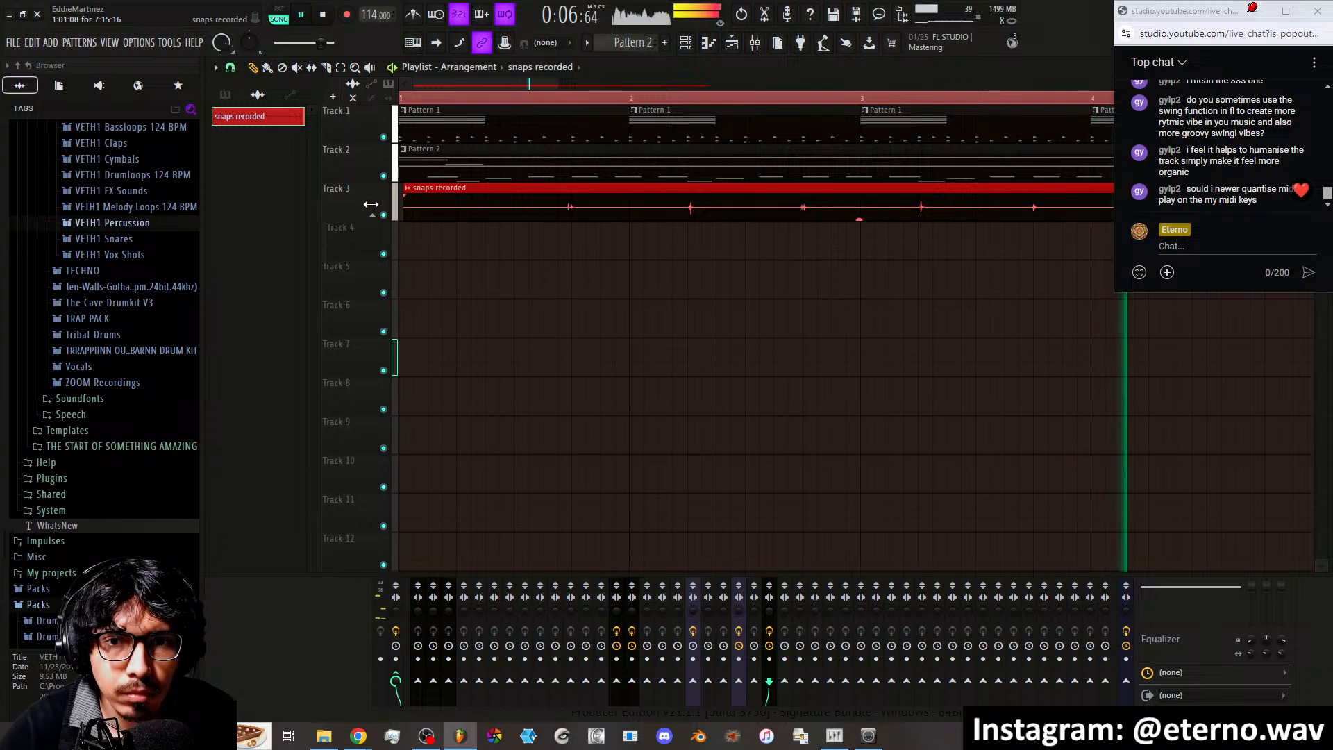
drag(404, 206, 514, 229)
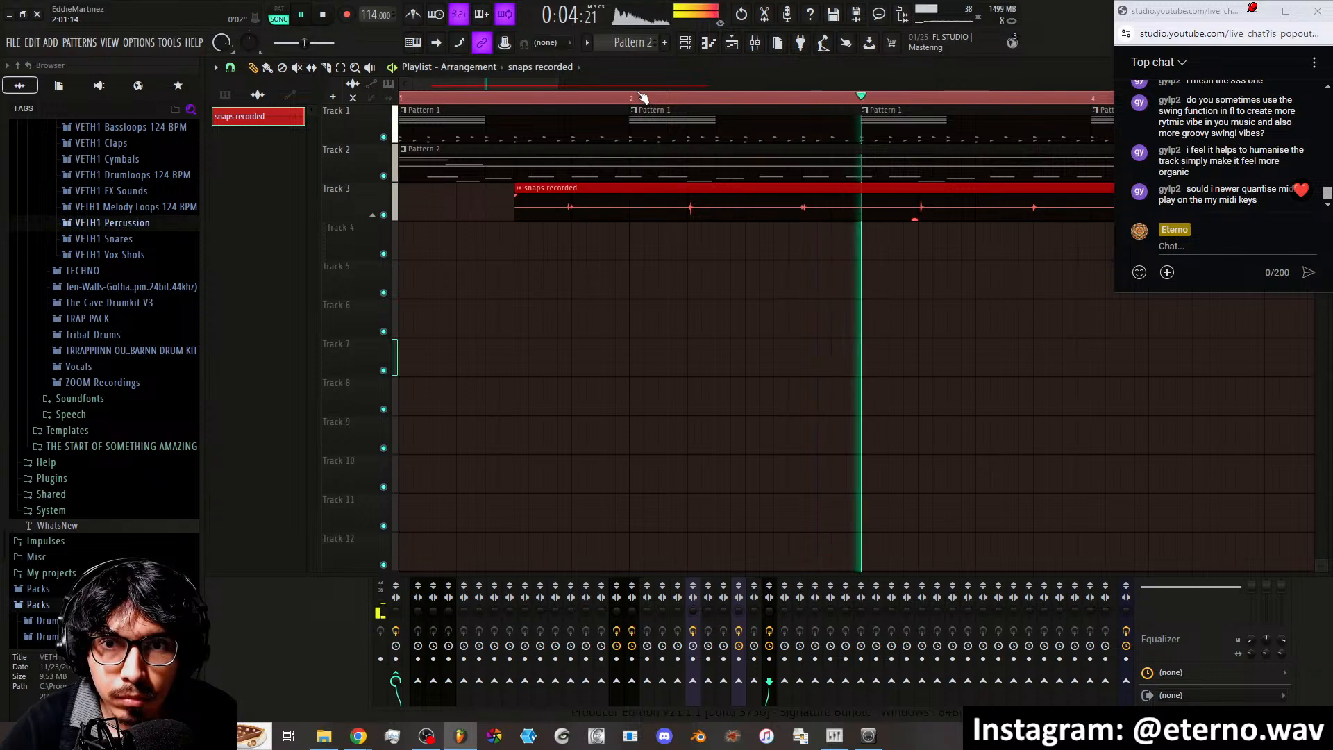
scroll(638, 97, down, 3)
scroll(638, 98, down, 3)
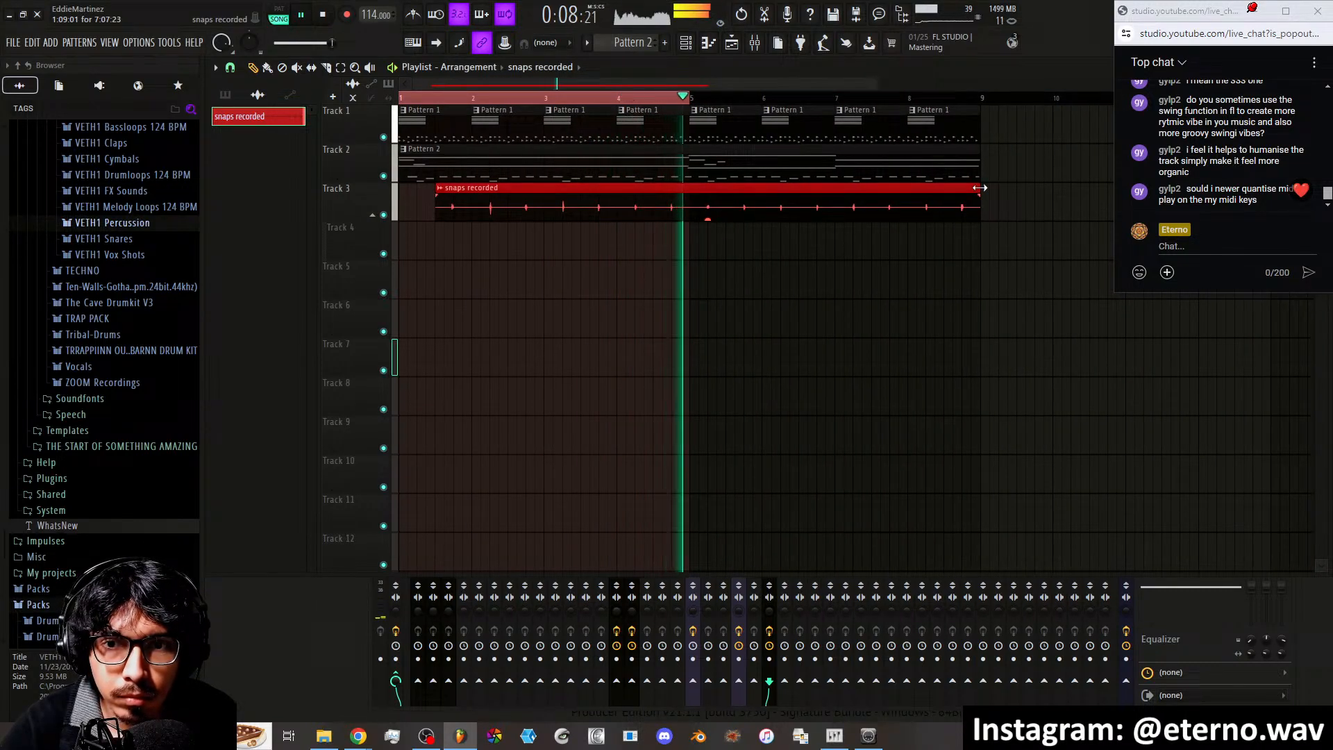
Shorten the snaps recorded clip on Track 3 to two bars and move it to start at bar 1
drag(979, 188, 677, 192)
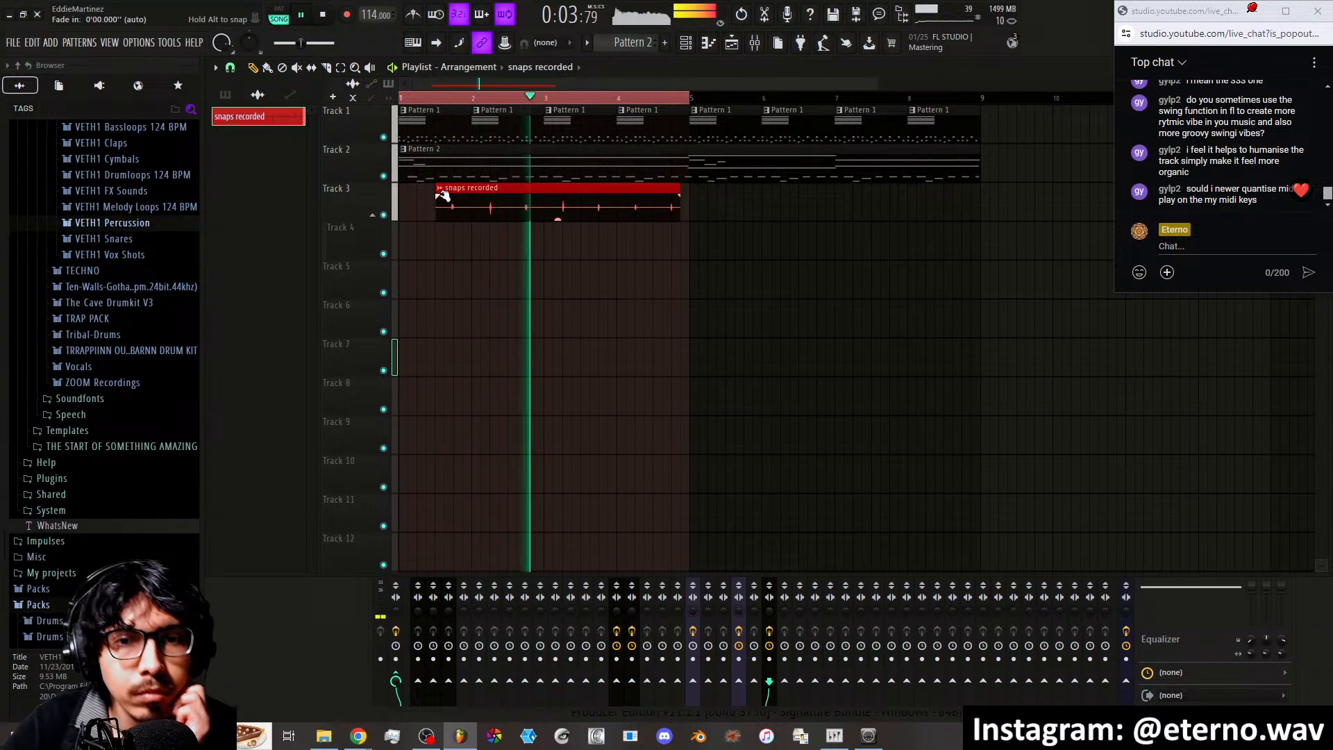
drag(437, 191, 395, 196)
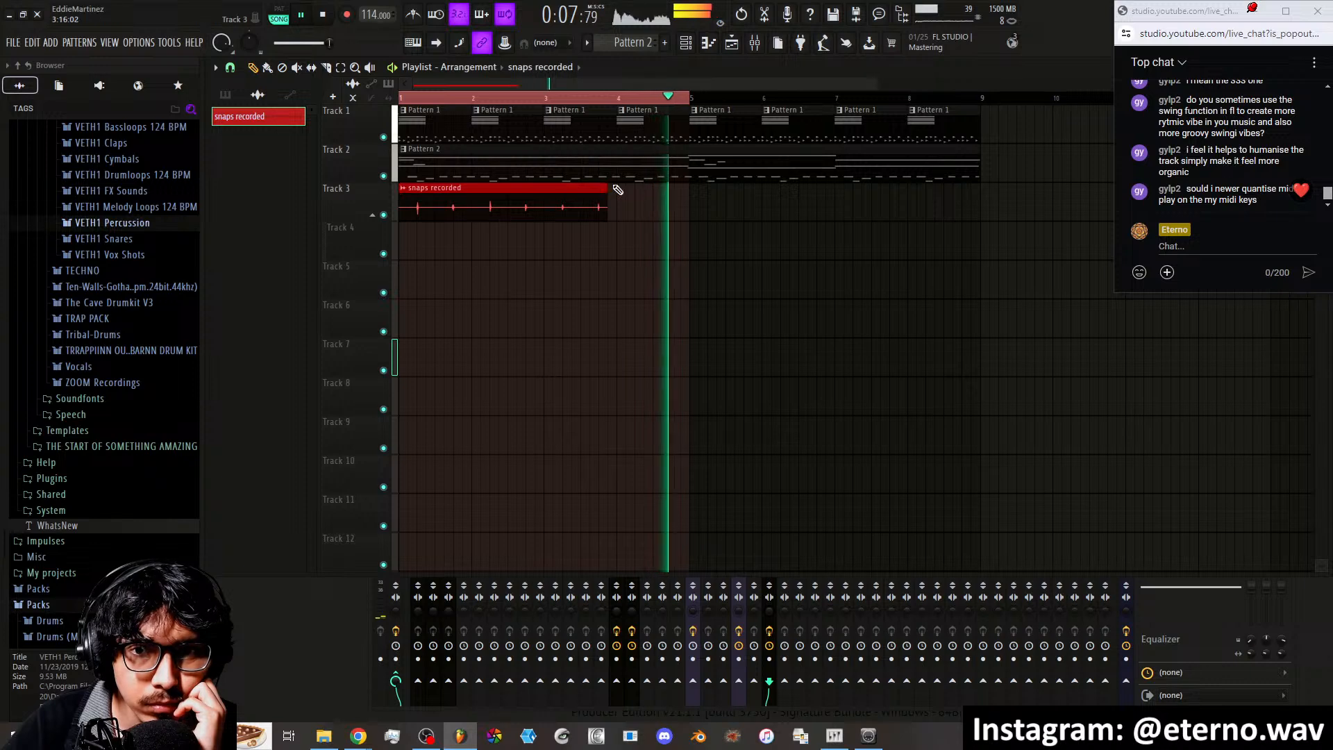
drag(607, 188, 541, 187)
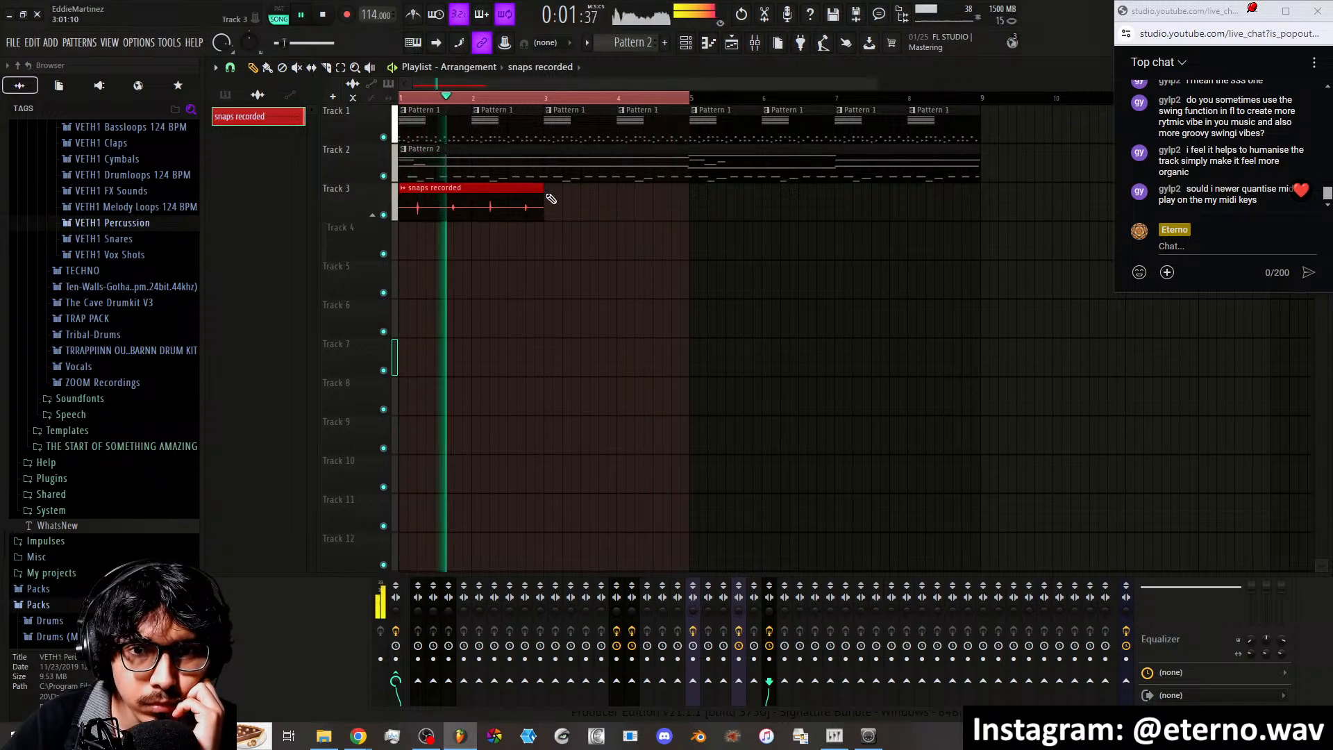
Place three copies of the two-bar snaps clip end to end on Track 3 through bar 8, and select the whole arrangement for looping
click(549, 196)
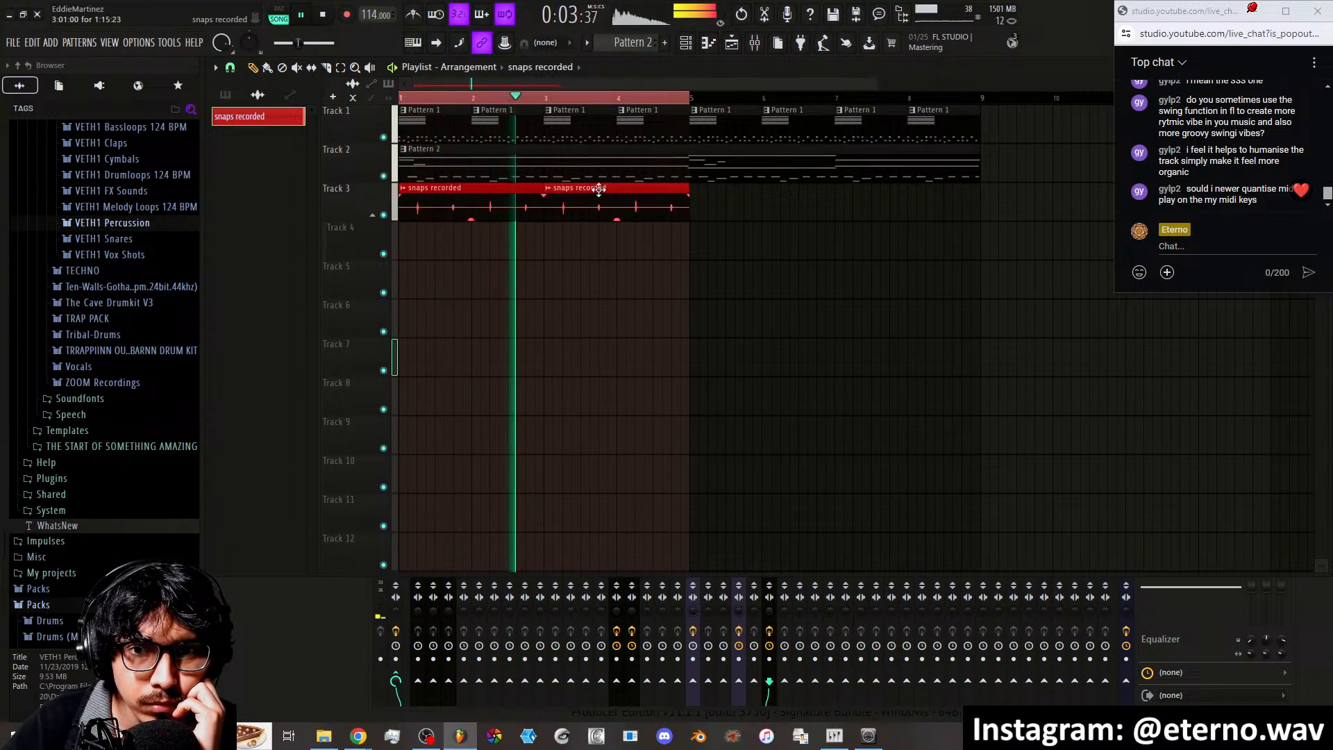
click(698, 194)
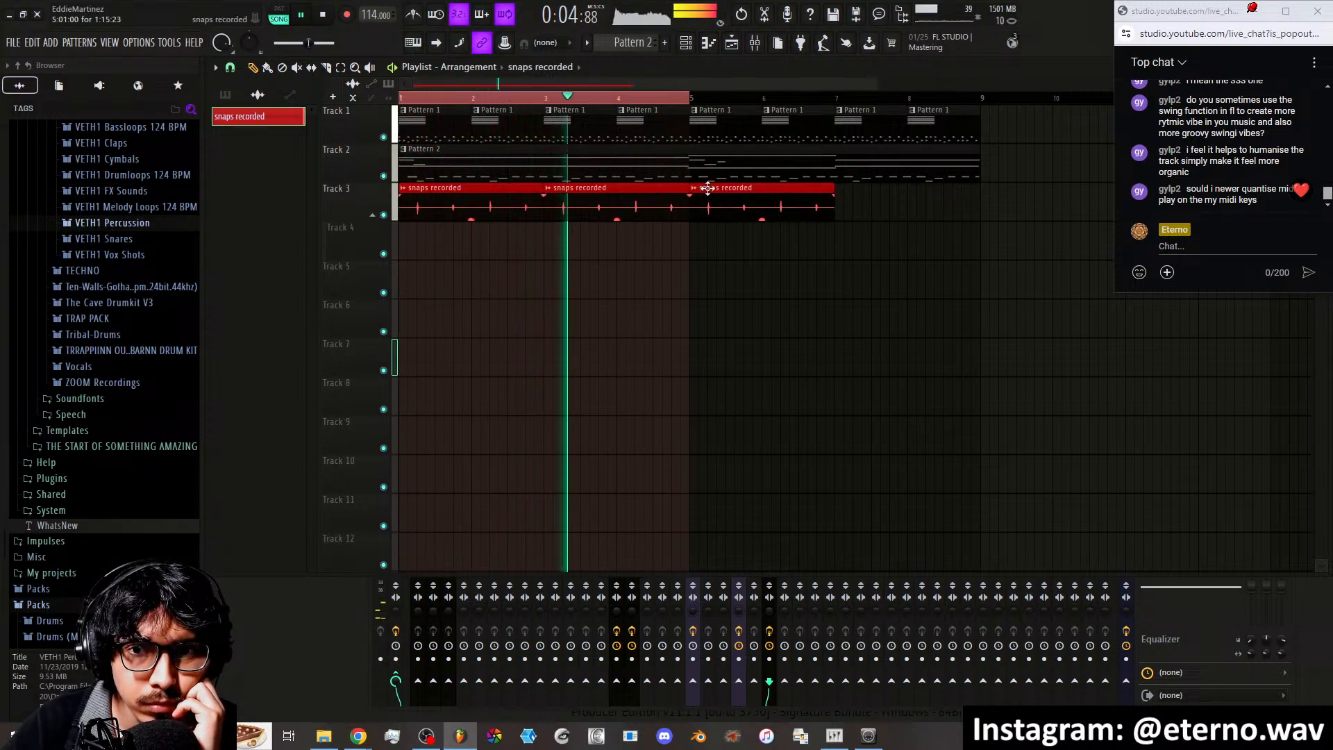
click(842, 195)
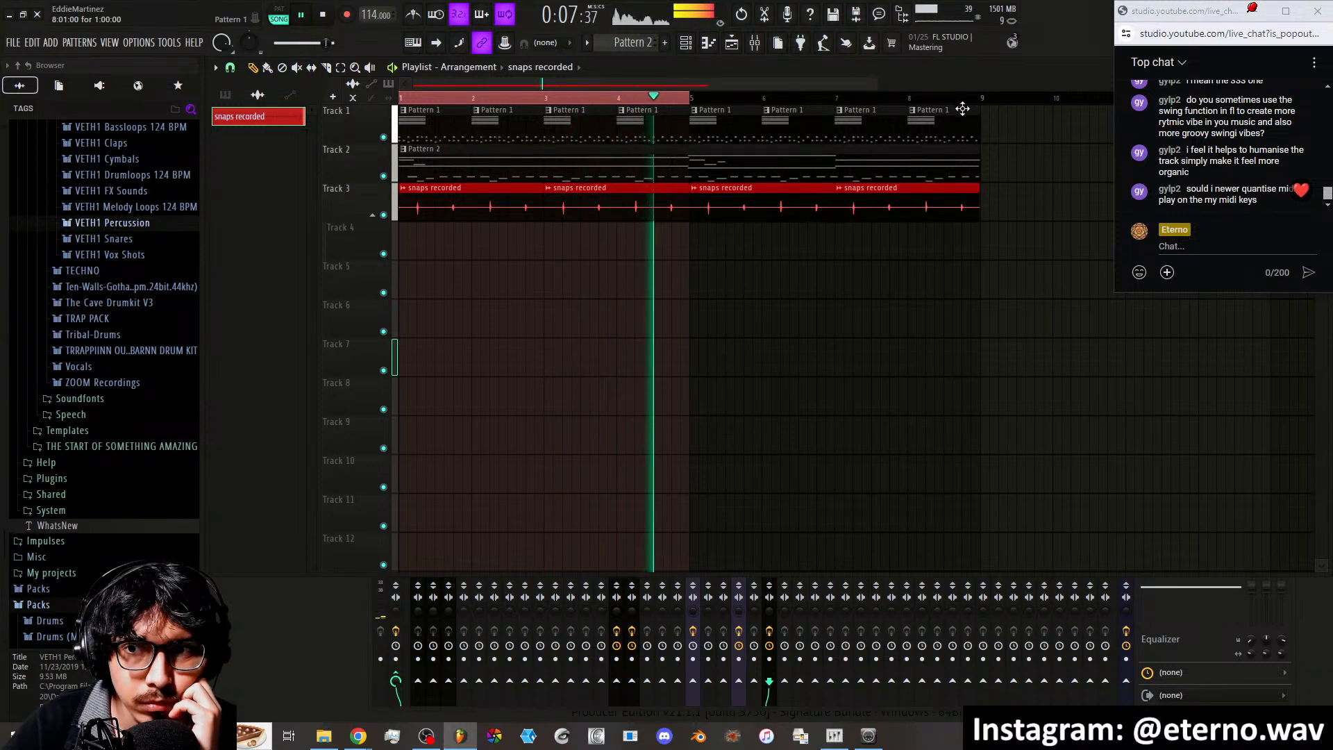
key(ctrl+a)
Route the snaps recorded channel to mixer track Insert 26 and clear the playlist clip selection
click(754, 42)
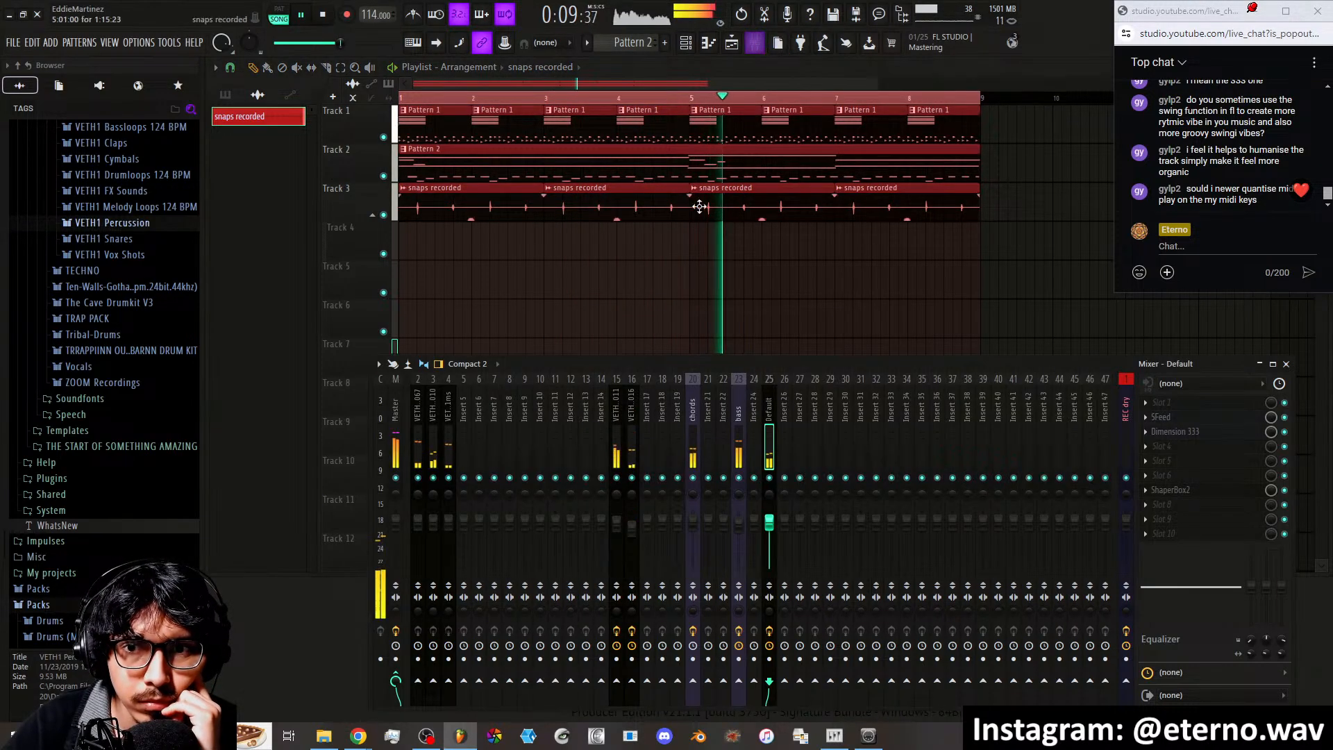
right_click(788, 425)
mouse_move(865, 457)
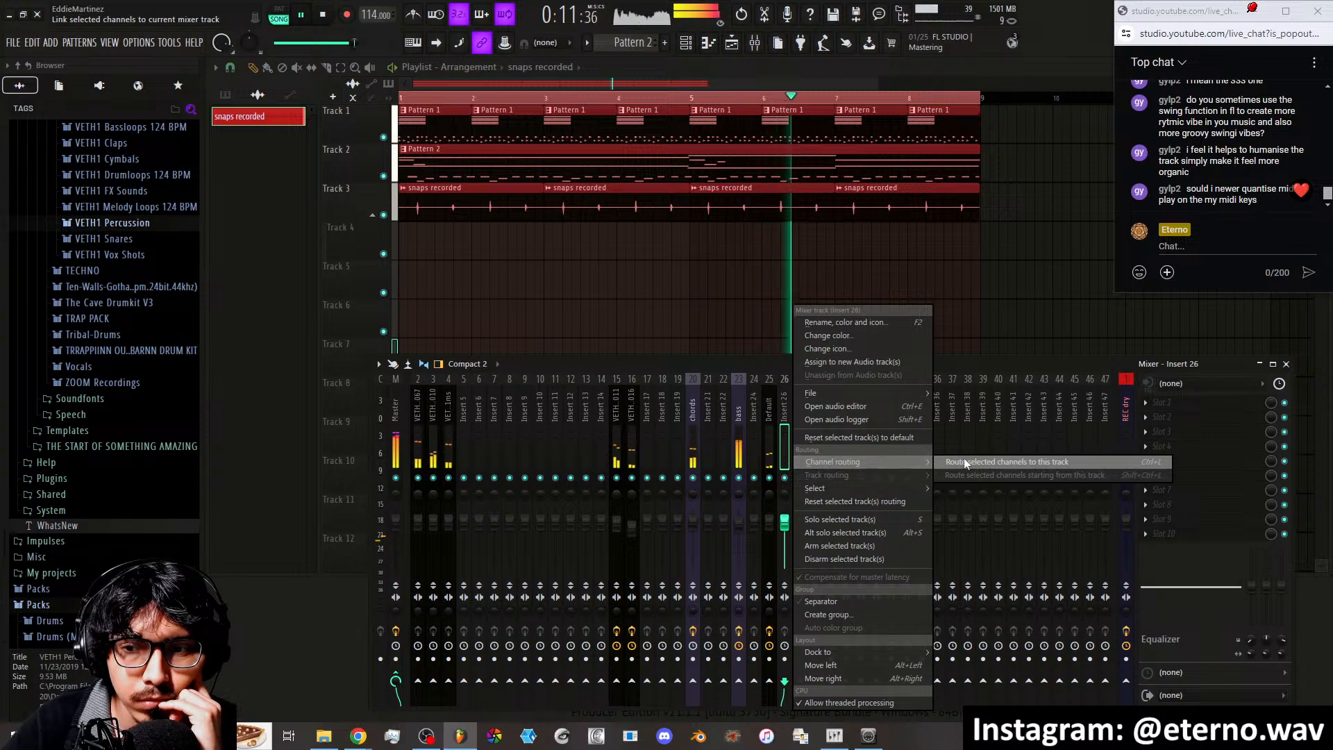
click(964, 457)
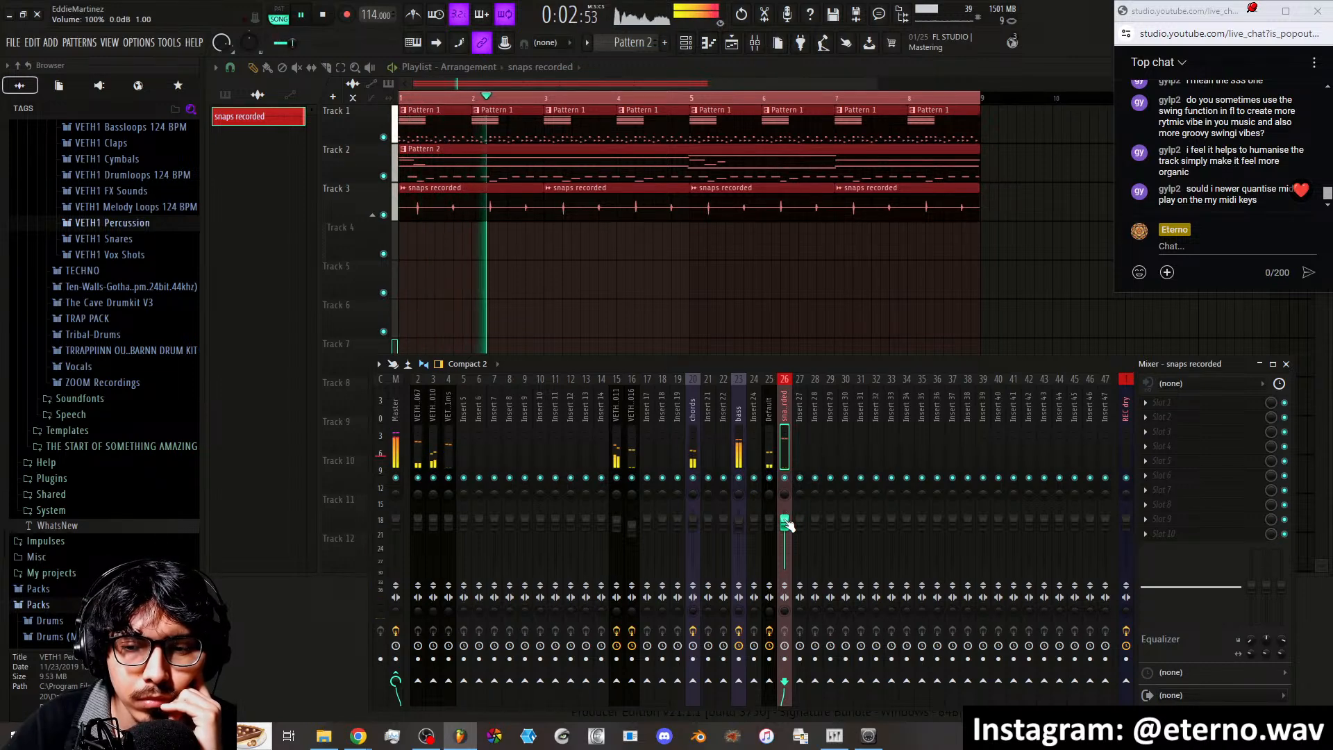
ctrl+click(522, 263)
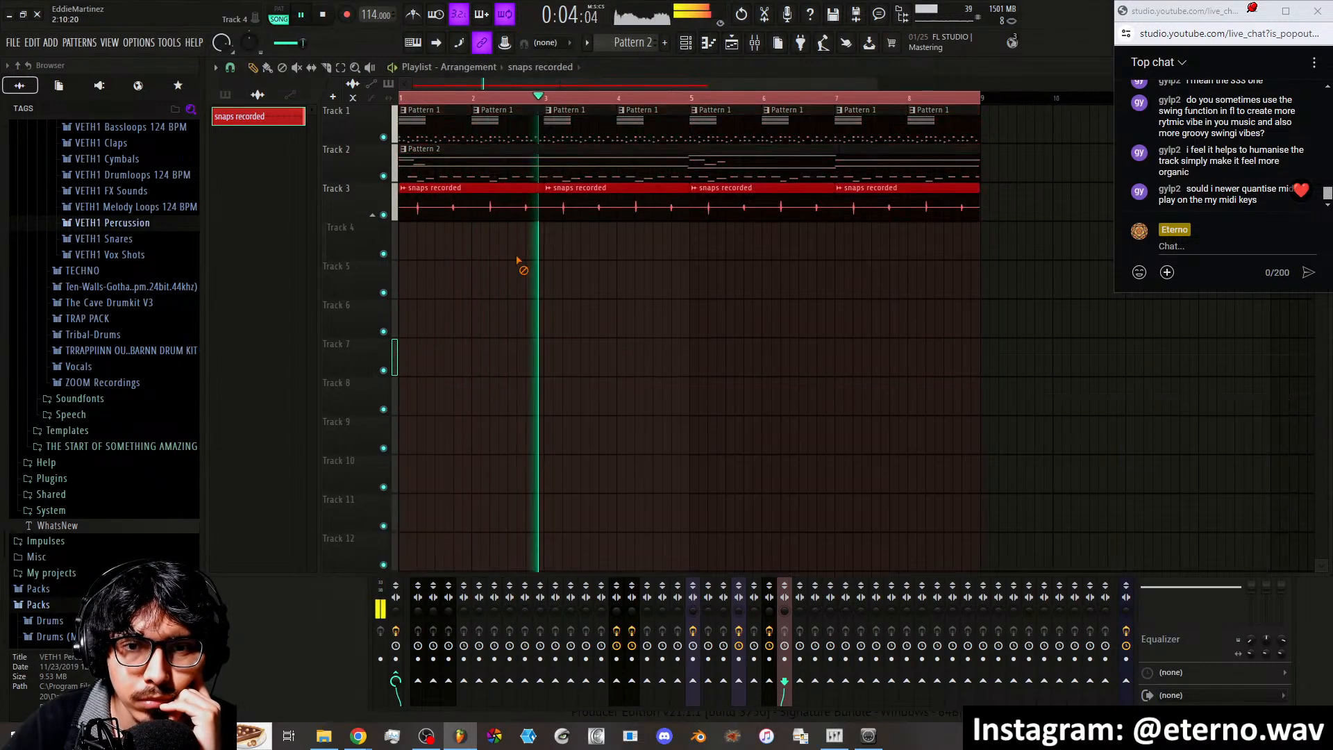
Lower the snaps recorded channel's volume to 68% in its clip settings
double_click(491, 194)
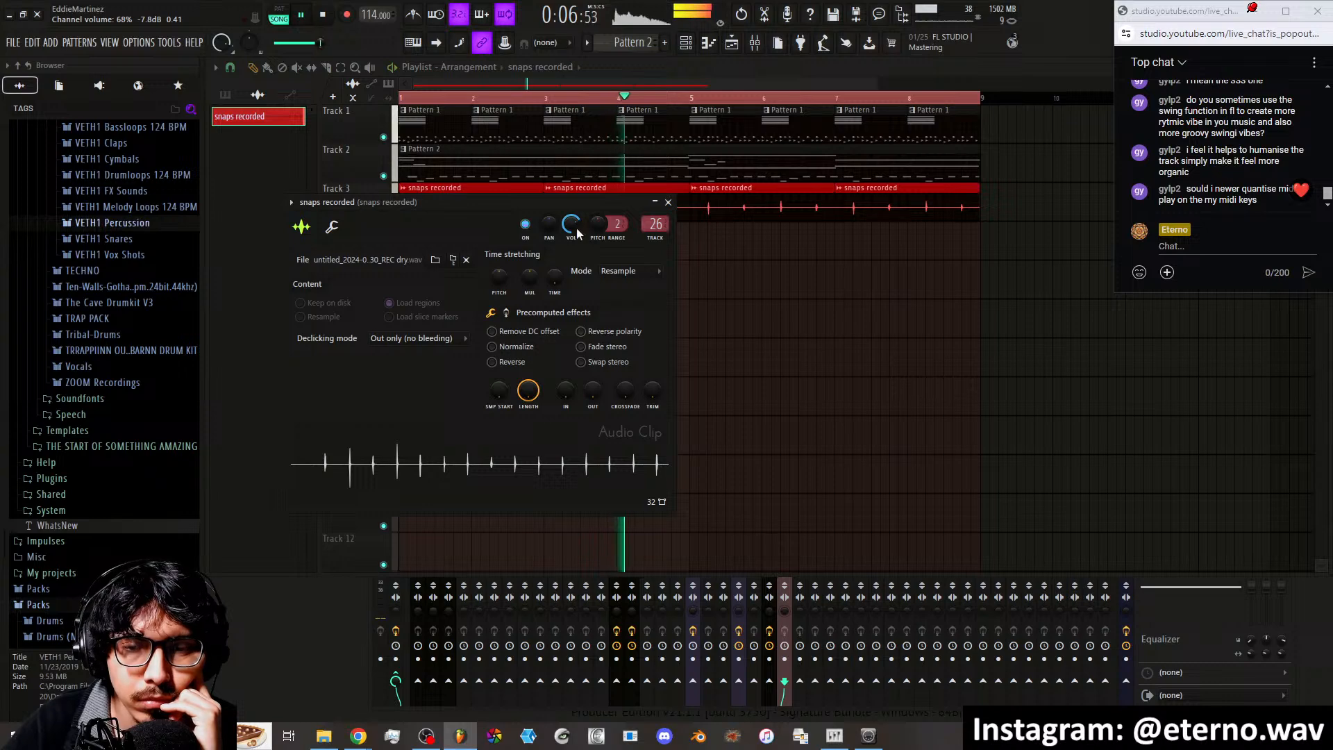
click(668, 202)
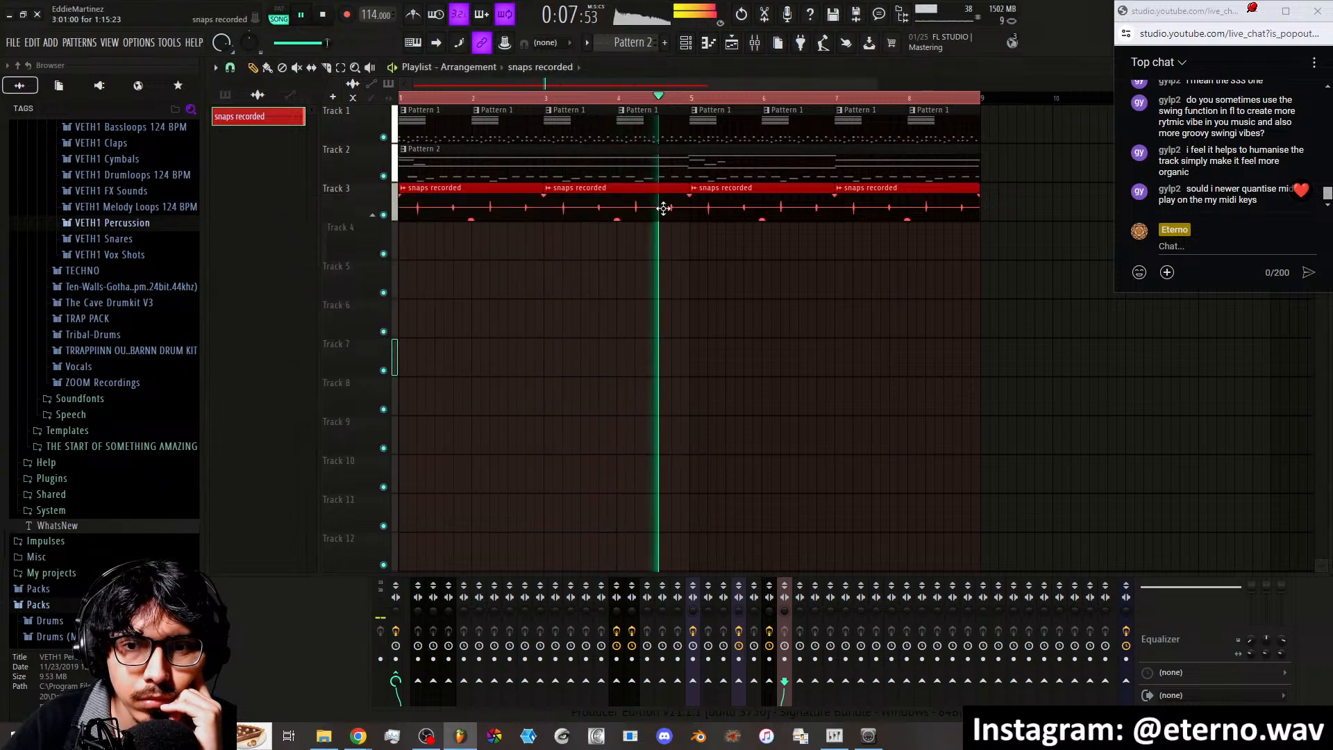
Load the REVERB mixer track state on Insert 40
click(380, 611)
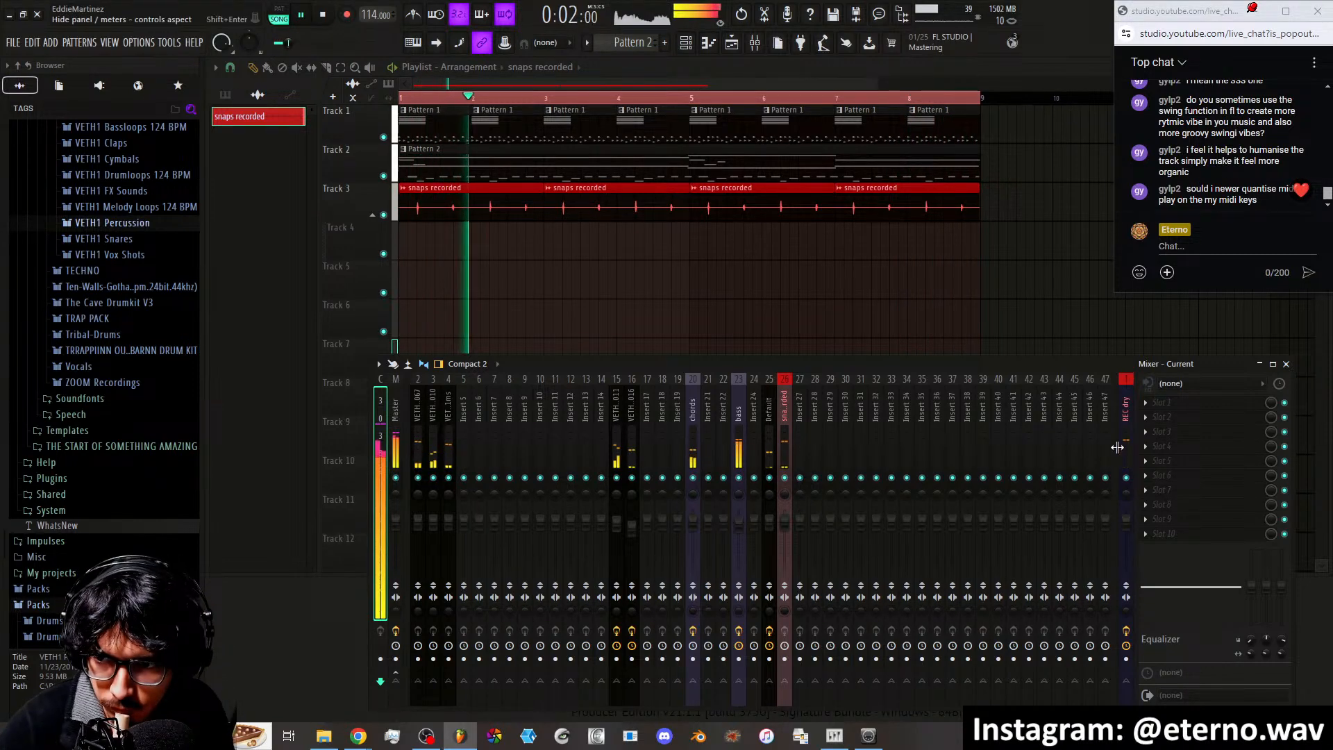
right_click(1002, 432)
mouse_move(1045, 394)
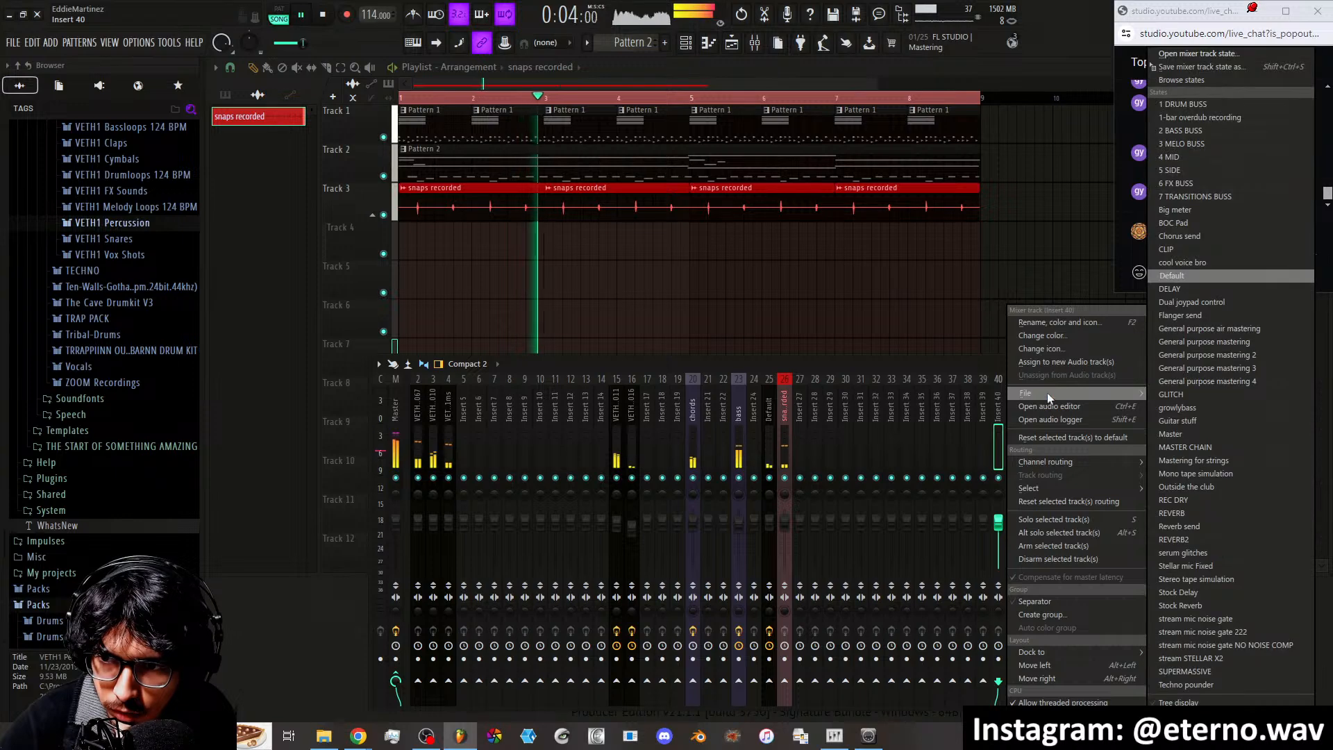
click(1209, 514)
Load the SUPERMASSIVE mixer track state on Insert 41 and send the REC dry track to it
right_click(1014, 437)
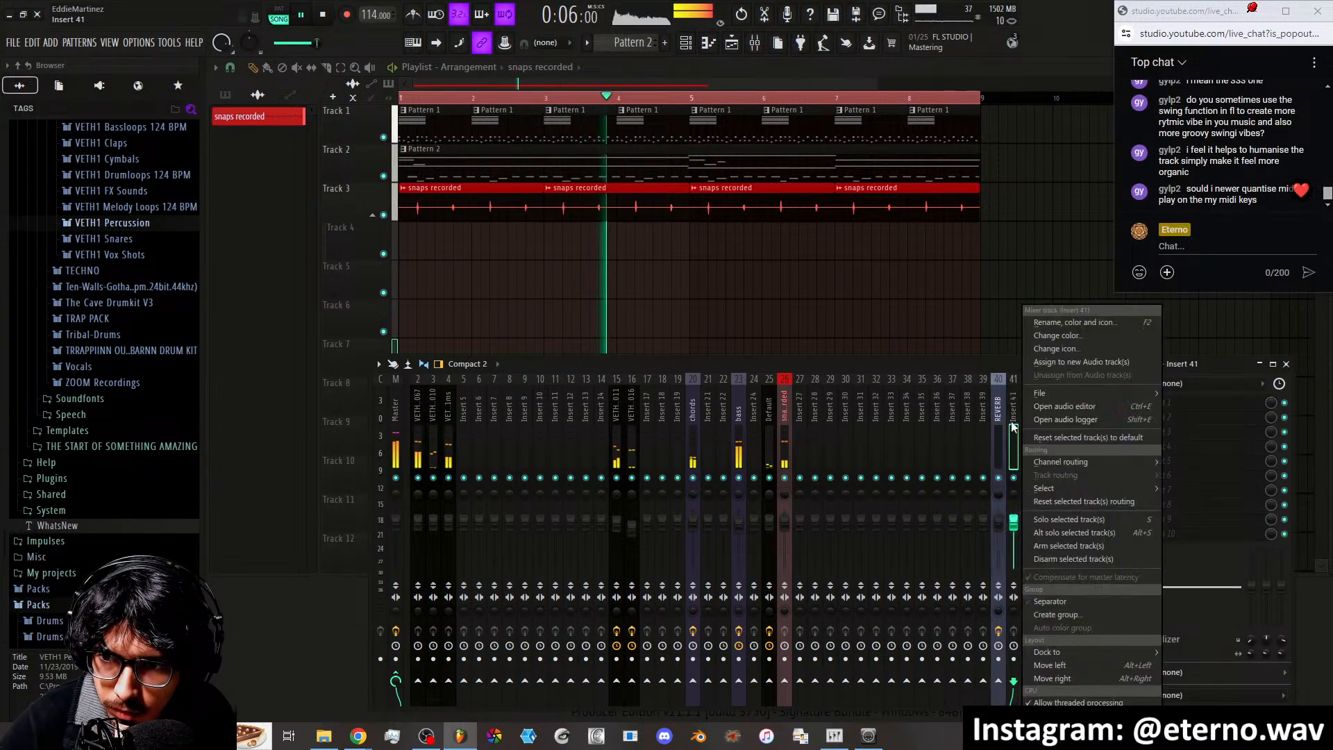
mouse_move(1063, 393)
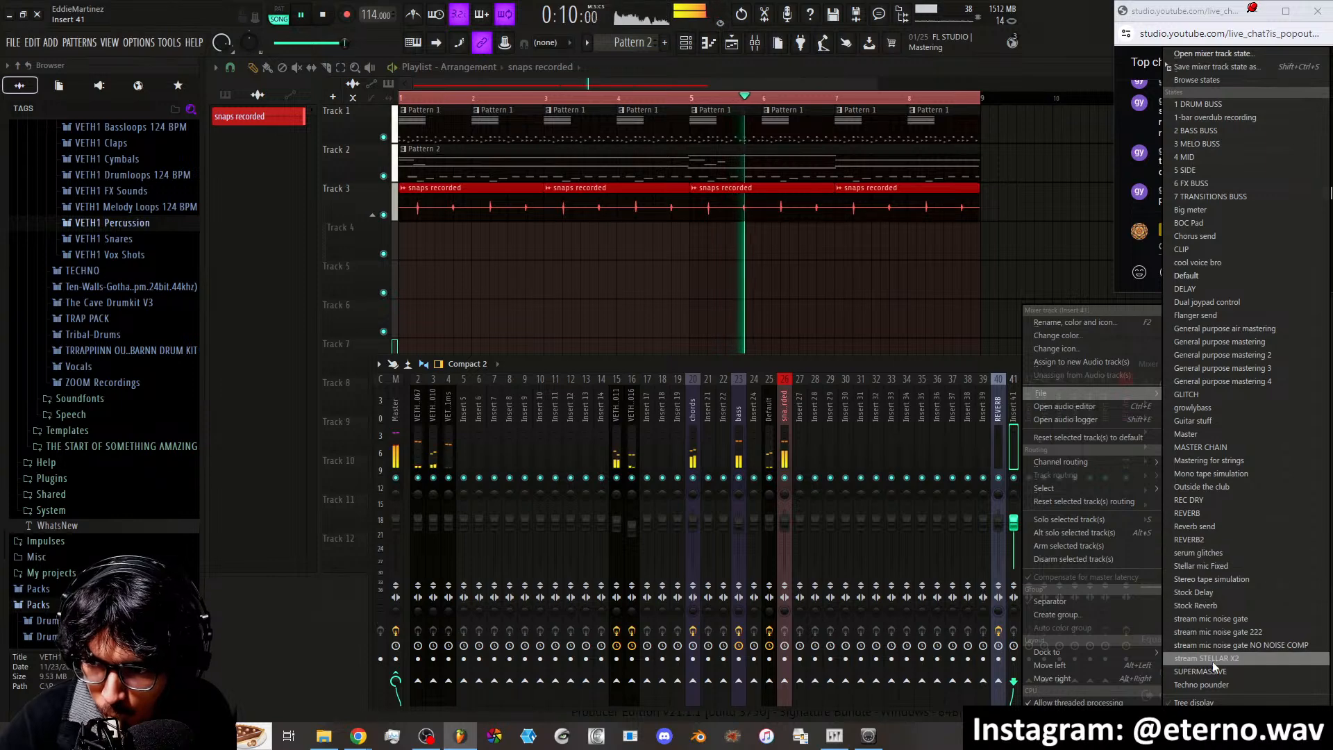
click(1191, 670)
click(1126, 440)
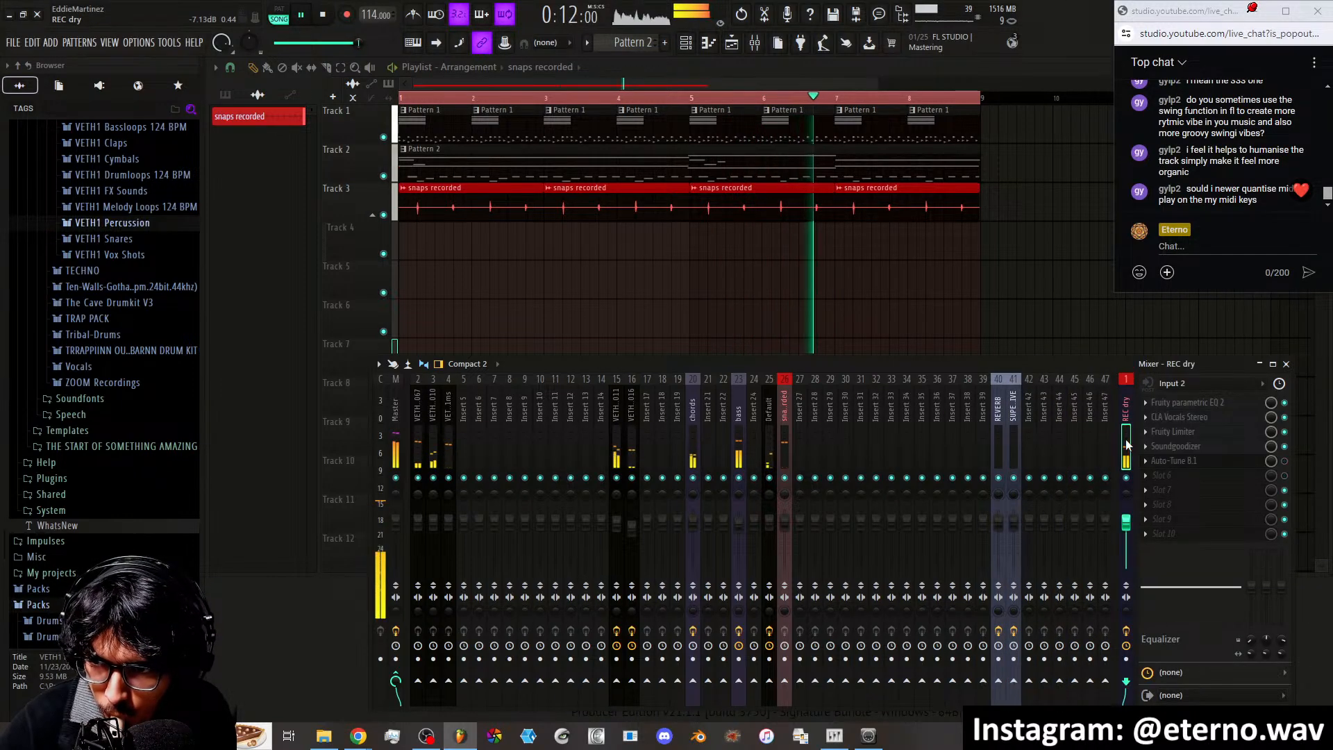
click(1014, 680)
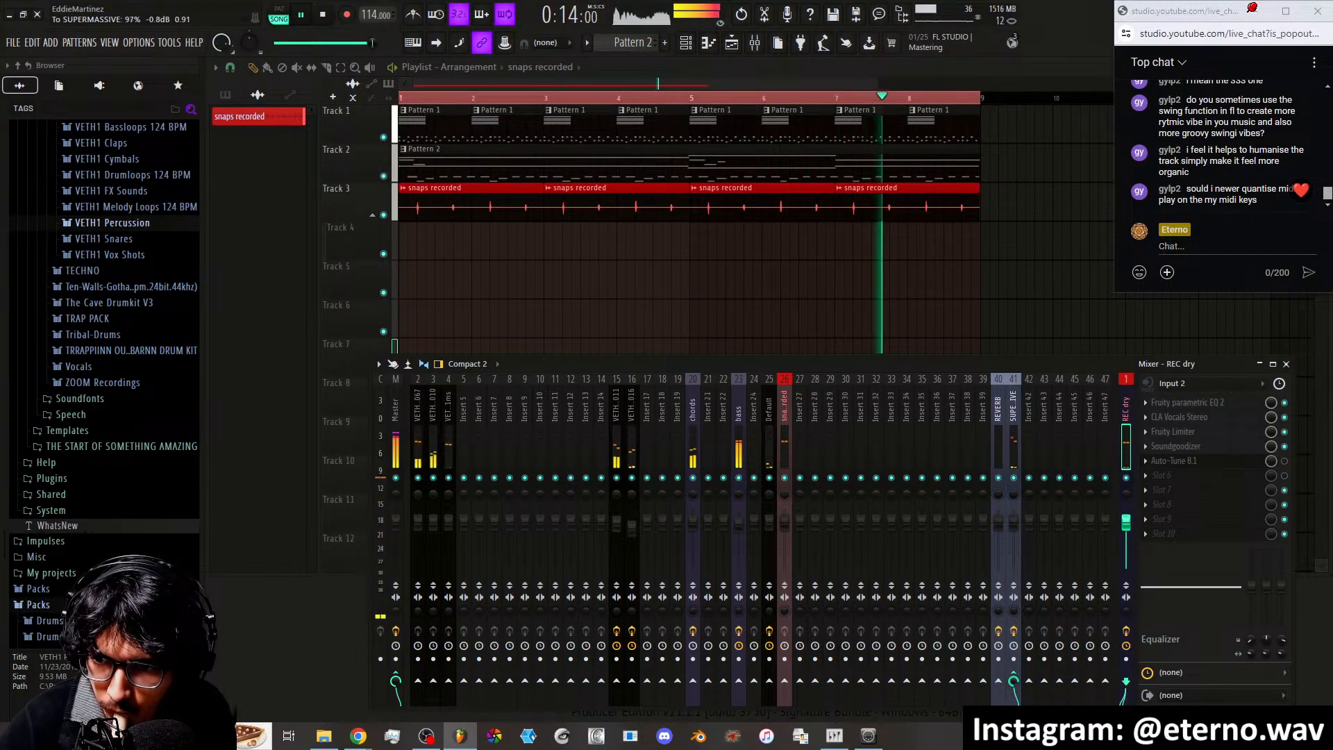
Try out ValhallaSupermassive's Mix on the SUPERMASSIVE track and raise its Warp to 10.6%
click(1018, 432)
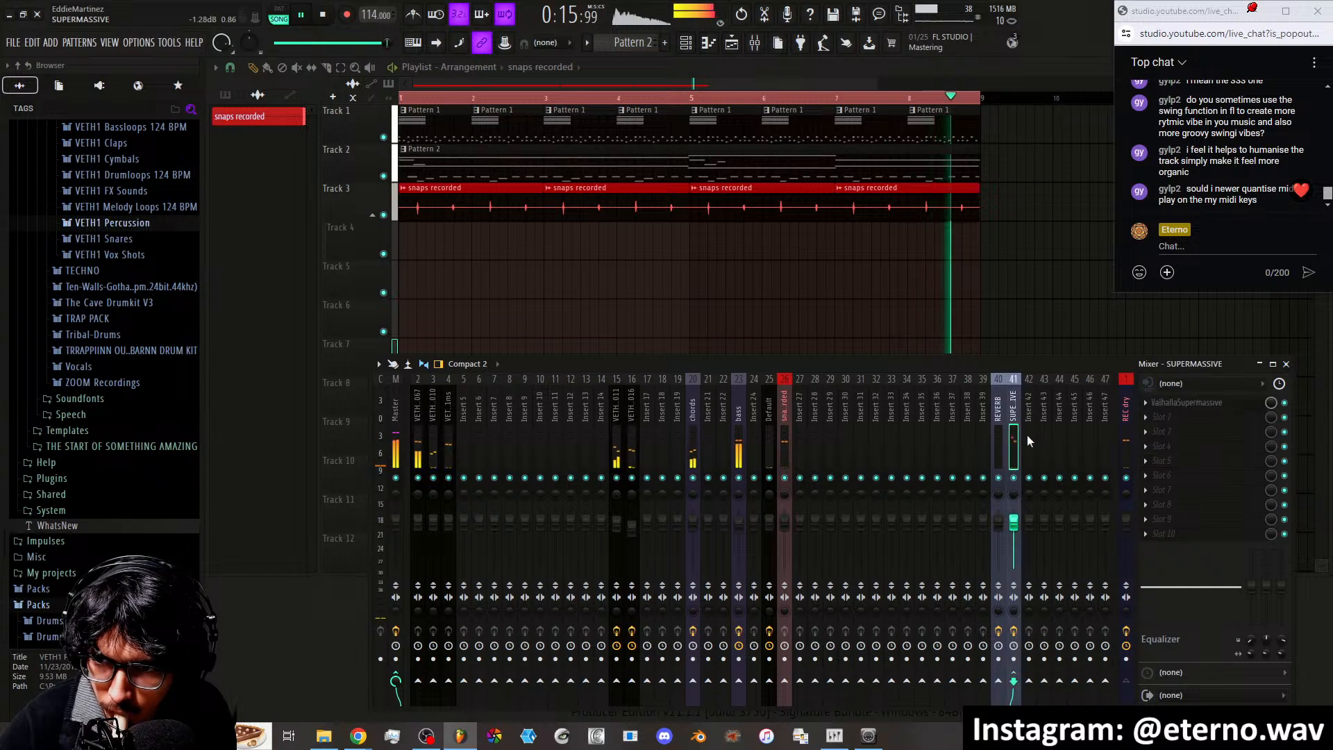
click(1179, 404)
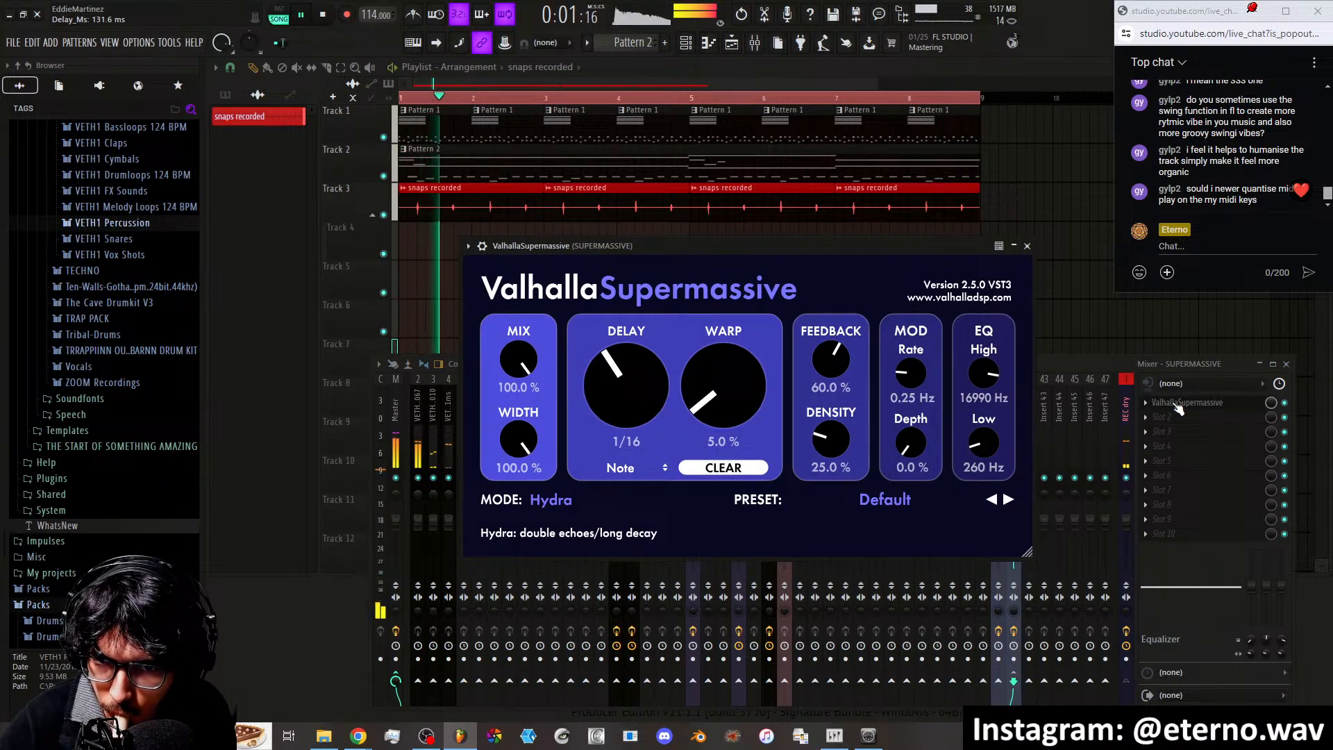
click(1179, 405)
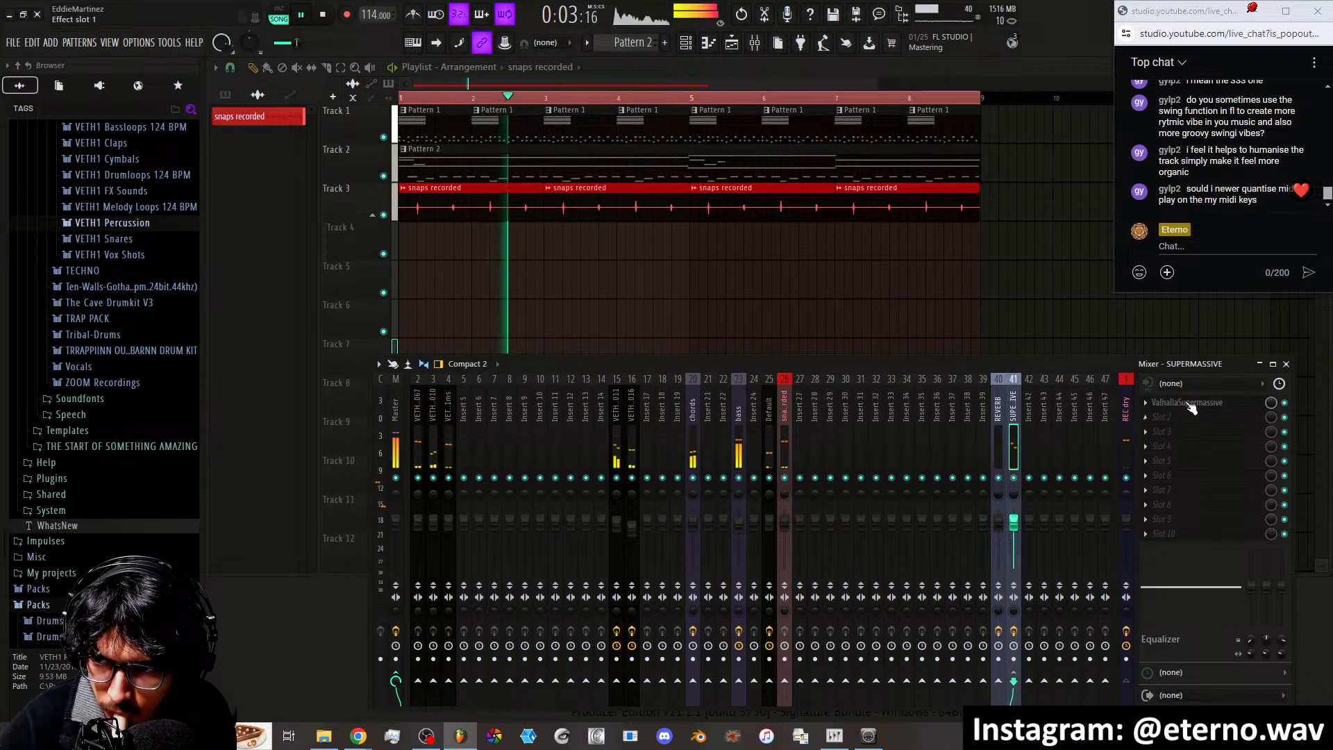
click(1178, 403)
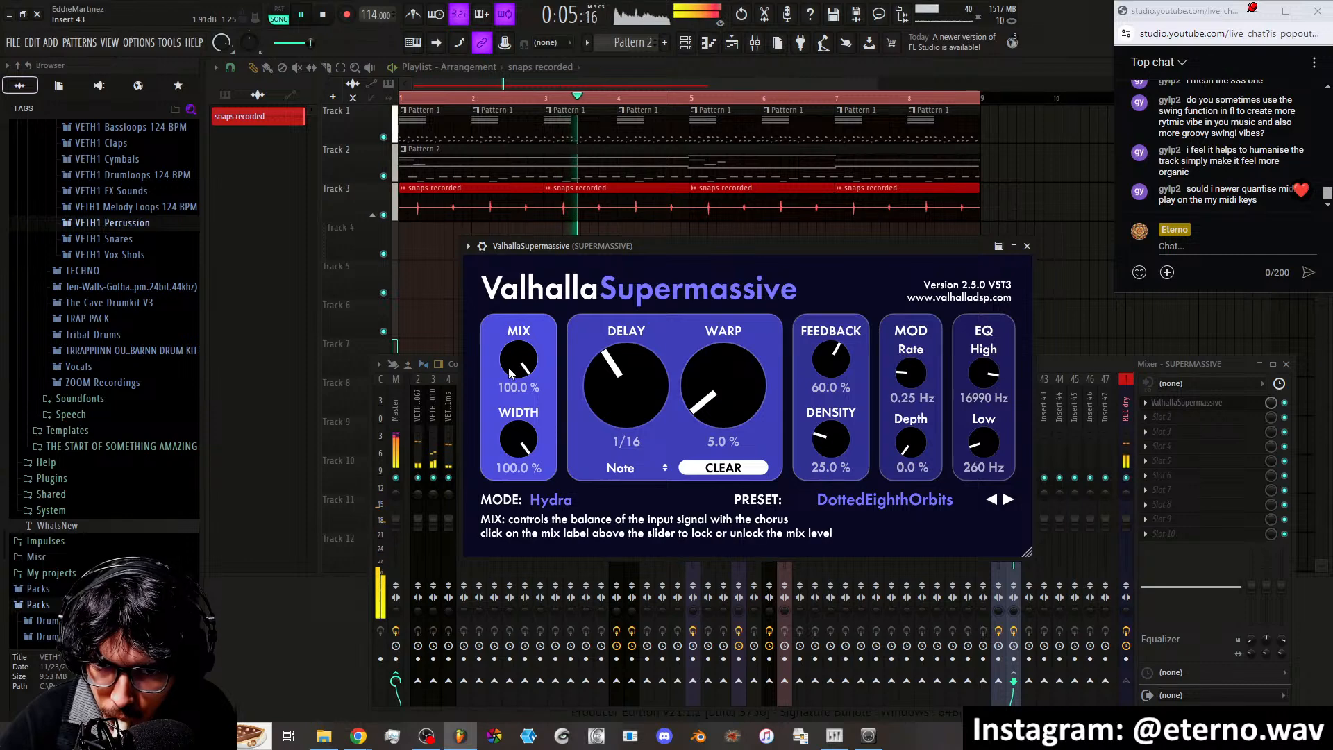
drag(512, 371, 512, 580)
drag(515, 368, 518, 174)
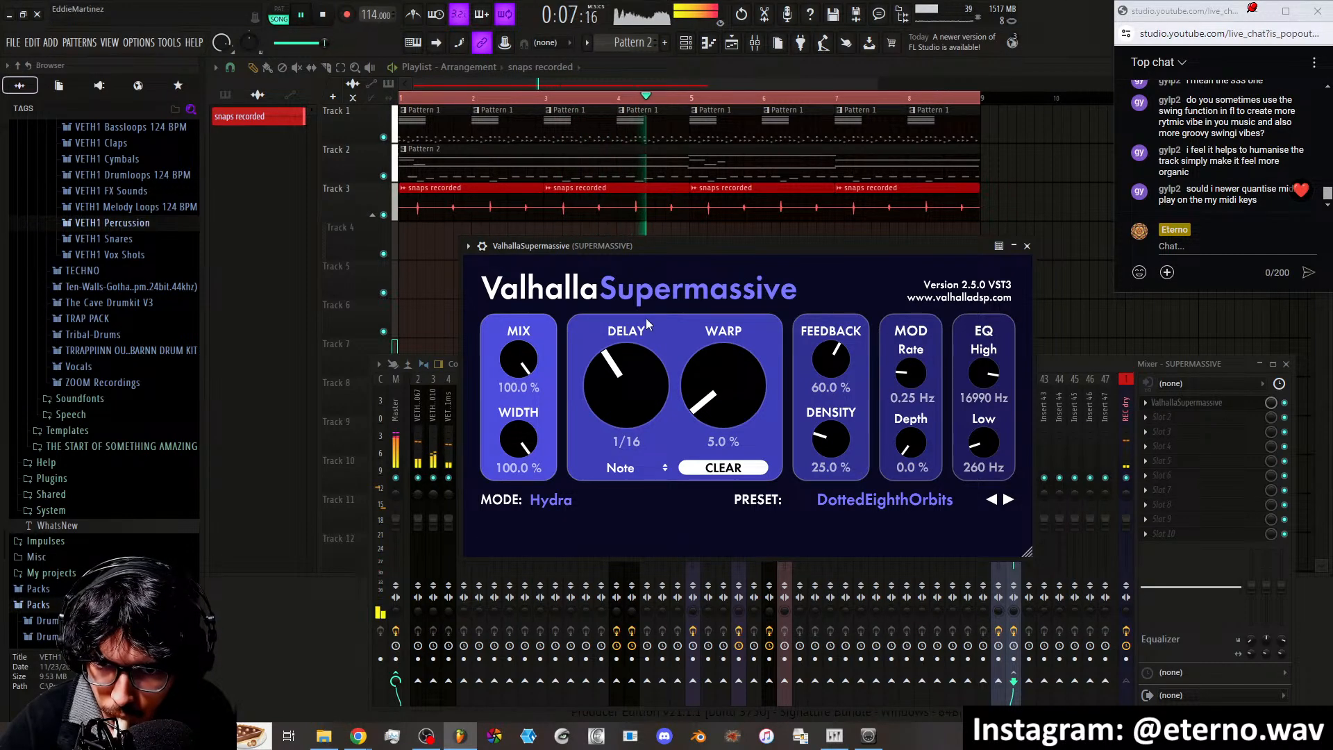
drag(707, 356, 706, 344)
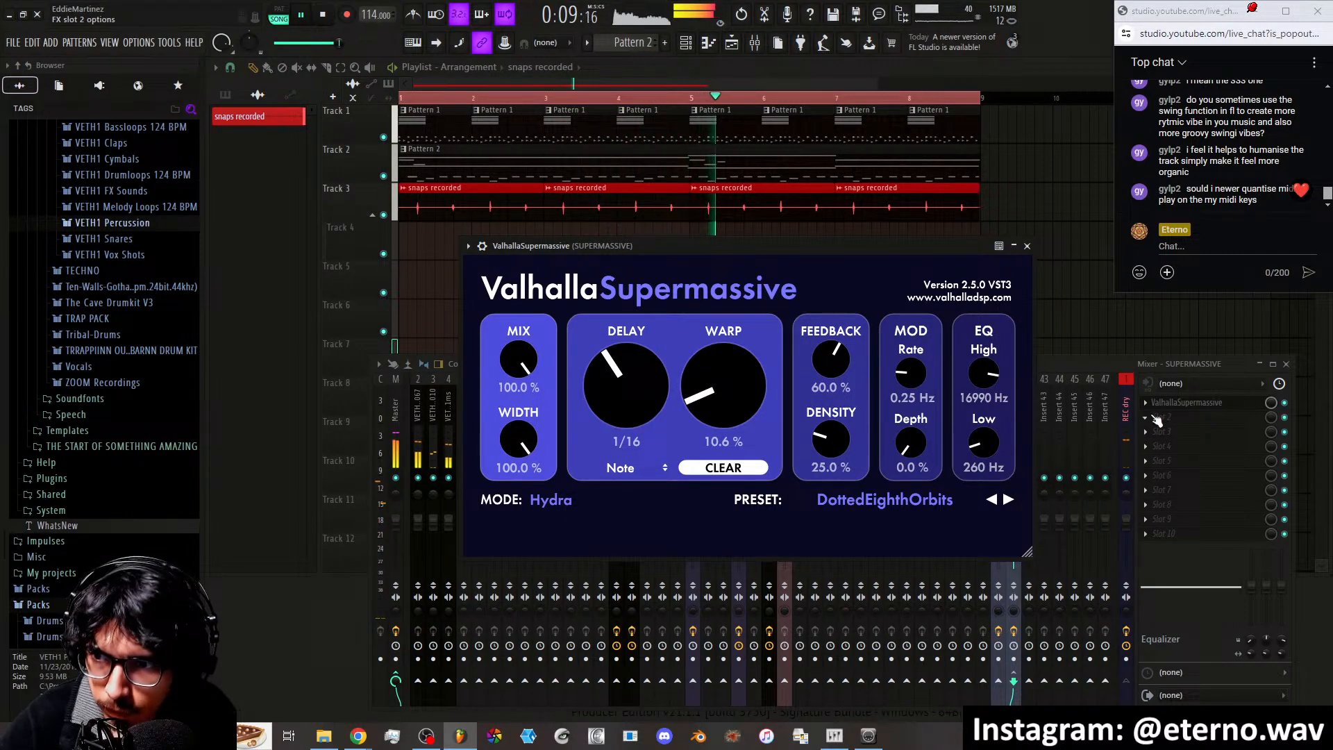
Try to replace the effect in the SUPERMASSIVE track's first slot with ValhallaSupermassive from the Delay reverb plugins
click(1156, 415)
mouse_move(1167, 410)
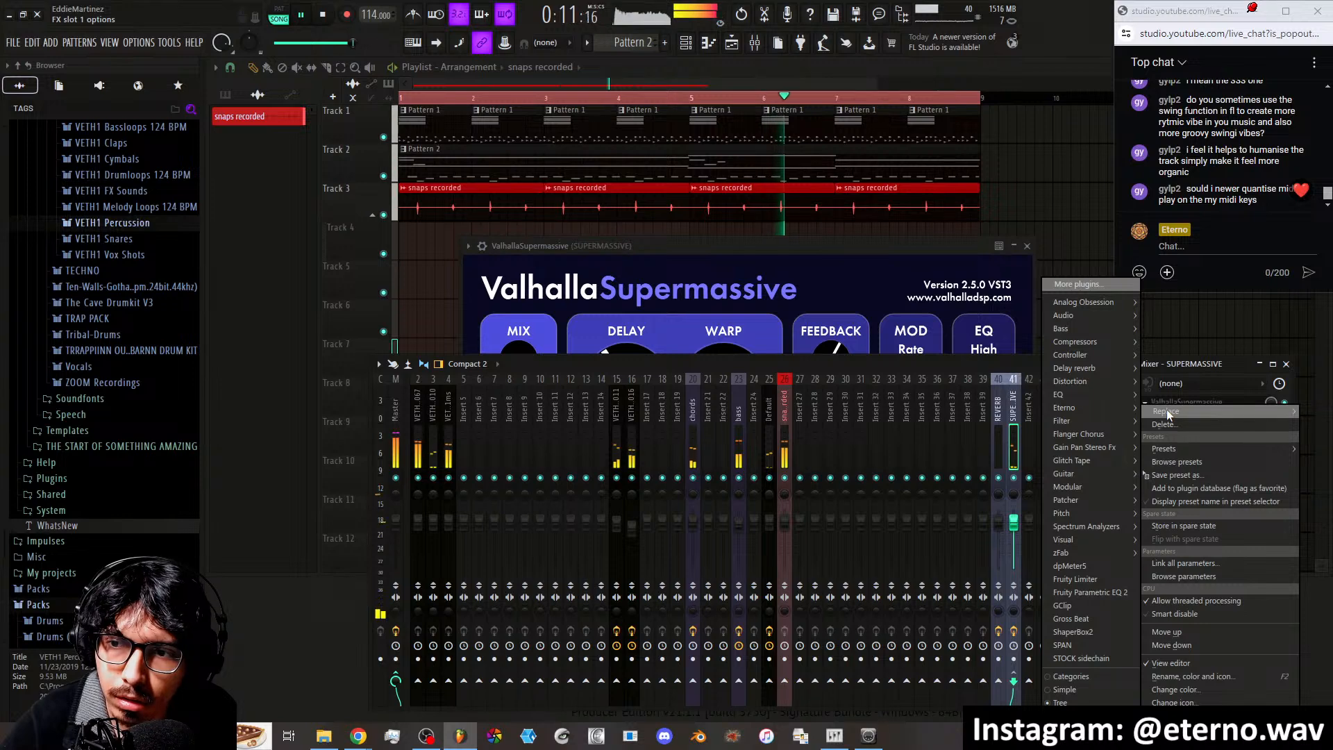
mouse_move(1095, 366)
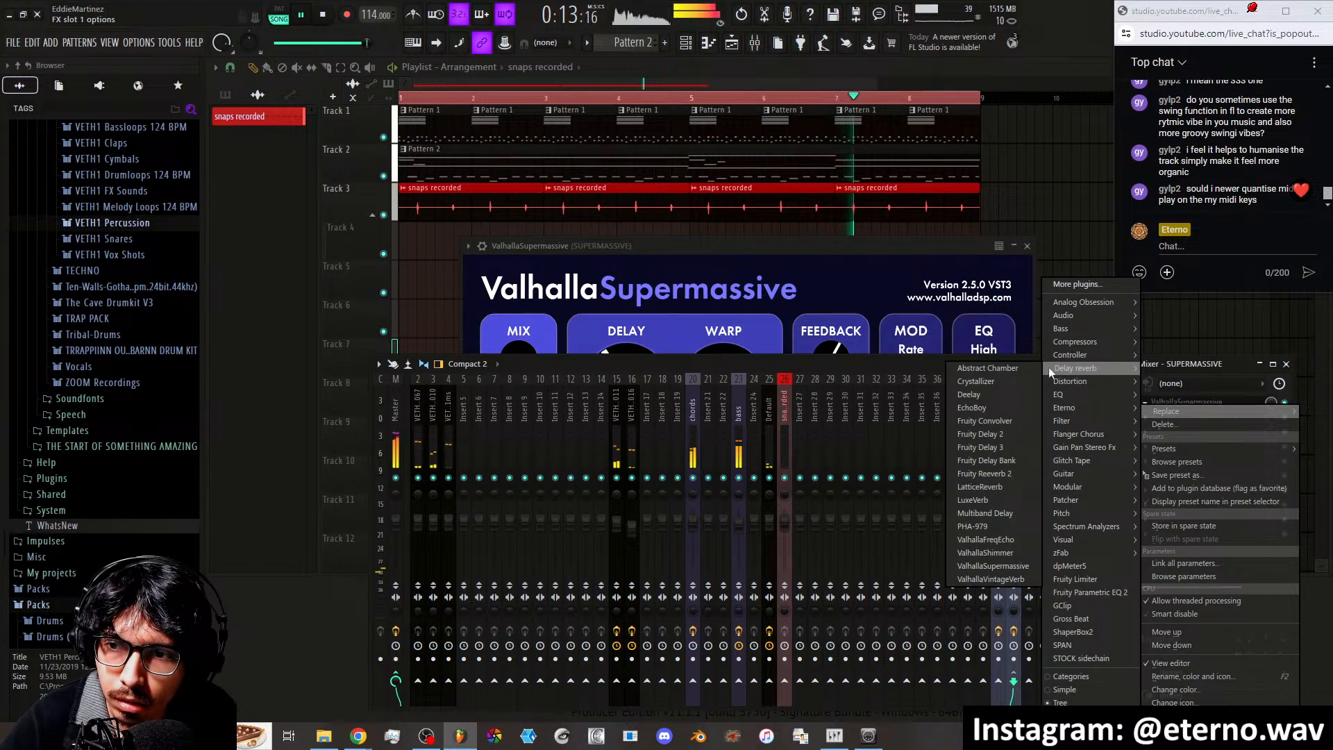
click(994, 564)
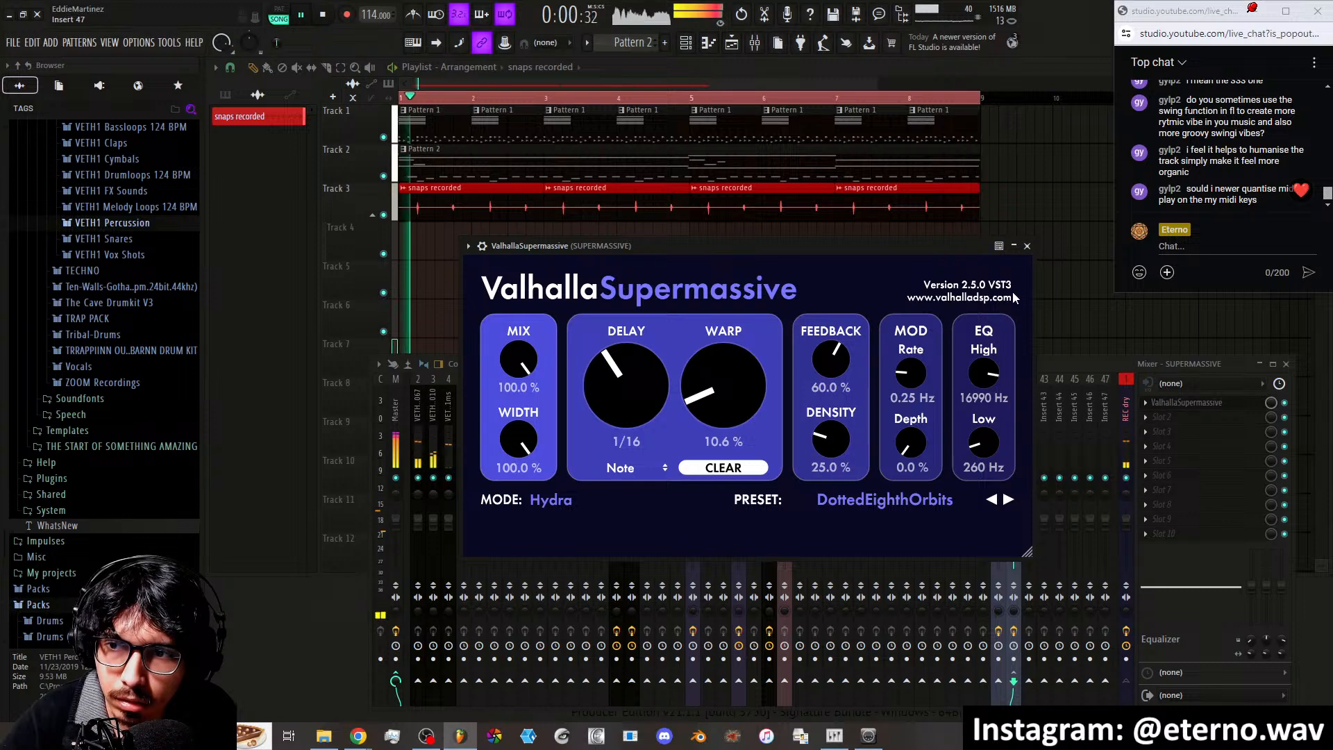
Reopen ValhallaSupermassive and set its Warp to 51.8% and its Mix to 80.4%
click(1028, 246)
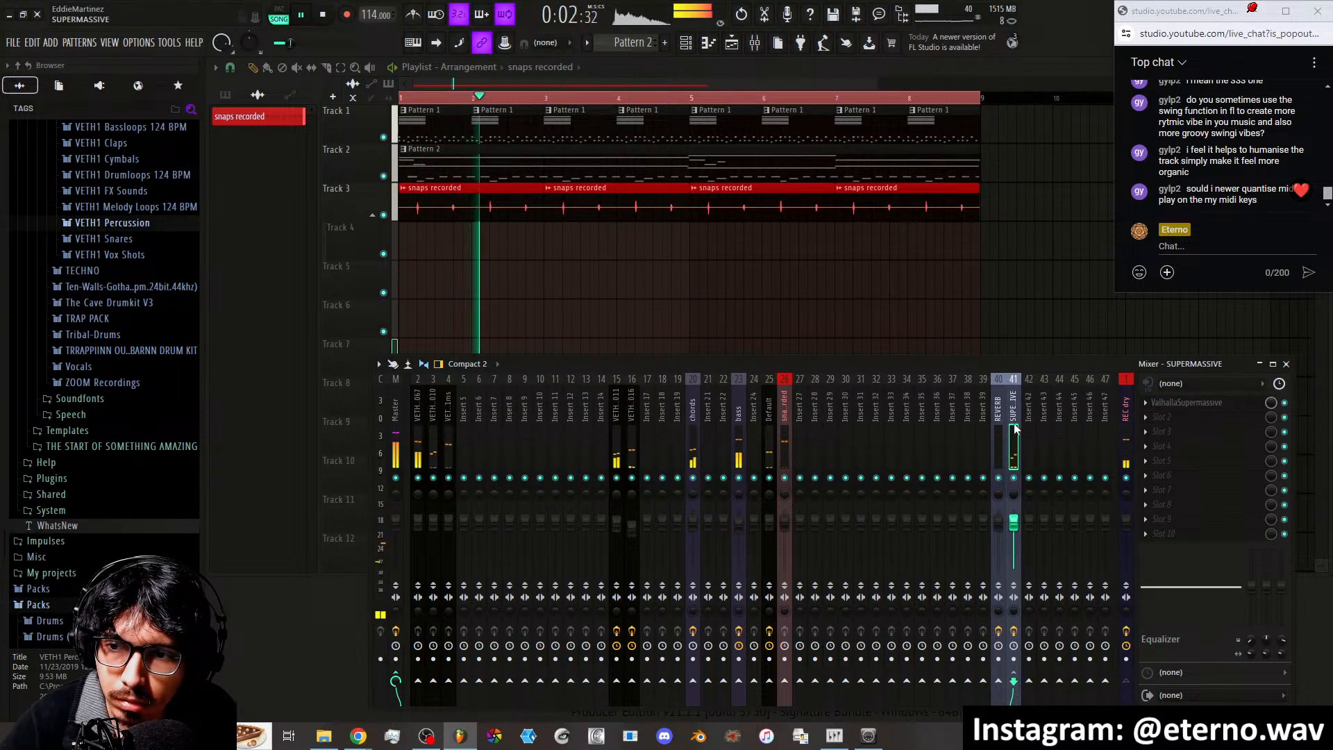
click(1187, 402)
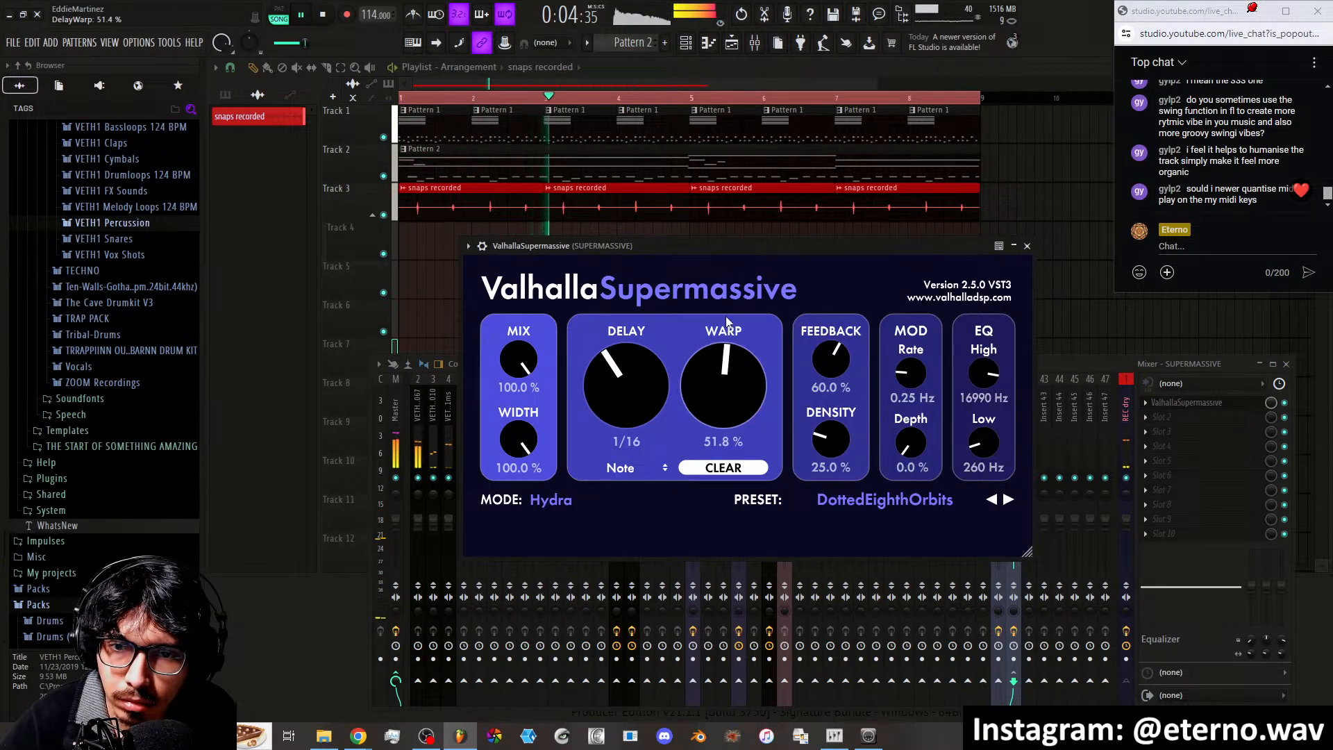
drag(518, 360, 519, 378)
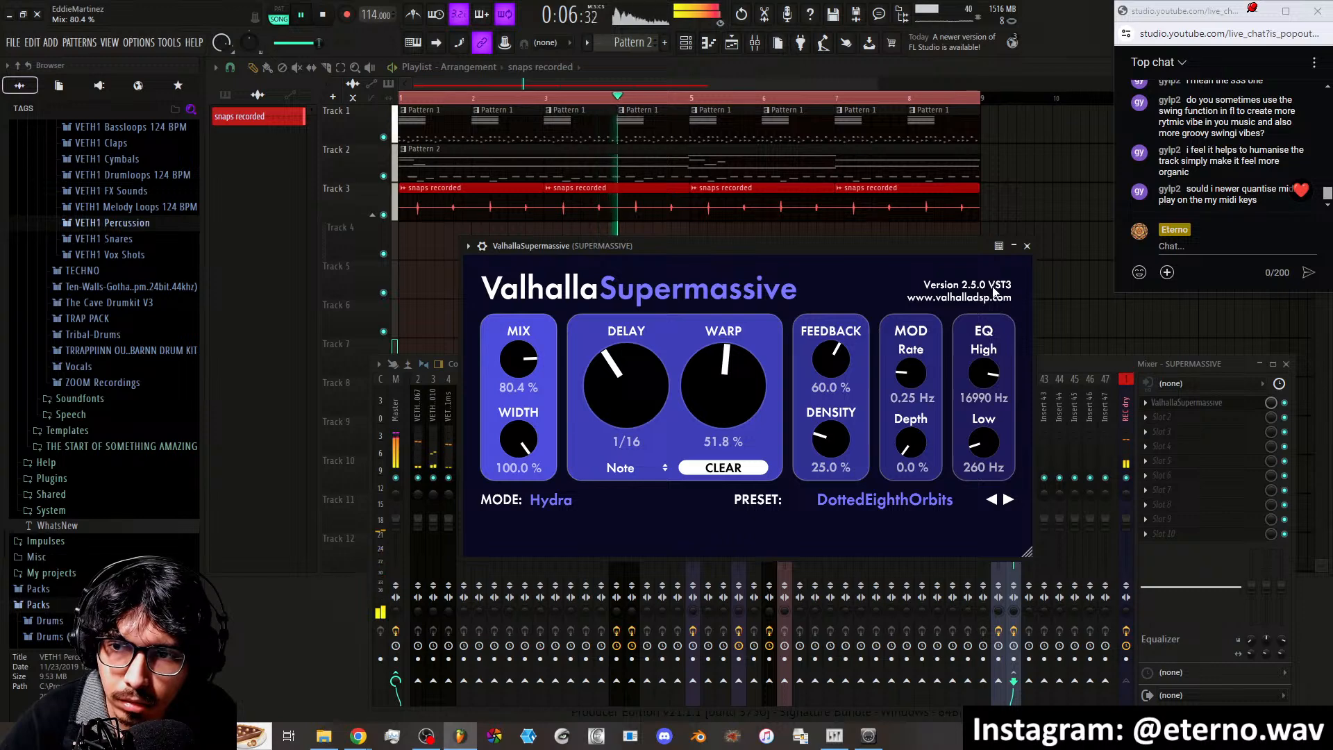
Replace ValhallaSupermassive with the HYPNOTiK effect in the SUPERMASSIVE track's first slot and turn down its Wet level
click(1146, 403)
click(1163, 424)
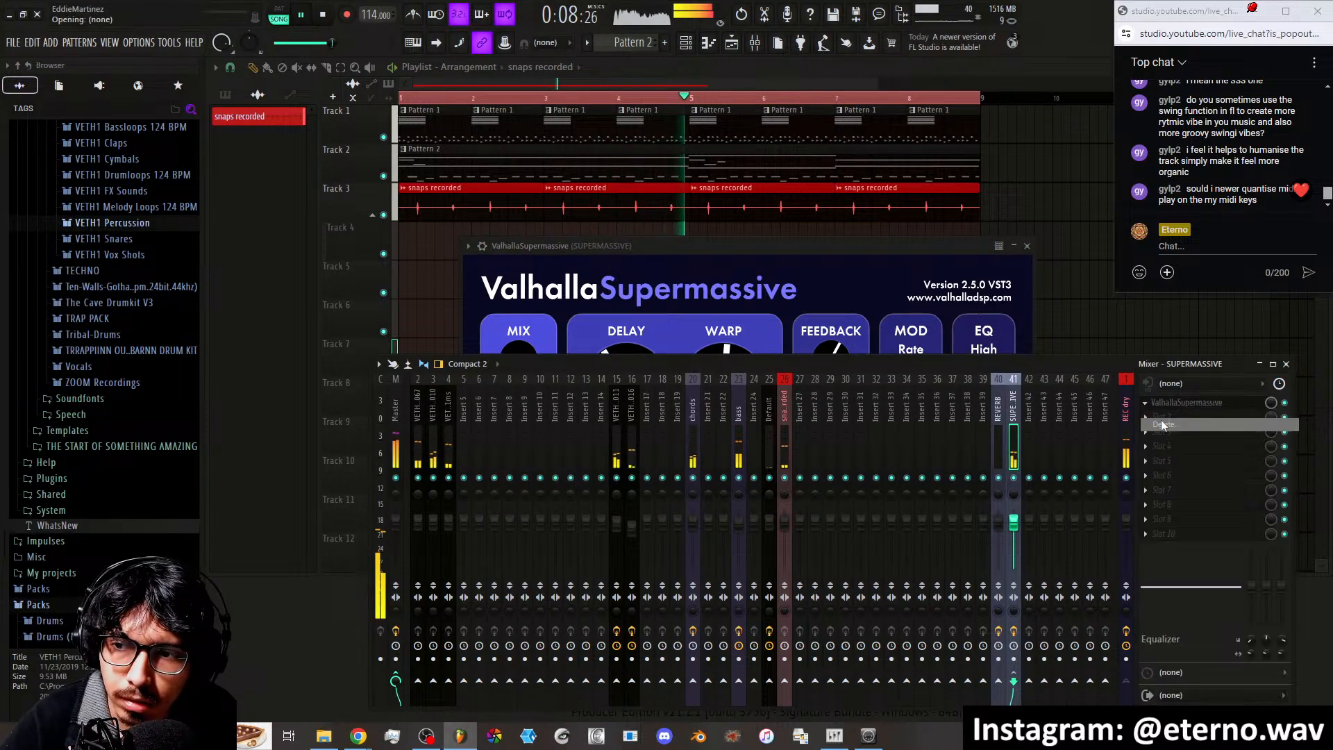
click(1145, 402)
mouse_move(1106, 366)
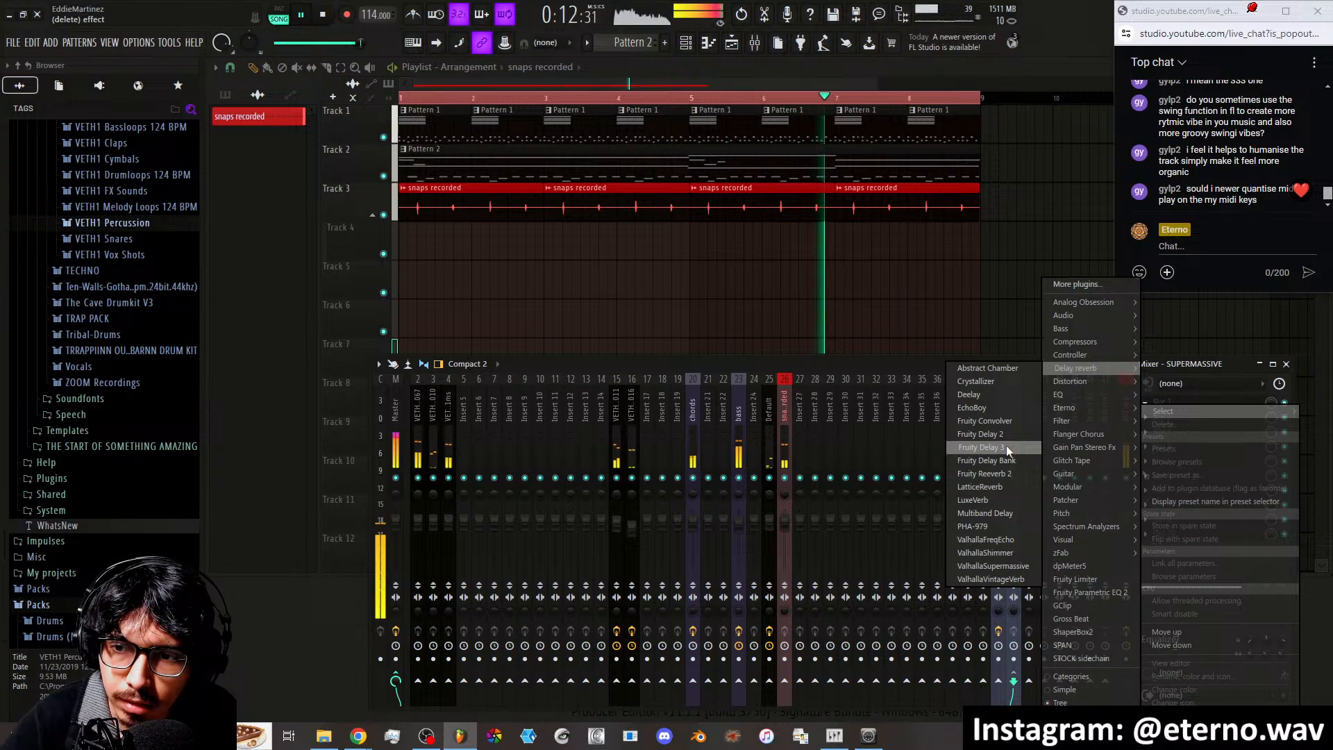
mouse_move(1064, 409)
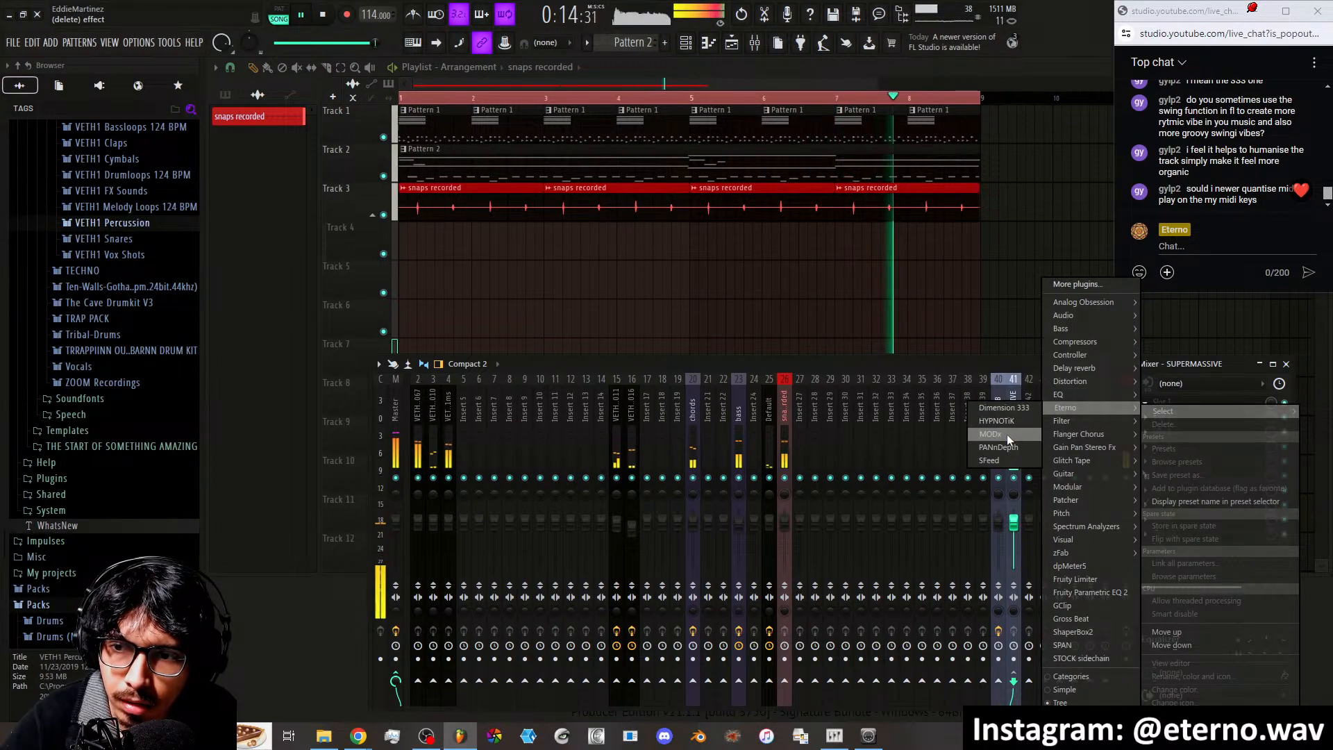
click(1010, 422)
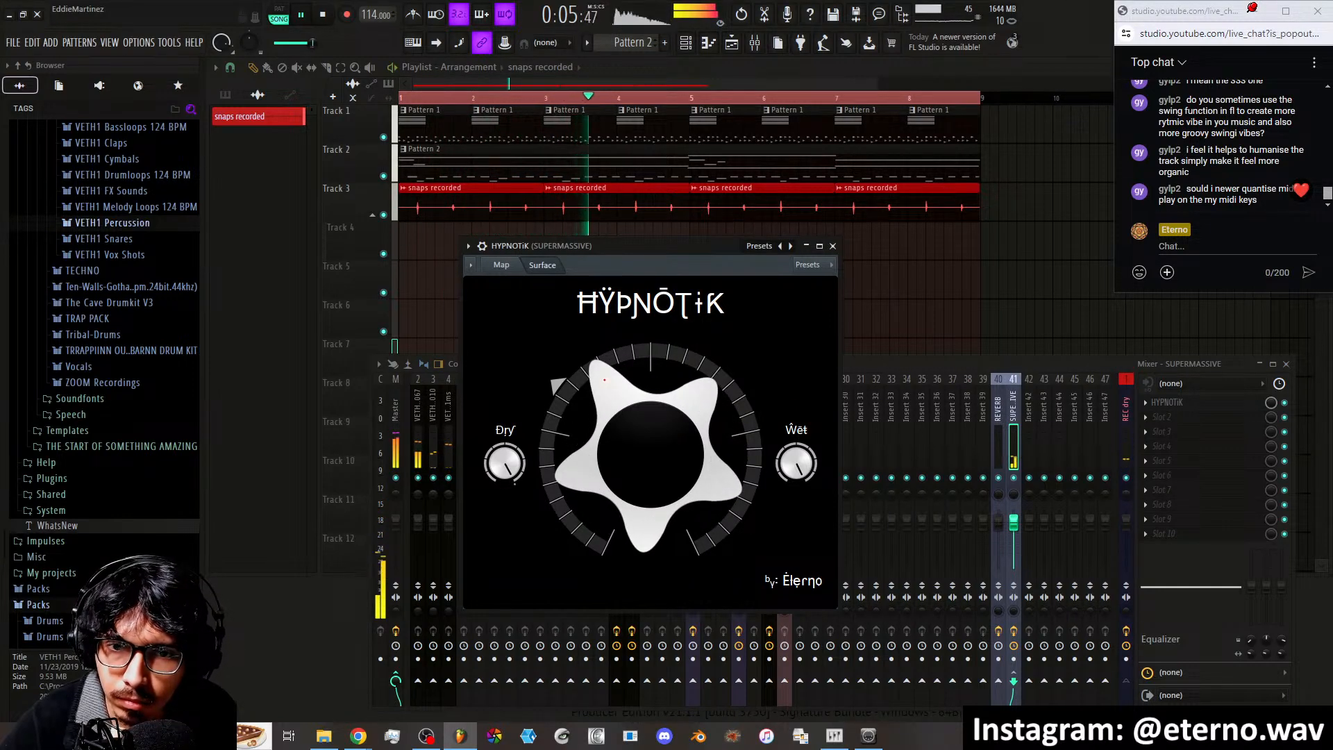
drag(793, 463, 792, 486)
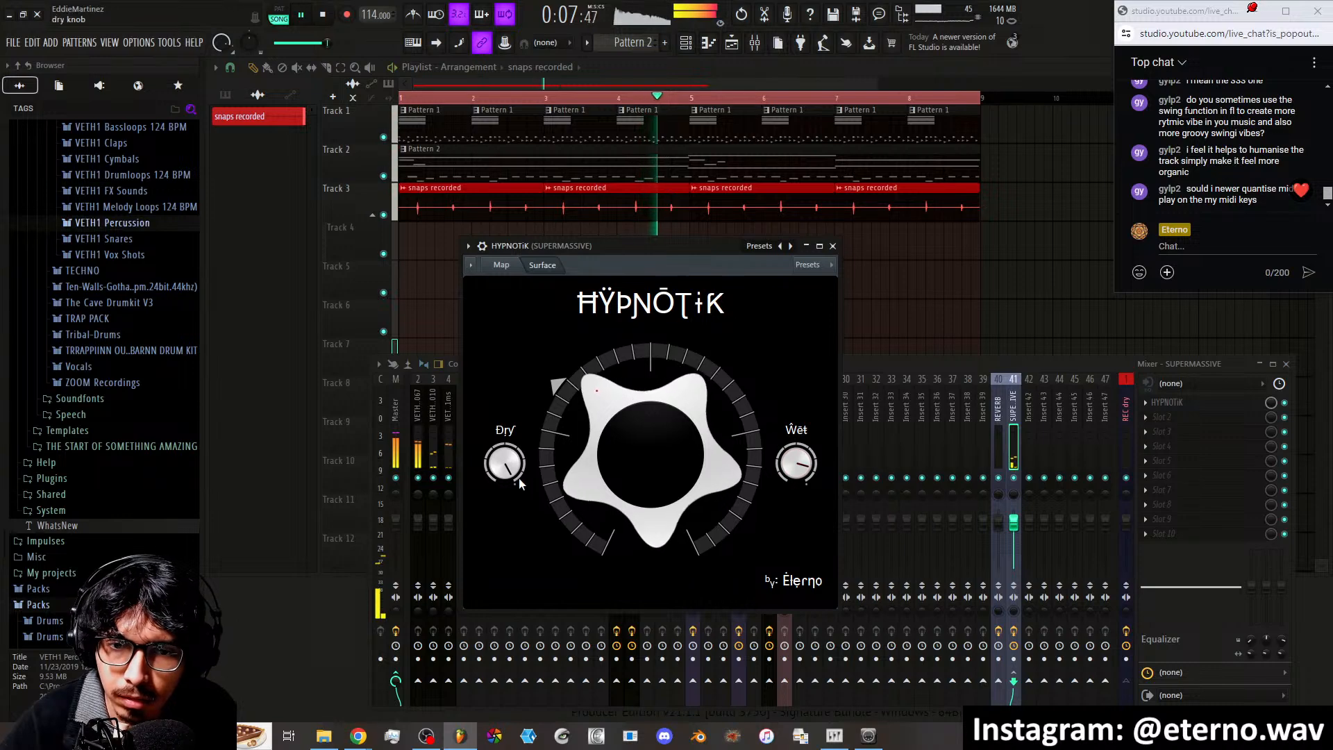
Turn down HYPNOTiK's Dry level on the SUPERMASSIVE track and route the REC dry track to the REVERB track
drag(505, 464, 505, 548)
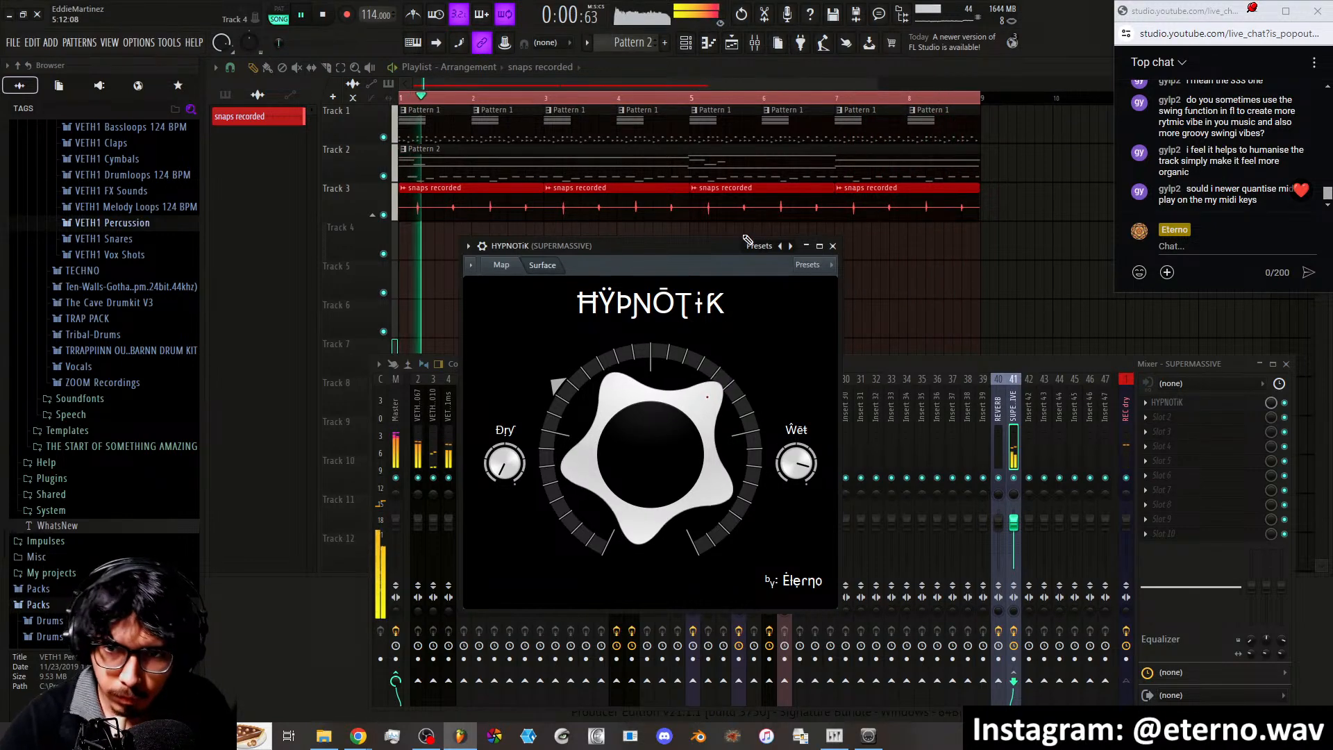
click(833, 246)
click(1125, 440)
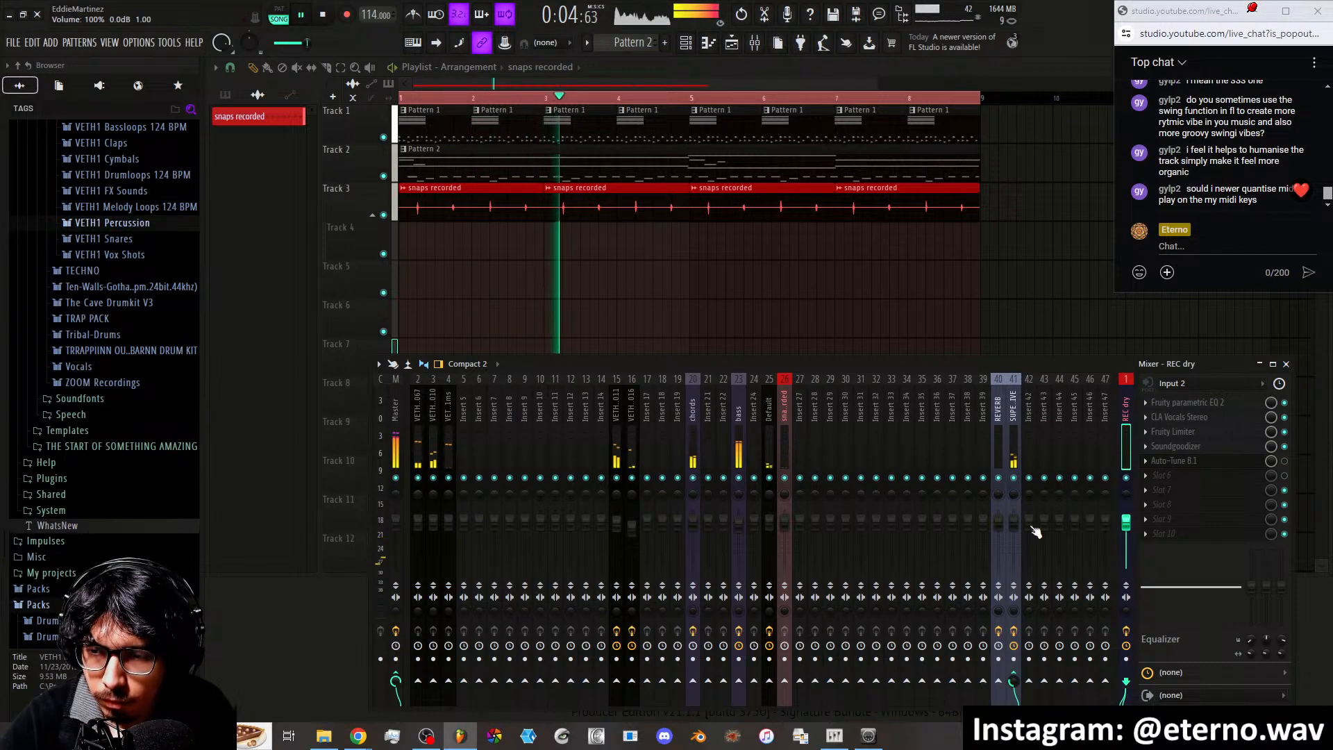
click(999, 681)
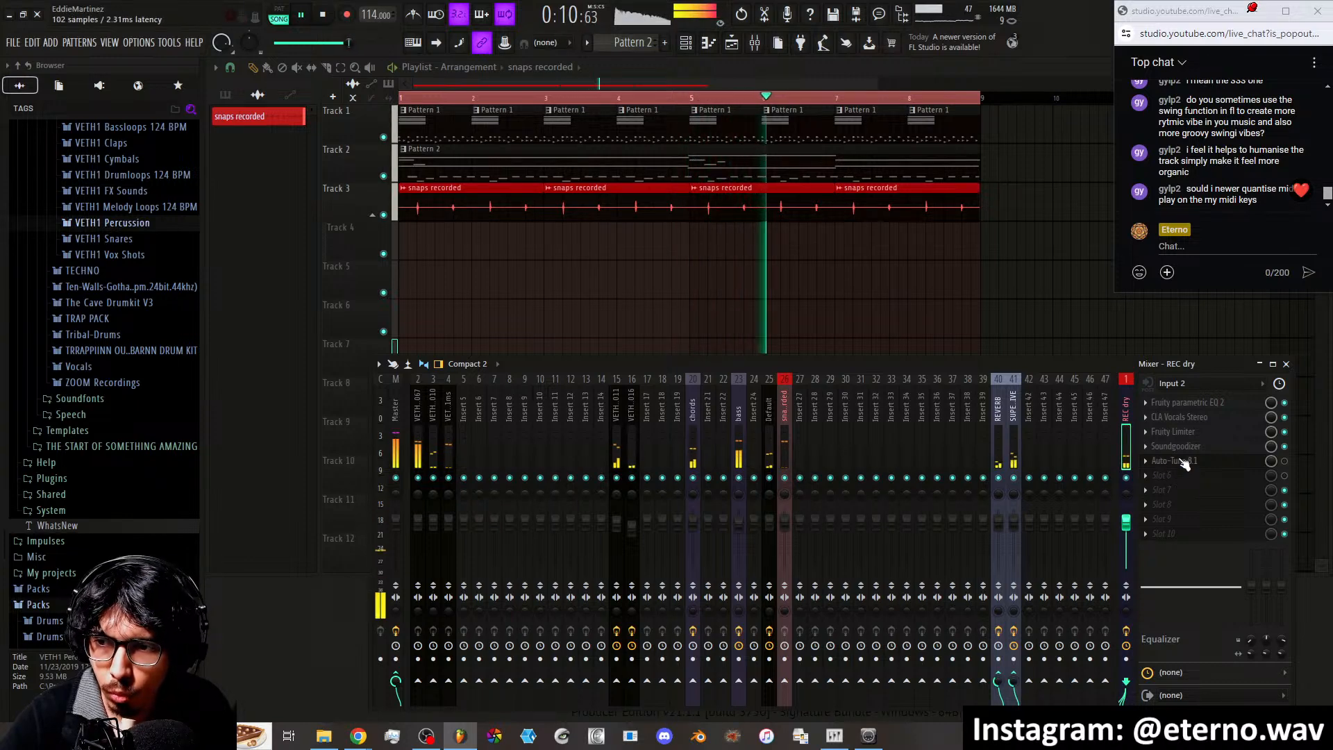
Enable Auto-Tune 8.1 on the REC dry track and set its scale to Chromatic, keeping the key at C
click(1229, 464)
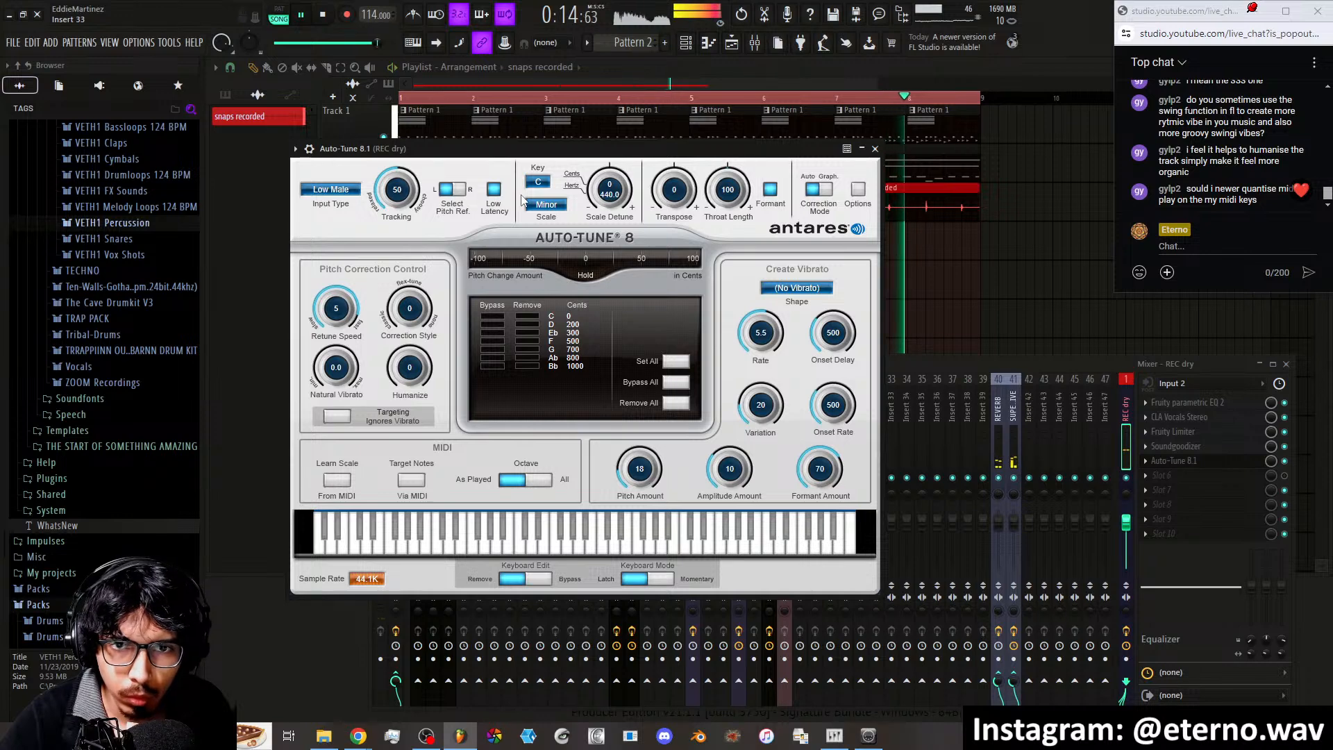
click(540, 184)
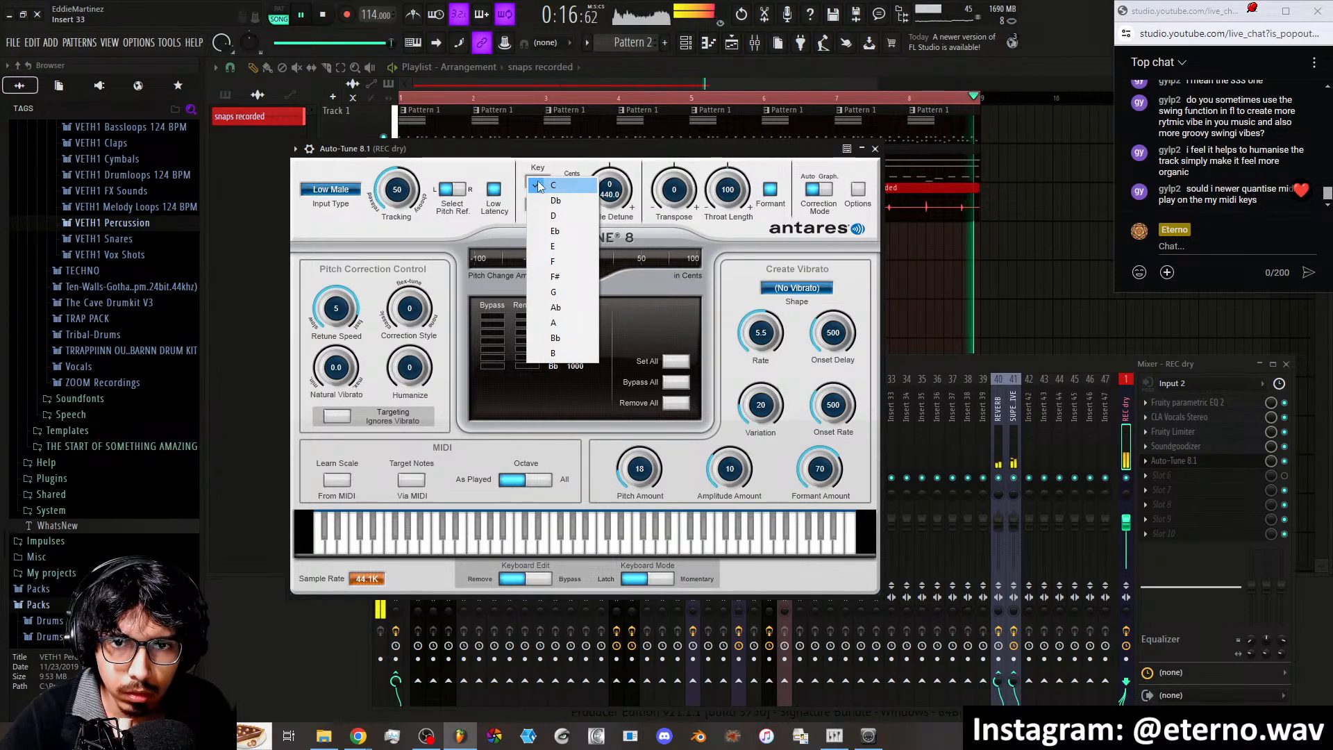
click(540, 182)
click(544, 205)
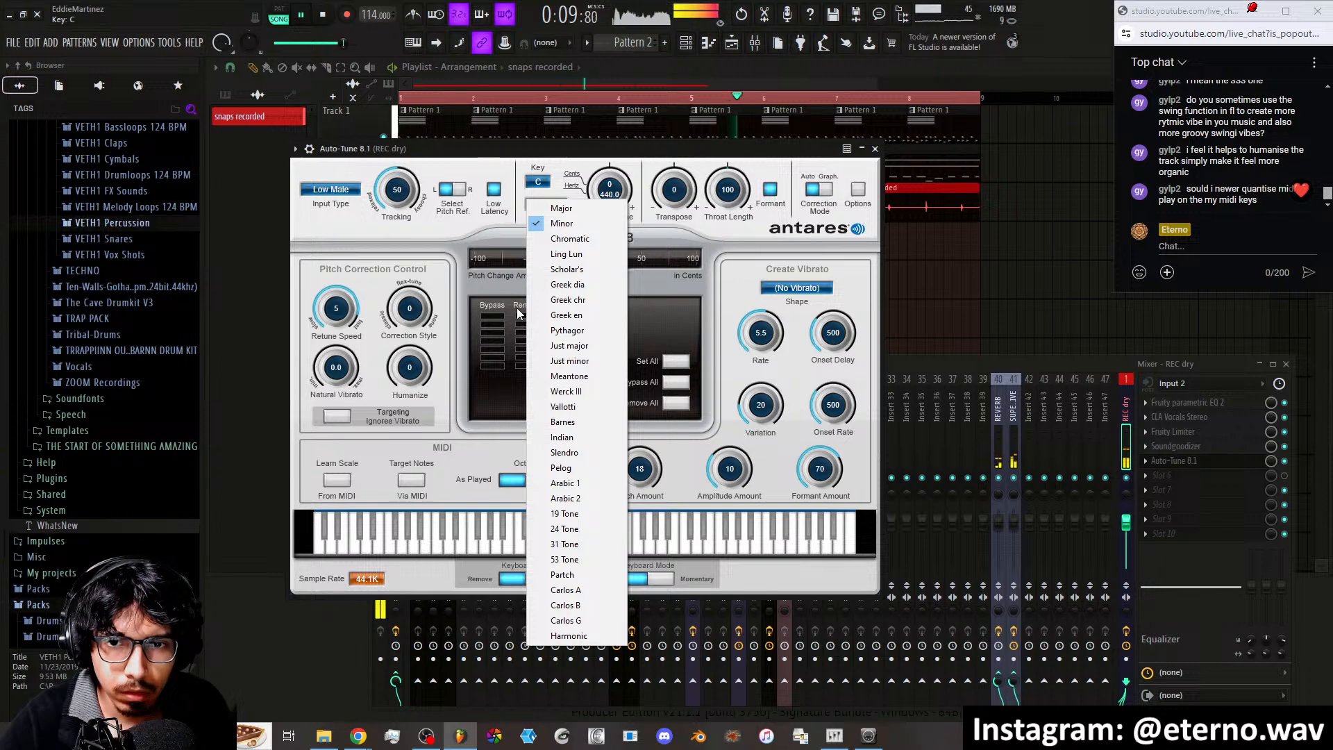
click(505, 285)
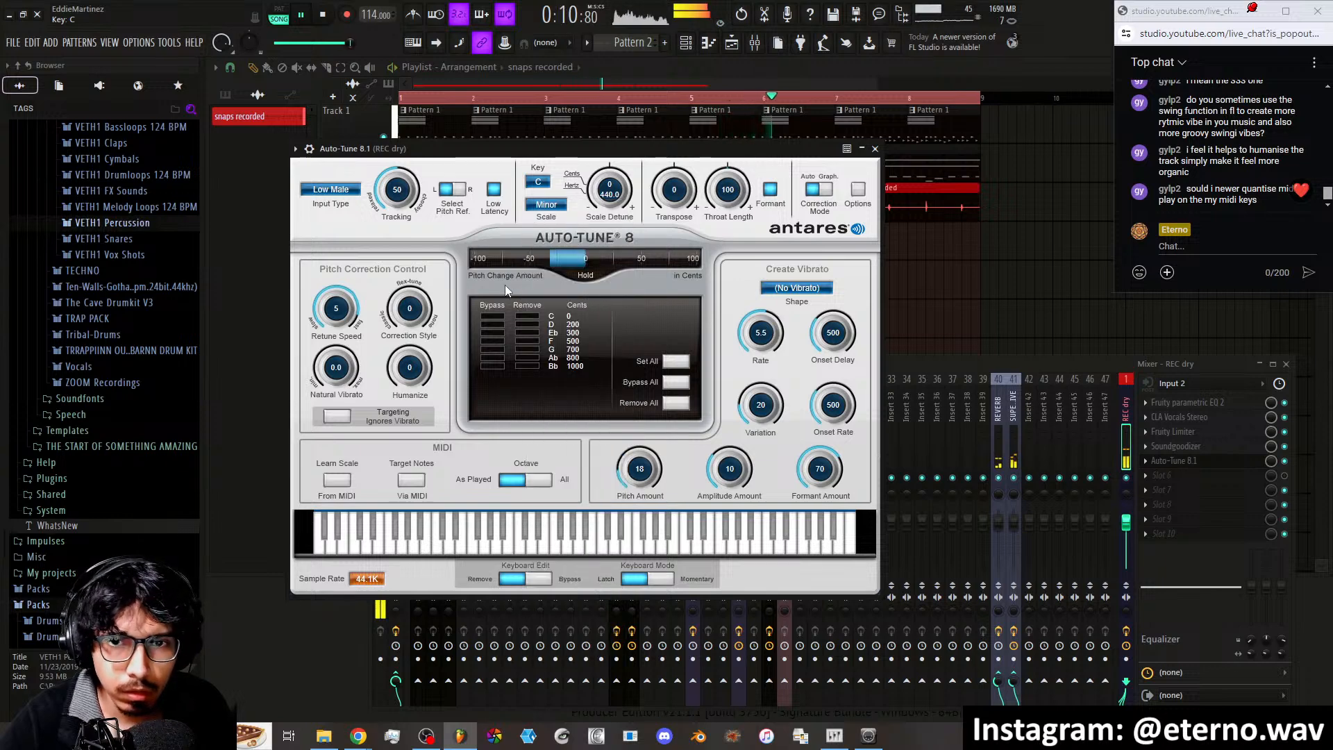
click(552, 206)
click(569, 238)
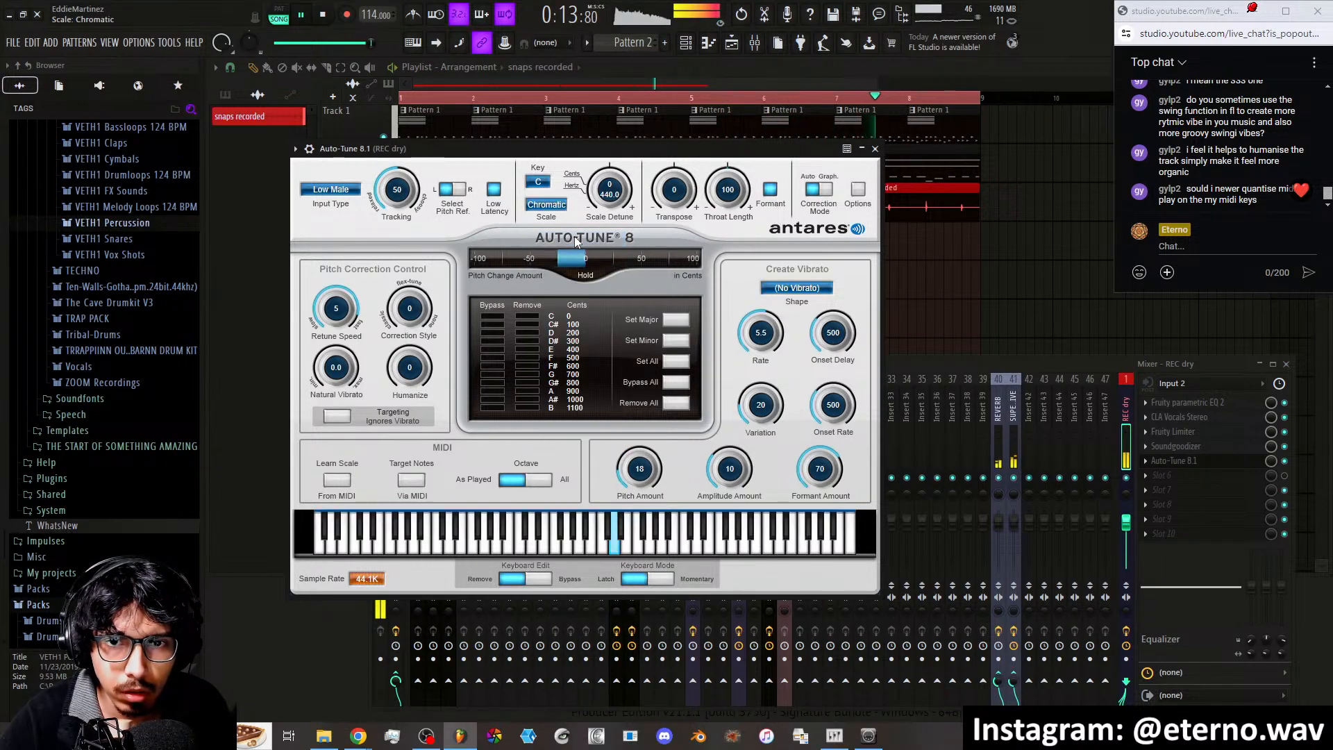
Remove the notes C#, D#, E, F#, G#, A# and B from Auto-Tune's chromatic scale
click(527, 324)
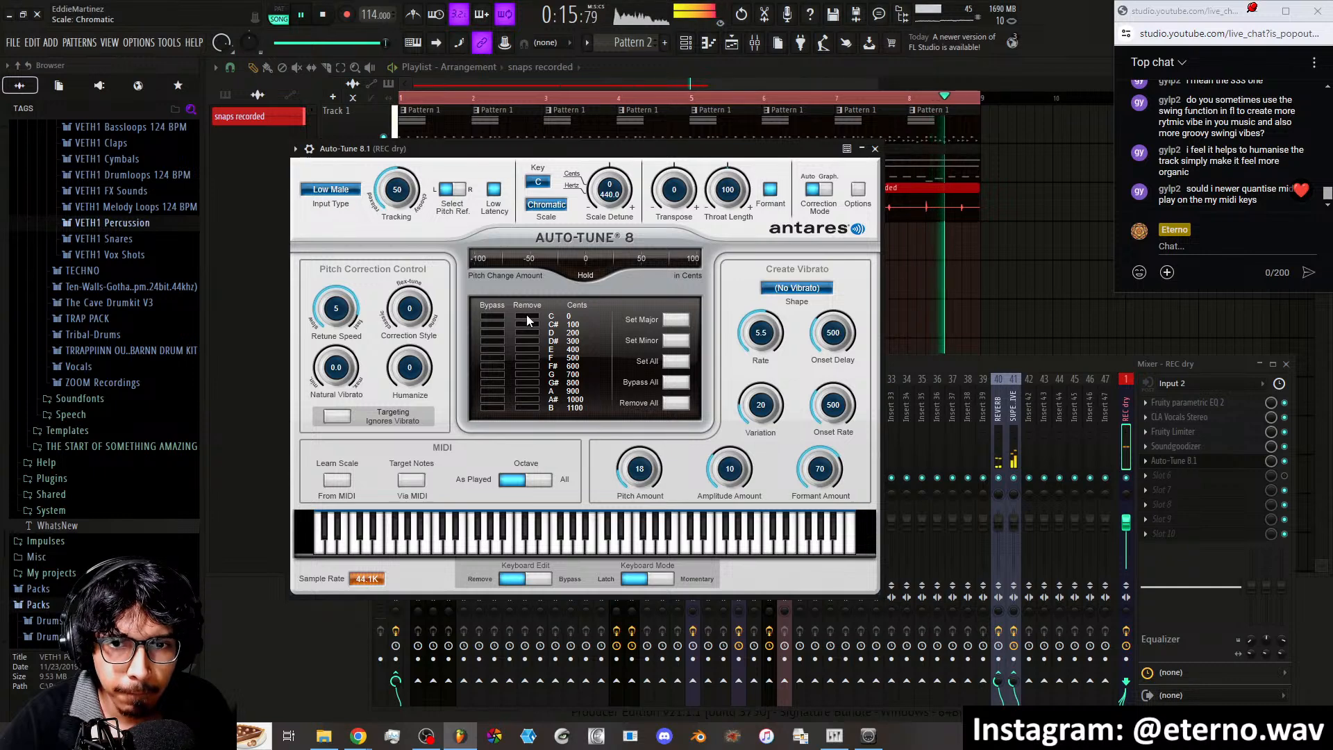
click(527, 340)
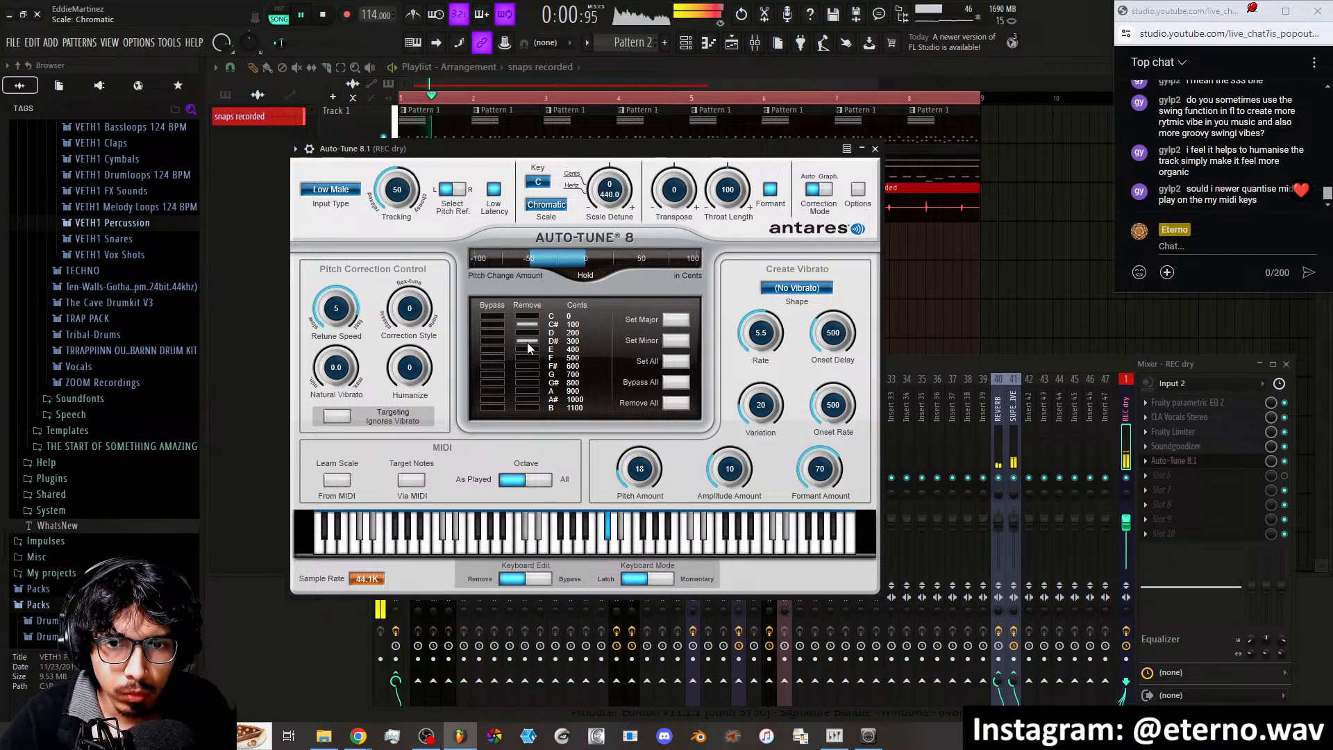
click(527, 366)
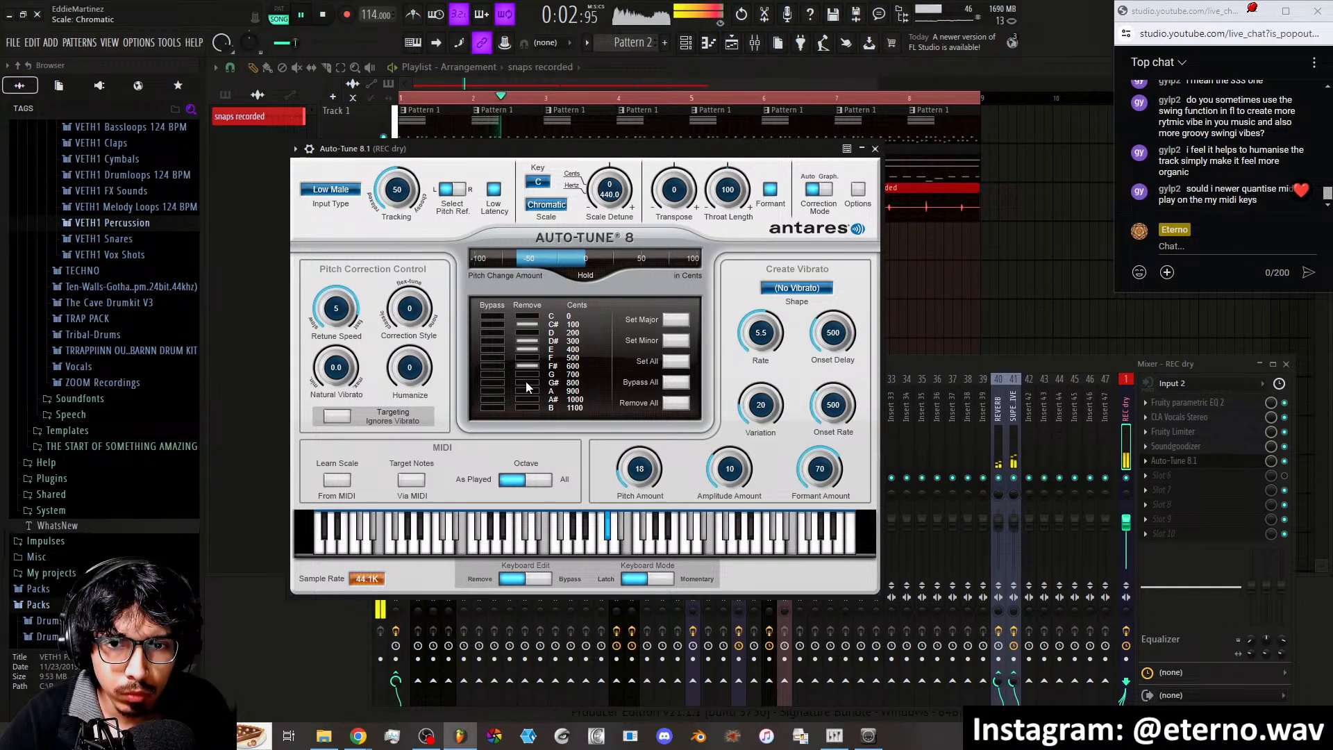
click(526, 382)
click(527, 400)
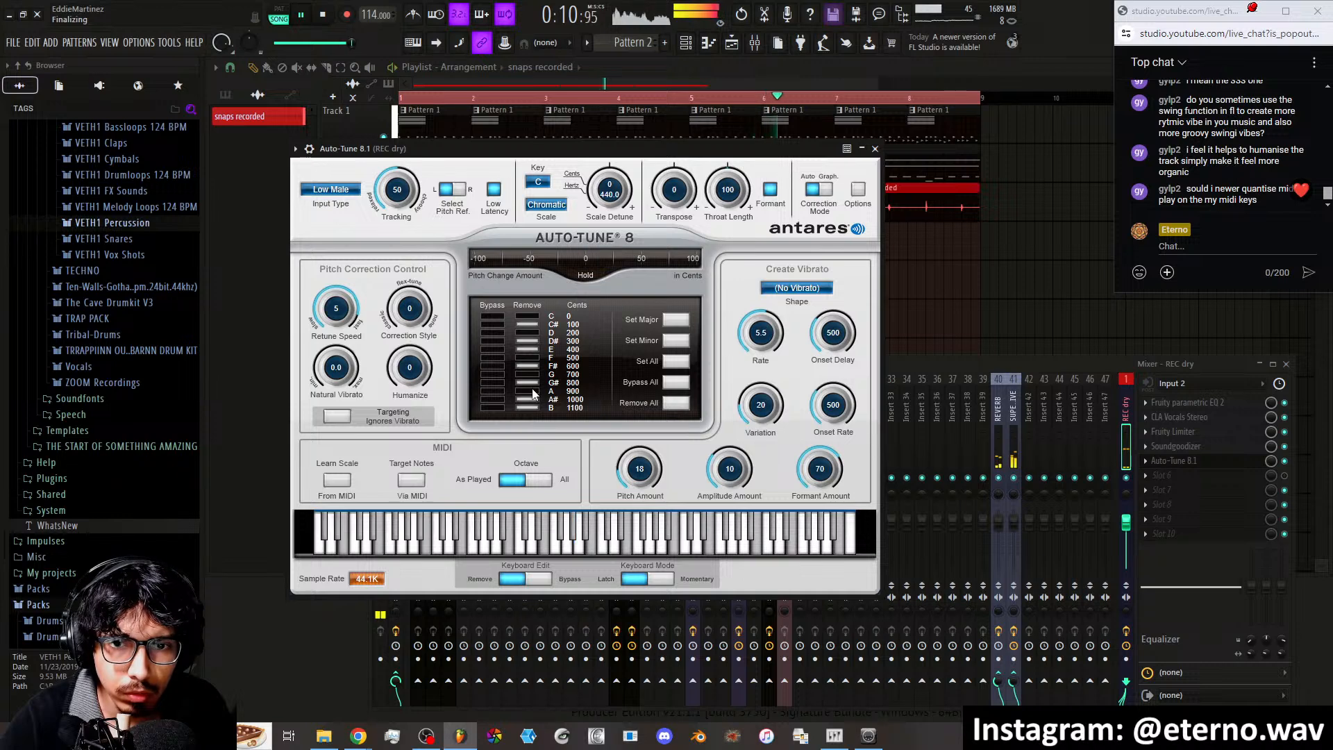
Set Auto-Tune's Retune Speed to 2 and its input type to Instrument
drag(348, 312, 348, 309)
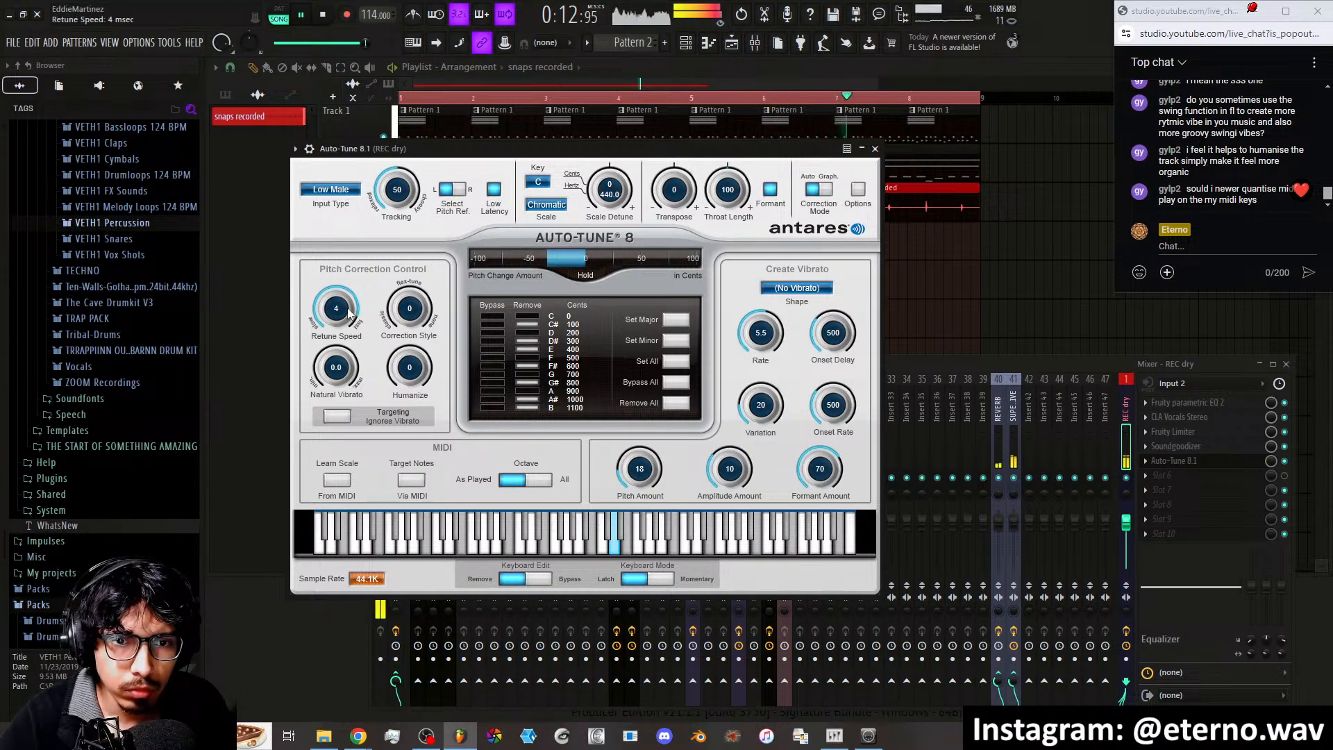
click(331, 189)
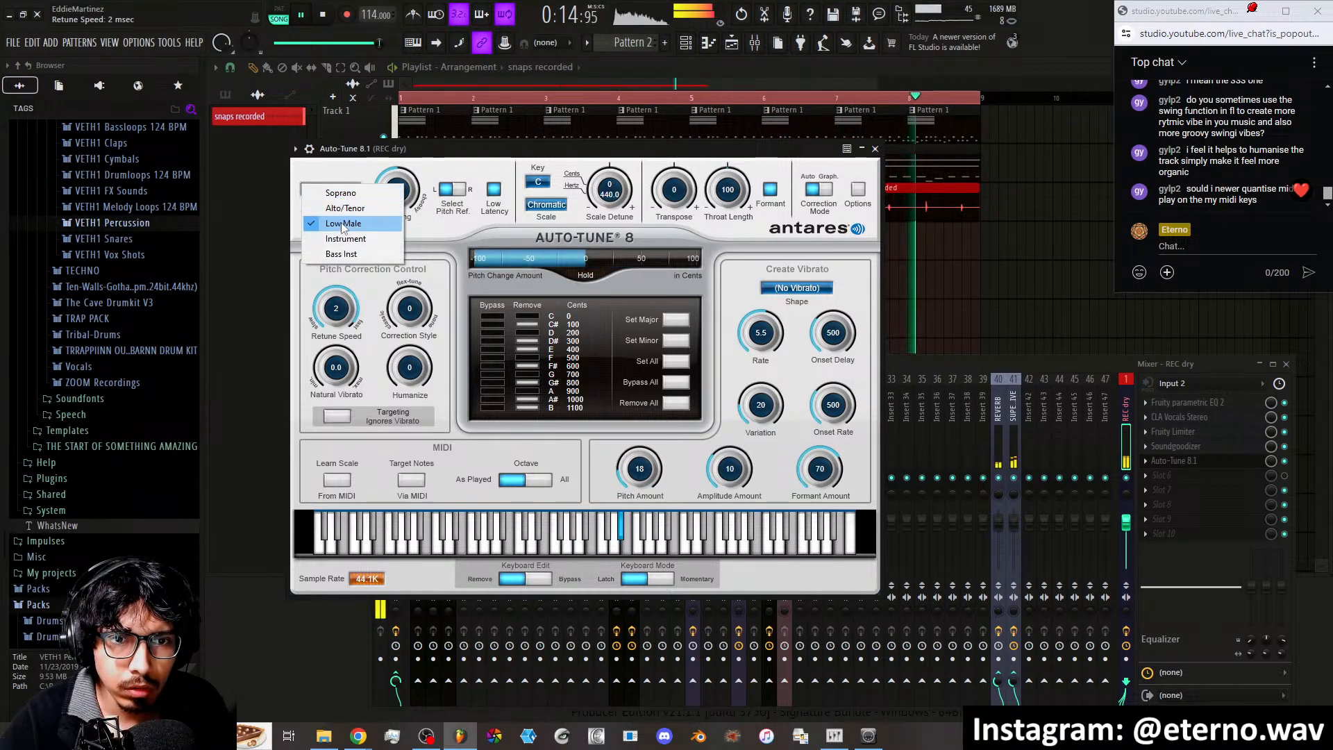
click(340, 240)
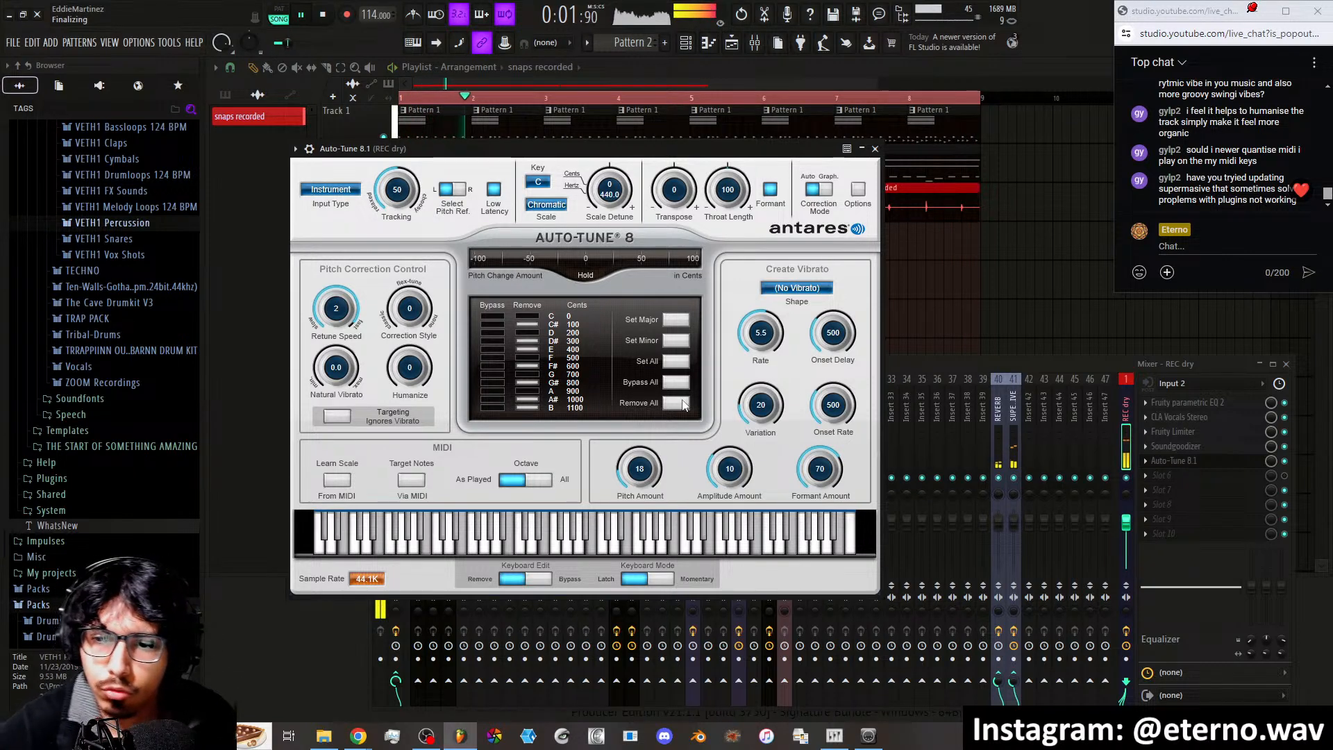
Bypass Auto-Tune 8.1 on the REC dry track and stop the playback, bringing up the channel rack
click(1007, 483)
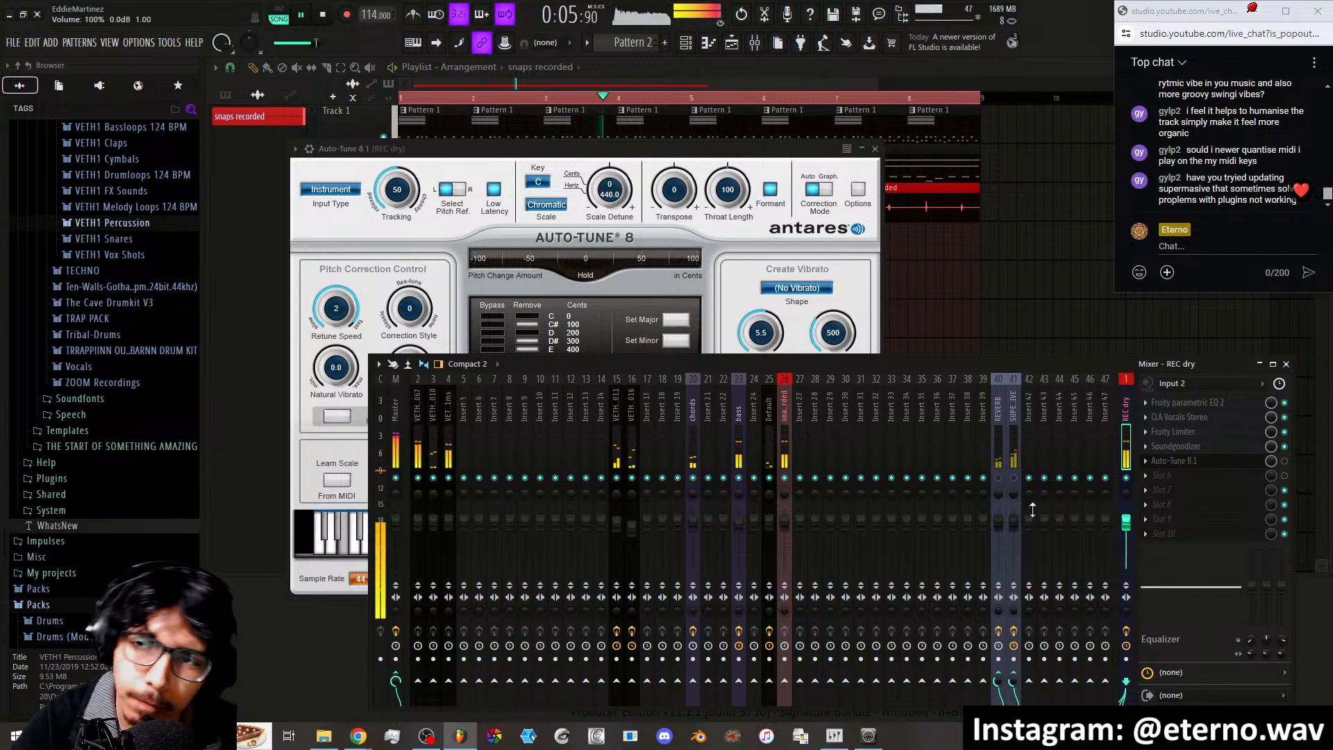
click(323, 16)
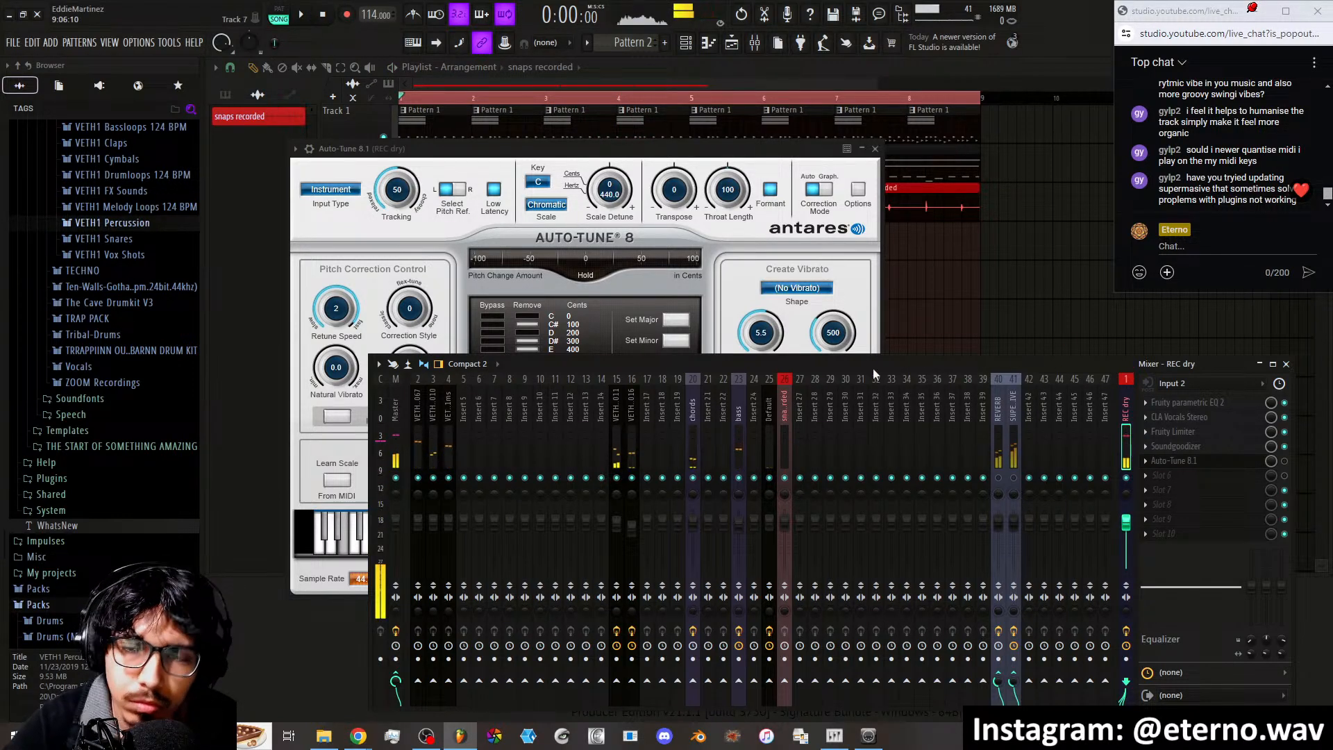
key(F6)
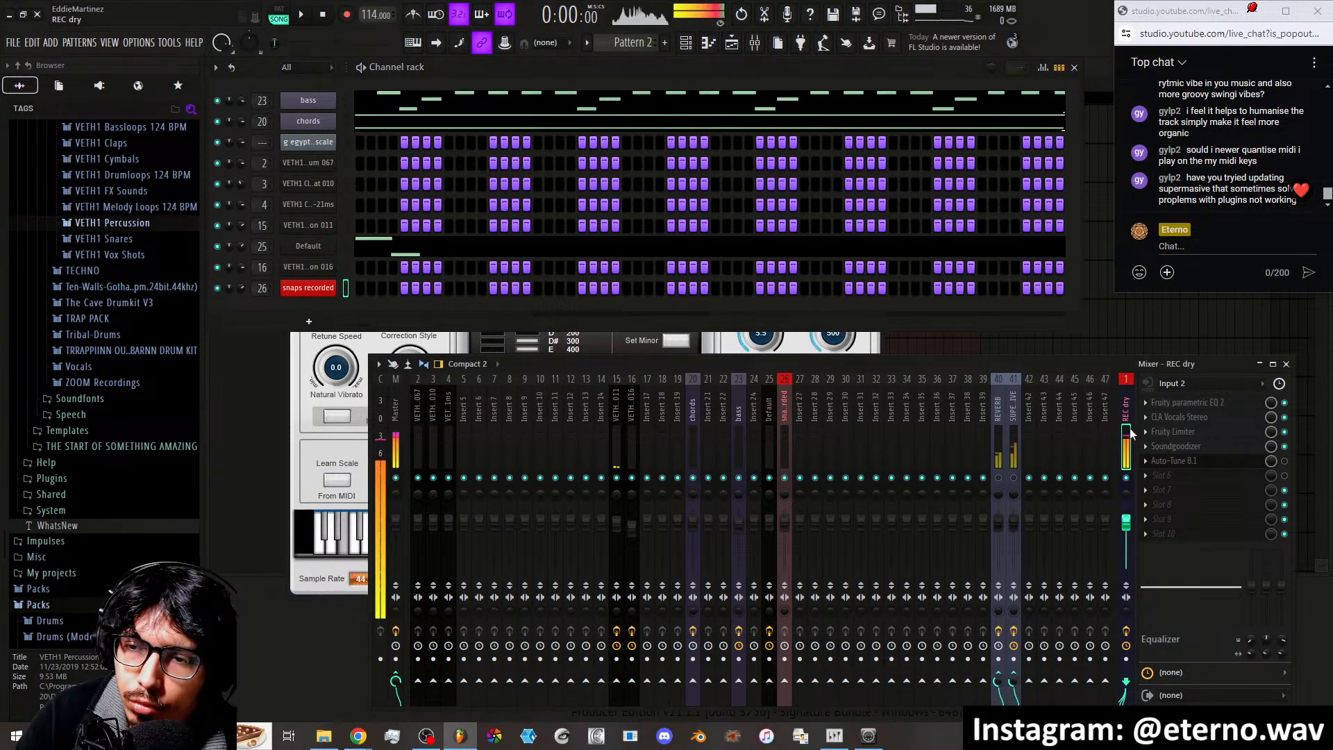
Load ValhallaSupermassive from the Delay reverb plugins into slot 6 of the REC dry track
click(1017, 424)
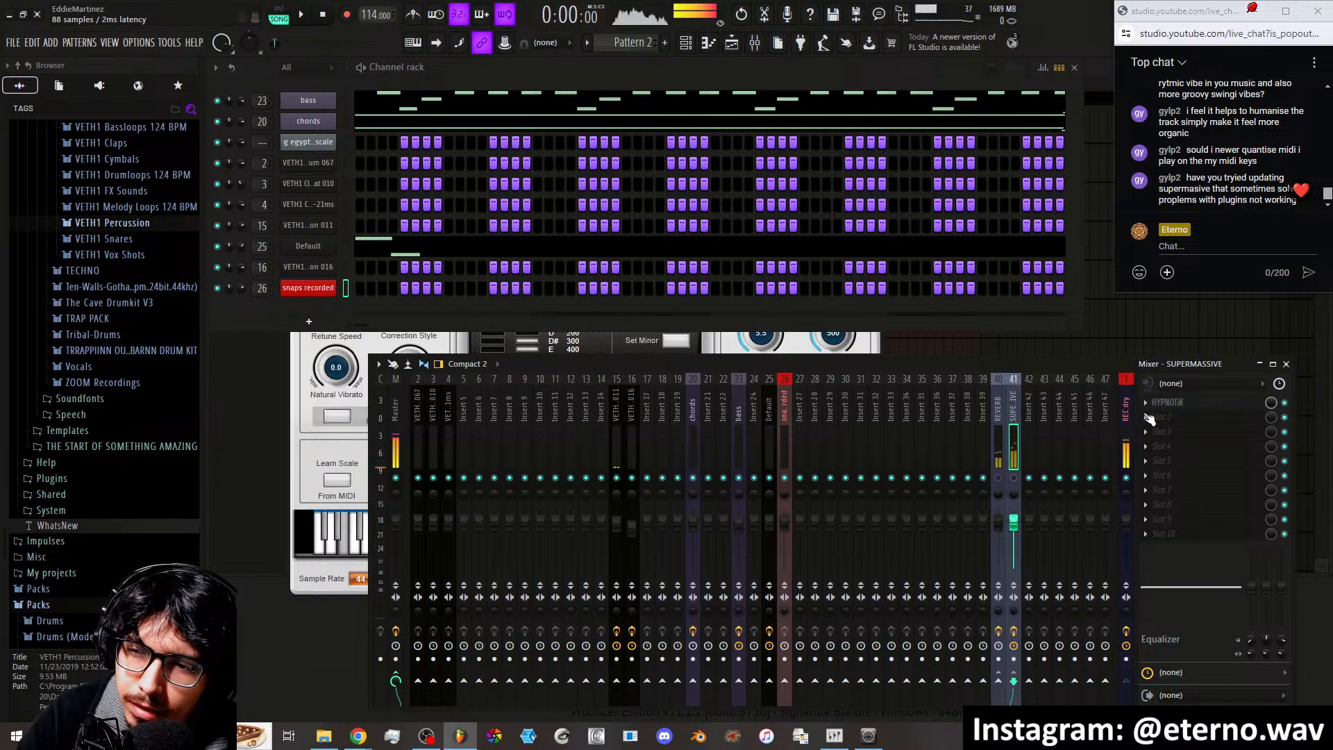
click(1000, 416)
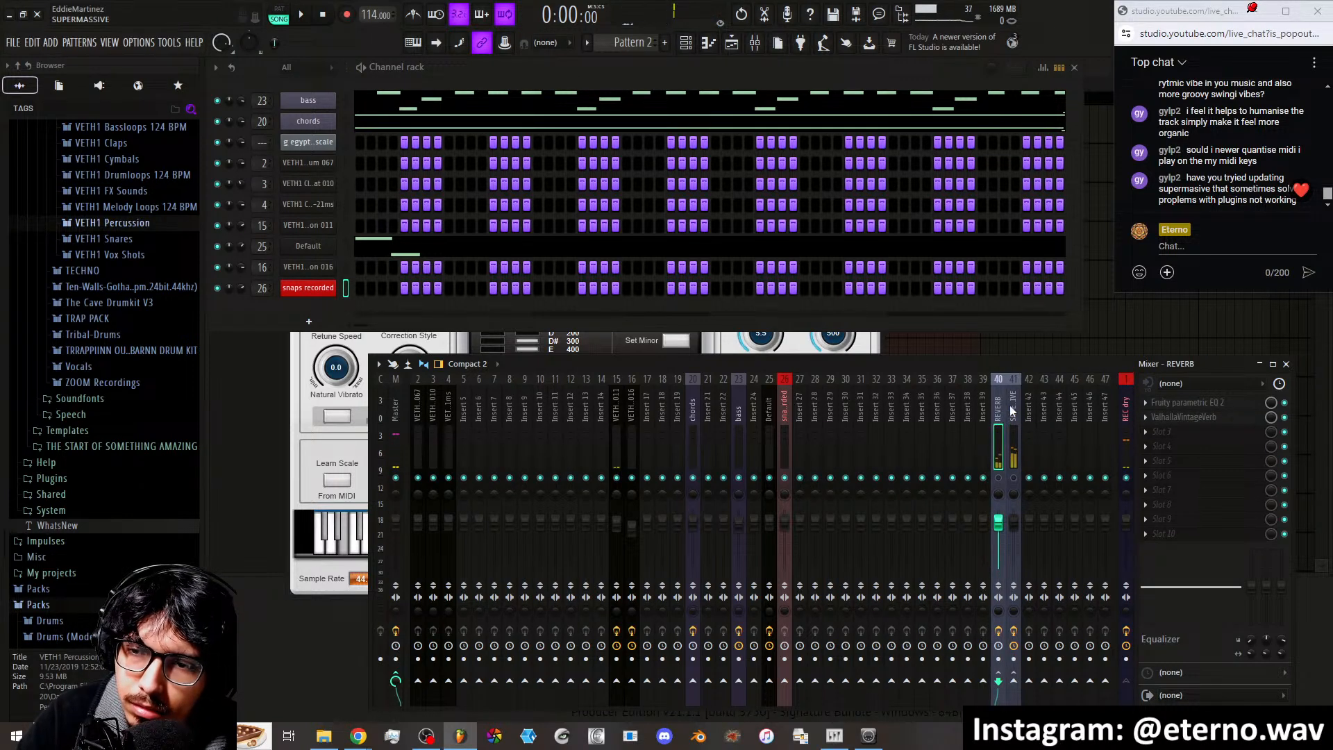
click(1126, 435)
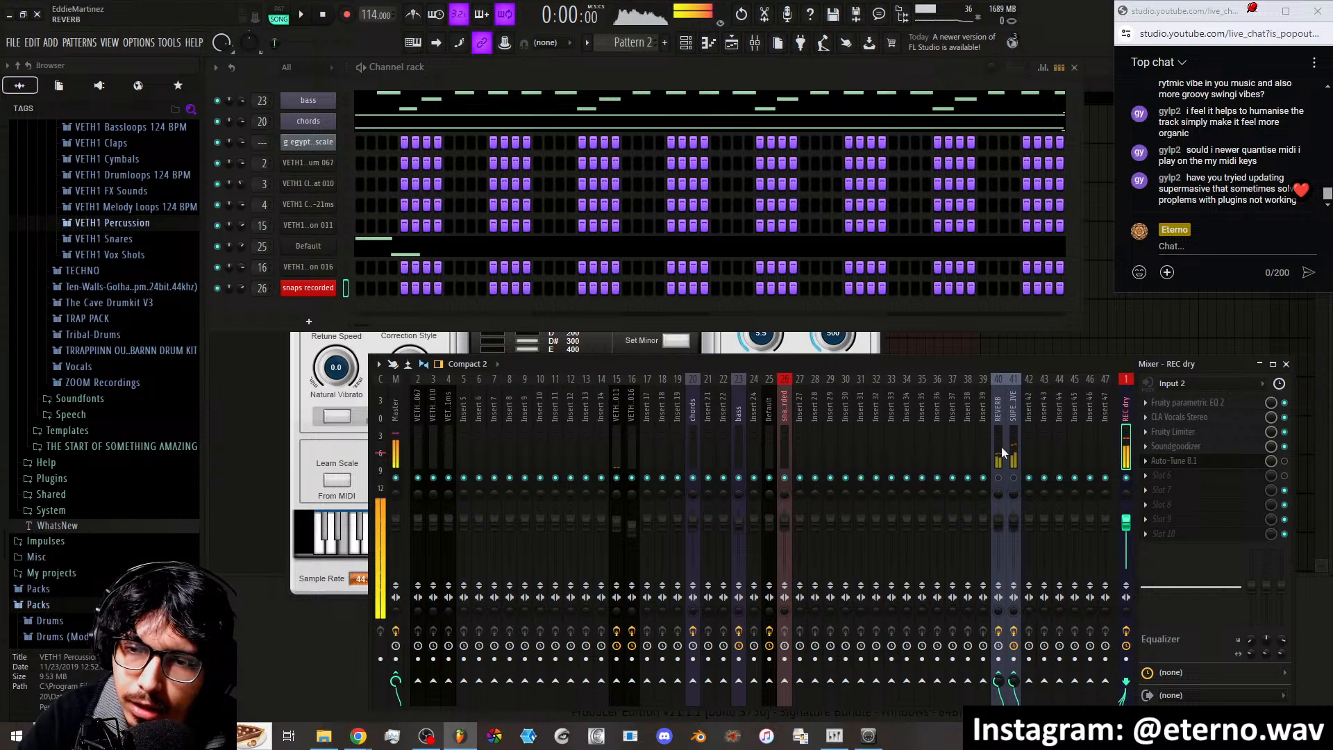
click(1180, 485)
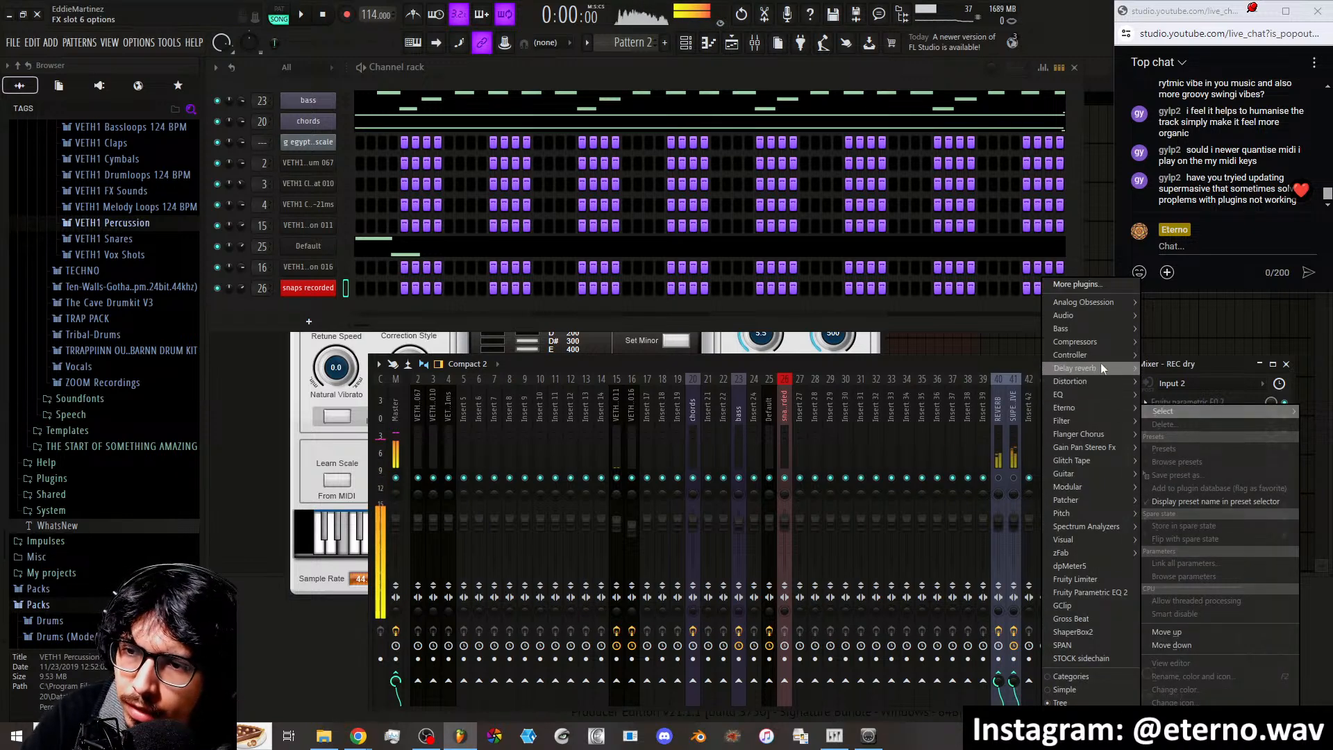
mouse_move(1100, 362)
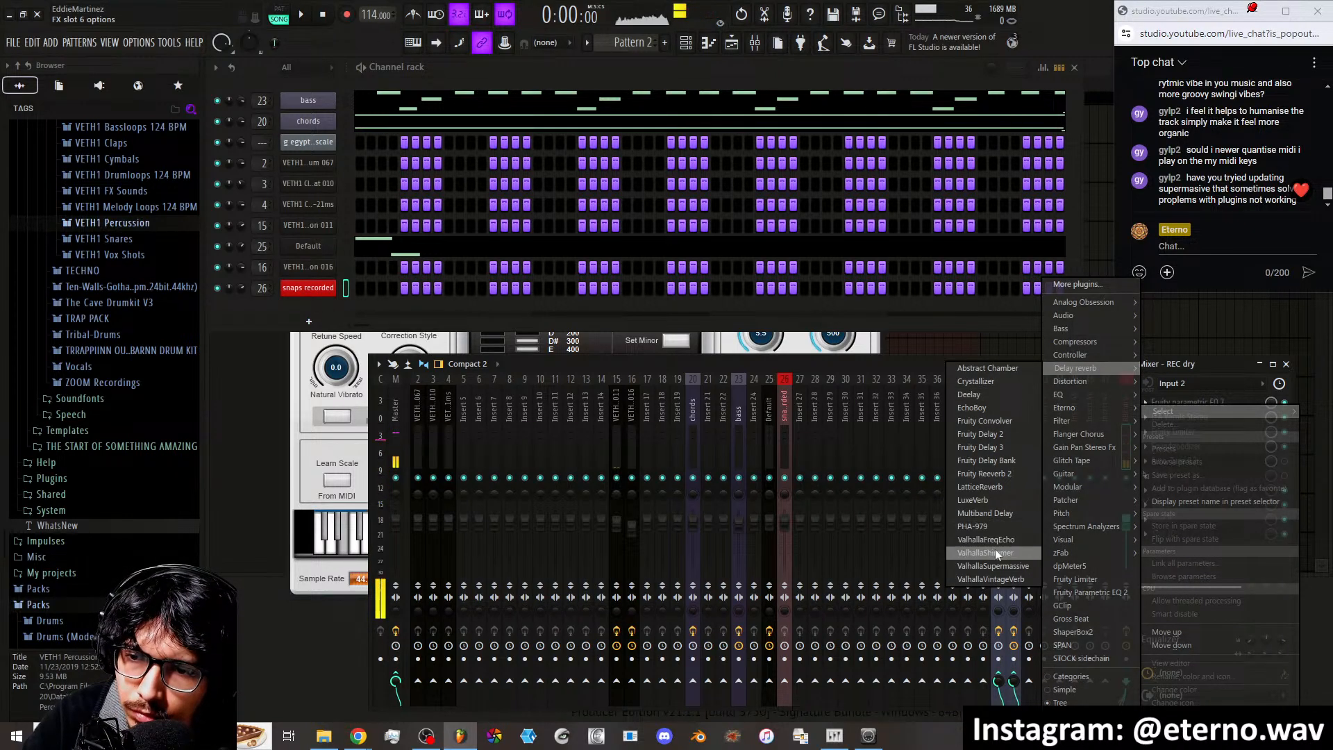
click(993, 566)
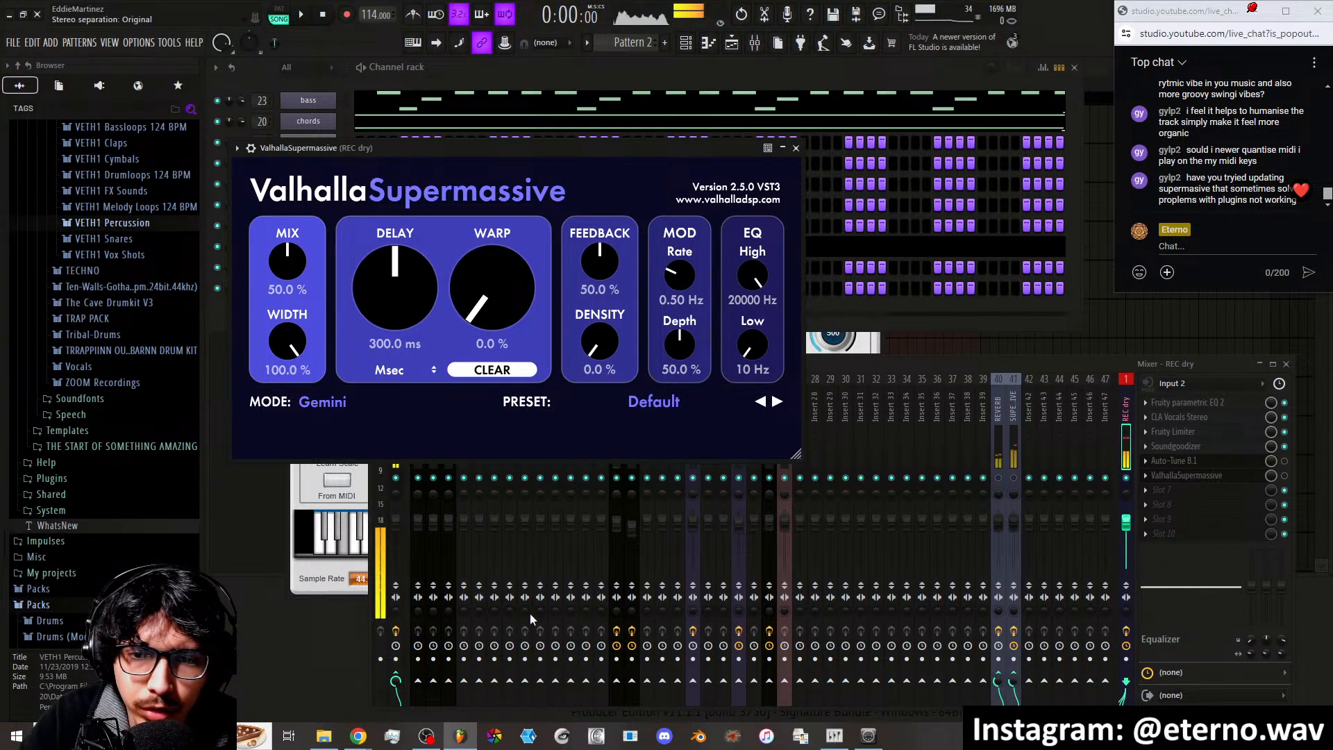
Switch to Chrome and search Google for "valhalla supermassive" in a new tab
click(346, 684)
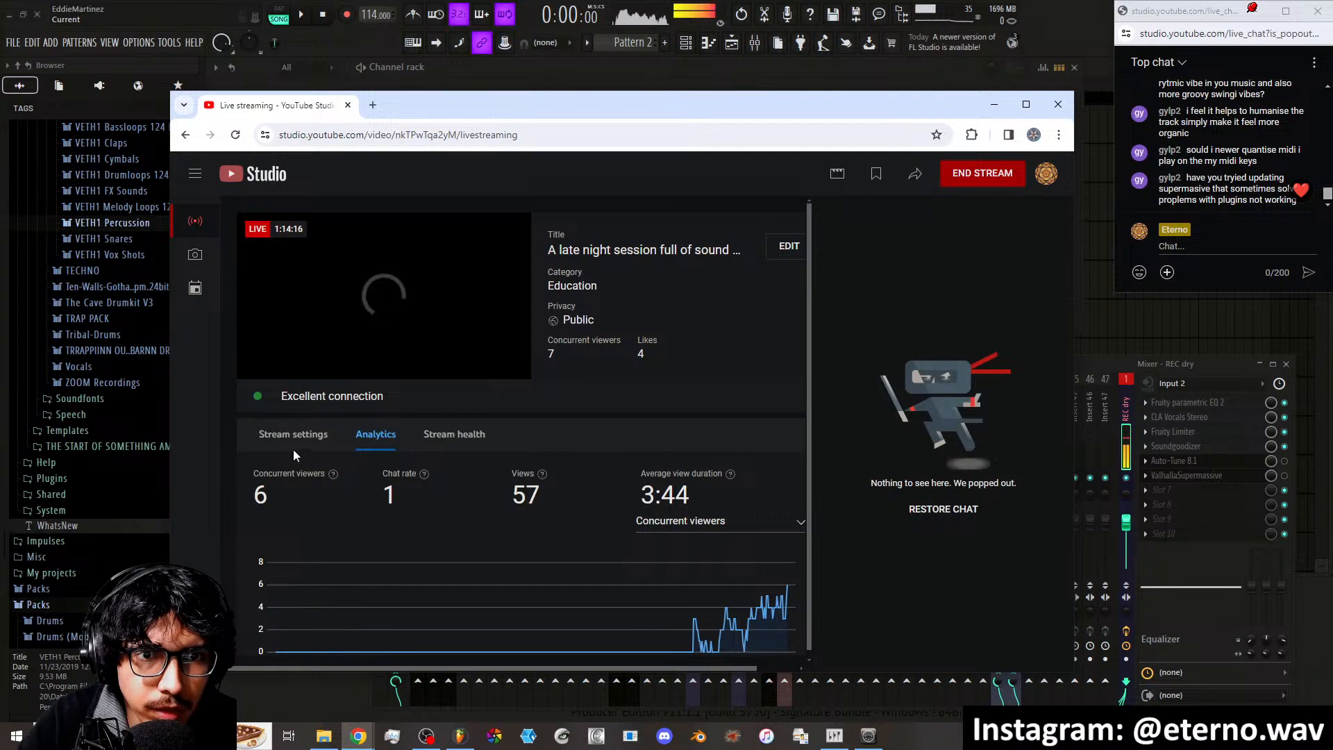
key(ctrl+t)
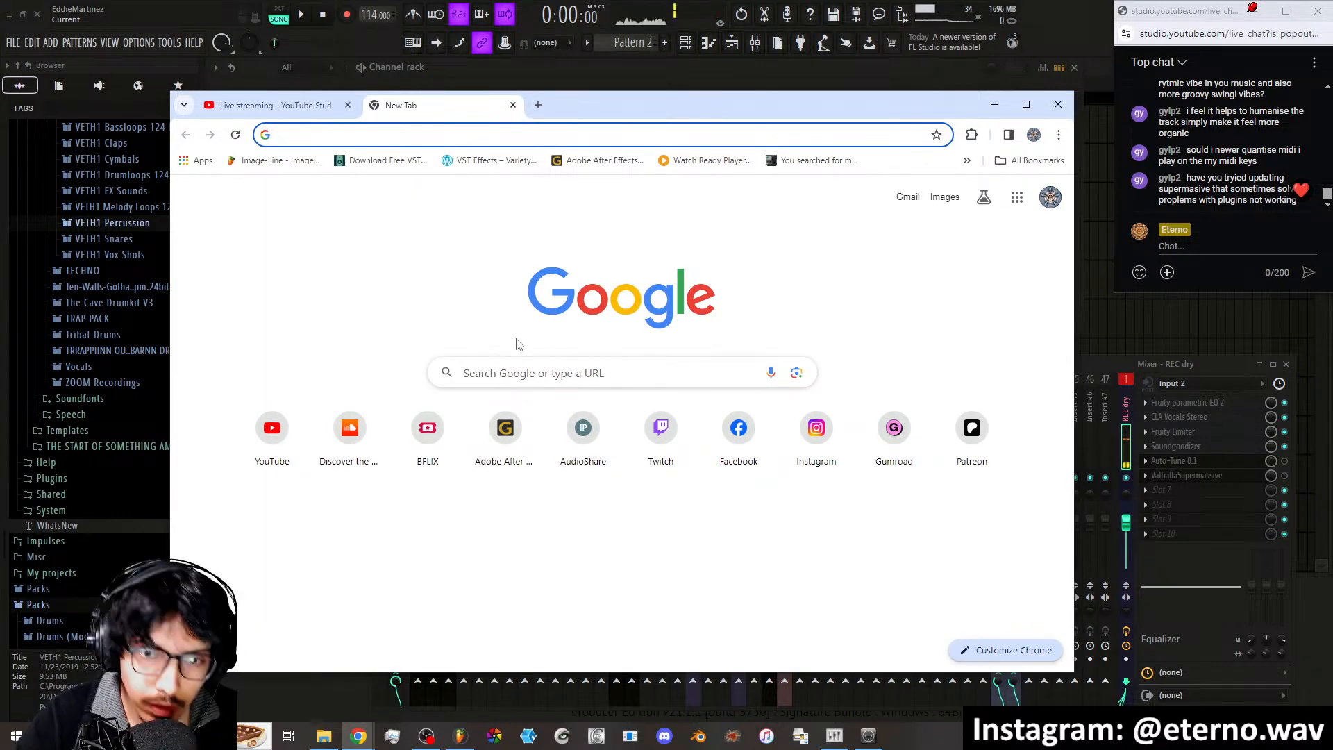
click(512, 376)
text(v)
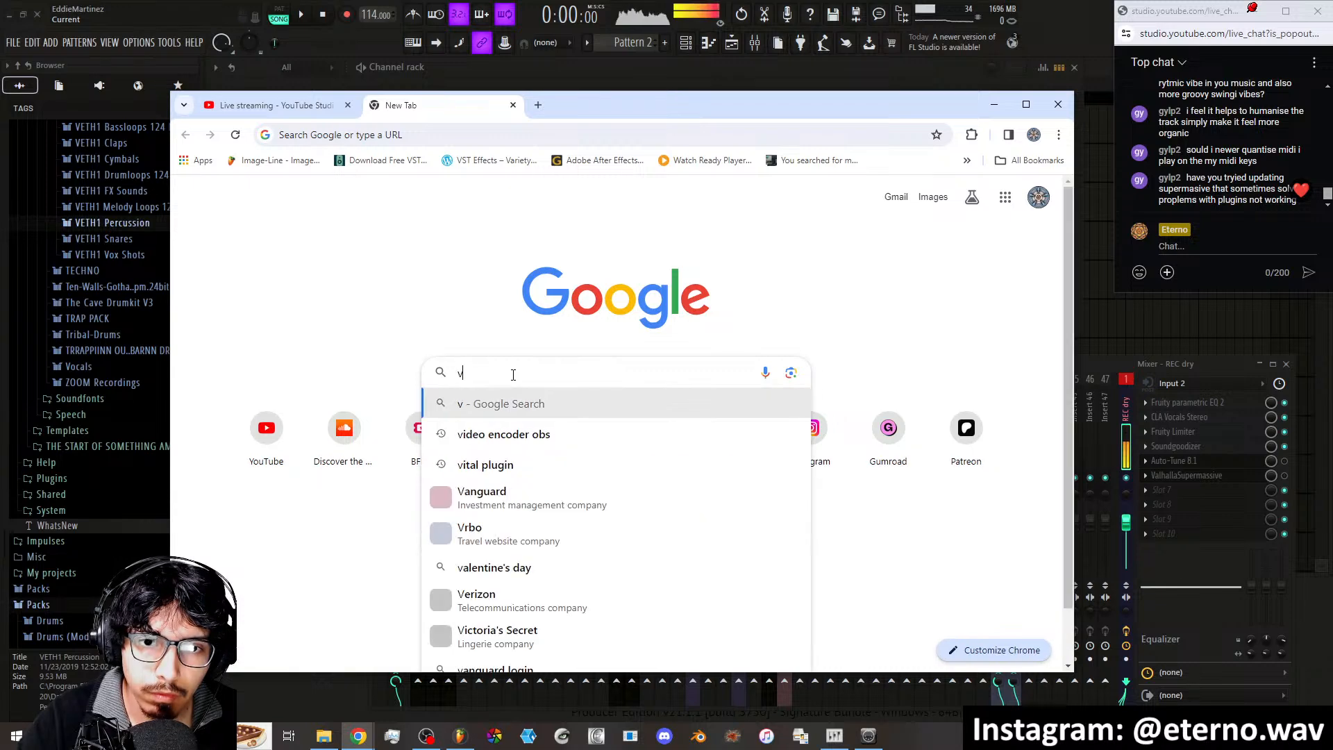
text(alhallla su)
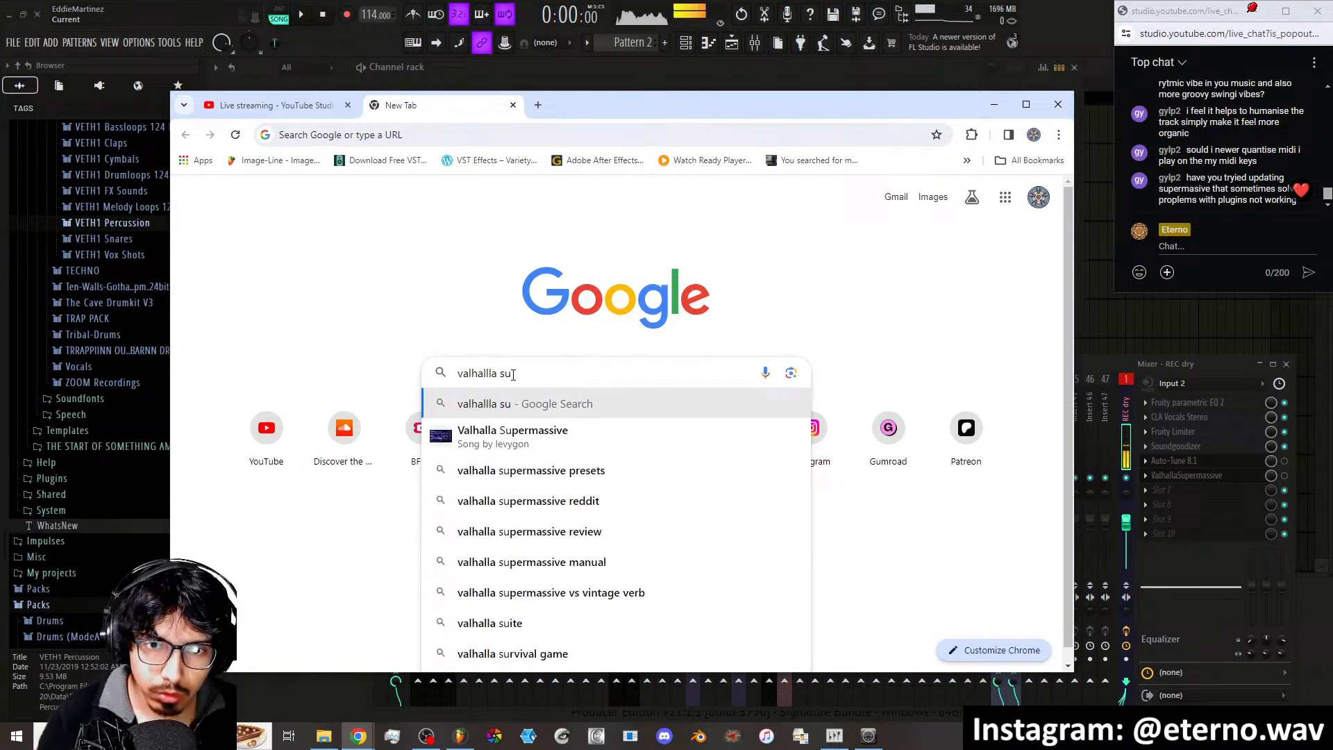
key(Down)
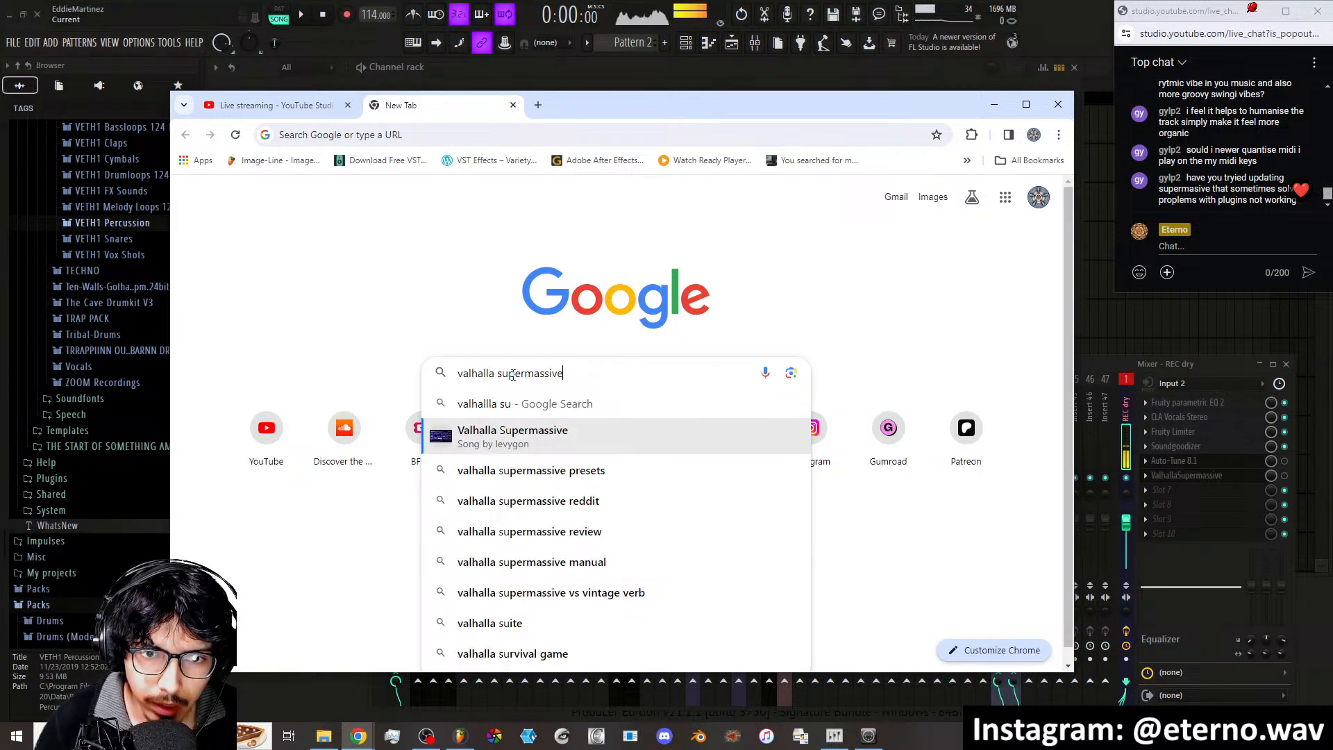
key(Return)
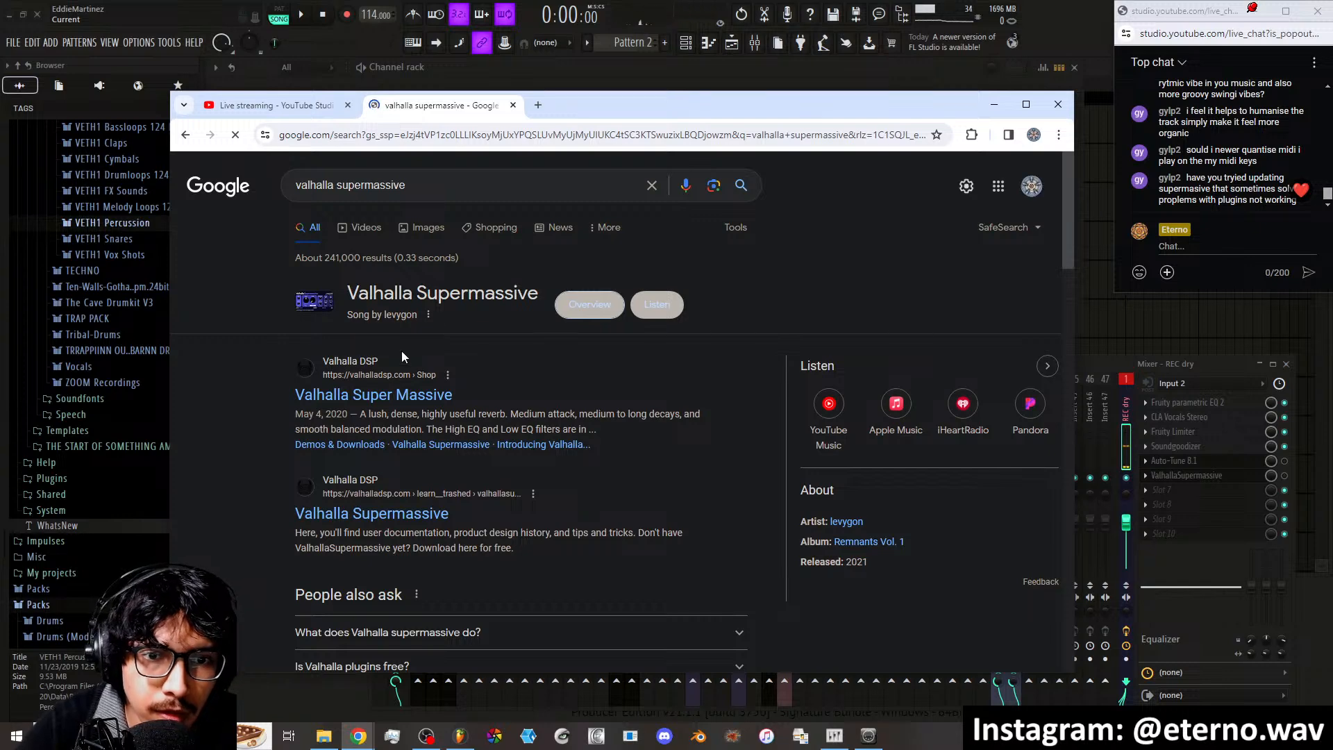
Open the Valhalla Super Massive product page from the search results and go to its downloads page
click(381, 396)
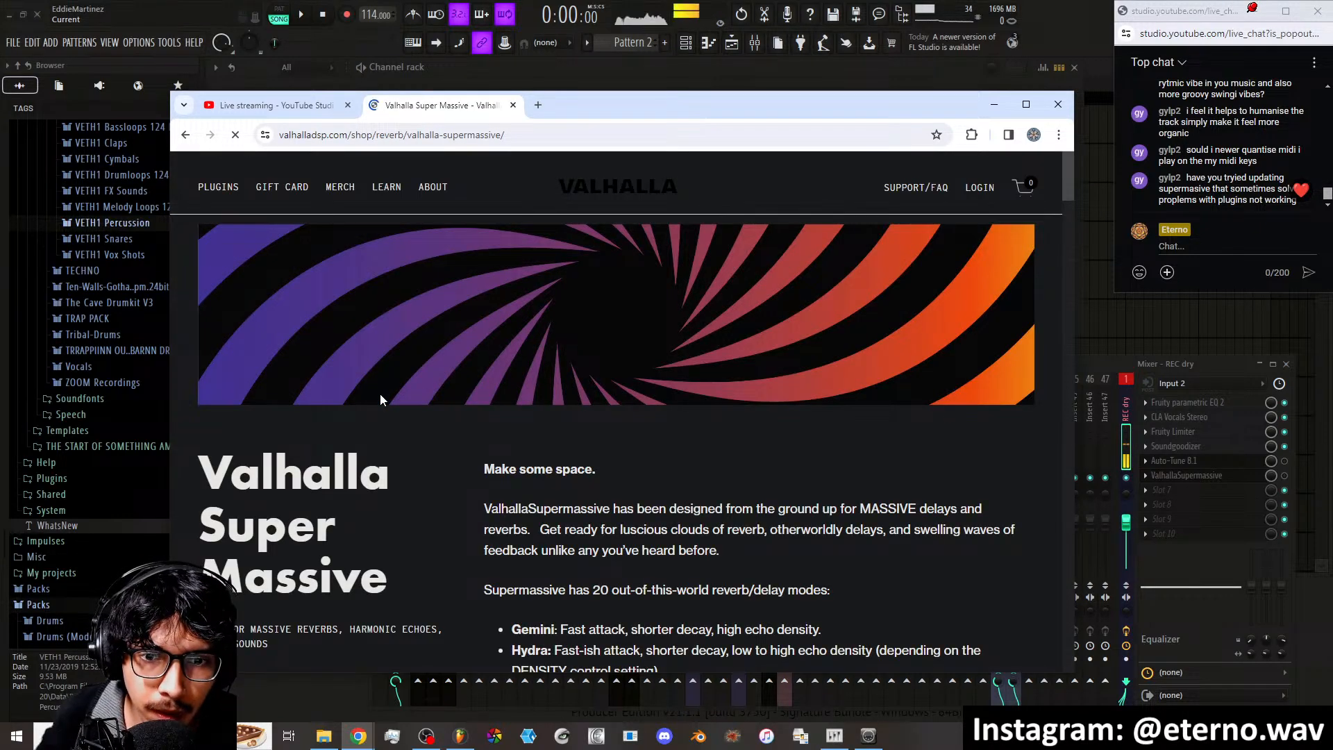
scroll(381, 394, down, 5)
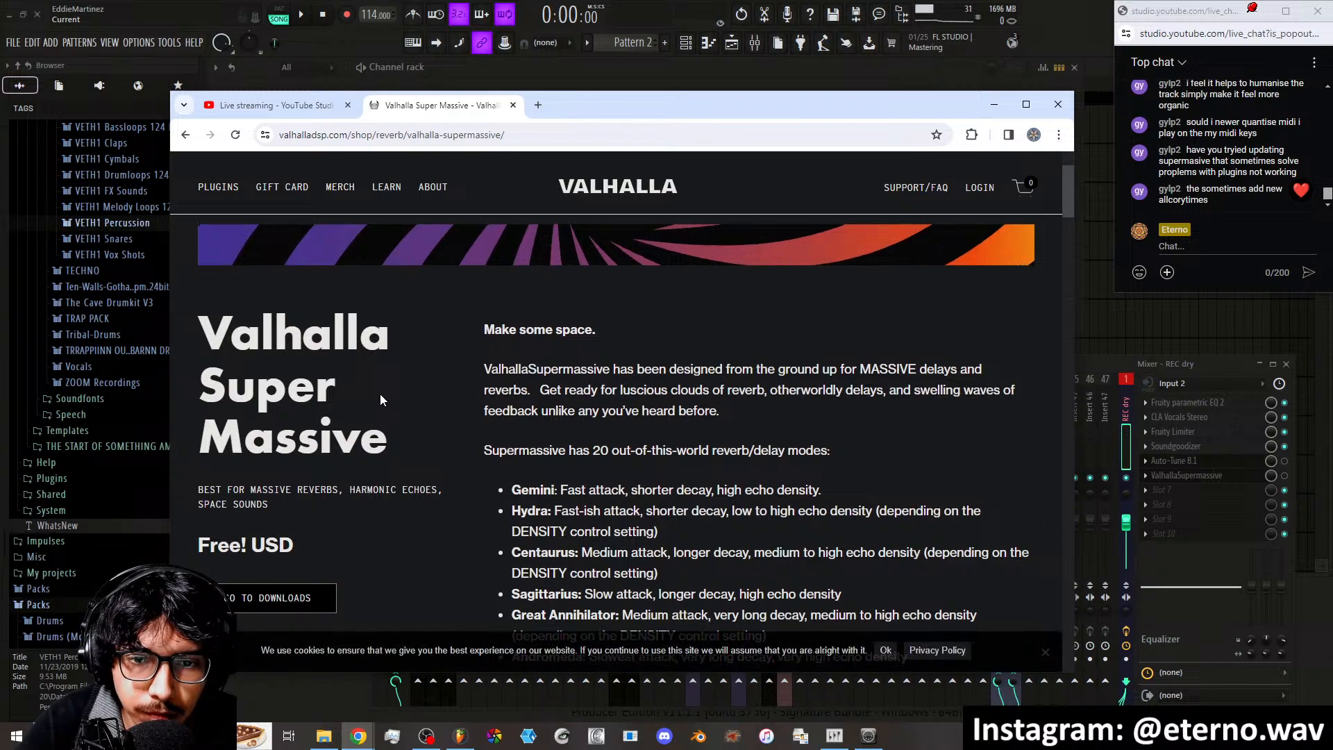
scroll(546, 401, down, 2)
scroll(546, 401, up, 3)
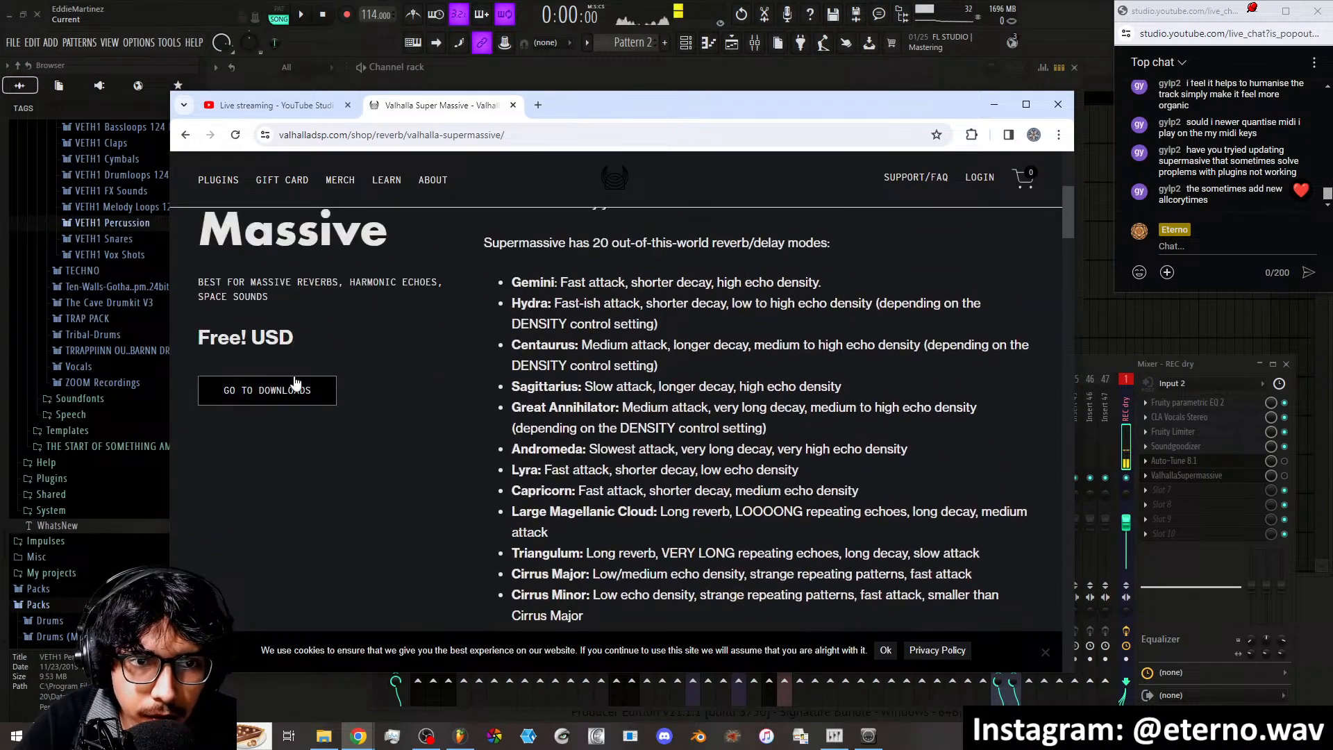
click(283, 391)
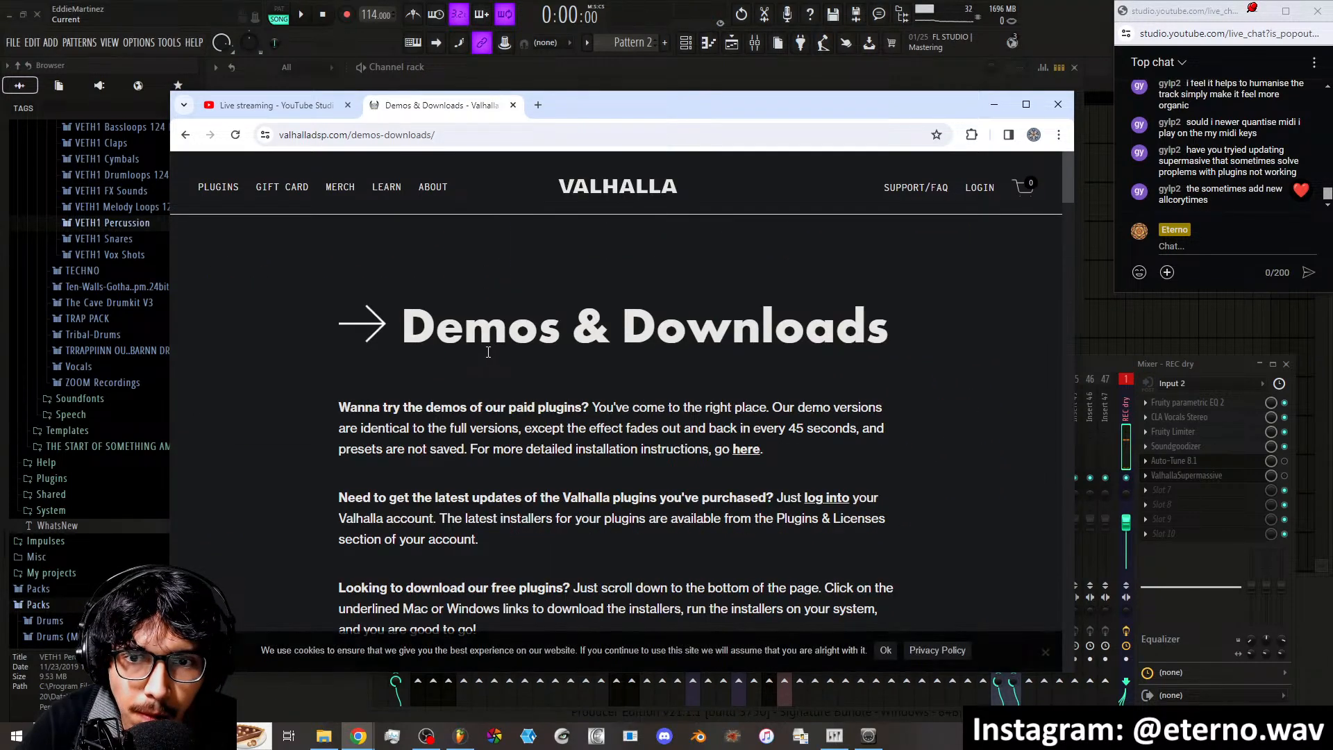
Look through the Demos & Downloads page for the Valhalla Supermassive entry and check its version and available installers
scroll(486, 351, down, 2)
scroll(487, 353, down, 6)
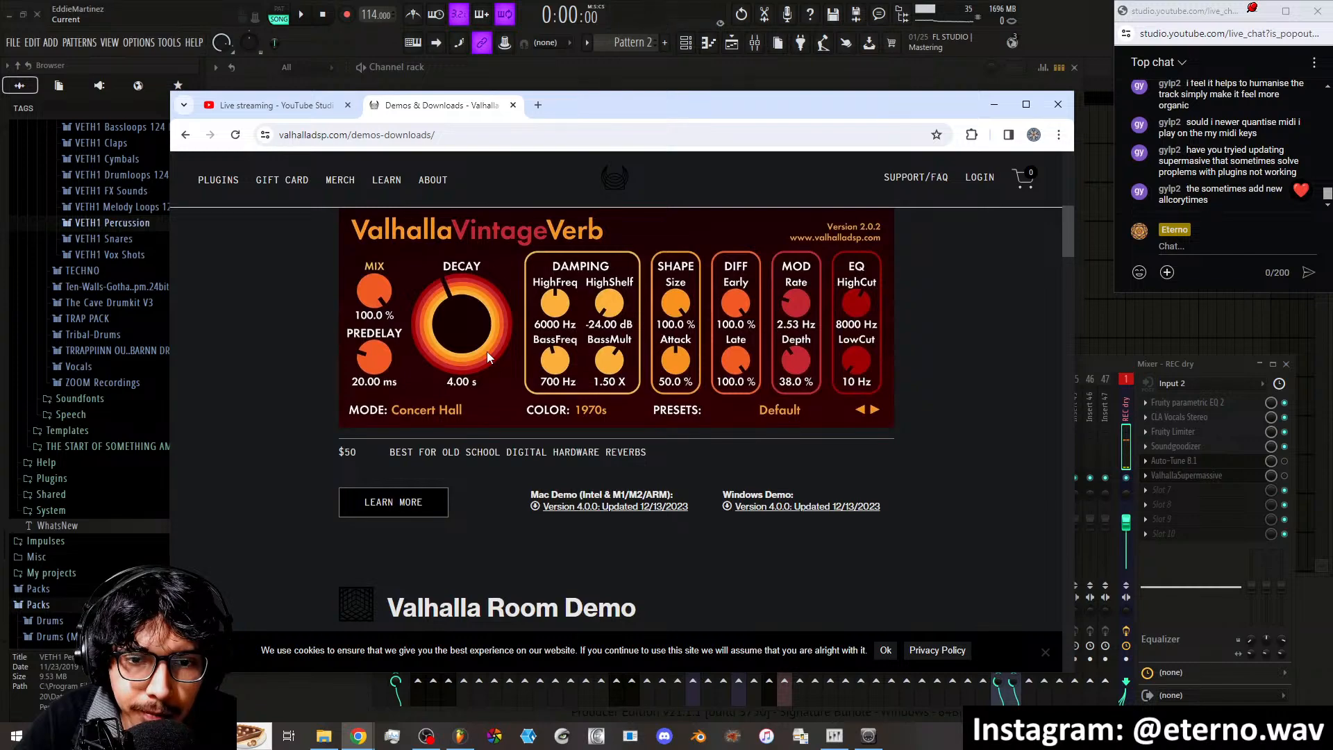
scroll(487, 352, down, 9)
scroll(488, 353, down, 18)
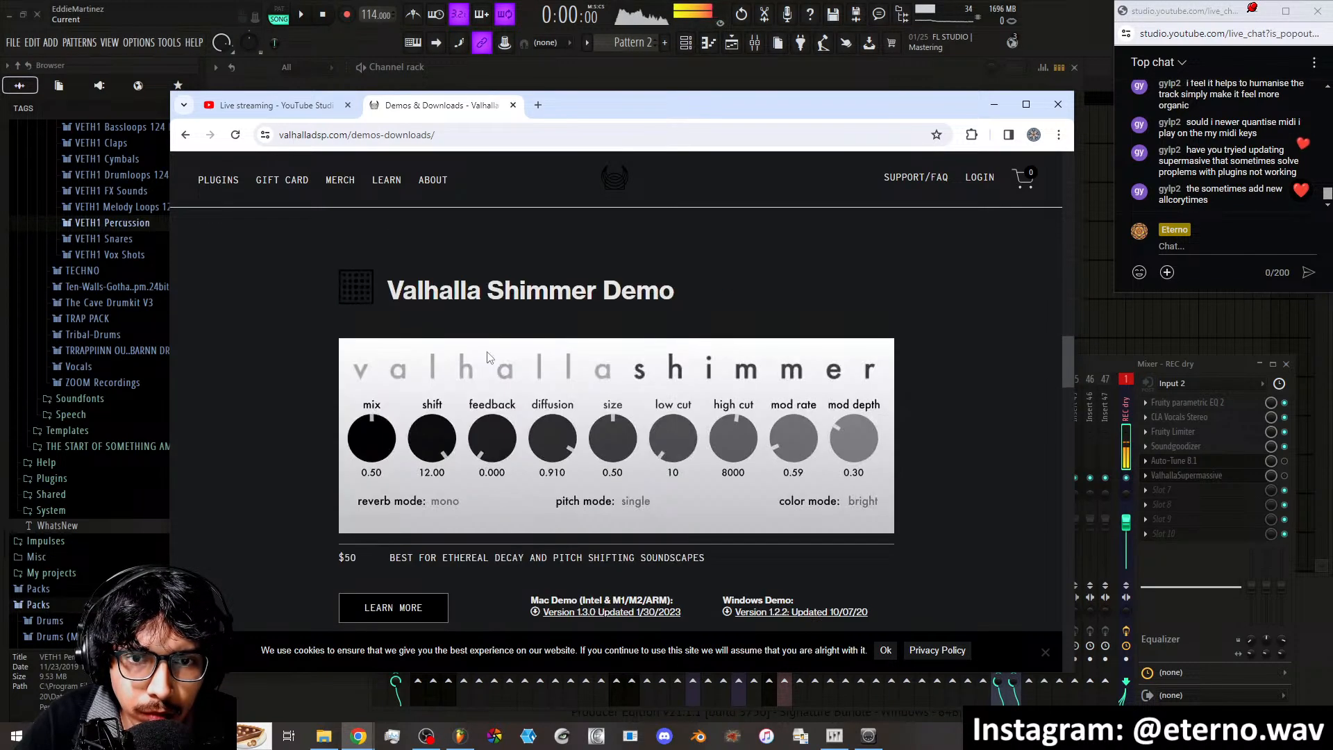
scroll(488, 357, down, 20)
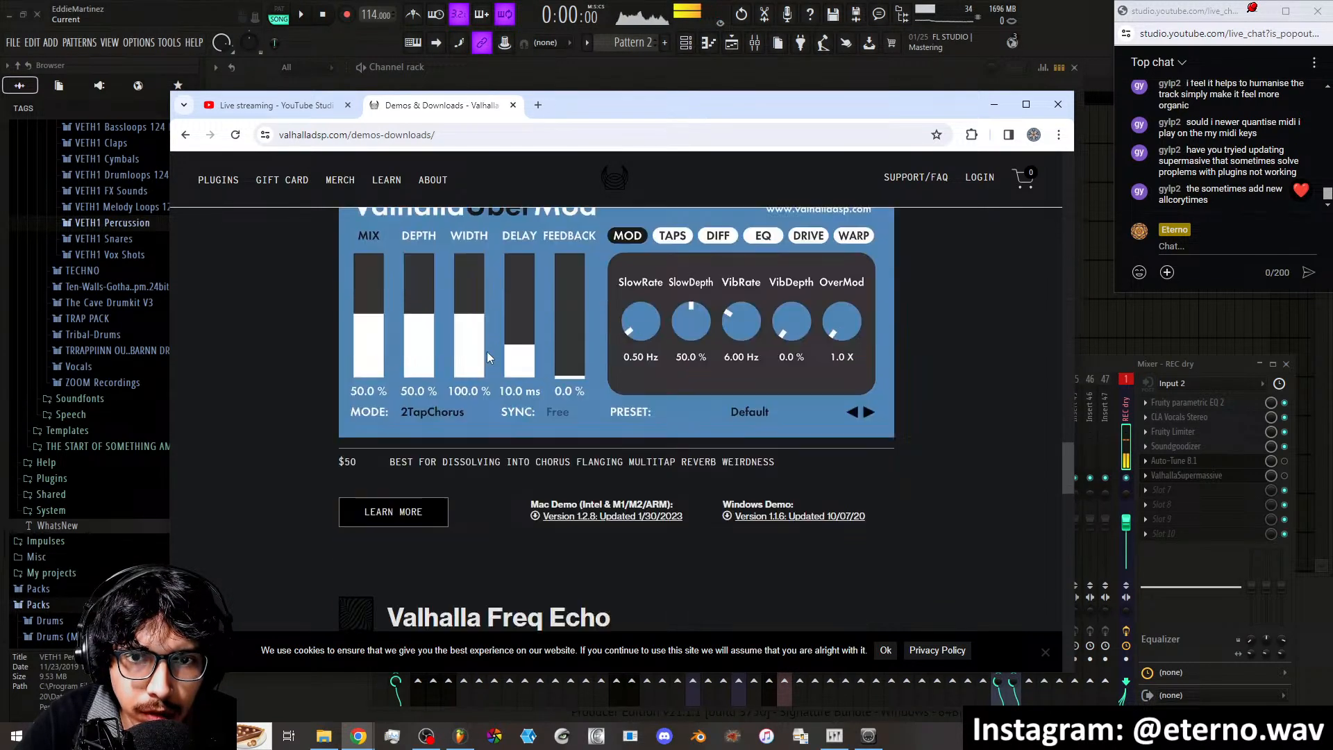
scroll(487, 357, down, 10)
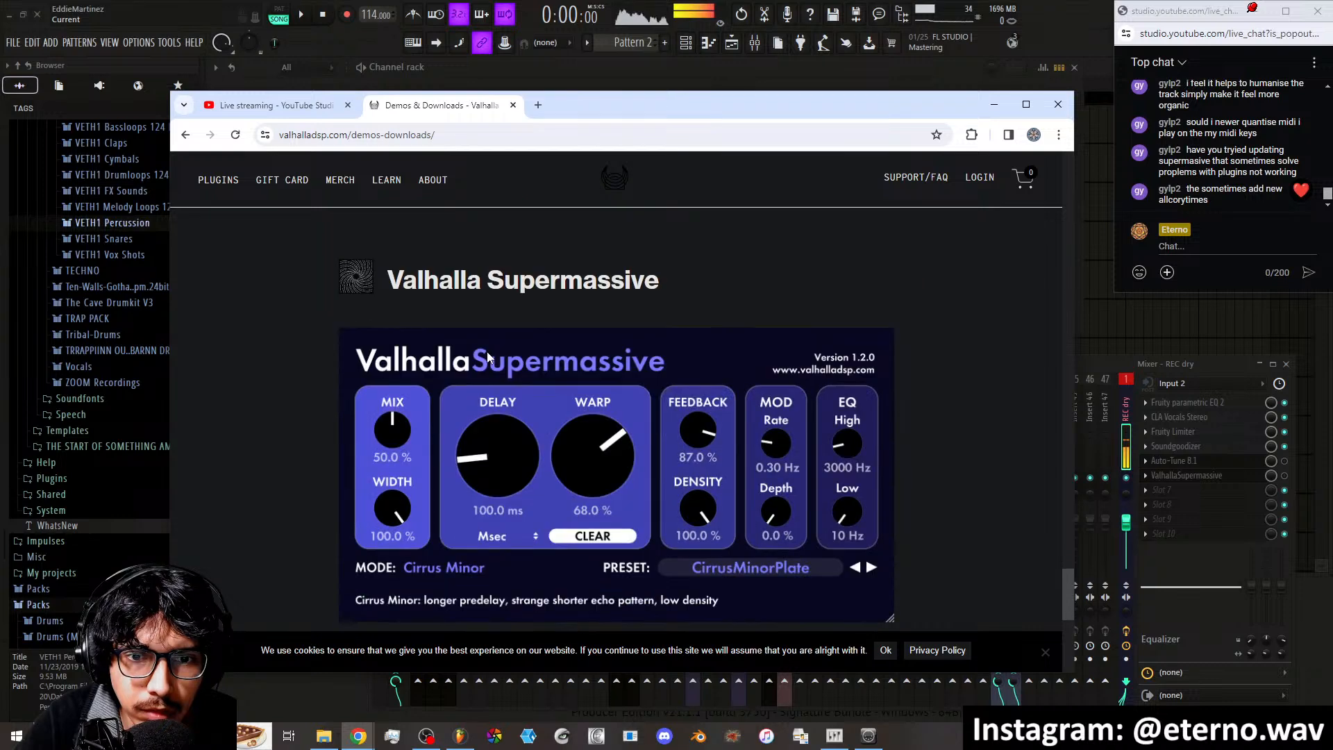
scroll(486, 355, up, 2)
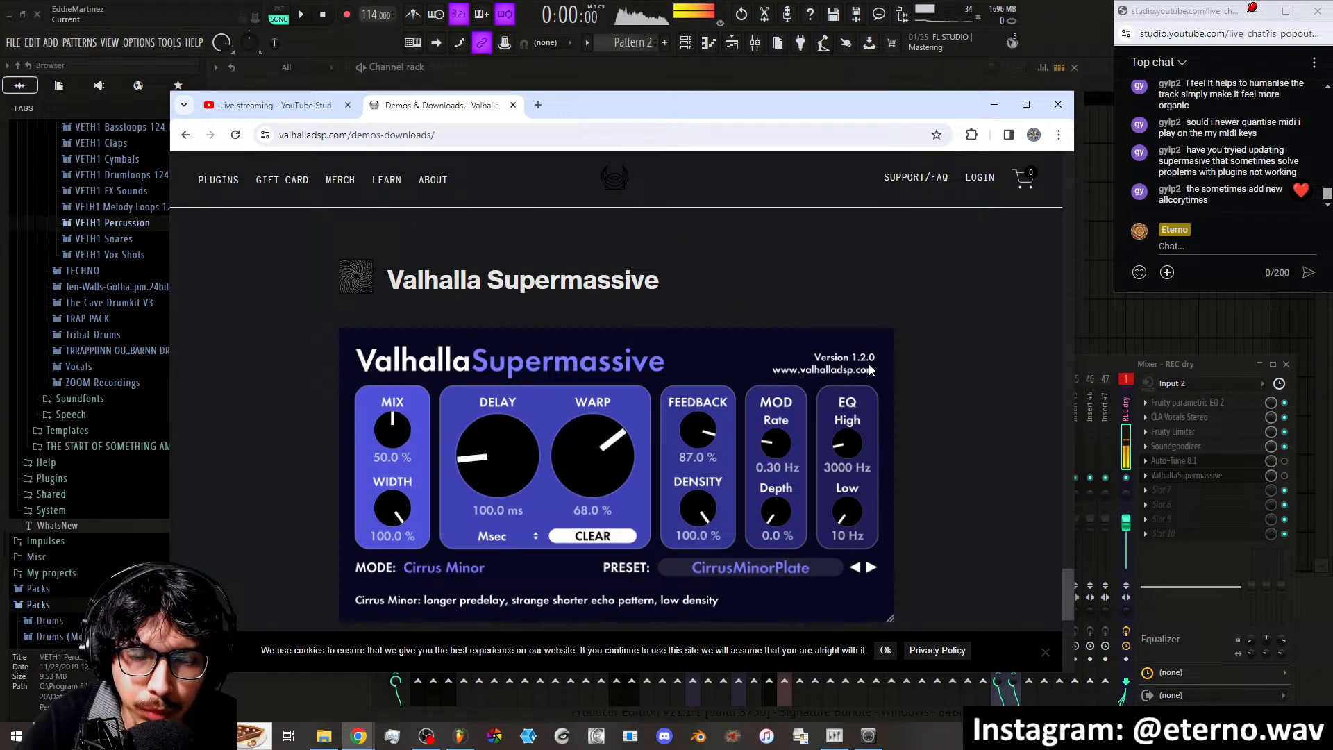
scroll(832, 358, down, 2)
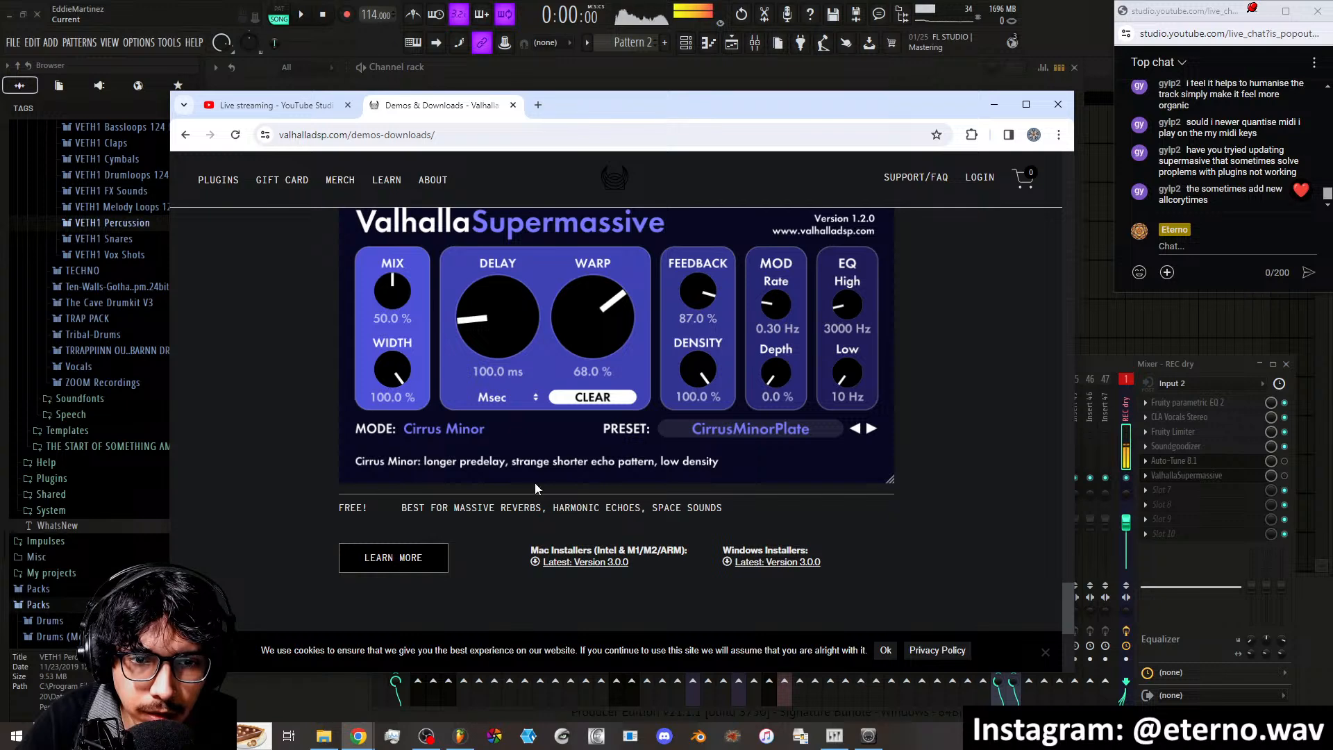
scroll(535, 492, down, 1)
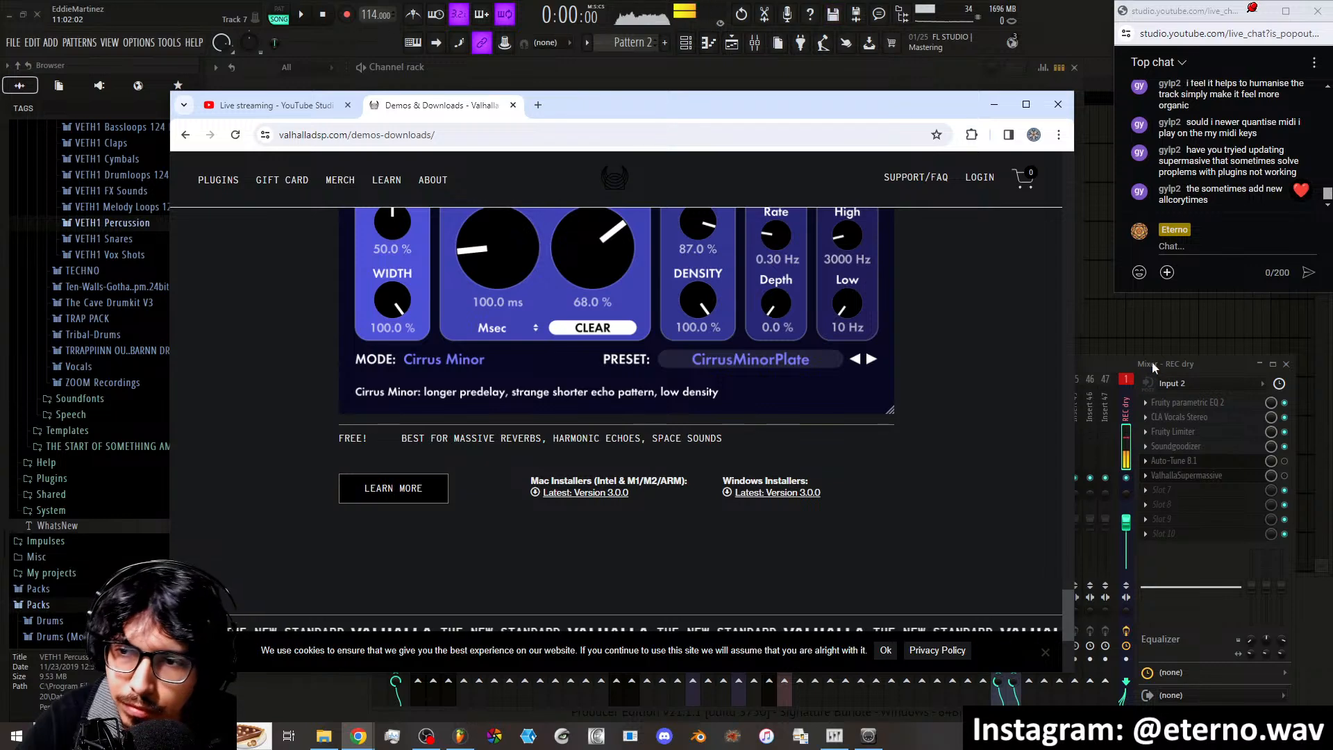
Switch back to FL Studio and check the installed ValhallaSupermassive version and plugin settings on the REC dry track
click(1181, 475)
click(1183, 475)
click(1183, 476)
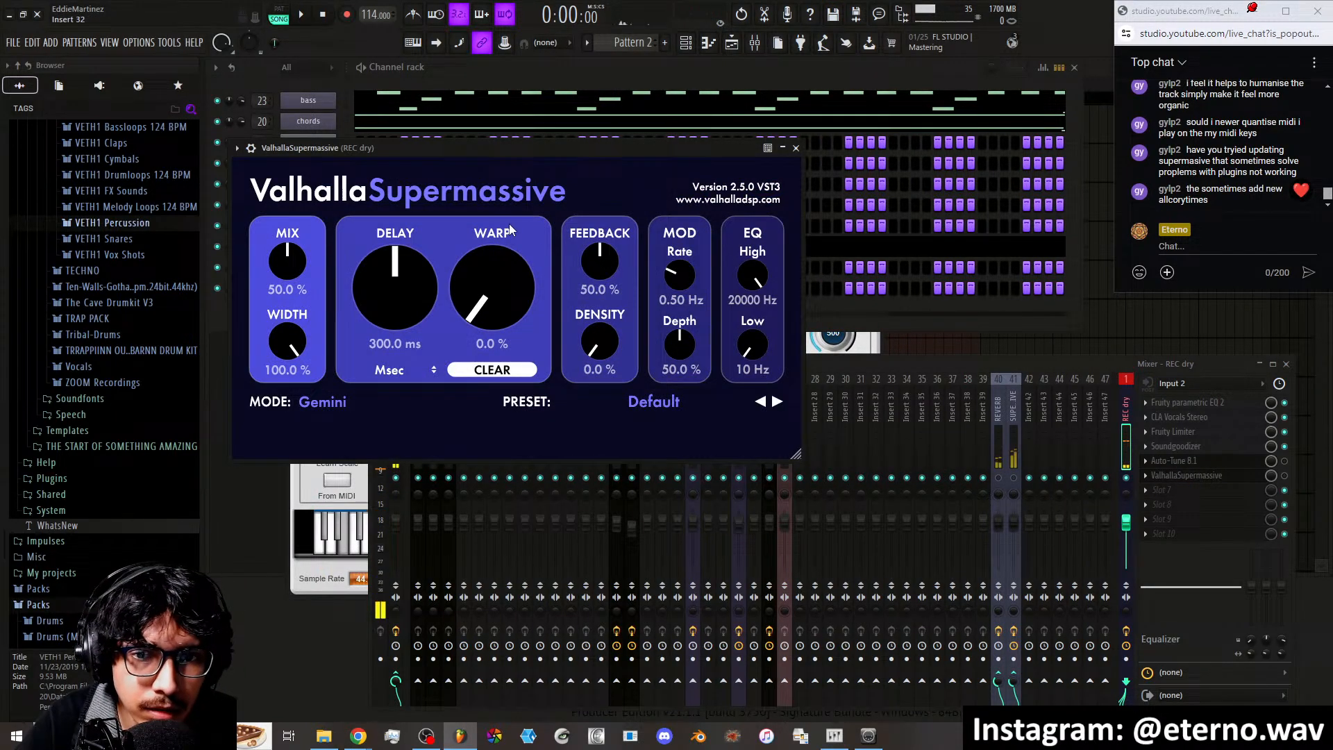
click(253, 148)
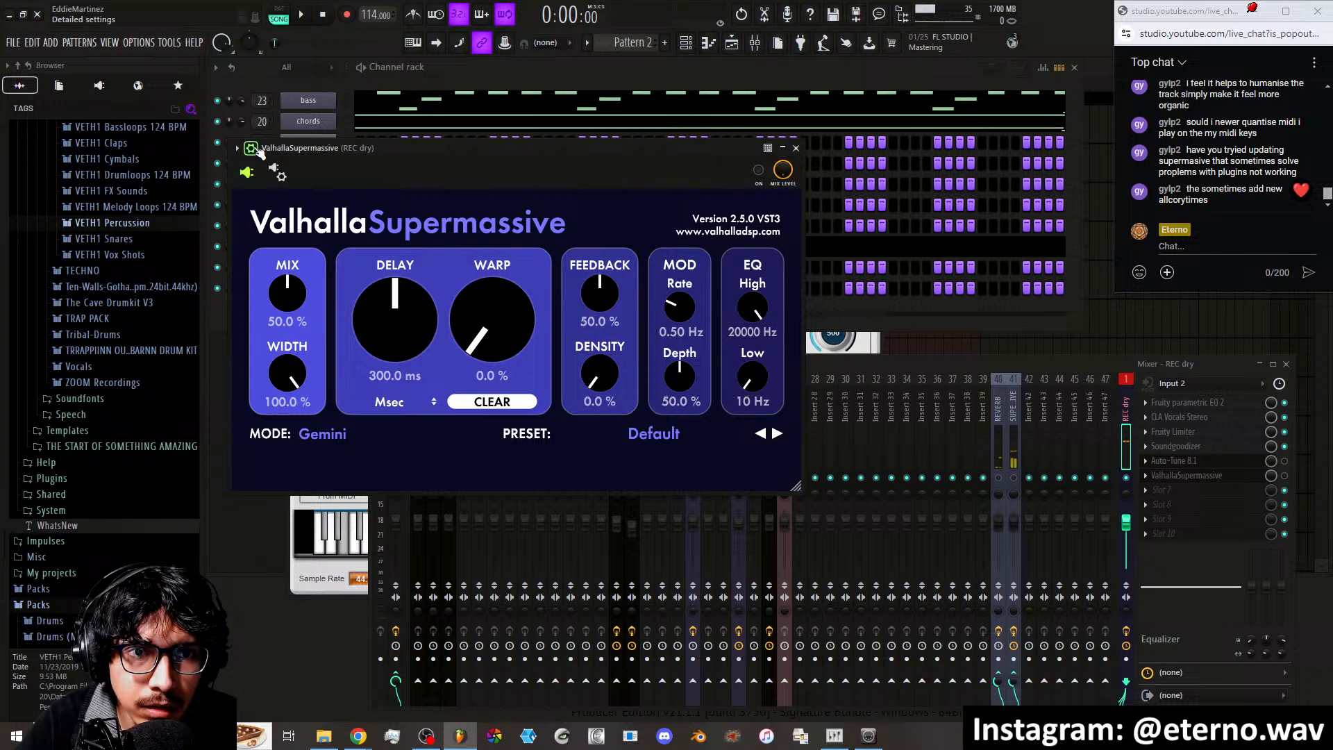
click(254, 148)
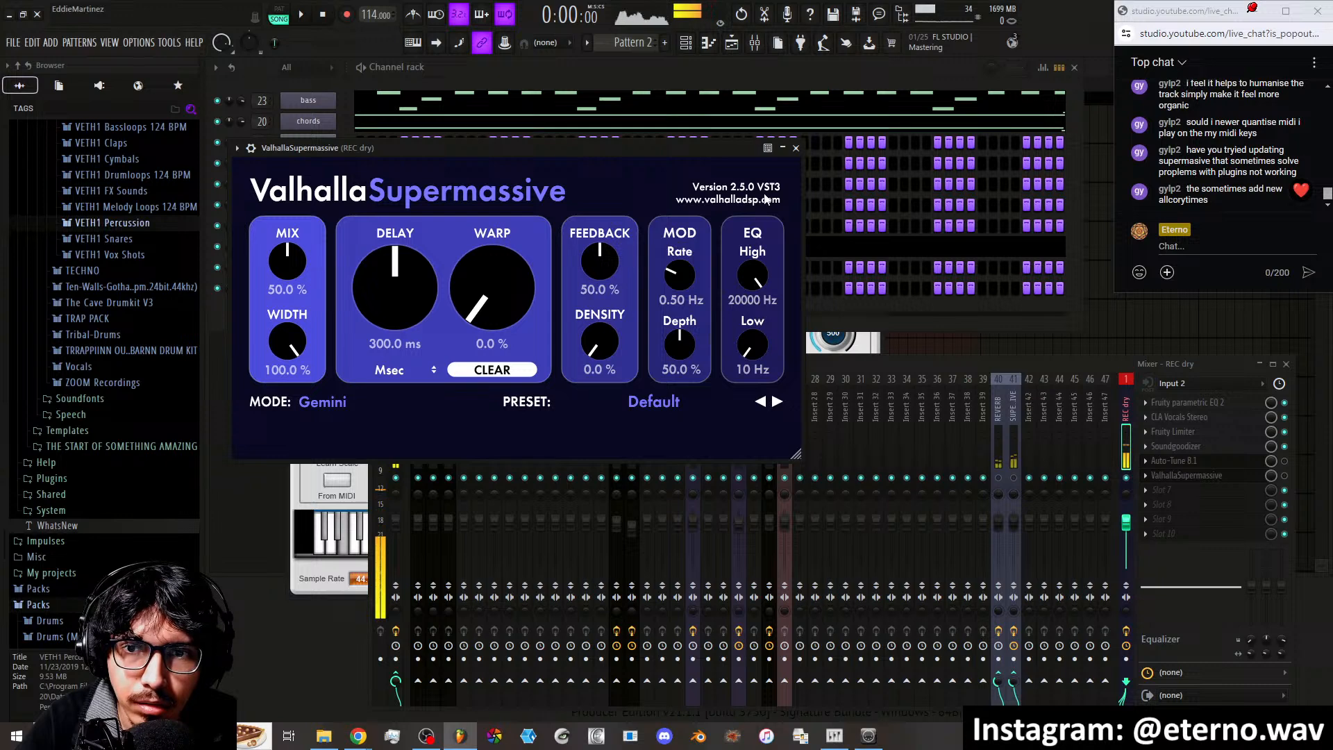
click(795, 148)
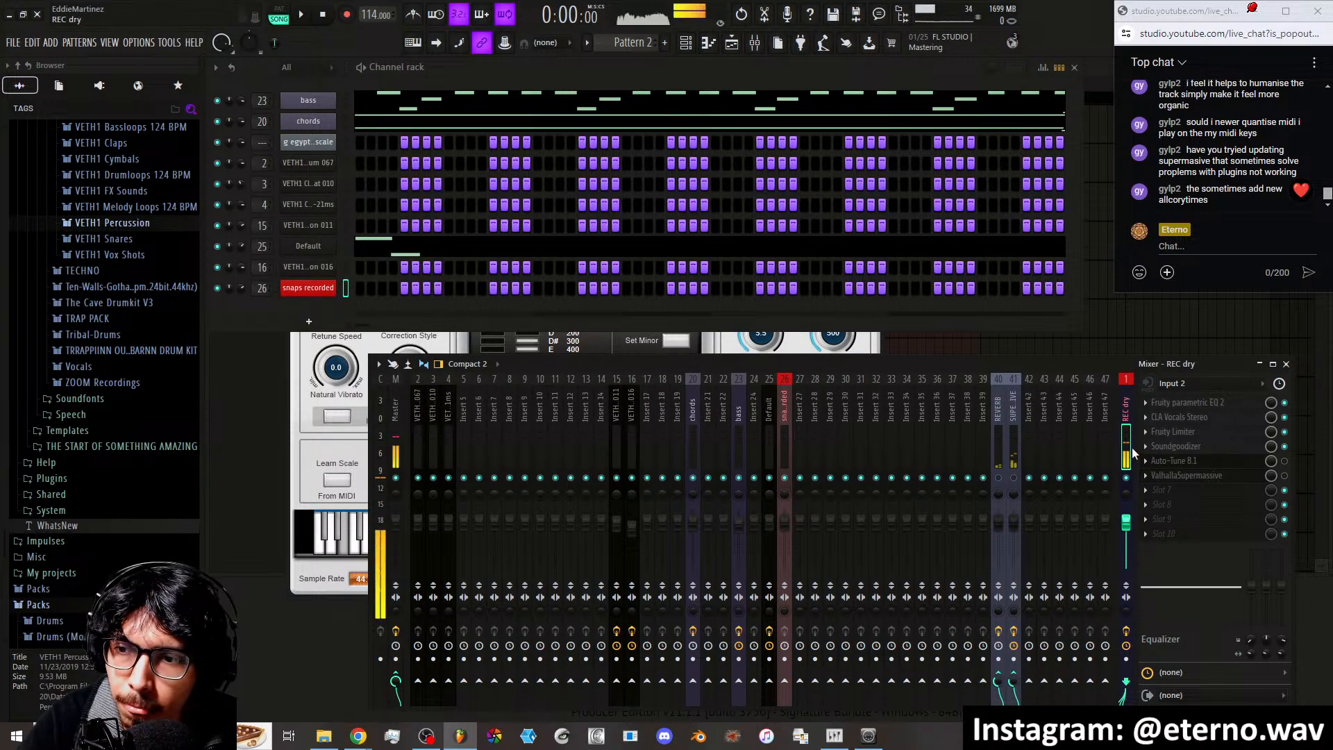
Delete ValhallaSupermassive from slot 6 of the REC dry track and re-enable Auto-Tune 8.1 while the song plays
click(1146, 476)
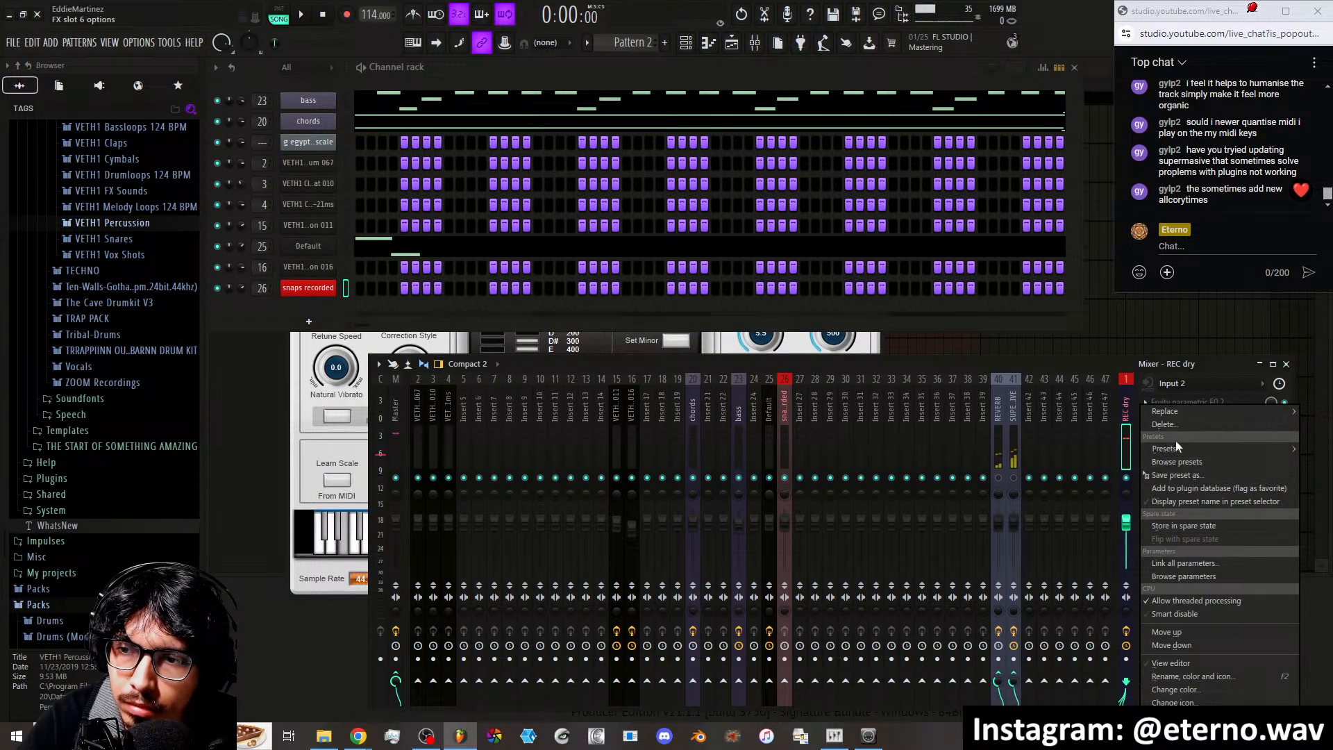
click(1184, 426)
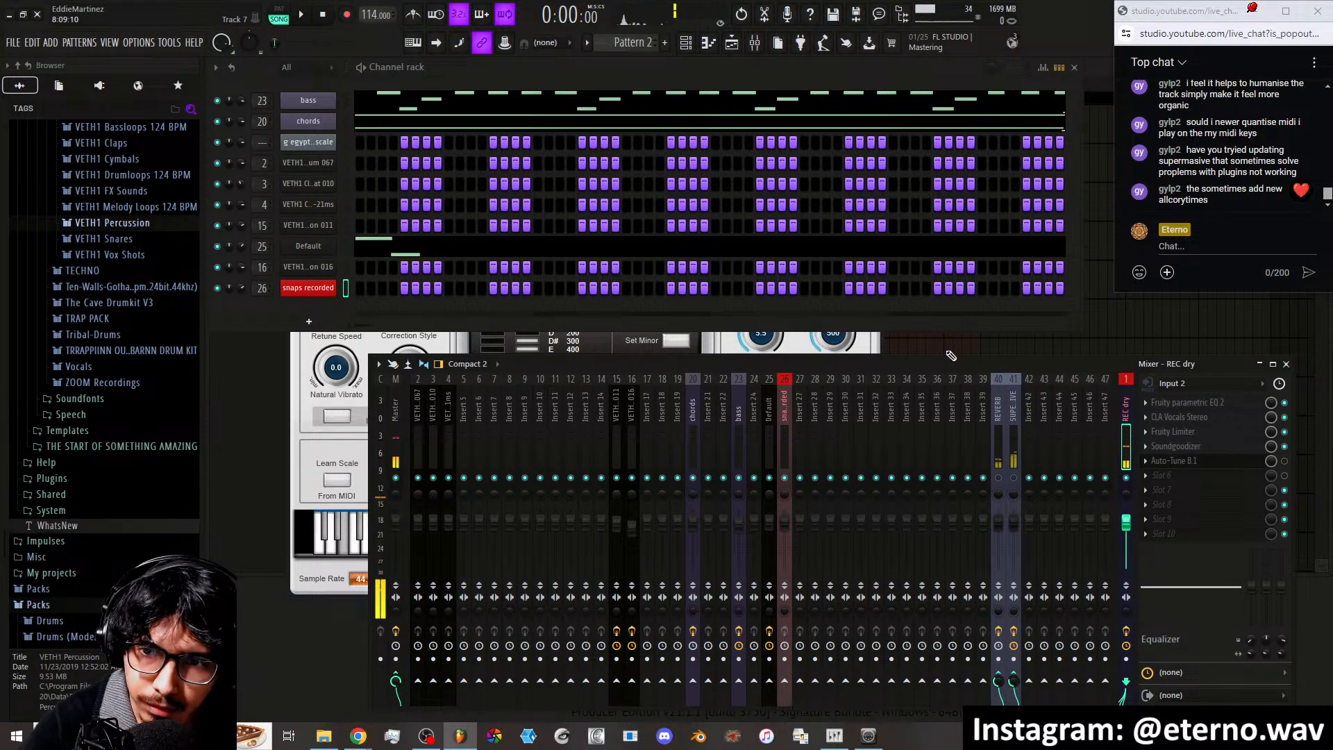
key(space)
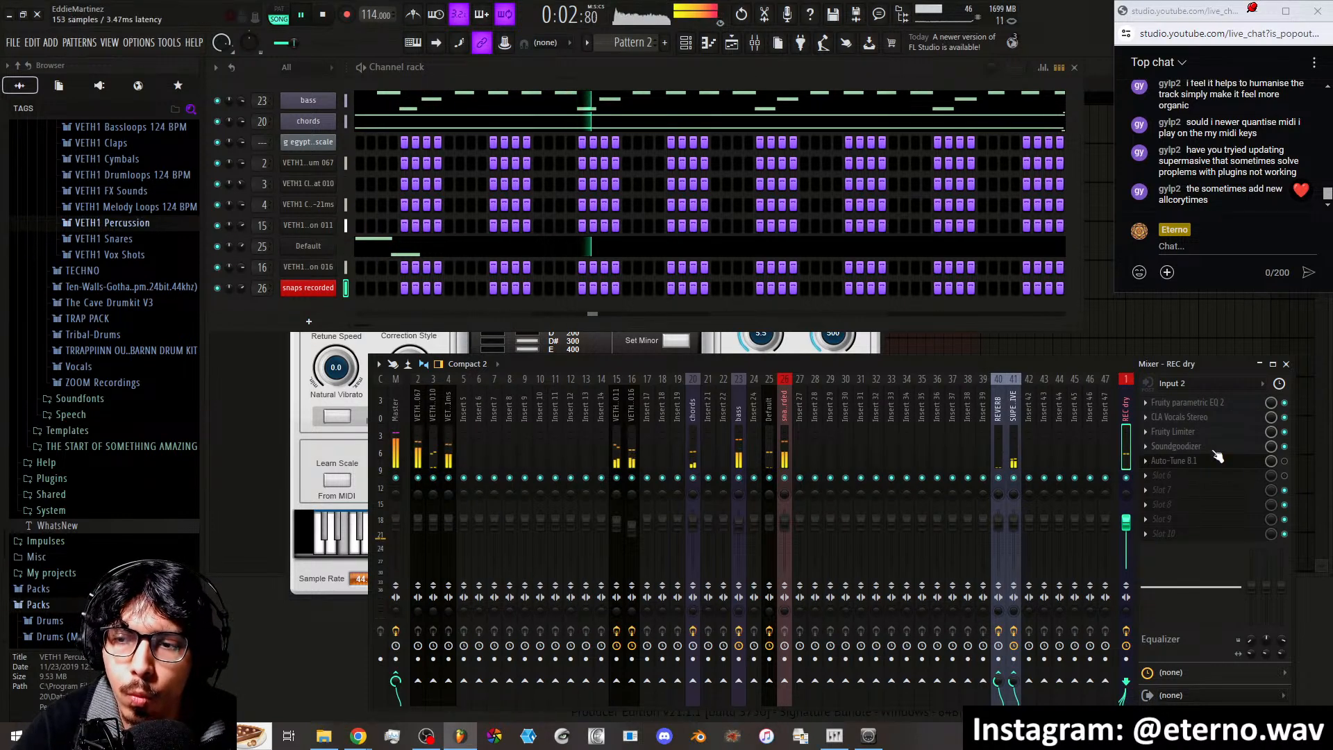
click(1285, 461)
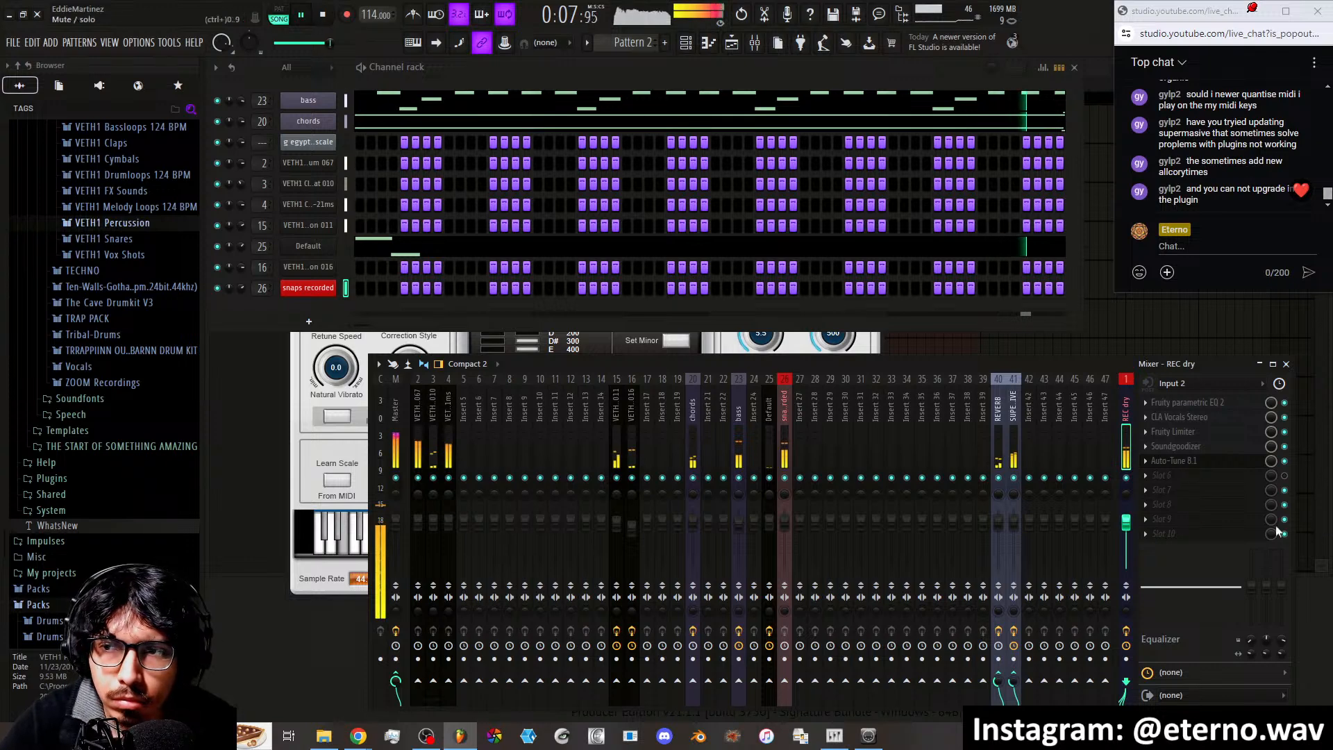
Inspect the HYPNOTiK effect on the SUPERMASSIVE send track during playback and close its window
click(1013, 445)
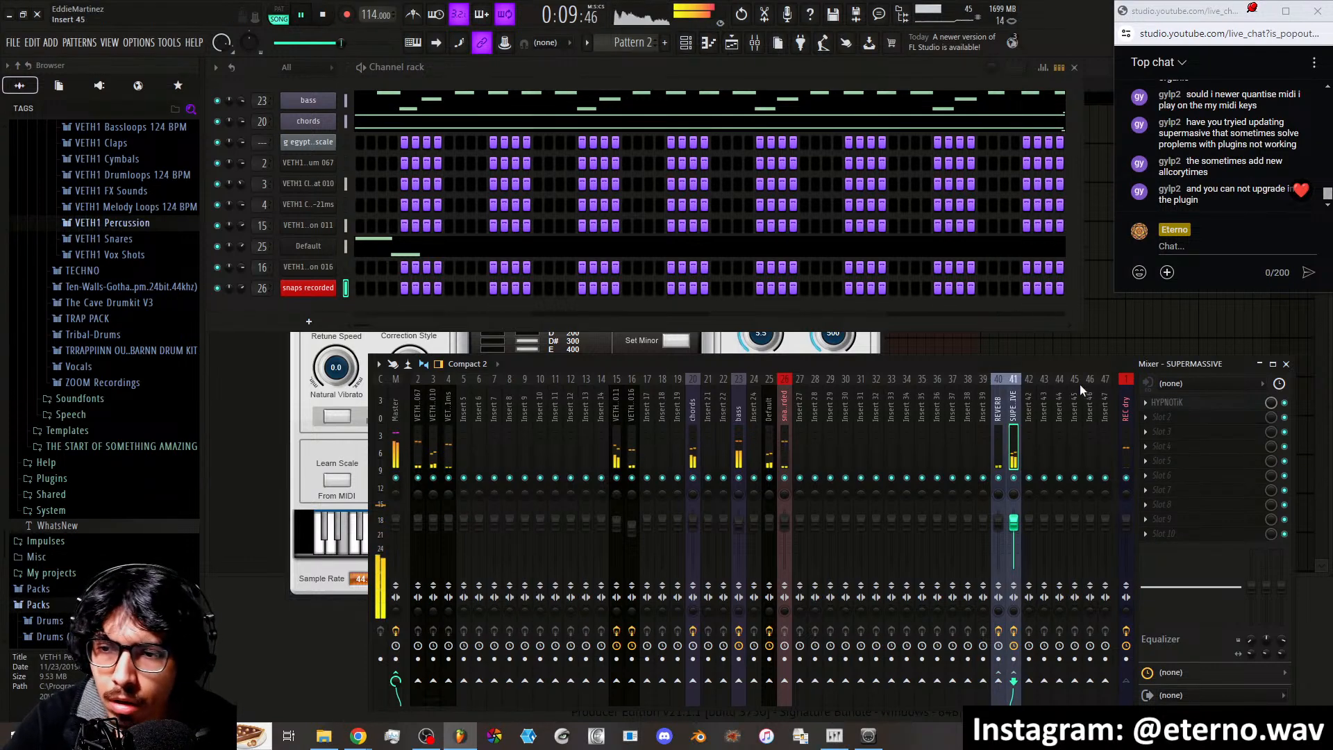
click(1153, 403)
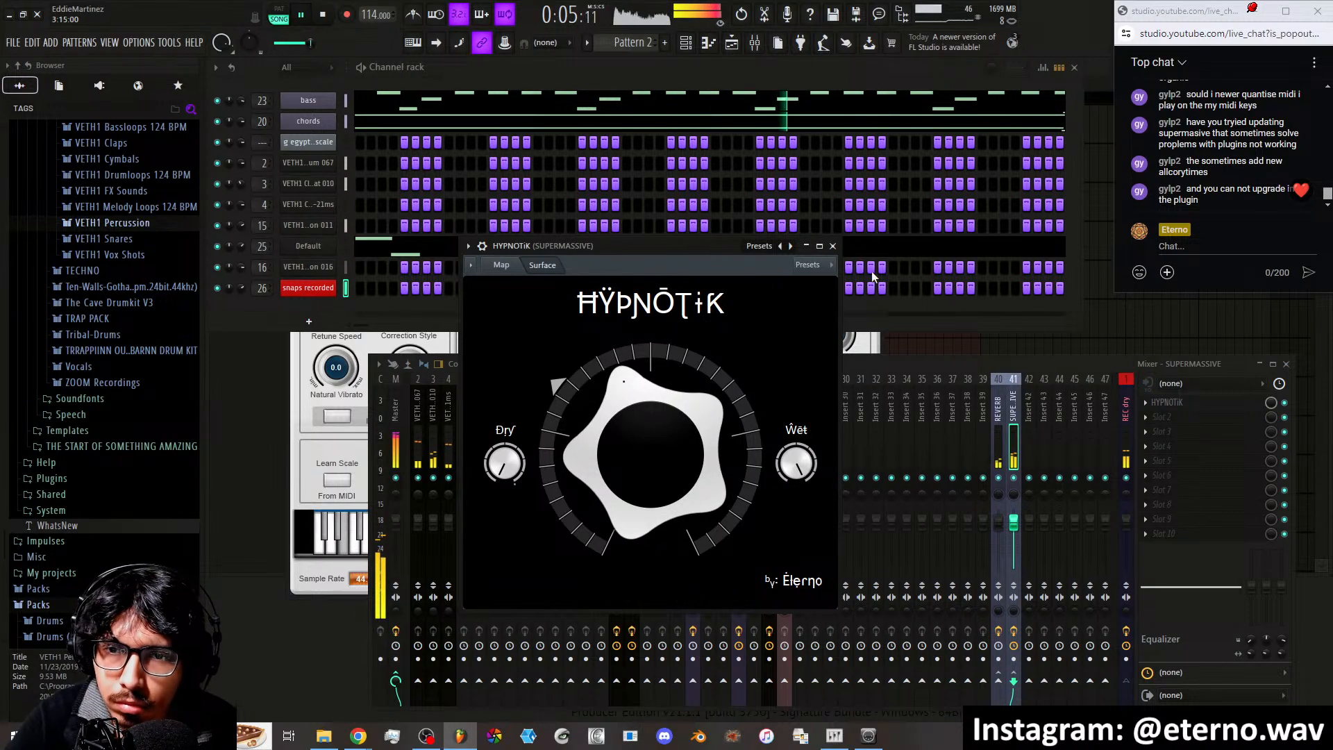
click(832, 245)
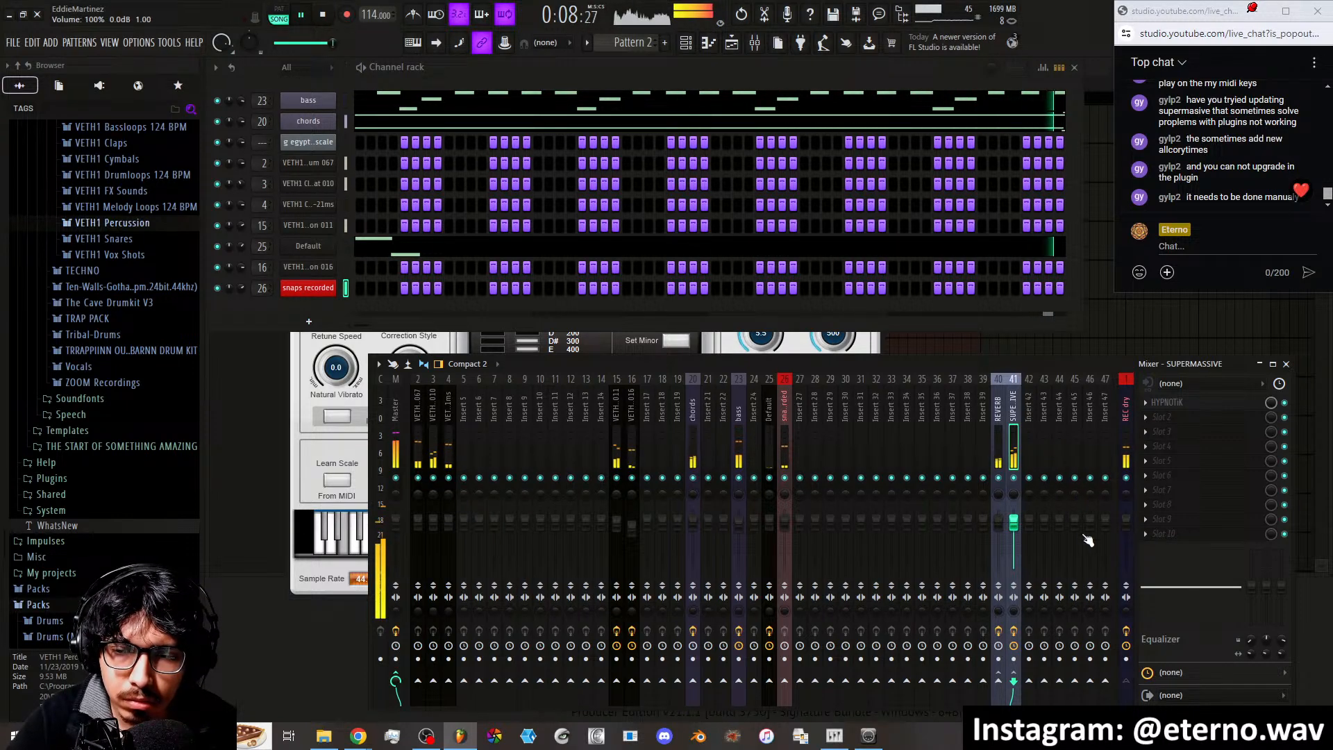
Set the input type of Auto-Tune 8.1 on the REC dry track to Low Male
click(1116, 465)
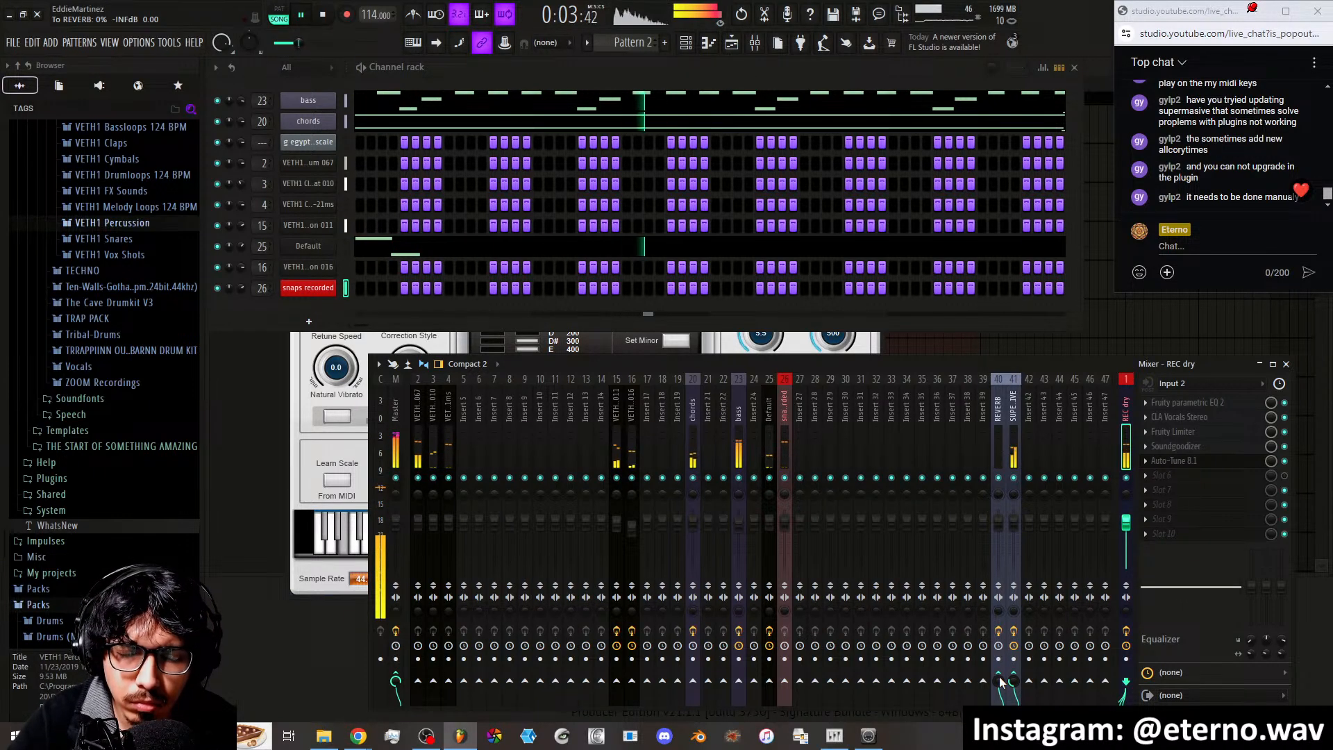
click(1184, 463)
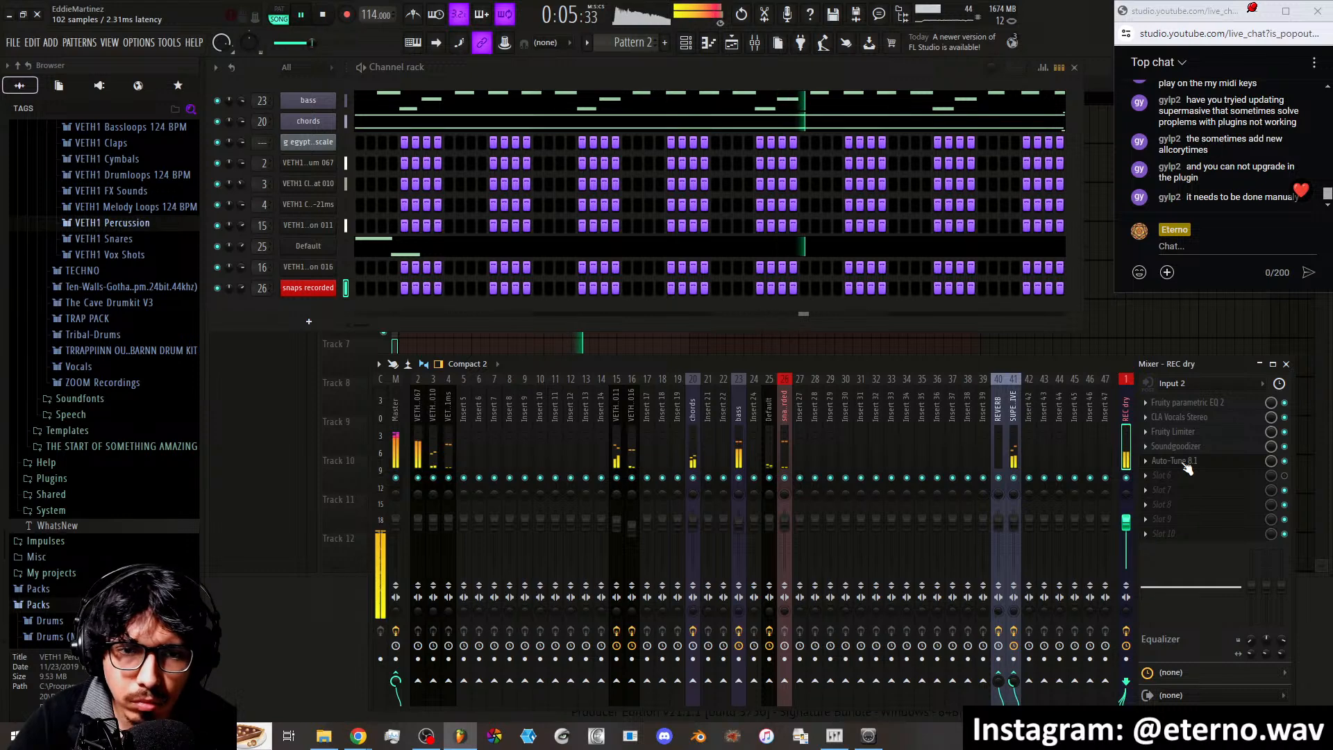
click(1184, 463)
click(332, 192)
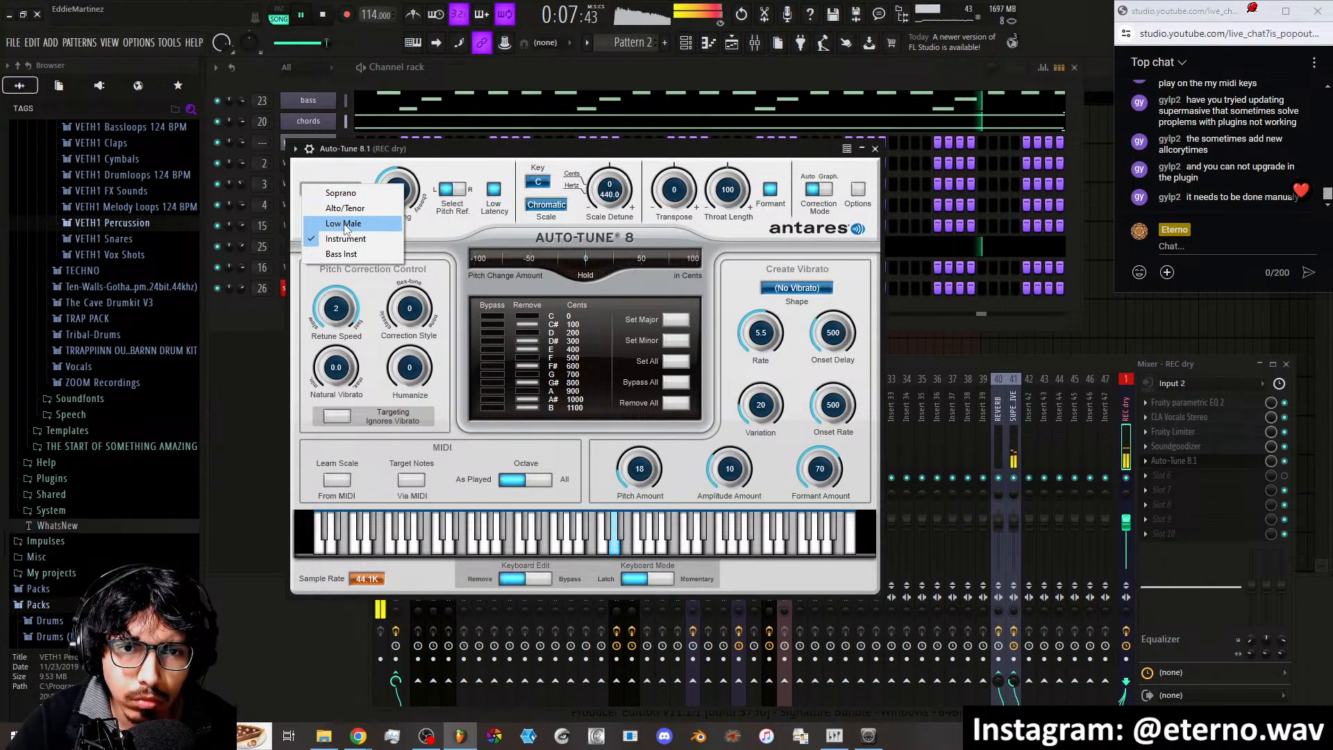
click(344, 223)
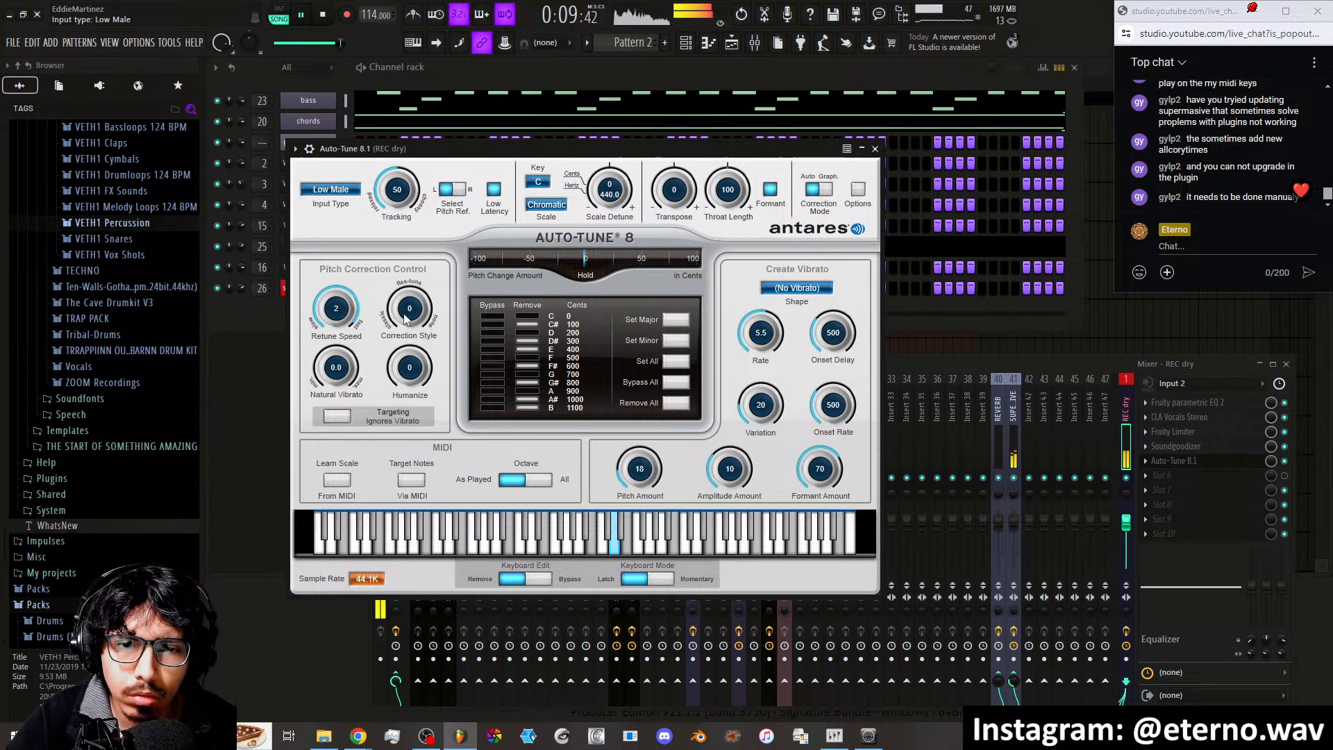
Compare the REC dry sound by toggling Auto-Tune's Formant option and bypassing the plugin
click(772, 191)
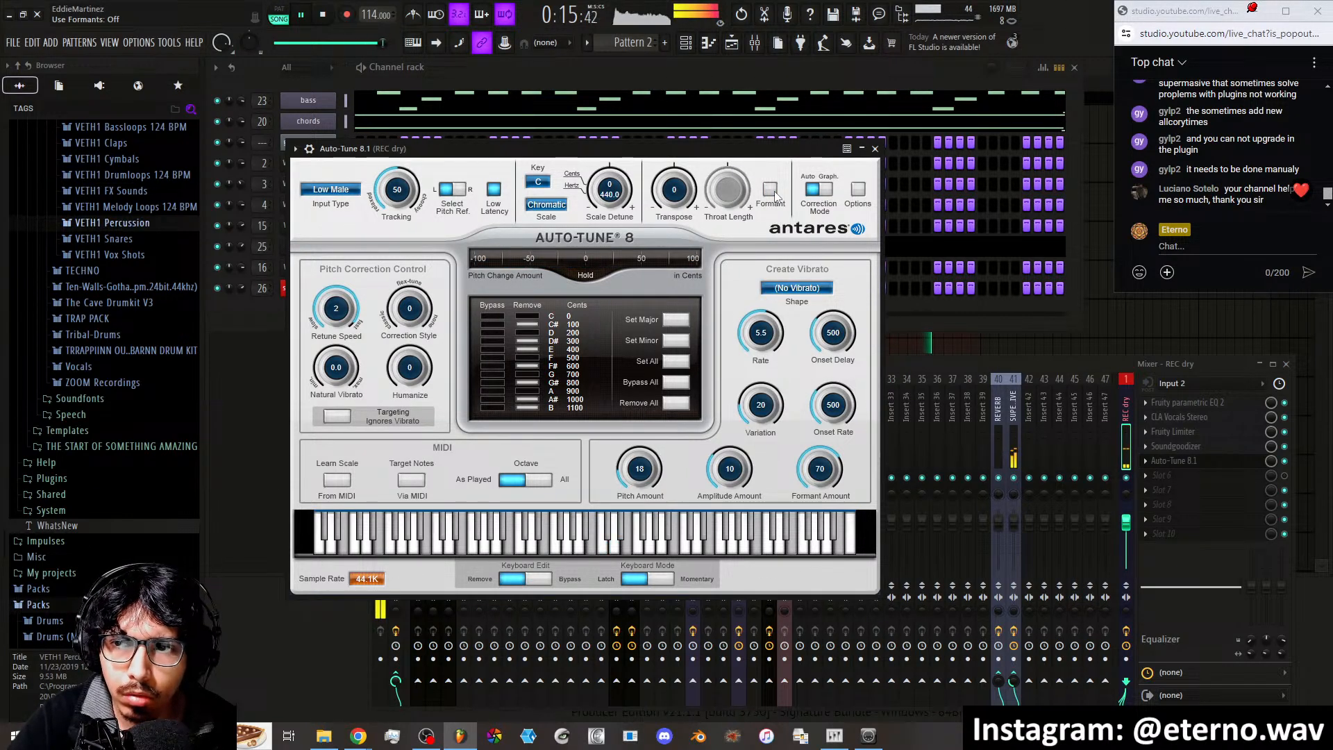
click(1014, 477)
click(1286, 461)
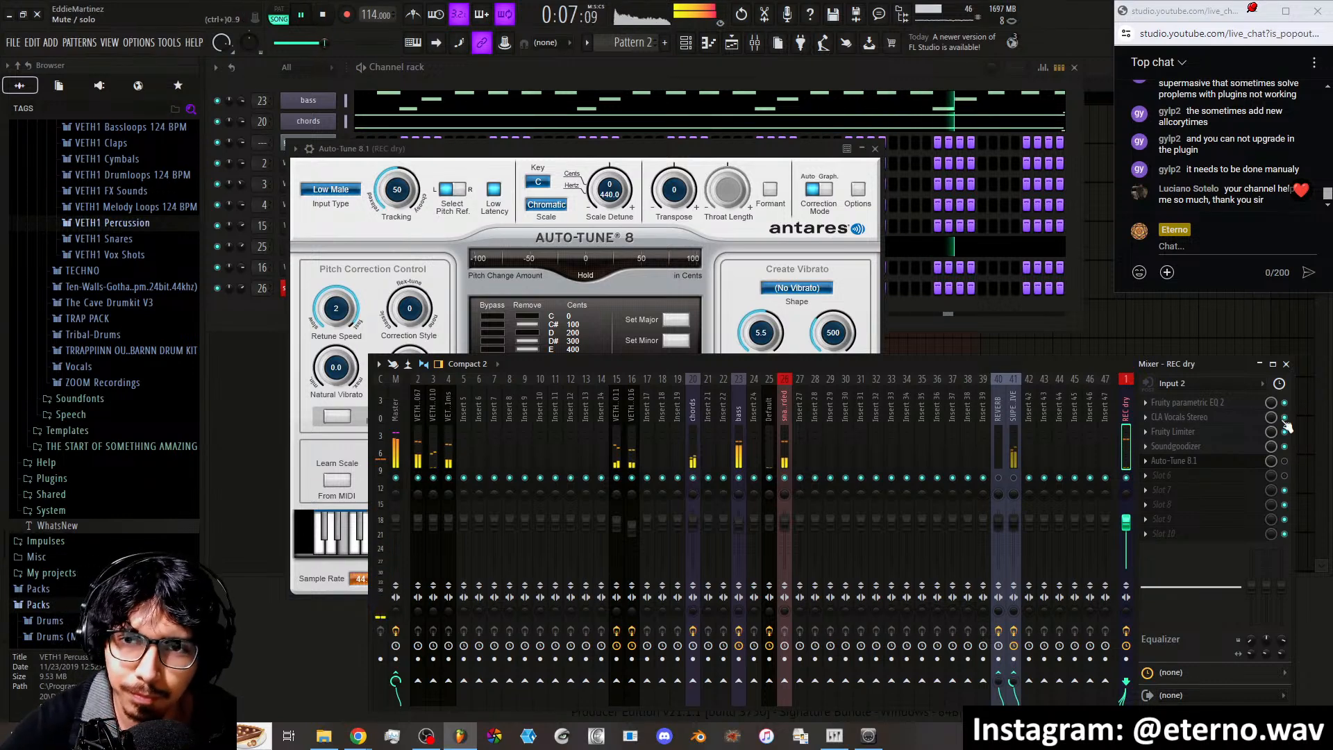
click(1285, 461)
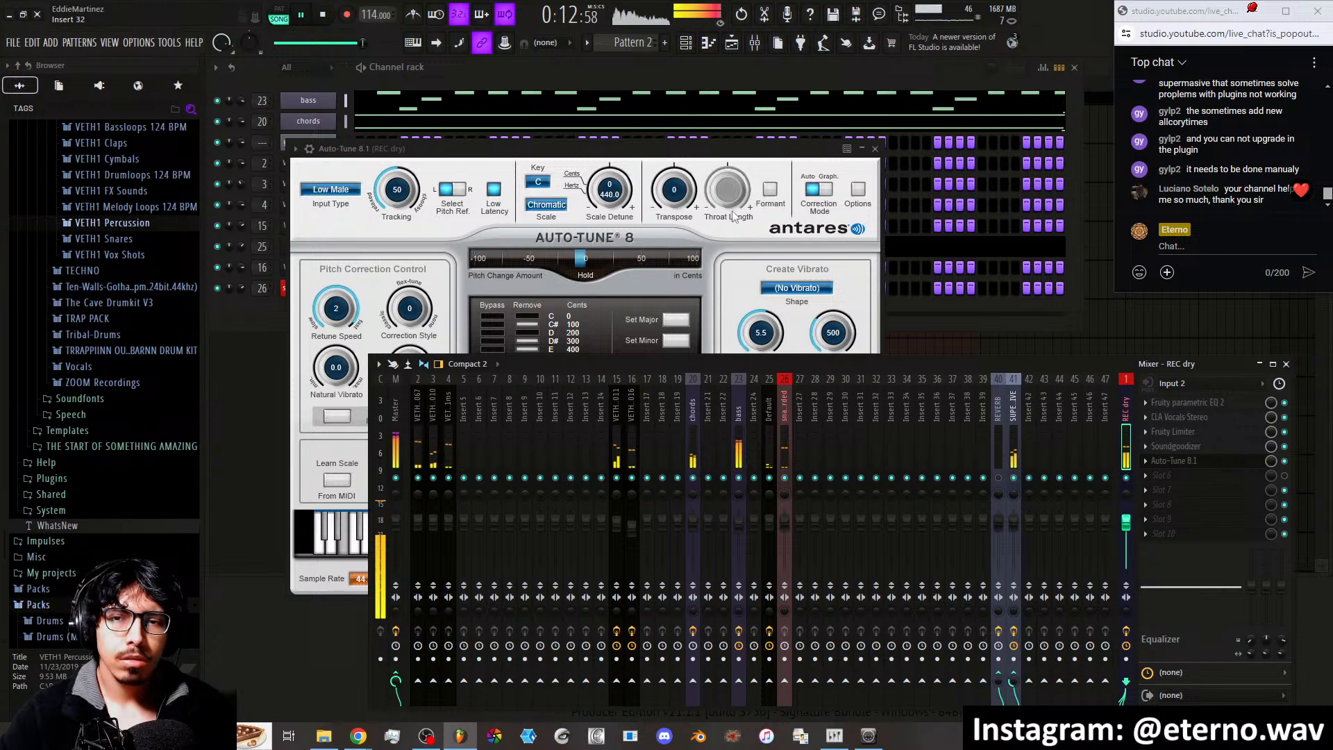
click(770, 189)
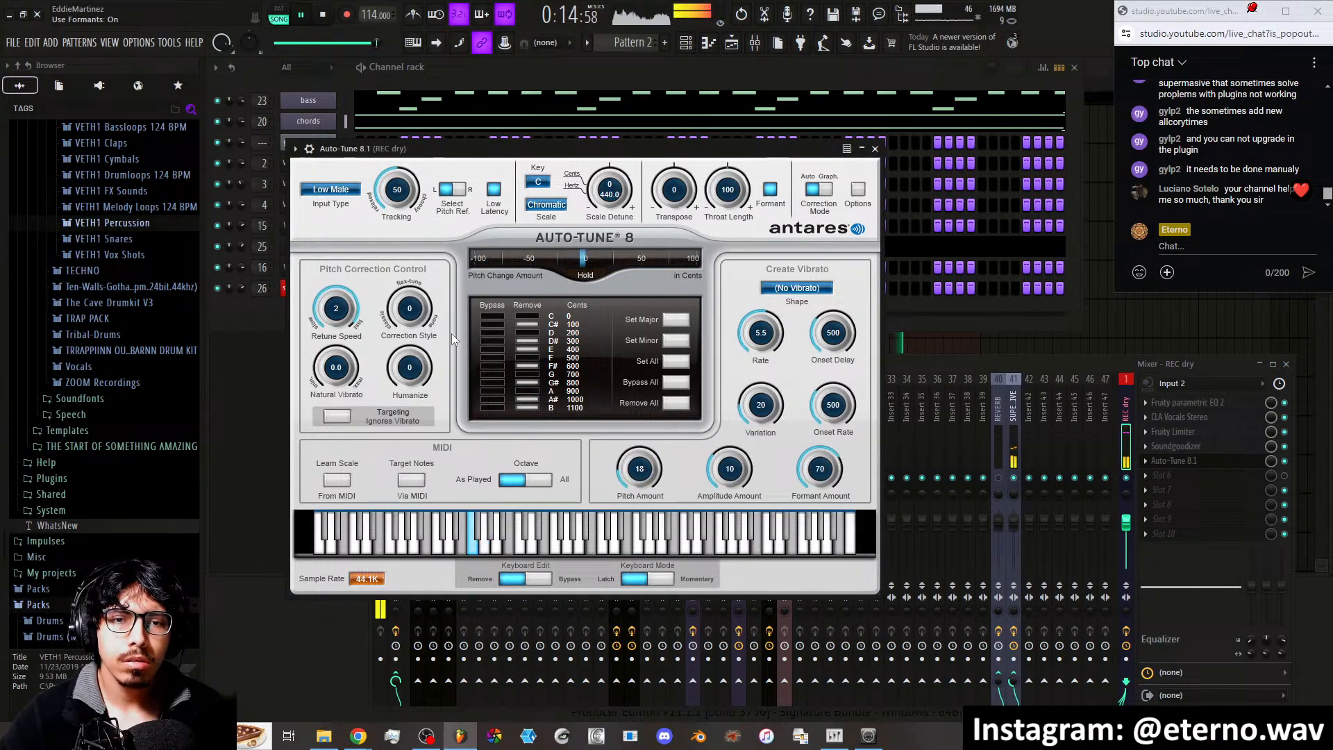
Set Auto-Tune's Retune Speed to 0 and arm the REC dry mixer track for recording
scroll(346, 306, down, 1)
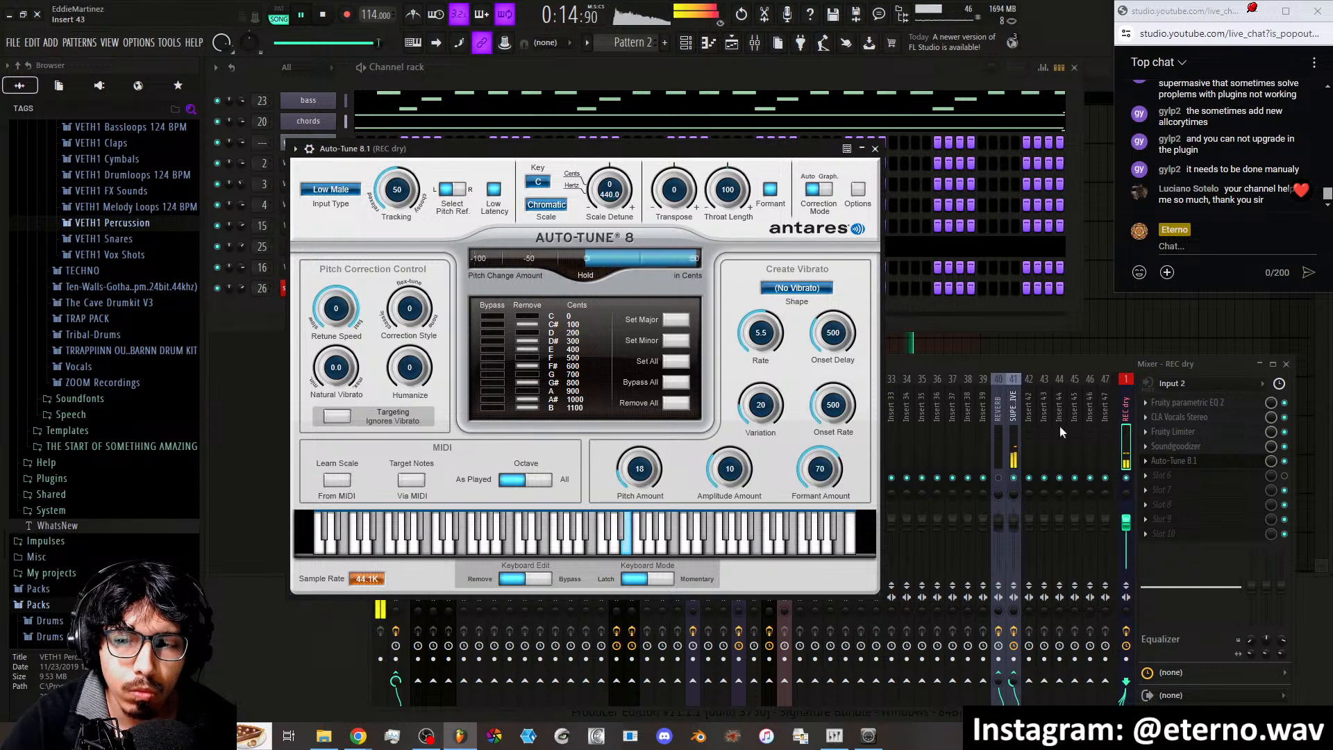
click(1111, 649)
drag(381, 43, 355, 42)
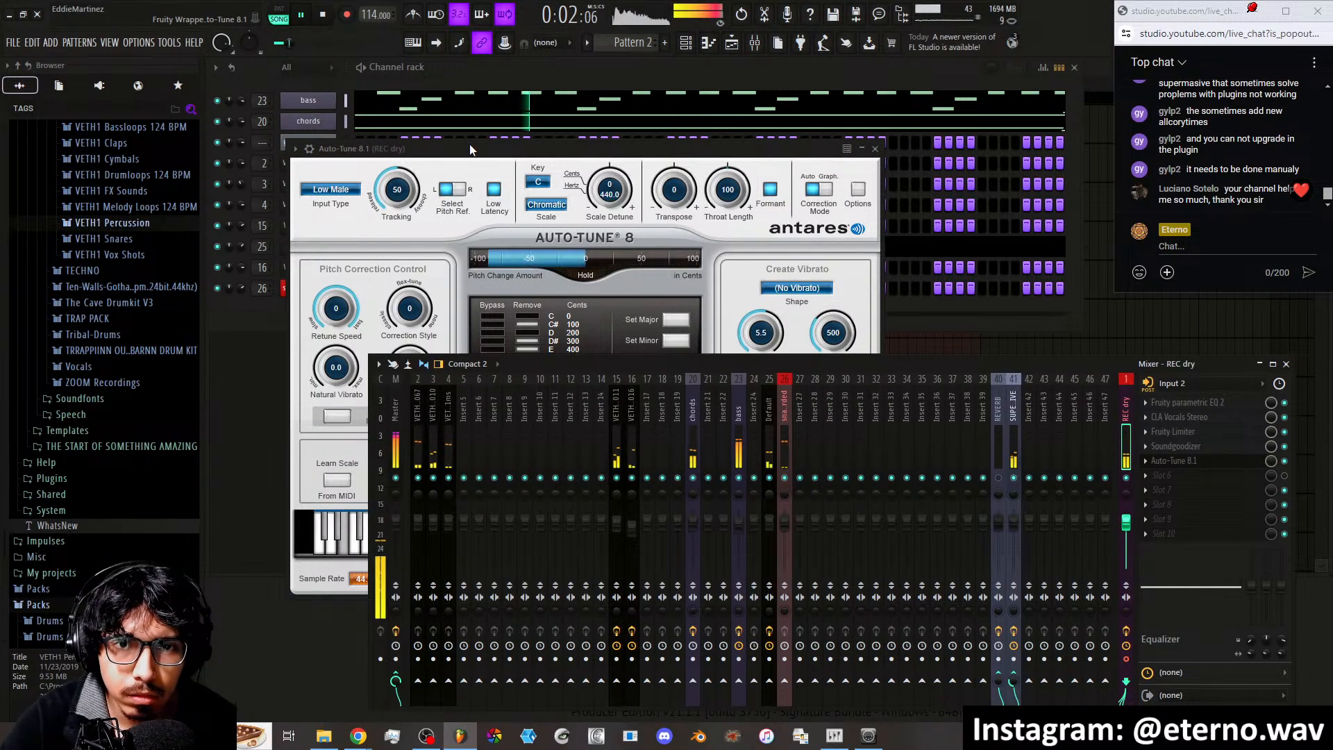
drag(469, 144, 478, 147)
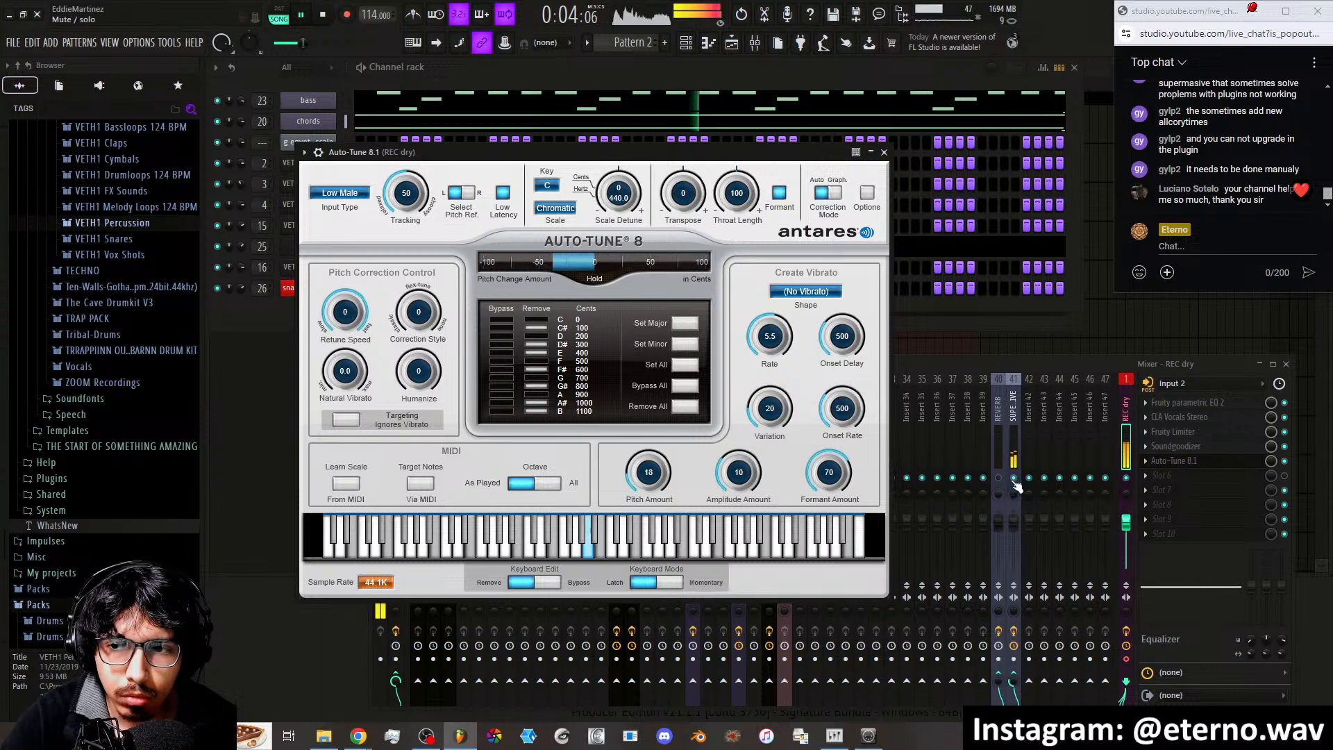
Check the HYPNOTiK effect on the SUPERMASSIVE send track during playback and return to the Auto-Tune 8.1 window
click(1014, 475)
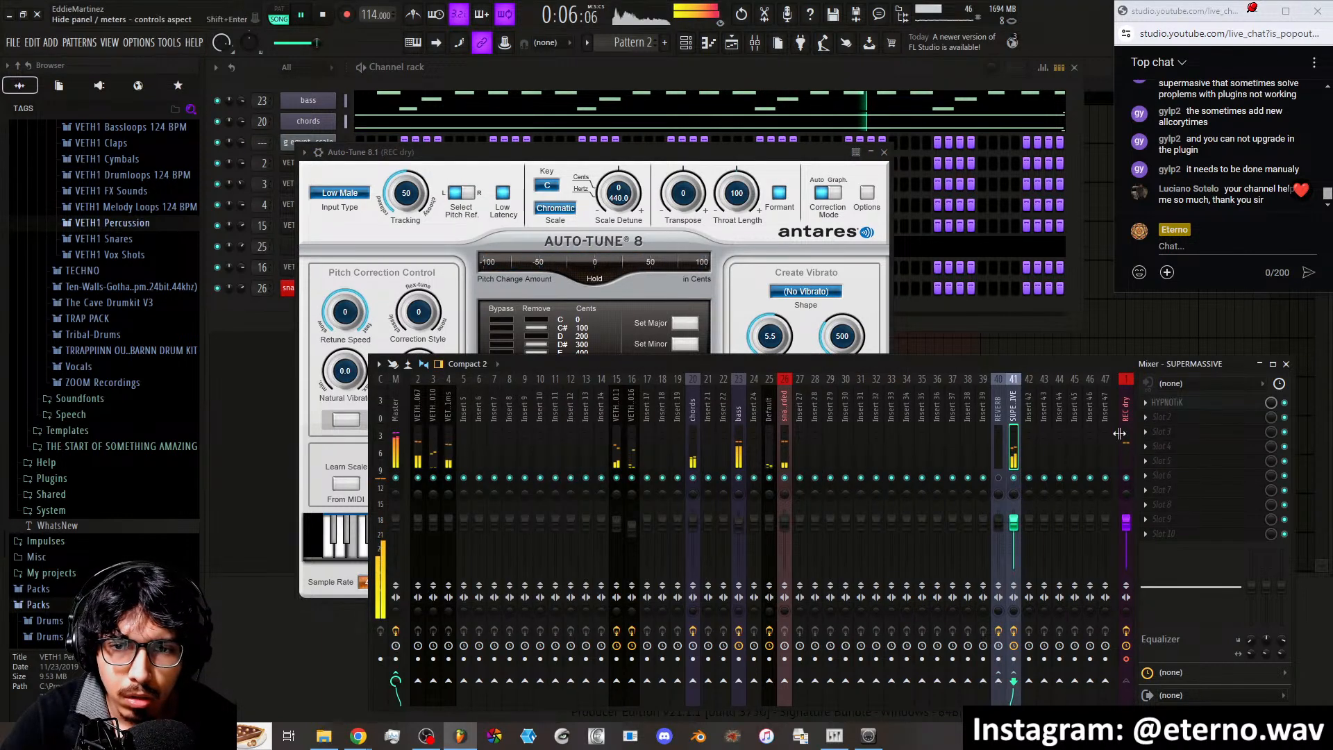
click(1170, 404)
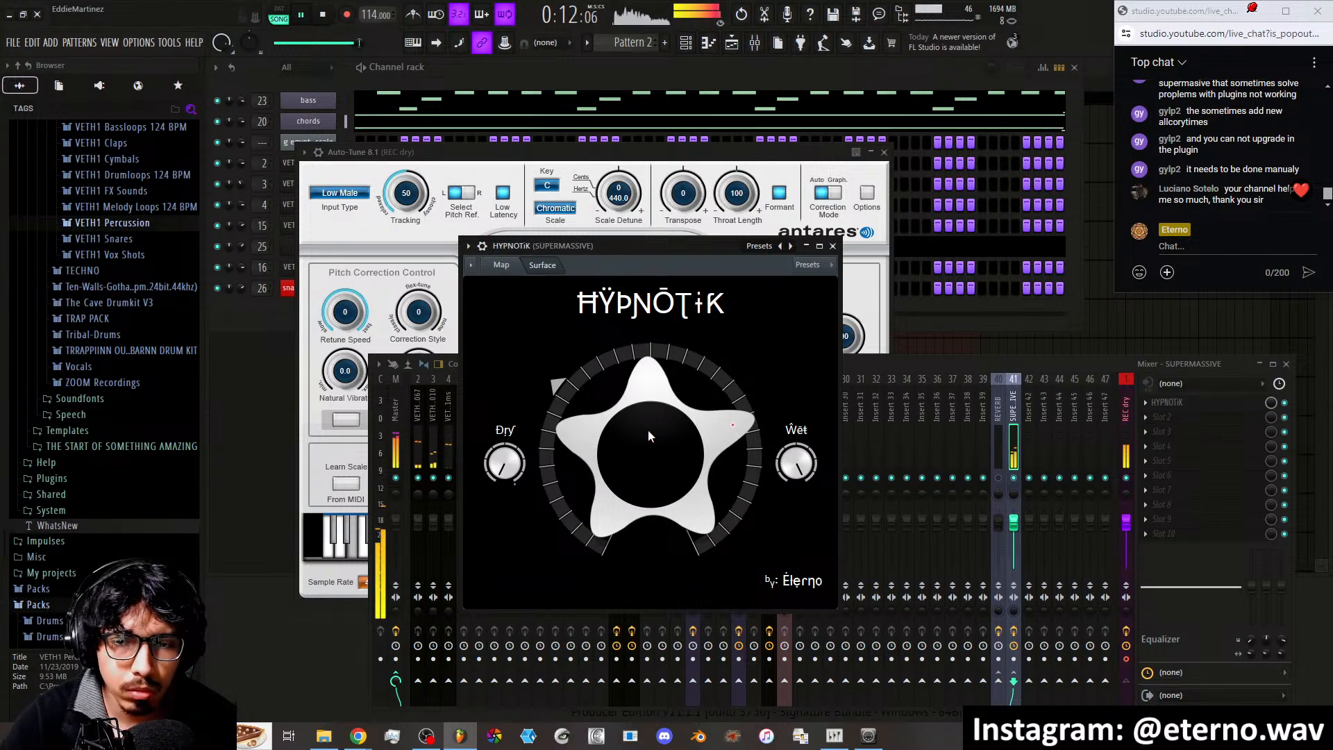
click(462, 167)
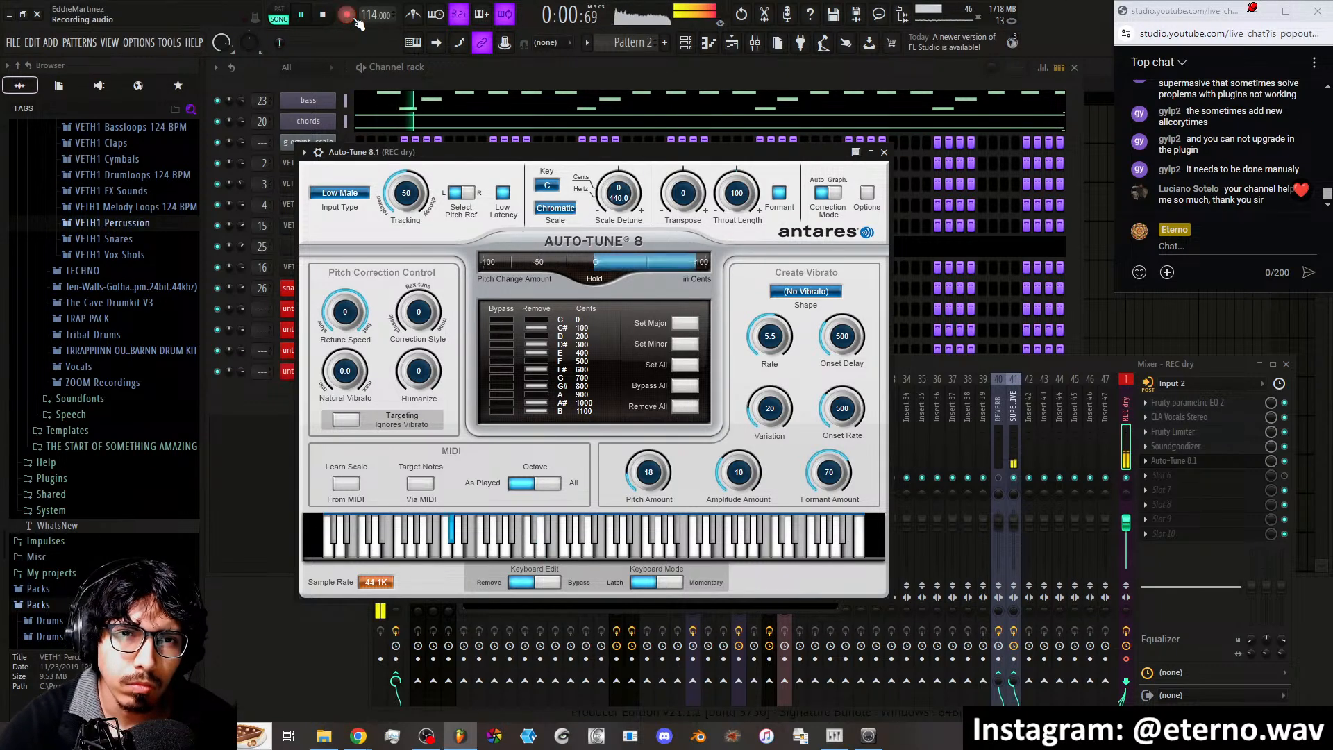
Turn off recording, close the Auto-Tune 8.1 window and bypass the plugin on the REC dry track
click(348, 14)
click(884, 152)
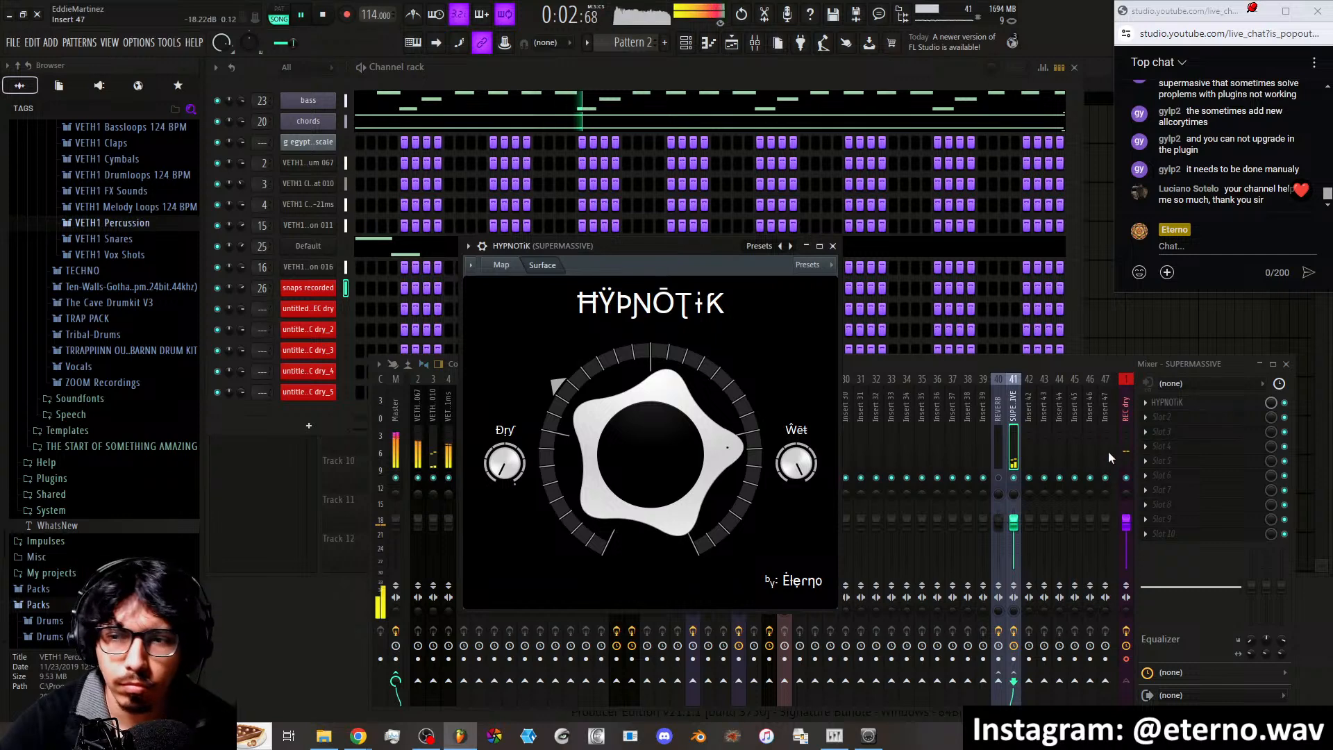
click(1131, 424)
click(1285, 460)
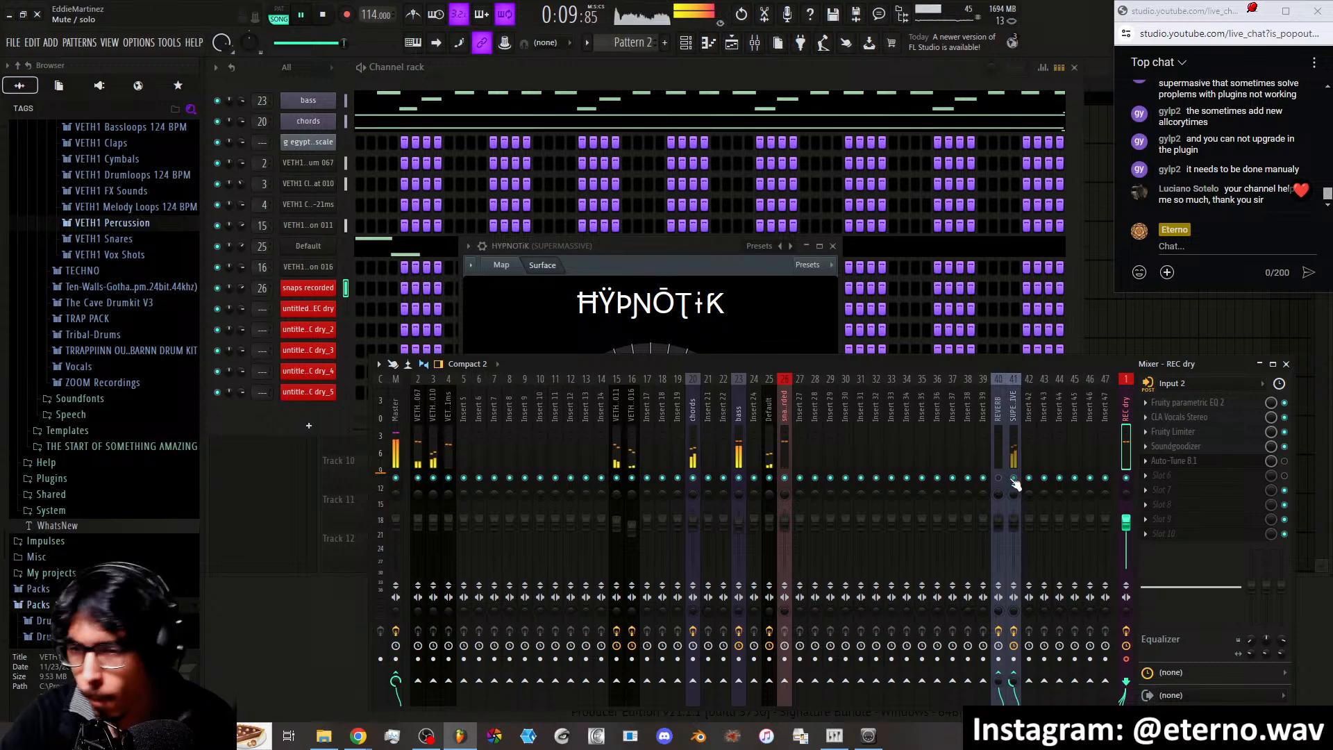
Toggle the Audio option in the recording filter and delete the REC dry_5 take from the Playlist
click(734, 43)
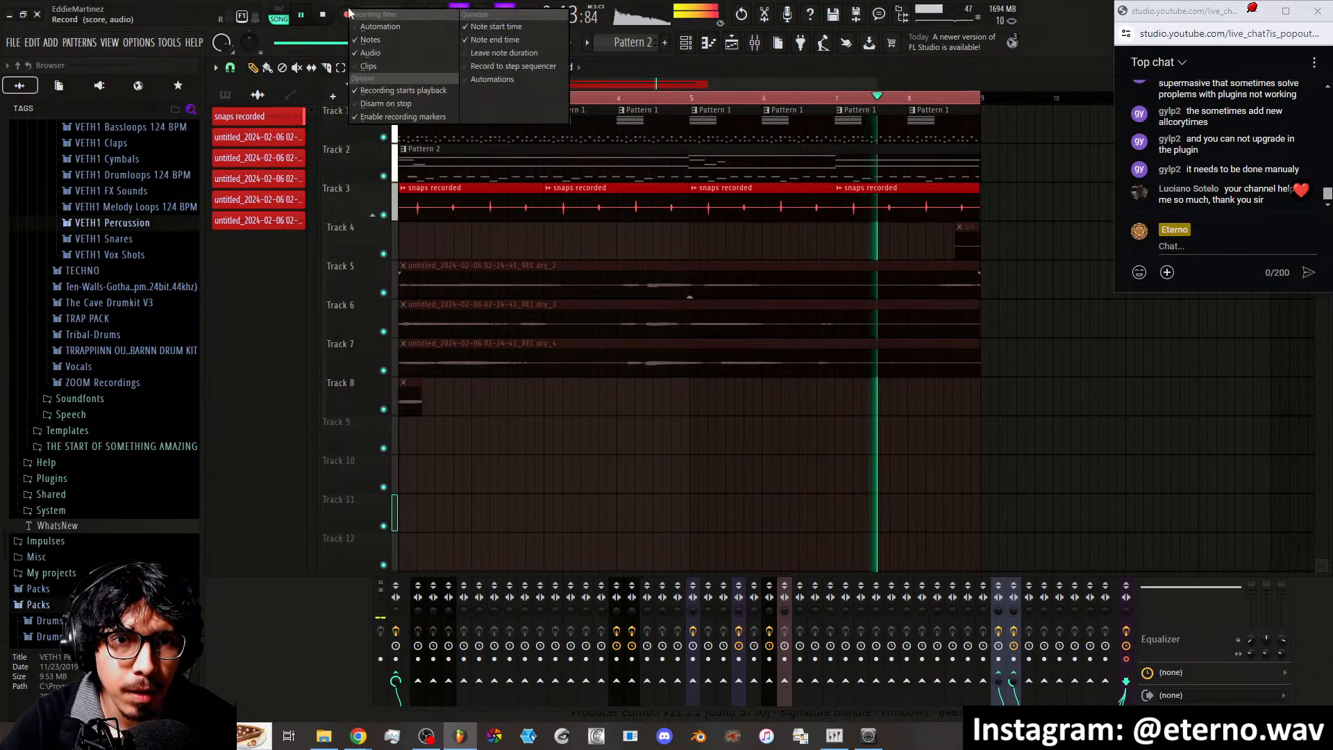
right_click(349, 11)
click(361, 55)
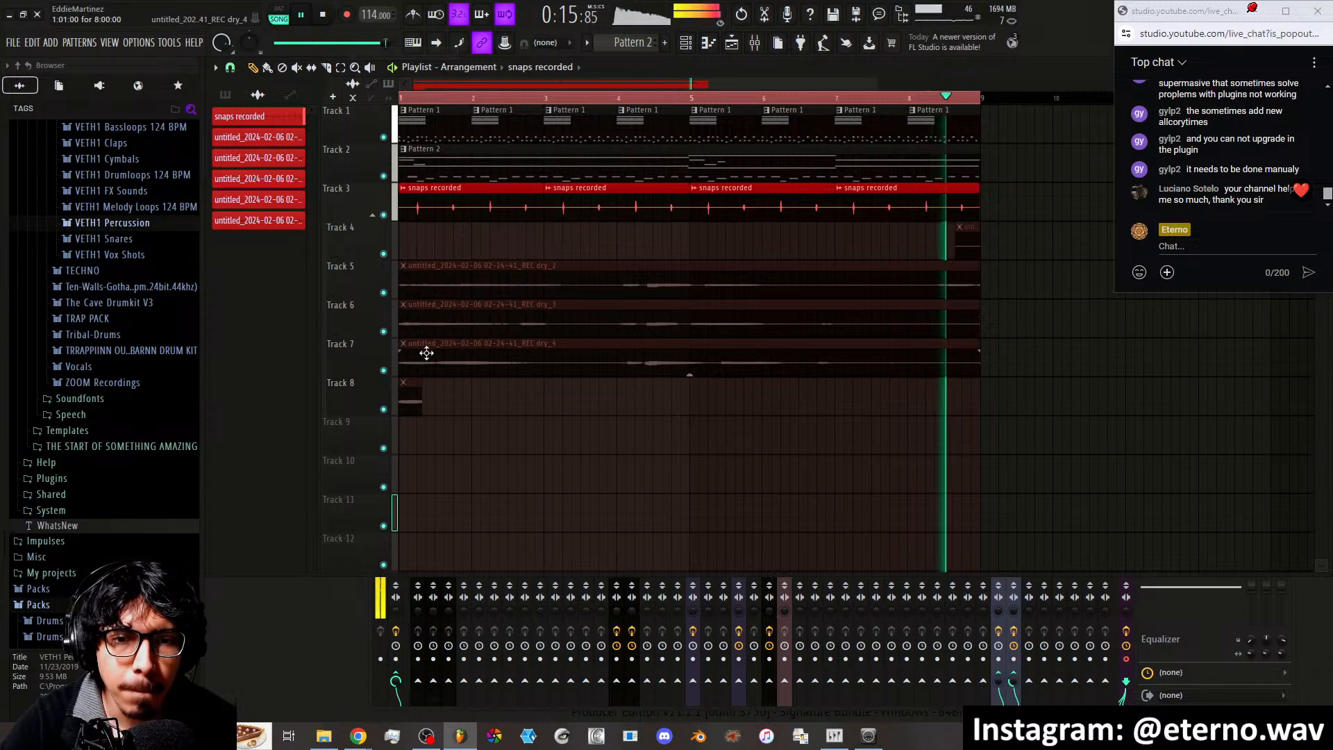
right_click(269, 221)
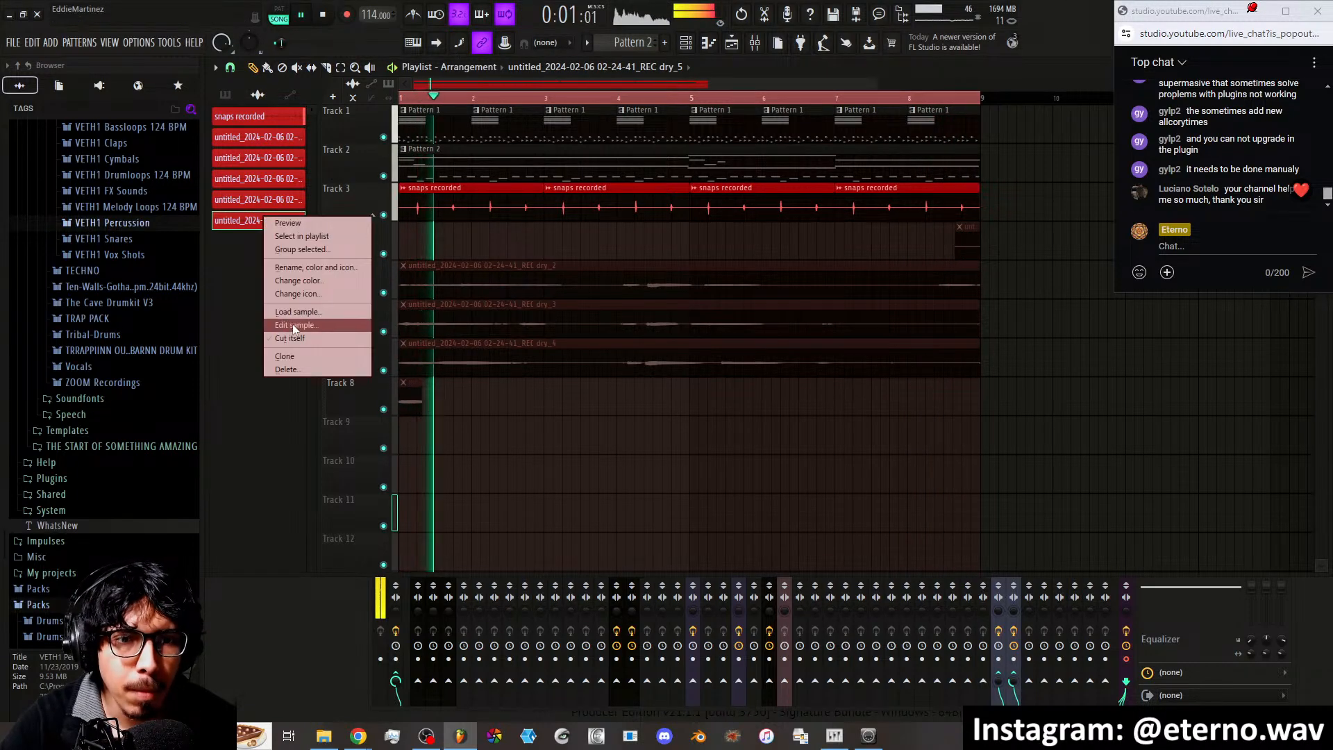
click(295, 326)
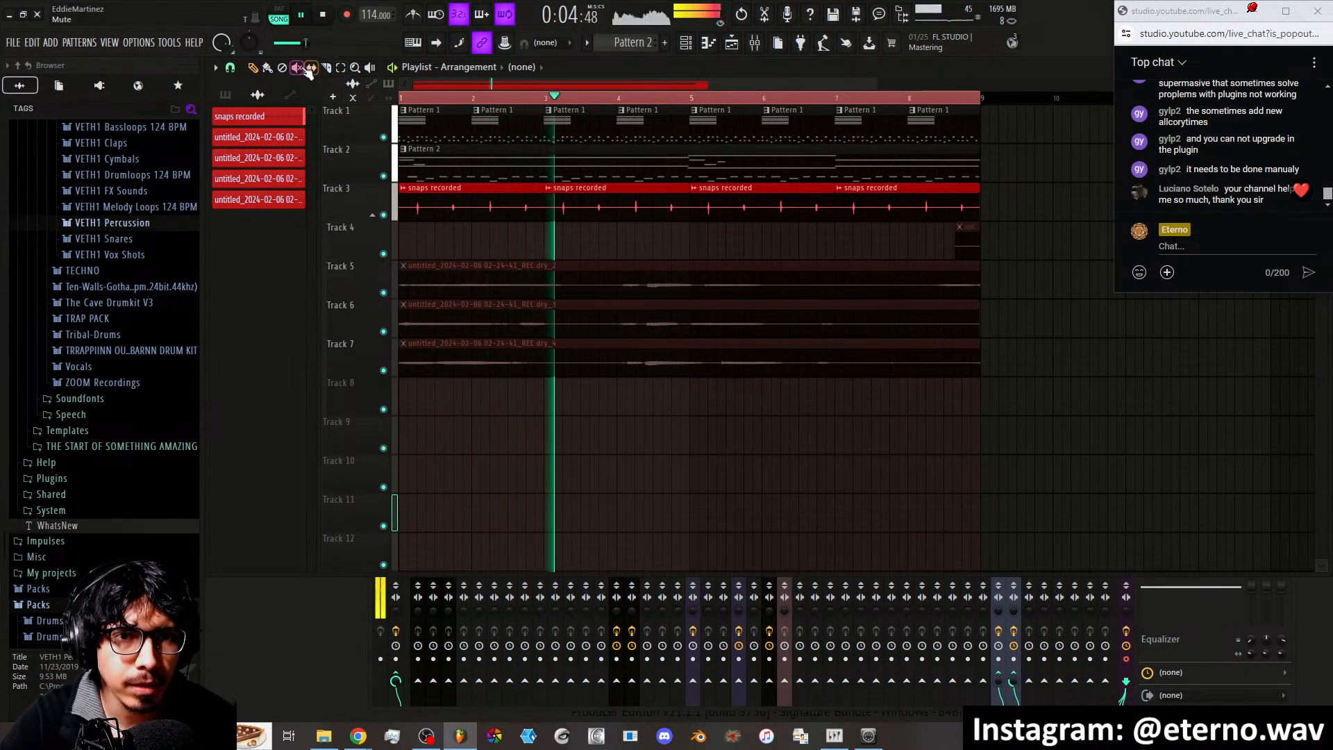
Audition the REC dry_4 and REC dry_3 takes in the Playlist, leaving REC dry_3 unmuted and REC dry_4 muted
click(437, 350)
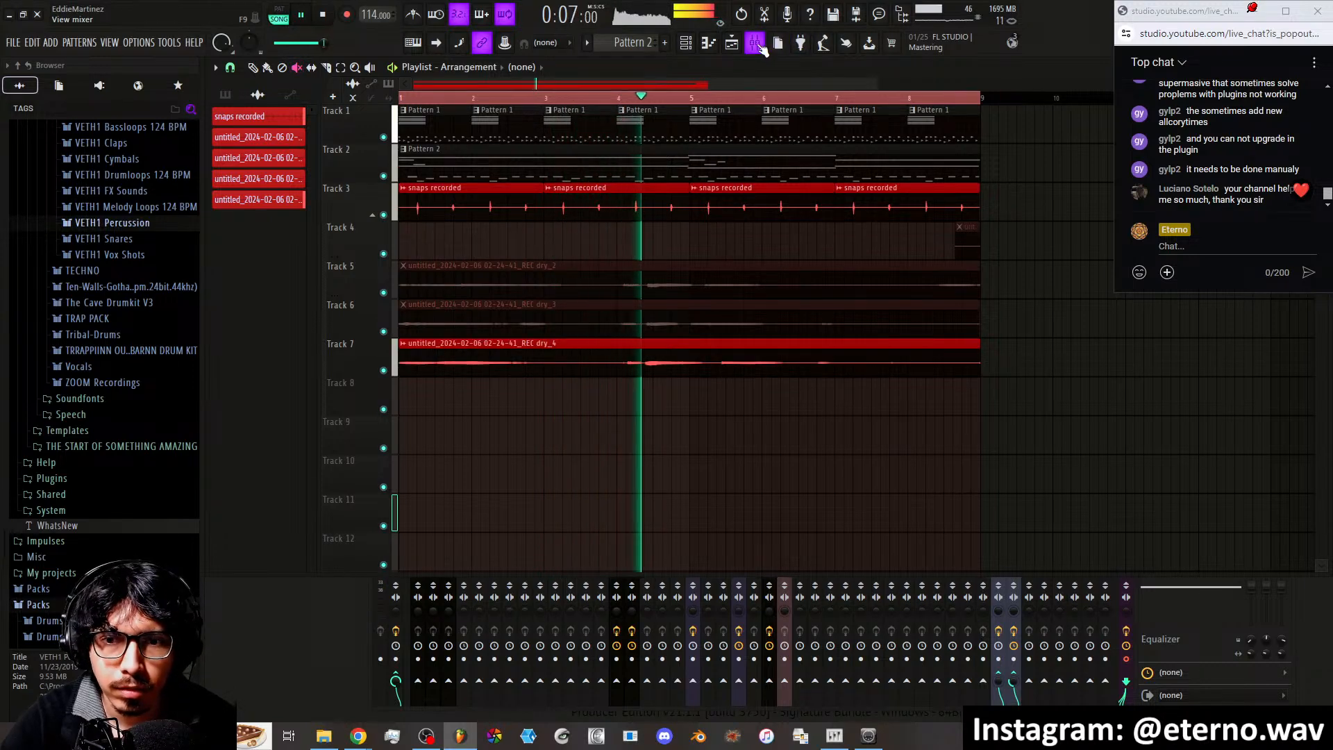
click(411, 324)
click(425, 355)
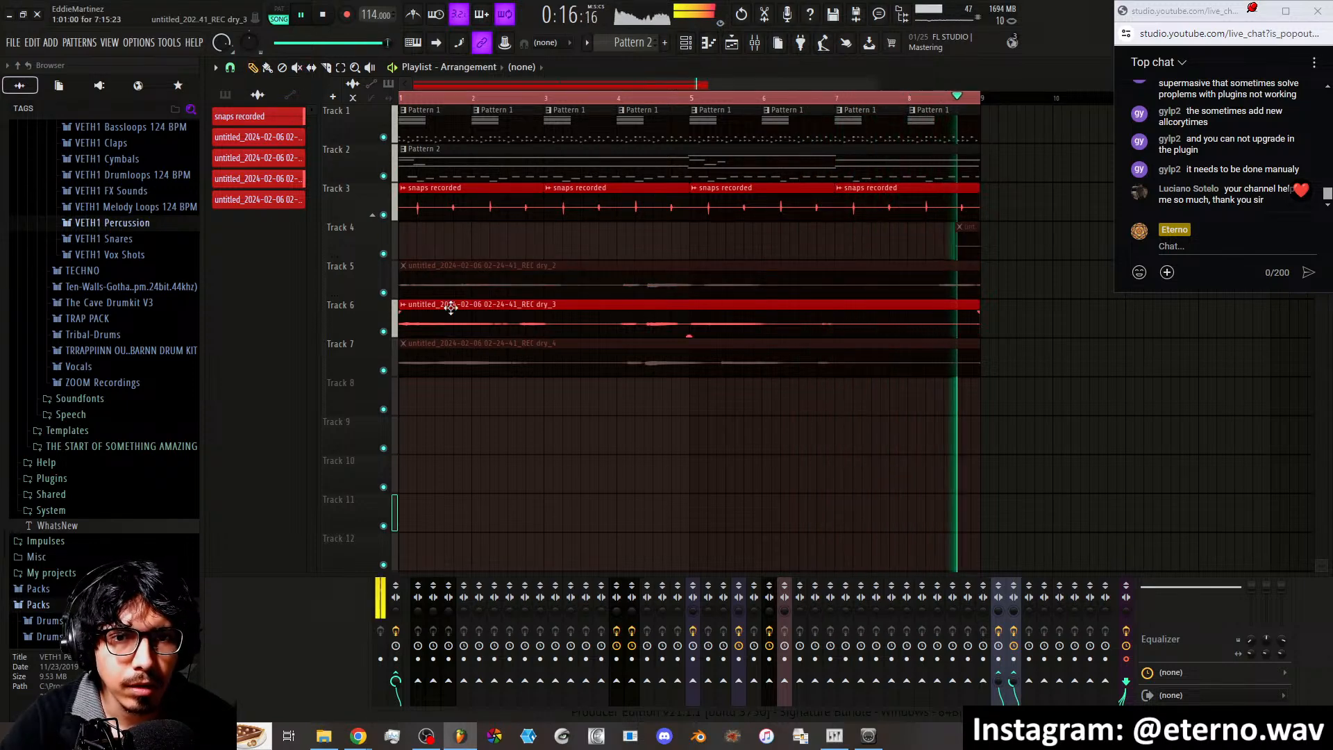
click(461, 276)
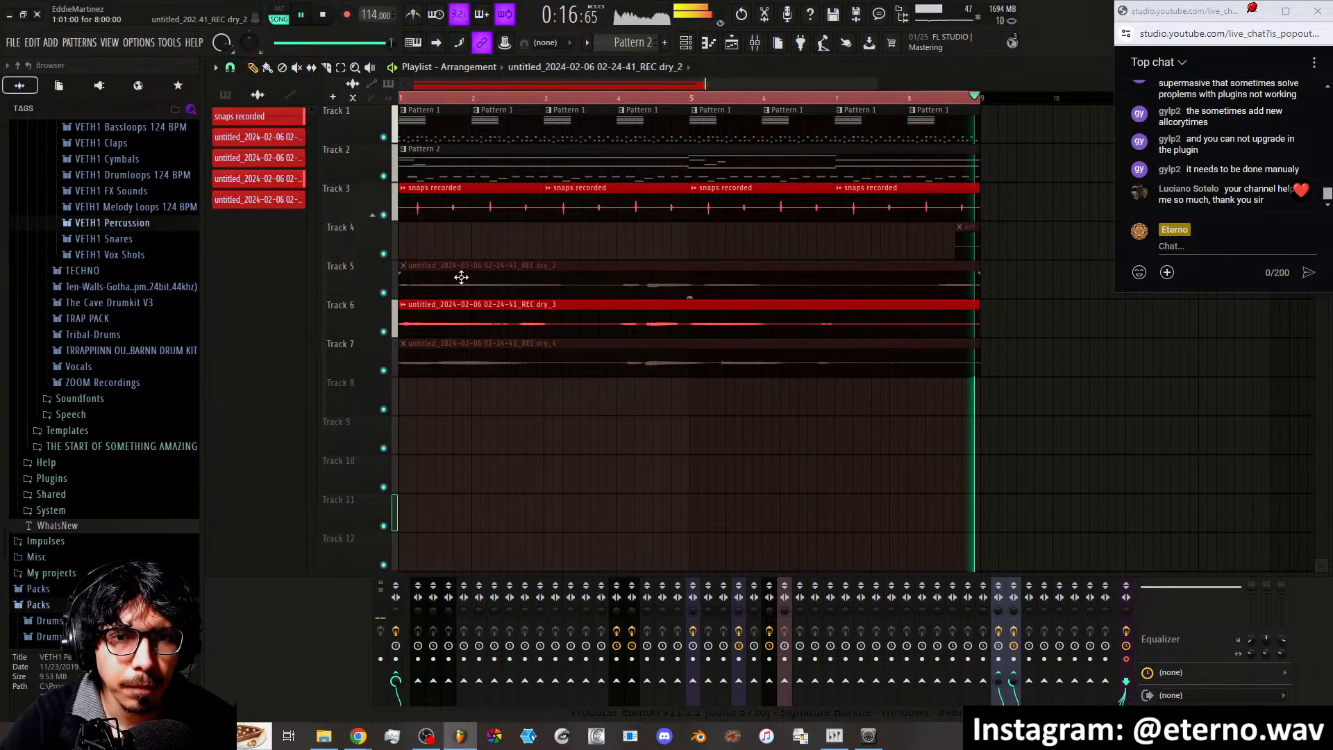
Delete the unwanted REC dry and REC dry_2 takes from the project
right_click(281, 137)
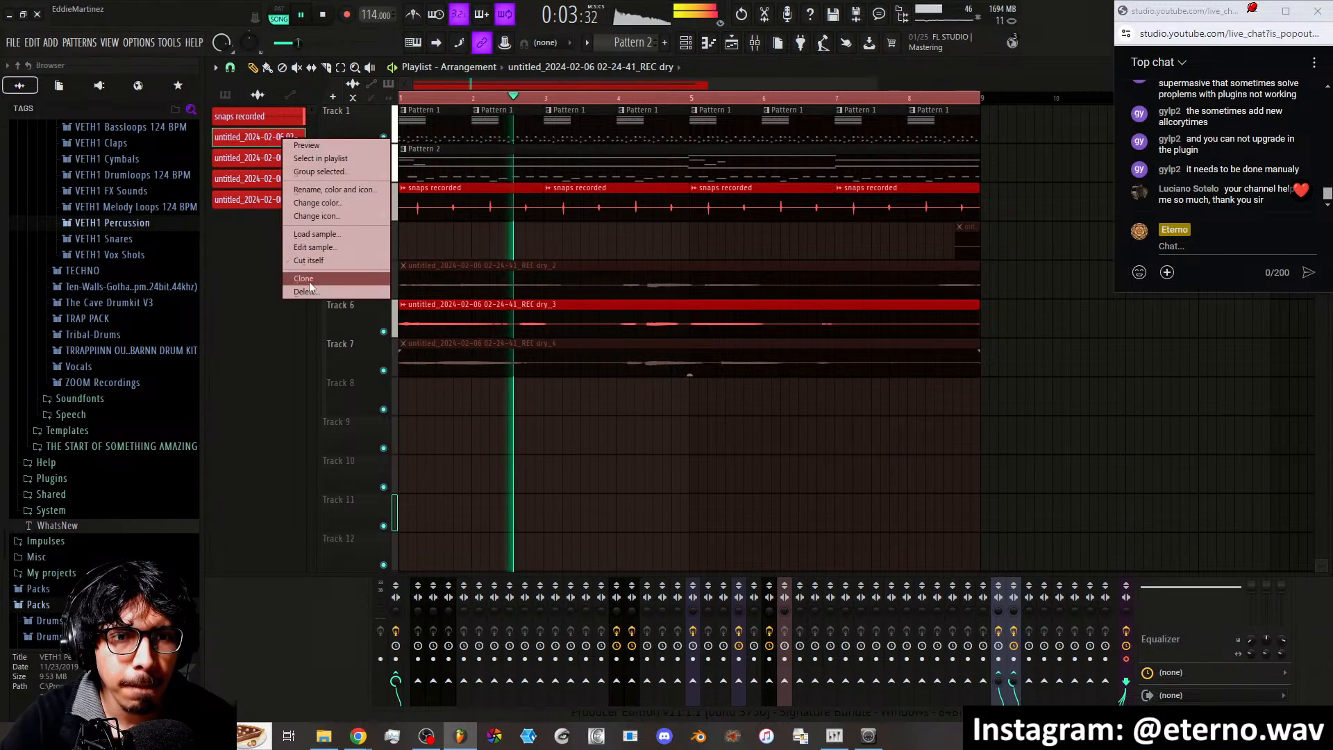
click(306, 292)
right_click(272, 138)
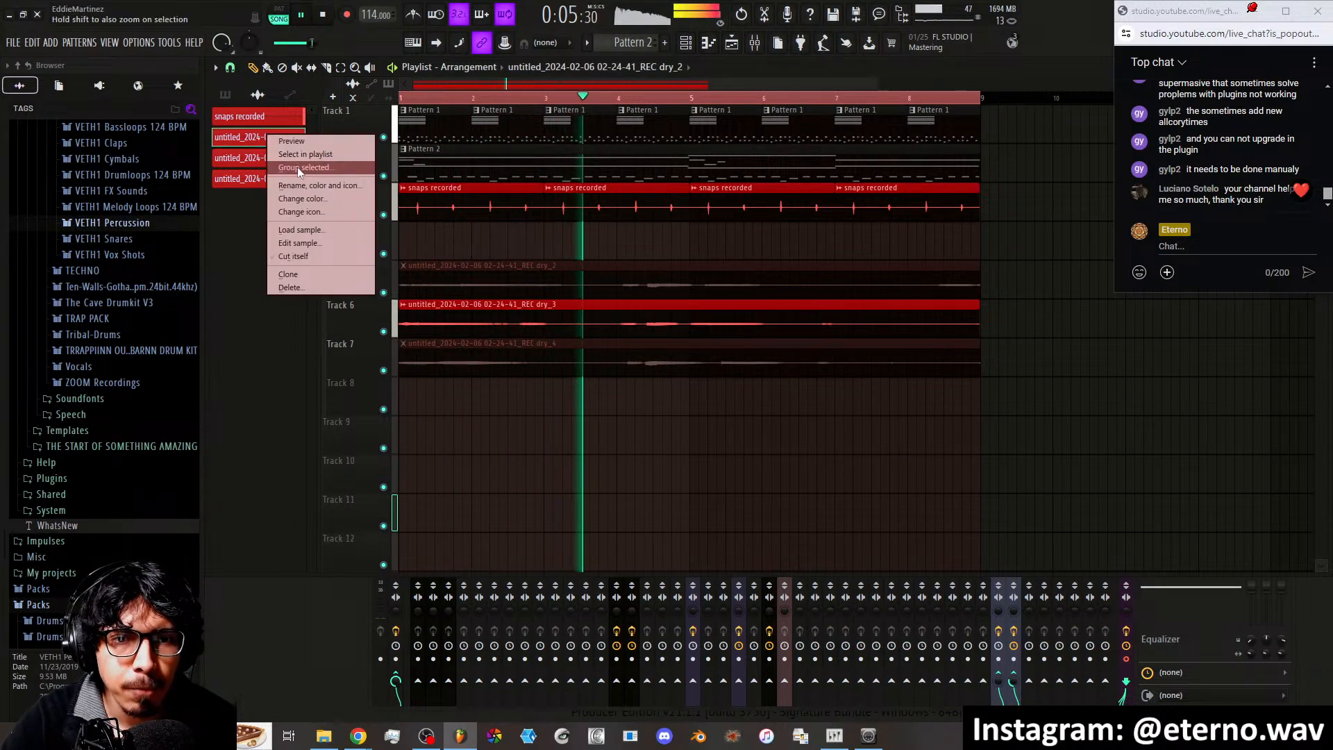
click(314, 290)
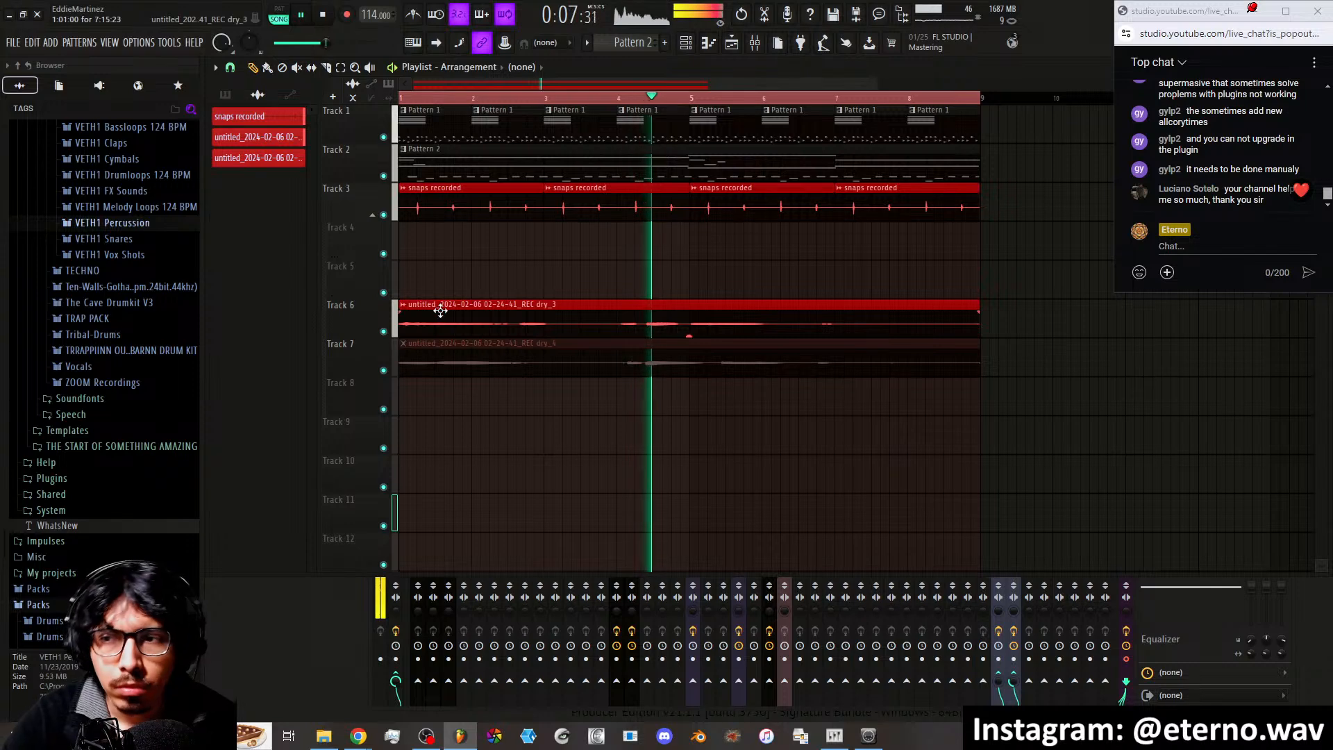
Rename the REC dry_3 channel to vox and the REC dry_4 channel to voxx in the Channel rack
click(754, 42)
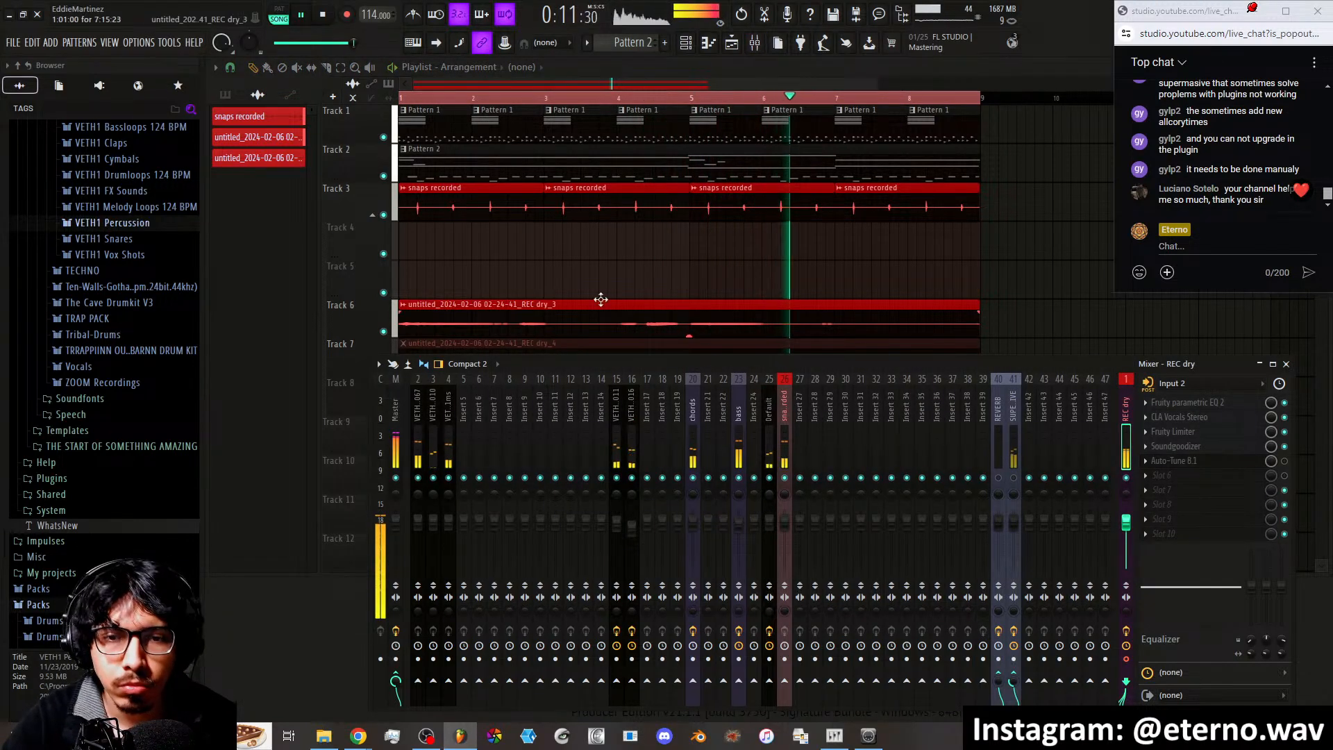
key(F9)
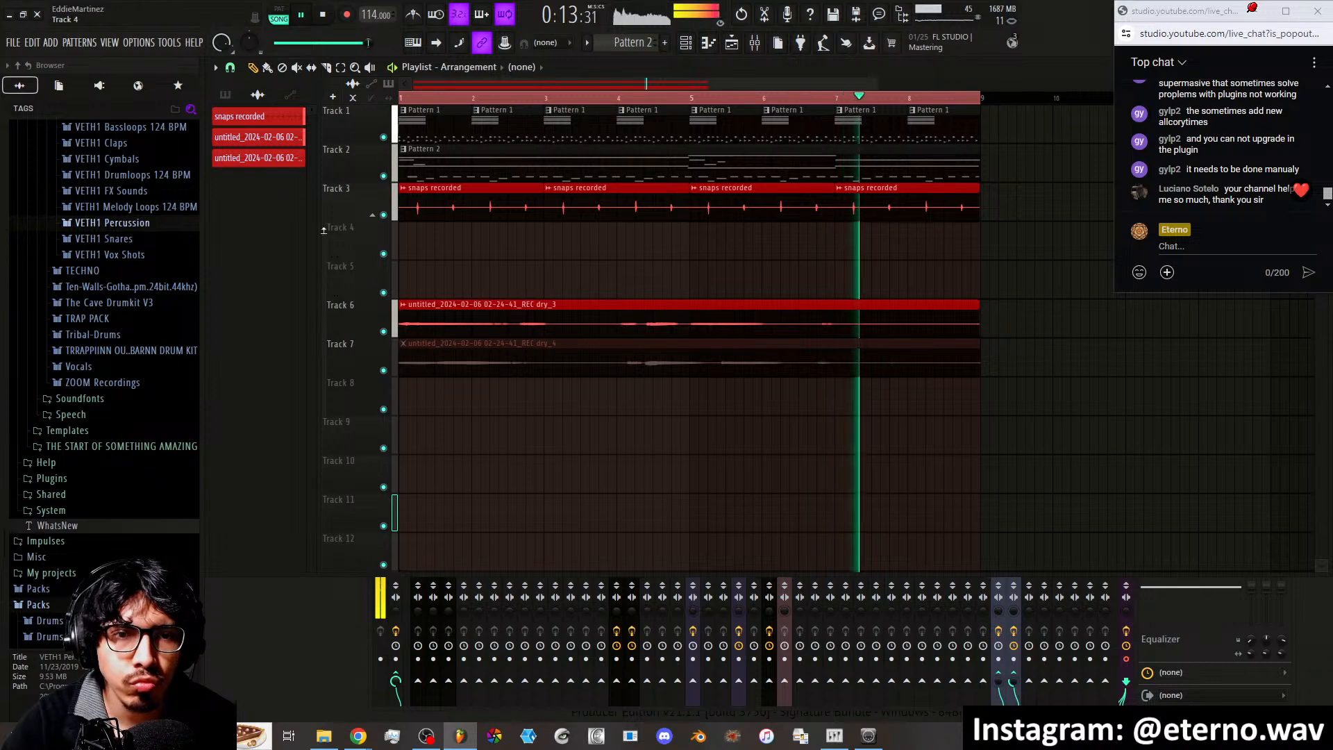
click(685, 43)
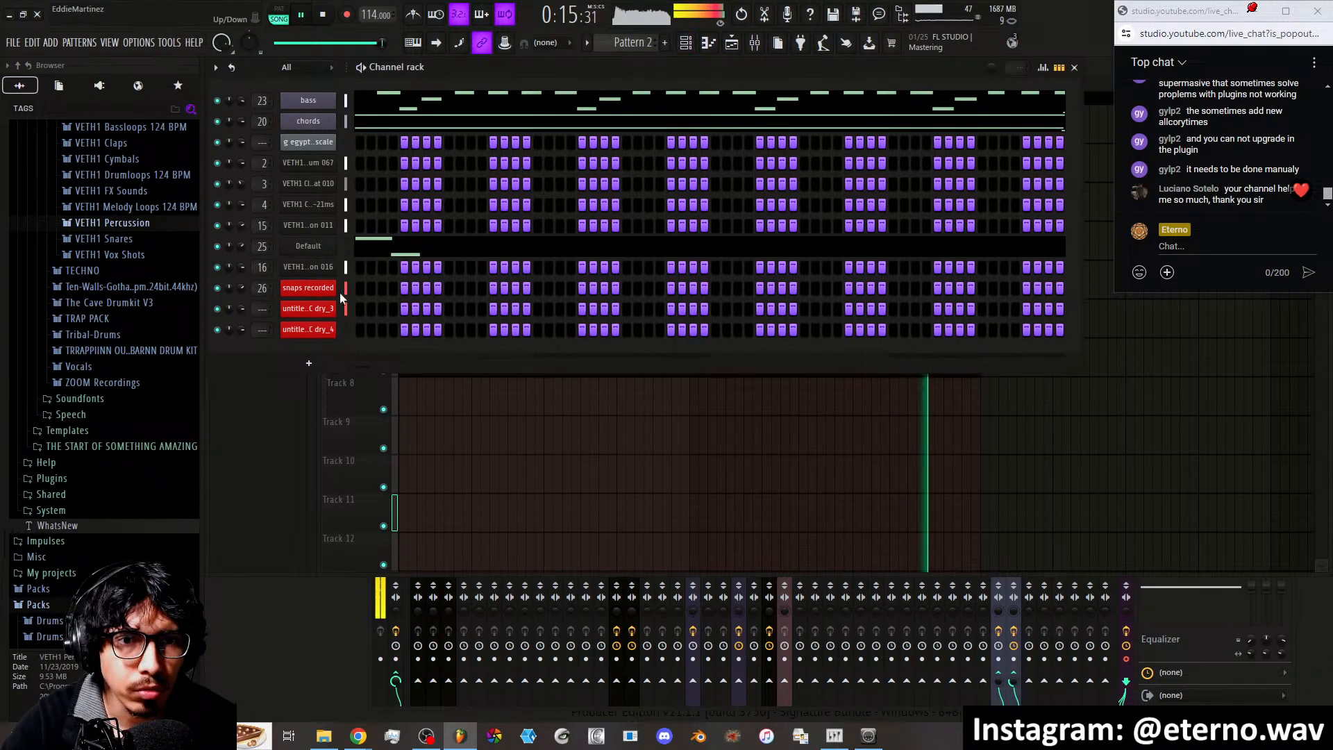
drag(345, 310, 347, 330)
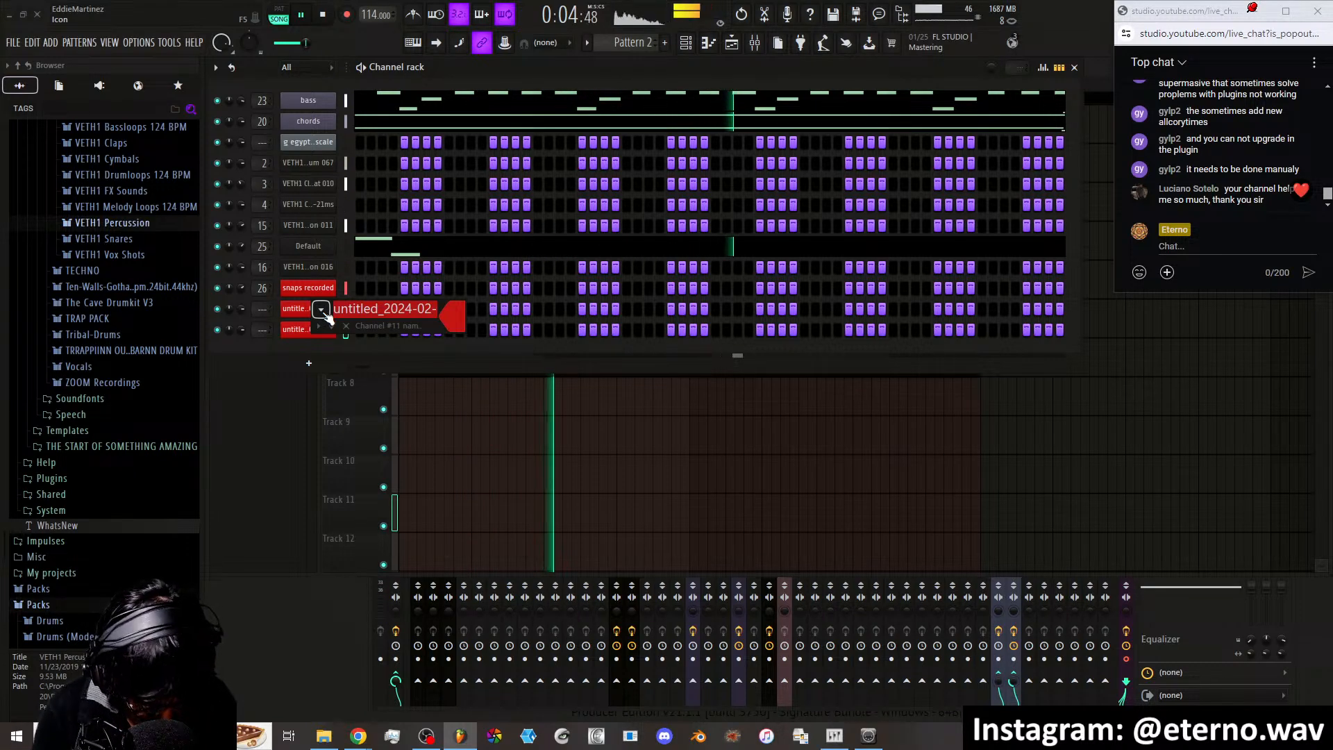
text(vox)
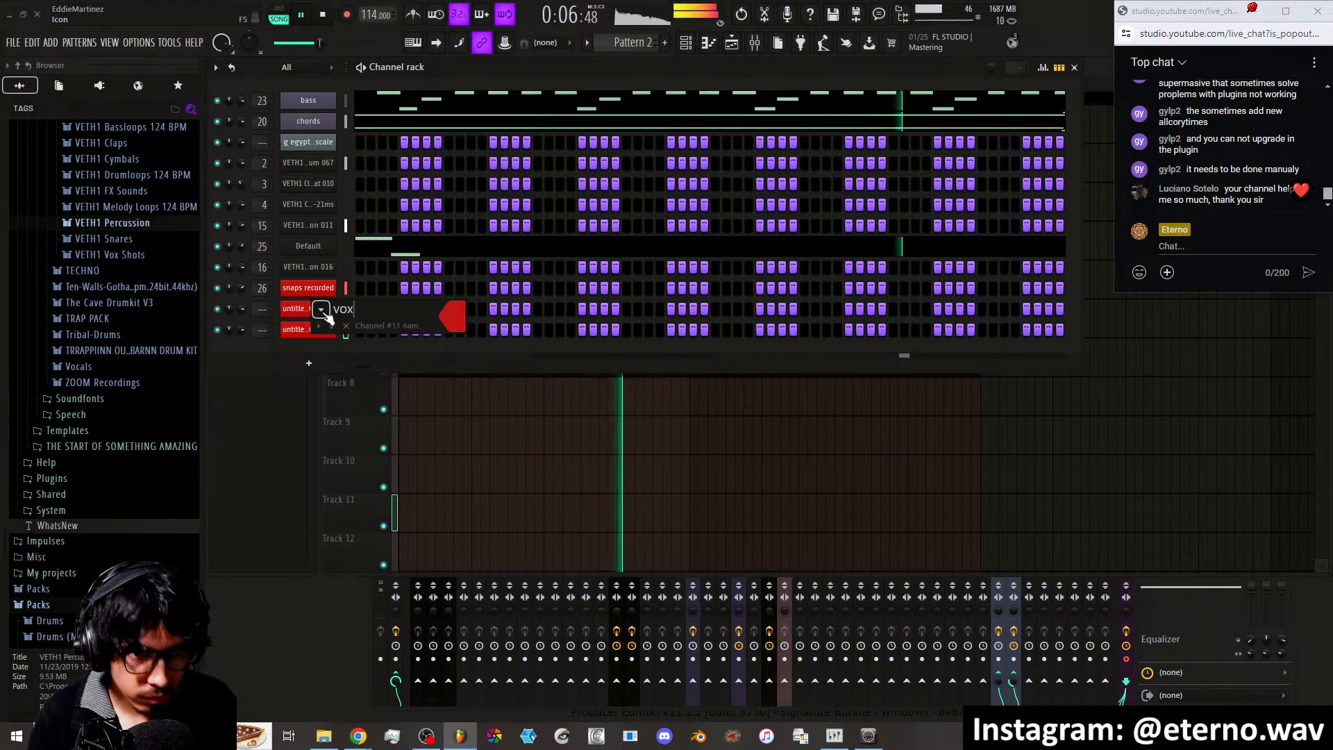
key(Return)
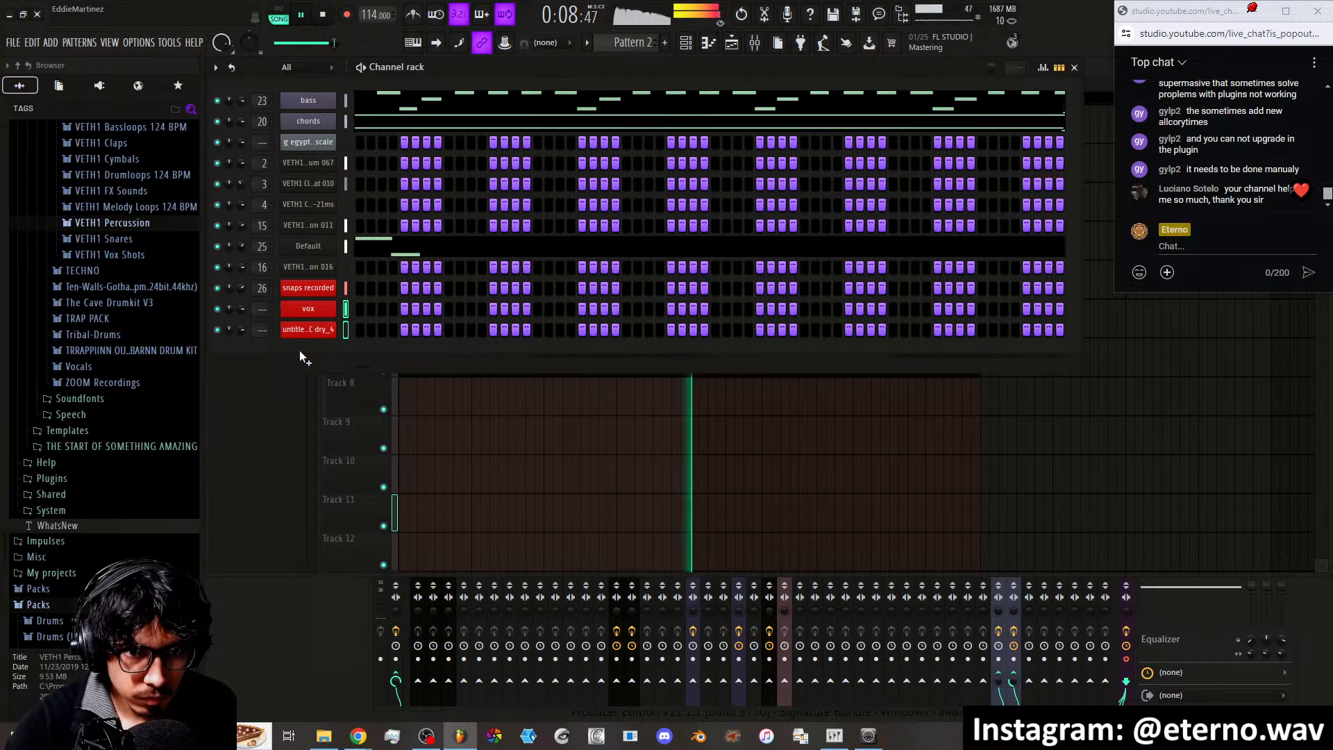
shift+click(306, 328)
text(voxx)
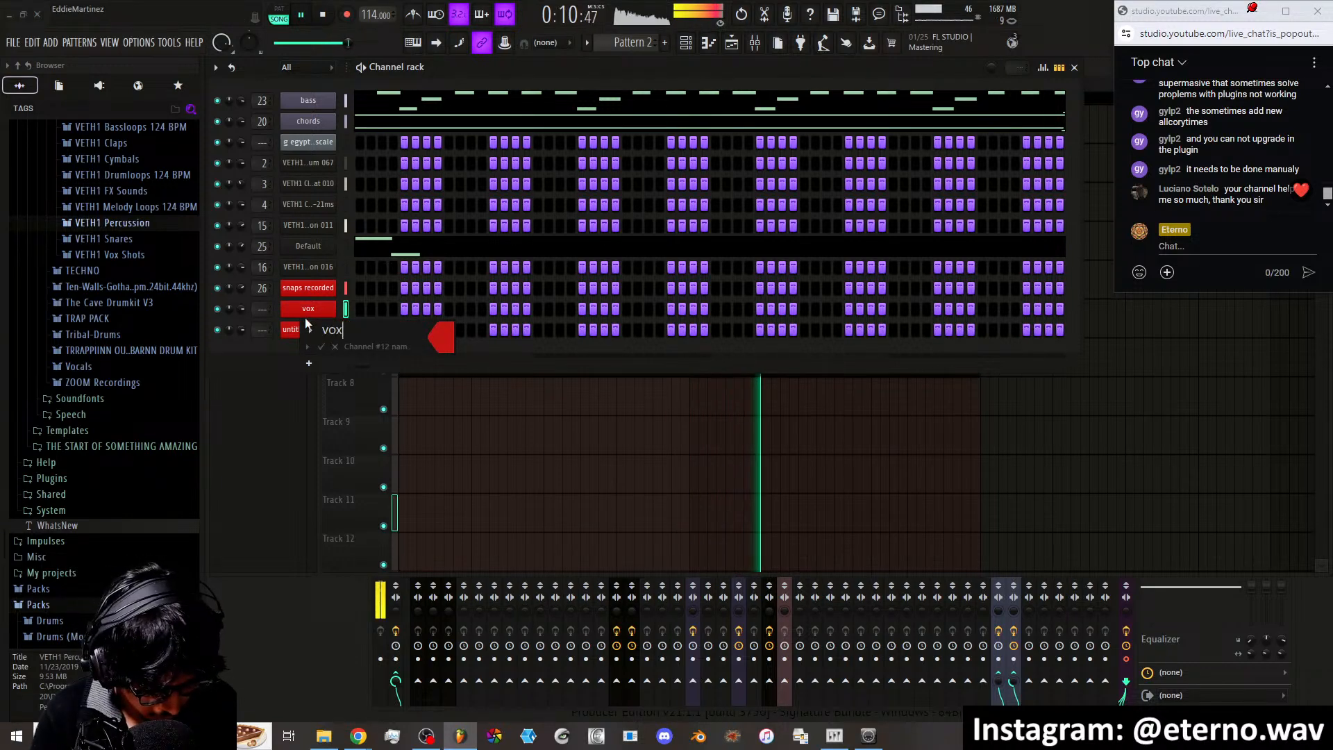
key(Return)
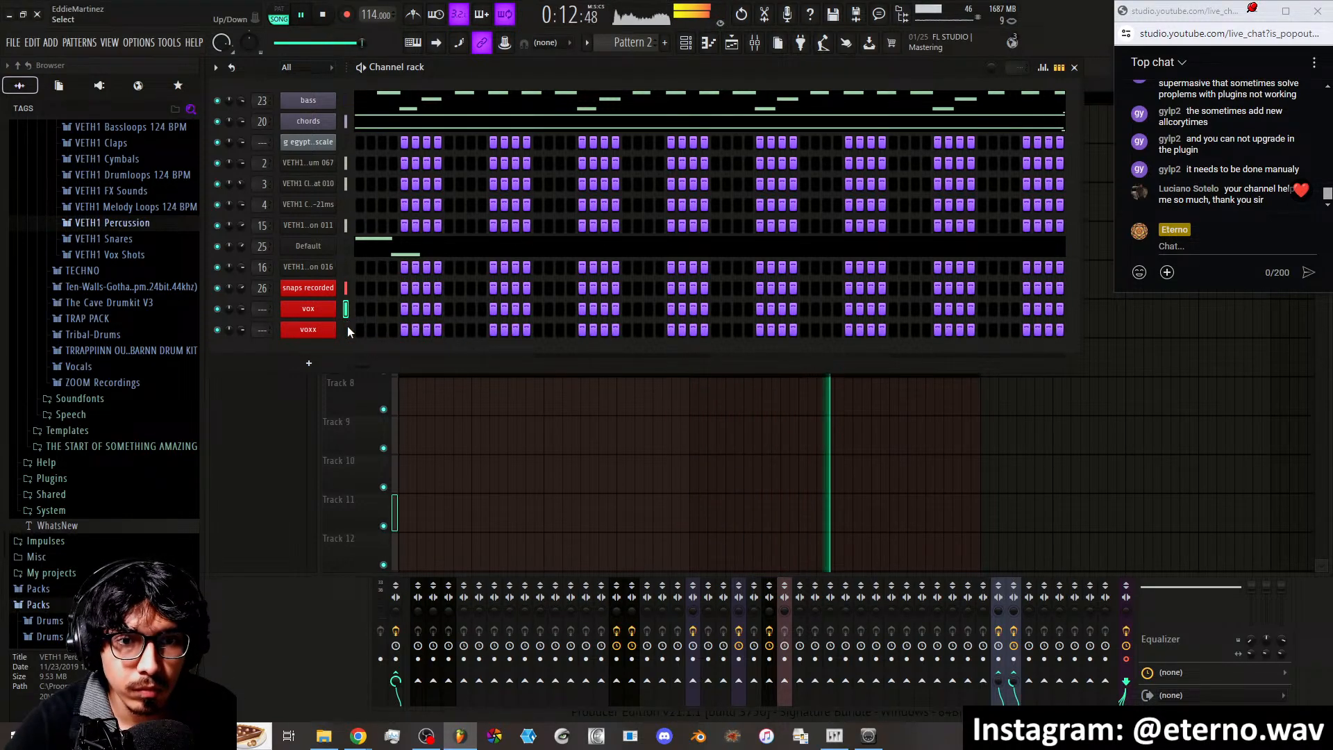
Route the vox and voxx channels to mixer track 36 and send that track to SUPERMASSIVE at about 46% (-14.0 dB)
click(762, 43)
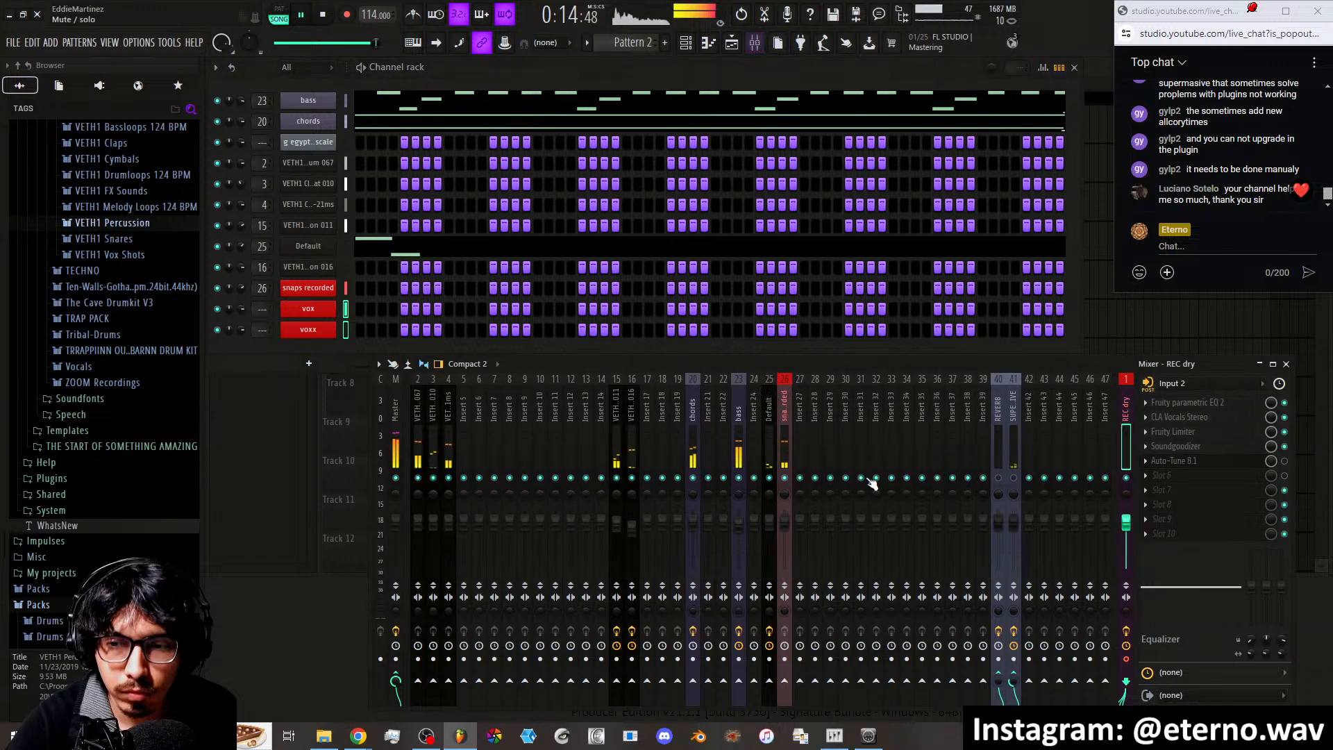
right_click(937, 437)
mouse_move(993, 463)
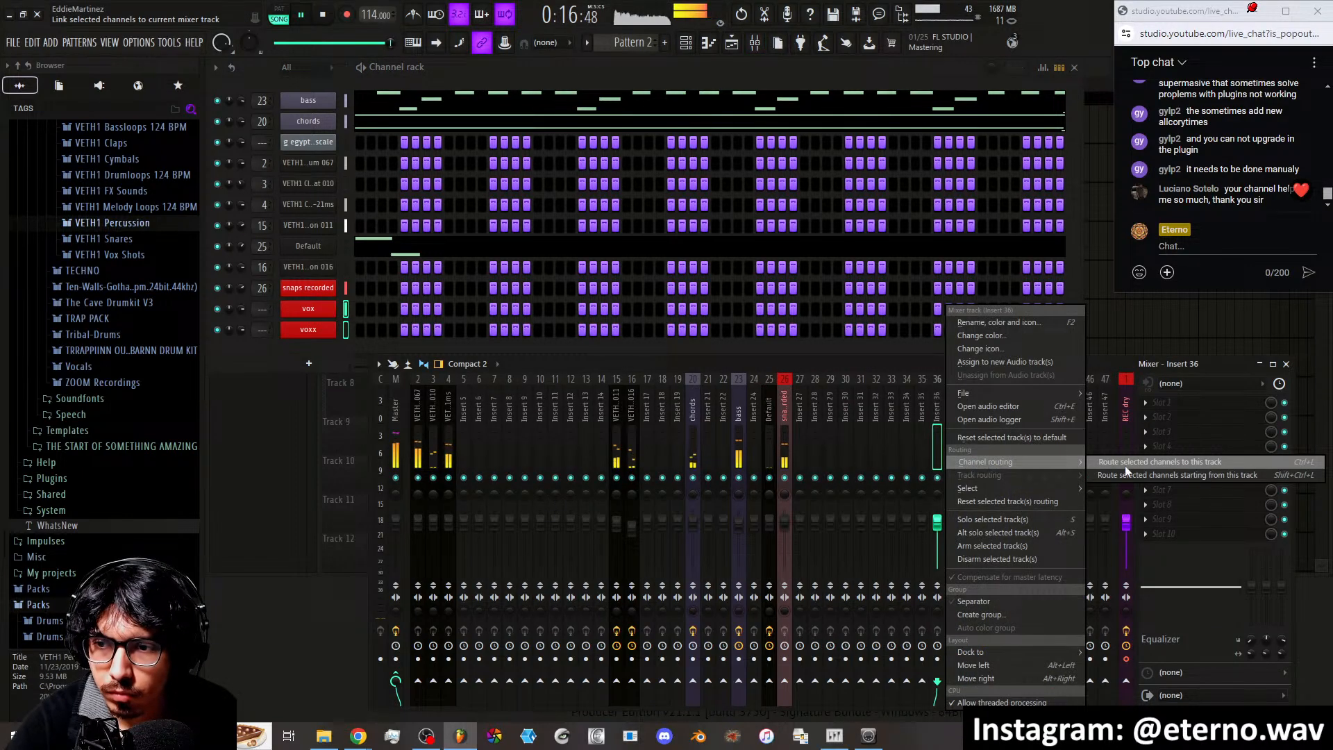
click(1147, 461)
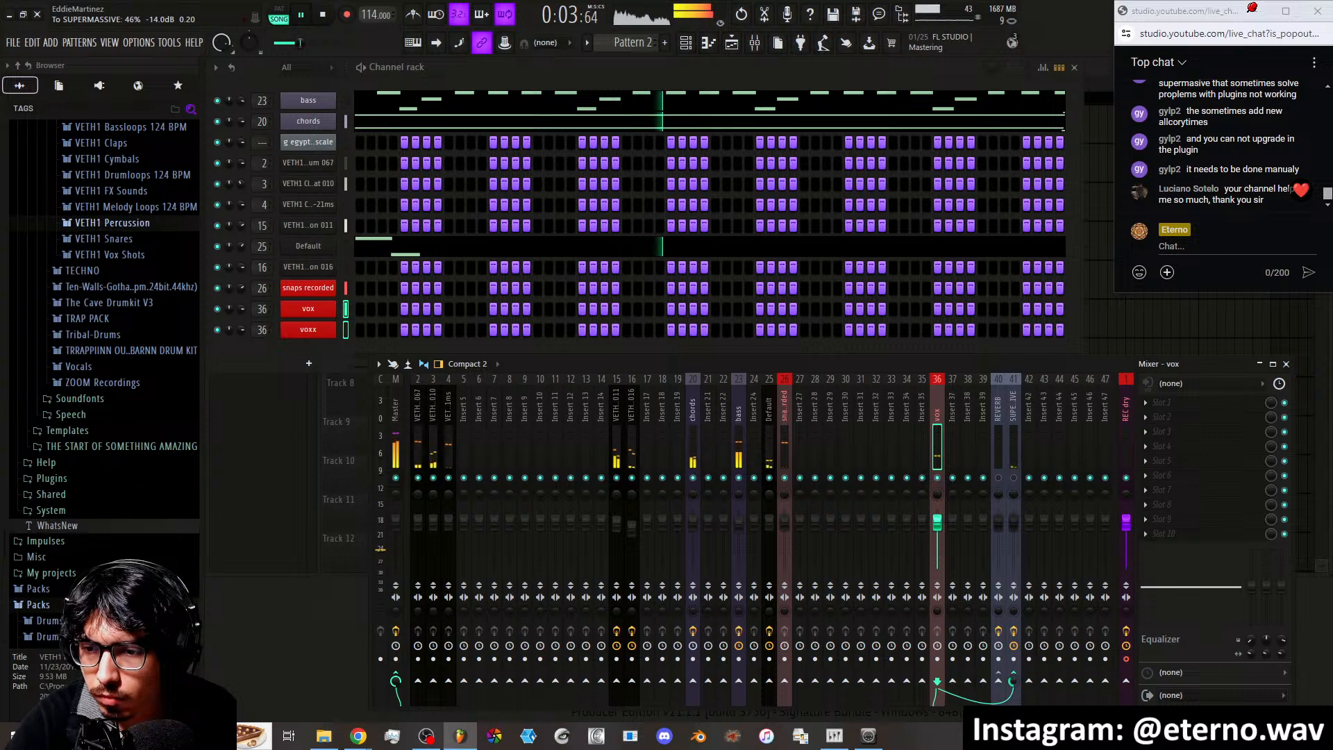
click(1121, 440)
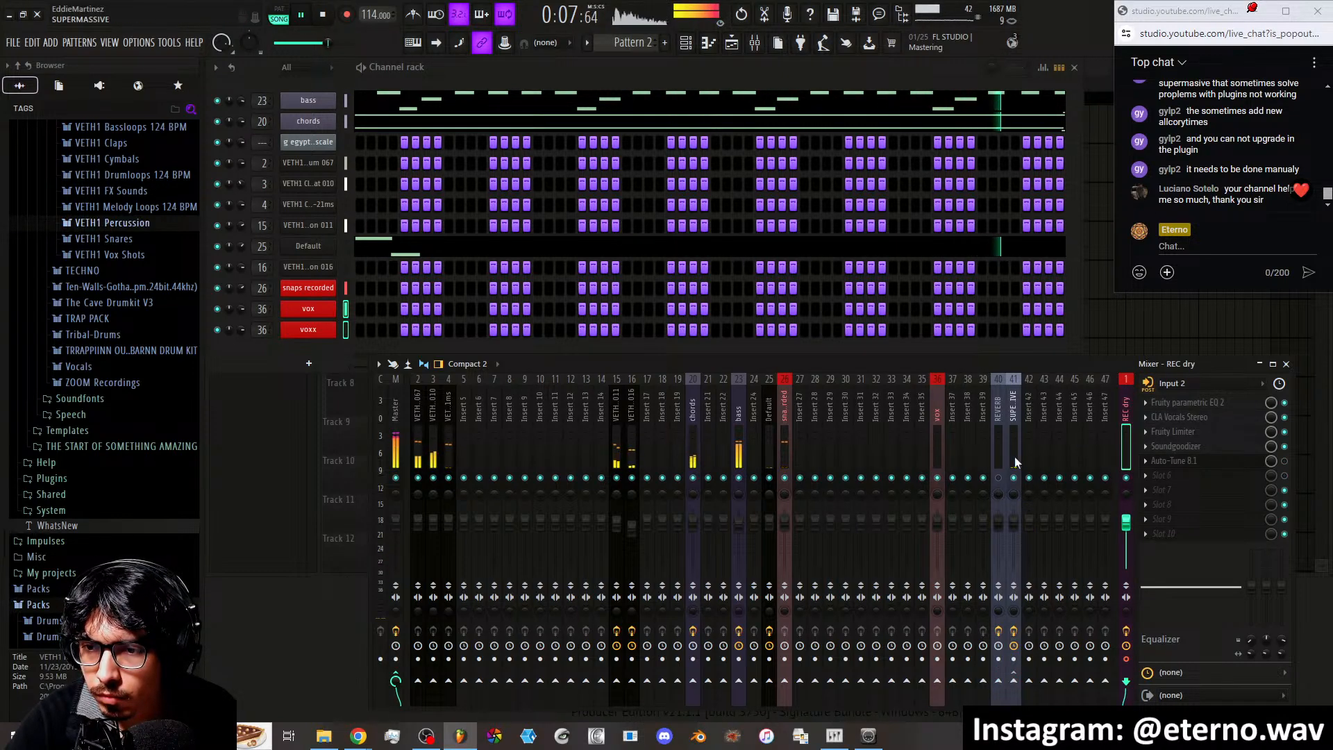
click(938, 436)
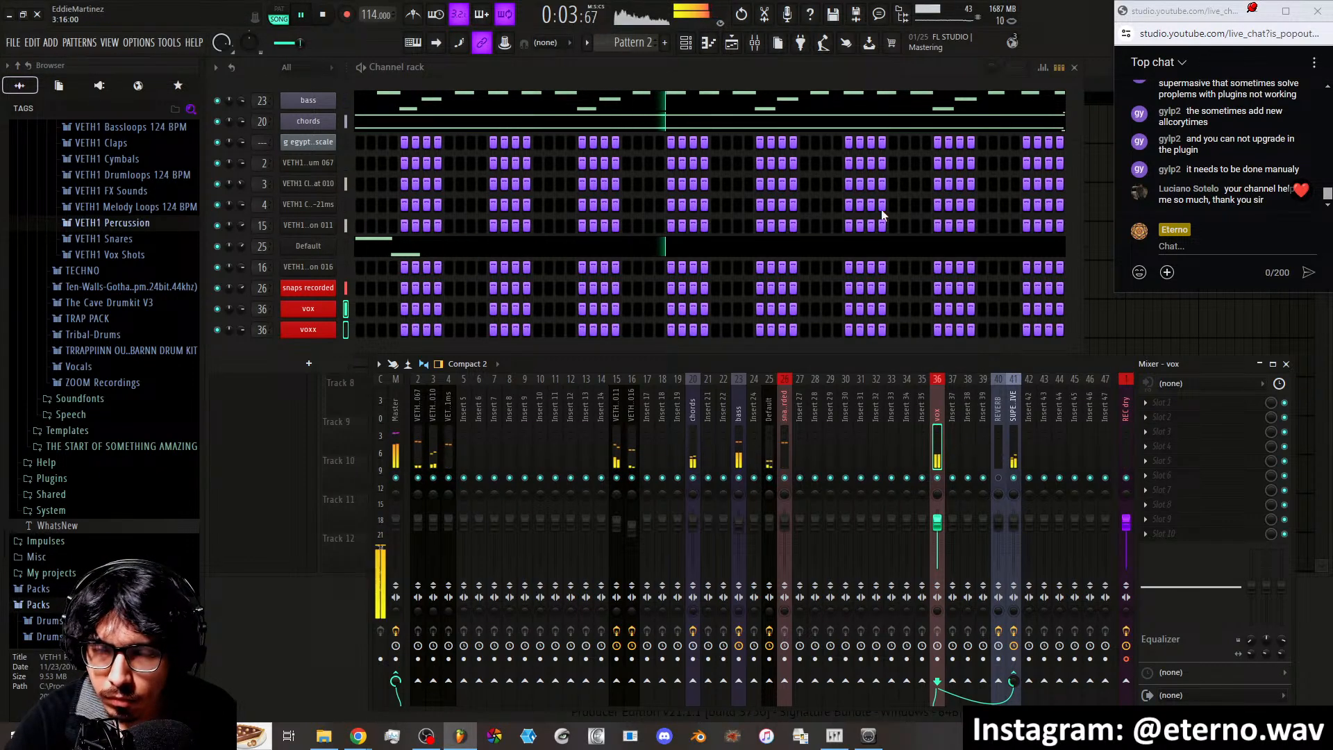
Mute the vox clip on Track 6 and unmute the voxx clip on Track 7 in the Playlist
click(754, 47)
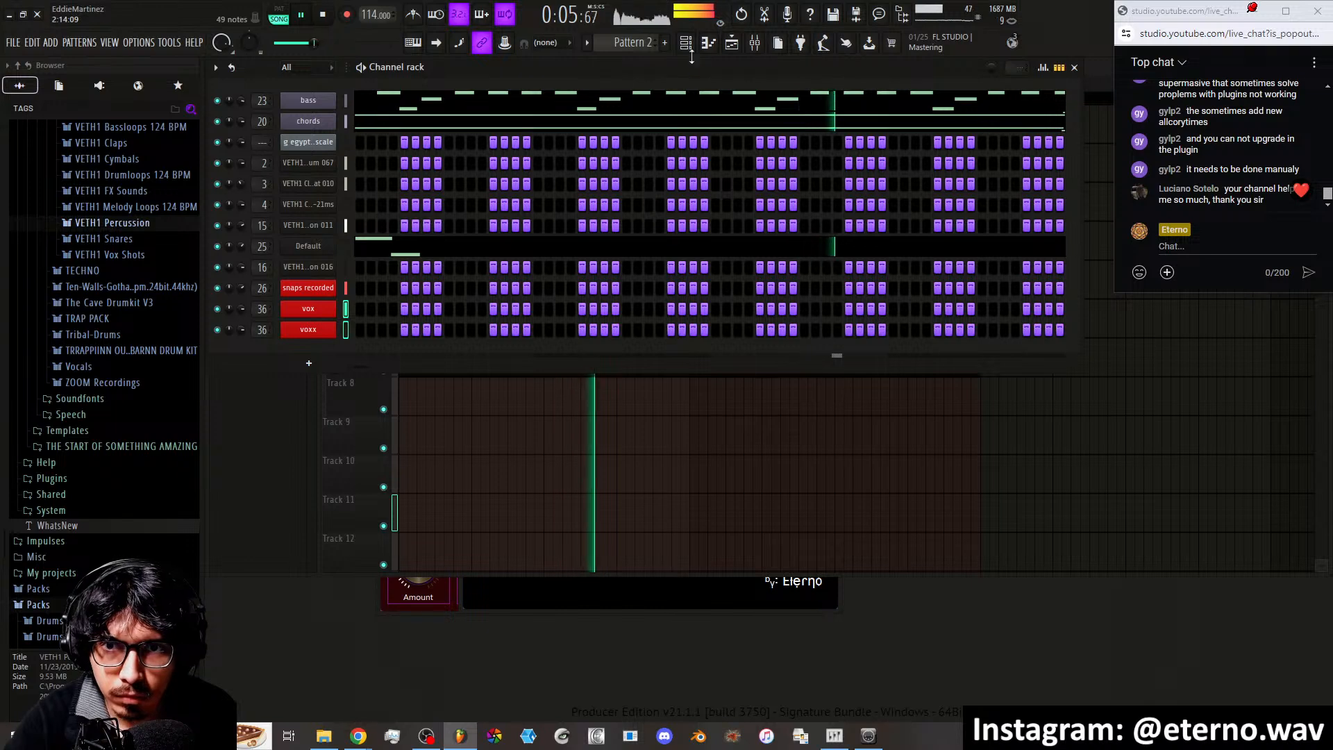
click(732, 45)
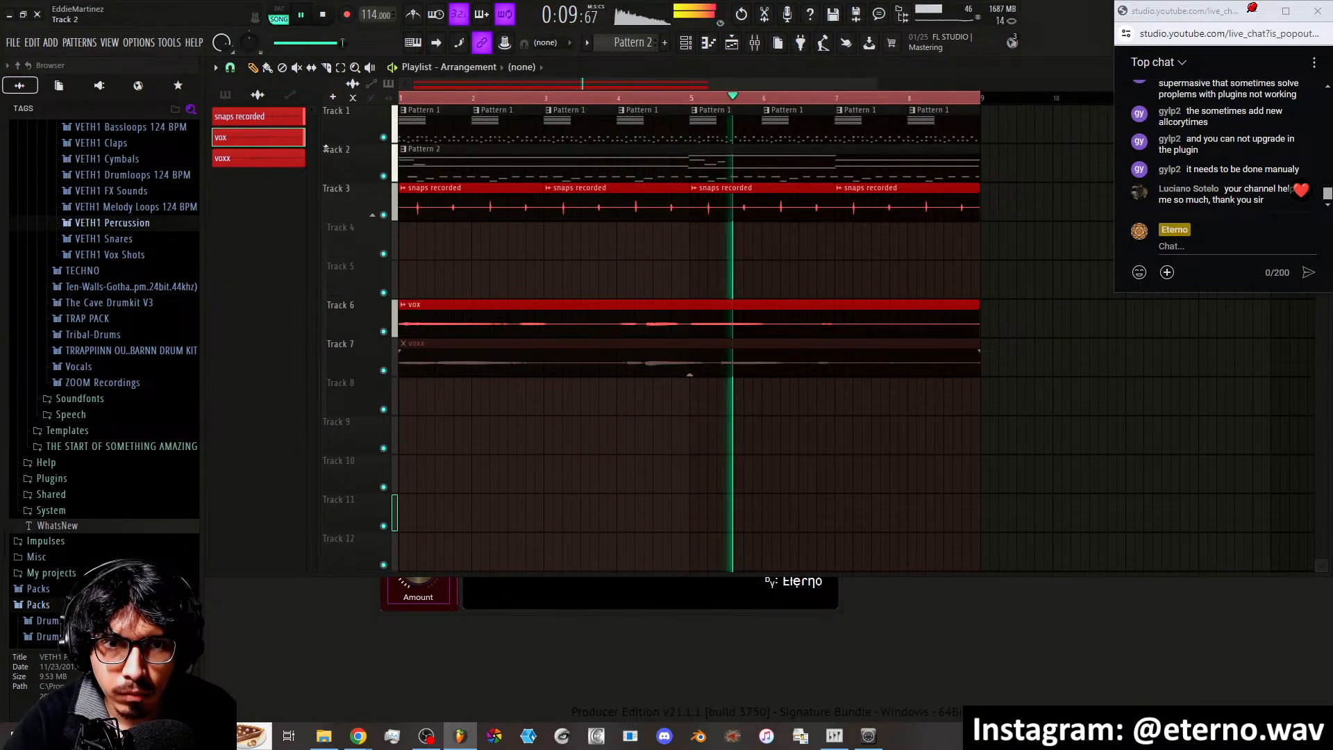
click(297, 67)
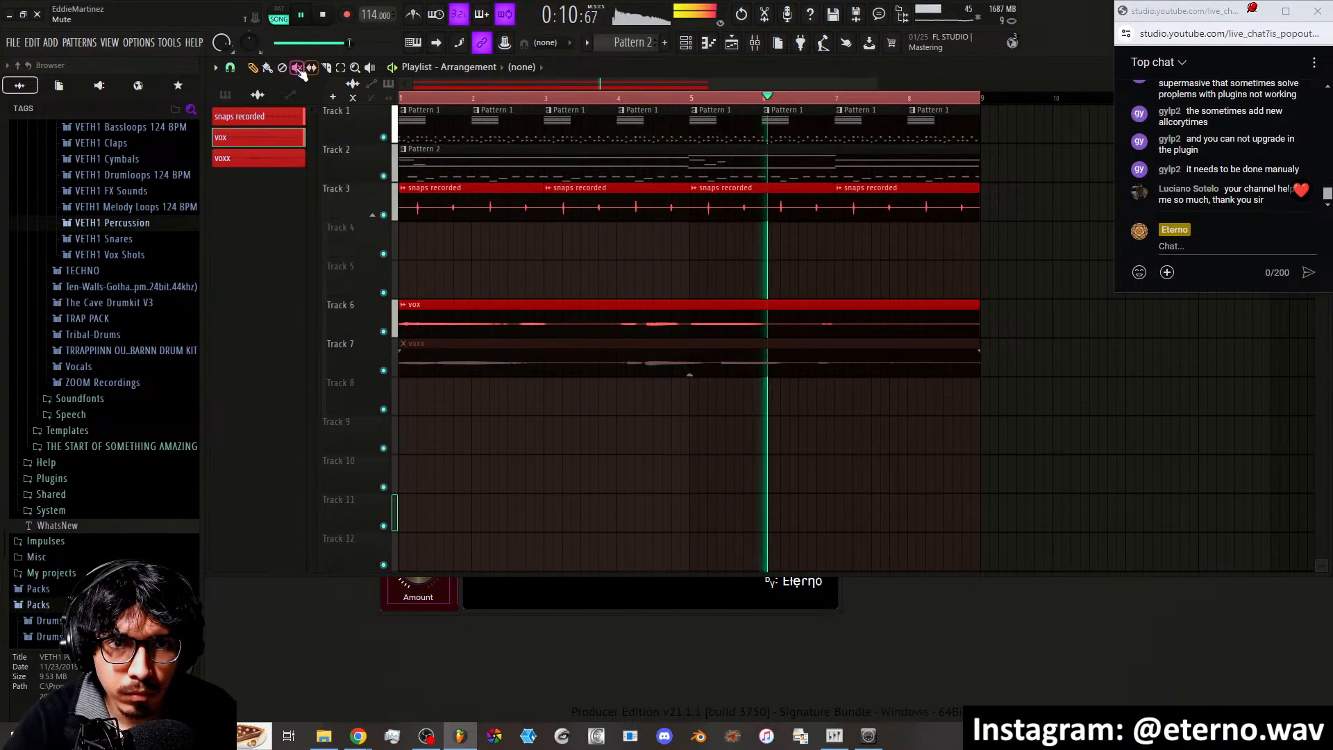
click(437, 319)
click(436, 354)
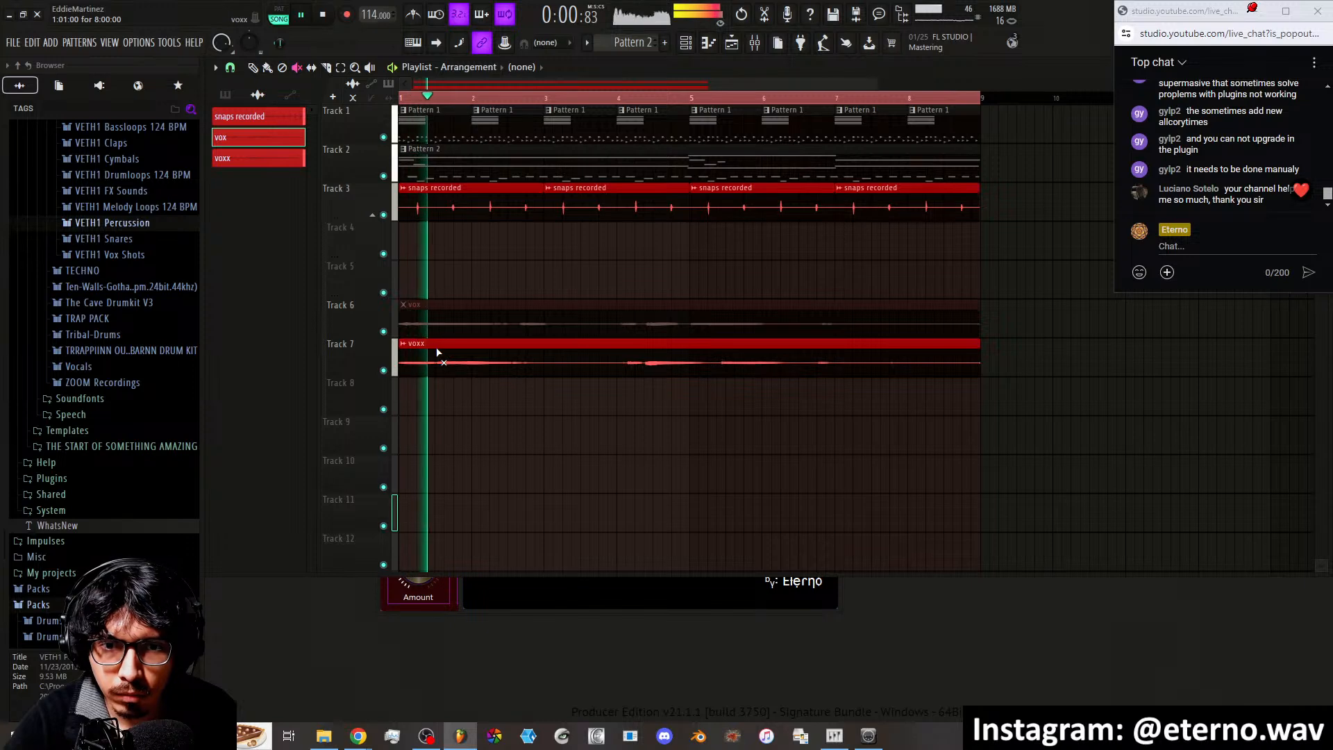
Delete the voxx take from the project
click(254, 68)
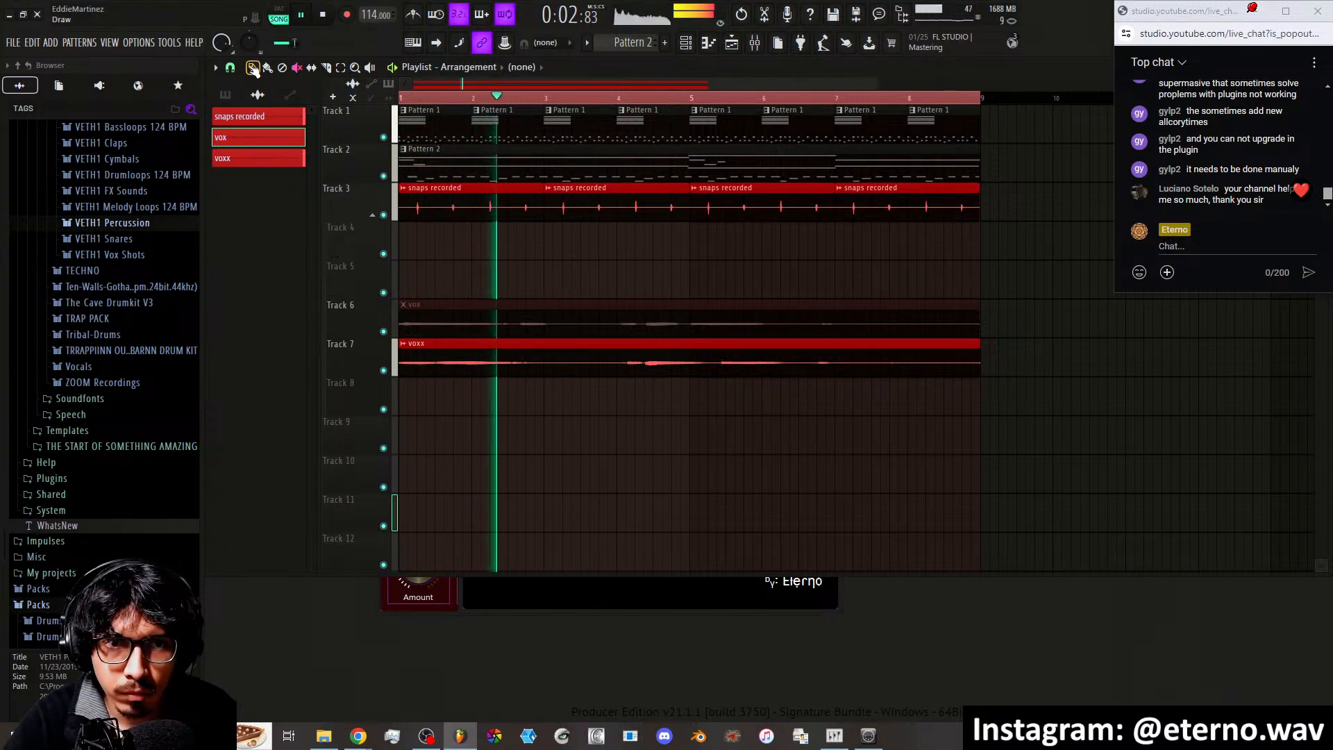
right_click(263, 157)
click(291, 307)
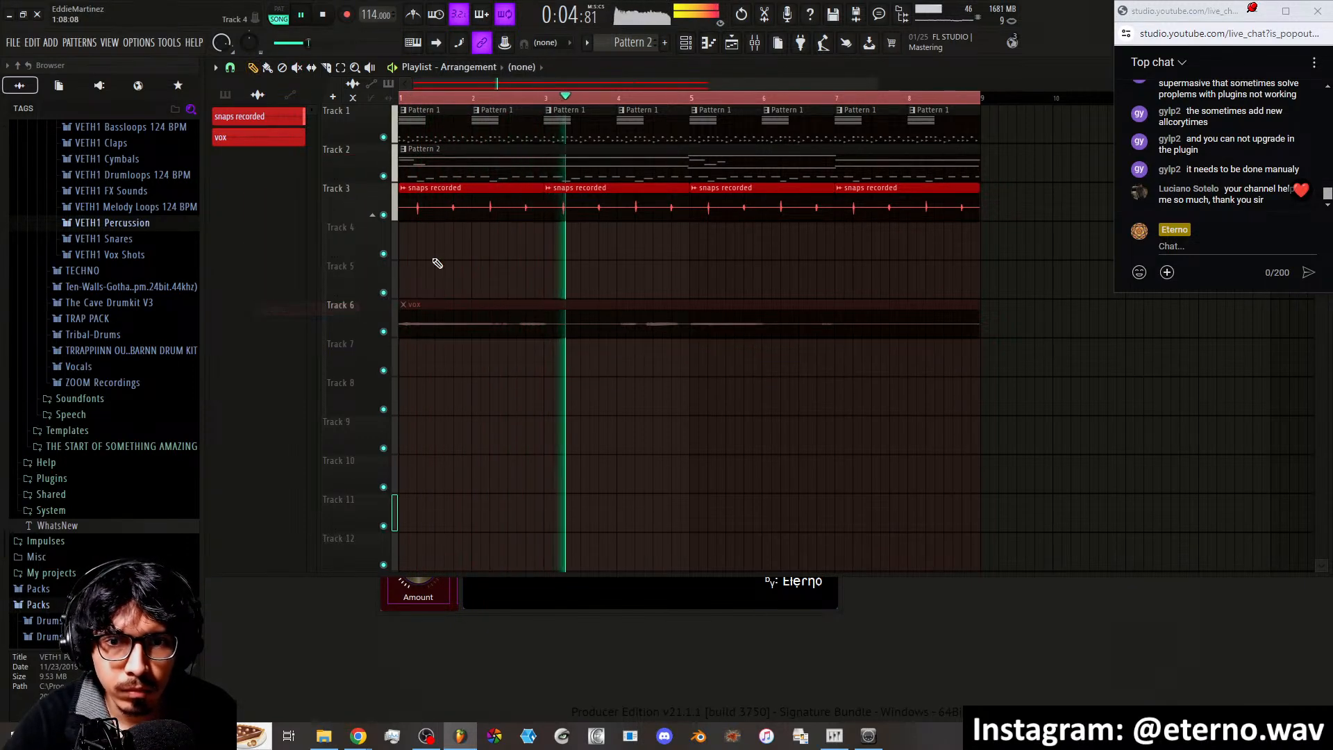
Unmute the vox clip on Track 6 in the Playlist
click(297, 67)
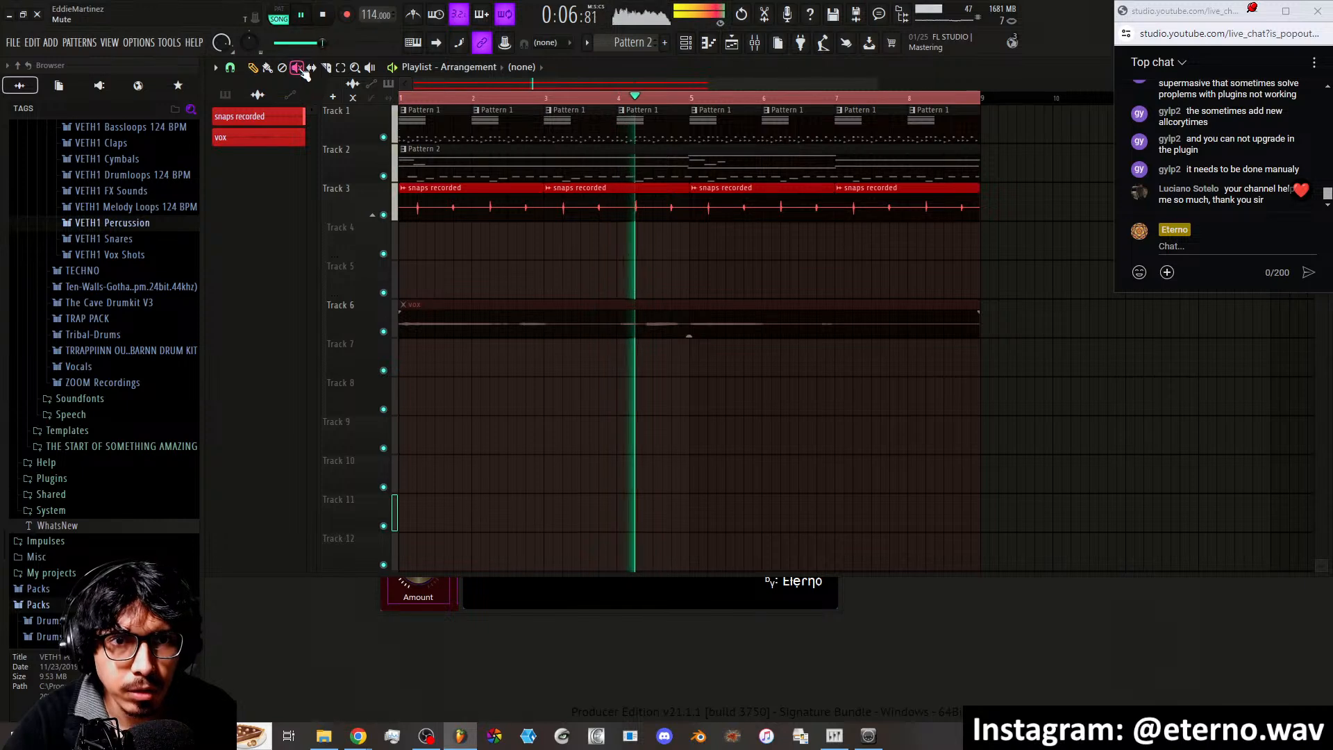
click(507, 323)
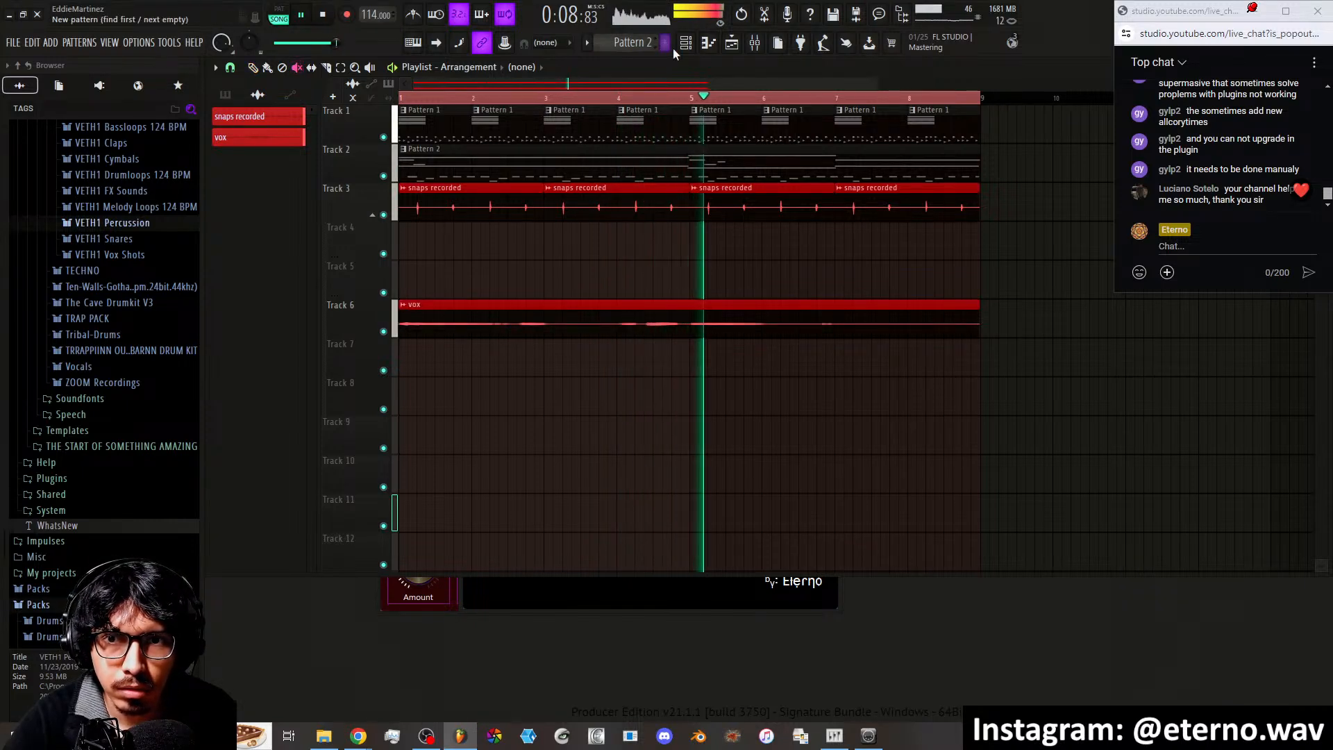
Insert Fruity Parametric EQ 2 in slot 1 of the vox mixer track and slightly cut bands 6 and 2
click(754, 44)
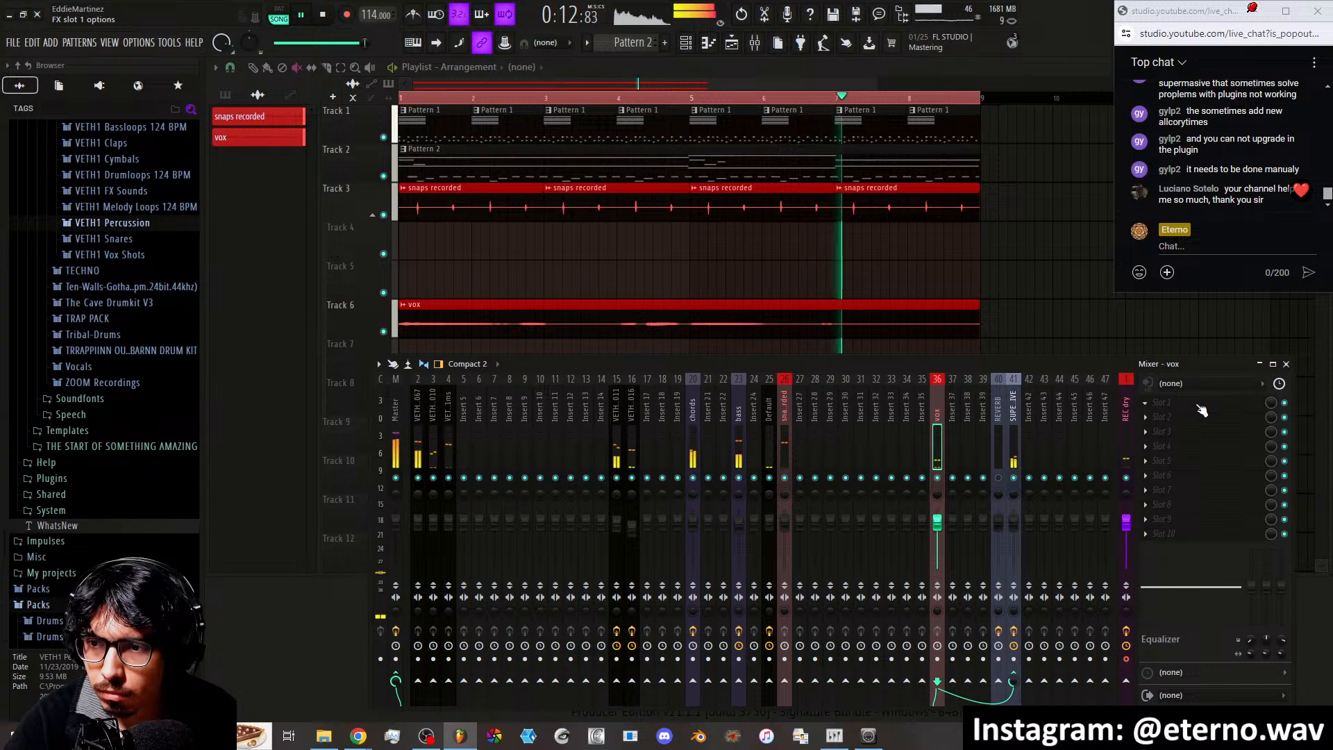
click(1159, 403)
click(1114, 589)
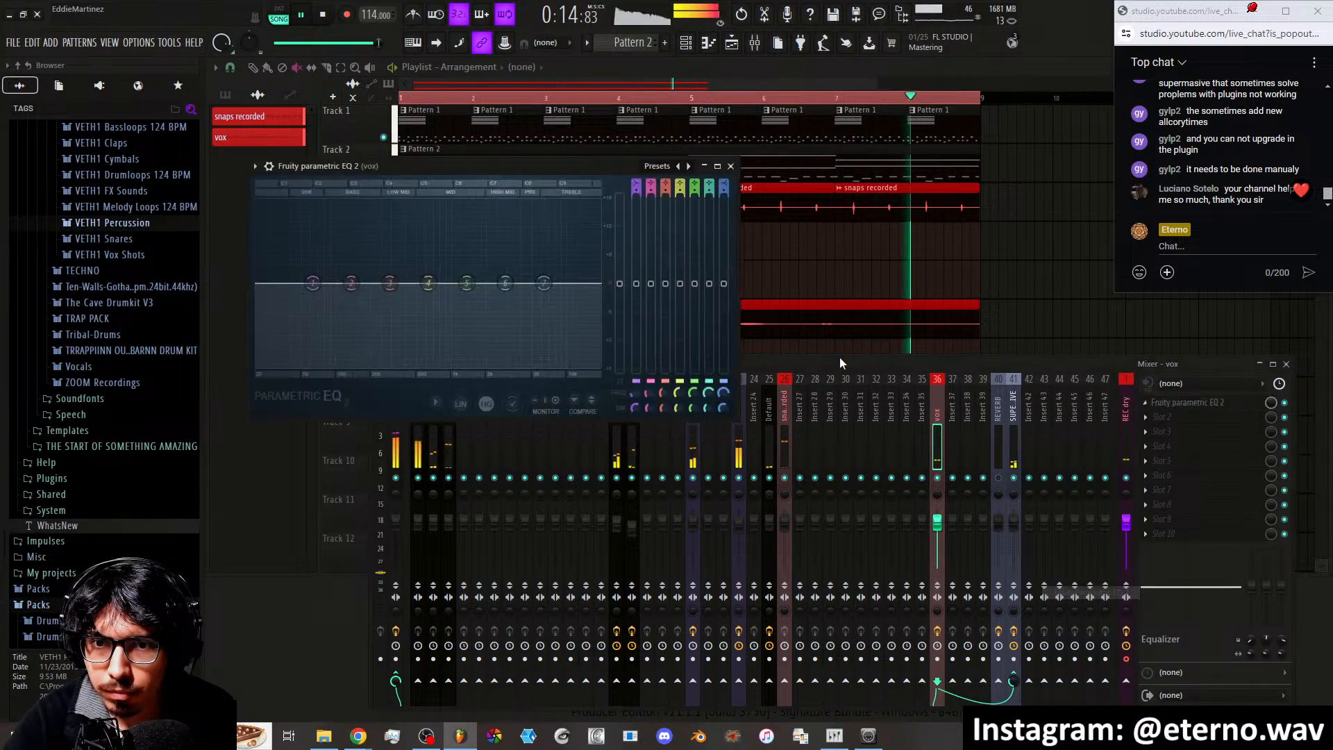
drag(505, 284, 504, 292)
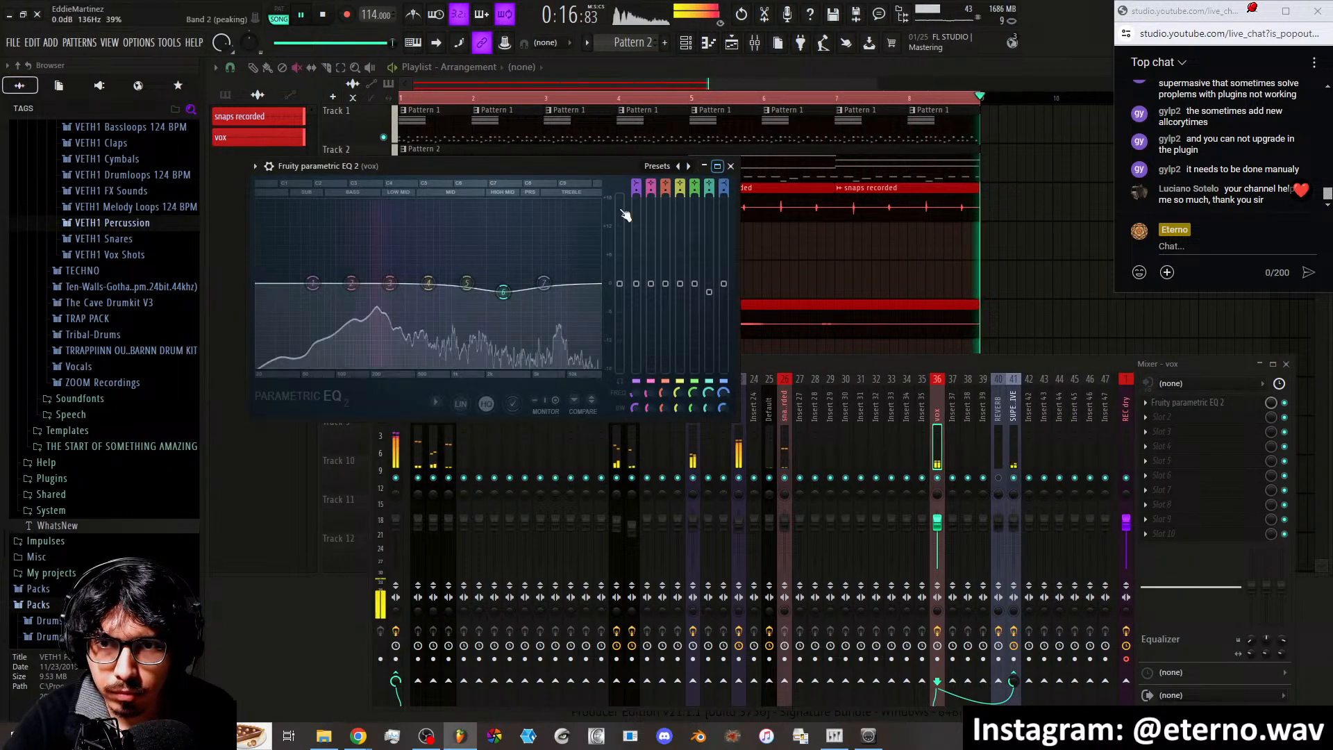
drag(340, 285, 341, 293)
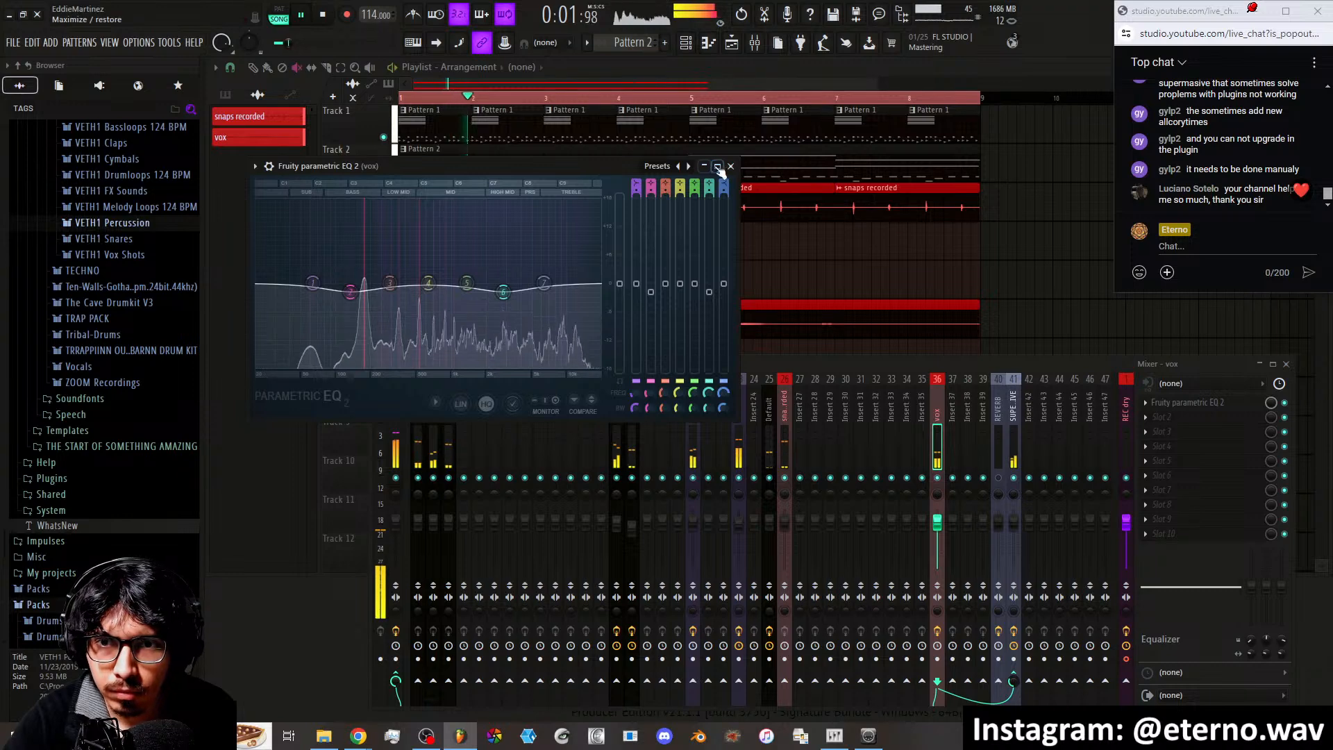
click(730, 167)
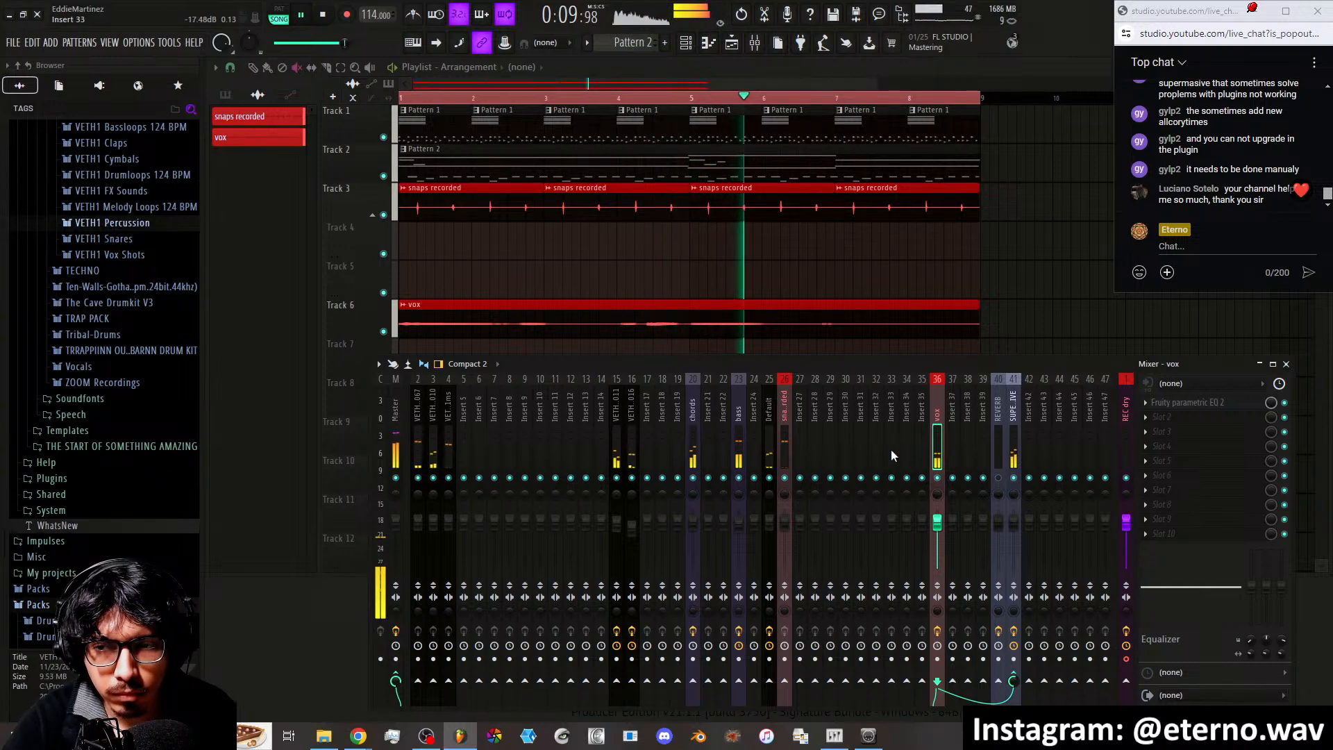
Load ShaperBox2 in slot 7 of the vox mixer track with the Volume Sidechain shaper and set its Mid mix to about 83%
click(1165, 490)
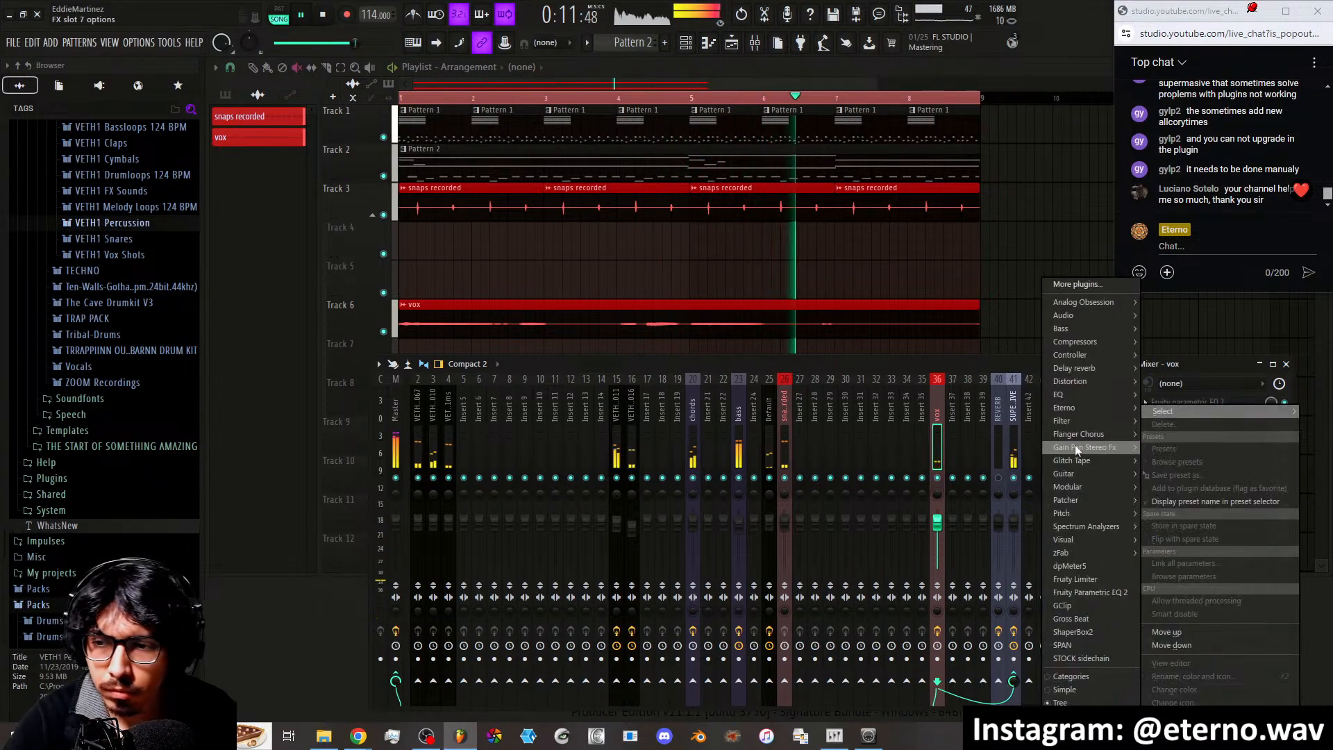
click(1072, 631)
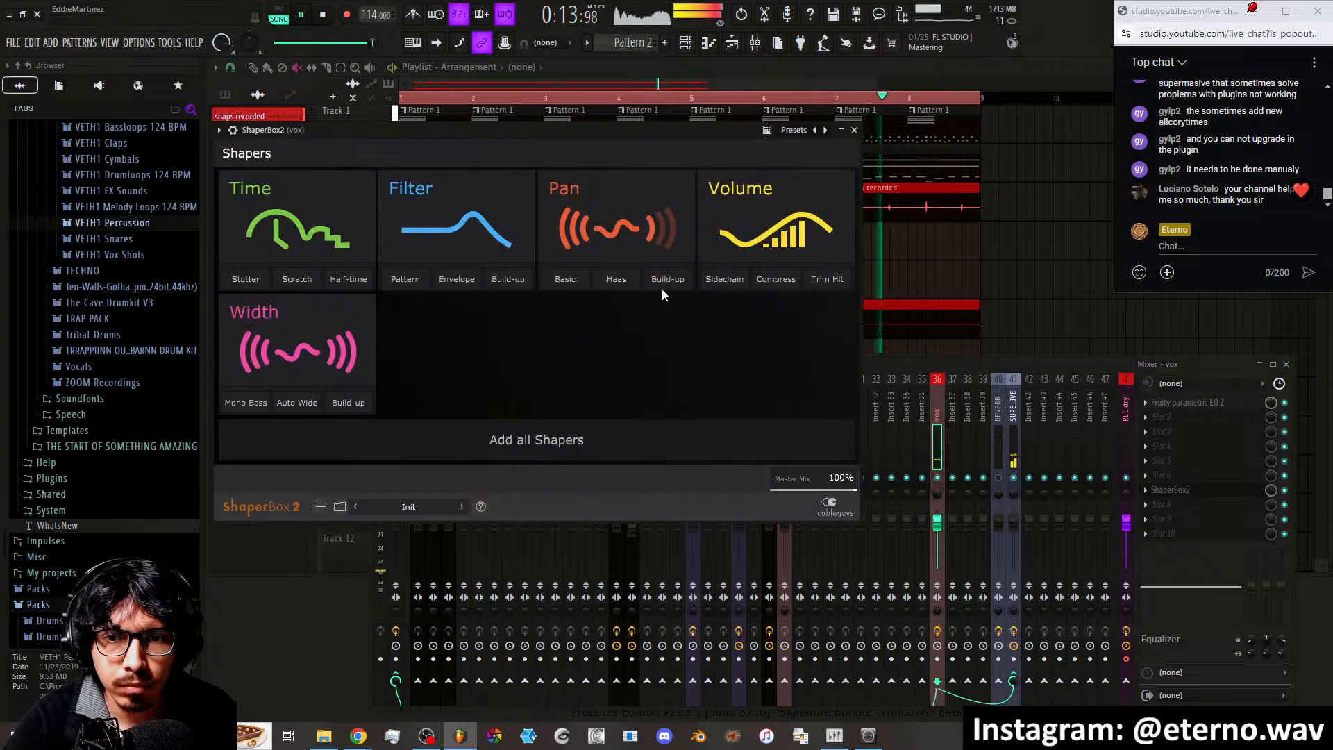
click(711, 278)
drag(821, 161, 820, 182)
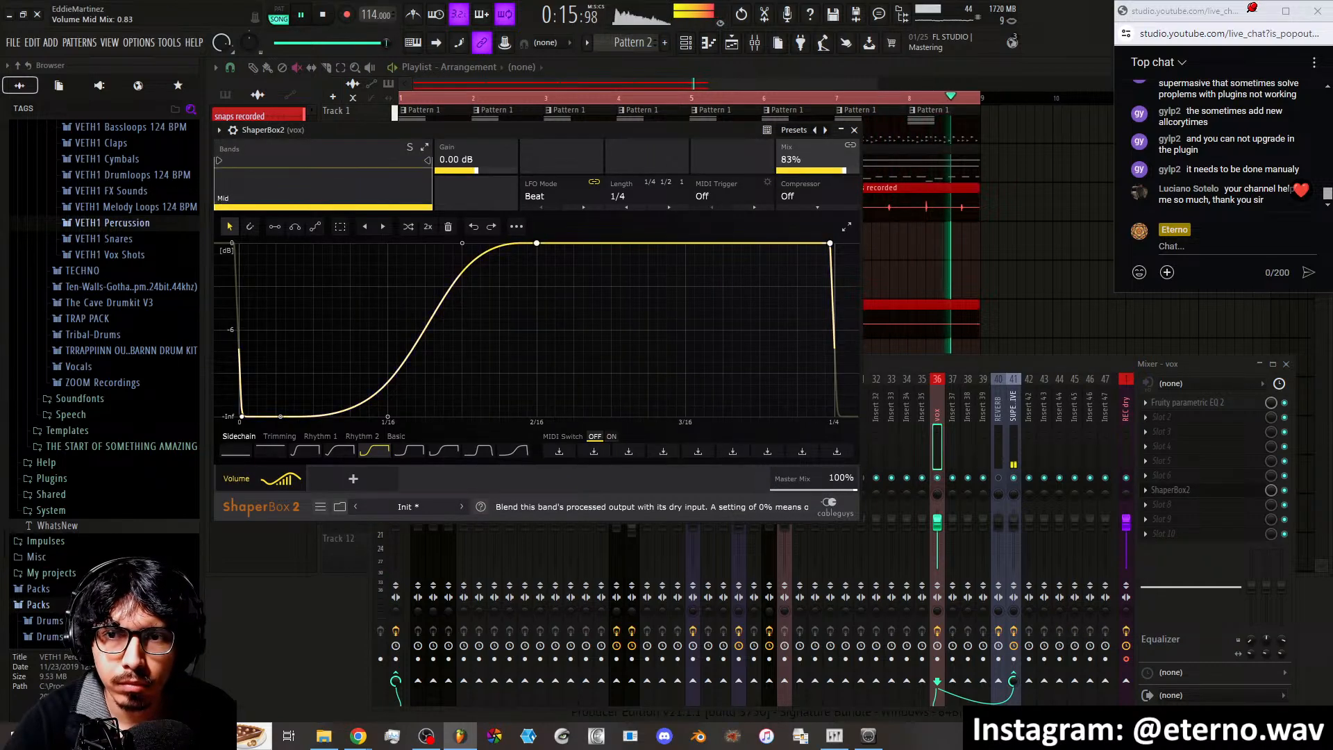
click(857, 132)
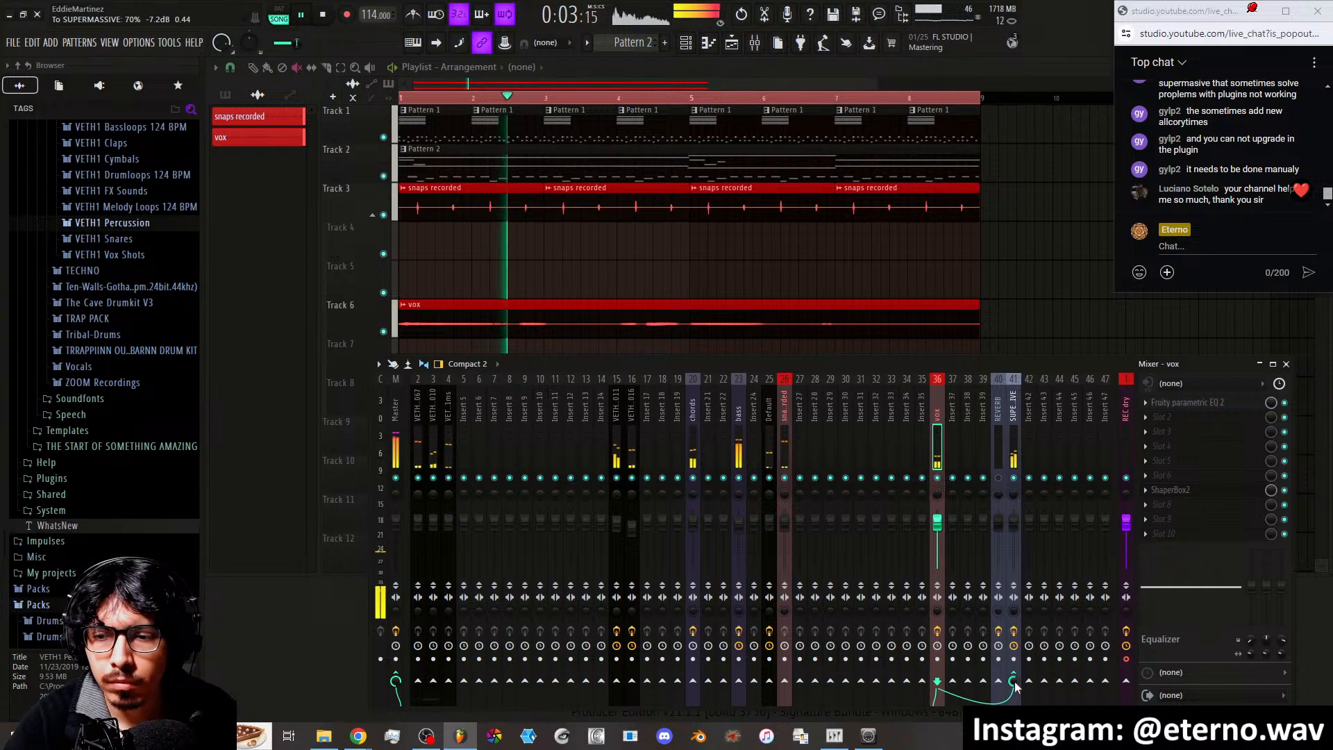
Inspect the HYPNOTiK effect on the SUPERMASSIVE mixer track and reselect the vox track
click(1014, 440)
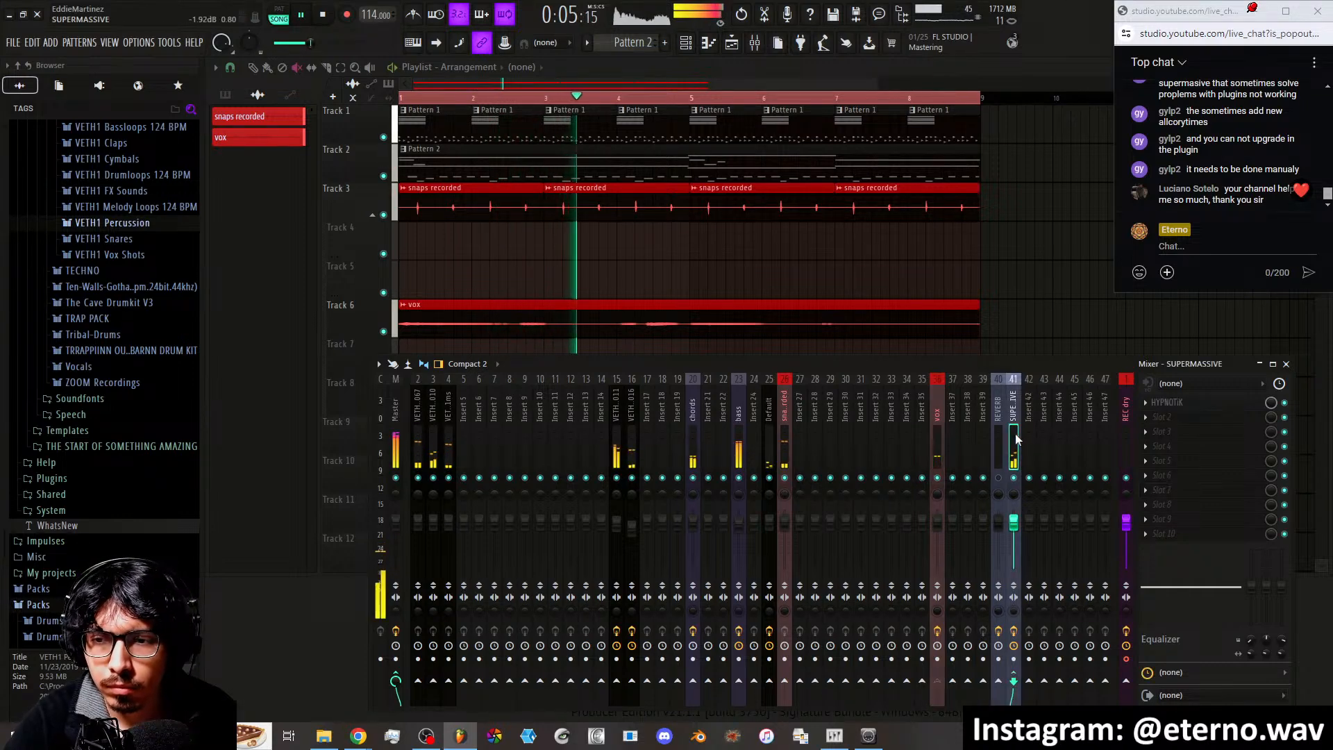
click(1196, 403)
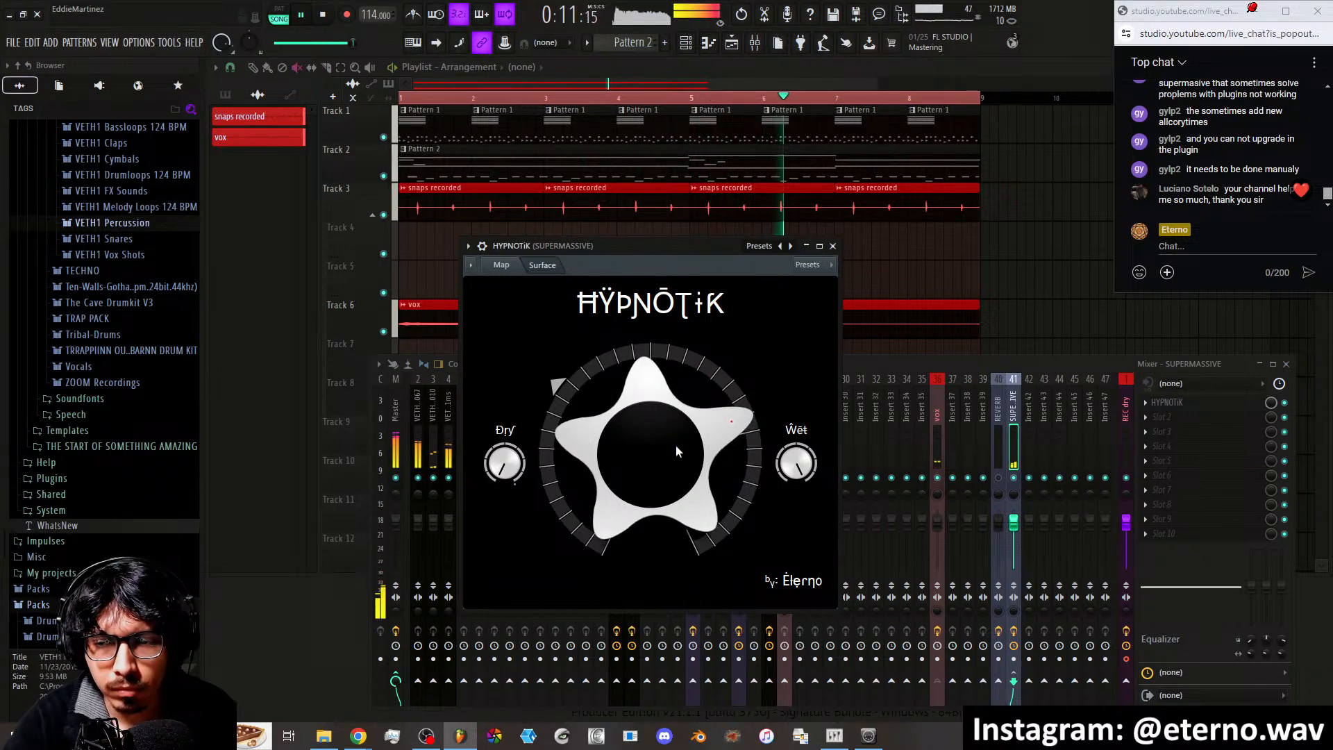
click(940, 439)
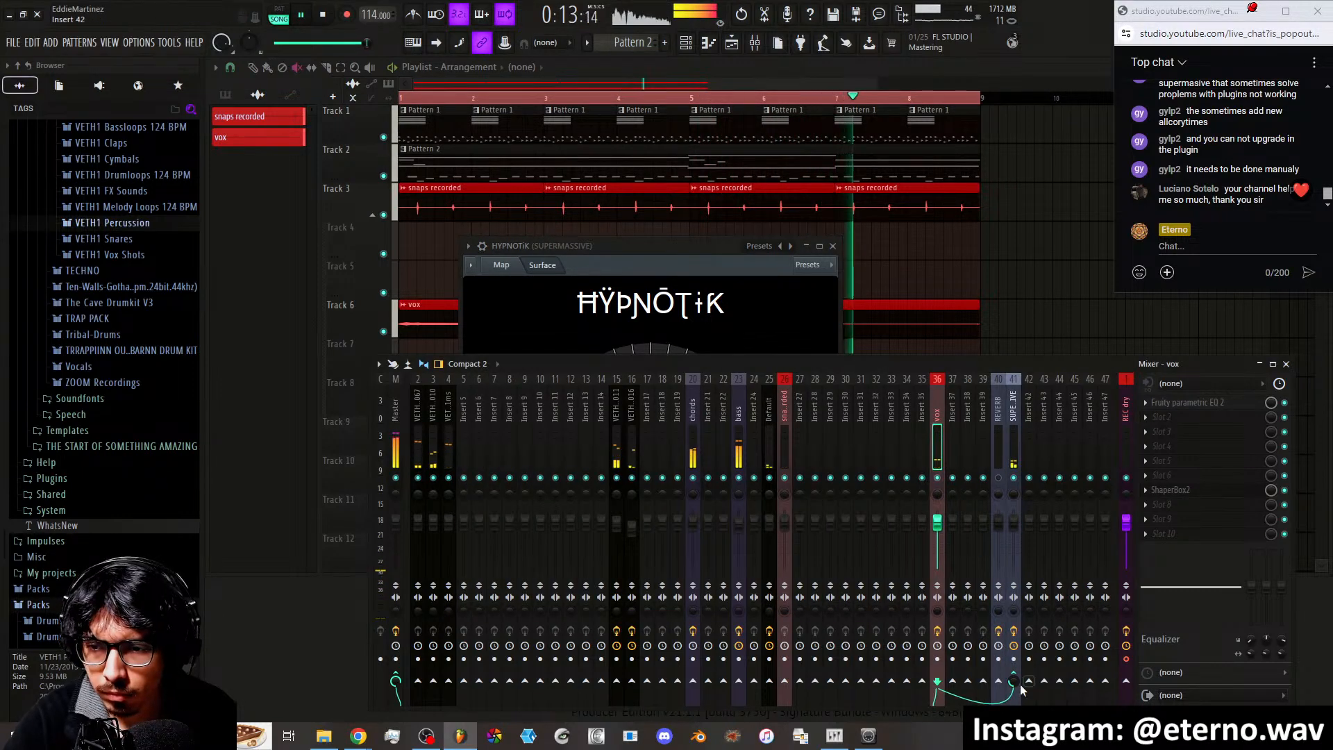
Shorten the vox clip on Track 6 of the playlist so it ends a little past the middle of bar 6
click(685, 42)
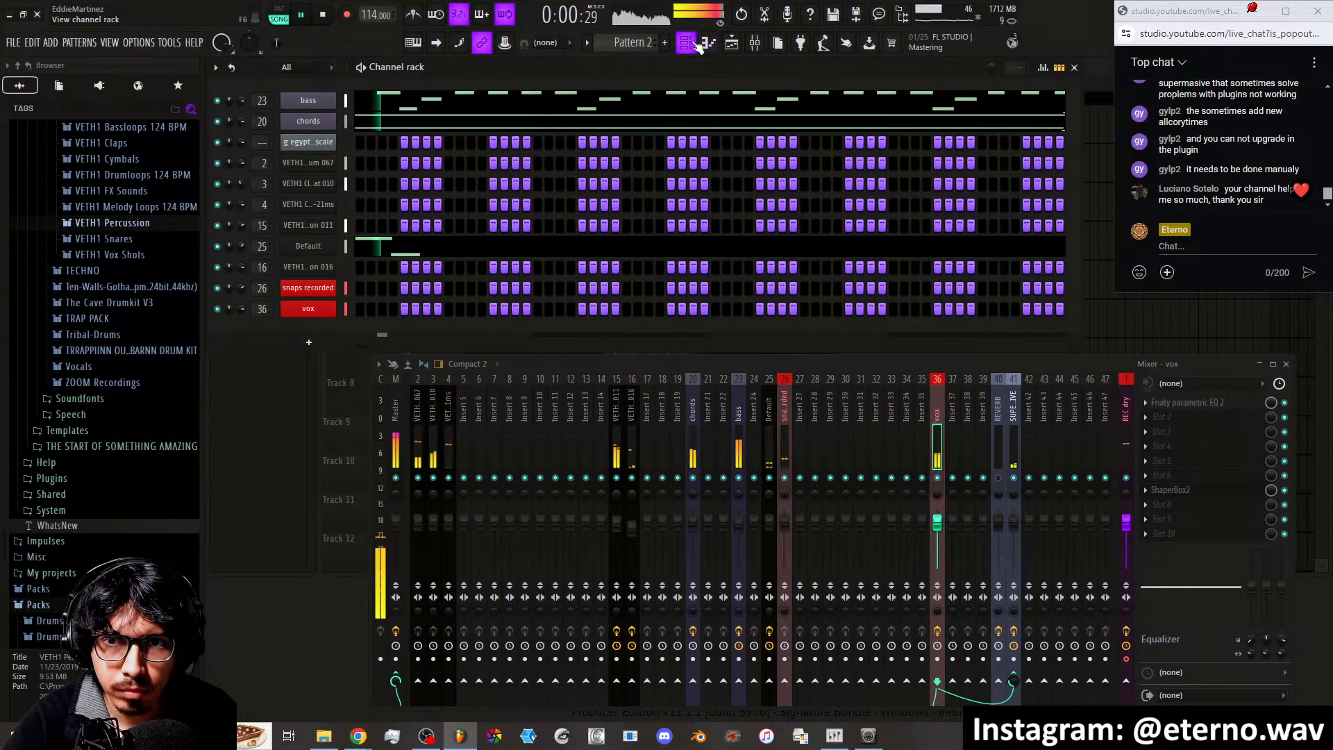
click(690, 44)
click(879, 249)
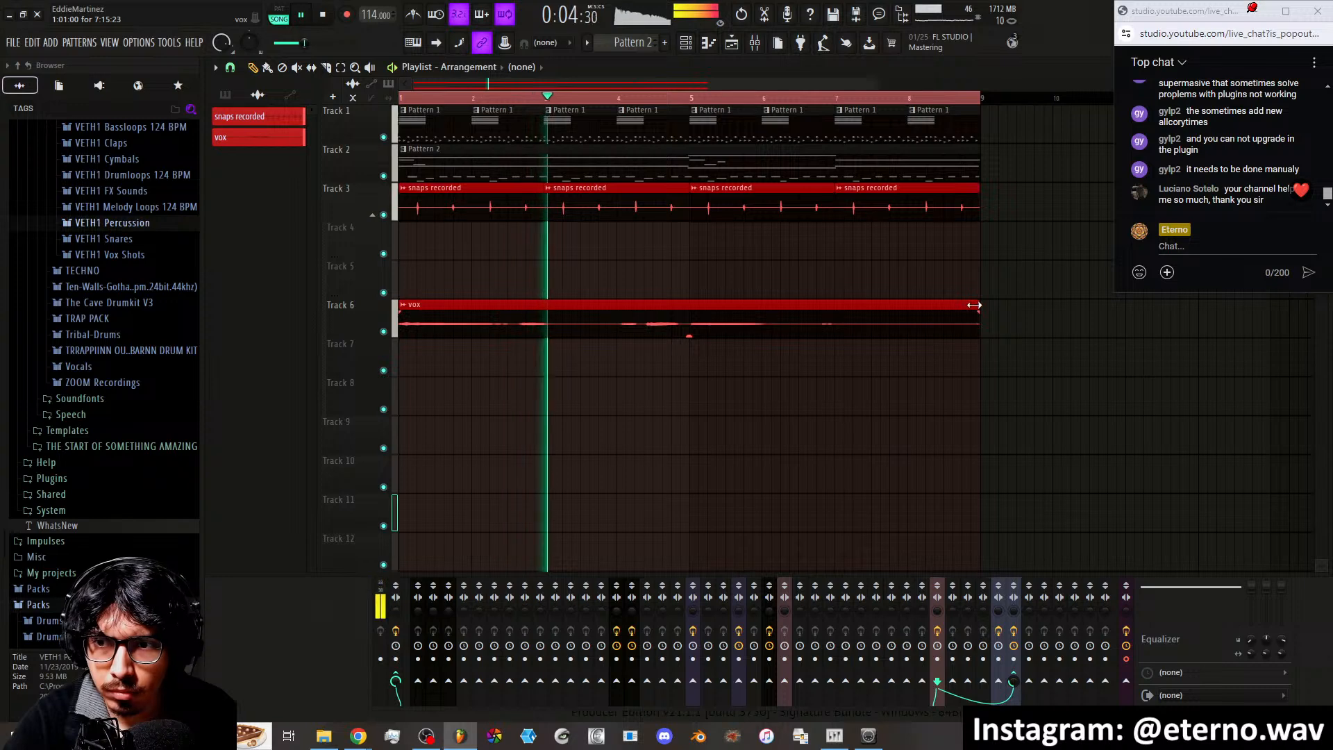
drag(974, 306, 805, 310)
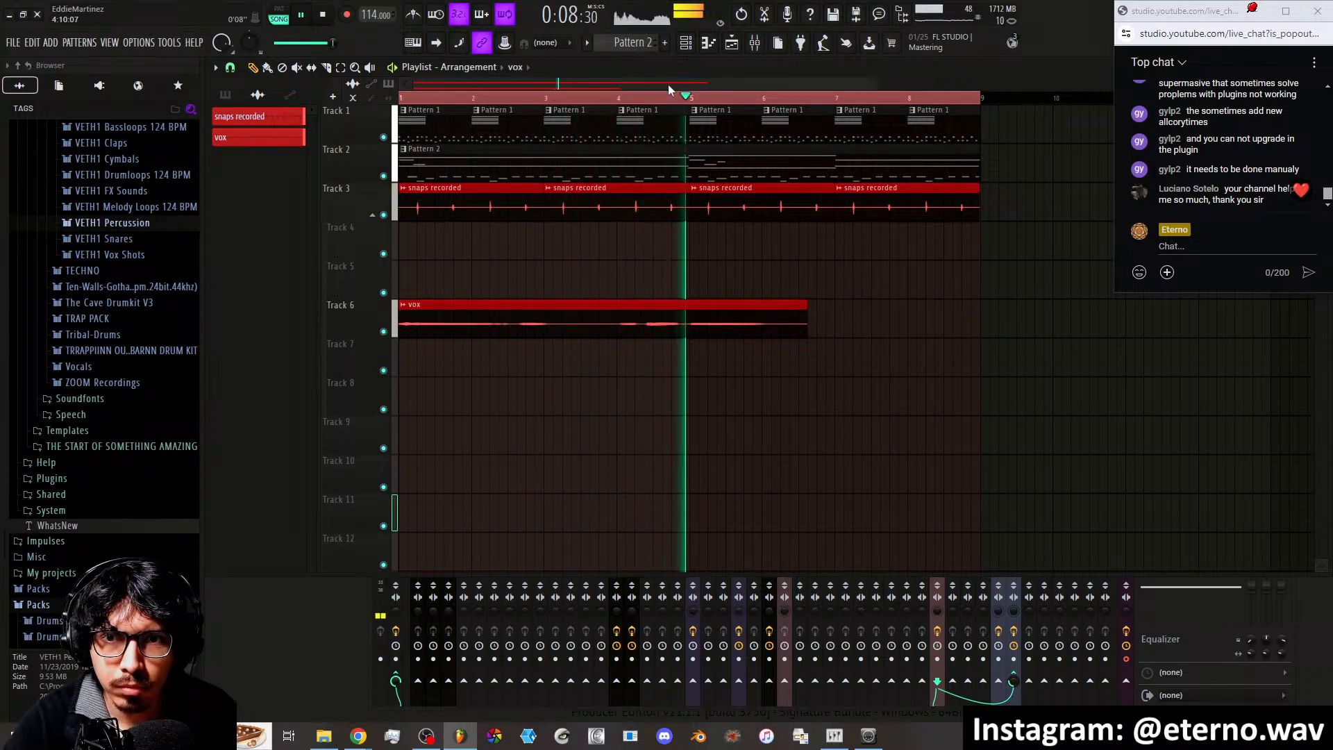
Name mixer insert 8 drumbuss and color it red
key(F6)
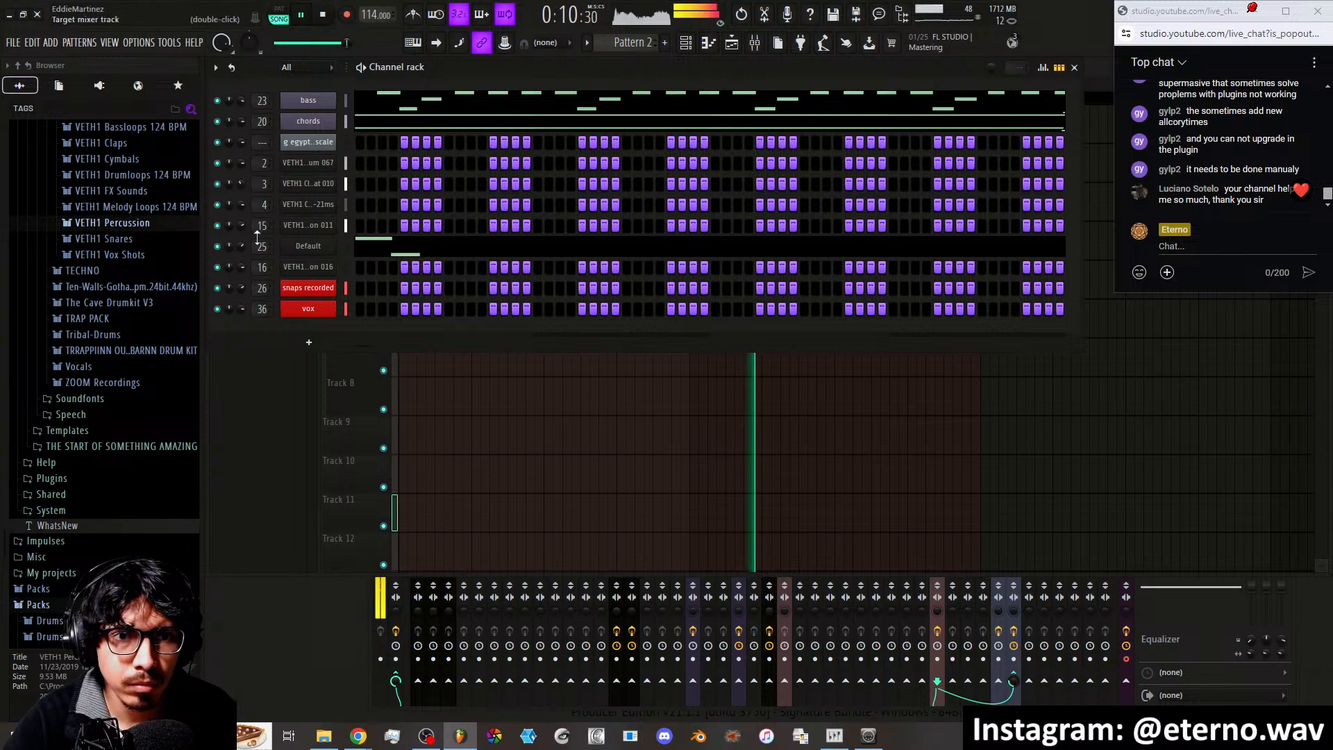
click(380, 599)
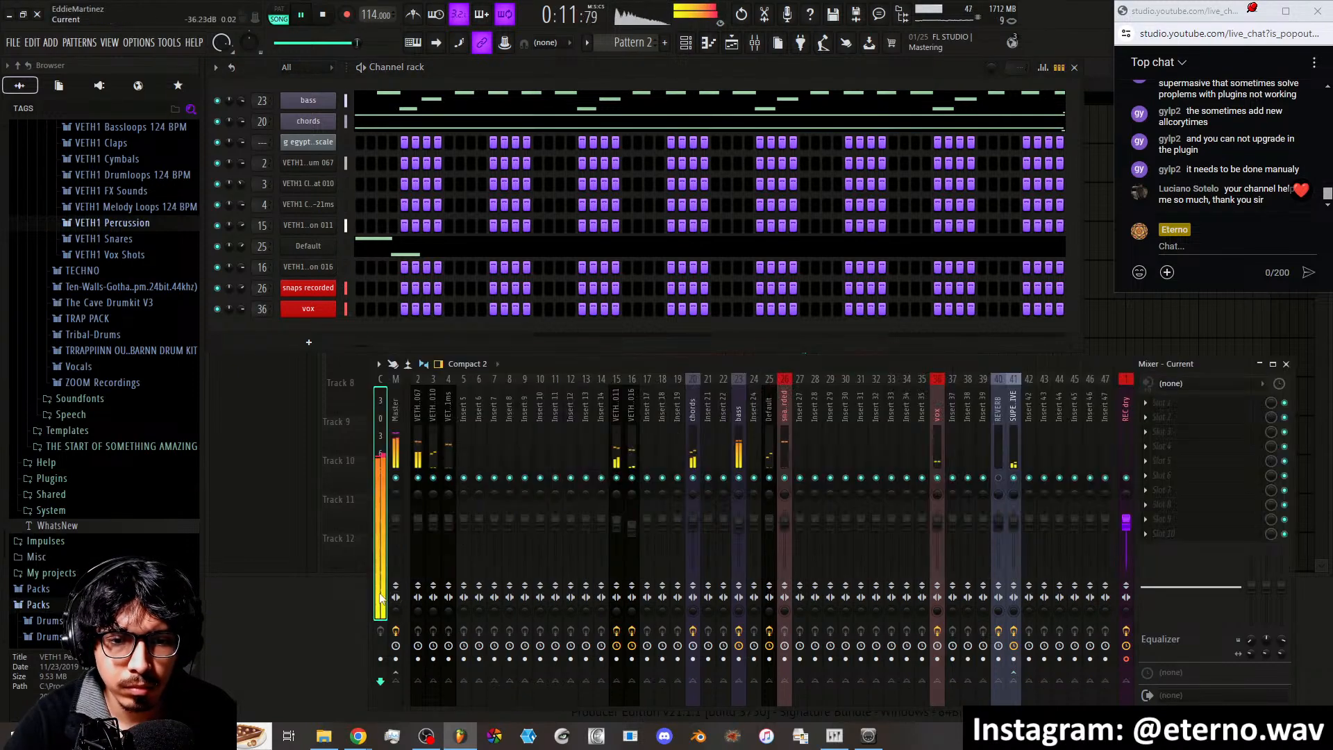
right_click(516, 431)
mouse_move(565, 390)
click(713, 106)
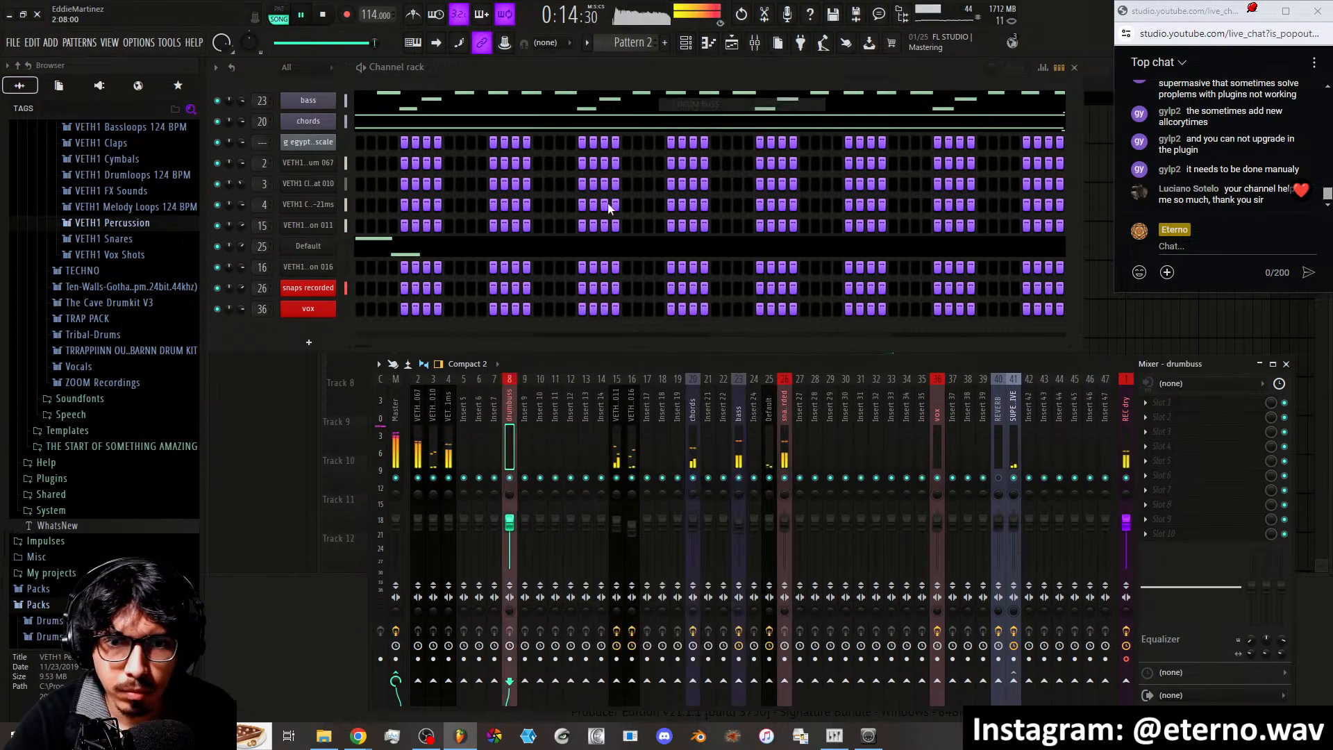
Route the VETH1 bassdrum, closed hihat, clap and snaps recorded mixer tracks to drumbuss instead of the master
click(419, 425)
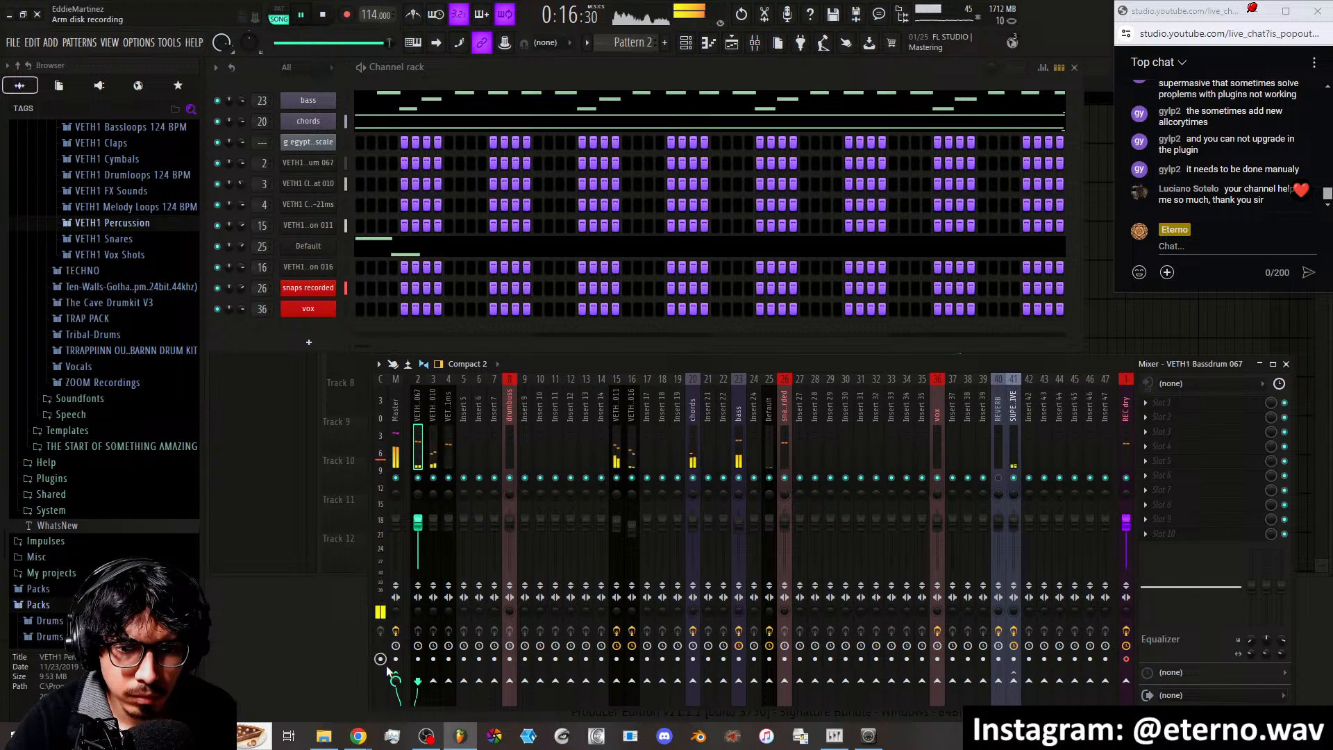
click(433, 430)
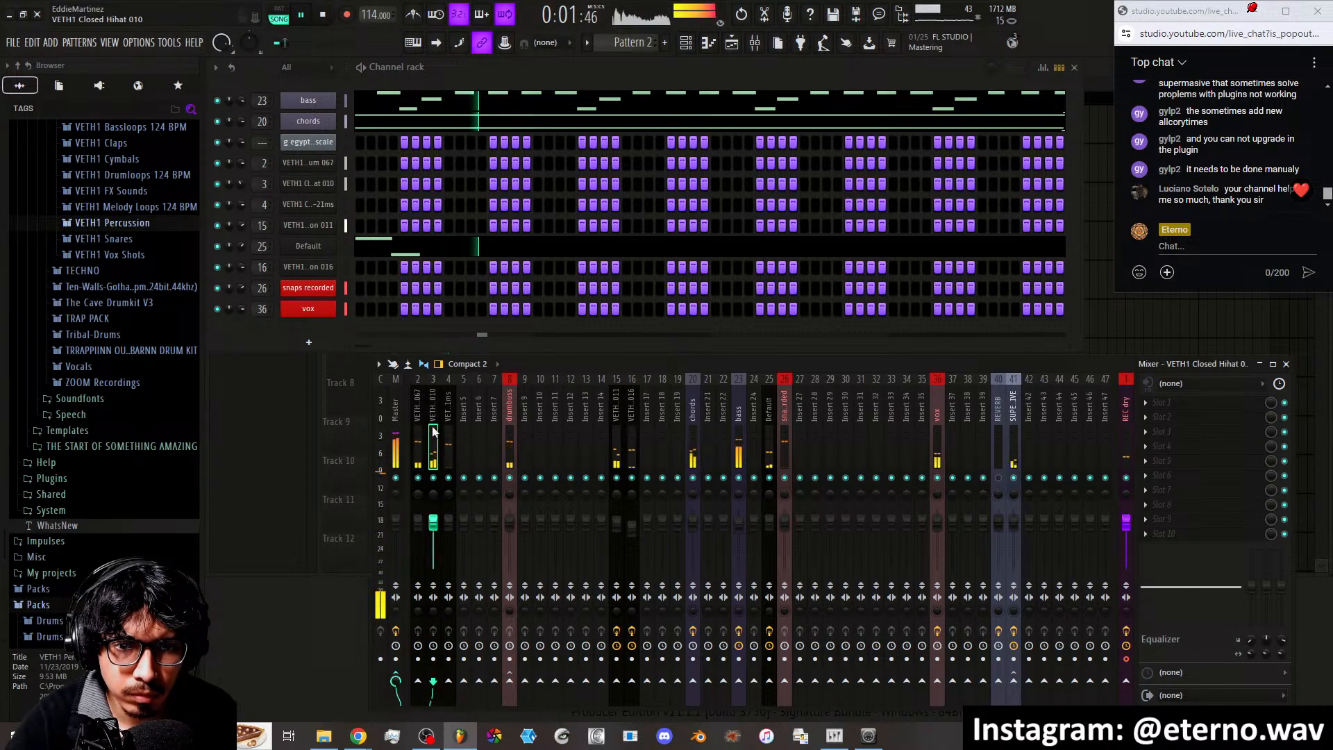
ctrl+click(448, 444)
click(509, 681)
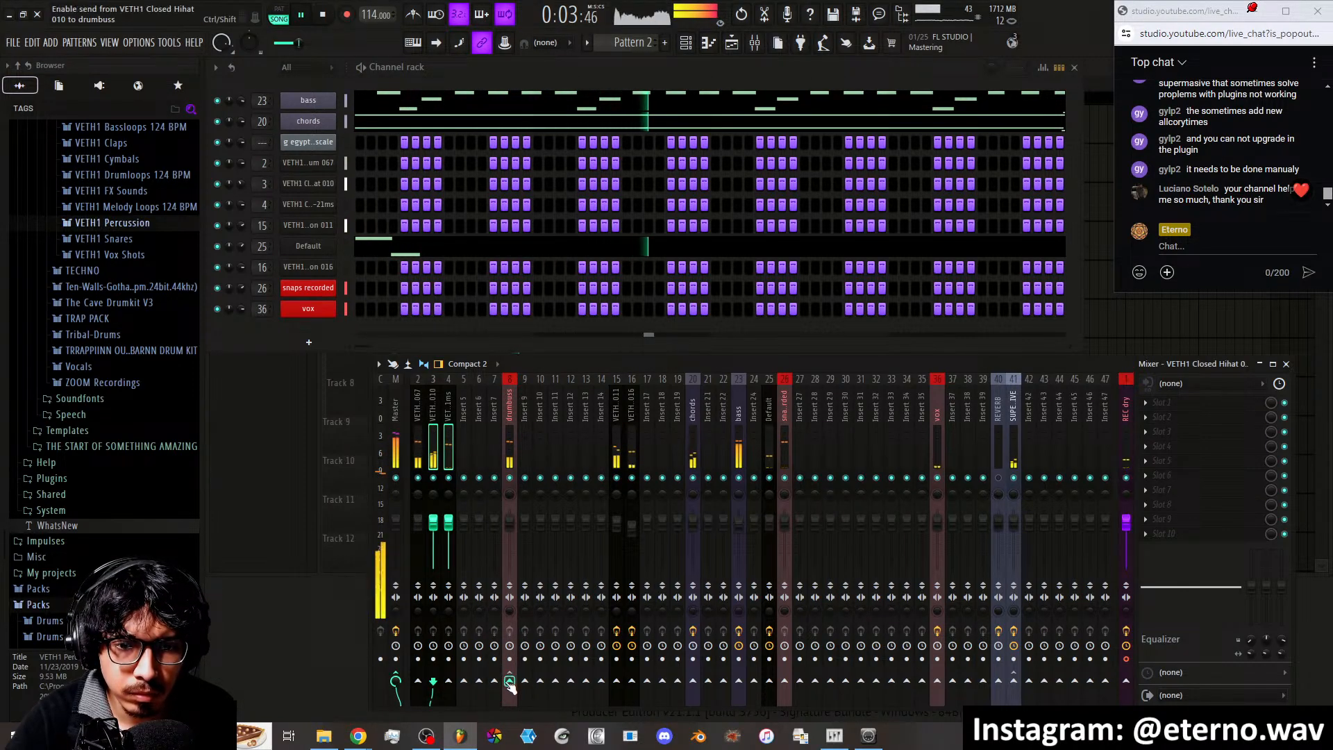
right_click(510, 681)
click(548, 672)
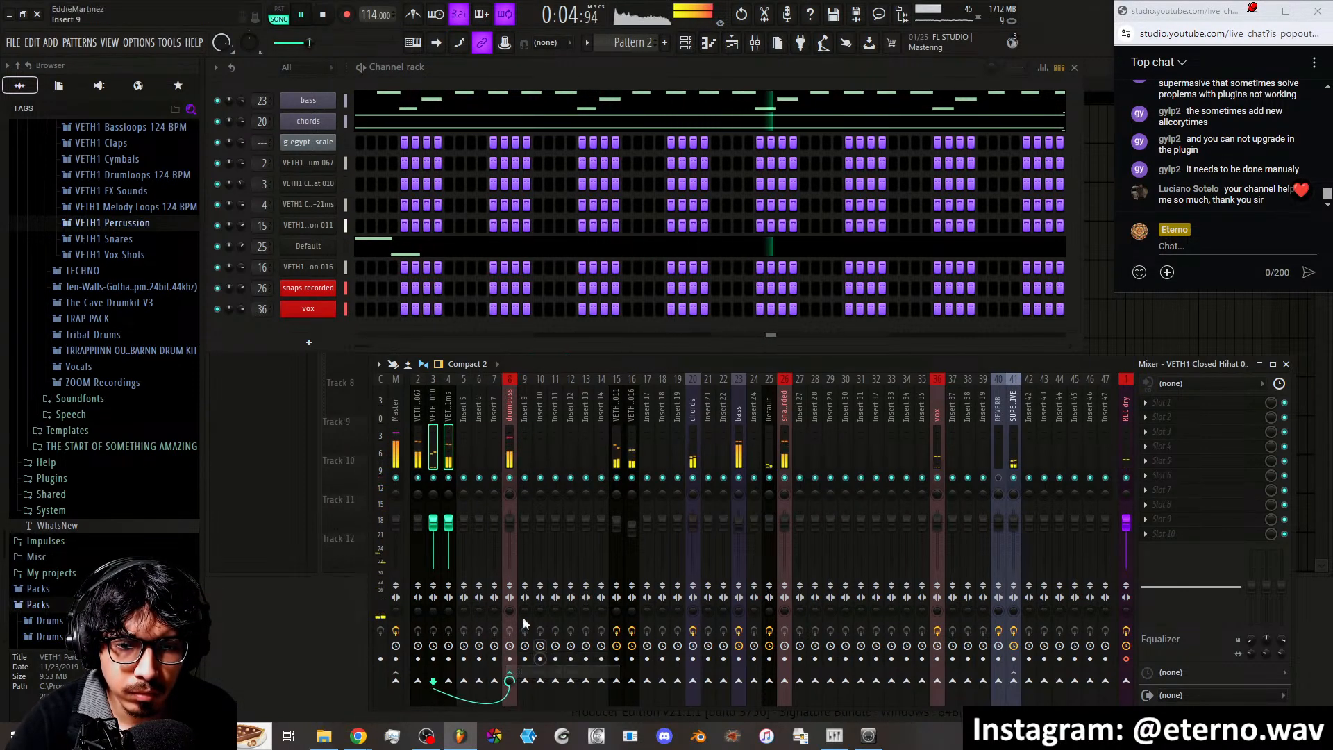
right_click(467, 422)
click(451, 413)
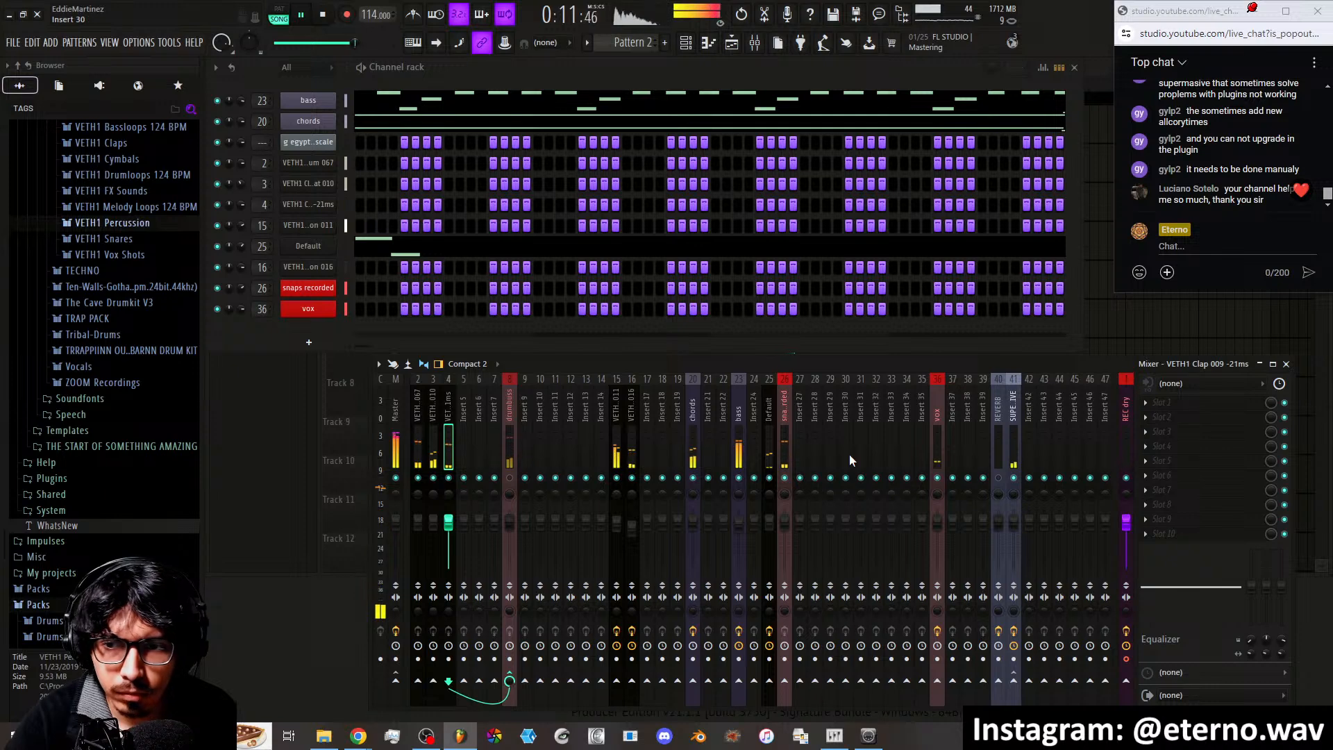
click(789, 432)
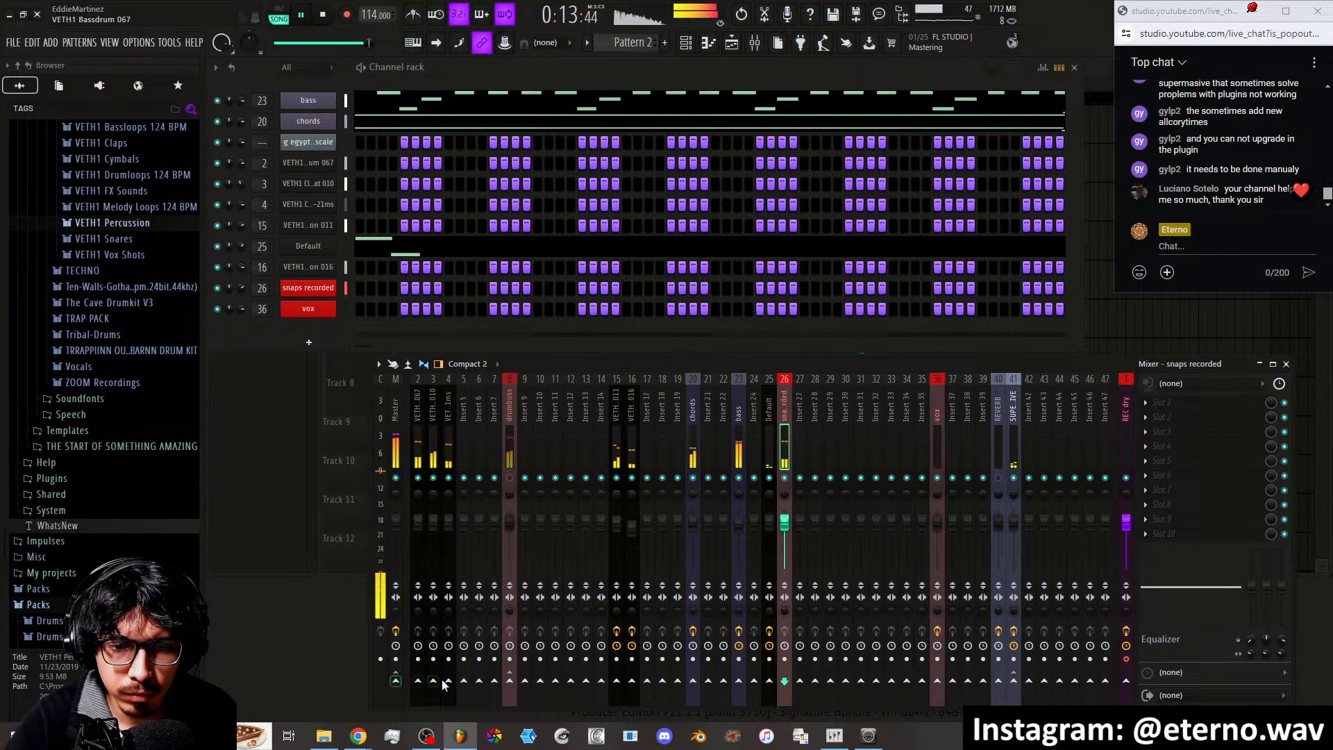
click(510, 682)
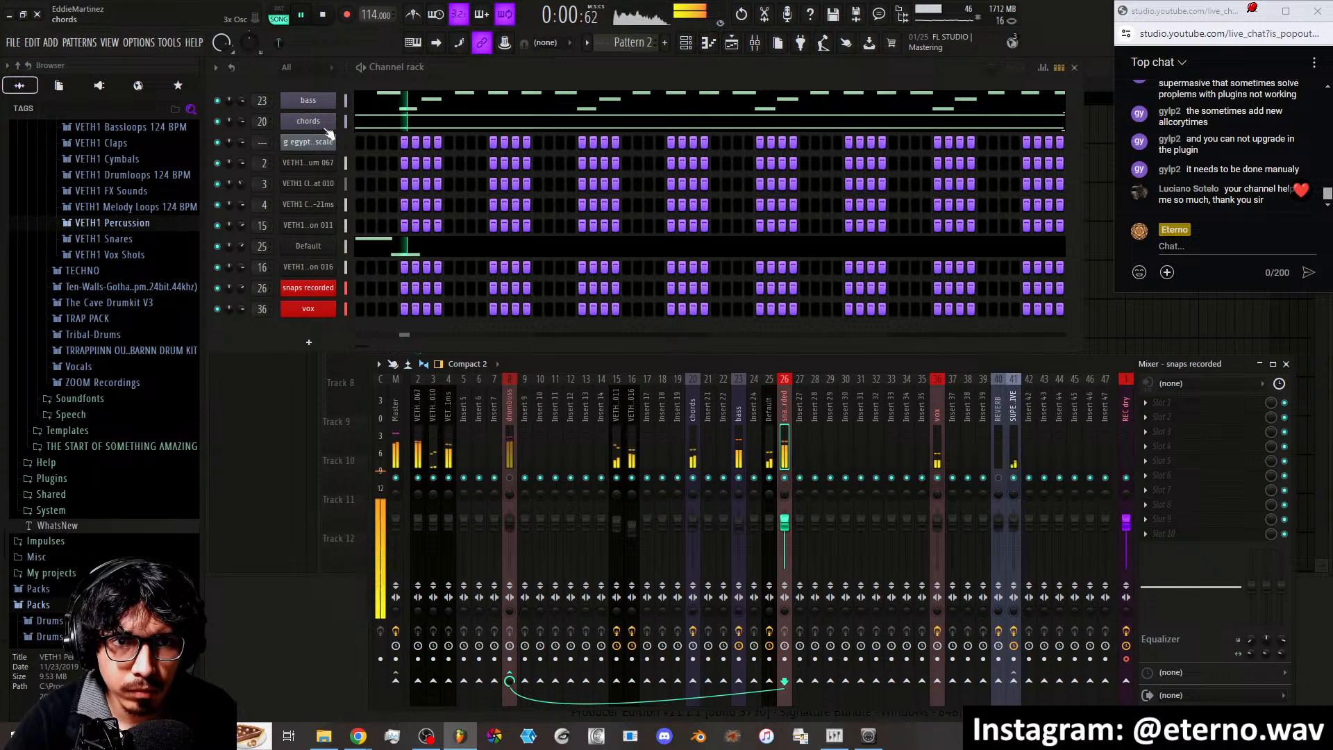
Adjust the Mod X filter frequency of the bass and chords channels, bringing the bass to about 29%
click(308, 104)
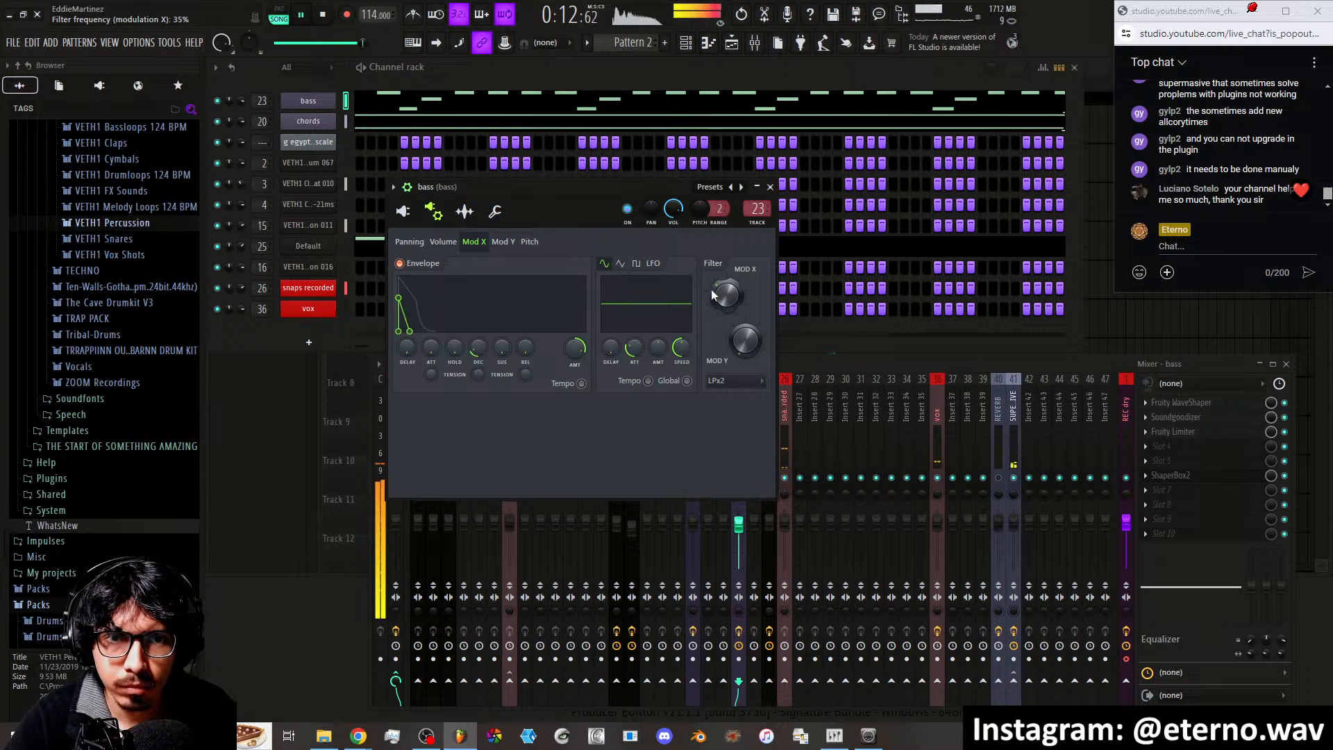
click(308, 122)
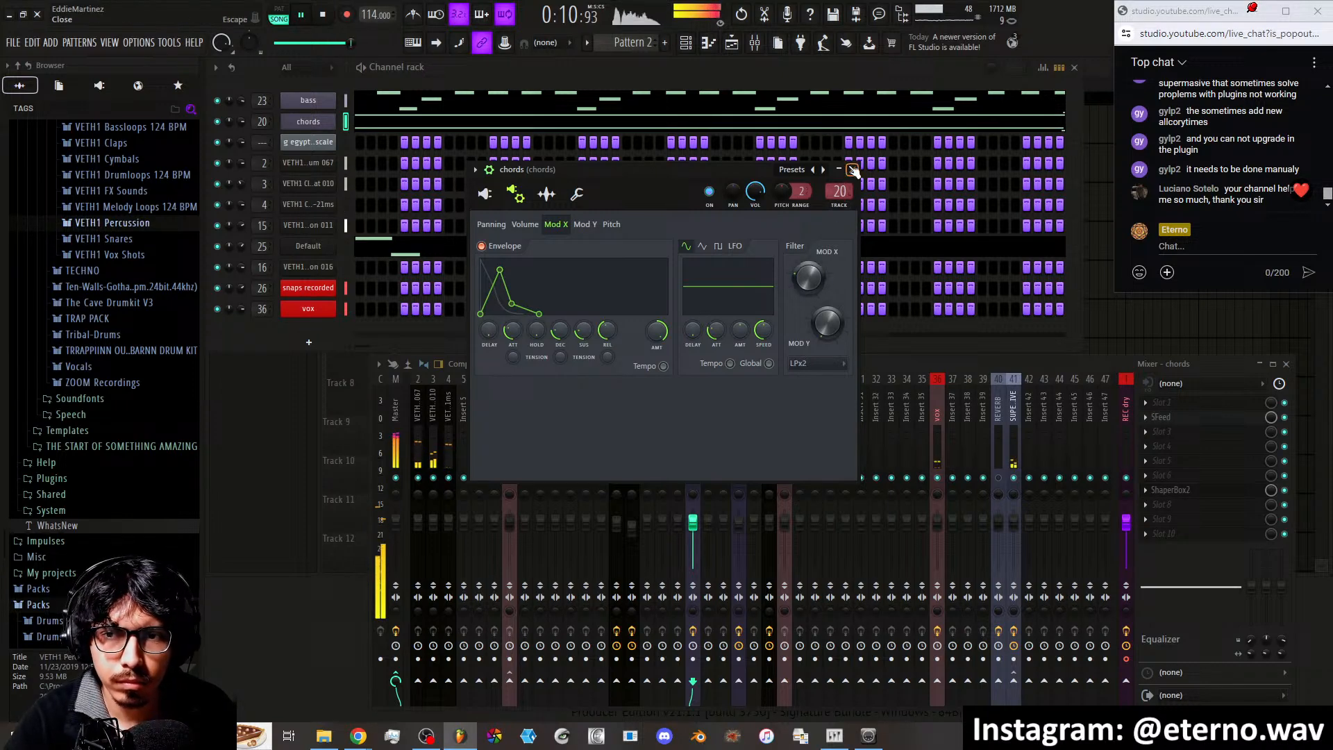
click(852, 170)
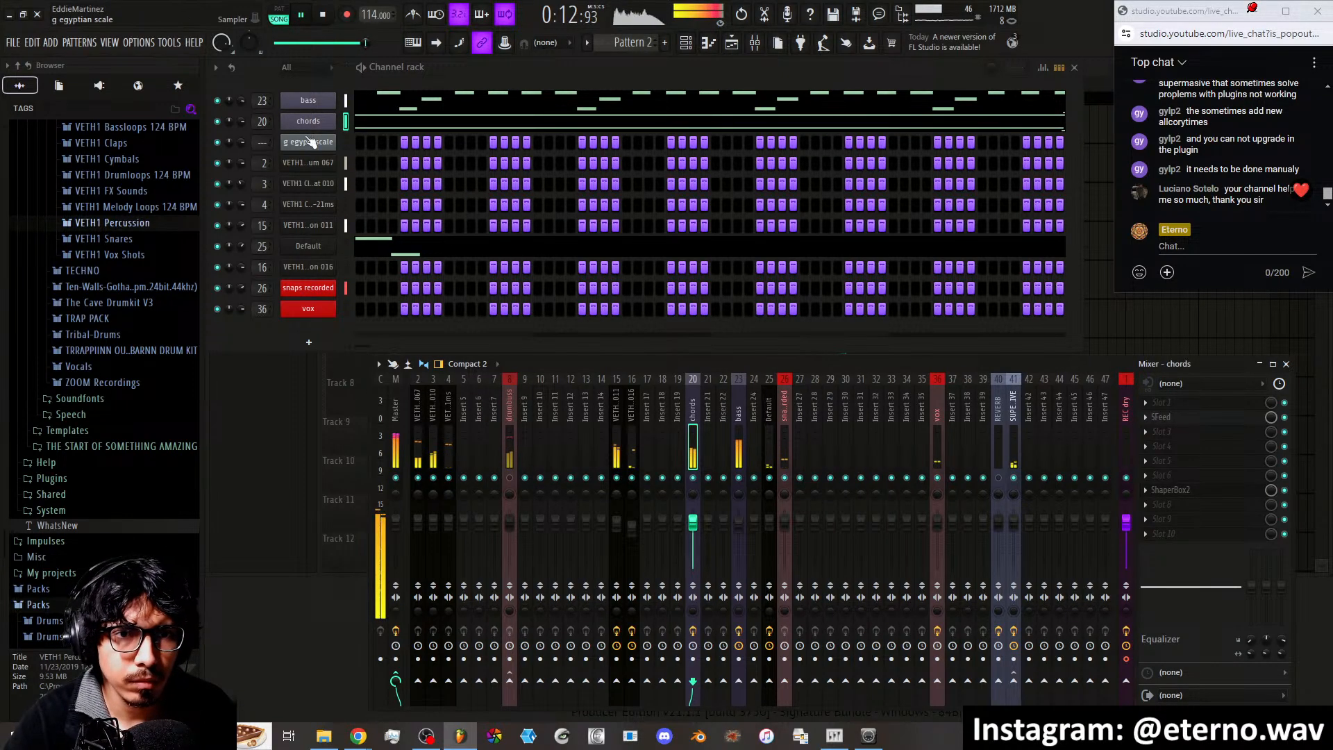
click(310, 103)
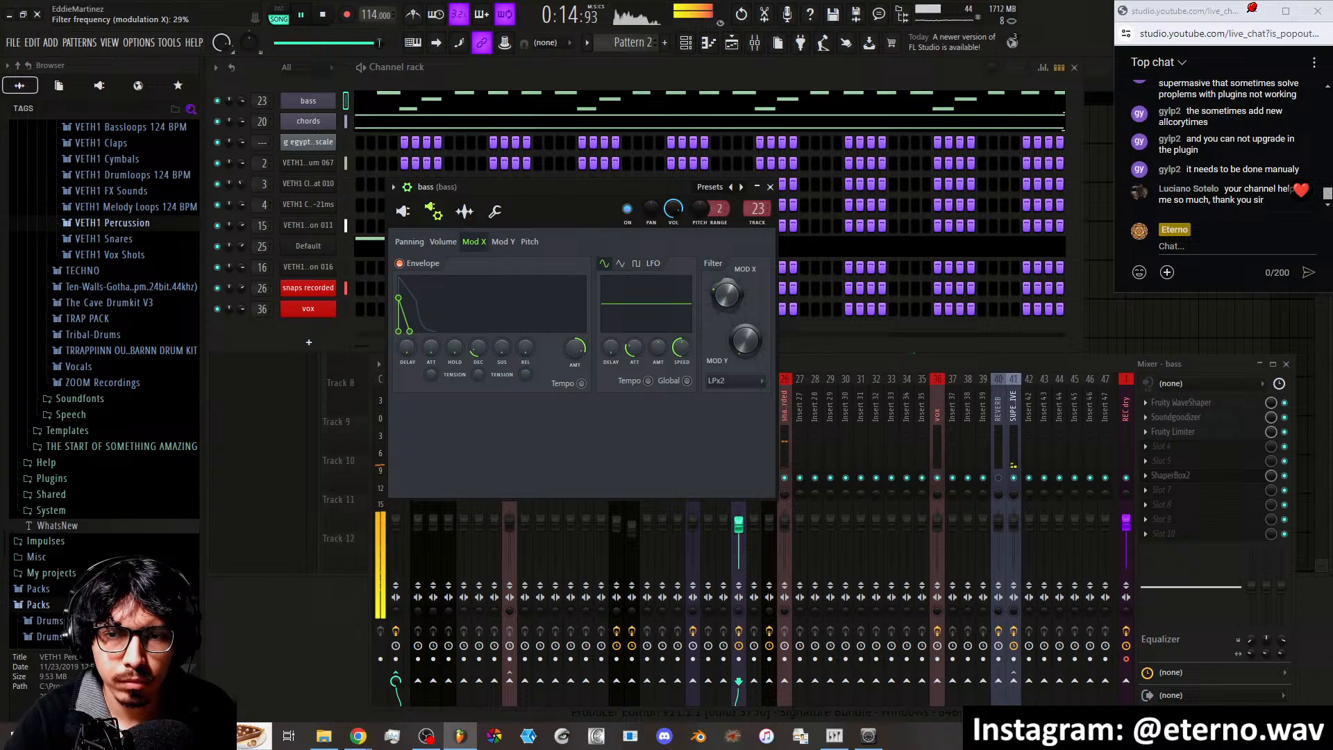
click(770, 187)
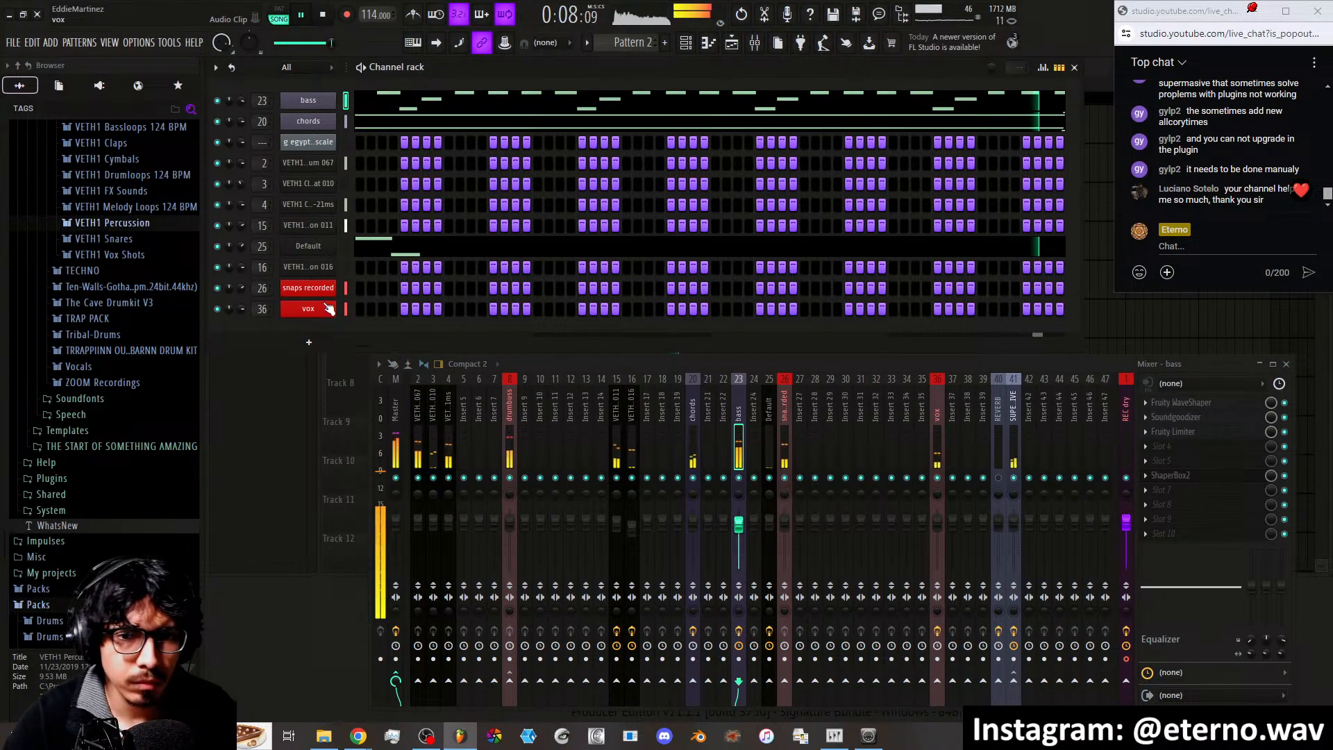
Load Gross Beat in slot 2 of the vox mixer track and switch it to another preset bank
click(937, 425)
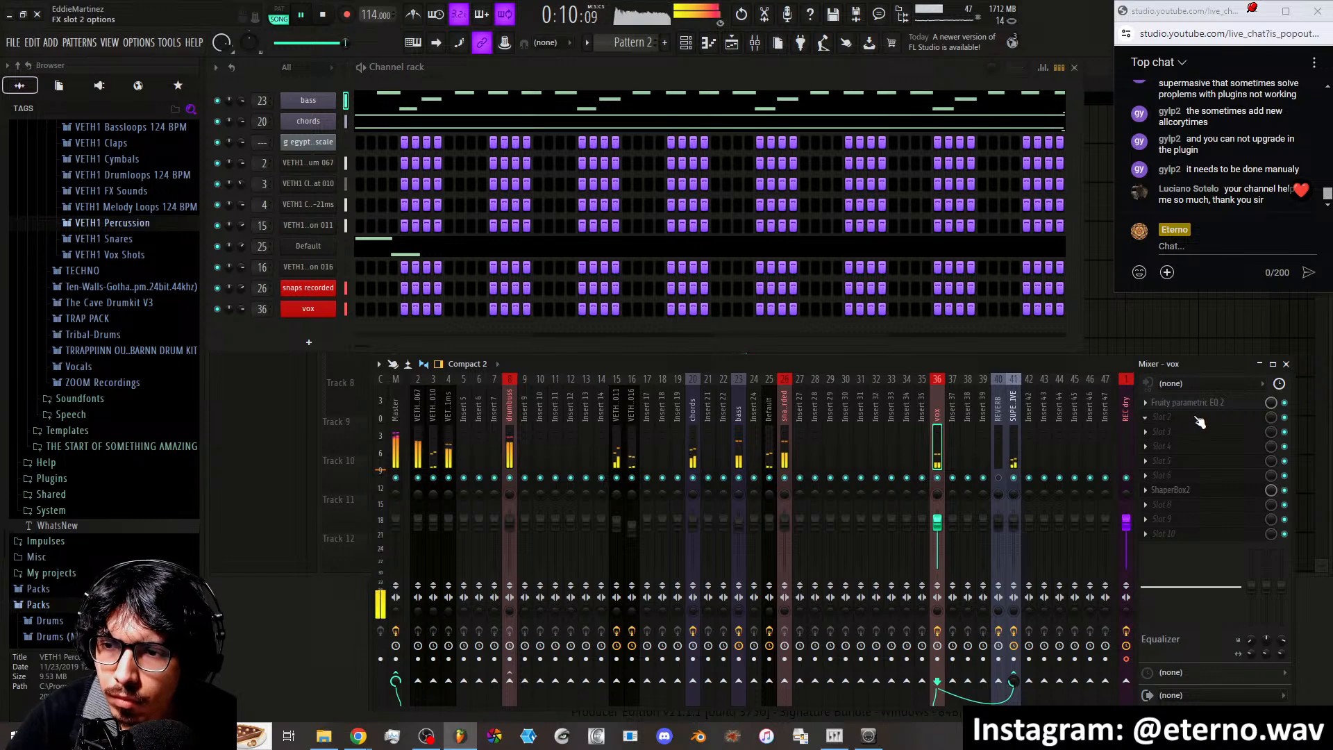
click(1154, 417)
click(1093, 618)
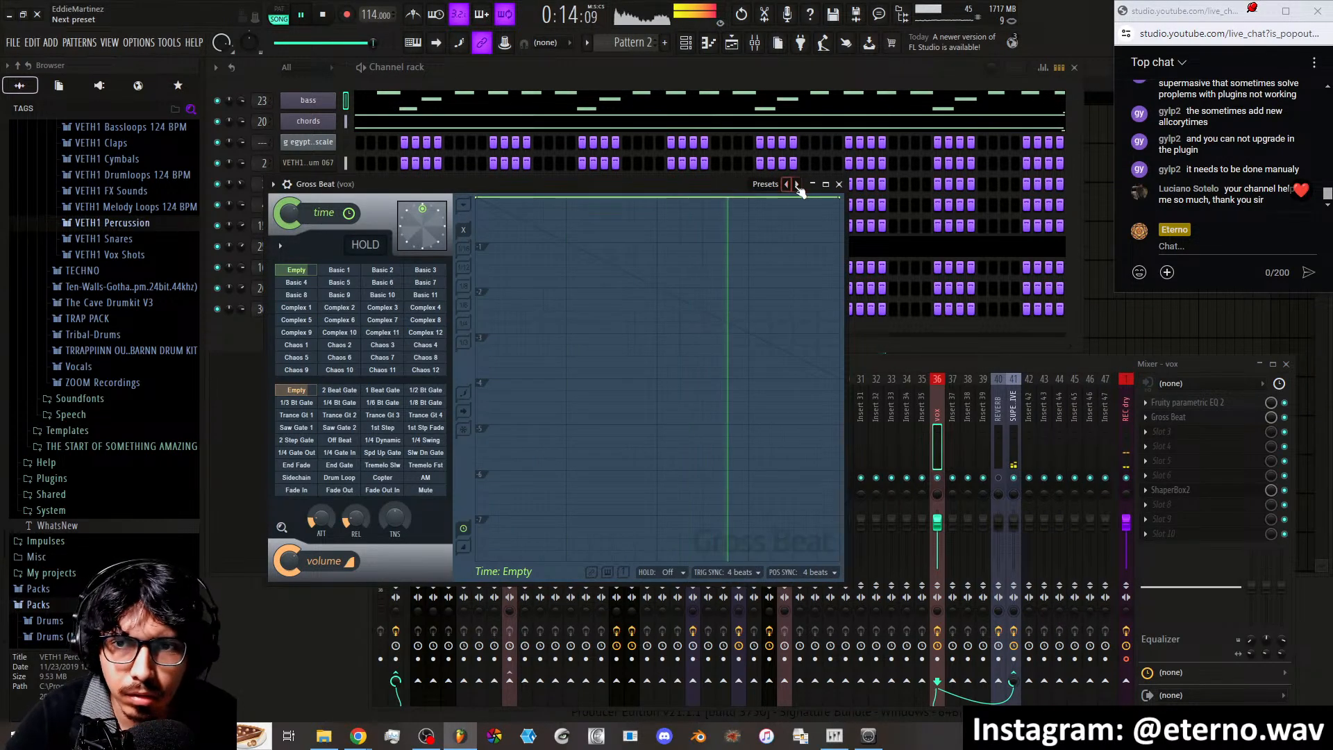
scroll(392, 310, down, 2)
Audition the Tension, Frenchy and Katana time slots of Gross Beat on the vocal and choose Neckbreak
click(383, 307)
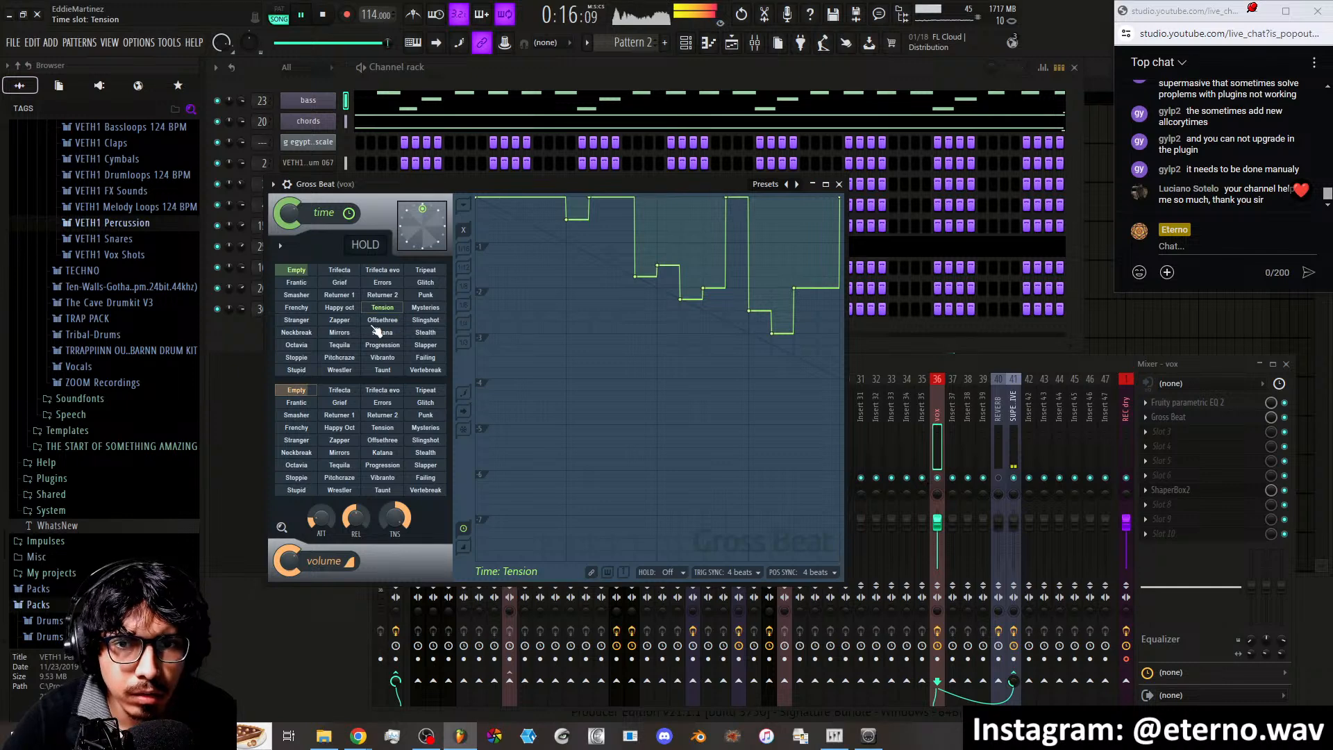
key(space)
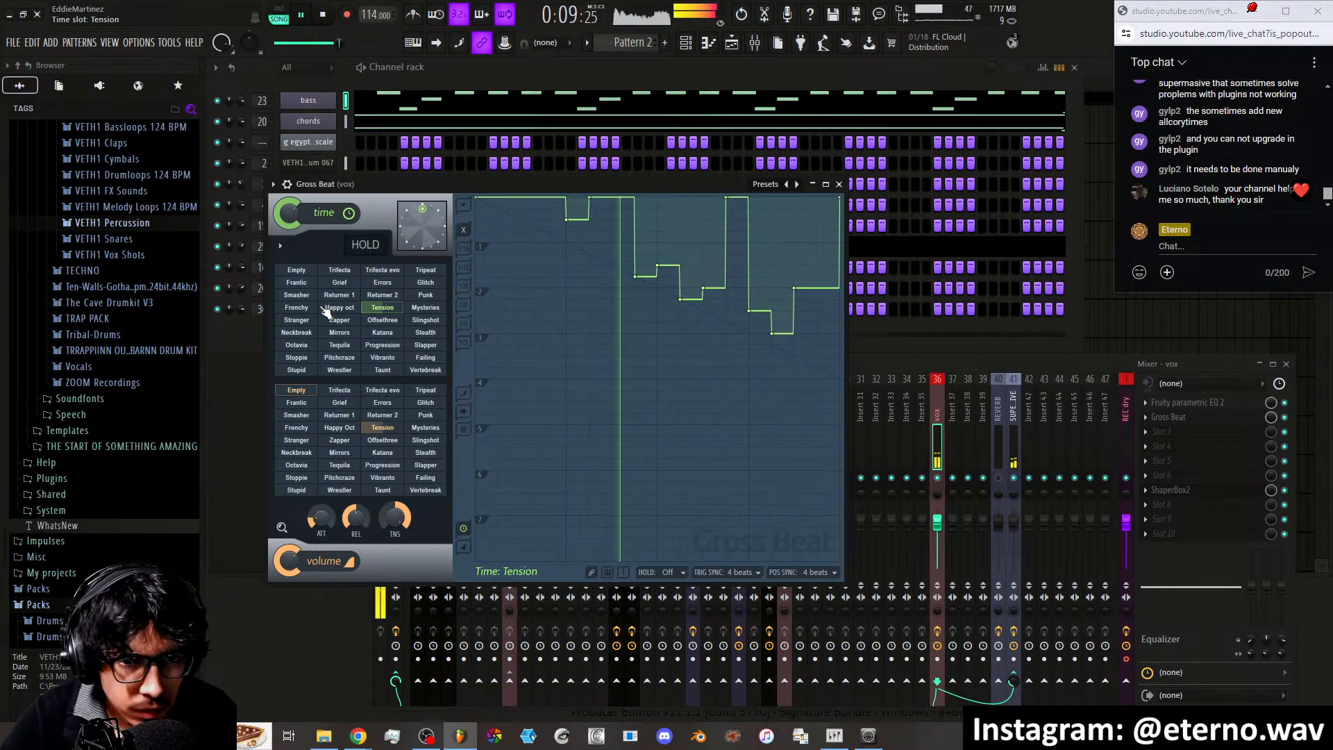
click(306, 310)
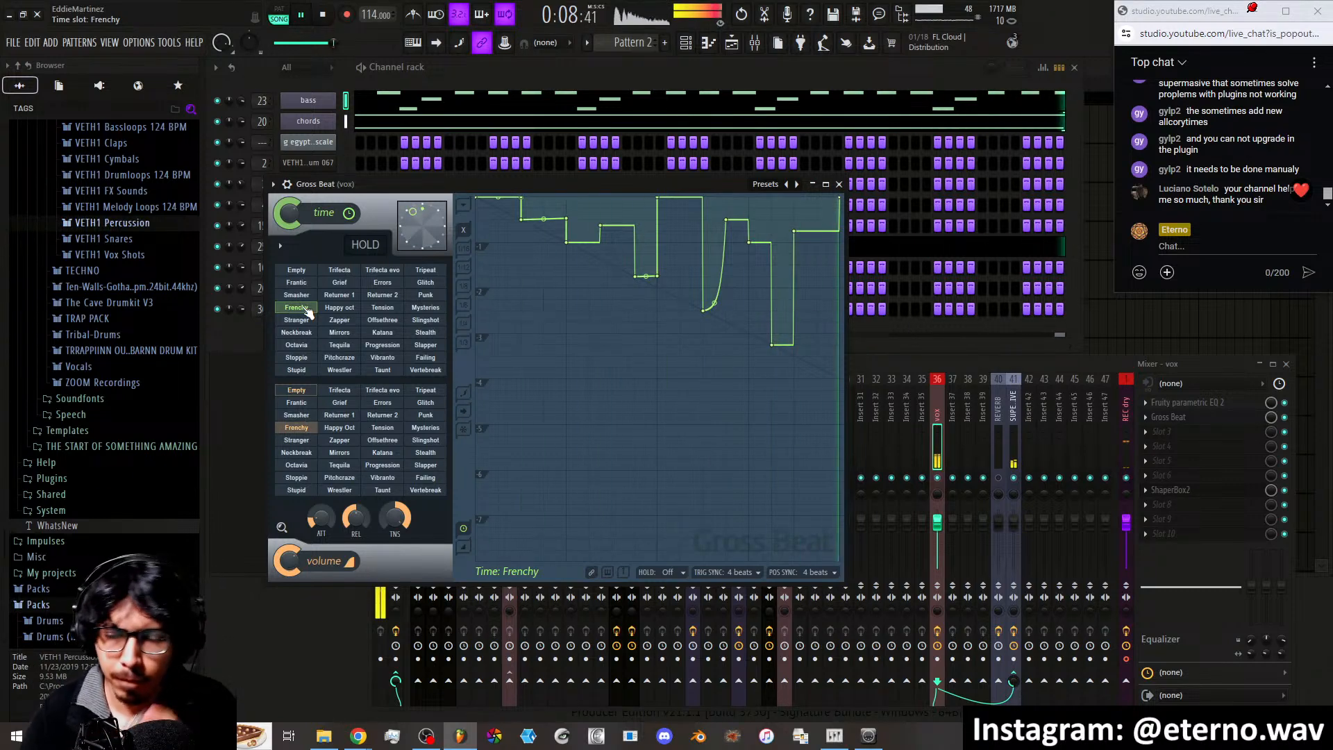
click(1125, 448)
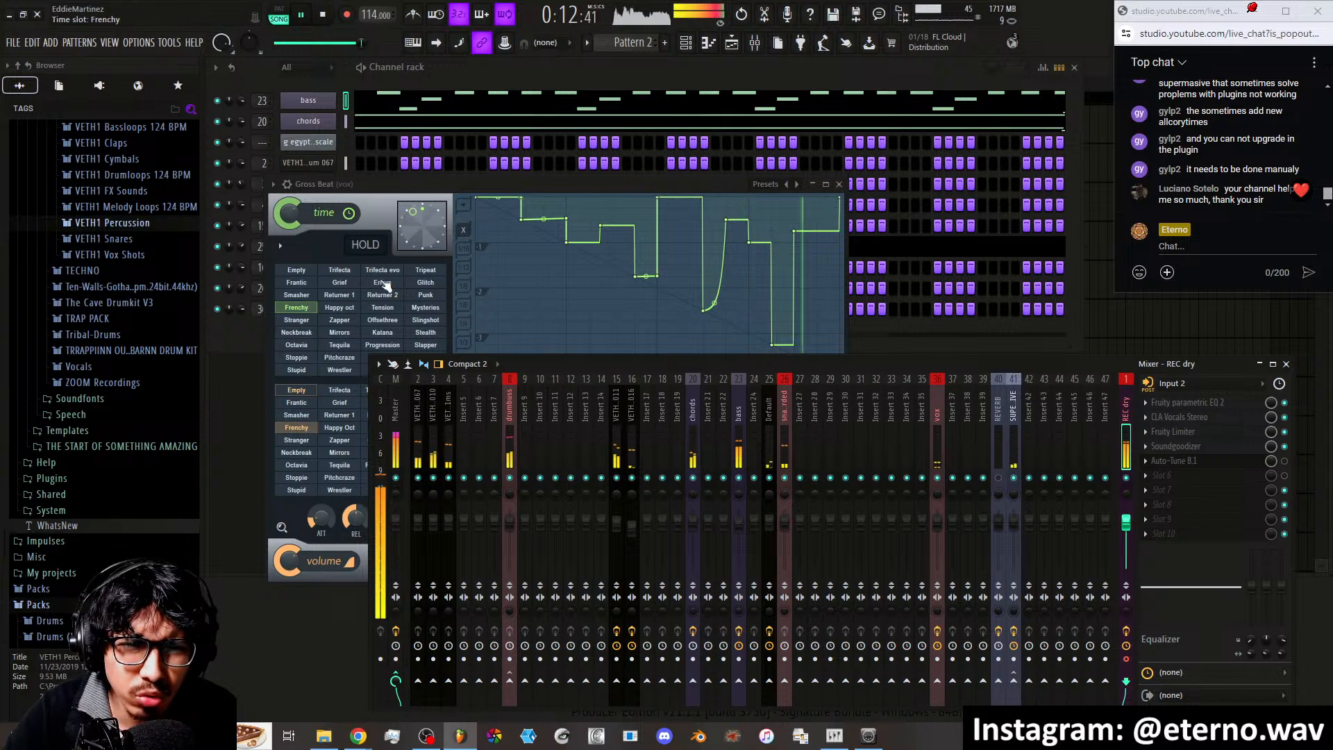
click(343, 331)
click(366, 334)
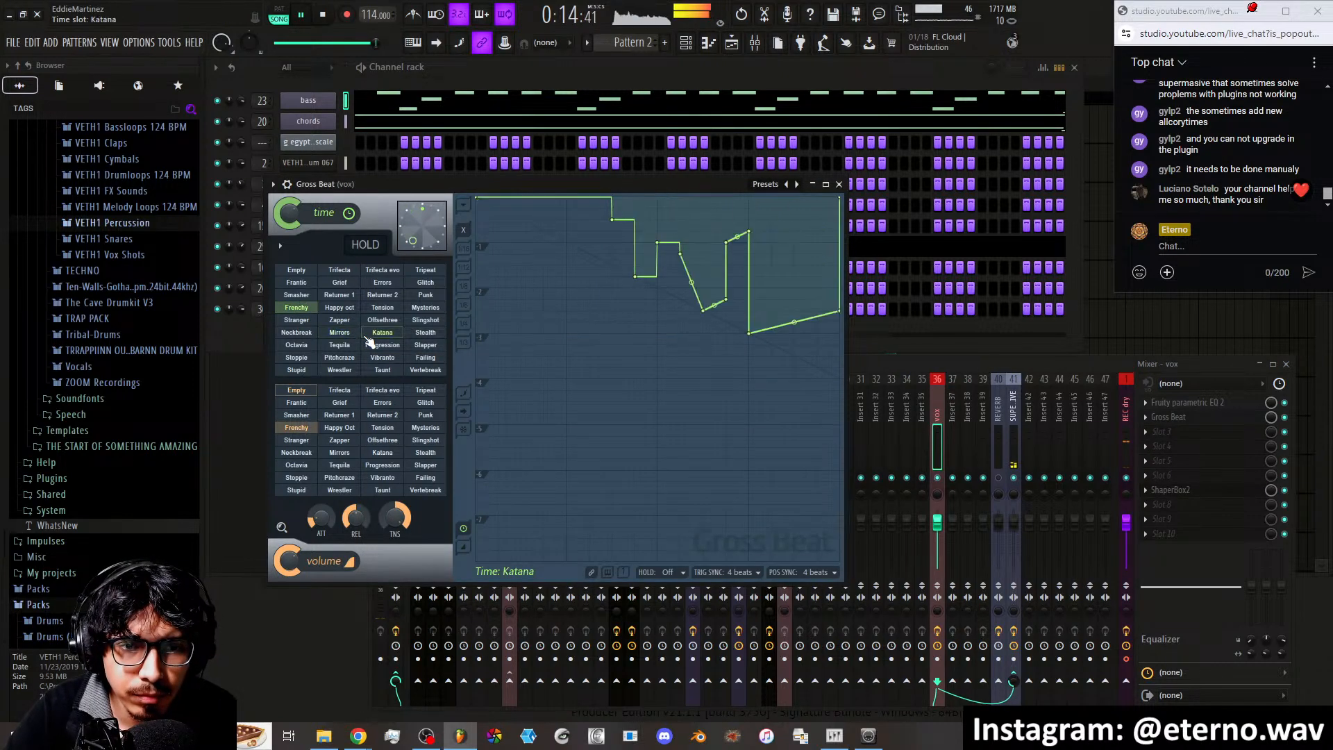
click(299, 342)
click(313, 334)
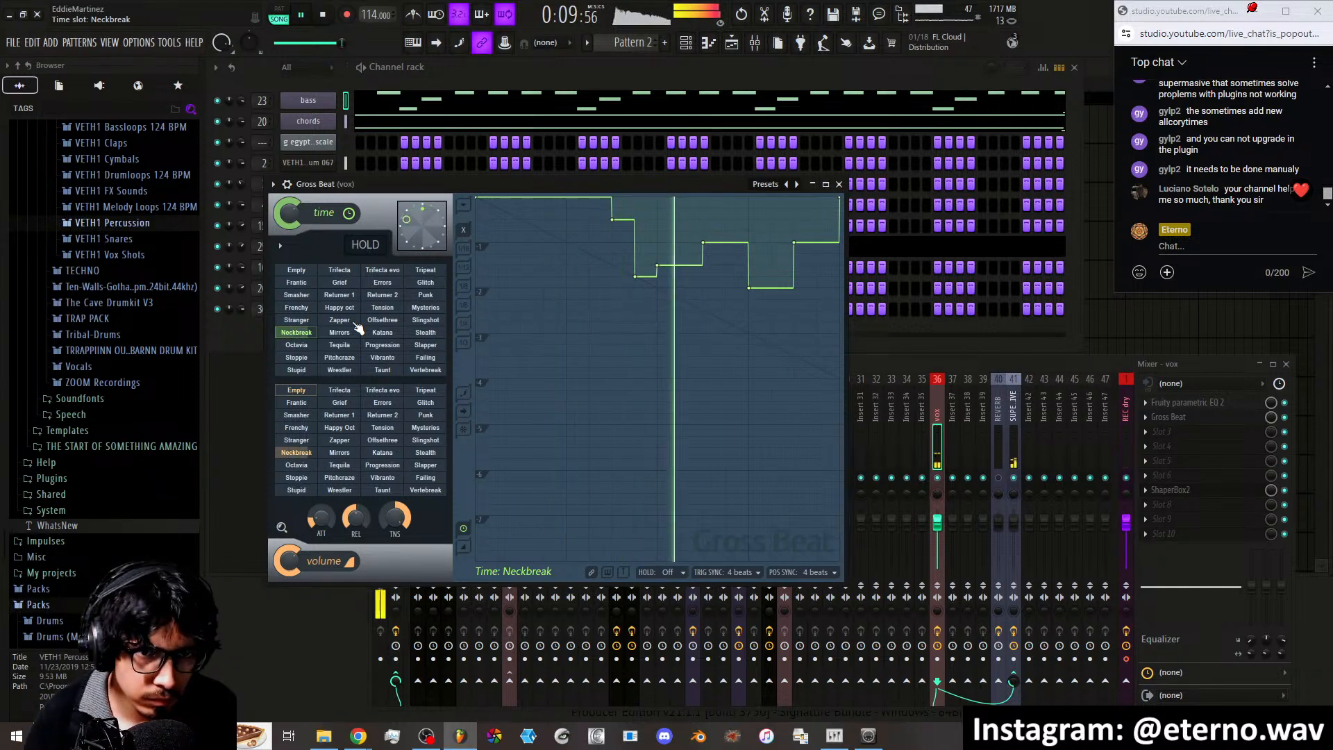
Replace Gross Beat in slot 2 of the vox mixer track with the MODx effect, loading it despite the version mismatch
click(1169, 420)
click(1171, 421)
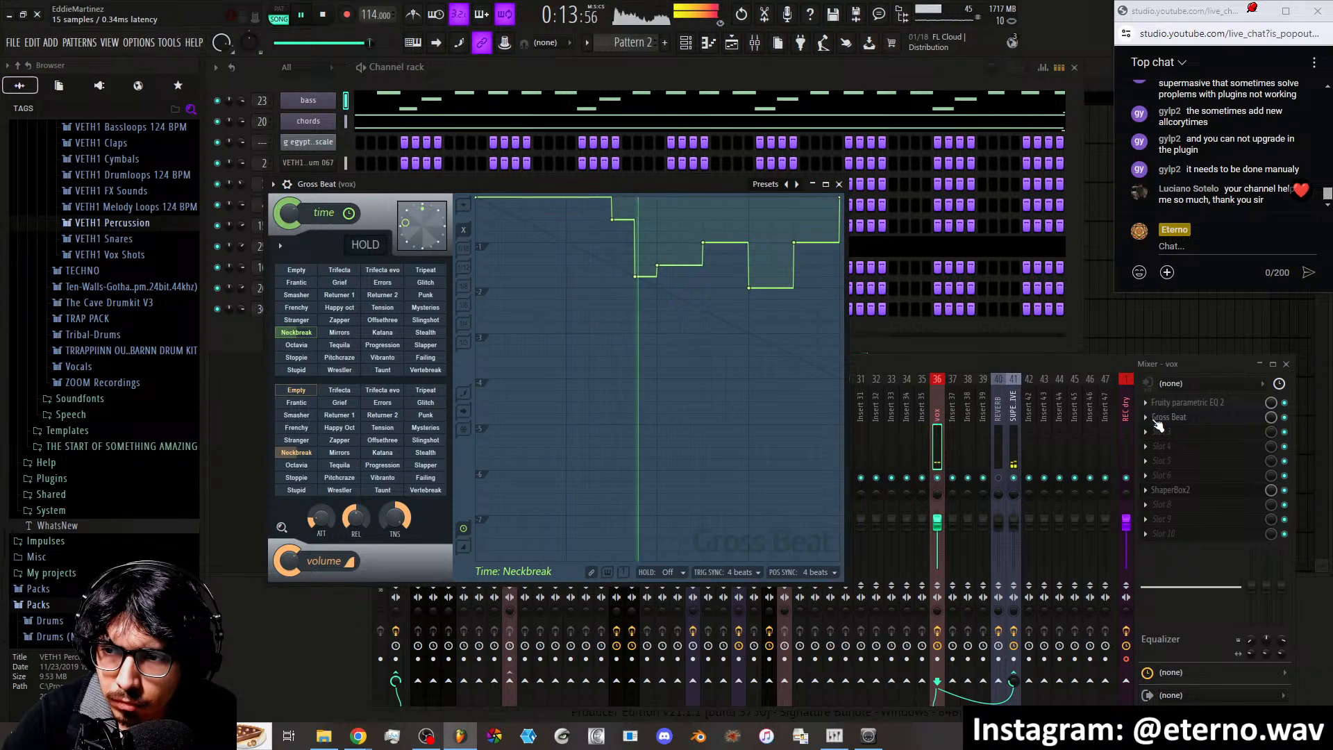
click(1147, 417)
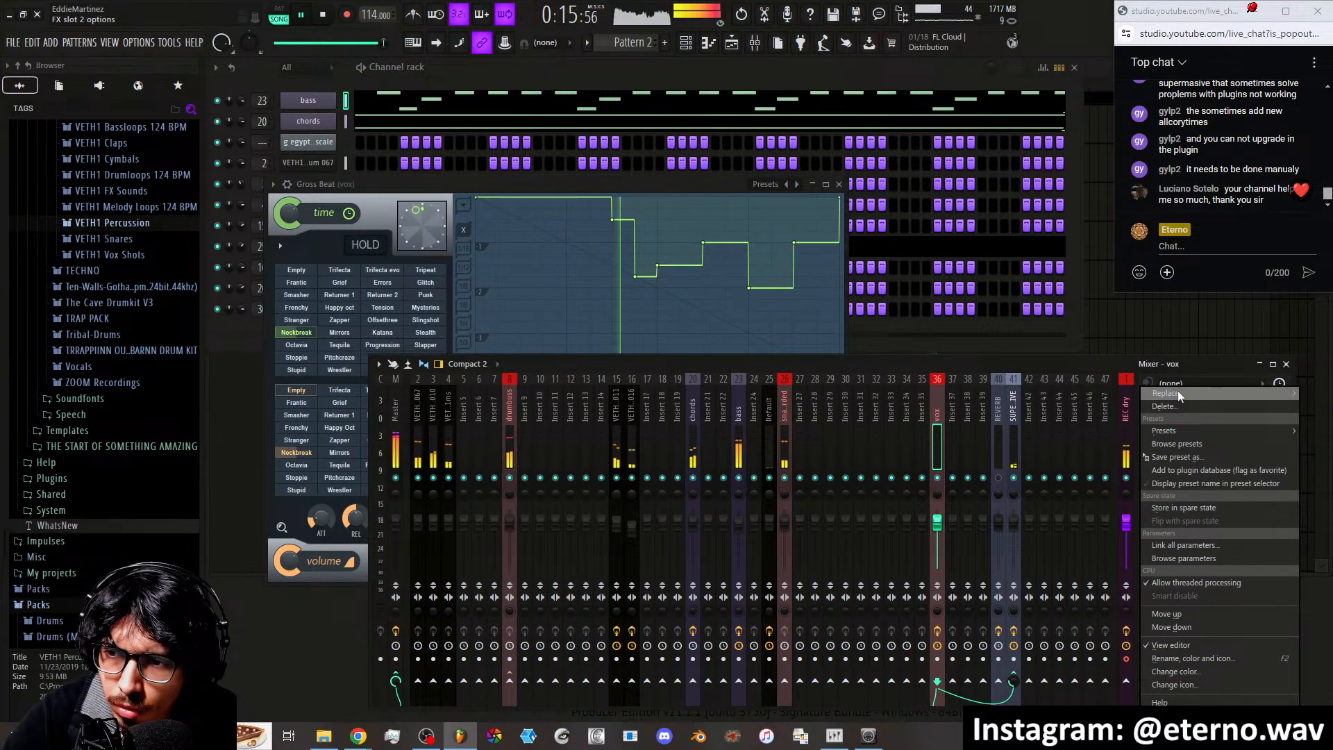
mouse_move(1177, 393)
mouse_move(1083, 408)
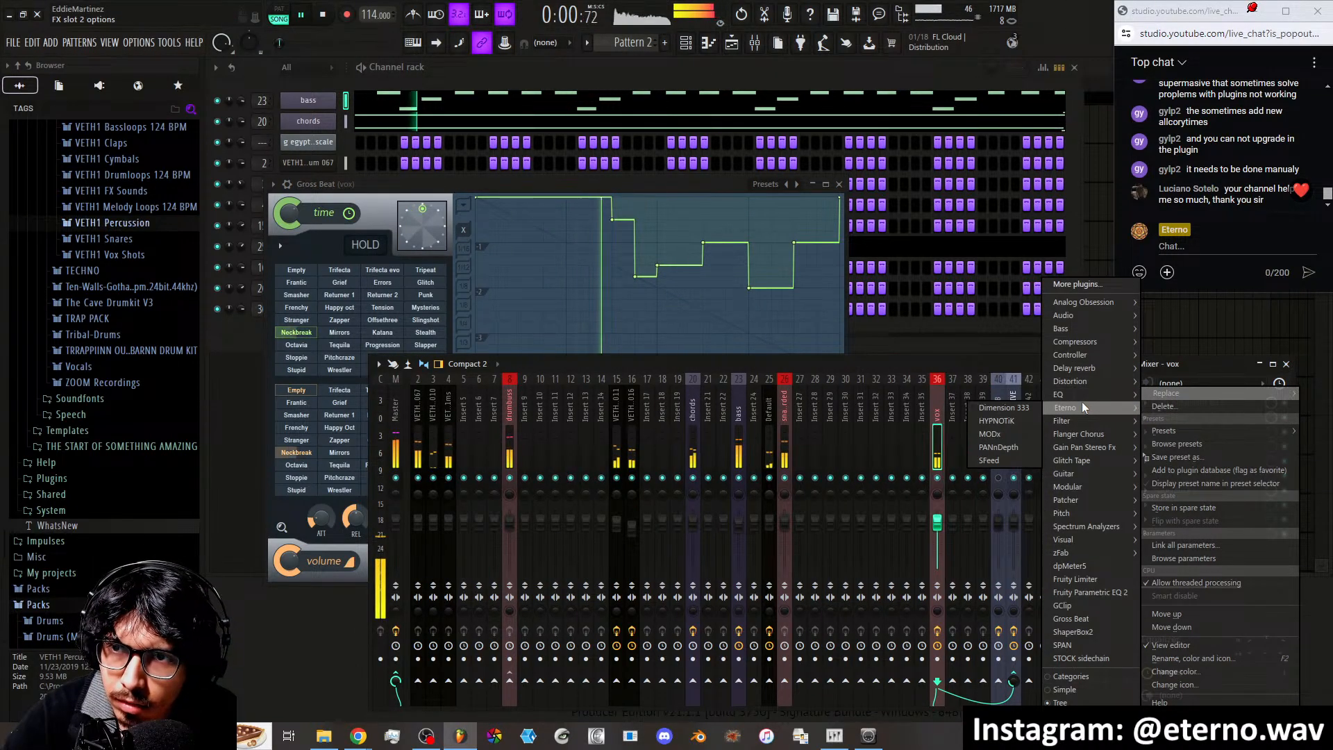
click(1014, 434)
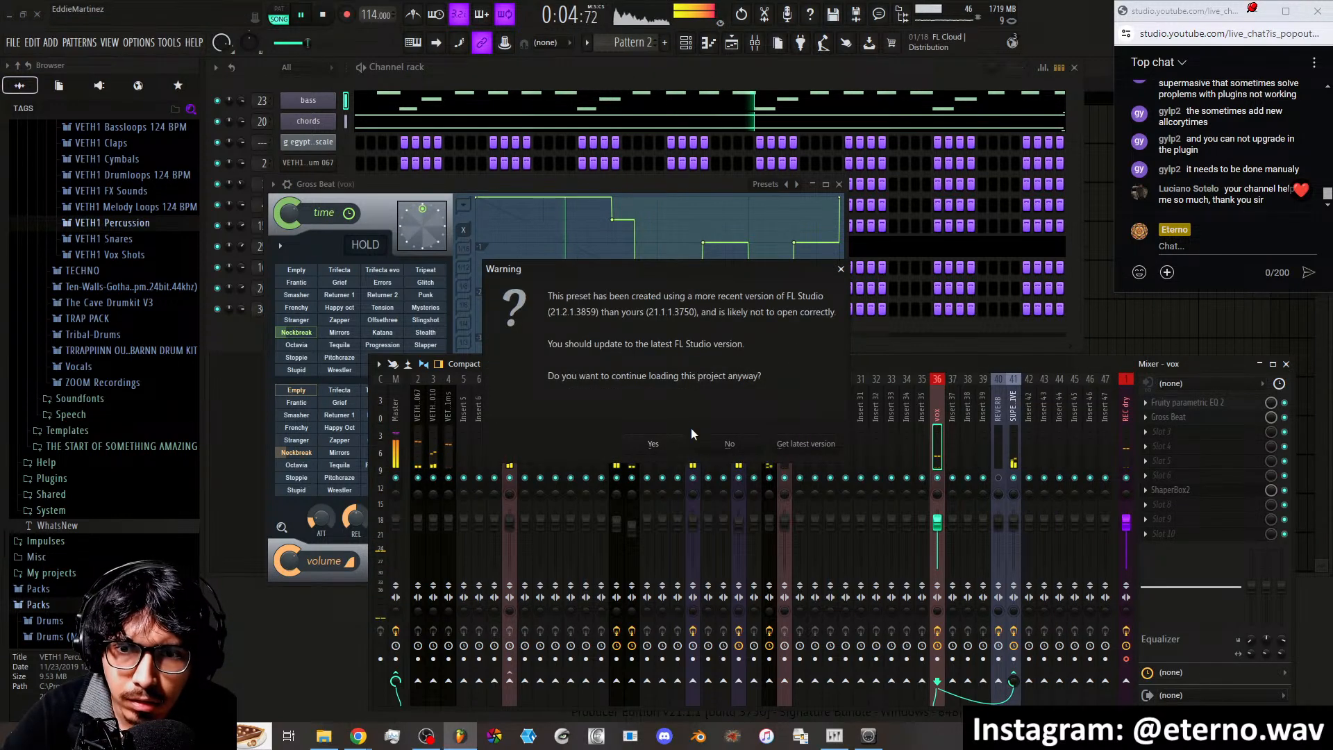
click(675, 447)
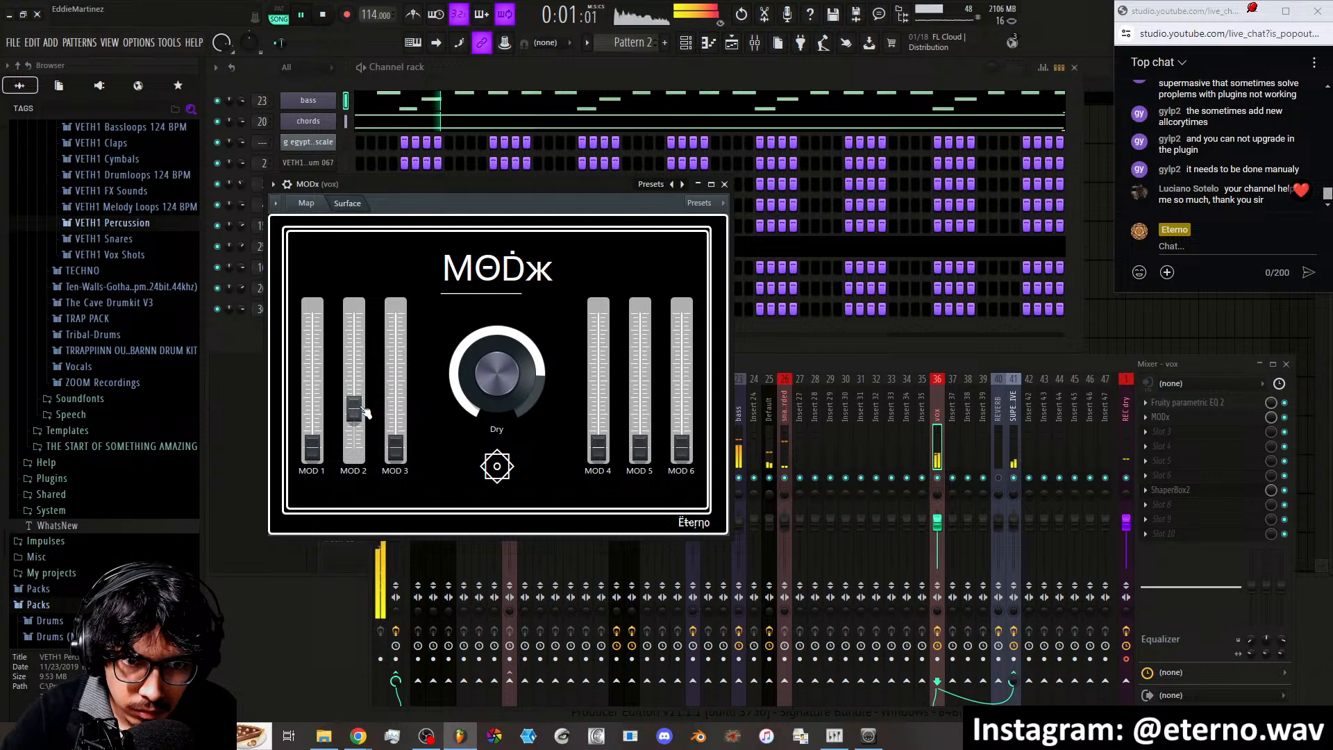
Raise MODx's MOD 1 slider to about the middle and MOD 2 and MOD 4 to roughly a third, also trying MOD 3 and MOD 6
drag(310, 435, 313, 375)
key(space)
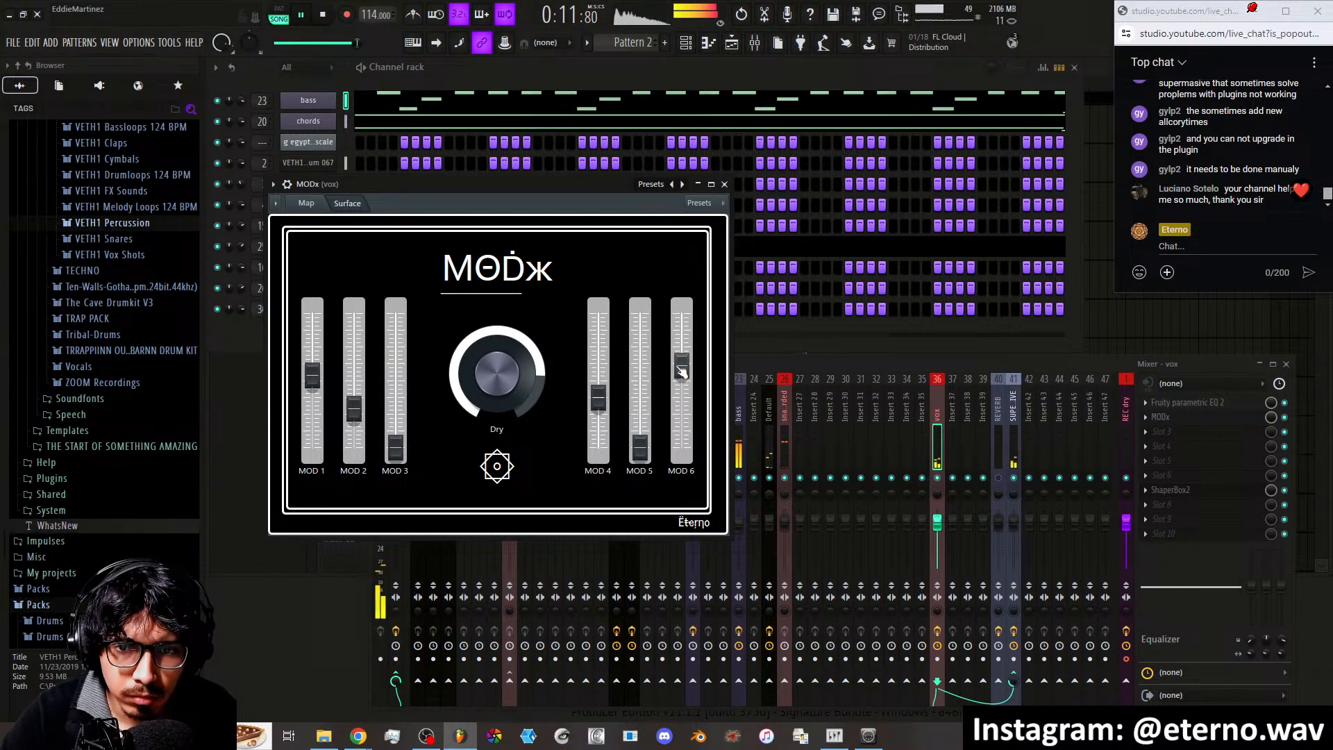
drag(682, 373, 640, 411)
key(space)
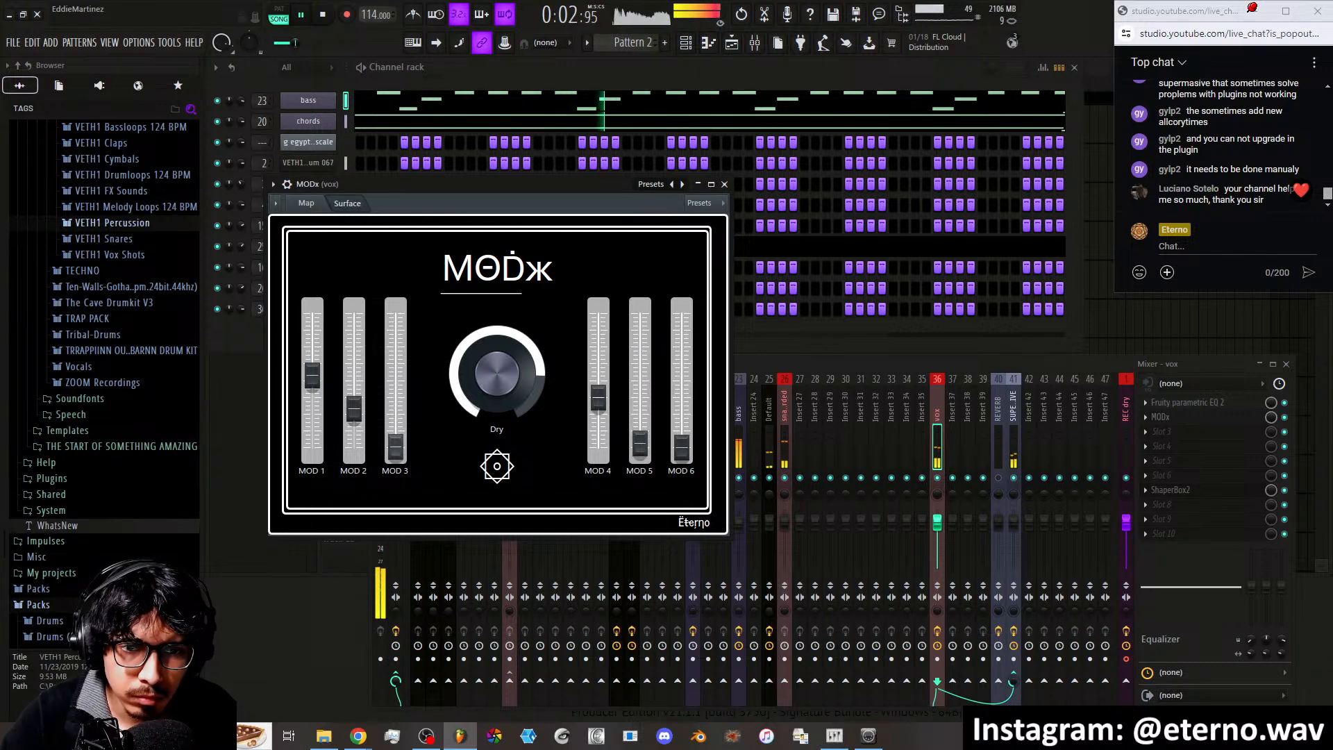
drag(396, 446, 396, 413)
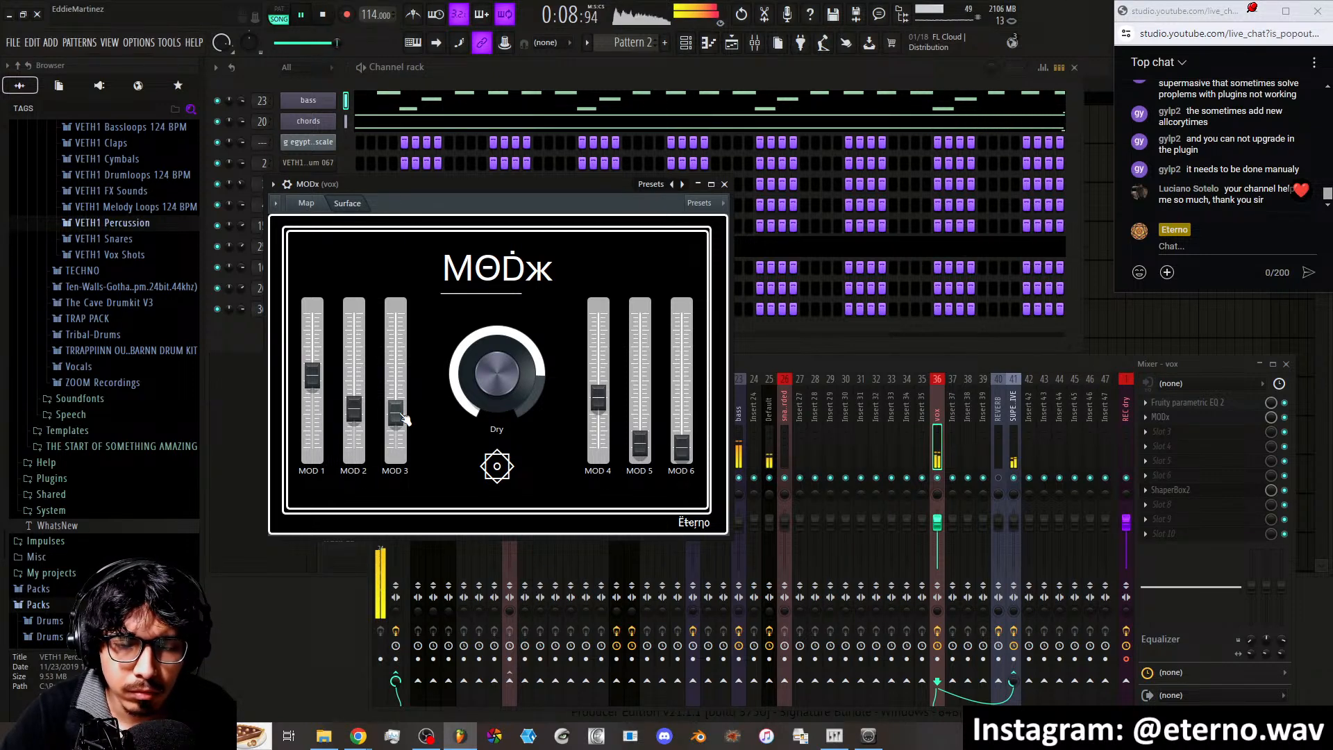
click(725, 184)
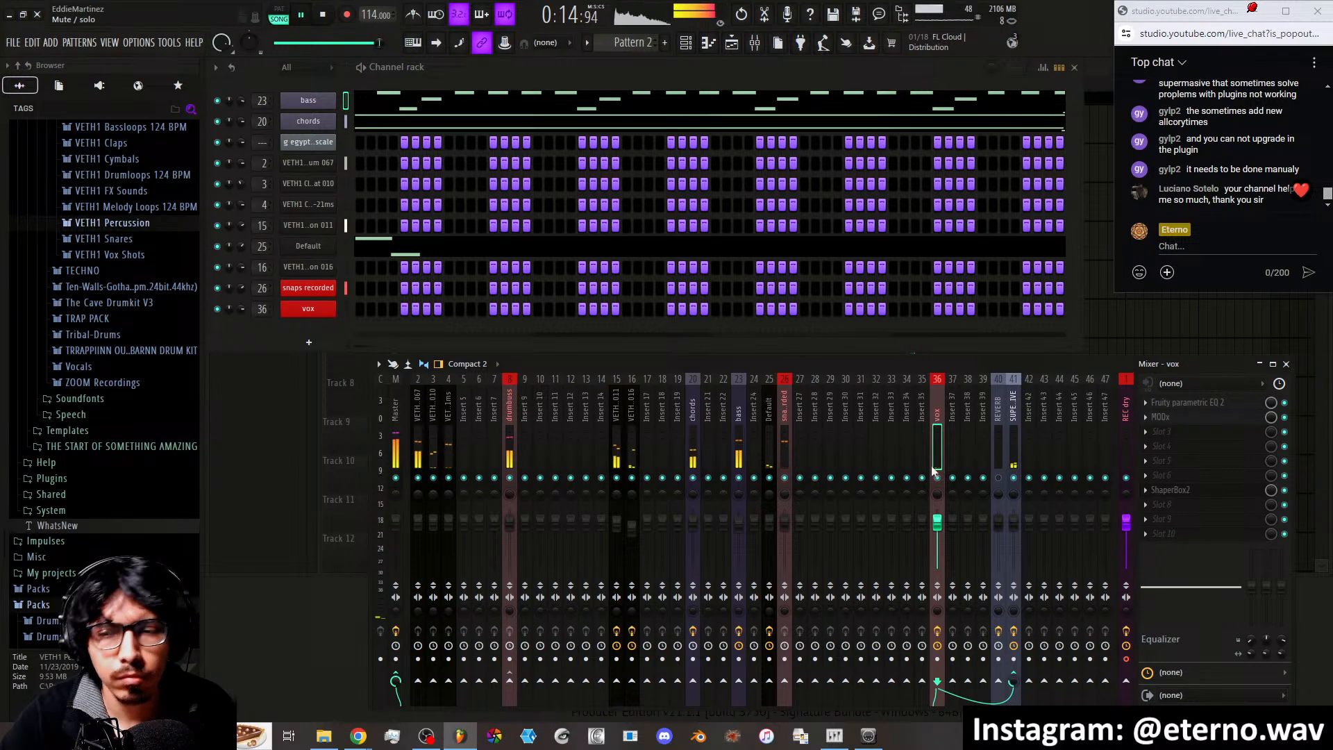
click(1217, 424)
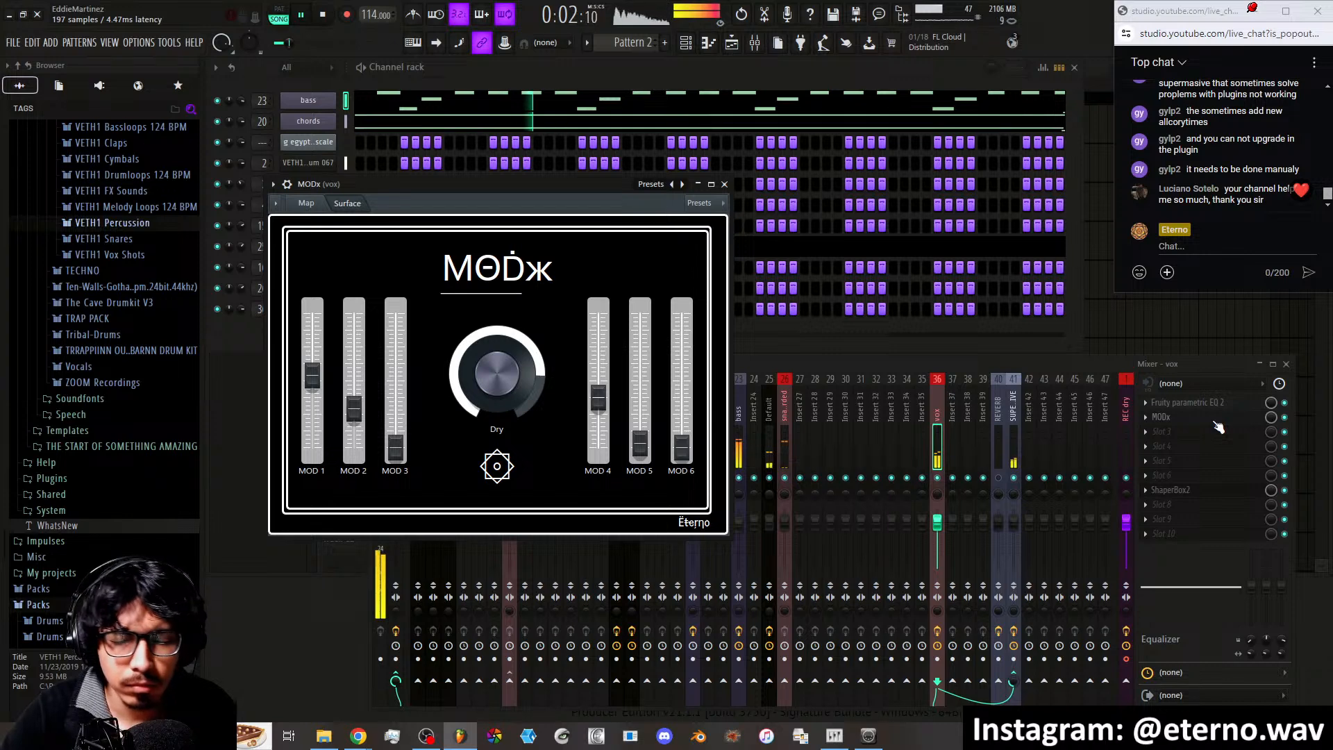
click(1217, 425)
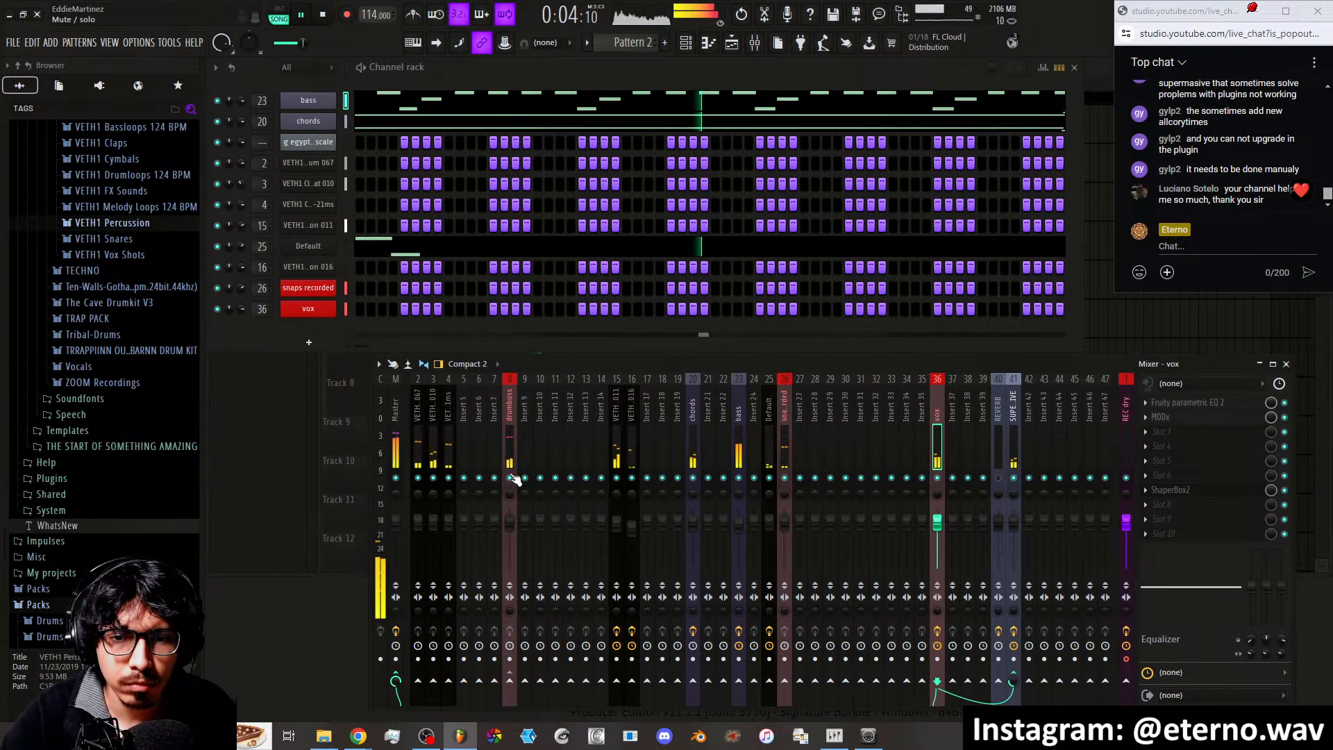
Insert a FLEX instrument channel in the channel rack at the vox channel
right_click(316, 308)
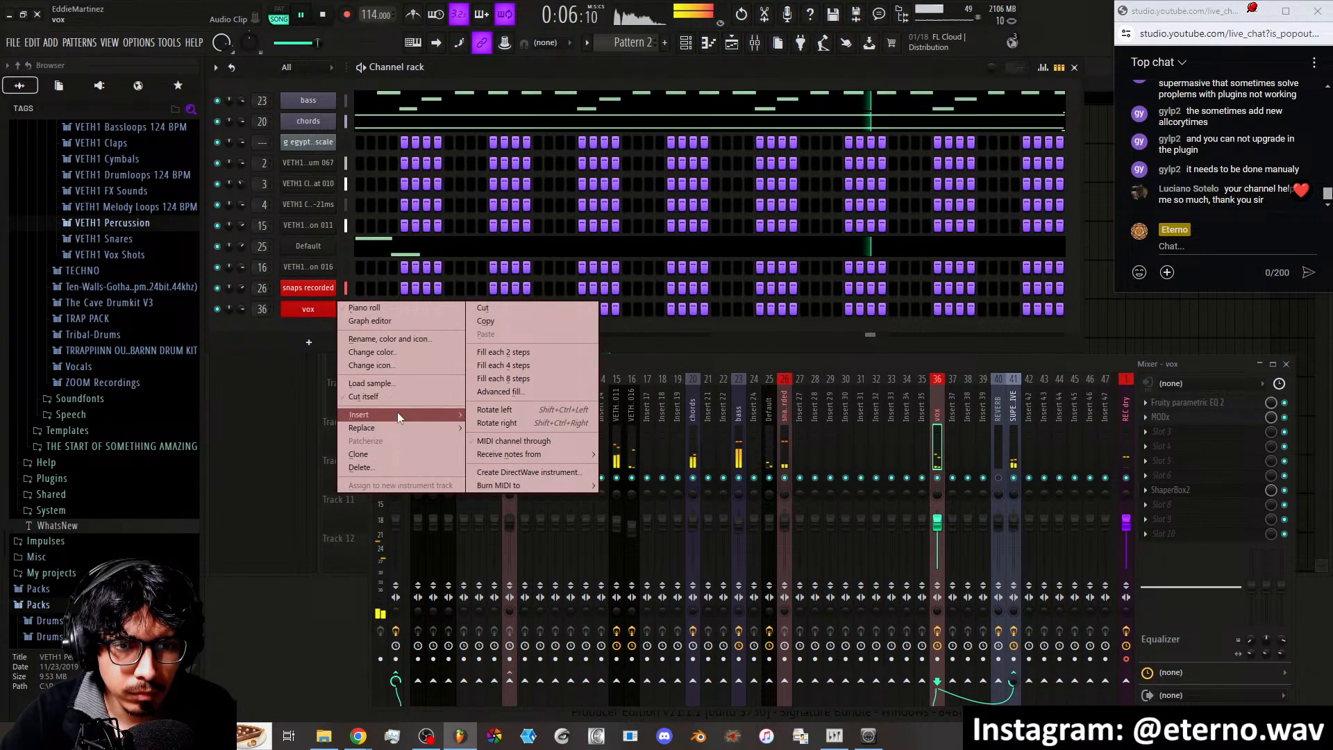
mouse_move(397, 415)
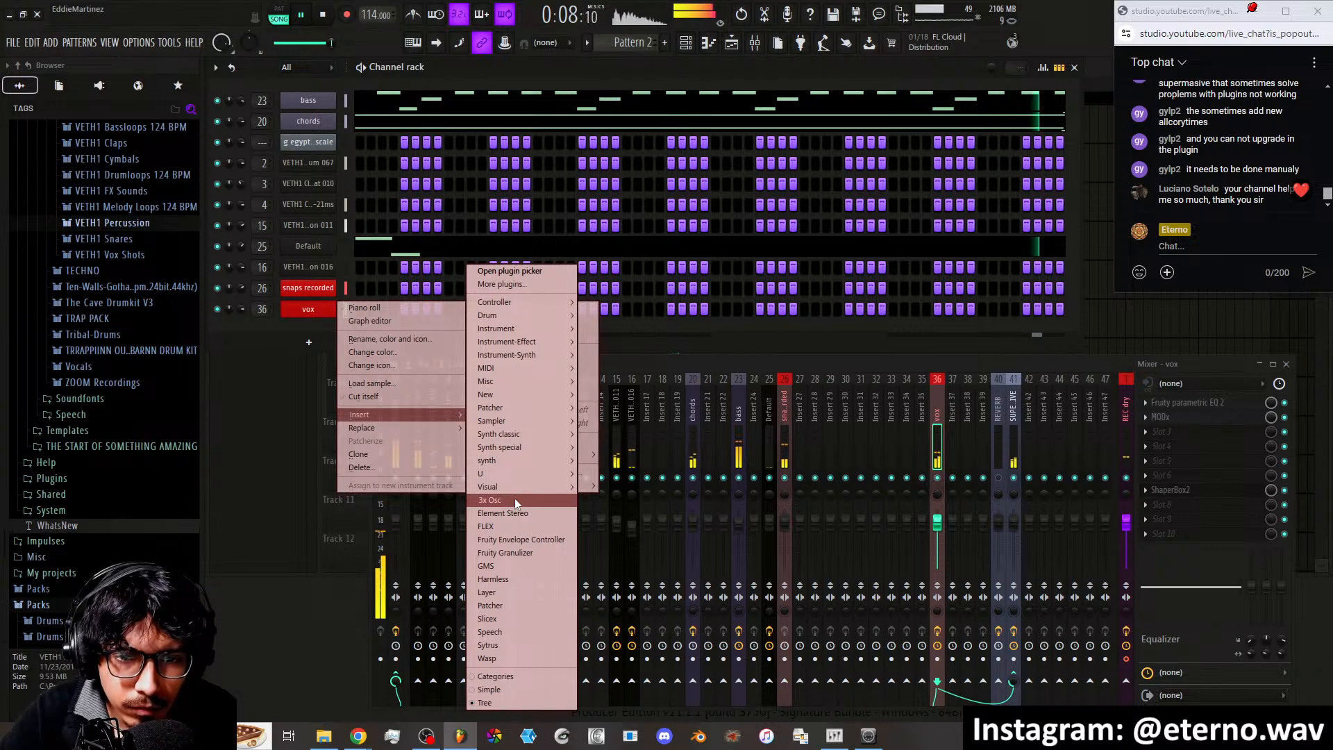
mouse_move(526, 448)
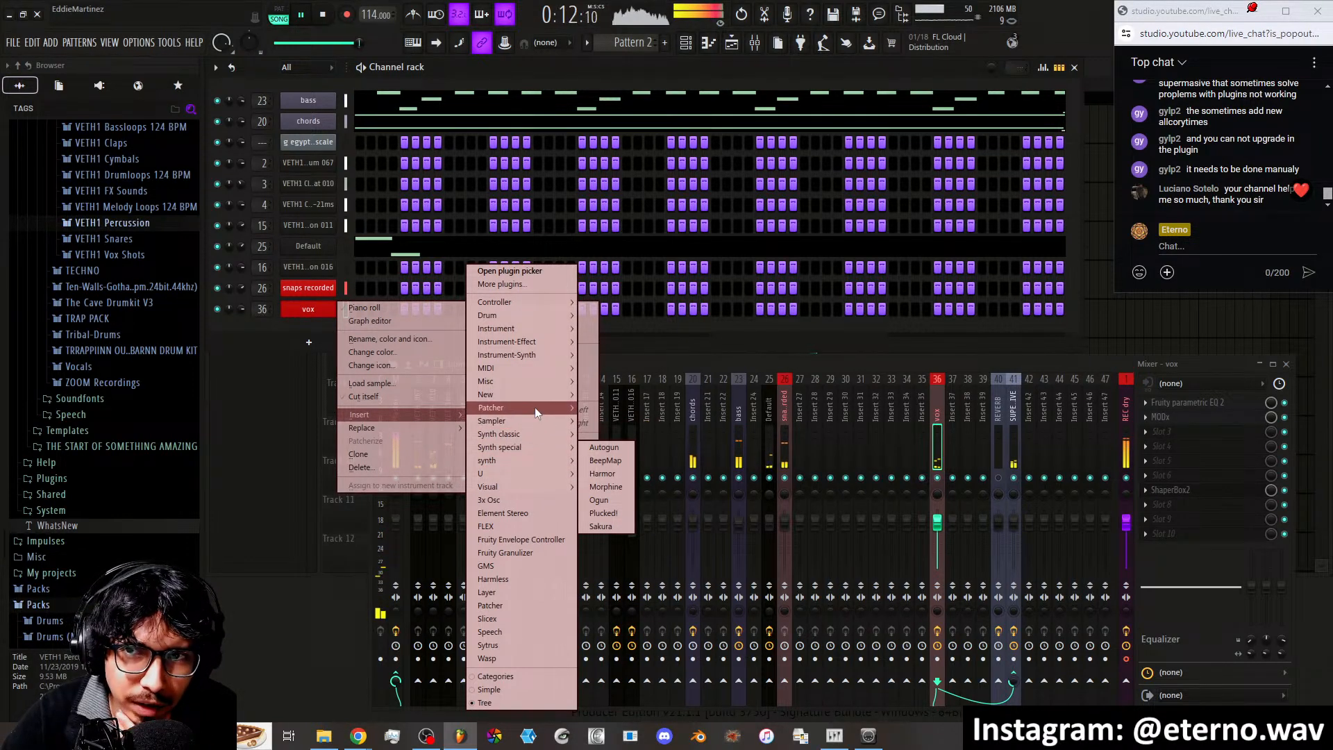
mouse_move(536, 399)
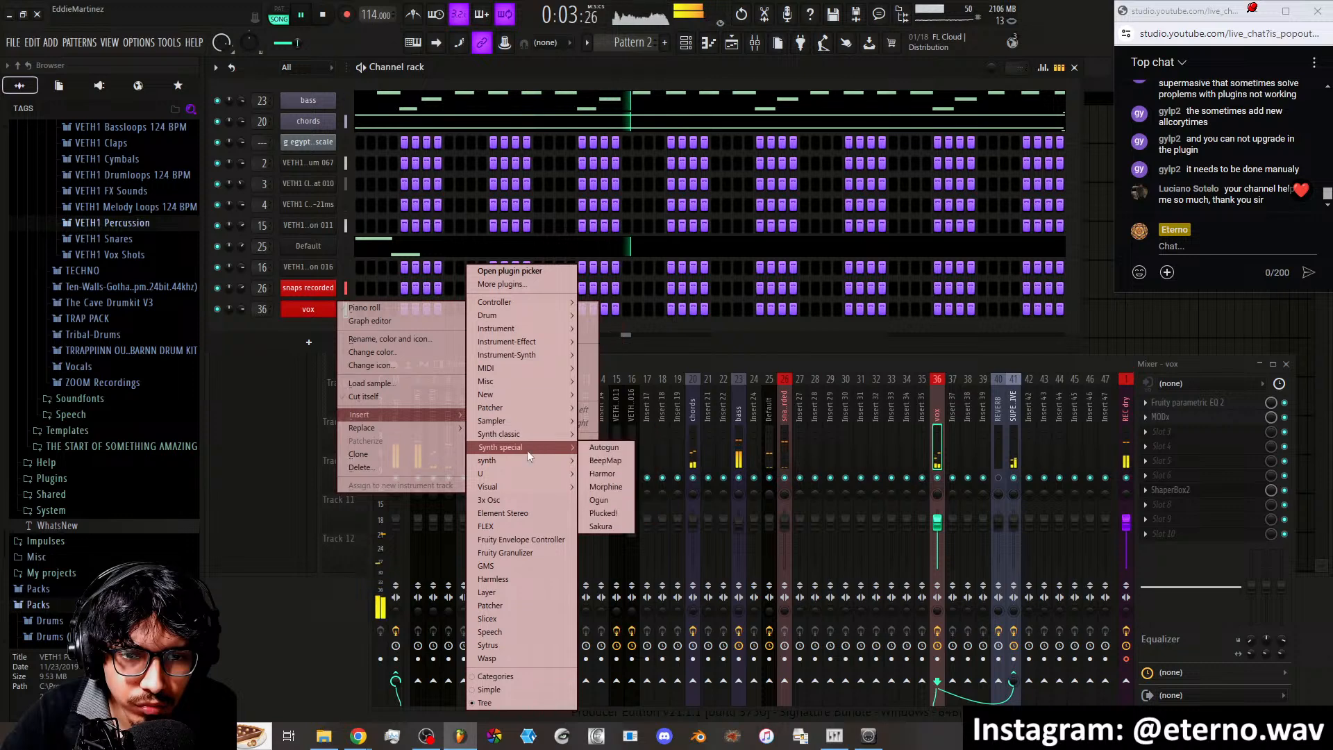
click(511, 526)
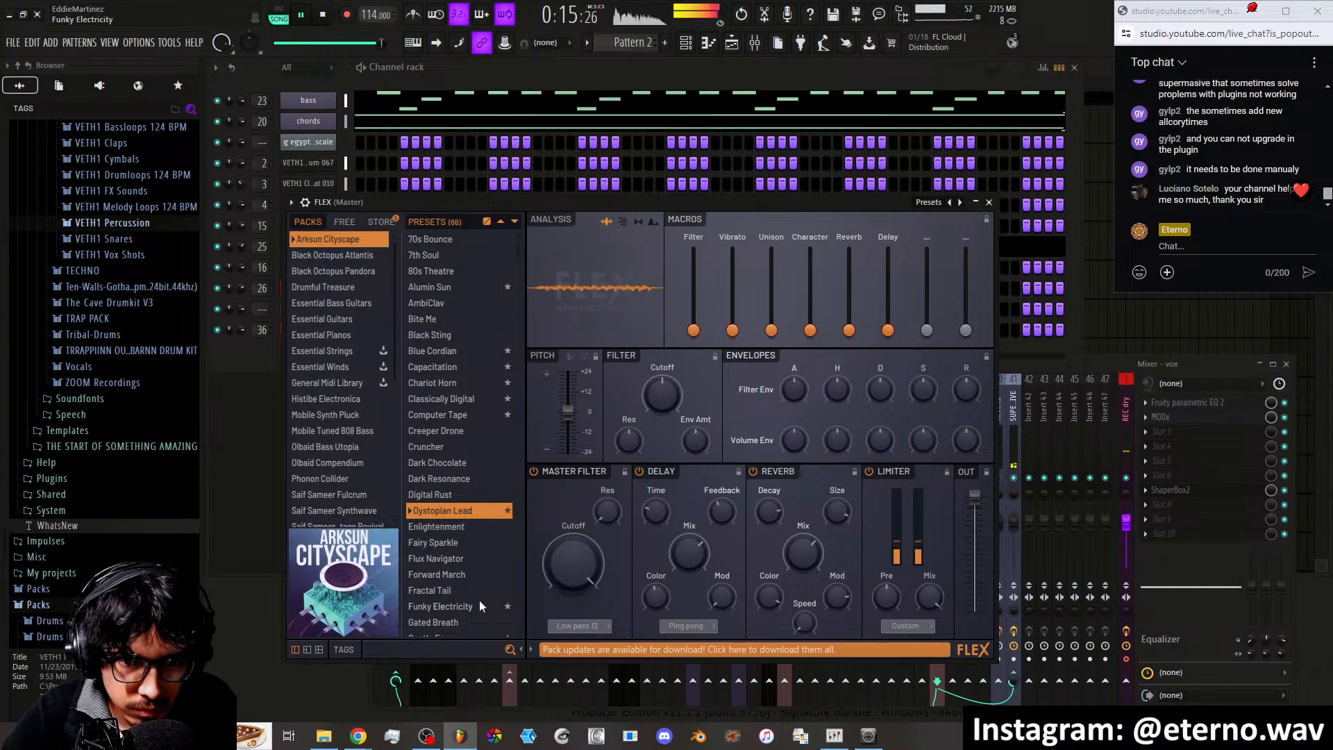
Audition the Funky Electricity, Chariot Horn, Computer Tape and Metal Butterfly presets in FLEX's Arksun Cityscape pack and choose Life Droplet
click(462, 606)
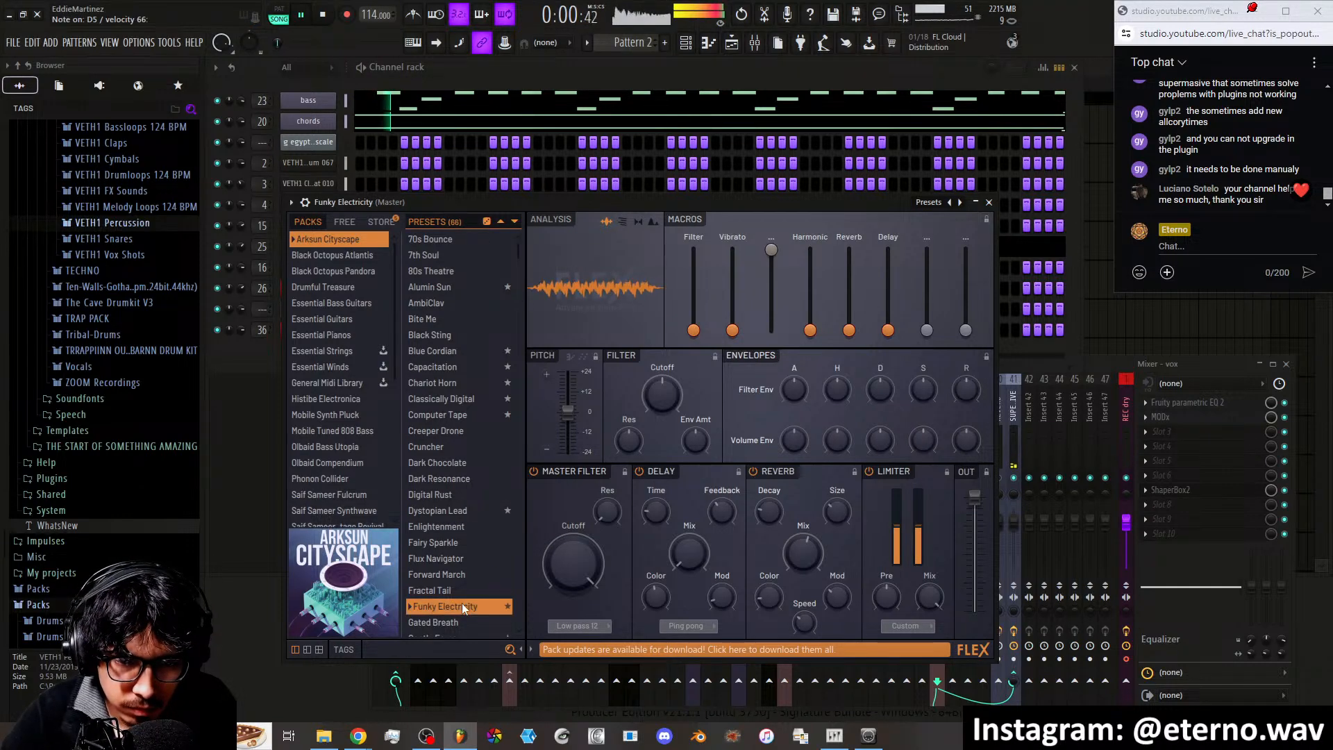
click(455, 384)
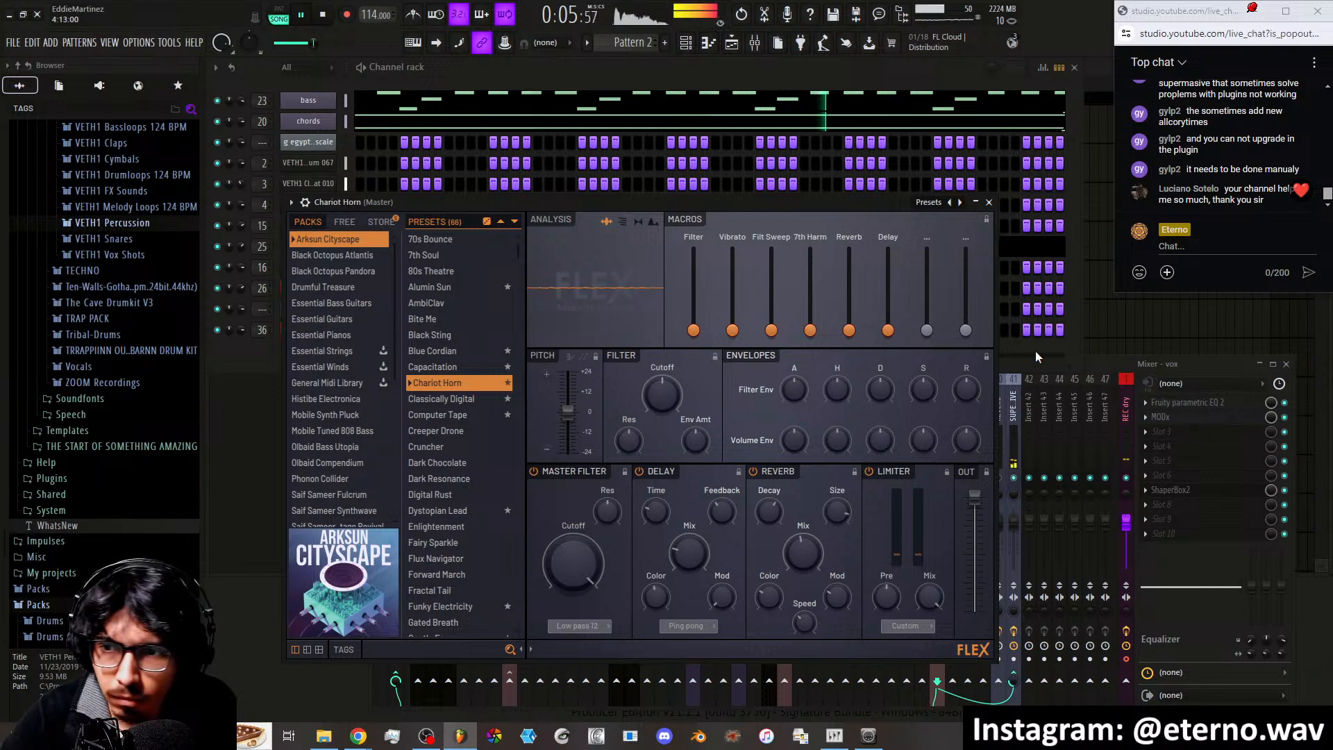
click(1088, 362)
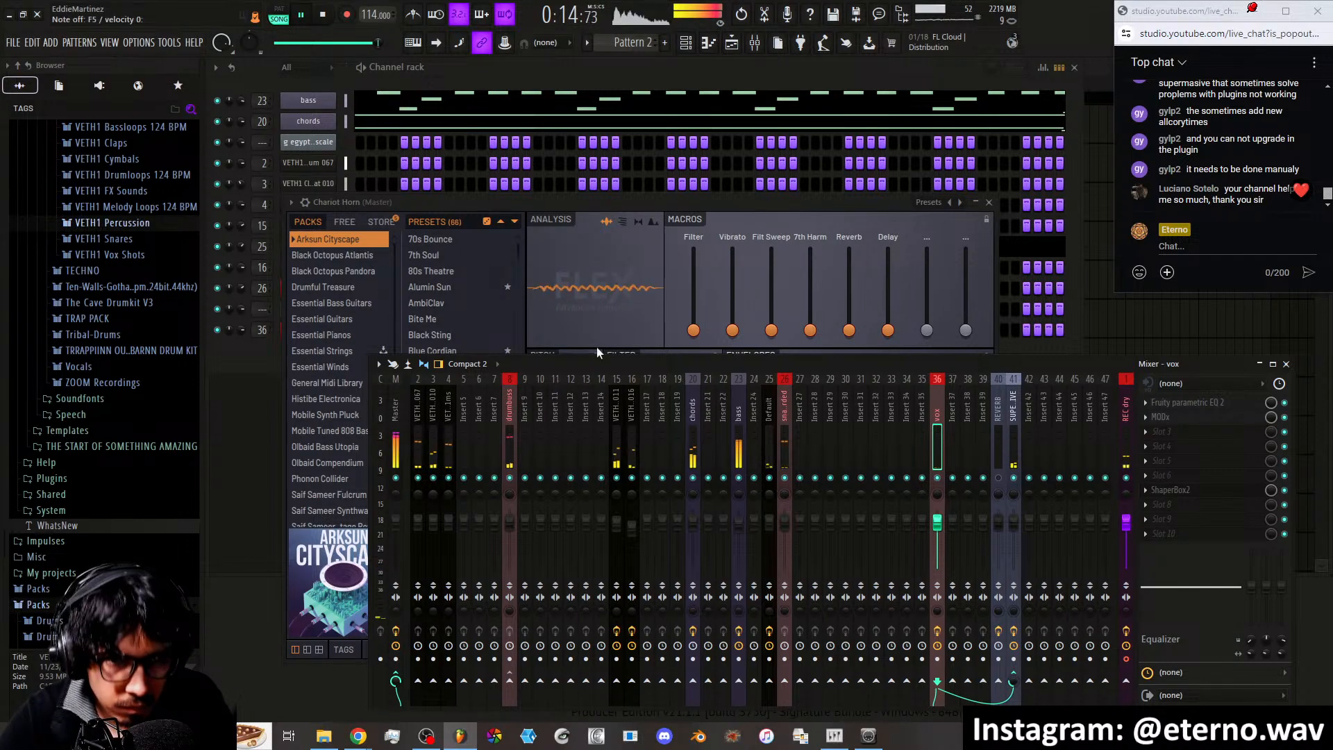
click(596, 203)
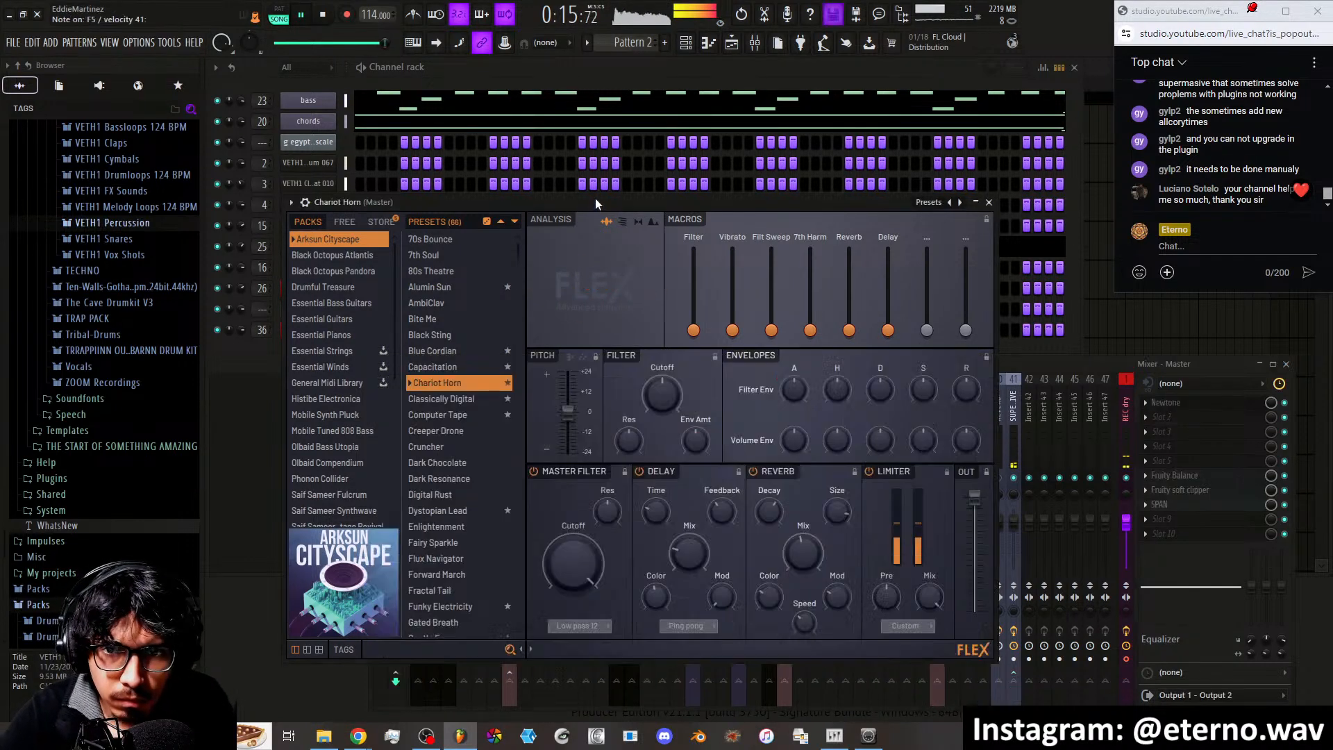
click(459, 414)
scroll(463, 556, down, 5)
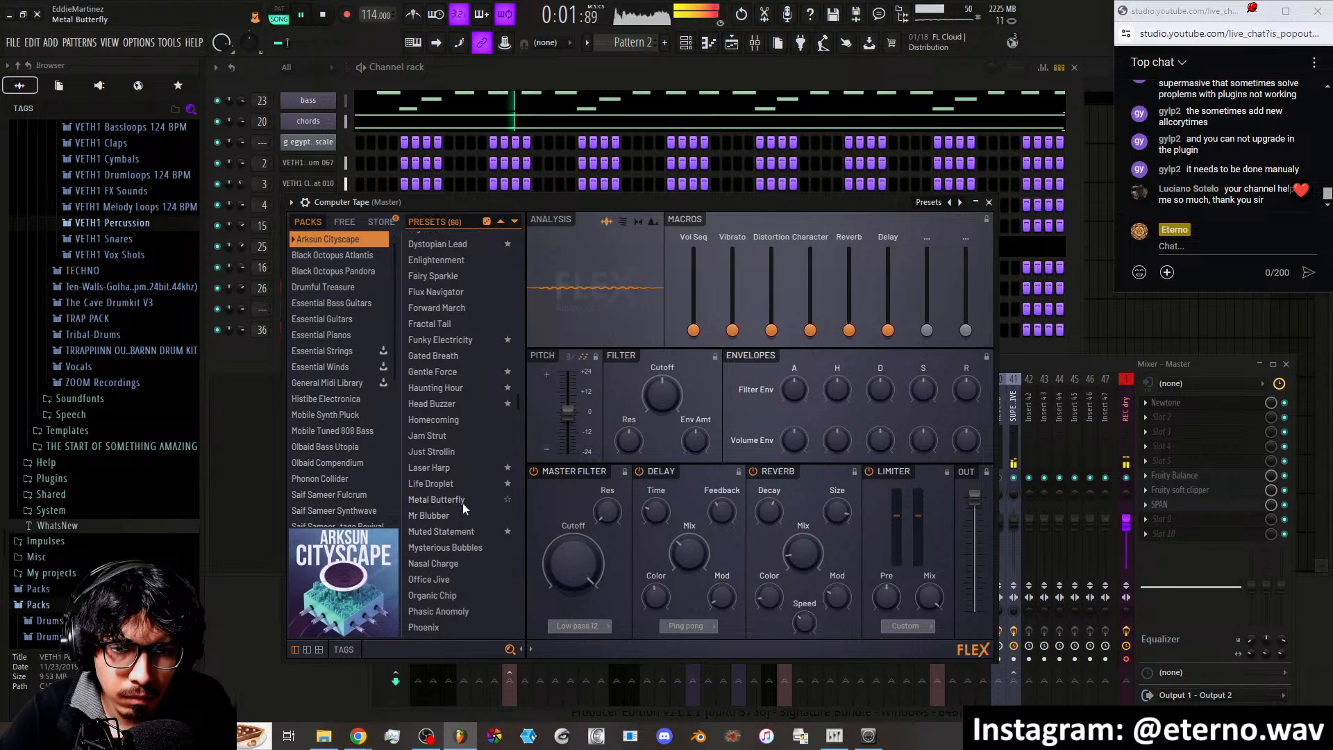
click(464, 502)
click(463, 482)
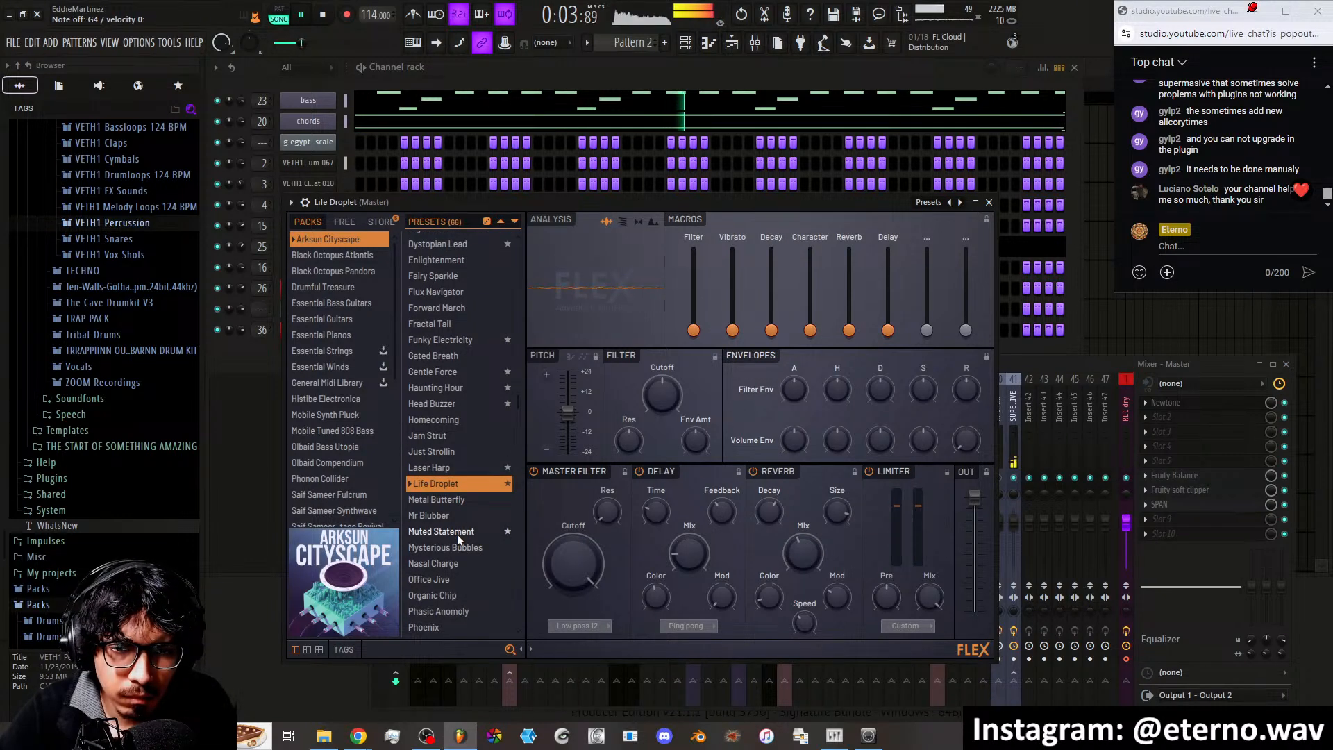
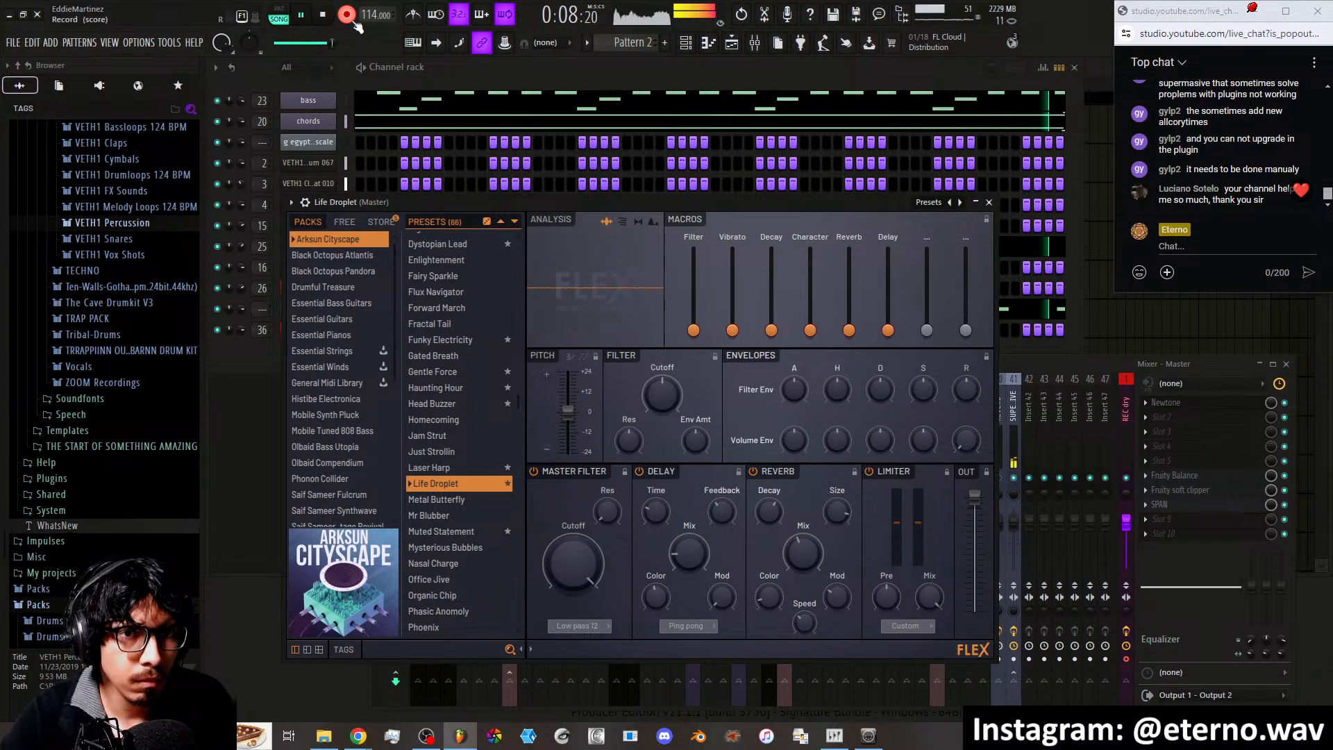
Play back the recorded F5 notes around bar 4 in the Life Droplet piano roll and nudge the last note of that bar slightly earlier
click(463, 74)
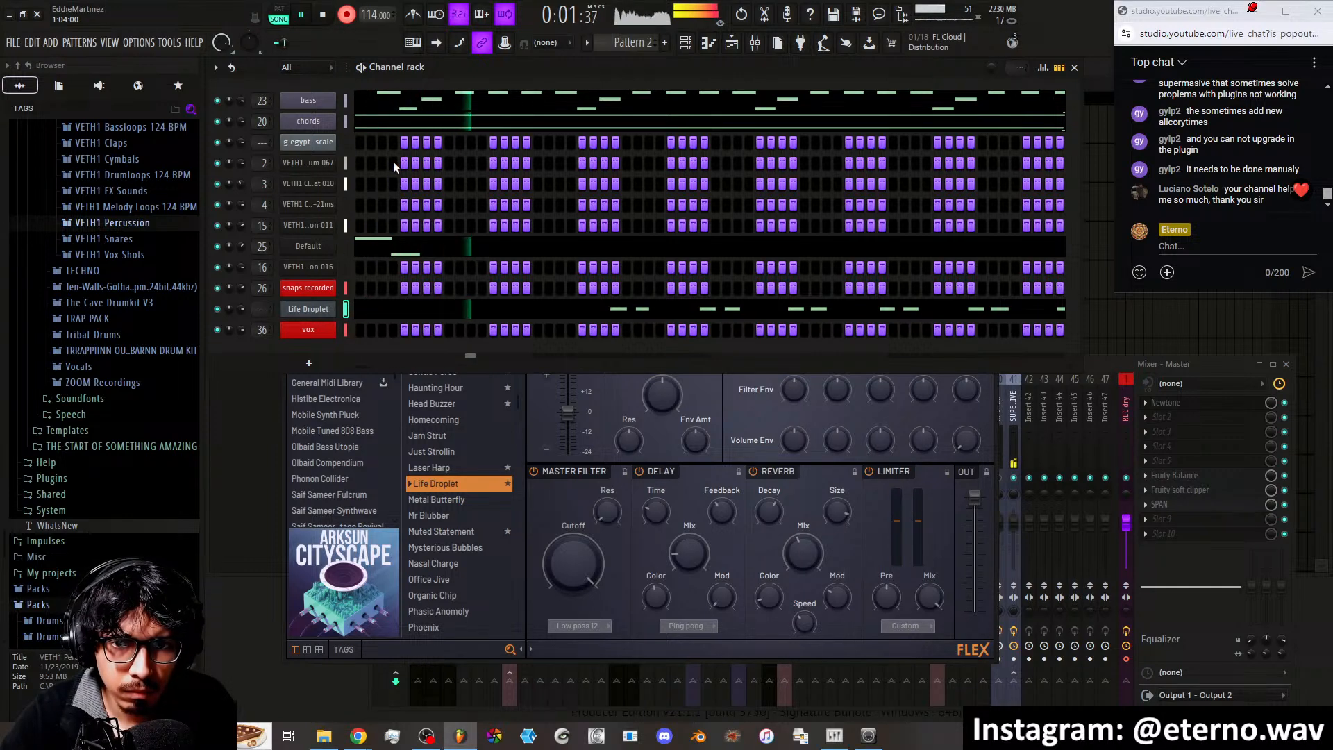
click(434, 320)
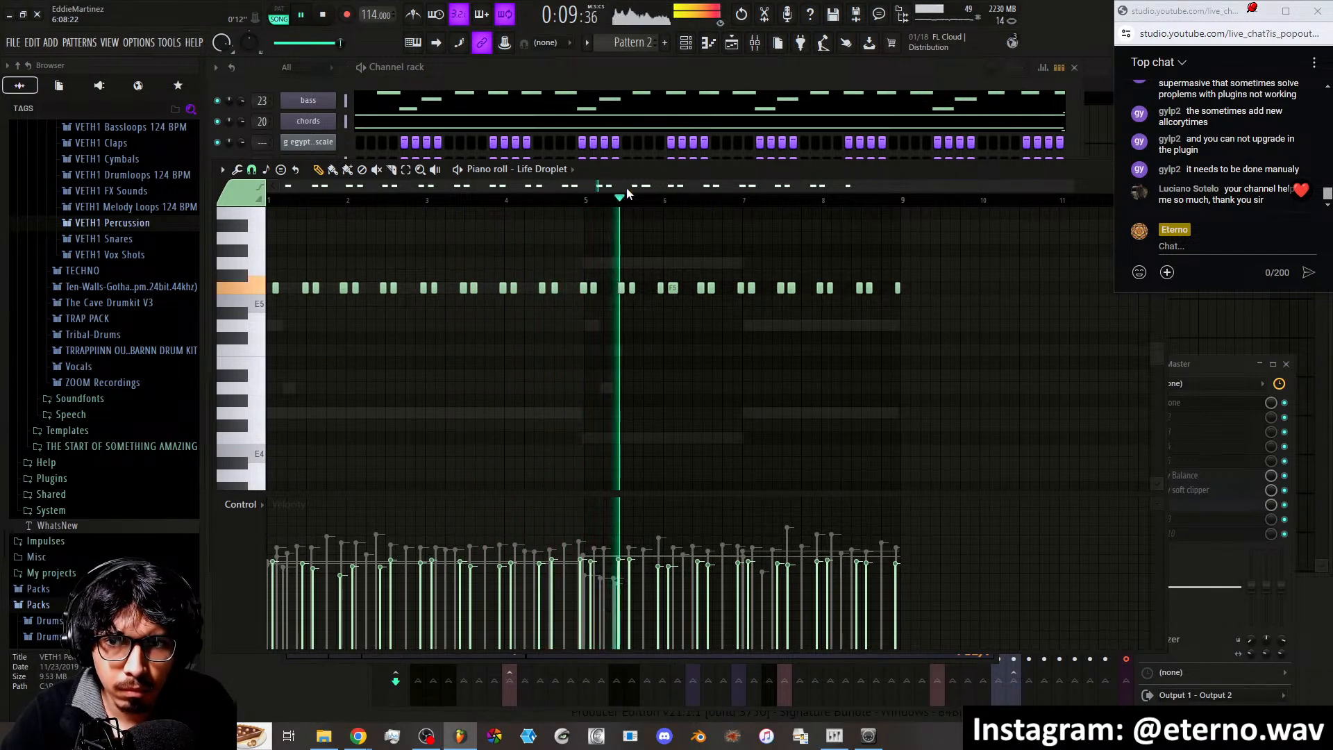
click(500, 199)
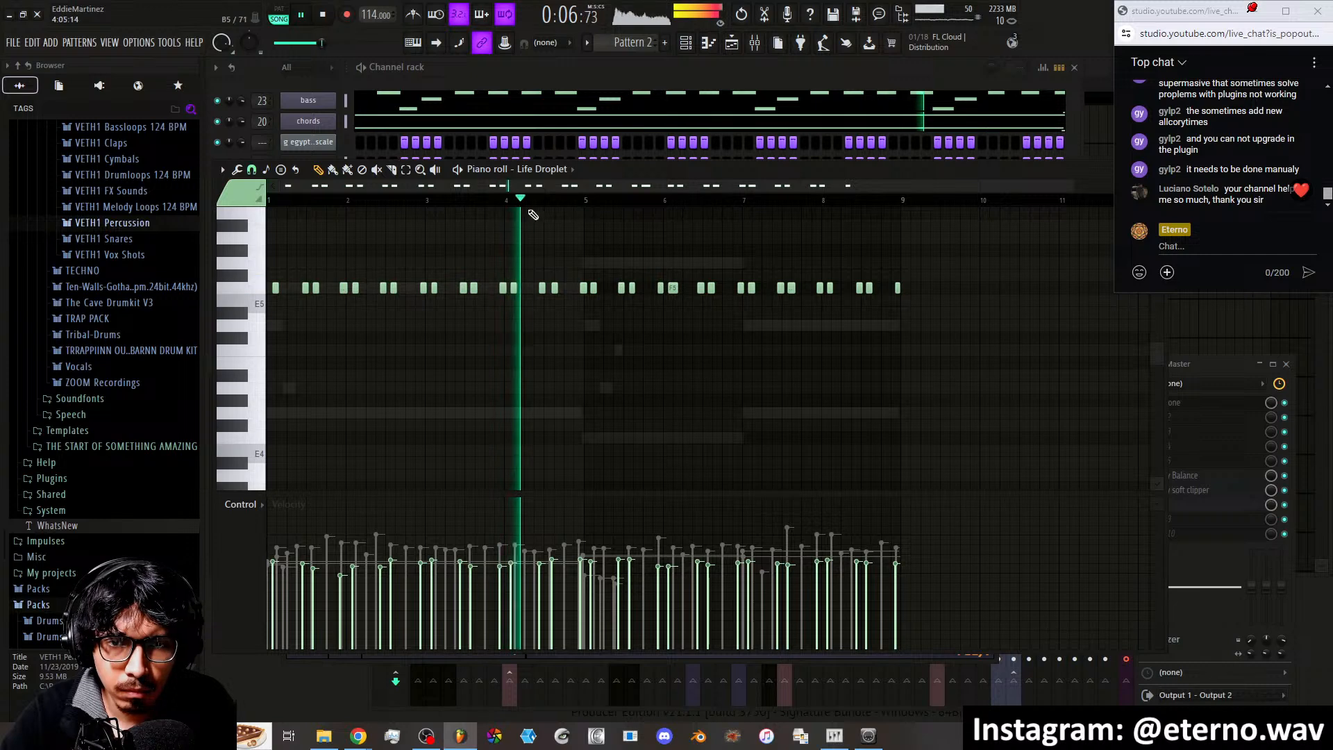
drag(564, 187, 559, 221)
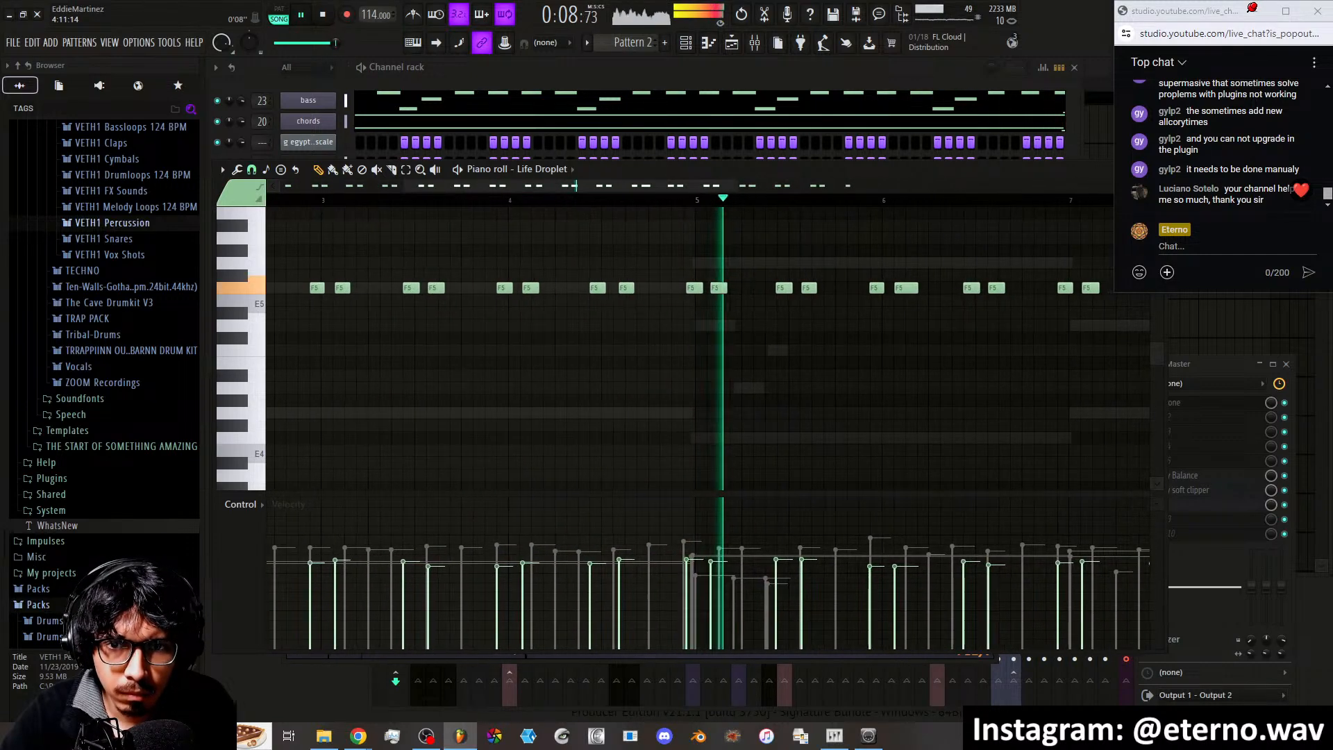
click(502, 200)
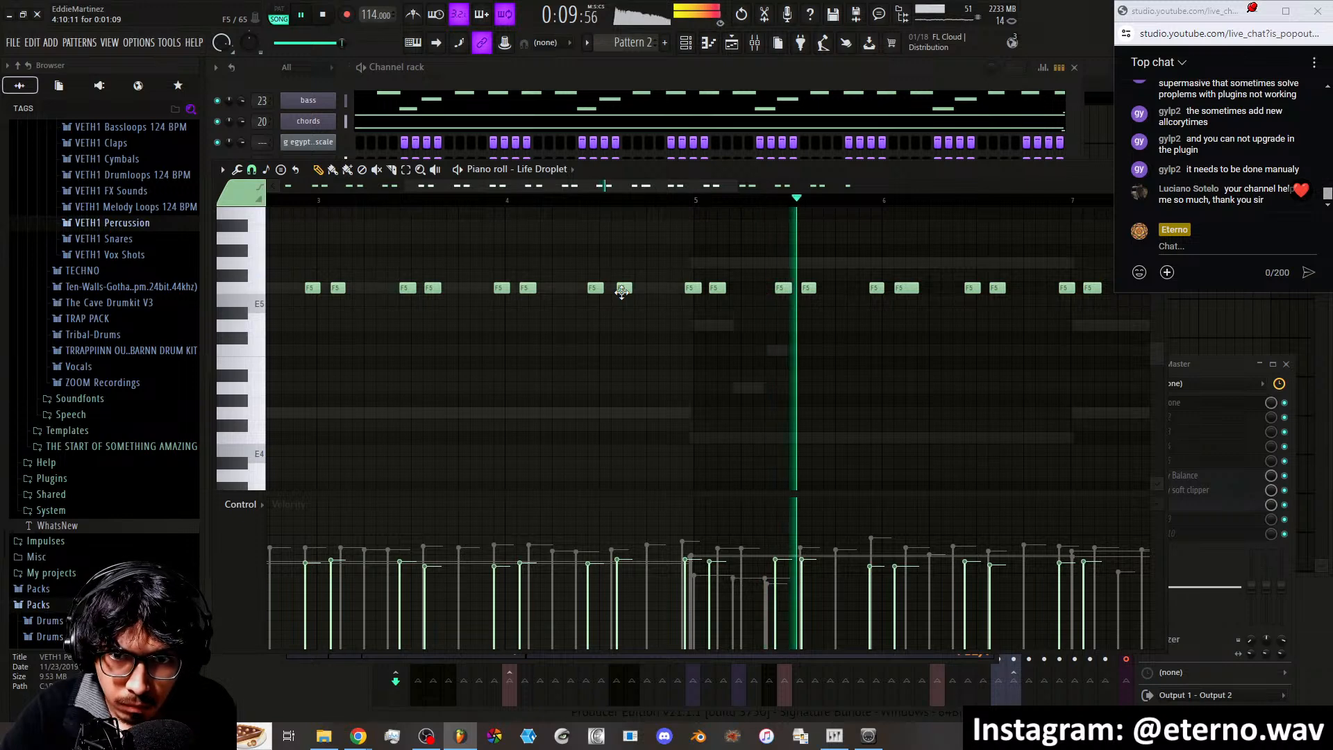
click(556, 202)
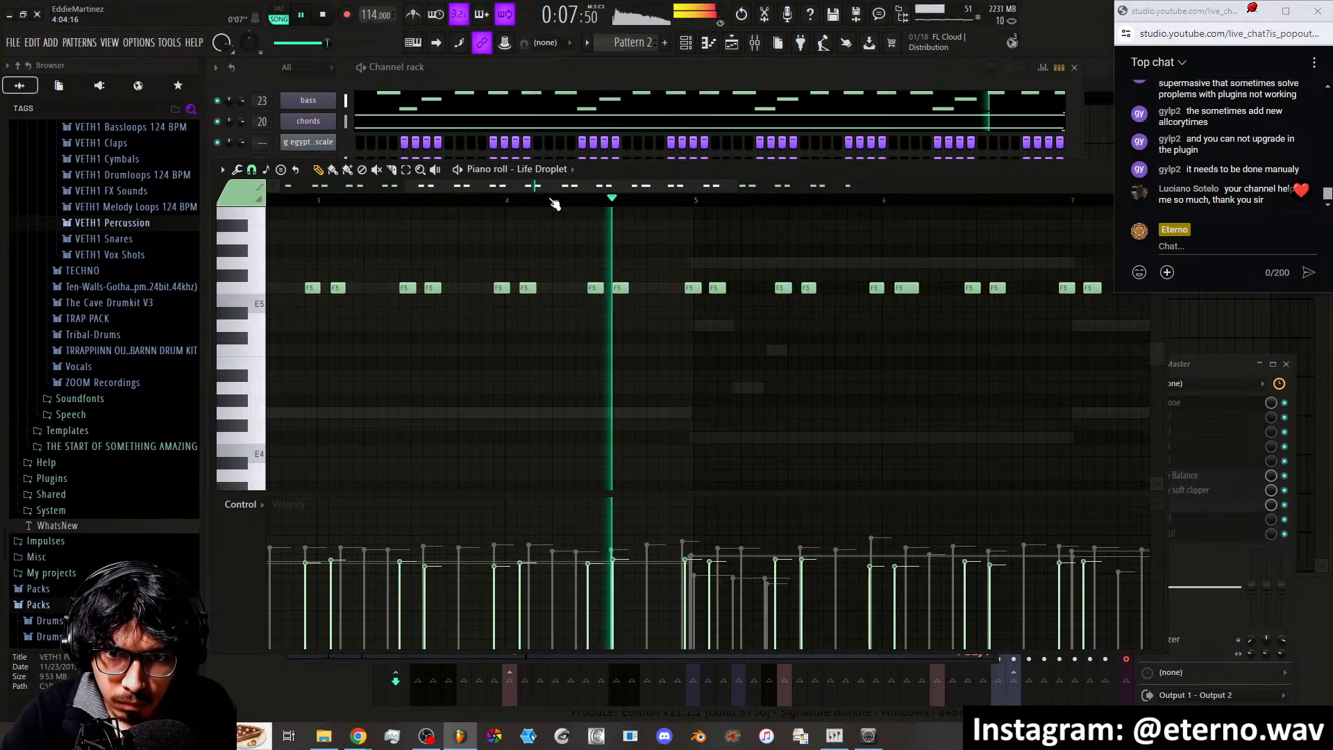
click(476, 201)
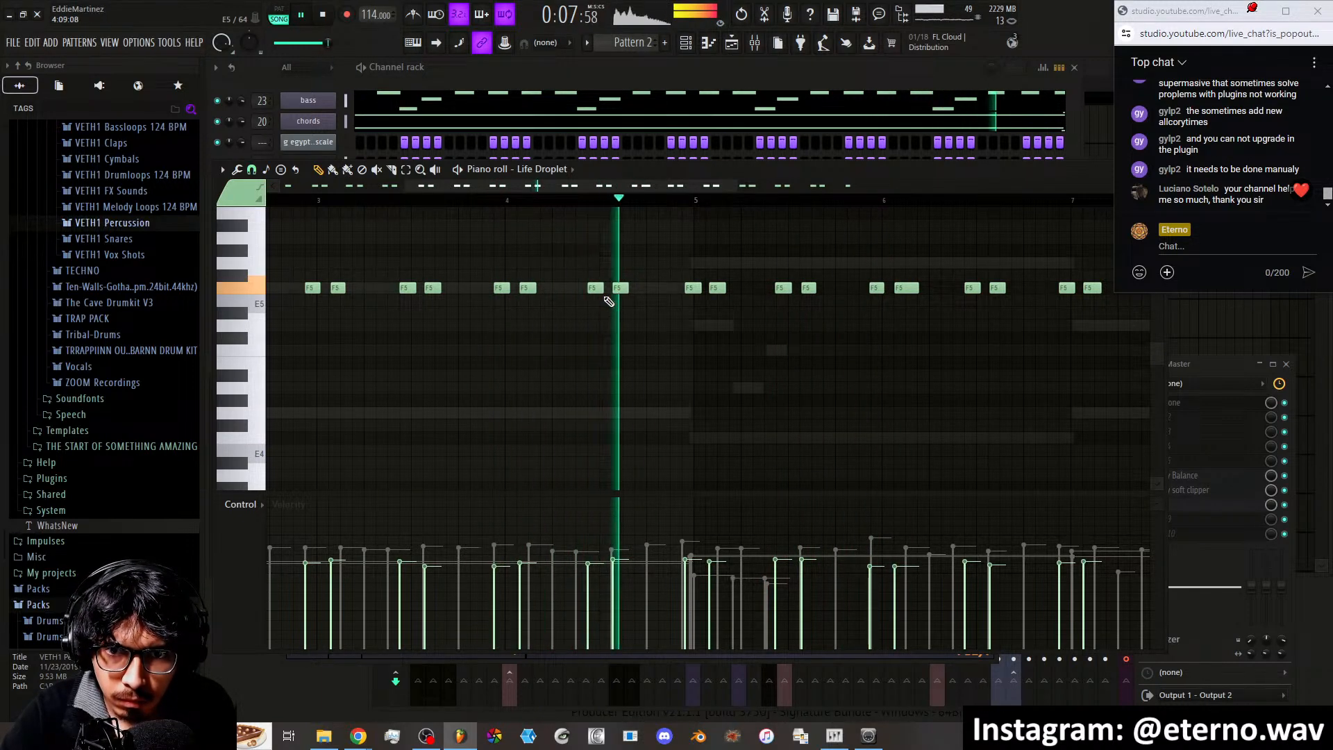
scroll(547, 202, down, 4)
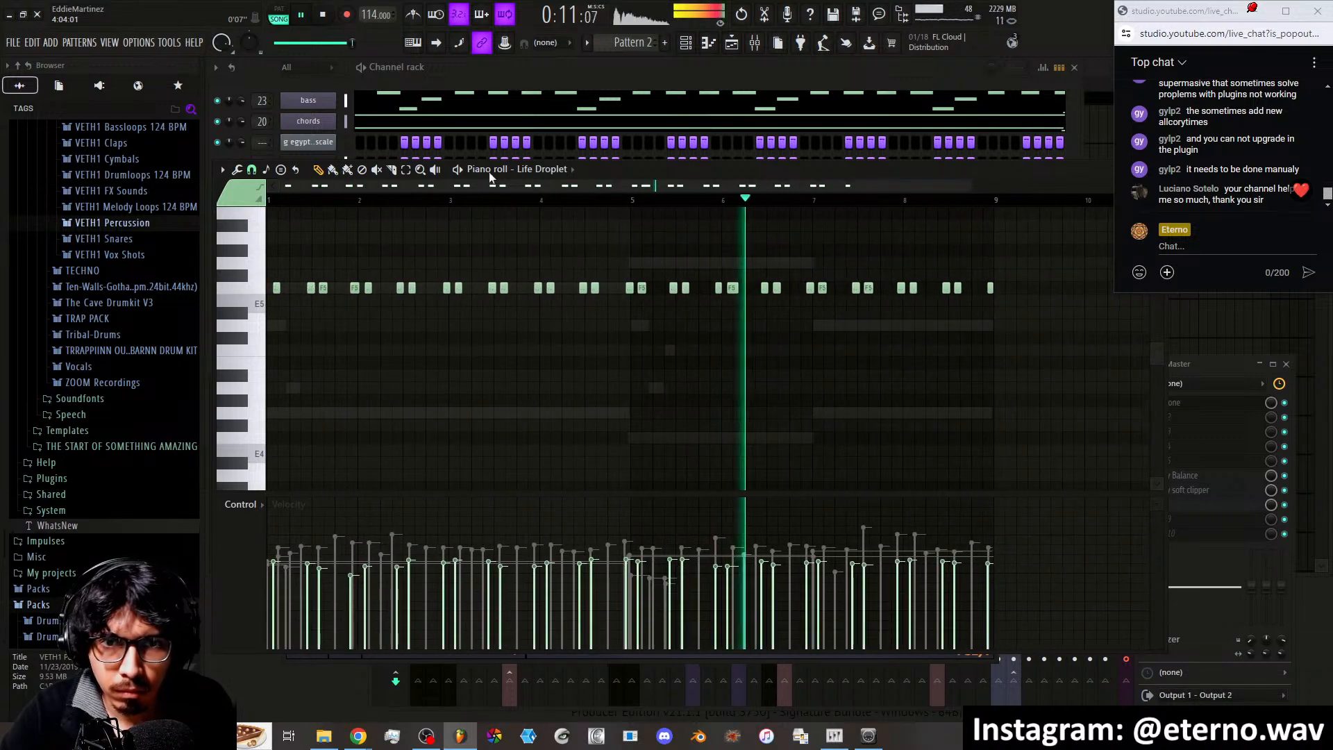
Set the Decay macro of the Life Droplet FLEX channel slightly above its minimum
click(361, 80)
click(331, 311)
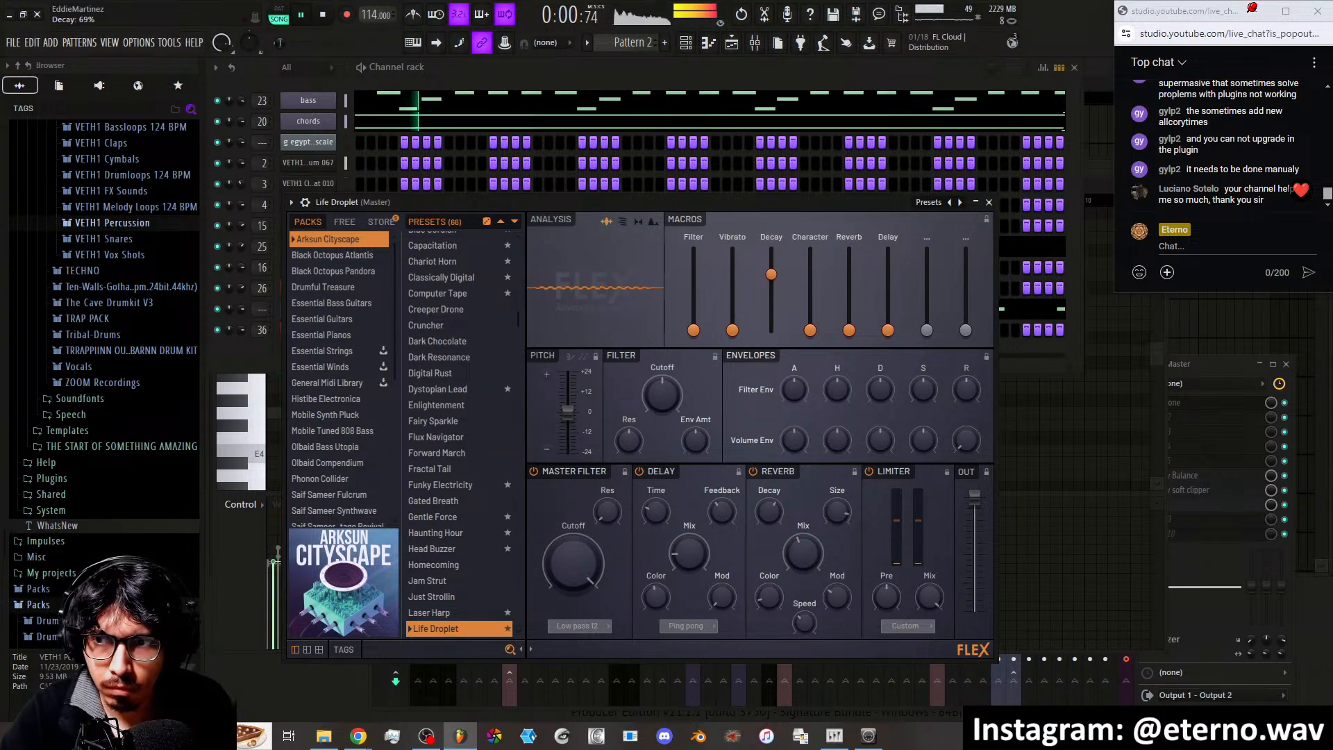
drag(810, 329, 773, 314)
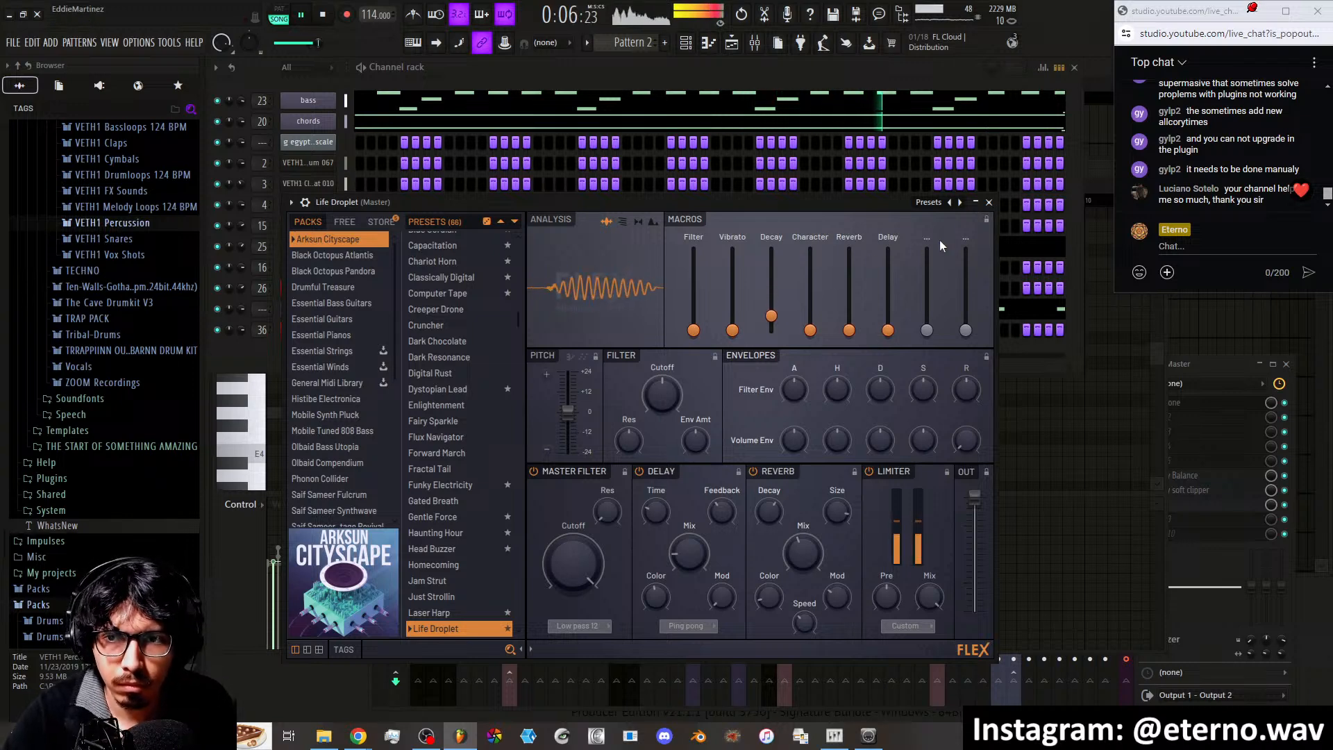
click(988, 202)
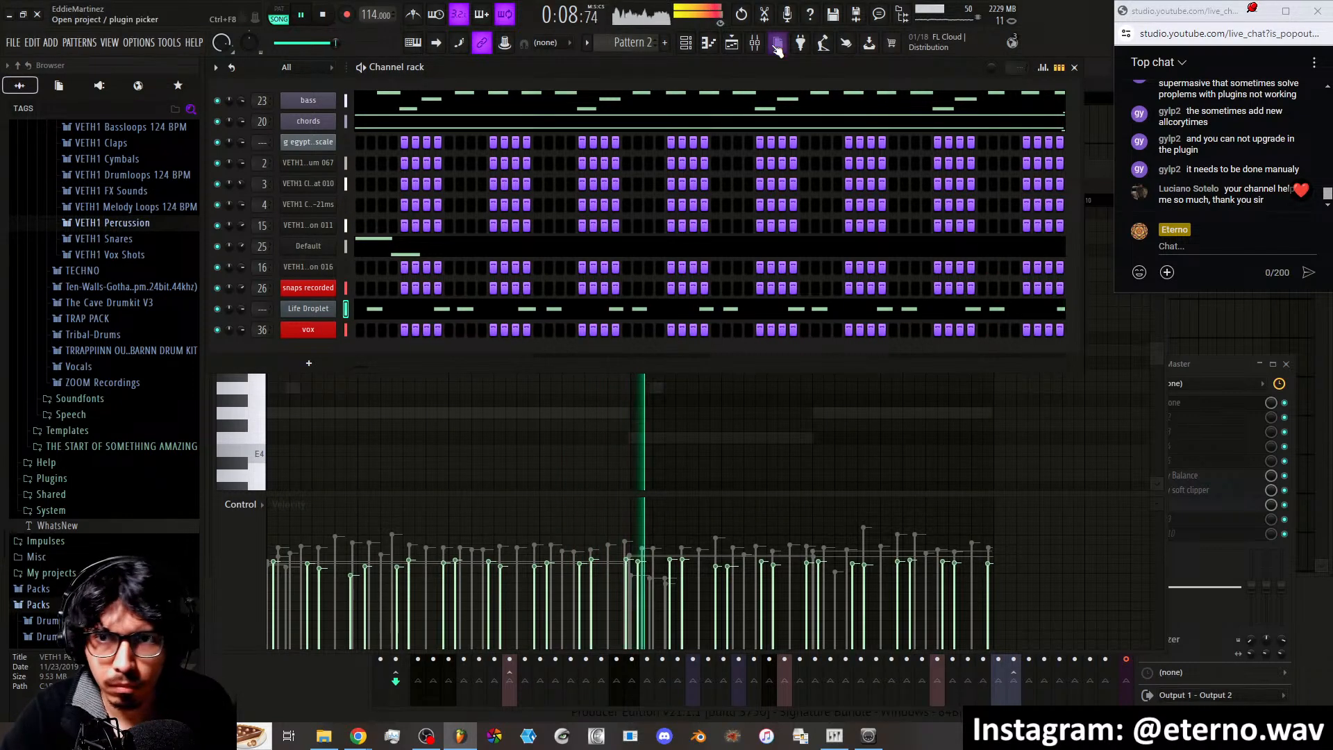
Route the Life Droplet channel to mixer insert 28
click(755, 42)
right_click(814, 427)
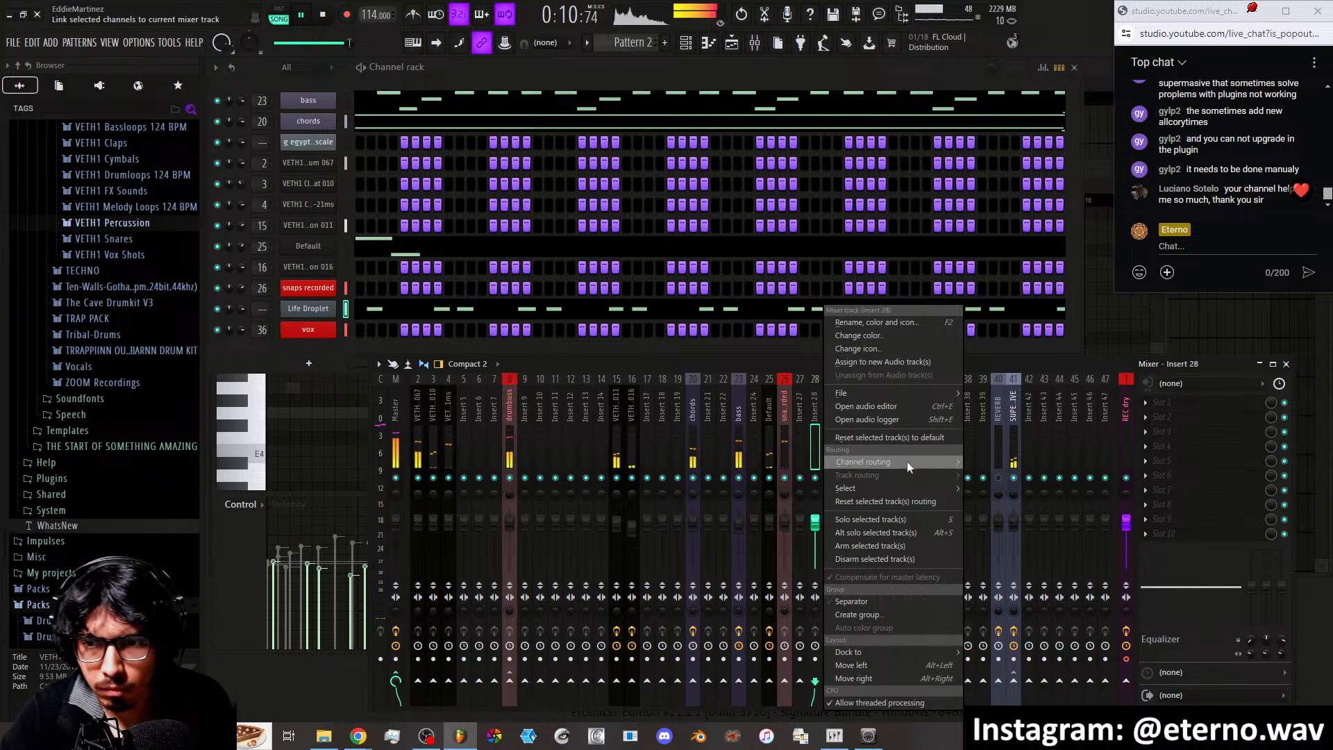
click(985, 457)
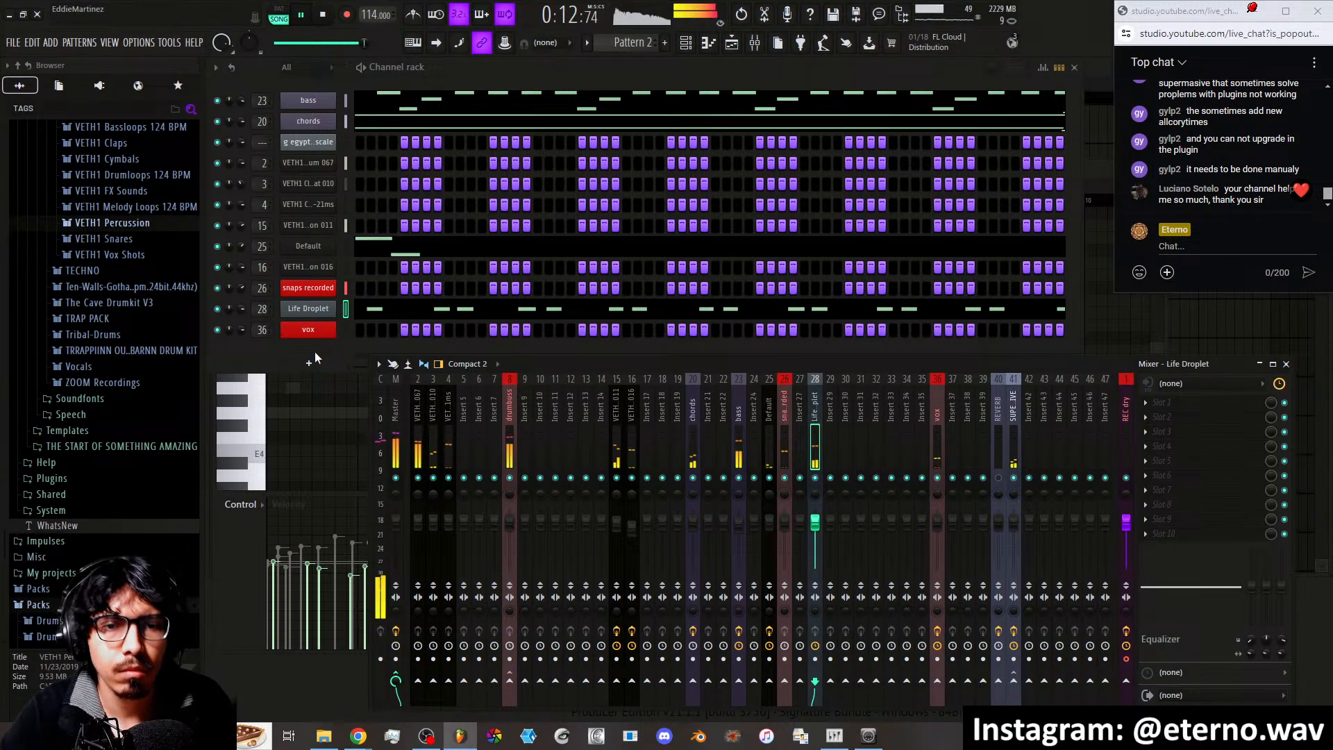
Browse to the VETH1 Shaker samples under VETH1 Cymbals and audition a few, including Shaker 006 and Shaker 003
scroll(111, 386, up, 4)
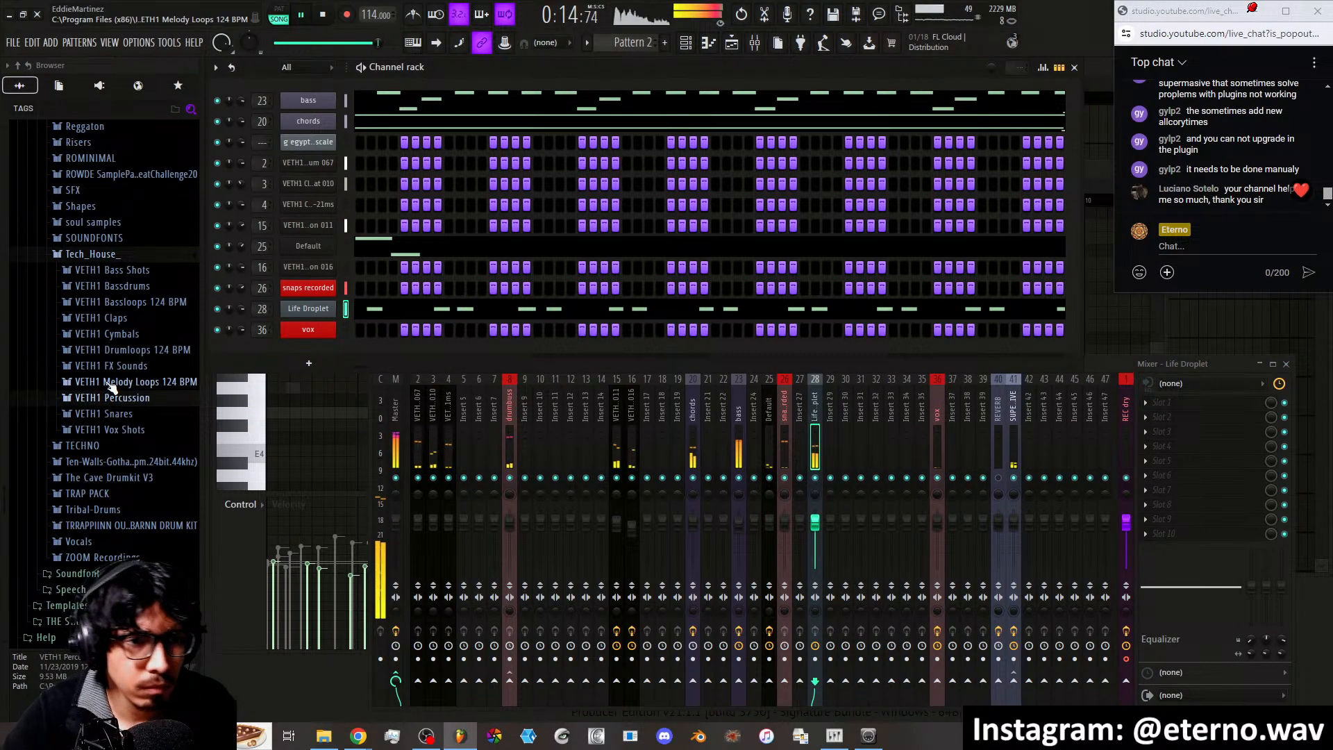
click(136, 335)
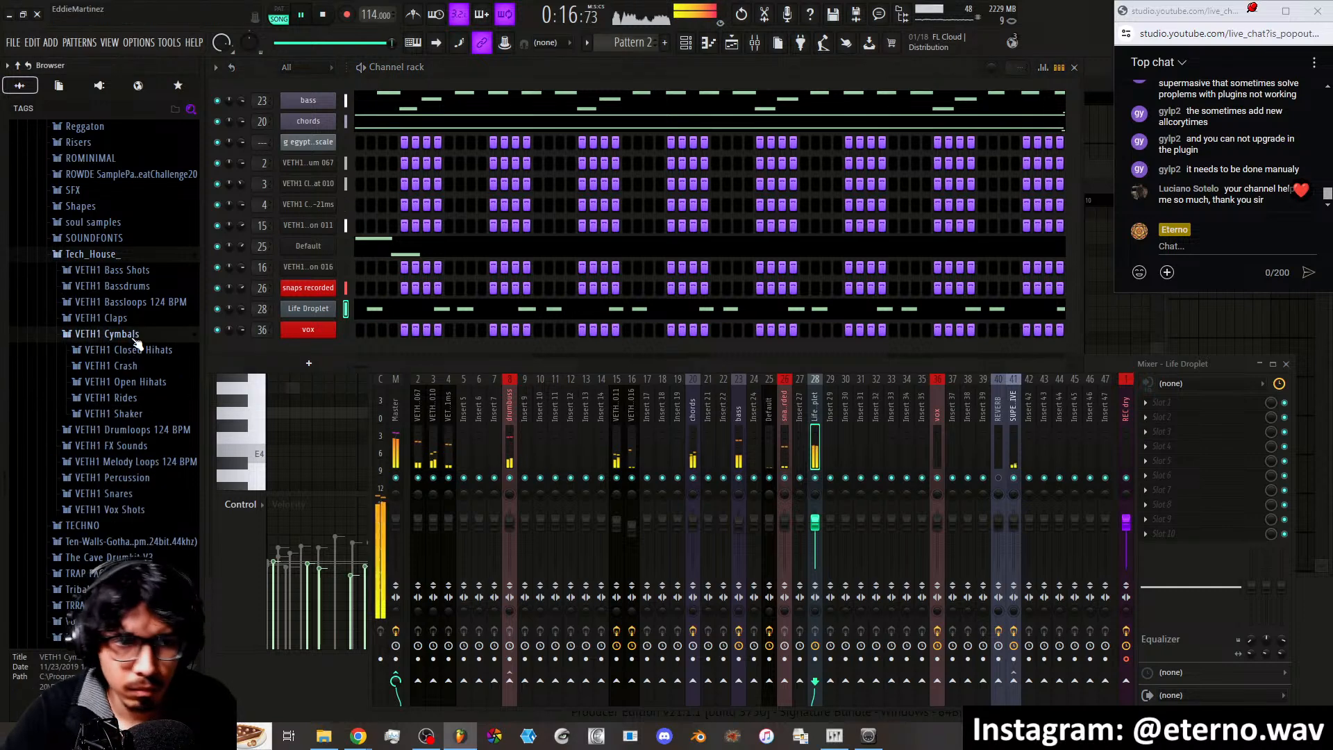
click(141, 414)
click(145, 336)
click(149, 292)
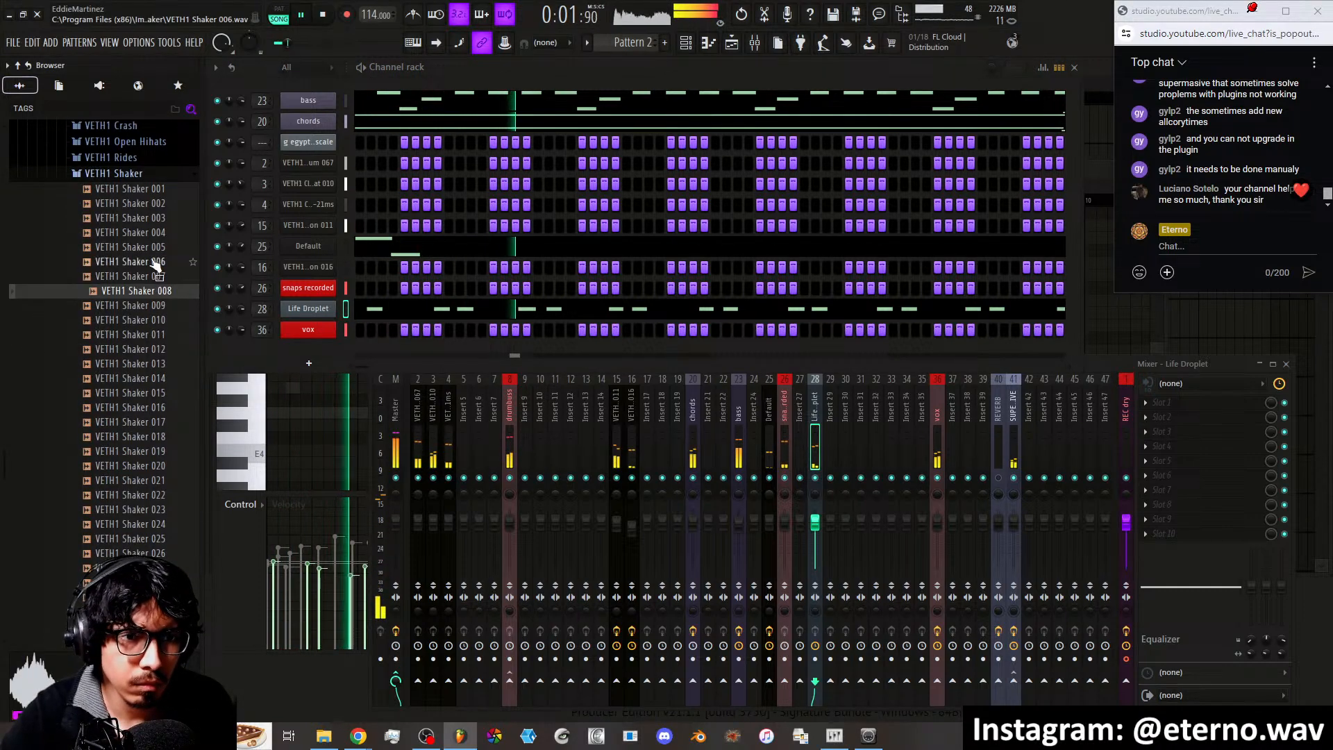
click(139, 261)
click(136, 218)
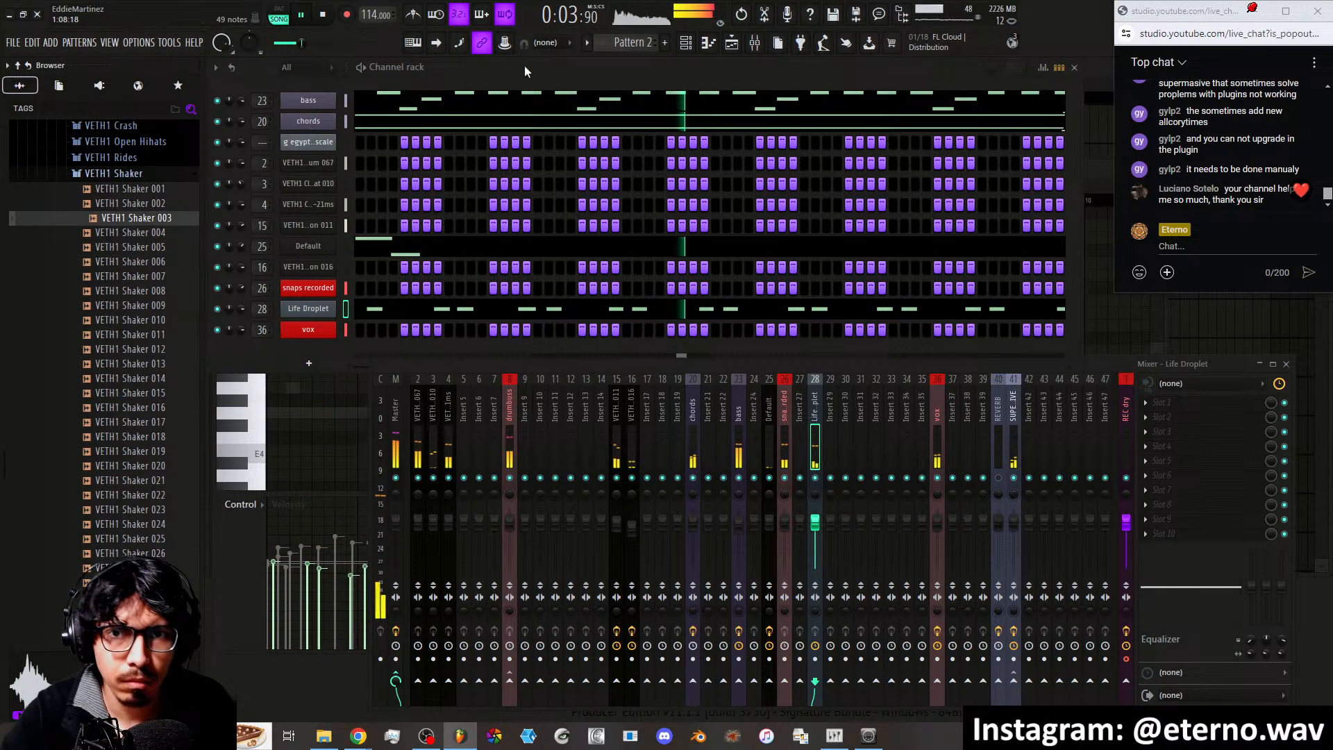
Switch to Pattern 1, add VETH1 Shaker 003 as a new channel below vox and fill all 16 of its steps
click(633, 42)
click(631, 57)
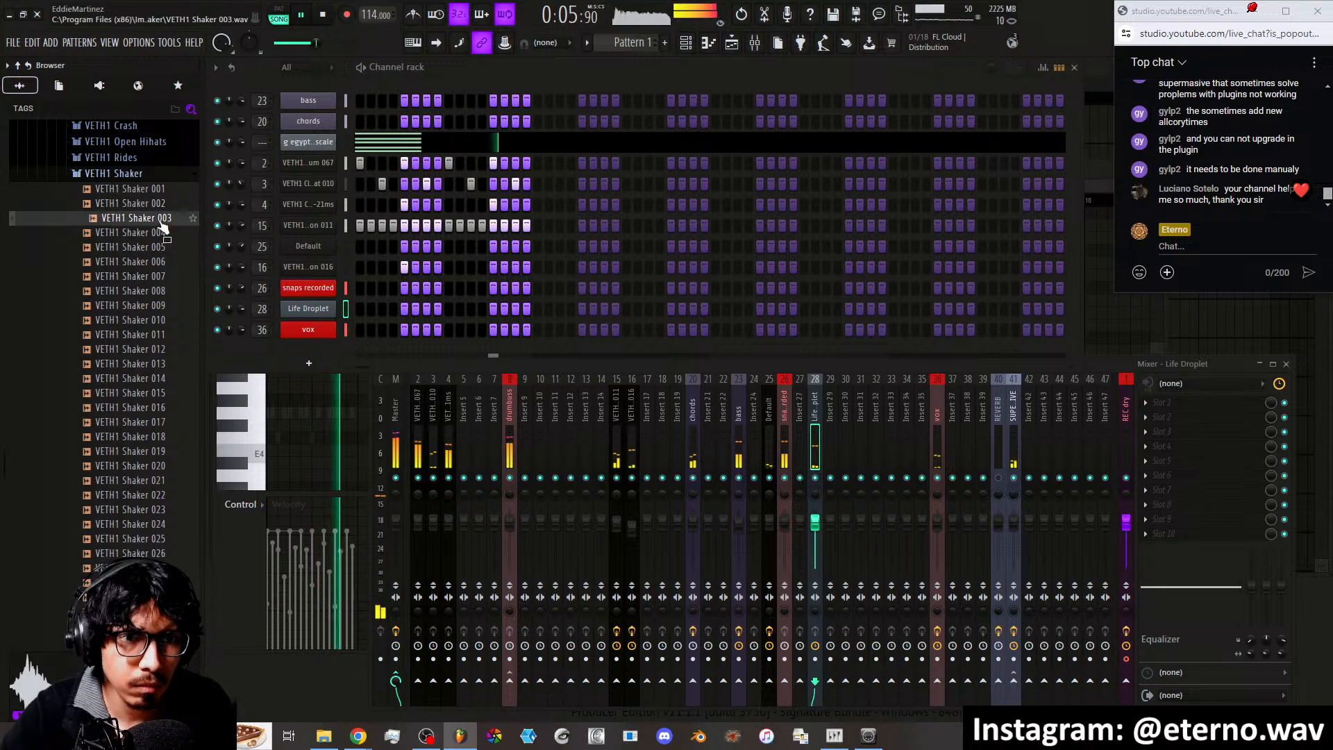
mouse_move(162, 227)
mouse_down()
mouse_move(329, 349)
mouse_move(527, 350)
mouse_up()
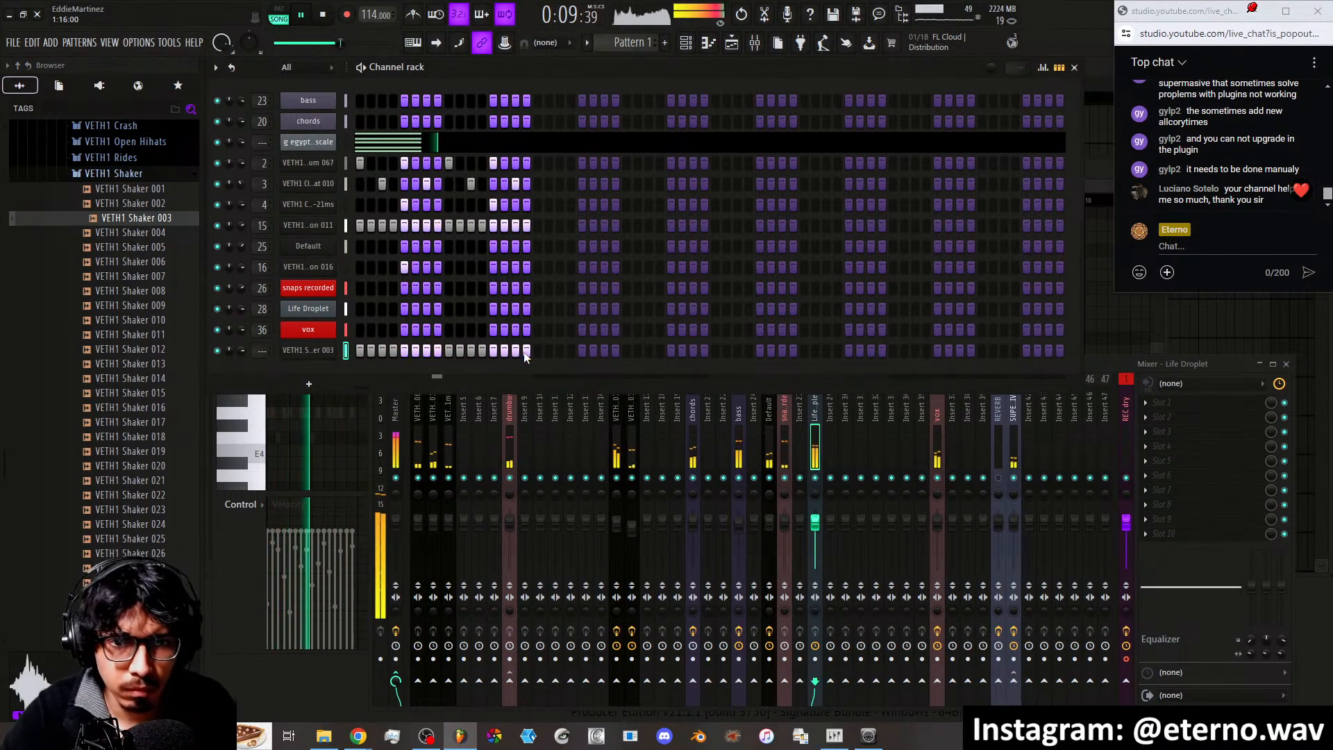
Swap the new shaker channel's sample through VETH1 Shaker 005 to 020 during playback, settling on Shaker 020
click(179, 246)
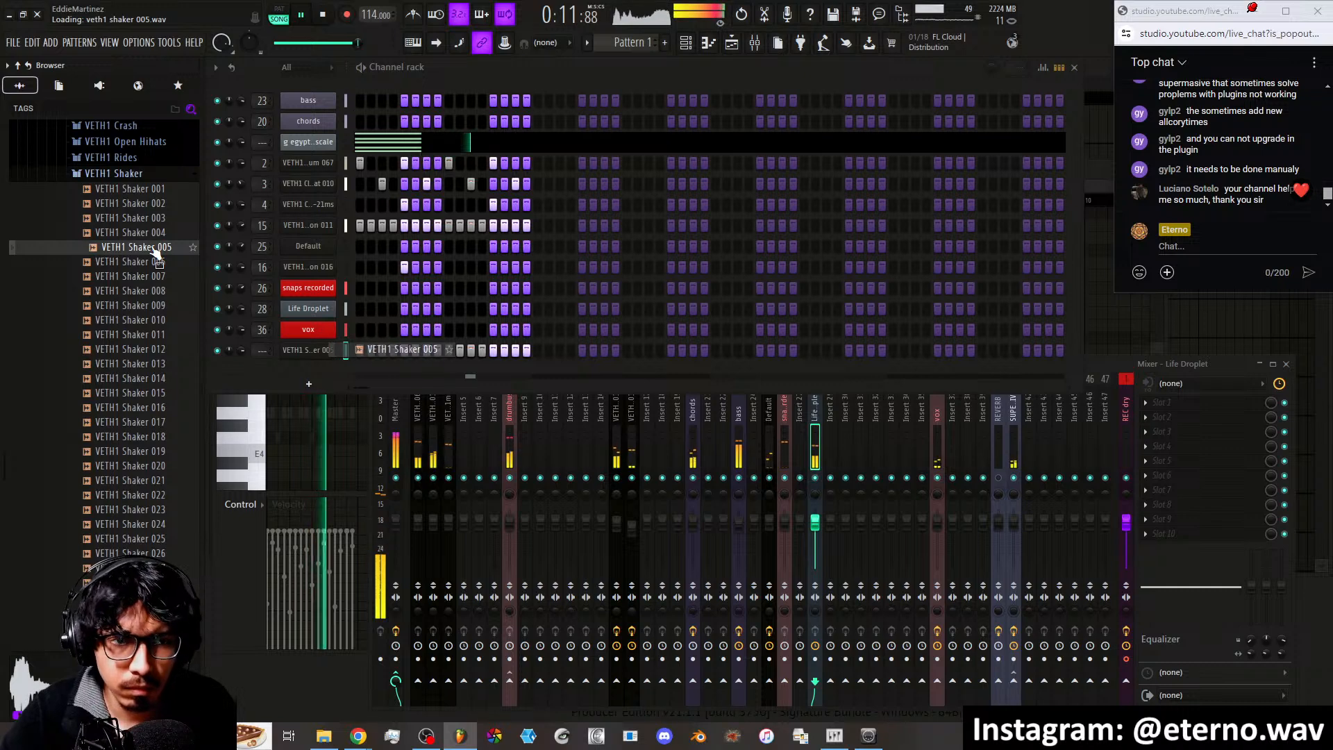
key(Down)
key(Down)
key(Down)
key(Down)
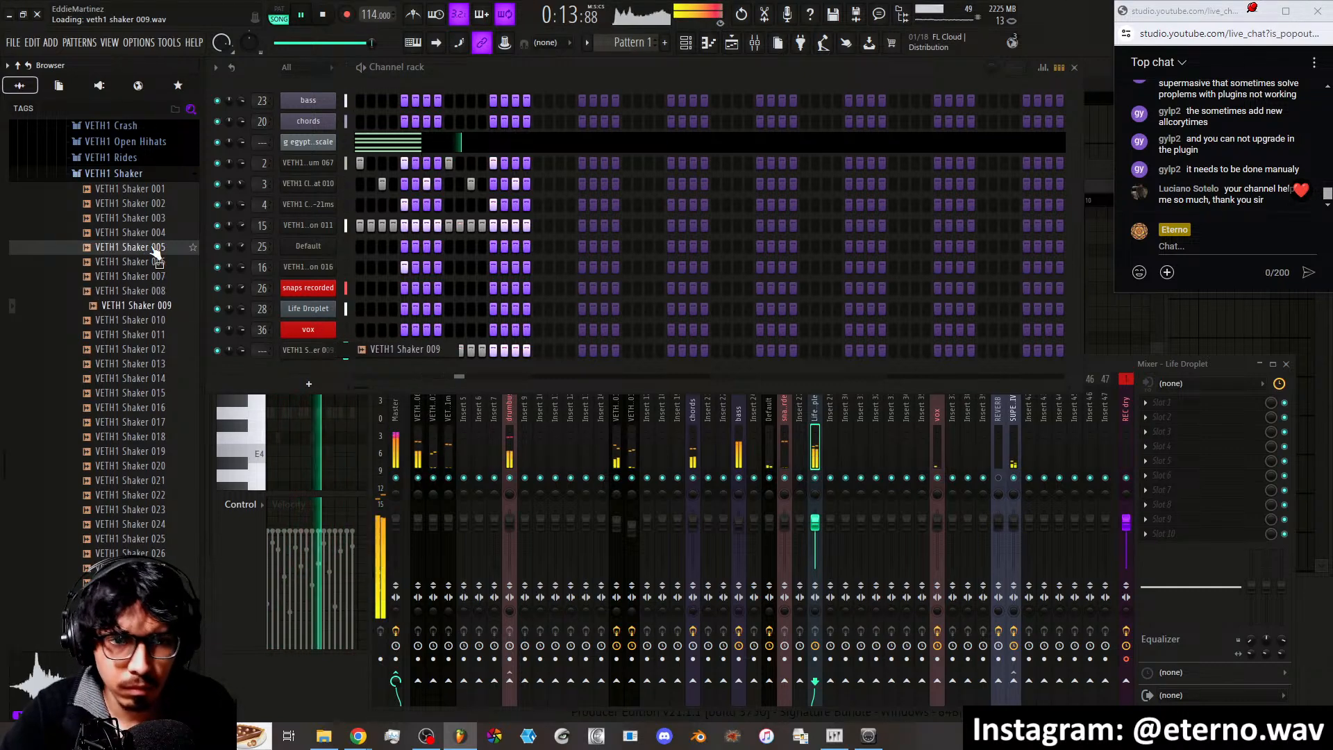
key(Down)
key(Down)
key(Down)
key(Down)
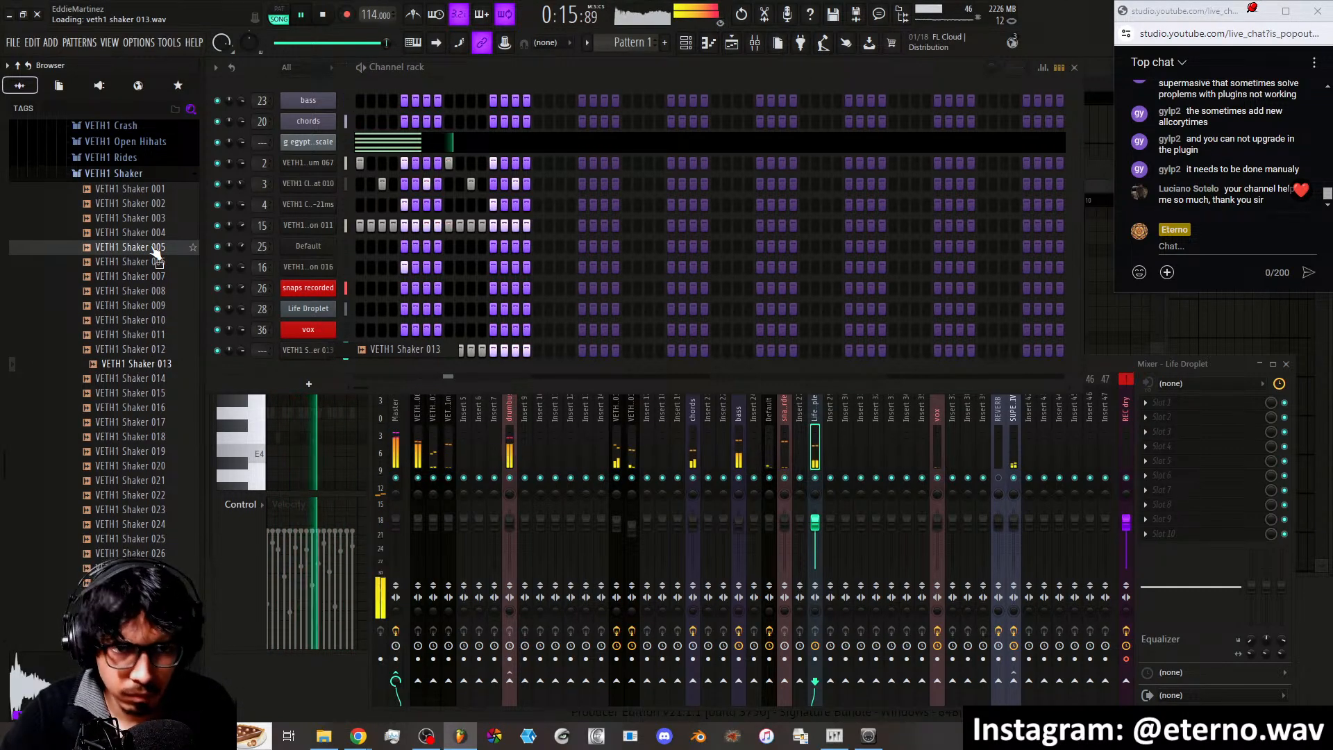
key(Down)
key(Down)
key(Down)
key(Down)
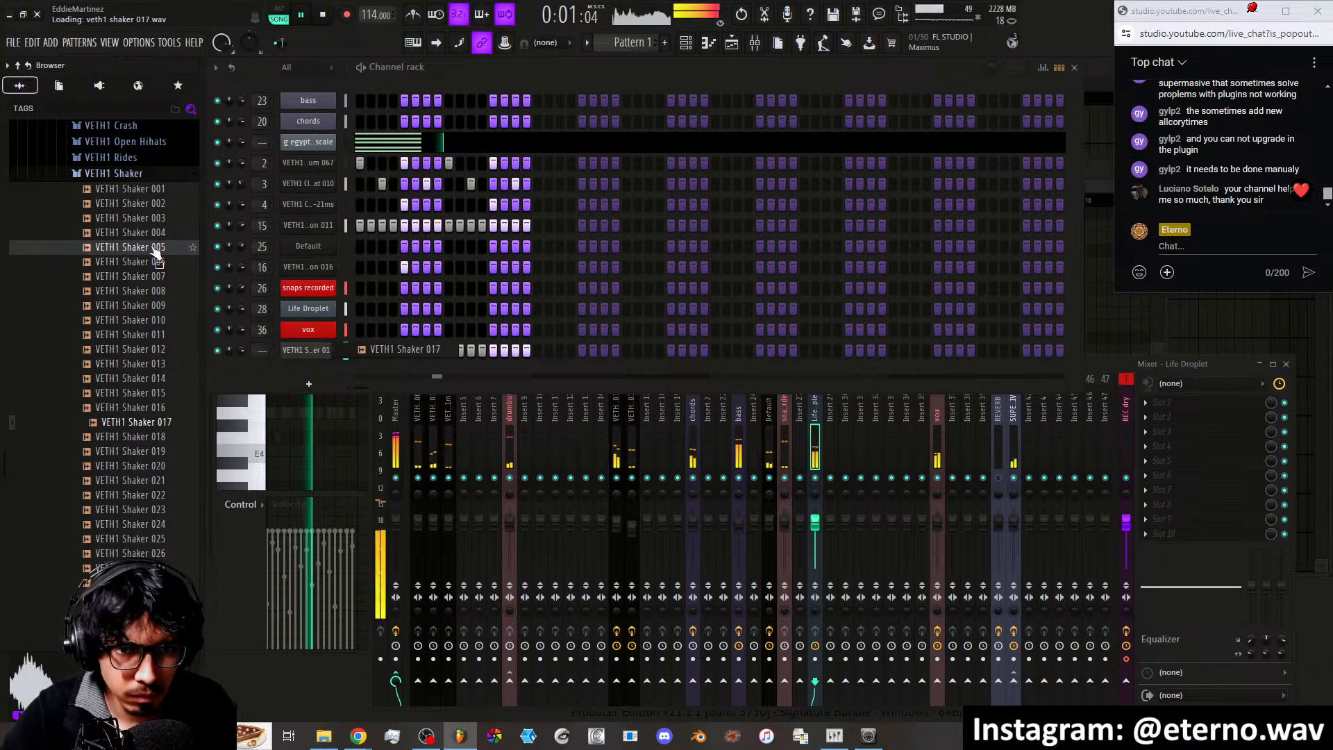
key(Down)
key(Down)
key(Down)
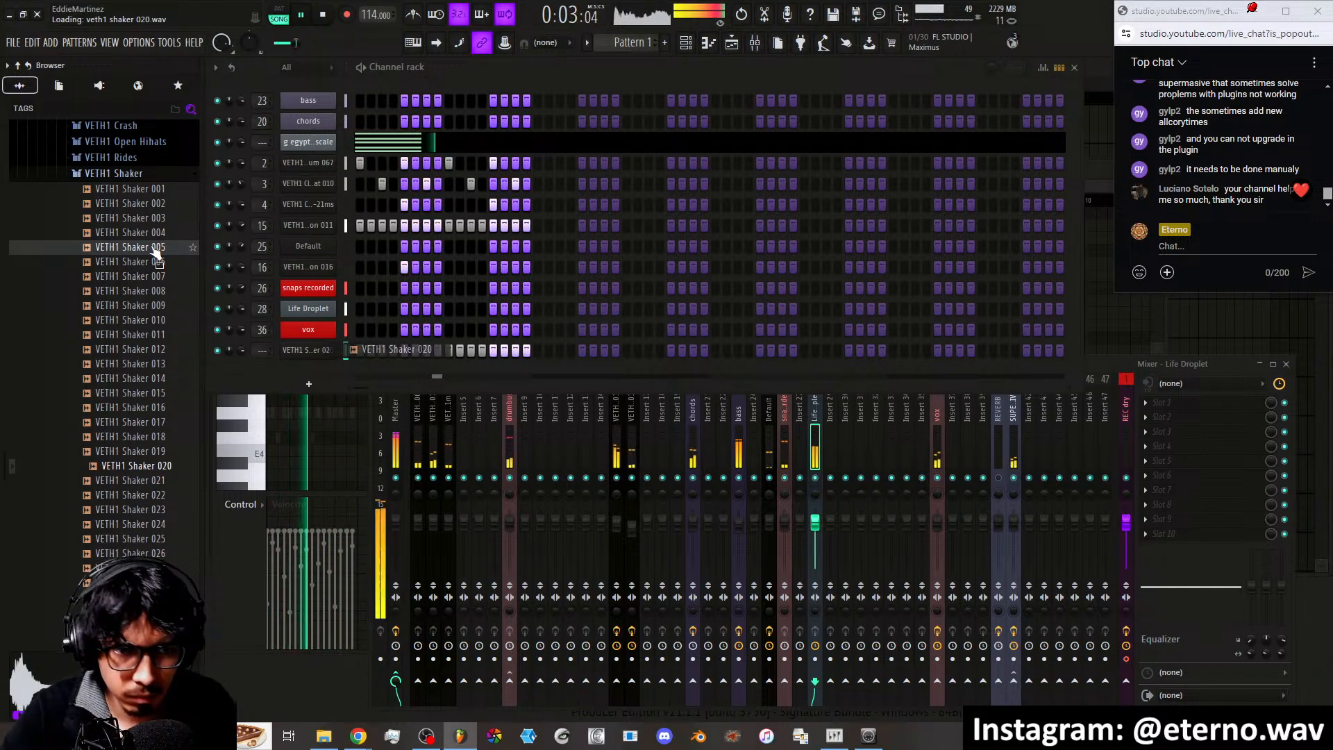
Vary the velocities of the 16 Shaker 020 steps, keeping steps 1, 5, 9 and 13 lowest at about 35–40%
click(1043, 67)
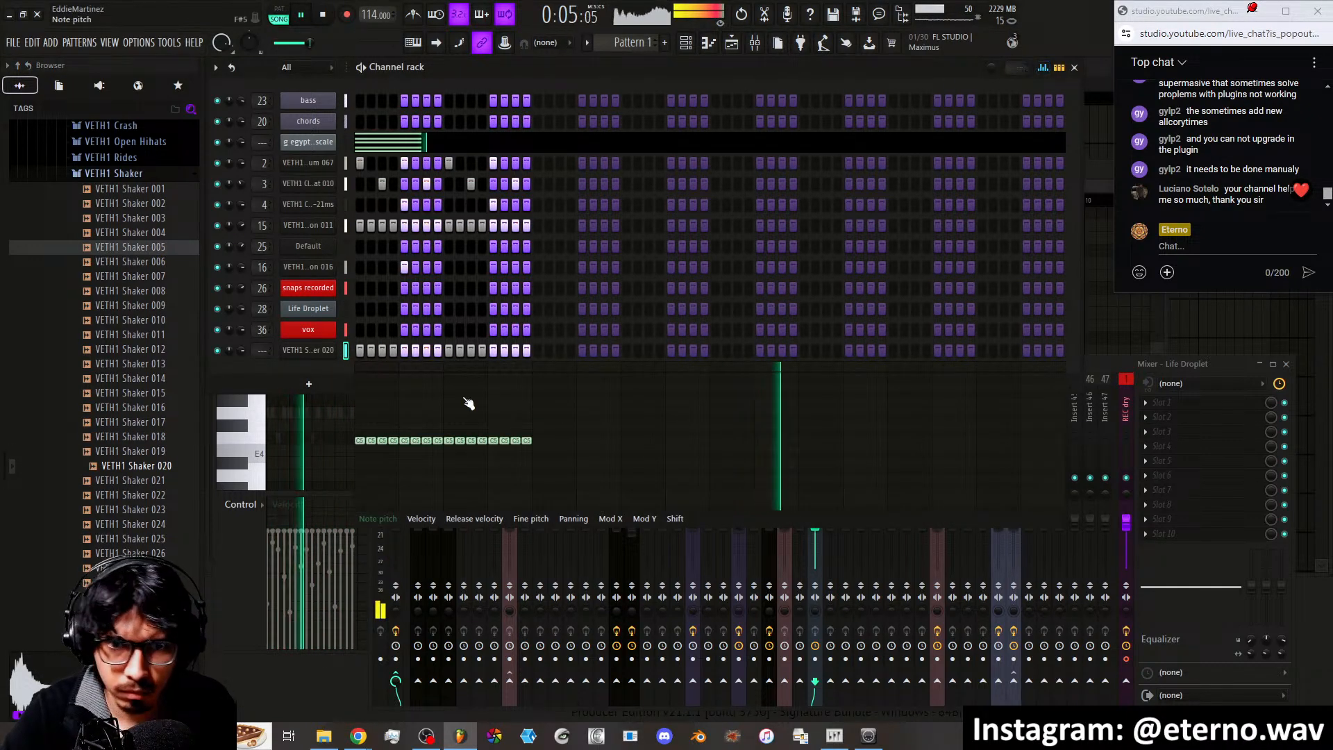
click(421, 519)
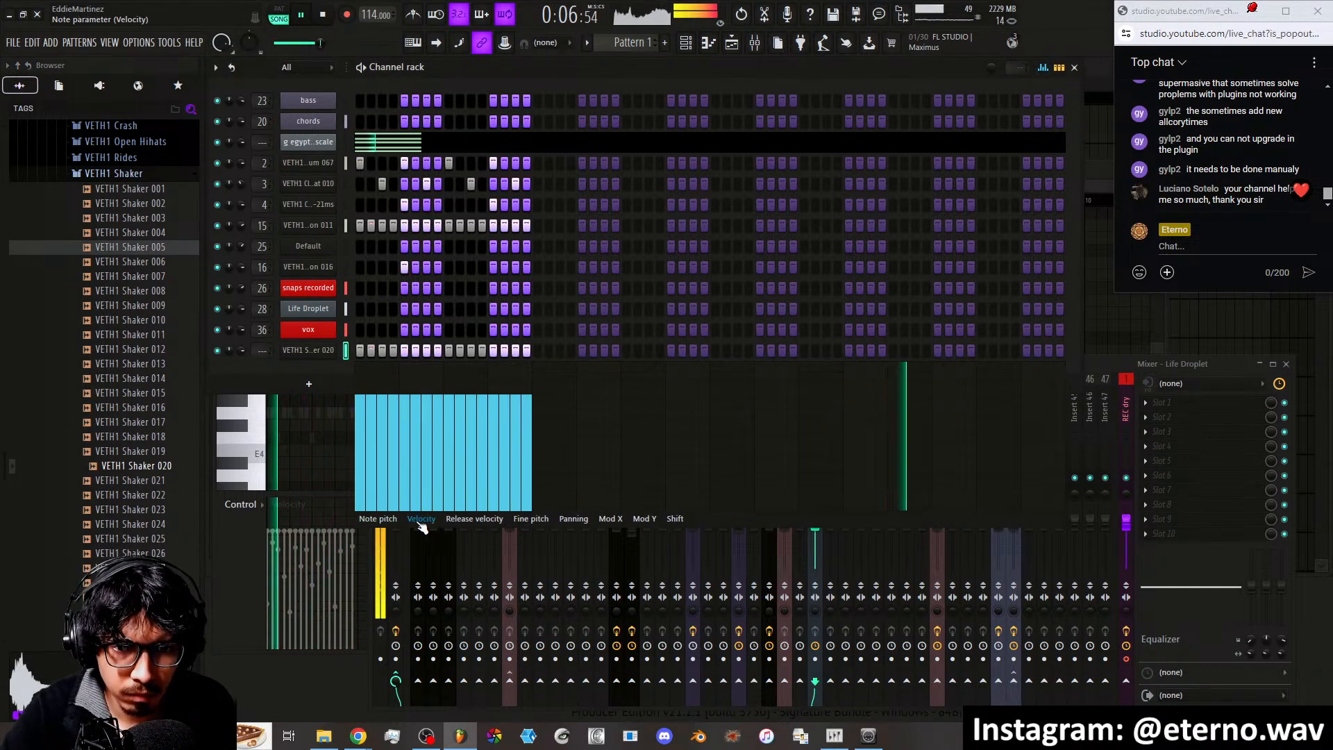
click(361, 467)
click(404, 470)
click(450, 463)
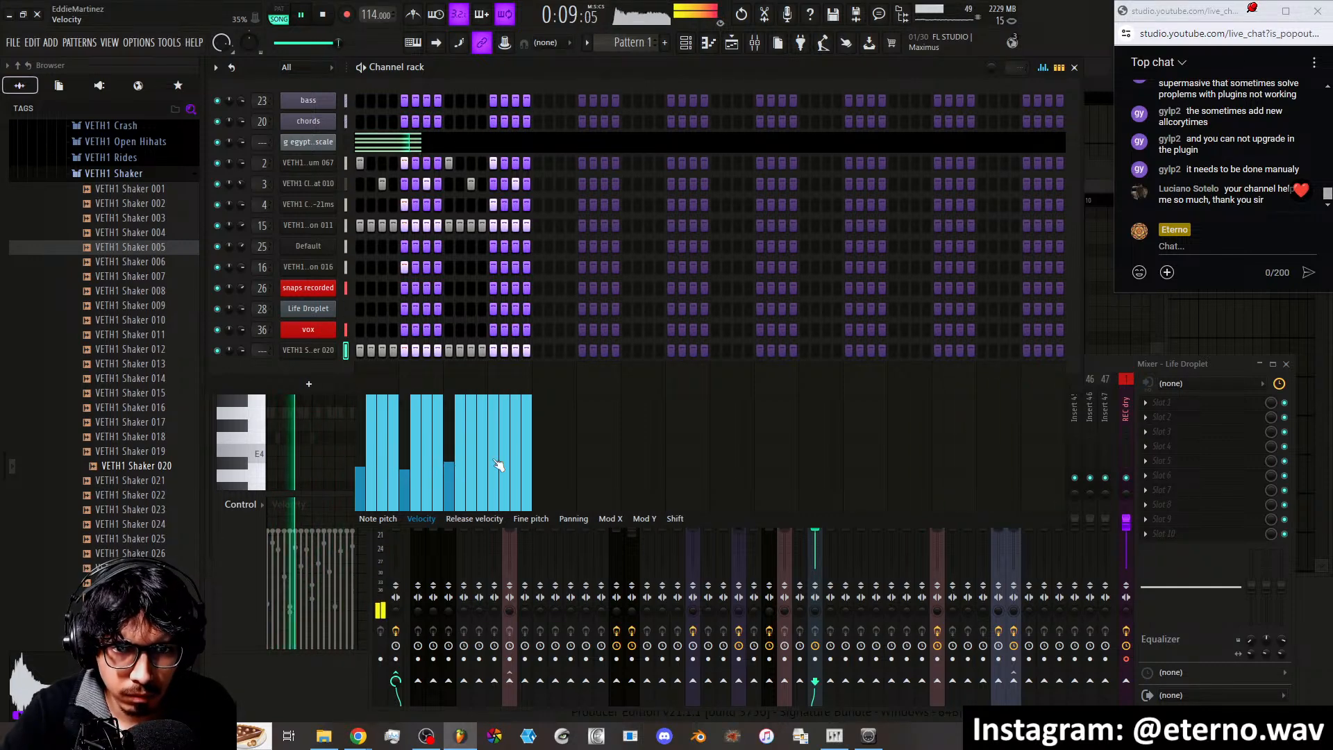
click(428, 438)
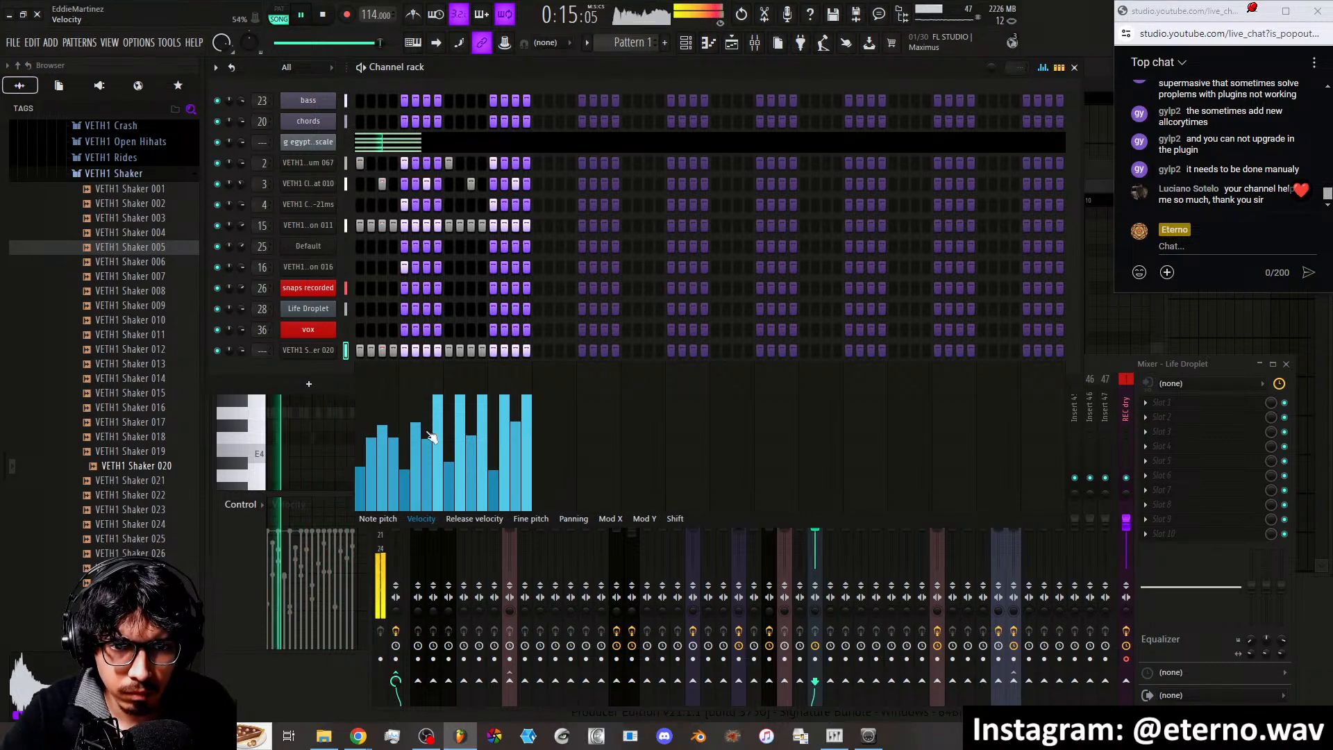
click(482, 436)
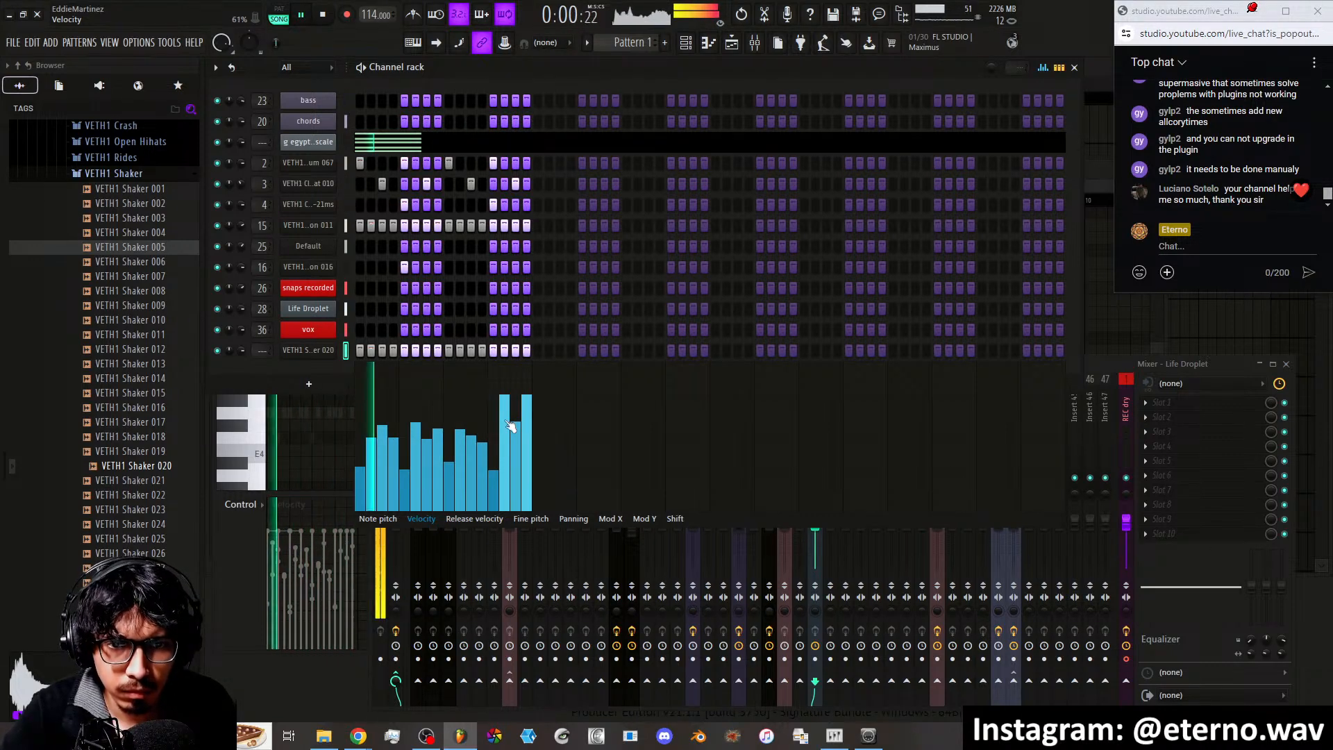
click(504, 419)
click(526, 439)
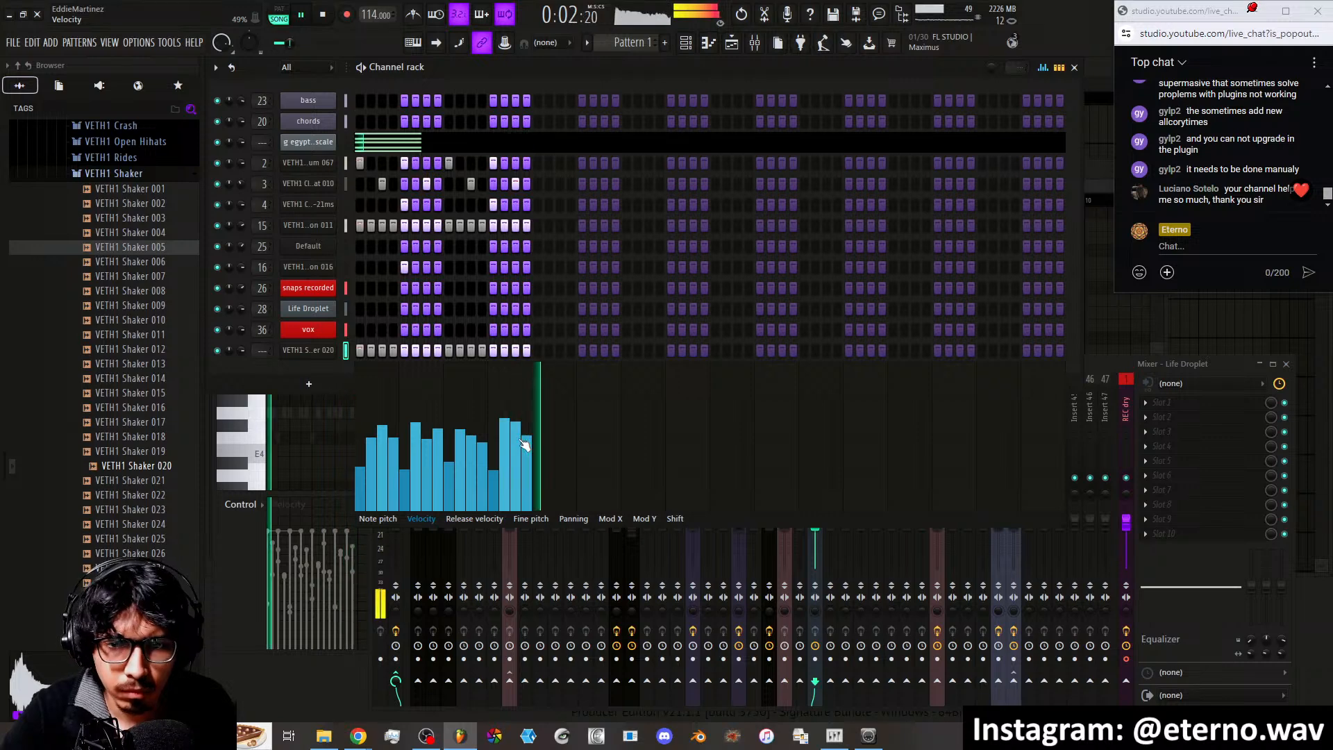
click(516, 444)
click(527, 421)
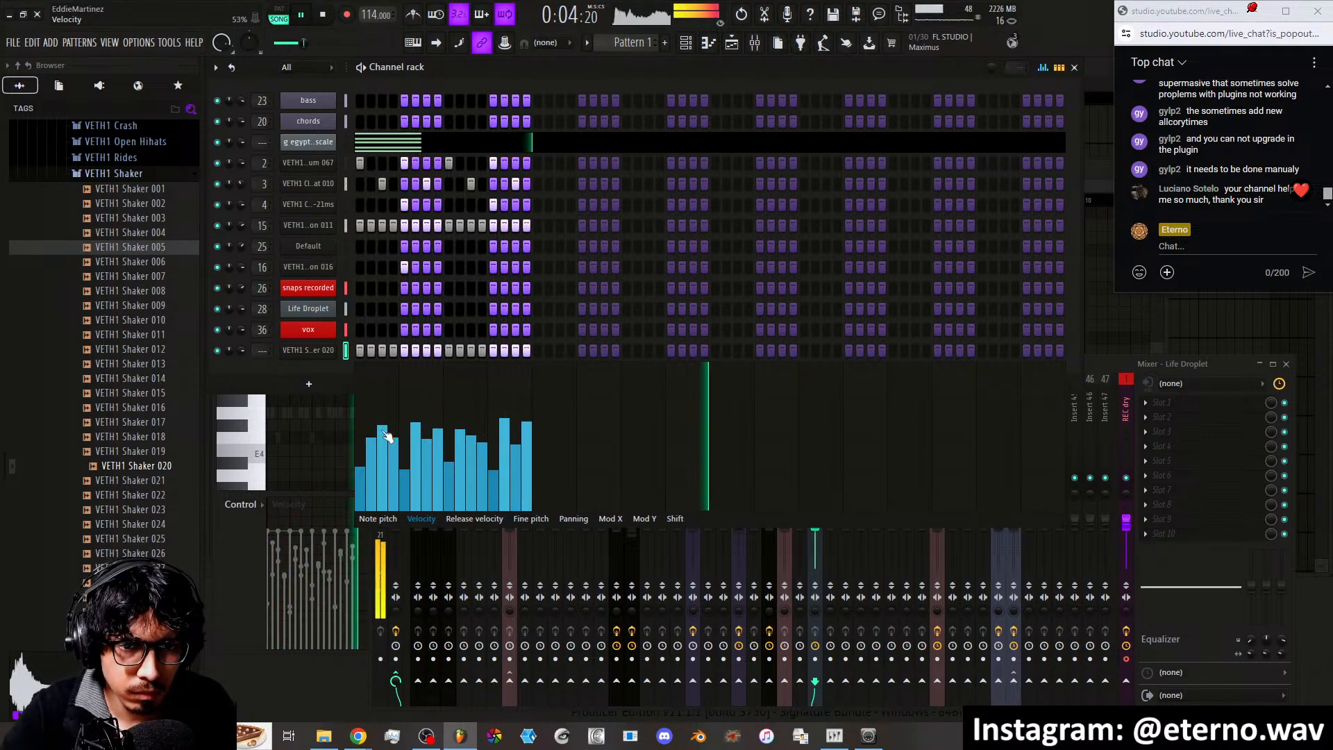
Lower the Shaker 020 channel volume to about 32% and vary the panning of its steps slightly around the centre
click(318, 352)
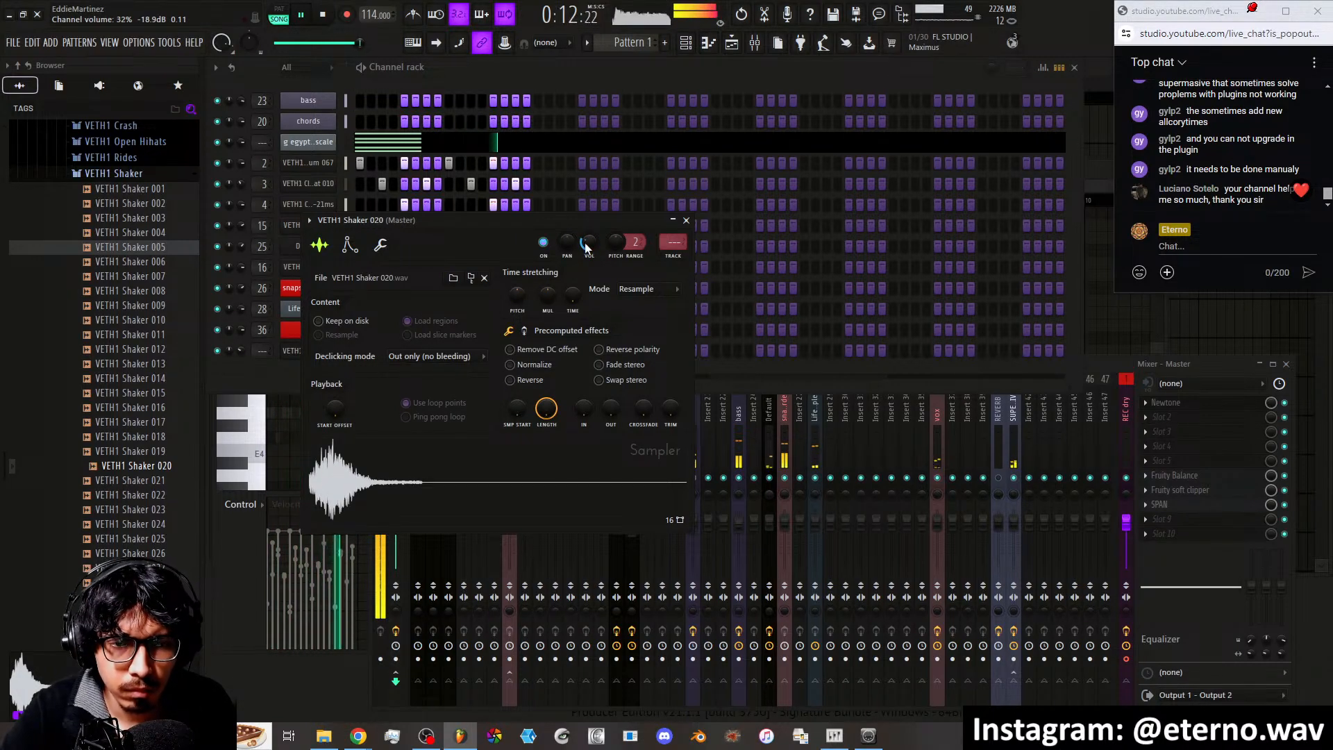
click(686, 220)
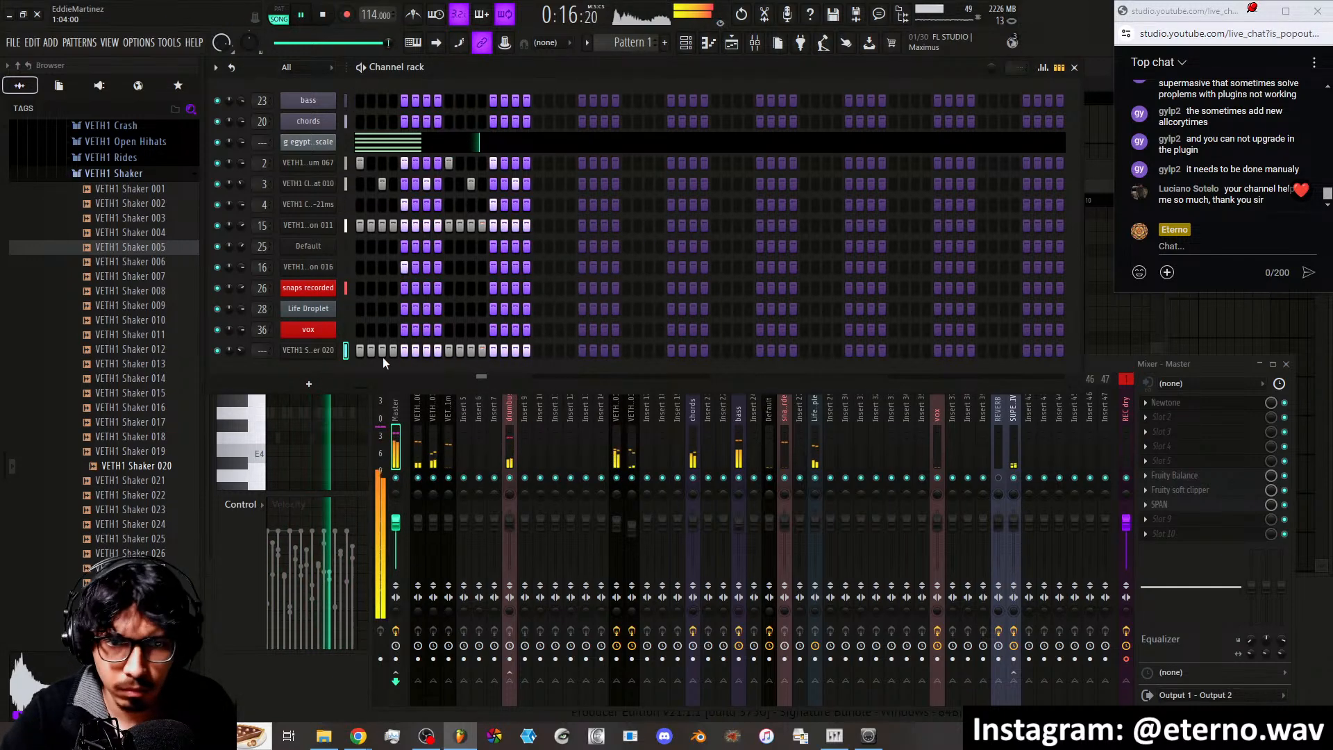
click(1043, 68)
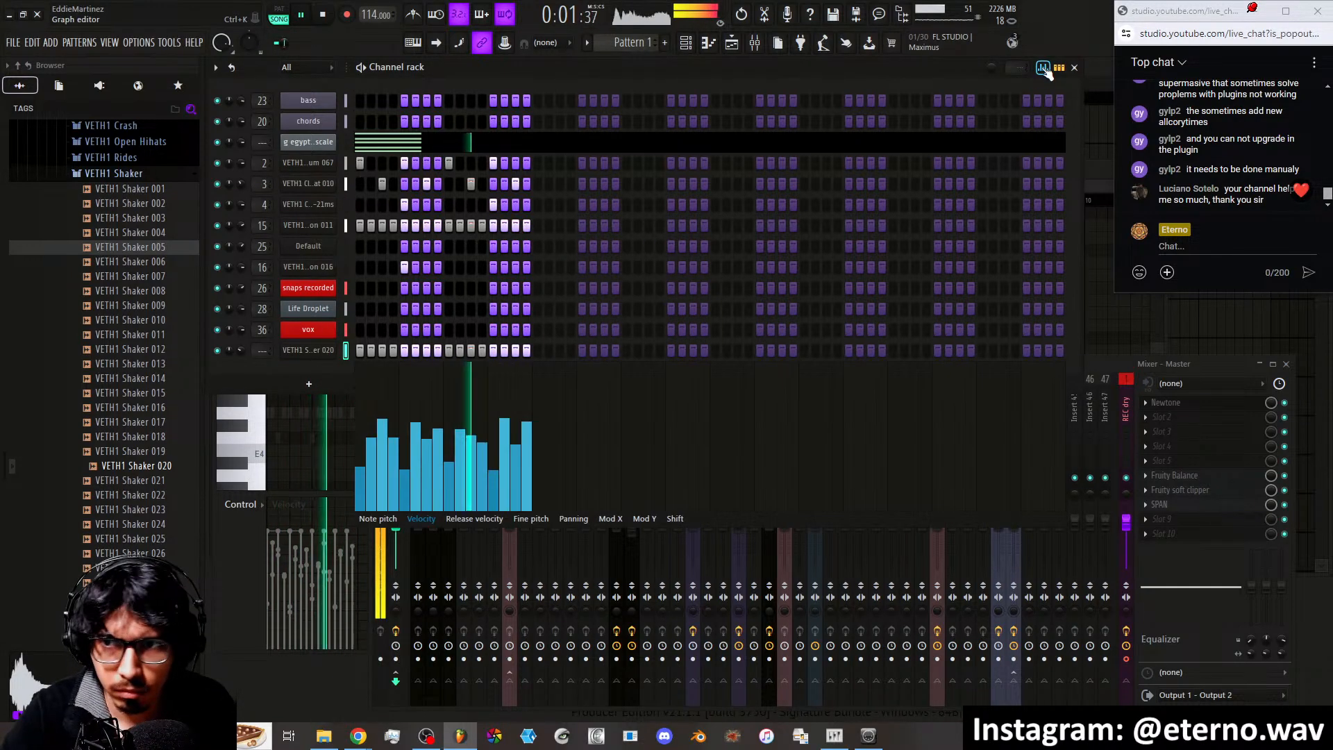
click(574, 518)
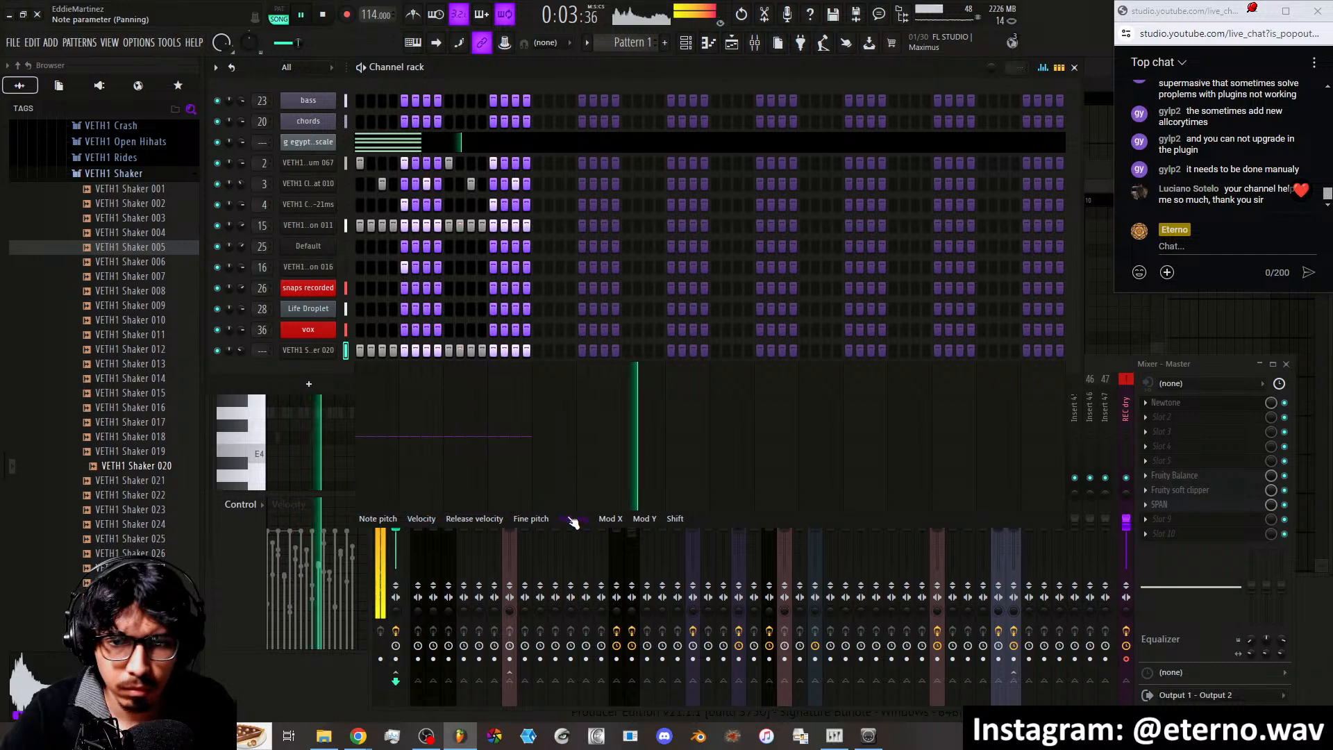
mouse_move(362, 440)
mouse_down()
mouse_move(434, 420)
mouse_move(462, 380)
mouse_move(532, 445)
mouse_move(363, 443)
mouse_move(487, 438)
mouse_up()
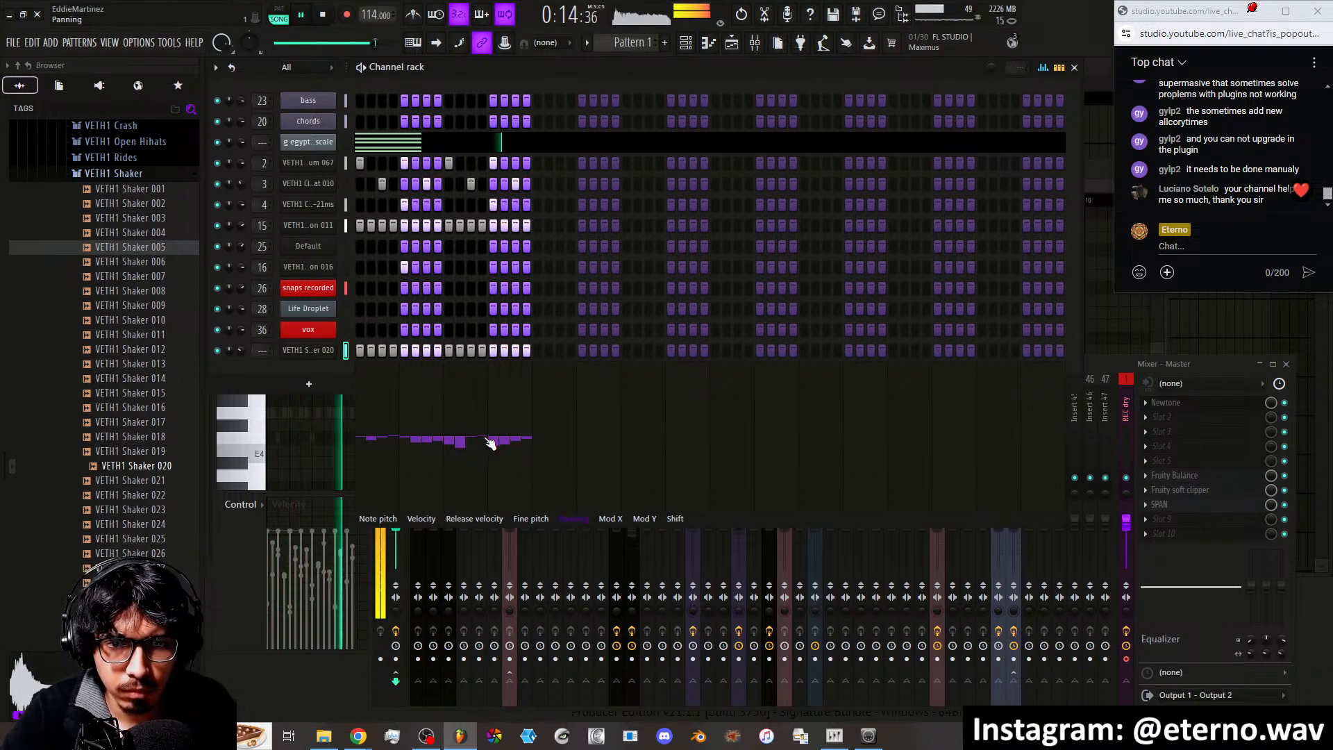
Add a slight timing shift of about 0.04 to steps 8 and 16 of the Shaker 020 channel
click(608, 521)
click(674, 520)
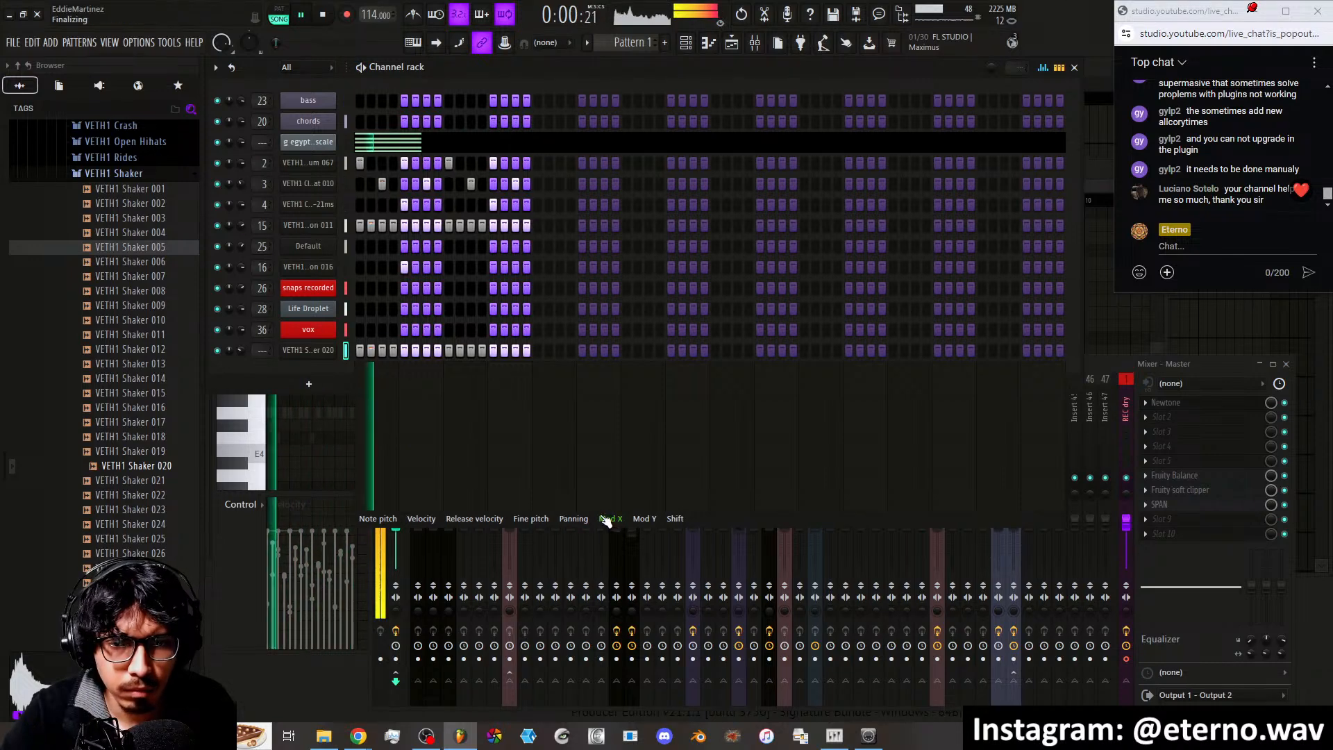
click(455, 438)
mouse_move(464, 457)
mouse_down()
mouse_move(459, 517)
mouse_move(426, 507)
mouse_up()
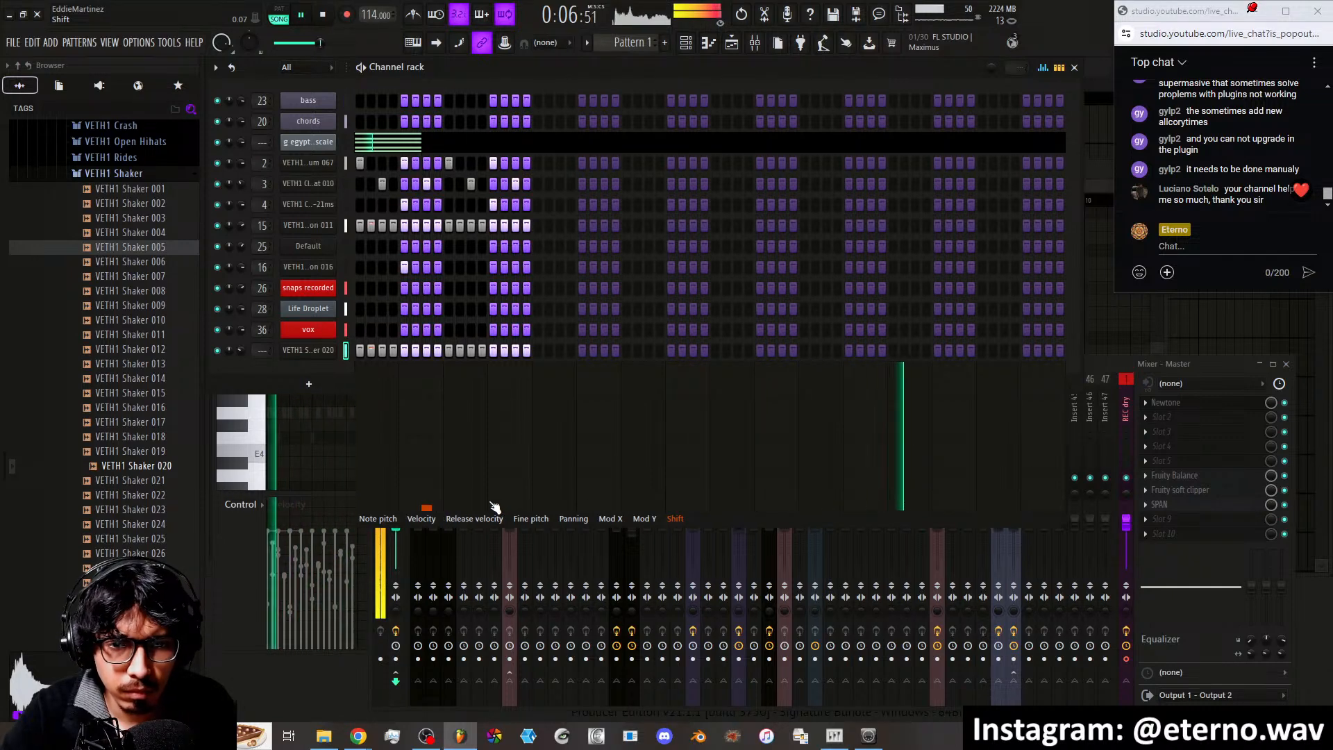
click(435, 509)
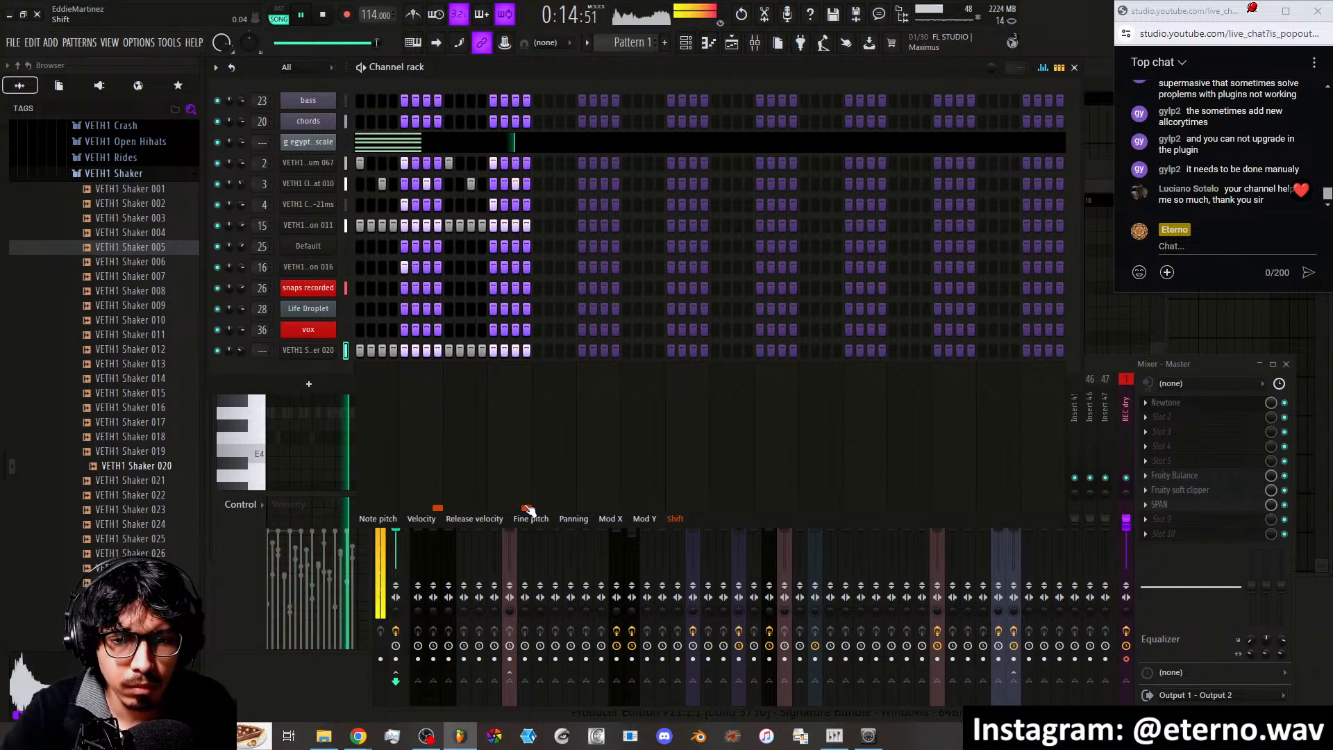
Replace the shaker channel's sample with VETH1 Shaker 022 and lower the channel volume to about 26%
click(313, 356)
scroll(128, 292, down, 1)
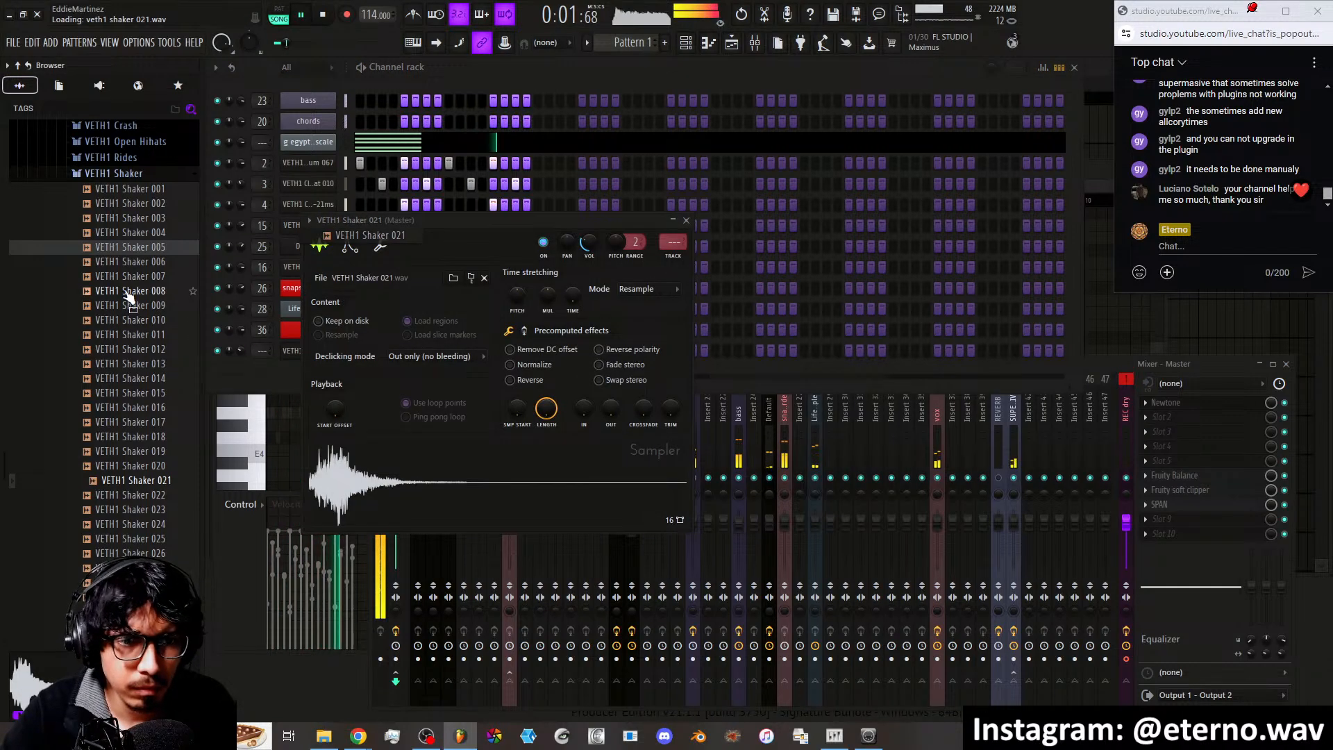
scroll(131, 354, down, 1)
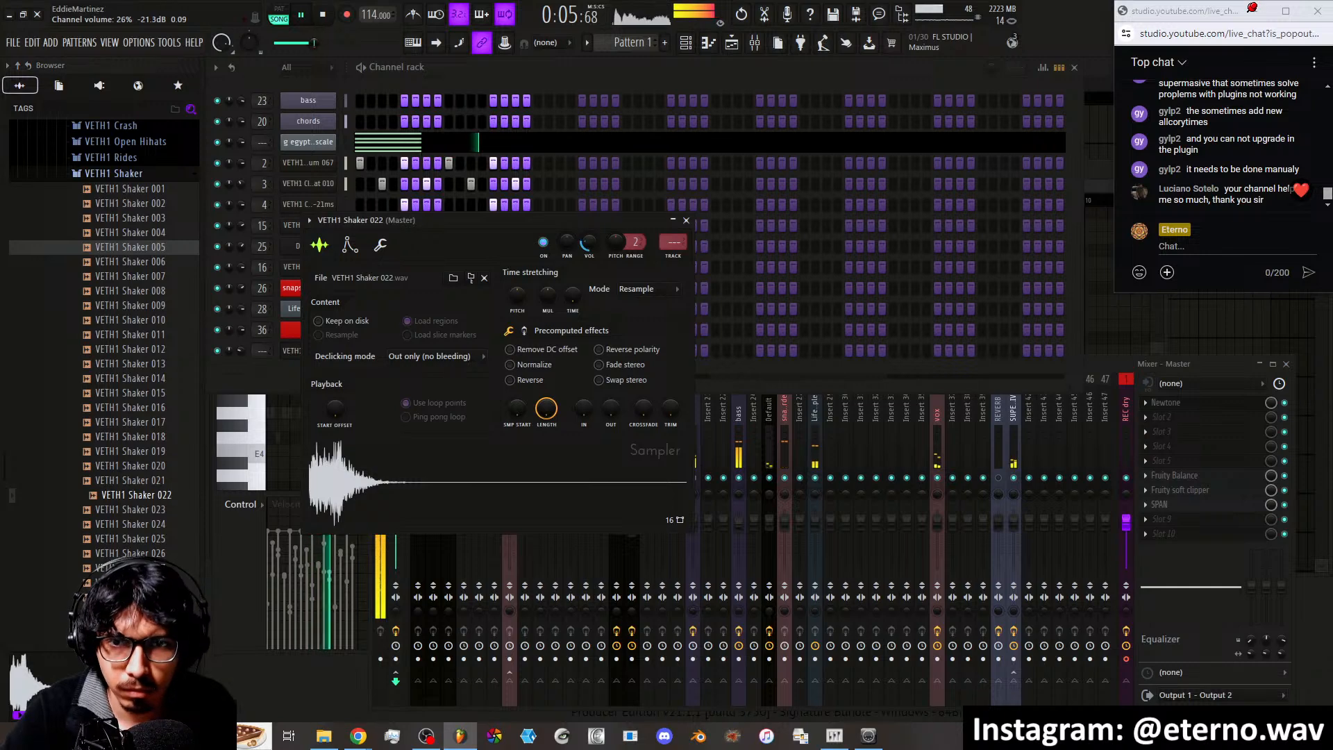
click(687, 221)
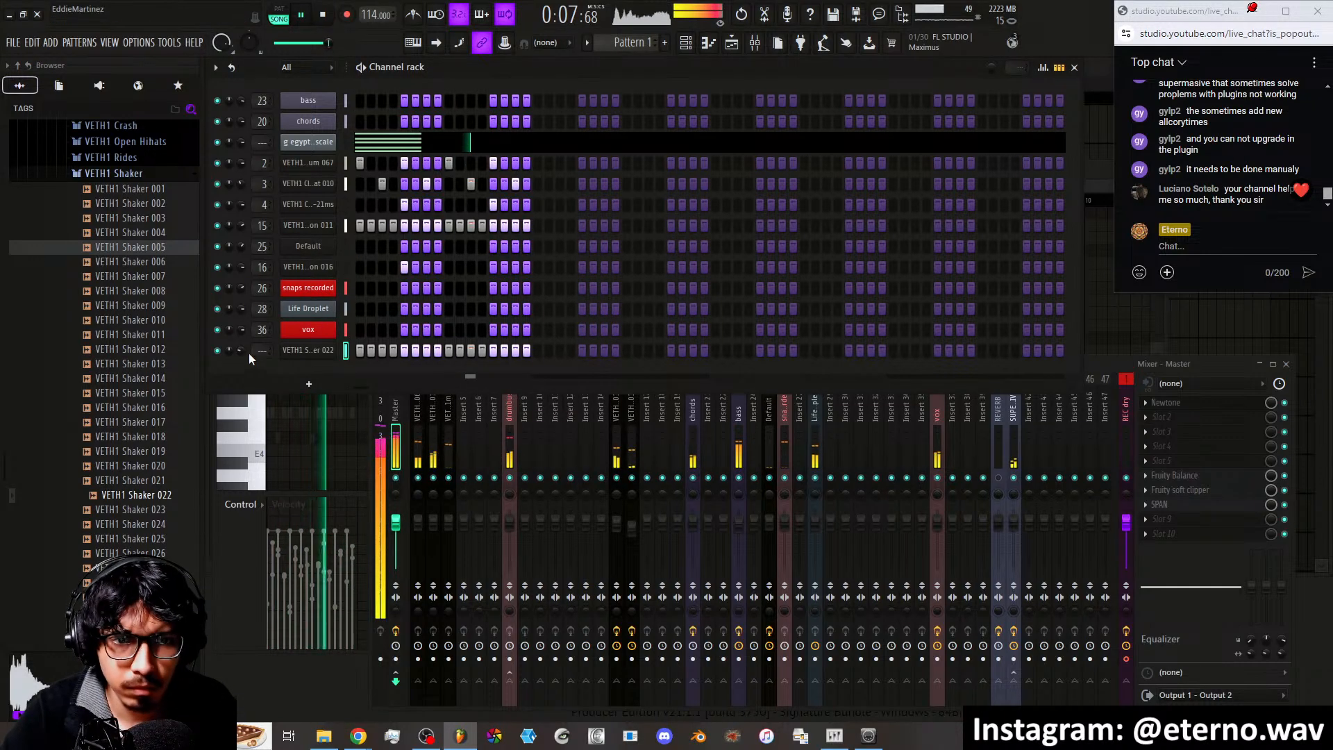
Route the Shaker 022 channel to mixer insert 5 and send that track only to the drumbus instead of the Master
right_click(464, 427)
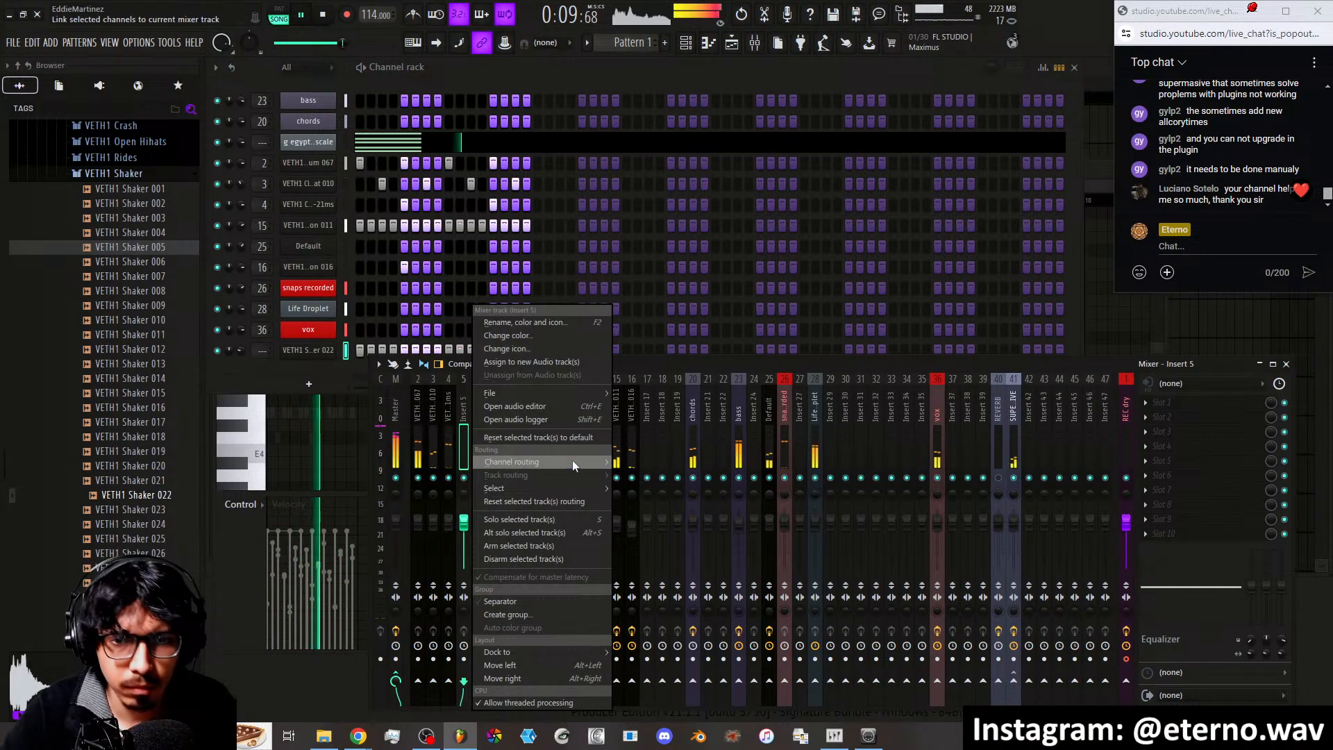
click(613, 464)
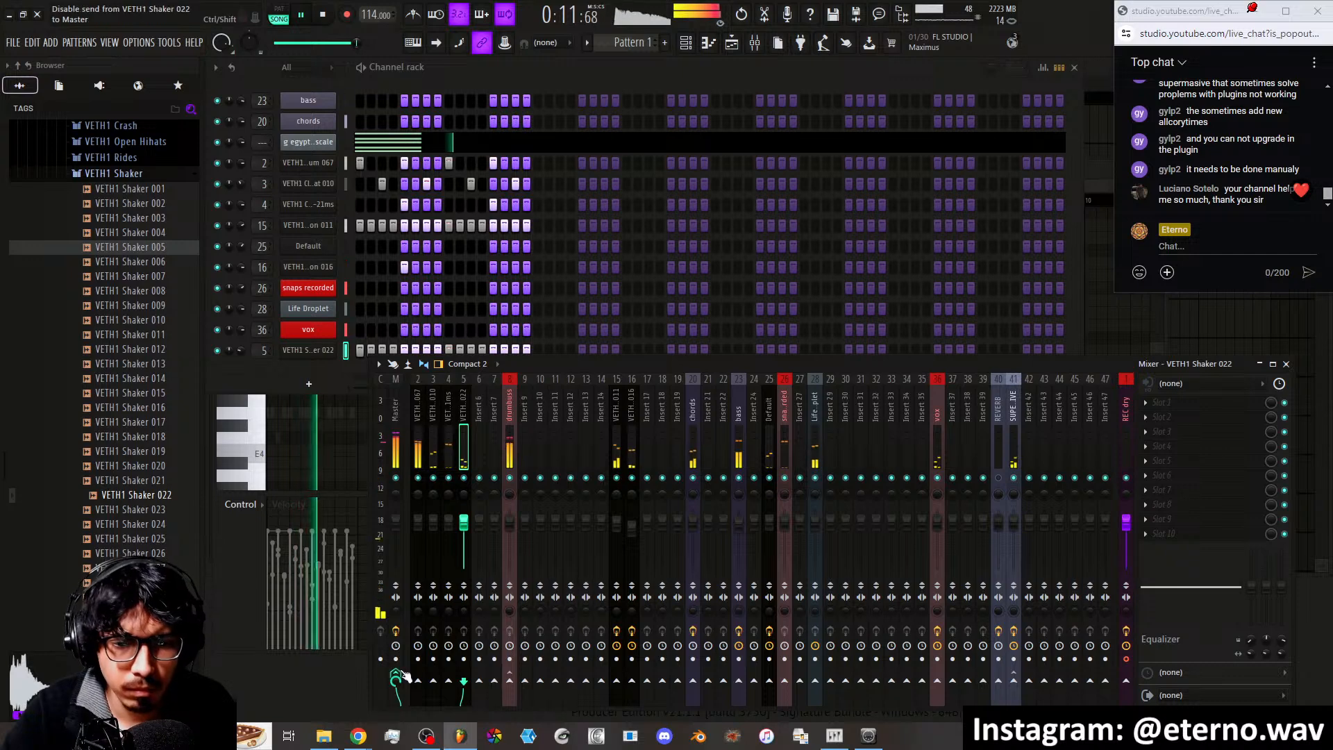
click(510, 680)
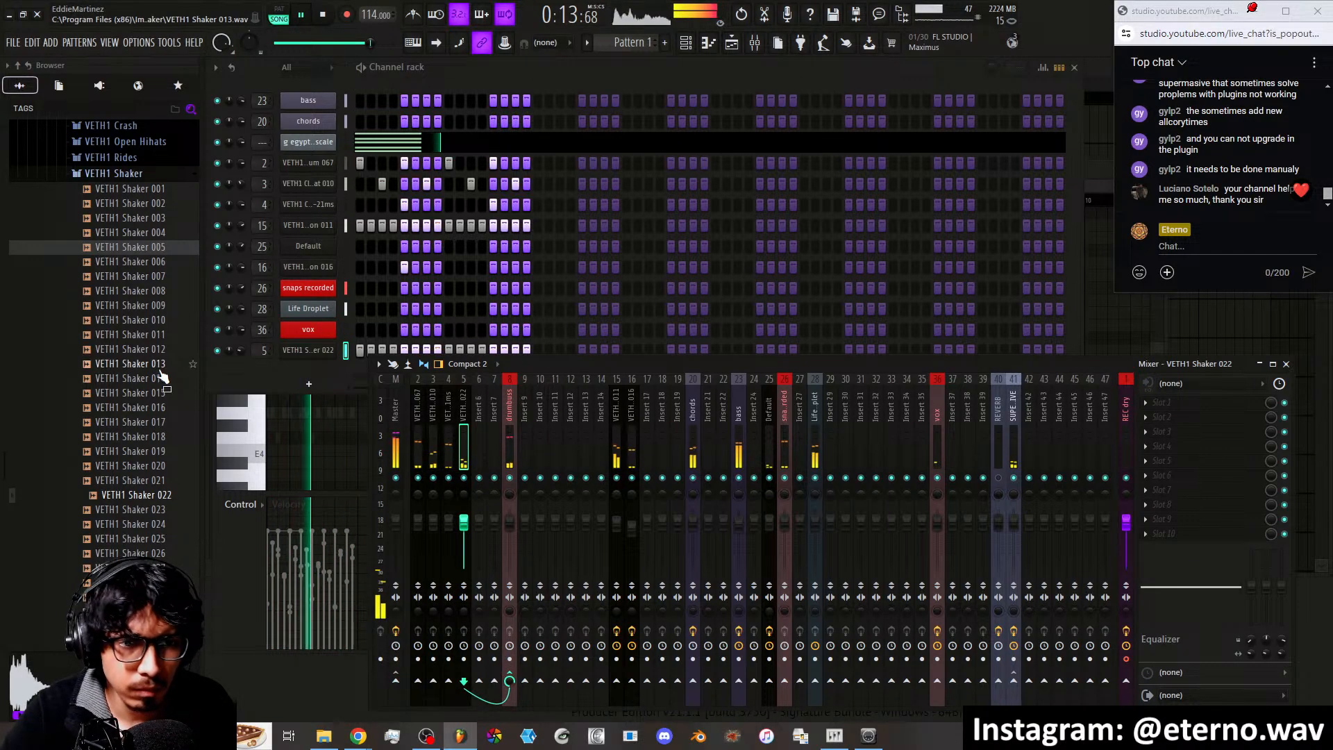
Switch to the VETH1 Open Hihats sample folder and audition its samples up to Open Hihat 019
scroll(119, 354, up, 2)
click(125, 260)
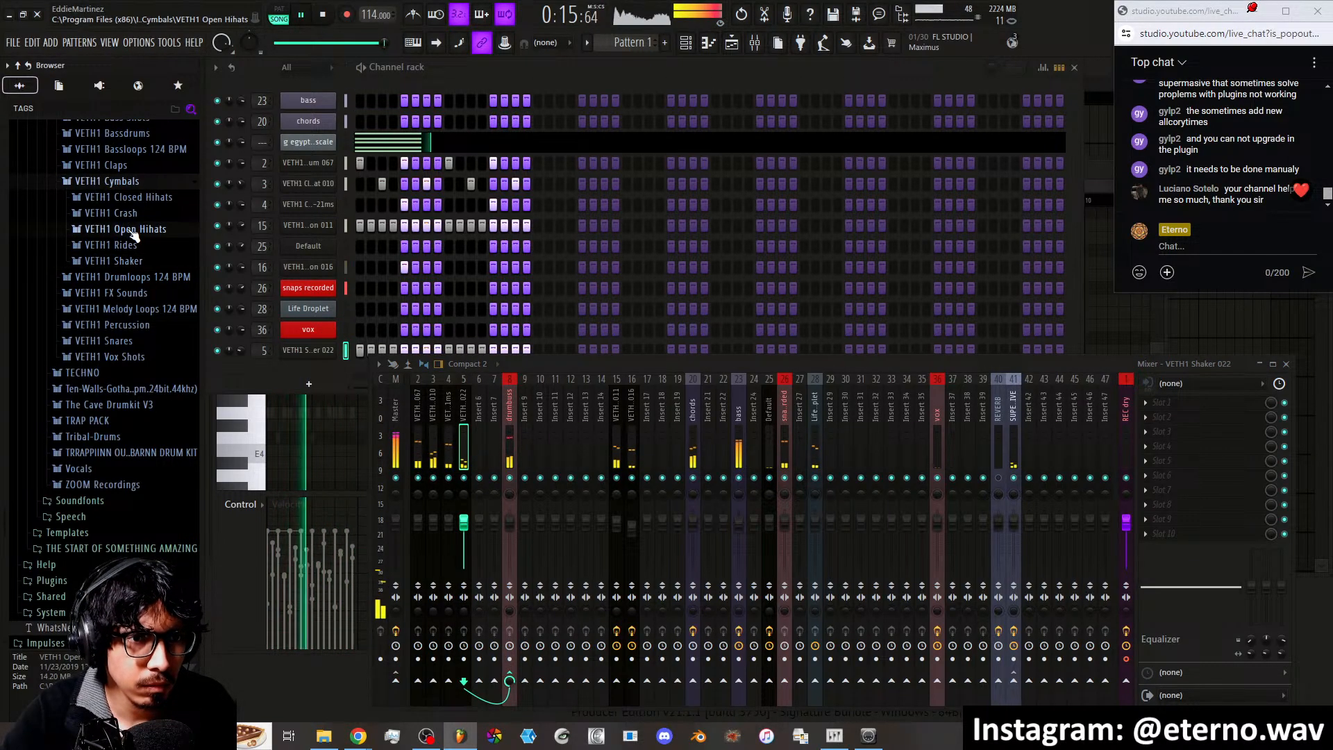
click(131, 229)
click(127, 262)
click(127, 273)
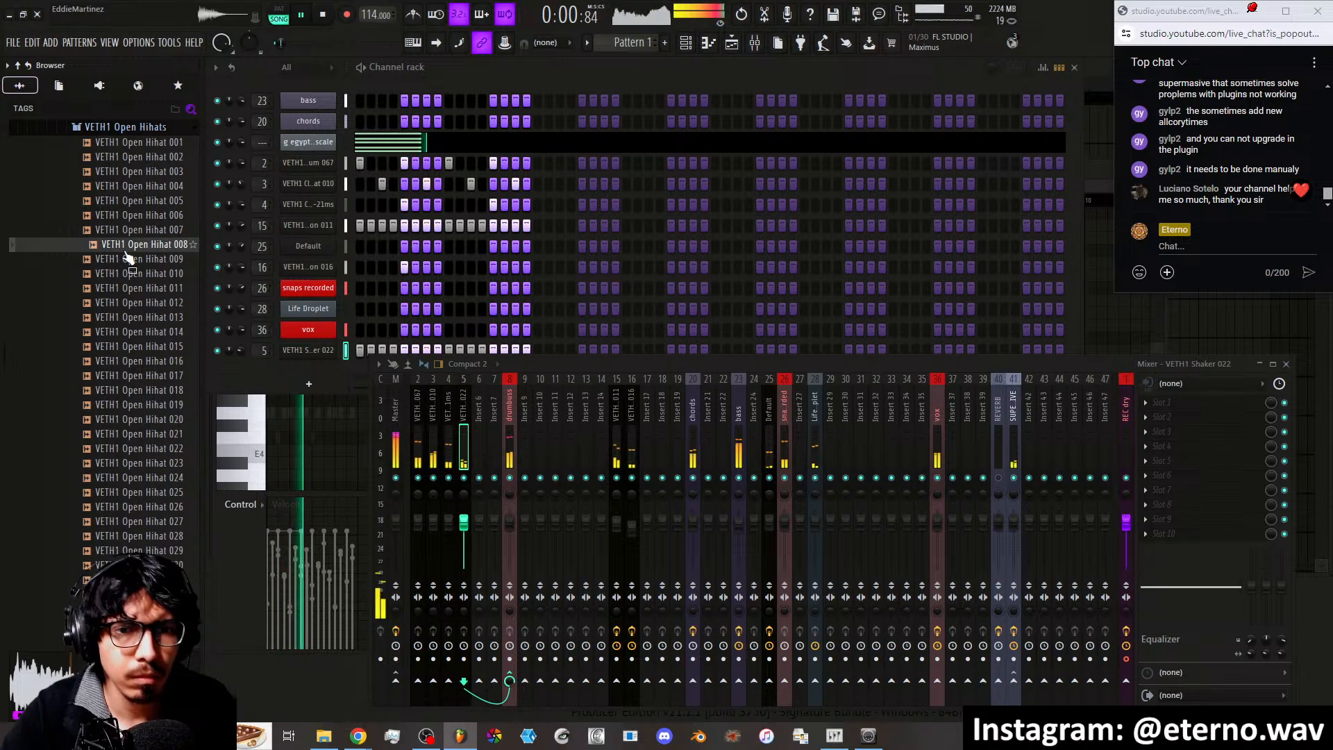
click(131, 289)
click(129, 303)
click(126, 317)
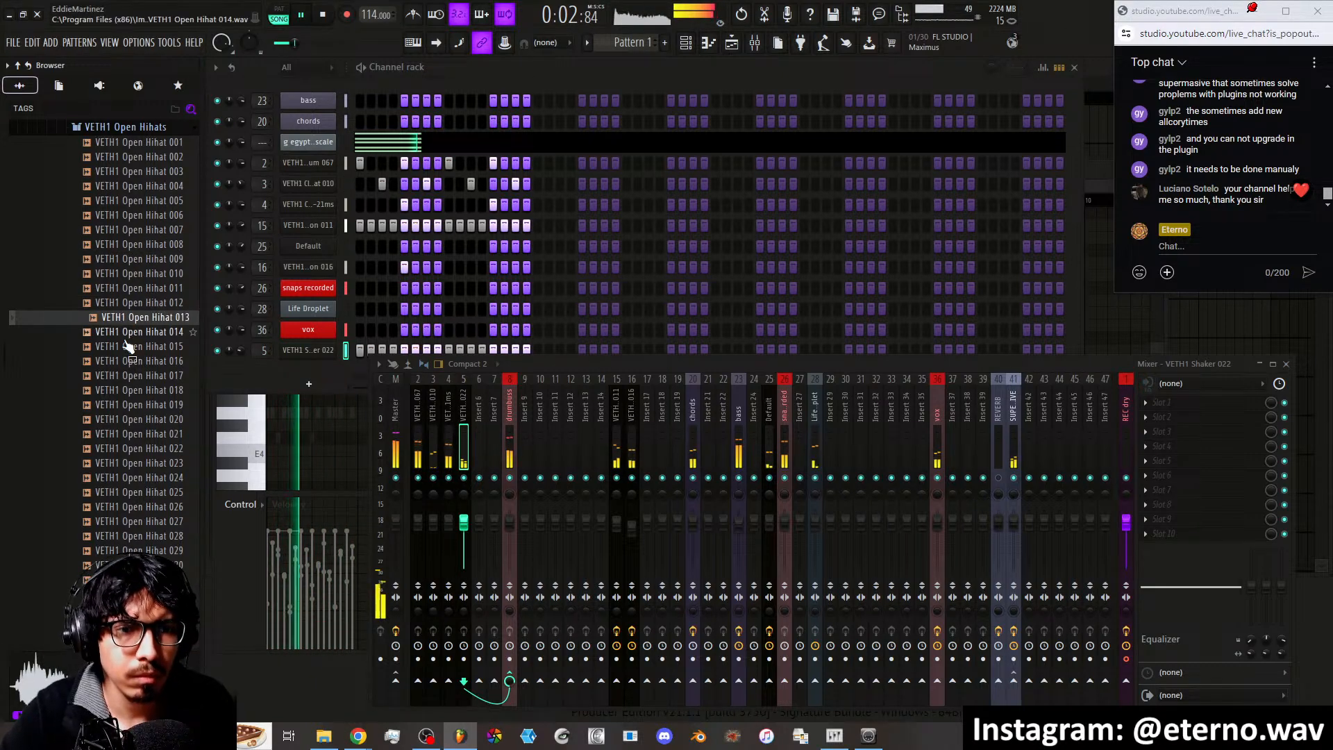
click(126, 333)
click(127, 346)
click(127, 360)
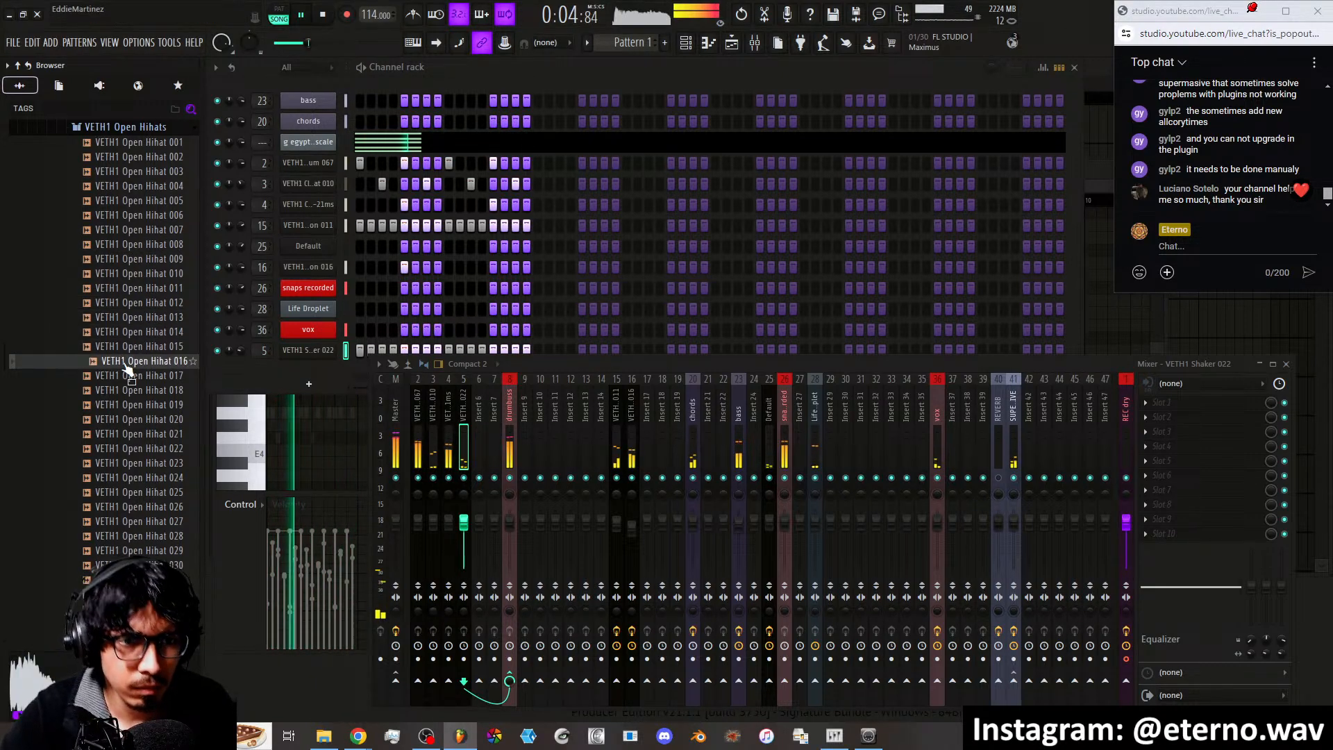
click(127, 375)
click(126, 374)
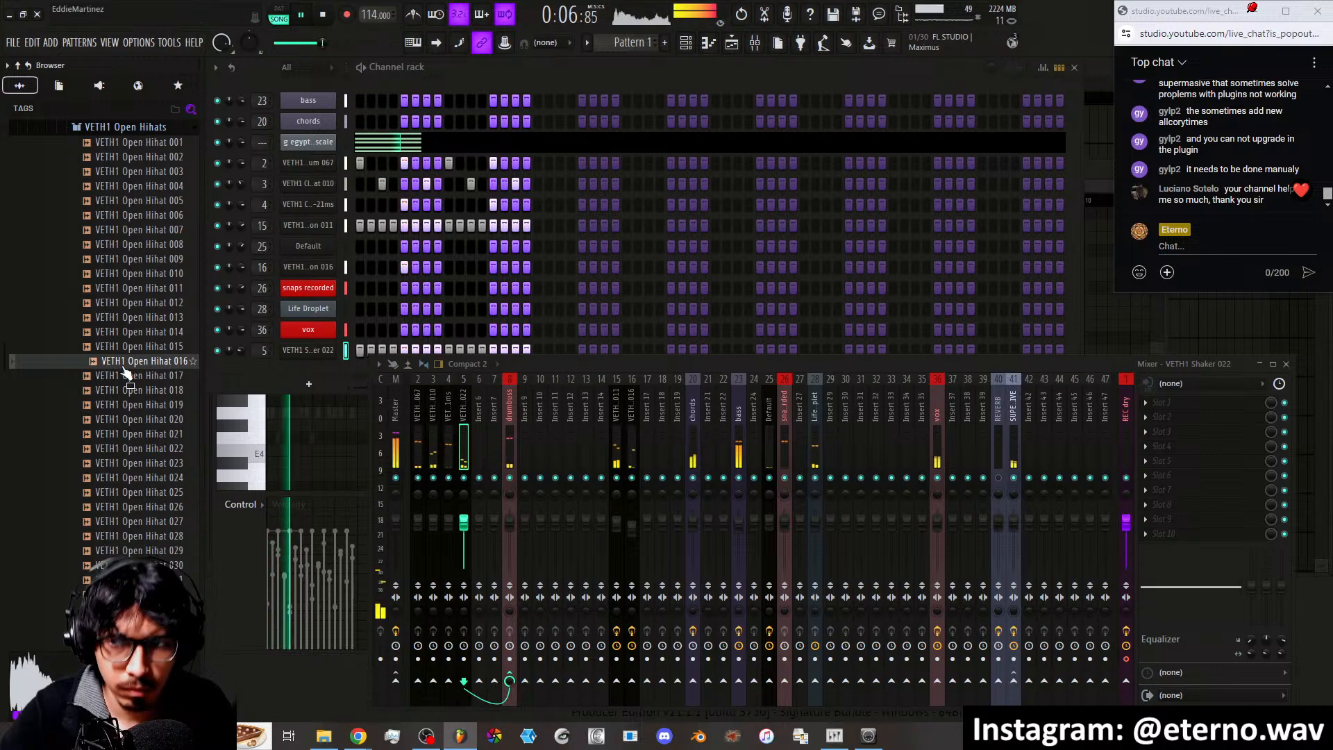
click(122, 405)
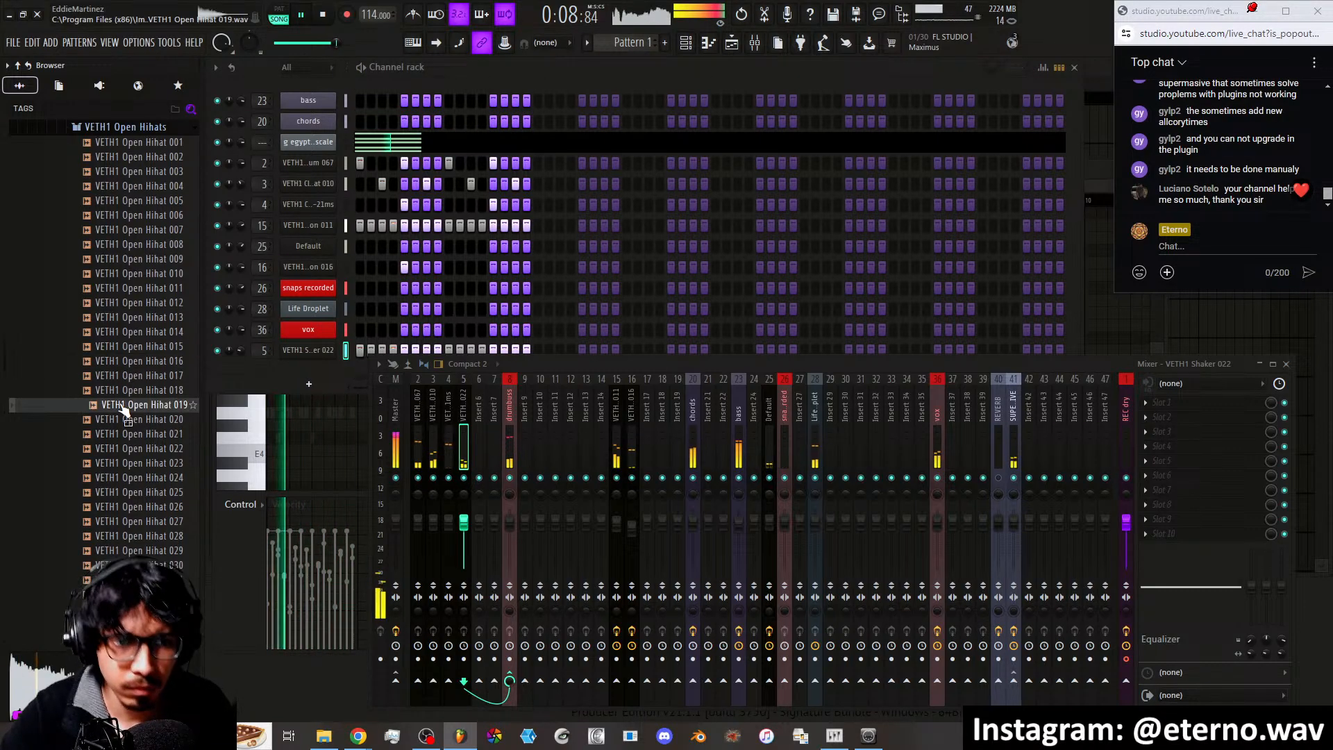
Audition the remaining VETH1 open hihat samples from about 021 through 035
click(119, 433)
click(125, 448)
click(132, 477)
key(Down)
key(Down)
key(Down)
key(Down)
key(Down)
key(Down)
key(Down)
key(Down)
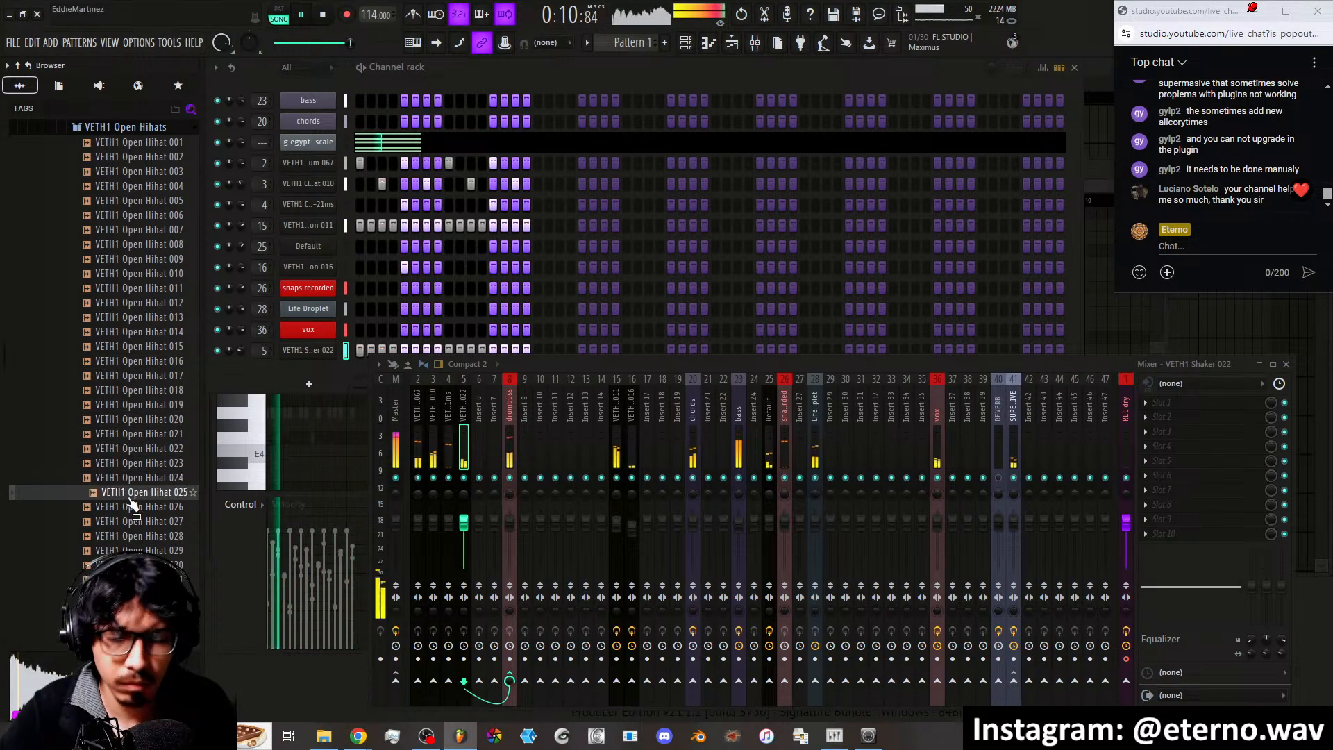
click(134, 464)
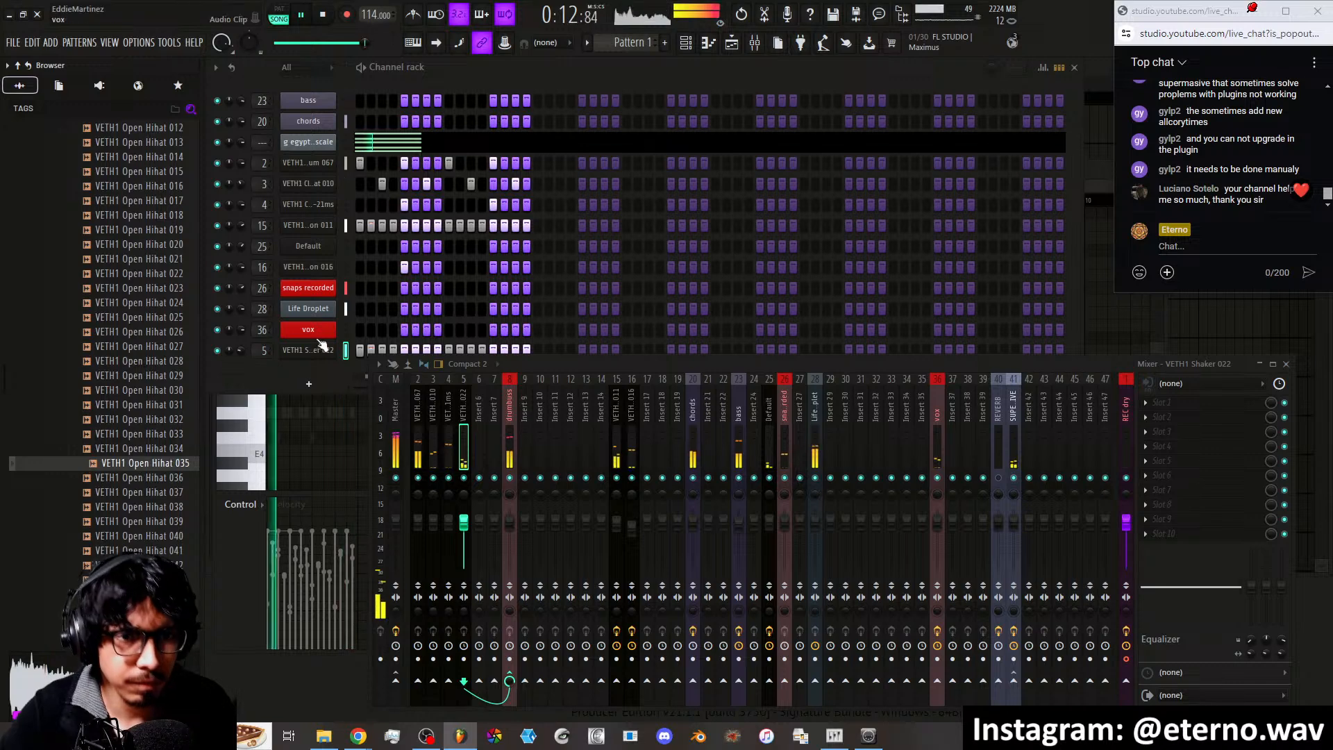
Insert a new FLEX instrument channel next to the Shaker 022 channel
right_click(314, 351)
mouse_move(410, 458)
click(514, 525)
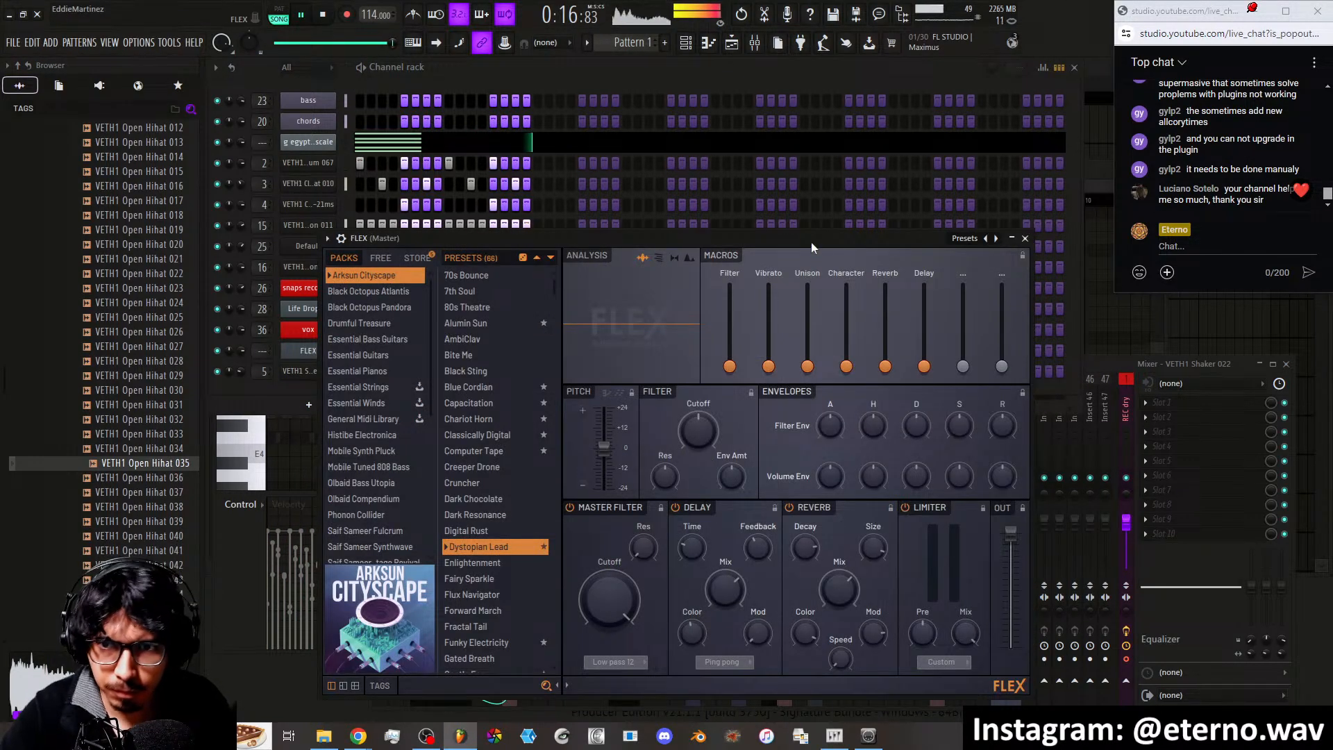
drag(811, 246, 780, 204)
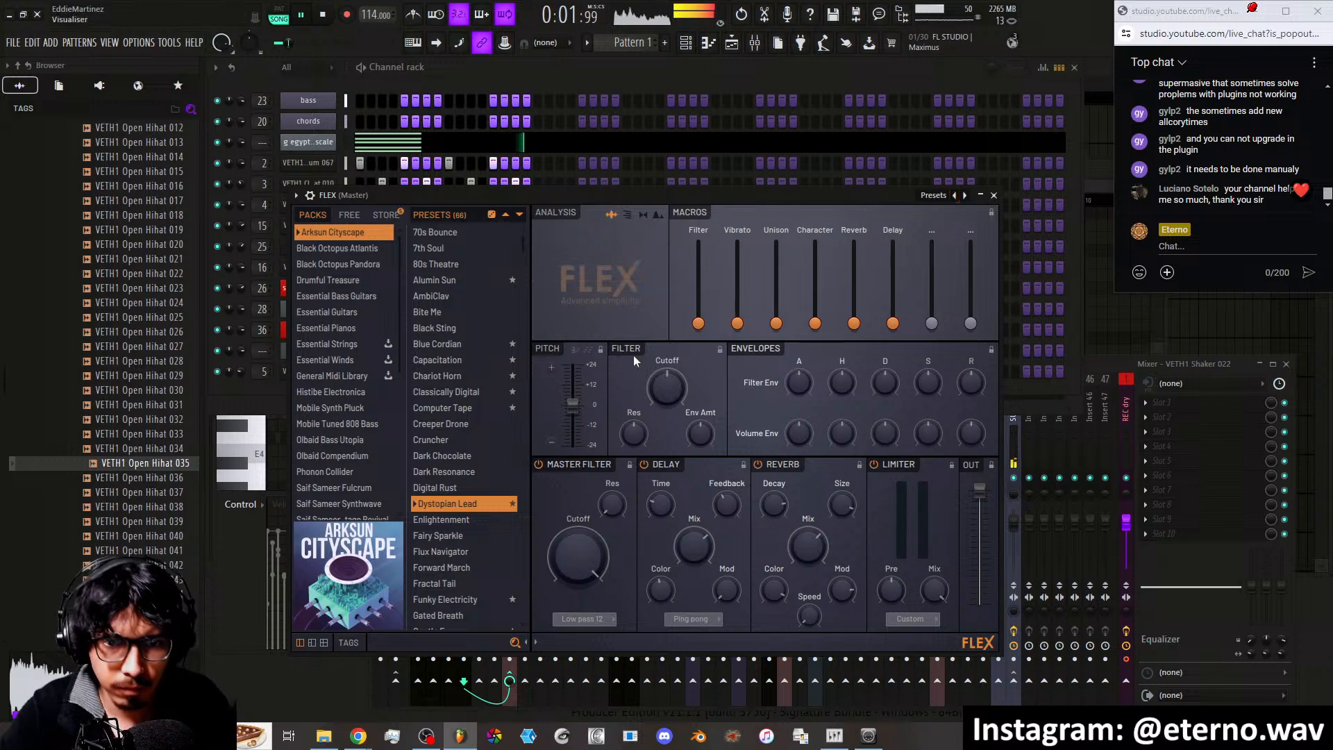
Audition the Arksun Cityscape presets Life Droplet, Muted Statement and Purple Lullaby in the new FLEX channel
scroll(470, 477, down, 5)
click(448, 476)
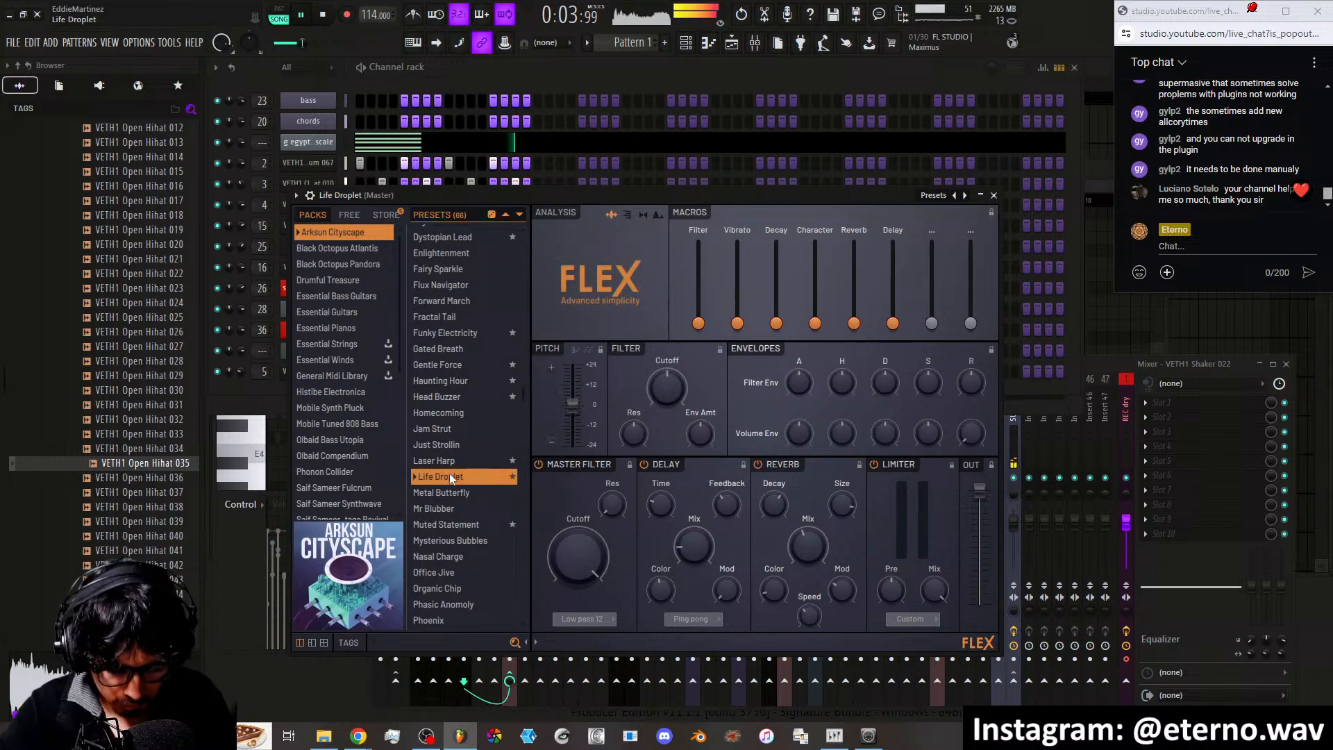
click(449, 524)
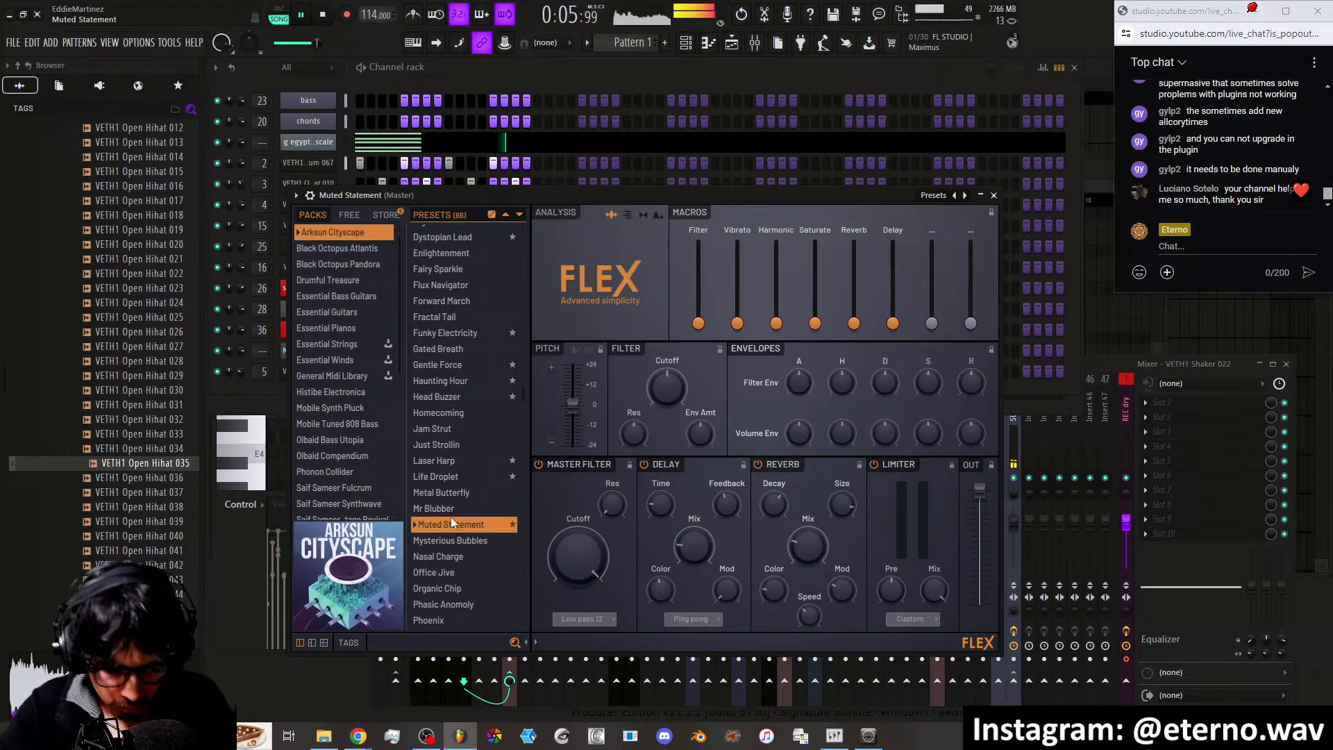
scroll(452, 521, down, 5)
click(448, 513)
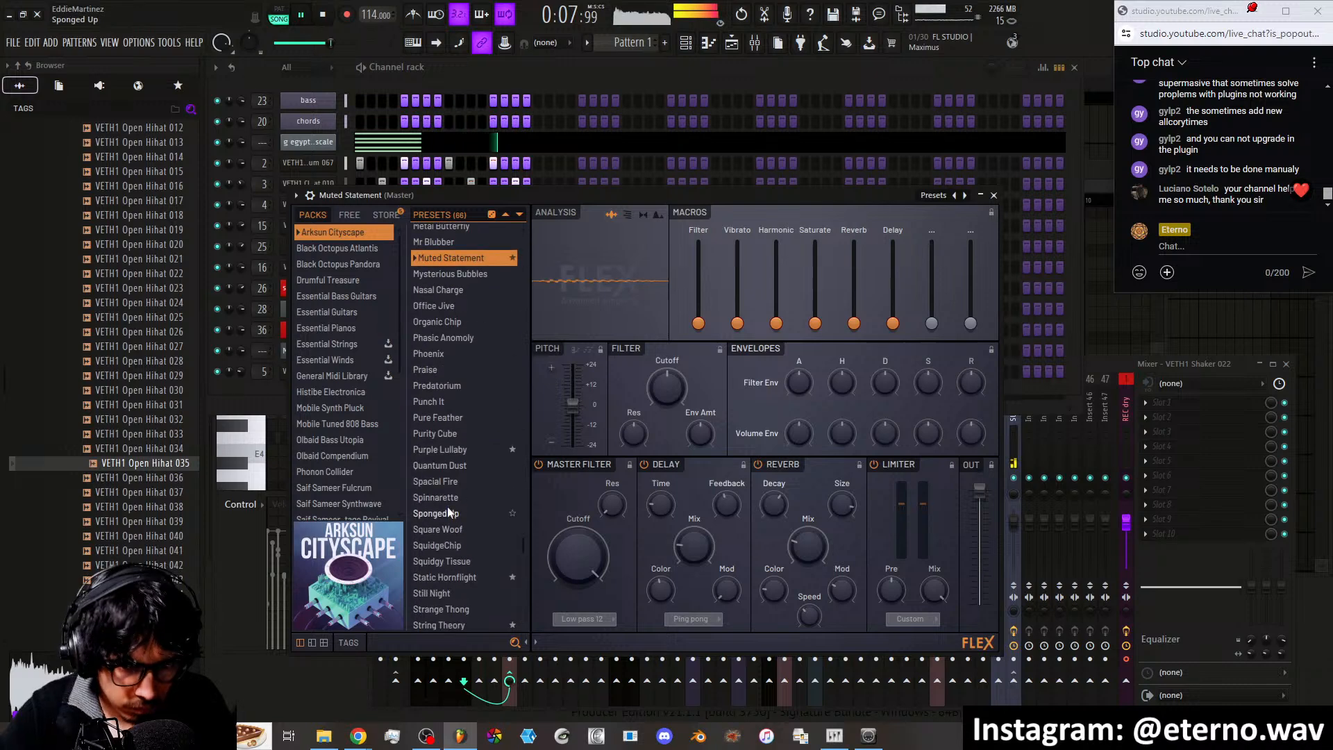
click(453, 450)
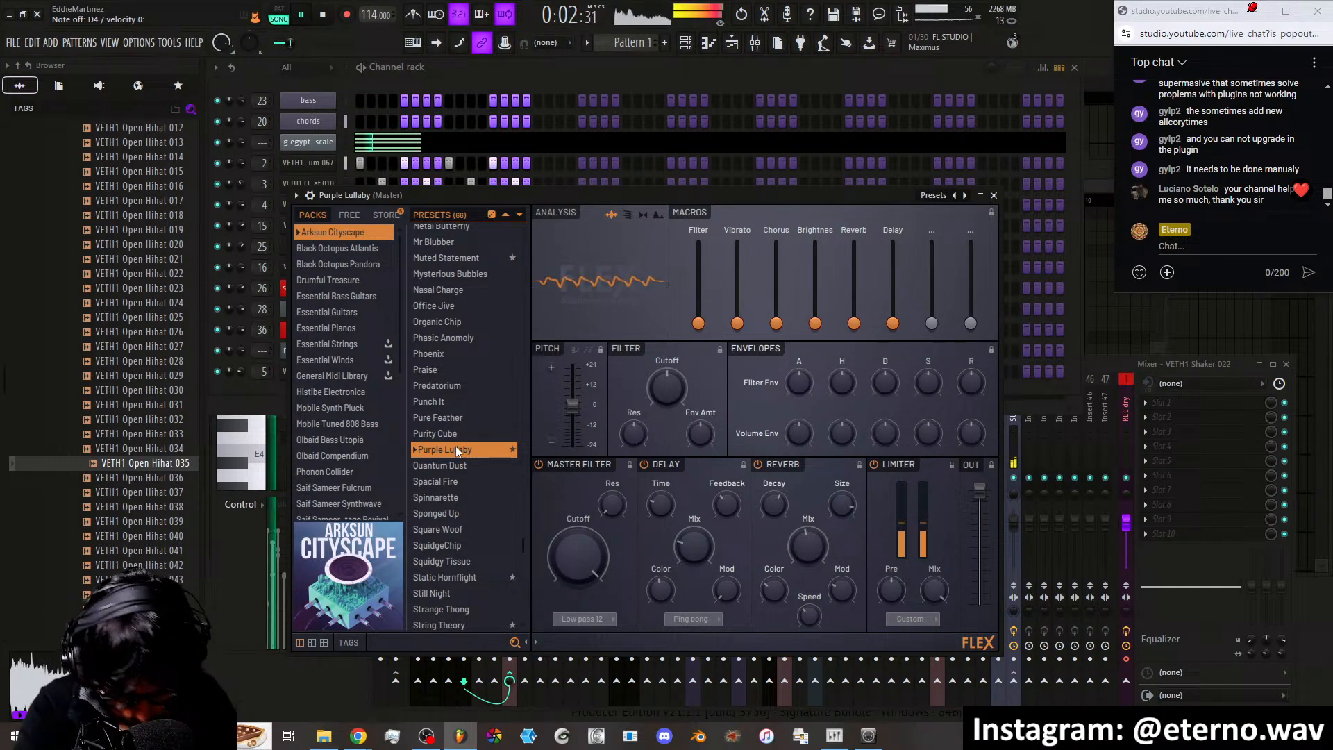
Try the FLEX presets Static Hornflight, Still Night, Strange Thong and String Theory
click(465, 579)
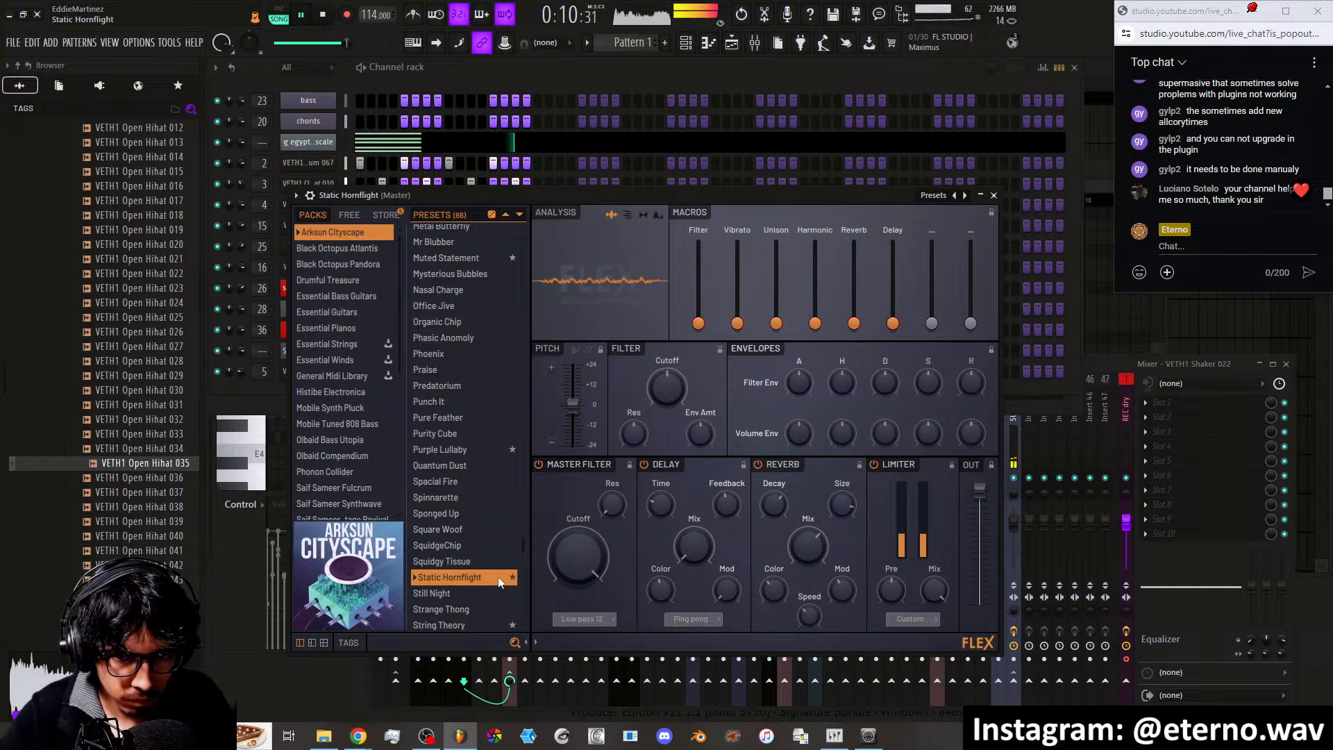
click(468, 595)
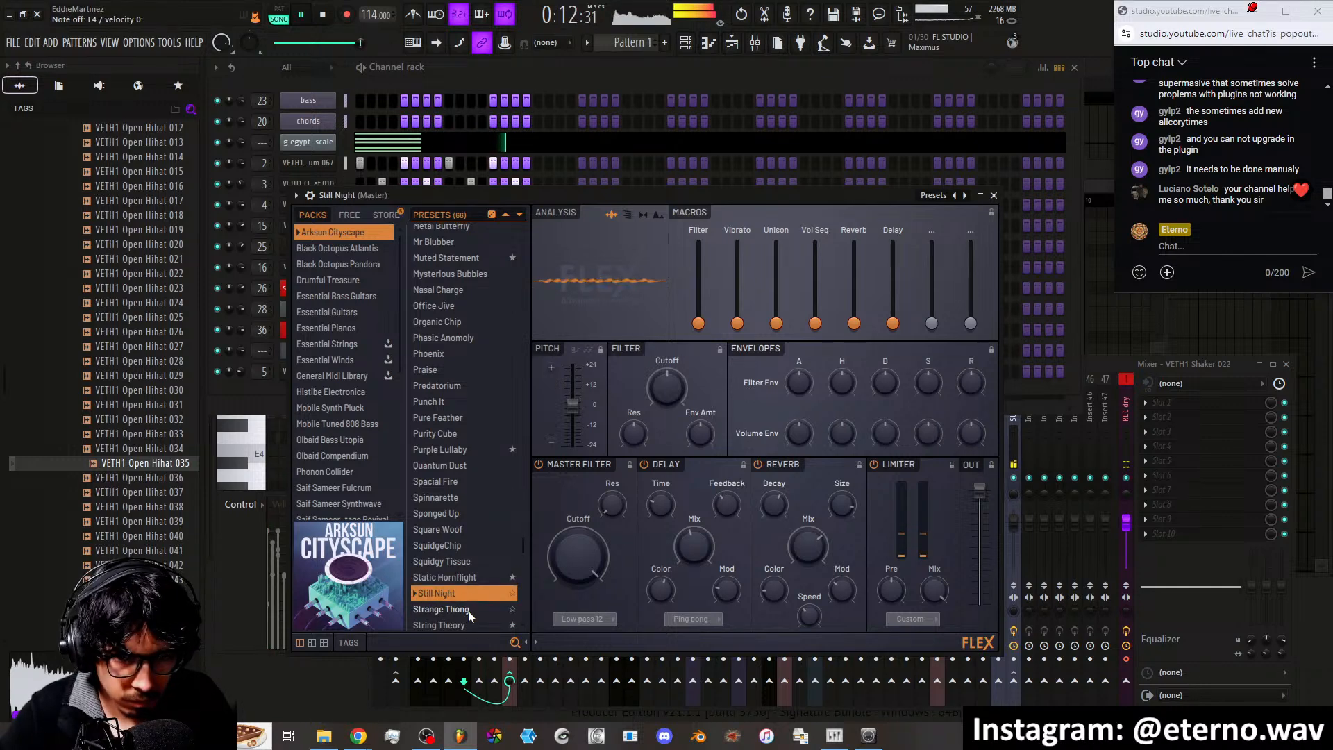
click(468, 610)
scroll(469, 602, down, 2)
click(468, 561)
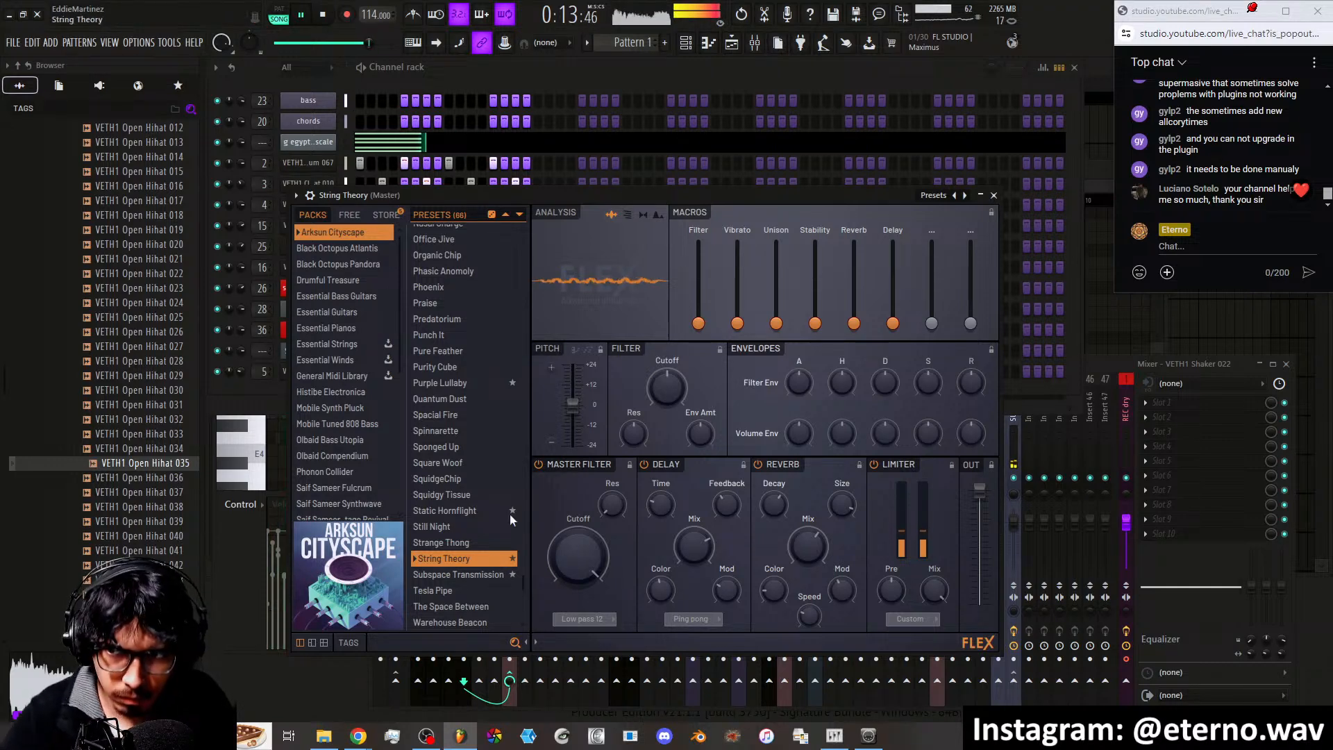
Raise the Vibrato, Unison, Stability and Reverb macros of the String Theory preset
click(1101, 357)
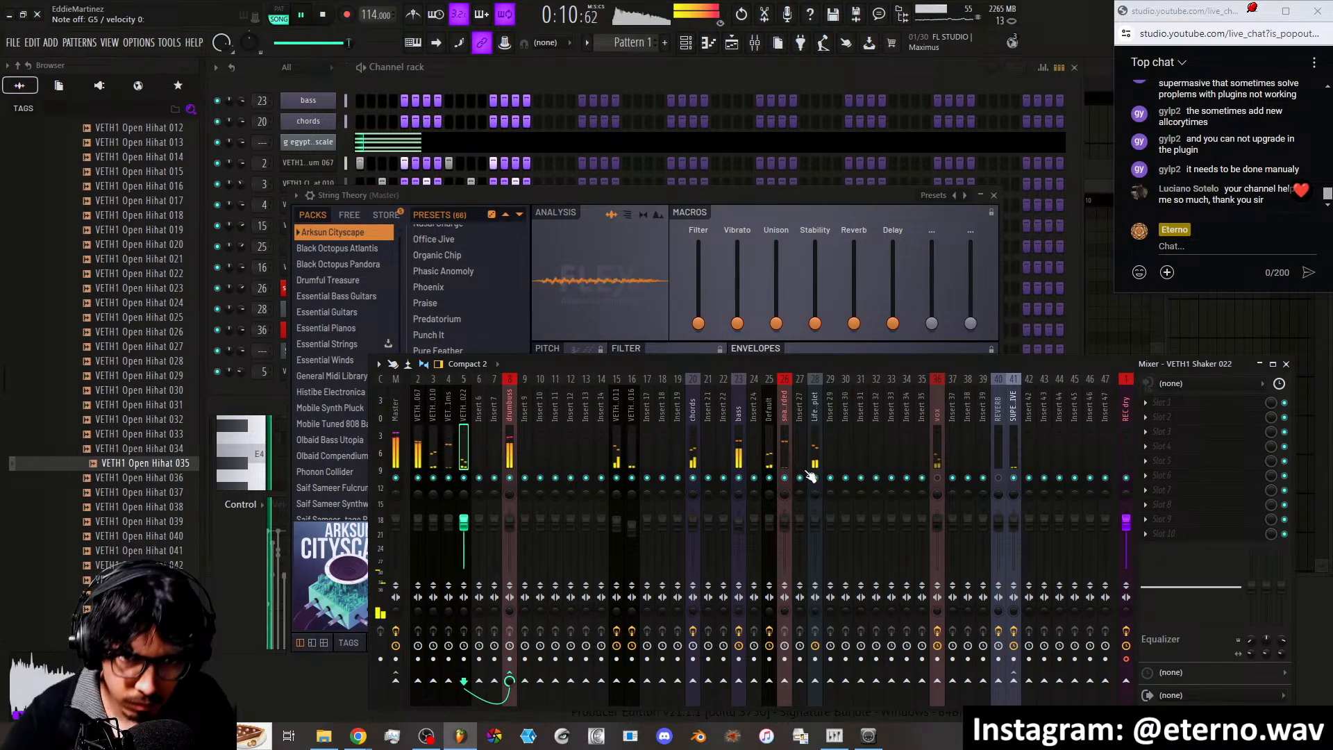
click(736, 199)
drag(737, 323, 737, 270)
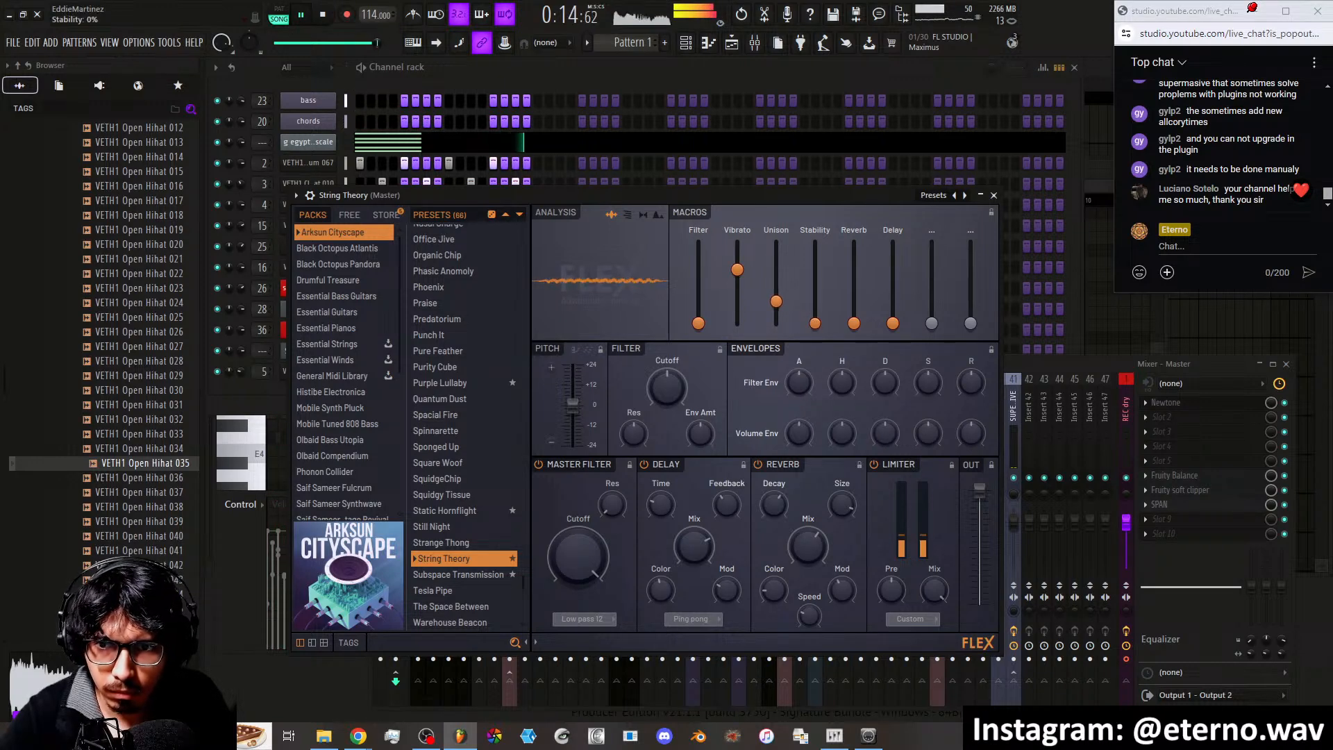
drag(815, 323, 815, 253)
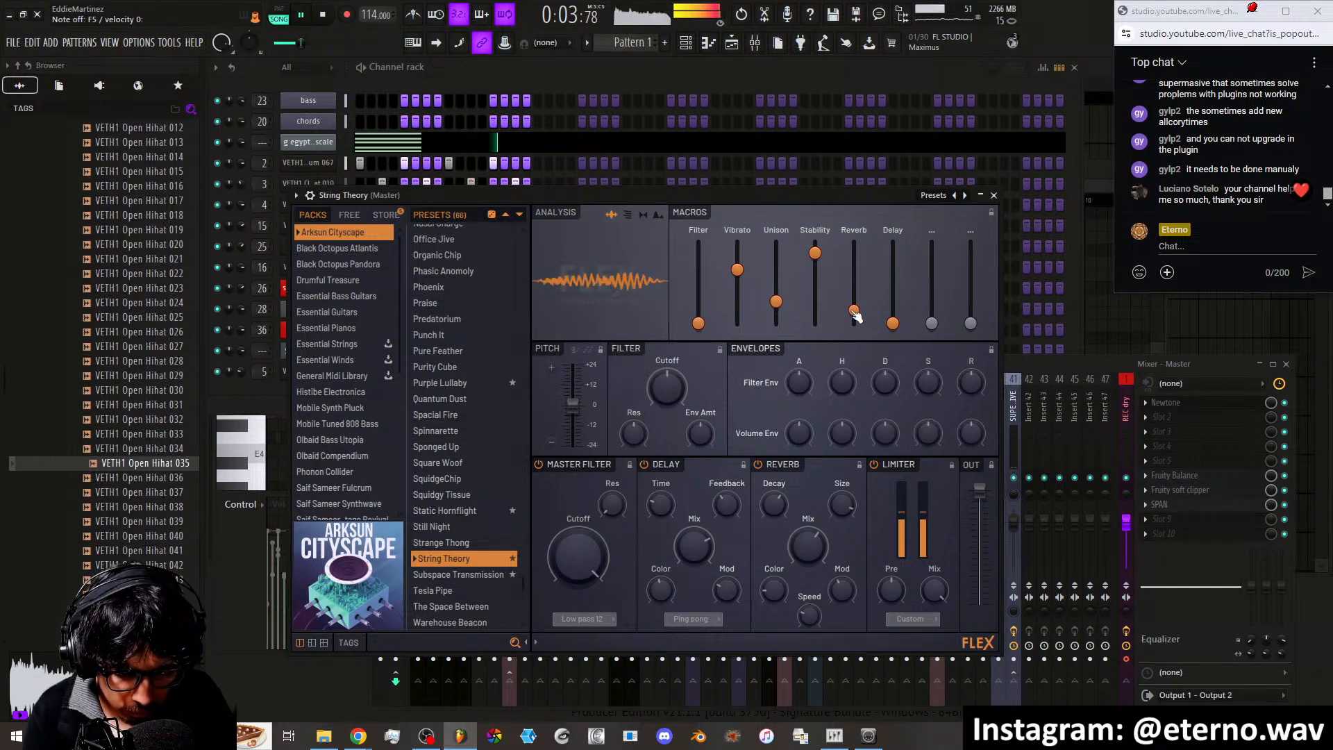
Audition the FLEX presets from Subspace Transmission through White Pluck and test White Pluck's Character macro
click(472, 574)
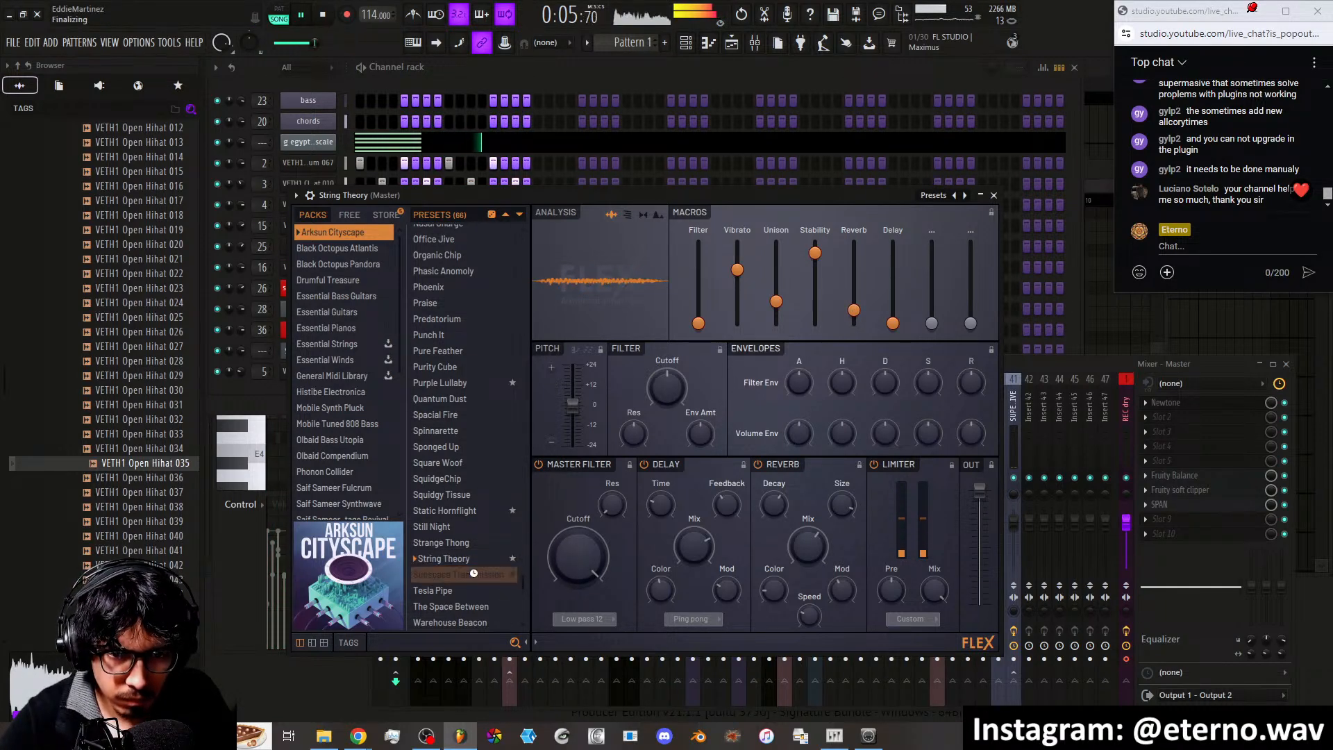
click(462, 590)
click(467, 607)
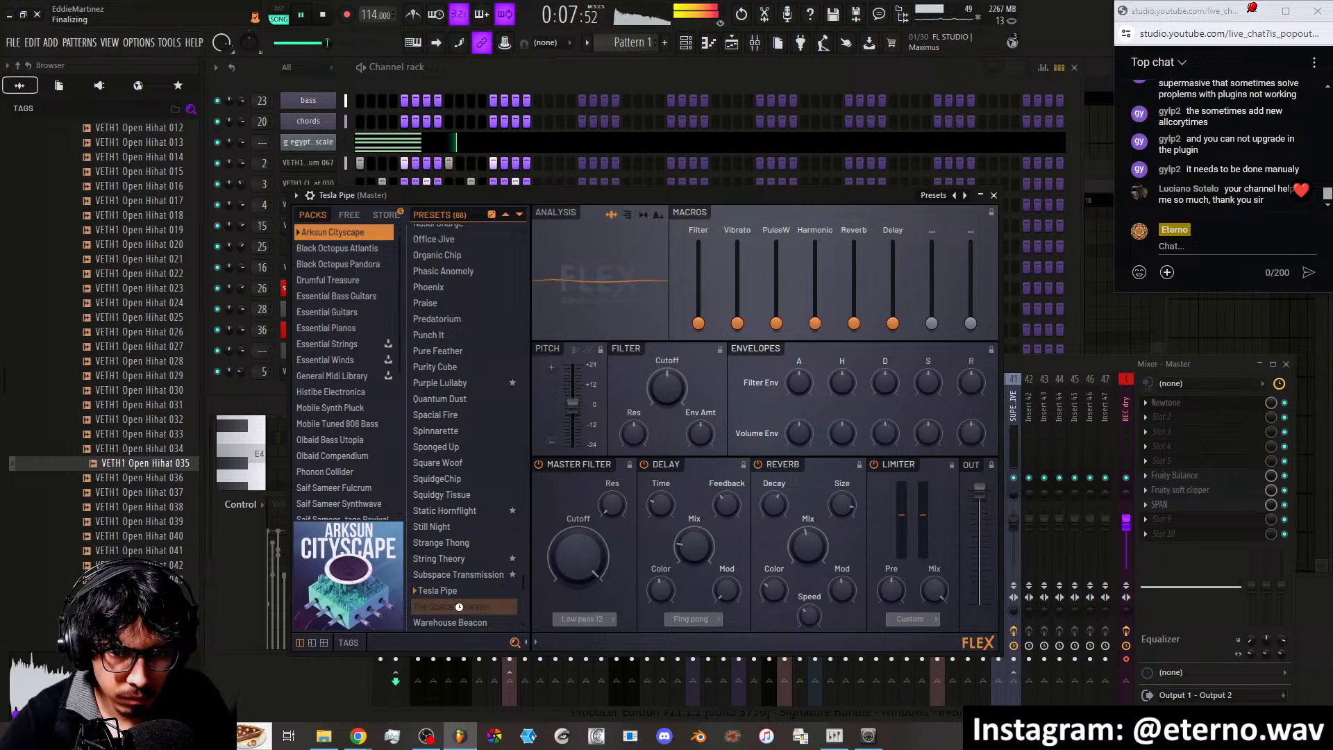
click(469, 618)
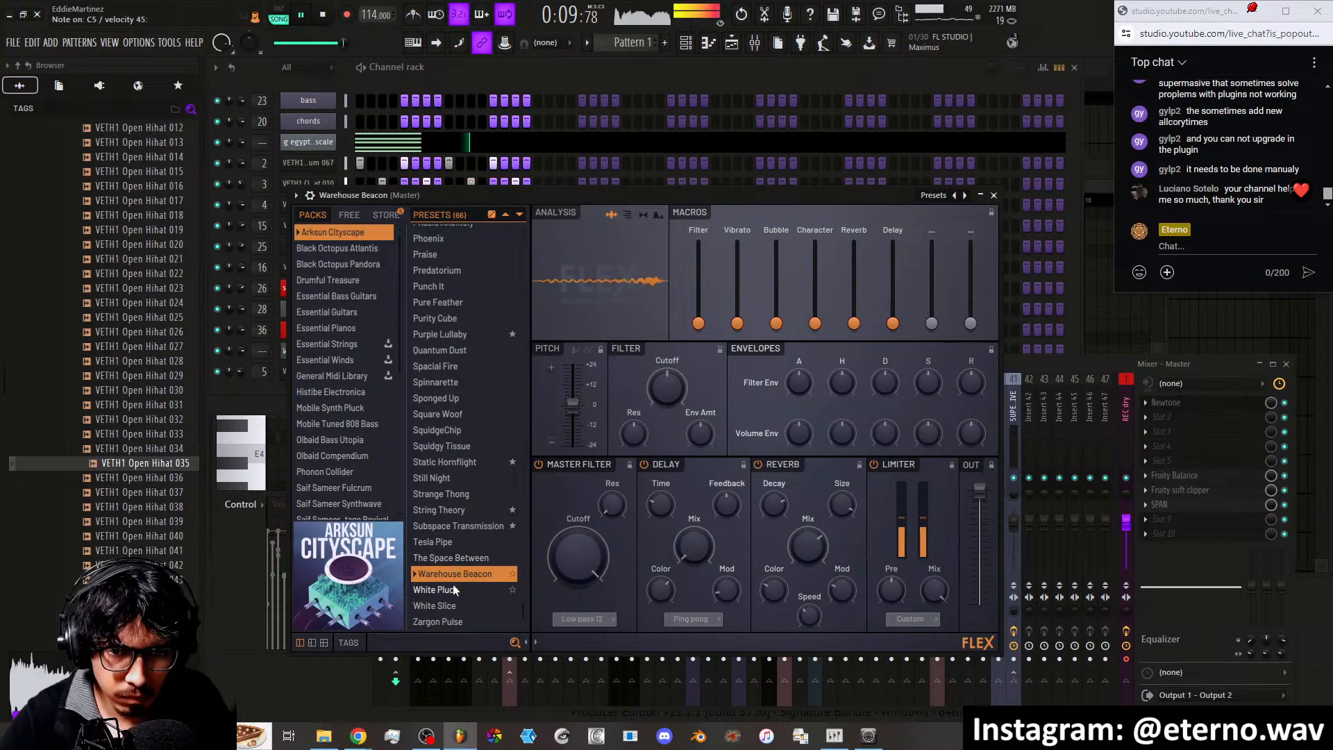
click(454, 592)
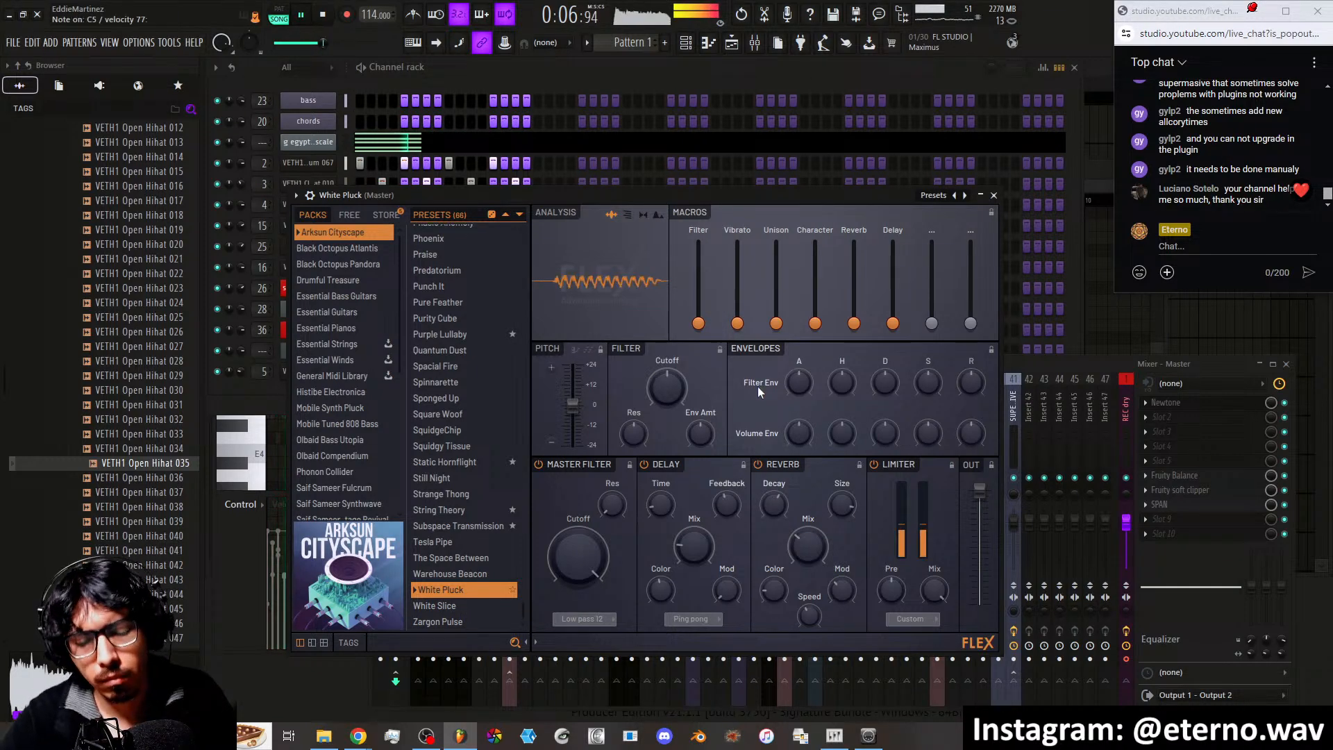
mouse_move(815, 323)
mouse_down()
mouse_move(815, 260)
mouse_move(821, 329)
mouse_up()
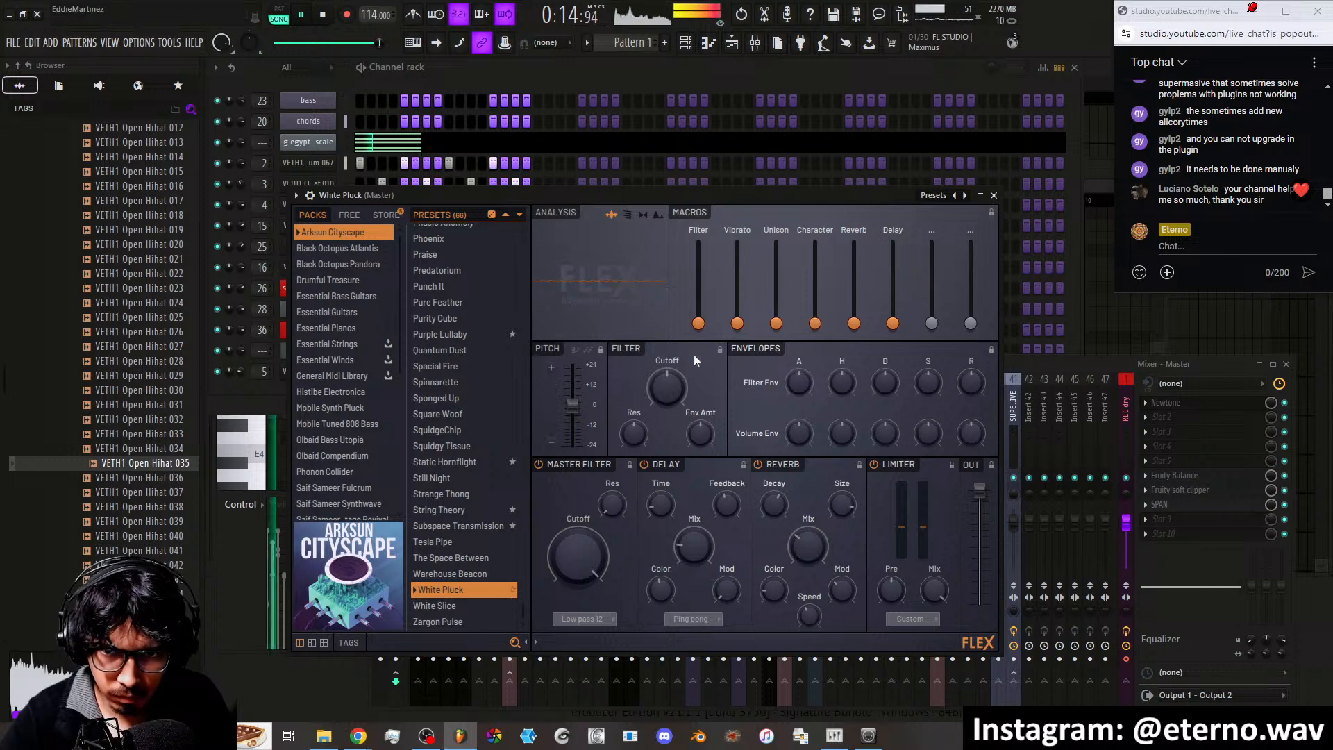
Try the FLEX presets White Slice, Zargon Pulse, Punch It and Phoenix
click(449, 611)
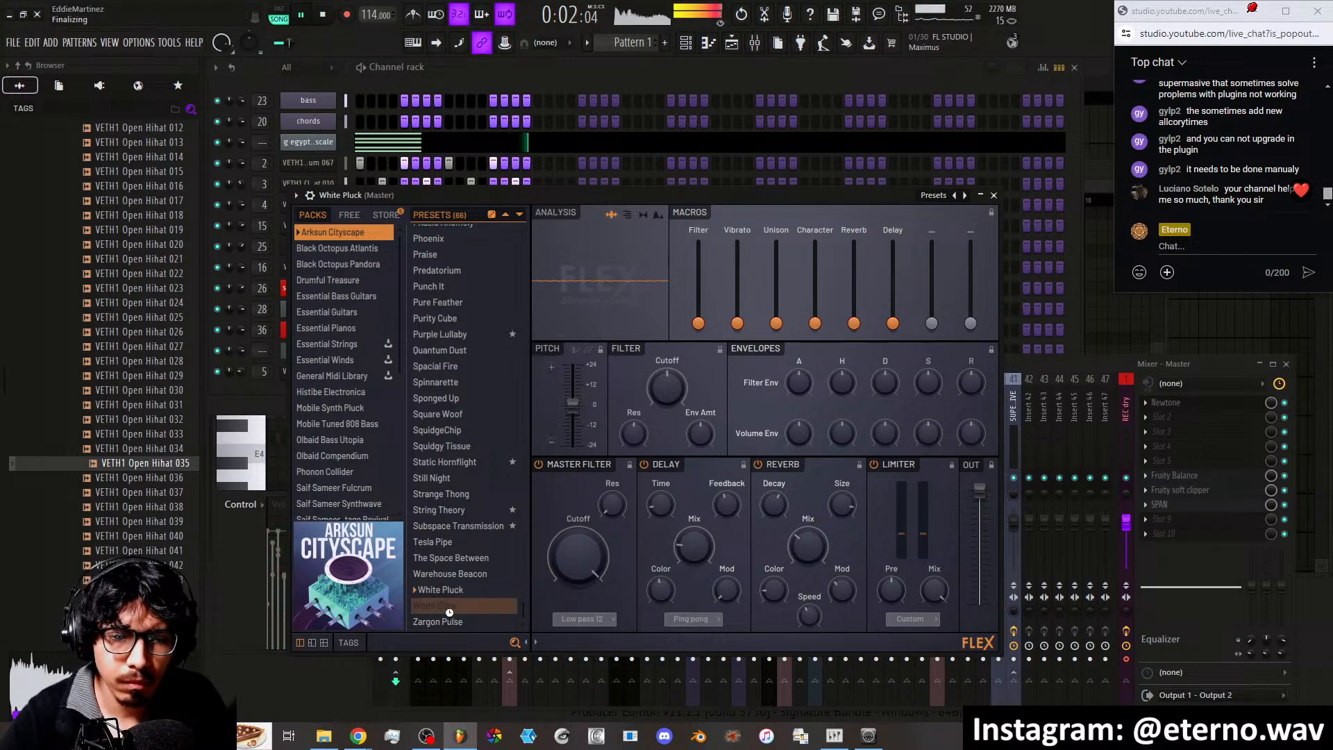
click(454, 617)
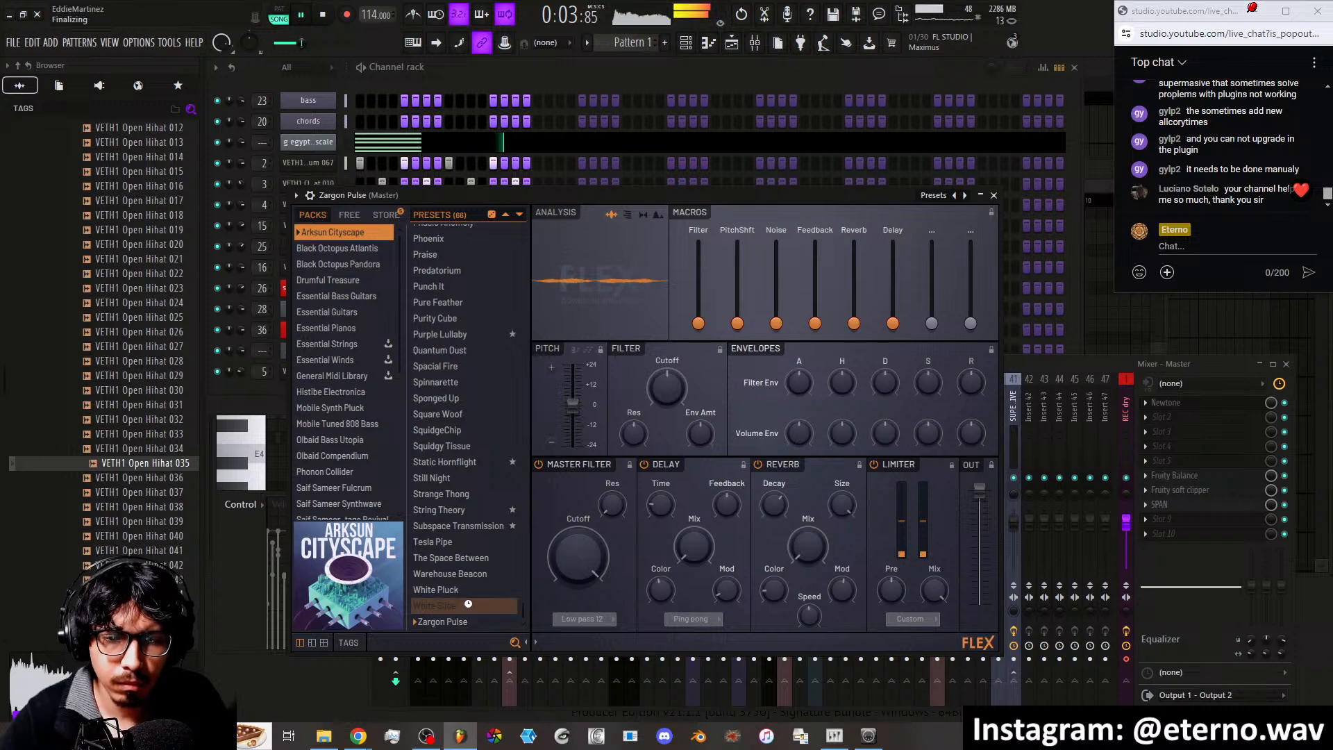
click(467, 285)
scroll(461, 347, up, 3)
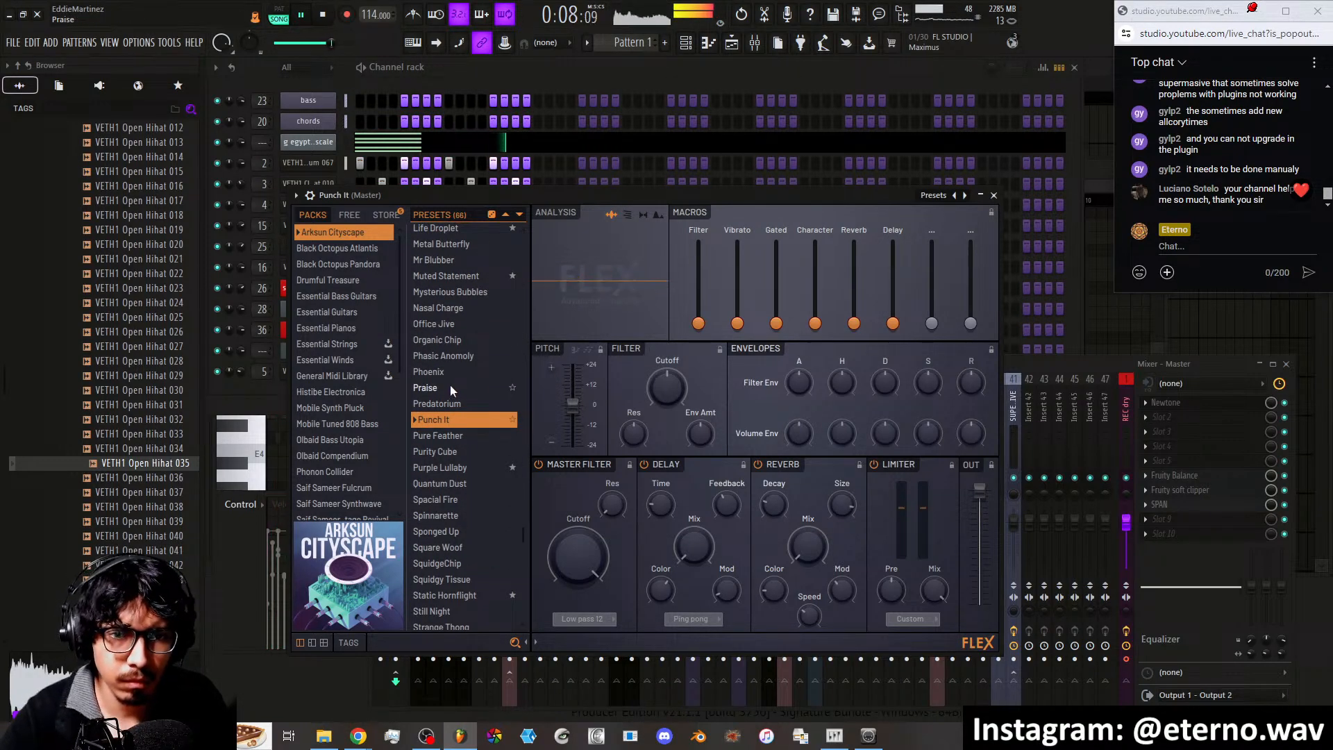
click(446, 371)
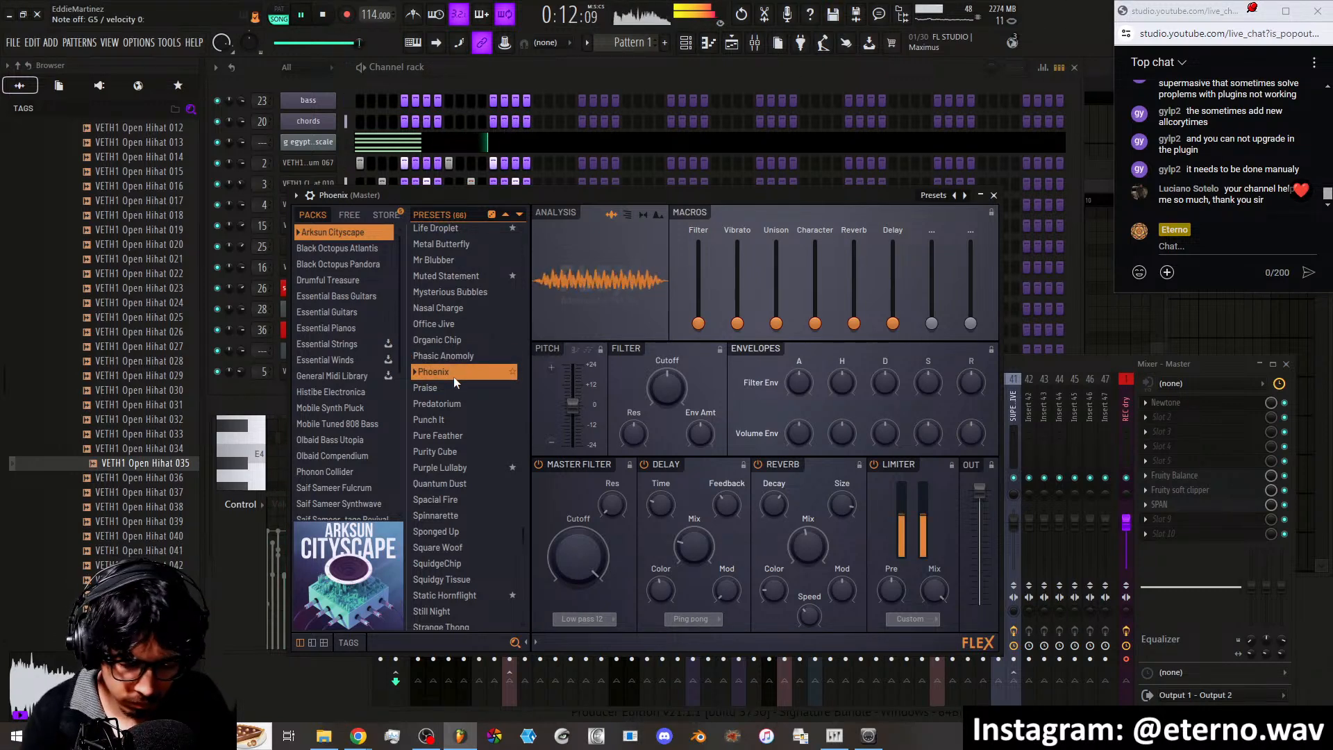
Audition the FLEX presets Organic Chip, Office Jive, Nasal Charge, Mysterious Bubbles and Muted Statement
click(467, 340)
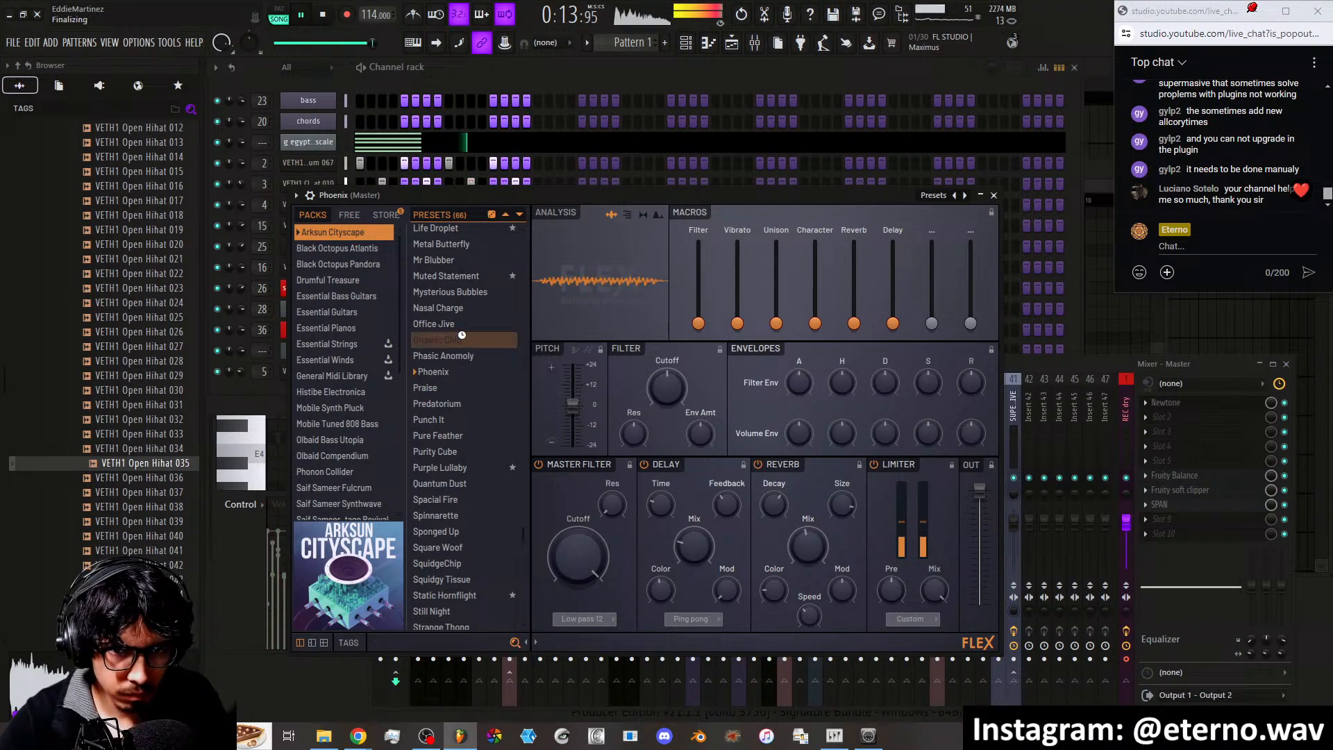
click(466, 331)
click(465, 311)
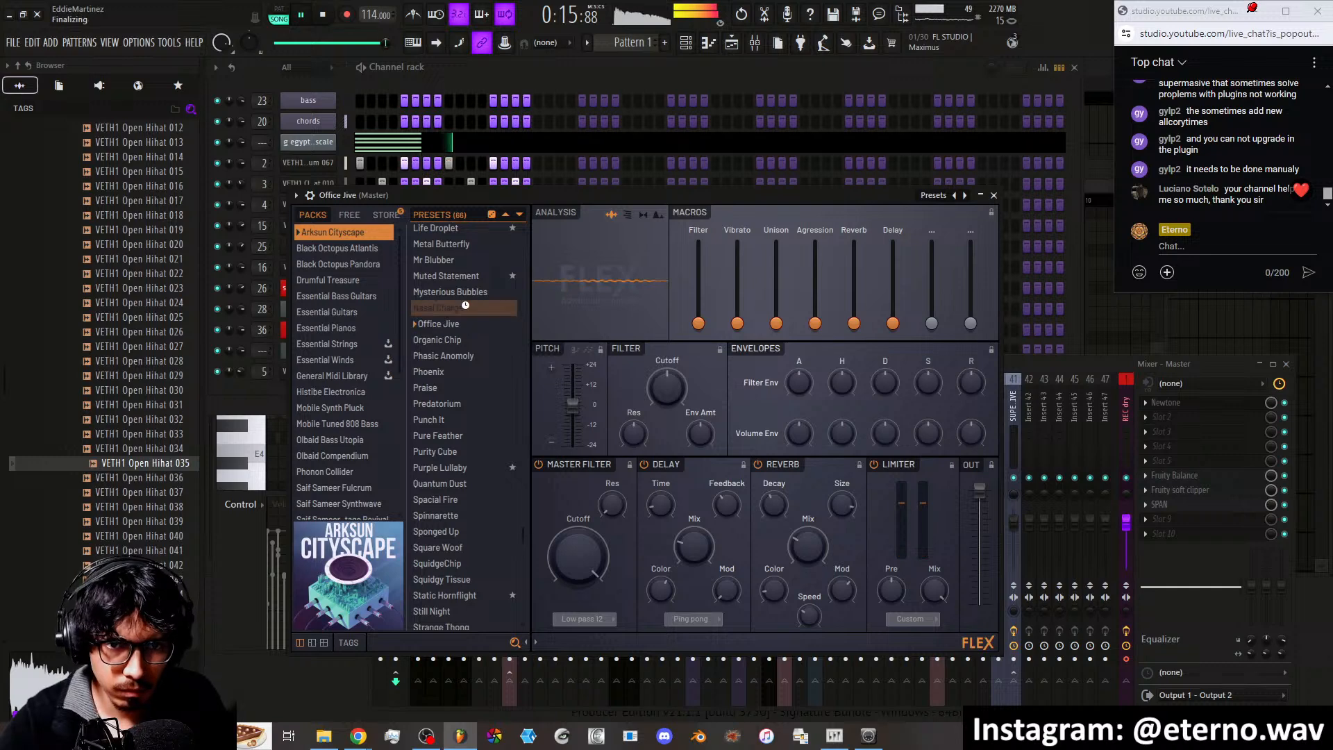
click(464, 294)
click(464, 275)
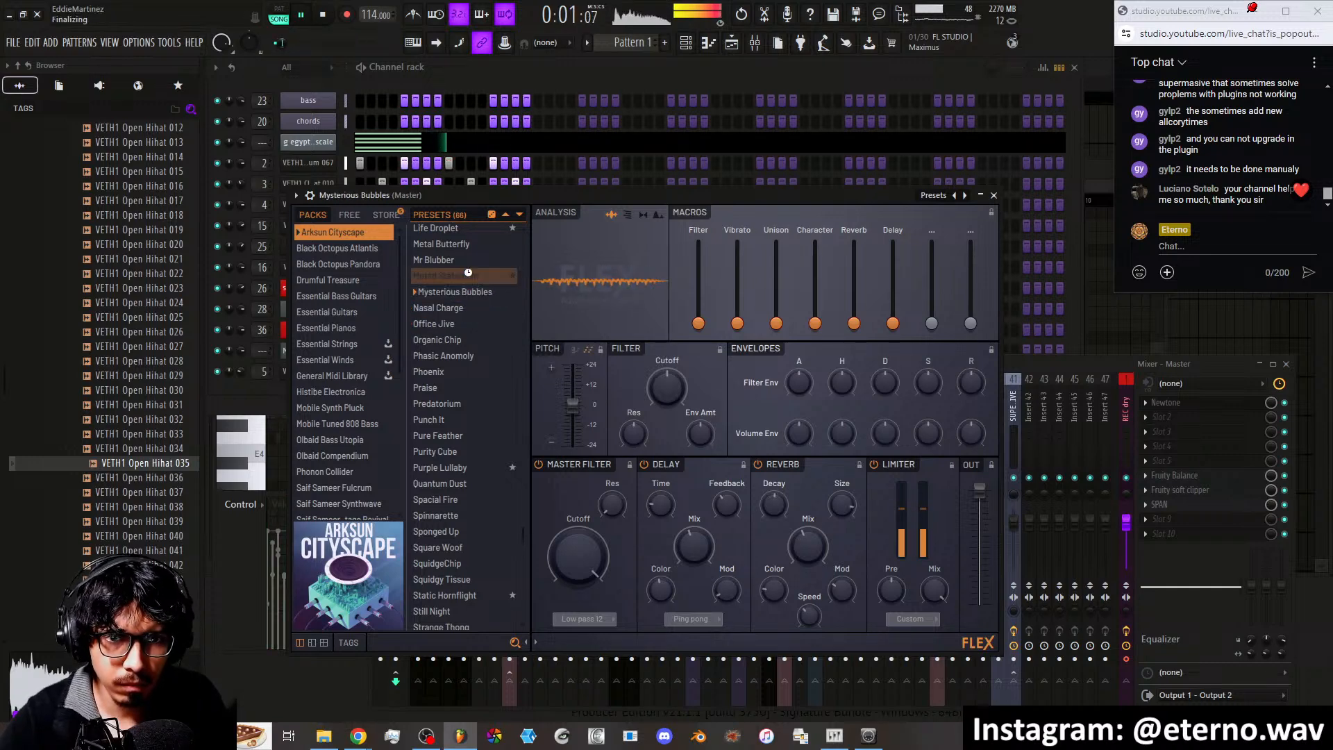
Compare the FLEX presets Metal Butterfly and Life Droplet, and load Laser Harp
click(464, 244)
scroll(462, 328, up, 3)
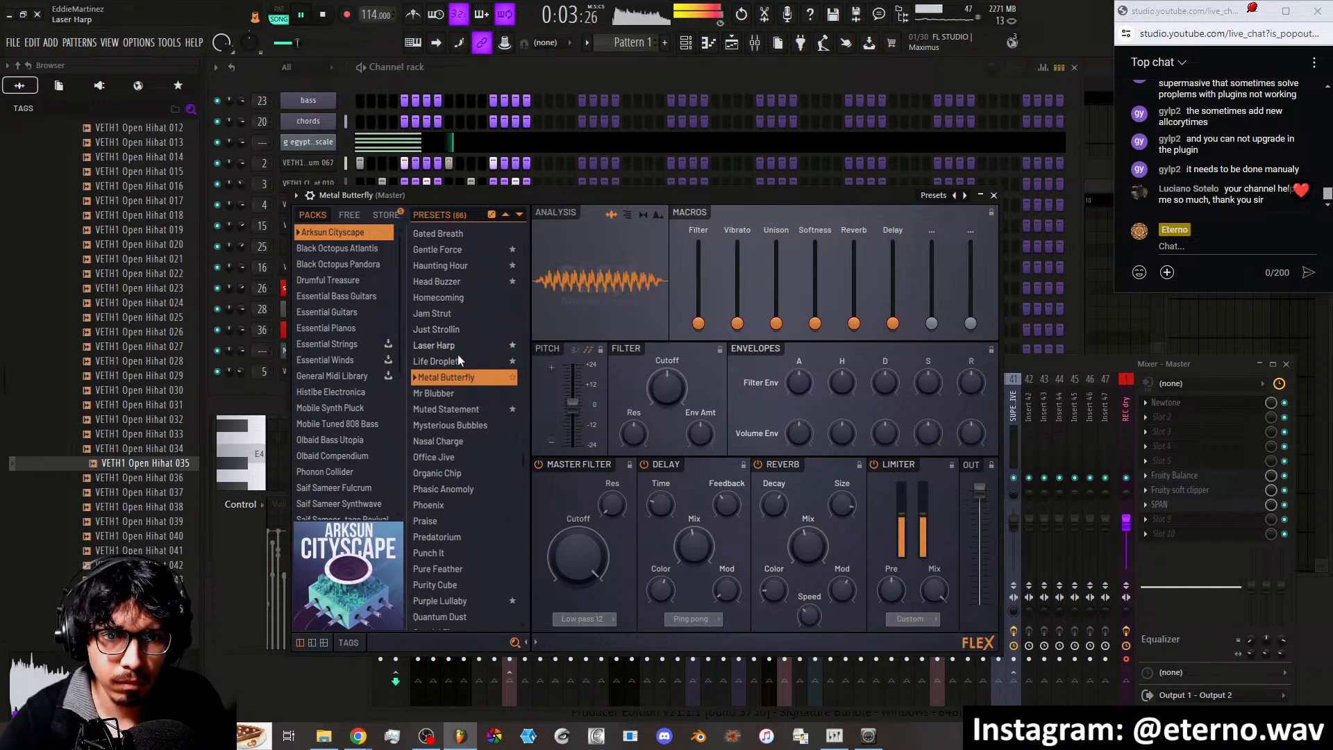
click(457, 360)
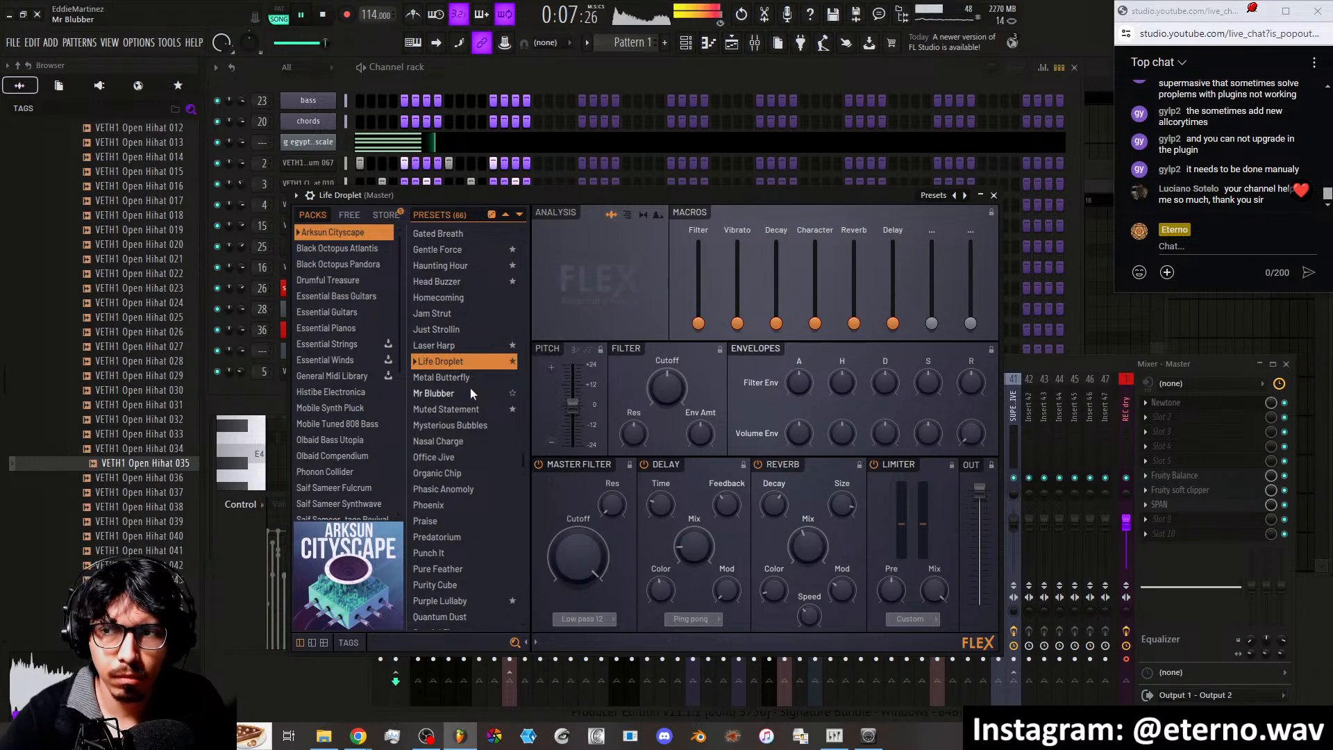
click(465, 344)
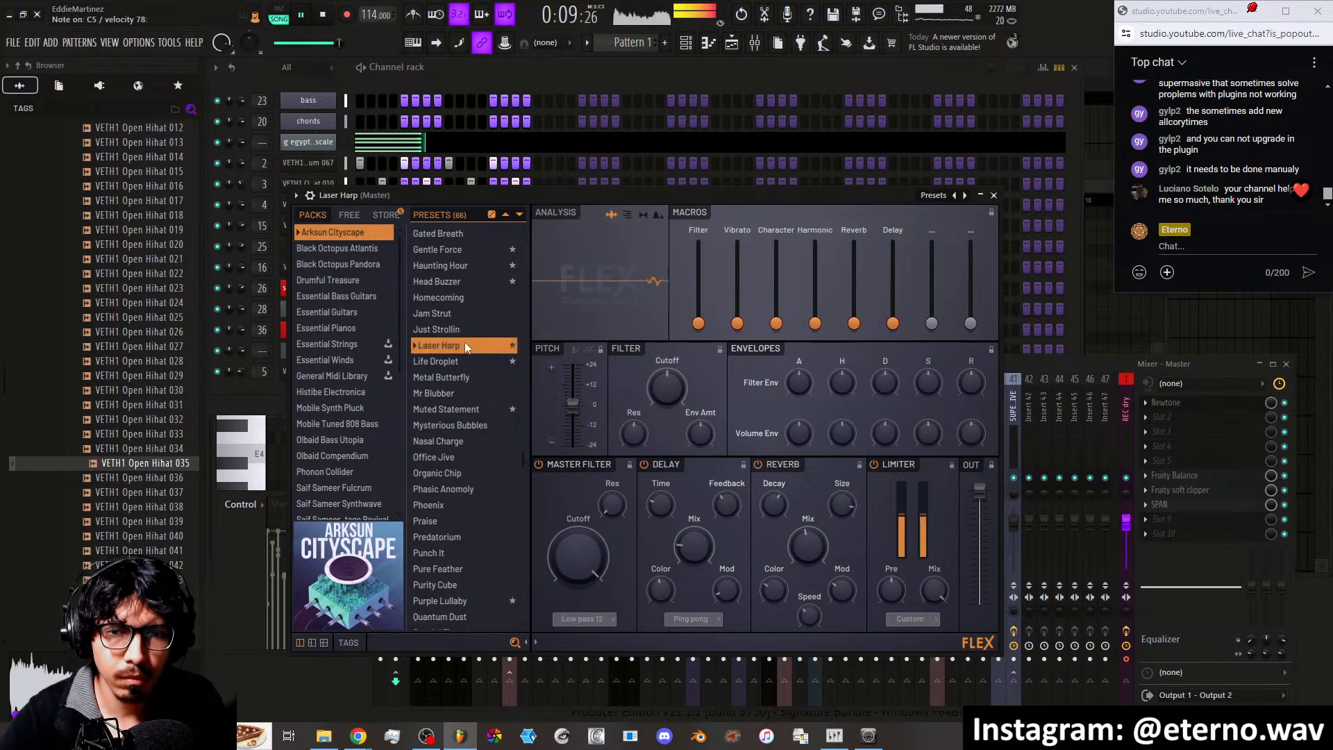
Try Just Strollin, switch FLEX to the Black Octopus Atlantis pack and audition Arpcropolis, Annihilation and Crunchee Arp
click(462, 329)
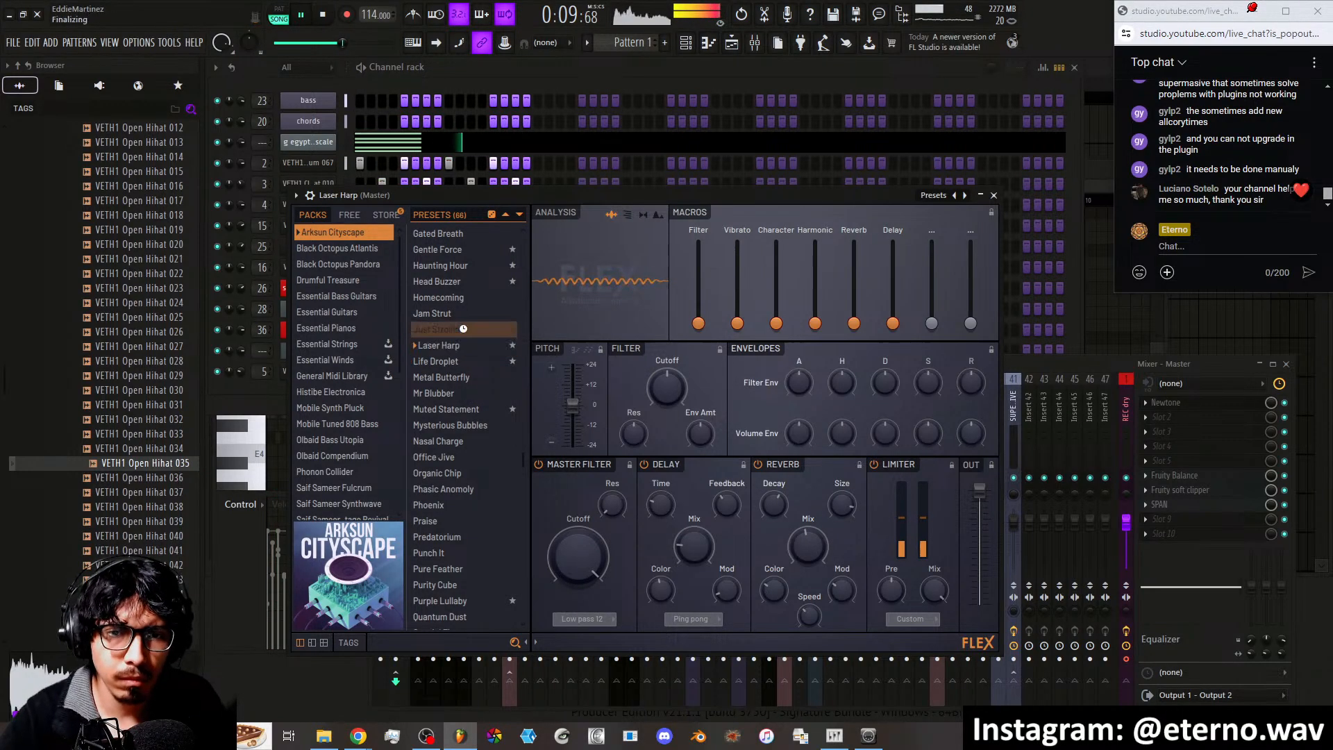
click(343, 250)
click(441, 270)
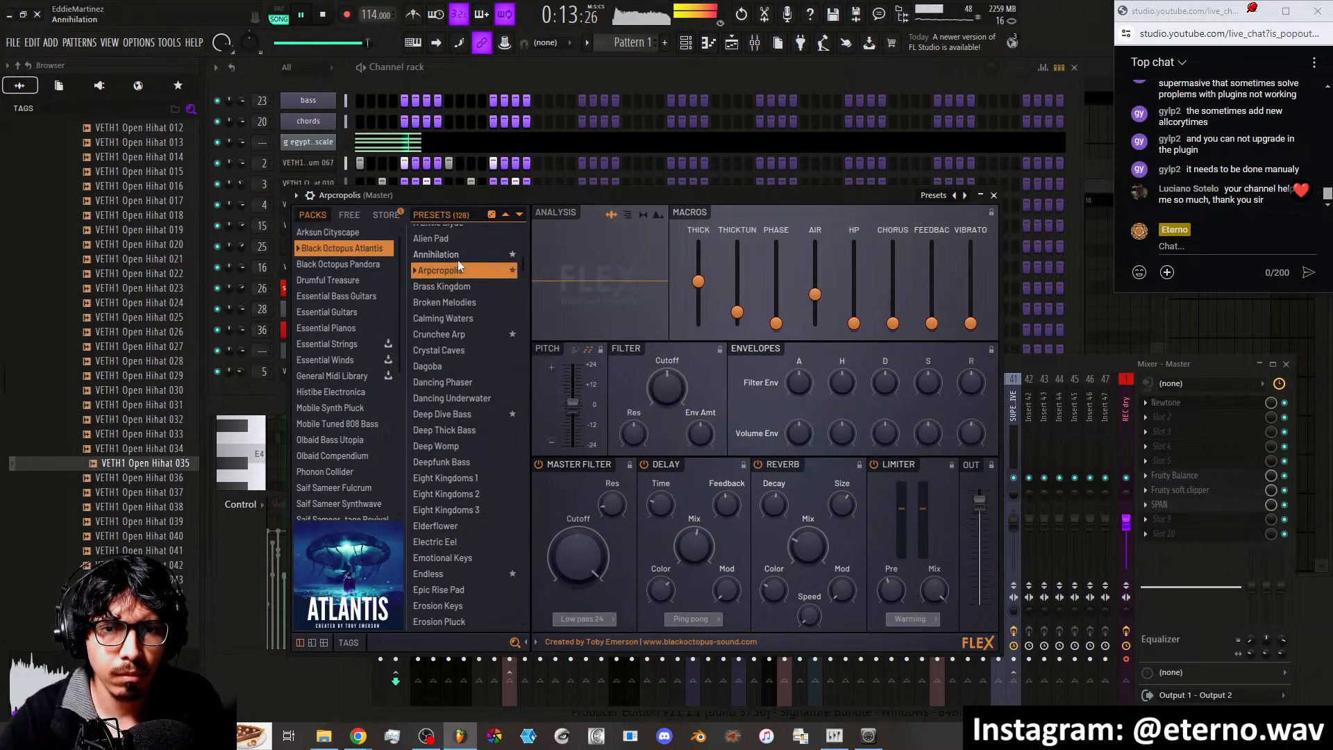
click(456, 258)
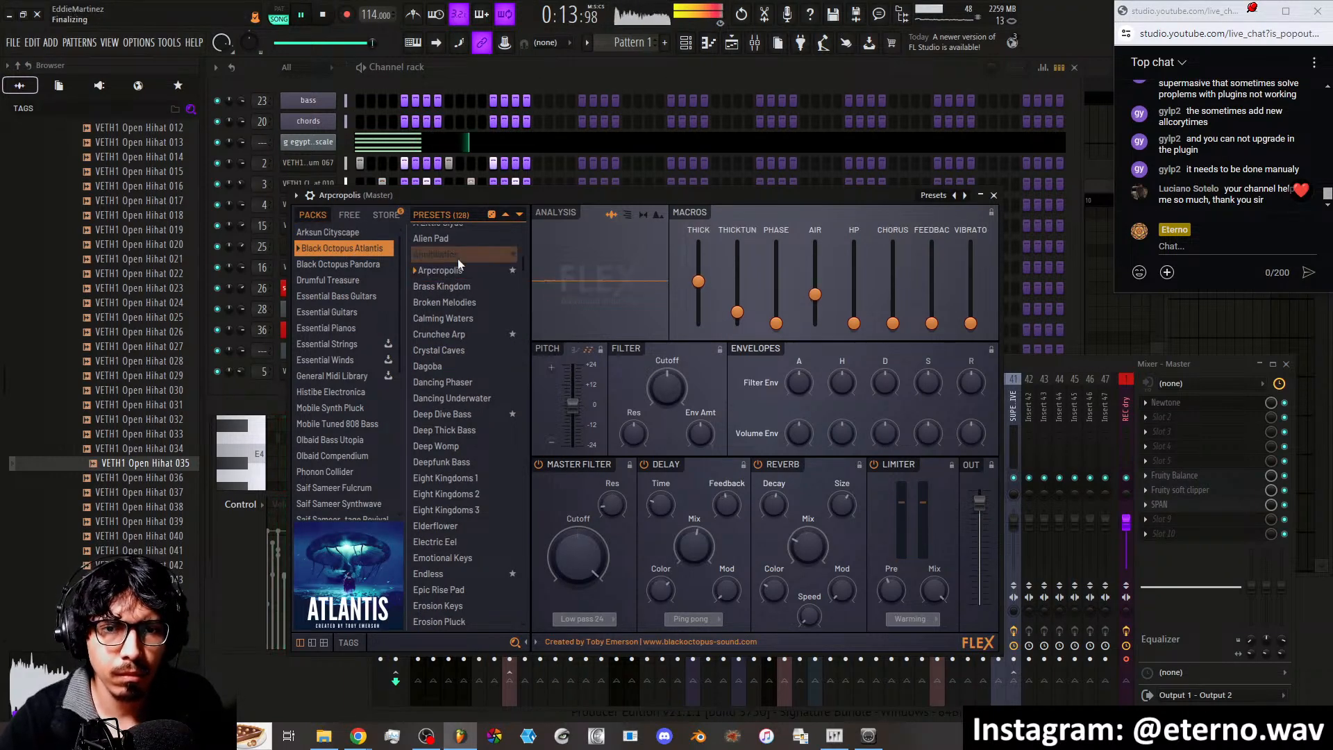
click(469, 336)
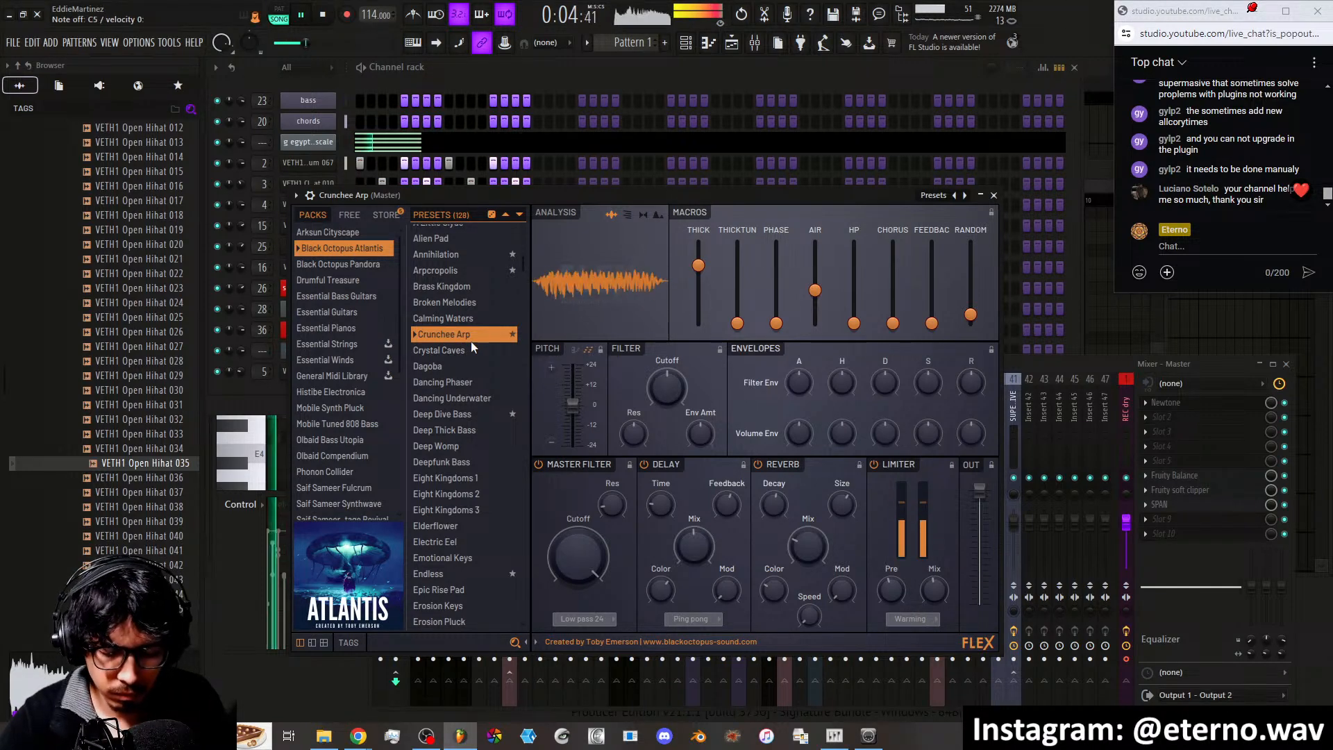
Audition the Atlantis presets Crystal Caves, Dagoba, Dancing Phaser, Dancing Underwater, Deep Dive Bass and Deep Thick Bass
click(473, 351)
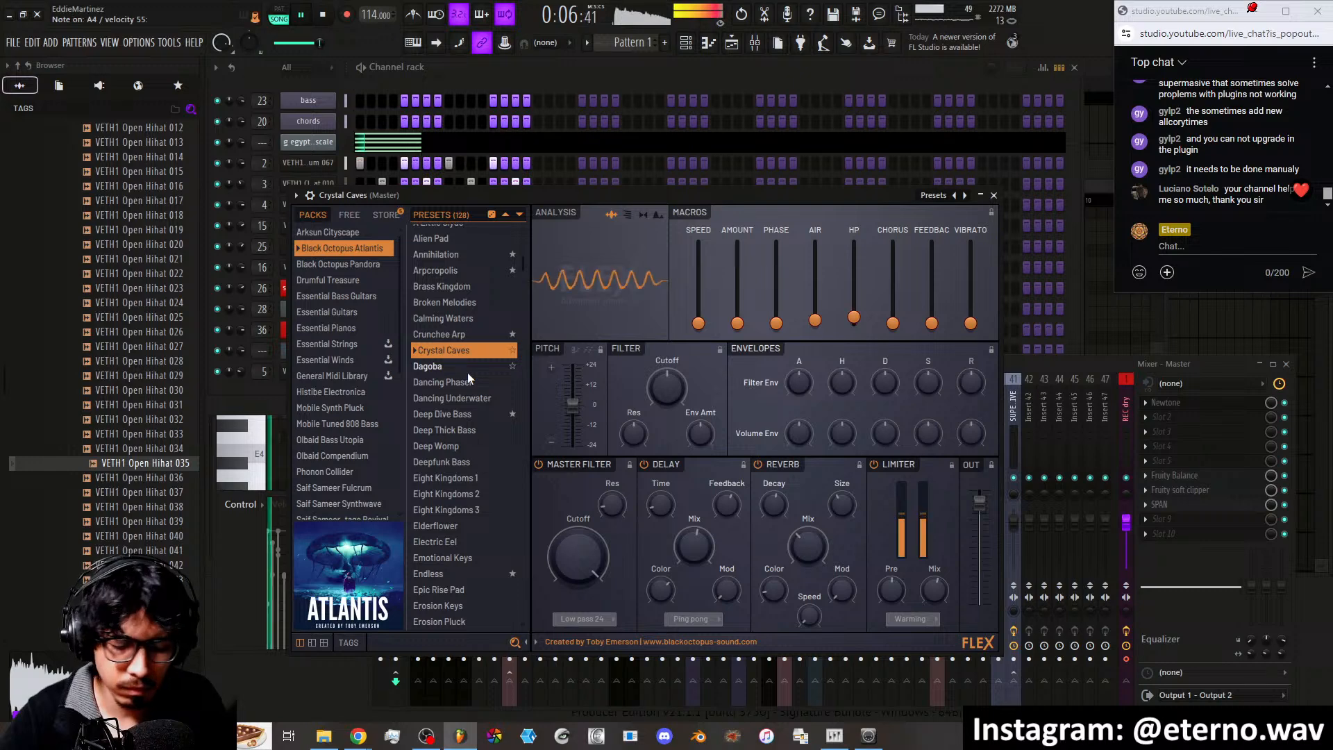
click(468, 370)
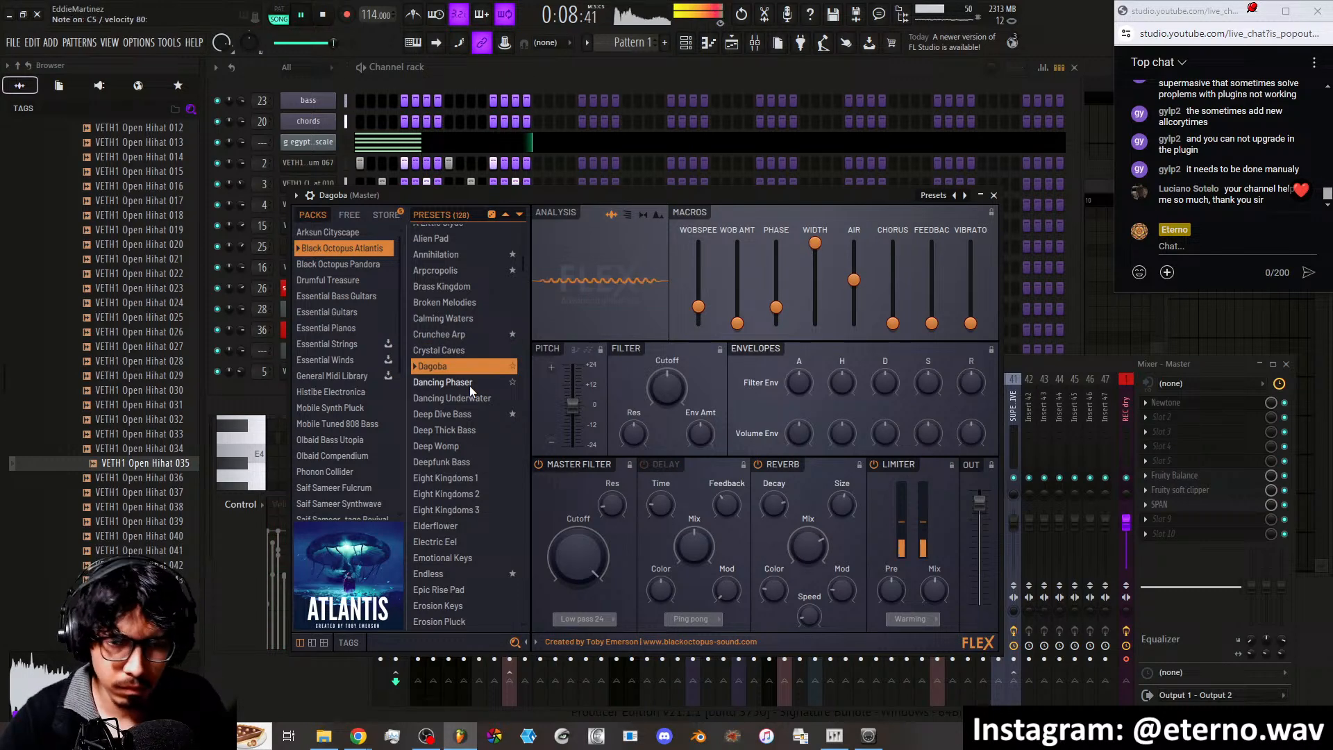
click(470, 385)
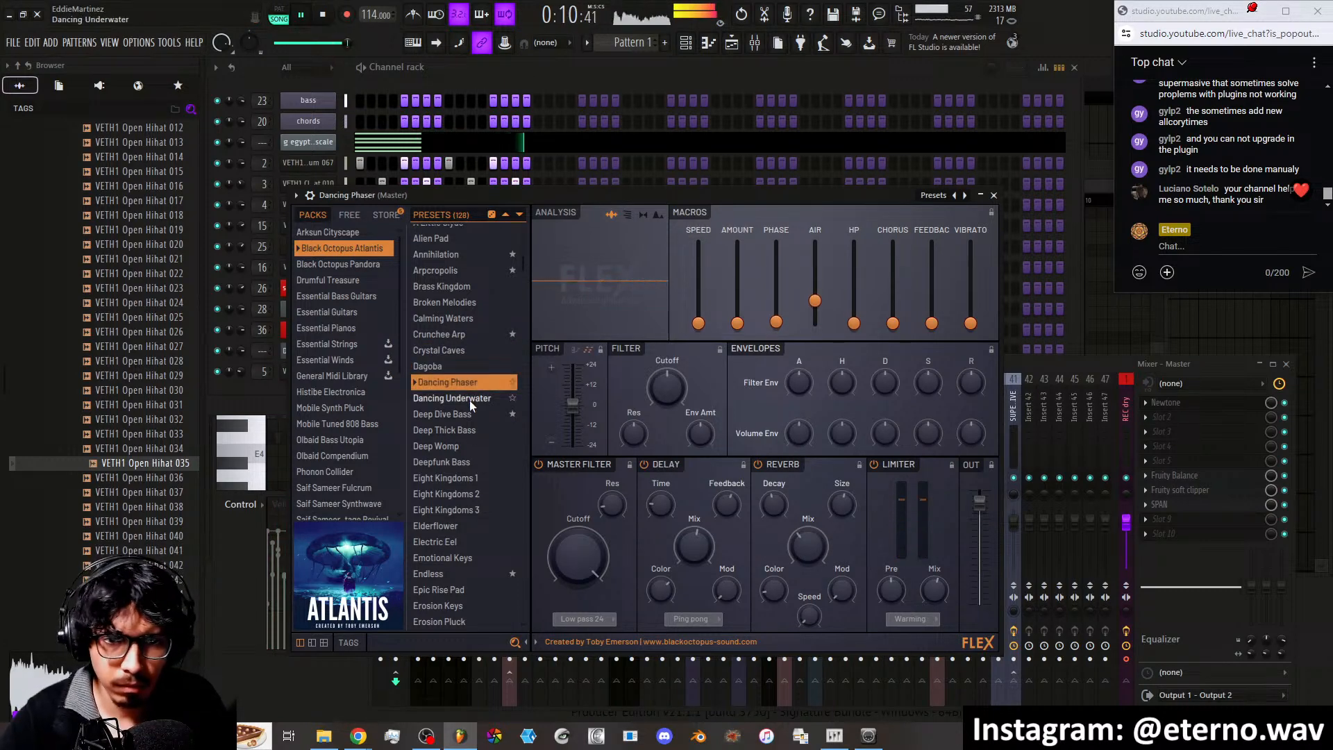
click(470, 400)
click(466, 416)
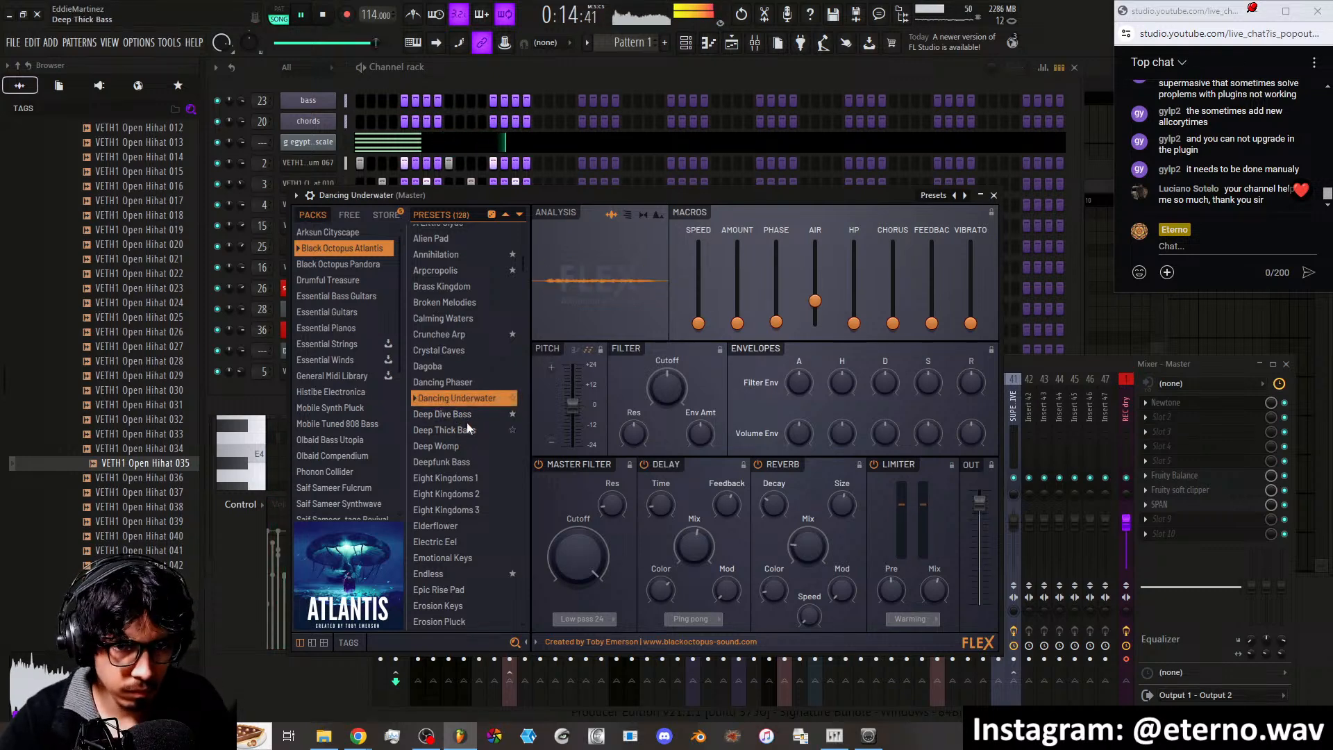
click(467, 431)
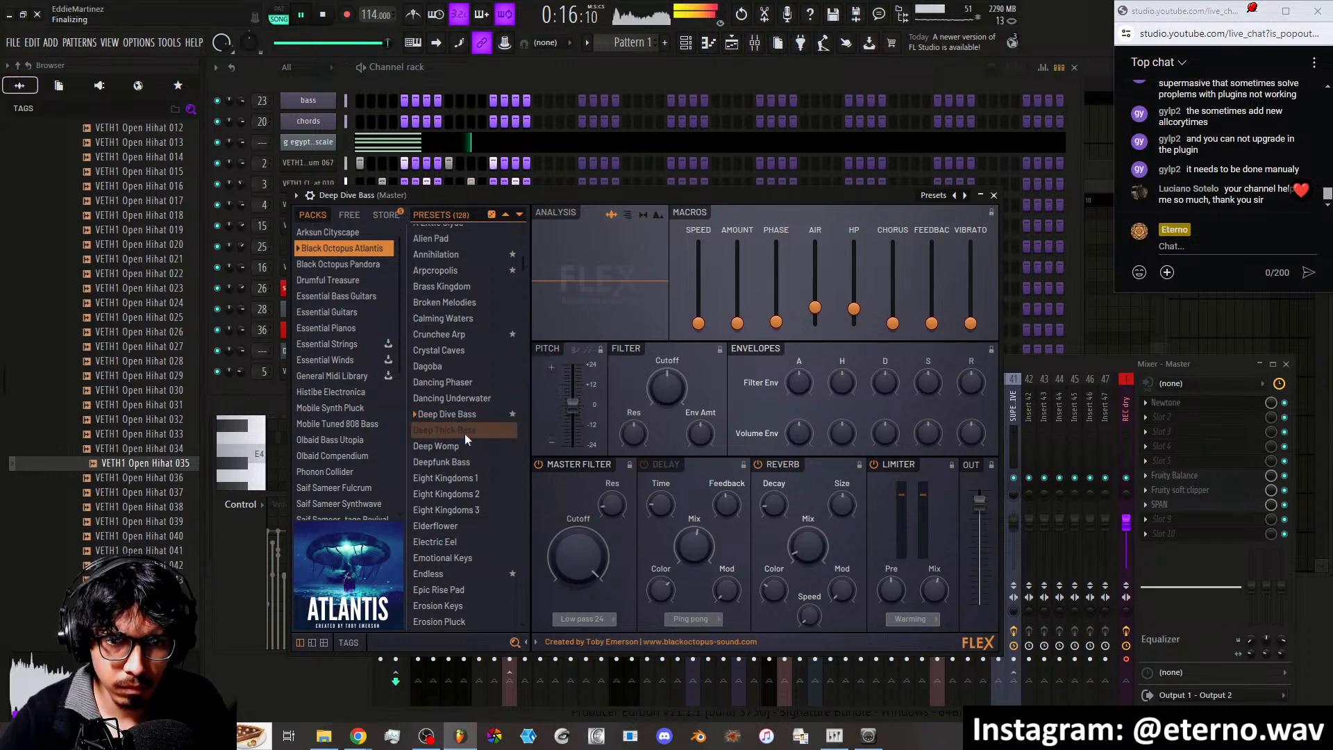
Audition the Atlantis presets Deep Womp, Eight Kingdoms 2 and 3, Elderflower, Emotional Keys and Endless
click(464, 441)
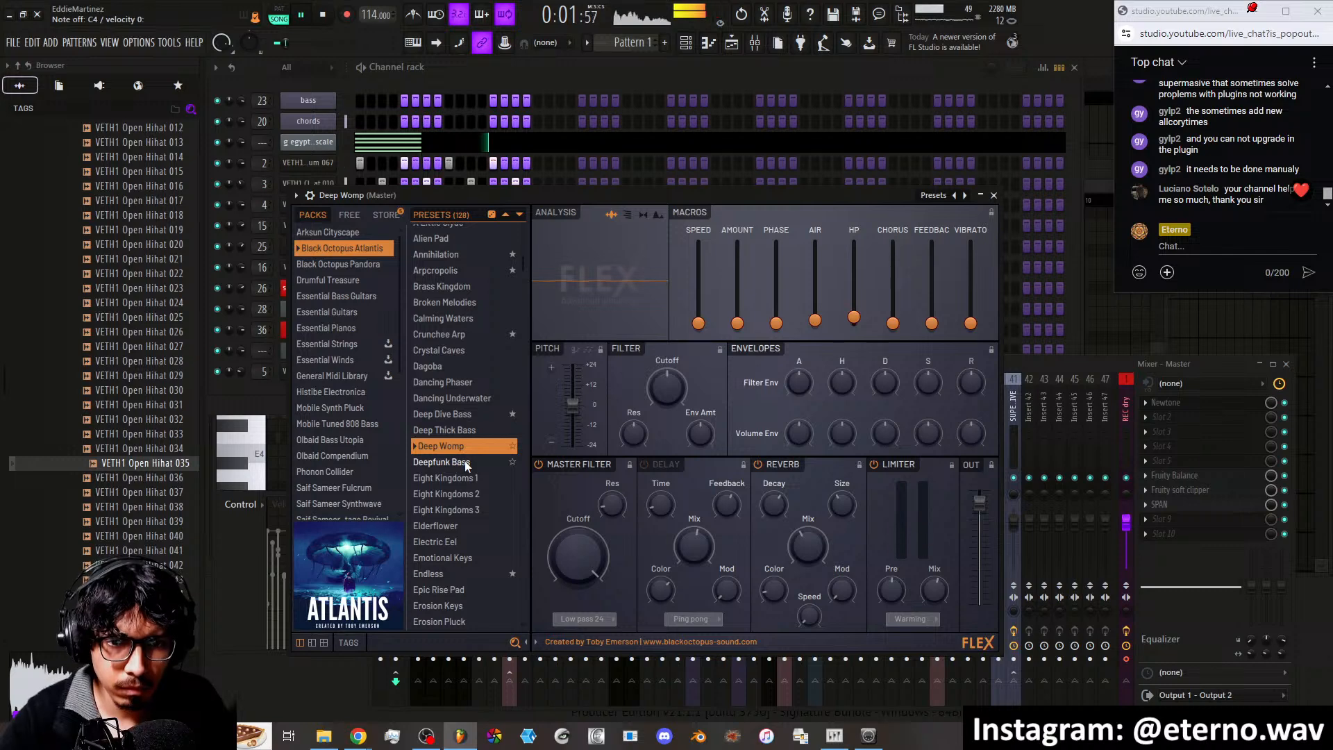
click(464, 494)
click(475, 512)
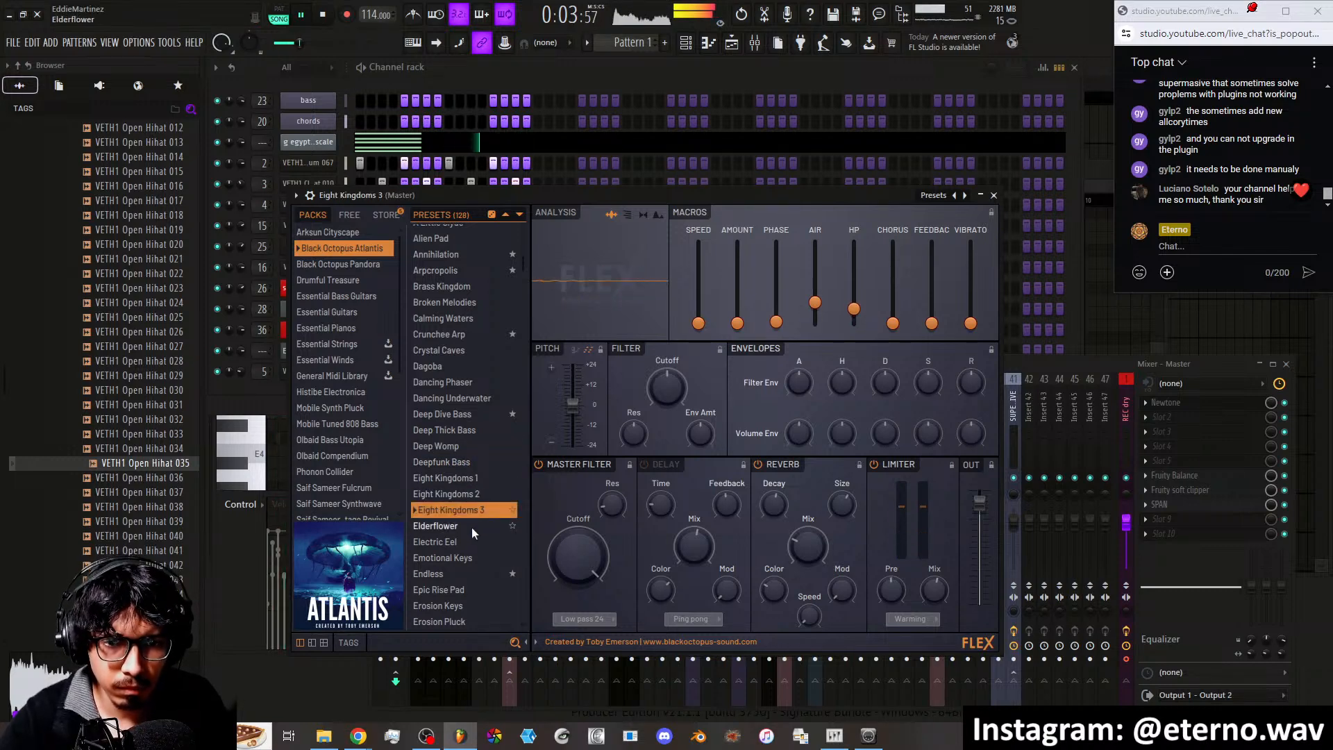
click(471, 528)
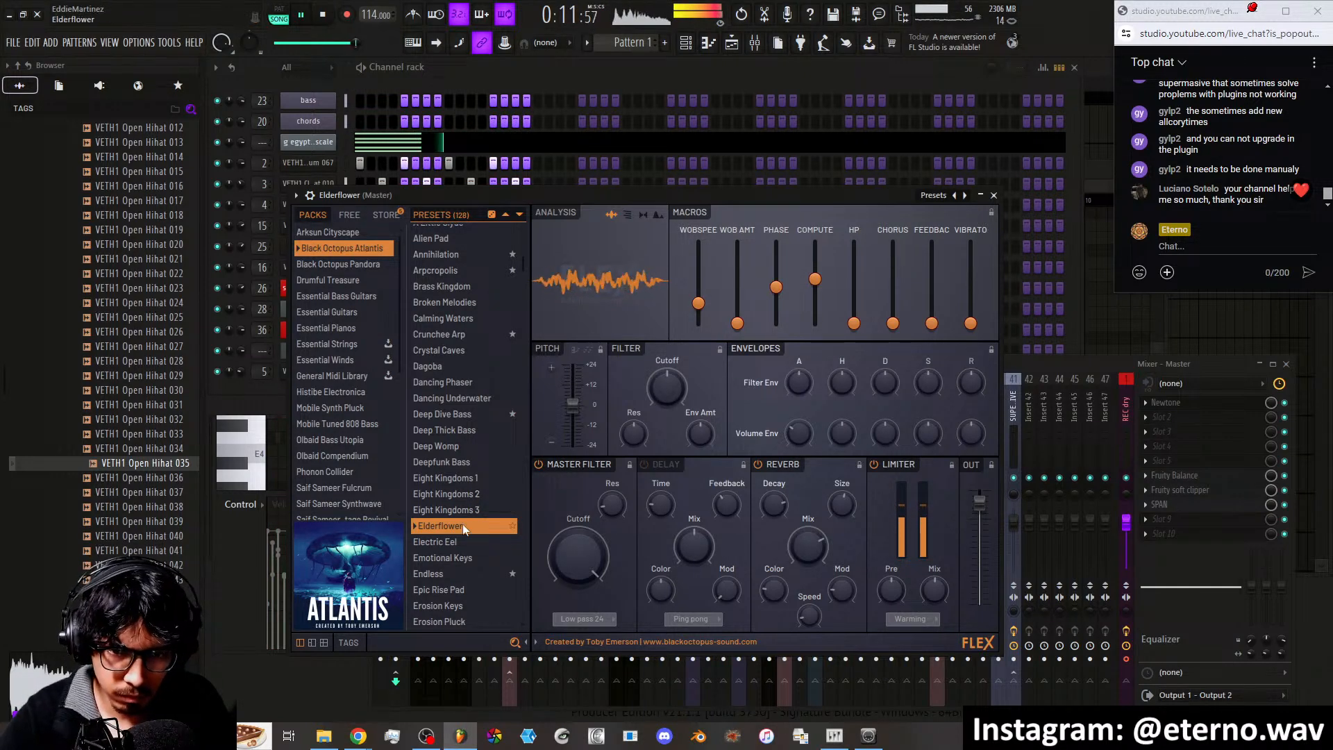
click(453, 562)
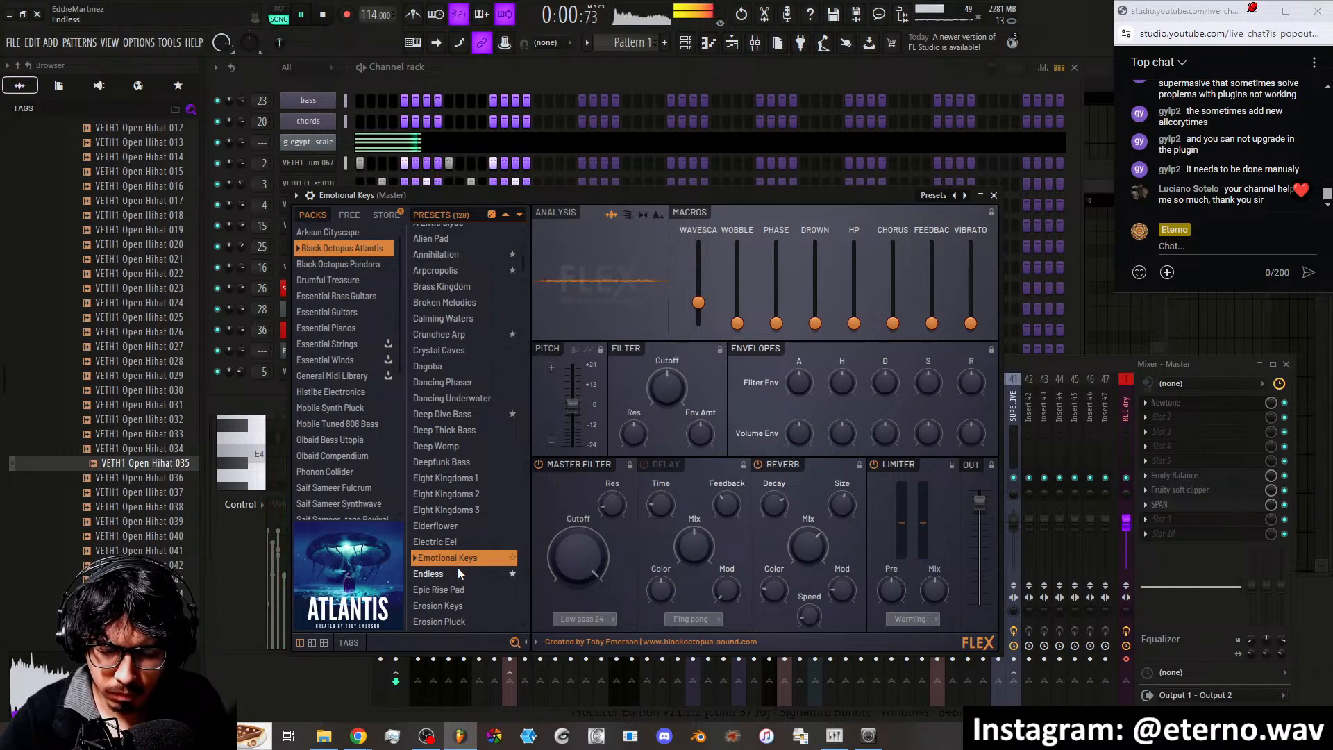
click(456, 571)
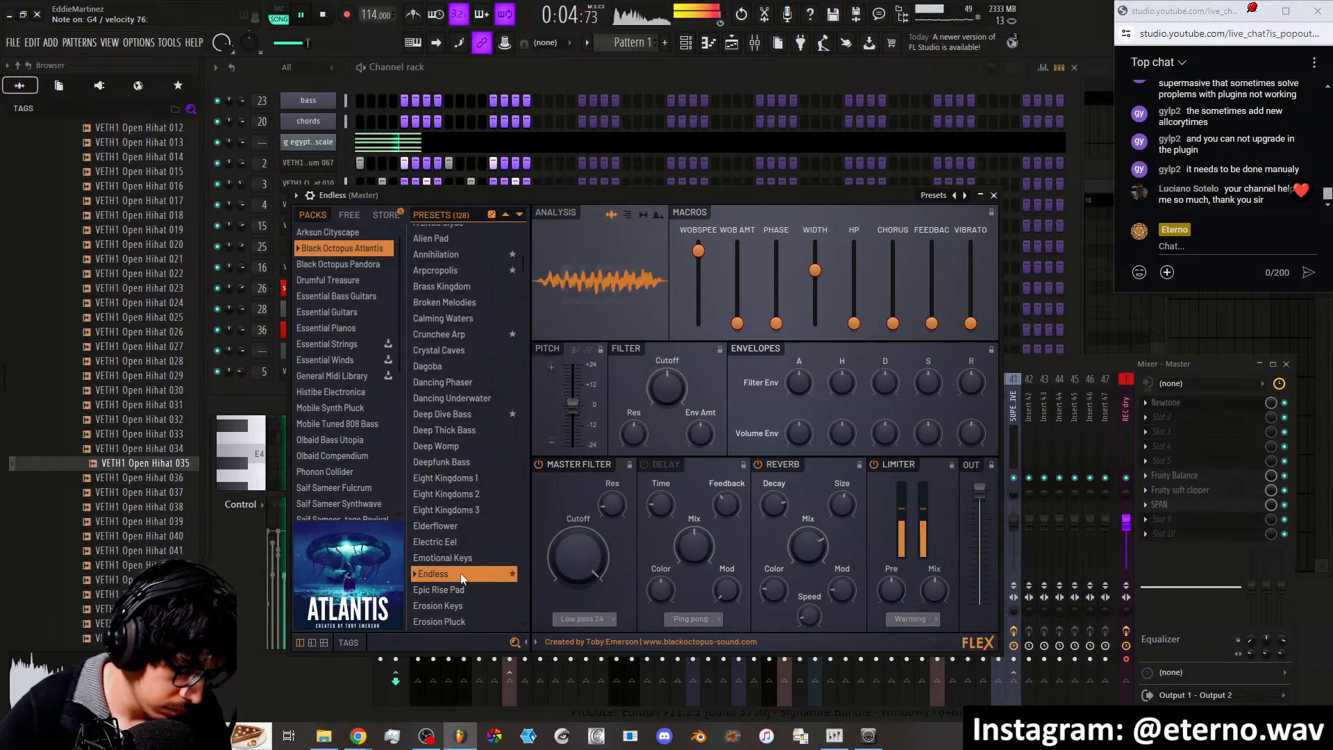
Try the Atlantis presets Flotsam, Fuzzies and Fuzzy Keys
scroll(473, 537, down, 3)
scroll(479, 540, down, 1)
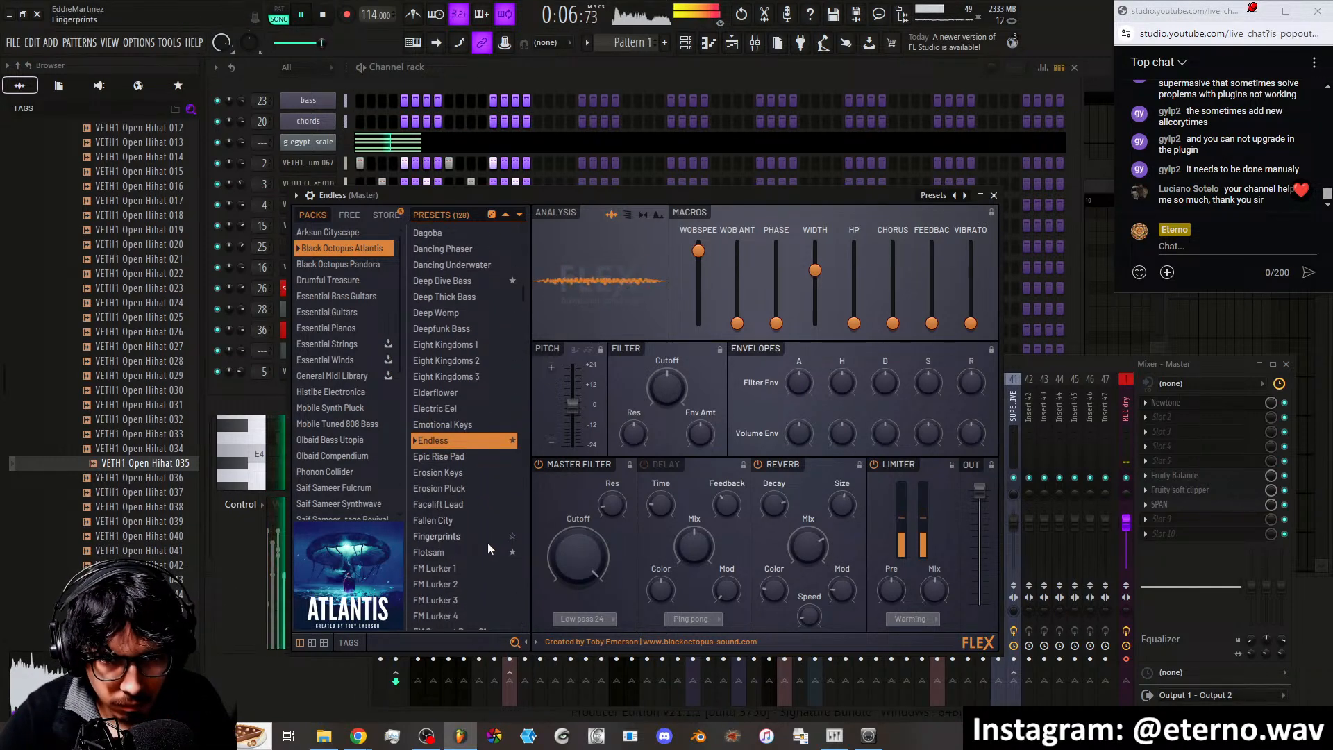
click(481, 554)
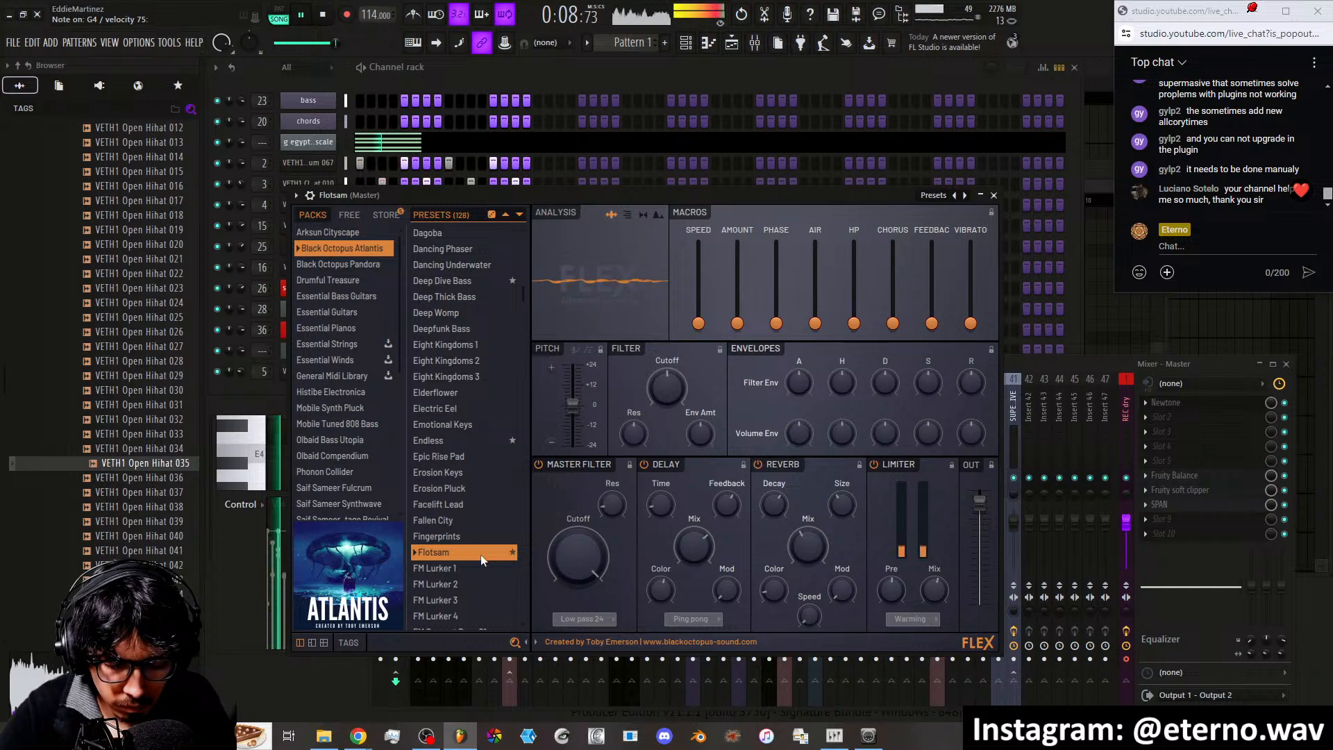
scroll(473, 535, down, 5)
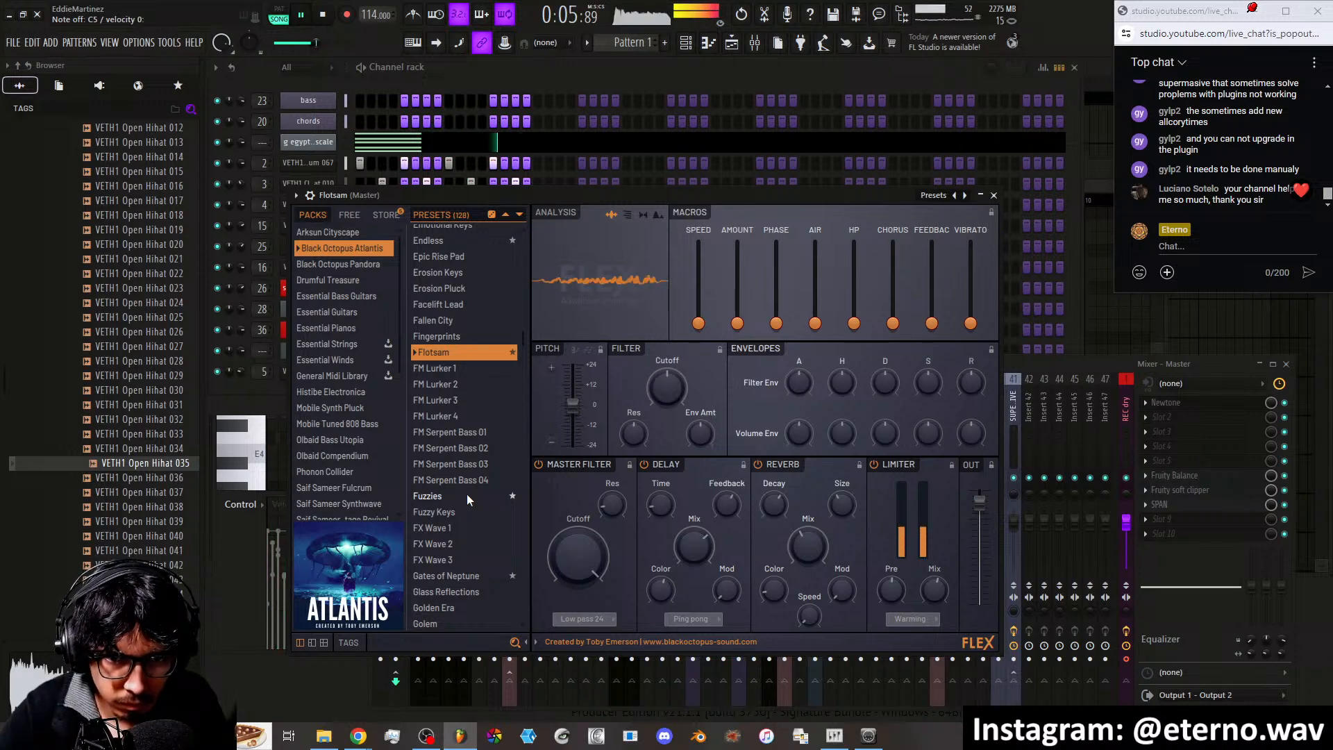
click(467, 493)
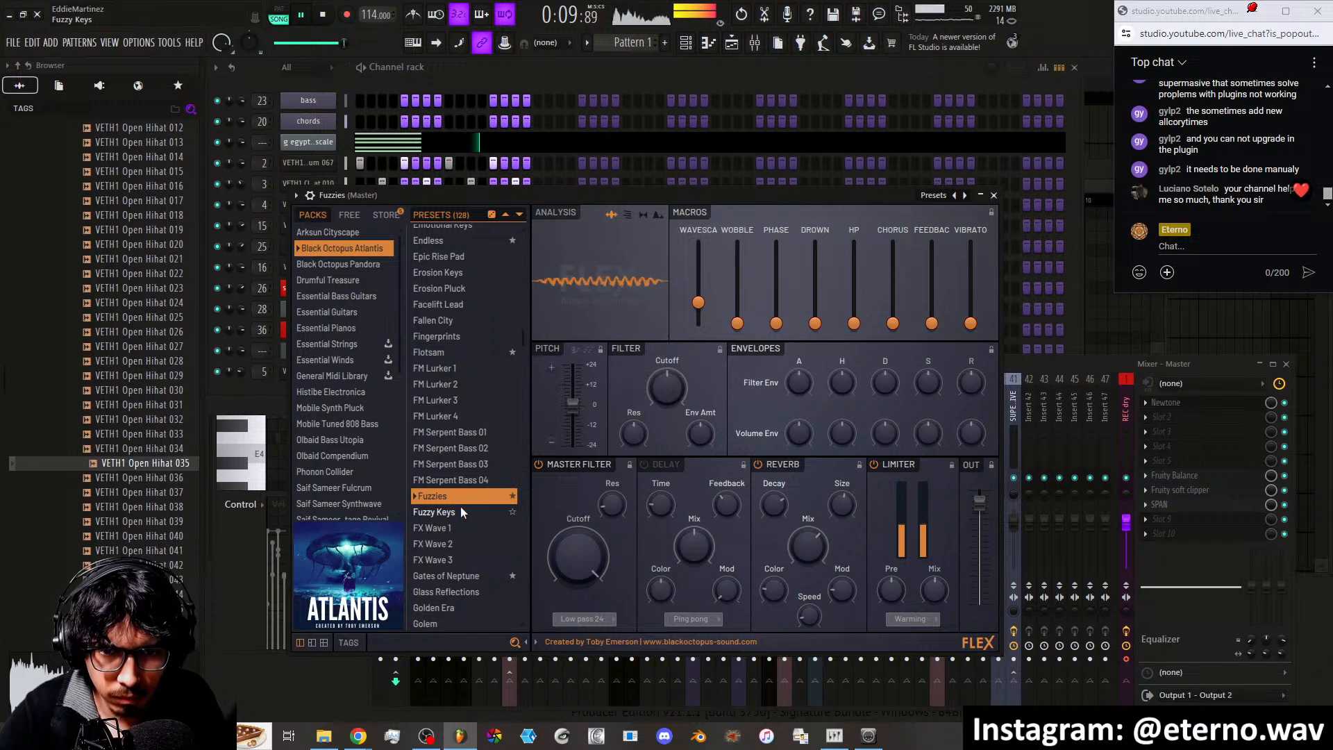
click(461, 511)
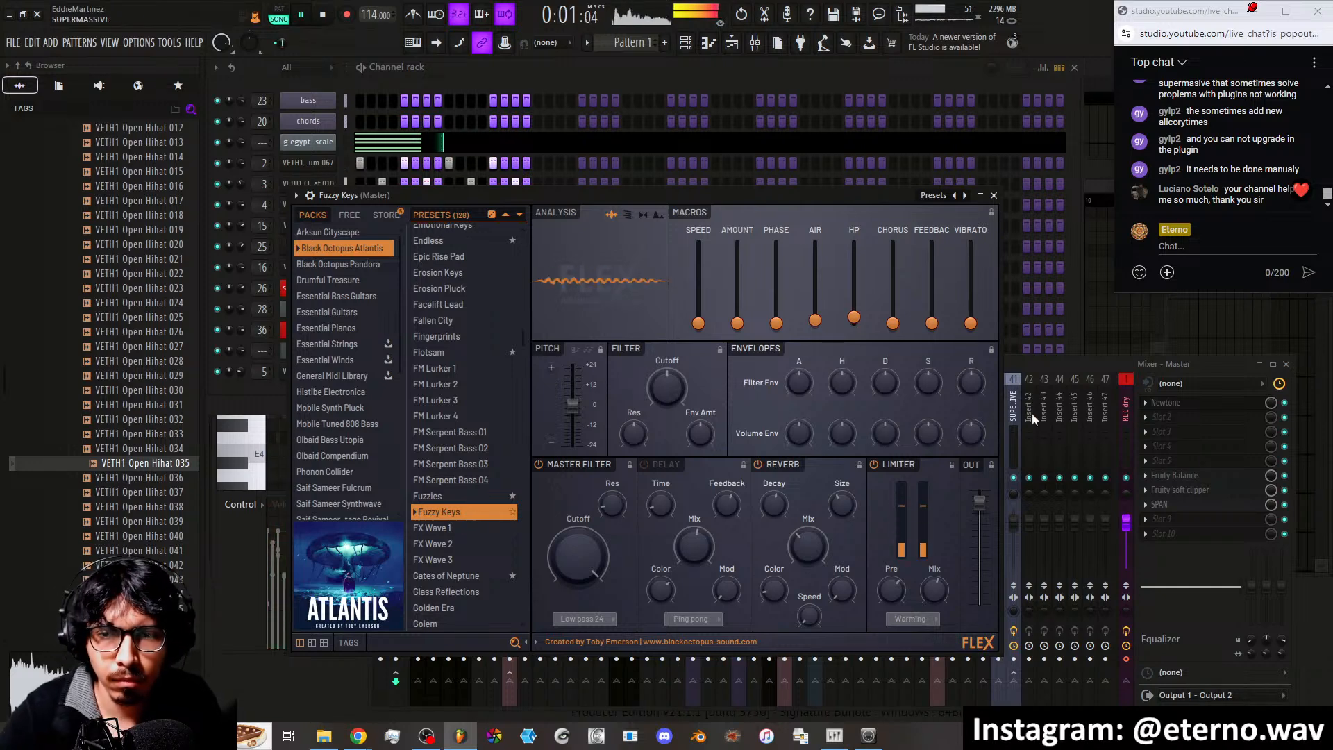
Toggle the mute switches of the REVERB and vox mixer tracks, and return to the FLEX window
click(1060, 364)
click(999, 478)
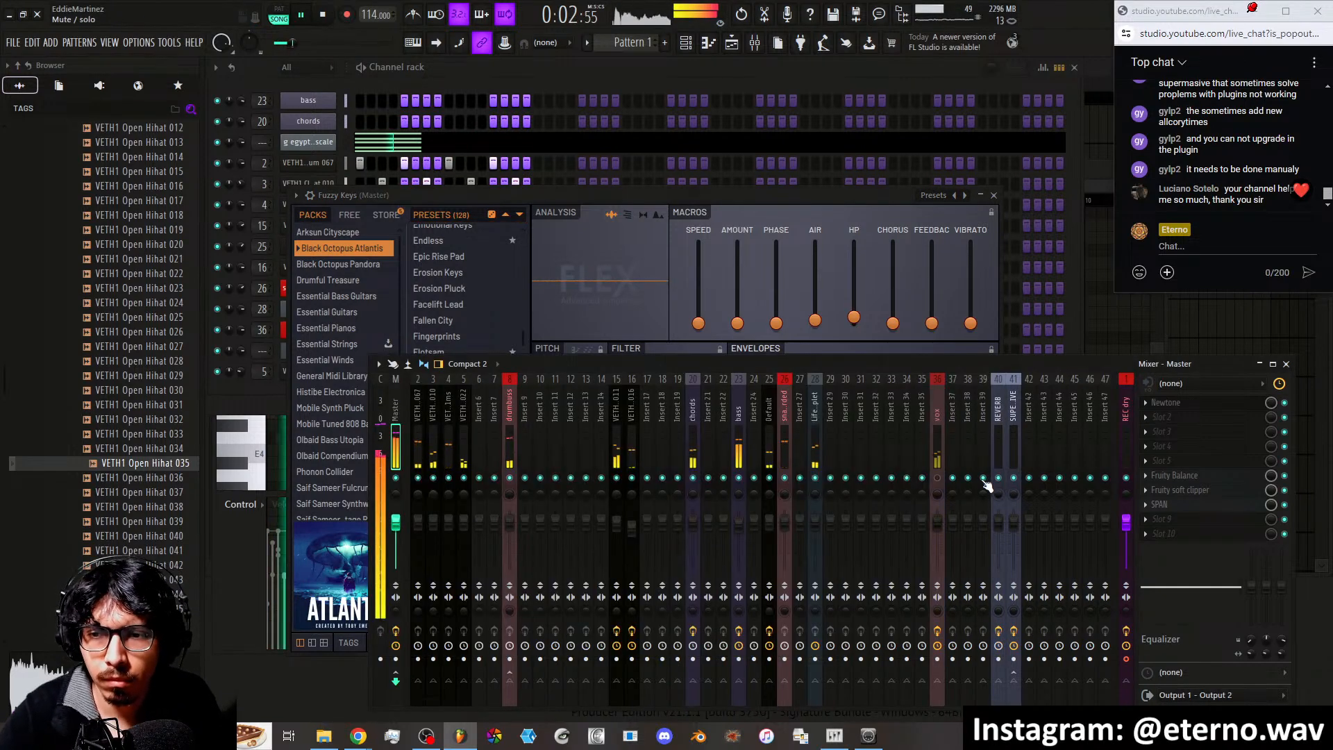
click(938, 477)
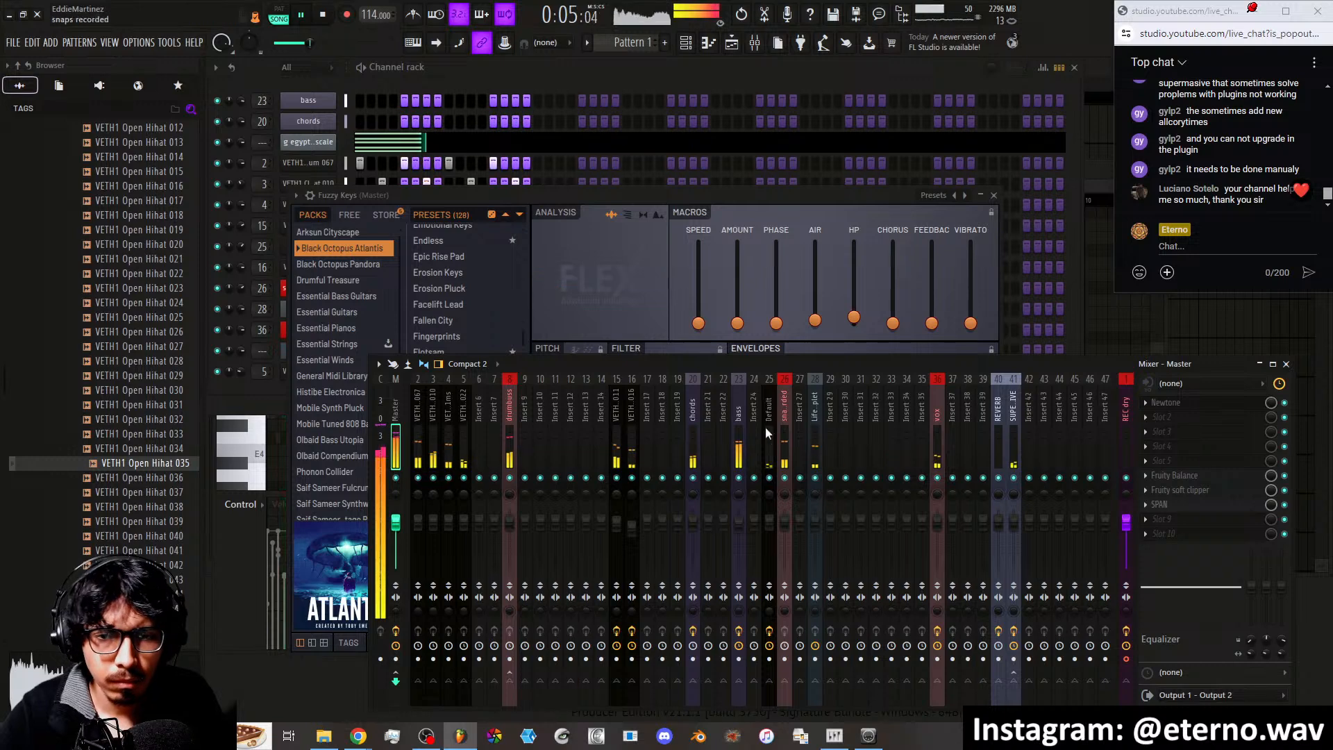
click(545, 196)
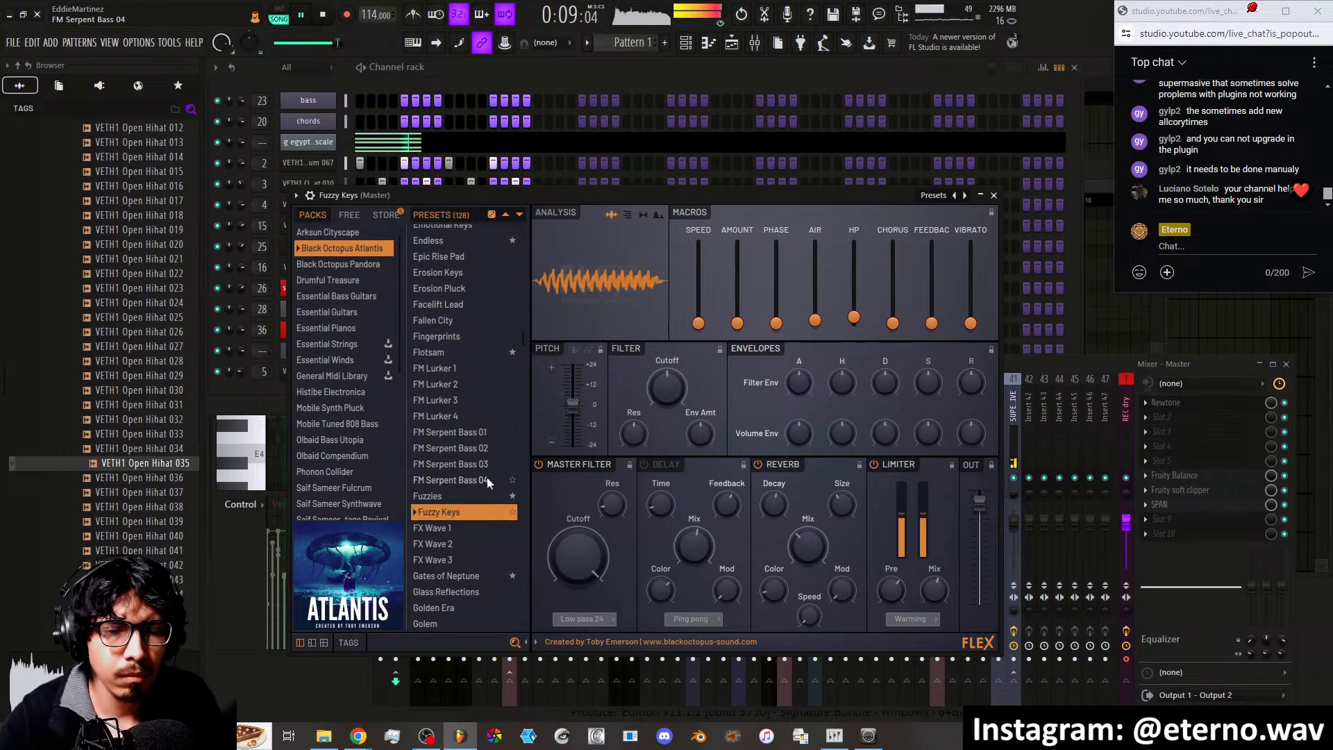
Audition the Atlantis presets FX Wave 2, FX Wave 3, Gates of Neptune and Glass Reflections
click(480, 547)
click(468, 561)
click(466, 577)
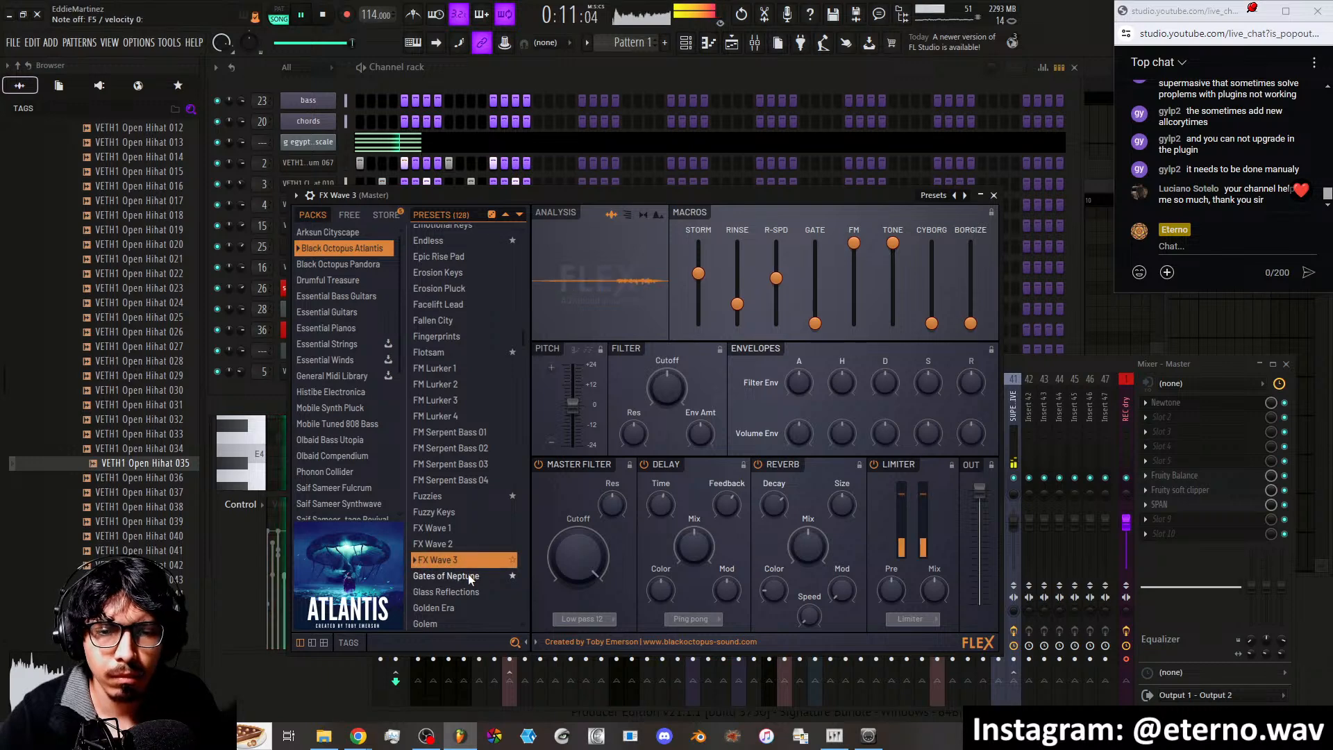
click(467, 591)
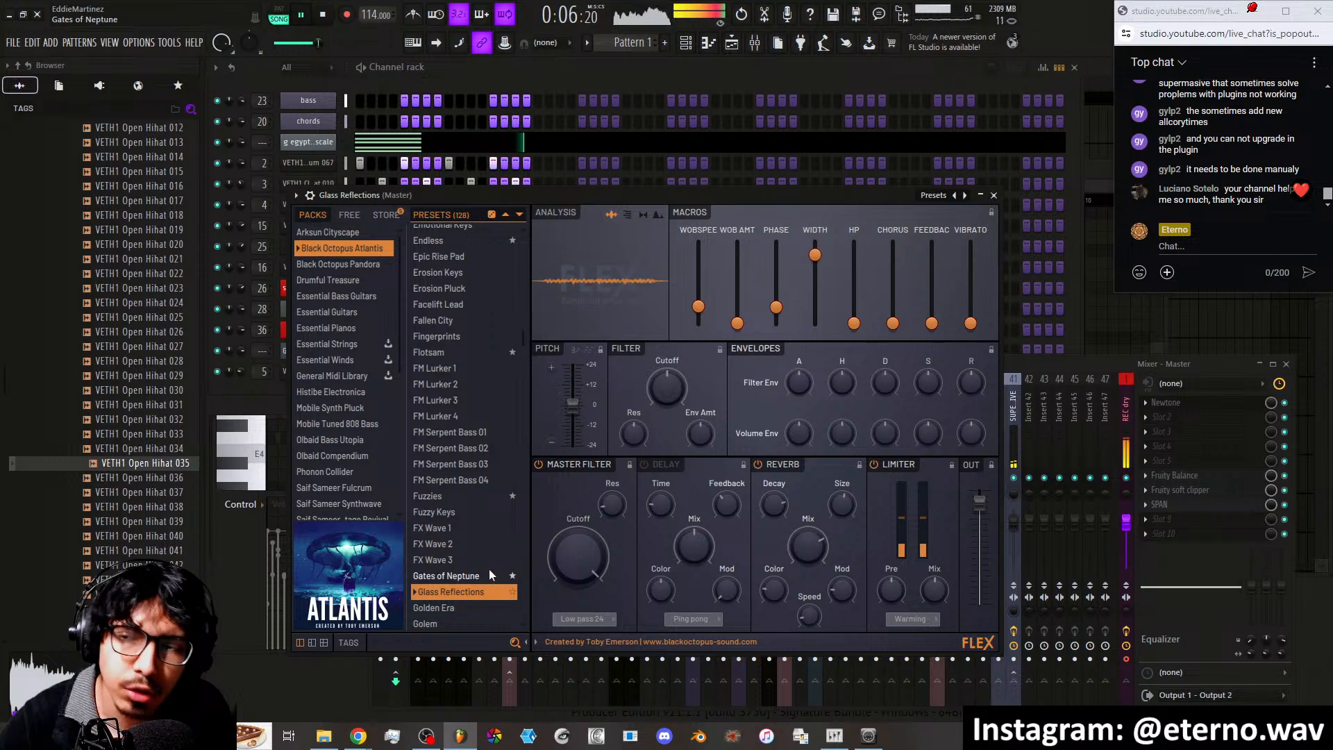
Try the Atlantis presets Golem, Hammerhead, Heavy Disco and Hydrosphere
scroll(486, 563, down, 3)
click(450, 487)
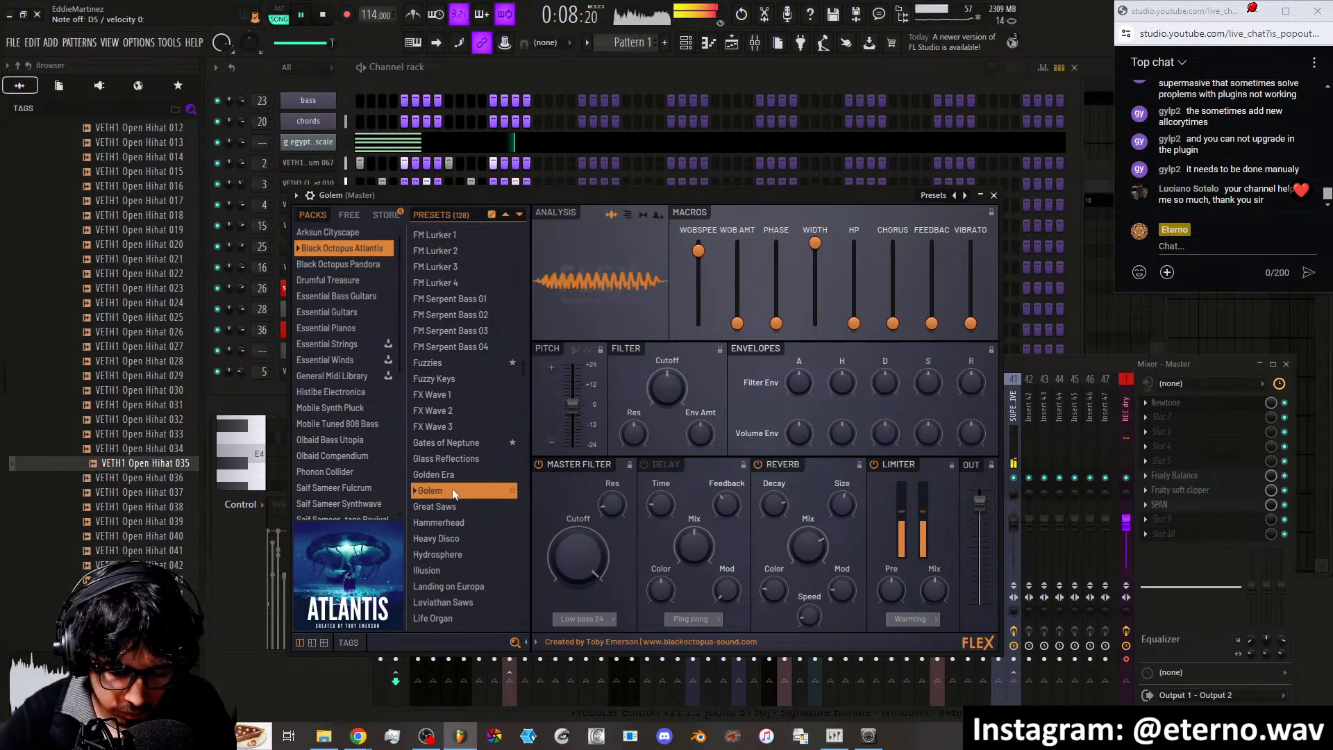
click(455, 523)
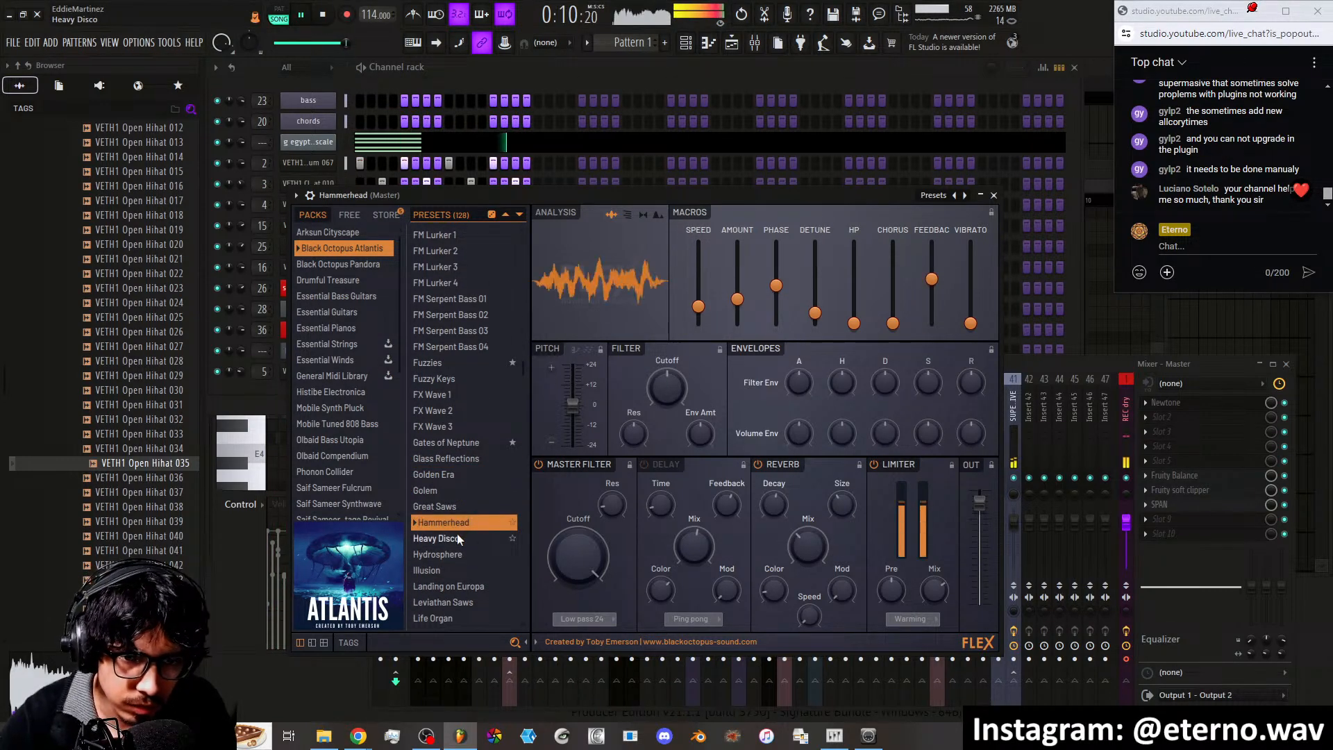
click(457, 536)
click(460, 554)
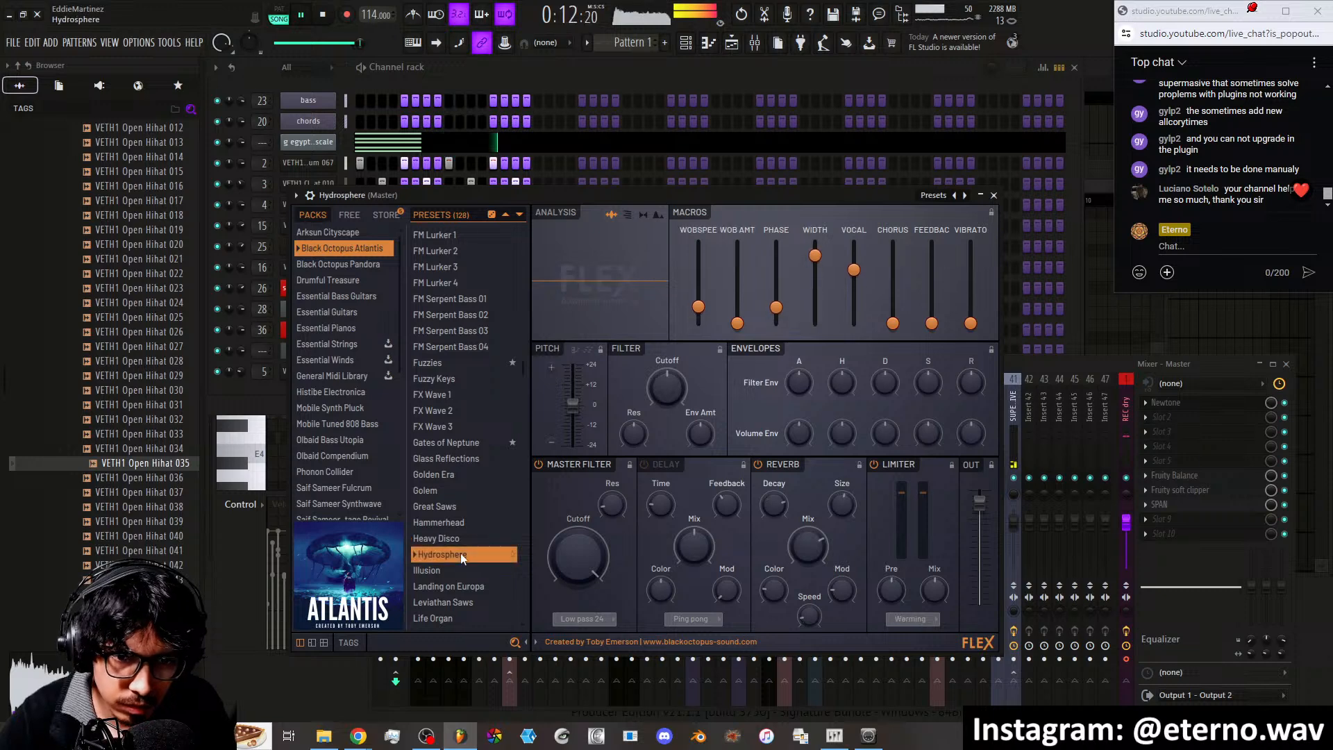
Revisit Heavy Disco, compare Illusion with Landing on Europa, and audition Leviathan Saws
click(456, 539)
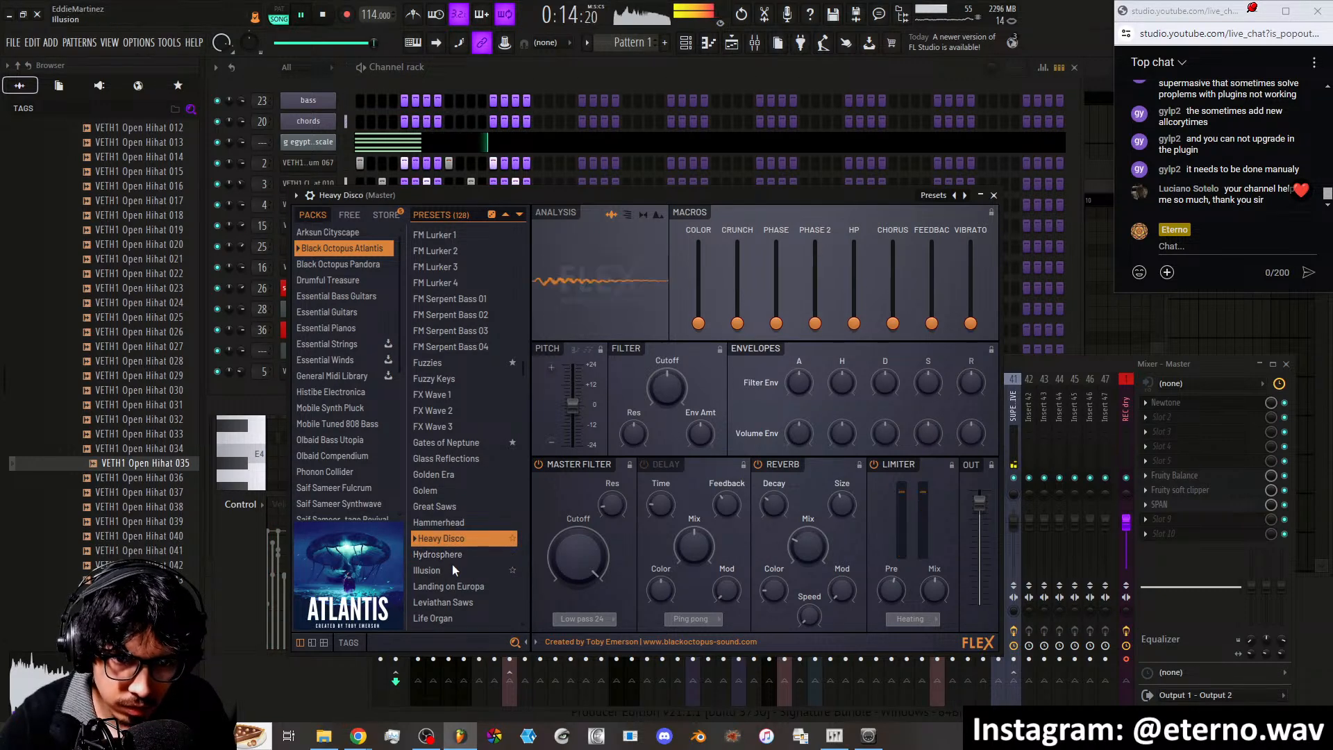
click(452, 572)
click(452, 584)
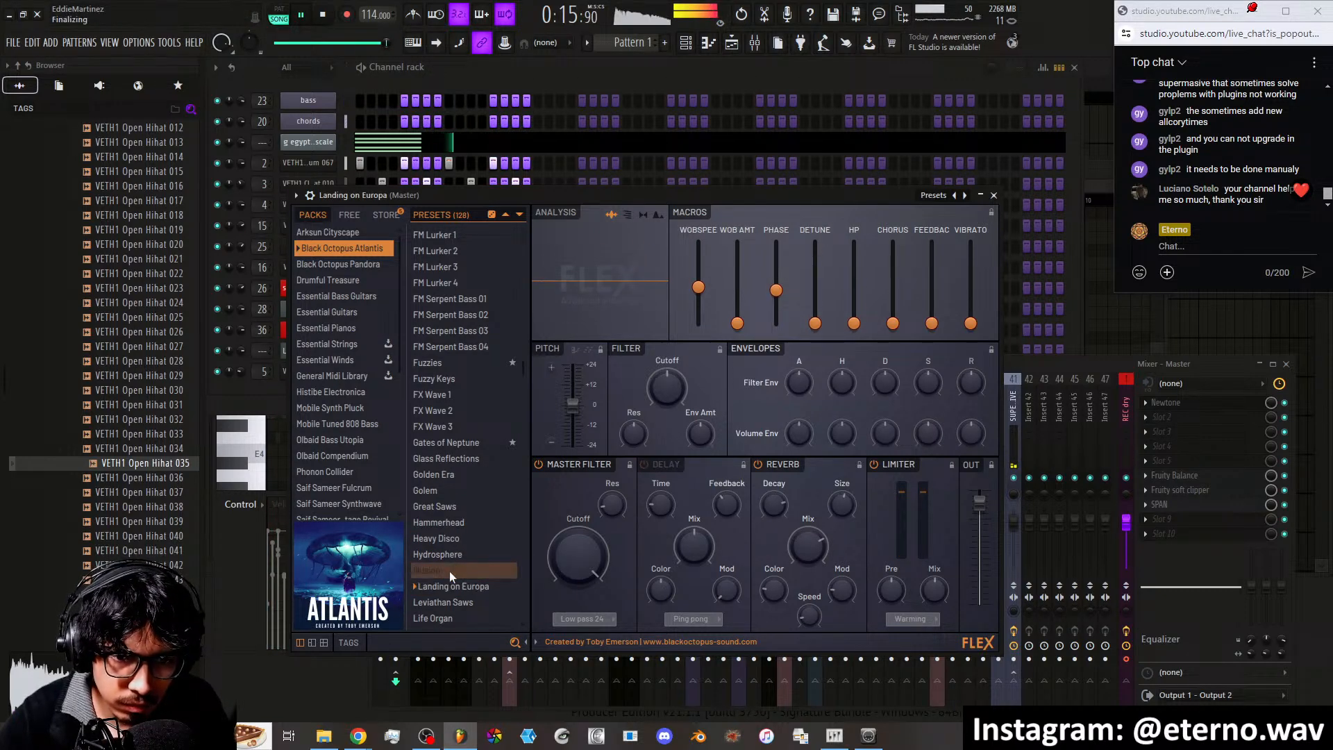
click(448, 571)
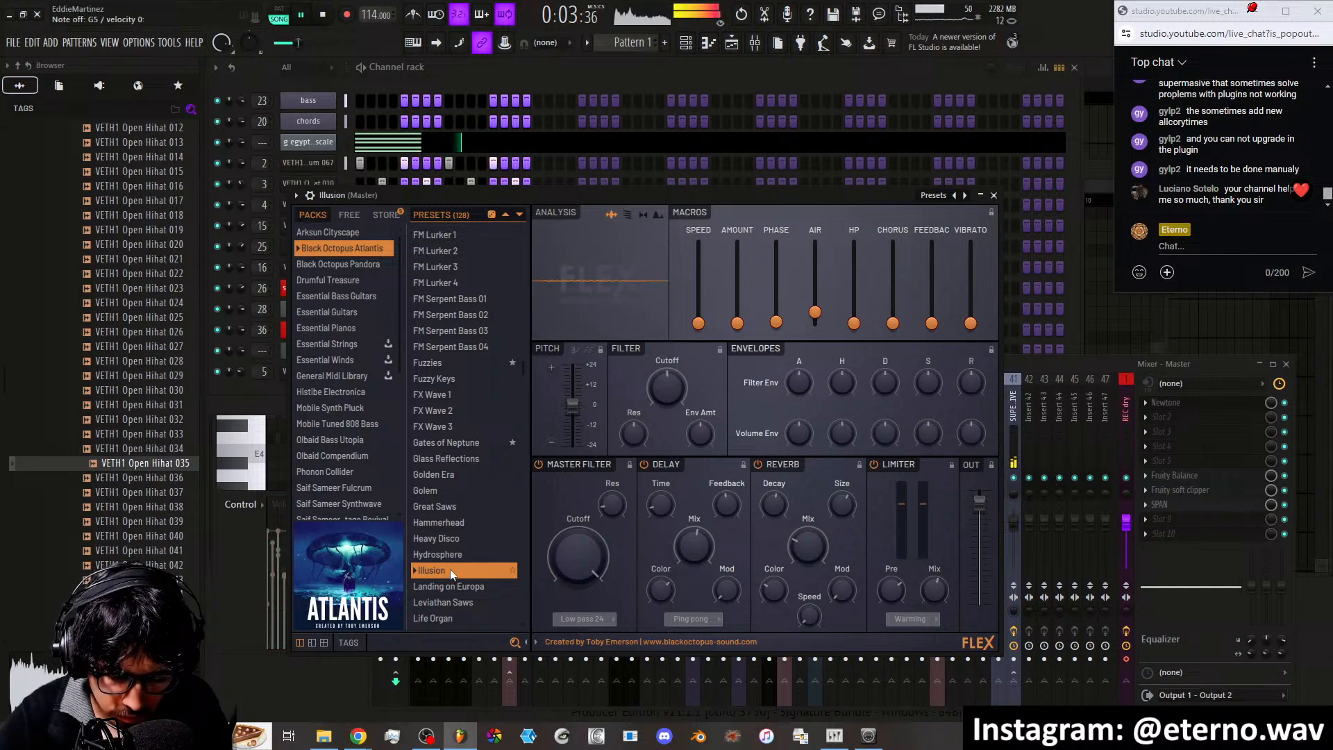
click(452, 584)
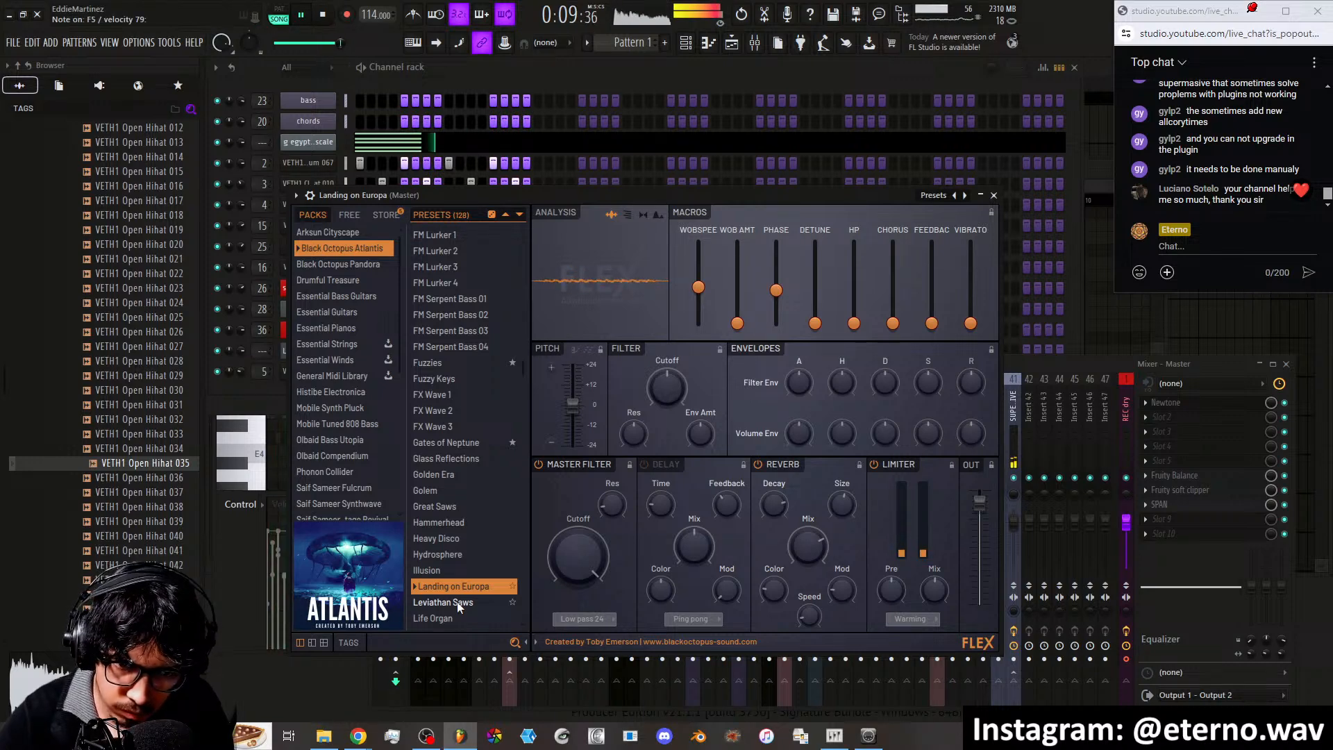
click(457, 603)
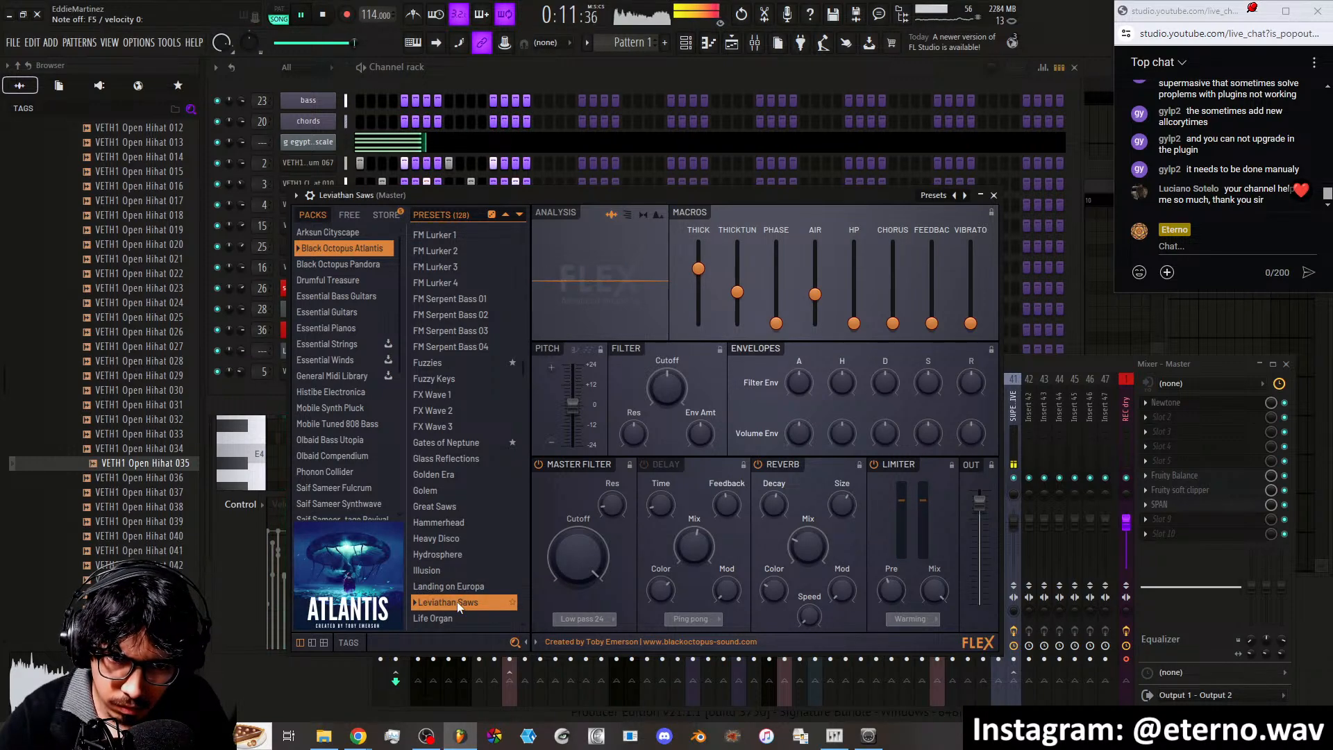
Record a part with the FLEX preset Life Organ and lower its channel volume to about 64%
click(457, 617)
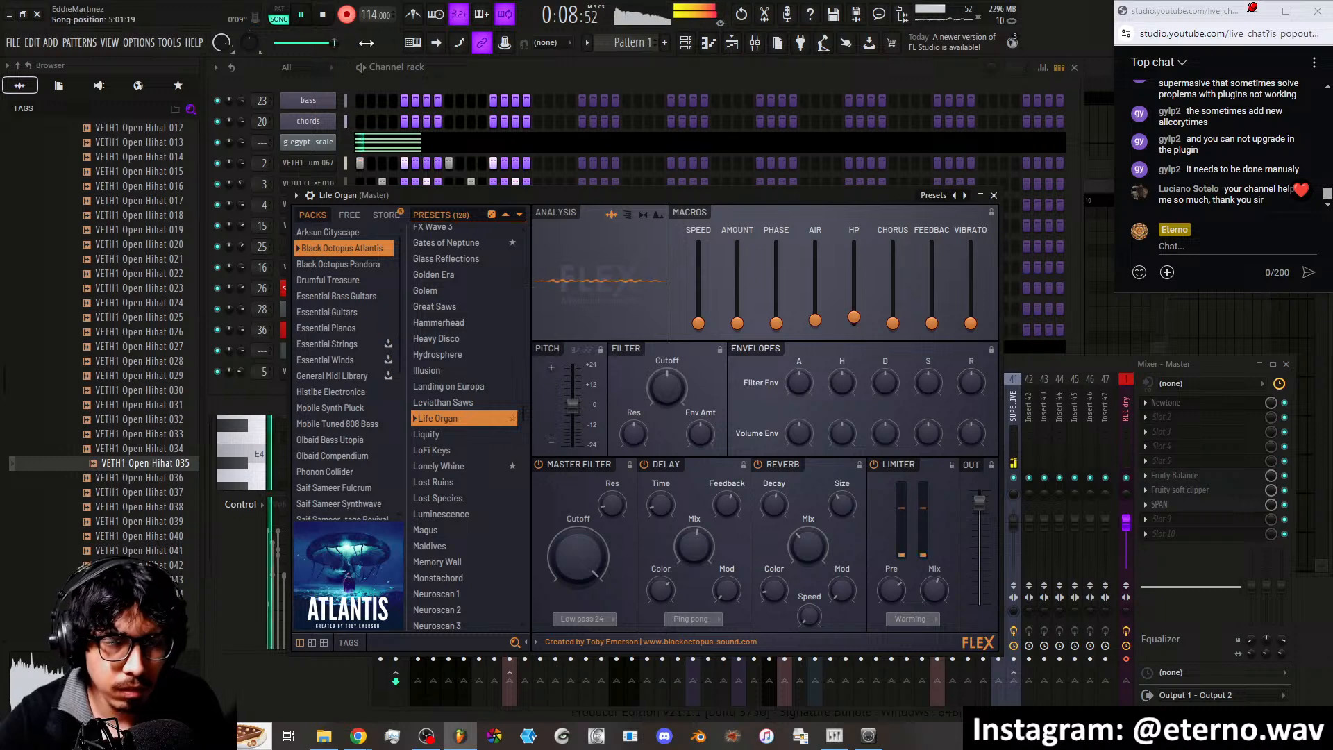
click(475, 75)
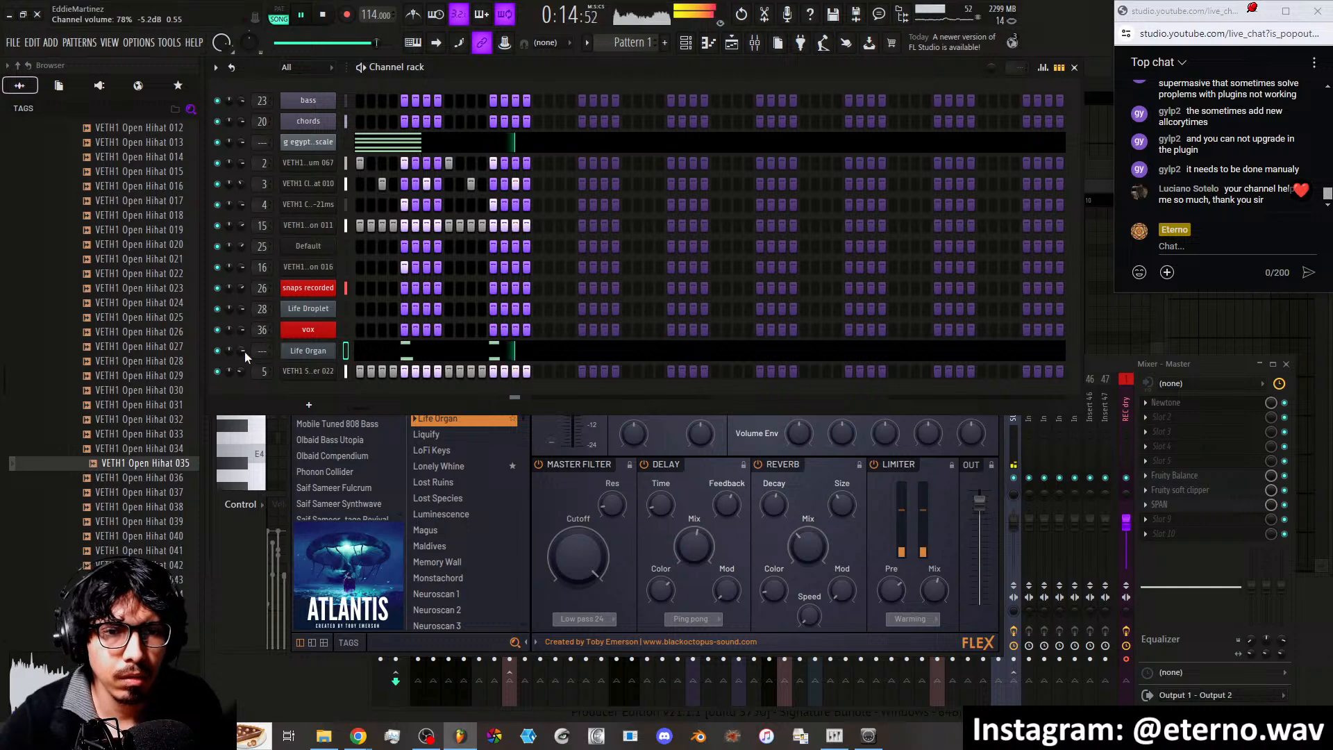
drag(244, 351, 245, 351)
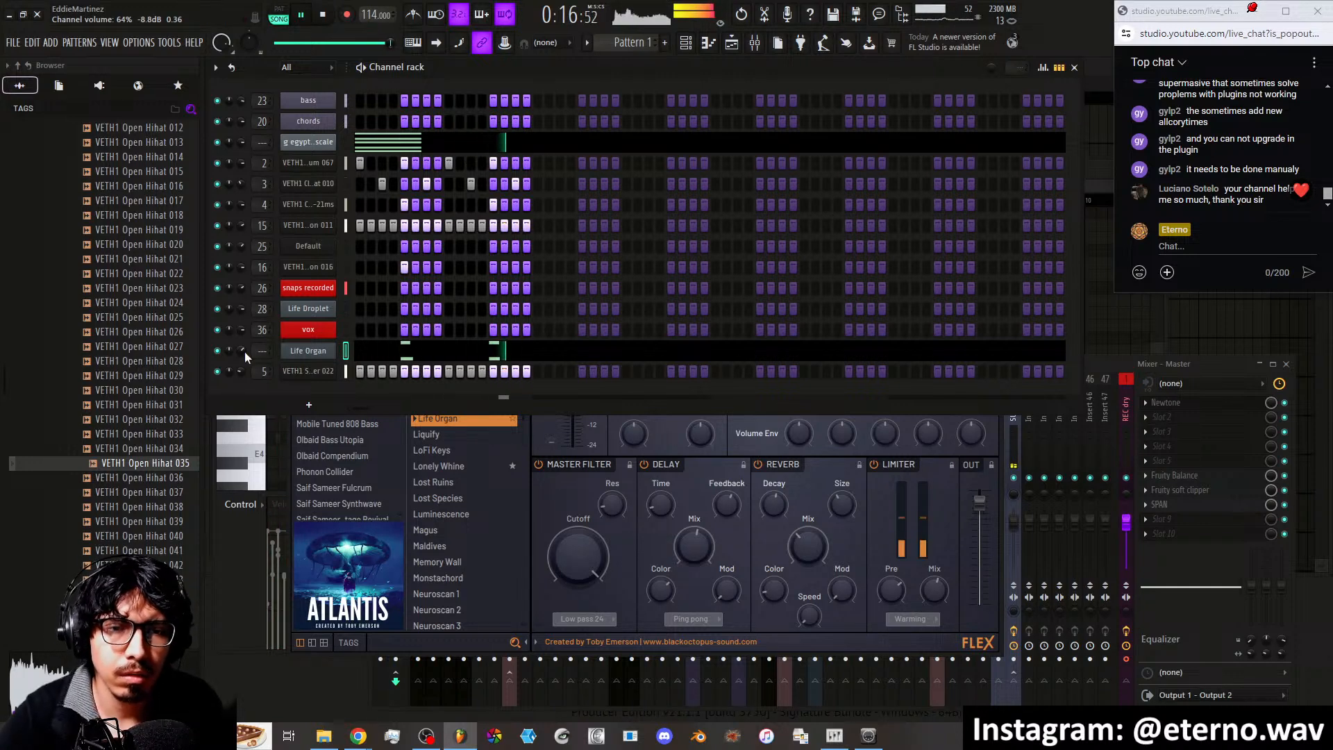
Raise the Life Organ channel volume to about 70%
click(311, 352)
click(310, 352)
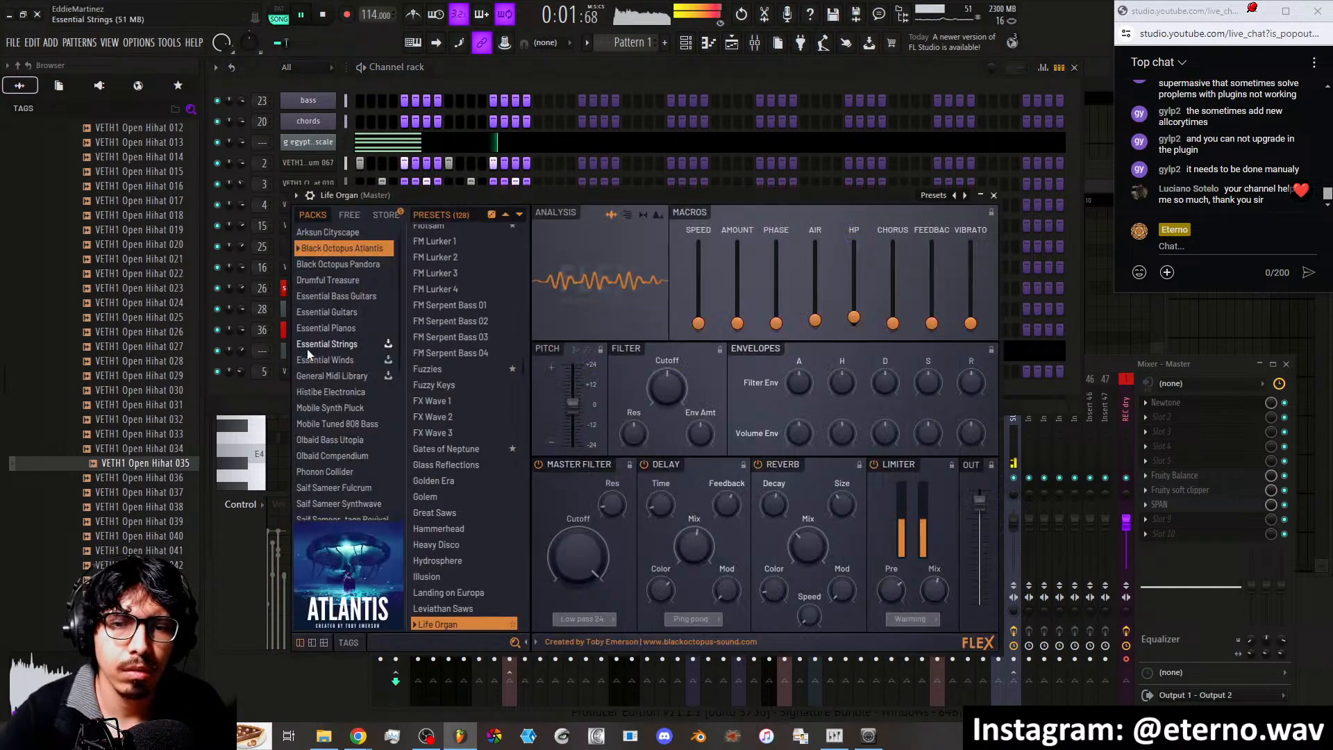
drag(242, 371, 243, 351)
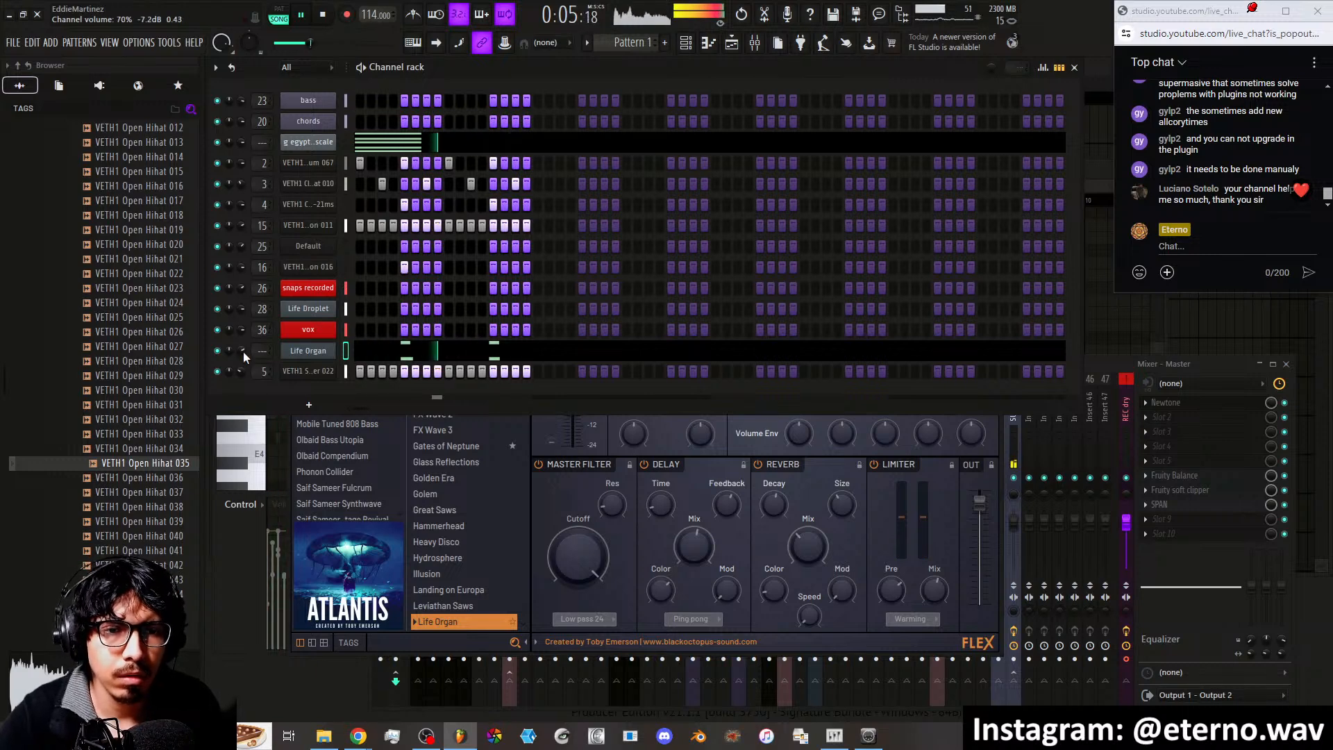
Experiment with Life Organ's Amount macro, leave it near its minimum, and raise the Speed macro slightly
click(300, 352)
click(300, 351)
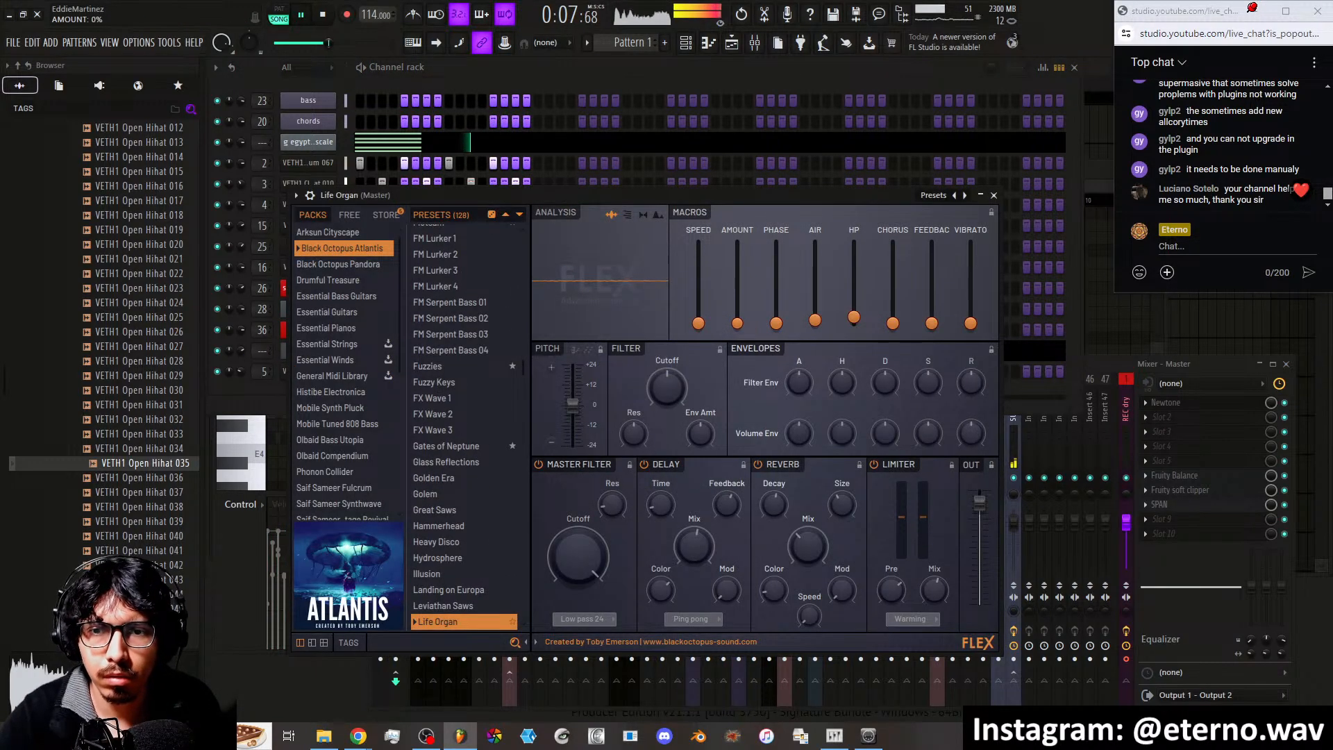
drag(744, 285, 738, 317)
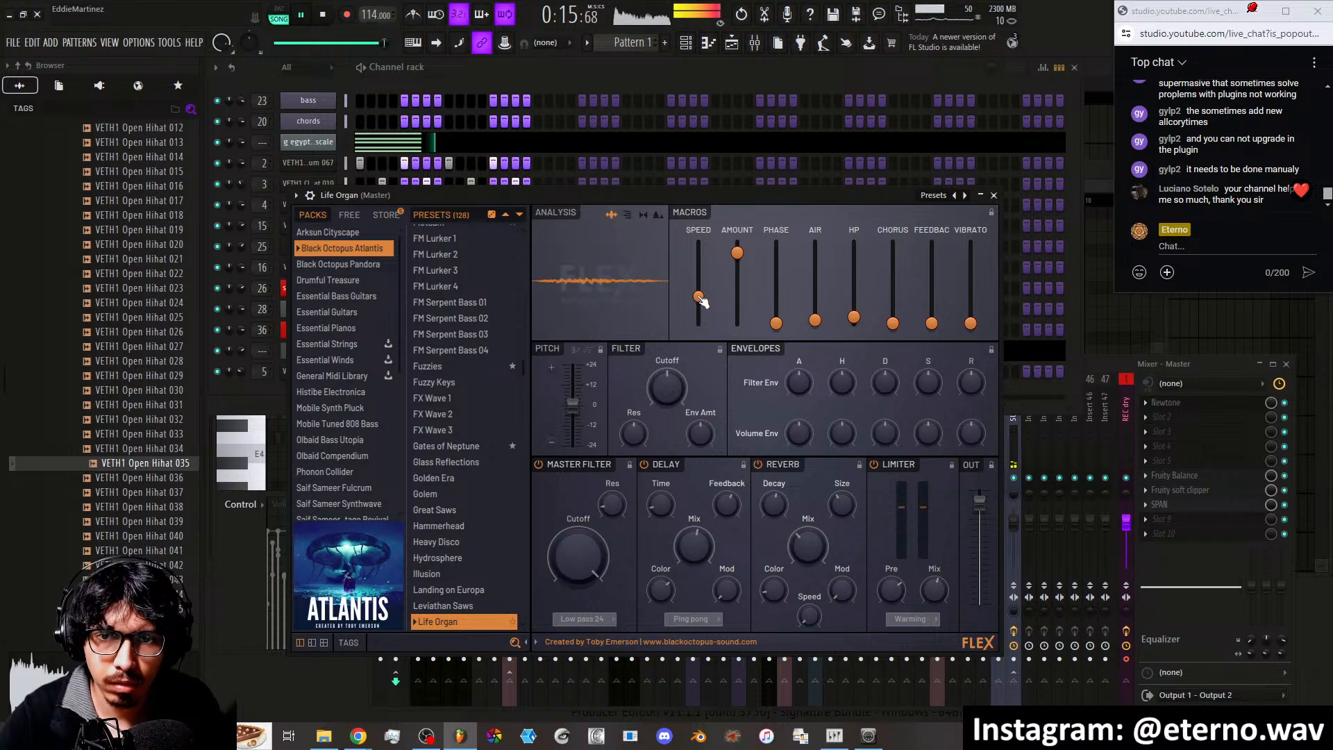
drag(698, 316, 699, 315)
drag(738, 254, 739, 324)
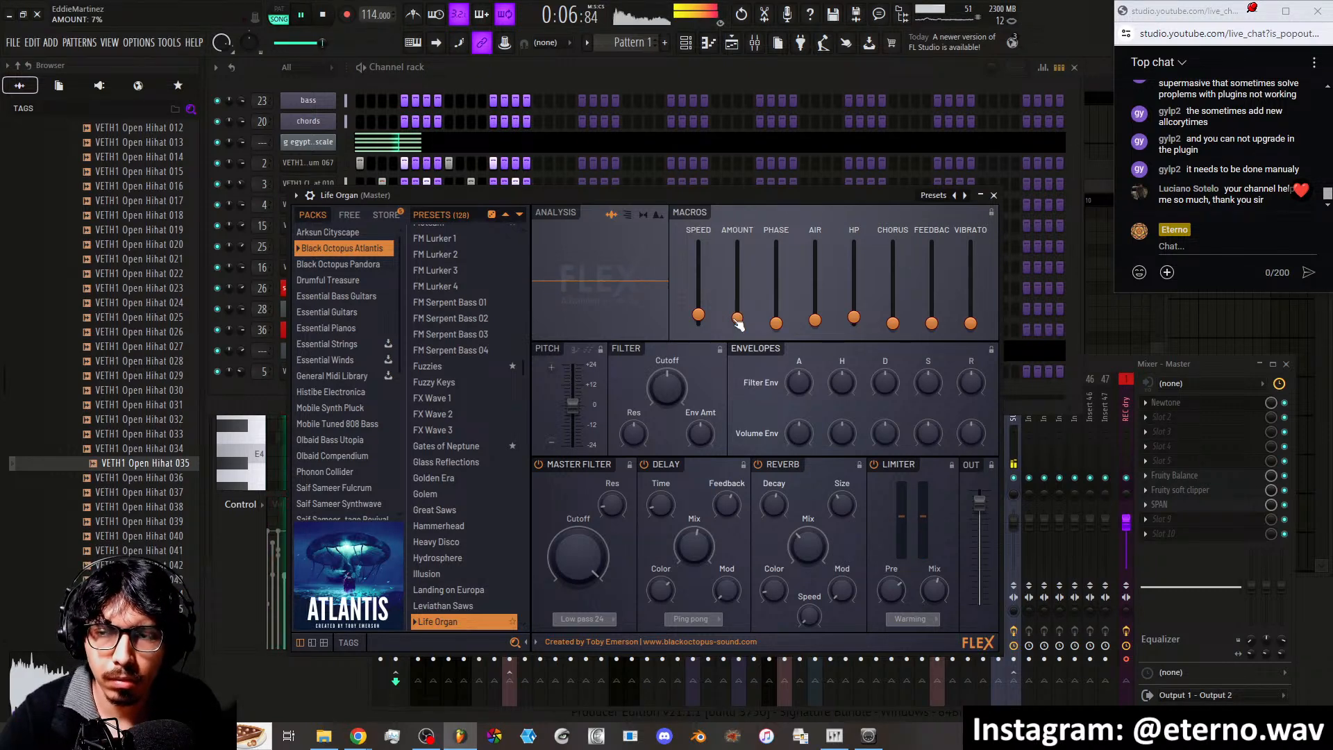
click(994, 196)
Add Gross Beat to slot 2 of the vox mixer track, directly after the parametric EQ and before the modulation effect
click(510, 478)
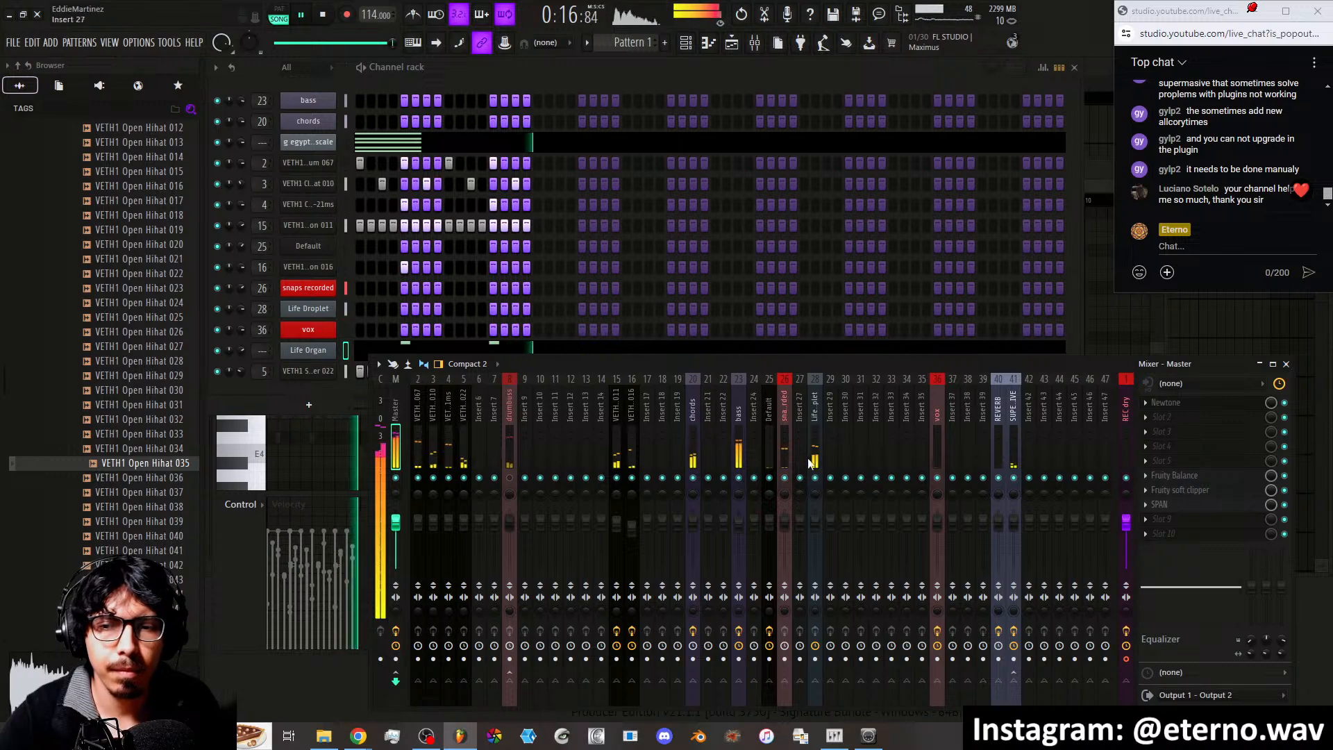
click(940, 459)
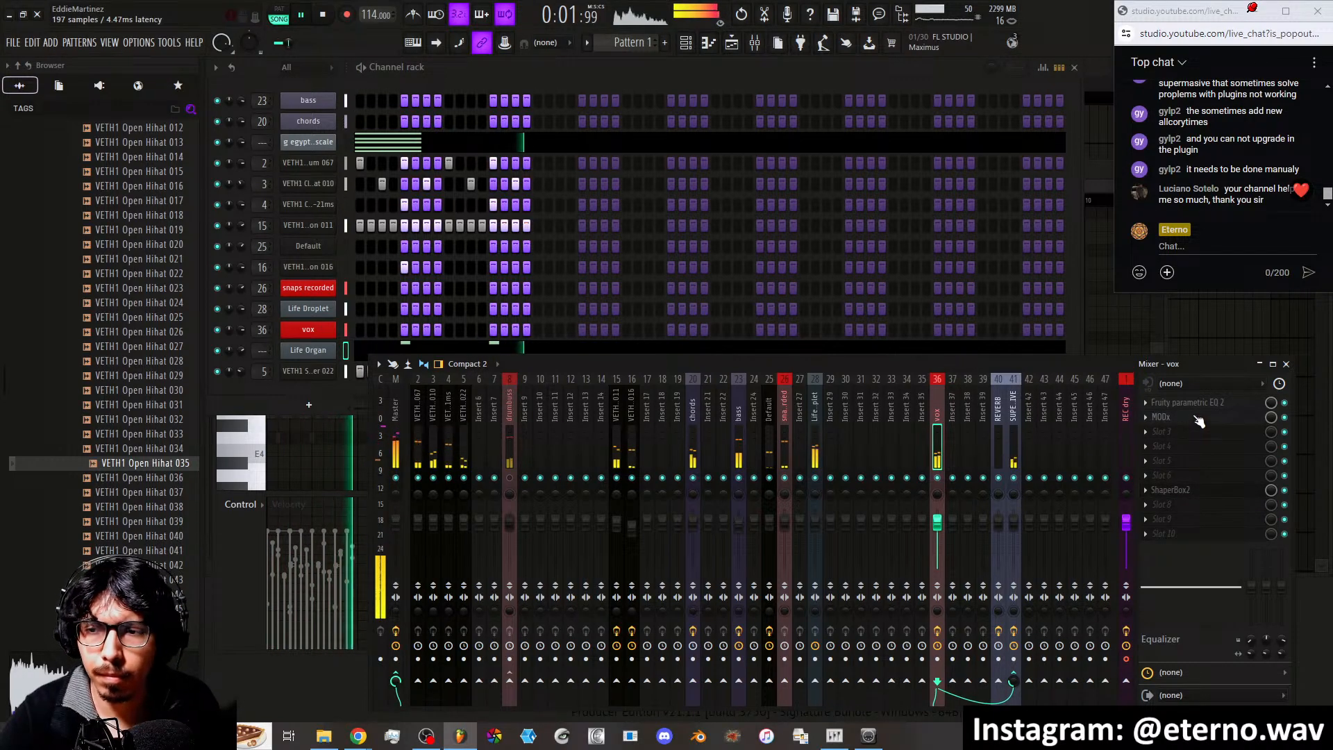
click(1163, 417)
click(1163, 417)
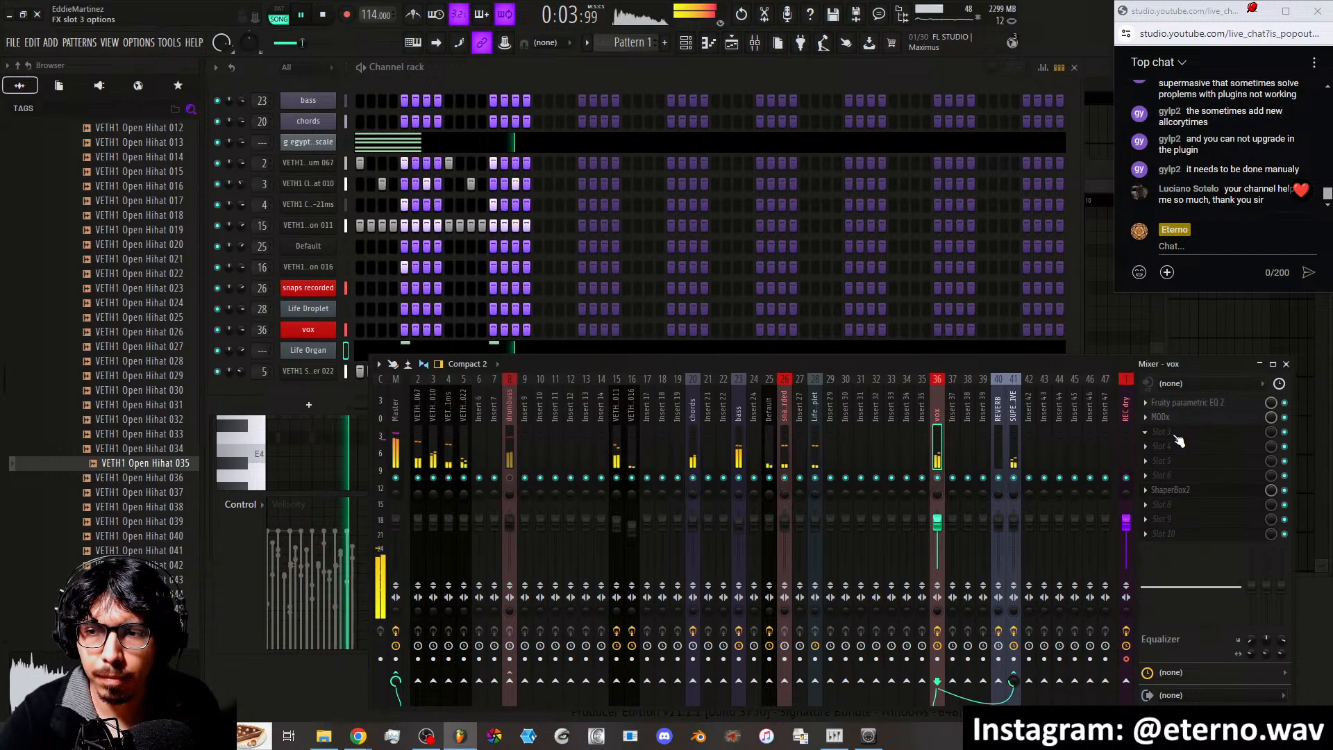
click(1193, 429)
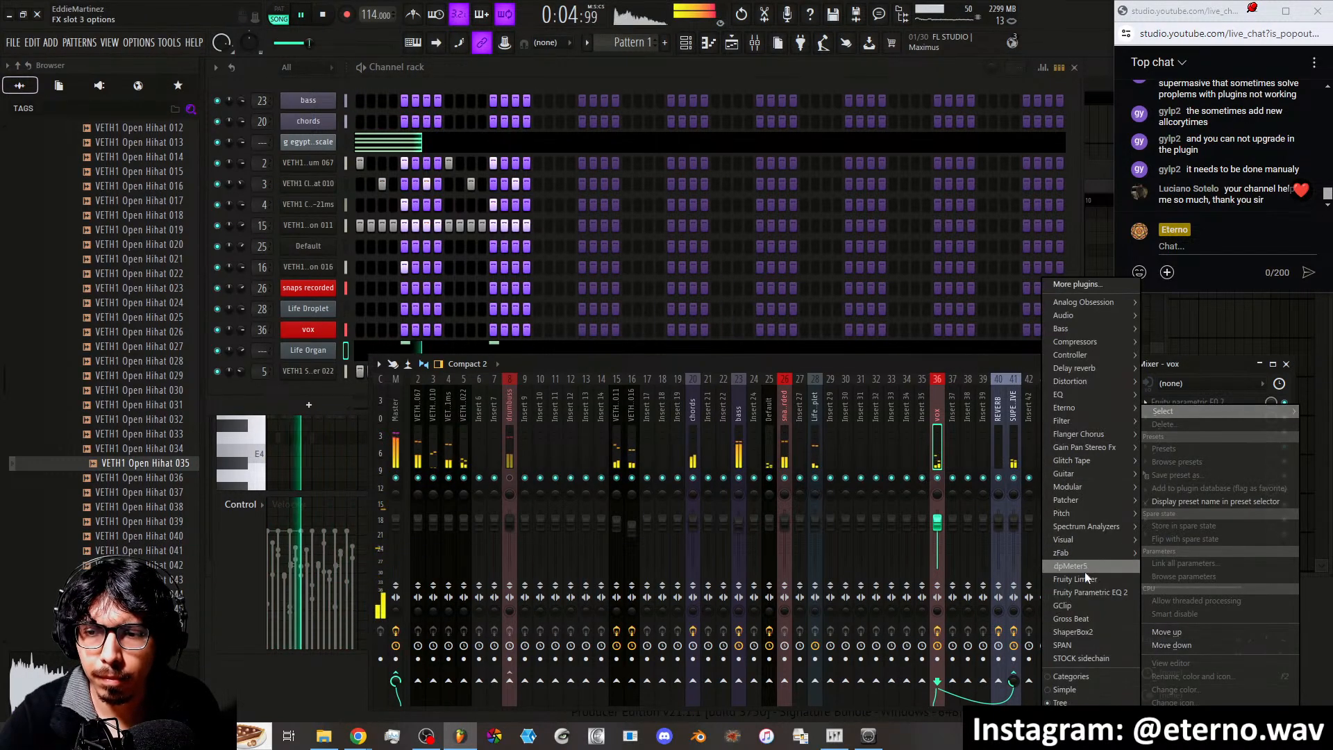
click(1191, 372)
scroll(1193, 422, down, 1)
click(1196, 428)
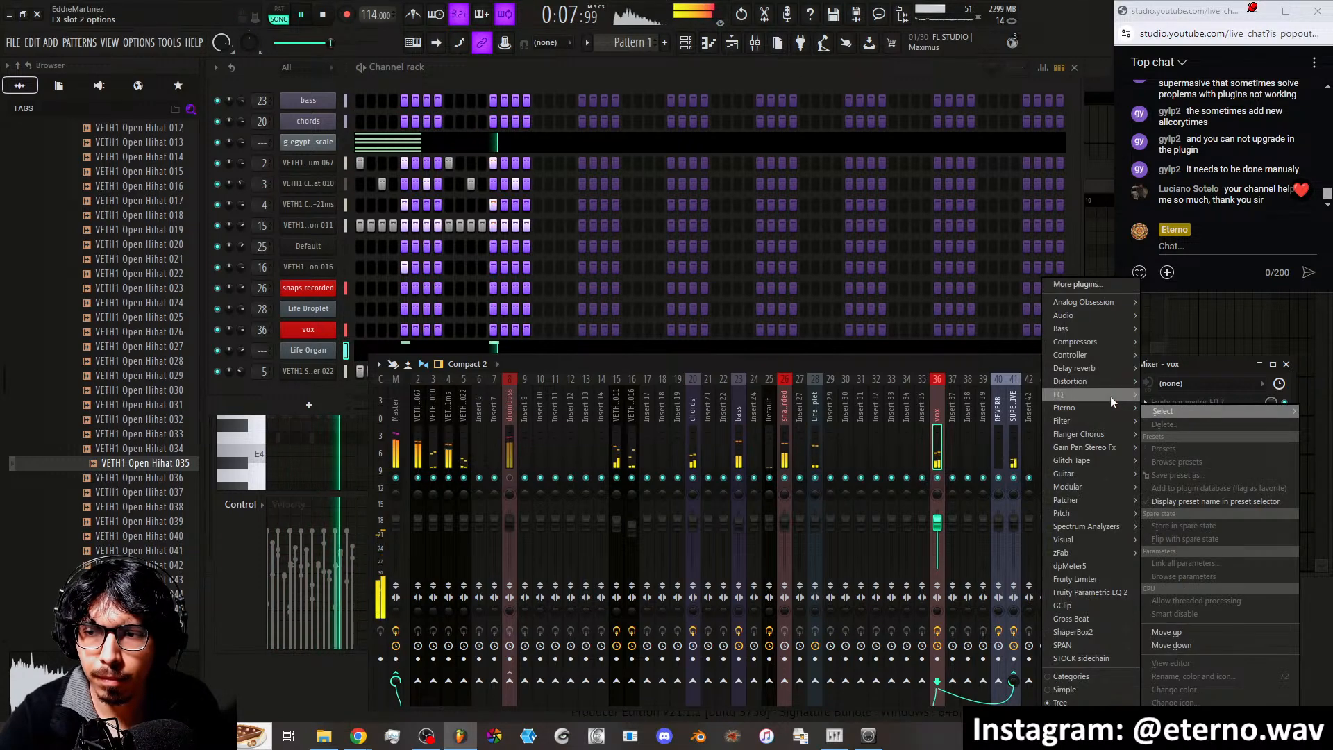
mouse_move(1091, 543)
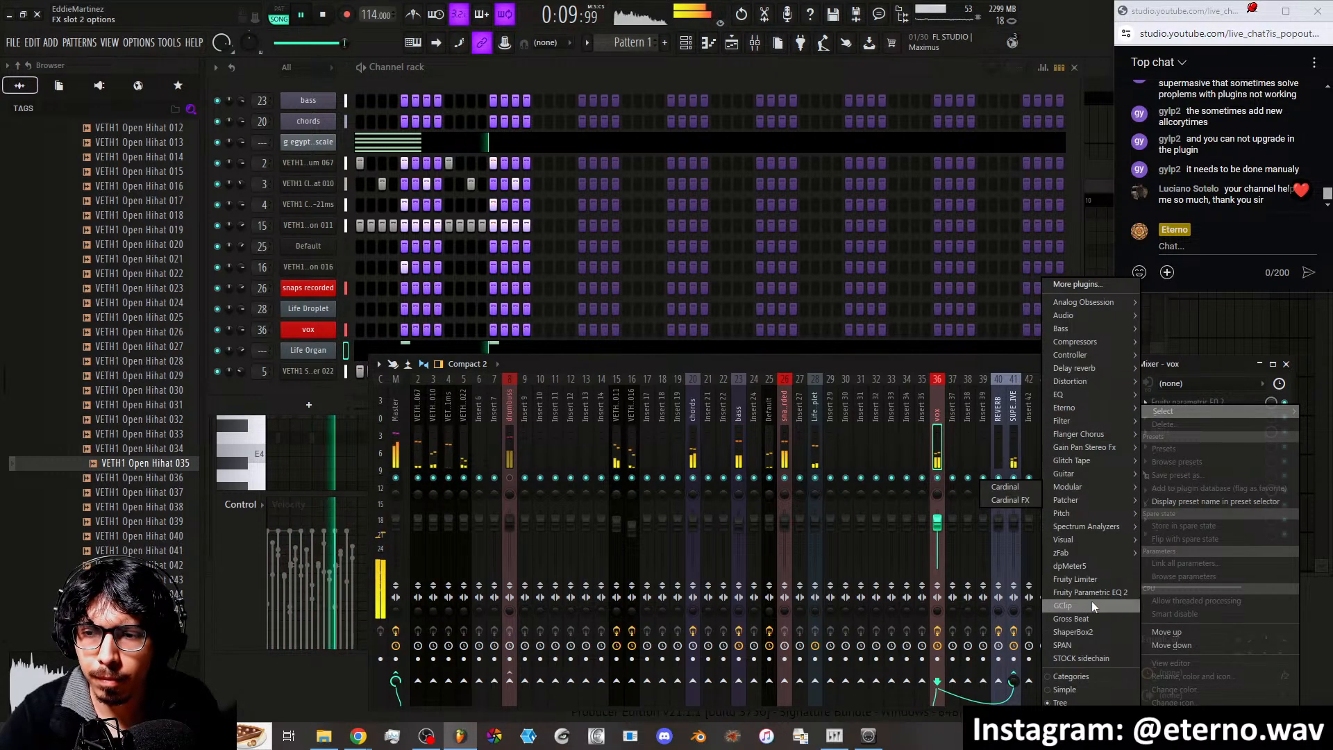
click(1084, 617)
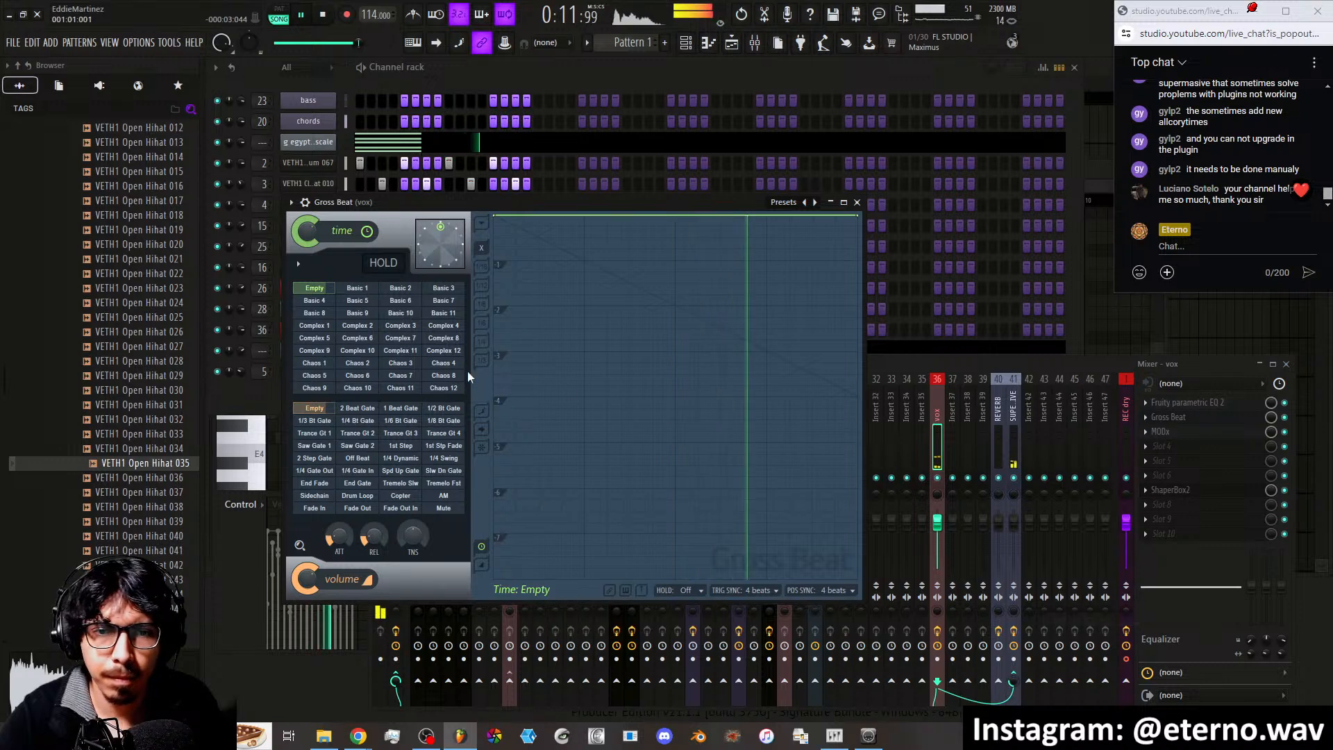
Audition Gross Beat's time patterns Complex 2, Basic 10, Basic 9, Basic 7 and Basic 6 on the vox
click(358, 326)
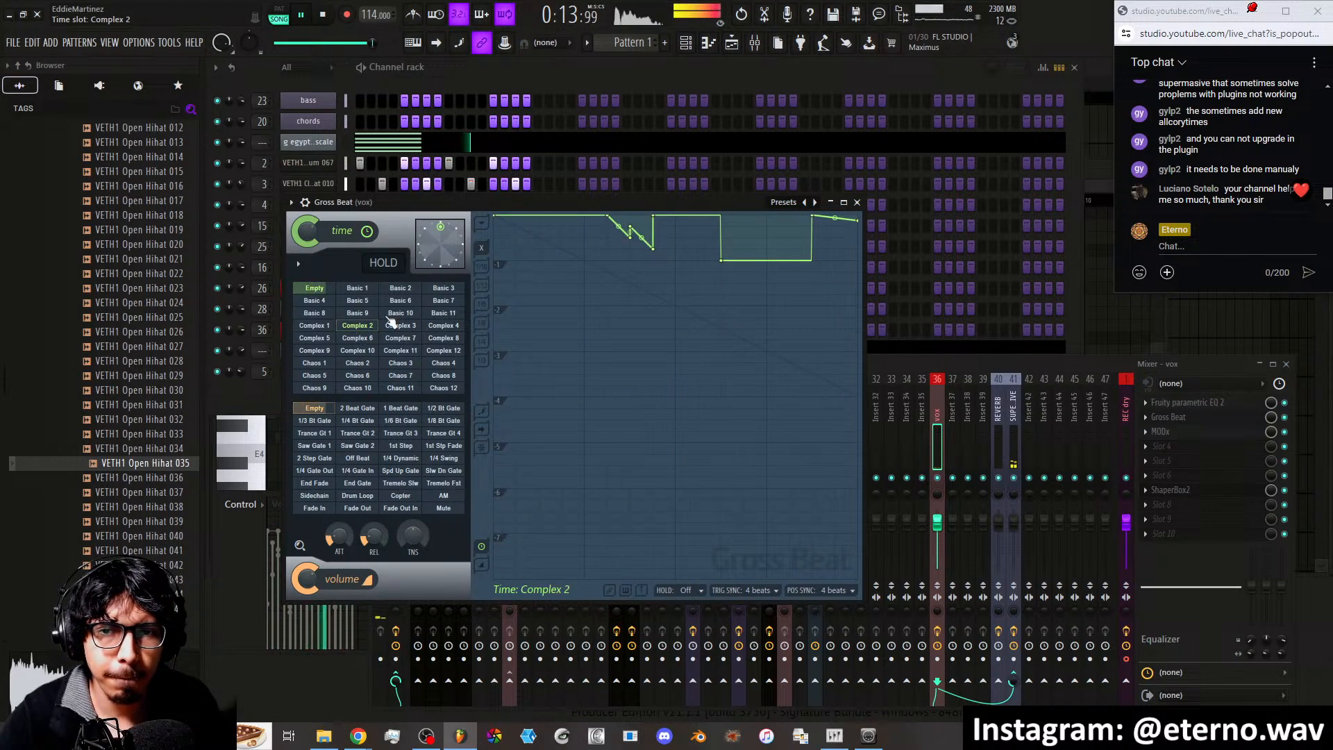
click(396, 312)
click(362, 313)
click(440, 300)
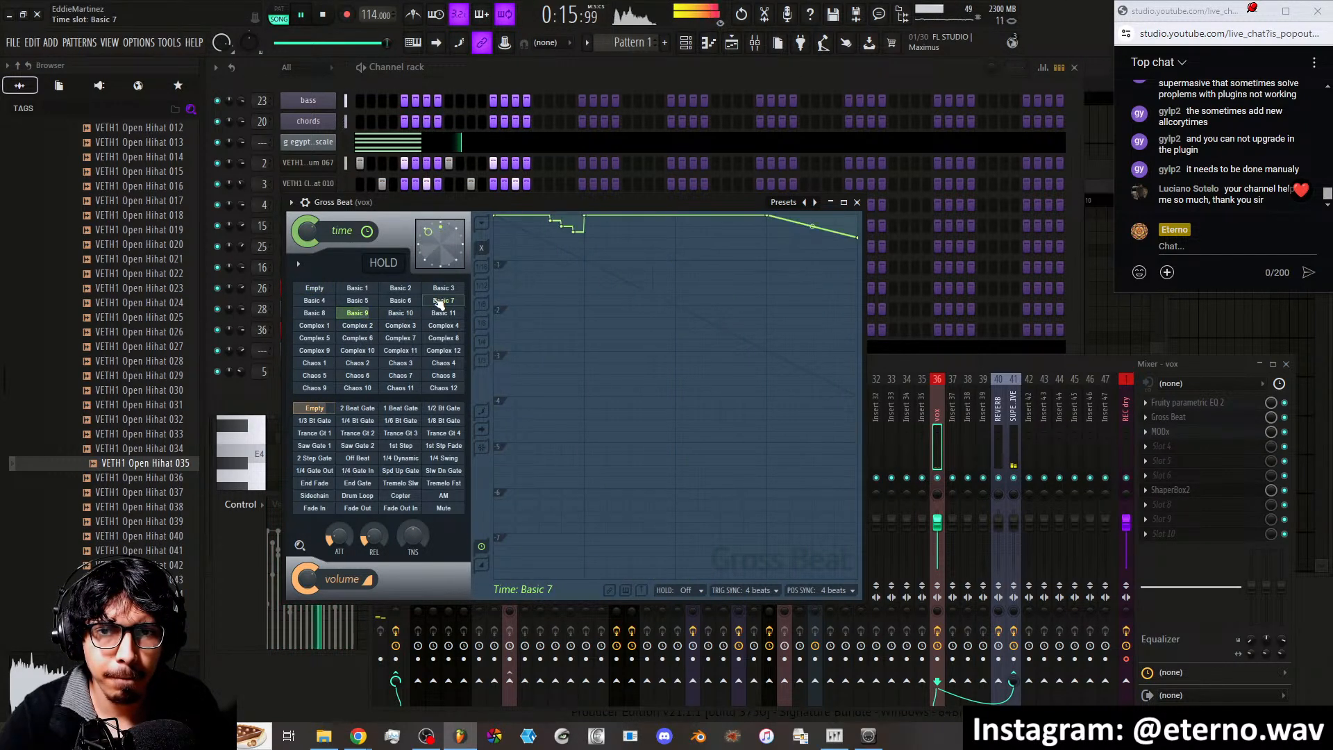
click(399, 301)
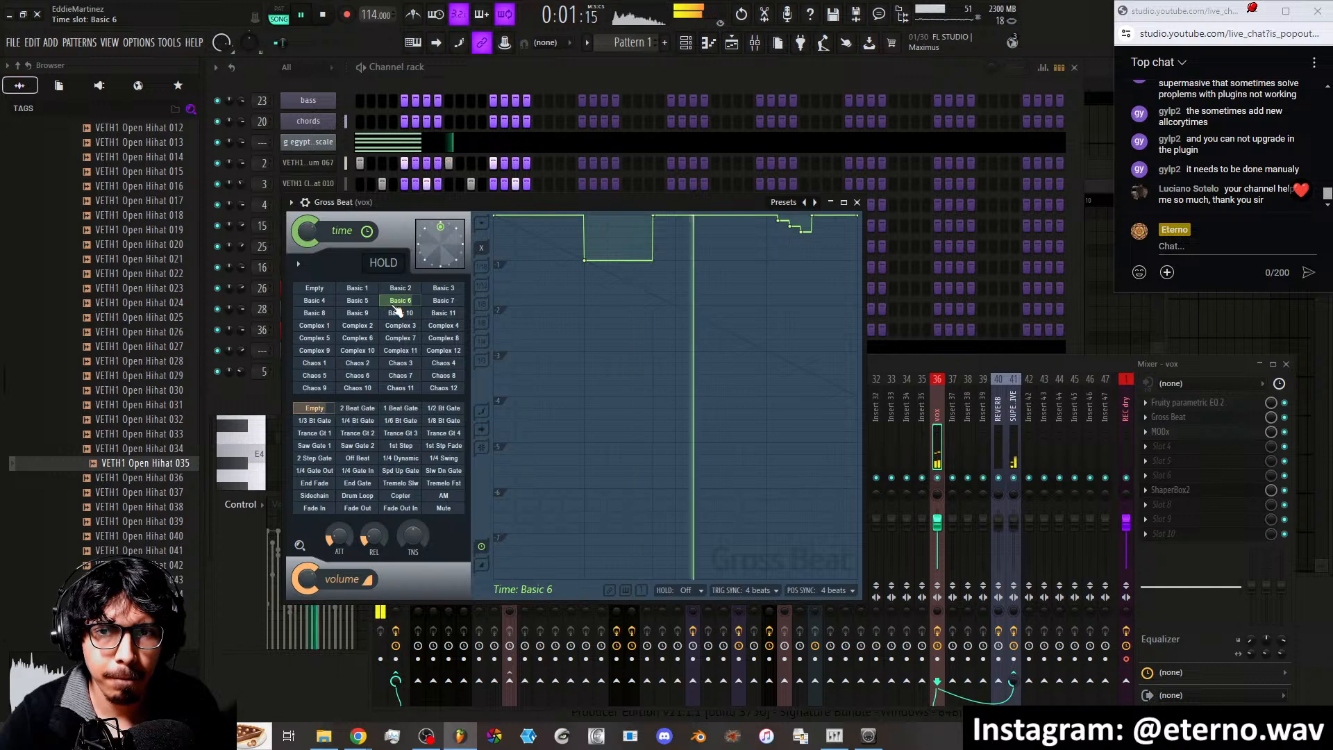
Switch Gross Beat to another preset, compare the patterns Happy oct, Grief and Frenchy, and choose Punk for the vox
click(814, 202)
click(361, 326)
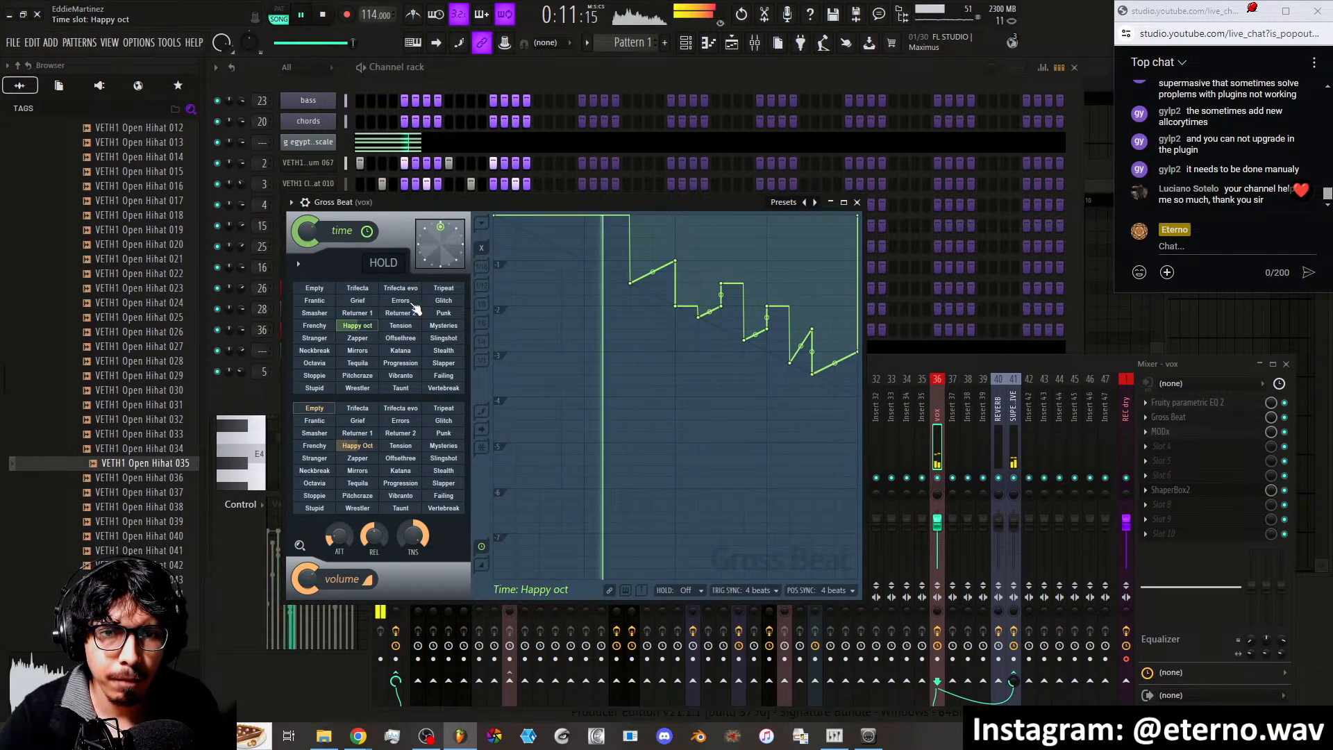
click(359, 302)
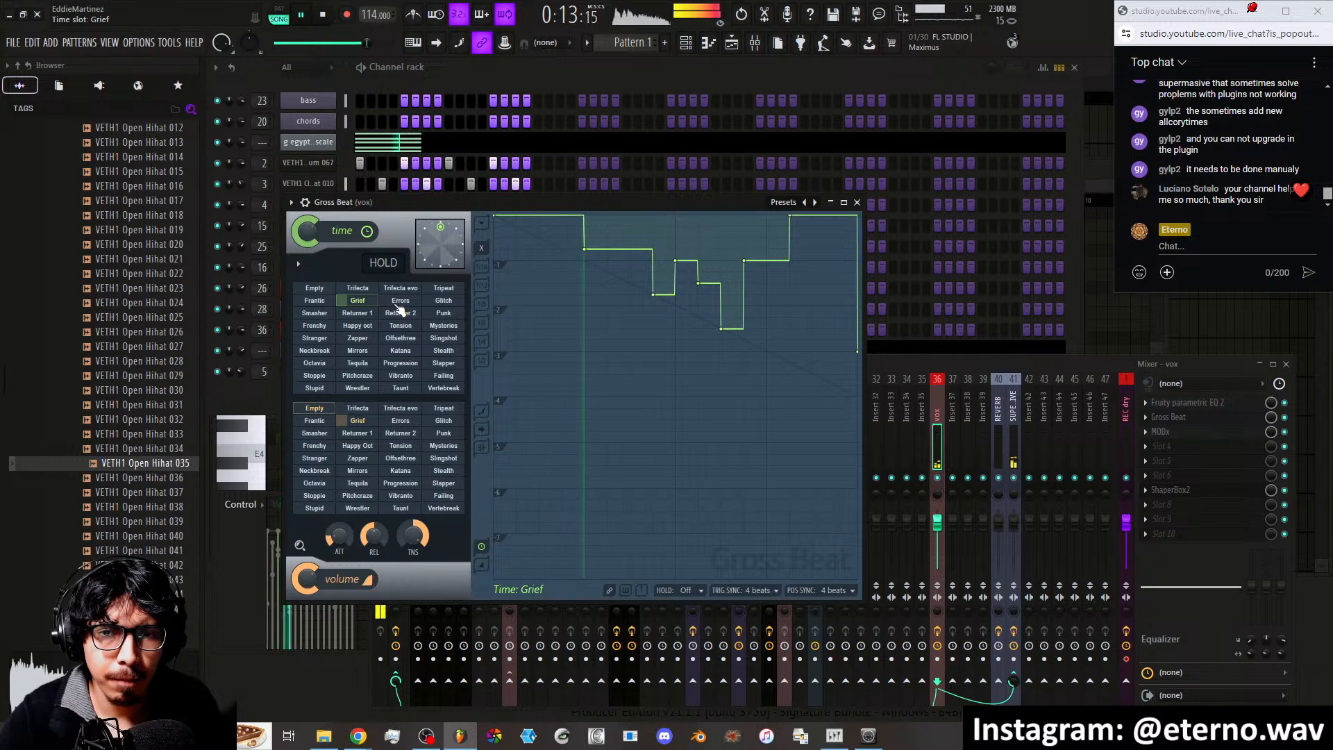
click(932, 361)
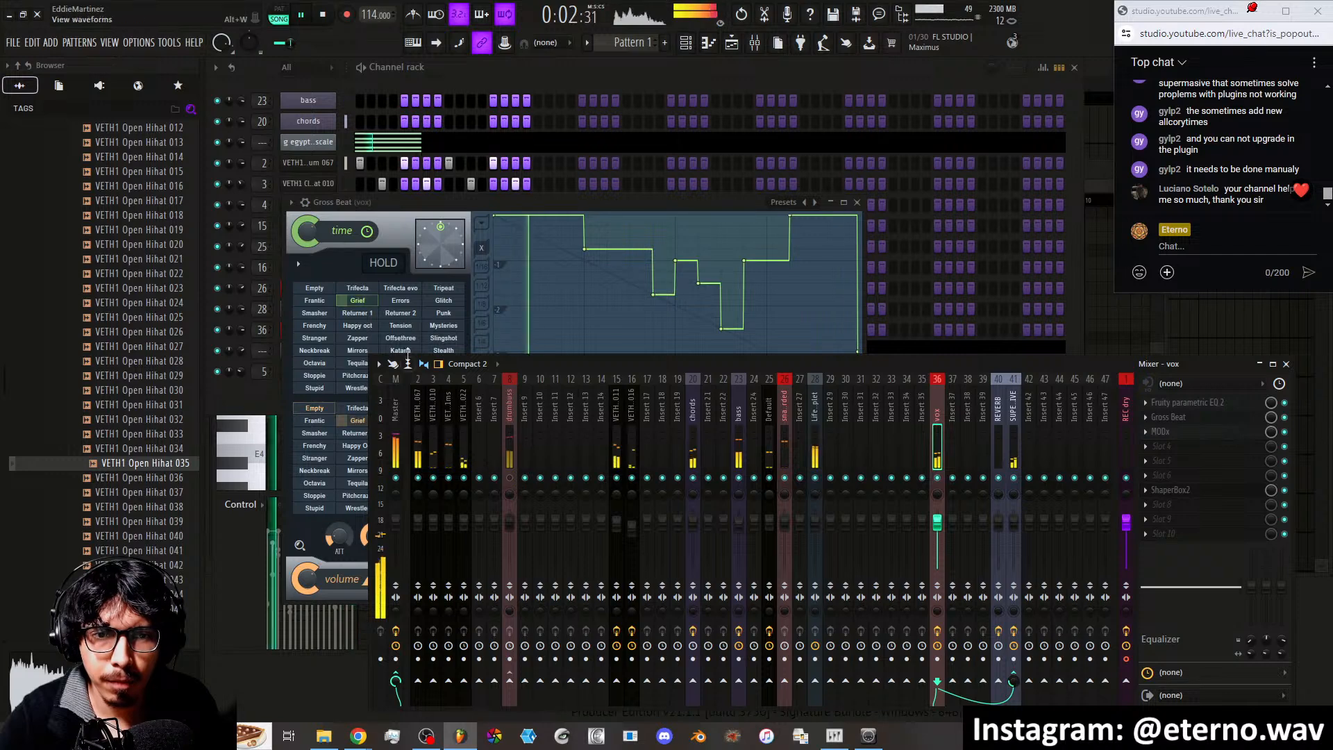
click(316, 326)
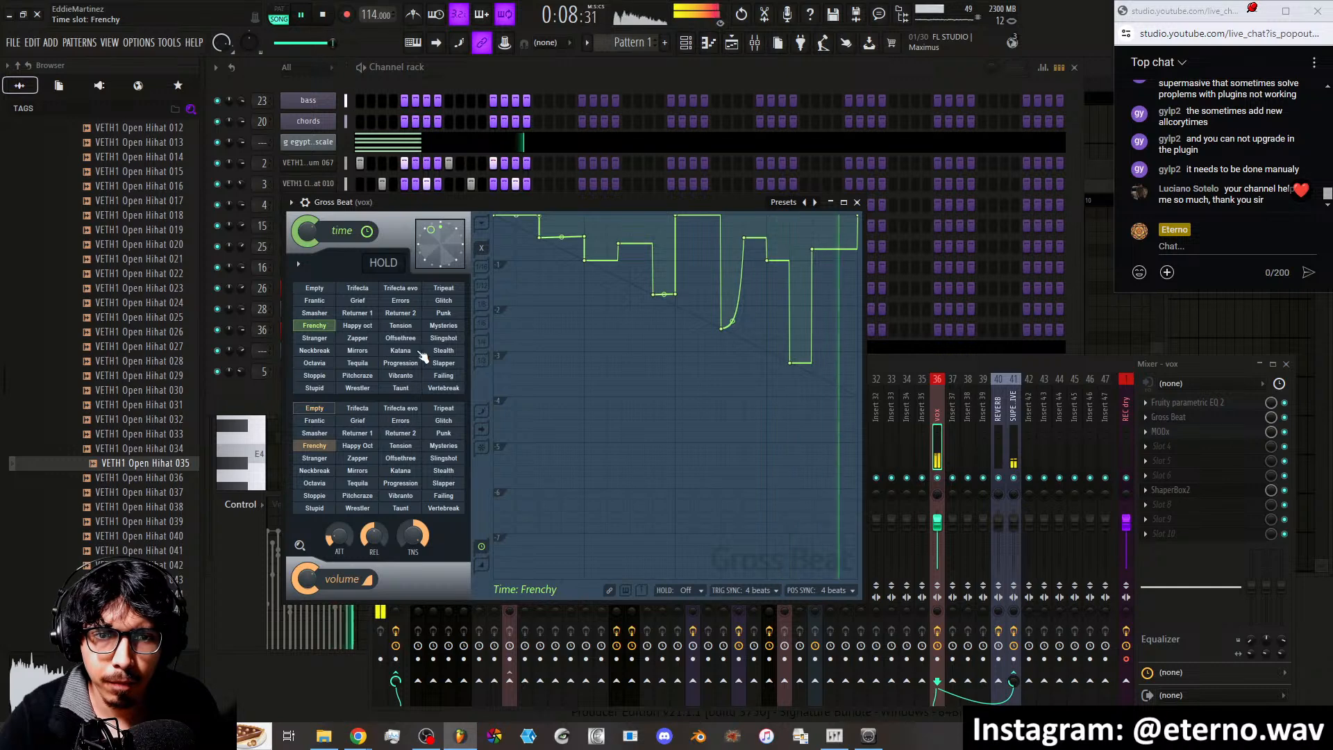
click(443, 313)
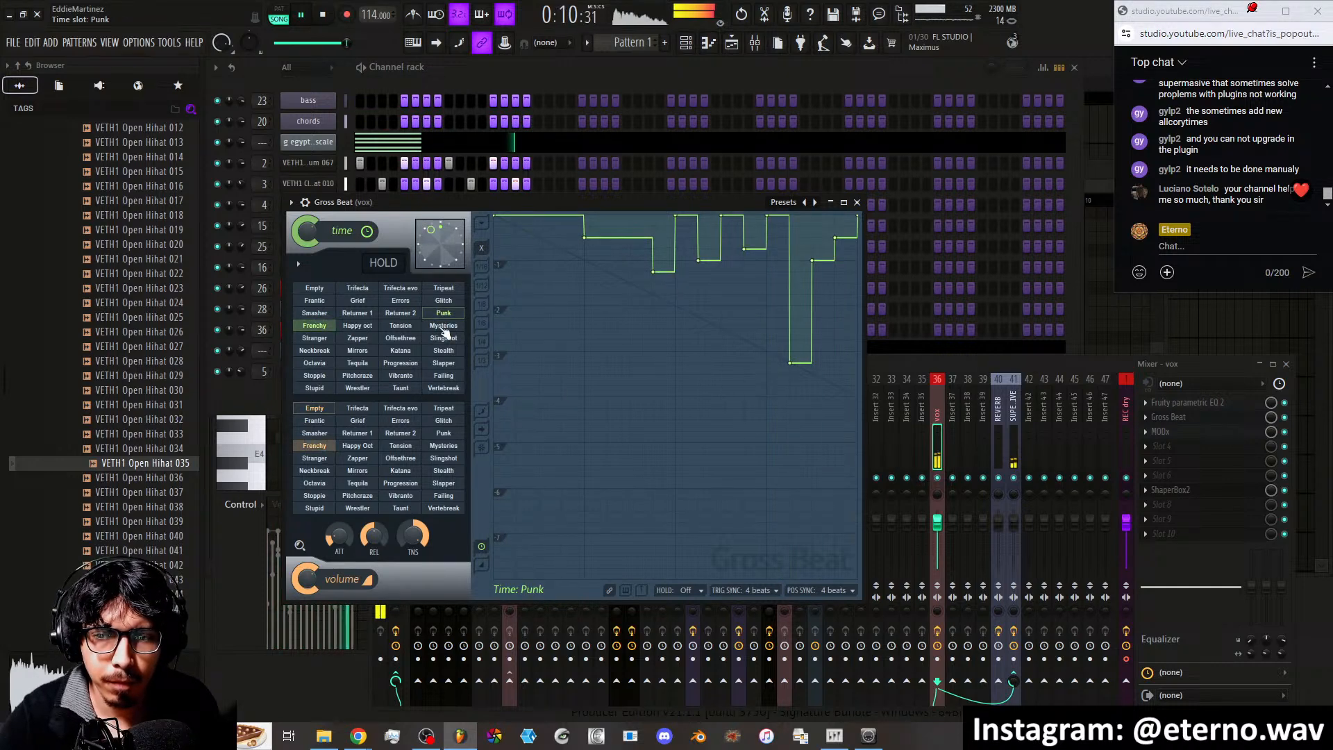
click(937, 371)
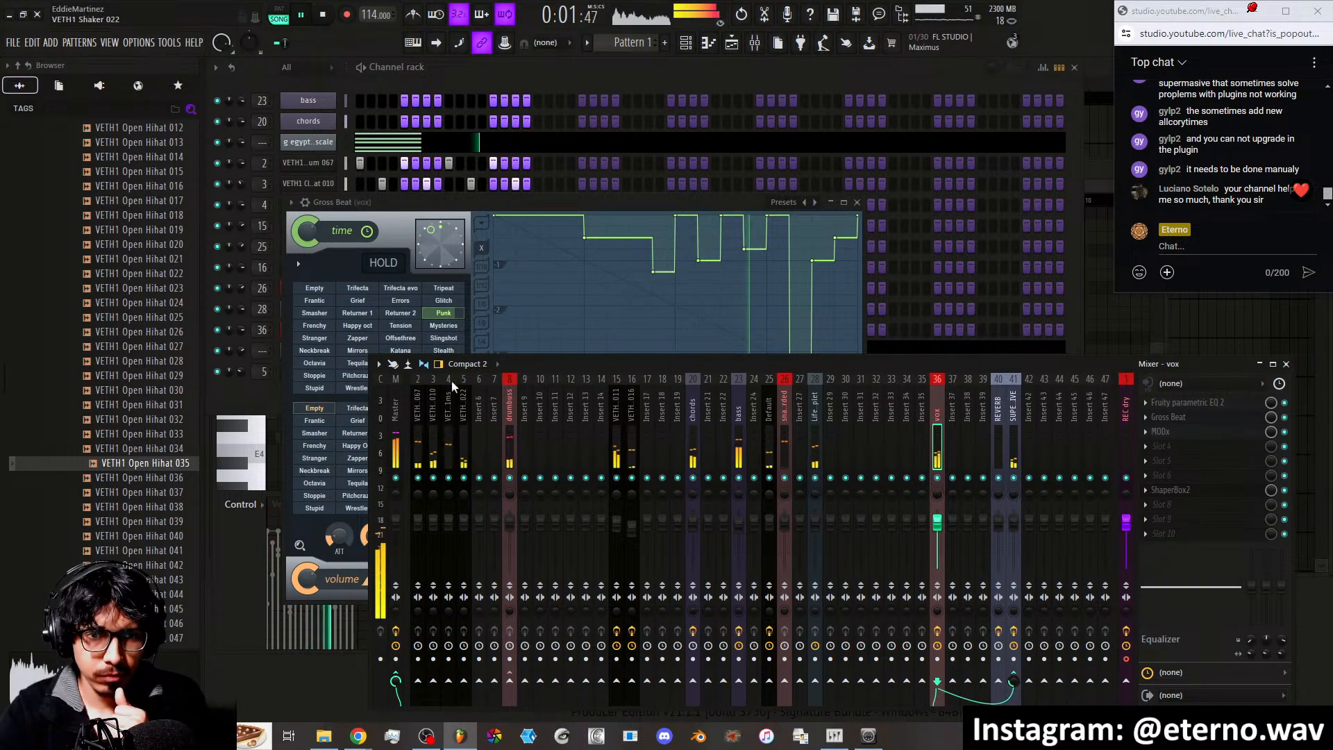
Compare the beat with and without VETH1 Shaker 022 and check the shaker's sampler settings
click(261, 386)
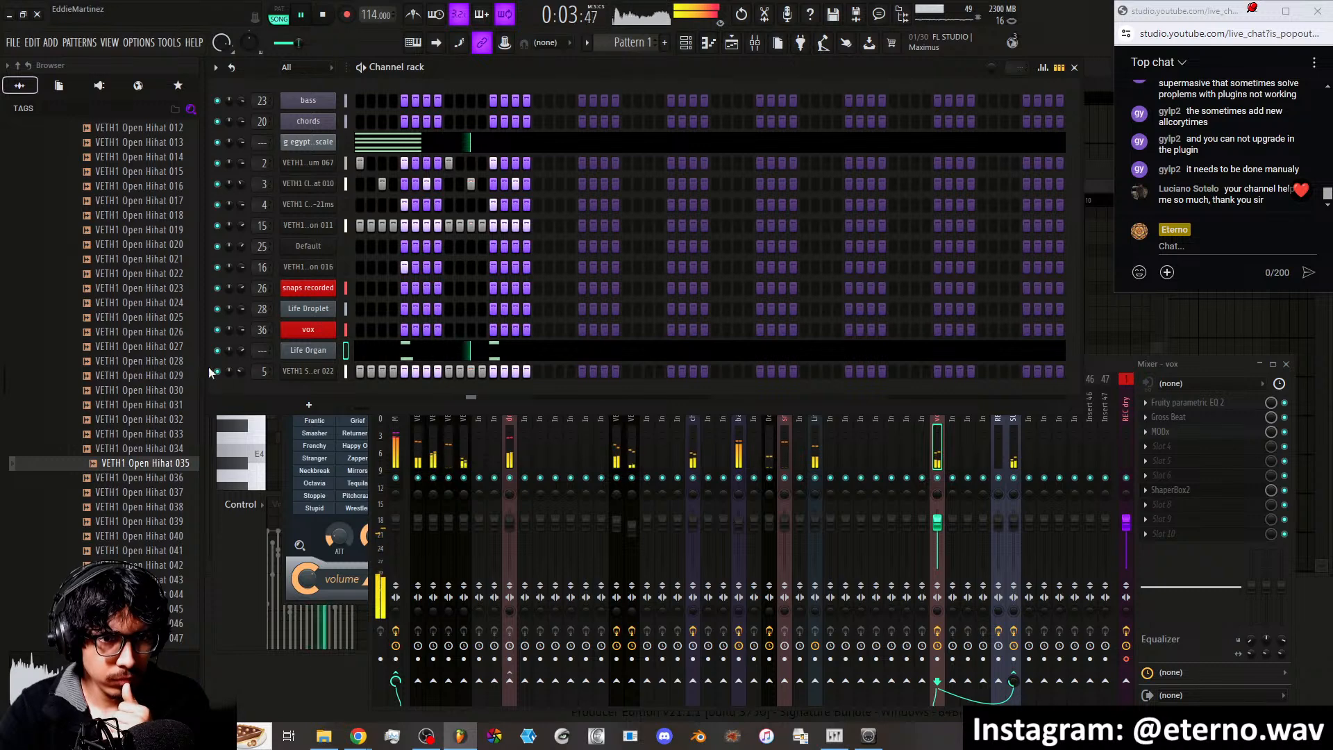
click(217, 371)
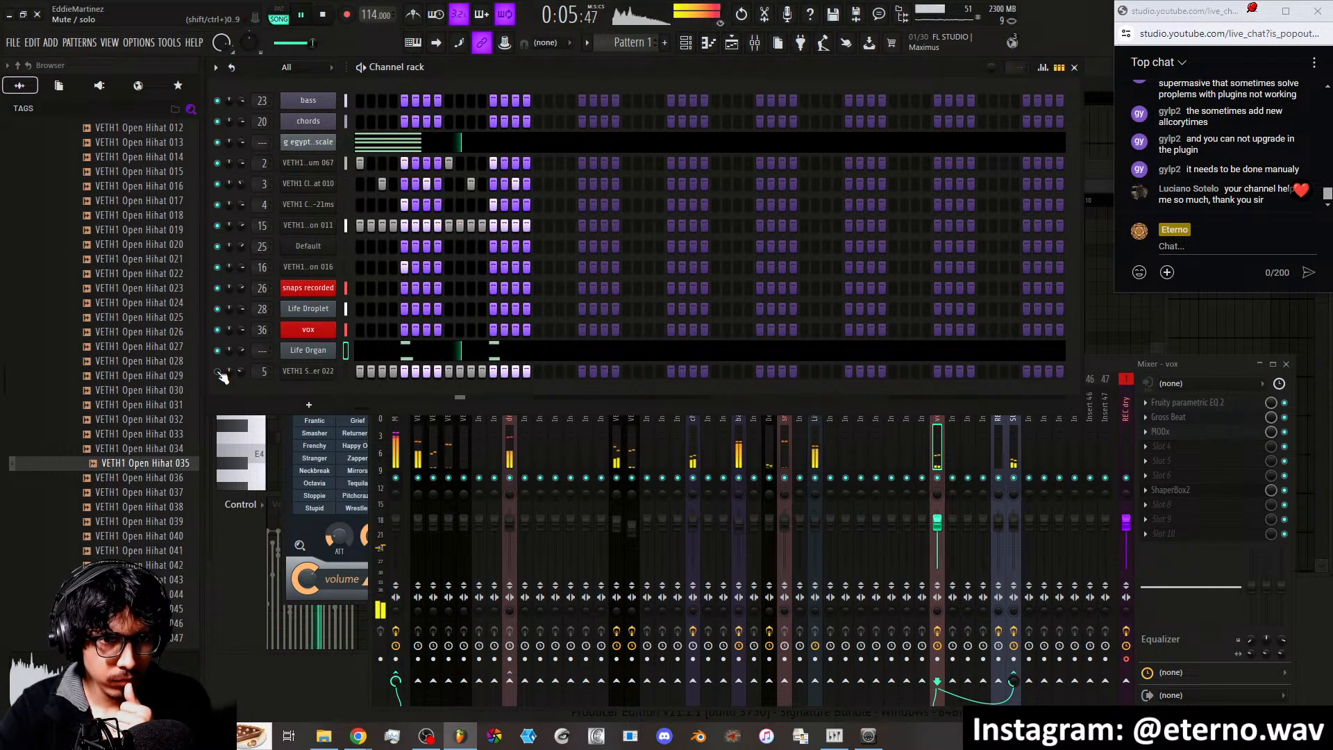
right_click(297, 374)
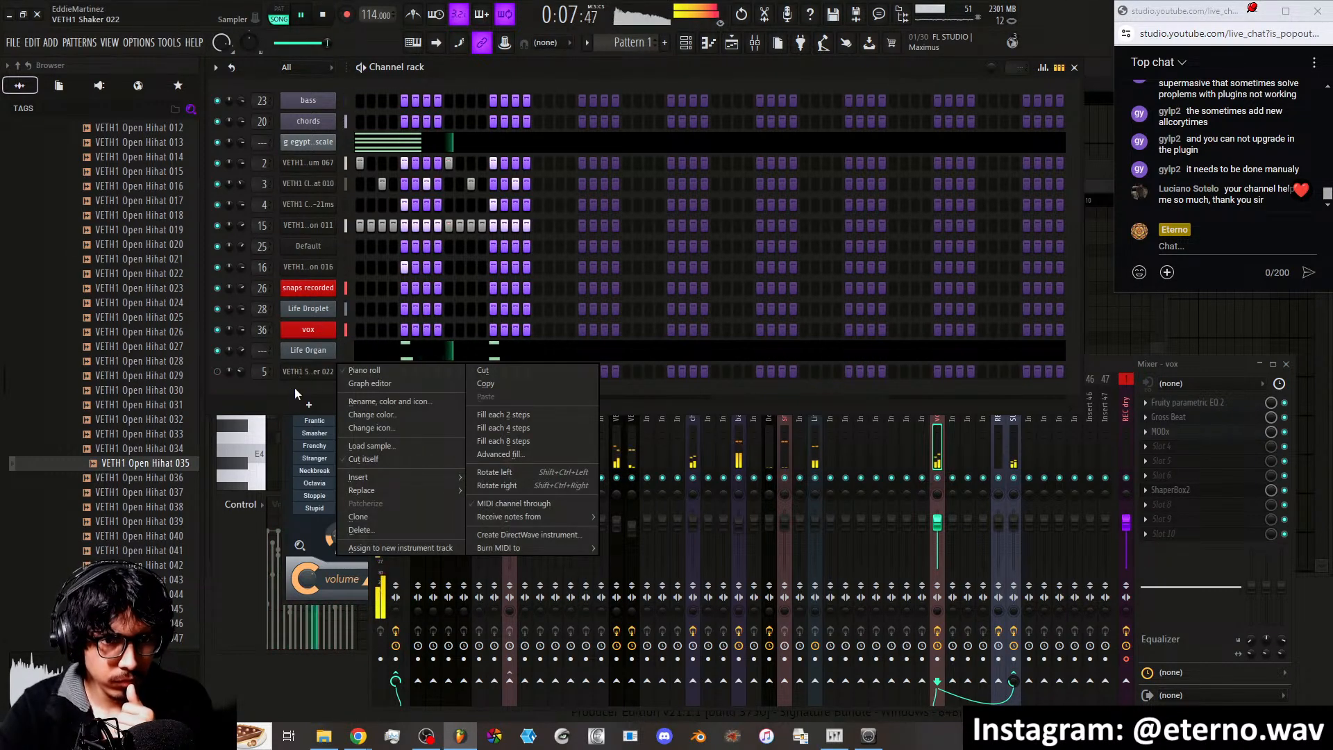
click(232, 384)
click(301, 374)
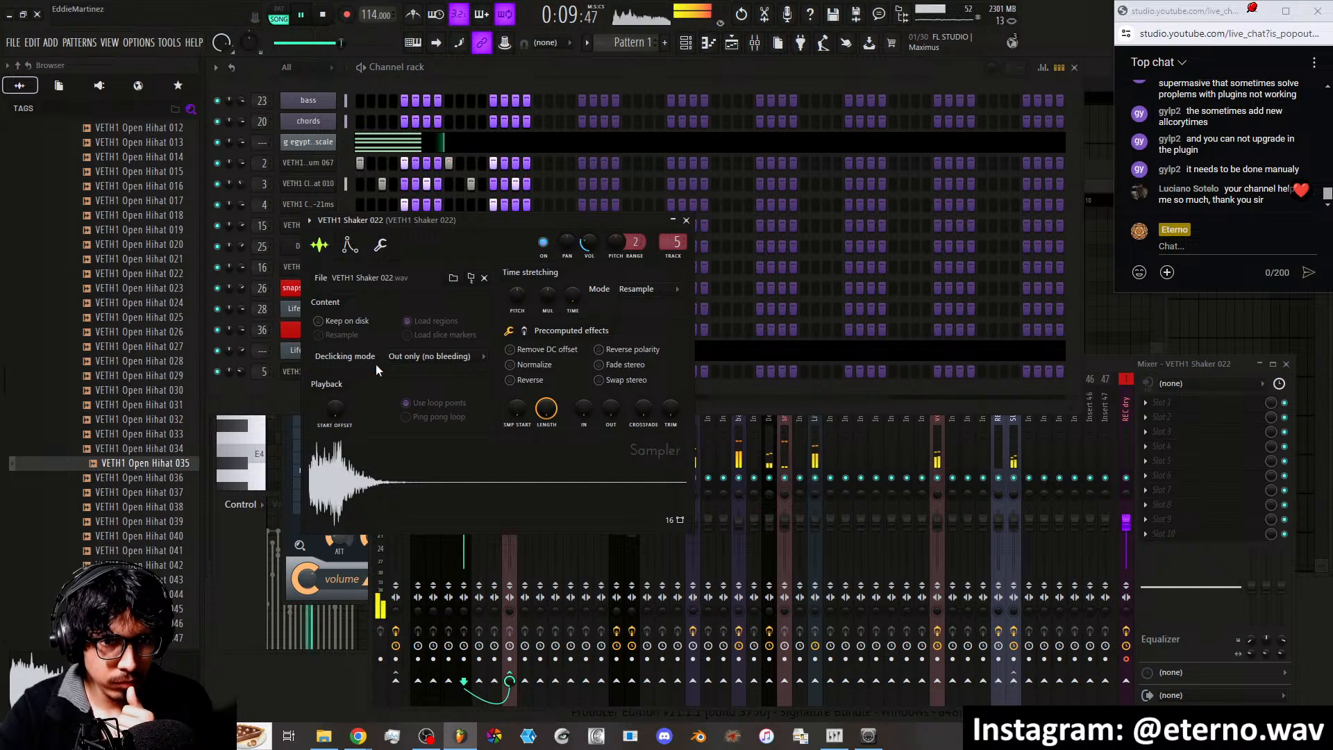
Lower the velocities of several VETH1 Shaker 022 steps in the graph editor for a more uneven groove
click(673, 222)
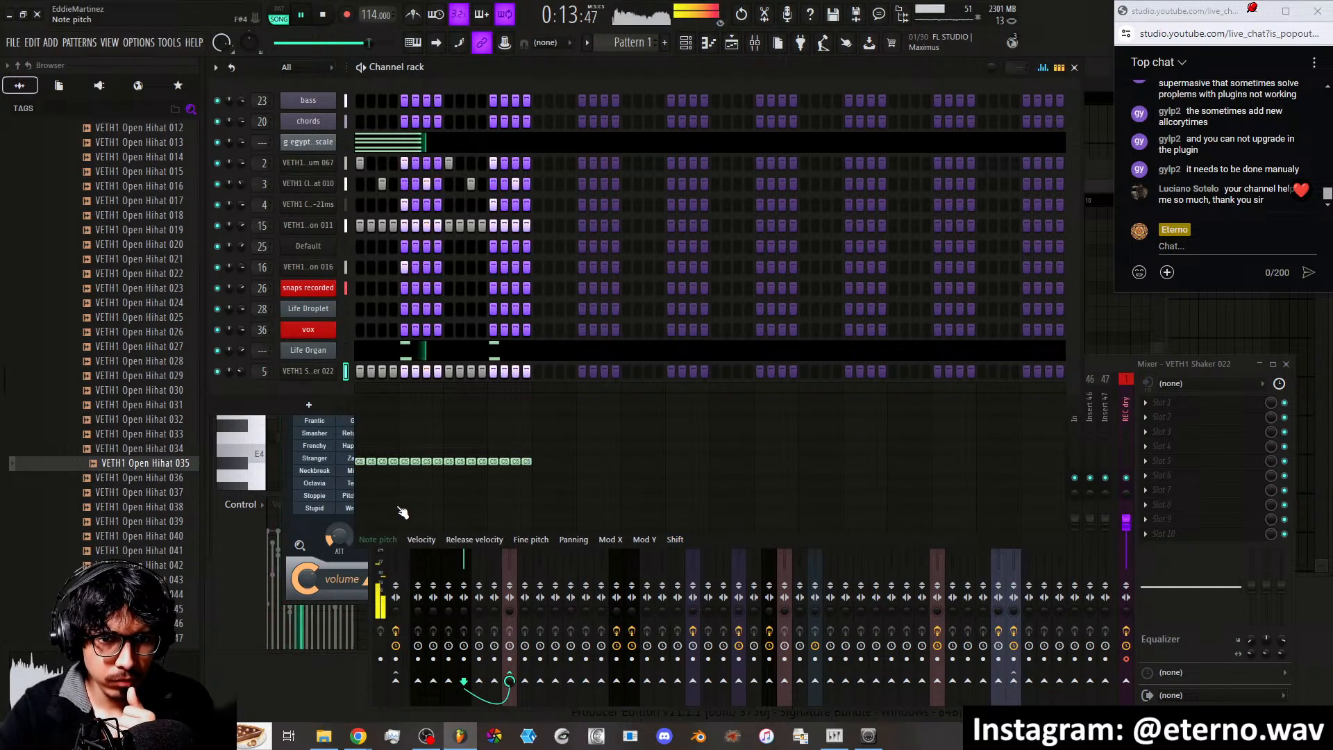
click(419, 541)
drag(369, 515, 425, 517)
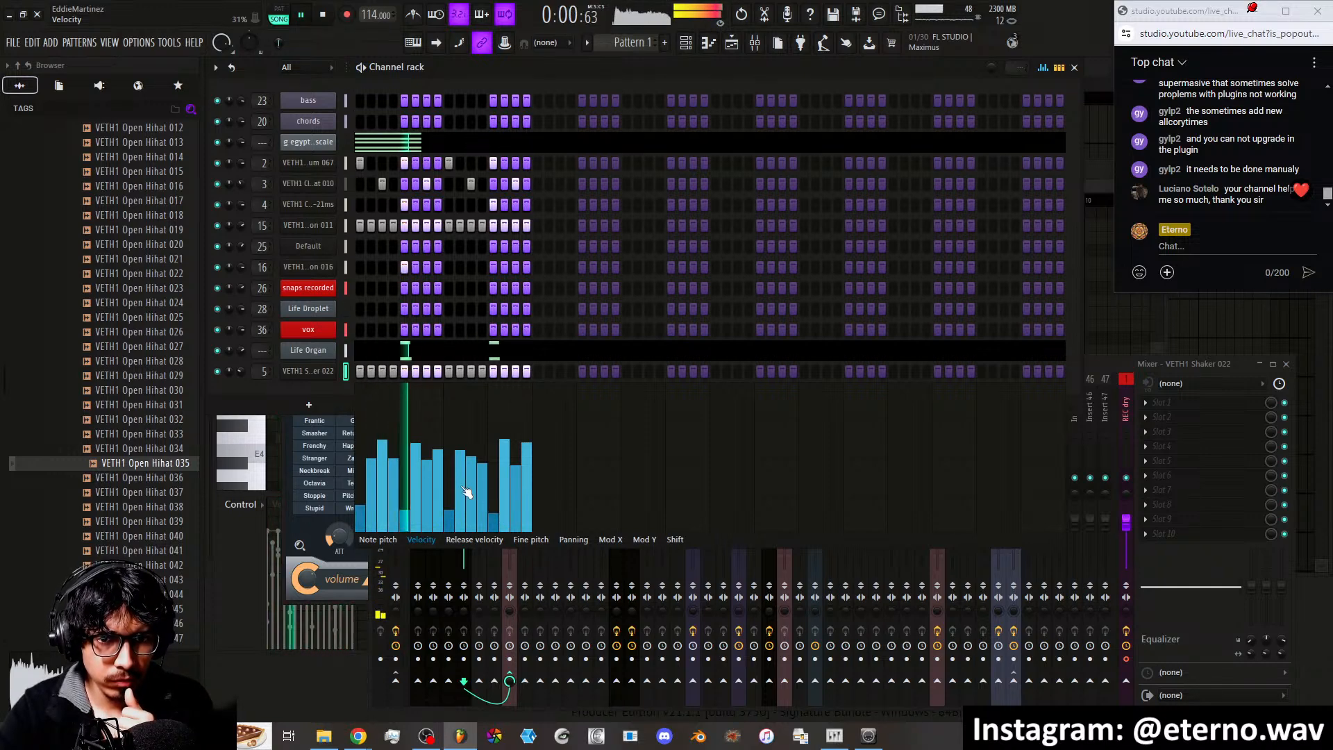
click(417, 473)
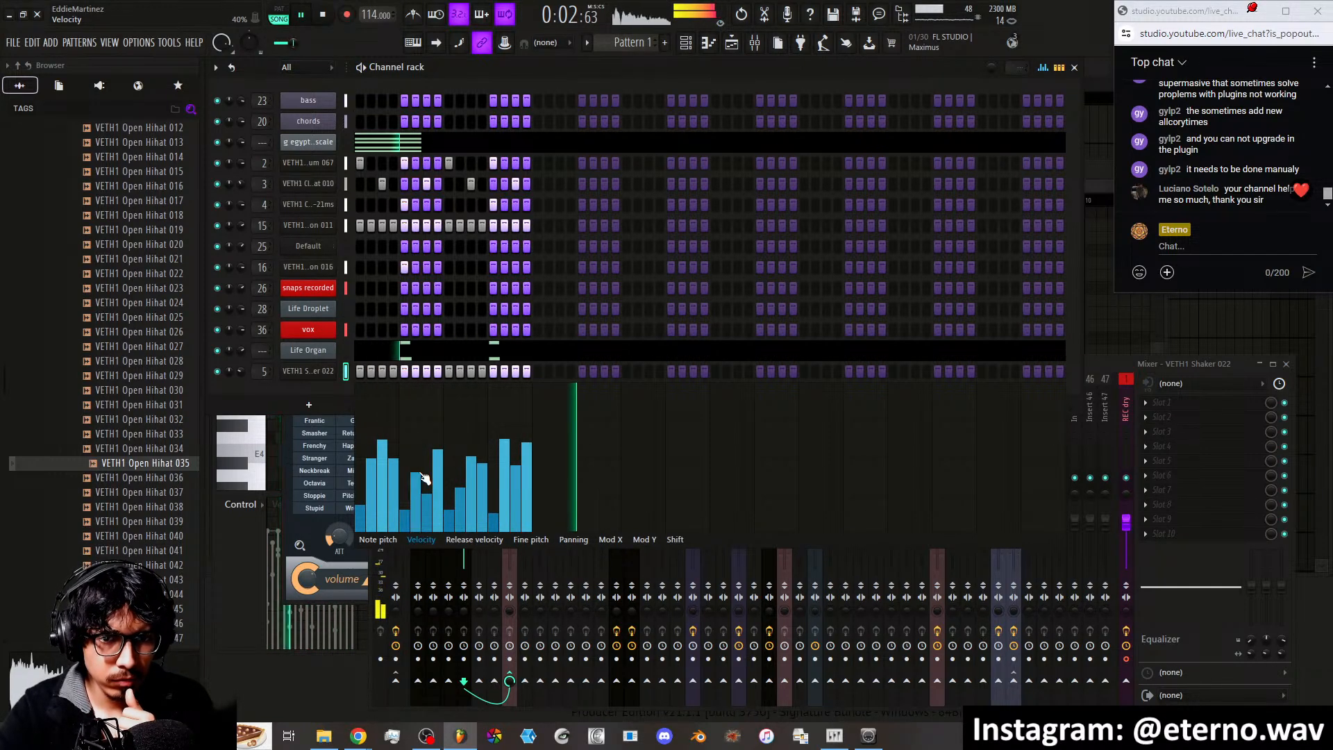
click(438, 482)
click(383, 493)
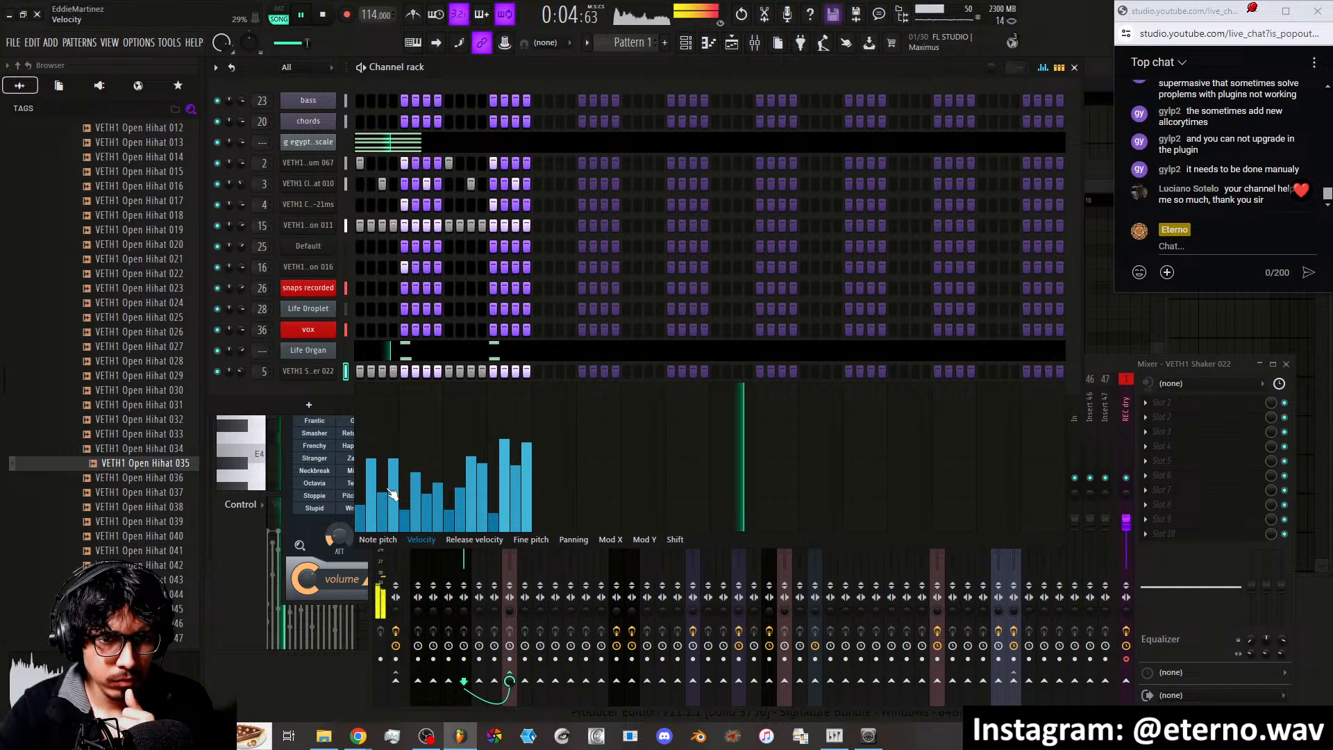
click(516, 495)
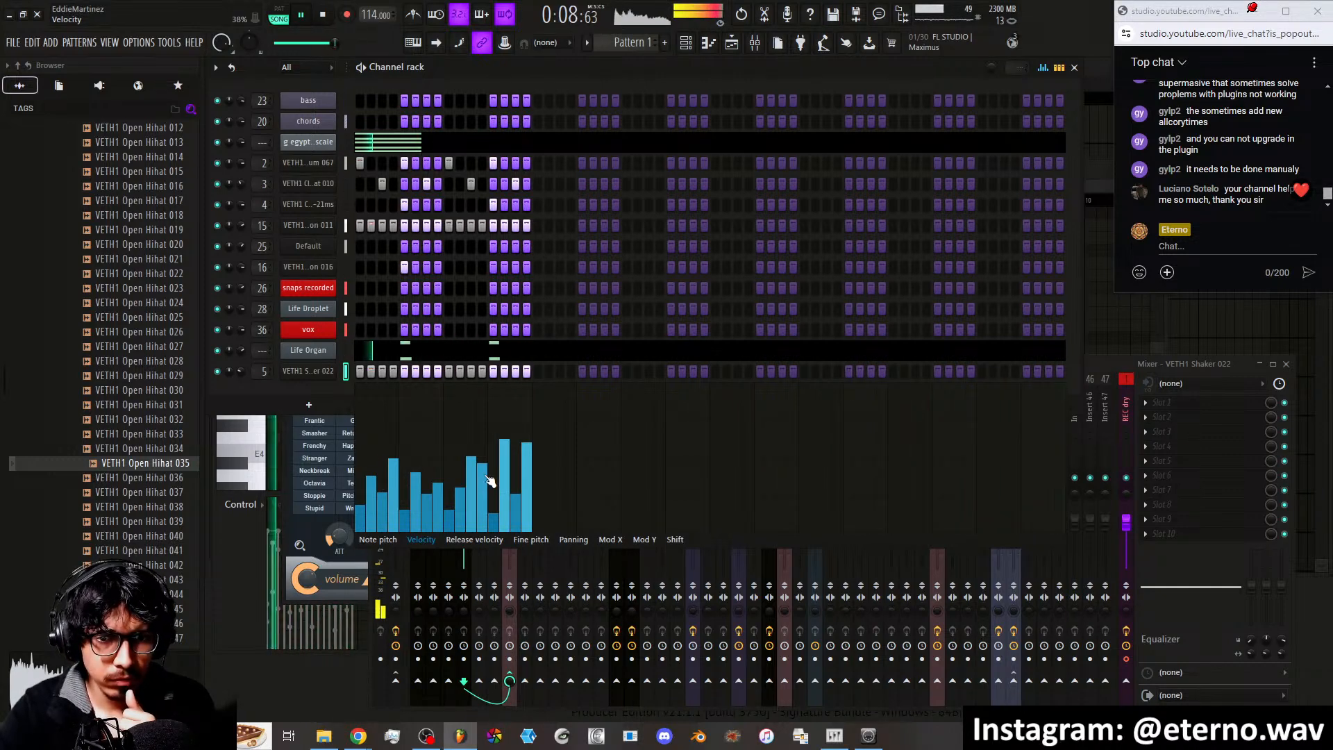
Move the shaker's sample start later to trim its attack and set its channel volume to about 26%
click(319, 373)
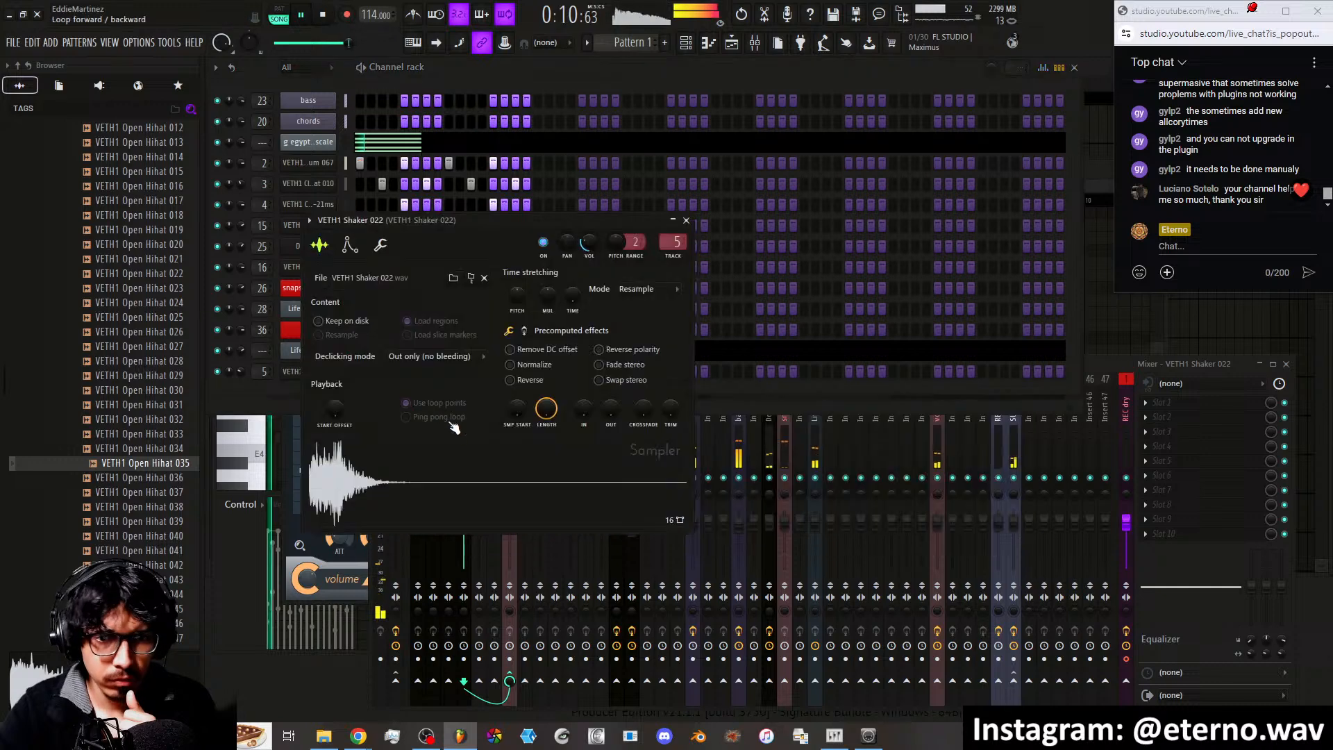
mouse_move(523, 410)
mouse_down()
mouse_move(523, 386)
mouse_move(523, 404)
mouse_up()
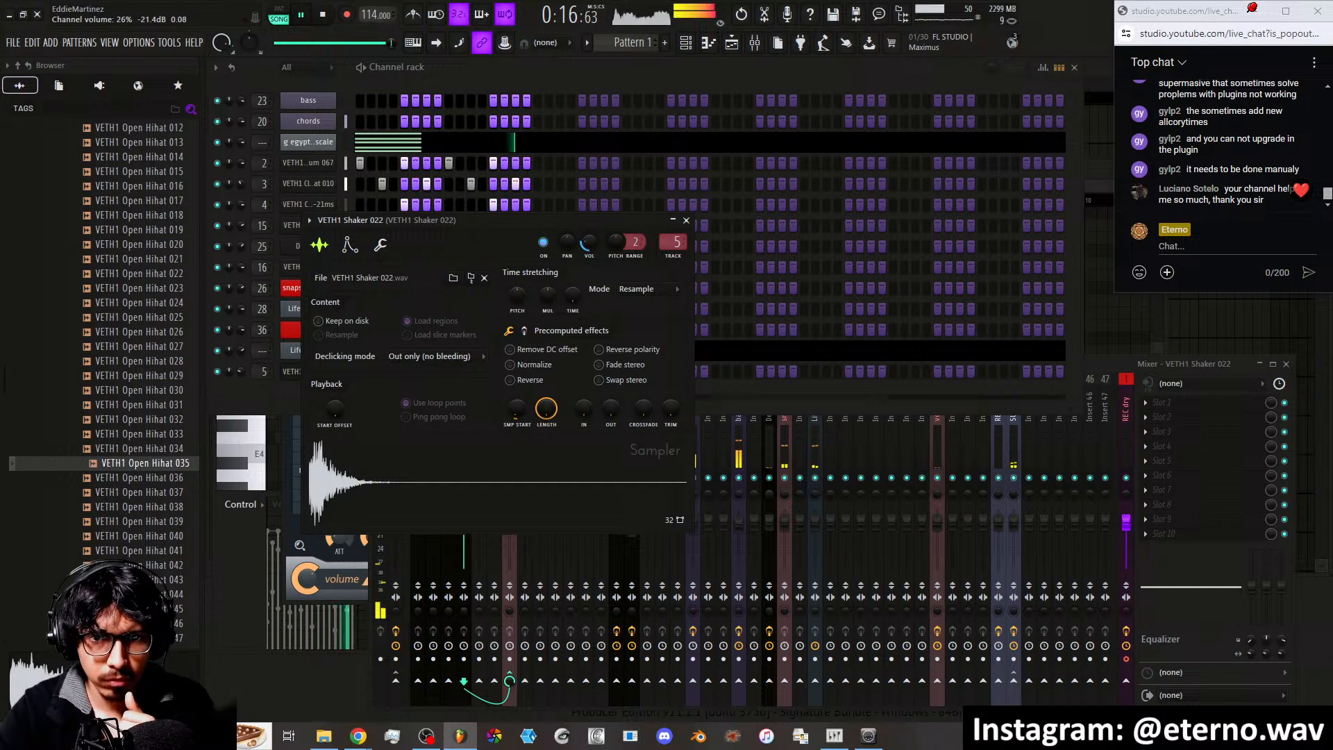
click(686, 220)
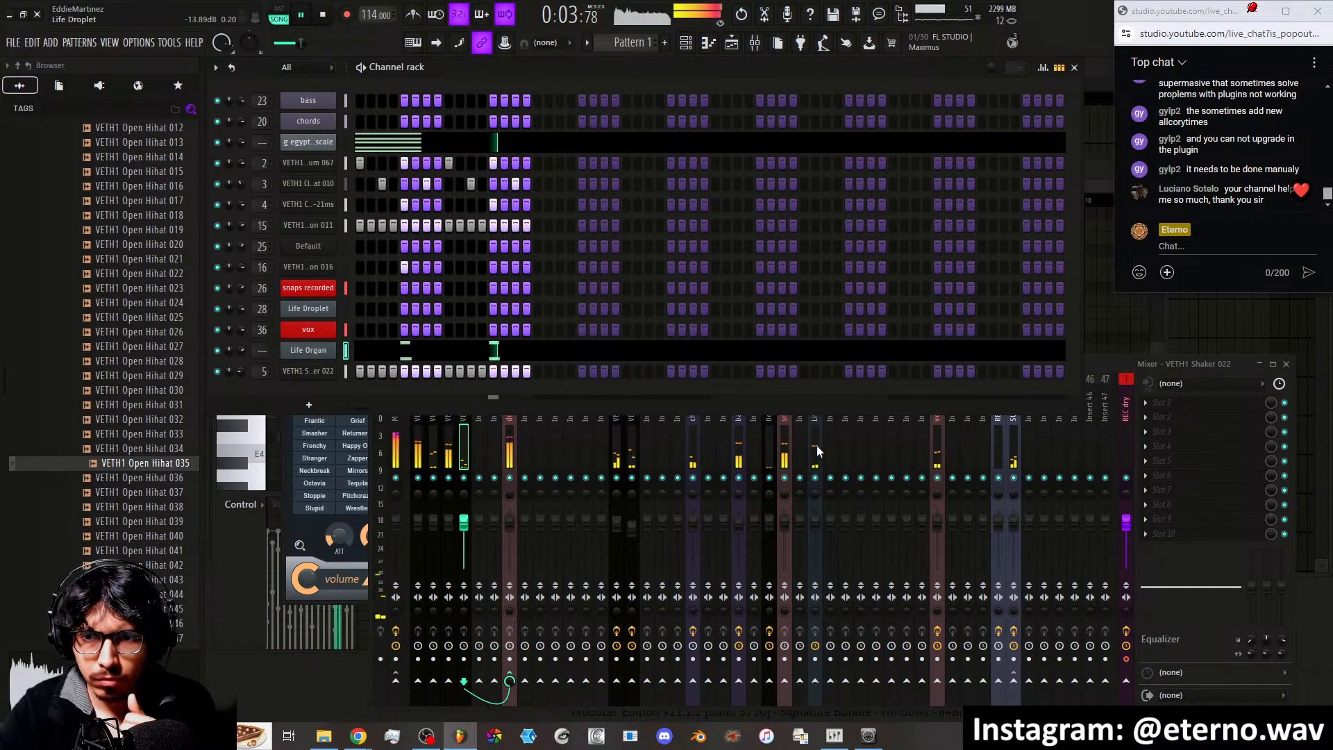
Route the Life Organ channel to mixer track 29 and load Fruity Parametric EQ 2 in its first effect slot
right_click(834, 452)
mouse_move(915, 462)
click(1010, 460)
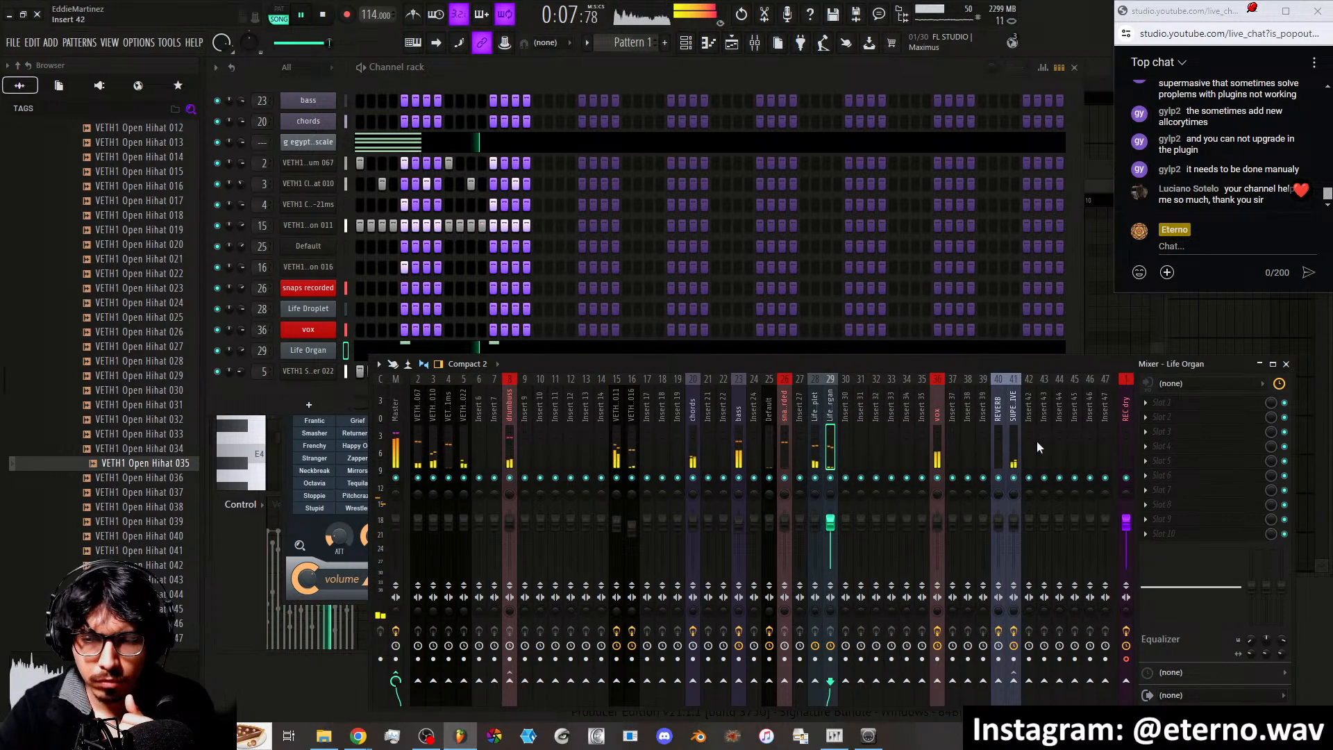
click(1188, 404)
click(1132, 591)
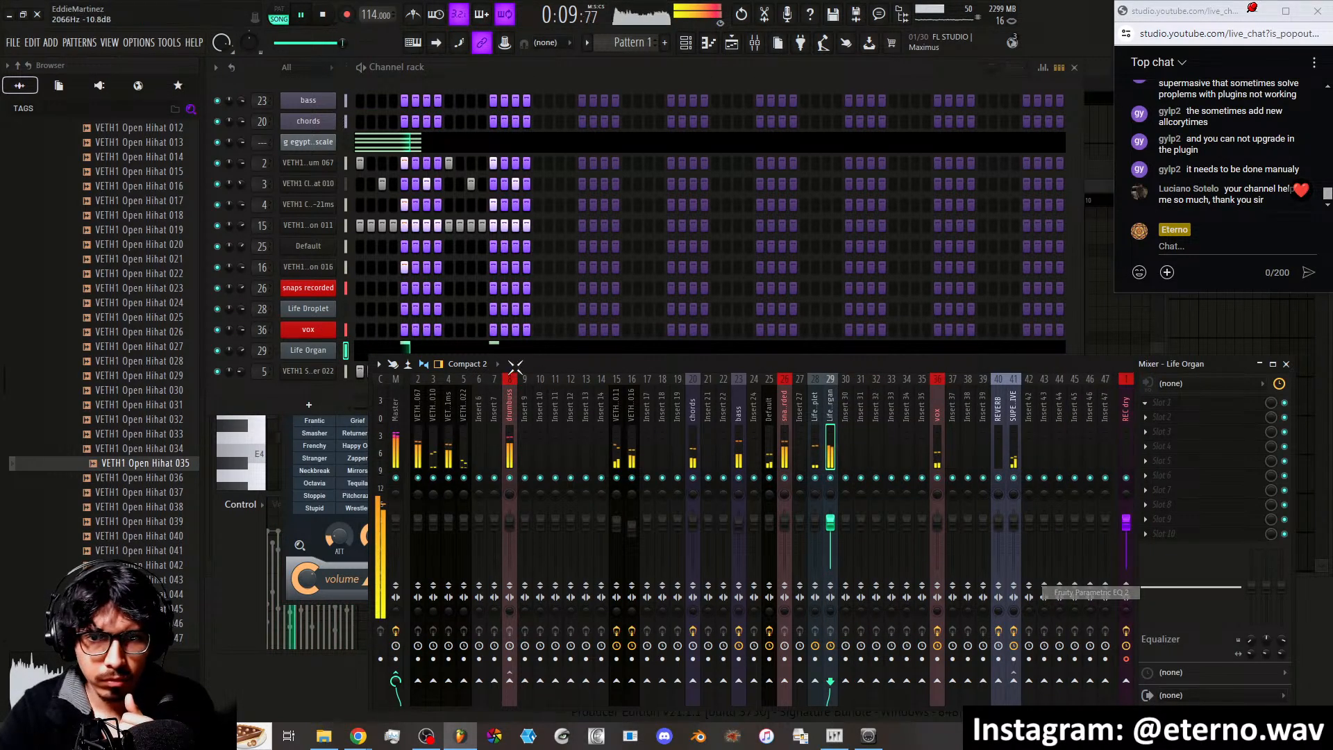
Cut about 3.9 dB near 270 Hz in the Life Organ's equalizer and lower the bass mixer track's volume to about 76%
drag(427, 322, 425, 341)
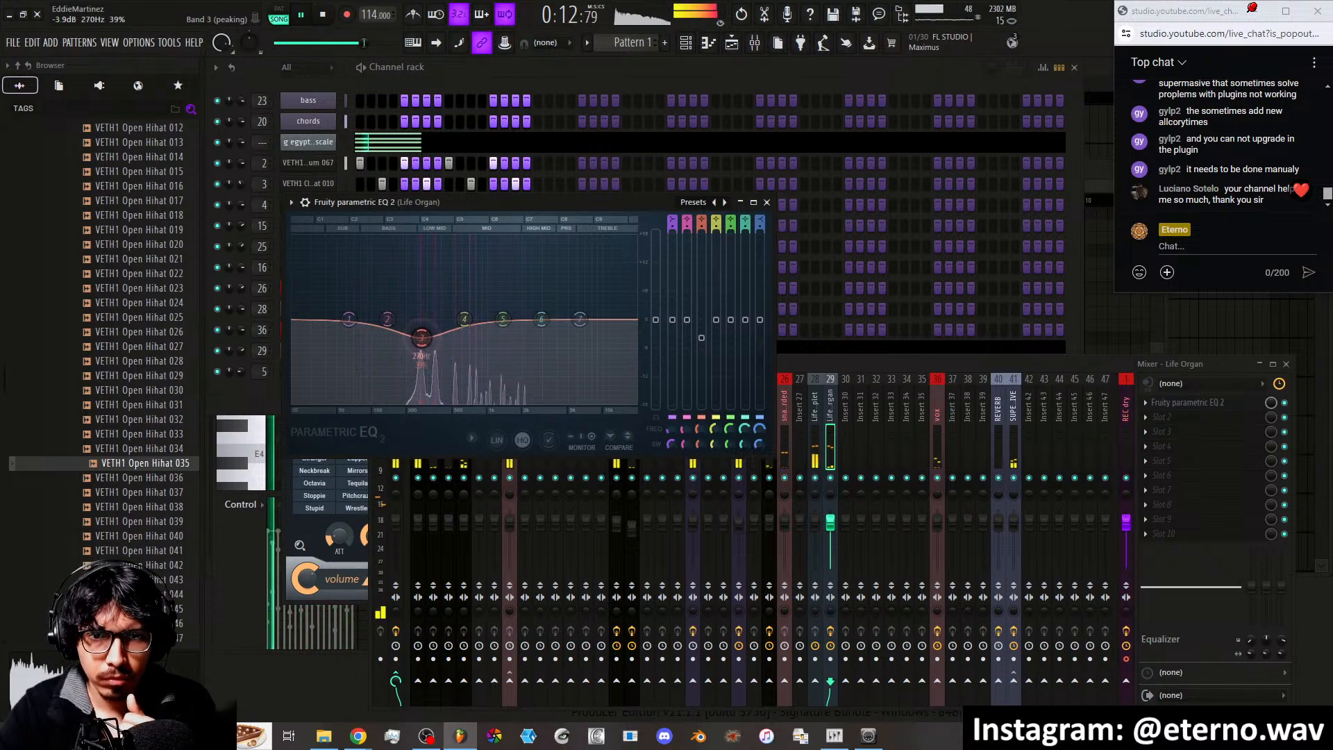
click(769, 202)
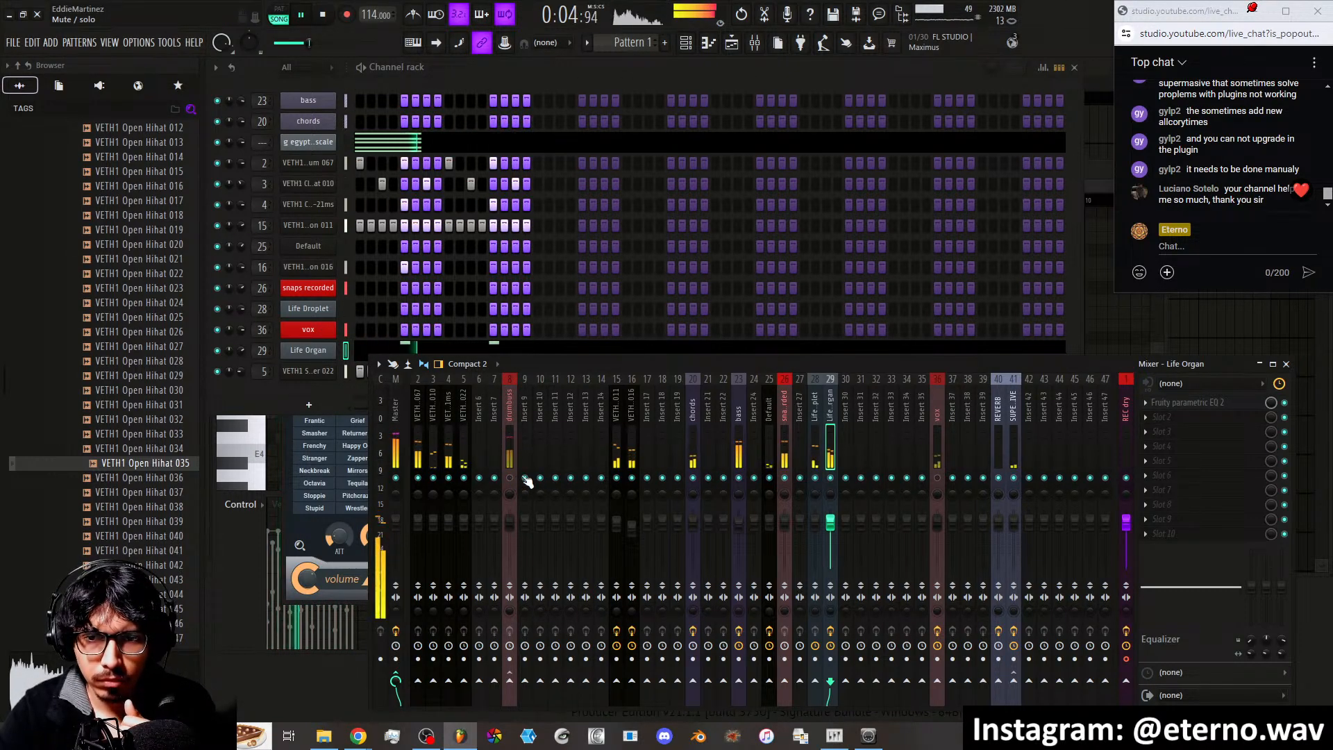
click(740, 518)
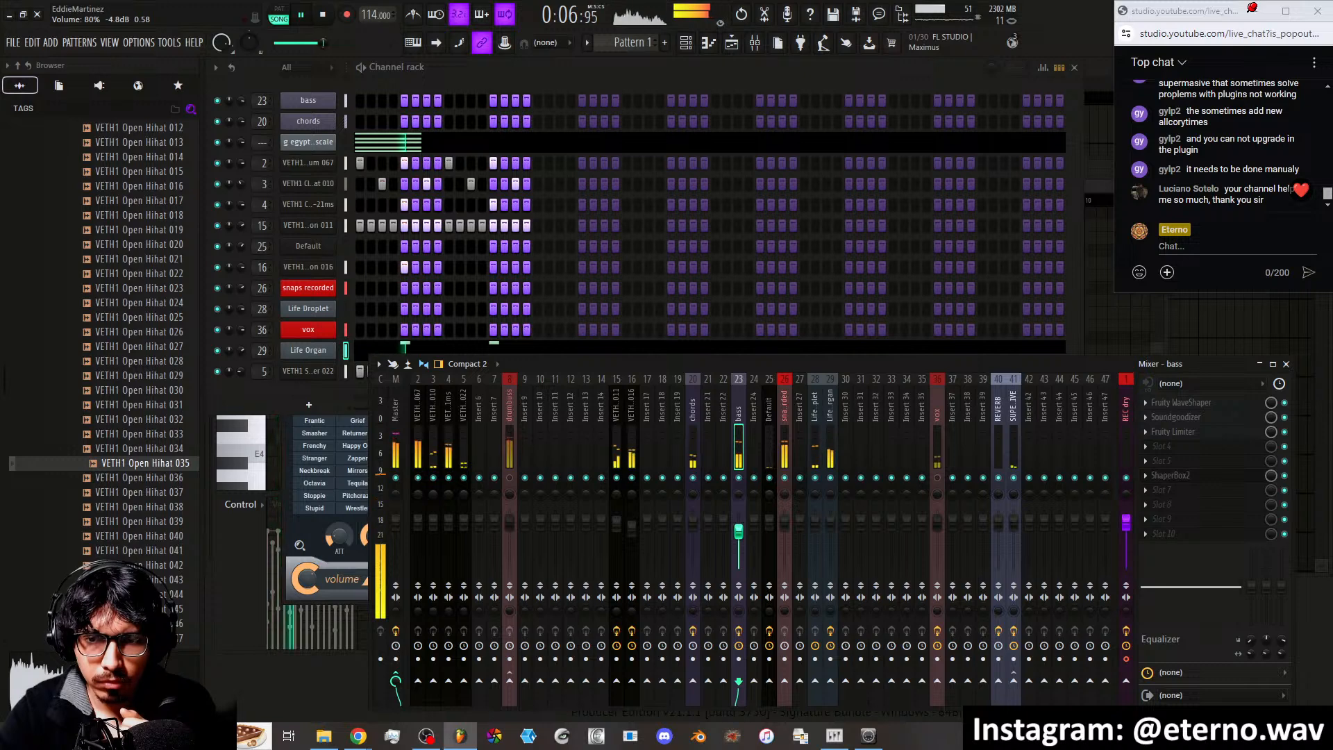
drag(739, 532, 739, 533)
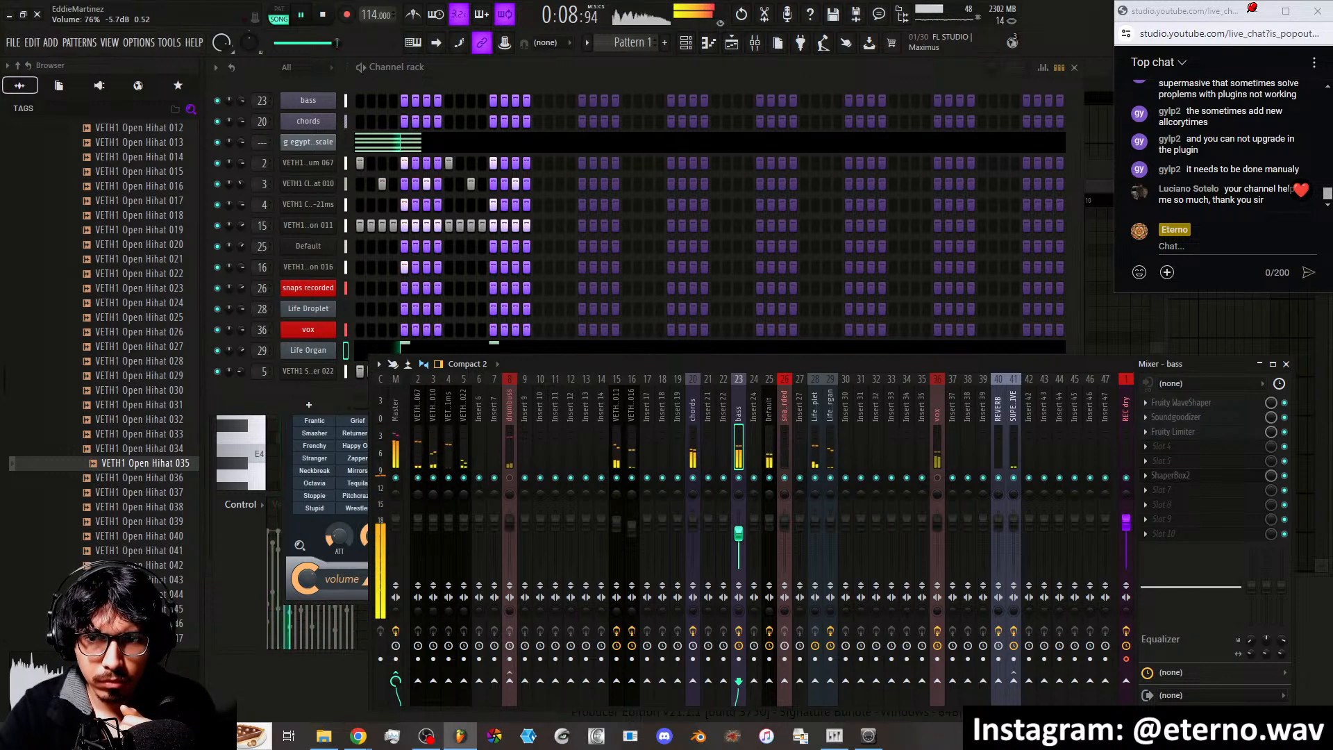
Set the Mod X filter frequency to about 33% on the bass channel and about 36% on the chords channel
click(304, 101)
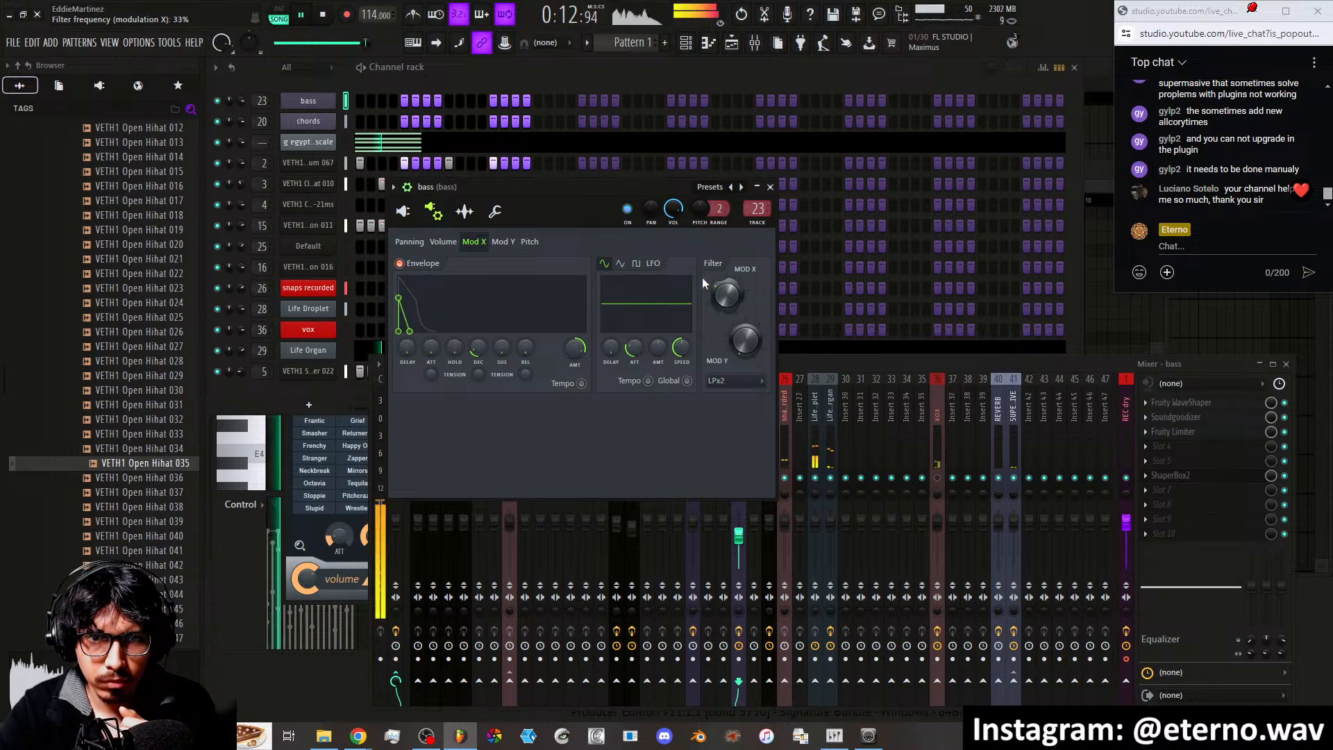
click(327, 125)
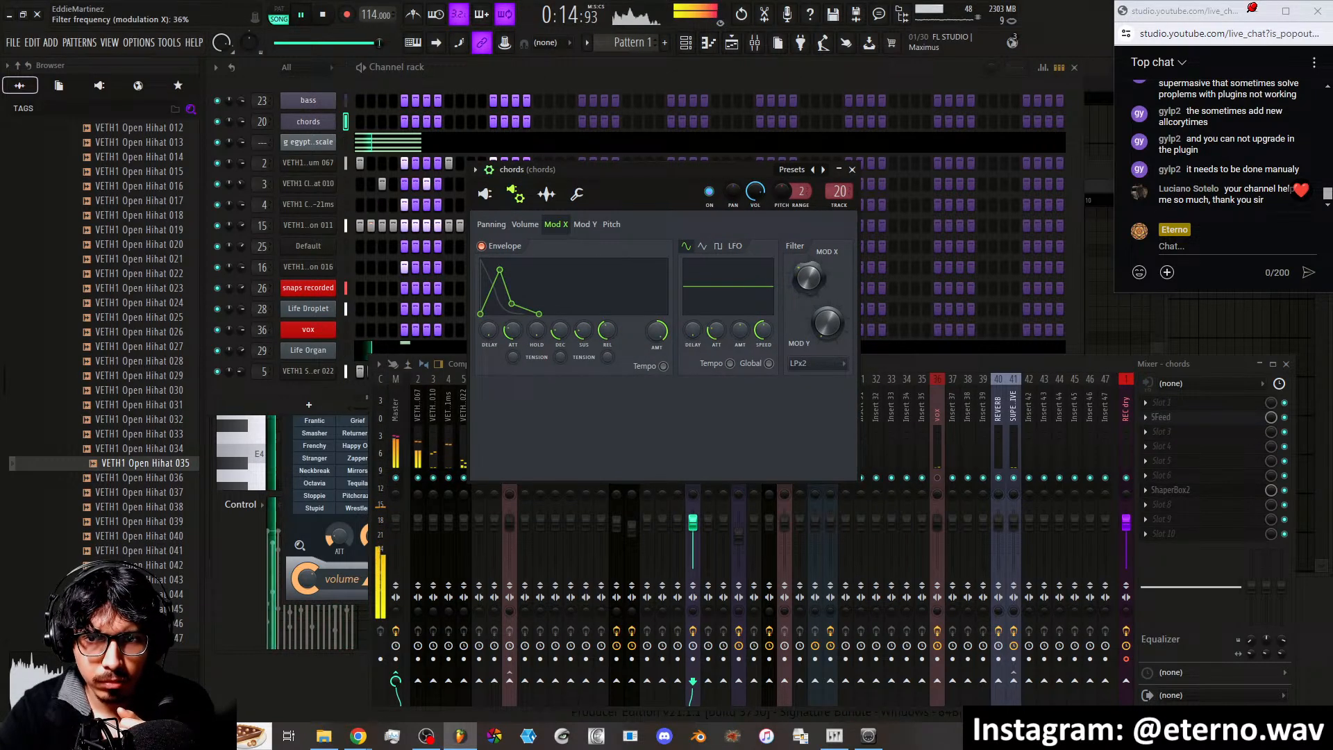
click(852, 169)
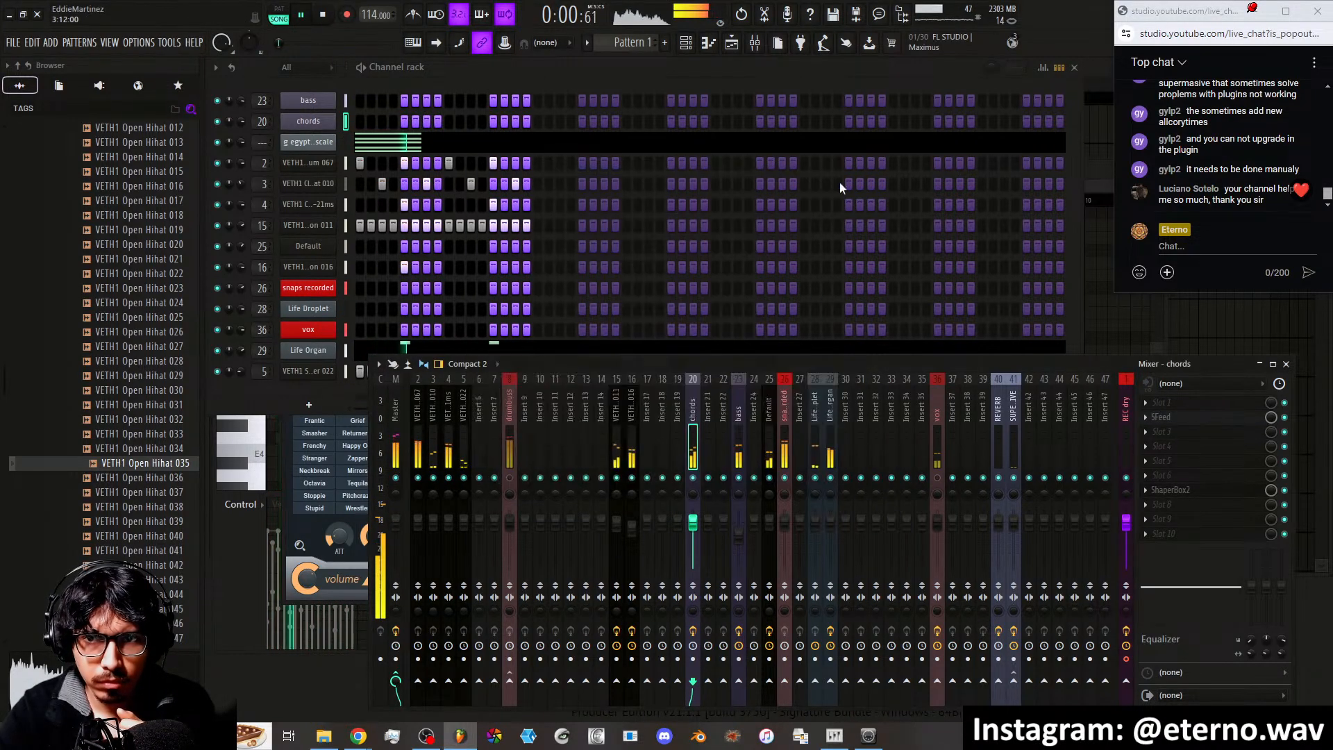
Insert a Sytrus channel between Life Organ and the shaker, load its Echo bass preset and audition it over the beat
click(324, 384)
right_click(326, 375)
mouse_move(389, 477)
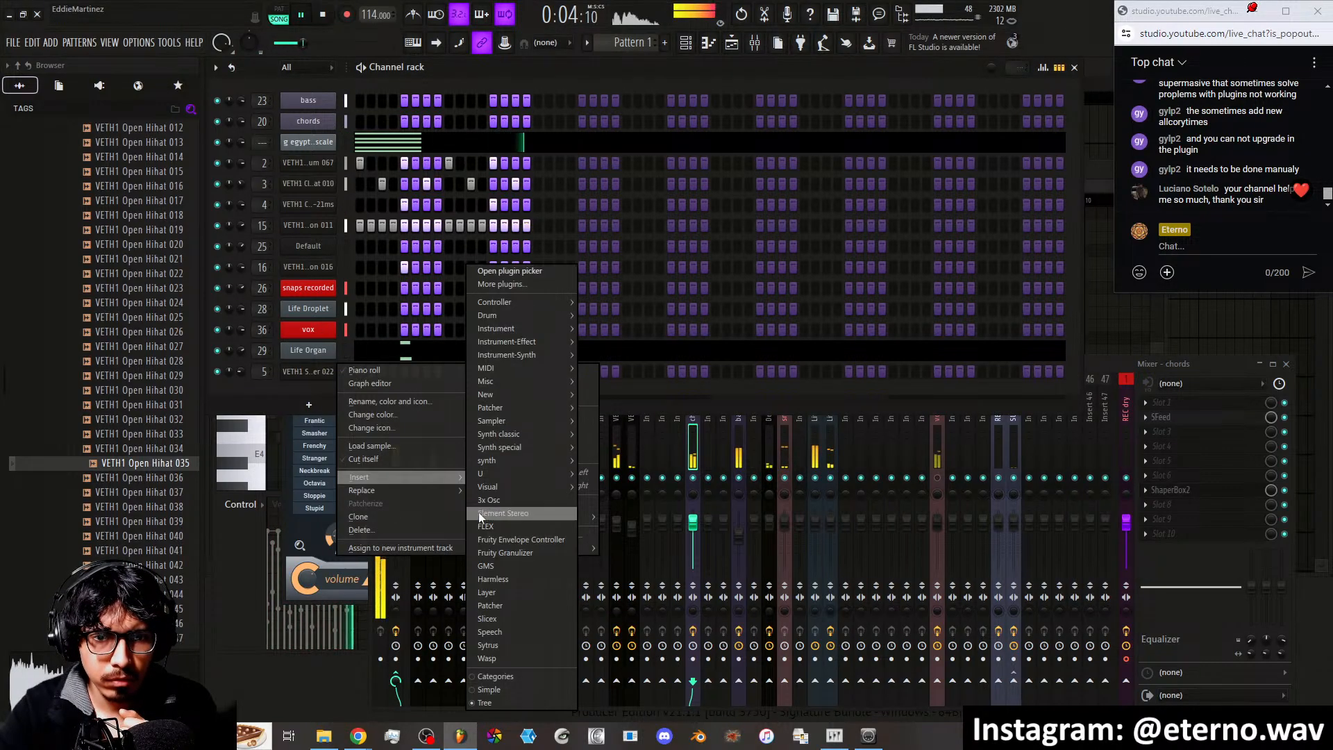
click(490, 646)
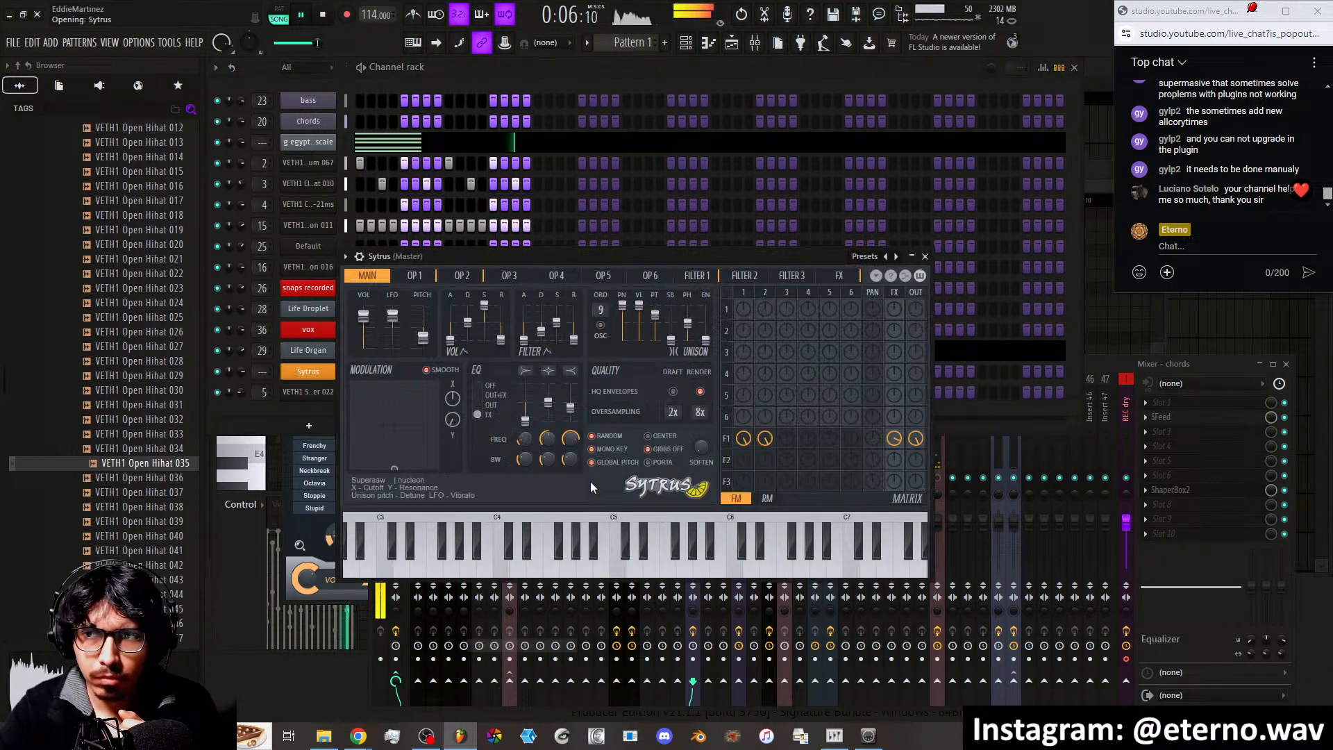
click(895, 256)
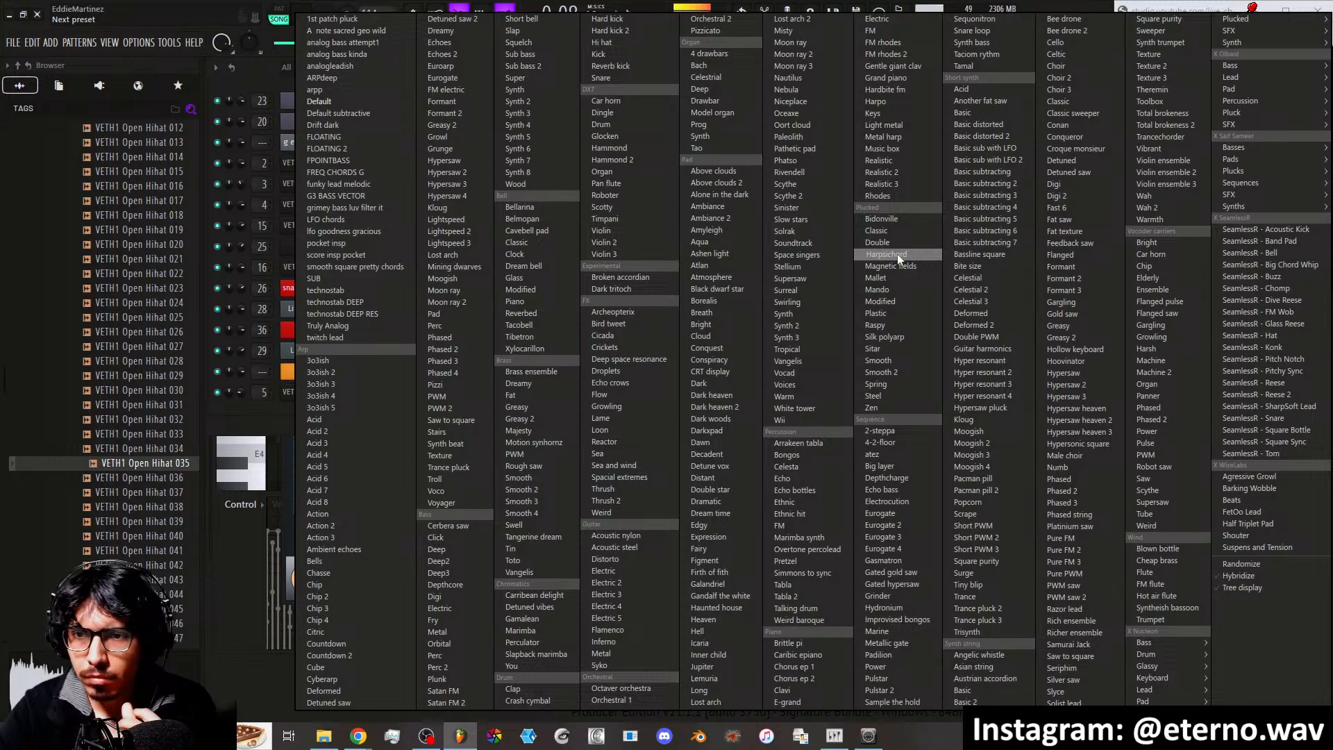
click(886, 490)
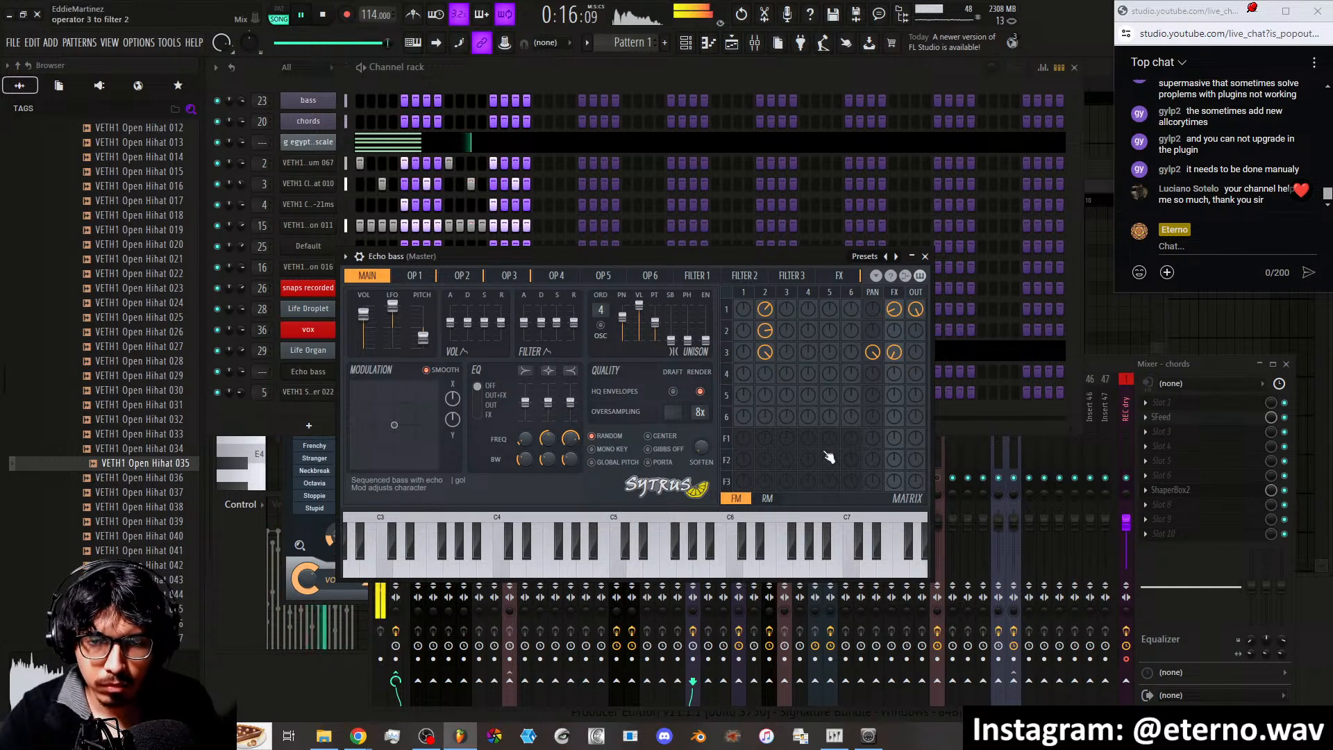
click(990, 405)
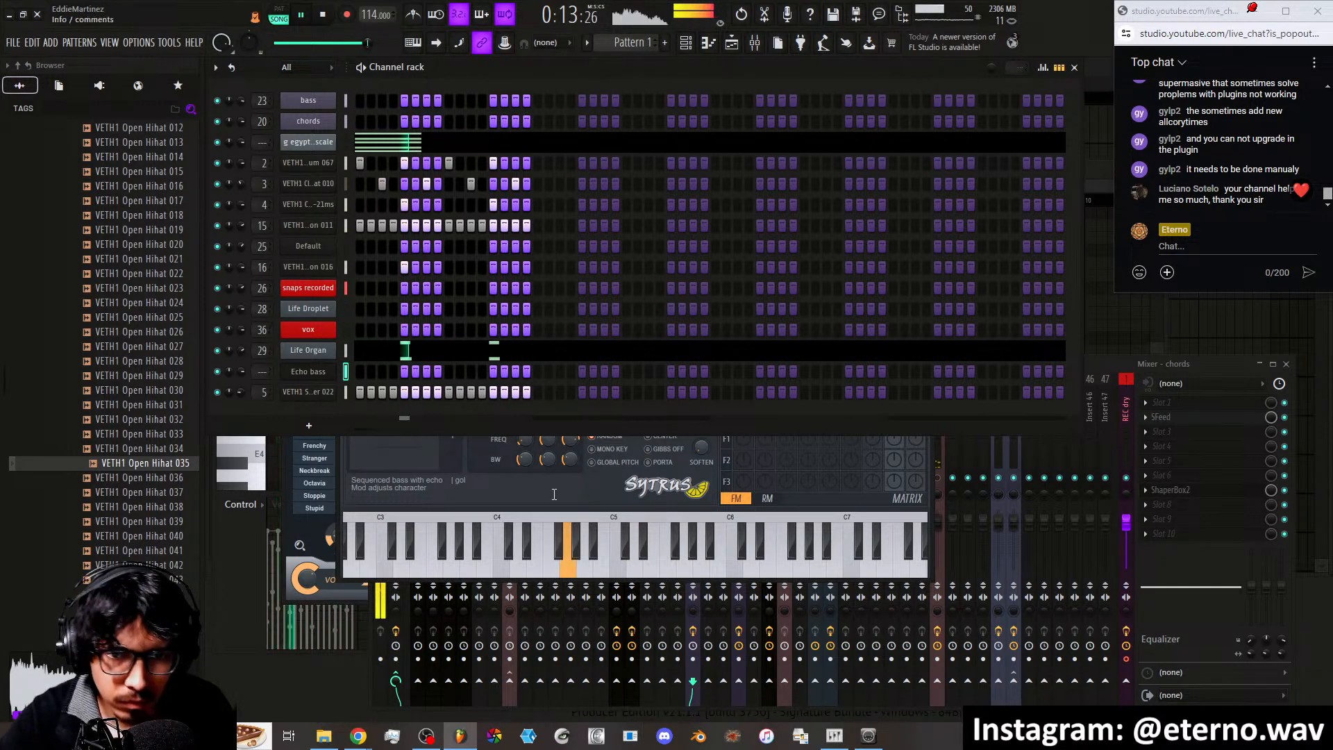
Shape the Echo bass character with the XY modulation pad, raising Modulation Y to about 91%
click(1136, 378)
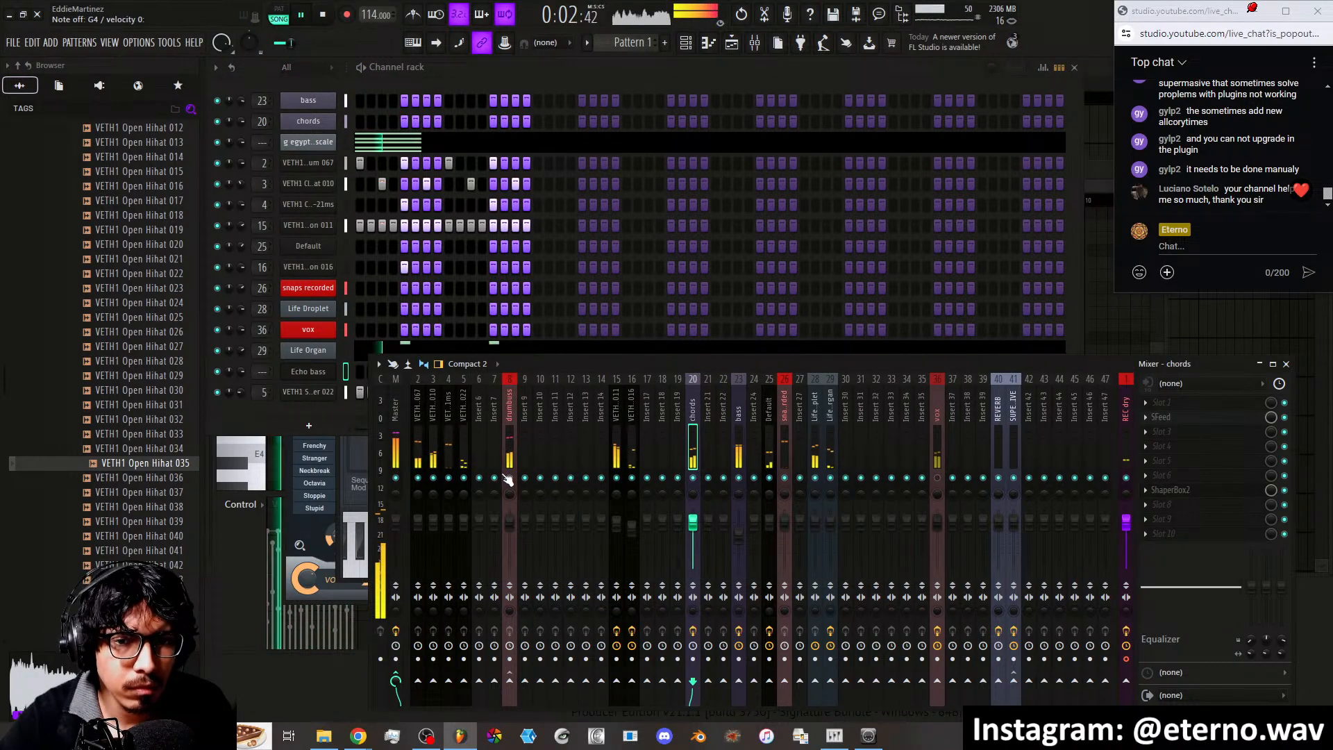
click(312, 372)
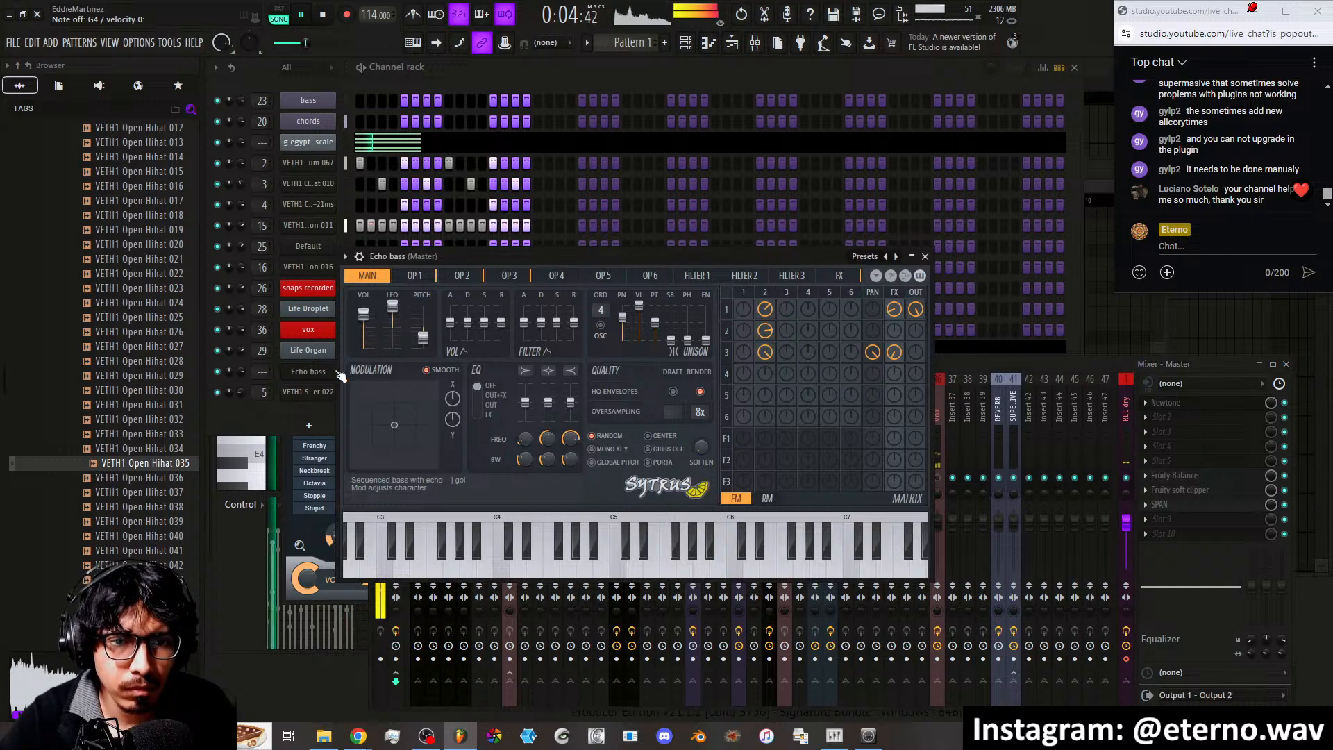
drag(421, 395, 400, 419)
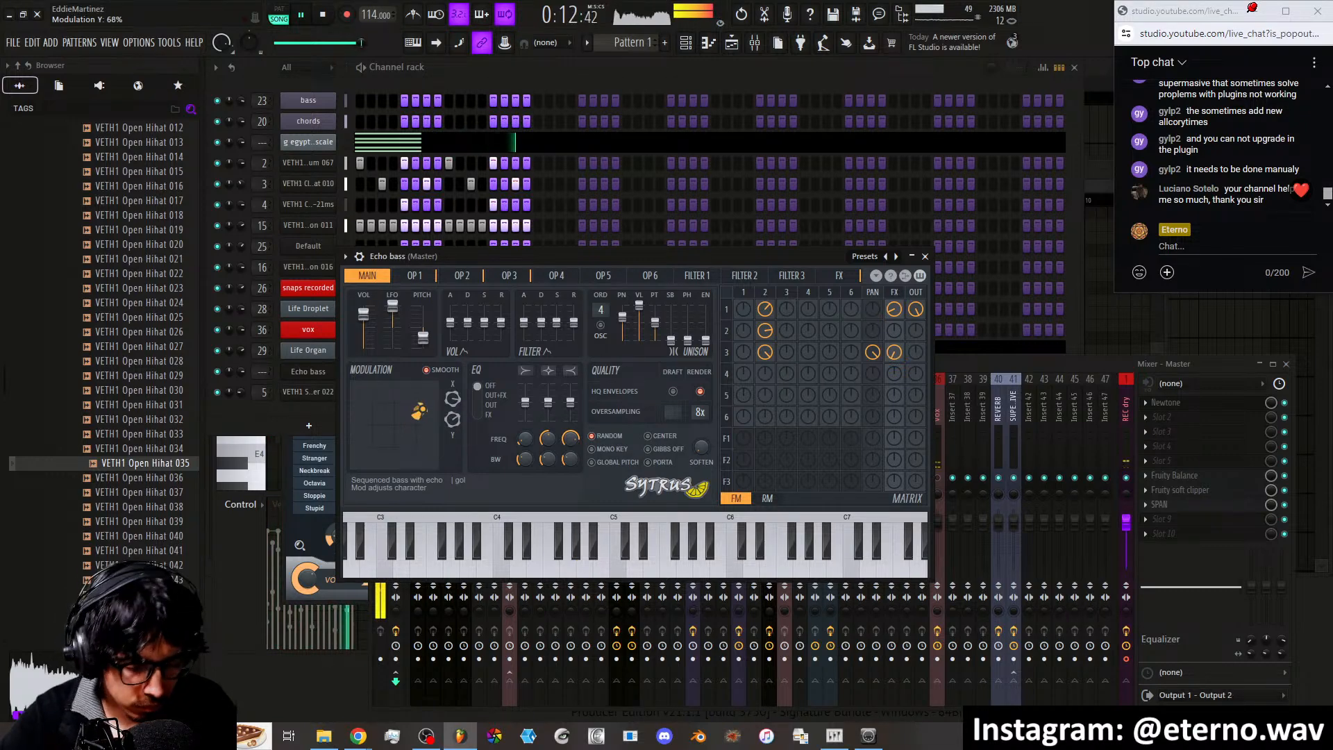
drag(418, 411, 405, 415)
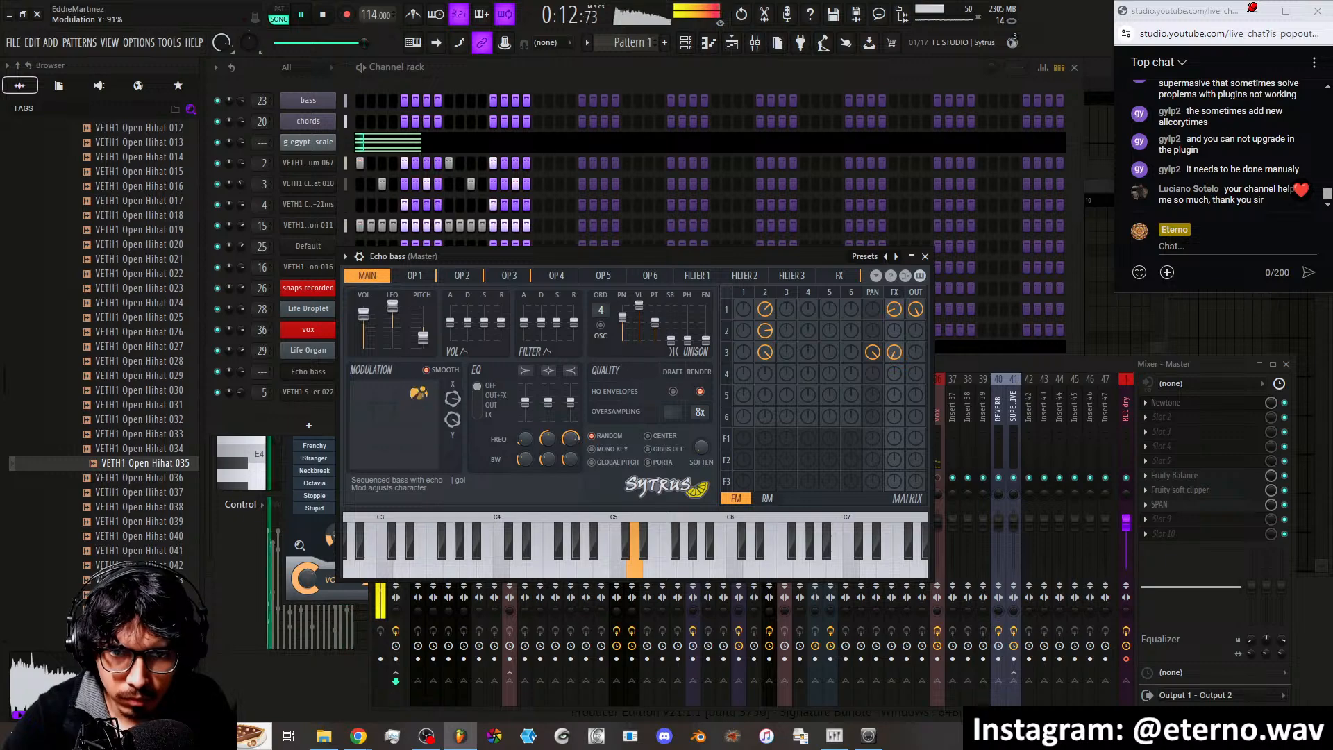
Switch Sytrus to the Moogish 4 preset and set its Modulation Y to about 64% on the modulation pad
click(897, 257)
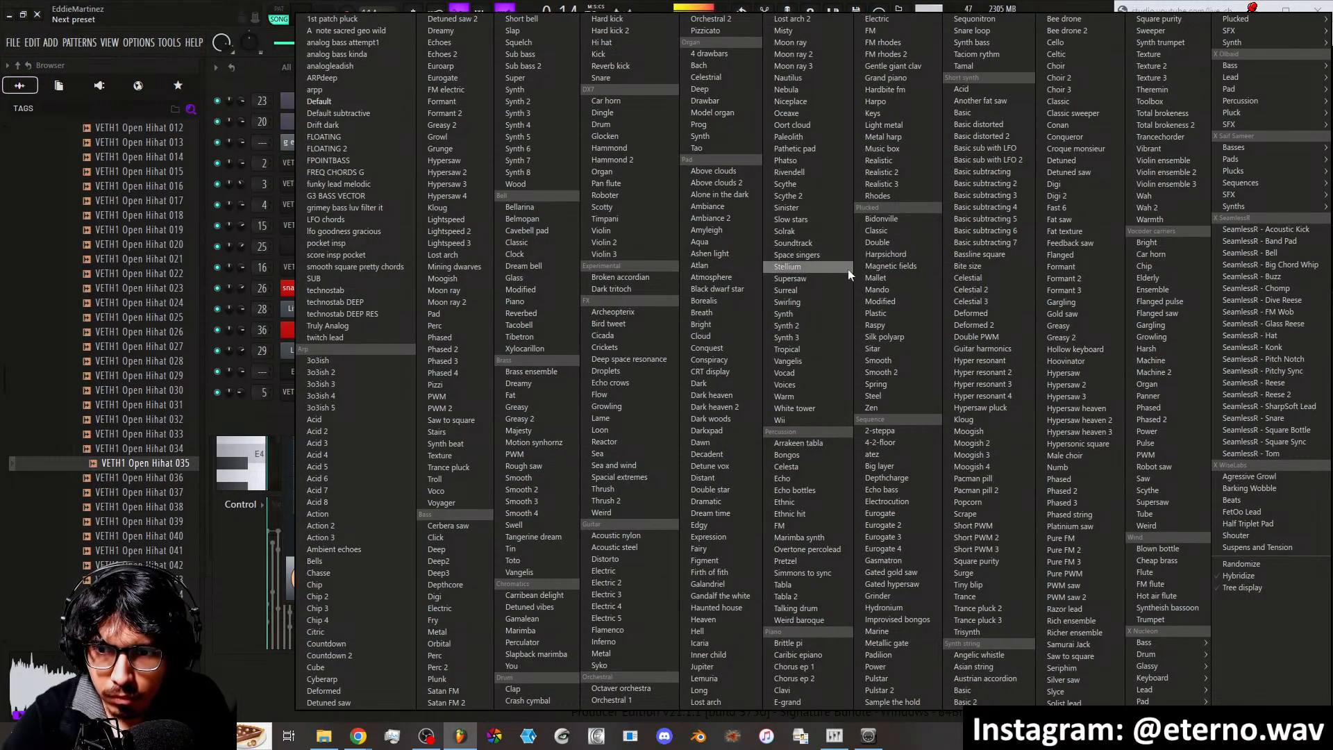
click(981, 468)
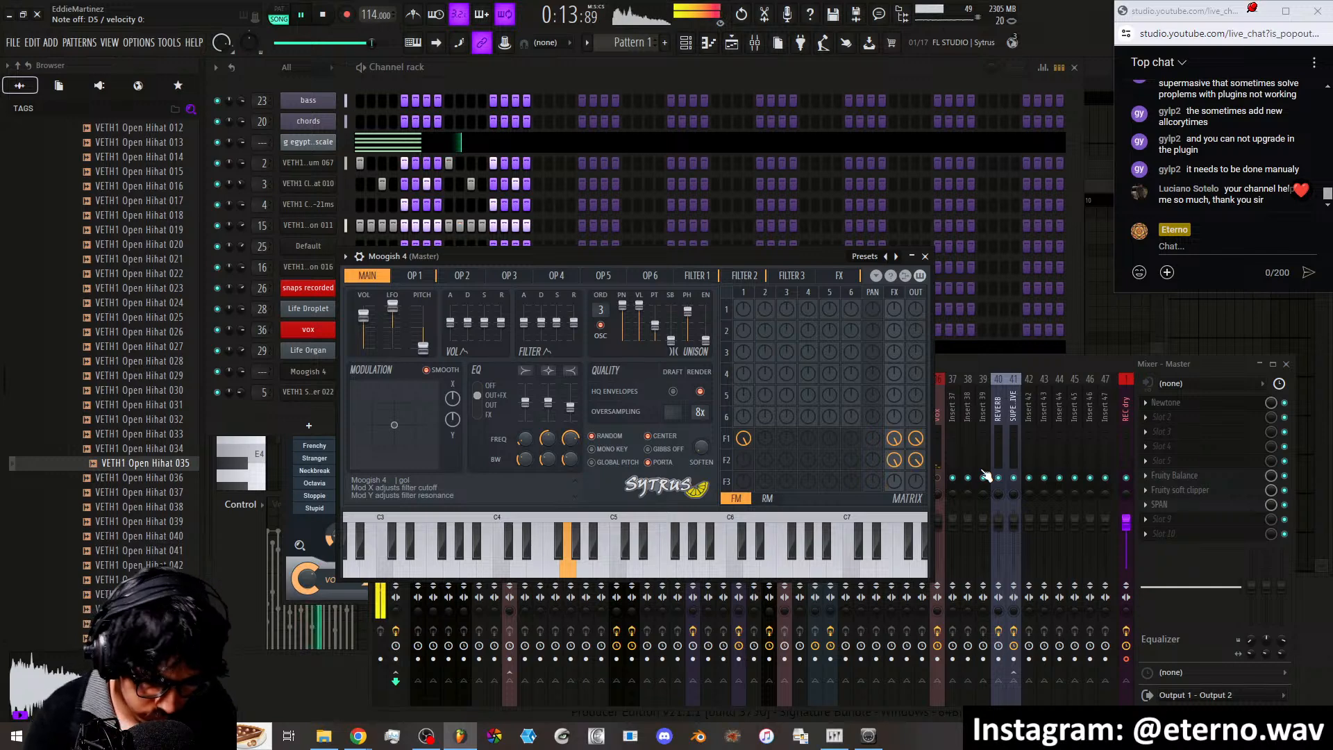
mouse_move(395, 424)
mouse_down()
mouse_move(422, 398)
mouse_move(389, 414)
mouse_up()
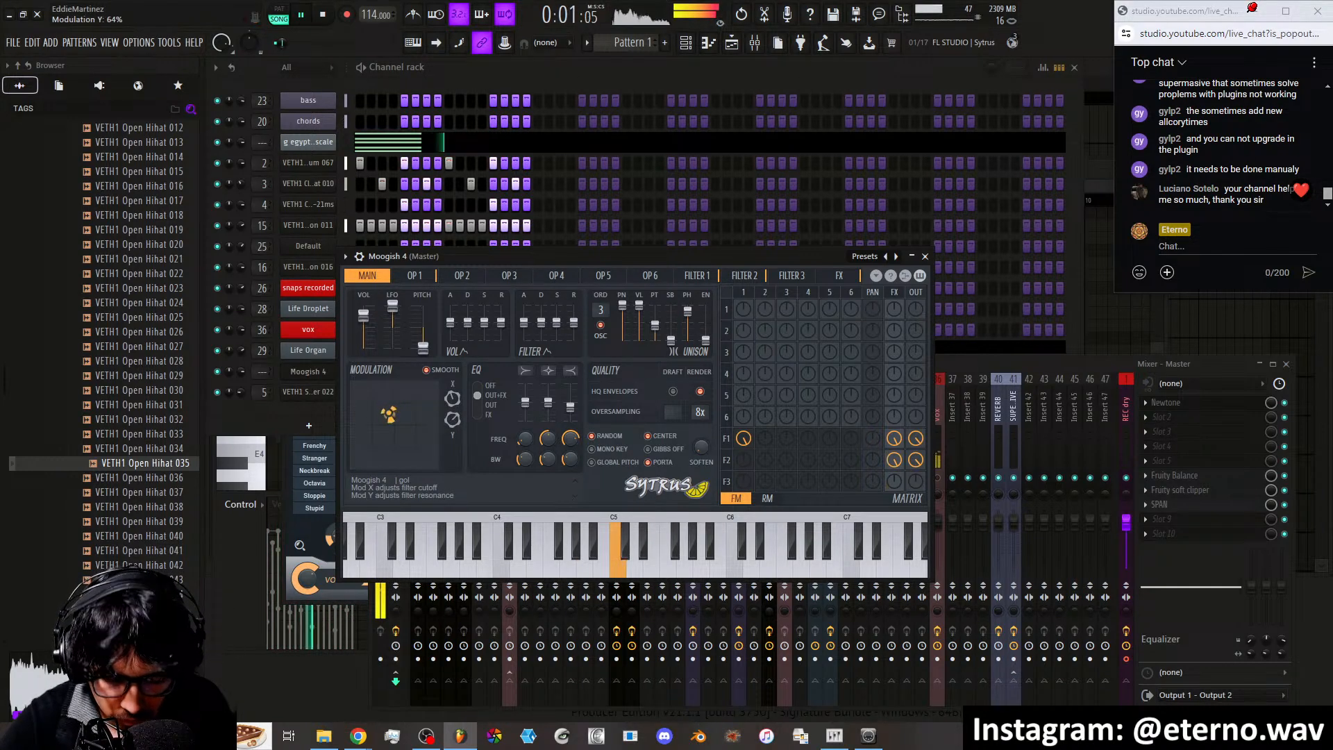
Stop playback and check the notes of the g egyptian scale reference in the piano roll
click(322, 15)
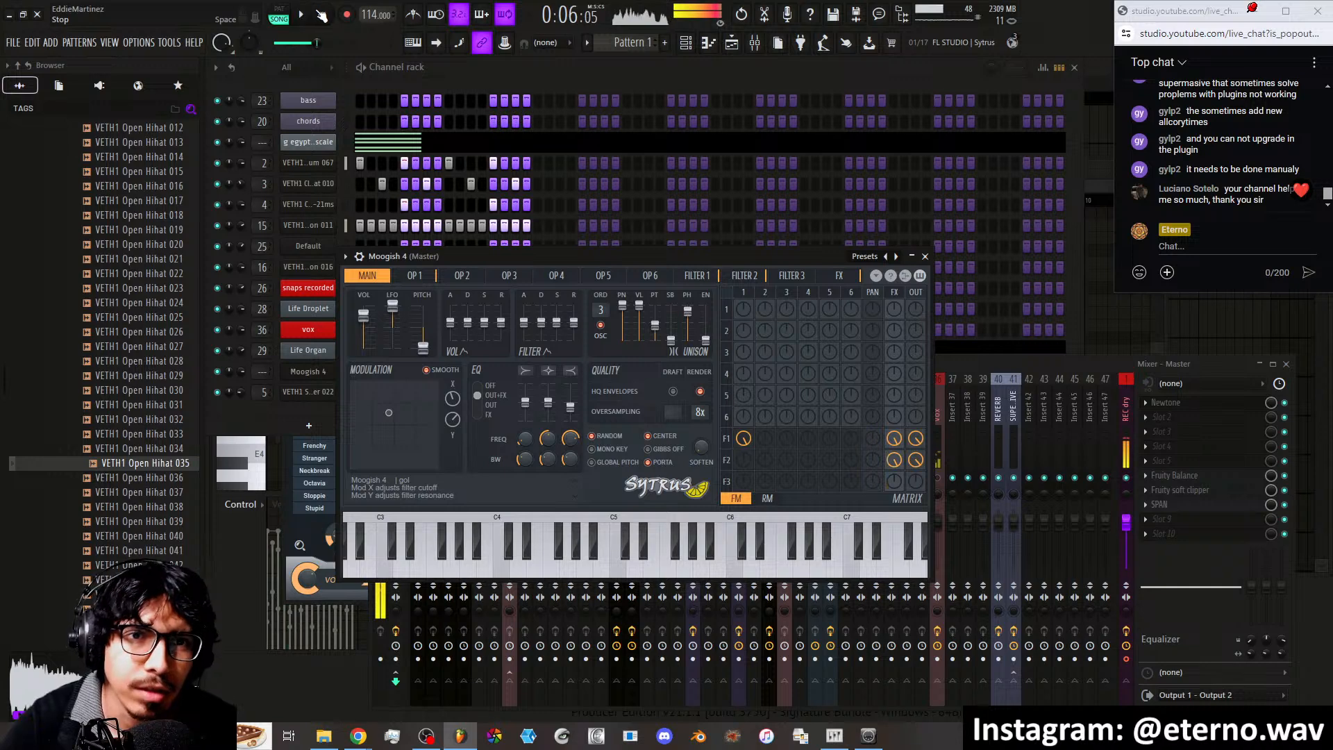
click(697, 78)
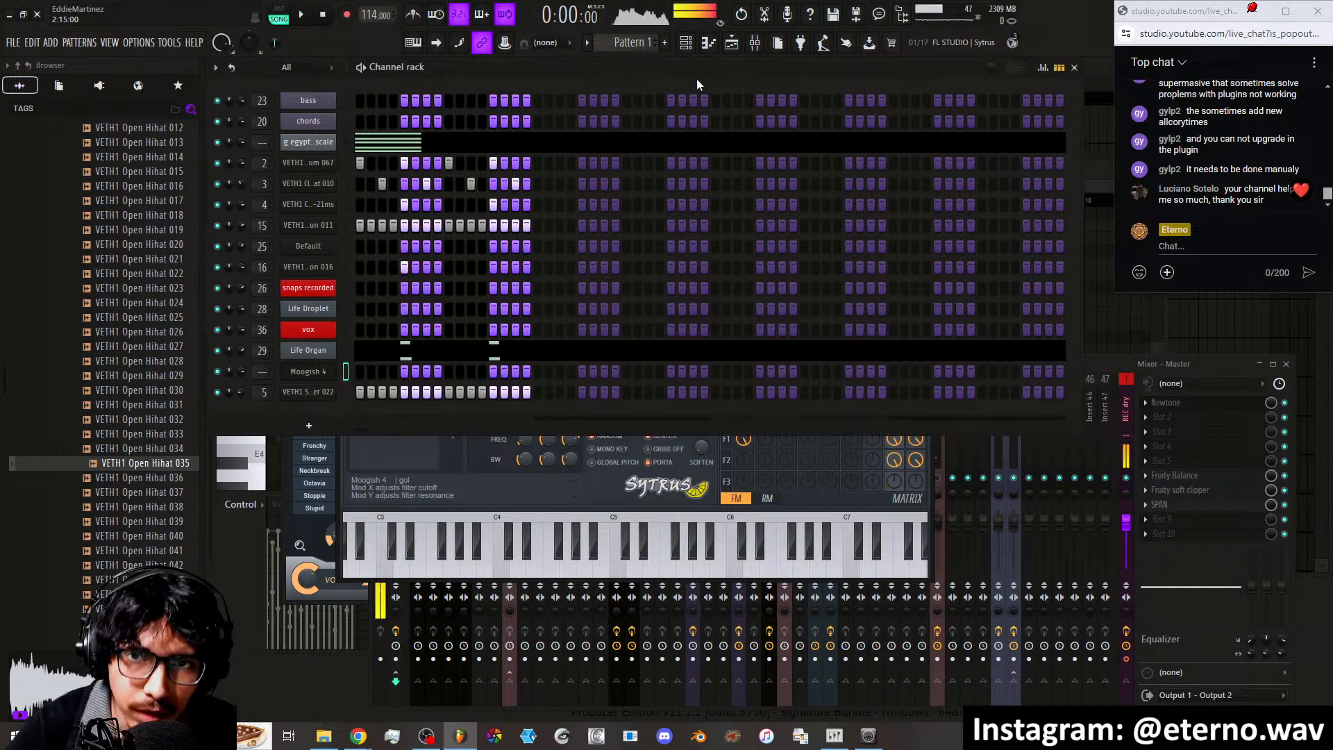
click(393, 147)
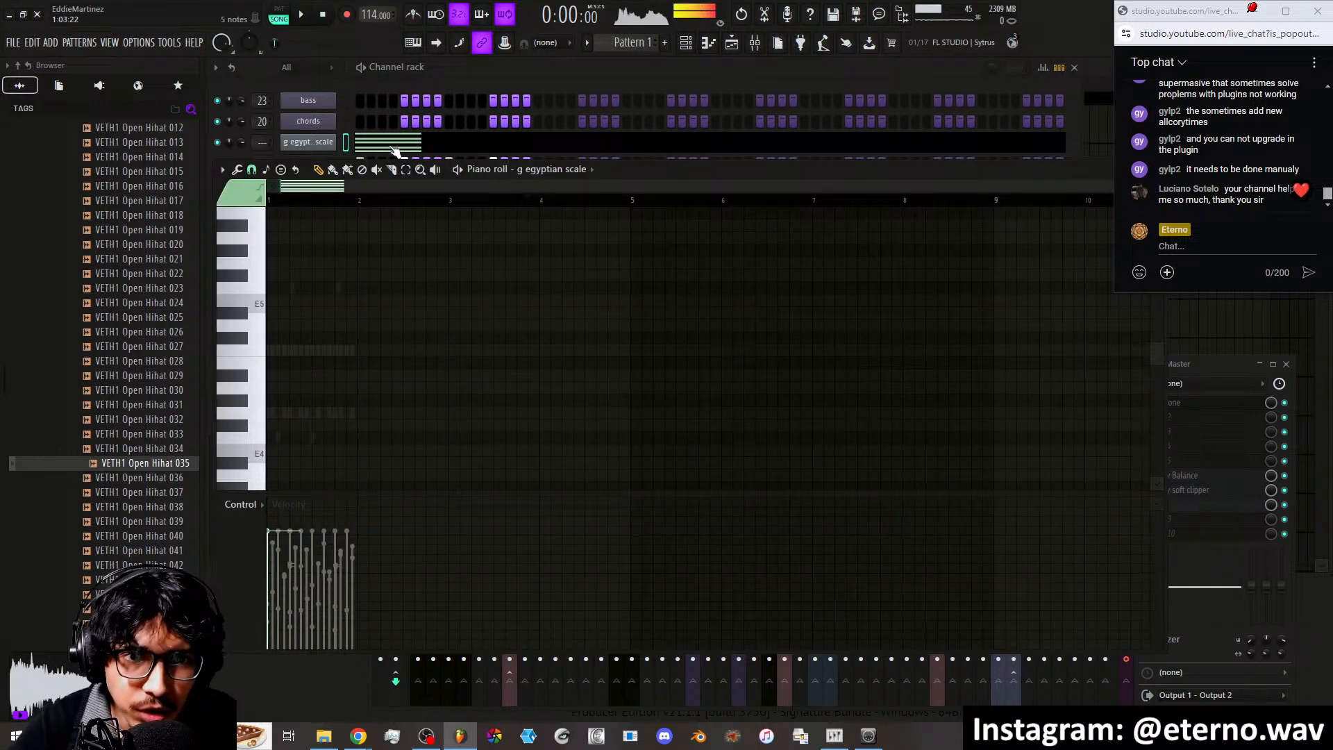
scroll(387, 318, up, 6)
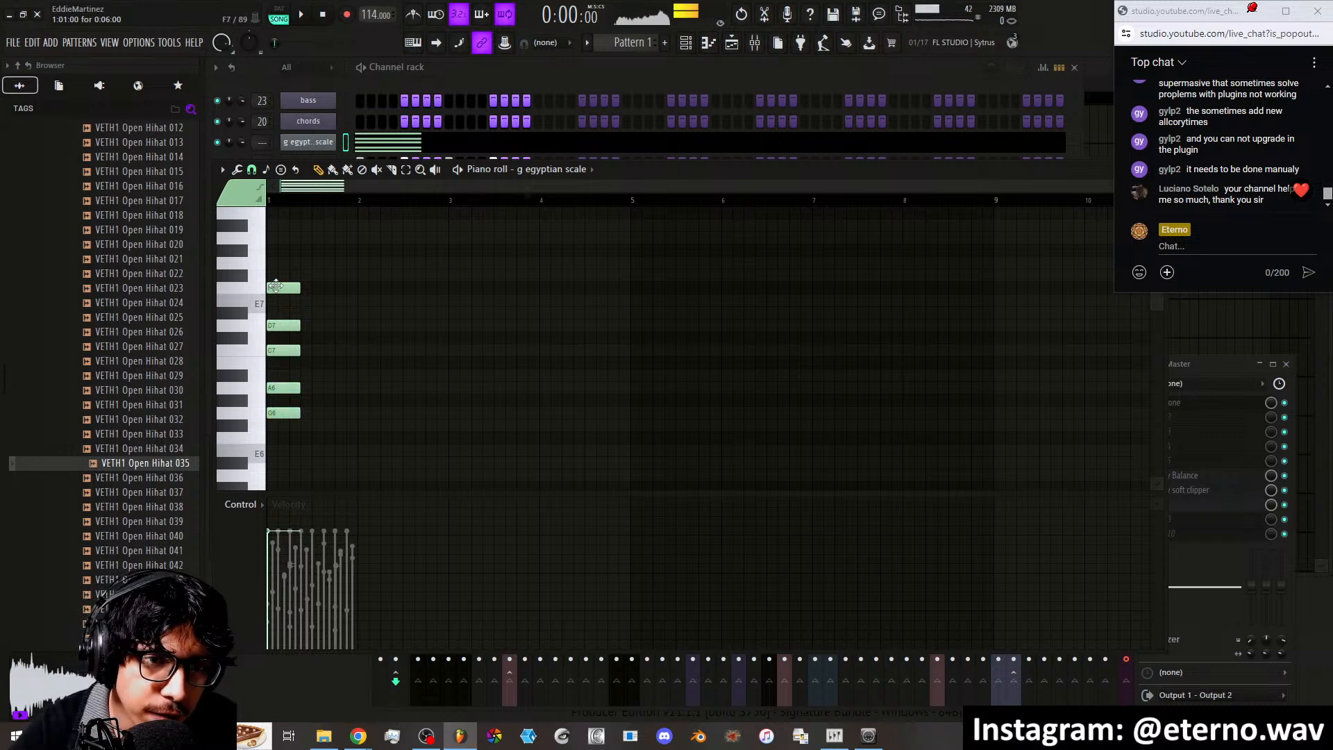
click(439, 77)
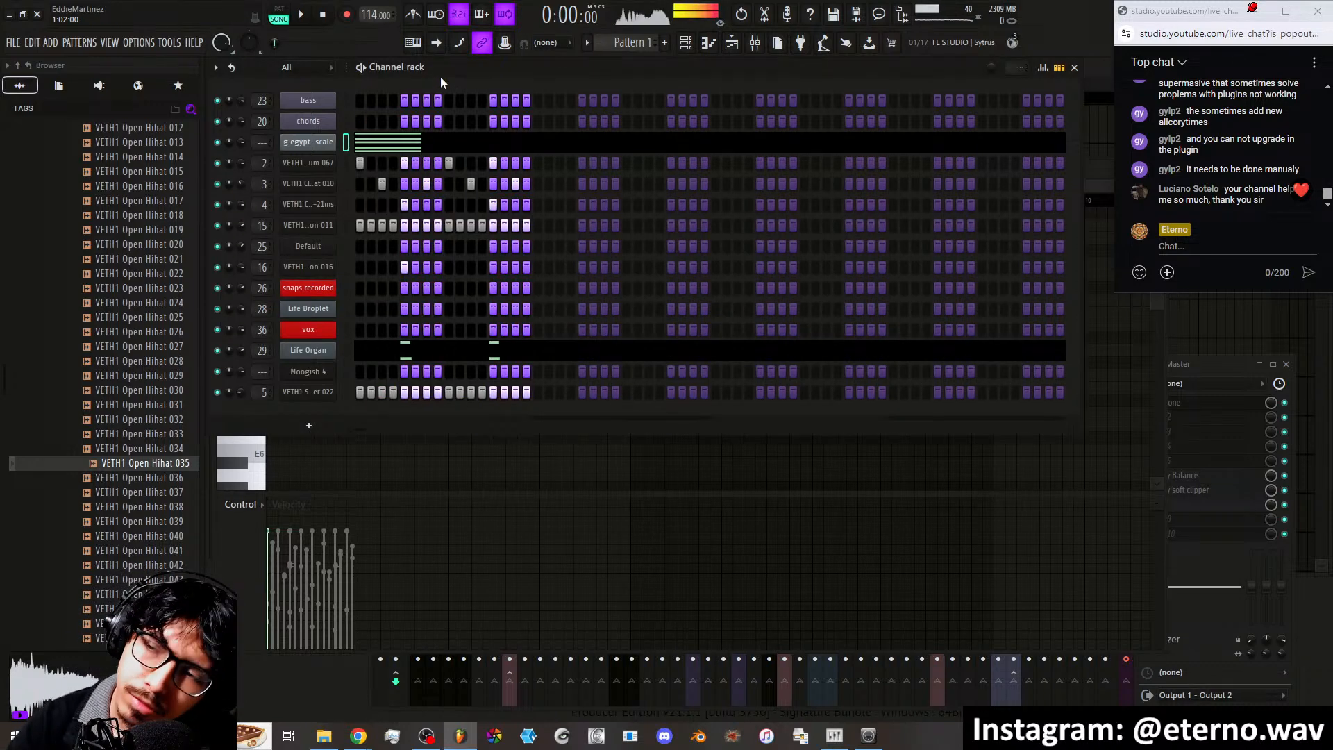
Play the beat and remove Gross Beat from the second effect slot of the vox mixer track
click(306, 16)
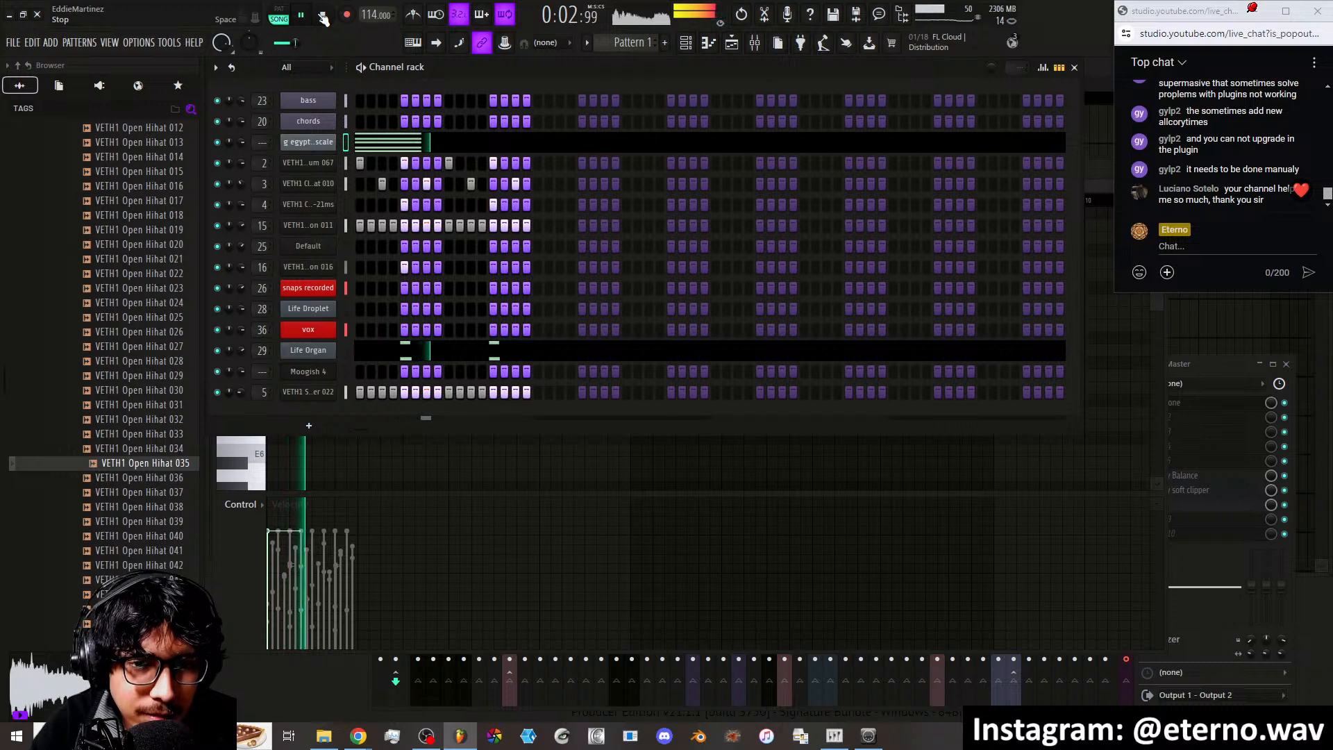
click(1202, 369)
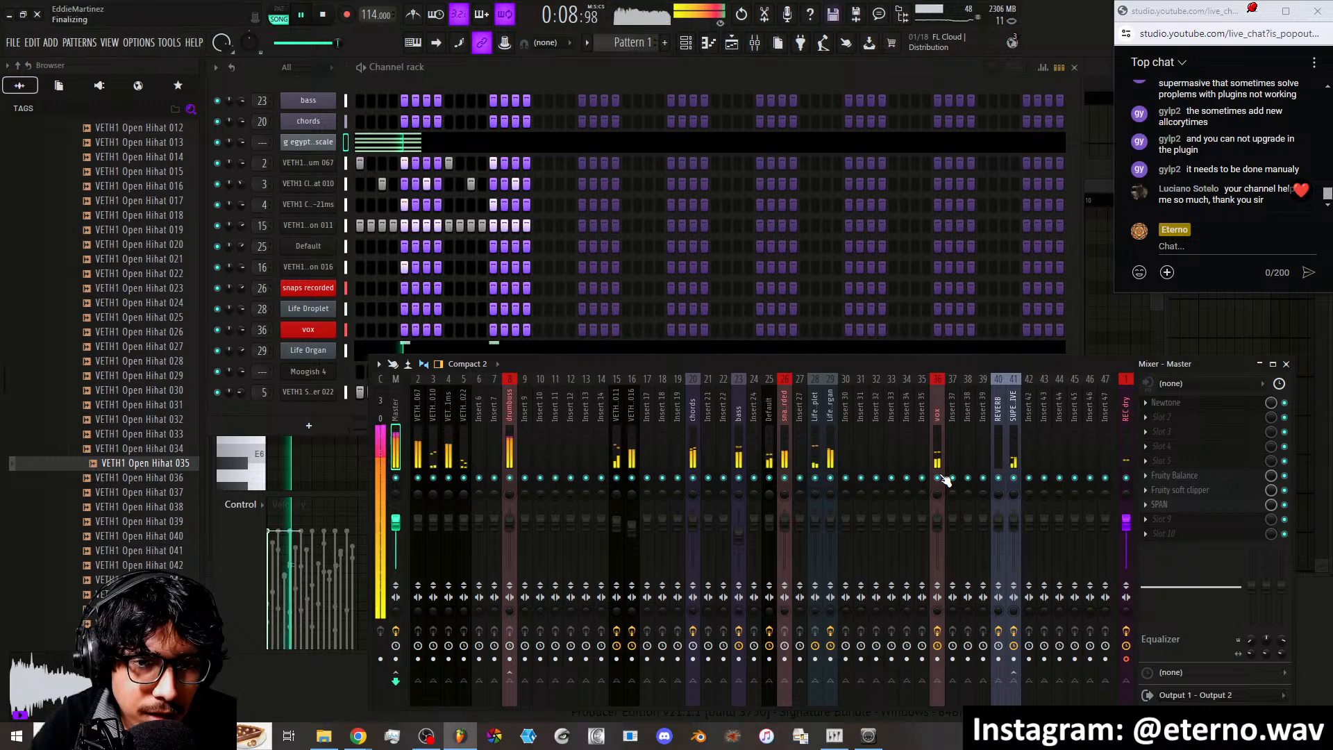
click(938, 445)
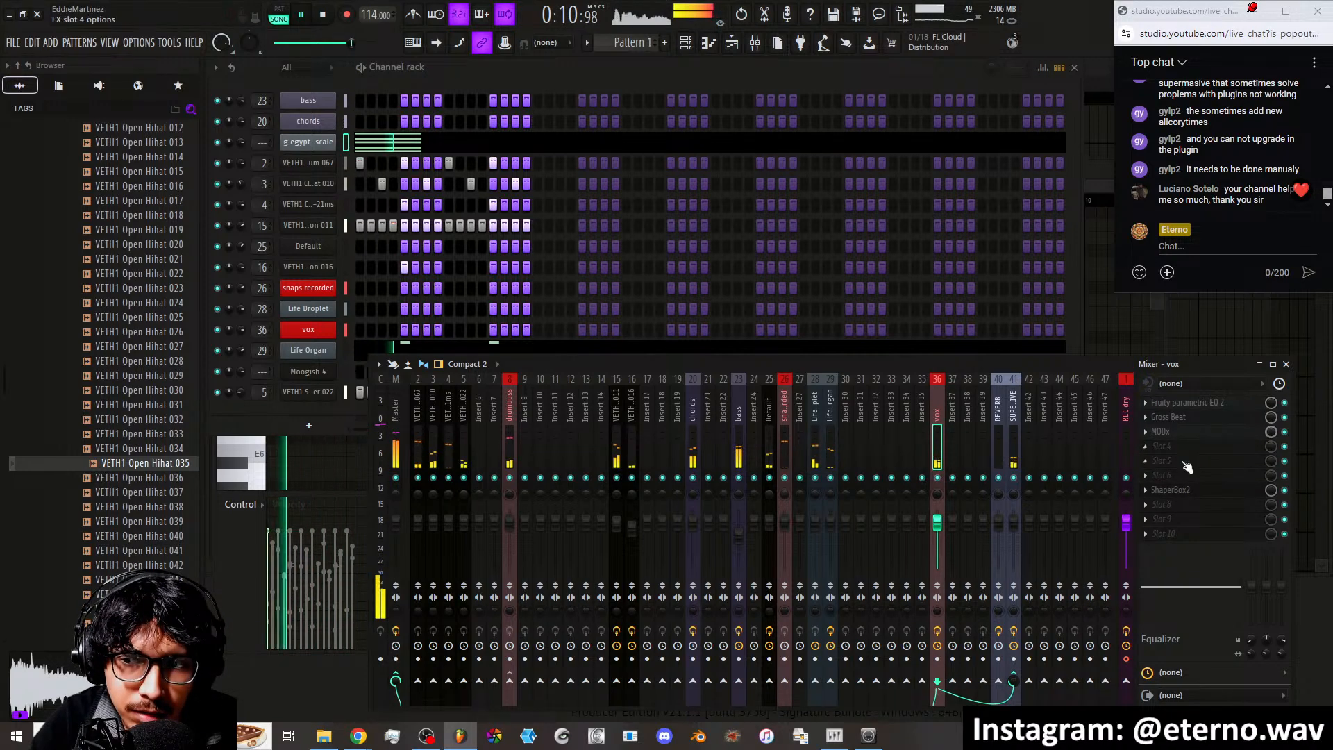
click(1144, 416)
click(1167, 405)
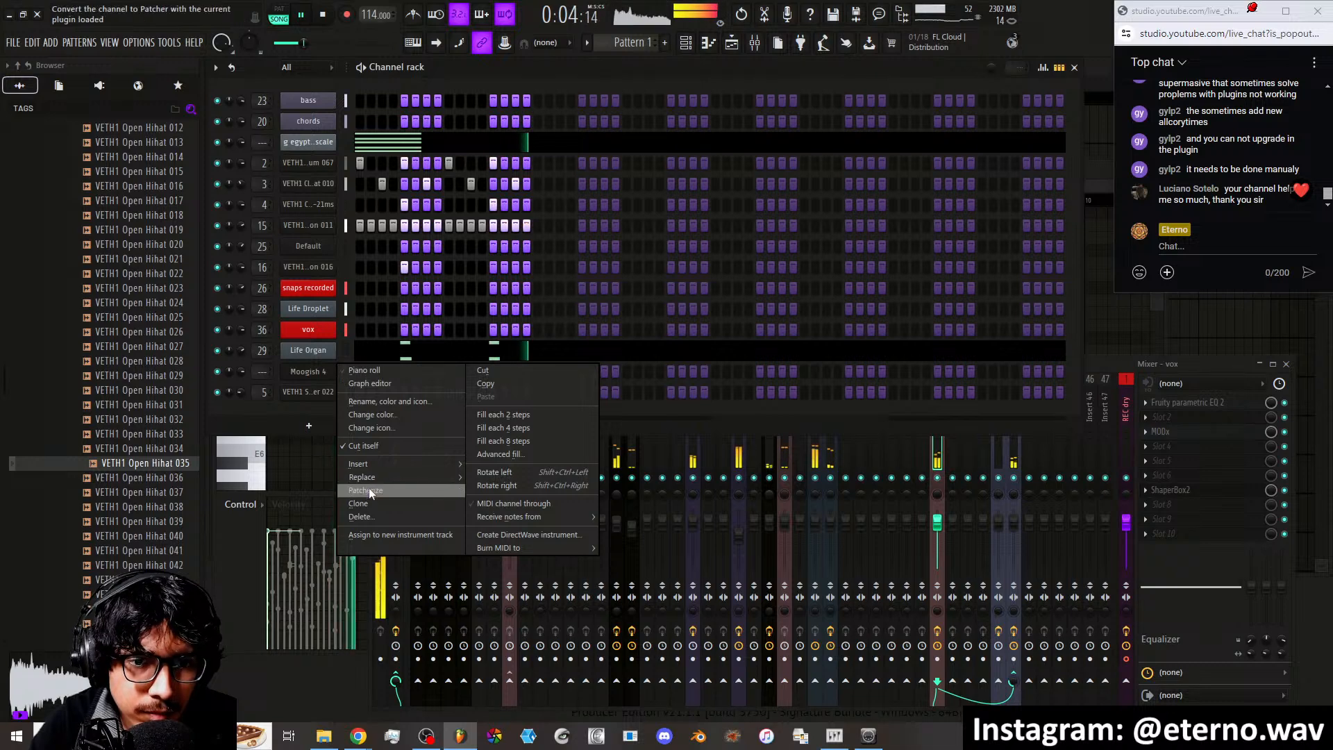
Delete the Moogish 4 channel, listen to the beat without it and stop playback
click(368, 514)
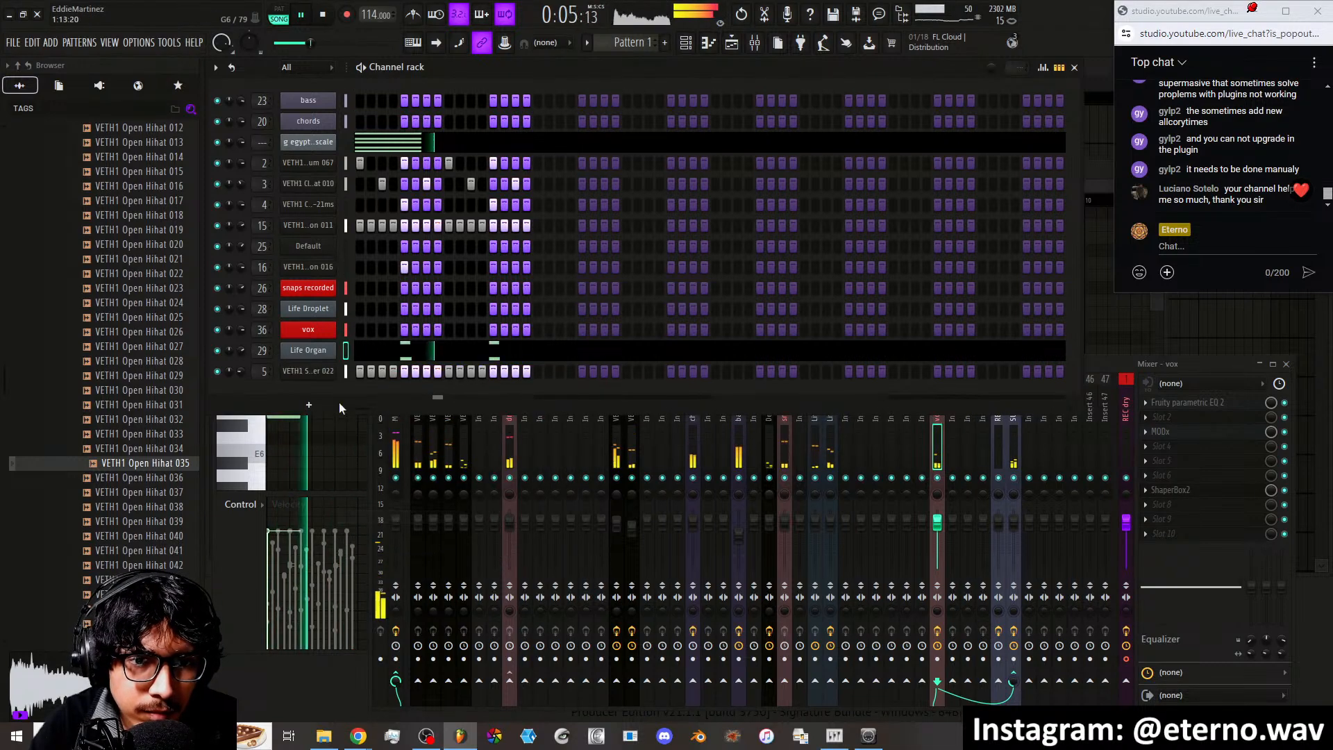
click(451, 439)
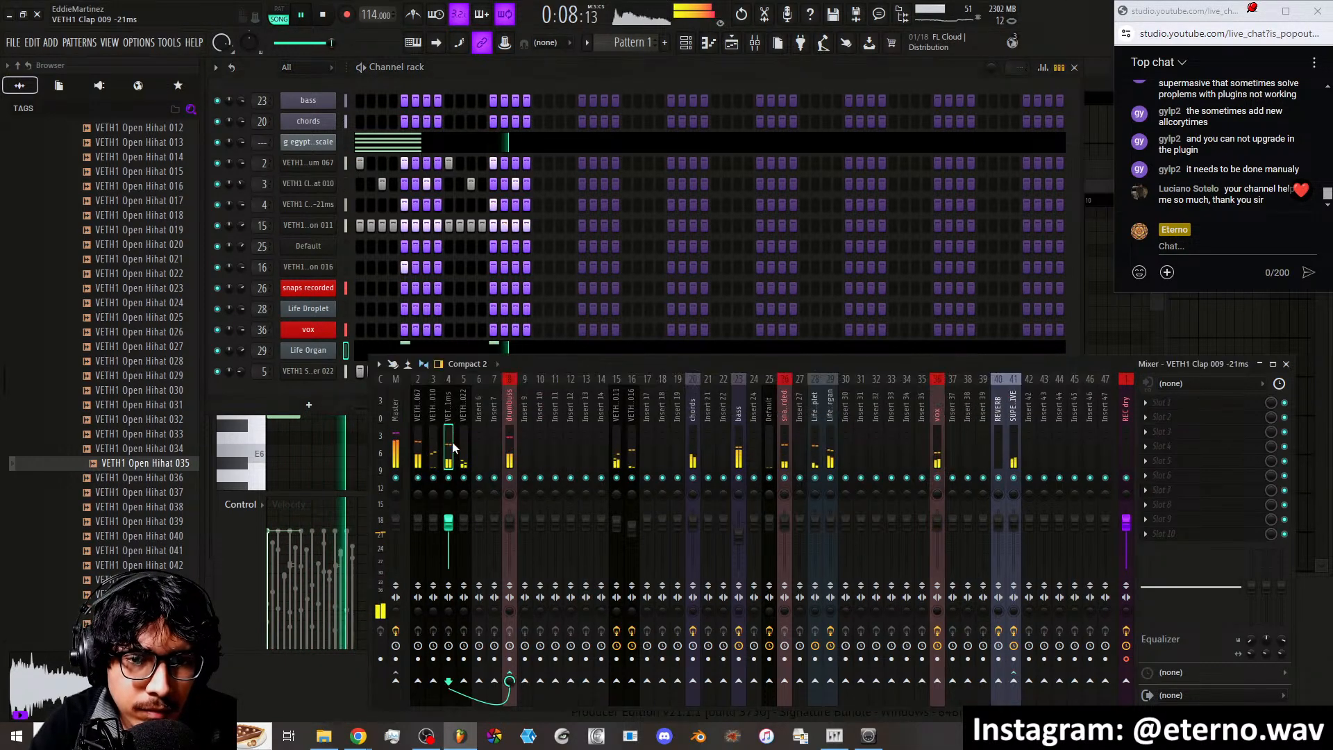
click(323, 15)
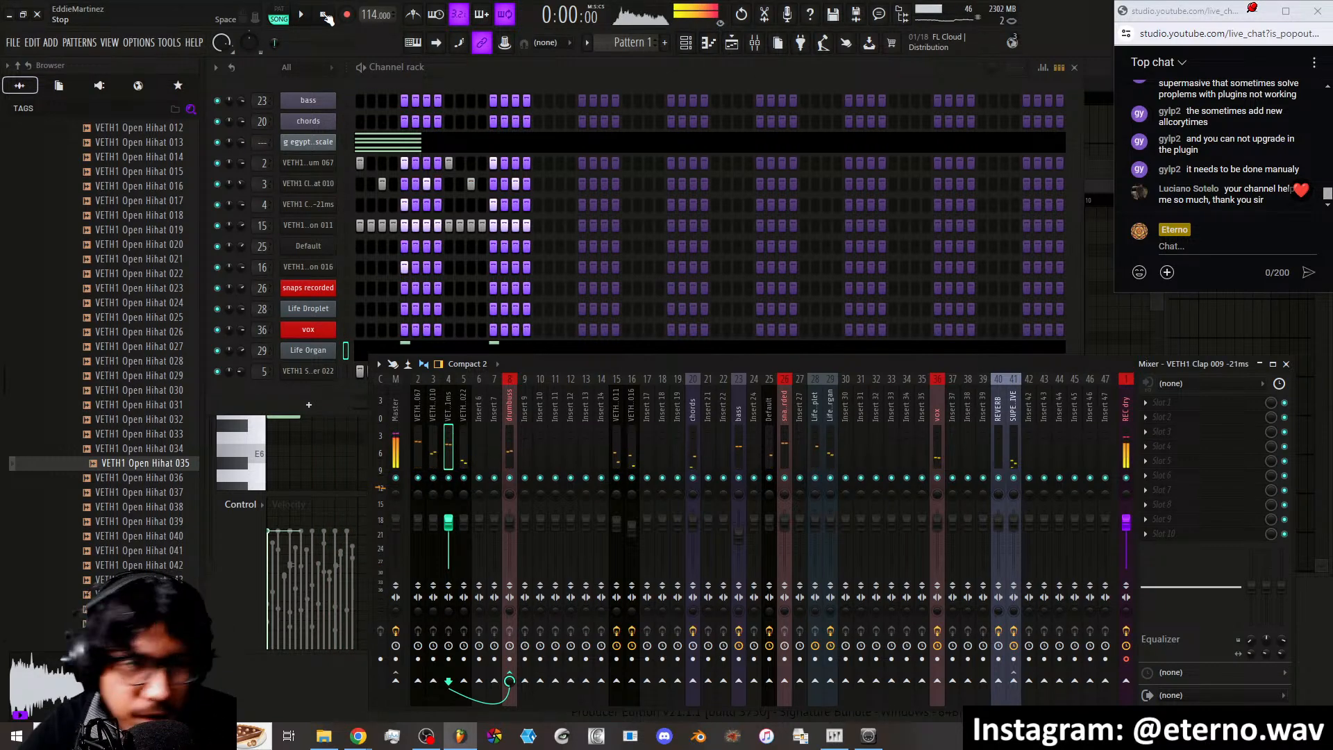
Start saving the project under a new name and browse to the Techno Album folder inside the techno folder
click(14, 43)
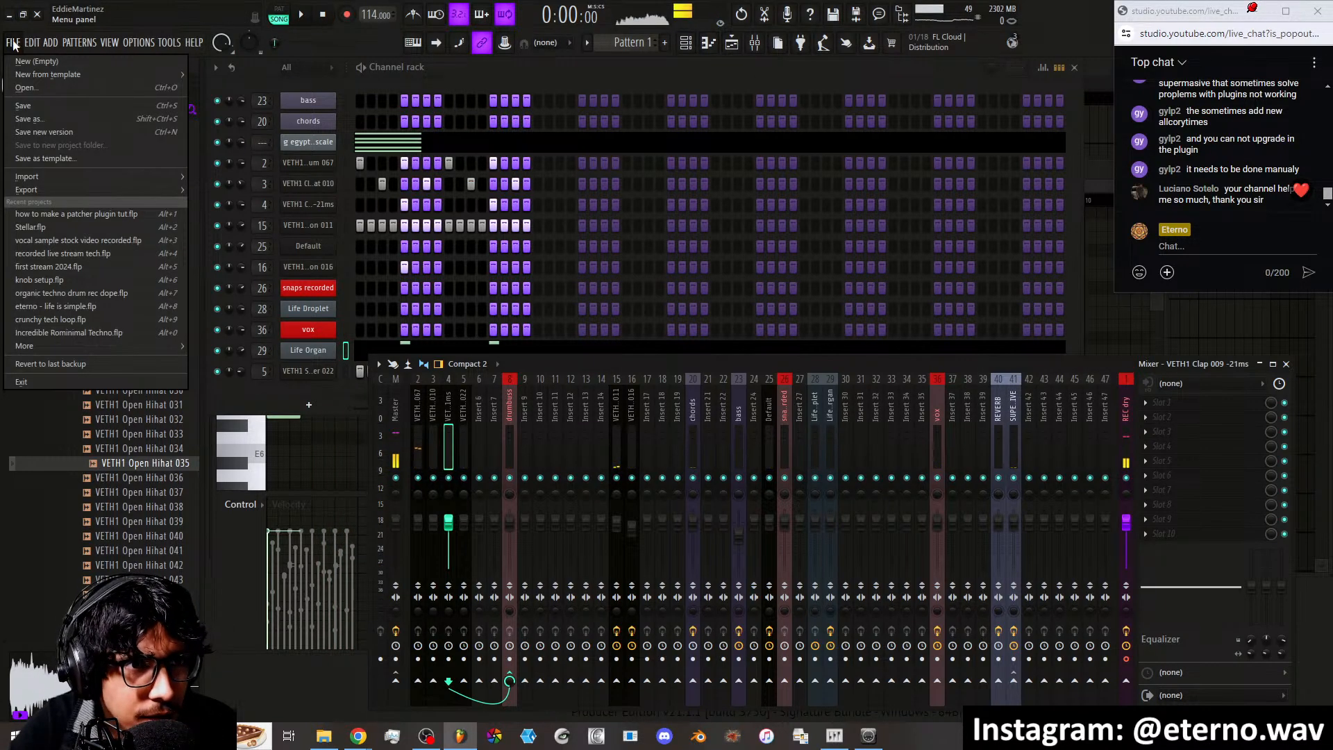
click(53, 110)
click(684, 468)
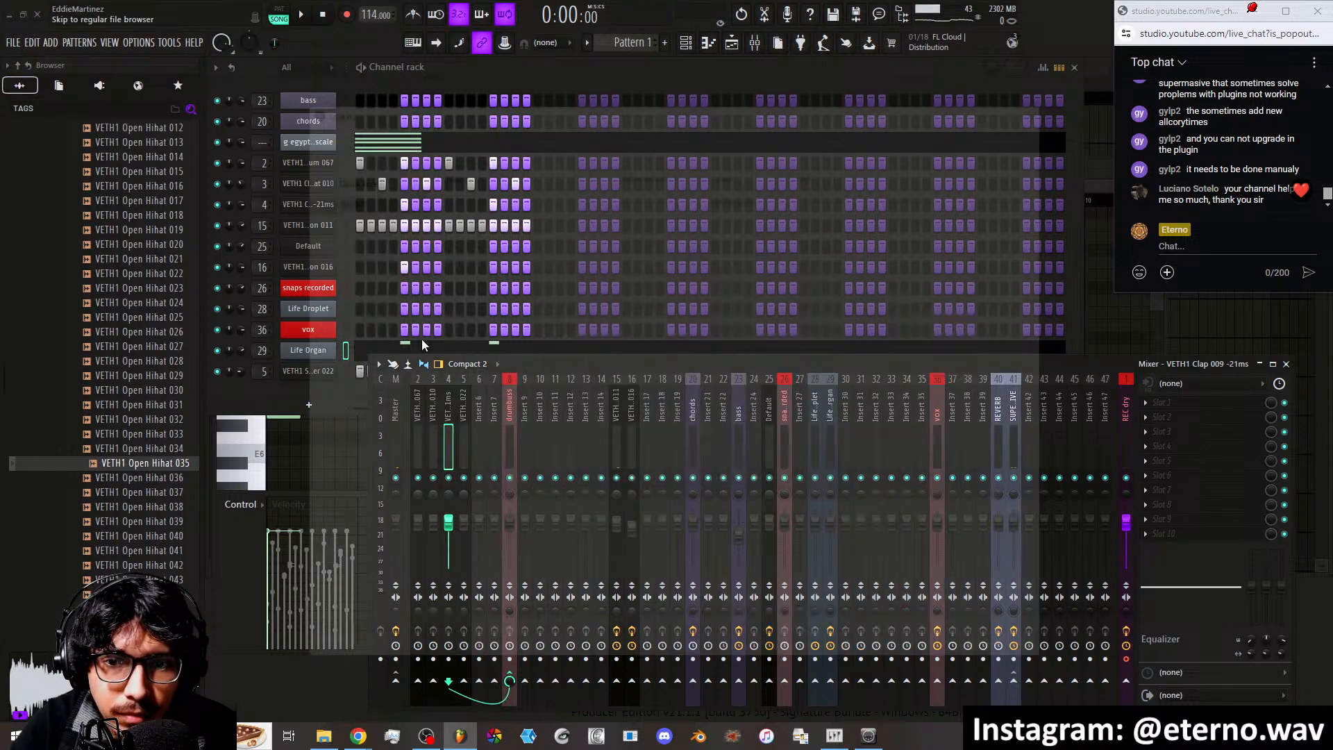
click(679, 129)
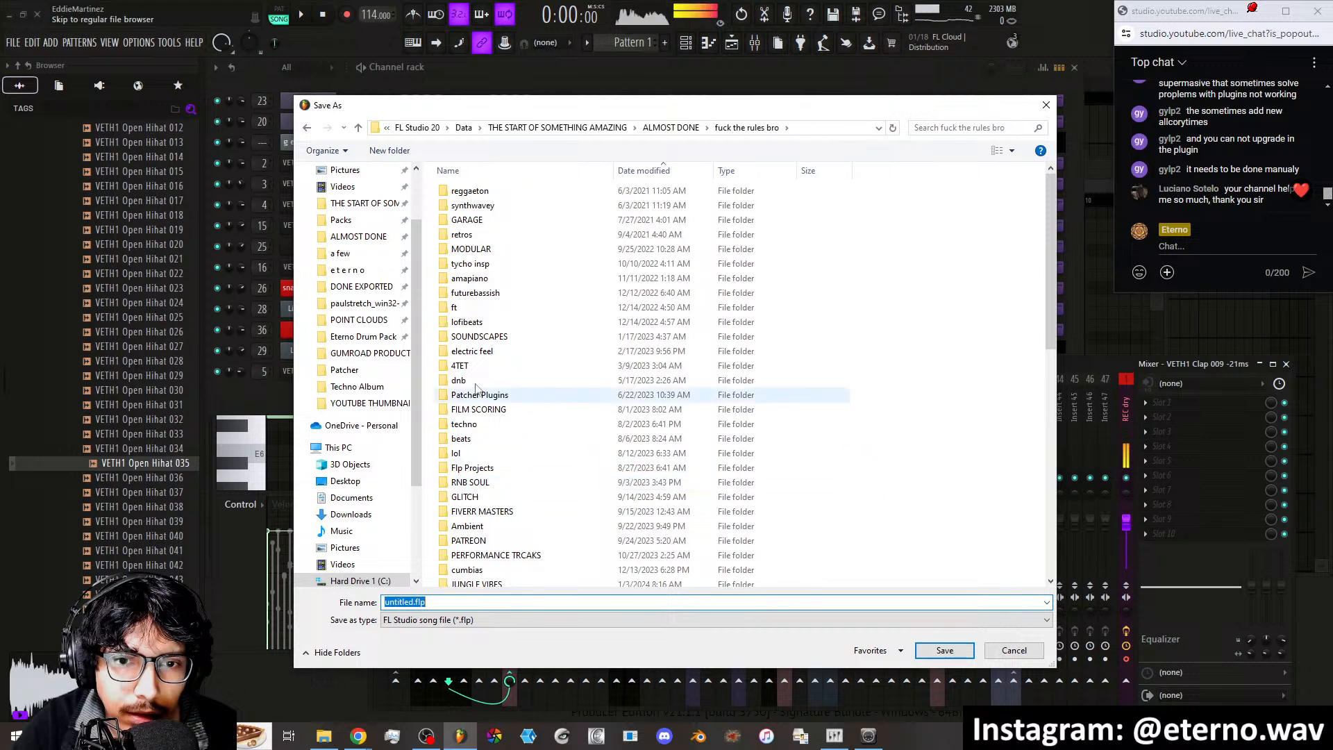
scroll(477, 426, down, 4)
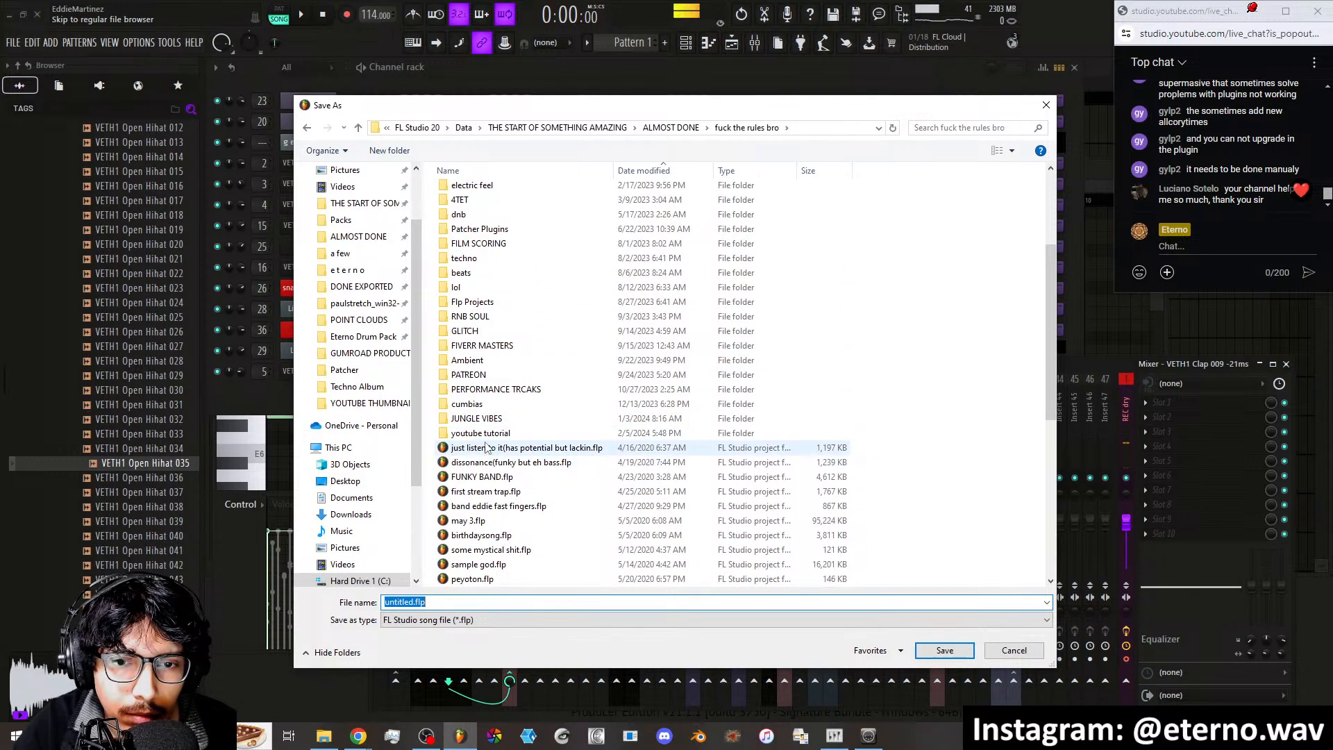
double_click(464, 258)
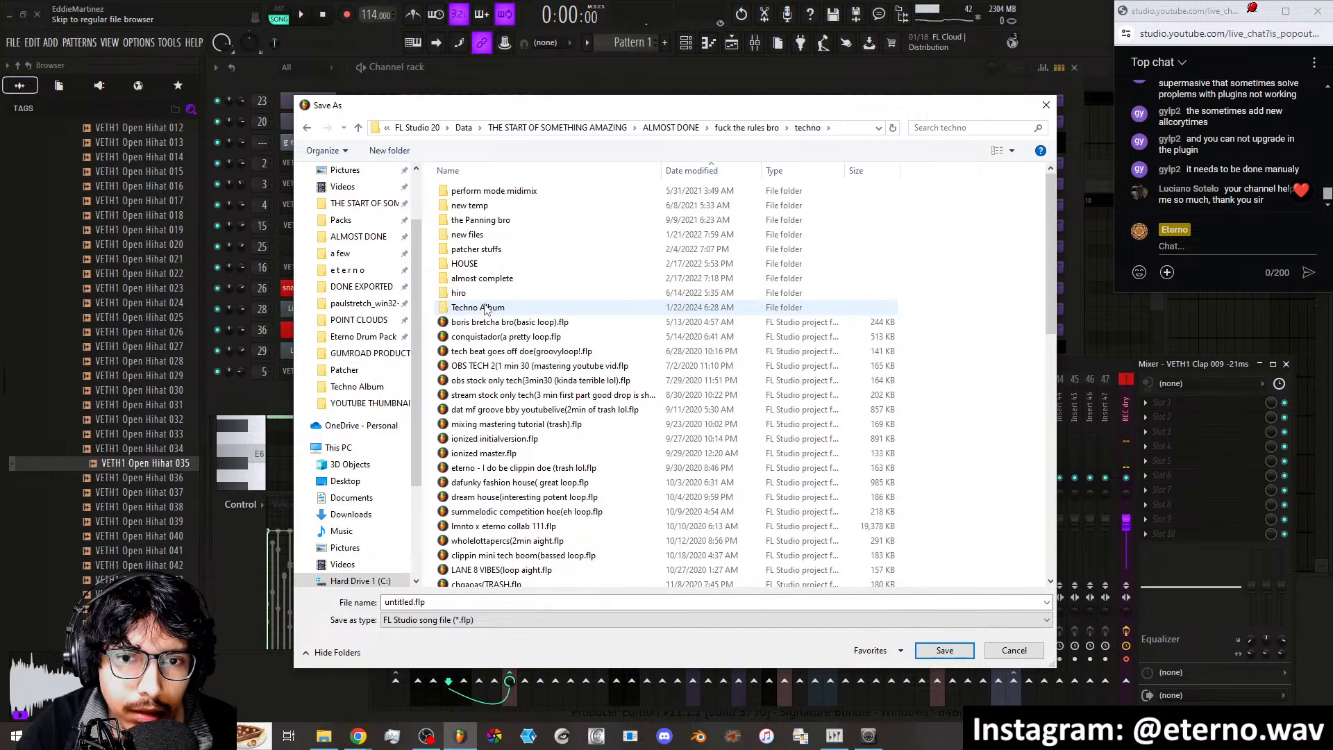
double_click(483, 310)
scroll(506, 375, down, 1)
scroll(505, 375, down, 8)
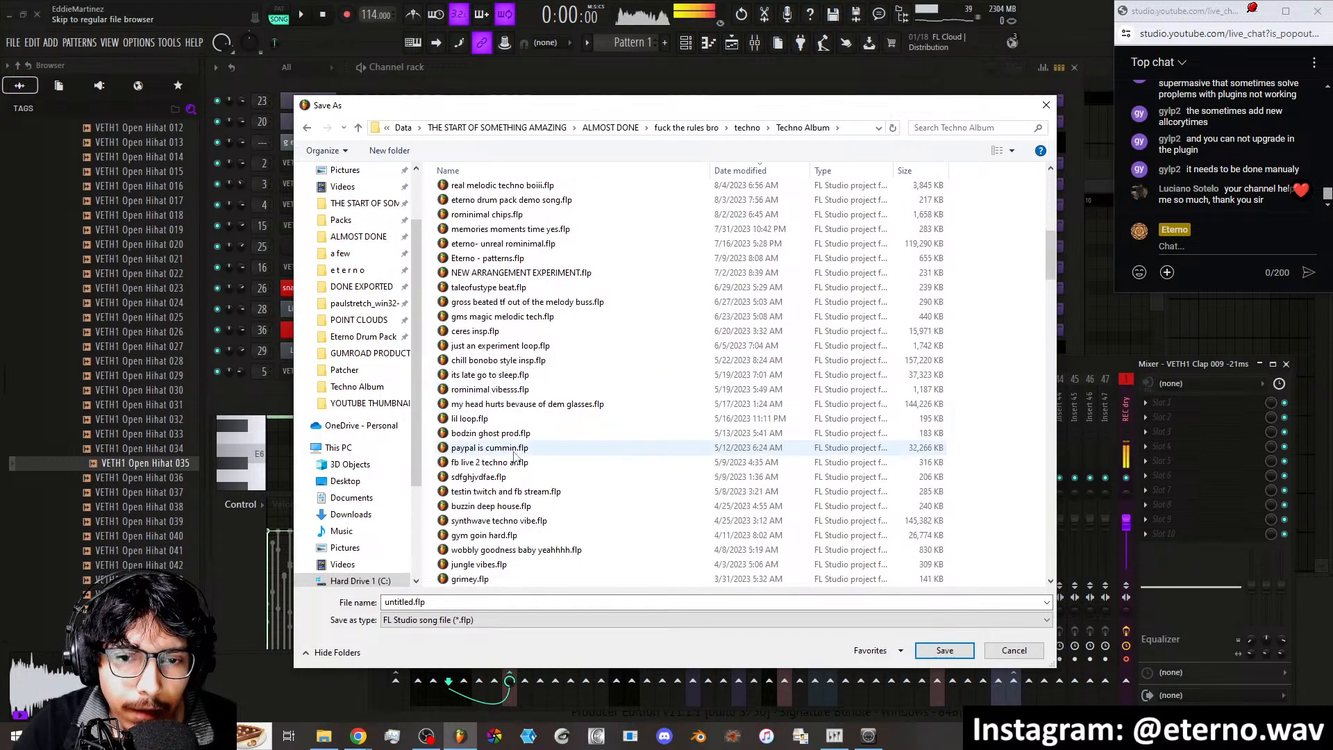
Name the project file egyptian scale G loop and save it in the Techno Album folder
click(483, 606)
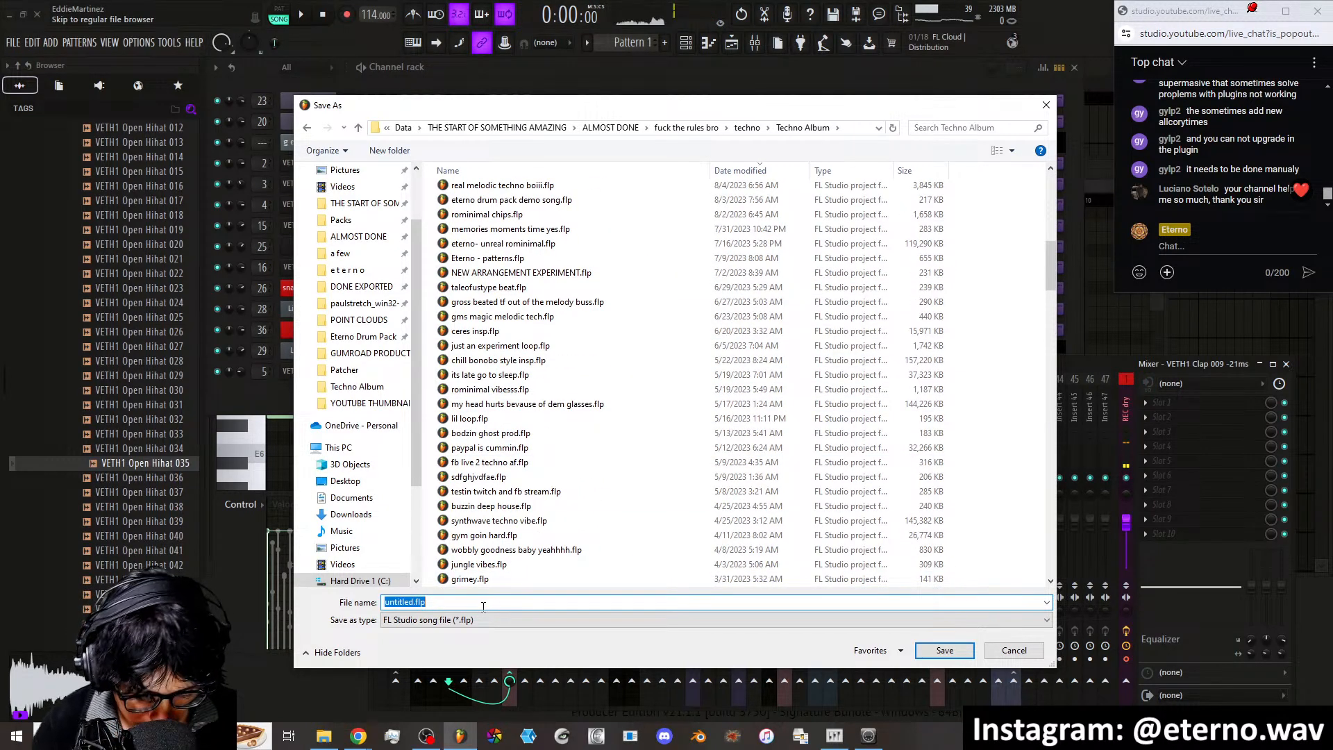
text(la)
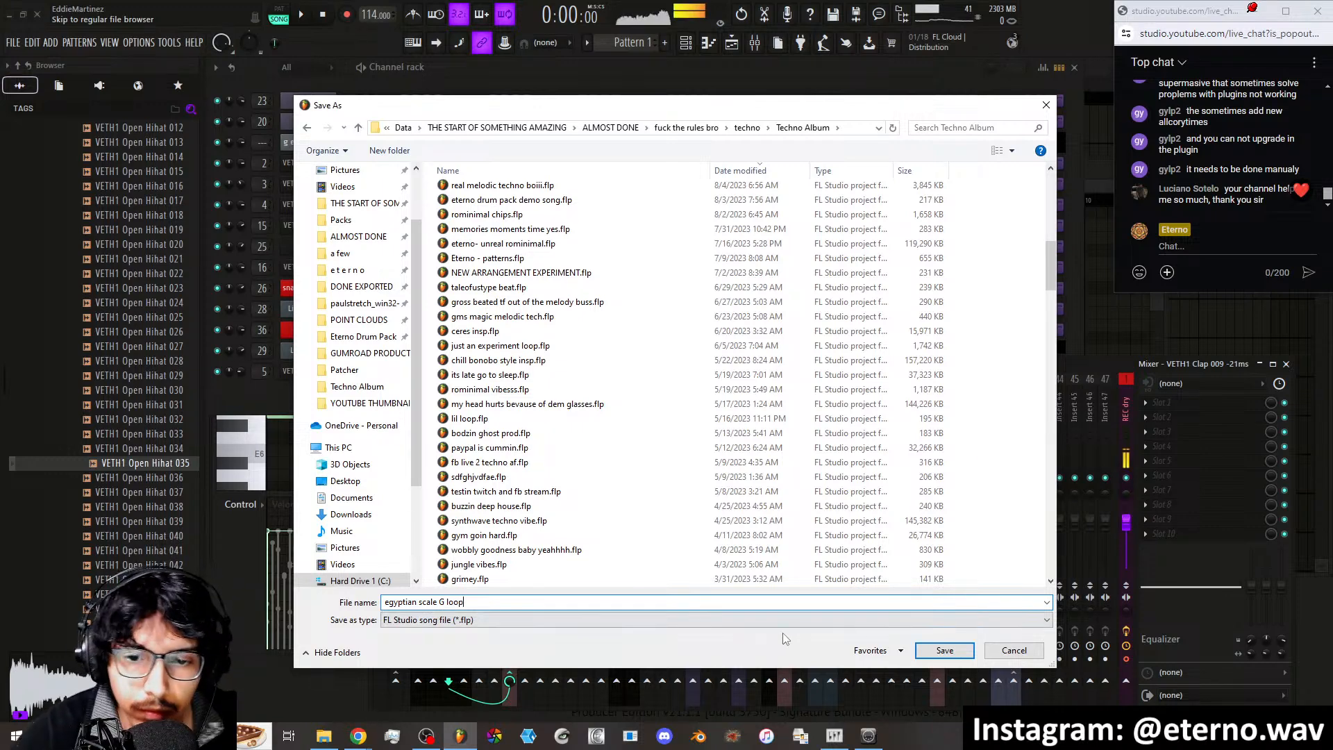
click(944, 650)
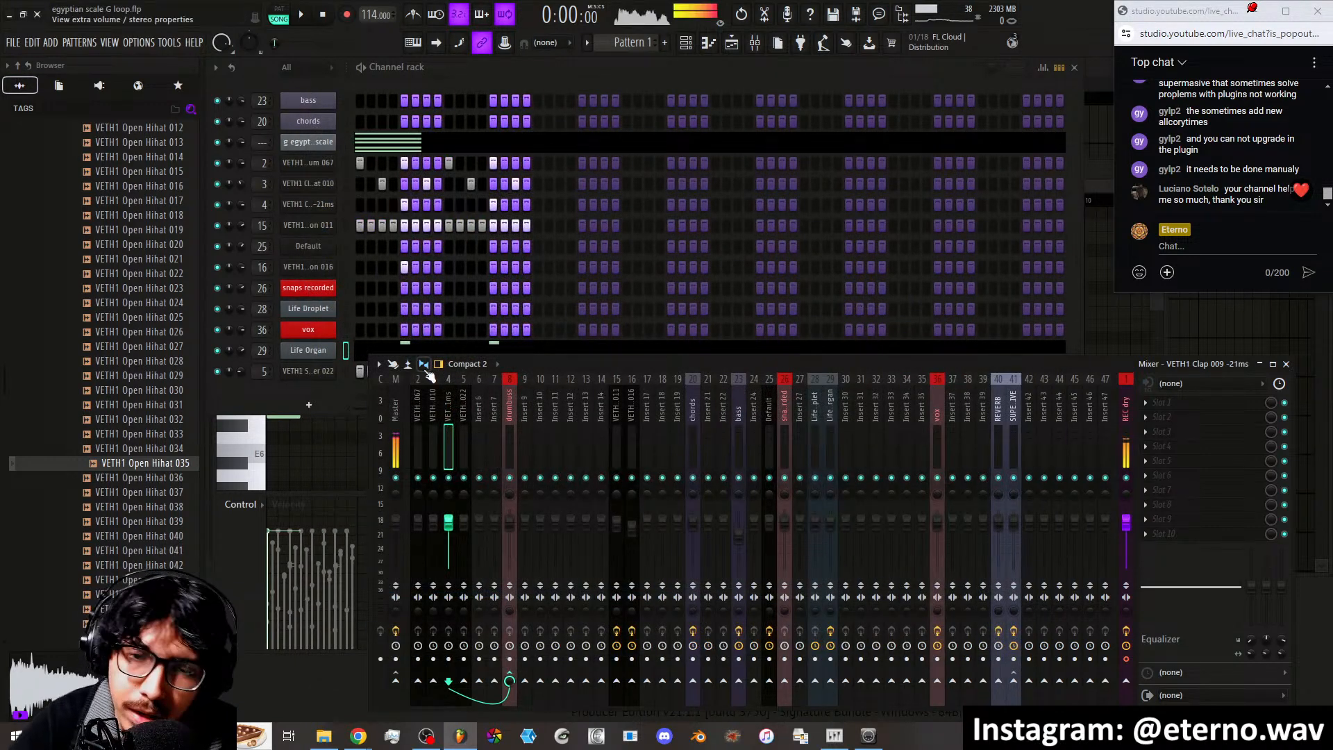
Bring the channel rack forward, play the saved loop briefly and stop playback
click(329, 390)
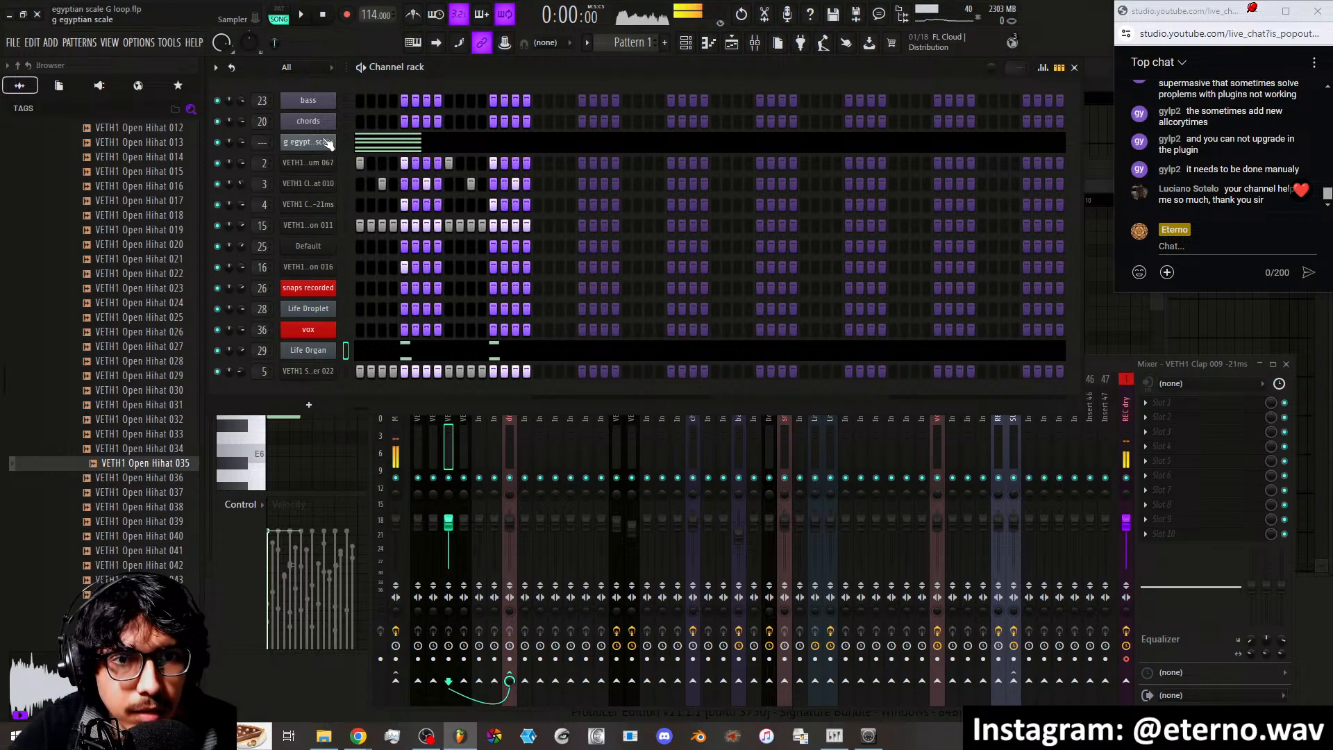
click(303, 19)
click(321, 19)
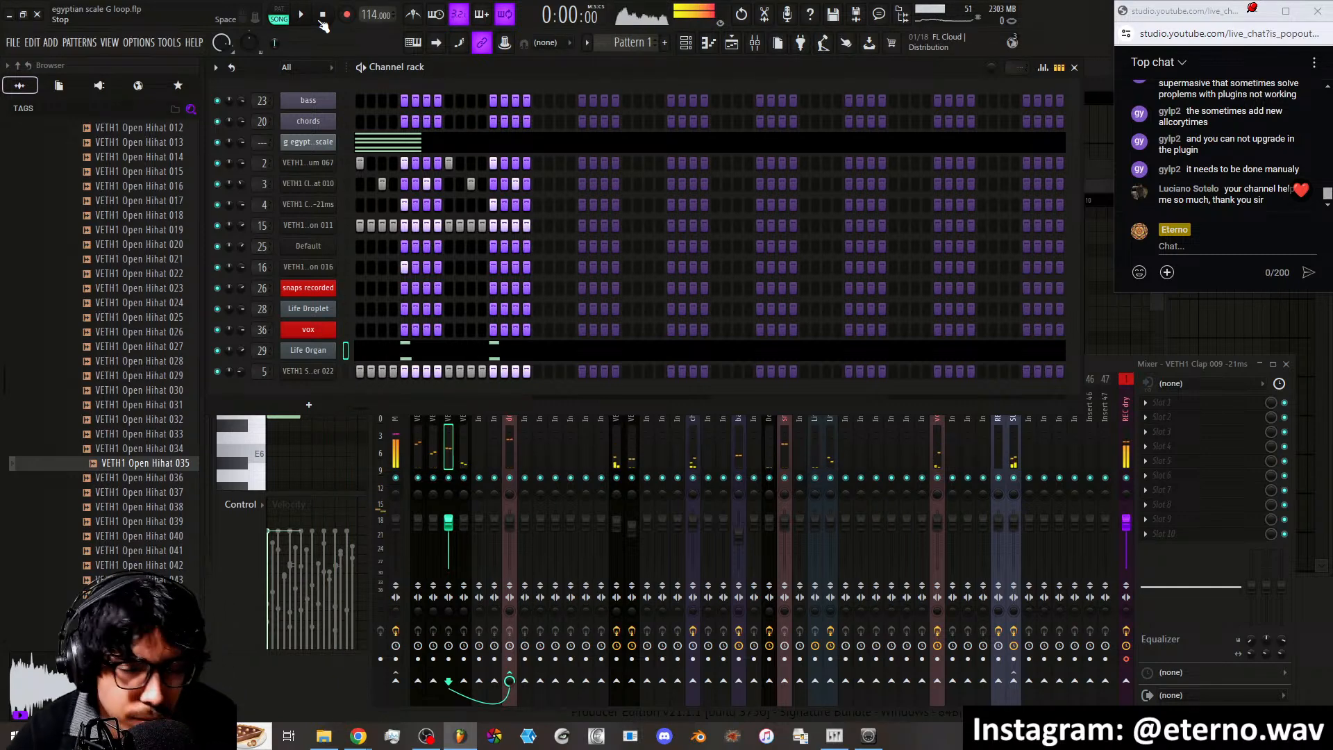
Create a new project from the Stellar template
click(14, 43)
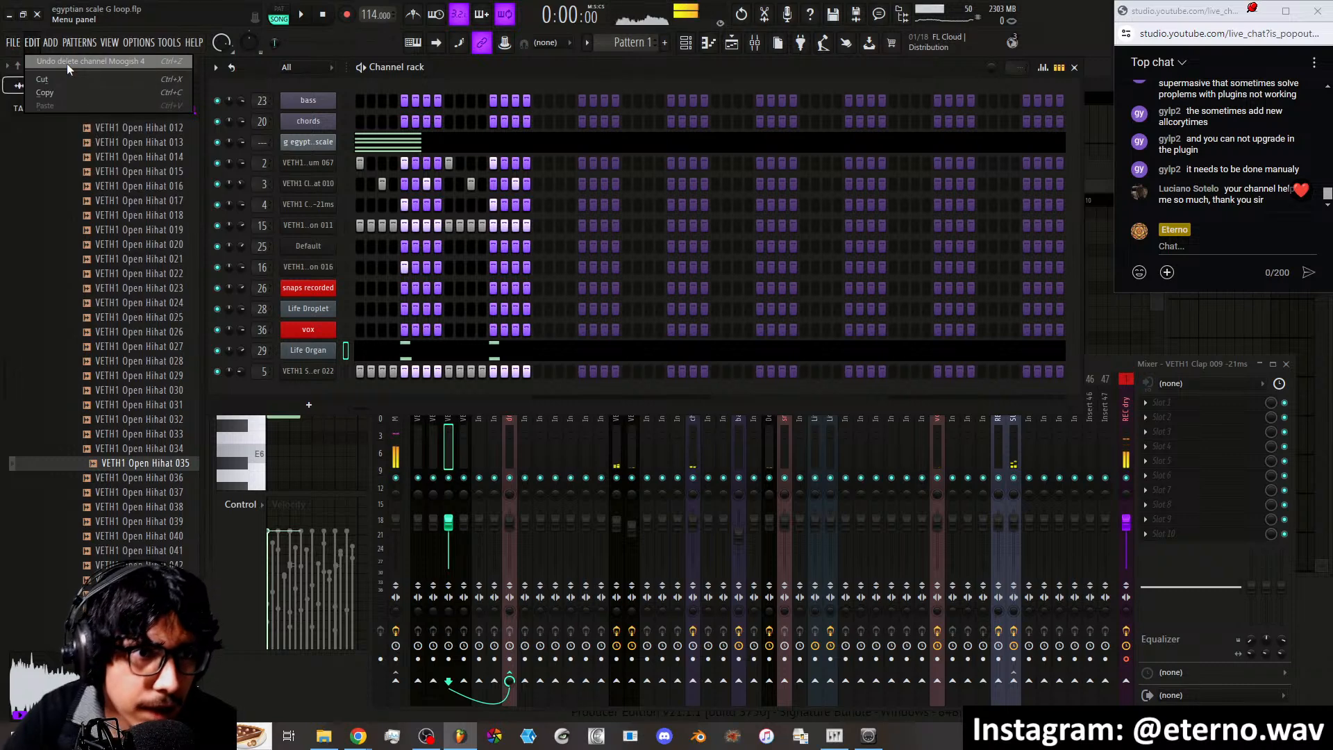
mouse_move(43, 76)
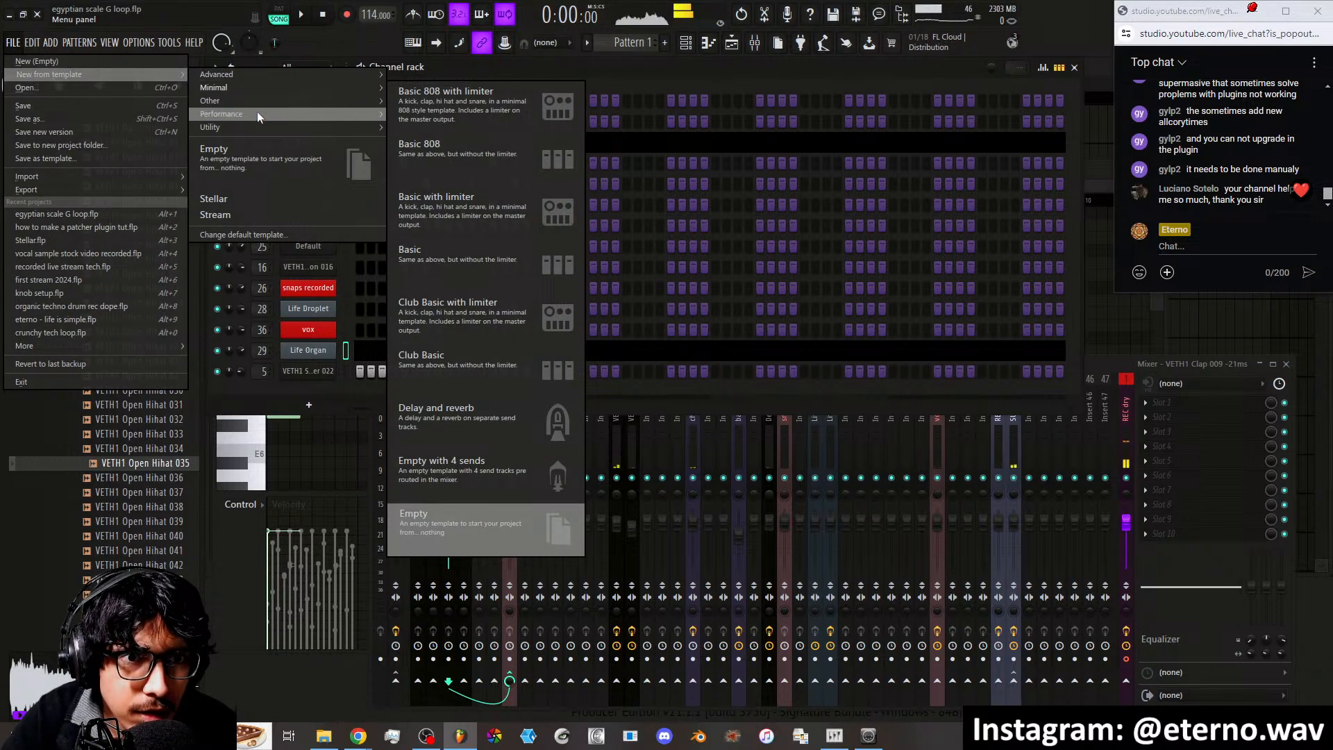
click(230, 200)
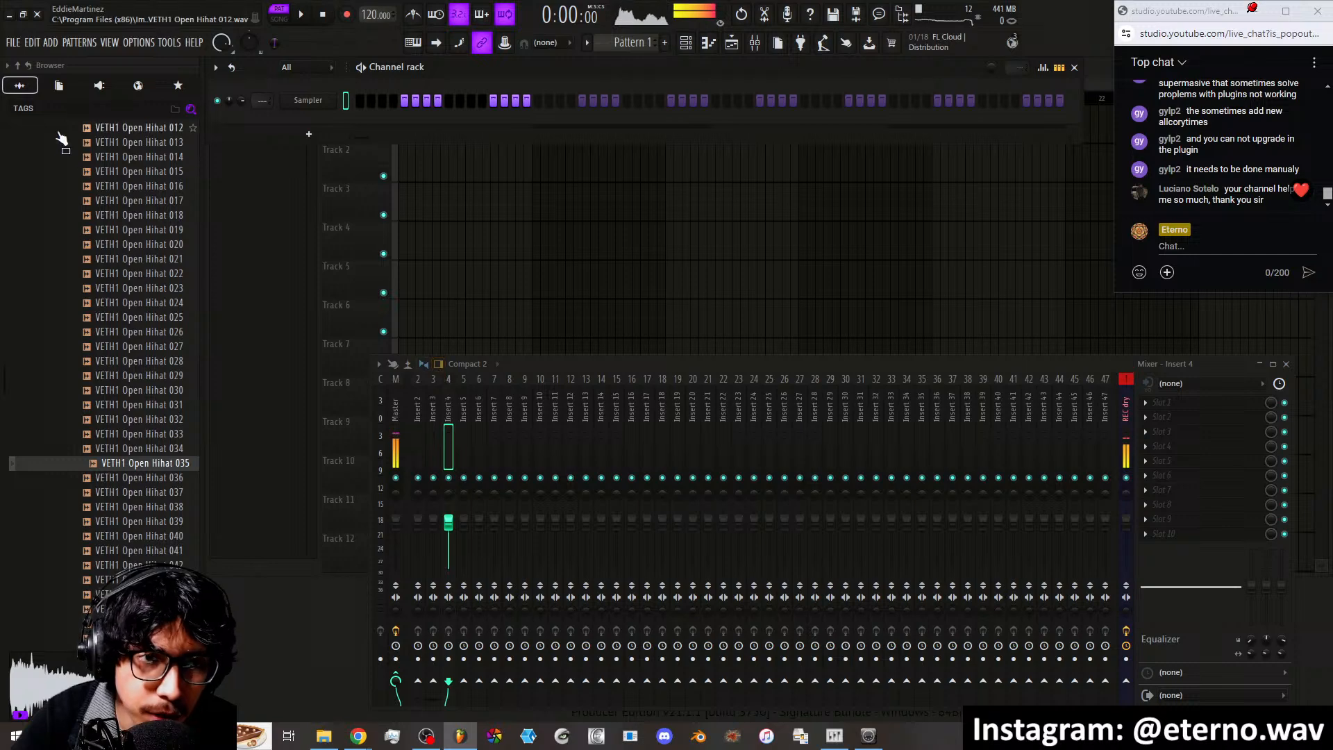
Open the recent project recorded live stream tech.flp, listen to its playlist arrangement, check the mixer and stop playback
click(13, 43)
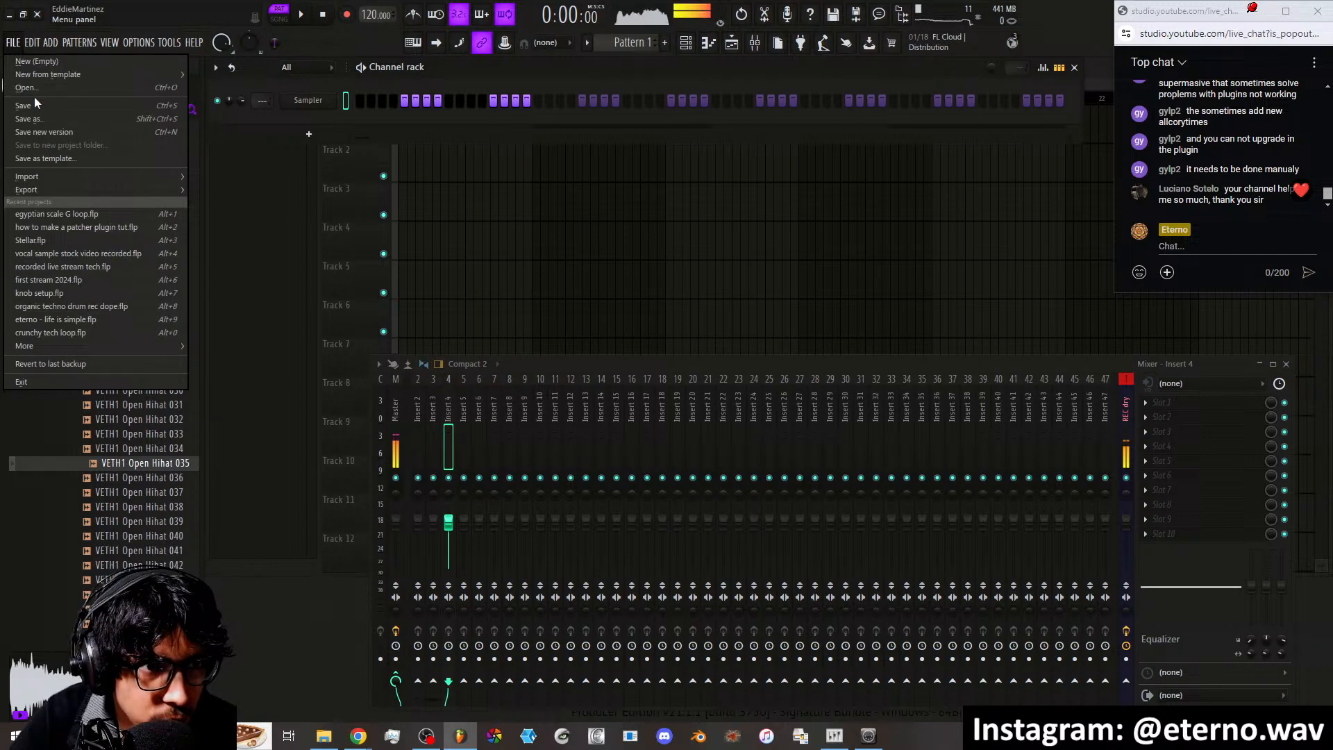
click(73, 268)
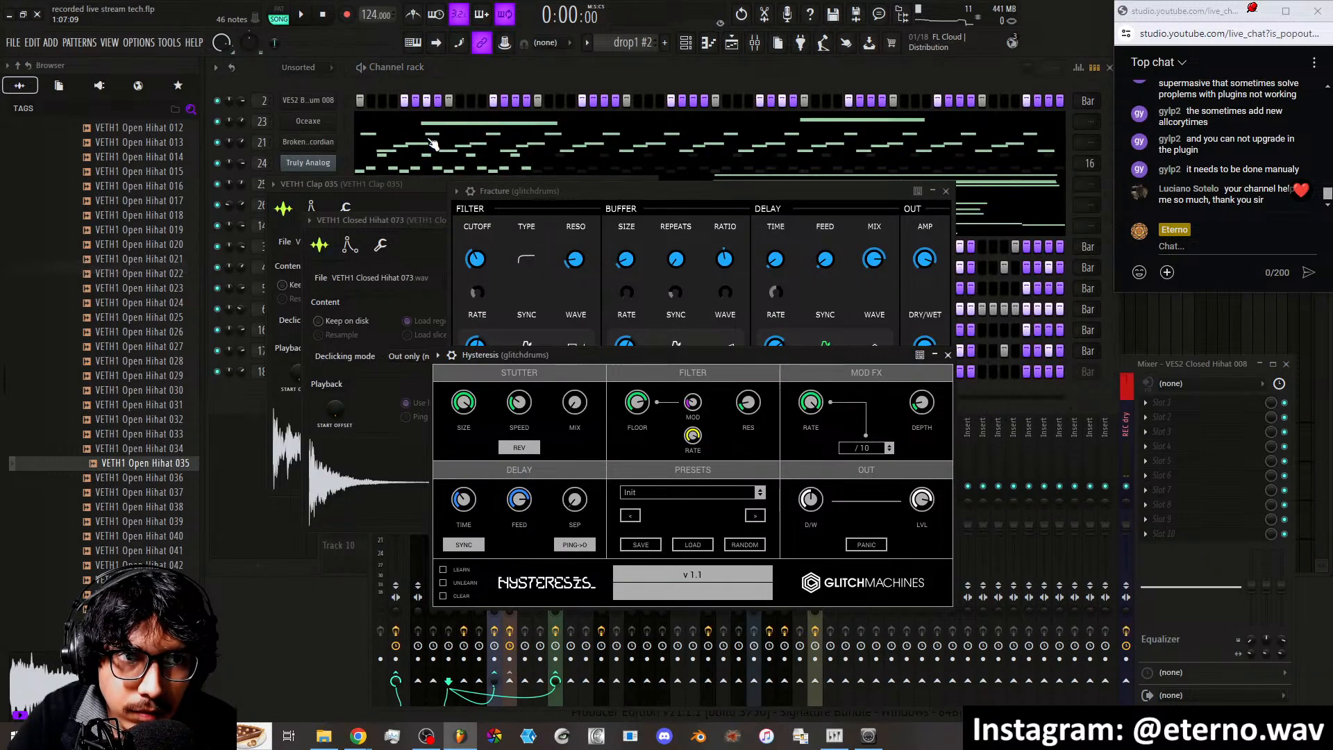
click(734, 44)
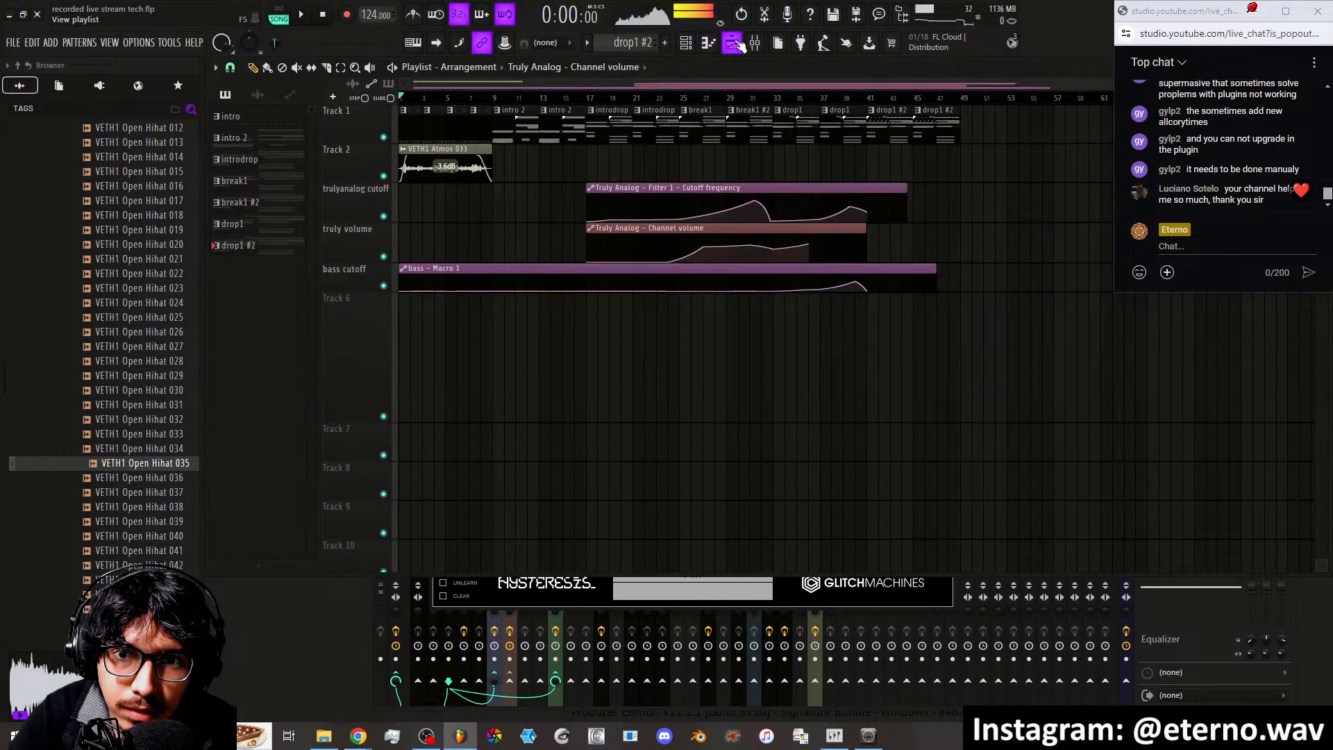
scroll(580, 94, down, 2)
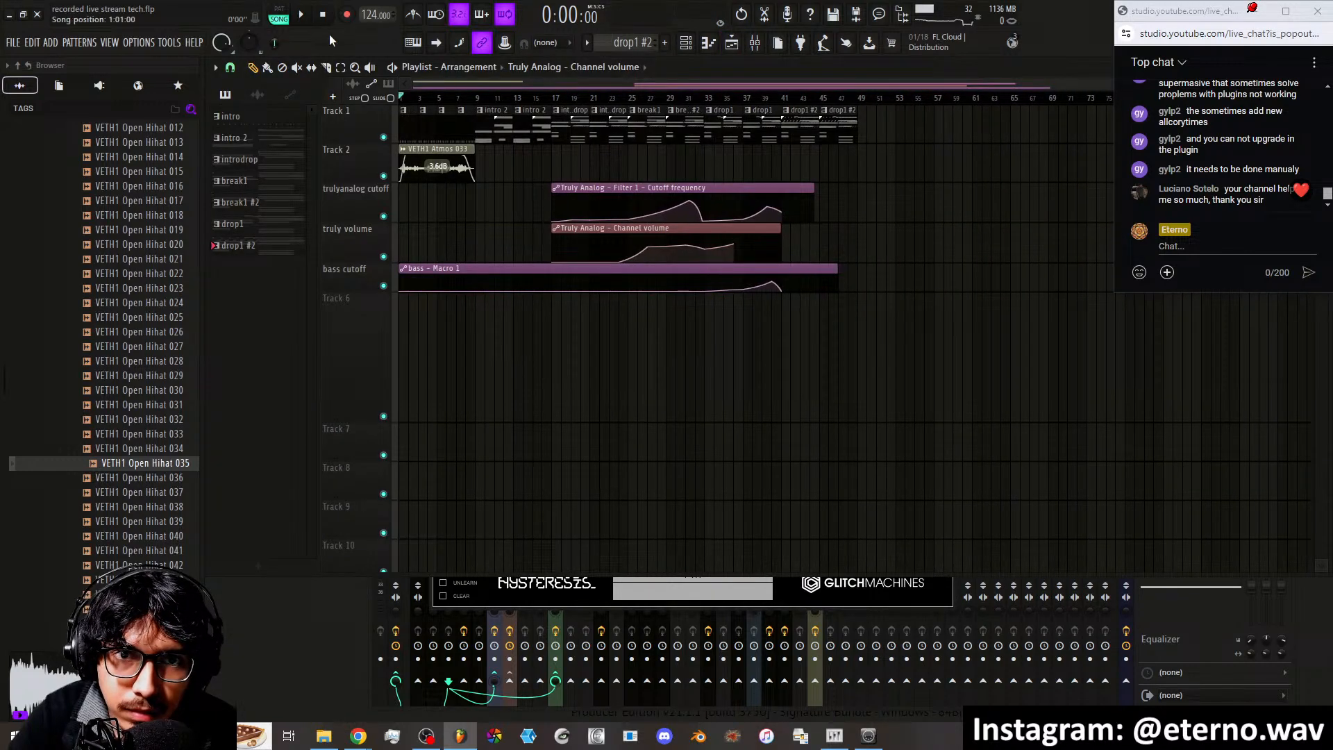
click(306, 15)
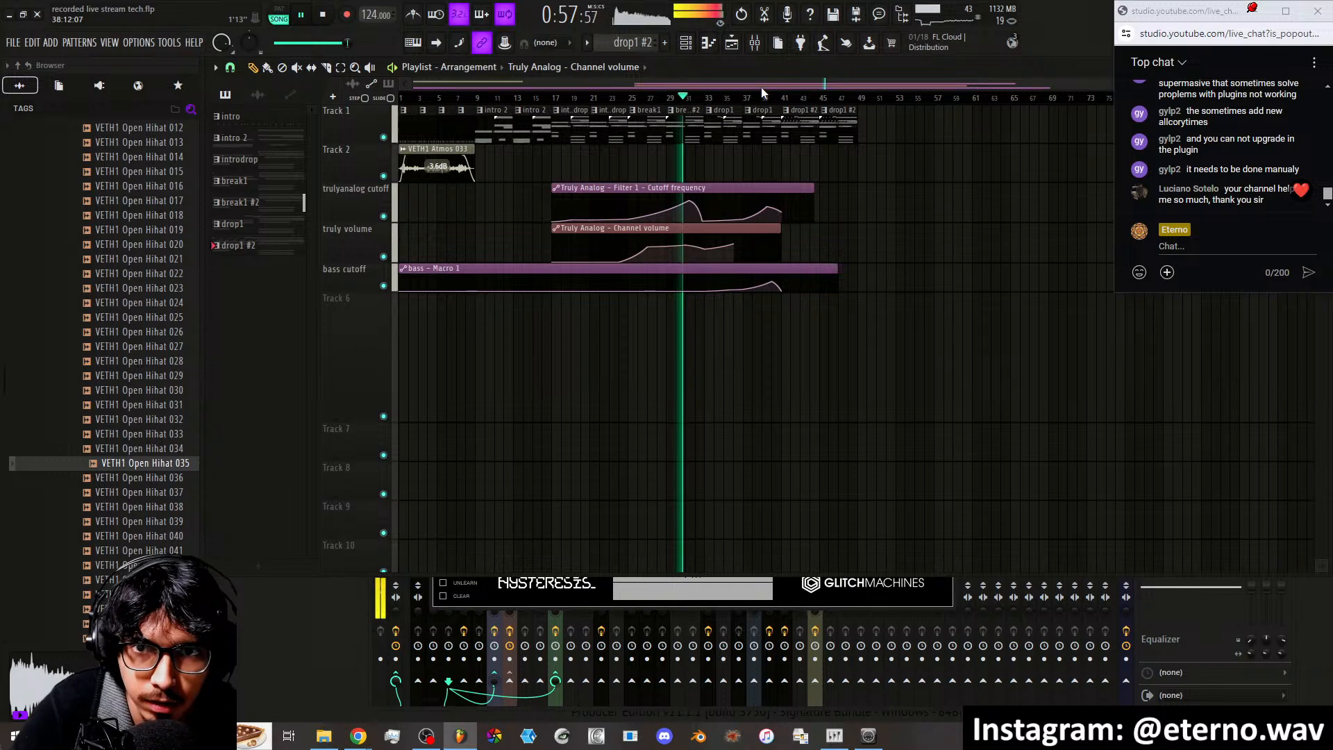
key(F9)
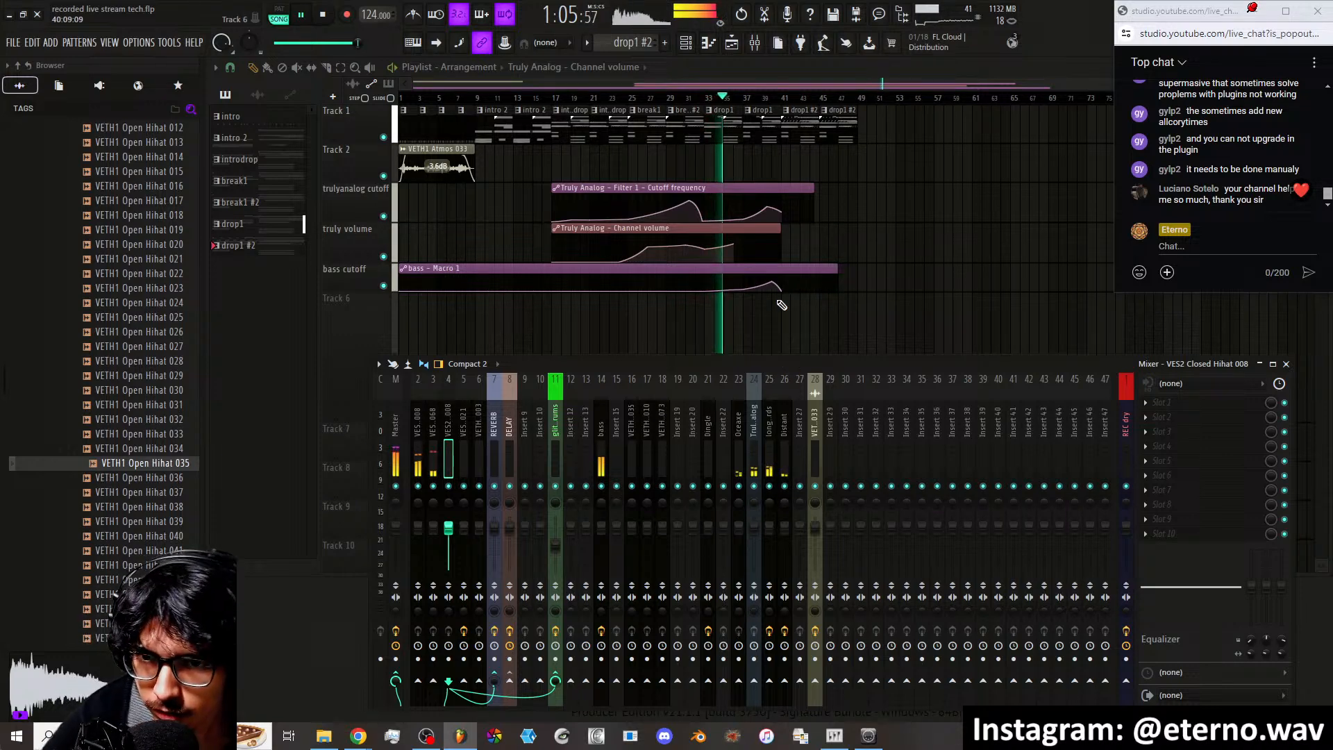
key(space)
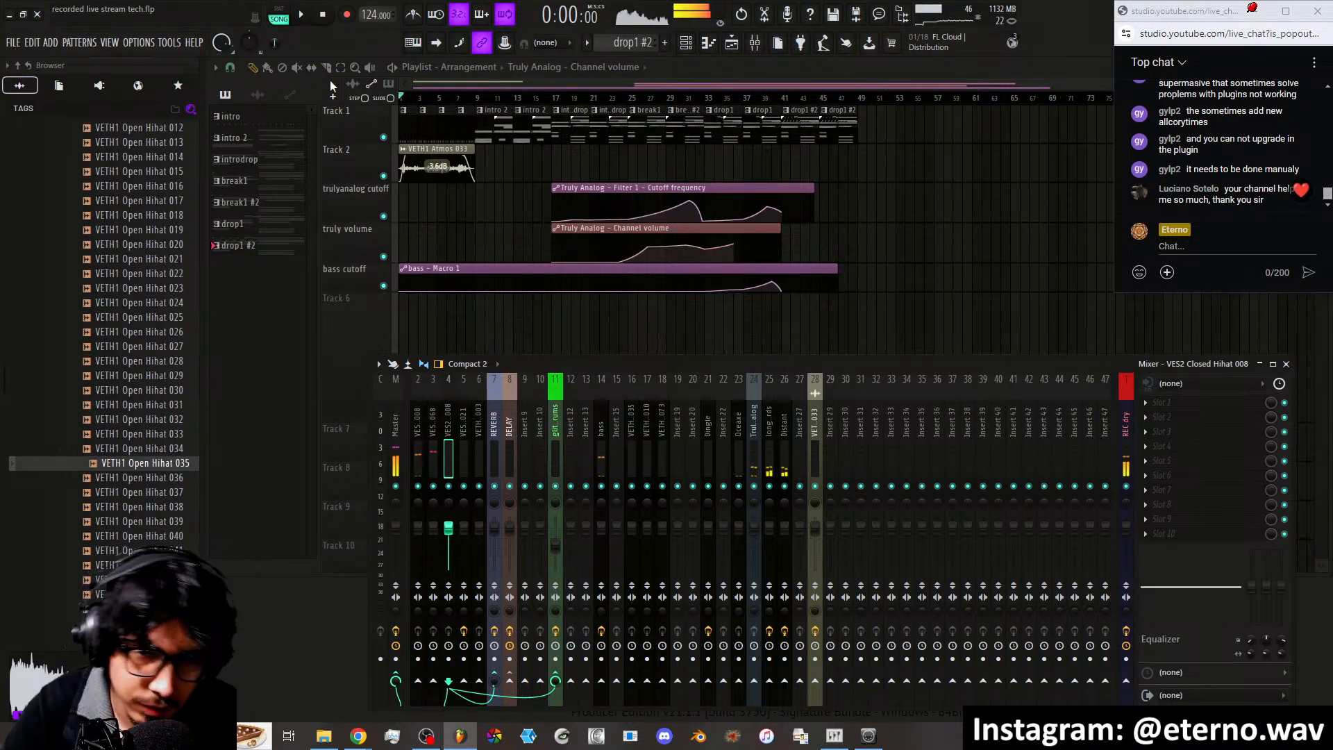
Leave the recorded live stream tech project and start a fresh project from the Stellar template
click(12, 43)
mouse_move(40, 74)
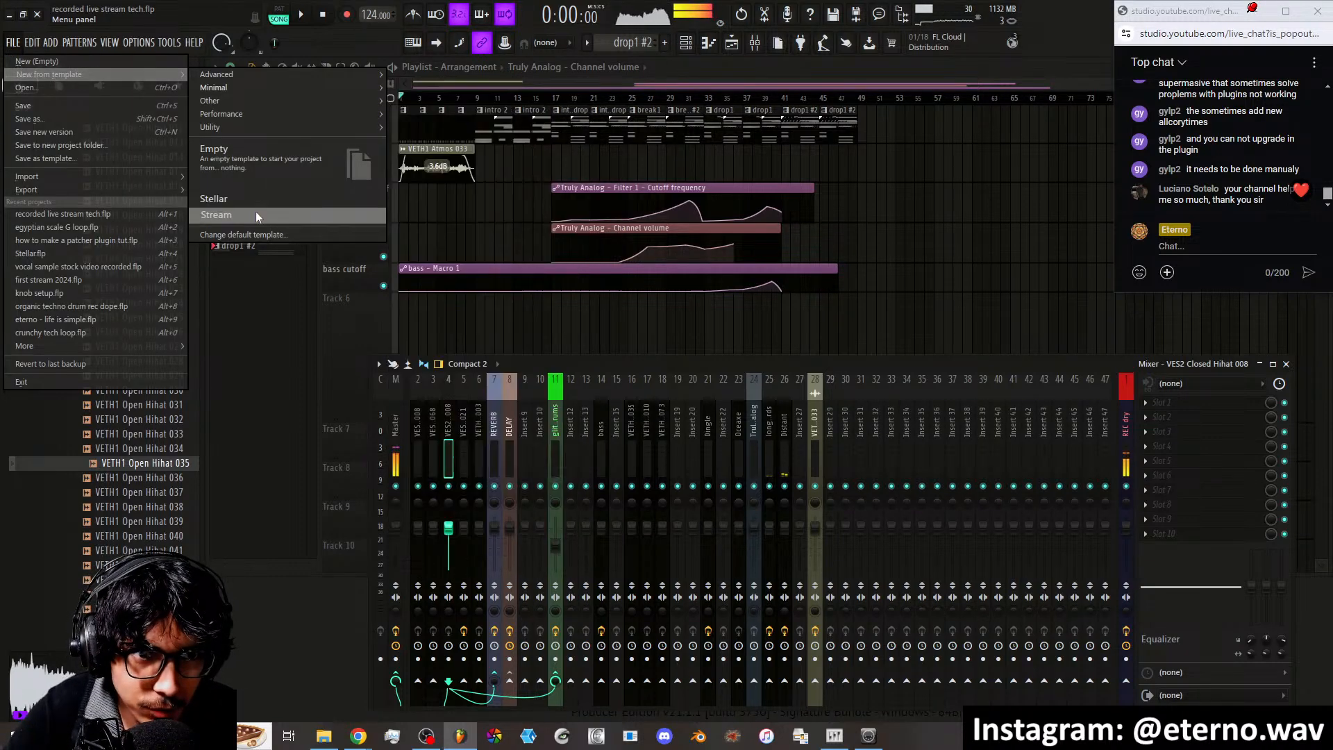
click(264, 201)
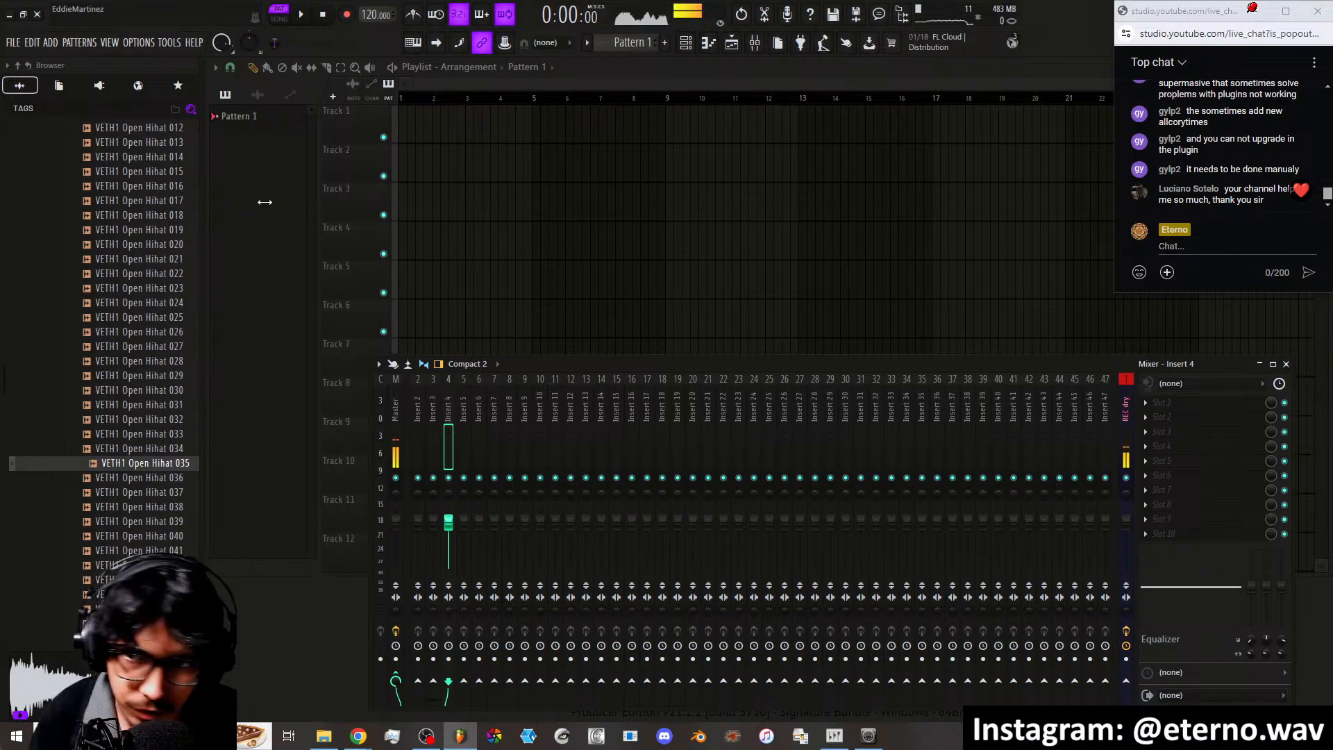
Switch to OBS and Chrome to check the live stream, close the Valhalla downloads page and return to FL Studio
click(427, 737)
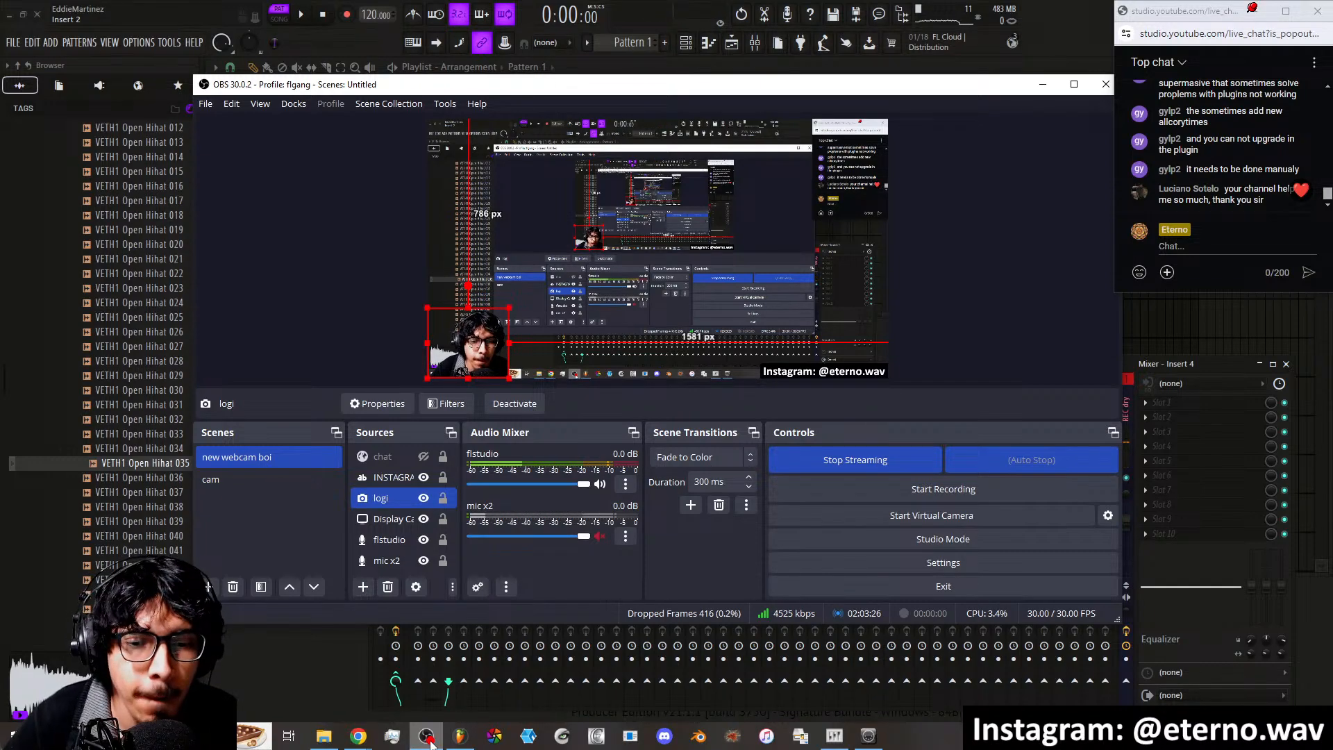
click(359, 738)
click(323, 677)
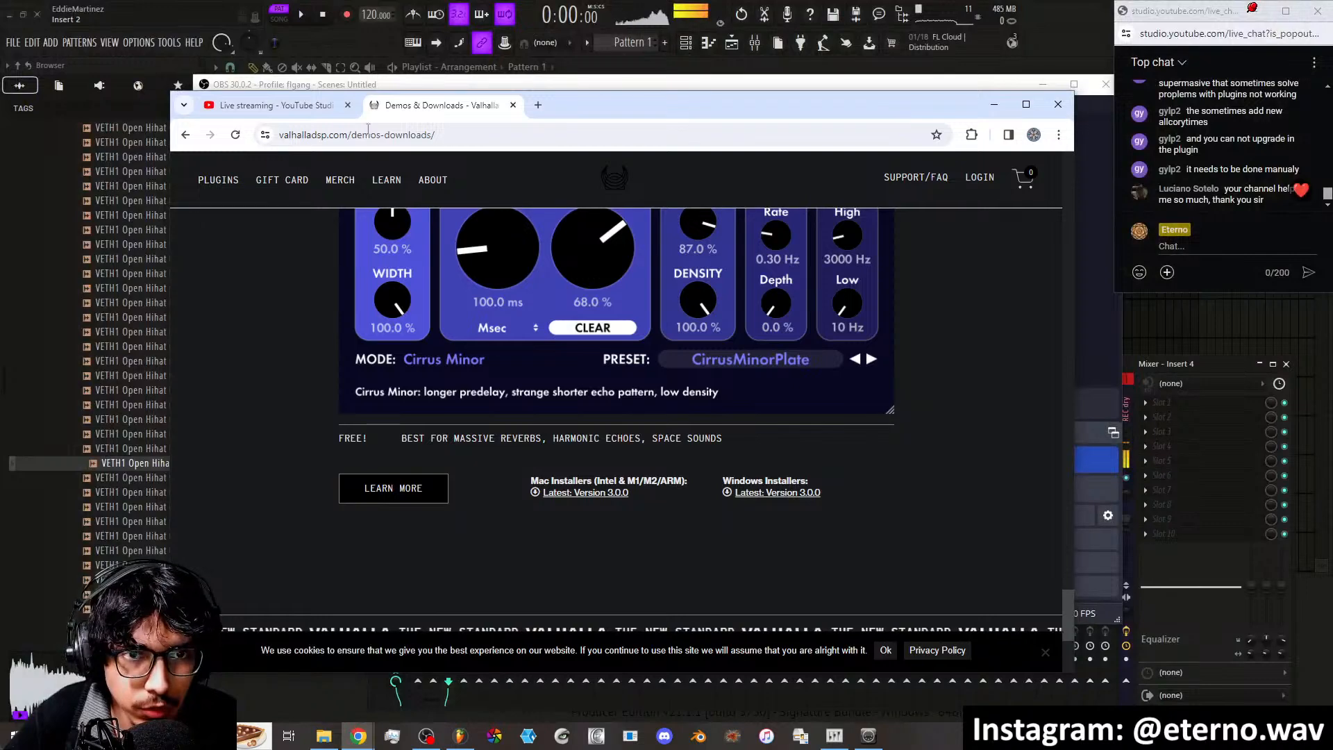
click(512, 105)
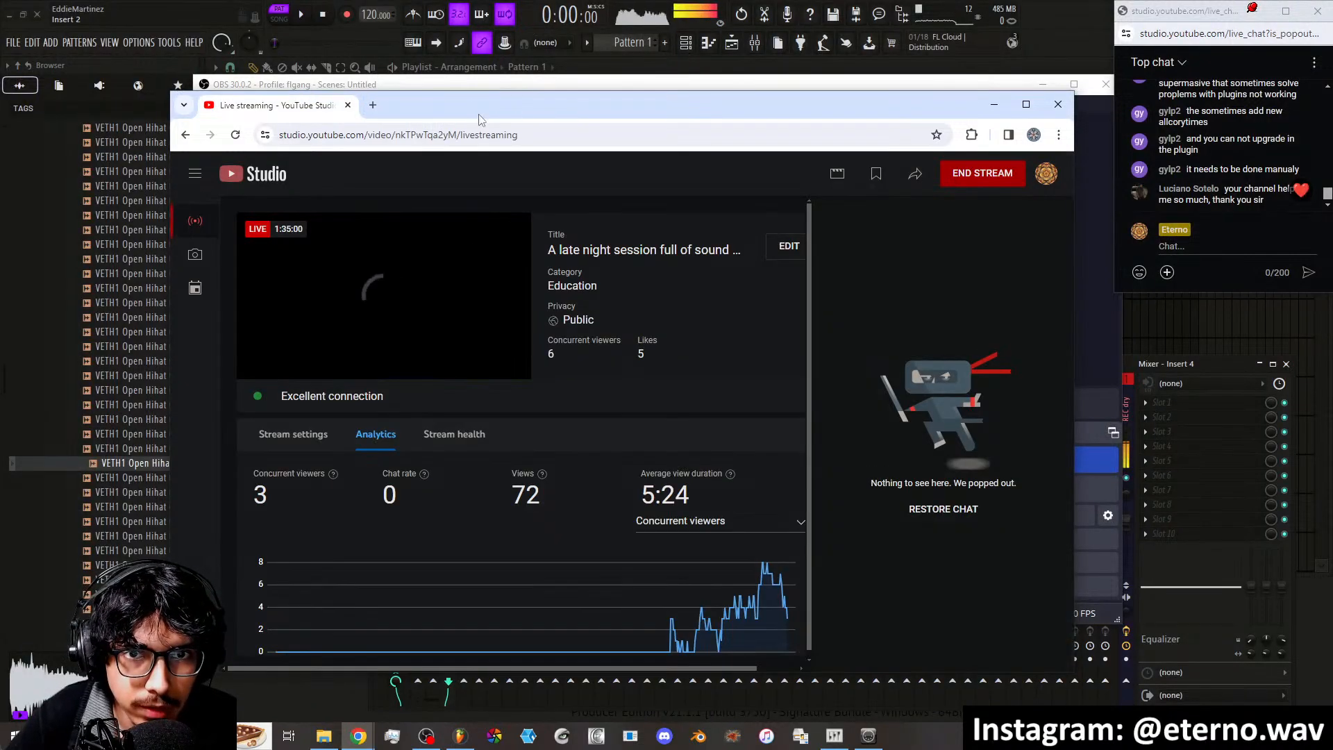
click(993, 108)
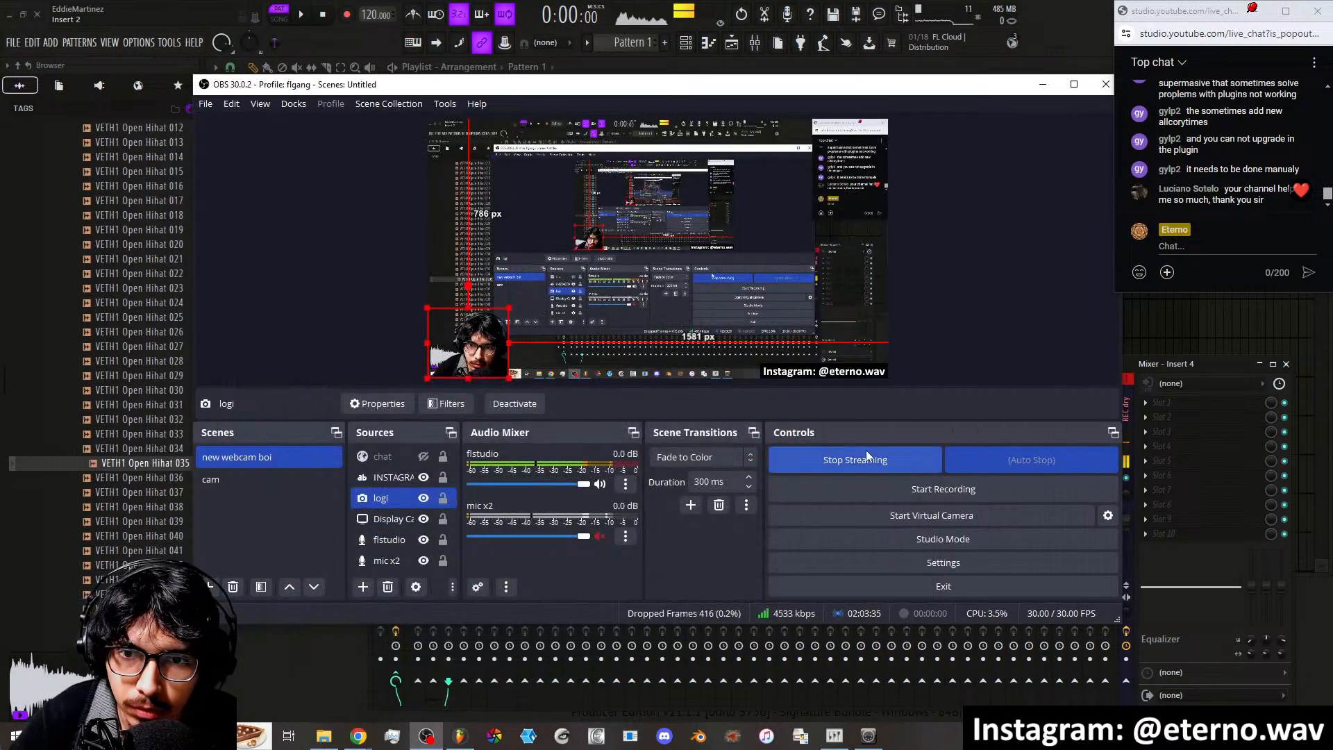
click(1043, 84)
Show the channel rack and collapse the VETH1 Open Hihats and Tech_House_ sample folders in the browser
click(708, 43)
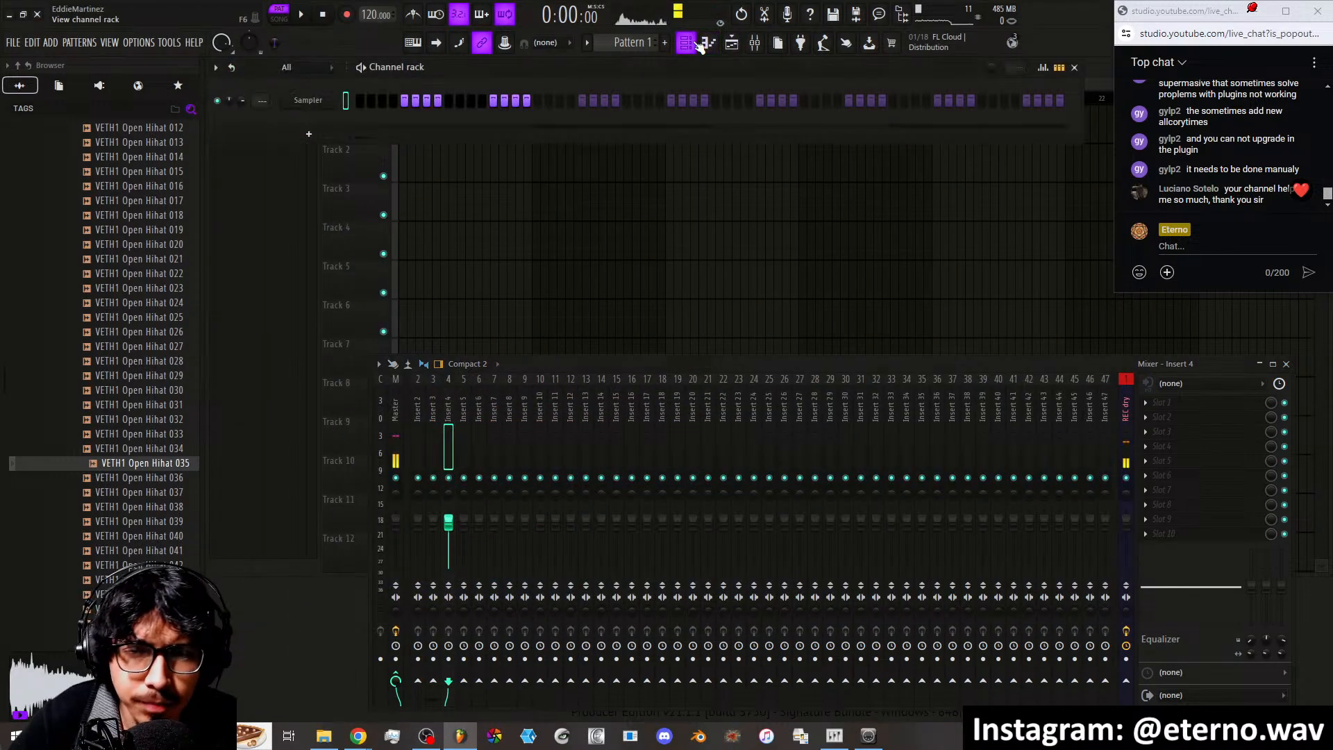
scroll(129, 490, up, 8)
scroll(128, 490, up, 2)
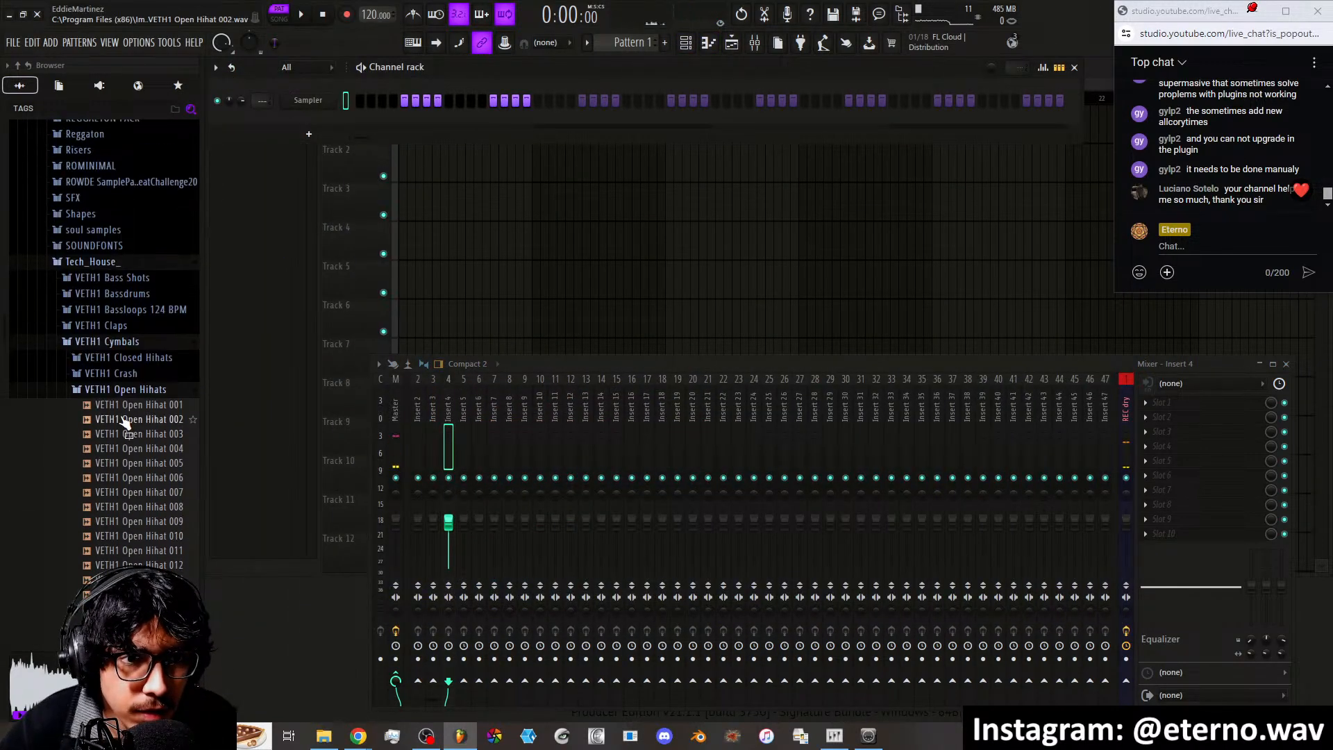
click(122, 389)
click(90, 262)
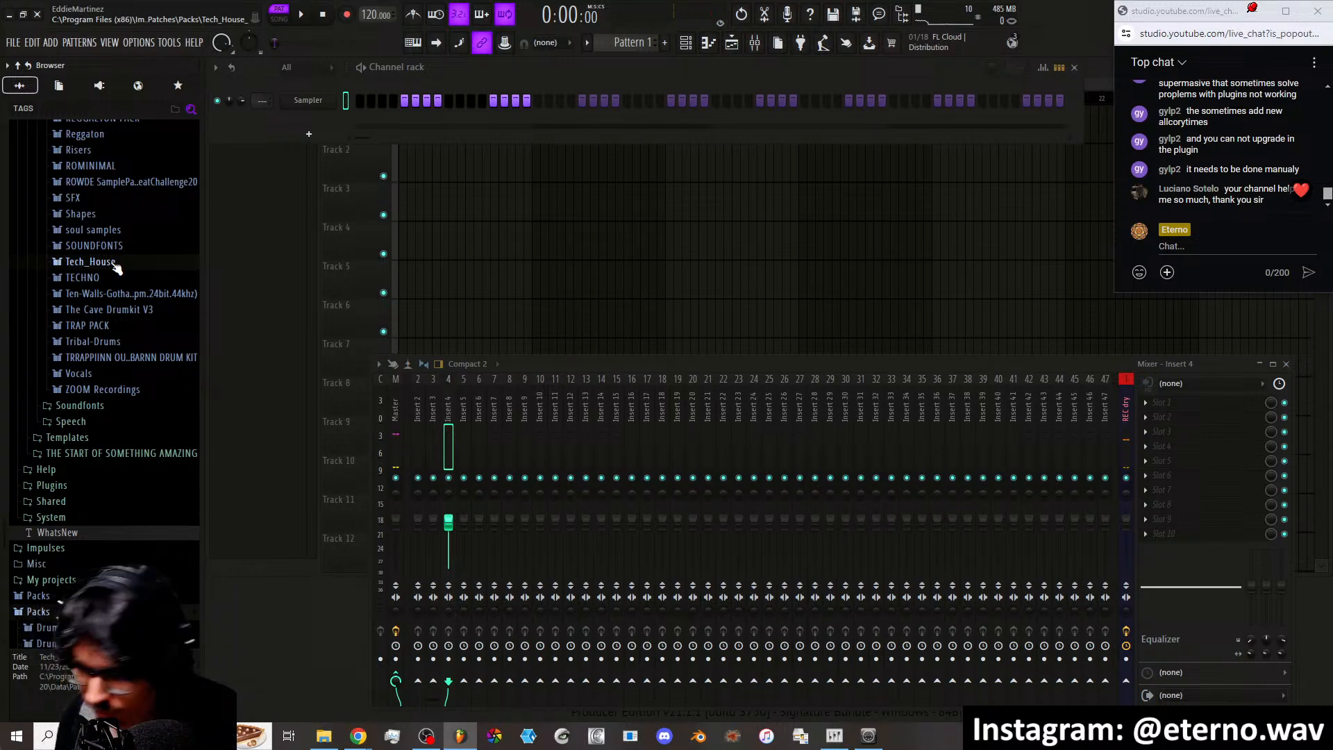
Insert a Fruity DX10 channel above the Sampler and step through its presets to Bright E.Piano
right_click(324, 107)
mouse_move(375, 209)
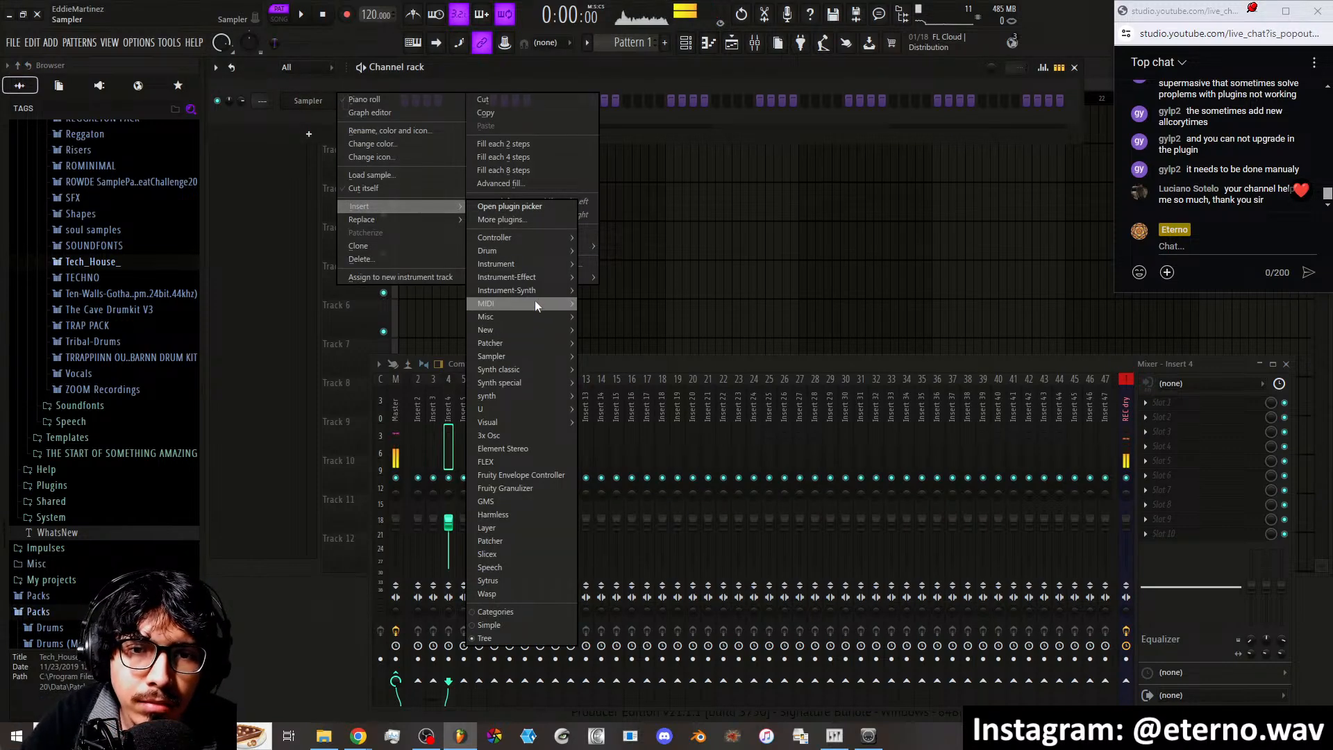
mouse_move(539, 290)
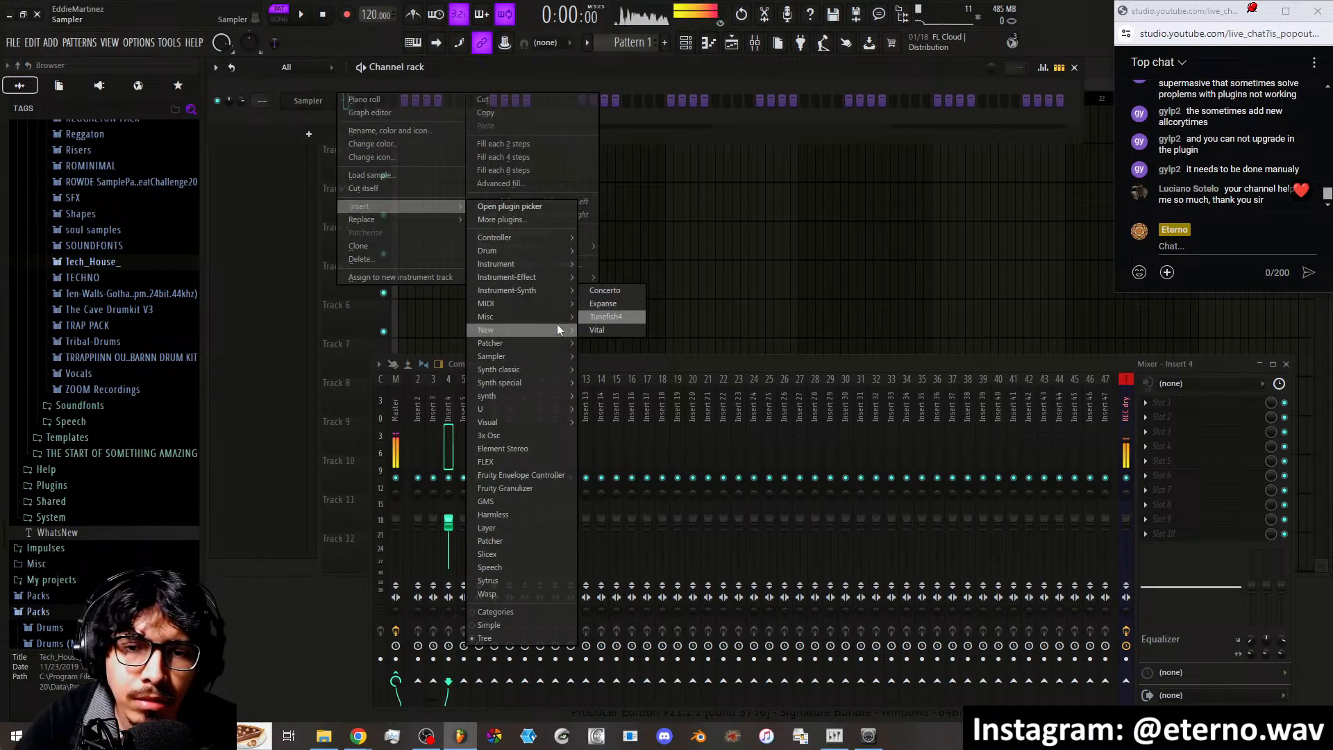
mouse_move(540, 370)
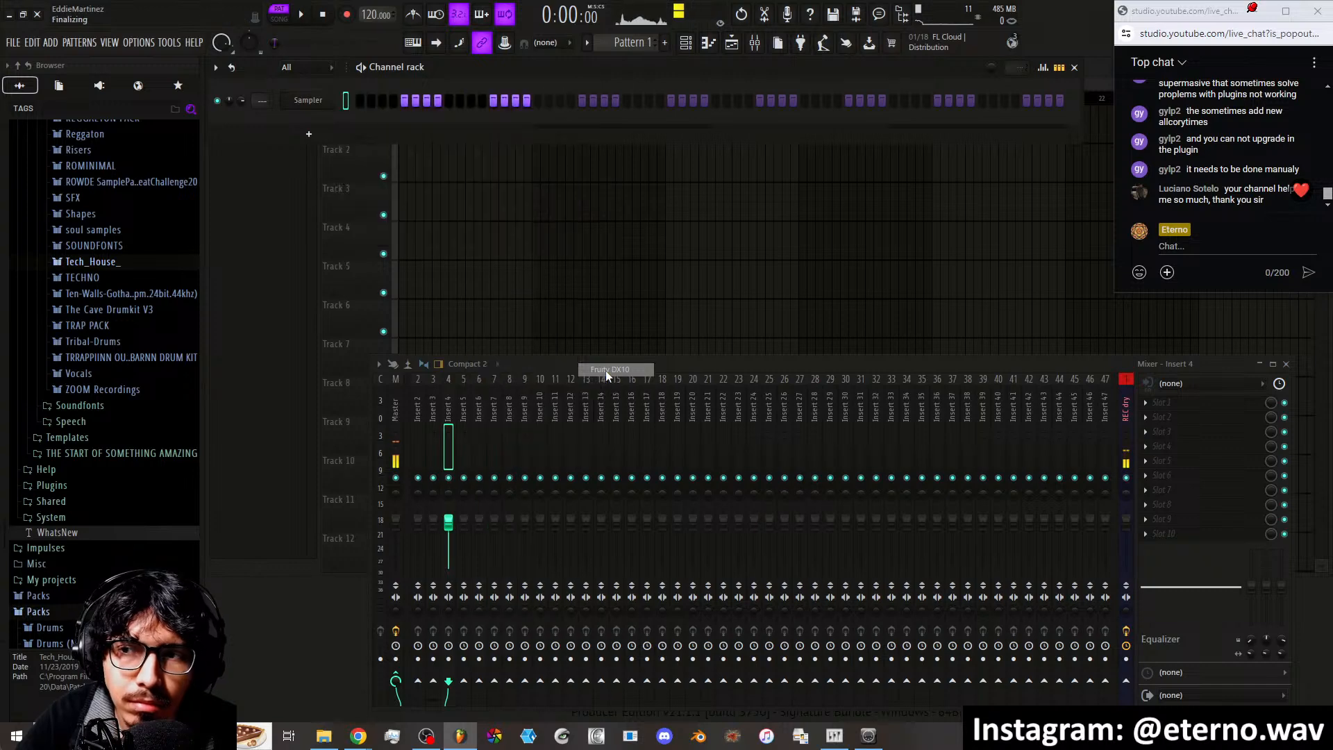
click(605, 369)
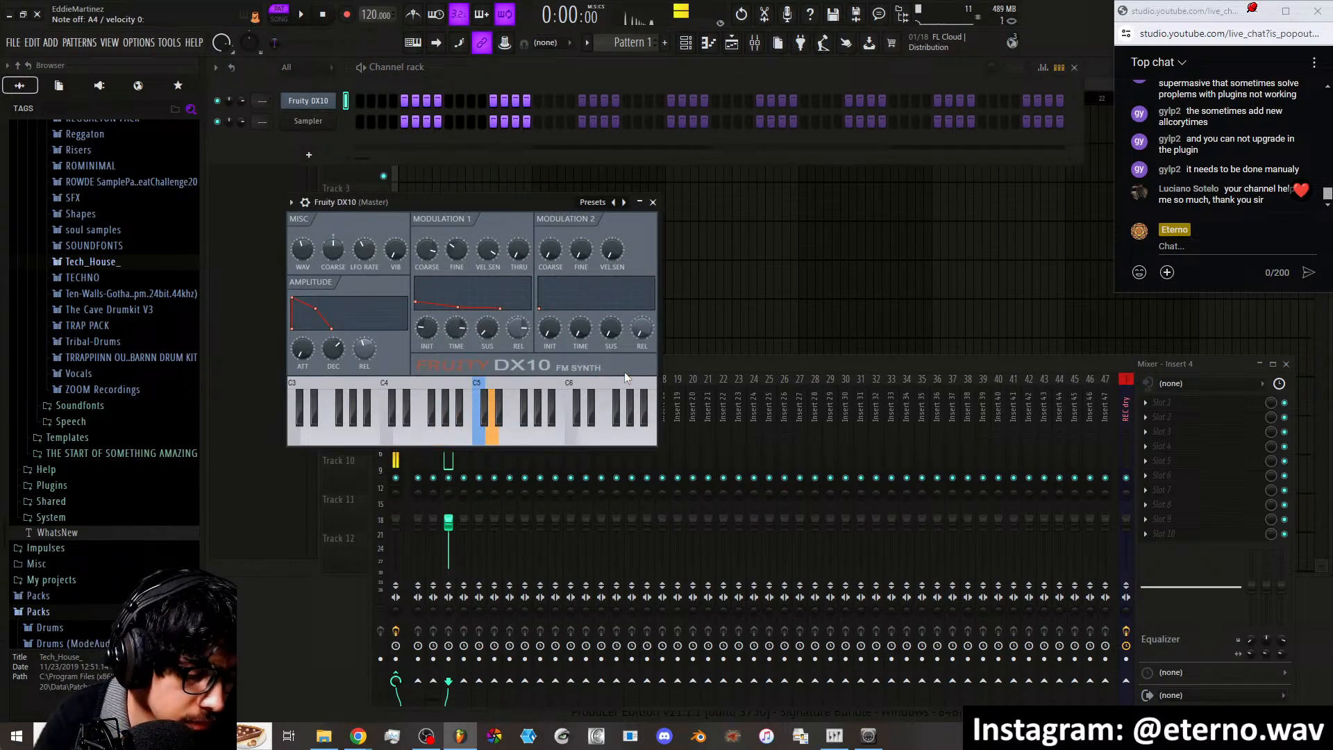
click(623, 202)
click(624, 203)
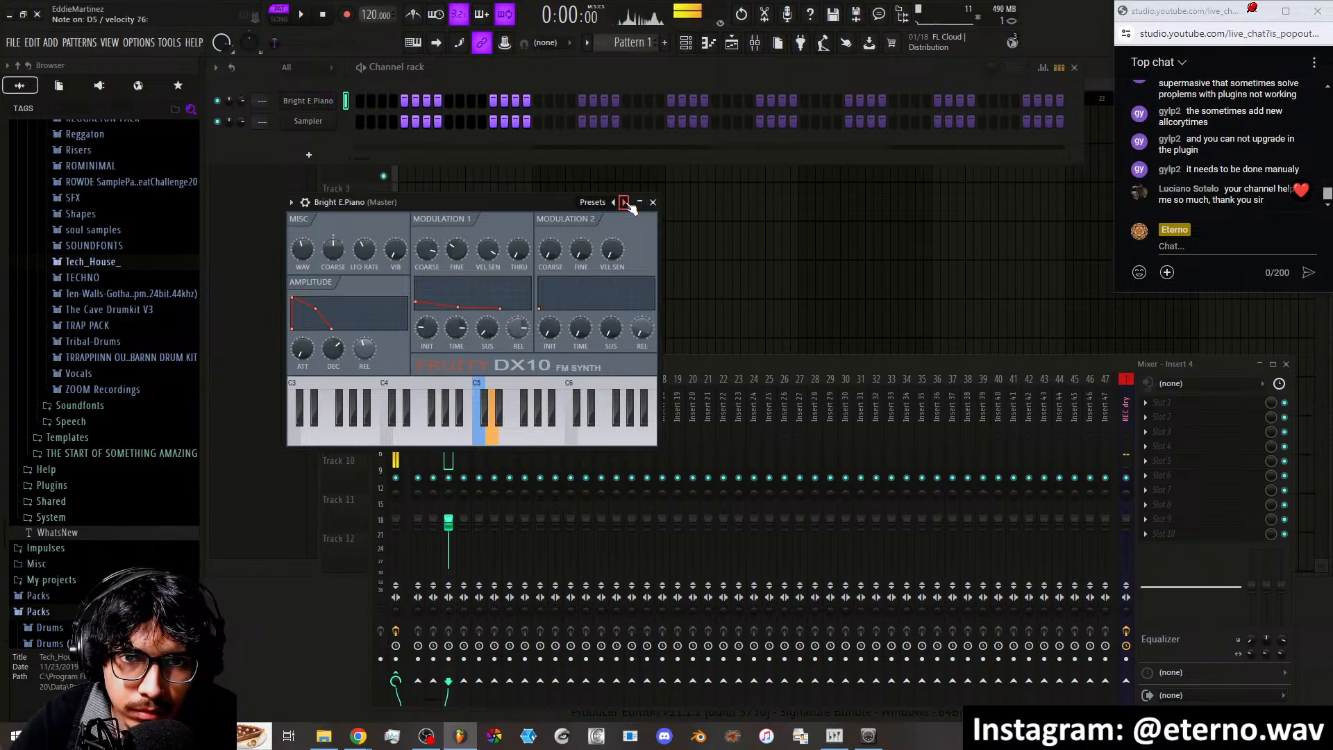
Step through the Fruity DX10 presets to E.Piano Pad and close the synth window
click(625, 202)
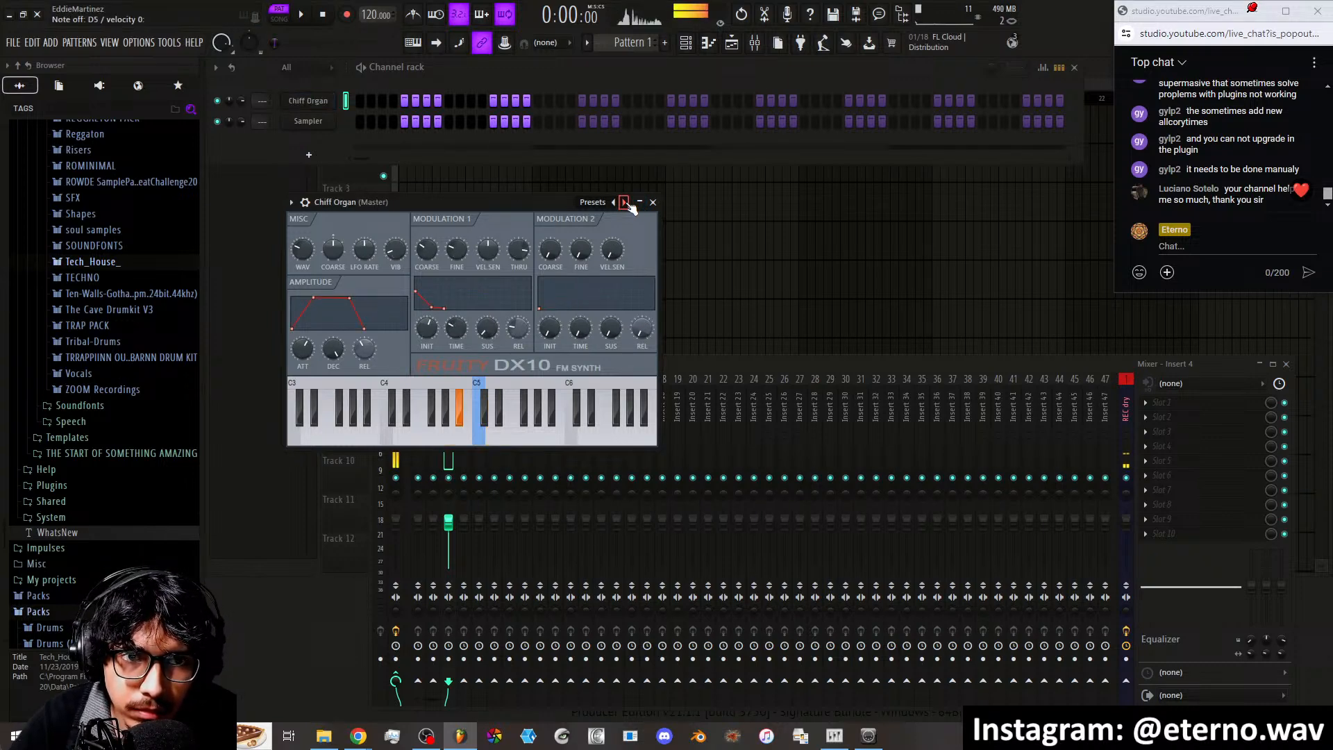
click(624, 202)
click(624, 202)
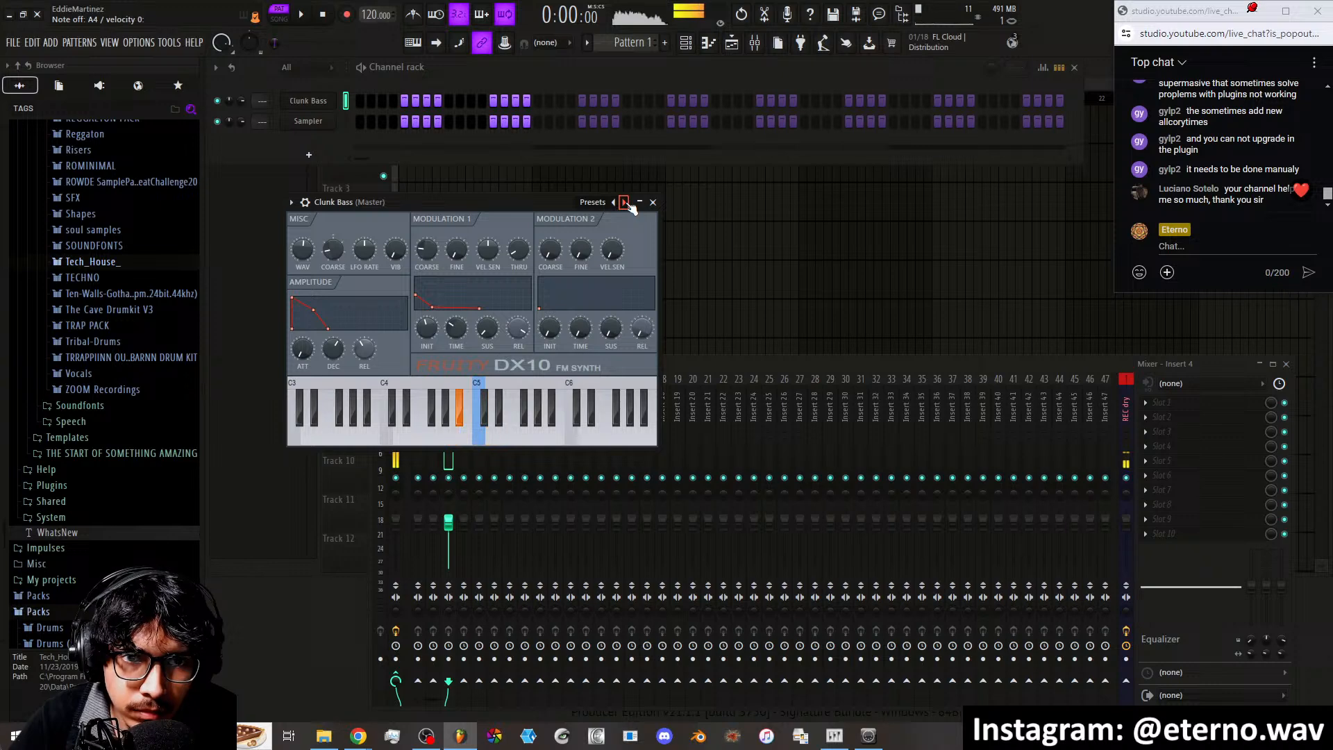
click(624, 202)
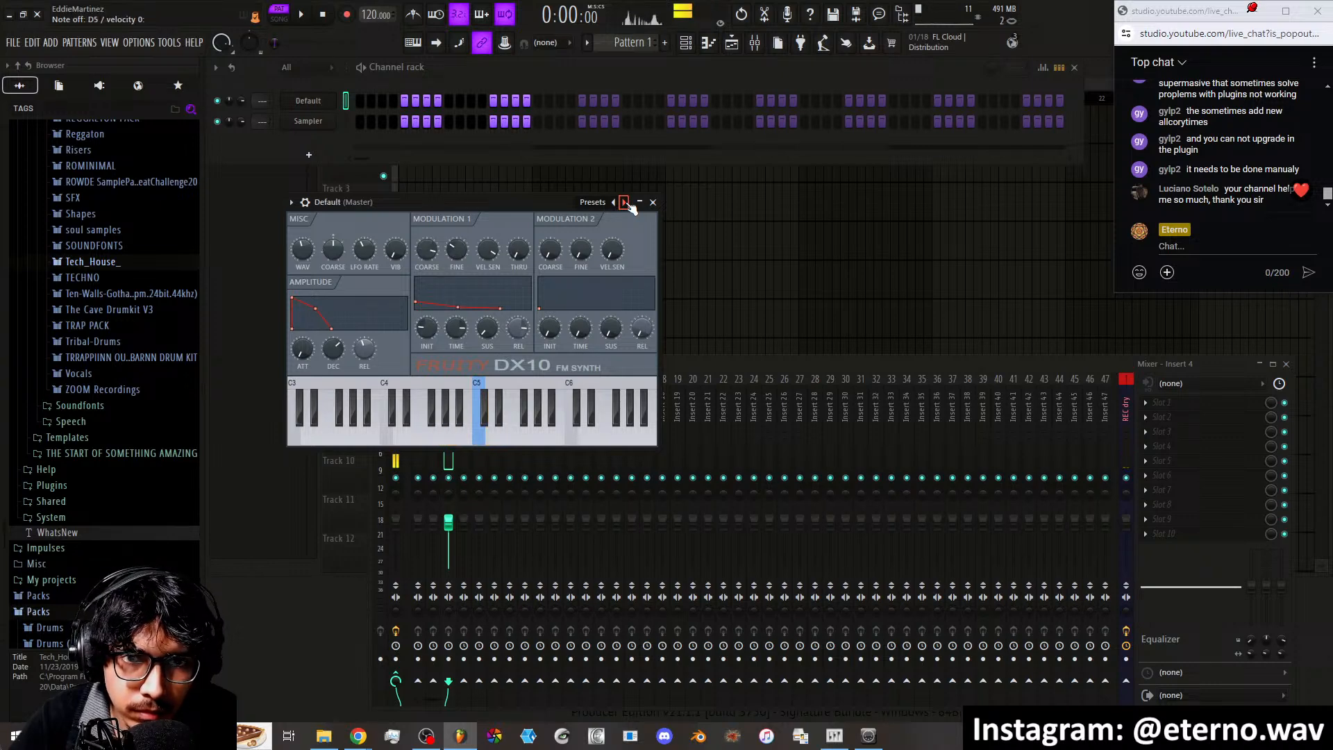
click(628, 204)
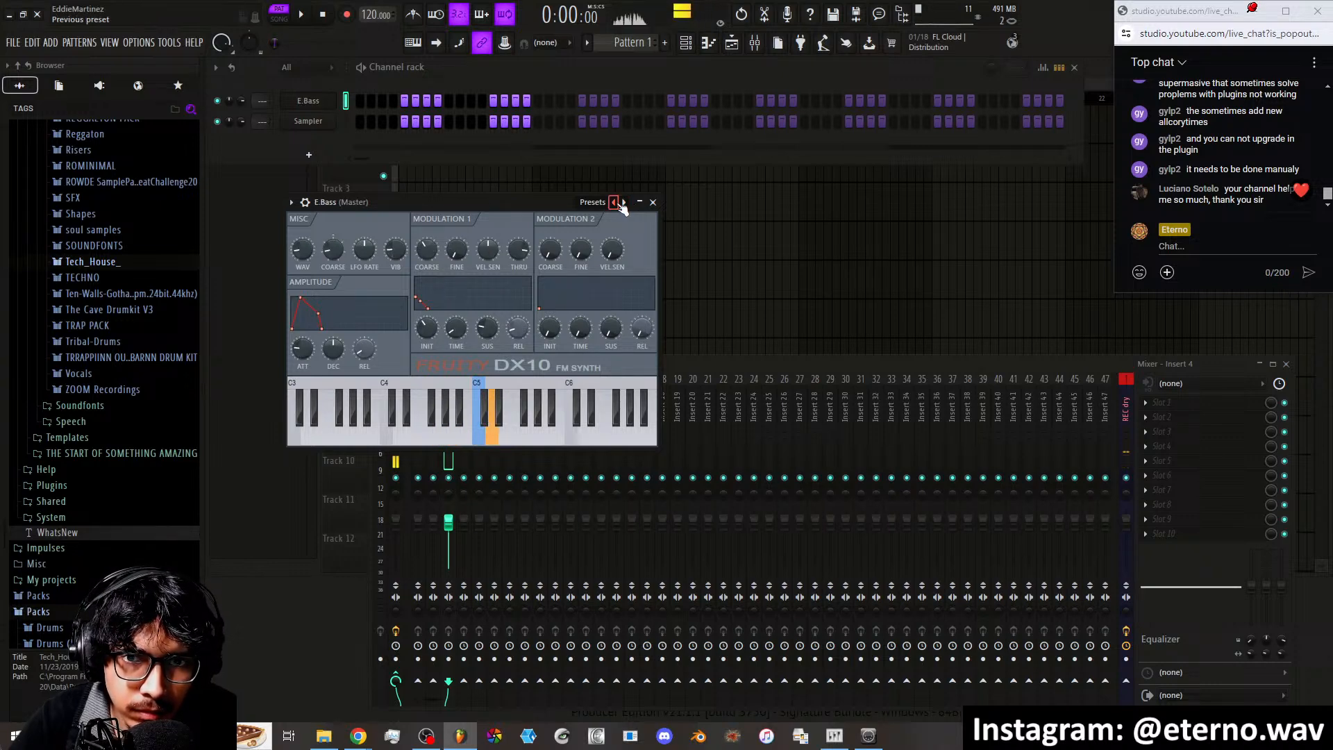
click(624, 202)
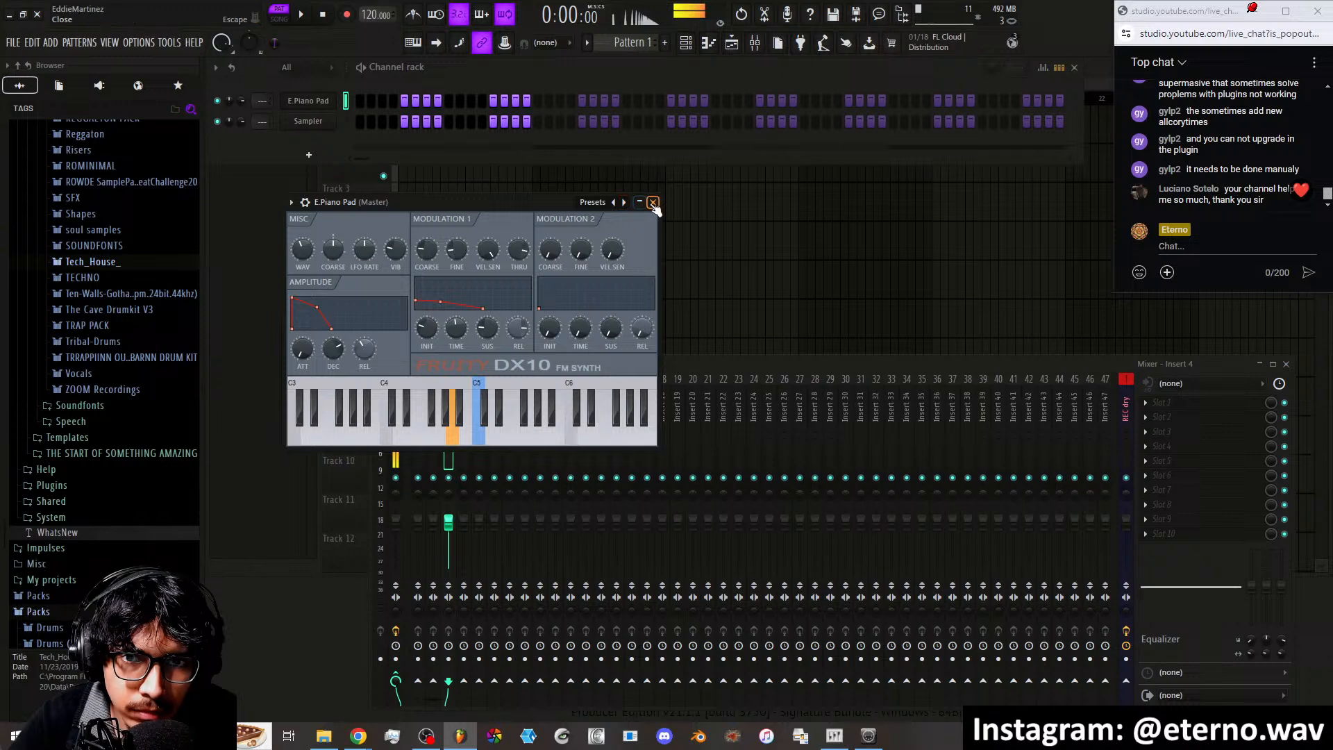
click(652, 202)
Route the E.Piano Pad channel to mixer Insert 19 and load the Eterno SFeed effect in slot 3
right_click(674, 444)
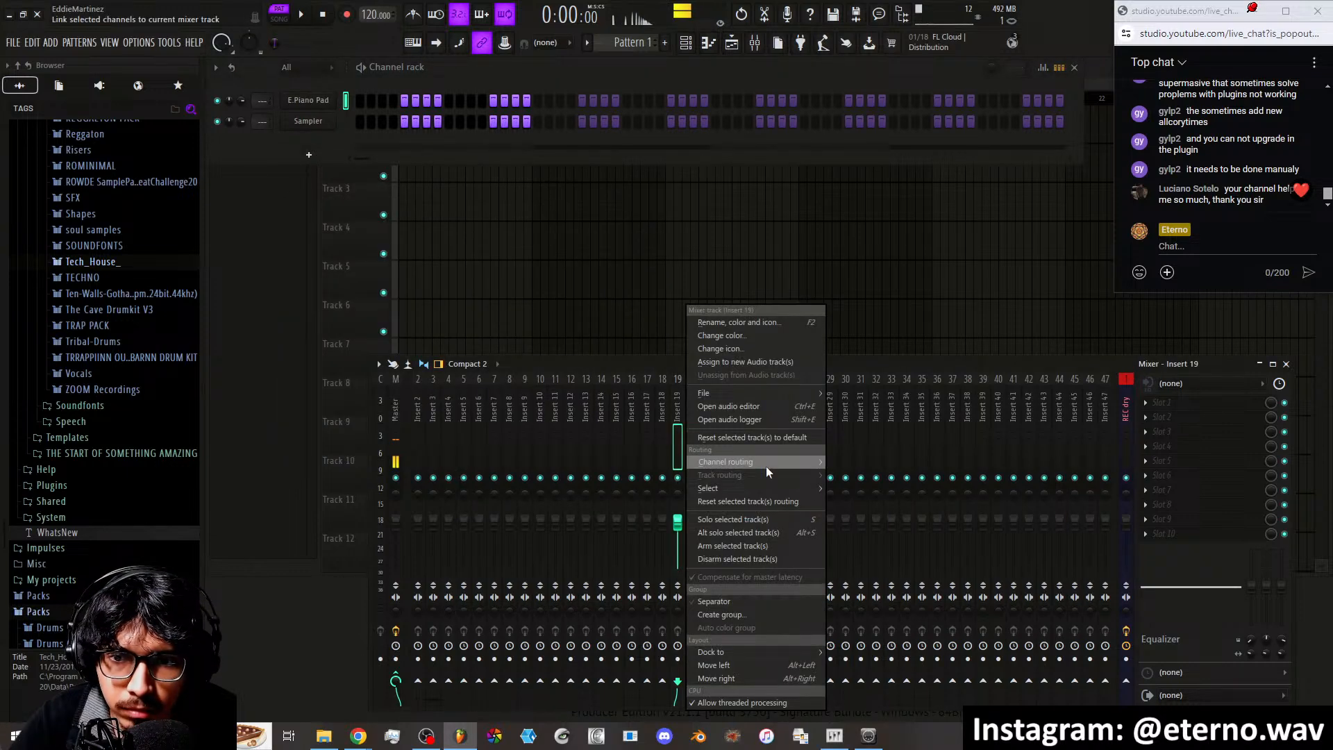
mouse_move(766, 465)
click(903, 461)
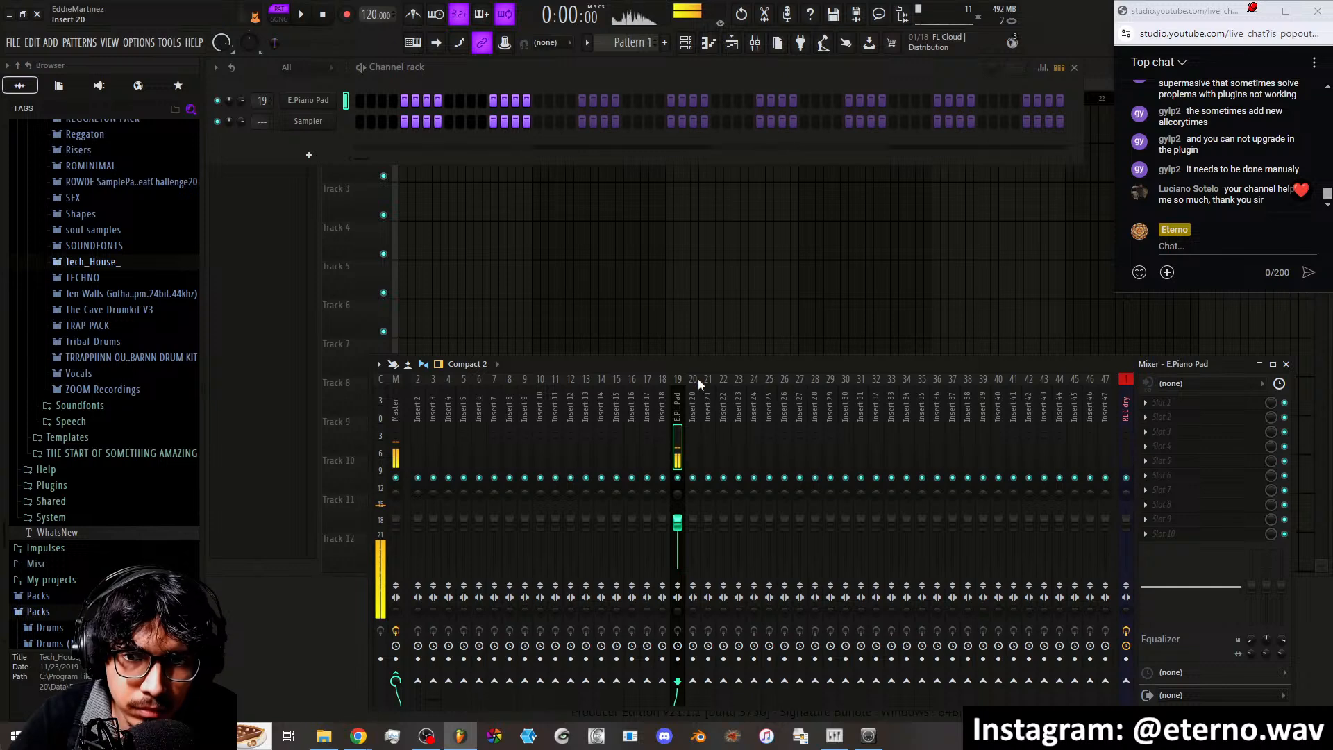
click(1198, 464)
mouse_move(1097, 408)
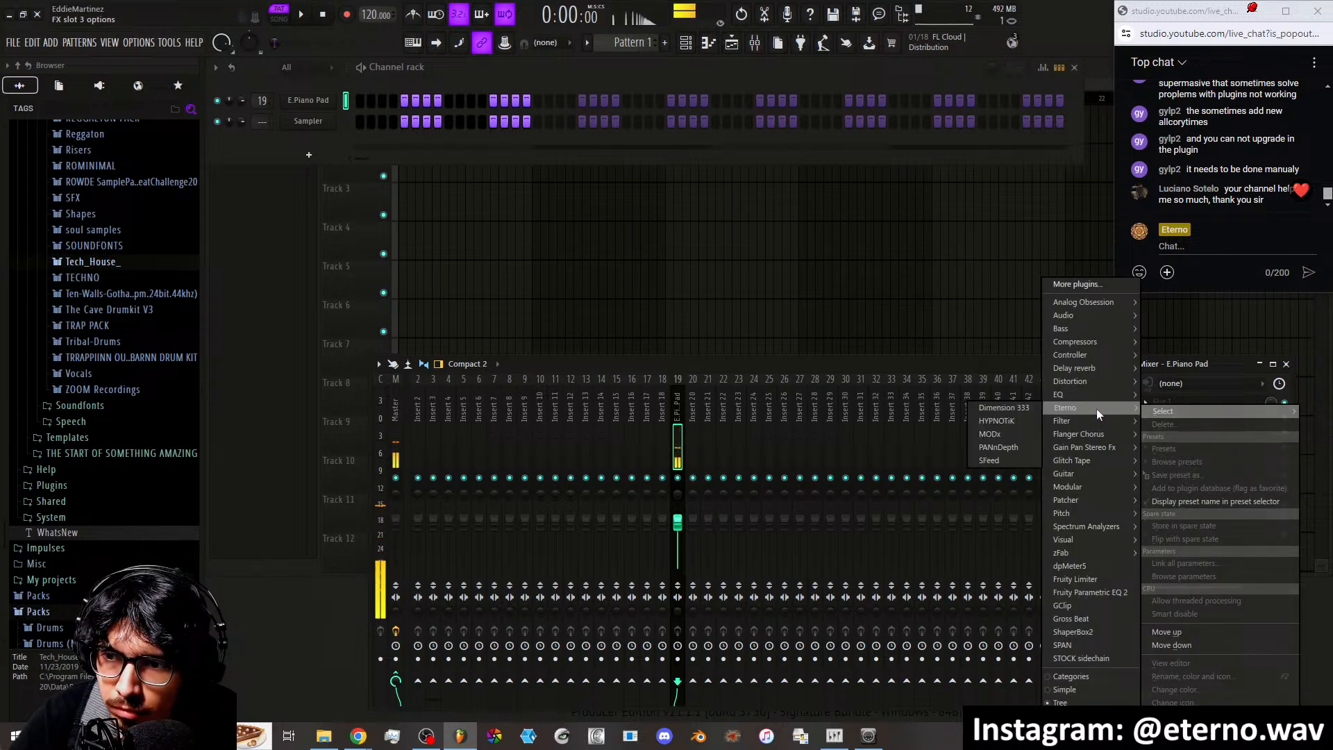
click(1005, 461)
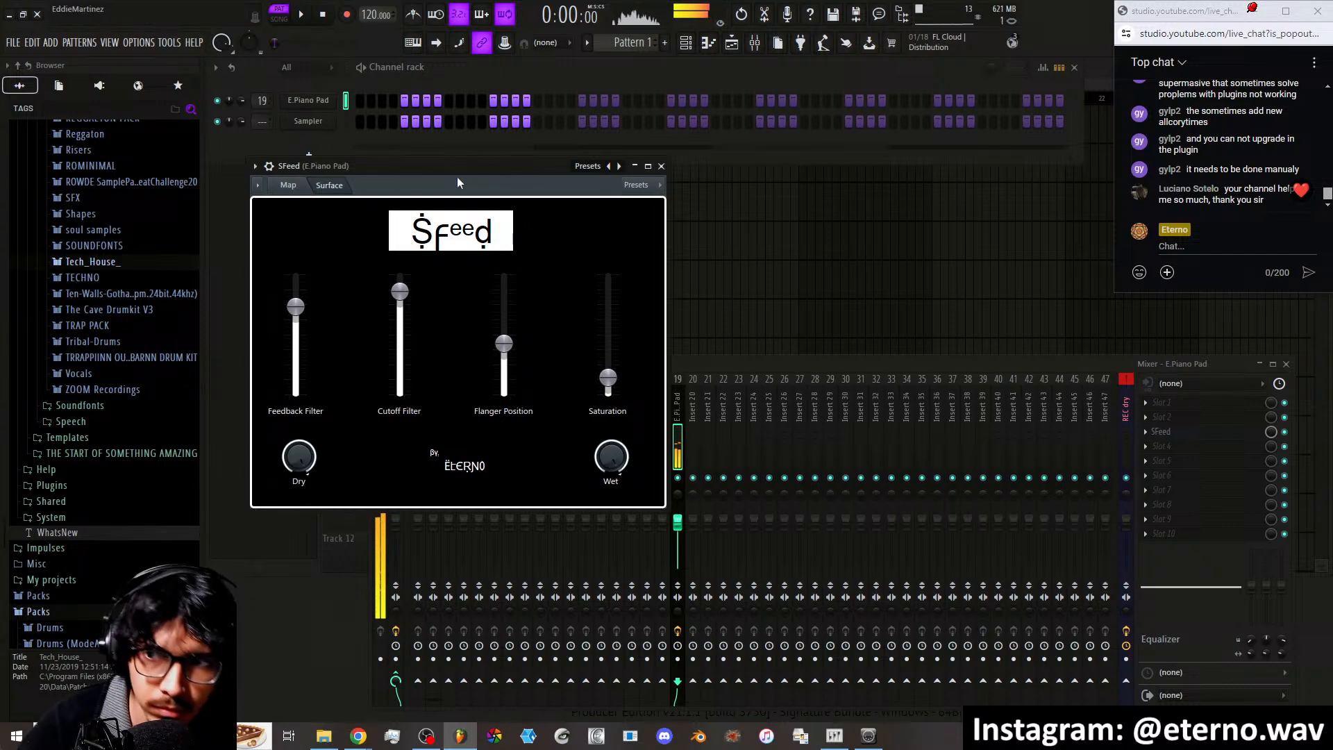
Place Pattern 1 at bar 1 of playlist Track 1 and select the first four bars as the loop region
click(732, 45)
click(410, 132)
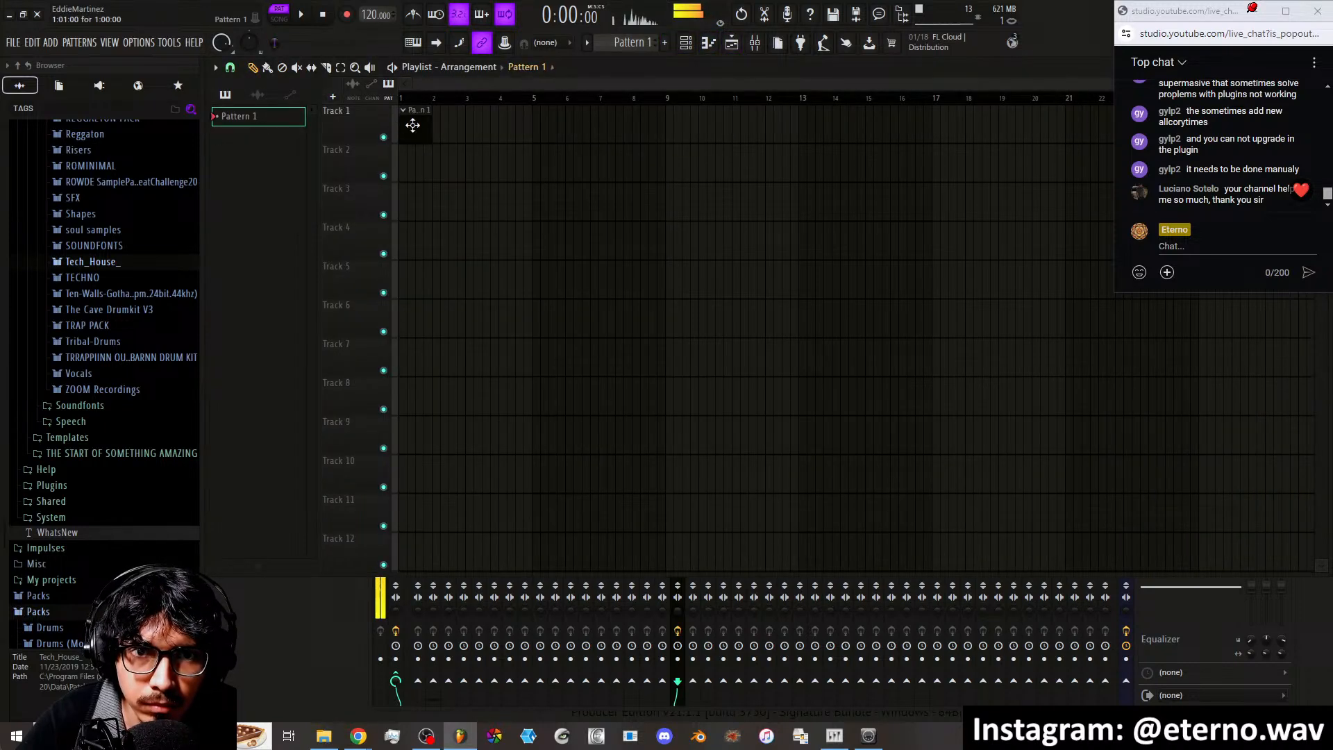
drag(535, 101, 401, 100)
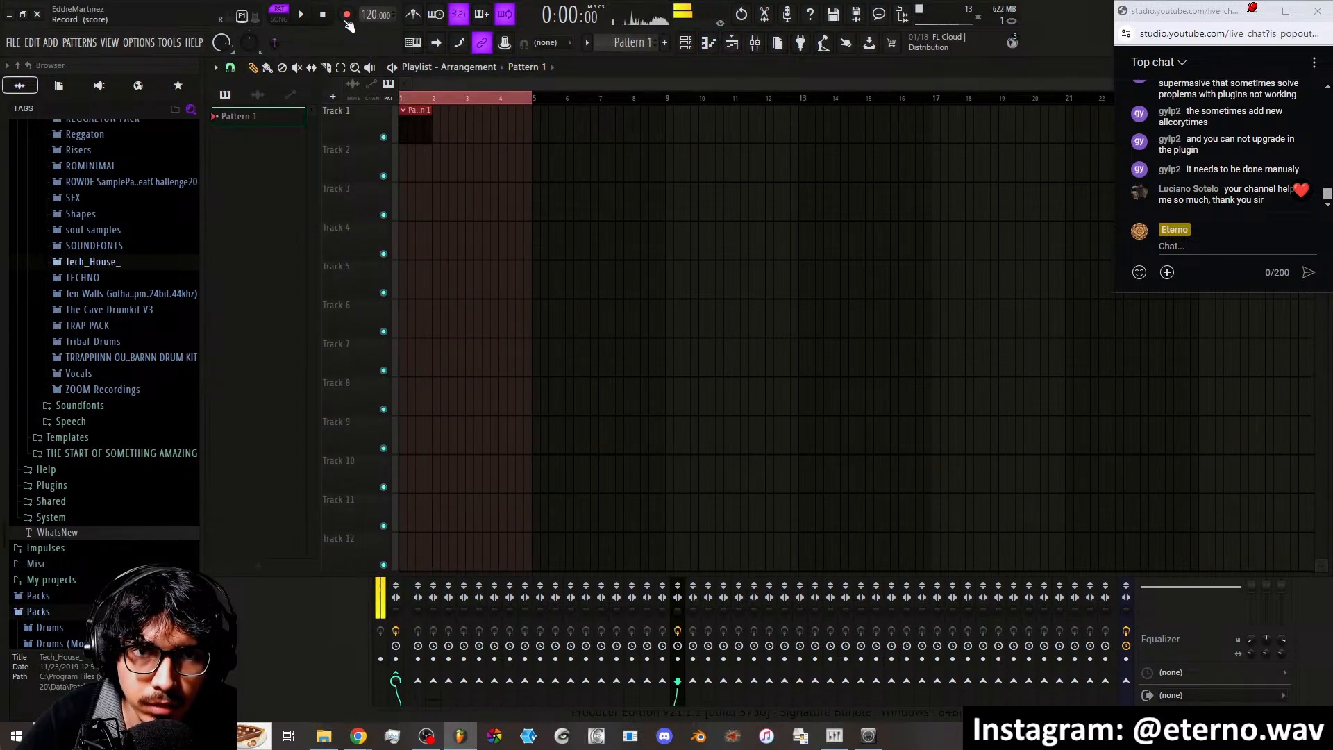
Start playback with the metronome on and set the project tempo to 106 BPM
click(302, 14)
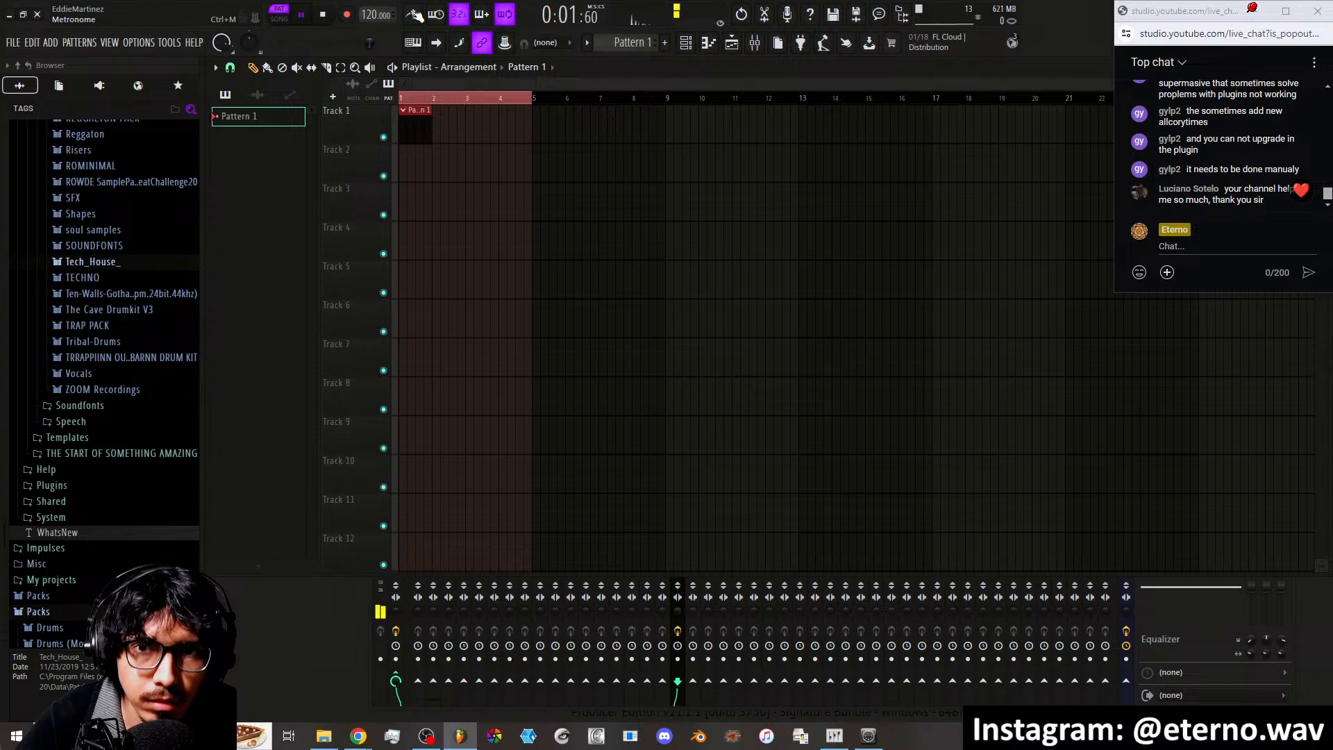
click(414, 15)
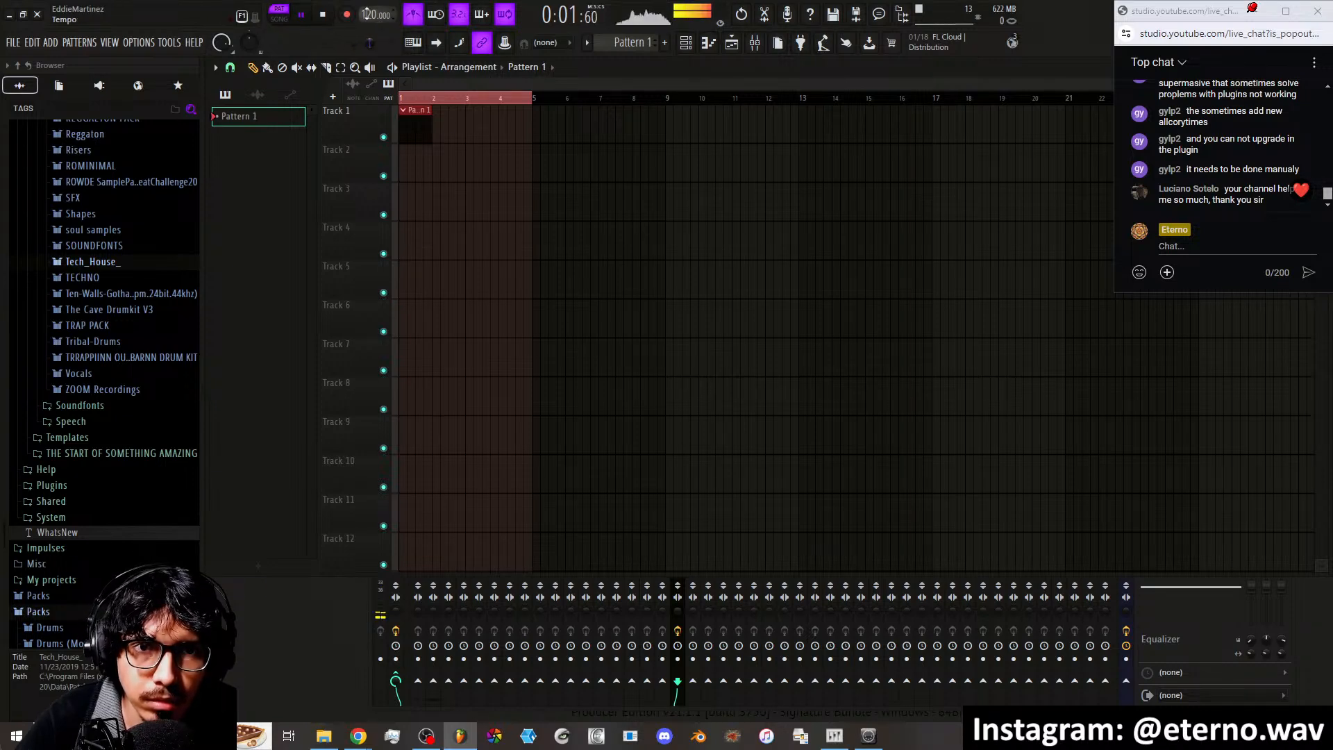
drag(367, 14, 366, 11)
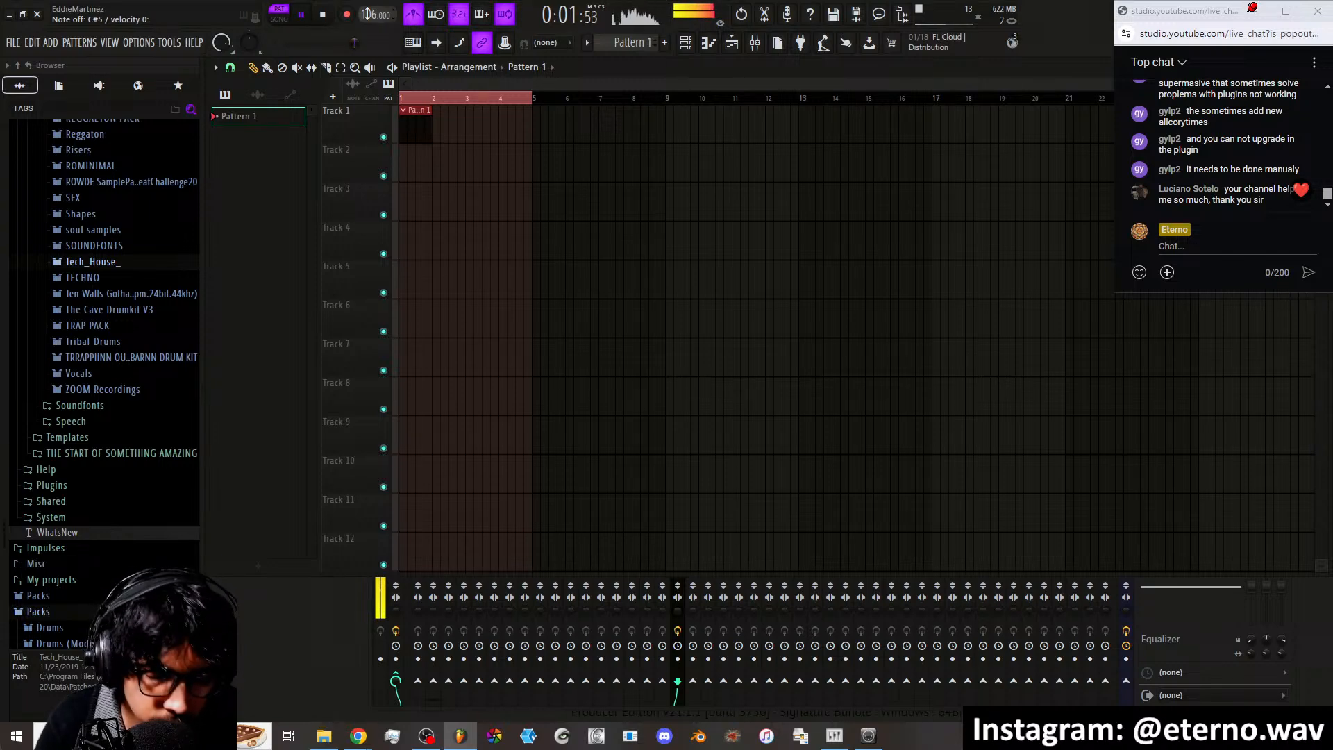
Switch to song mode and record an E.Piano Pad part into Pattern 1 over the four-bar loop
click(281, 18)
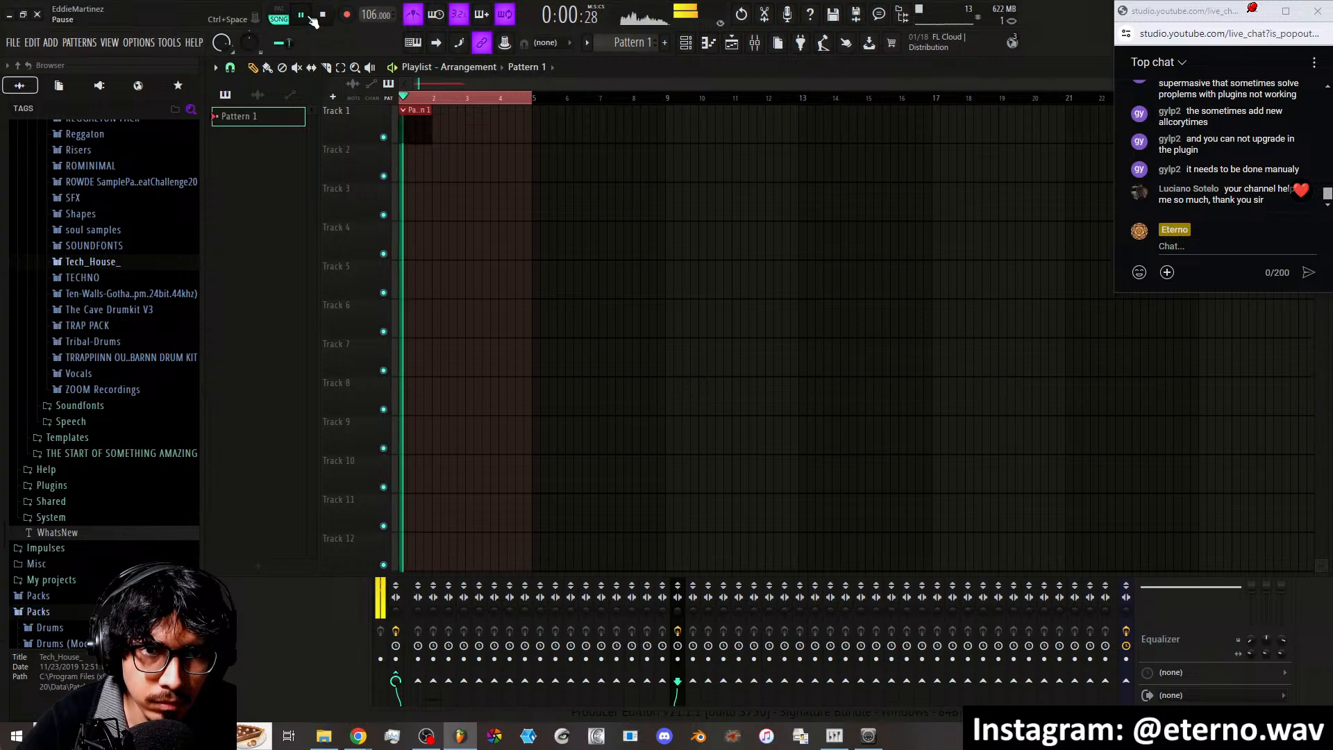
click(347, 16)
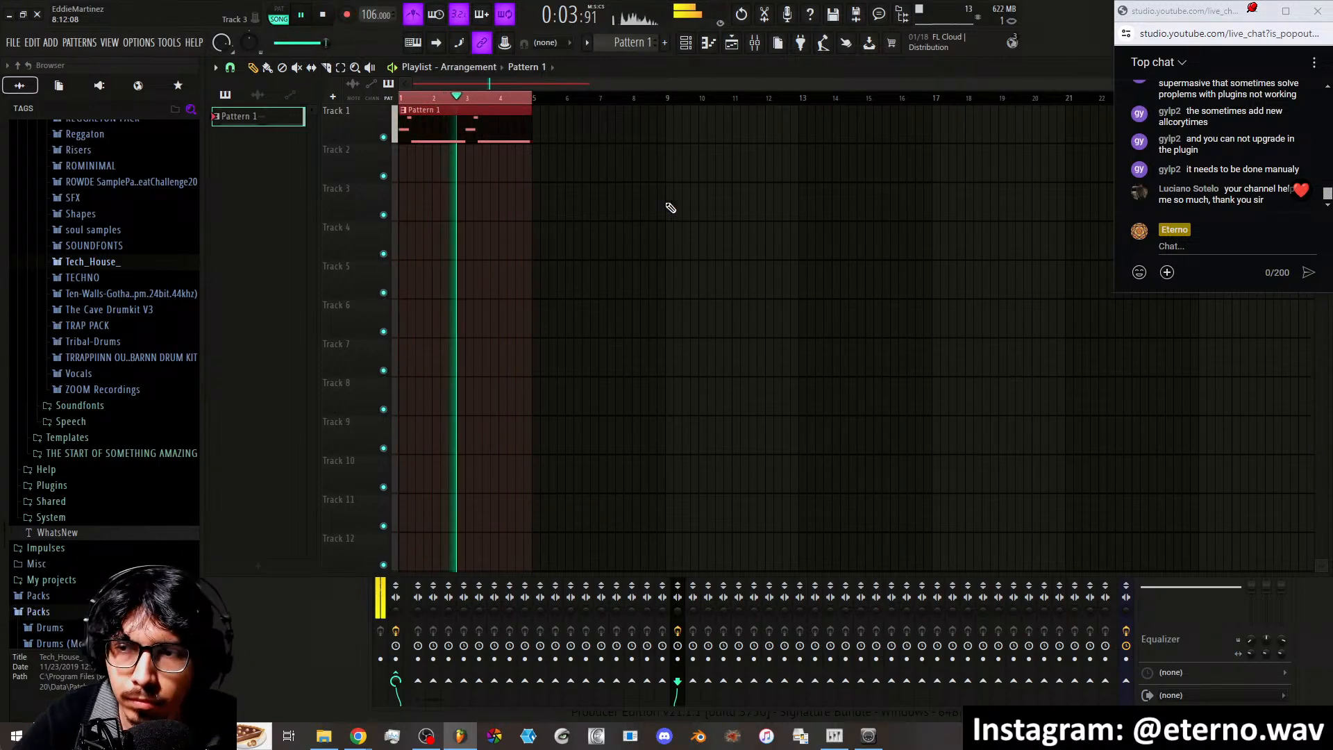
Show the channel rack and insert a second Fruity DX10 channel above the Sampler
click(685, 43)
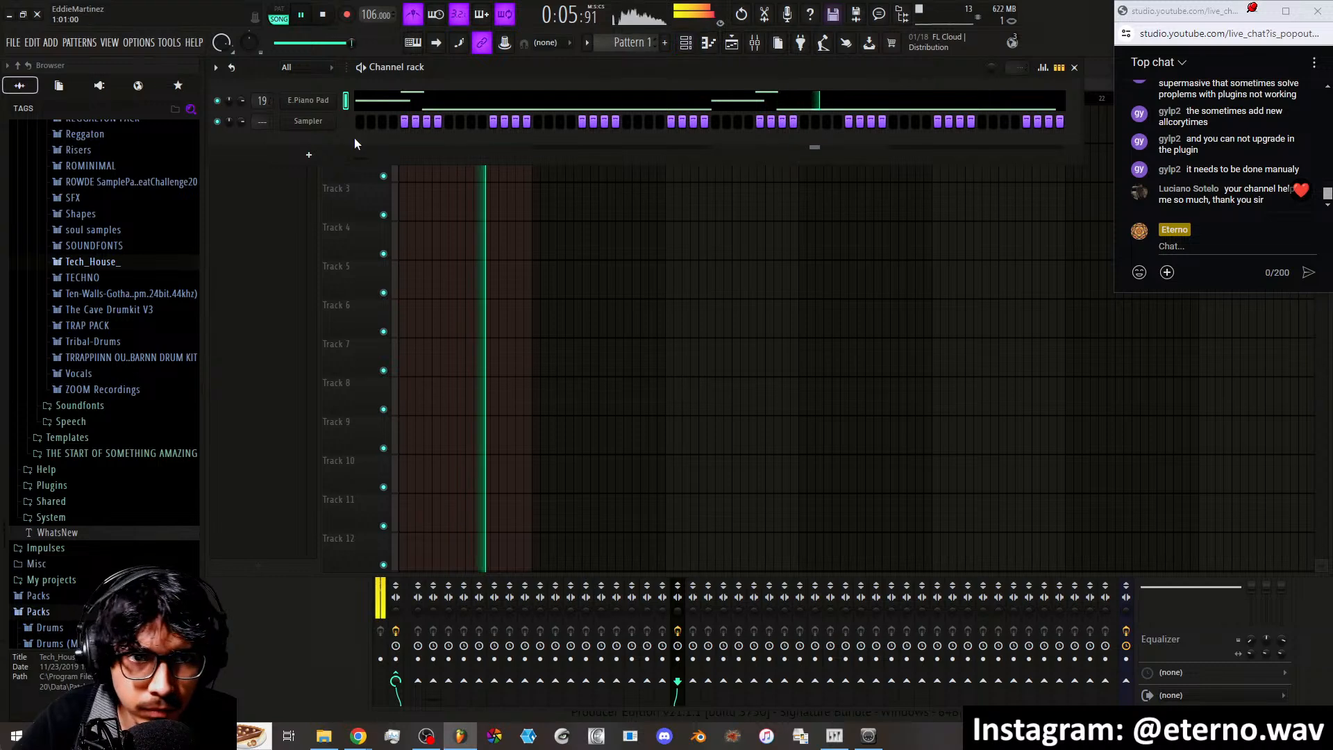
right_click(306, 122)
mouse_move(397, 228)
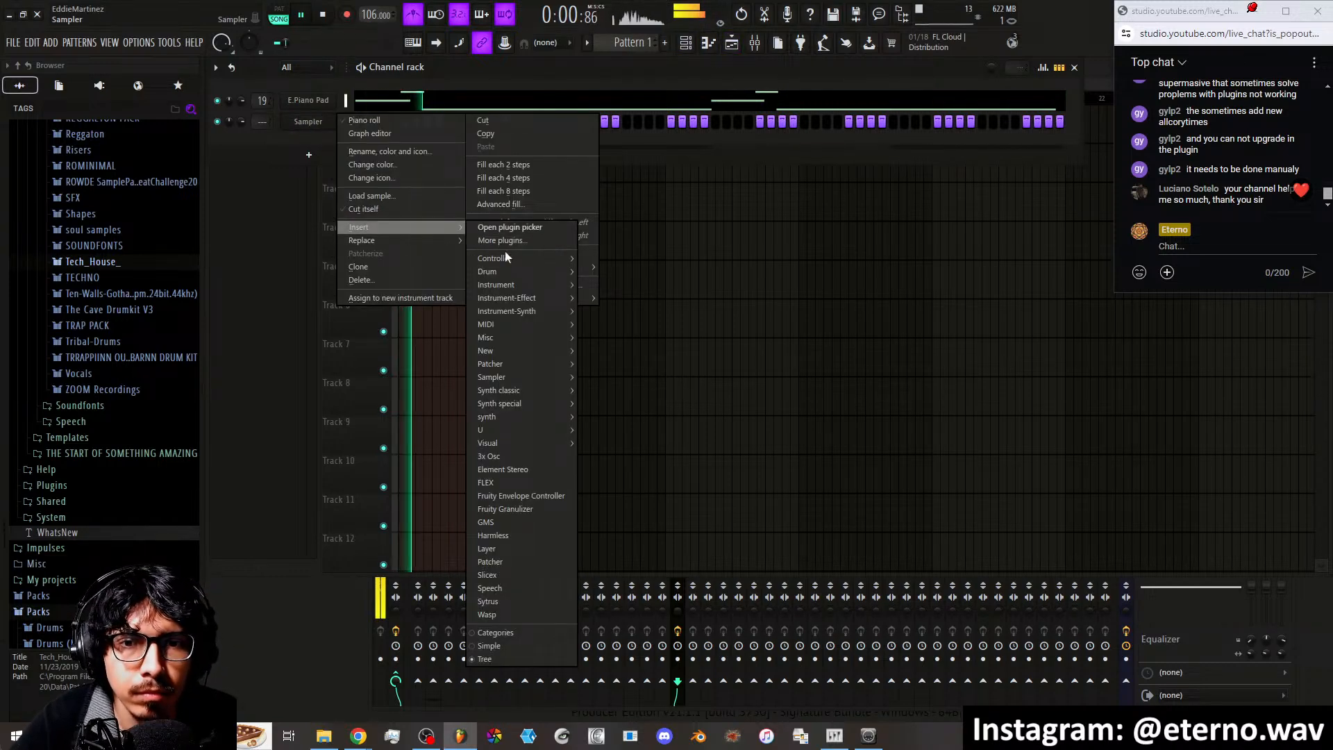
mouse_move(530, 298)
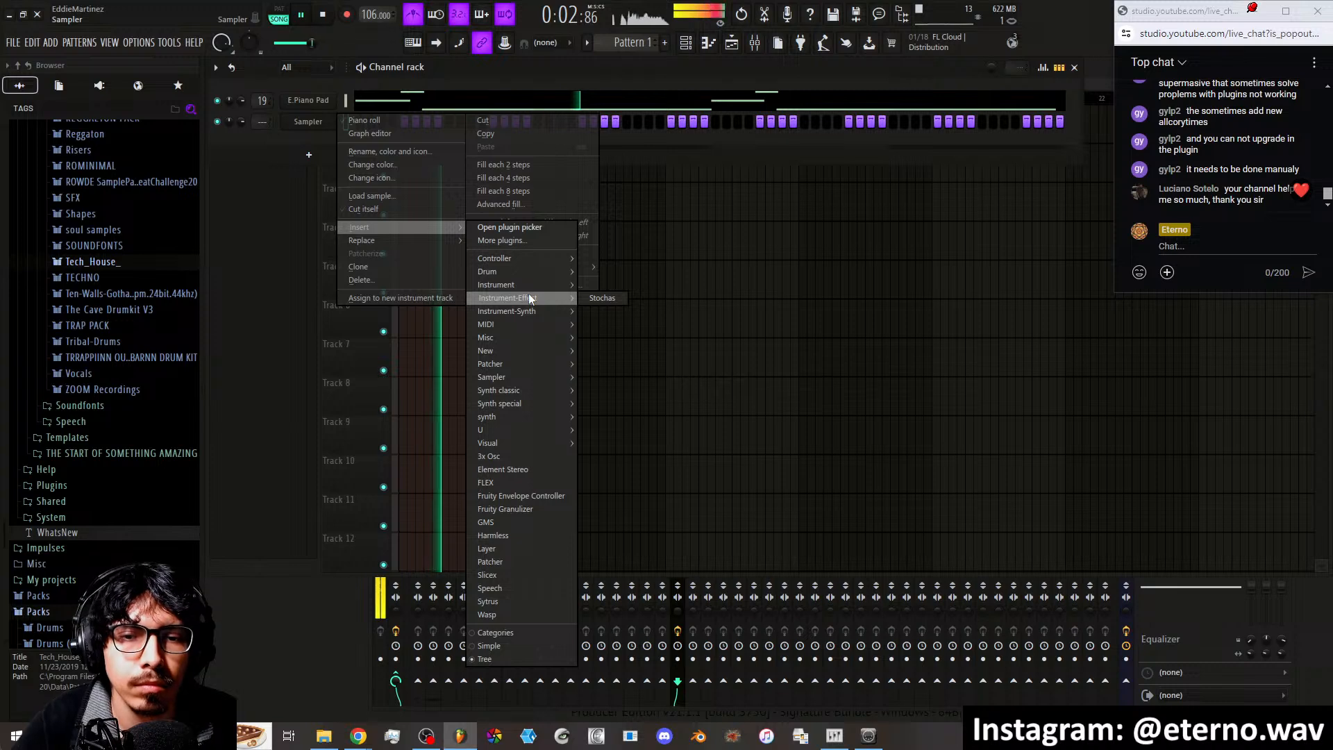
mouse_move(533, 375)
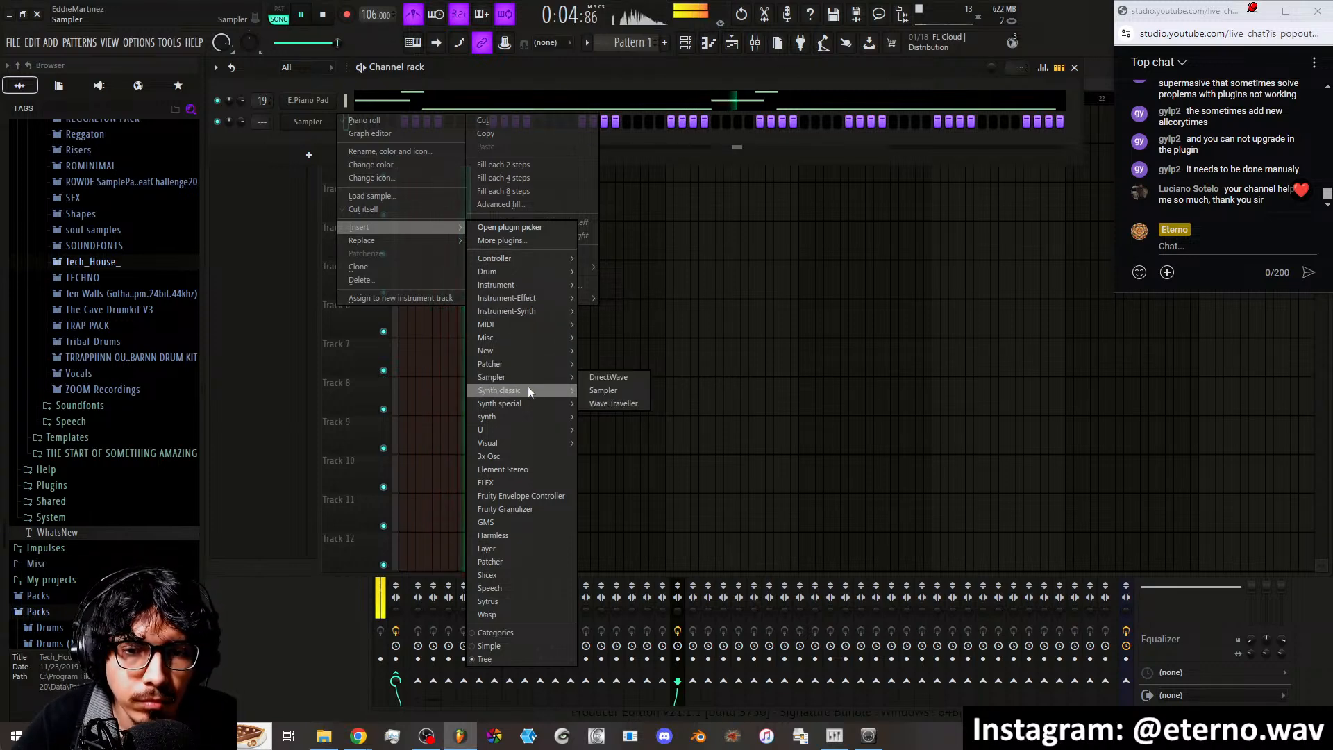
click(586, 390)
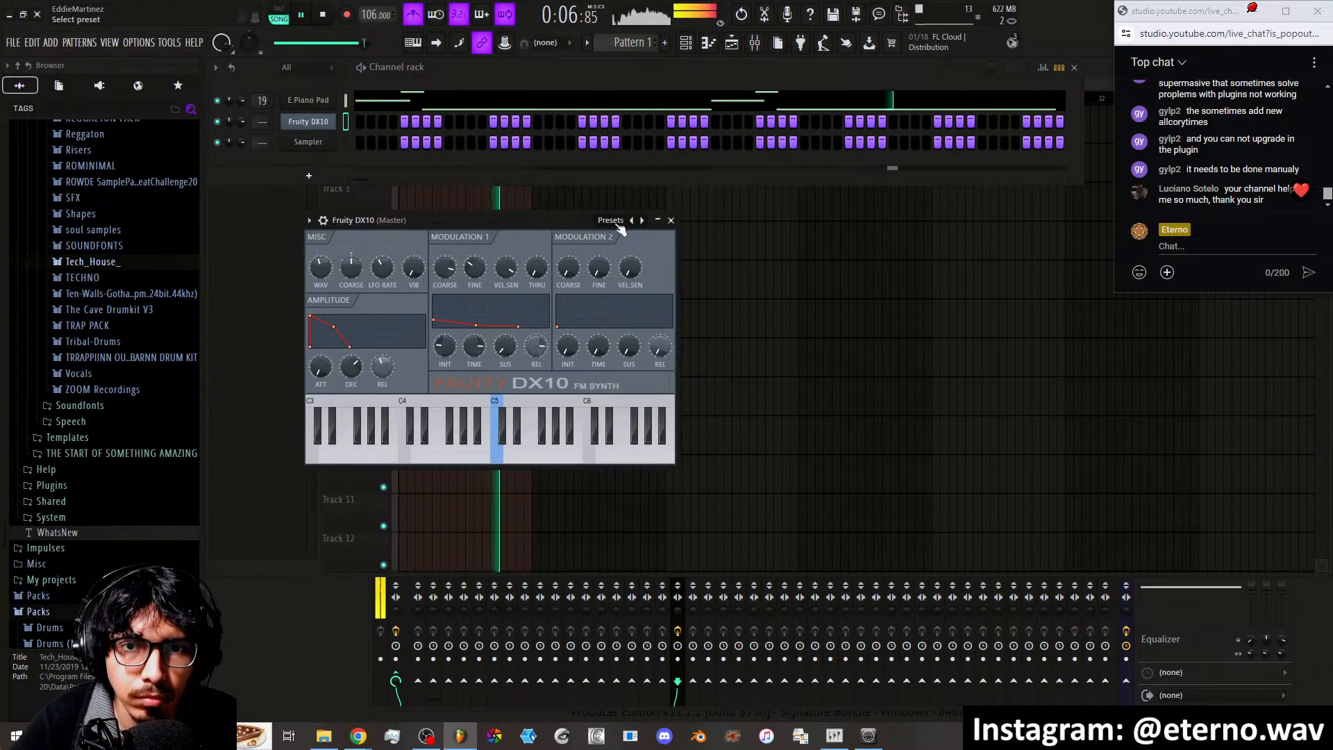
drag(556, 222, 595, 209)
Choose the FM Sub preset for the new Fruity DX10, record a bass line with it and close its window
click(677, 203)
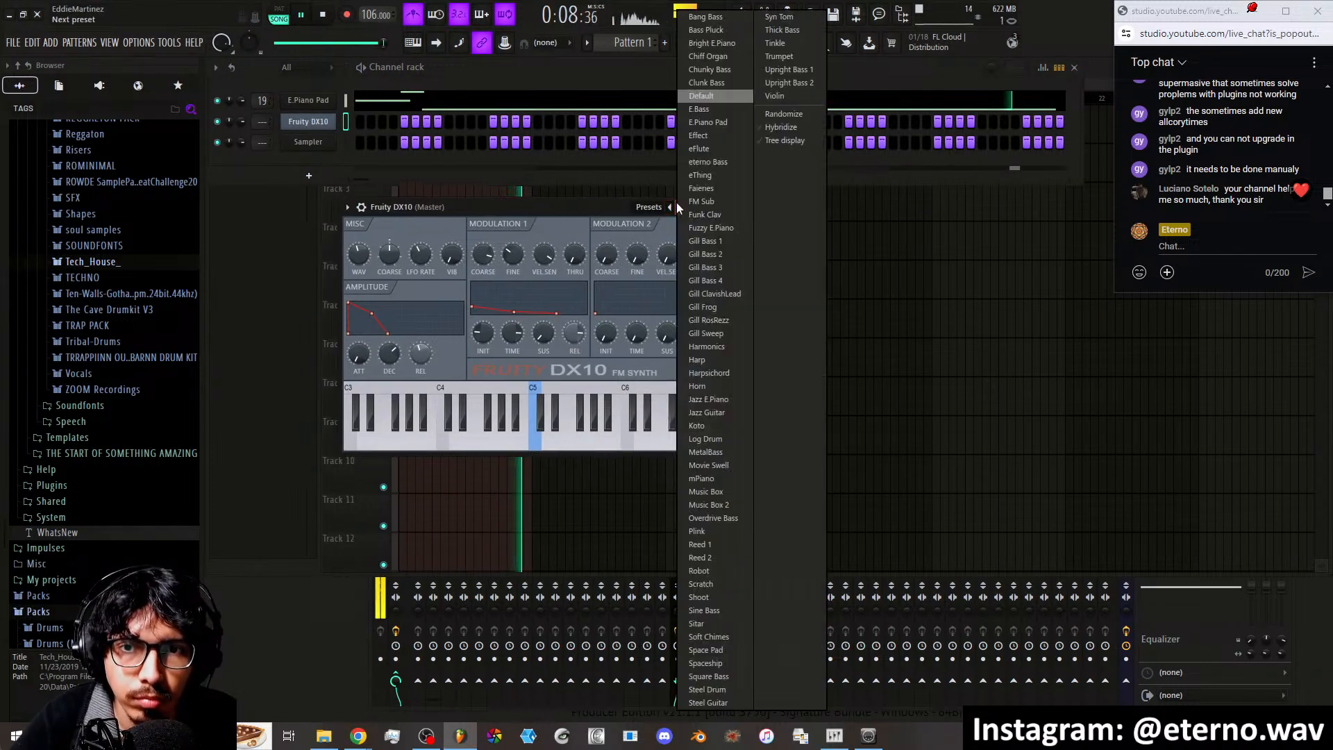
click(724, 201)
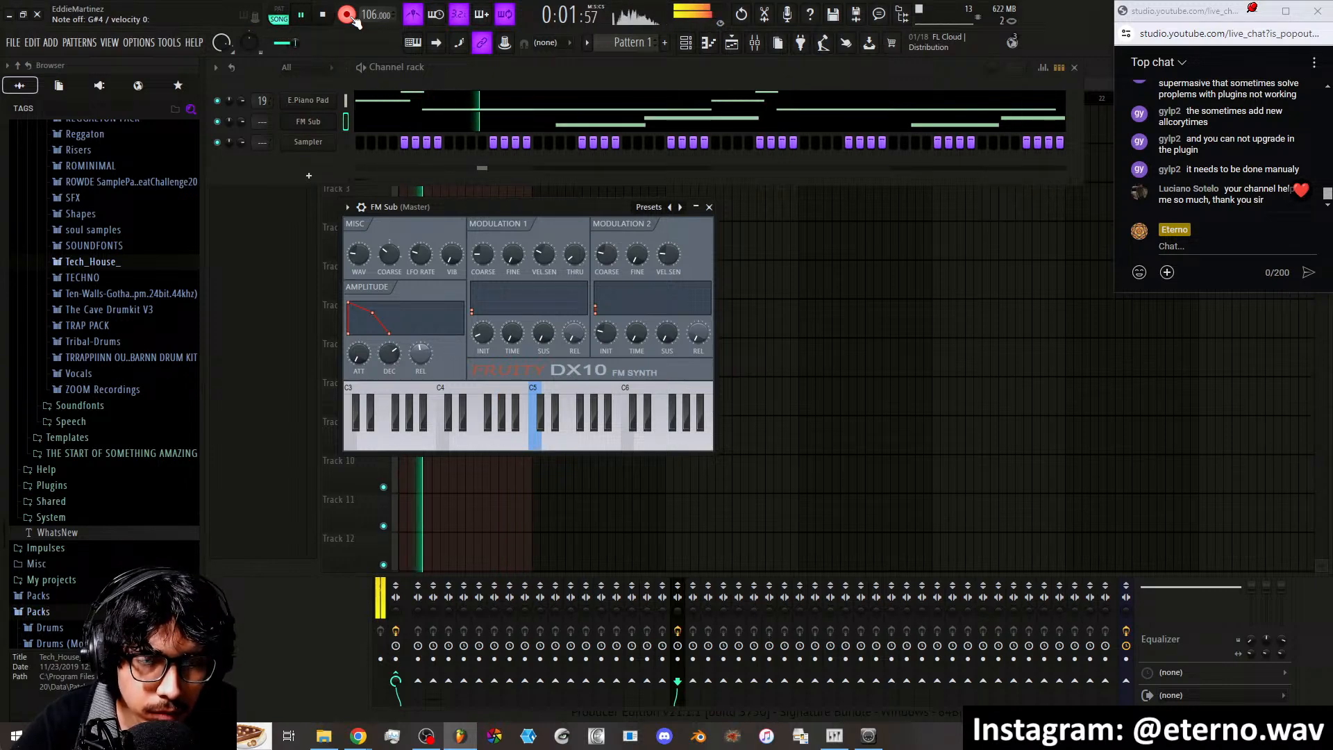
click(709, 207)
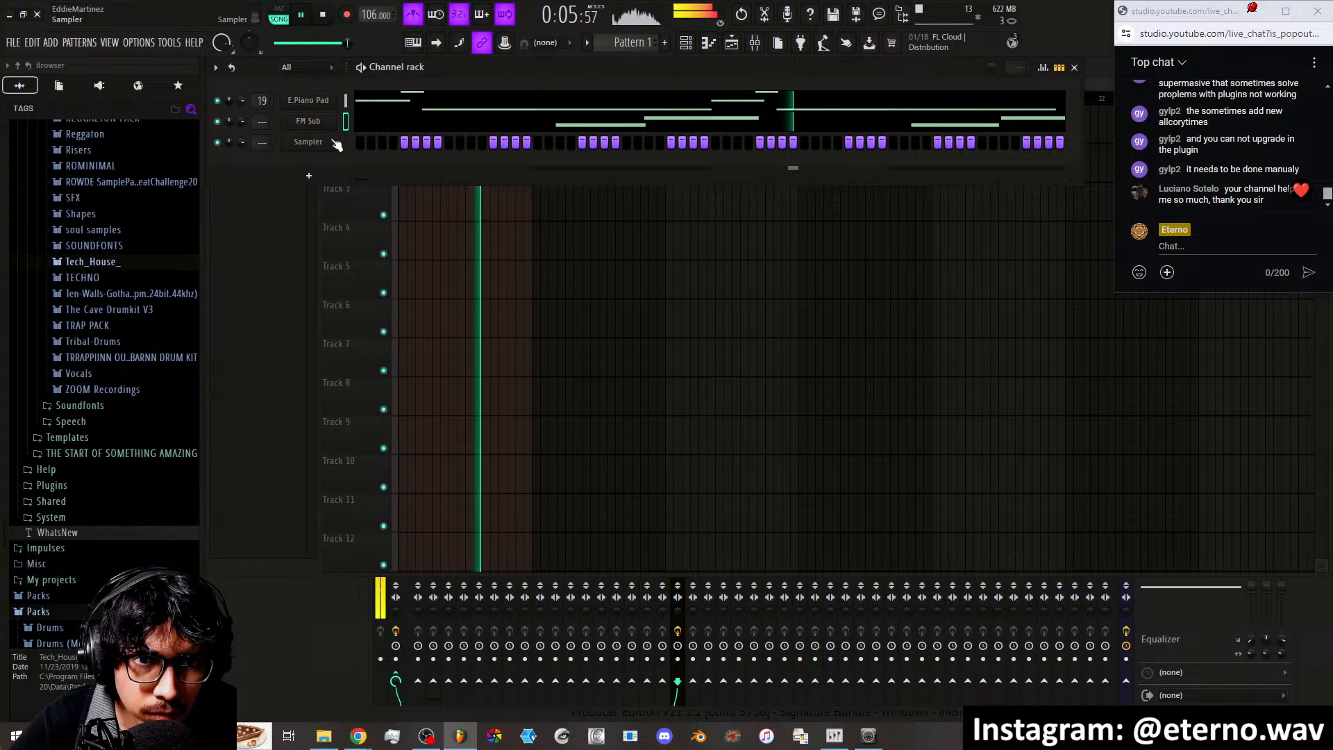
Replace the Sampler channel with another Fruity DX10
right_click(311, 125)
right_click(312, 143)
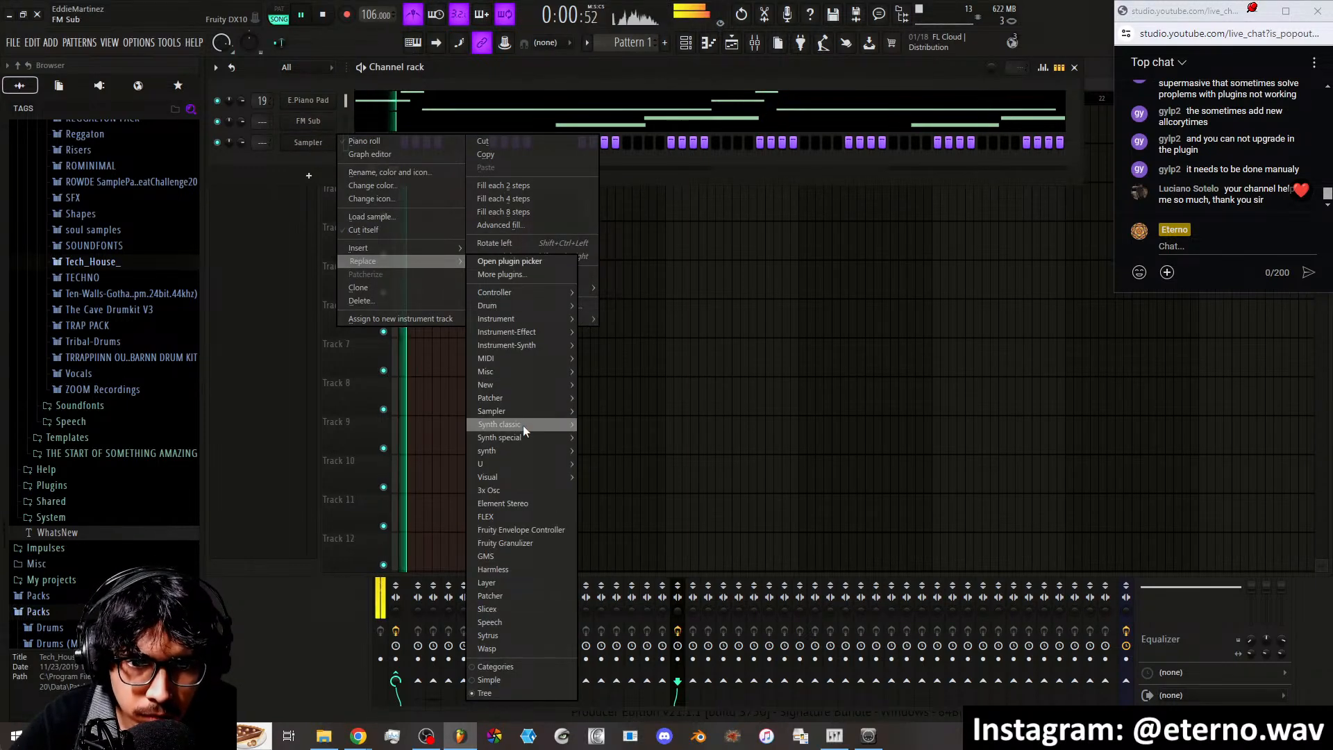
click(606, 426)
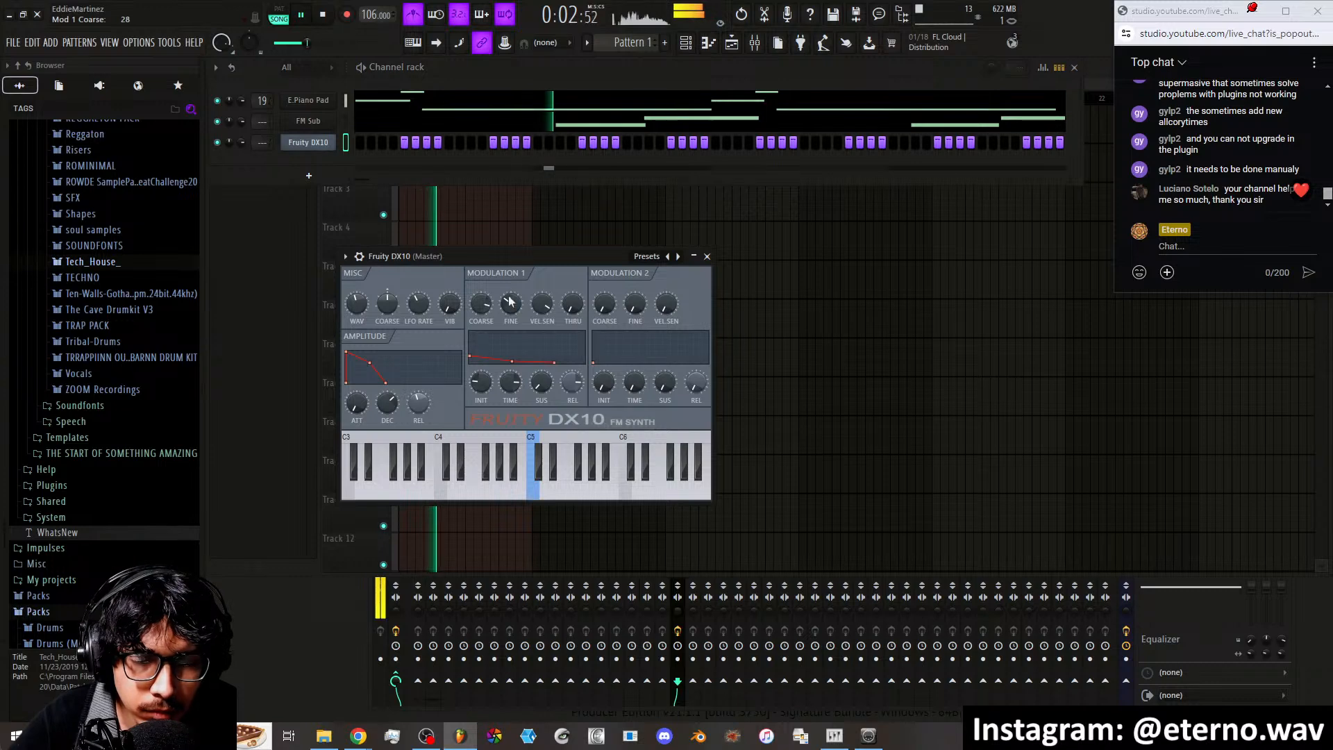
Try the Log Drum preset on the third Fruity DX10 and switch it to eFlute to play over the loop
click(669, 256)
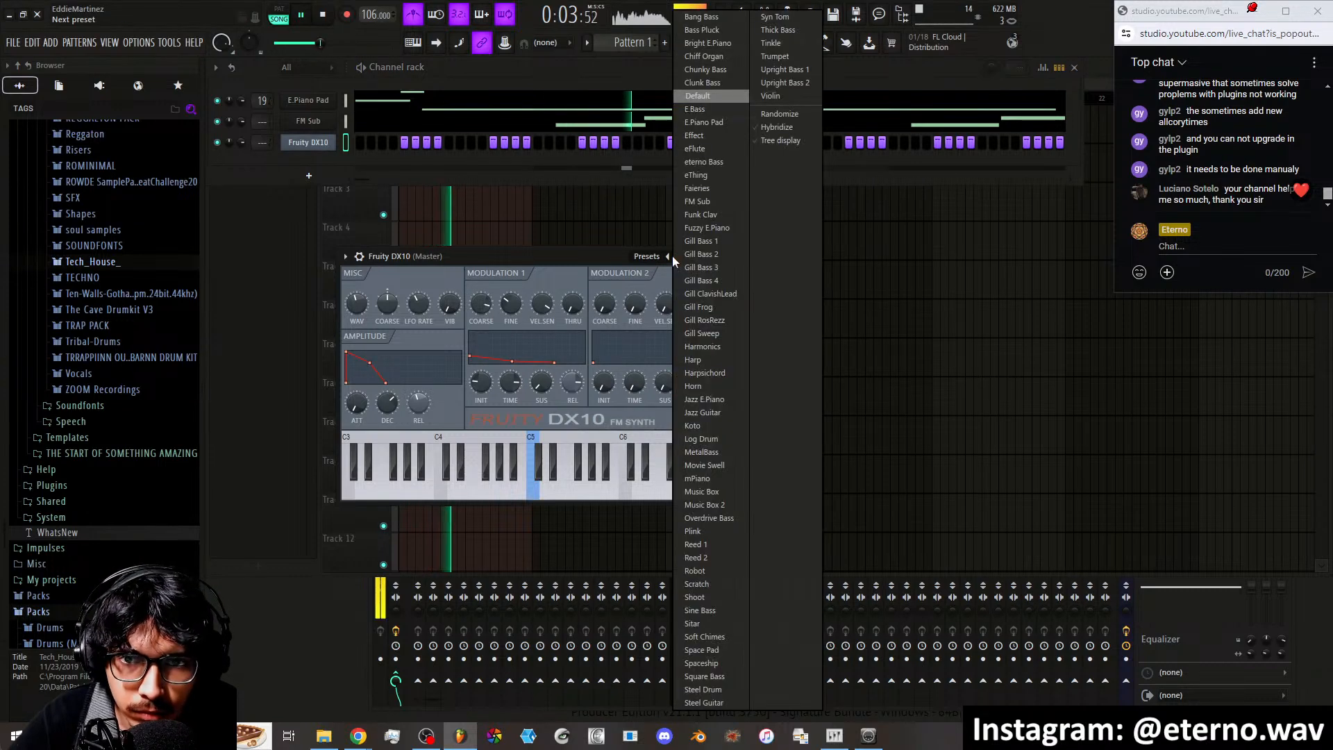
click(702, 439)
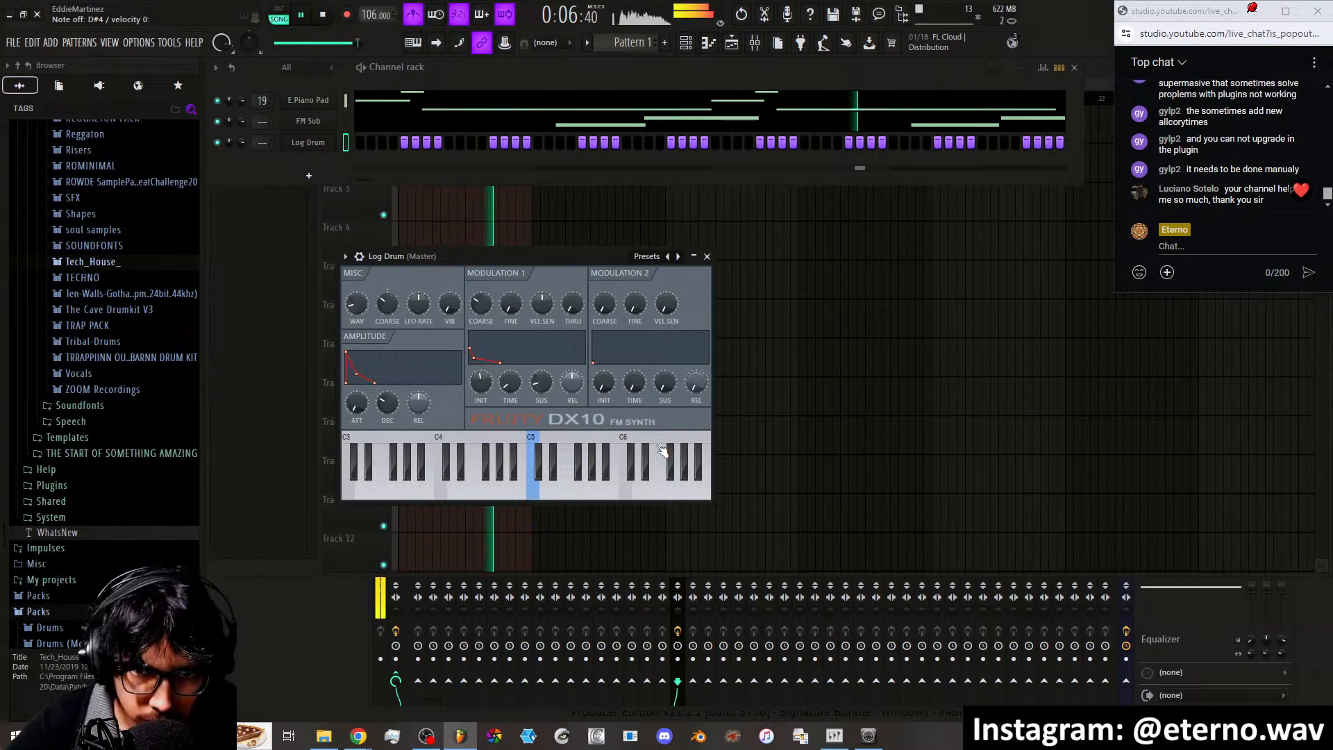
right_click(678, 256)
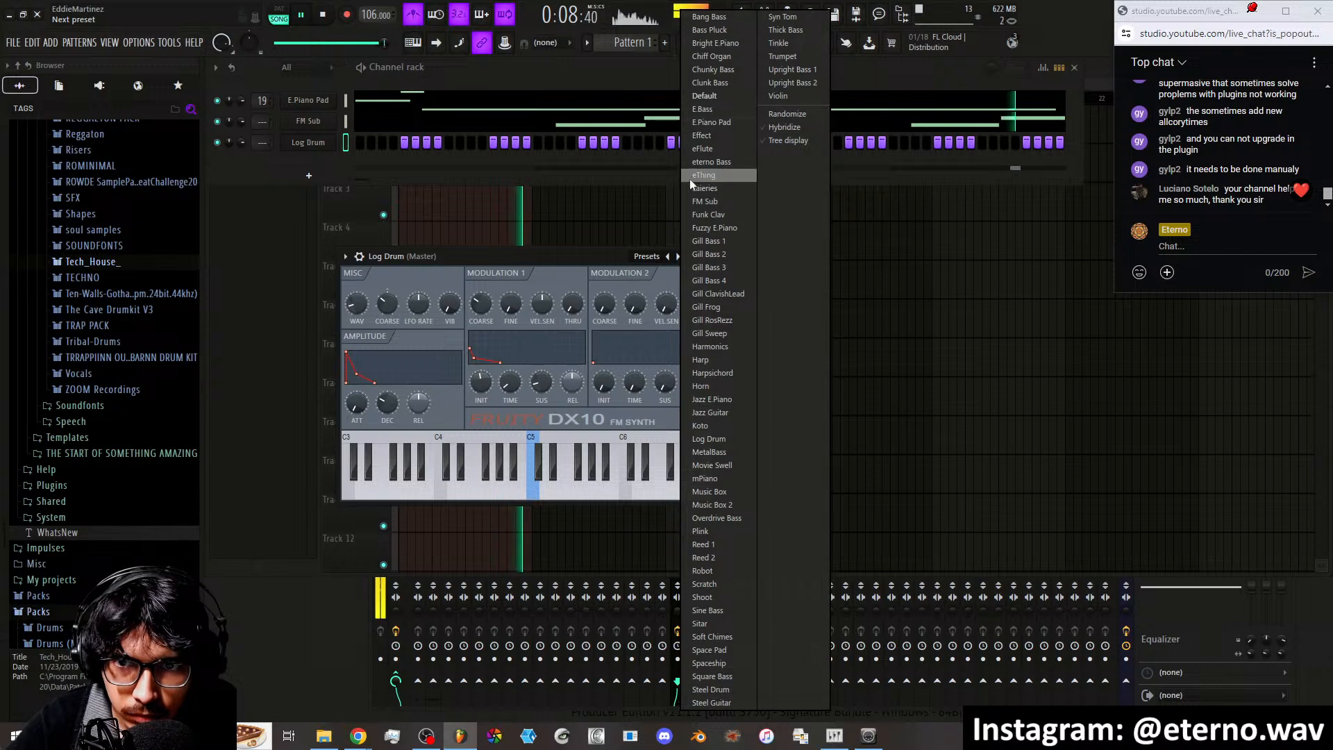
click(706, 150)
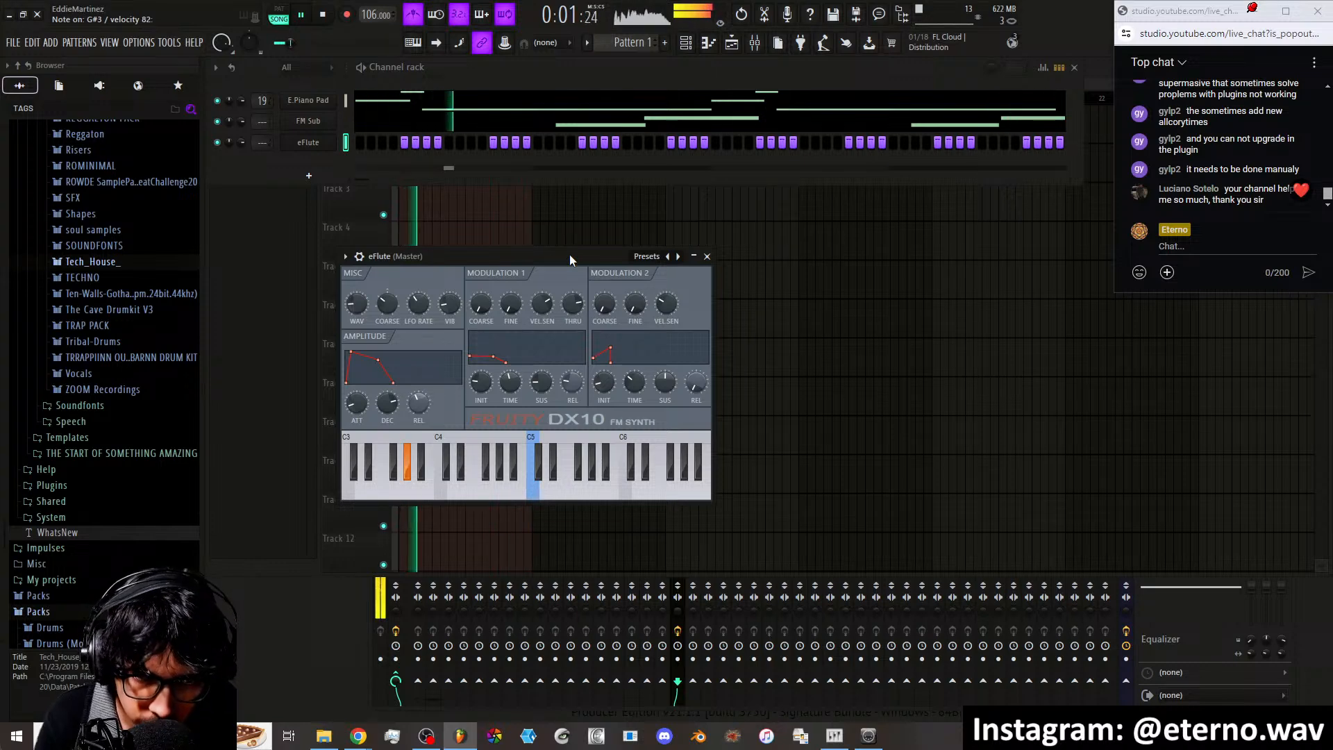
click(329, 14)
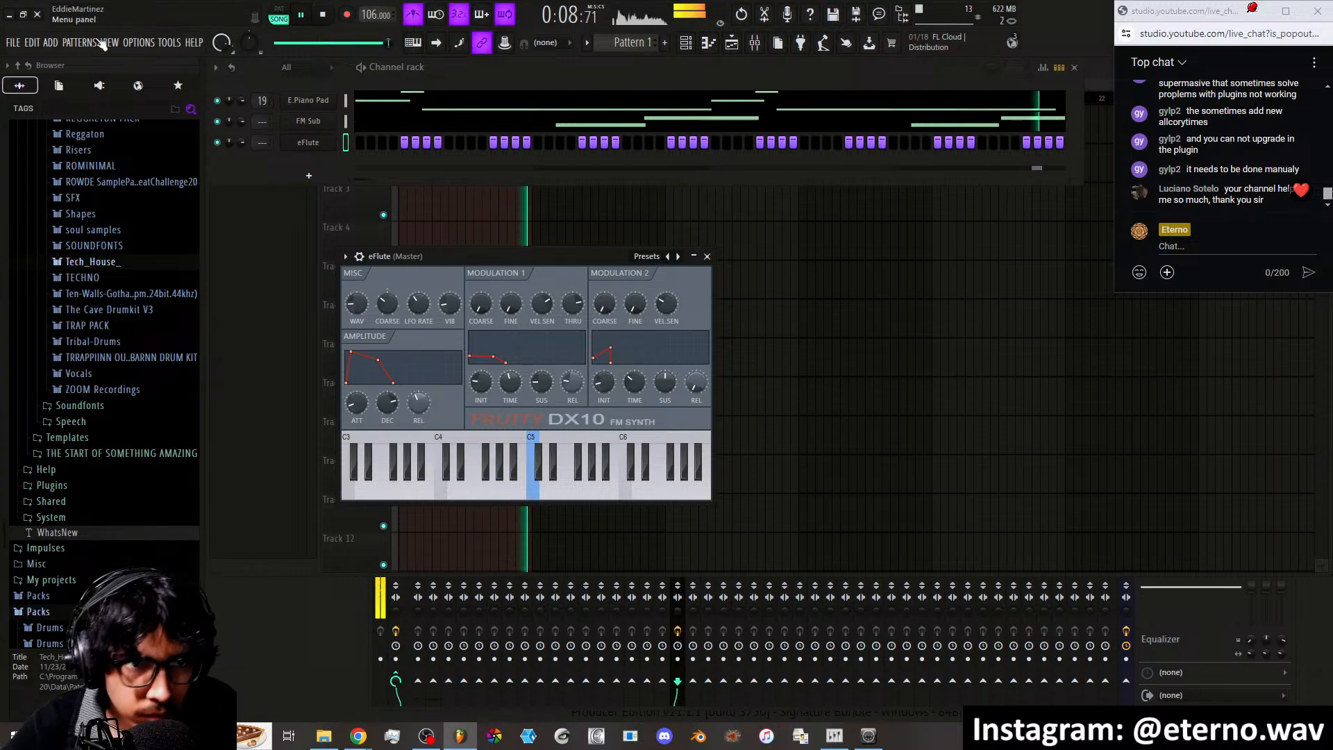
Add A Kick 8 from the Kicks folder of the Boom Bap Essentials pack as a new channel below eFlute
scroll(112, 287, up, 5)
scroll(109, 282, up, 18)
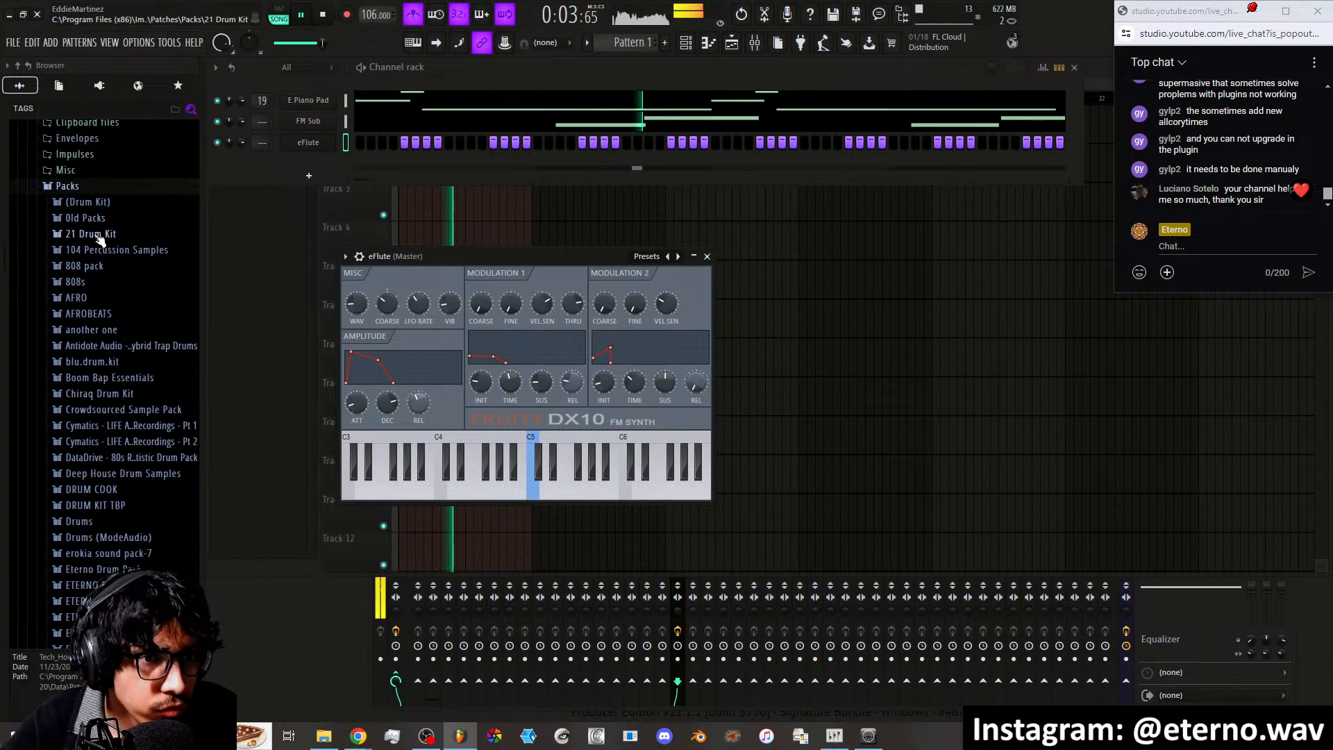
scroll(111, 250, down, 4)
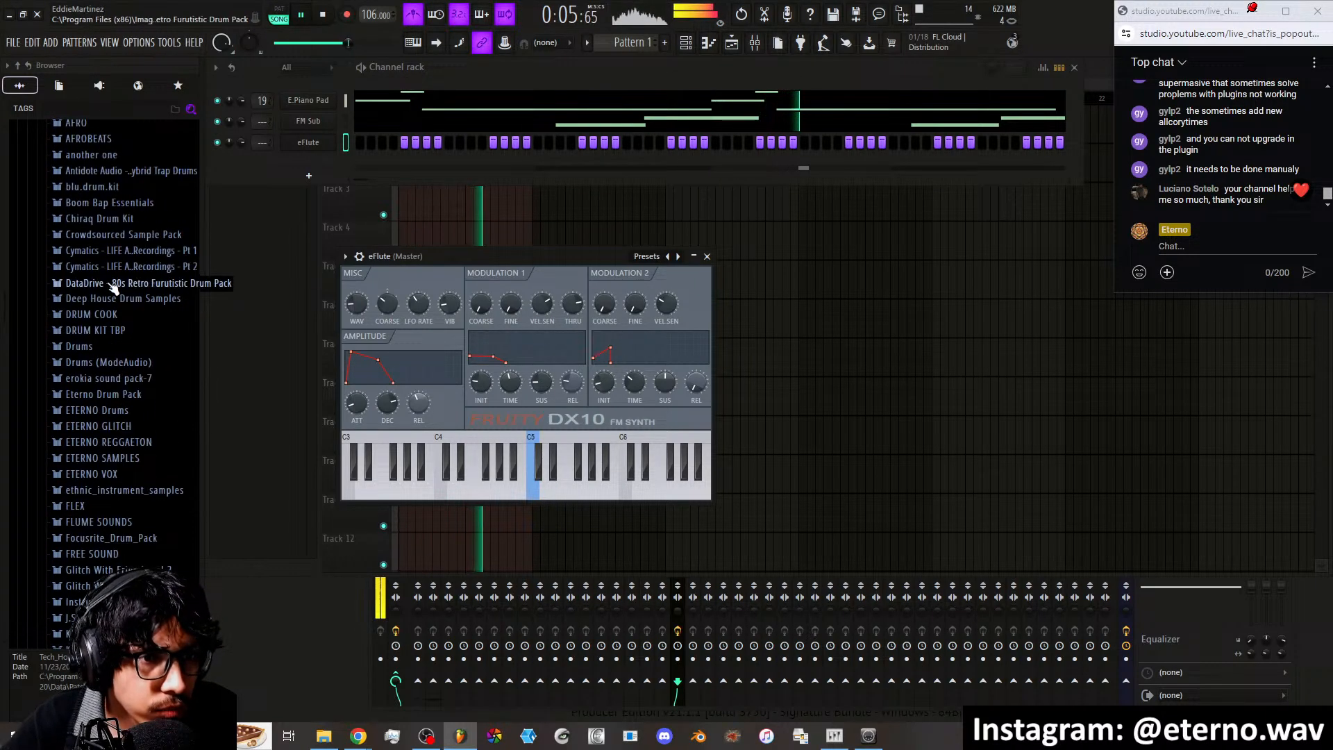
click(112, 204)
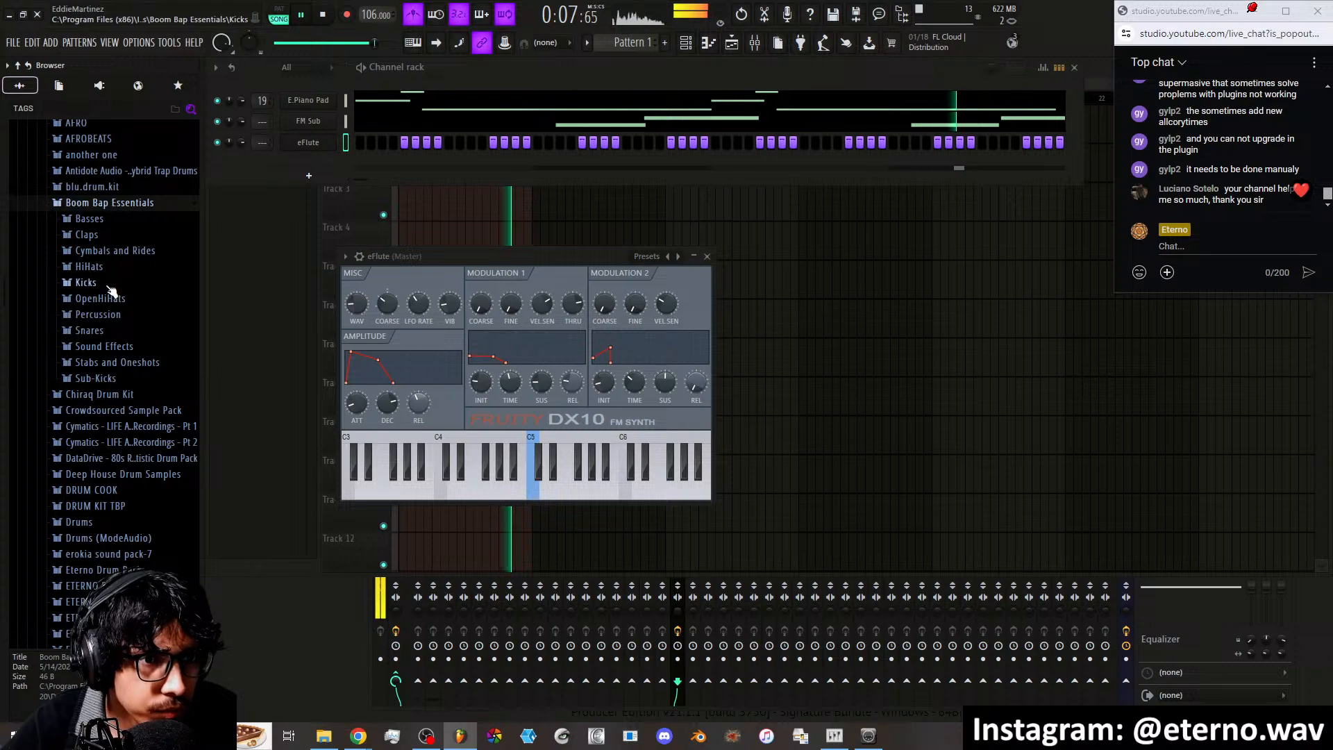
click(111, 284)
click(115, 275)
click(118, 260)
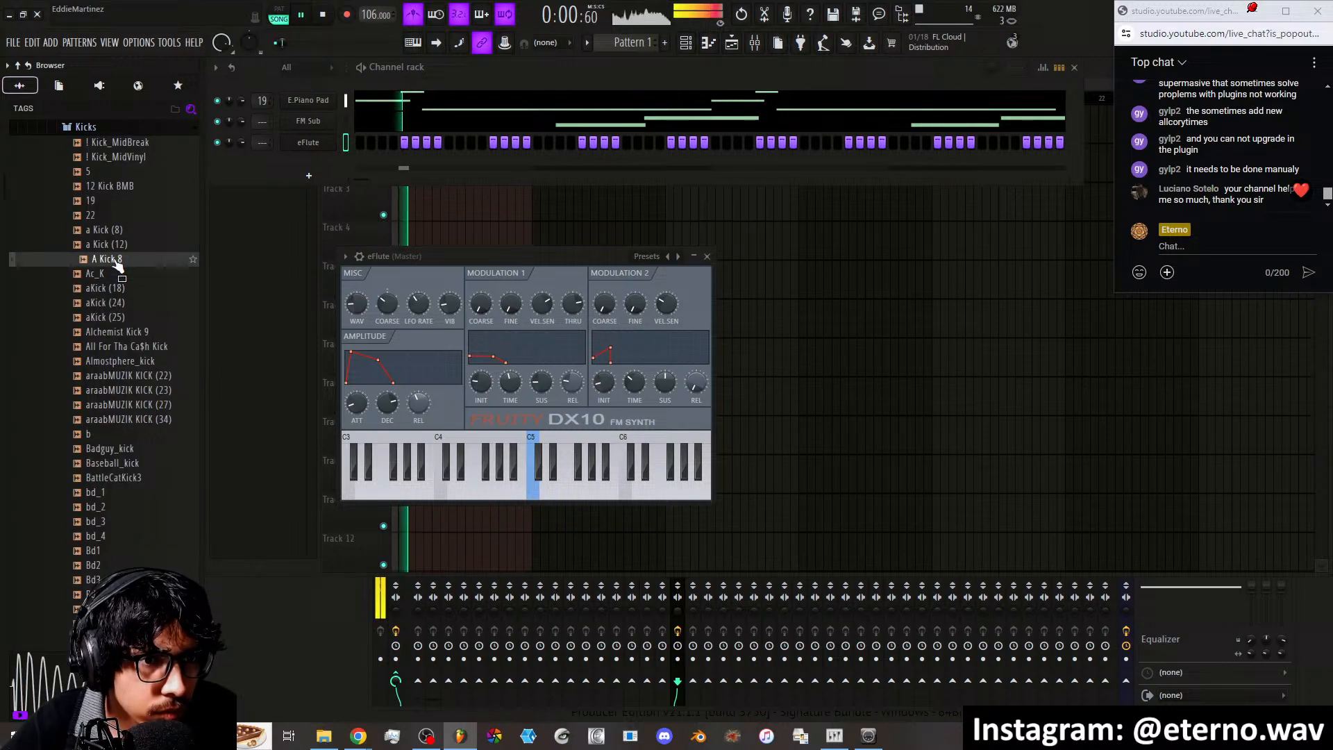
drag(124, 260, 306, 158)
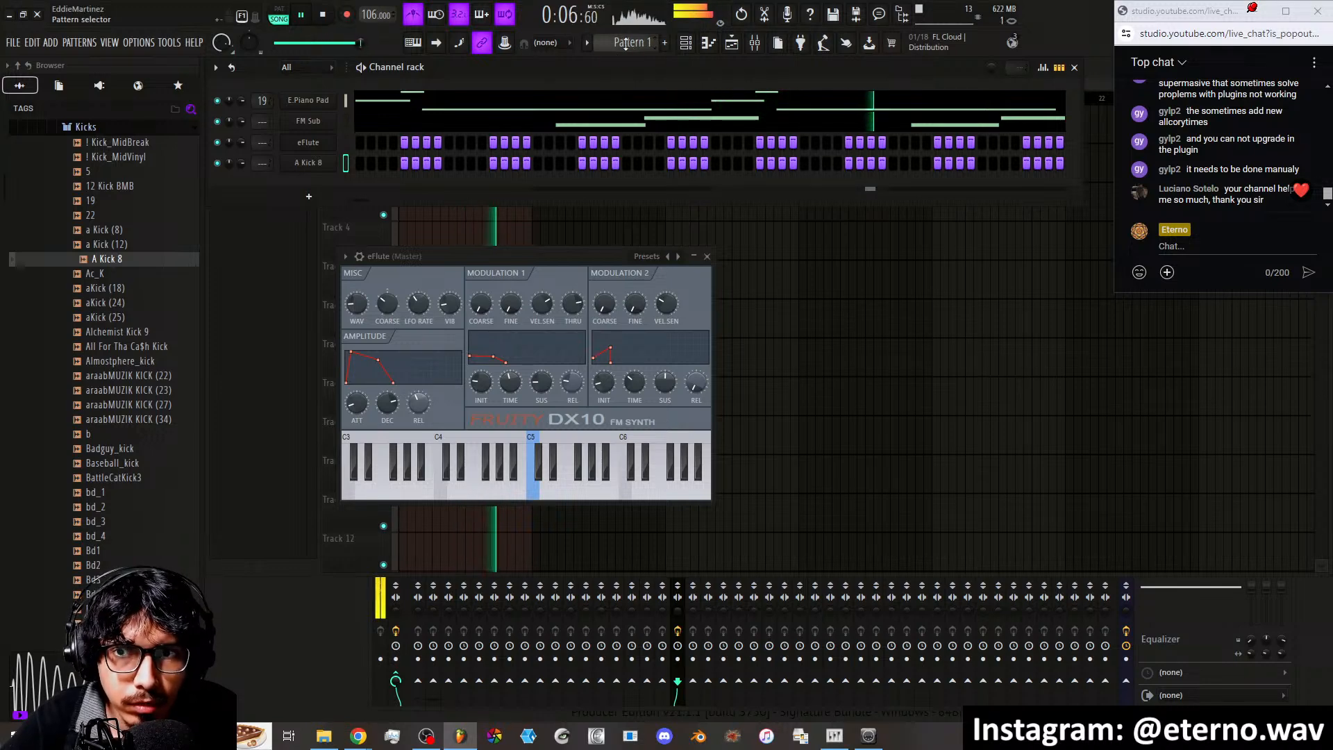
Program A Kick 8 hits on steps 1, 3, 17, 33, 35 and 49 of the four-bar pattern
click(361, 163)
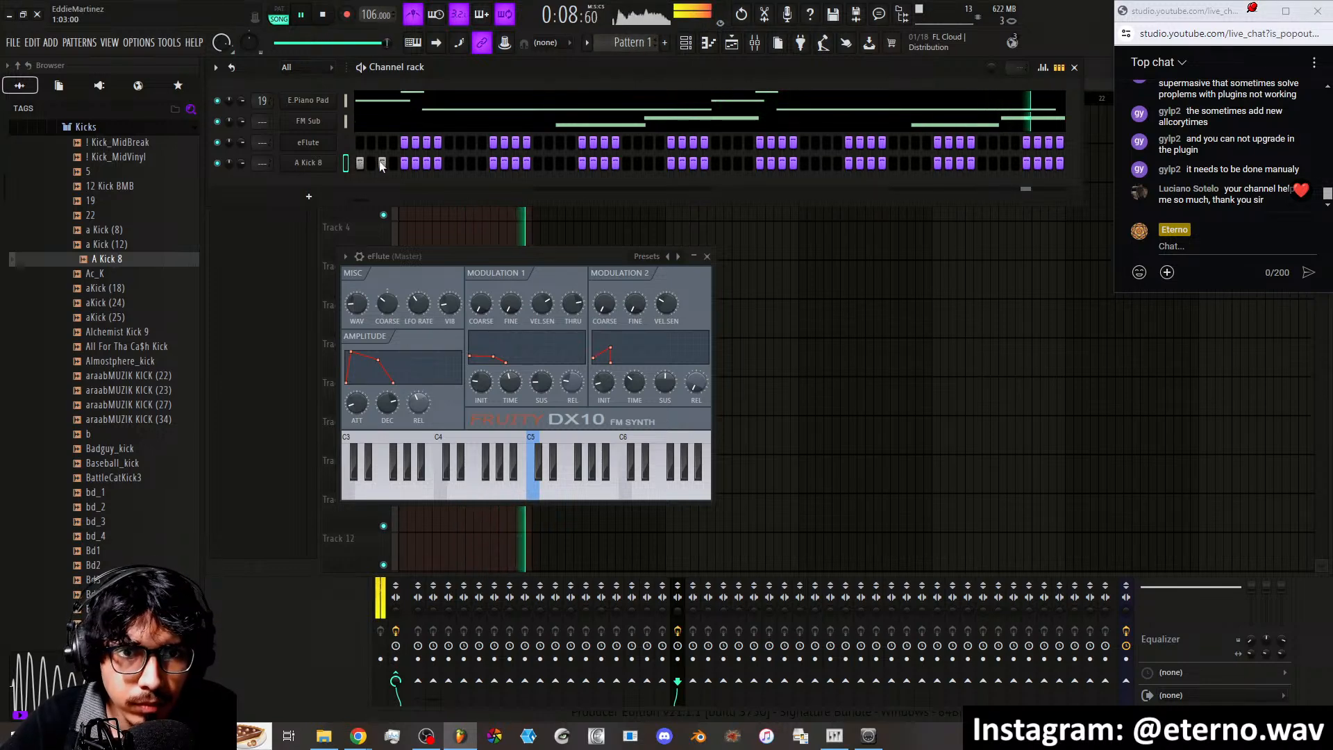
click(383, 164)
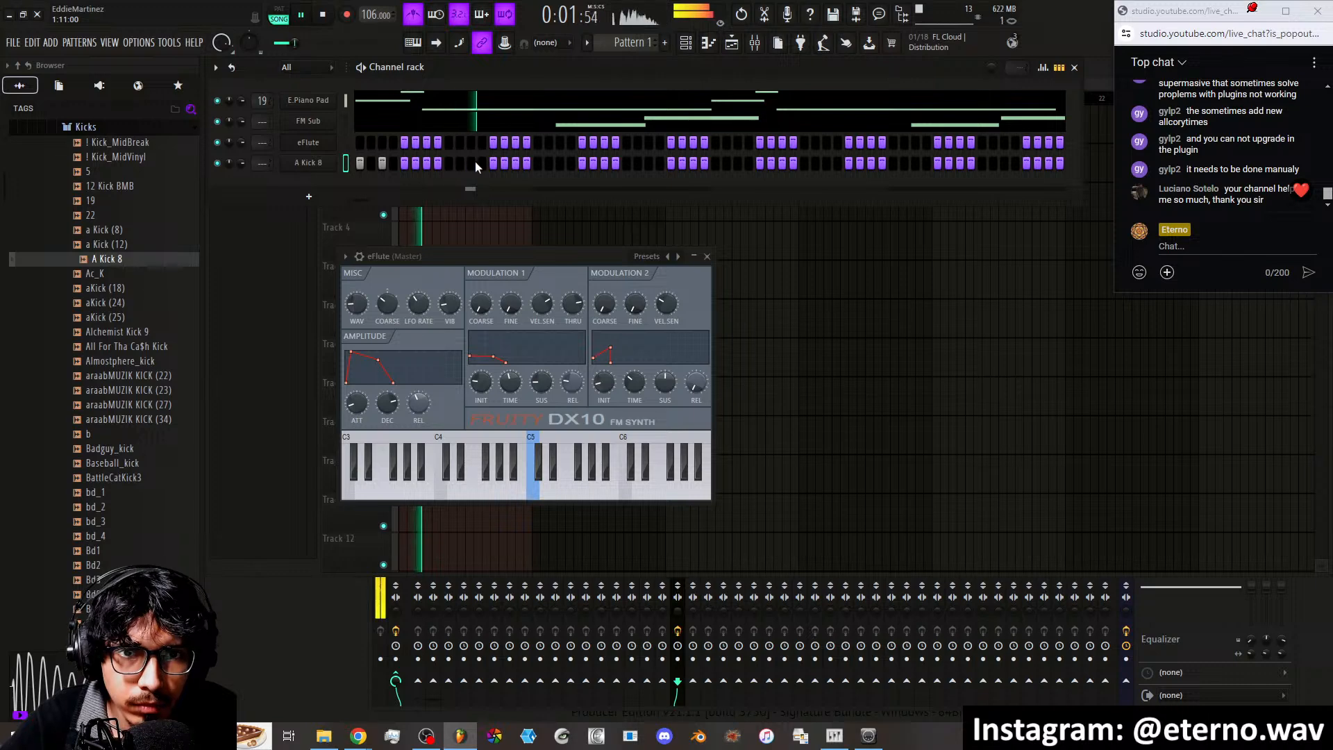
click(537, 164)
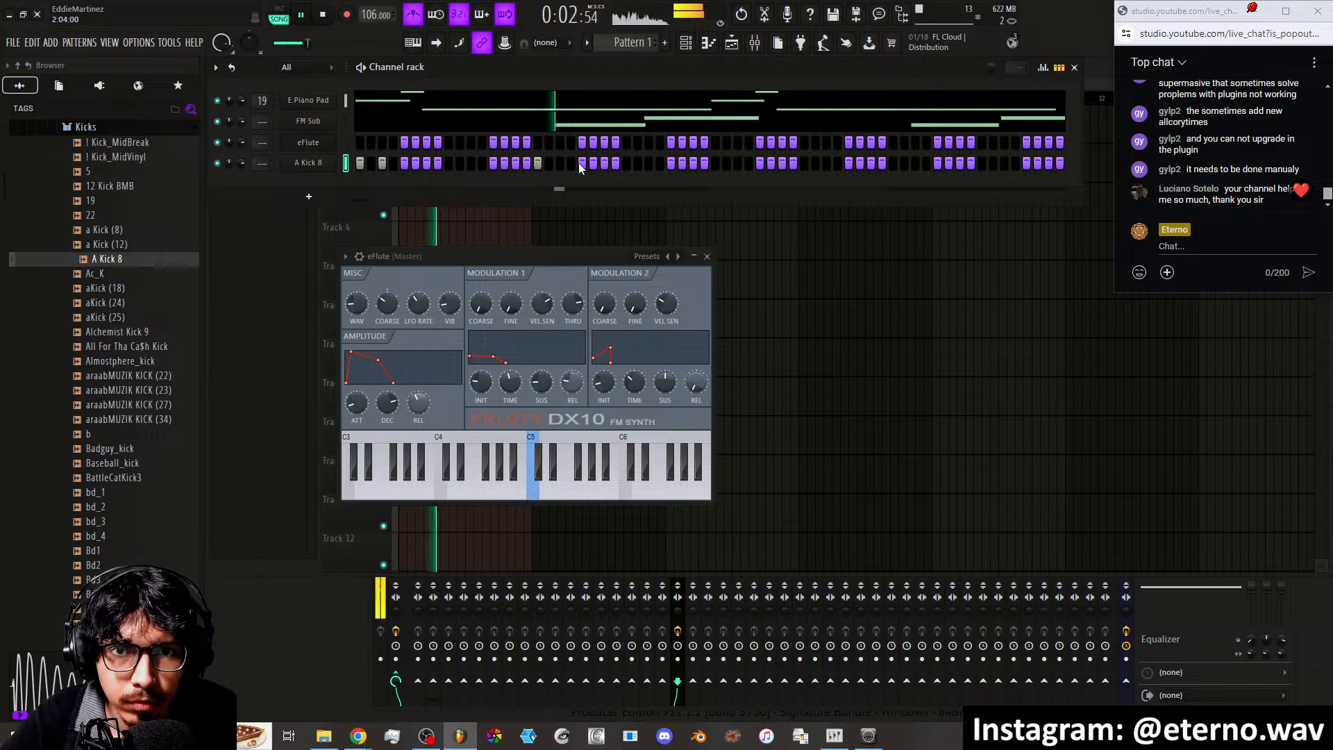
click(715, 163)
click(736, 163)
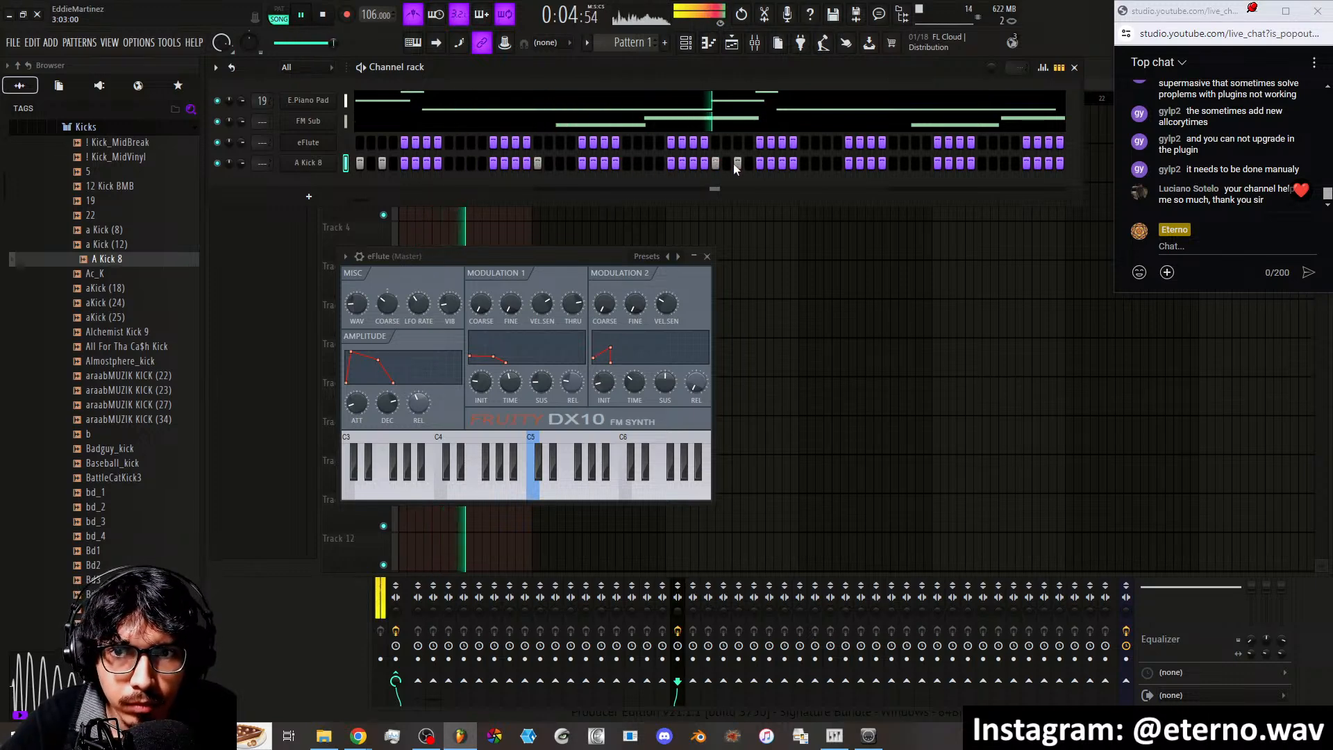
click(894, 163)
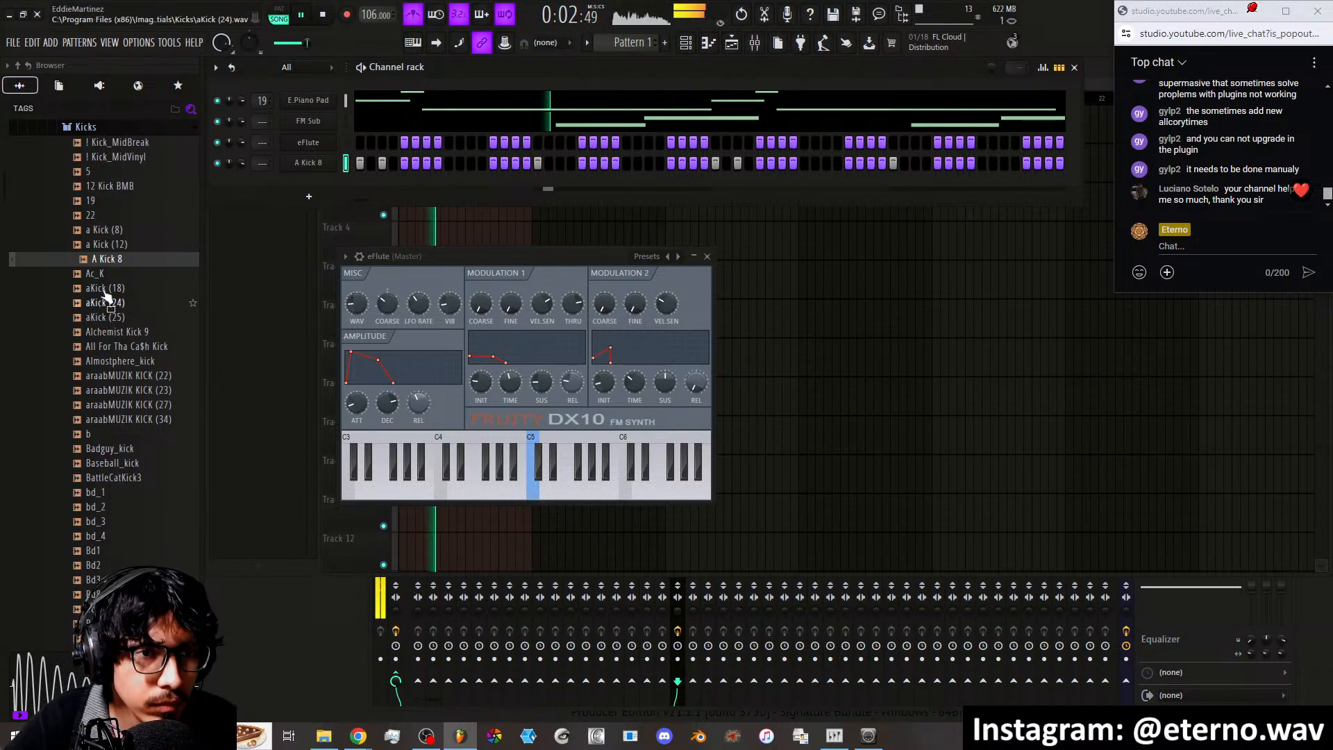
Add [ACD] - BoomBap Snare (1) from the Boom Bap Essentials snares as a channel and put it on the ninth step of each bar
click(101, 128)
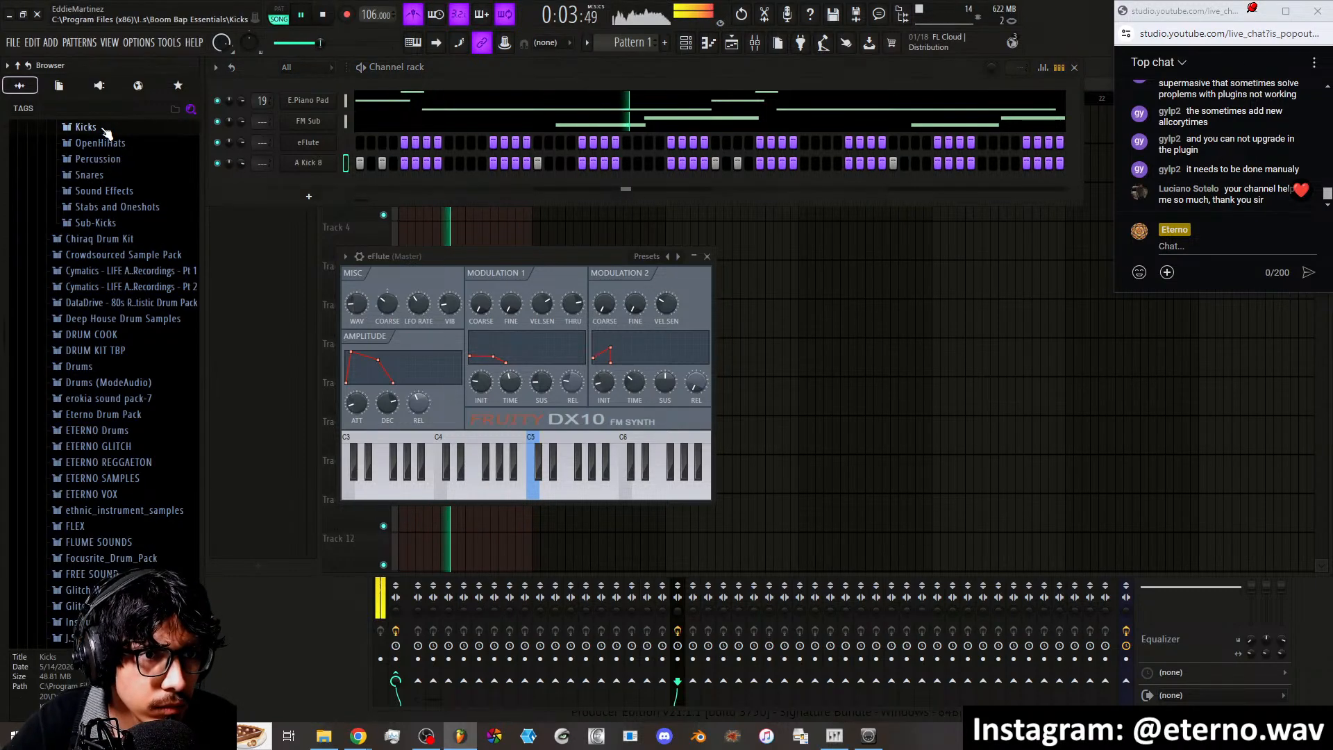
click(104, 174)
click(139, 215)
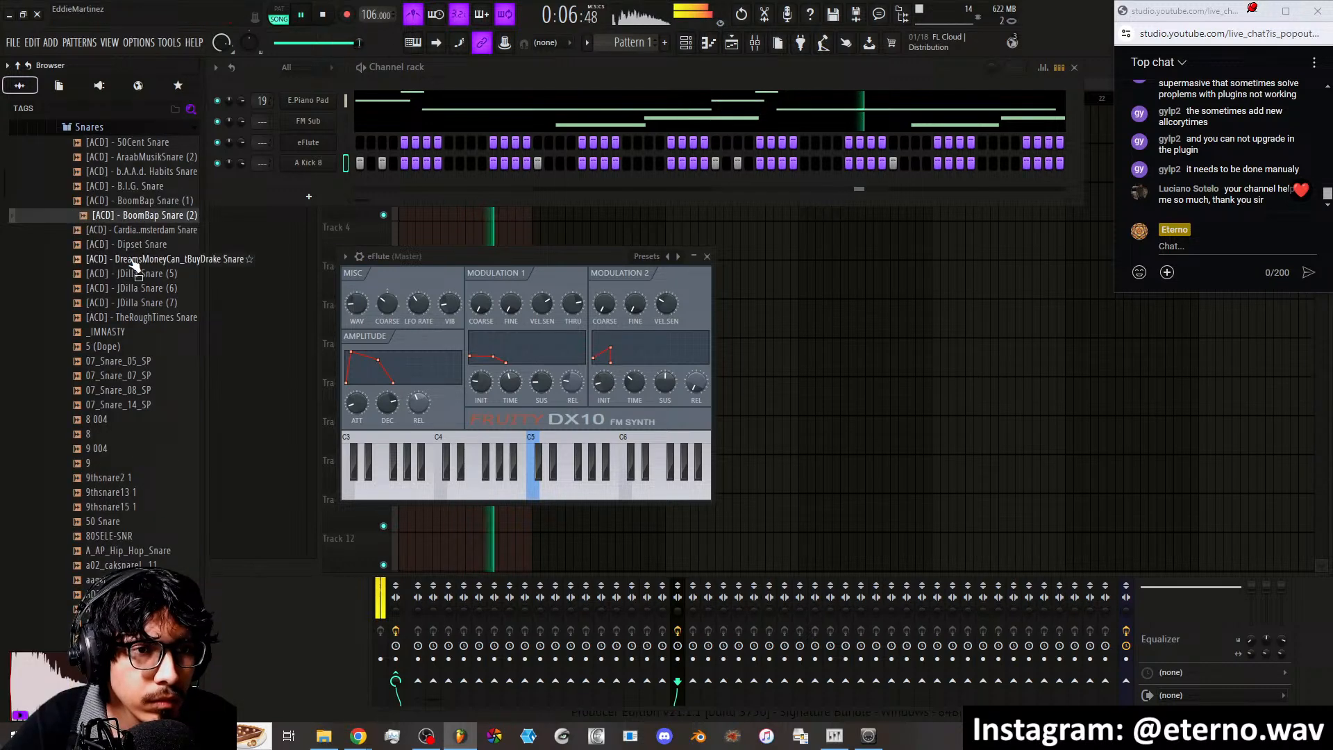
click(136, 260)
click(139, 202)
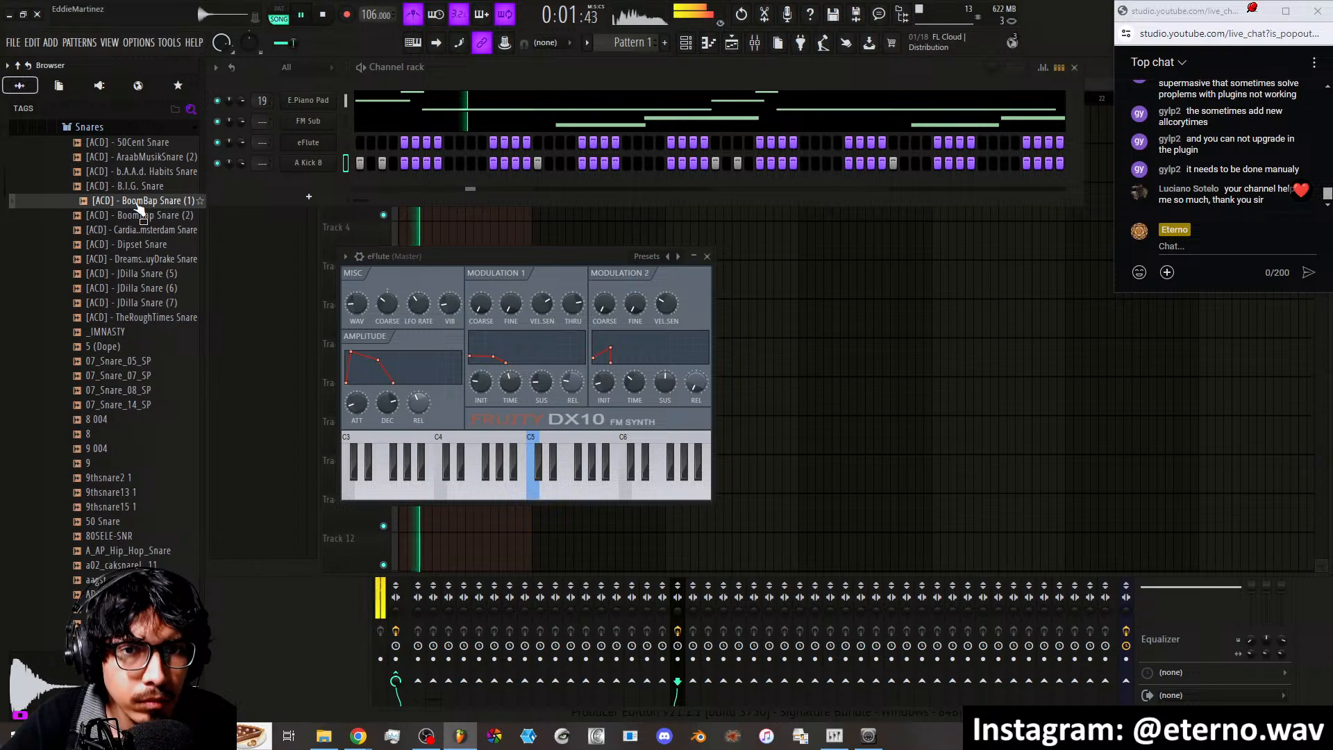
drag(139, 202, 319, 198)
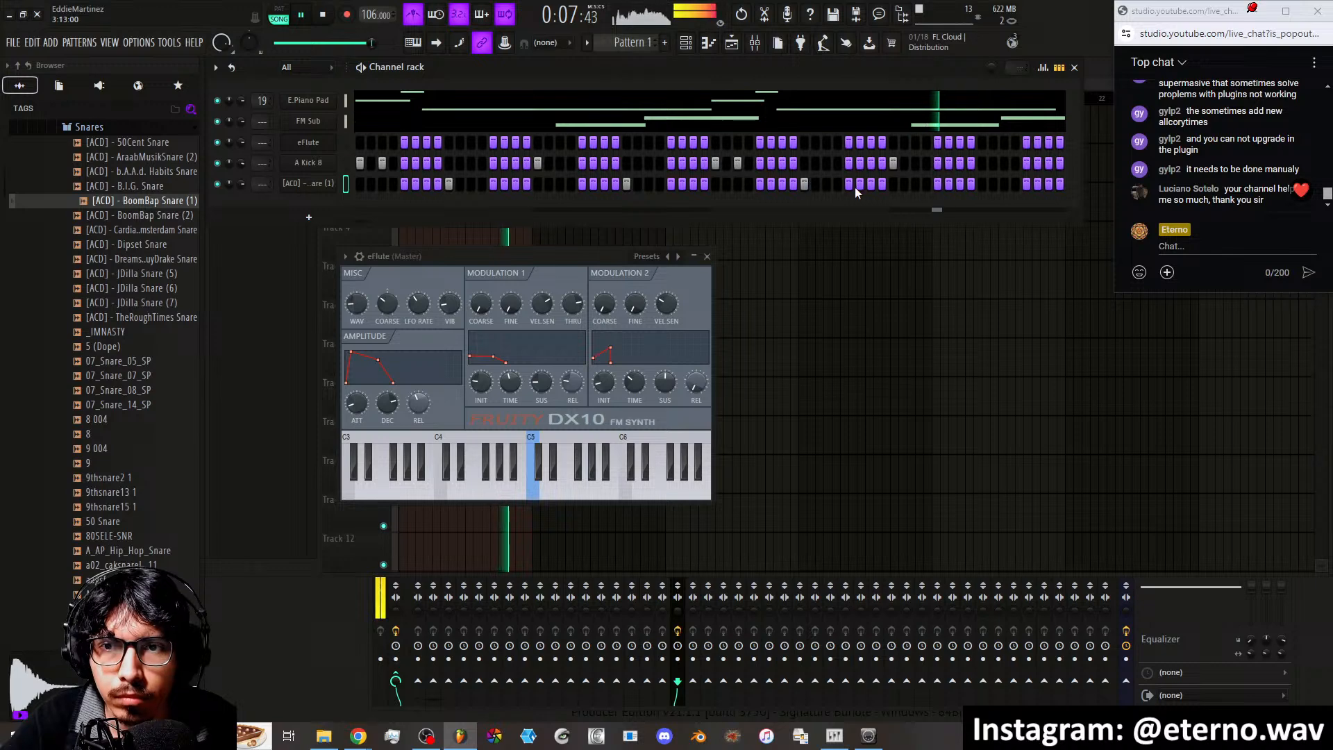
click(981, 184)
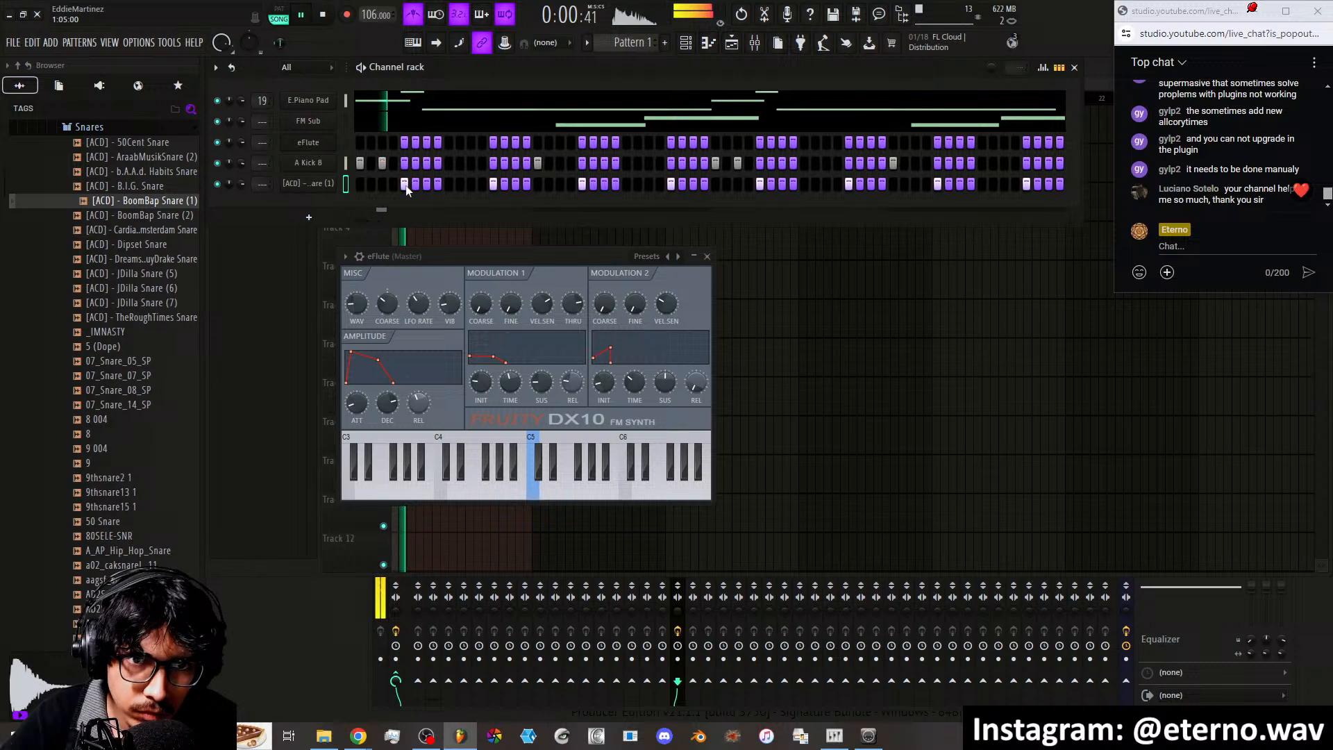
Move the second kick hit of the first bar from step 3 to step 4 and replay the loop
right_click(383, 165)
click(393, 164)
key(space)
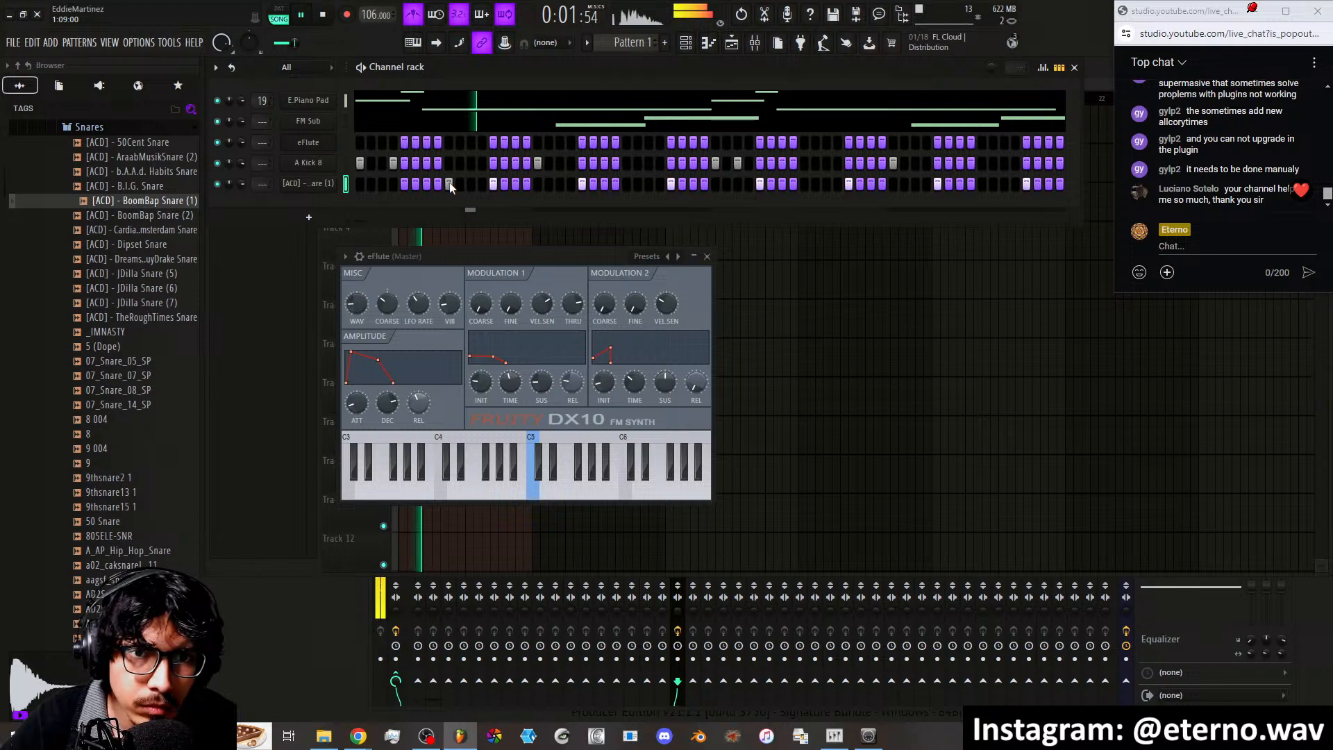
Clear the snare hits on the fifth and thirteenth steps of each bar and place them on the ninth steps instead
key(space)
key(space)
right_click(493, 184)
right_click(581, 184)
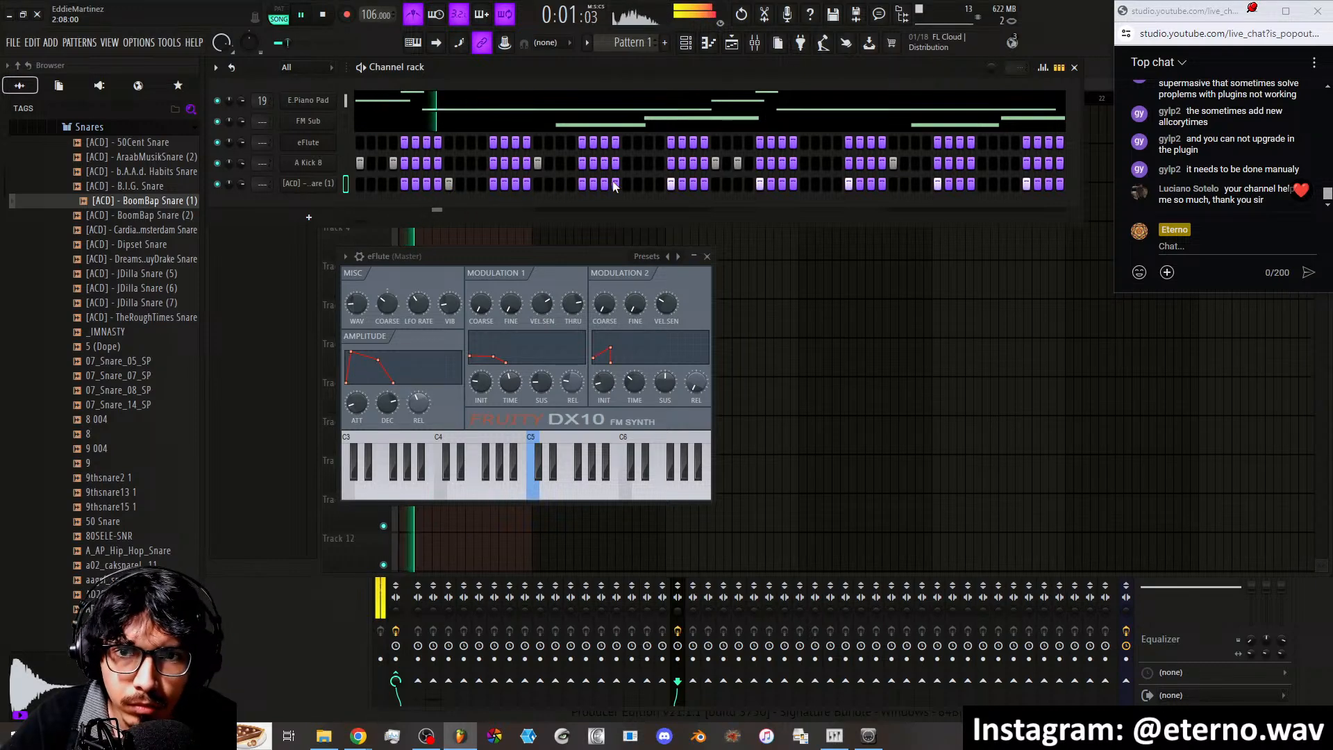
right_click(674, 185)
right_click(759, 185)
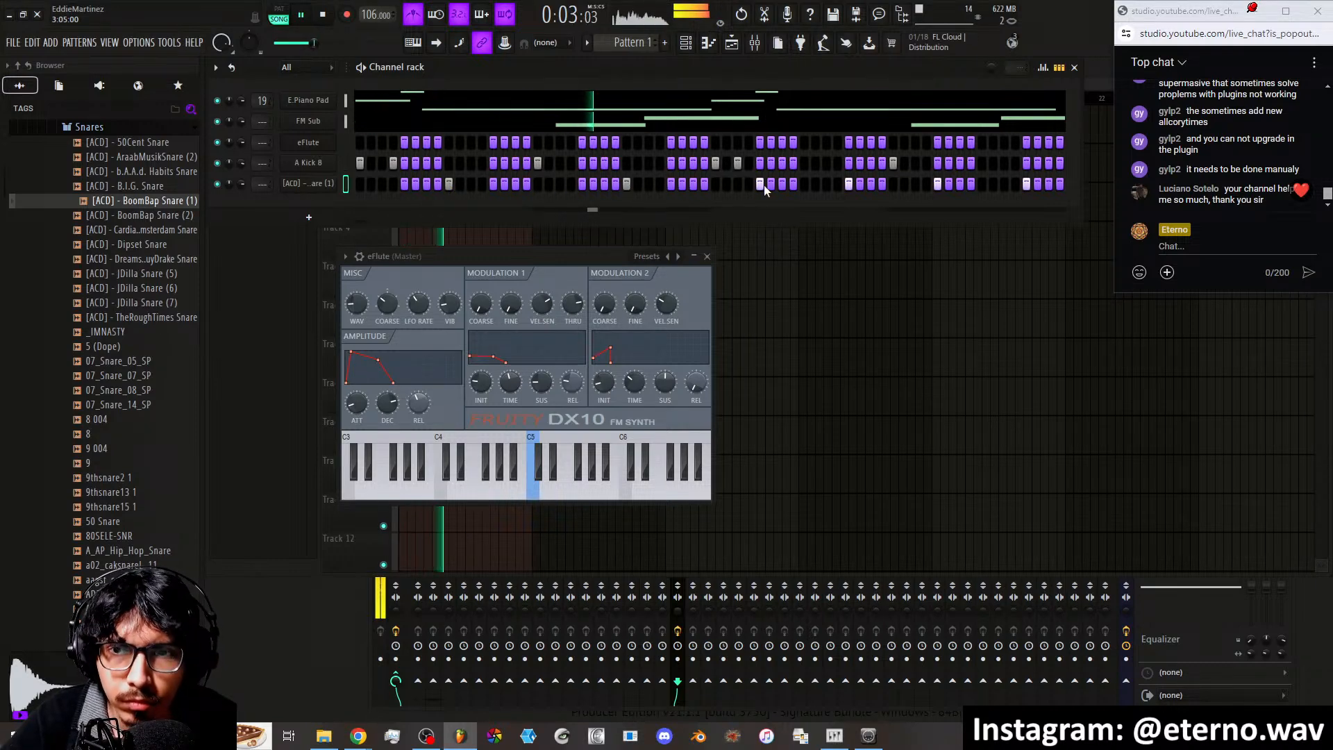
click(805, 185)
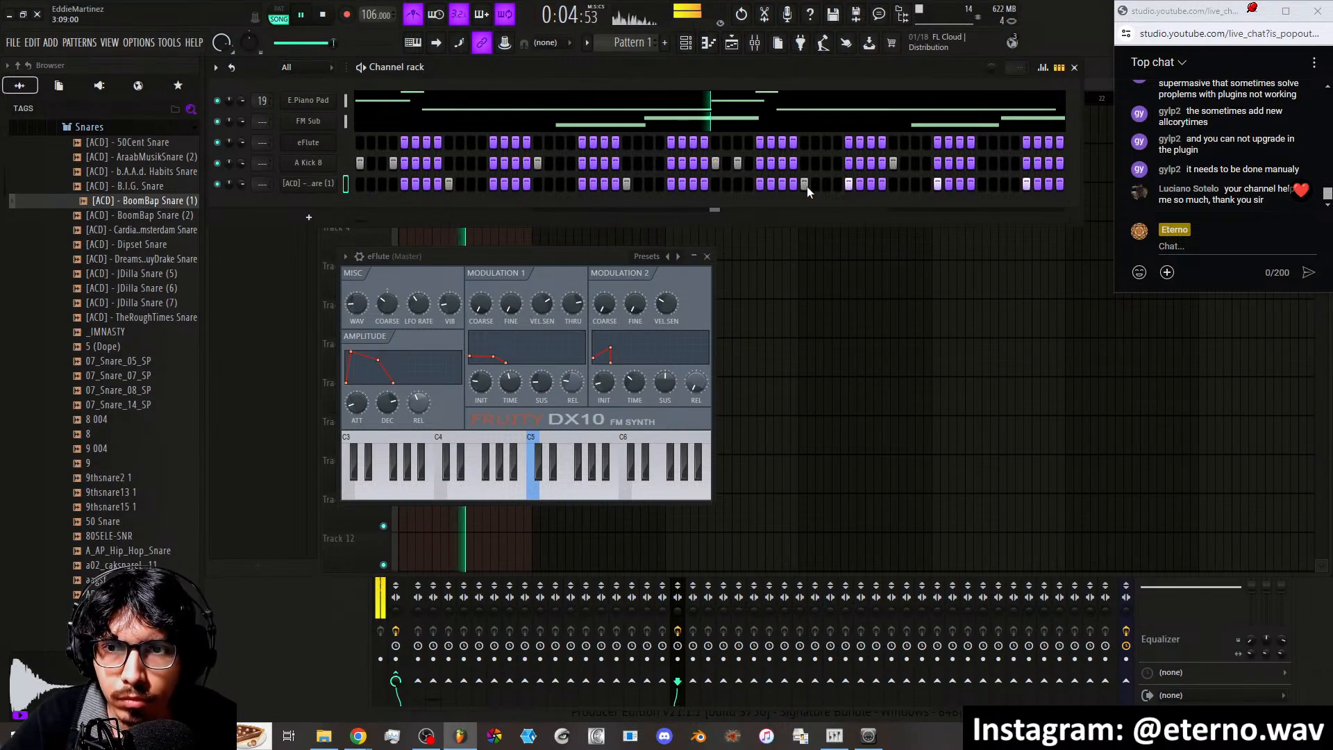
right_click(851, 184)
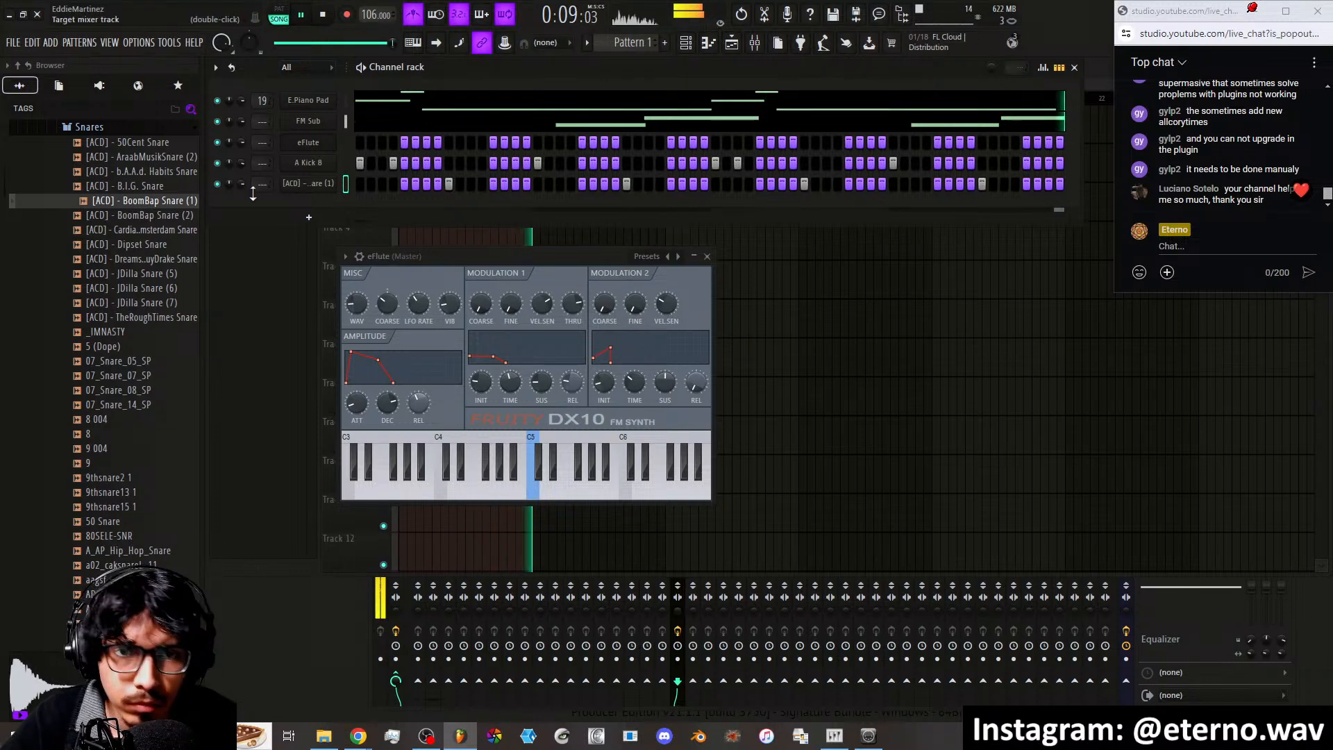
Audition alternative snares in the Boom Bap Essentials pack, from JDilla Snare (5) through A_AP_Hip_Hop_Snare
click(128, 273)
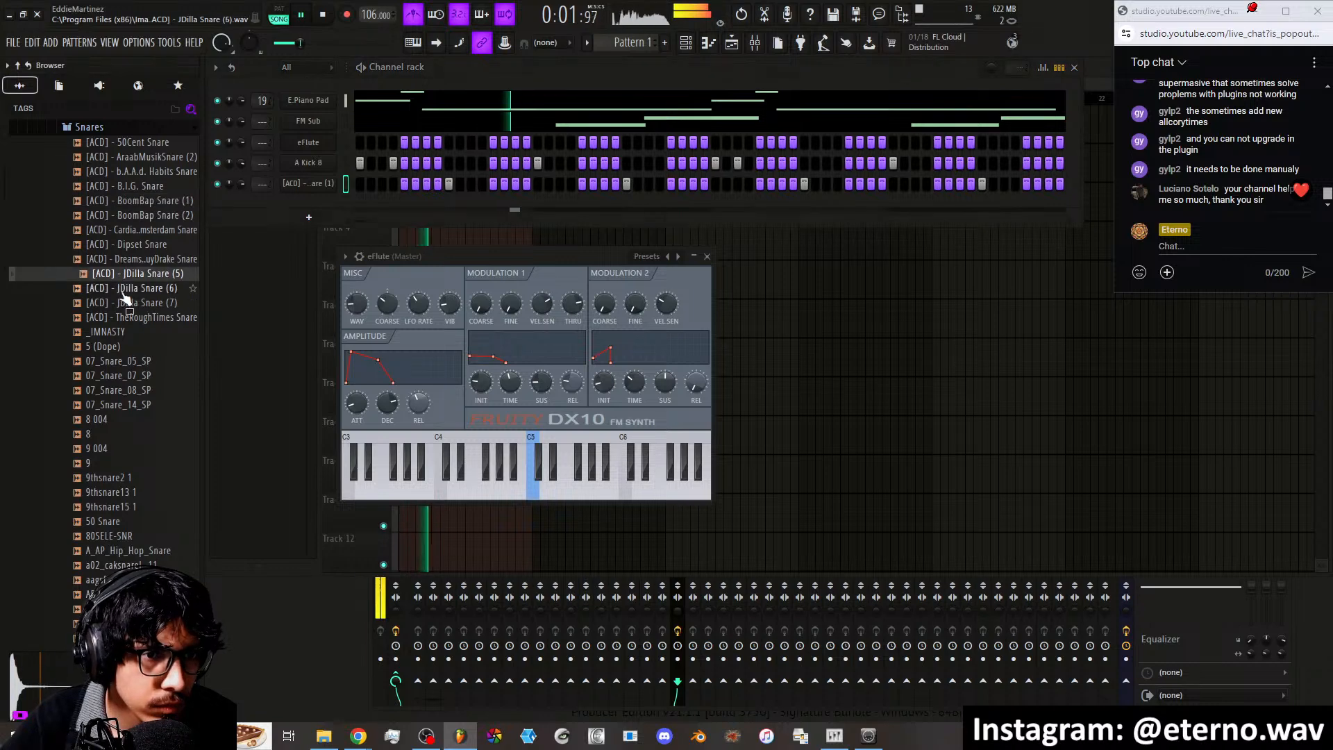
click(128, 287)
click(124, 276)
click(117, 348)
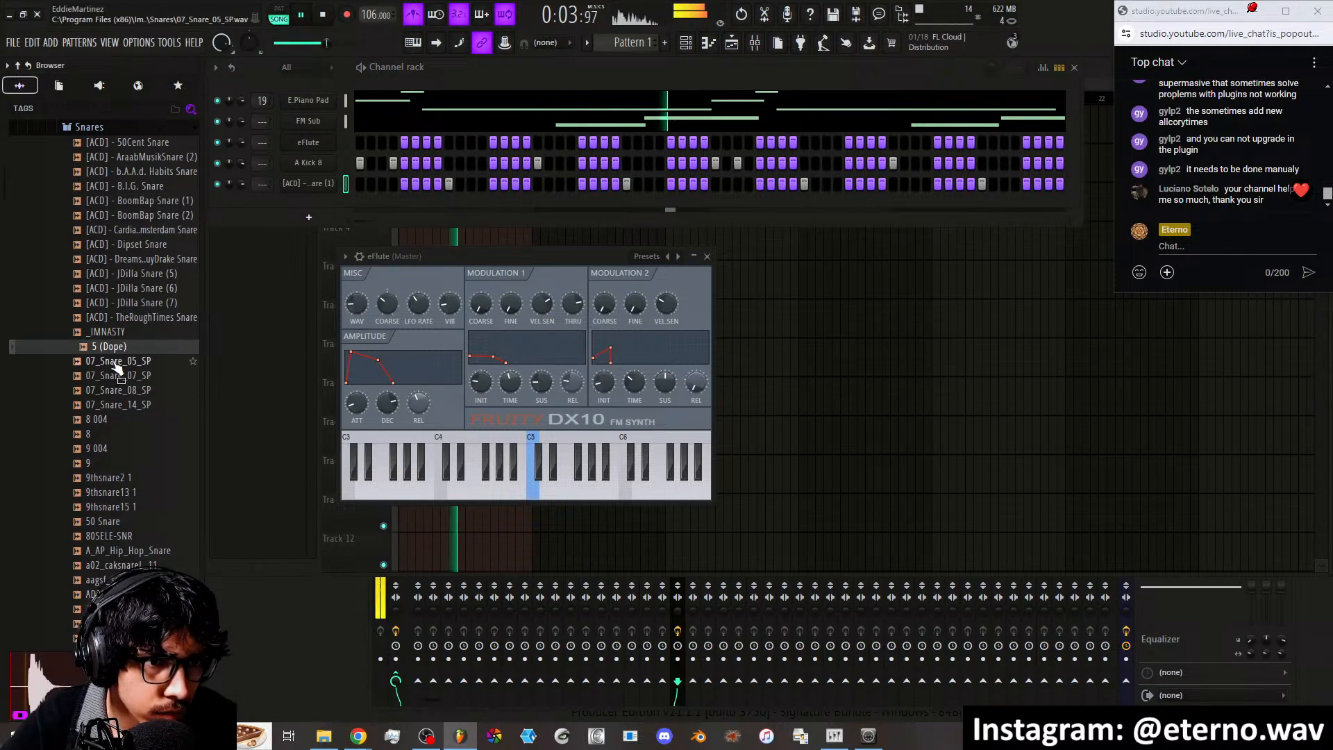
click(114, 362)
click(115, 377)
click(118, 393)
click(119, 421)
click(122, 450)
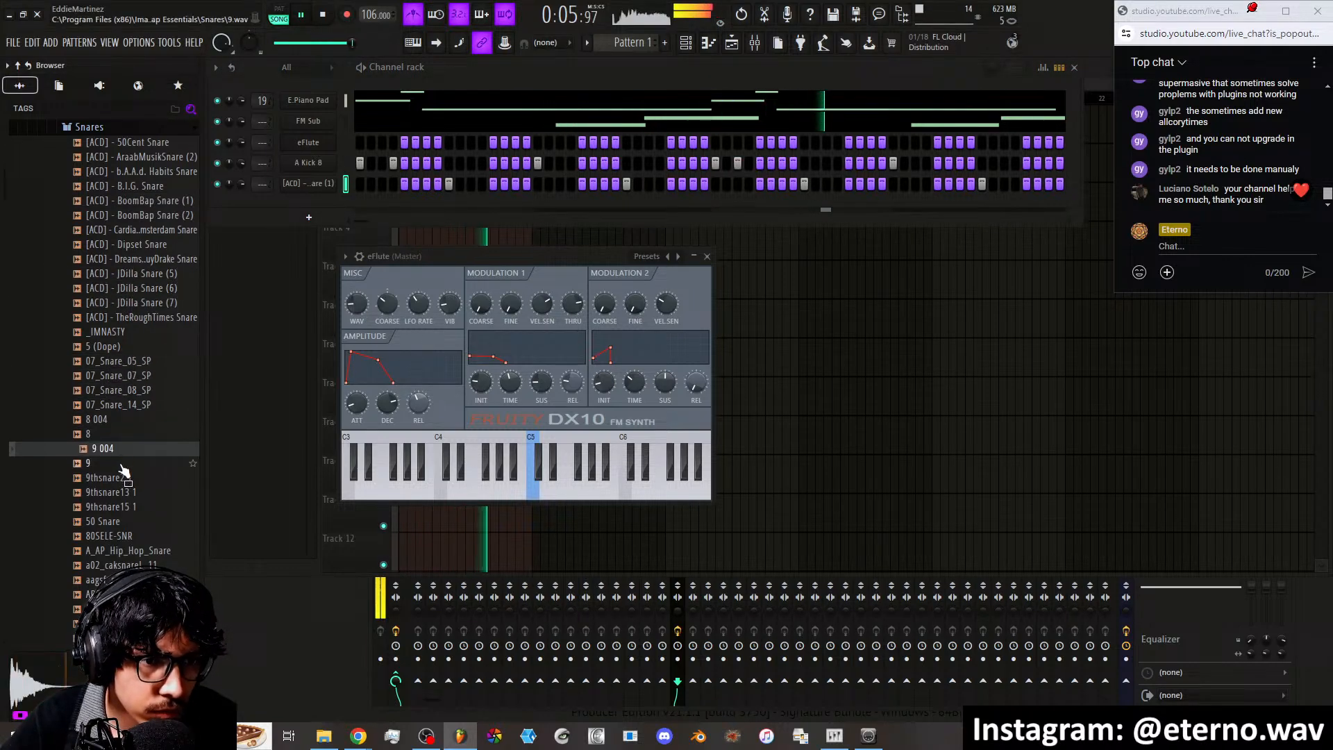
click(122, 479)
click(120, 509)
click(118, 536)
click(118, 550)
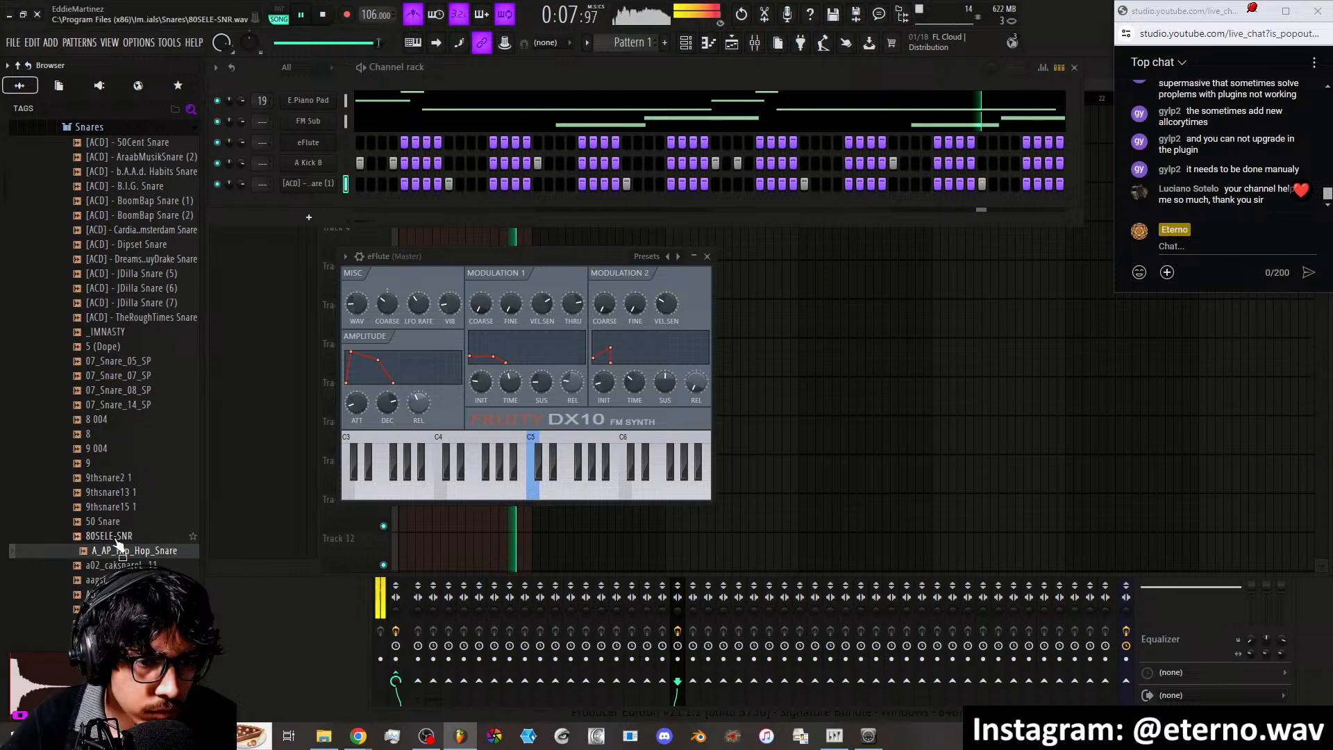
Audition further snares in the pack, from AD2Snare006 through Boom-Bap Snare 70
scroll(118, 549, down, 3)
click(118, 419)
click(118, 447)
click(115, 477)
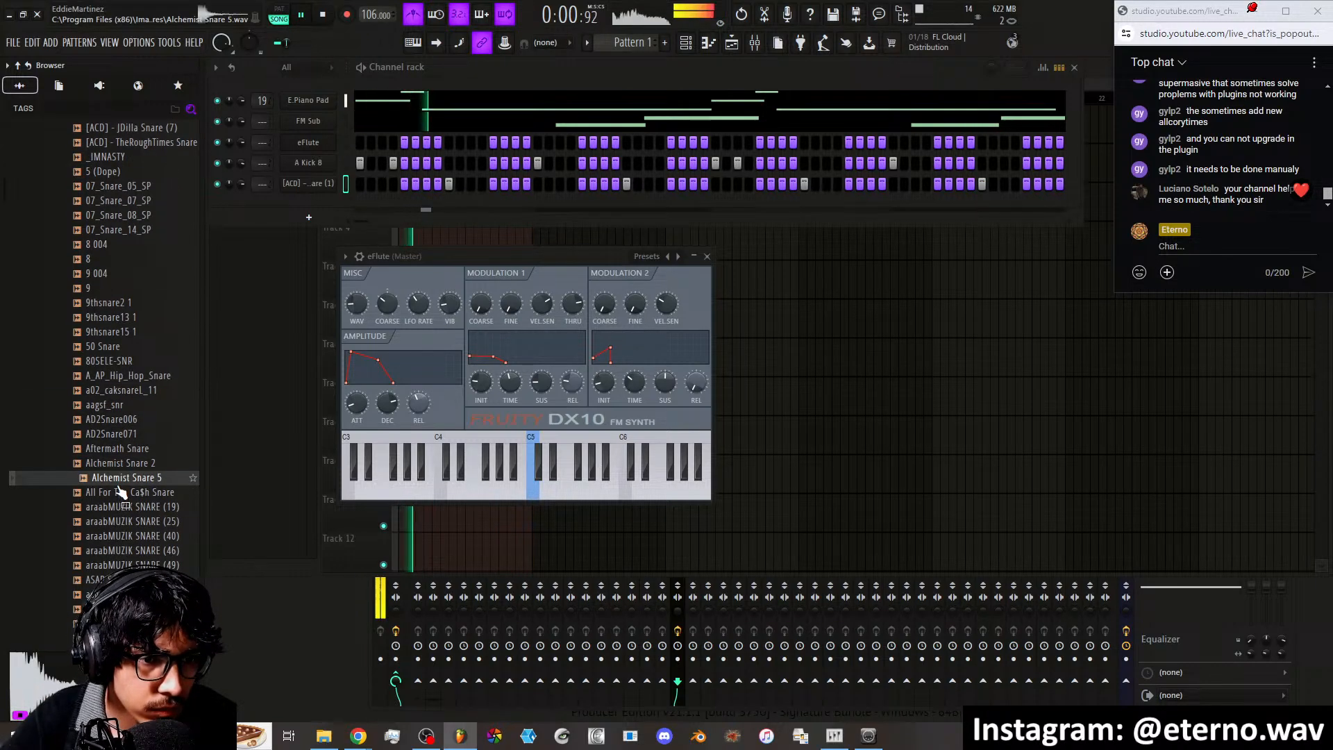
click(117, 492)
scroll(118, 486, down, 3)
click(120, 419)
click(120, 434)
click(120, 449)
click(119, 464)
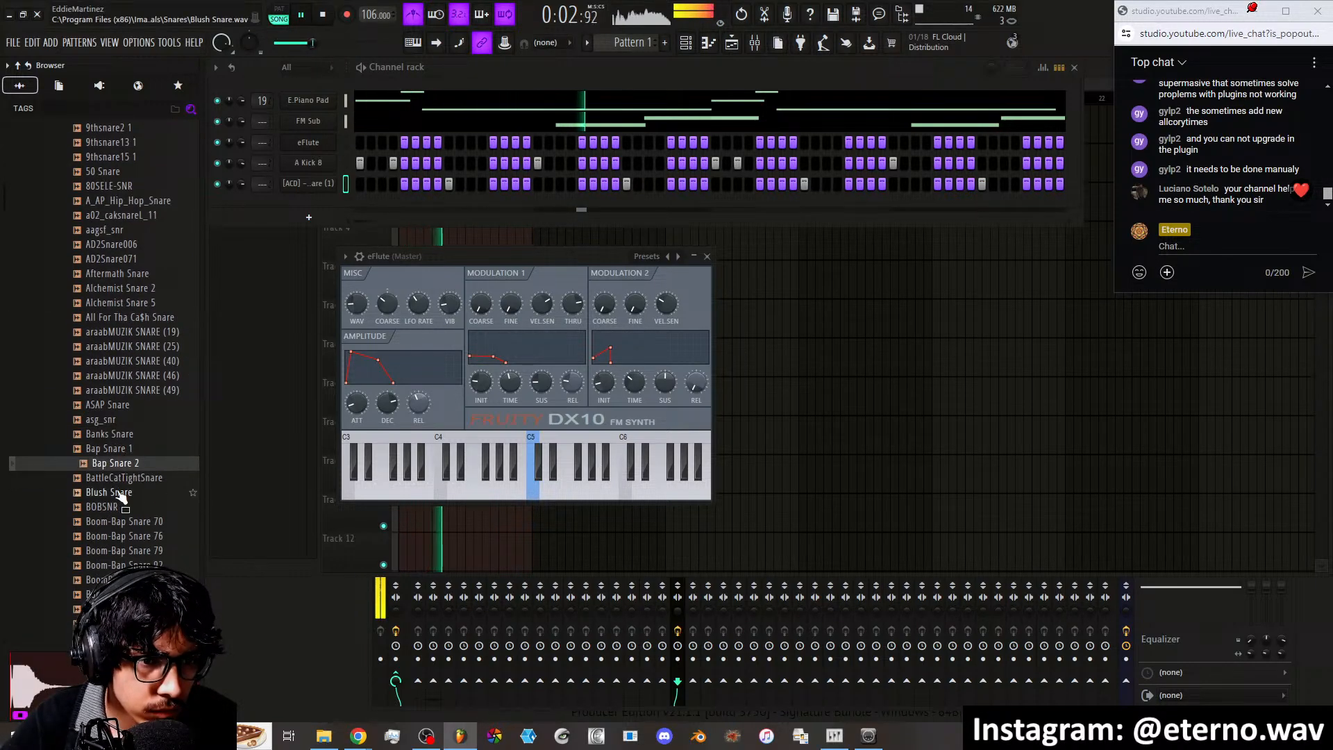
click(119, 478)
click(120, 493)
click(120, 507)
click(118, 522)
Audition snares from the CG_Snr samples onward and replace the snare channel's sample with dbsn21
scroll(118, 527, down, 8)
click(110, 375)
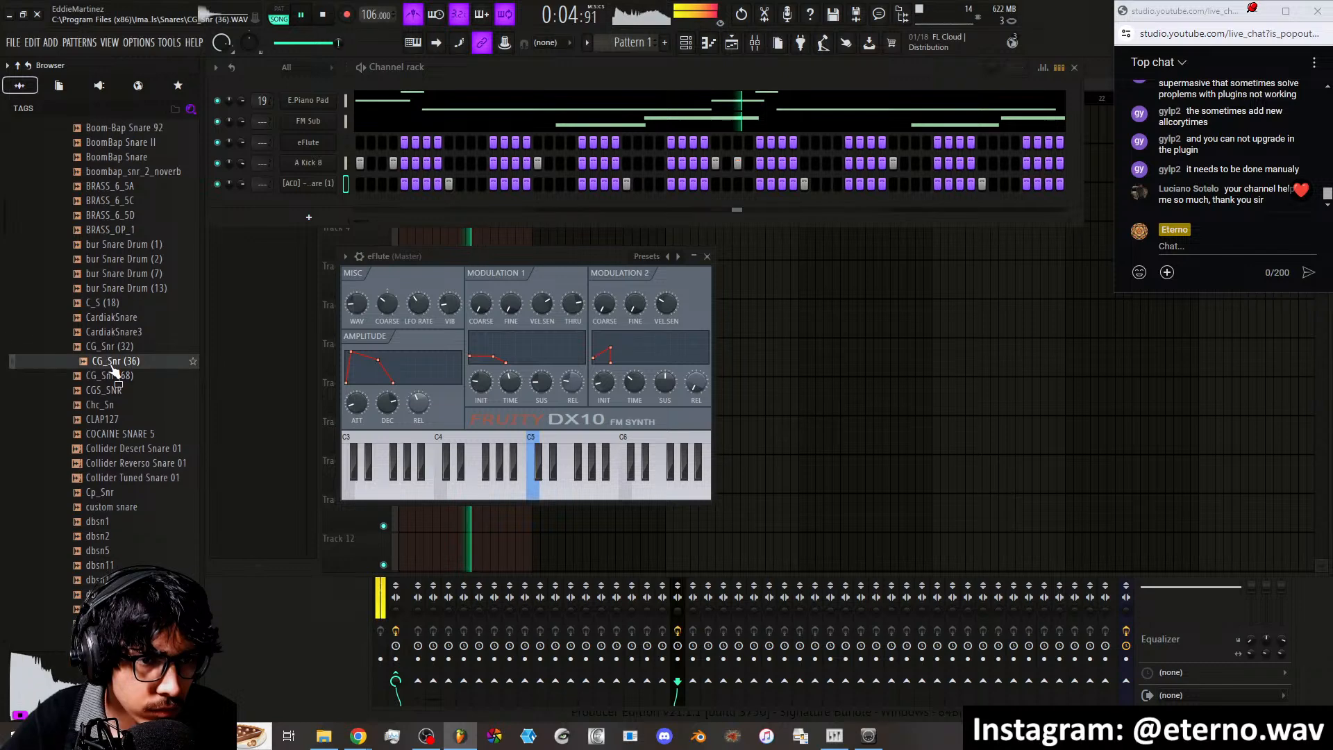
click(110, 389)
click(109, 405)
click(112, 449)
scroll(112, 451, down, 4)
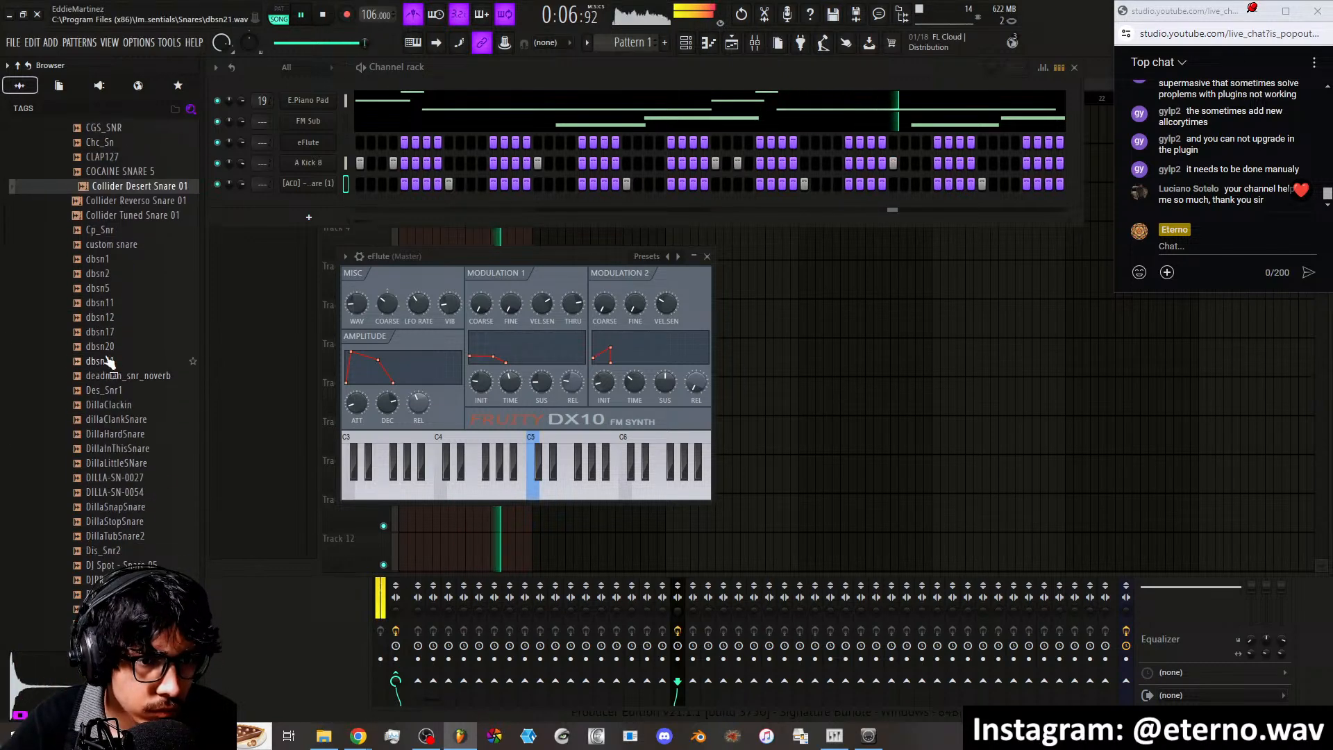
click(108, 361)
click(106, 376)
click(107, 347)
click(109, 361)
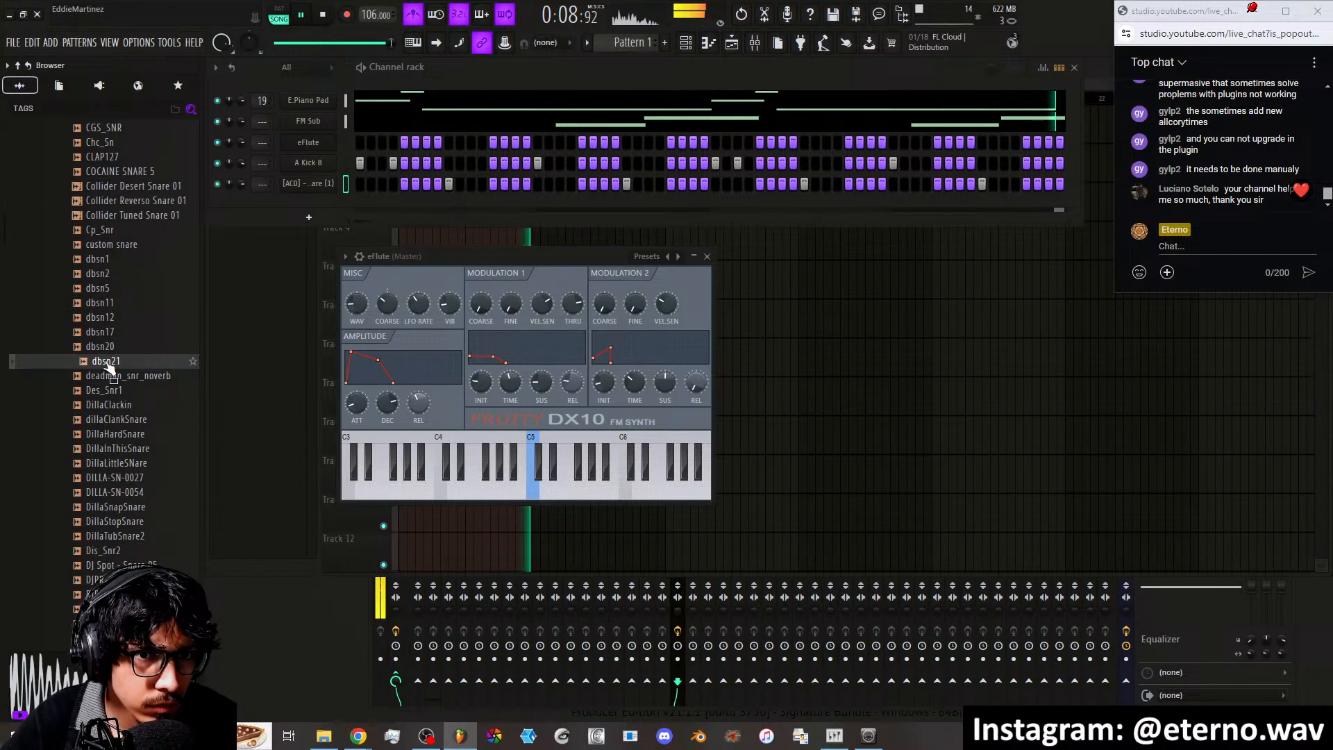
middle_click(107, 363)
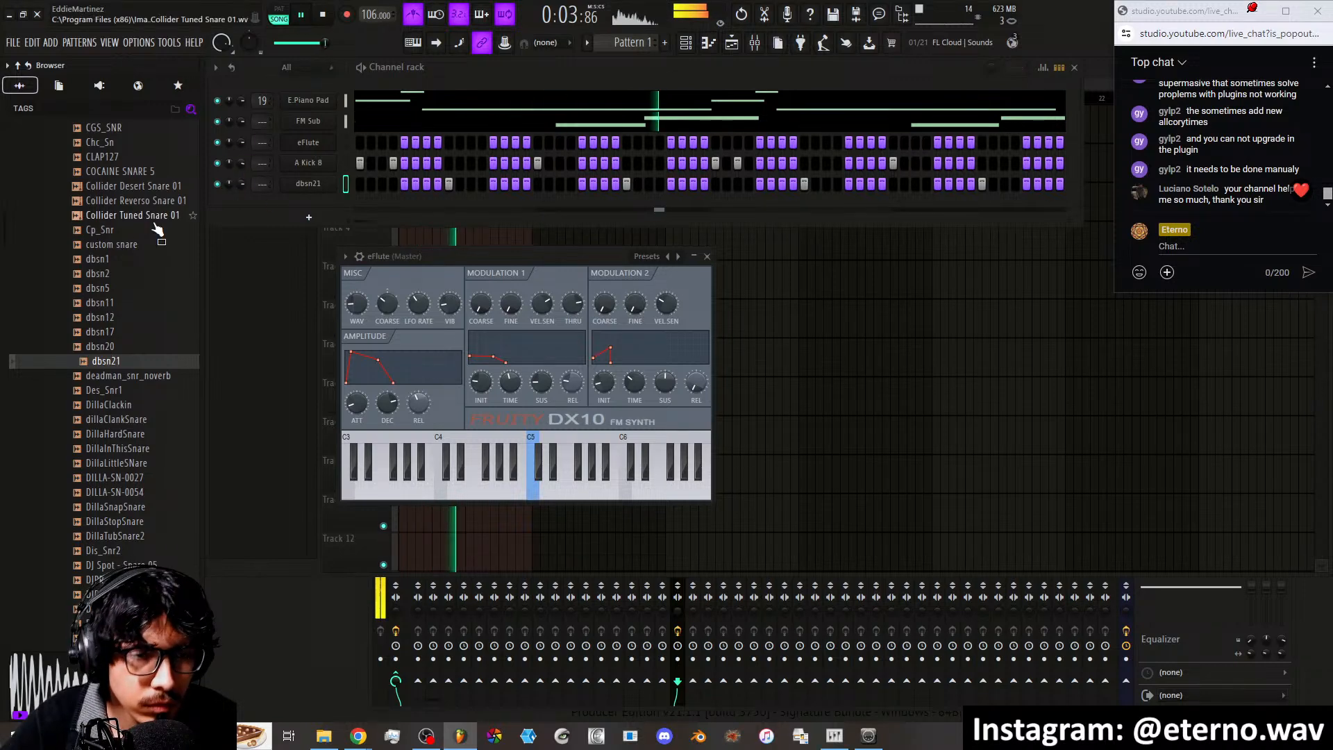
scroll(160, 295, up, 8)
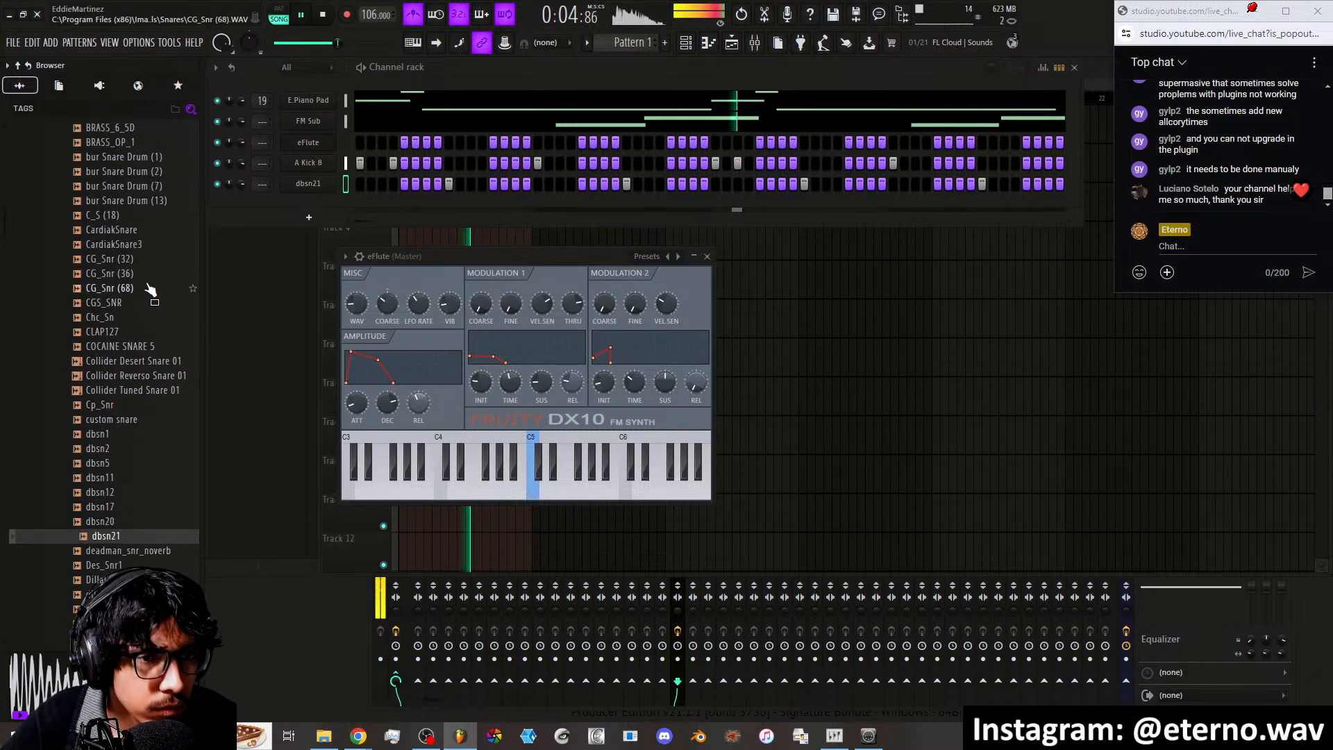
right_click(306, 189)
mouse_move(414, 289)
mouse_move(502, 490)
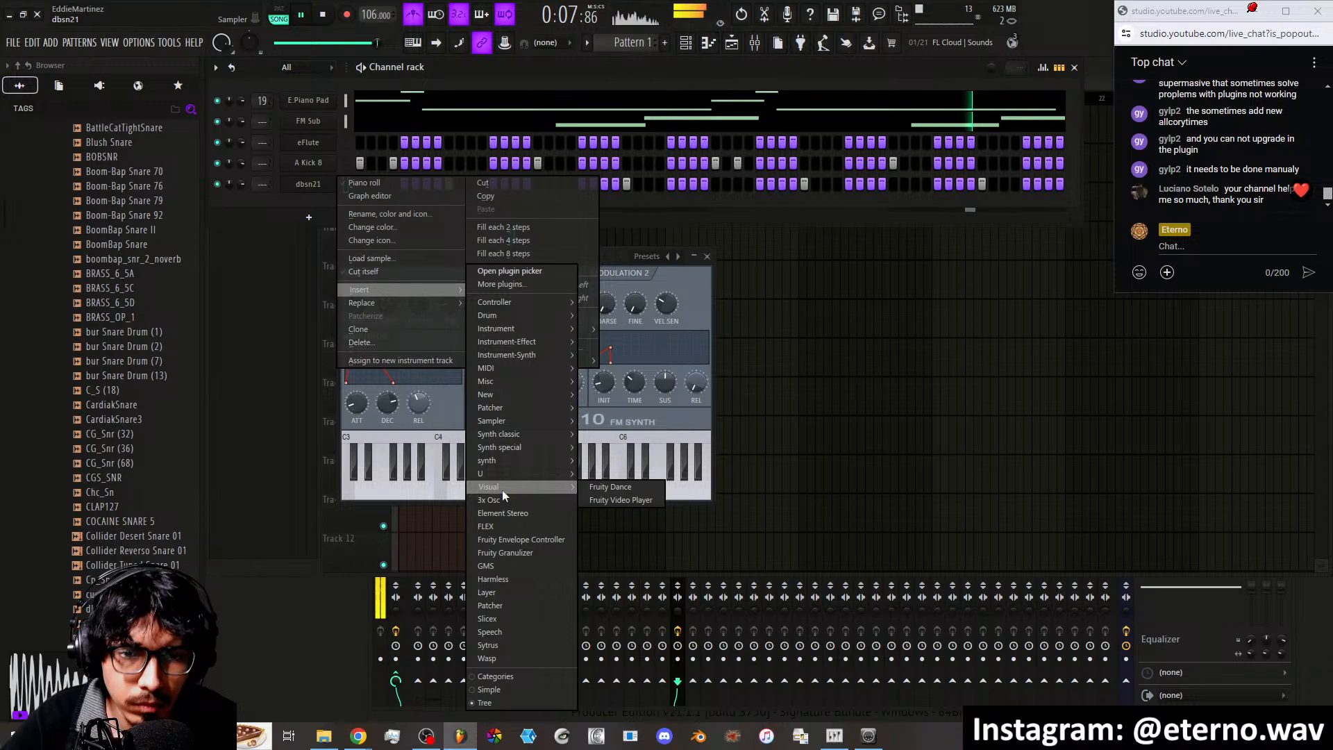
mouse_move(529, 434)
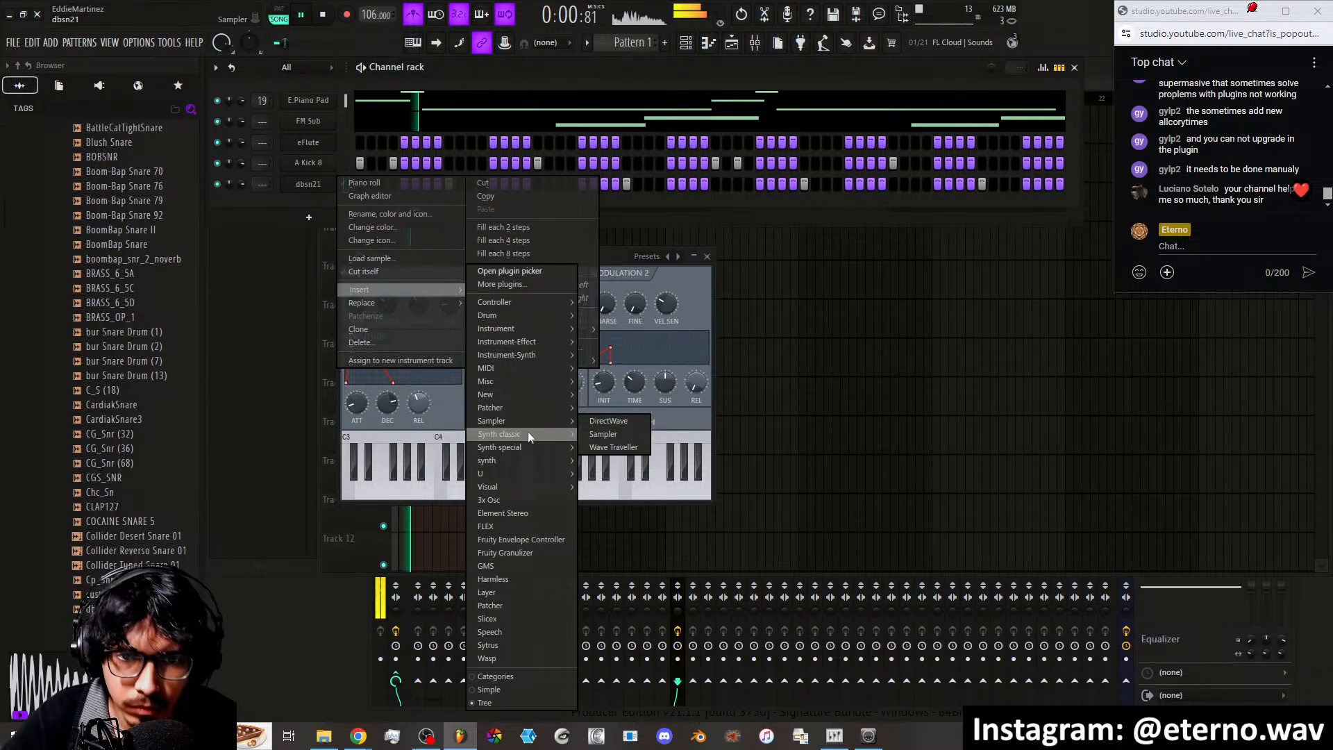
Select the eFlute channel to play notes over the loop
click(323, 141)
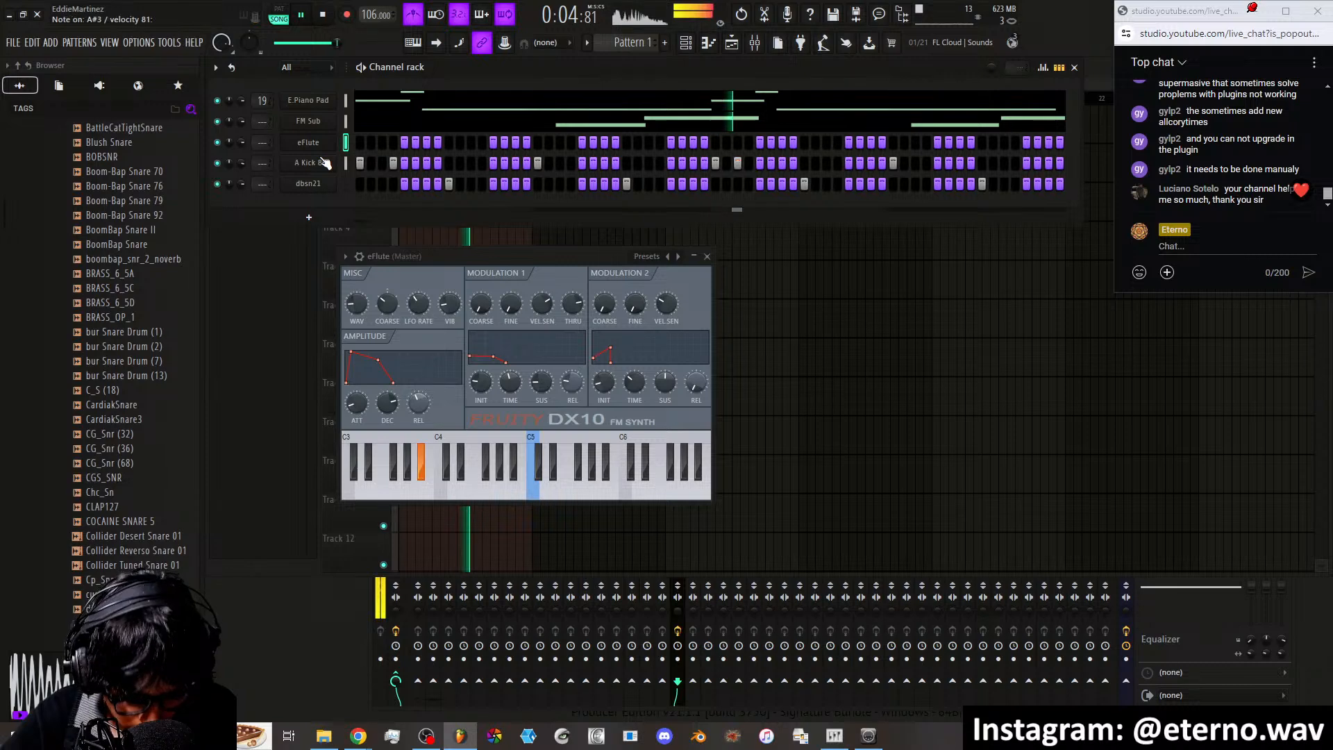
click(311, 141)
click(311, 142)
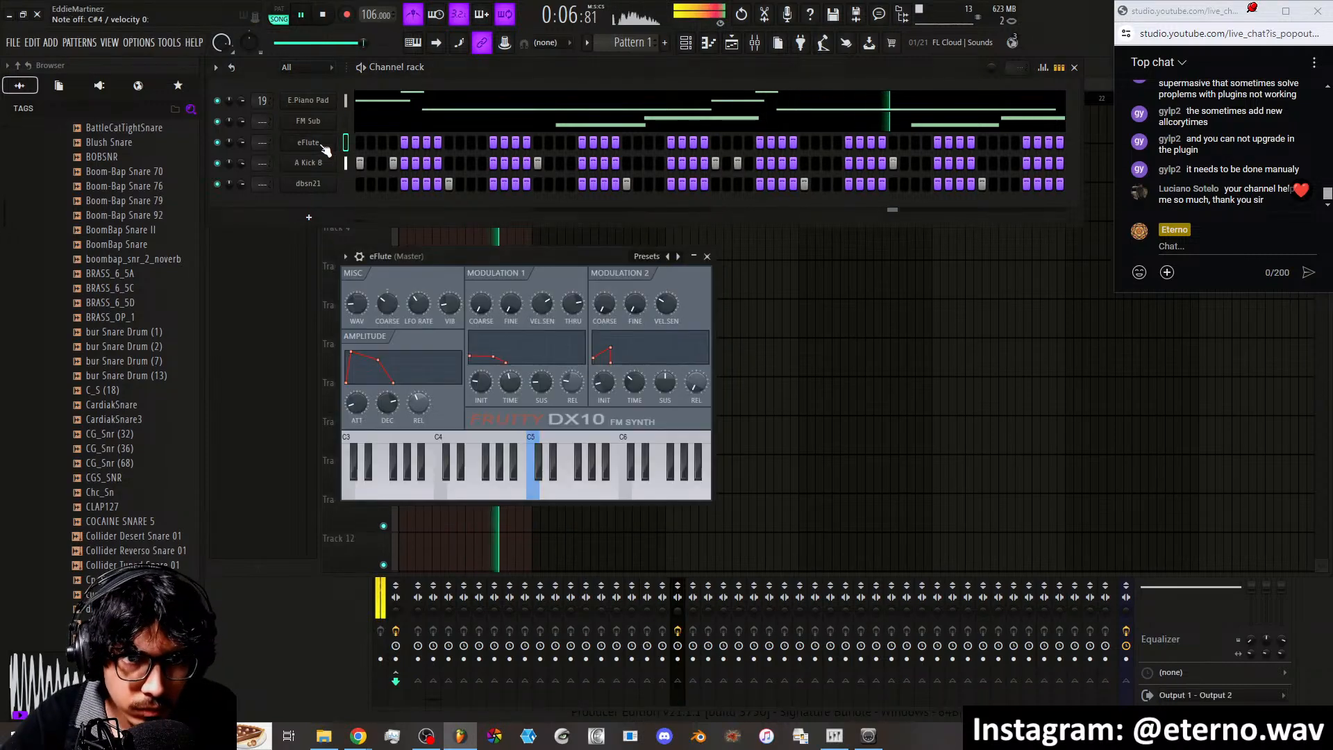
Audition Fruity DX10 presets on the eFlute channel while playing notes over the loop, from eterno Bass through Funk Clav to Fuzzy E.Piano
click(678, 260)
click(733, 167)
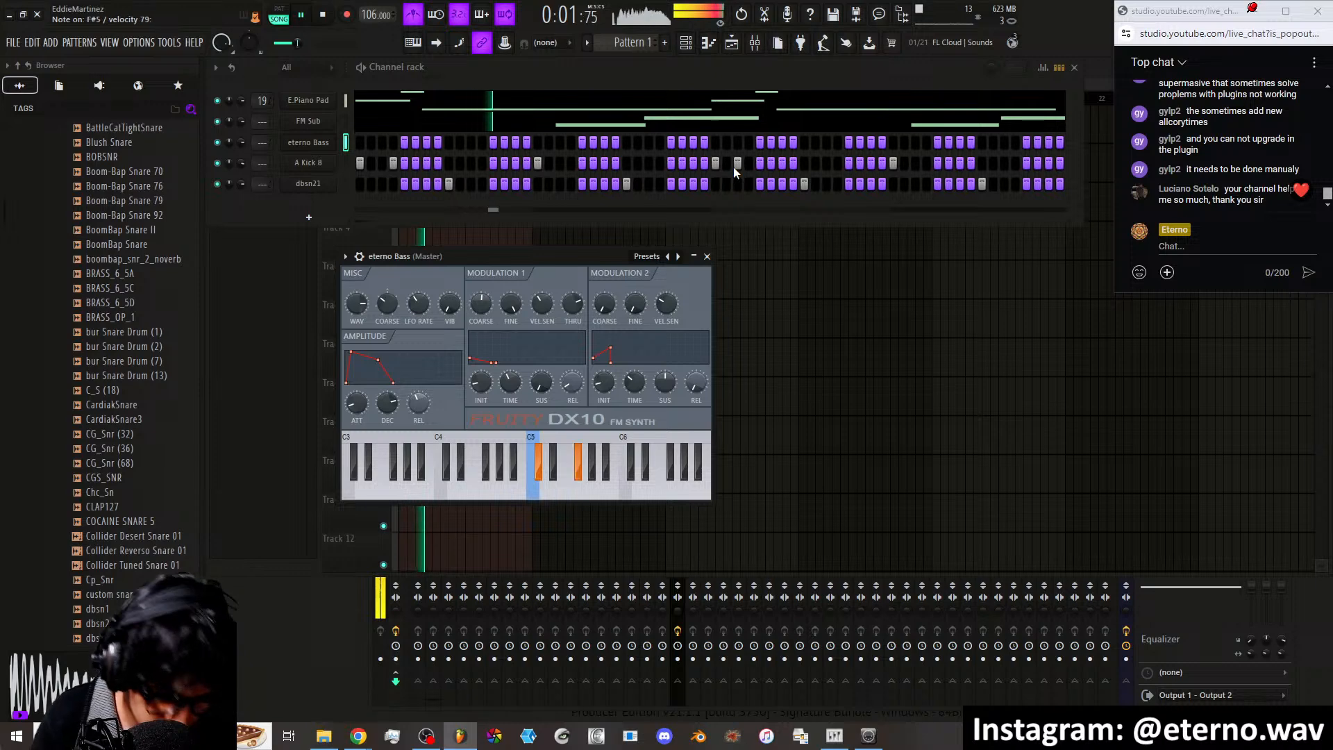
click(678, 257)
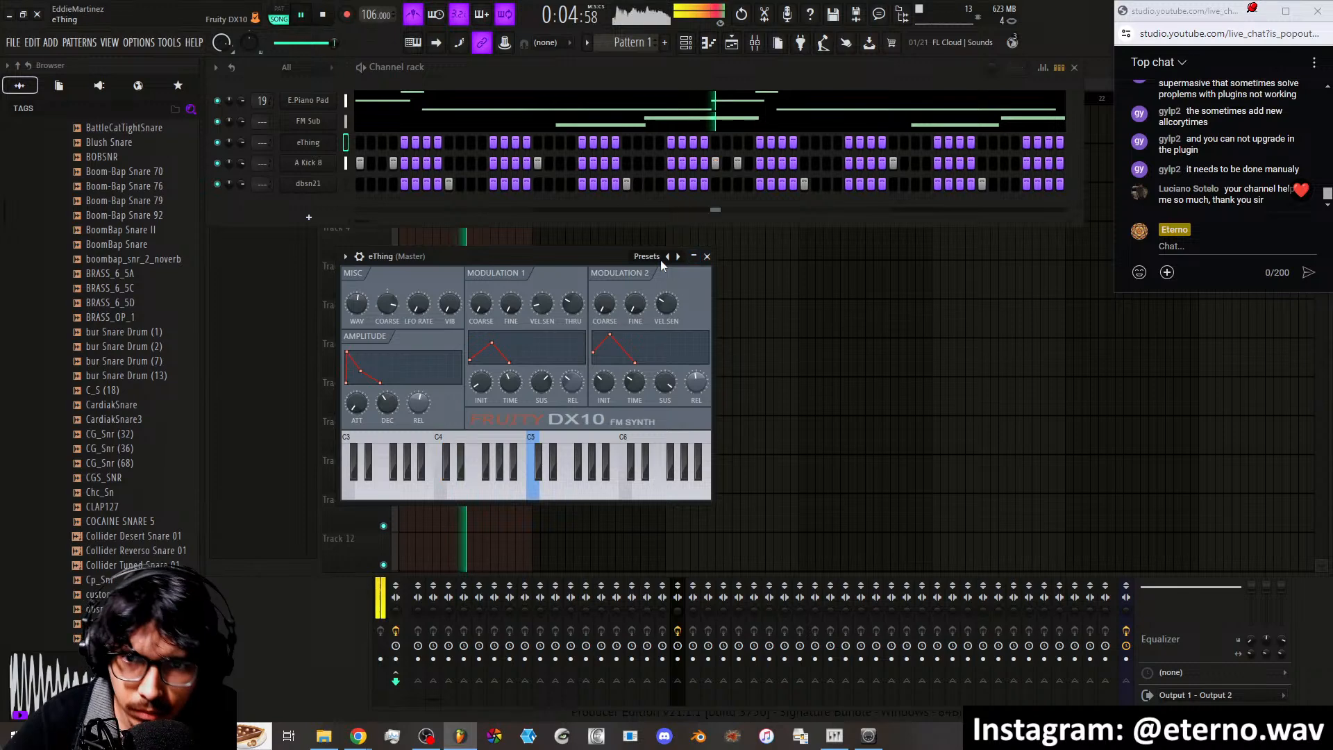
click(678, 256)
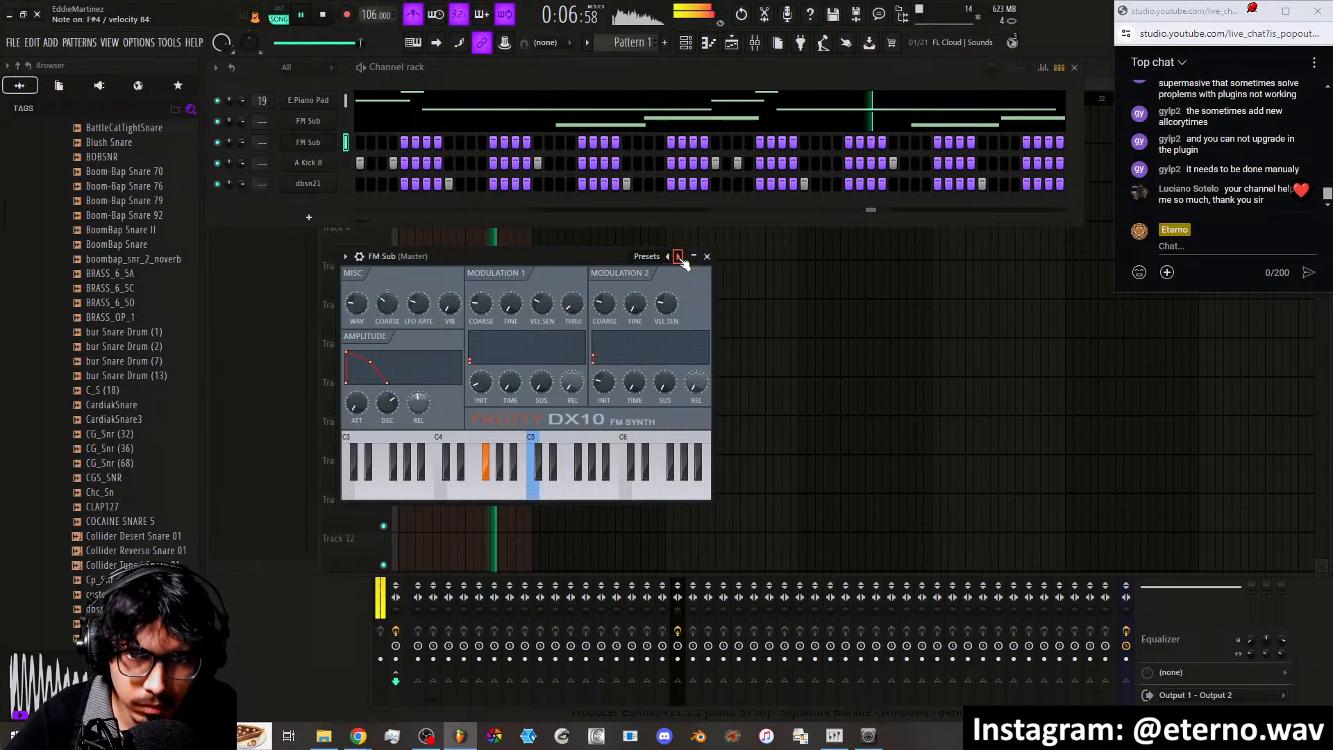
click(679, 256)
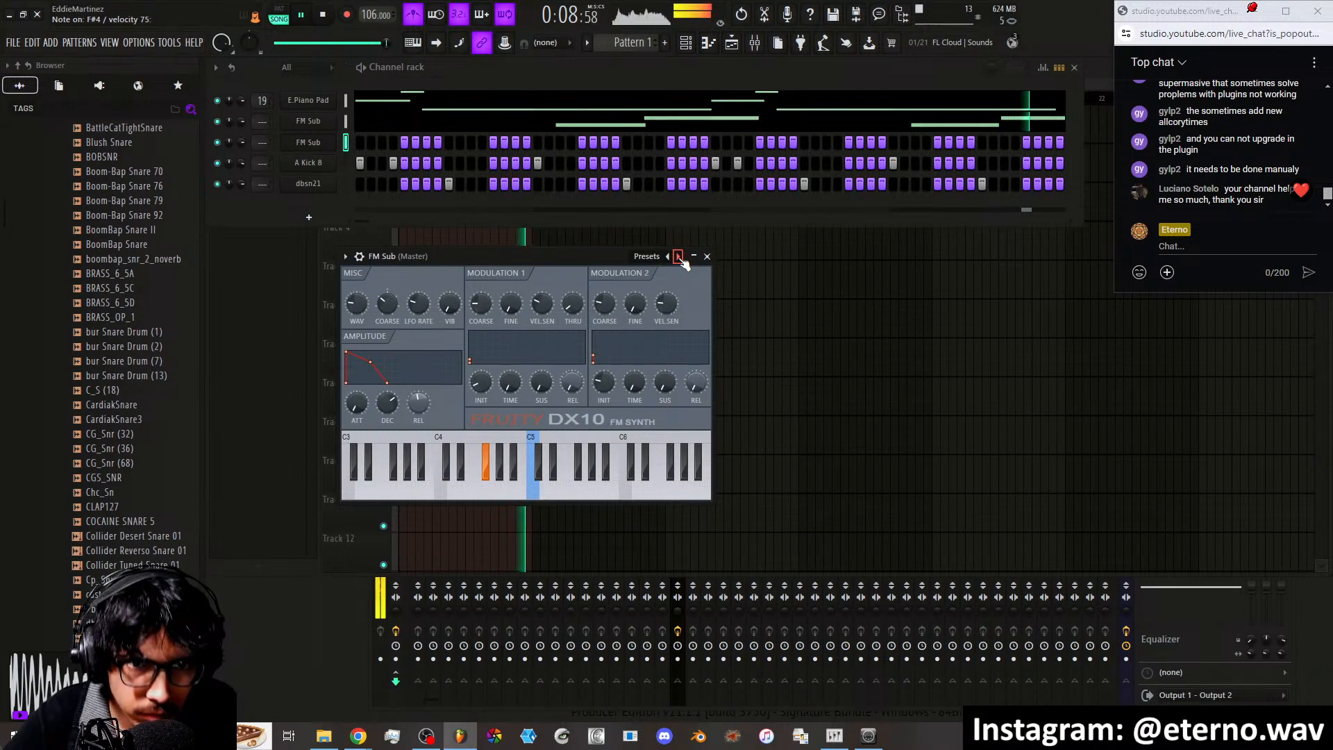
click(678, 256)
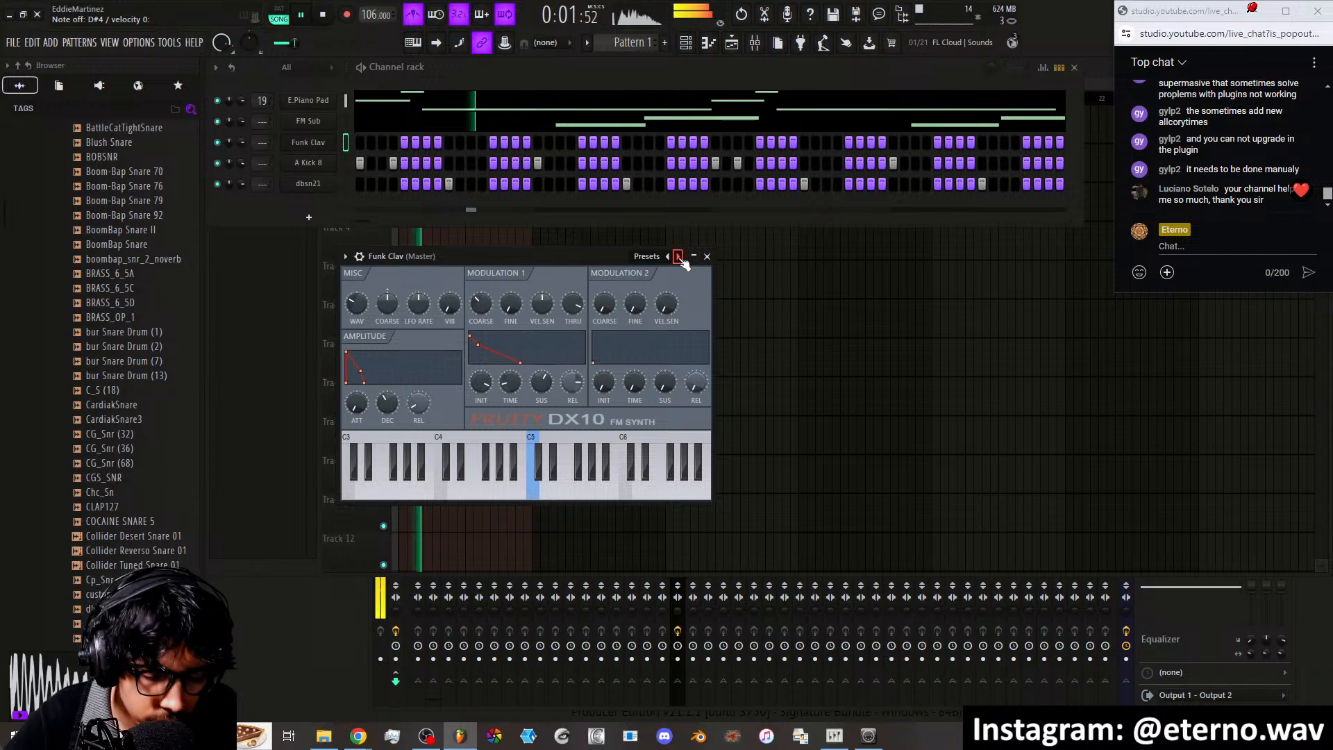
click(678, 257)
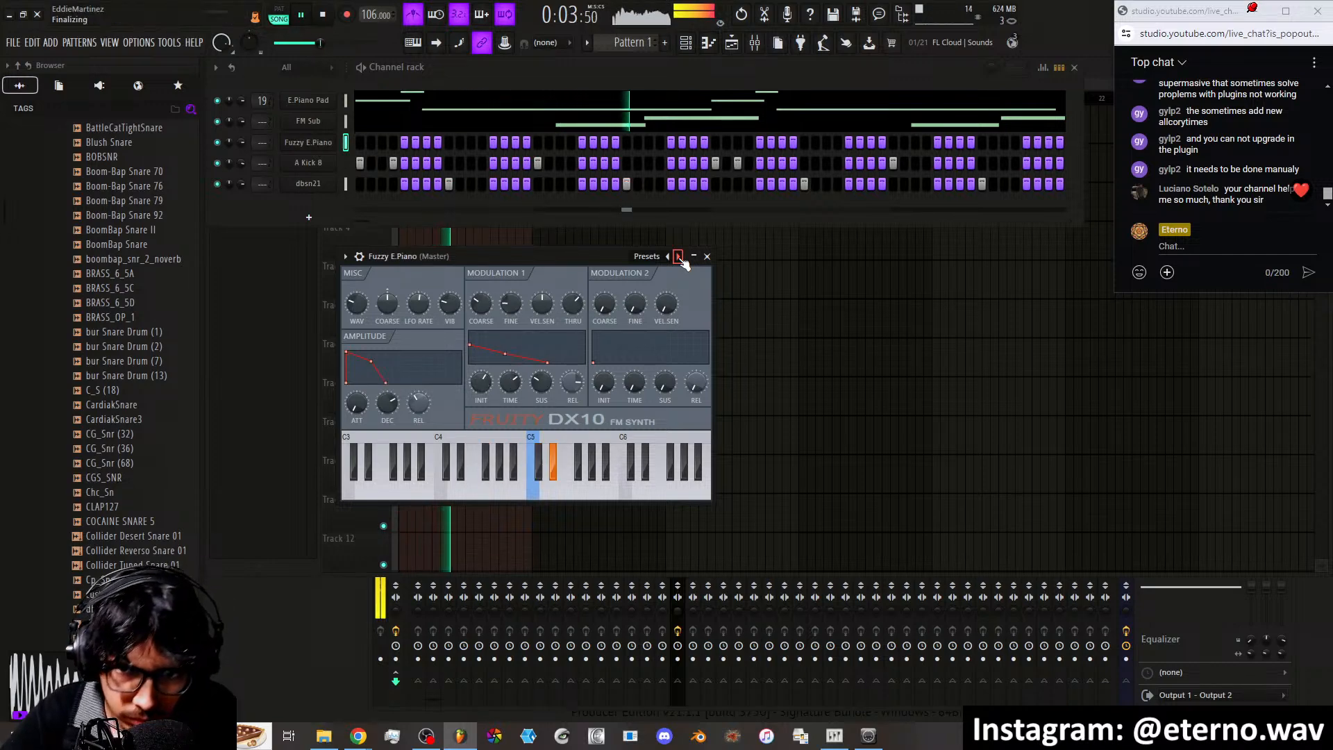
Audition further DX10 presets on the same channel over the loop, from Gill Bass 2 through Gill ClavishLead to Gill Frog
click(678, 257)
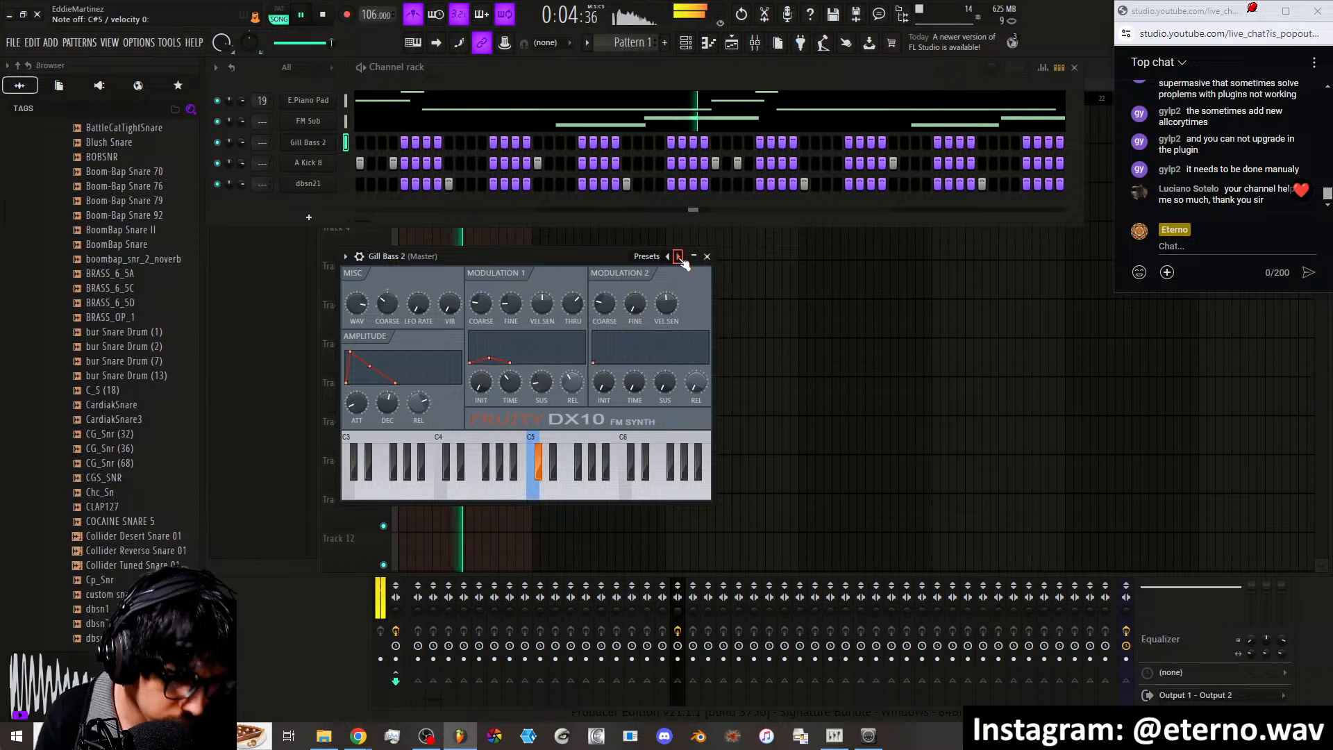
click(679, 256)
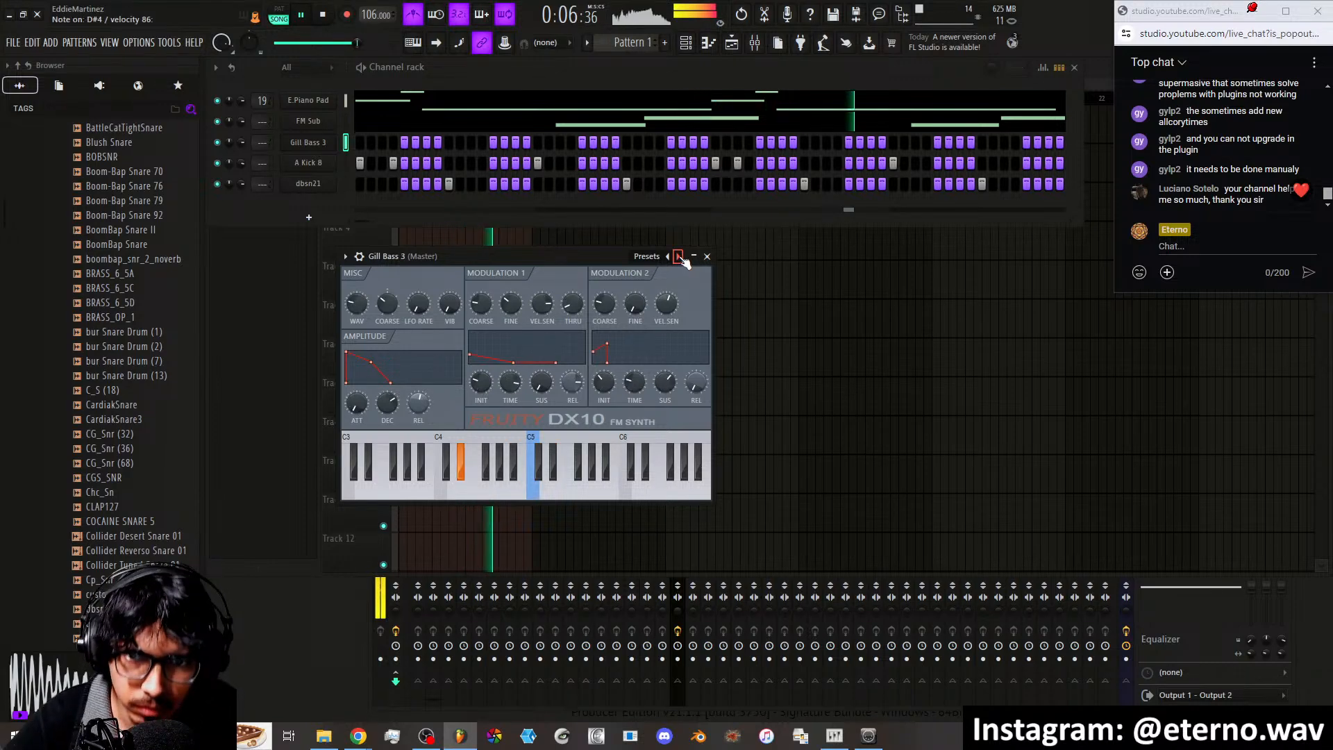
click(680, 256)
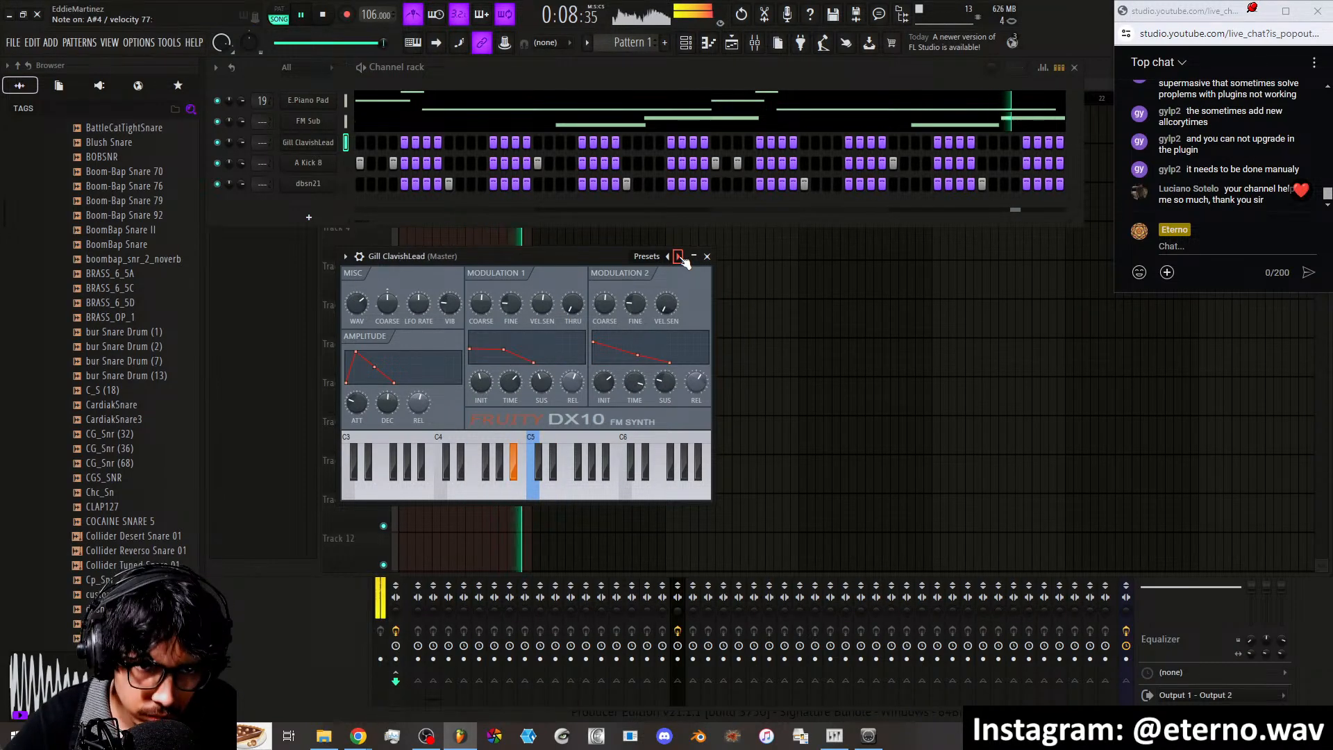
click(680, 256)
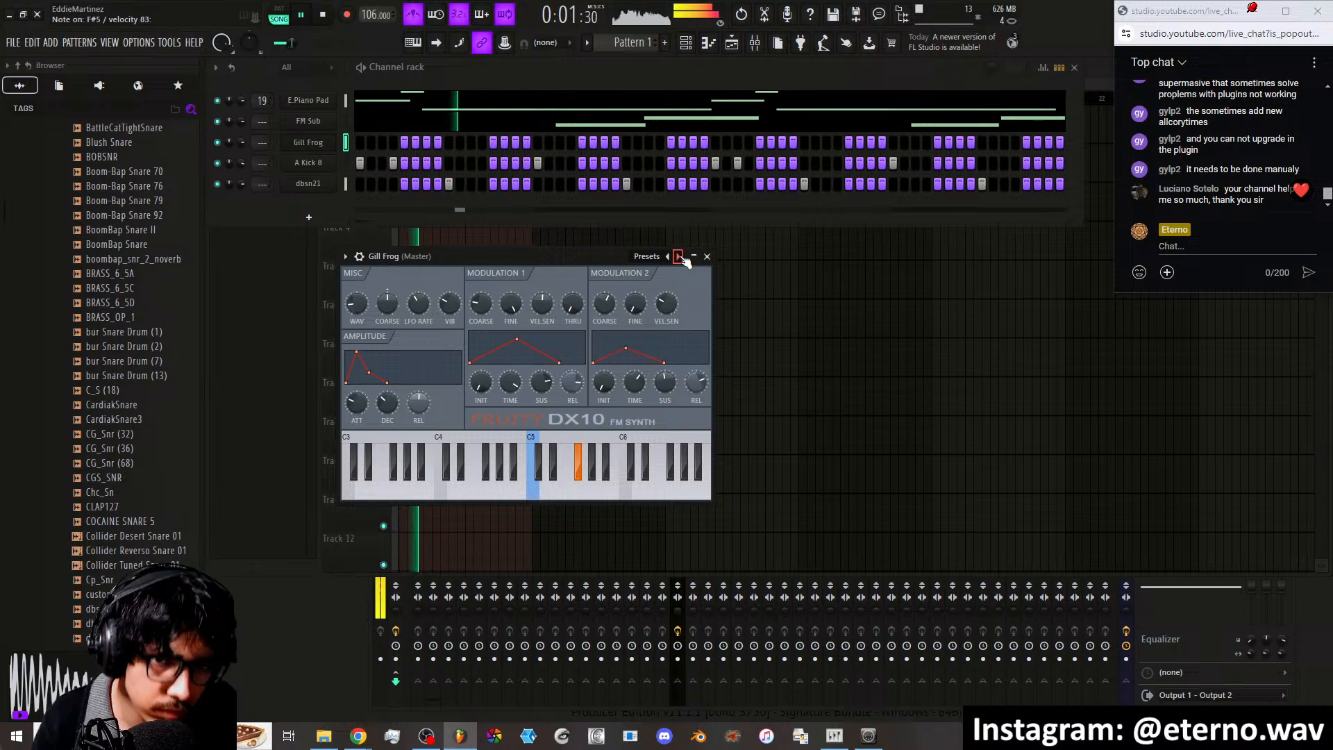
Select the Harmonics preset in the Fruity DX10 synth and route its channel to mixer insert 20
click(679, 256)
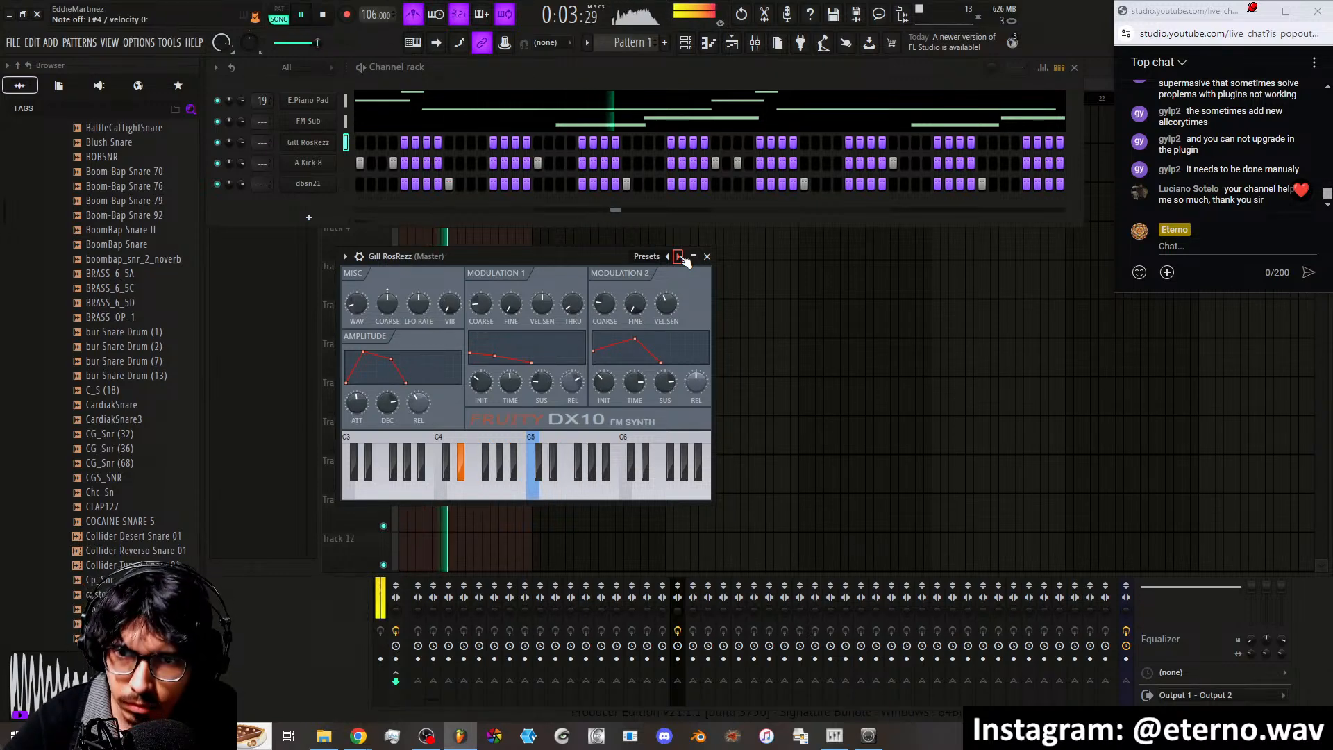
click(679, 256)
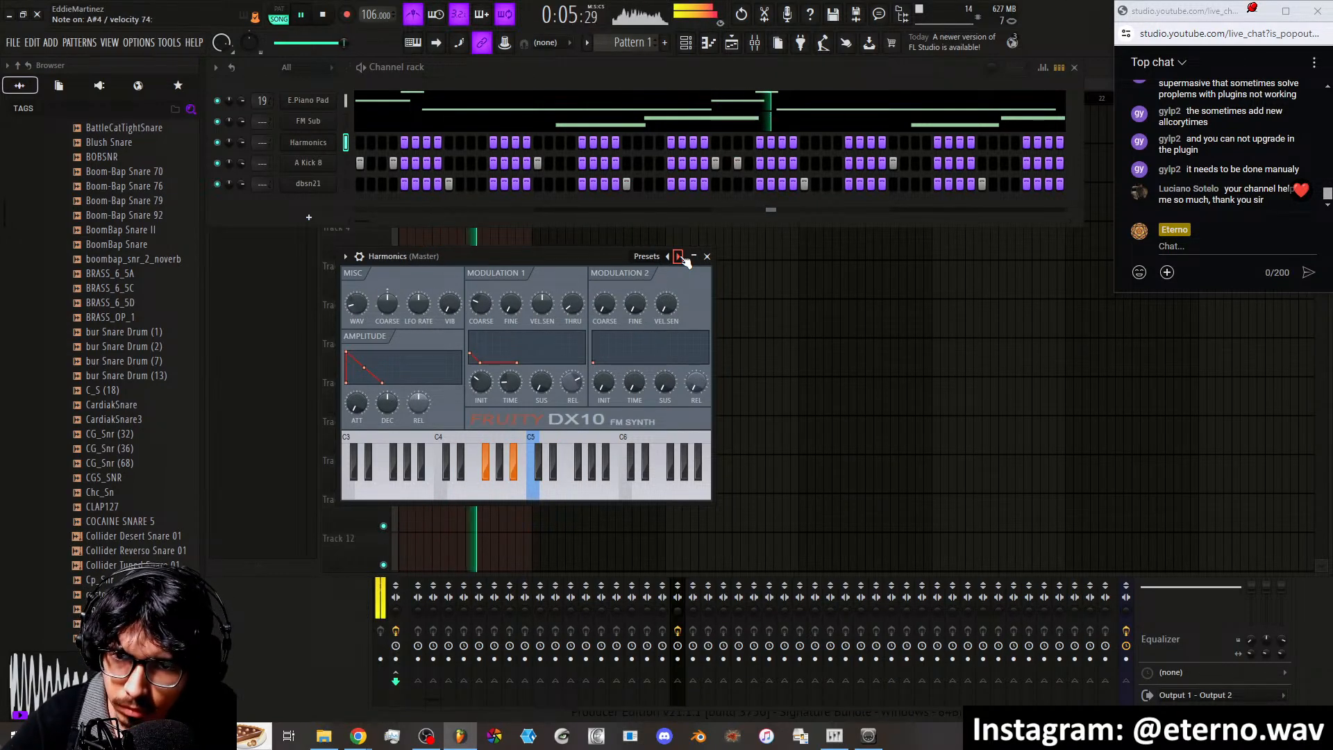
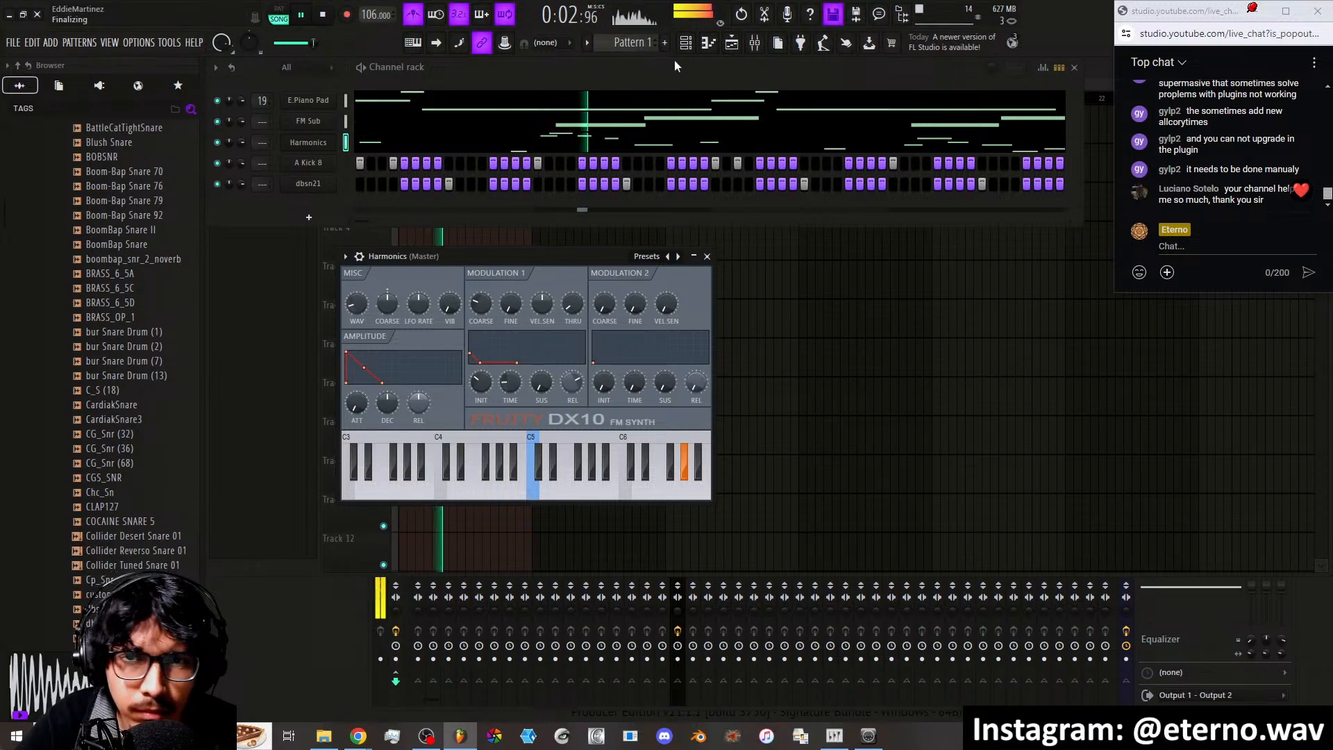
click(754, 42)
right_click(691, 432)
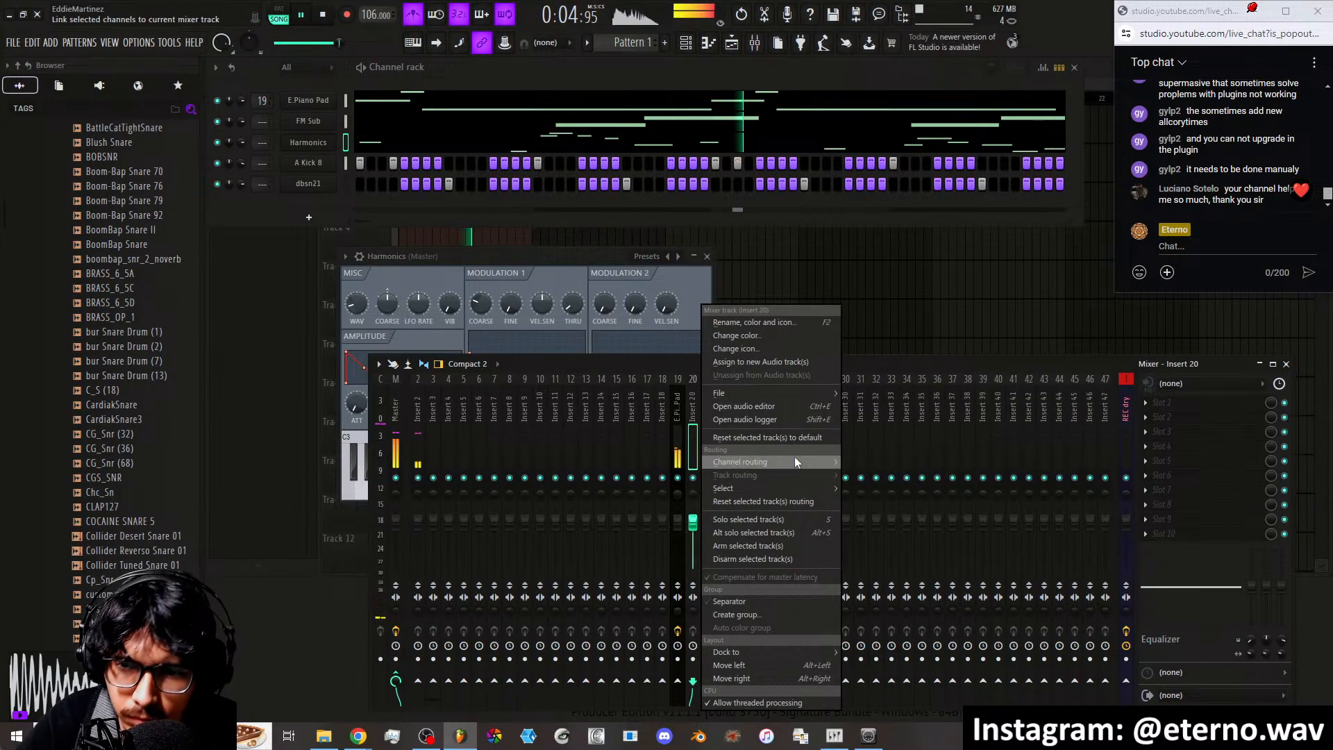
mouse_move(795, 461)
click(868, 461)
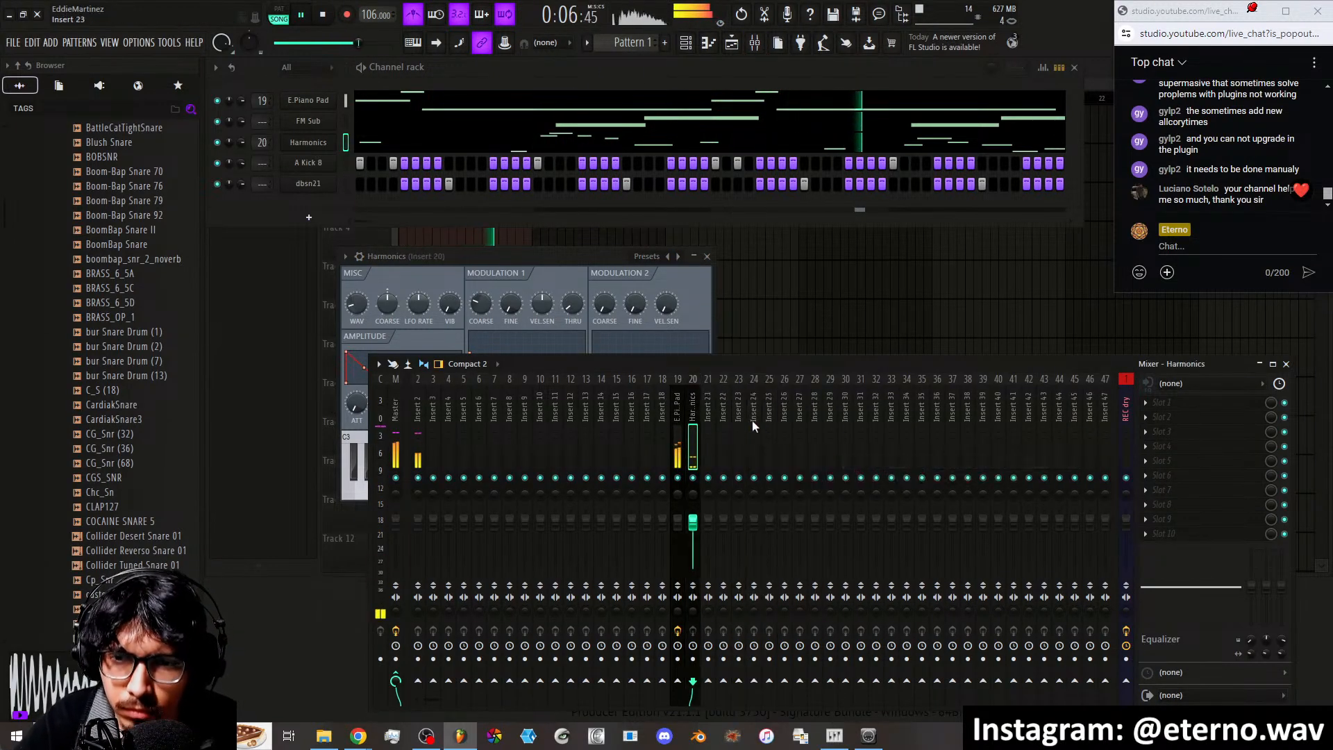
Load the SFeed effect into slot 2 of the Harmonics mixer track
click(1161, 417)
mouse_move(1073, 408)
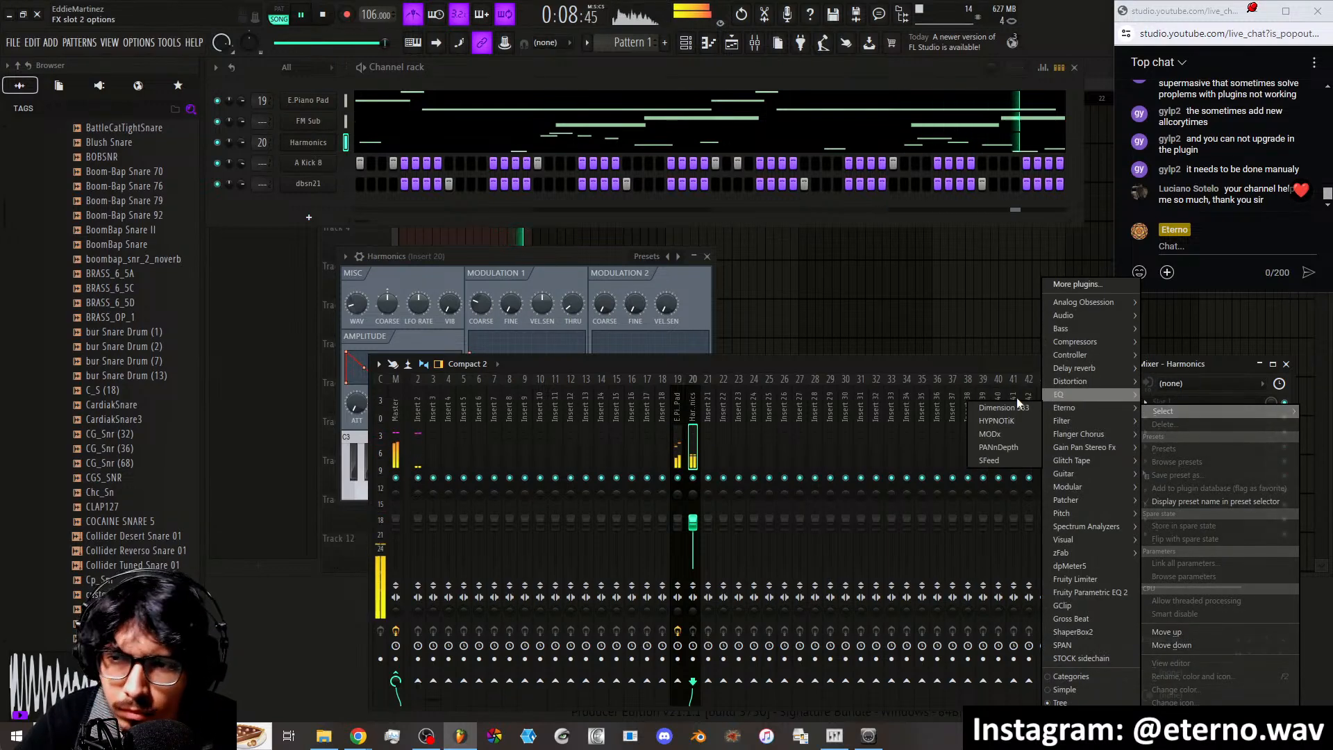
click(994, 461)
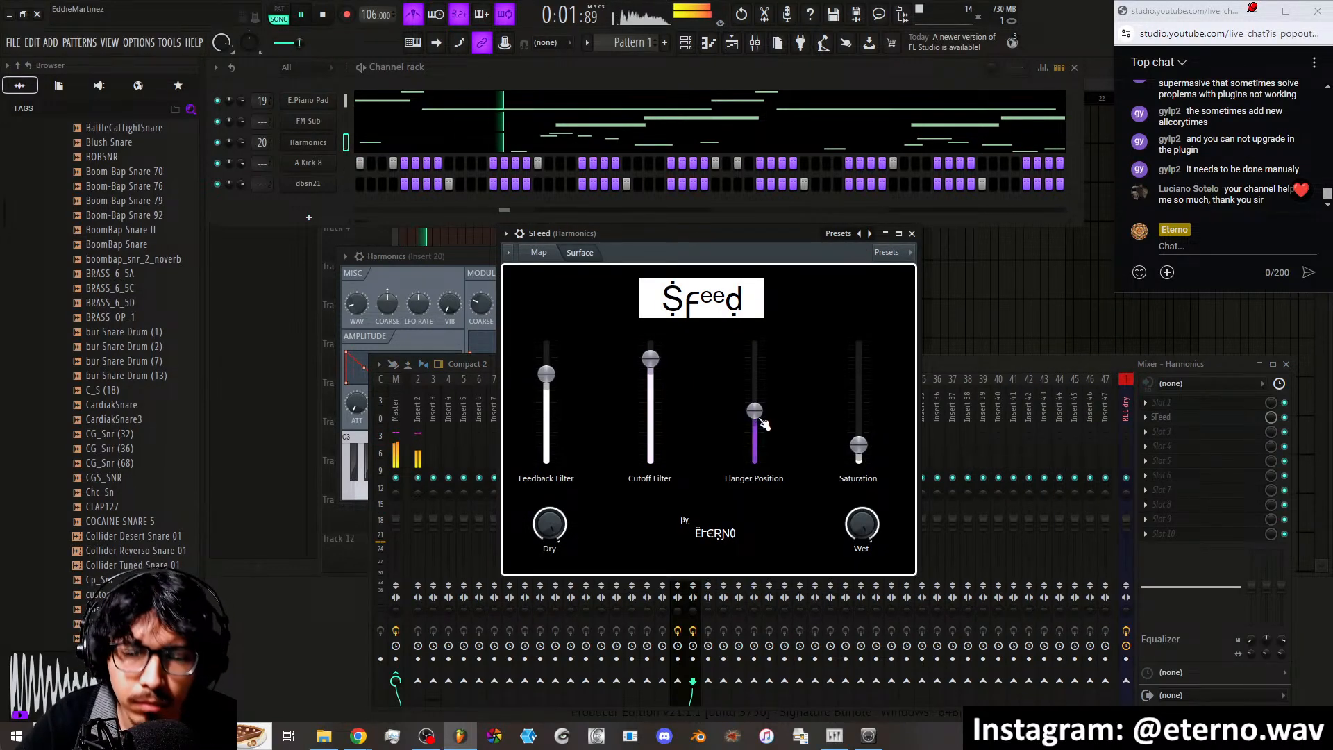
Raise SFeed's flanger position and saturation, lower its cutoff filter, adjust the feedback filter, and close the plugin
drag(760, 415, 760, 386)
drag(652, 361, 650, 431)
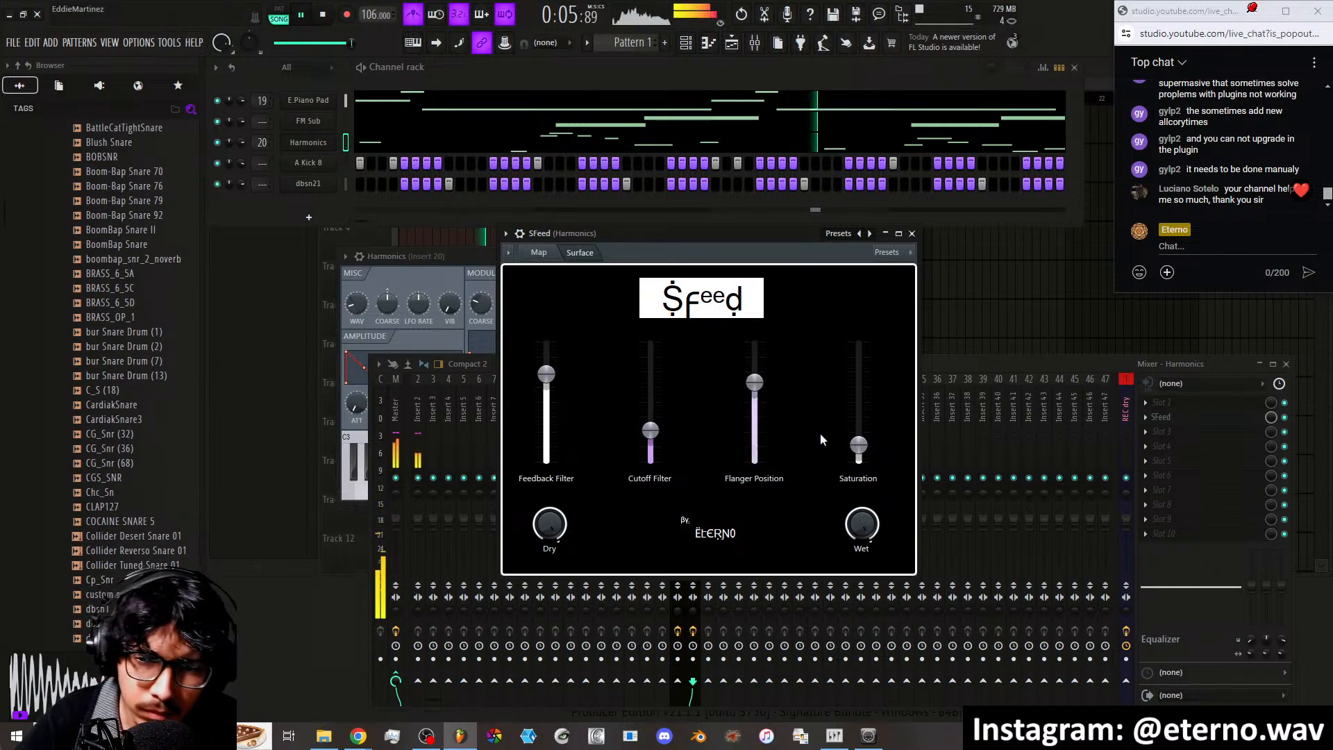
drag(859, 445, 859, 416)
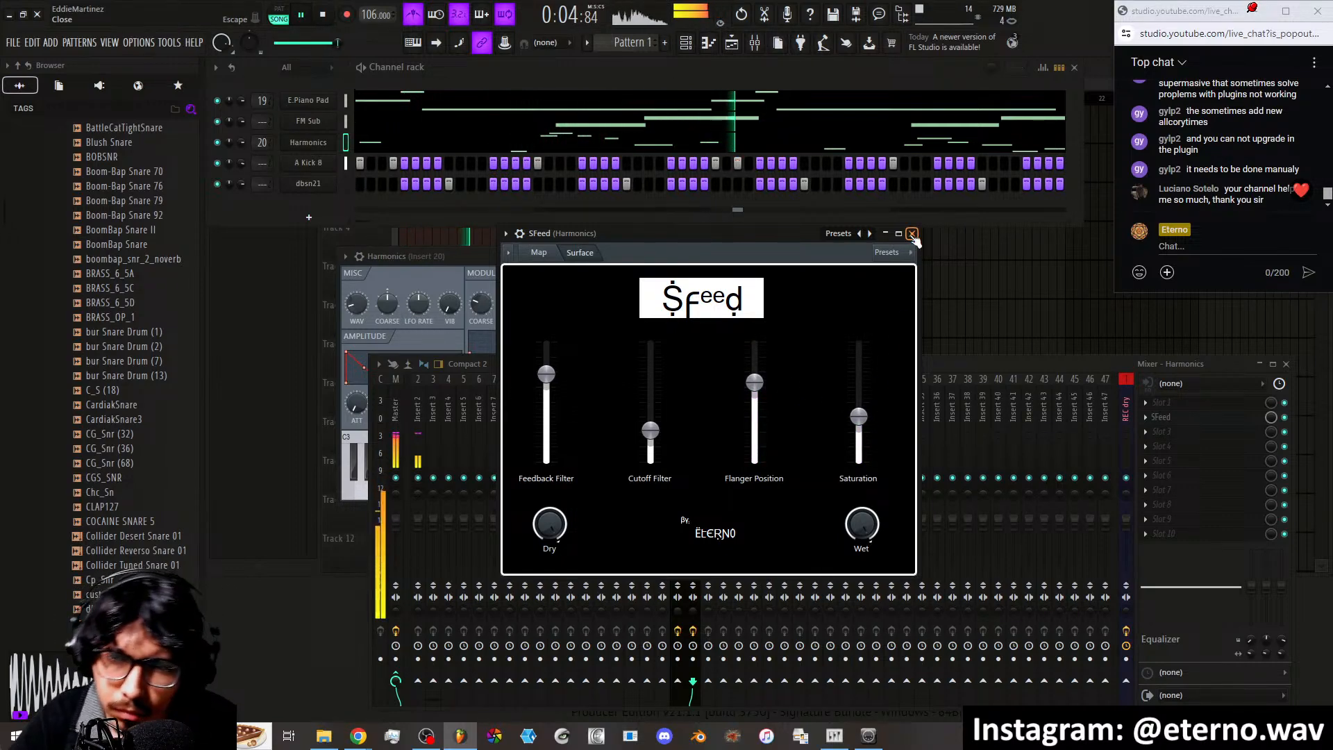
drag(547, 375, 547, 371)
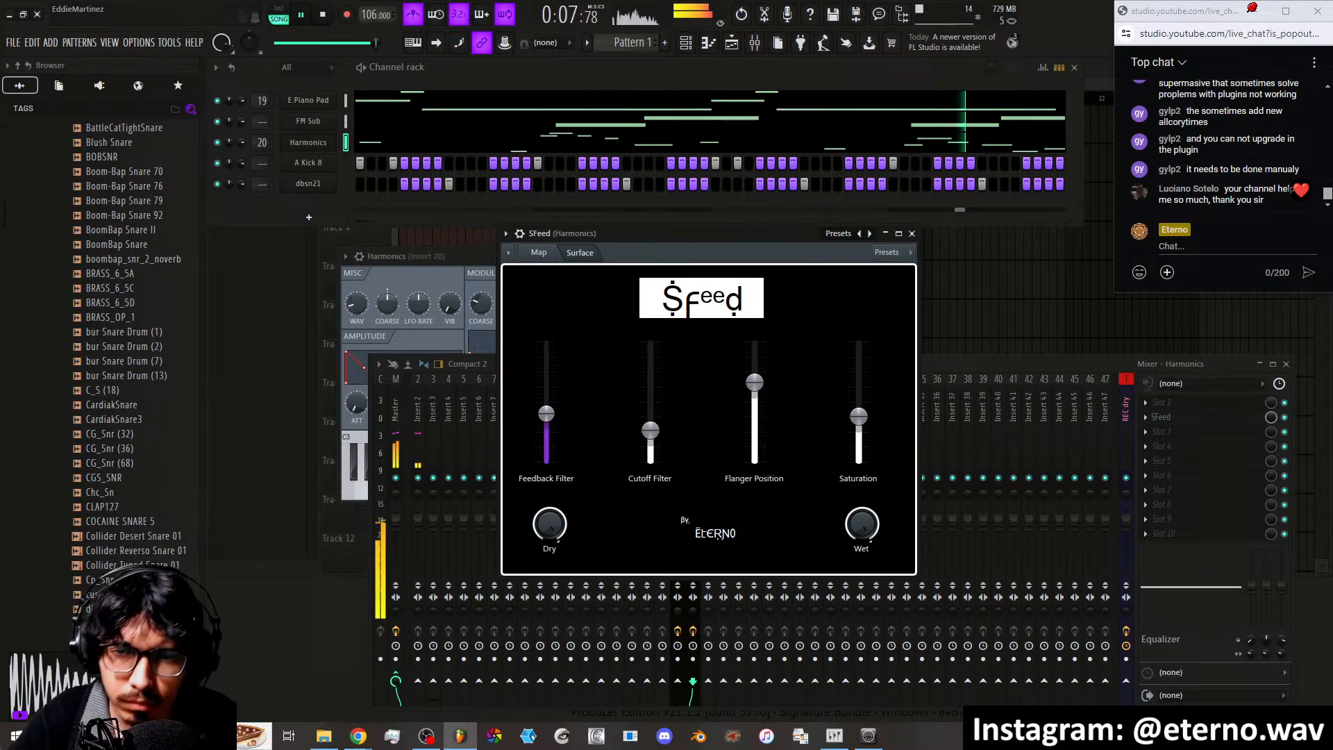
click(912, 234)
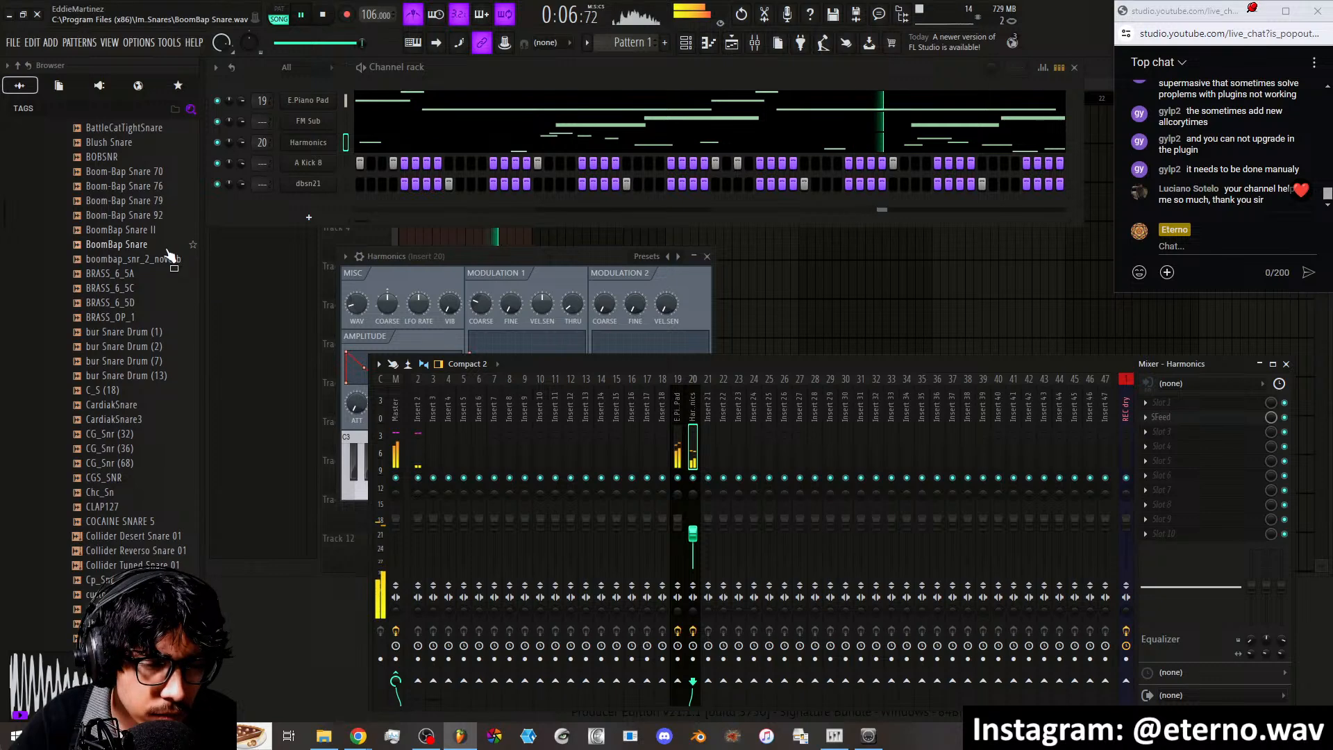
Open the Percussion folder of the Boom Bap Essentials kit in the sample browser
scroll(139, 323, up, 6)
scroll(135, 257, up, 4)
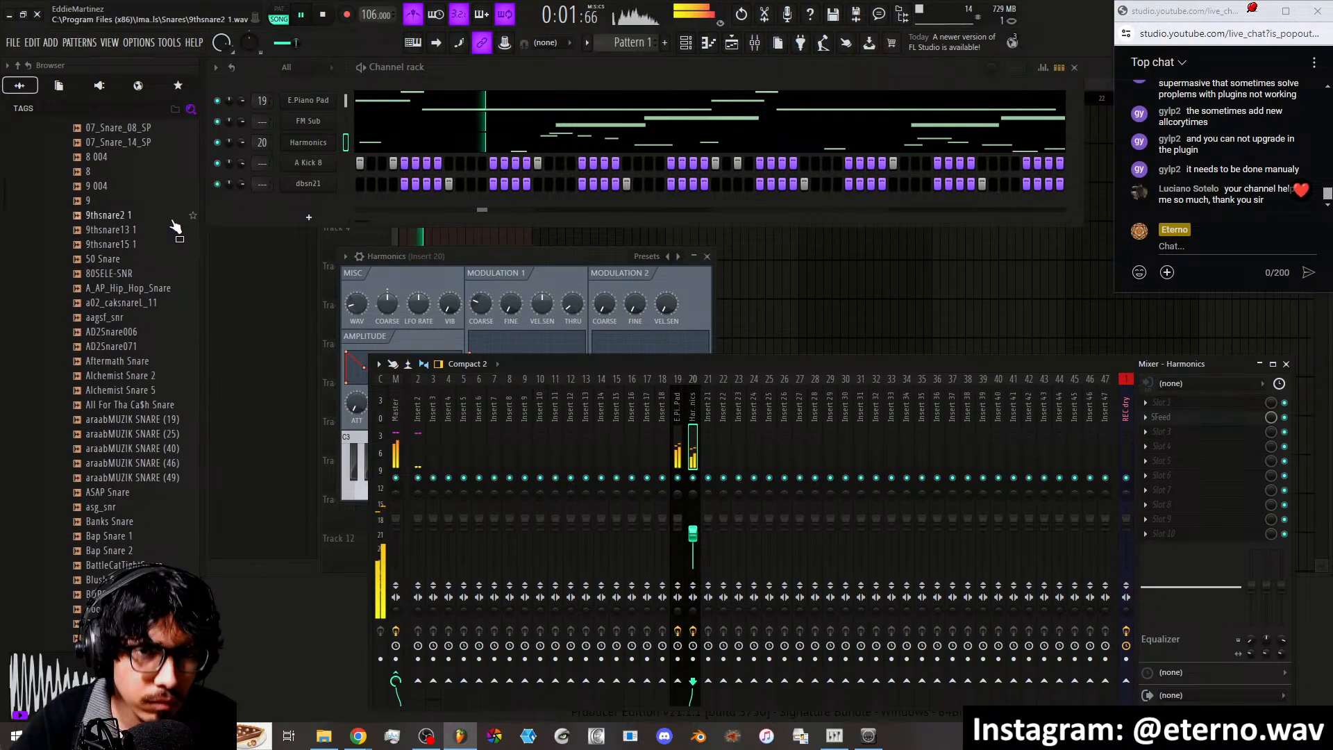
scroll(137, 222, up, 6)
scroll(138, 186, up, 4)
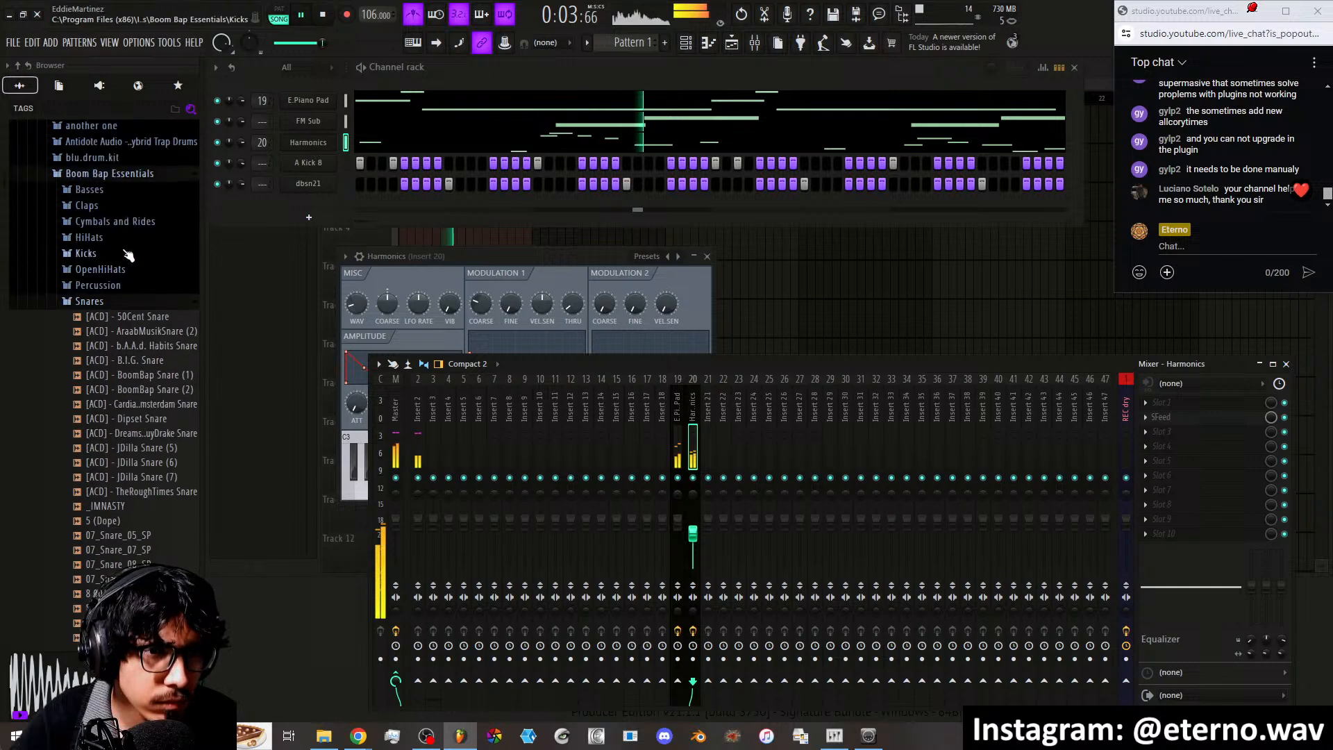
click(157, 277)
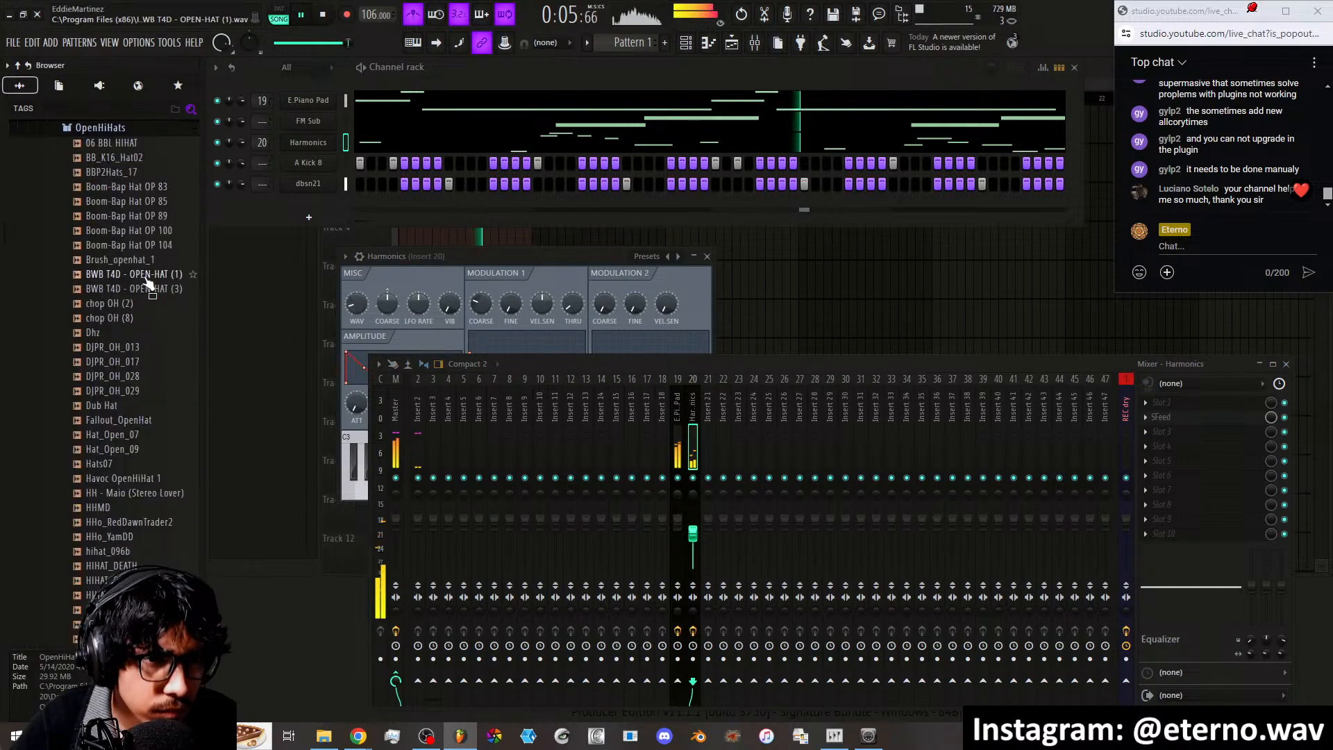
click(123, 245)
scroll(123, 244, up, 4)
click(103, 302)
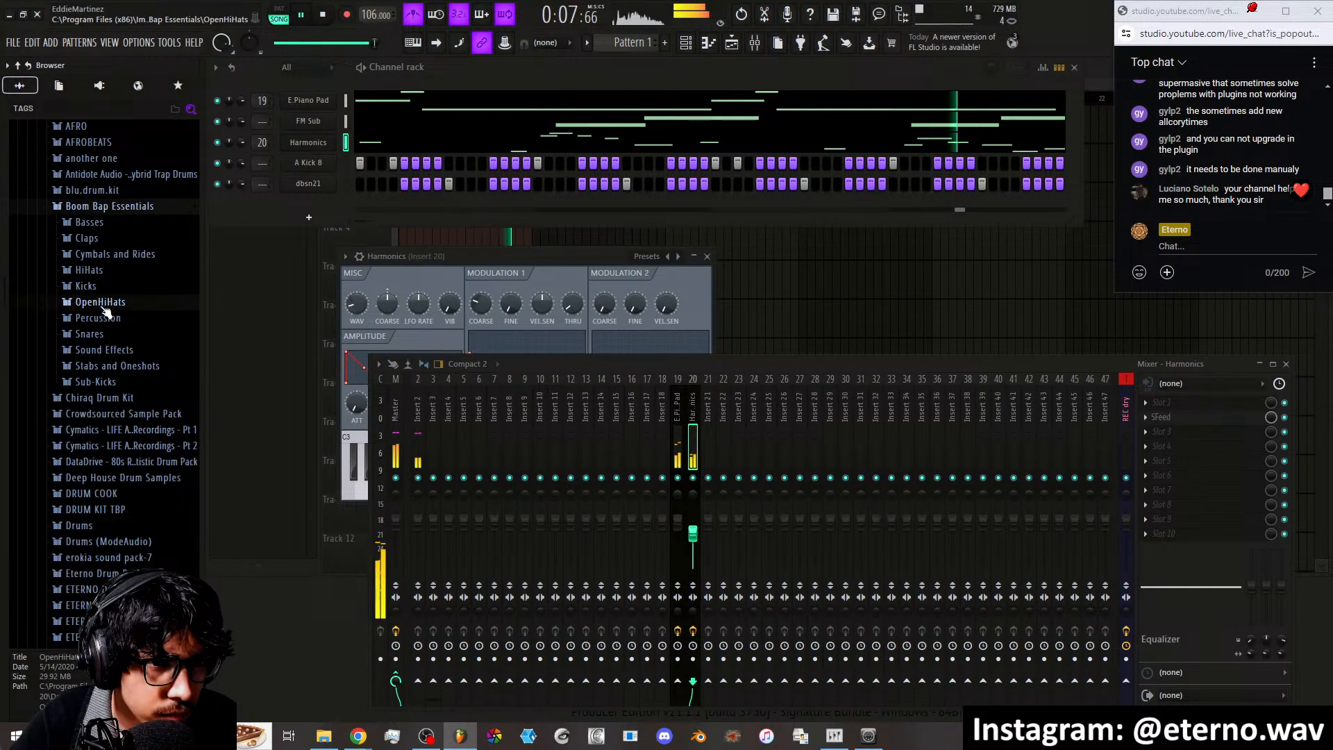
click(97, 317)
Audition percussion samples in the folder, from the 808 and AfrDrm sounds through the Block, Blox, Chimes and Conga samples
click(120, 261)
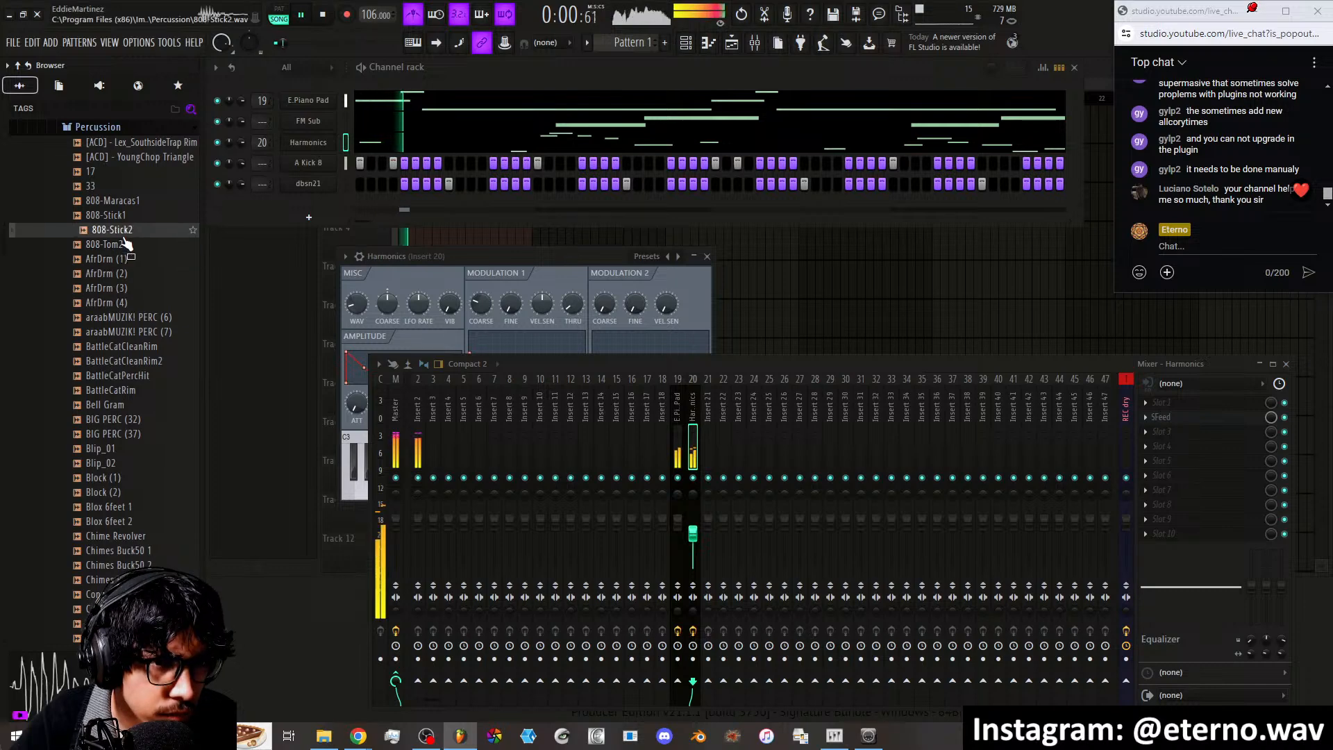
click(117, 274)
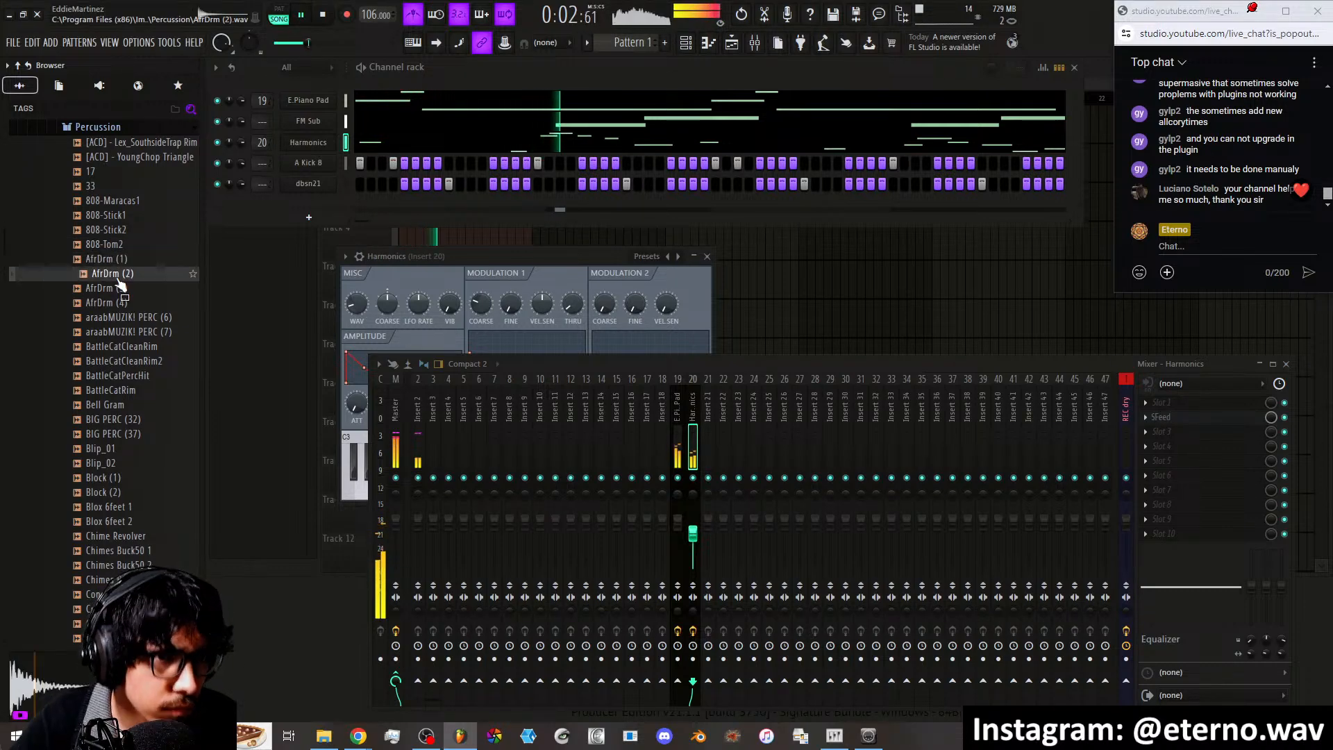
click(104, 317)
click(106, 389)
click(114, 433)
click(125, 492)
click(126, 521)
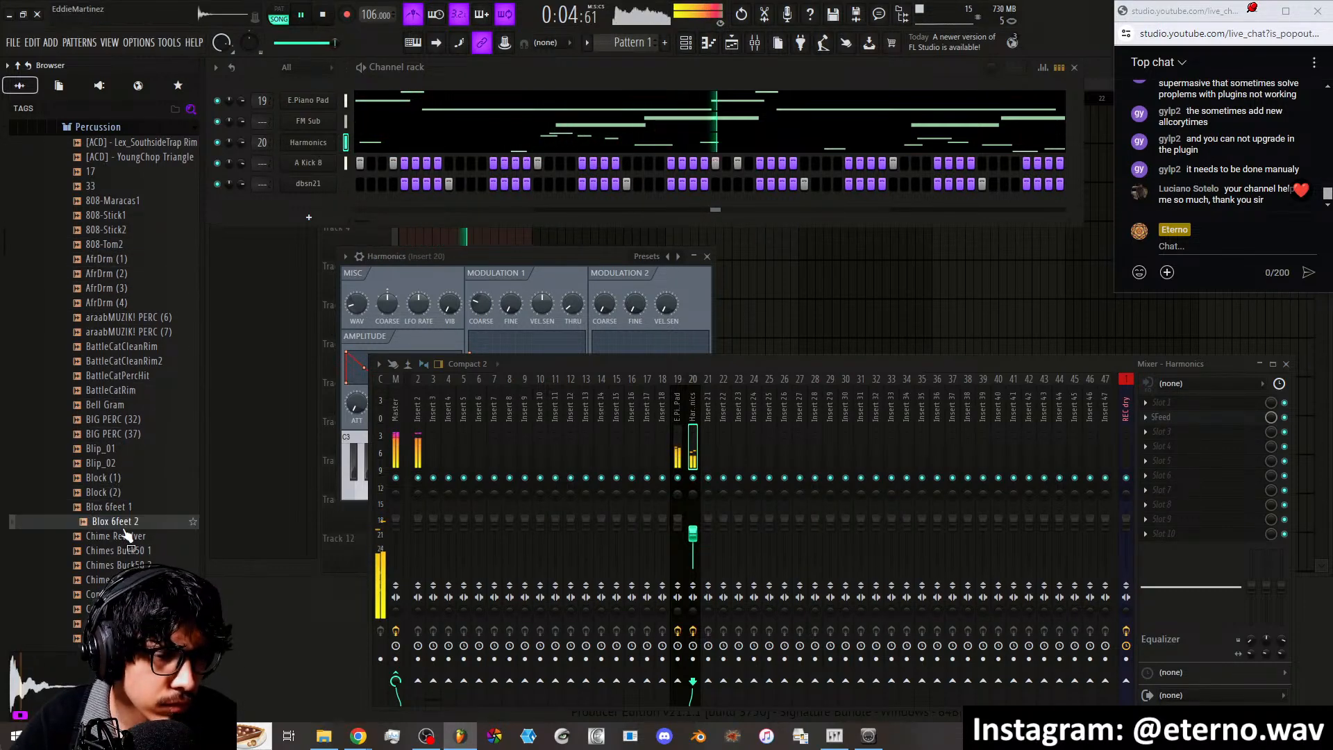
click(125, 492)
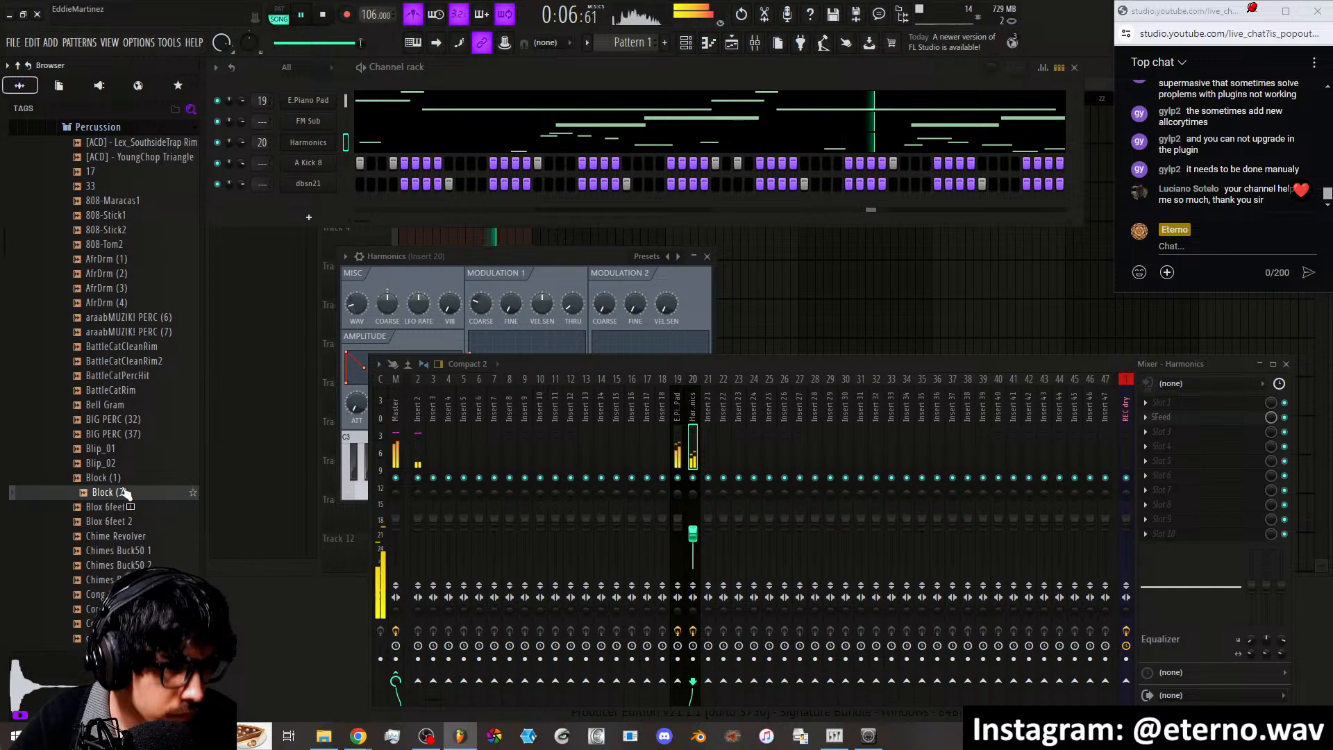
key(Up)
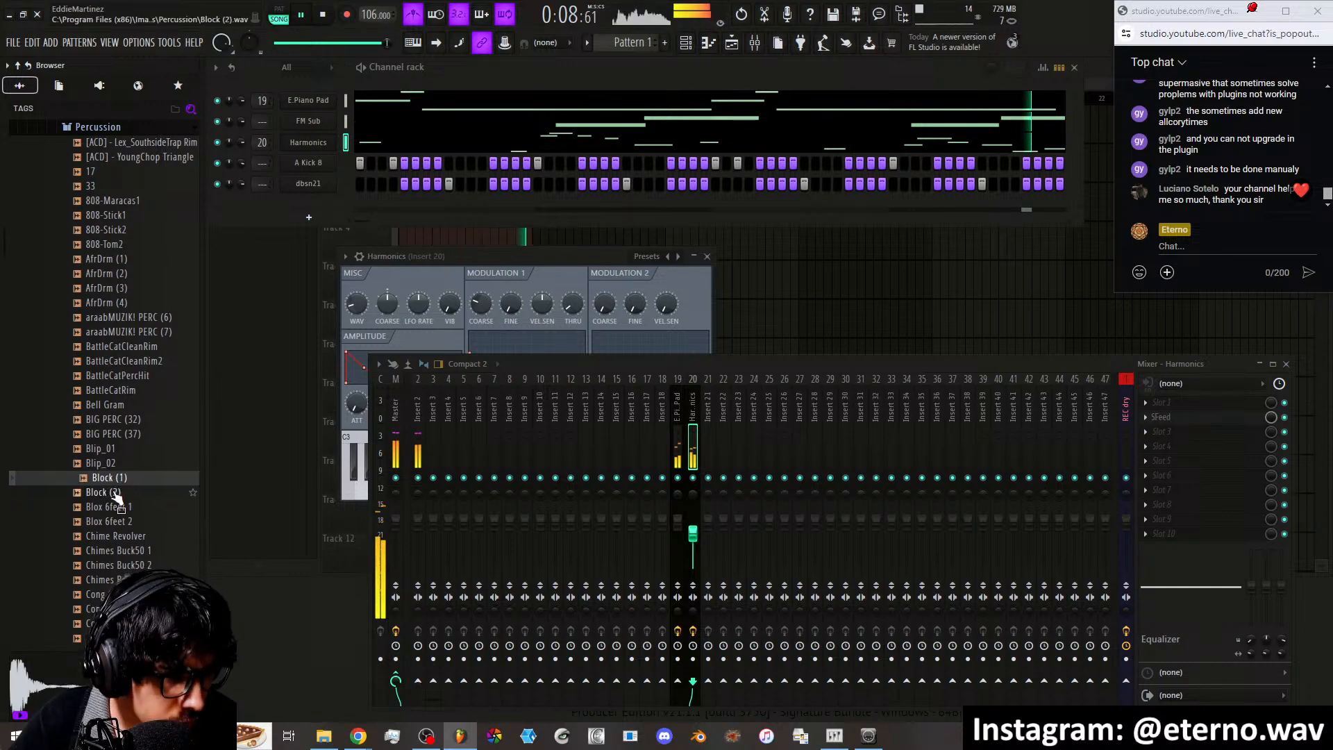
click(121, 512)
click(127, 551)
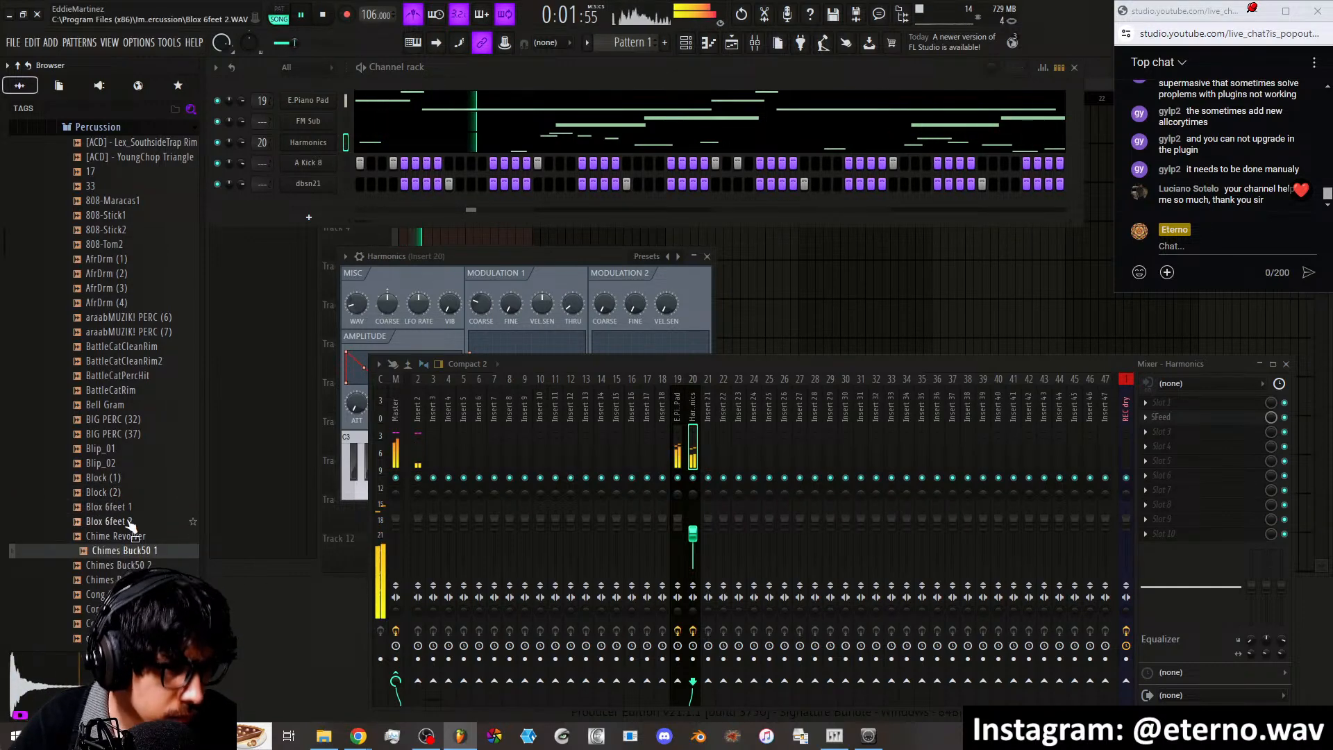
click(126, 508)
click(127, 538)
click(120, 565)
scroll(117, 542, down, 4)
click(108, 450)
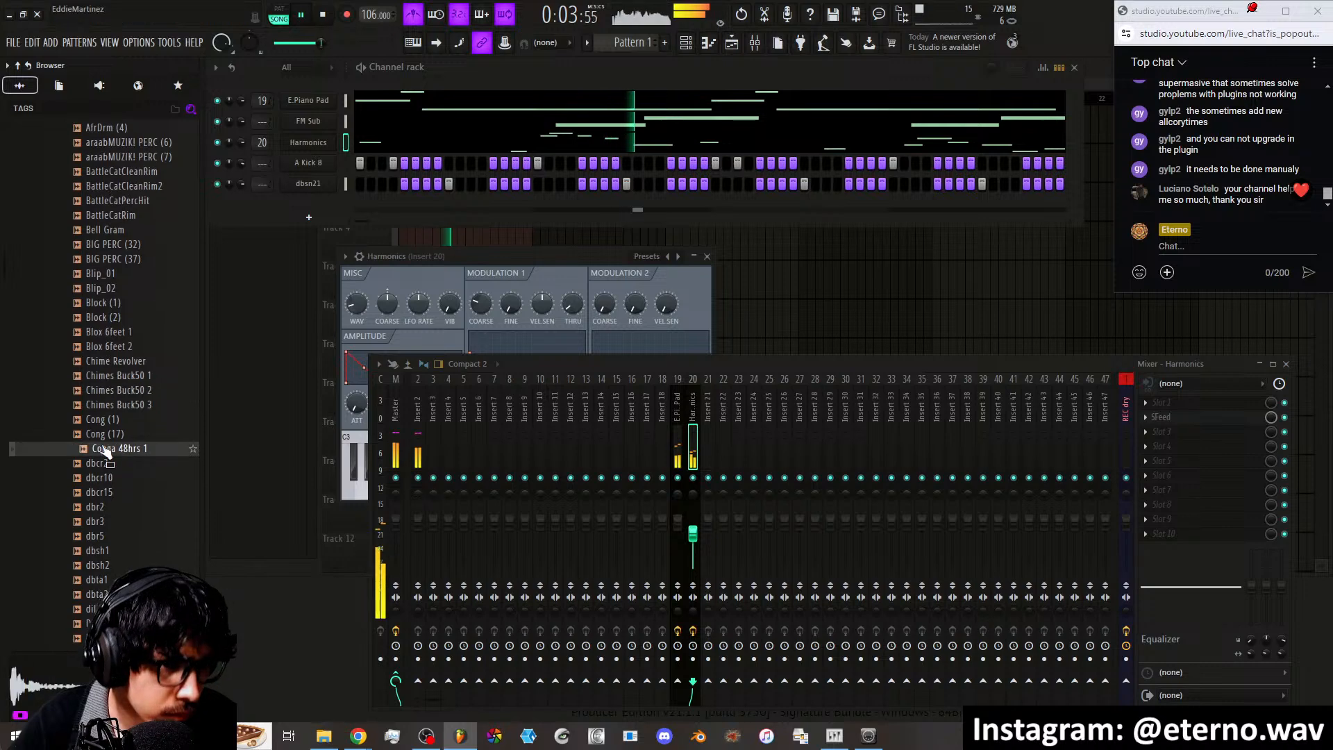
Audition the db percussion samples, then add dbsh1 as a new channel and record its part into the pattern
click(107, 467)
click(104, 509)
click(107, 547)
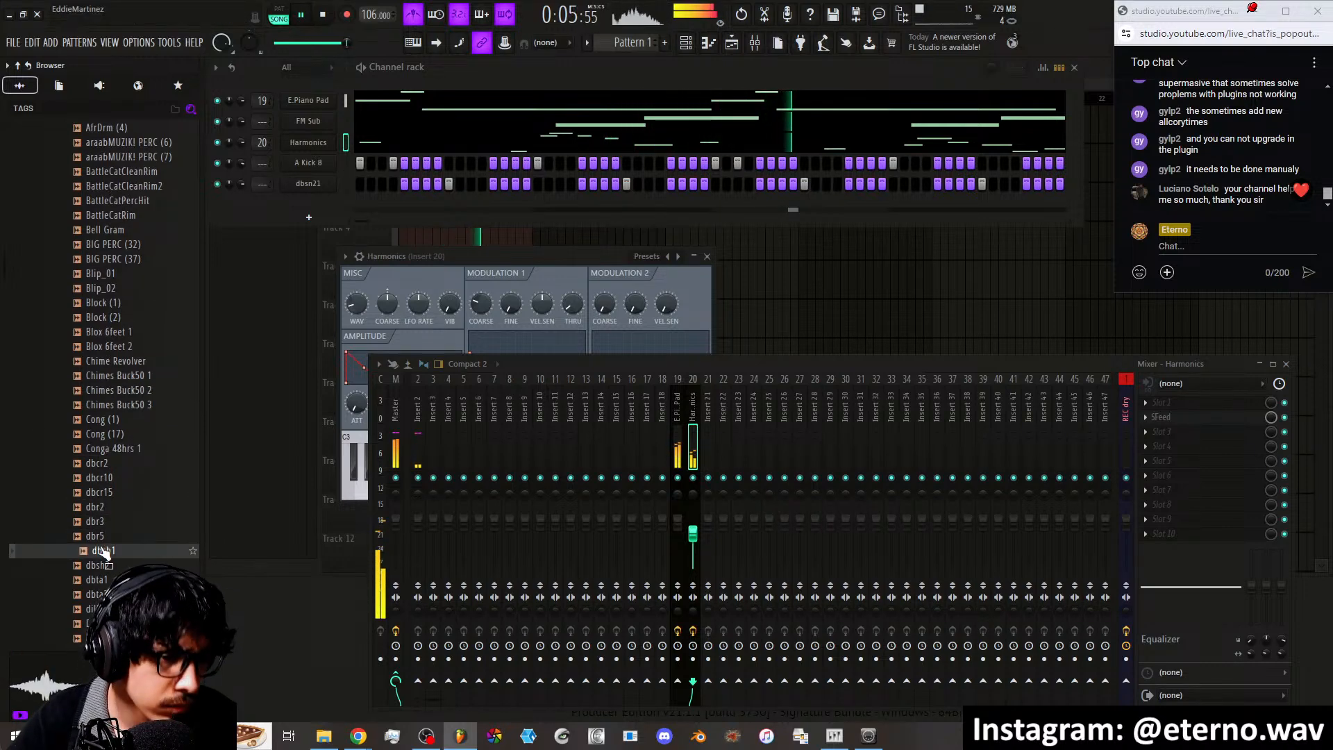
drag(119, 529, 289, 205)
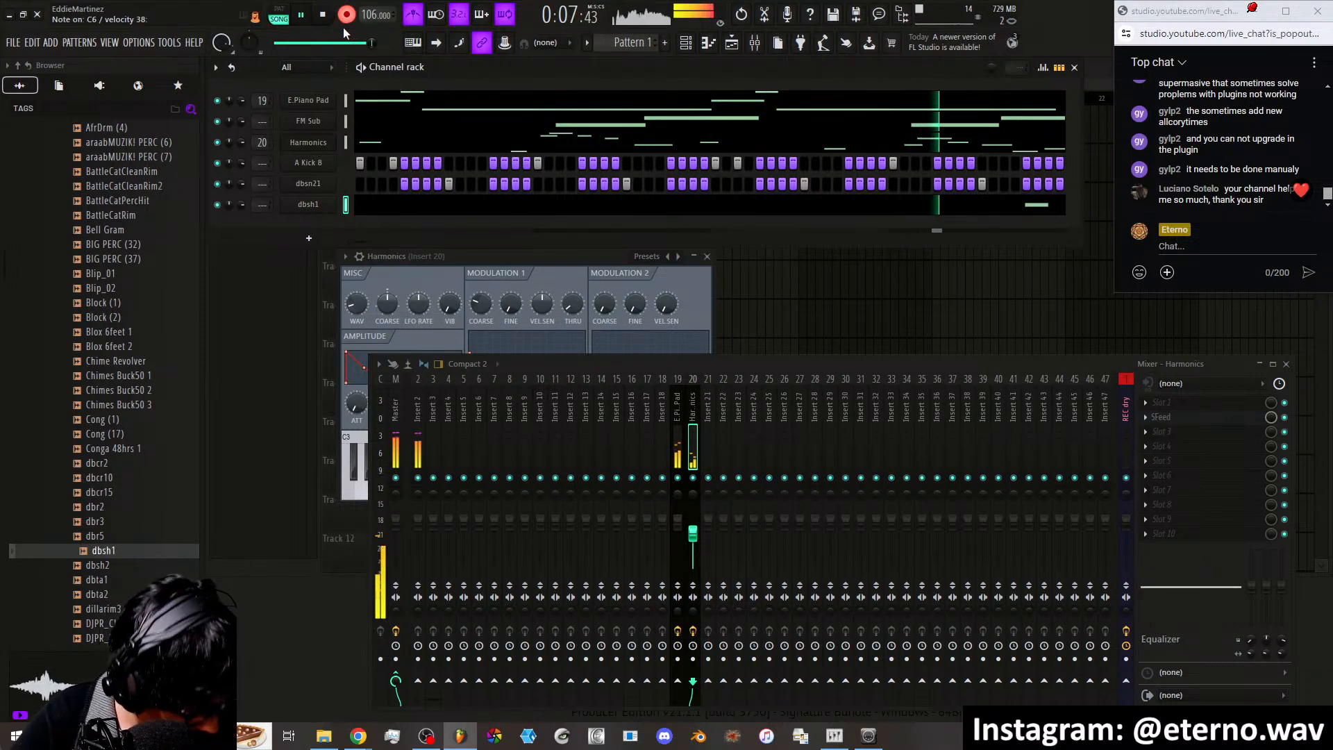
click(344, 19)
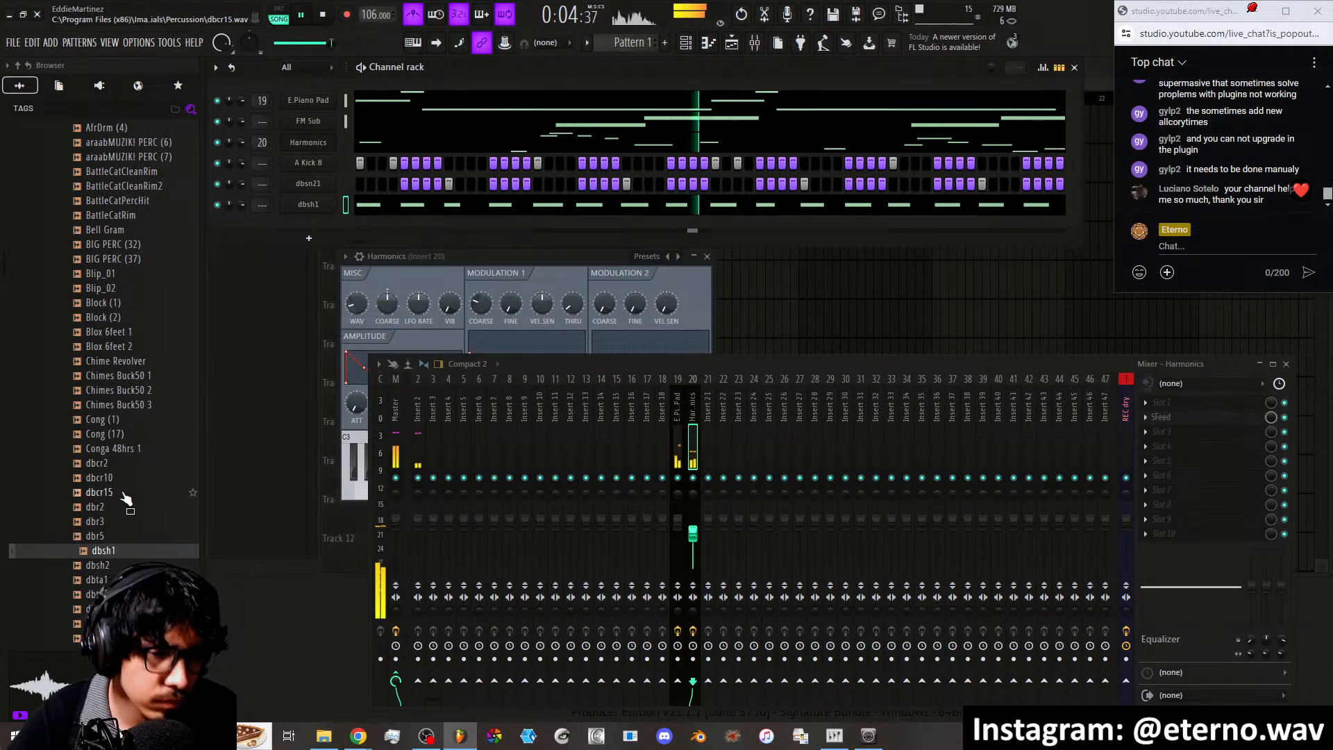
Add the DJPR_RM_006 sample as a new channel and record its hits into the pattern
scroll(132, 406, down, 6)
click(125, 418)
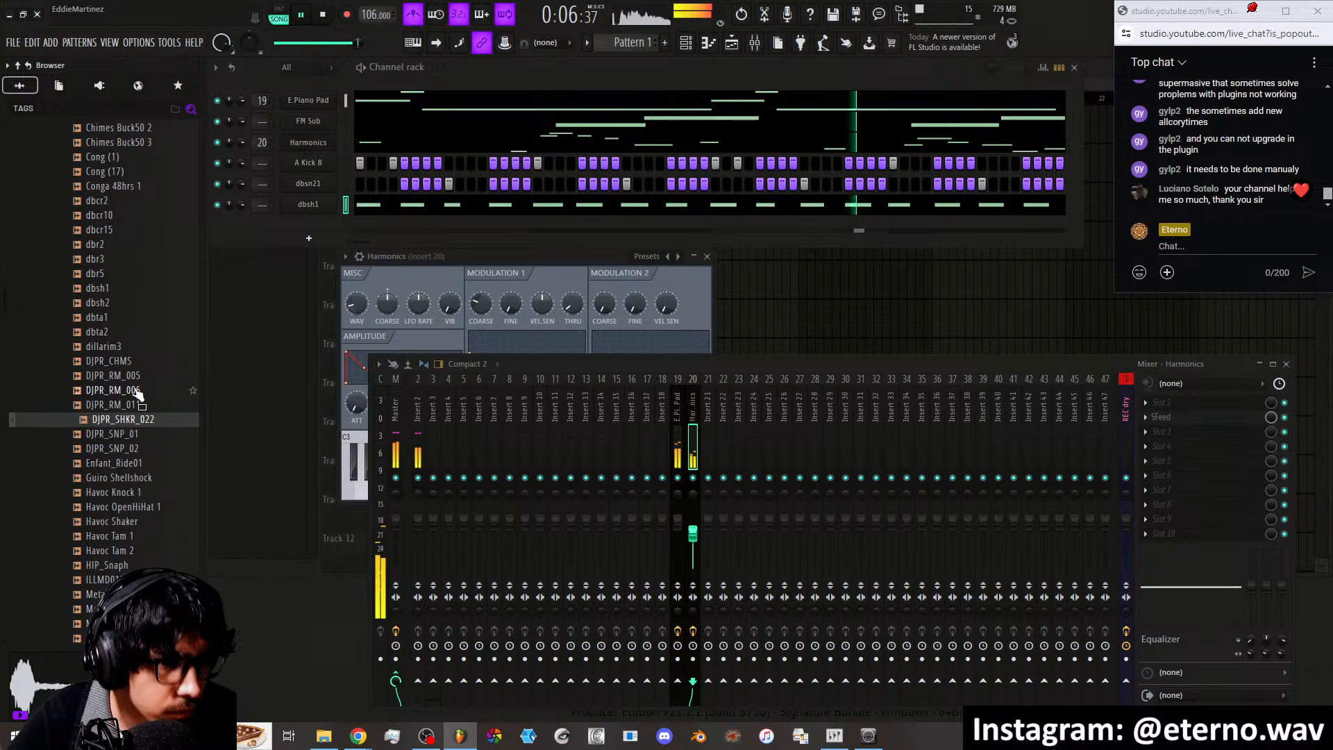
drag(137, 390, 307, 227)
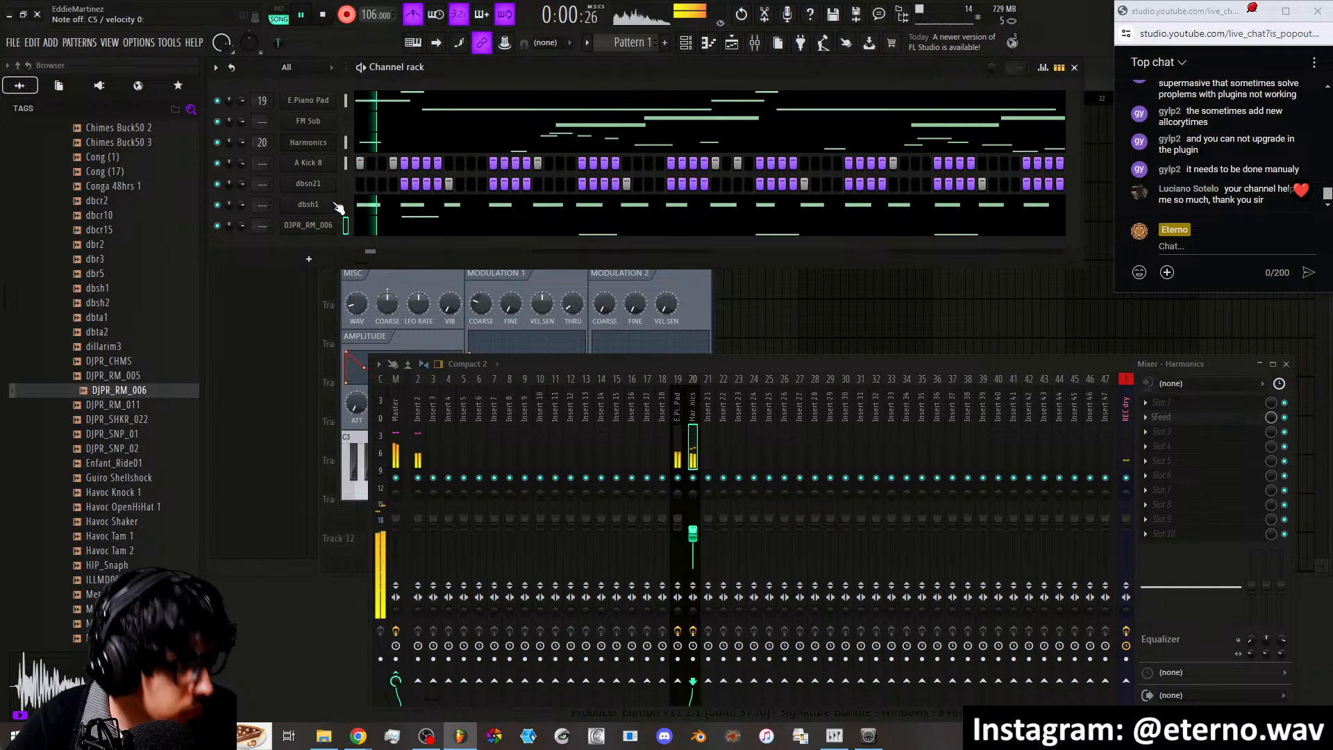
click(345, 15)
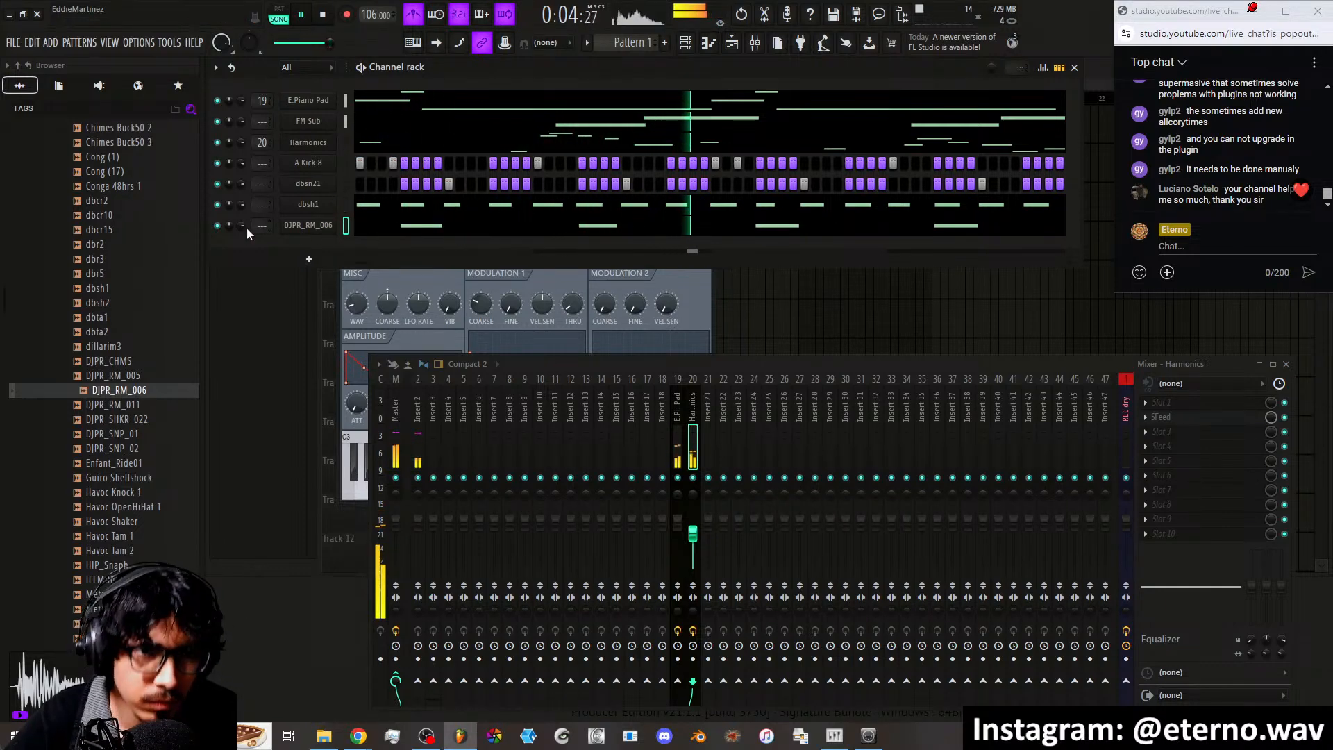
Audition more percussion samples, from the DJPR shaker and snap sounds through Enfant_Ride01 and the Havoc samples
click(114, 433)
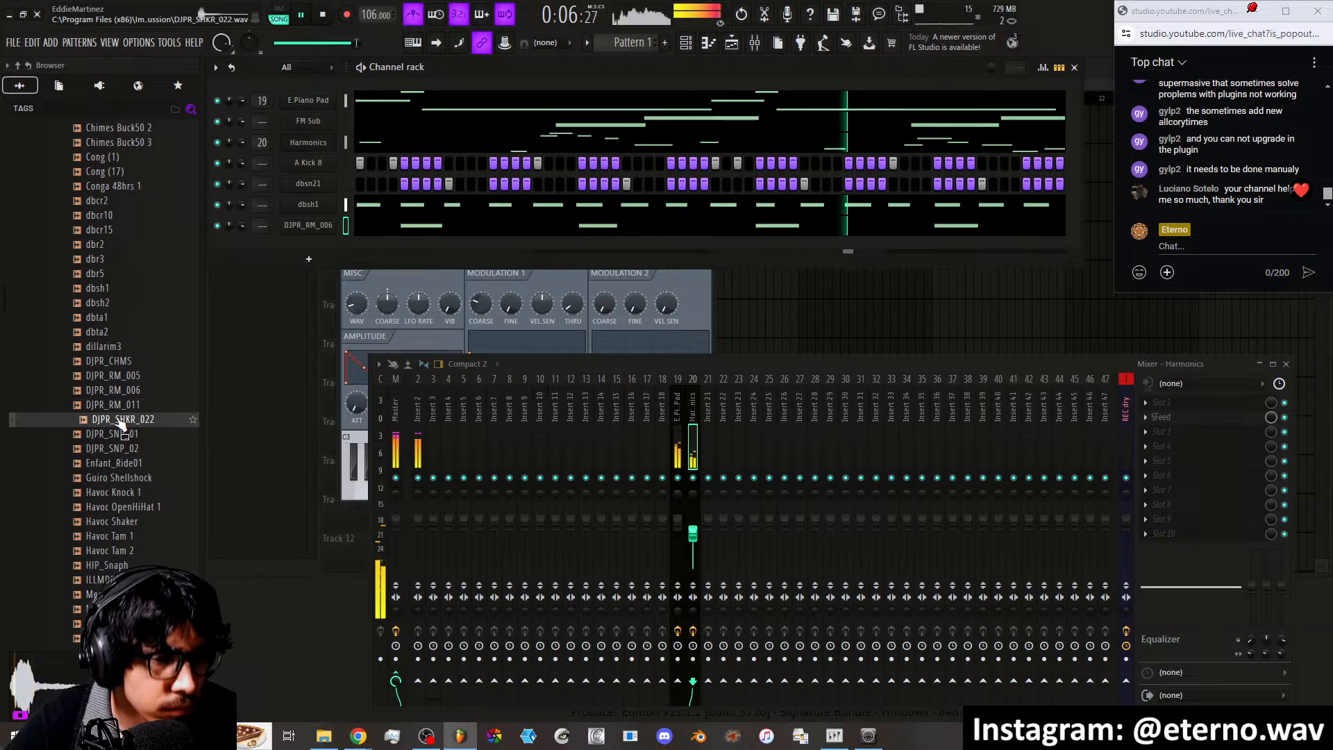
click(117, 448)
click(109, 464)
click(111, 492)
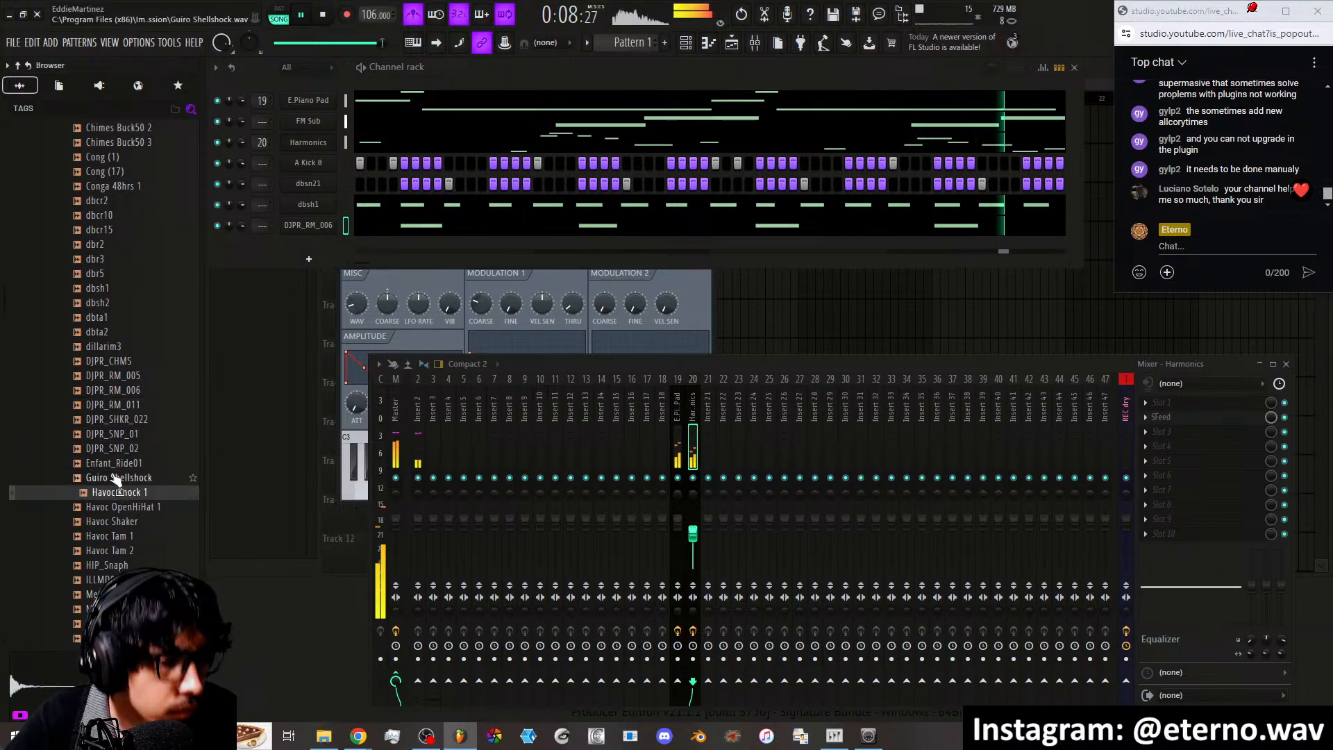
click(118, 463)
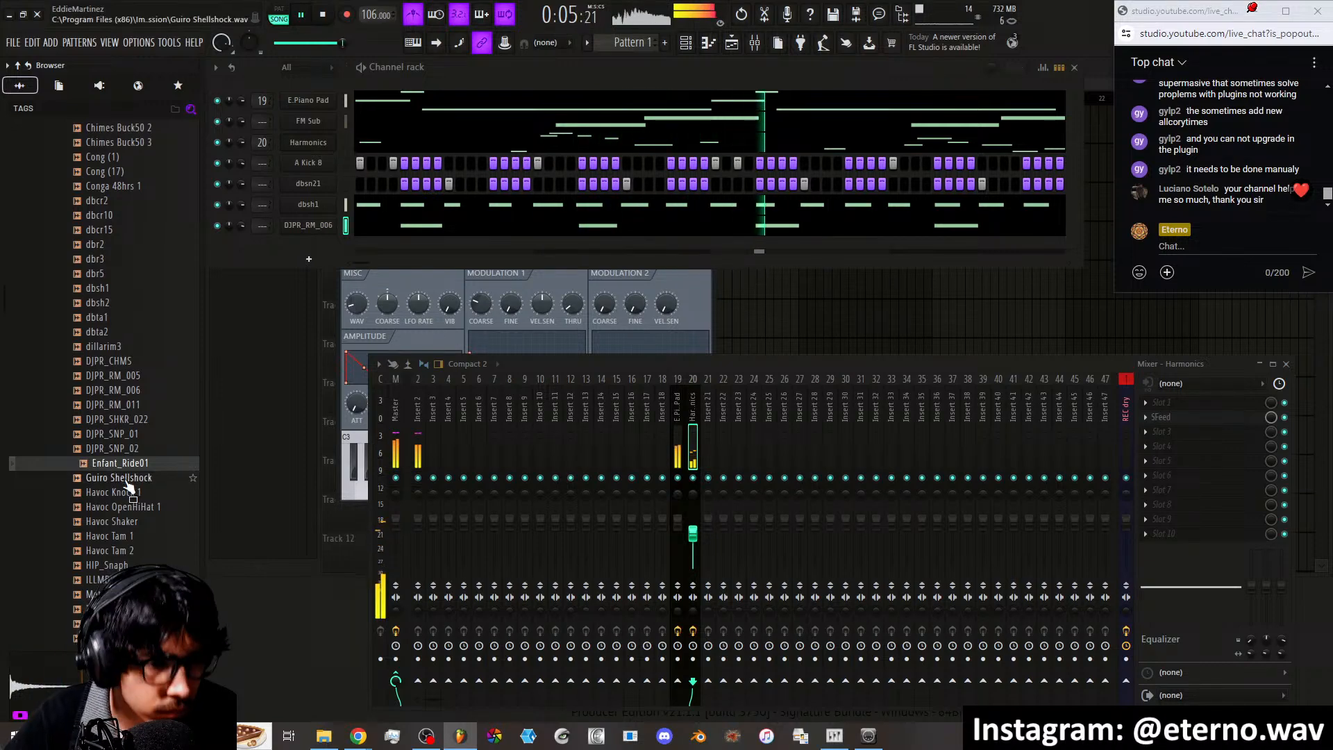
click(113, 491)
click(115, 521)
click(118, 536)
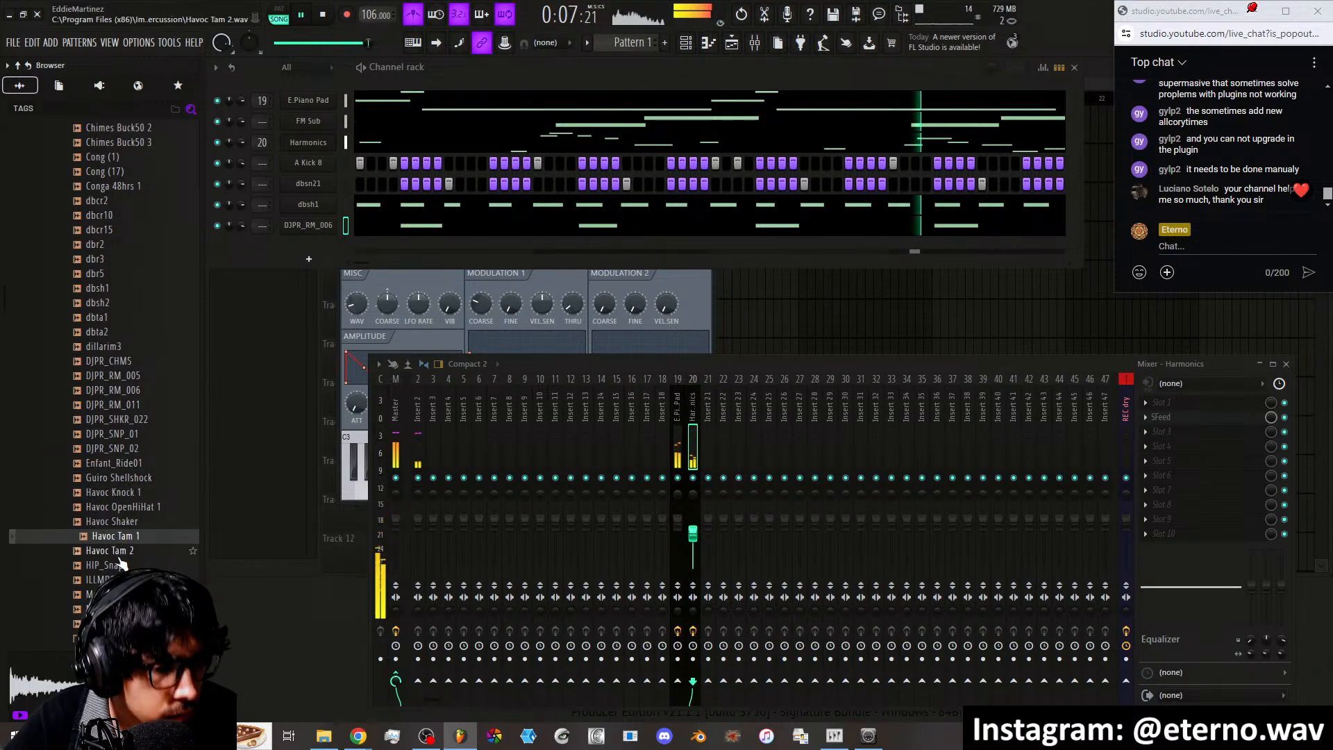
click(119, 550)
Audition percussion samples further down the folder, from the Metal Icedout sounds through Neptunes Shaker and the Perc samples to Premier Perc (10)
scroll(122, 500, down, 4)
click(118, 419)
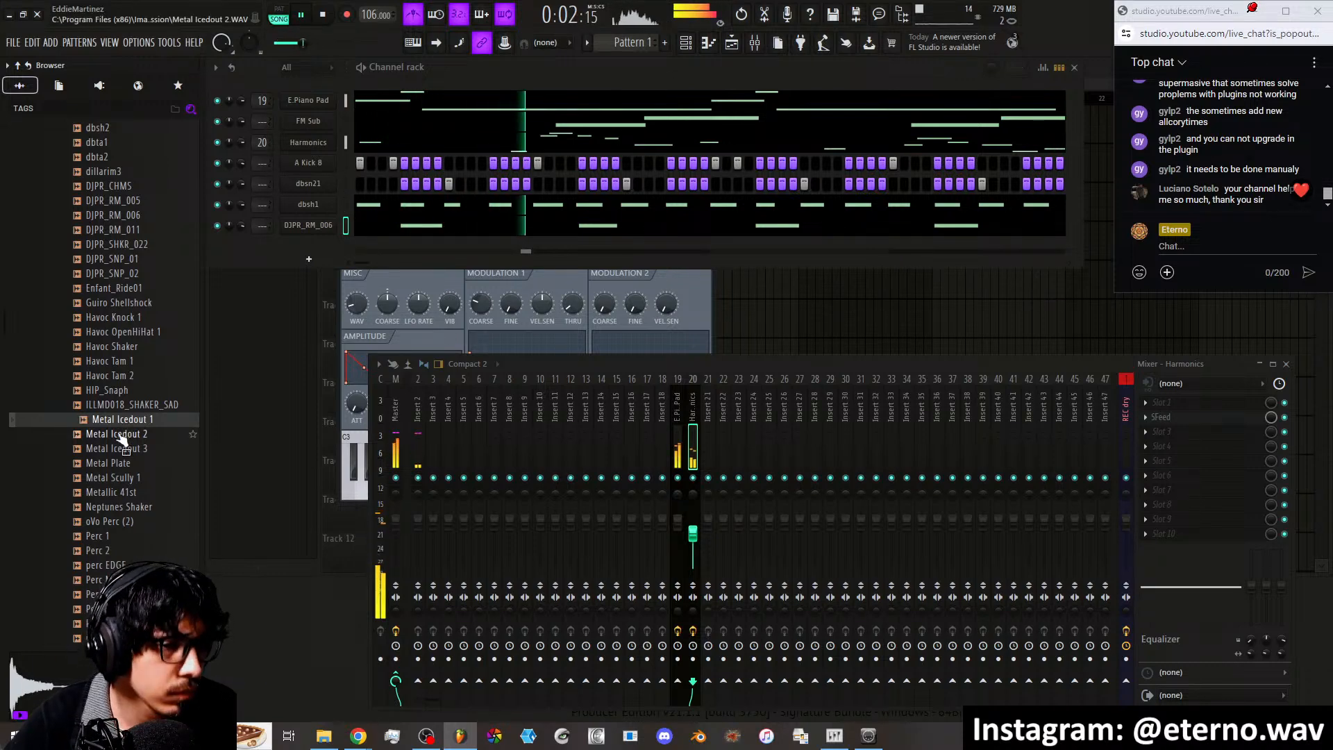
click(118, 434)
click(118, 449)
click(115, 478)
click(110, 510)
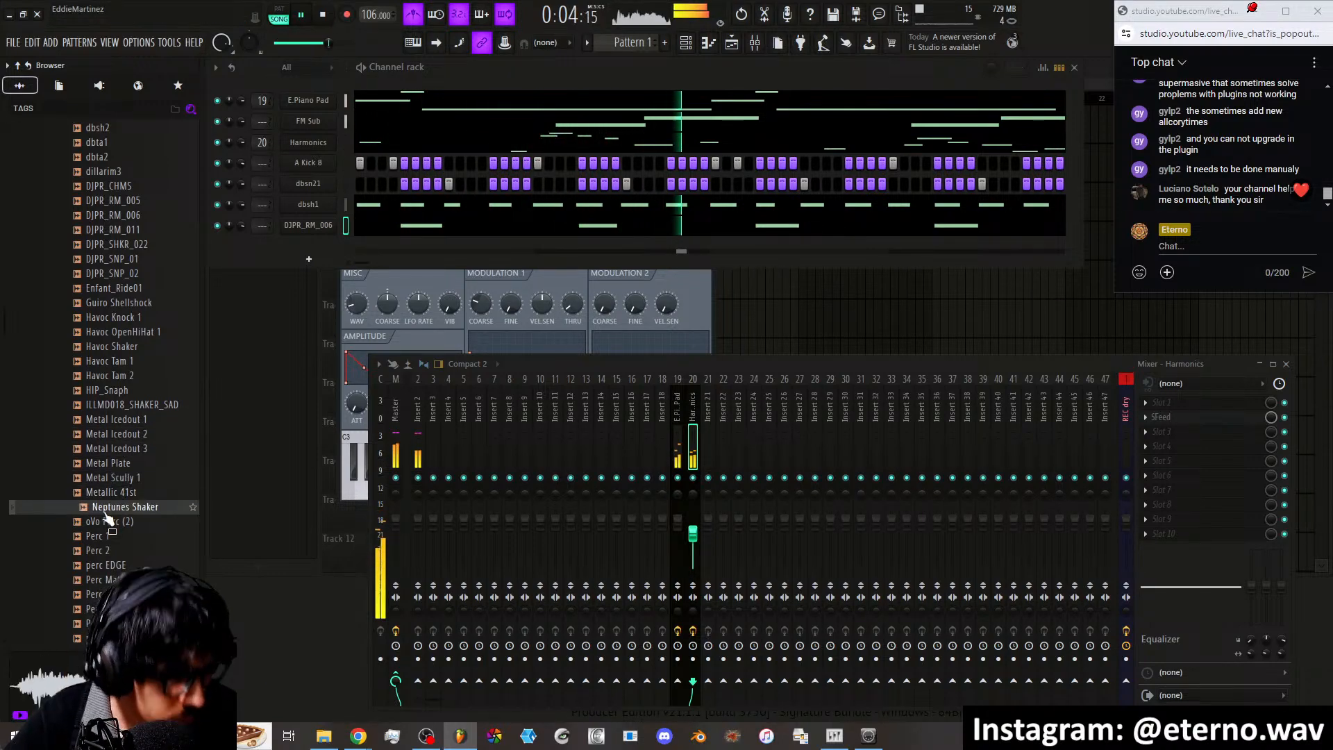
scroll(110, 511, down, 2)
click(109, 509)
click(118, 479)
click(117, 524)
scroll(117, 528, down, 6)
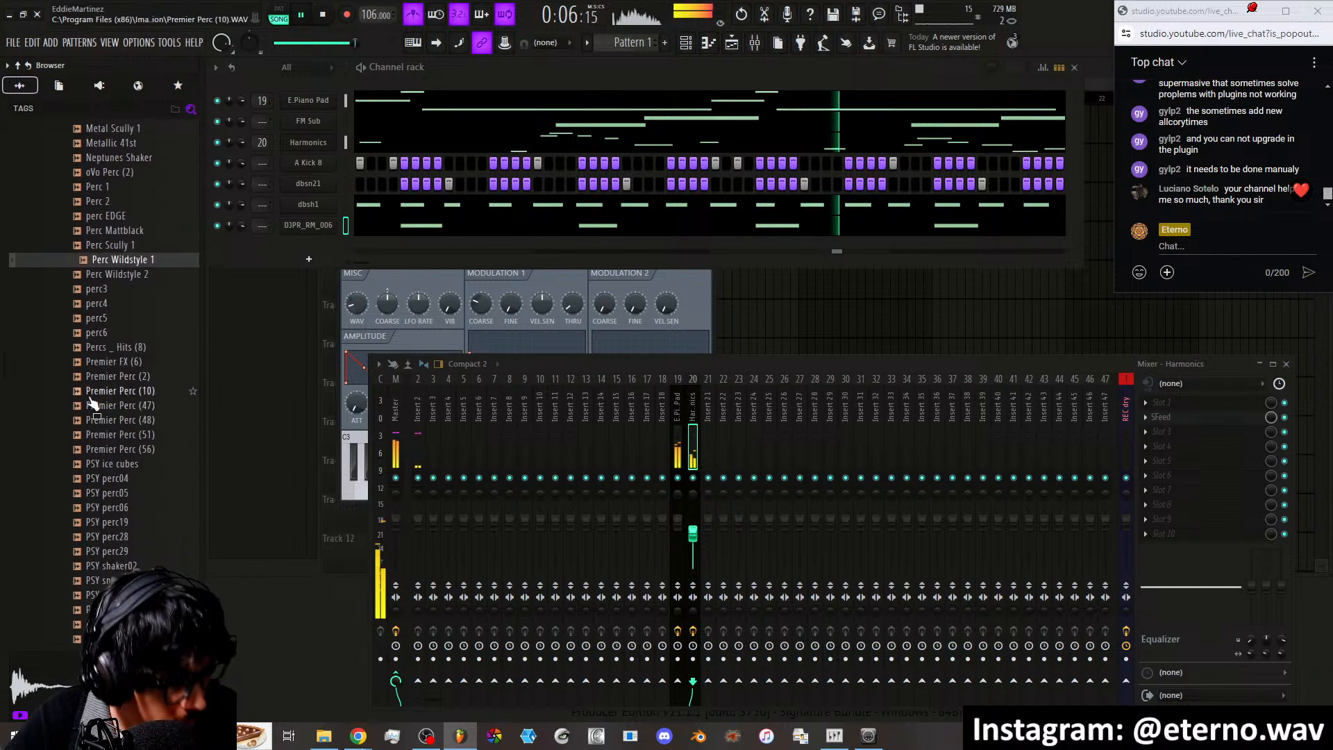
click(124, 392)
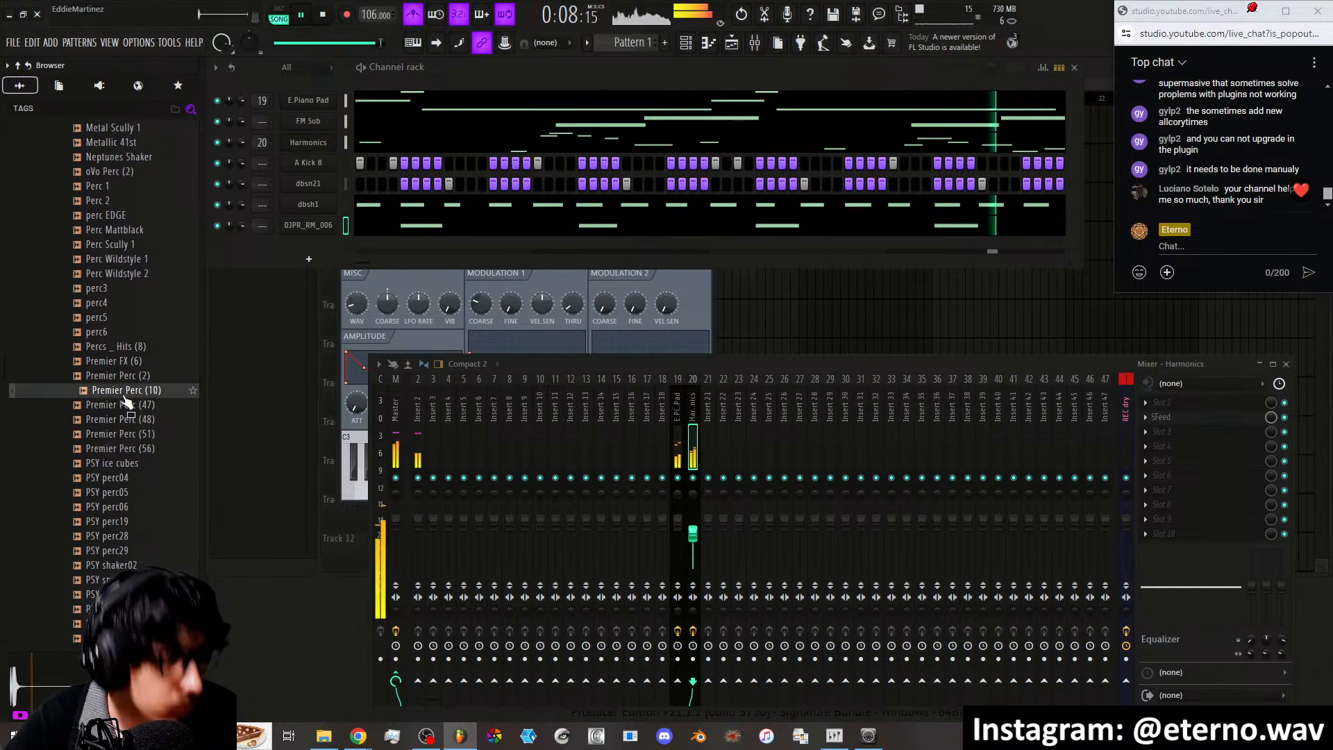
Add the Premier Perc (48) sample as a new channel and record its hits into the pattern
click(119, 421)
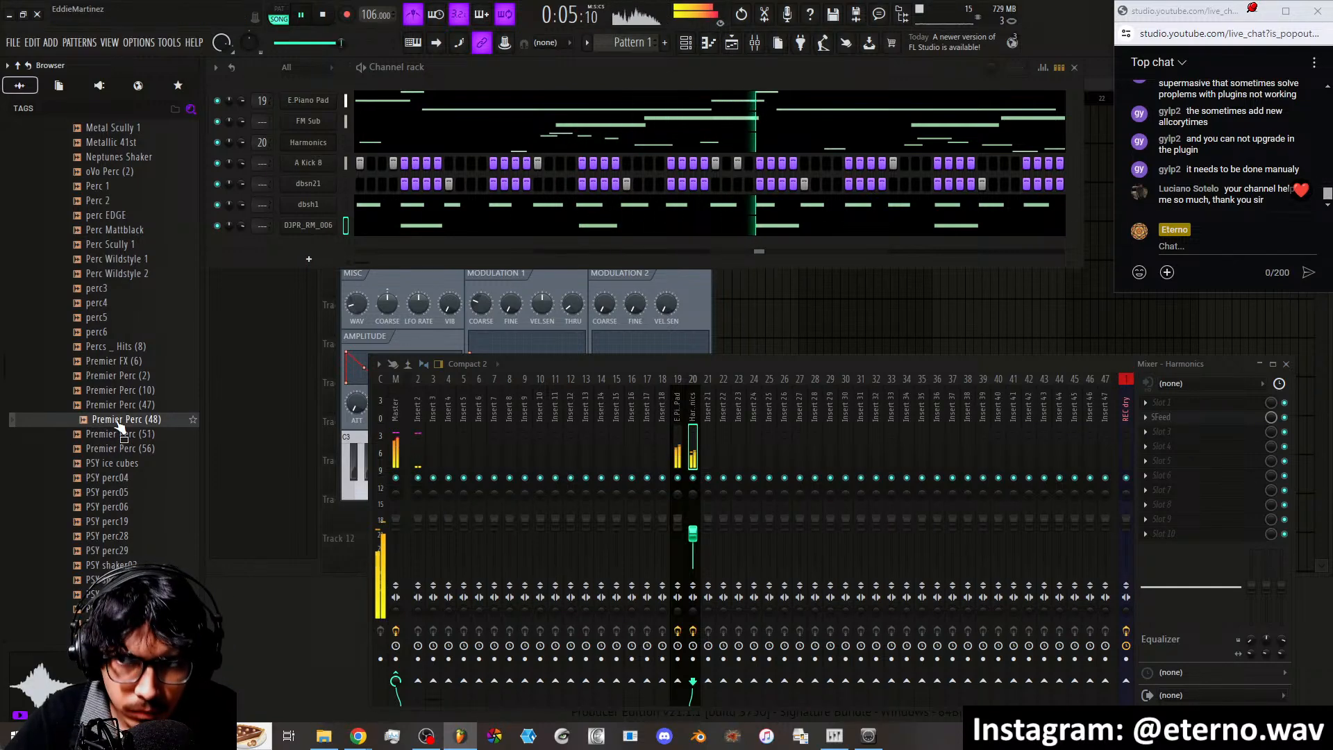
drag(119, 425, 303, 244)
click(347, 15)
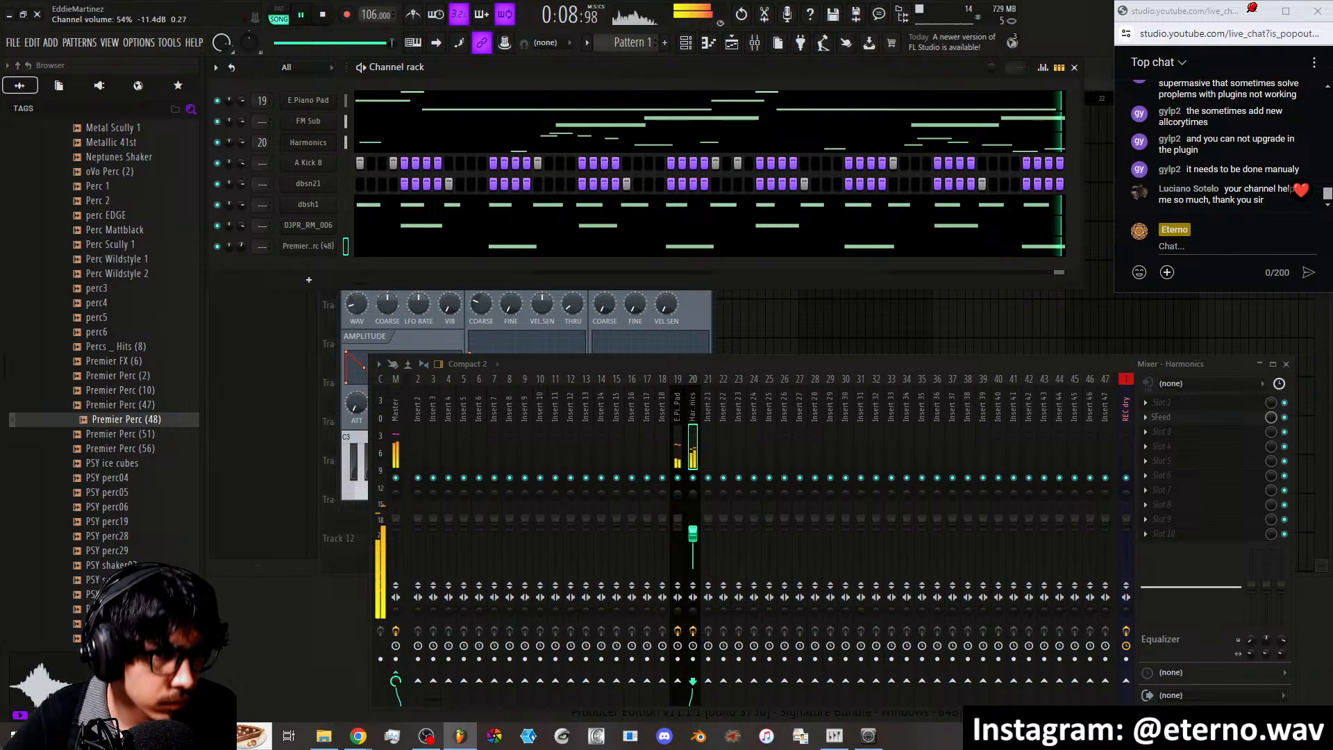
Insert a Fruity DX10 synth channel above Premier Perc (48) and load its Harpsichord preset
right_click(308, 246)
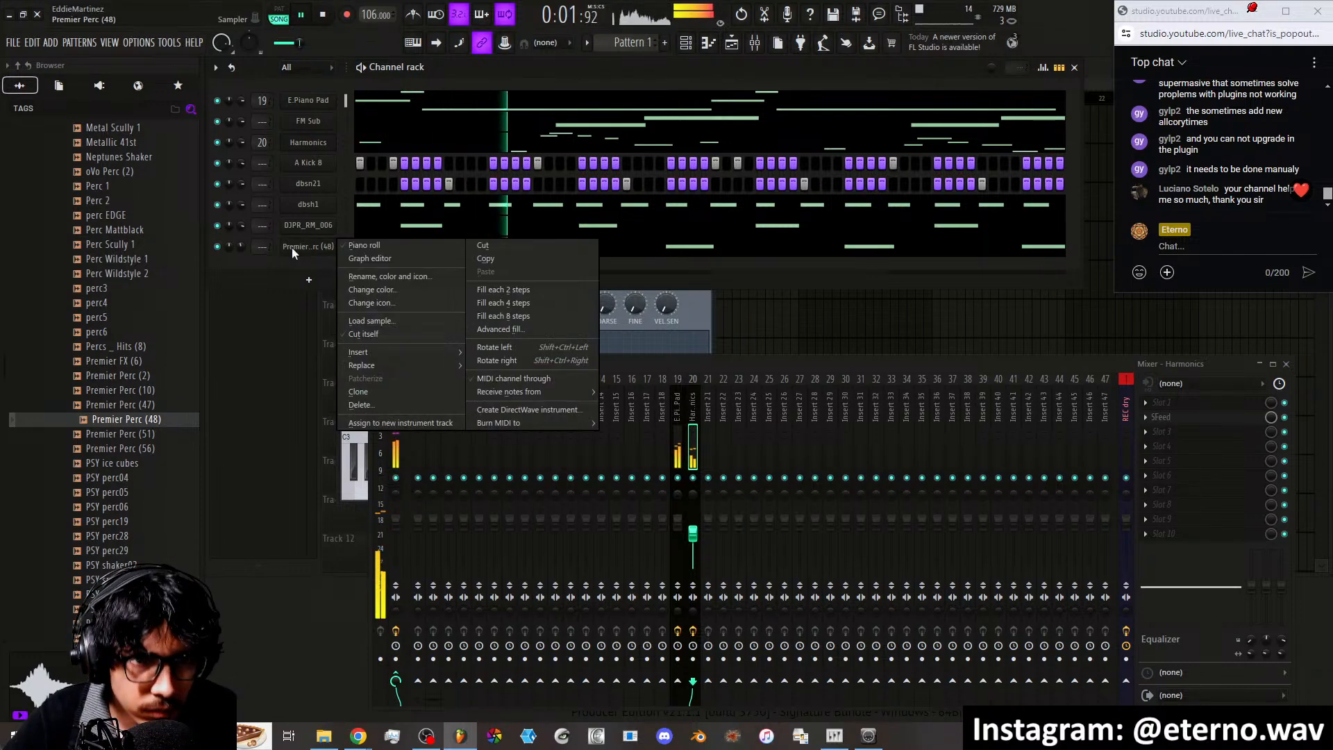
mouse_move(377, 355)
mouse_move(536, 439)
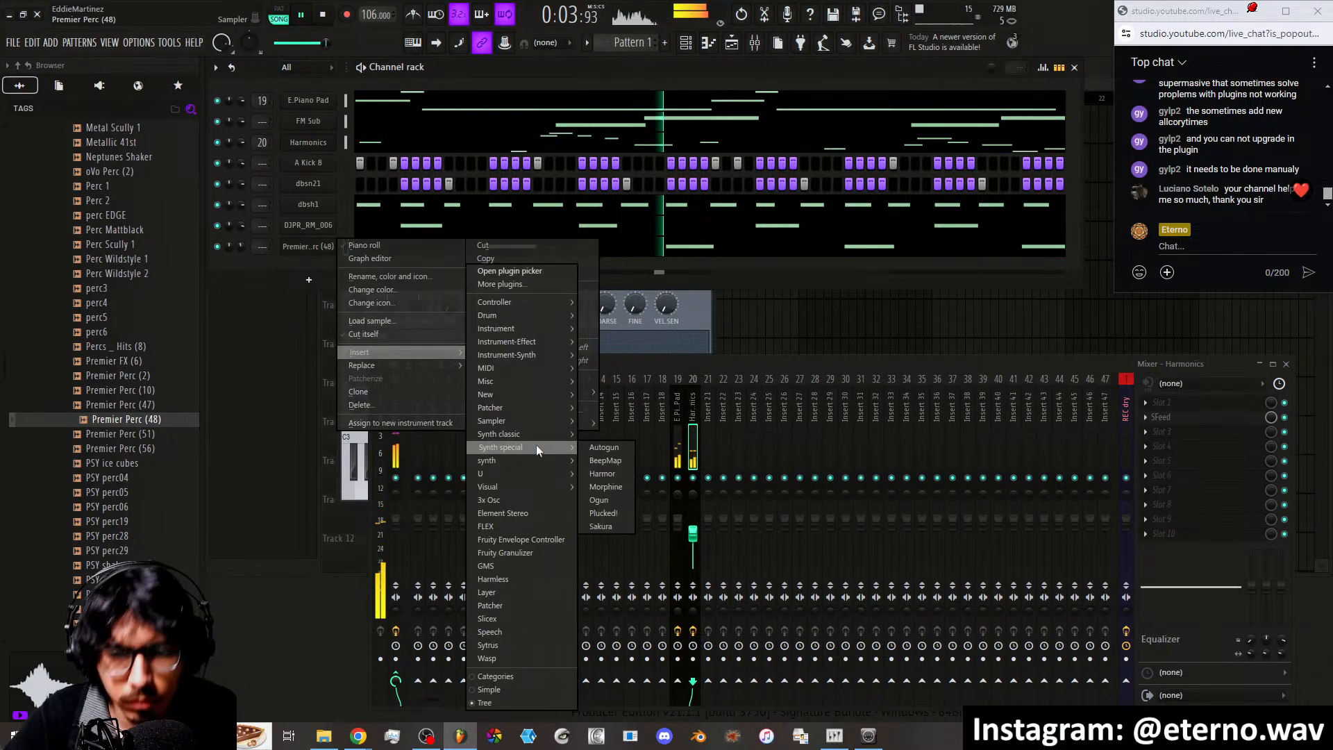
click(599, 437)
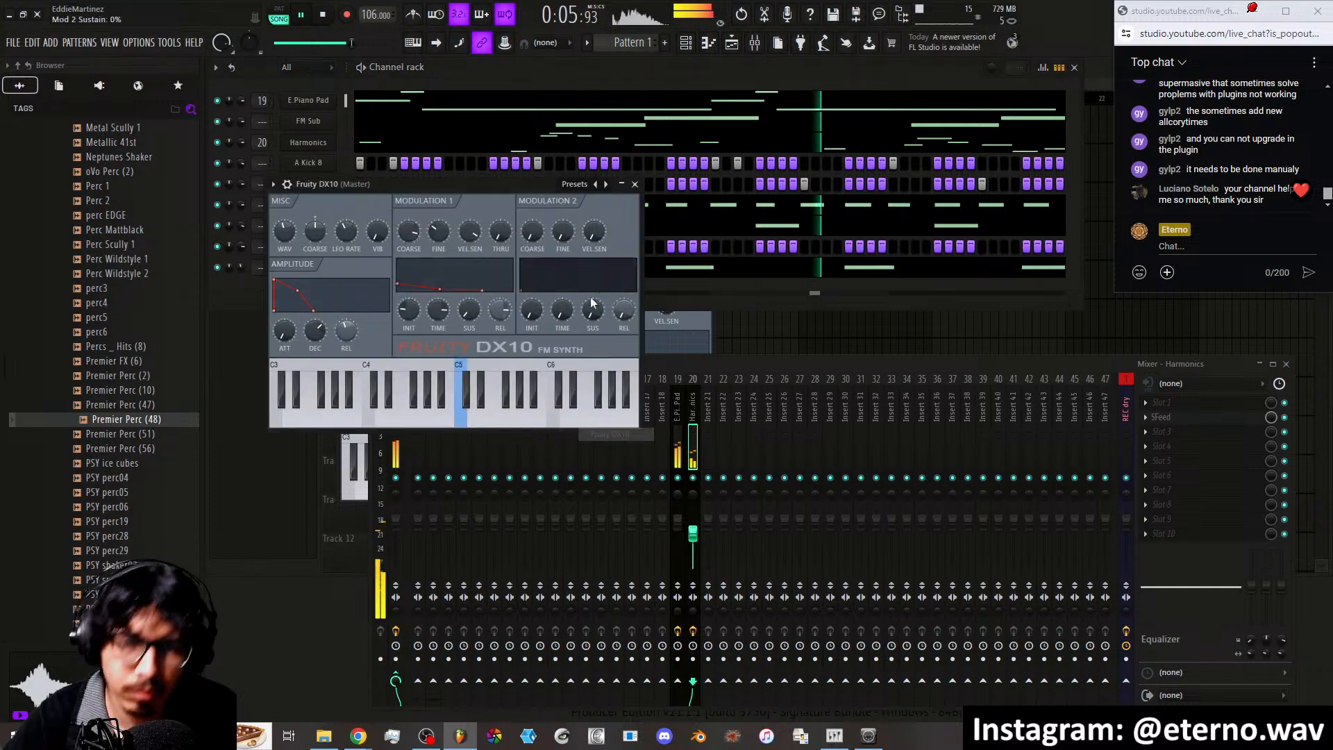
click(605, 182)
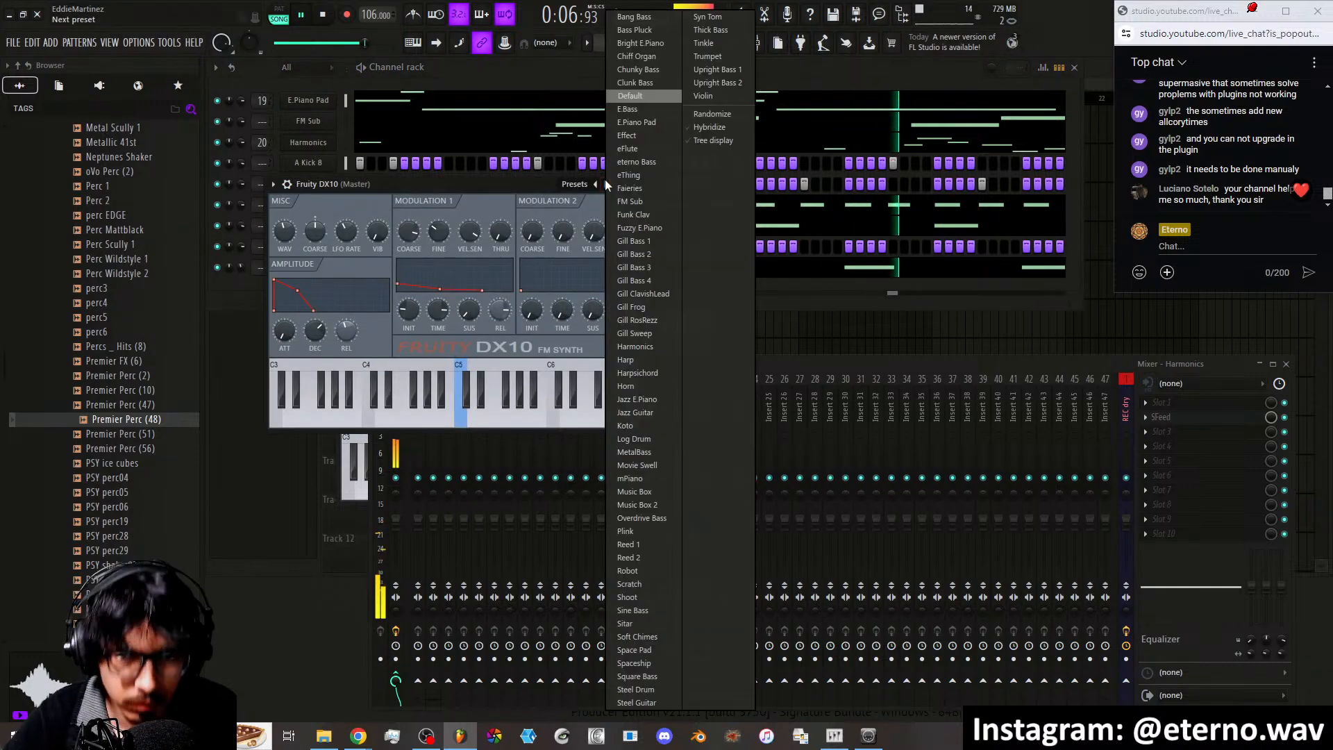
click(643, 373)
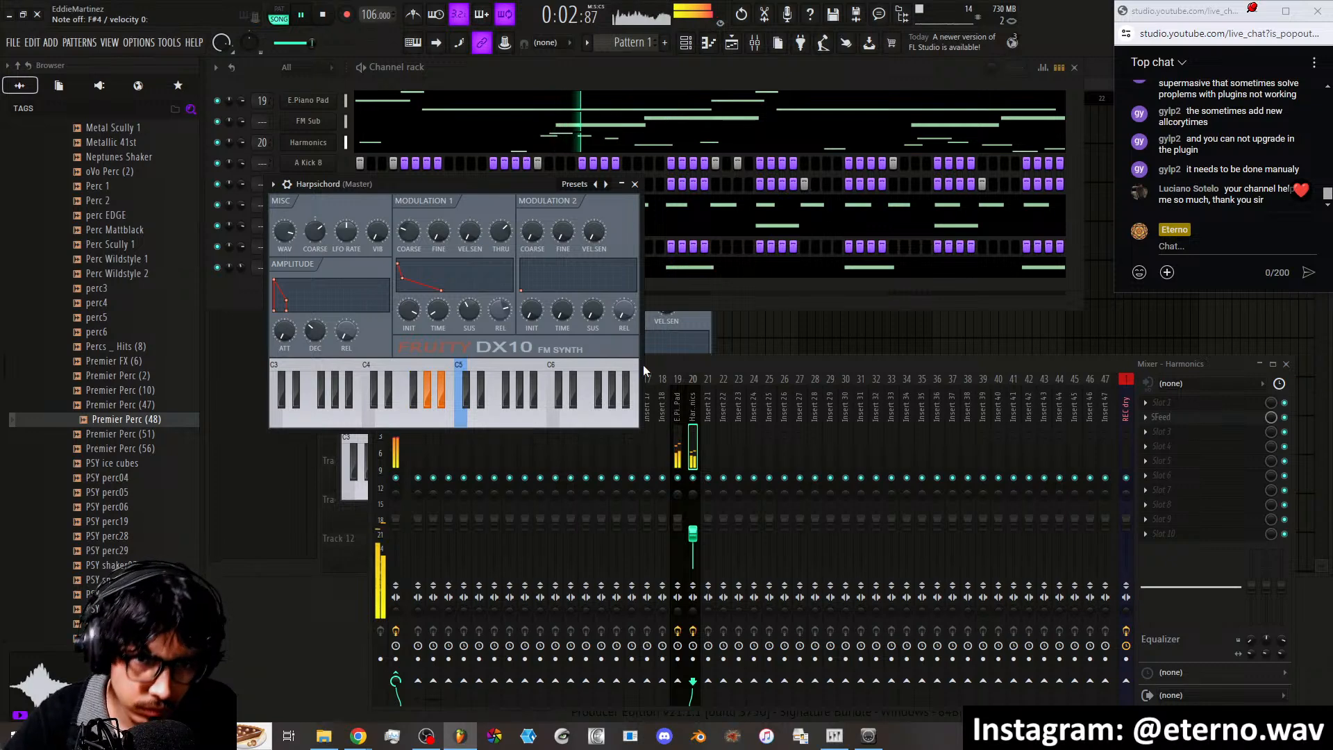
Try the synth's following presets, including Horn, Jazz Guitar, Koto and MetalBass, and settle on mPiano
click(606, 184)
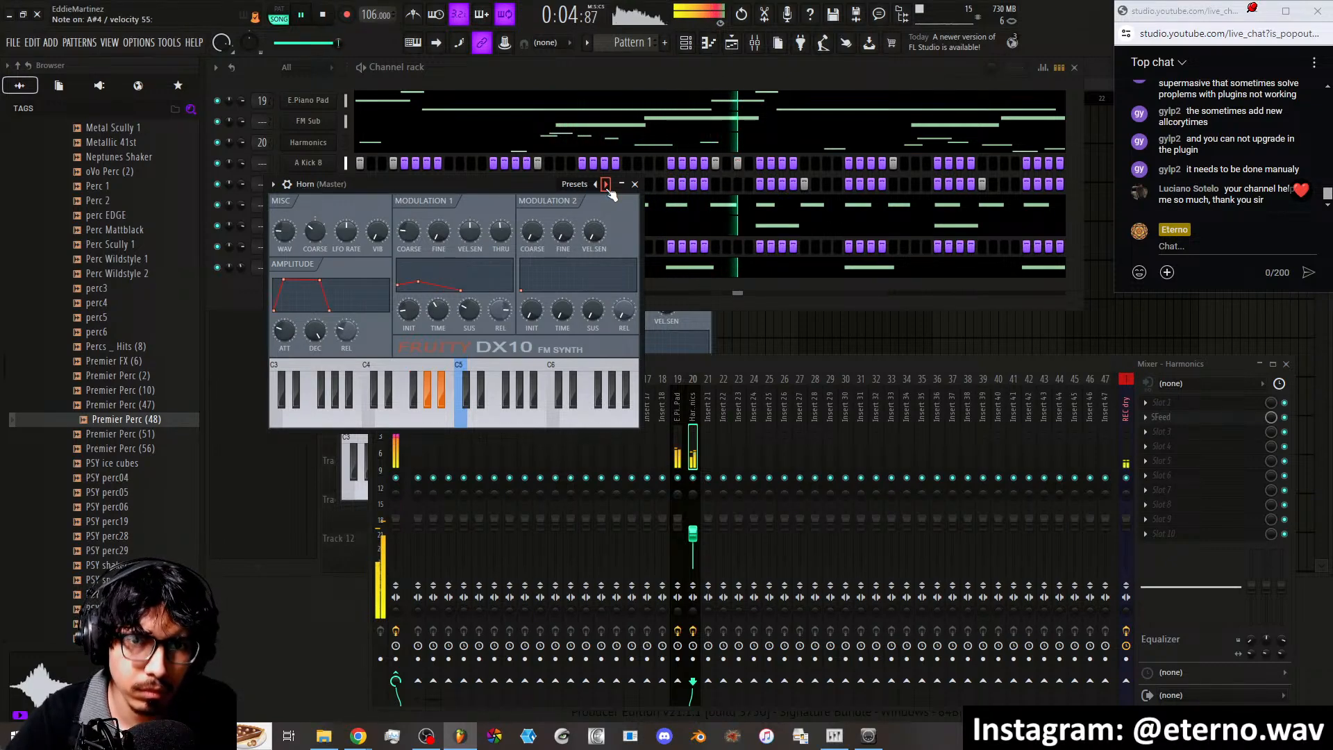
click(606, 184)
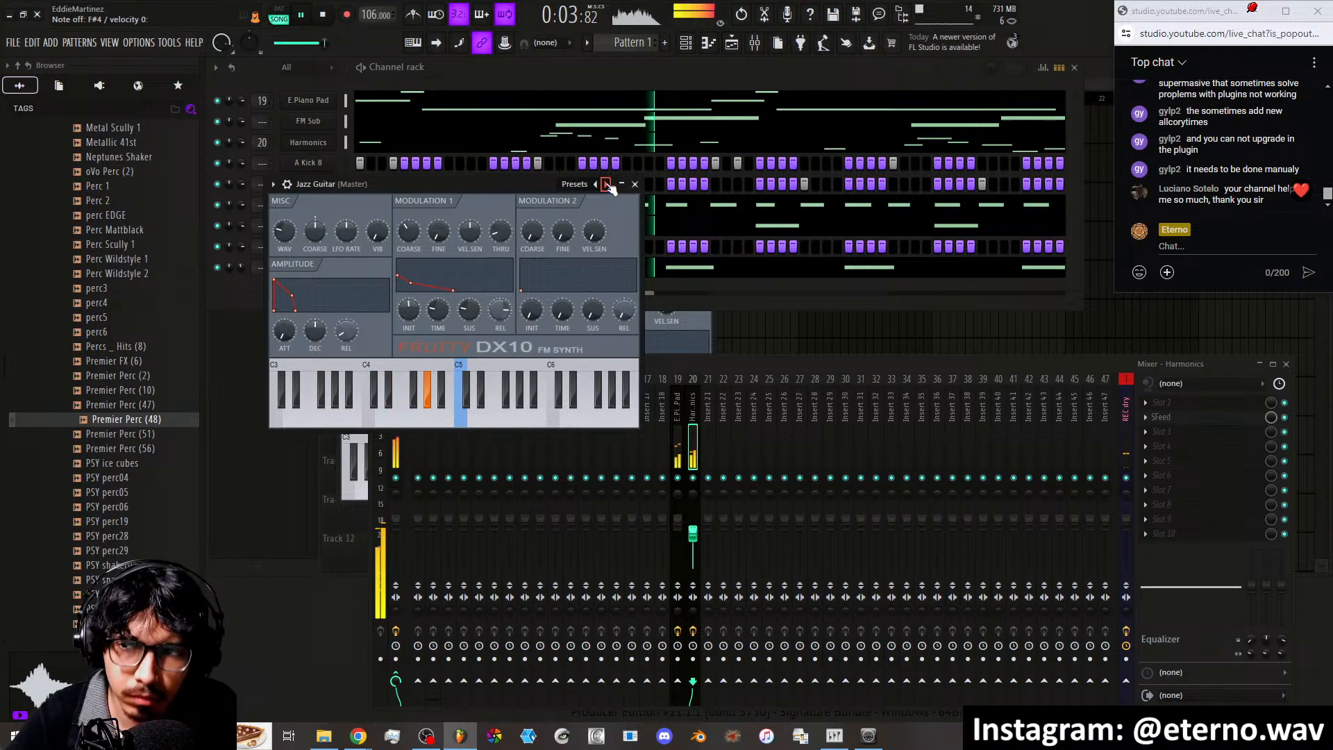
click(607, 185)
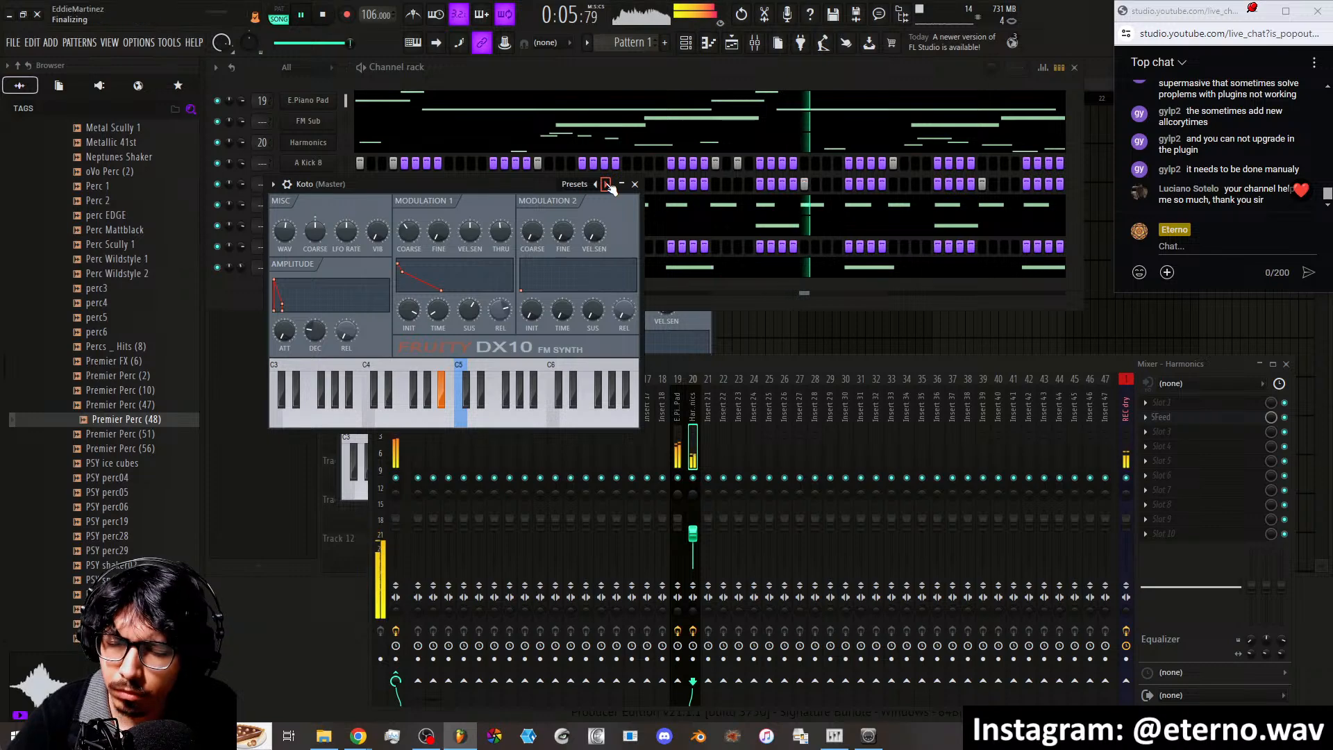
click(606, 185)
click(606, 184)
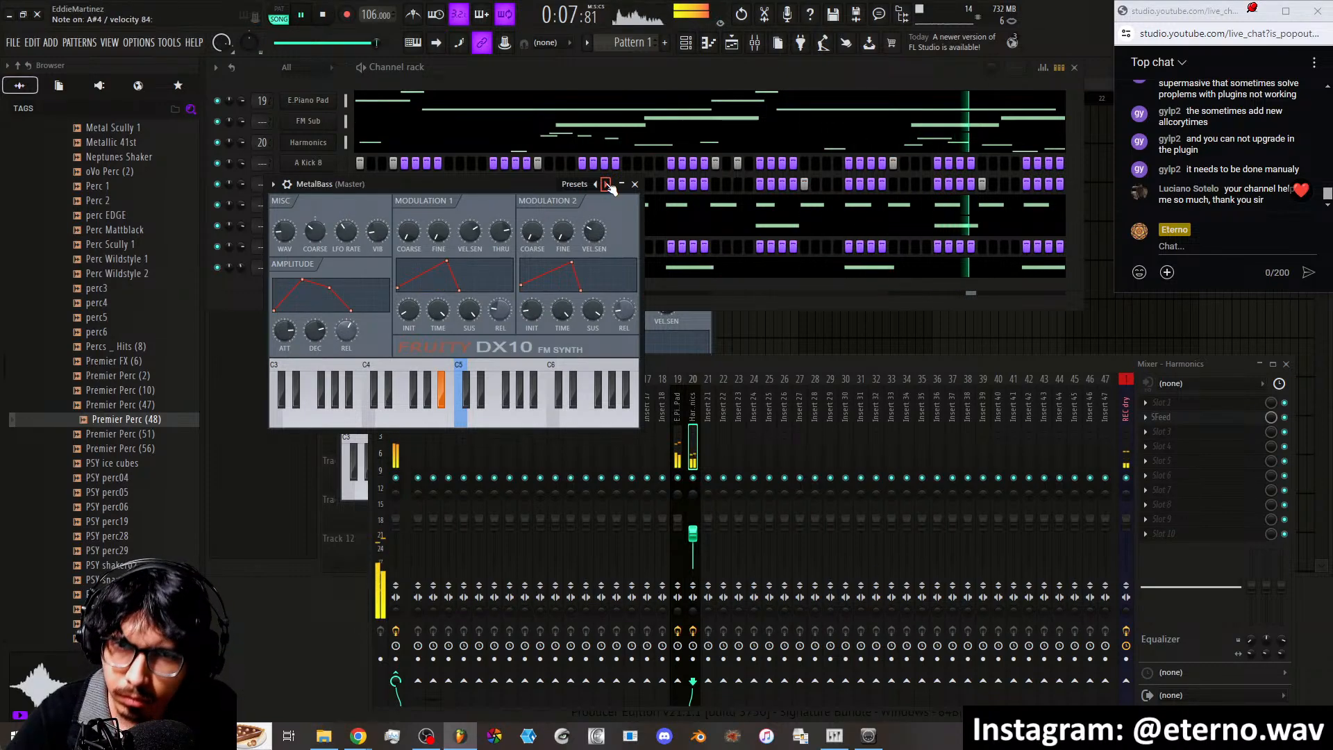
click(606, 184)
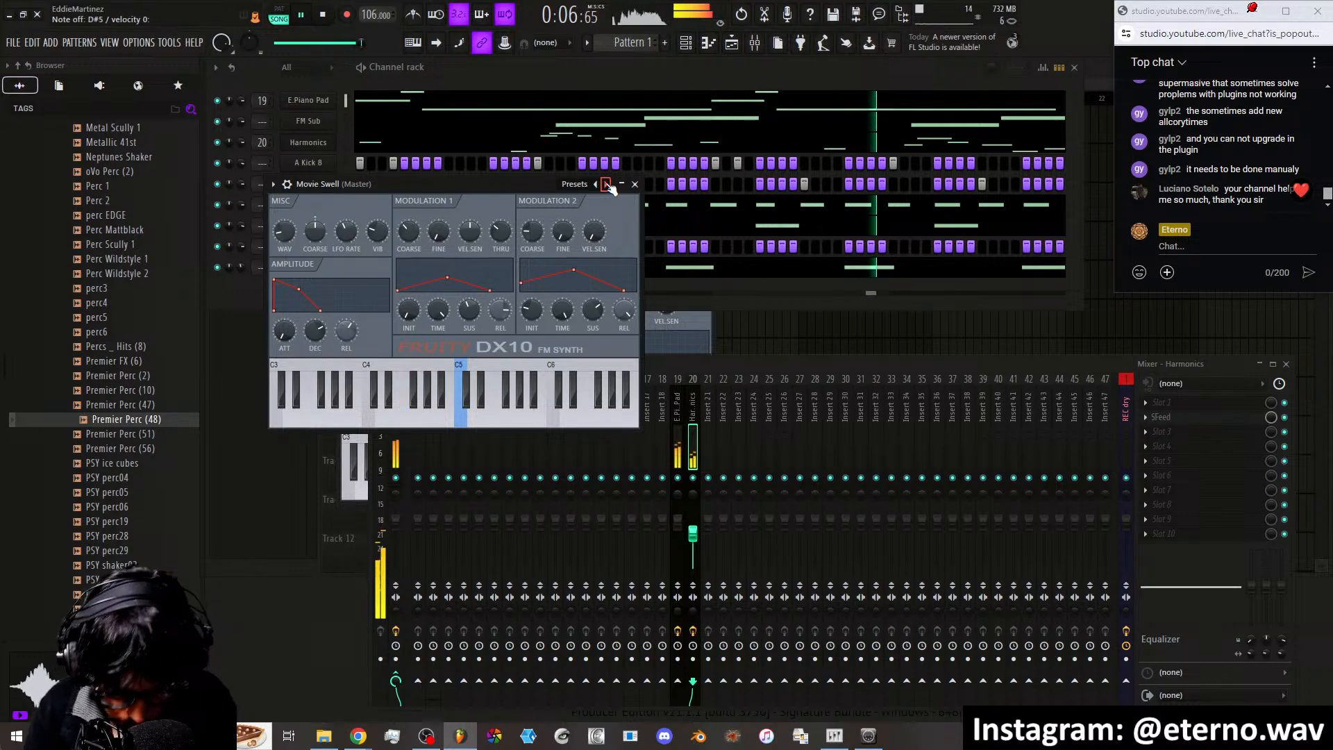
click(607, 184)
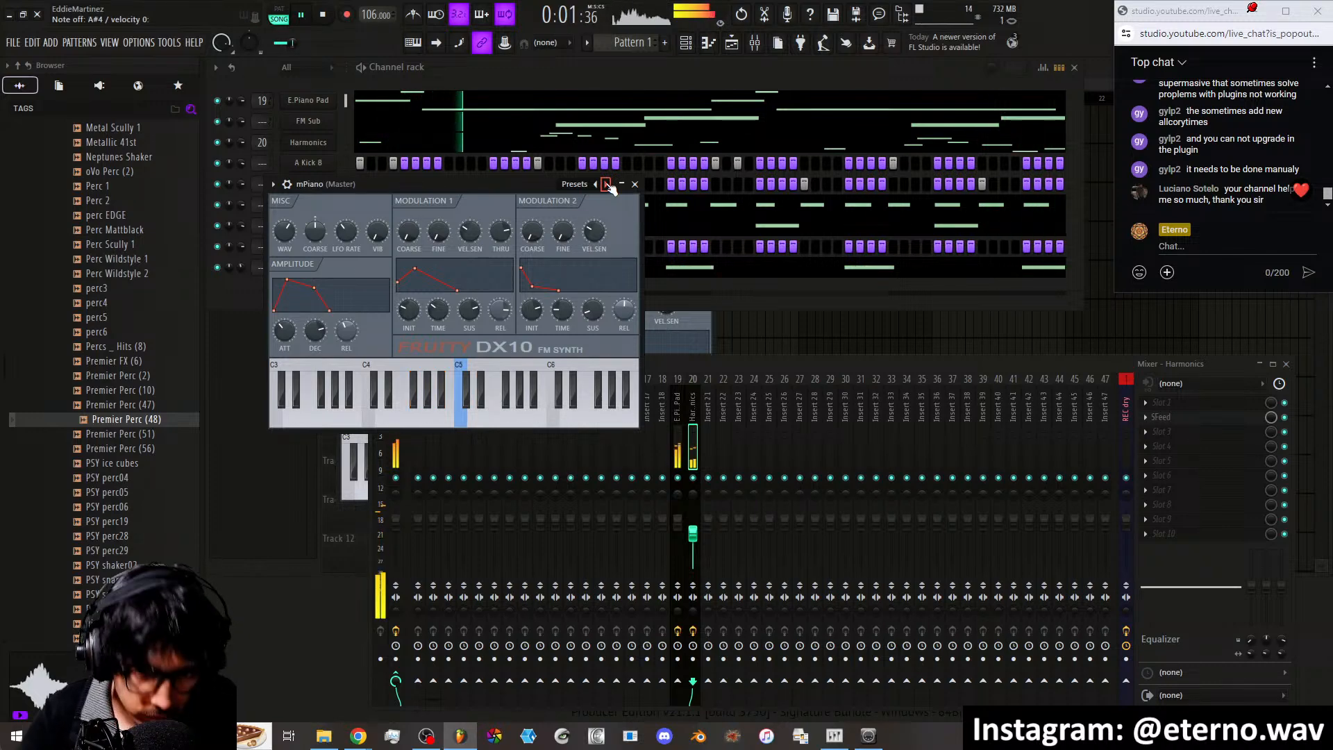
Record sustained three-note chords on the mPiano channel into the pattern
click(348, 15)
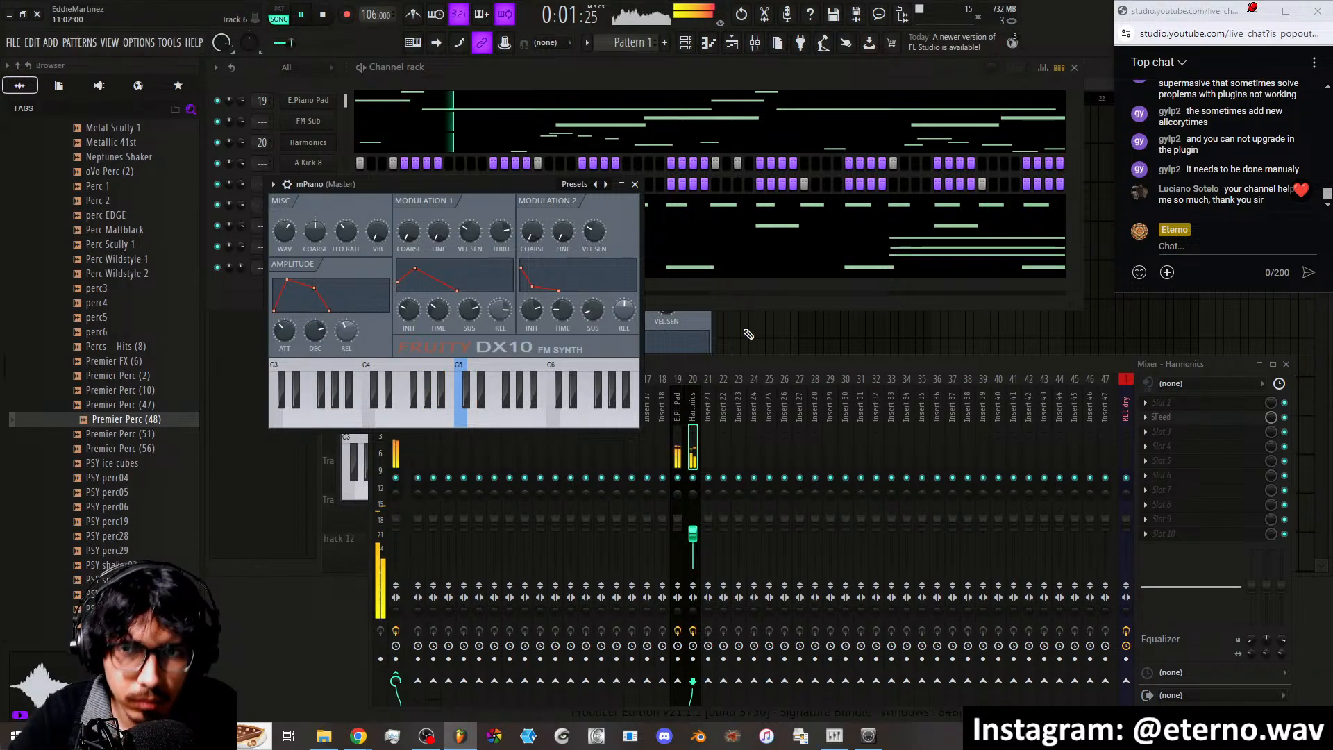
click(782, 282)
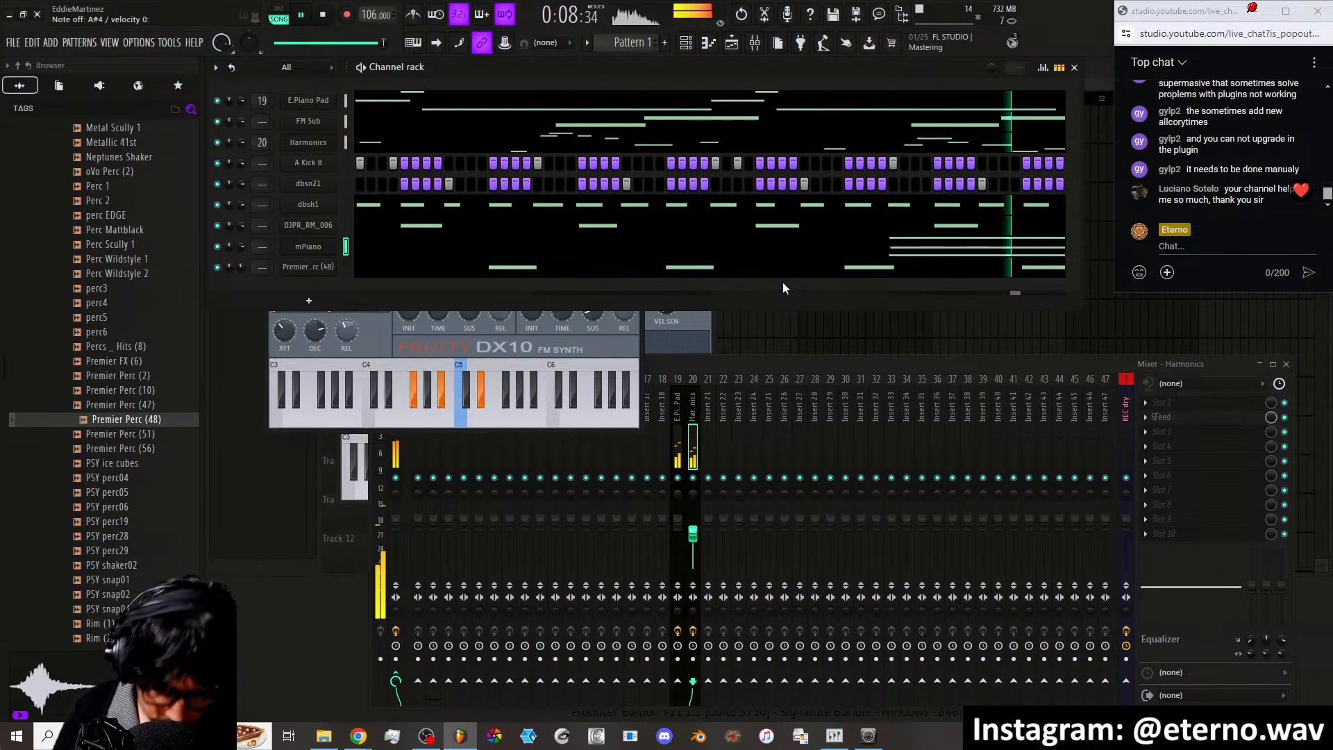
click(349, 15)
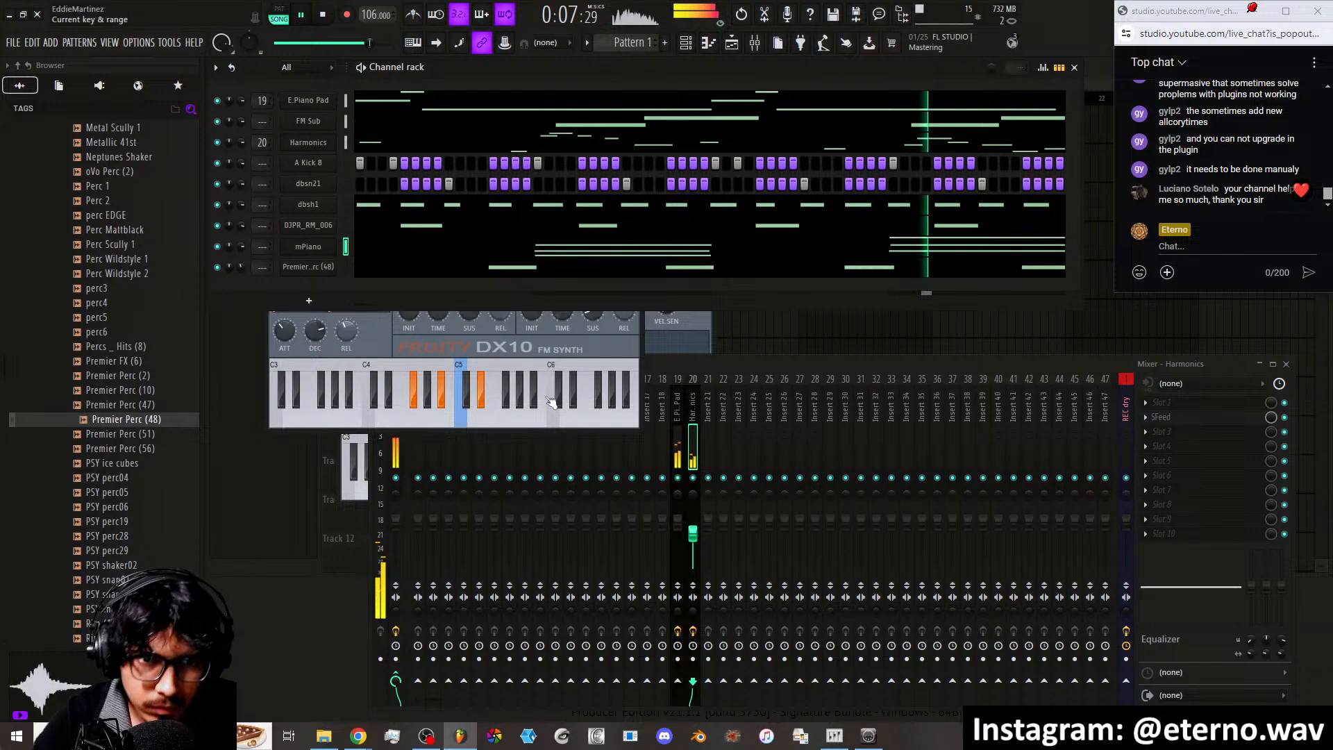
Insert another Fruity DX10 synth channel above mPiano and load its Music Box preset
right_click(321, 256)
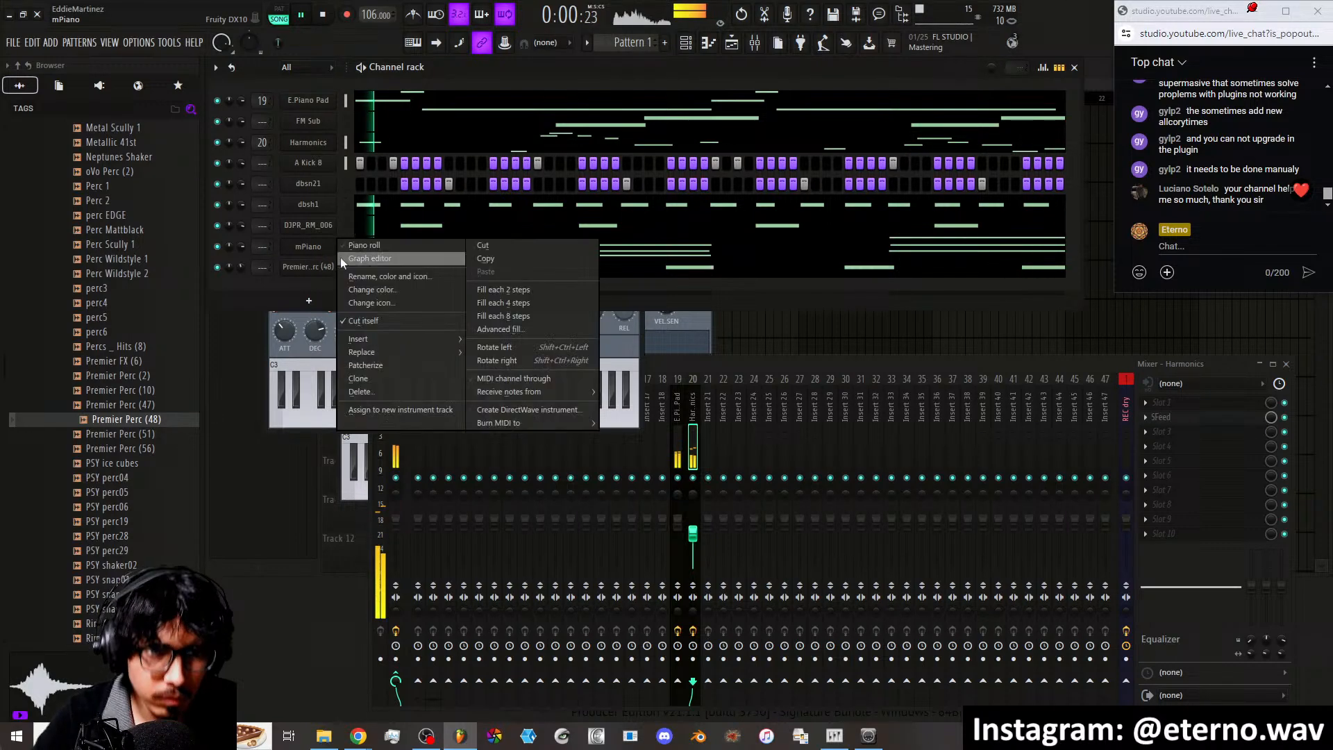
mouse_move(379, 343)
mouse_move(532, 435)
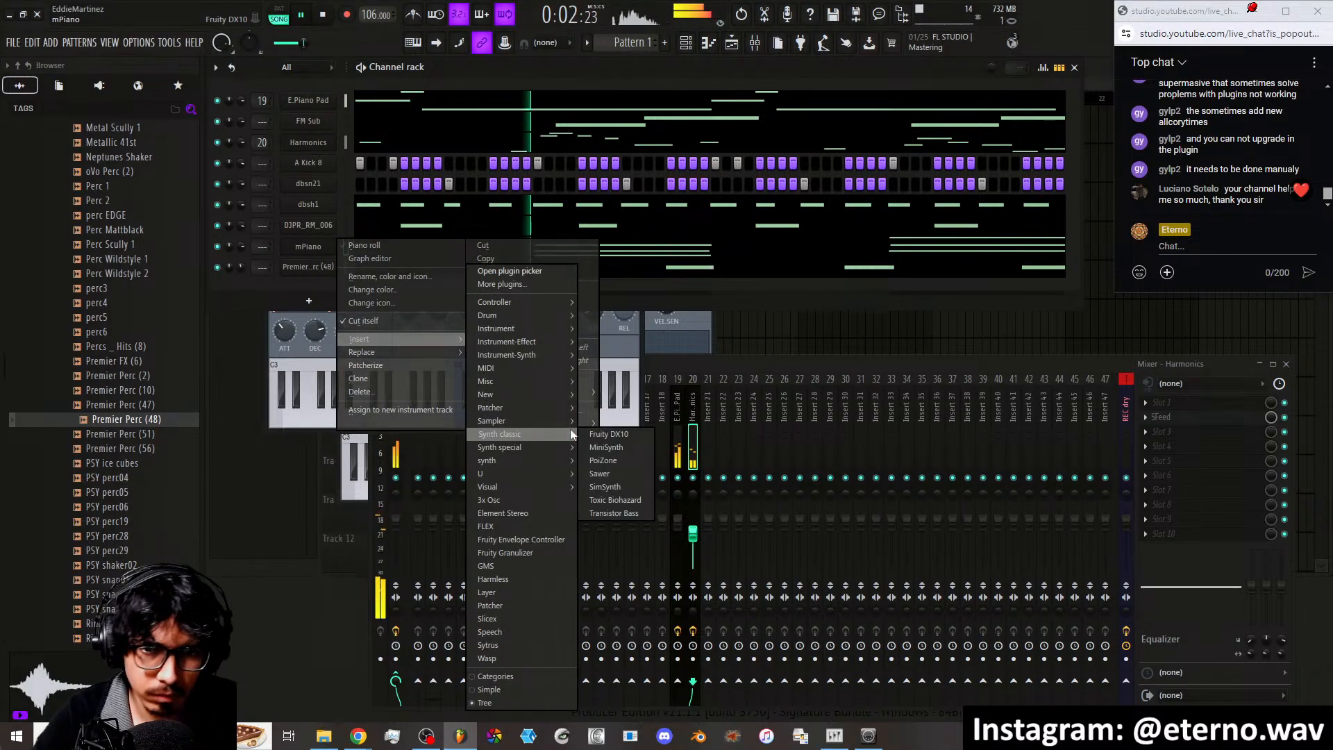
click(615, 433)
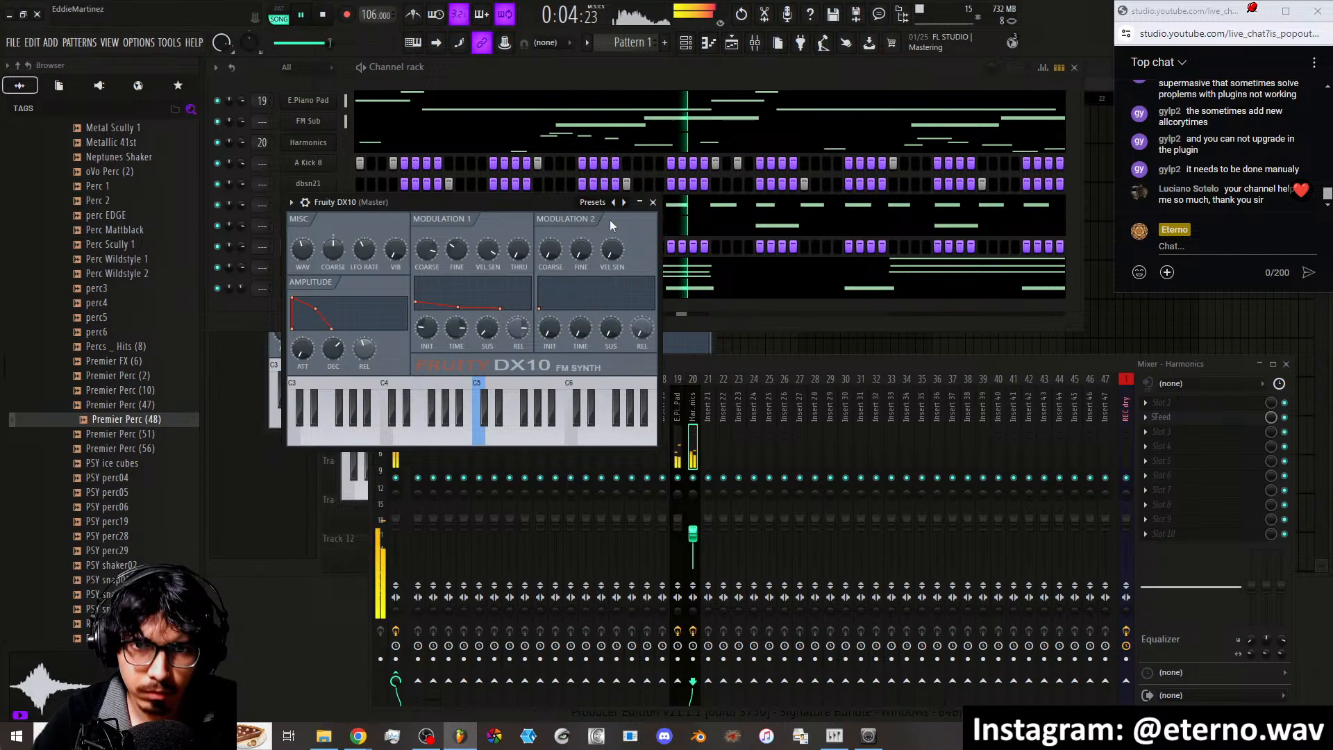
click(622, 202)
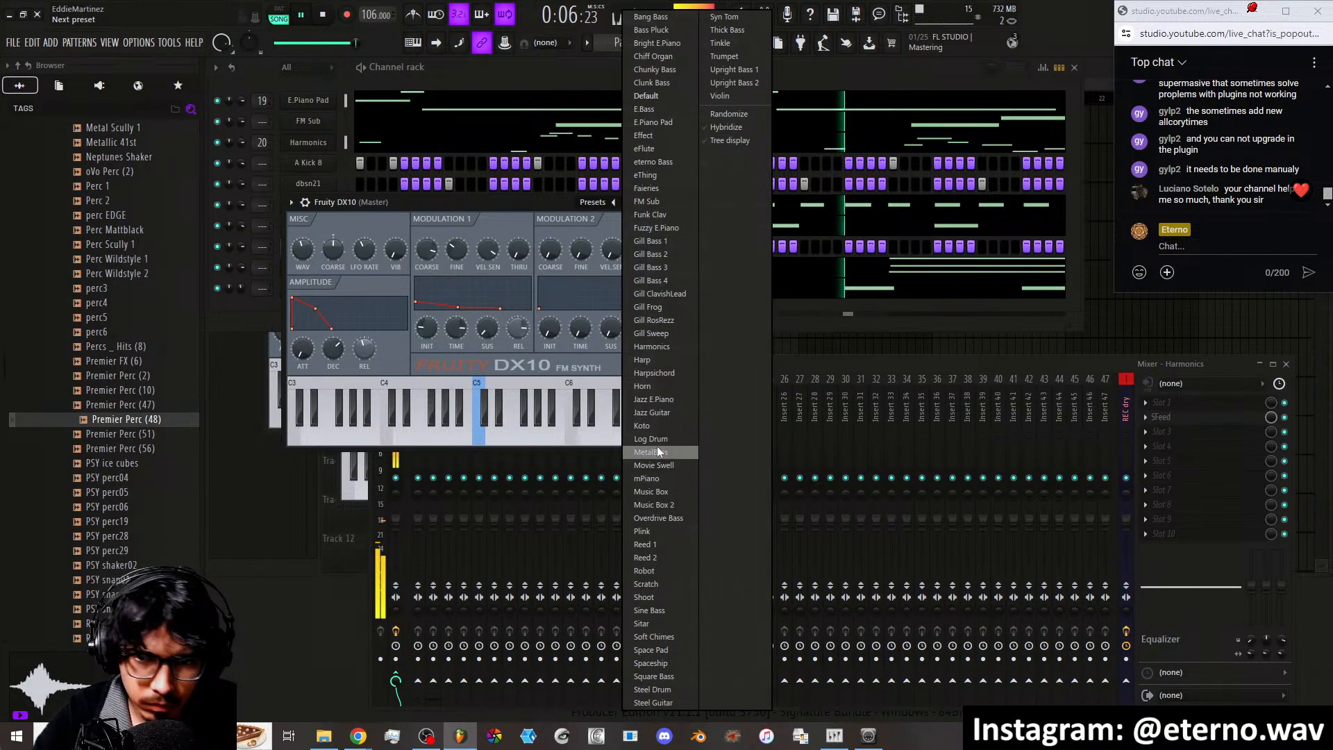
click(653, 492)
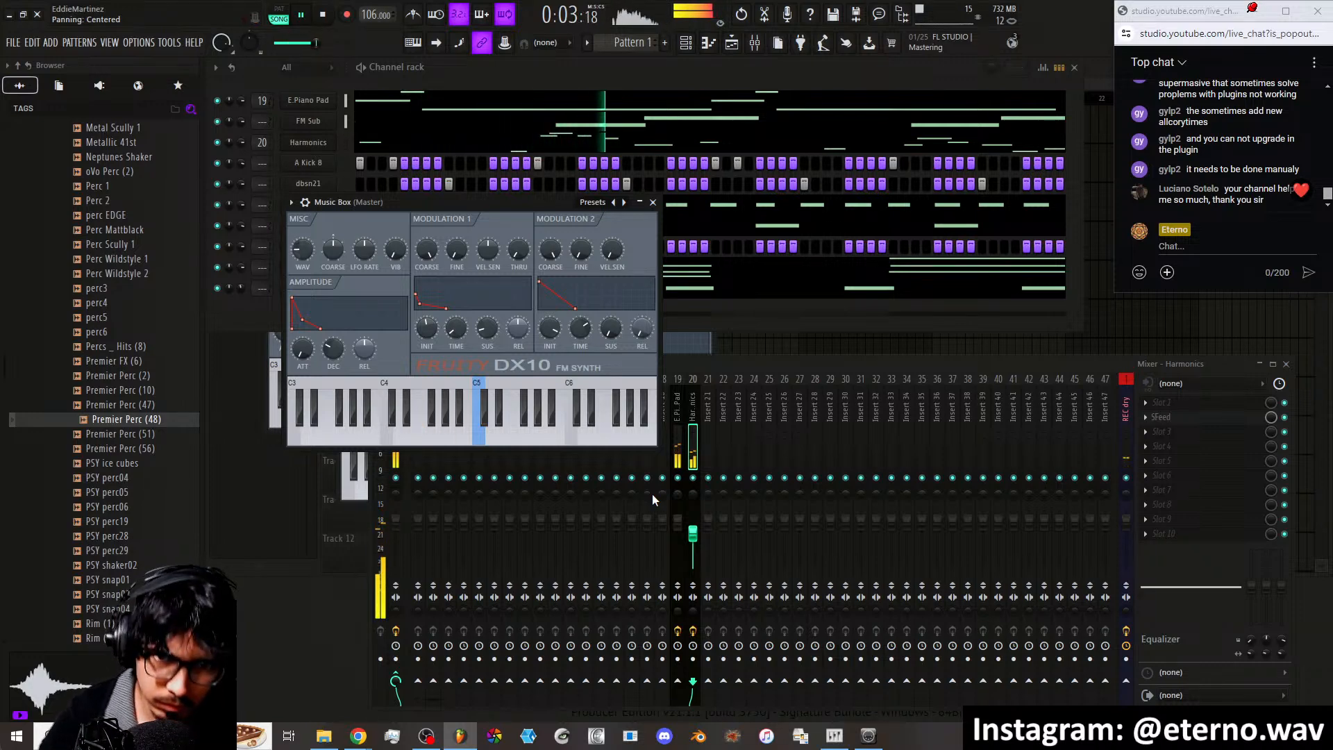
Try the Music Box 2 and Overdrive Bass presets, choose Plink, record a melody of short notes with it and close the synth
click(624, 202)
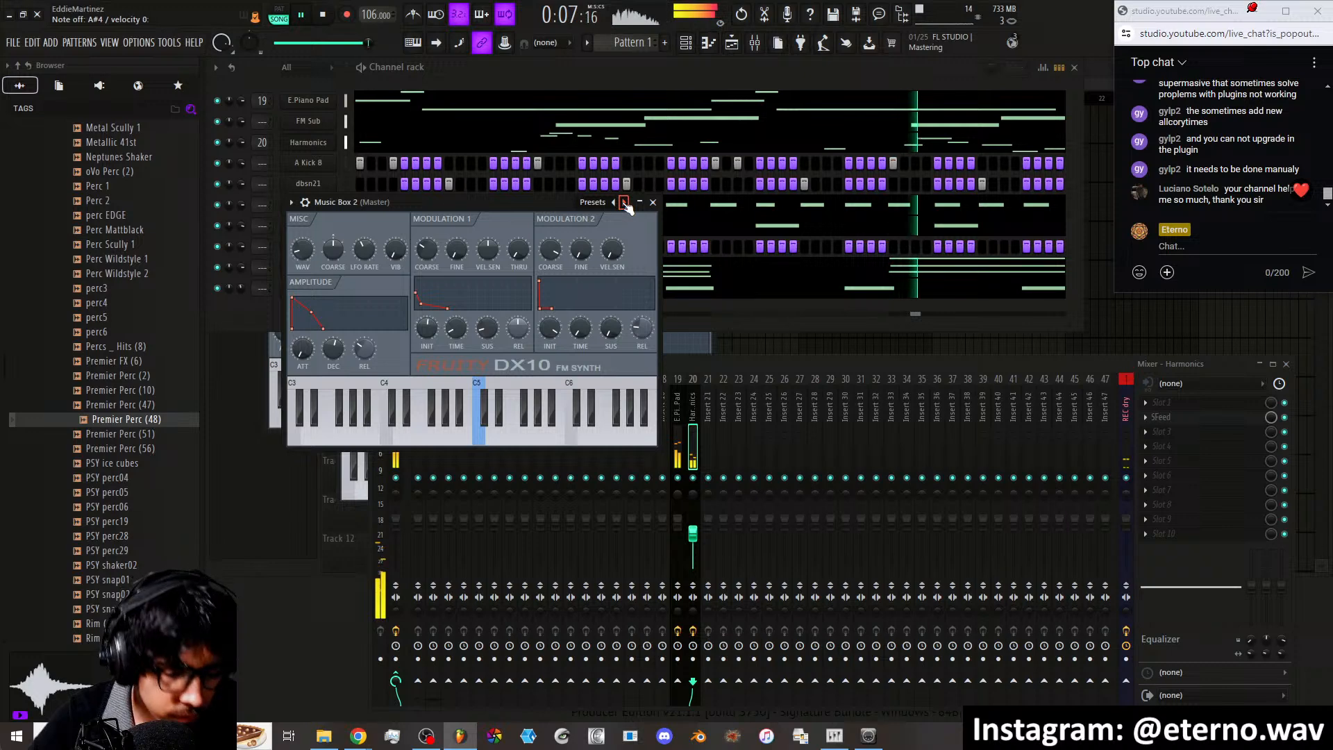
click(624, 202)
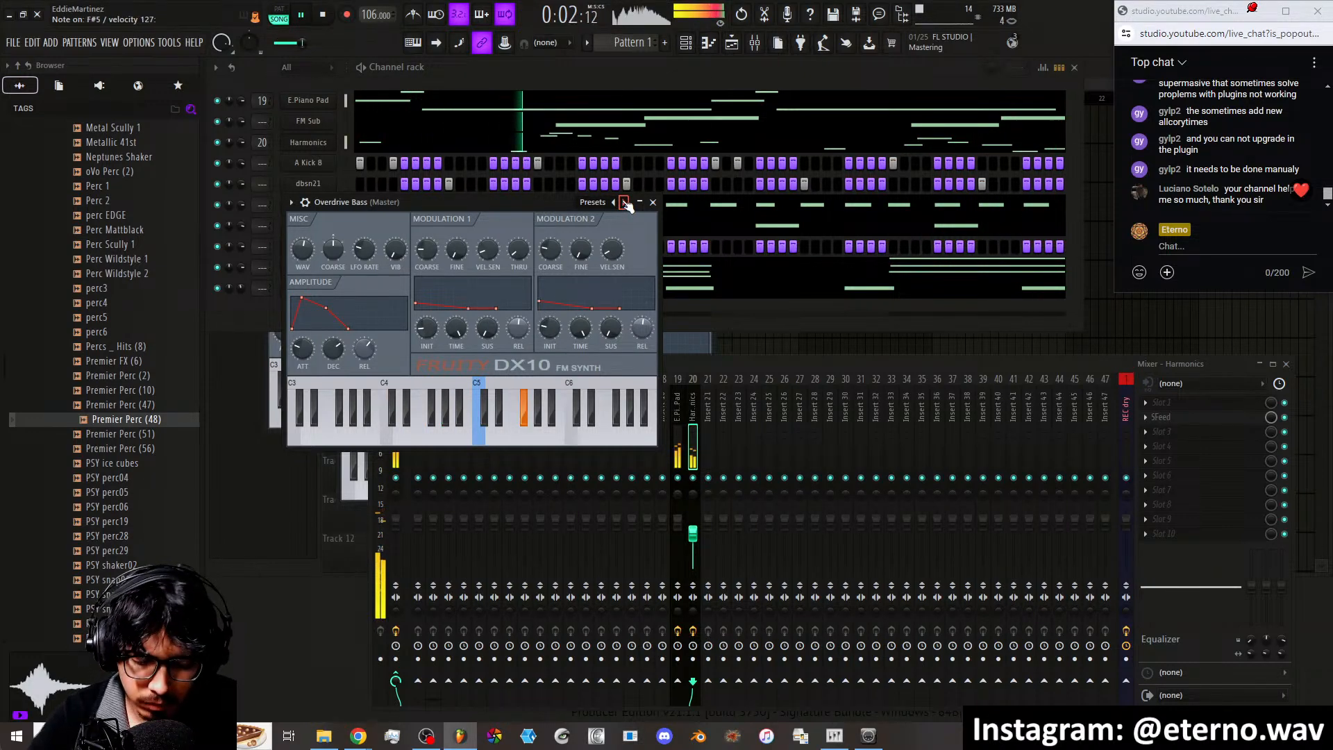
click(623, 202)
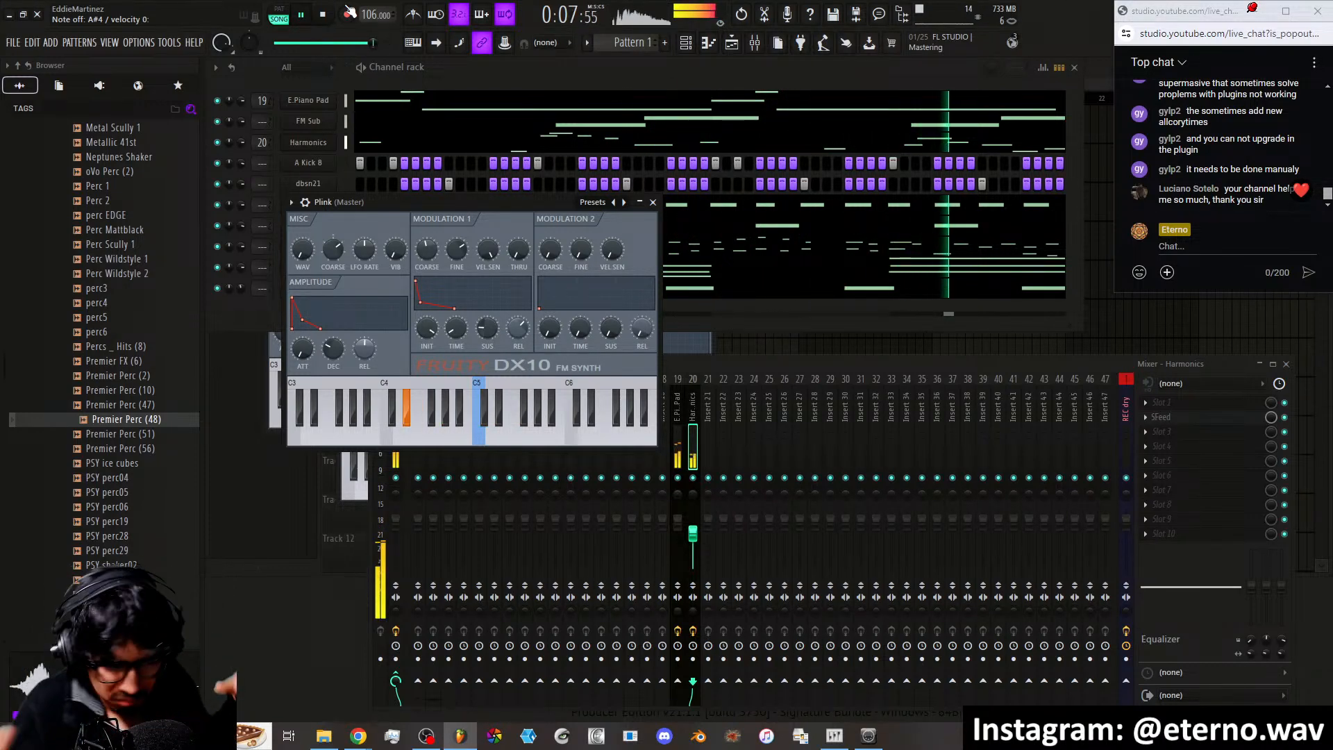
click(653, 203)
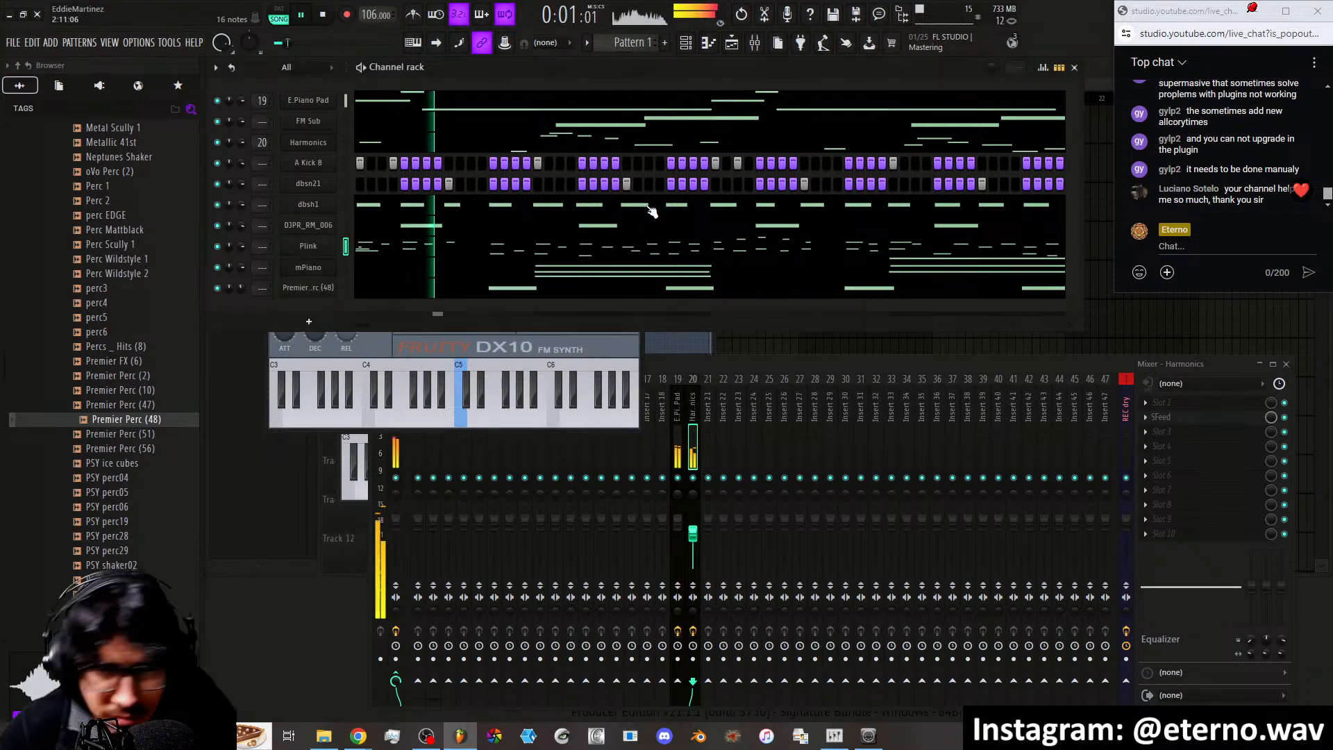
Route the Plink channel to mixer Insert 21
right_click(707, 427)
mouse_move(782, 459)
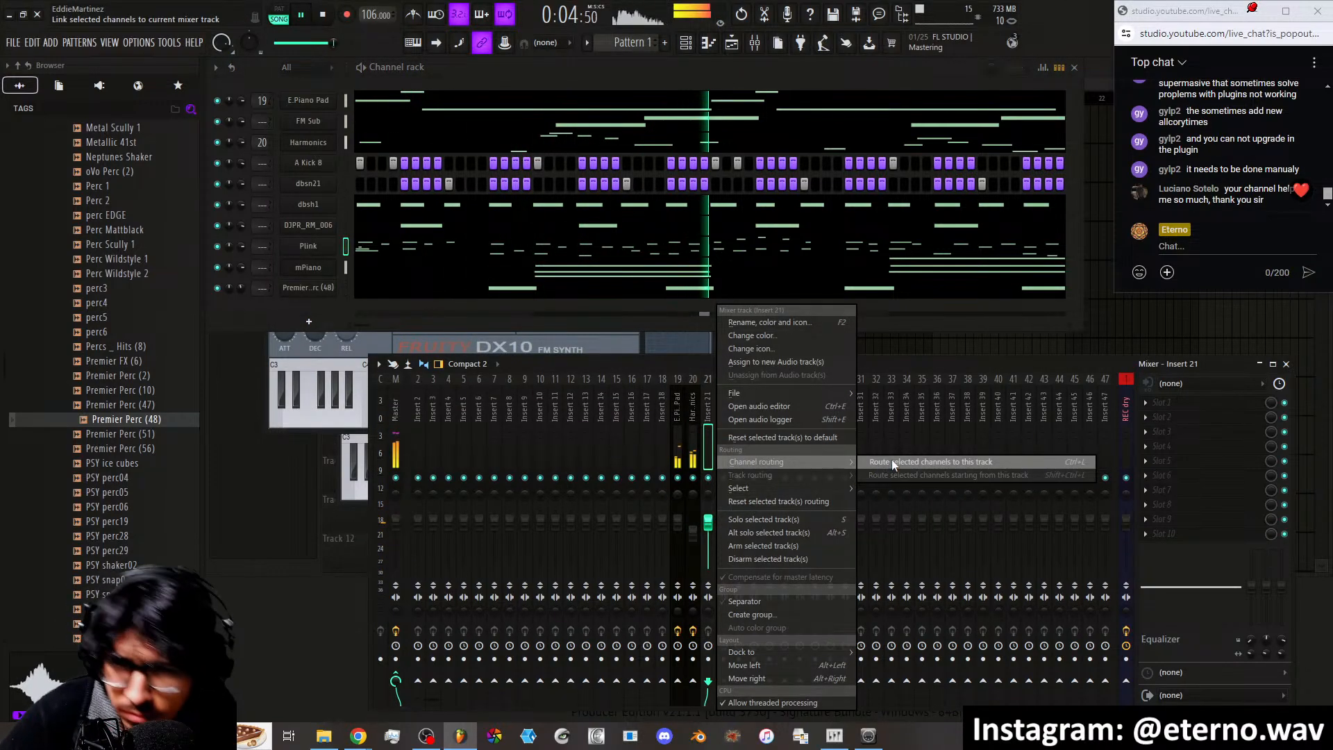
click(892, 460)
Load the MODx effect into slot 2 of Plink's mixer track, accepting the newer-version preset, and raise the MOD 3 slider slightly
click(1173, 419)
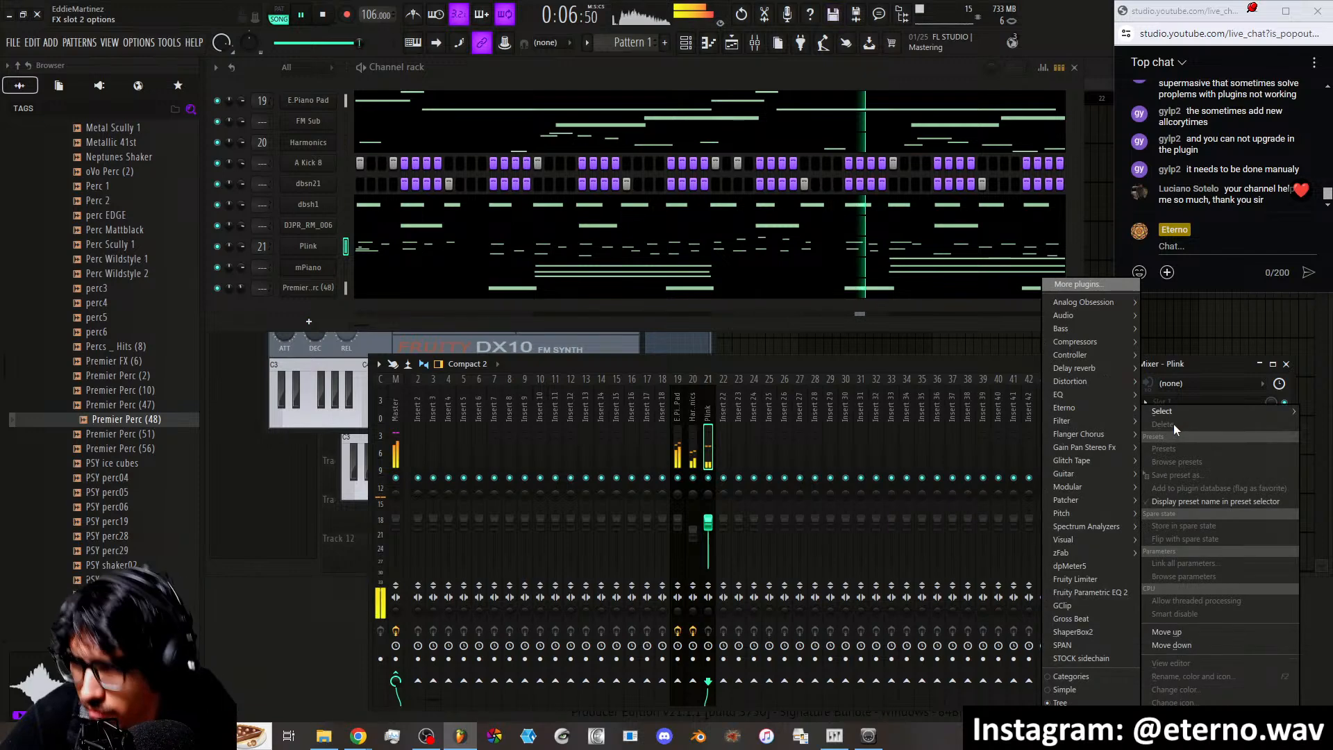
mouse_move(1102, 411)
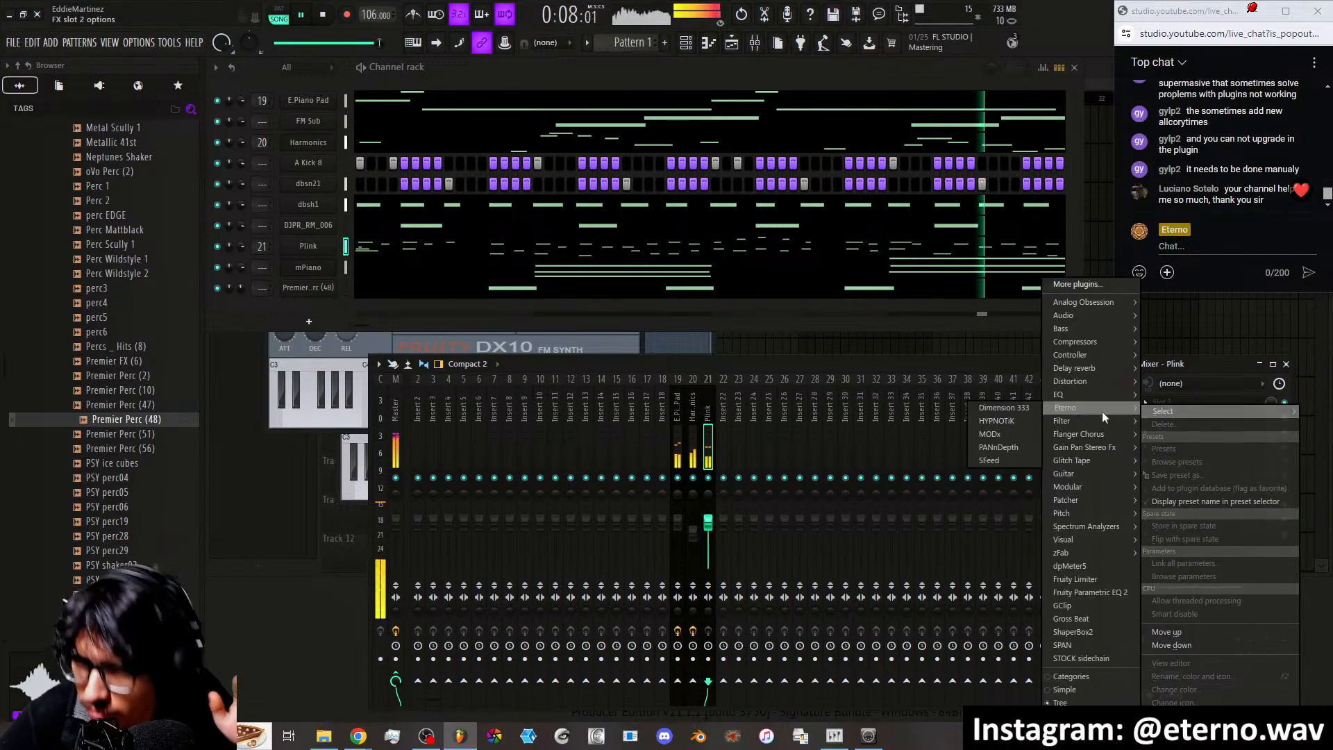
click(1013, 436)
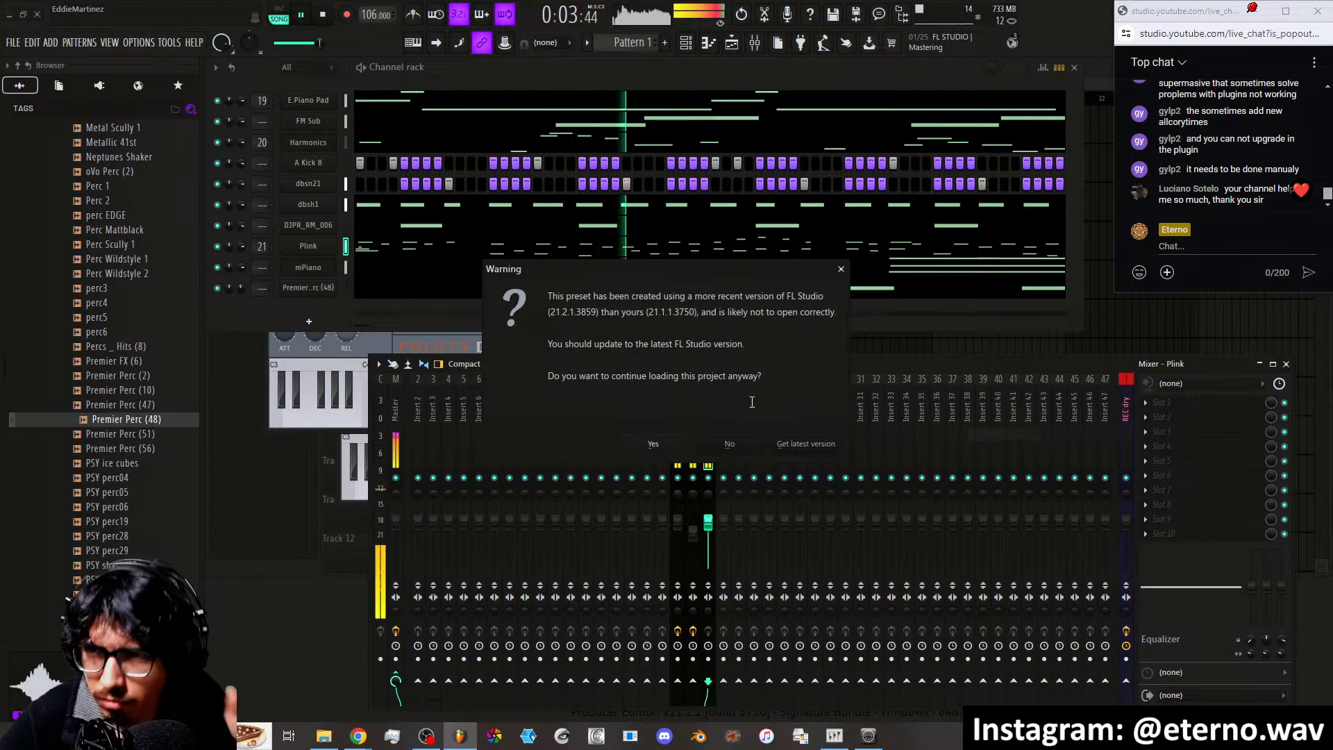
click(677, 447)
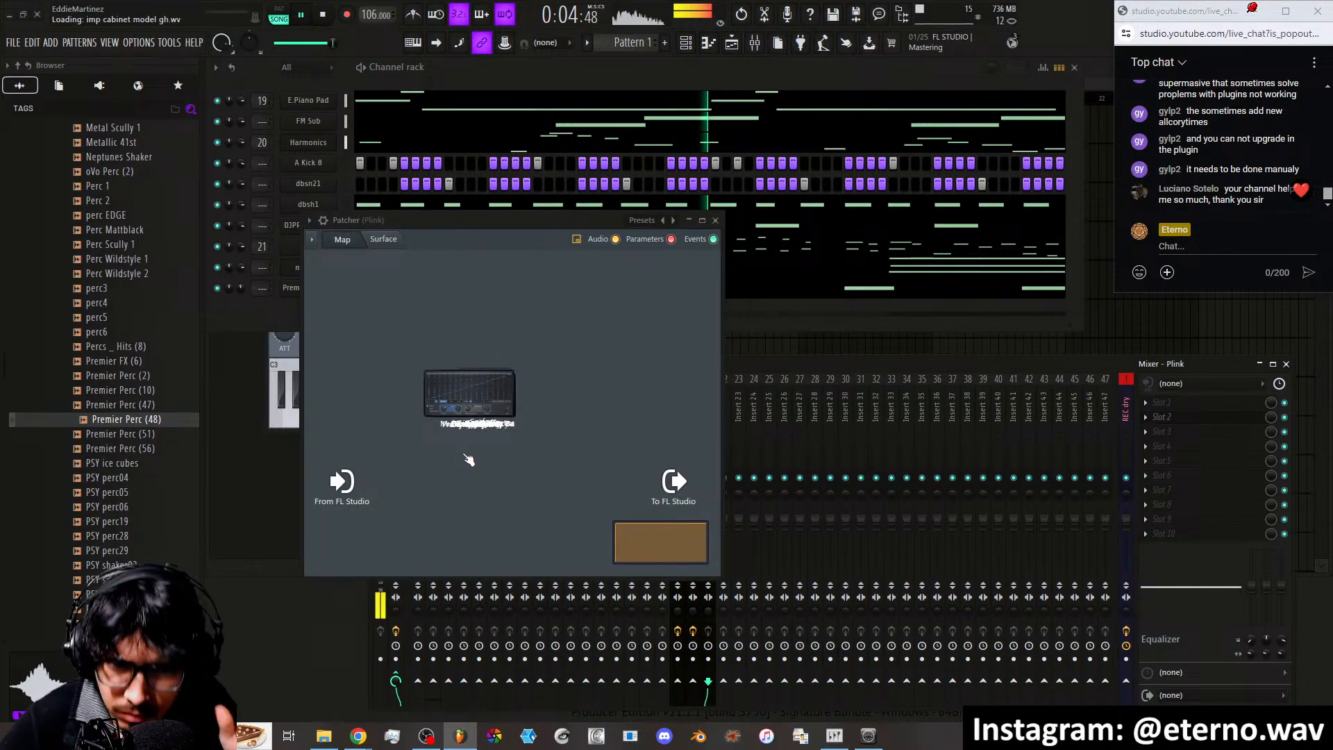
drag(431, 464, 429, 450)
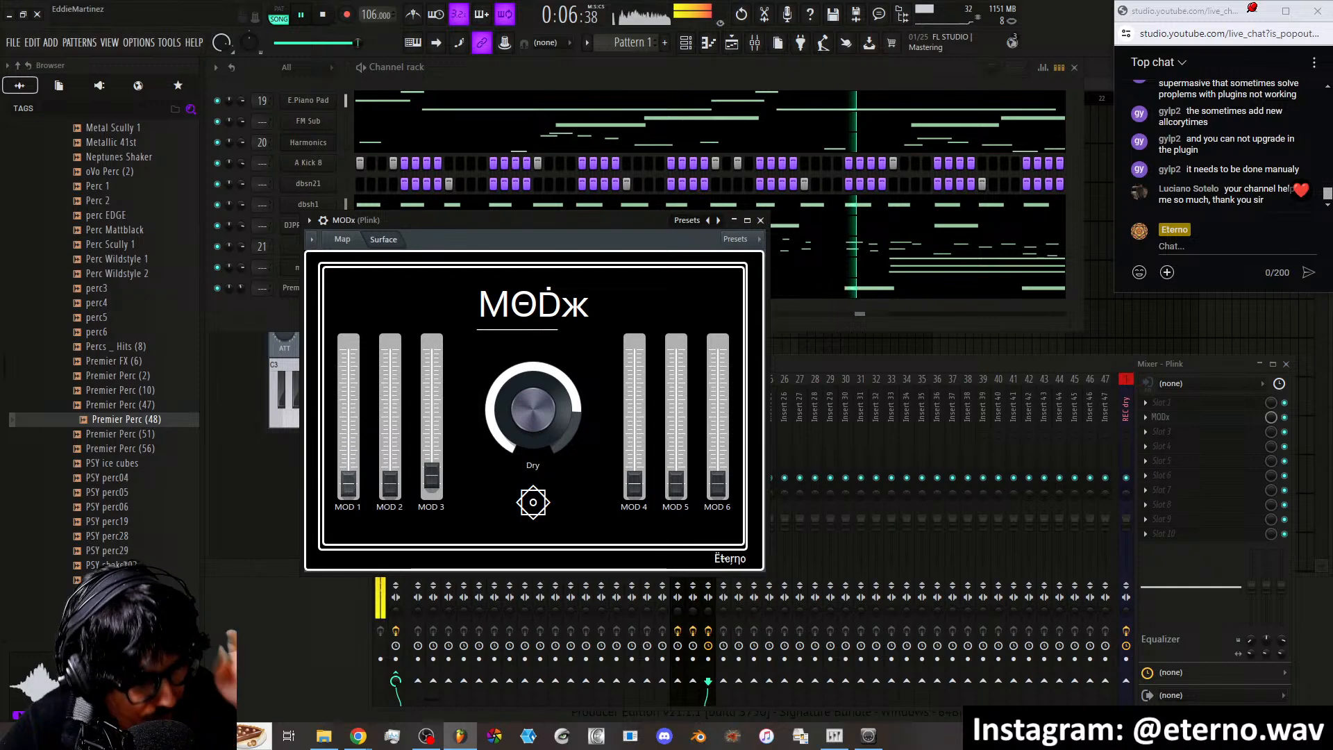
Raise the MOD 4 slider slightly in Plink's MODx effect and close the effect
mouse_move(390, 481)
mouse_down()
mouse_move(395, 424)
mouse_move(392, 491)
mouse_up()
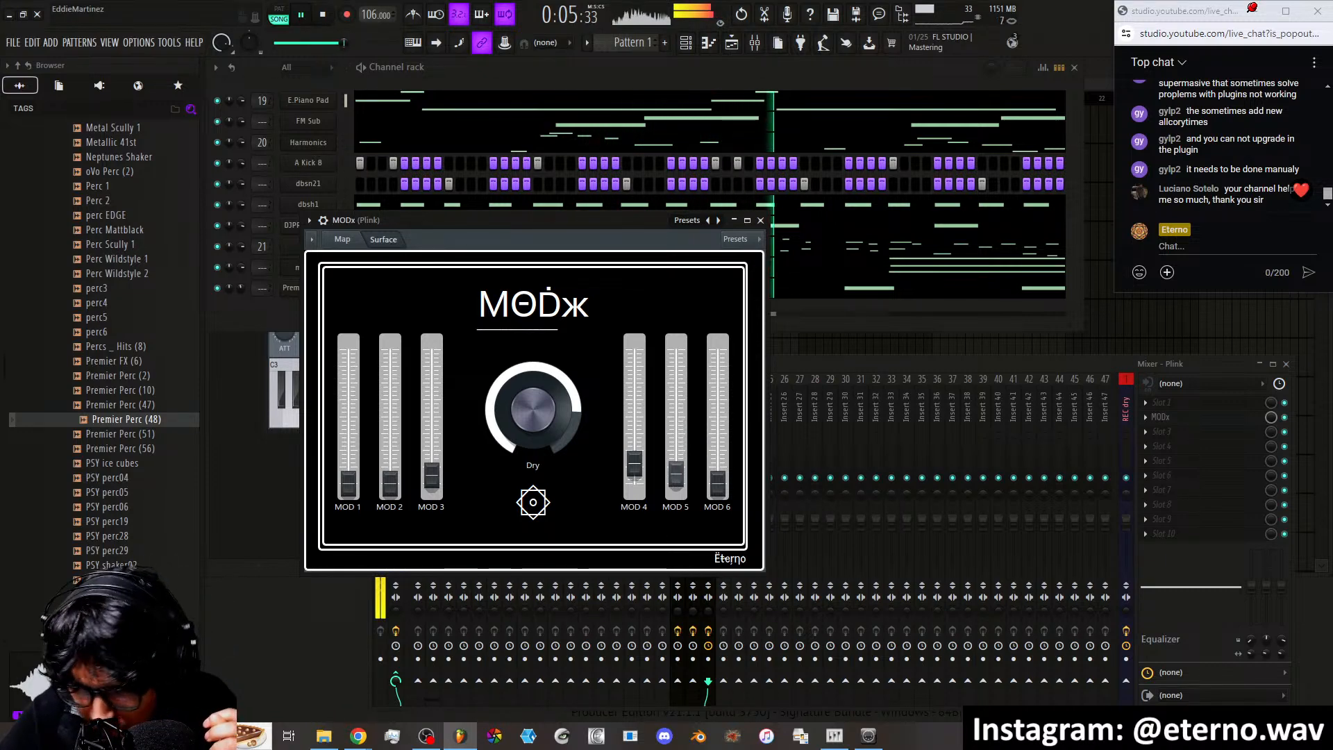
mouse_move(716, 484)
mouse_down()
mouse_move(718, 437)
mouse_move(717, 486)
mouse_up()
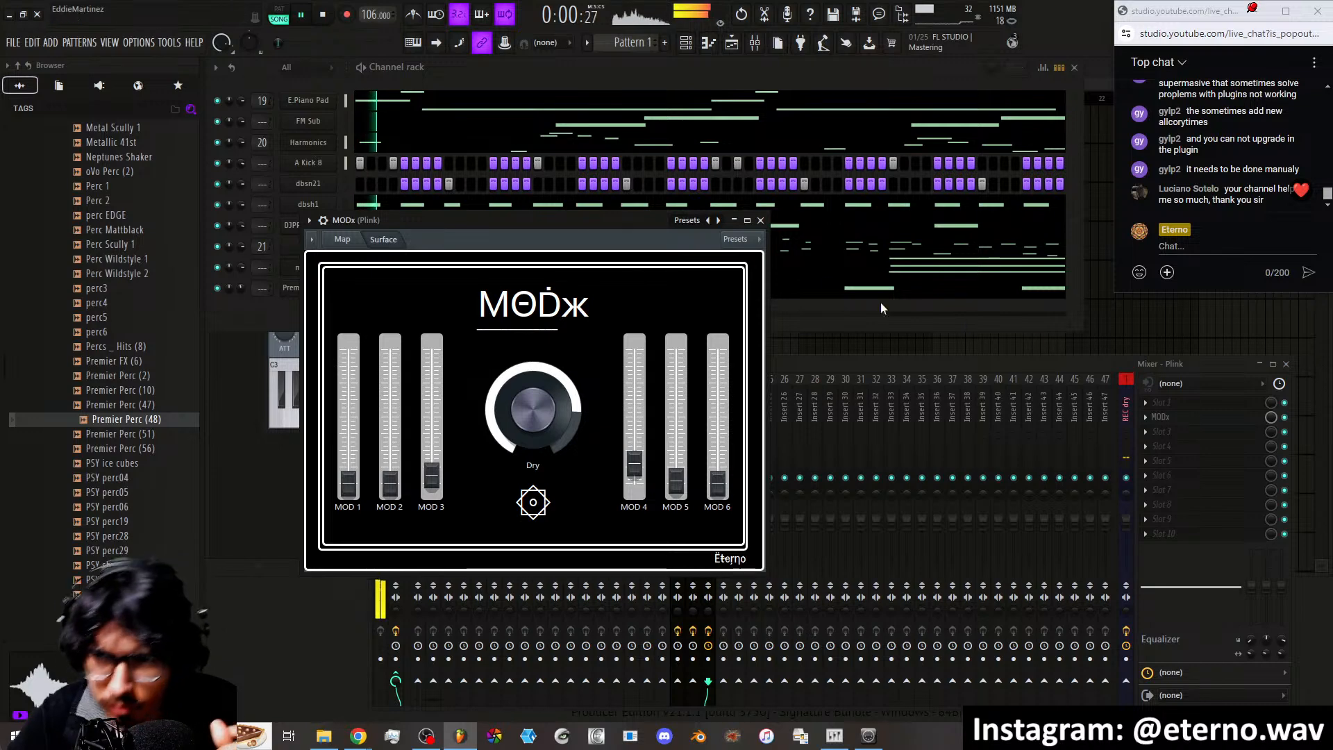
click(760, 225)
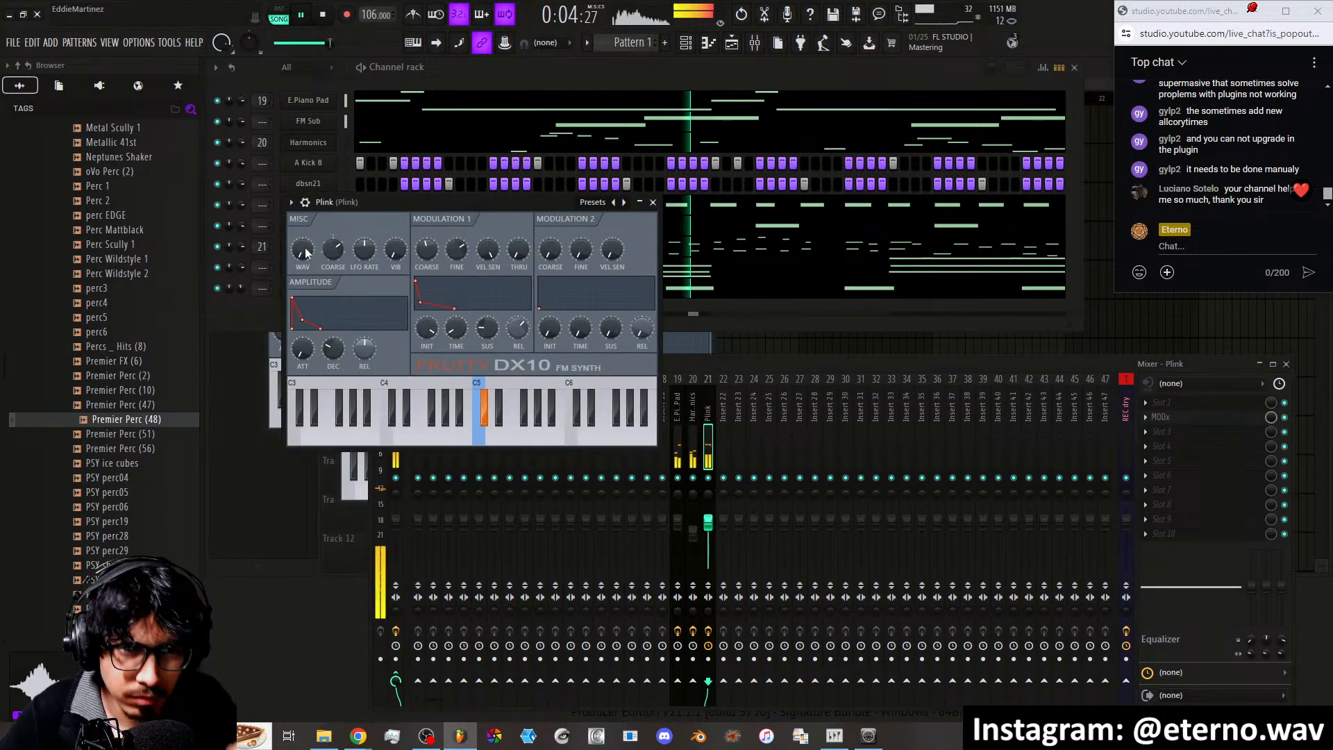
Set the waveform control of the Plink synth to 80% and close the synth
click(309, 248)
drag(311, 254, 311, 210)
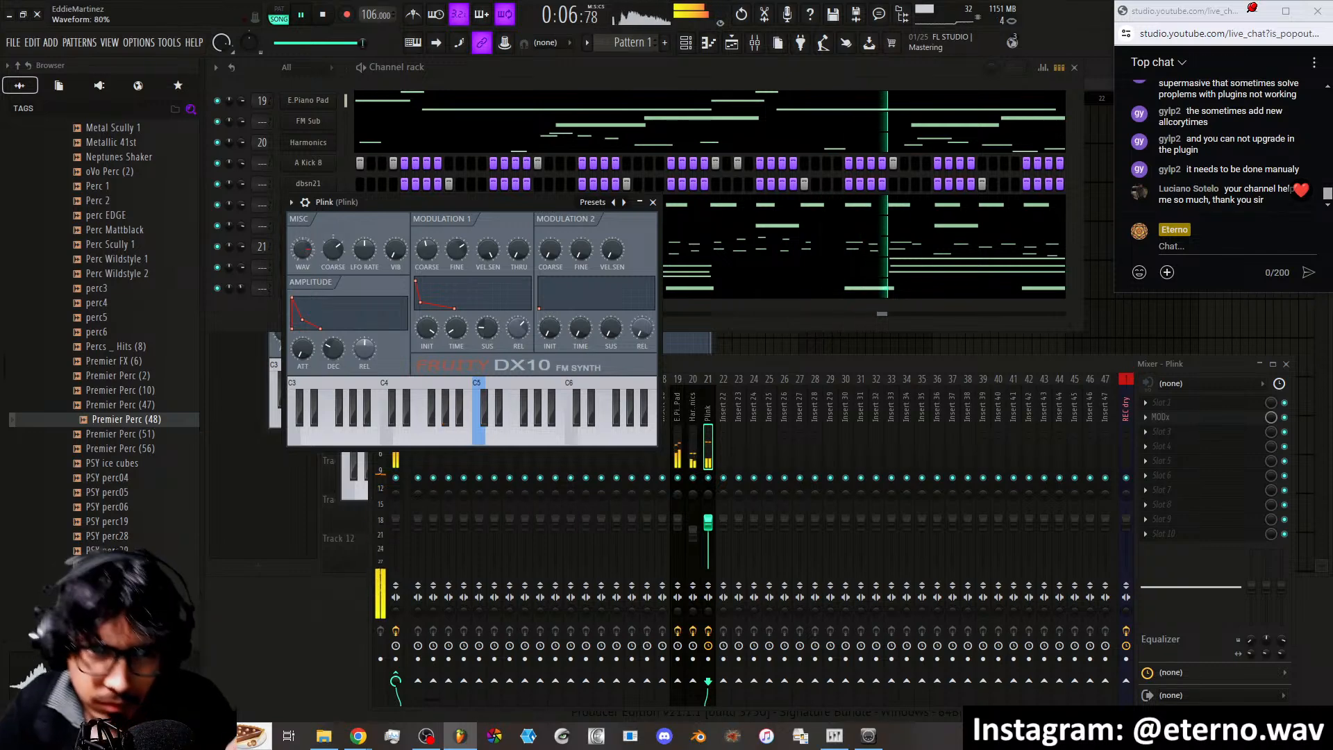
click(653, 202)
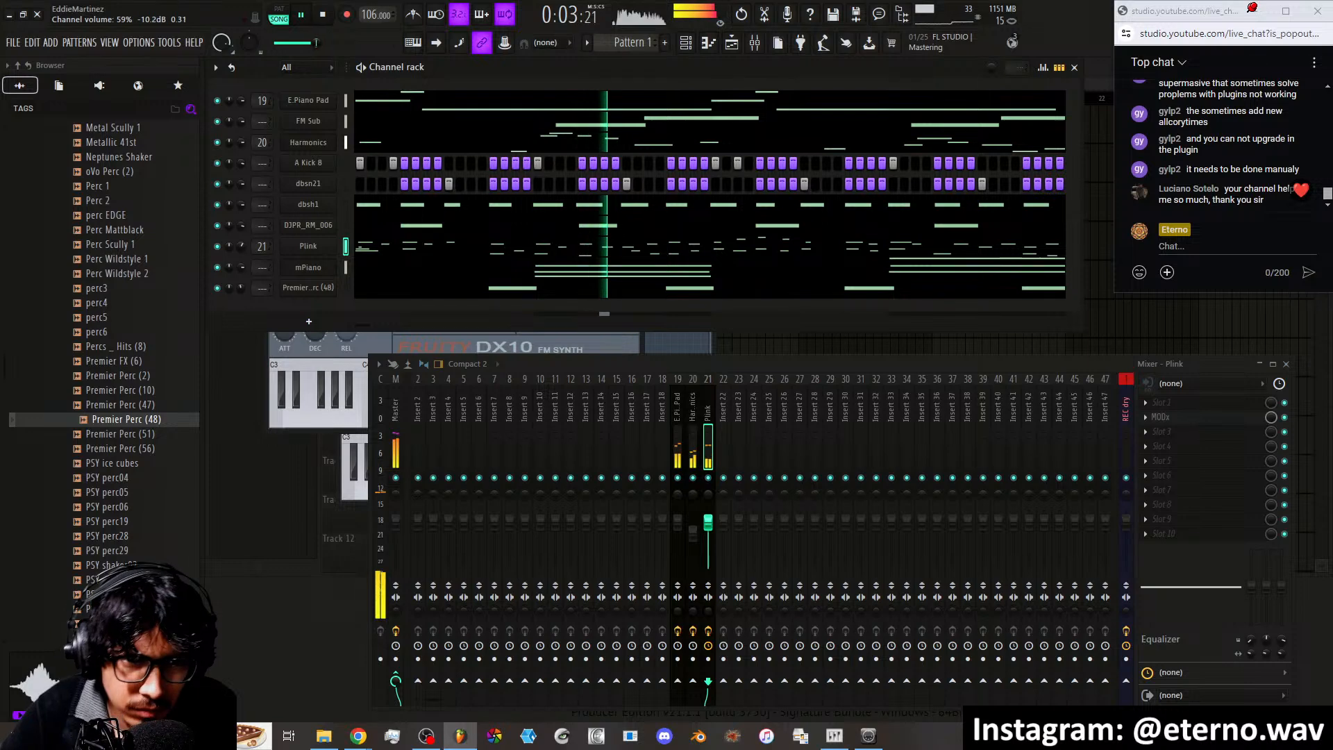
Insert another Fruity DX10 synth channel above Plink and load its Reed 1 preset
right_click(306, 248)
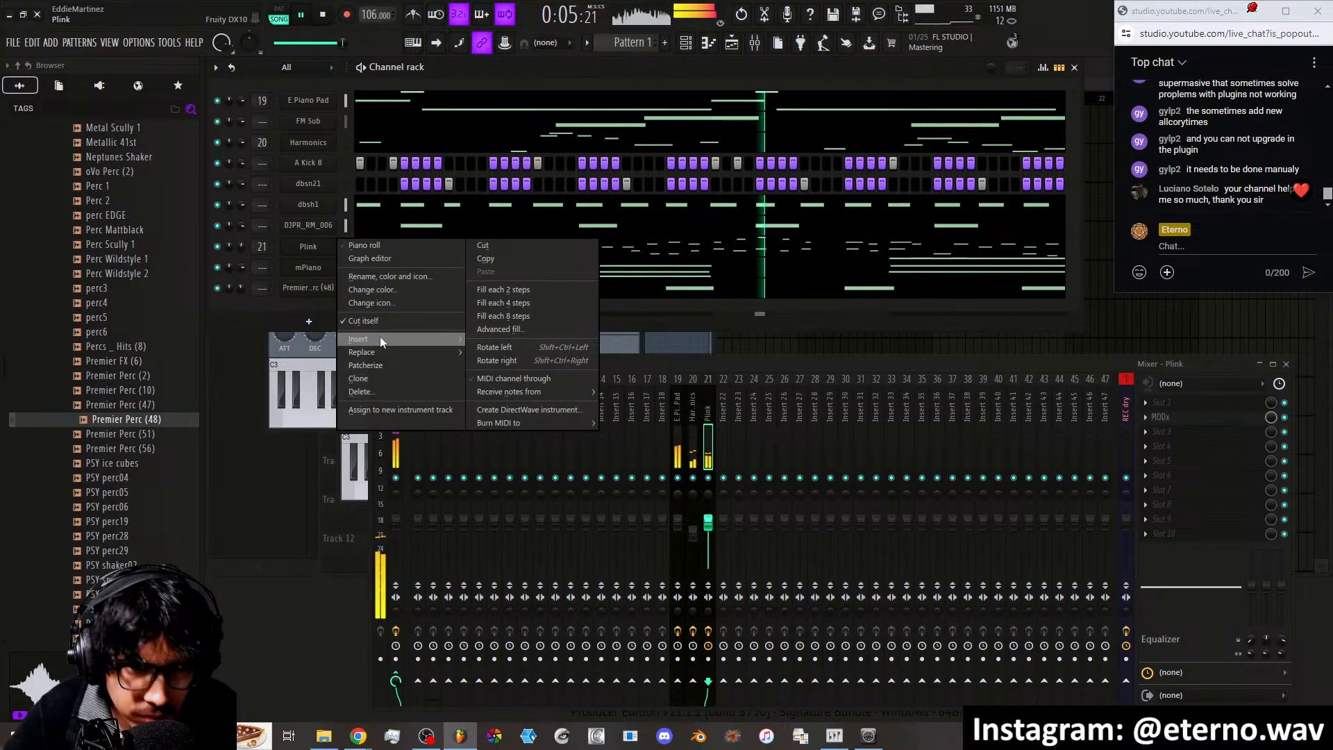
mouse_move(453, 337)
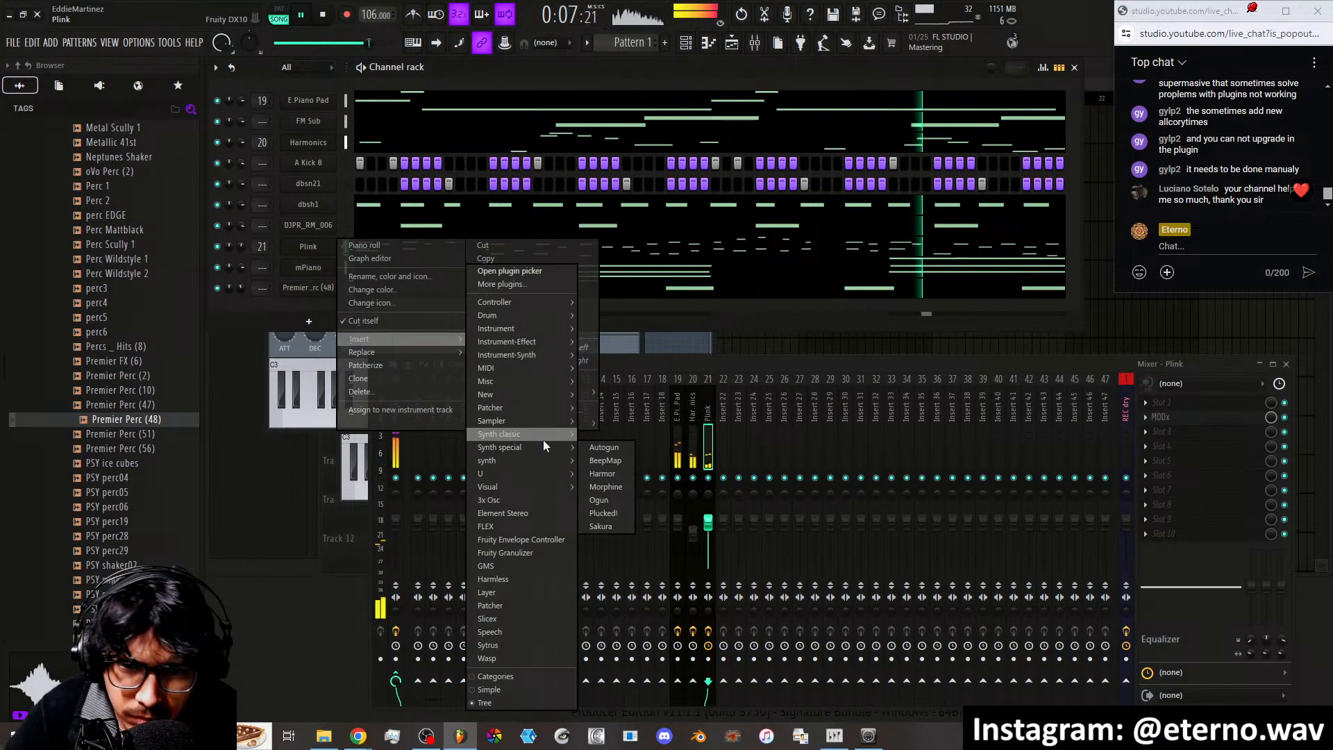
click(602, 432)
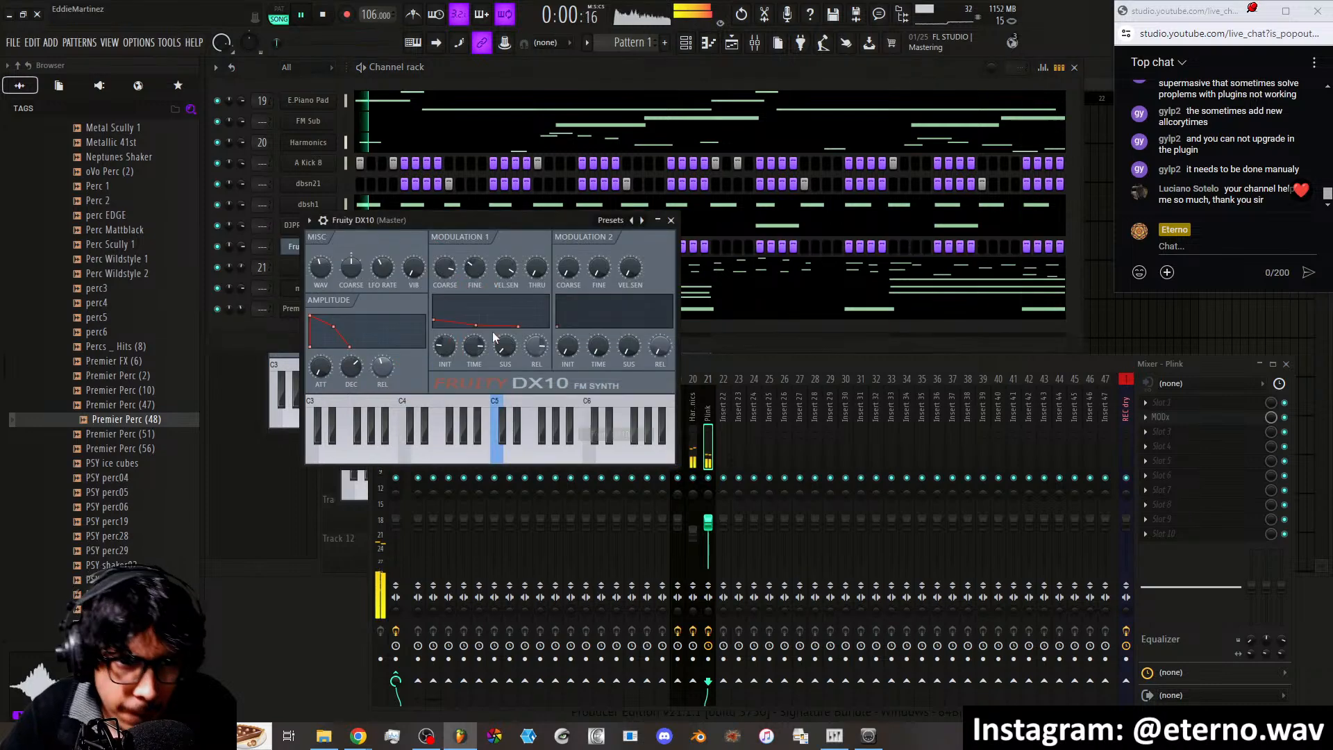
click(642, 221)
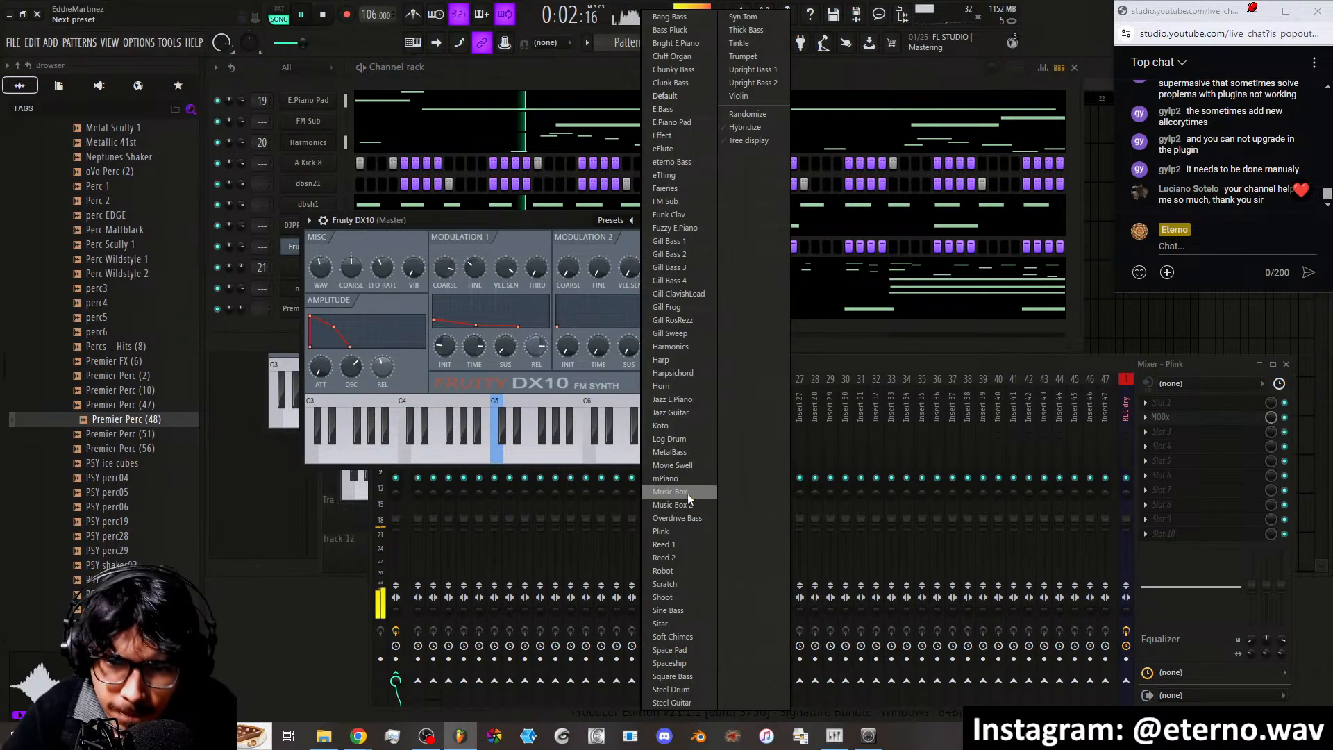
click(679, 546)
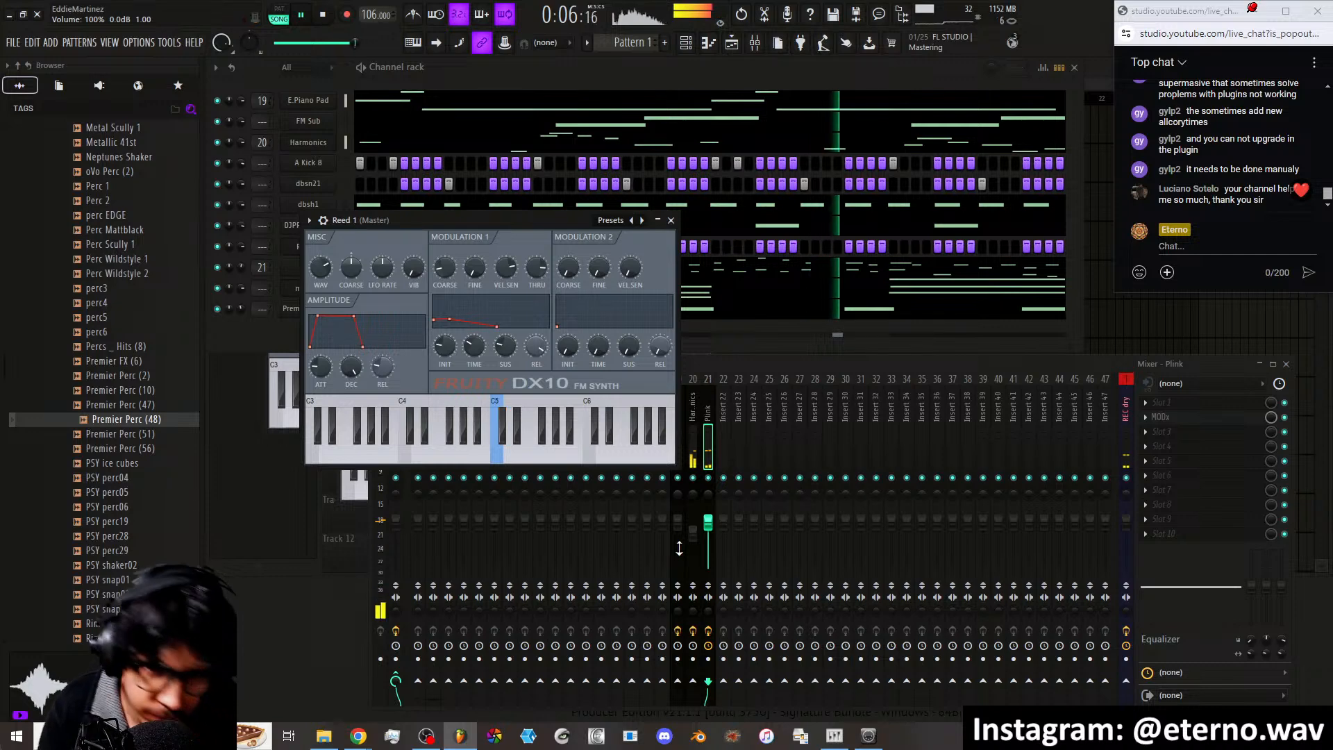
Audition the presets from Reed 2 through Square Bass, choose Steel Drum, record a melody of short notes with it and close the synth
click(643, 220)
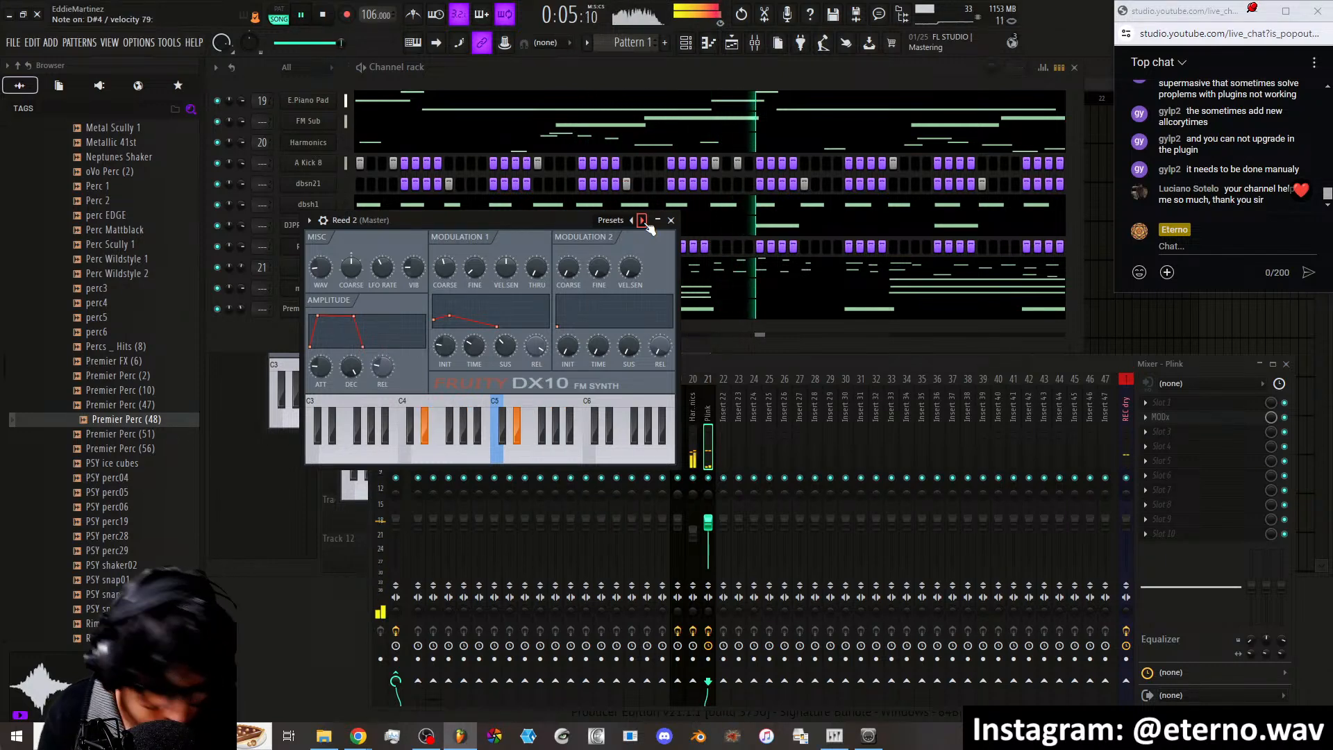
click(642, 220)
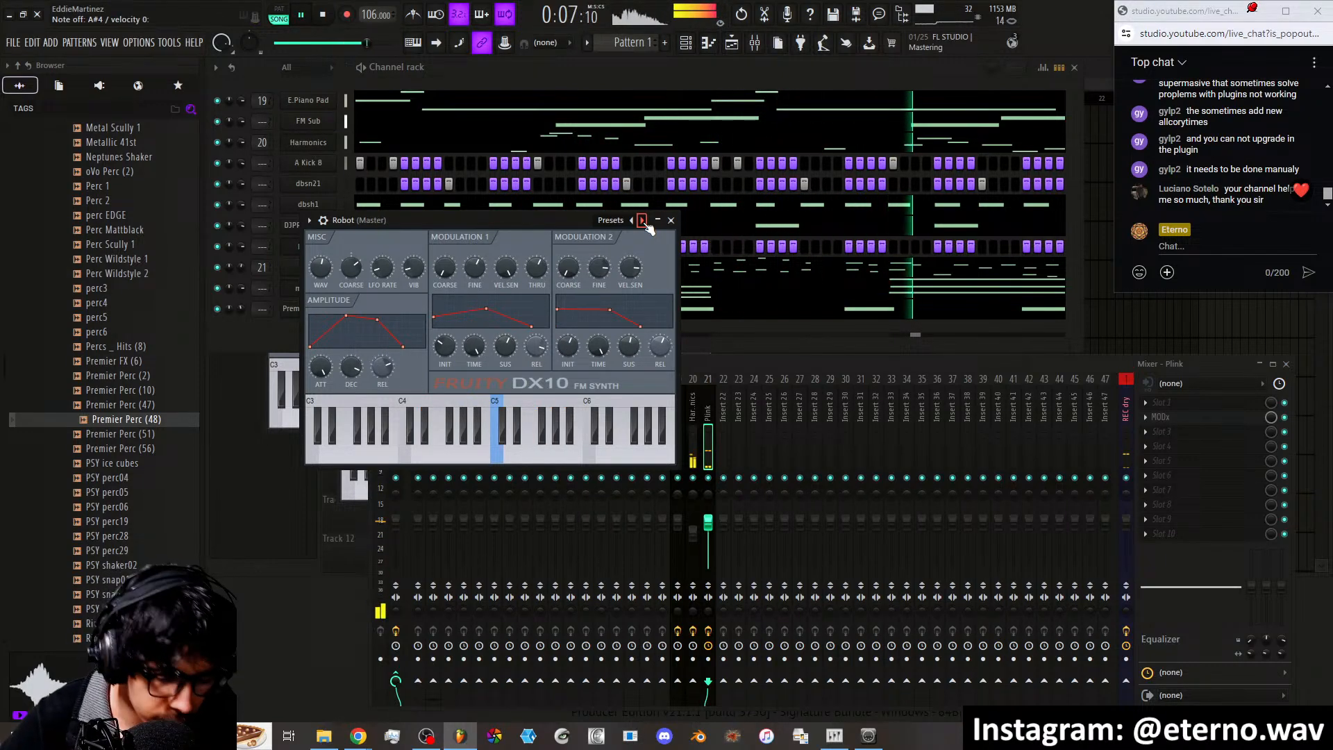
click(642, 220)
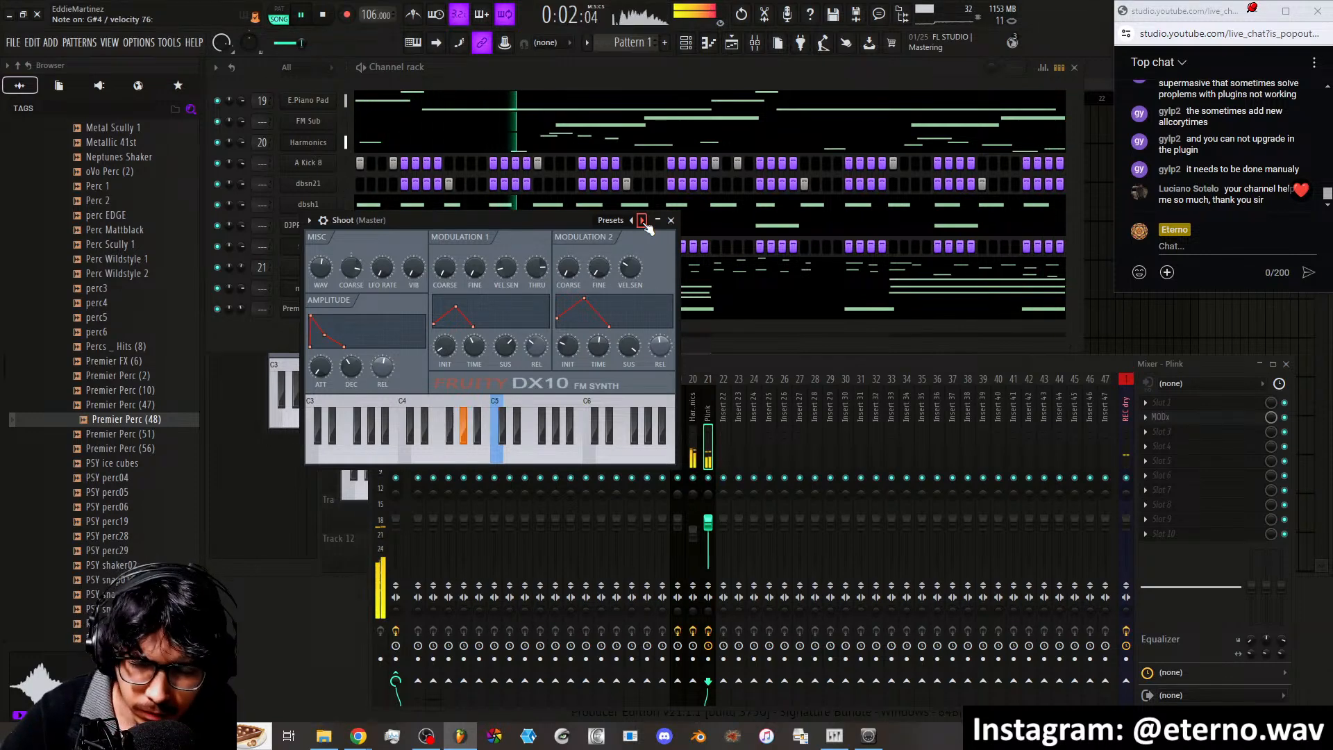
click(642, 220)
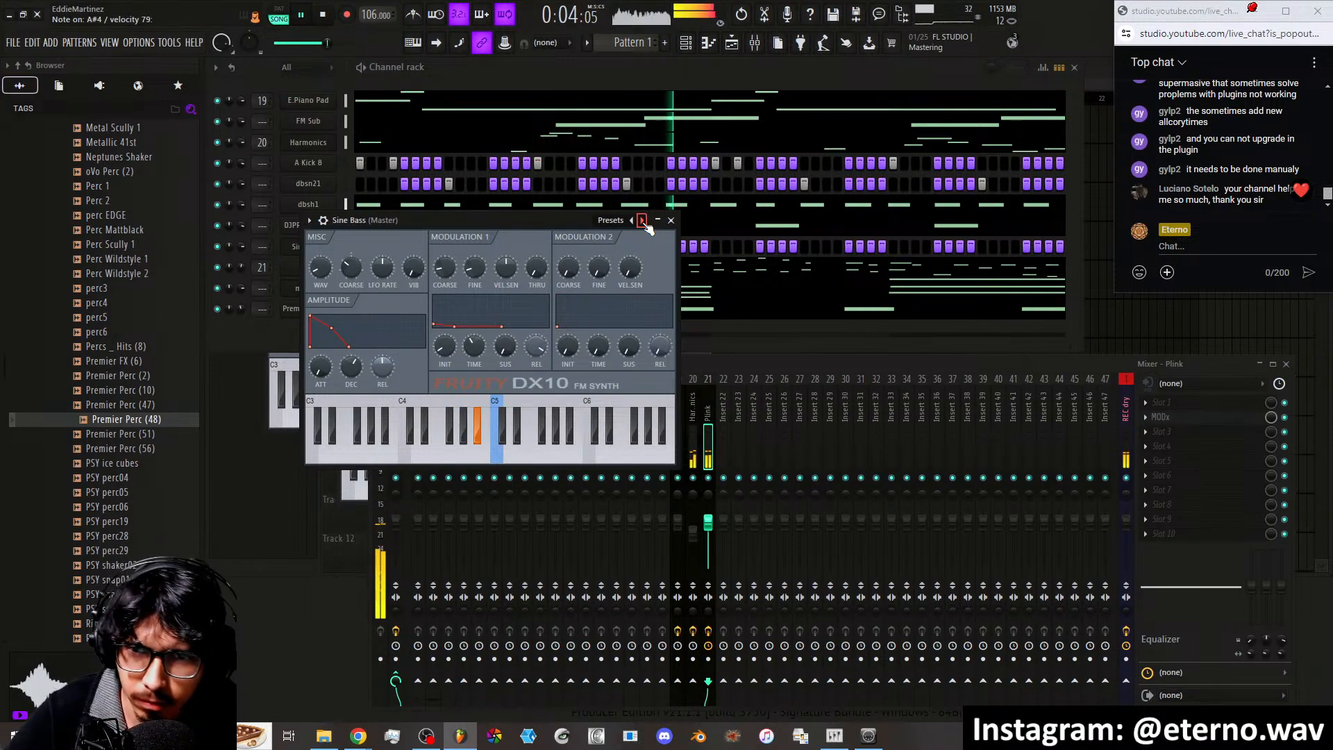
click(631, 220)
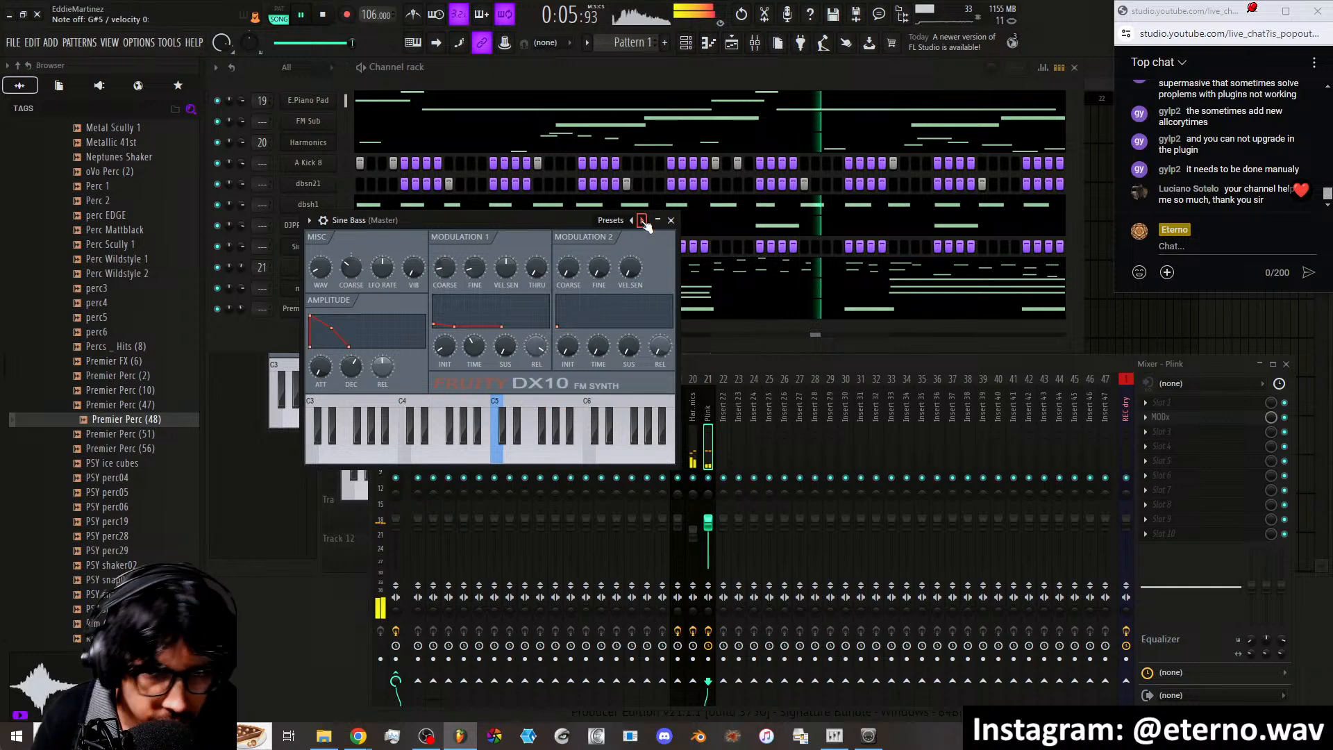
click(643, 221)
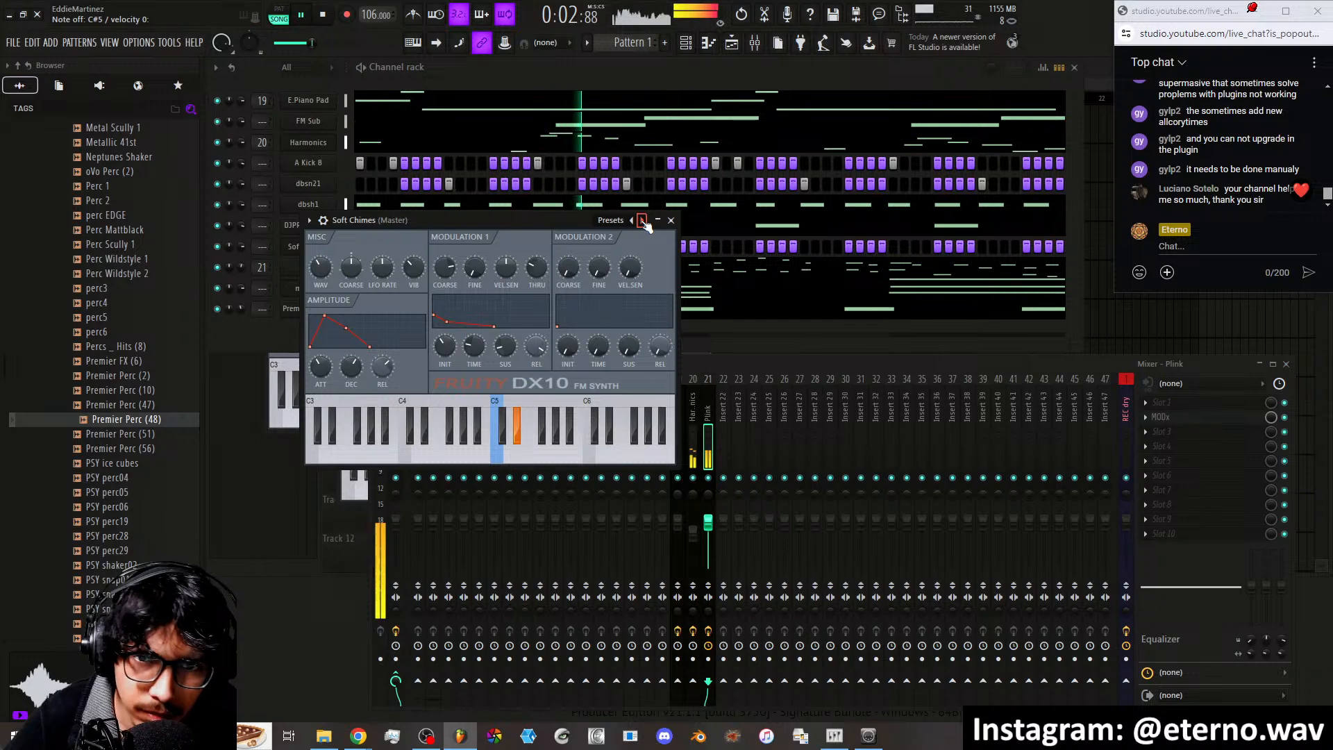
click(646, 221)
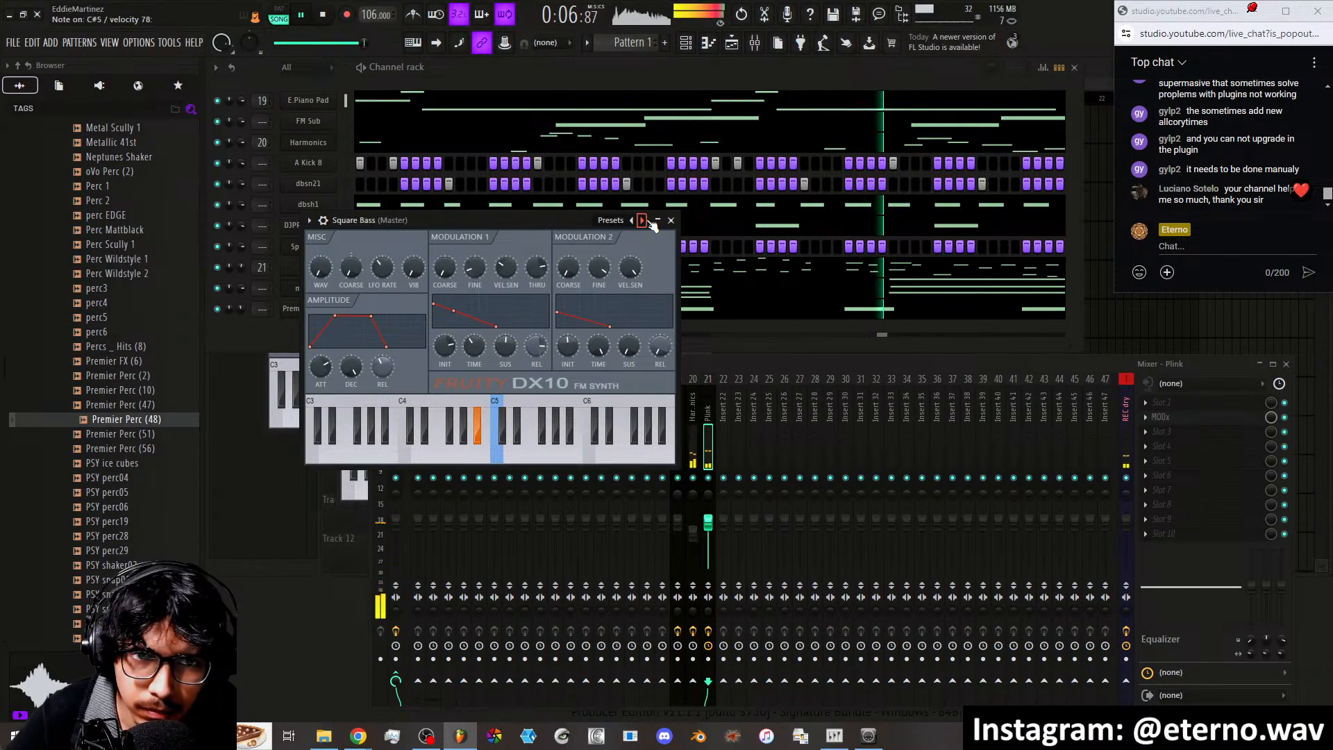
click(646, 221)
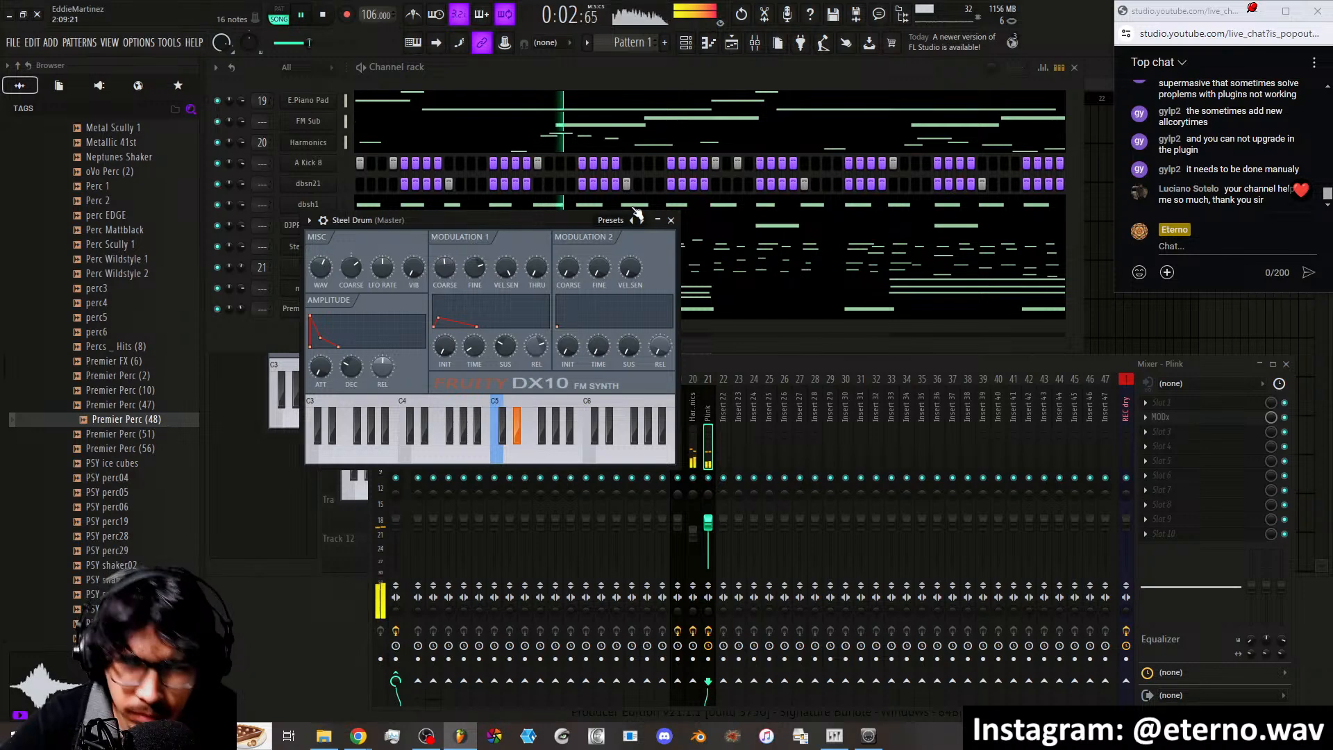
click(671, 221)
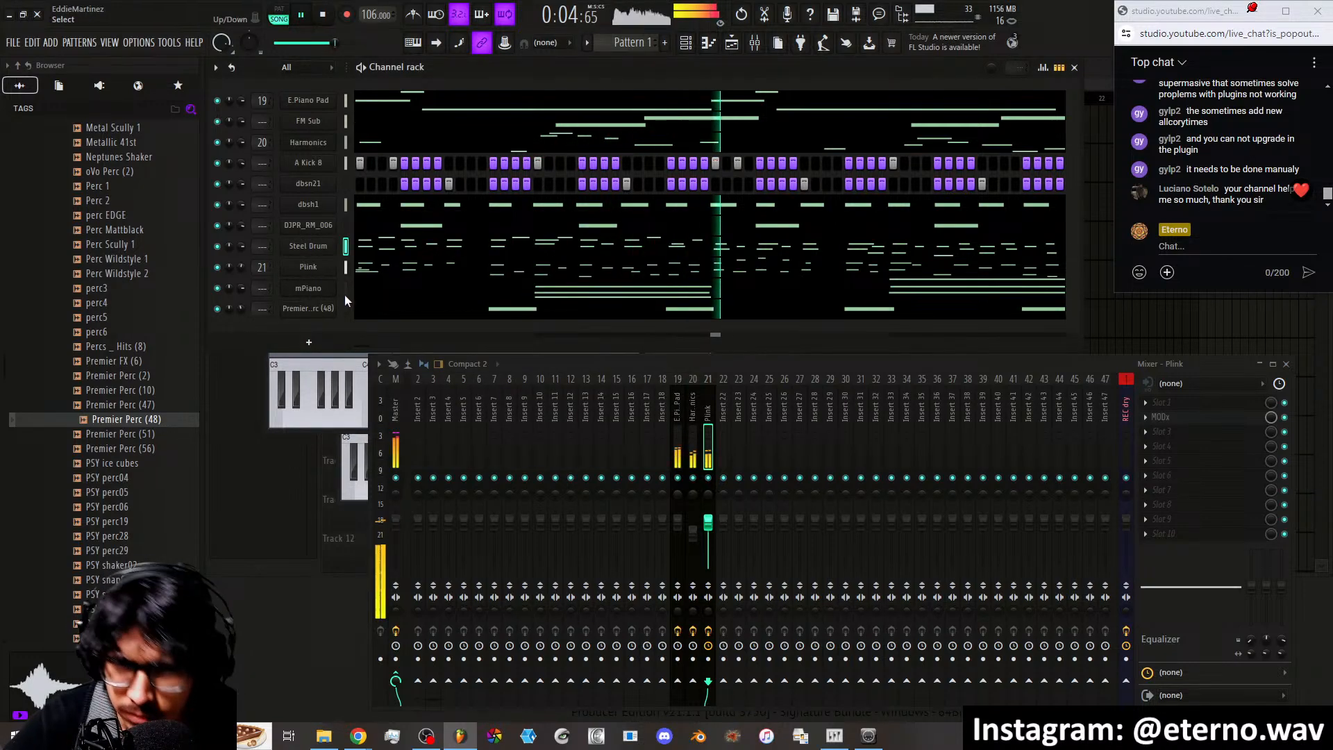
Route the Steel Drum channel to mixer Insert 22
right_click(727, 434)
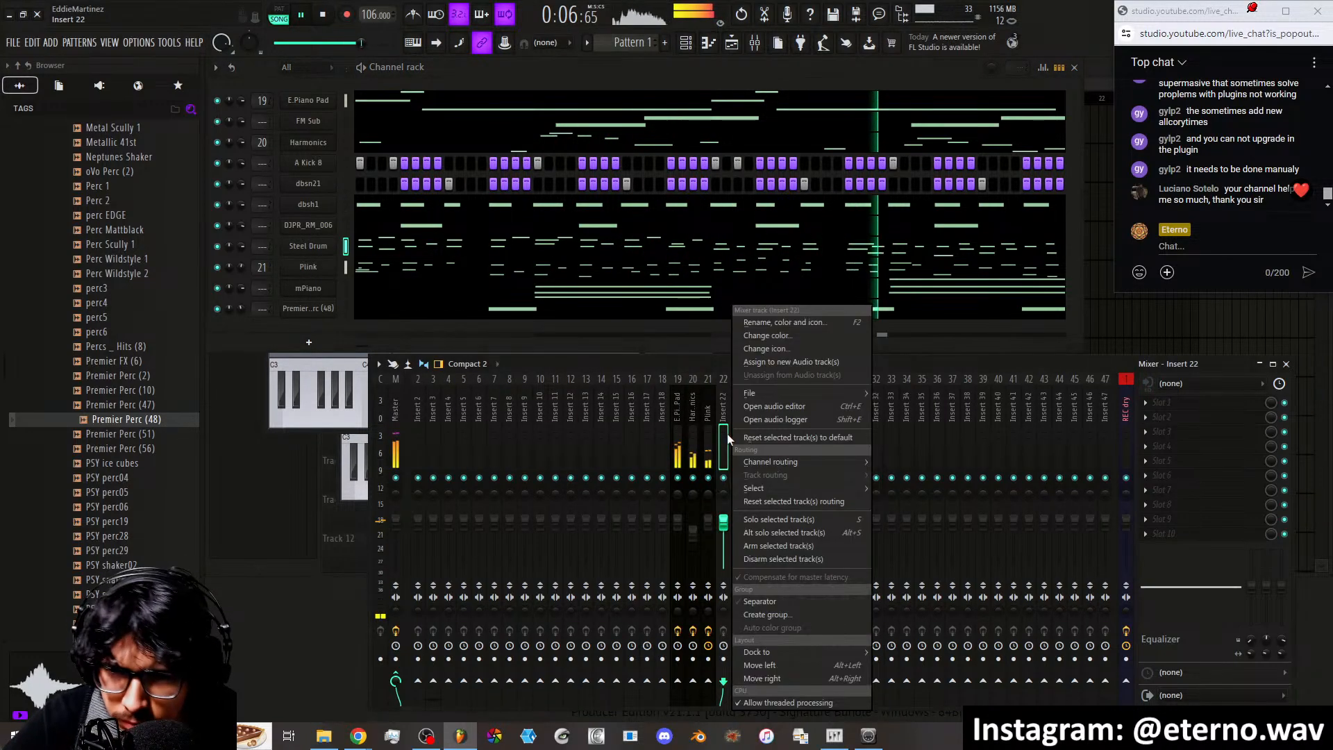
click(900, 460)
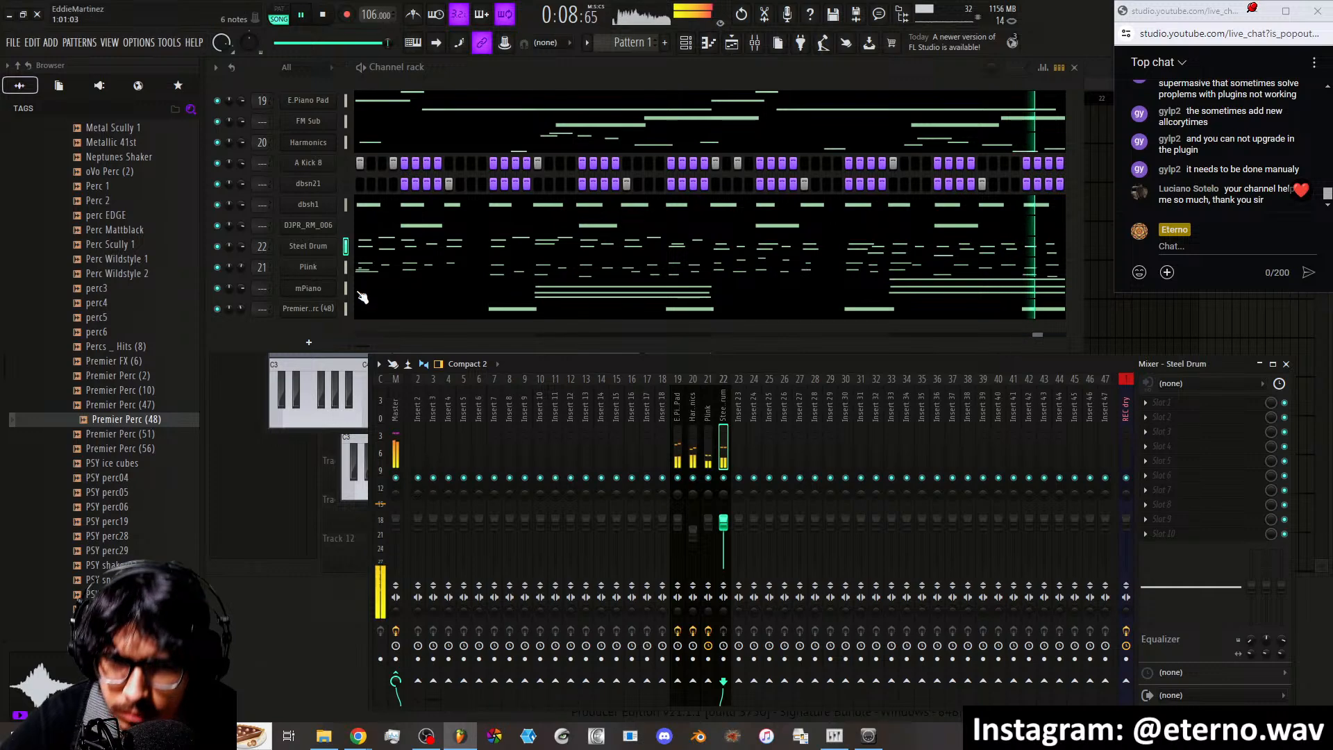
Mute the dbsn21 and dbsh1 channels and add A Kick 8 hits on the seventh step of each bar plus one near the pattern's end
click(217, 183)
click(218, 163)
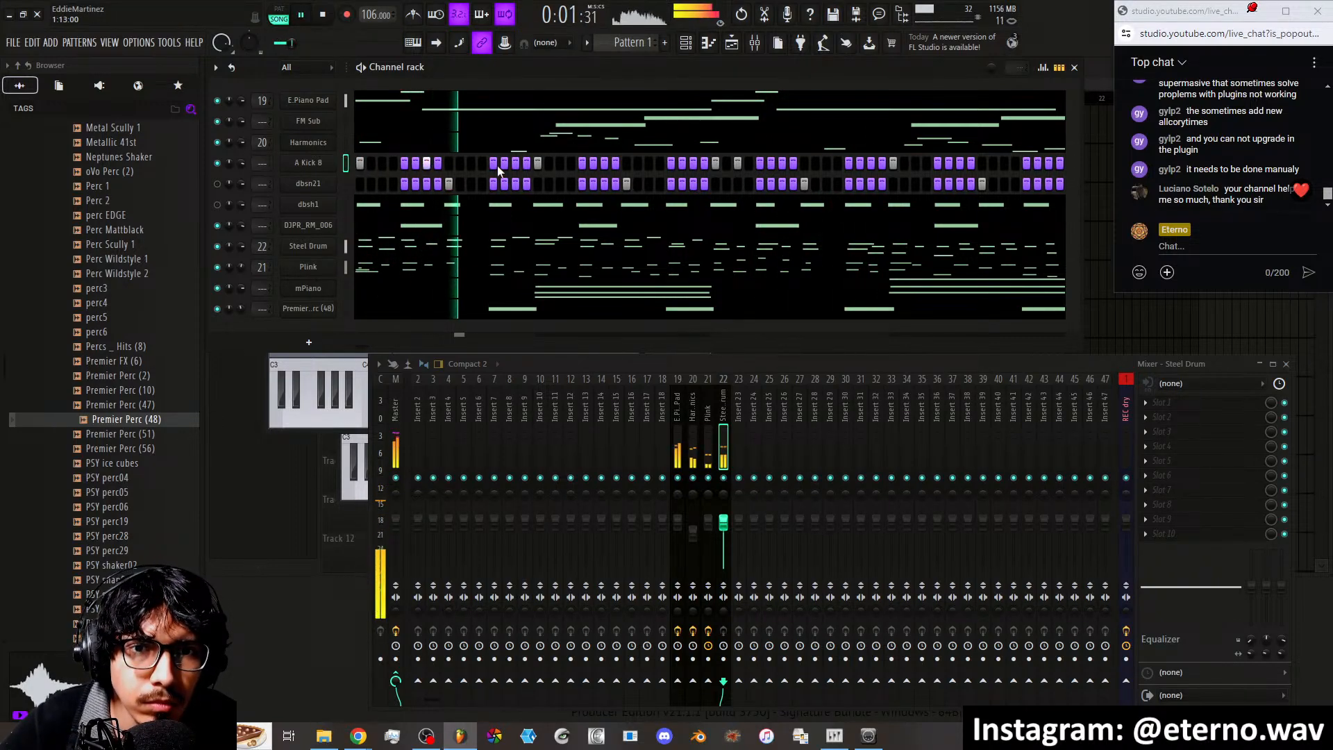
click(601, 164)
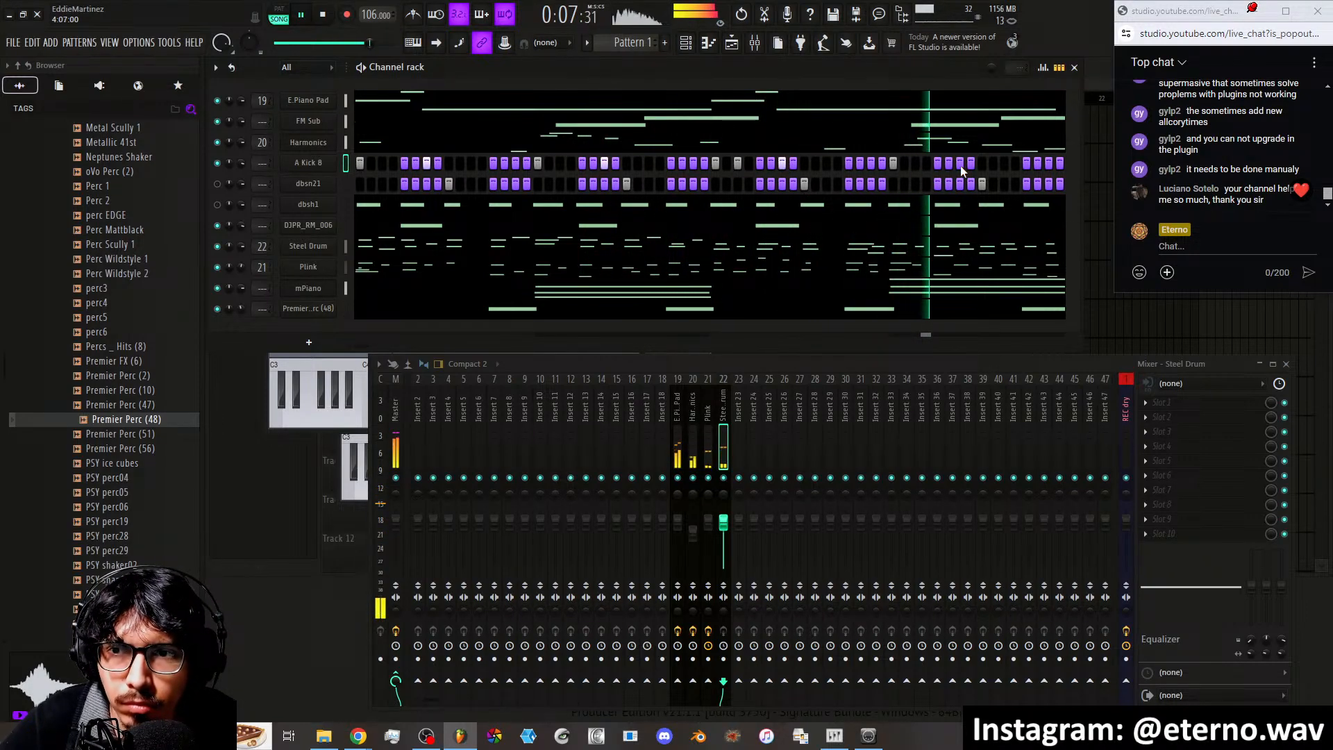
click(1018, 165)
click(1007, 165)
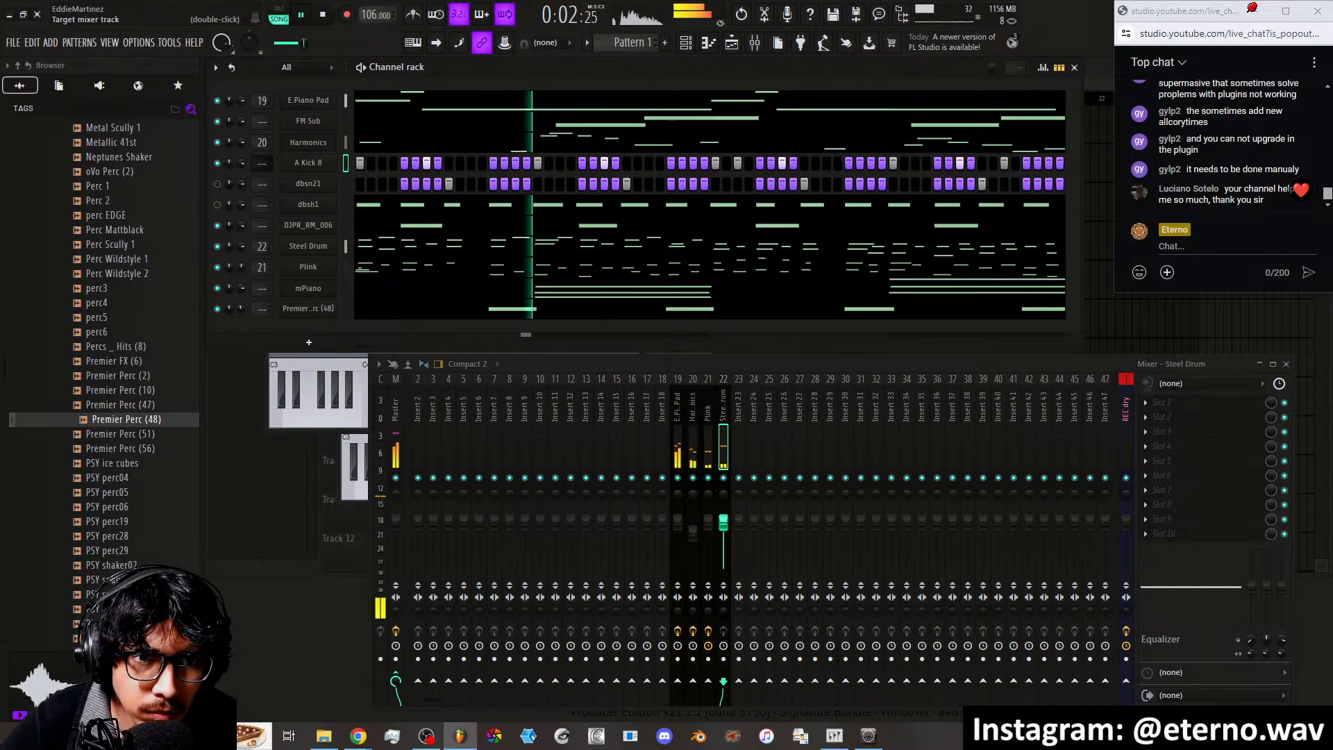
Set A Kick 8's channel volume to 78% and the Boost of its sample to 10%
right_click(242, 164)
click(246, 171)
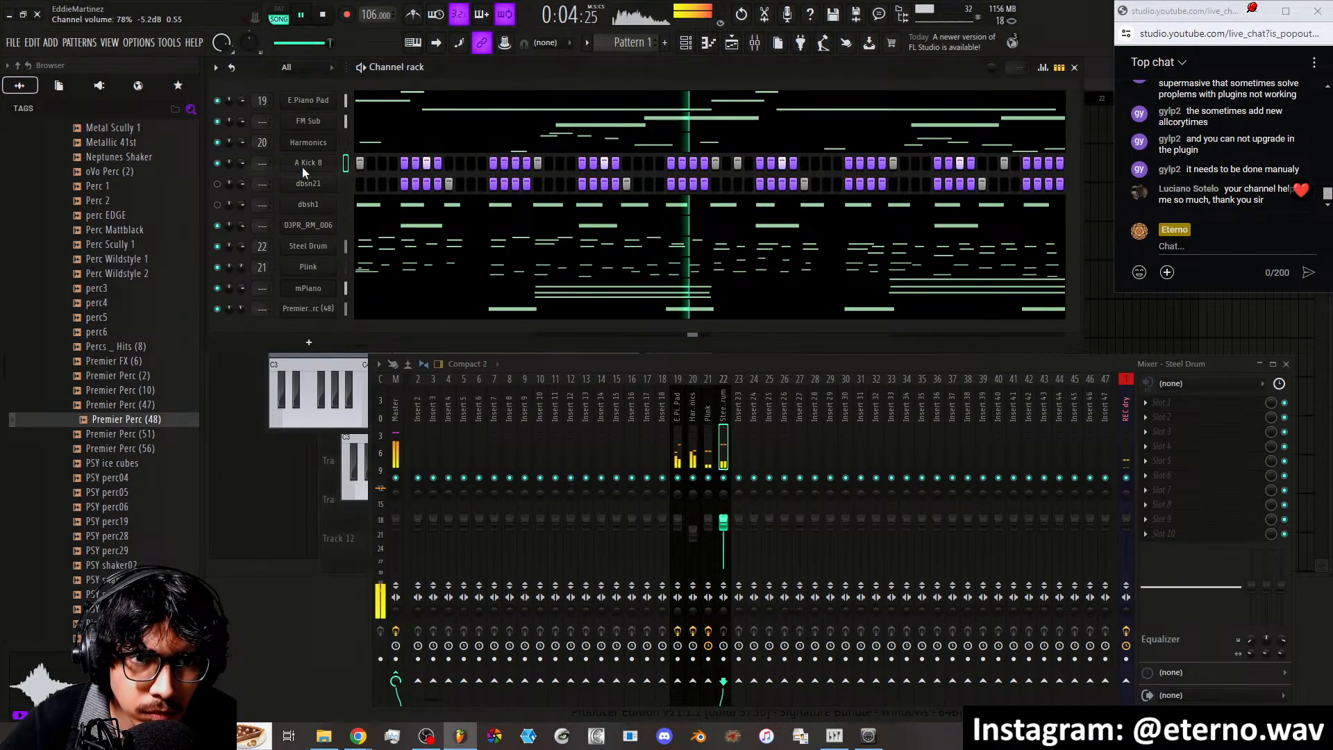
click(305, 167)
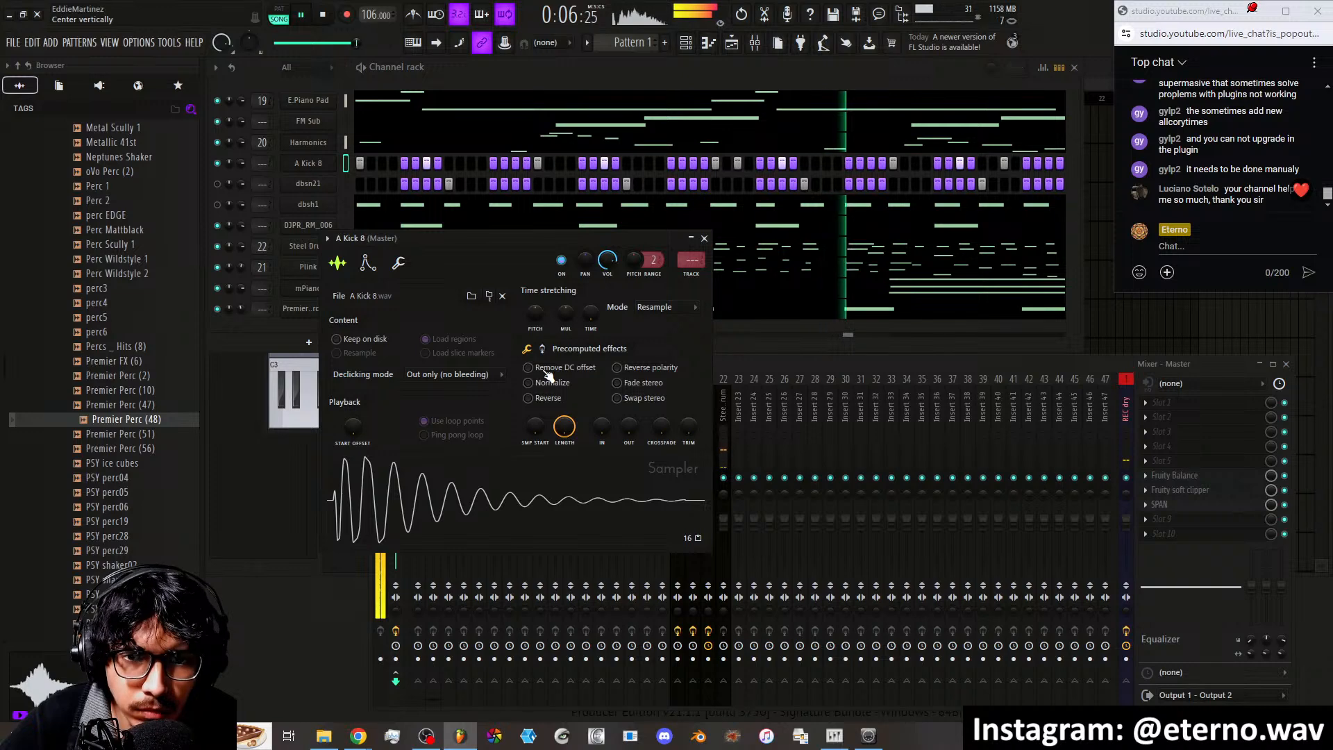
click(542, 349)
mouse_move(541, 372)
mouse_down()
mouse_move(540, 355)
mouse_move(539, 380)
mouse_up()
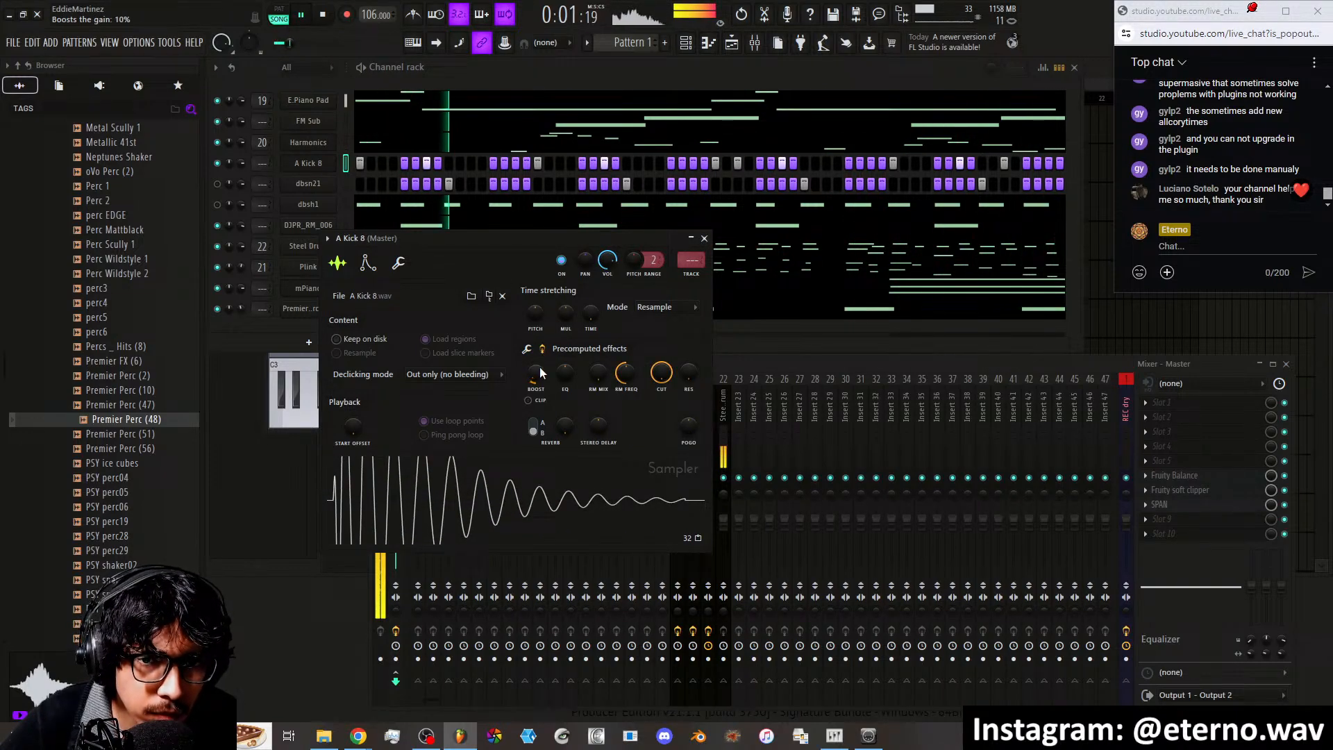
click(704, 238)
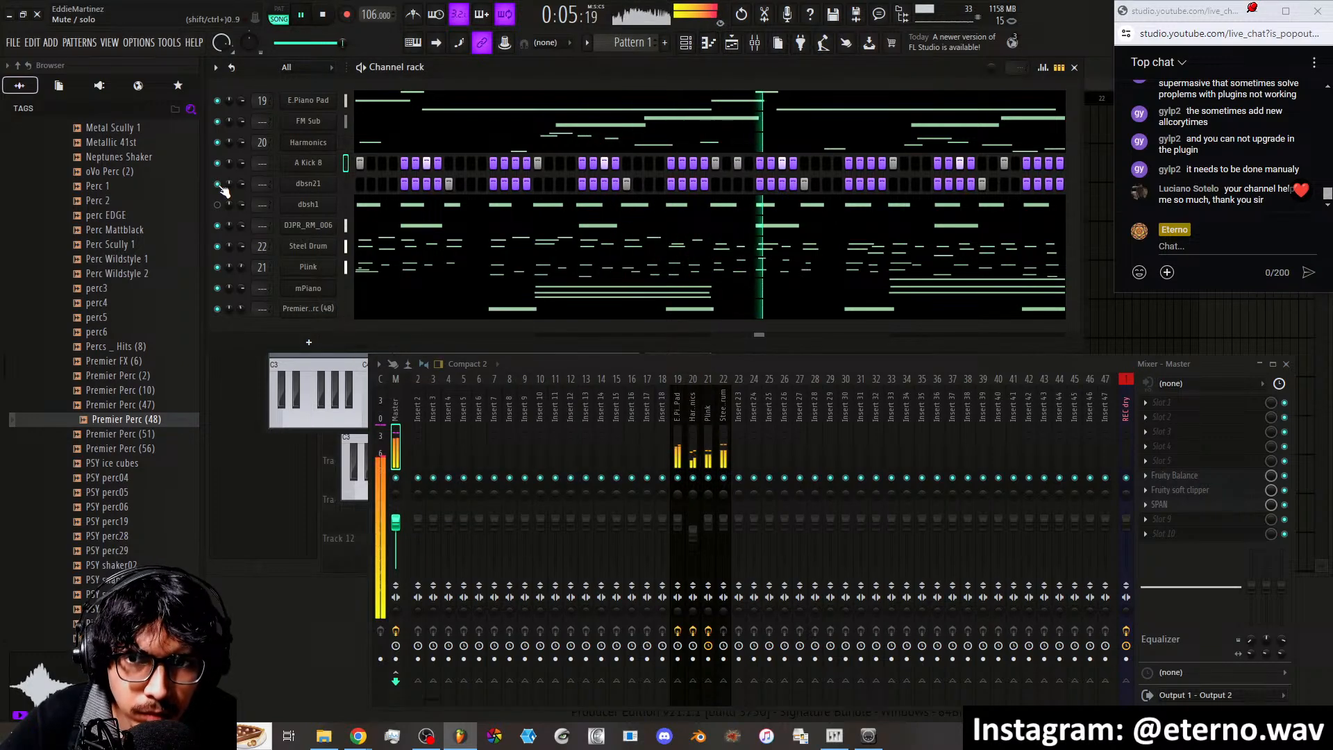
Unmute the dbsn21 snare channel and try the _IMNASTY sample from the Boom Bap Essentials Snares folder in it
click(296, 185)
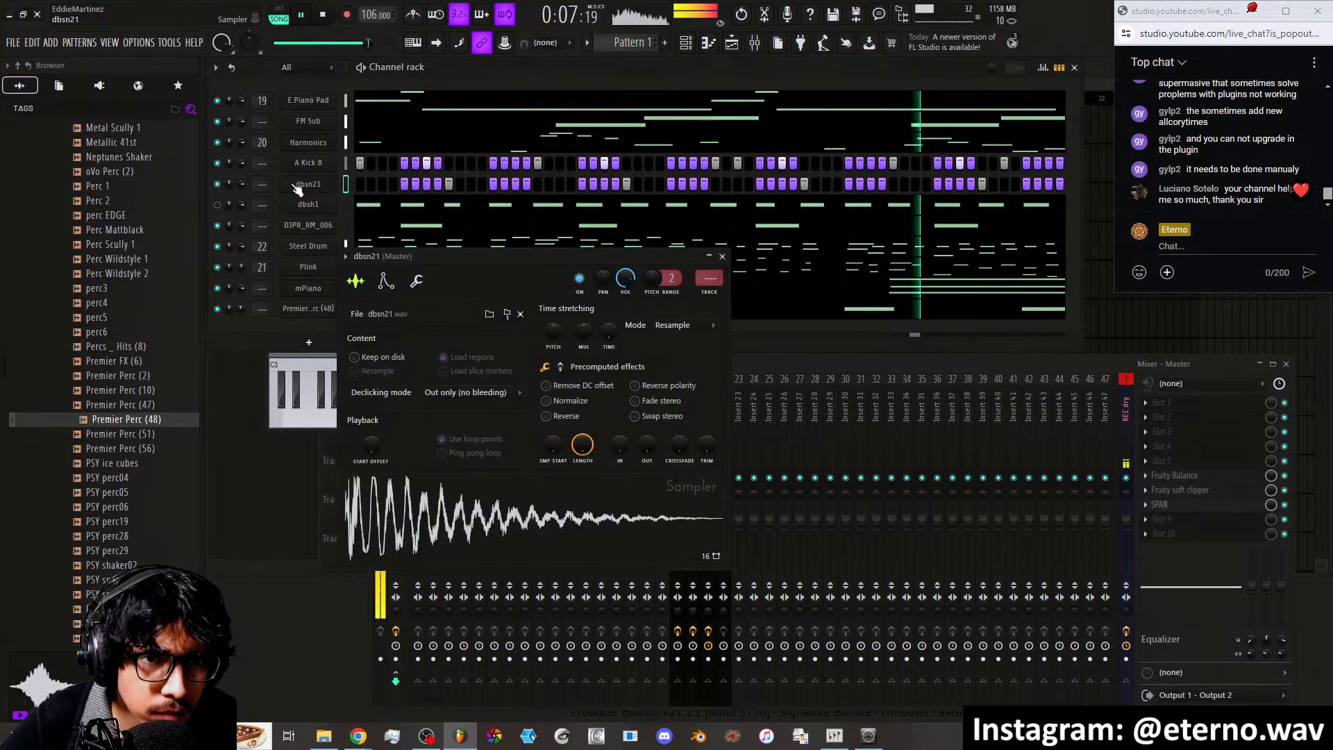
scroll(97, 340, up, 12)
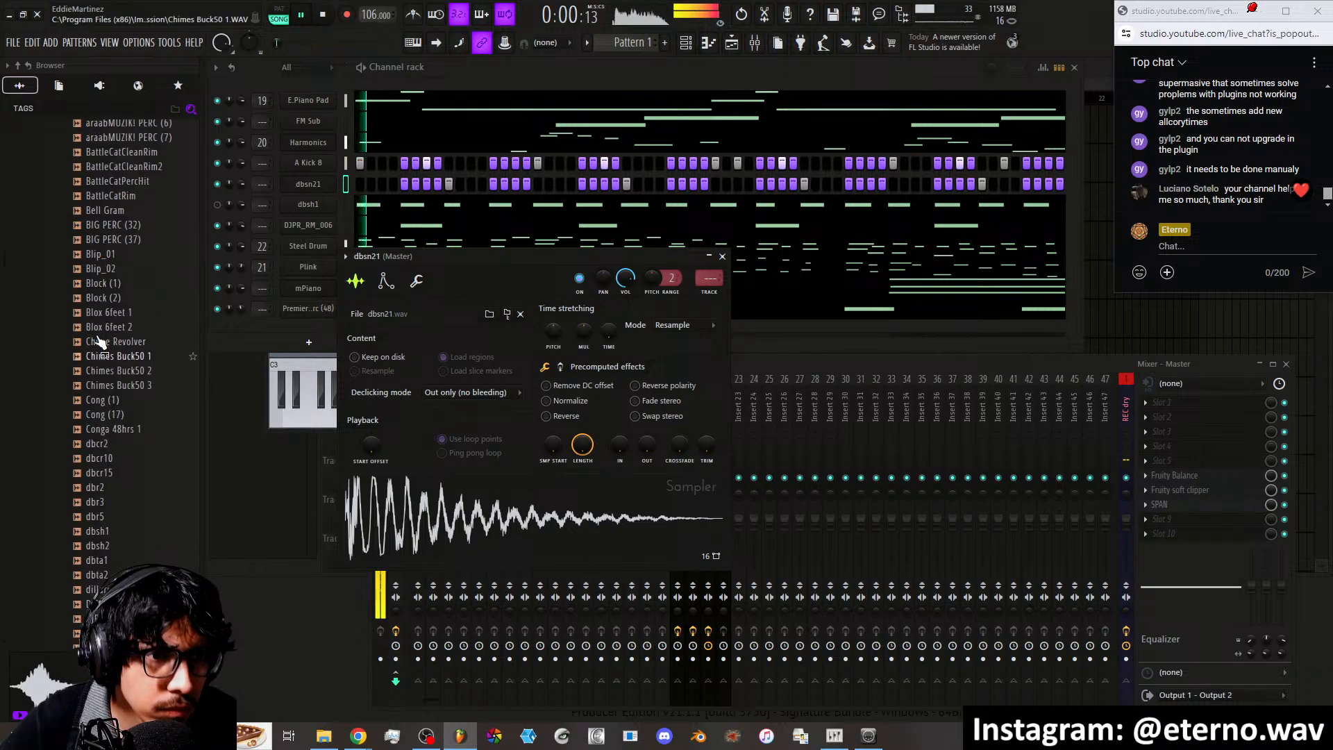
scroll(97, 340, up, 15)
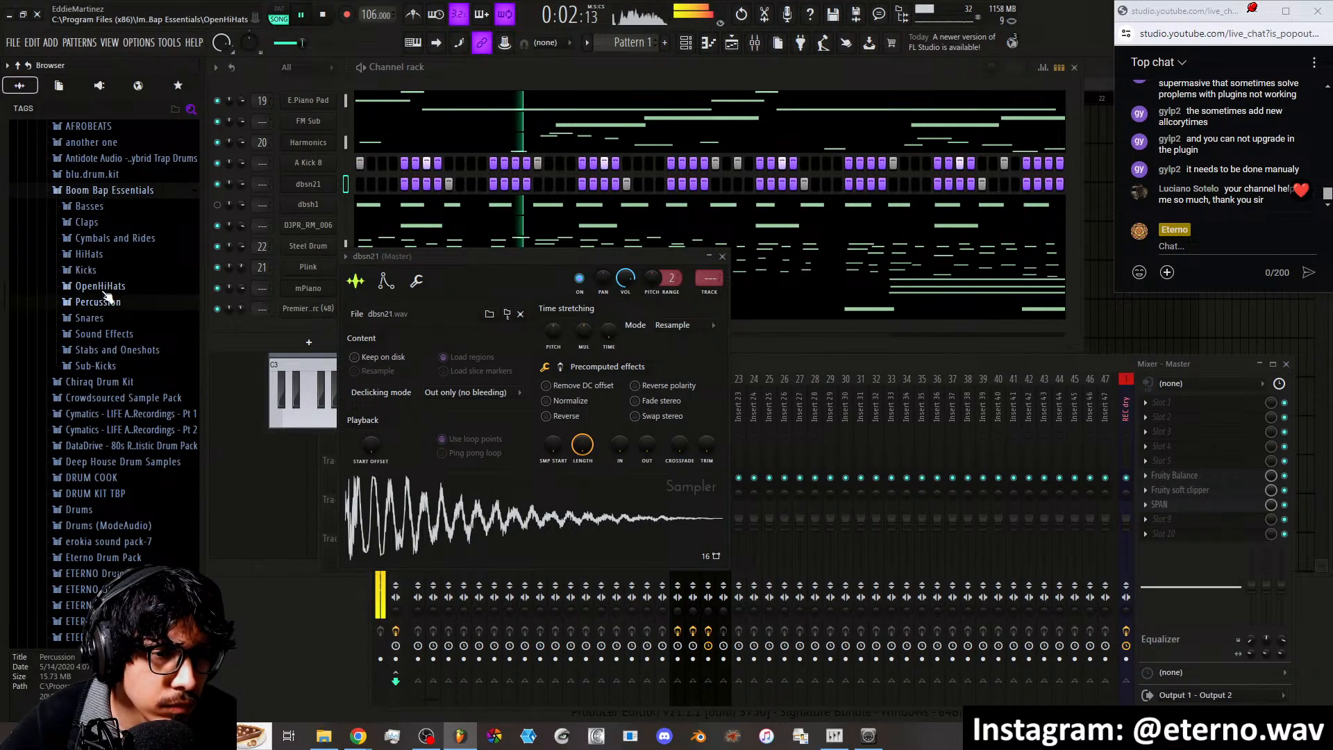
click(99, 319)
click(110, 332)
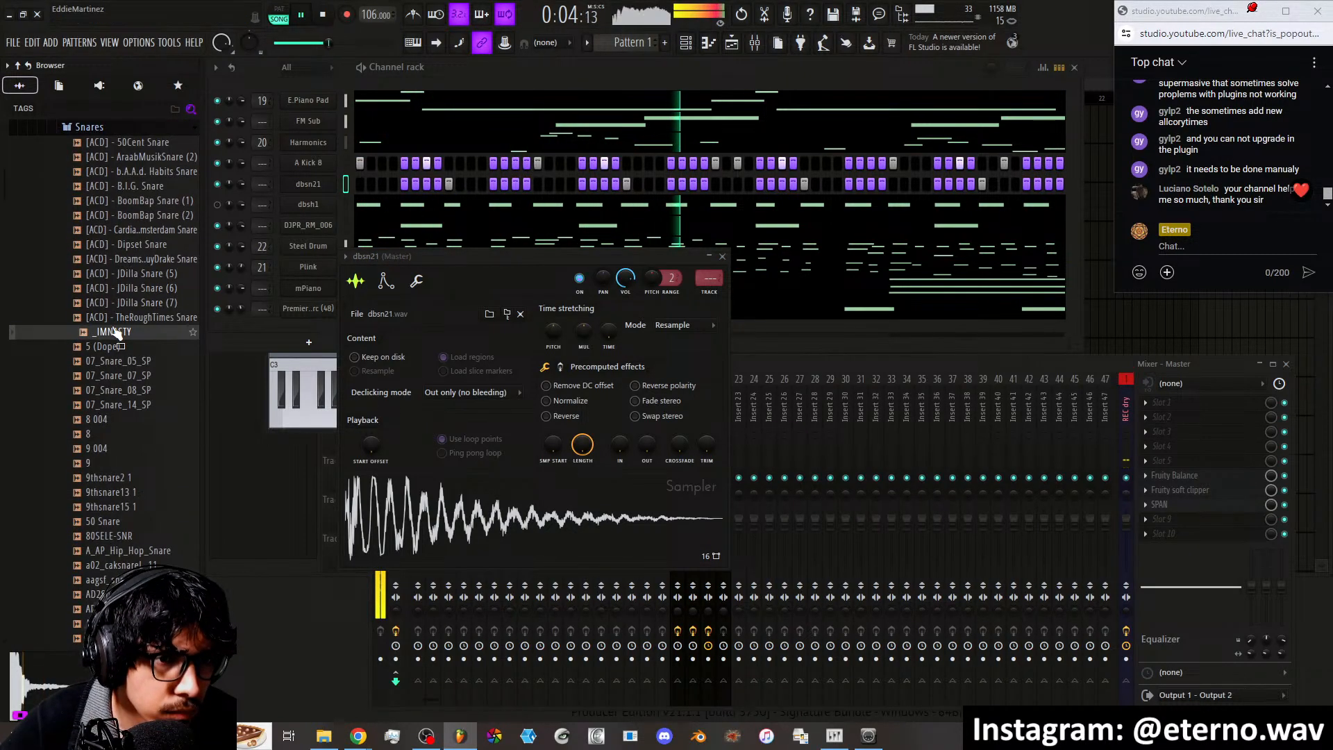
middle_click(116, 332)
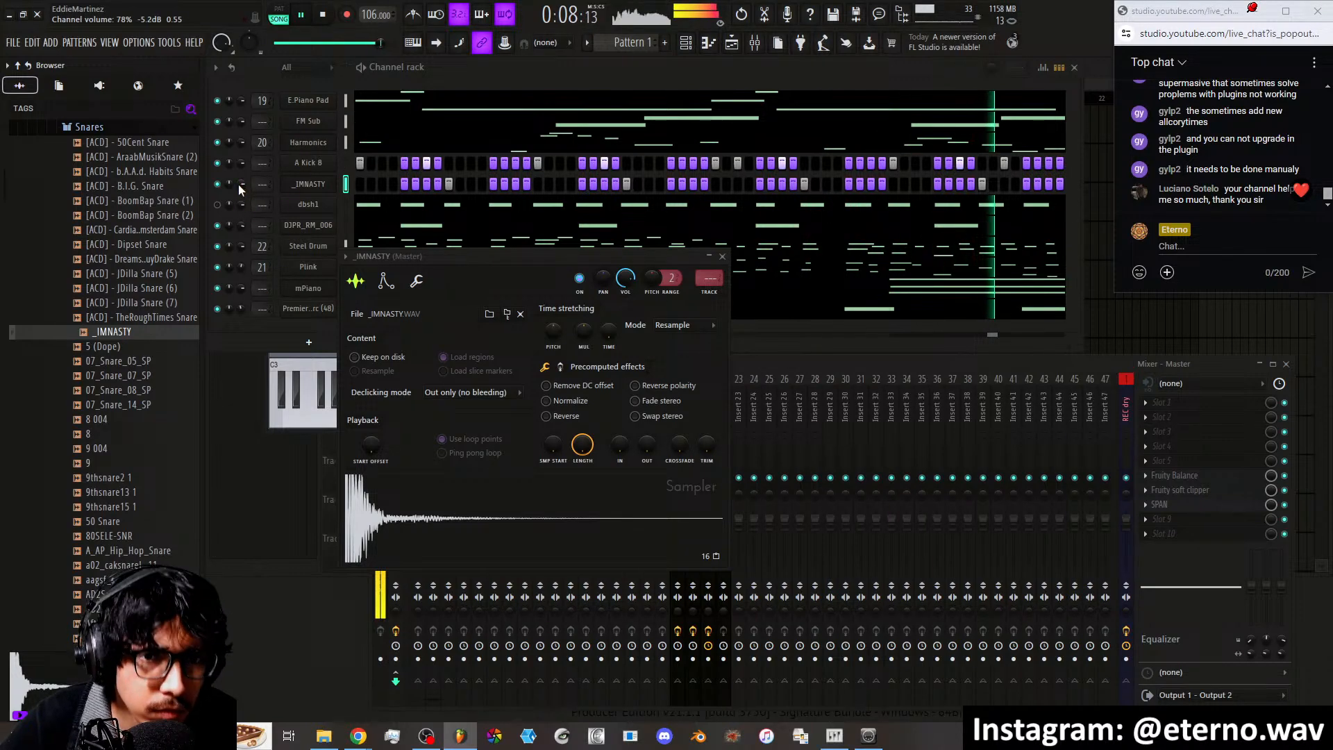
Replace the _IMNASTY snare with the [ACD] - JDilla Snare (5) sample and unmute the dbsh1 channel
click(159, 286)
click(151, 248)
middle_click(145, 279)
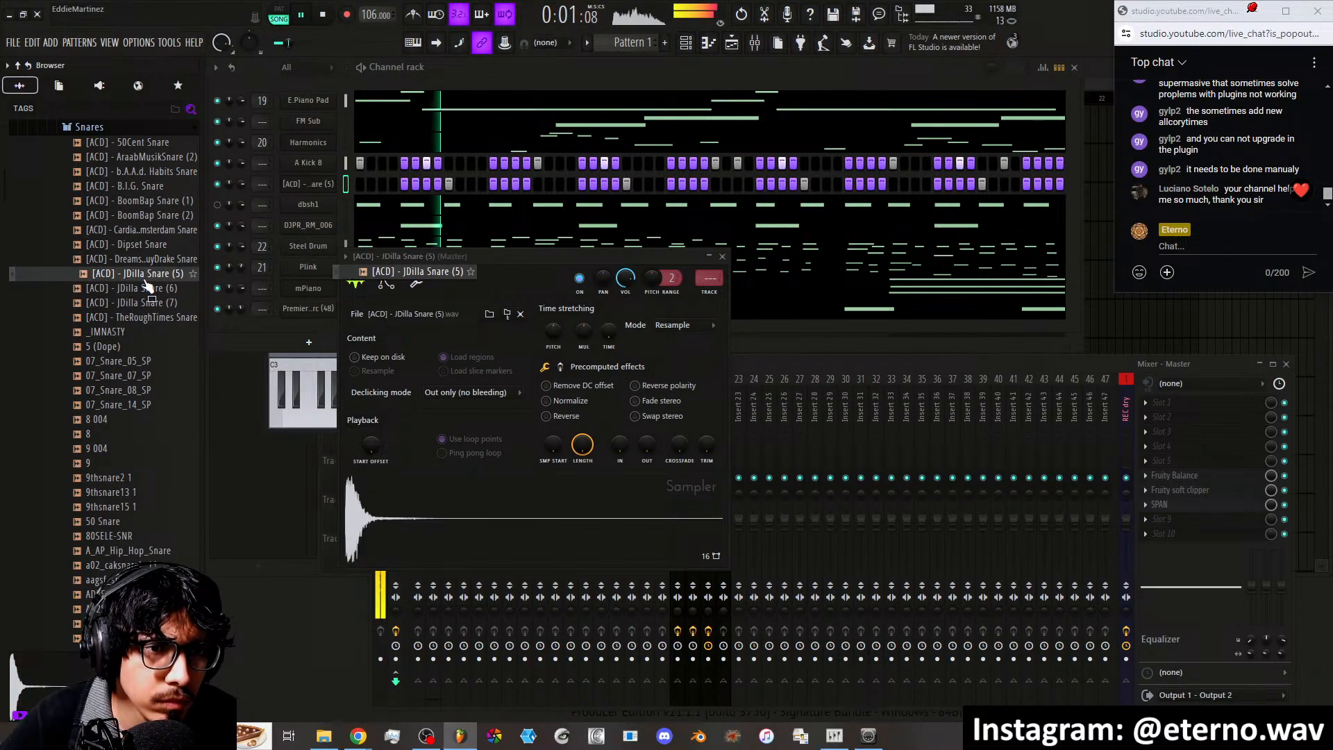
click(220, 210)
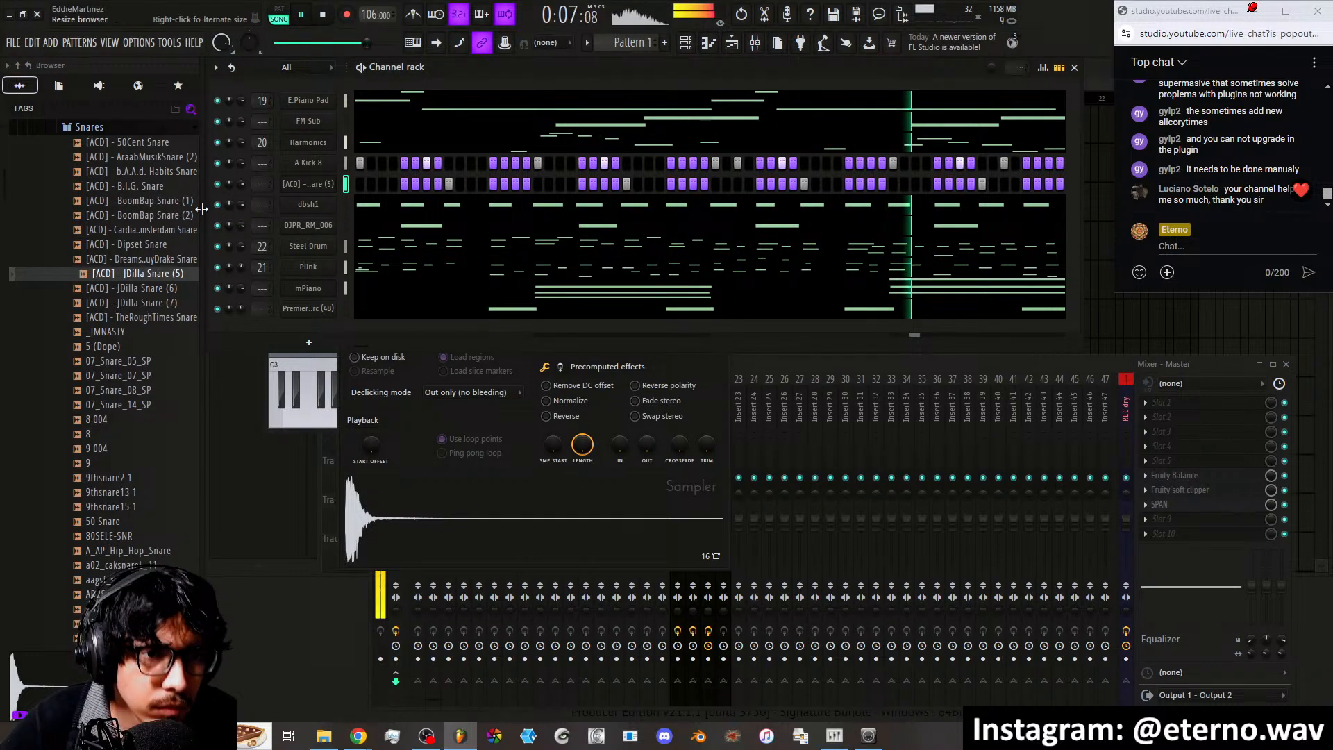
Audition hi-hat samples in the Boom Bap Essentials HiHats folder, from the JDilla Live Hats sample down to the Bld hats
scroll(118, 292, up, 4)
click(90, 237)
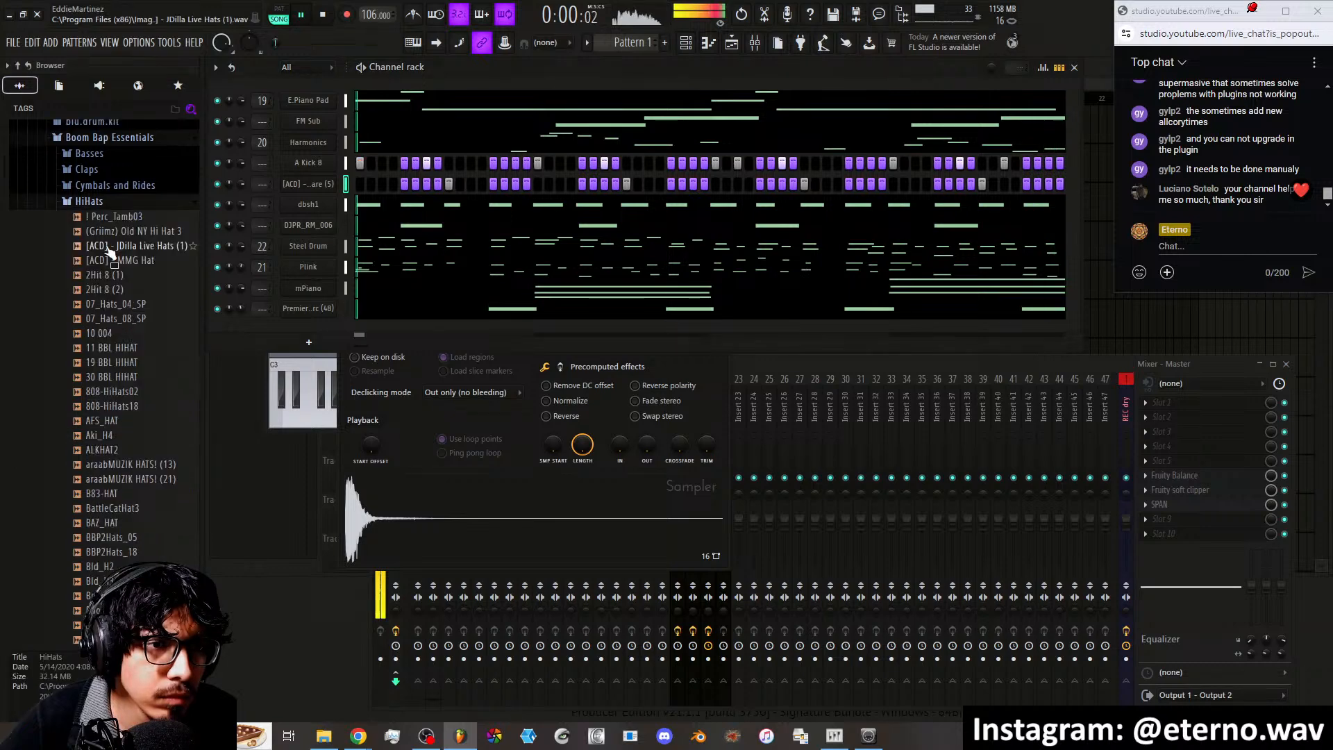
click(110, 232)
click(108, 215)
click(109, 202)
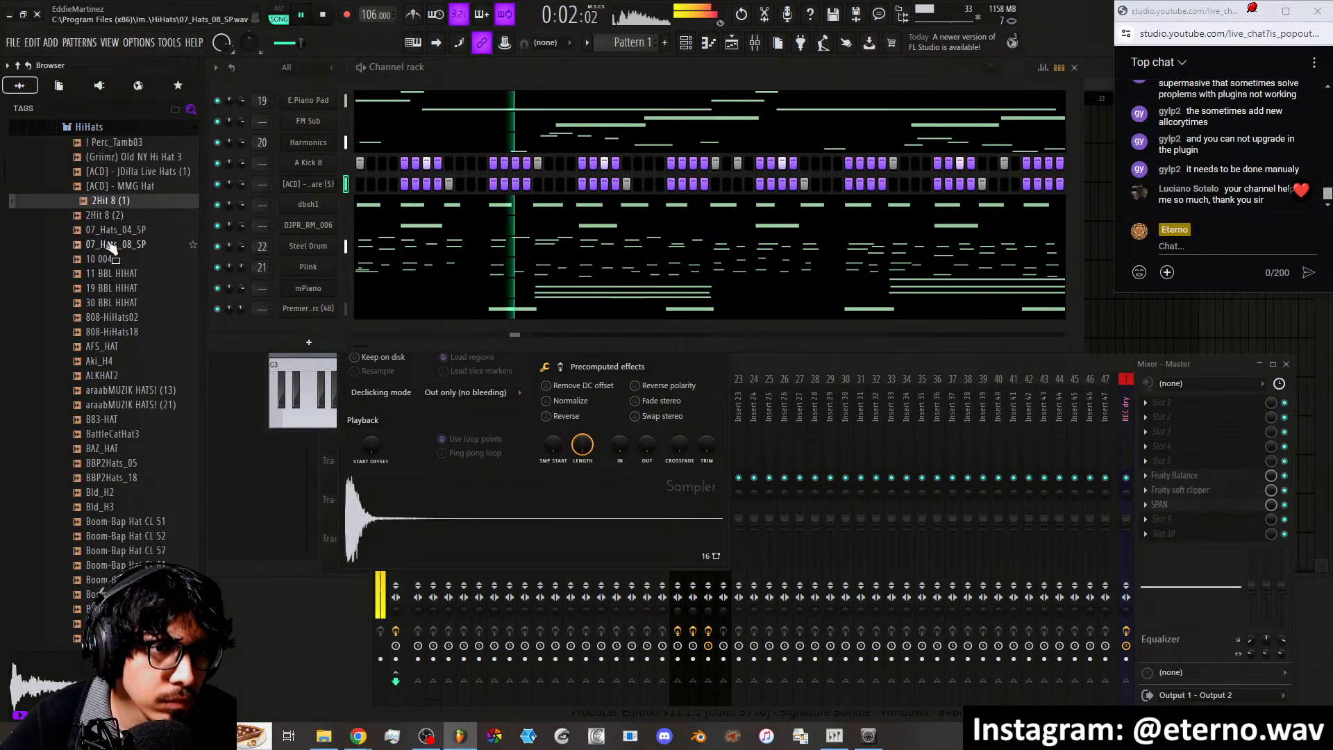
click(111, 244)
click(114, 304)
click(116, 320)
click(116, 343)
click(116, 319)
click(116, 304)
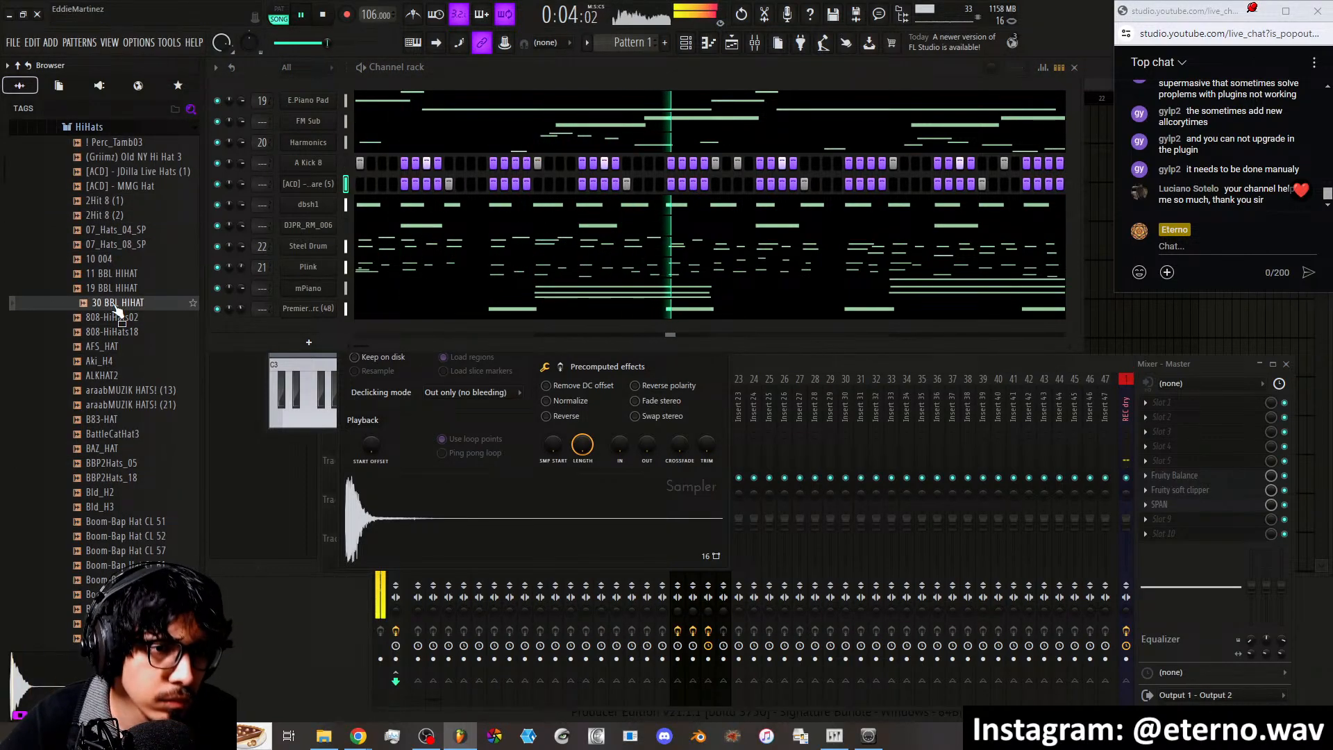
click(117, 376)
click(115, 390)
click(104, 435)
click(107, 479)
click(108, 508)
click(109, 494)
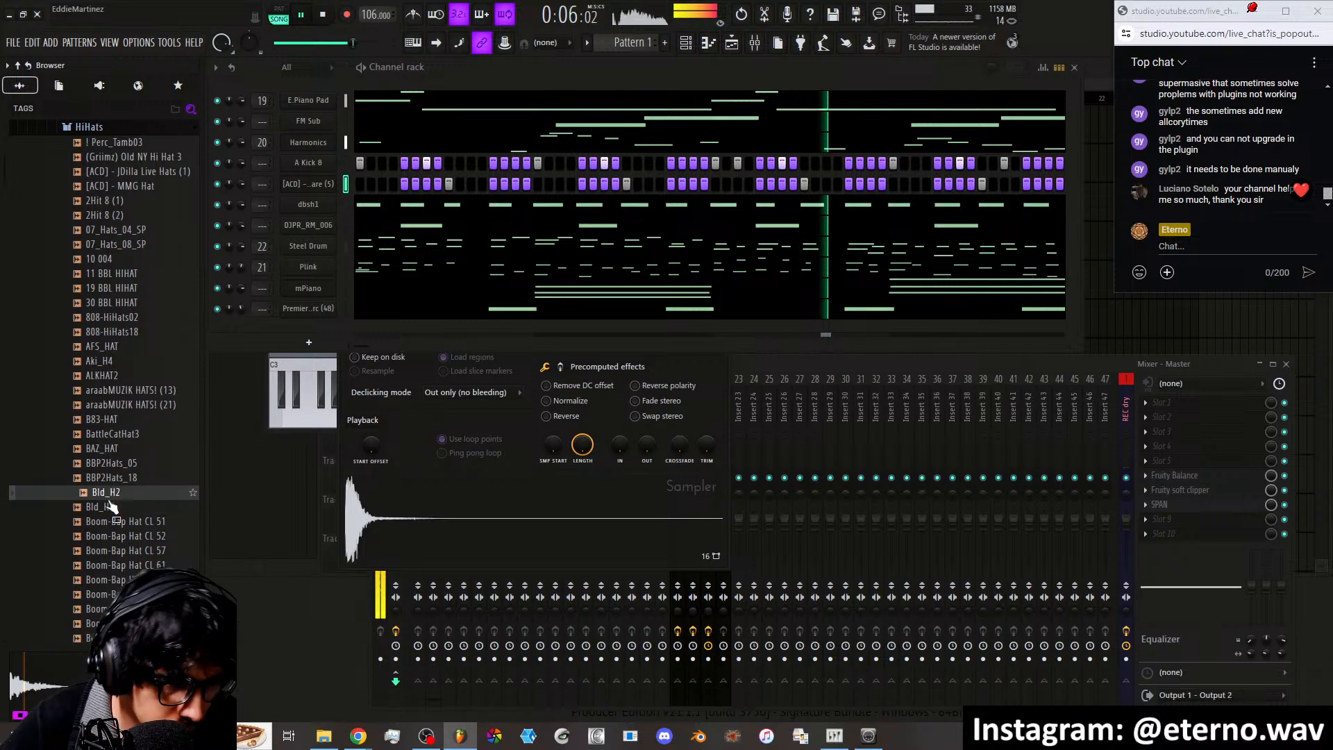
Preview the Boom-Bap closed hats, add Boom-Bap Hat CL 57 as a new channel and set its channel volume to 47%
click(114, 536)
click(115, 552)
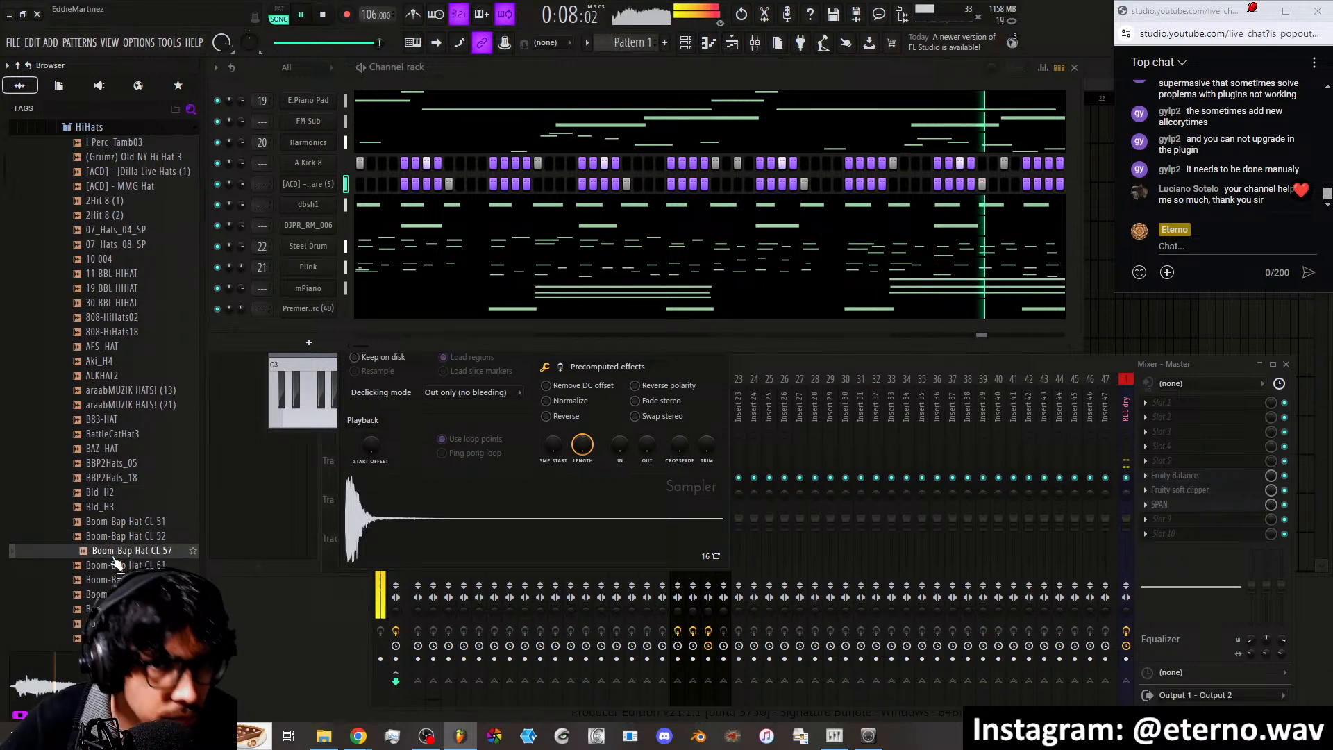
drag(115, 555, 316, 318)
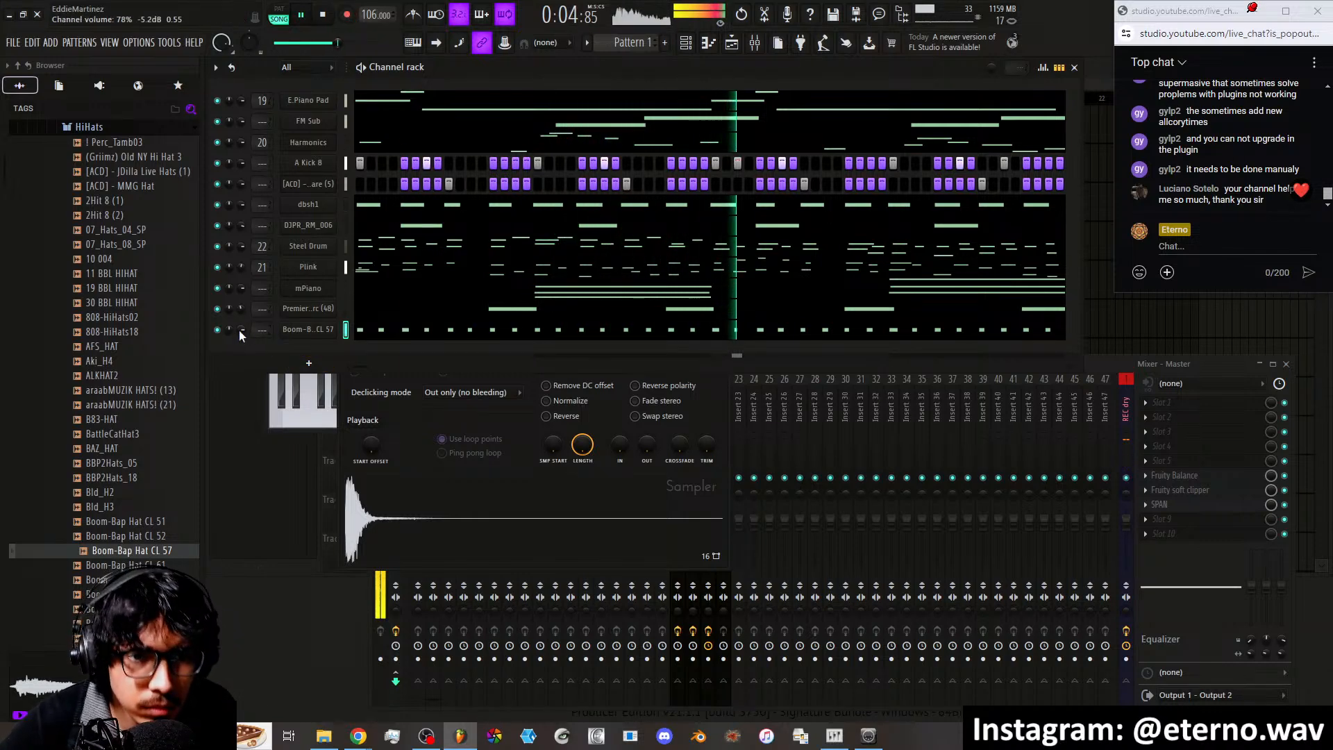
mouse_move(241, 330)
mouse_down()
mouse_move(241, 347)
mouse_move(239, 330)
mouse_up()
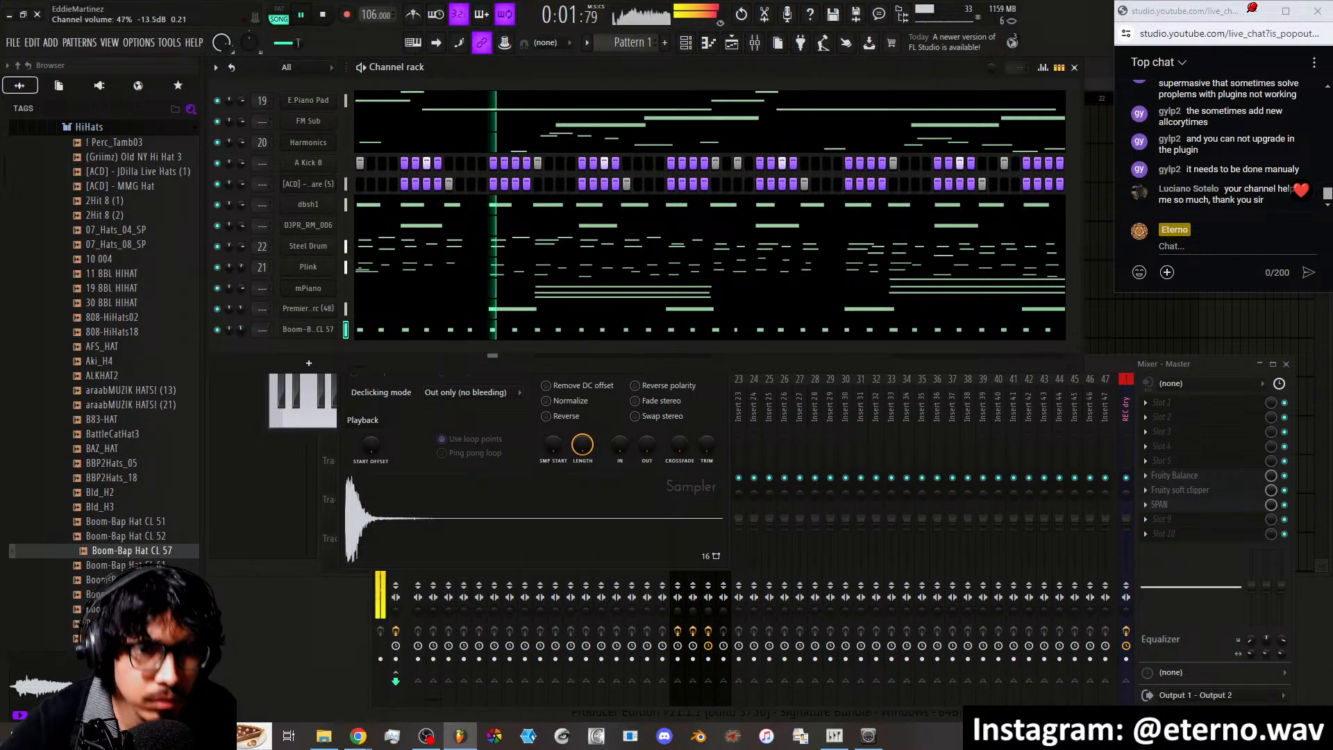
Load the Eterno SFeed effect into slot 3 of the Steel Drum mixer track
click(755, 425)
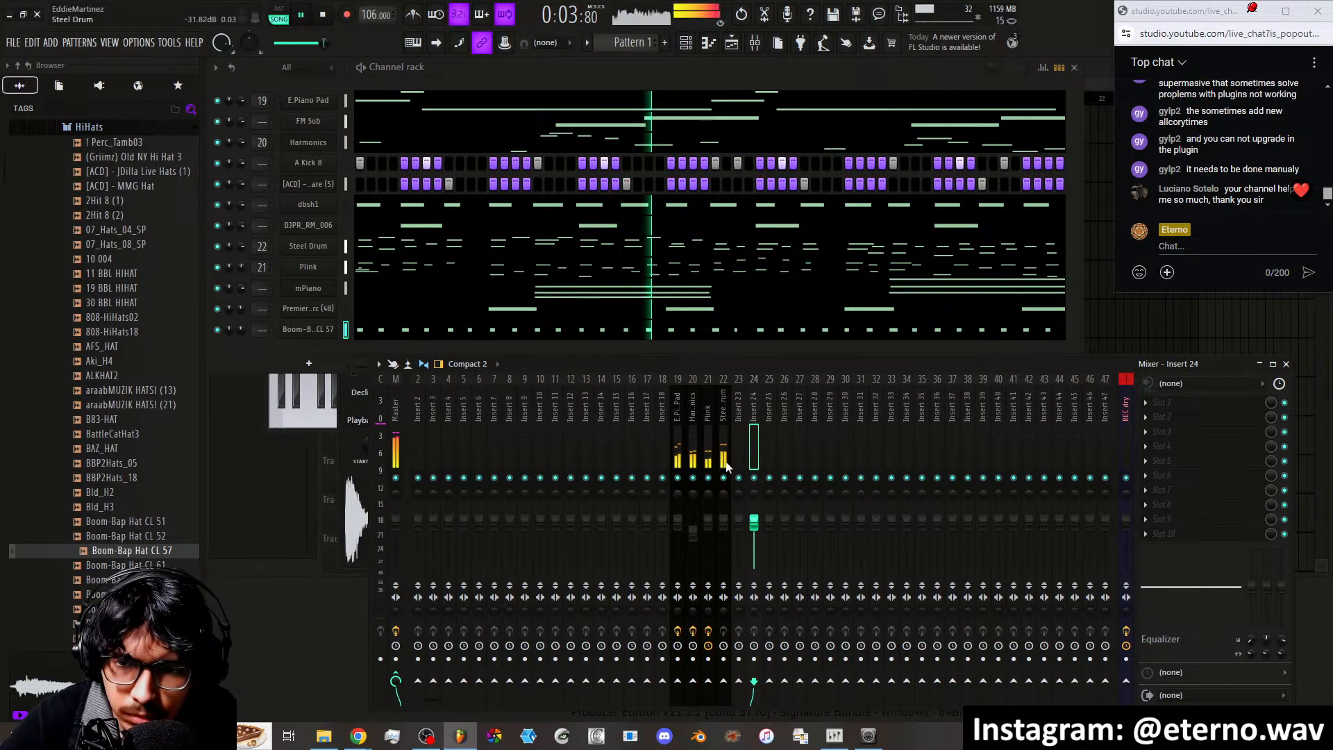
click(724, 462)
click(1159, 432)
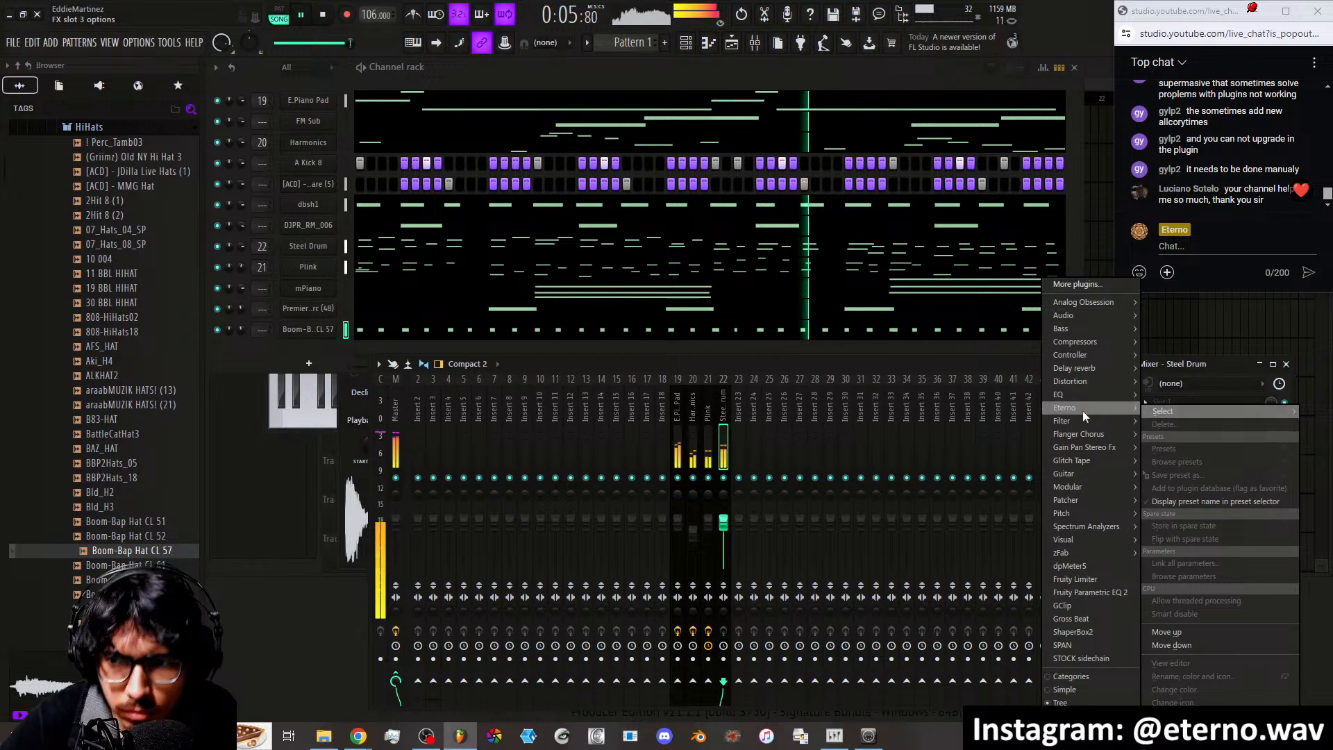
mouse_move(1081, 411)
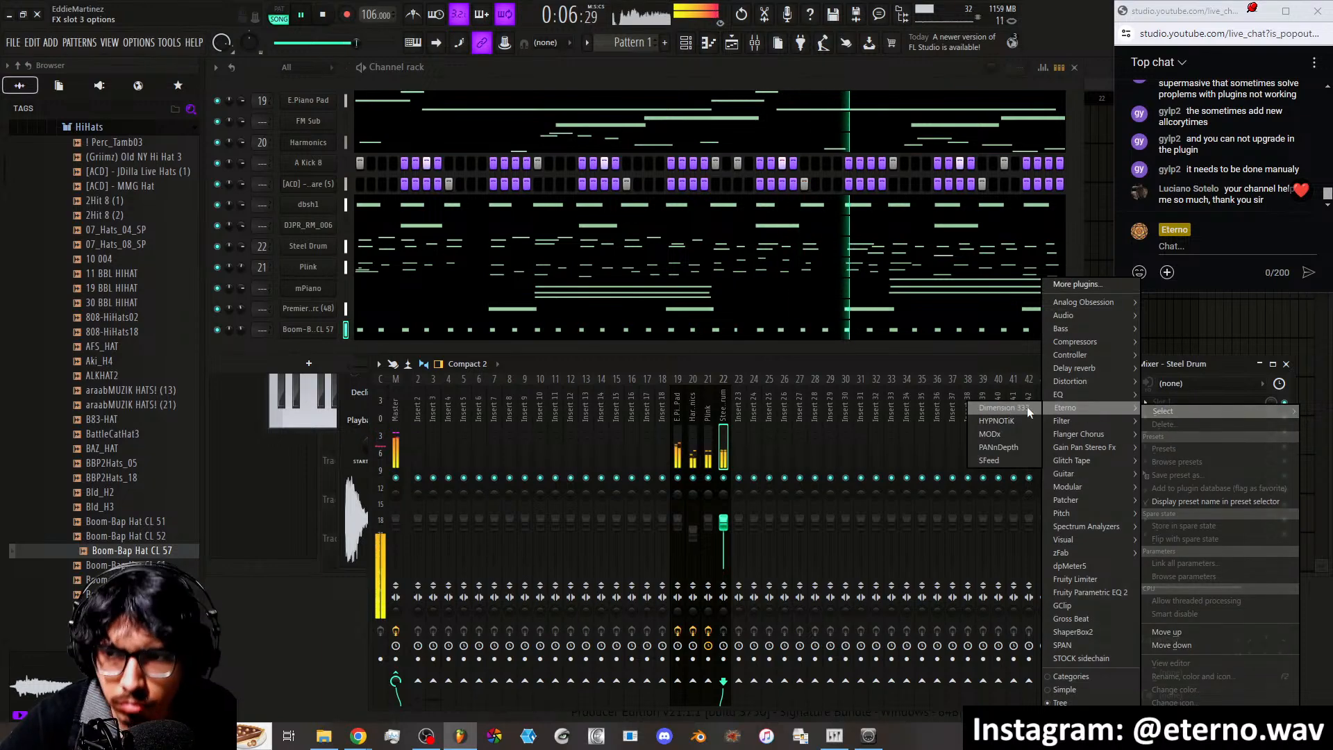
click(999, 457)
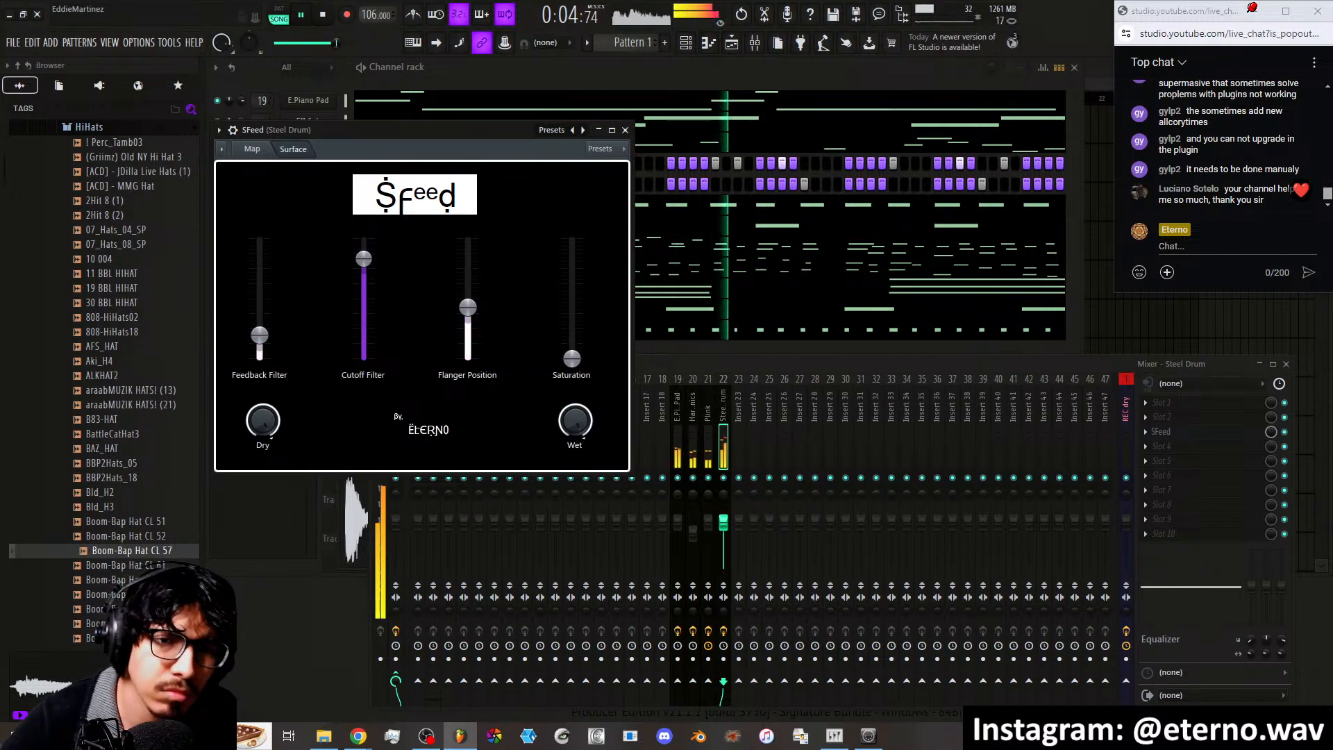
Try different SFeed slider positions, ending with feedback, flanger position and saturation low and the cutoff filter about two-thirds up
drag(364, 257, 364, 345)
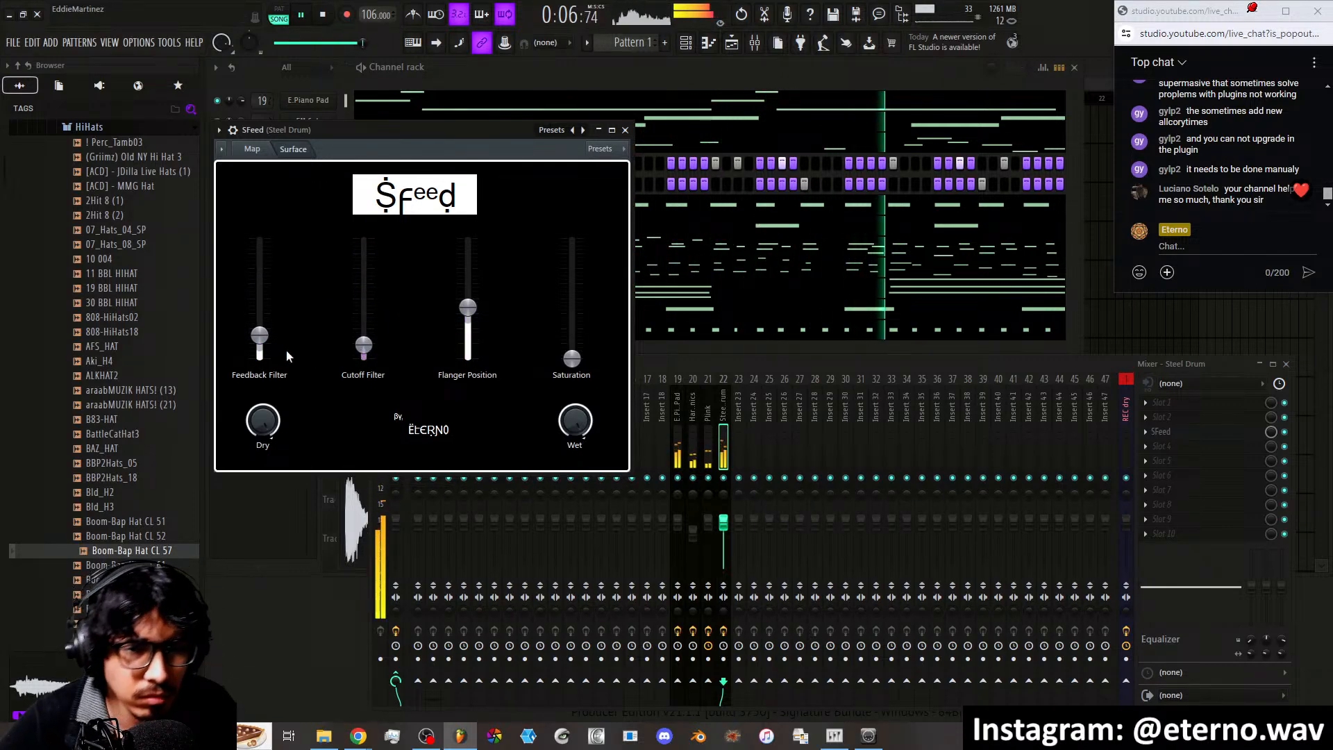
drag(259, 337, 259, 247)
drag(468, 307, 468, 278)
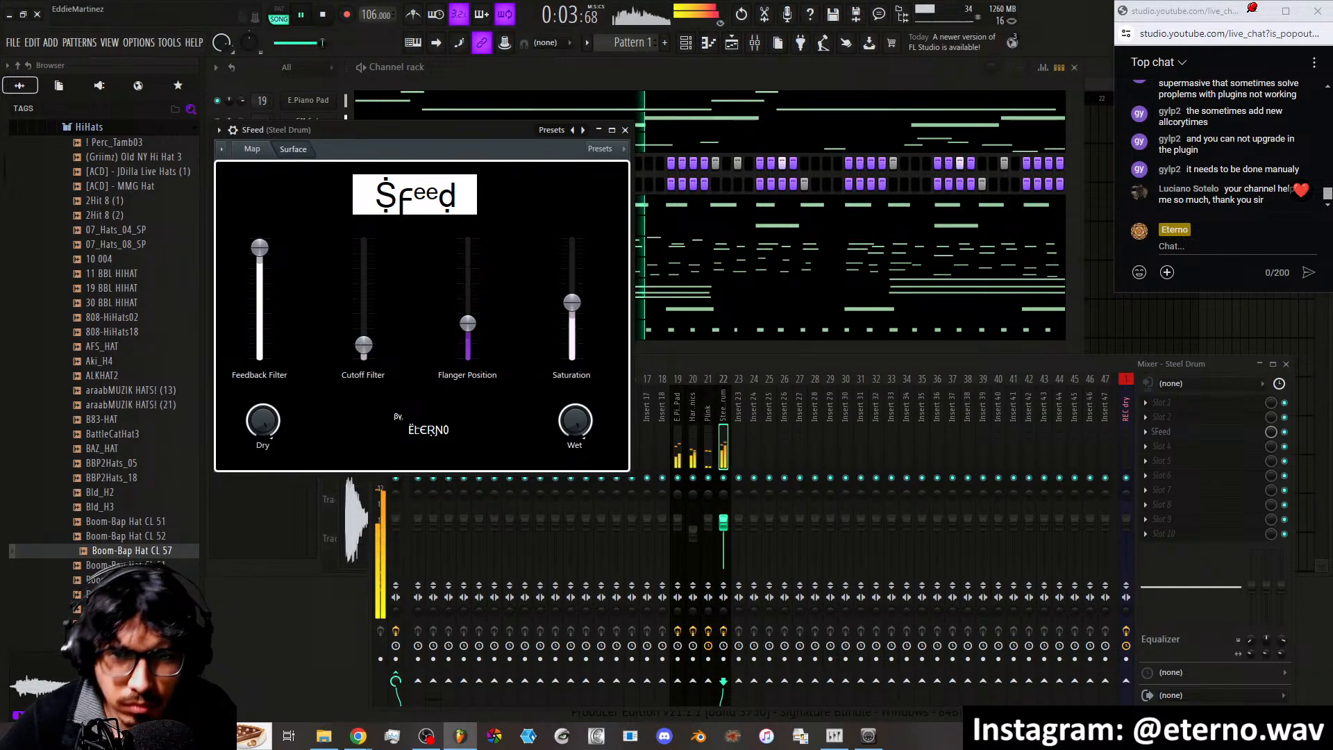
drag(468, 323, 468, 355)
drag(364, 345, 364, 243)
drag(260, 247, 260, 349)
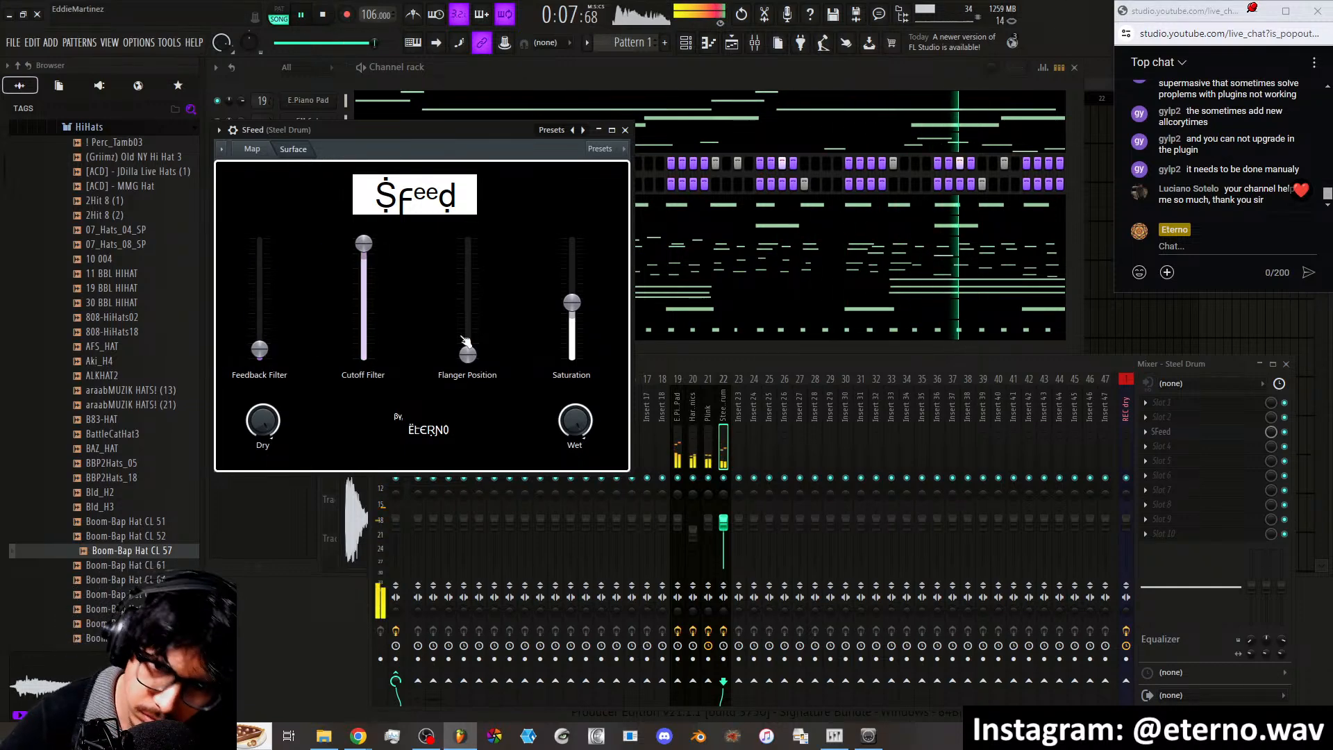
drag(572, 302, 572, 333)
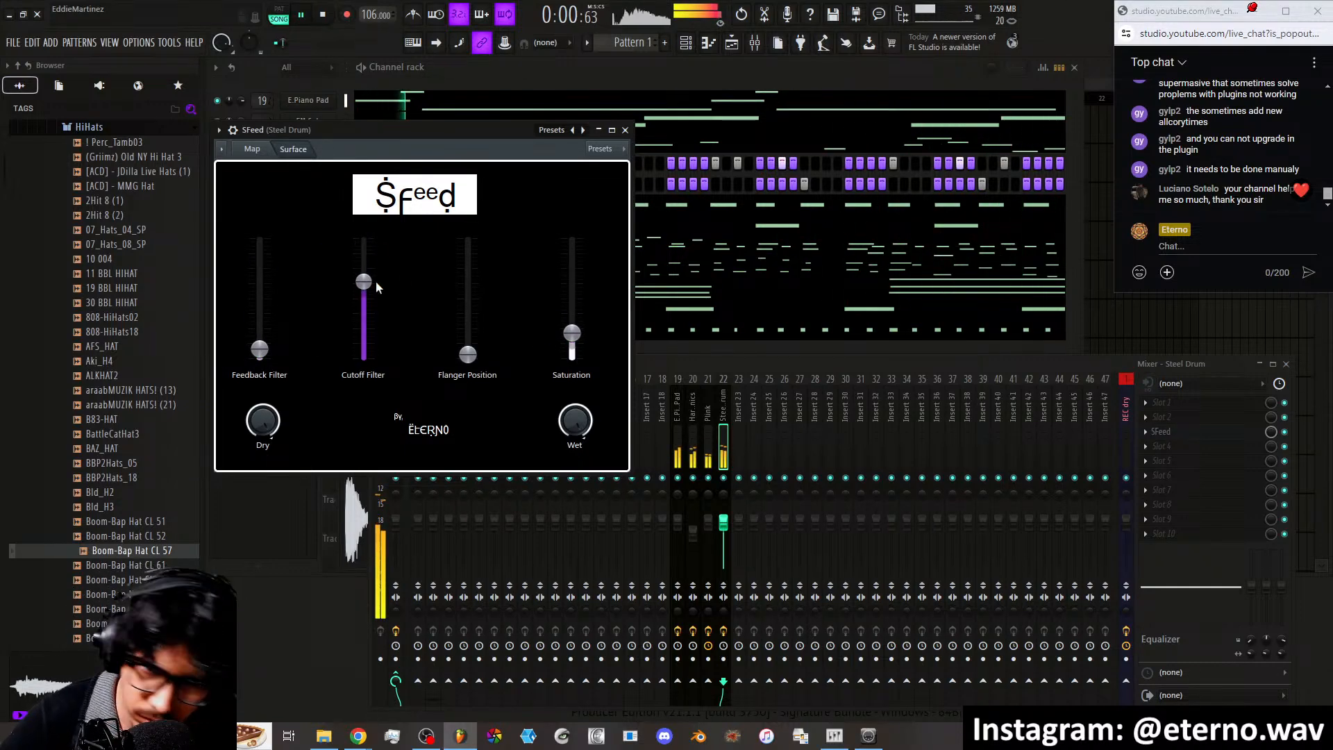
Replace SFeed in slot 3 of the Steel Drum mixer track with the Eterno HYPNOTiK effect
click(1147, 433)
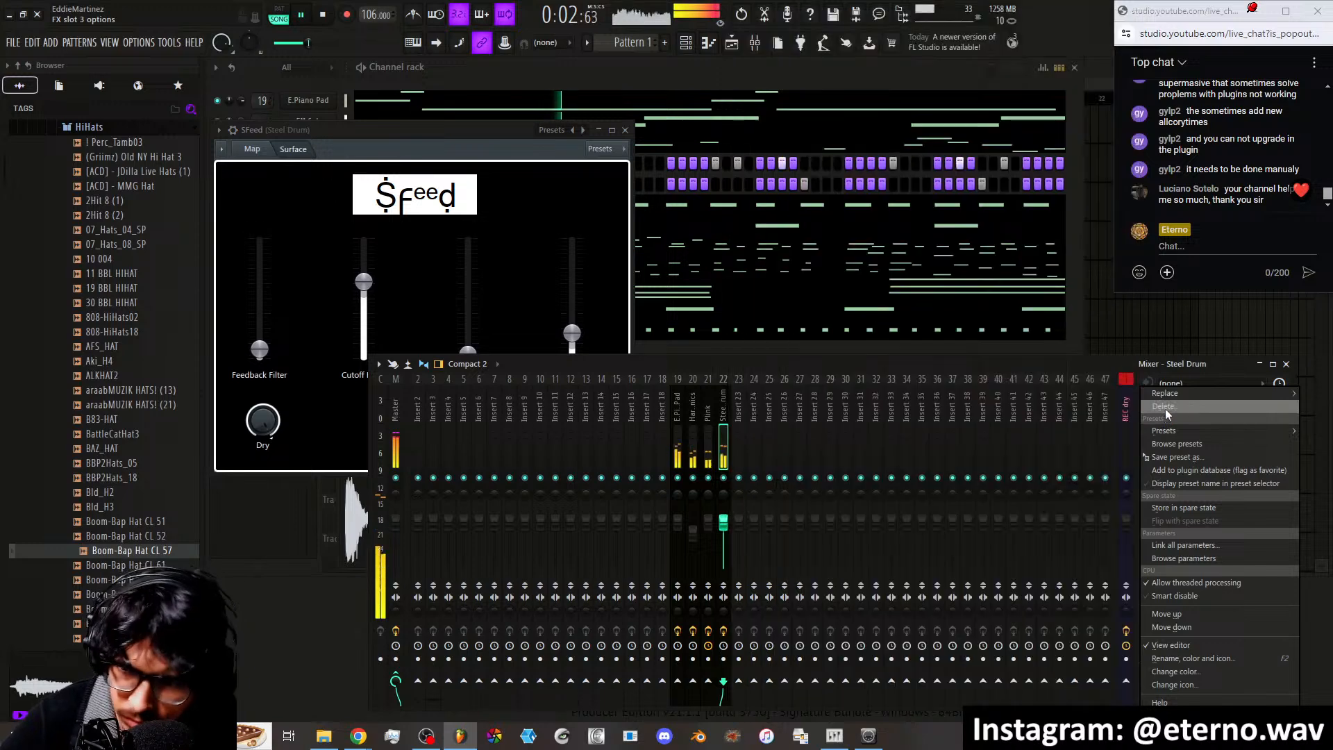
mouse_move(1166, 393)
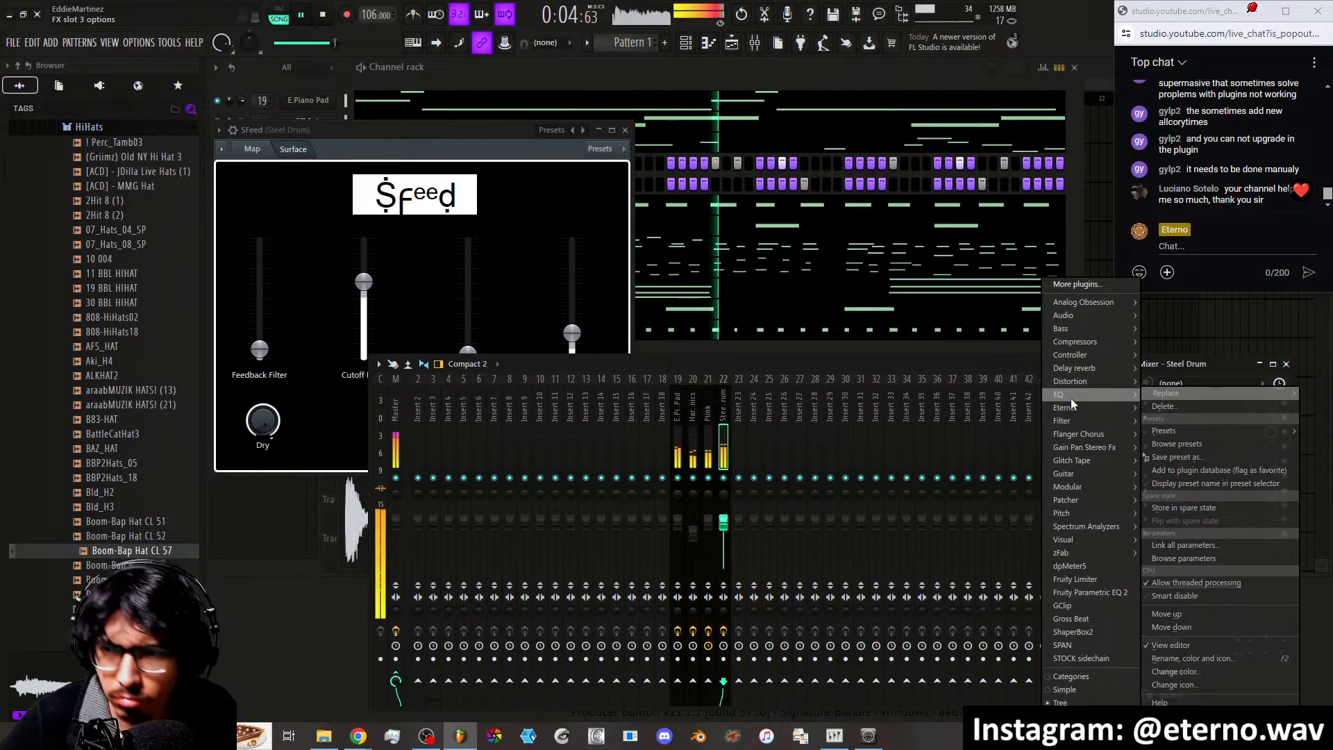
mouse_move(1069, 407)
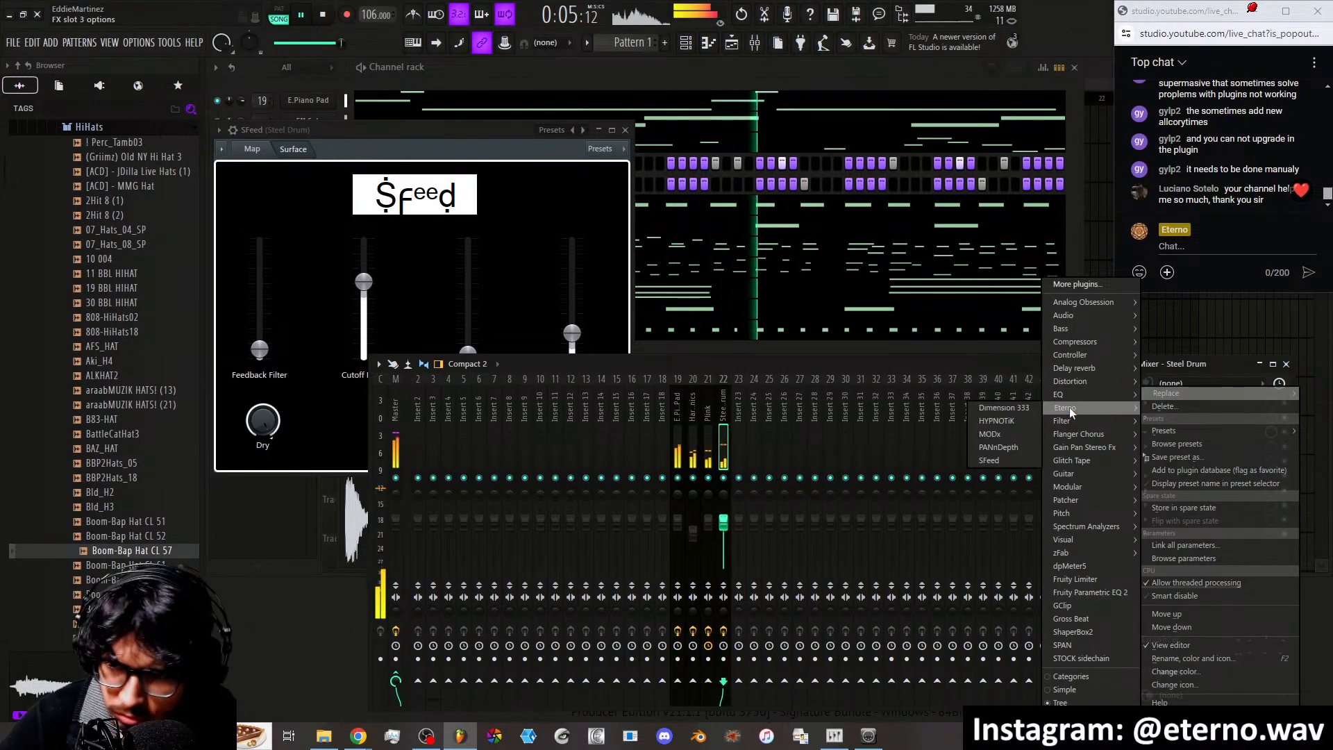
click(1000, 420)
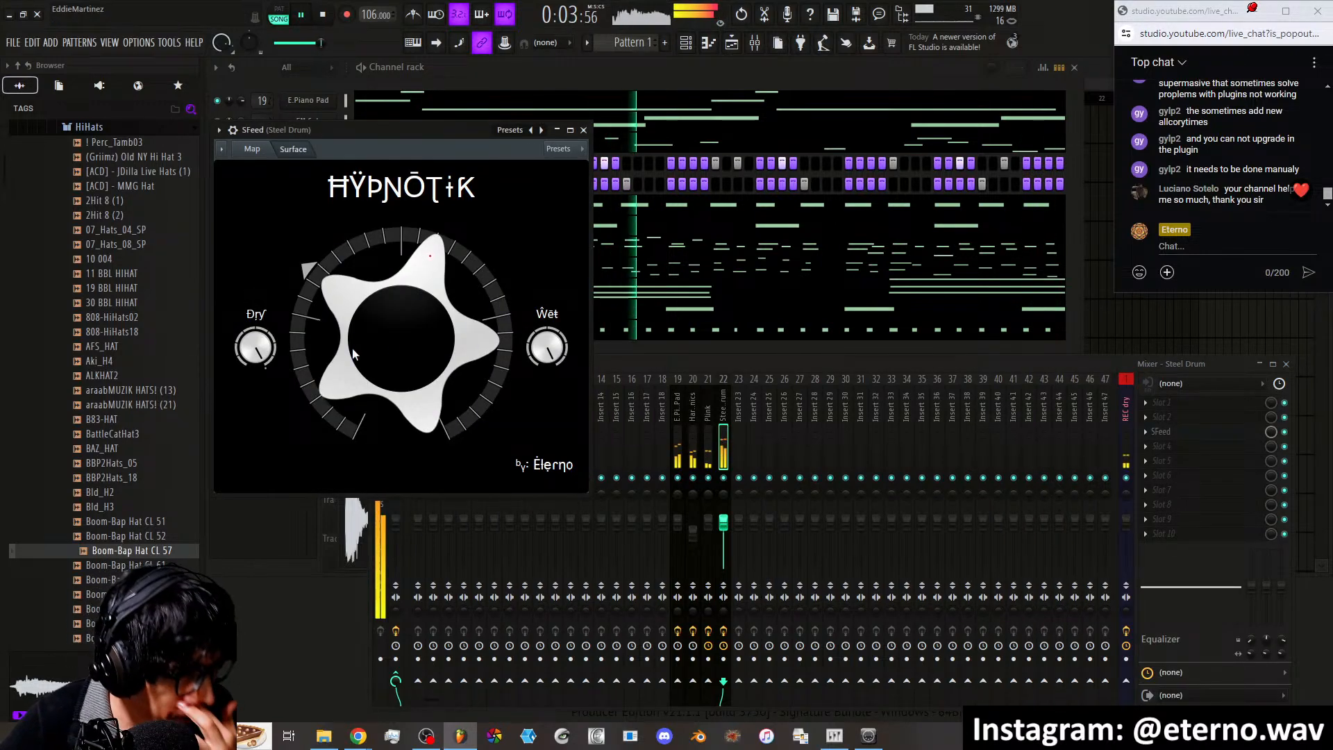
Adjust HYPNOTiK's large centre dial, balance its dry and wet knobs slightly above their midpoints, and close the plugin window
drag(256, 347, 265, 358)
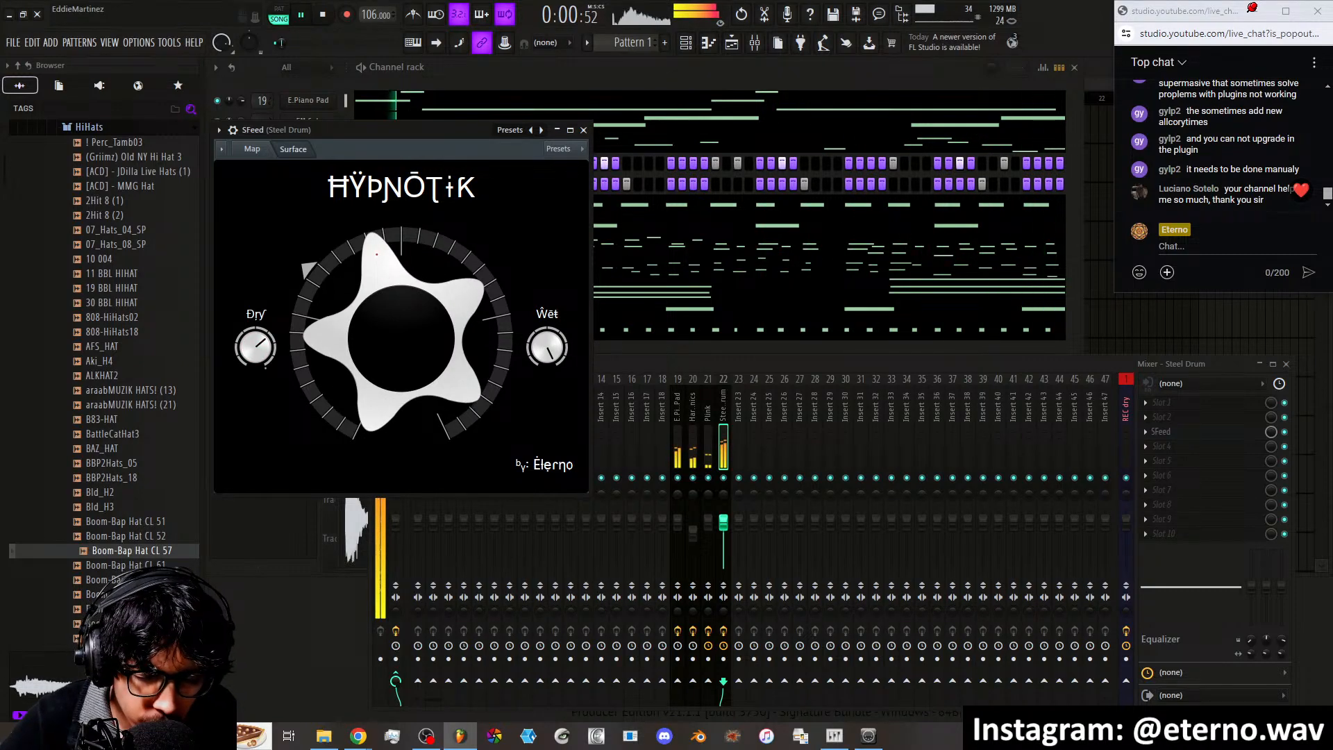
drag(548, 347, 547, 348)
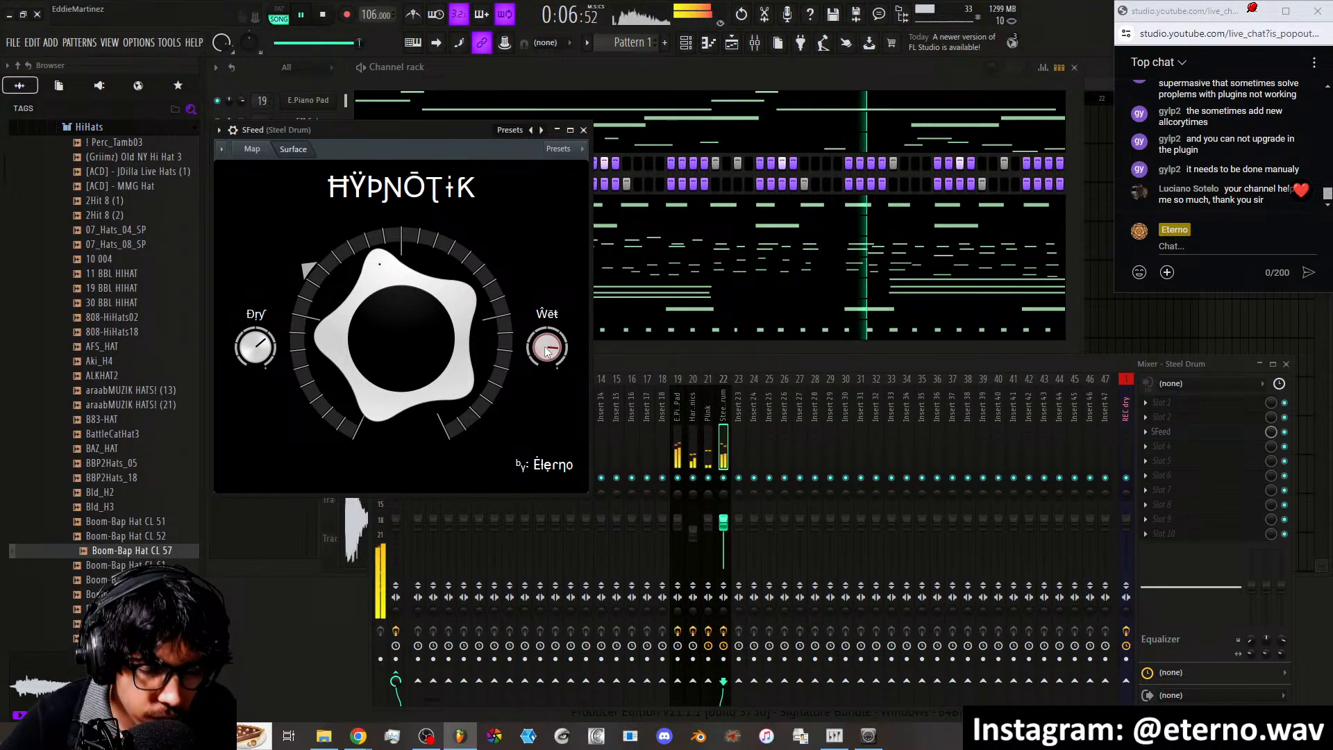
drag(356, 335, 356, 344)
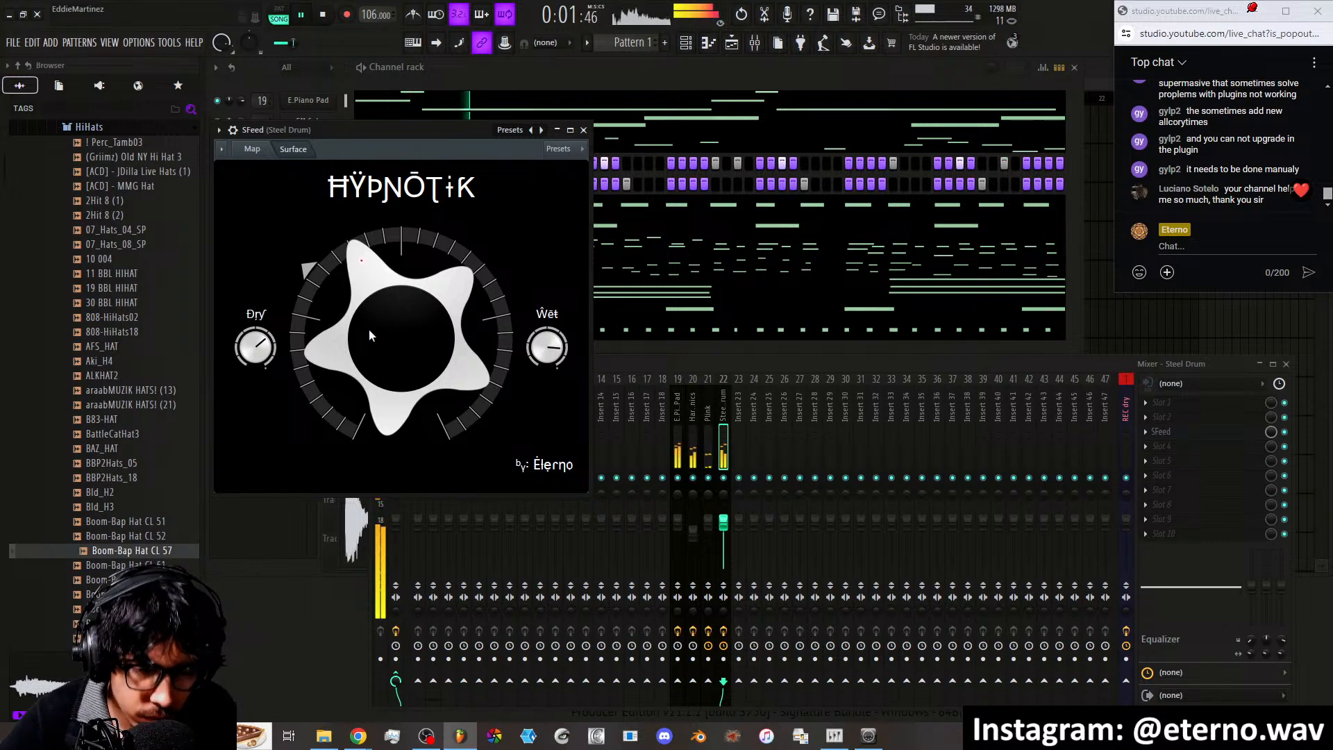
mouse_move(369, 336)
mouse_down()
mouse_move(369, 288)
mouse_move(369, 320)
mouse_up()
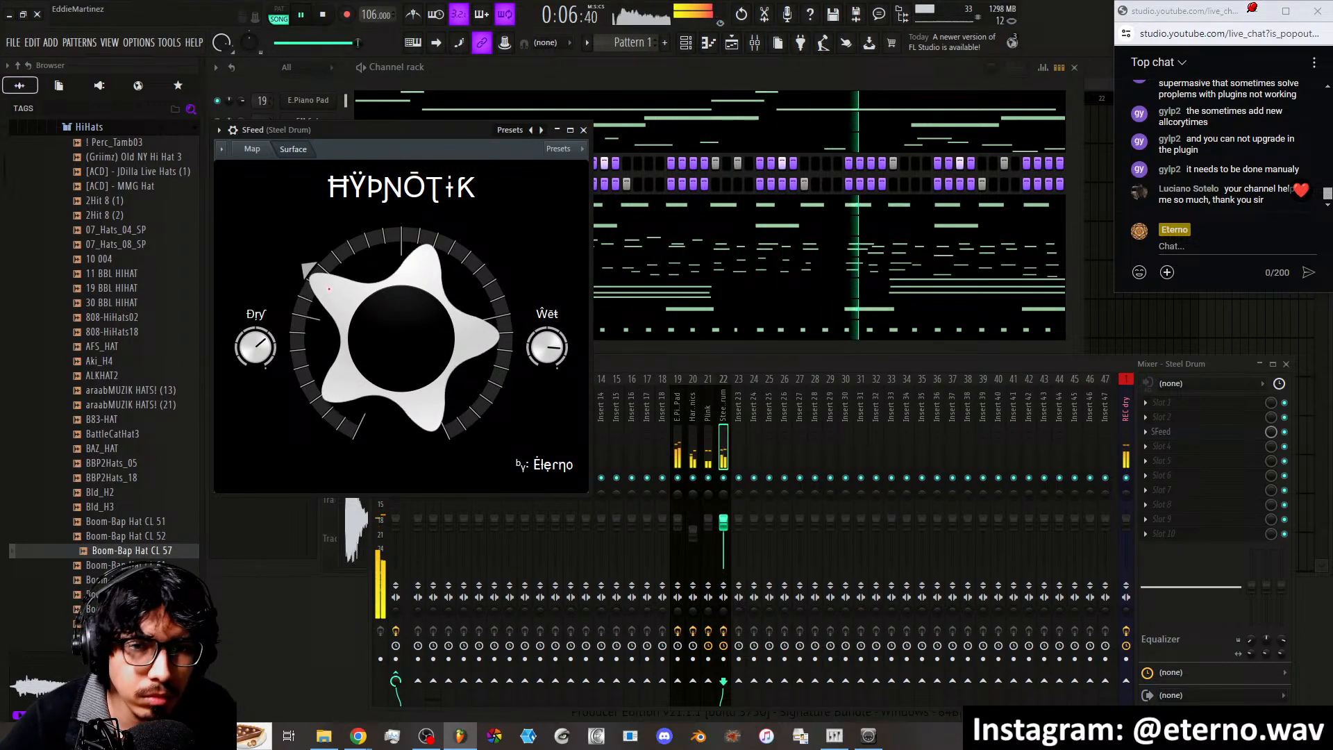
drag(255, 347, 256, 362)
drag(547, 346, 547, 393)
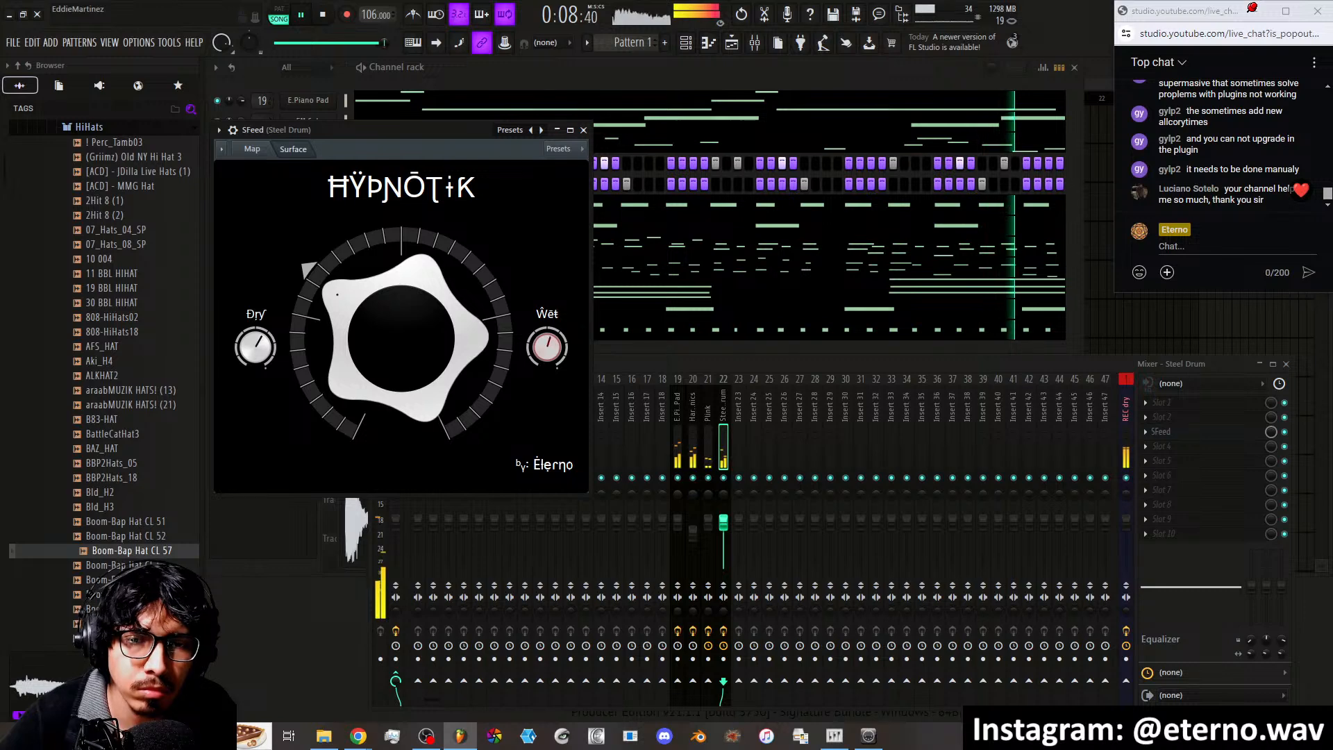
click(587, 133)
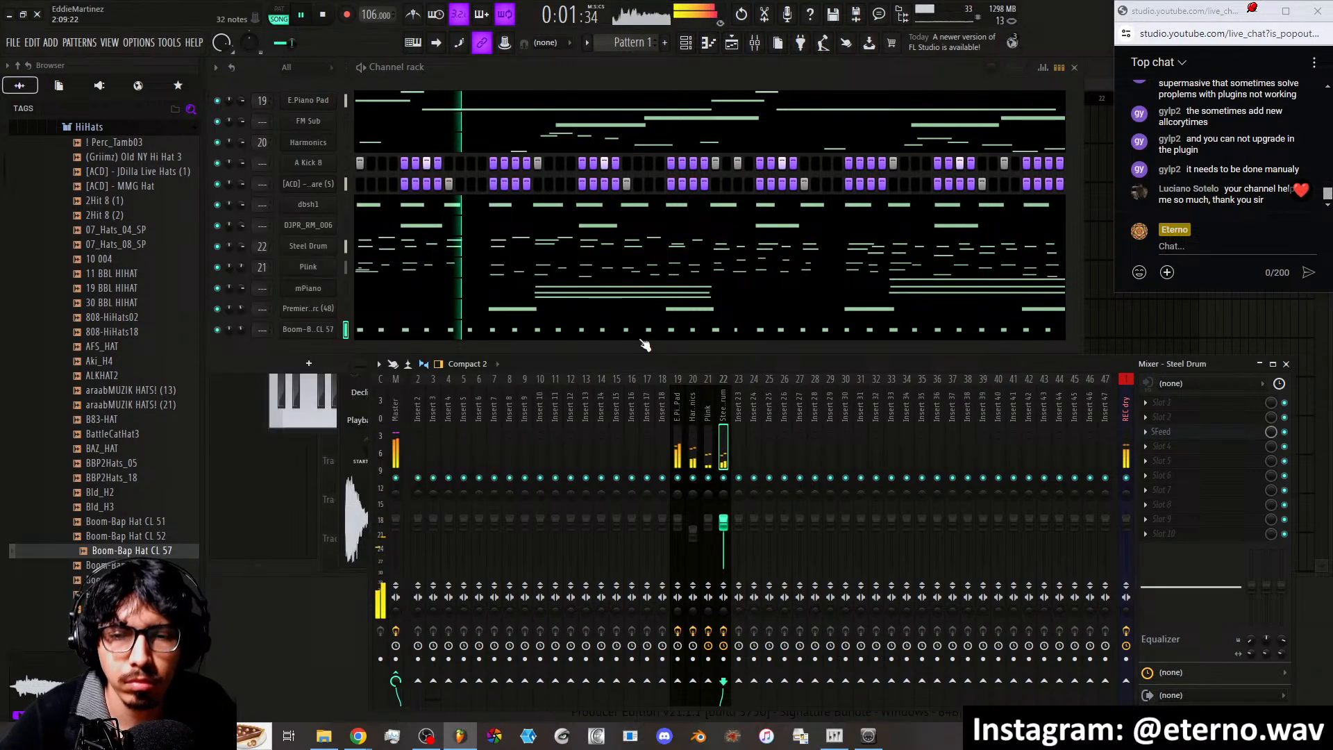
Route the A Kick 8, JDilla Snare (5), dbsh1 and Boom-Bap Hat CL 57 channels to consecutive mixer tracks starting from Insert 2
click(344, 165)
ctrl+click(345, 204)
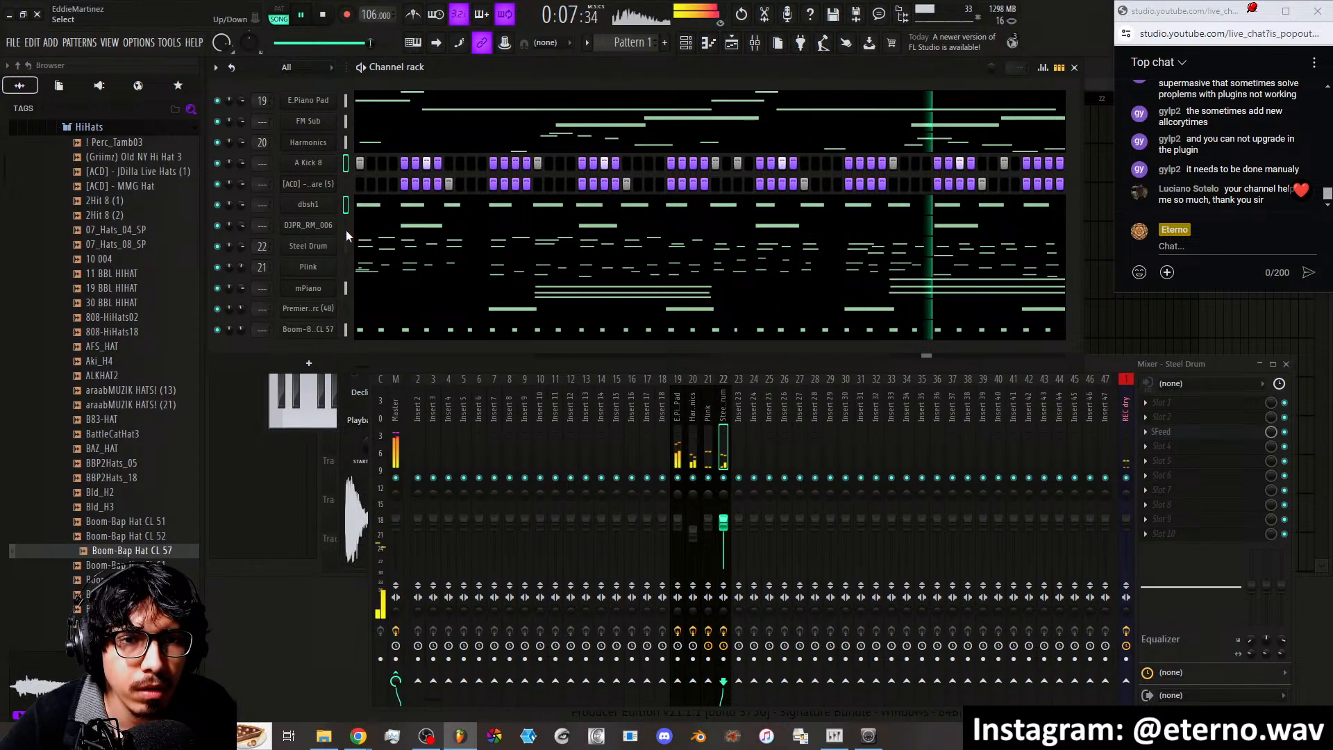
ctrl+click(346, 329)
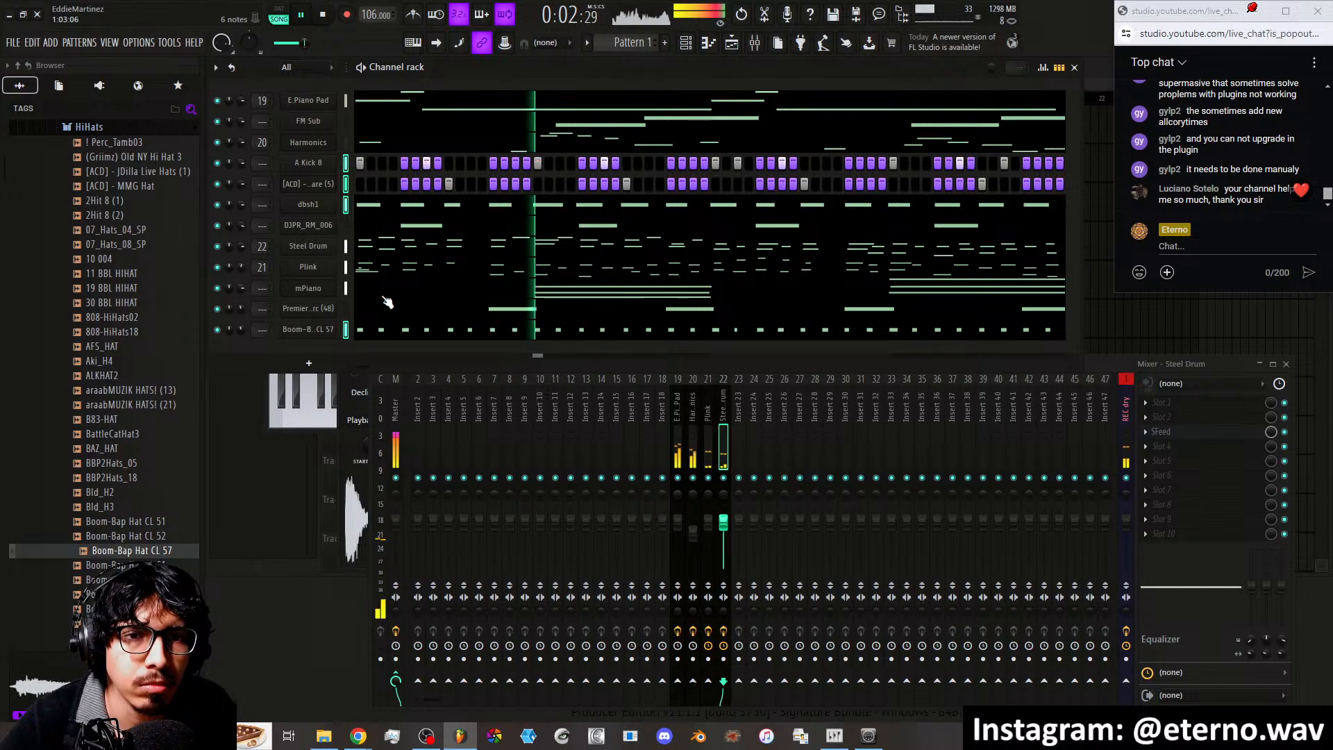
right_click(417, 417)
mouse_move(502, 462)
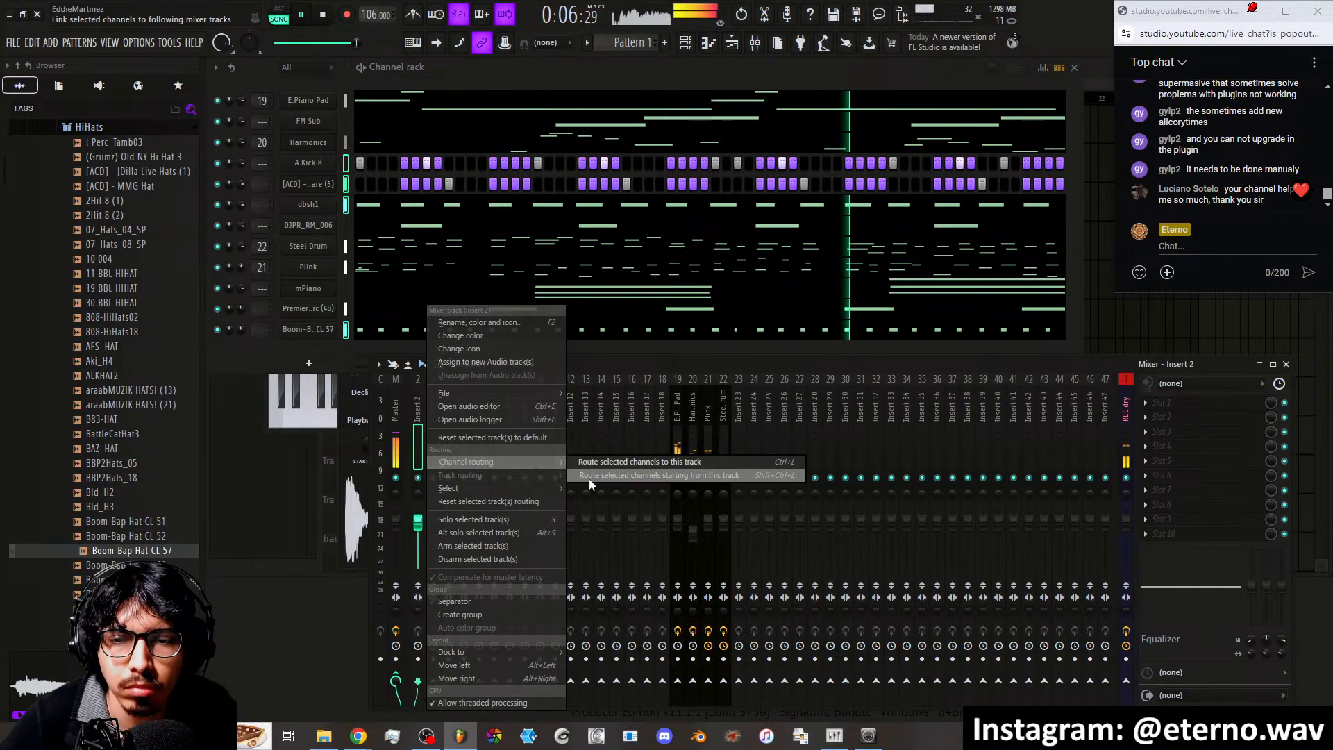
click(590, 478)
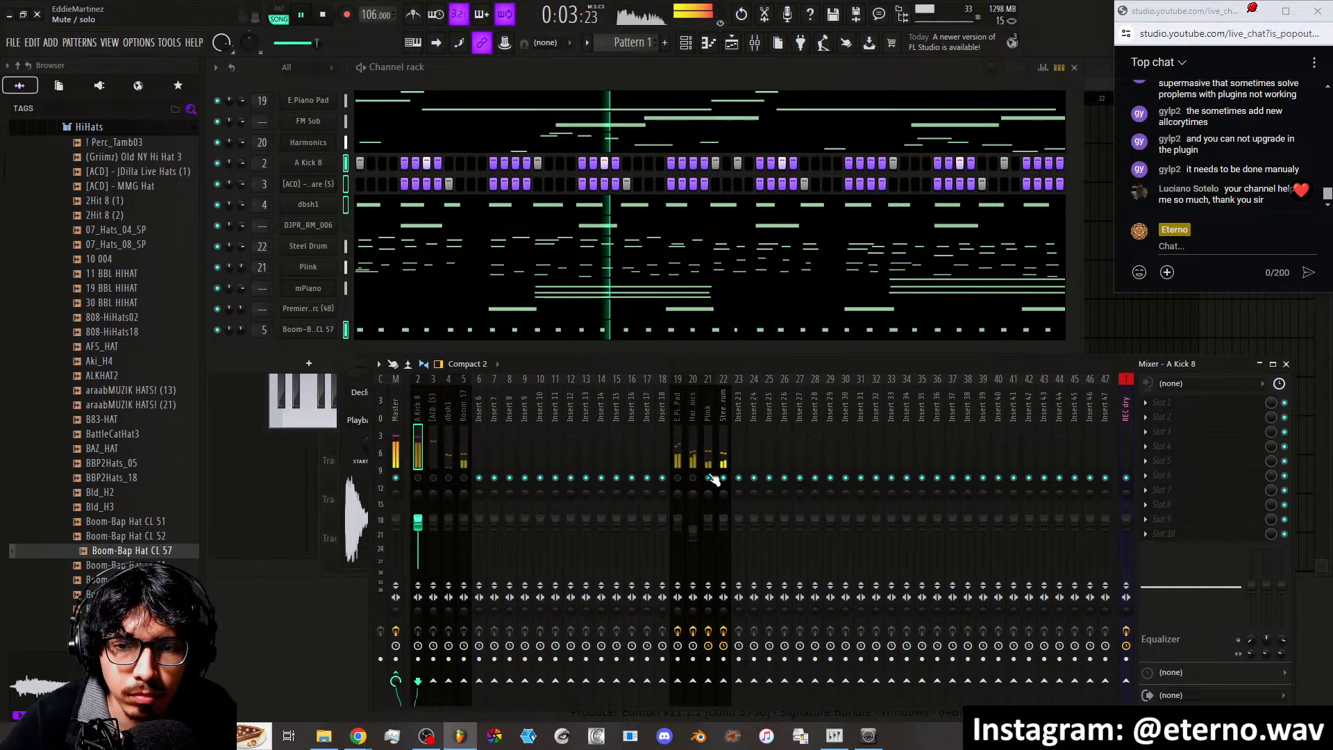
Route the Premier Perc (48) channel to mixer track 6
click(346, 309)
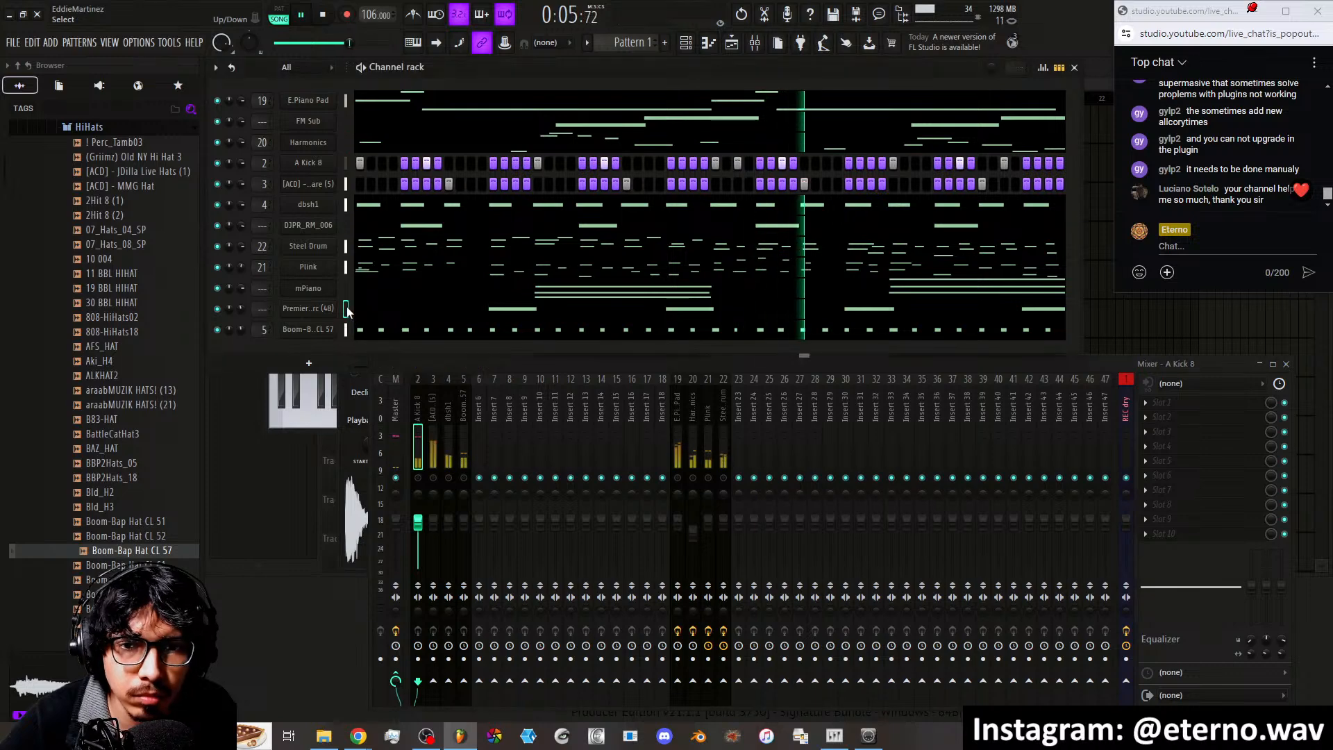
right_click(479, 440)
mouse_move(593, 462)
click(644, 463)
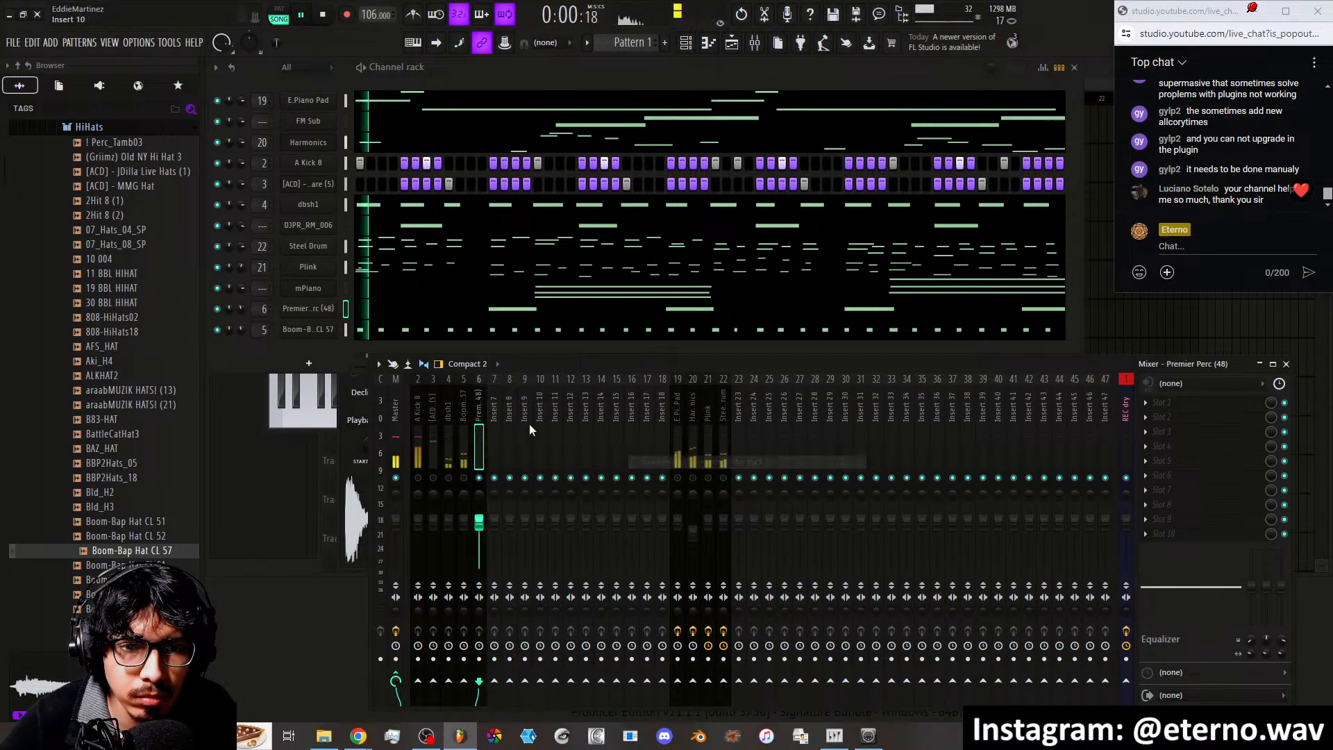
Route the DJPR_RM_006 channel to mixer track 7
click(345, 226)
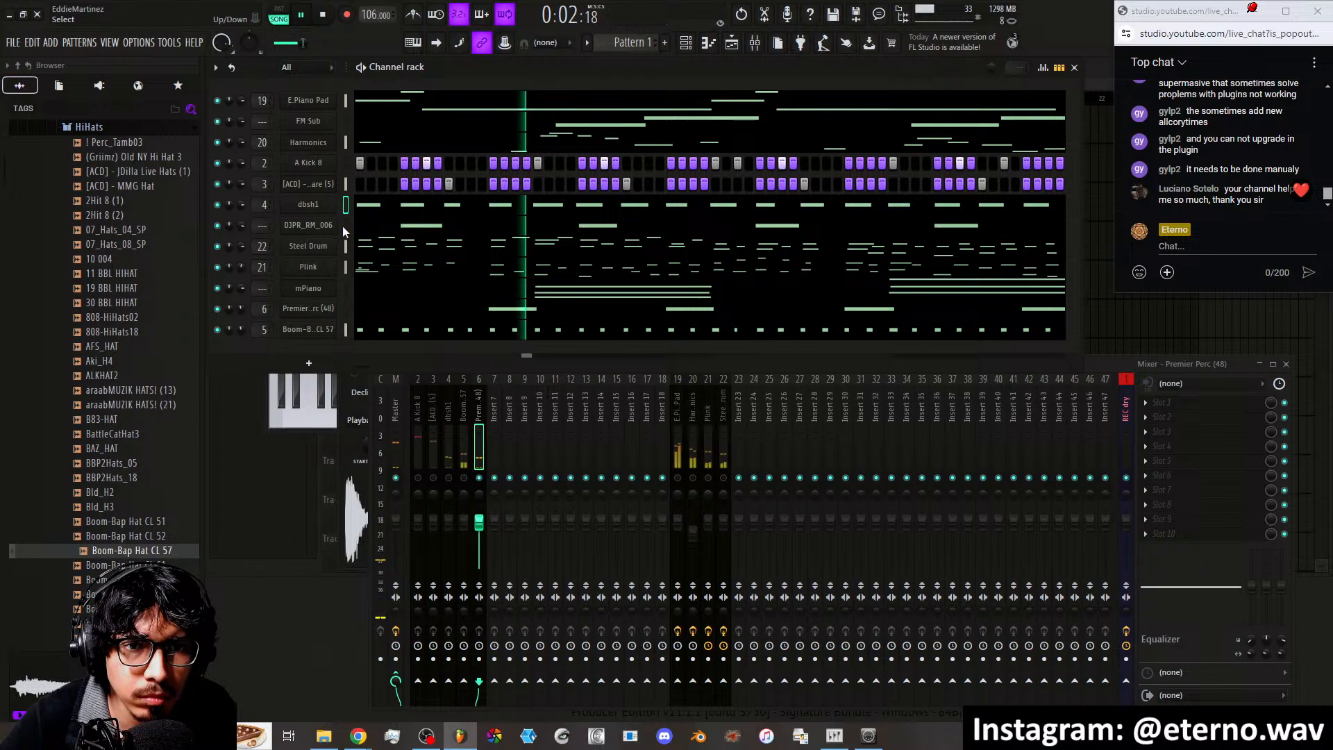
right_click(492, 451)
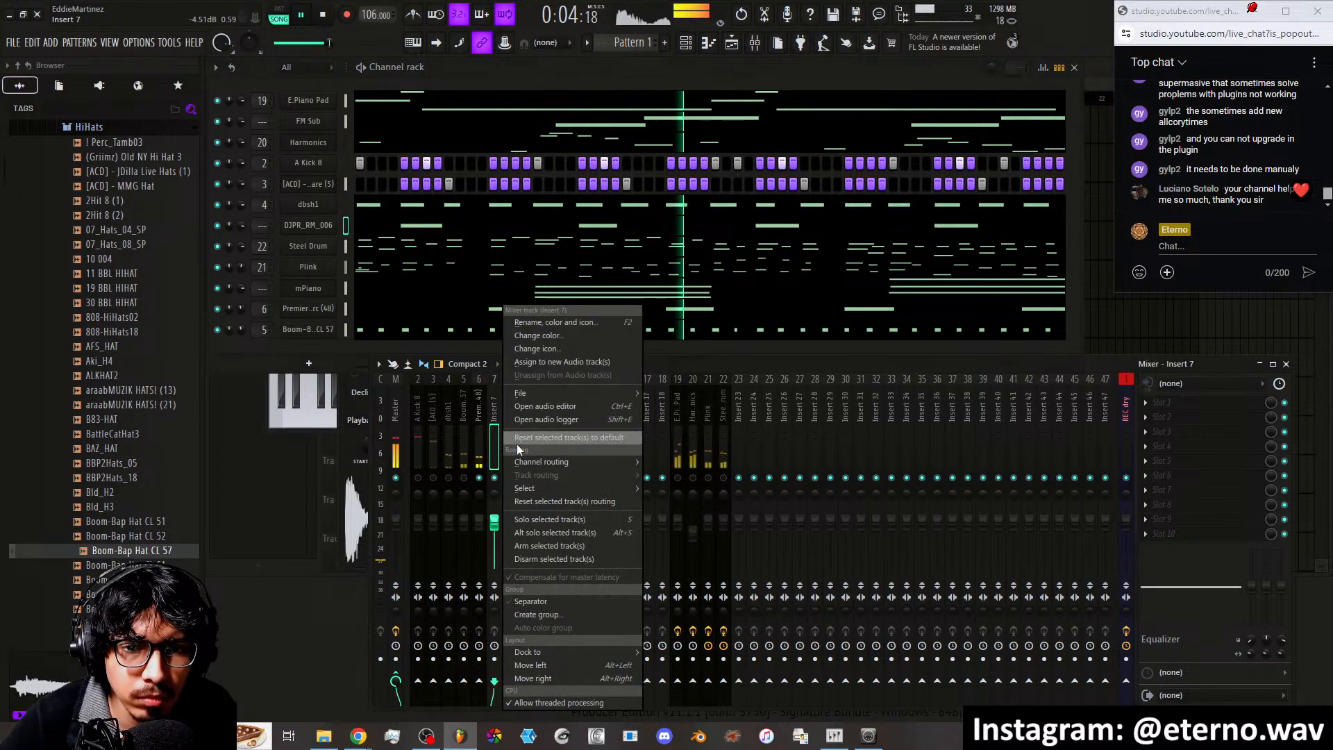
mouse_move(608, 462)
click(672, 464)
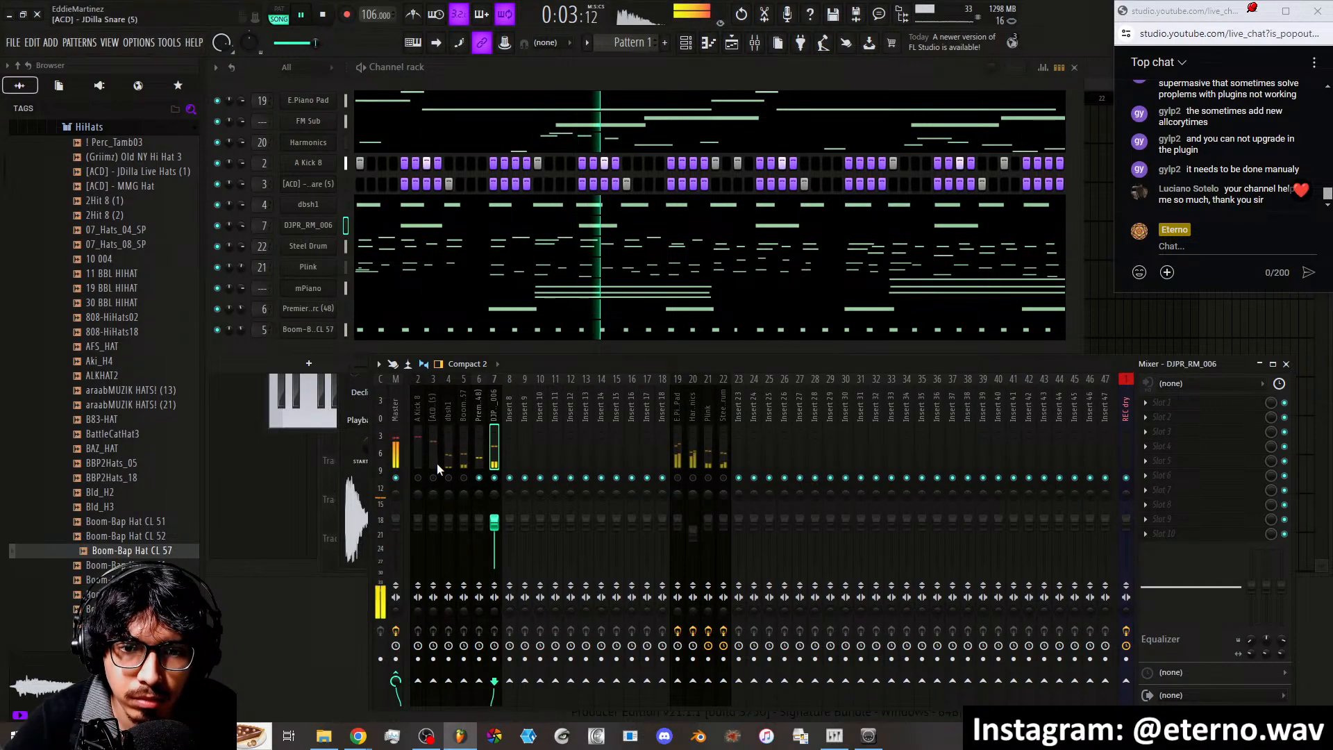
Unmute the dbsh1, JDilla Snare (5) and A Kick 8 mixer tracks
click(449, 478)
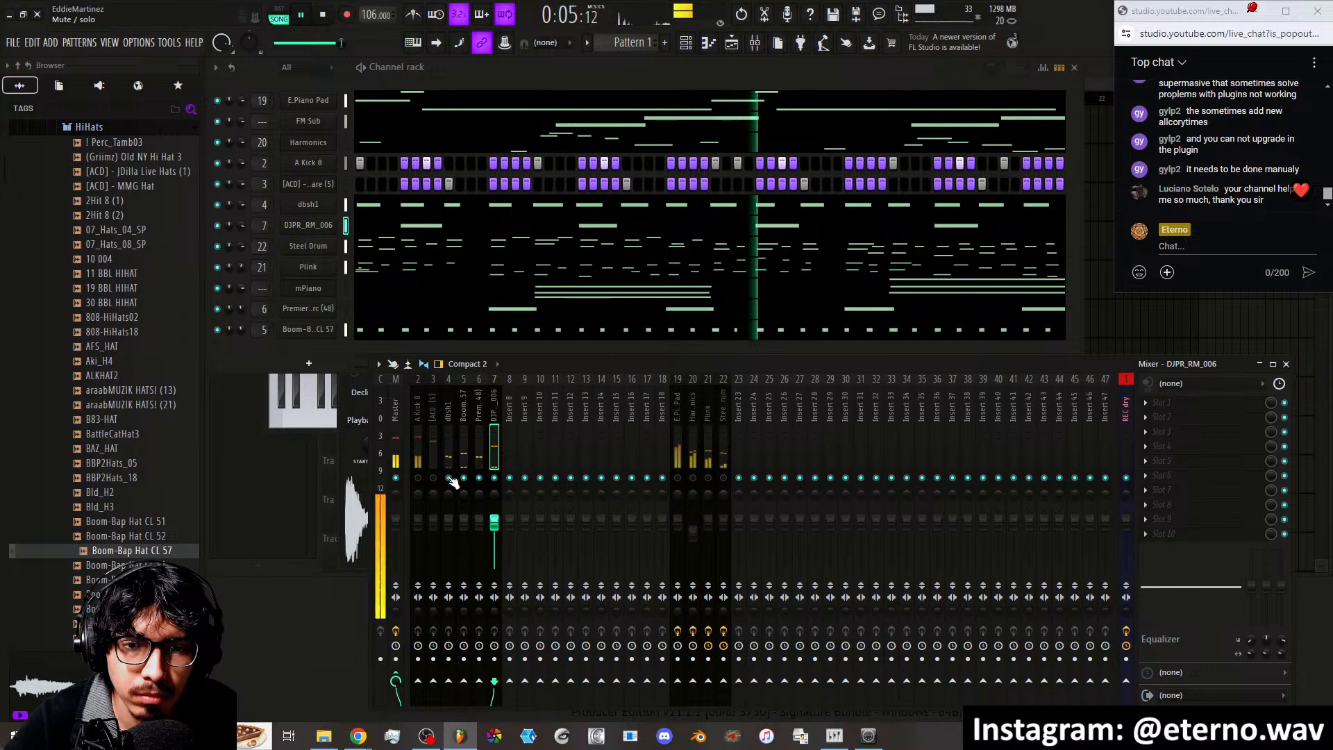
click(433, 478)
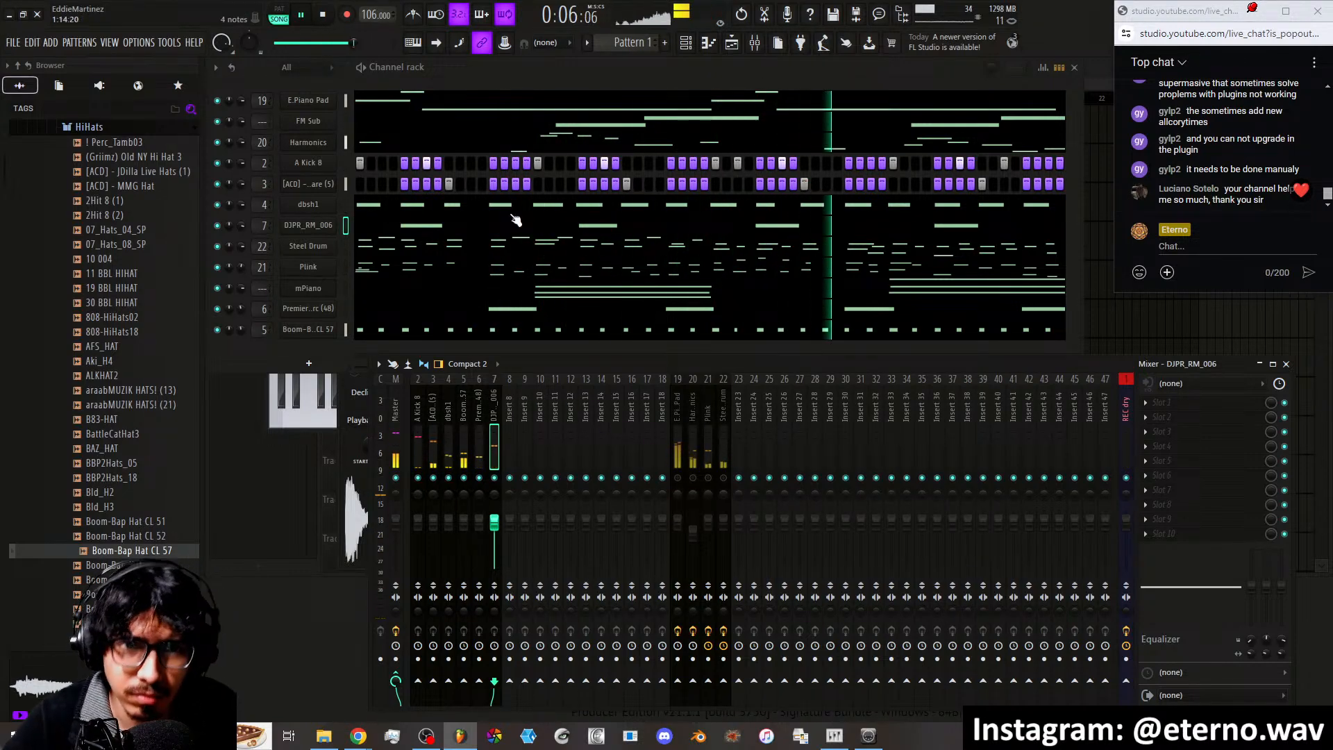
Shorten the first G#4 note in the FM Sub piano roll so it ends at the start of bar 3
click(444, 125)
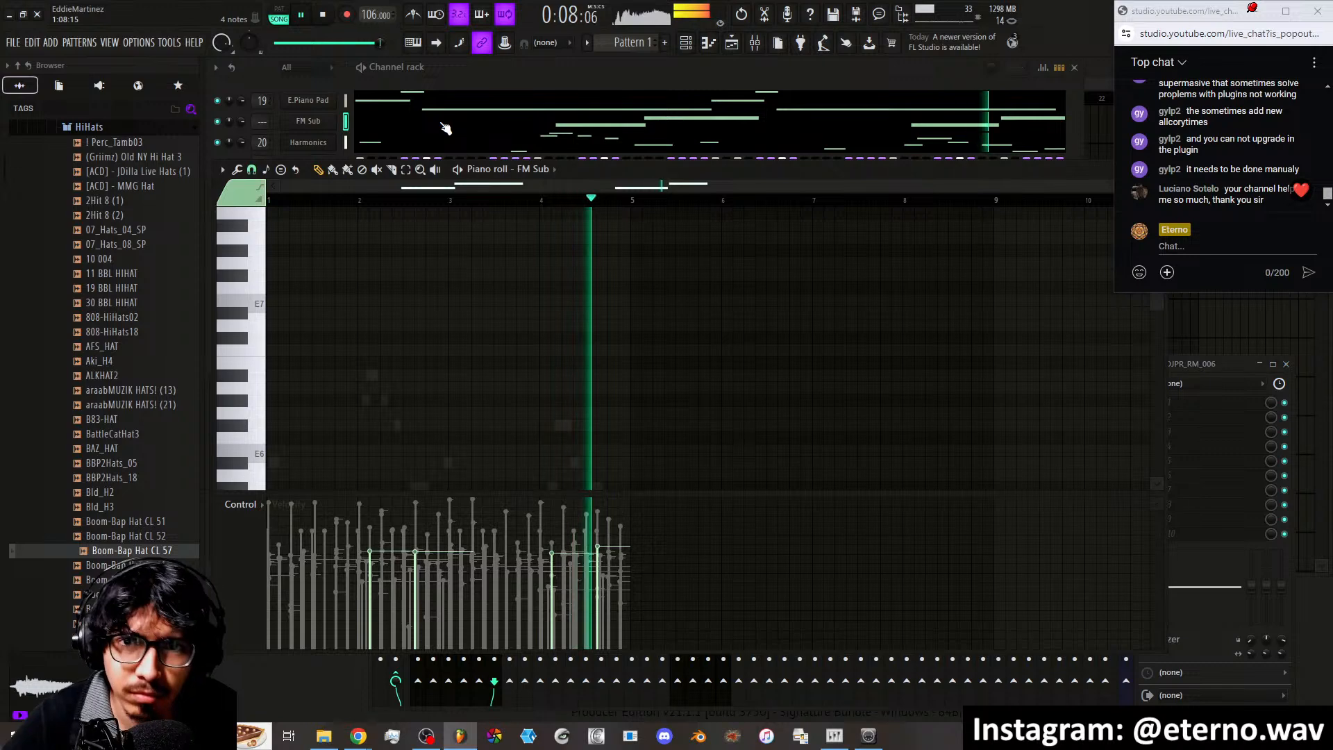
scroll(540, 357, up, 3)
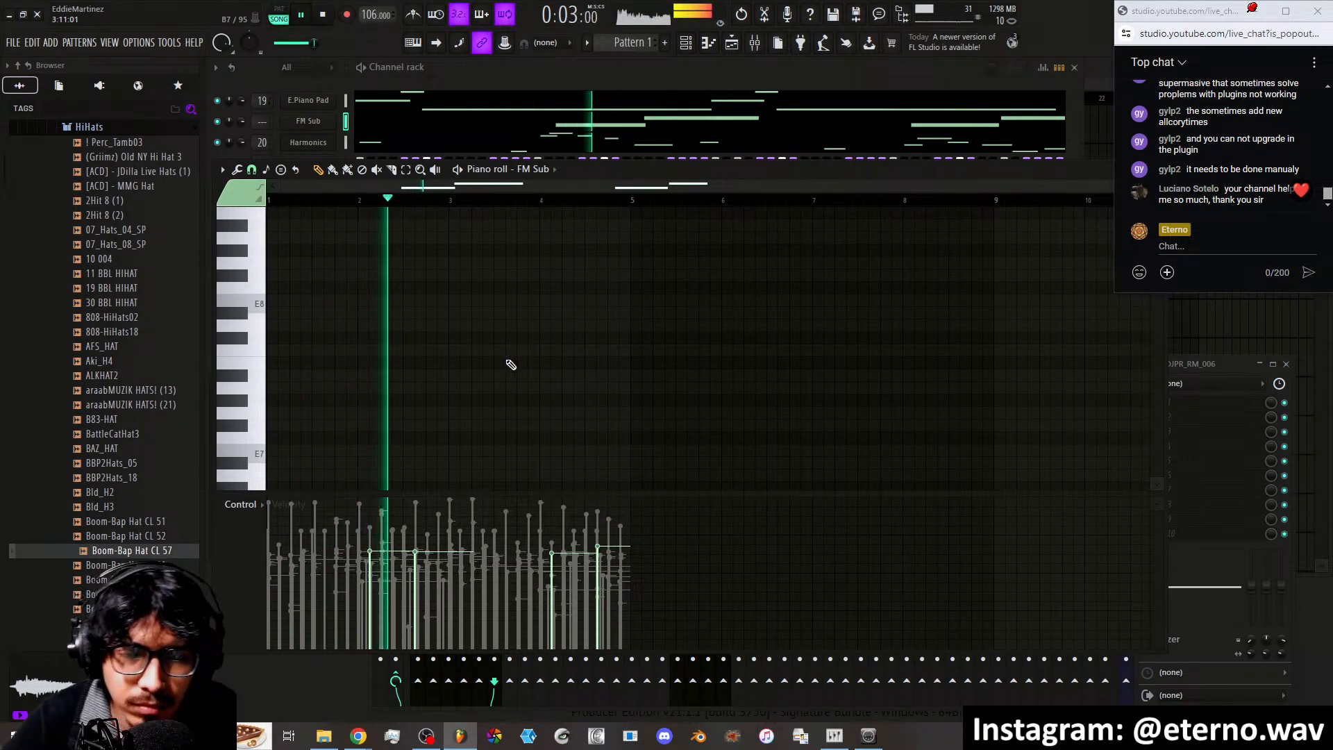
scroll(508, 352, down, 2)
scroll(507, 350, down, 6)
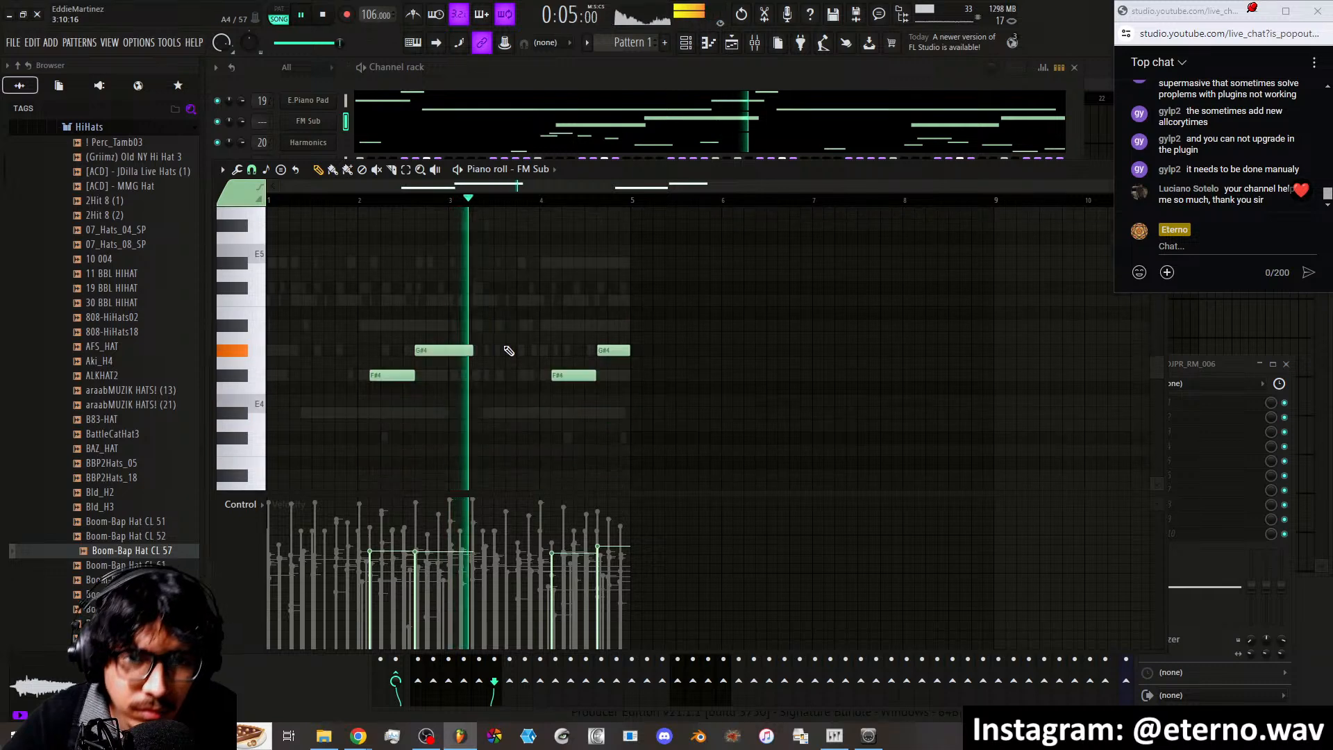
drag(472, 326, 458, 325)
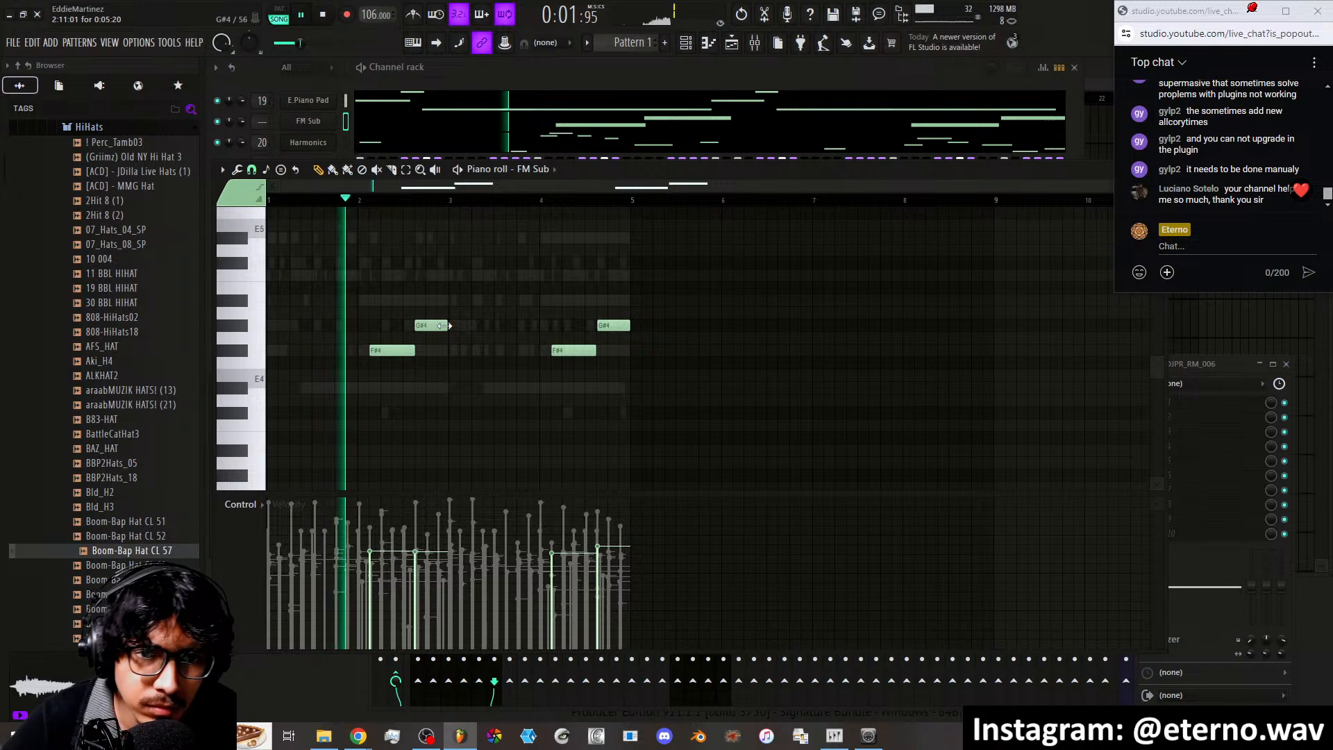
drag(456, 325, 445, 325)
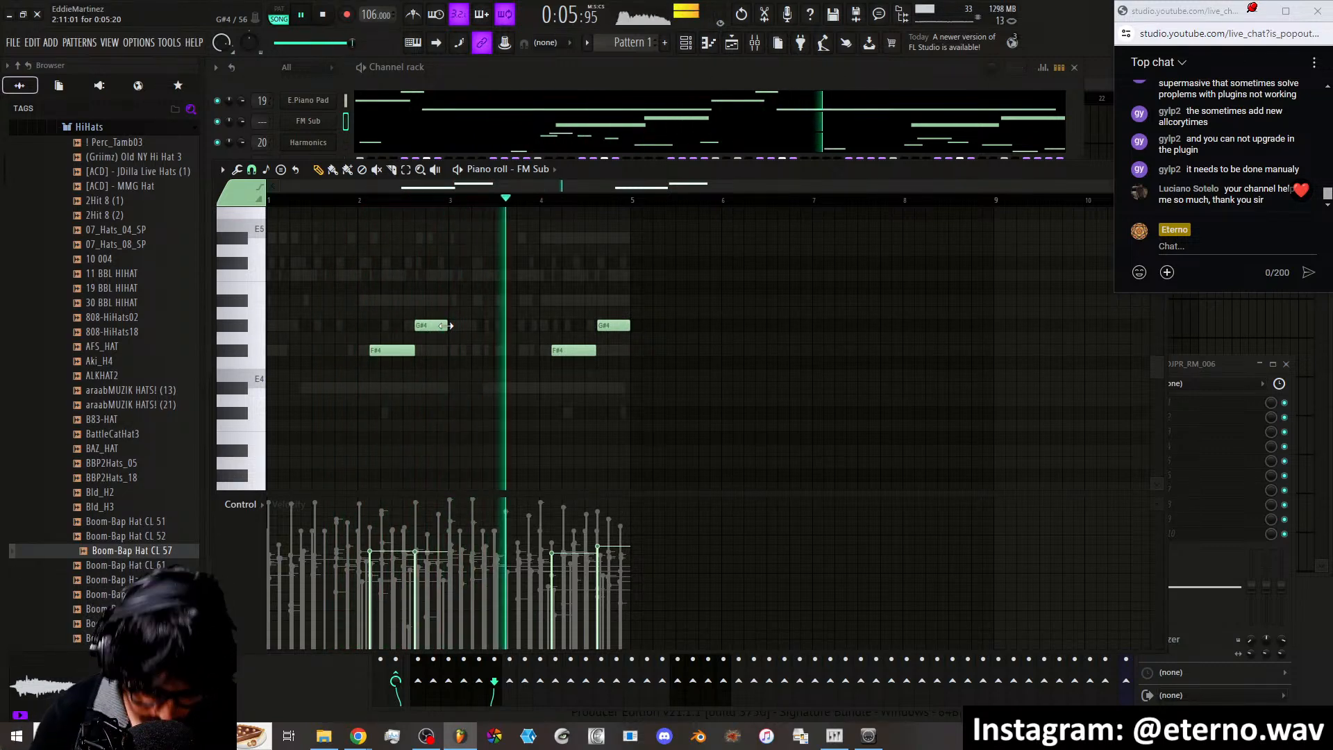
Try the FM Sub notes one octave lower, and transpose them back up to their original octave
key(ctrl+Down)
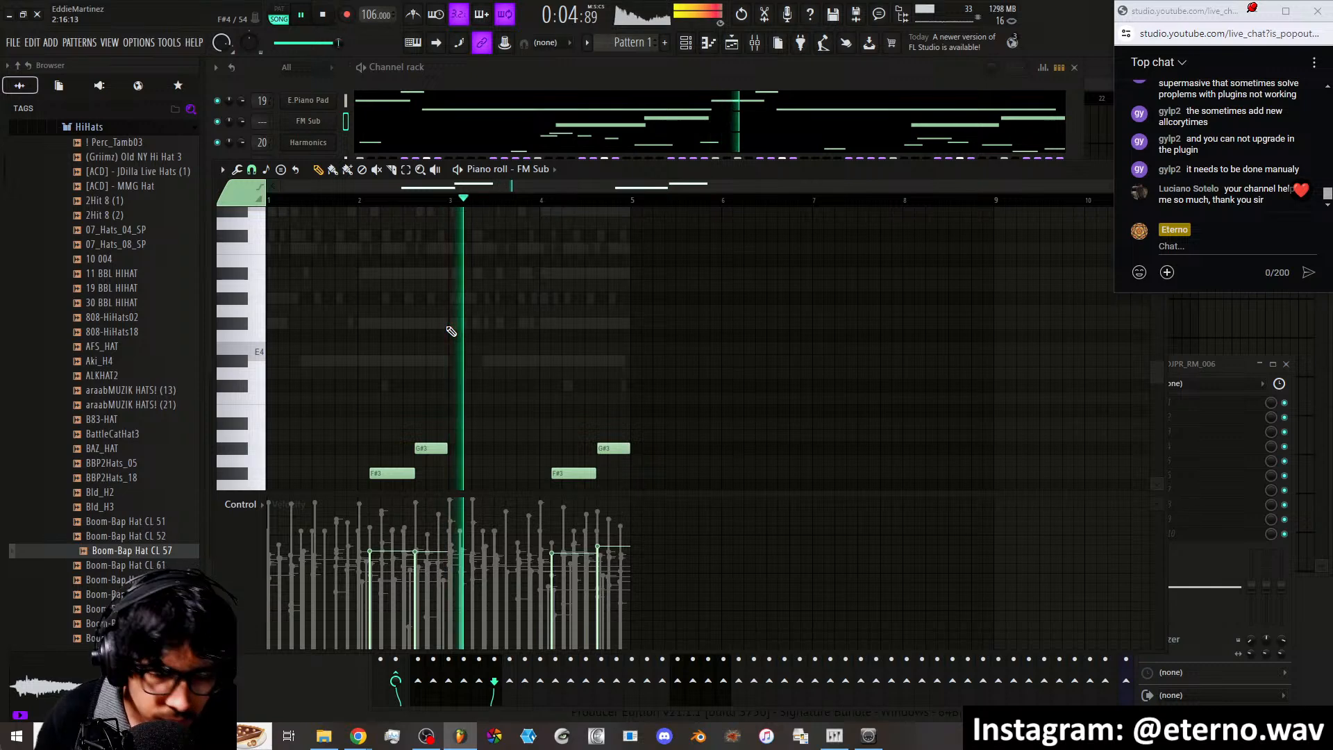
click(756, 43)
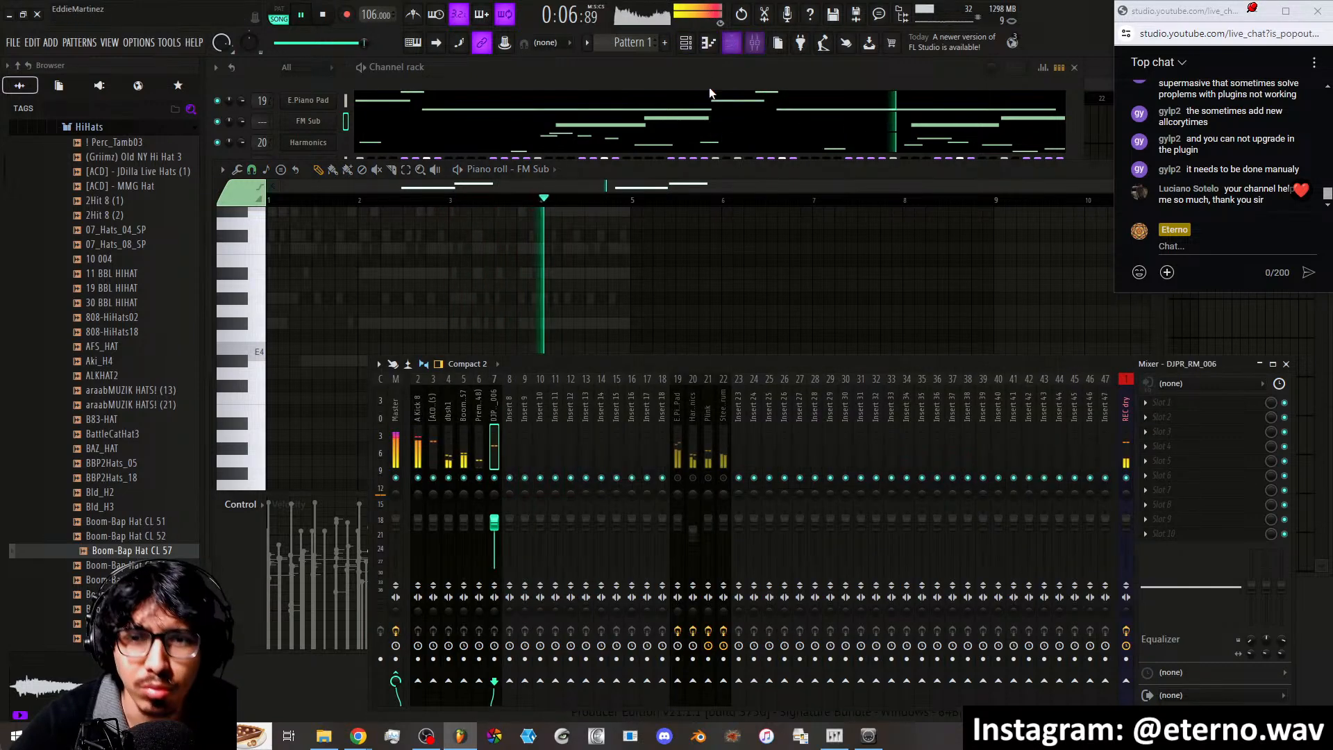
click(574, 185)
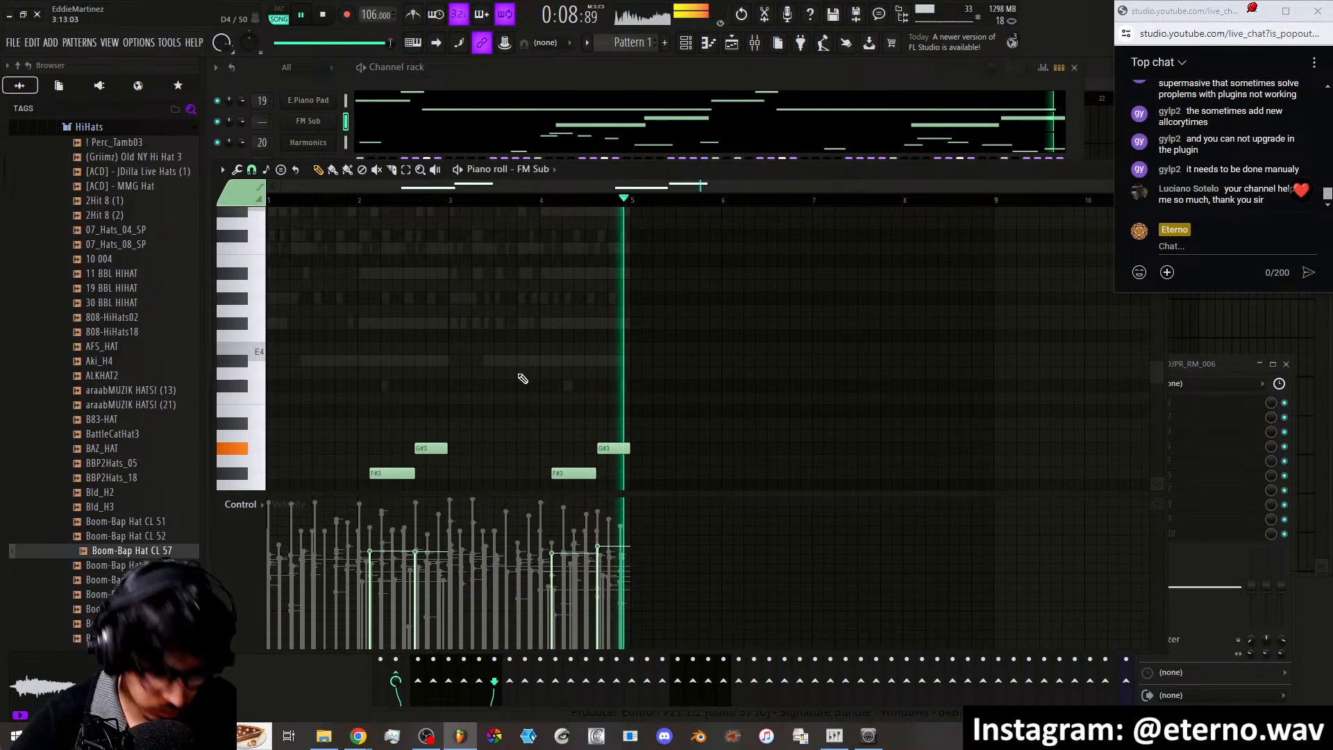
drag(655, 406, 356, 489)
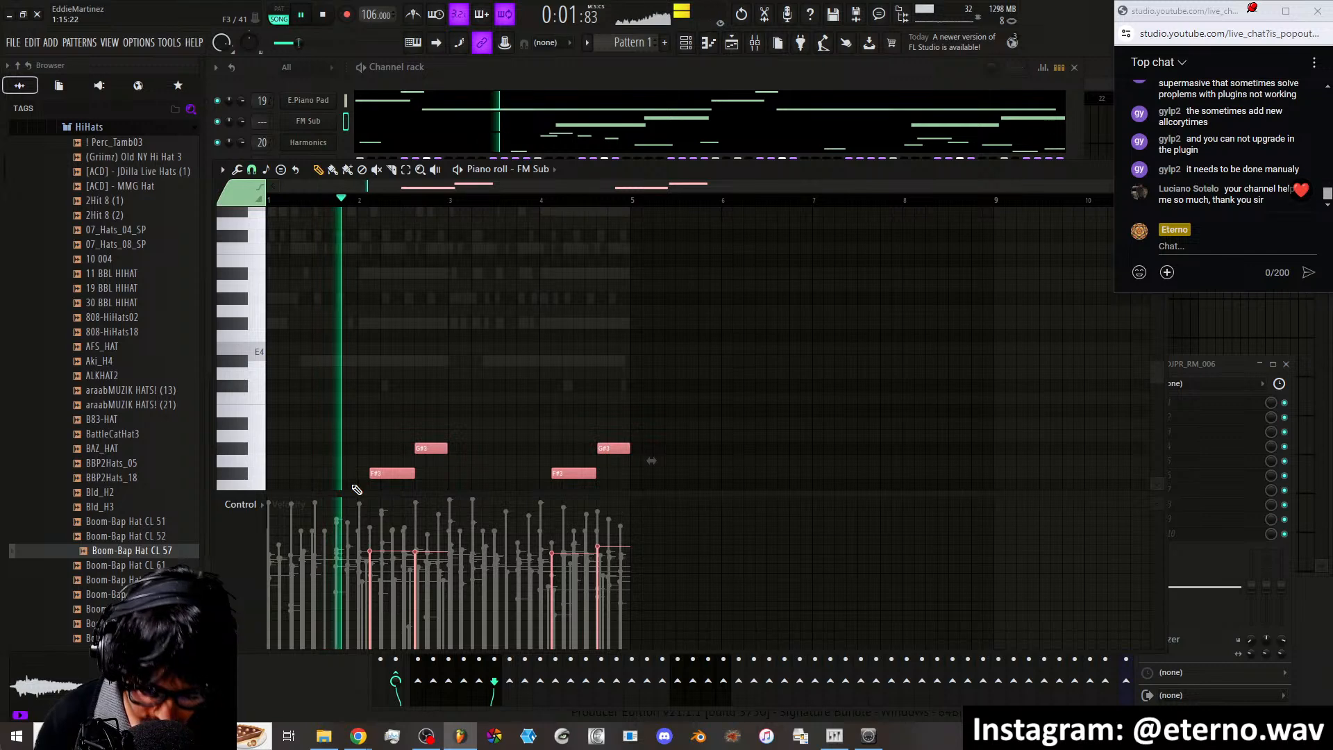
key(ctrl+Up)
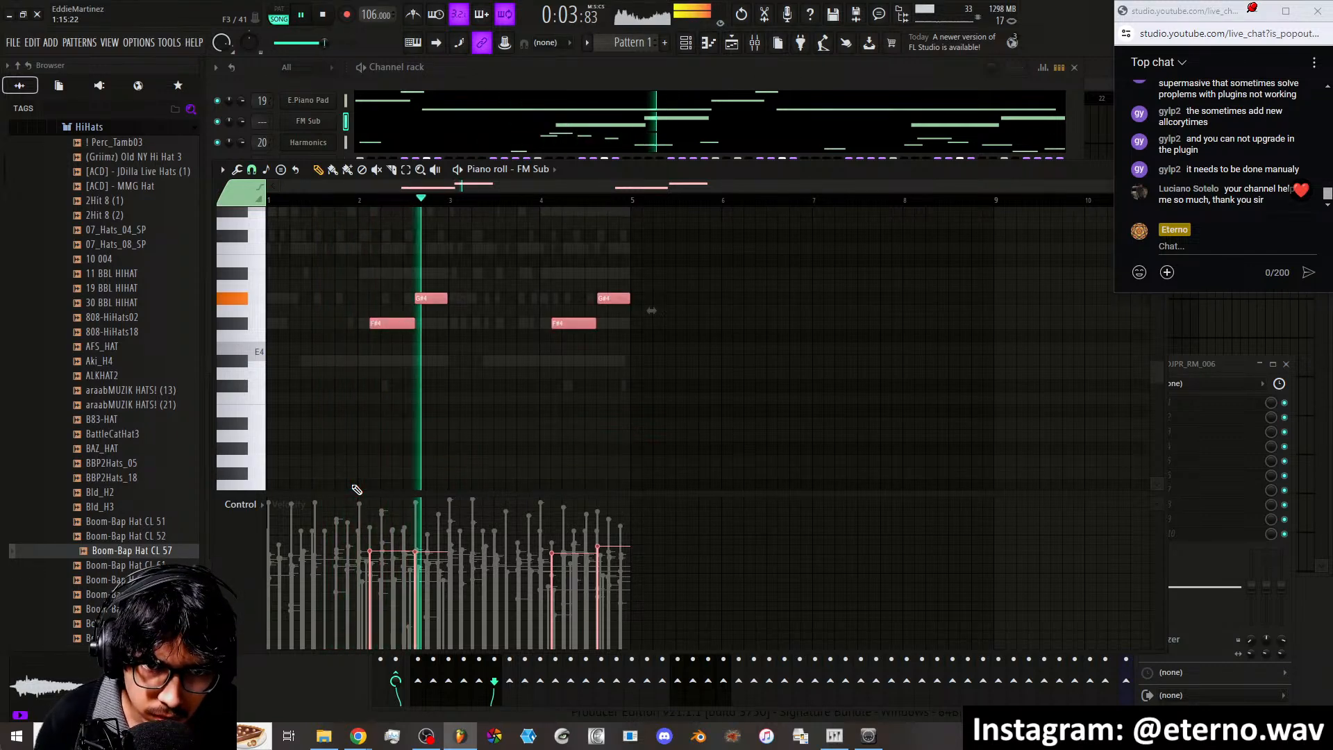
Duplicate the four FM Sub notes one octave lower and return to the channel rack
drag(654, 273, 387, 448)
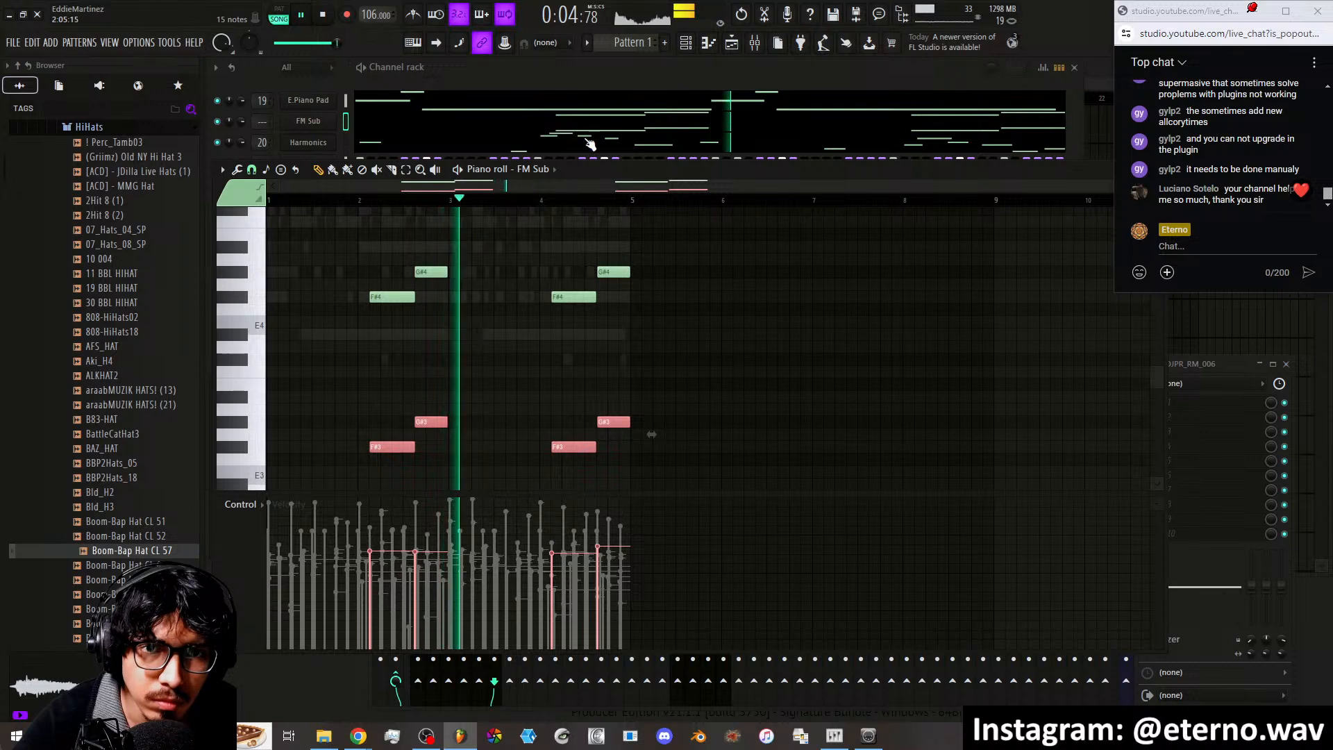
click(656, 72)
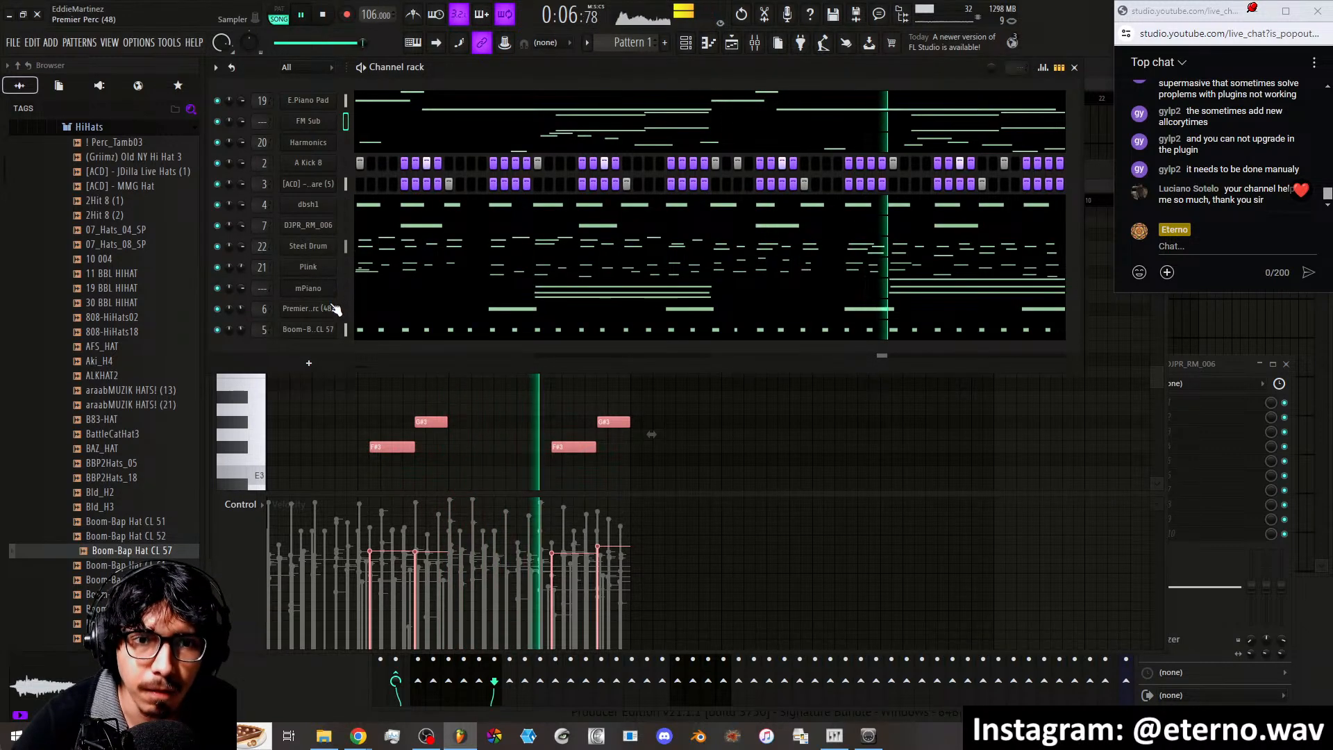
Route the FM Sub channel to mixer track 15
click(767, 43)
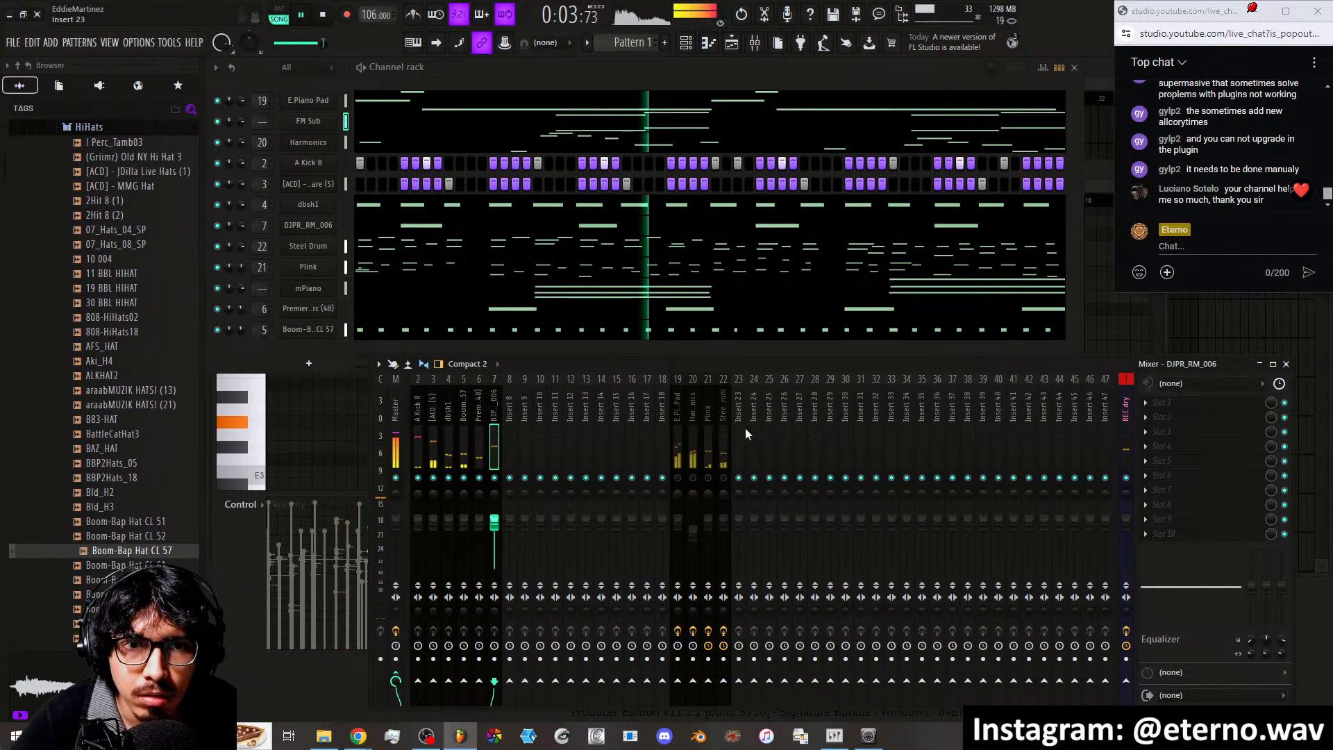
right_click(610, 438)
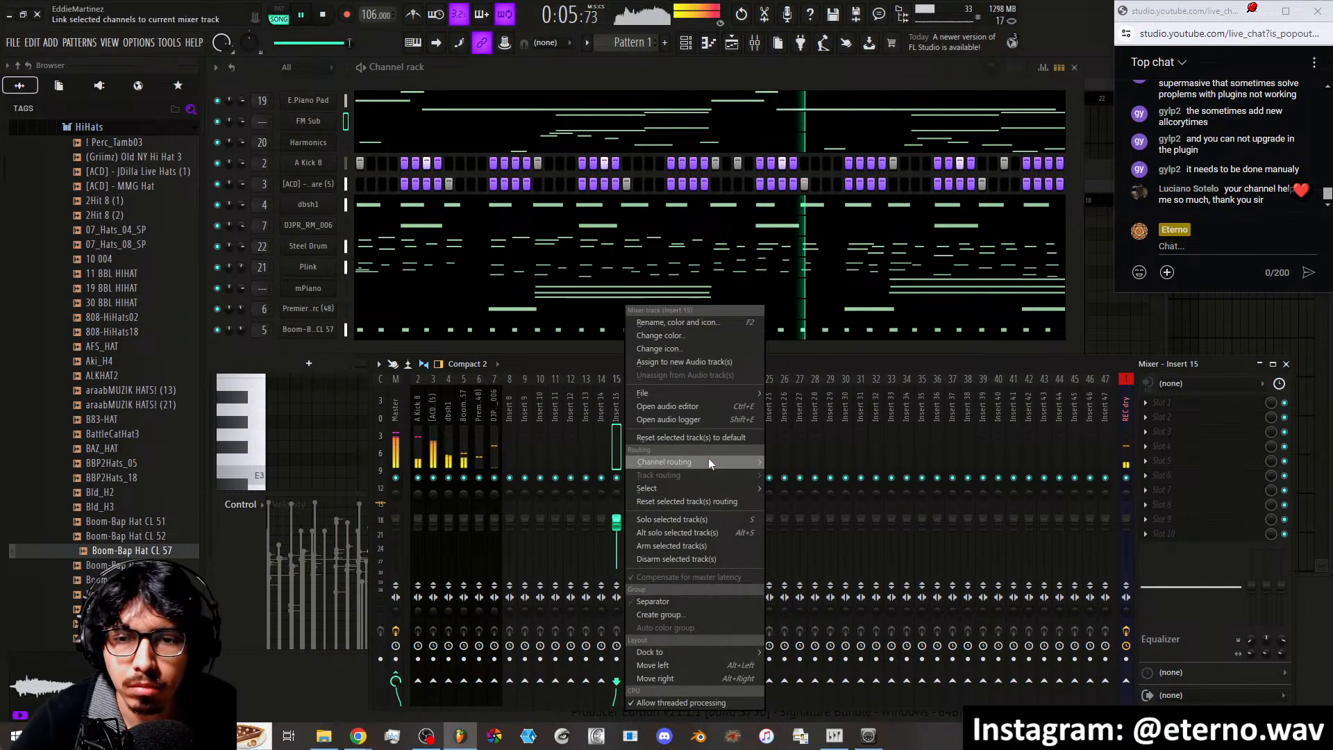
mouse_move(709, 457)
click(803, 458)
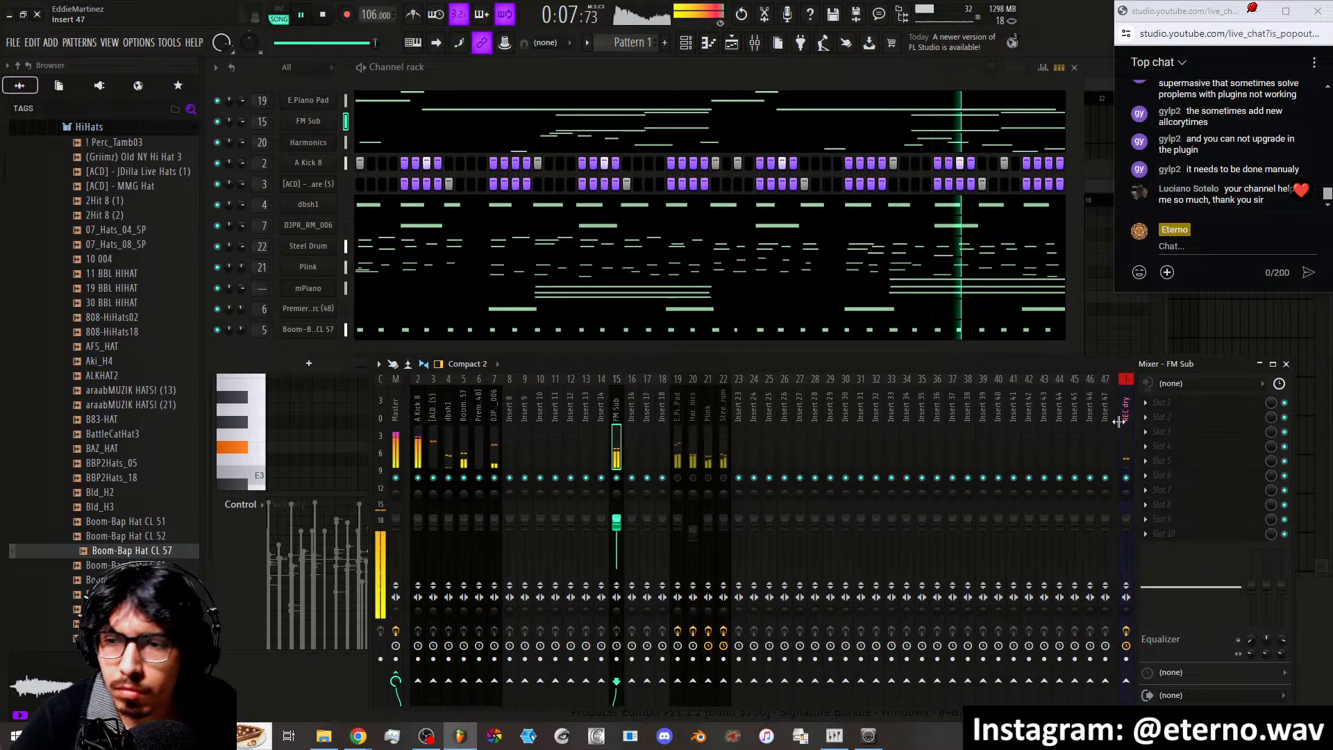
Load the Soundgoodizer effect into the first slot of the FM Sub mixer track
click(1184, 402)
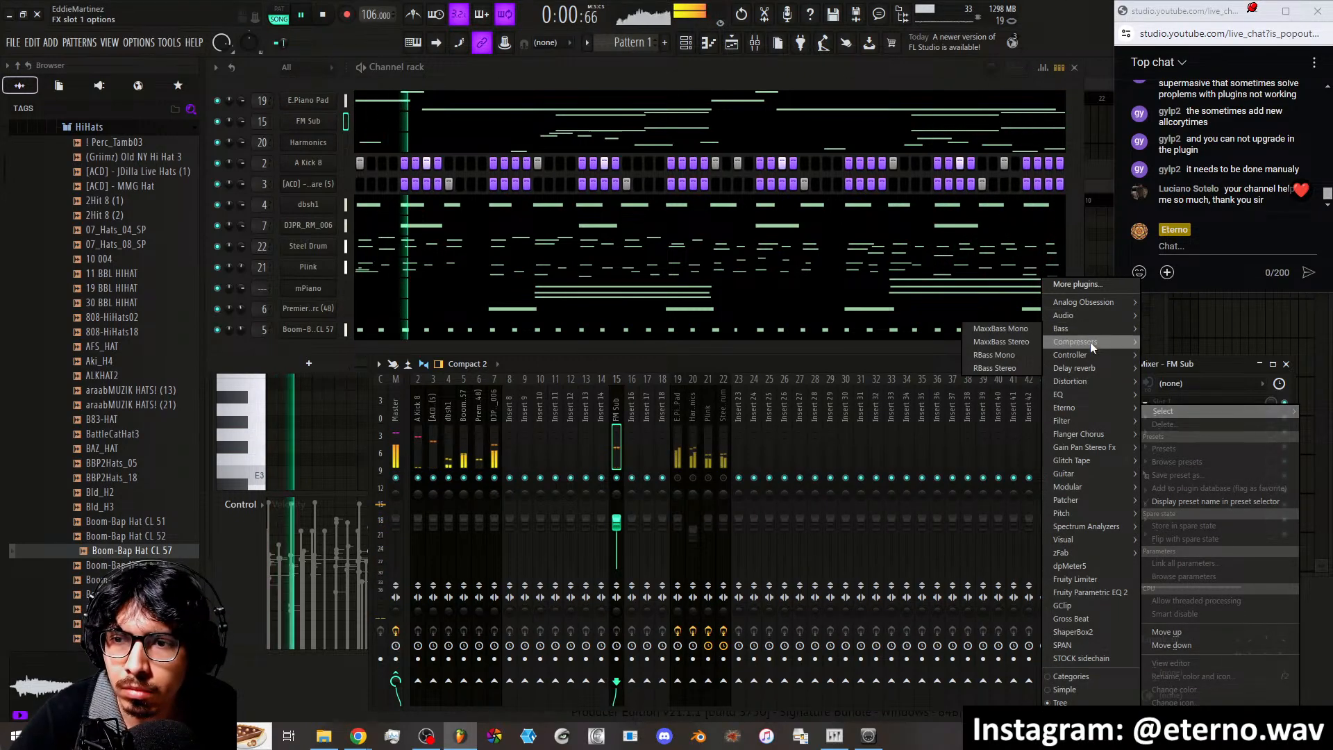
mouse_move(1090, 341)
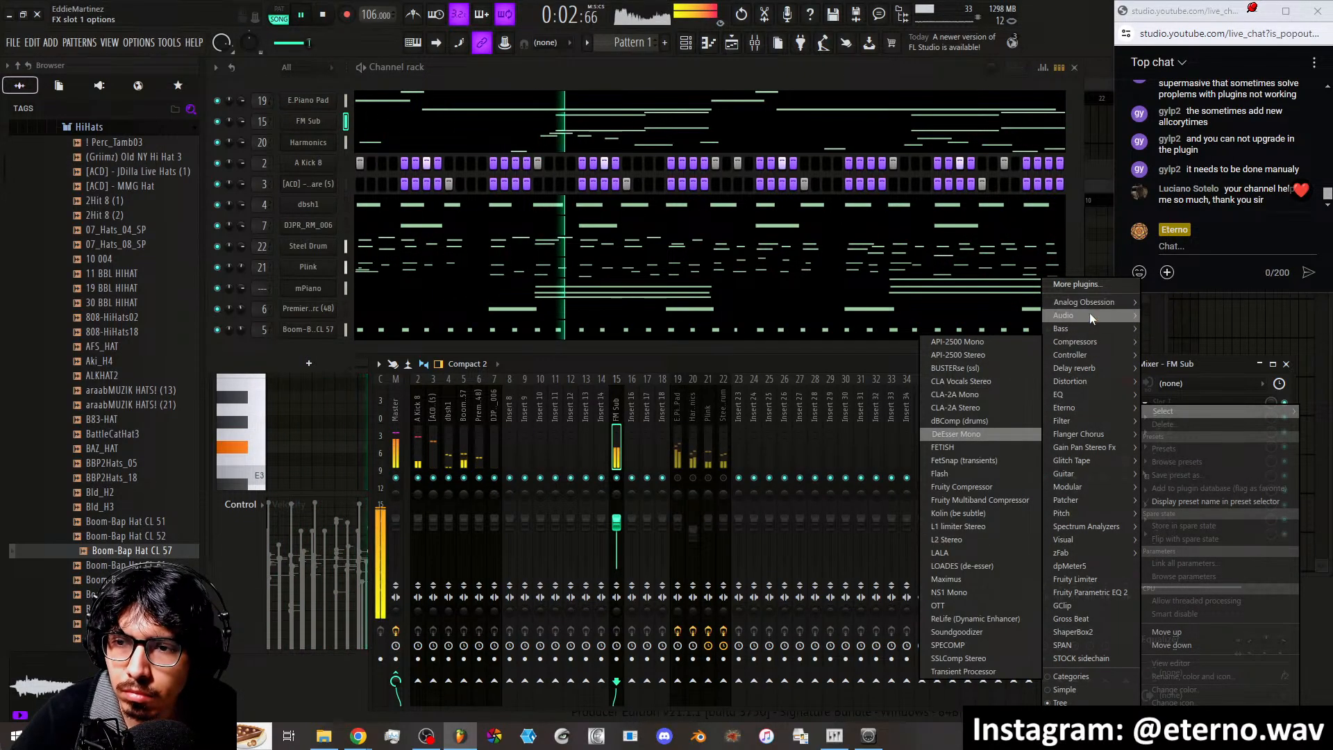
mouse_move(1076, 379)
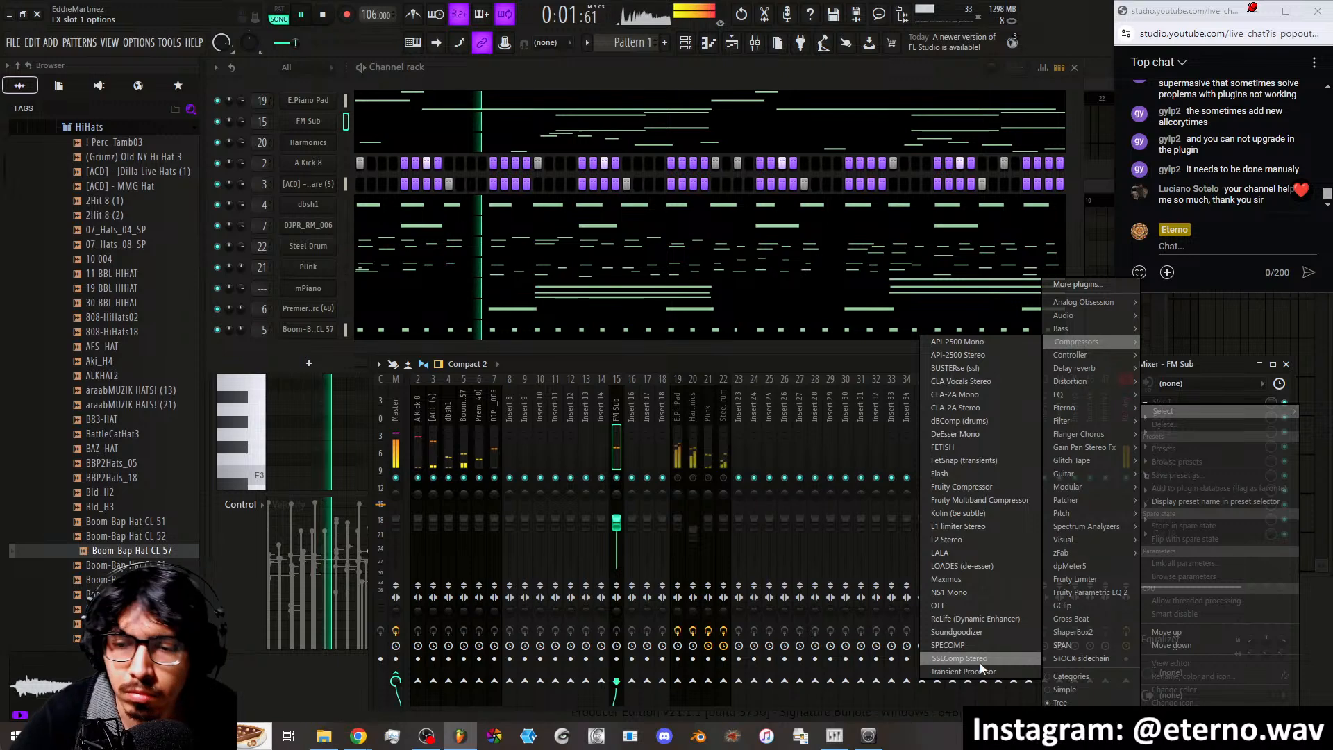
click(969, 631)
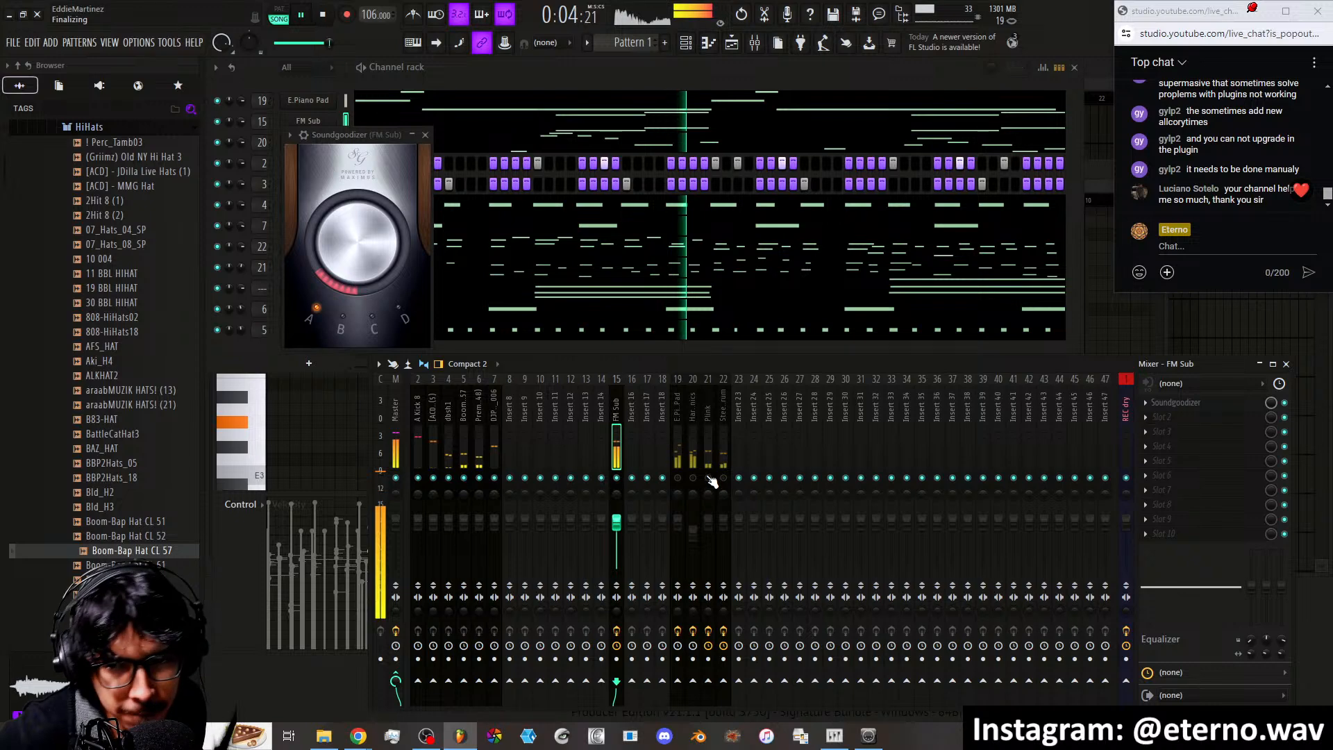
Load the 1 DRUM BUSS mixer track state onto Insert 9
right_click(525, 477)
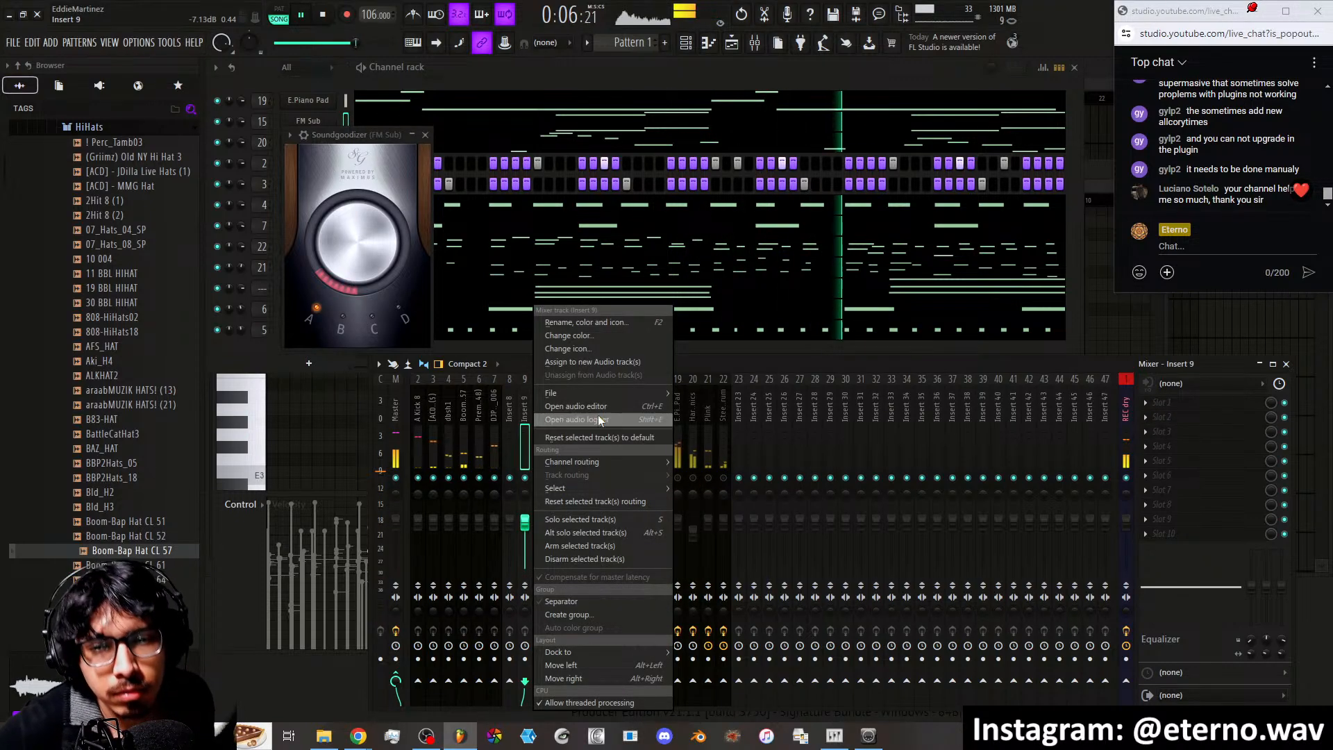
mouse_move(654, 390)
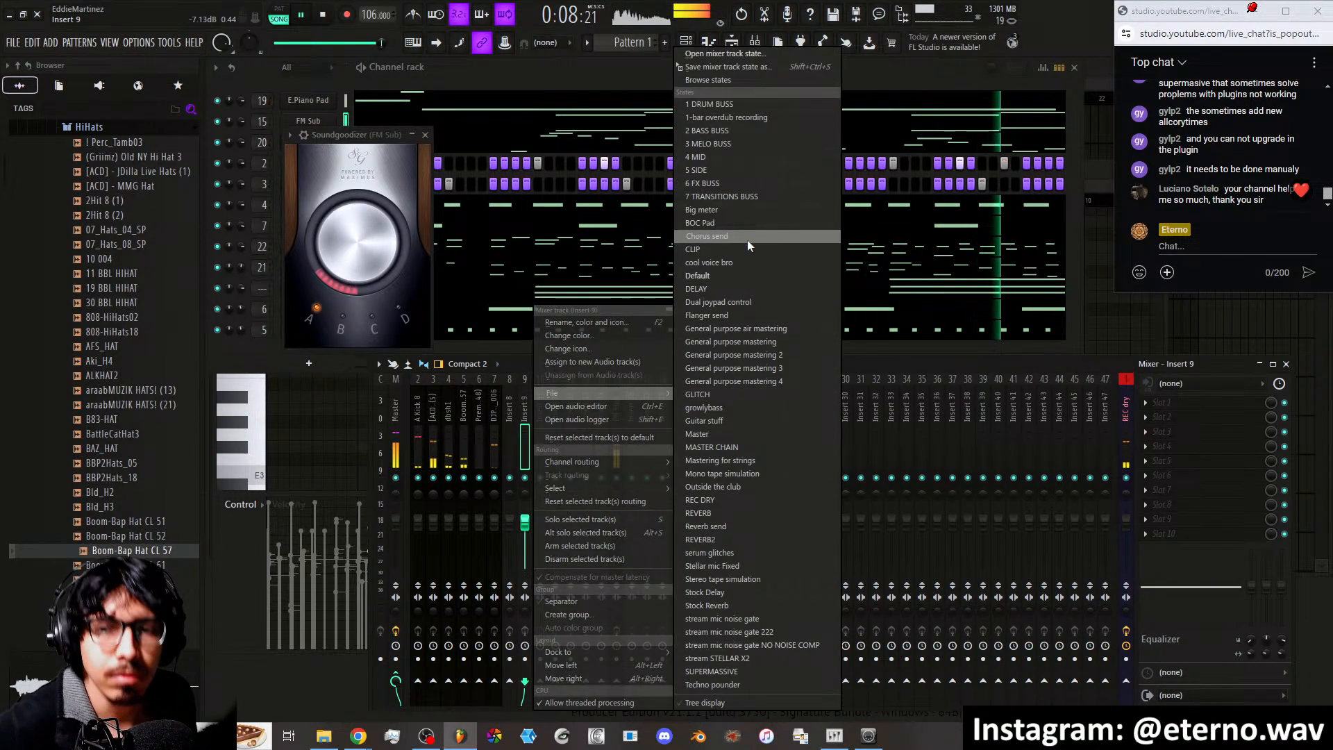
click(734, 104)
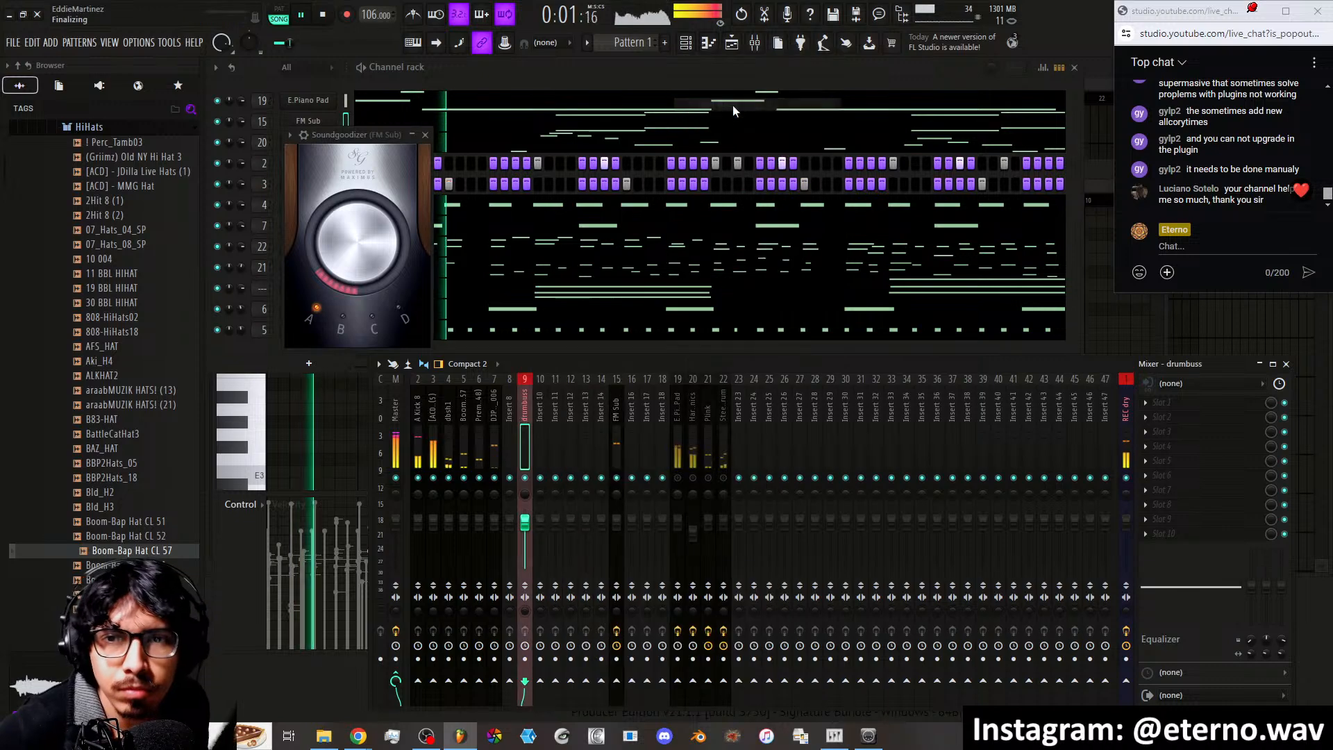
Route mixer tracks 2 to 7, from A Kick 8 through DJPR_RM_006, to the drumbuss track only
click(419, 433)
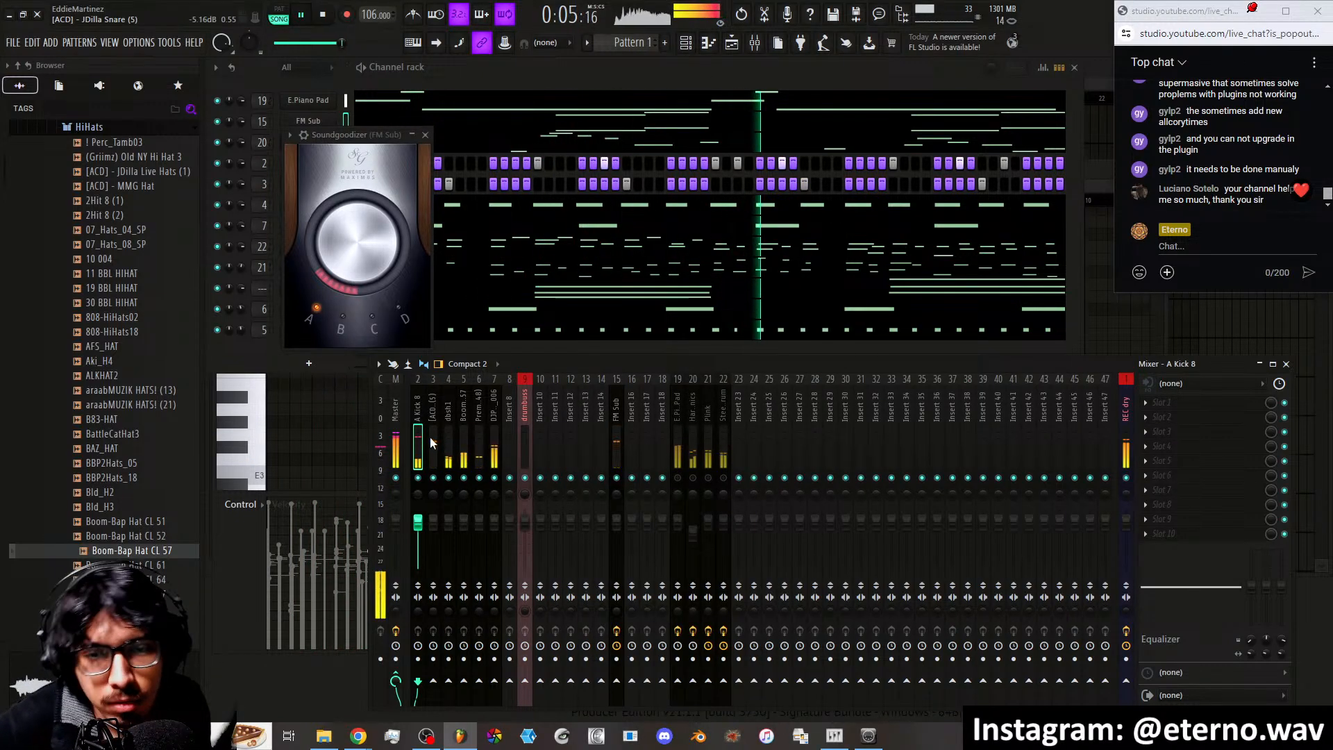
drag(432, 442, 495, 451)
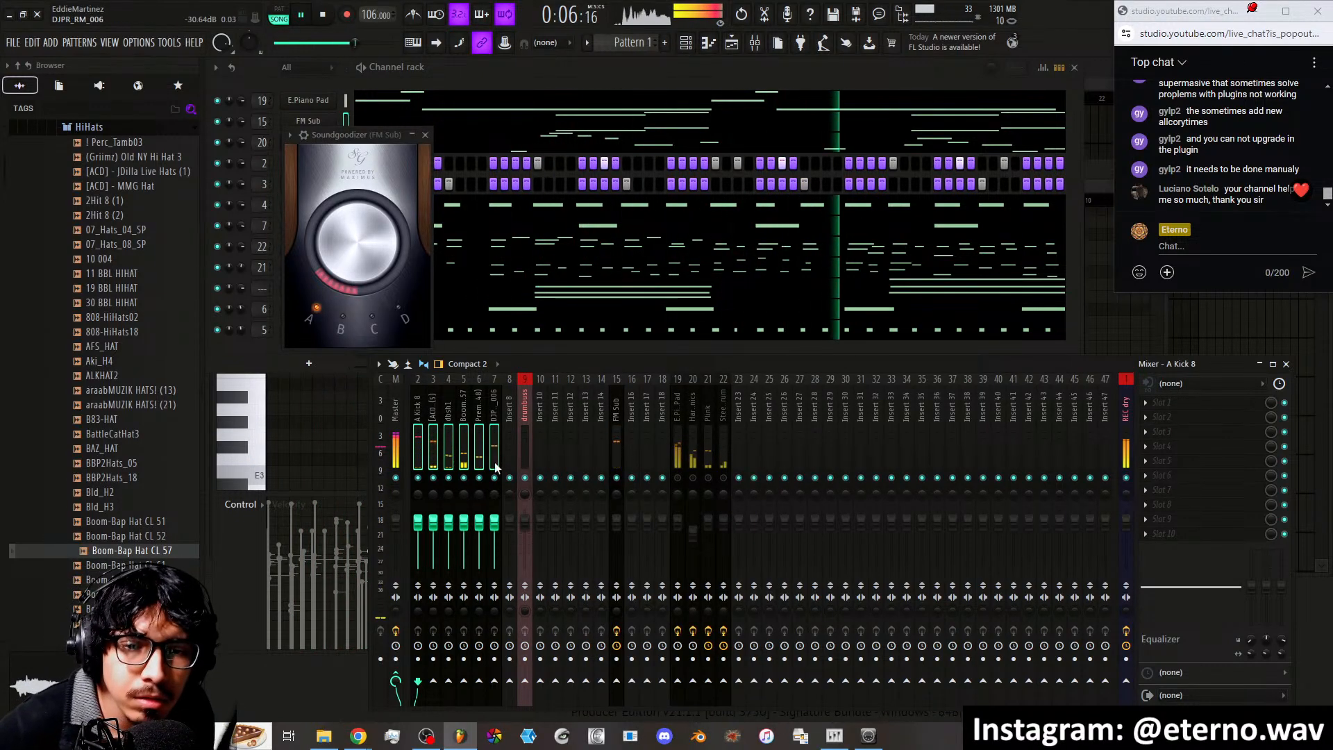
right_click(525, 682)
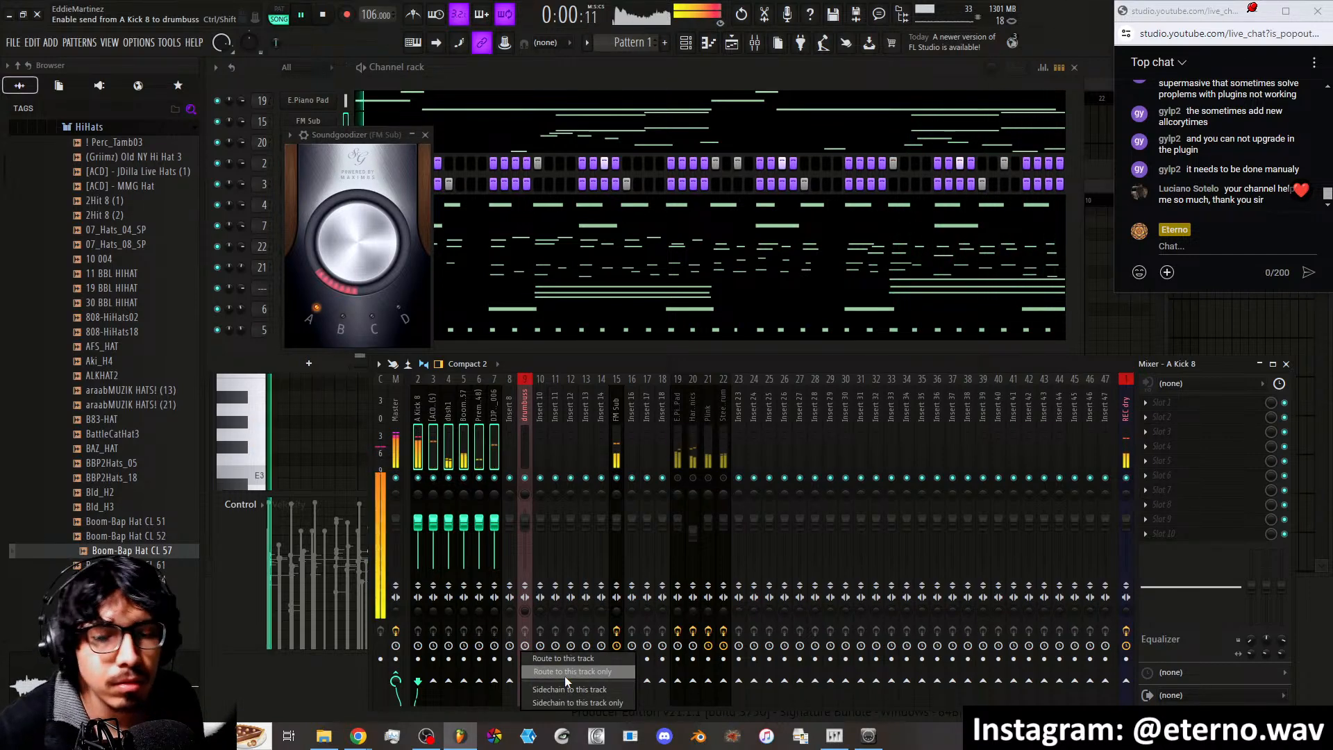
click(564, 674)
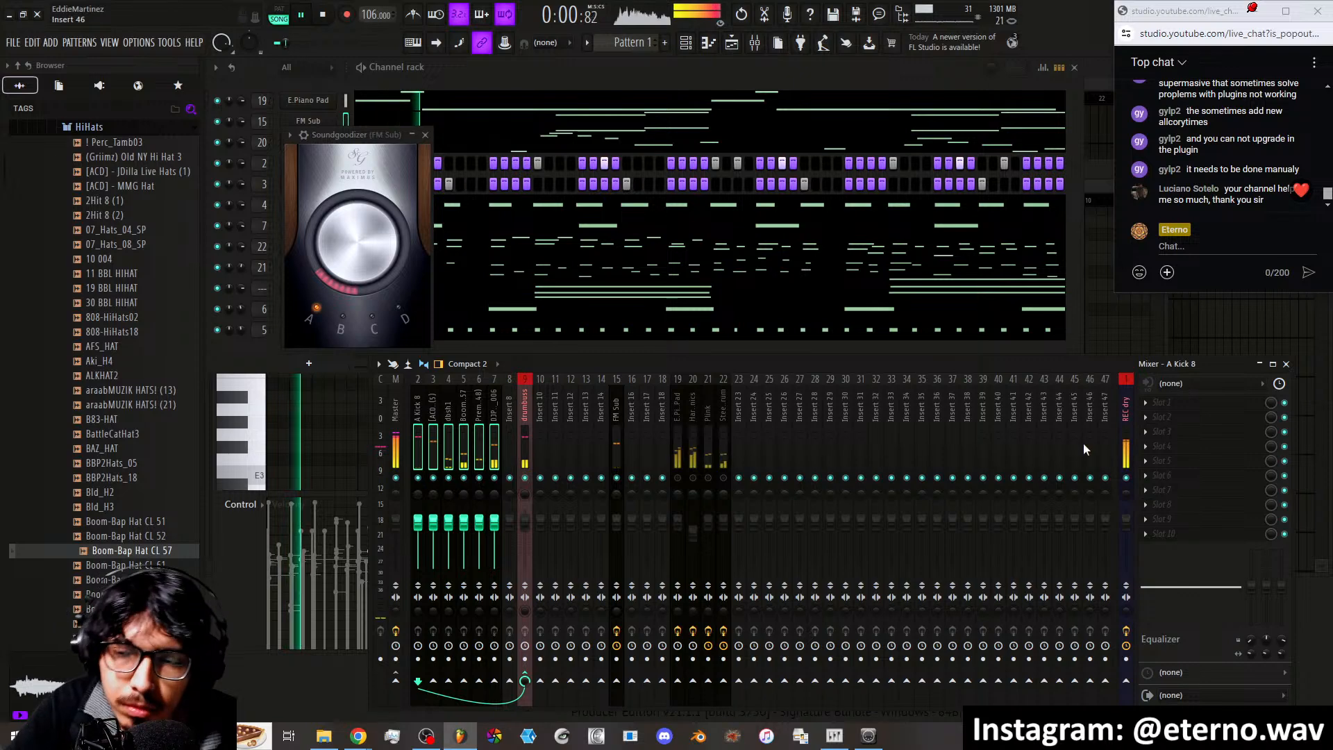
Load the REVERB mixer track state onto Insert 41 and send the REC dry track to it at about 21%
right_click(1013, 439)
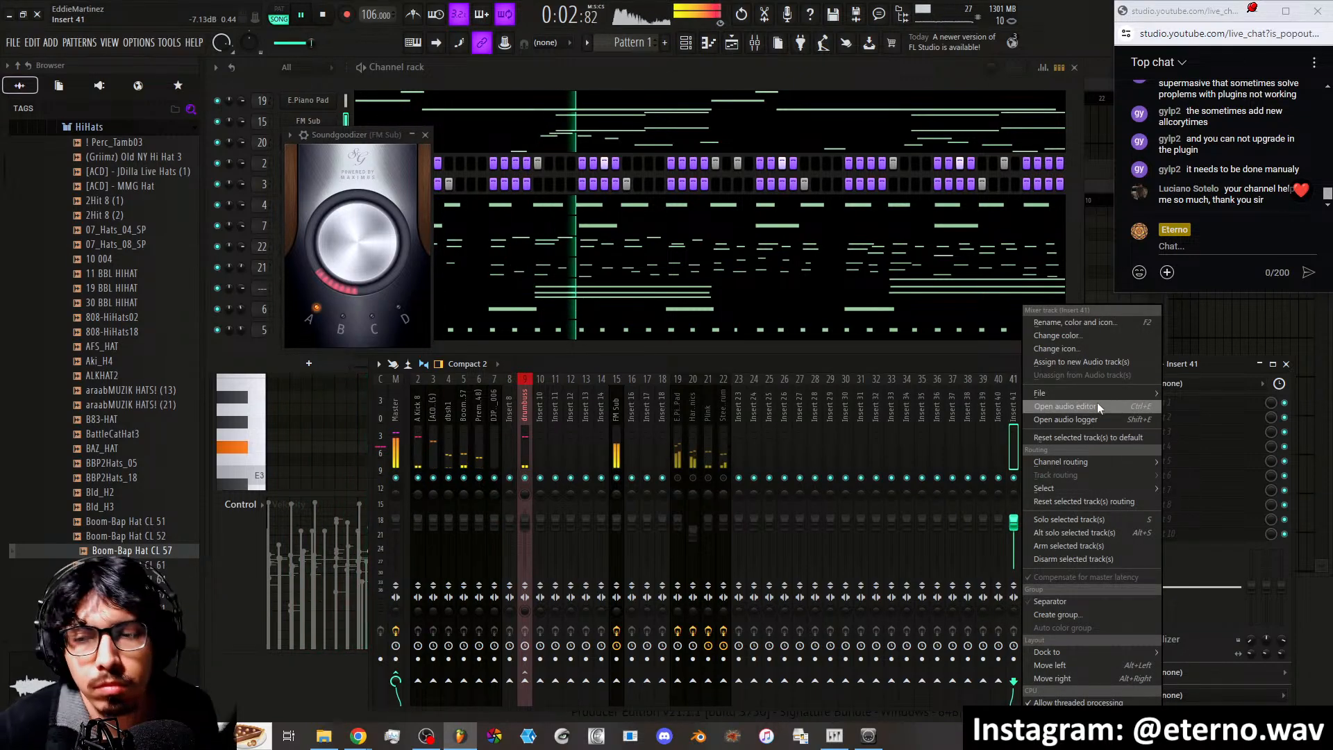
mouse_move(1115, 393)
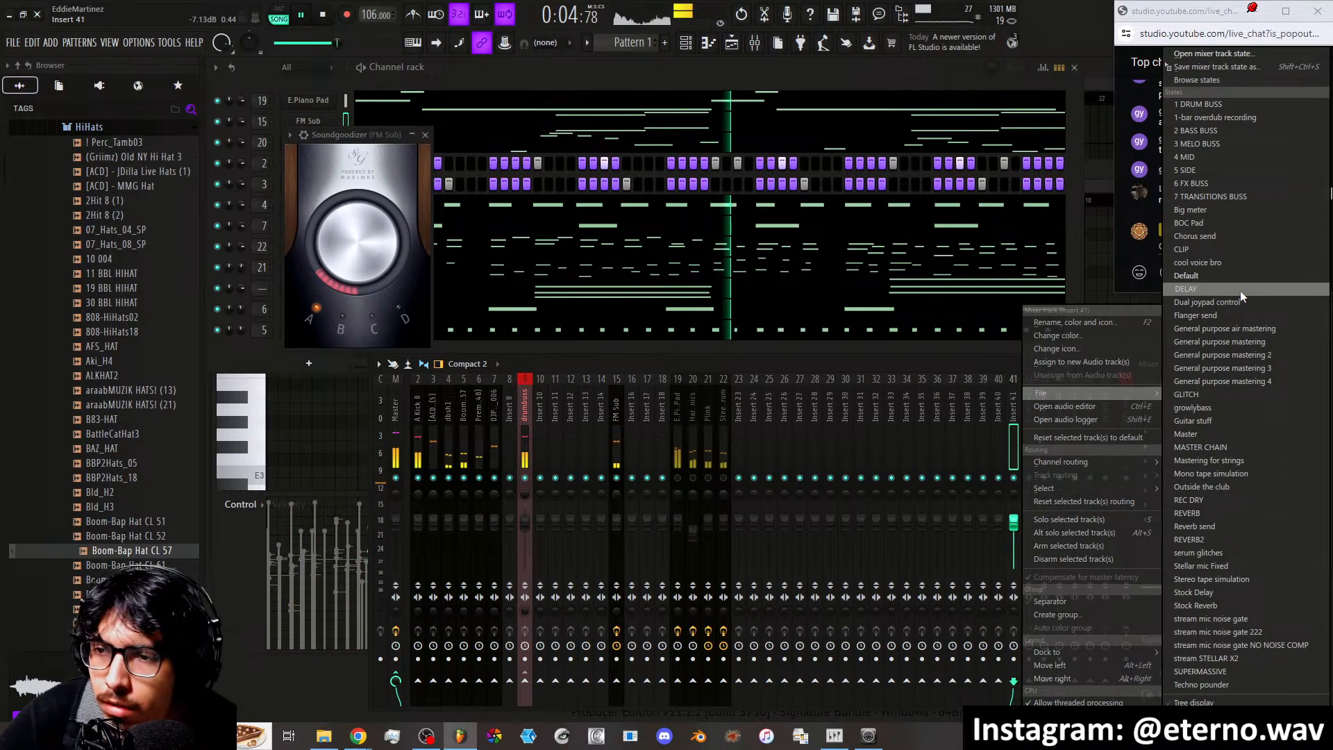
click(1243, 513)
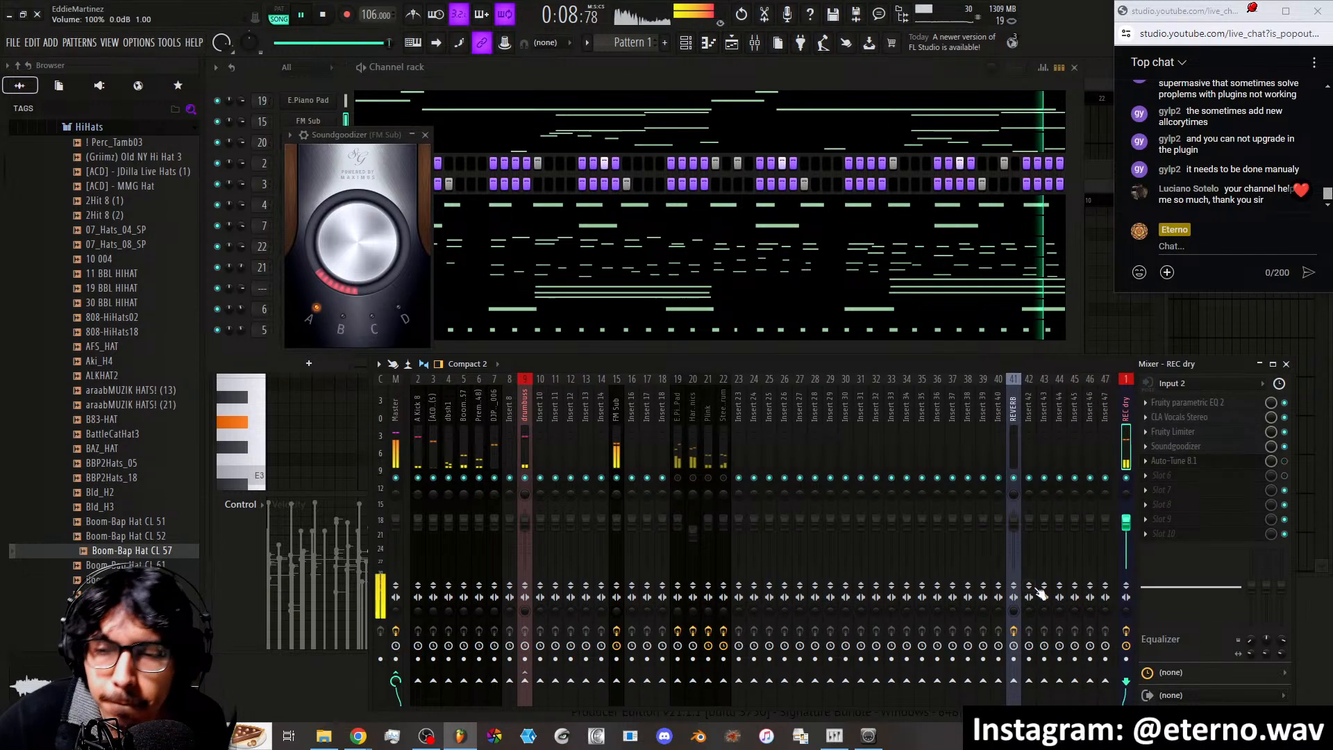
click(1014, 682)
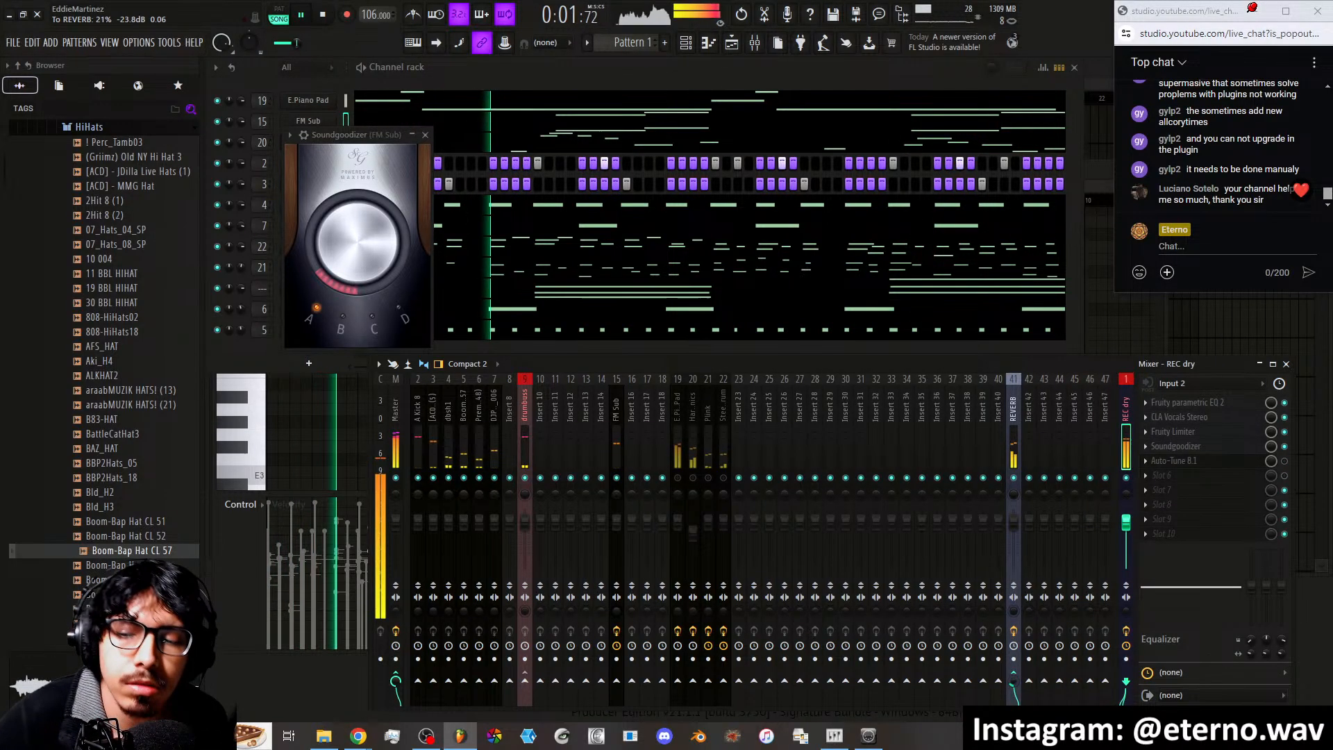
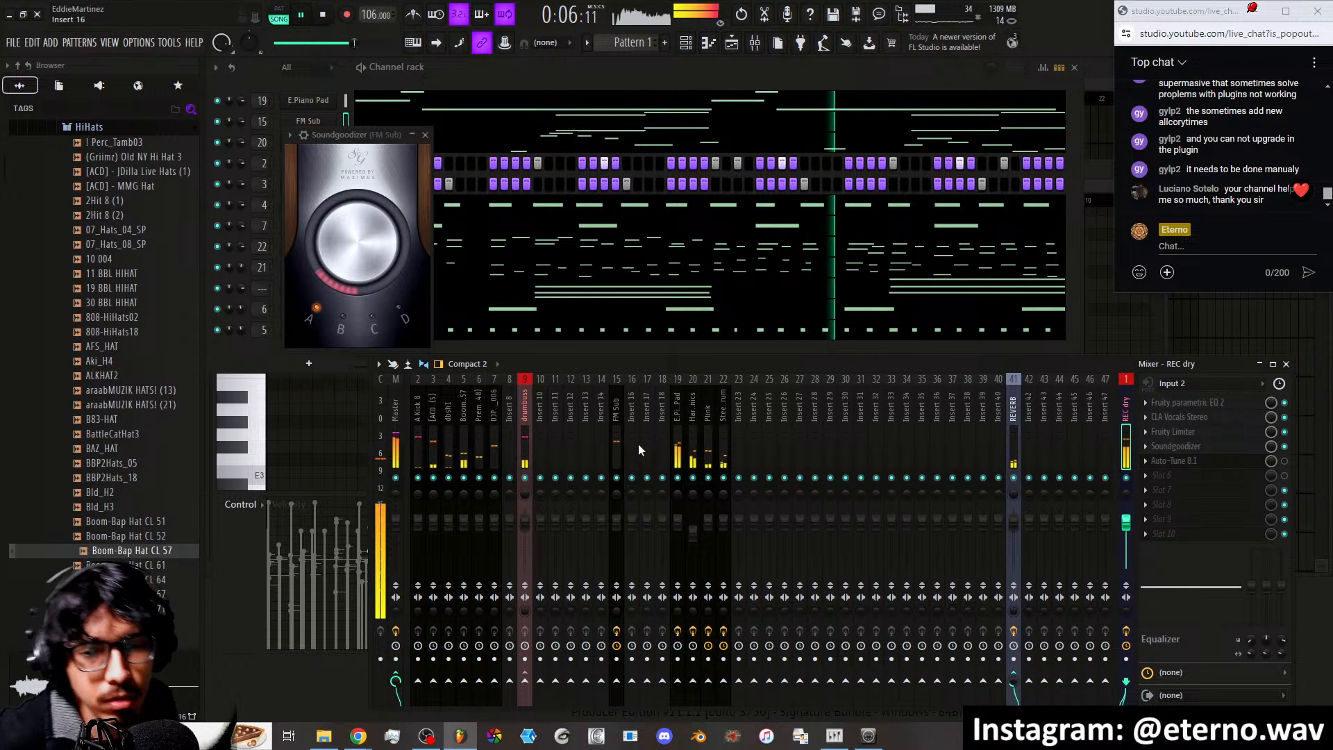
Mute the E.Piano Pad, Harmonics, Plink and Steel Drum mixer tracks, checking the mix with the drumbuss track toggled
click(525, 477)
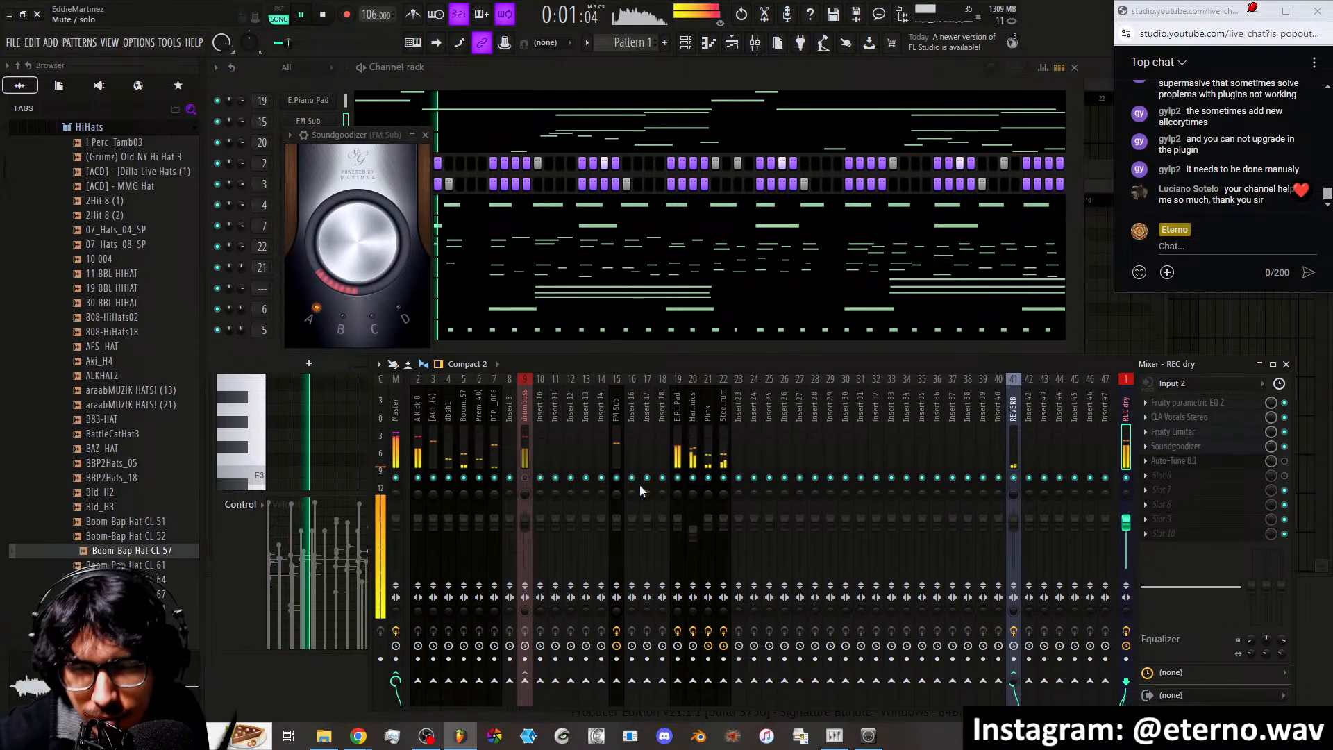
click(677, 478)
click(693, 478)
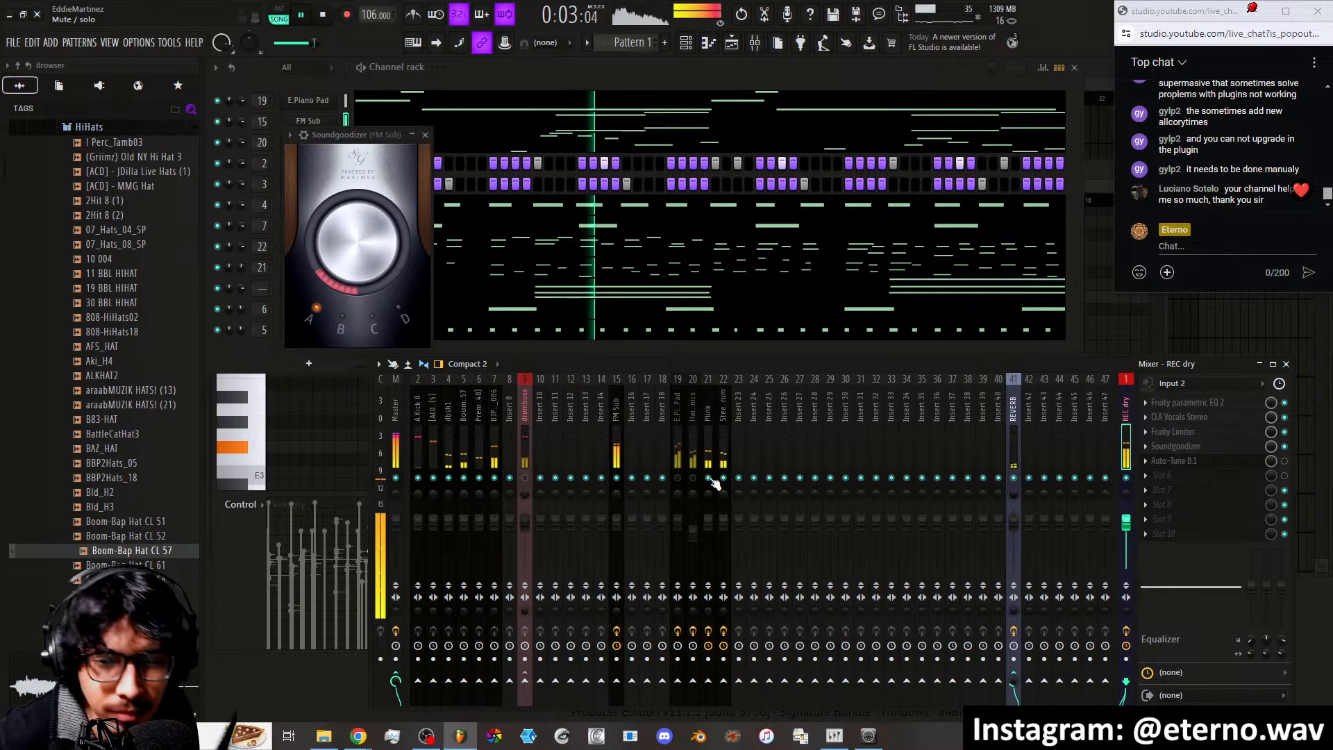
click(723, 478)
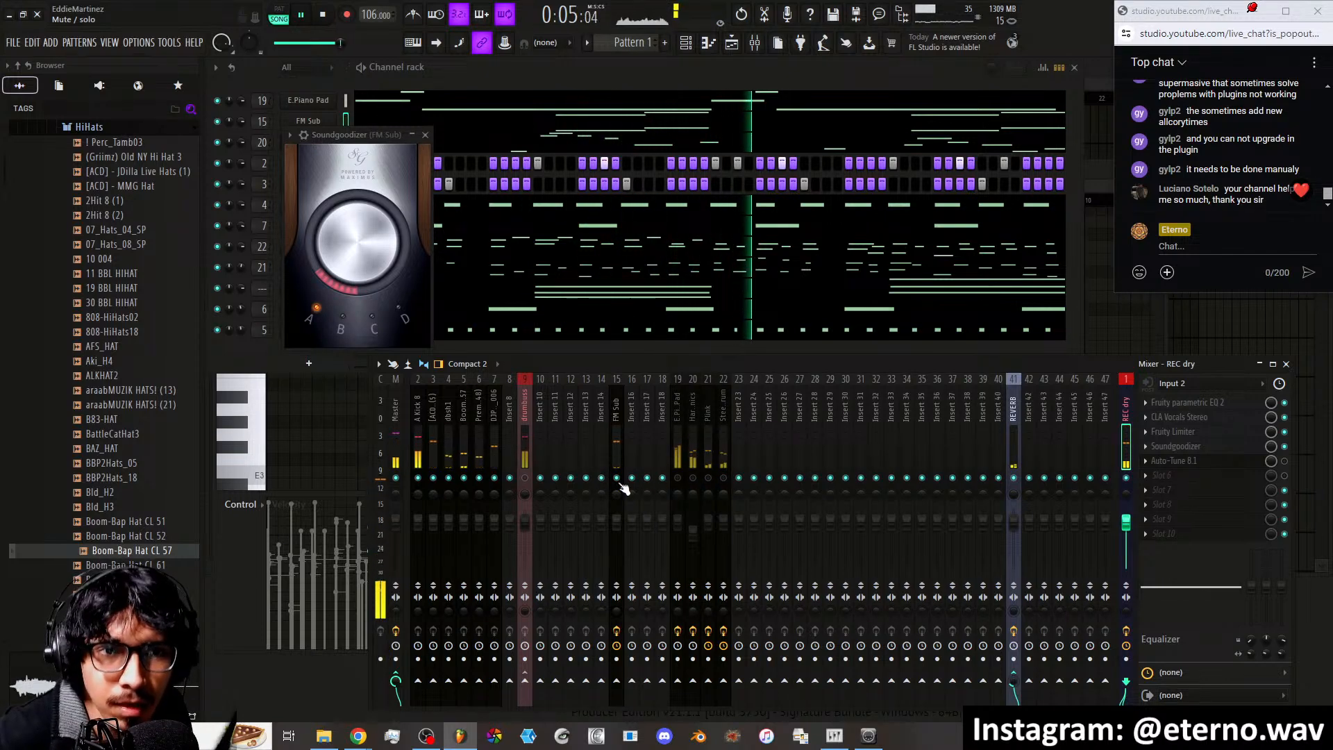
click(525, 478)
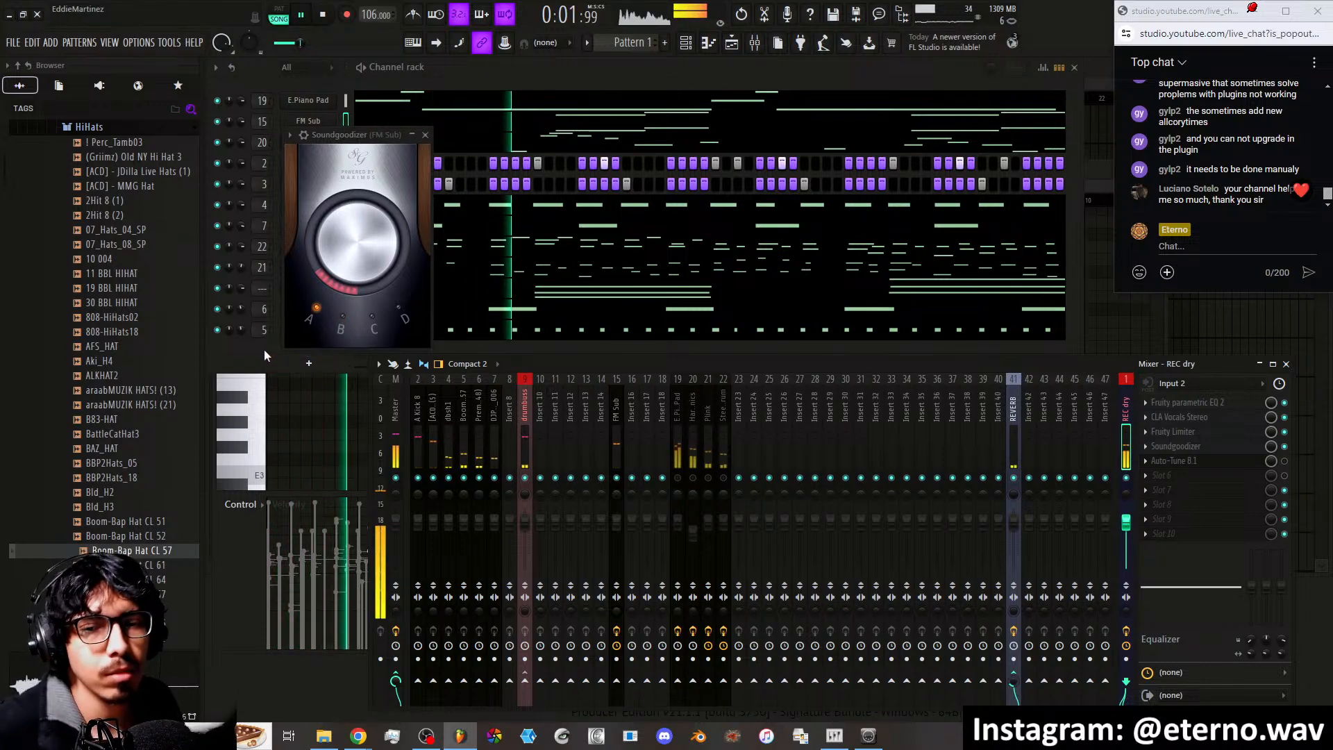
Close the Soundgoodizer window and route the mPiano channel to mixer track 14
key(Escape)
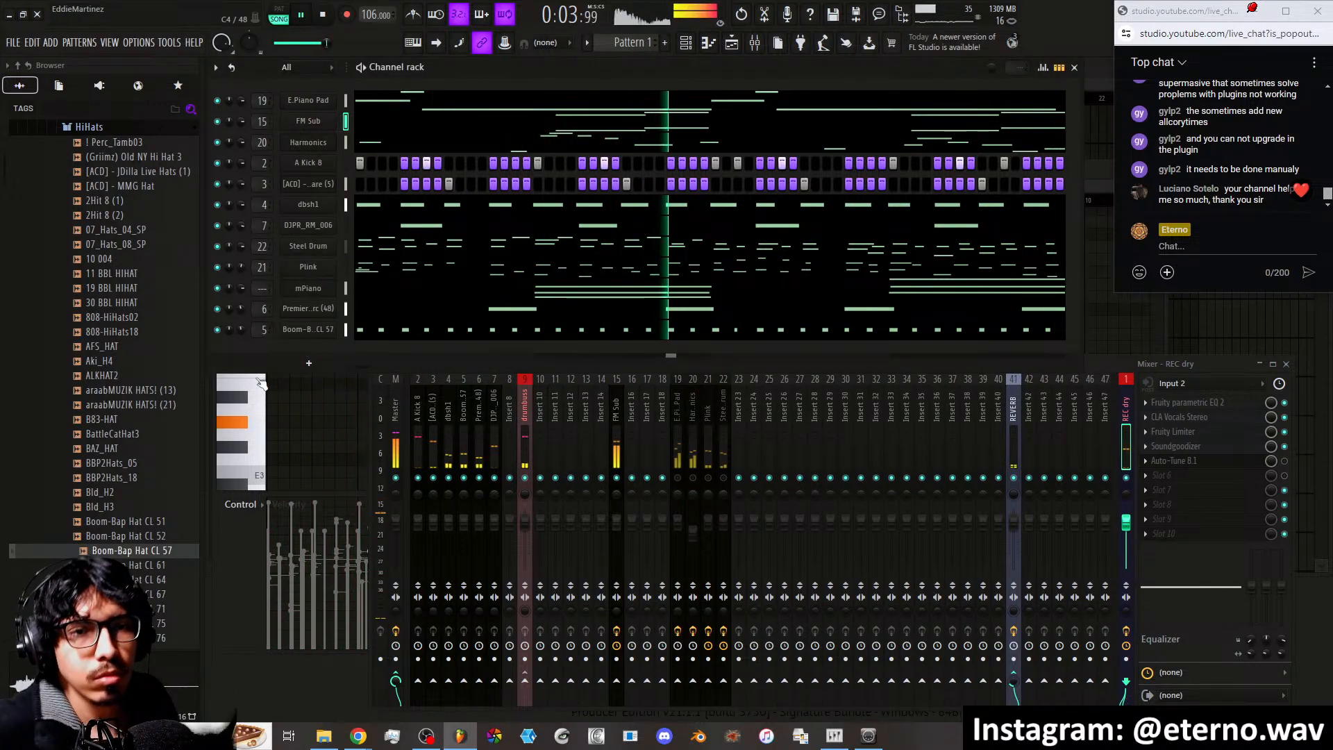
click(345, 290)
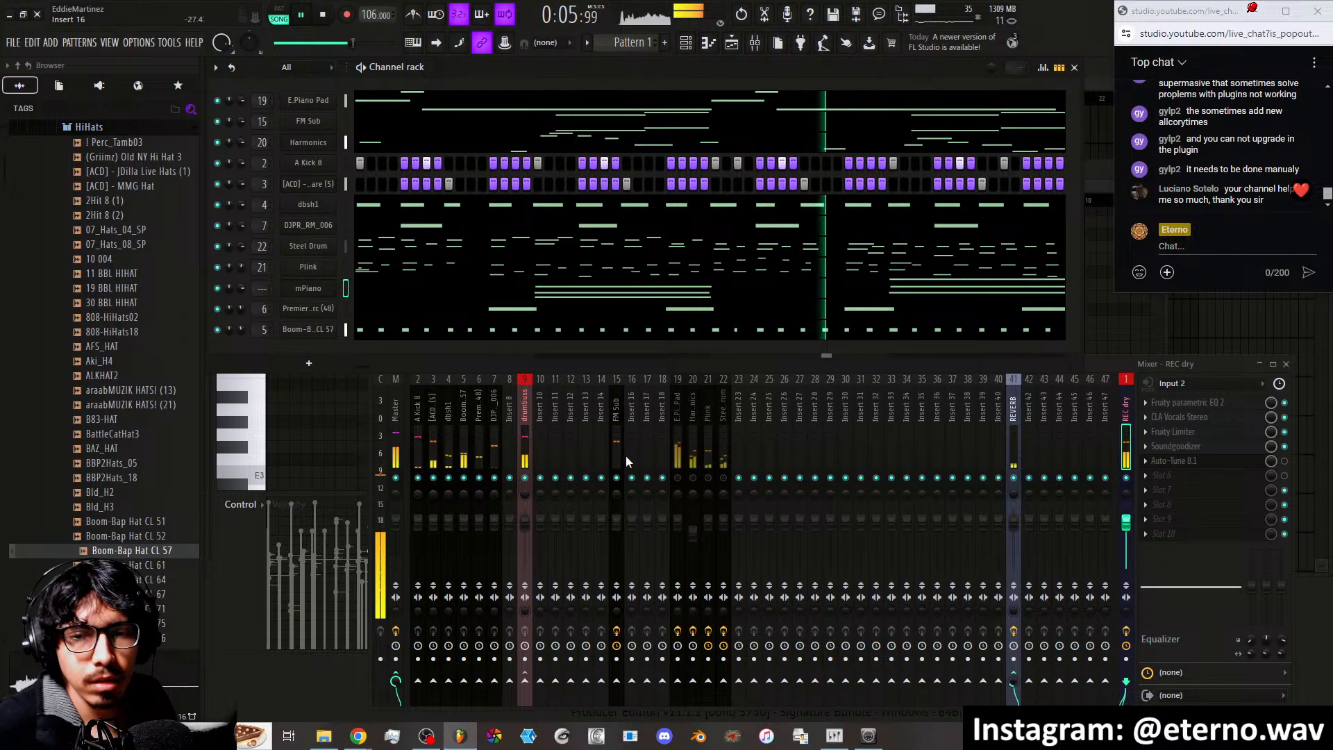
right_click(604, 431)
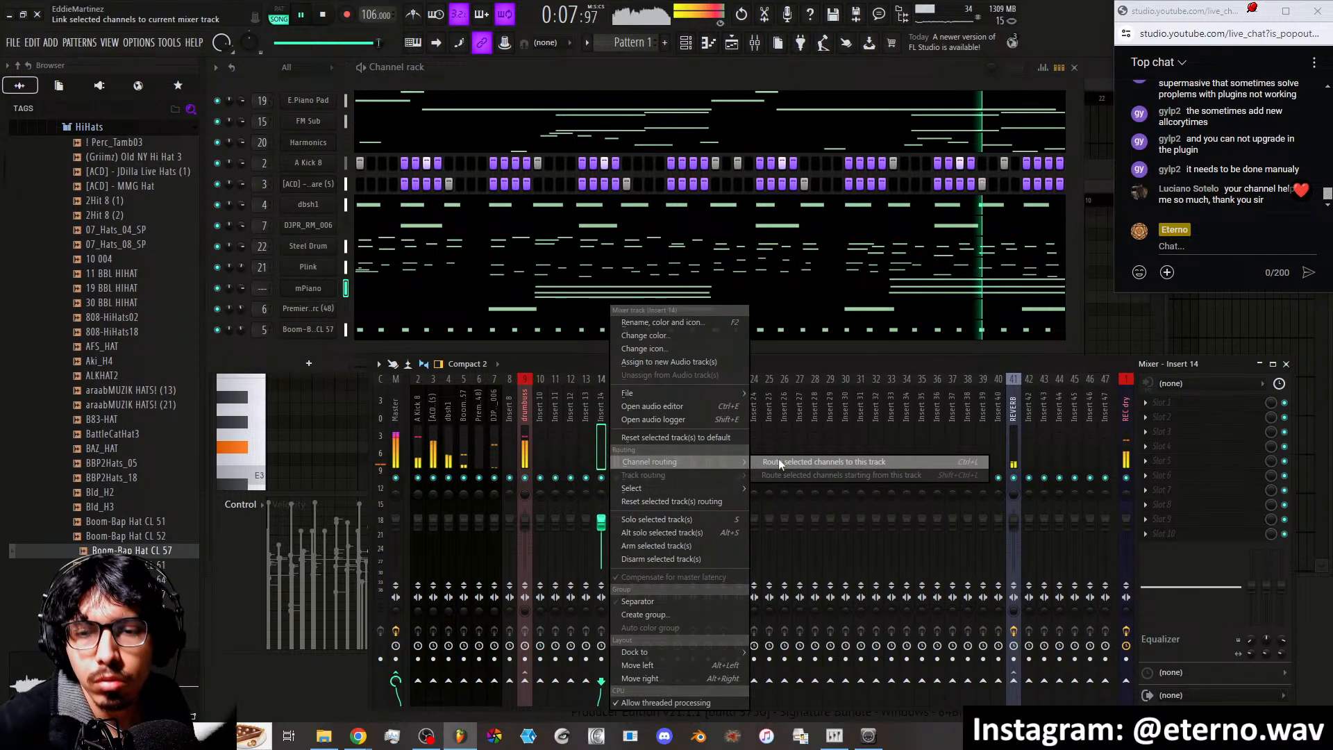
click(777, 459)
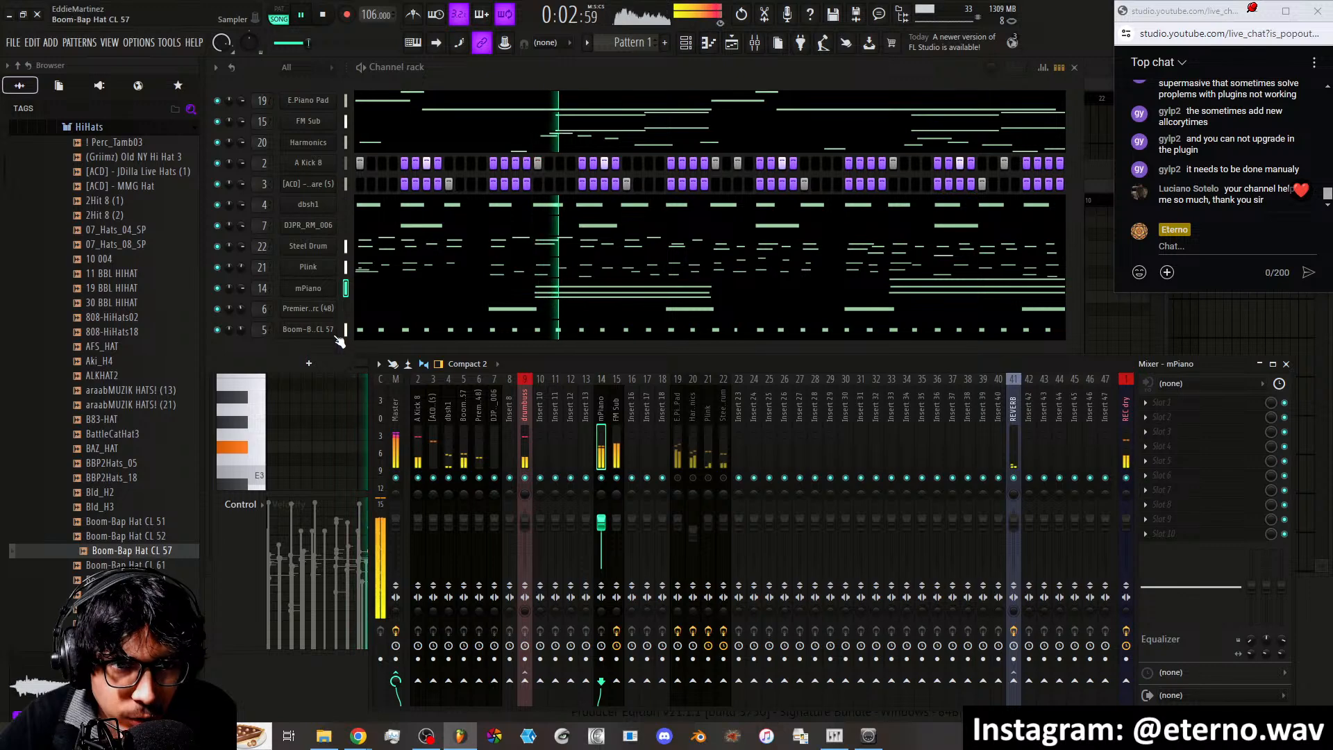
Compare the beat with and without the E.Piano Pad by toggling its mute
click(681, 432)
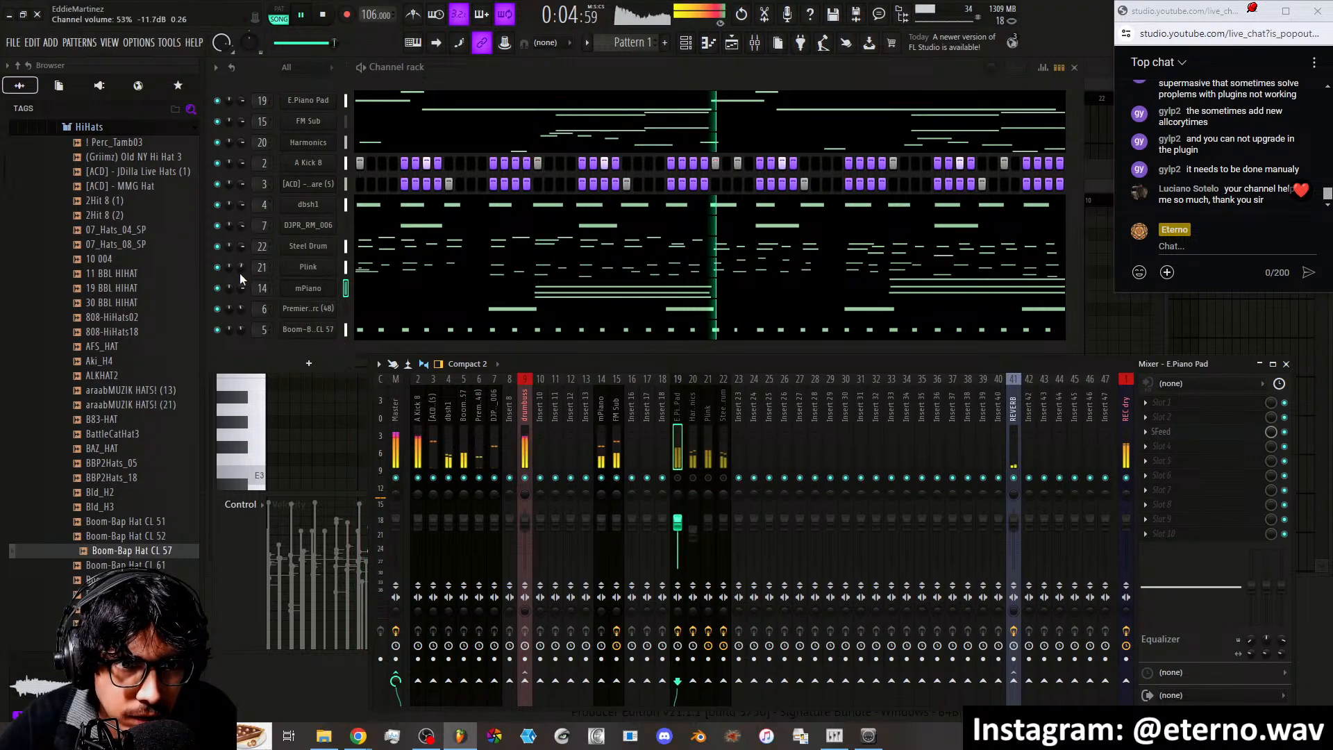
click(217, 100)
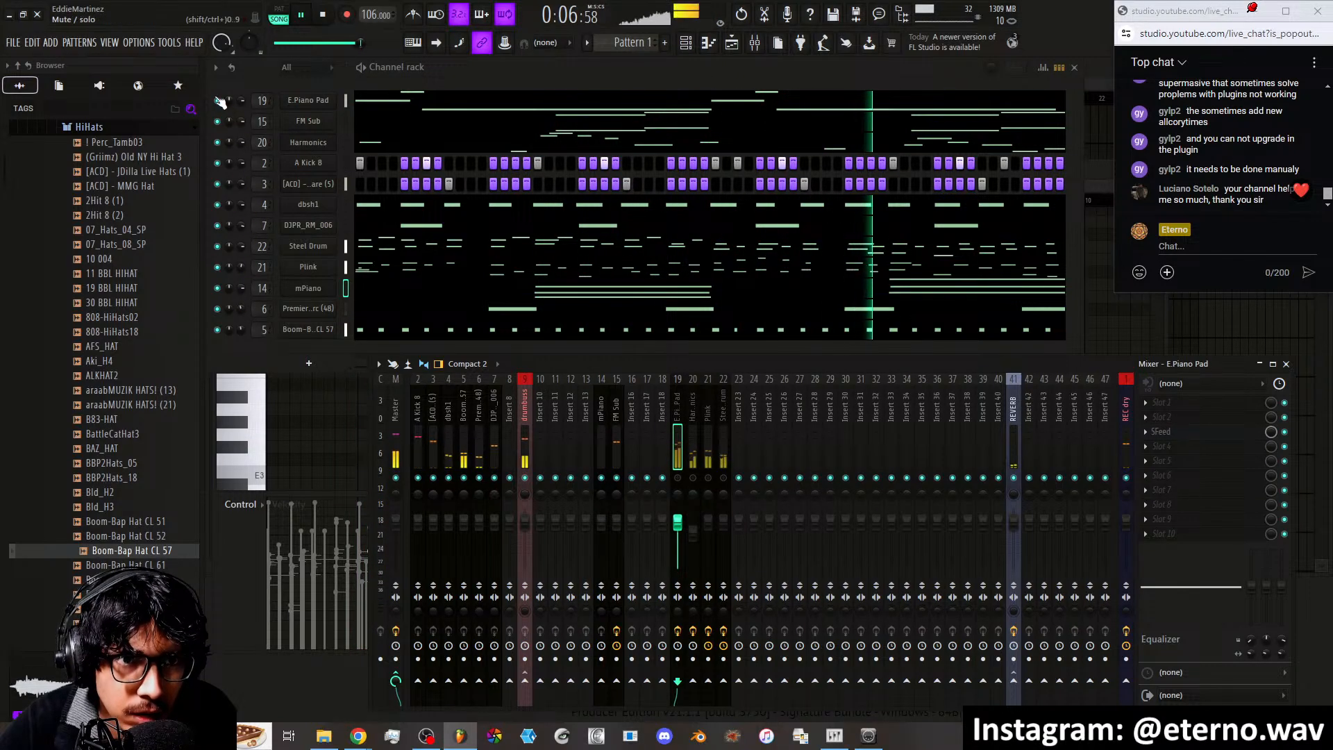
click(345, 101)
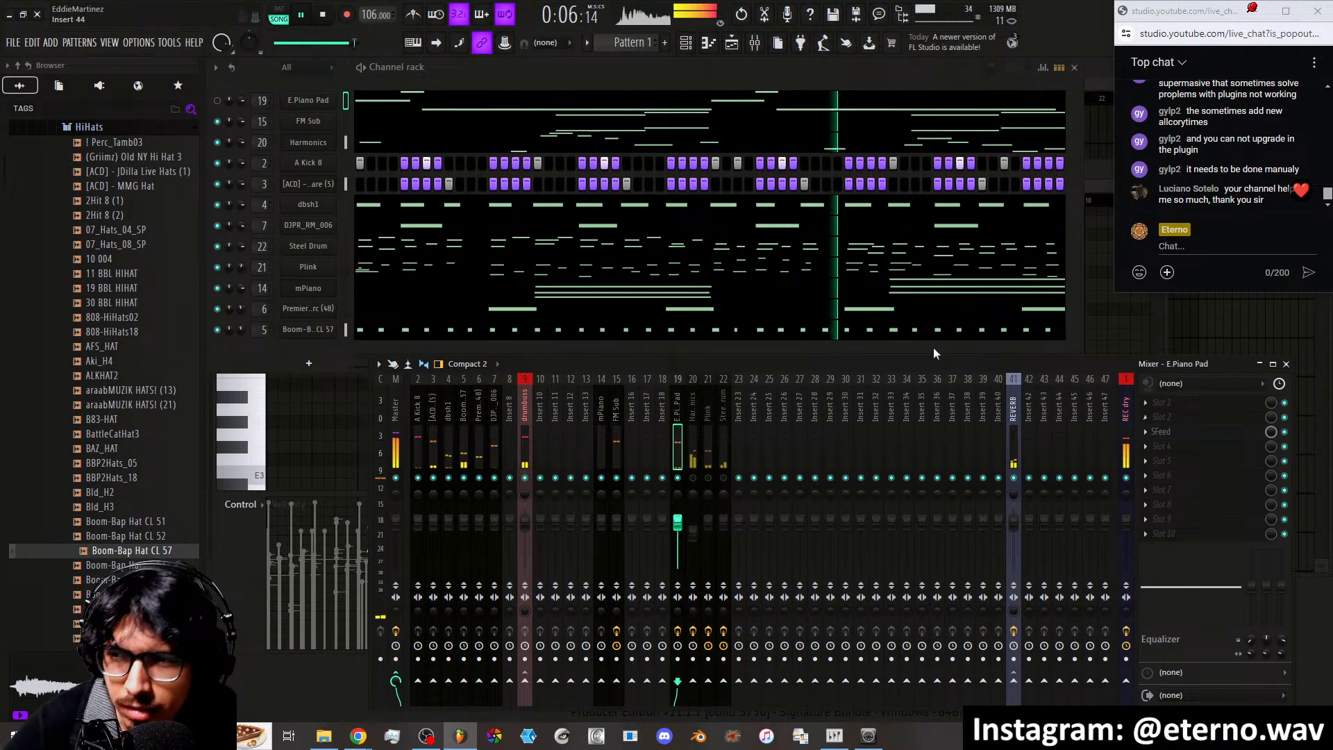
click(217, 101)
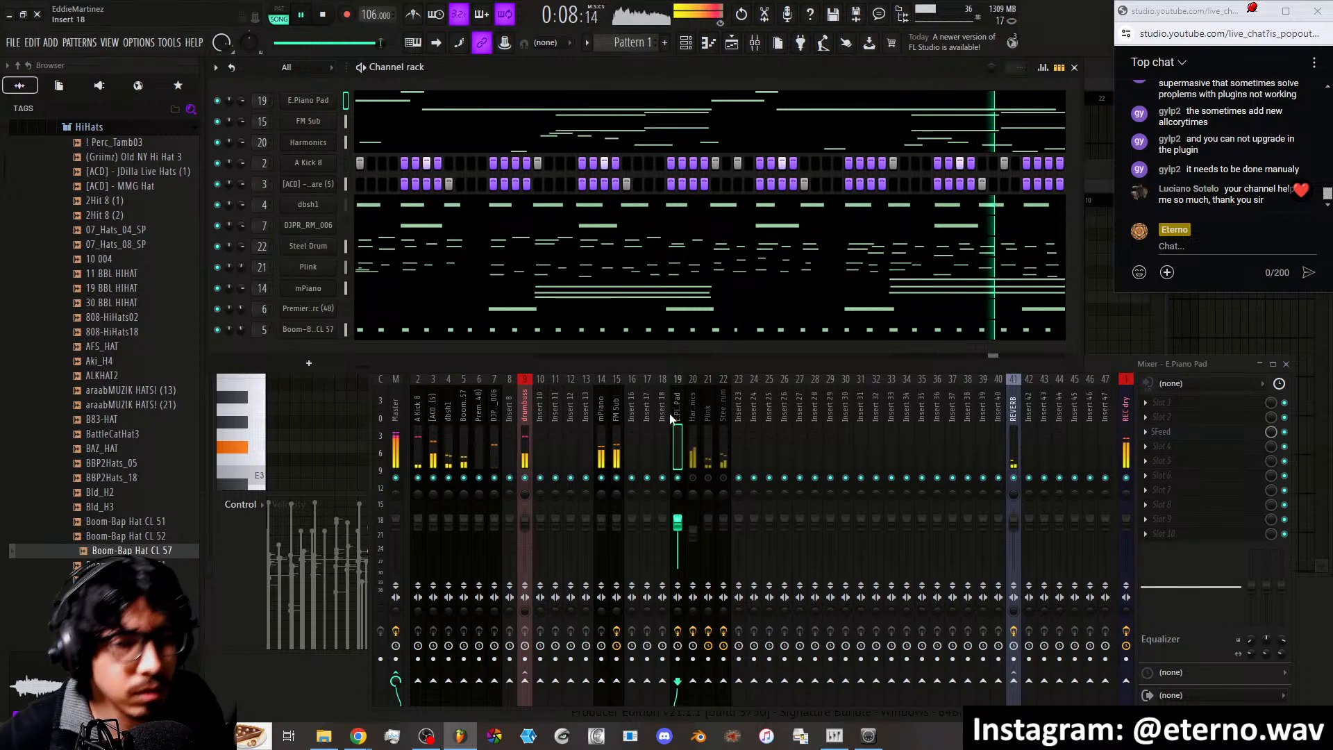
click(683, 480)
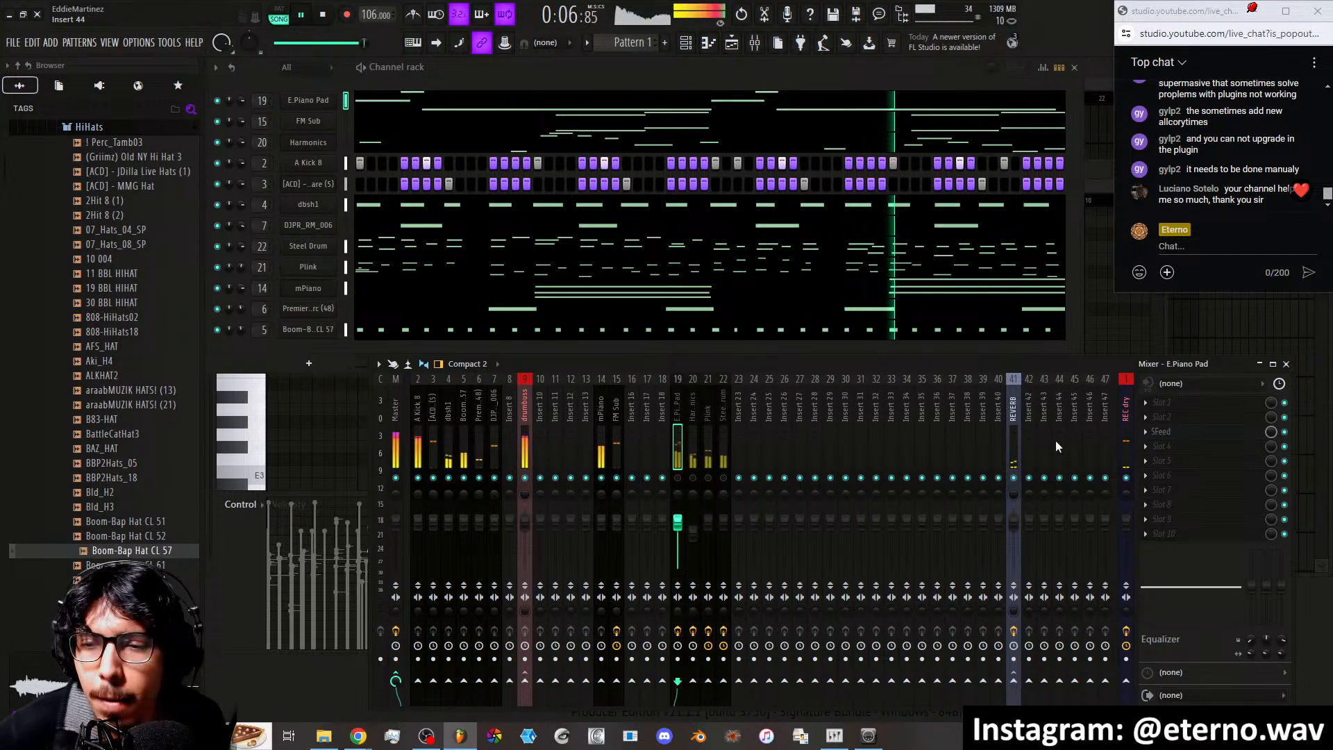
Check the mix with the drumbuss muted while inspecting the REC dry and mPiano mixer tracks
click(1124, 439)
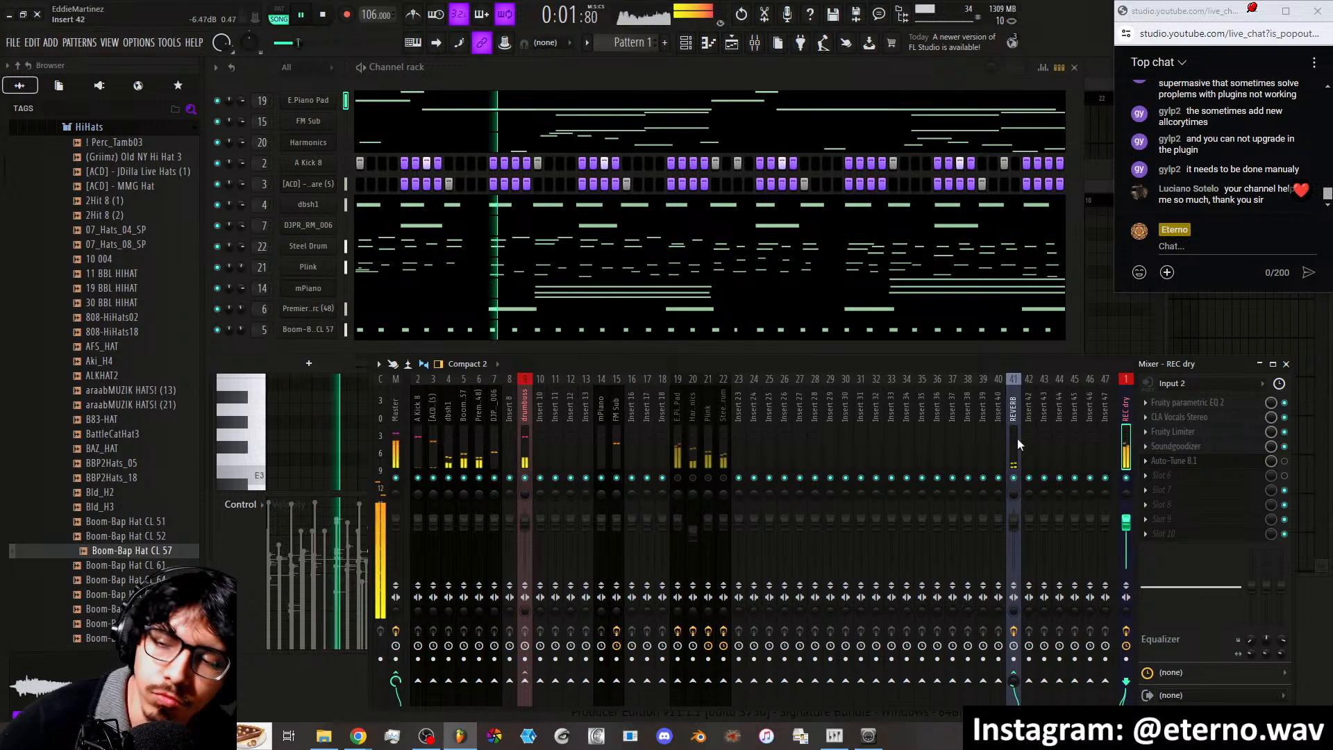
click(525, 478)
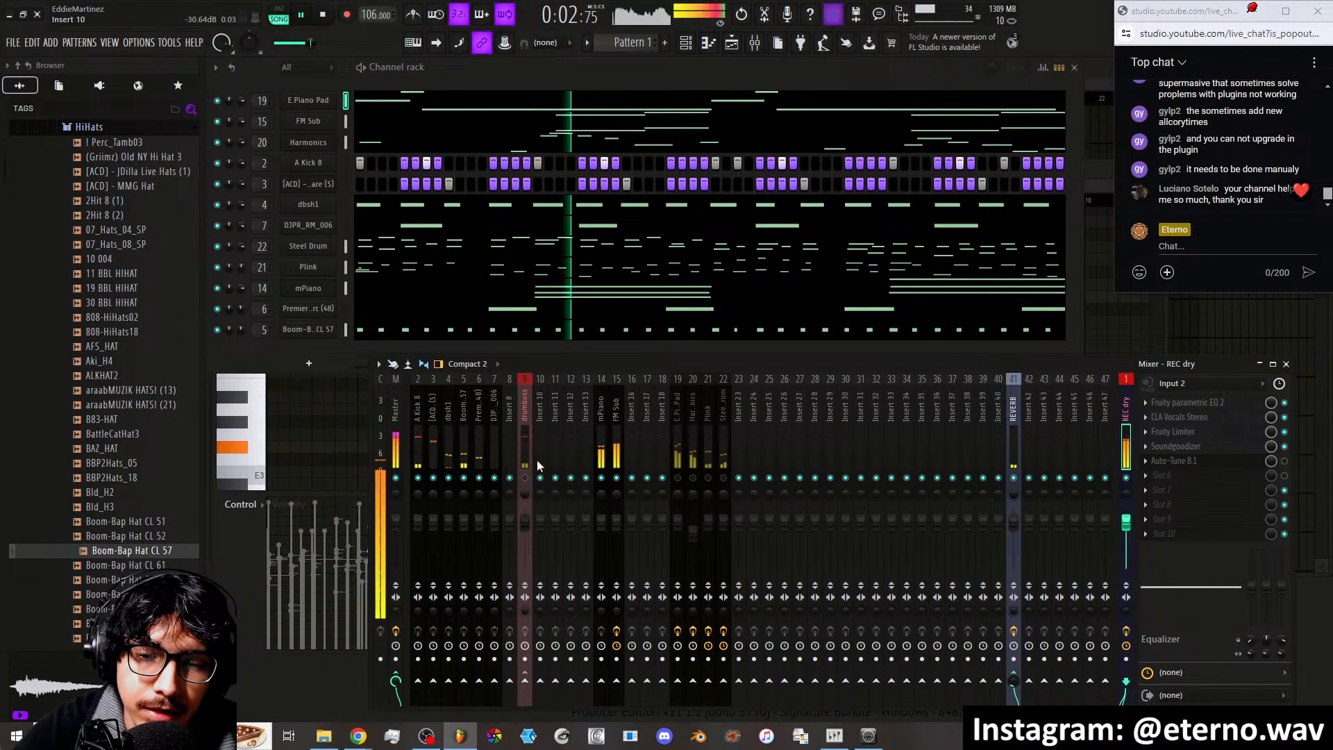
click(605, 432)
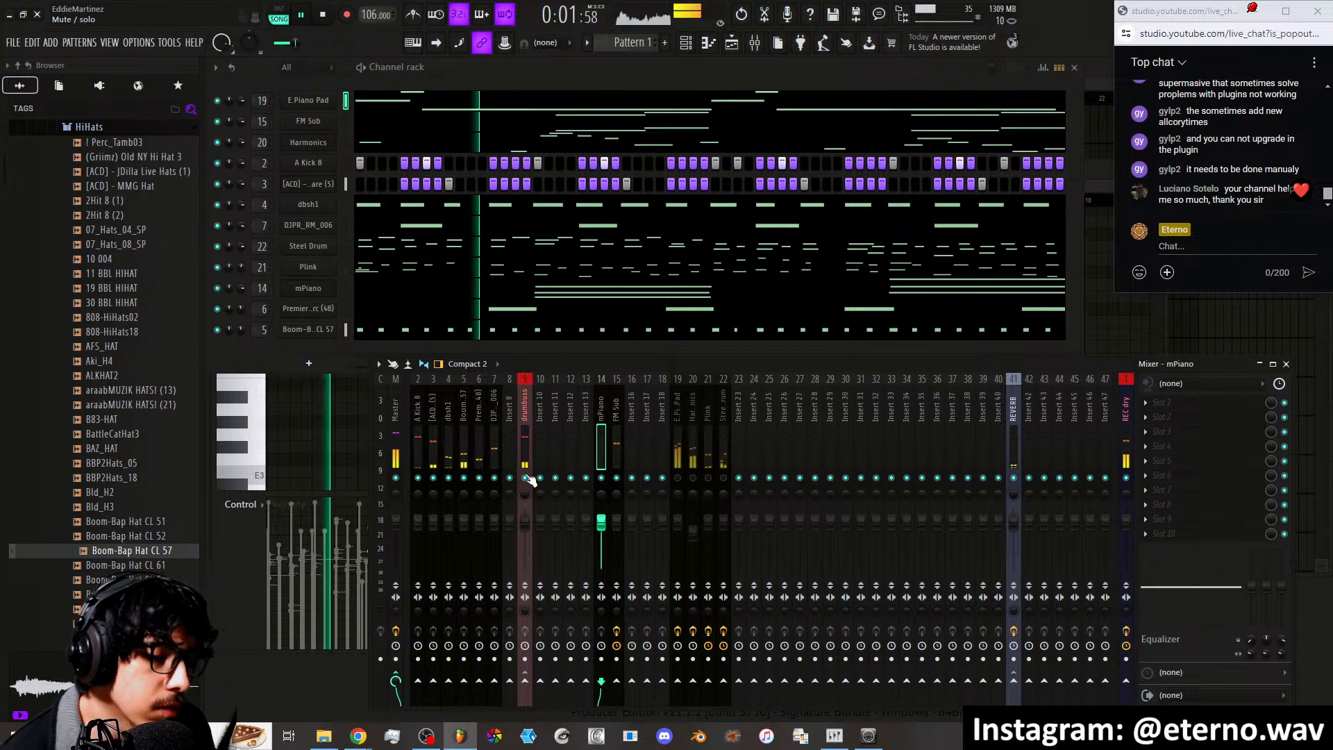
click(1121, 435)
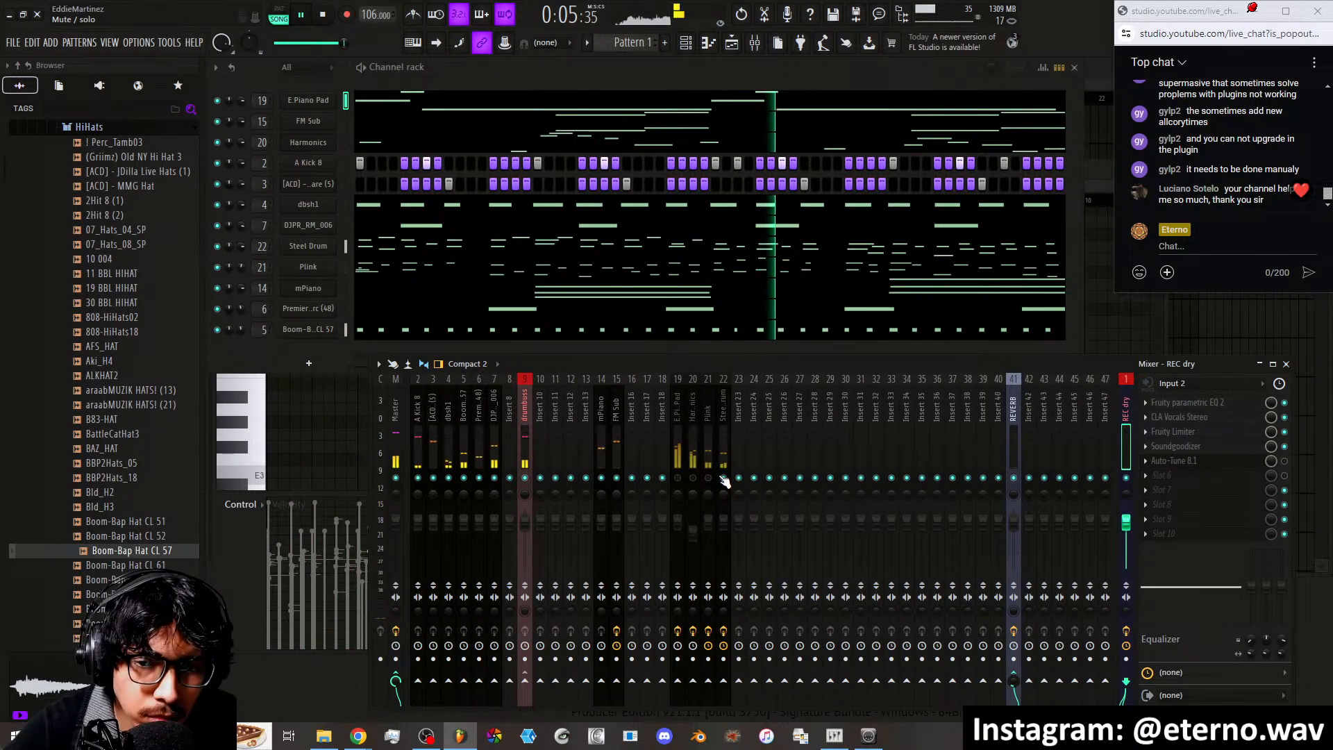
Mute the Steel Drum and Plink channels in the channel rack and select Plink
click(216, 246)
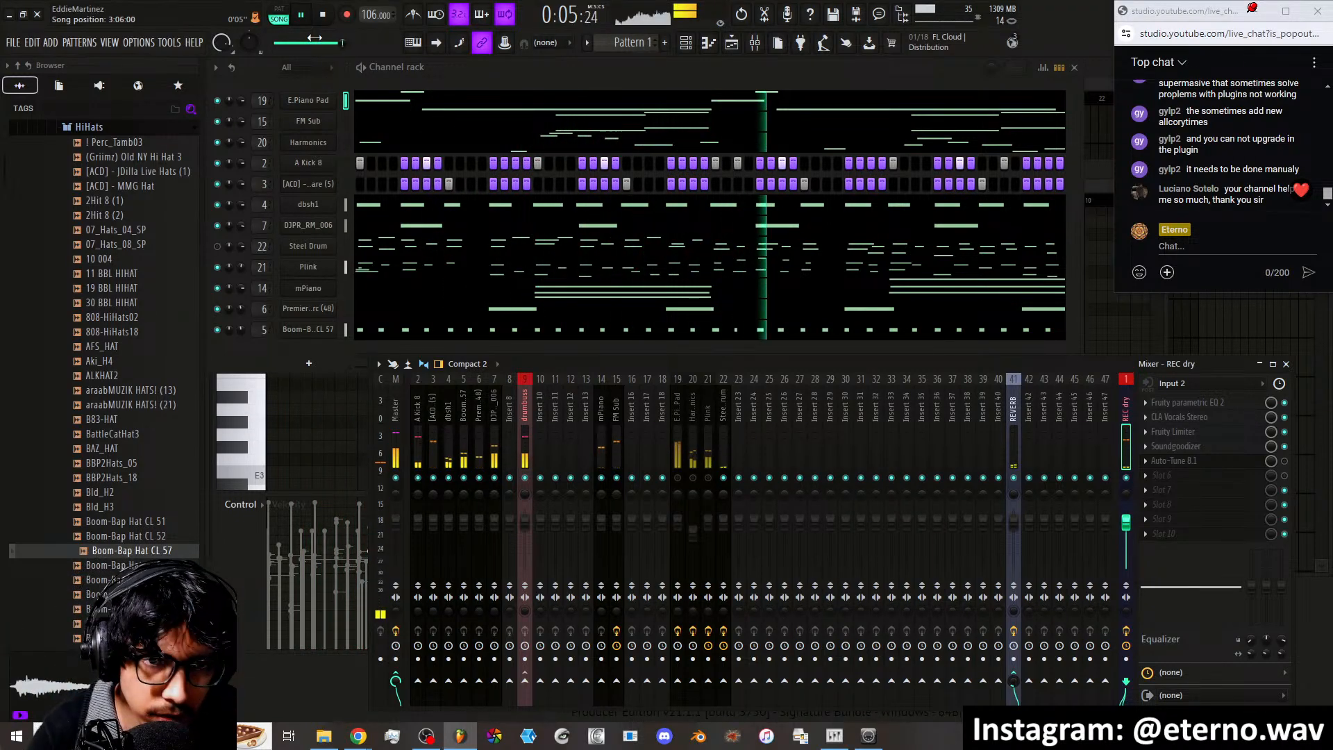
click(346, 247)
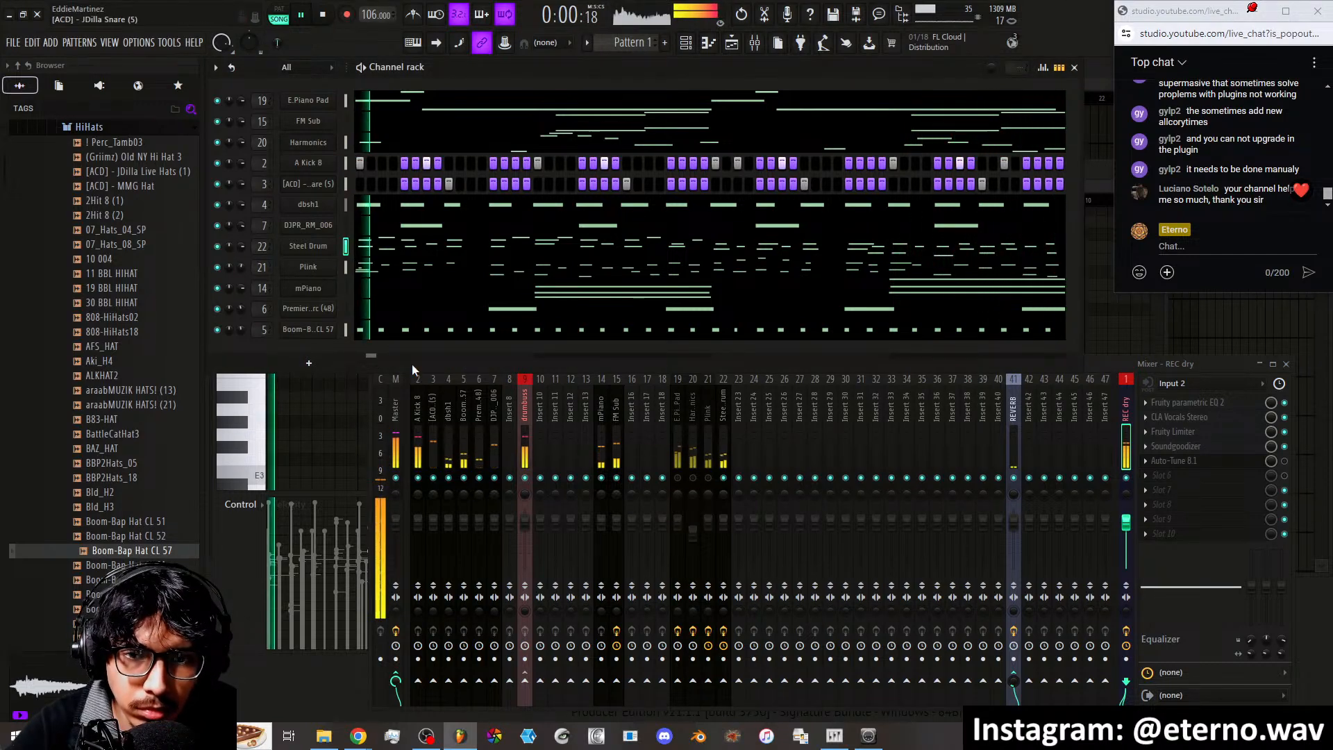
click(217, 246)
click(217, 246)
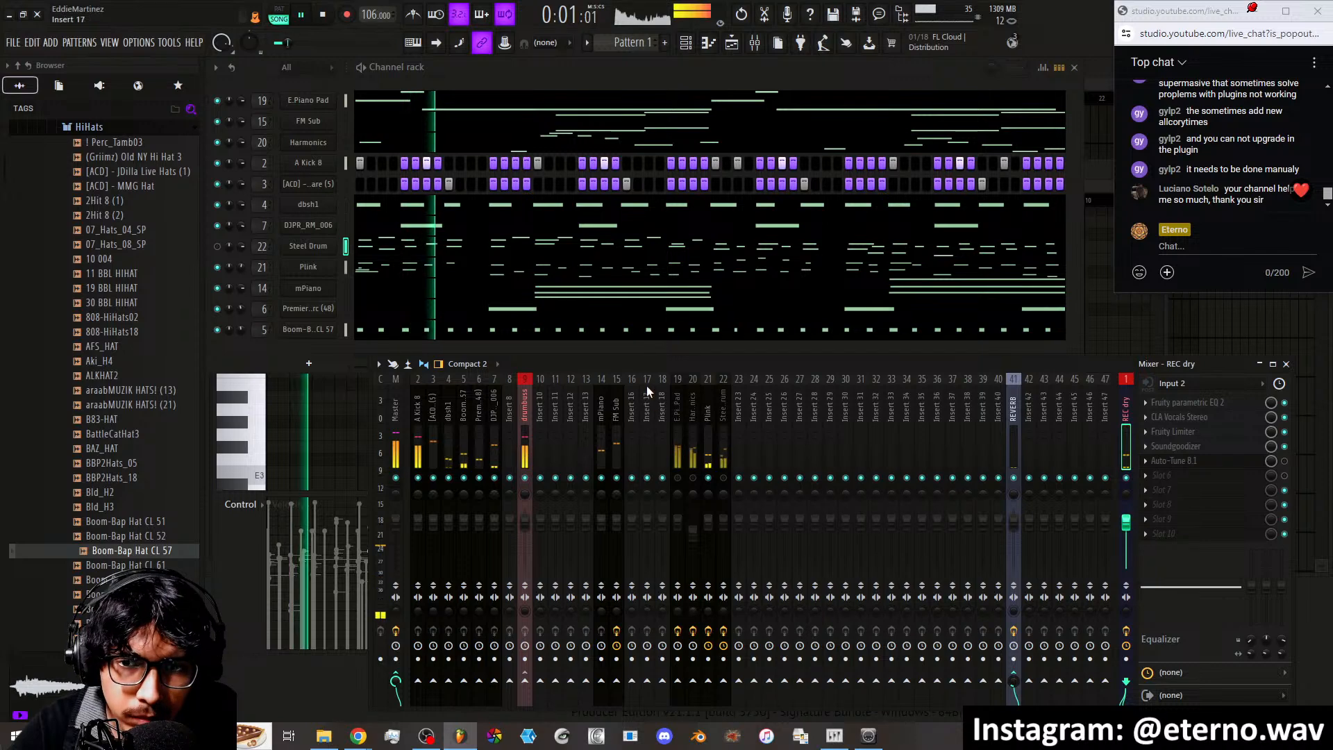
click(216, 267)
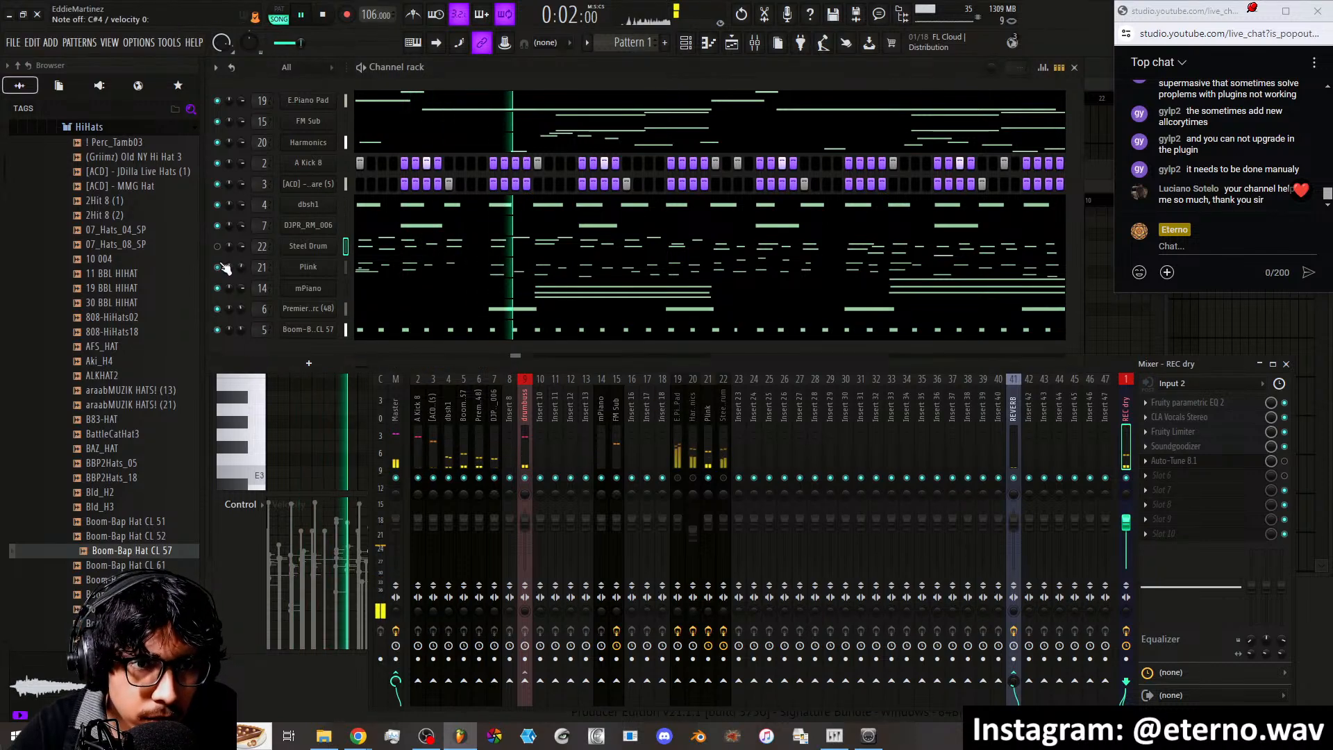
click(336, 267)
click(652, 202)
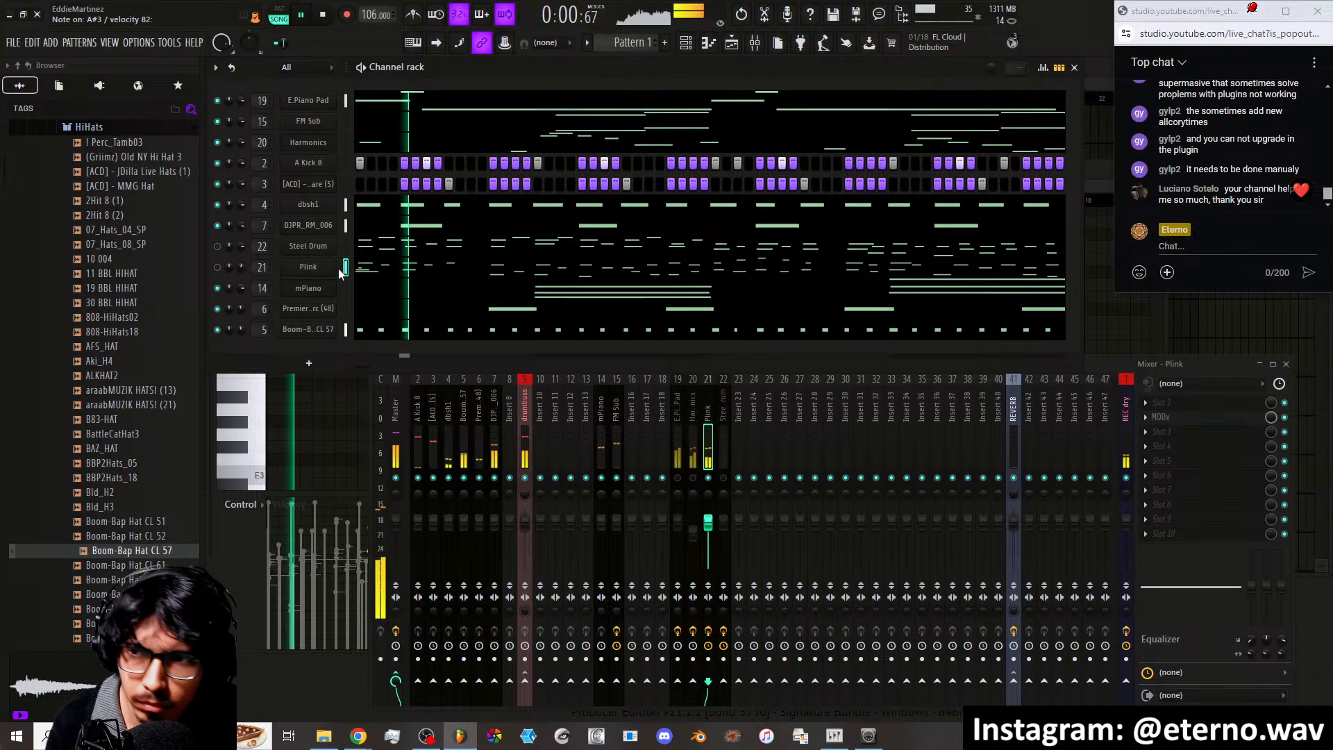
Check the live stream's status in YouTube Studio and OBS, jump the stream preview to live, and return to FL Studio
click(358, 736)
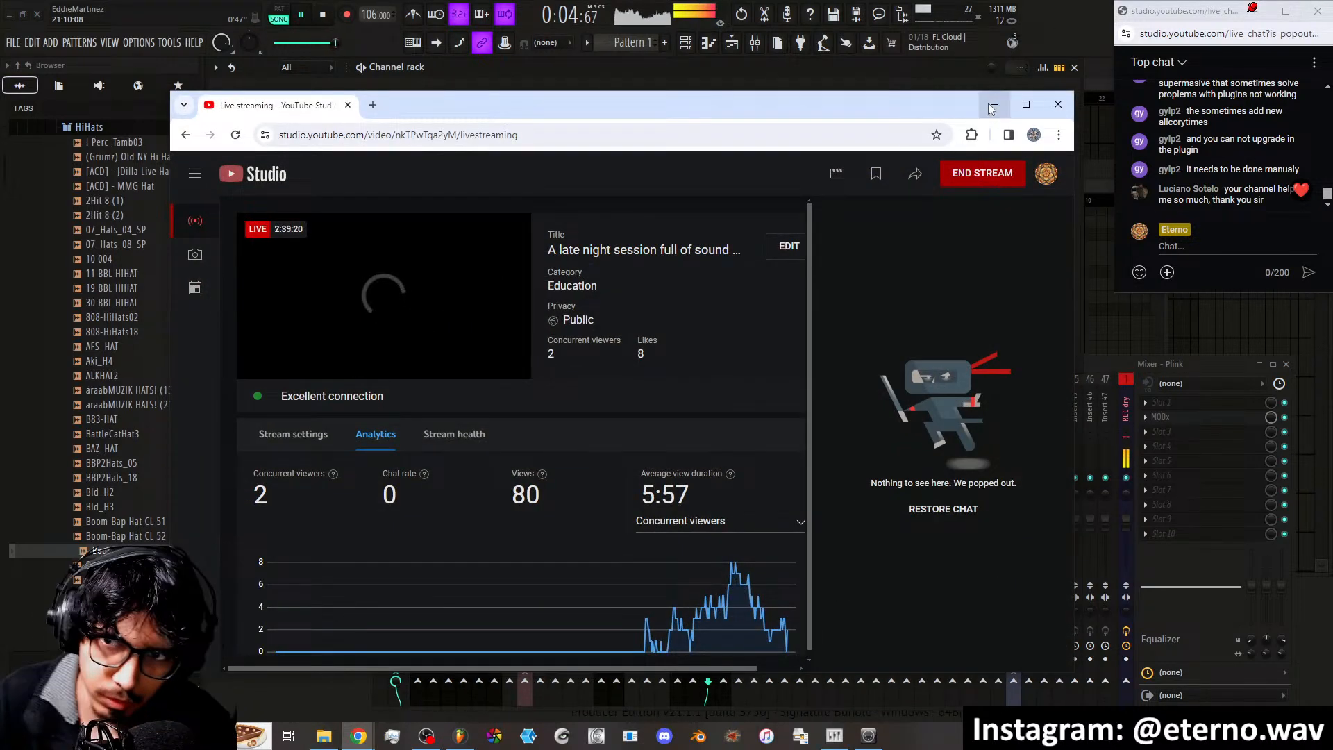
mouse_move(413, 364)
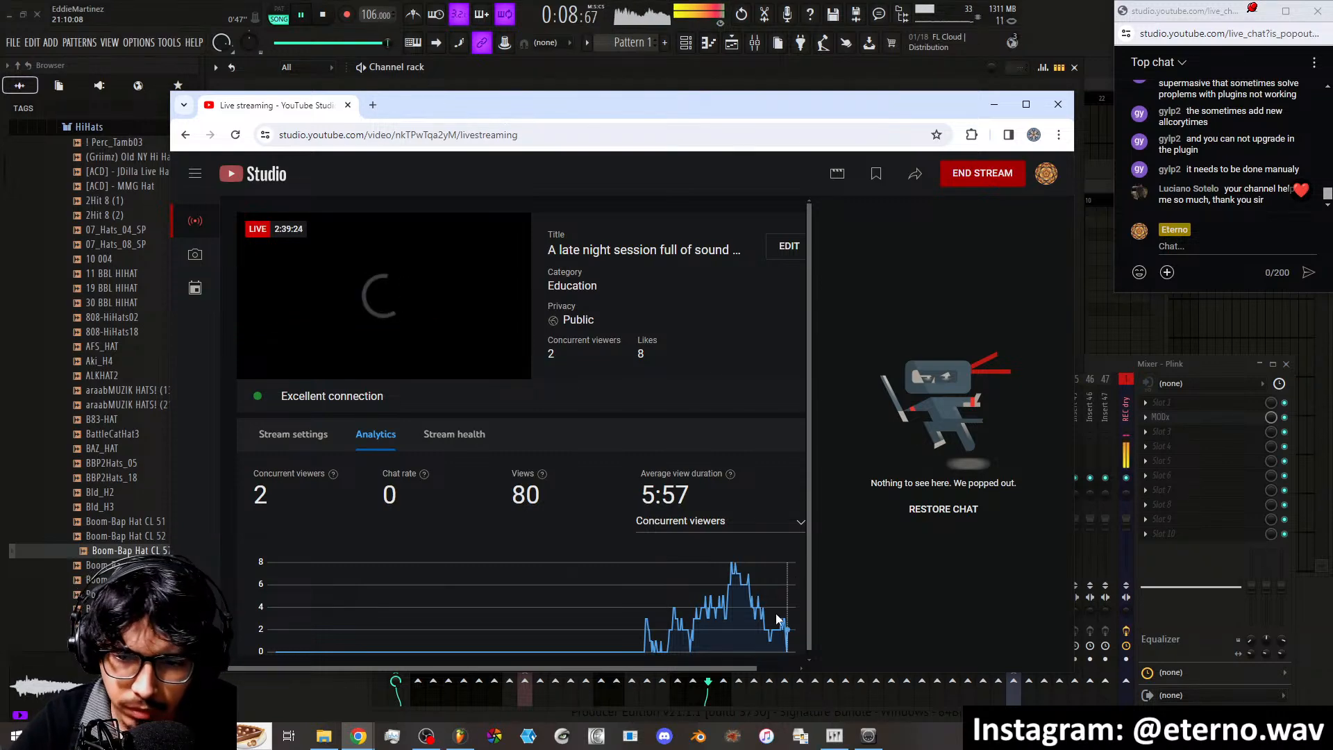
click(426, 737)
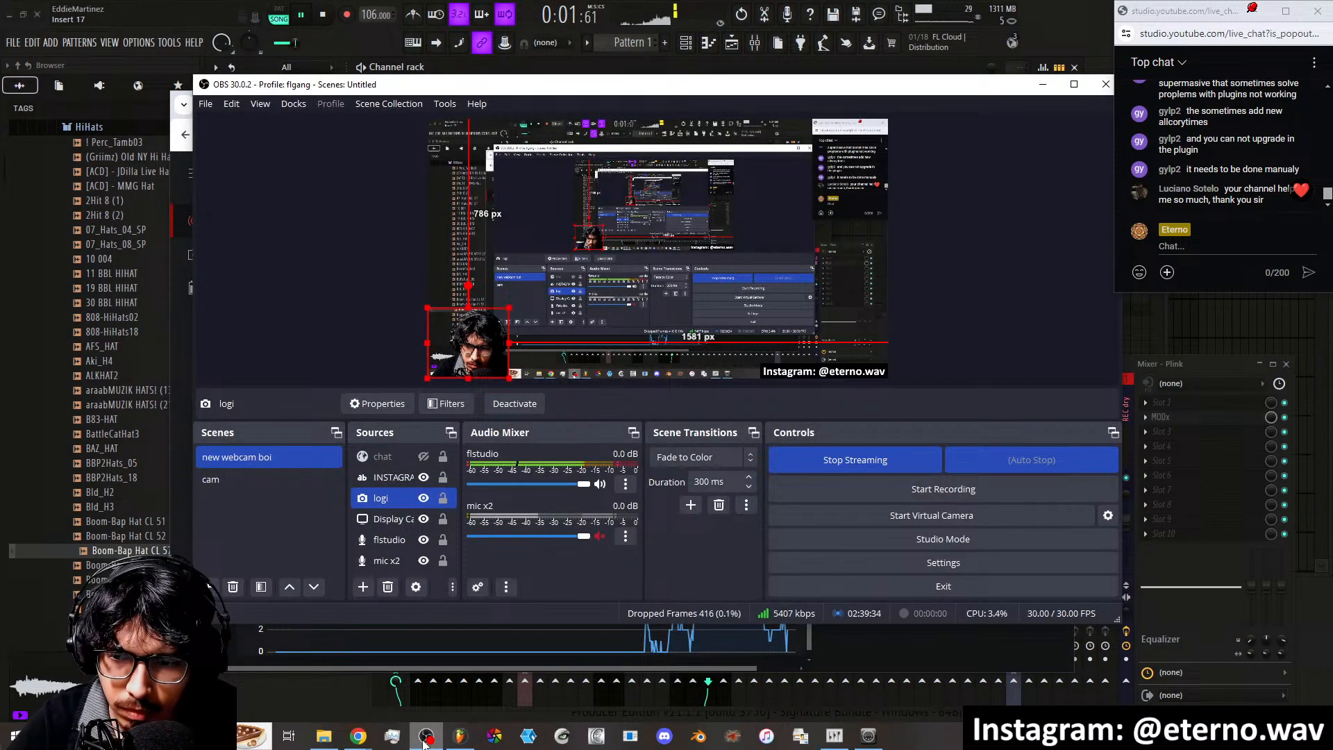
click(426, 737)
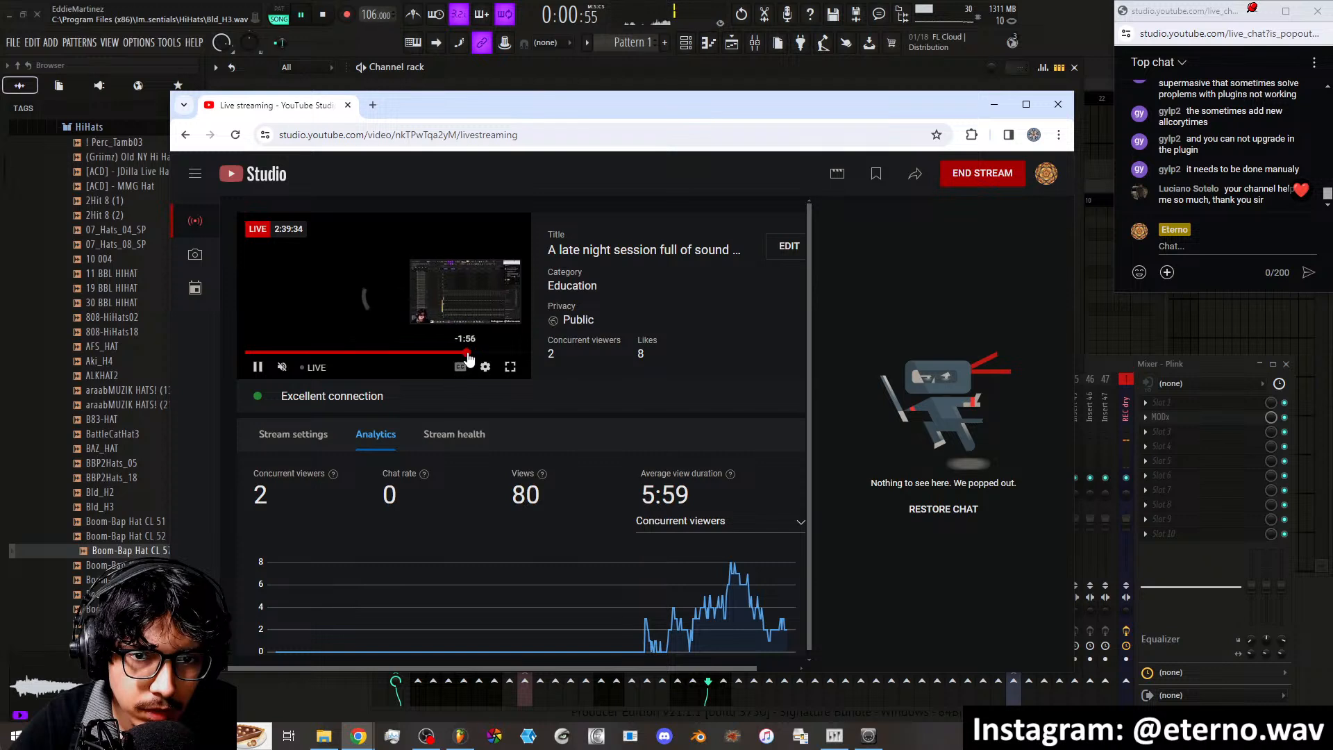
click(514, 356)
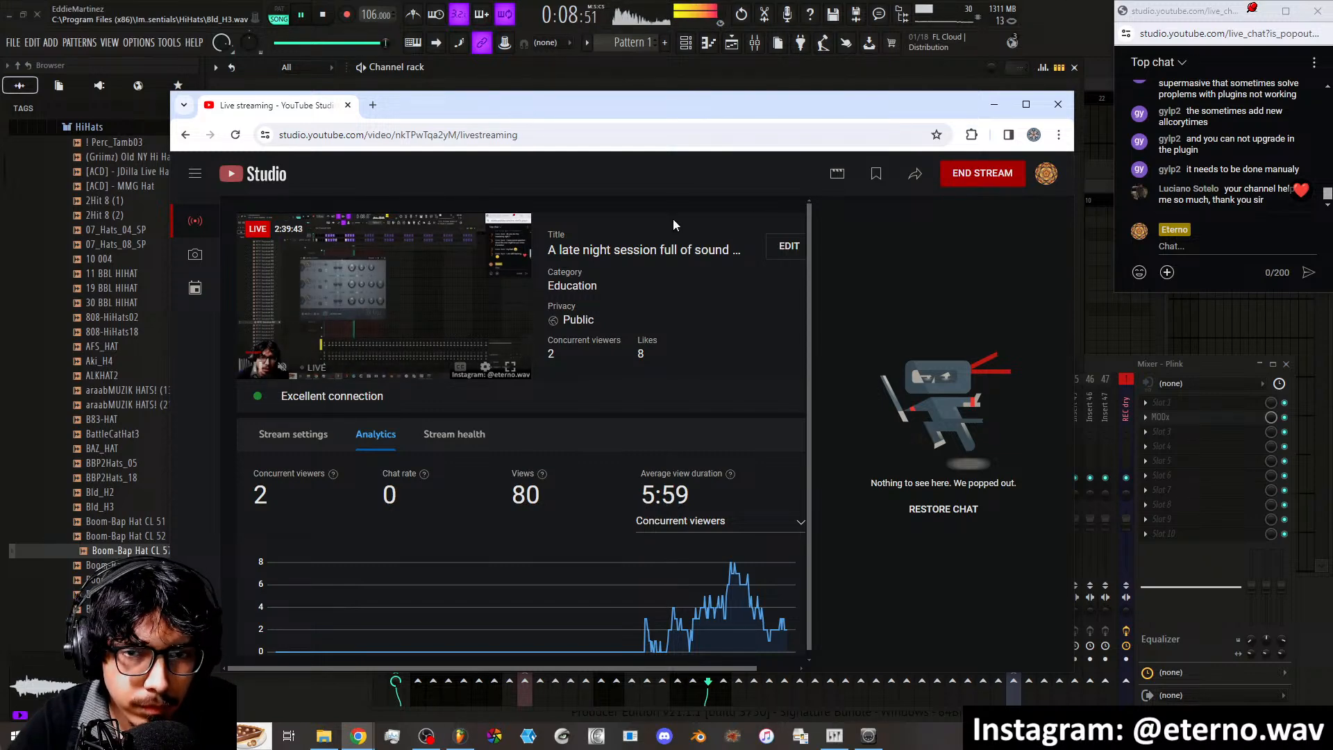
click(994, 105)
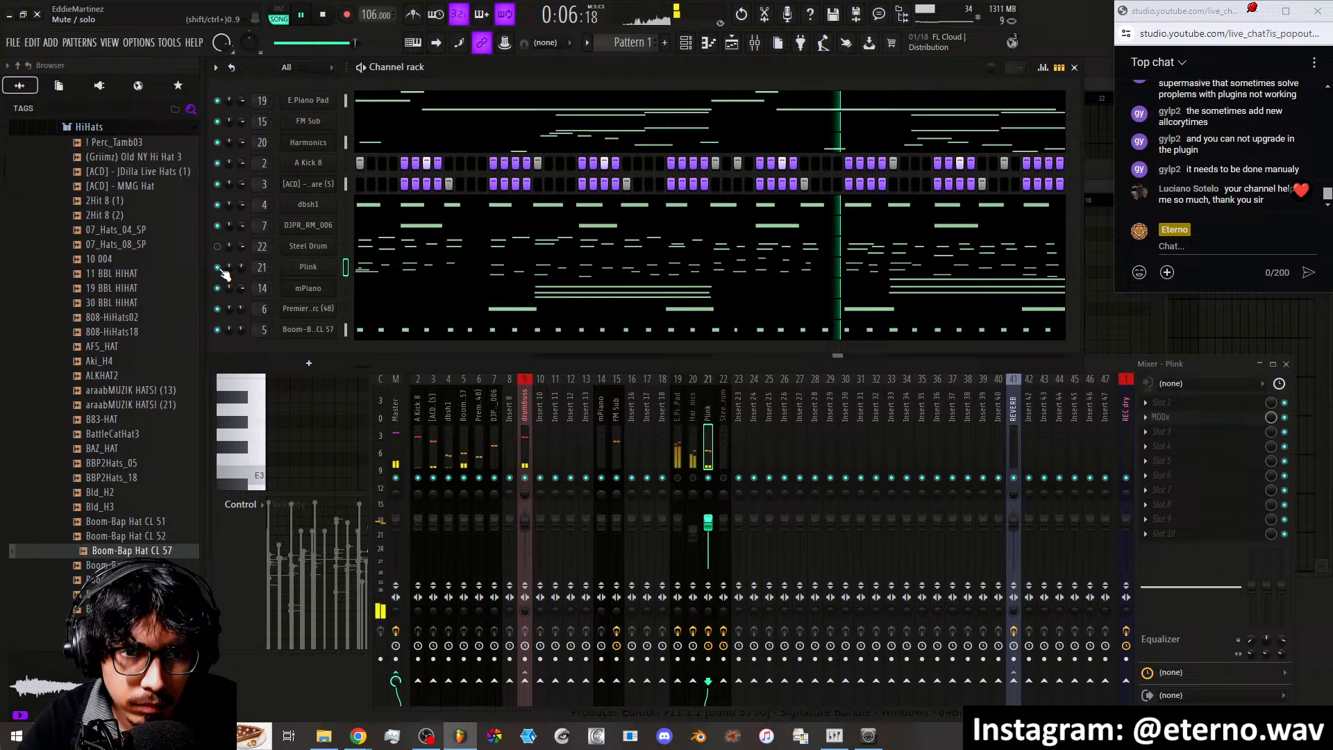
Open the Plink channel's notes in the piano roll and delete all of them
click(355, 268)
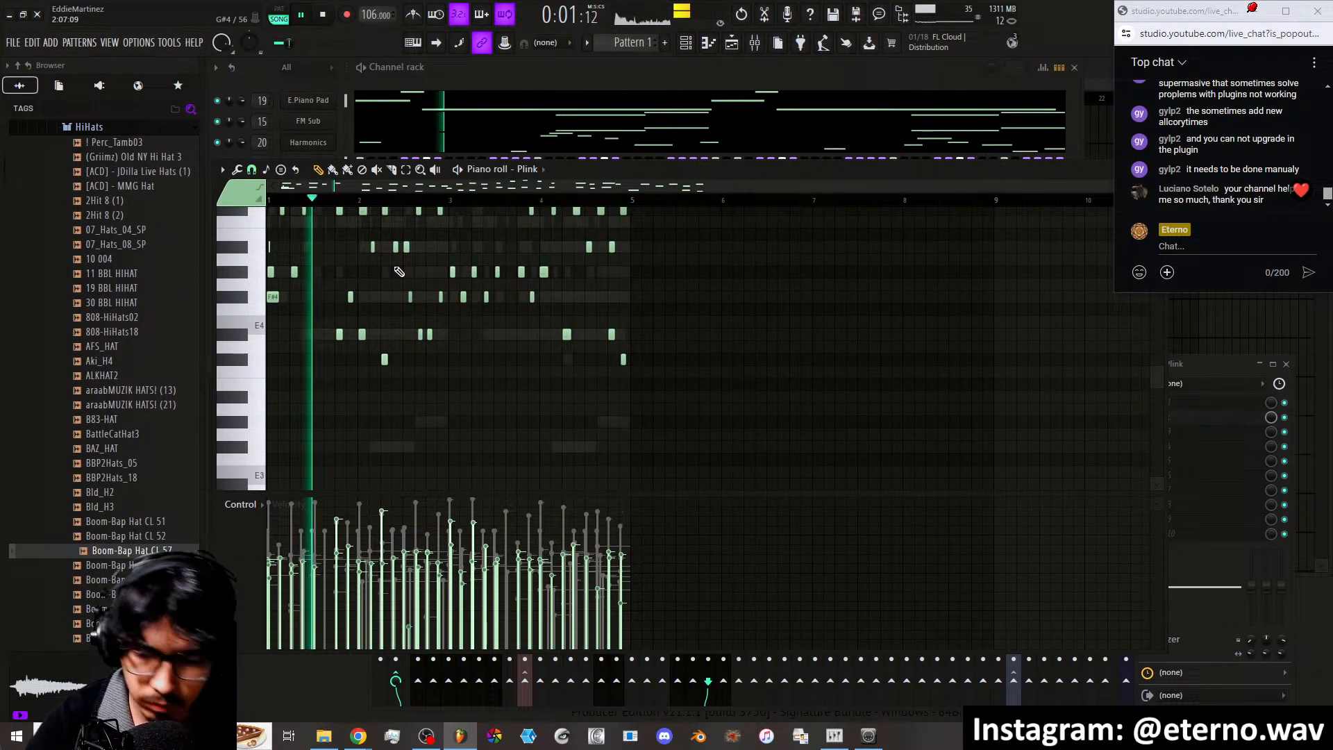
key(ctrl+a)
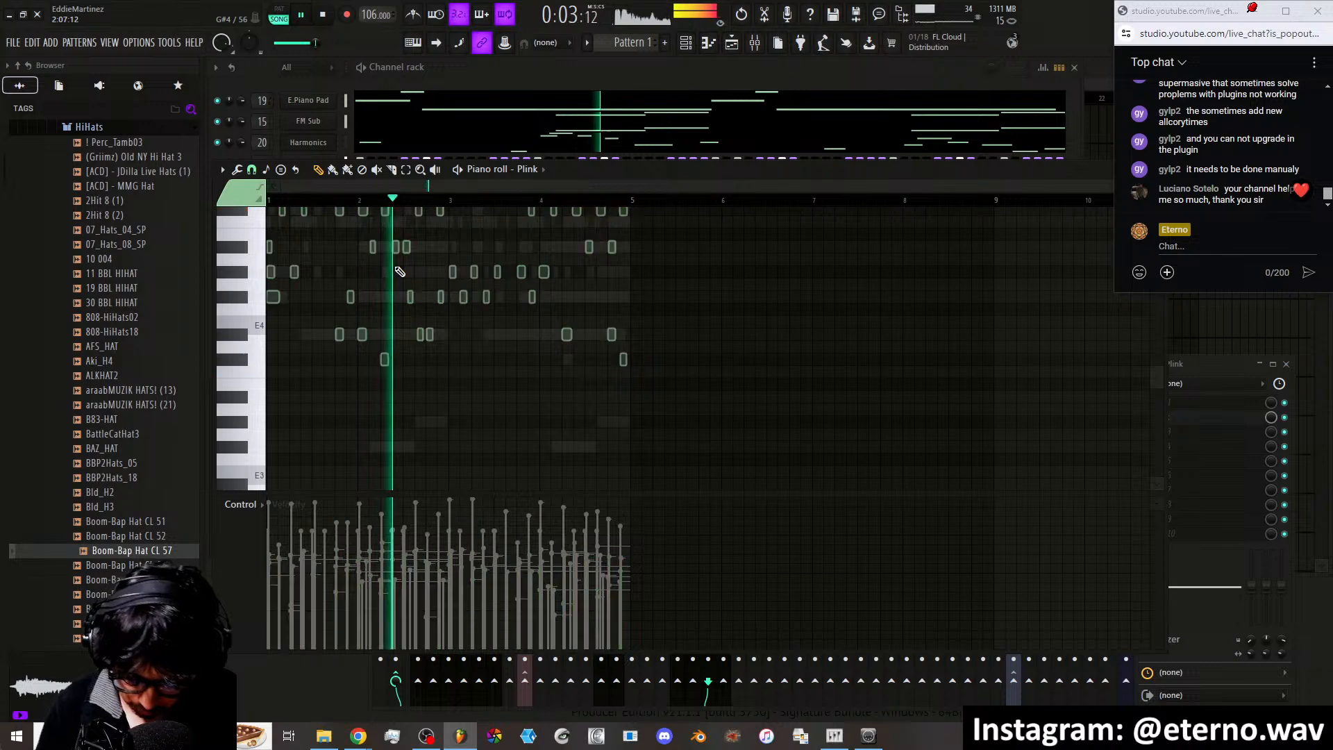
key(Delete)
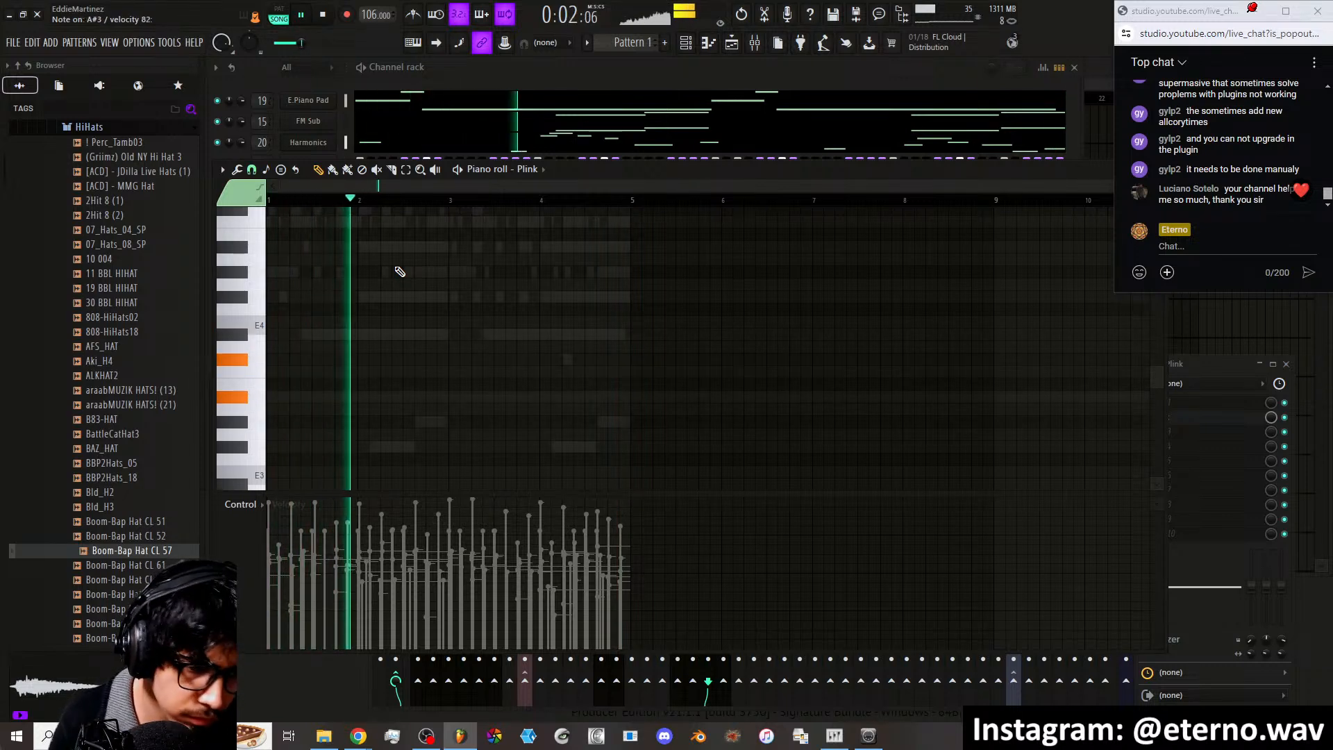
Undo the last recorded notes in the Plink part, restart playback, and bring the channel rack forward
click(1194, 361)
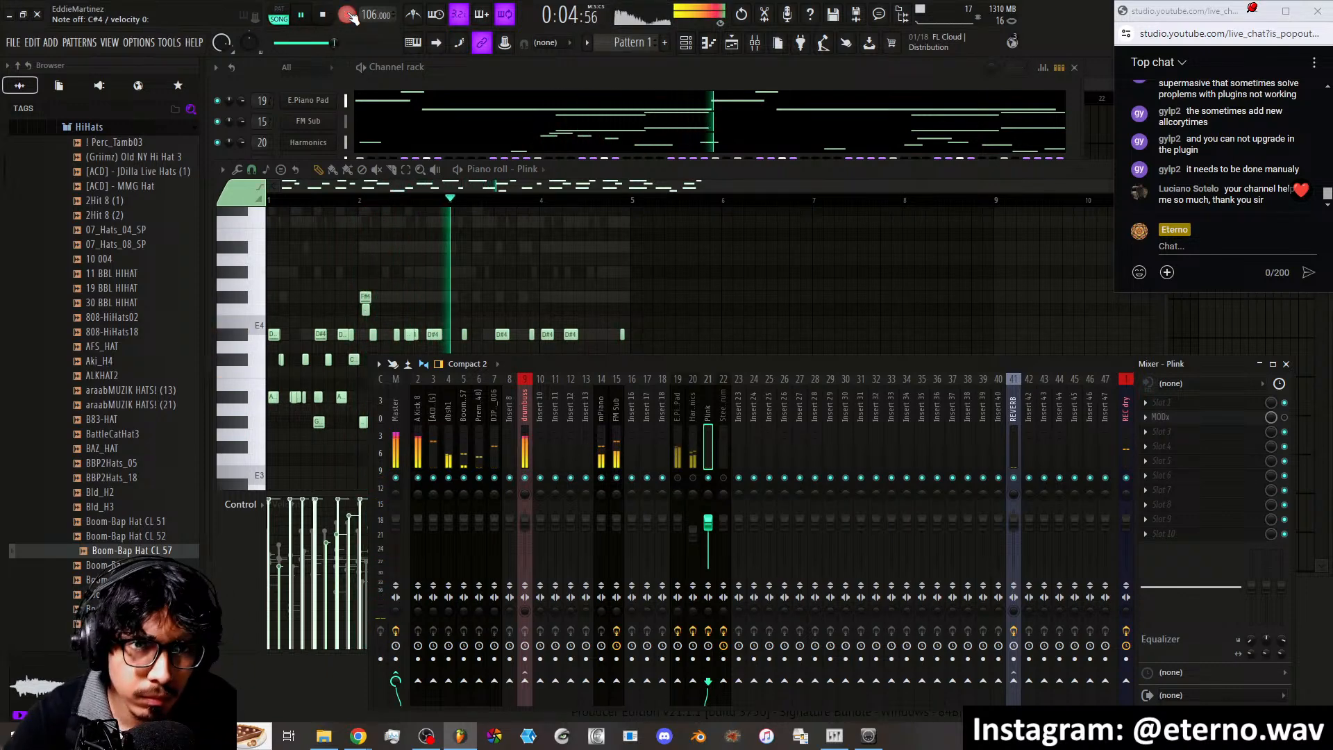
key(ctrl+z)
key(ctrl+z)
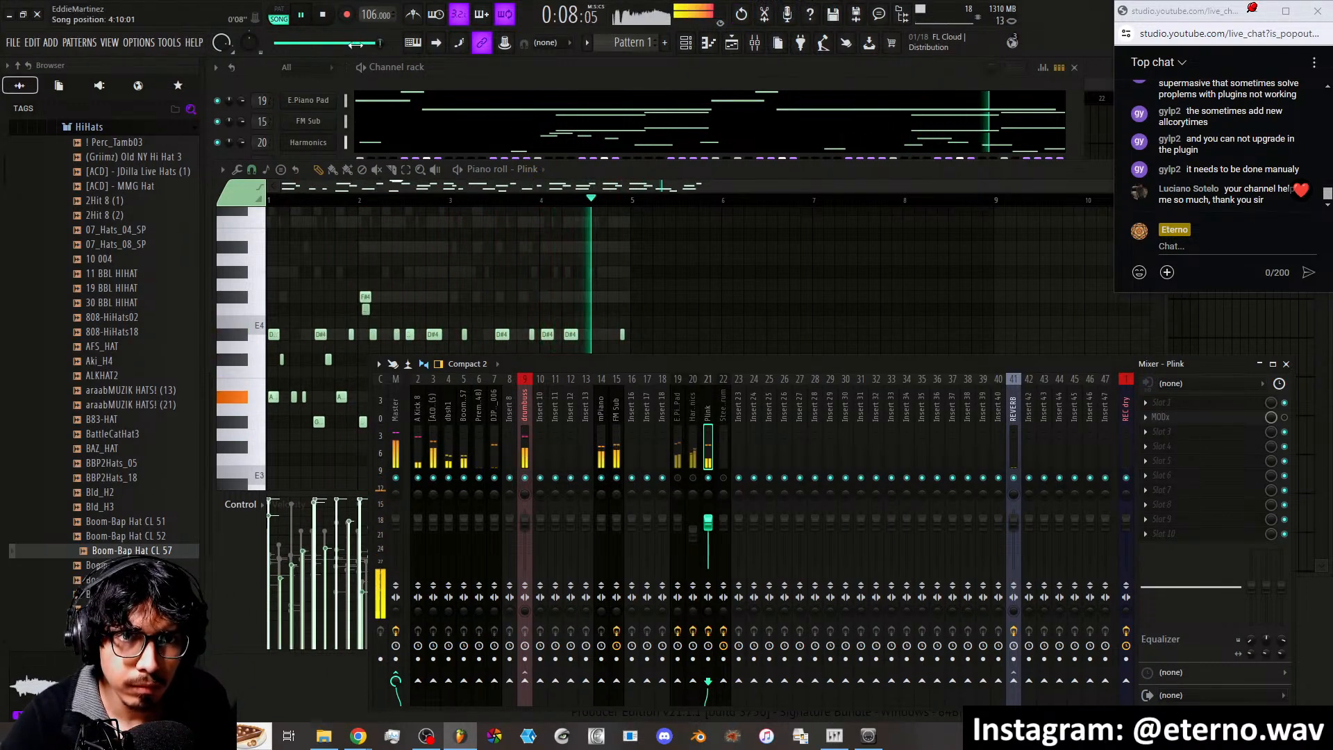
click(323, 14)
click(305, 16)
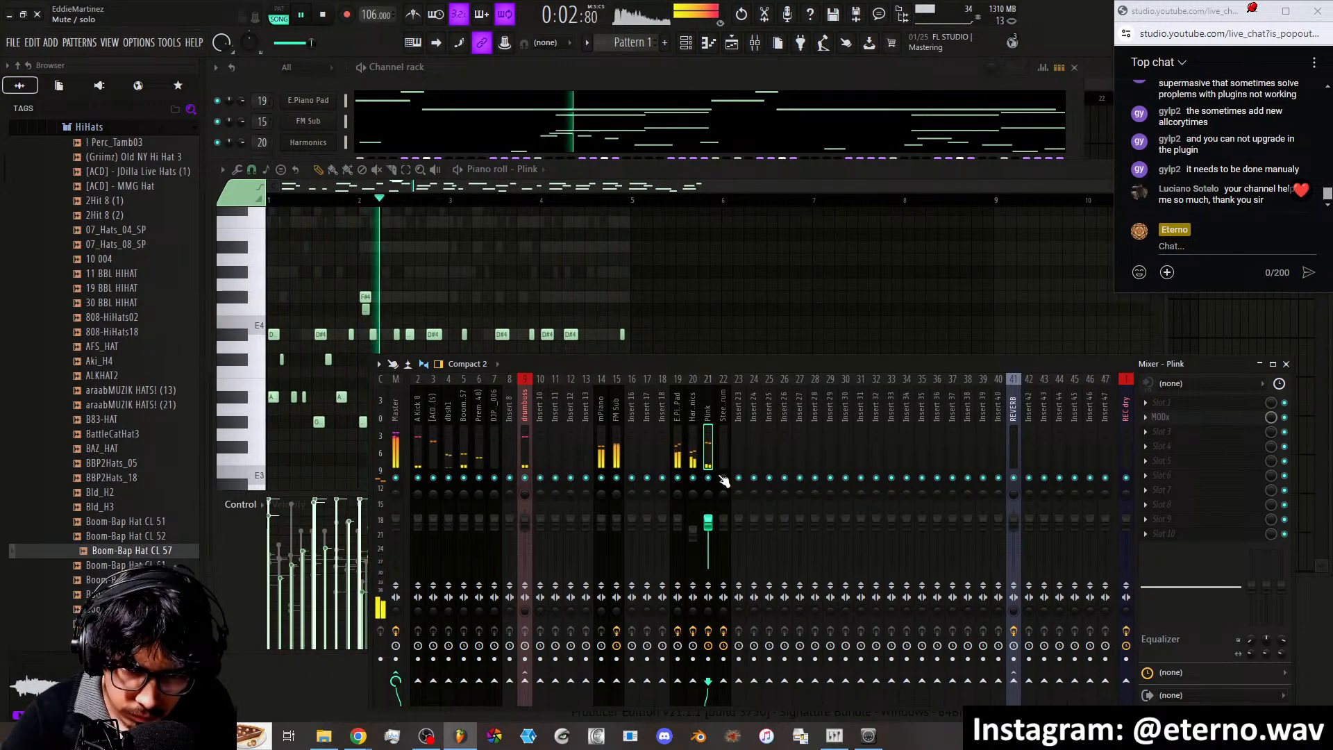
click(292, 83)
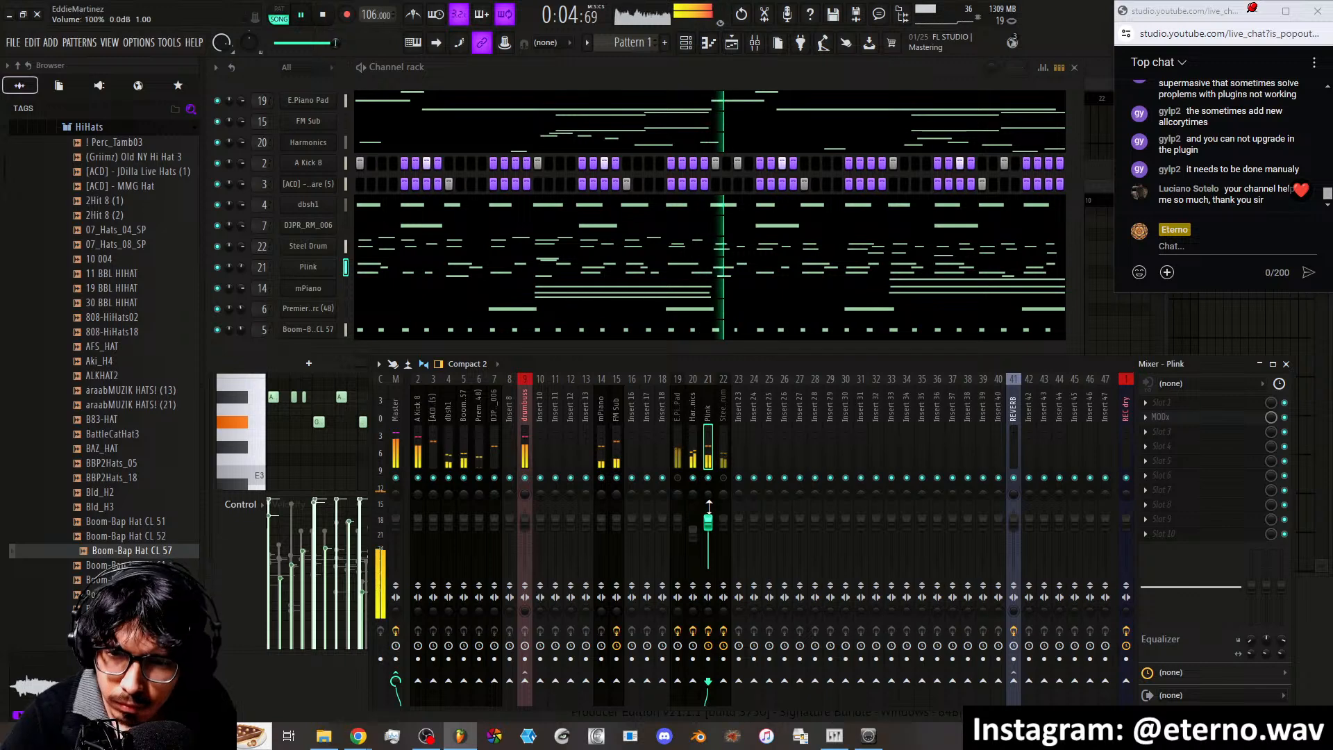
Lower the mixer faders of the Plink track to about 84%, and of the Harmonics and E.Piano Pad tracks
drag(708, 522, 715, 535)
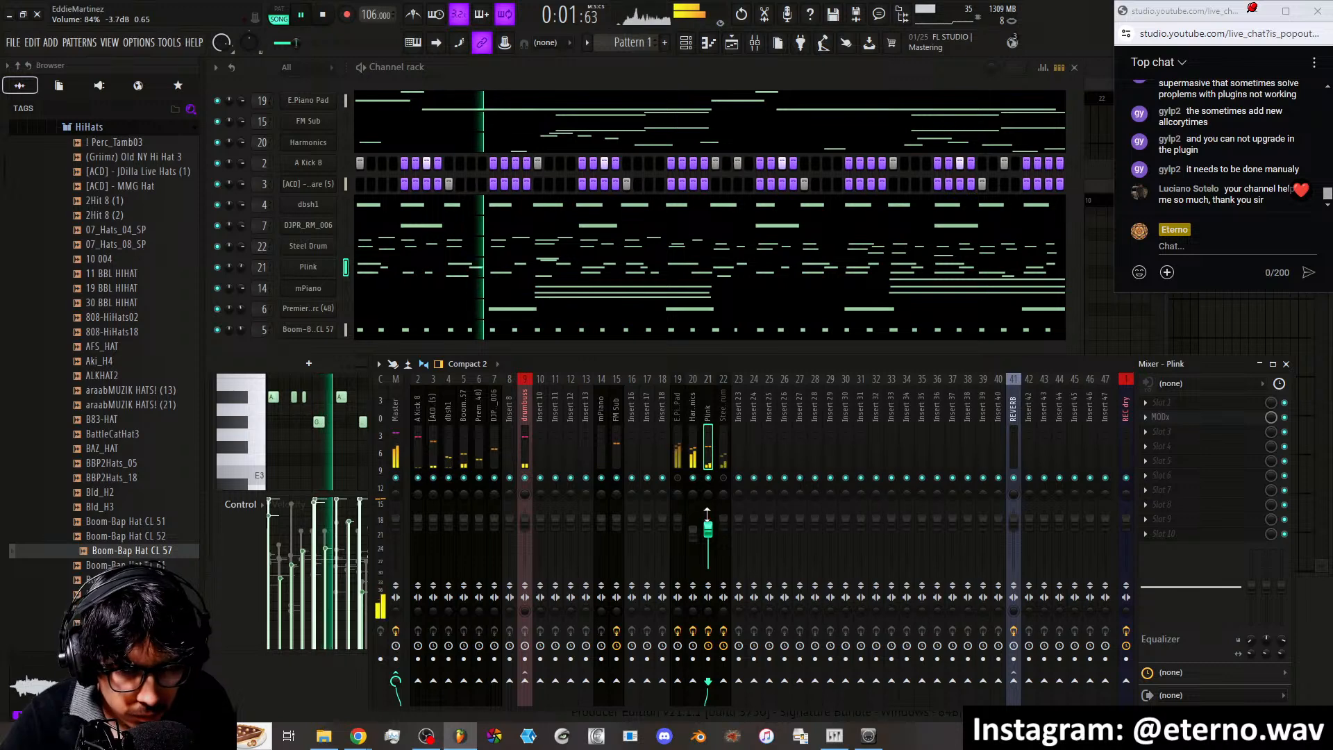
click(693, 451)
click(1200, 419)
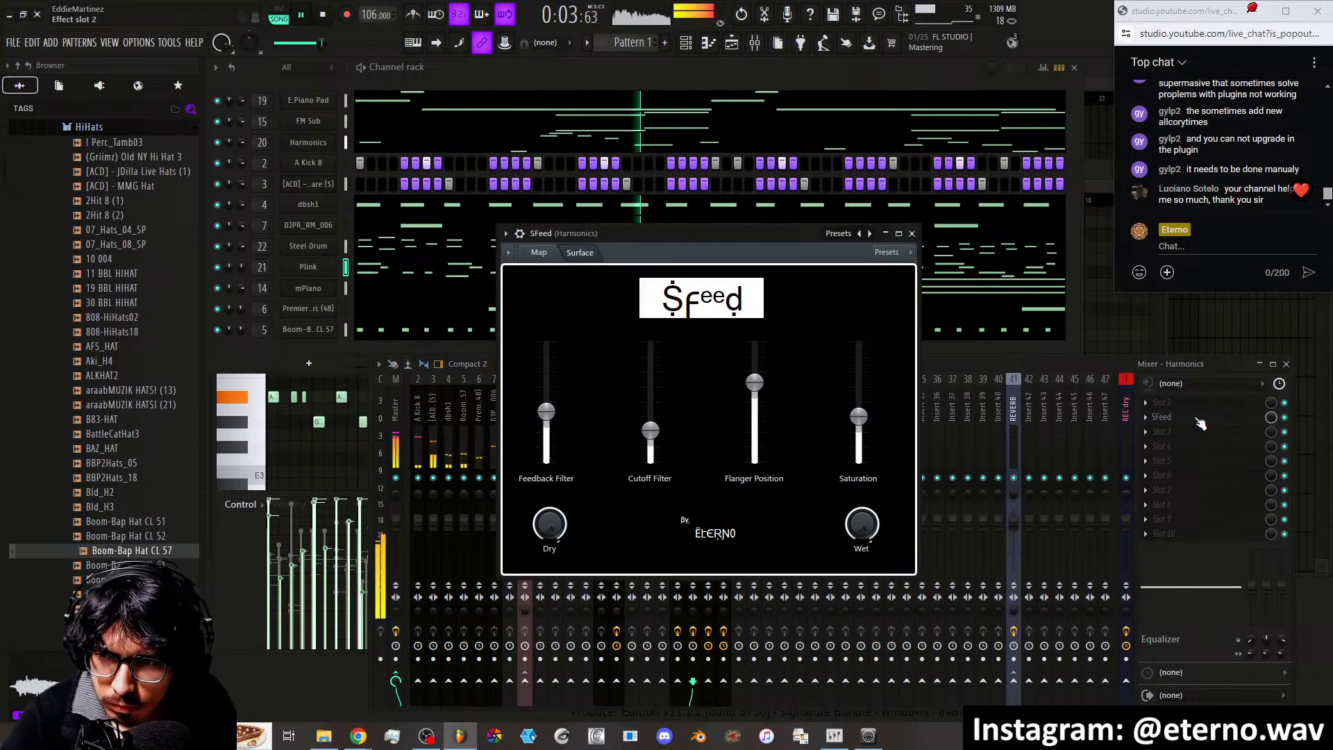
click(912, 234)
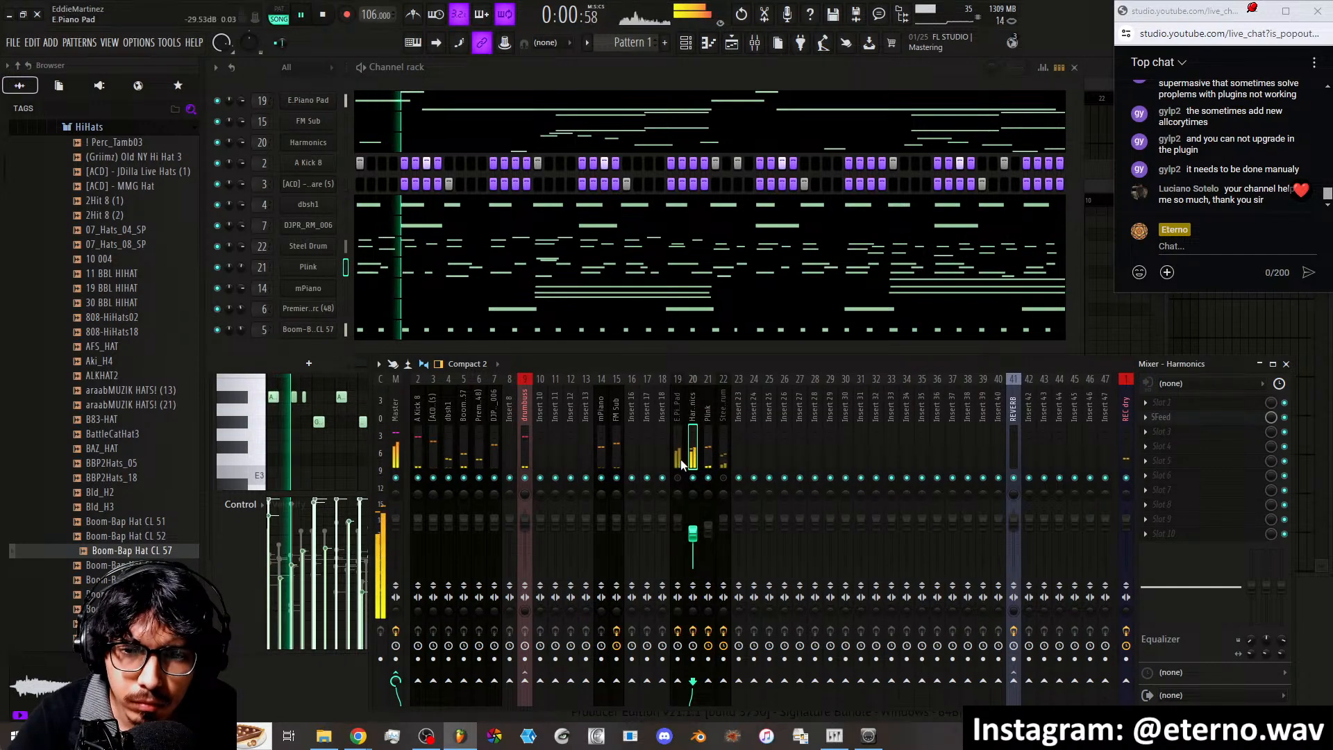
mouse_move(694, 533)
mouse_down()
mouse_move(699, 550)
mouse_move(693, 540)
mouse_up()
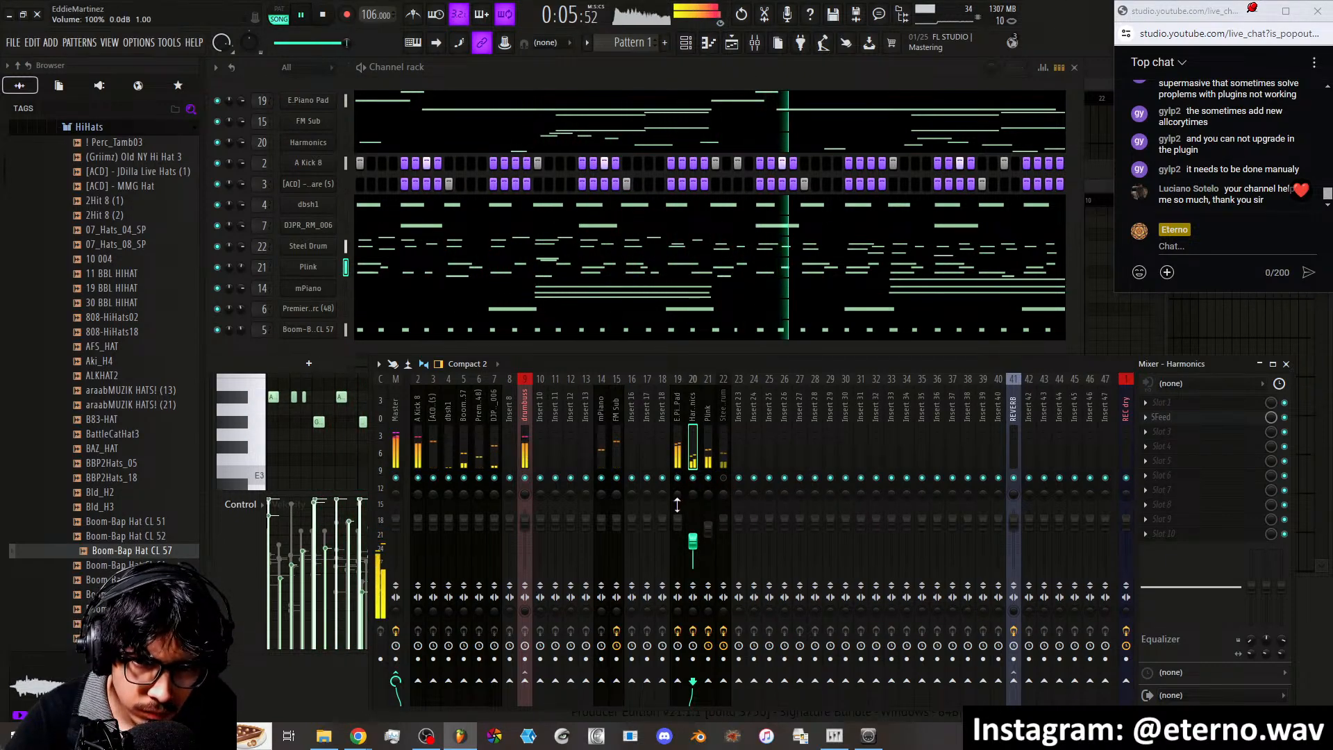
drag(677, 505, 677, 522)
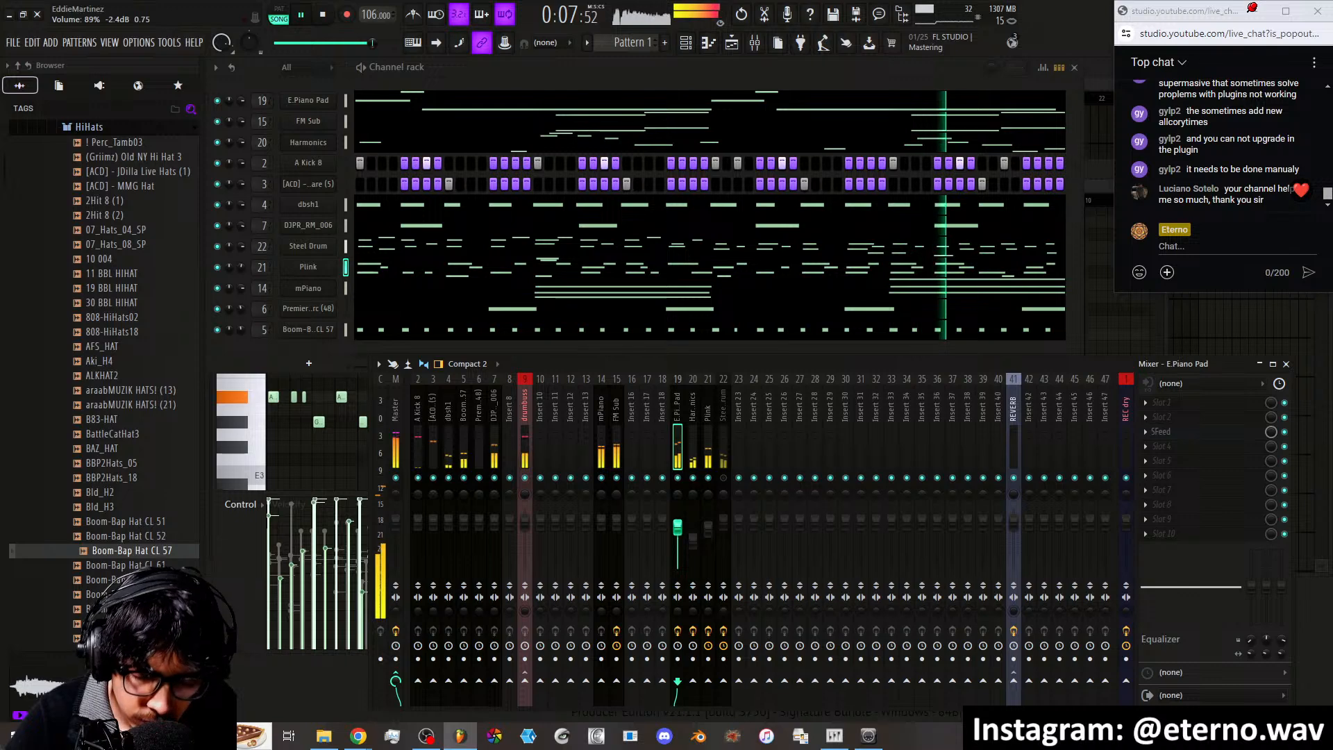
drag(680, 530, 680, 535)
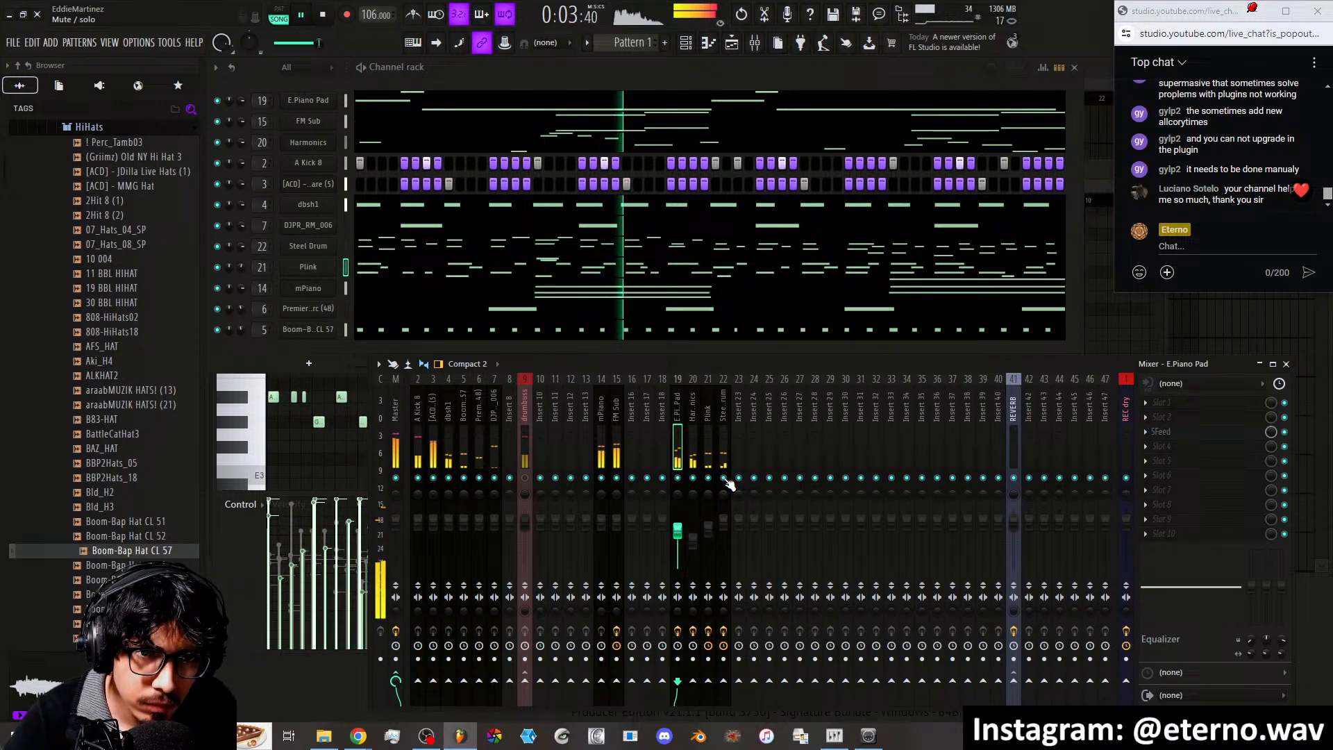
Open the Steel Drum channel's notes in the piano roll and cut all of them
click(364, 246)
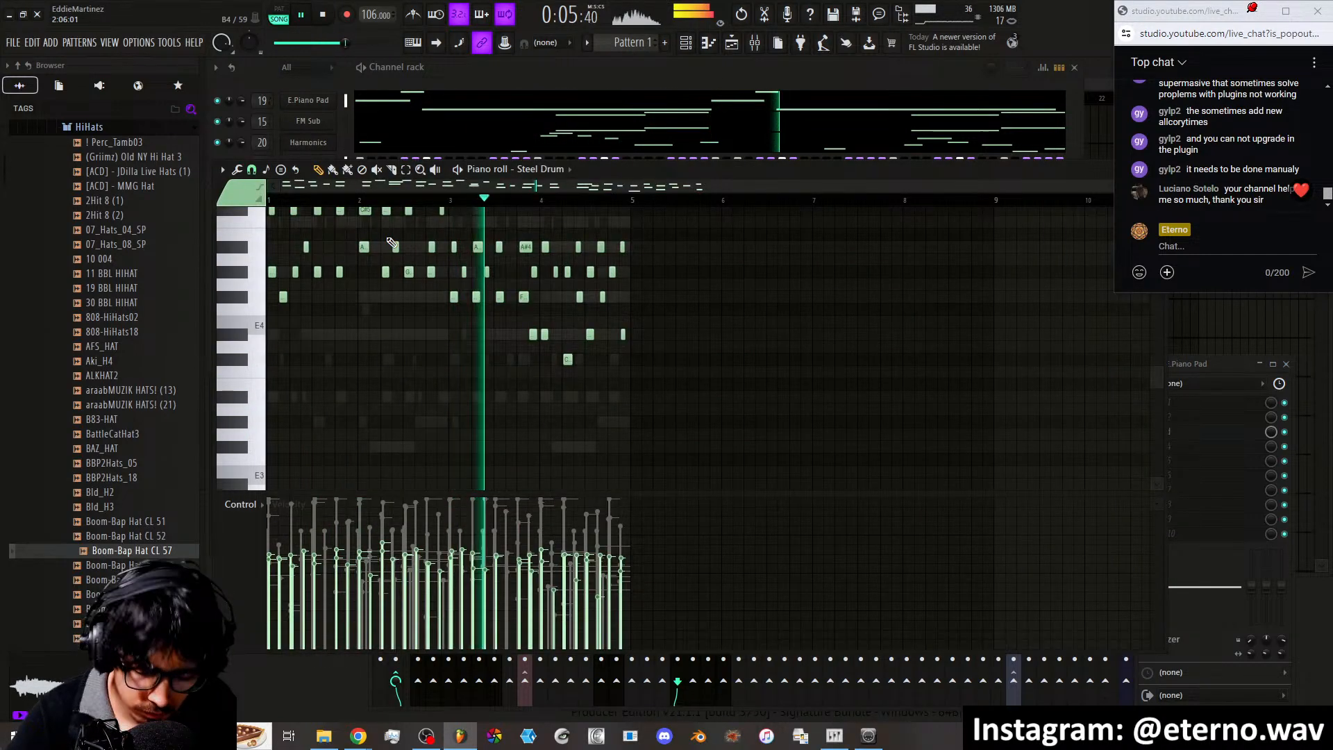
key(ctrl+x)
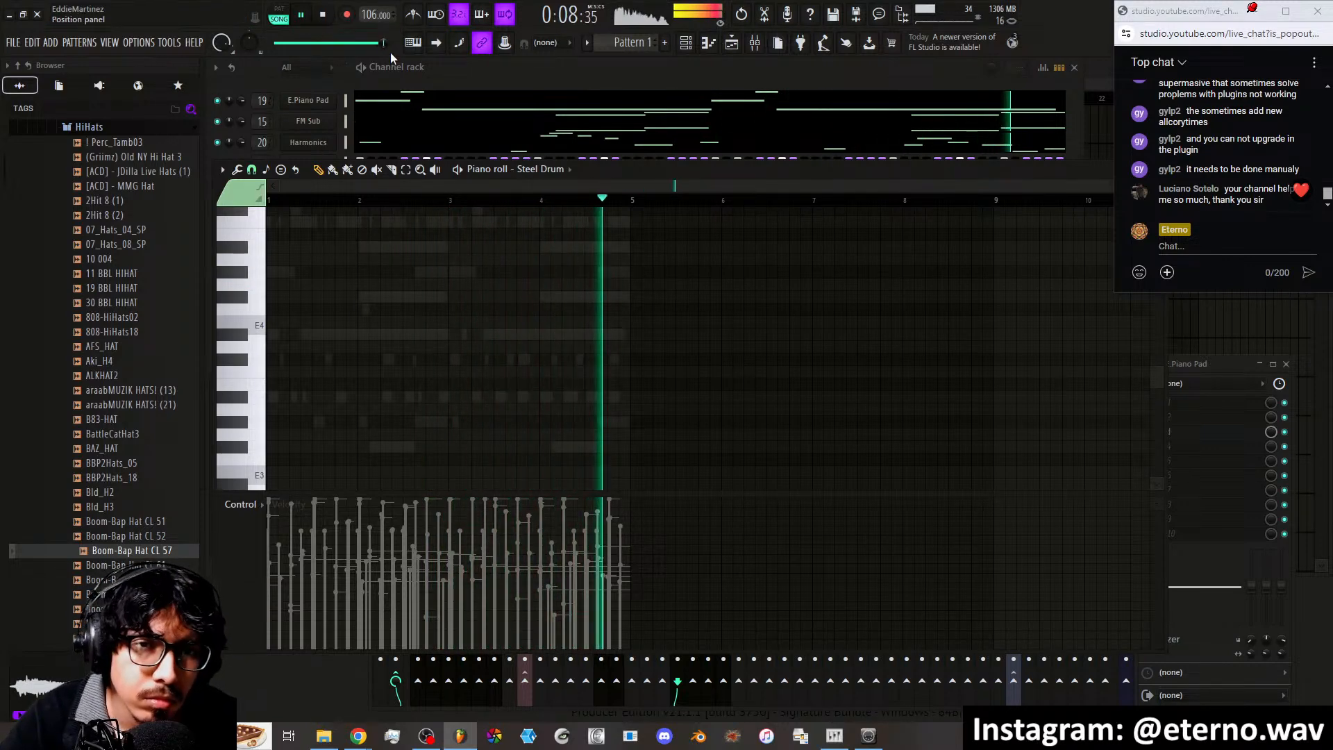
Mute the Plink, Harmonics and E.Piano Pad tracks in the mixer
click(1210, 364)
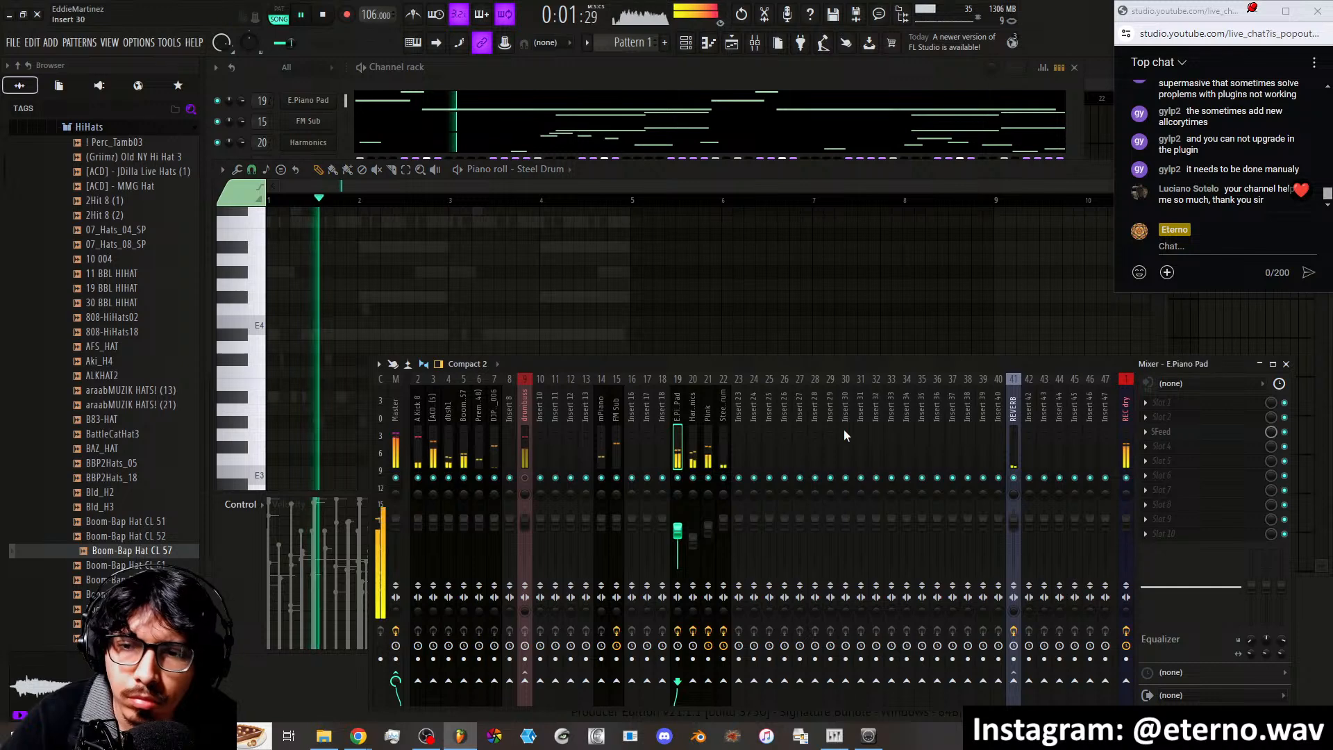
click(709, 478)
click(693, 478)
click(678, 478)
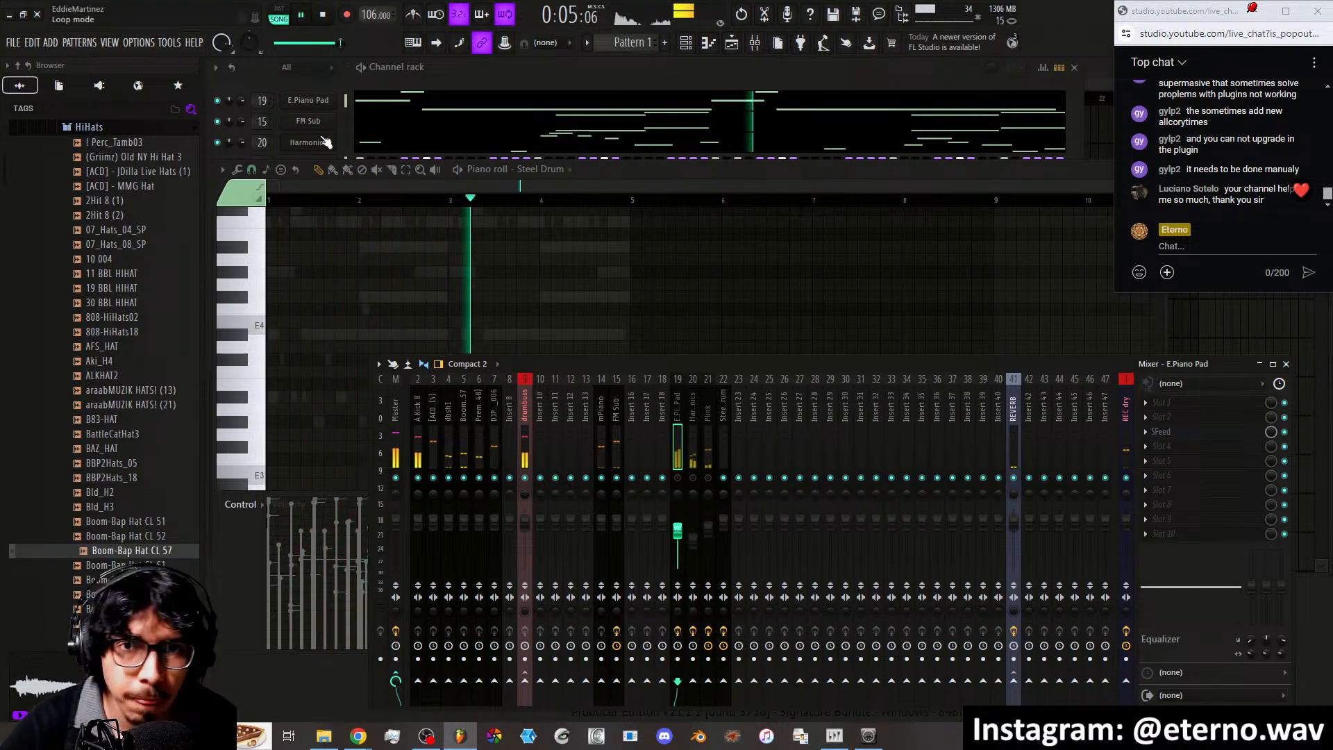
Open the playlist and split Pattern 1 by channel
click(733, 43)
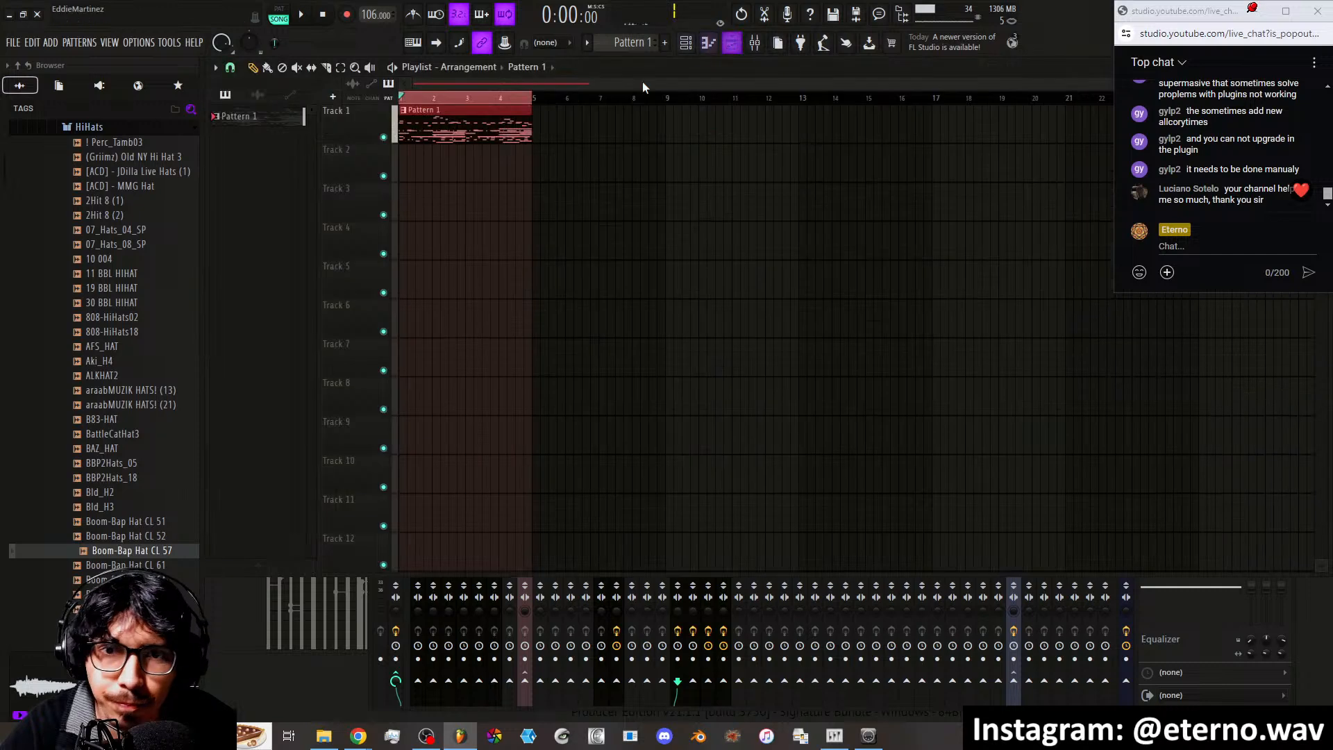
right_click(254, 124)
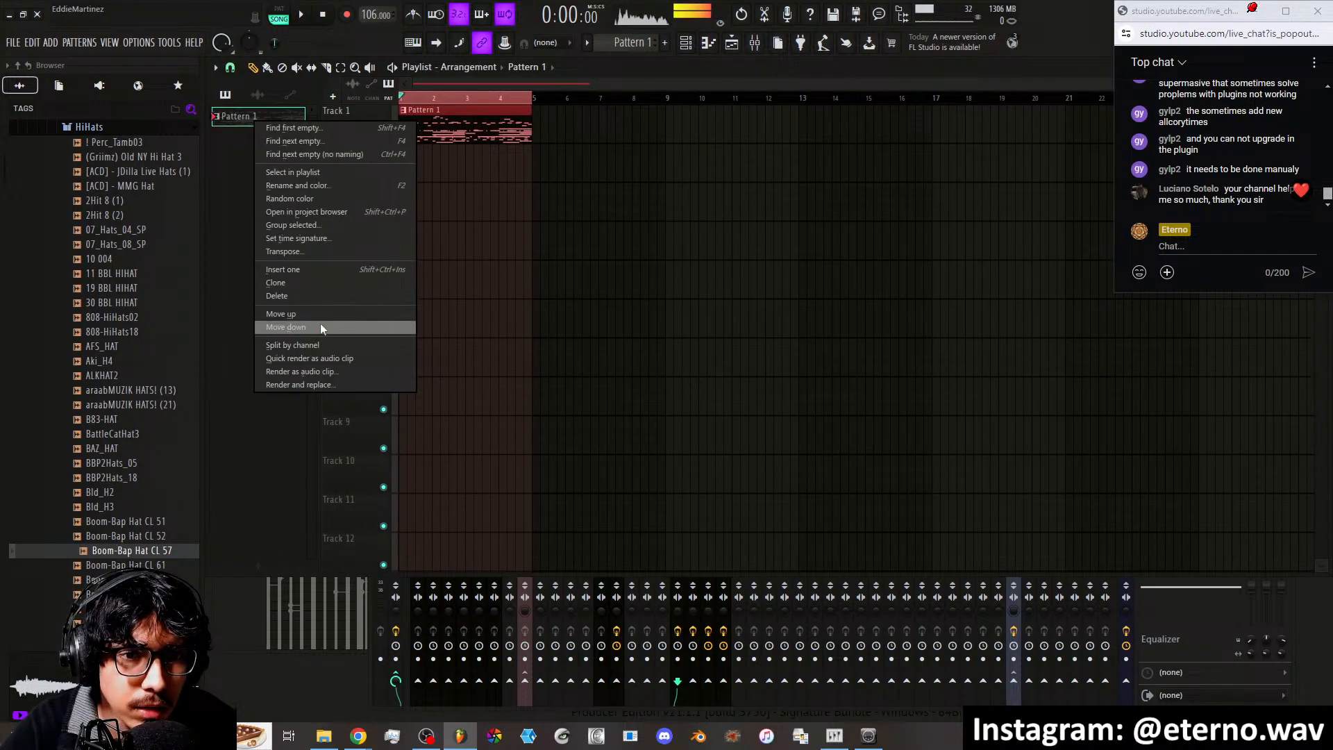
click(303, 346)
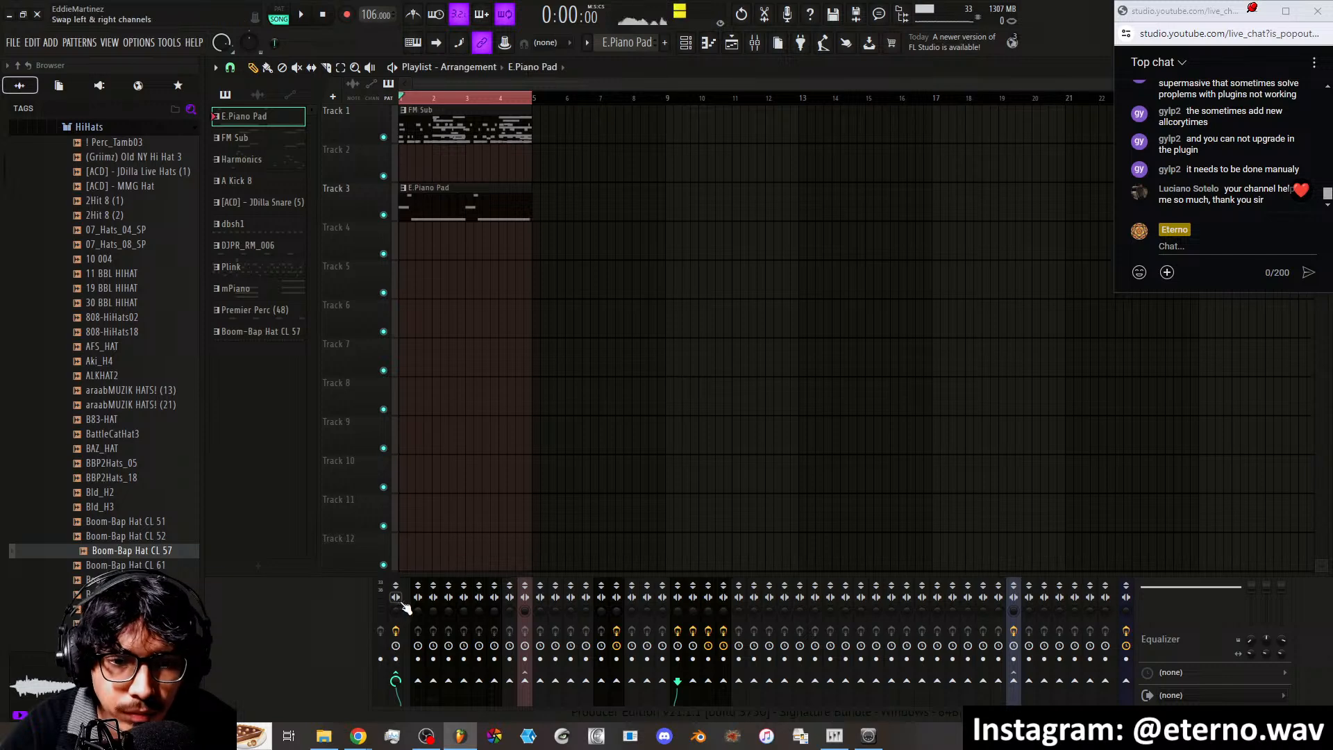
Delete the E.Piano Pad and Harmonics clips from the playlist and move the FM Sub clip to Track 3
click(378, 590)
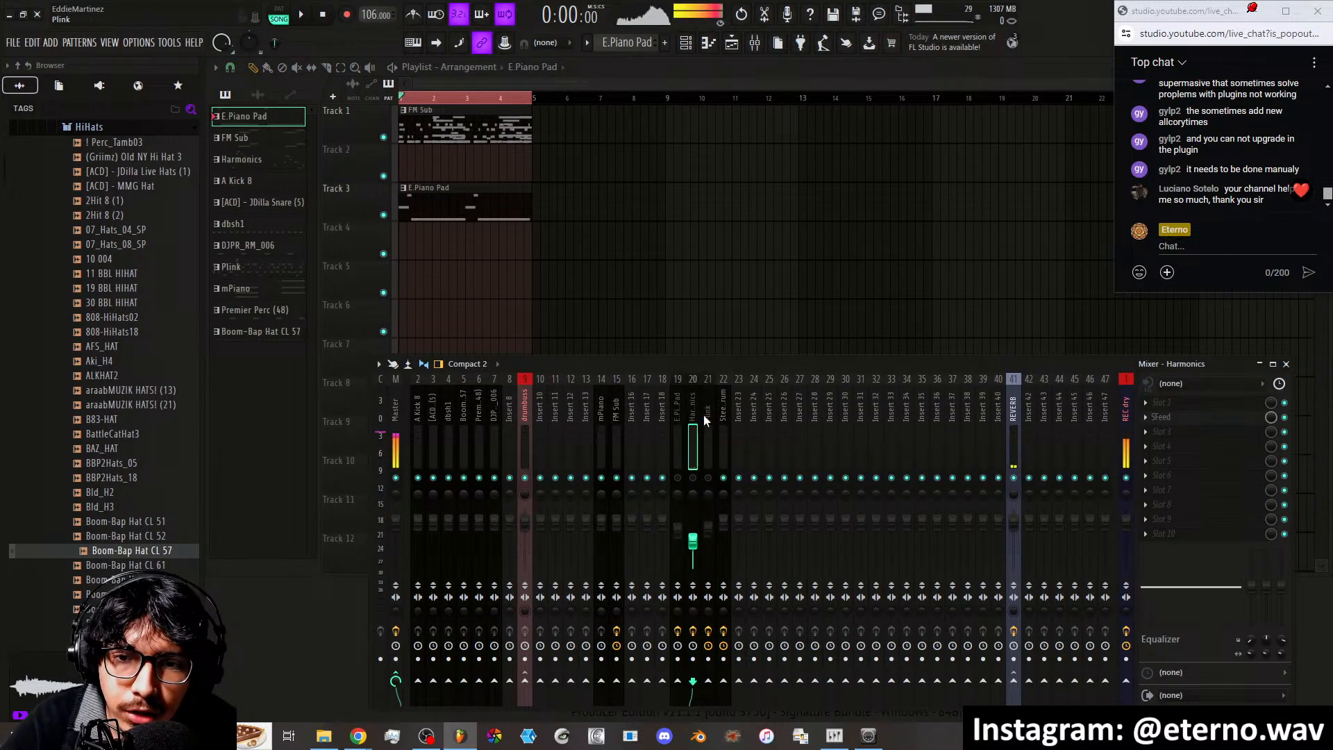
right_click(449, 202)
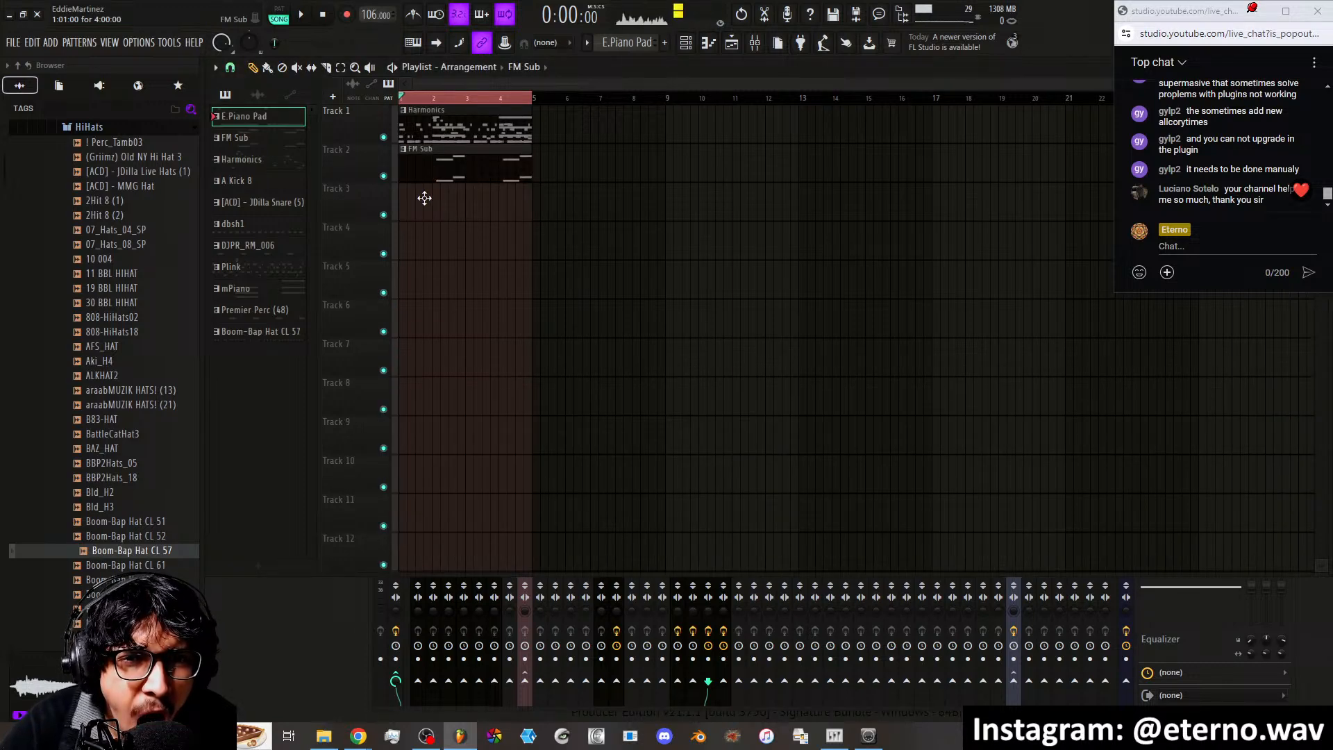
drag(424, 198, 420, 207)
click(383, 599)
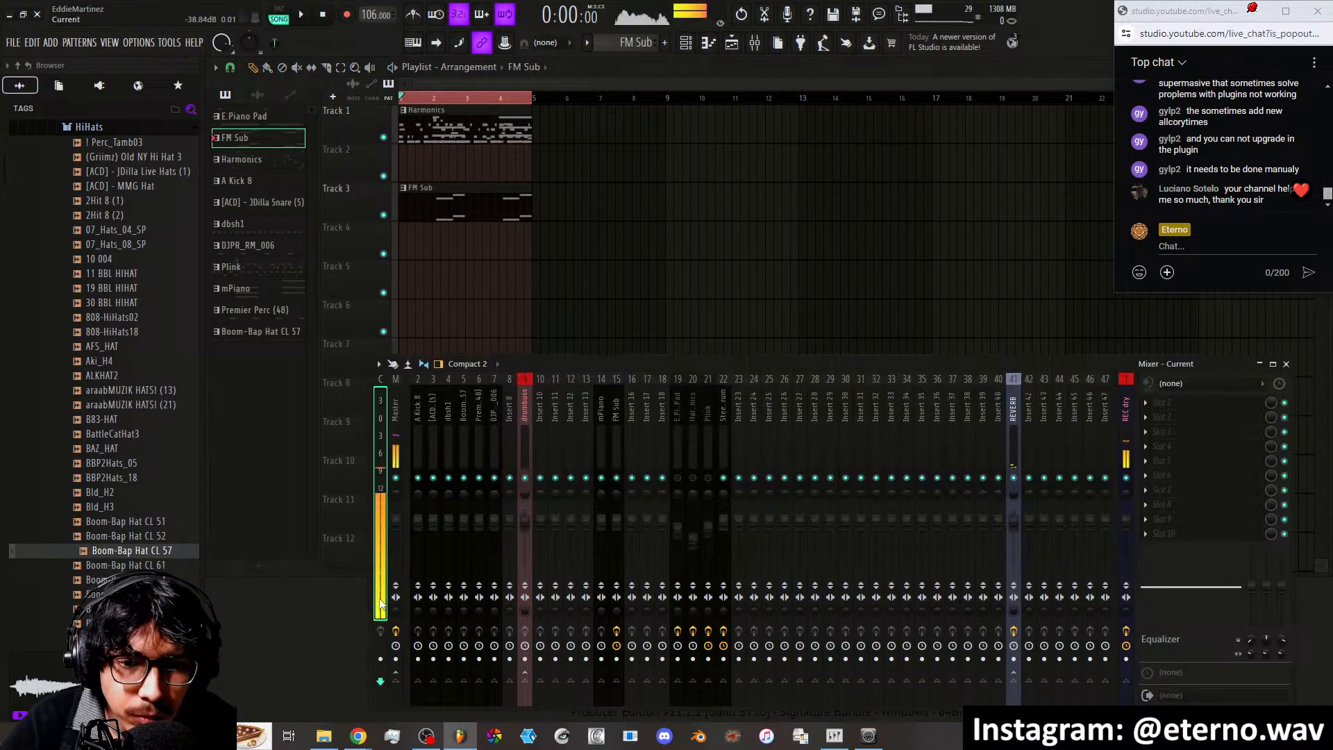
click(364, 232)
drag(445, 128, 440, 285)
right_click(440, 286)
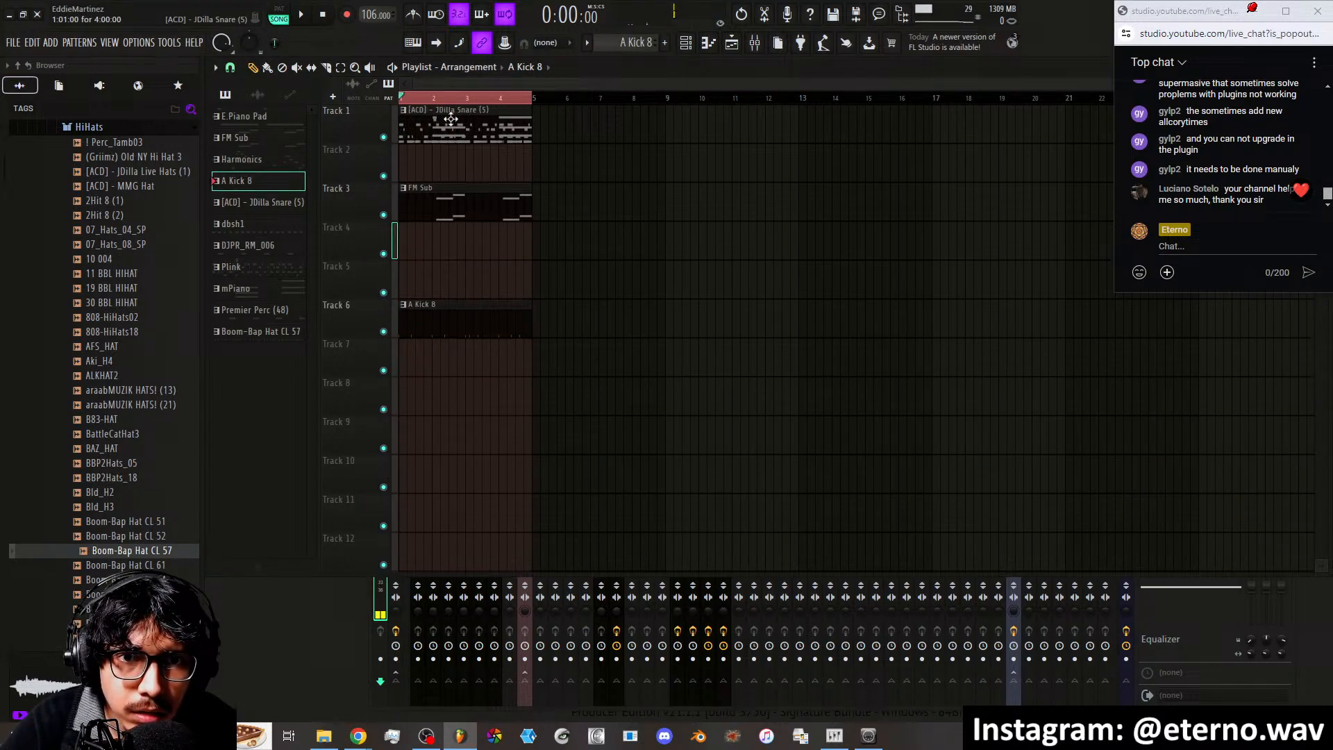
Spread the stacked drum clips over Tracks 7 to 11 with mPiano on Track 2, and delete the Plink clip
drag(450, 119, 416, 361)
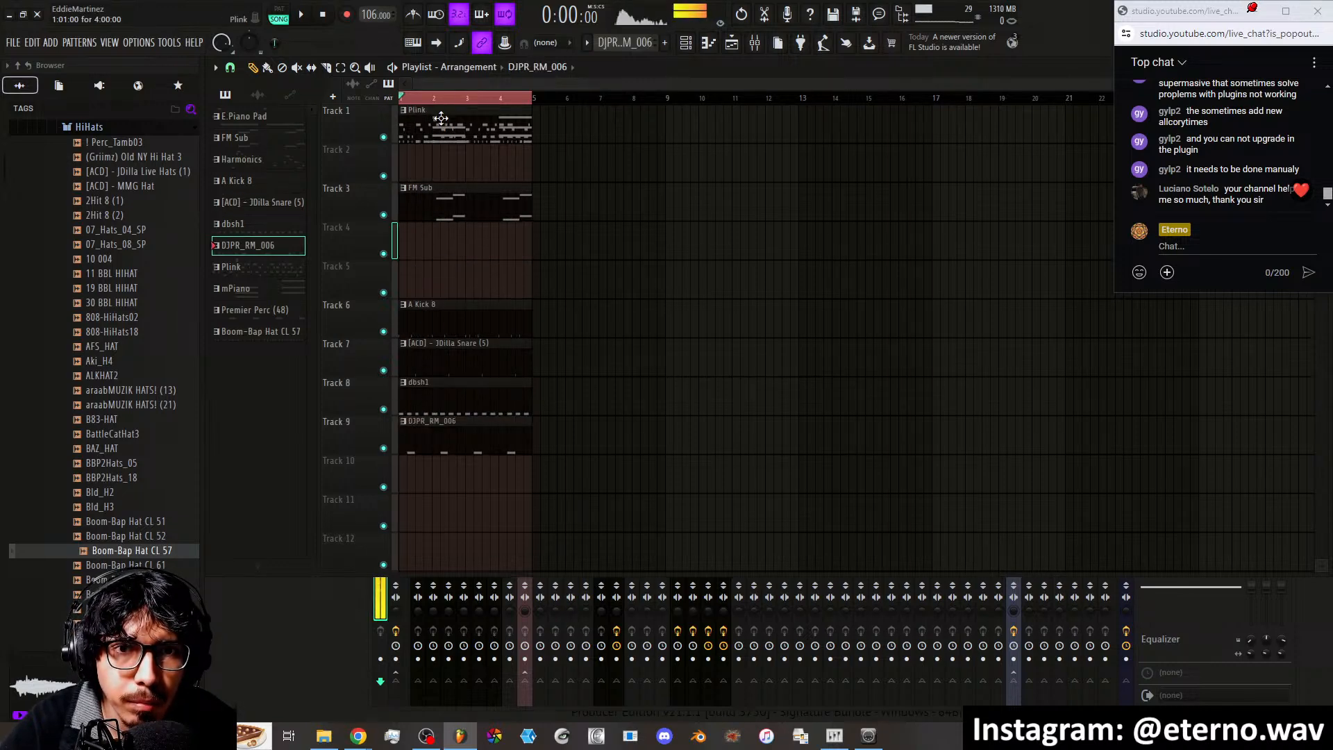
drag(441, 118, 418, 275)
right_click(418, 275)
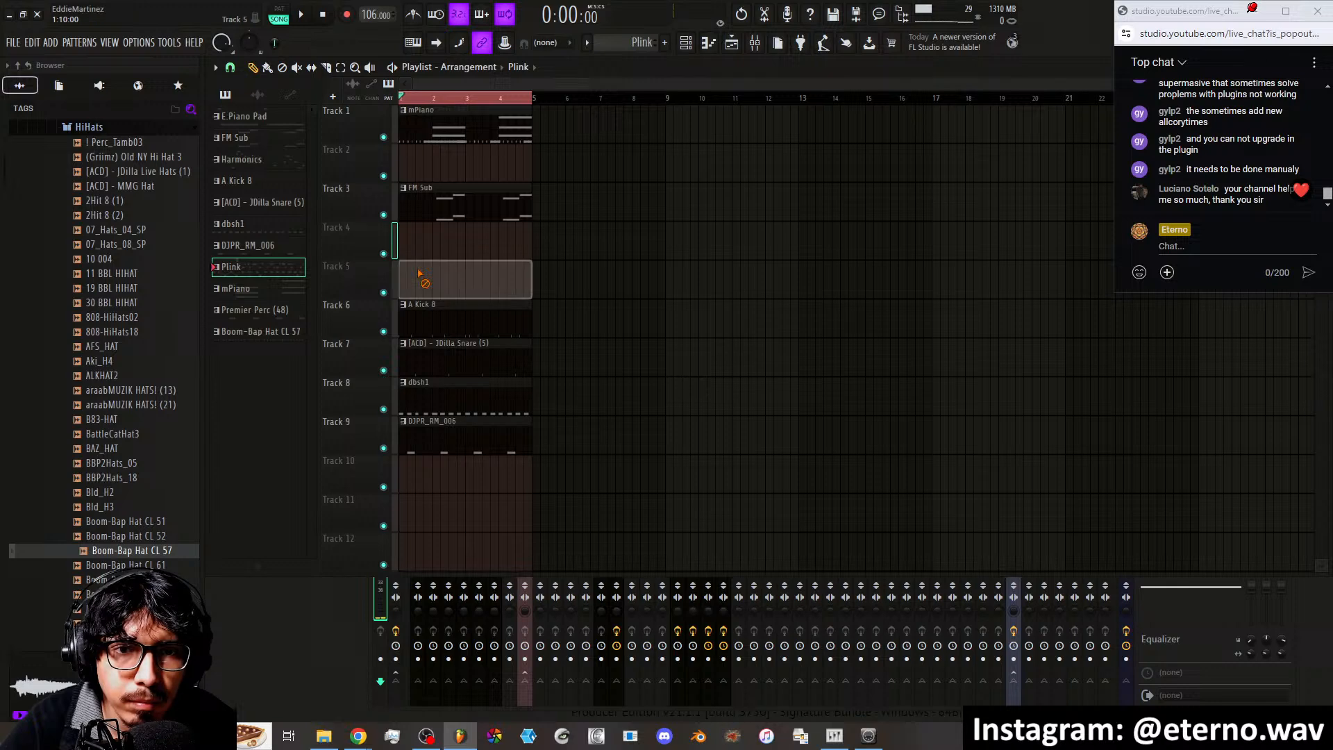
drag(426, 219, 426, 161)
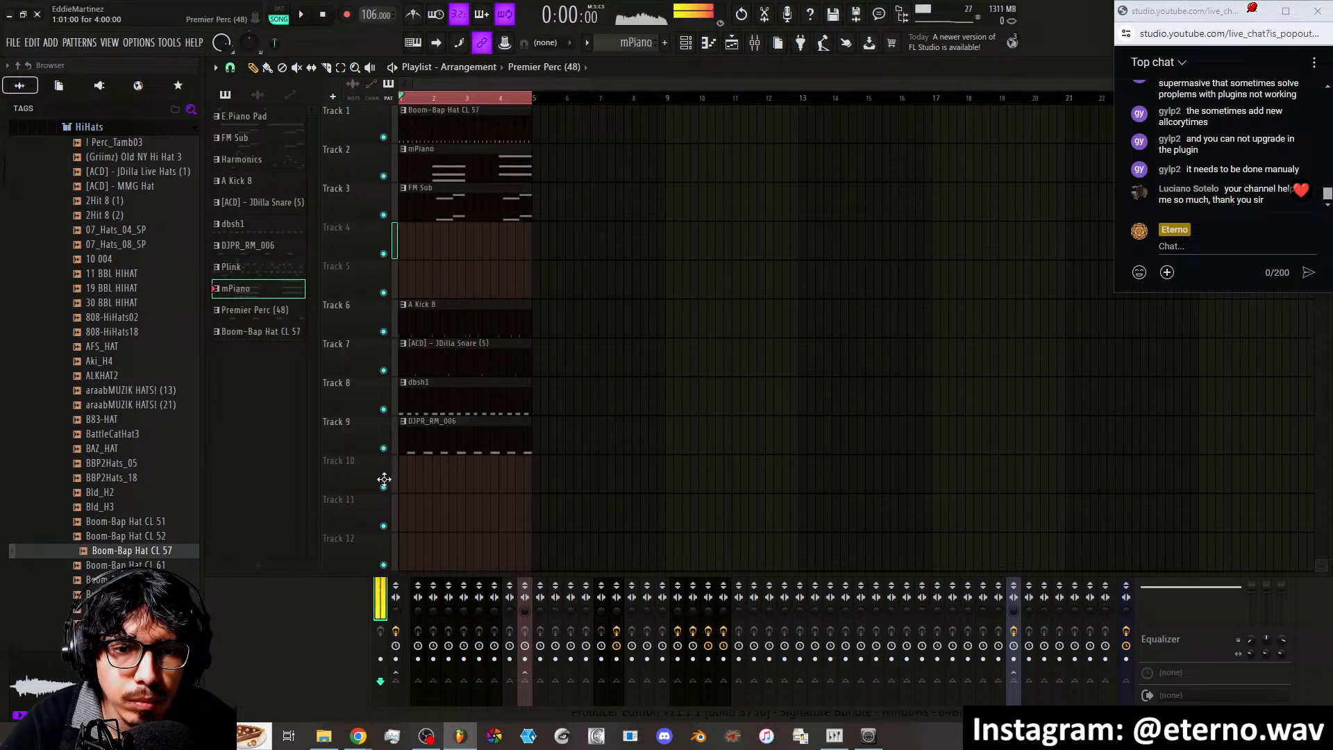
drag(384, 479, 384, 490)
drag(424, 136, 381, 520)
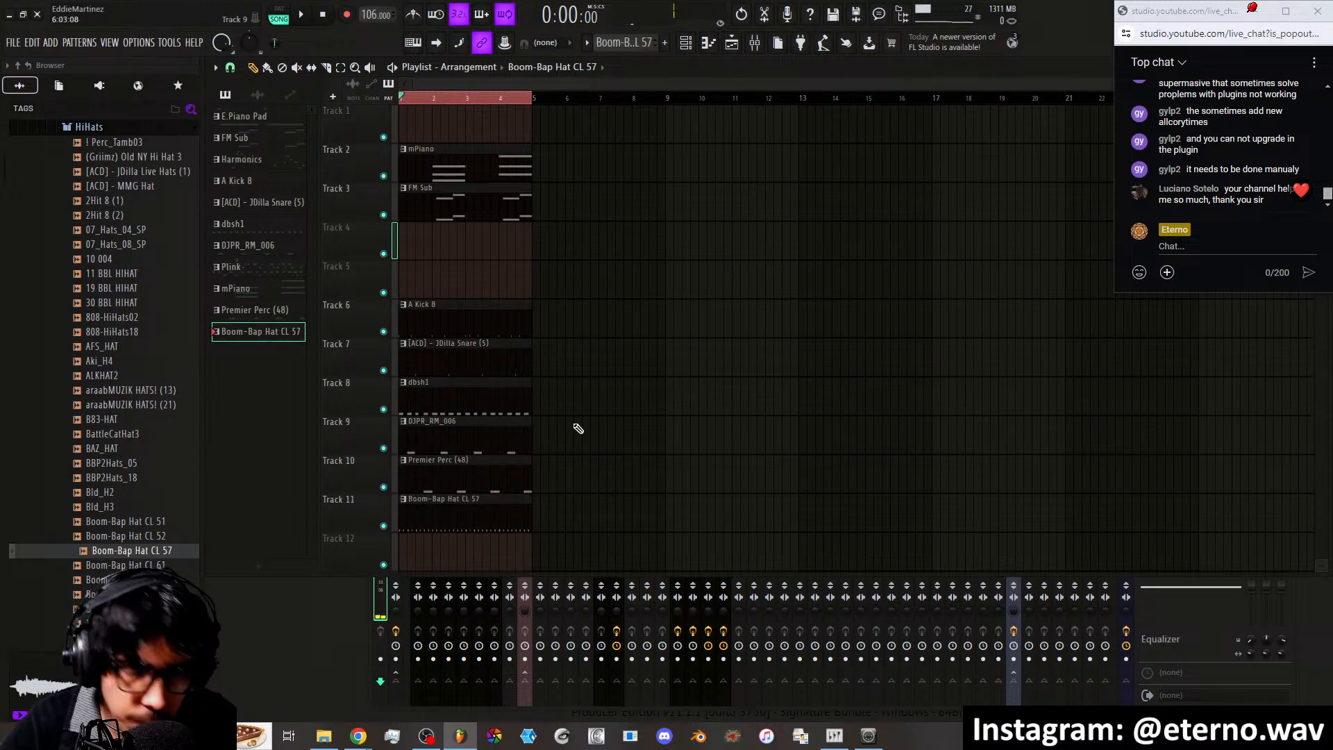
Regroup the clips with drums on Tracks 1–6 and mPiano and FM Sub on Tracks 8–9, shrinking empty Track 7 as a divider
mouse_move(555, 298)
mouse_down()
mouse_move(426, 530)
mouse_move(407, 407)
mouse_up()
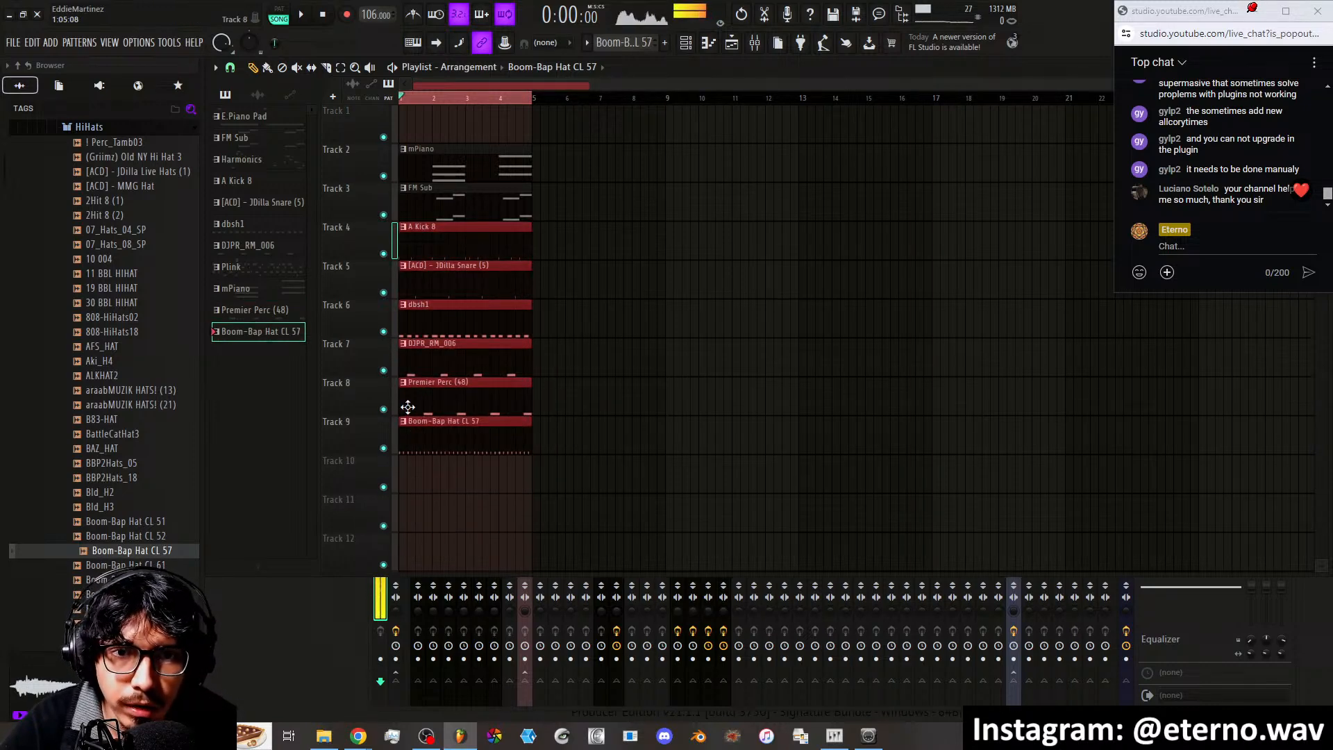
drag(556, 144, 409, 452)
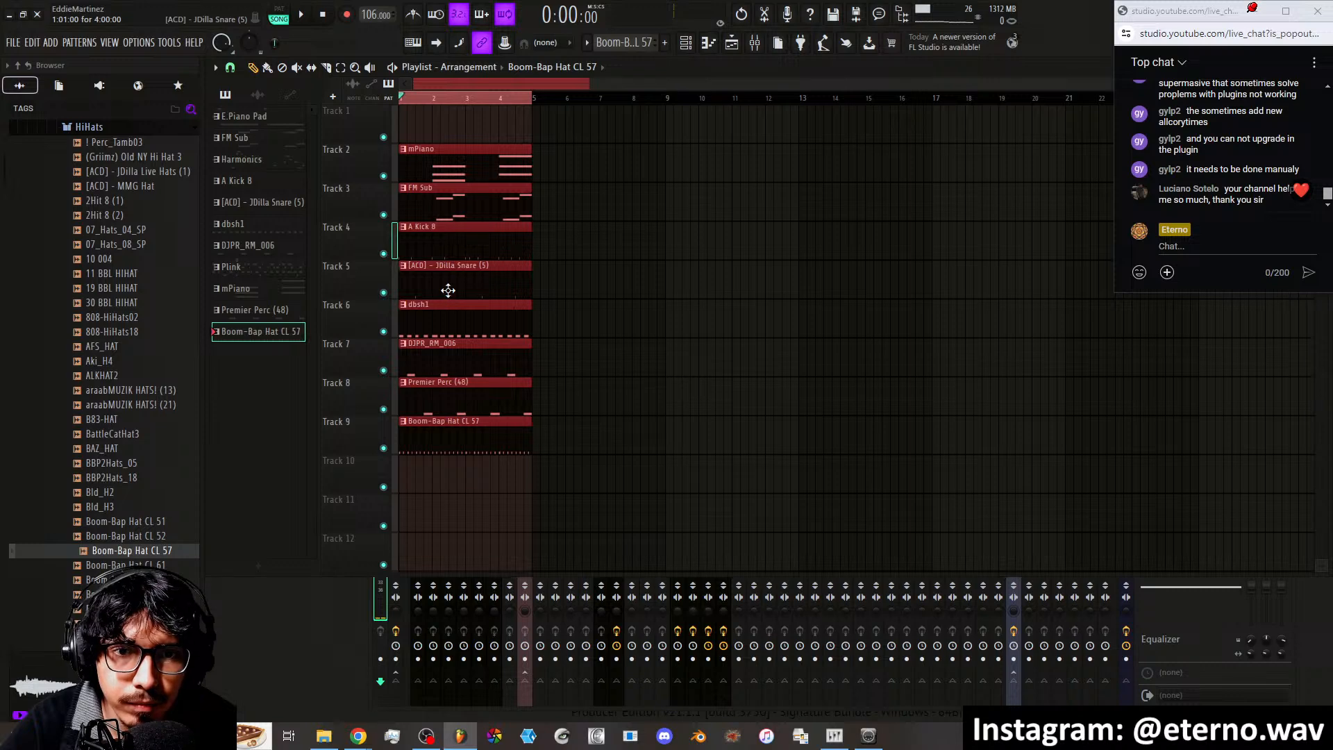
drag(435, 248, 437, 241)
drag(547, 110, 410, 518)
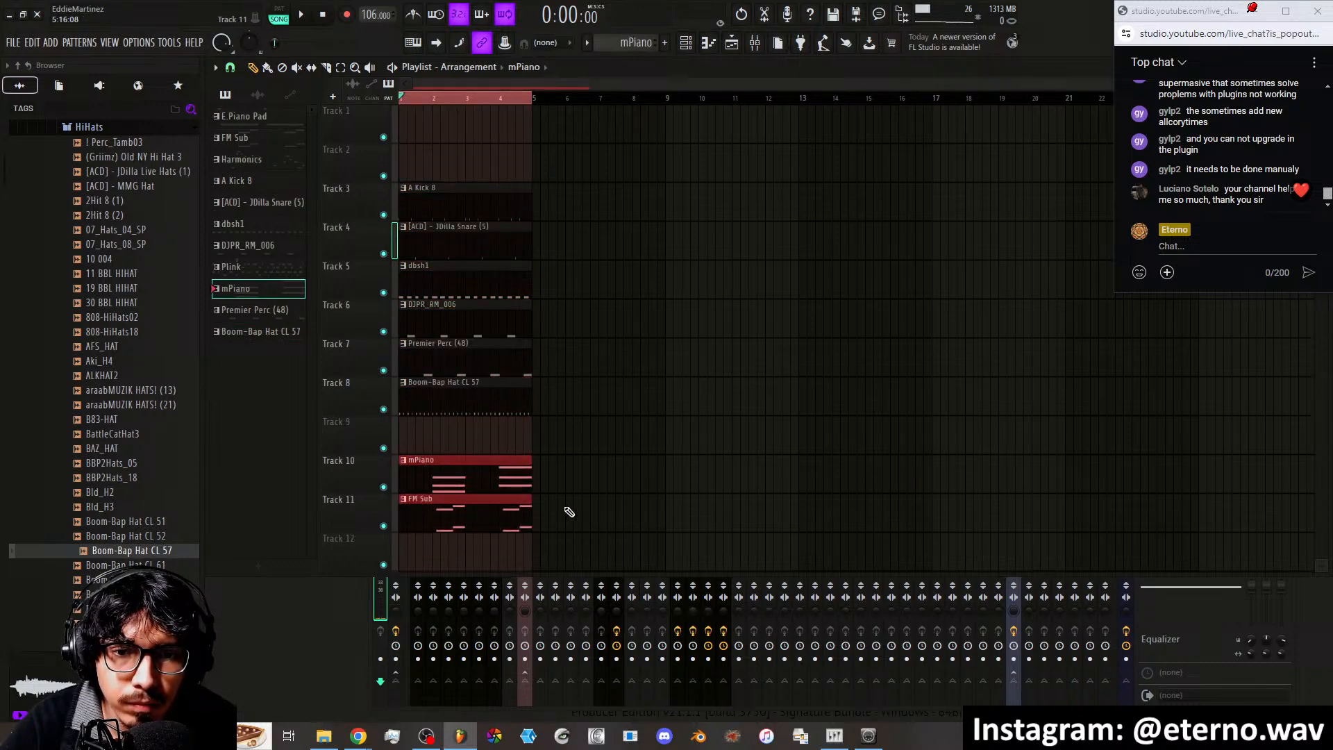
drag(567, 517, 424, 106)
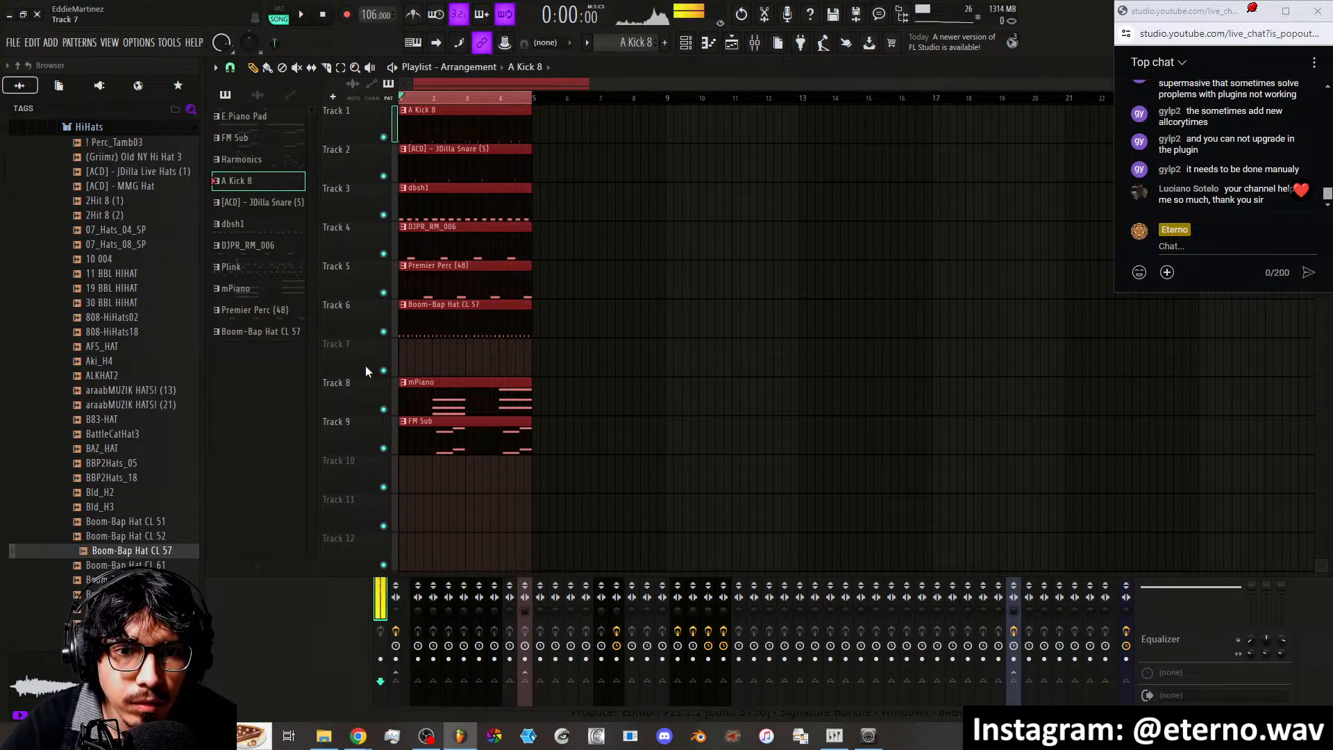
drag(362, 371, 362, 352)
click(661, 233)
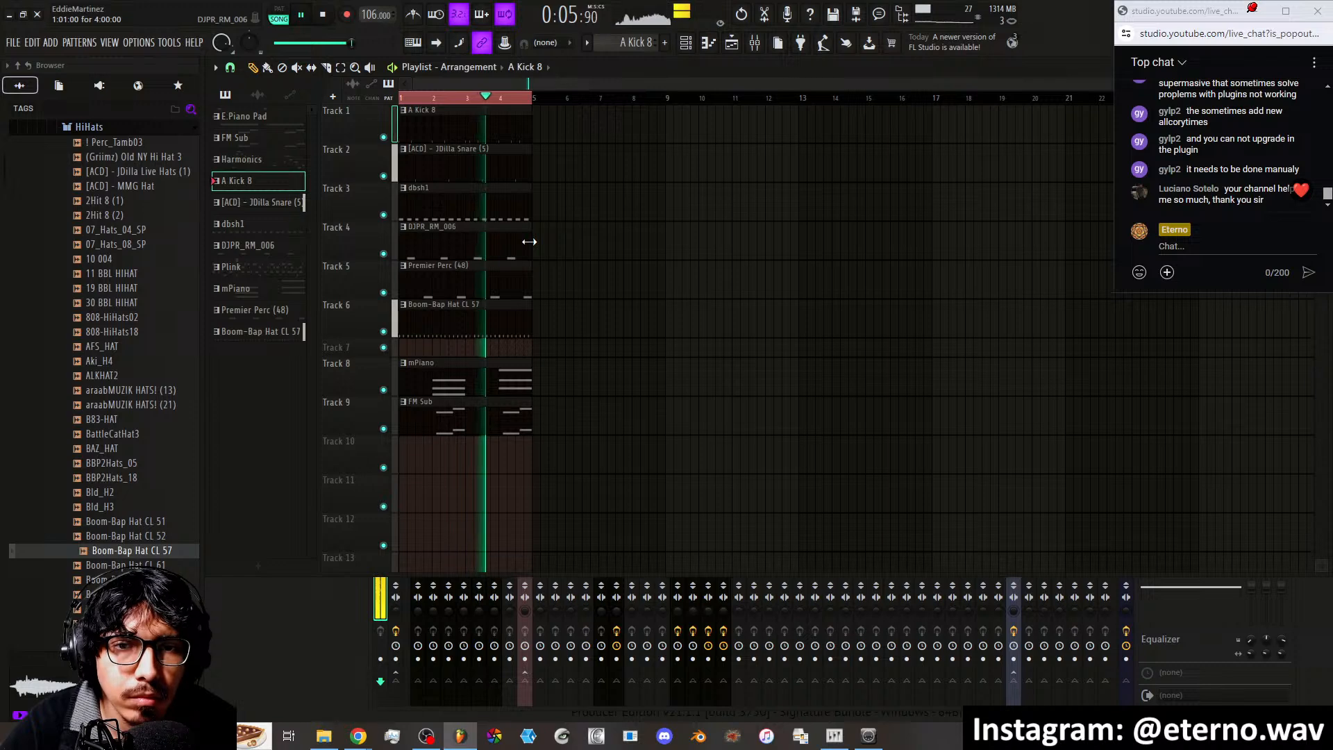
Duplicate all clips into bars 5–8, and copy the resulting eight-bar block to start at bar 9
drag(535, 469, 568, 128)
key(space)
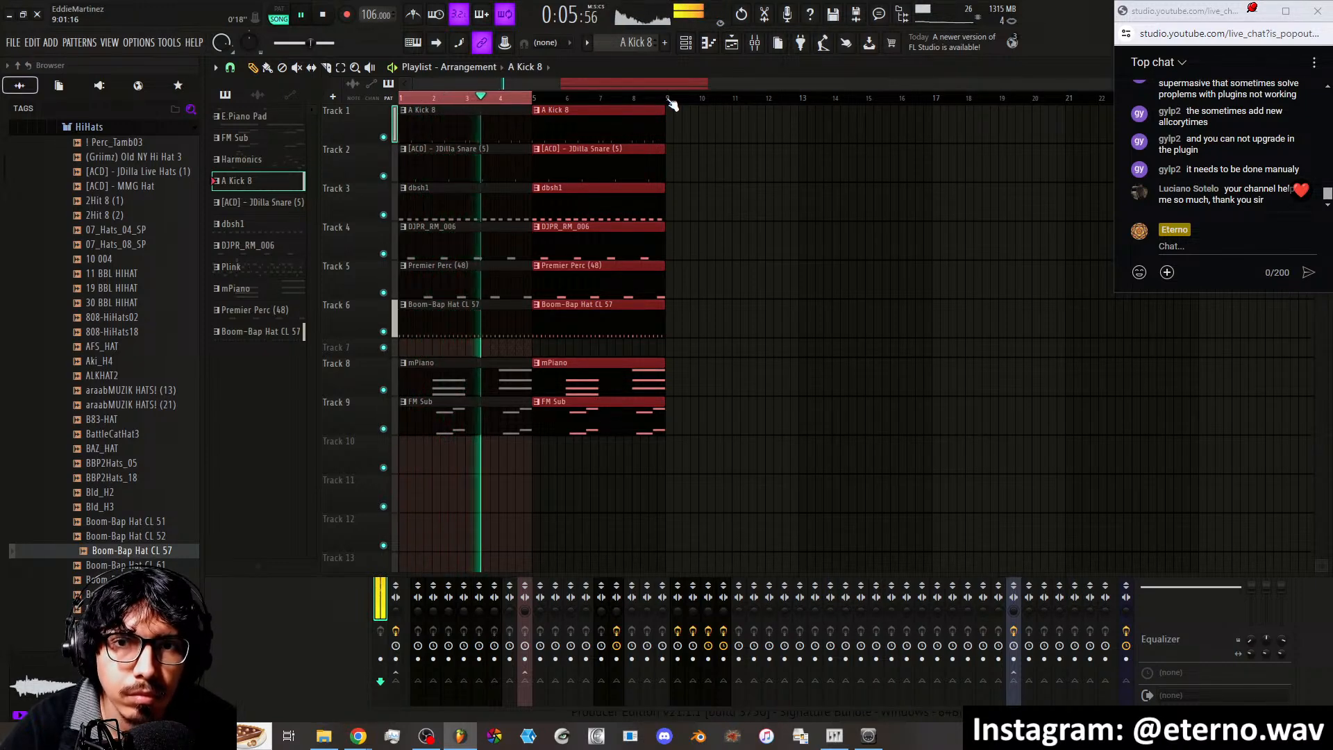
drag(679, 413, 399, 104)
key(ctrl+b)
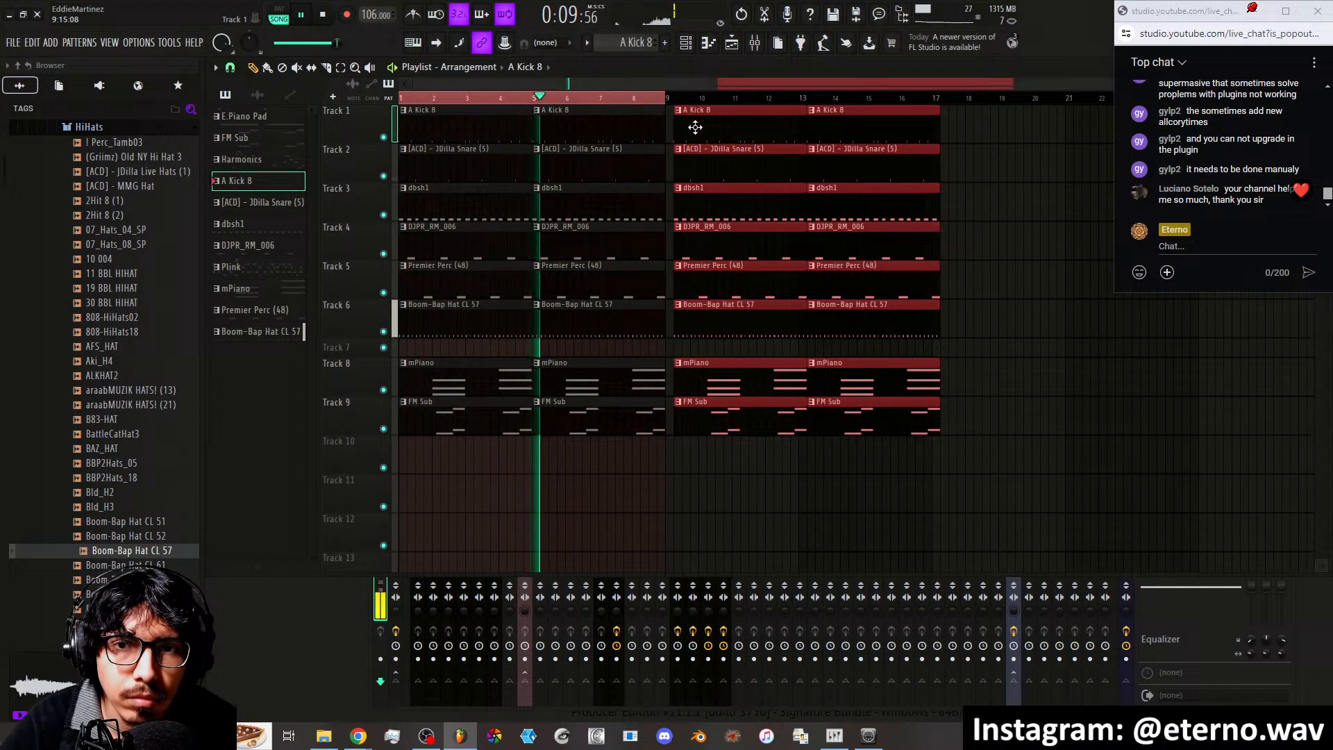
drag(695, 127, 688, 128)
Delete the Premier Perc (48) and Boom-Bap Hat CL 57 clips from bars 1–8 and restart playback
key(space)
right_click(485, 307)
right_click(466, 296)
right_click(540, 298)
key(space)
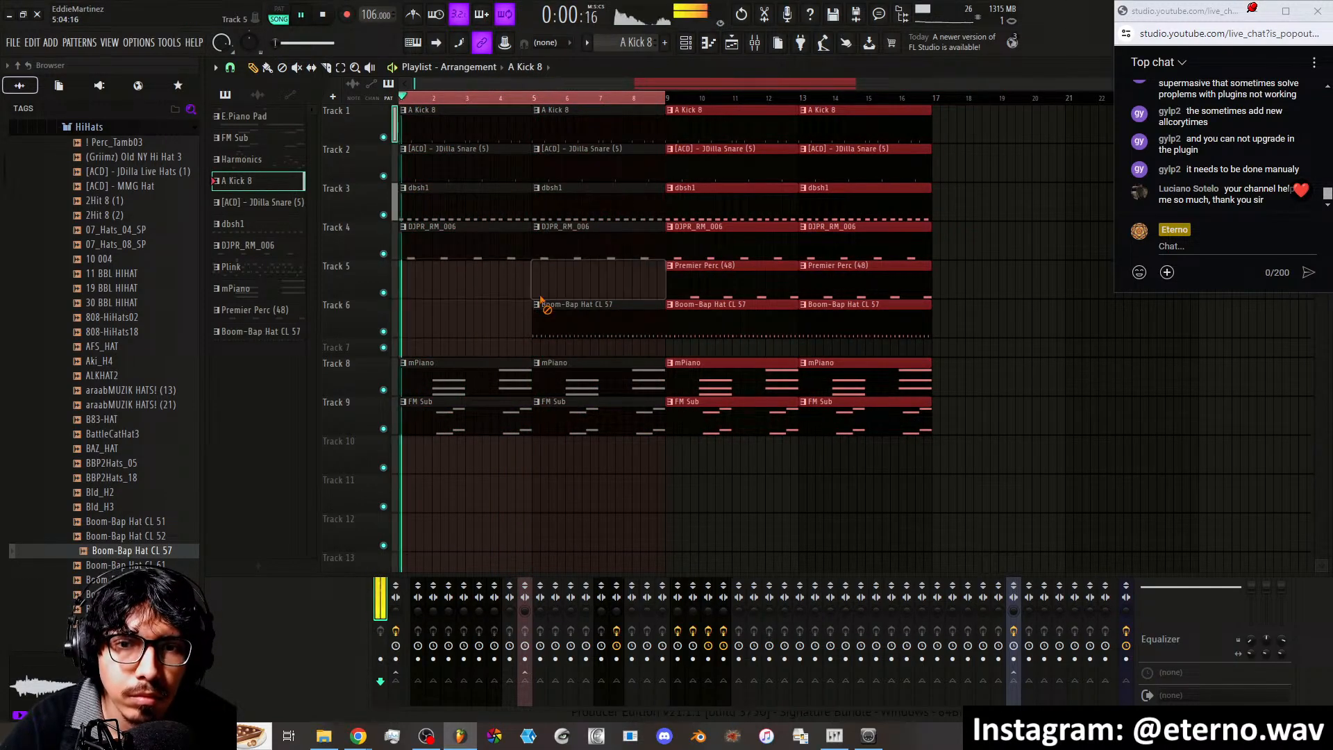
right_click(535, 309)
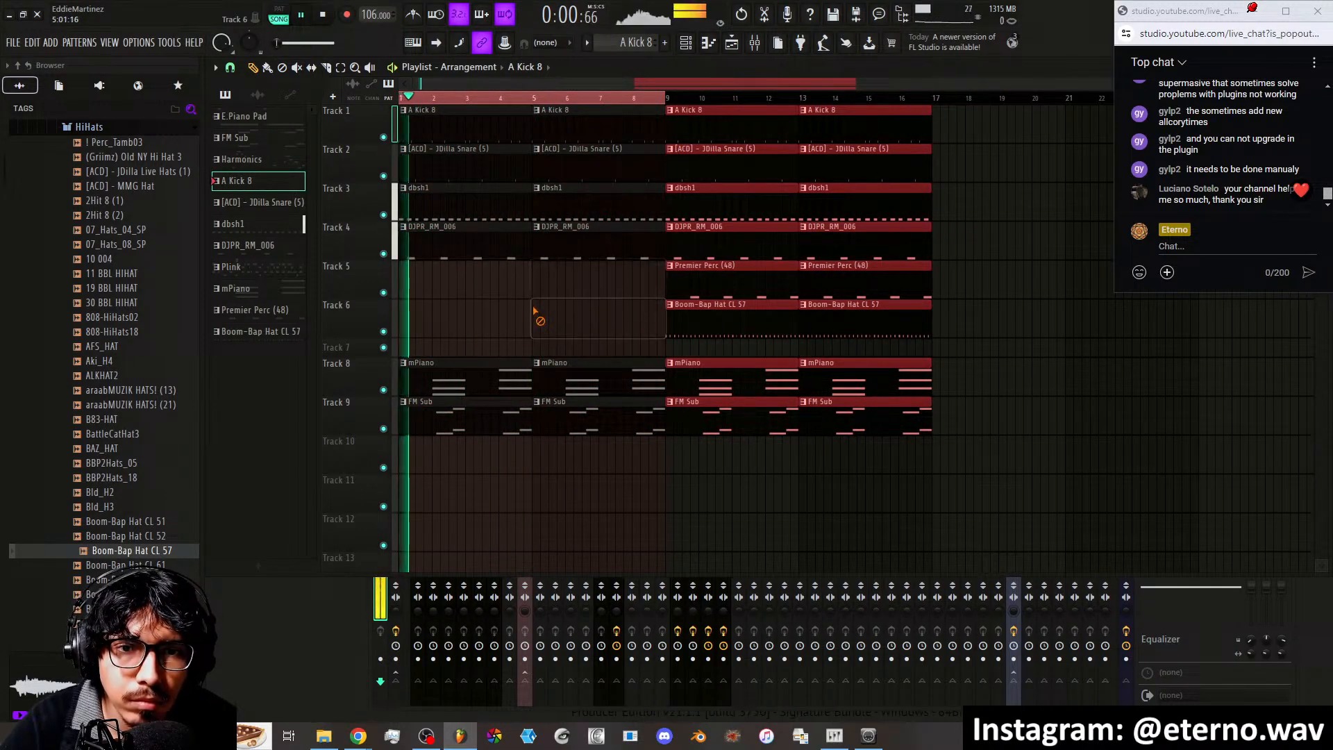
Delete the dbsh1 and DJPR_RM_006 clips from bars 1–8
key(space)
right_click(472, 214)
right_click(484, 241)
right_click(545, 251)
right_click(561, 205)
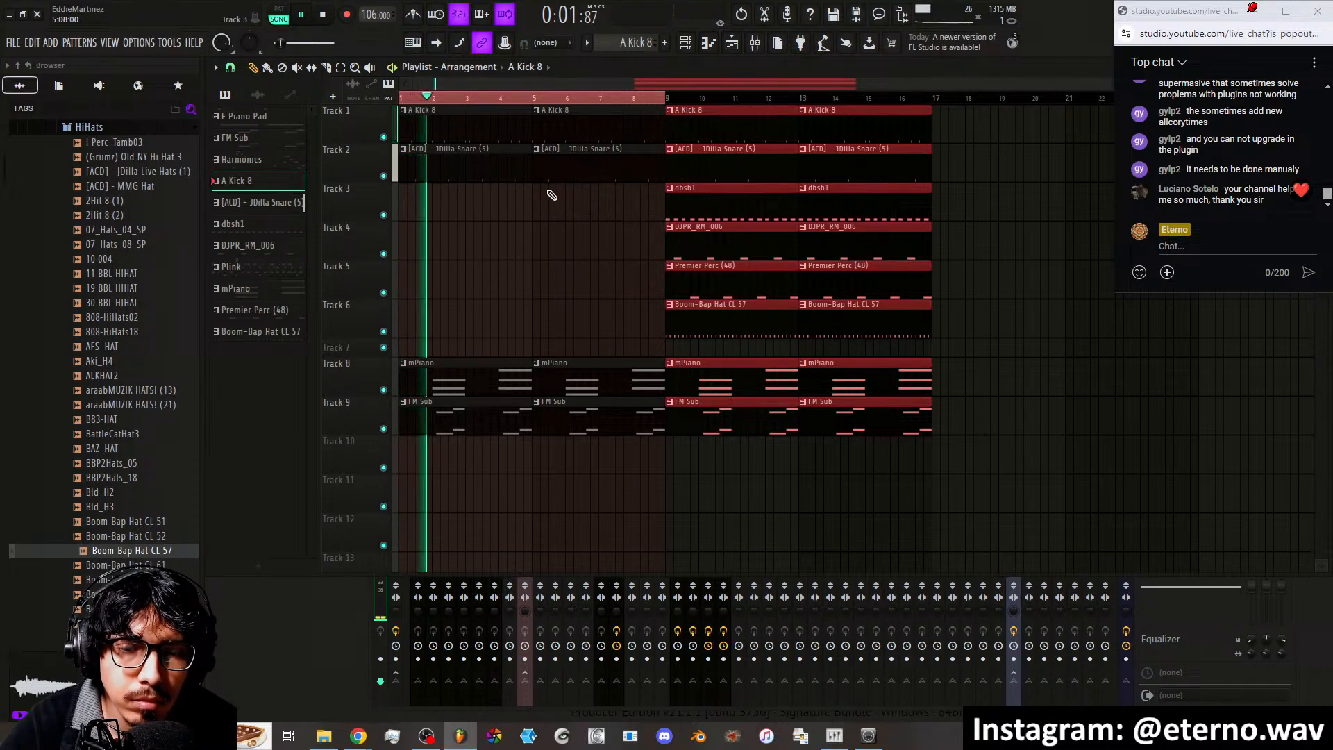
Try the intro without the A Kick 8 and JDilla Snare clips in bars 1–4, and undo both deletions
key(space)
right_click(494, 132)
right_click(485, 167)
key(space)
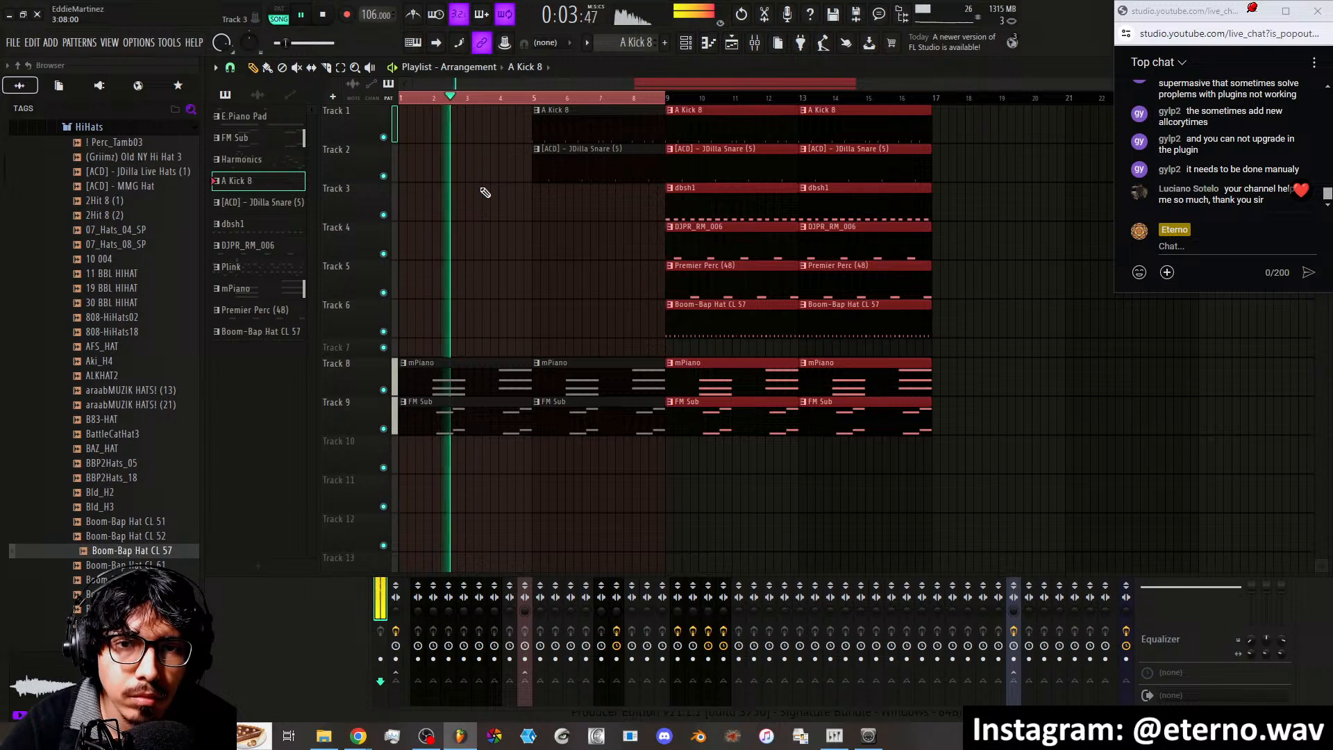
key(ctrl+z)
key(ctrl+z)
key(space)
Restart playback, step through the recent playlist edits, and remove the copied clips from bar 9 onward
key(space)
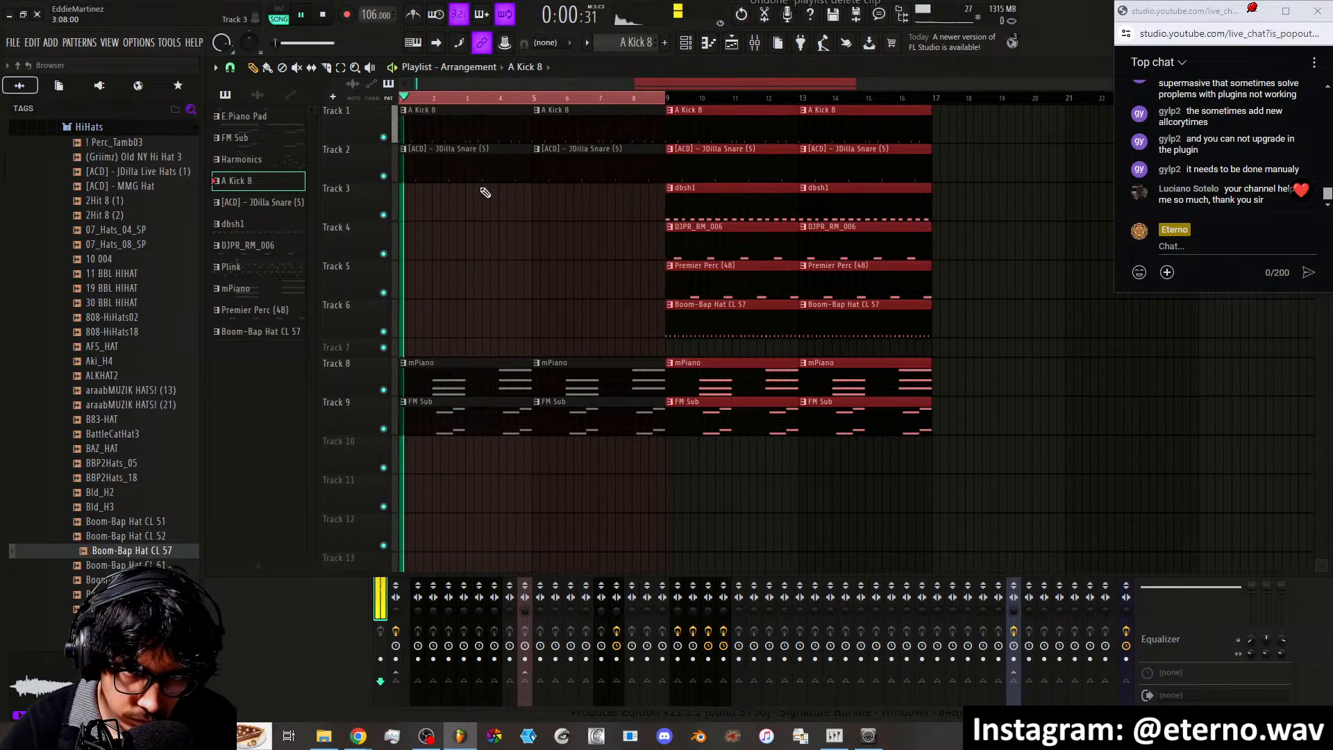
key(ctrl+z)
key(z)
key(ctrl+z)
key(ctrl+z)
key(ctrl+z)
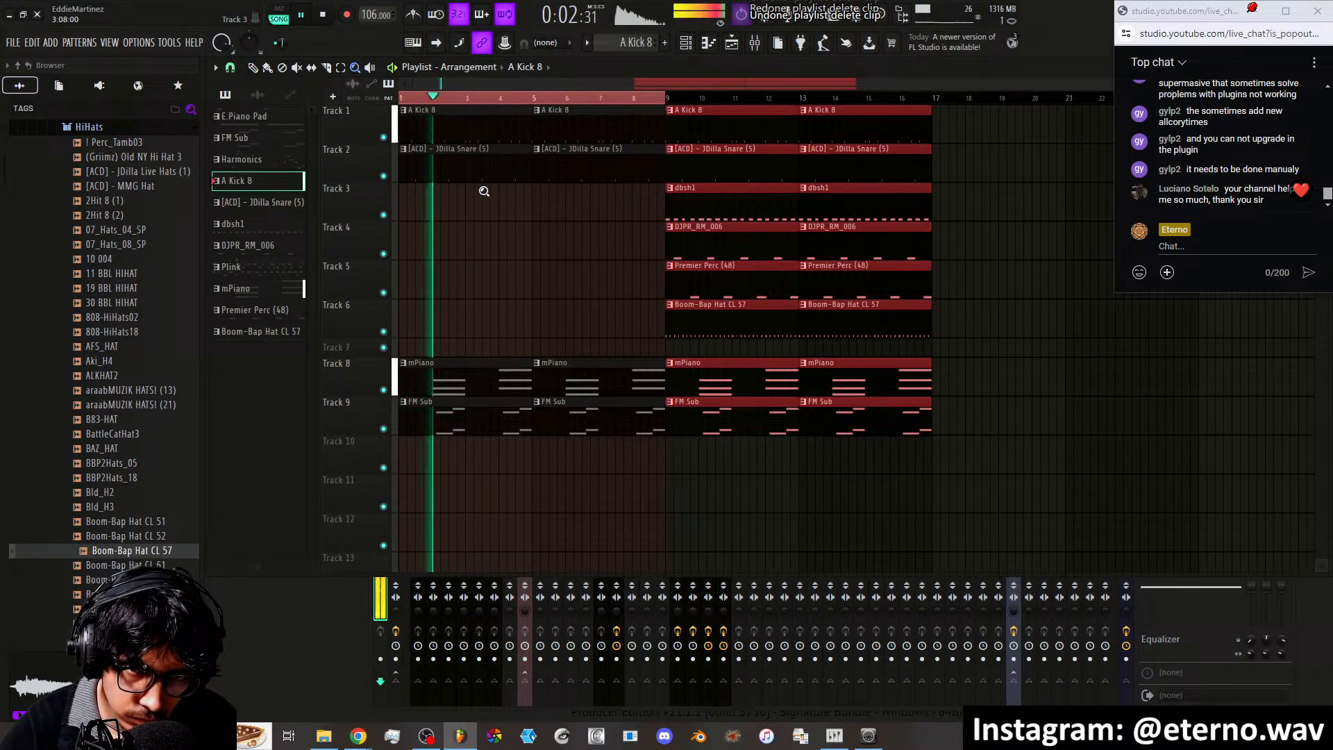
key(ctrl+z)
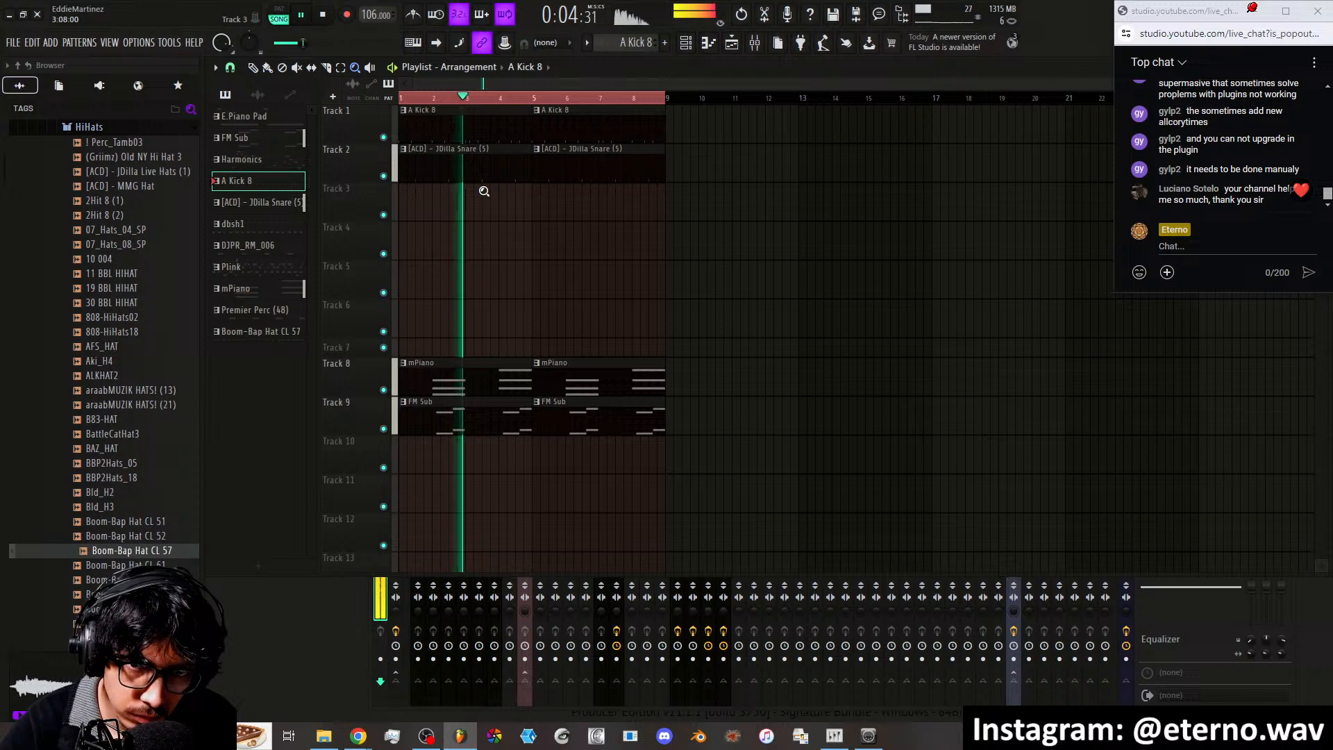
Undo the recent playlist clip deletions to restore the drum layers and the copied clips from bar 9 onward
key(ctrl+z)
key(ctrl+z)
key(ctrl+z)
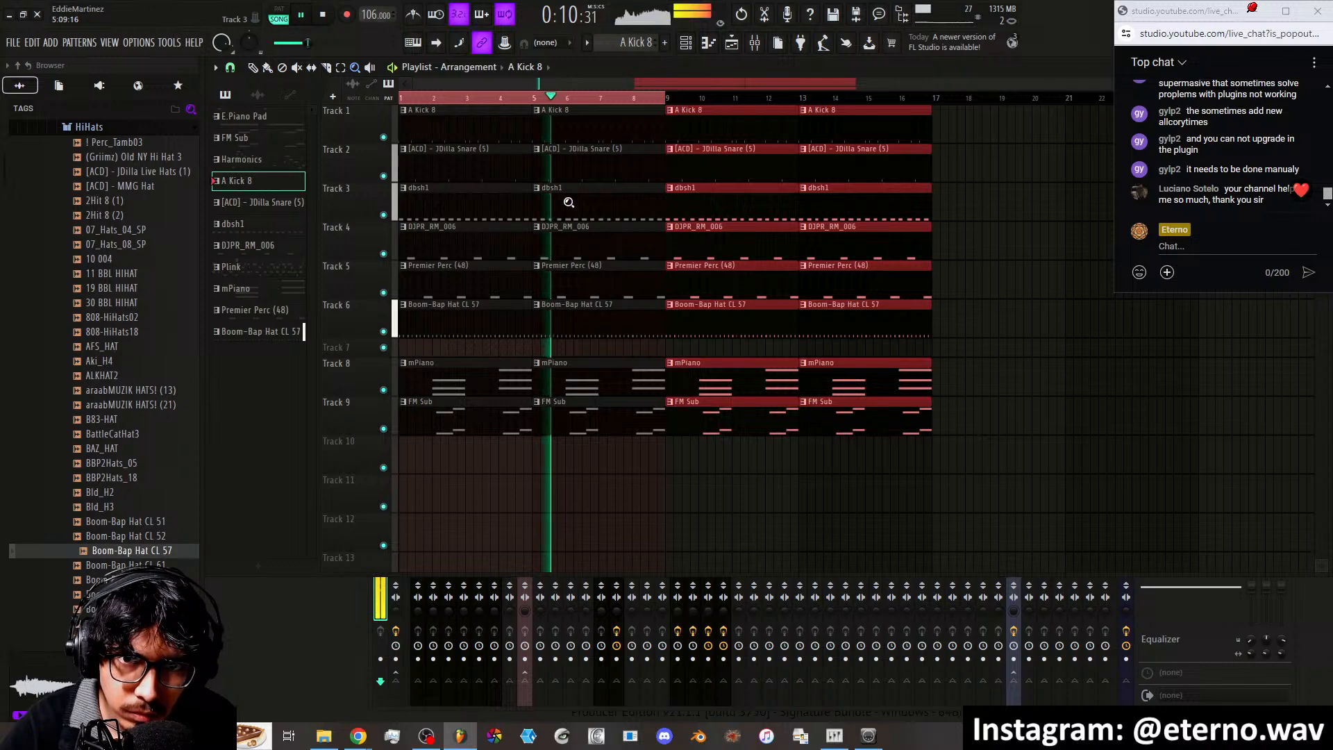
click(999, 214)
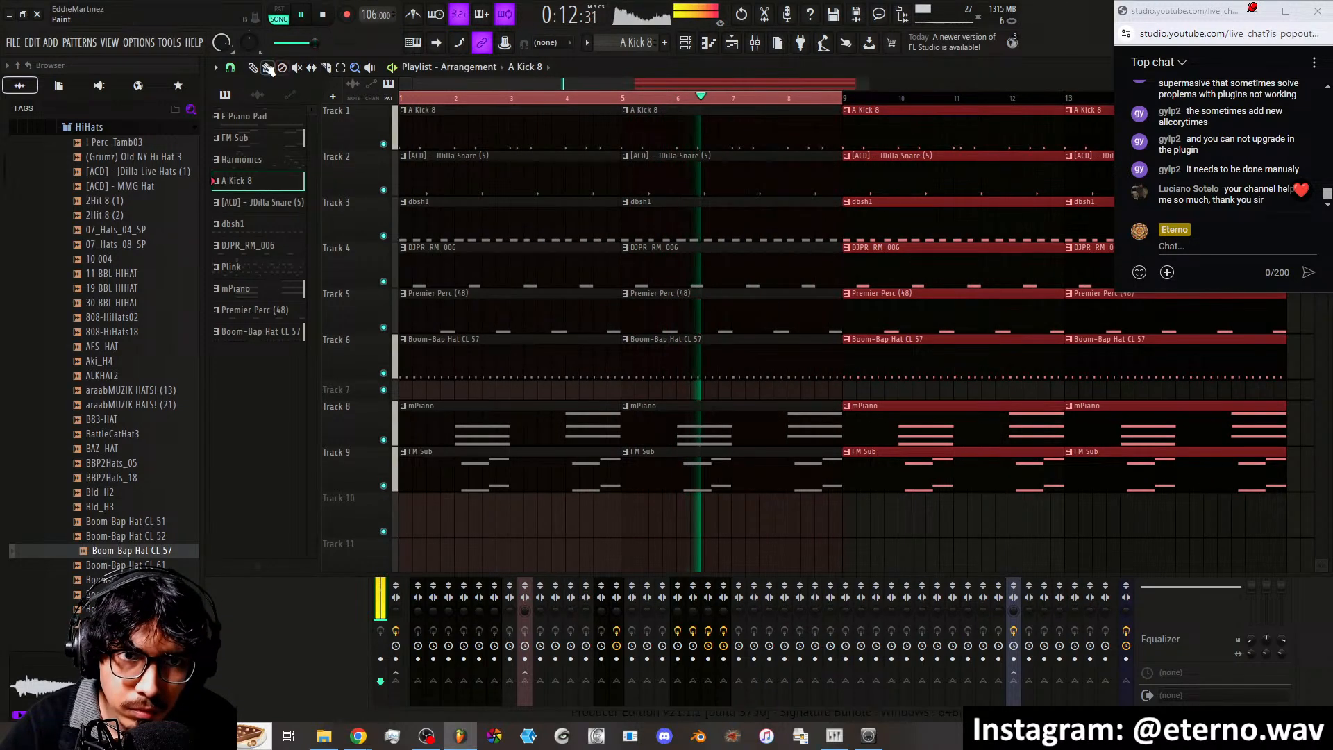
scroll(705, 83, down, 4)
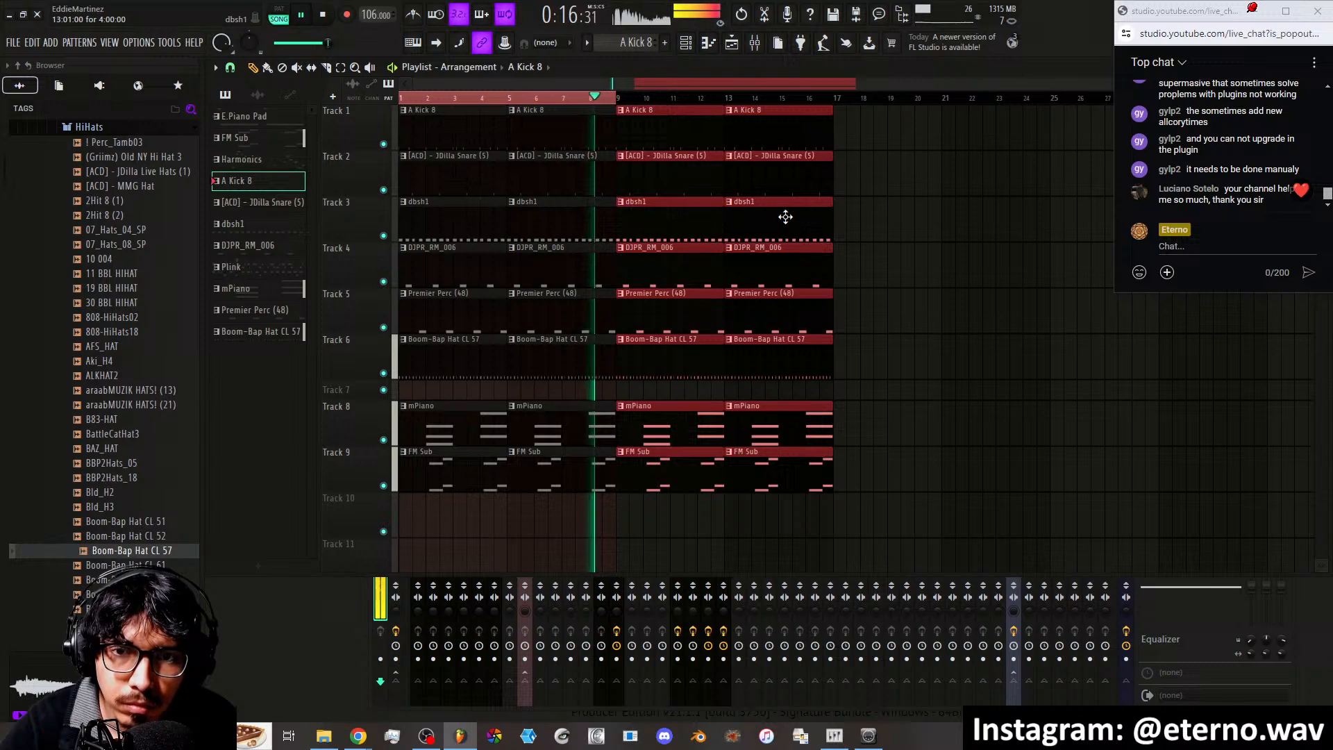
Select all playlist clips across bars 1–16 and play the arrangement from the start
key(ctrl+a)
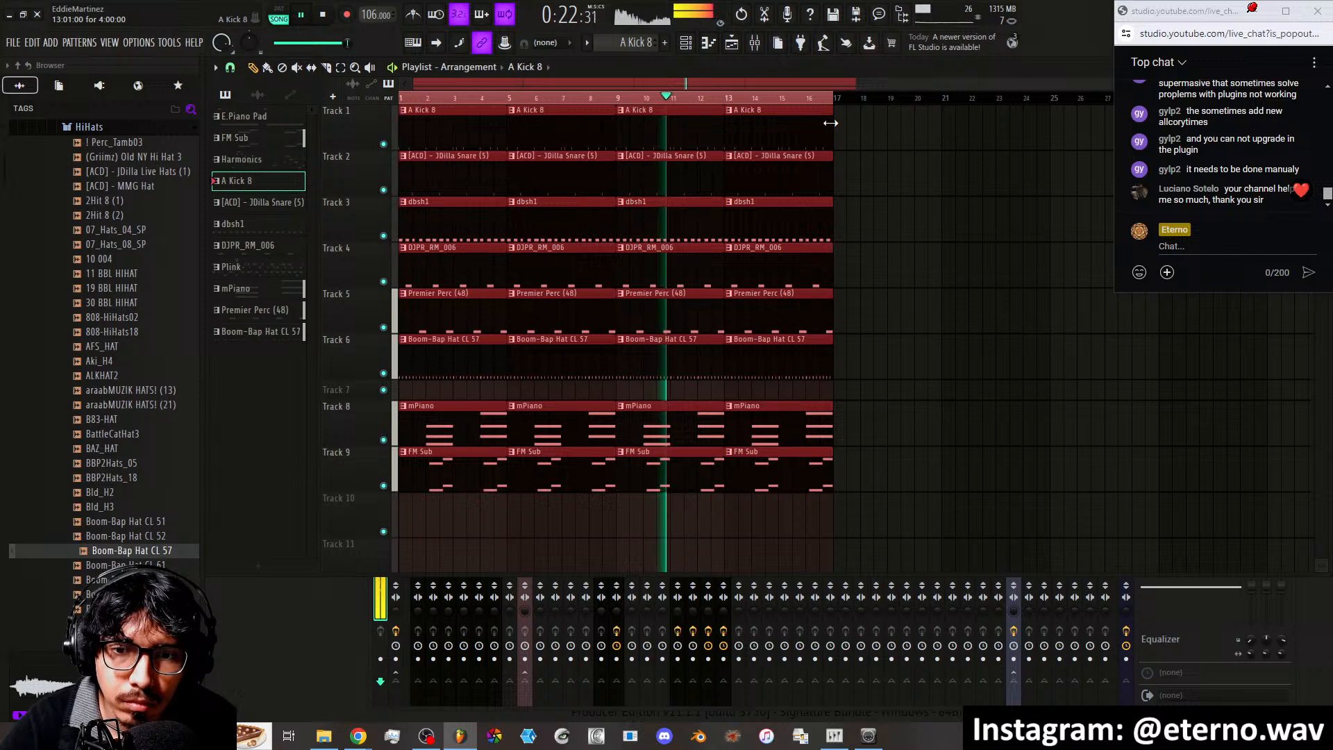
key(space)
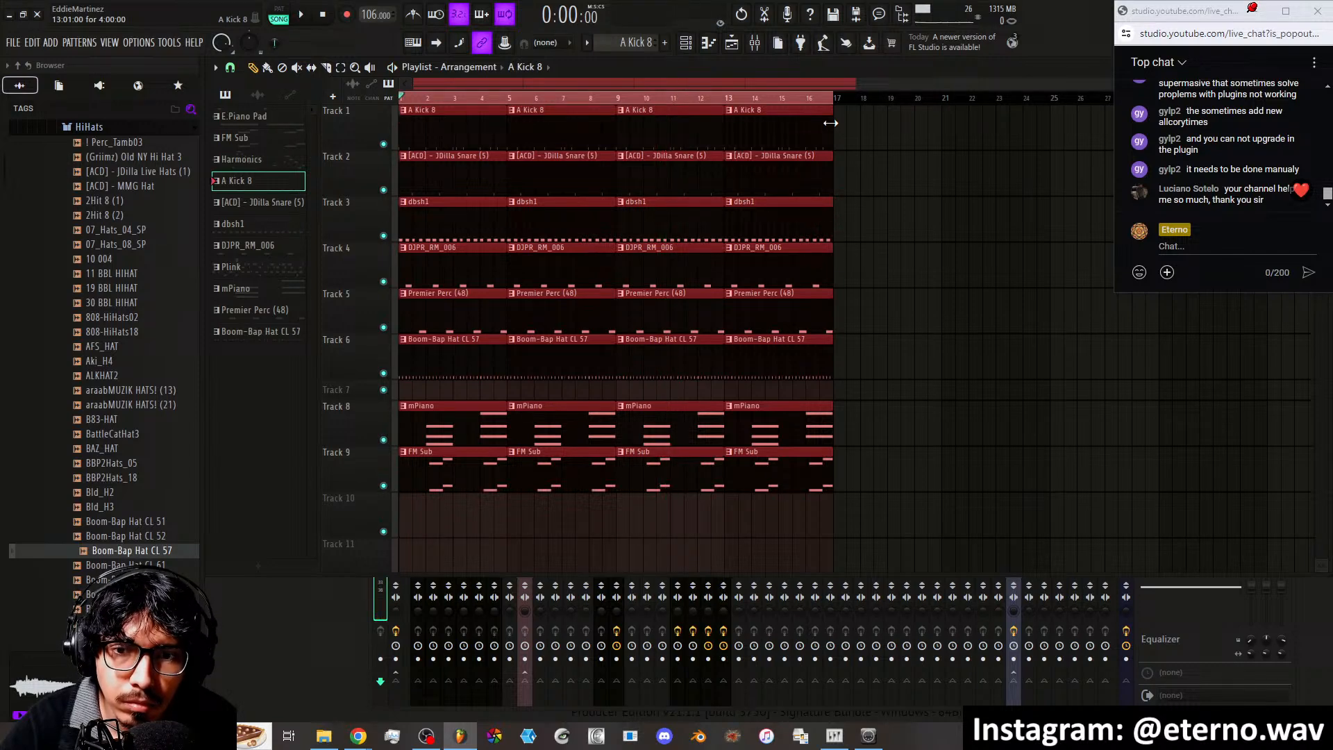
key(space)
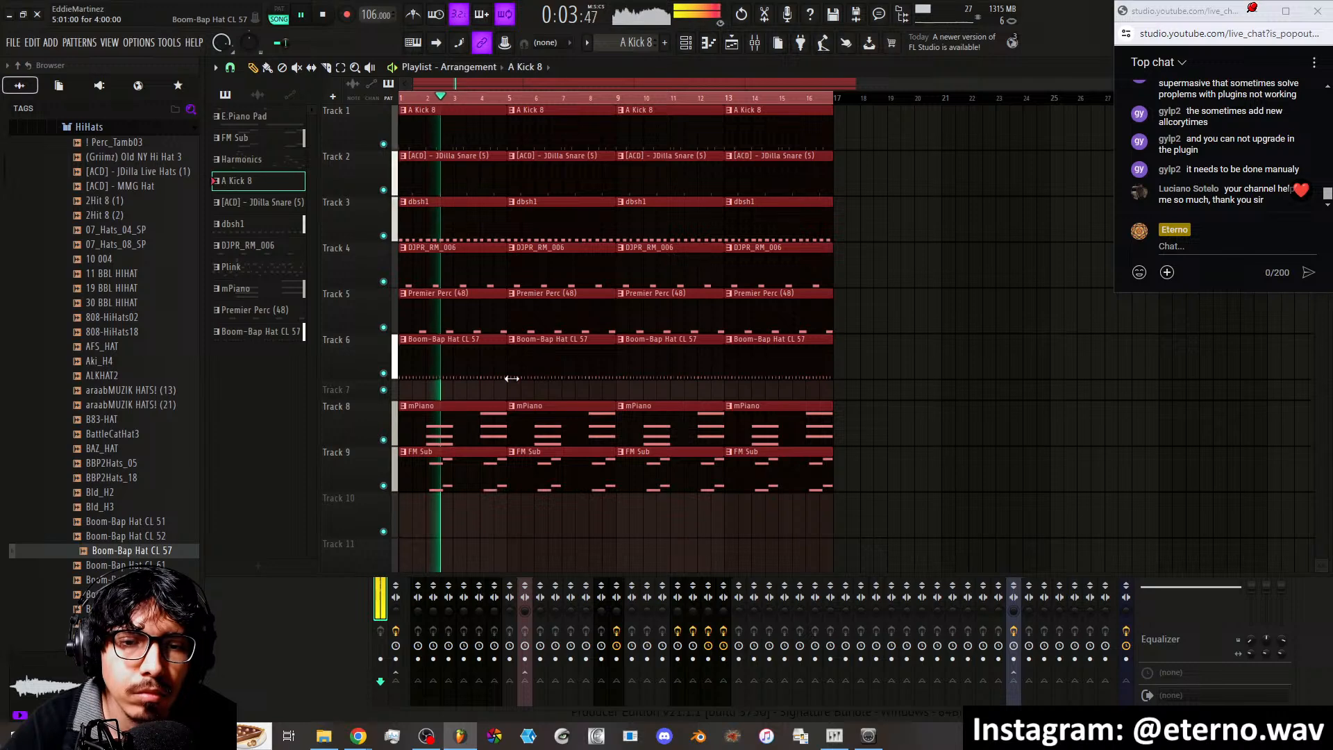
key(space)
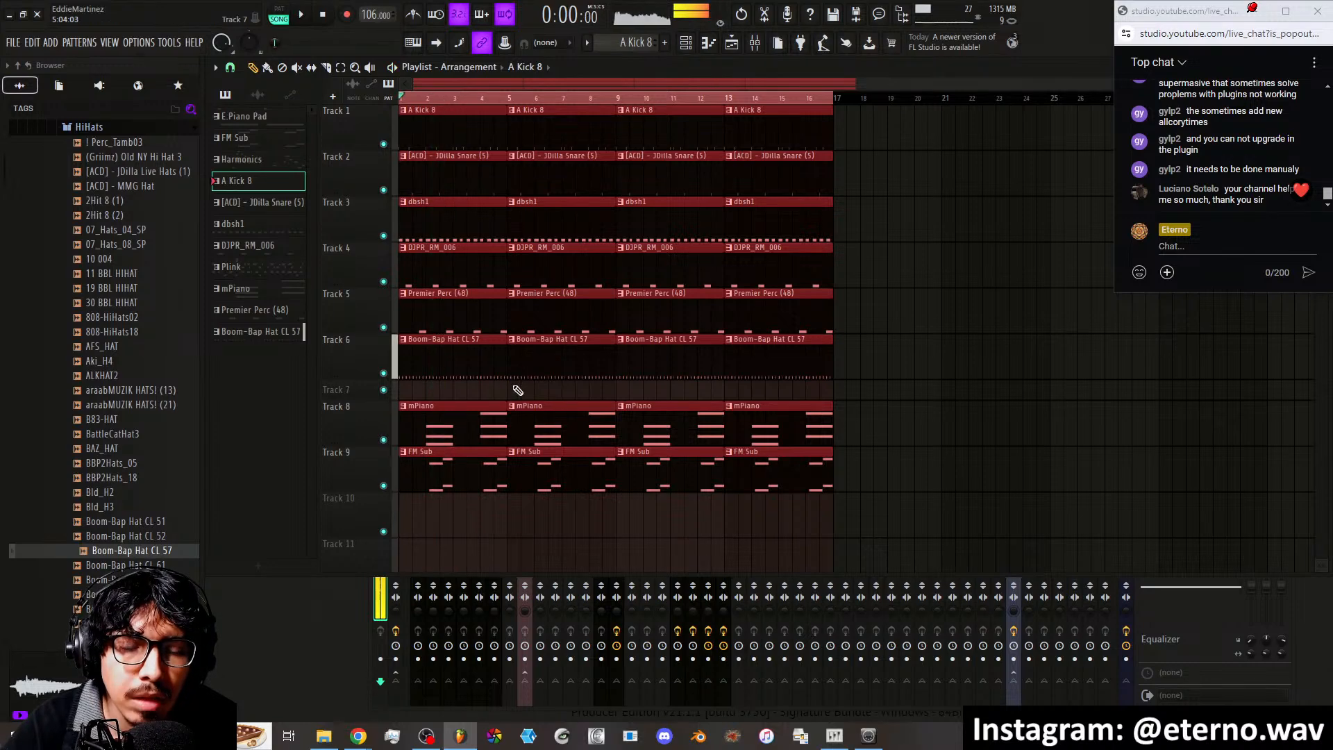
In the mPiano pattern, move the bar 4 chord to bar 1 and the bar 2 chord to bar 3, and return to the playlist
double_click(468, 430)
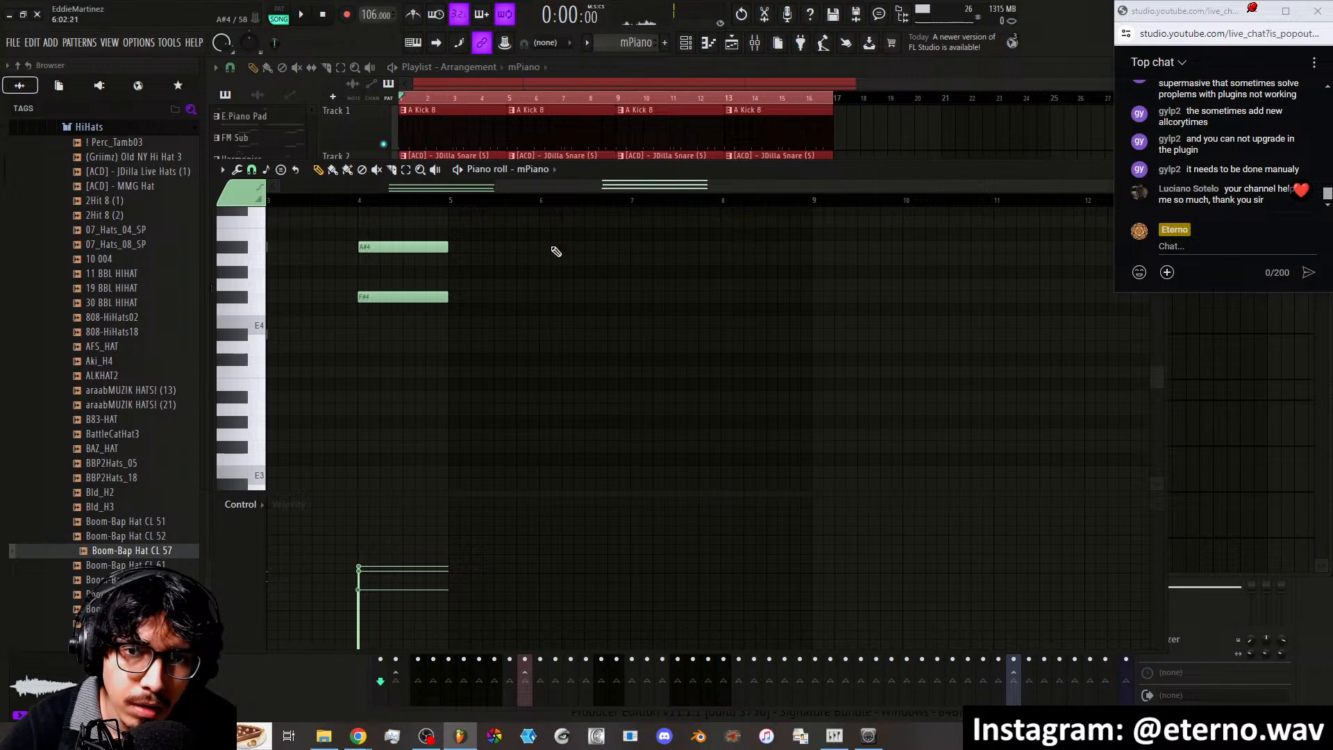
drag(563, 191, 538, 239)
scroll(514, 418, up, 3)
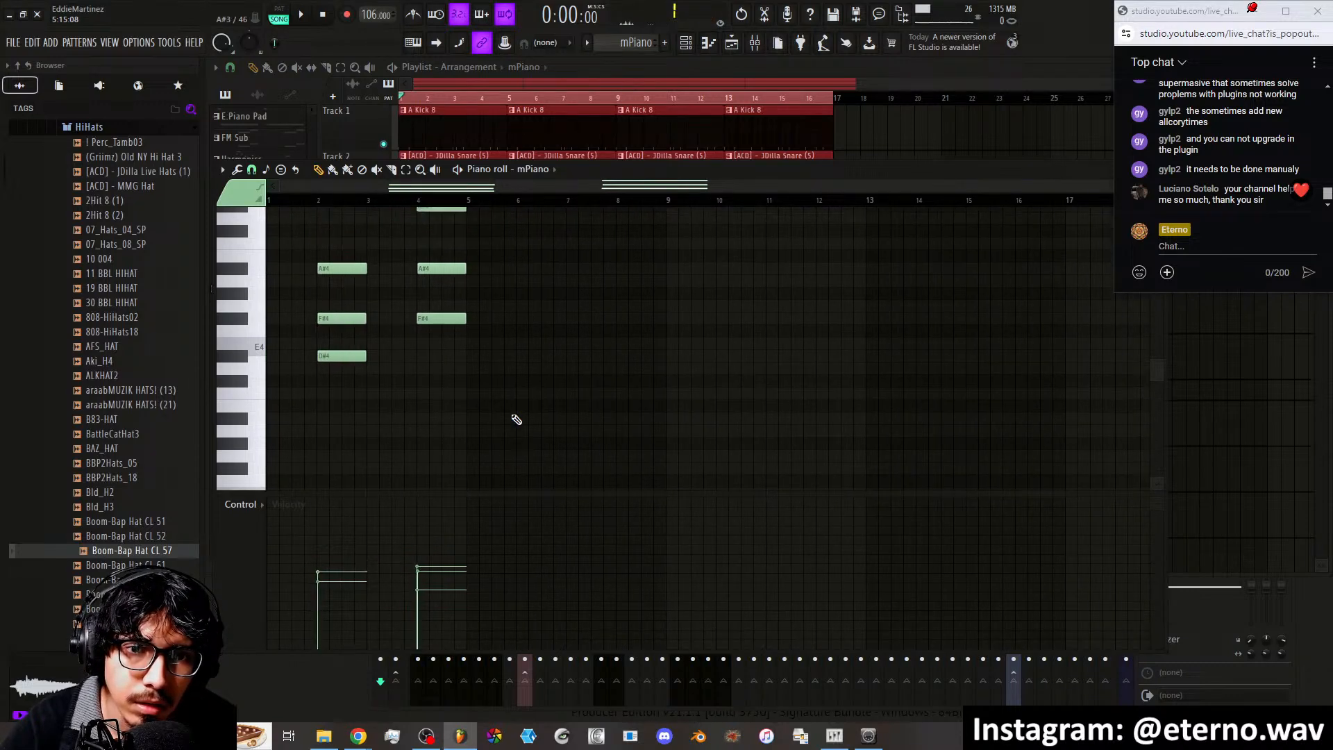
scroll(516, 414, down, 2)
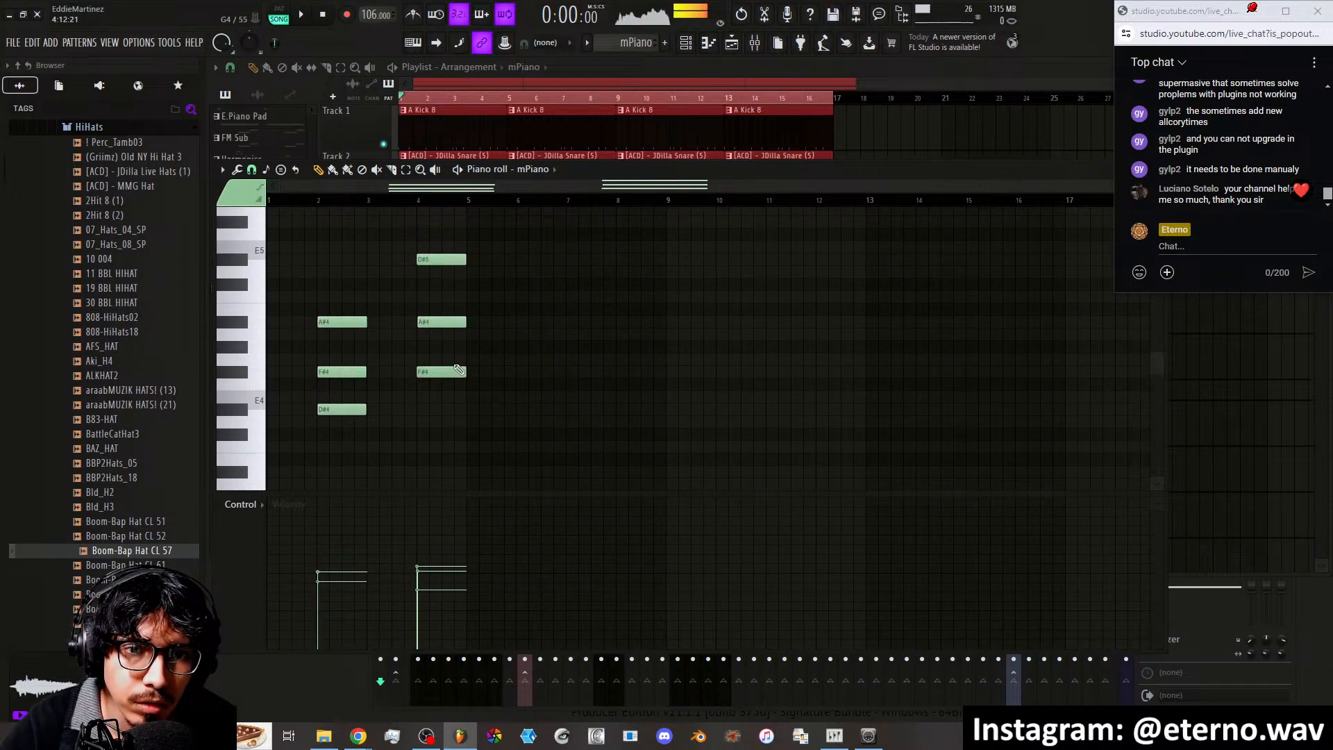
drag(454, 238, 444, 423)
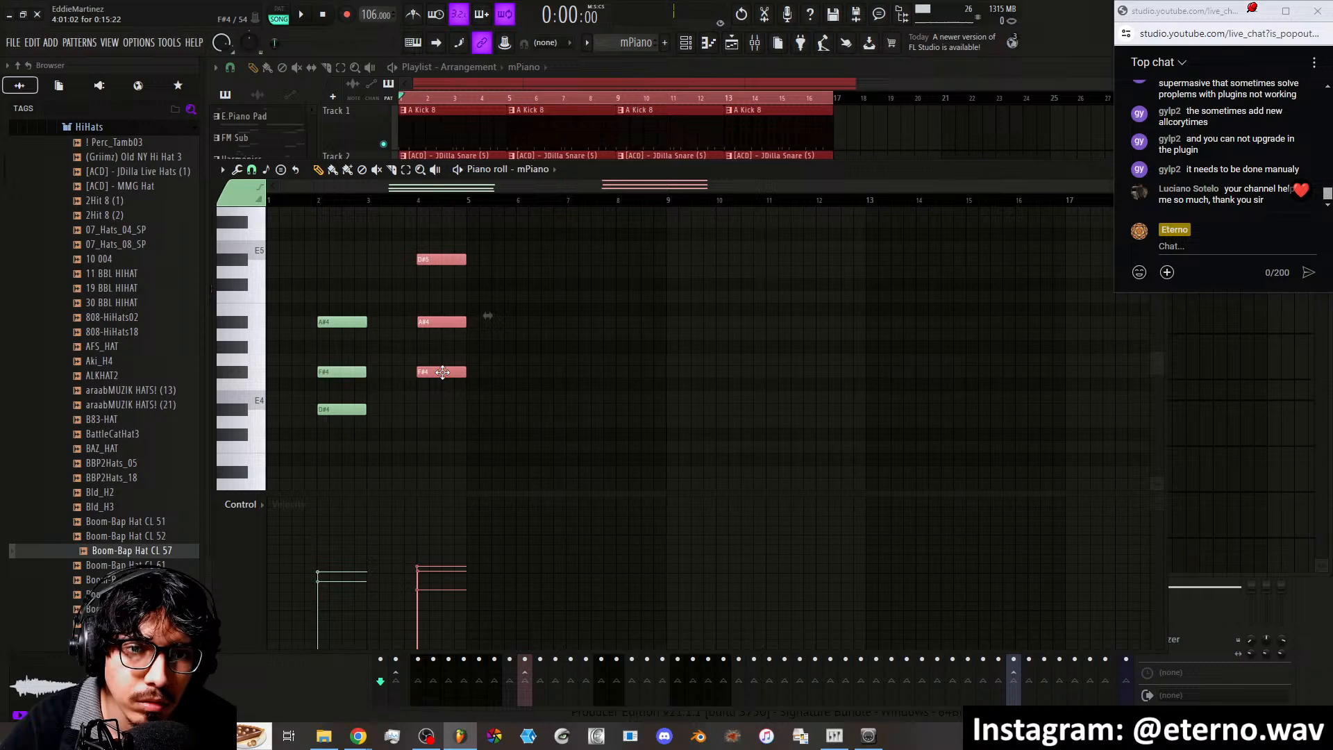
drag(442, 372, 267, 366)
drag(338, 306, 393, 405)
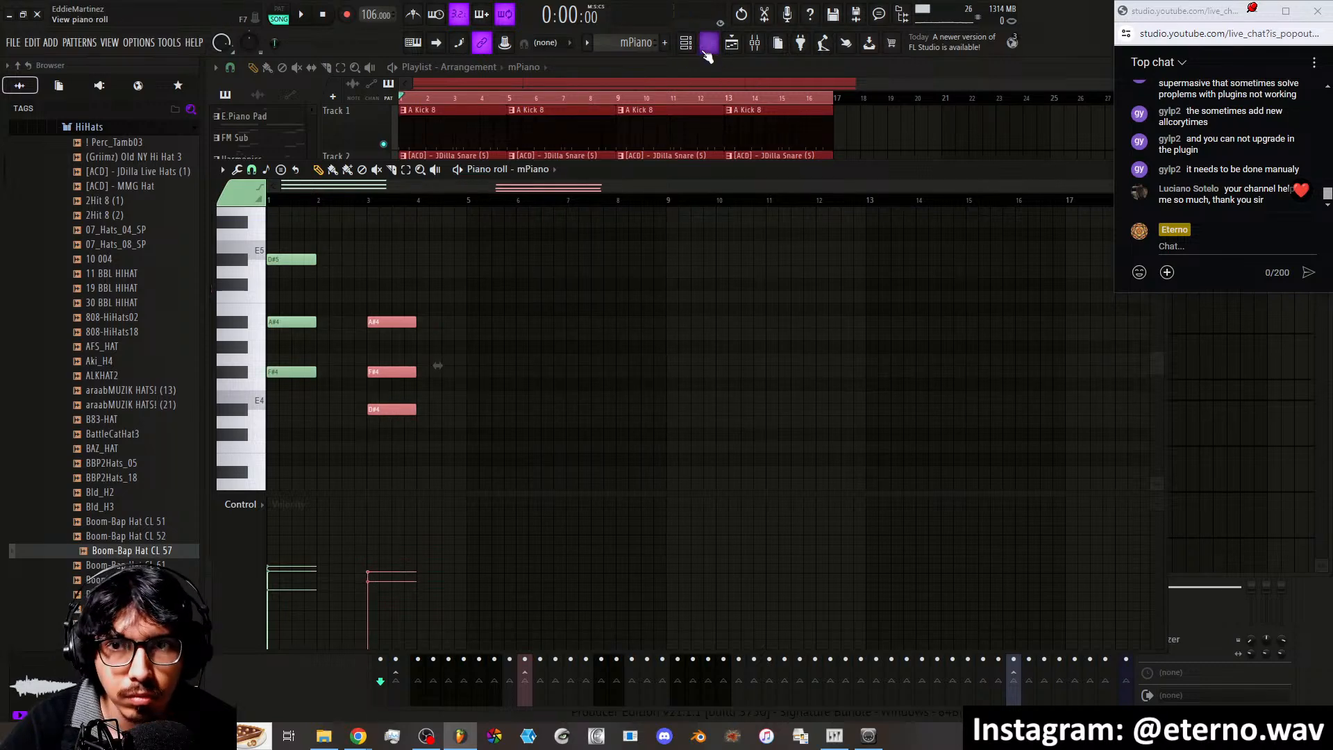
click(843, 145)
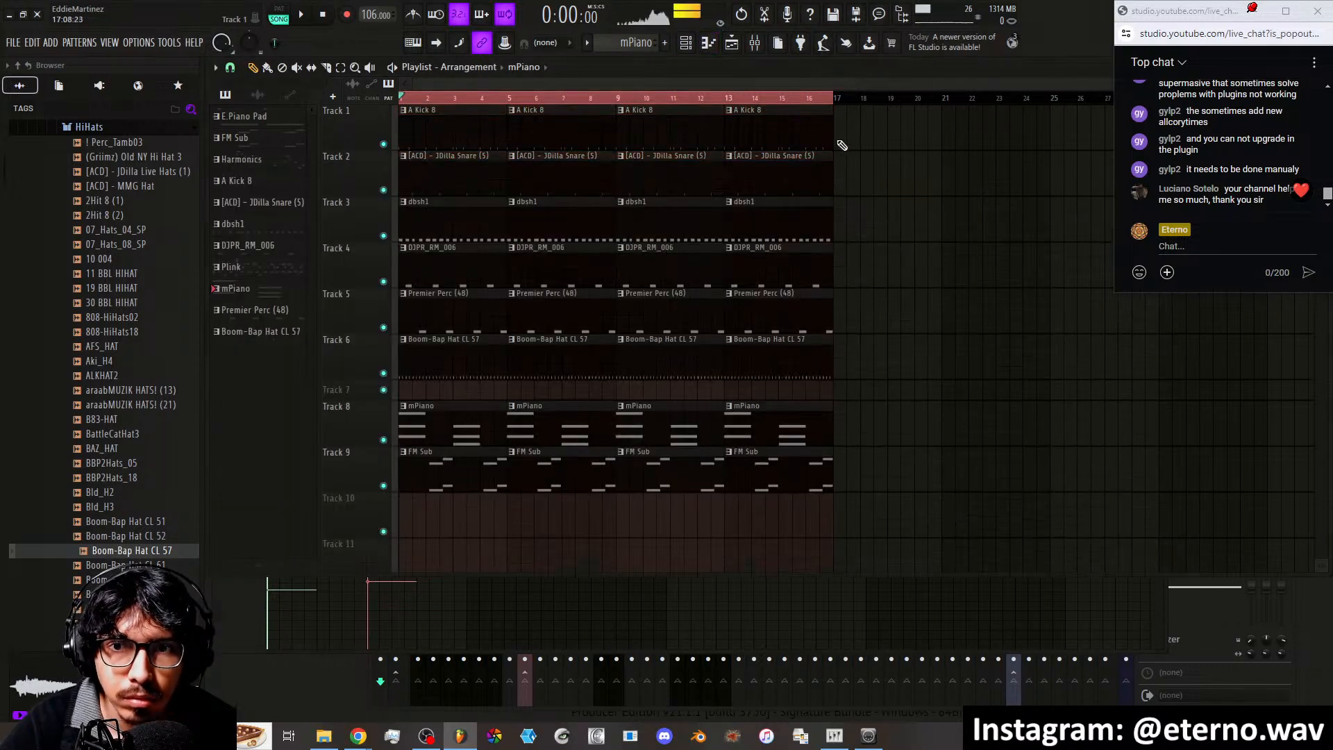
Try shifting the FM Sub notes in bar 4 slightly earlier, and undo the move
double_click(531, 447)
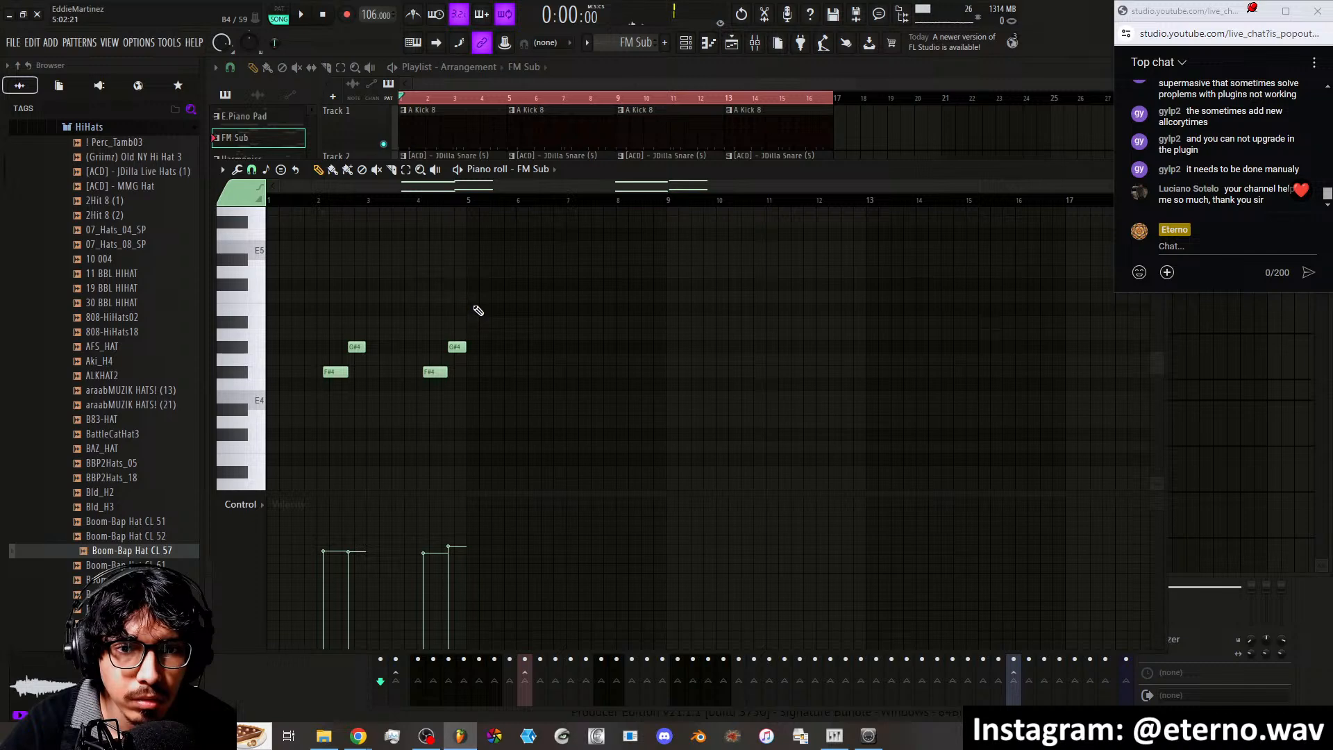
drag(478, 311, 434, 373)
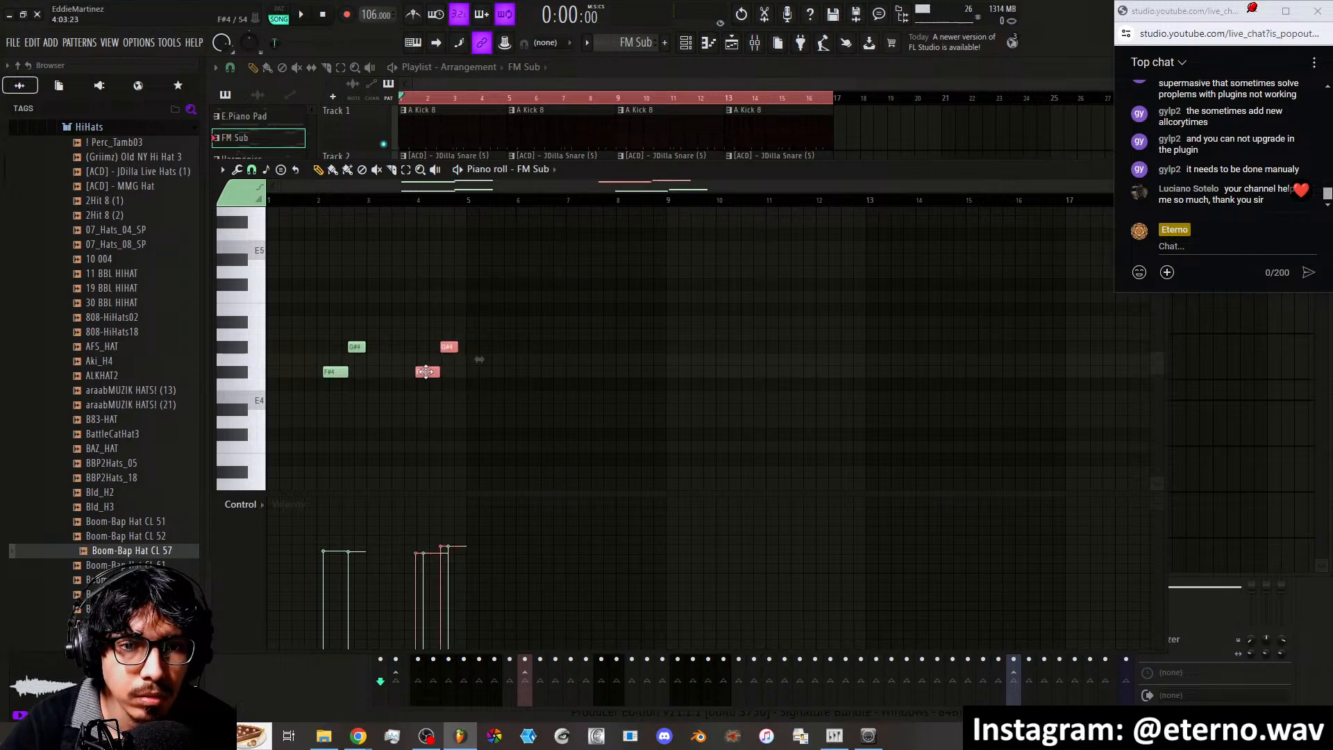
drag(425, 372, 434, 371)
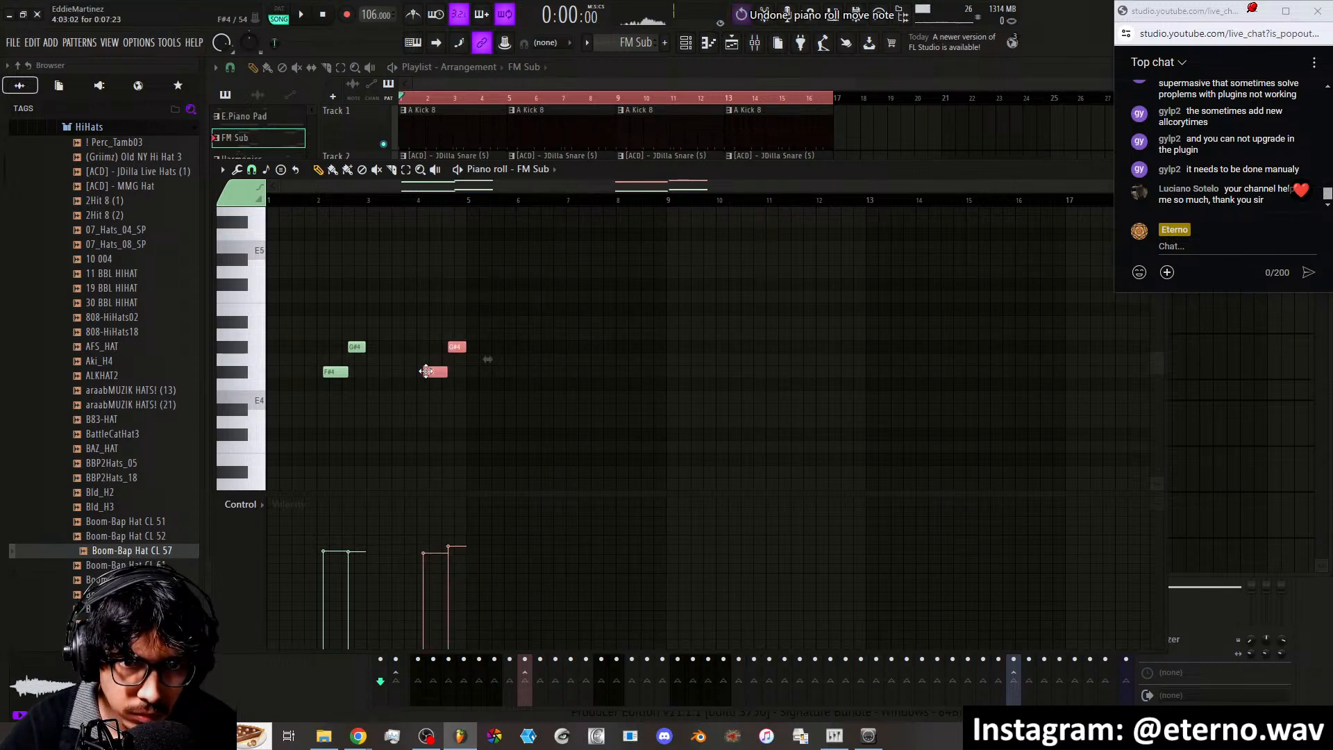
Select all the FM Sub notes and listen to them against the rearranged mPiano chords
drag(485, 303, 332, 375)
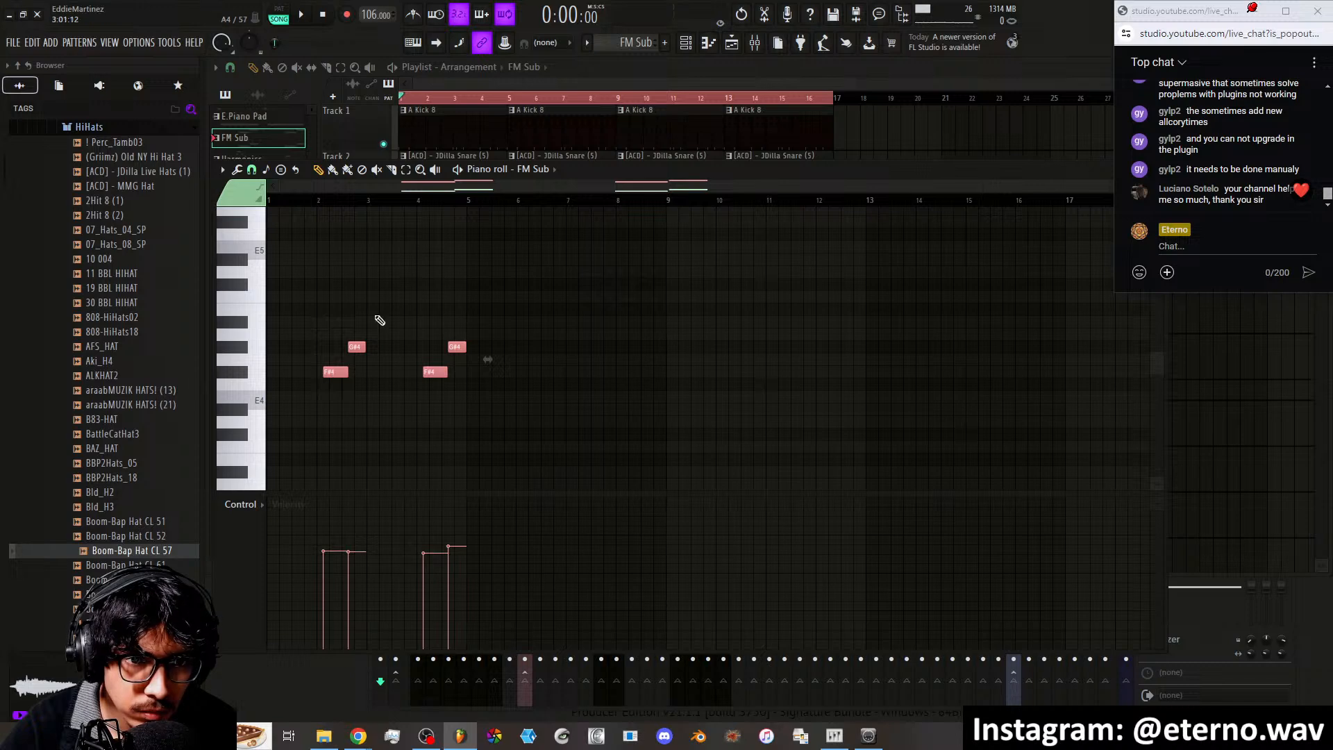
scroll(488, 359, up, 3)
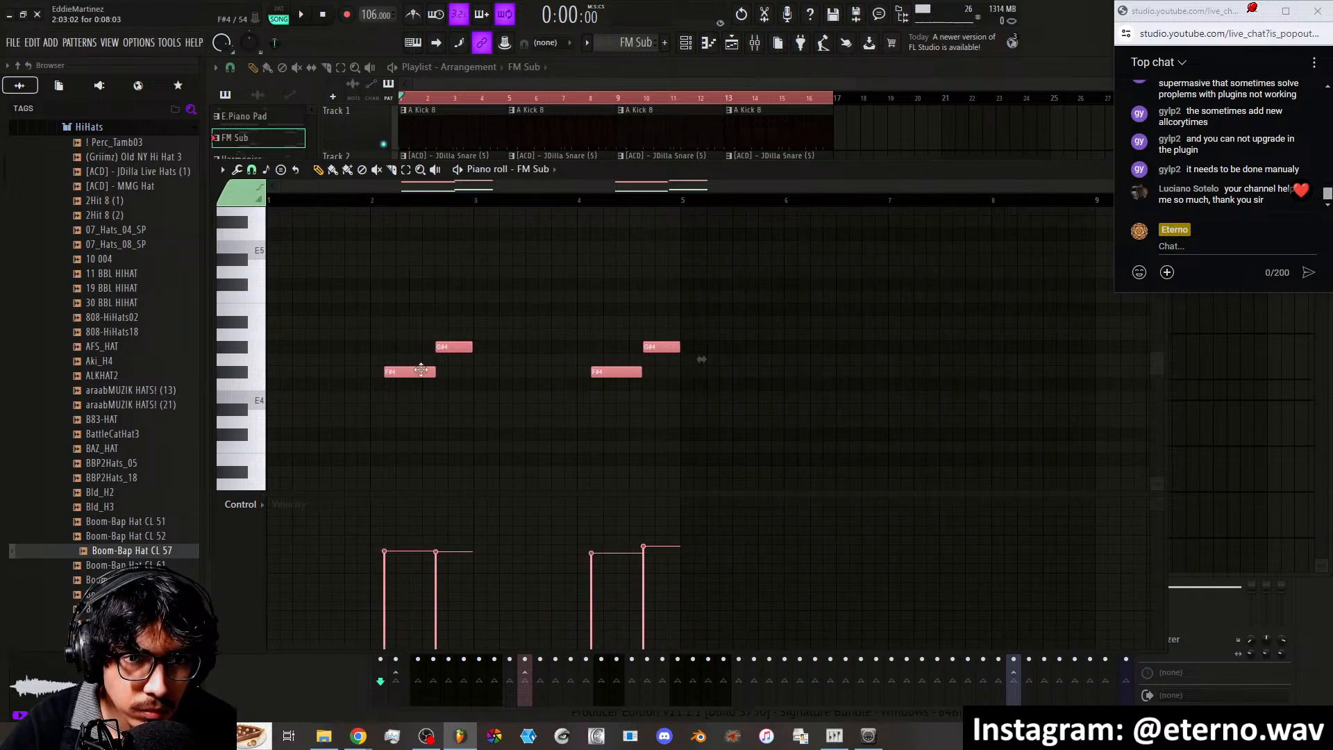
key(space)
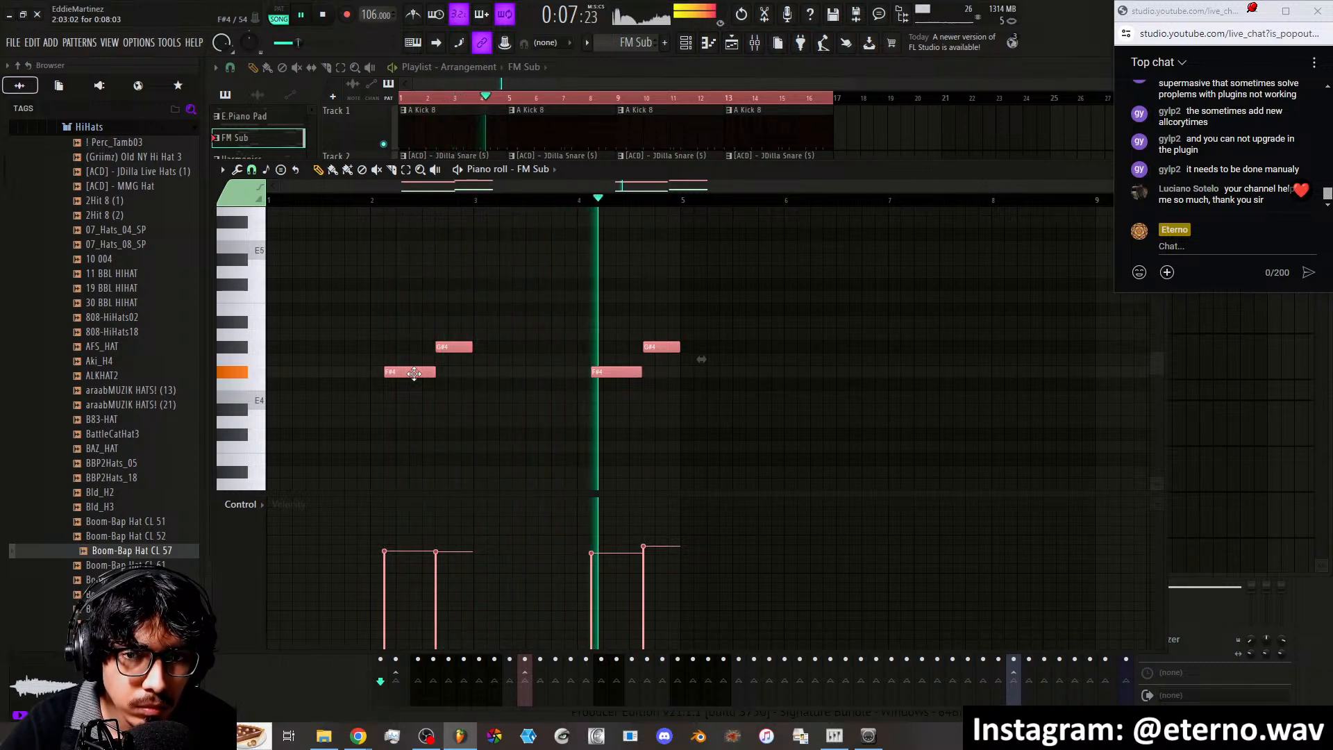
key(space)
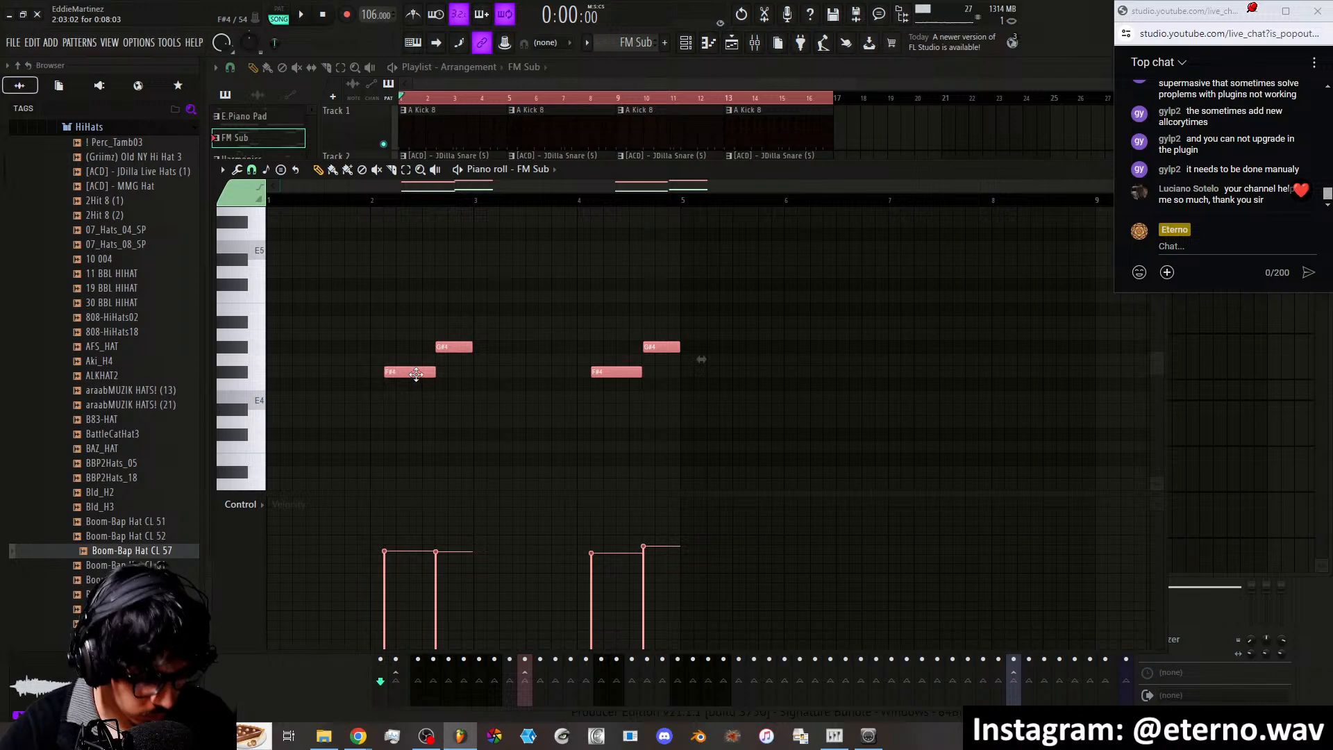
Undo the note selection and the mPiano chord moves, and replay the beat in its original chord order
key(ctrl+z)
key(ctrl+z)
key(ctrl+z)
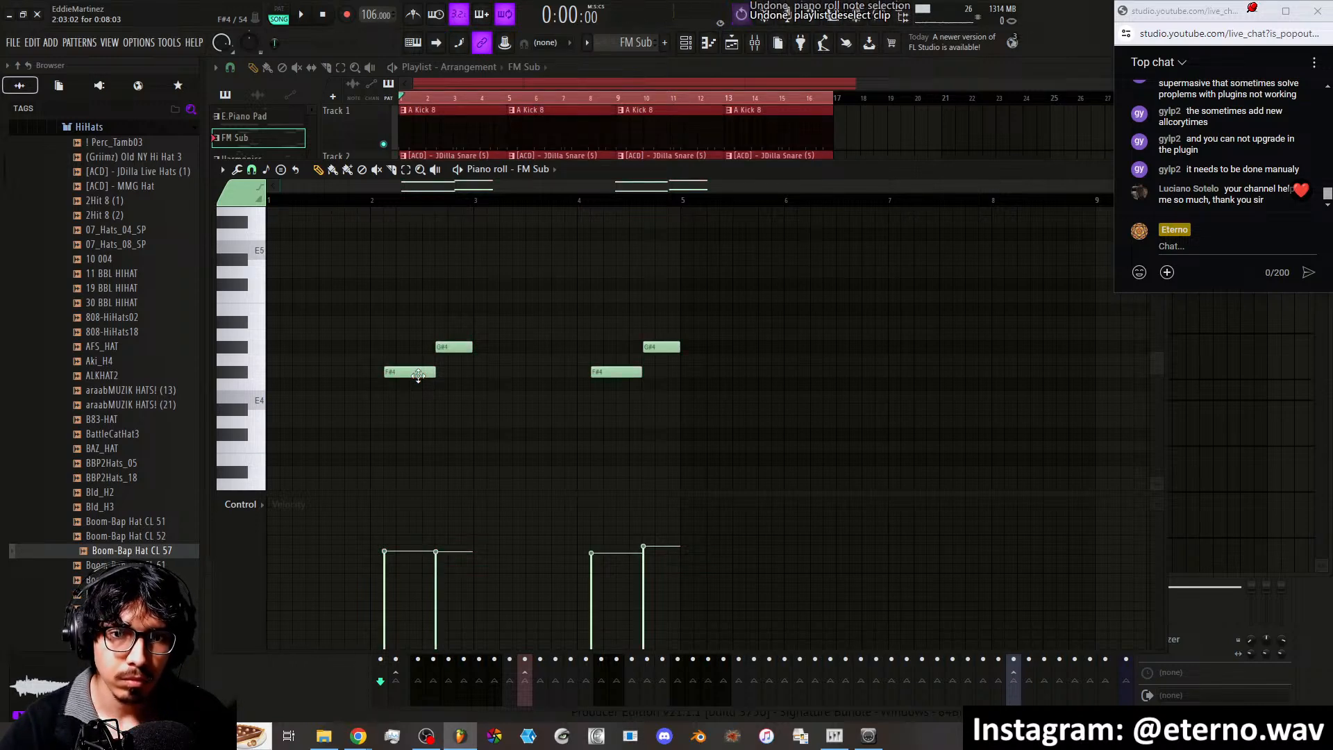
key(space)
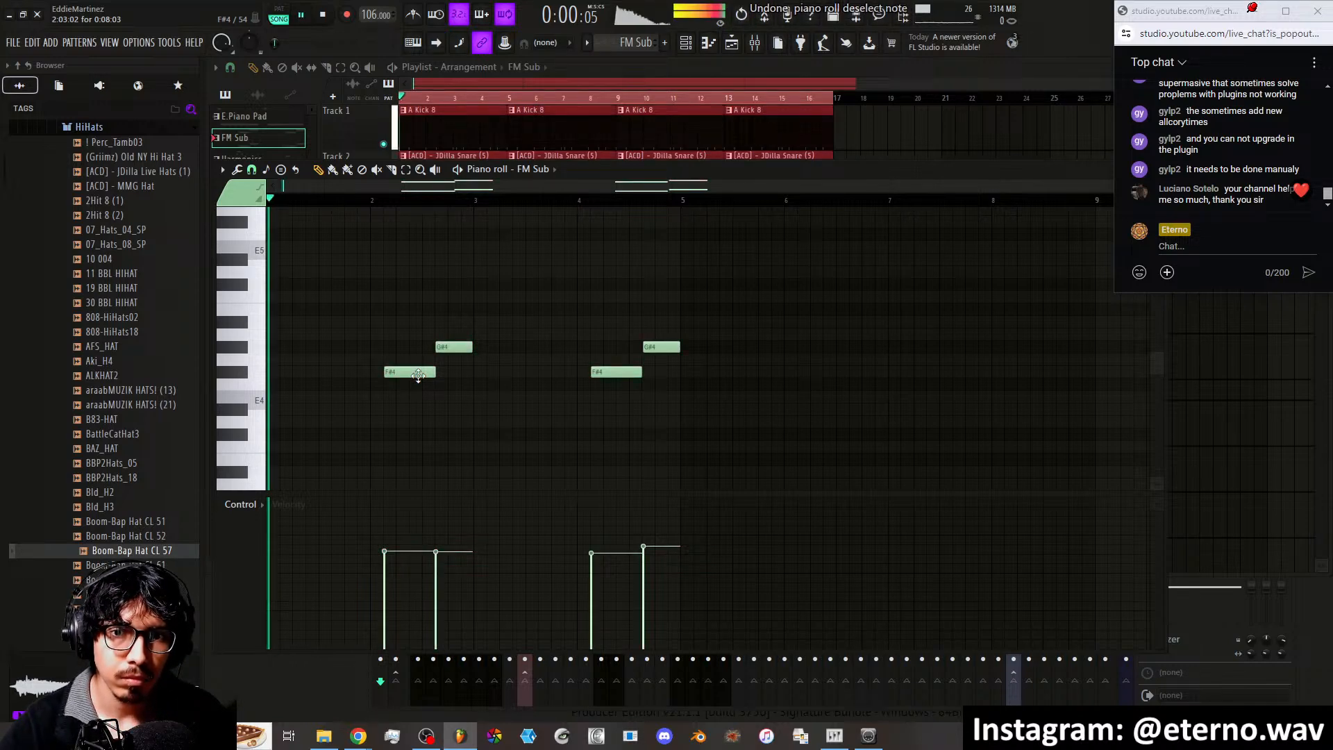
key(space)
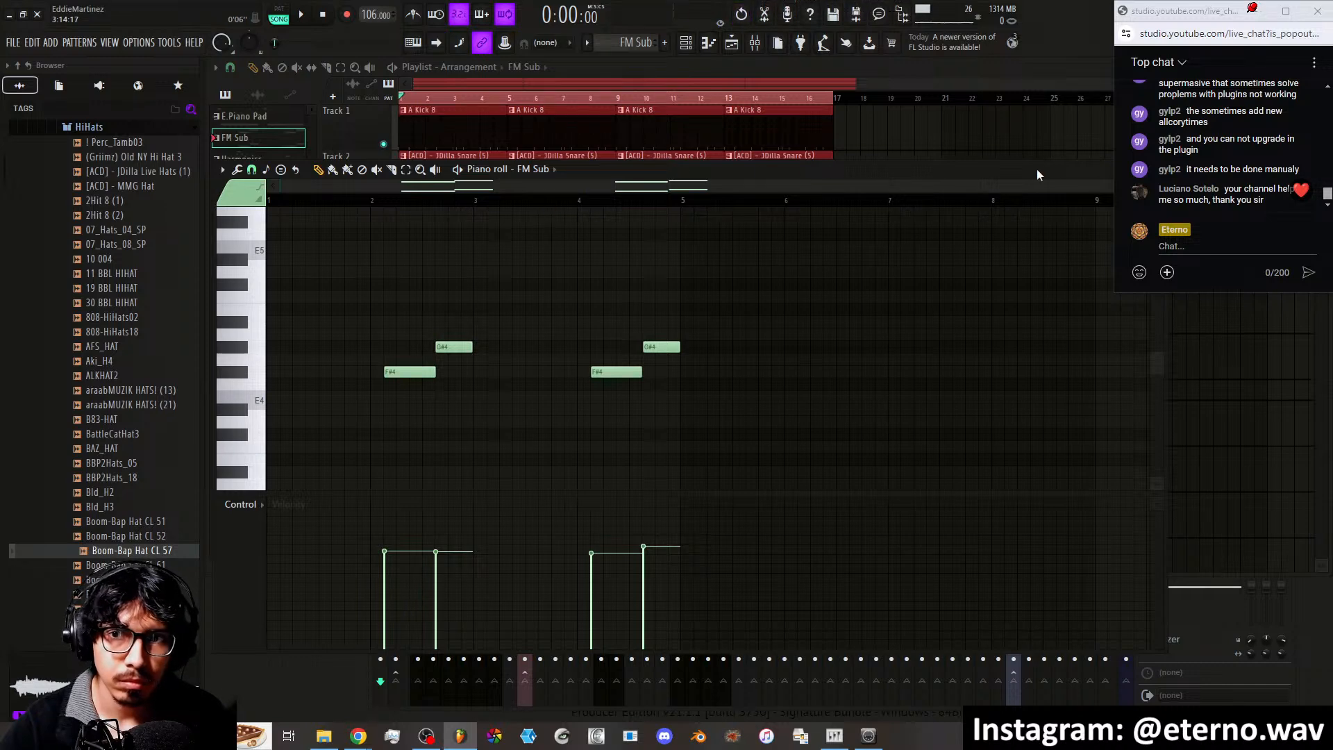
Move the piano roll window lower to uncover the playlist tracks, and listen to the arrangement with the FM Sub notes in view
drag(1036, 168, 1143, 535)
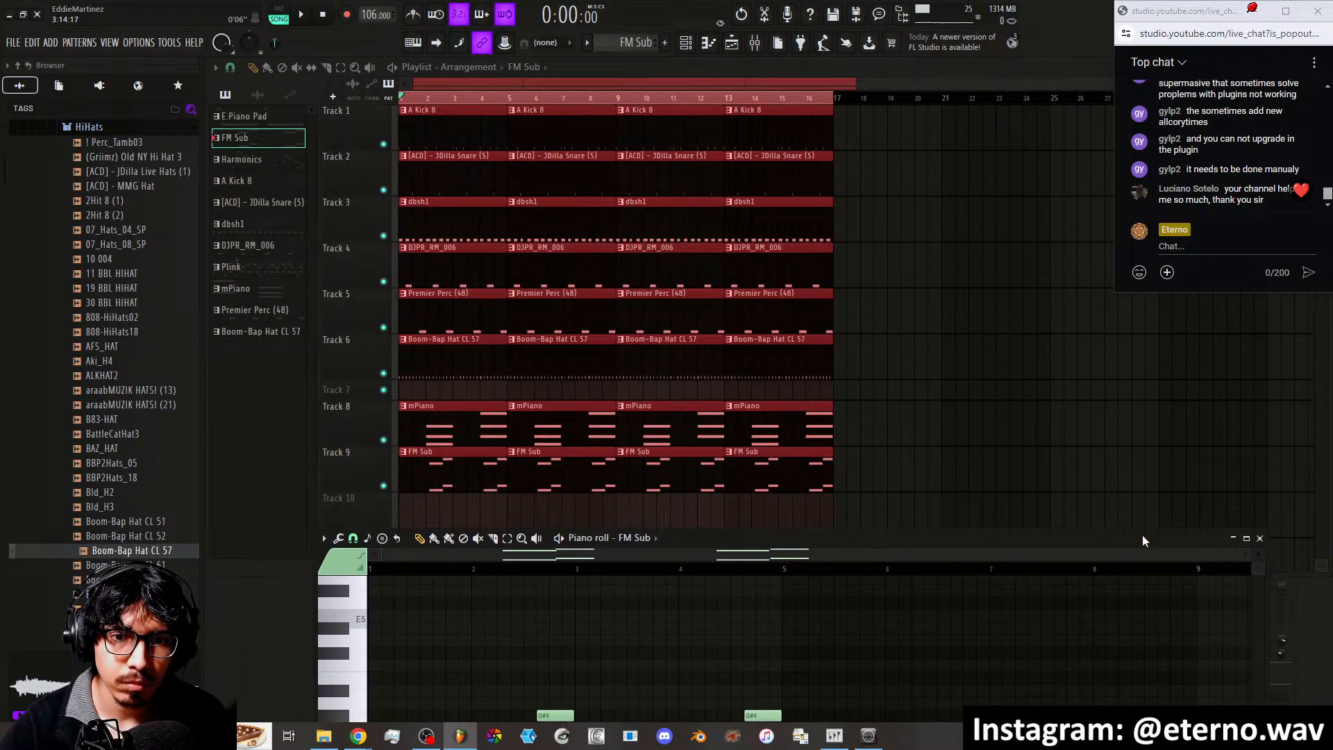
key(space)
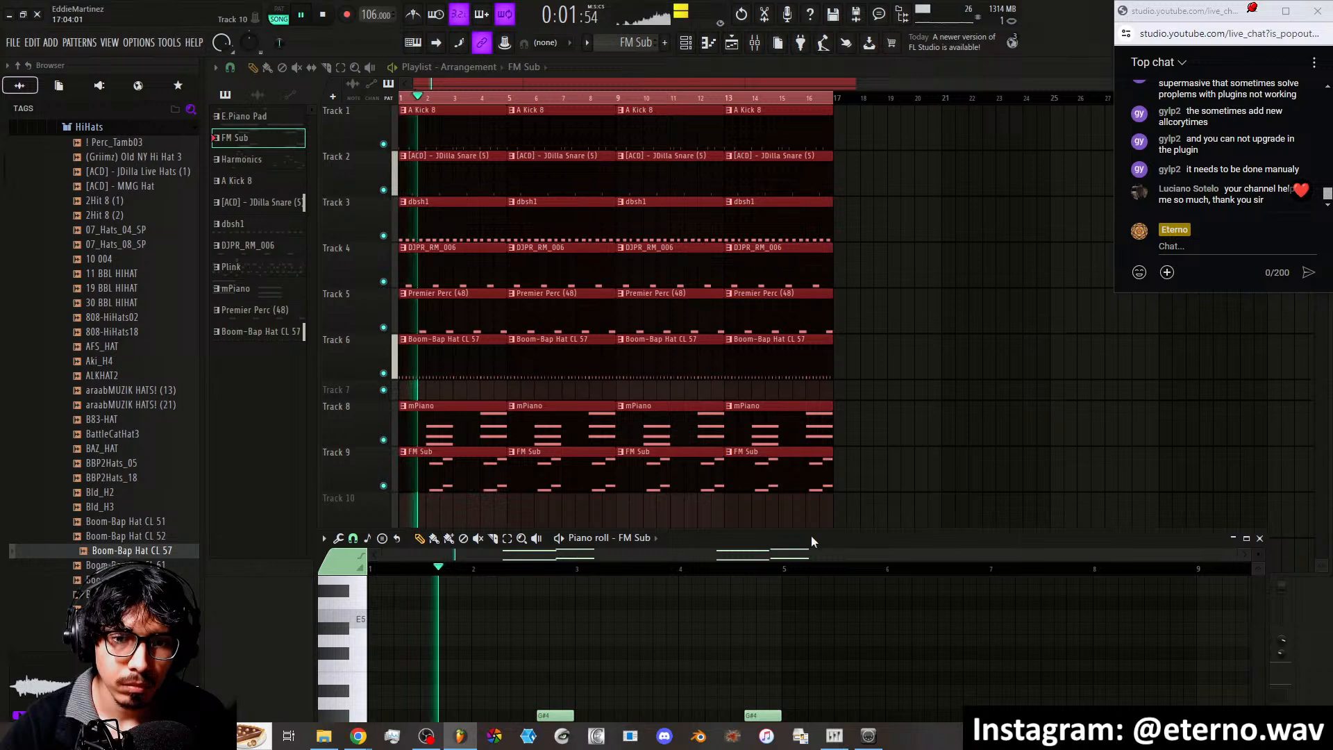
drag(707, 538, 721, 340)
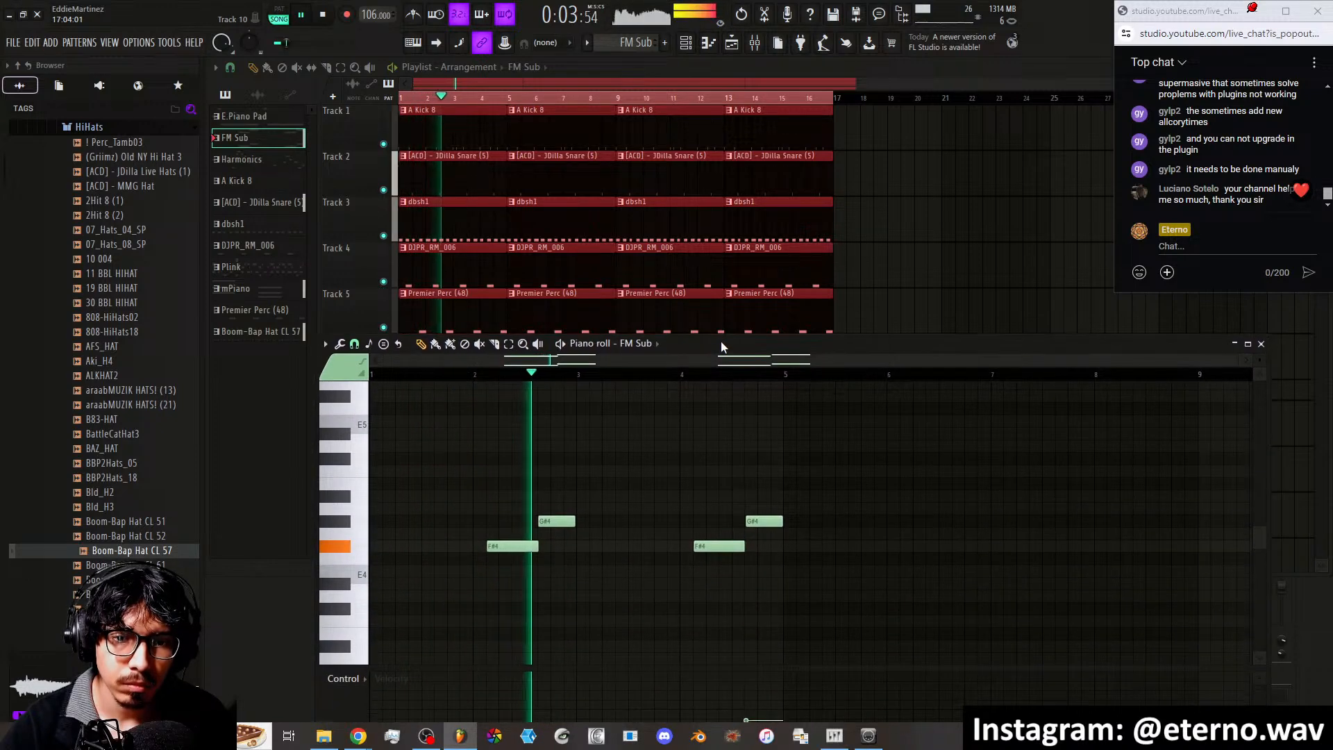
key(space)
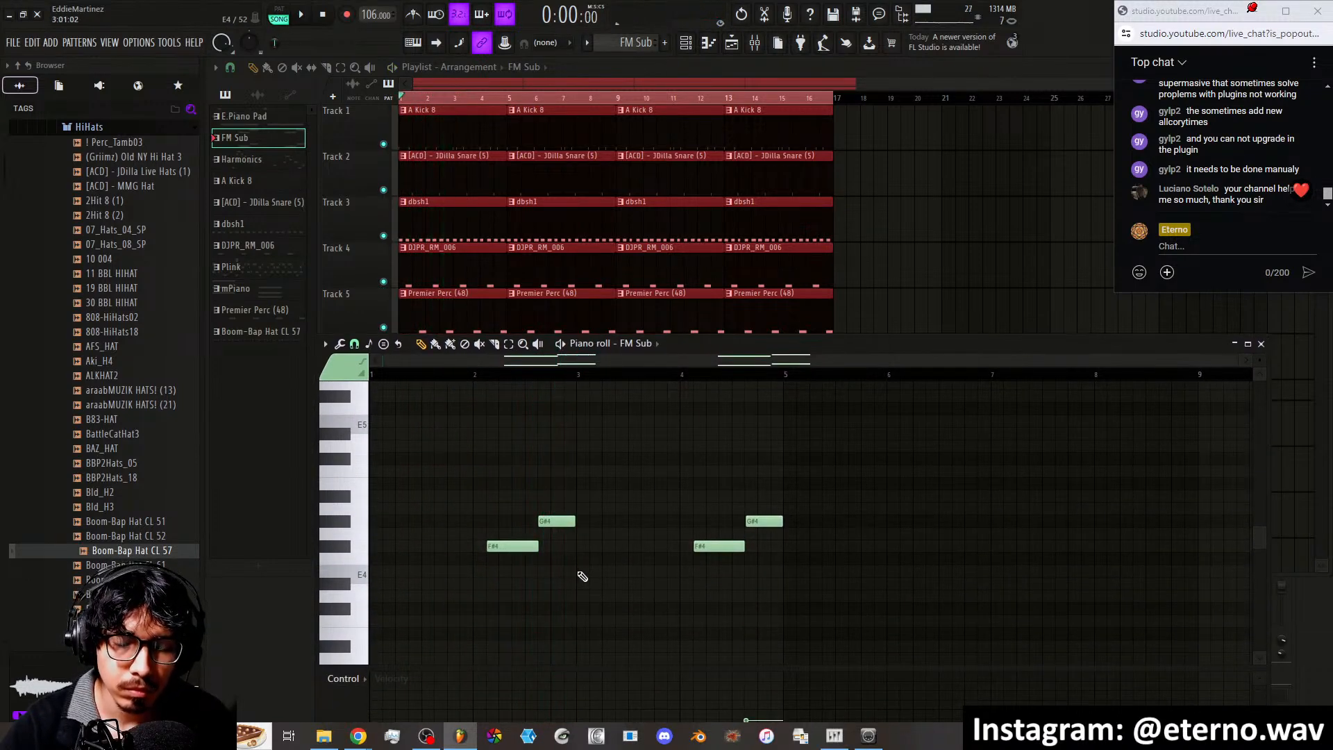
Redo the undone edits one at a time to restore the mPiano chord moves, and briefly replay the beat
click(34, 43)
click(43, 72)
click(37, 46)
click(43, 71)
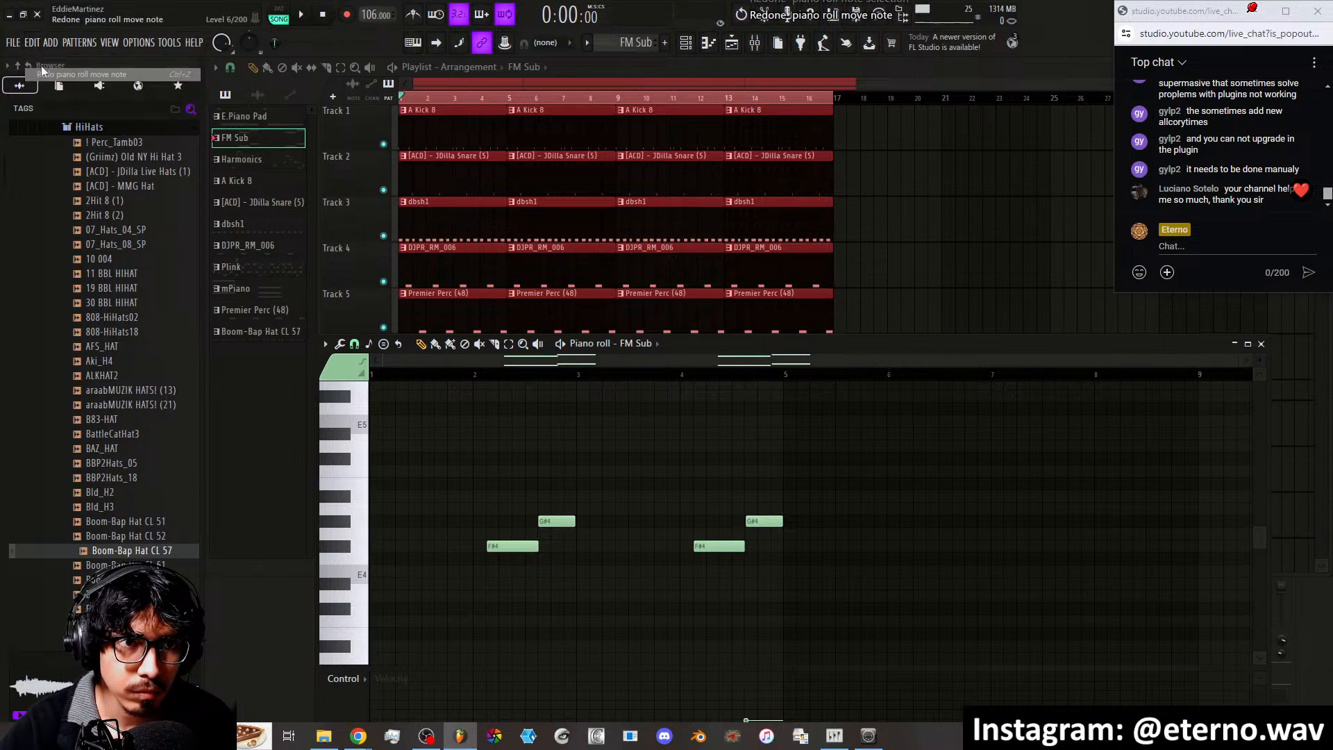
click(35, 43)
click(39, 73)
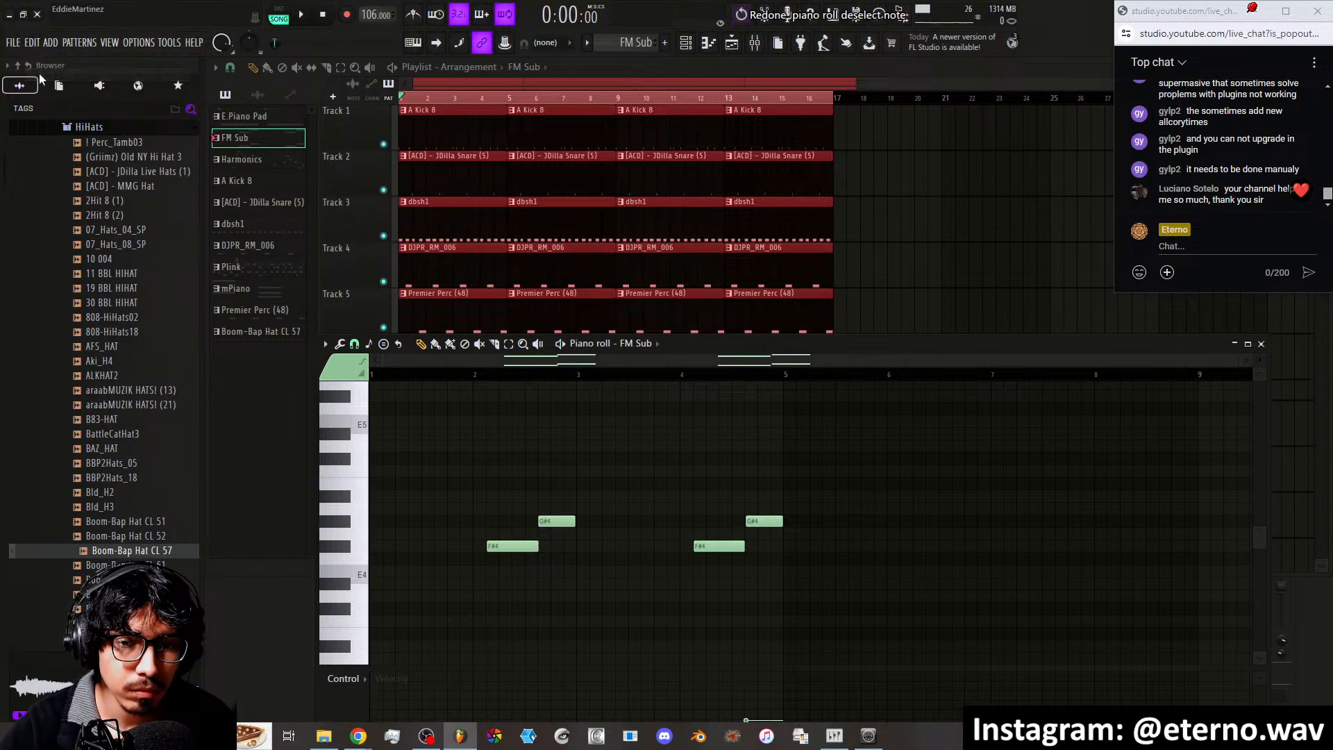
click(33, 44)
click(36, 70)
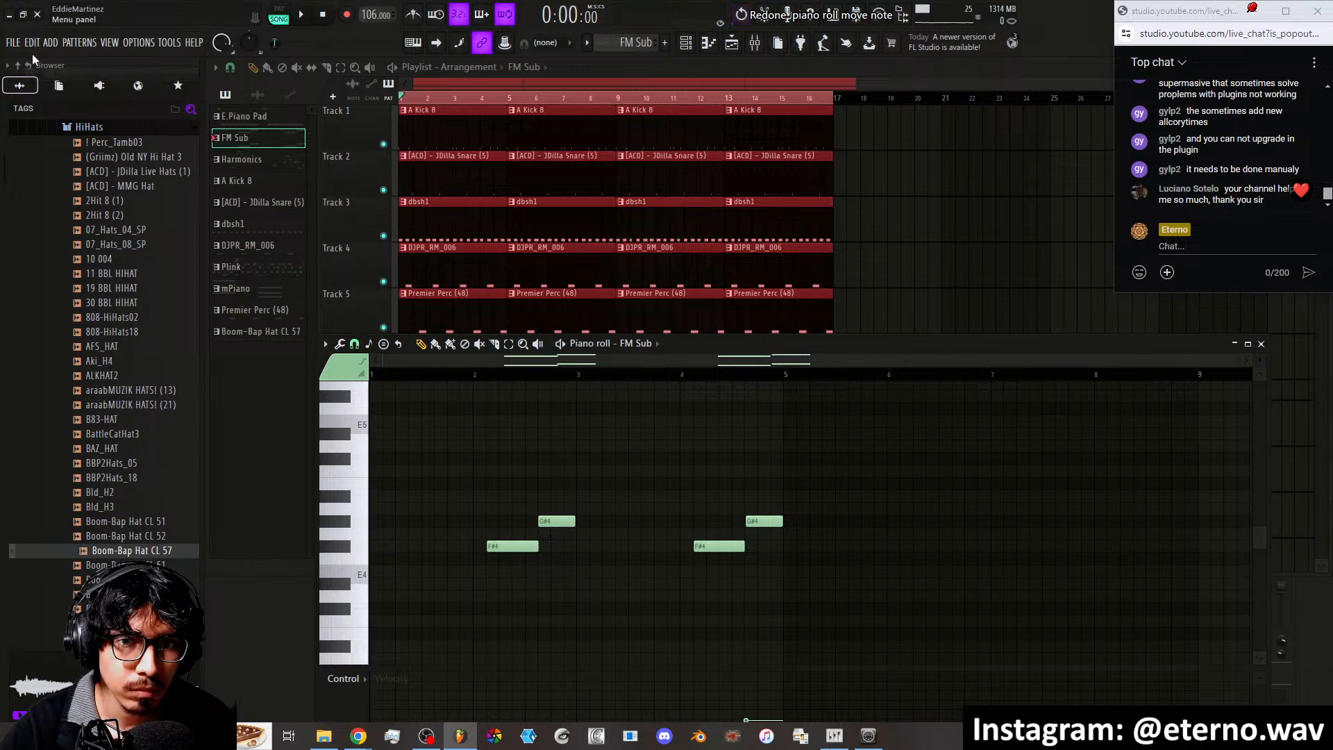
click(31, 46)
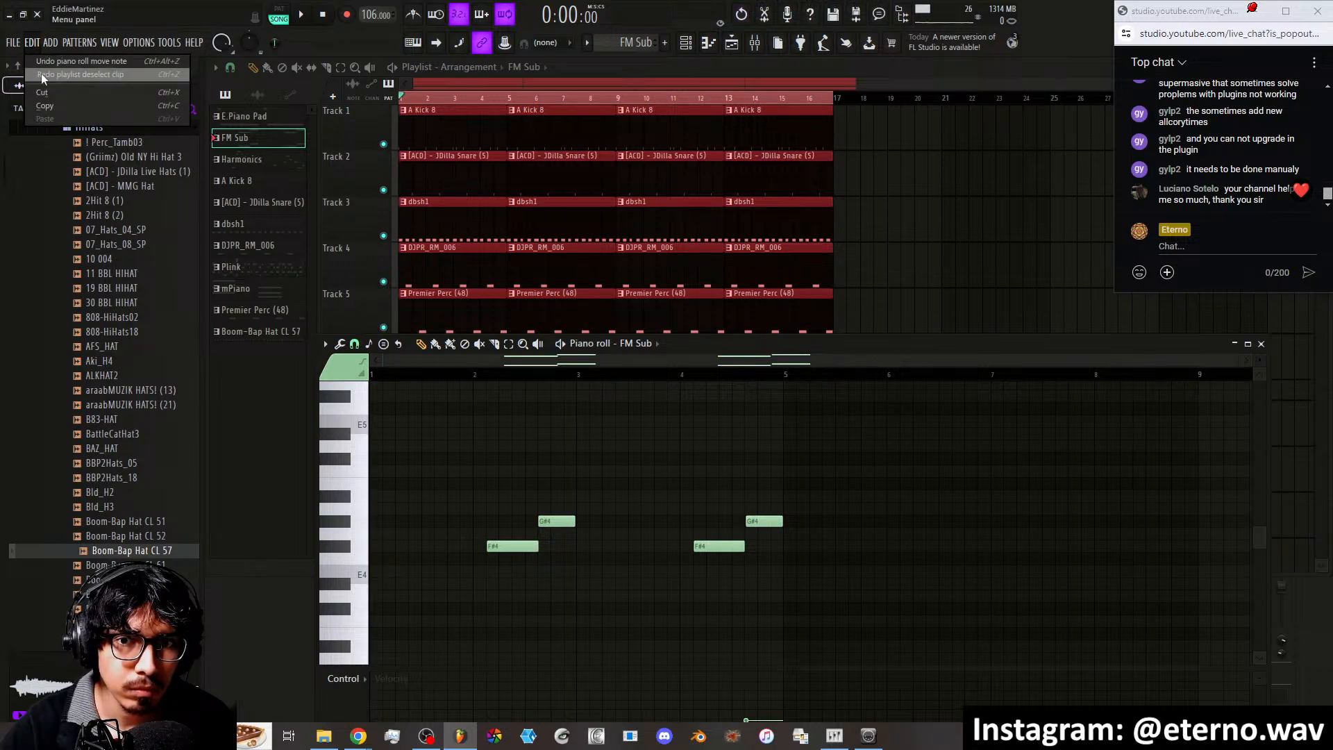
click(40, 73)
key(space)
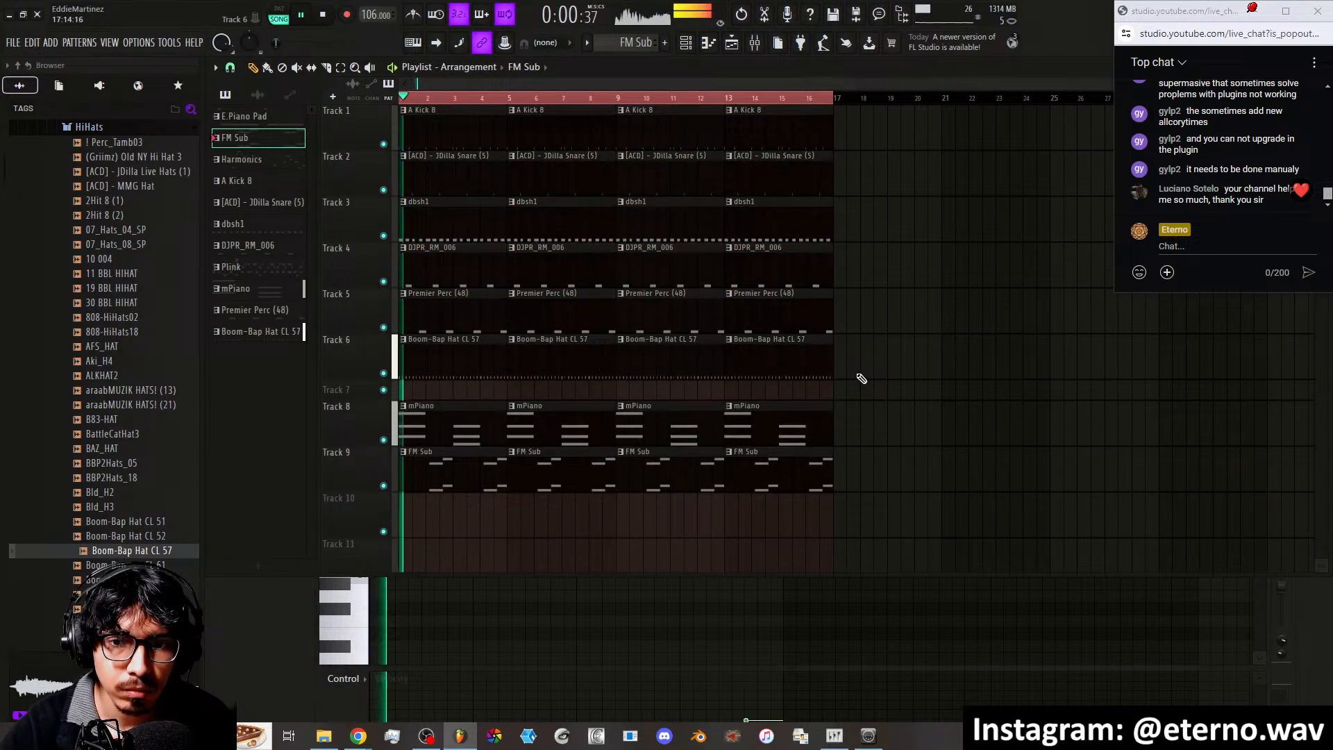
key(space)
Move all the FM Sub notes one bar earlier in the piano roll, and play the beat with the shifted bass
double_click(471, 473)
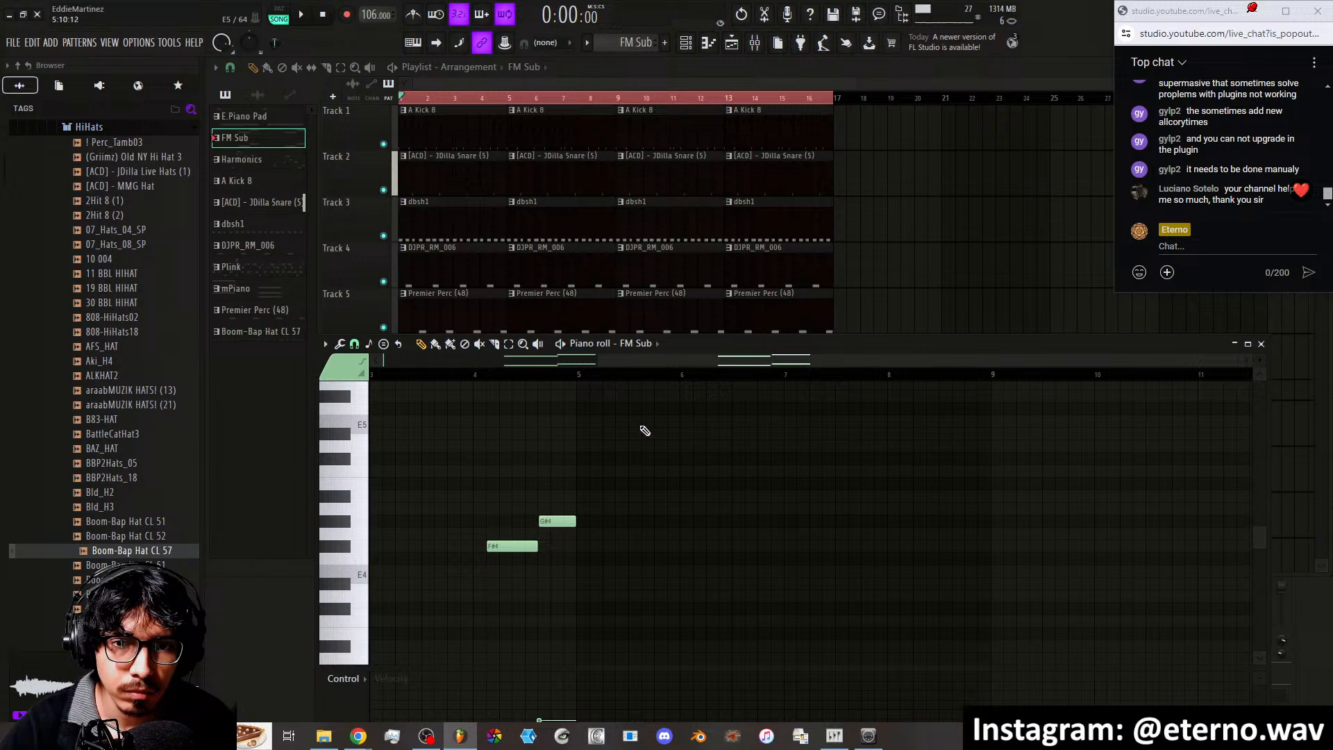
drag(723, 362, 509, 368)
scroll(625, 478, down, 2)
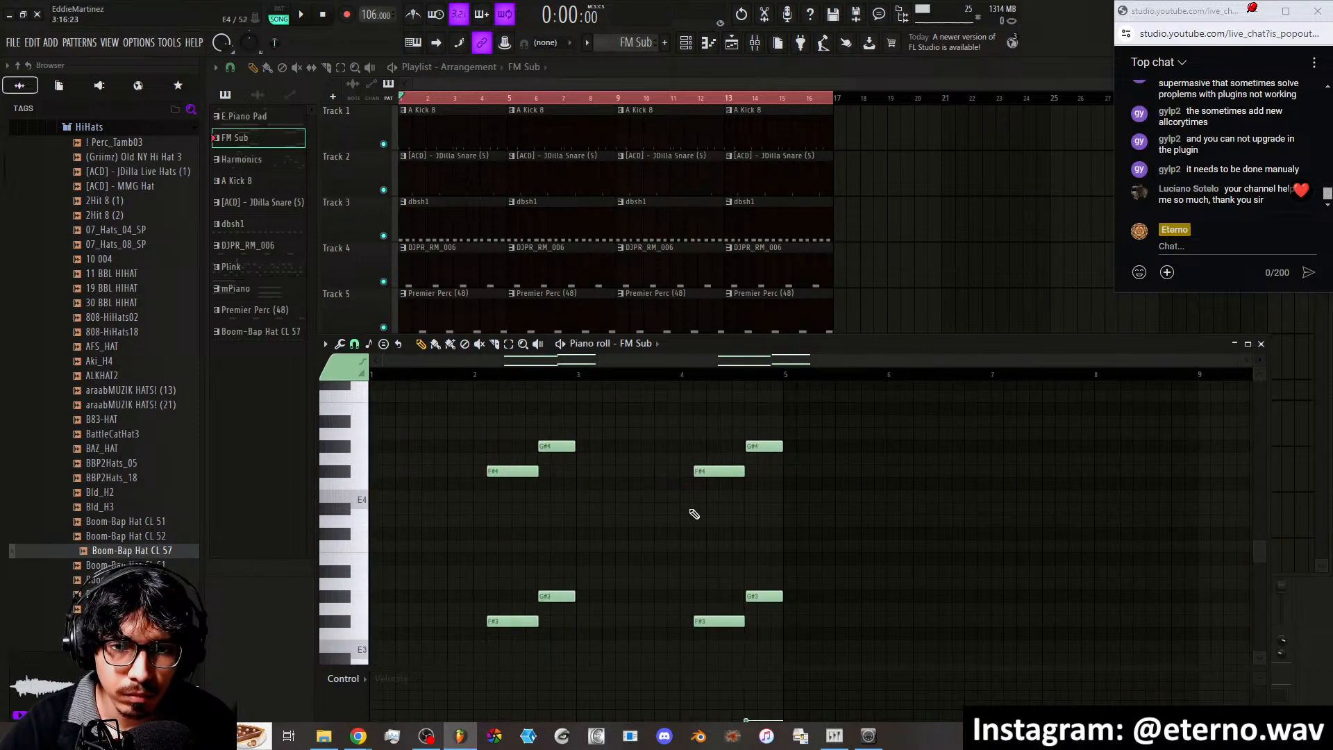
drag(837, 642, 466, 416)
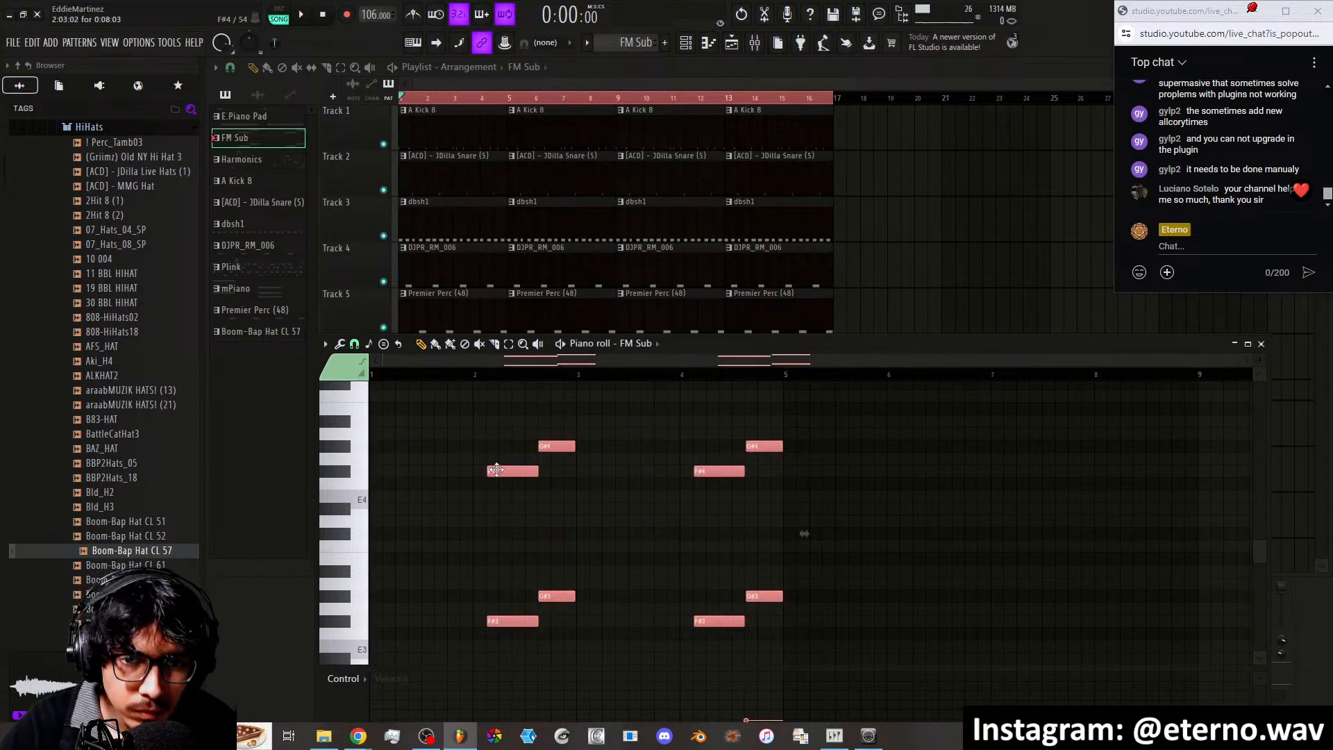
key(space)
key(space)
drag(499, 472, 404, 472)
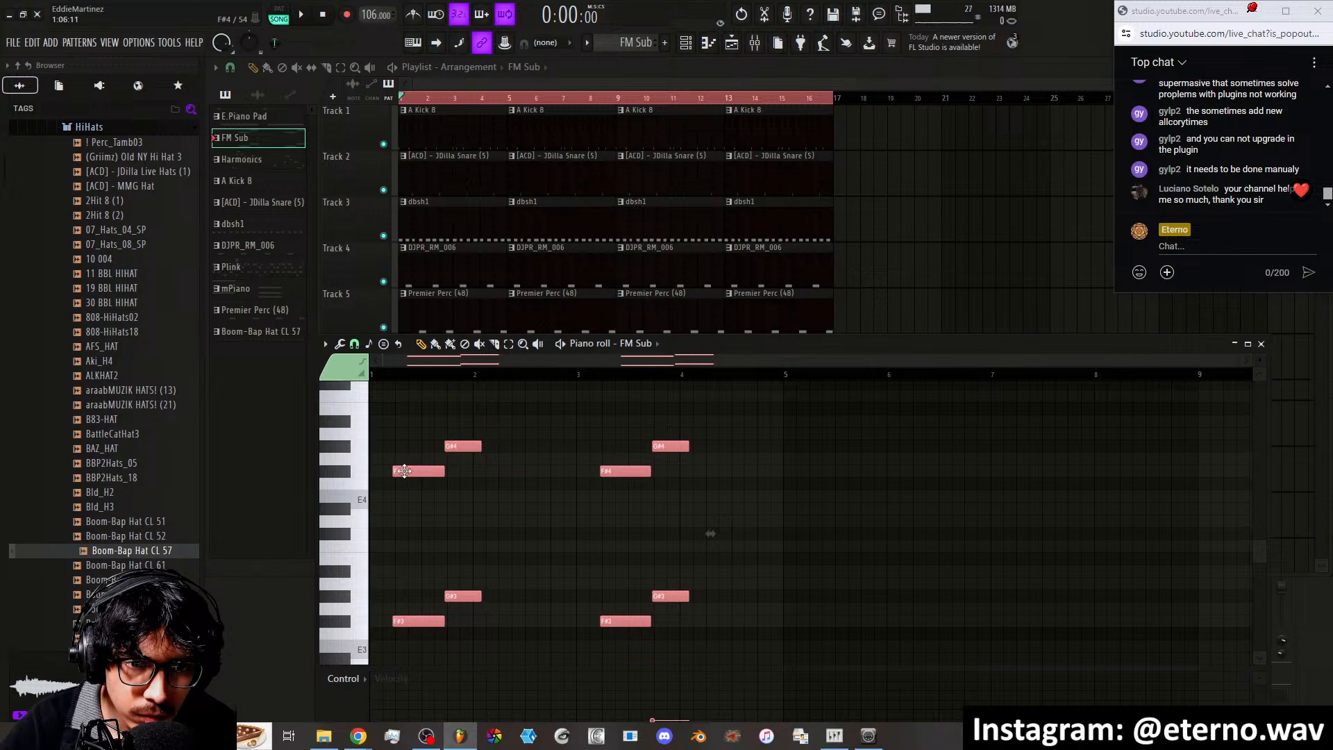
key(space)
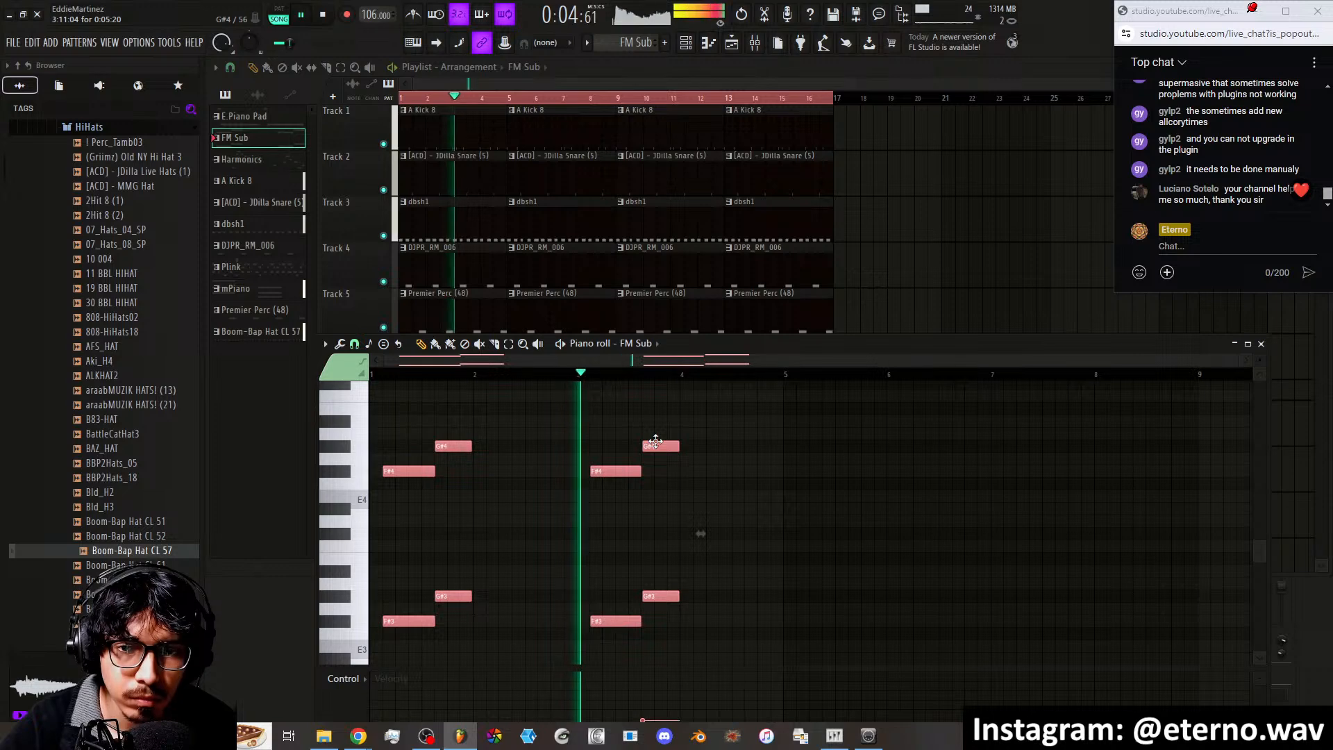
click(854, 300)
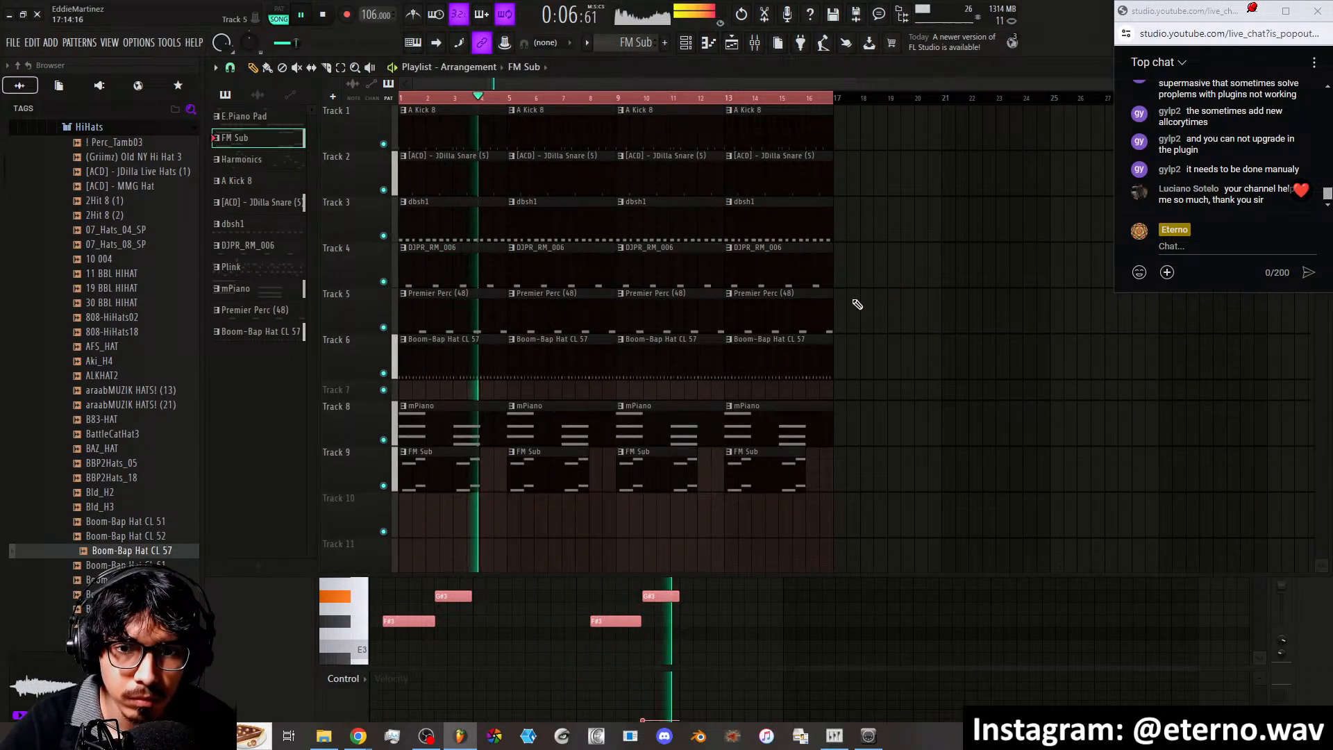
key(F6)
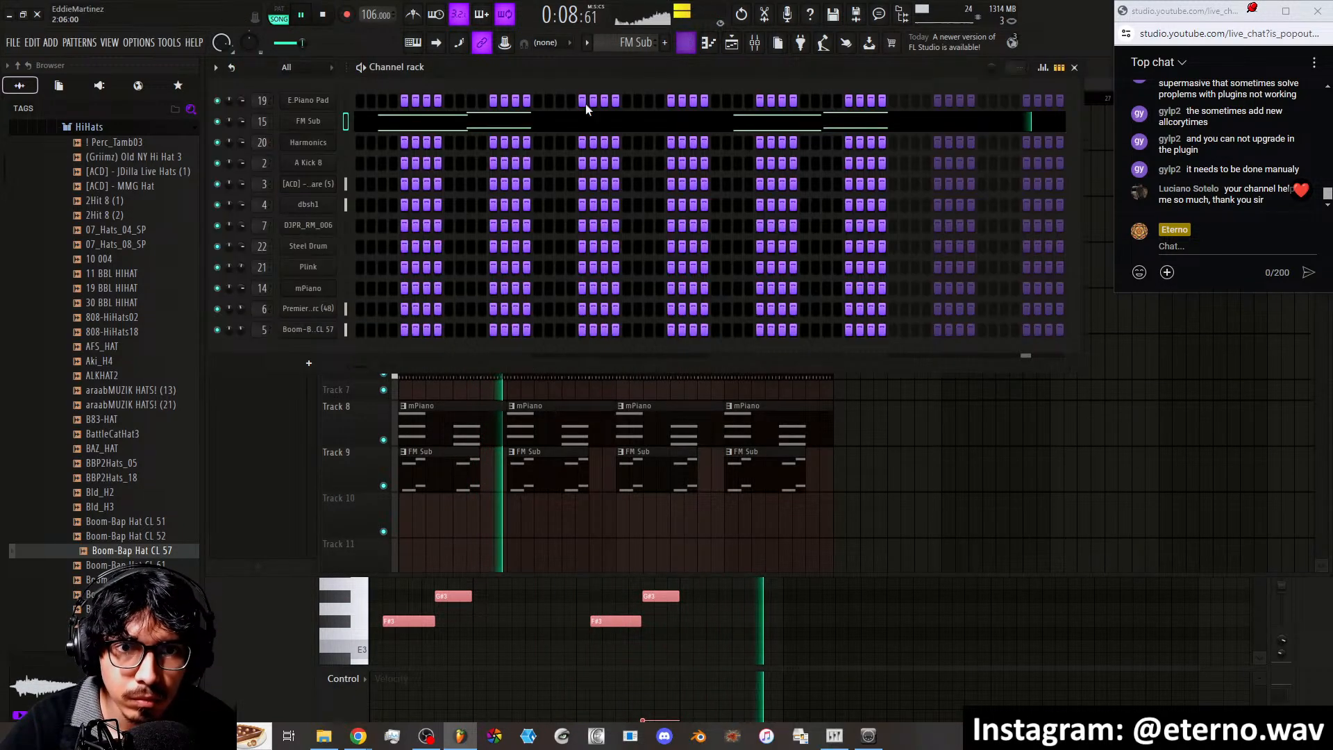
right_click(626, 42)
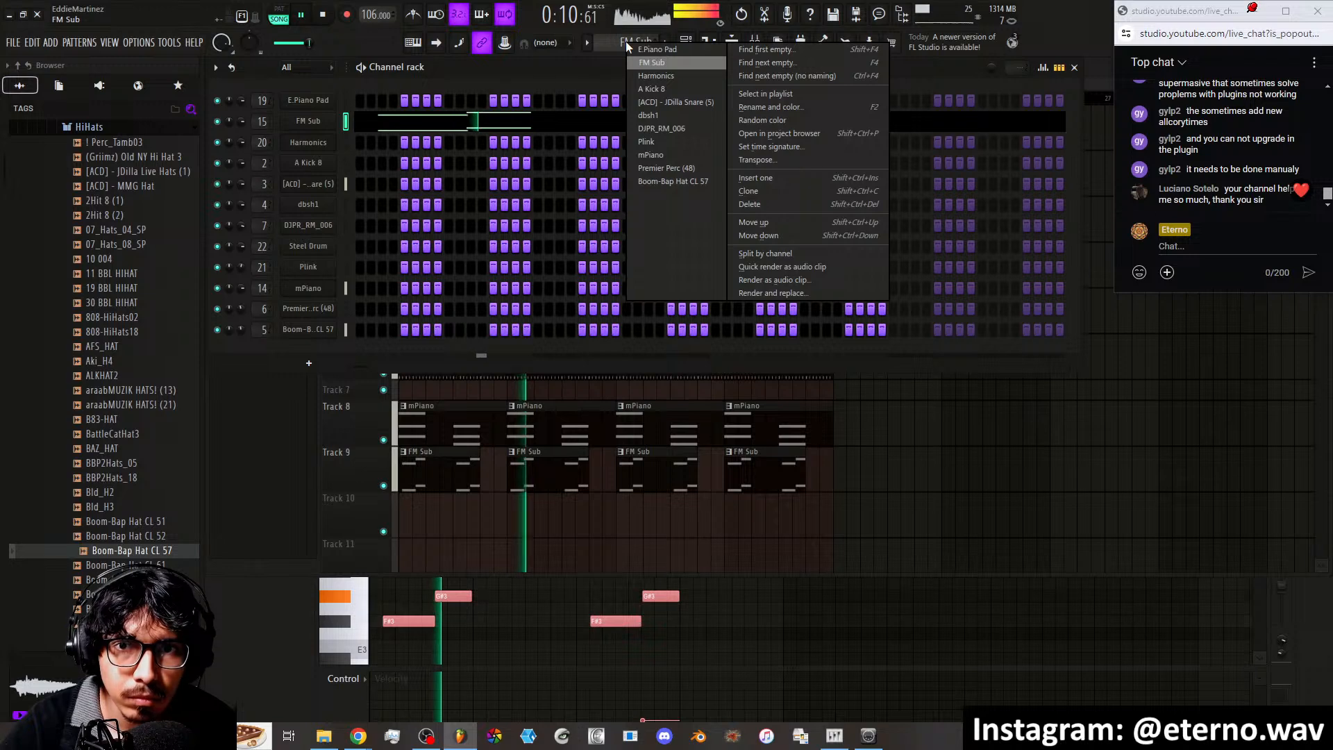
click(601, 68)
click(708, 43)
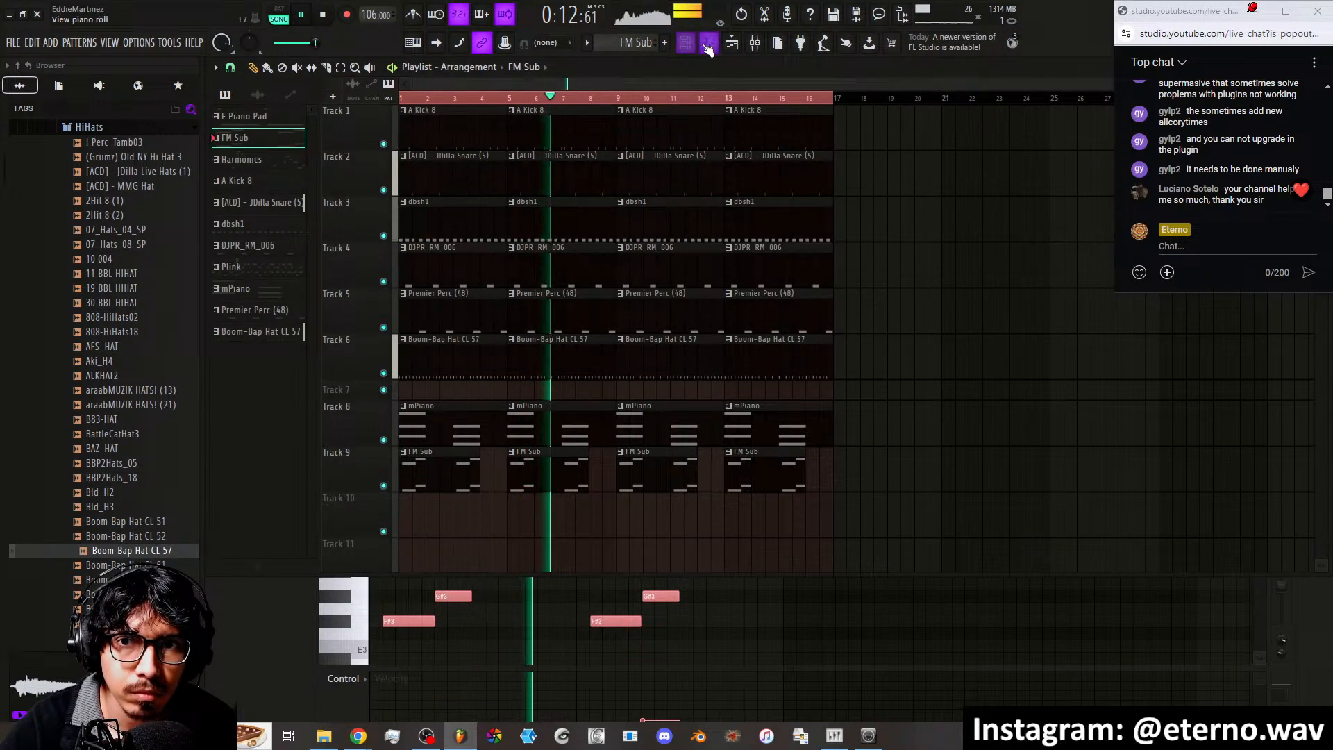
key(F9)
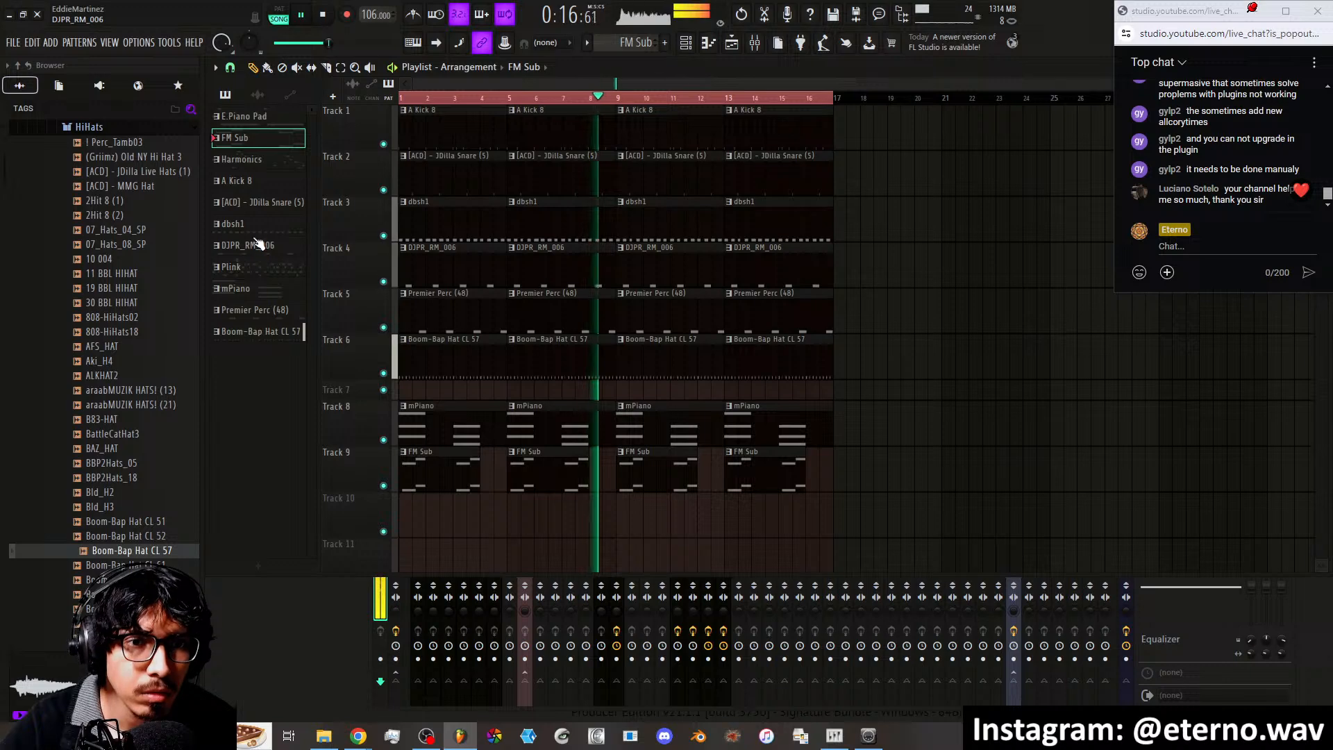
Place the E.Piano Pad pattern on Track 10 at bar 1, and restart playback
click(268, 160)
click(270, 118)
scroll(437, 372, down, 3)
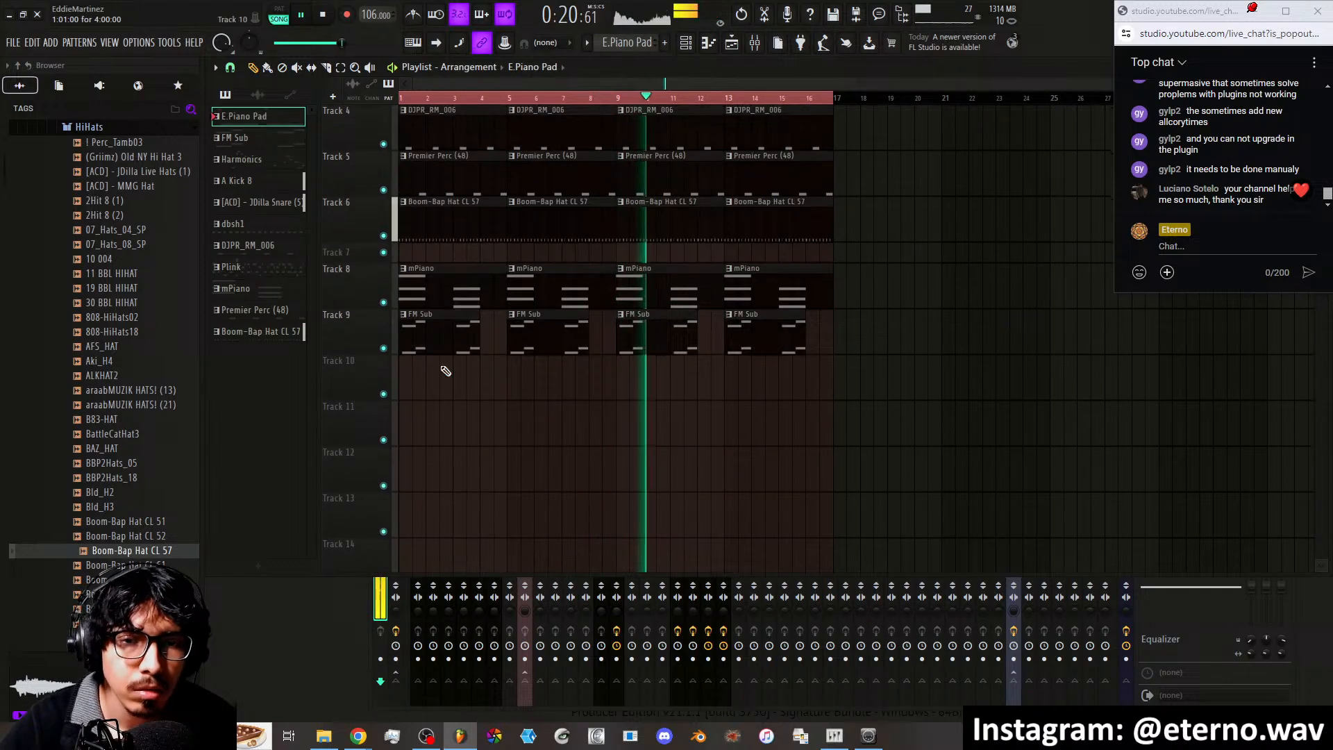
click(400, 393)
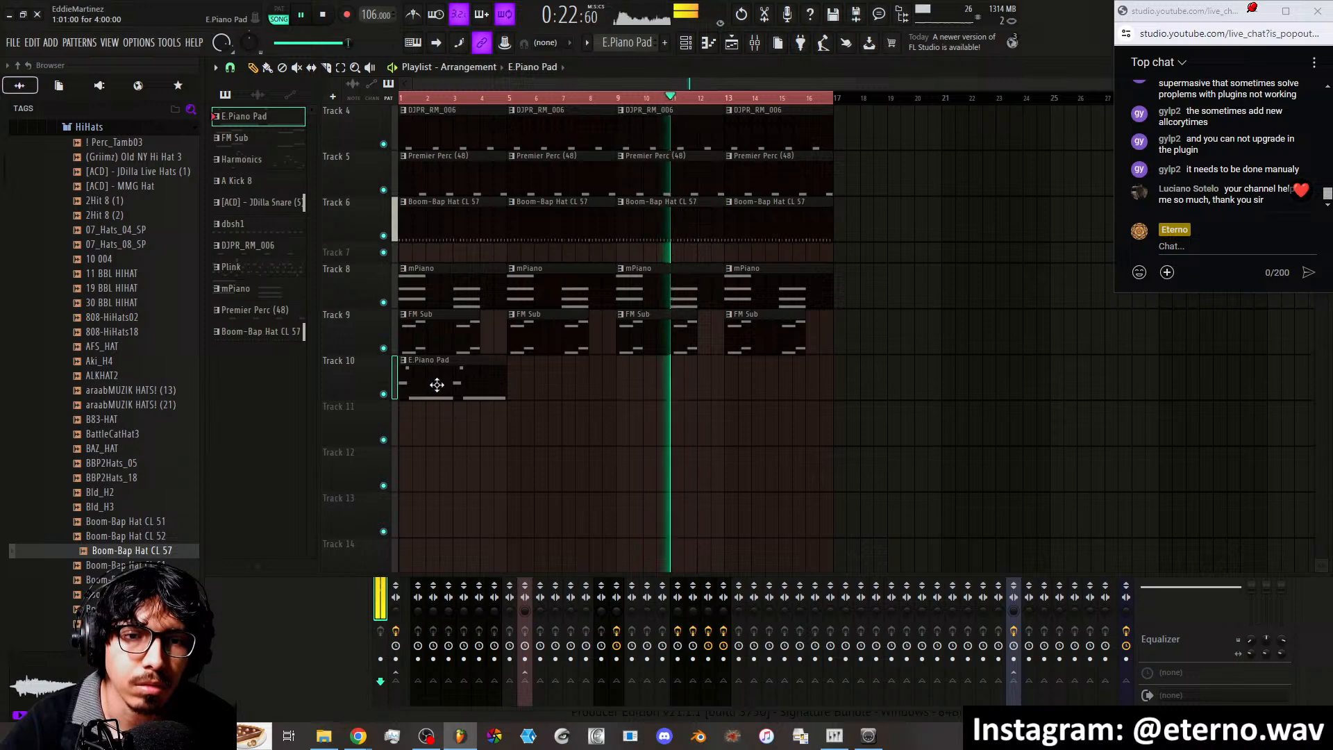
key(space)
key(space)
key(space)
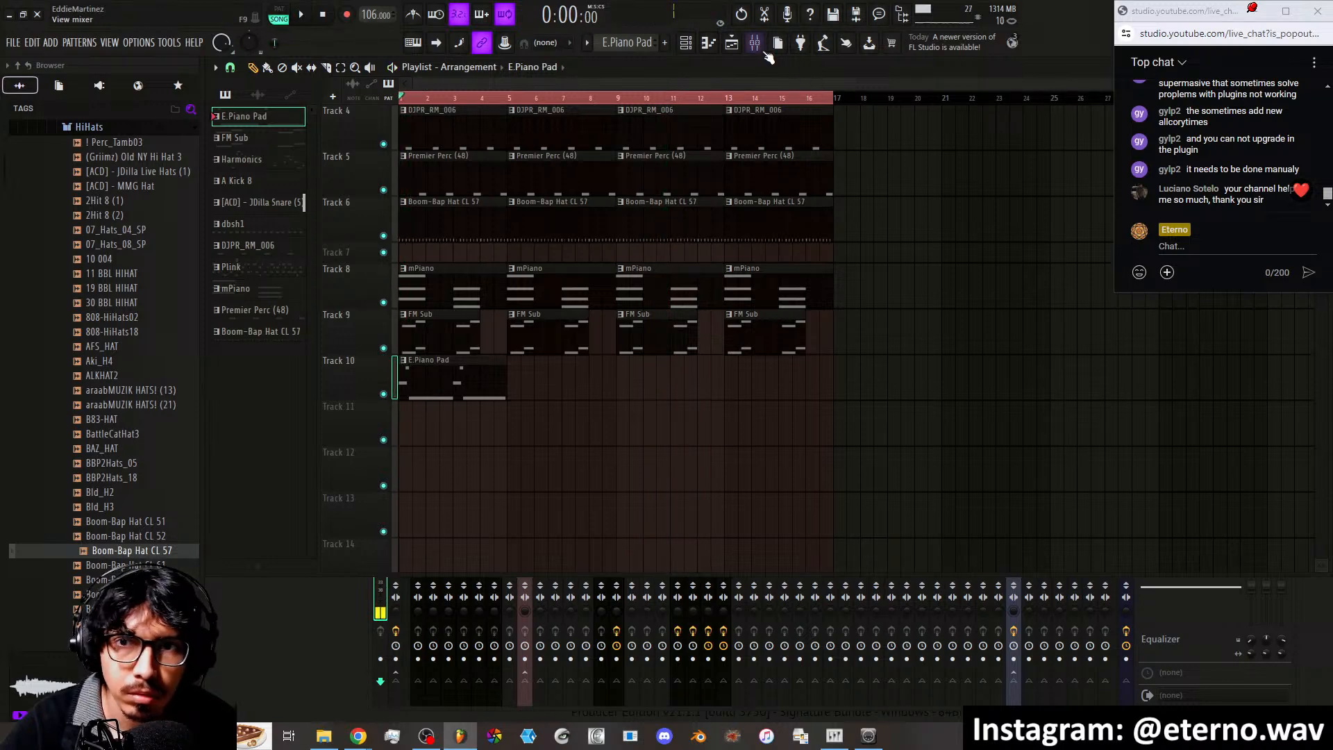
Unmute the E.Piano Pad mixer track, listen to it with the beat, and open its notes in the piano roll
click(755, 42)
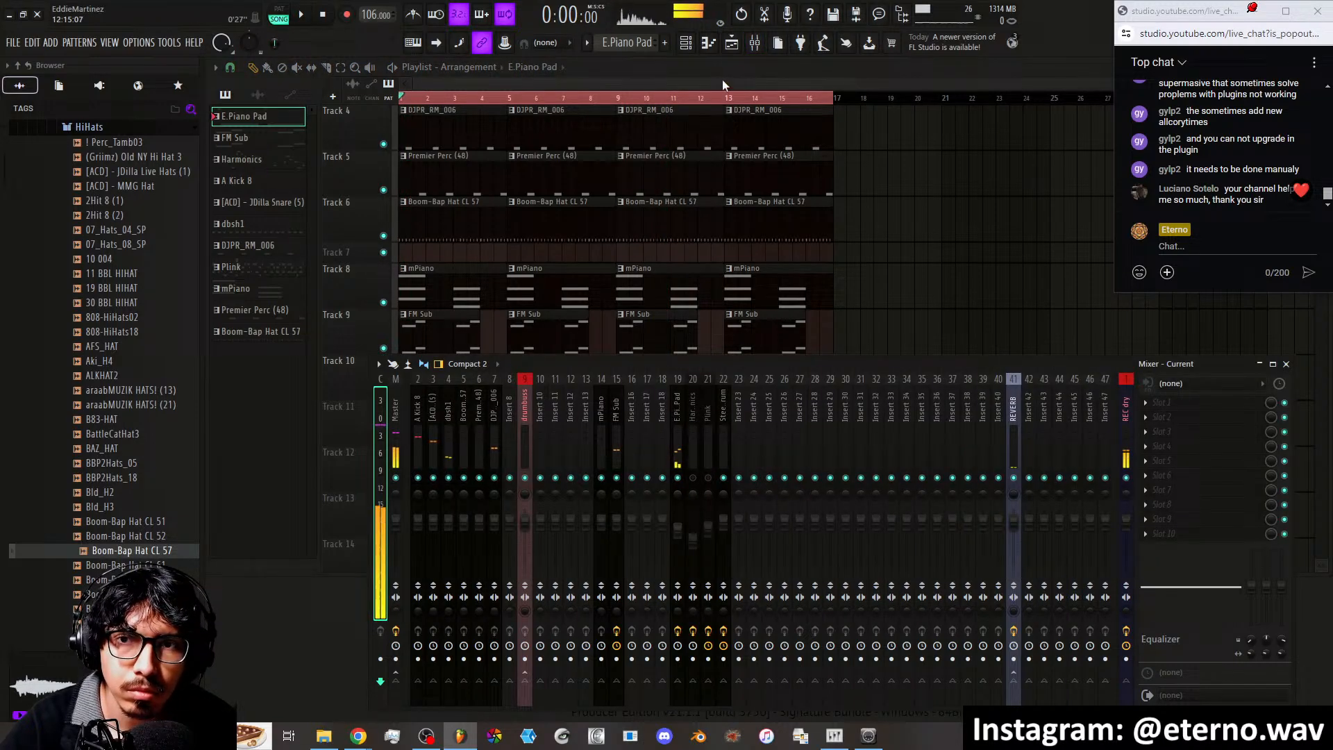
key(space)
click(687, 43)
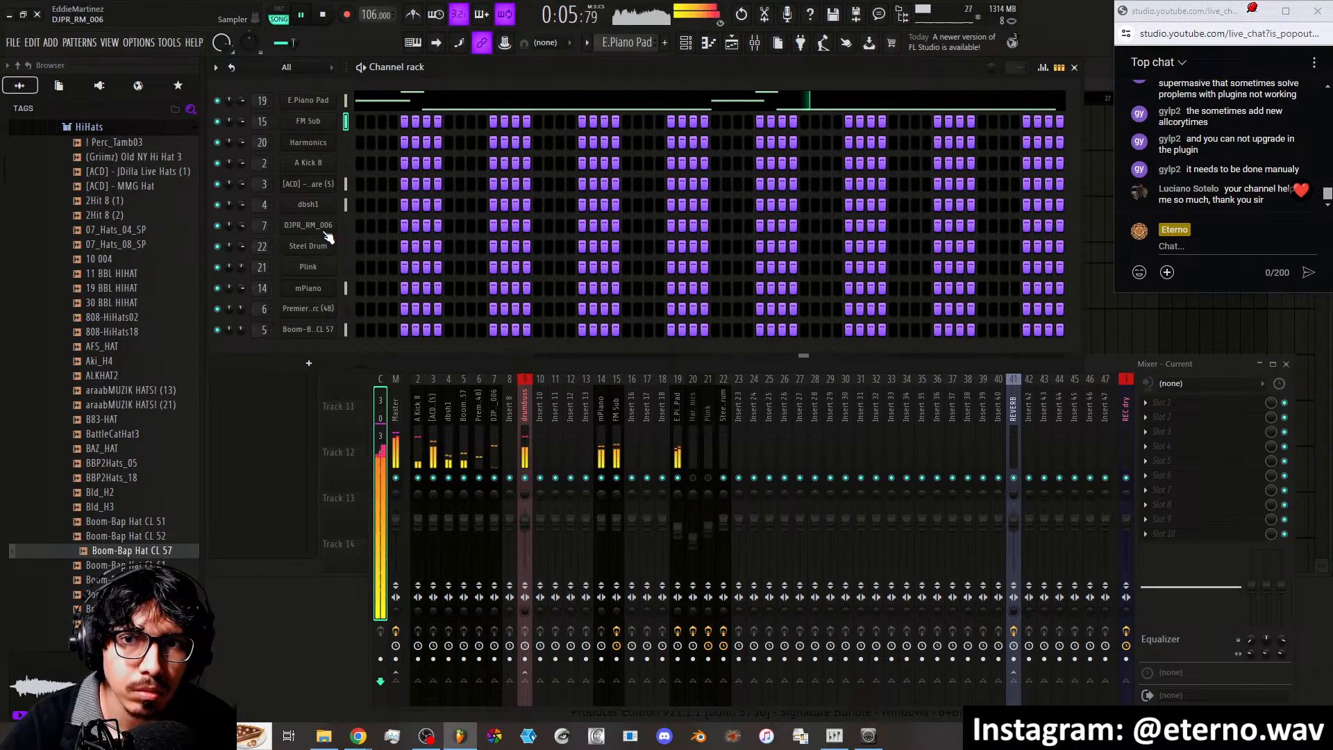
click(452, 112)
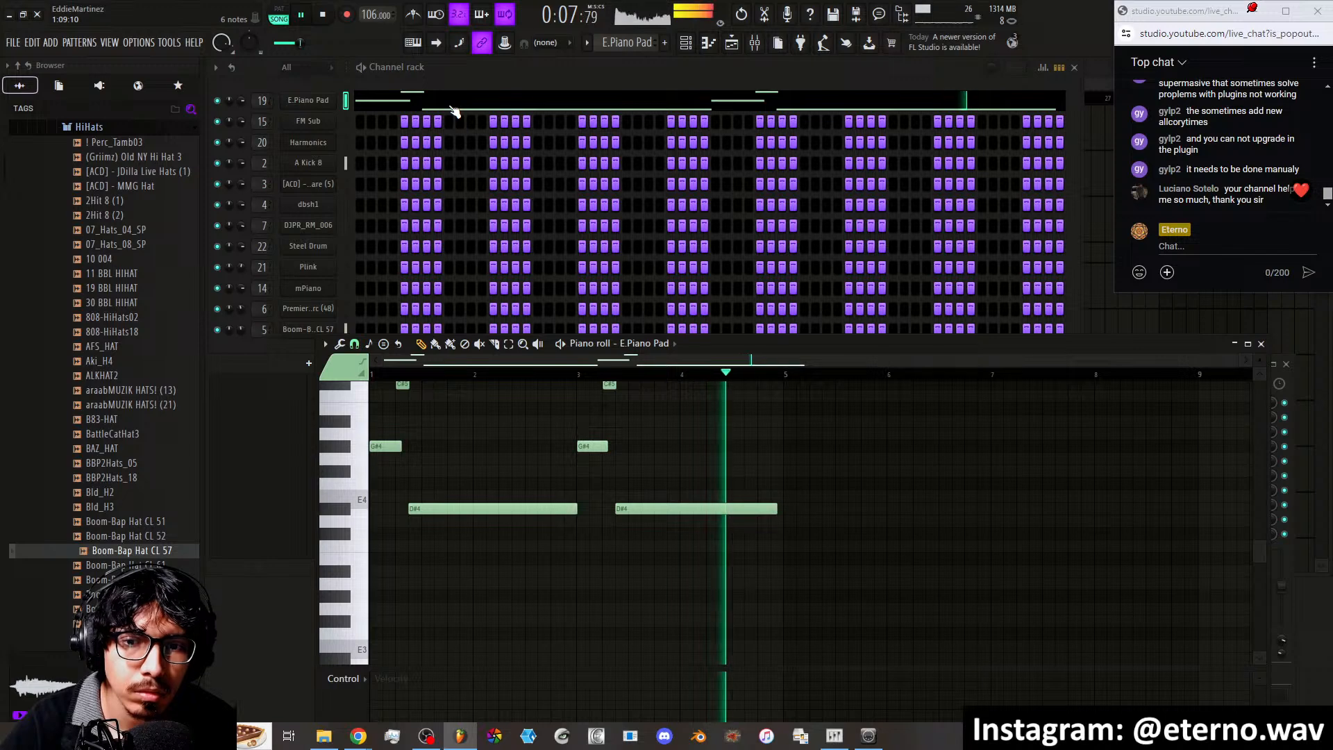
key(space)
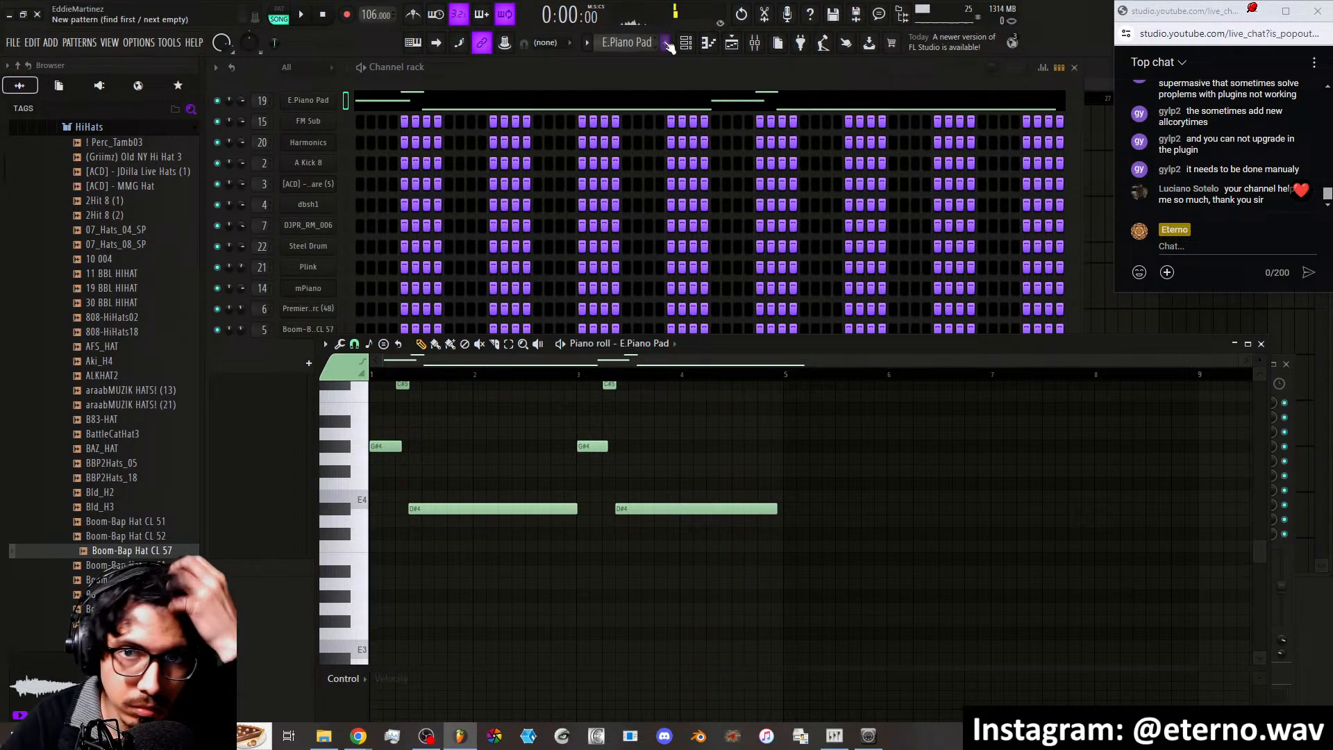
Delete the E.Piano Pad clip from Track 10 of the playlist, and replay the beat without it
click(691, 47)
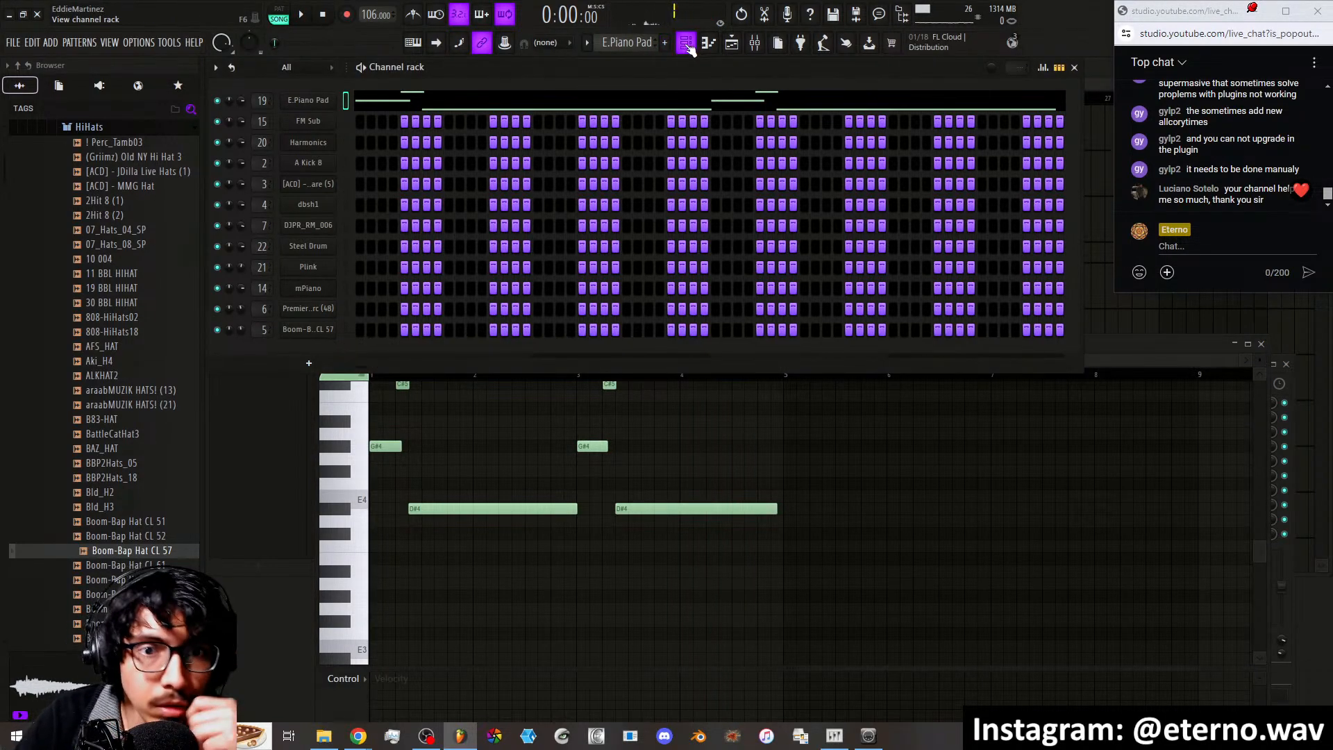
click(731, 44)
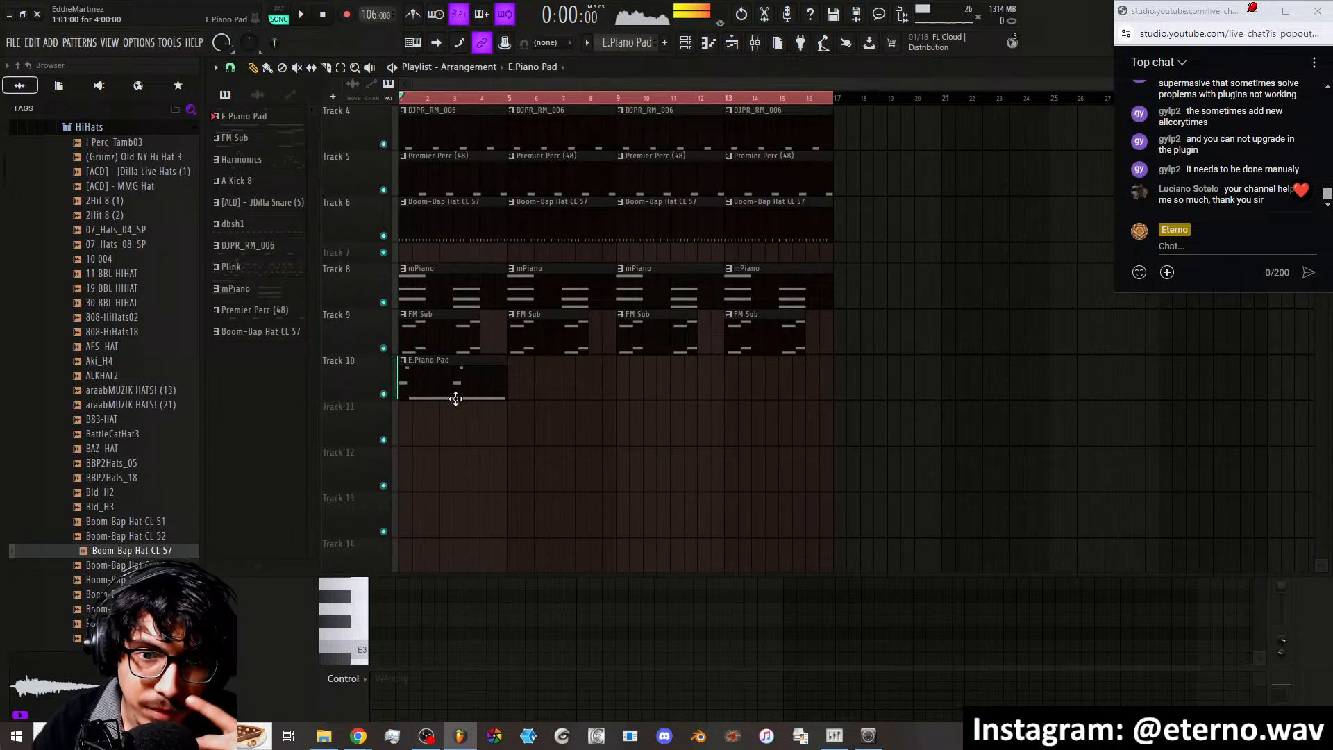
right_click(456, 398)
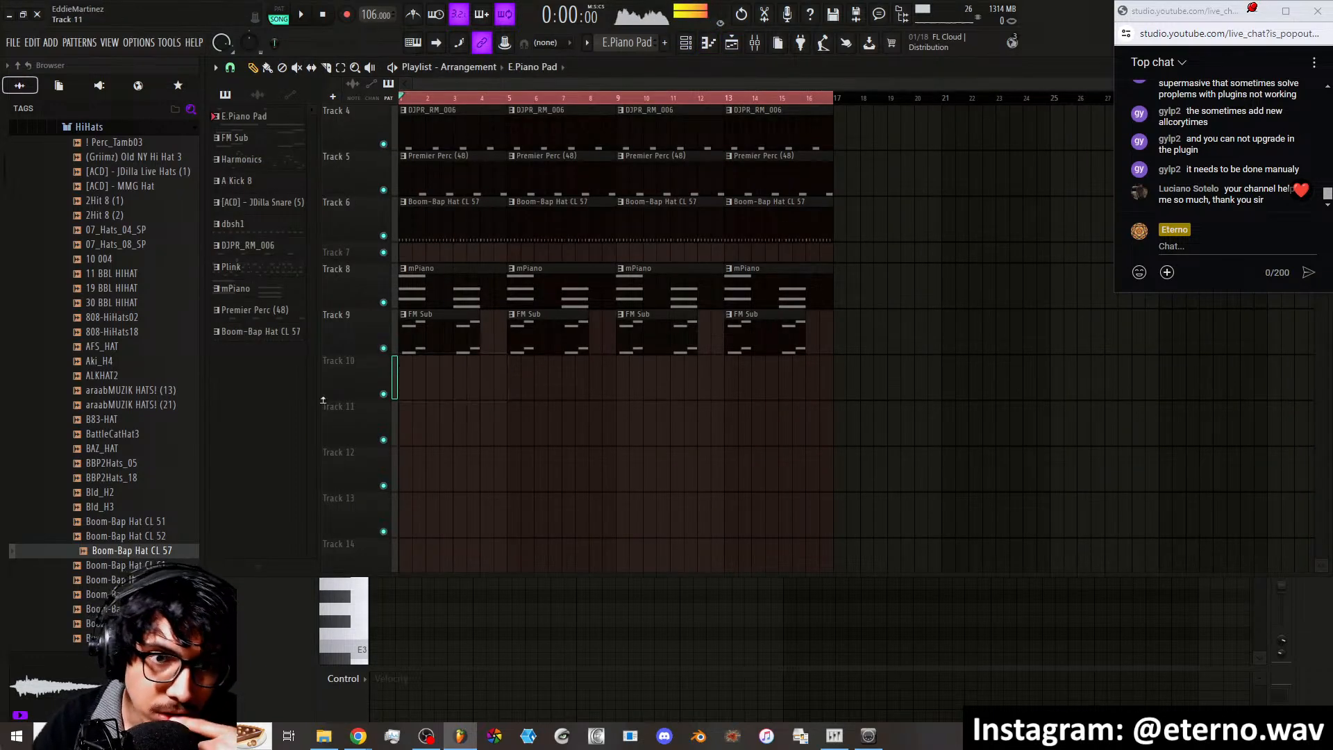
click(301, 15)
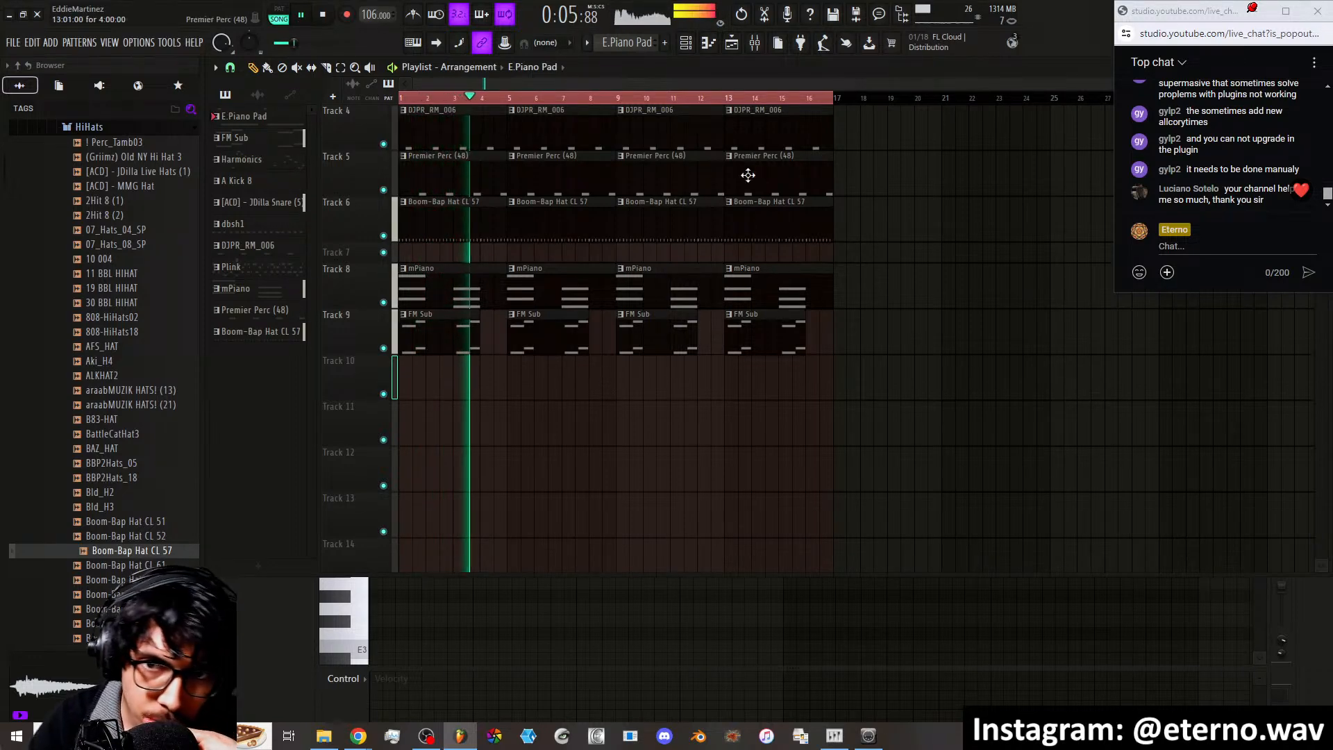
Shorten the playlist loop selection to the first eight bars, and unmute the remaining muted instrument tracks in the mixer
drag(835, 99, 620, 99)
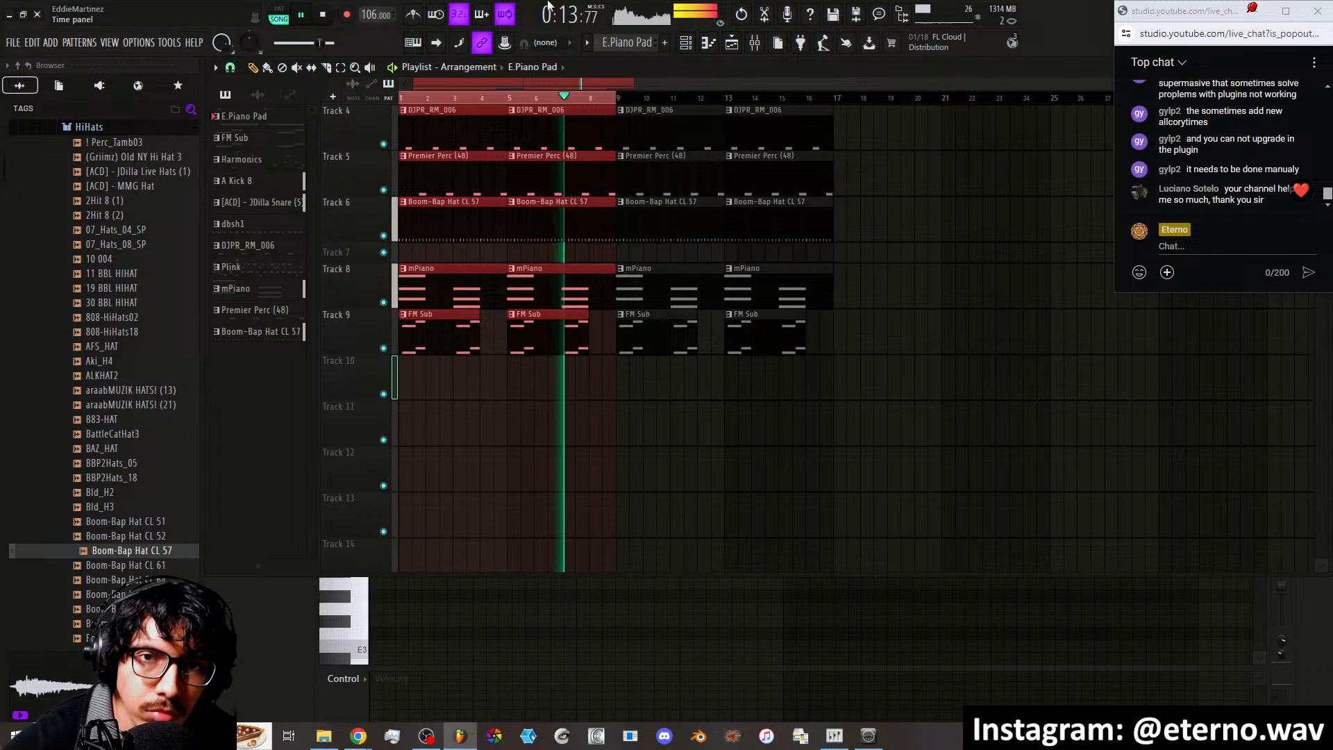
click(754, 44)
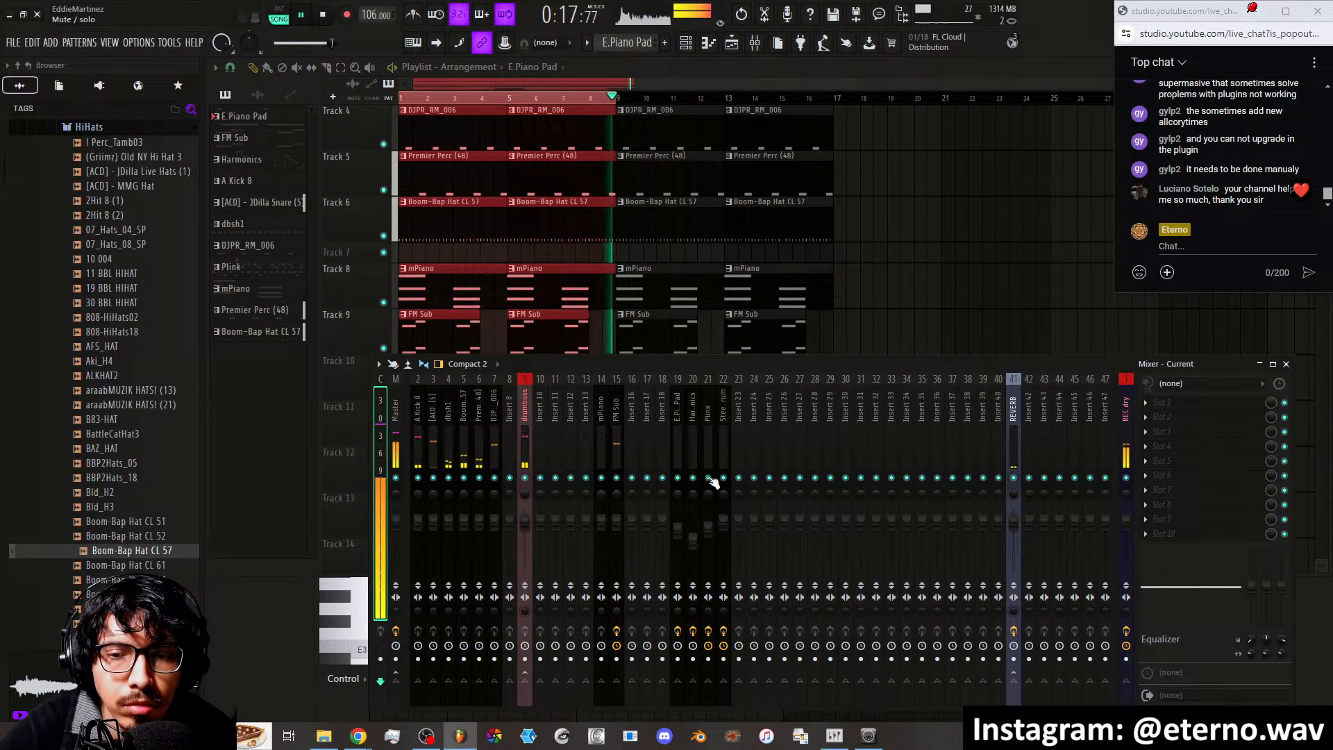
click(687, 44)
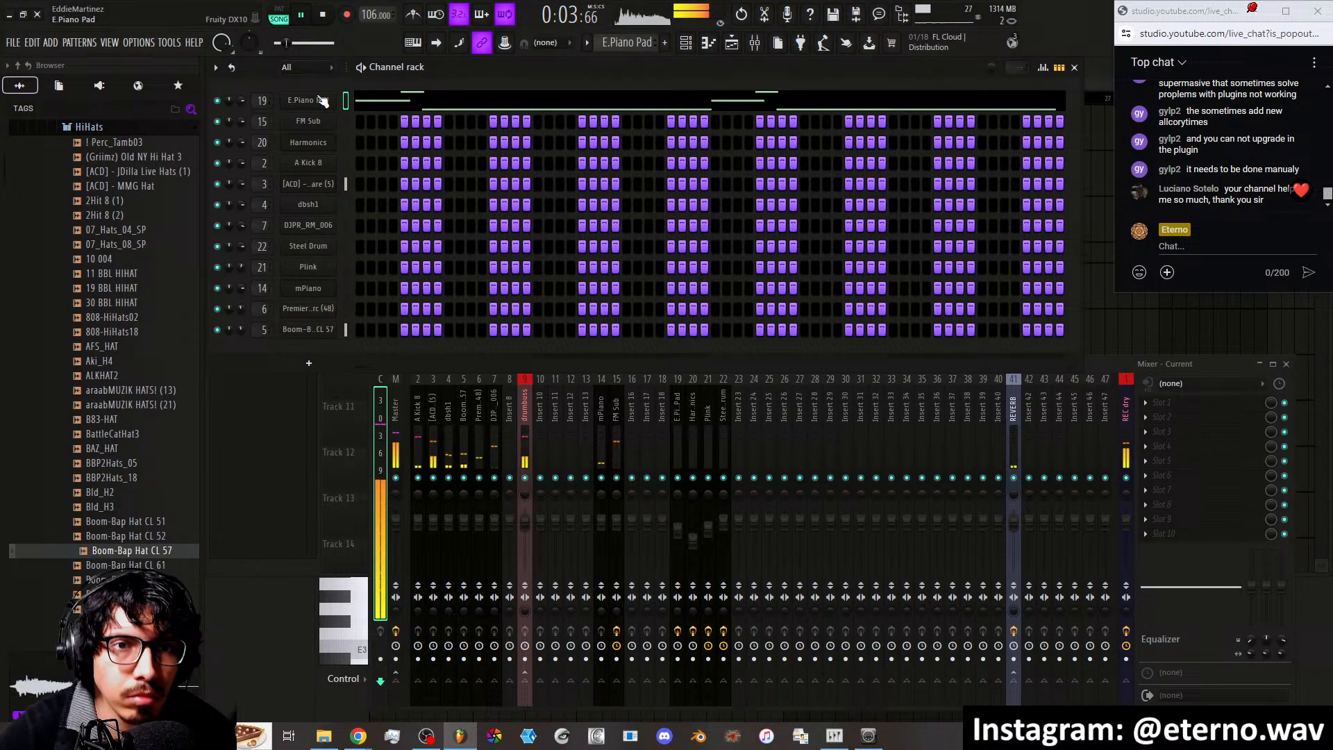
Replace the E.Piano Pad notes by recording a new four-bar melody of C#5, G#4 and A#4
click(375, 101)
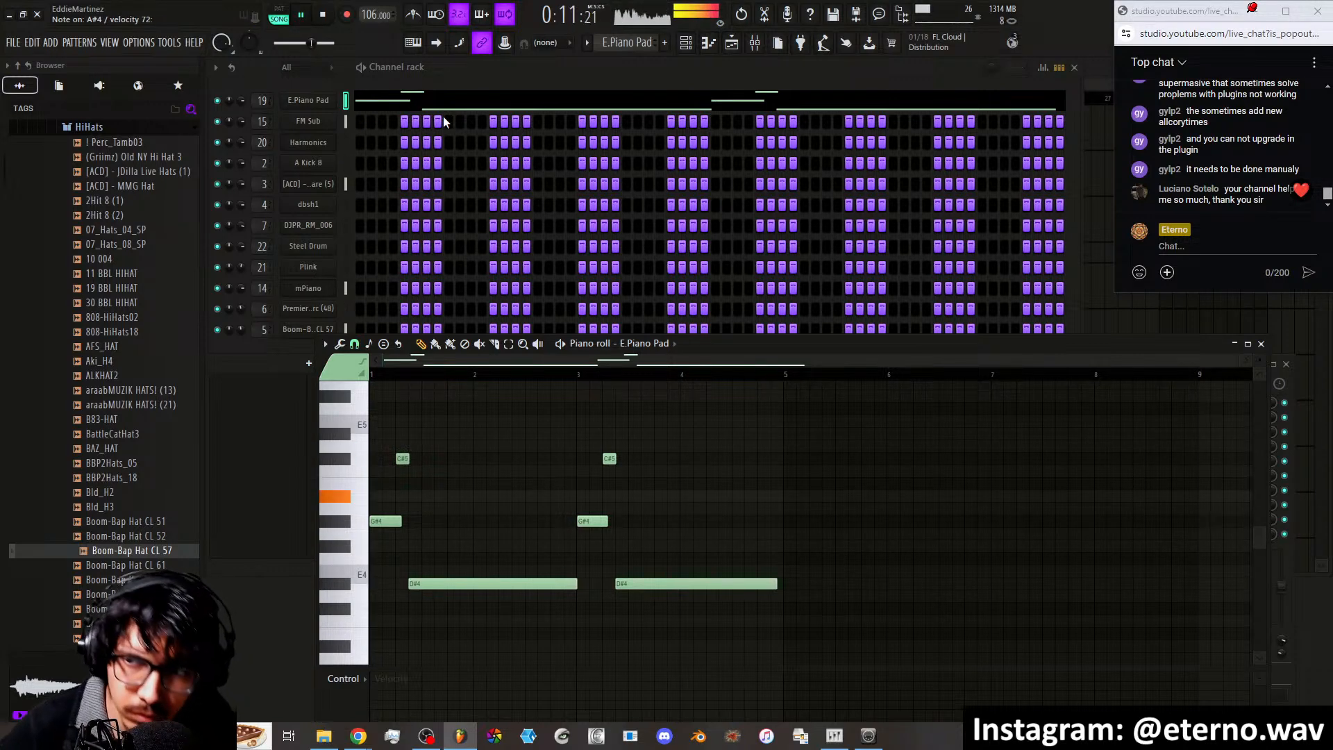
key(F9)
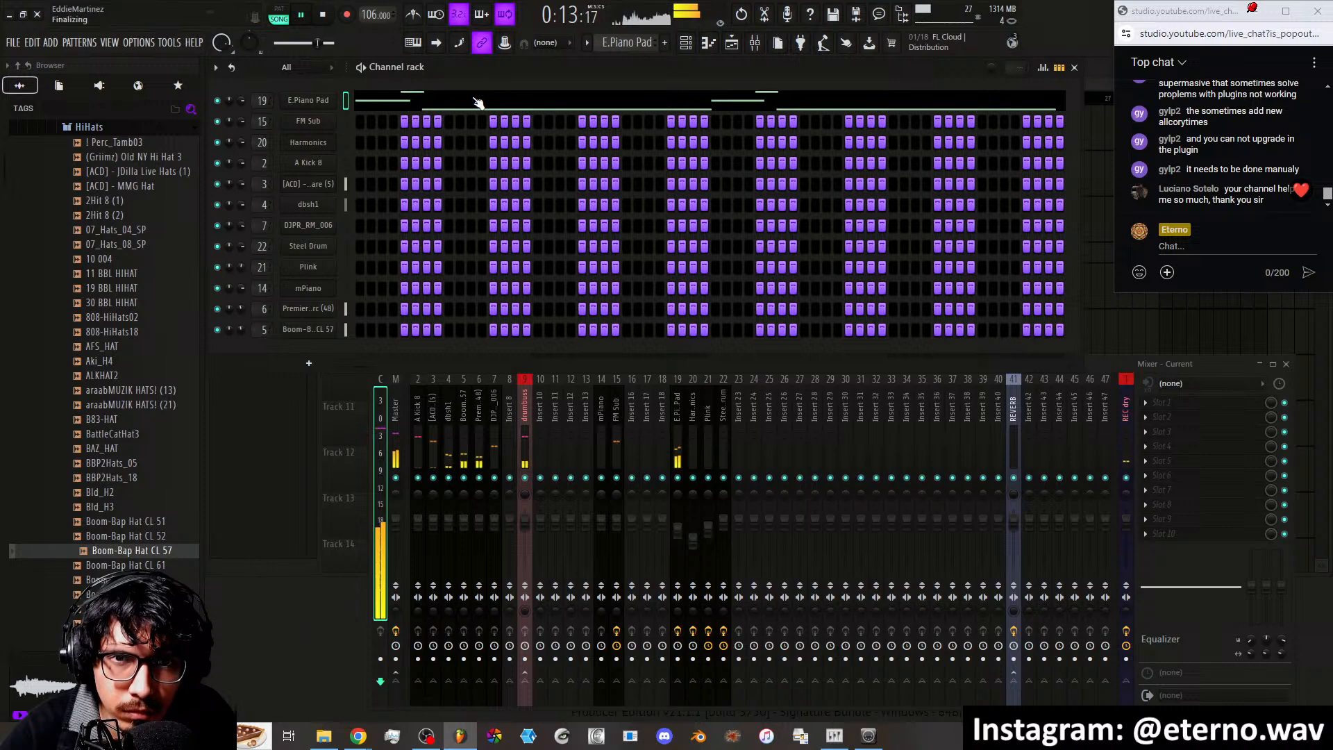
key(F9)
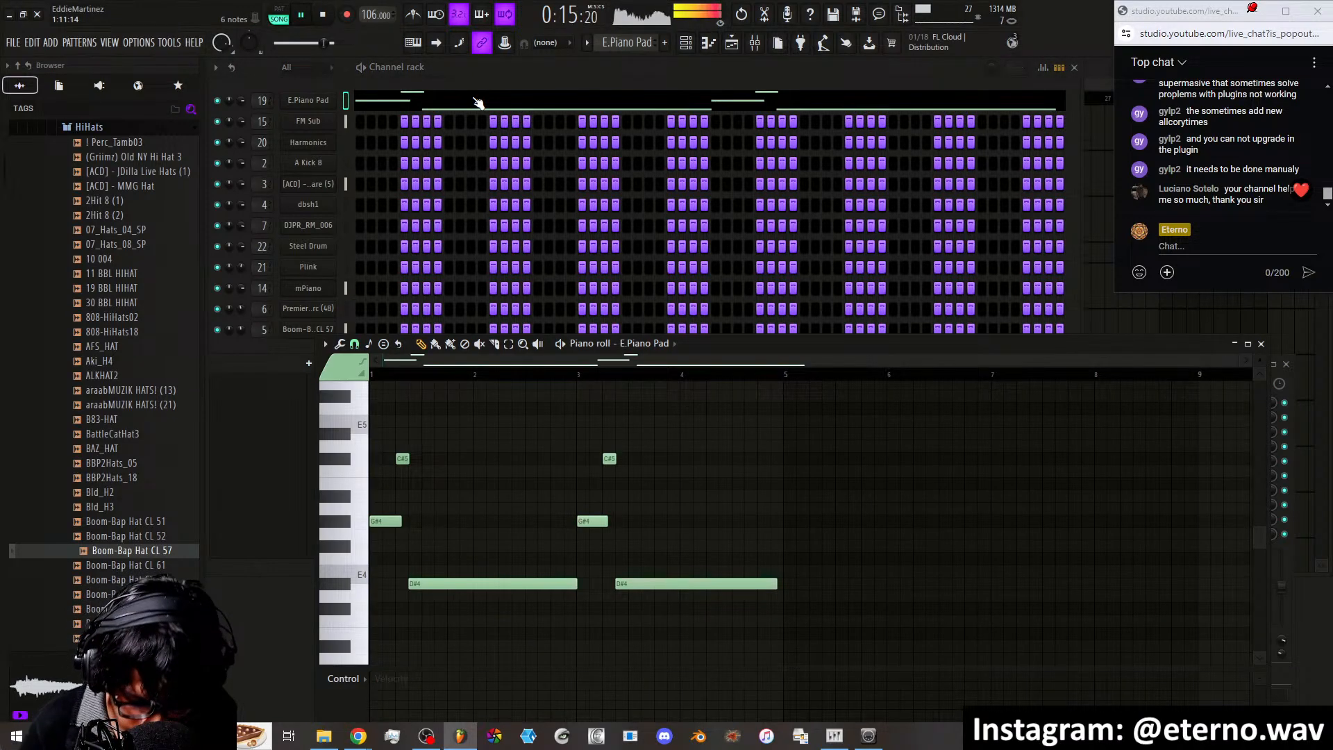
key(ctrl+z)
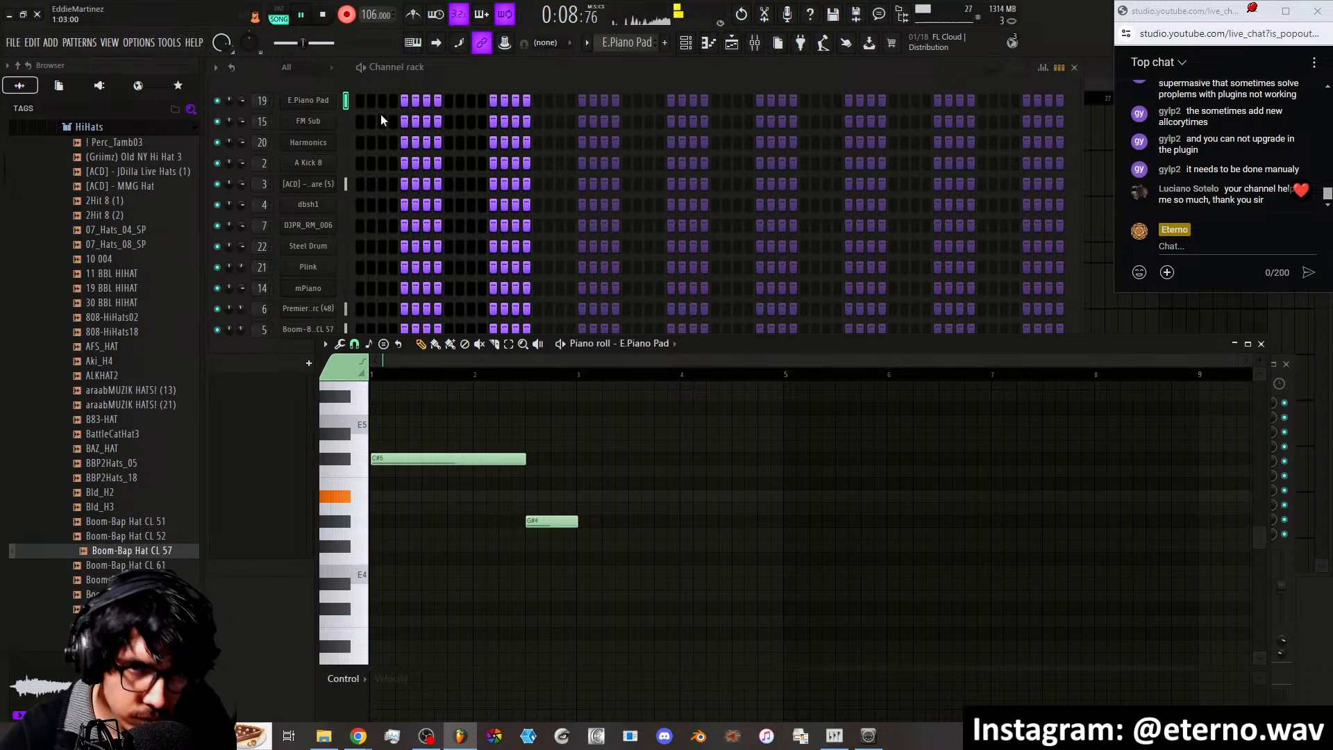
click(355, 19)
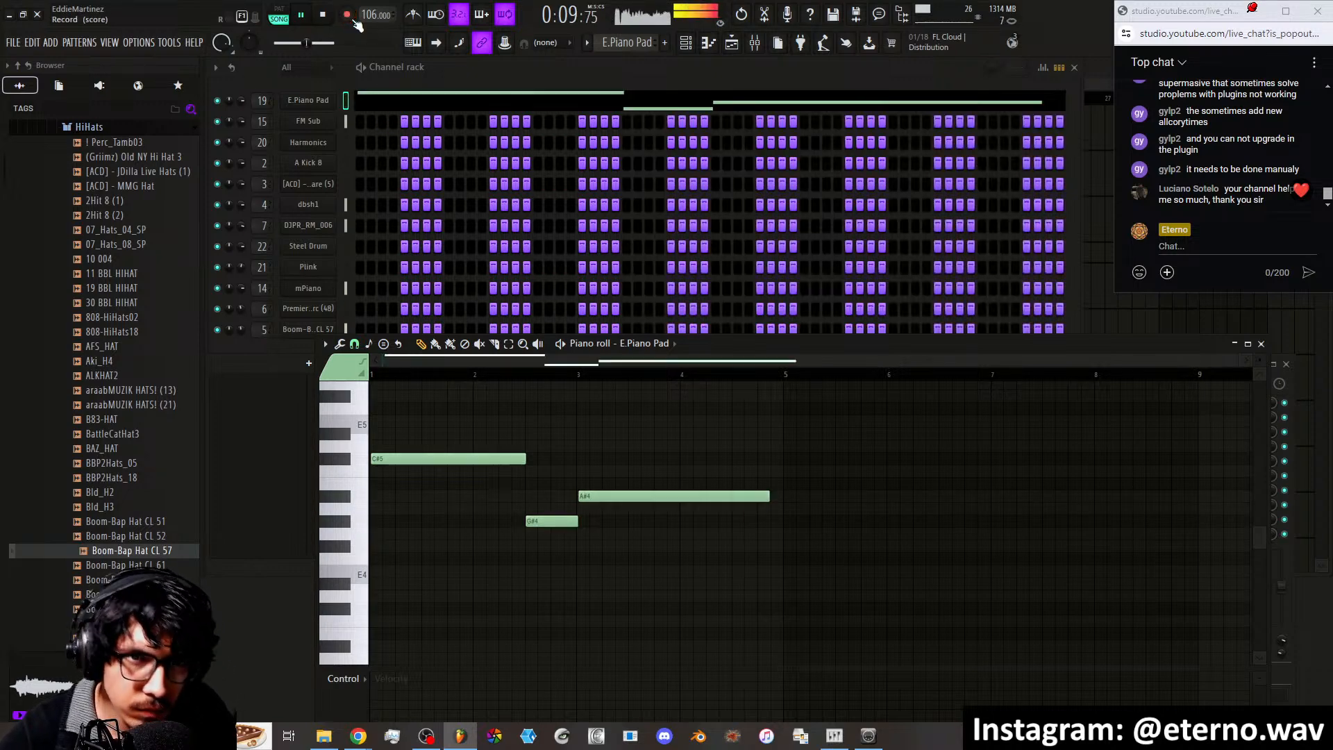
Repeat the recorded E.Piano Pad clip at bar 5, enlarge Track 7, and move both clips down to Track 10
click(729, 46)
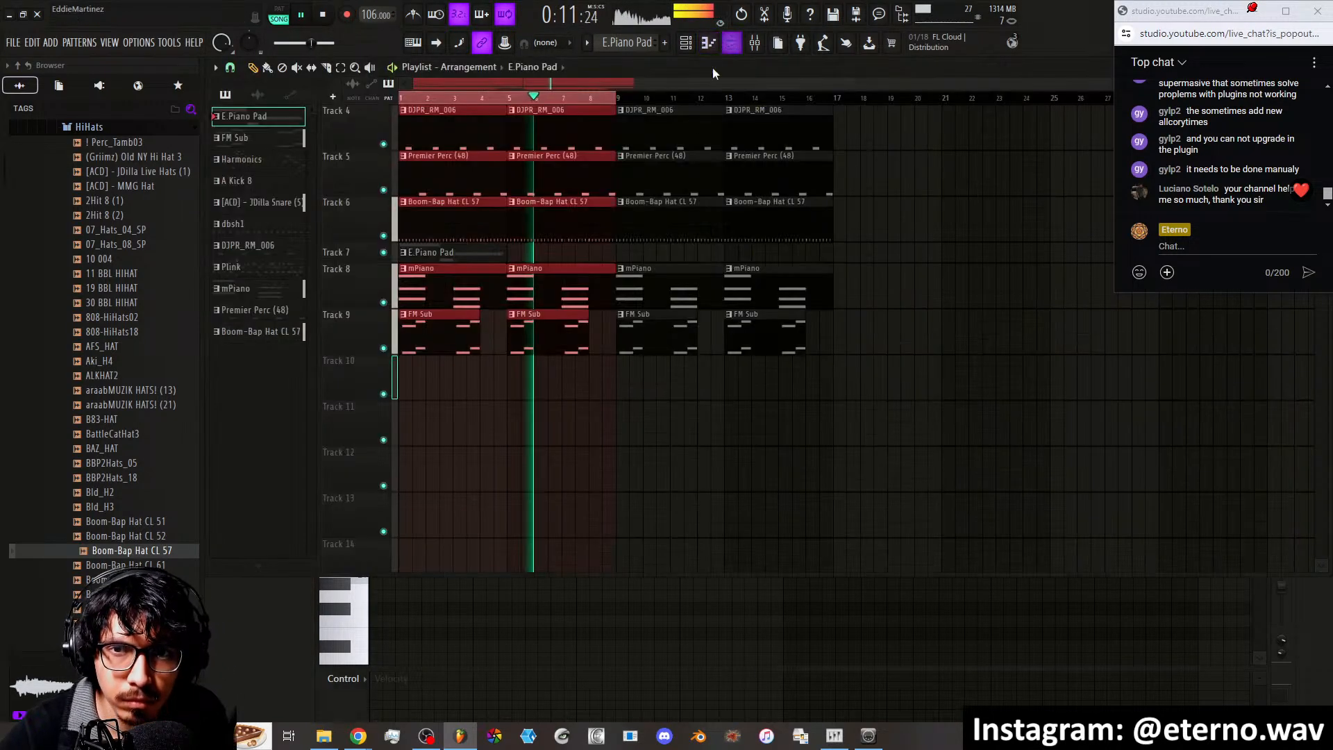
click(475, 253)
click(516, 256)
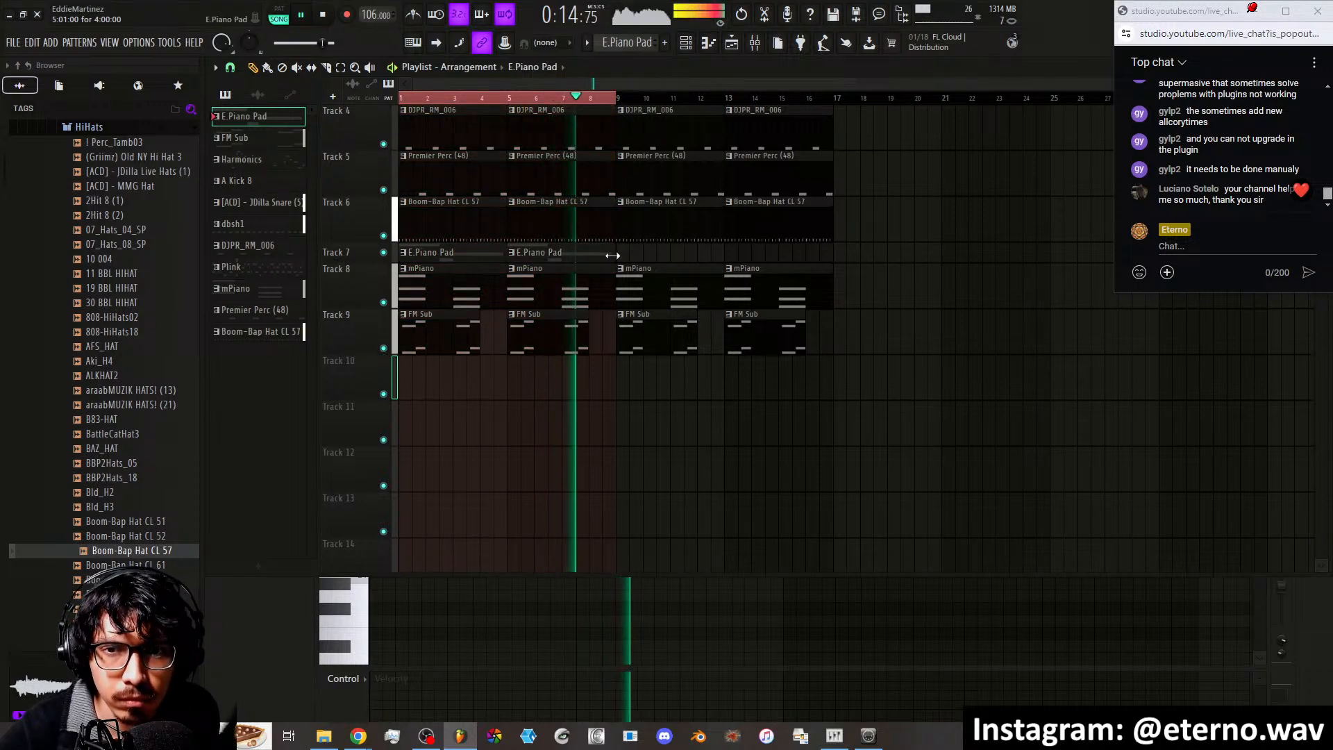
drag(355, 265, 354, 300)
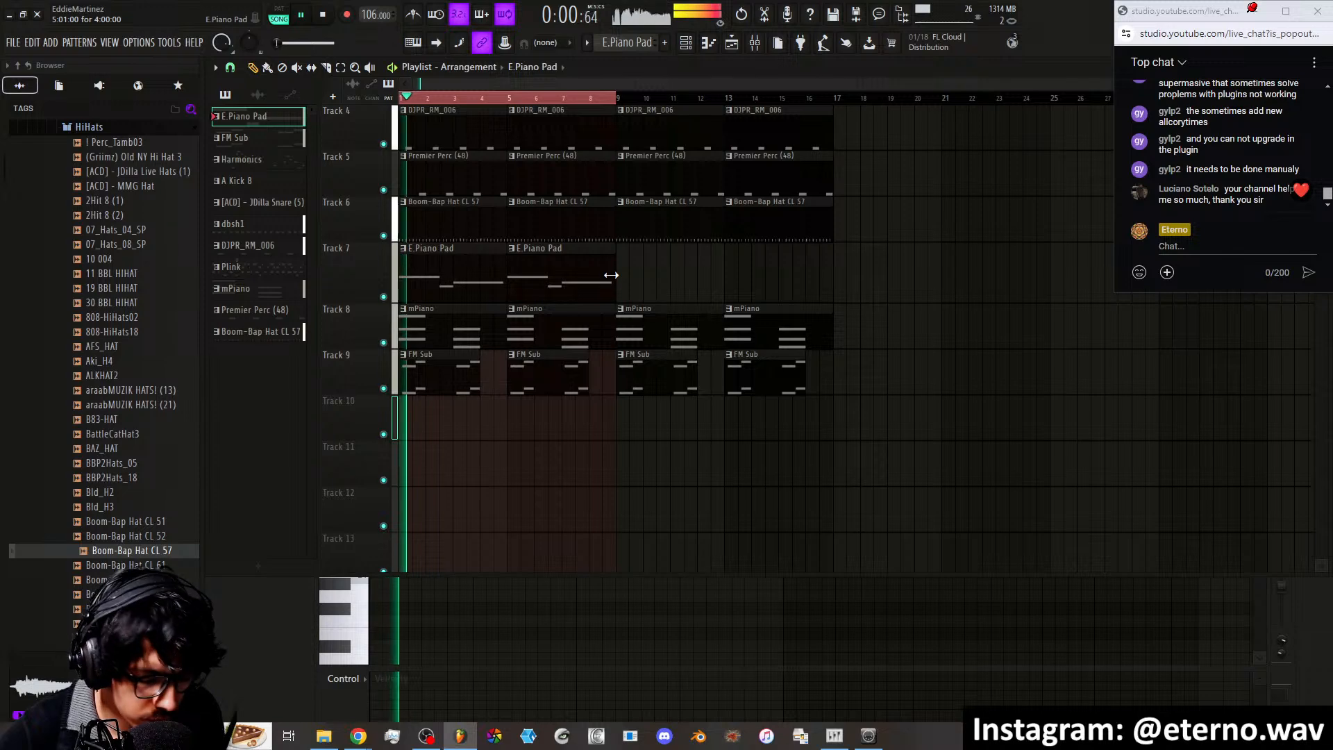
drag(630, 299, 417, 240)
drag(438, 285, 410, 439)
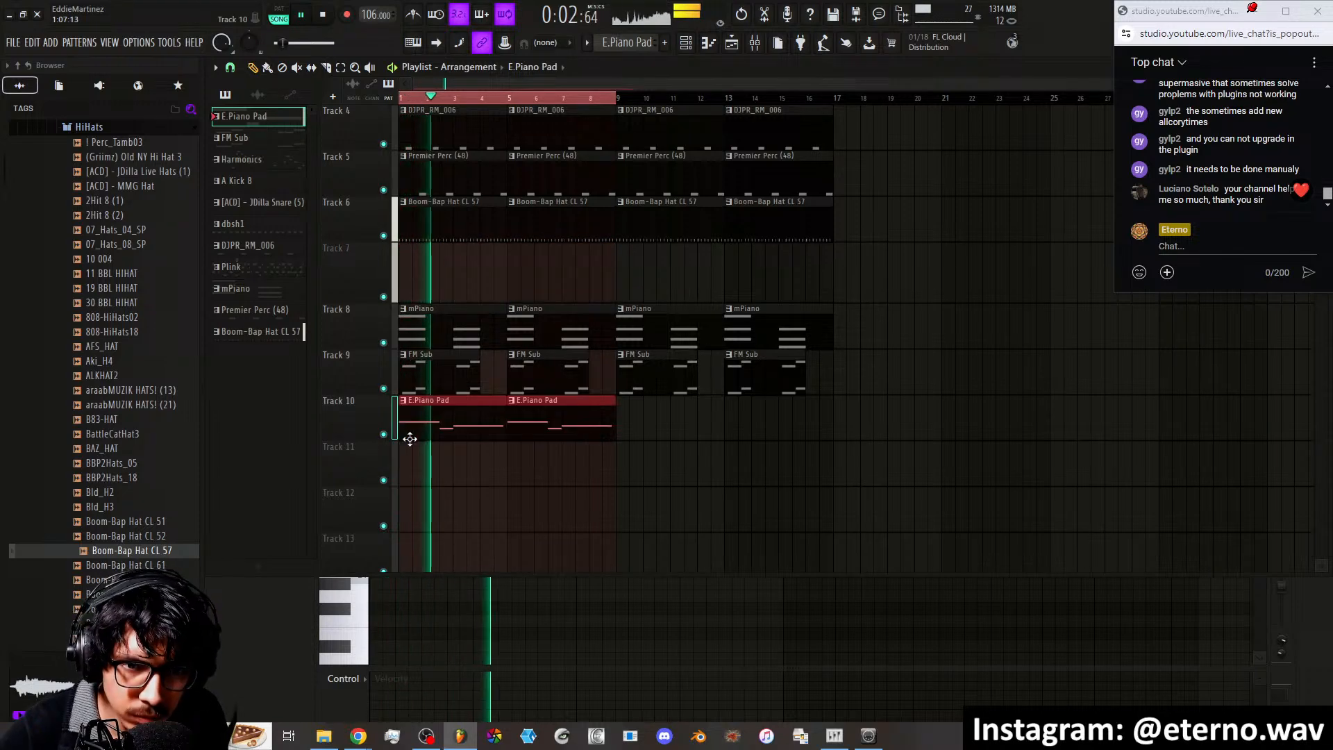
Switch to the Harmonics pattern and select the Harmonics channel in the channel rack while the beat plays
click(258, 154)
click(685, 42)
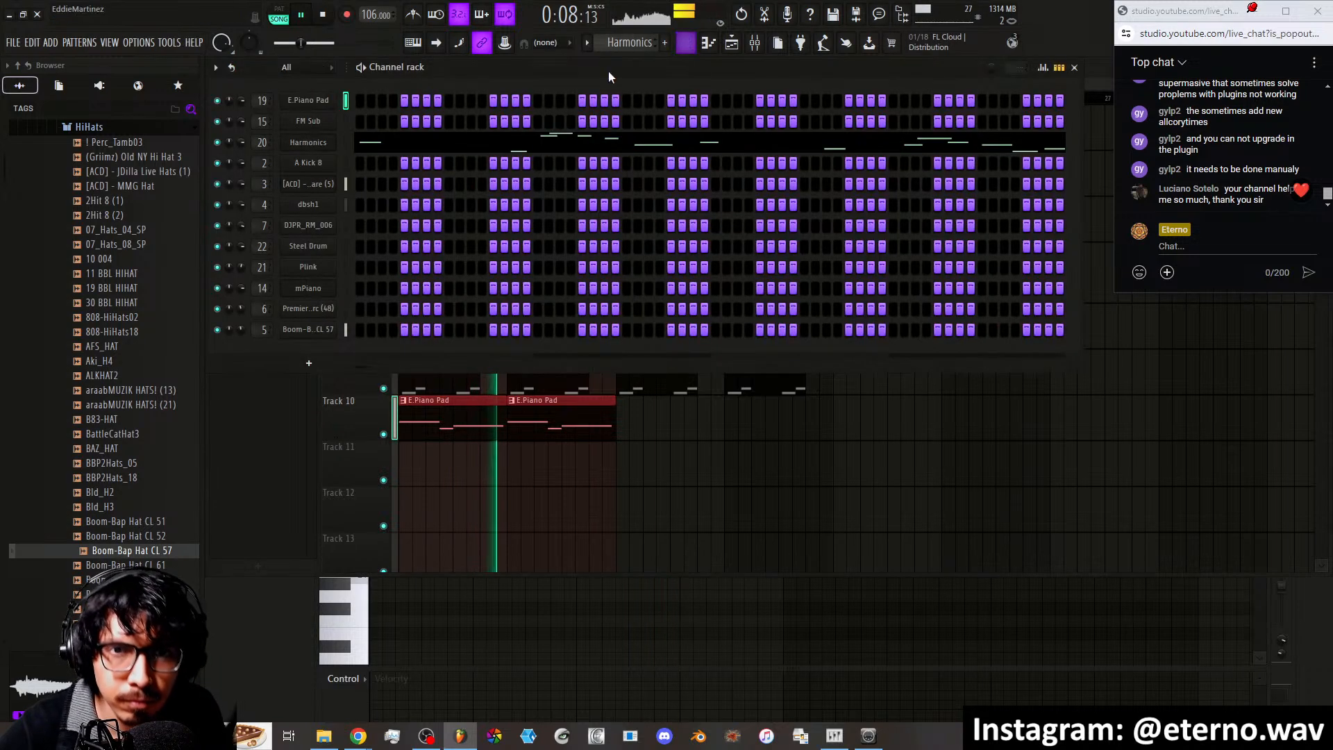
click(347, 142)
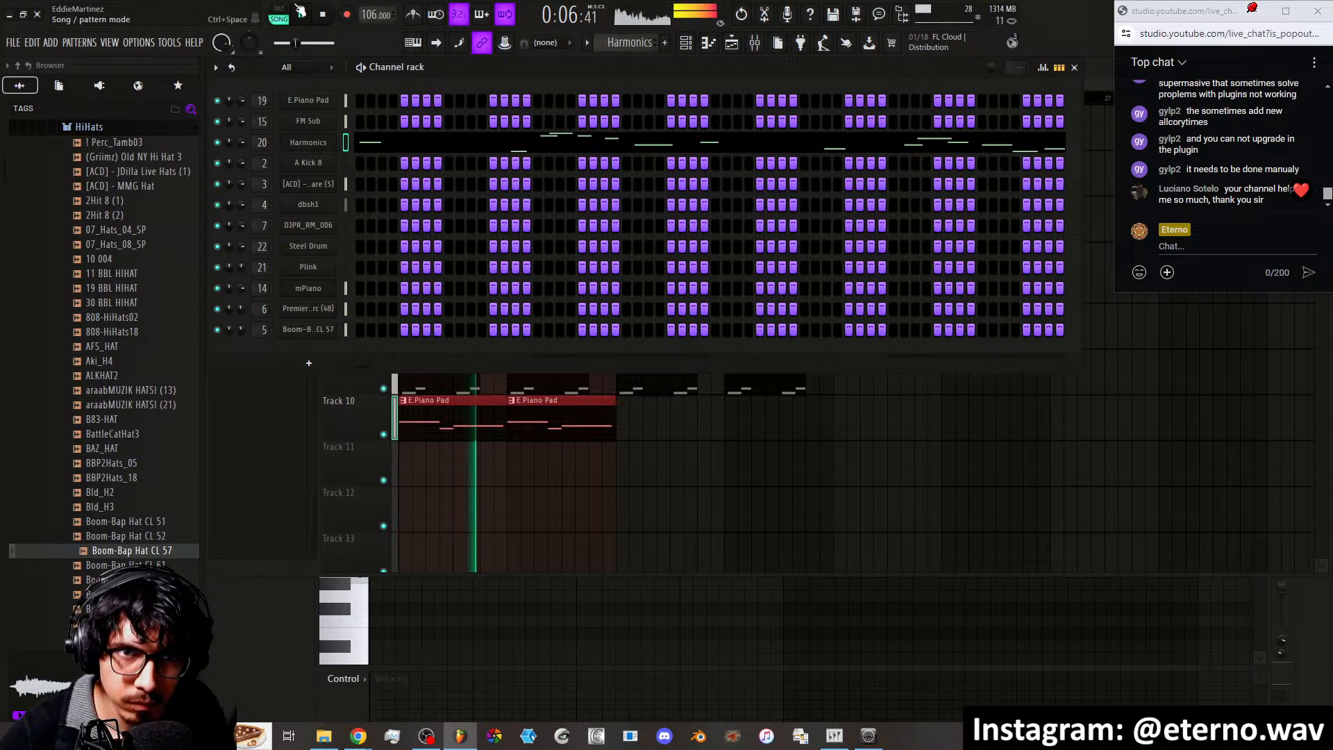
Replace the Harmonics notes by recording a new eight-bar melody over the beat
click(348, 16)
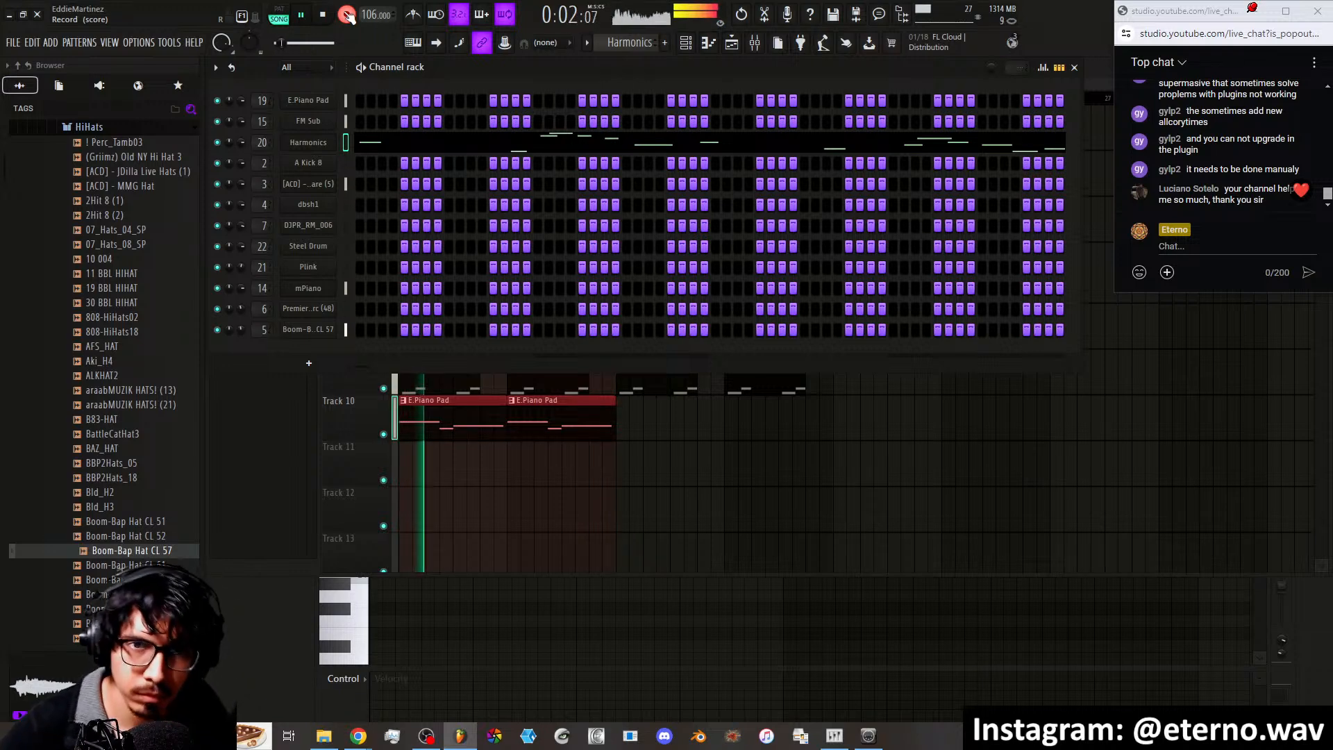
click(425, 142)
click(431, 142)
click(431, 143)
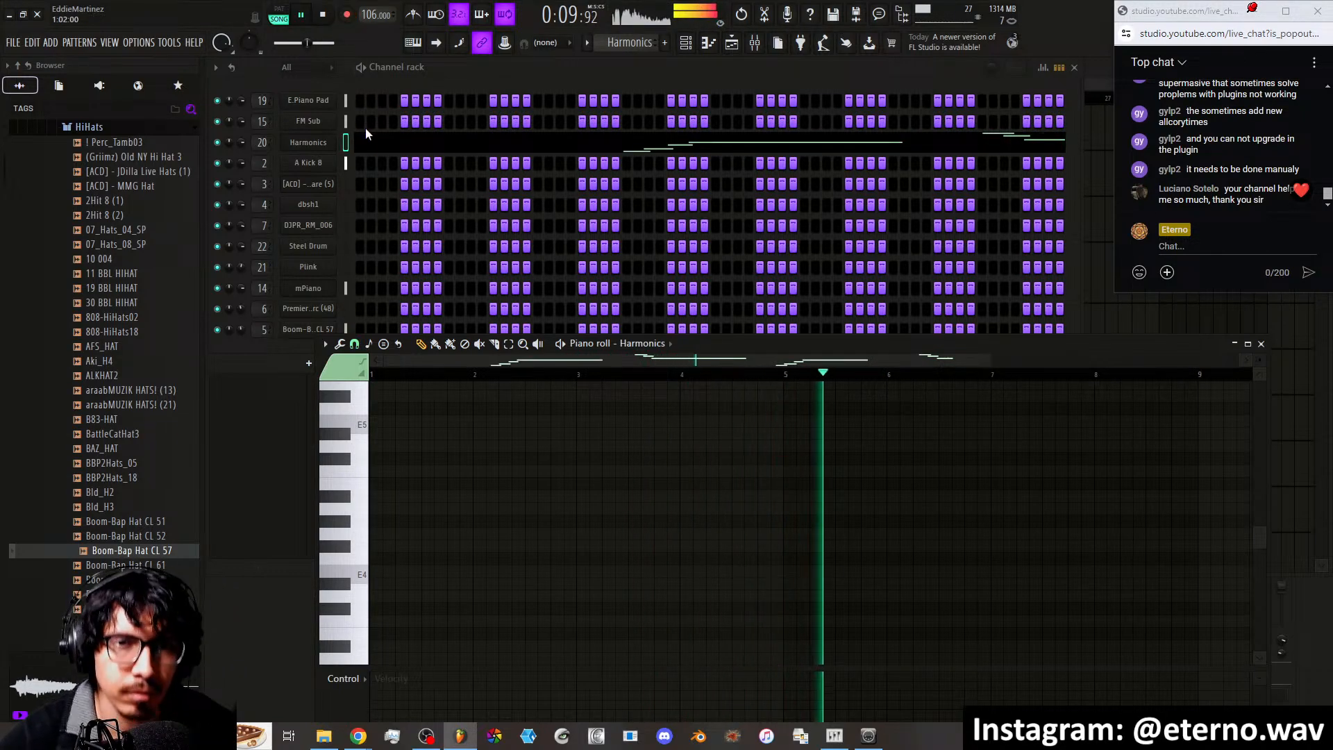
Switch to the Plink pattern and cut all of its notes from the Plink channel
key(F5)
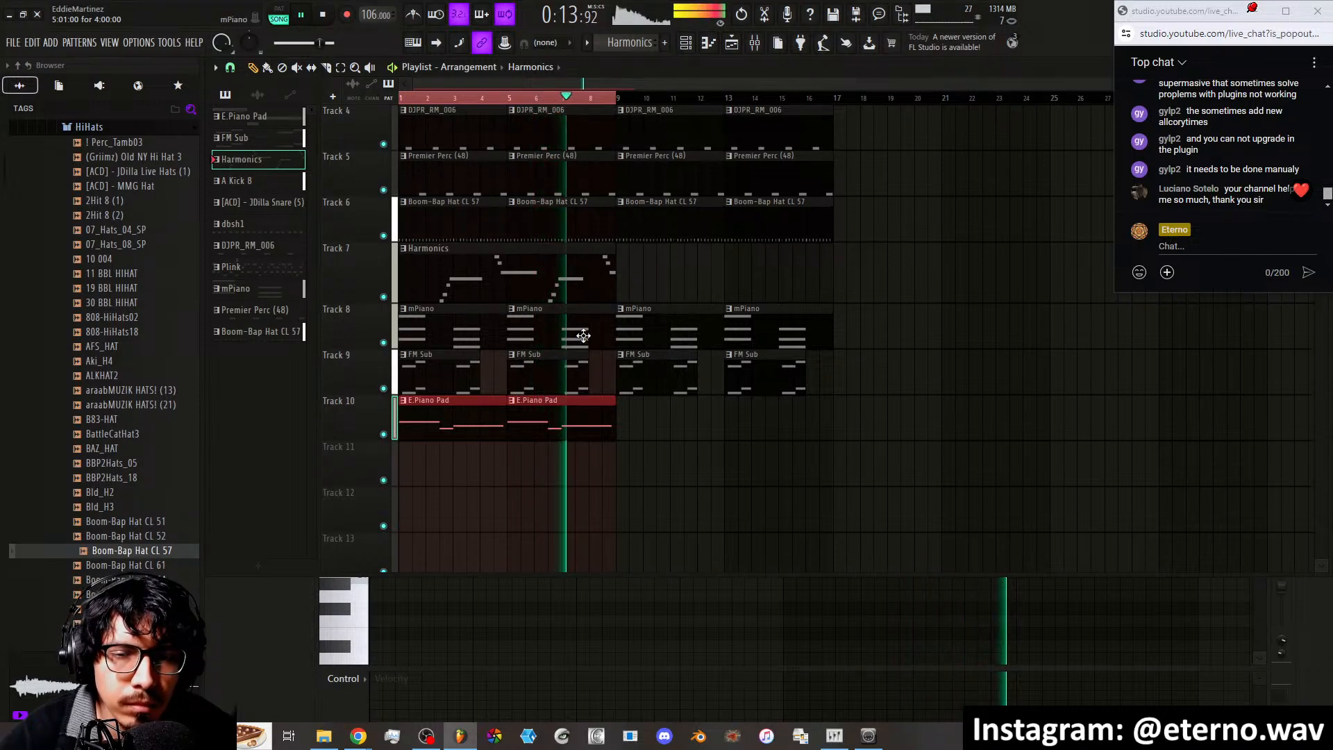
key(F6)
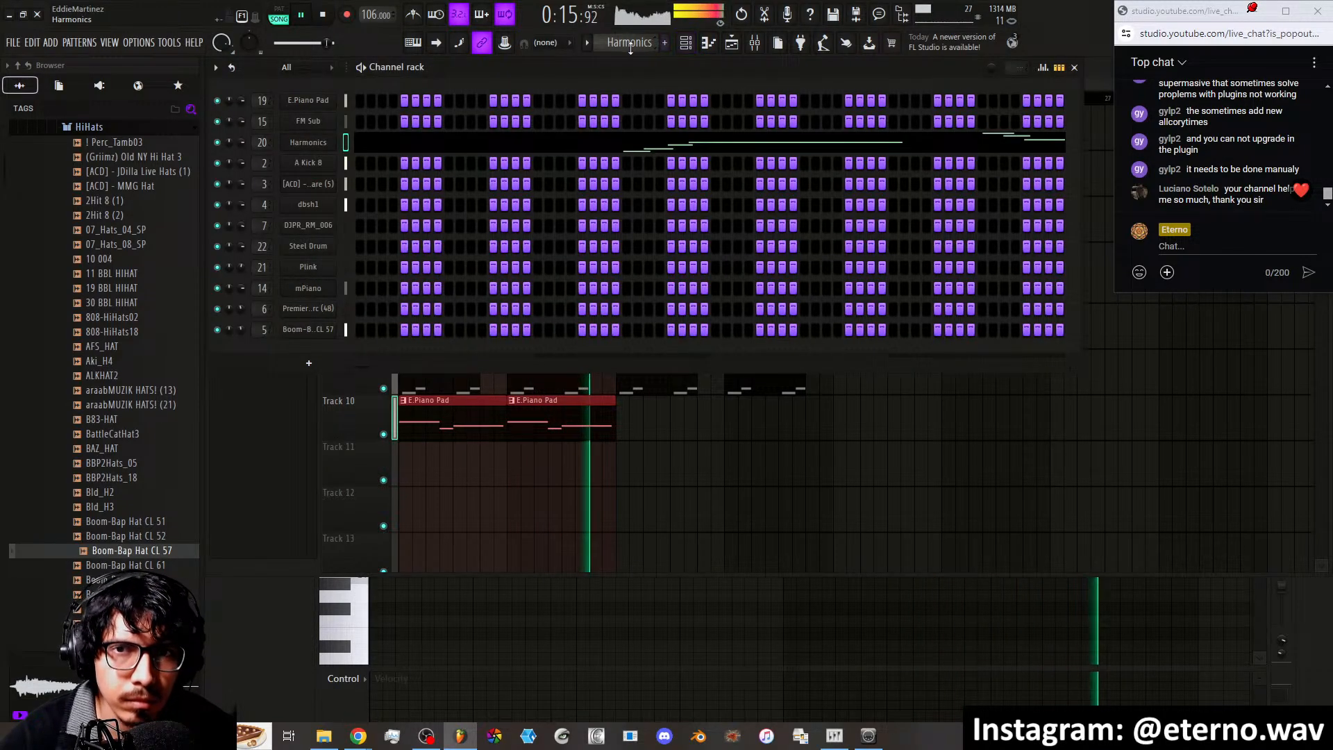
right_click(630, 46)
click(352, 432)
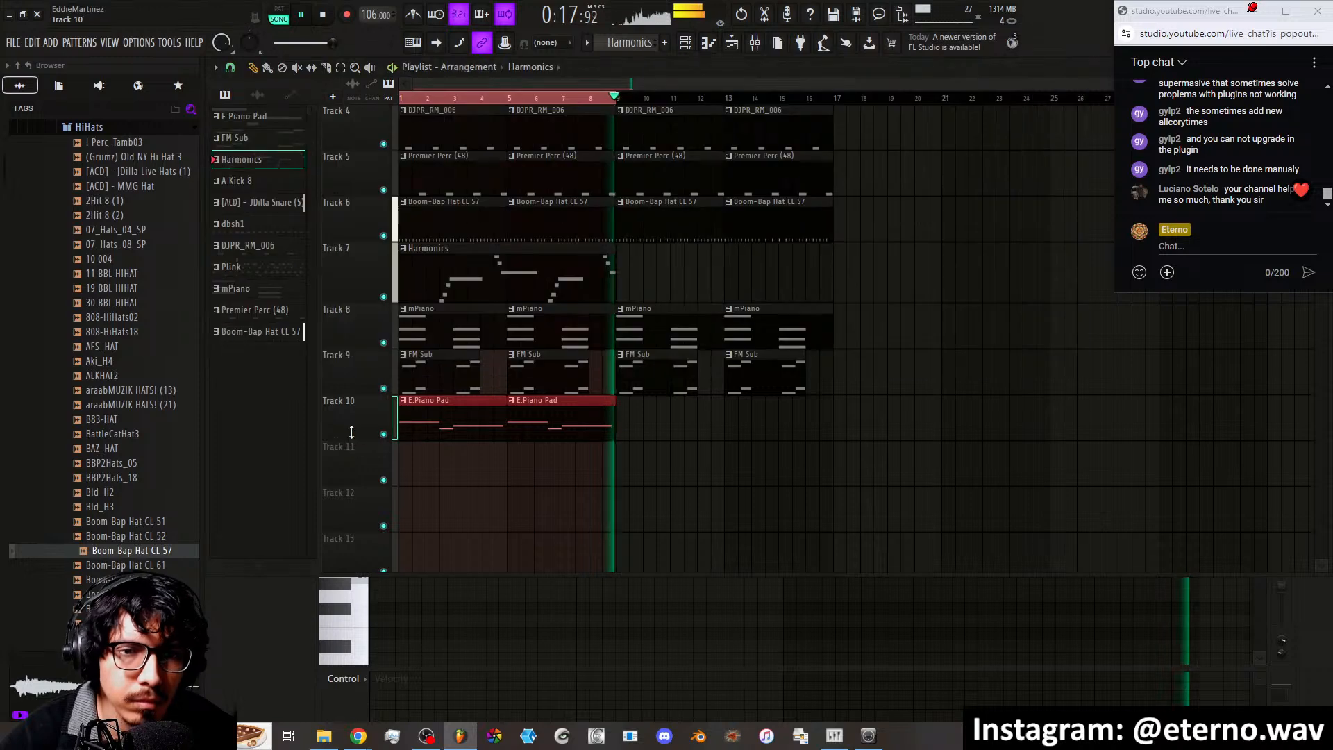
click(264, 267)
key(F6)
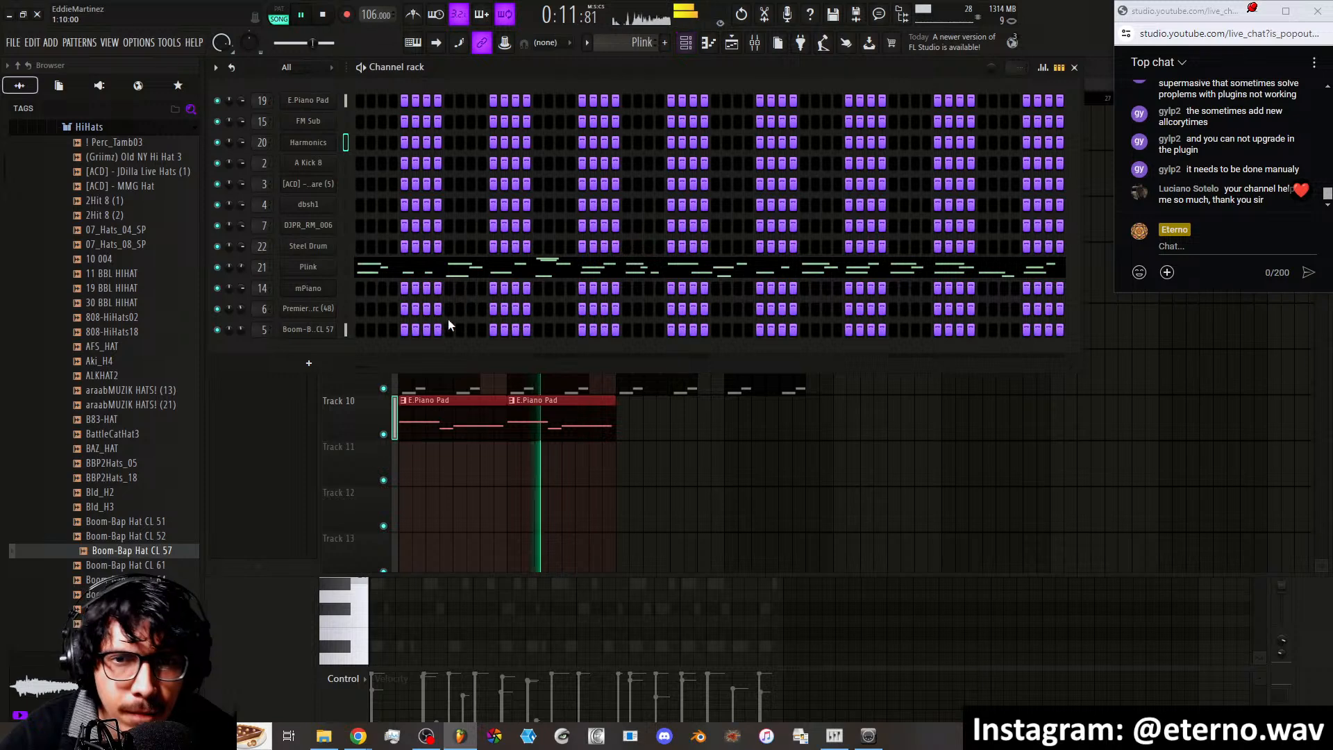
click(419, 278)
key(ctrl+x)
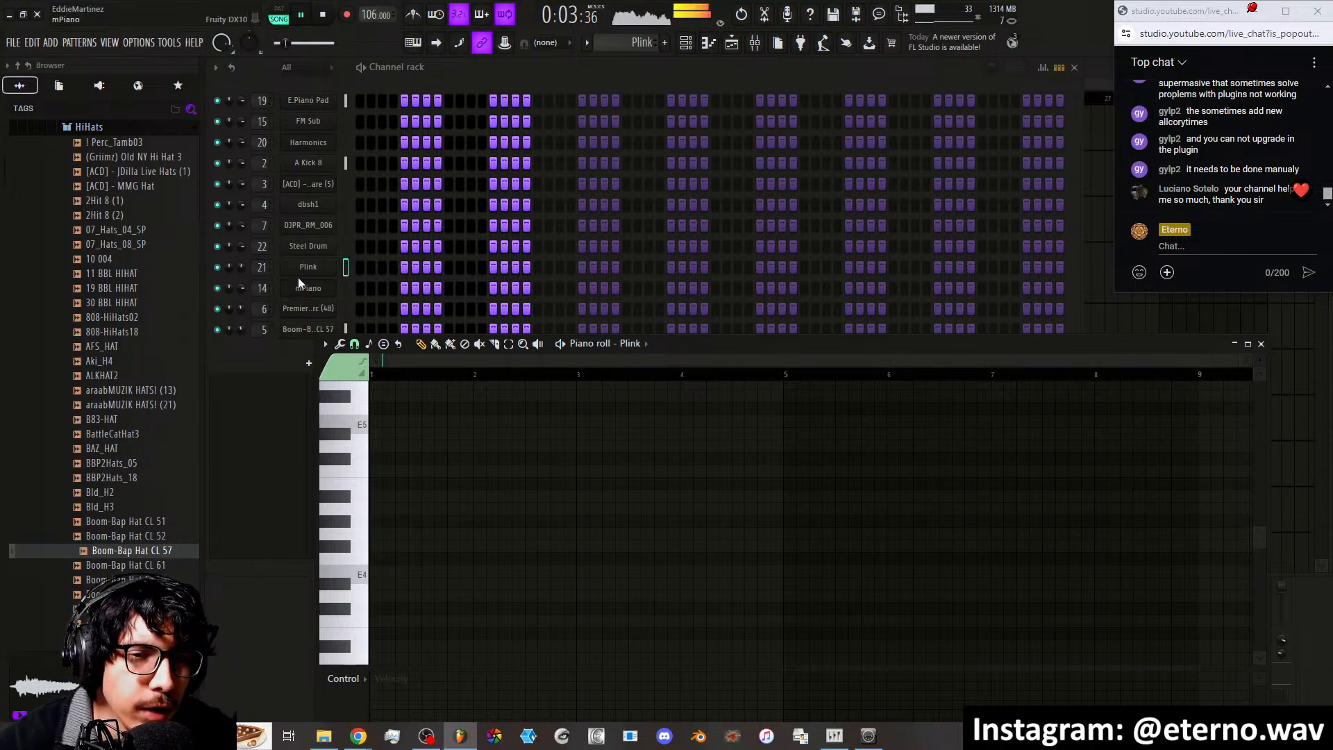
Move the Harmonics and both E.Piano Pad playlist clips to start at bar 9, and extend the loop selection to 16 bars
click(731, 45)
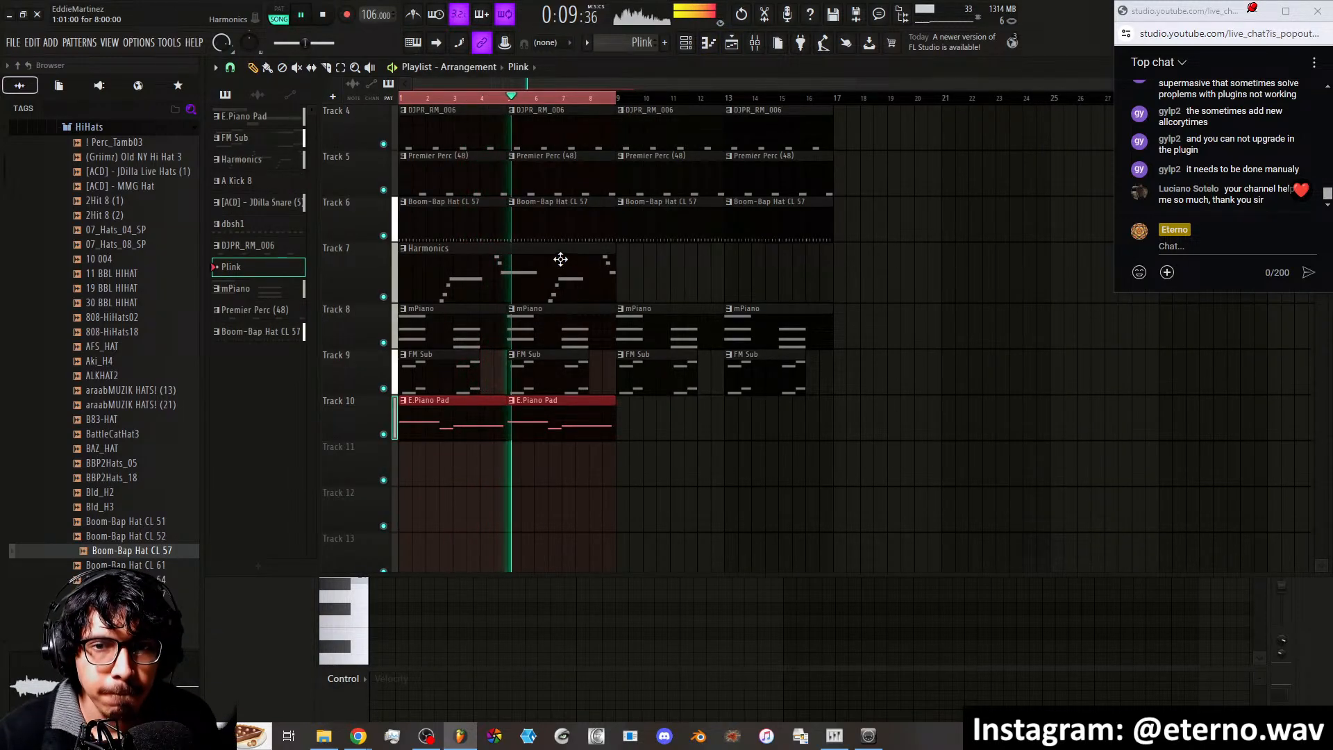
click(480, 269)
drag(434, 266, 651, 264)
drag(511, 420, 655, 413)
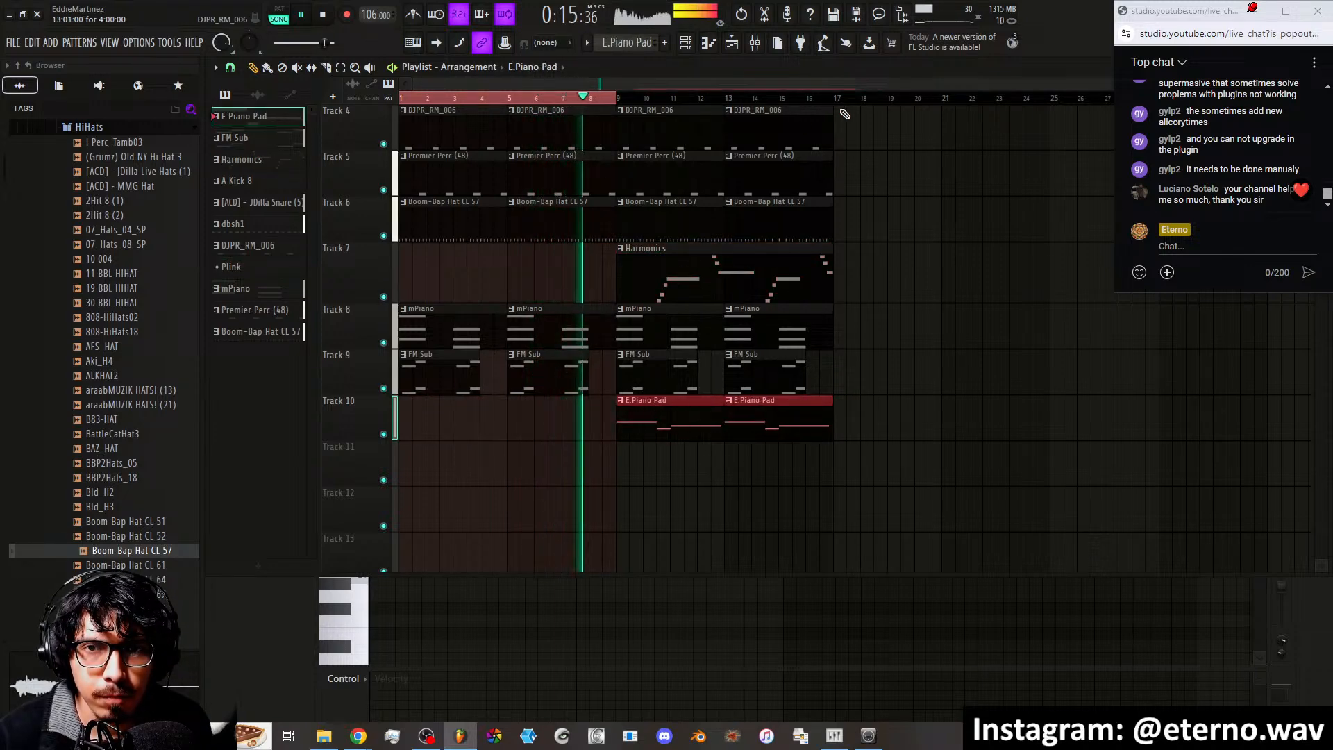
key(ctrl+a)
key(space)
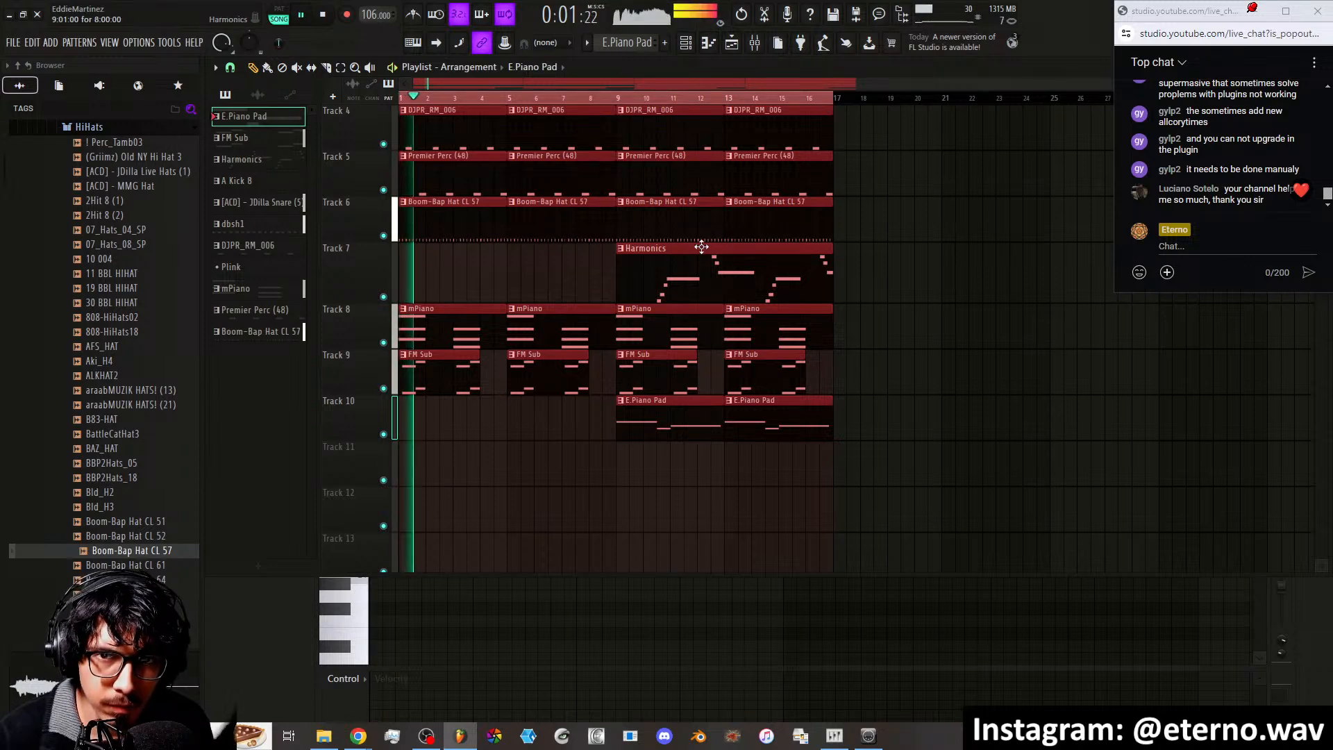
Duplicate the Track 4 to 10 clips of bars 9–16 at bar 17, and delete the Harmonics clip at bar 9
ctrl+click(549, 278)
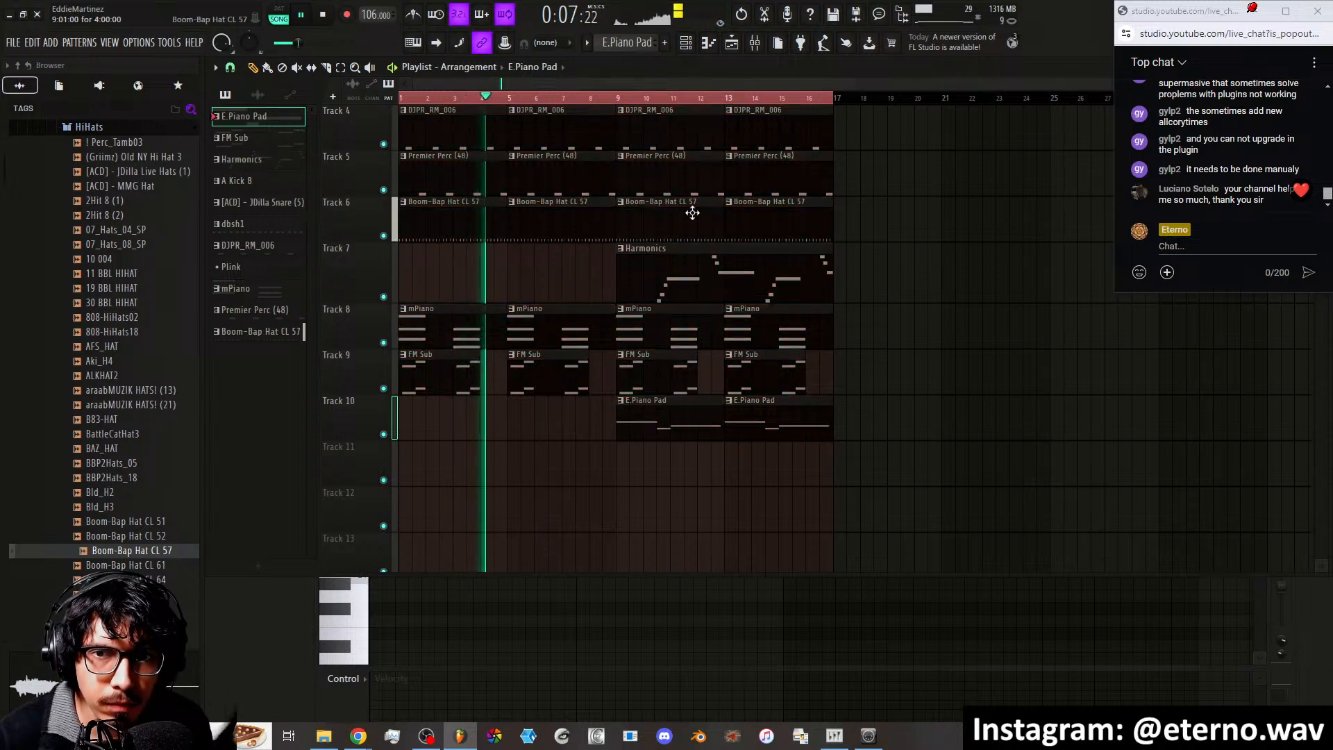
drag(849, 126, 847, 417)
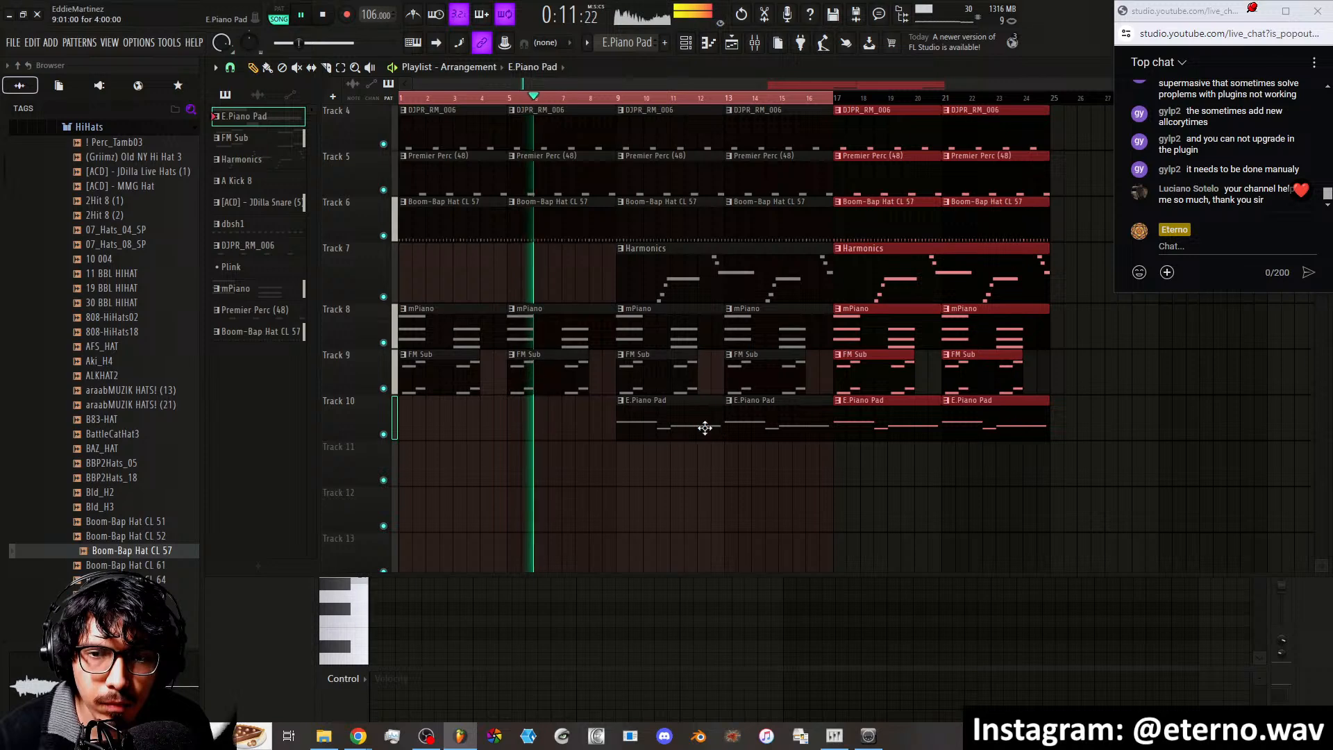
right_click(712, 287)
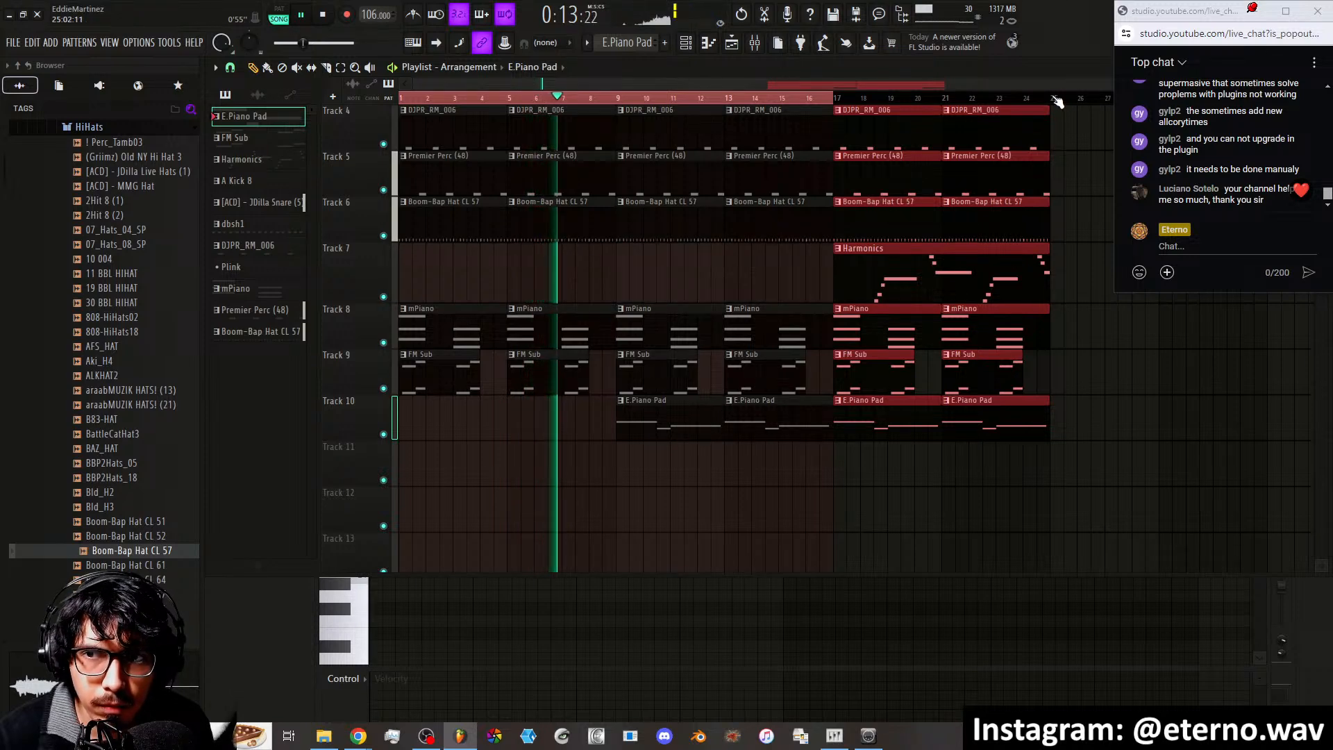
Extend the loop selection to 24 bars, and trim the Premier Perc and Boom-Bap Hat clips at bar 5 to end about half a bar before bar 9
key(ctrl+a)
ctrl+click(621, 282)
drag(607, 156, 601, 220)
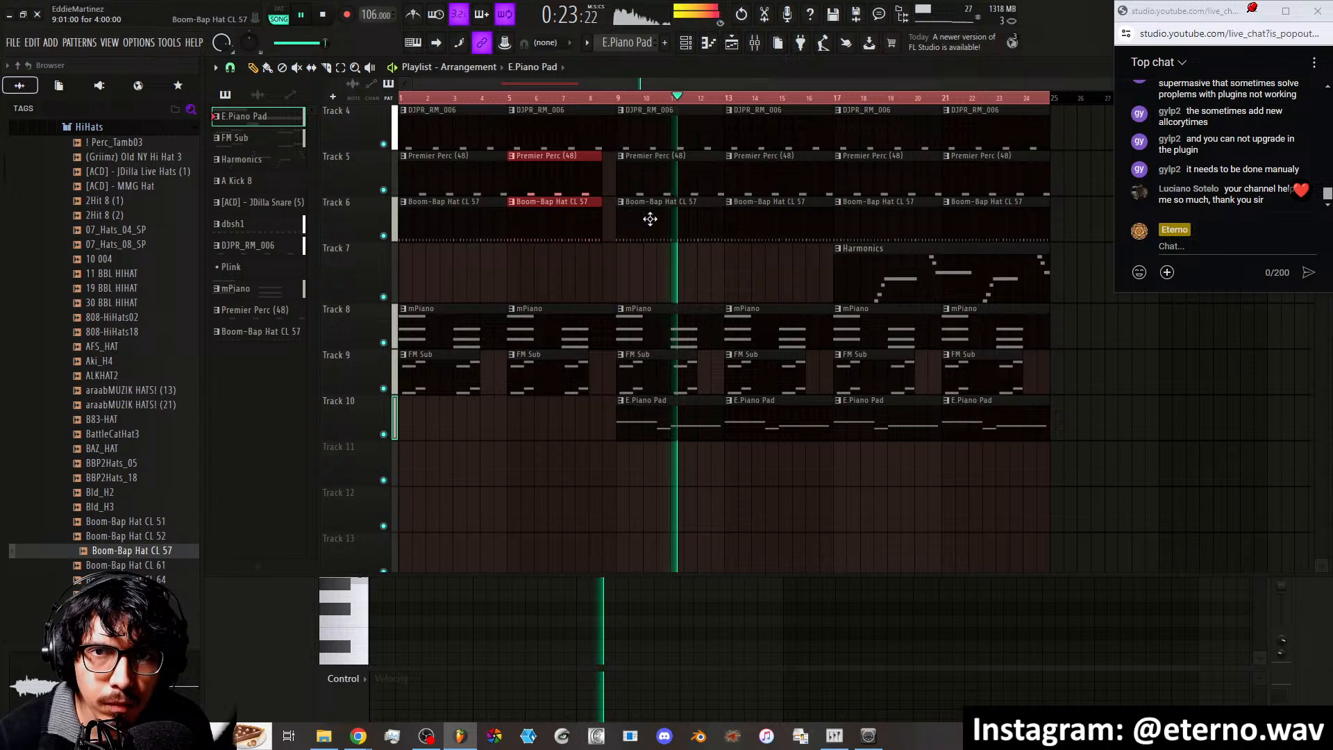
Duplicate the Track 4 to 10 clips of bars 17–24 at bar 25, and extend the loop selection to 32 bars
scroll(918, 81, down, 2)
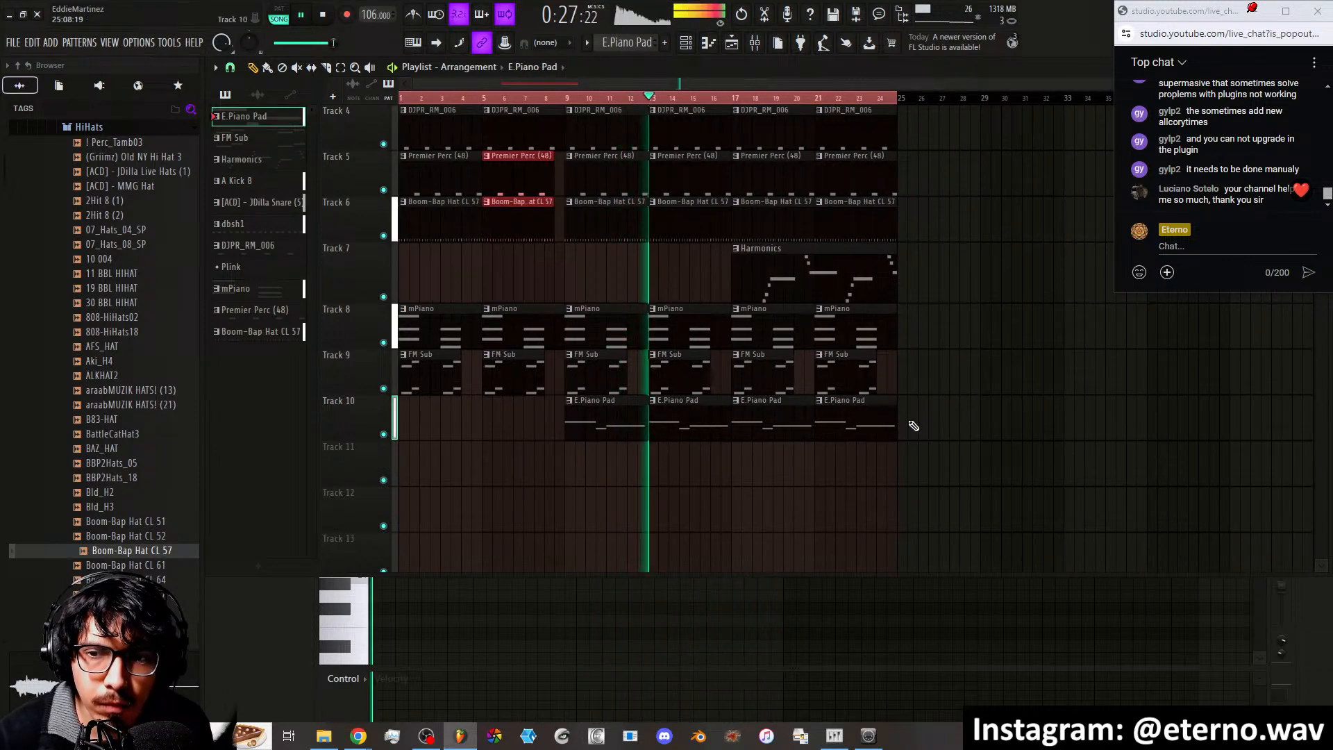
drag(910, 434, 741, 105)
key(ctrl+b)
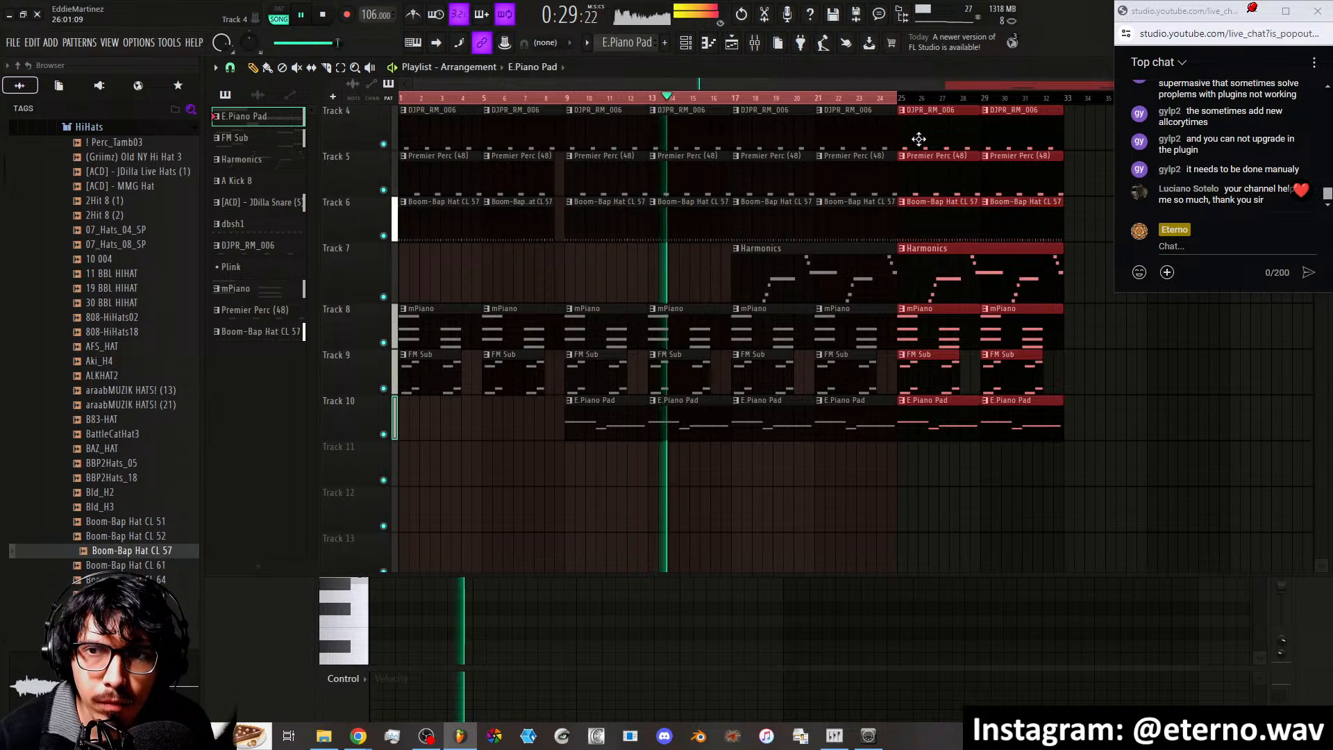
key(ctrl+a)
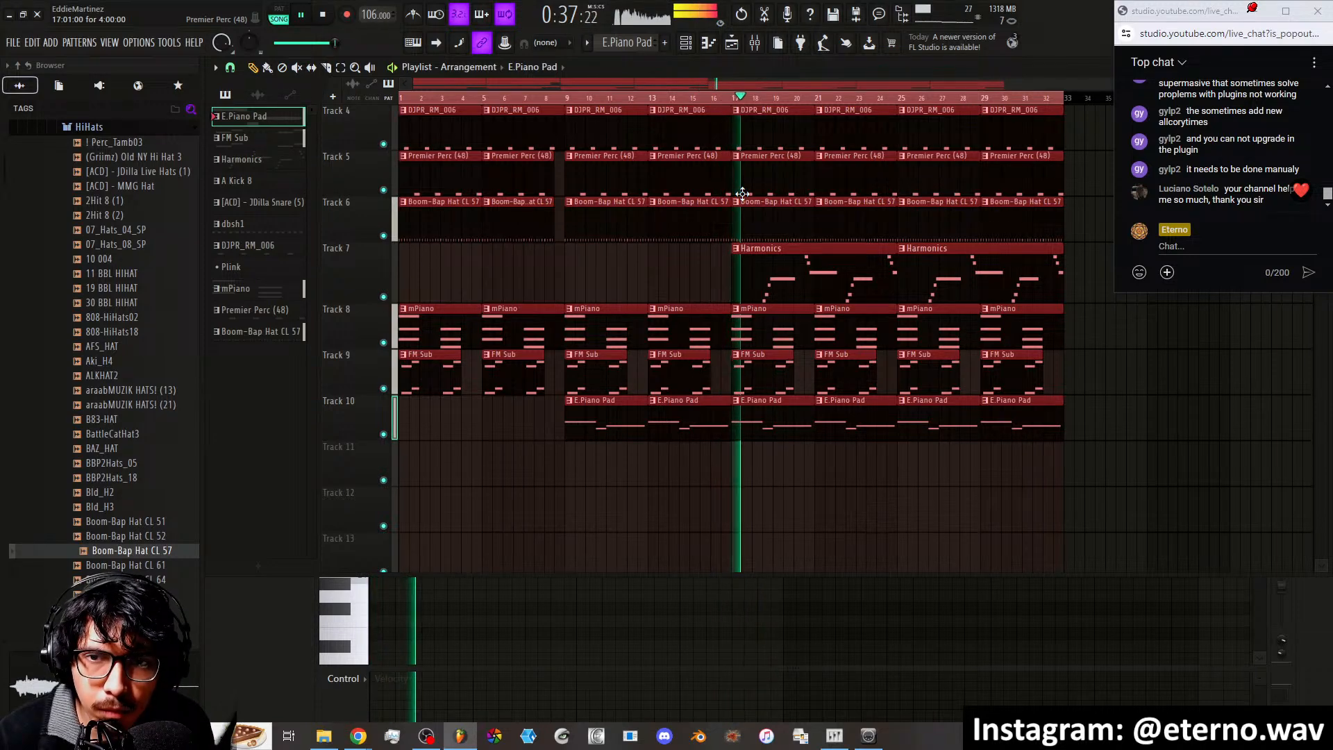
Duplicate eight bars of the A Kick 8, JDilla Snare and dbsh1 clips at bar 17, and trim the first copies to start at bar 18
scroll(741, 218, up, 3)
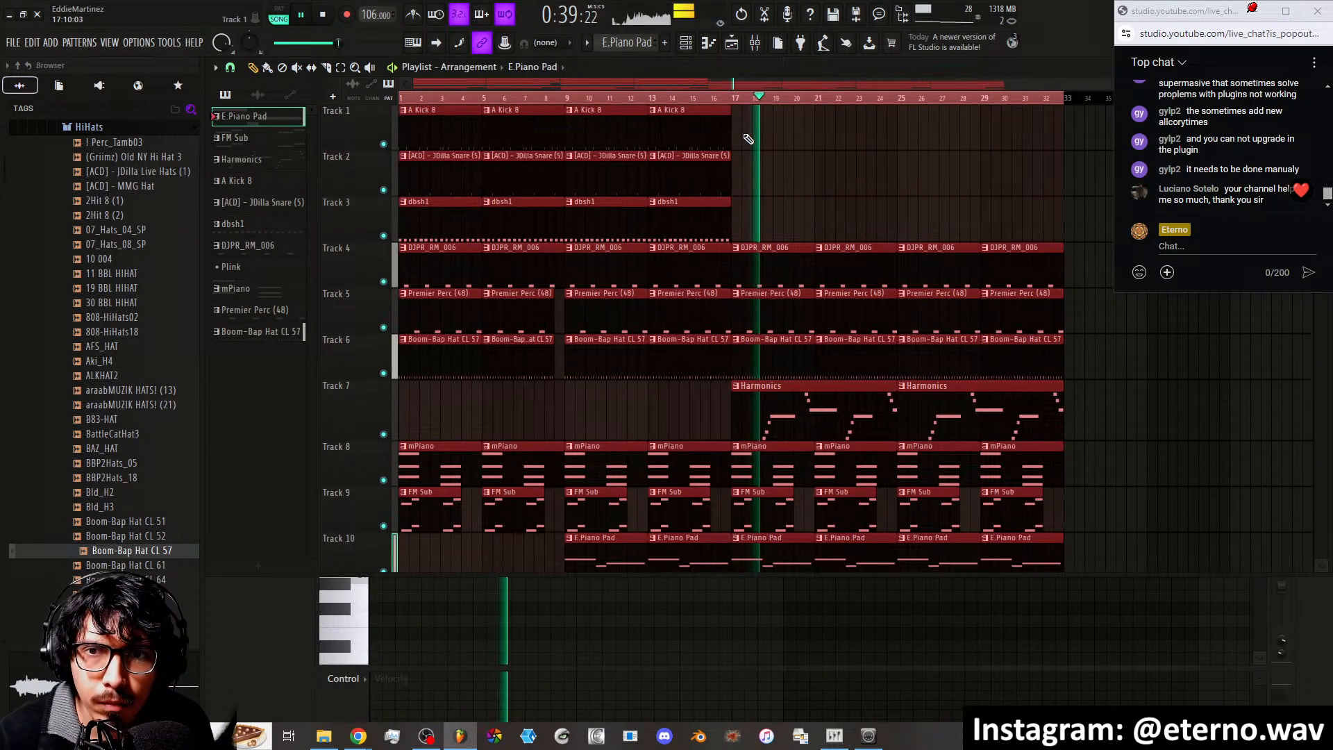
mouse_move(741, 132)
mouse_down()
mouse_move(611, 208)
mouse_move(798, 208)
mouse_move(772, 215)
mouse_move(751, 128)
mouse_up()
ctrl+click(916, 203)
ctrl+click(740, 223)
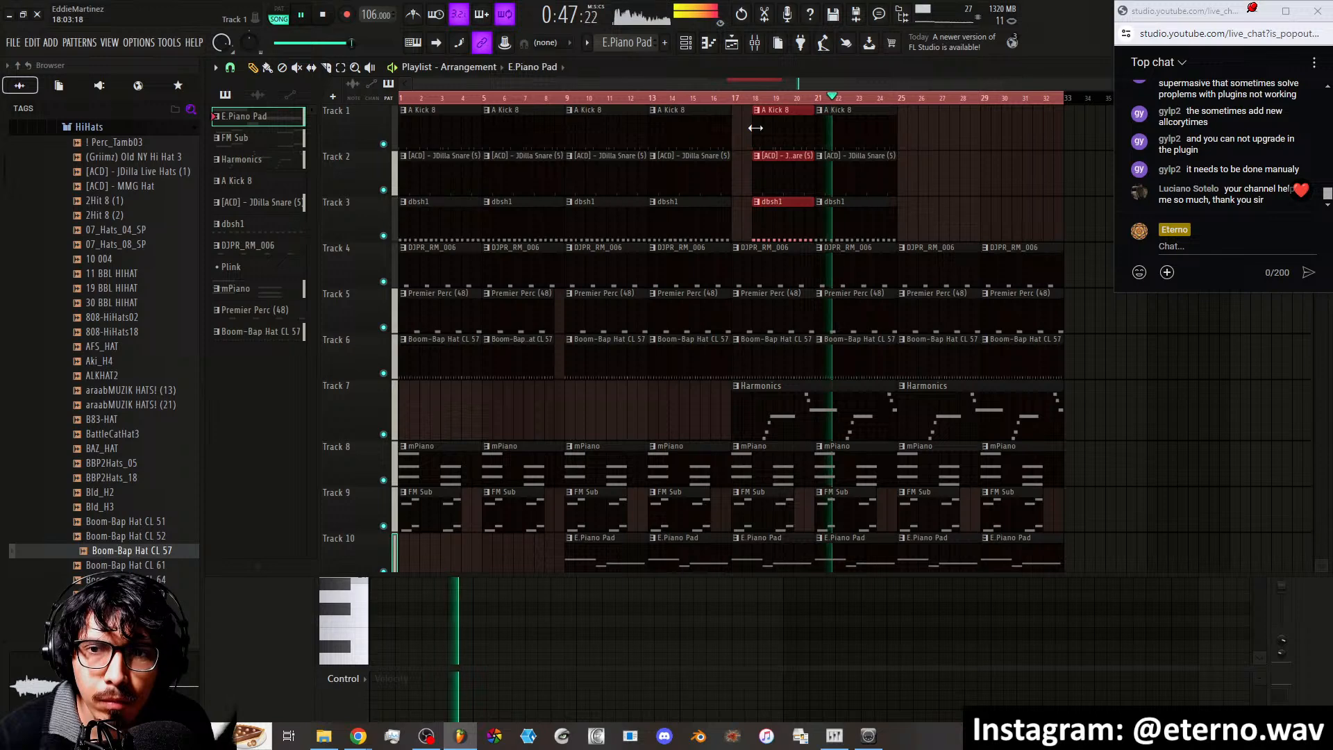
Play the transition into bar 17 and extend the trimmed kick, snare and dbsh1 clips back to start at bar 17
click(725, 99)
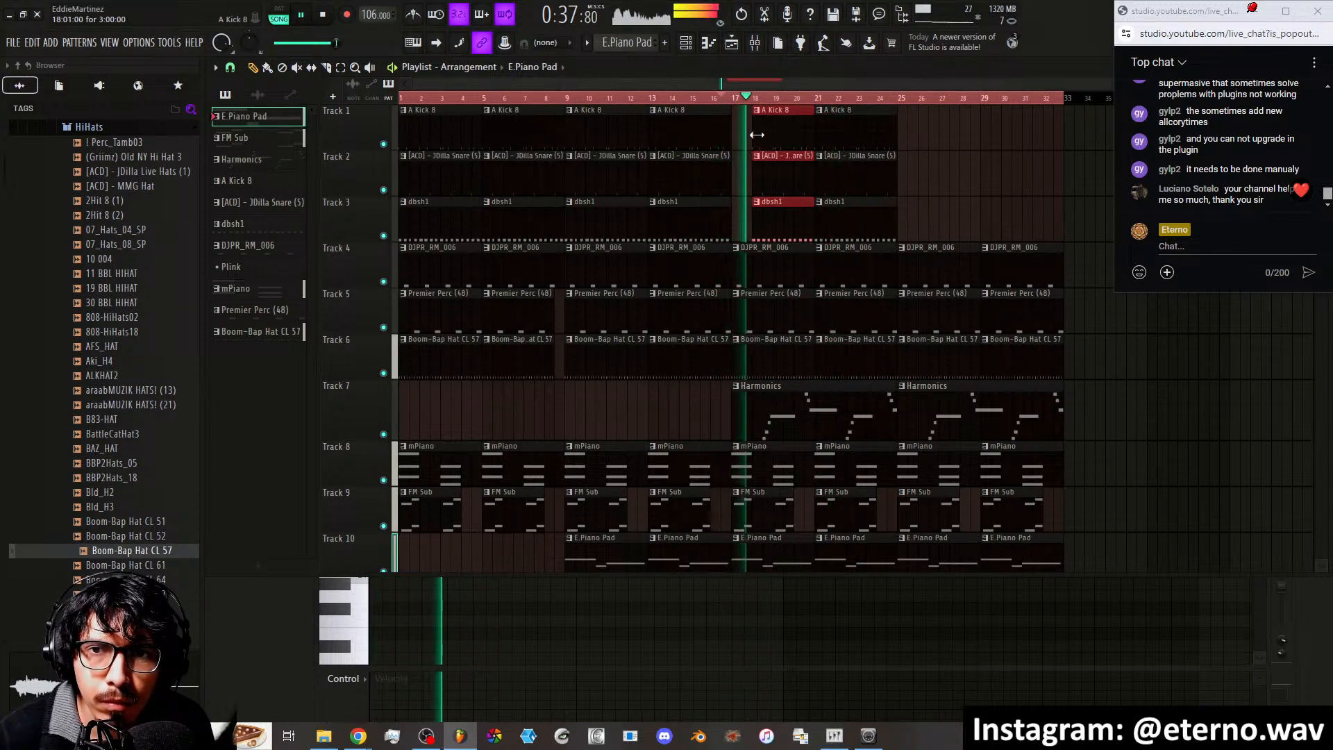
drag(756, 134, 743, 135)
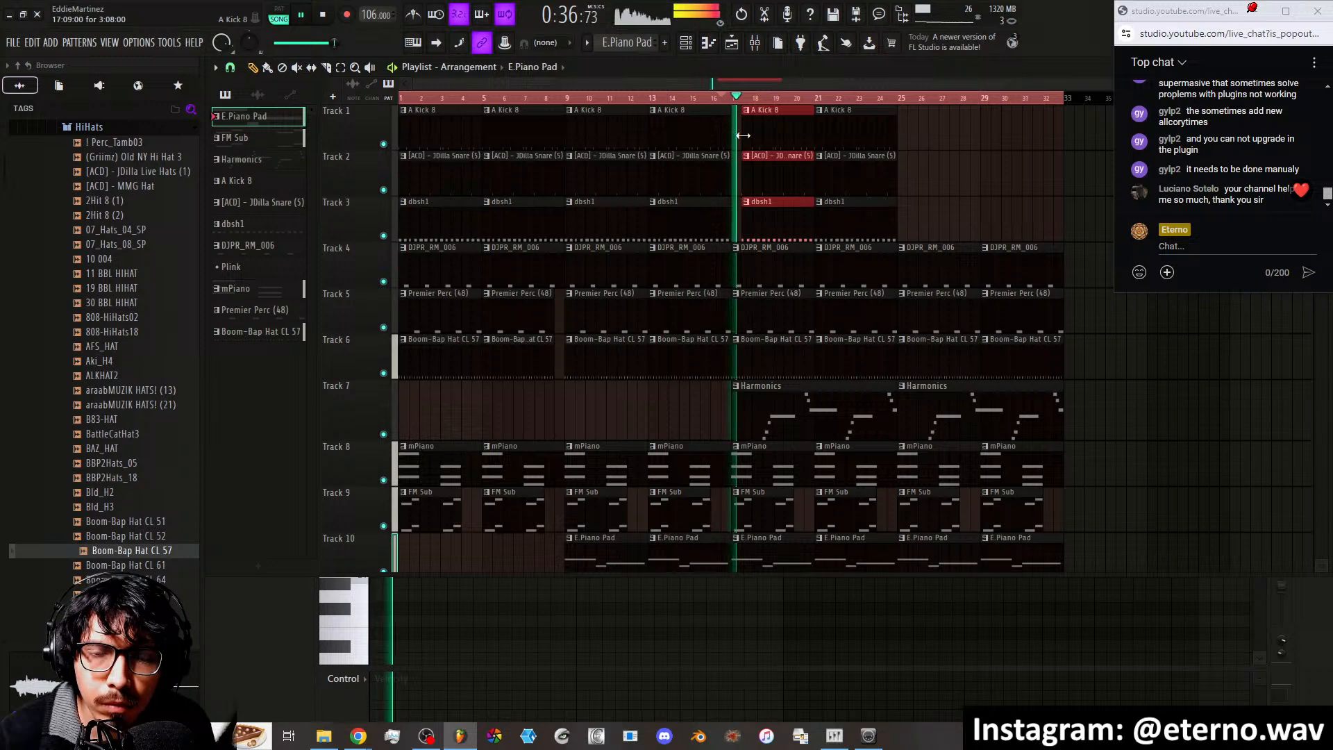
drag(743, 136, 734, 135)
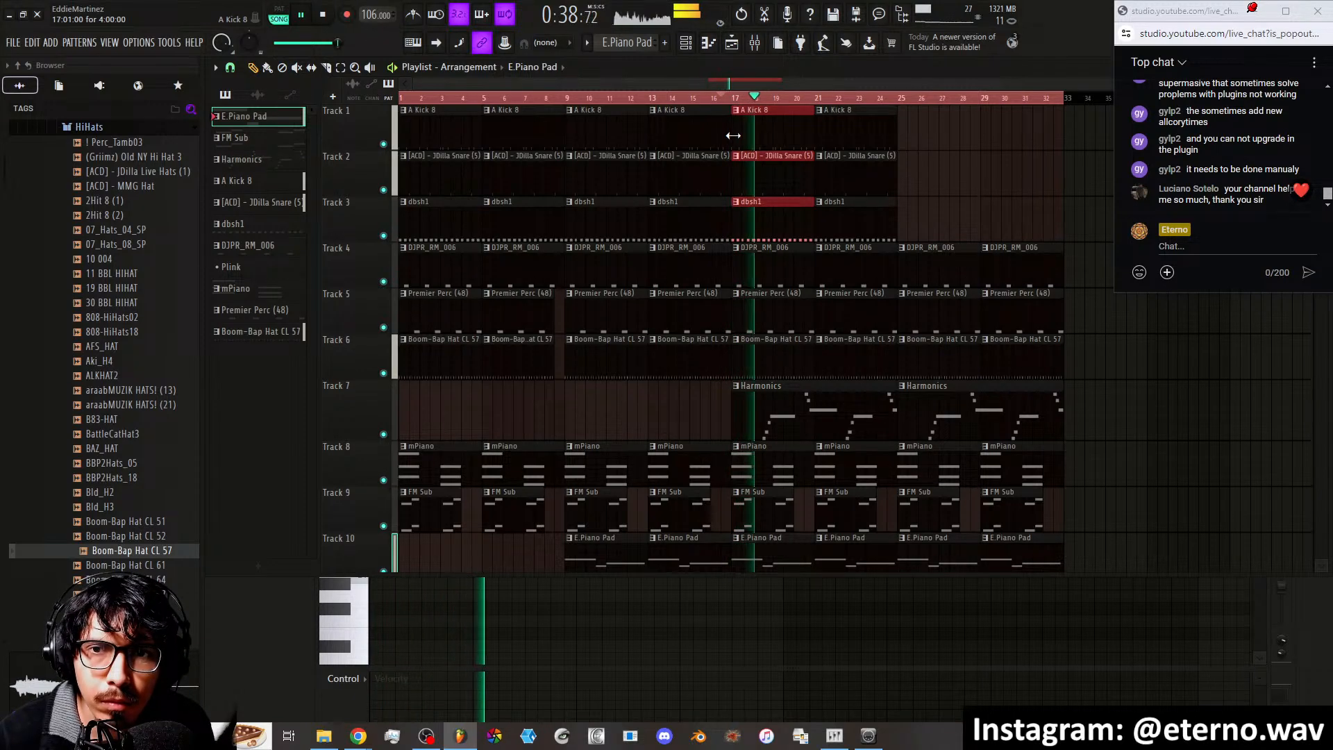
click(918, 143)
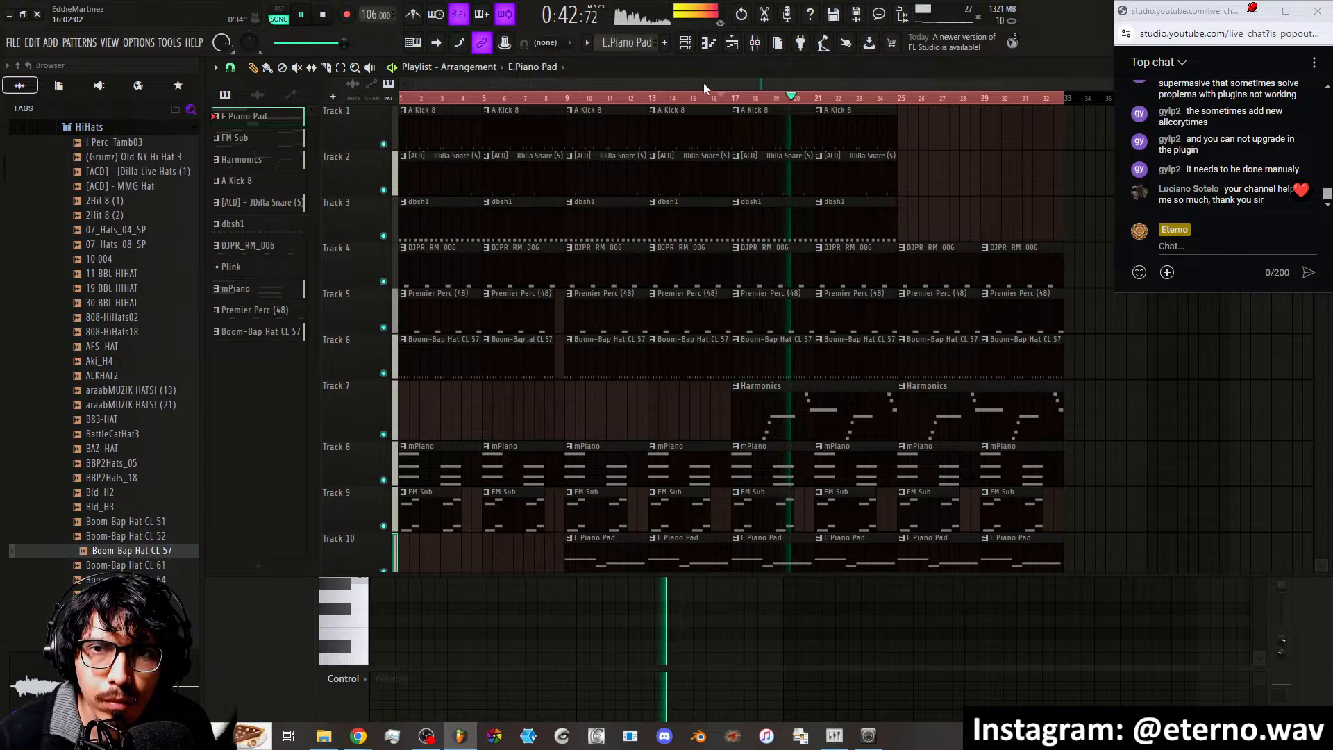
key(space)
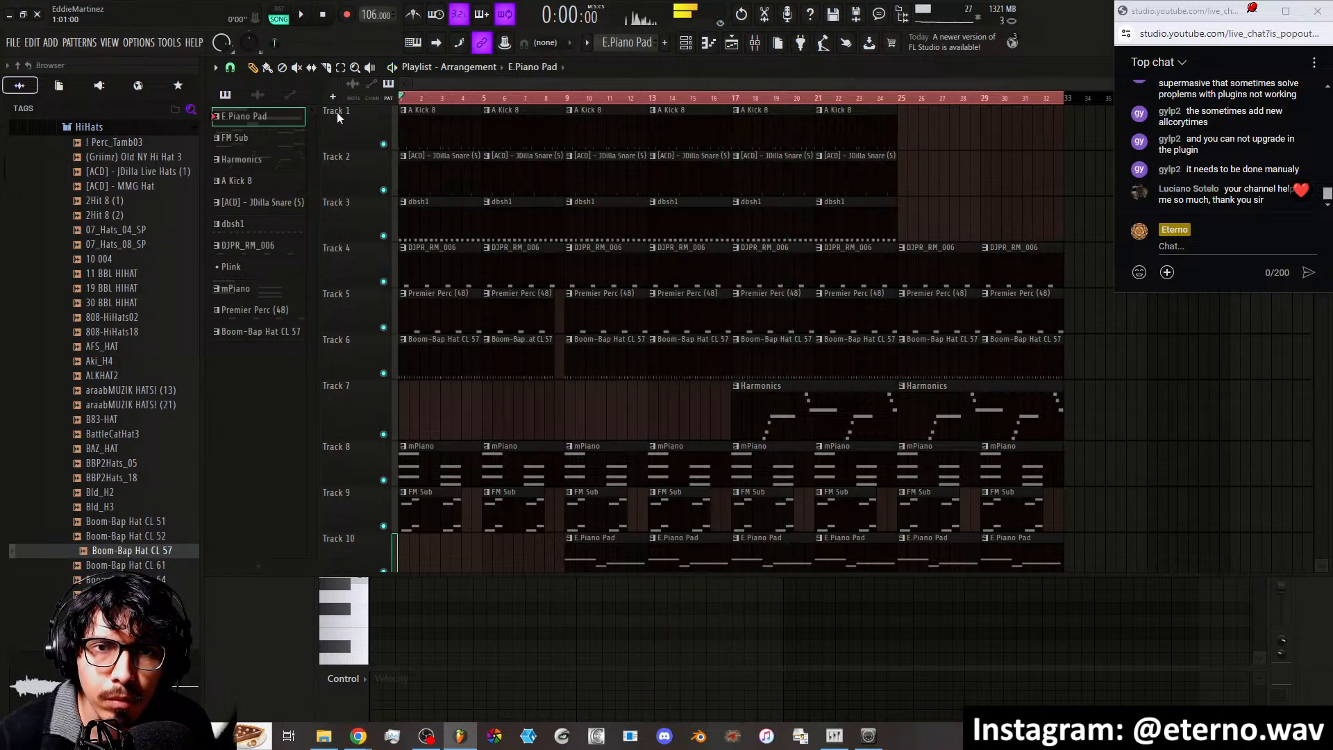
key(space)
right_click(504, 219)
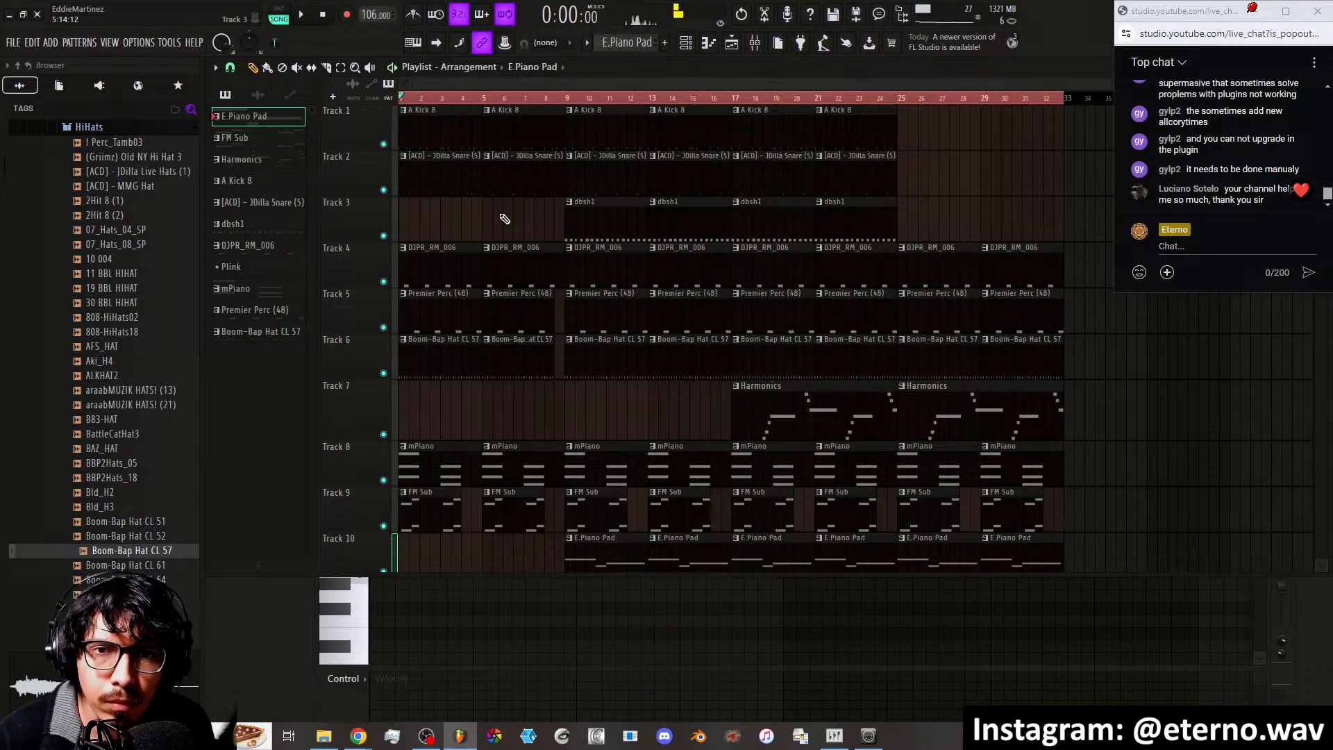
key(ctrl+z)
Delete the Boom-Bap Hat clips from the first 16 bars, and trim the bar 13 clips on Tracks 1 to 5 about half a bar before bar 17
right_click(445, 365)
right_click(521, 367)
key(space)
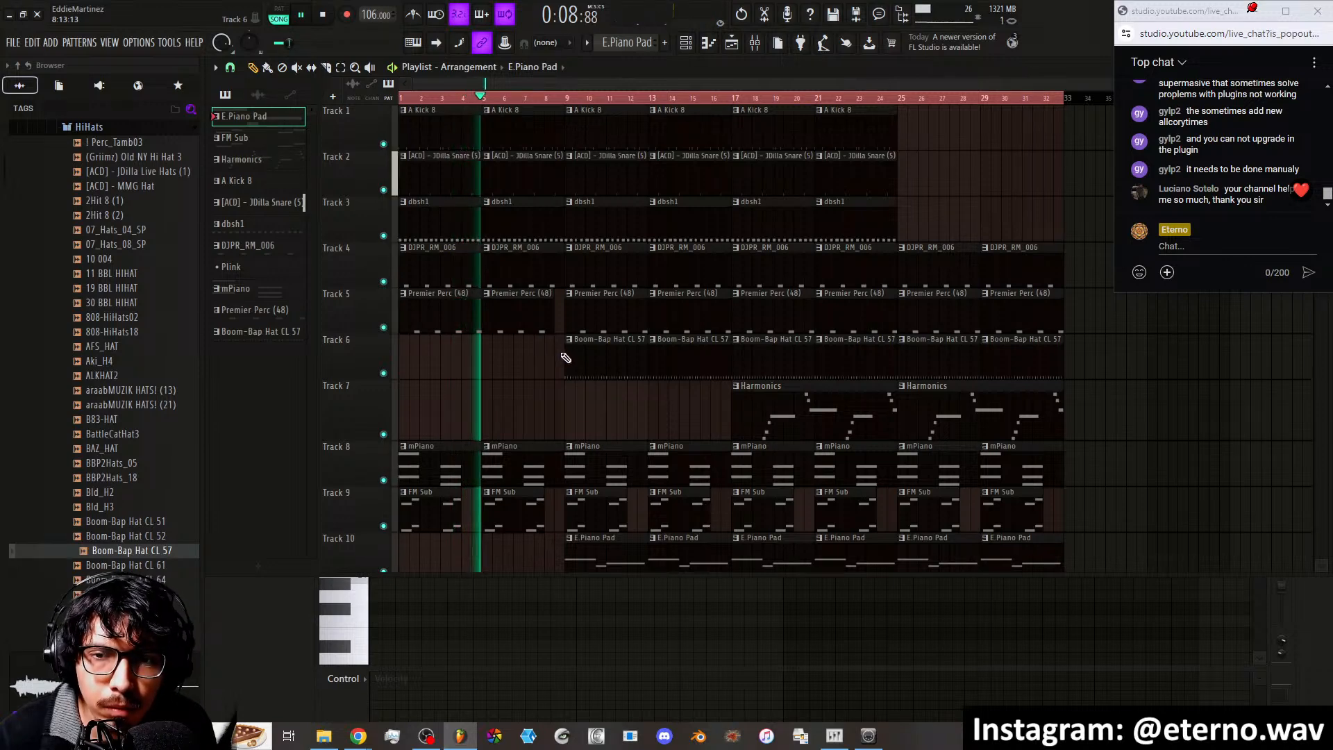
right_click(581, 358)
right_click(658, 359)
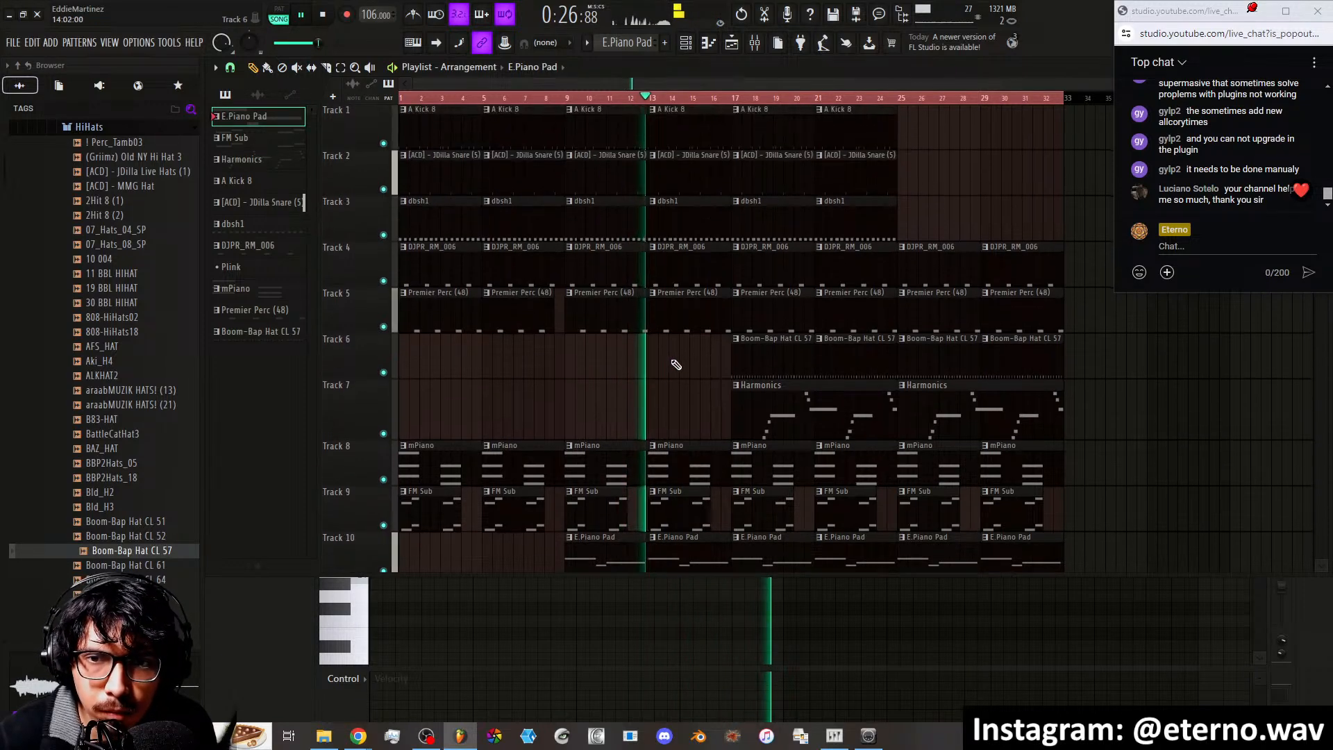
drag(720, 349, 717, 131)
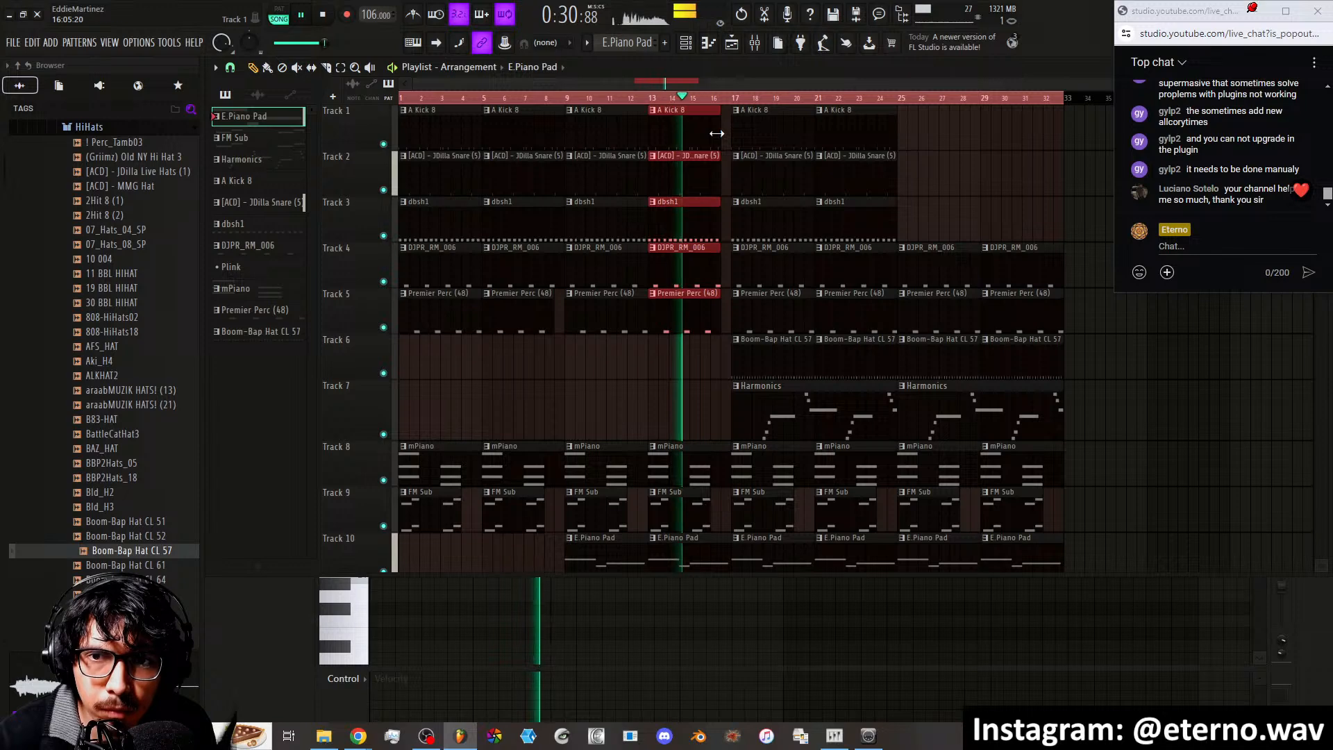
click(943, 182)
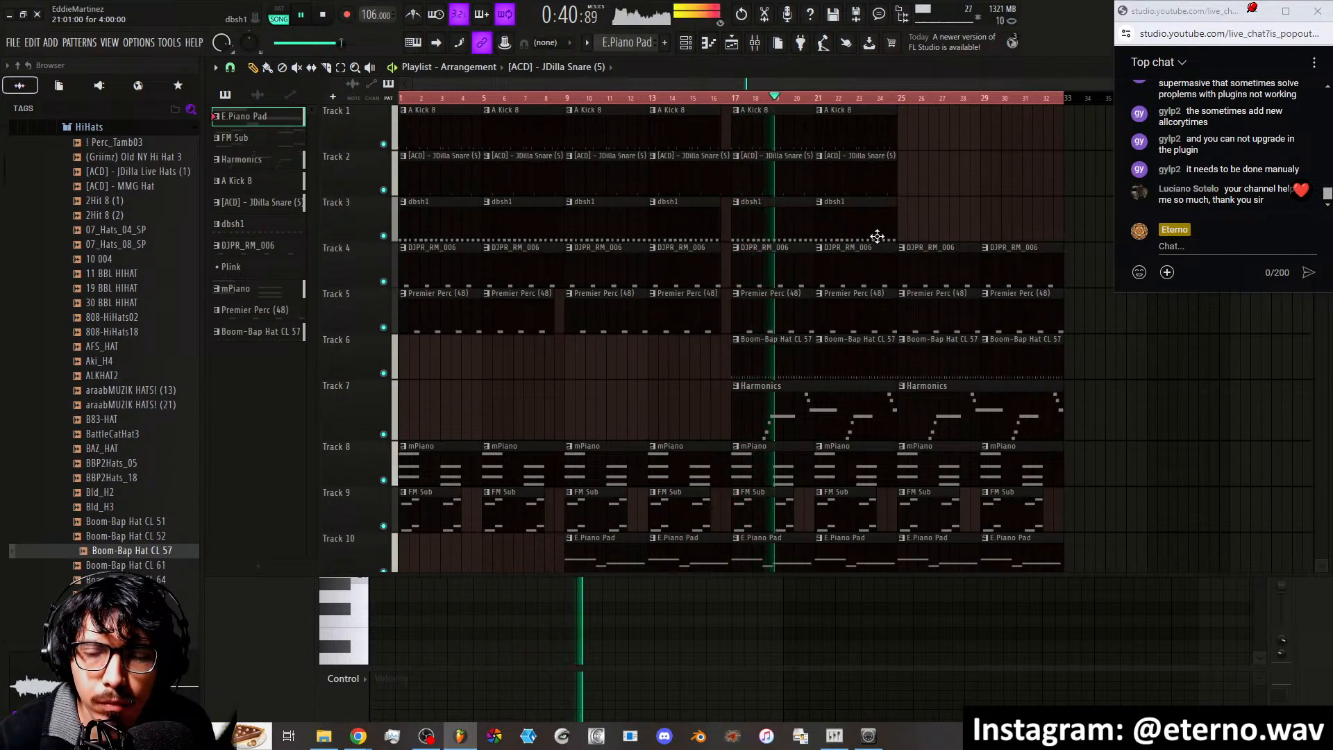
Duplicate the A Kick 8, JDilla Snare and dbsh1 clips of bars 17–24 at bar 25
scroll(785, 86, down, 2)
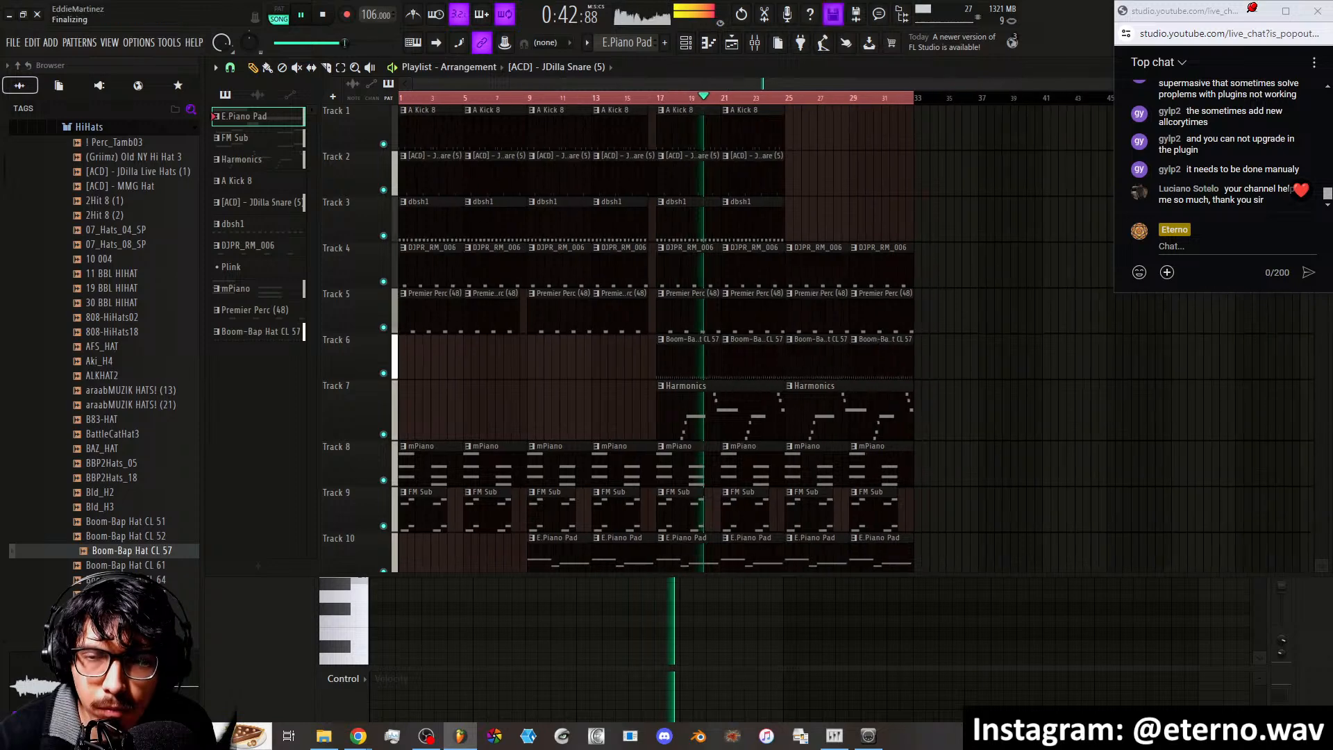
scroll(785, 86, down, 1)
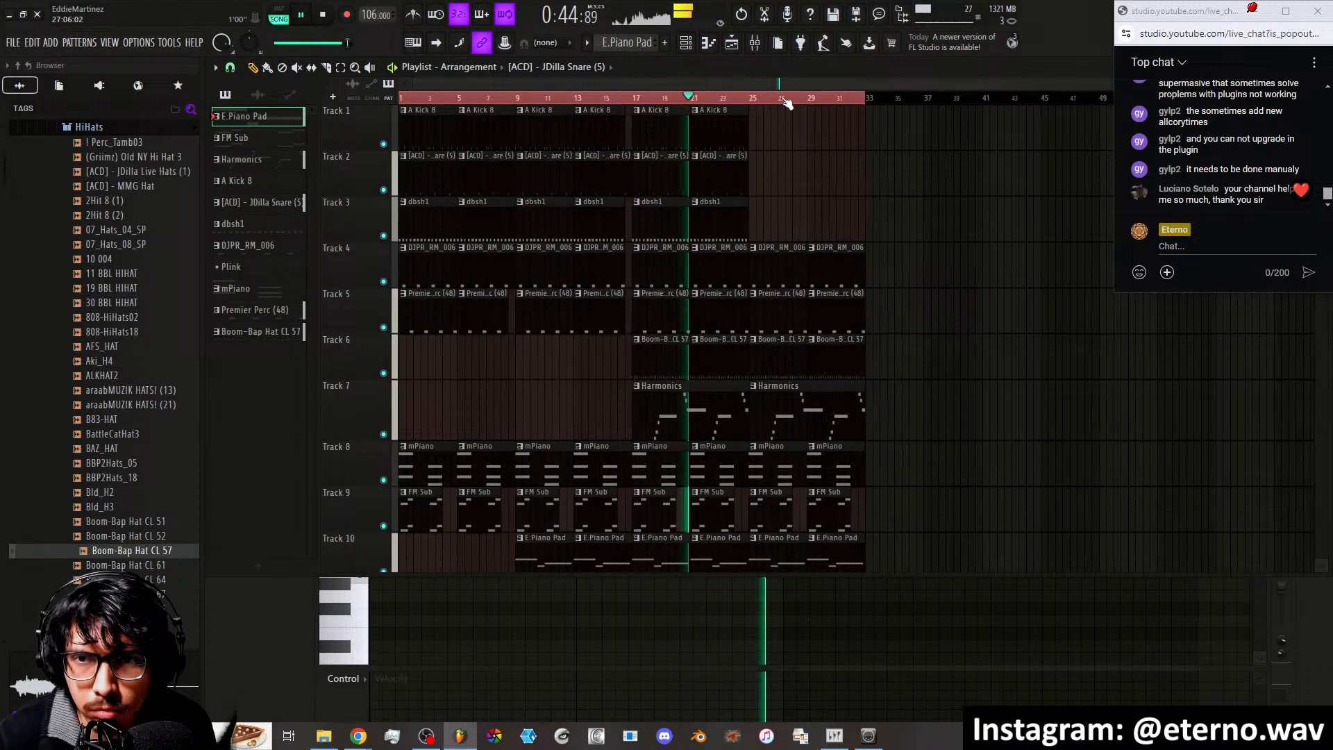
drag(772, 138, 653, 209)
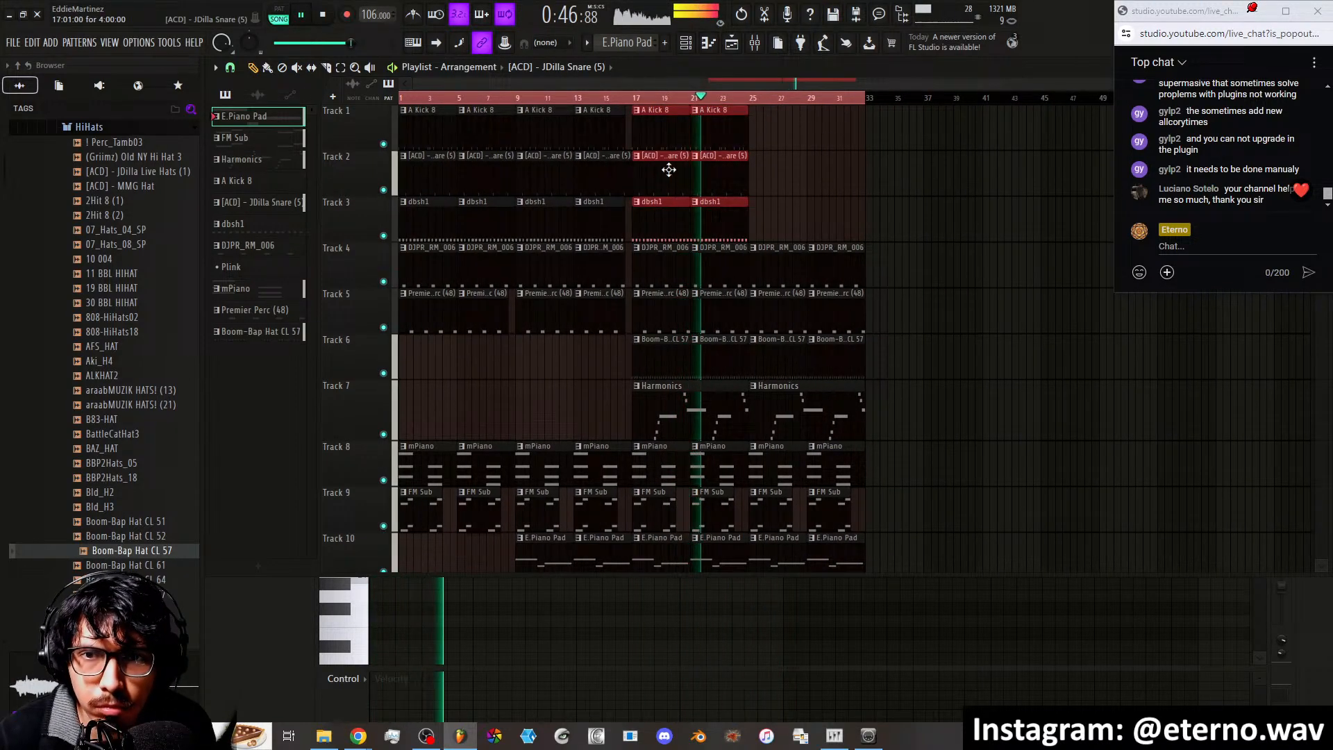
key(ctrl+b)
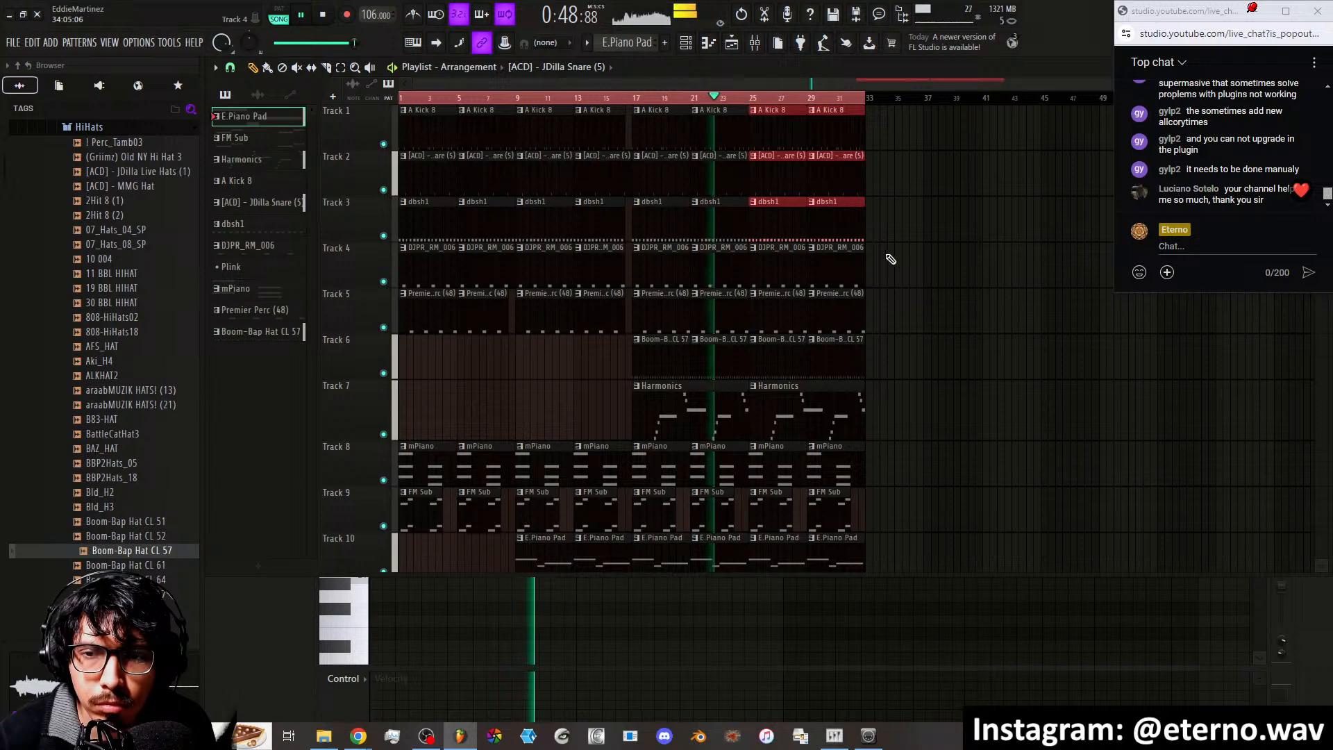
click(916, 274)
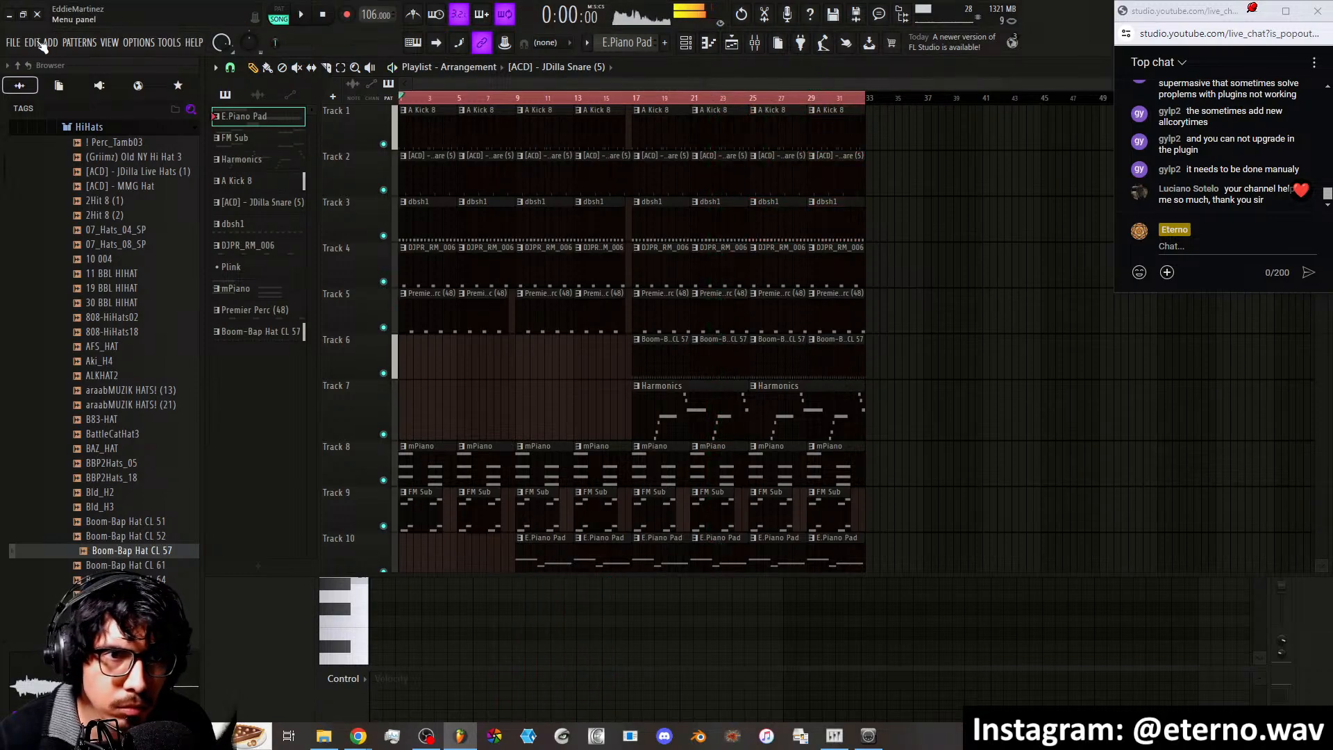
Stop playback and save the project as "mac miller vibes" in the beats > album bby ddy folder, skipping the new project folder setup
key(space)
click(13, 43)
click(35, 104)
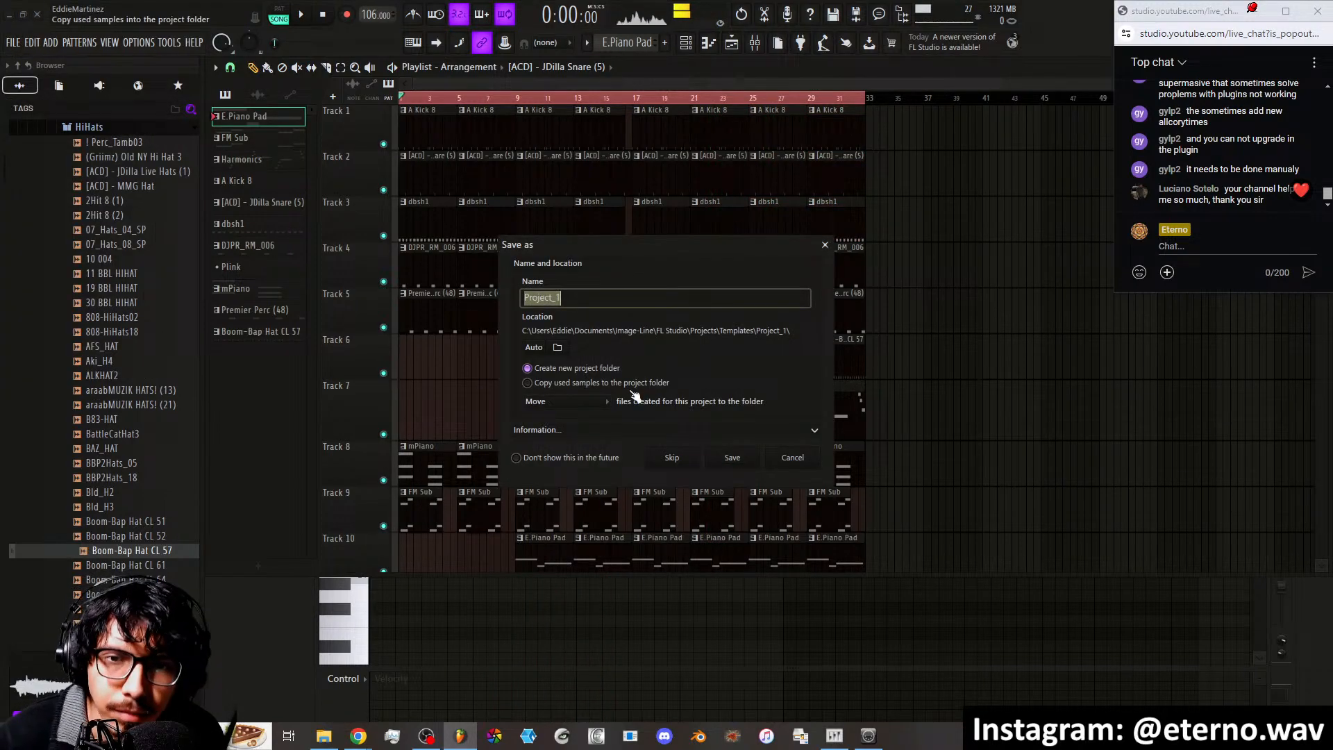
click(684, 461)
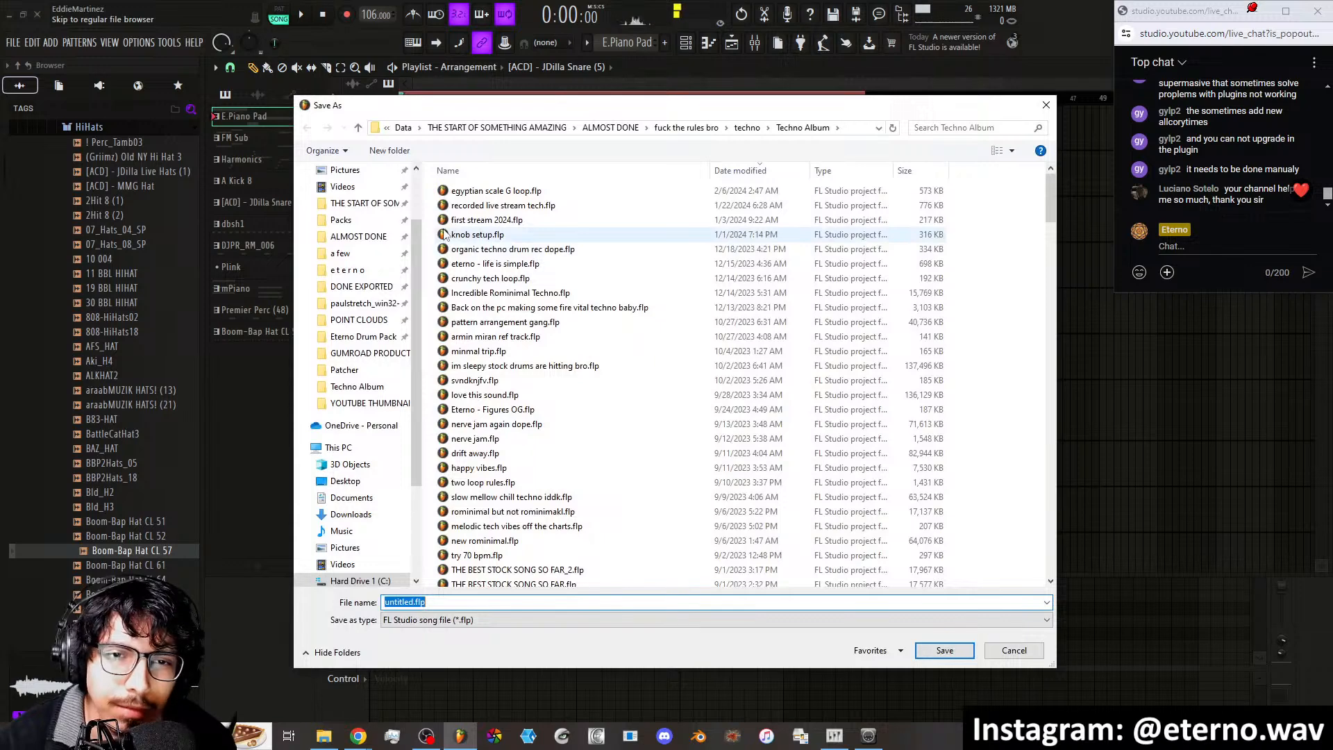
click(702, 129)
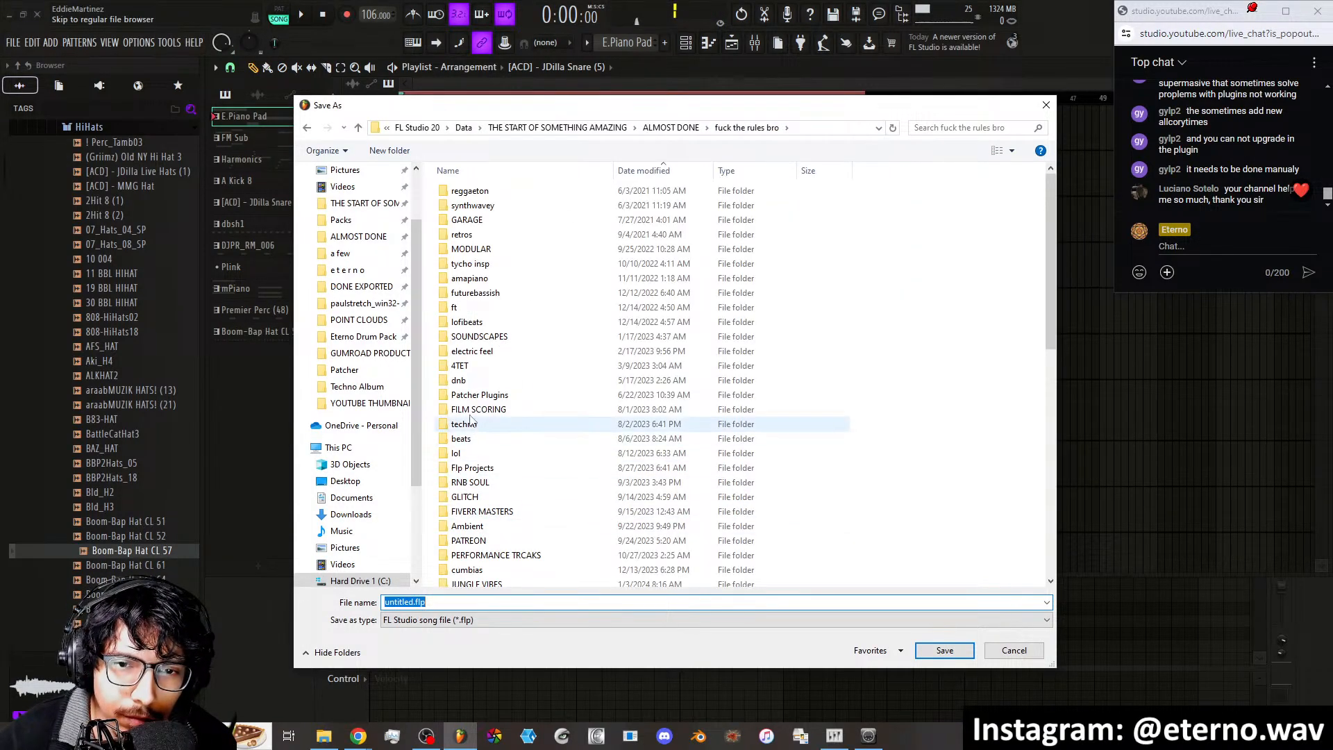
double_click(462, 438)
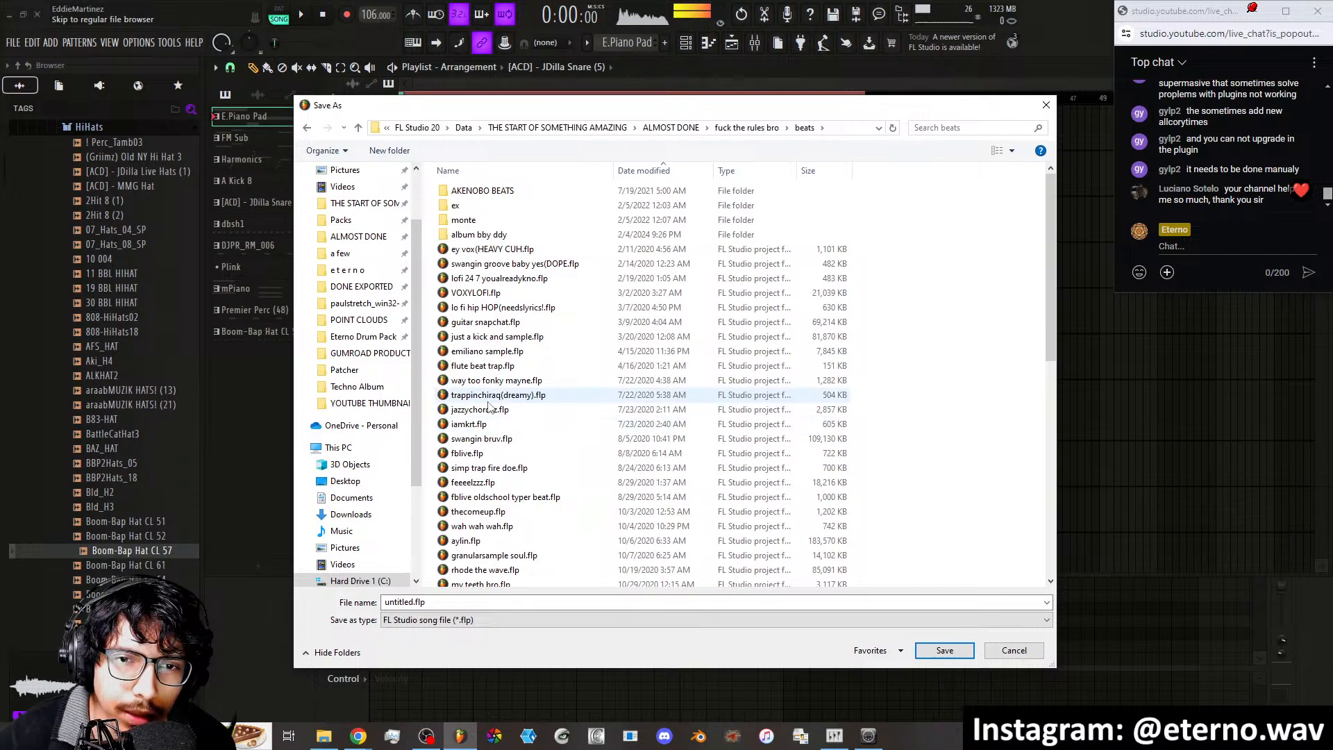
double_click(497, 237)
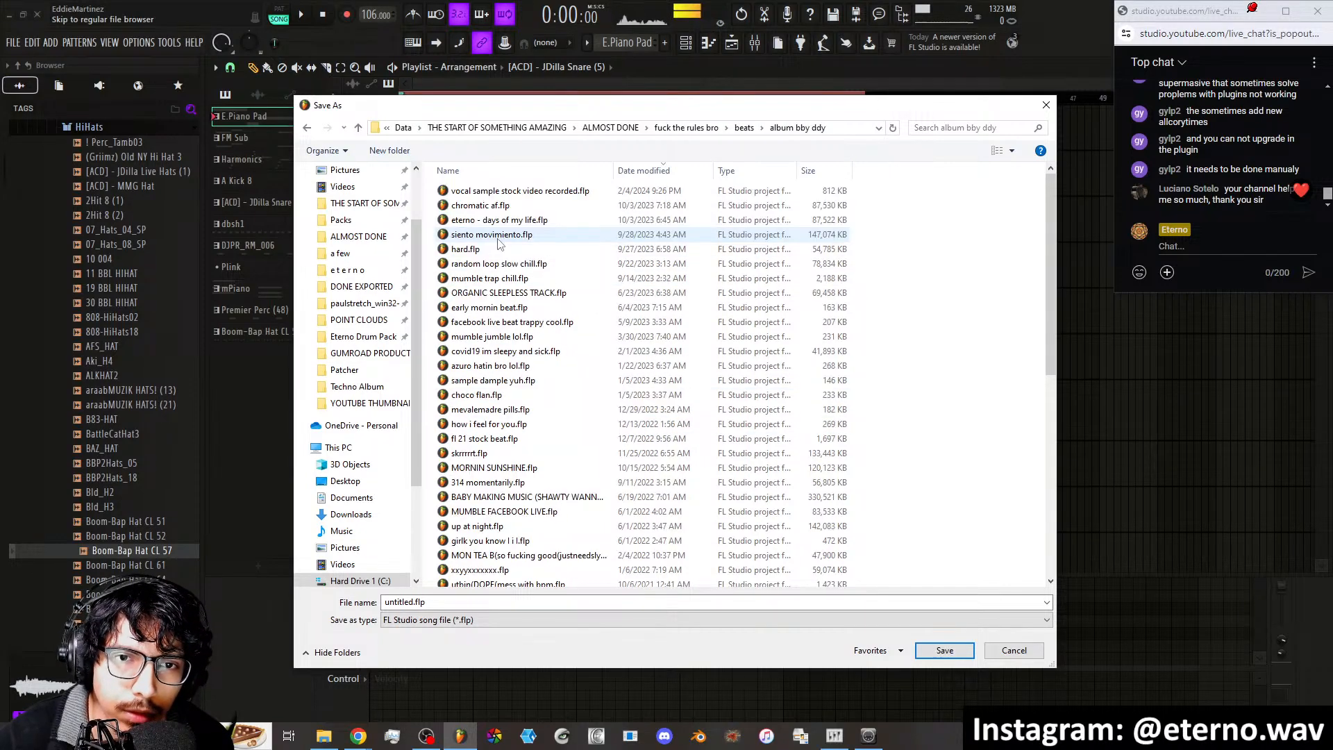
click(458, 603)
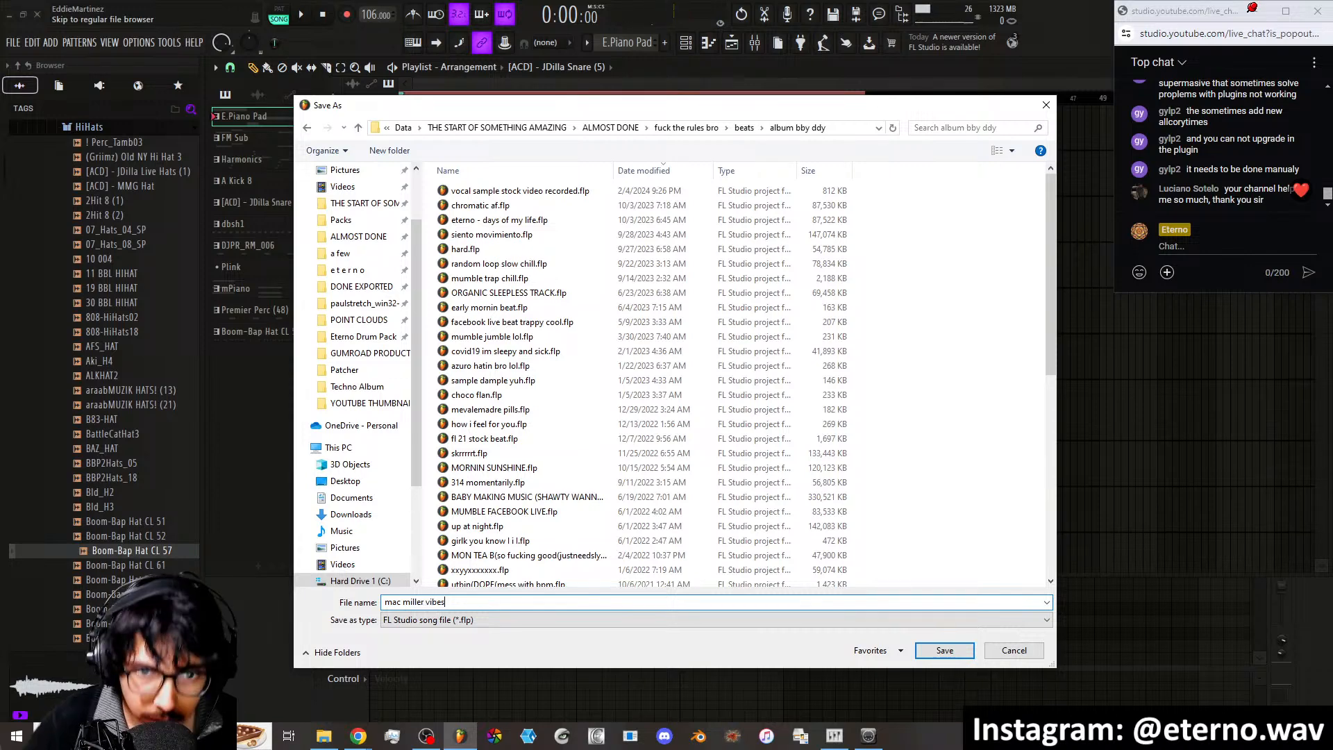
click(926, 652)
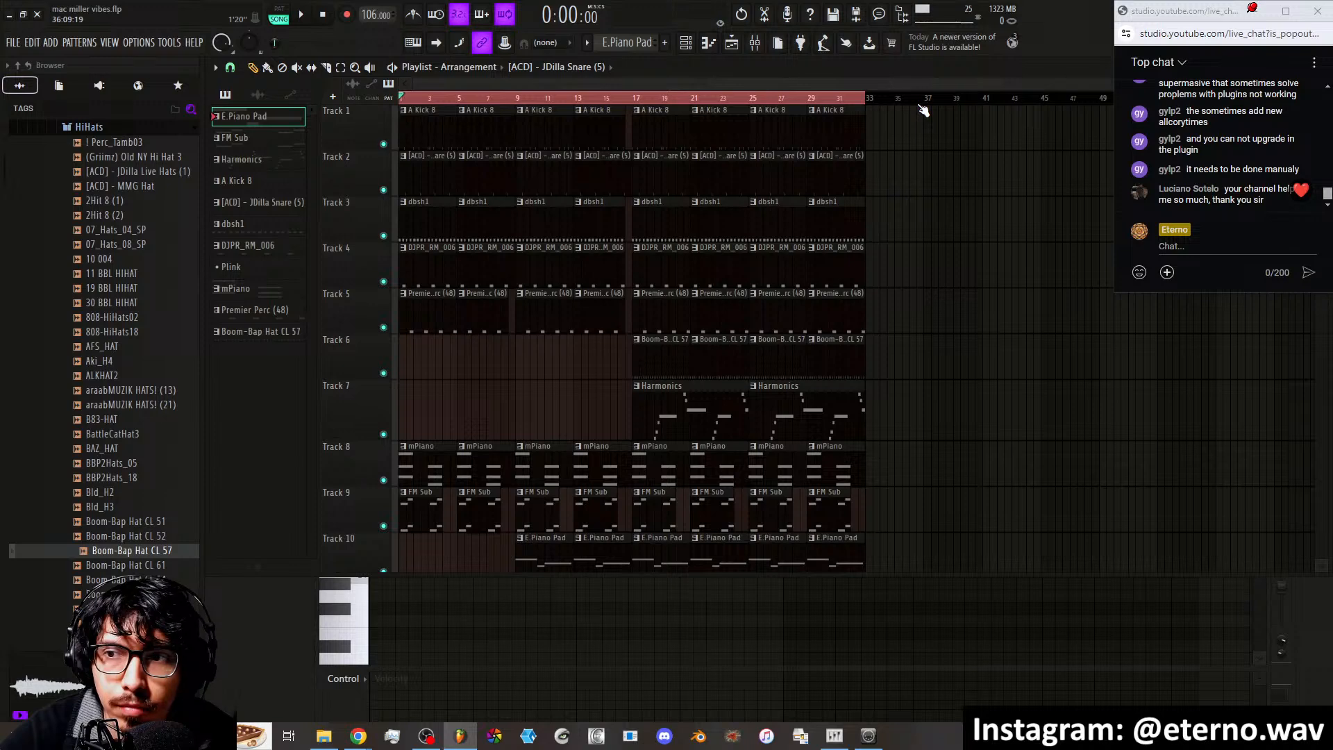
Show the mixer over the lower part of the playlist
click(801, 44)
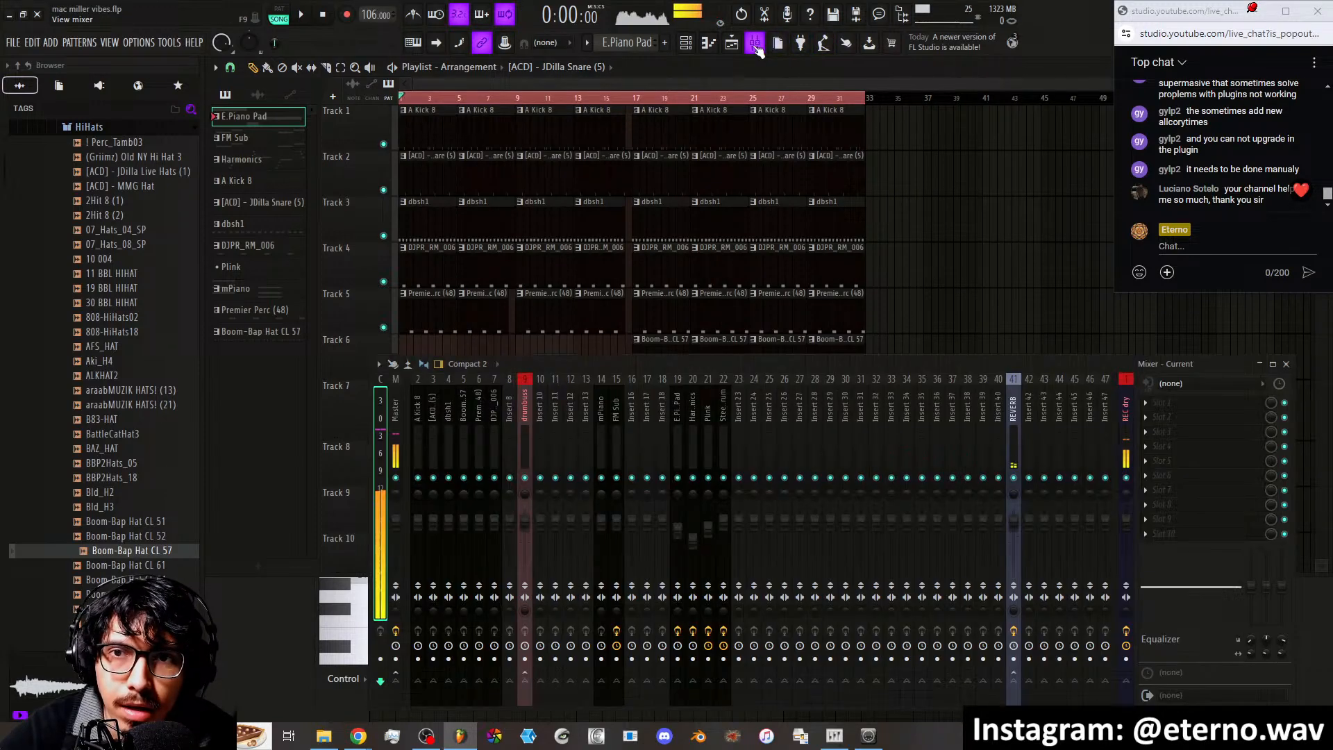